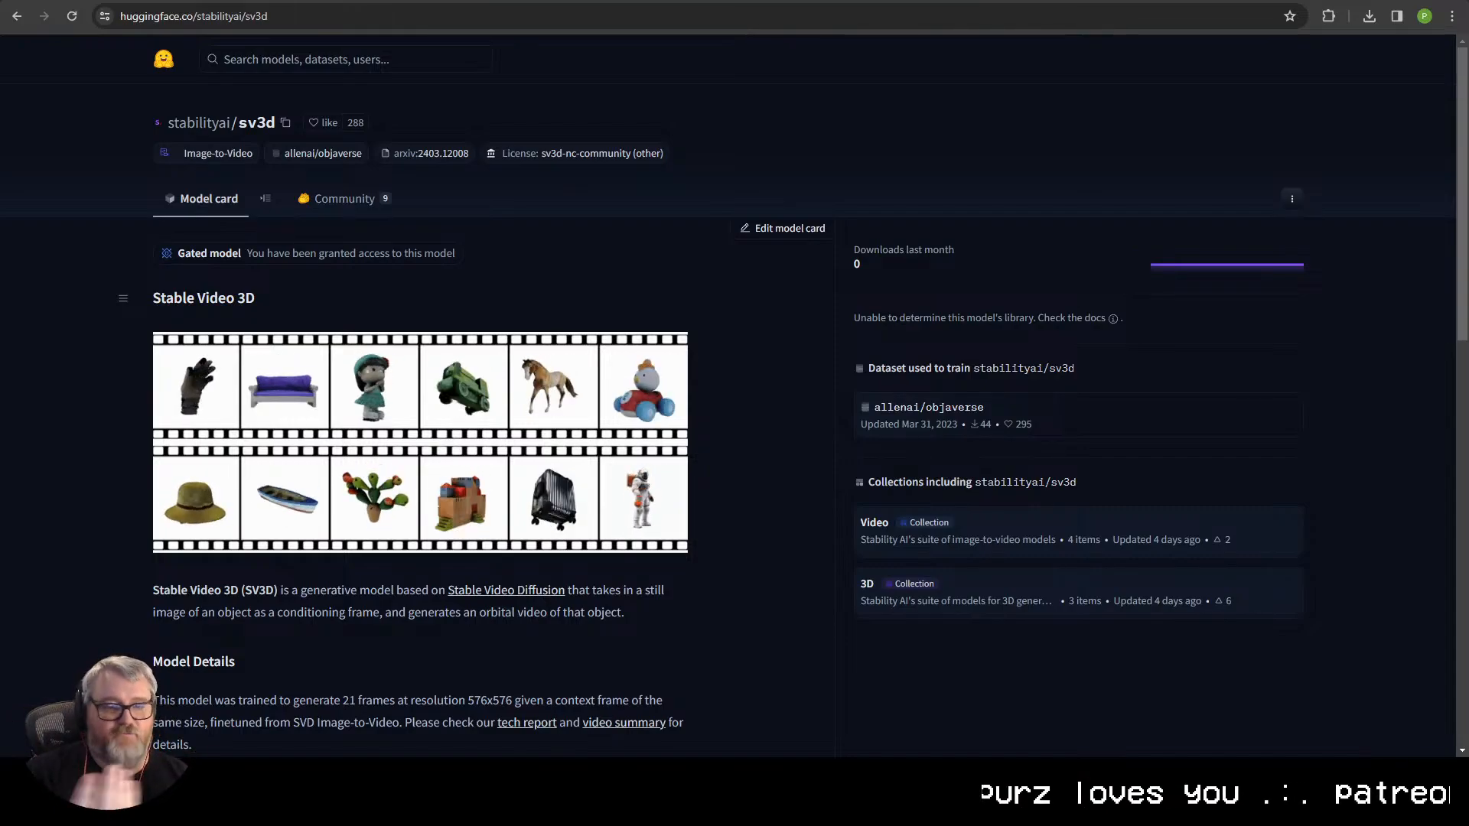
# - Open the sample animation sv3doutputs.gif from the Stable Video 3D model card at full size, examine its rotating objects, and return to its file page
pyautogui.scroll(-2, 375, 347)
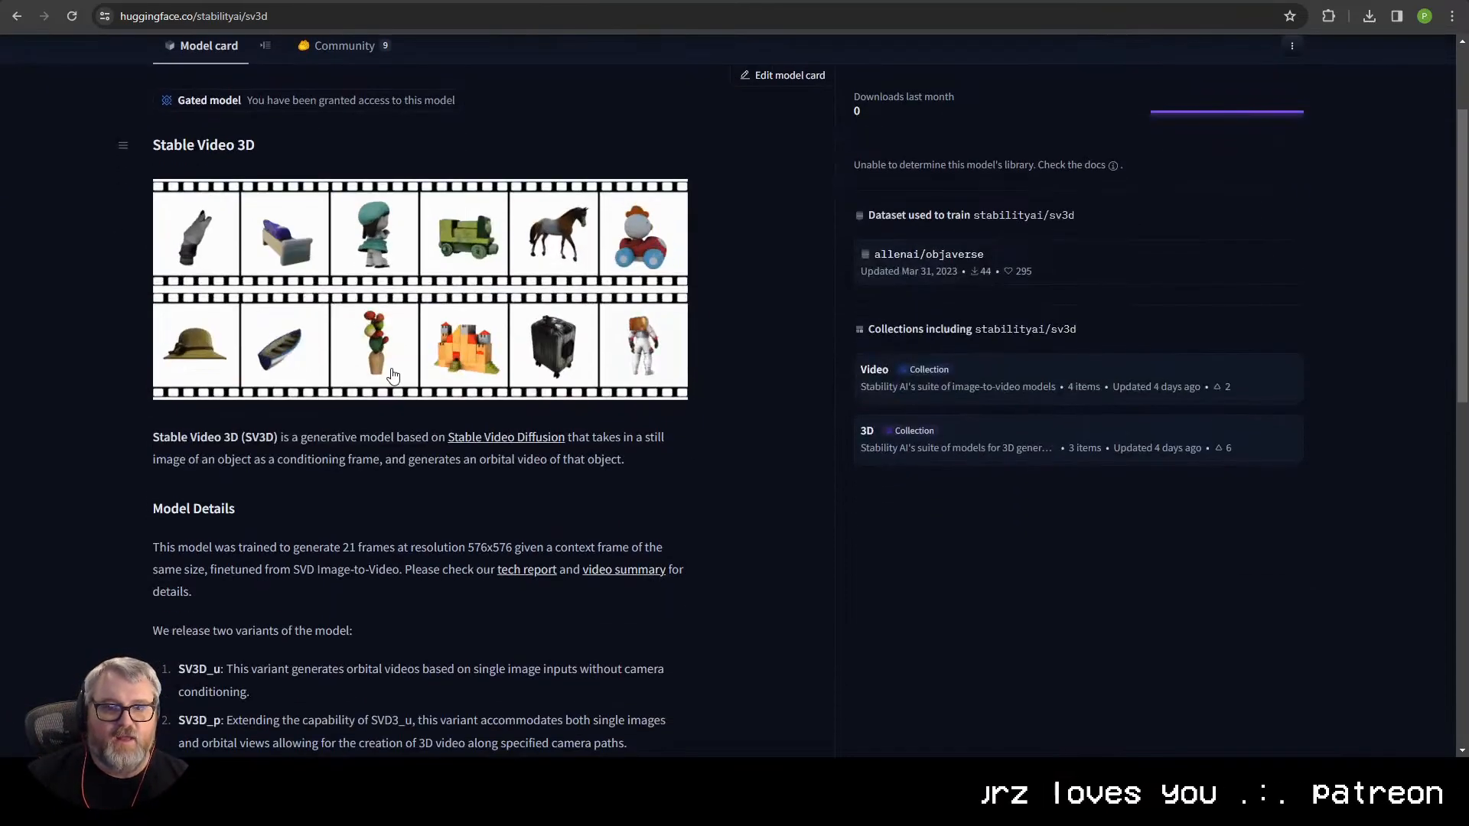
pyautogui.click(375, 347)
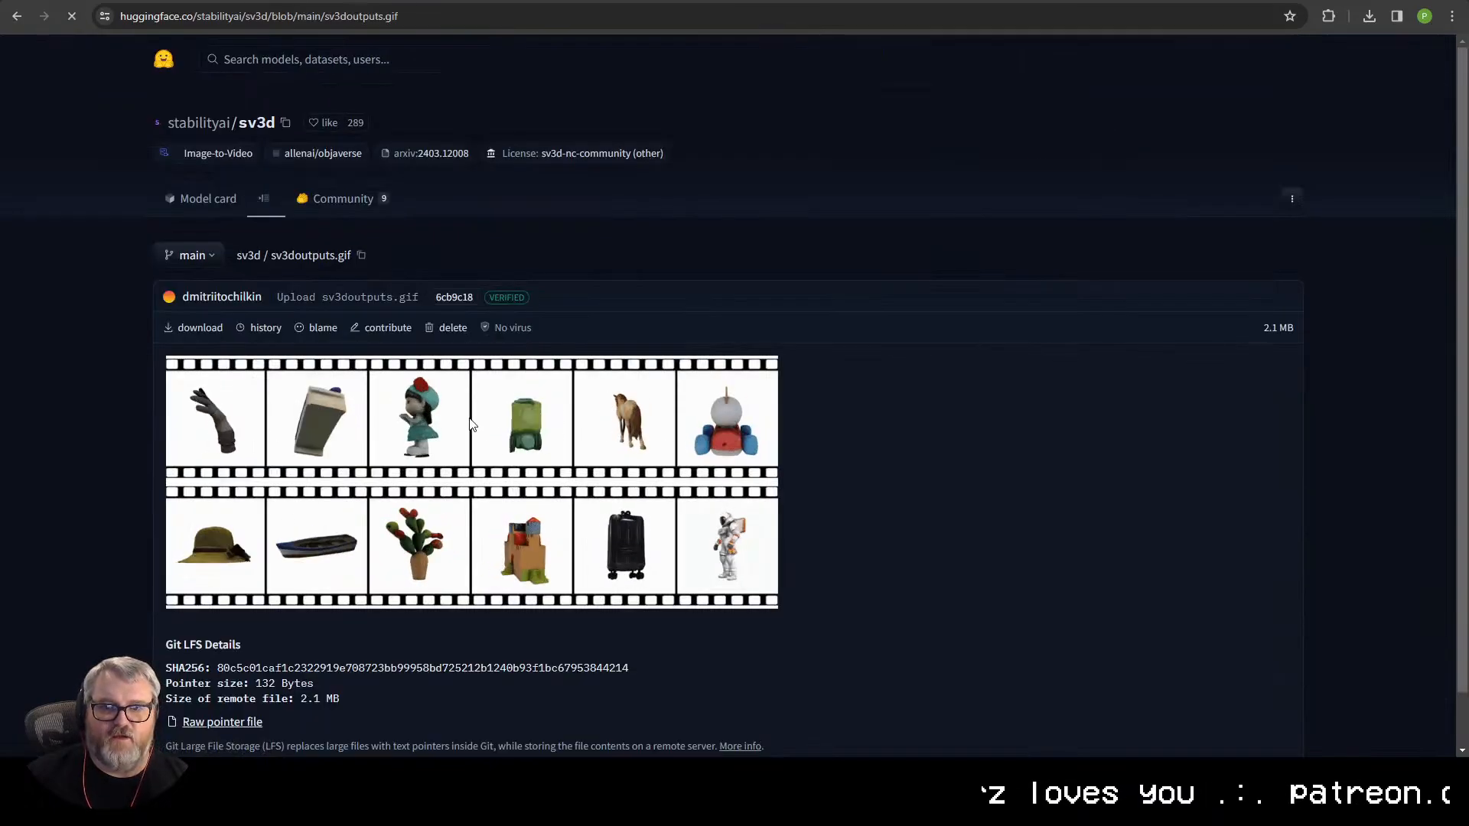
pyautogui.rightClick(436, 428)
pyautogui.click(489, 467)
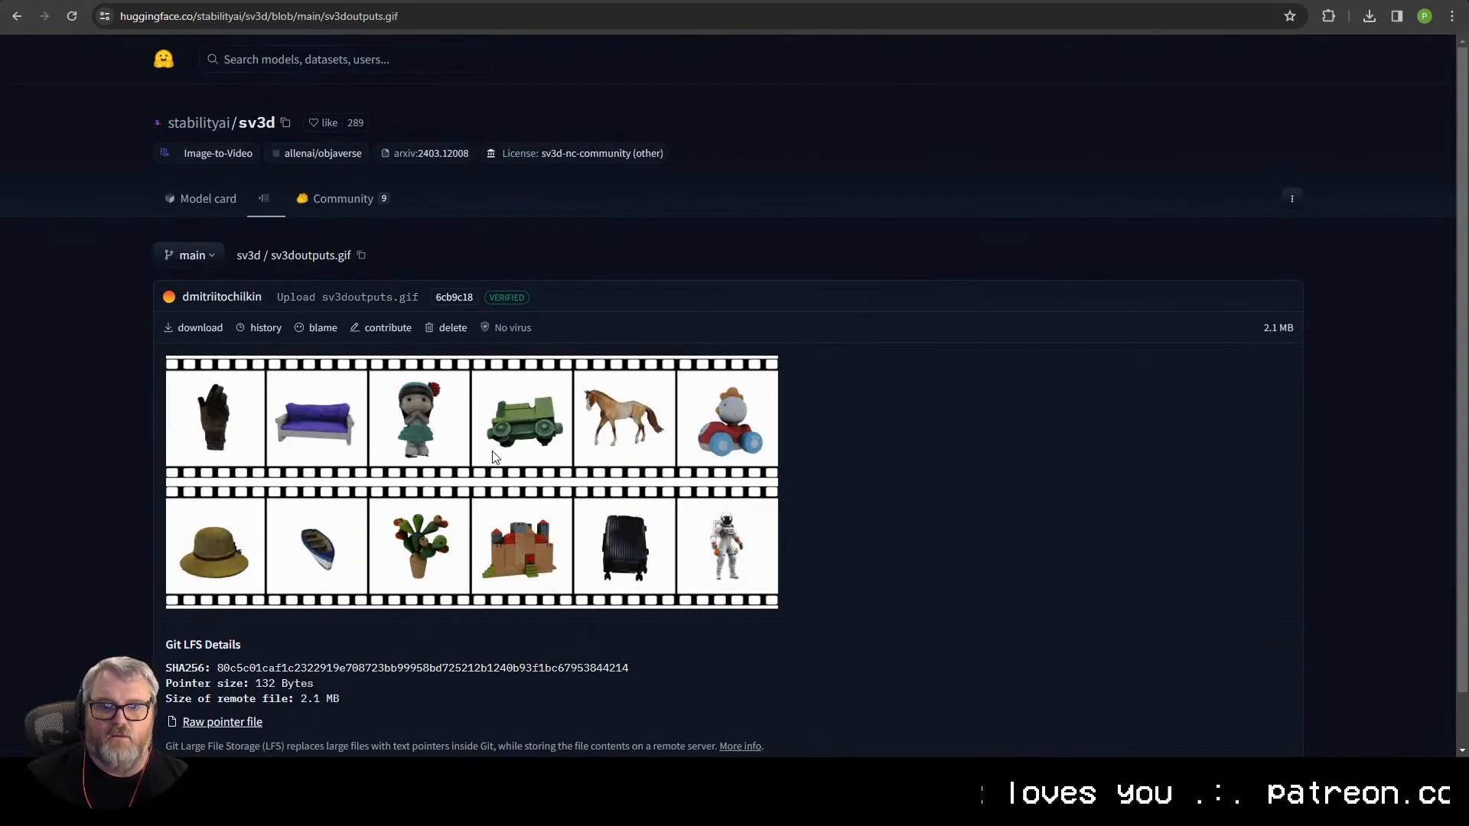
pyautogui.click(664, 1)
pyautogui.scroll(5, 662, 373)
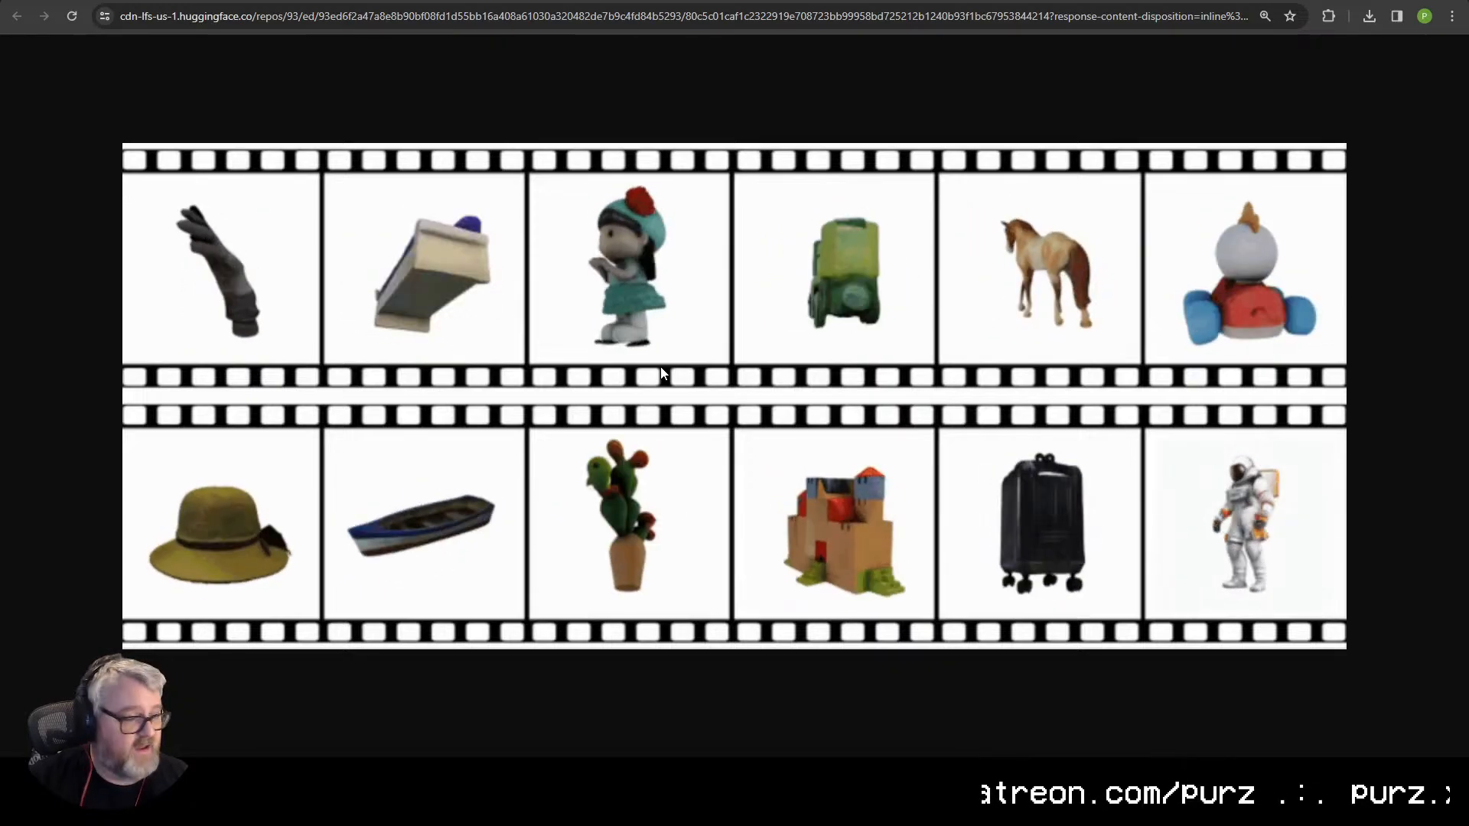
pyautogui.hotkey('ctrl', '-')
pyautogui.hotkey('ctrl', '-')
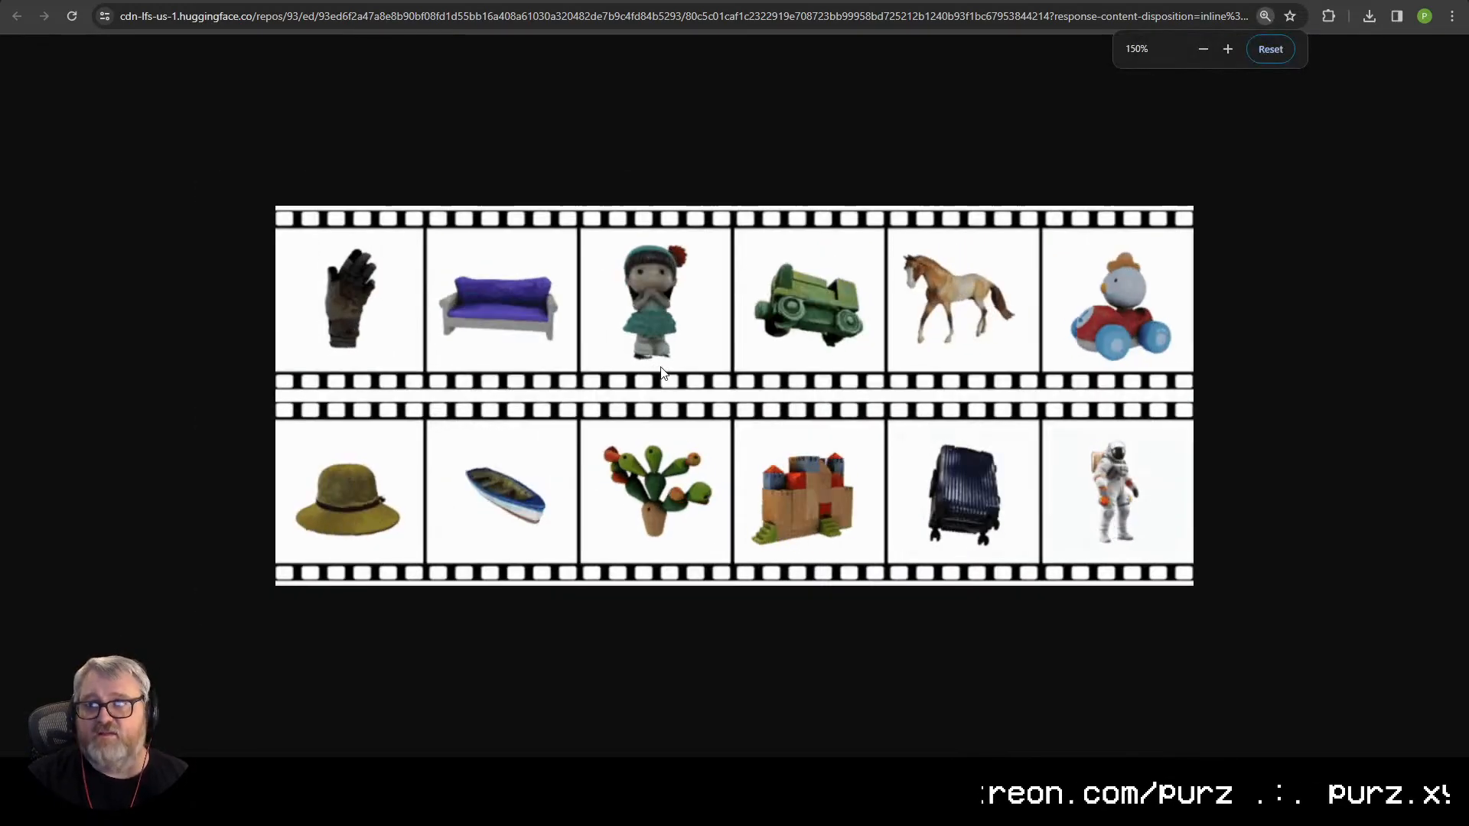
pyautogui.hotkey('ctrl', '-')
pyautogui.hotkey('ctrl', '-')
pyautogui.hotkey('ctrl', '-')
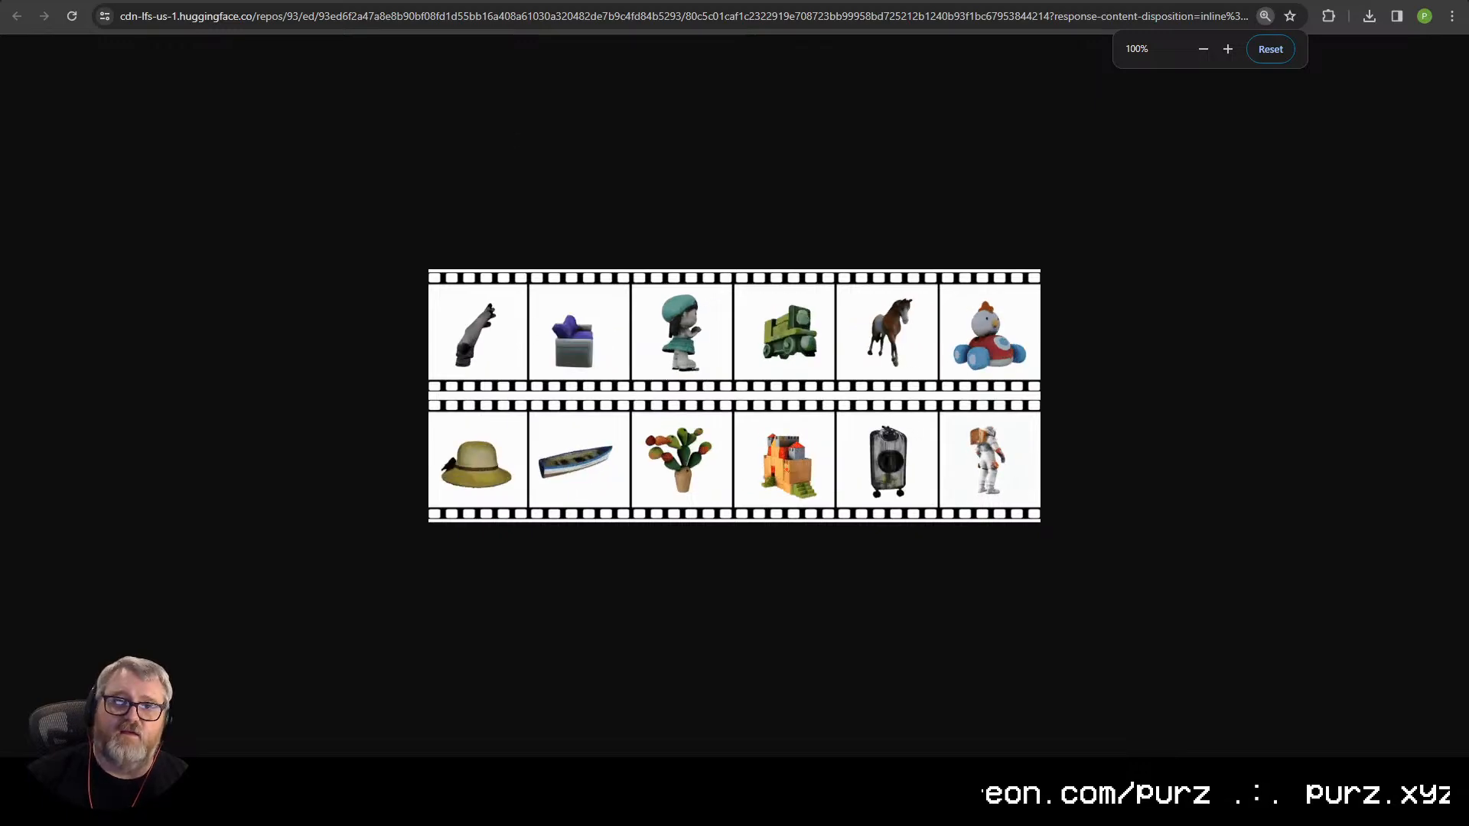
pyautogui.hotkey('alt', 'Left')
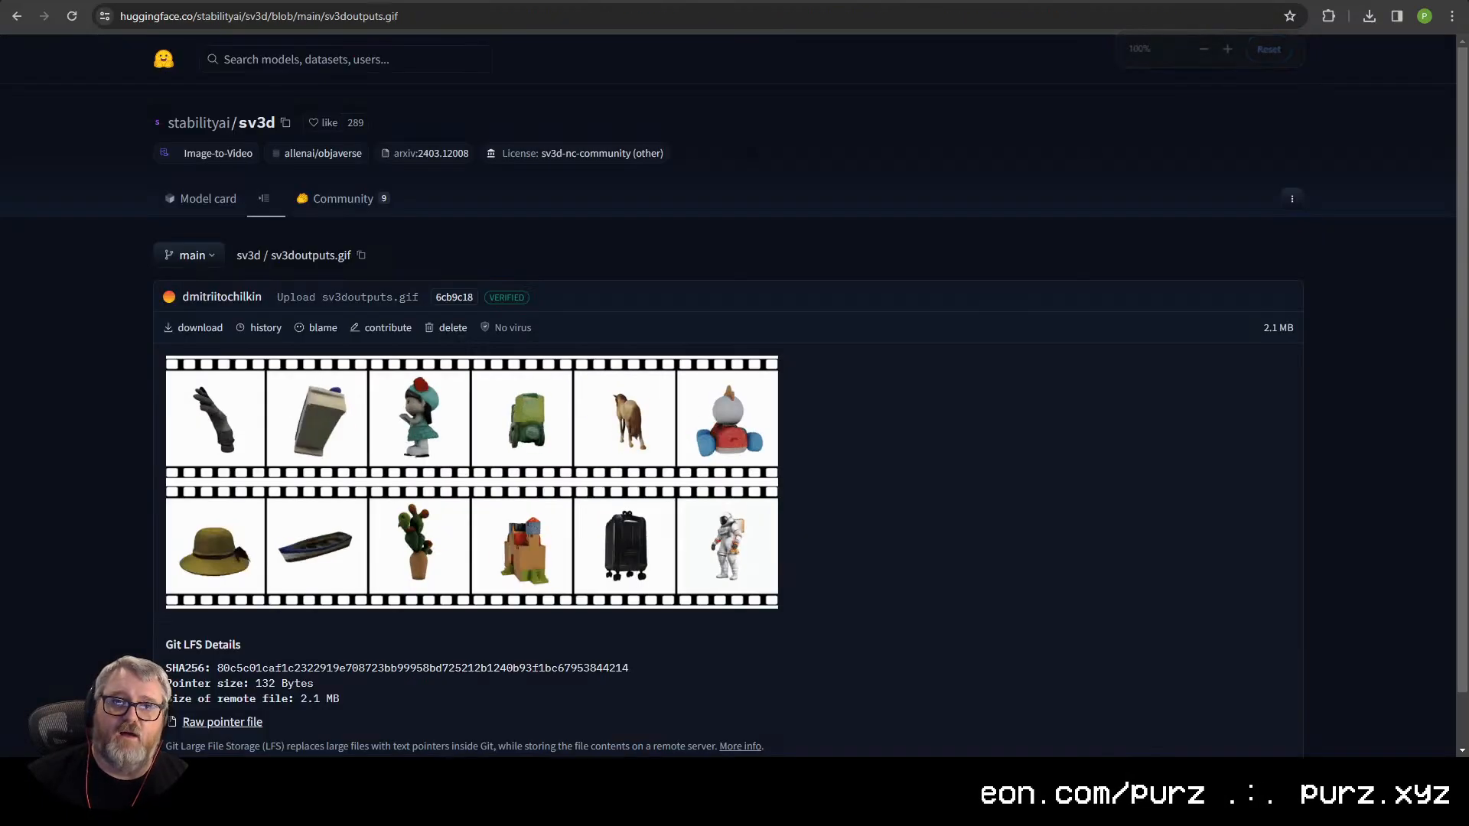
# - Return to the stabilityai/sv3d model card and review its sample animation and introductory description
pyautogui.click(210, 203)
pyautogui.scroll(-2, 474, 498)
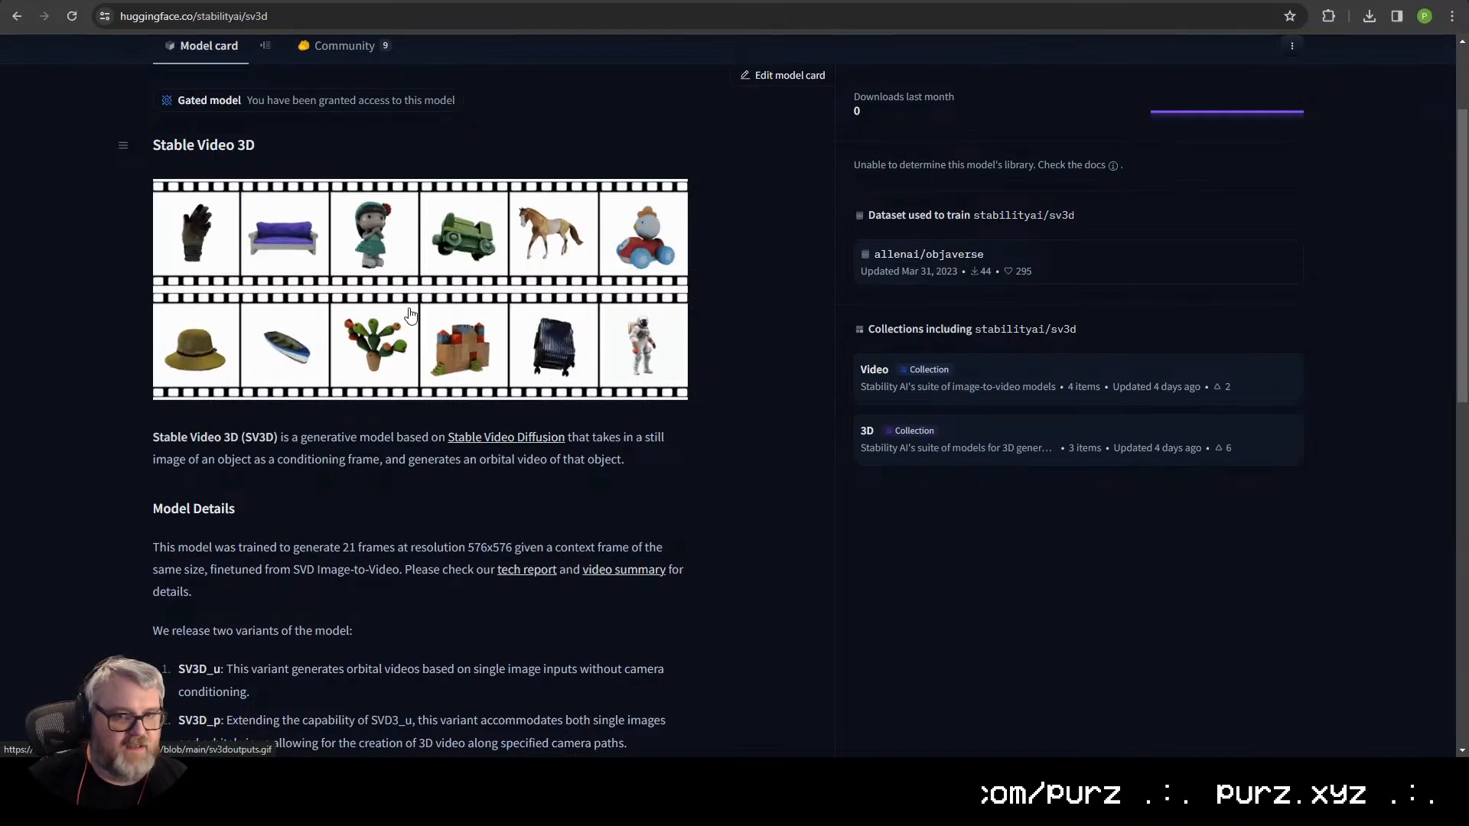
pyautogui.scroll(2, 365, 246)
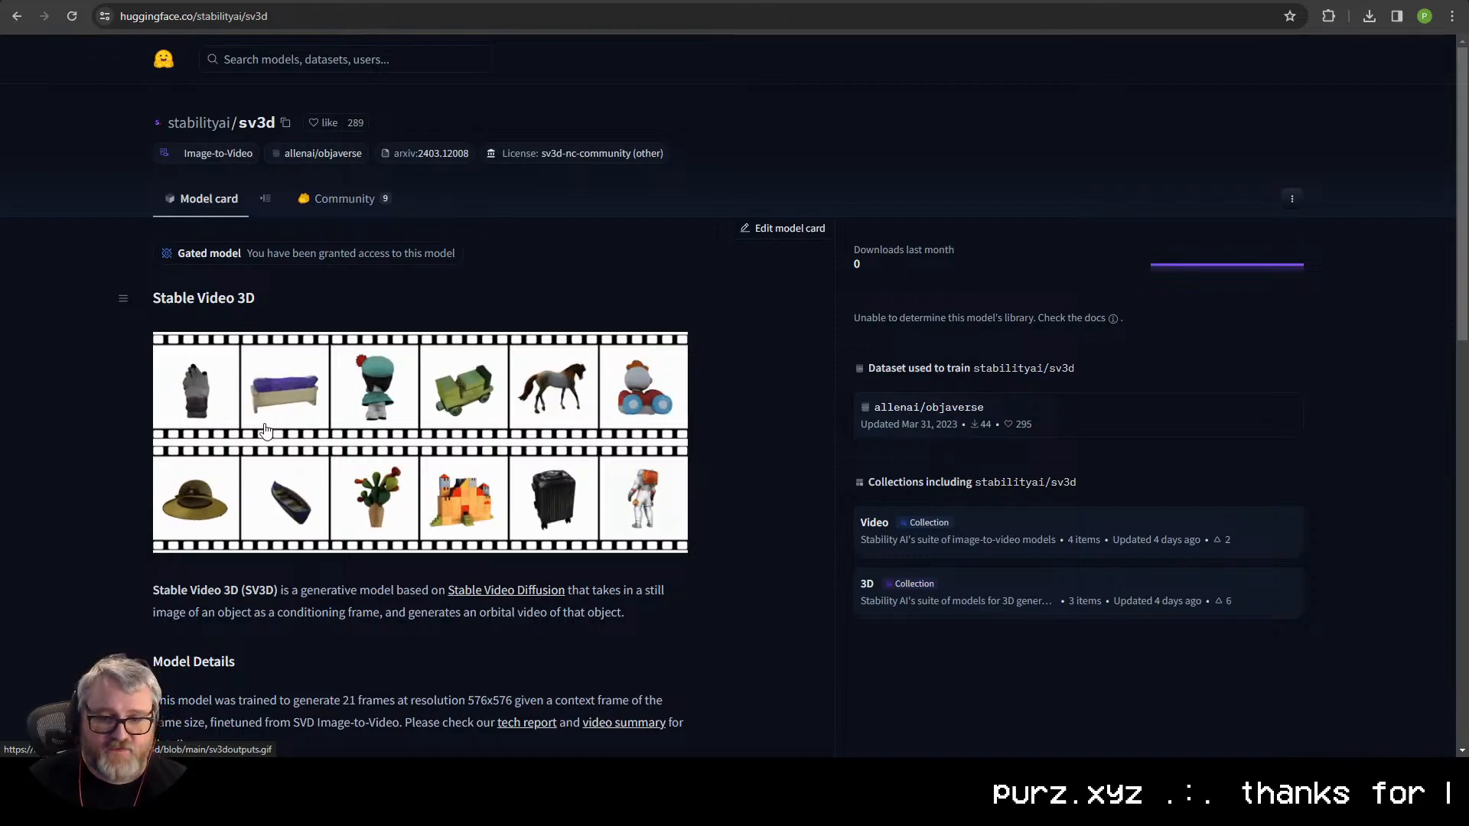
pyautogui.scroll(-5, 572, 548)
pyautogui.scroll(5, 573, 551)
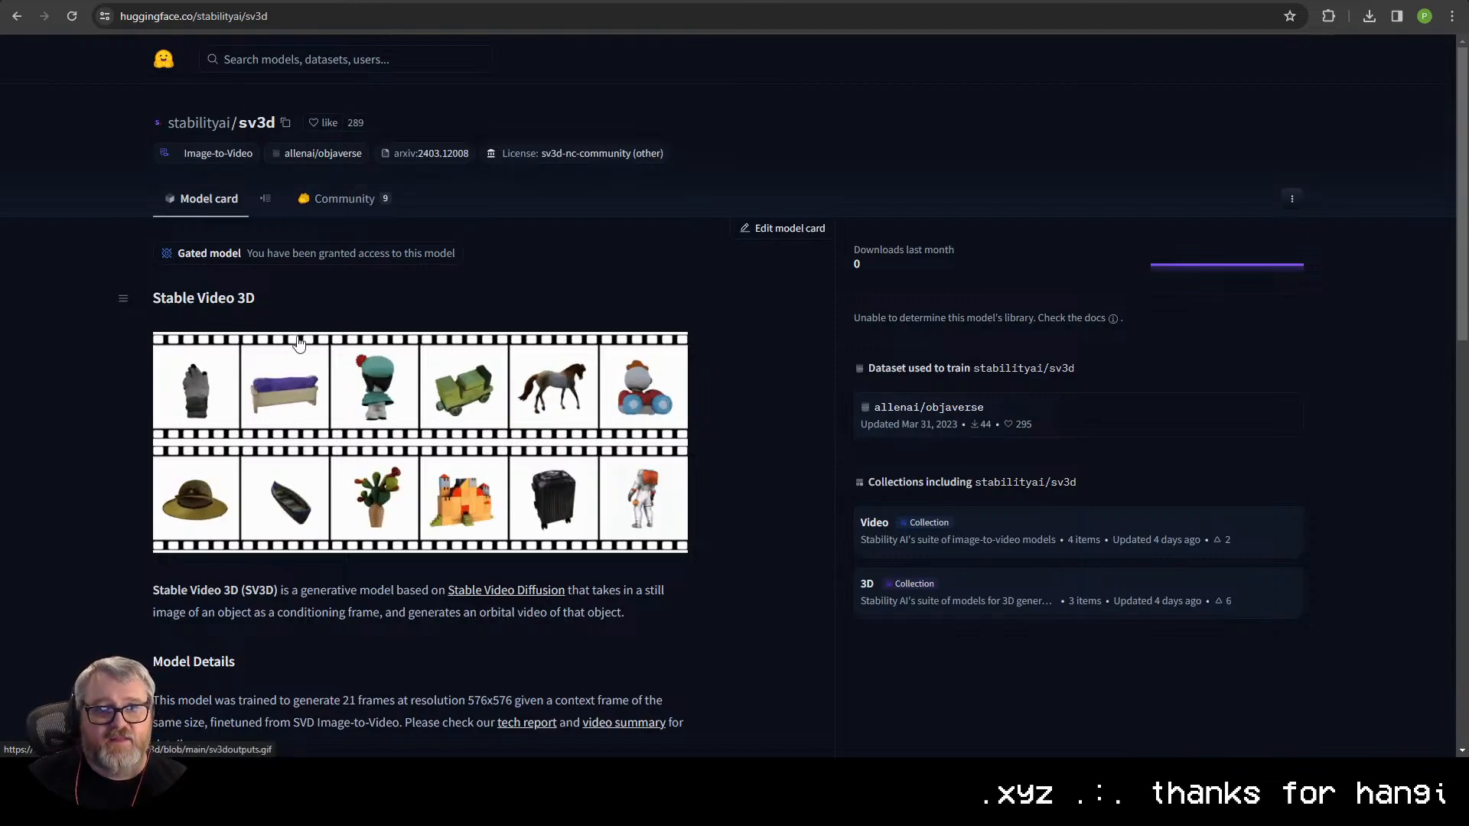
# - View the stabilityai/sv3d repository's file list to find the sv3d_p and sv3d_u safetensors checkpoints
pyautogui.click(265, 200)
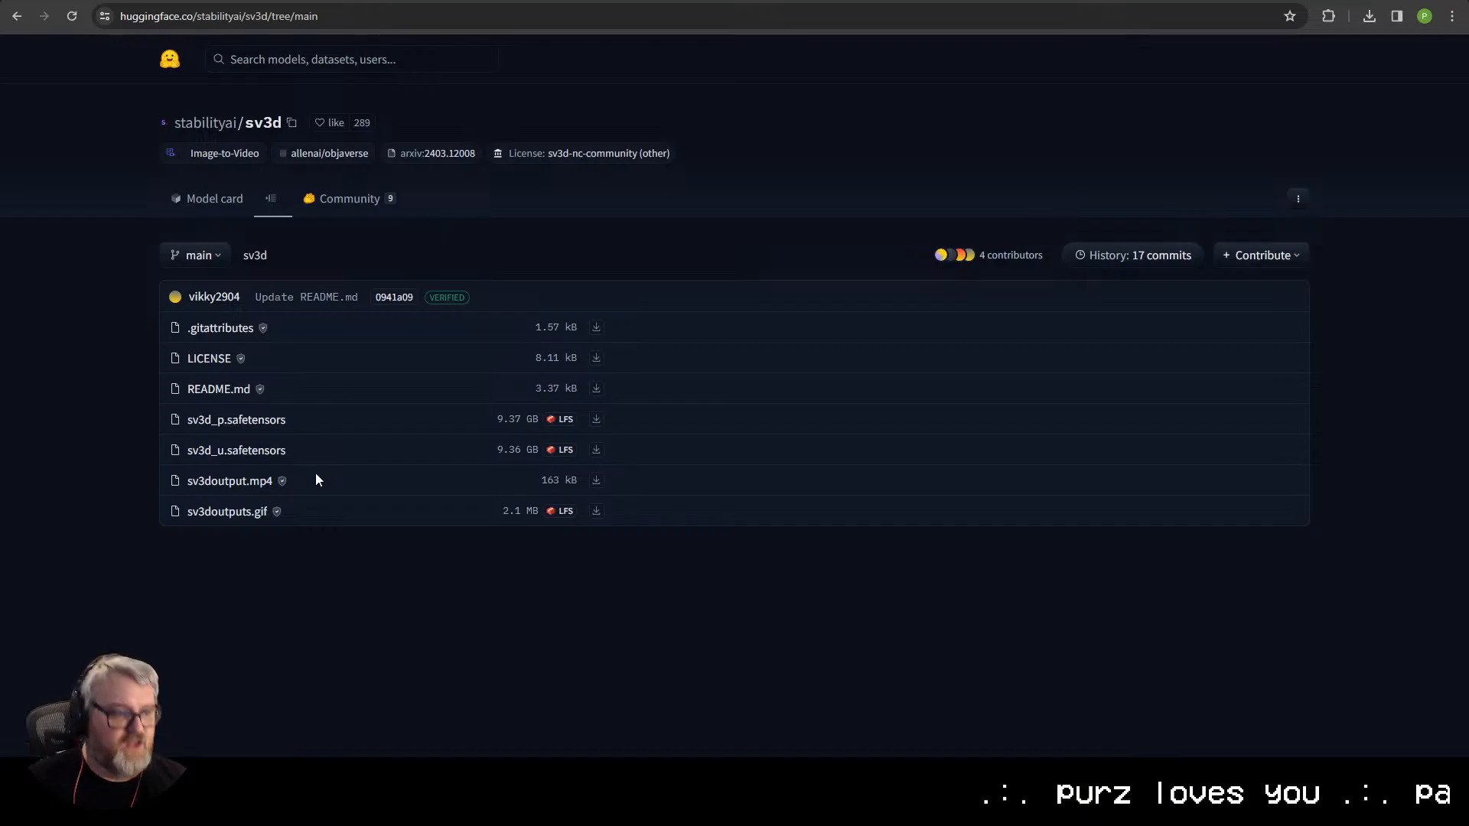
pyautogui.click(210, 153)
pyautogui.click(17, 15)
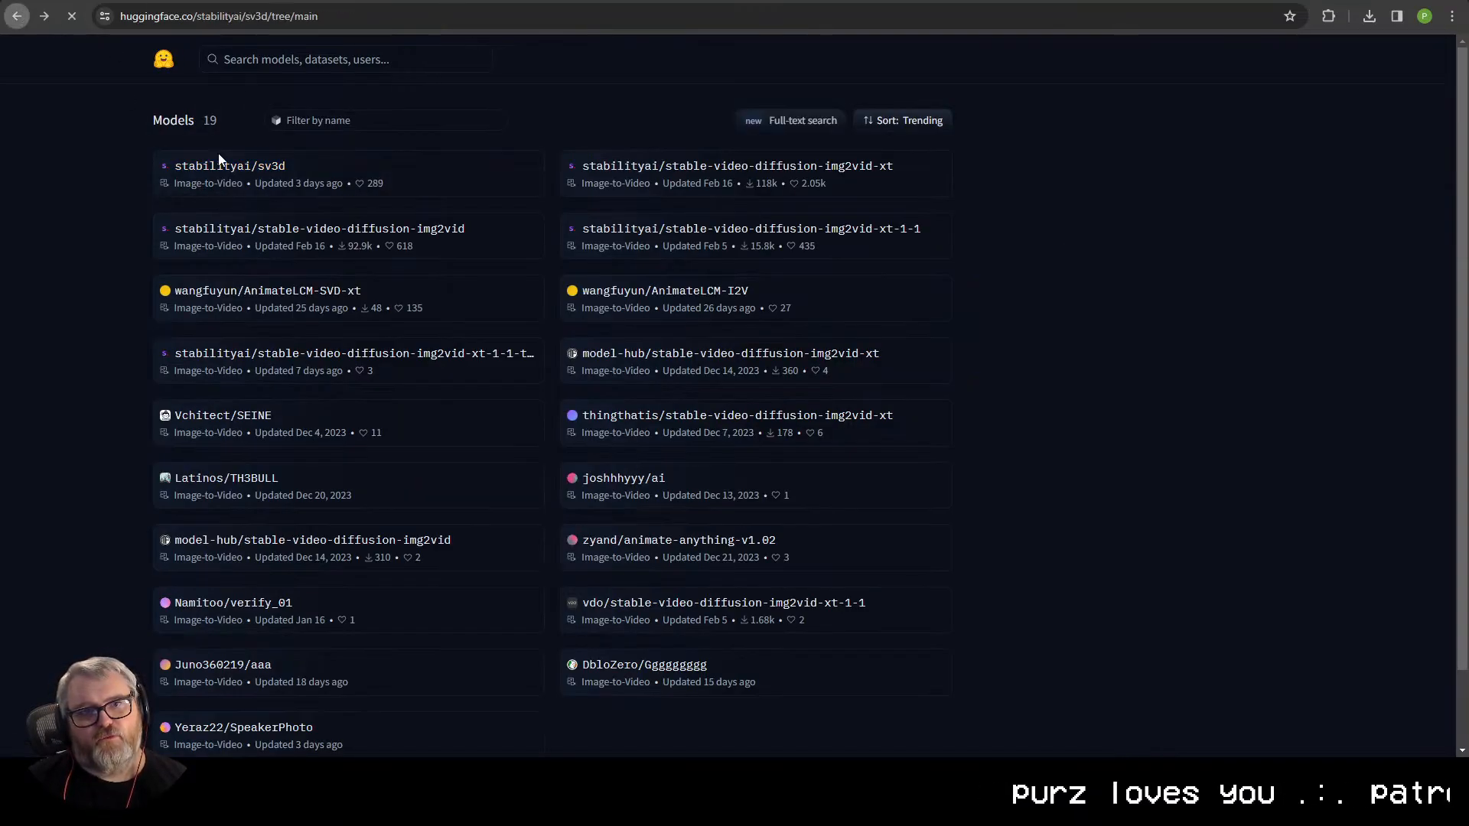
# - Reopen the model card and read the Model Details section on the SV3D_u and SV3D_p variants
pyautogui.click(204, 203)
pyautogui.scroll(-4, 368, 551)
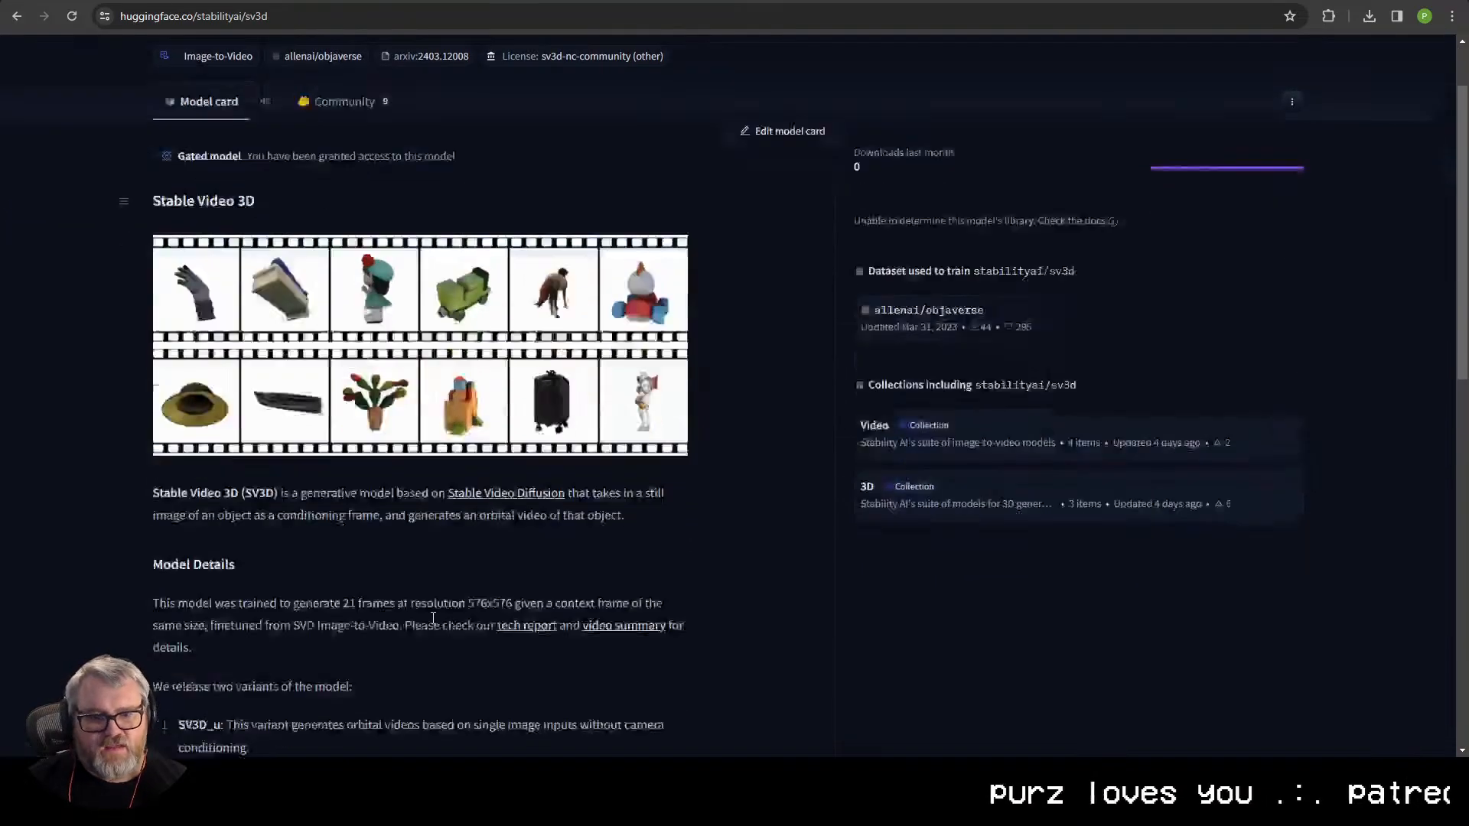
pyautogui.scroll(-1, 418, 530)
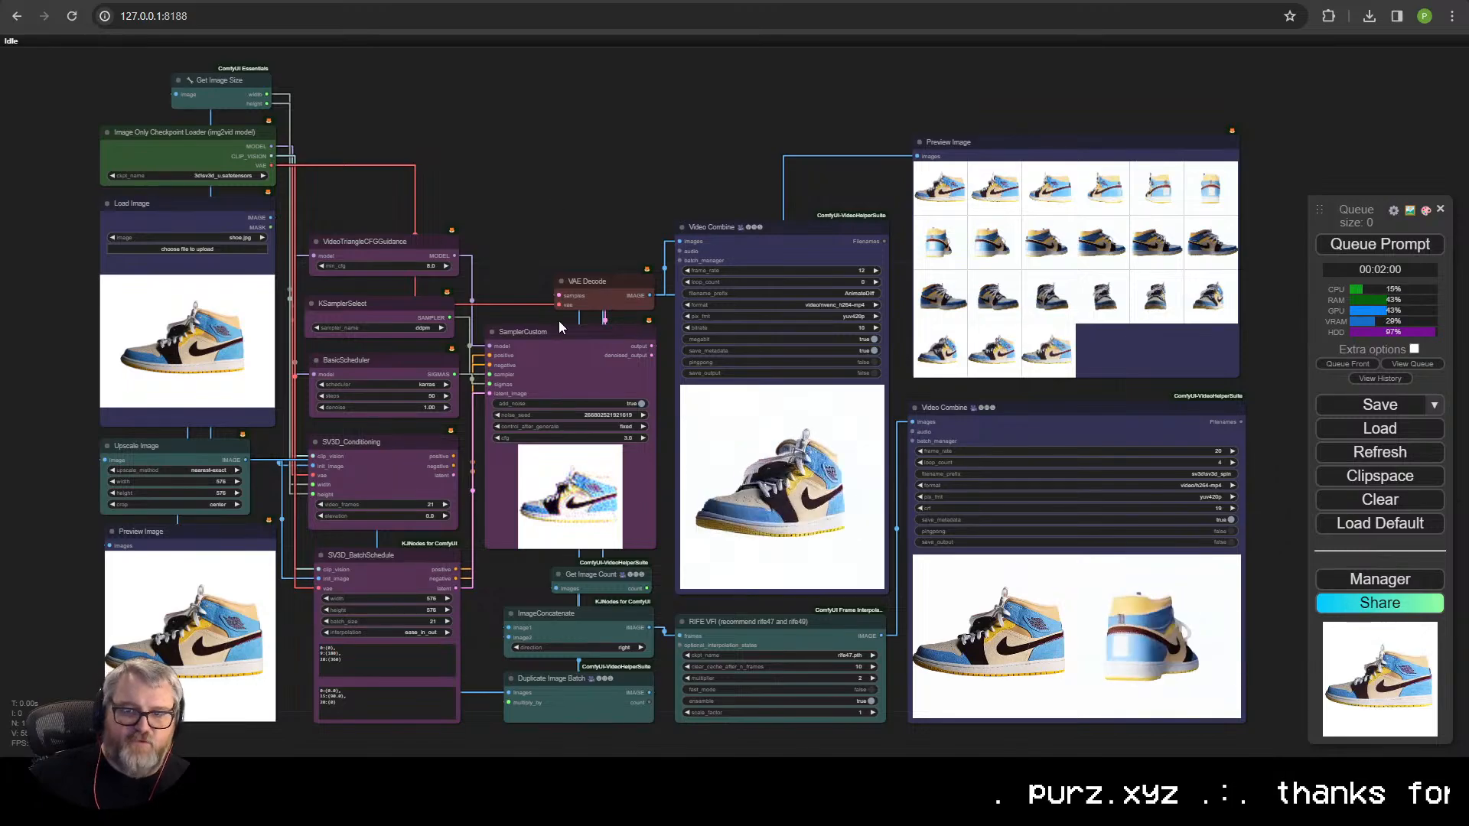
# - Switch to ComfyUI and examine the SV3D shoe workflow from the conditioning and sampler nodes through to the Video Combine and Preview Image outputs
pyautogui.moveTo(559, 321); pyautogui.dragTo(561, 257)
pyautogui.moveTo(468, 347); pyautogui.dragTo(471, 387)
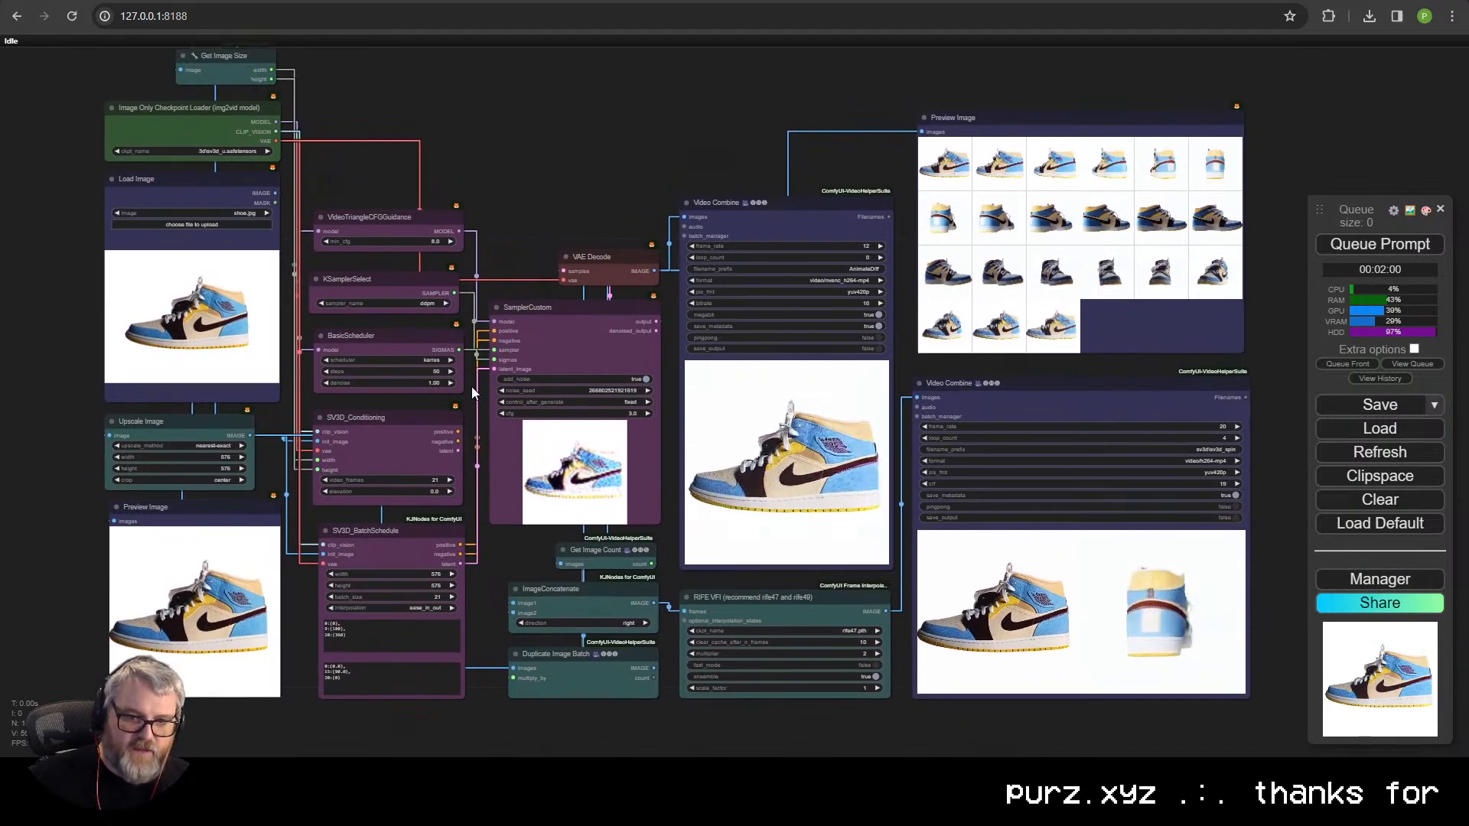
pyautogui.scroll(3, 668, 416)
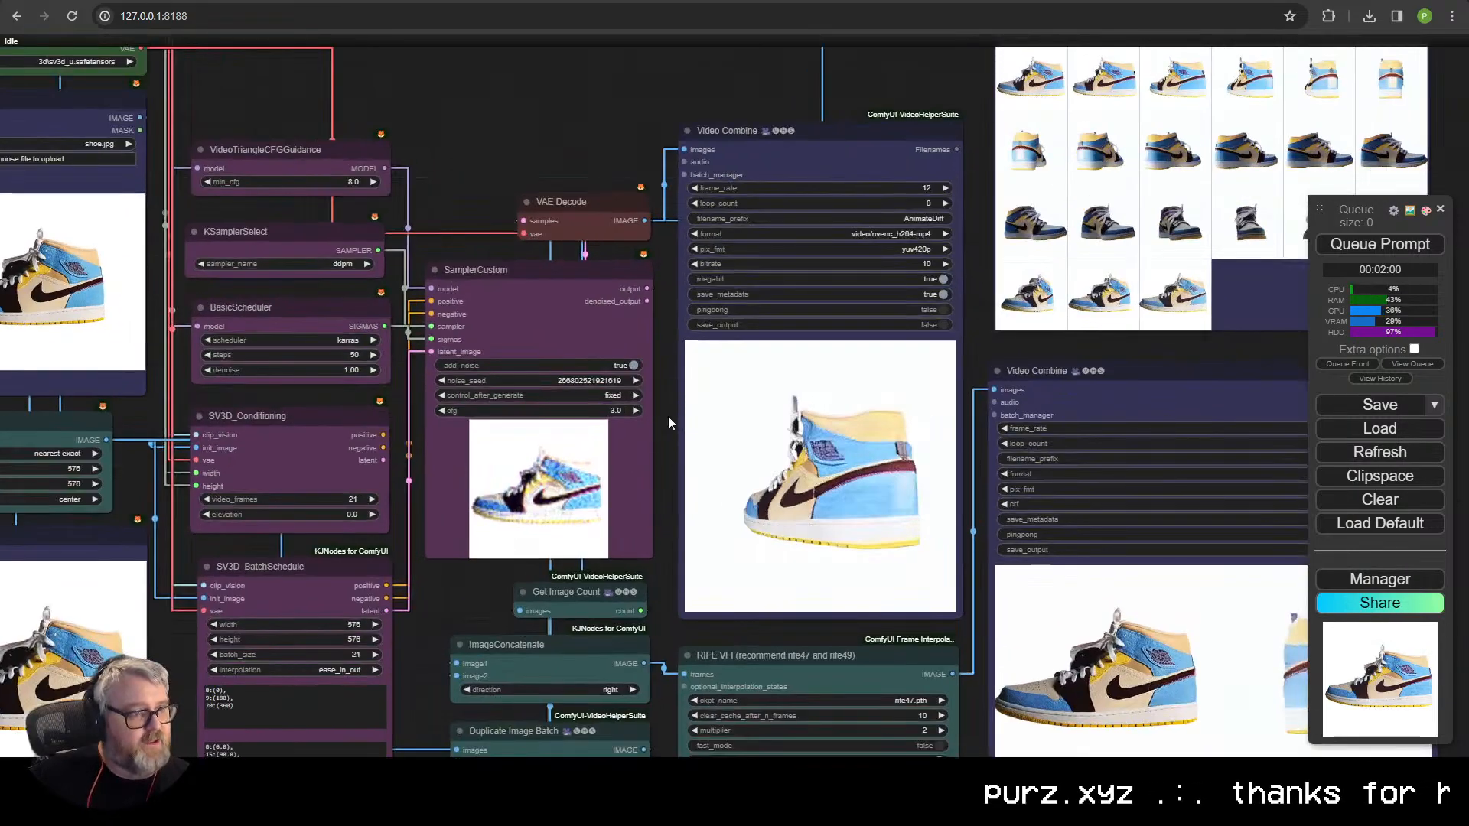
pyautogui.moveTo(502, 303); pyautogui.dragTo(612, 269)
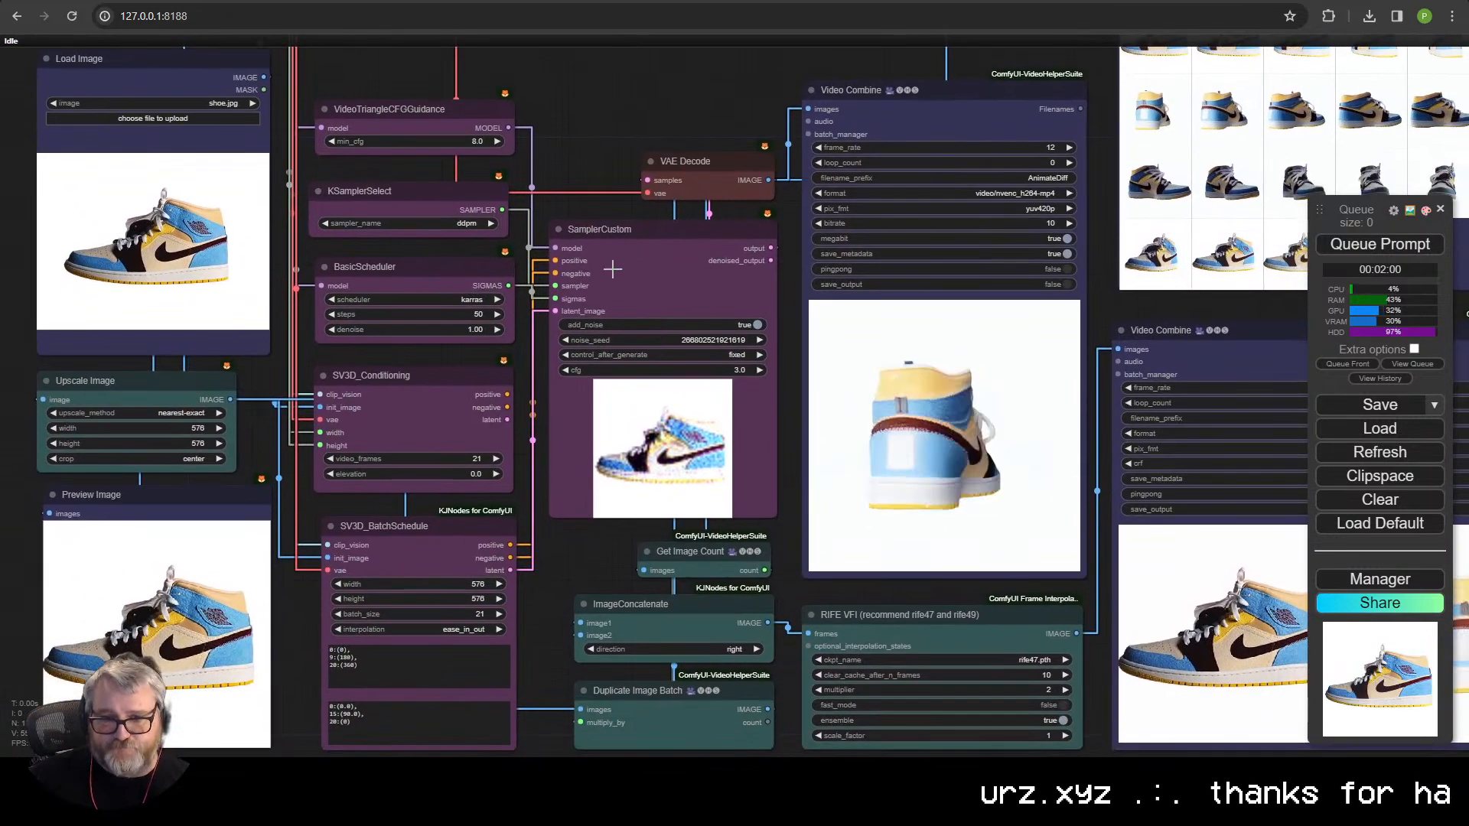
pyautogui.moveTo(294, 249)
pyautogui.mouseDown()
pyautogui.moveTo(291, 184)
pyautogui.moveTo(287, 216)
pyautogui.moveTo(301, 223)
pyautogui.mouseUp()
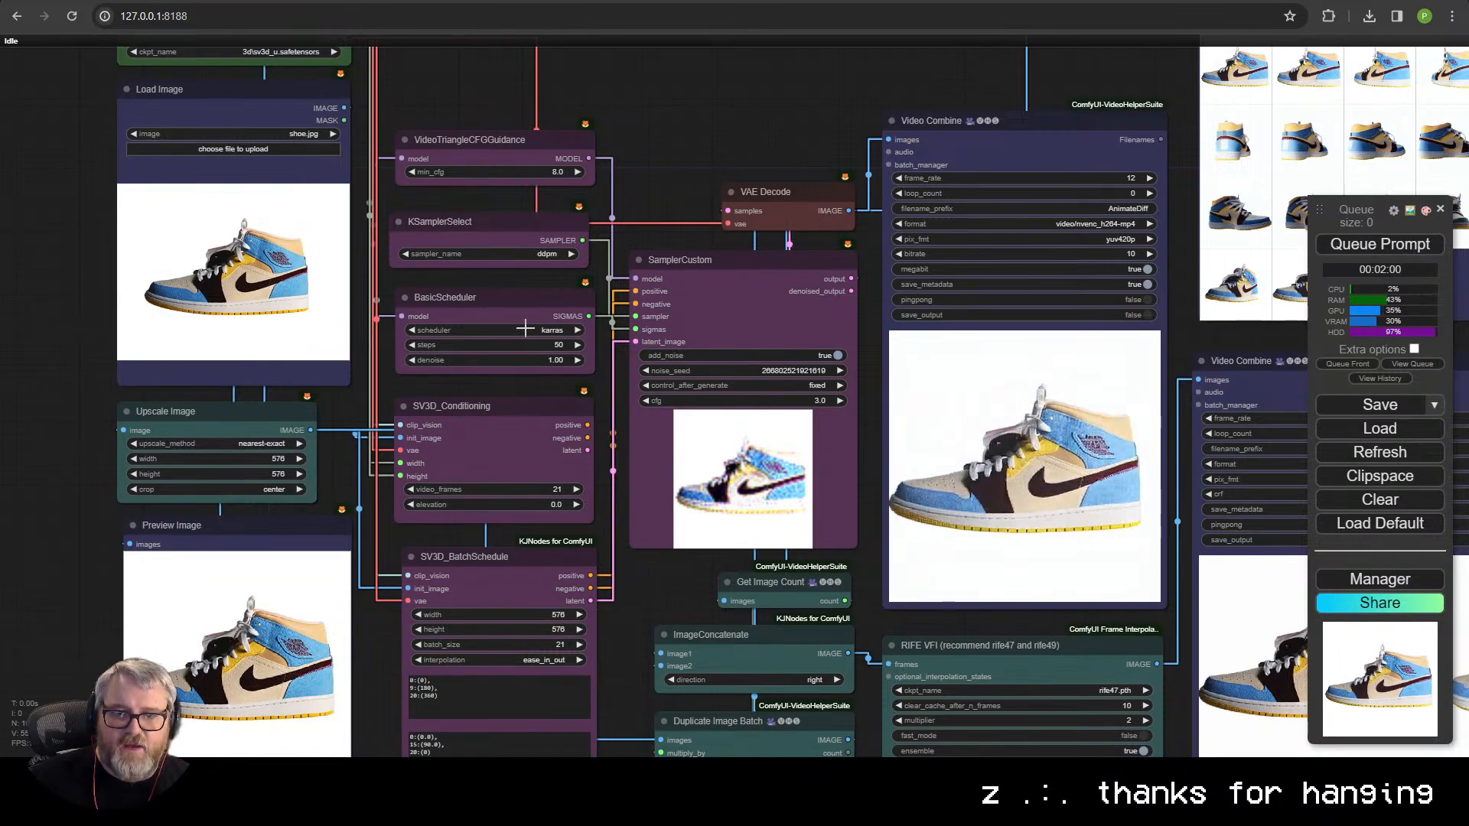
pyautogui.moveTo(545, 322); pyautogui.dragTo(450, 257)
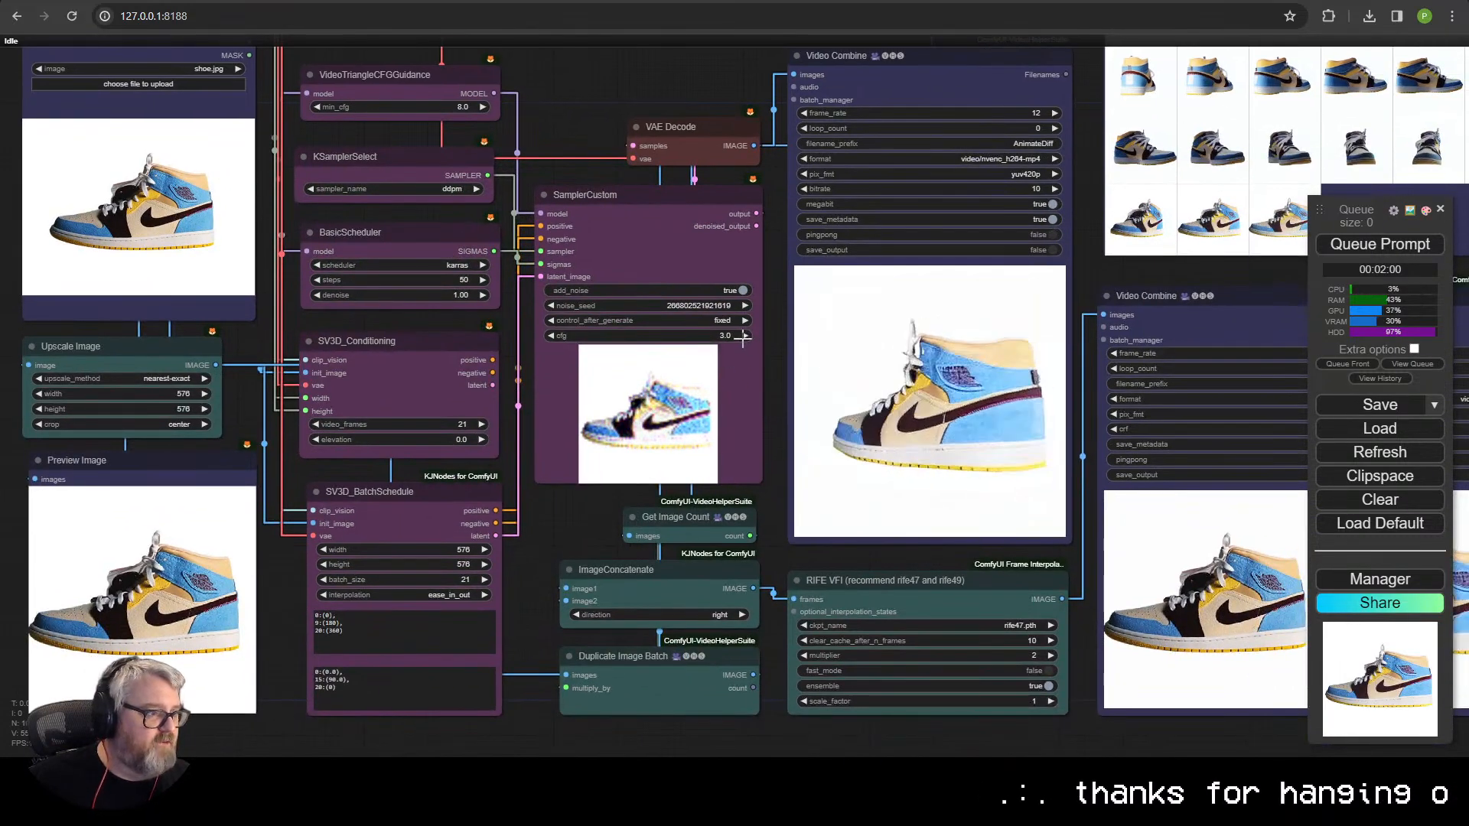
pyautogui.moveTo(732, 467); pyautogui.dragTo(481, 504)
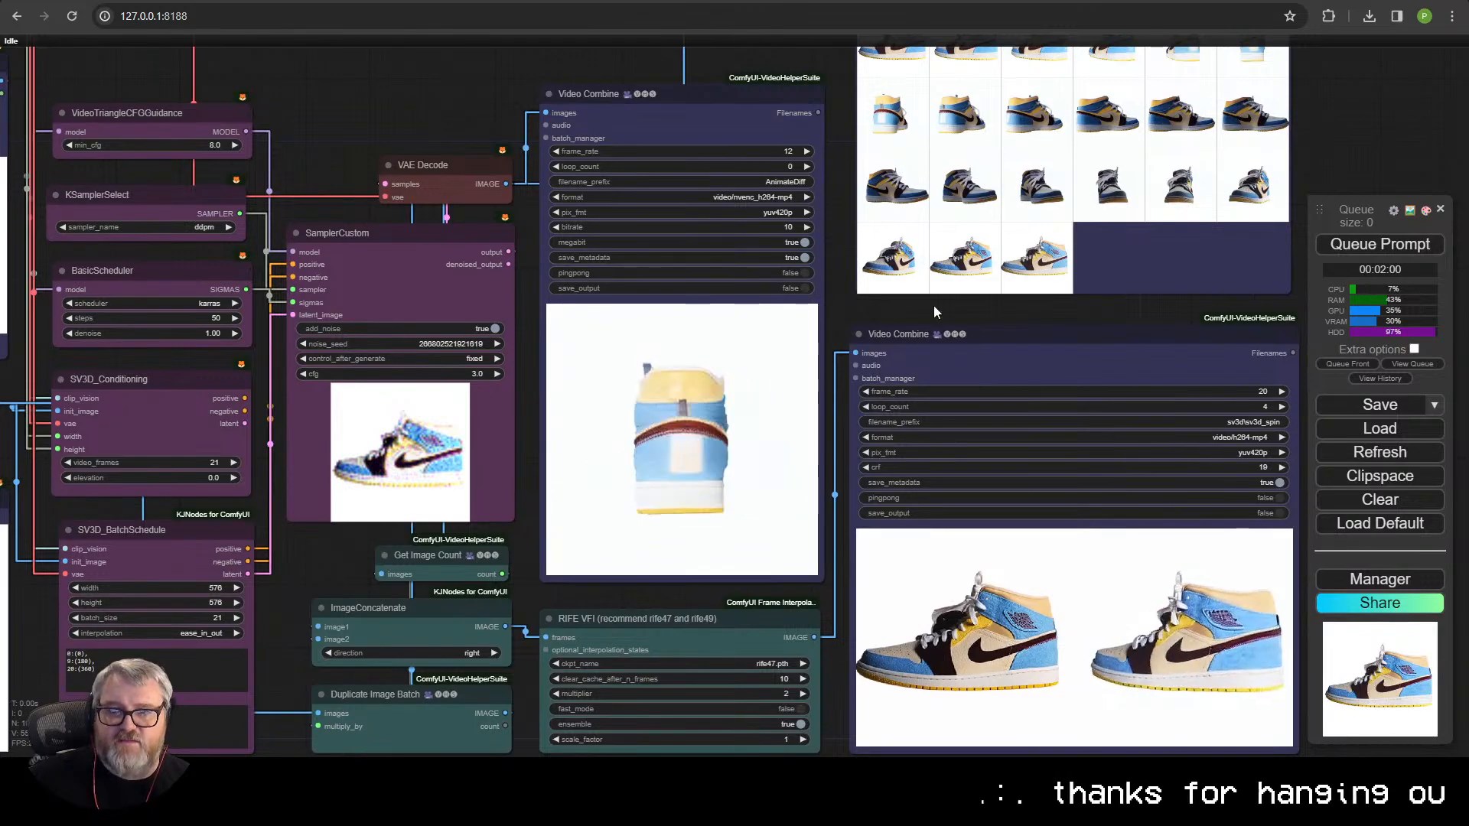
pyautogui.moveTo(934, 311); pyautogui.dragTo(526, 683)
pyautogui.moveTo(431, 634); pyautogui.dragTo(863, 416)
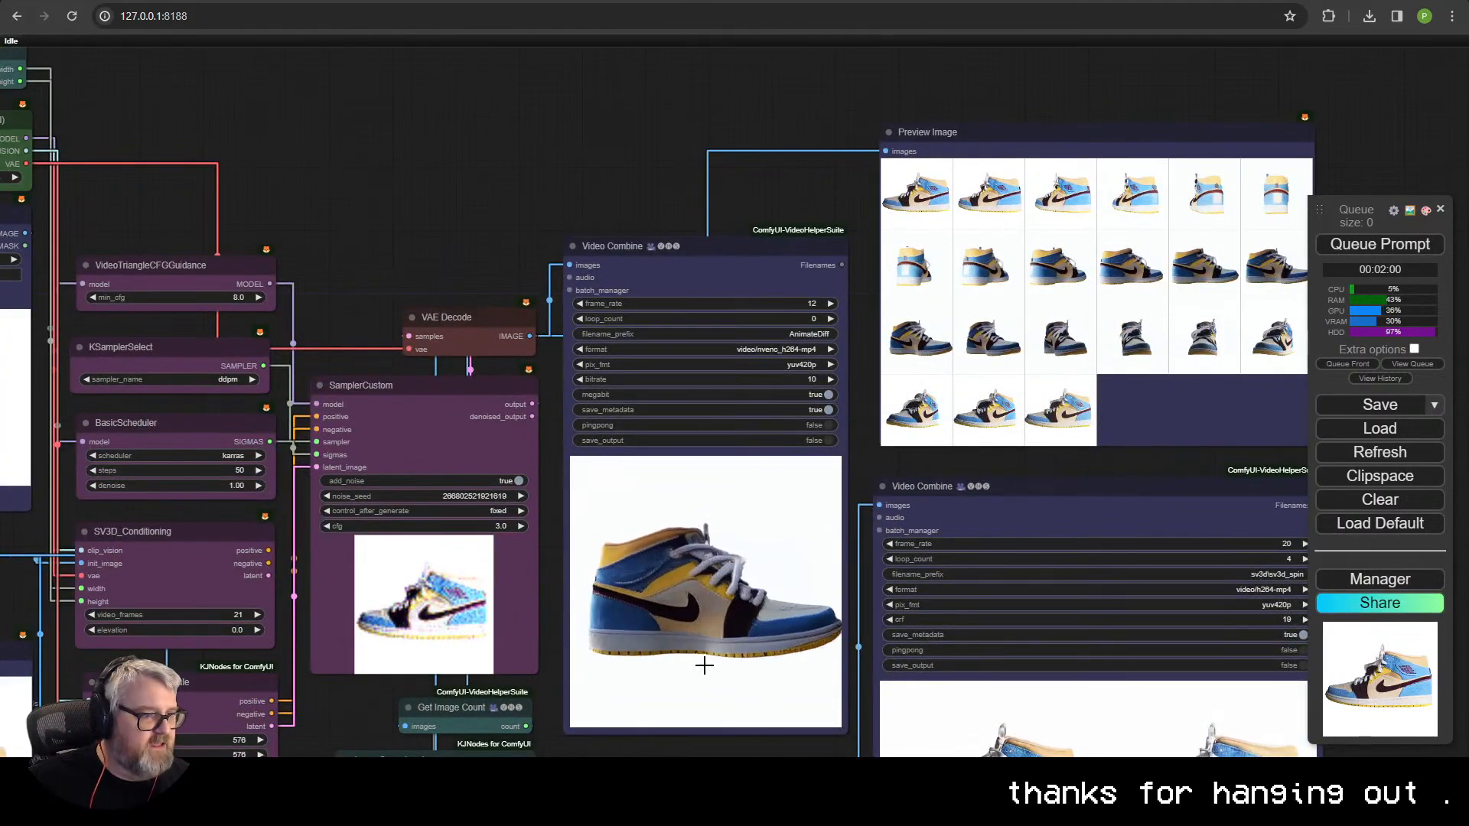
# - Examine the side-by-side shoe video in the Video Combine node with the sv3d\sv3d_spin filename prefix up close
pyautogui.moveTo(715, 744); pyautogui.dragTo(317, 446)
pyautogui.scroll(6, 797, 608)
pyautogui.scroll(5, 796, 608)
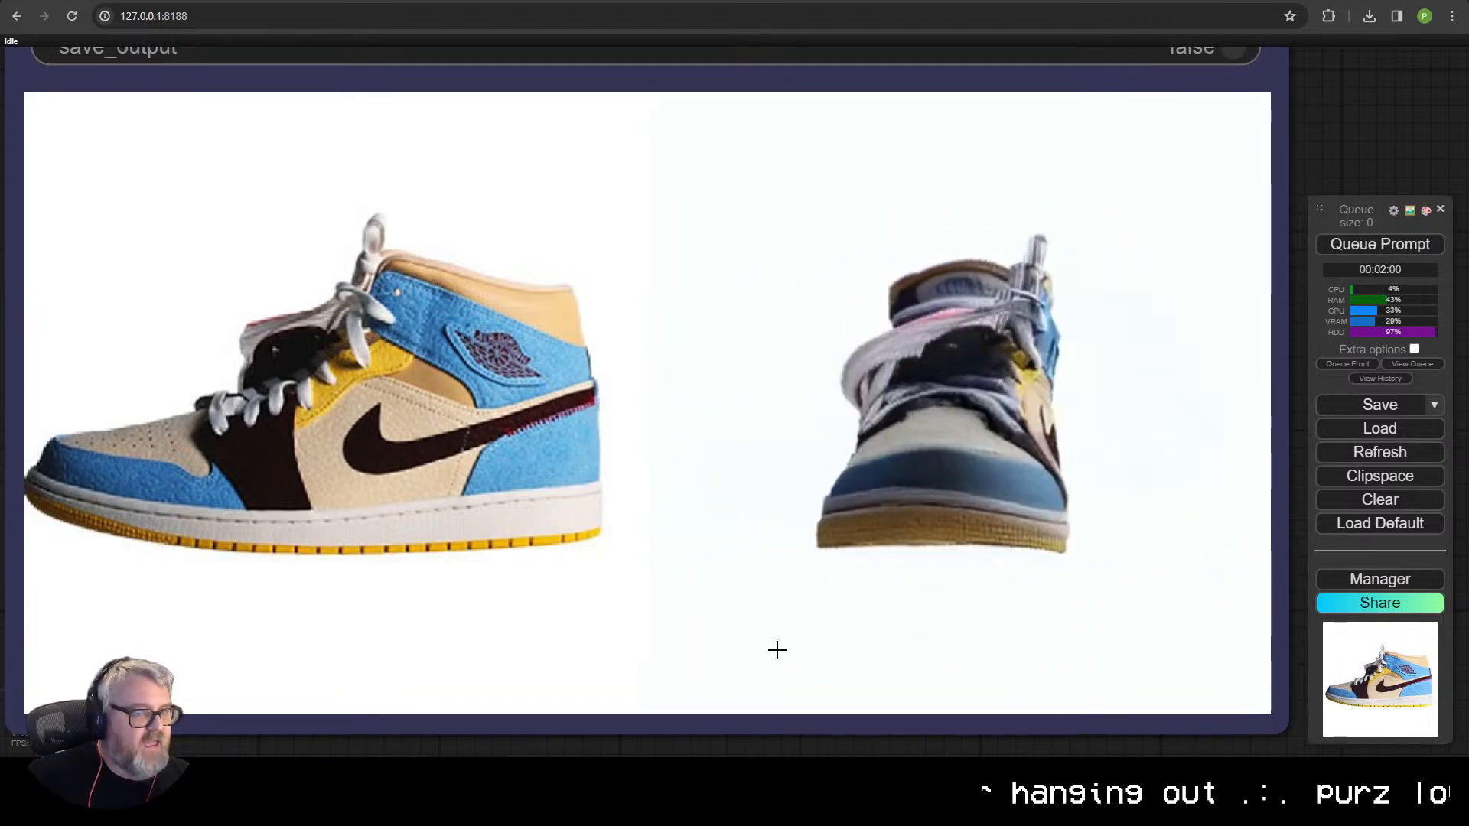
pyautogui.scroll(-5, 765, 646)
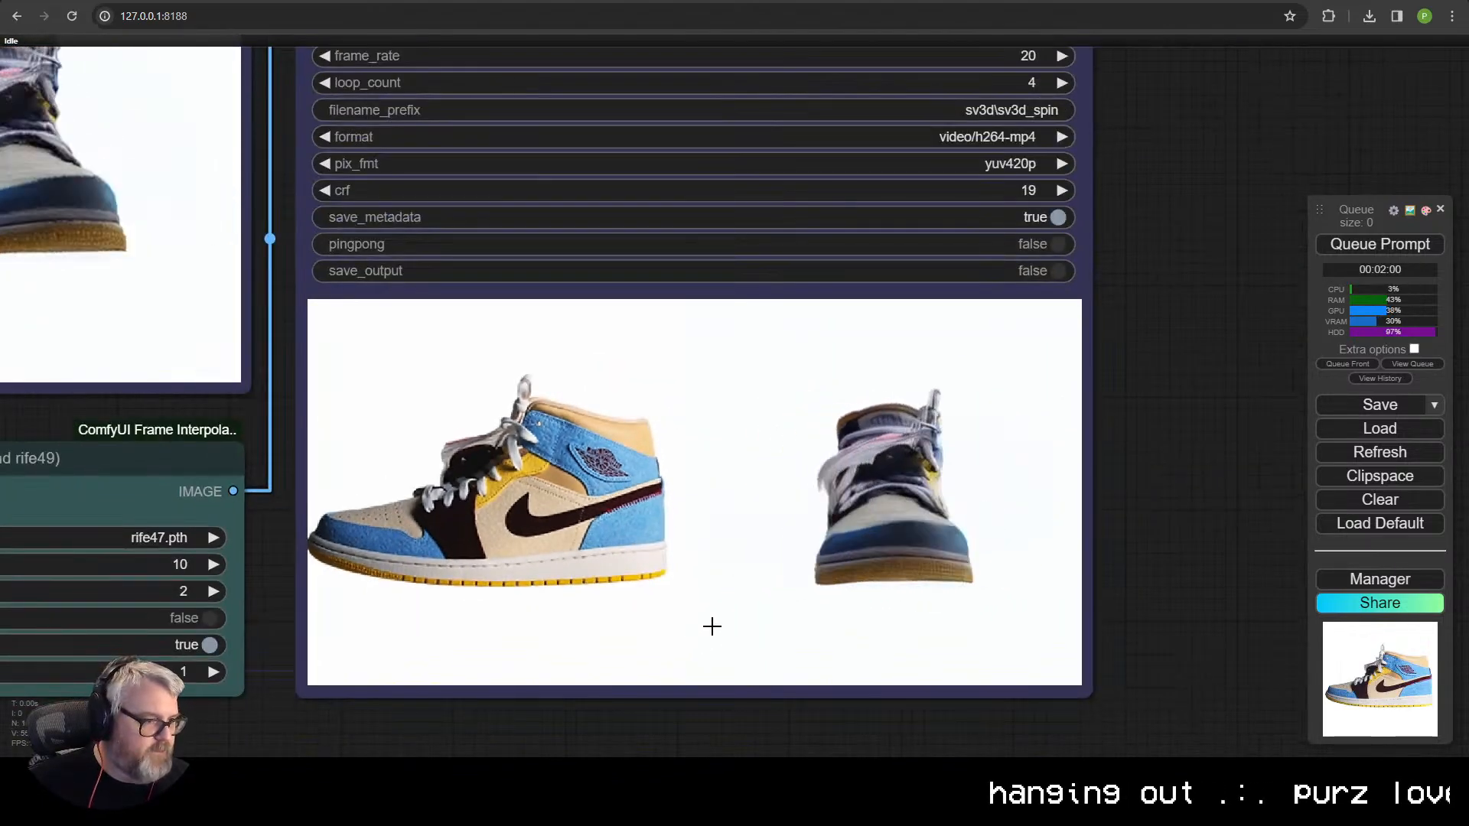
pyautogui.scroll(-5, 673, 646)
pyautogui.moveTo(548, 704); pyautogui.dragTo(791, 700)
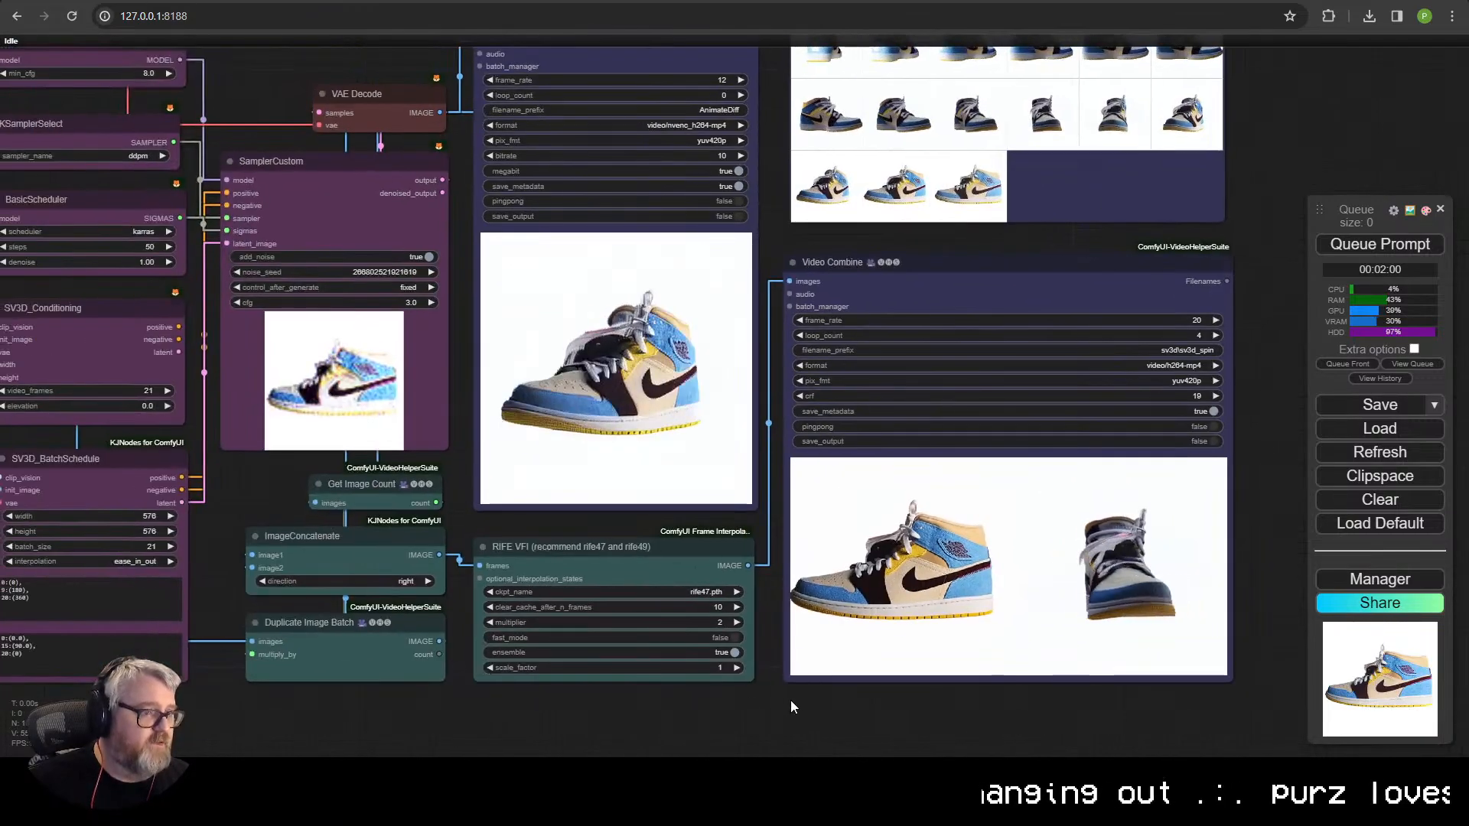
# - Survey the whole node graph and inspect the SV3D_Conditioning, SV3D_BatchSchedule and SamplerCustom settings alongside the video outputs
pyautogui.scroll(-2, 765, 702)
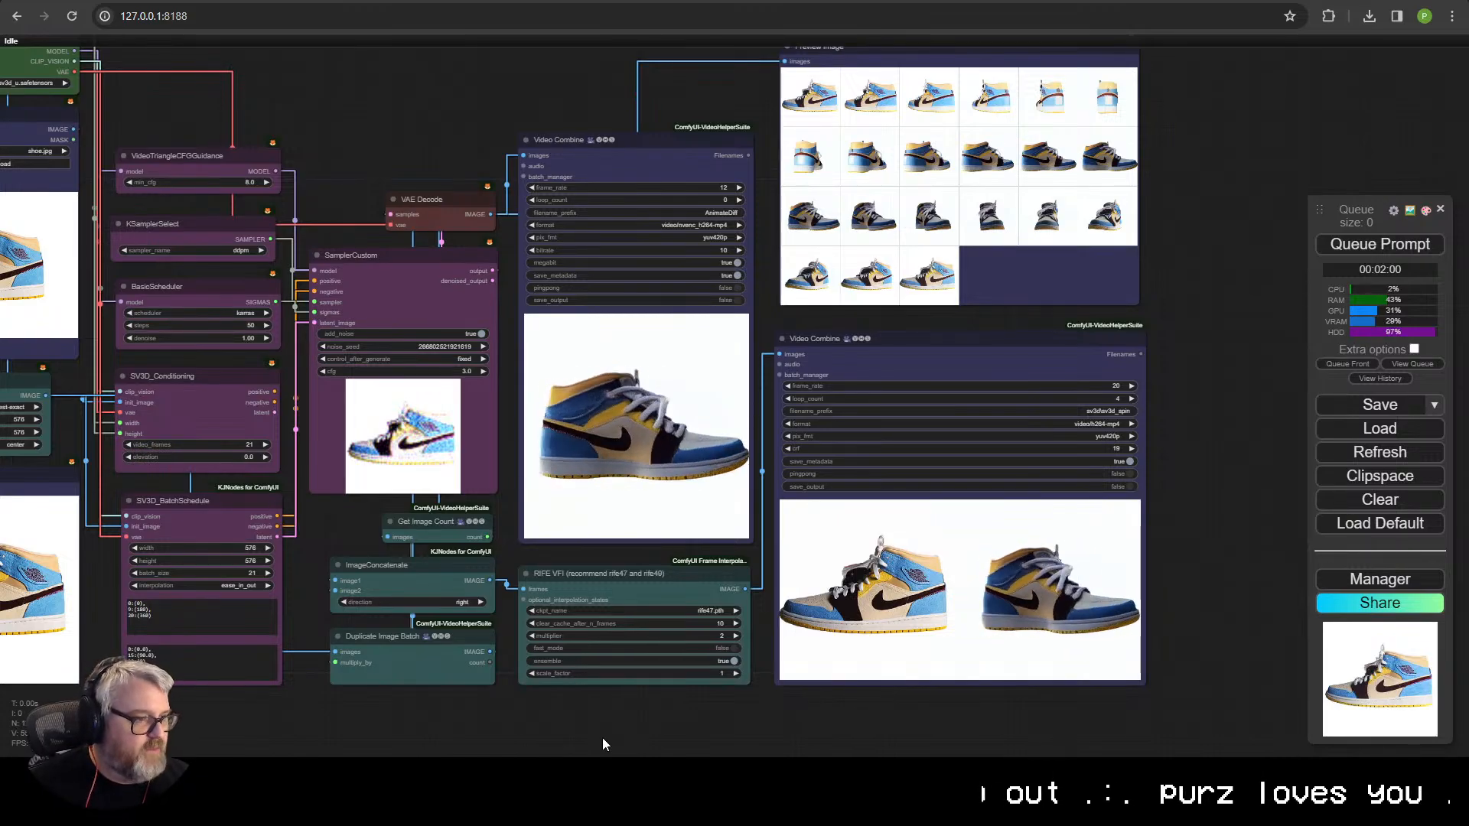
pyautogui.scroll(-4, 553, 577)
pyautogui.moveTo(445, 588); pyautogui.dragTo(539, 628)
pyautogui.scroll(1, 487, 628)
pyautogui.scroll(1, 478, 633)
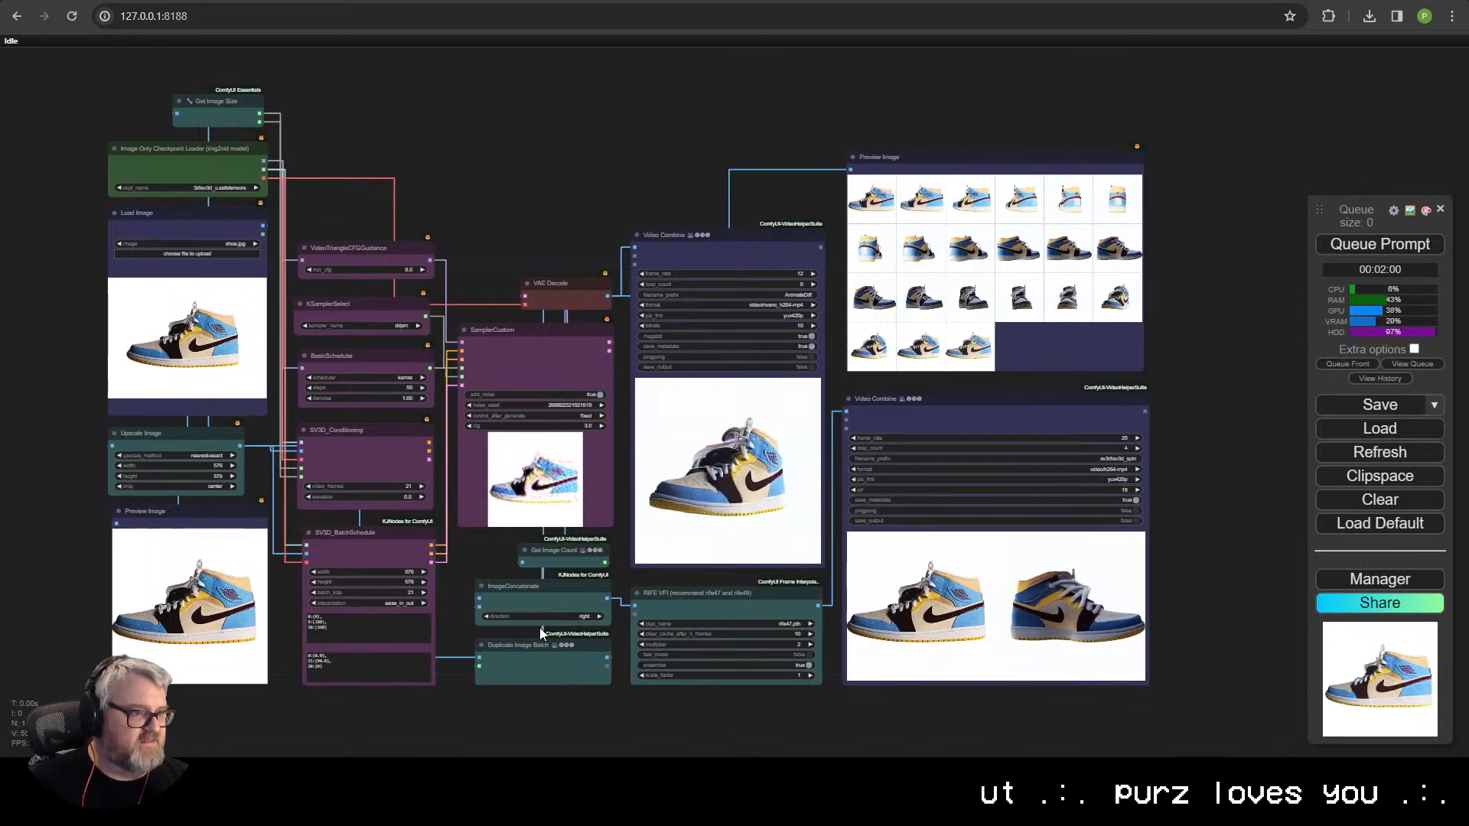
pyautogui.scroll(1, 250, 430)
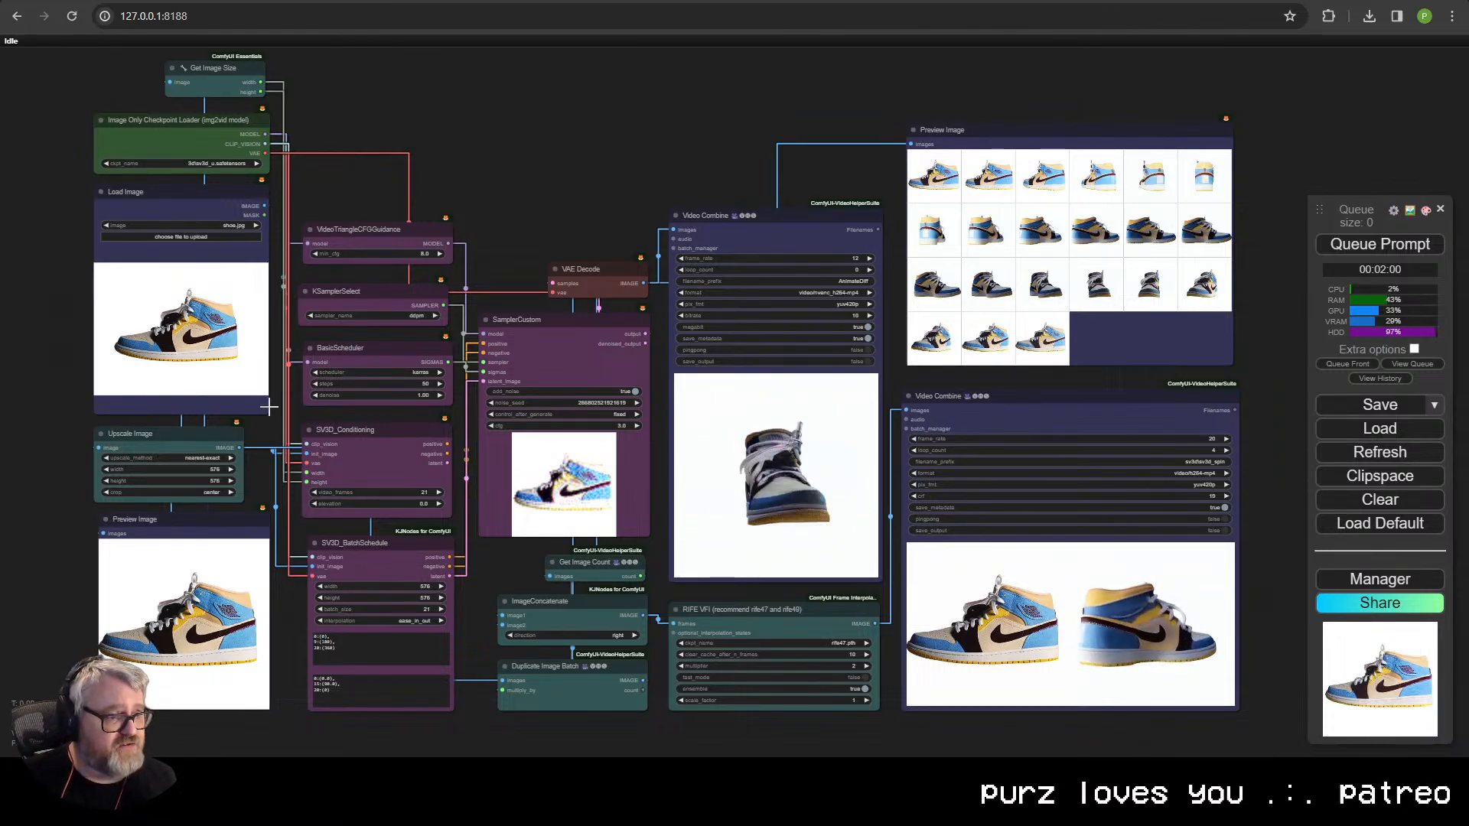
pyautogui.scroll(5, 329, 429)
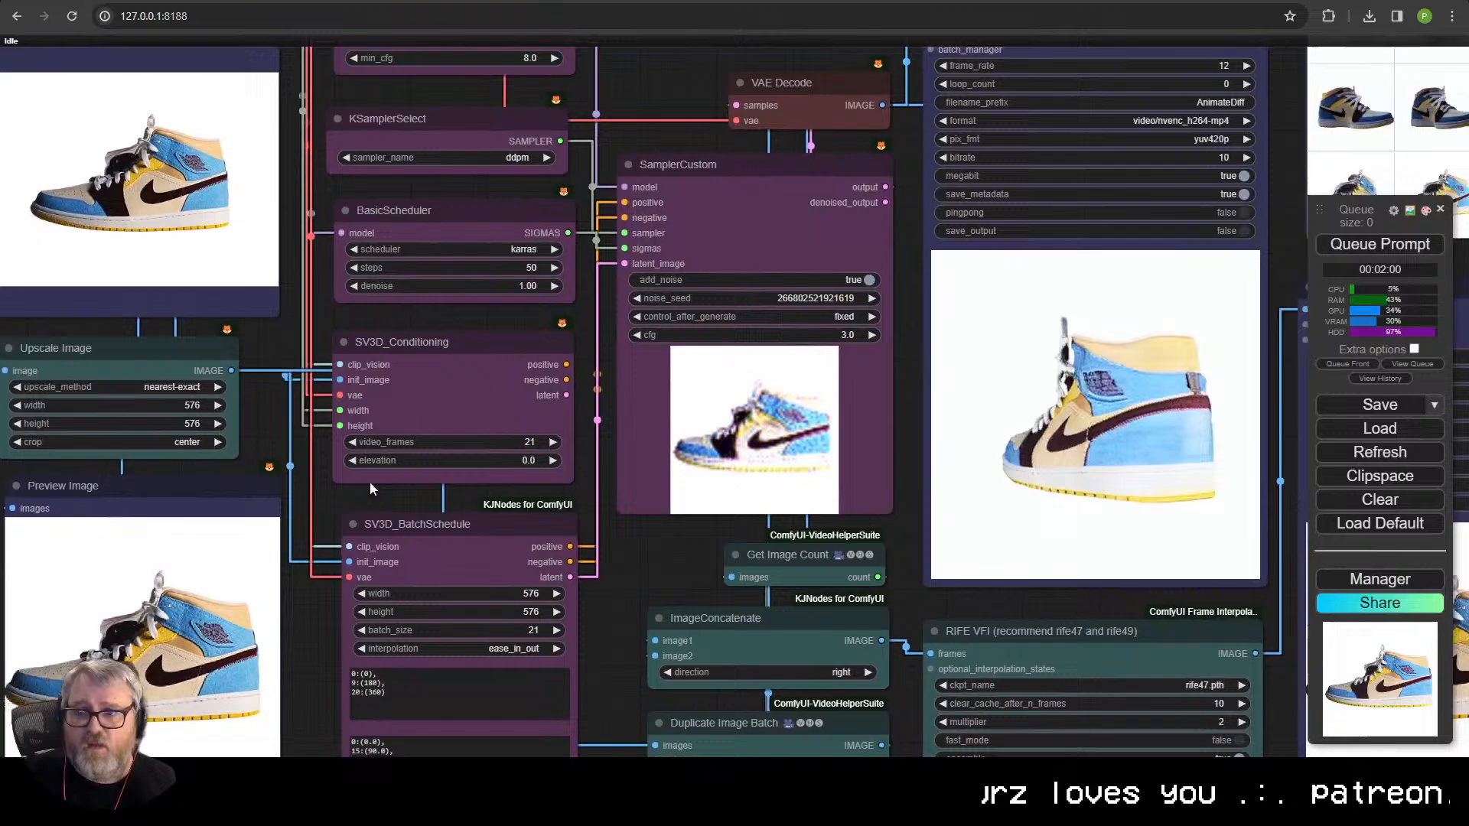
pyautogui.moveTo(855, 493); pyautogui.dragTo(722, 495)
pyautogui.scroll(-2, 738, 495)
pyautogui.moveTo(977, 531); pyautogui.dragTo(508, 561)
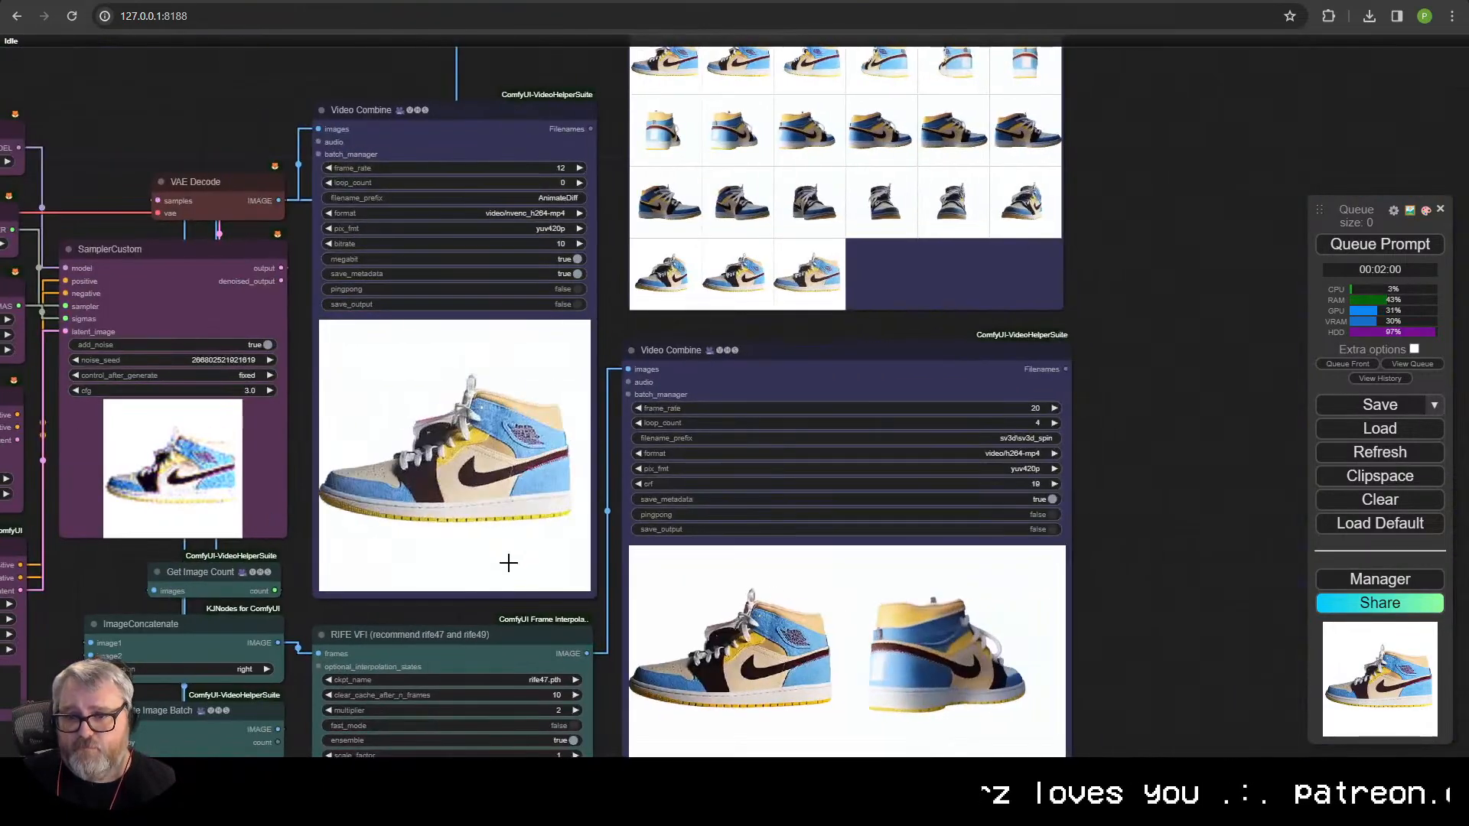
# - Enlarge the generated shoe frames in the output Preview Image node and step through them one by one to the last frame
pyautogui.moveTo(588, 582); pyautogui.dragTo(441, 454)
pyautogui.moveTo(537, 90); pyautogui.dragTo(456, 443)
pyautogui.scroll(7, 456, 442)
pyautogui.moveTo(583, 455); pyautogui.dragTo(488, 564)
pyautogui.scroll(1, 511, 536)
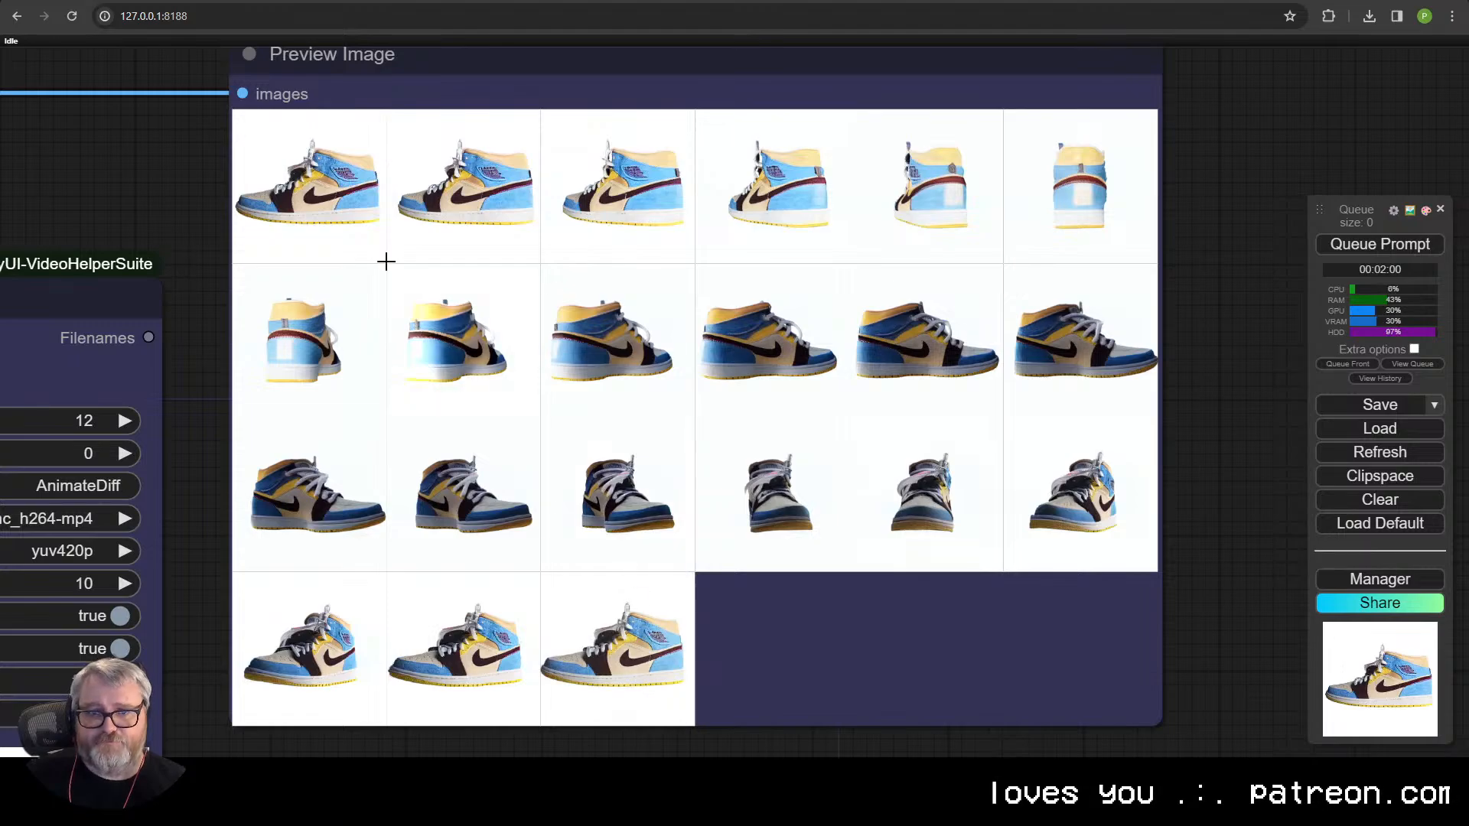
pyautogui.click(381, 260)
pyautogui.press('Right')
pyautogui.press('Right')
pyautogui.press('Right')
pyautogui.press('Right')
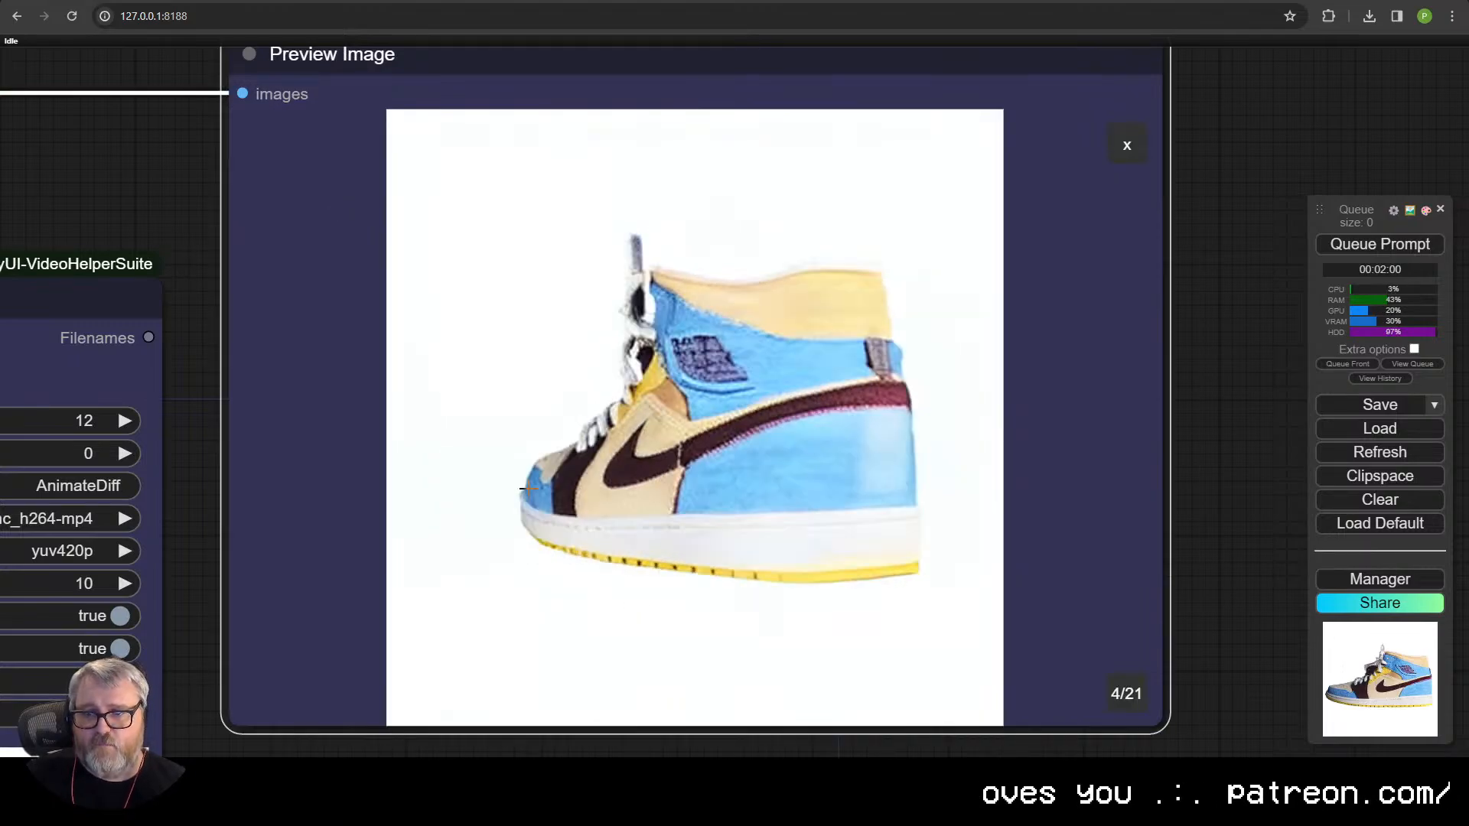
pyautogui.press('Right')
pyautogui.press('Right')
pyautogui.press('Right')
pyautogui.press('Right')
pyautogui.press('Right')
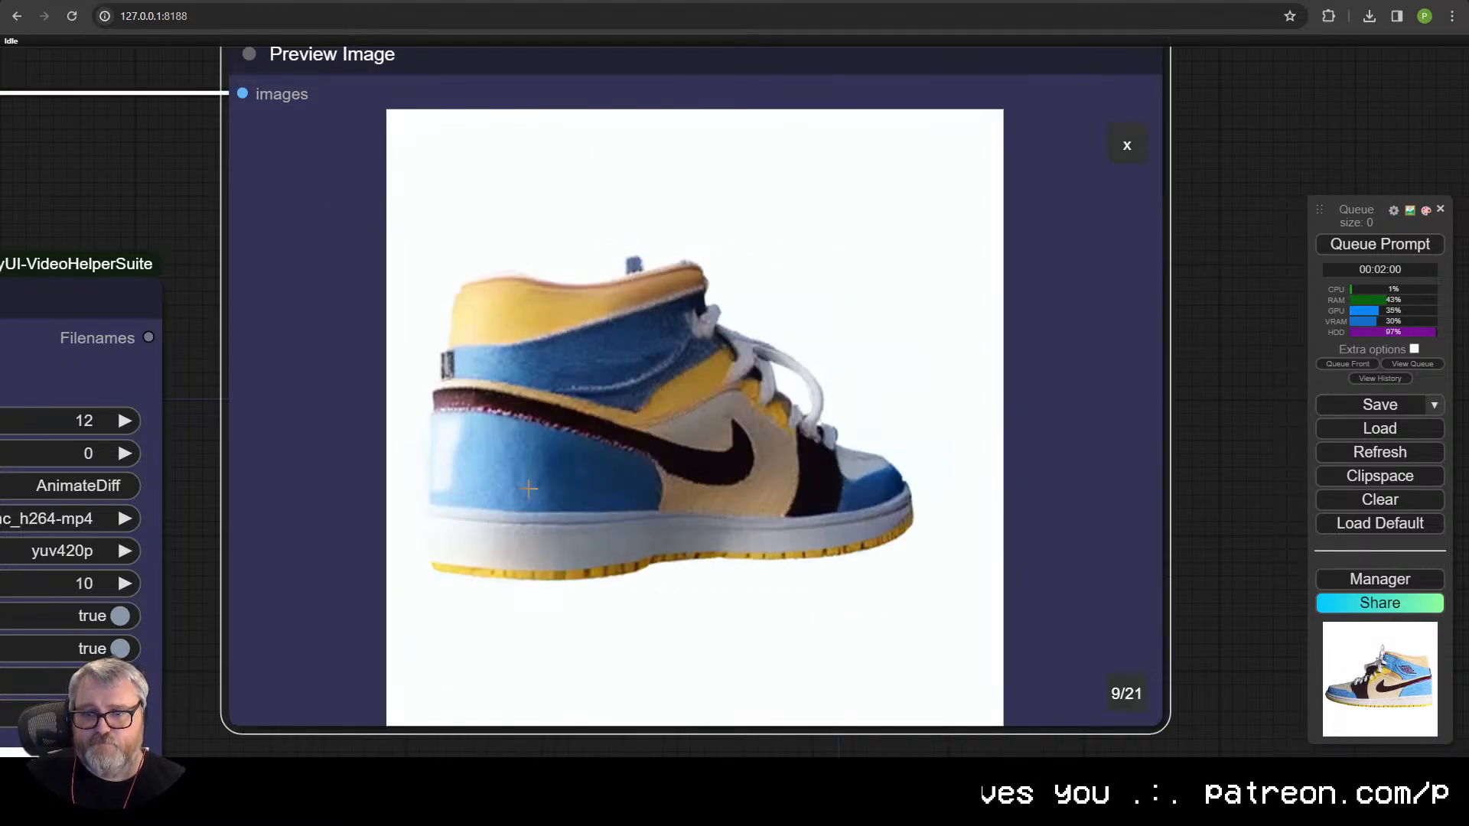
pyautogui.press('Right')
pyautogui.press('Right')
pyautogui.press('Right')
pyautogui.press('Right')
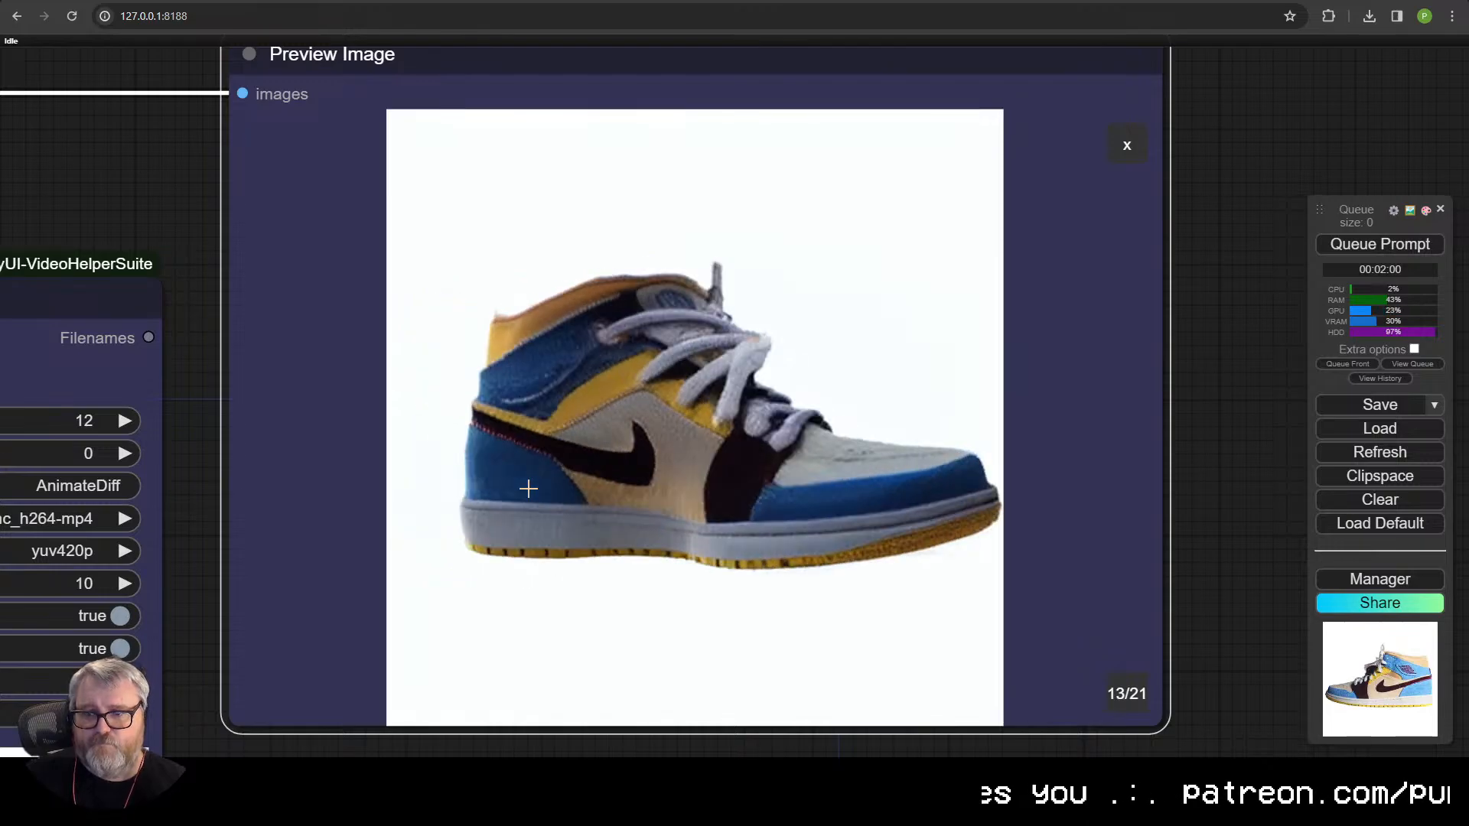
pyautogui.press('Right')
pyautogui.press('Right')
pyautogui.press('Right')
pyautogui.press('Right')
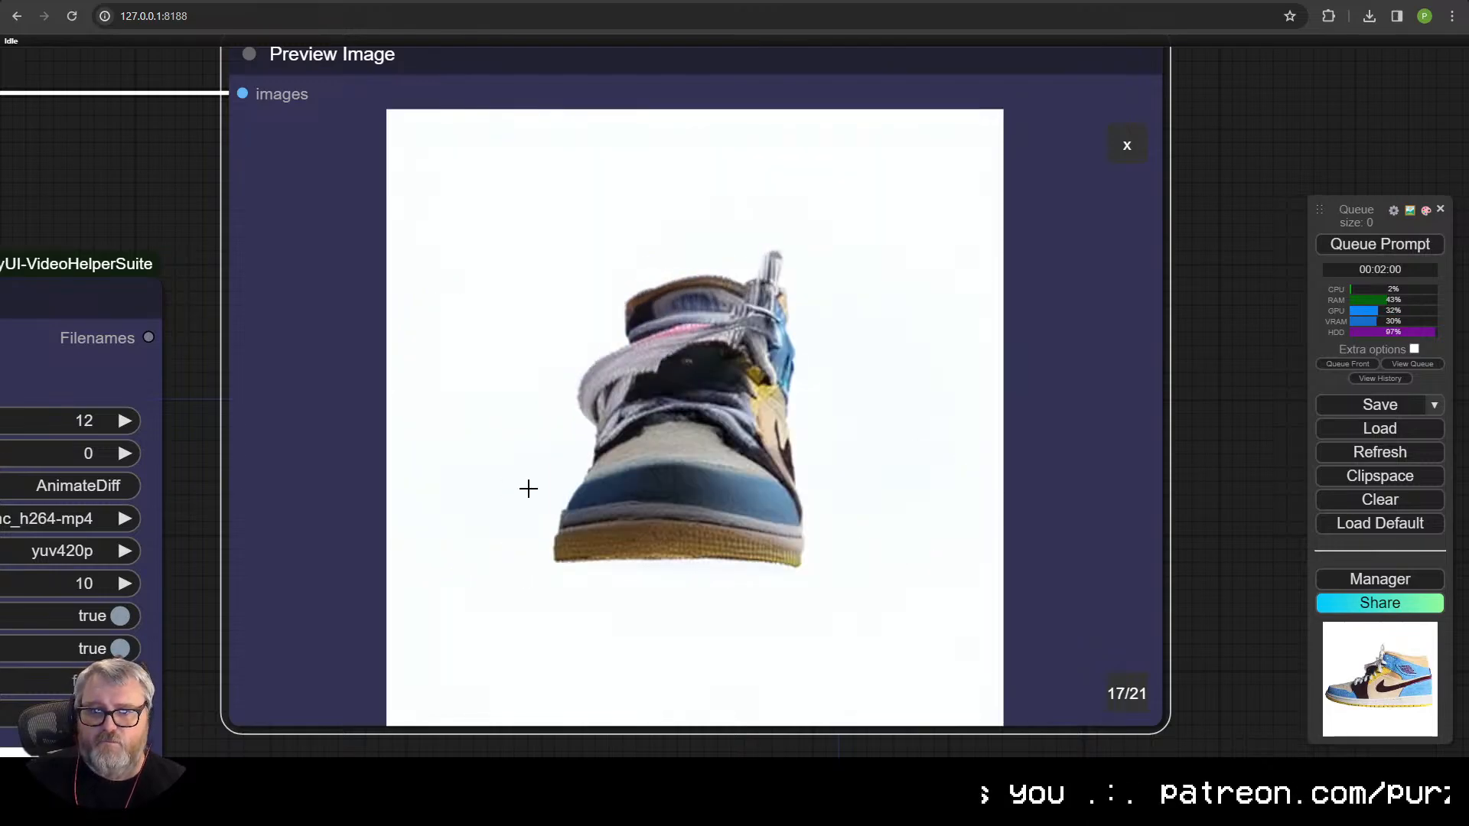
pyautogui.press('Right')
pyautogui.press('Right')
pyautogui.press('Right')
pyautogui.press('Right')
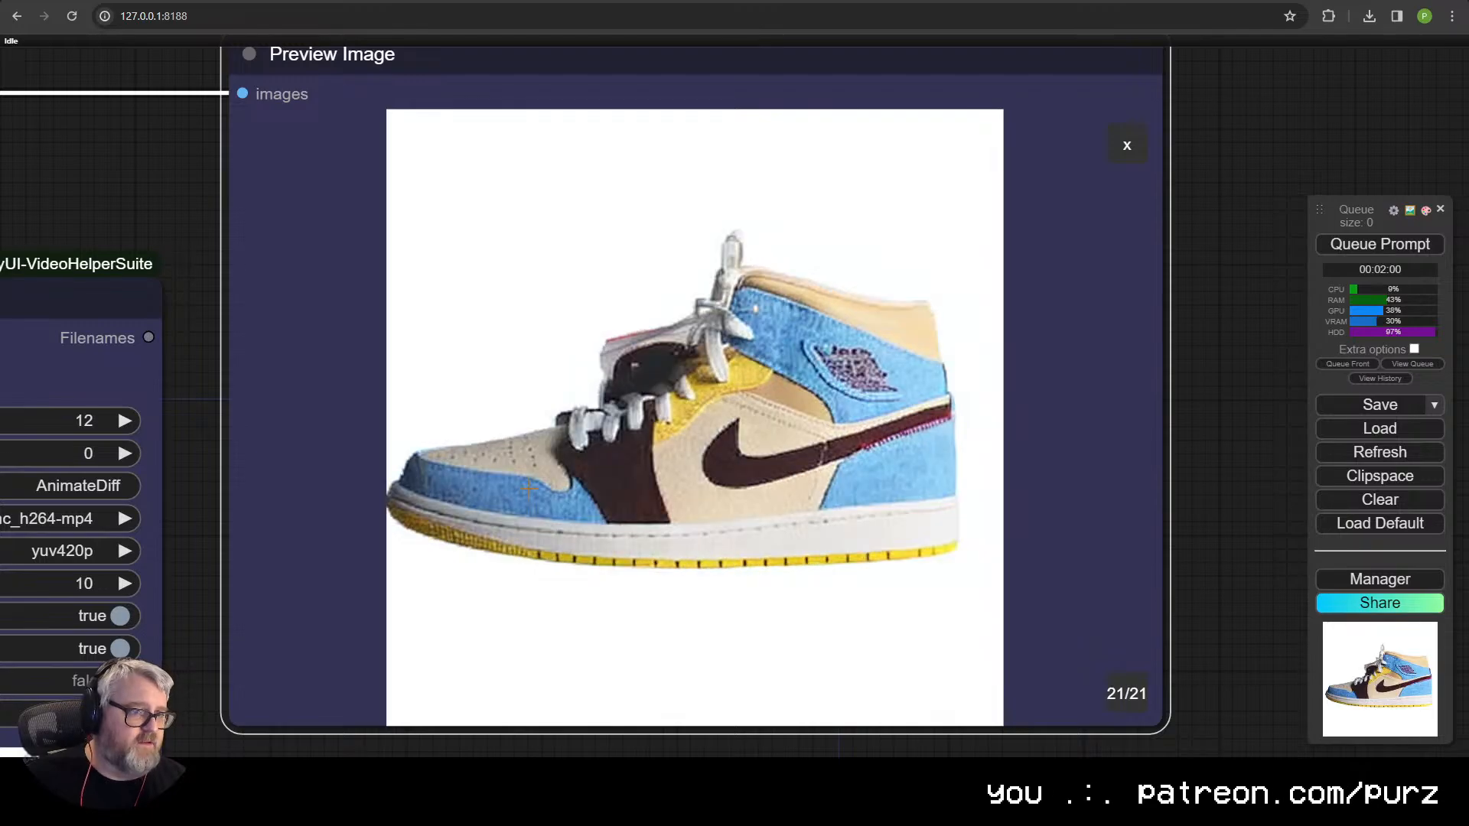
# - Return the output Preview Image node to its frame grid and survey the whole workflow from Load Image to the outputs
pyautogui.click(1127, 145)
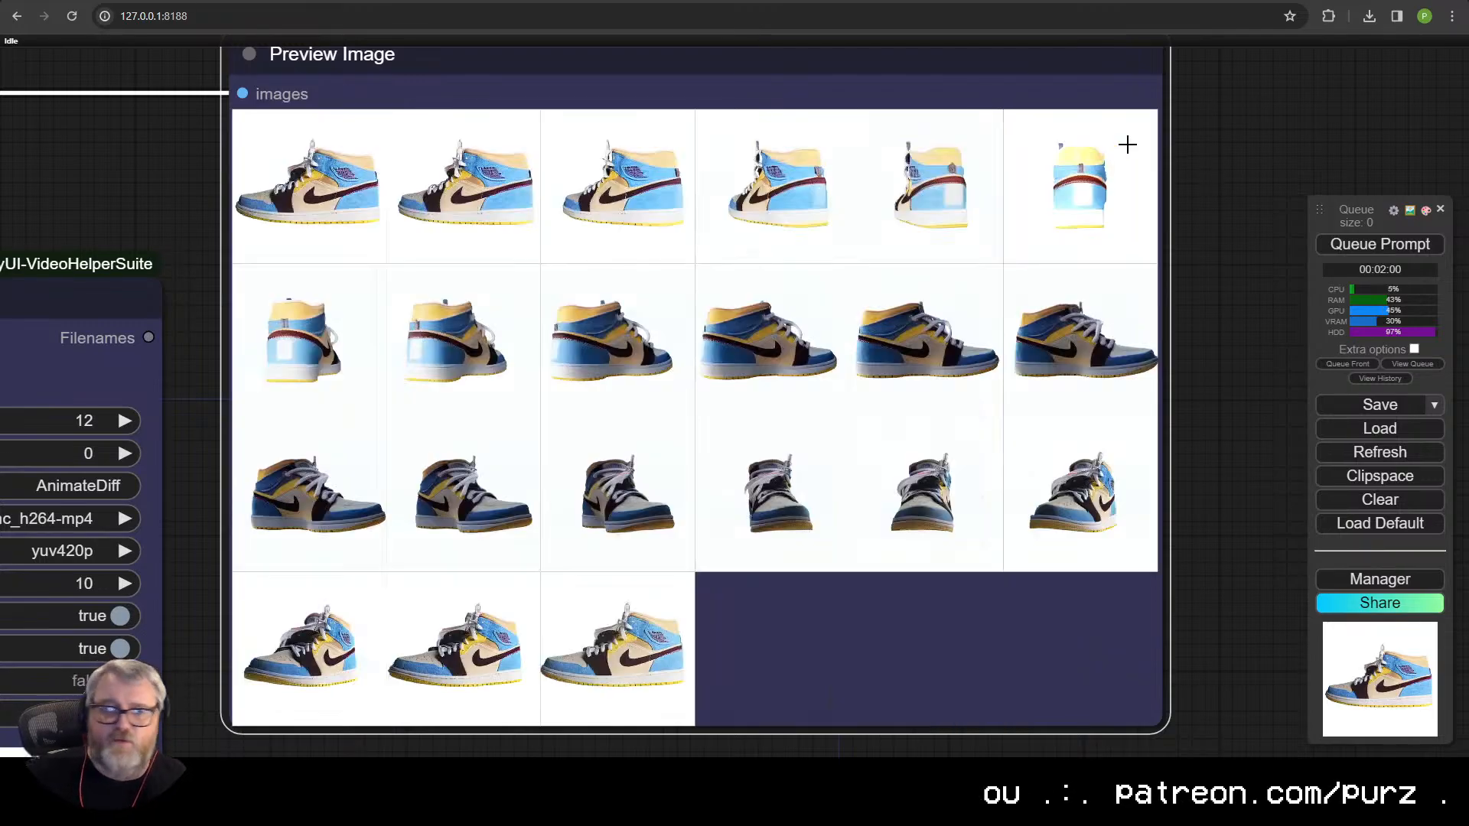
pyautogui.scroll(-10, 480, 448)
pyautogui.scroll(-2, 657, 458)
pyautogui.moveTo(12, 656); pyautogui.dragTo(650, 488)
pyautogui.scroll(-1, 658, 459)
pyautogui.scroll(1, 658, 460)
pyautogui.scroll(1, 268, 360)
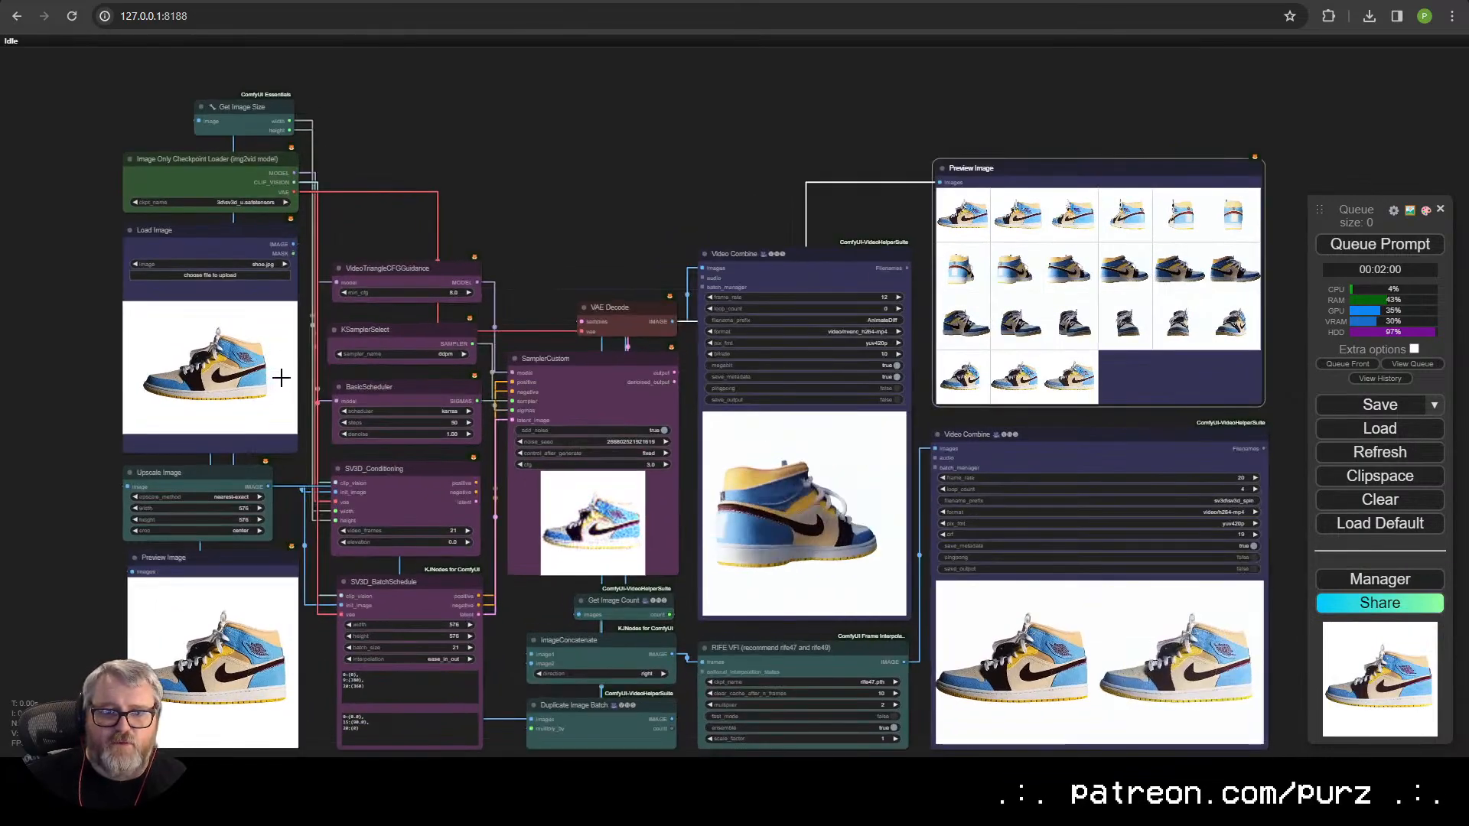
pyautogui.moveTo(625, 343); pyautogui.dragTo(602, 315)
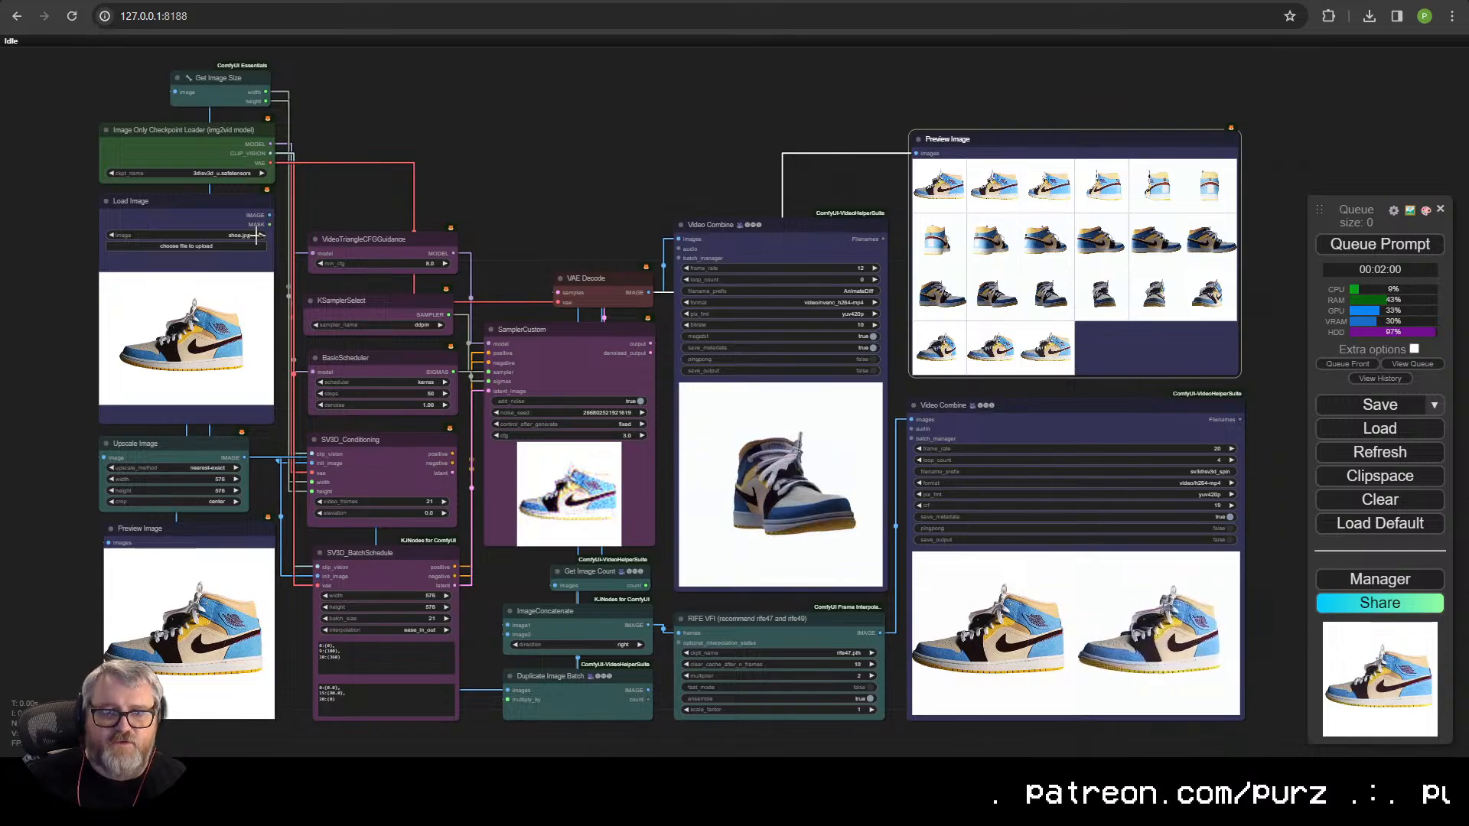
# - Load the toy robot picture 3.jpg into the Load Image node and queue the prompt
pyautogui.click(201, 235)
pyautogui.click(177, 246)
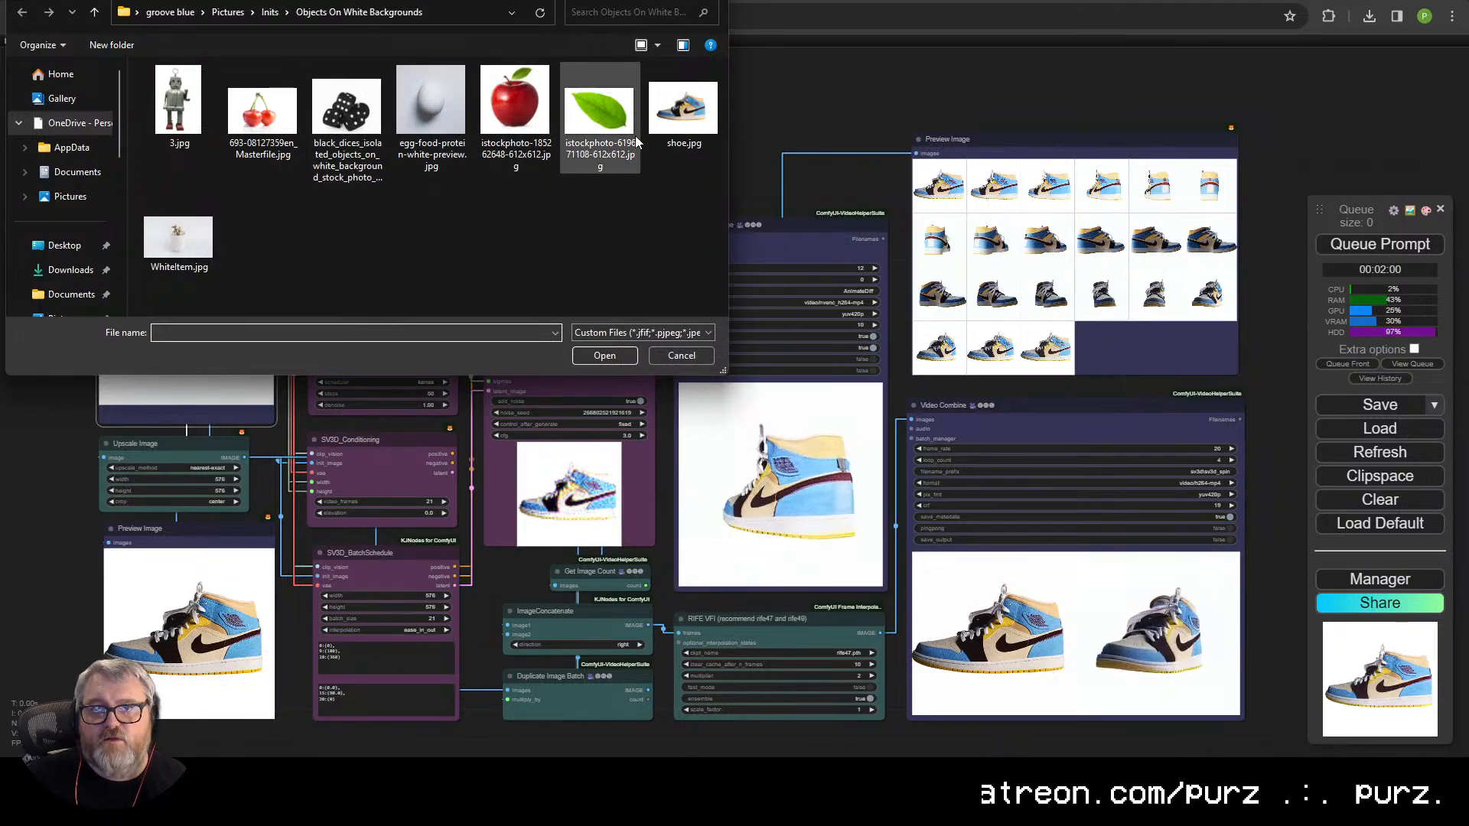
pyautogui.doubleClick(181, 105)
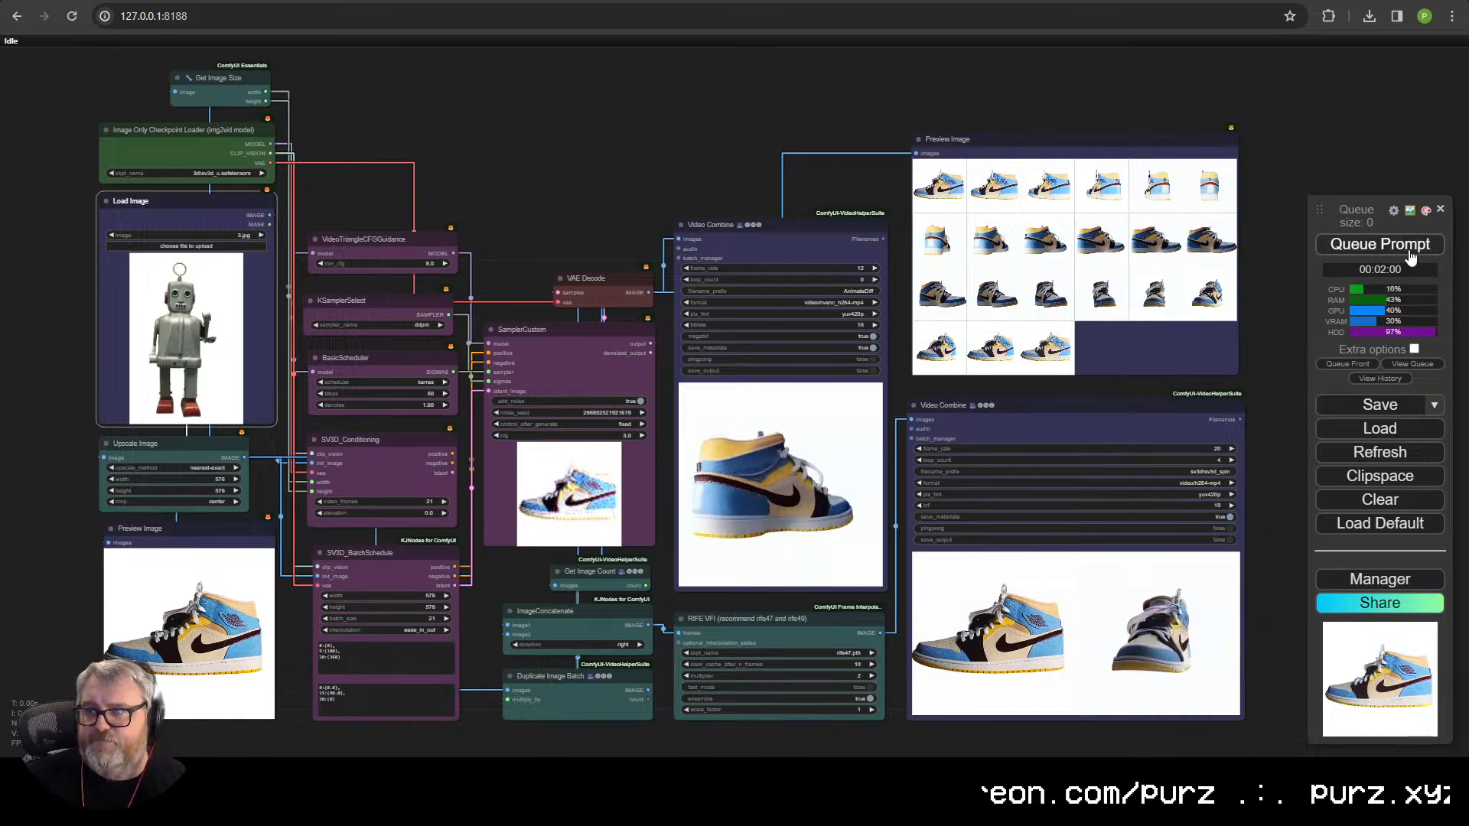
pyautogui.click(1379, 243)
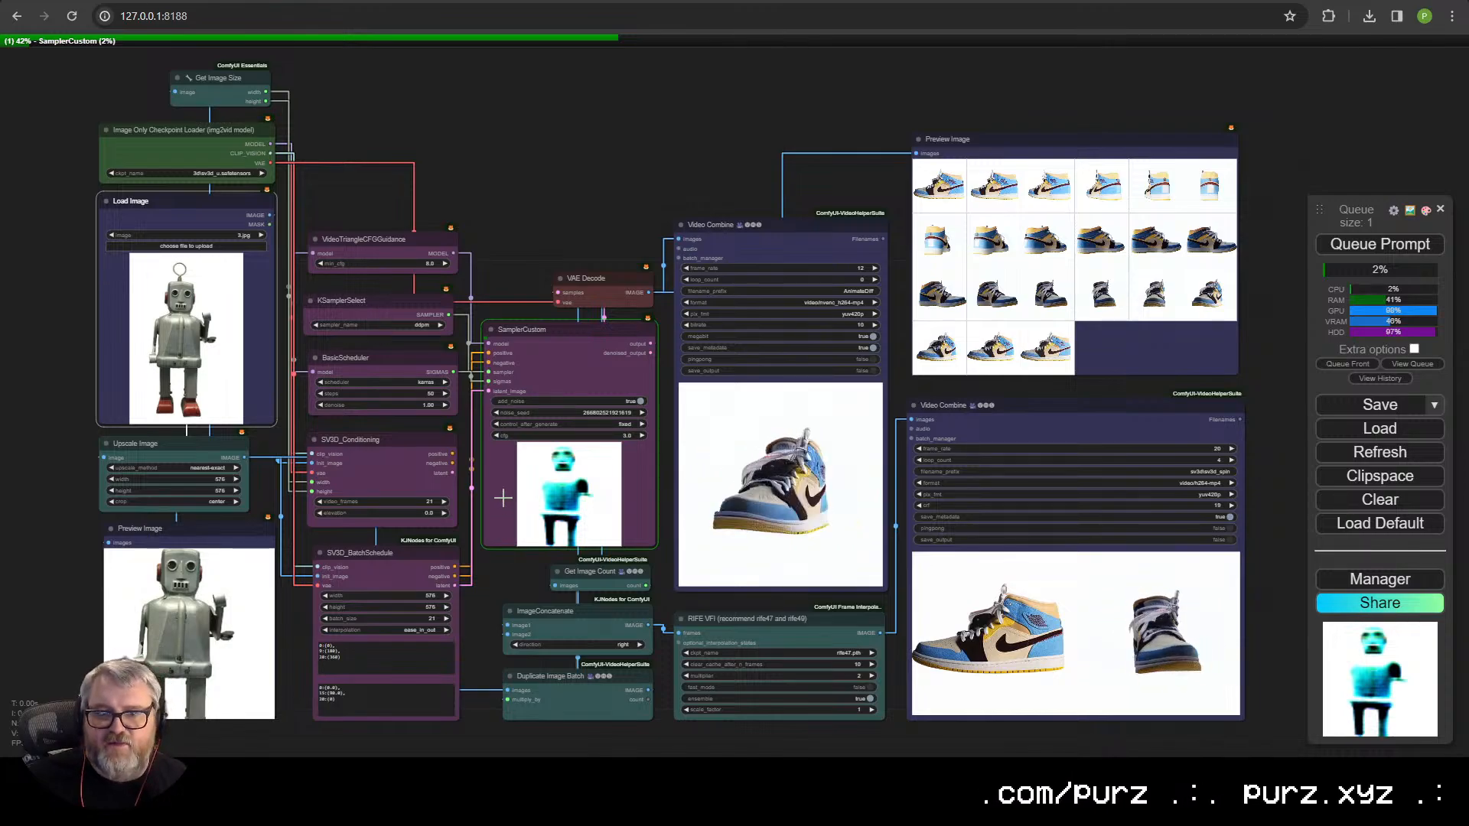
# - Examine the robot's sampling preview in the SamplerCustom node alongside the loaded image, scheduler and SV3D conditioning nodes
pyautogui.scroll(4, 551, 475)
pyautogui.scroll(-2, 551, 476)
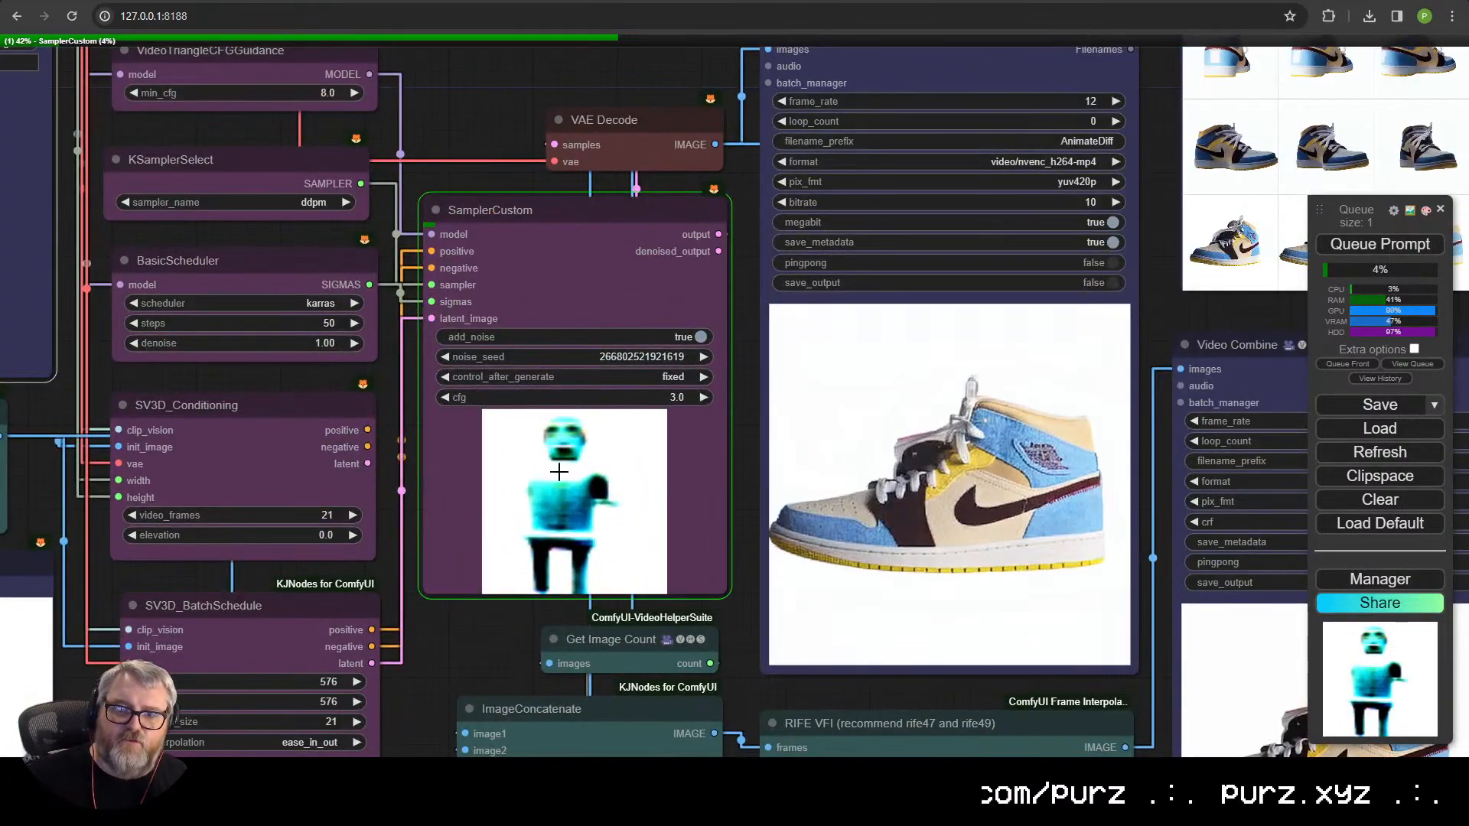
pyautogui.scroll(-2, 545, 524)
pyautogui.scroll(-2, 546, 524)
pyautogui.moveTo(613, 569); pyautogui.dragTo(758, 487)
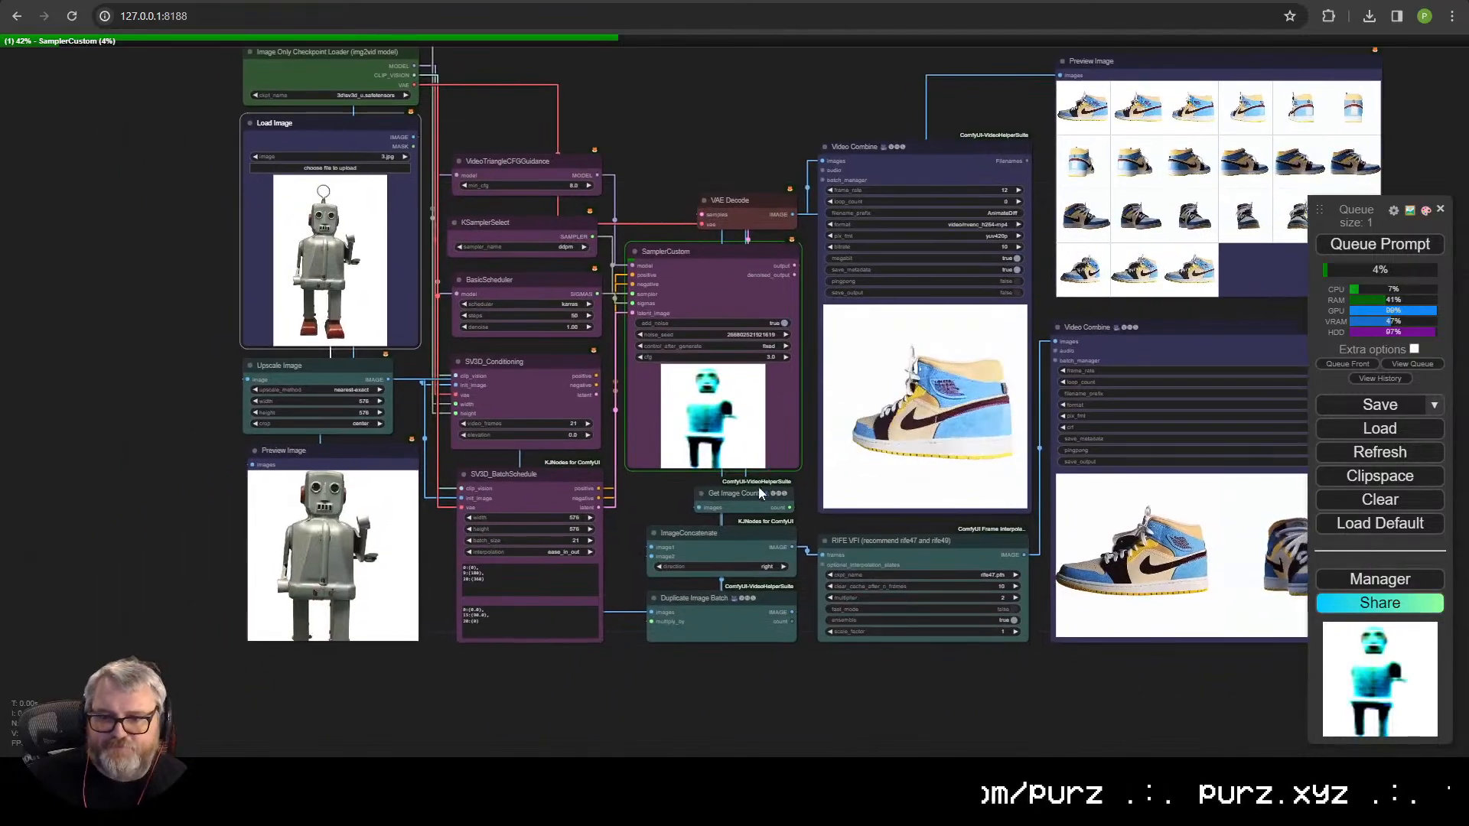
pyautogui.scroll(4, 758, 487)
pyautogui.moveTo(600, 499); pyautogui.dragTo(843, 524)
pyautogui.scroll(1, 755, 341)
pyautogui.moveTo(755, 341); pyautogui.dragTo(704, 345)
pyautogui.scroll(-2, 653, 410)
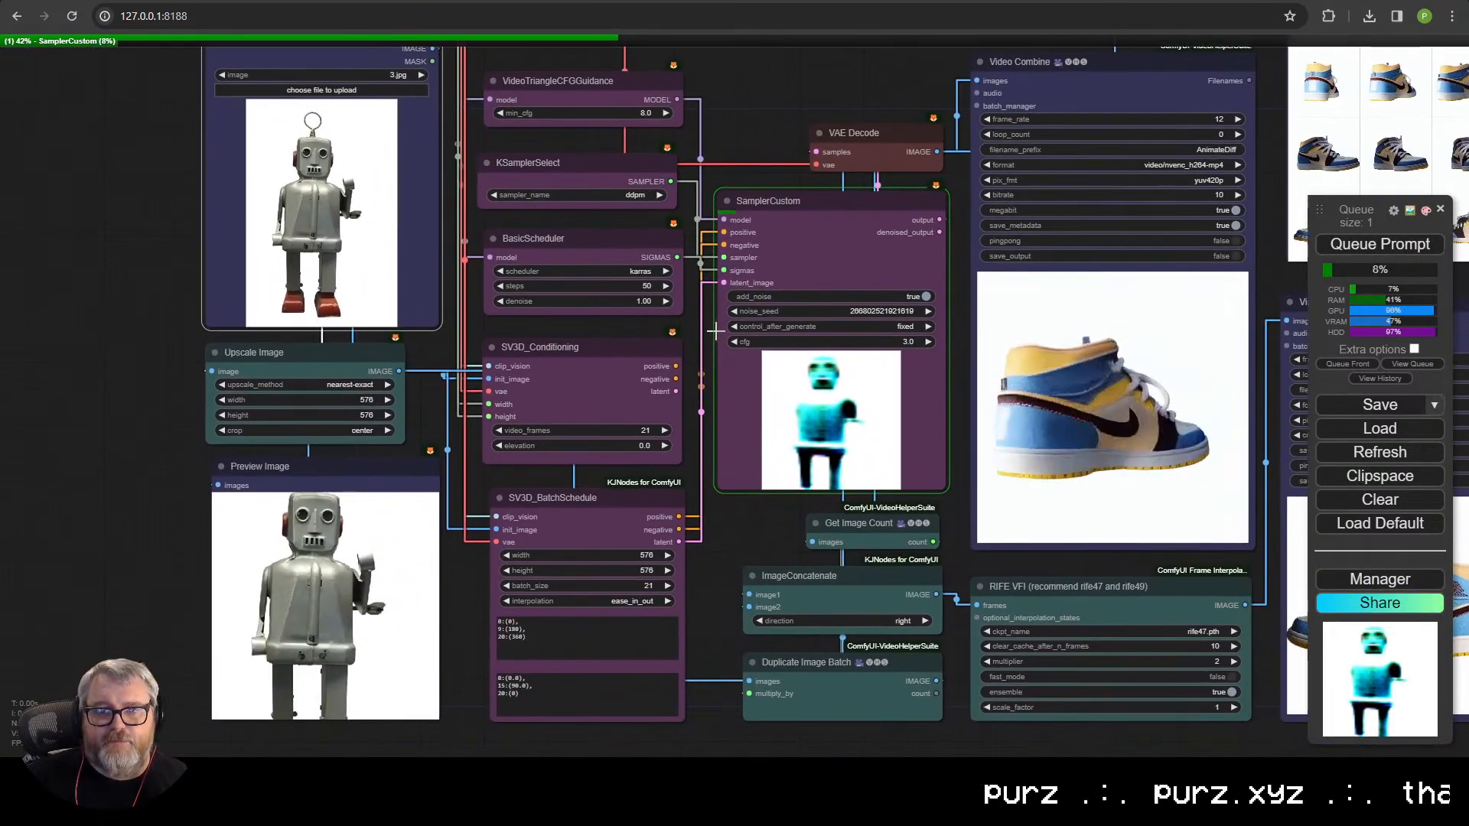
# - Follow the robot generation across the whole node graph and recheck the SamplerCustom preview up close
pyautogui.moveTo(940, 368); pyautogui.dragTo(681, 454)
pyautogui.scroll(-1, 719, 364)
pyautogui.scroll(-1, 719, 364)
pyautogui.scroll(-1, 682, 410)
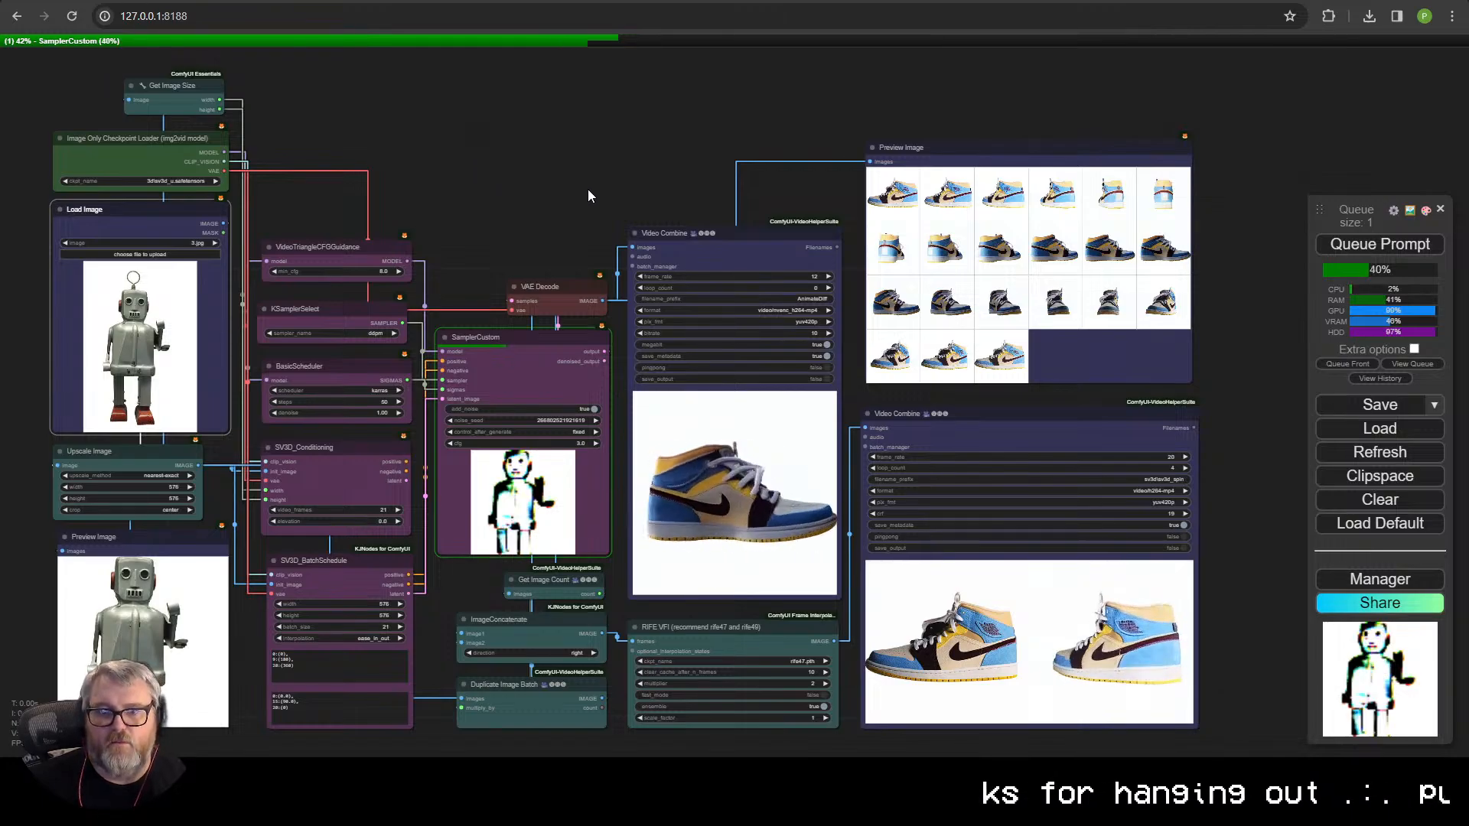
pyautogui.scroll(7, 587, 189)
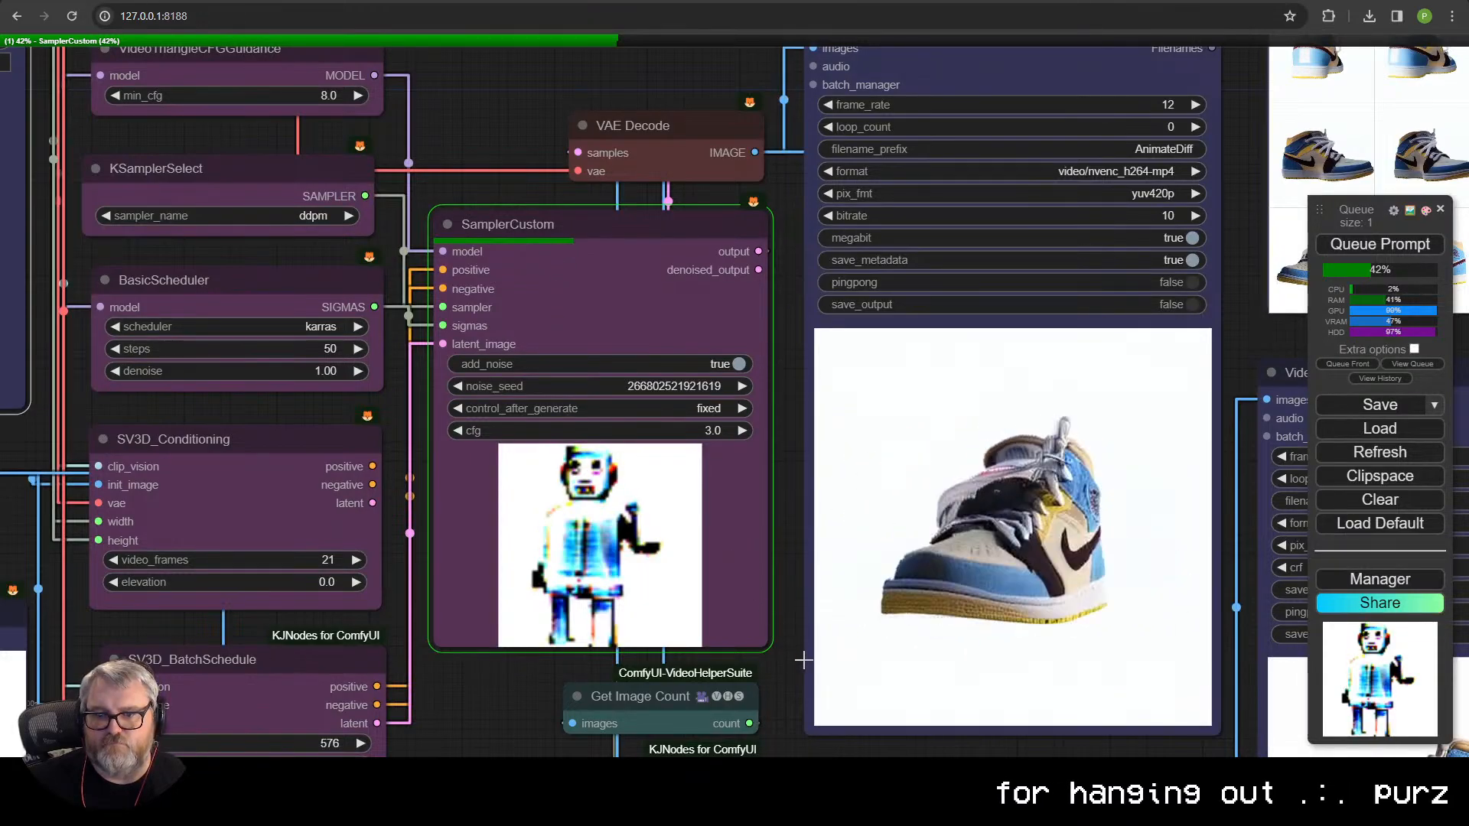
pyautogui.scroll(-5, 802, 656)
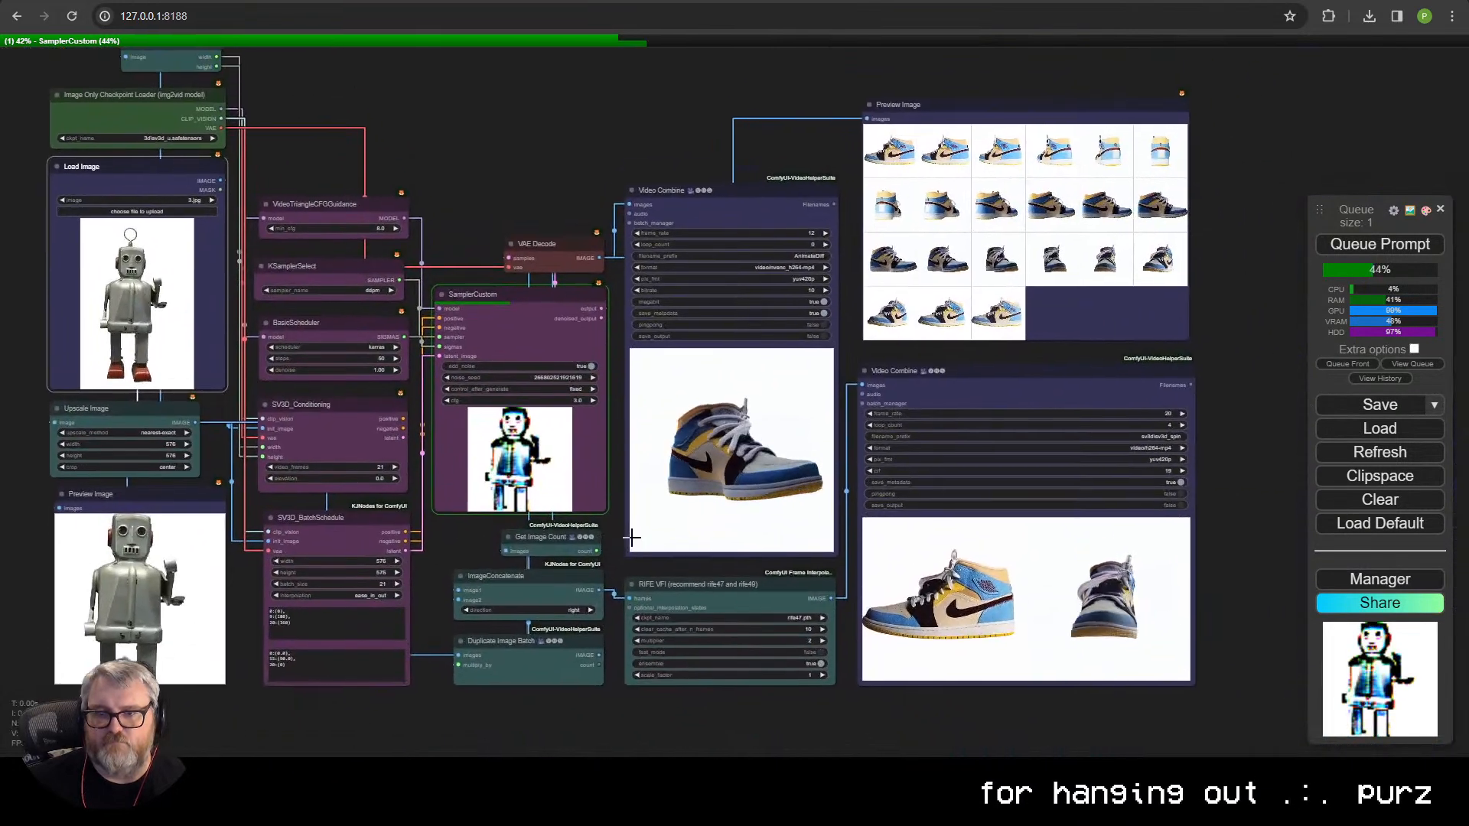
pyautogui.moveTo(632, 538); pyautogui.dragTo(660, 548)
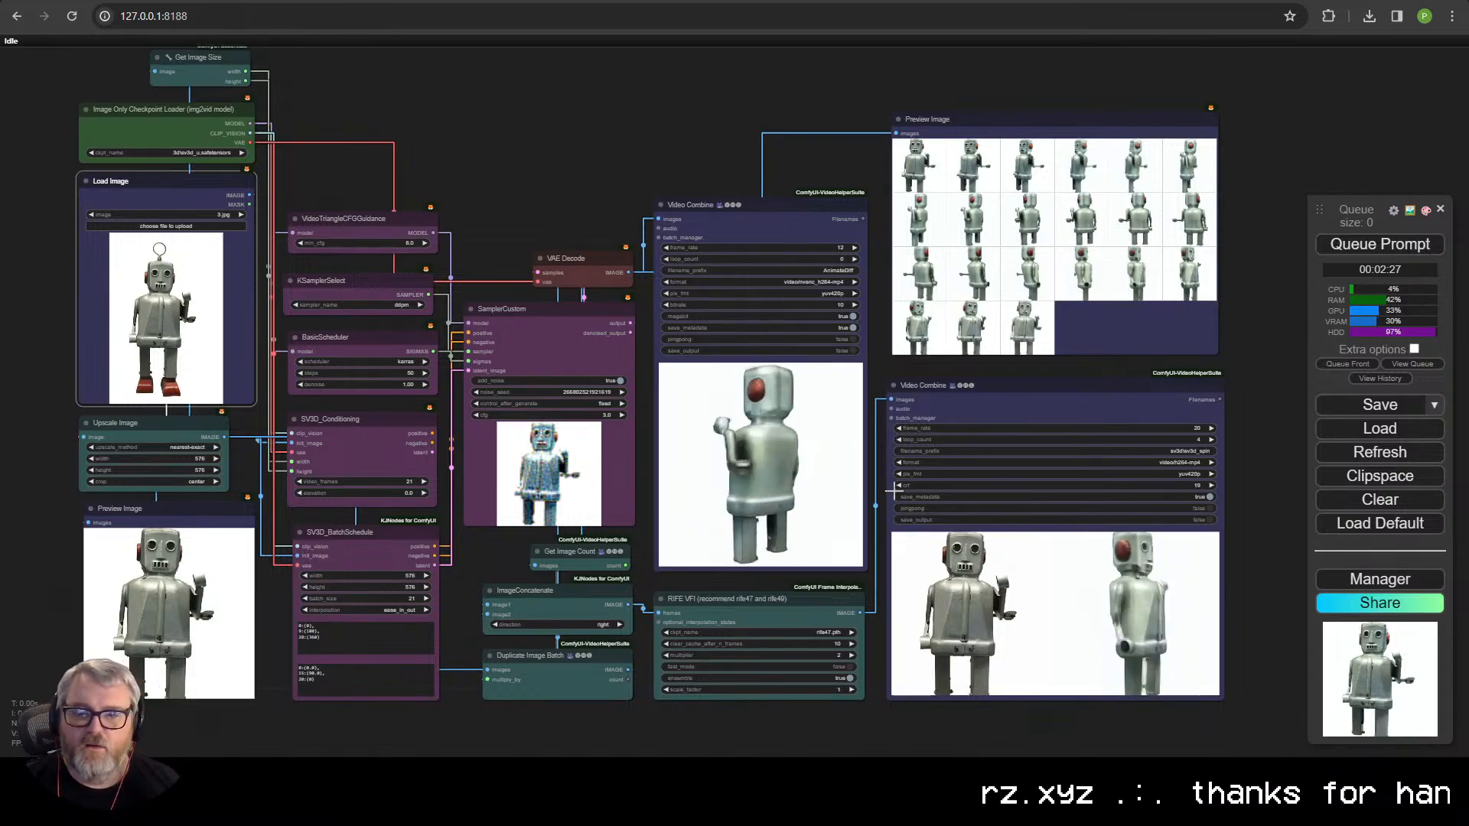
# - Inspect the generated robot videos in both Video Combine nodes, including a close view of the side-by-side sv3d\sv3d_spin output
pyautogui.moveTo(893, 492); pyautogui.dragTo(747, 454)
pyautogui.scroll(2, 748, 454)
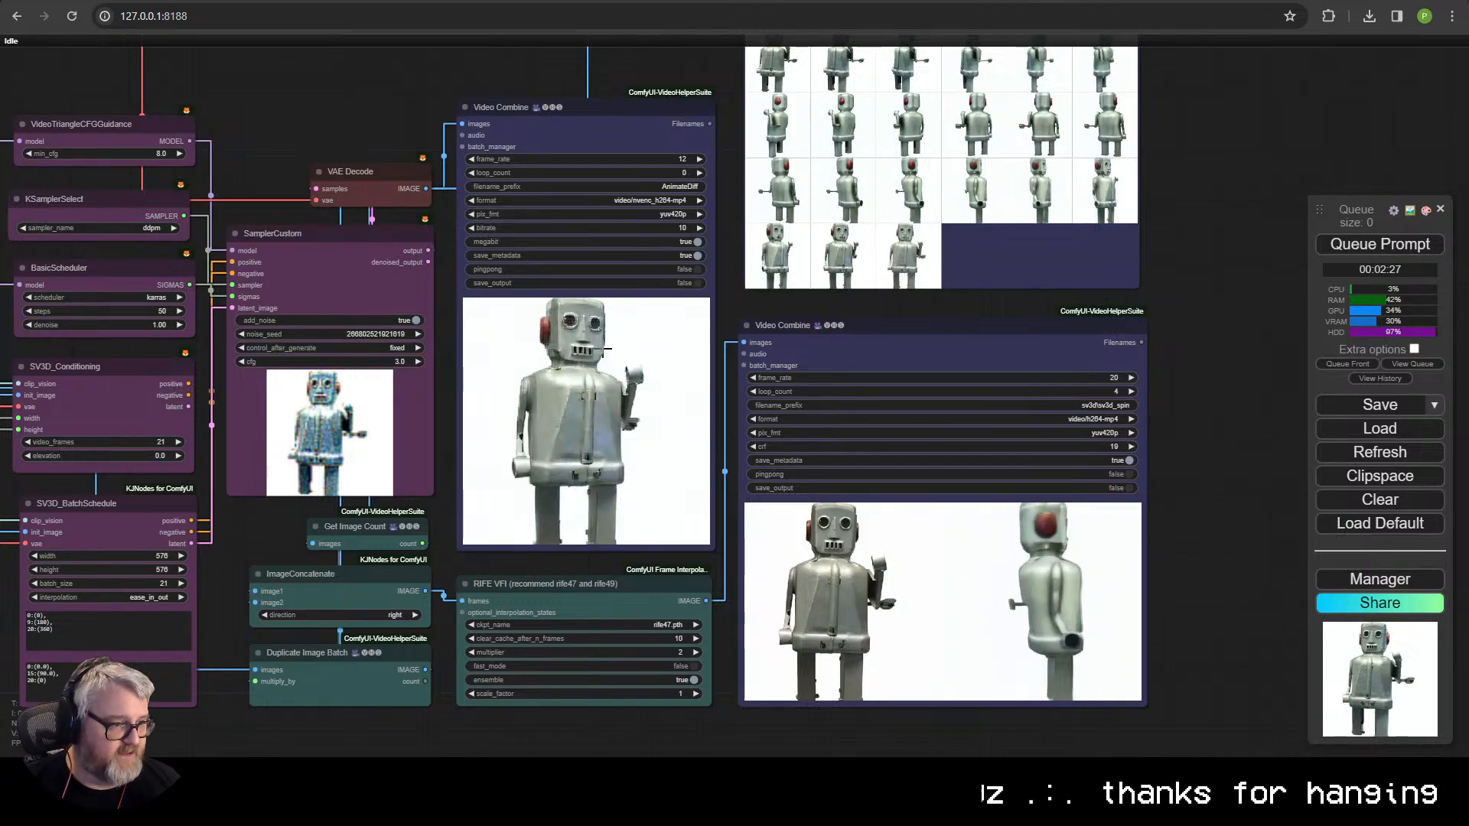
pyautogui.scroll(1, 485, 390)
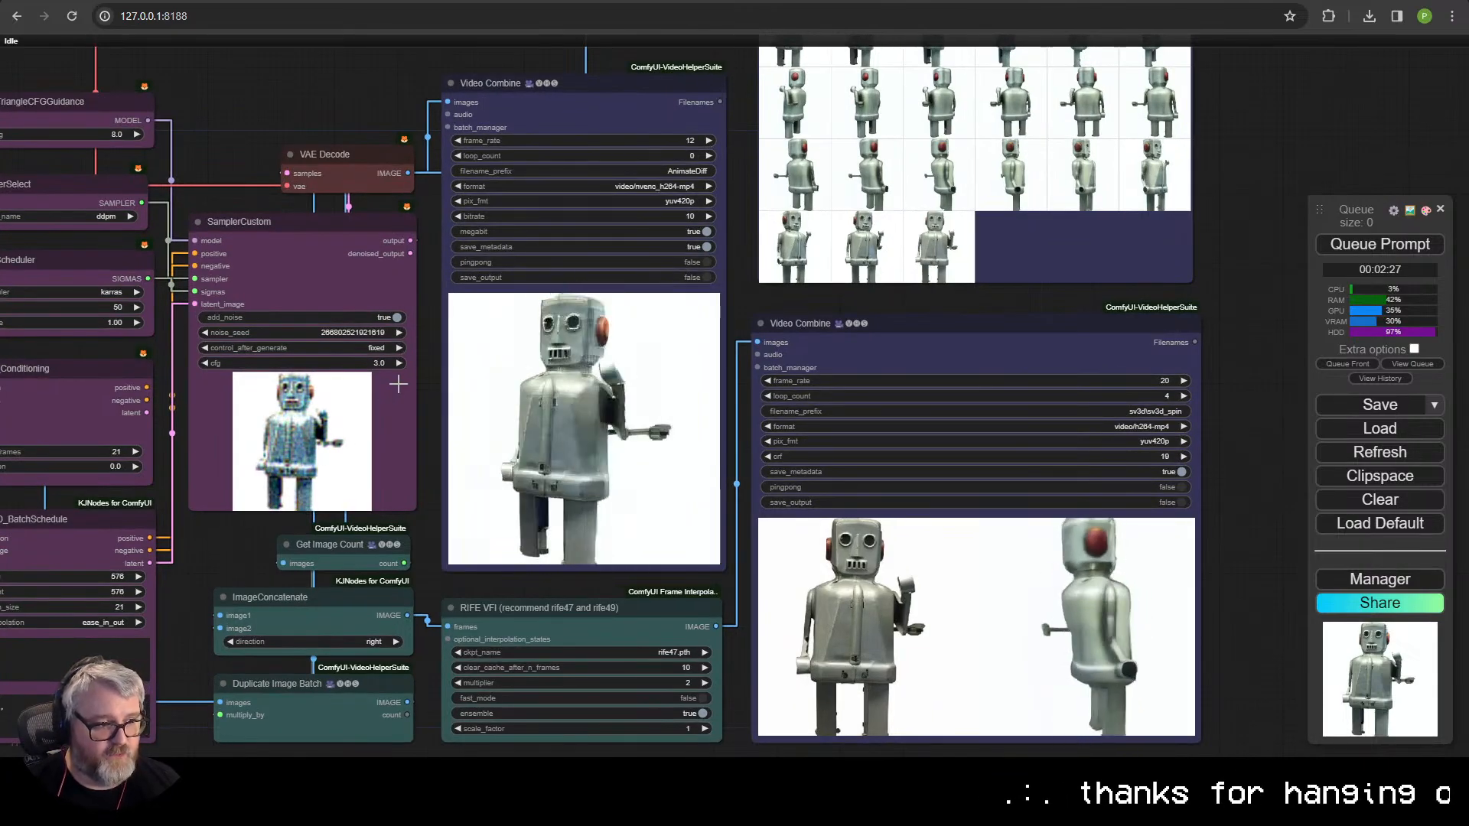
pyautogui.scroll(-1, 526, 540)
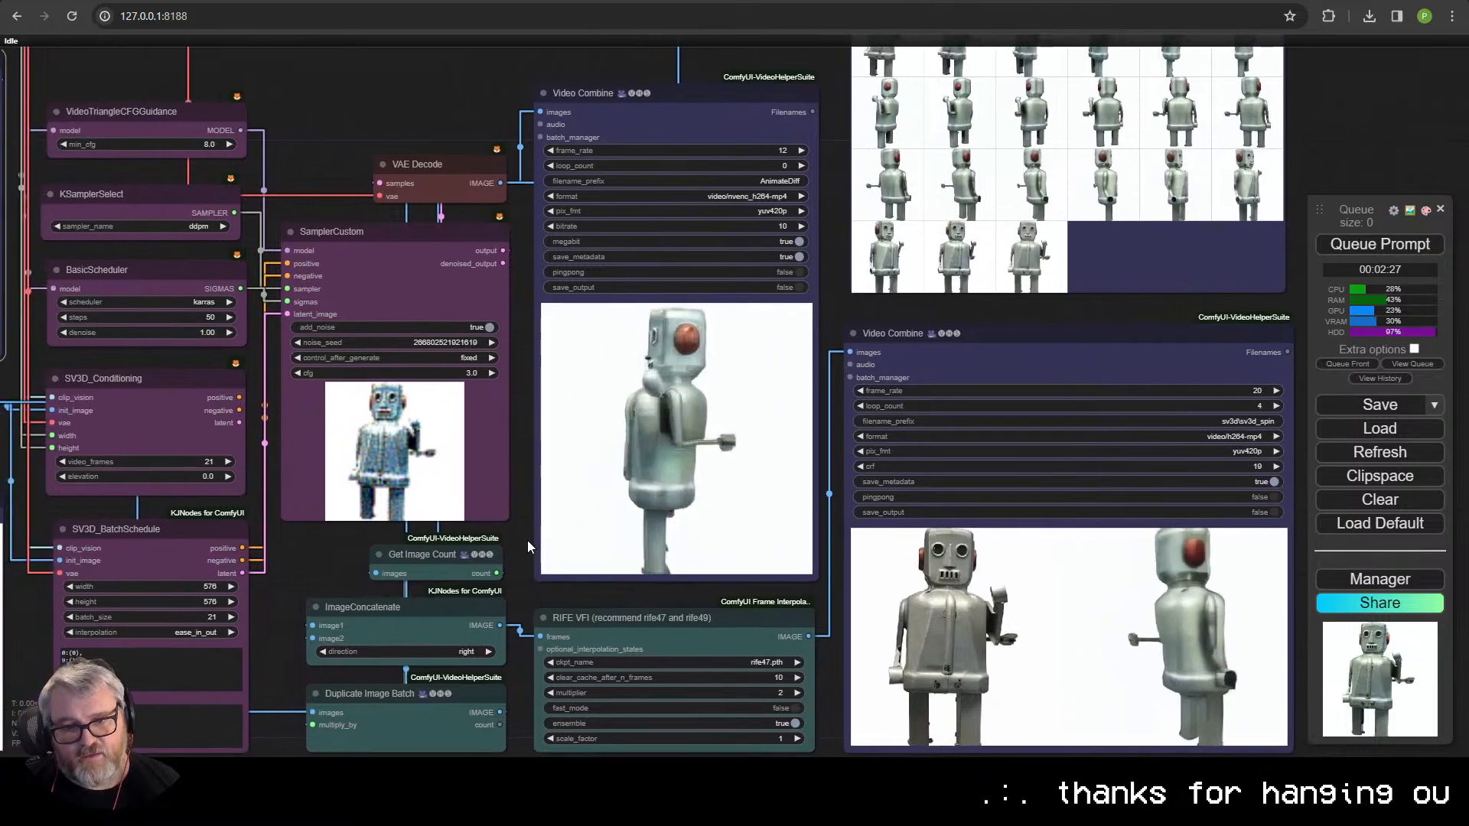
pyautogui.scroll(2, 530, 540)
pyautogui.scroll(2, 861, 624)
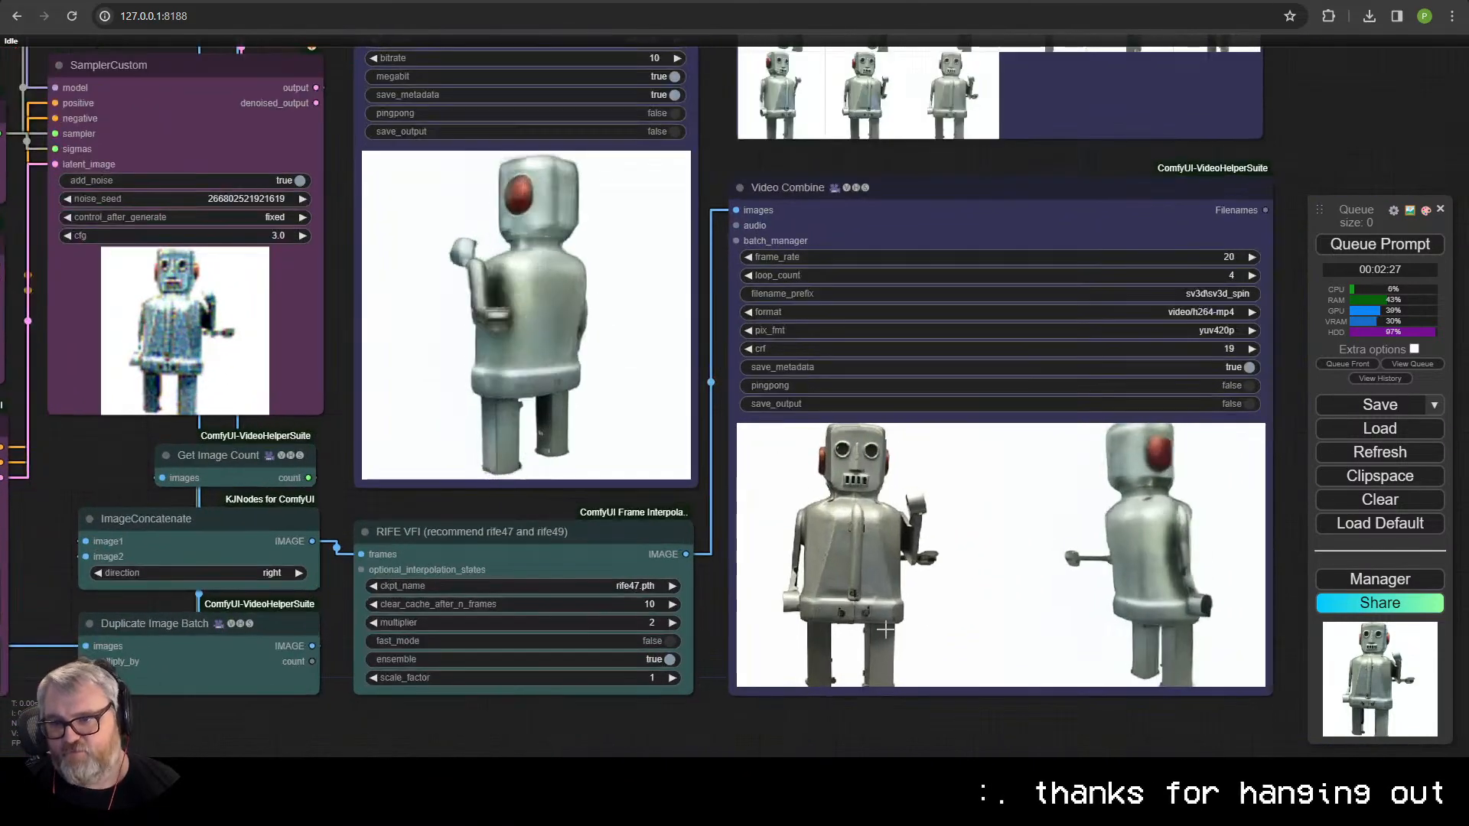
pyautogui.moveTo(908, 618); pyautogui.dragTo(698, 633)
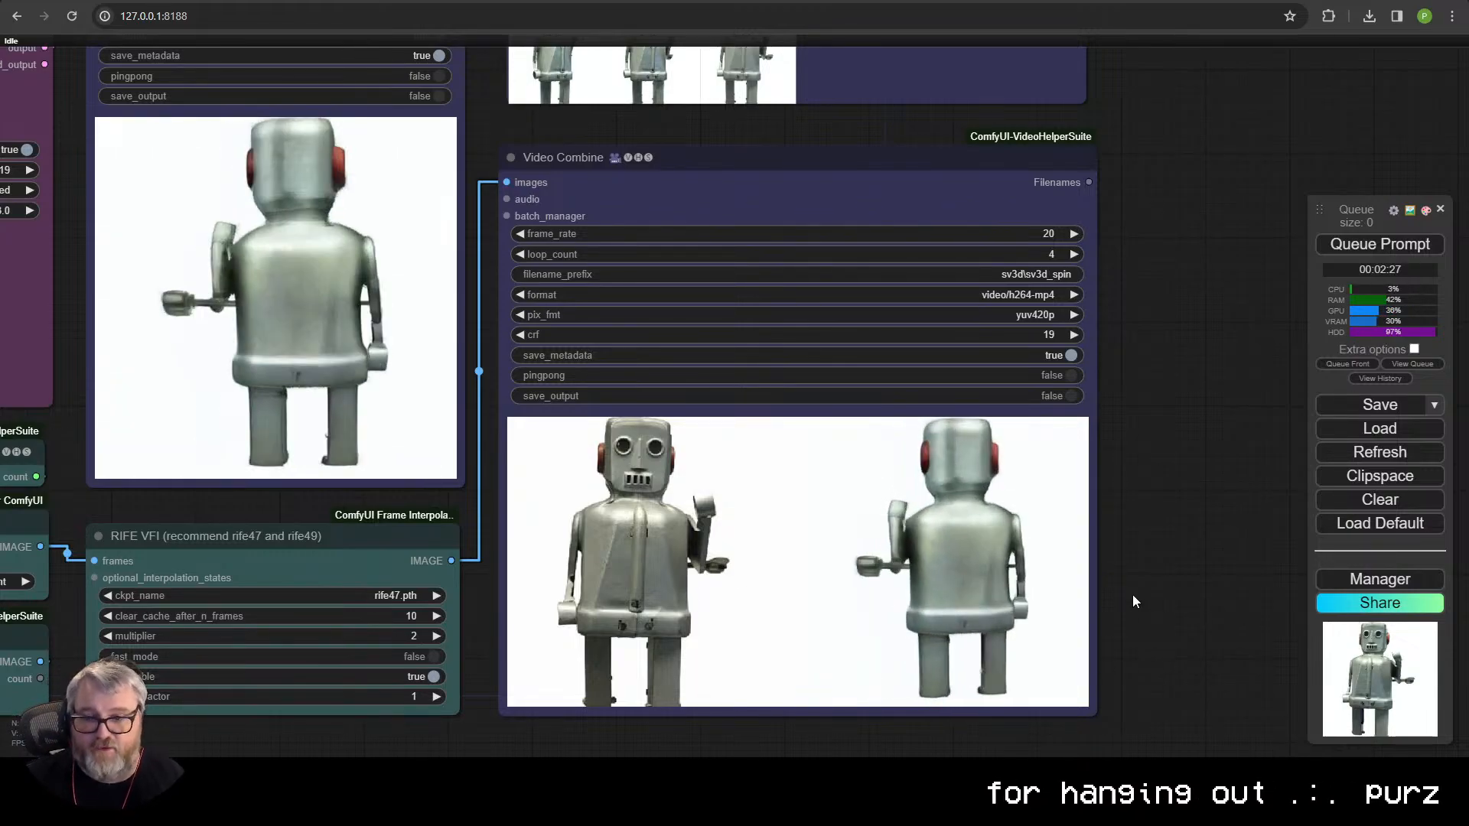
pyautogui.scroll(3, 966, 583)
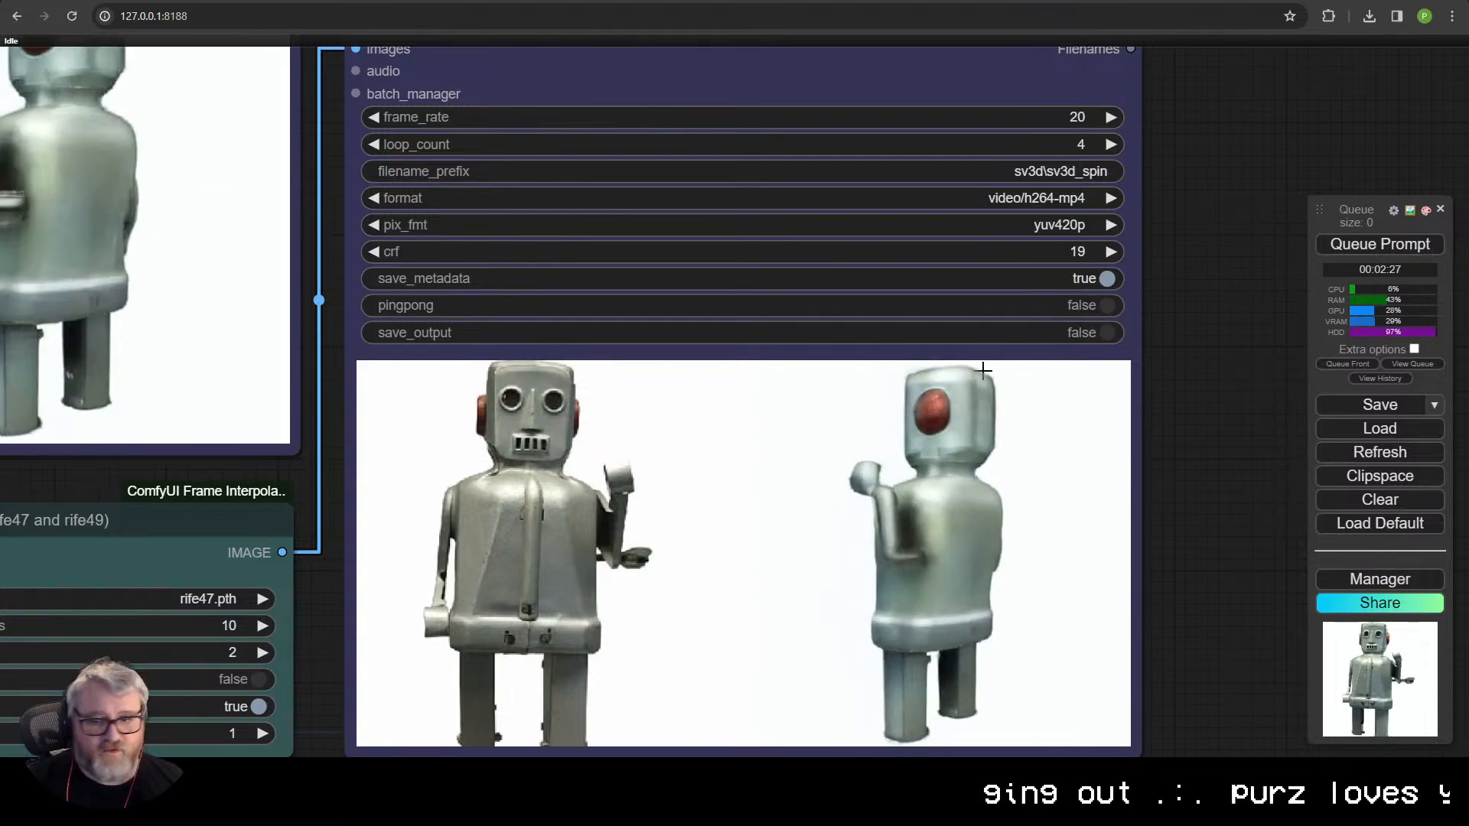
pyautogui.scroll(-3, 948, 564)
pyautogui.scroll(-3, 911, 540)
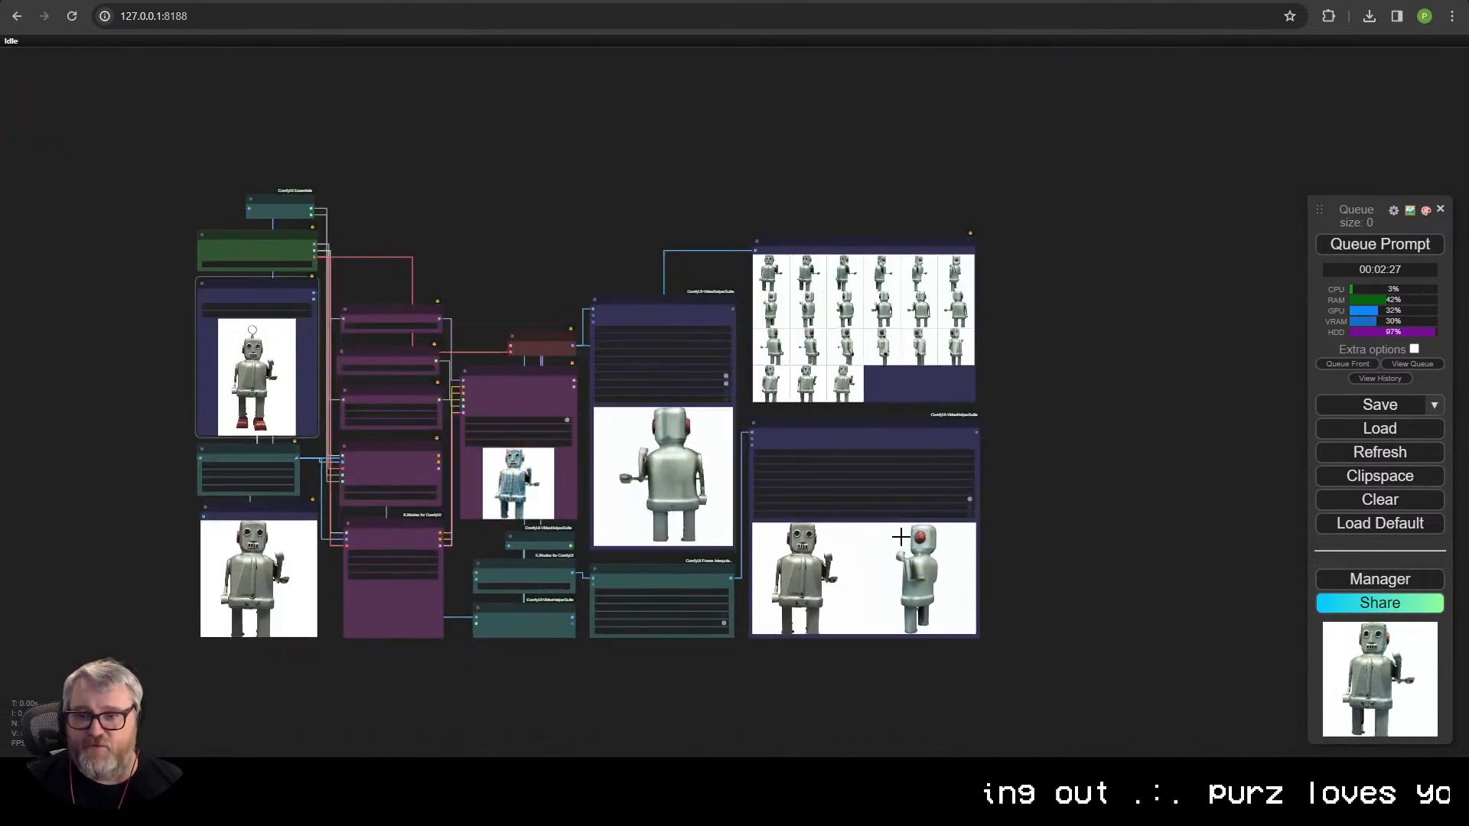
pyautogui.scroll(10, 910, 539)
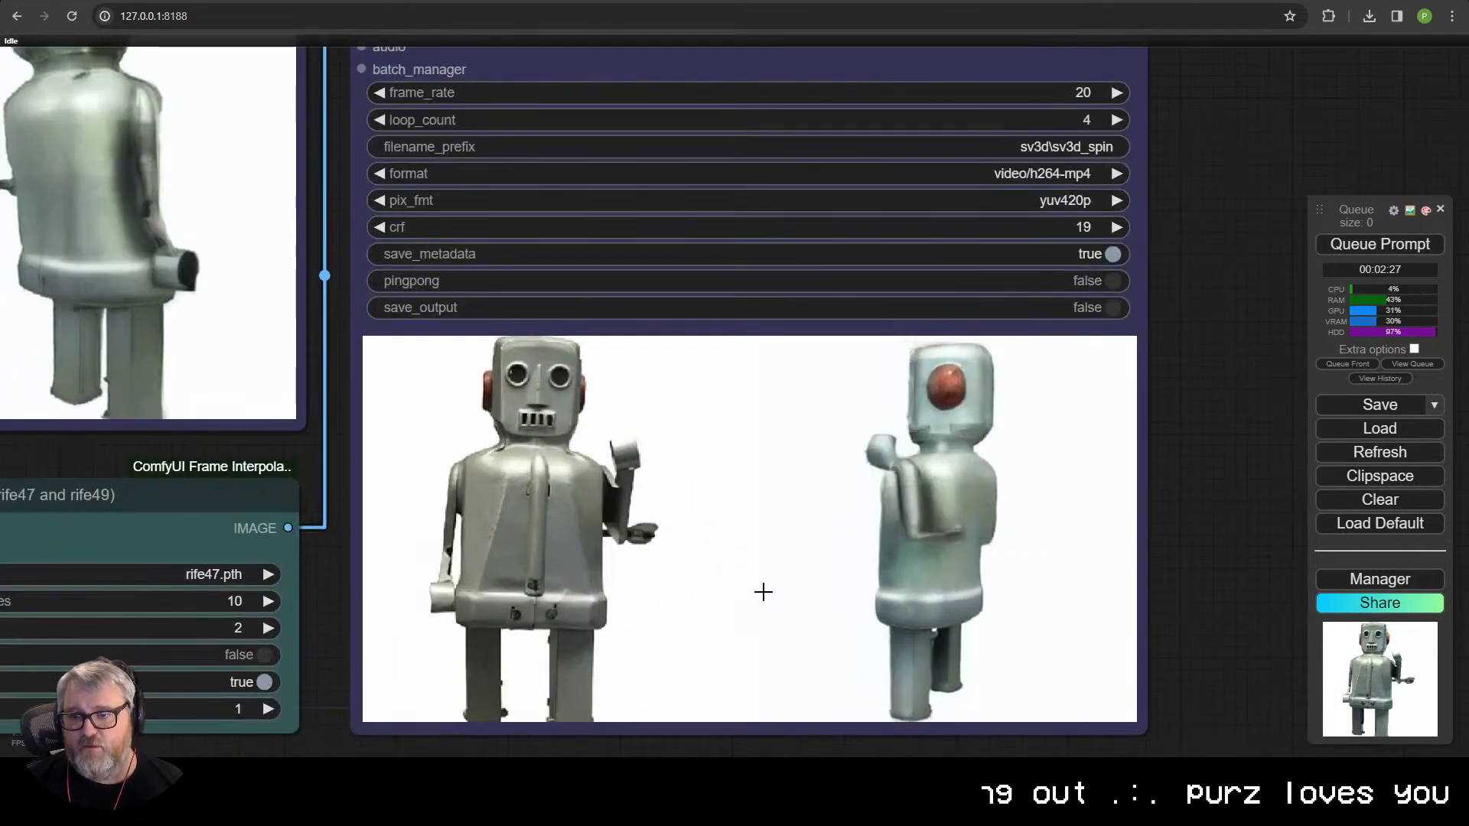
# - Load the potted plant picture WhiteItem.jpg into the Load Image node and queue the prompt
pyautogui.scroll(-8, 760, 590)
pyautogui.moveTo(681, 537); pyautogui.dragTo(860, 608)
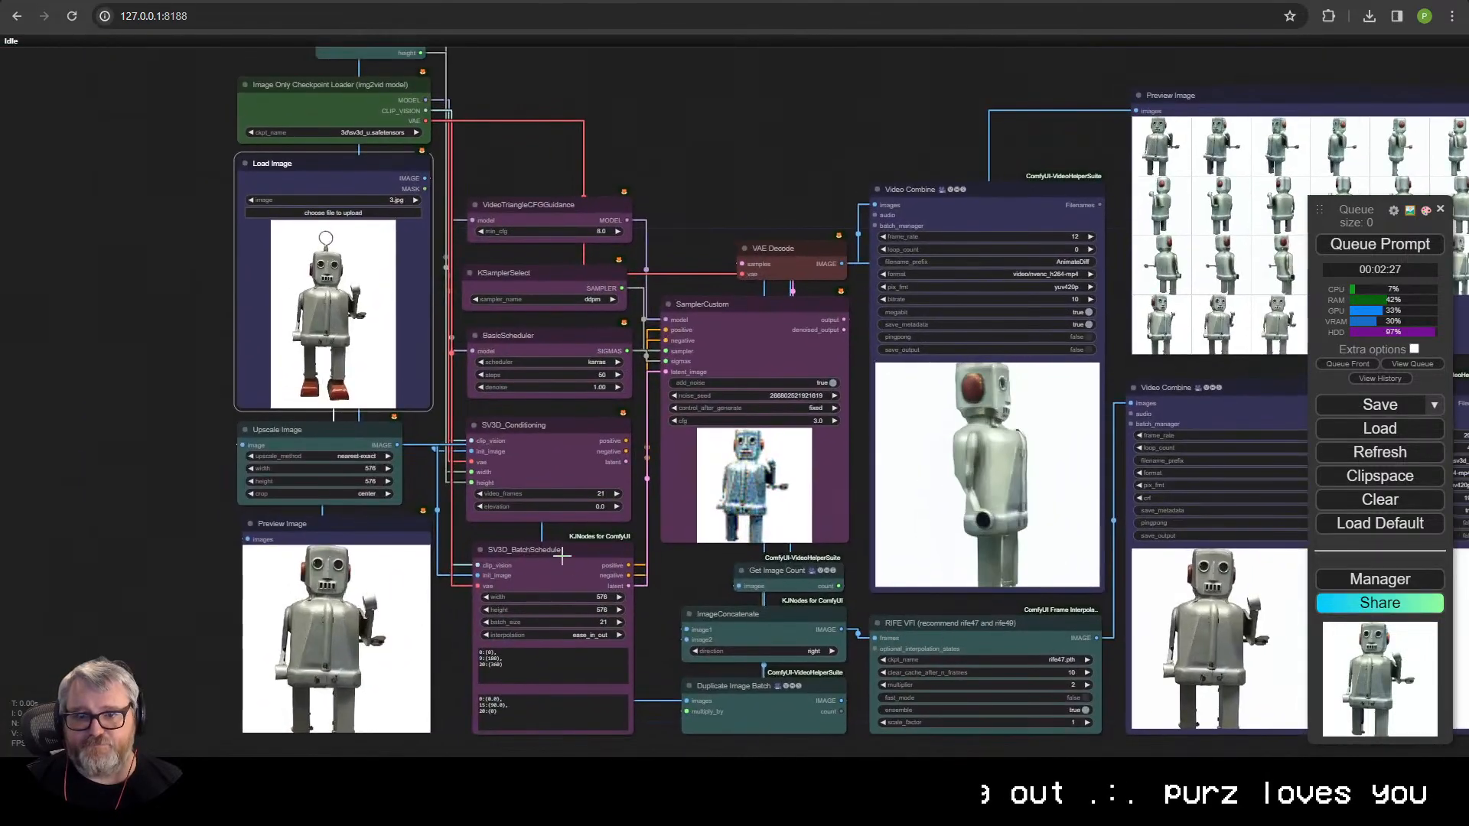
pyautogui.click(347, 214)
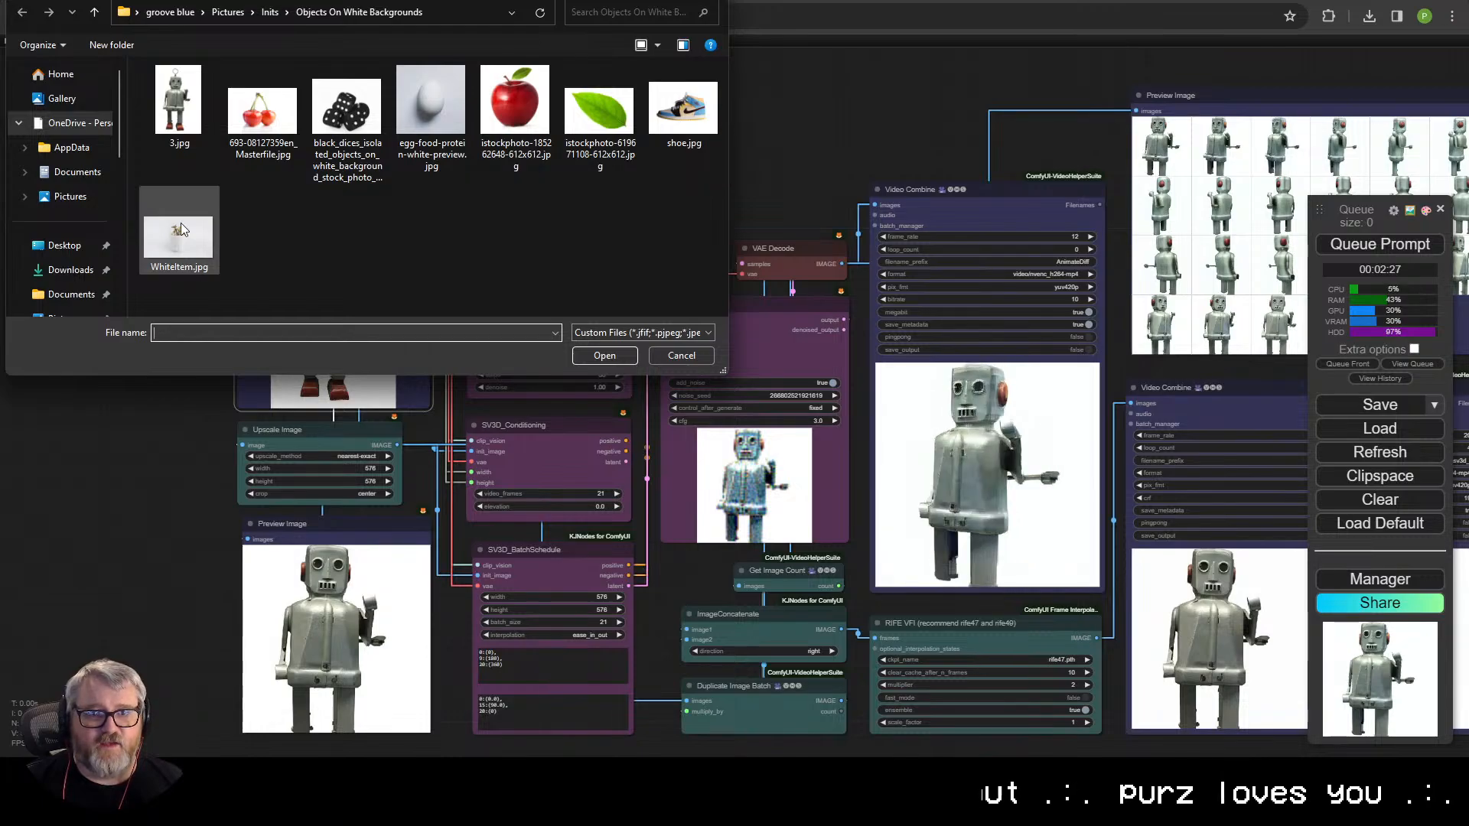
pyautogui.doubleClick(205, 205)
pyautogui.scroll(7, 333, 342)
pyautogui.scroll(9, 333, 342)
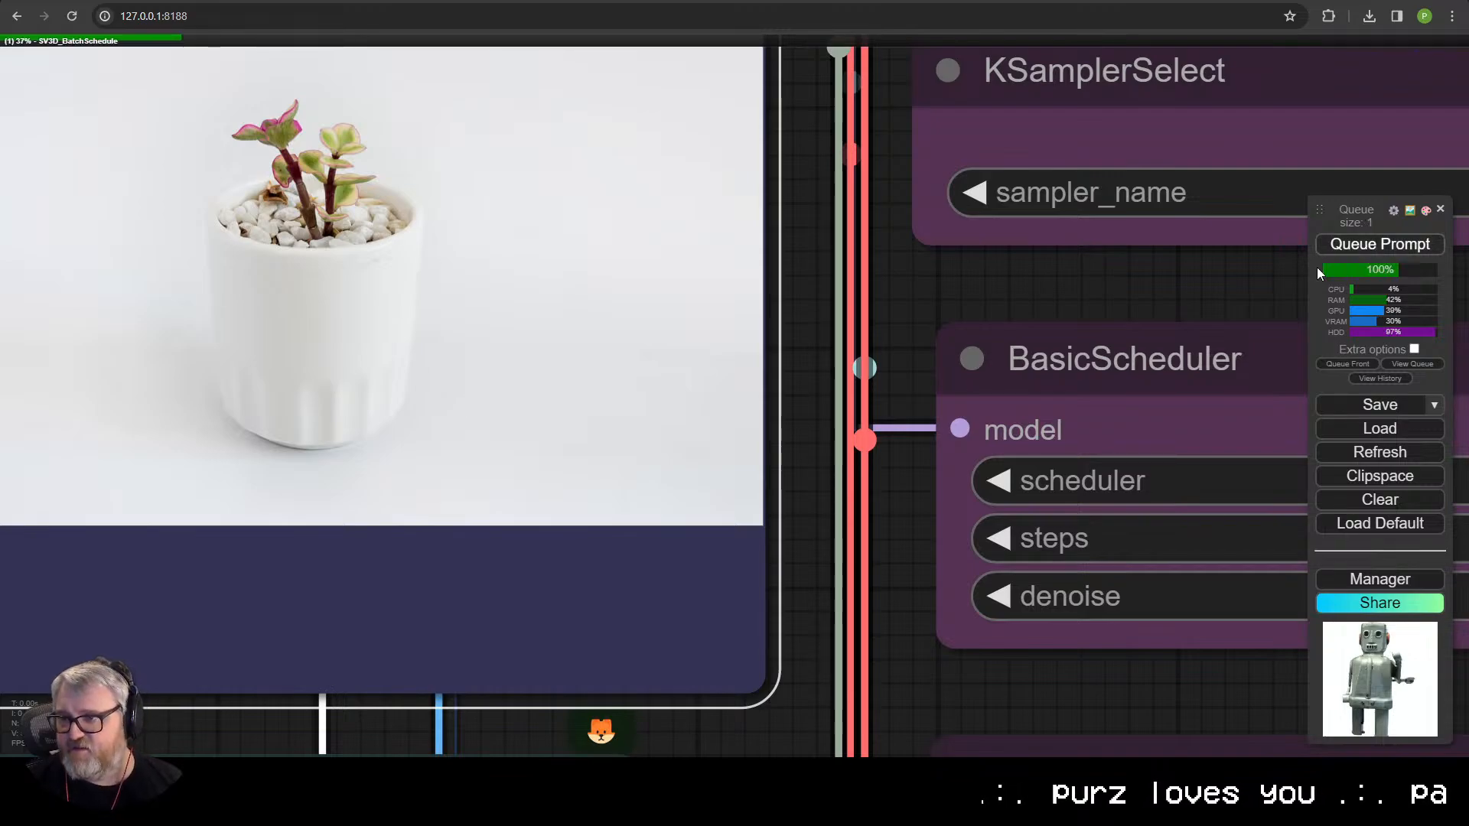
# - Check the running plant generation across the workflow and in the SamplerCustom node's preview
pyautogui.scroll(-16, 897, 437)
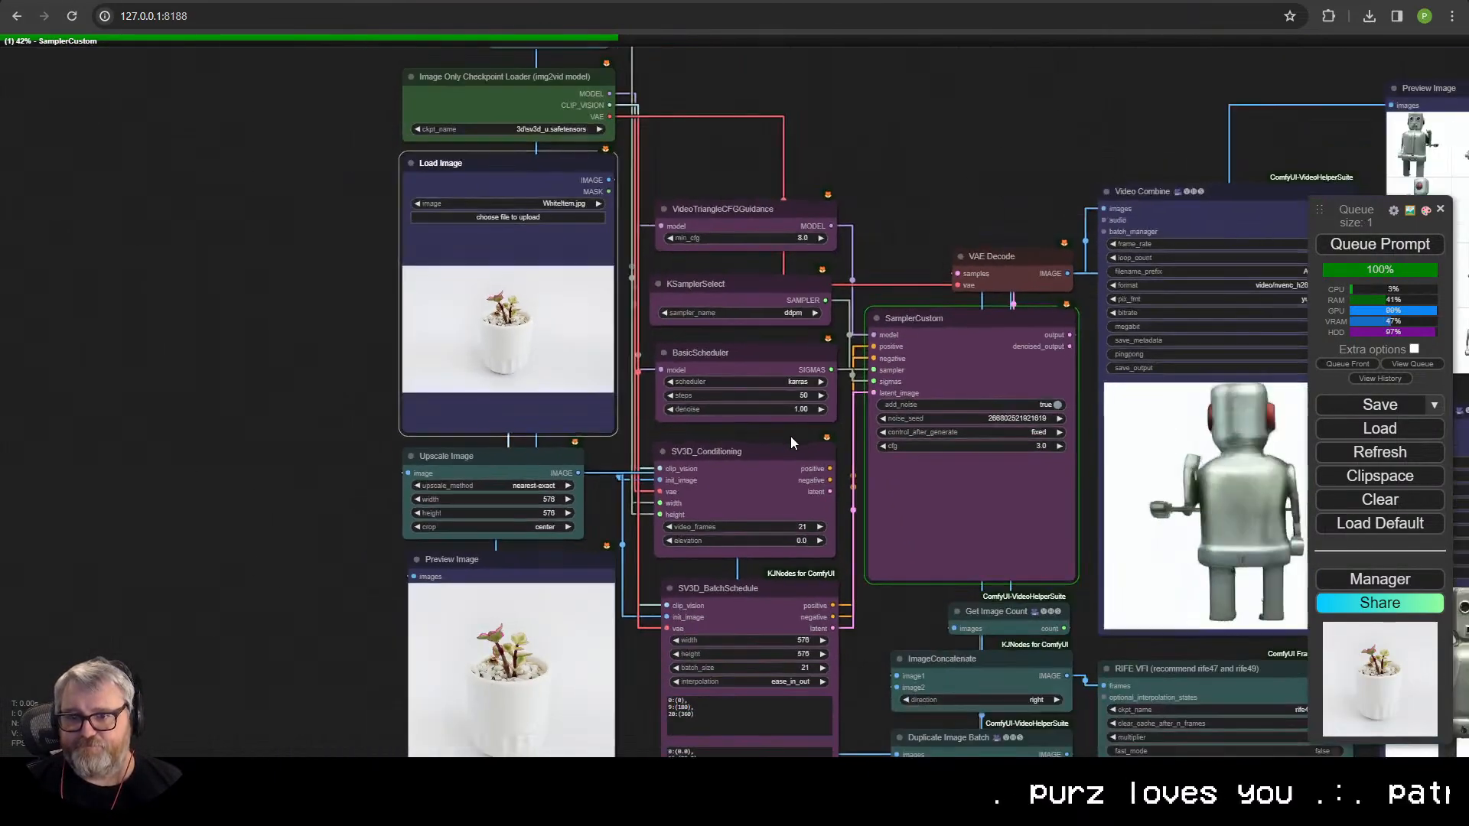
pyautogui.moveTo(791, 436); pyautogui.dragTo(354, 426)
pyautogui.scroll(-2, 565, 426)
pyautogui.moveTo(565, 426)
pyautogui.mouseDown()
pyautogui.moveTo(434, 427)
pyautogui.moveTo(572, 442)
pyautogui.mouseUp()
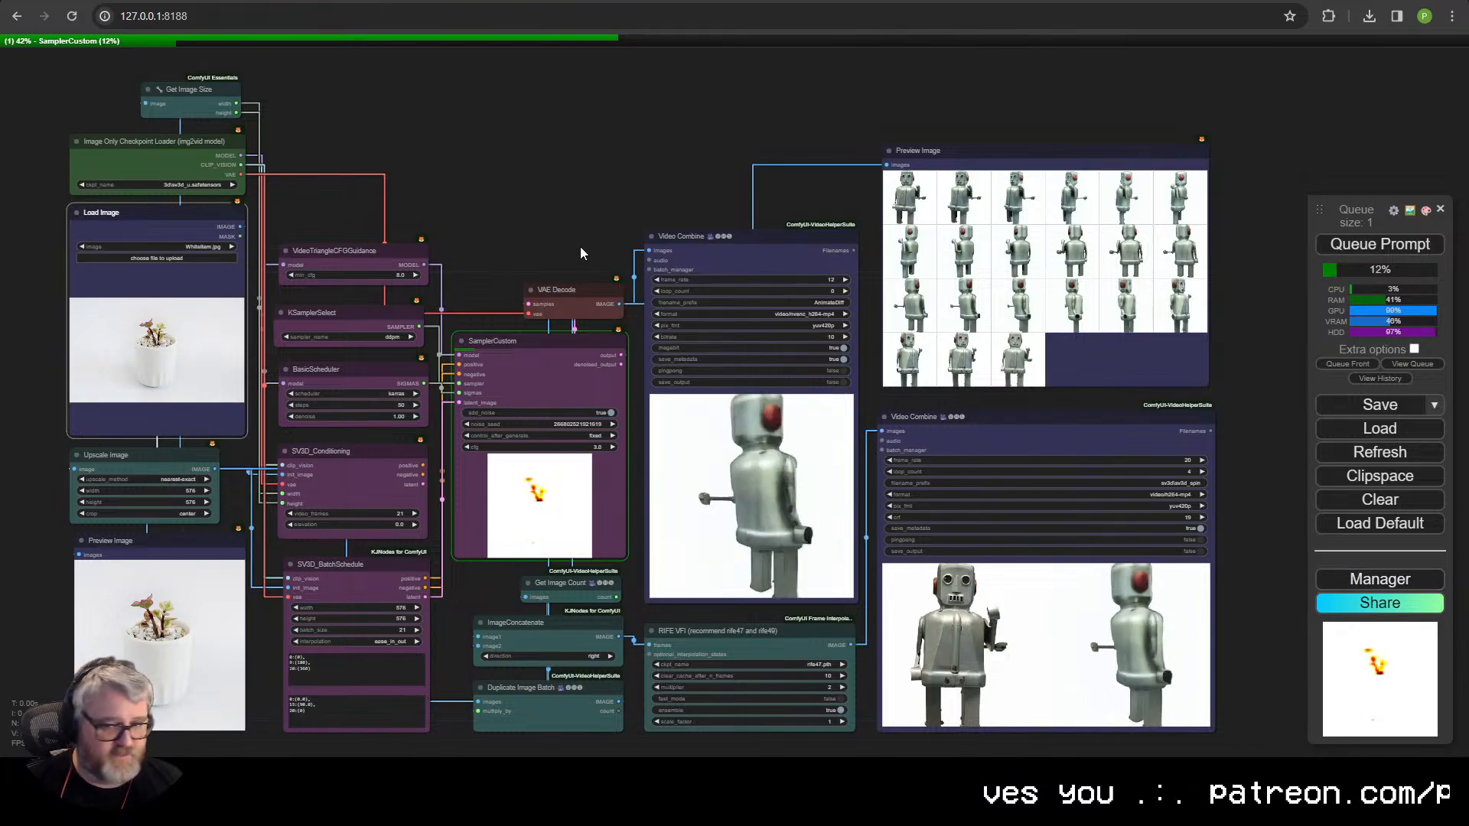
pyautogui.scroll(4, 559, 413)
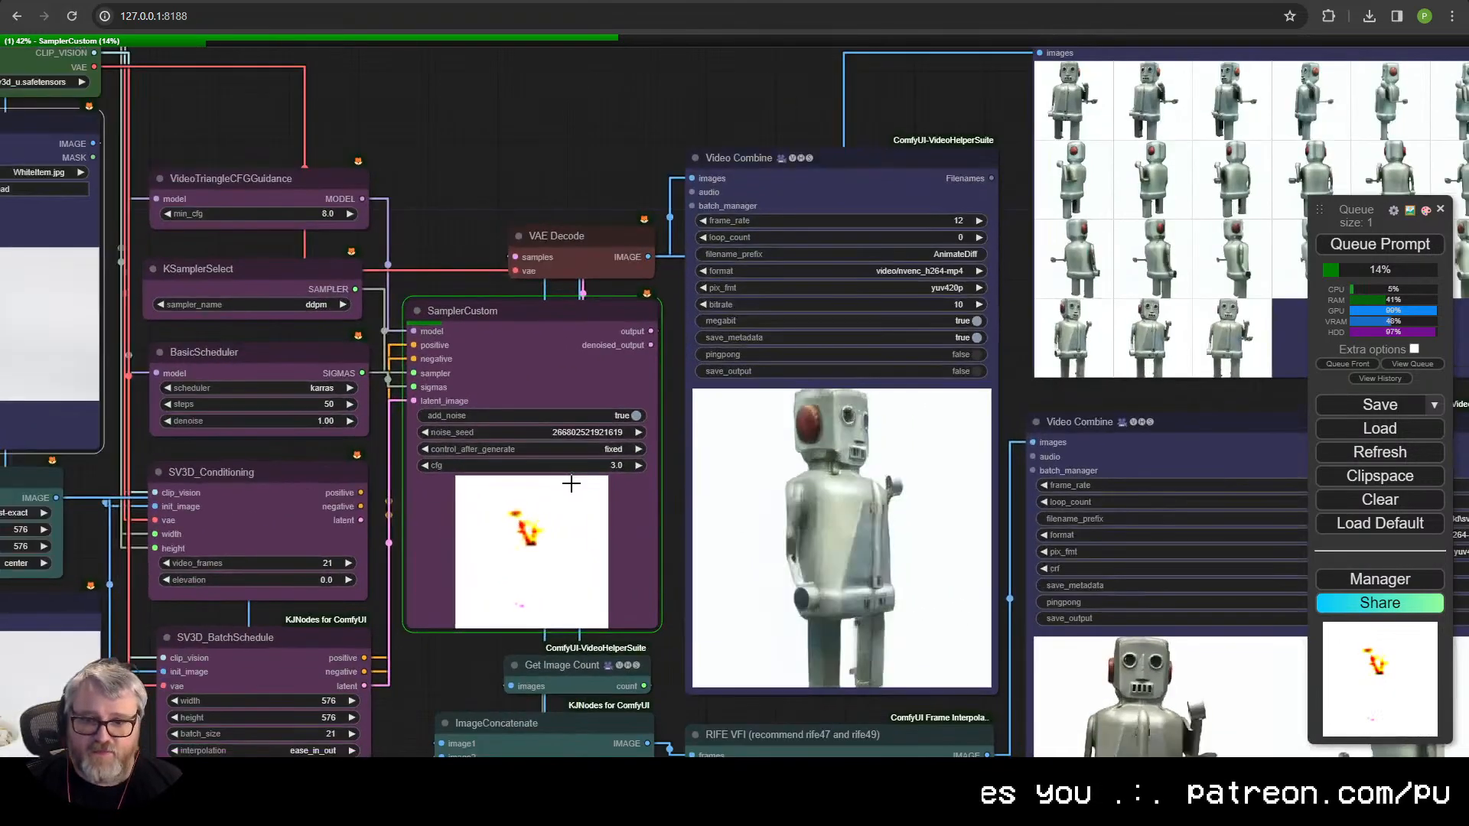
# - Trace the output chain through ImageConcatenate, Duplicate Image Batch and RIFE VFI to the side-by-side Video Combine node
pyautogui.moveTo(670, 715); pyautogui.dragTo(722, 346)
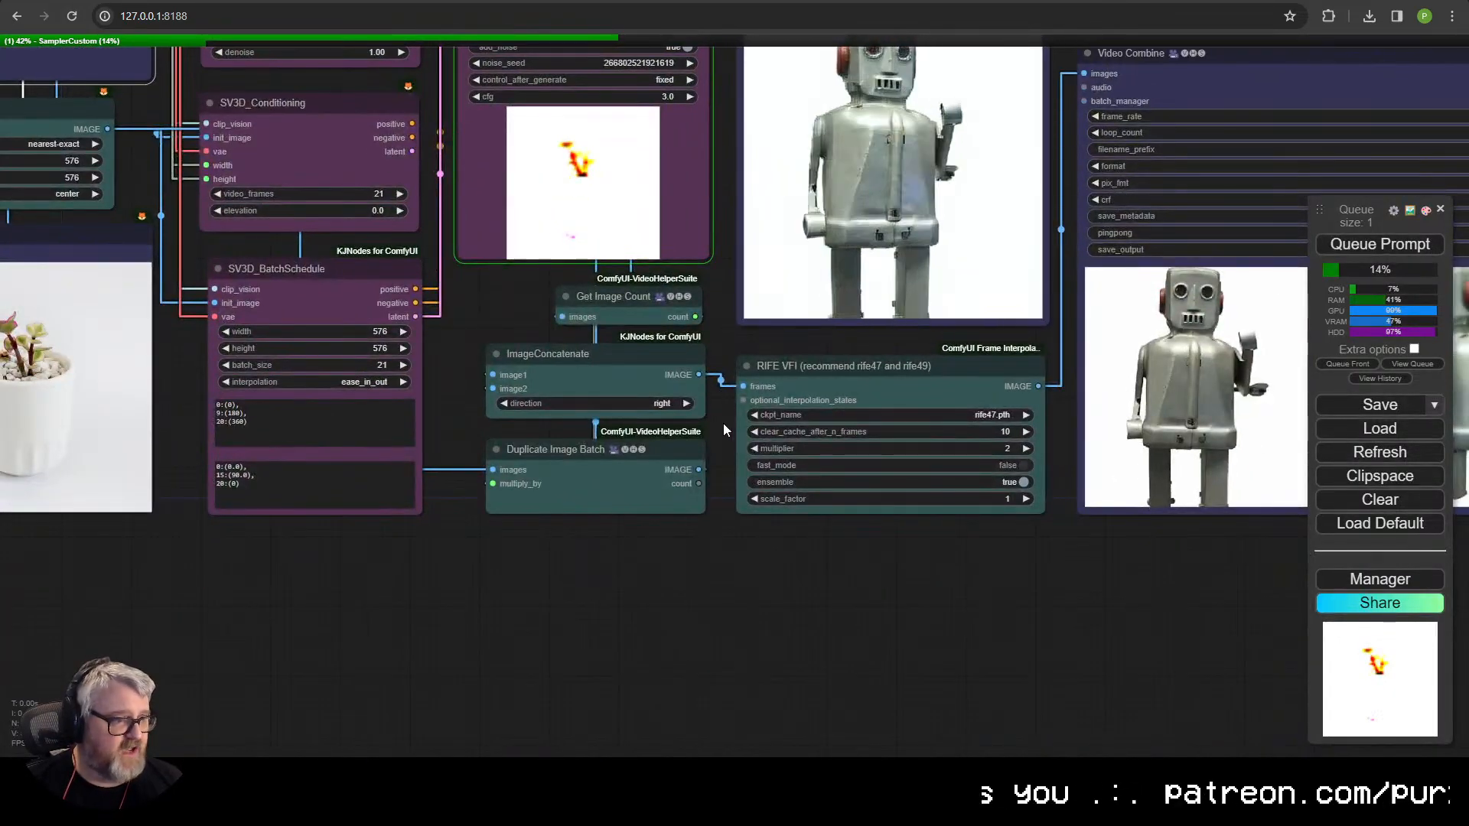
pyautogui.moveTo(723, 424); pyautogui.dragTo(553, 511)
pyautogui.moveTo(628, 426); pyautogui.dragTo(606, 568)
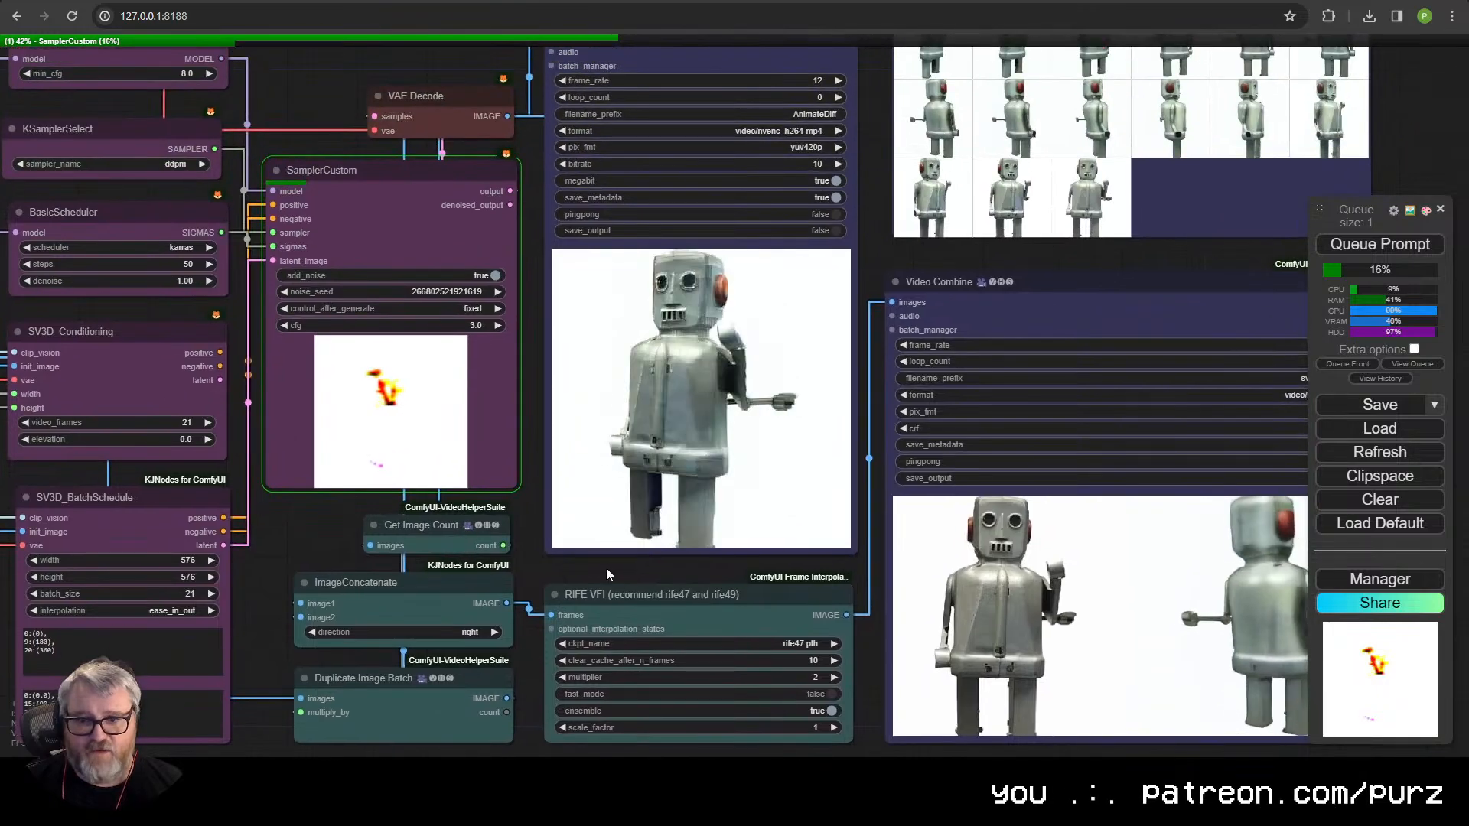
pyautogui.moveTo(877, 570); pyautogui.dragTo(608, 557)
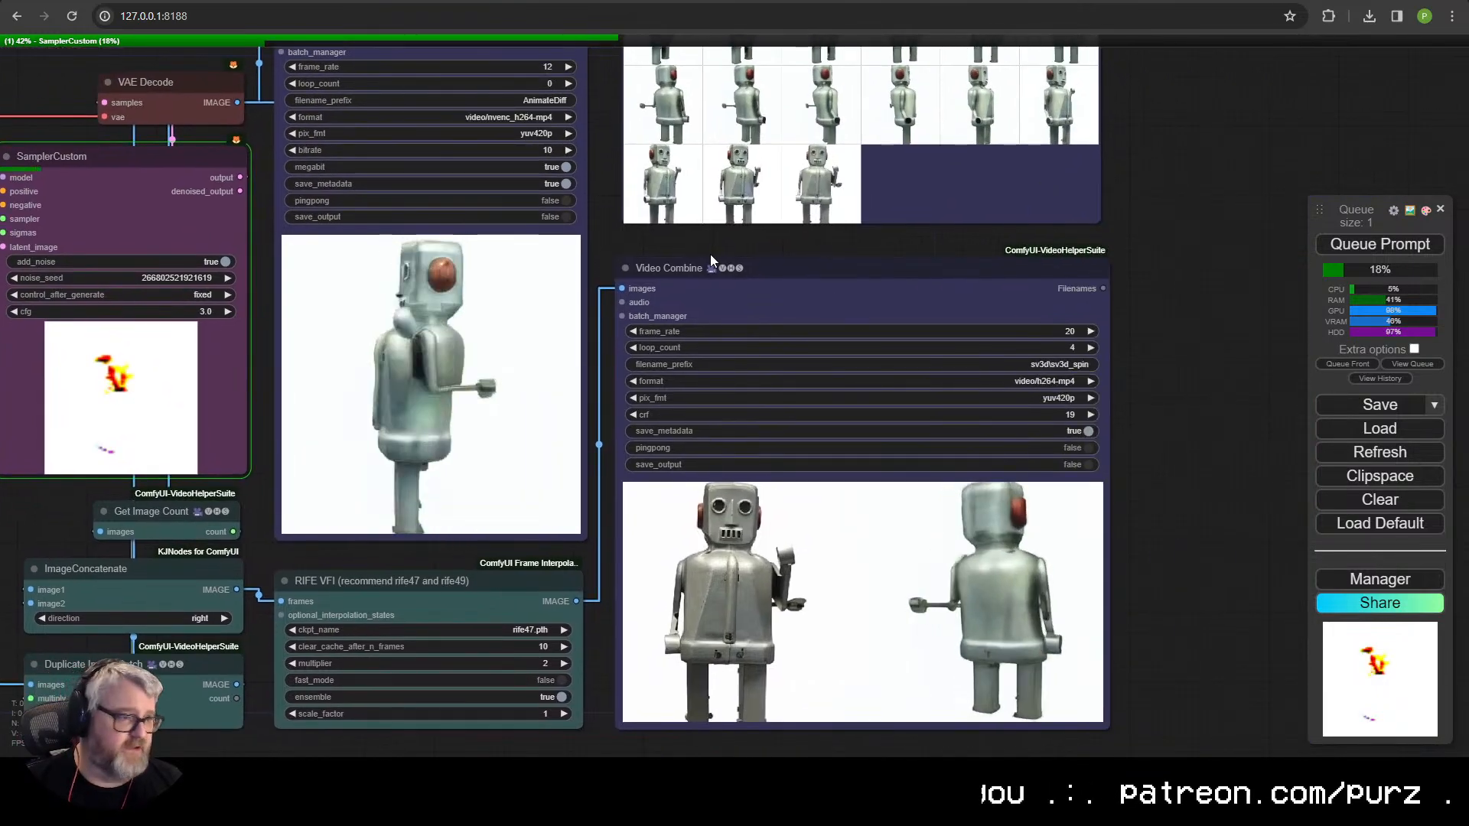
pyautogui.scroll(-6, 558, 253)
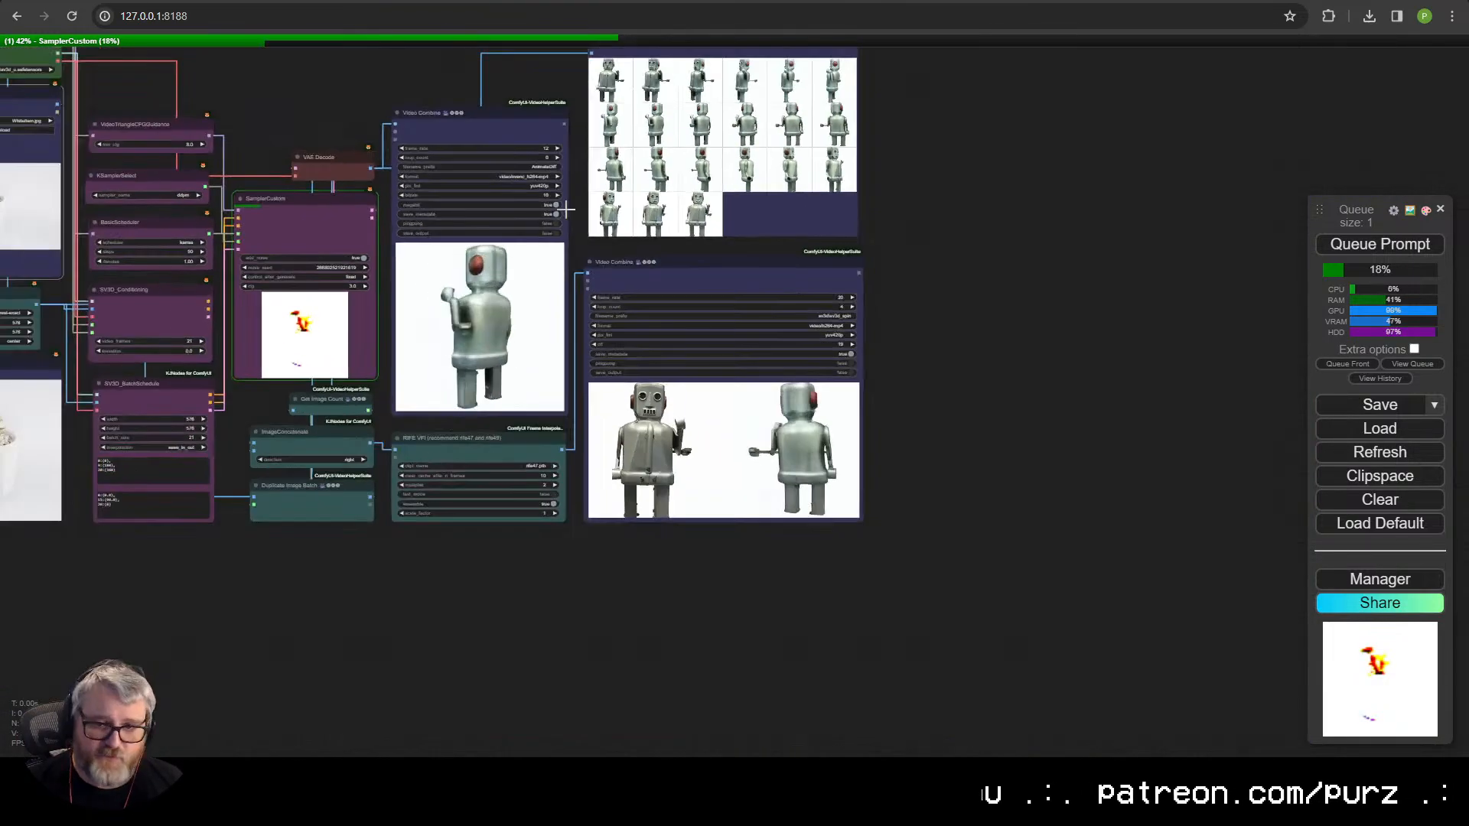
pyautogui.moveTo(565, 209); pyautogui.dragTo(835, 325)
pyautogui.scroll(2, 837, 374)
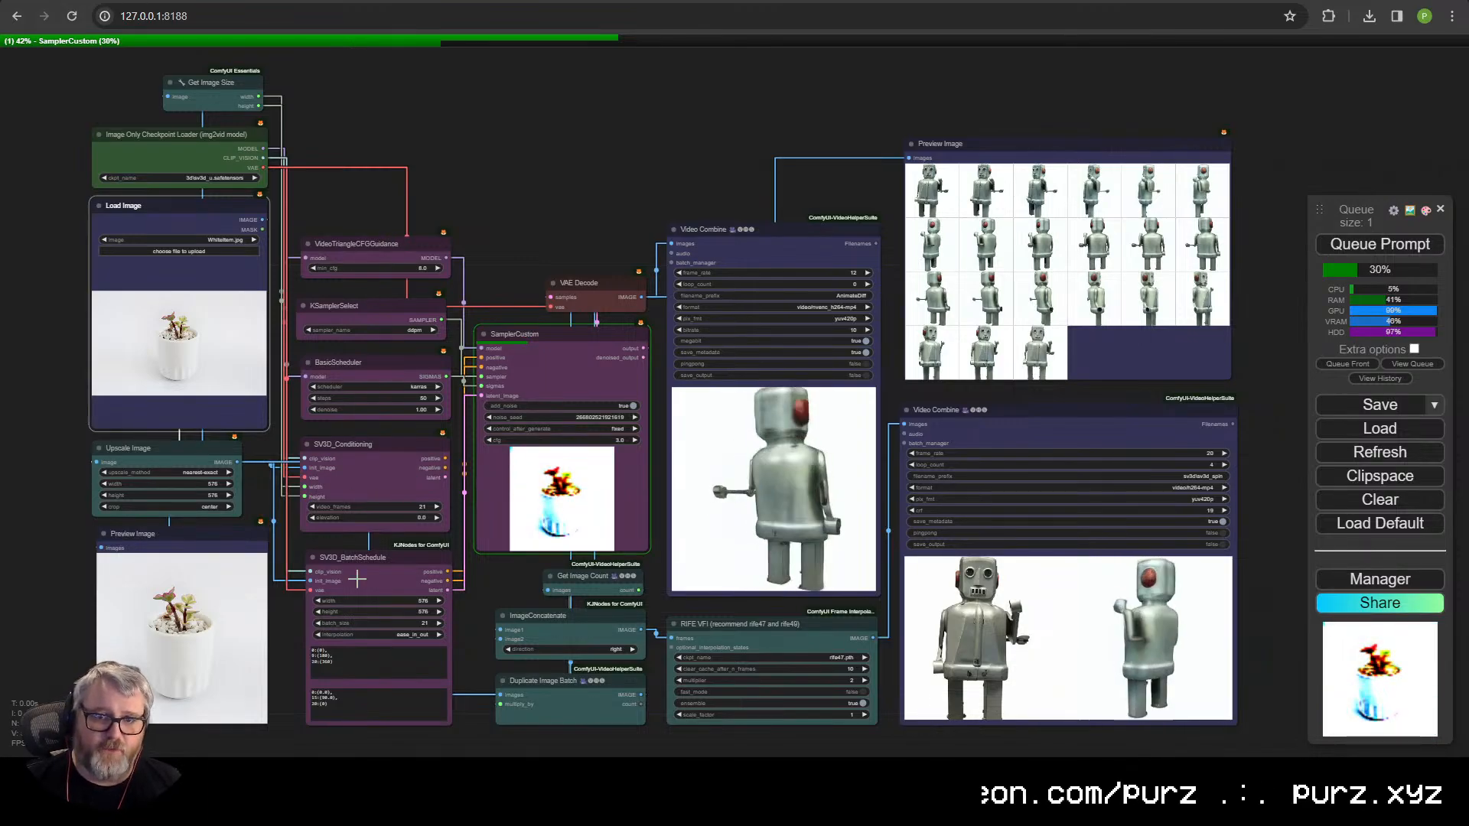
# - Examine the SV3D_BatchSchedule node's size, batch_size, interpolation and two keyframe schedules up close
pyautogui.scroll(5, 421, 448)
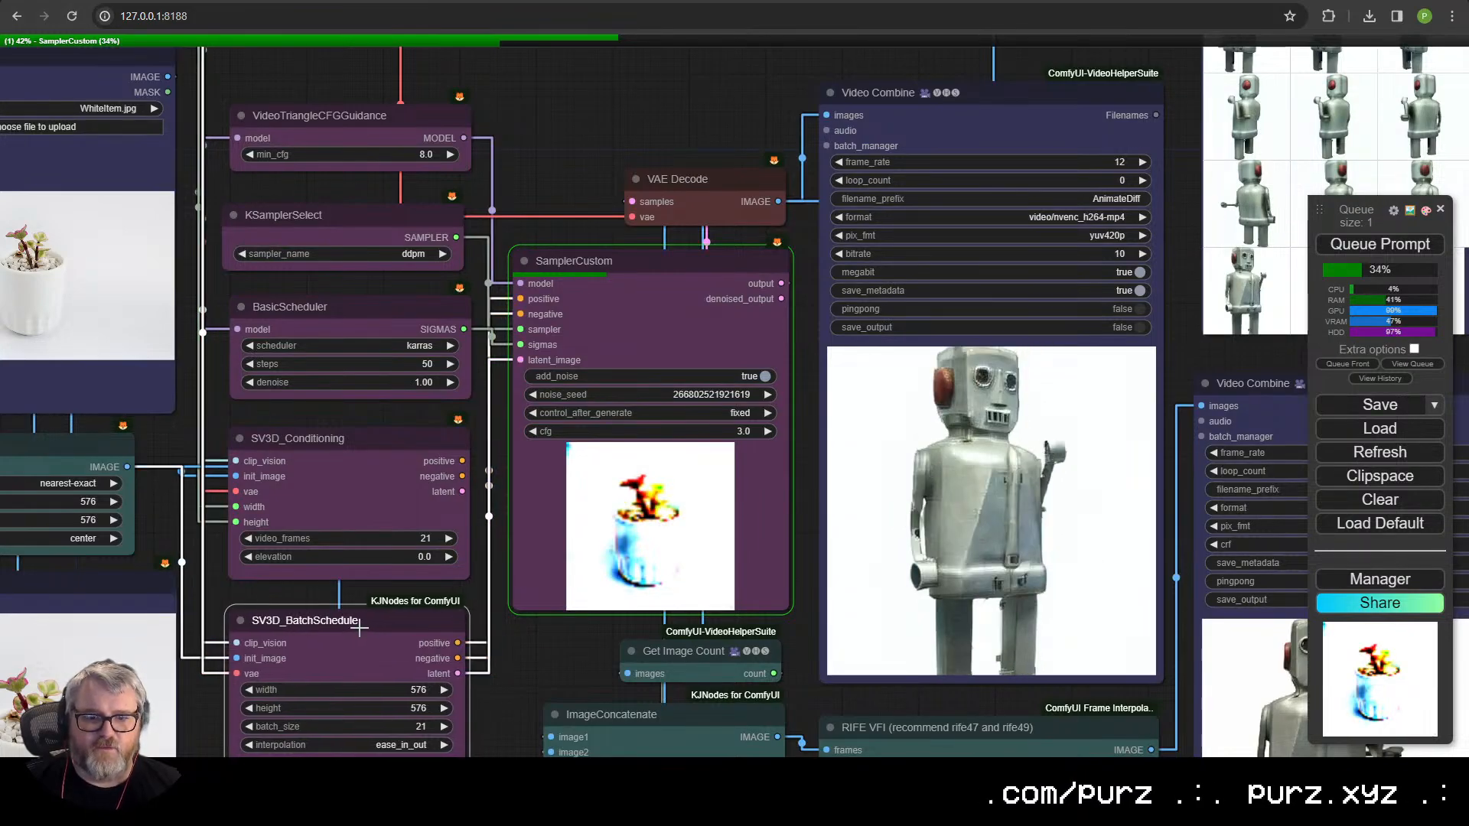
pyautogui.moveTo(365, 690); pyautogui.dragTo(423, 354)
pyautogui.scroll(6, 423, 354)
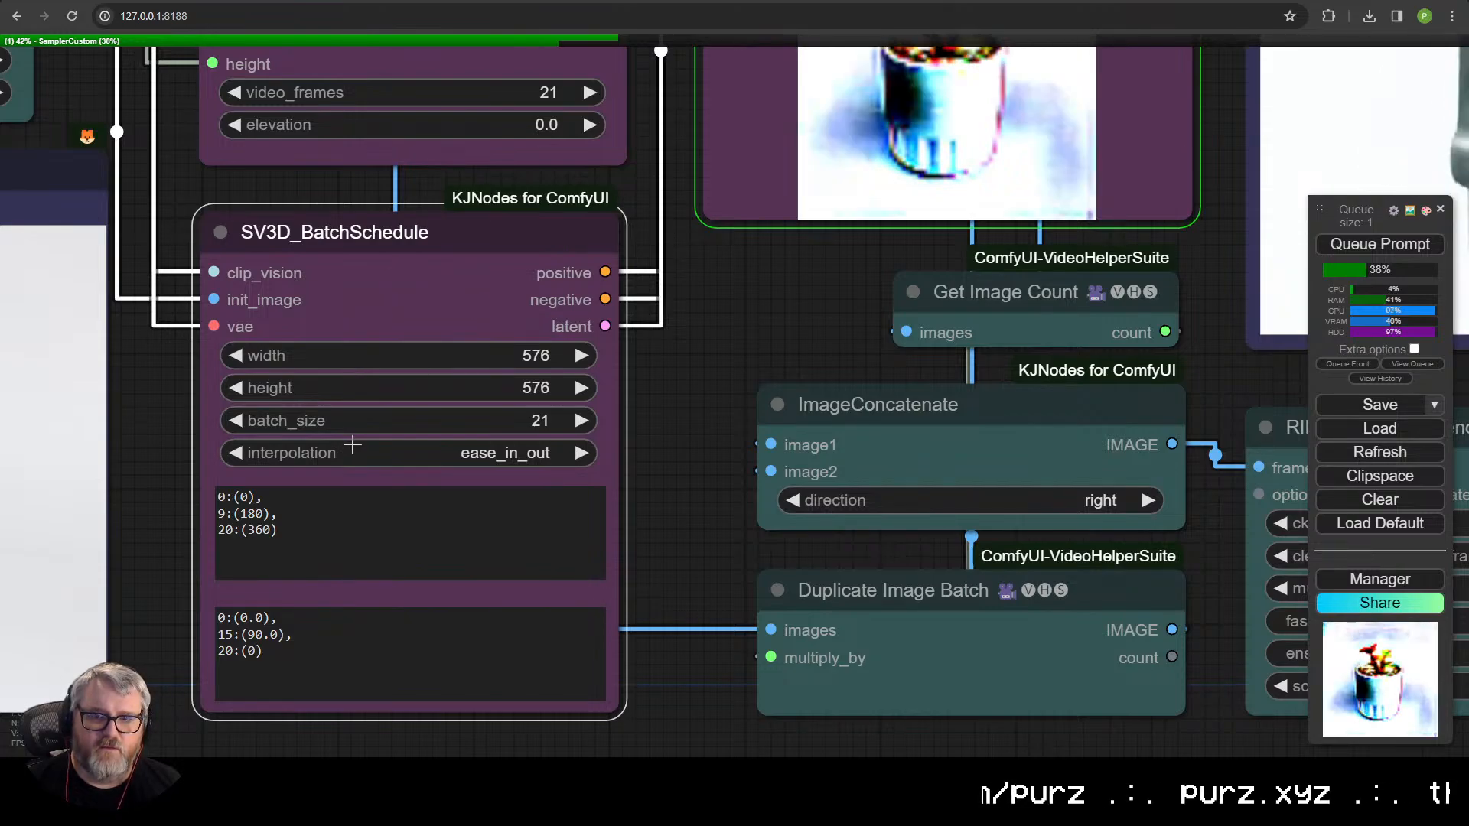
pyautogui.scroll(-7, 483, 395)
pyautogui.moveTo(644, 373); pyautogui.dragTo(627, 401)
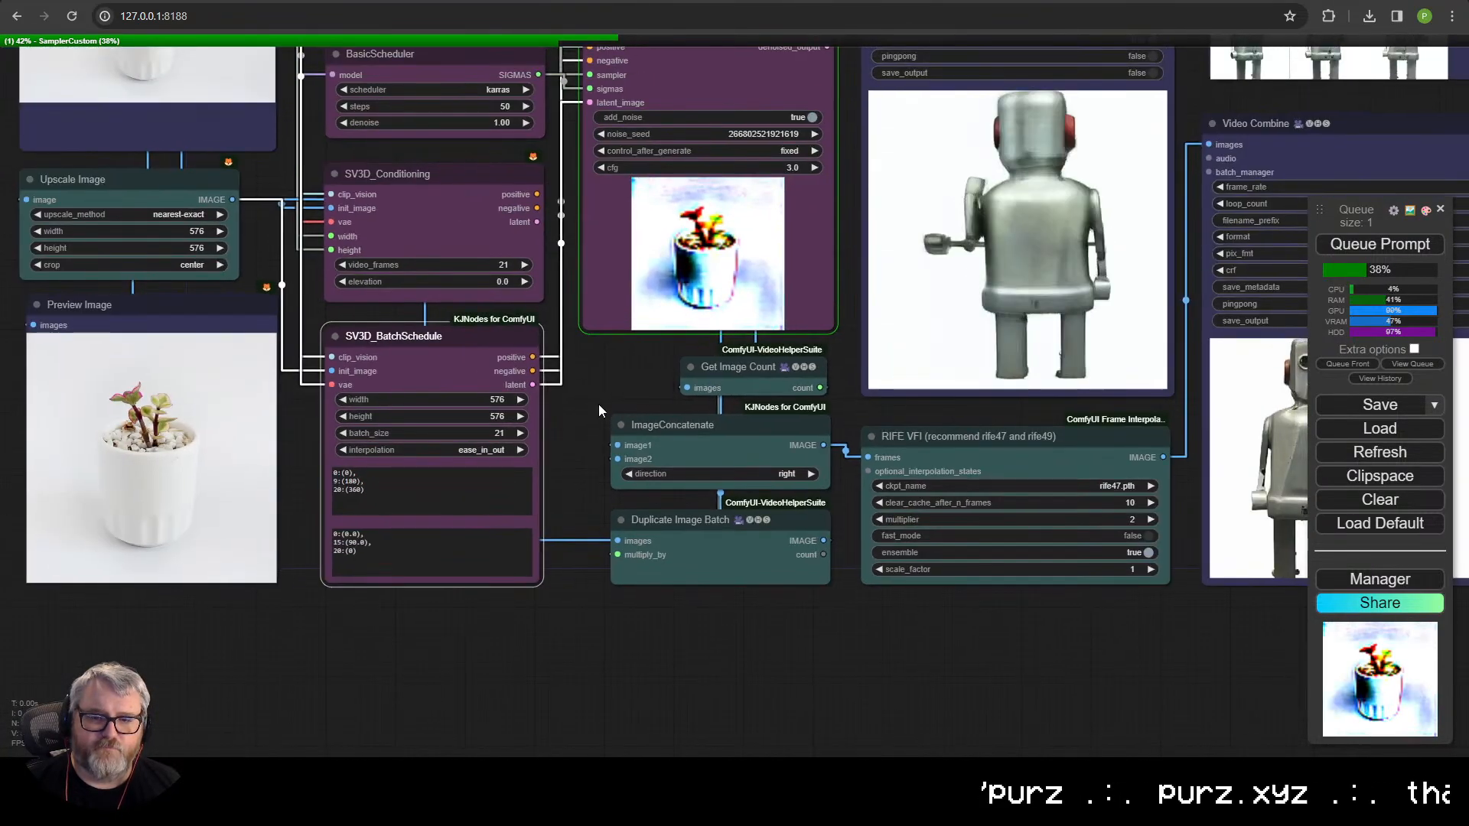
# - Examine the scheduler and SamplerCustom nodes and their connections up close while the plant generation runs
pyautogui.scroll(-1, 599, 403)
pyautogui.moveTo(554, 433); pyautogui.dragTo(441, 537)
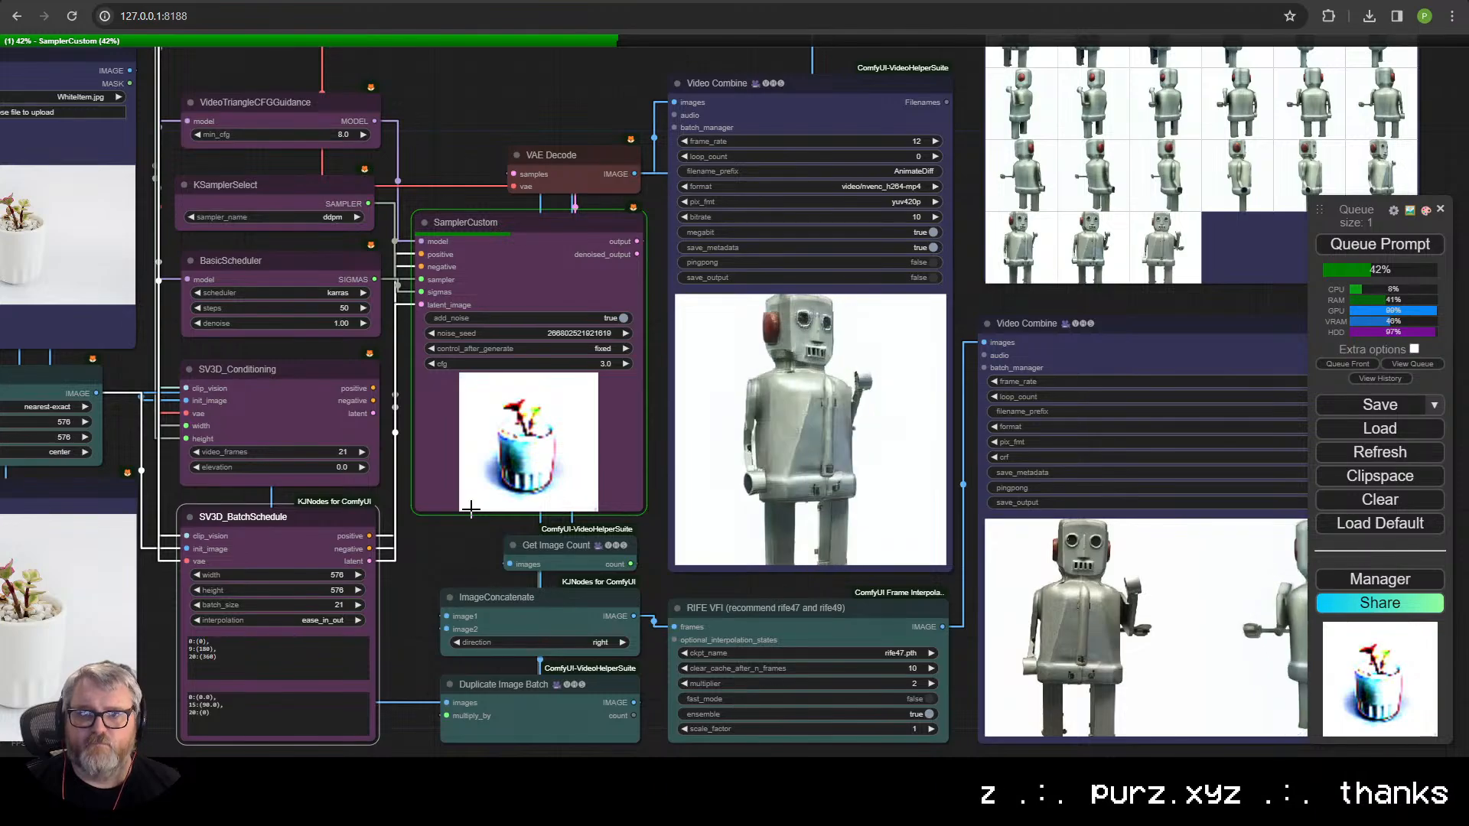
pyautogui.moveTo(464, 525); pyautogui.dragTo(447, 608)
pyautogui.scroll(10, 358, 331)
pyautogui.scroll(8, 341, 347)
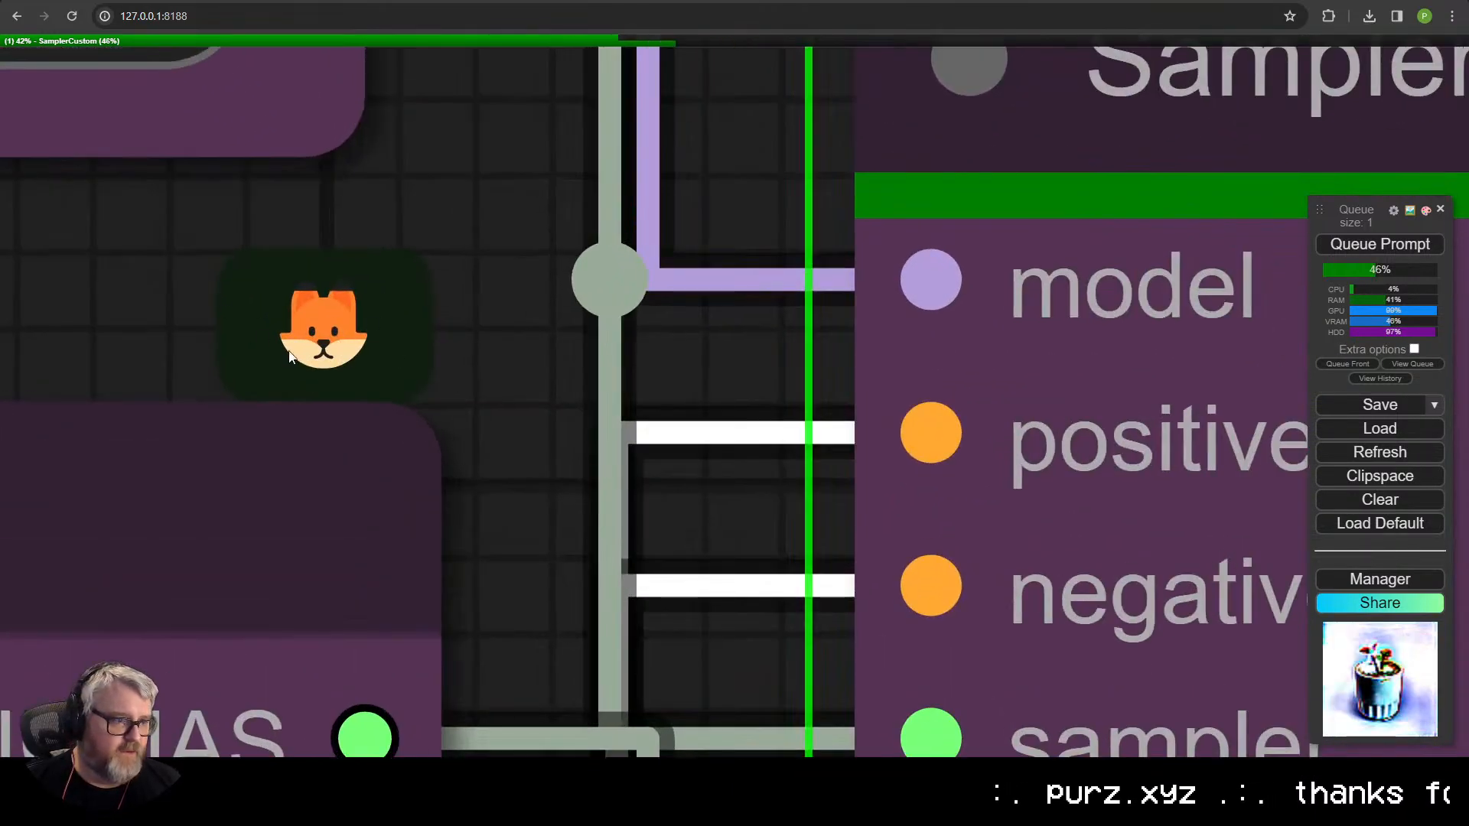
pyautogui.scroll(-15, 289, 355)
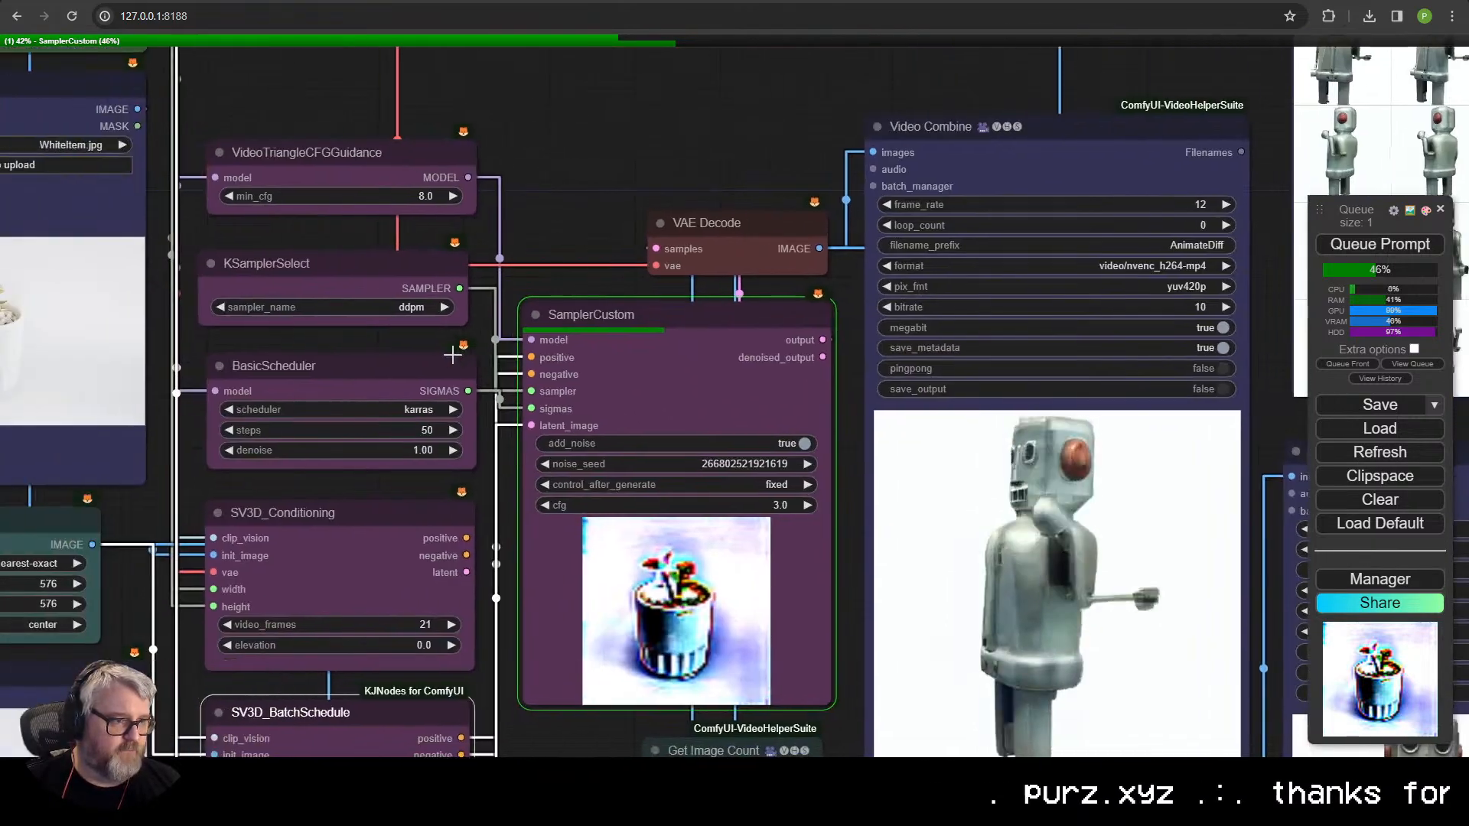
pyautogui.scroll(-6, 453, 354)
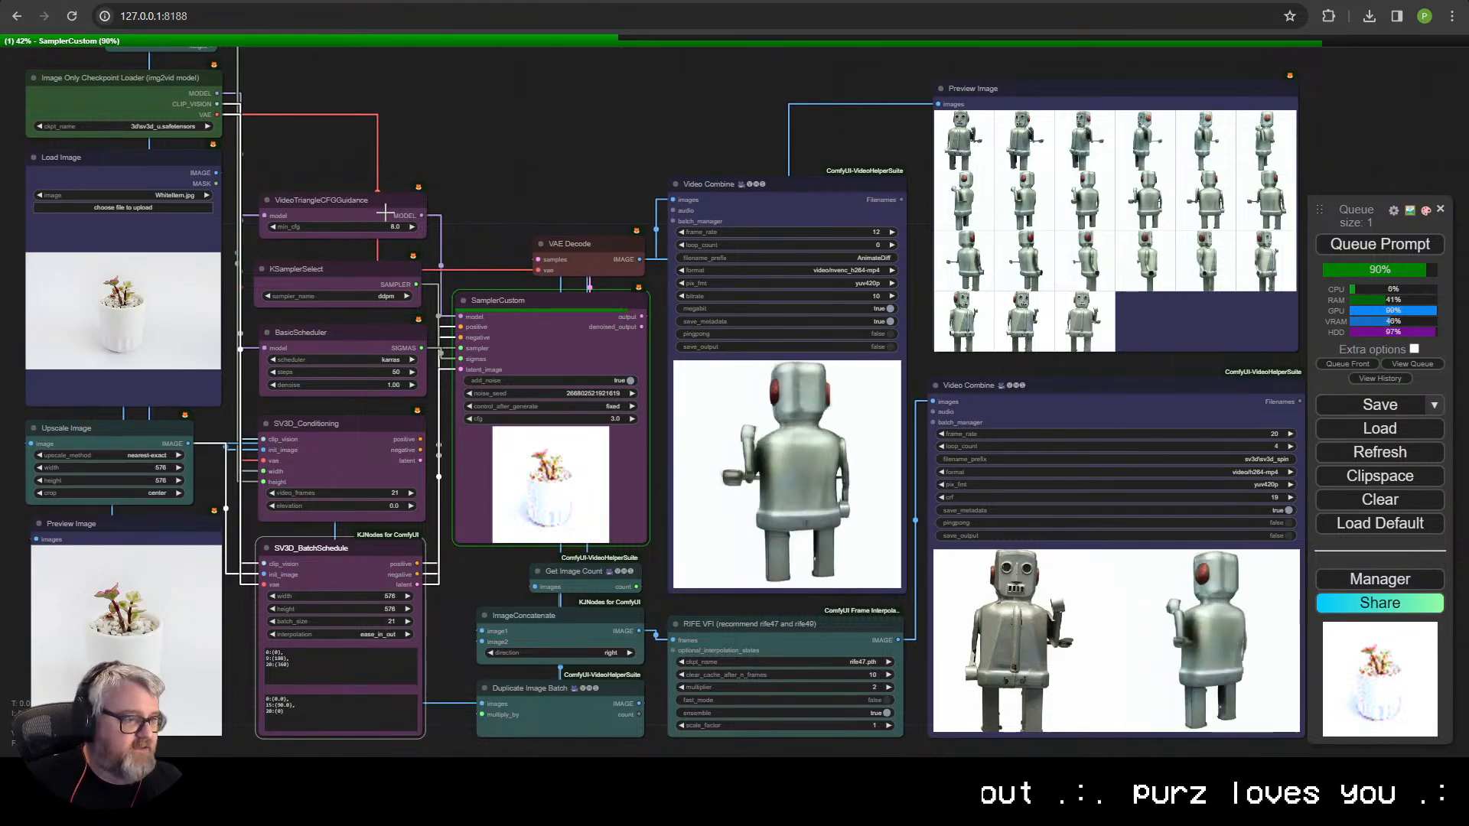
# - Check the plant generation's sampling progress across the workflow until it reaches the VAE Decode node
pyautogui.scroll(3, 590, 154)
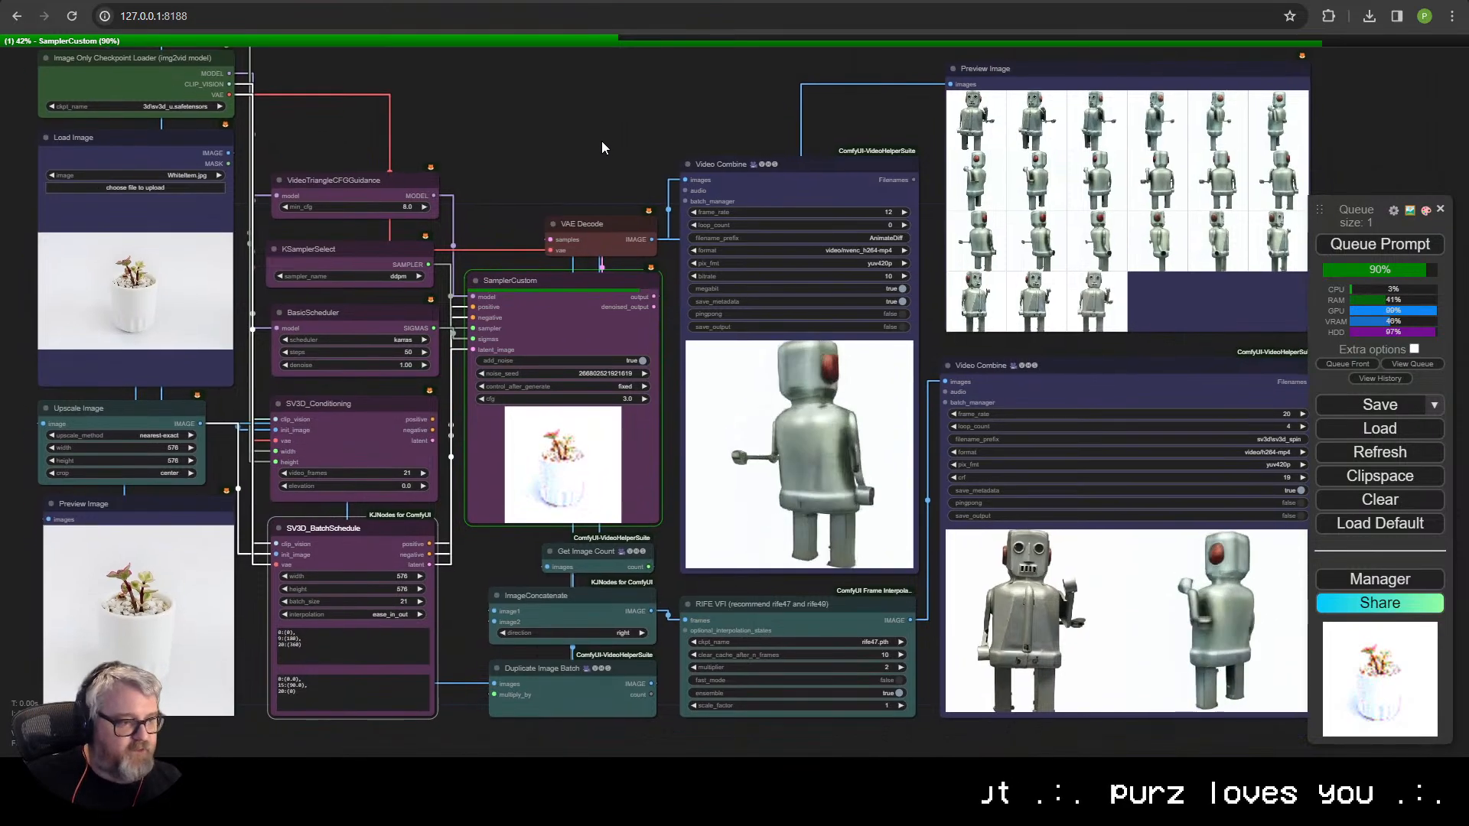
pyautogui.scroll(-3, 652, 160)
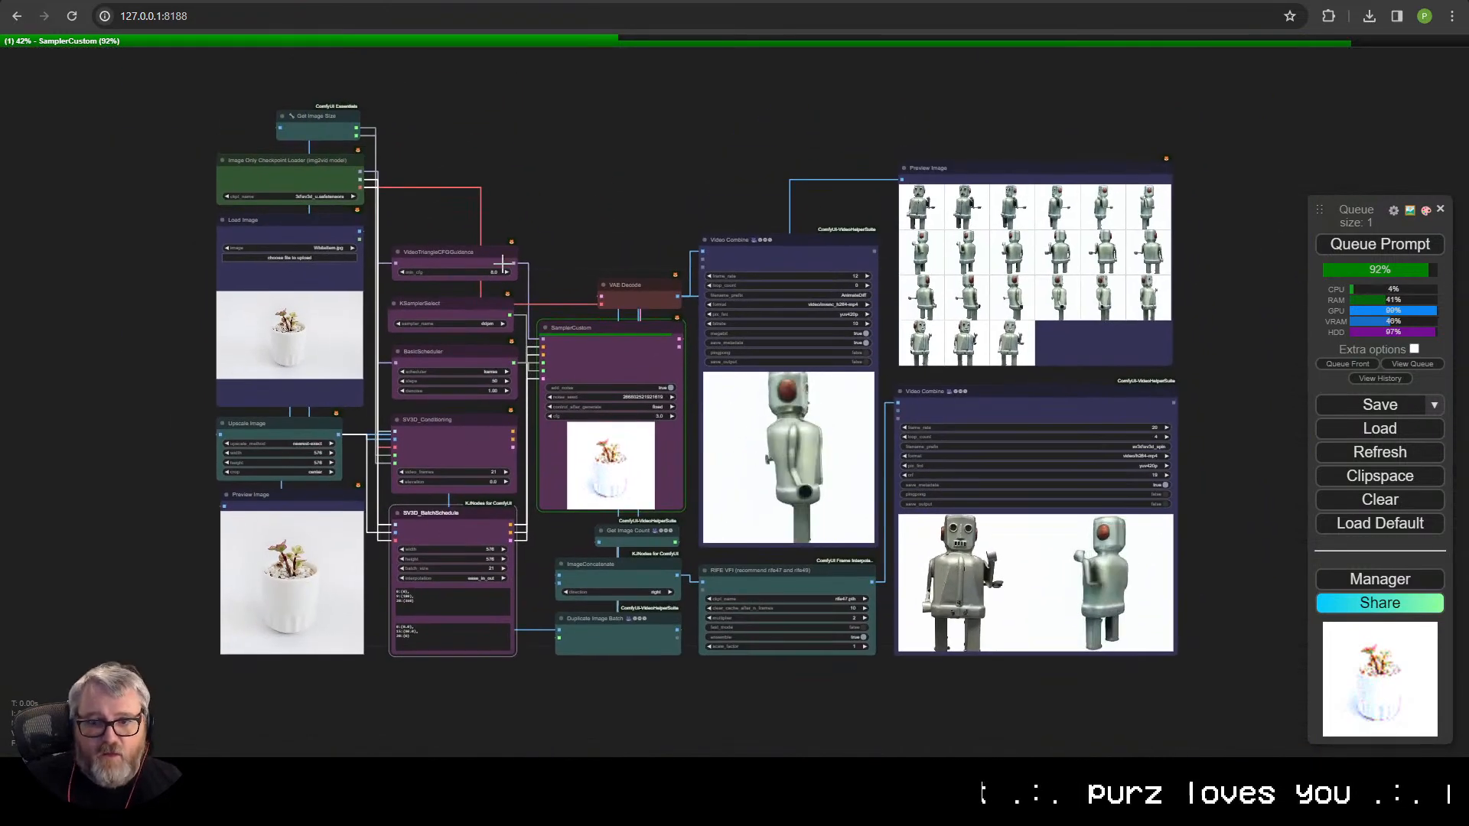
pyautogui.scroll(5, 526, 361)
pyautogui.scroll(-3, 581, 433)
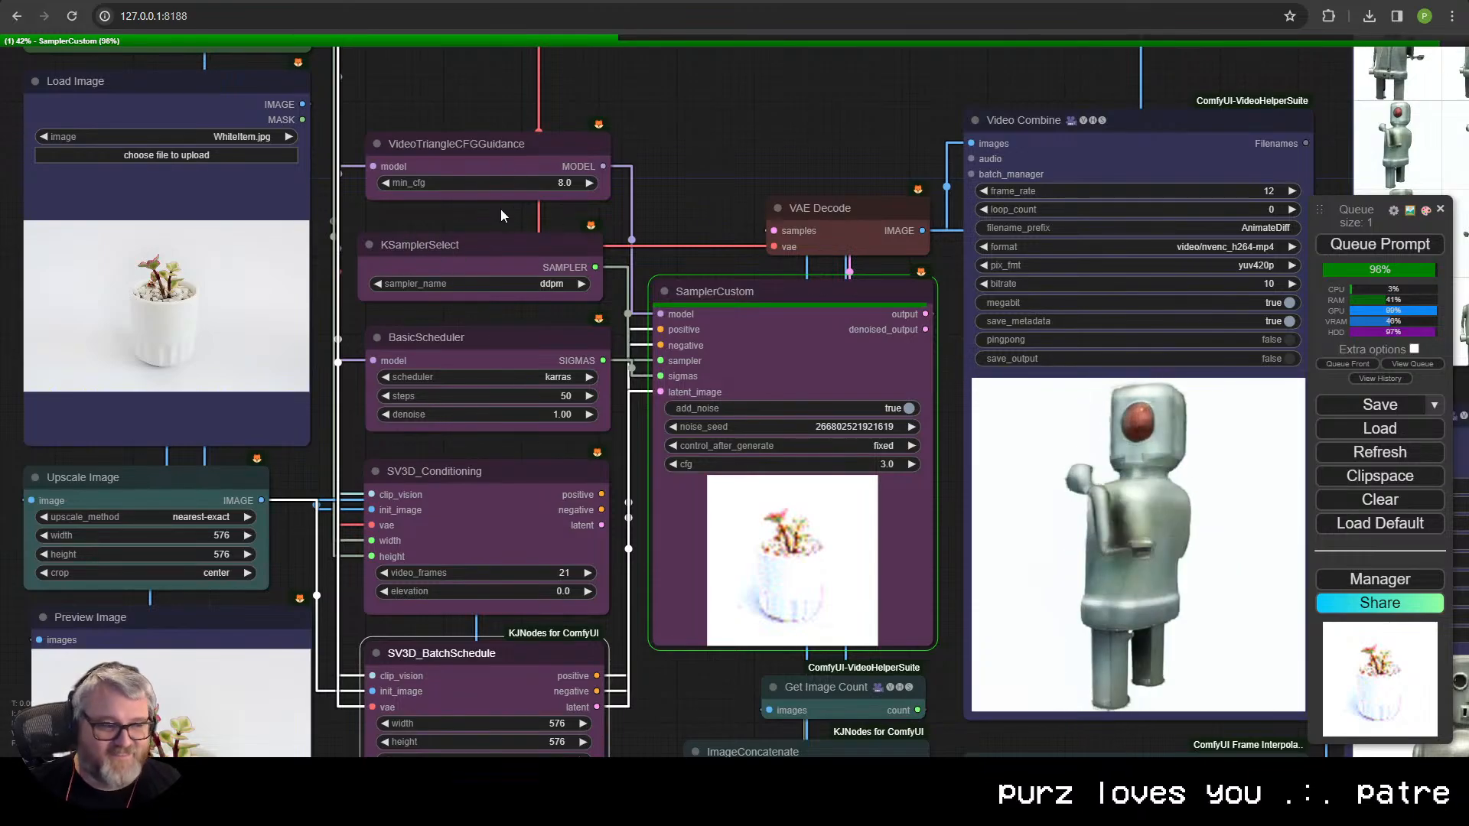
pyautogui.moveTo(550, 207); pyautogui.dragTo(237, 226)
pyautogui.scroll(-4, 541, 277)
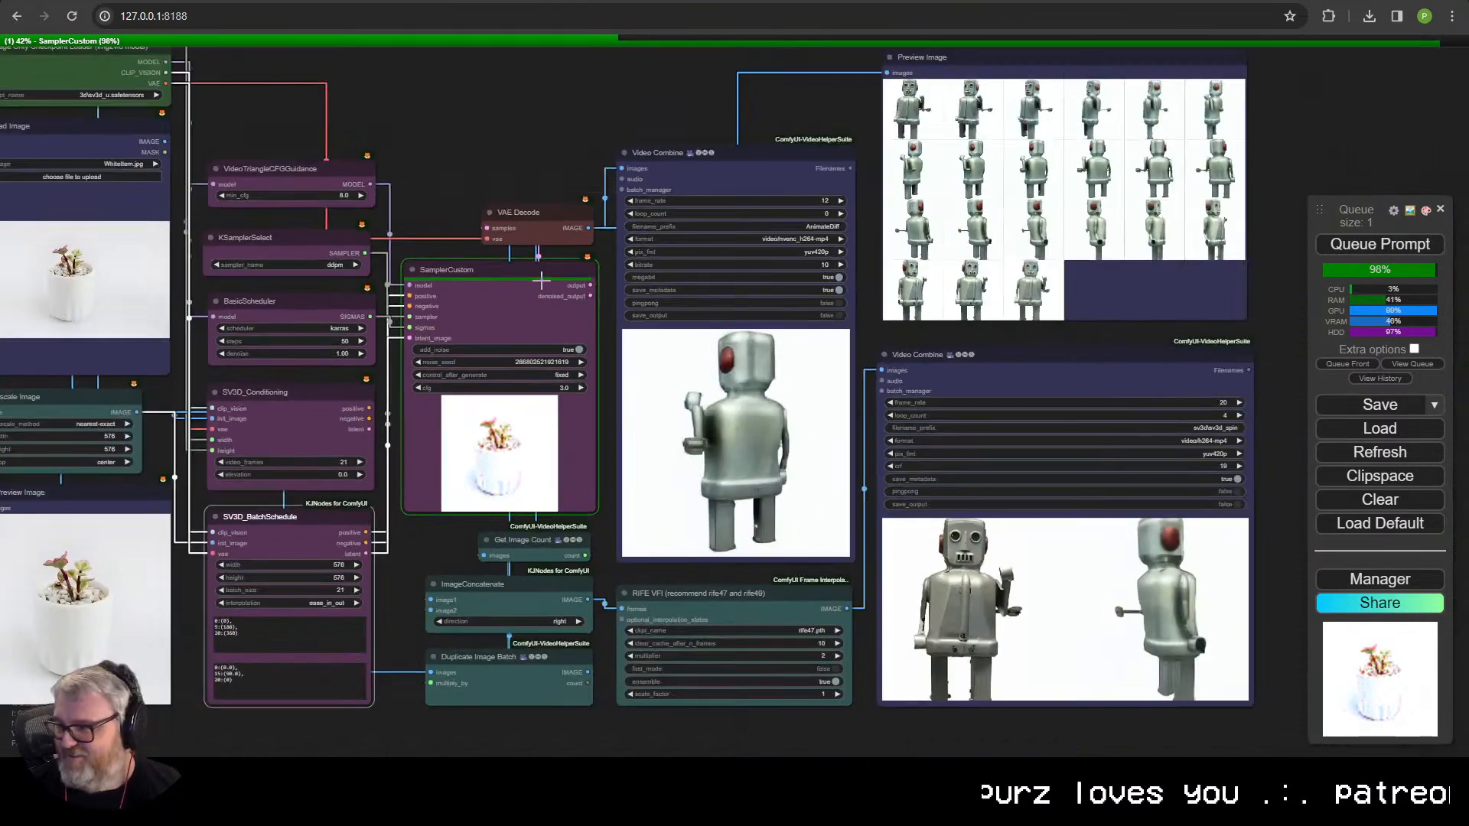
pyautogui.scroll(3, 485, 265)
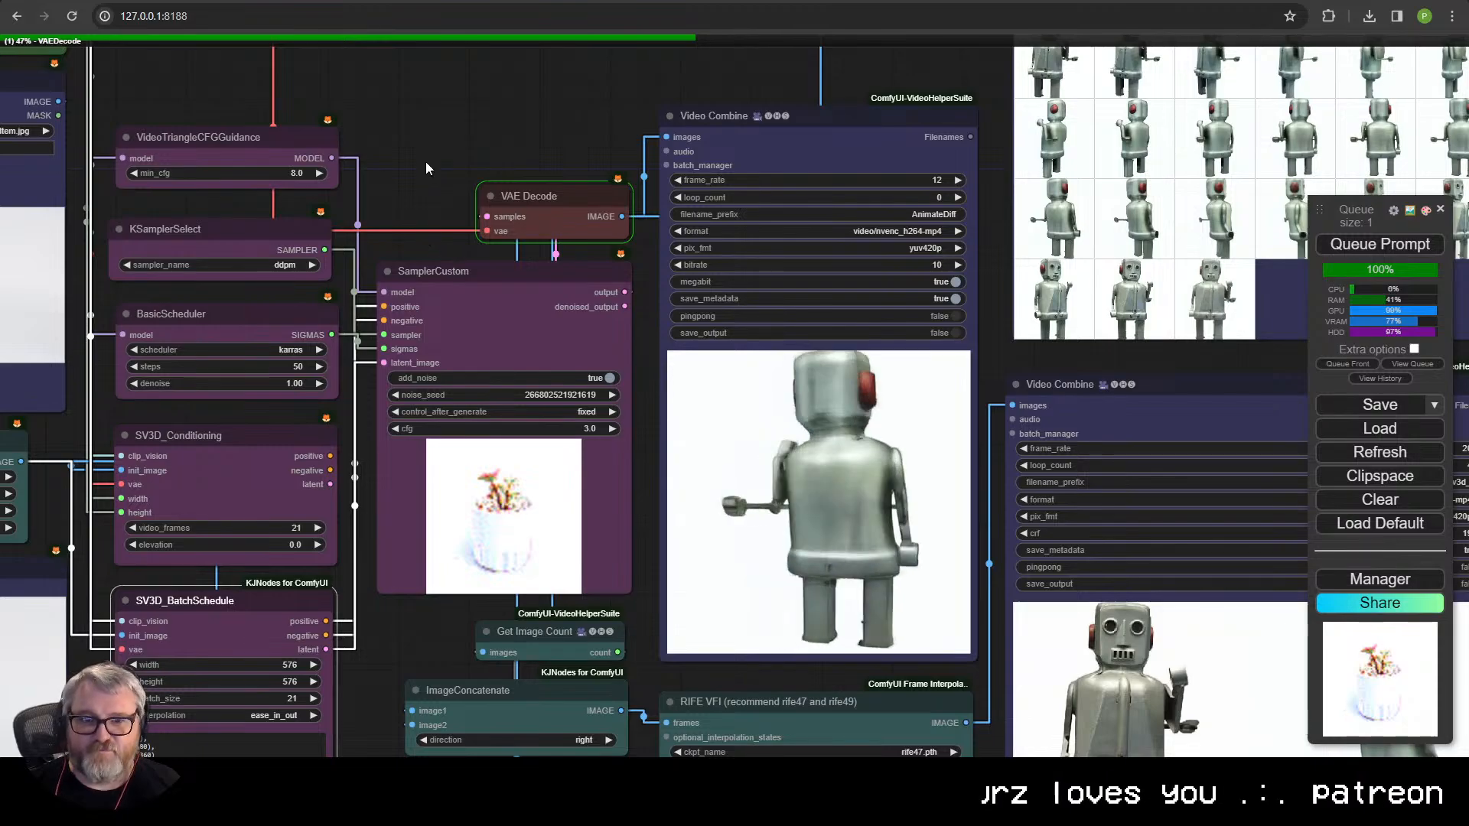
# - Set the Link Render Mode in the ComfyUI settings to curved spline links
pyautogui.click(1337, 579)
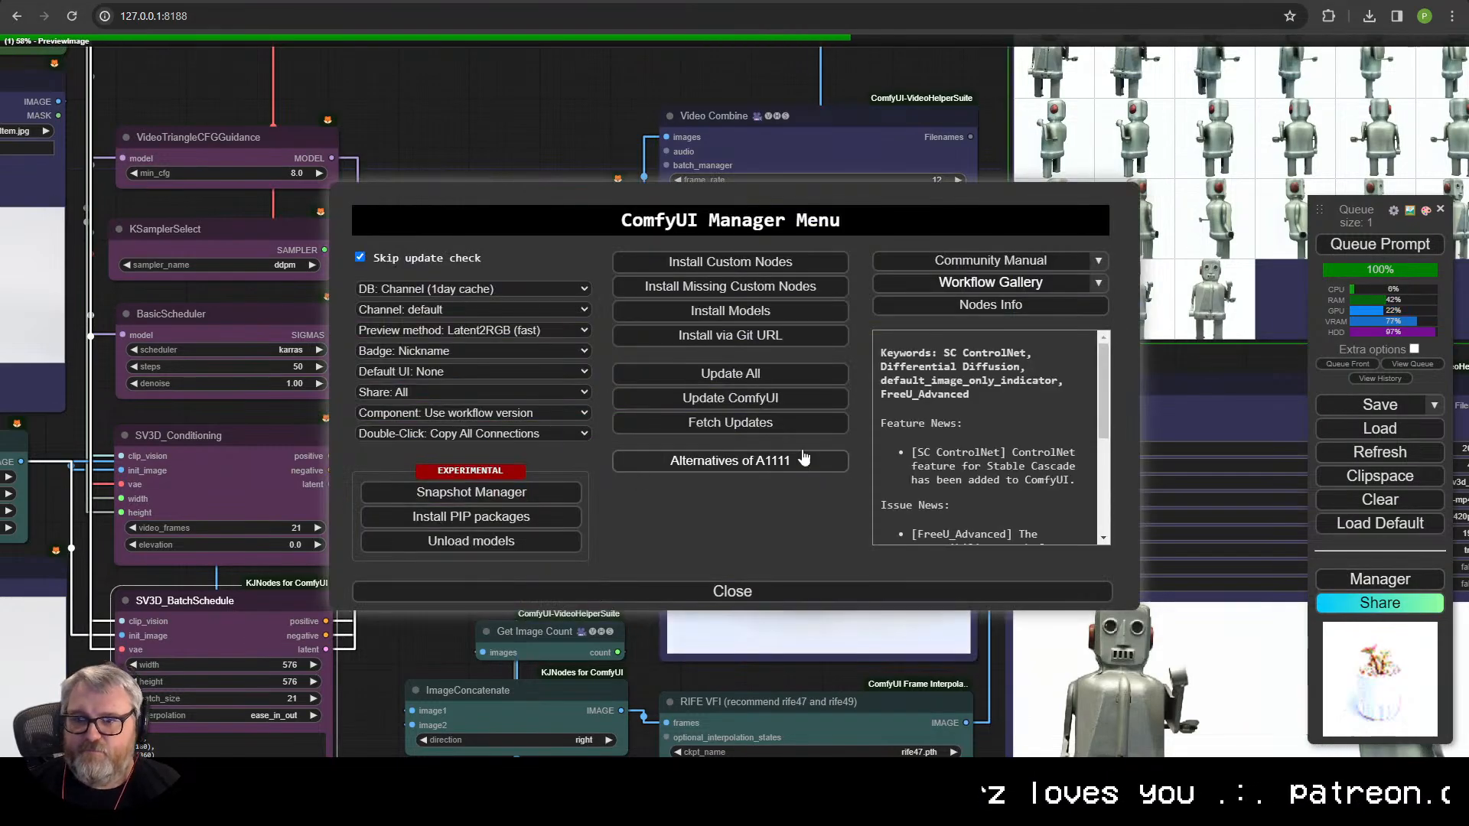
pyautogui.click(728, 590)
pyautogui.click(1393, 209)
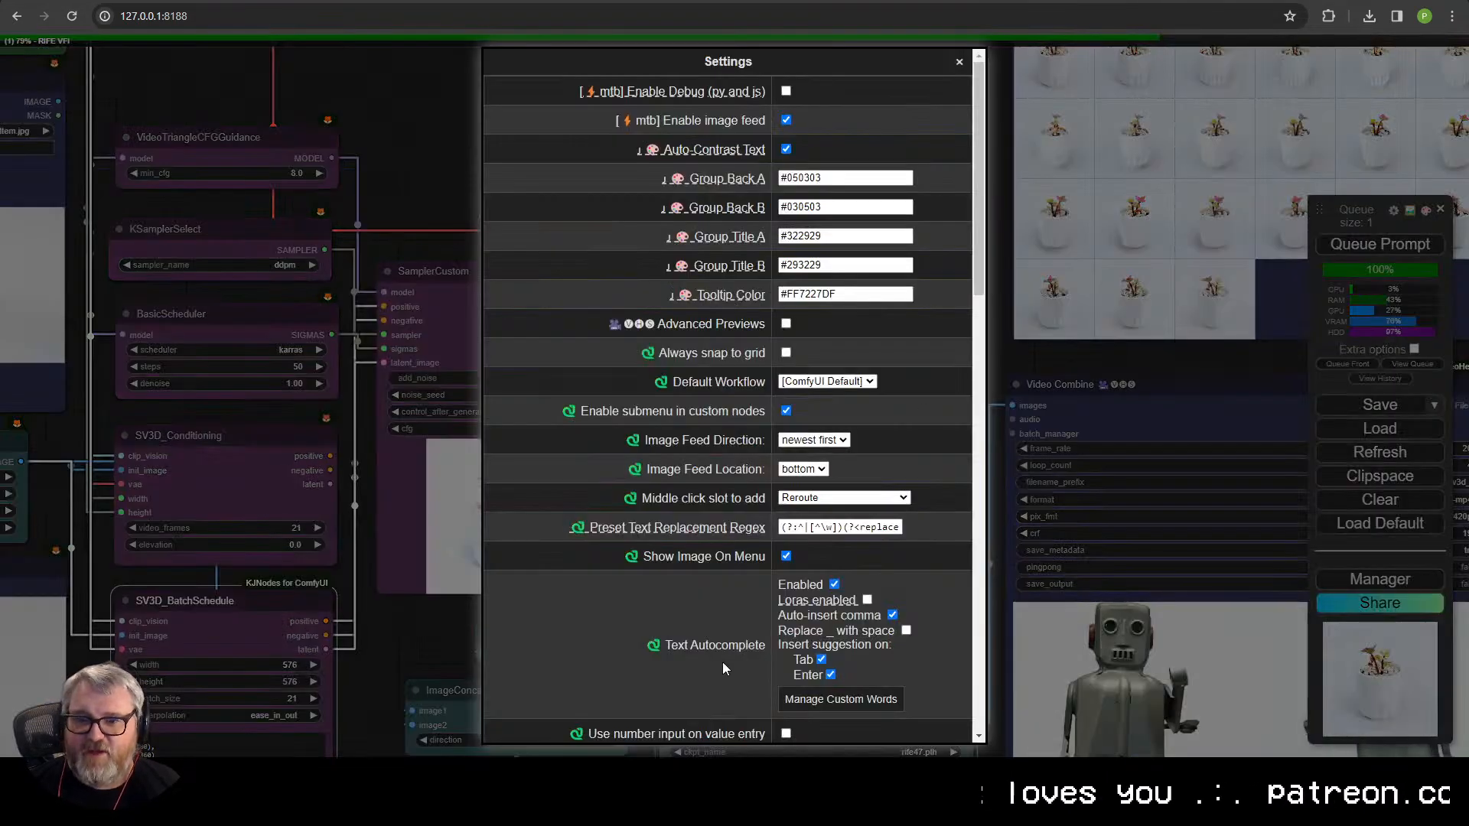
pyautogui.scroll(-10, 785, 667)
pyautogui.scroll(-4, 788, 661)
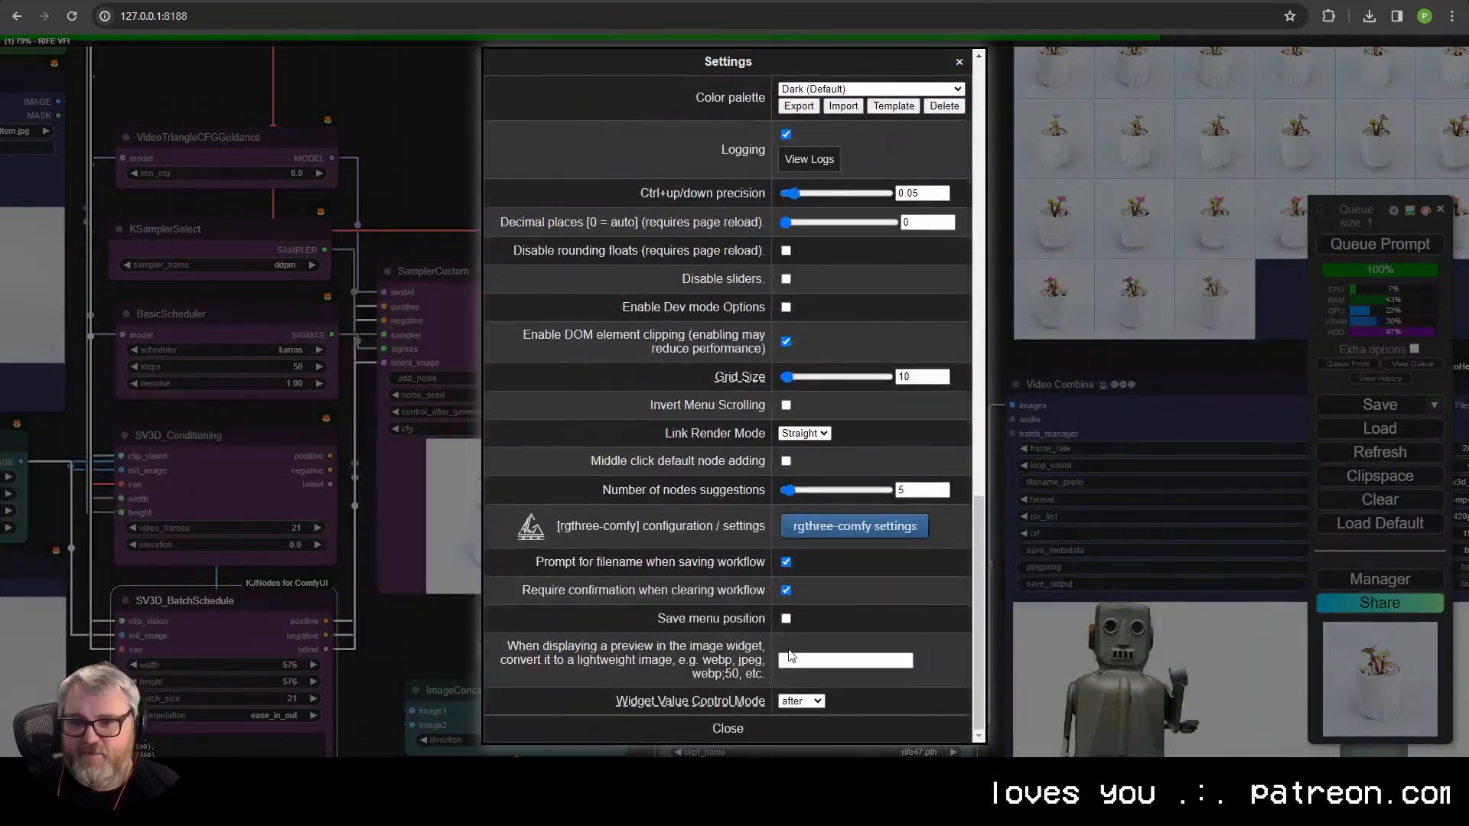
pyautogui.click(812, 441)
pyautogui.click(796, 473)
pyautogui.click(727, 729)
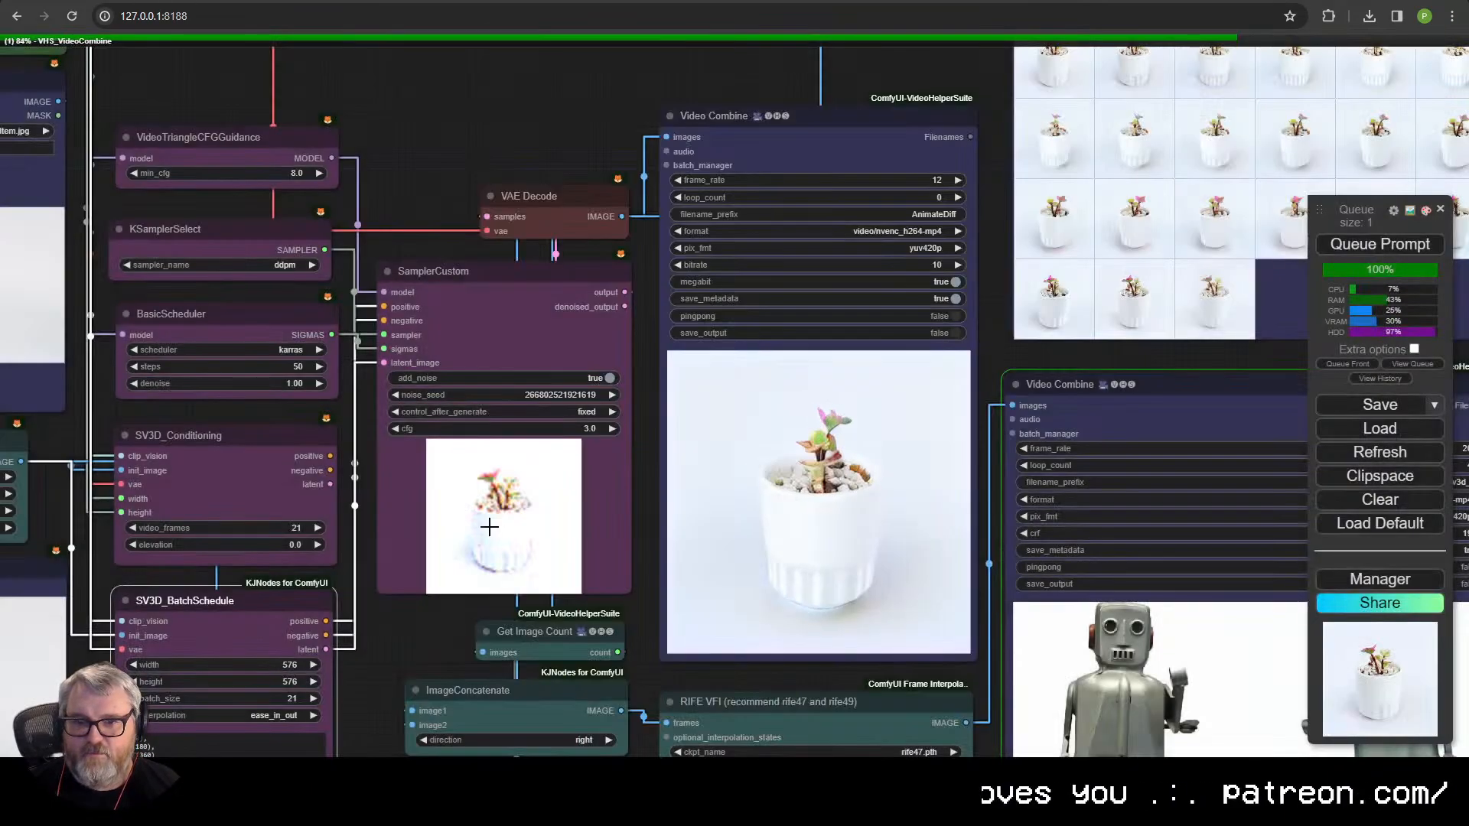
# - Look over the curved links and the finished potted plant outputs across the whole workflow
pyautogui.scroll(-3, 498, 551)
pyautogui.scroll(3, 499, 587)
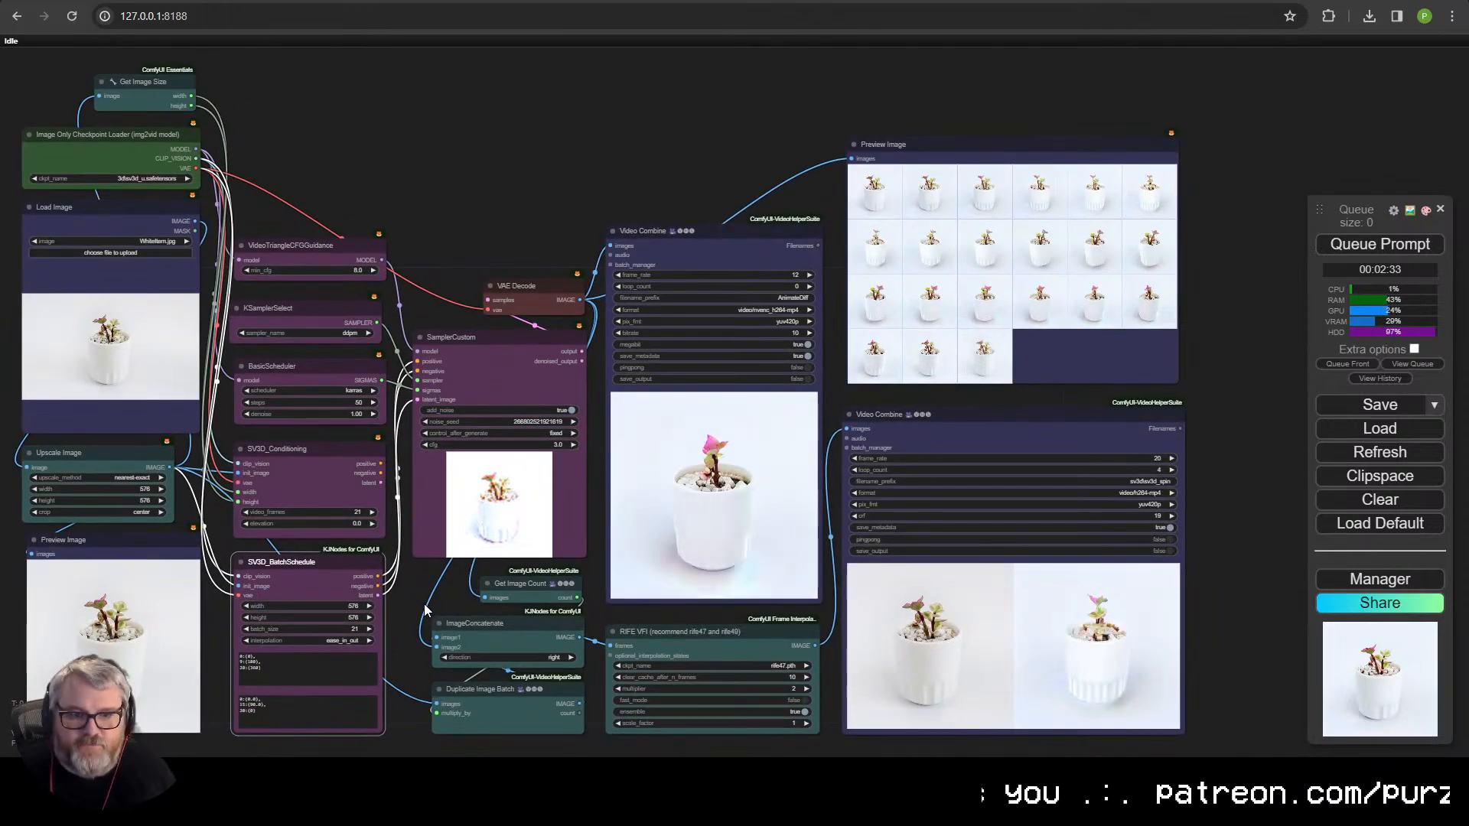
pyautogui.click(442, 196)
pyautogui.moveTo(399, 270); pyautogui.dragTo(540, 224)
pyautogui.scroll(3, 540, 223)
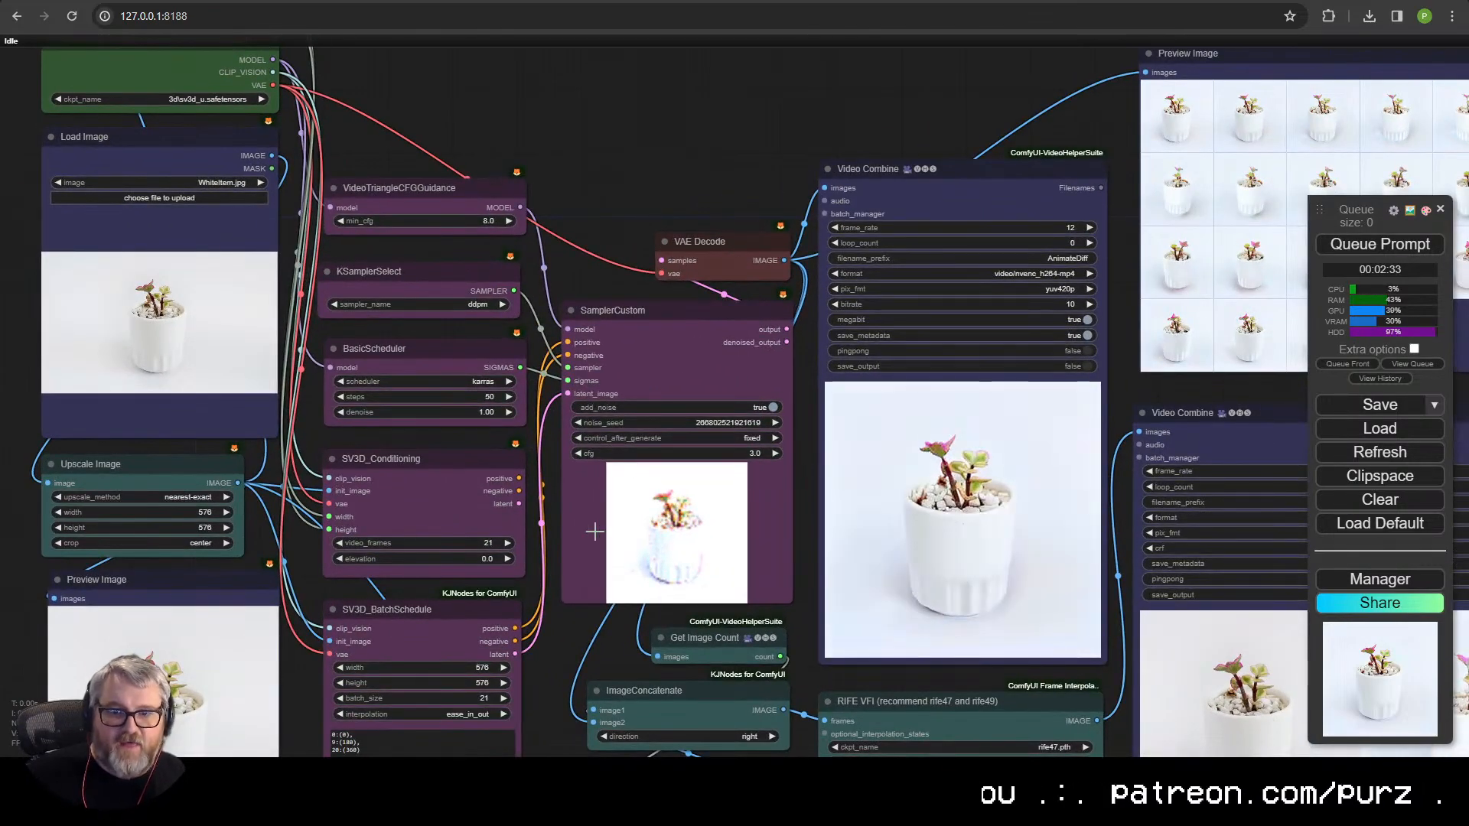
pyautogui.moveTo(594, 531); pyautogui.dragTo(541, 498)
pyautogui.scroll(-3, 443, 452)
pyautogui.scroll(-1, 442, 453)
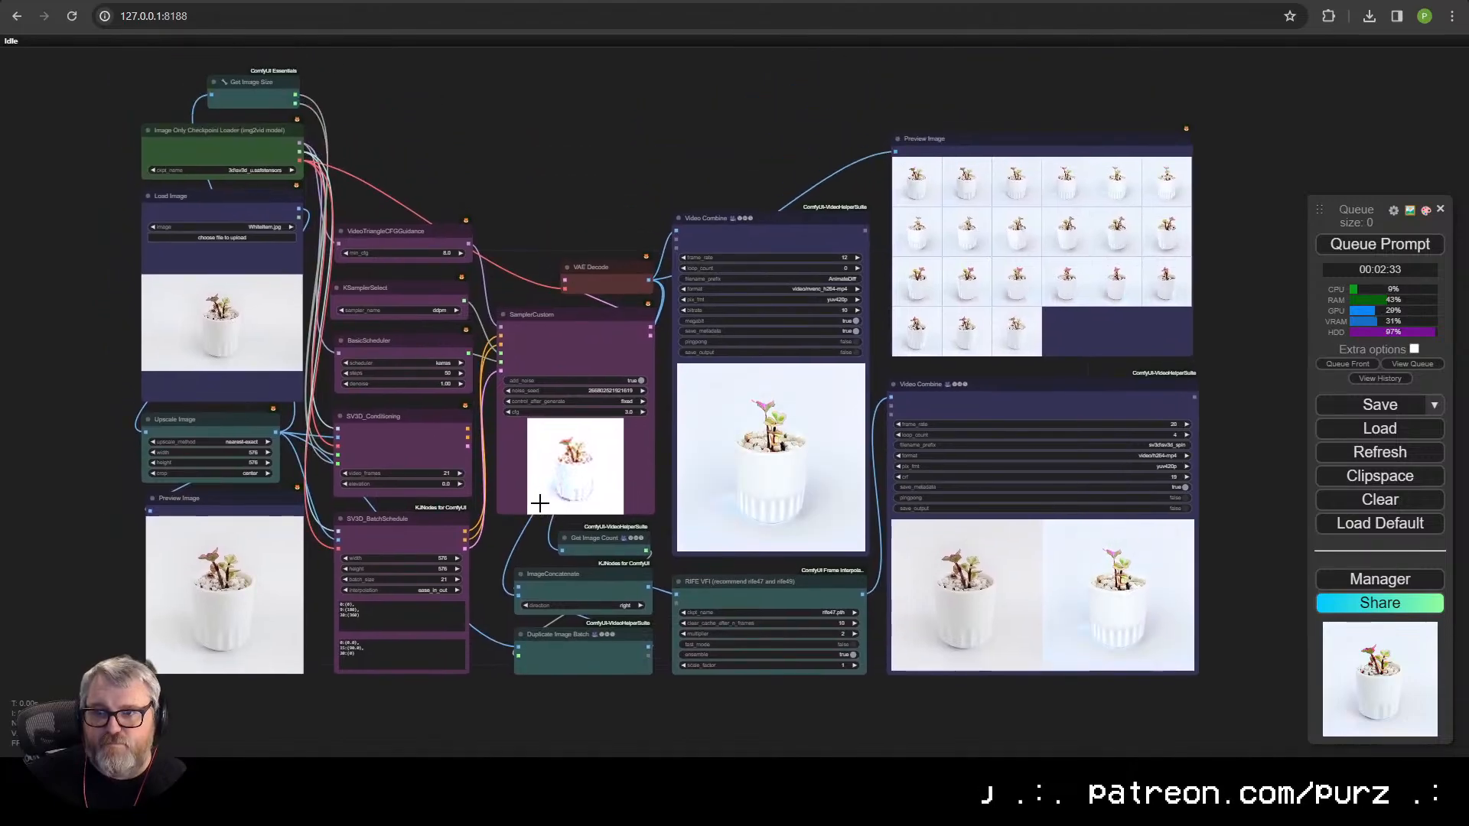
# - Widen the gaps between the node columns by shifting the output, RIFE VFI, SamplerCustom and SV3D columns to the right
pyautogui.moveTo(918, 69); pyautogui.dragTo(1106, 520)
pyautogui.moveTo(1029, 411); pyautogui.dragTo(1064, 407)
pyautogui.moveTo(737, 153); pyautogui.dragTo(869, 688)
pyautogui.moveTo(672, 540); pyautogui.dragTo(698, 536)
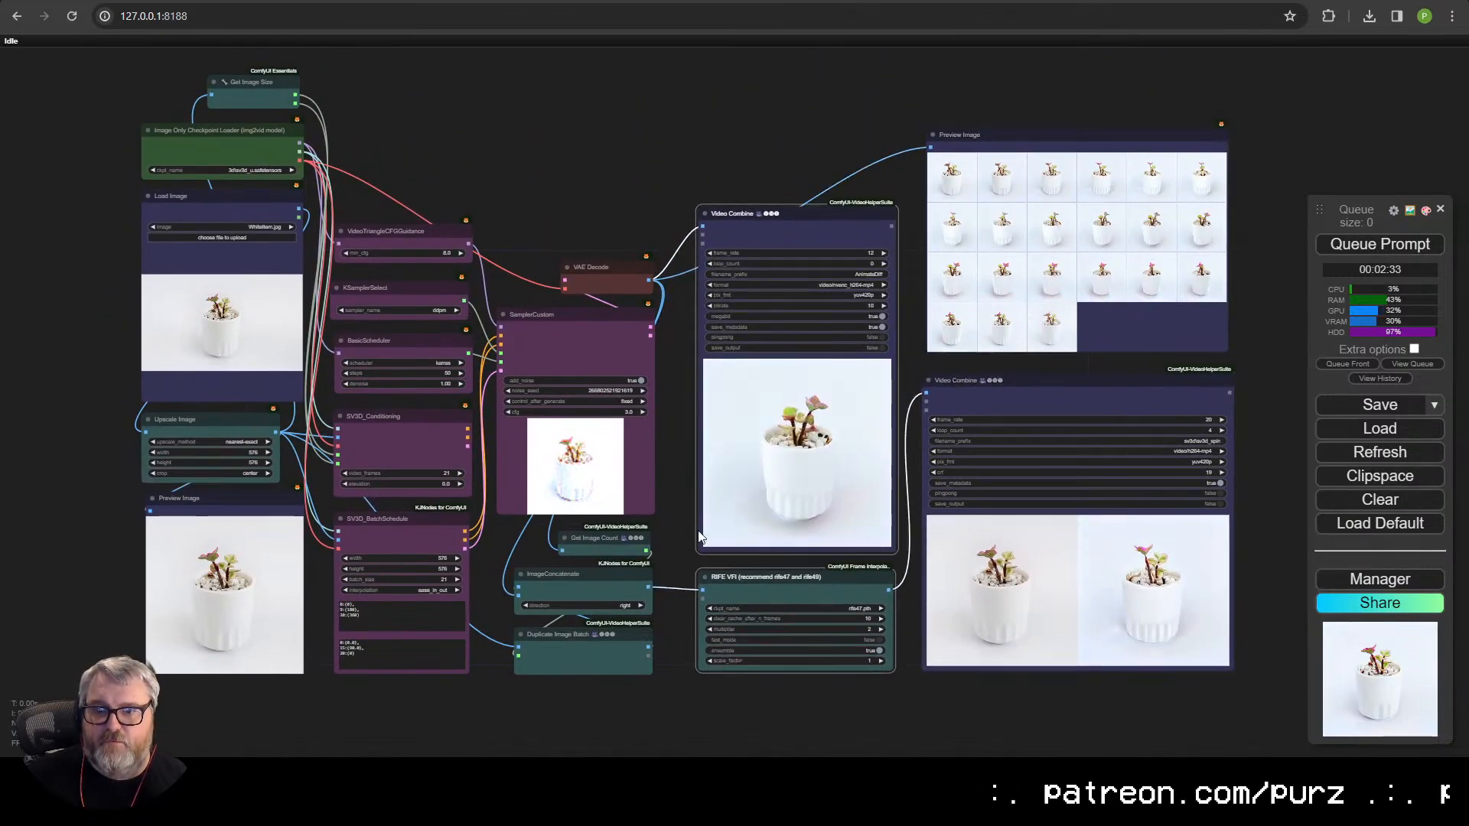
pyautogui.moveTo(609, 518); pyautogui.dragTo(623, 690)
pyautogui.moveTo(615, 632); pyautogui.dragTo(638, 629)
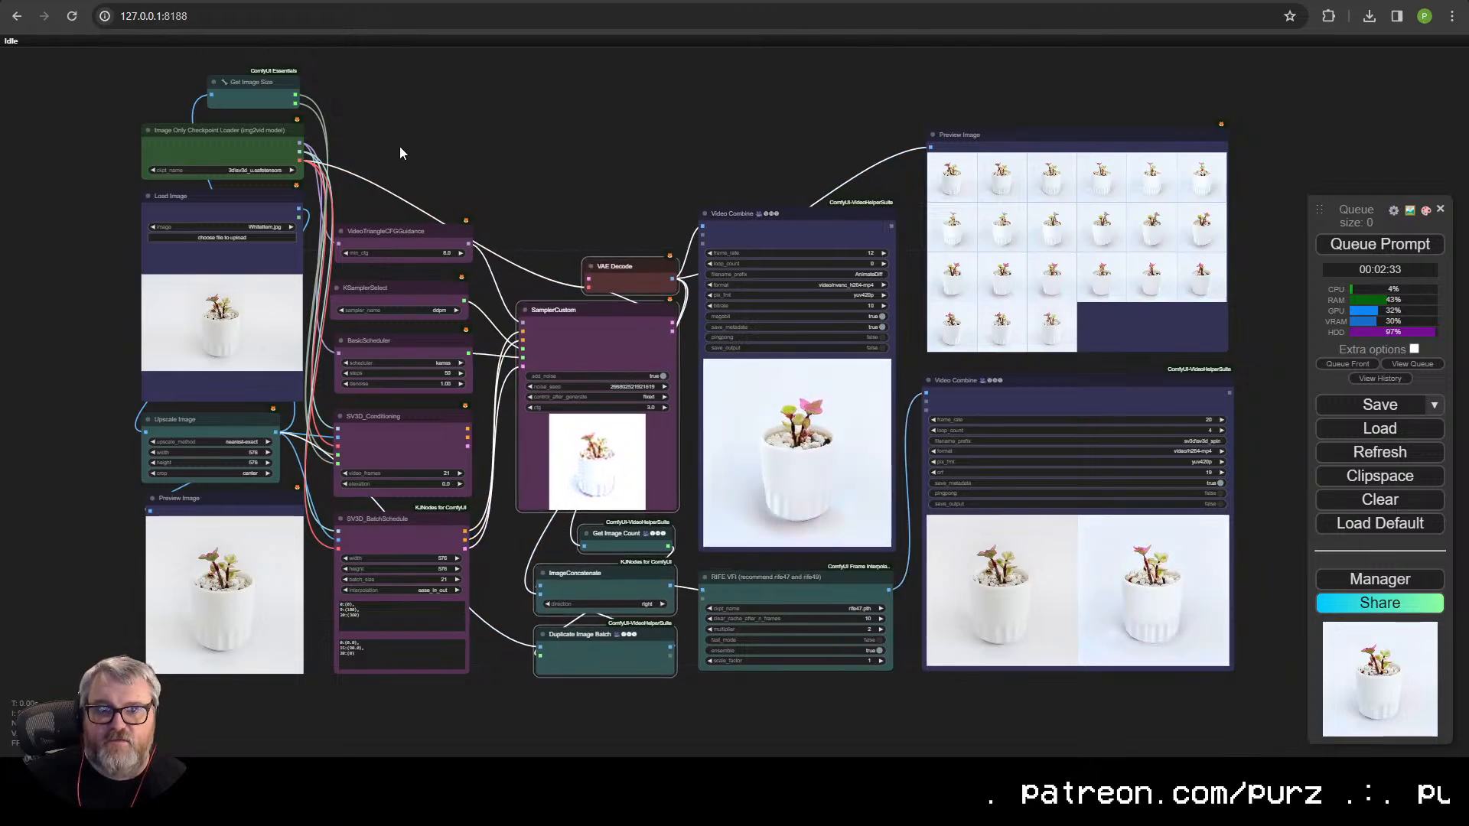
pyautogui.moveTo(396, 139); pyautogui.dragTo(404, 619)
pyautogui.moveTo(404, 536); pyautogui.dragTo(422, 532)
pyautogui.moveTo(470, 171); pyautogui.dragTo(473, 165)
pyautogui.scroll(2, 646, 642)
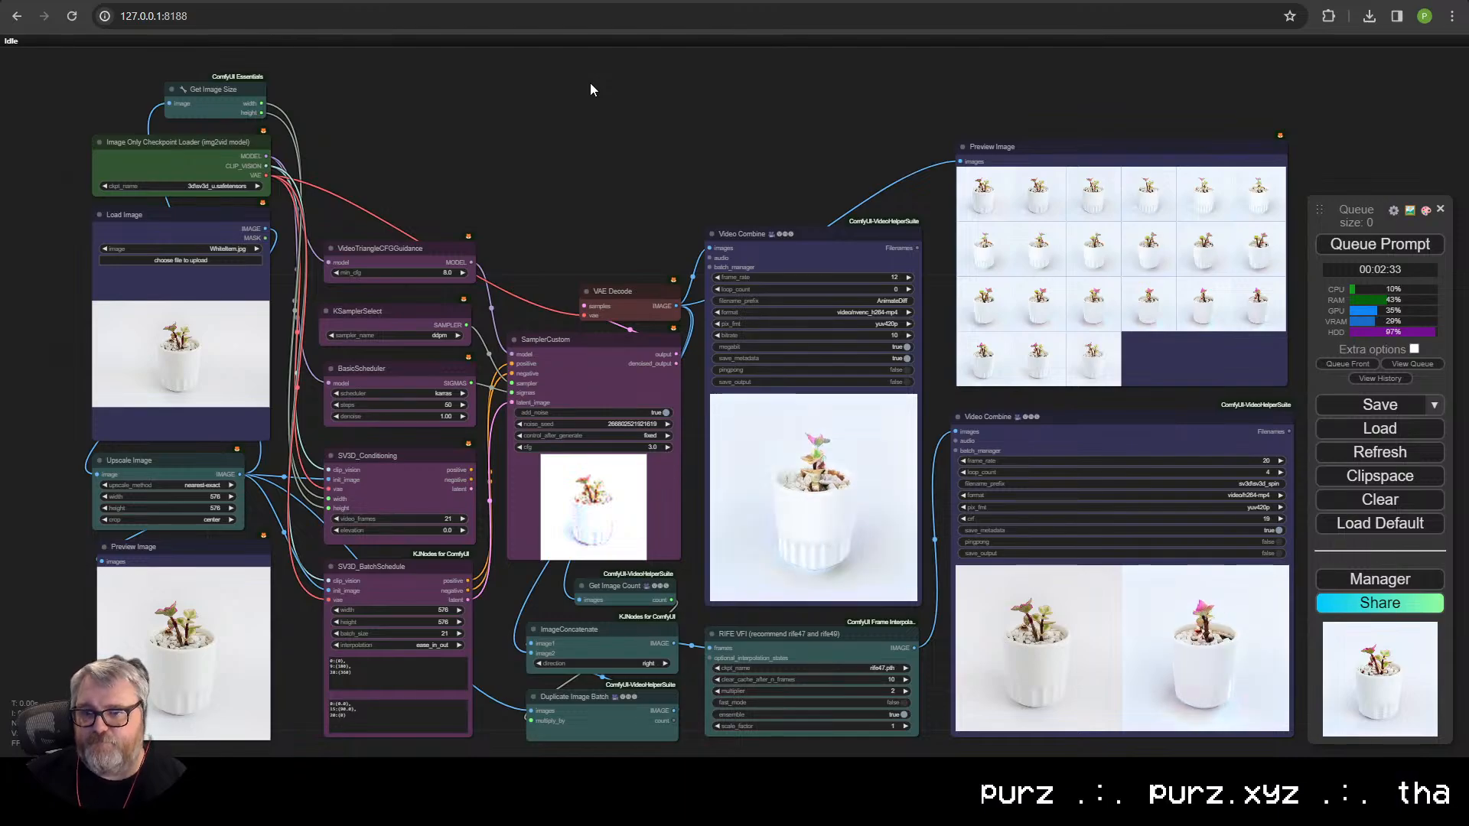
# - Compare the two plant orbits up close in the side-by-side Video Combine preview
pyautogui.scroll(10, 926, 497)
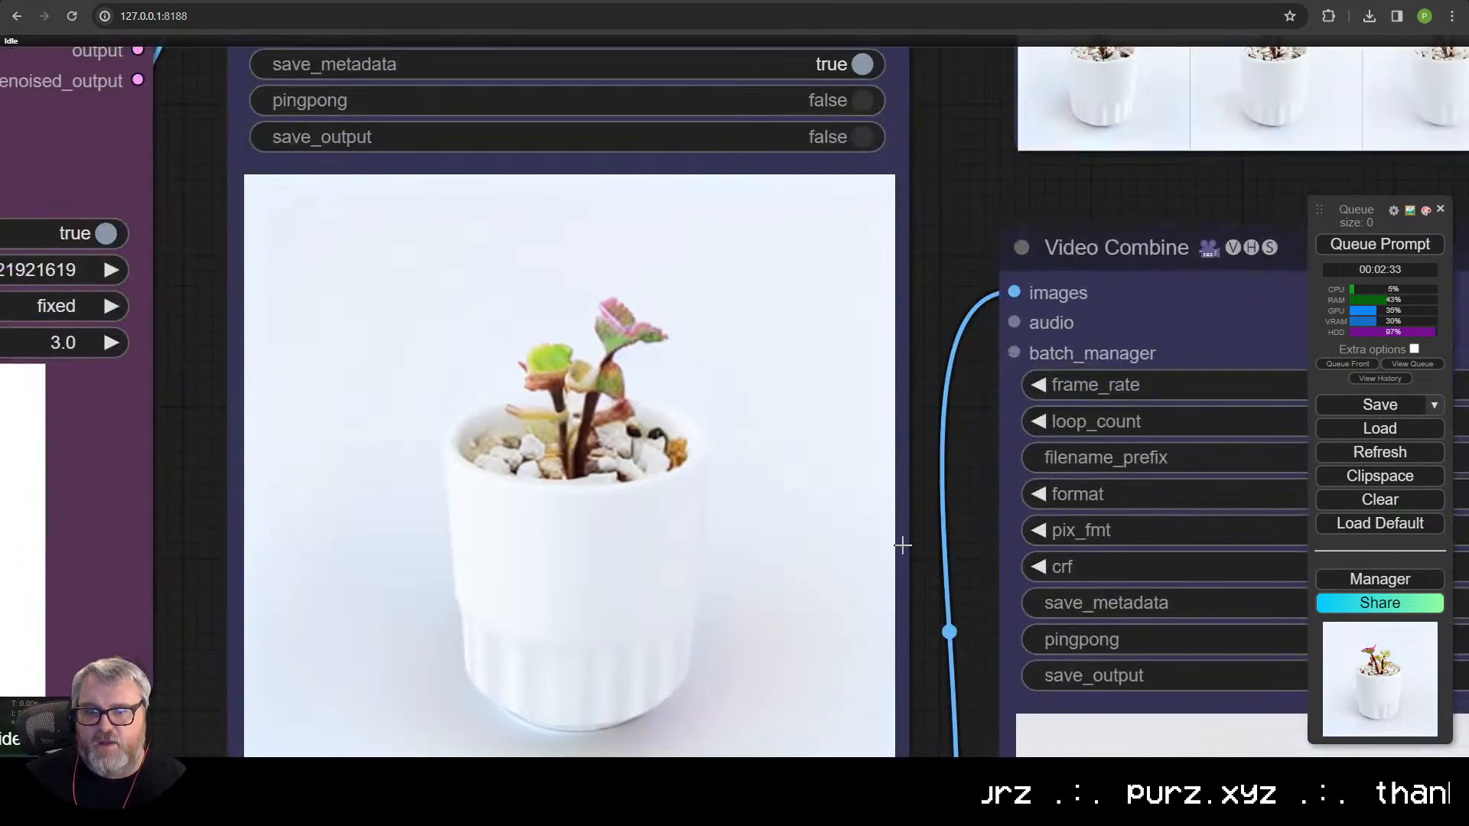
pyautogui.moveTo(928, 601); pyautogui.dragTo(259, 231)
pyautogui.moveTo(906, 497); pyautogui.dragTo(610, 333)
pyautogui.scroll(2, 711, 409)
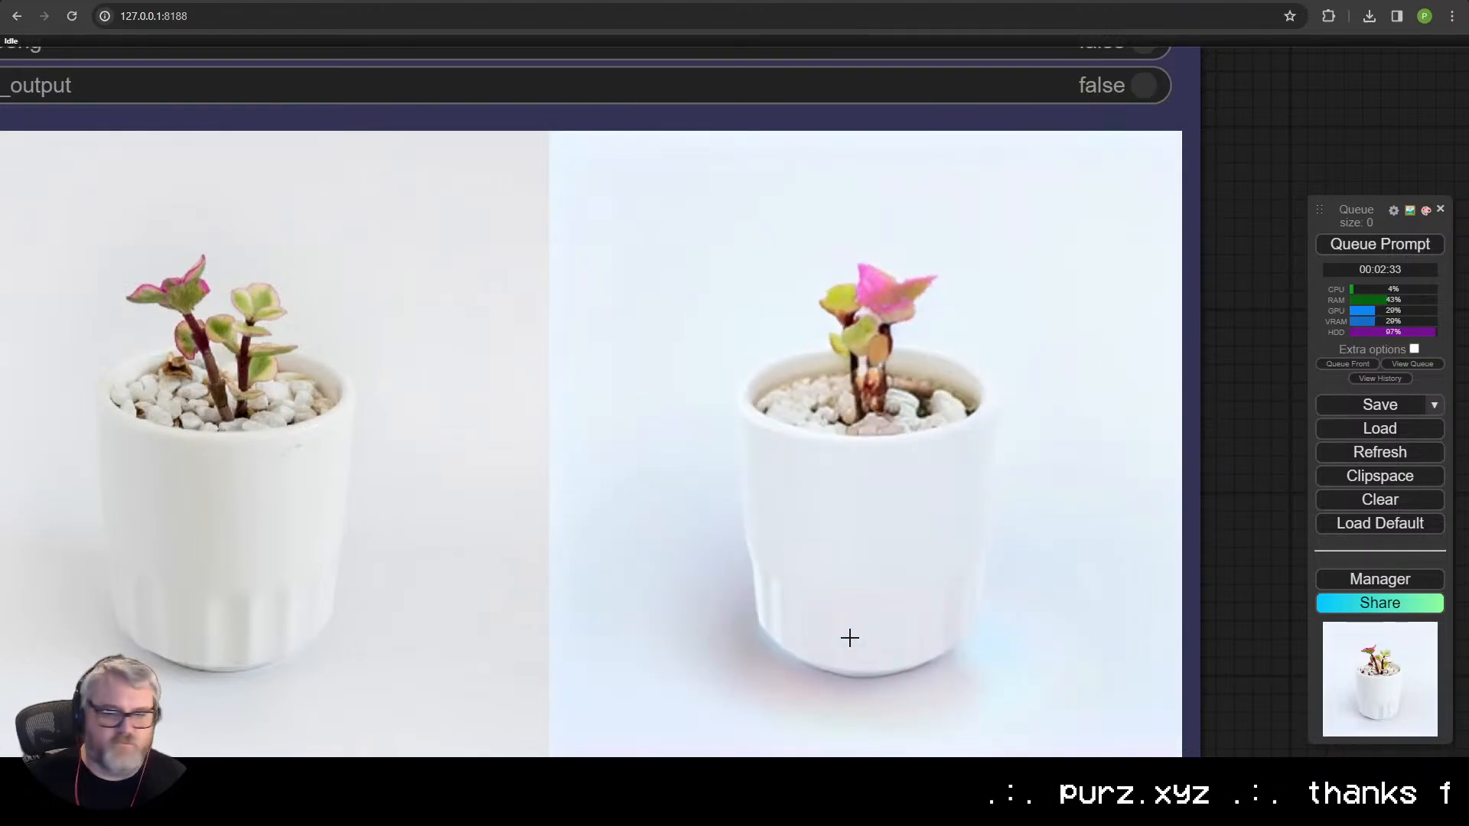
pyautogui.scroll(-5, 849, 636)
pyautogui.scroll(-4, 839, 627)
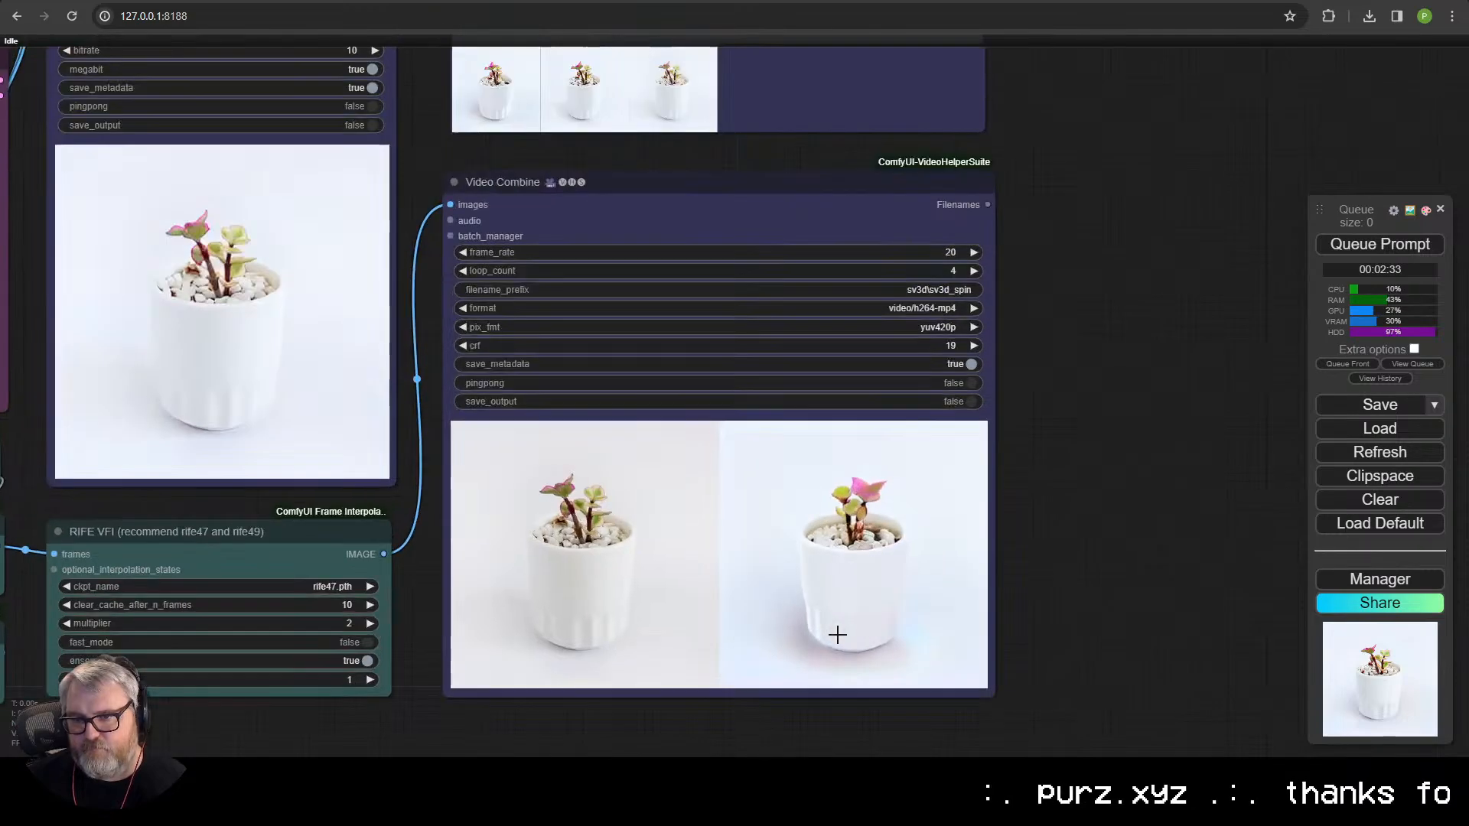
# - Inspect the plant's rotation in the first Video Combine preview, beside the SamplerCustom node
pyautogui.scroll(-5, 837, 634)
pyautogui.scroll(-5, 490, 610)
pyautogui.moveTo(482, 610); pyautogui.dragTo(707, 570)
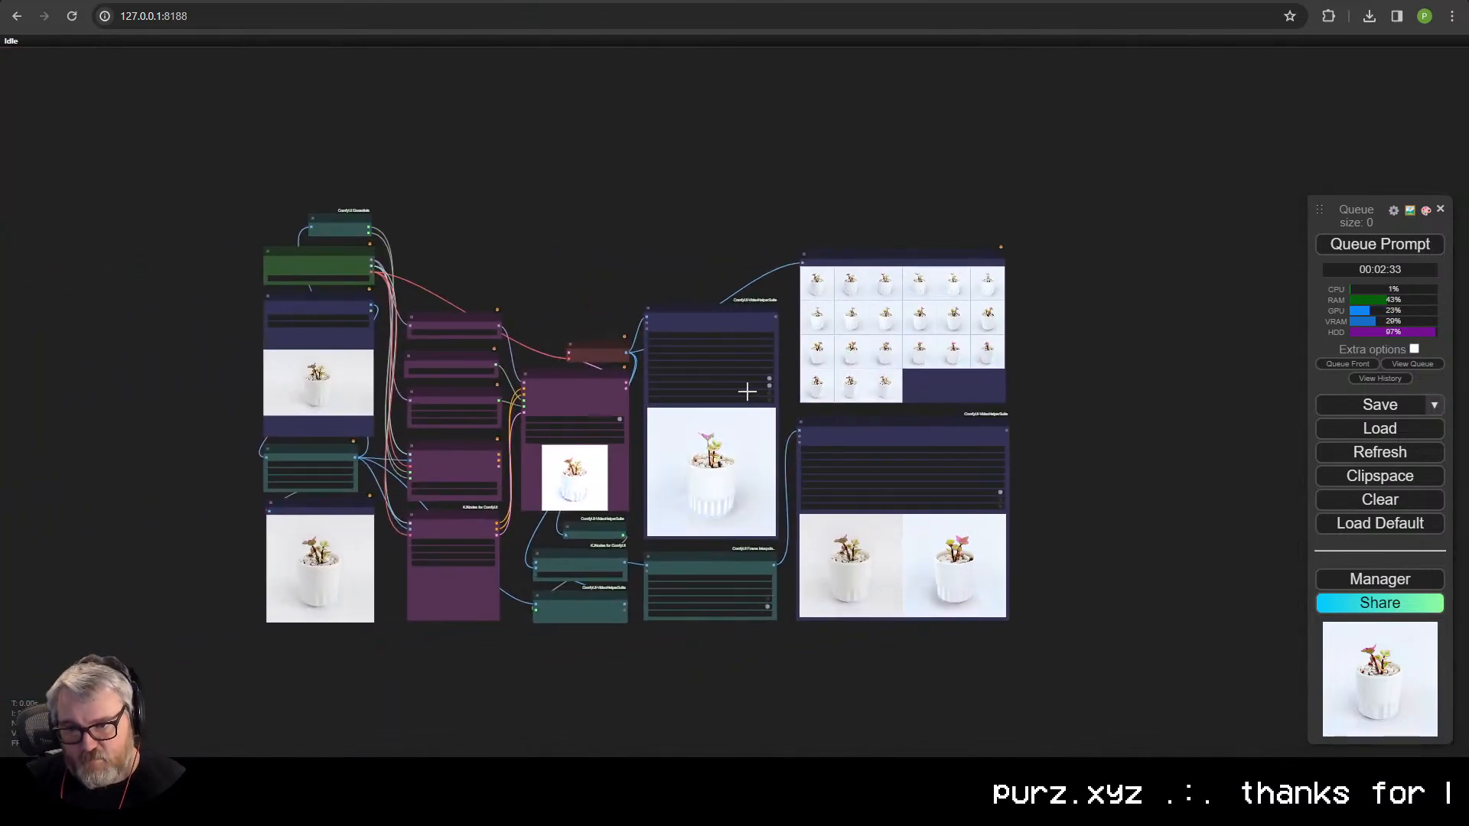
pyautogui.scroll(15, 747, 392)
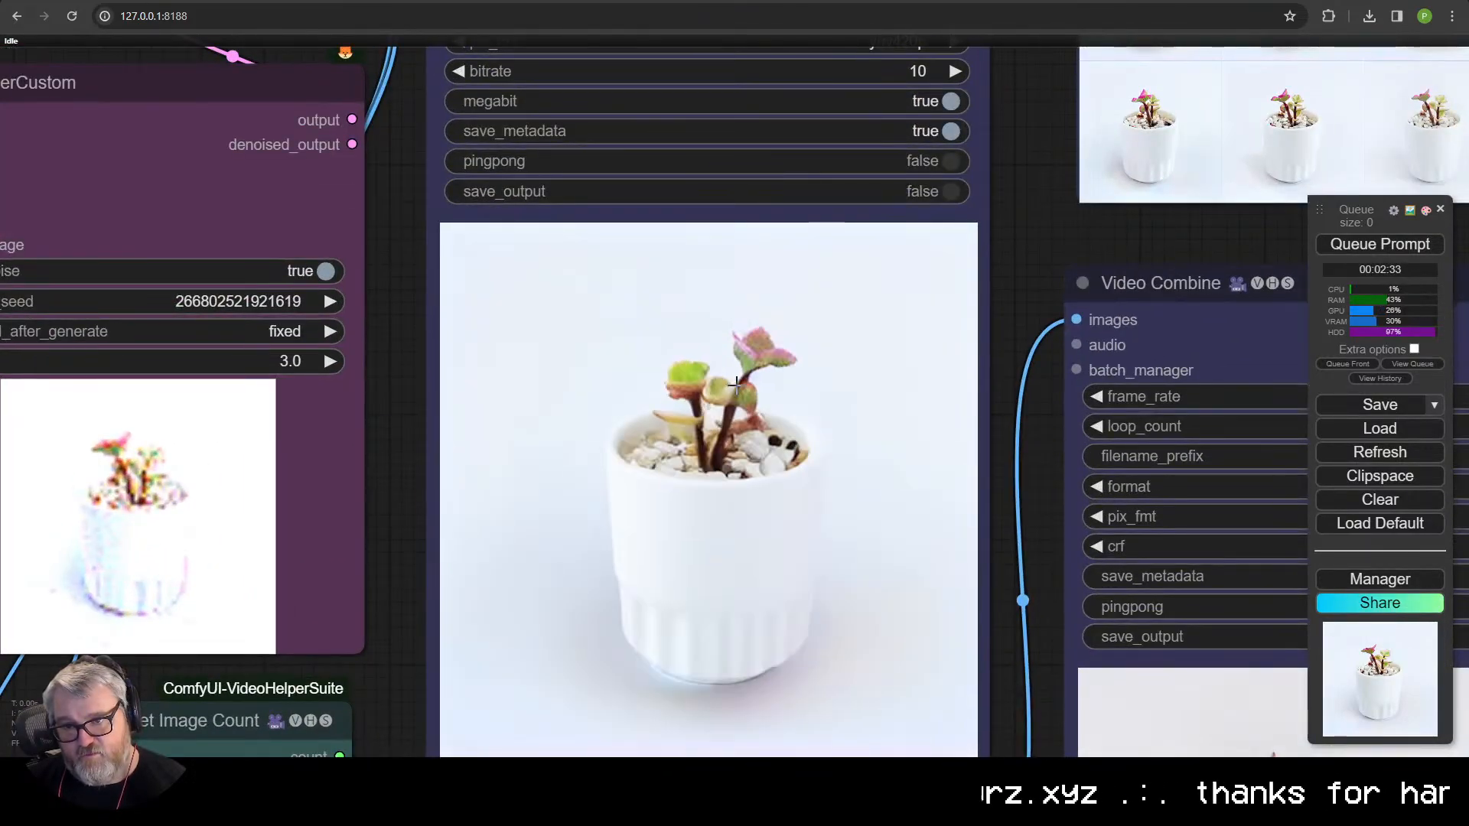
pyautogui.scroll(-2, 703, 438)
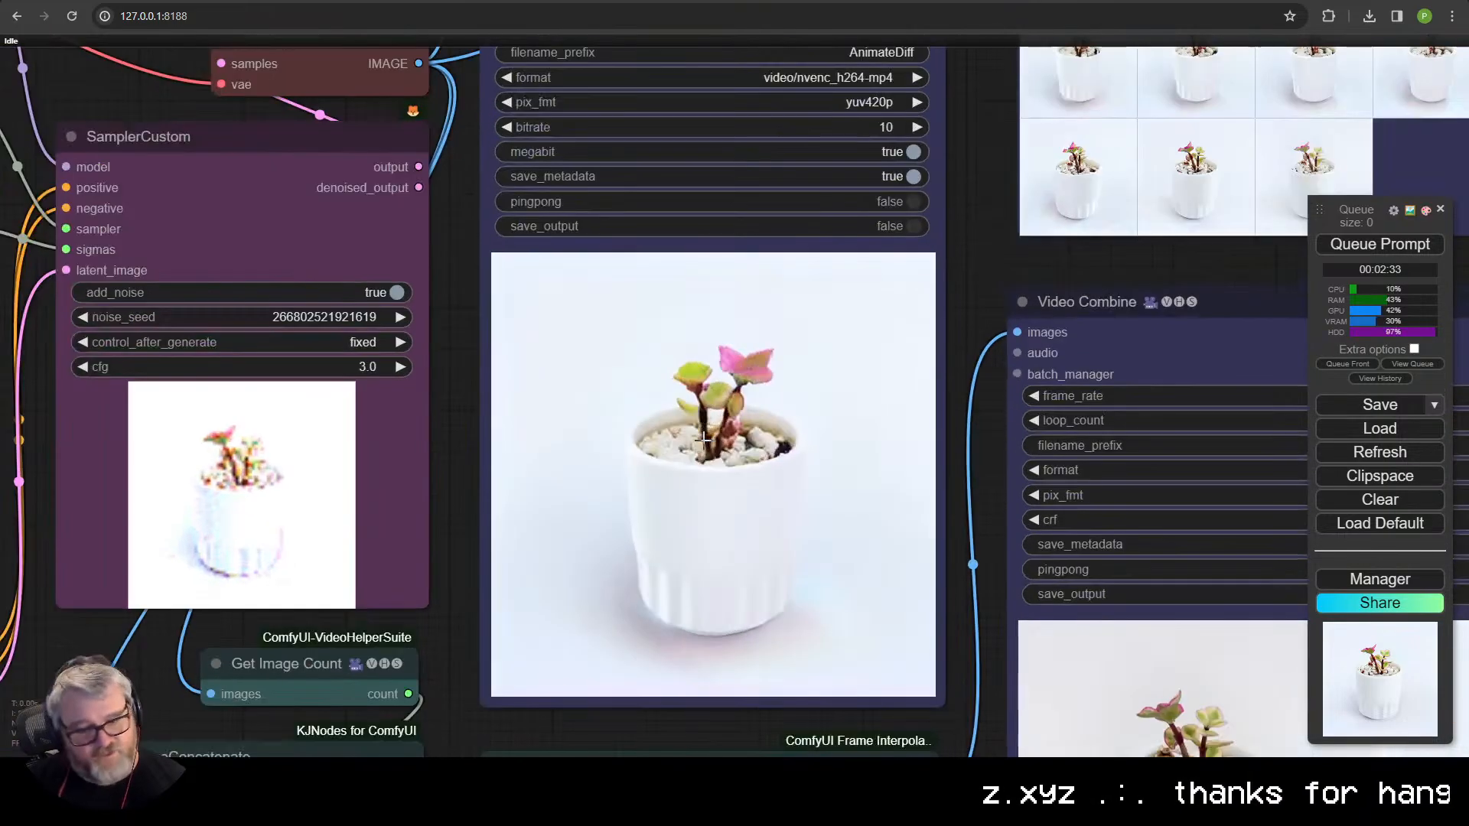
pyautogui.scroll(-8, 702, 438)
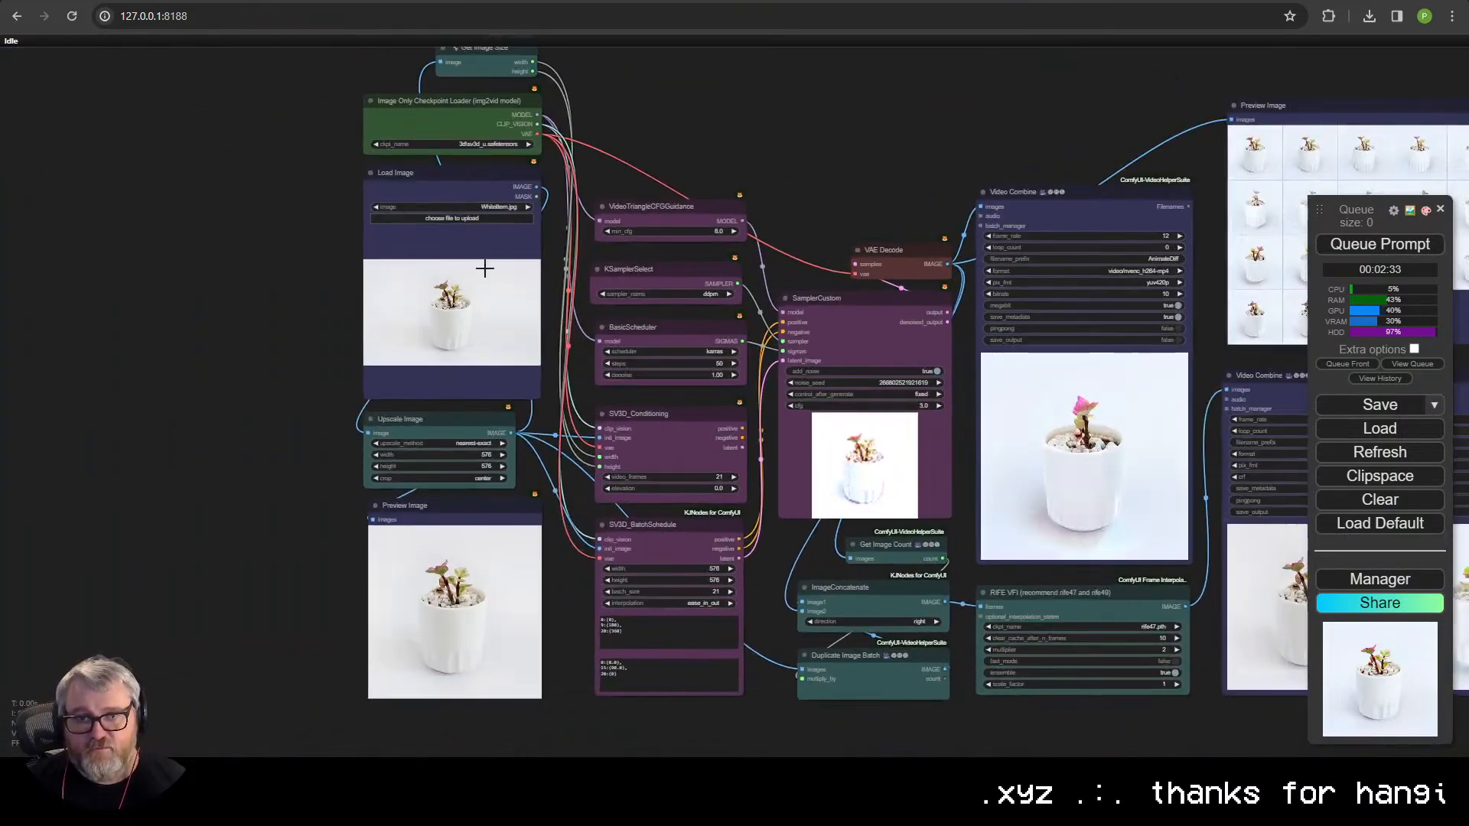
# - Load il_1080xN.4440704479_aqu9.jpg from the Paint Textures folder into the Load Image node and queue the prompt
pyautogui.click(467, 219)
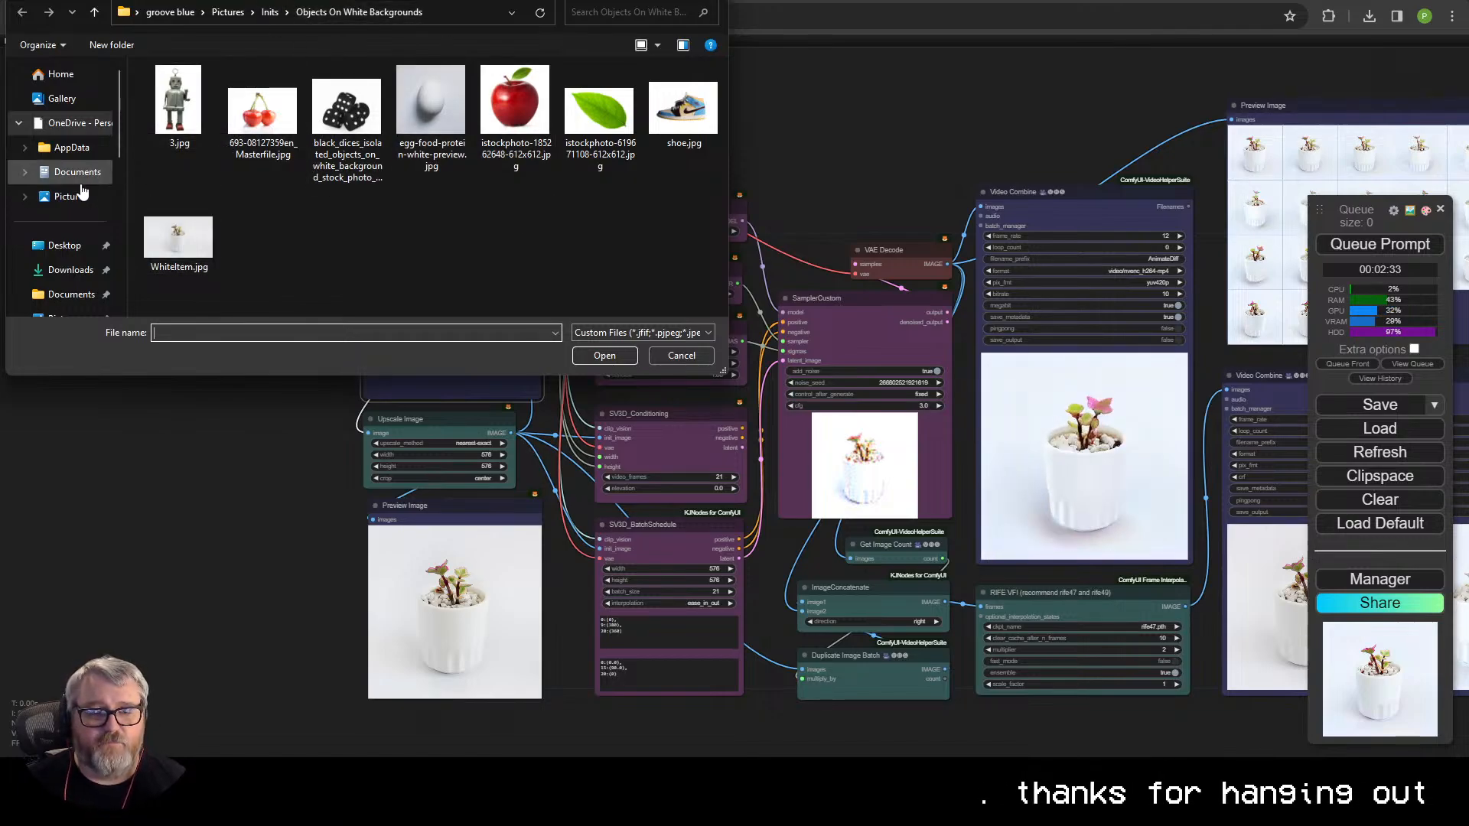
pyautogui.click(269, 12)
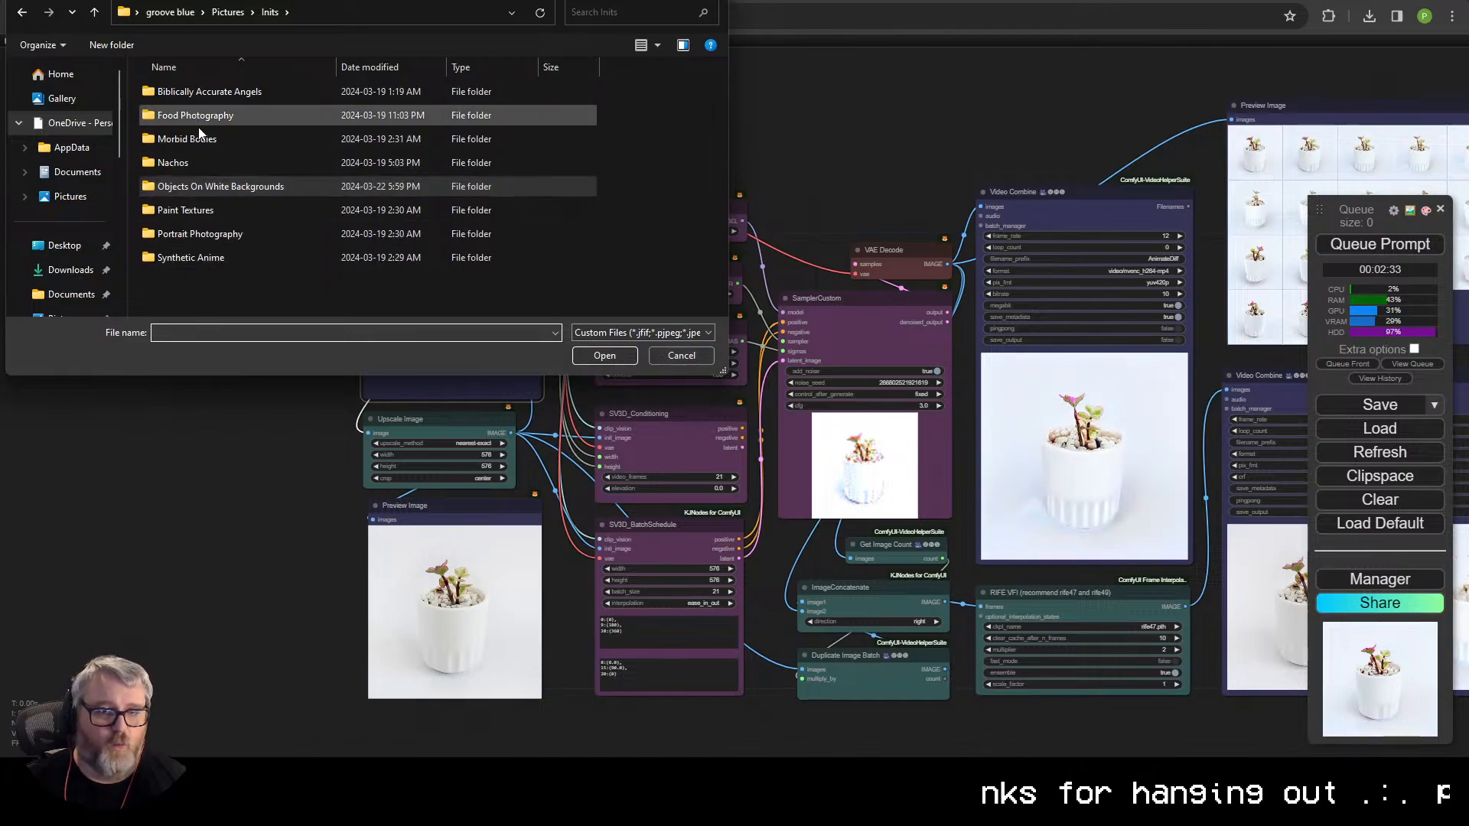
pyautogui.doubleClick(187, 209)
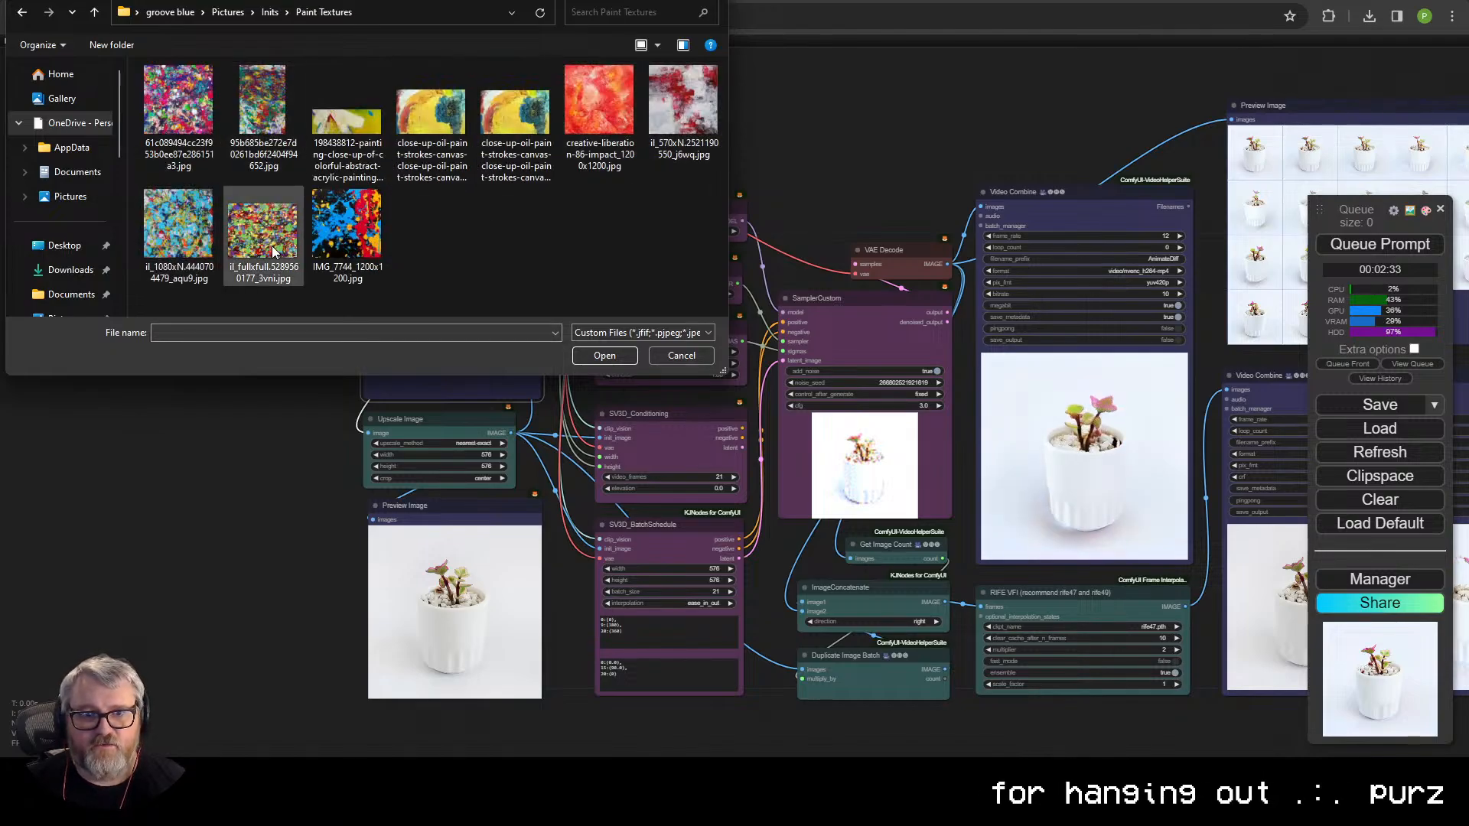
pyautogui.doubleClick(181, 218)
pyautogui.click(1386, 243)
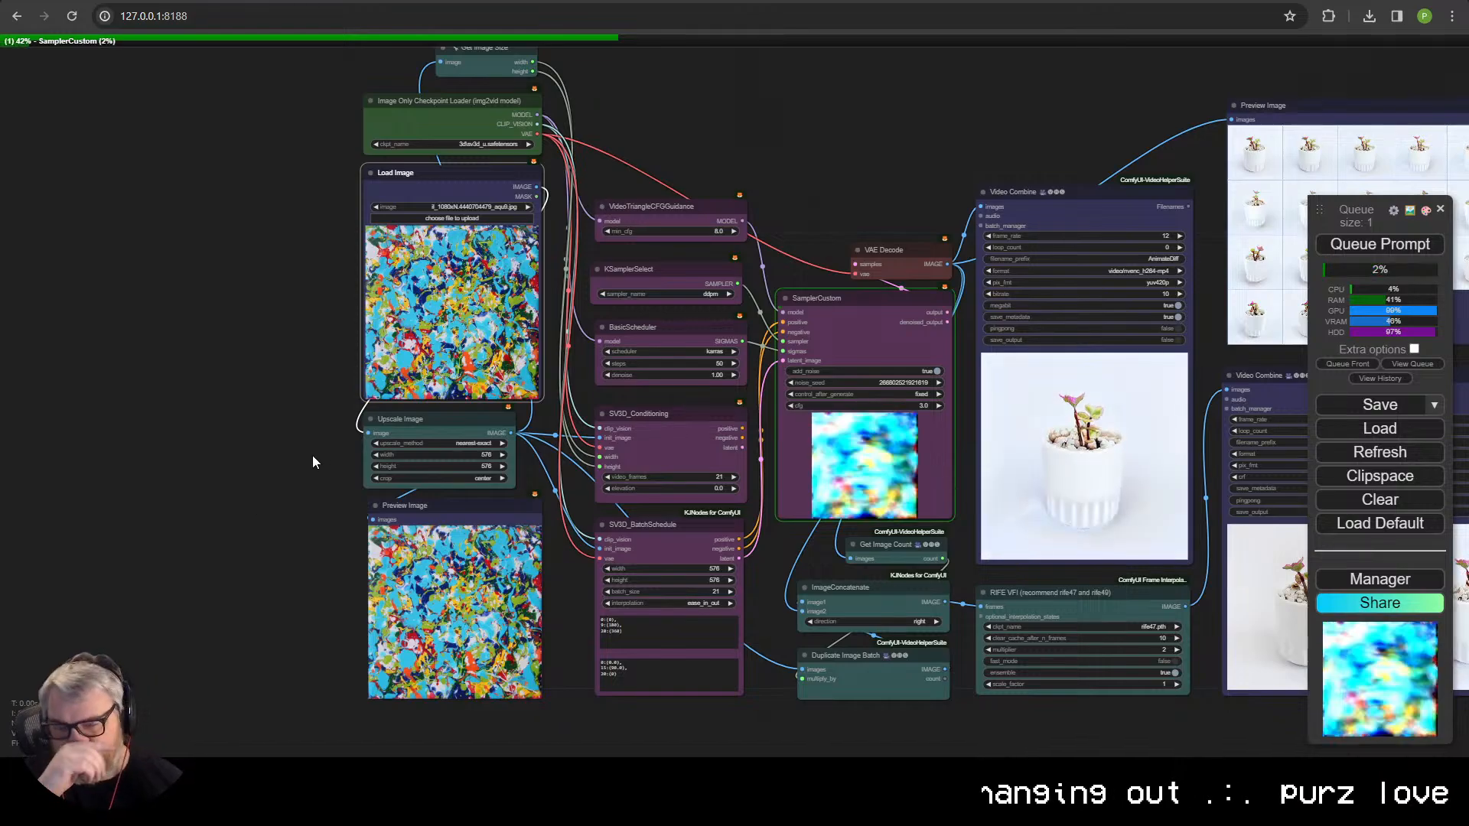
pyautogui.moveTo(272, 485); pyautogui.dragTo(118, 510)
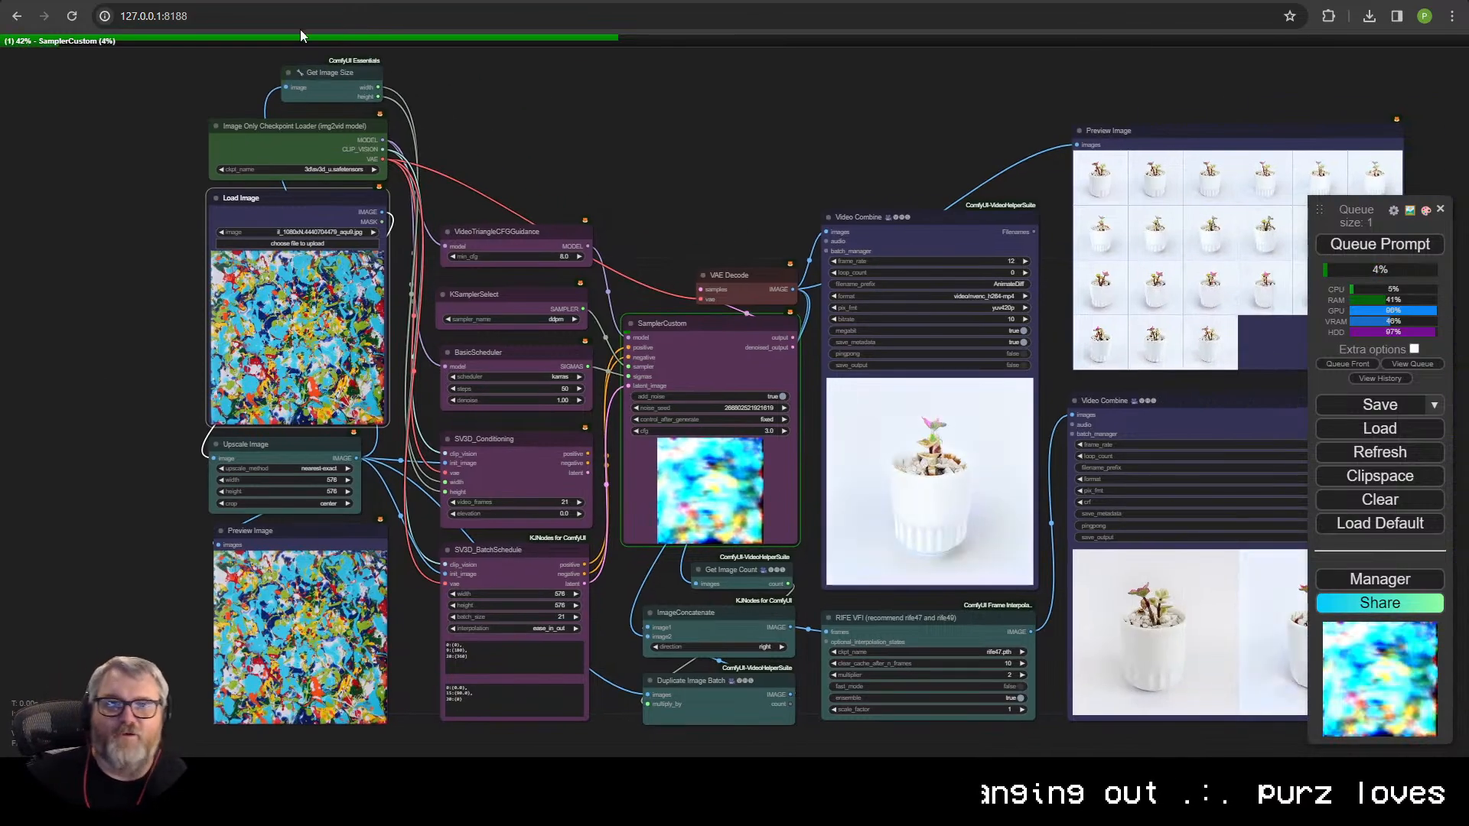
# - Switch to the browser tab with the Layer Diffuse workflow and look over its node layout
pyautogui.click(300, 2)
pyautogui.click(230, 2)
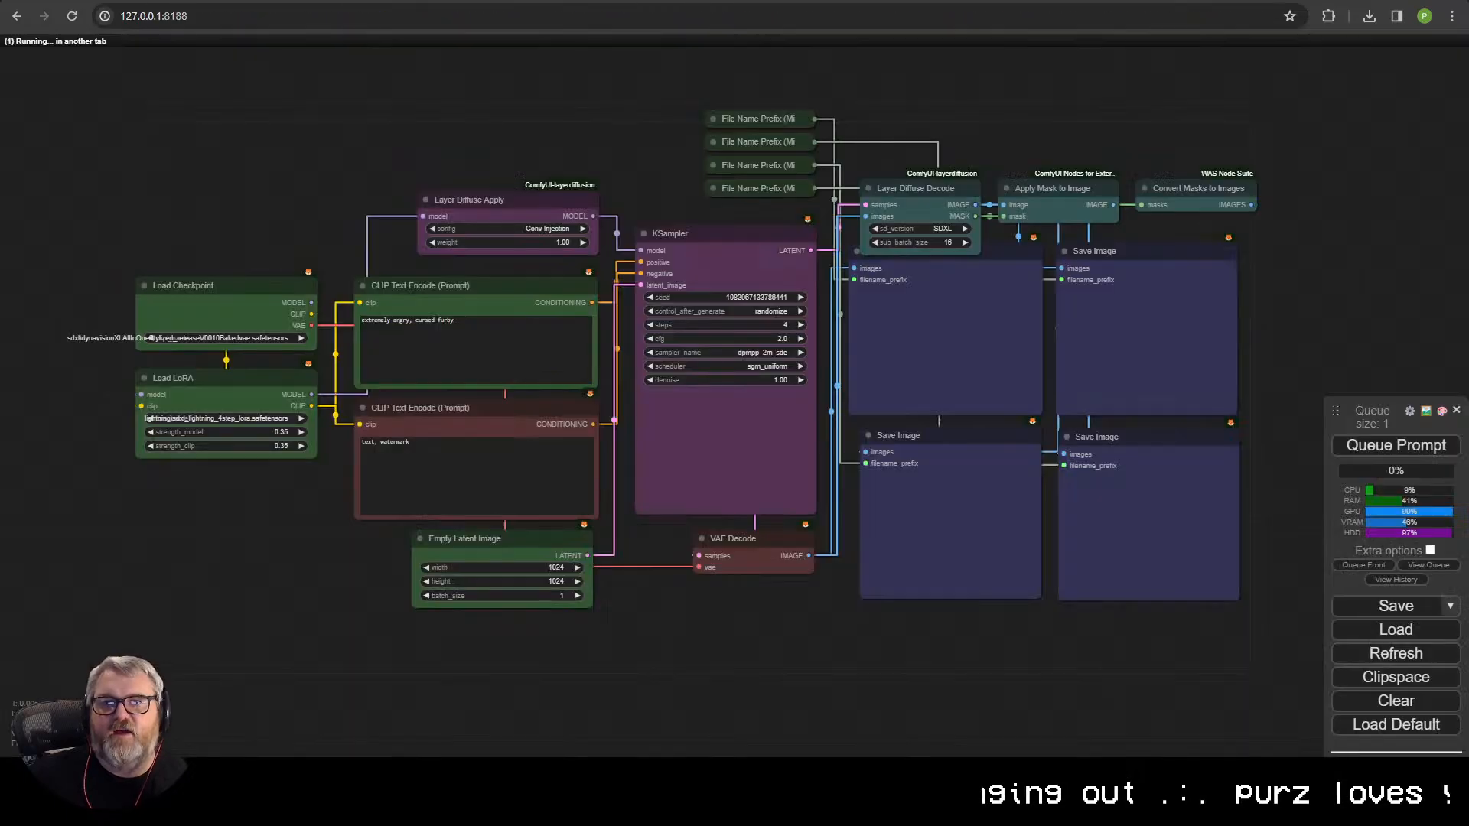
pyautogui.scroll(4, 664, 295)
pyautogui.scroll(-2, 650, 352)
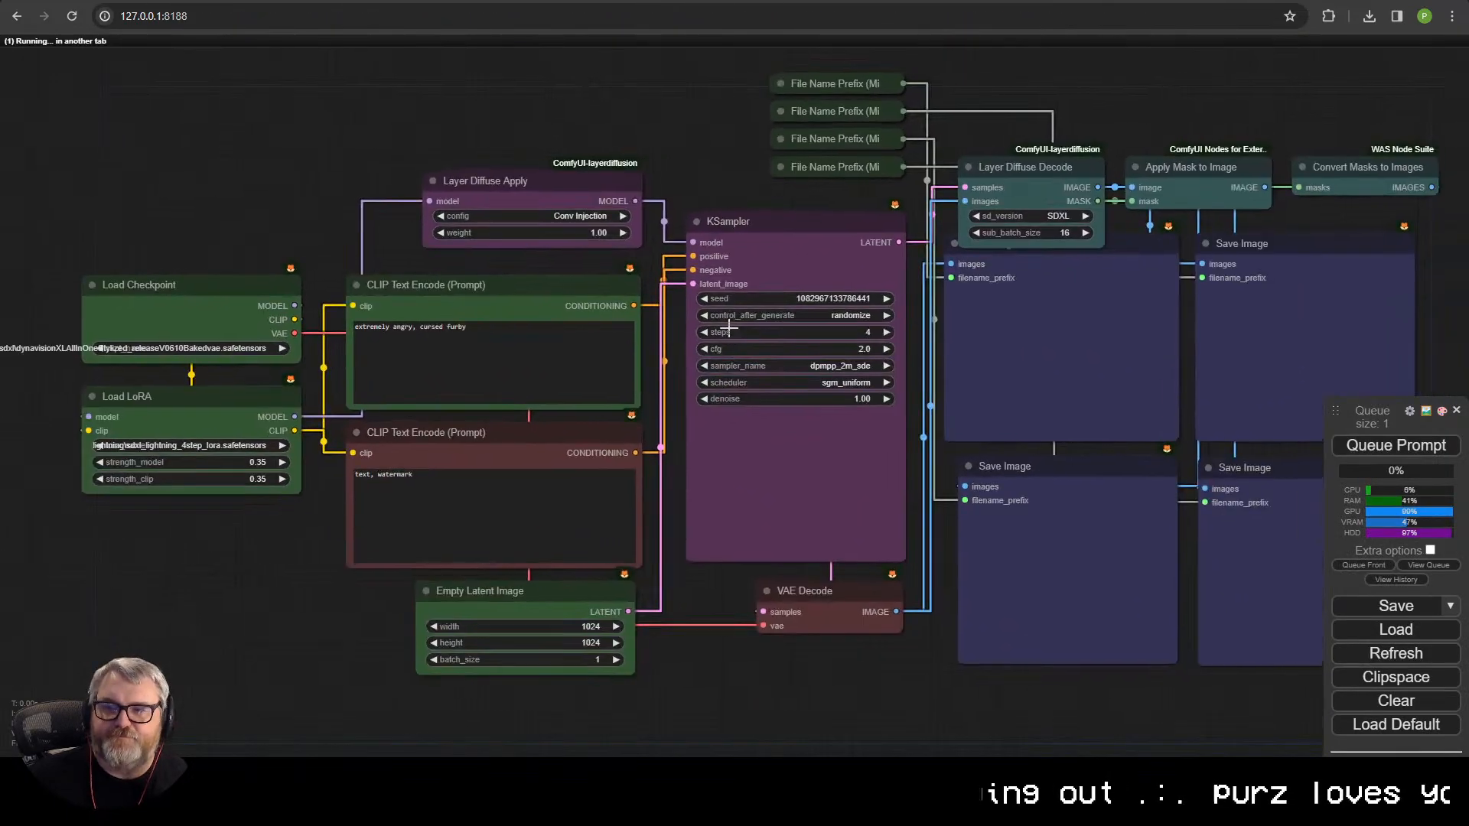
pyautogui.scroll(-2, 648, 357)
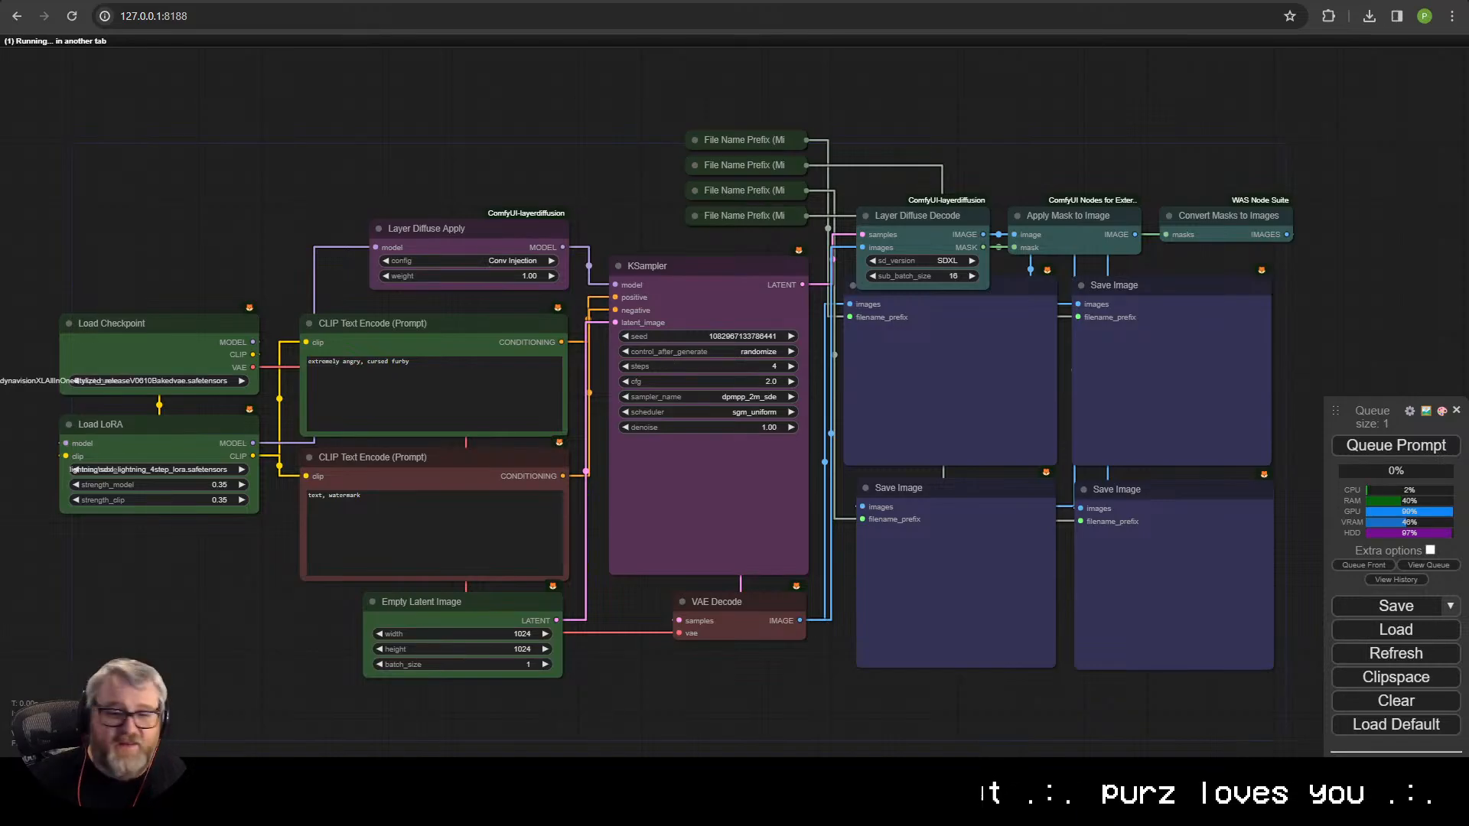
pyautogui.moveTo(224, 119); pyautogui.dragTo(1265, 704)
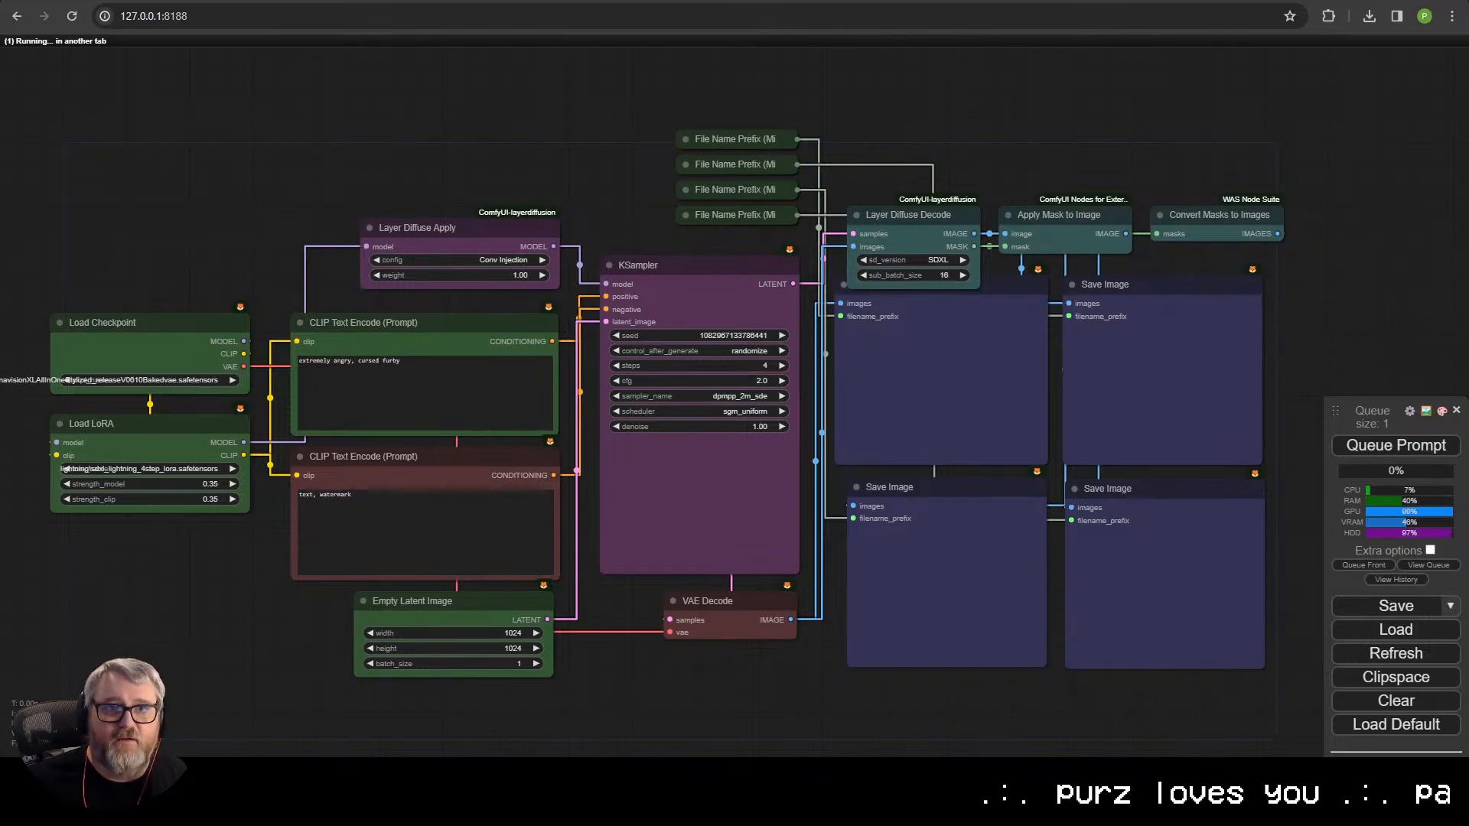
# - Return to the Stable Video 3D workflow tab and watch the sampling progress of the paint texture run
pyautogui.hotkey('ctrl', 'Tab')
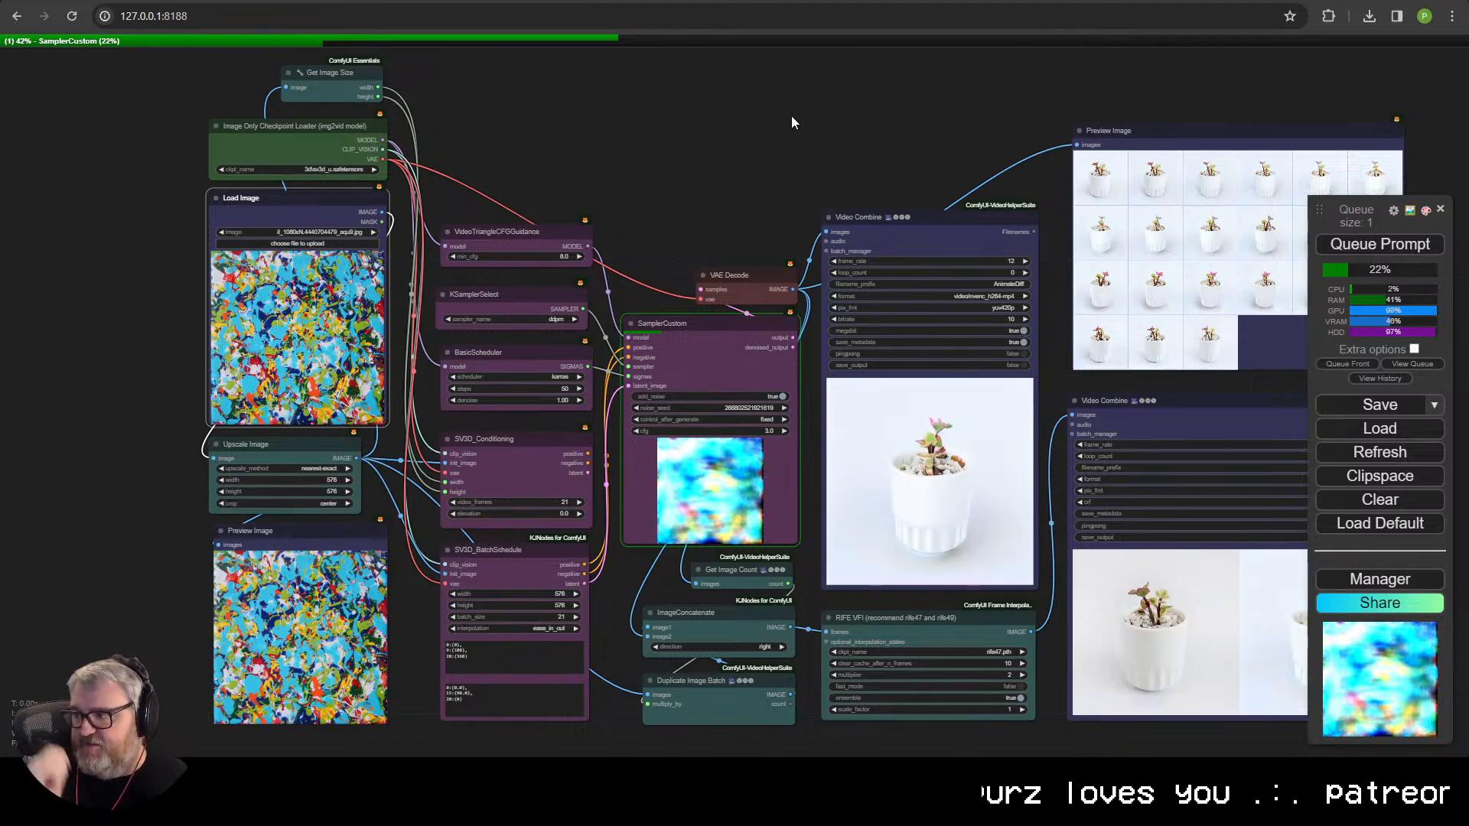
pyautogui.scroll(-1, 856, 208)
pyautogui.moveTo(858, 208); pyautogui.dragTo(740, 231)
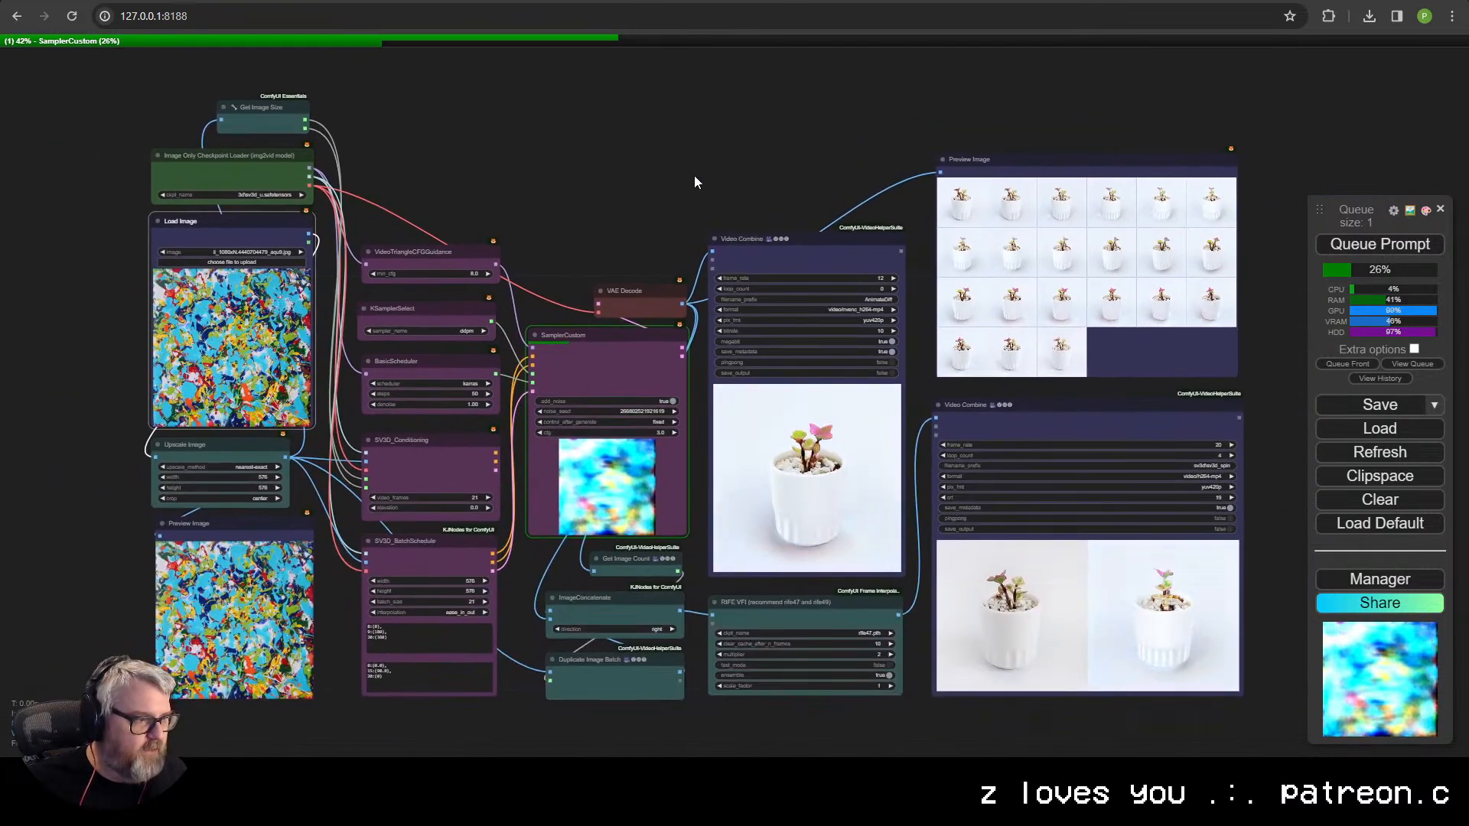
pyautogui.moveTo(649, 213); pyautogui.dragTo(653, 220)
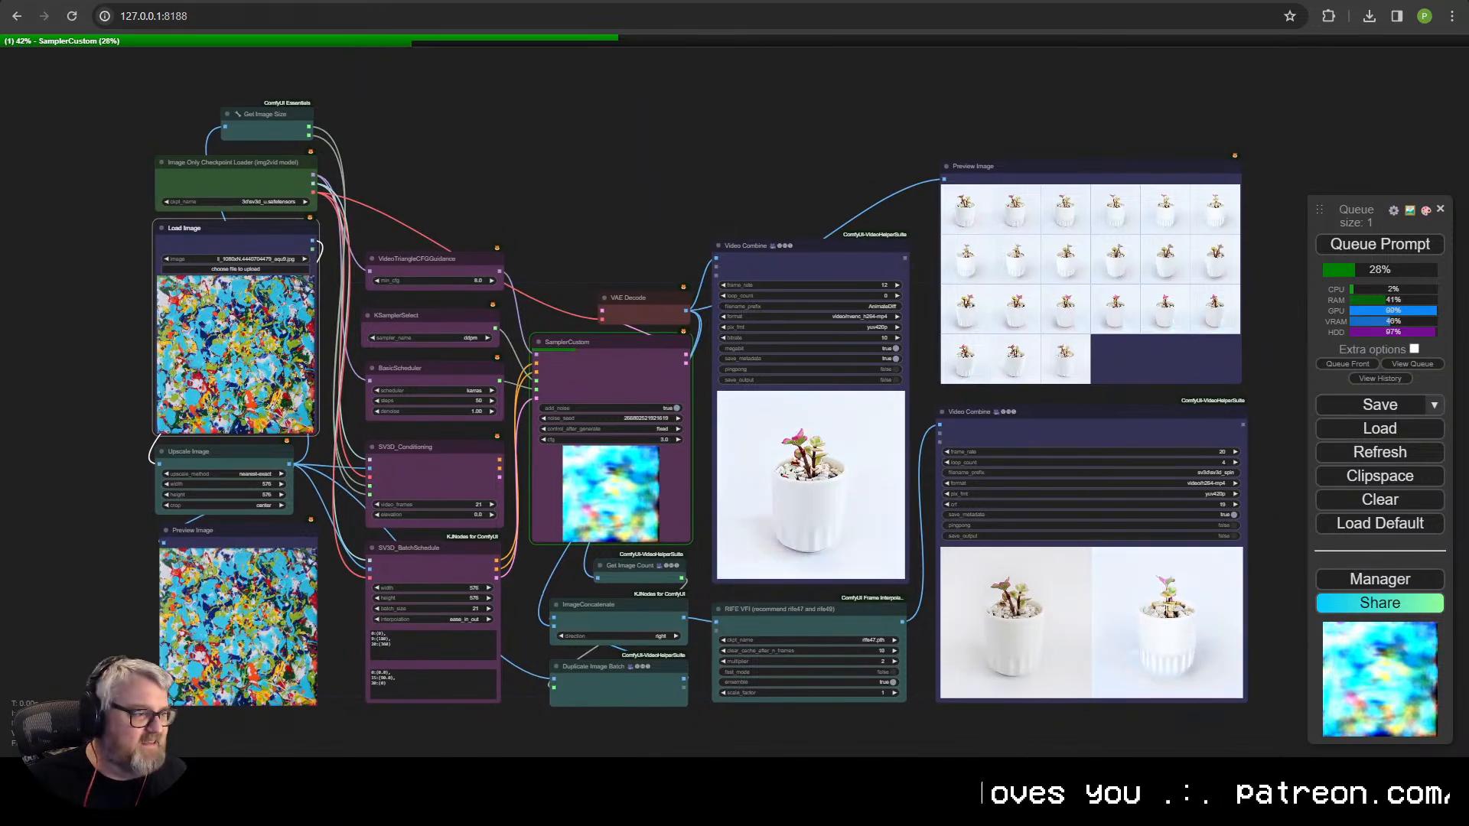
pyautogui.click(617, 7)
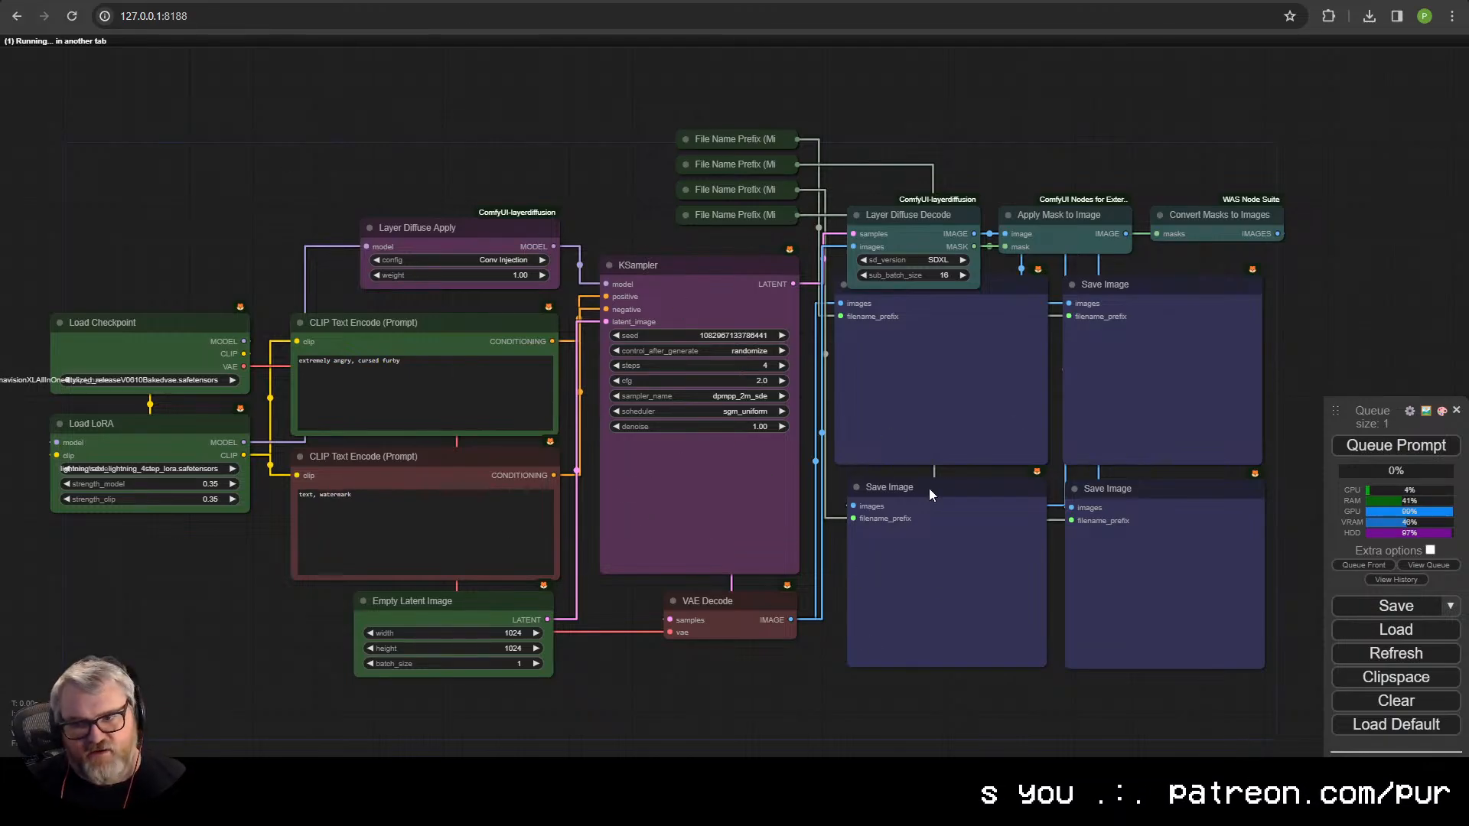
pyautogui.click(306, 1)
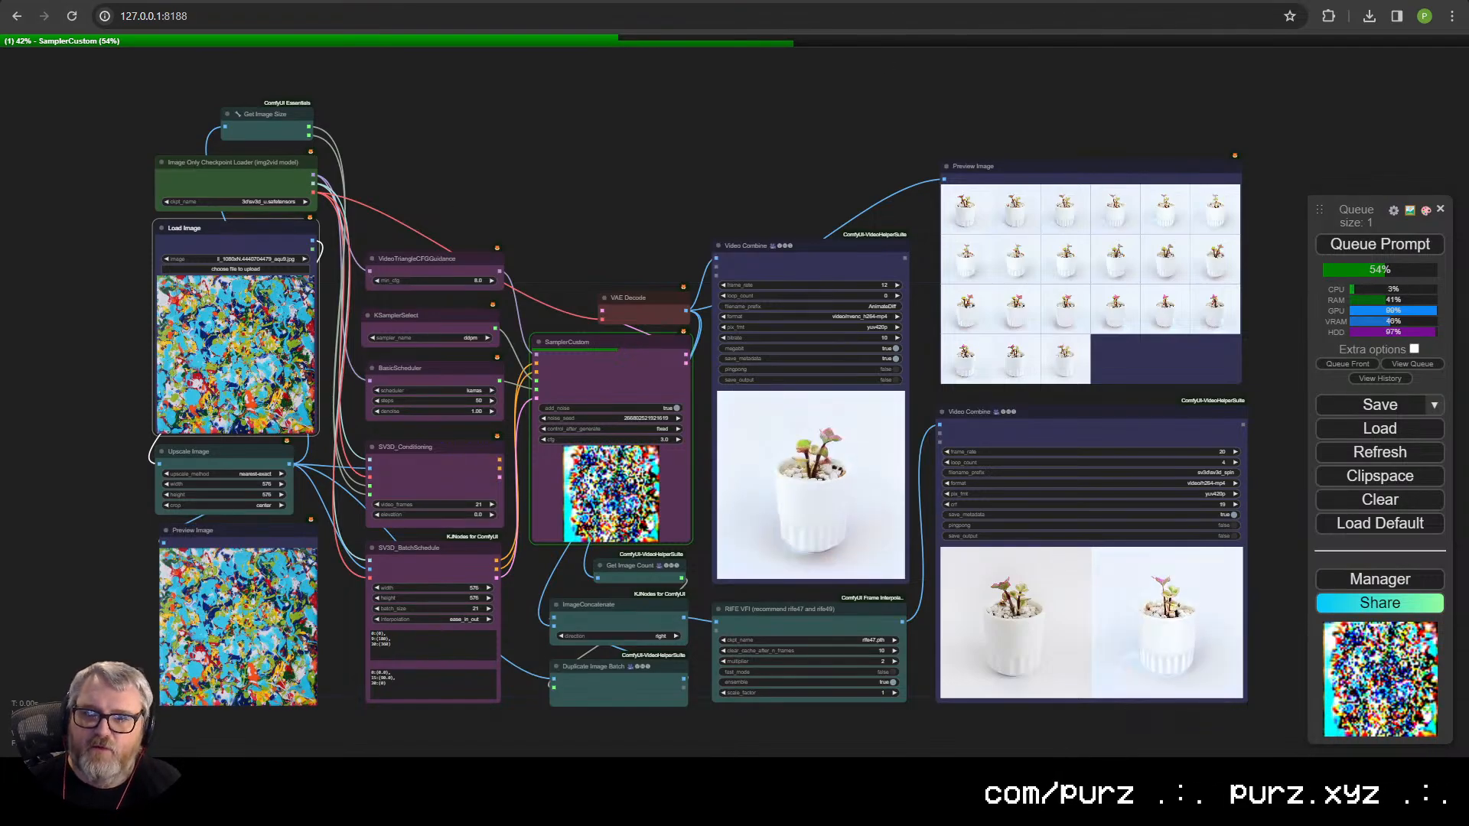
pyautogui.click(618, 30)
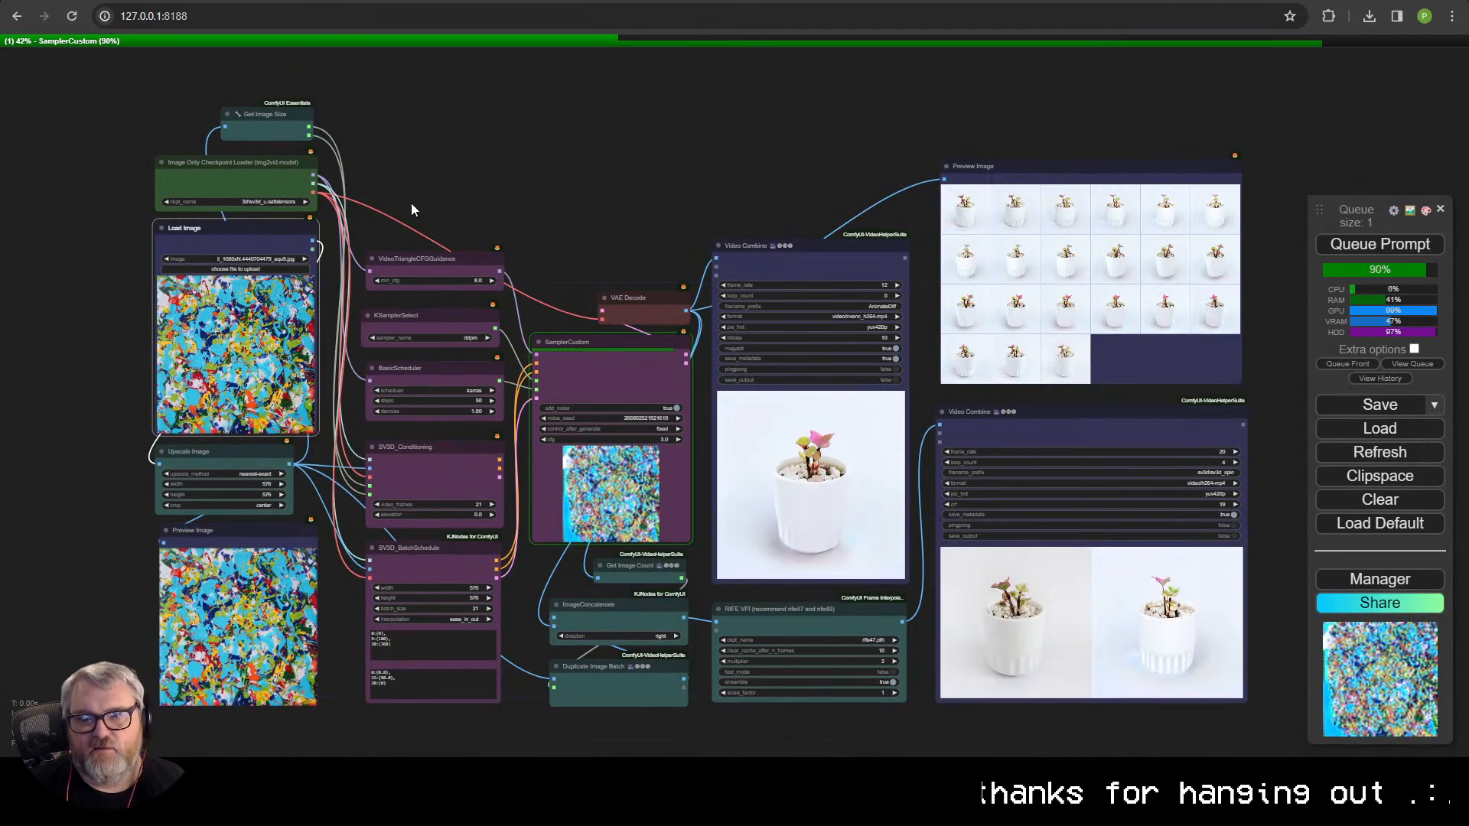
pyautogui.scroll(2, 551, 228)
pyautogui.scroll(-4, 518, 222)
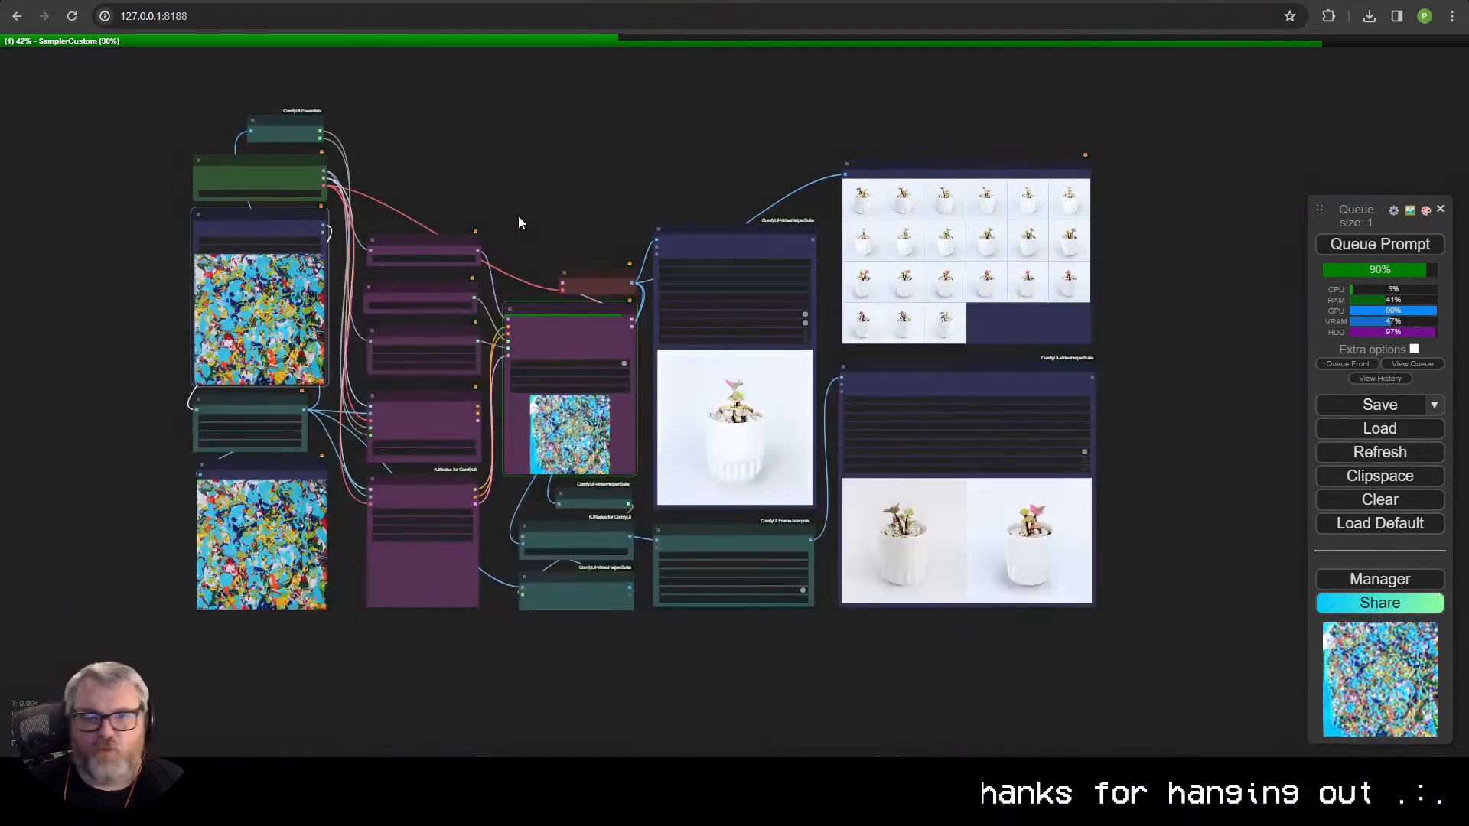
pyautogui.moveTo(582, 185); pyautogui.dragTo(571, 197)
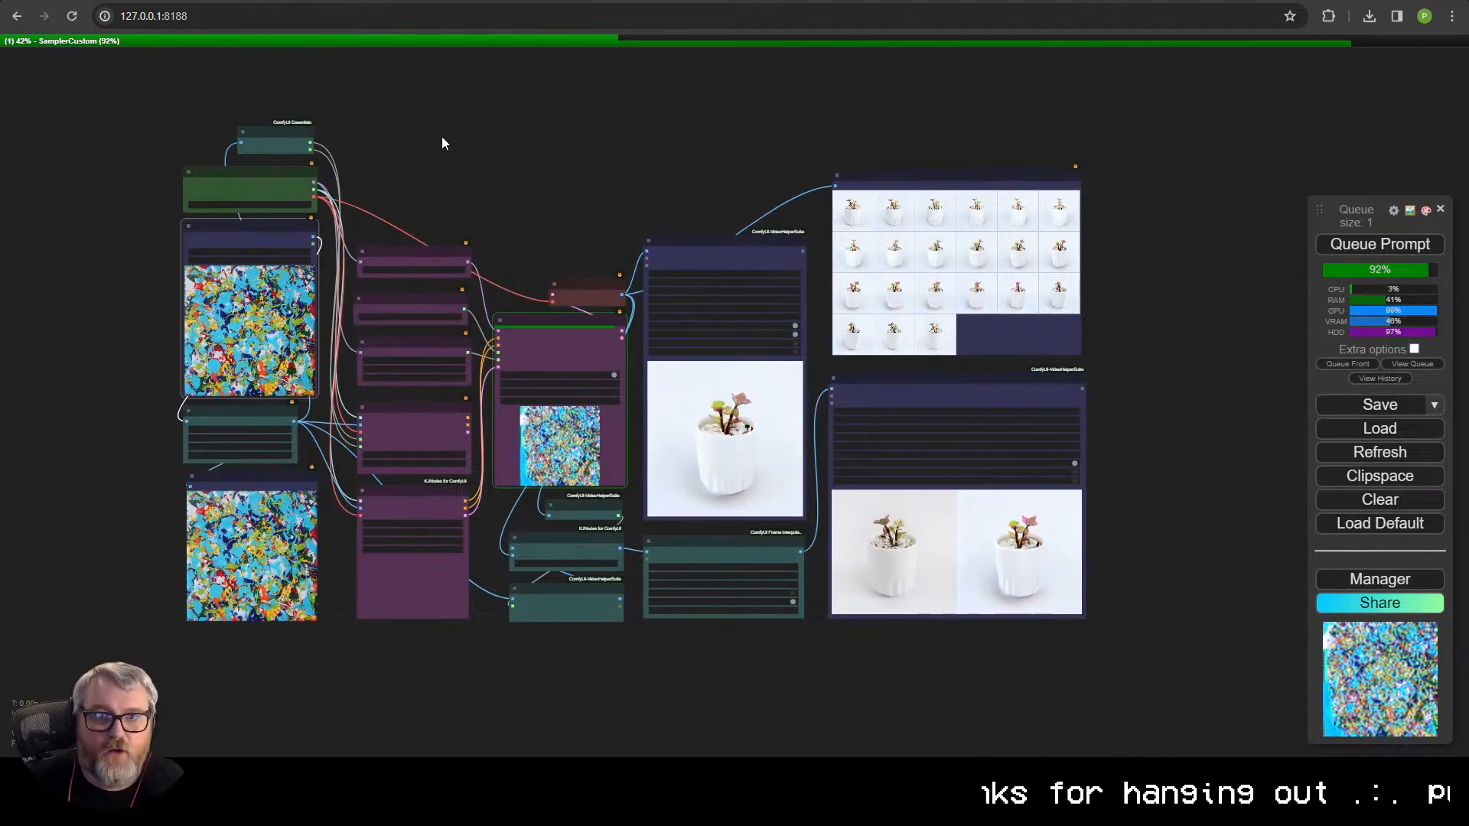
# - Go to twitter.com in a new browser tab and open the Blender logo rotation post from the account's own profile
pyautogui.hotkey('ctrl', 't')
pyautogui.write('twitter.com')
pyautogui.press('Return')
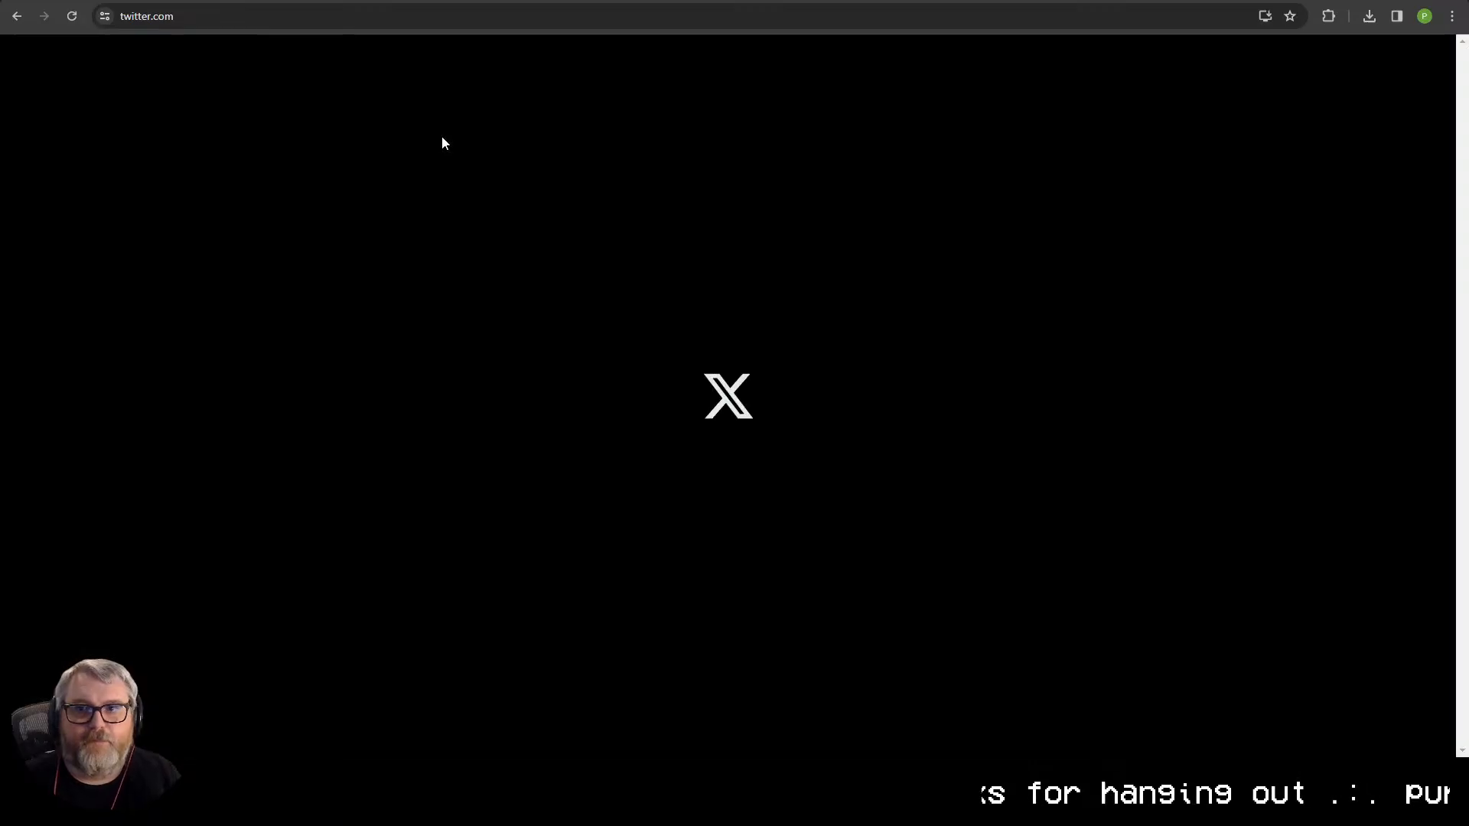
pyautogui.click(477, 102)
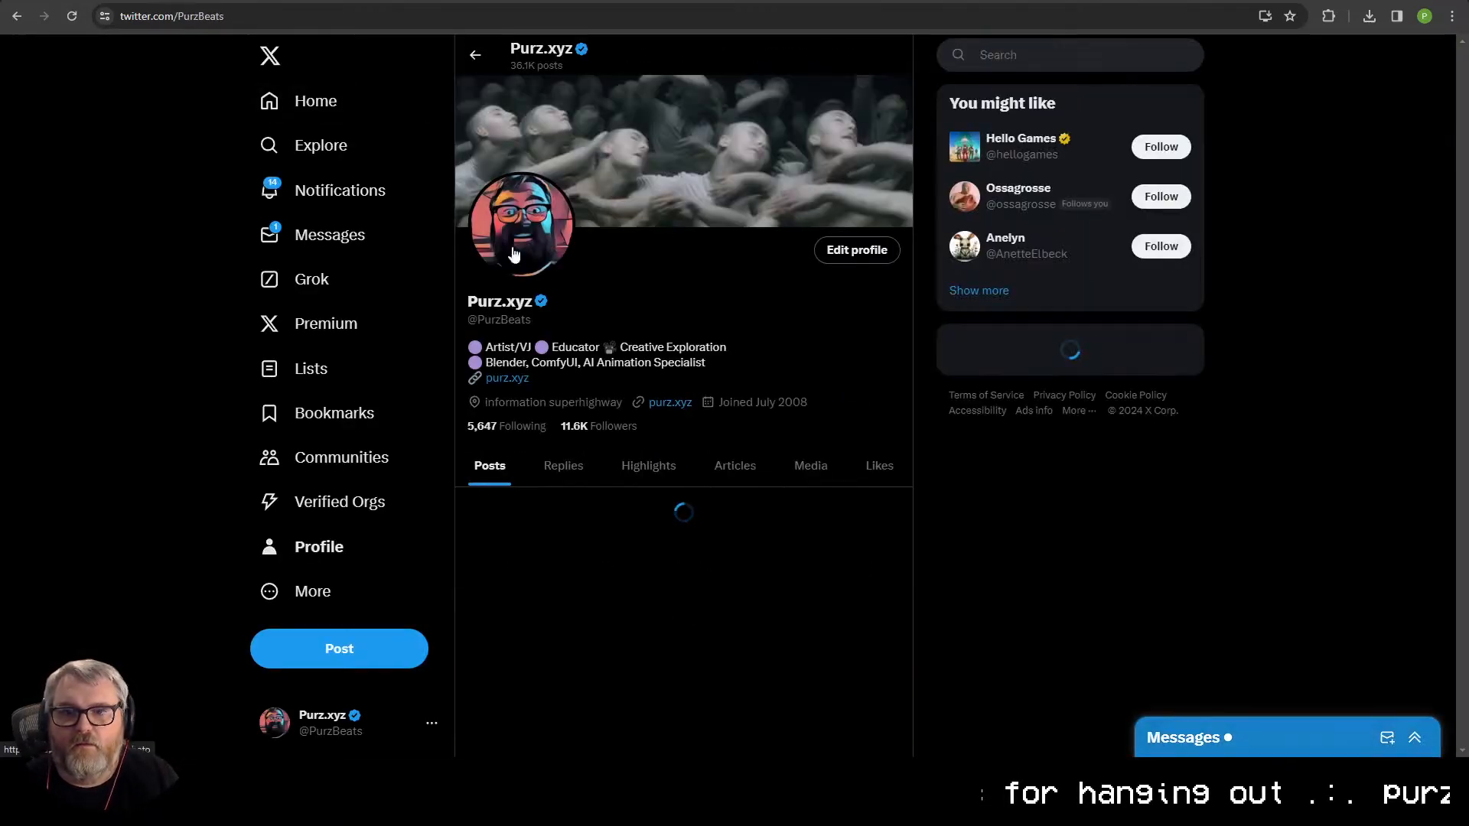
pyautogui.scroll(-10, 657, 390)
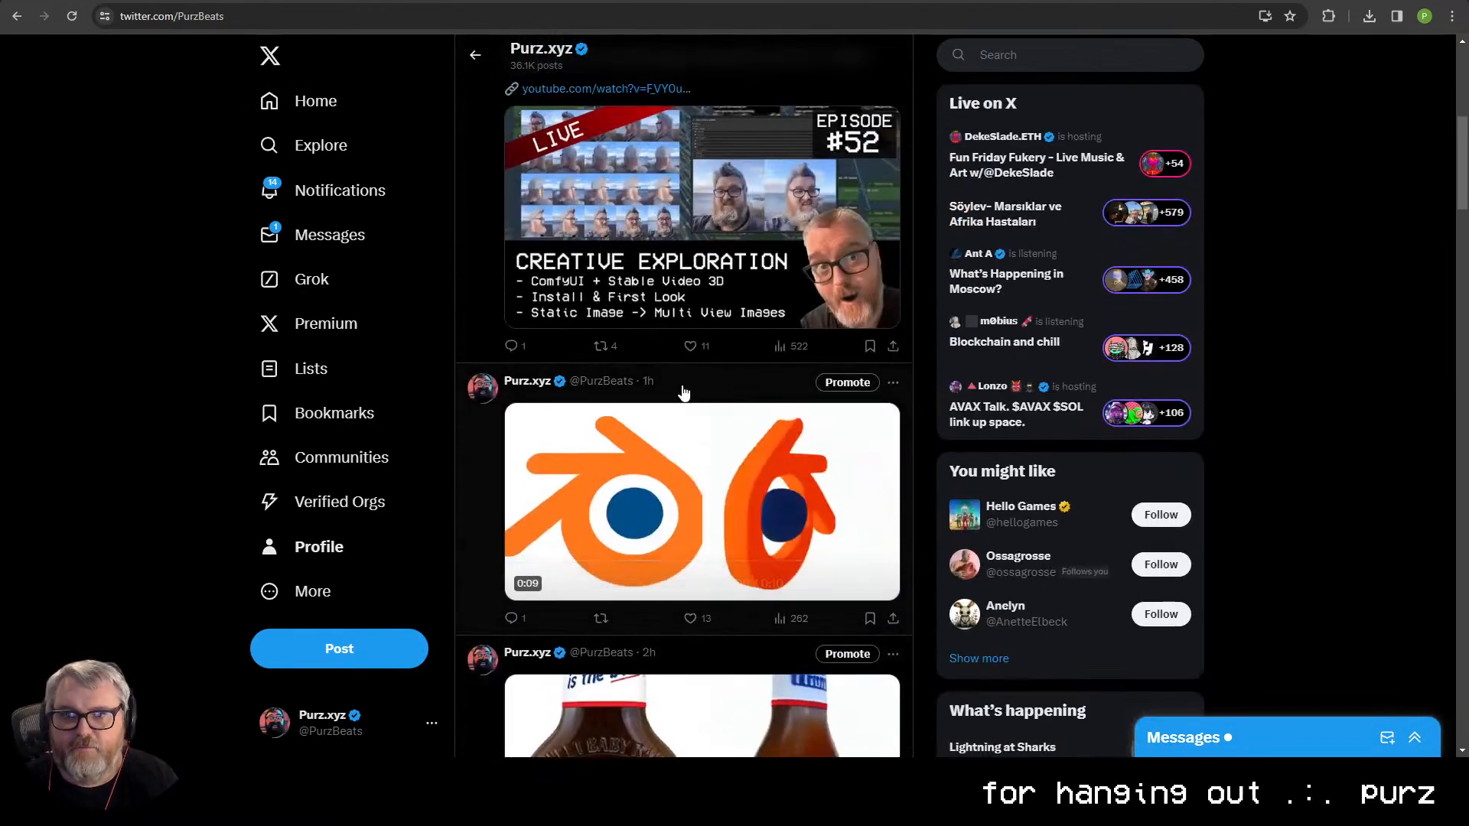
pyautogui.click(683, 393)
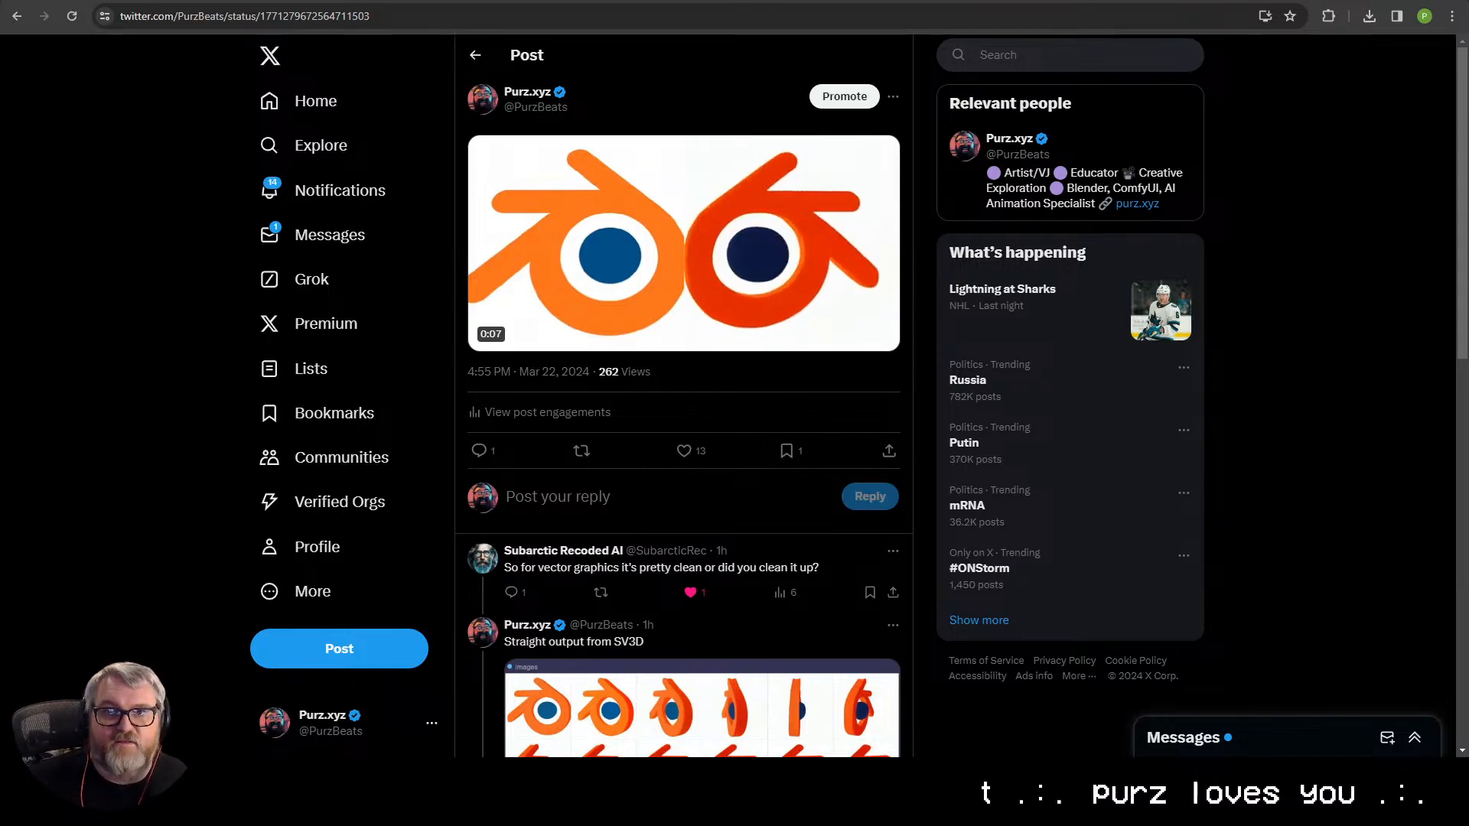
# - Check the paint texture's orbit results in the Stable Video 3D workflow tab
pyautogui.hotkey('ctrl', 'Tab')
pyautogui.hotkey('ctrl', 'Tab')
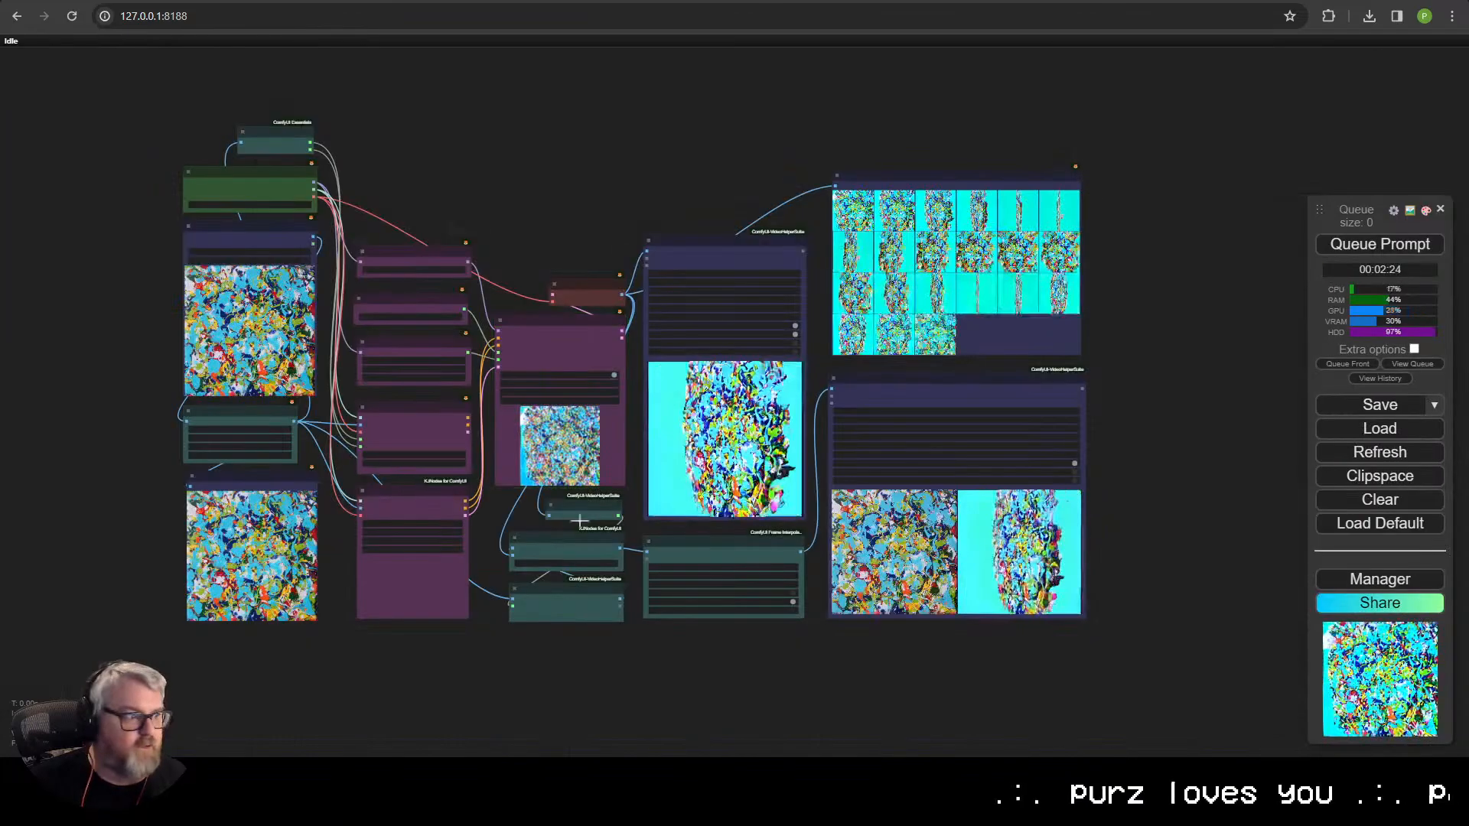
pyautogui.hotkey('ctrl', 'Tab')
pyautogui.hotkey('ctrl', 'Tab')
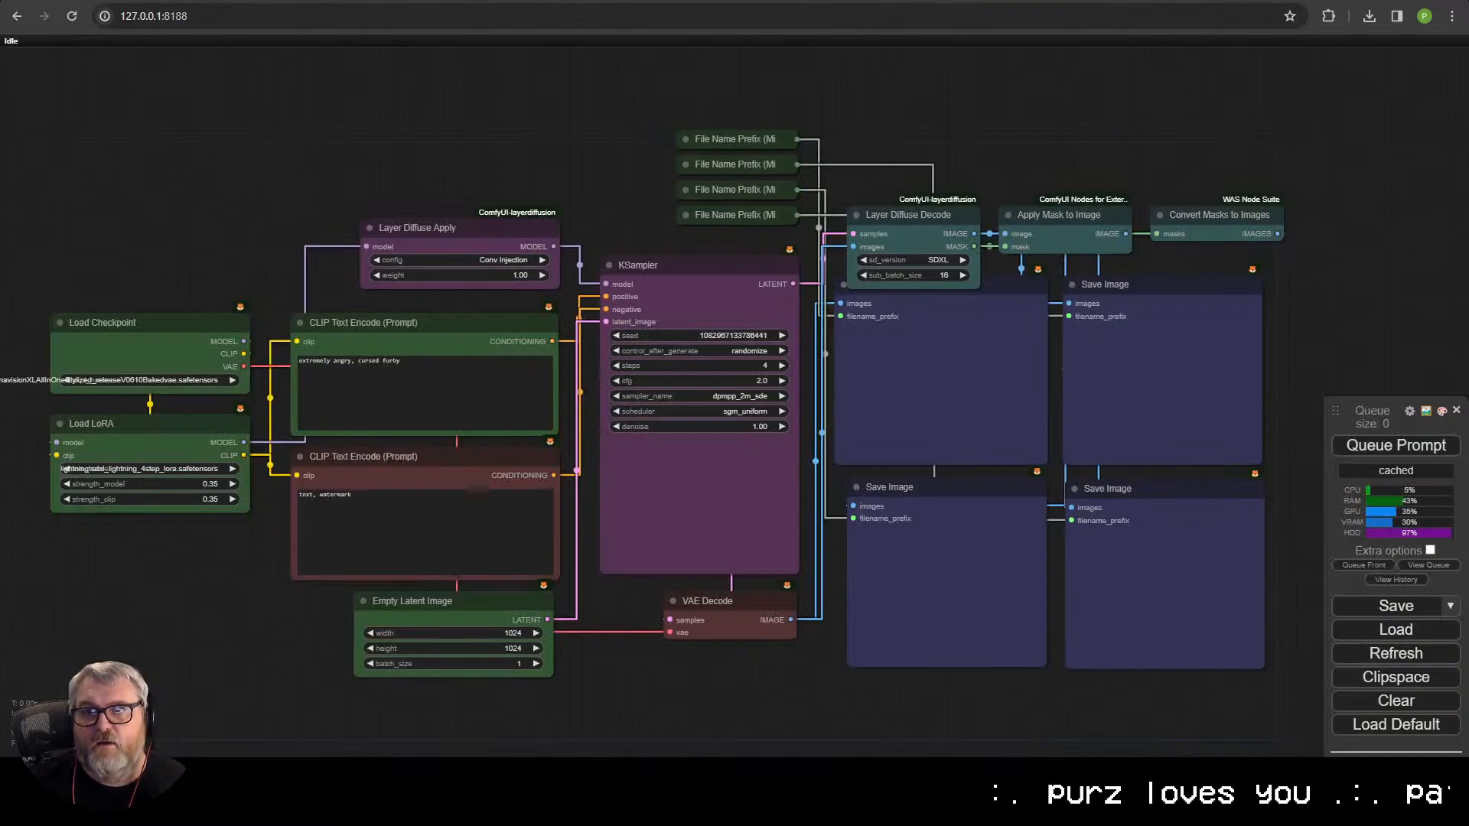
# - Return to the Twitter post, watch its Blender logo video full screen, and exit the full-screen view
pyautogui.hotkey('ctrl', 'Tab')
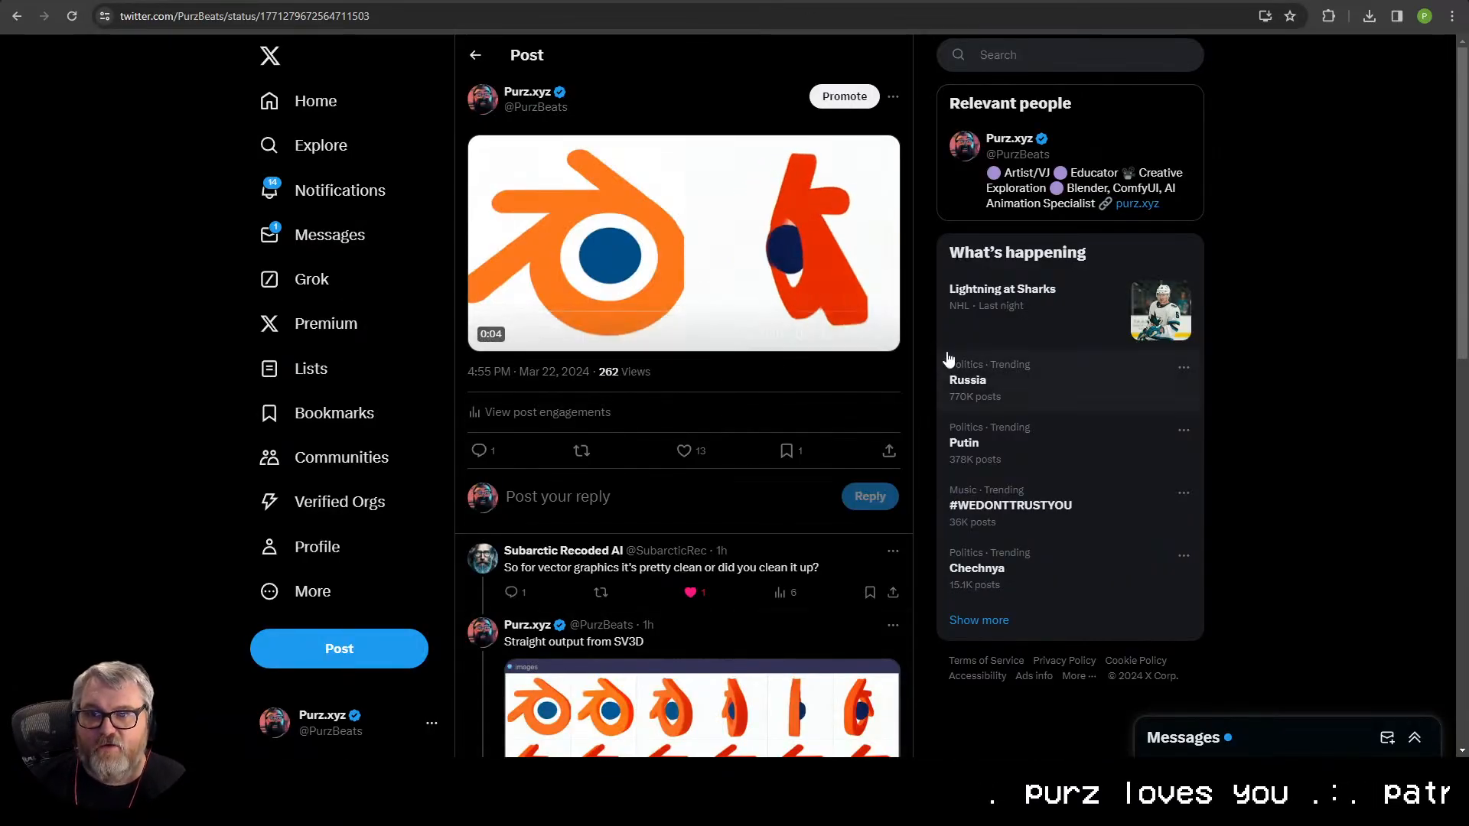
pyautogui.click(885, 341)
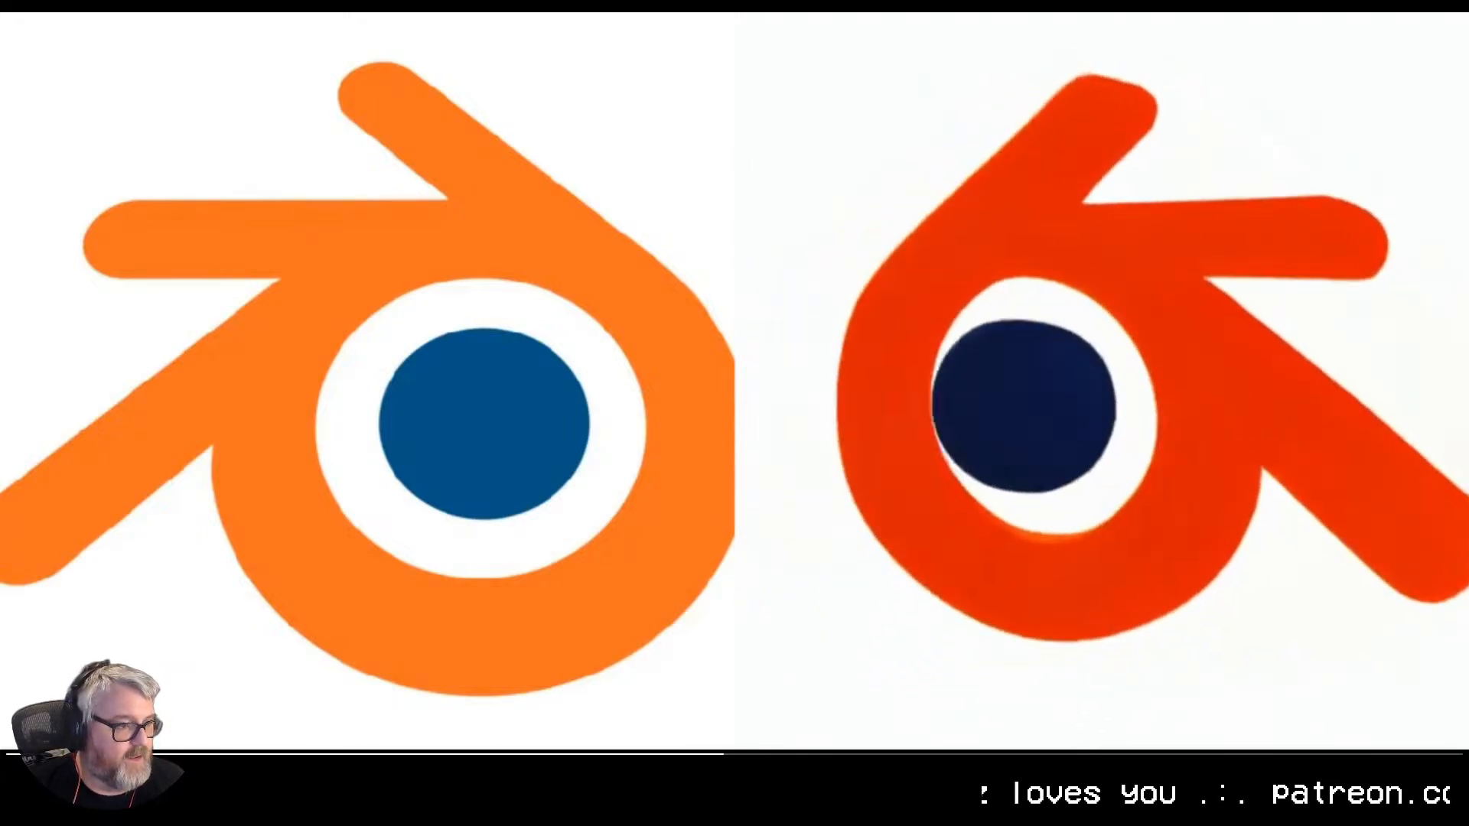
pyautogui.press('Escape')
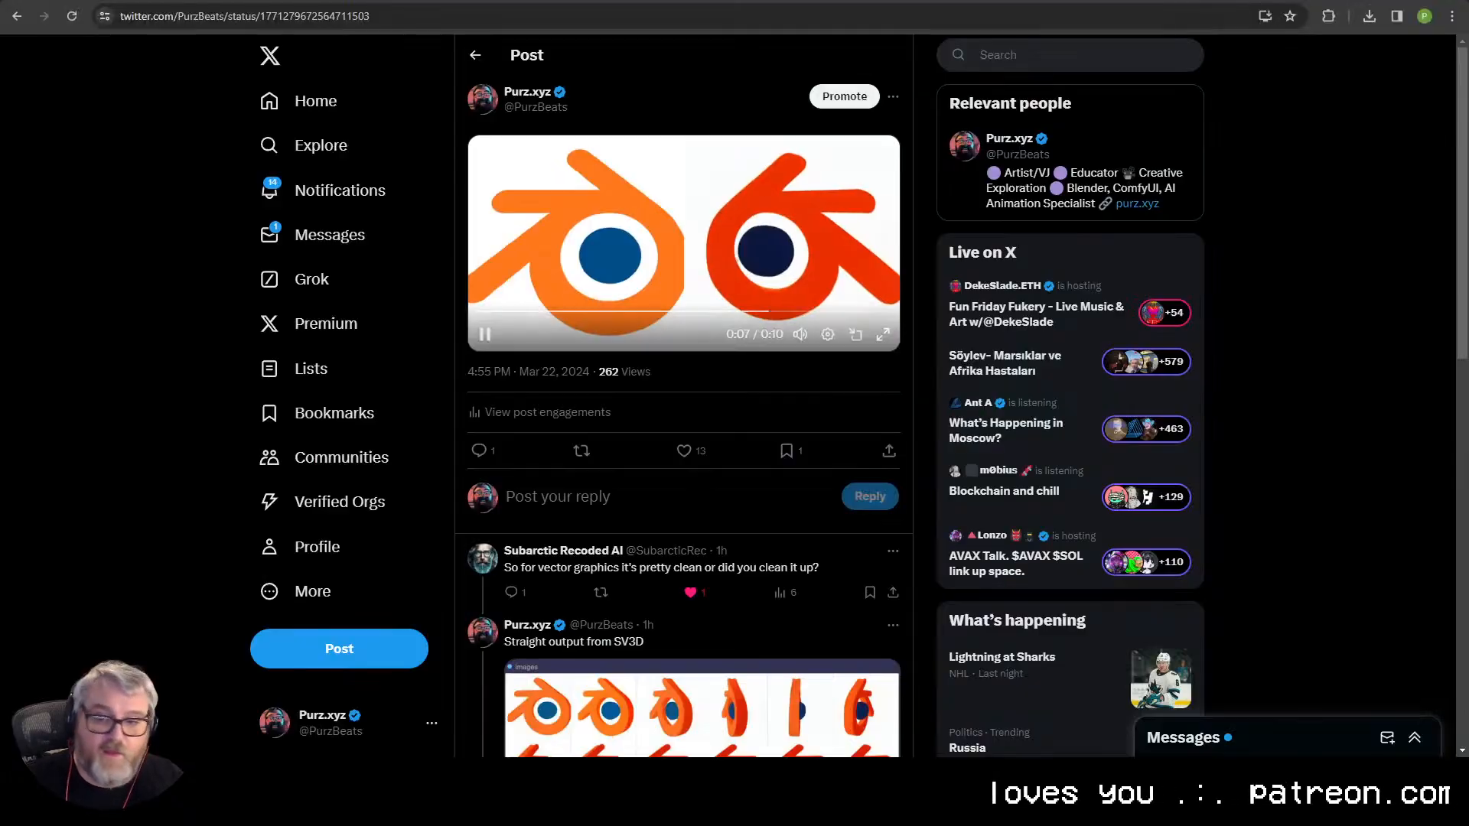
# - Switch to the Layer Diffuse workflow tab and try to queue its "extremely angry, cursed furby" prompt
pyautogui.hotkey('ctrl', 'Tab')
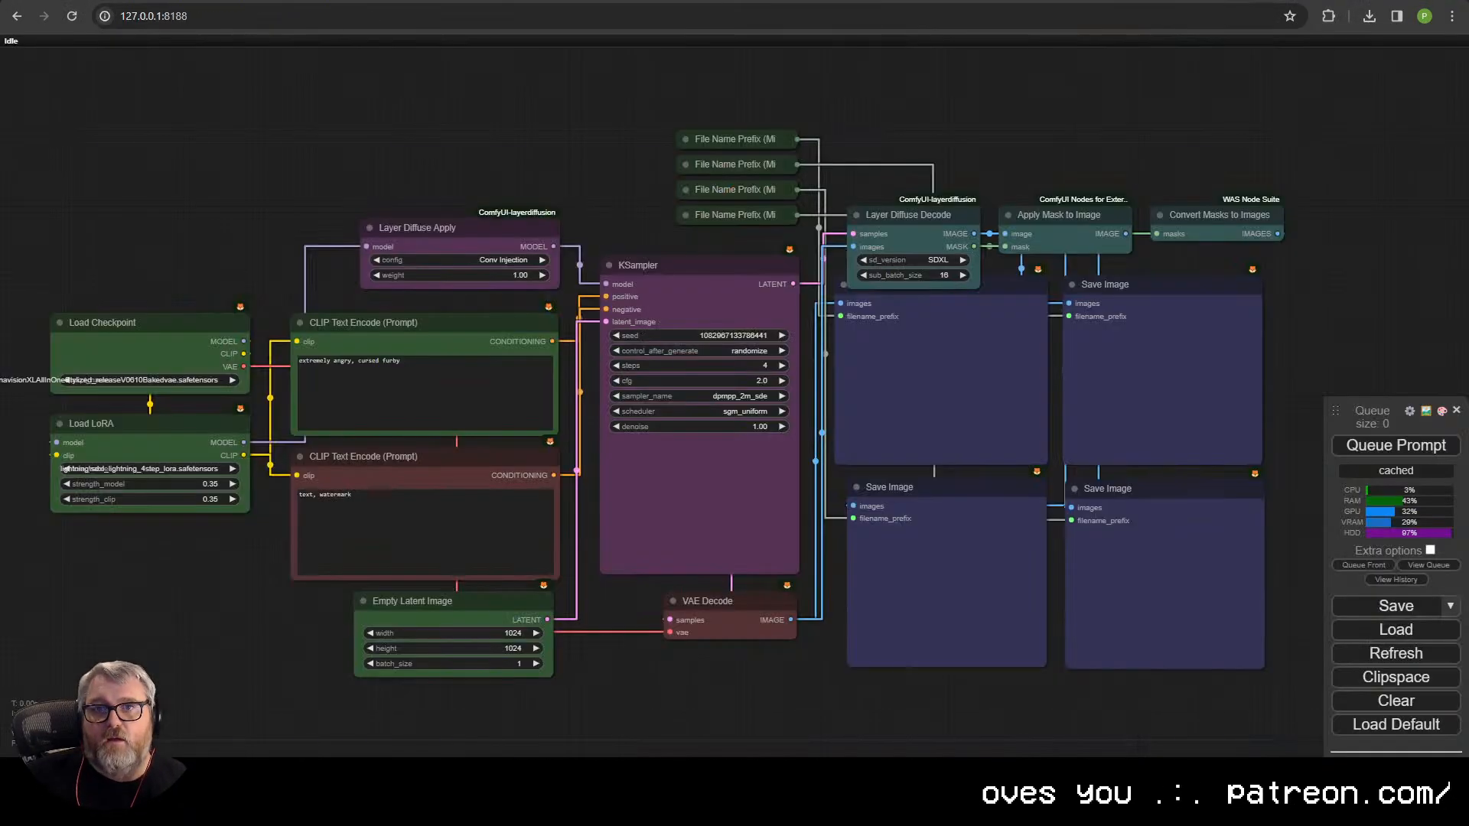
pyautogui.click(1396, 446)
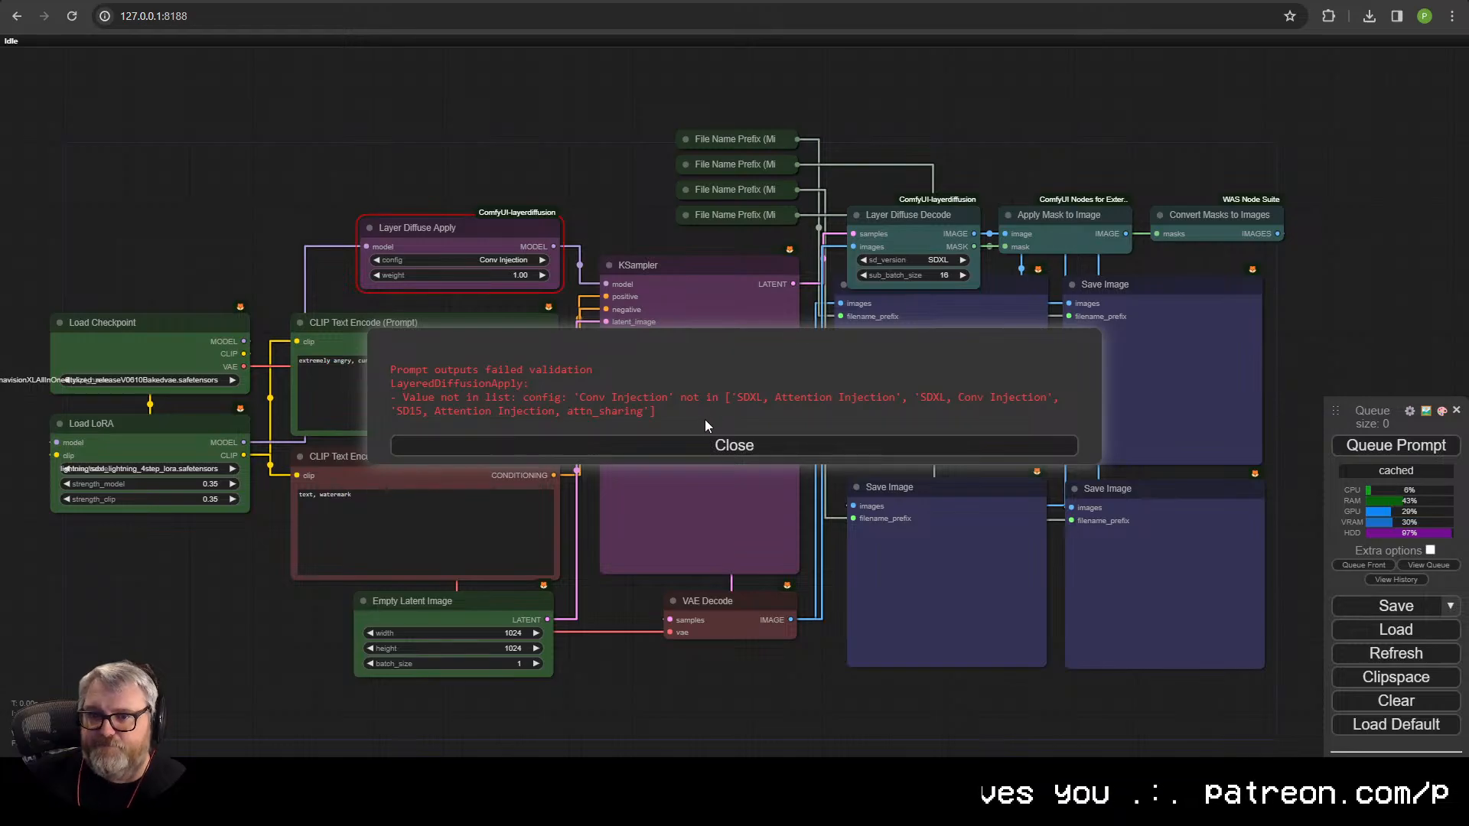
pyautogui.click(596, 451)
# - Set the Layer Diffuse Apply node's config to SDXL, Attention Injection
pyautogui.scroll(5, 184, 528)
pyautogui.moveTo(217, 407); pyautogui.dragTo(96, 431)
pyautogui.scroll(-1, 526, 401)
pyautogui.moveTo(523, 234); pyautogui.dragTo(510, 338)
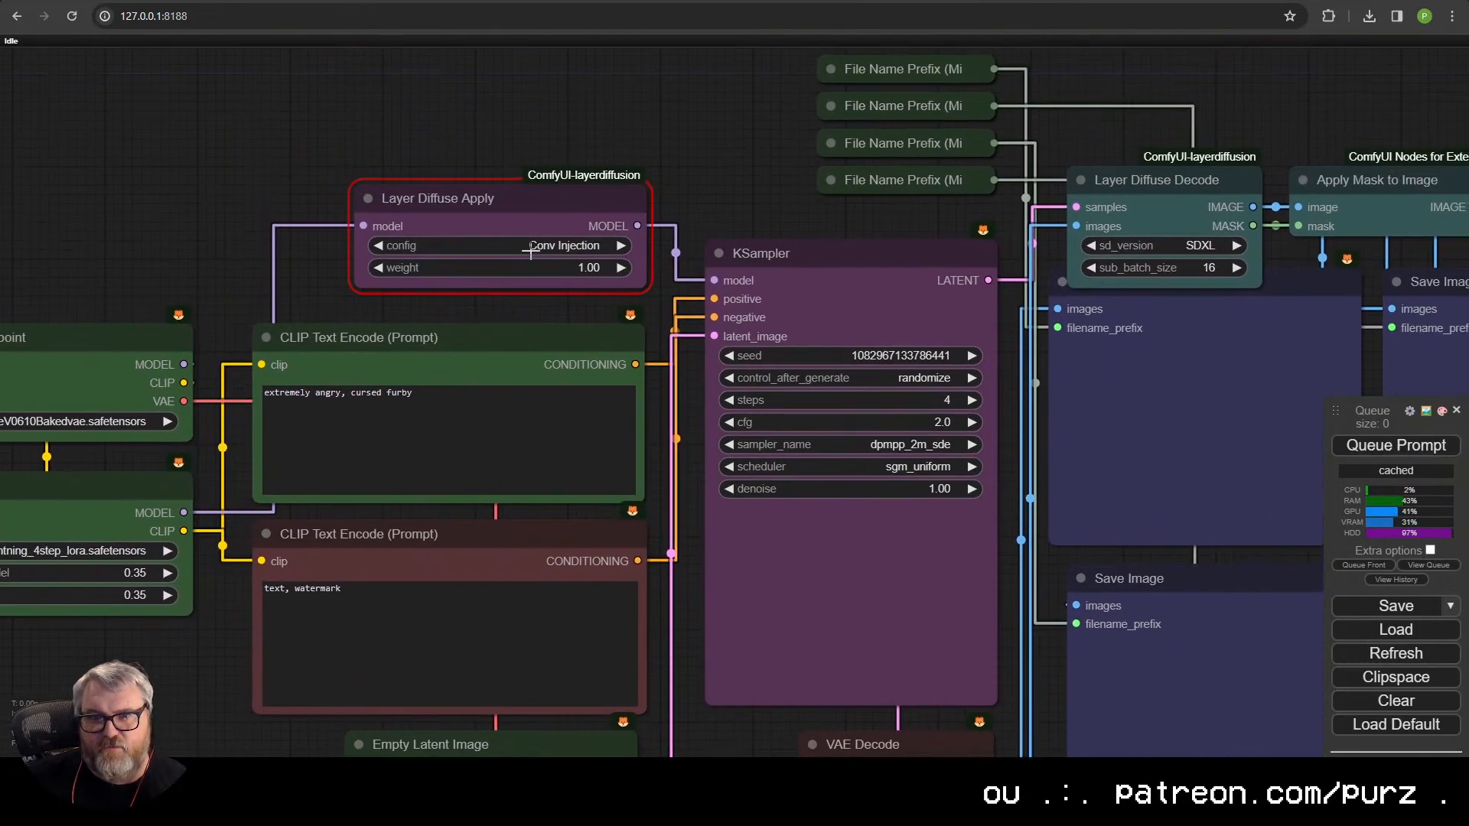
pyautogui.click(526, 243)
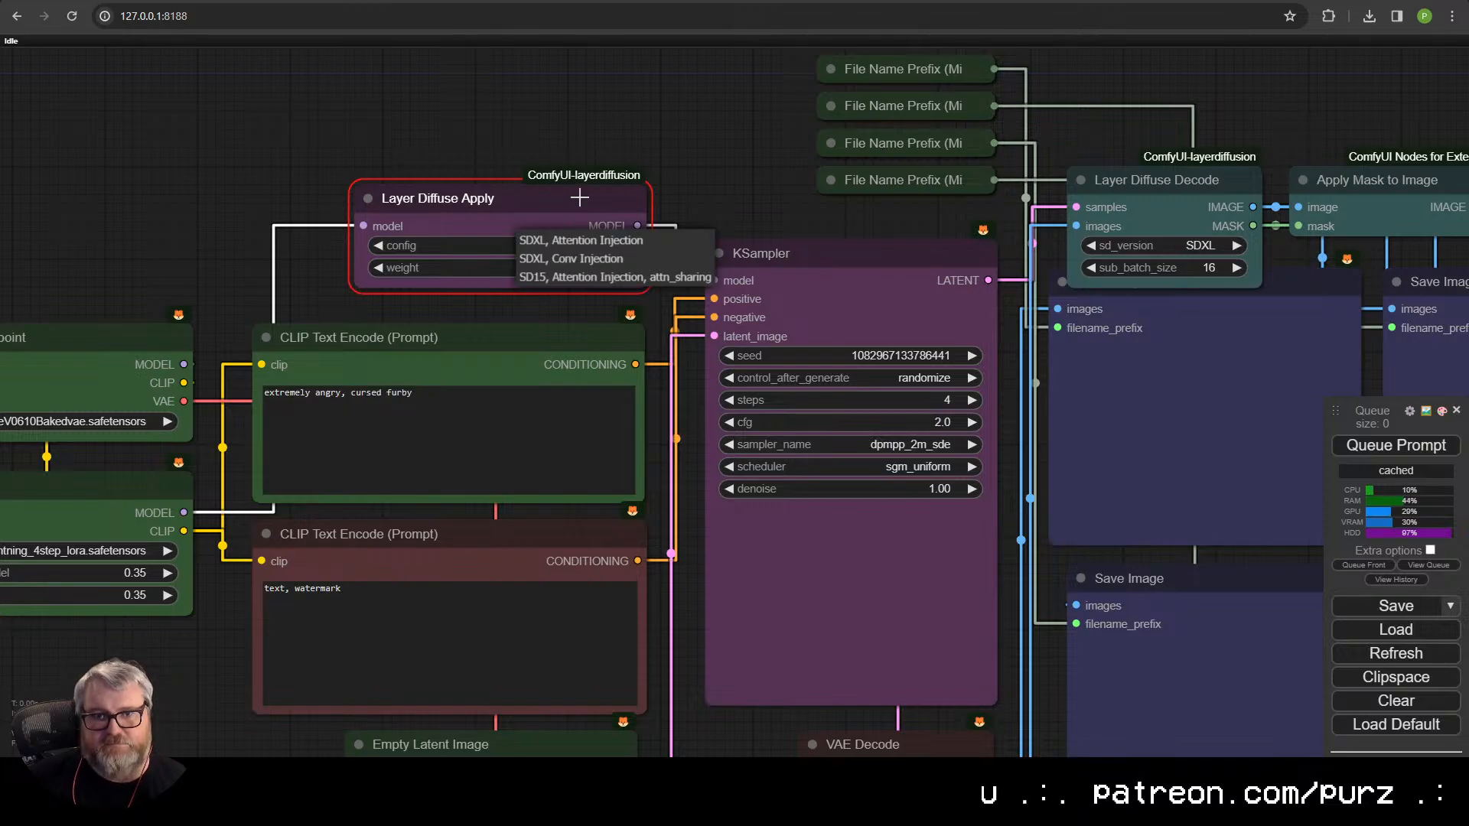
pyautogui.click(578, 193)
pyautogui.moveTo(569, 191); pyautogui.dragTo(548, 191)
pyautogui.click(552, 244)
pyautogui.click(604, 235)
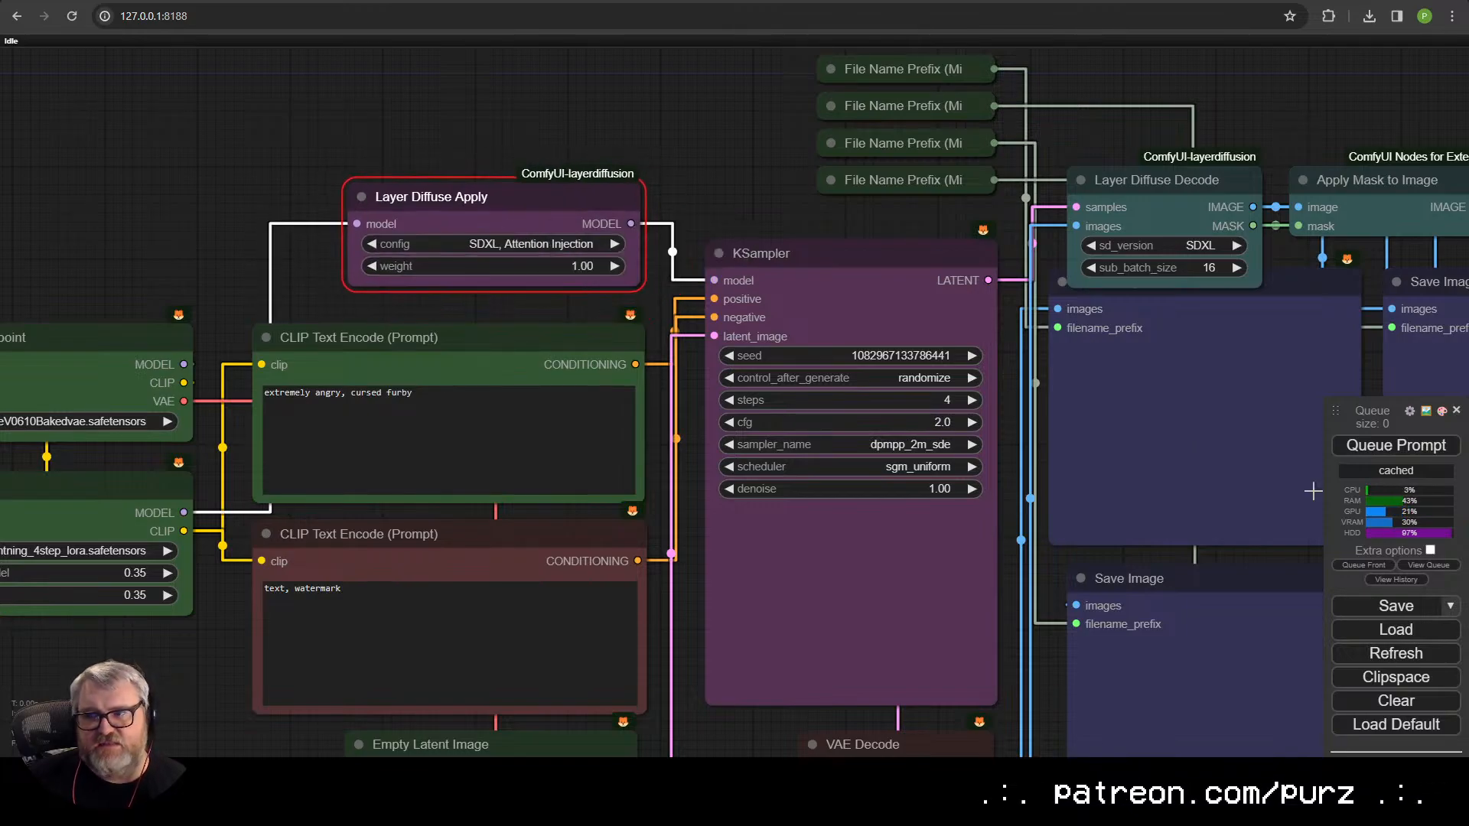
# - Queue the Layer Diffuse workflow's furby prompt and bring the whole node graph into view
pyautogui.click(1392, 446)
pyautogui.scroll(-3, 963, 454)
pyautogui.moveTo(1028, 517); pyautogui.dragTo(837, 466)
pyautogui.scroll(-1, 836, 465)
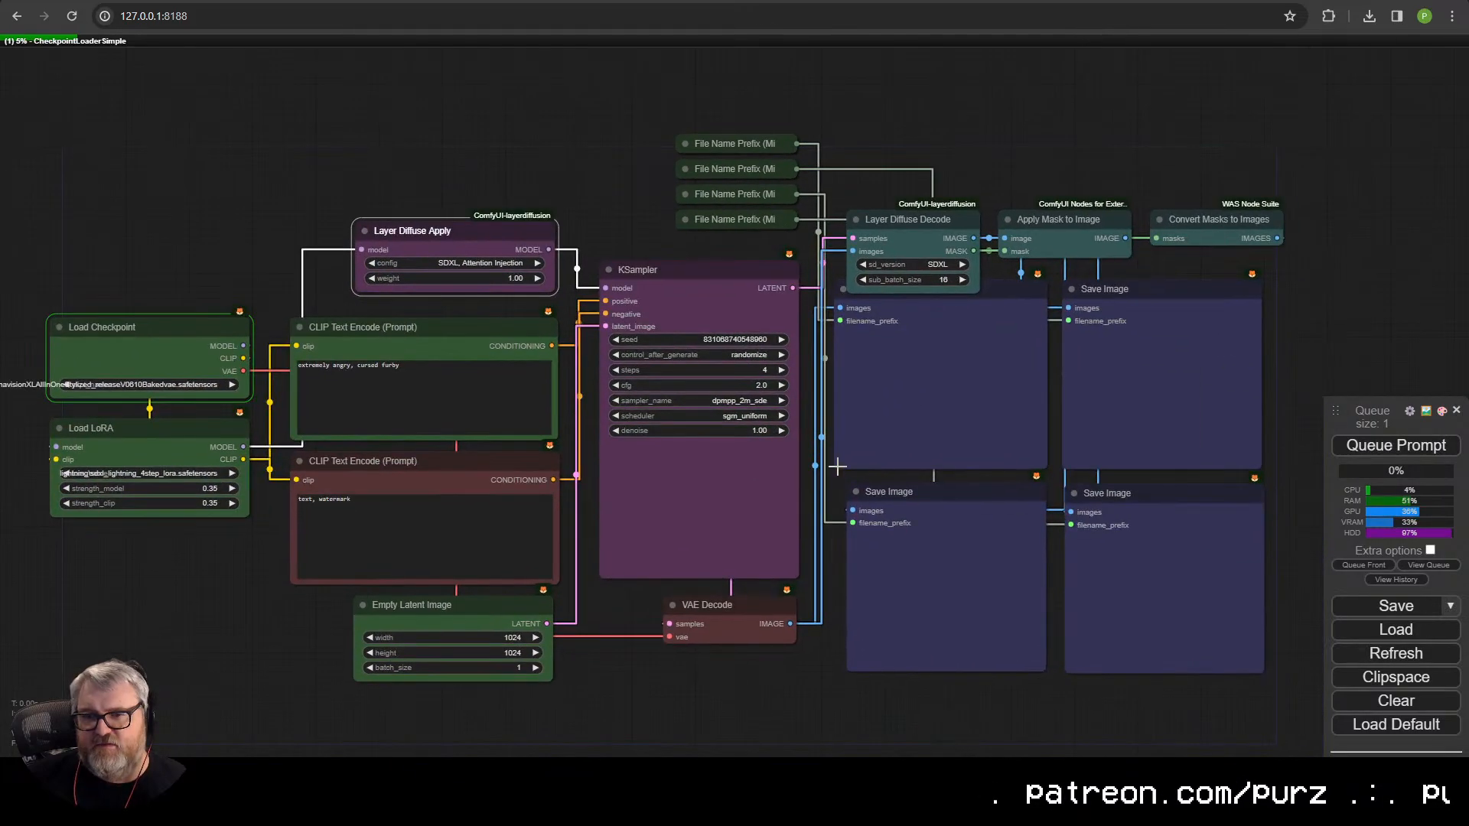
# - Change the Layer Diffuse Apply node's config to SDXL, Conv Injection
pyautogui.click(459, 262)
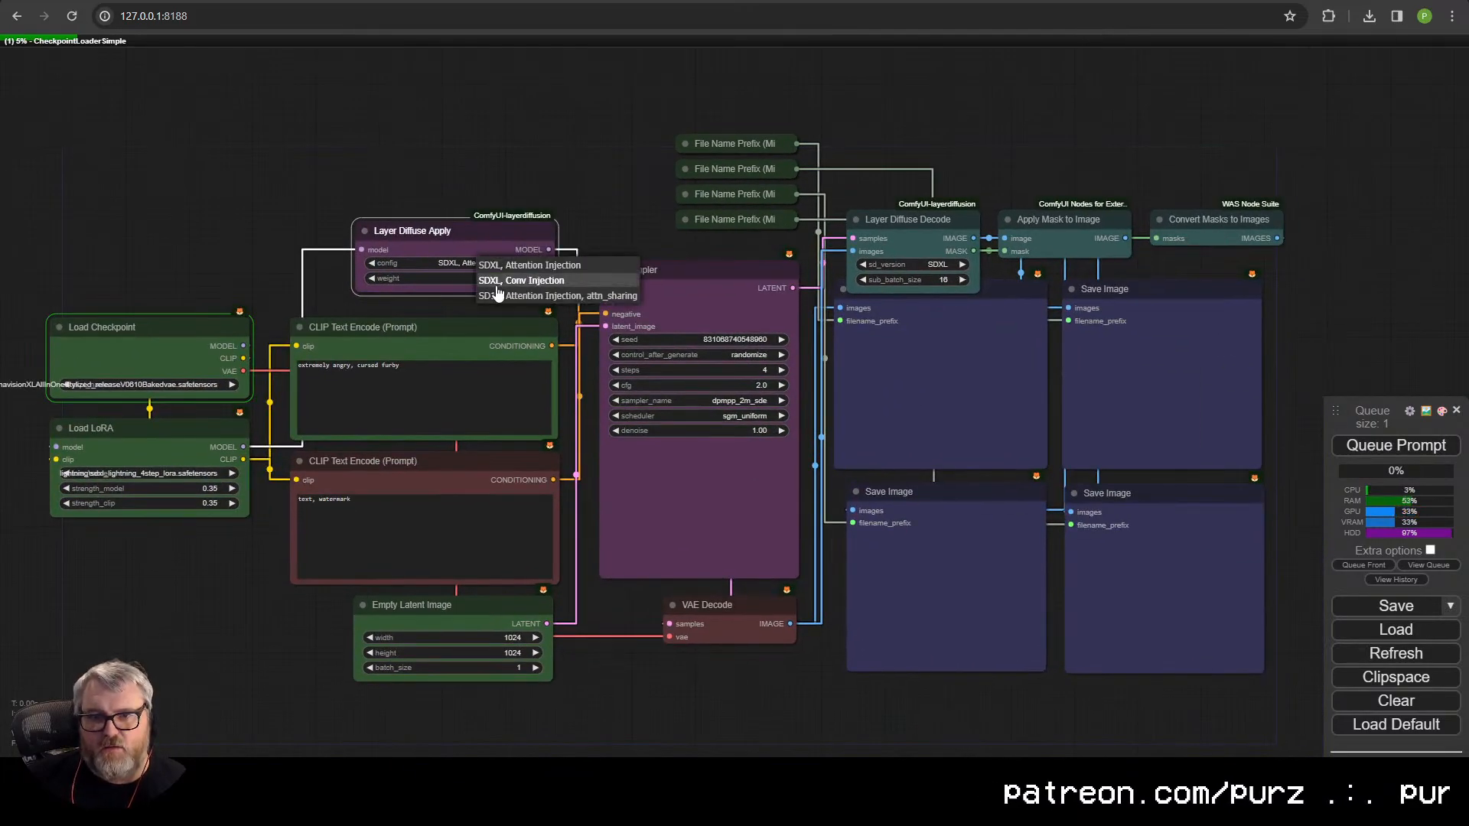
pyautogui.click(581, 291)
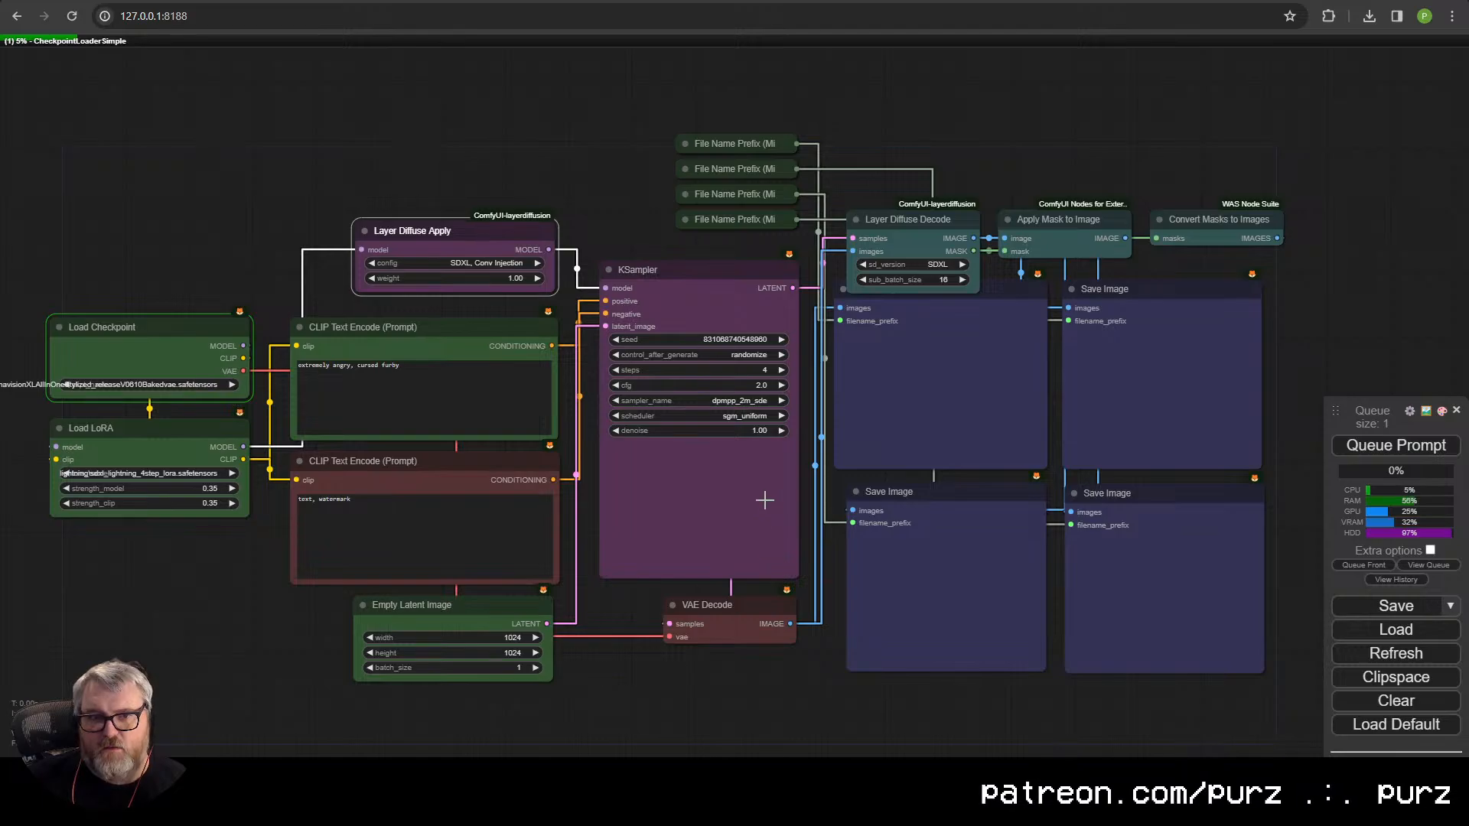
pyautogui.scroll(-2, 815, 562)
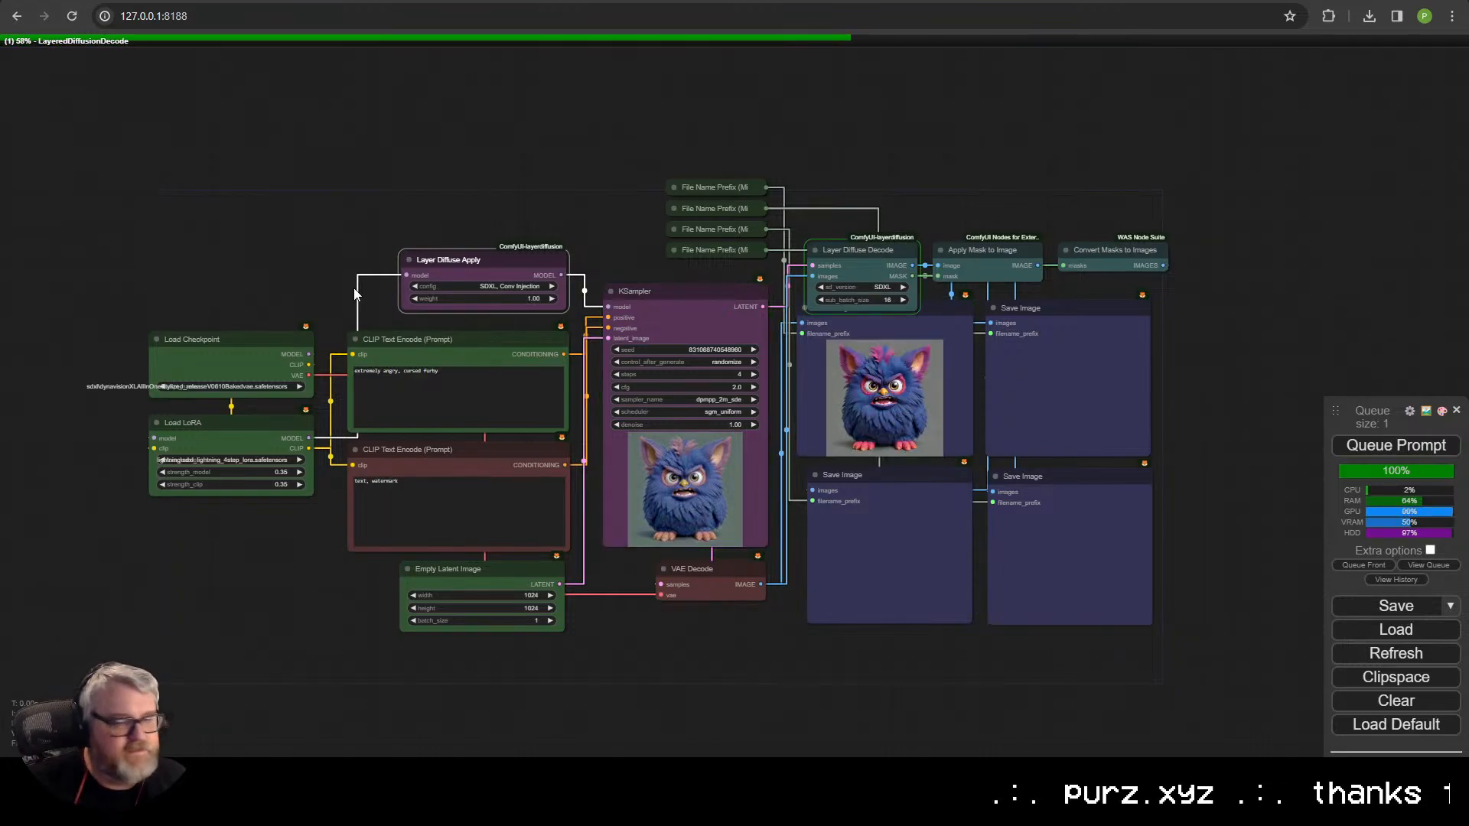
# - Examine the generated furby images in the four Save Image nodes, including the mask and the transparent cutout
pyautogui.scroll(4, 1129, 547)
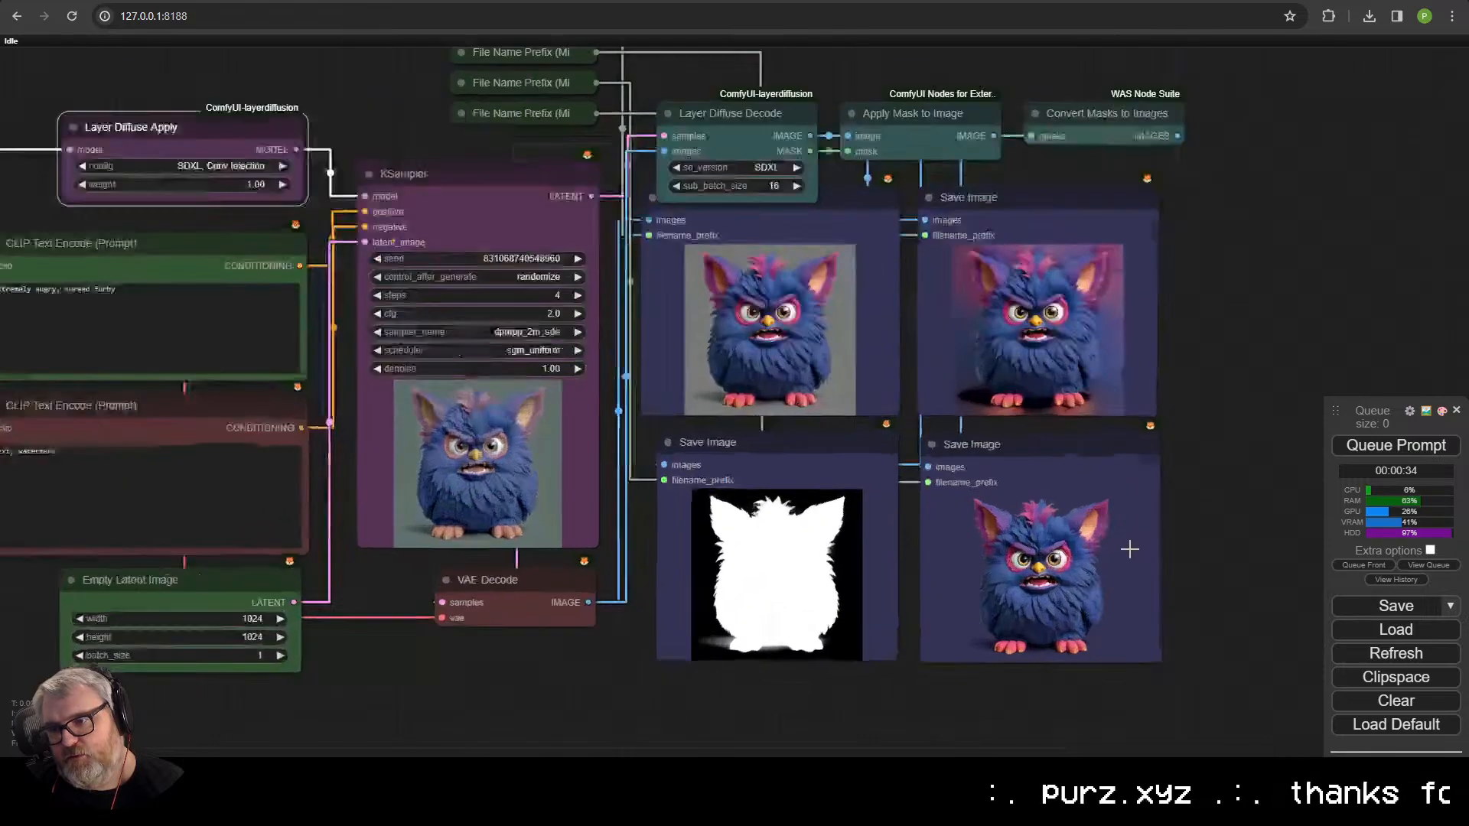
pyautogui.scroll(3, 1129, 548)
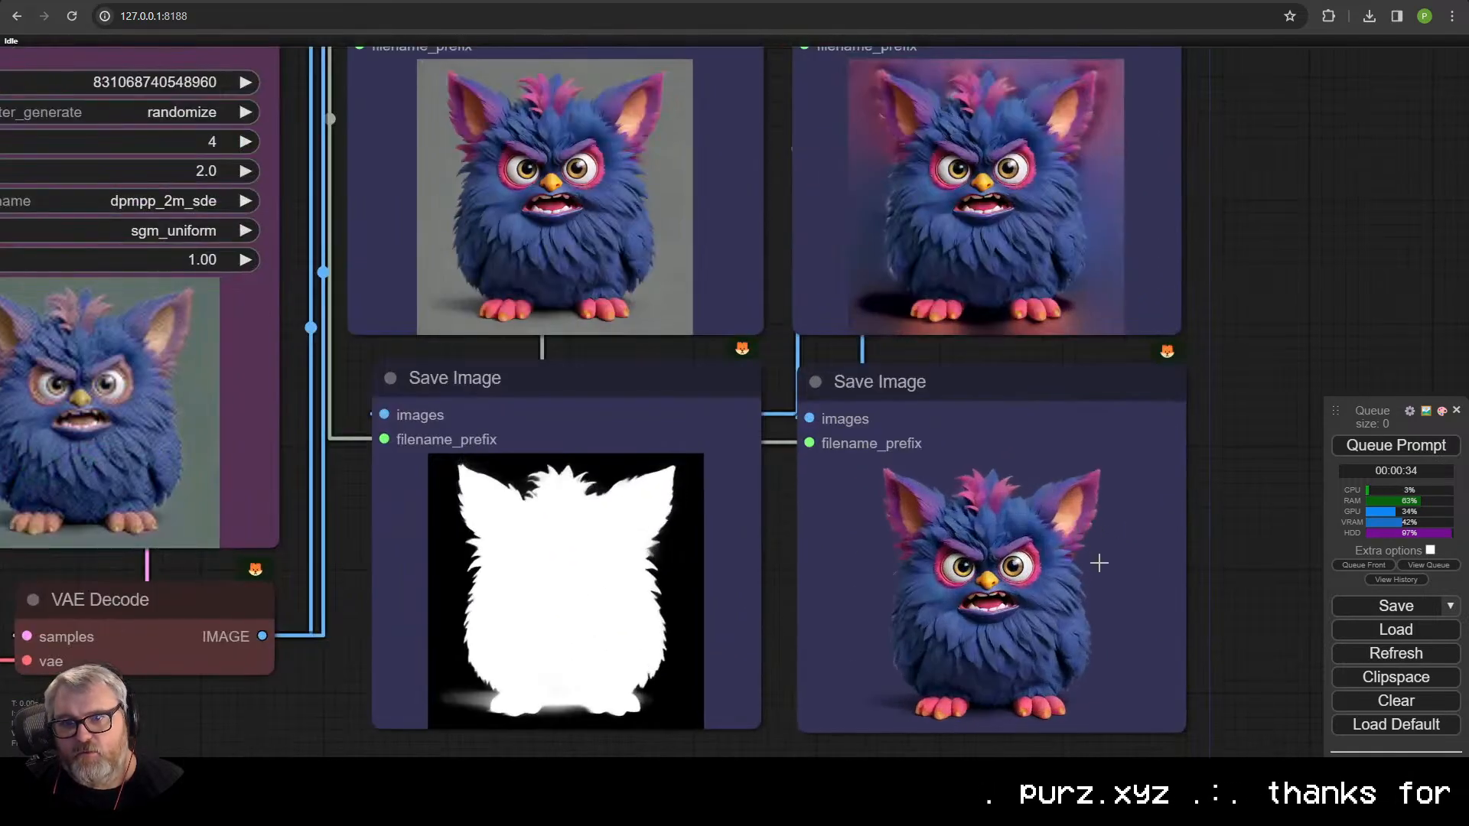
pyautogui.moveTo(1112, 584); pyautogui.dragTo(873, 481)
pyautogui.scroll(3, 873, 482)
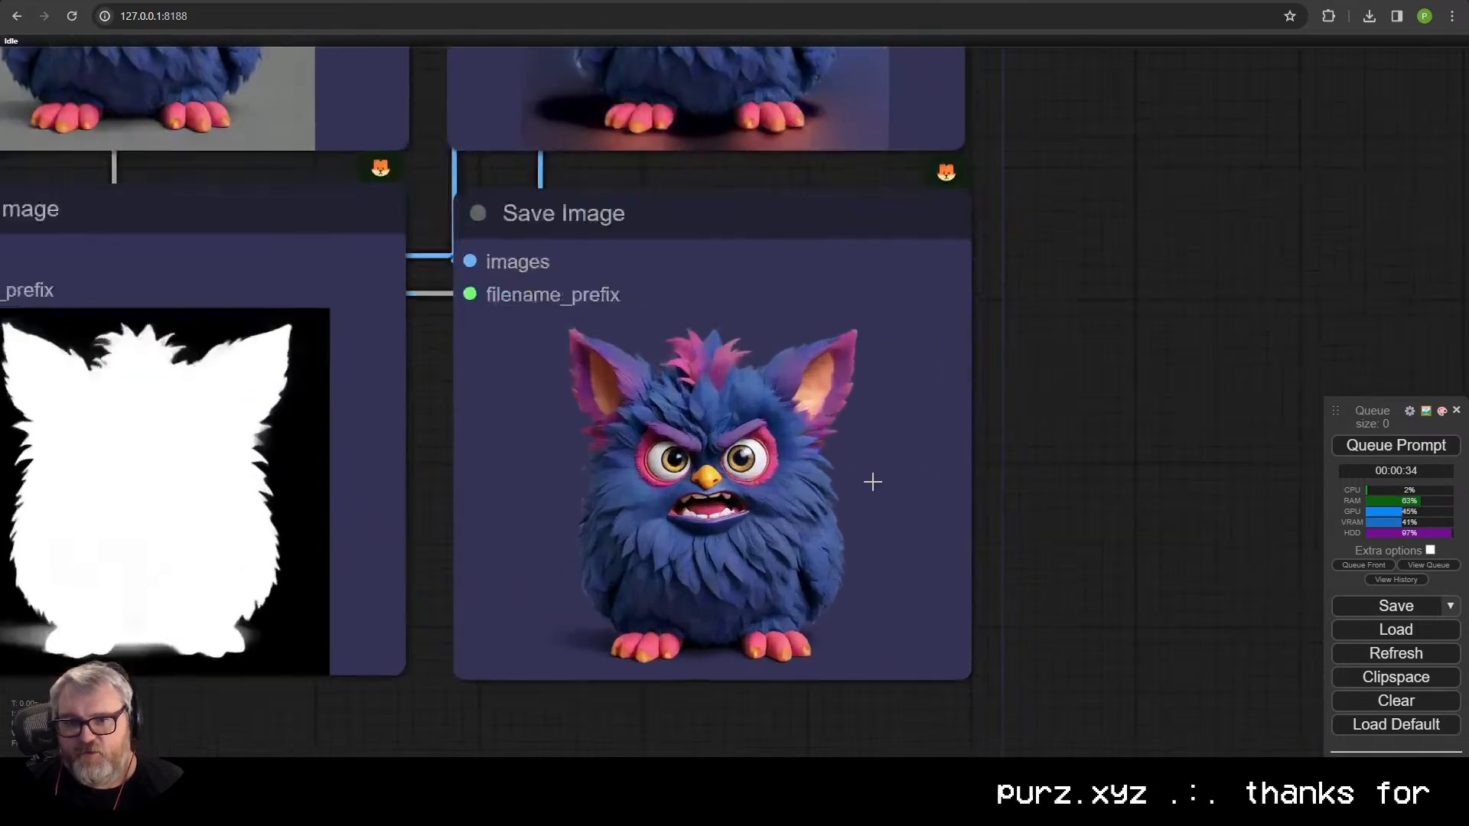
pyautogui.scroll(4, 836, 498)
pyautogui.scroll(-6, 800, 508)
pyautogui.scroll(-3, 800, 480)
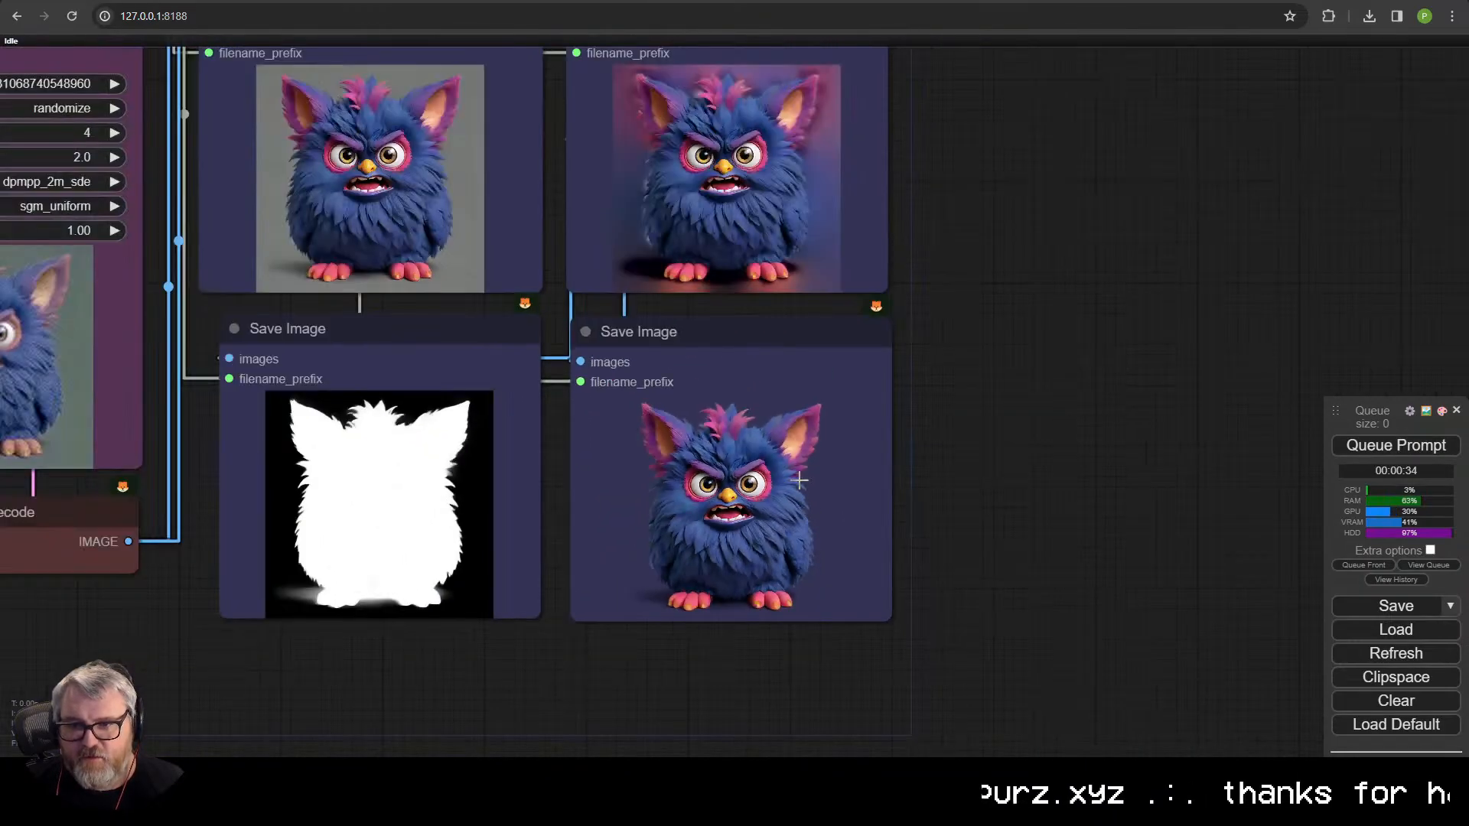
pyautogui.moveTo(765, 367); pyautogui.dragTo(991, 447)
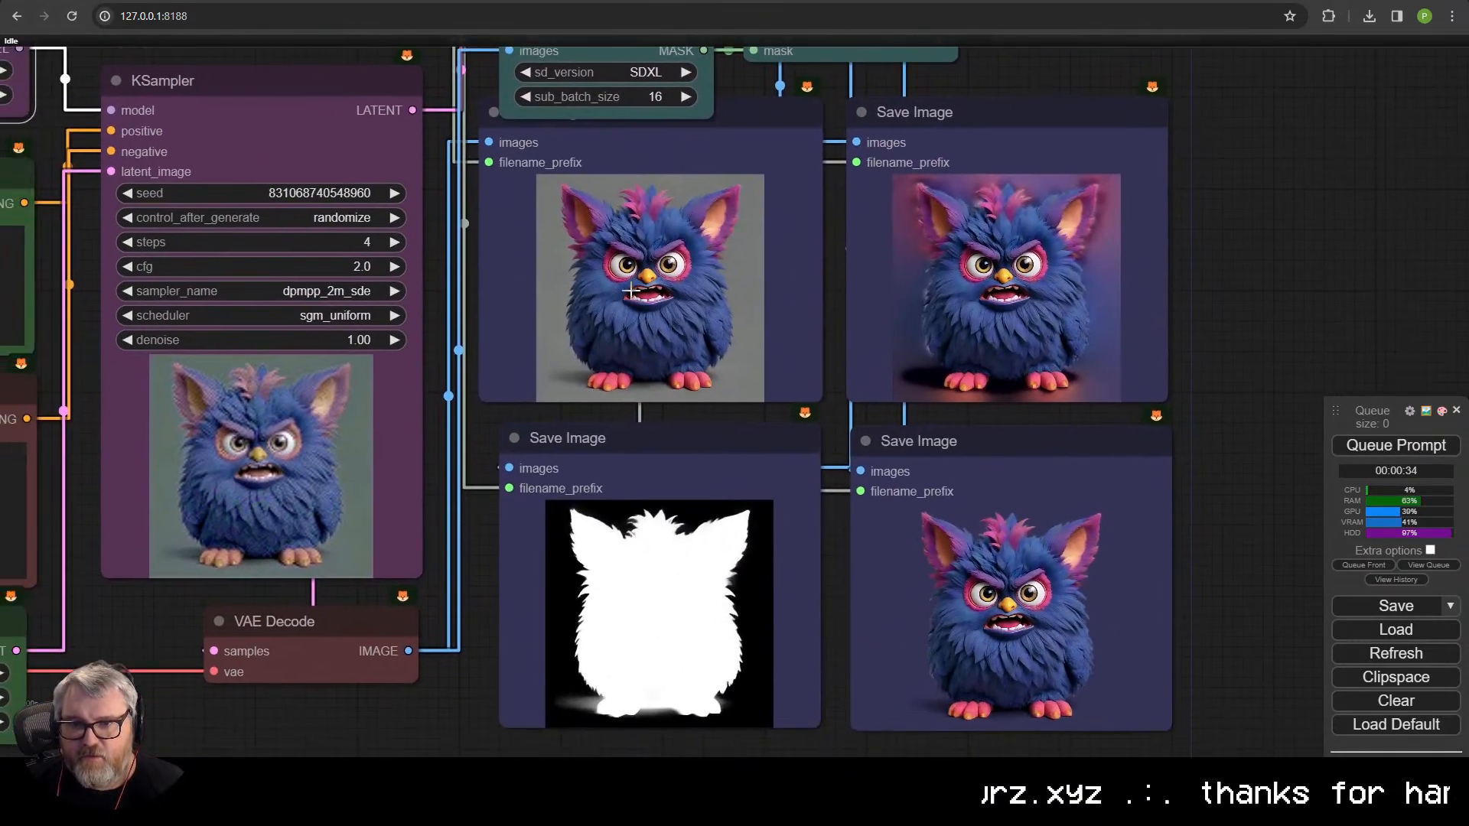
# - Copy the grey-background furby image from its Save Image node and switch to the Stable Video 3D workflow tab
pyautogui.rightClick(640, 223)
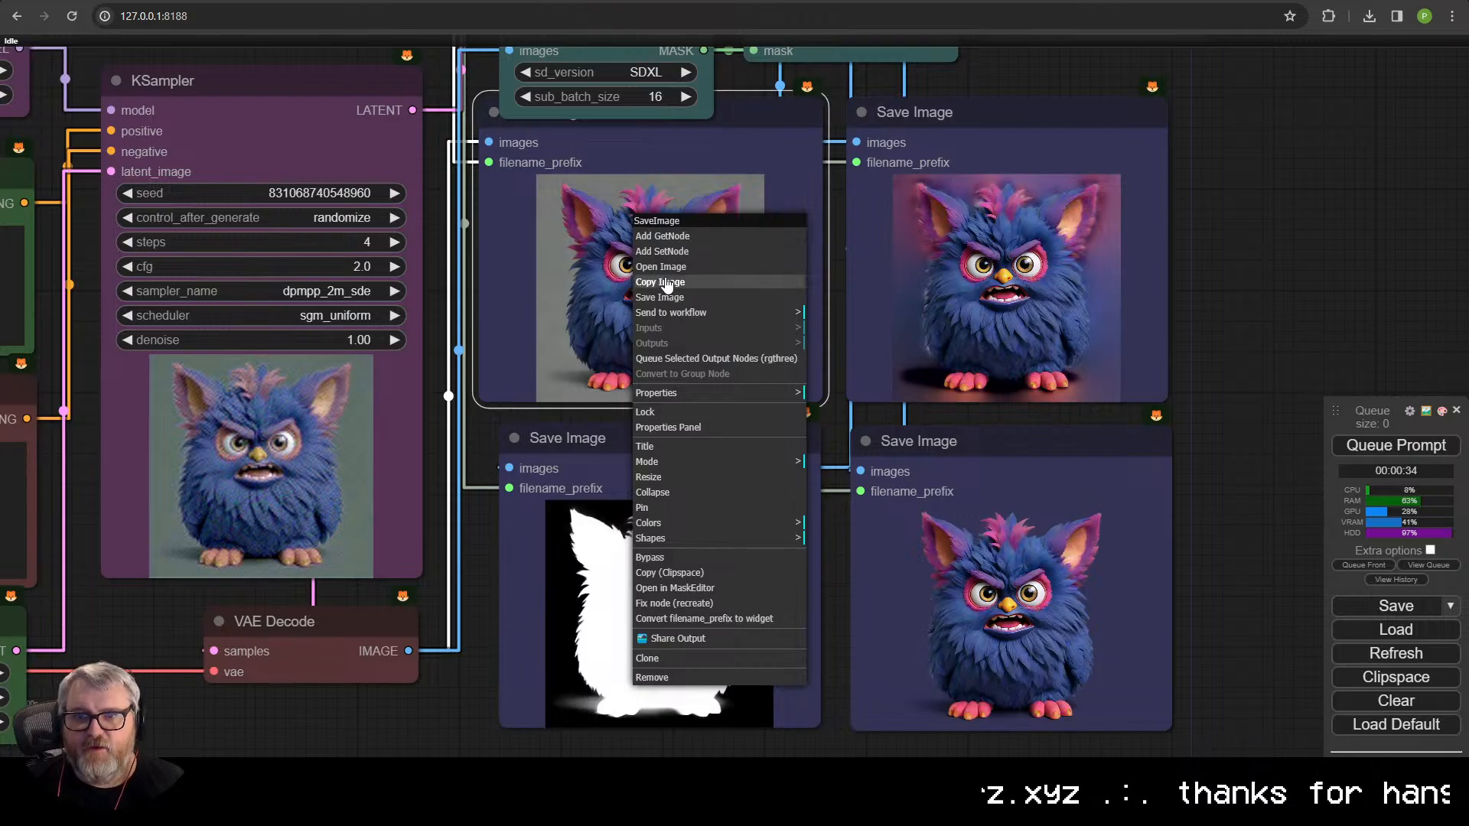
pyautogui.click(667, 283)
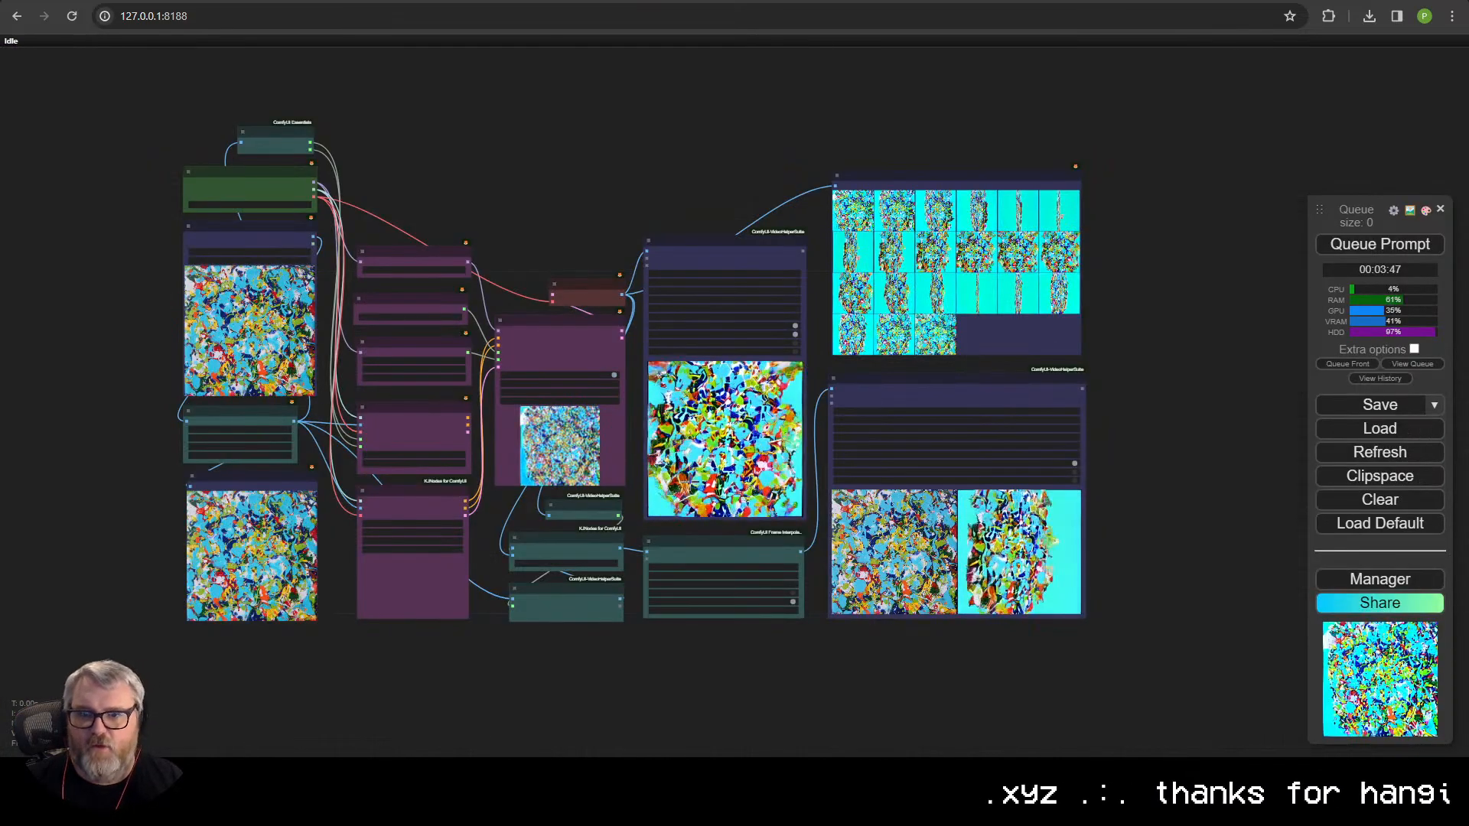
# - Inspect the paint texture's rotation up close in the side-by-side Video Combine preview
pyautogui.scroll(15, 684, 544)
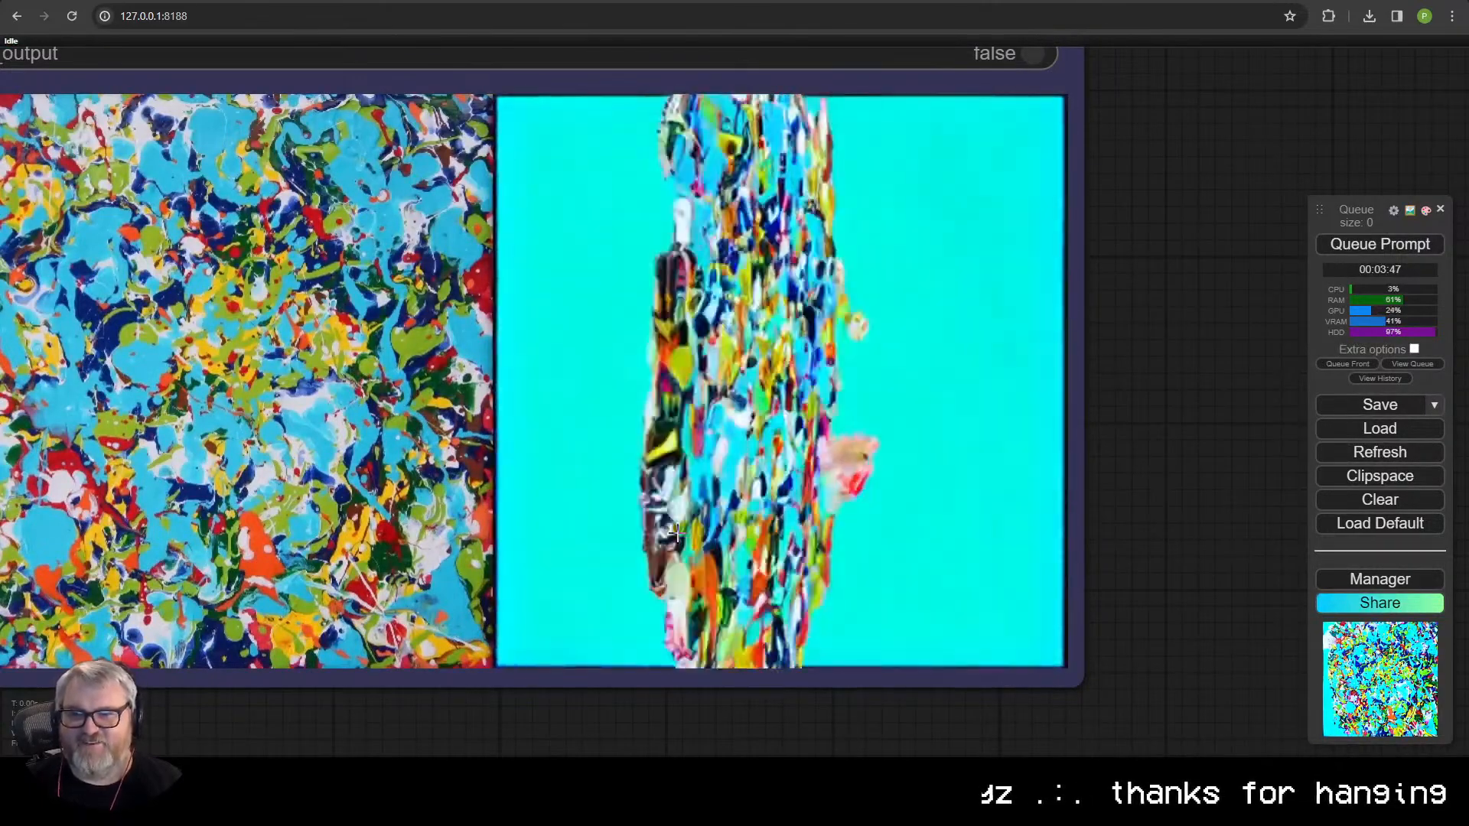
pyautogui.scroll(-4, 676, 533)
pyautogui.scroll(1, 676, 533)
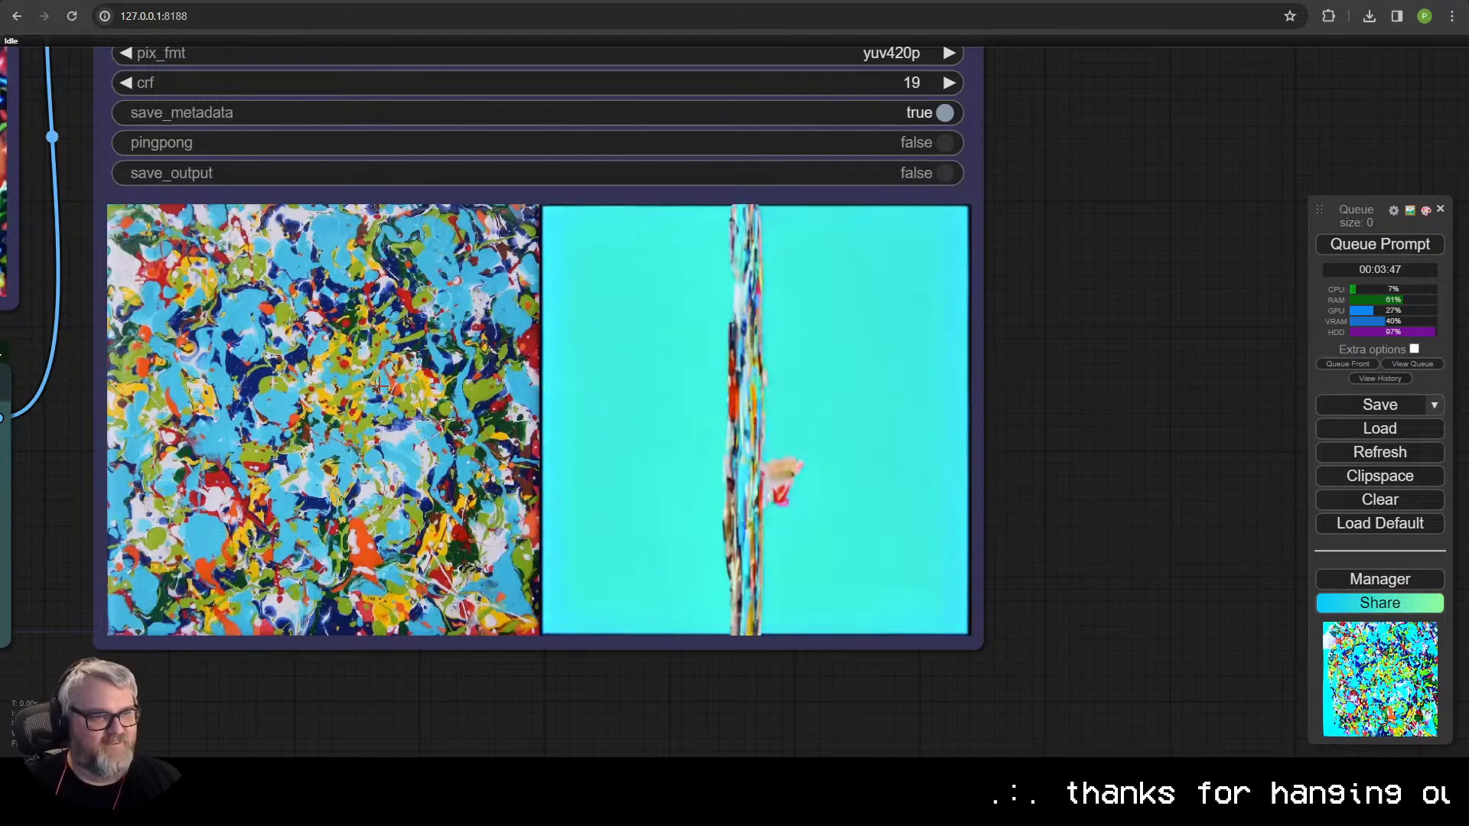
# - Paste the copied grey-background furby image into the Load Image node and queue the Stable Video 3D generation
pyautogui.scroll(-10, 440, 478)
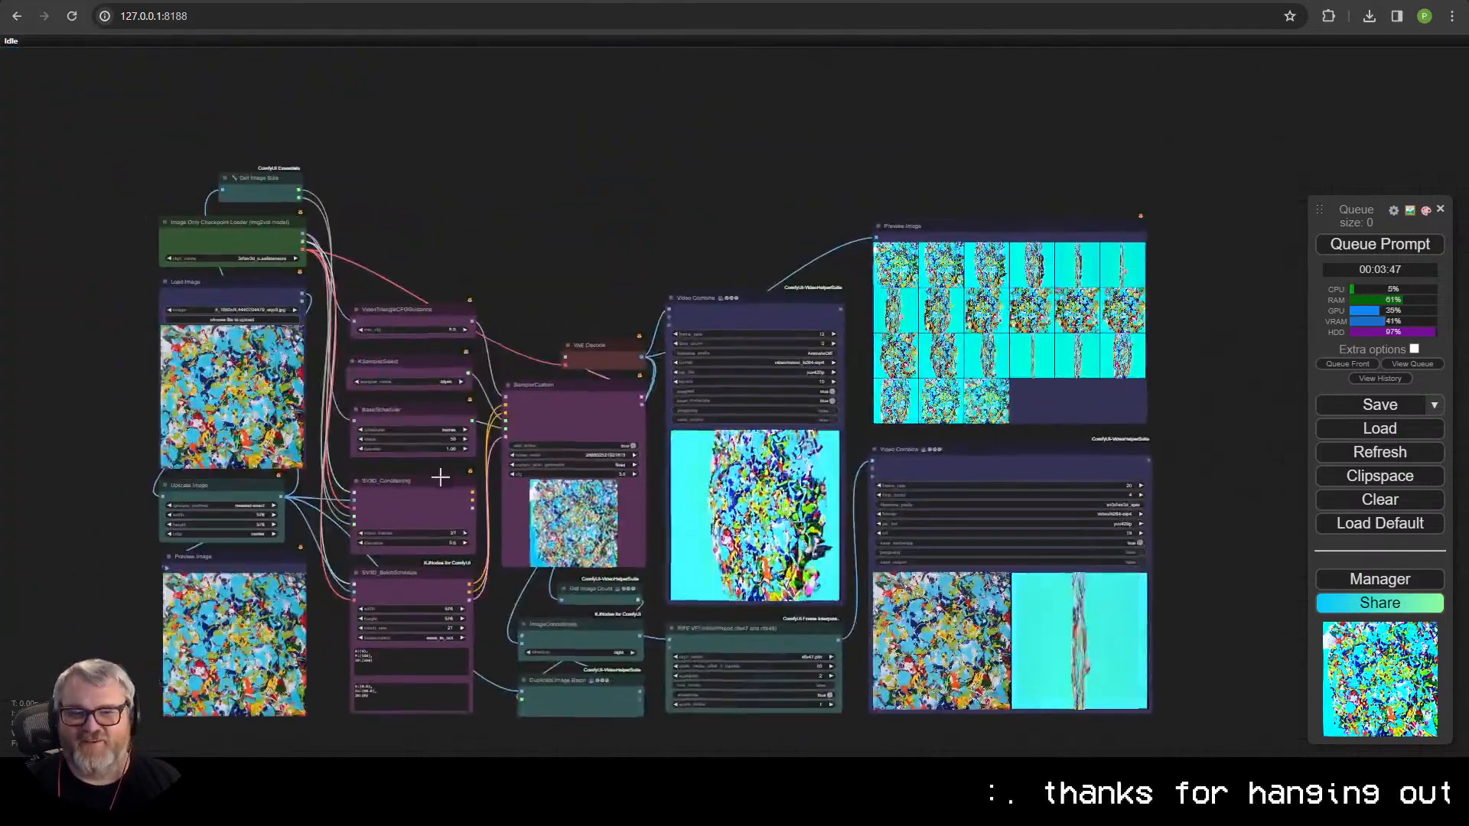
pyautogui.moveTo(440, 477); pyautogui.dragTo(452, 464)
pyautogui.click(223, 270)
pyautogui.hotkey('ctrl', 'v')
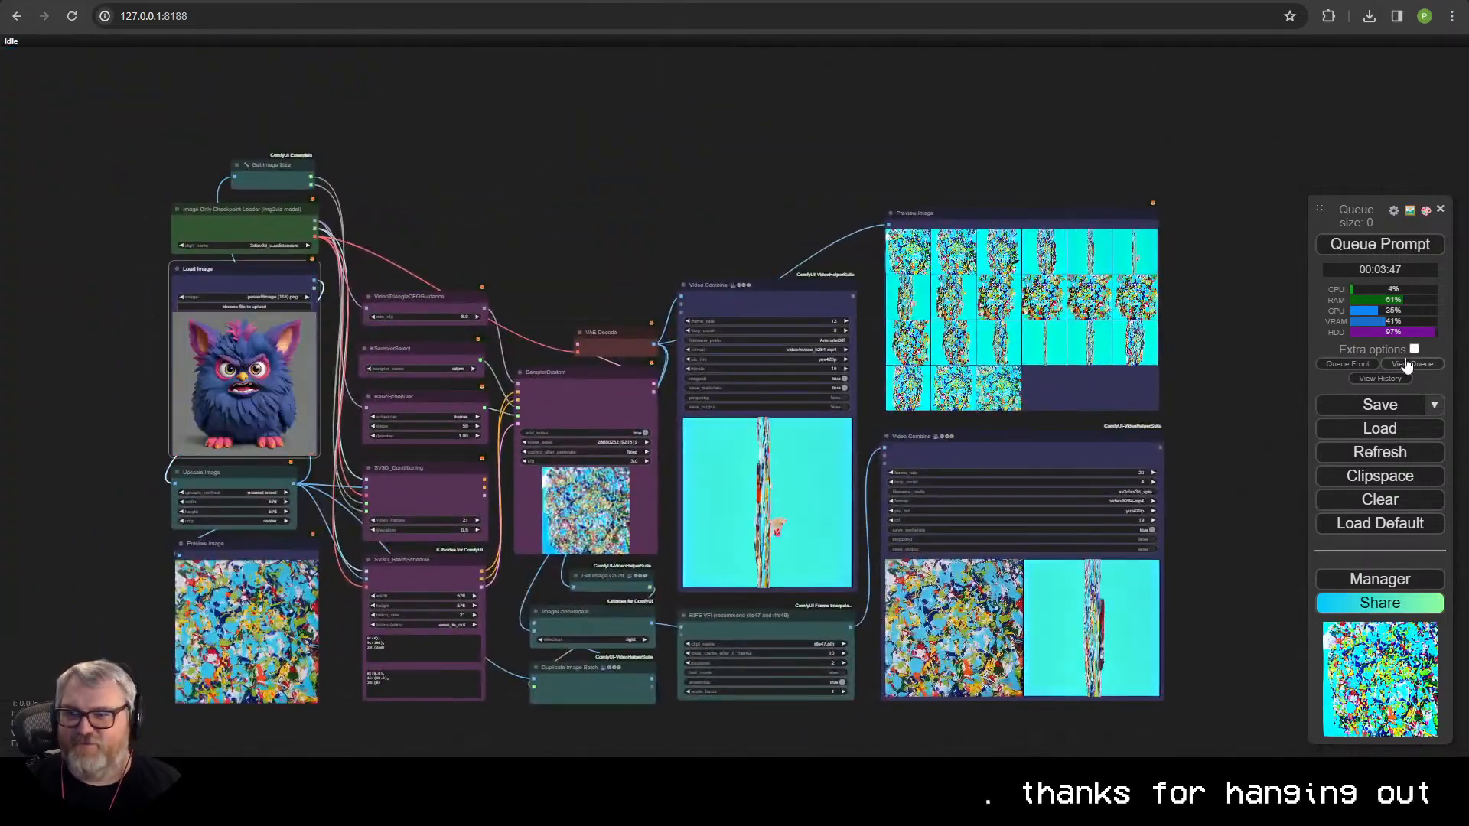
pyautogui.click(1379, 244)
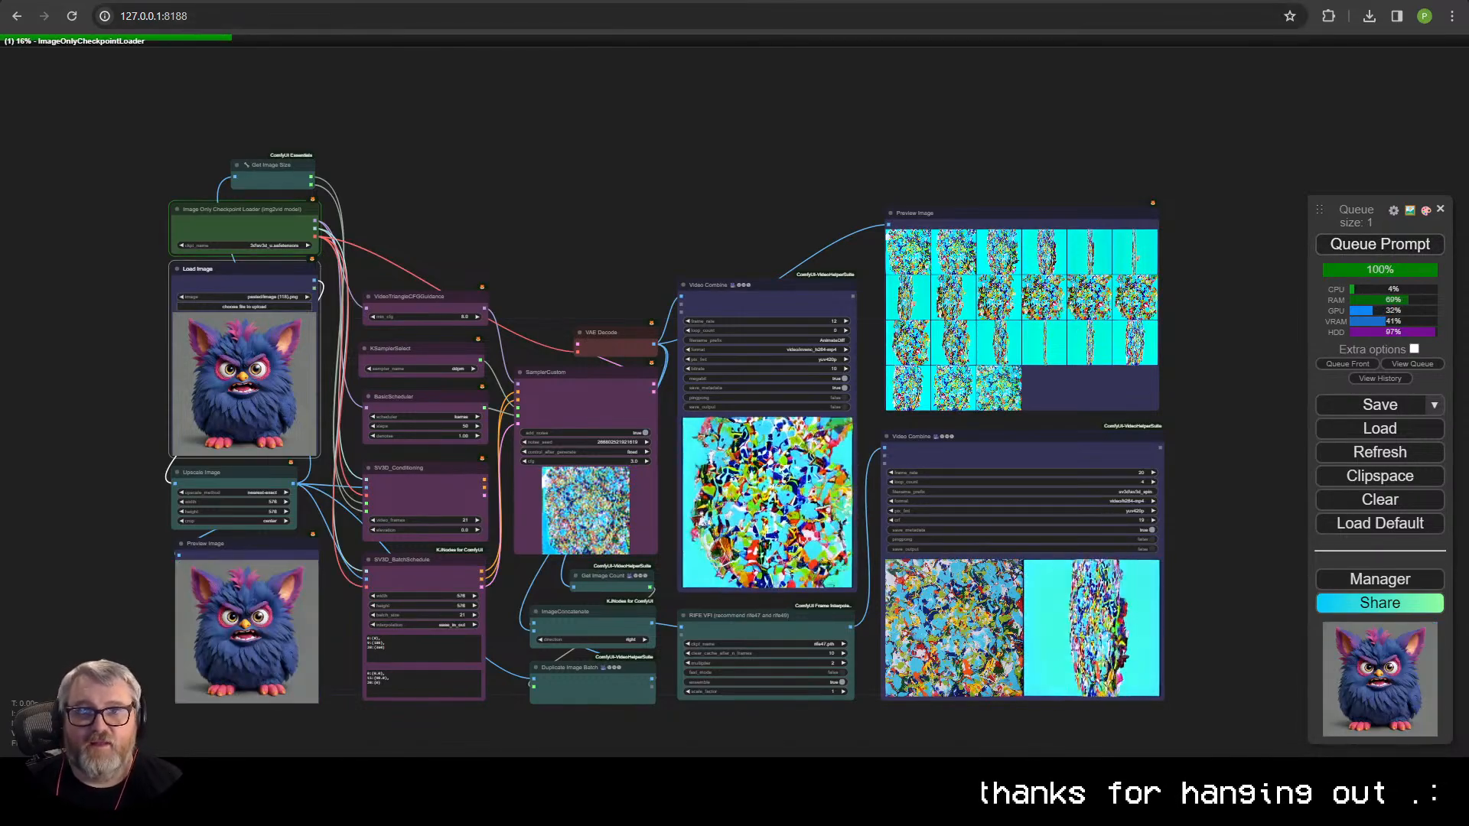
# - Copy the transparent cutout furby from its Save Image node in the Layer Diffuse workflow and paste it into the Stable Video 3D Load Image node
pyautogui.hotkey('ctrl', 'Tab')
pyautogui.rightClick(1047, 591)
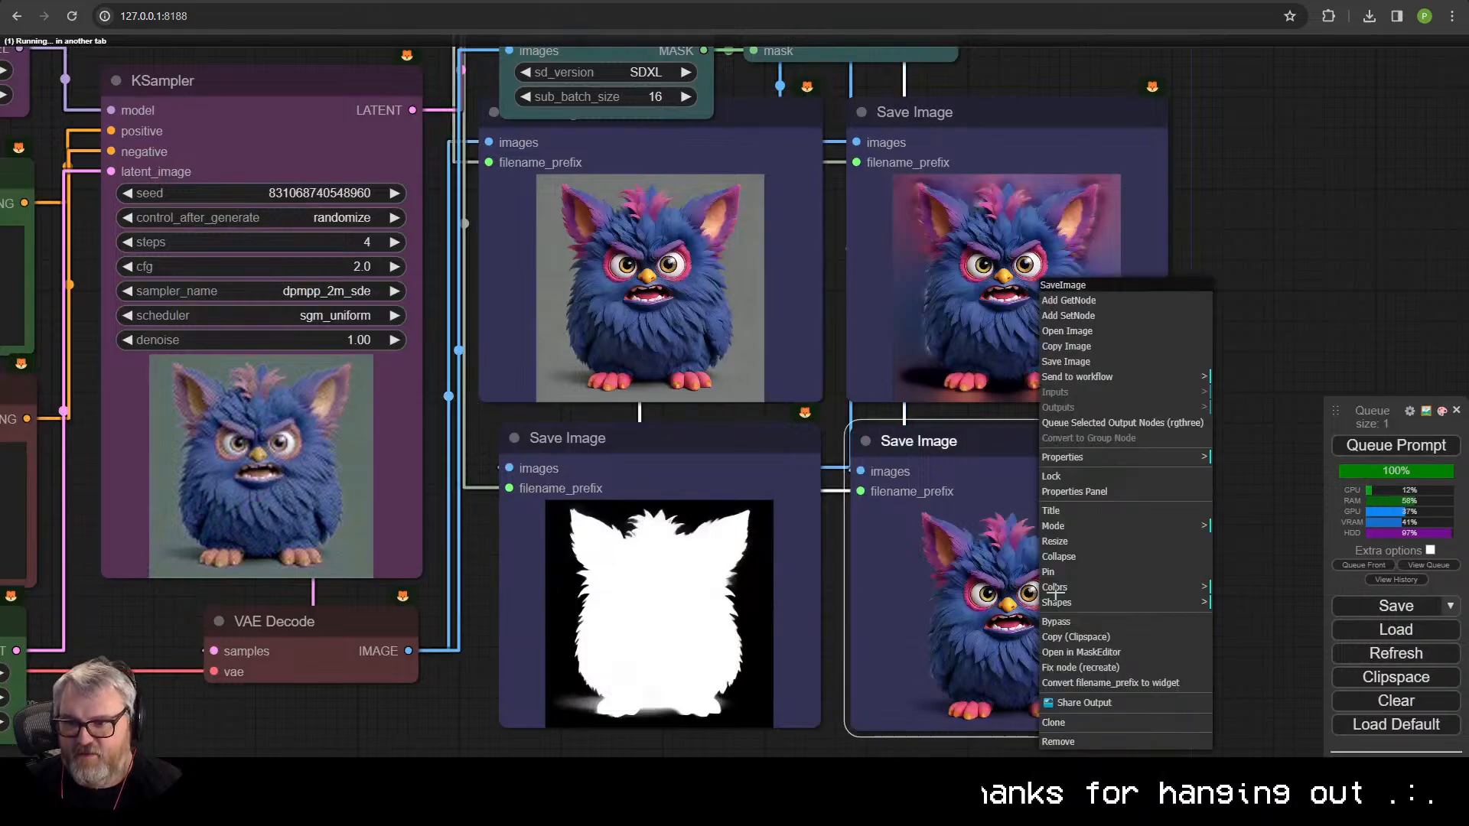
pyautogui.click(1088, 348)
pyautogui.hotkey('ctrl', 'Tab')
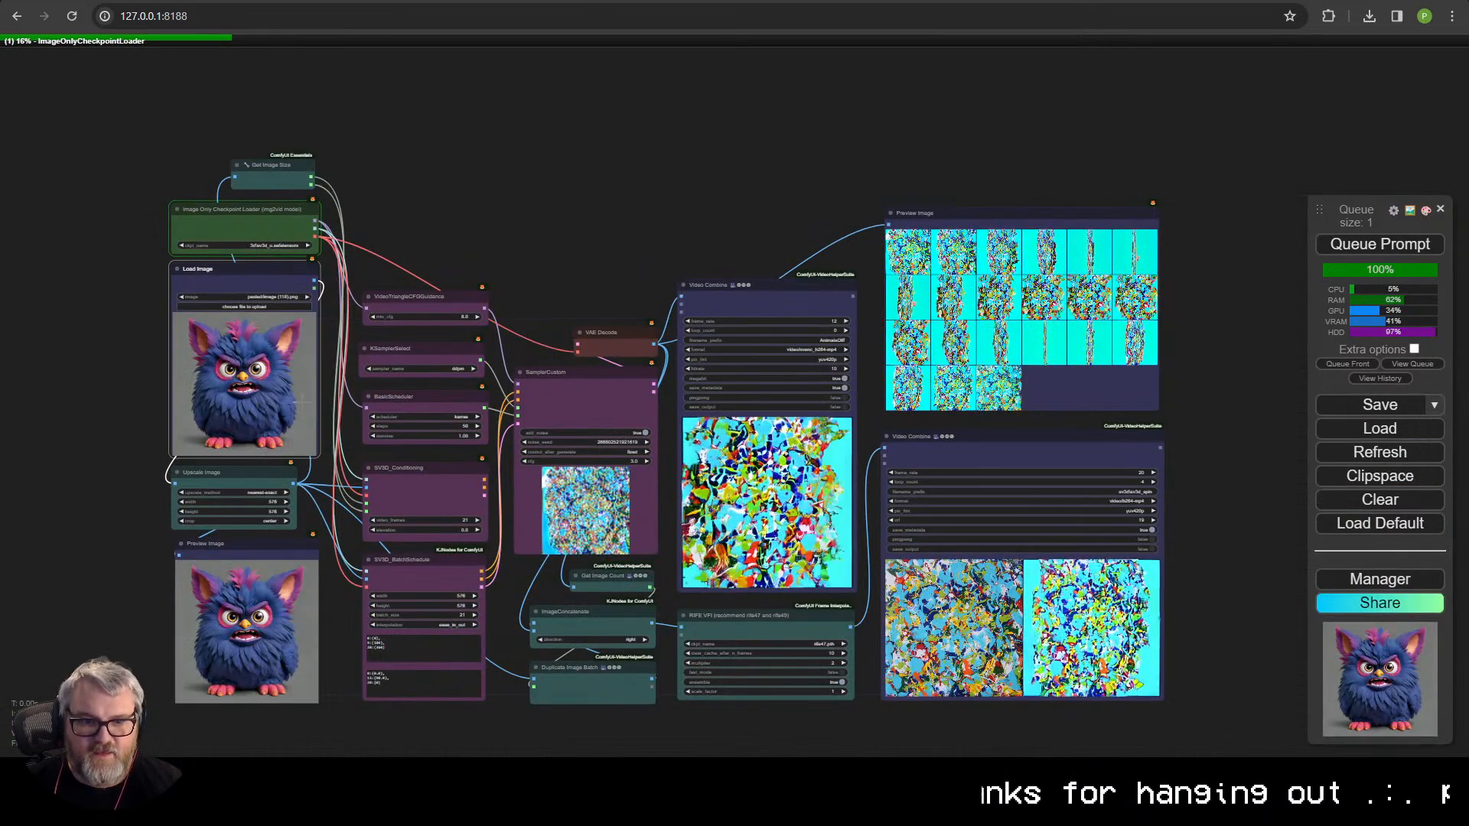
pyautogui.hotkey('ctrl', 'v')
pyautogui.scroll(10, 280, 375)
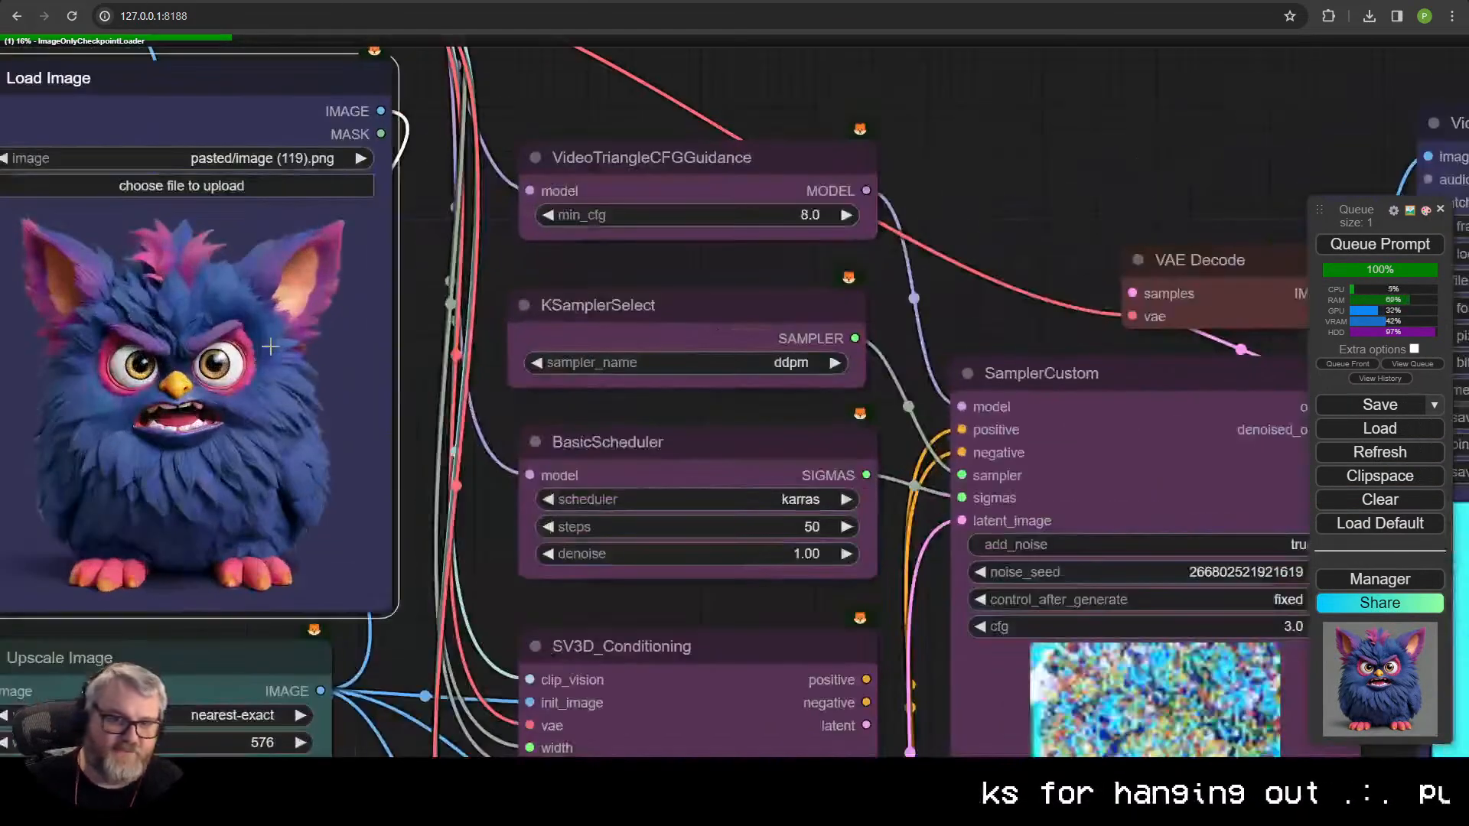
pyautogui.scroll(-10, 269, 347)
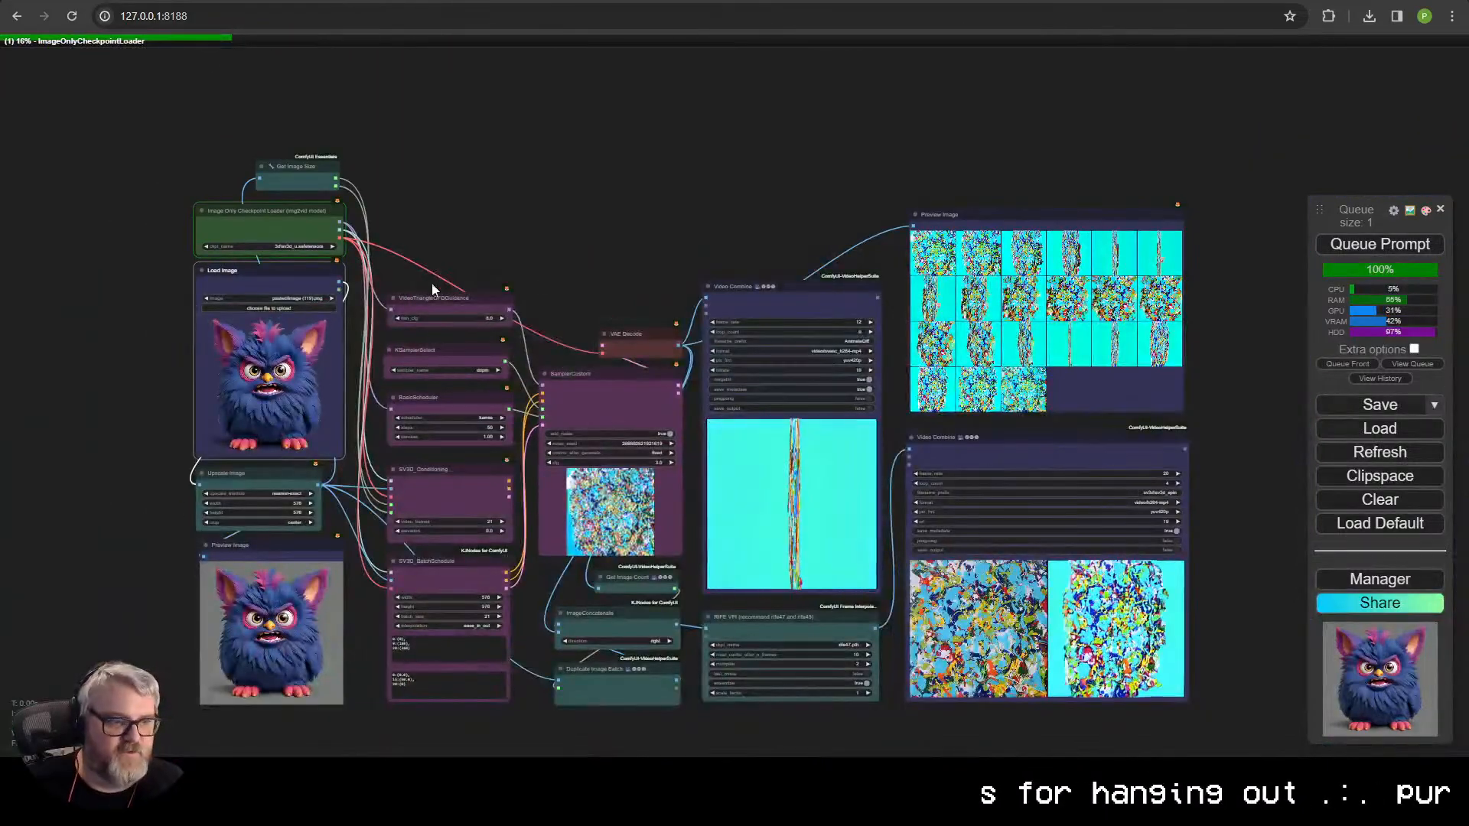
pyautogui.scroll(1, 519, 195)
pyautogui.moveTo(516, 183); pyautogui.dragTo(482, 167)
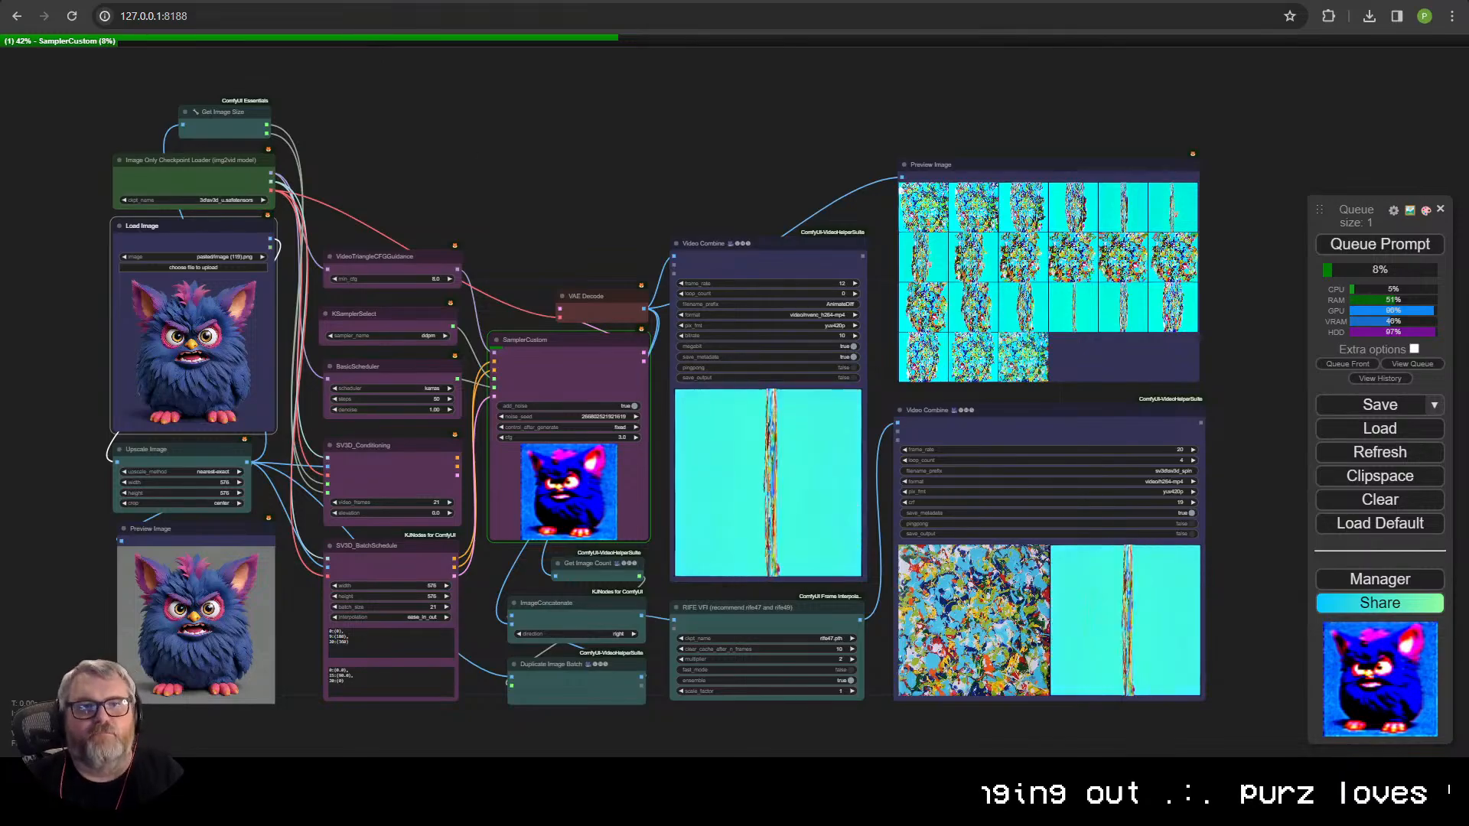
# - Search Google for "ace of hearts playing card" in a new browser tab
pyautogui.hotkey('ctrl', 'Tab')
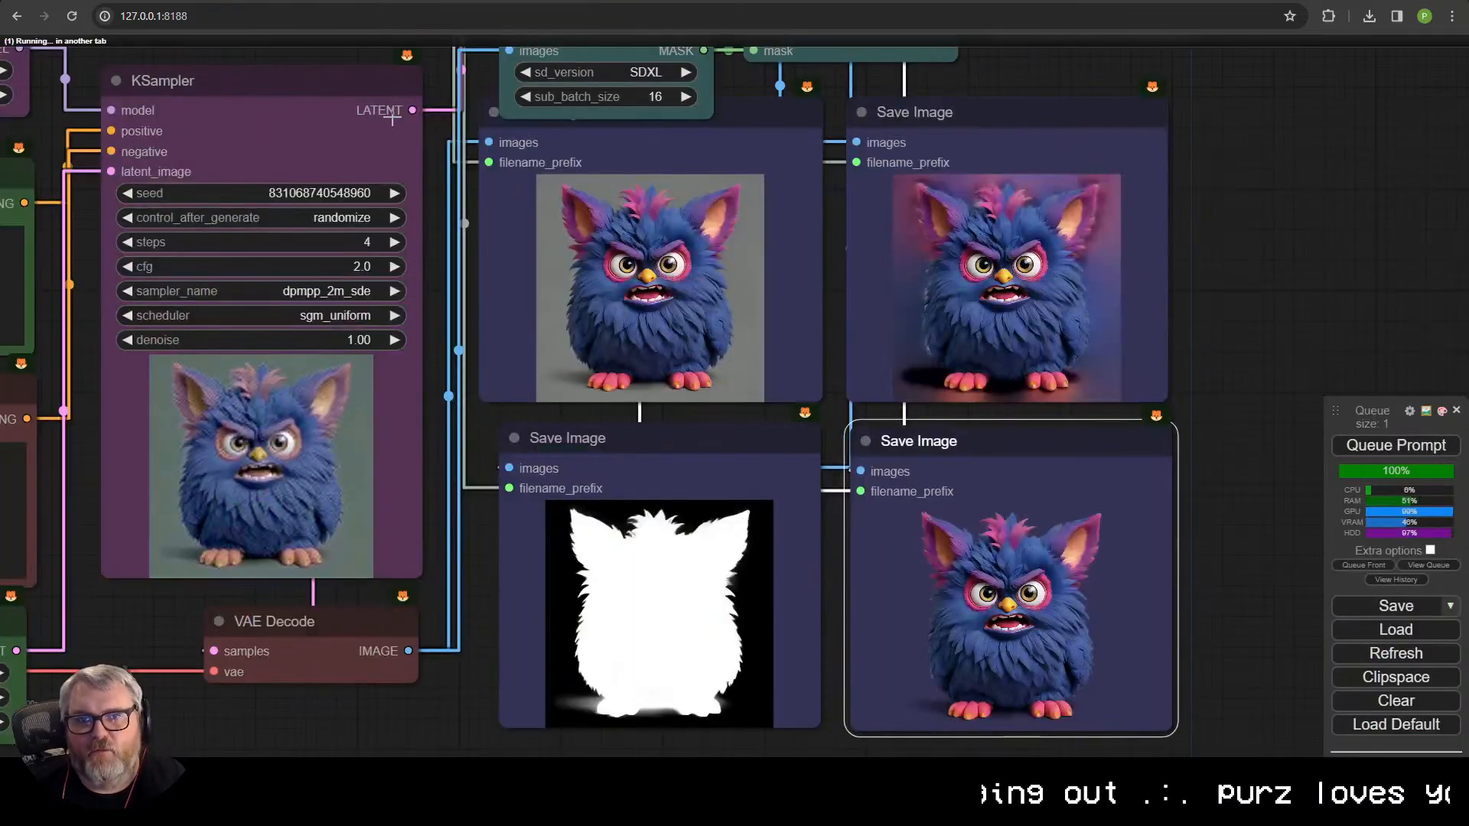
pyautogui.scroll(-2, 297, 188)
pyautogui.moveTo(299, 181); pyautogui.dragTo(472, 276)
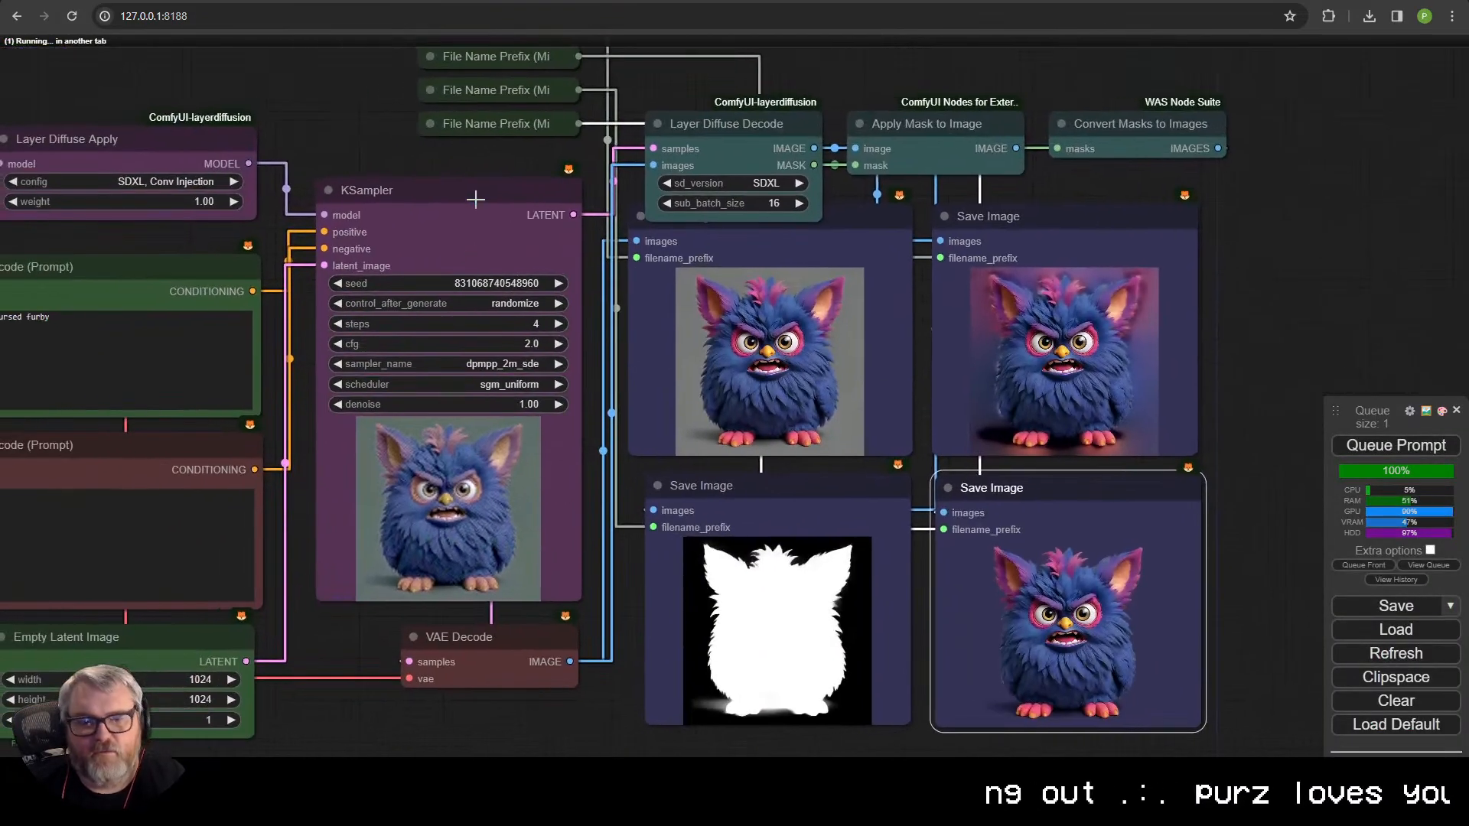
pyautogui.hotkey('ctrl', 't')
pyautogui.write('ace of hearts layin')
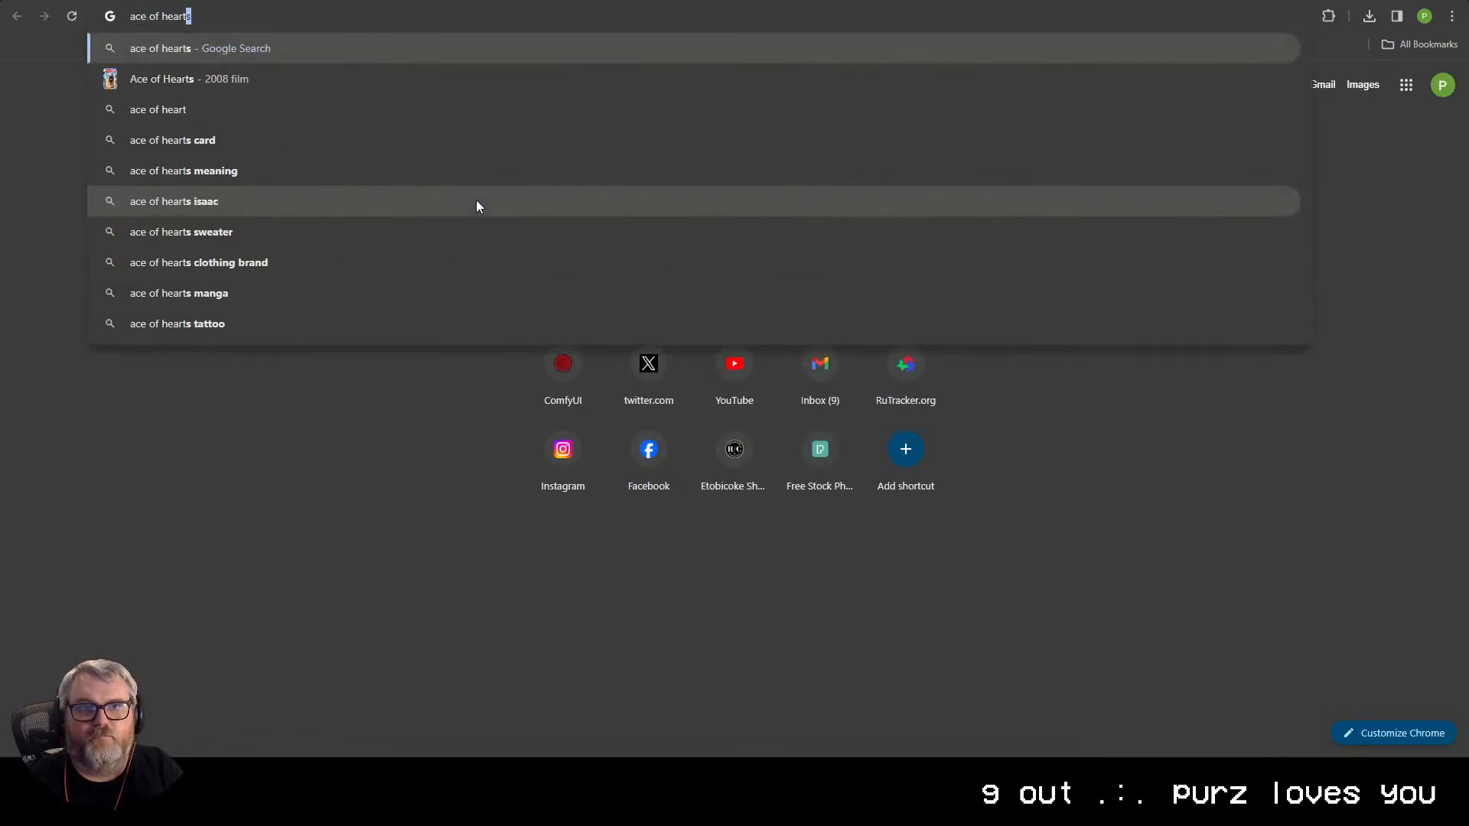
pyautogui.press('BackSpace')
pyautogui.press('BackSpace')
pyautogui.press('BackSpace')
pyautogui.press('BackSpace')
pyautogui.press('BackSpace')
pyautogui.write('playing card')
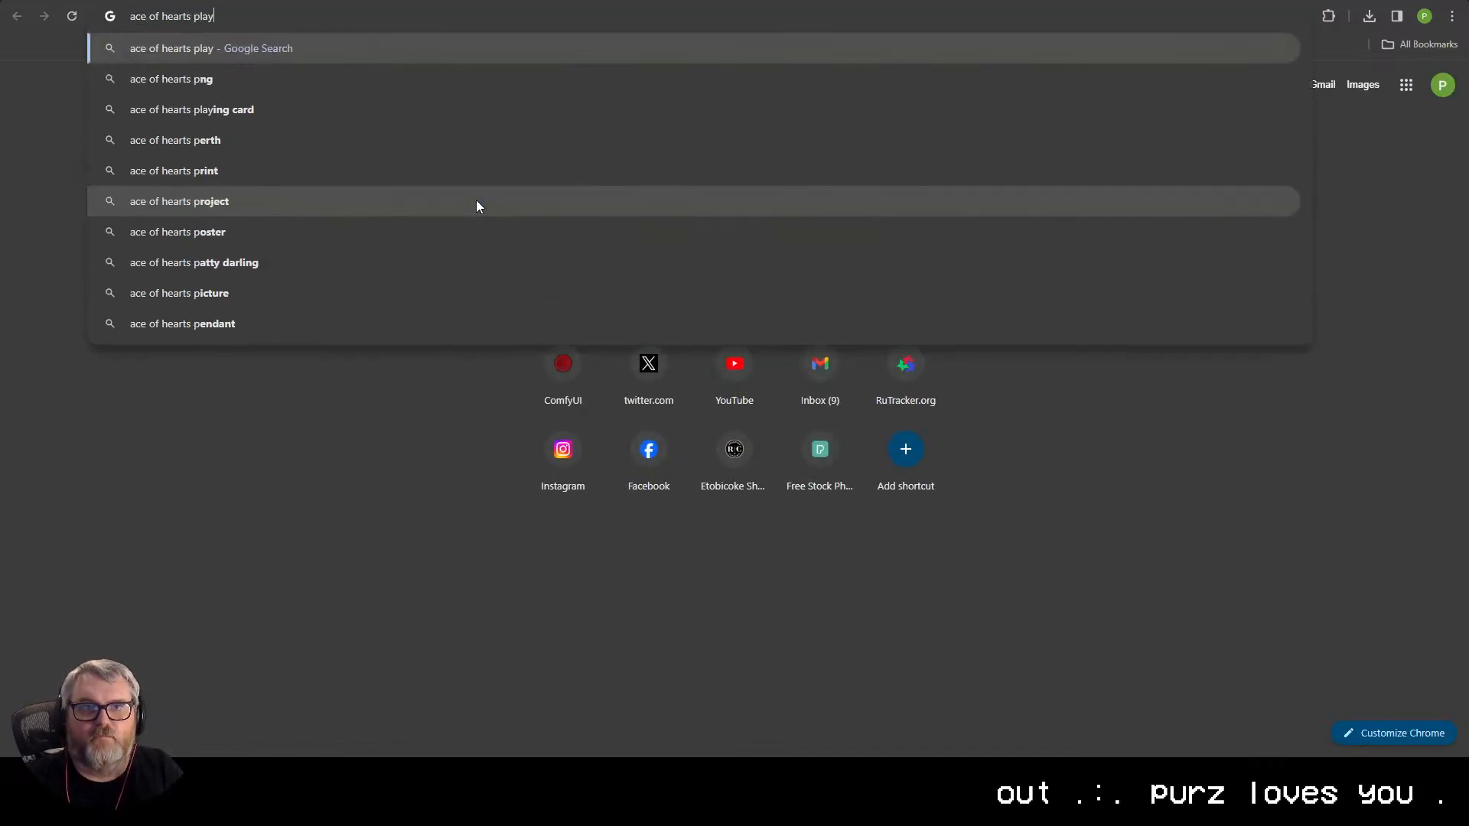
pyautogui.press('Return')
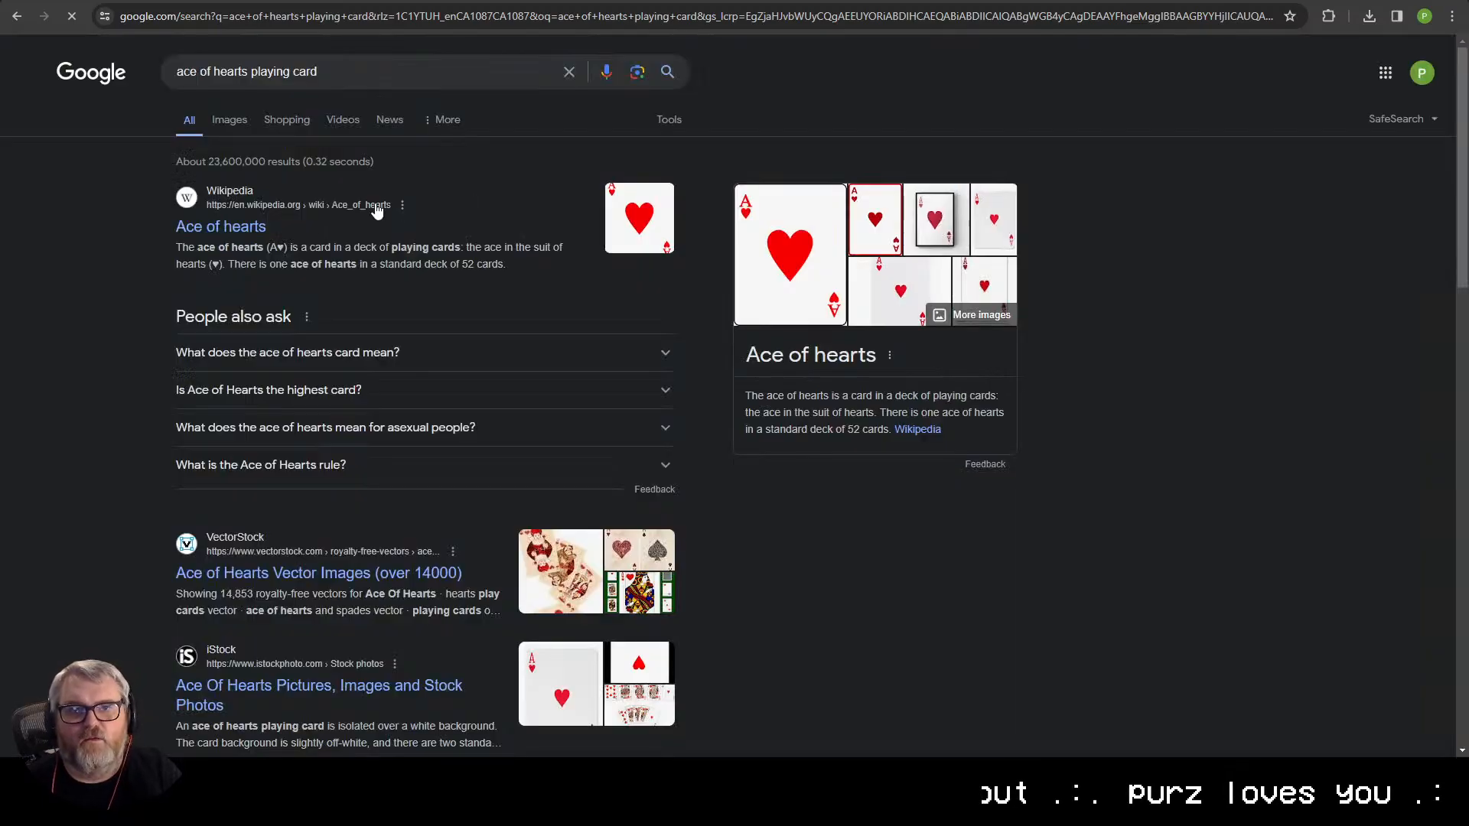
# - Copy the Redbubble ace of hearts card from the image results and return to the Stable Video 3D workflow tab
pyautogui.click(235, 126)
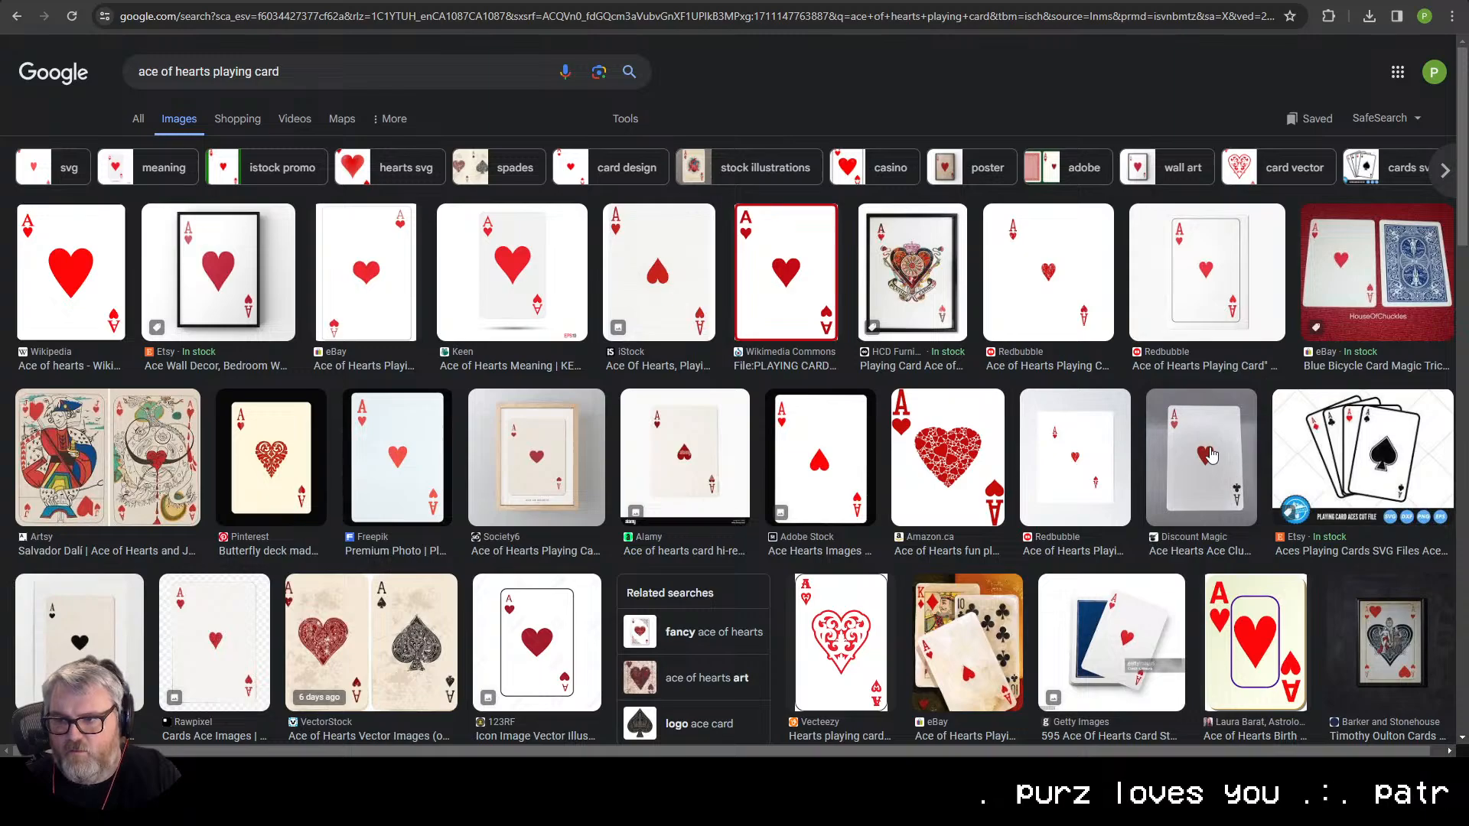
pyautogui.click(1198, 303)
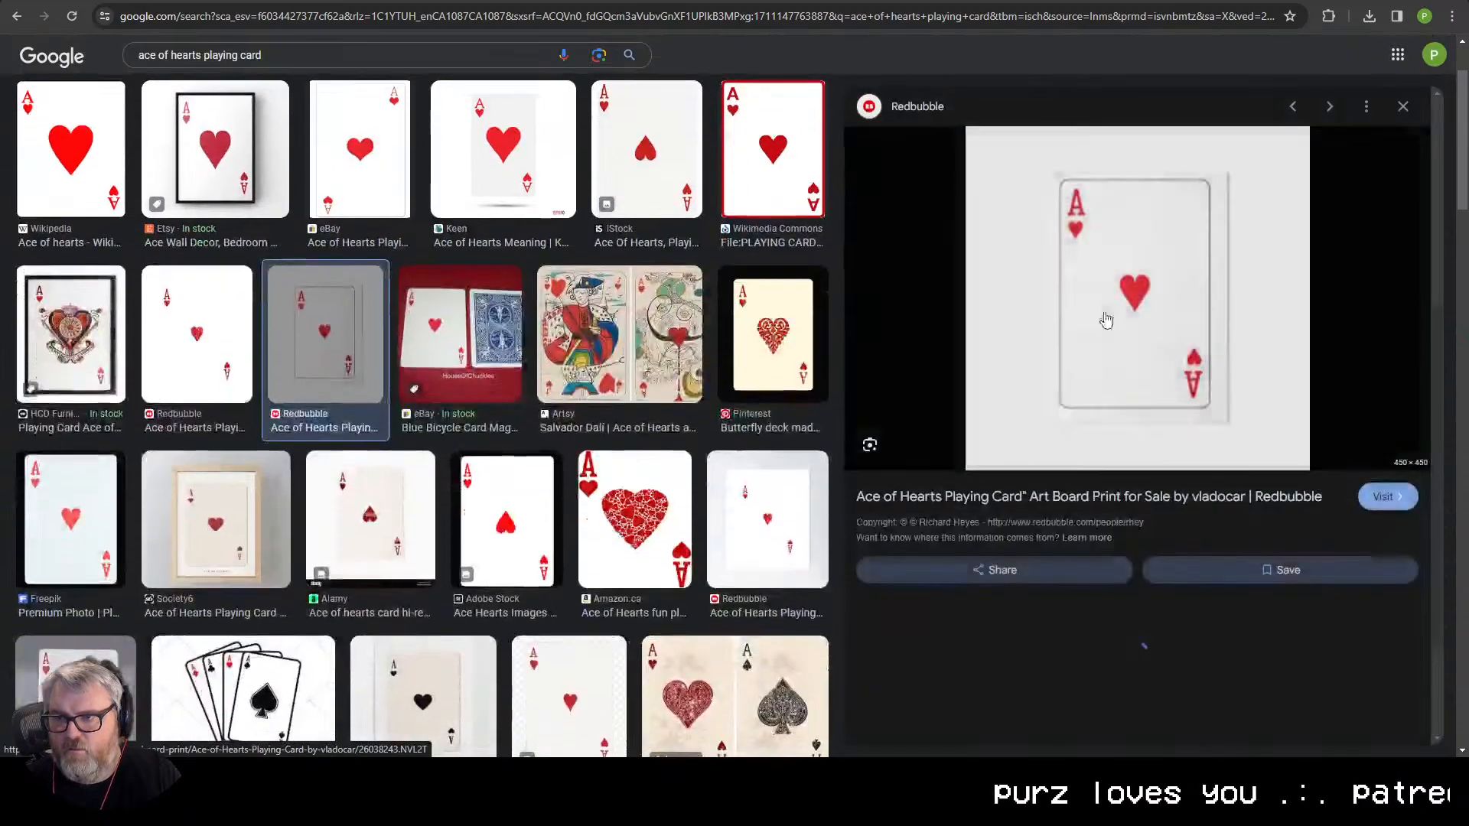
pyautogui.rightClick(1124, 262)
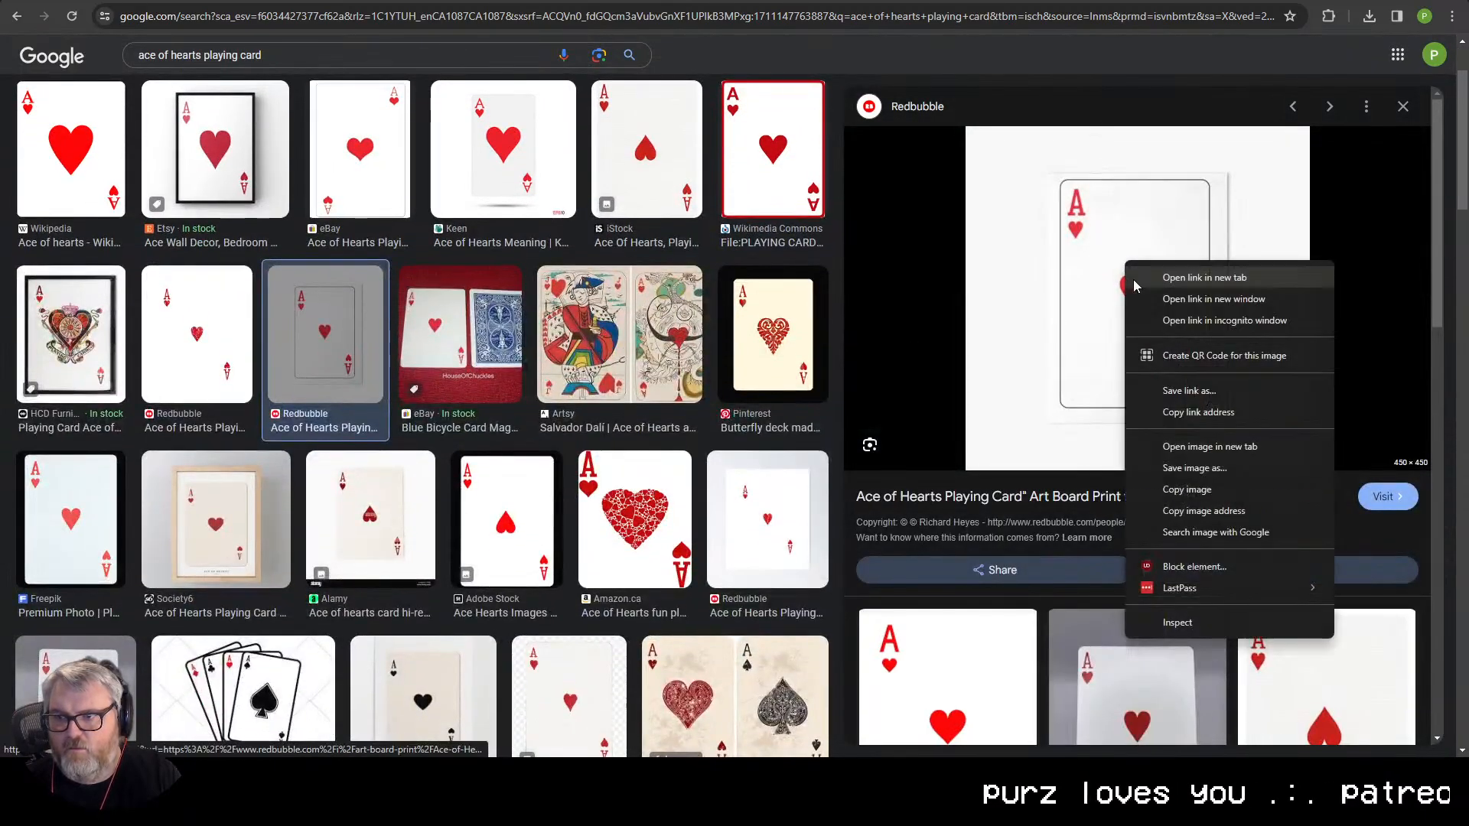
pyautogui.click(1178, 490)
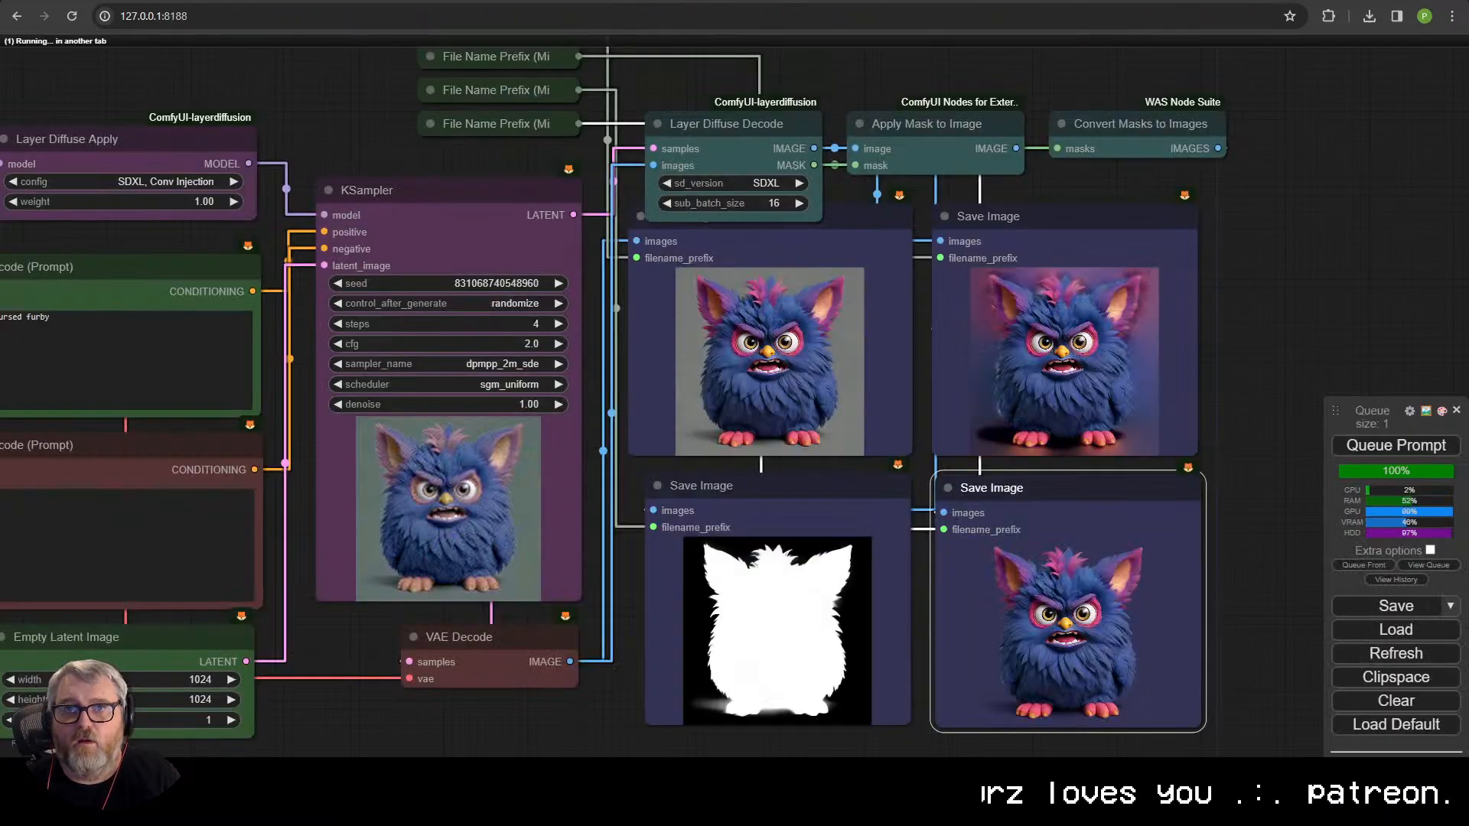
pyautogui.hotkey('ctrl', 'shift', 'a')
pyautogui.click(146, 67)
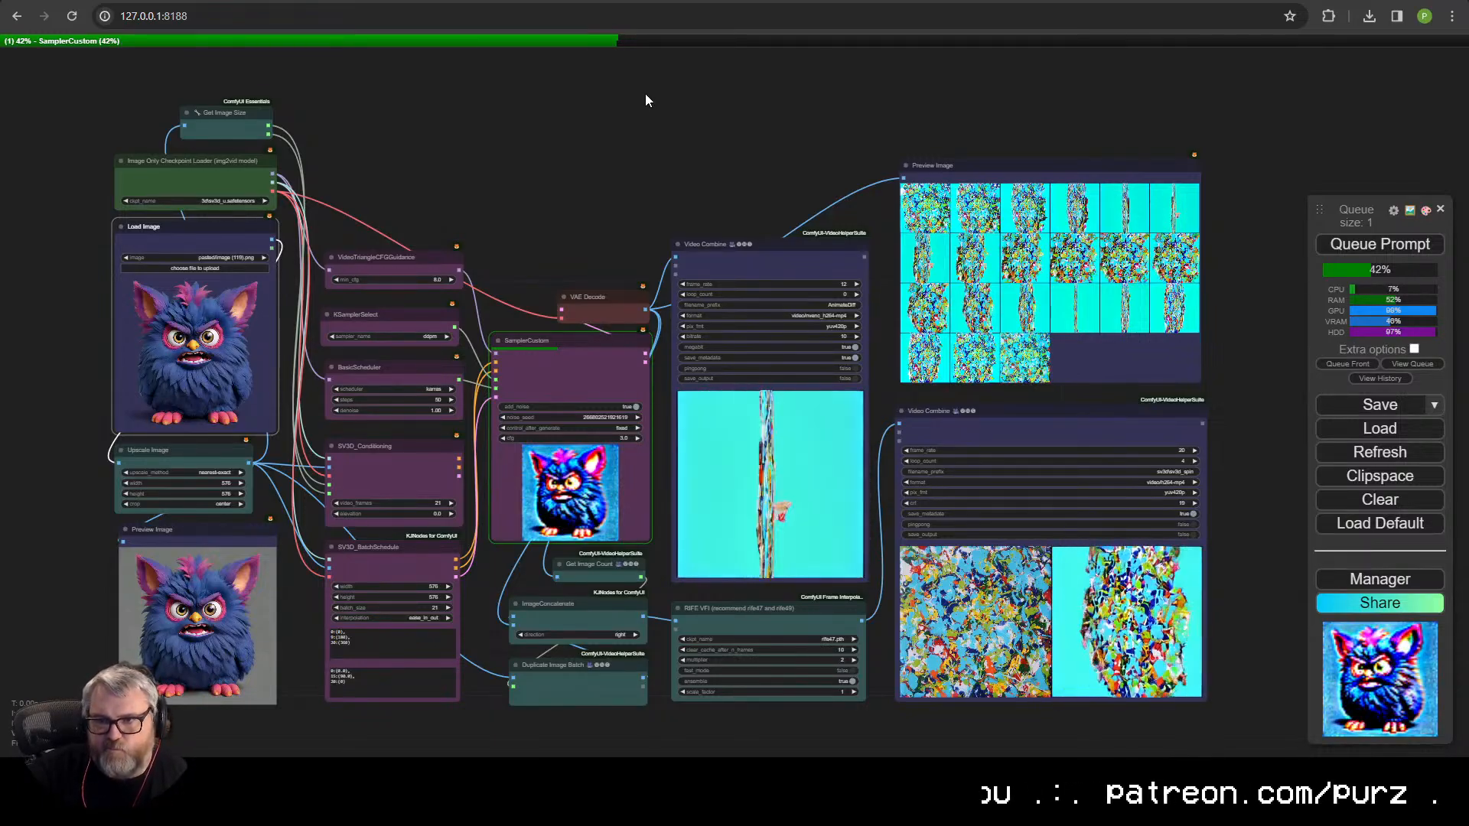
# - Open the first paint-texture frame at full size in the Preview Image node for a close look
pyautogui.click(924, 208)
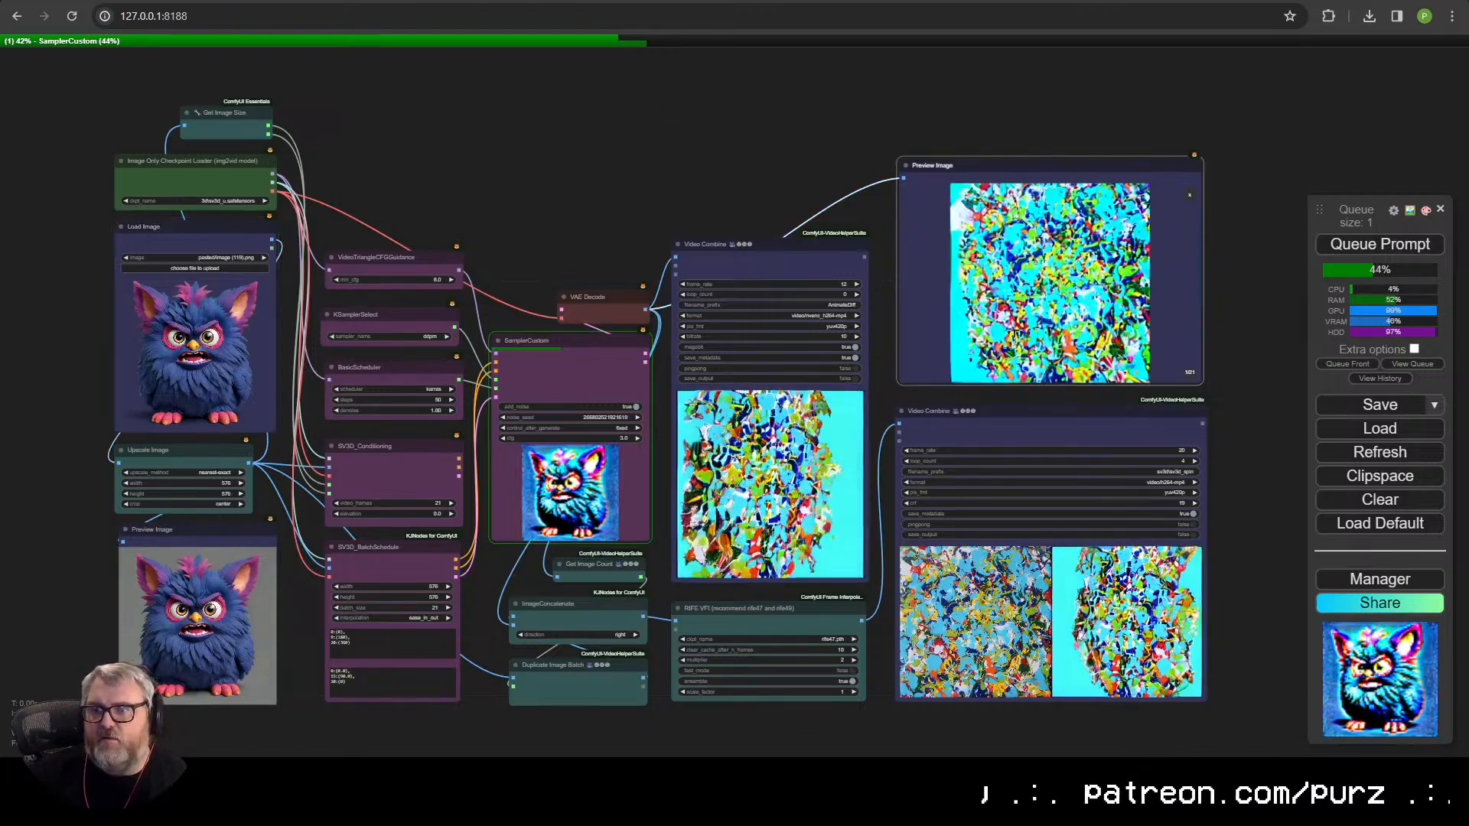
pyautogui.scroll(6, 1067, 328)
pyautogui.scroll(-2, 1102, 333)
pyautogui.scroll(4, 1098, 237)
pyautogui.scroll(-4, 1098, 237)
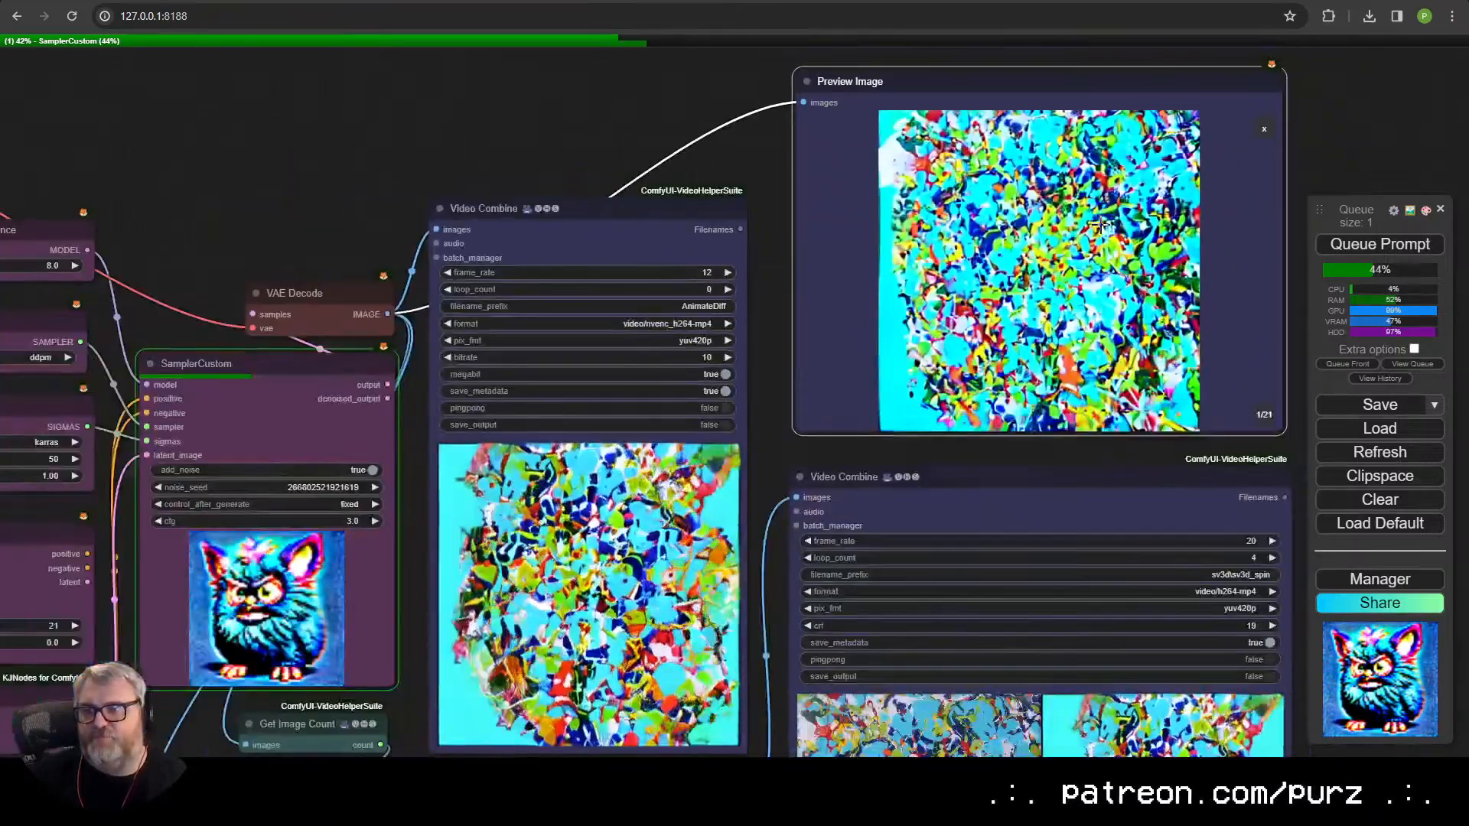
pyautogui.scroll(7, 817, 384)
pyautogui.moveTo(817, 384); pyautogui.dragTo(818, 322)
# - Step through the paint texture's orbit frames one by one in the Preview Image node up to the last frame
pyautogui.press('Right')
pyautogui.press('Right')
pyautogui.press('Right')
pyautogui.press('Right')
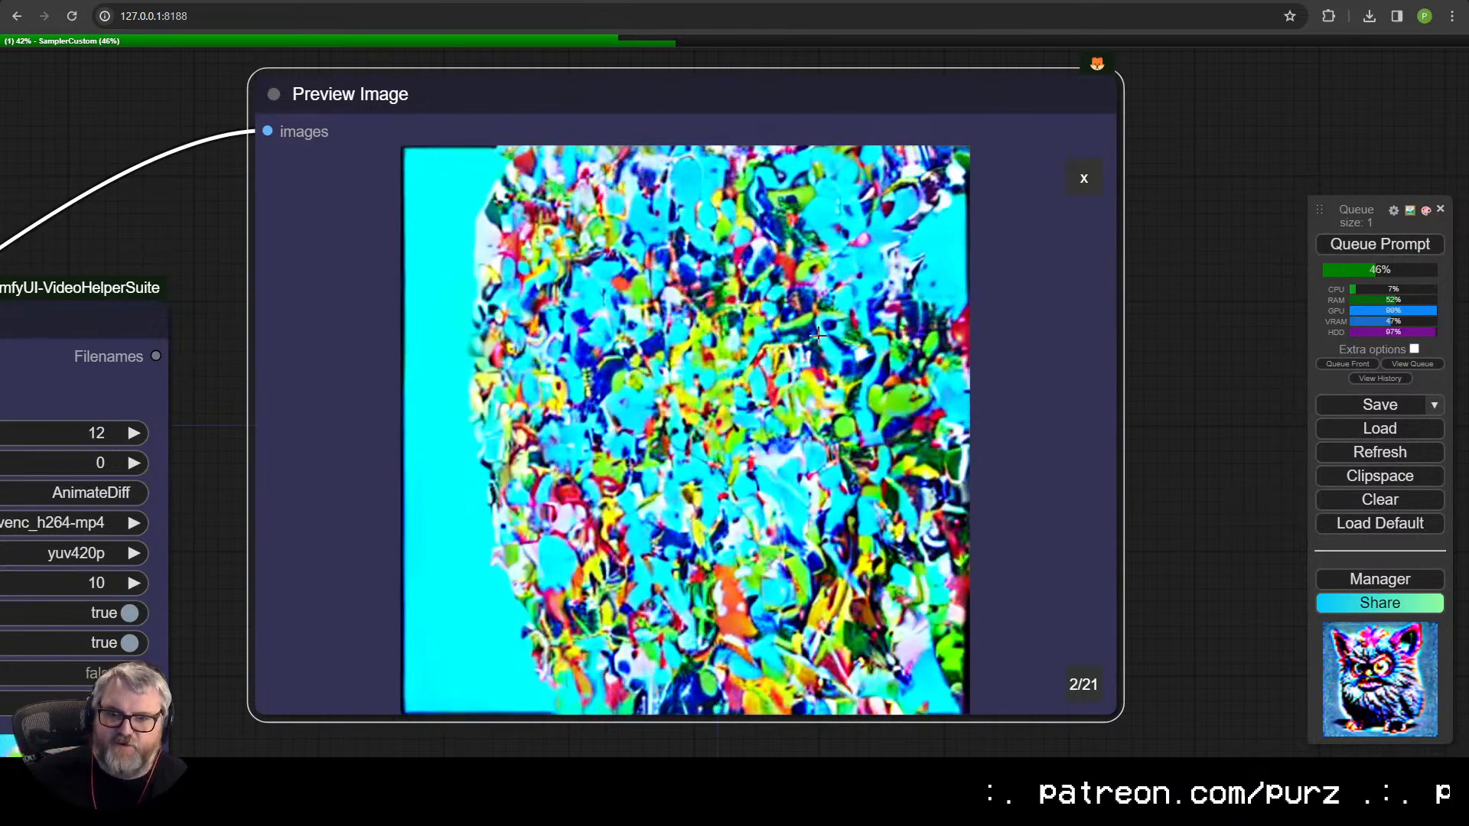
pyautogui.press('Right')
pyautogui.press('Right')
pyautogui.press('Right')
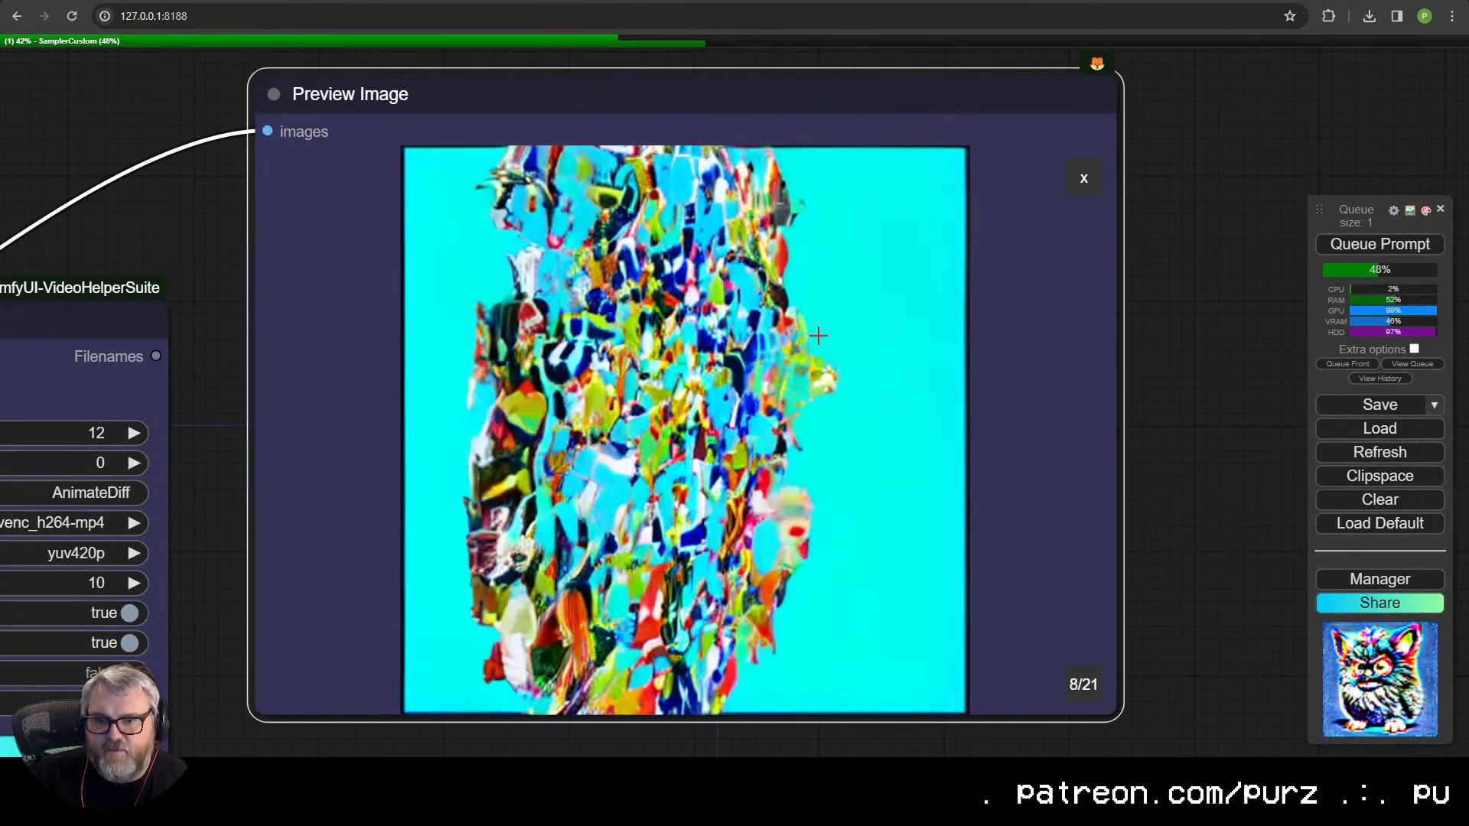
pyautogui.press('Left')
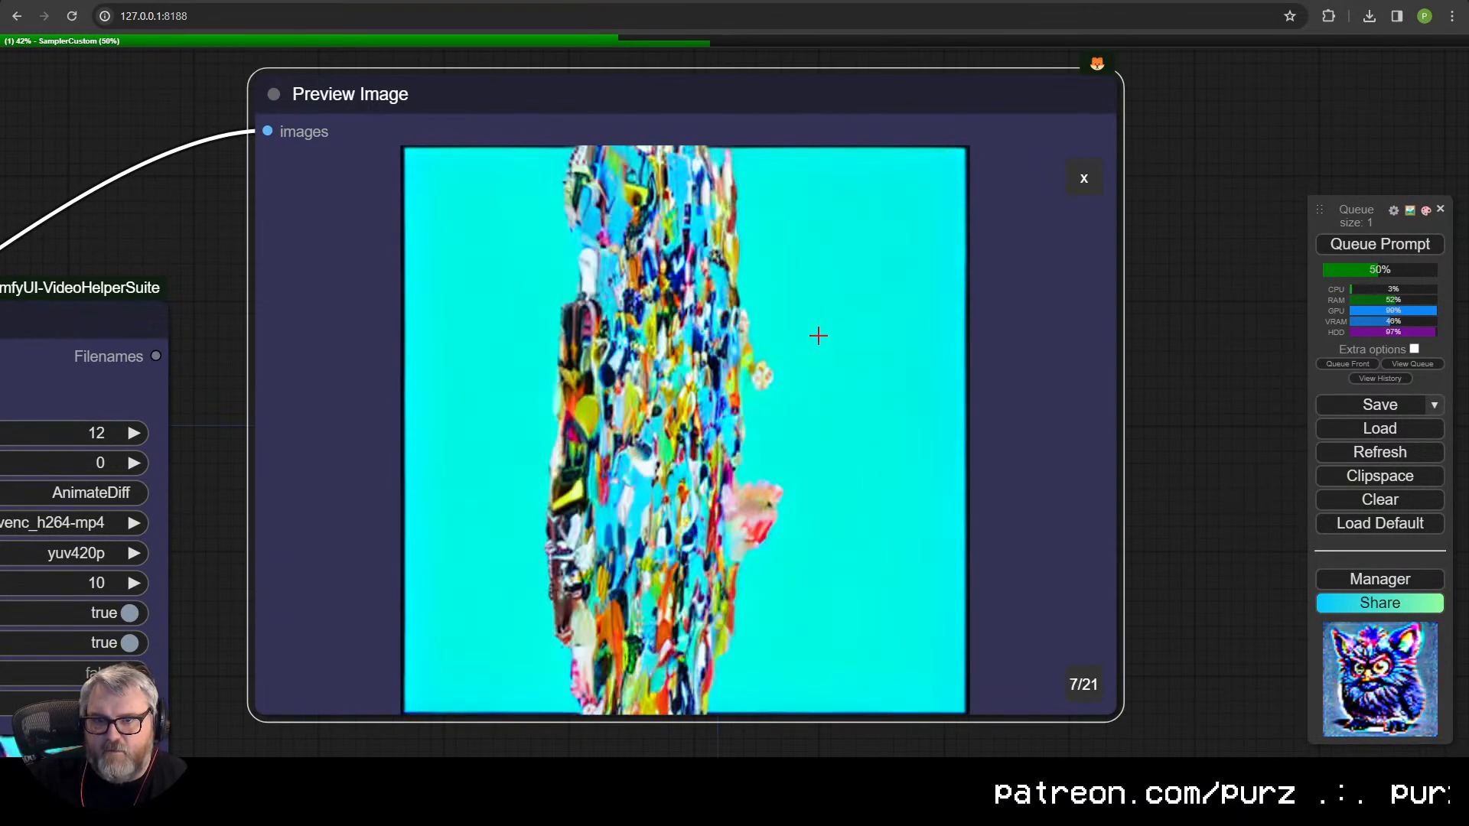
pyautogui.press('Right')
pyautogui.press('Right')
pyautogui.press('Right')
pyautogui.press('Right')
pyautogui.press('Right')
pyautogui.press('Right')
pyautogui.press('Right')
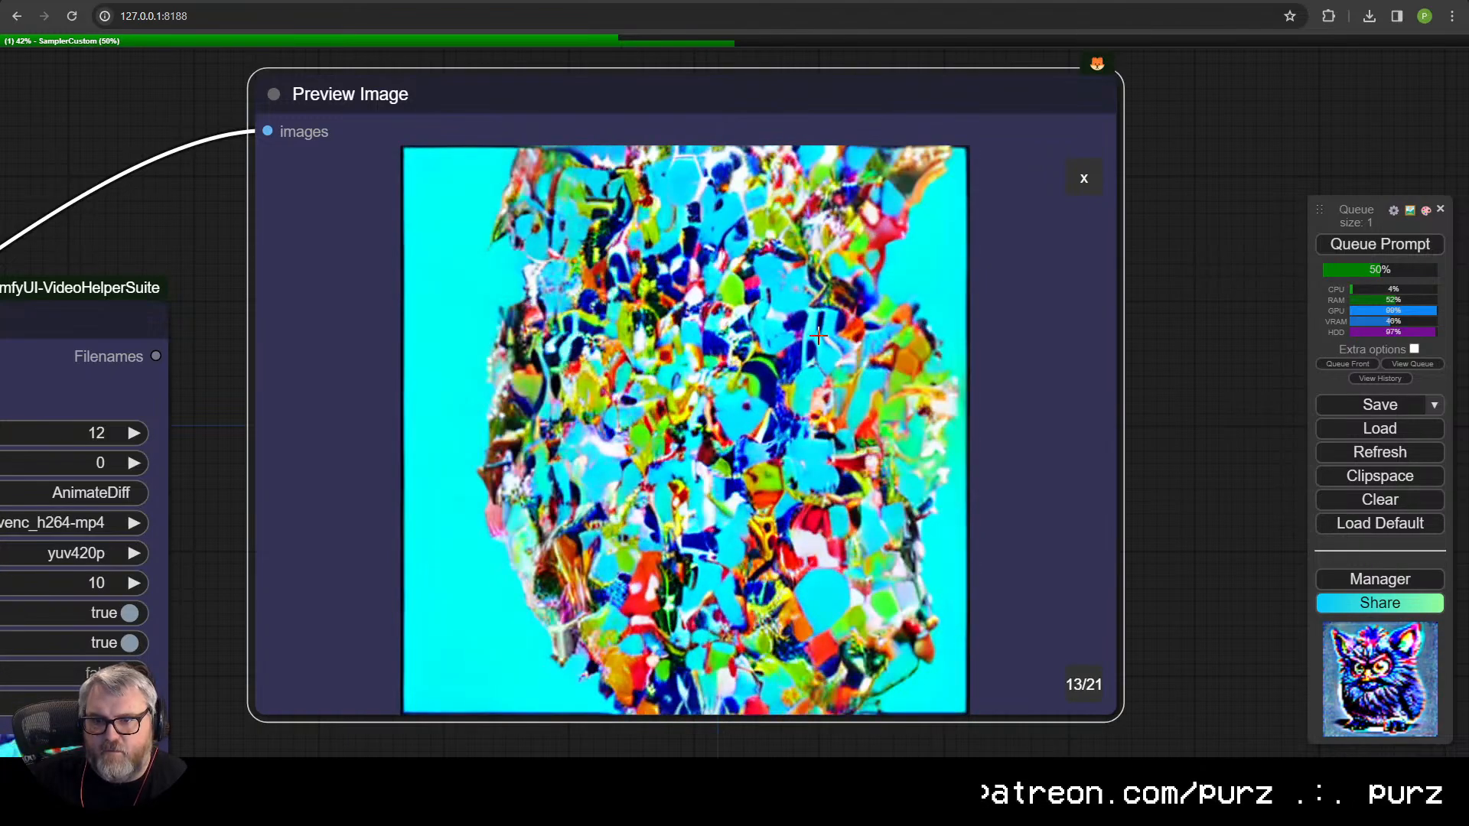
pyautogui.press('Right')
pyautogui.press('Right')
pyautogui.press('Right')
pyautogui.press('Right')
pyautogui.press('Right')
pyautogui.press('Right')
pyautogui.press('Right')
pyautogui.press('Right')
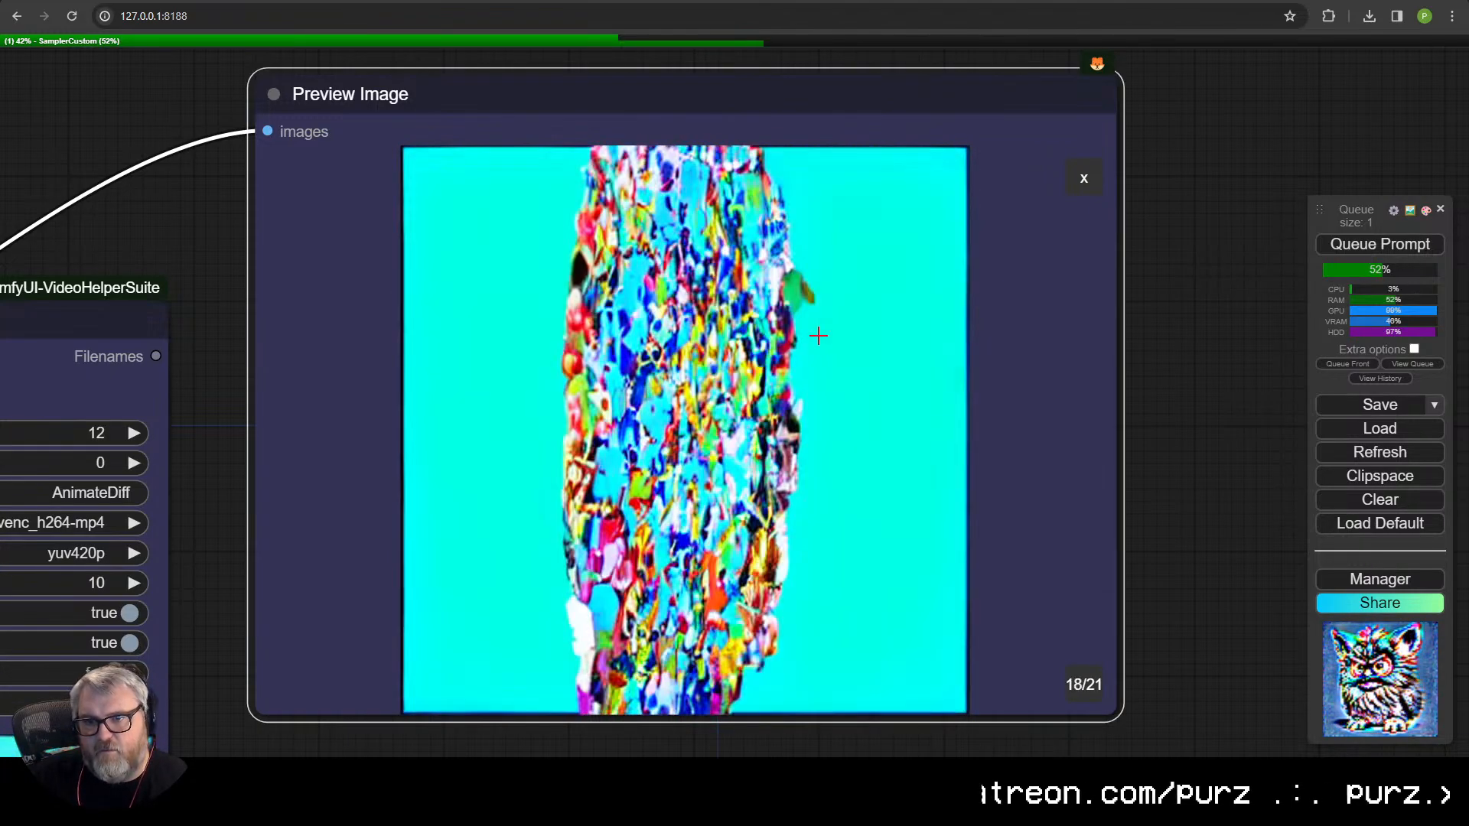
pyautogui.press('Left')
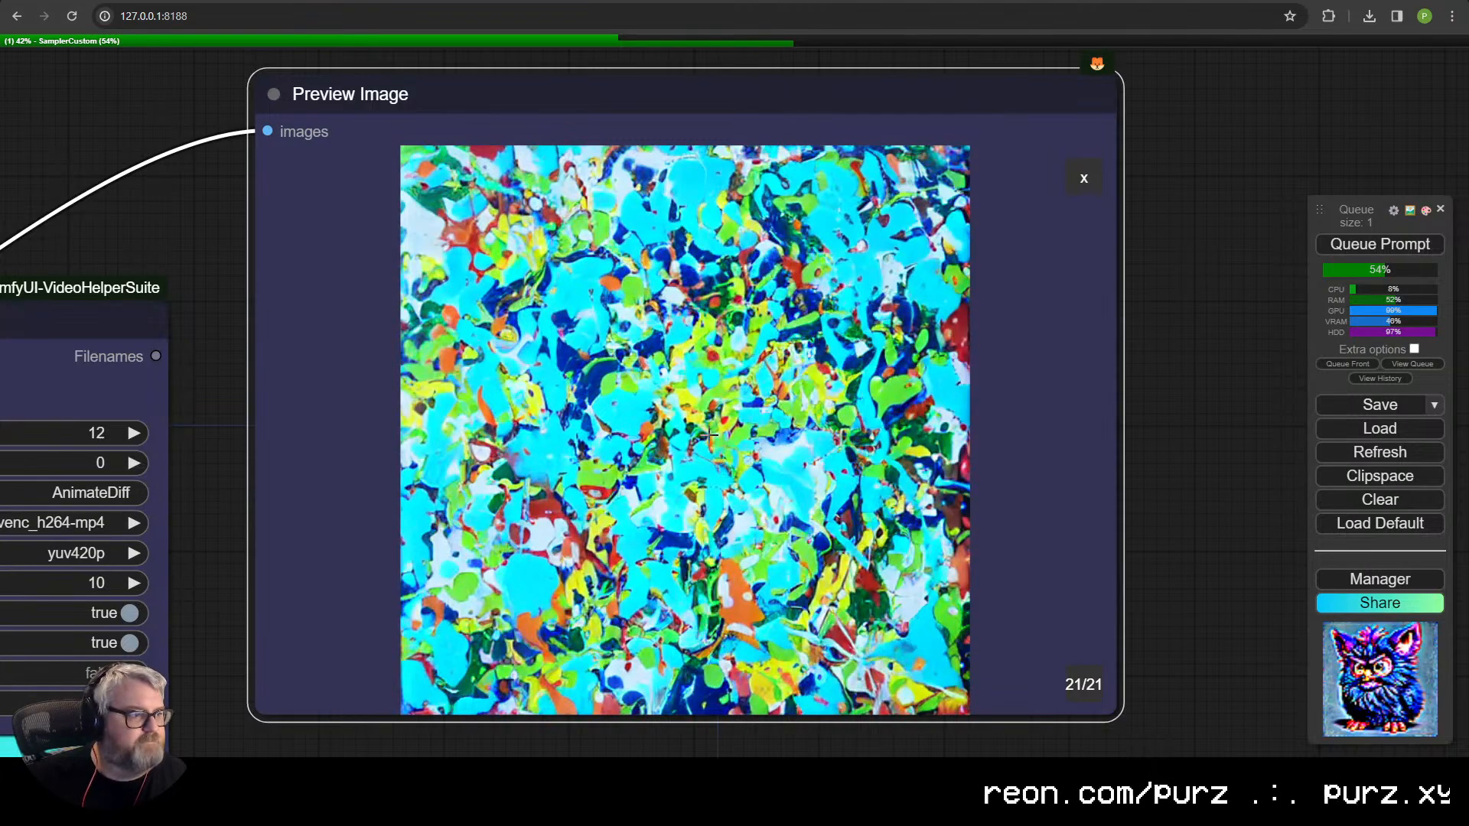
pyautogui.scroll(-10, 712, 434)
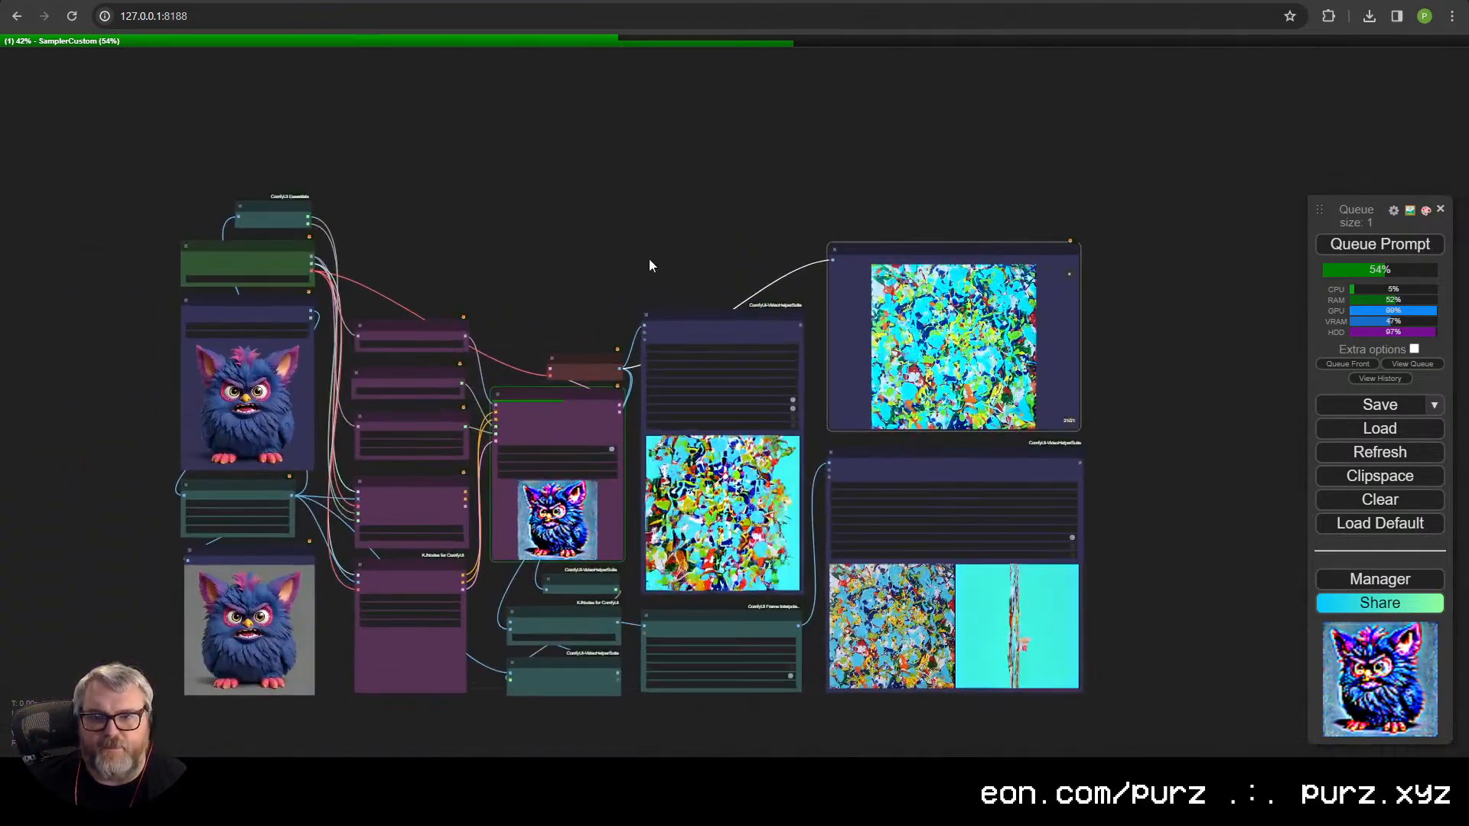
# - Inspect the grey-background furby's rotation up close beside its source image in the side-by-side Video Combine preview
pyautogui.scroll(3, 648, 265)
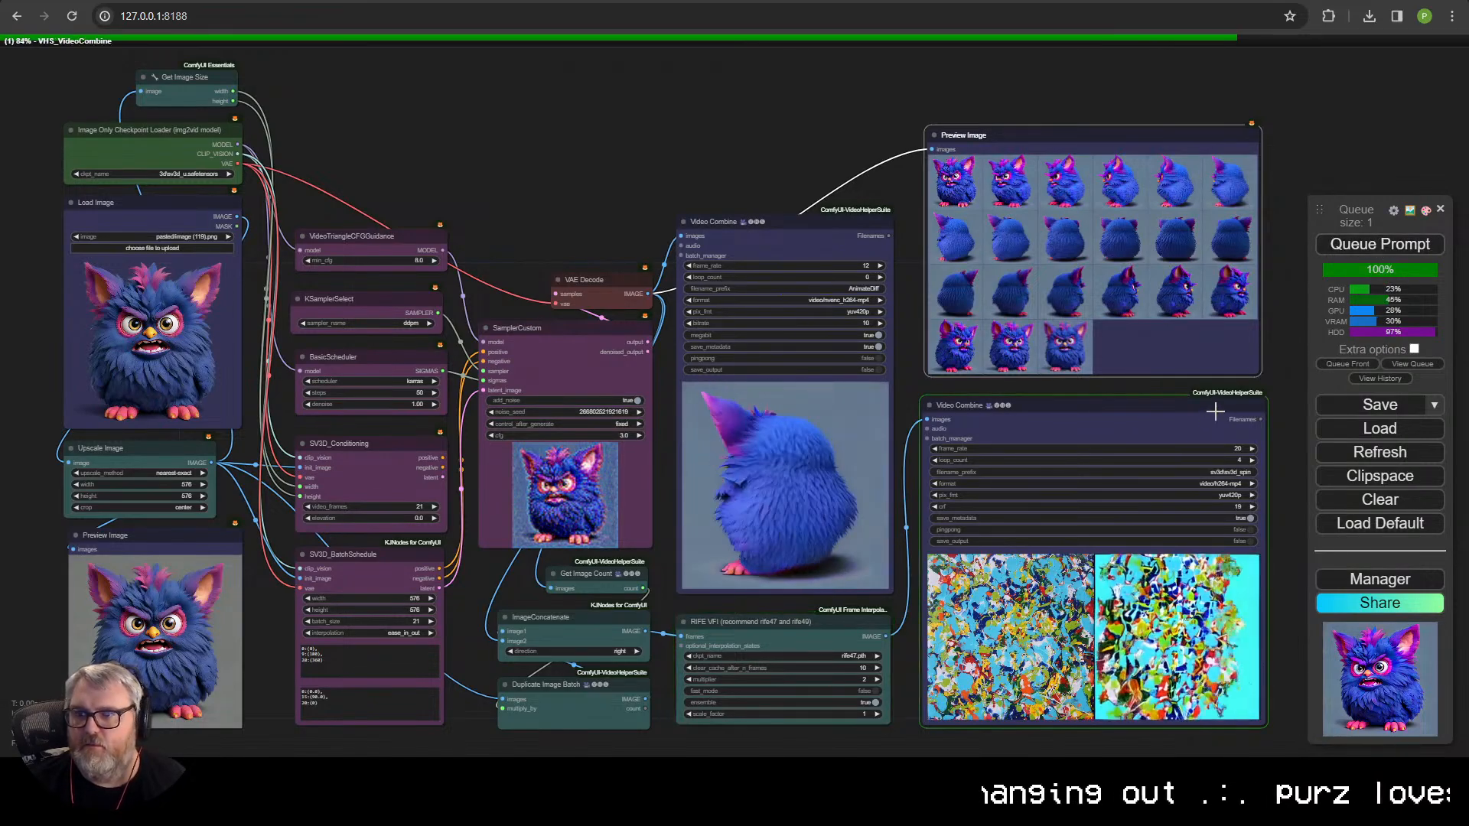
pyautogui.scroll(9, 1194, 542)
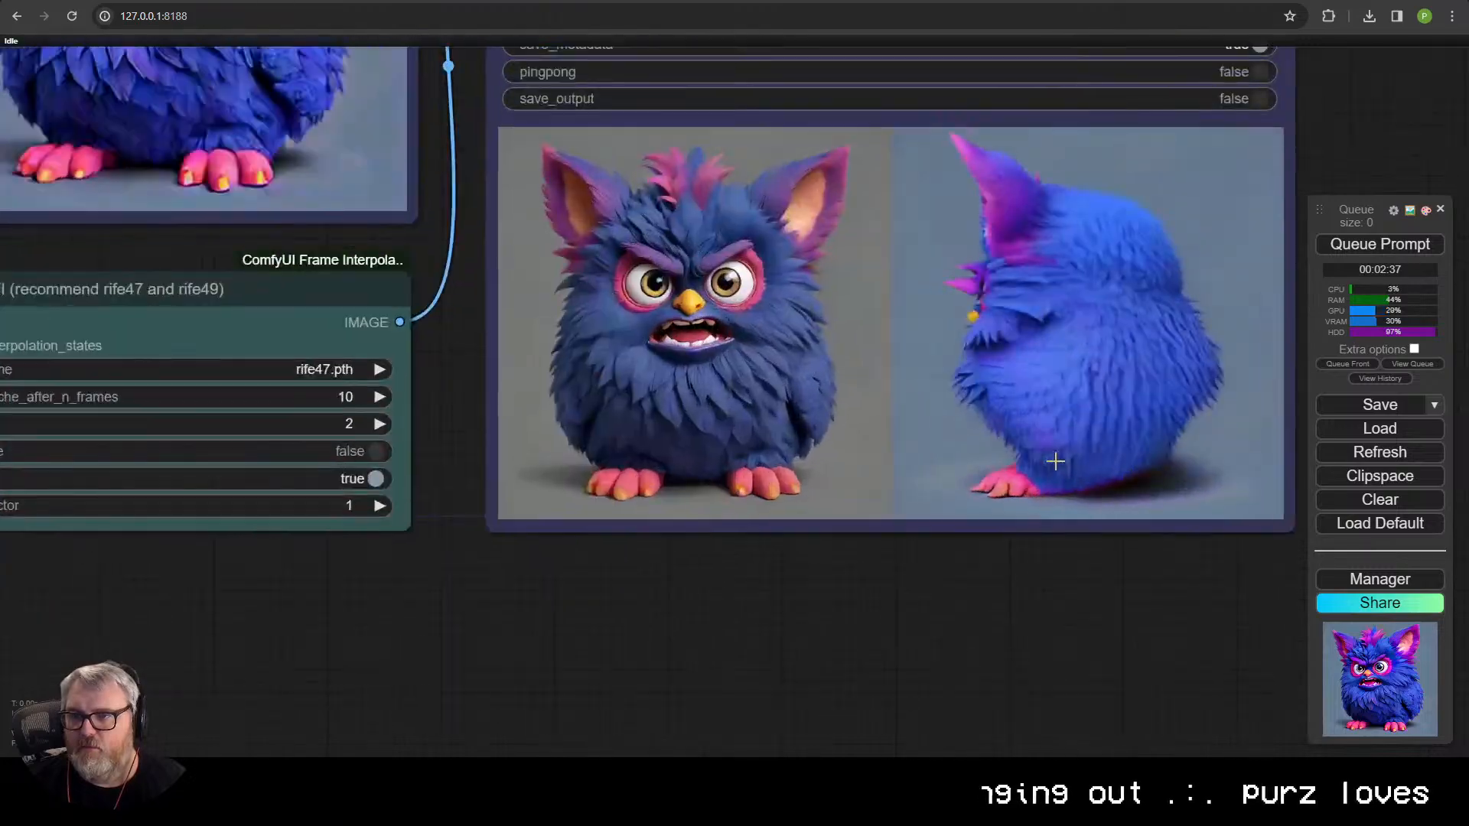
pyautogui.scroll(5, 1055, 461)
pyautogui.moveTo(1058, 444); pyautogui.dragTo(939, 576)
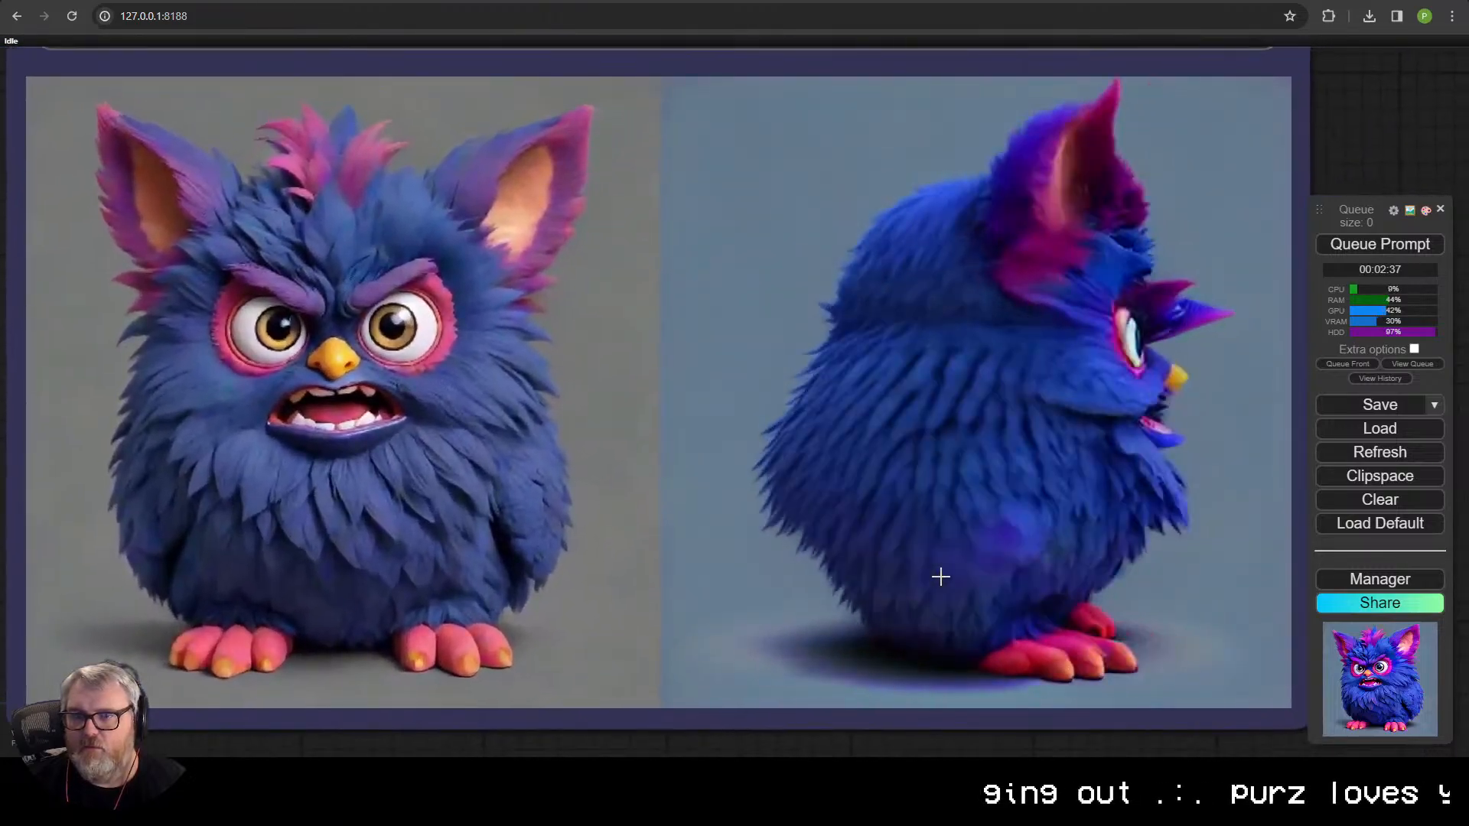
pyautogui.scroll(-1, 941, 572)
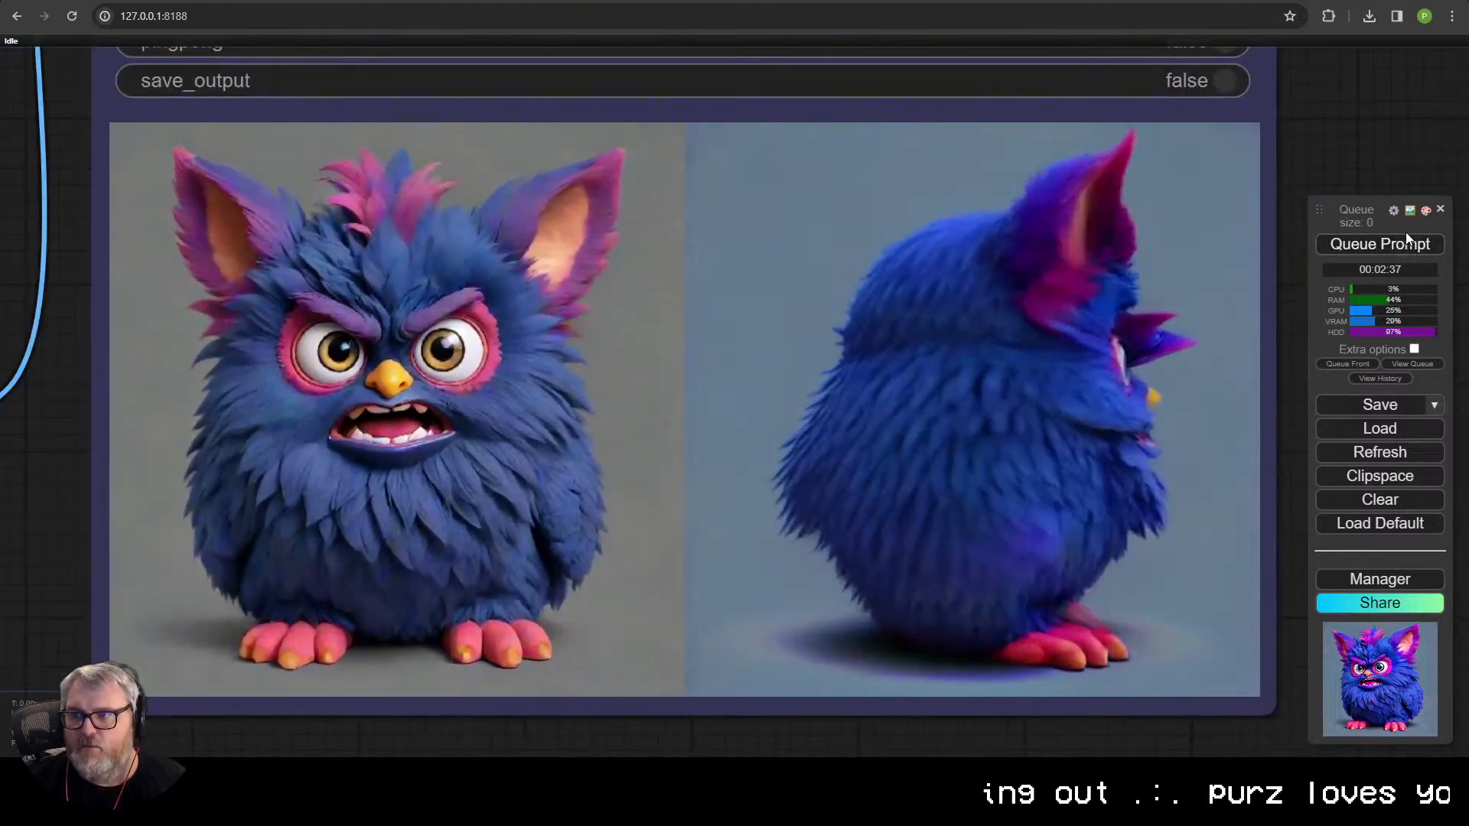
# - Queue the Stable Video 3D generation for the transparent cutout furby
pyautogui.click(1402, 241)
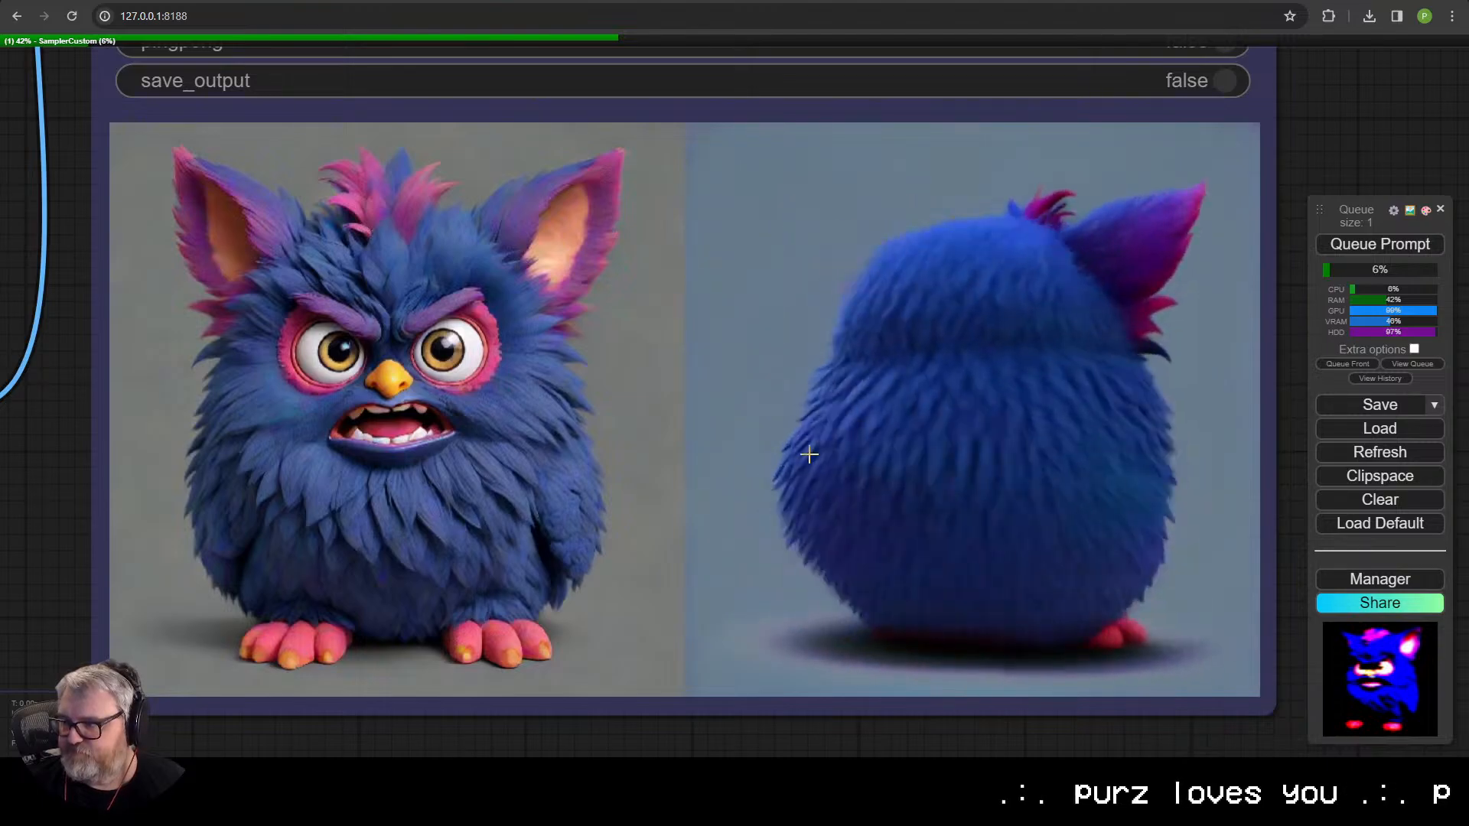
pyautogui.scroll(-1, 809, 454)
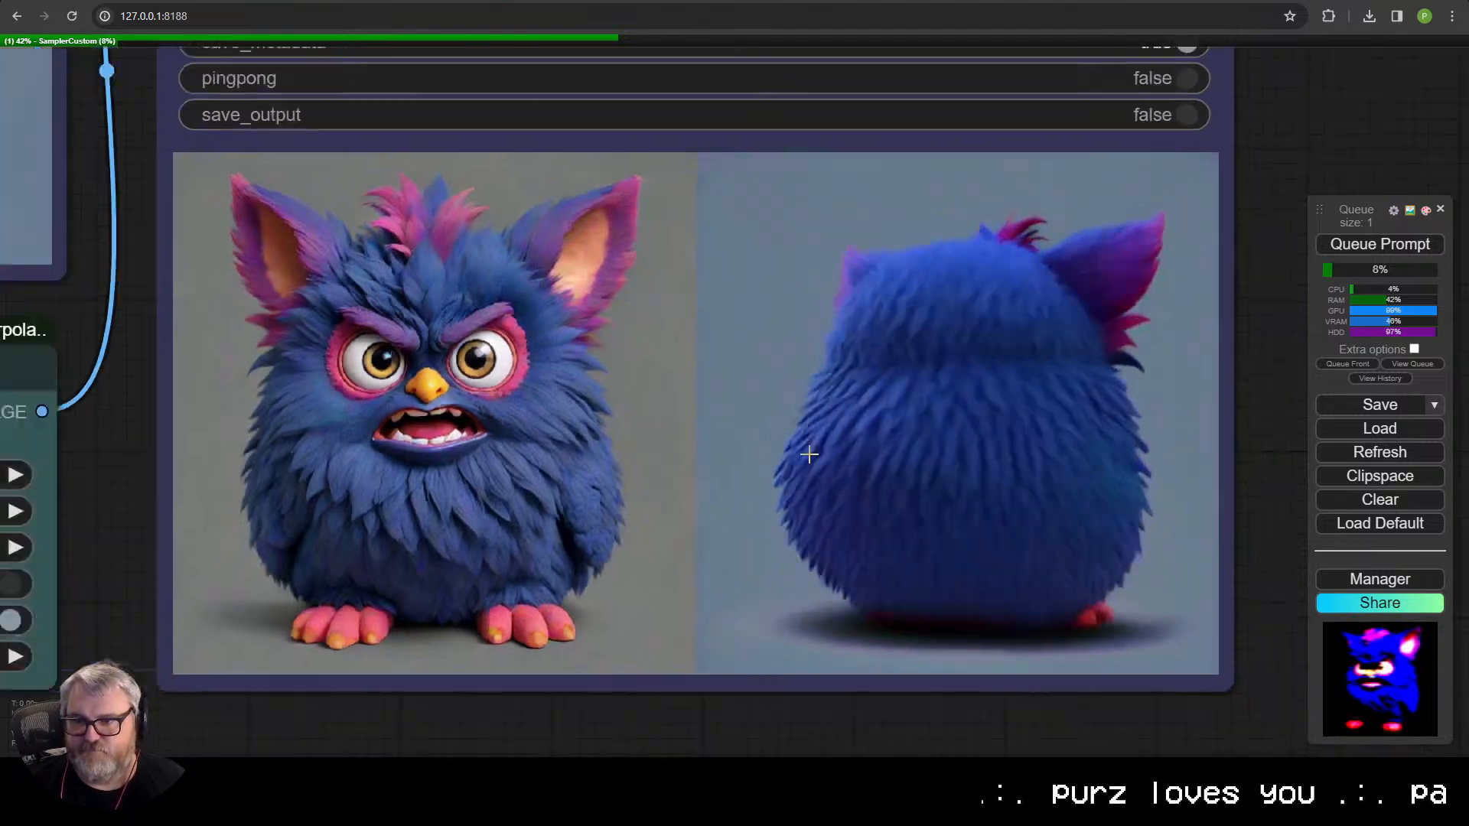
pyautogui.scroll(-5, 809, 455)
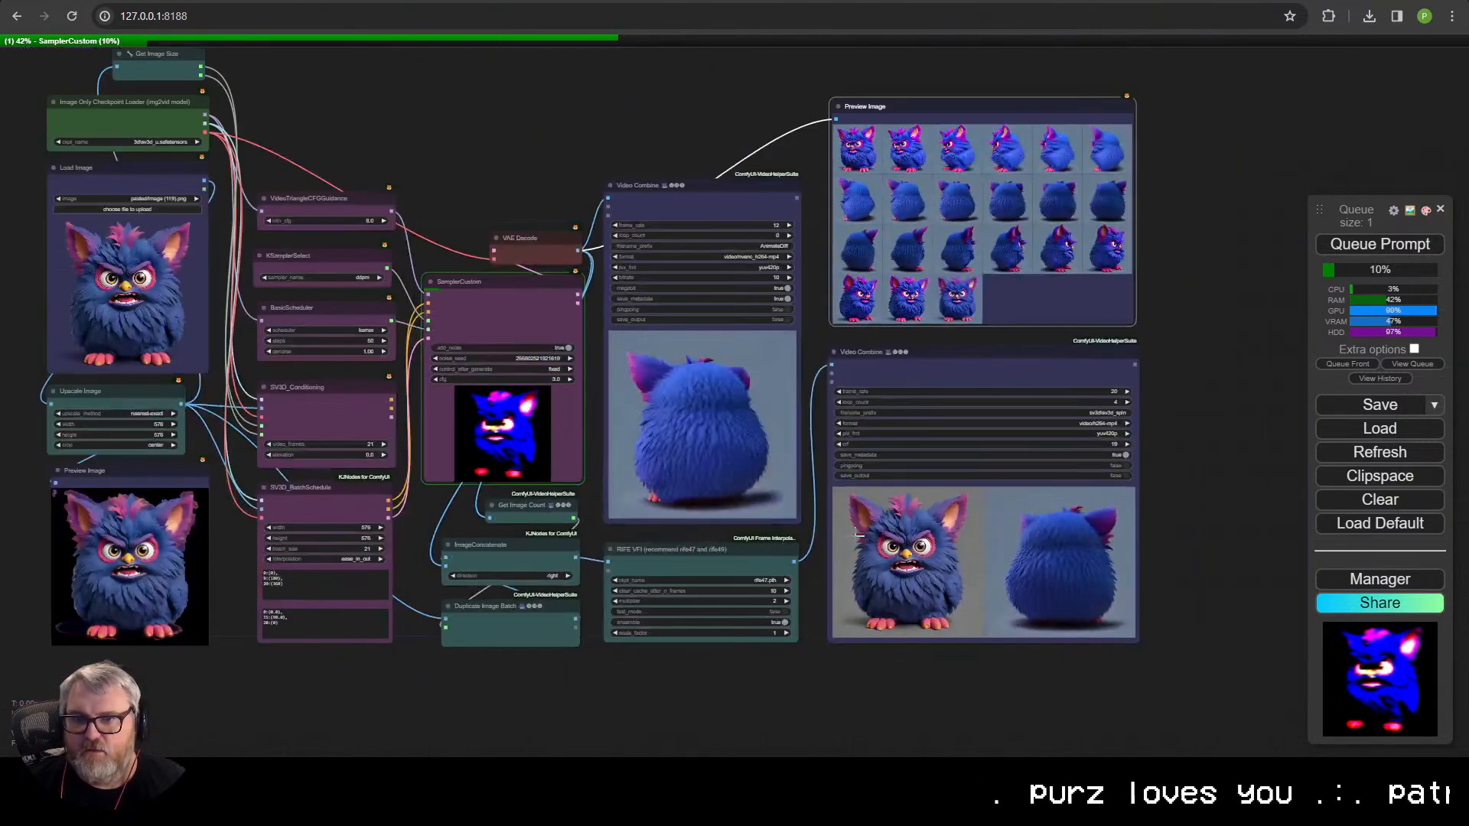
pyautogui.moveTo(857, 533); pyautogui.dragTo(910, 553)
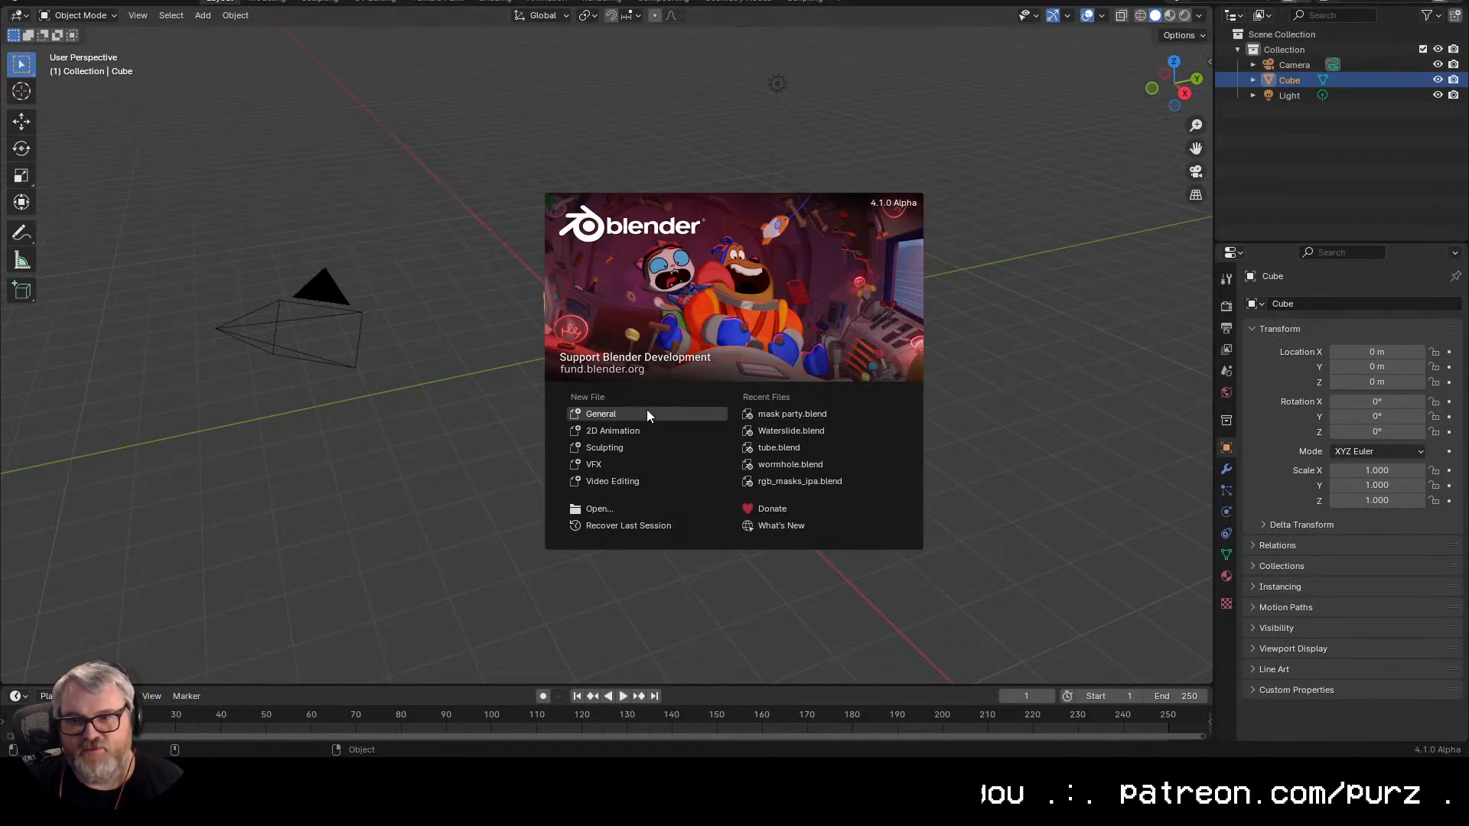
# - Start a General scene in Blender and capture a screenshot of the interface with the default cube
pyautogui.click(647, 414)
pyautogui.press('super+shift+s')
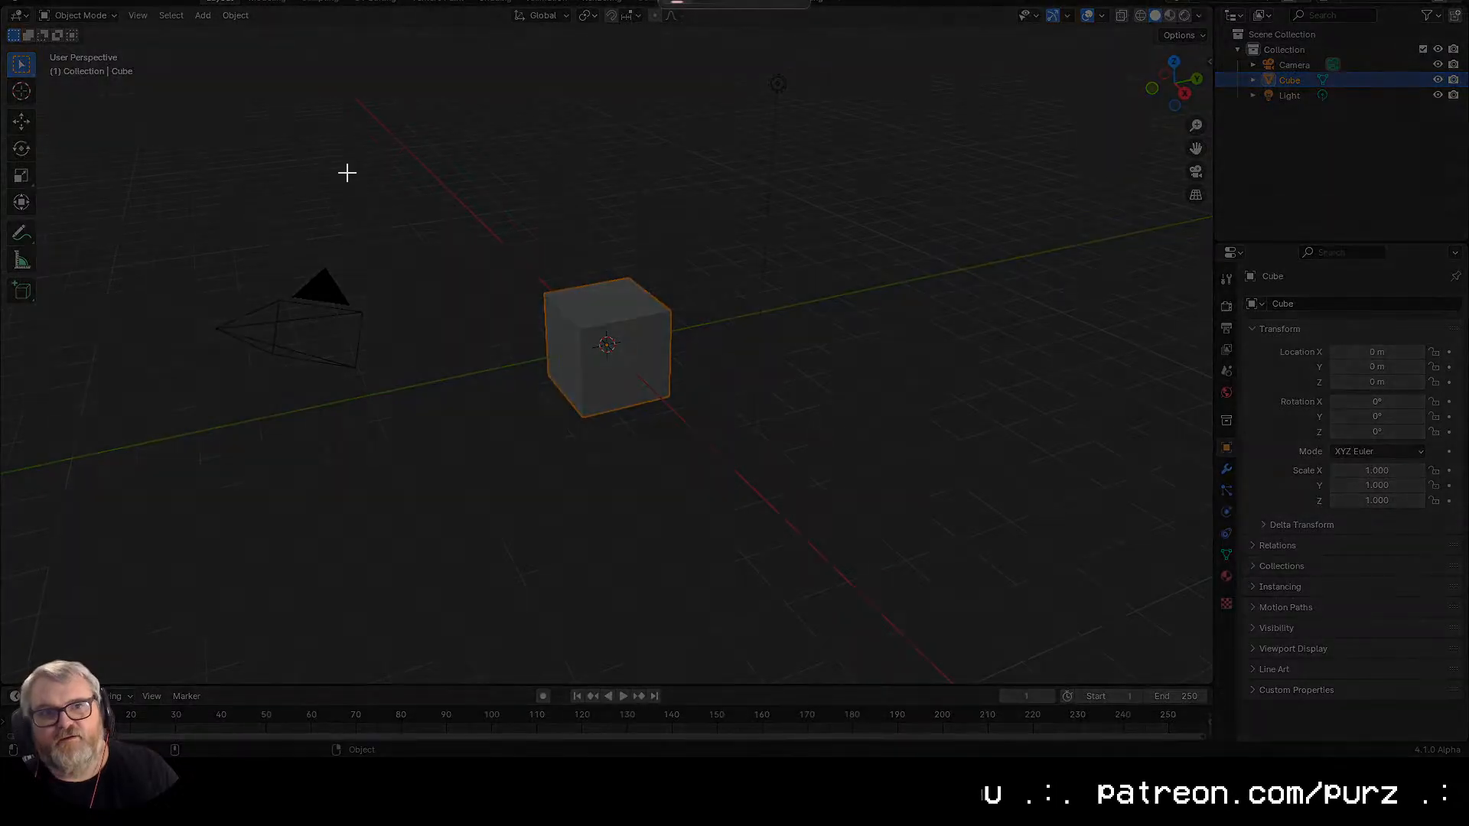
pyautogui.moveTo(0, 0); pyautogui.dragTo(1215, 755)
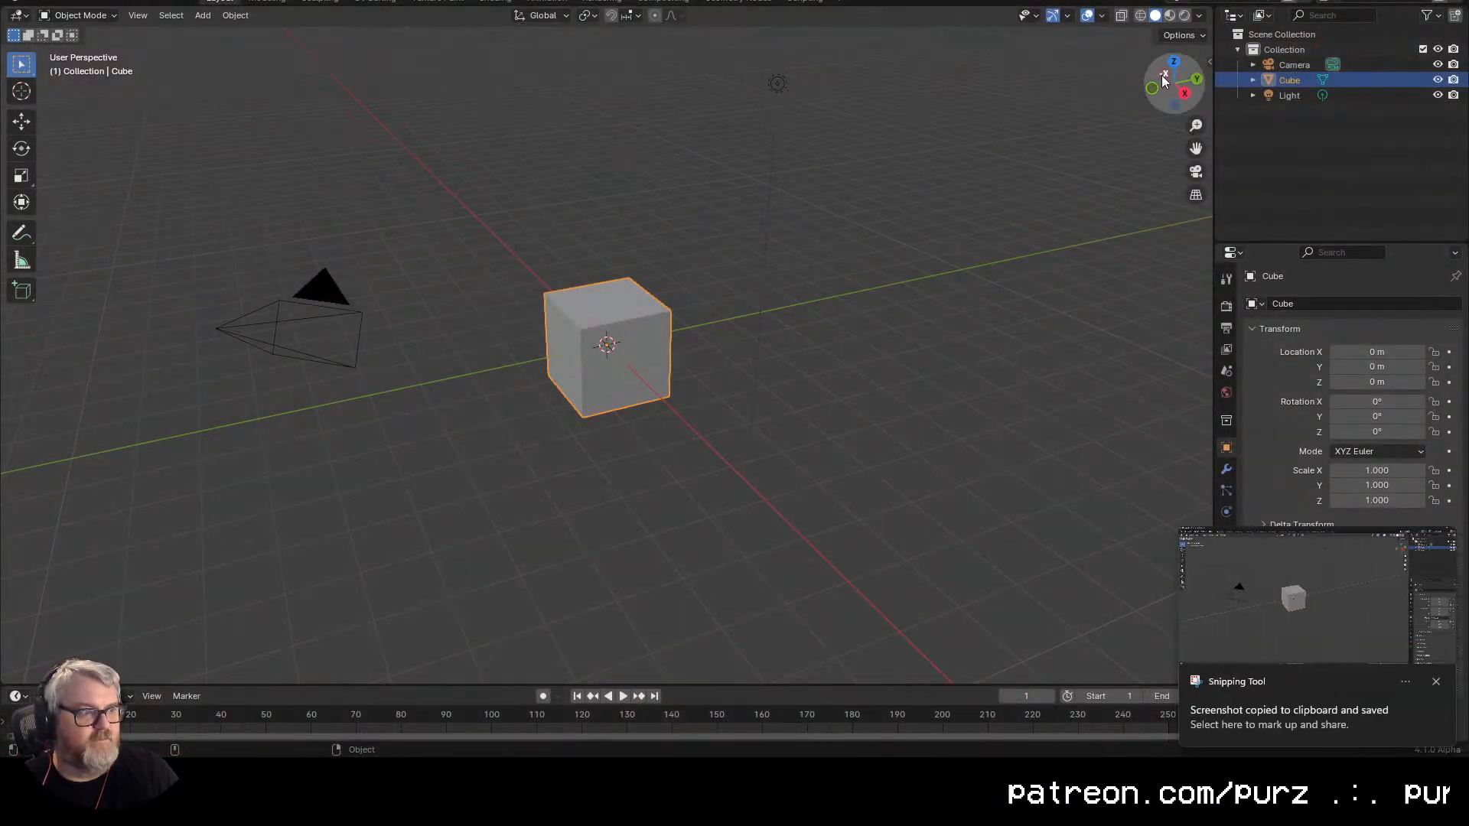
# - Switch to ComfyUI and paste the Blender interface screenshot into the Load Image node
pyautogui.click(1382, 1)
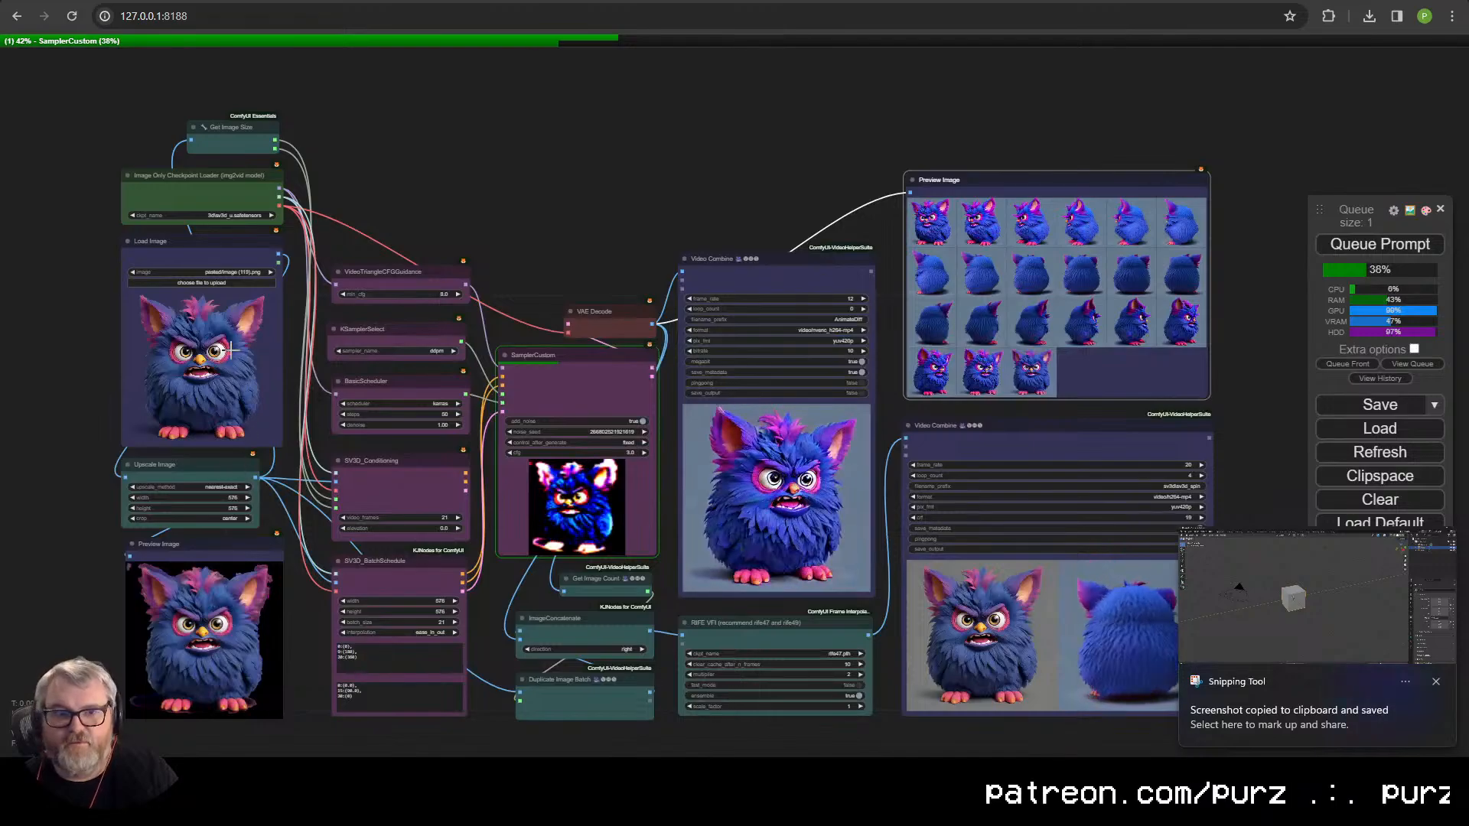
pyautogui.click(230, 350)
pyautogui.hotkey('ctrl', 'v')
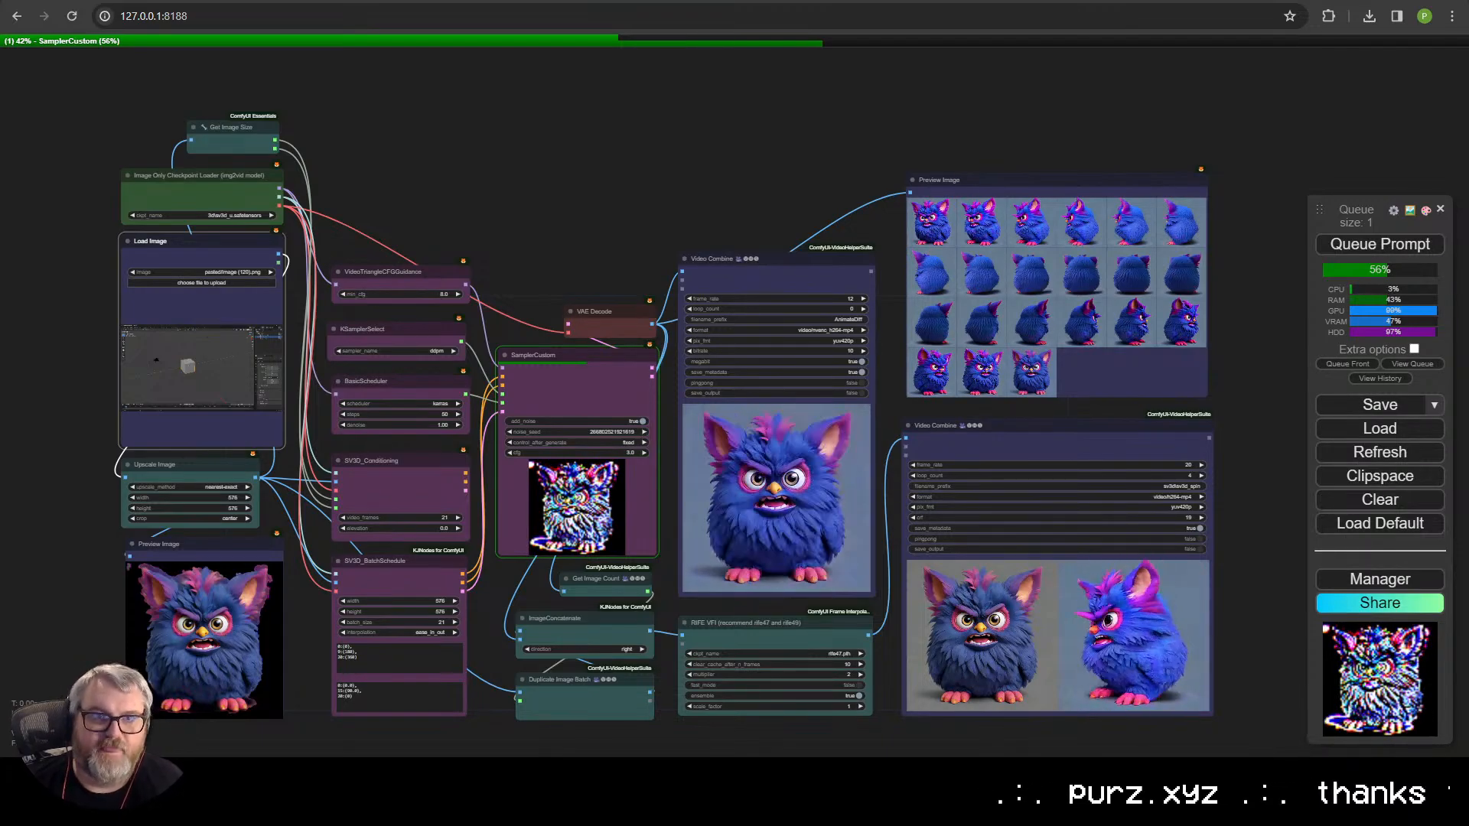
# - Switch back to Blender, deselect the cube, and show it through the camera with Rendered viewport shading
pyautogui.hotkey('alt', 'Tab')
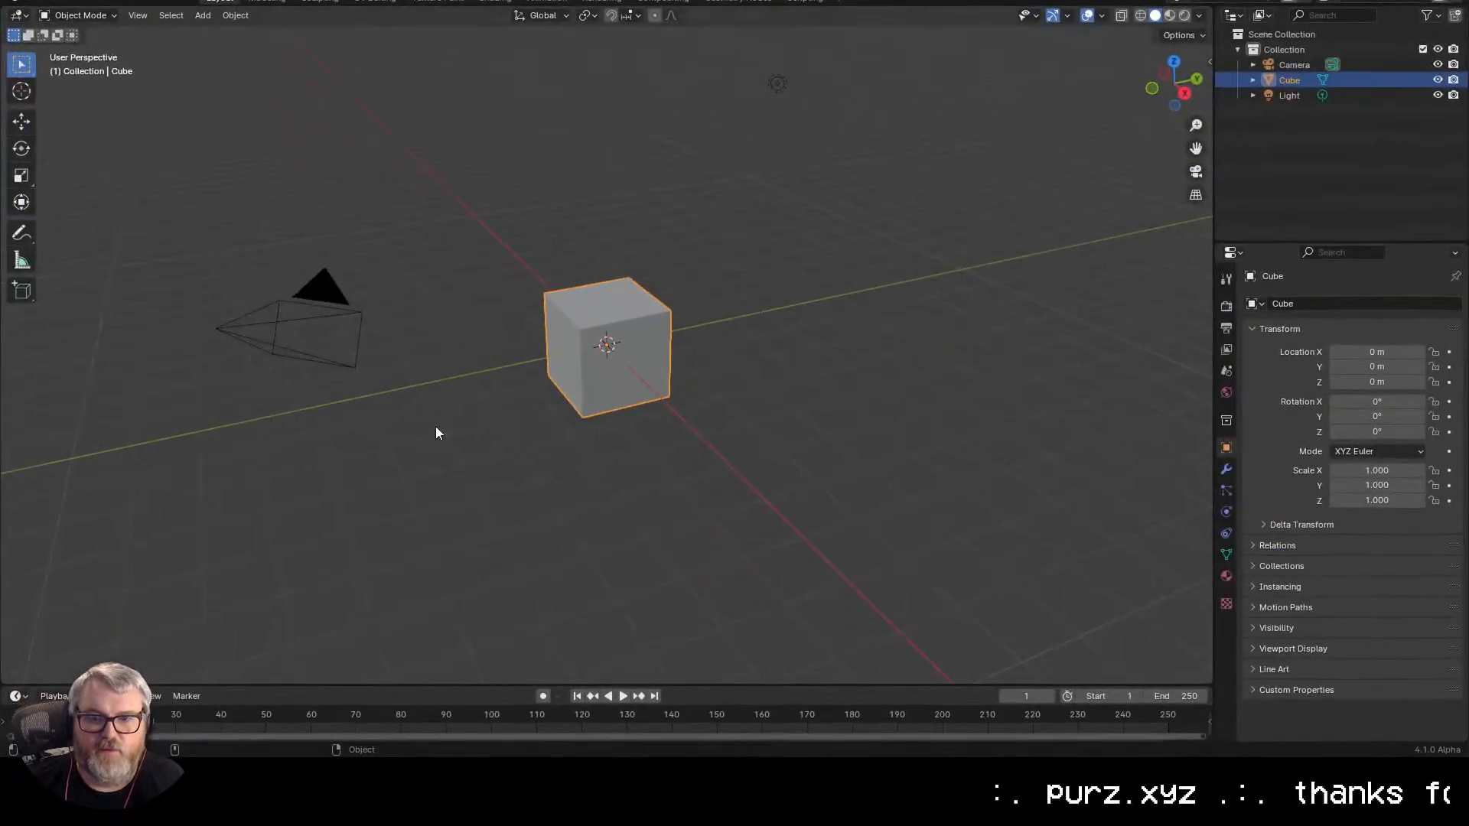
pyautogui.click(727, 452)
pyautogui.scroll(6, 726, 452)
pyautogui.scroll(-2, 858, 454)
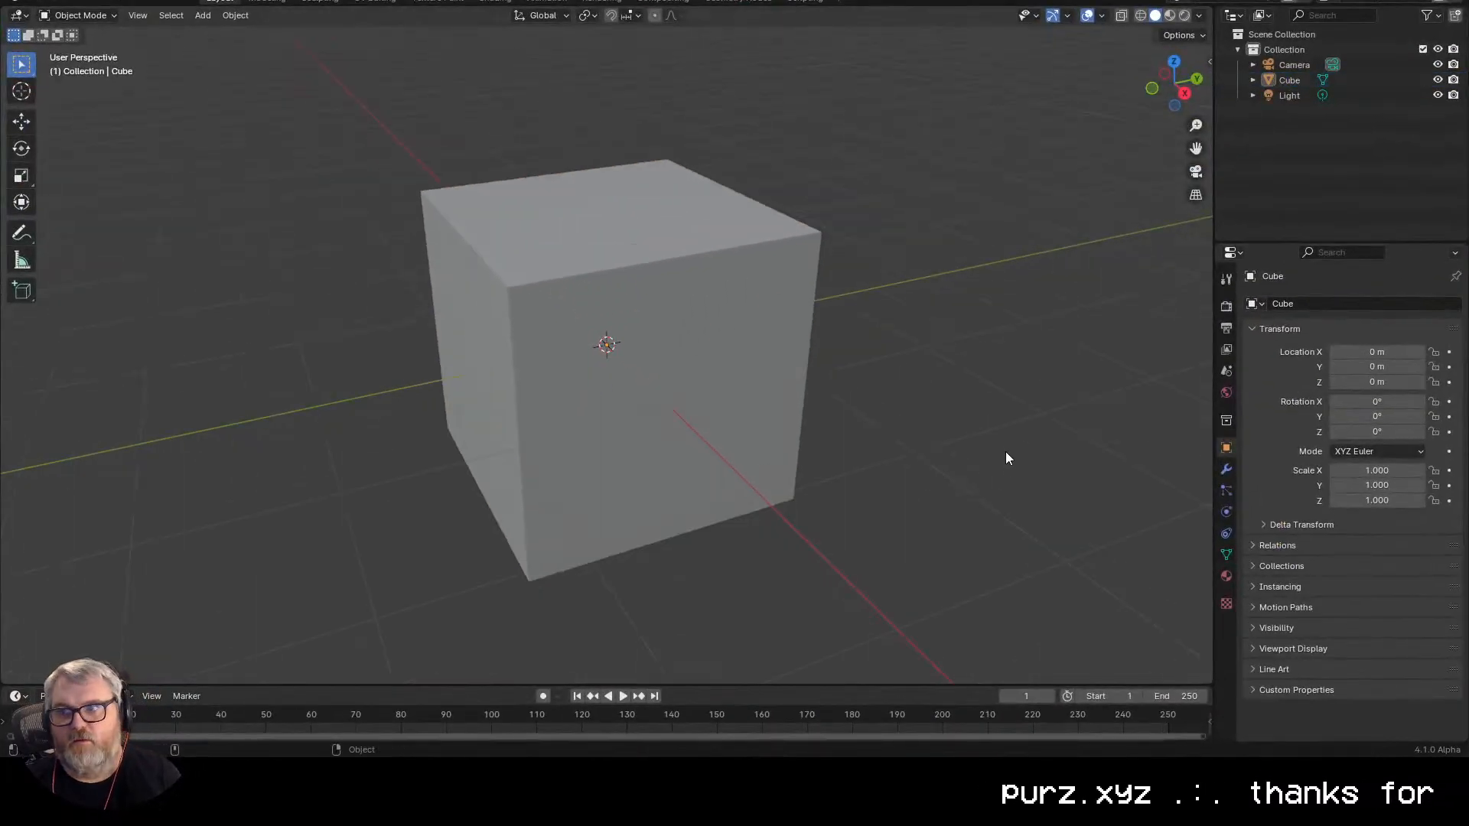
pyautogui.click(1197, 171)
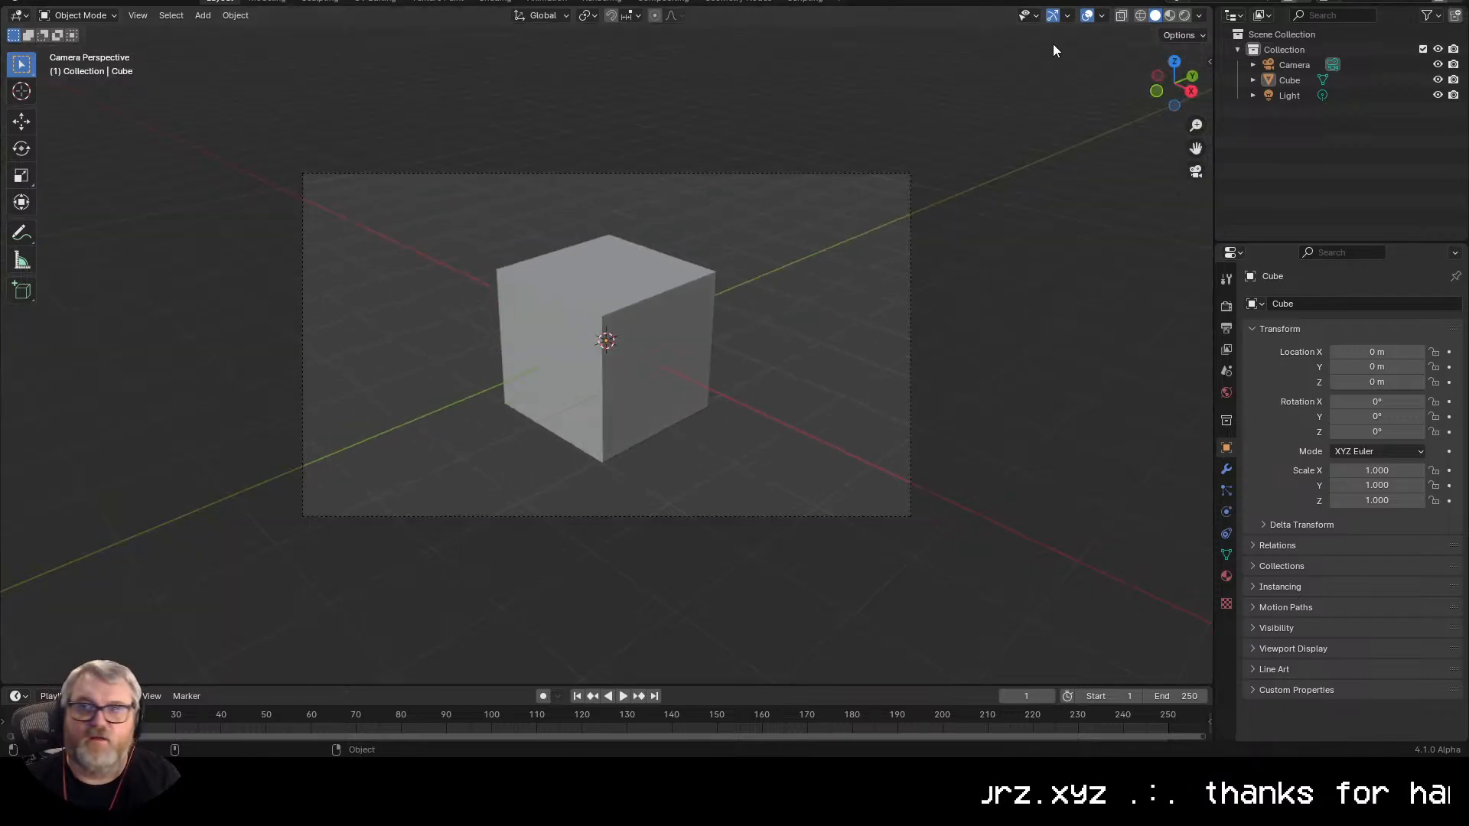
pyautogui.click(1169, 17)
pyautogui.click(1185, 17)
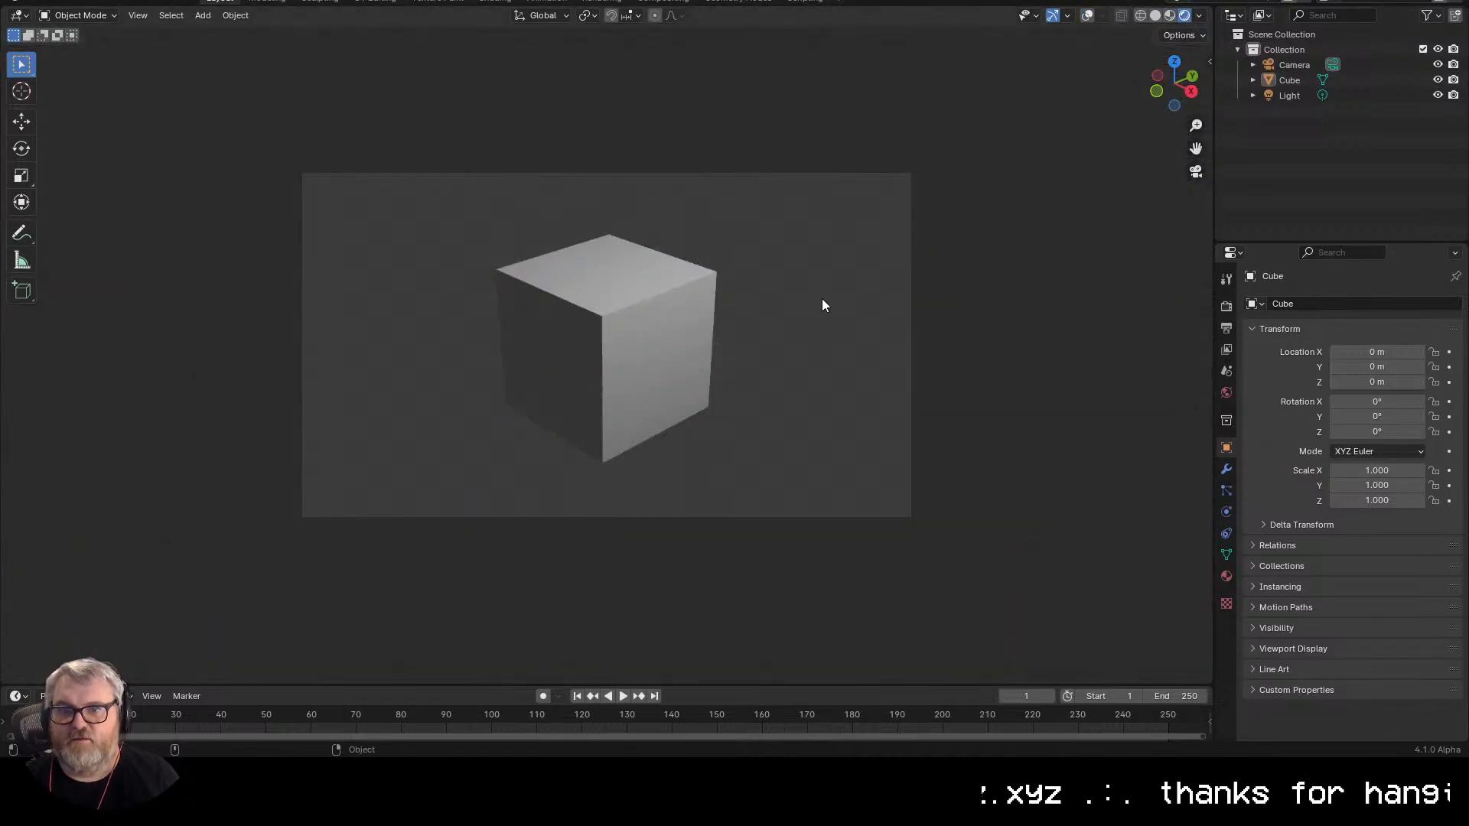
# - Capture a close-up screenshot of just the rendered cube and return to the ComfyUI workflow
pyautogui.scroll(4, 757, 356)
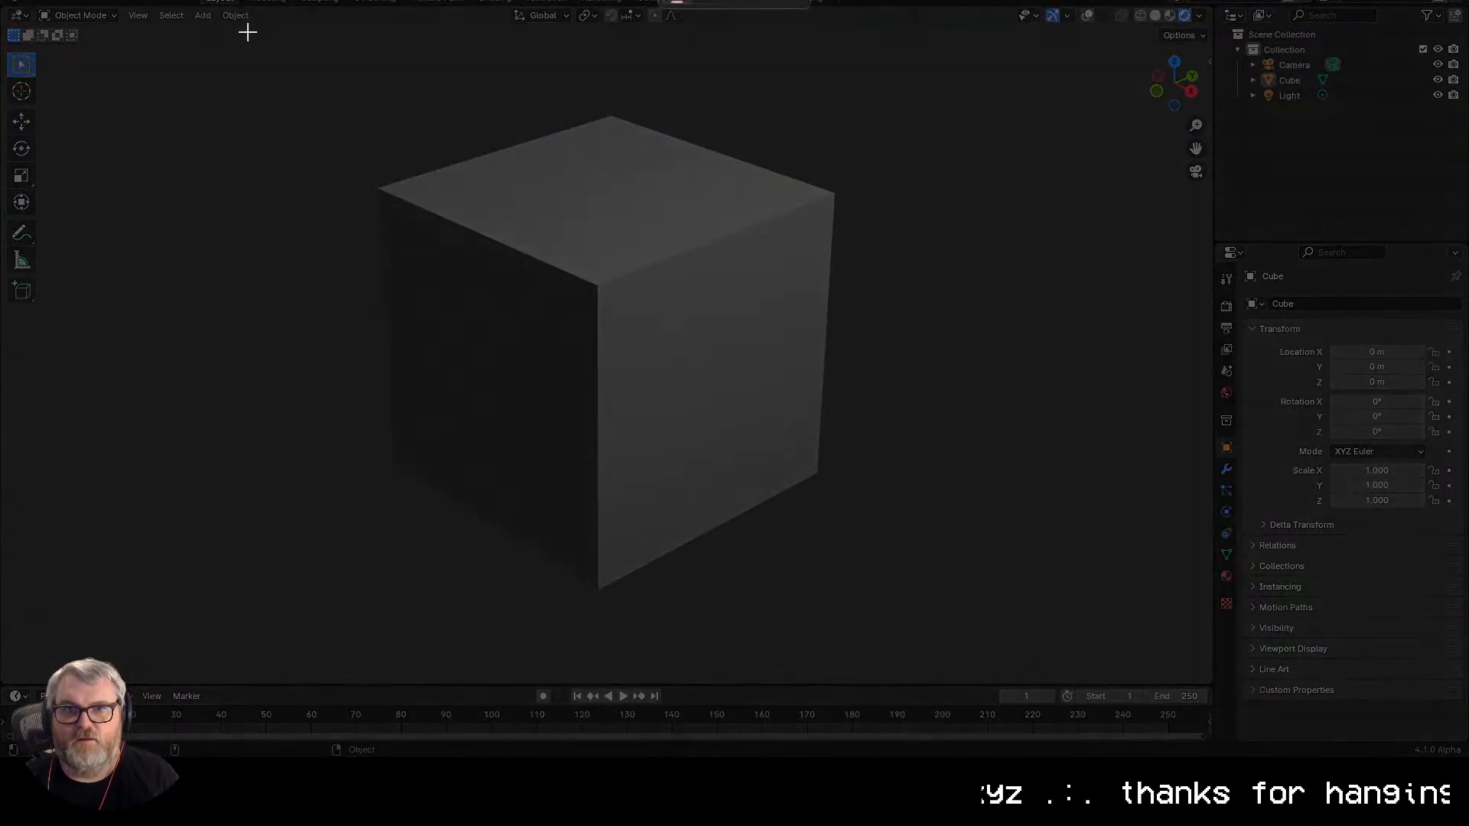
pyautogui.moveTo(247, 31); pyautogui.dragTo(929, 672)
pyautogui.click(1379, 2)
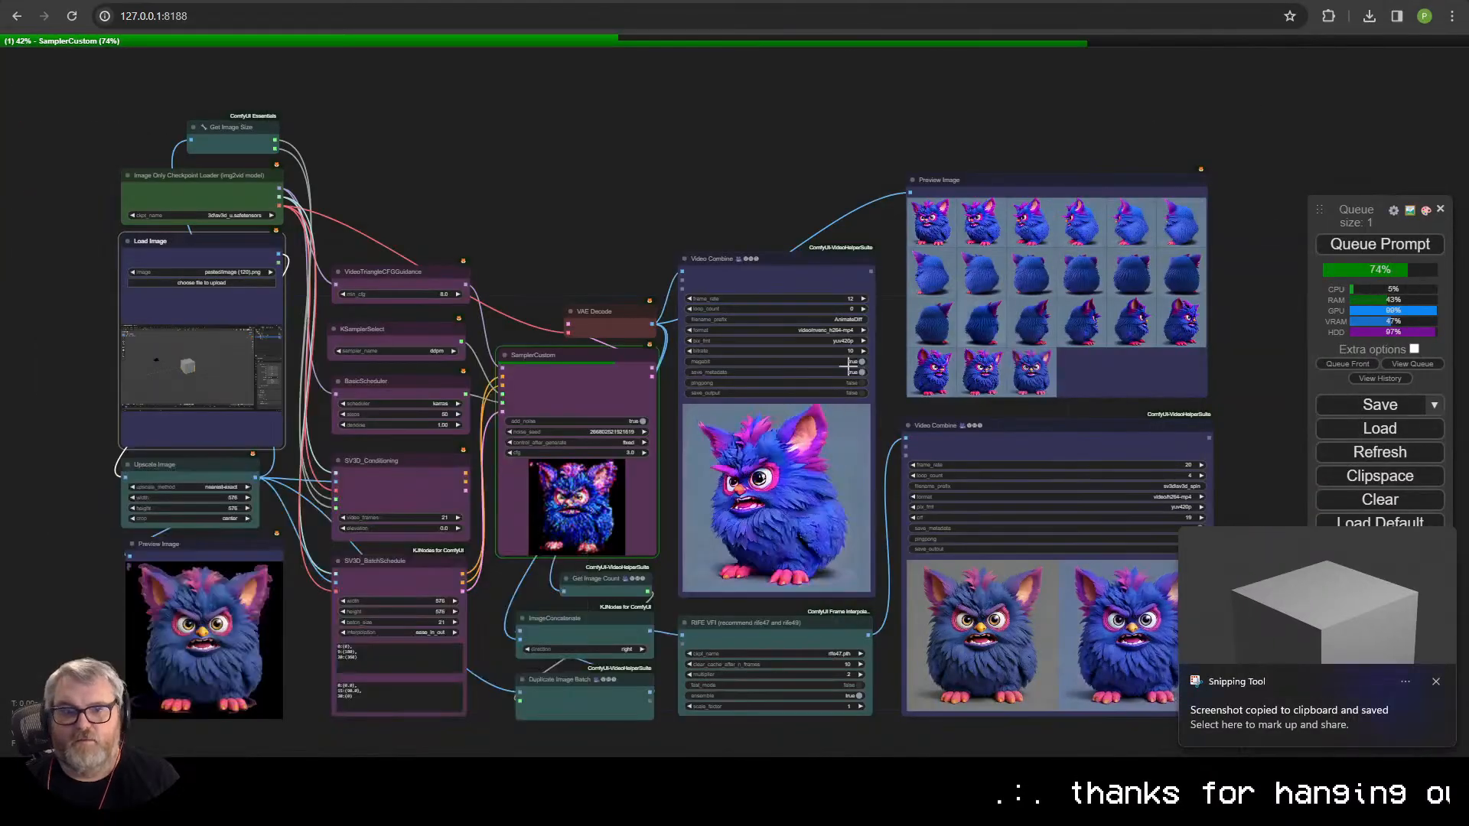
pyautogui.moveTo(1015, 503)
pyautogui.mouseDown()
pyautogui.moveTo(699, 452)
pyautogui.moveTo(1019, 511)
pyautogui.mouseUp()
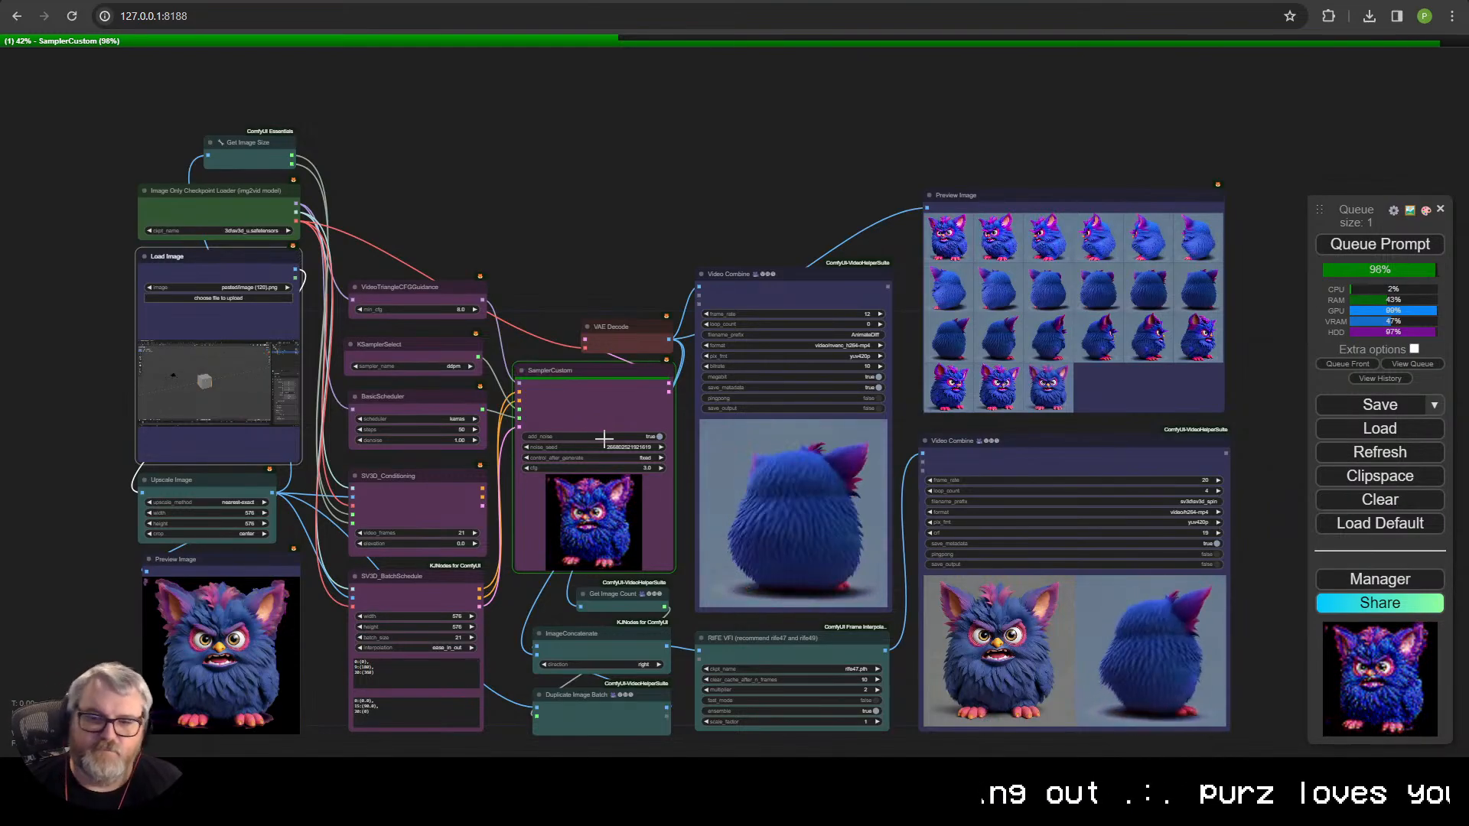
# - Examine the furby's rotation up close in the Video Combine preview beside the SamplerCustom node
pyautogui.scroll(6, 743, 394)
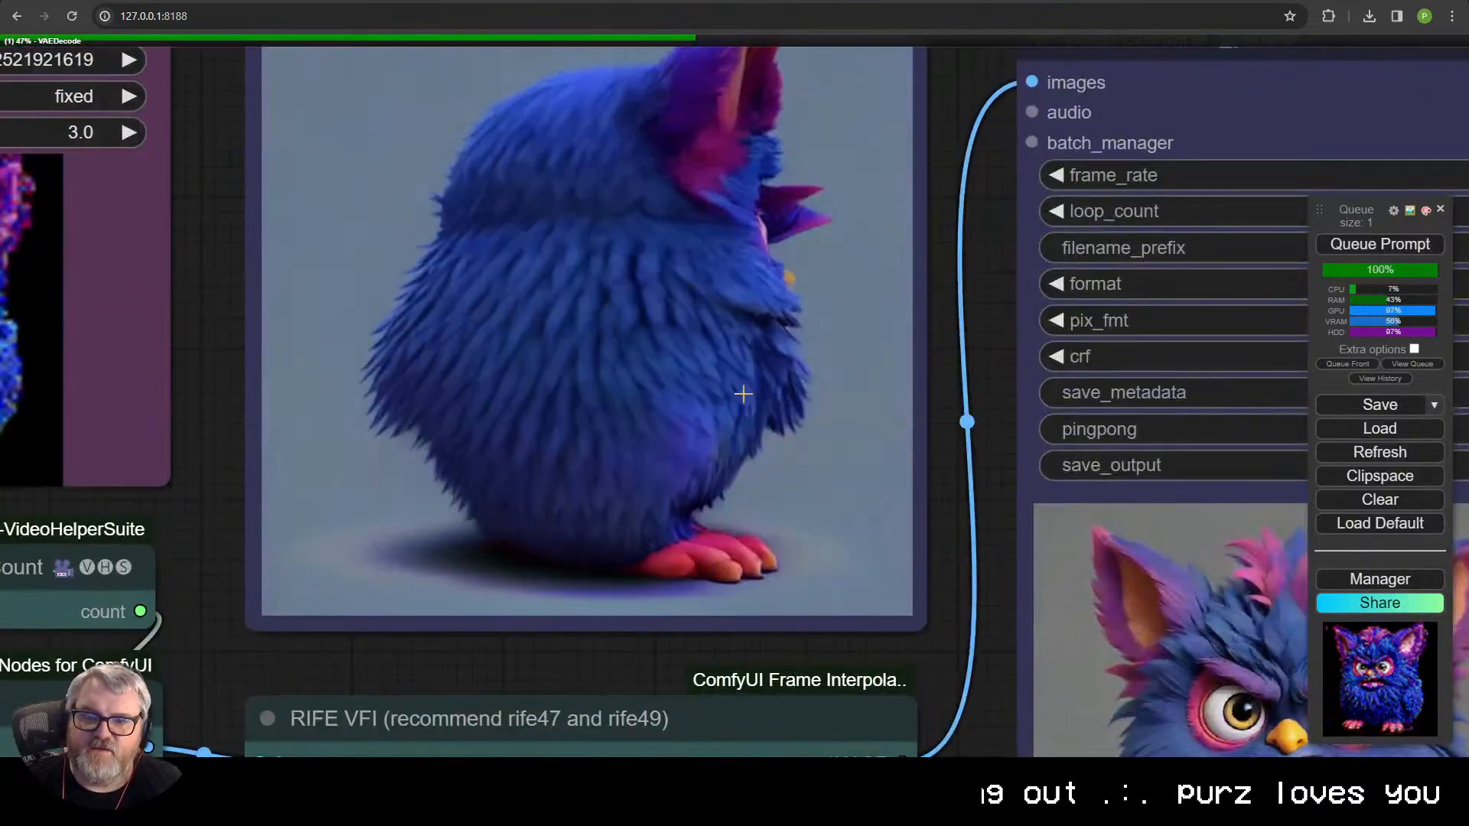
pyautogui.scroll(-1, 656, 351)
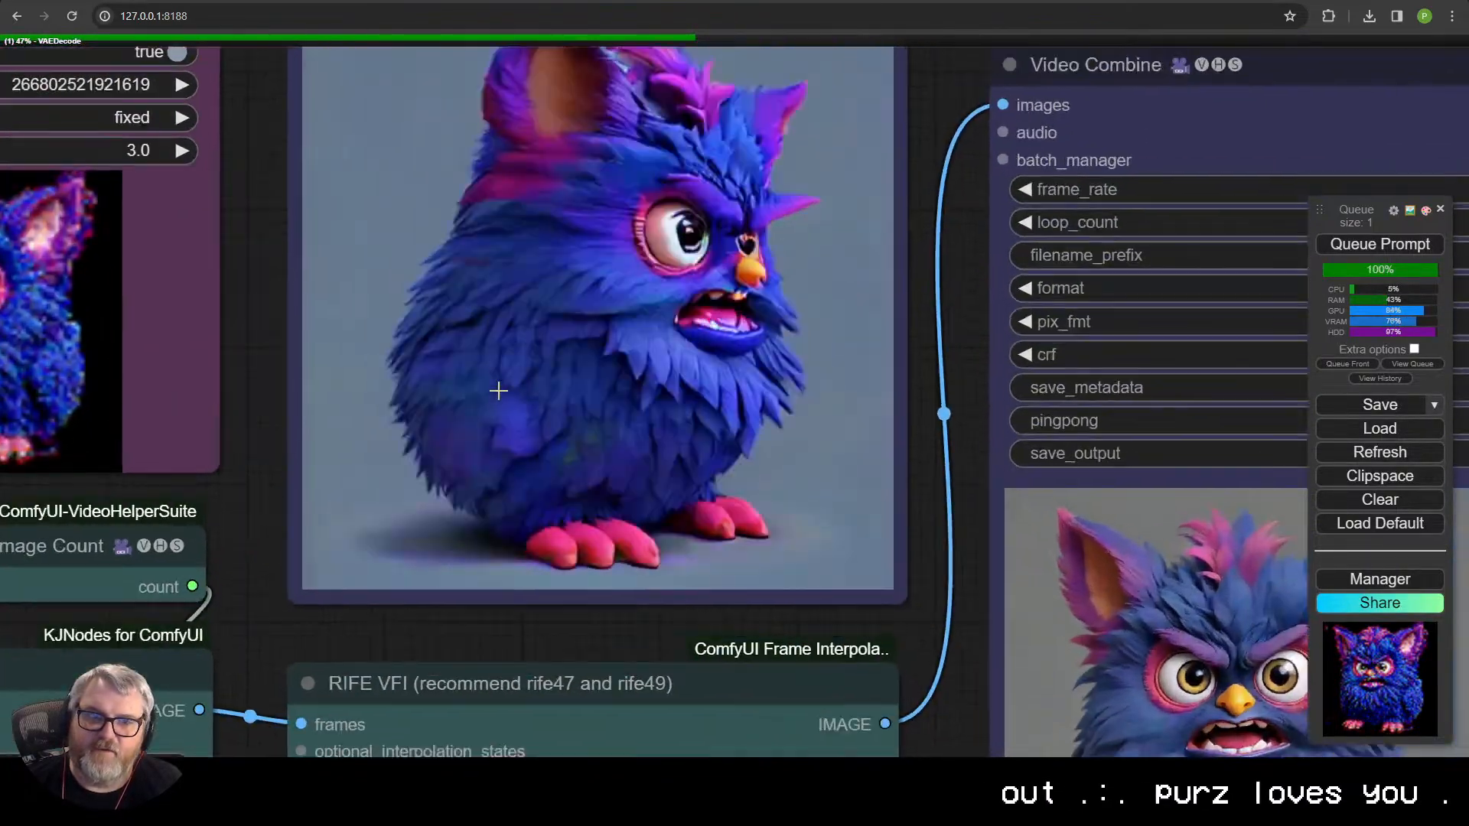
pyautogui.scroll(-10, 498, 390)
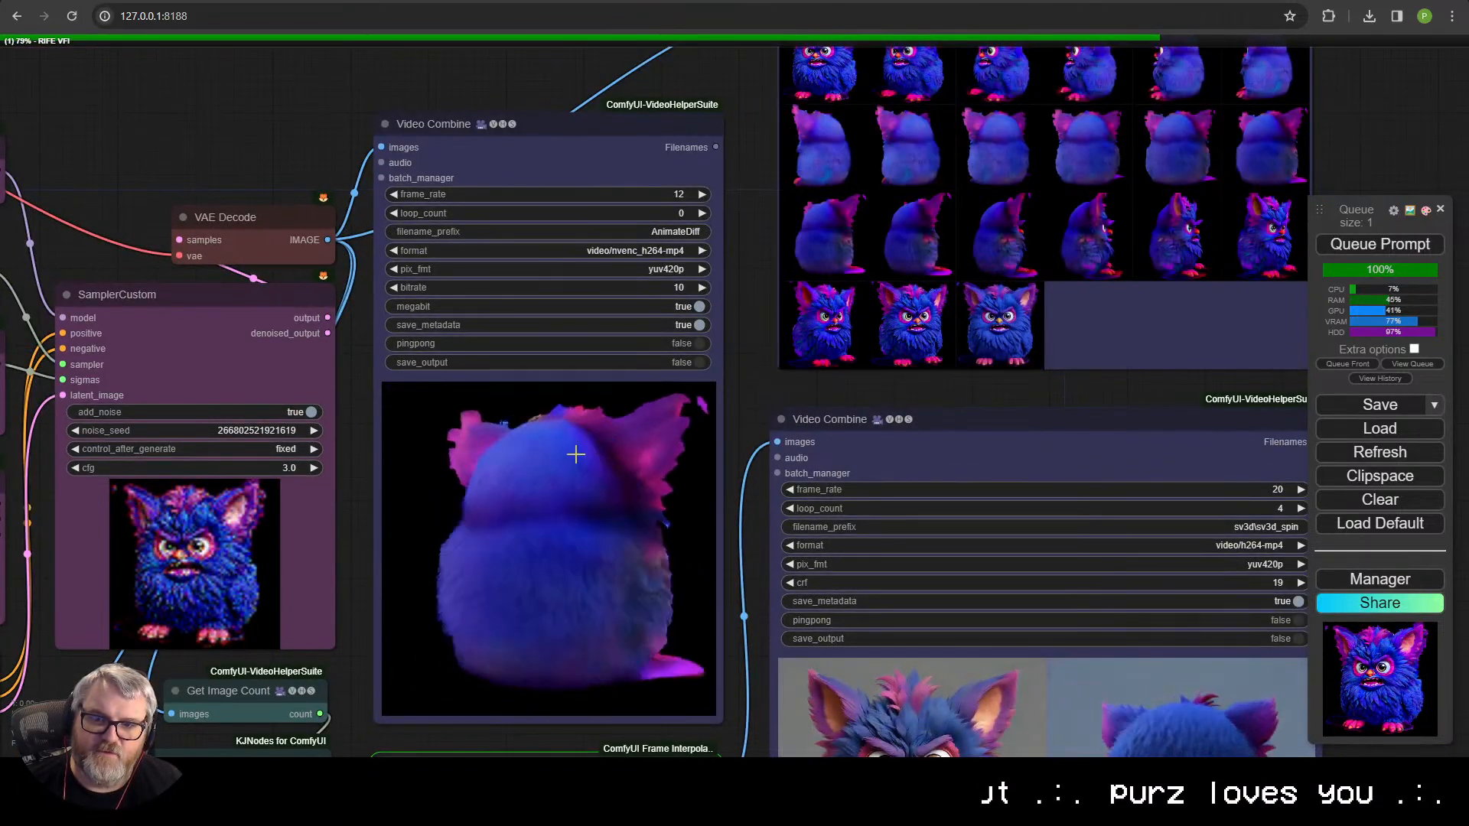
# - Inspect the cutout furby's source image up close in the Preview Image node below Upscale Image
pyautogui.scroll(-5, 576, 454)
pyautogui.moveTo(415, 267); pyautogui.dragTo(1114, 285)
pyautogui.scroll(1, 731, 722)
pyautogui.moveTo(731, 722); pyautogui.dragTo(732, 451)
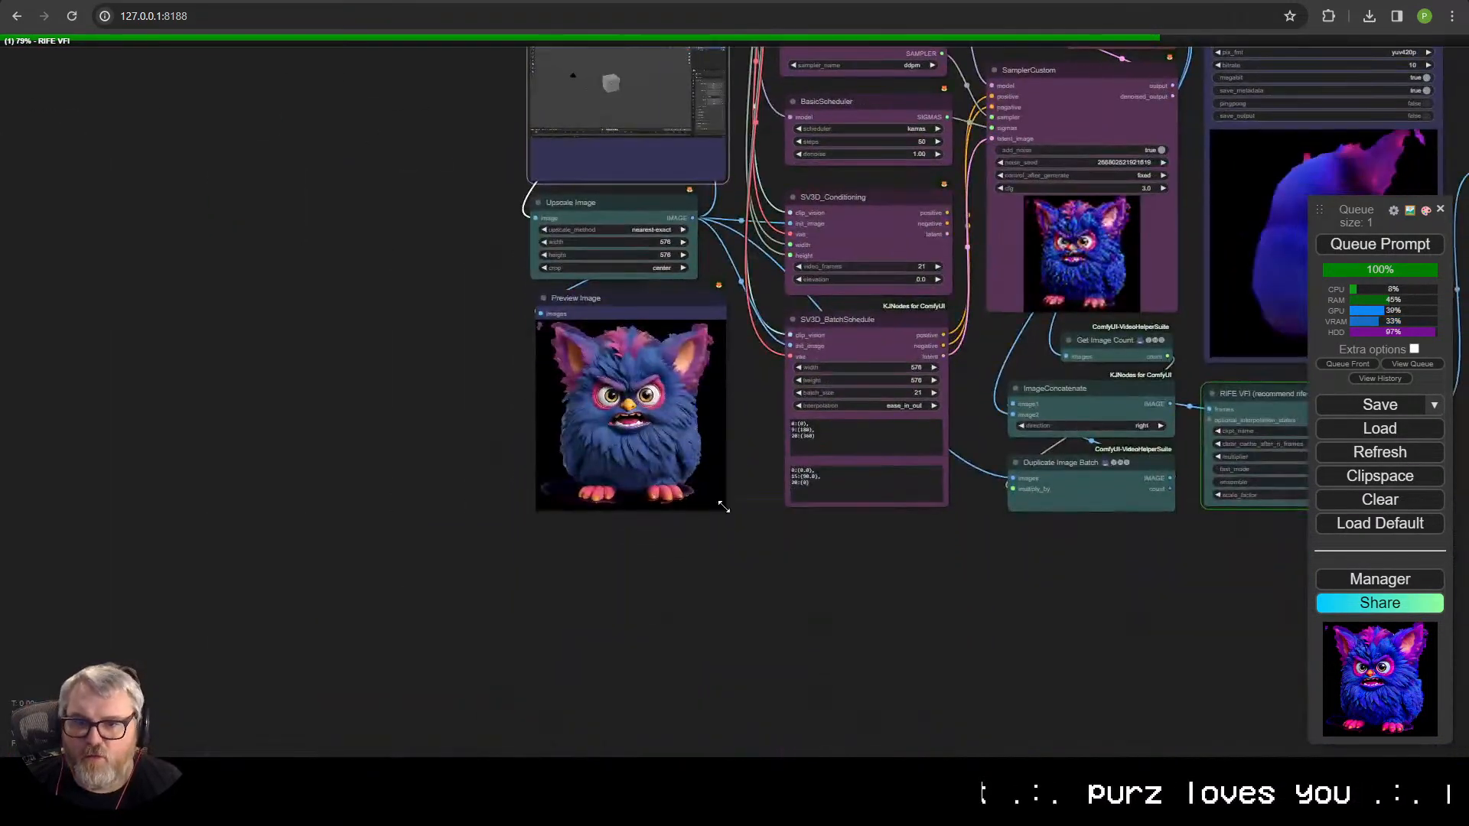
pyautogui.scroll(11, 720, 523)
pyautogui.moveTo(708, 381); pyautogui.dragTo(730, 648)
pyautogui.scroll(1, 554, 357)
pyautogui.scroll(-2, 577, 378)
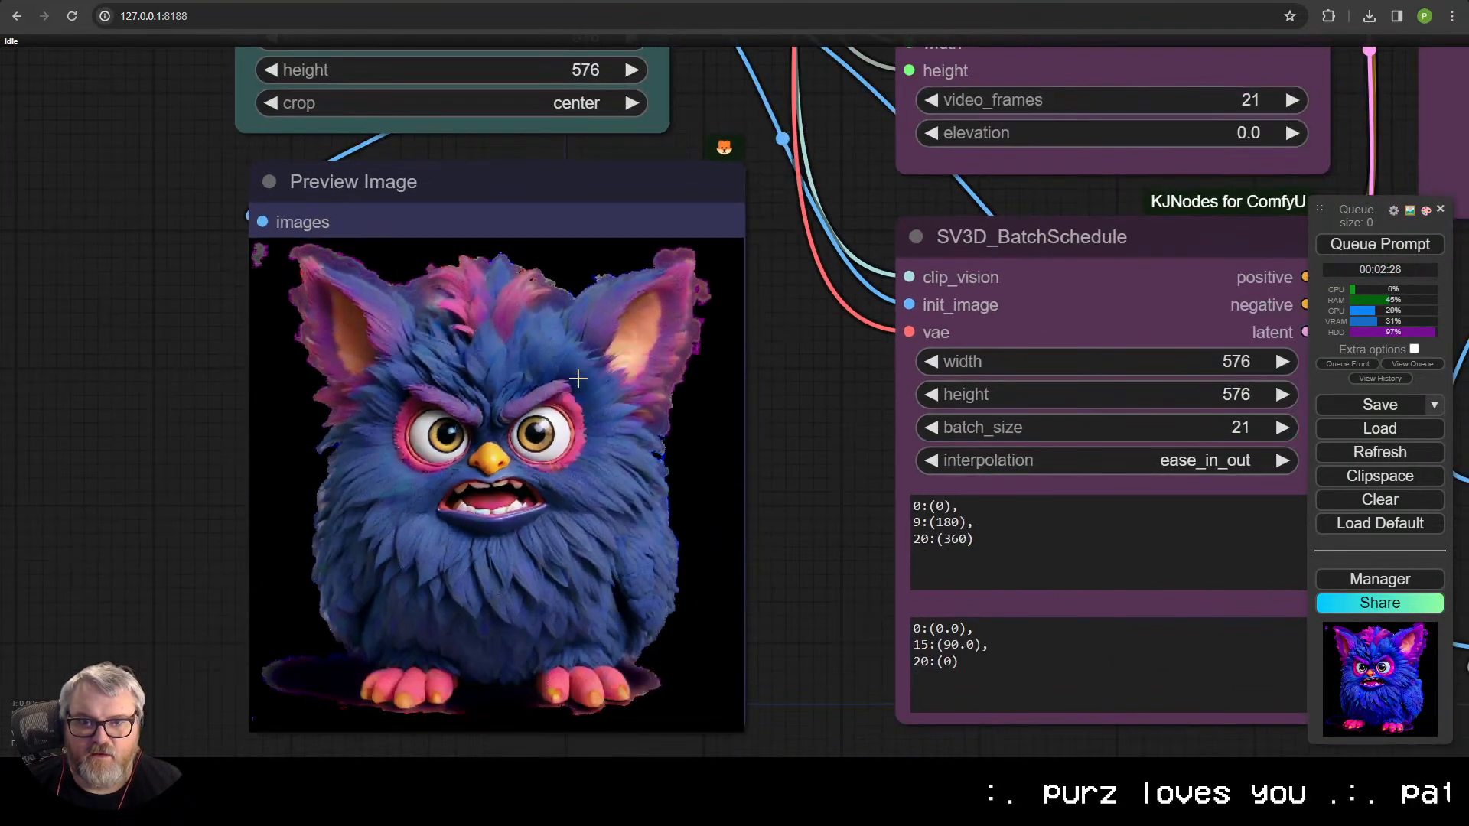
# - Queue the Stable Video 3D generation for the Blender interface screenshot
pyautogui.scroll(-6, 578, 378)
pyautogui.moveTo(638, 254); pyautogui.dragTo(537, 604)
pyautogui.moveTo(411, 477); pyautogui.dragTo(411, 677)
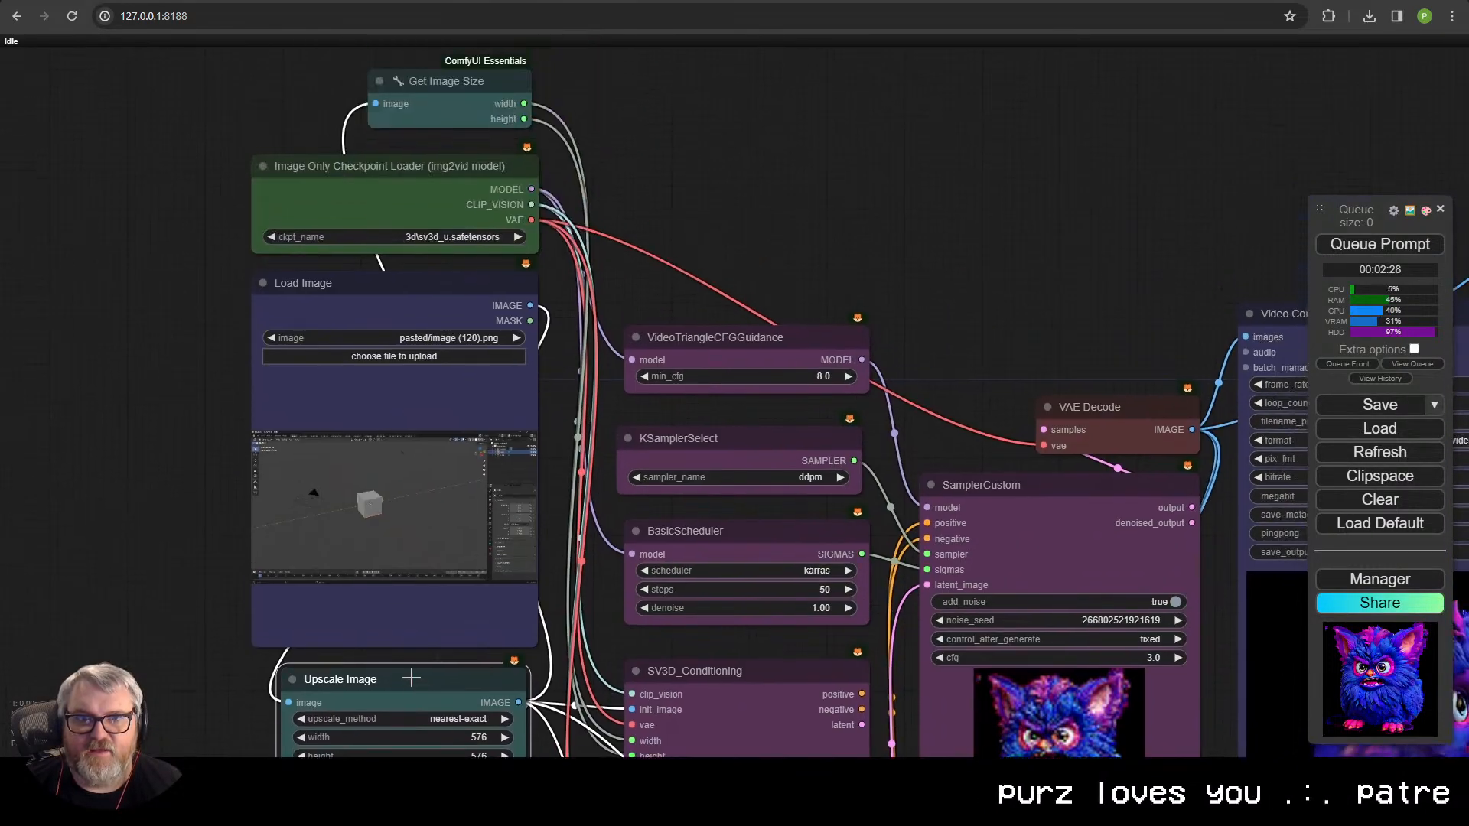
pyautogui.scroll(-2, 412, 678)
pyautogui.scroll(-1, 1071, 508)
pyautogui.moveTo(1073, 508); pyautogui.dragTo(650, 277)
pyautogui.scroll(-4, 650, 276)
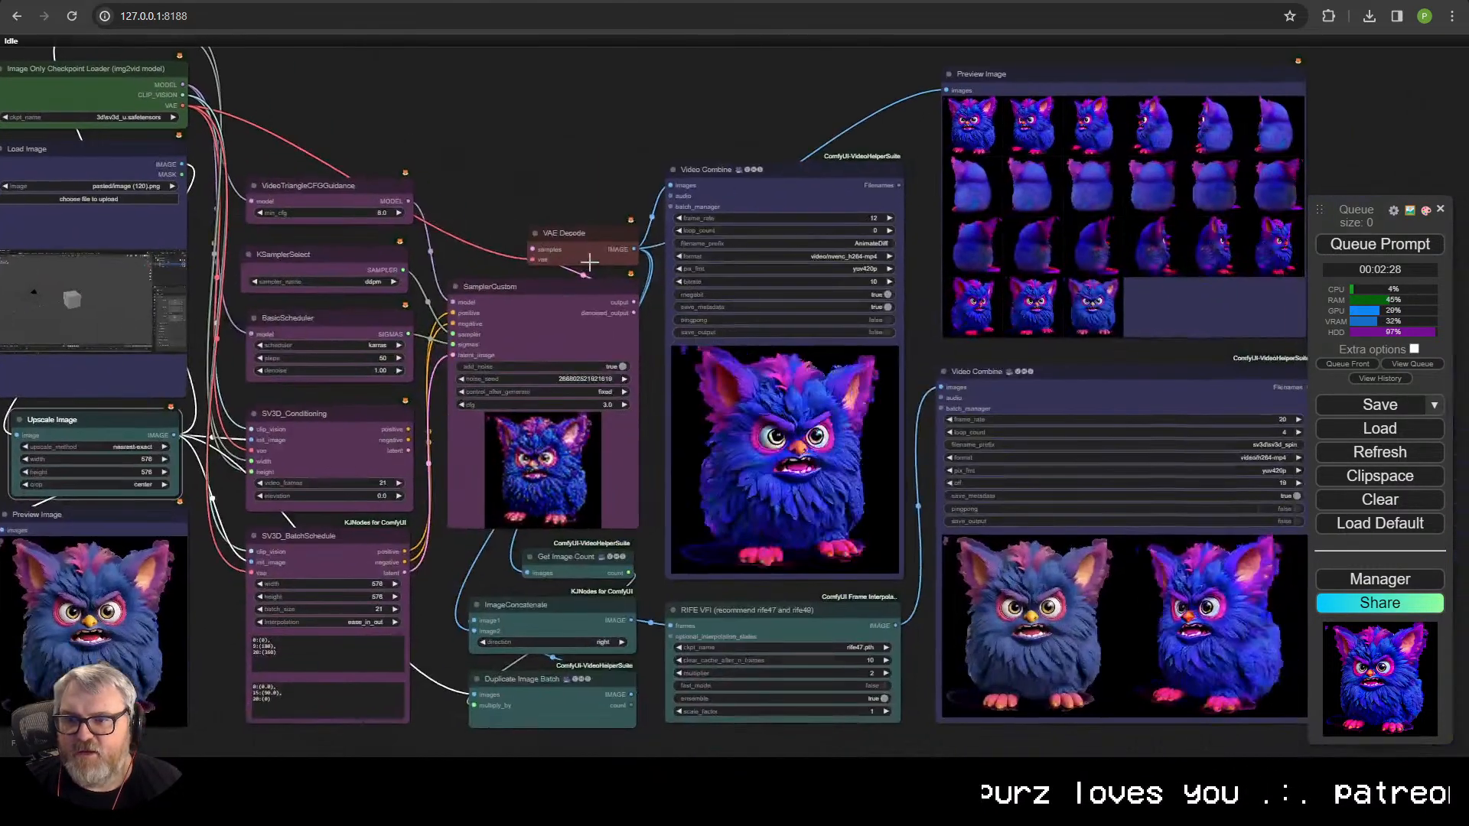
pyautogui.scroll(2, 650, 283)
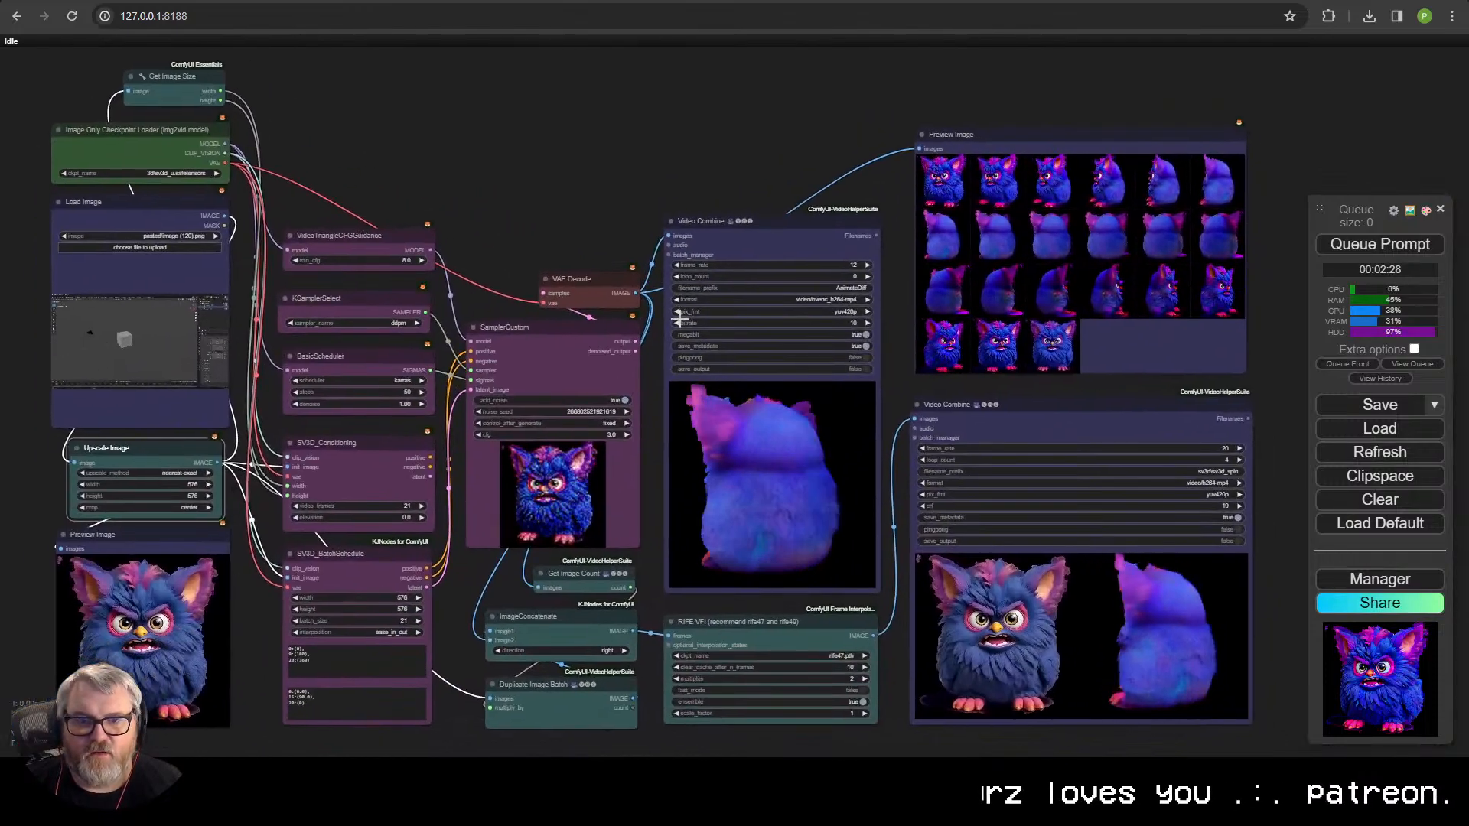
pyautogui.click(1414, 249)
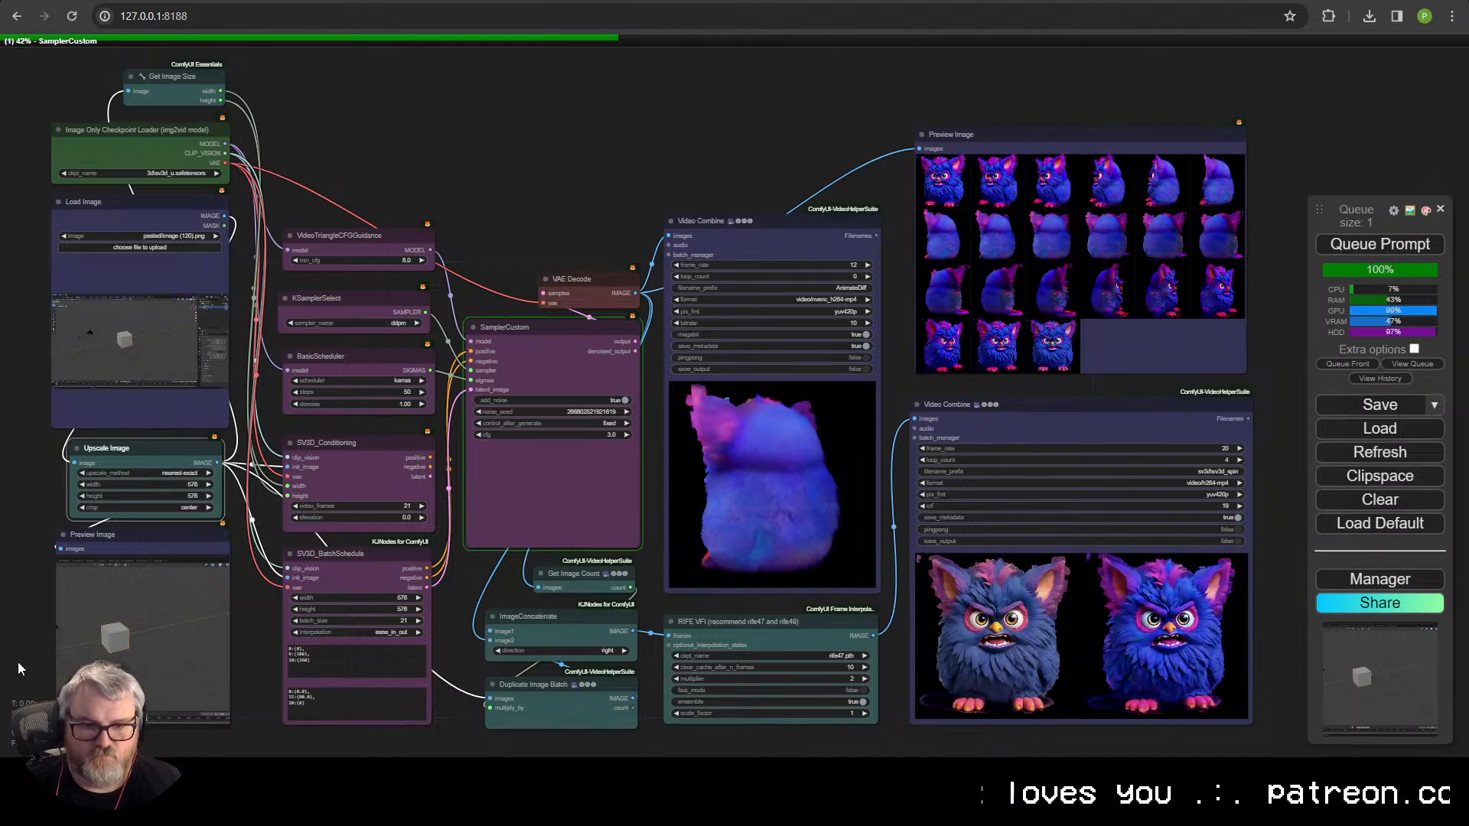
# - Paste the rendered cube close-up into the Load Image node and queue its generation as well
pyautogui.scroll(15, 159, 615)
pyautogui.scroll(-10, 503, 332)
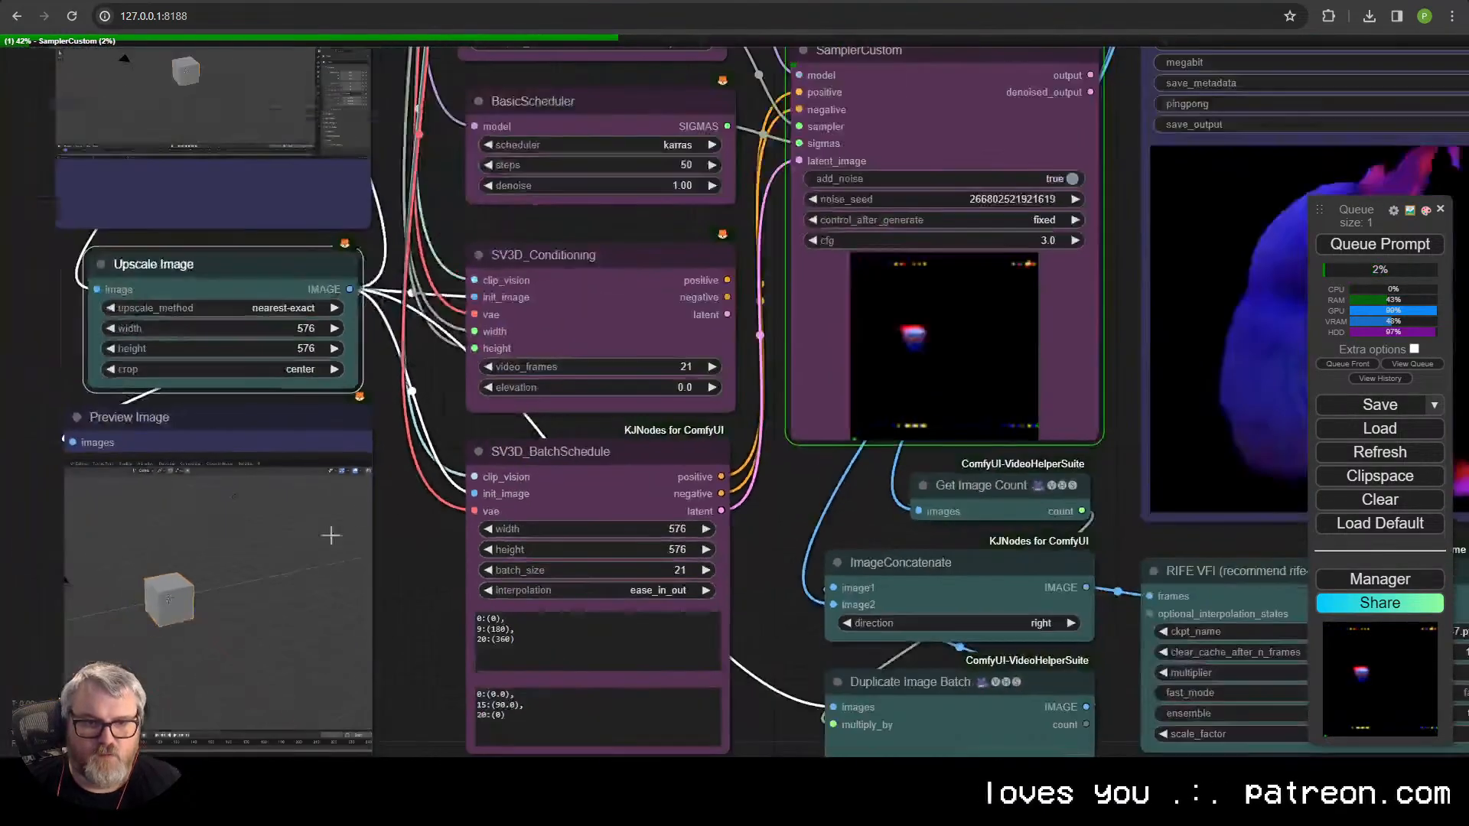
pyautogui.scroll(3, 502, 333)
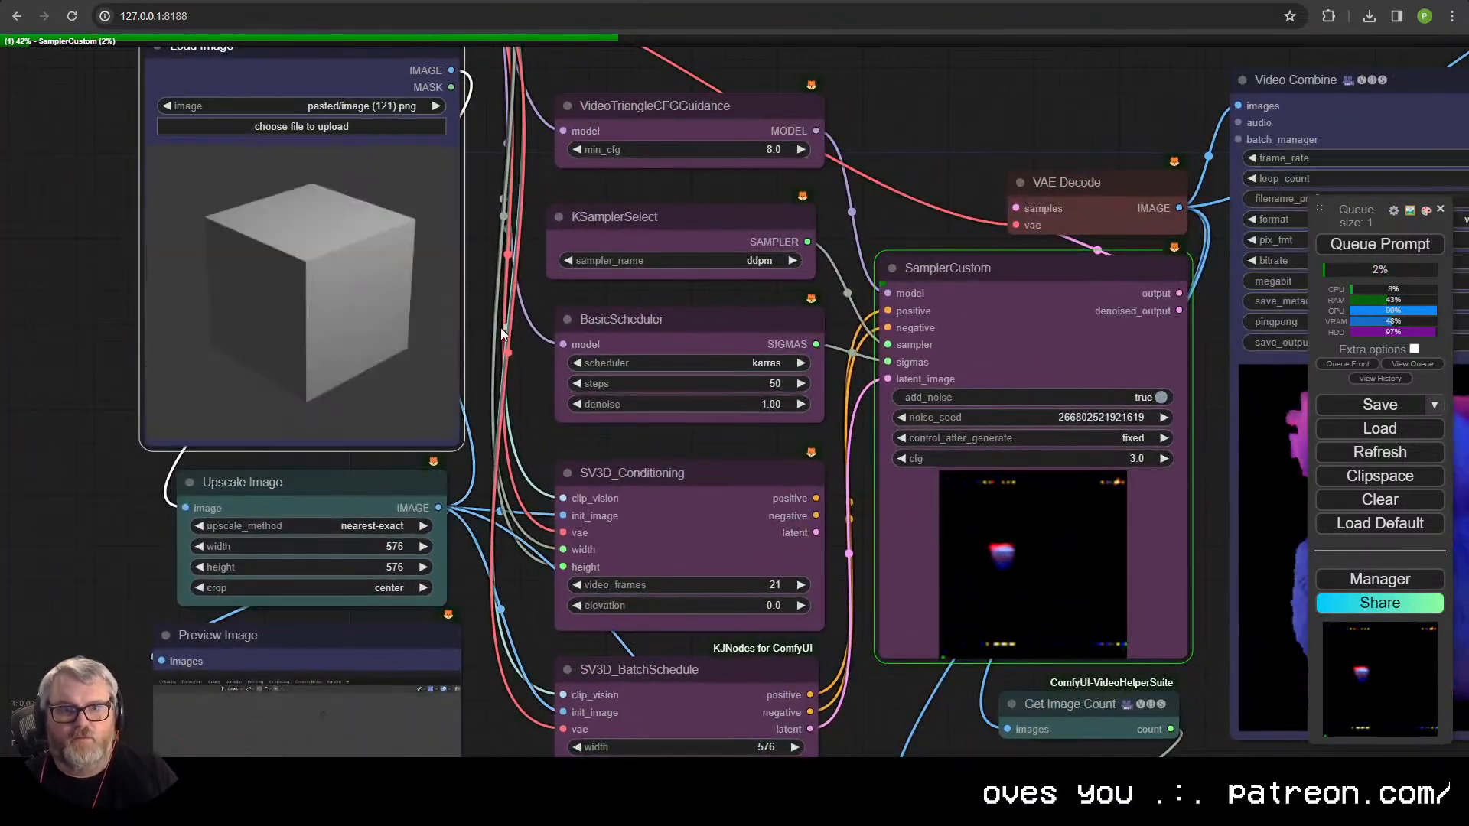
pyautogui.click(1427, 242)
# - Inspect the cutout furby's rotation next to its source image in the side-by-side Video Combine preview
pyautogui.scroll(-5, 1023, 518)
pyautogui.moveTo(1022, 518); pyautogui.dragTo(587, 370)
pyautogui.scroll(-2, 588, 369)
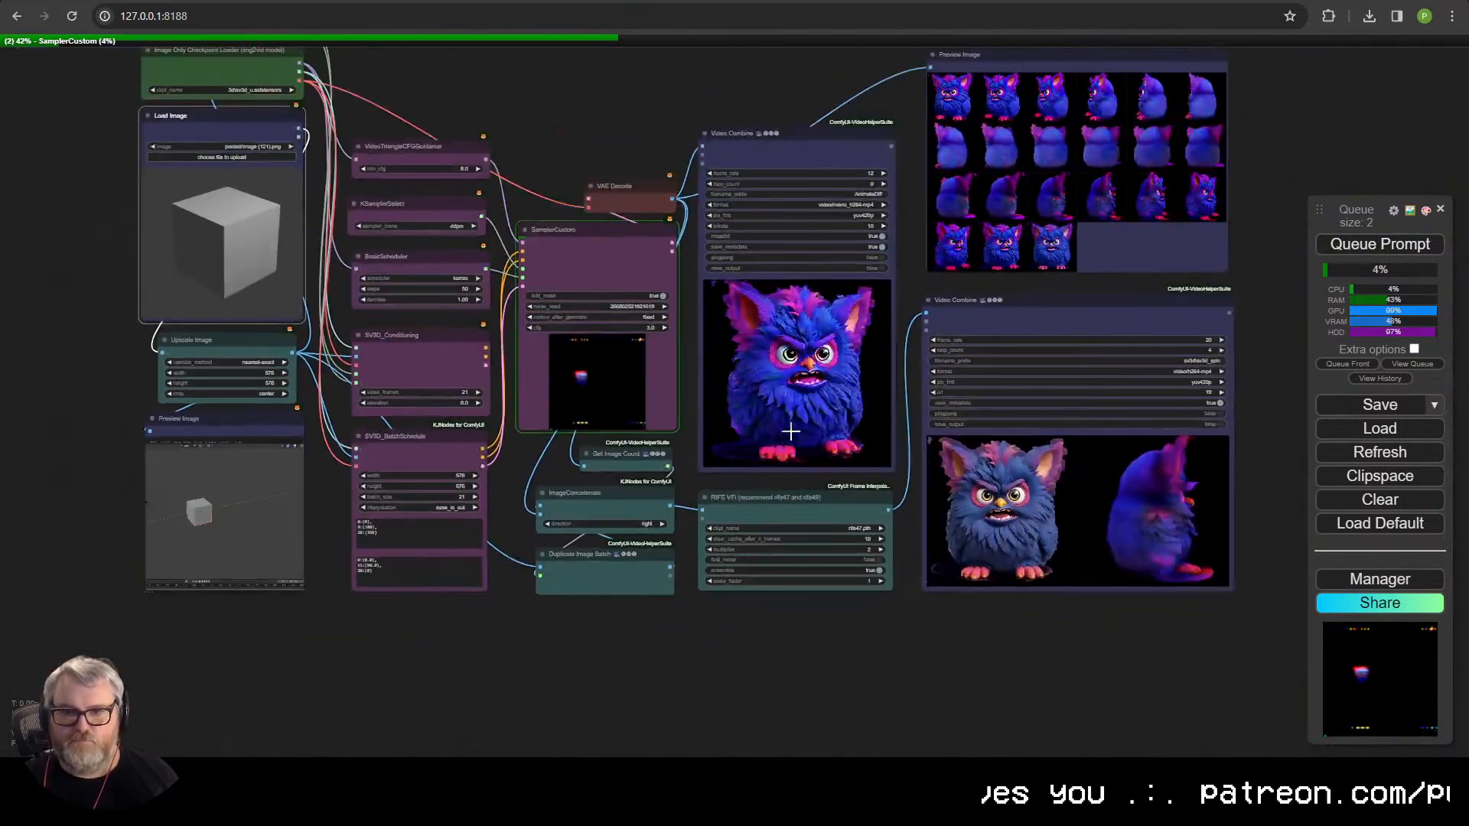
pyautogui.moveTo(811, 441); pyautogui.dragTo(777, 527)
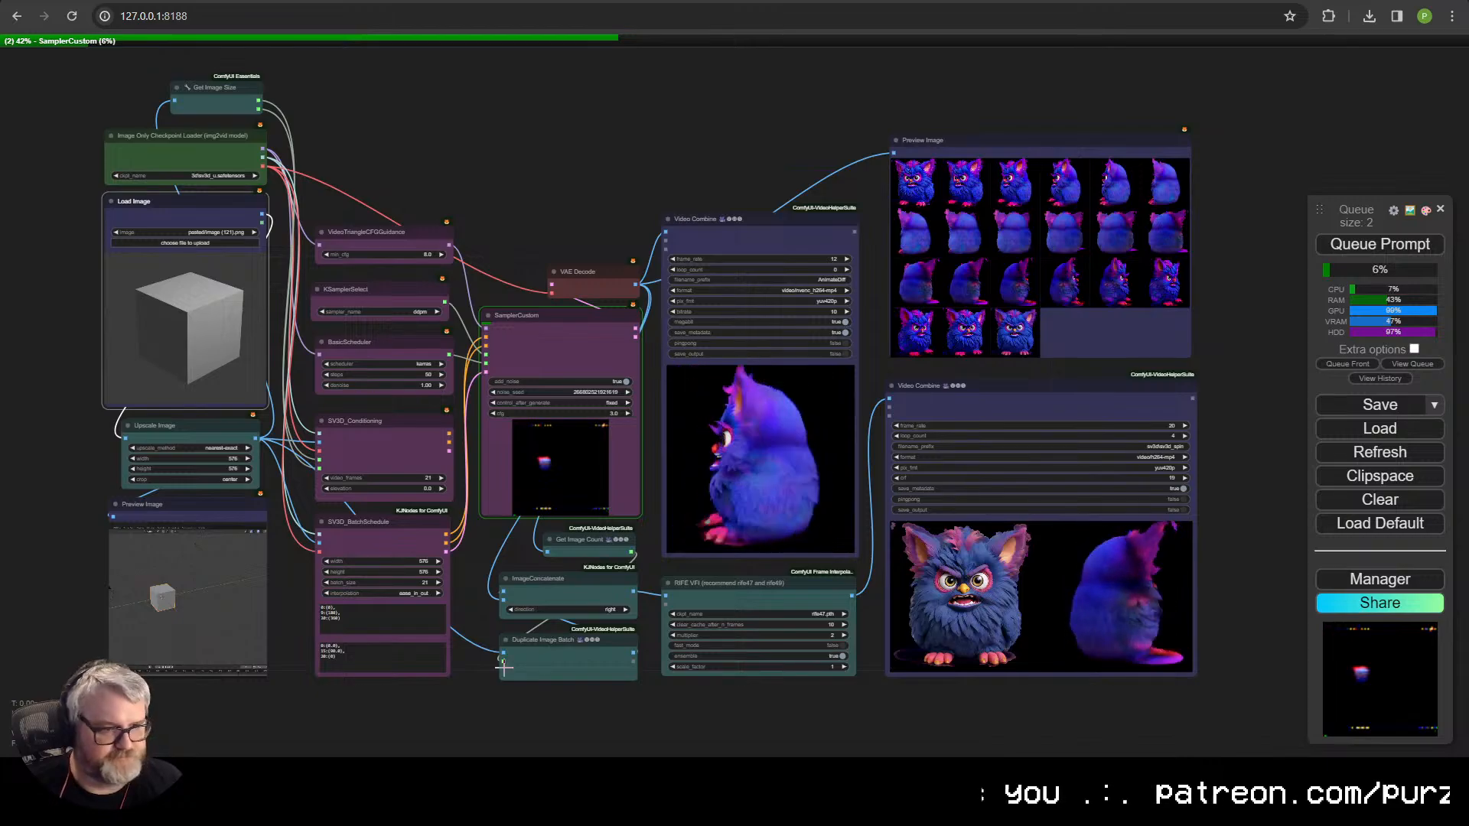
pyautogui.scroll(8, 1070, 612)
pyautogui.scroll(6, 1083, 607)
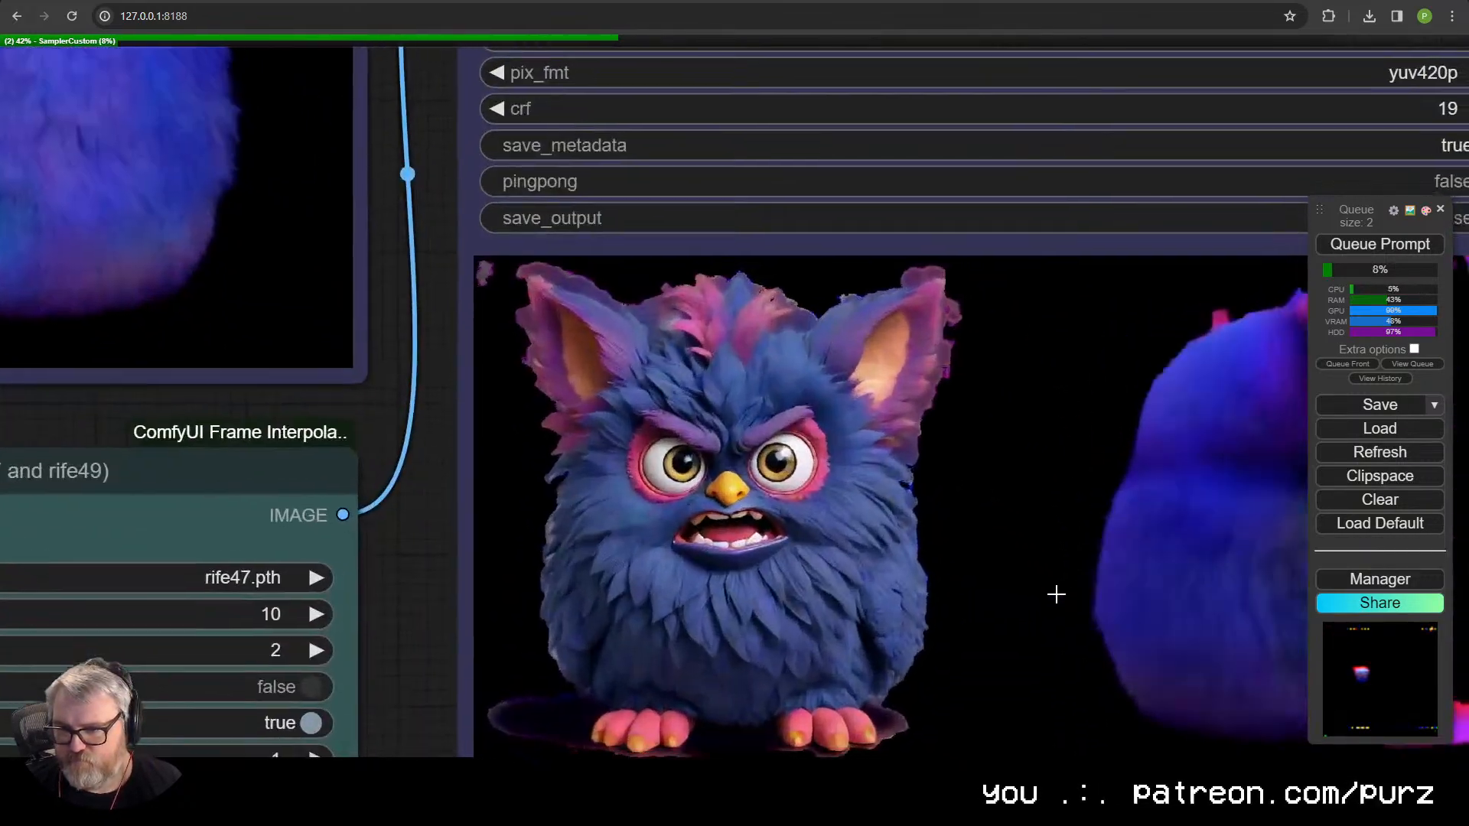
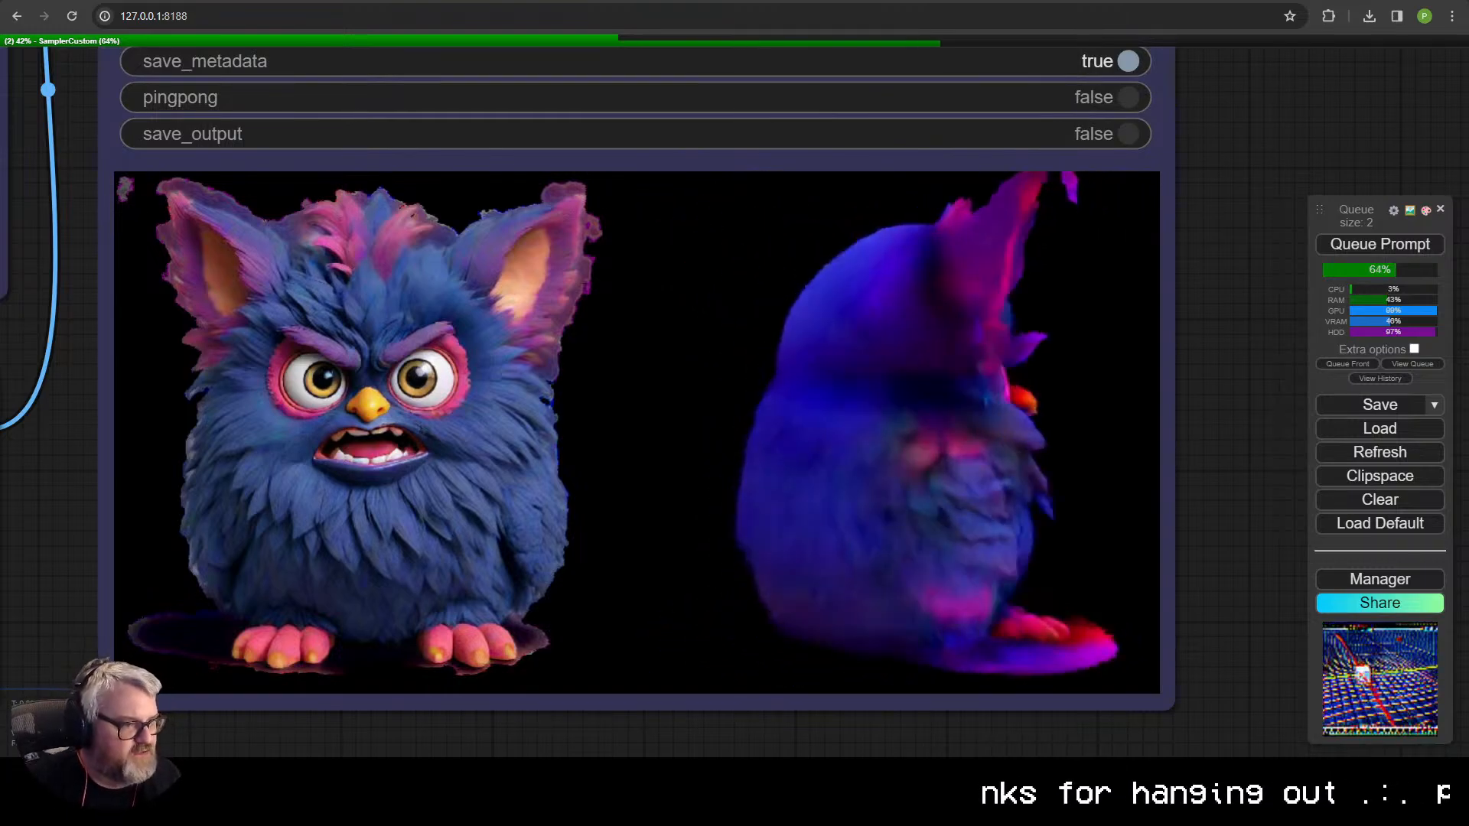
pyautogui.scroll(-5, 288, 284)
pyautogui.moveTo(81, 322); pyautogui.dragTo(470, 411)
pyautogui.scroll(3, 471, 410)
pyautogui.scroll(-3, 461, 414)
pyautogui.scroll(-5, 459, 413)
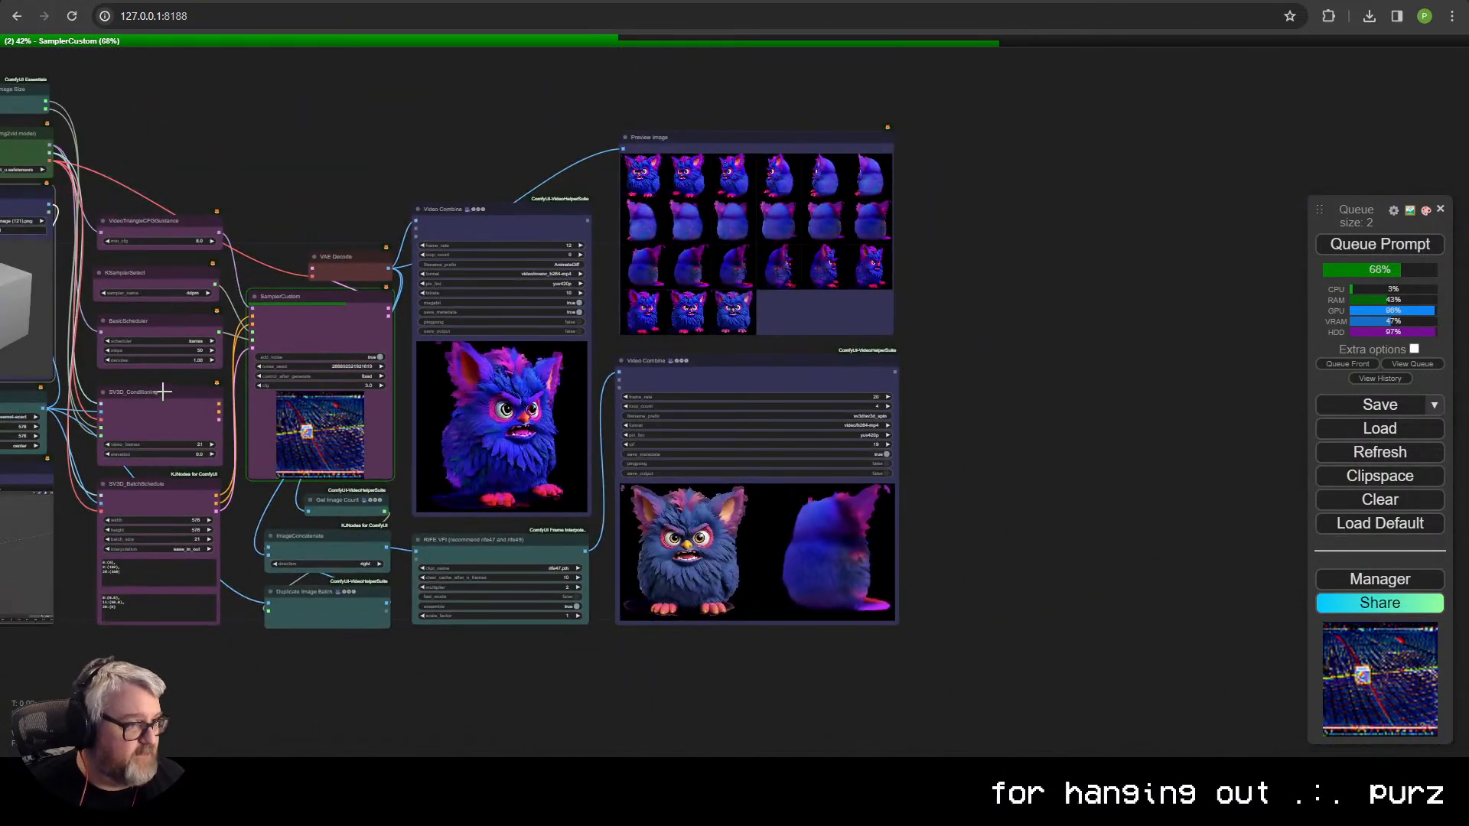
pyautogui.moveTo(153, 393); pyautogui.dragTo(375, 426)
pyautogui.scroll(2, 356, 433)
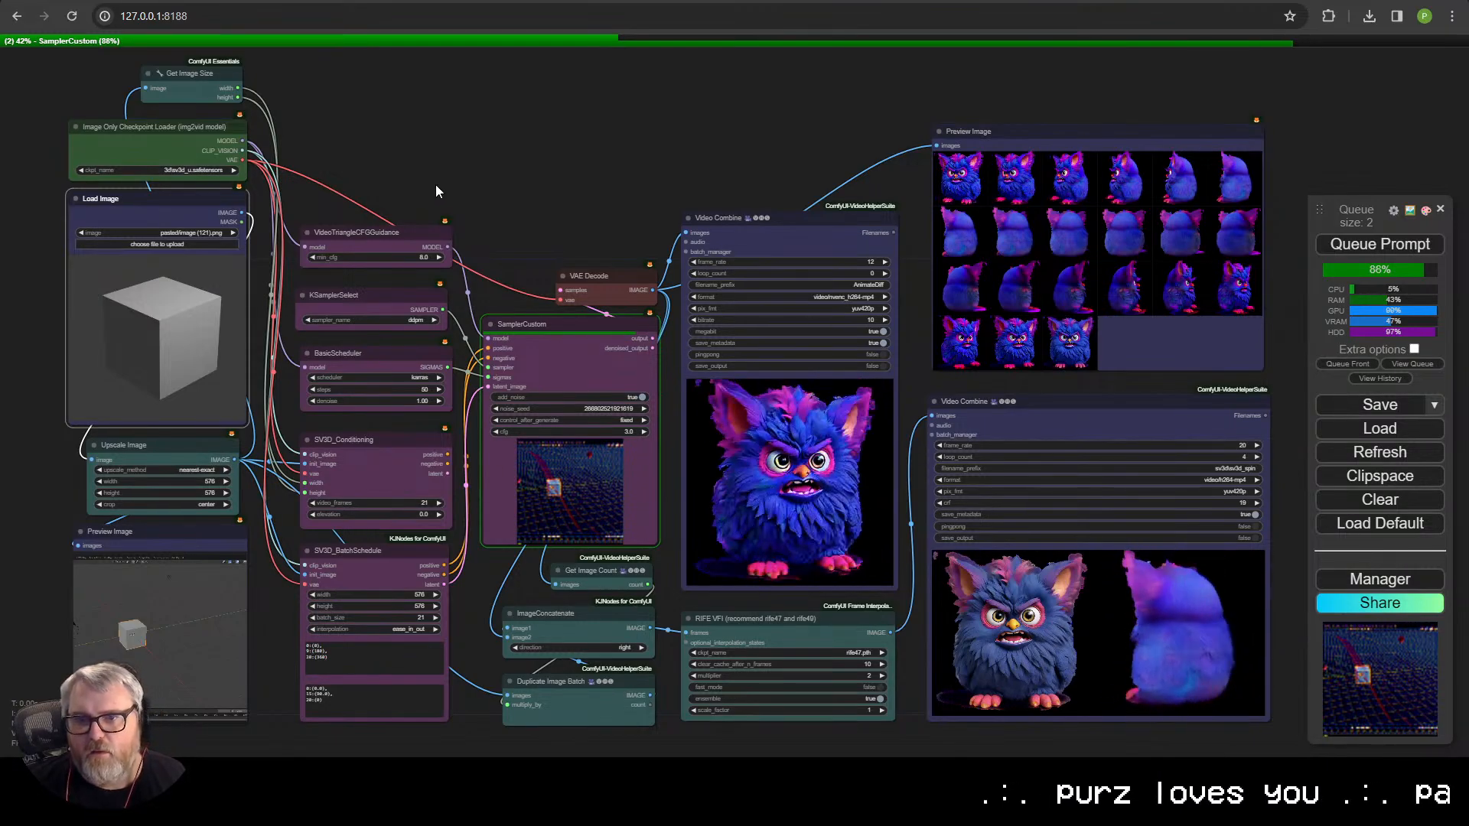
pyautogui.scroll(1, 483, 153)
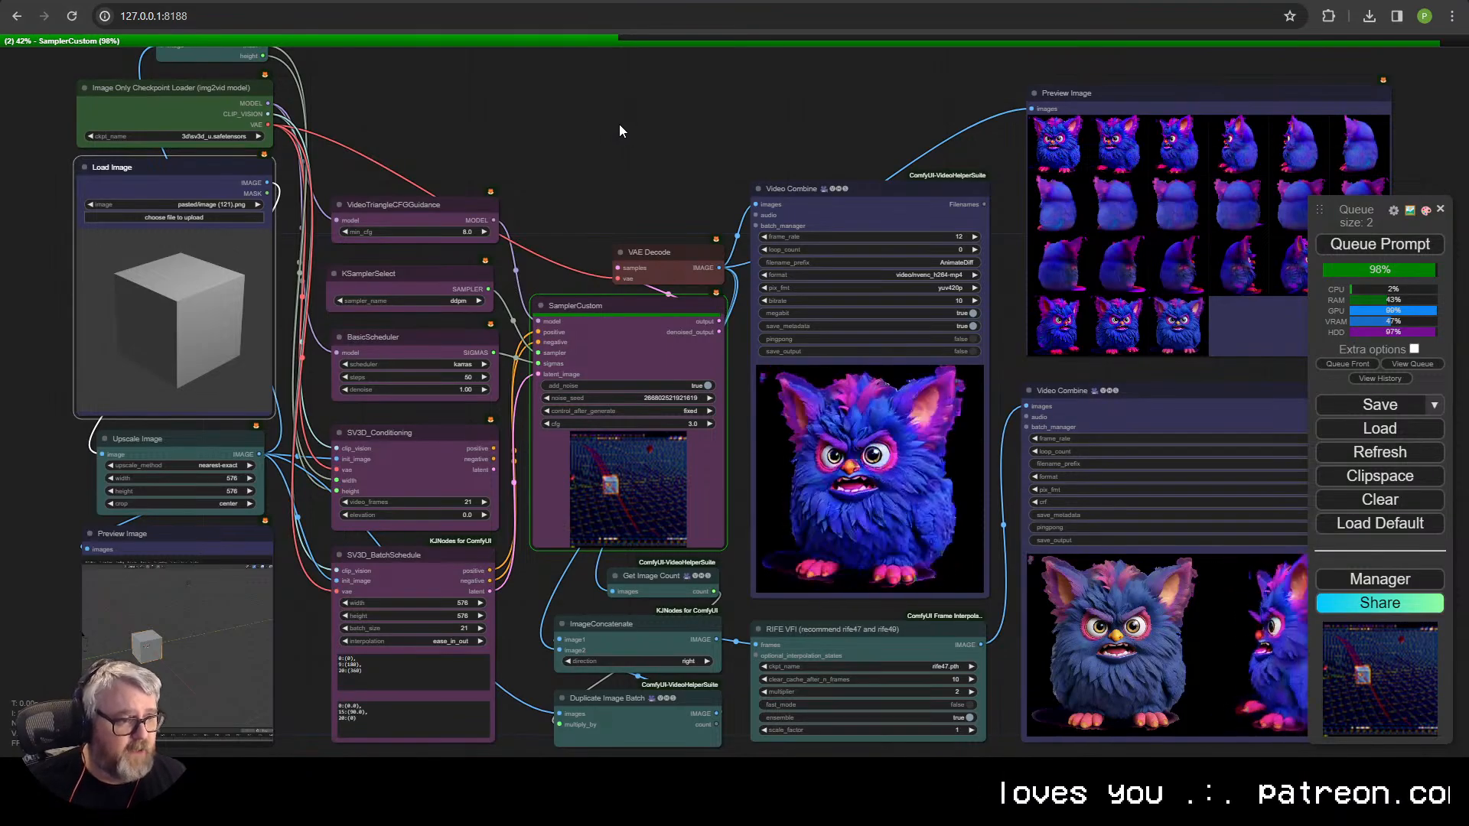
pyautogui.click(1243, 774)
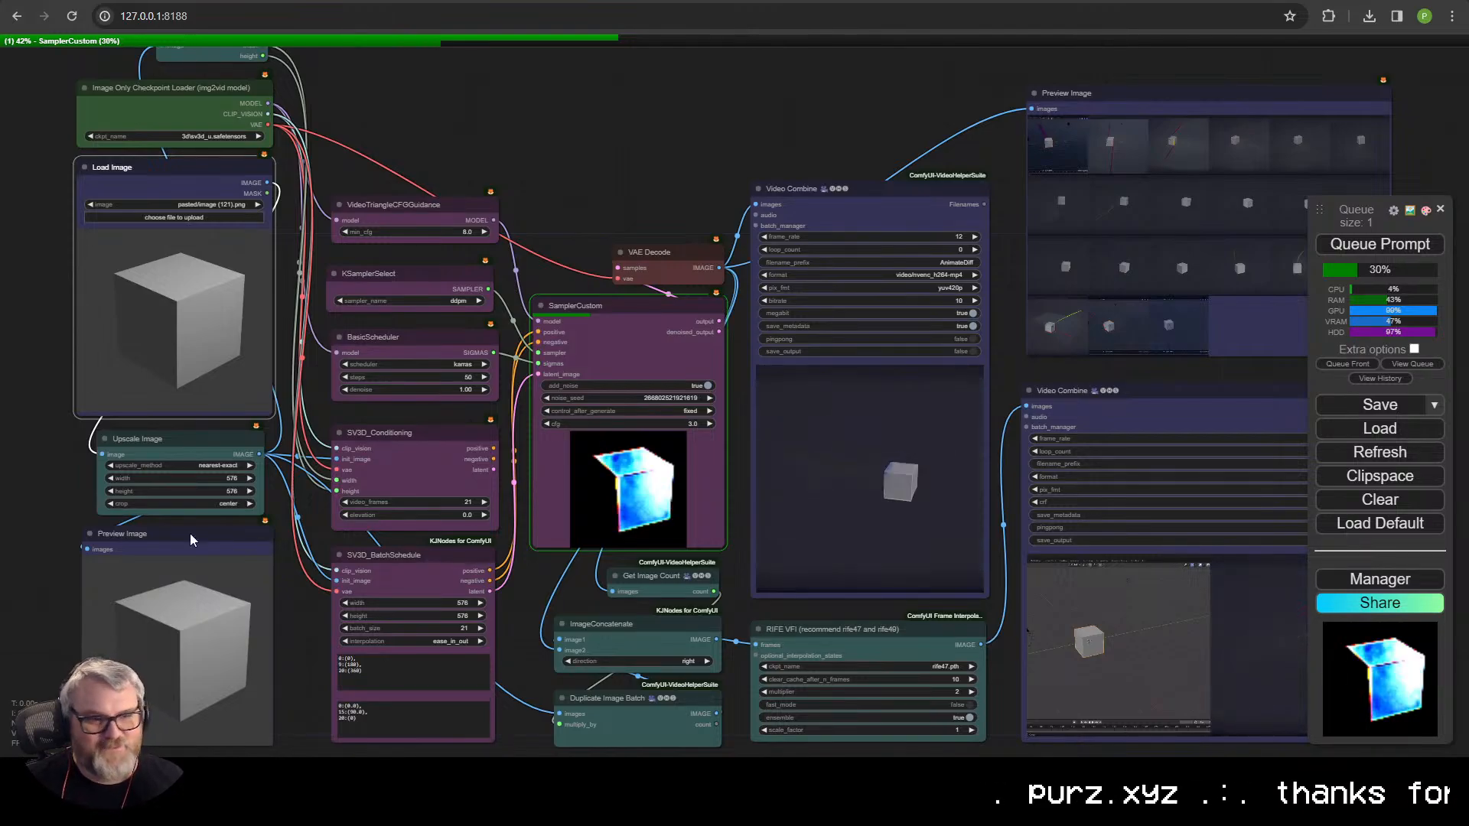
# - Examine the Blender screenshot's orbit in both Video Combine previews, comparing it with the source image
pyautogui.scroll(8, 948, 497)
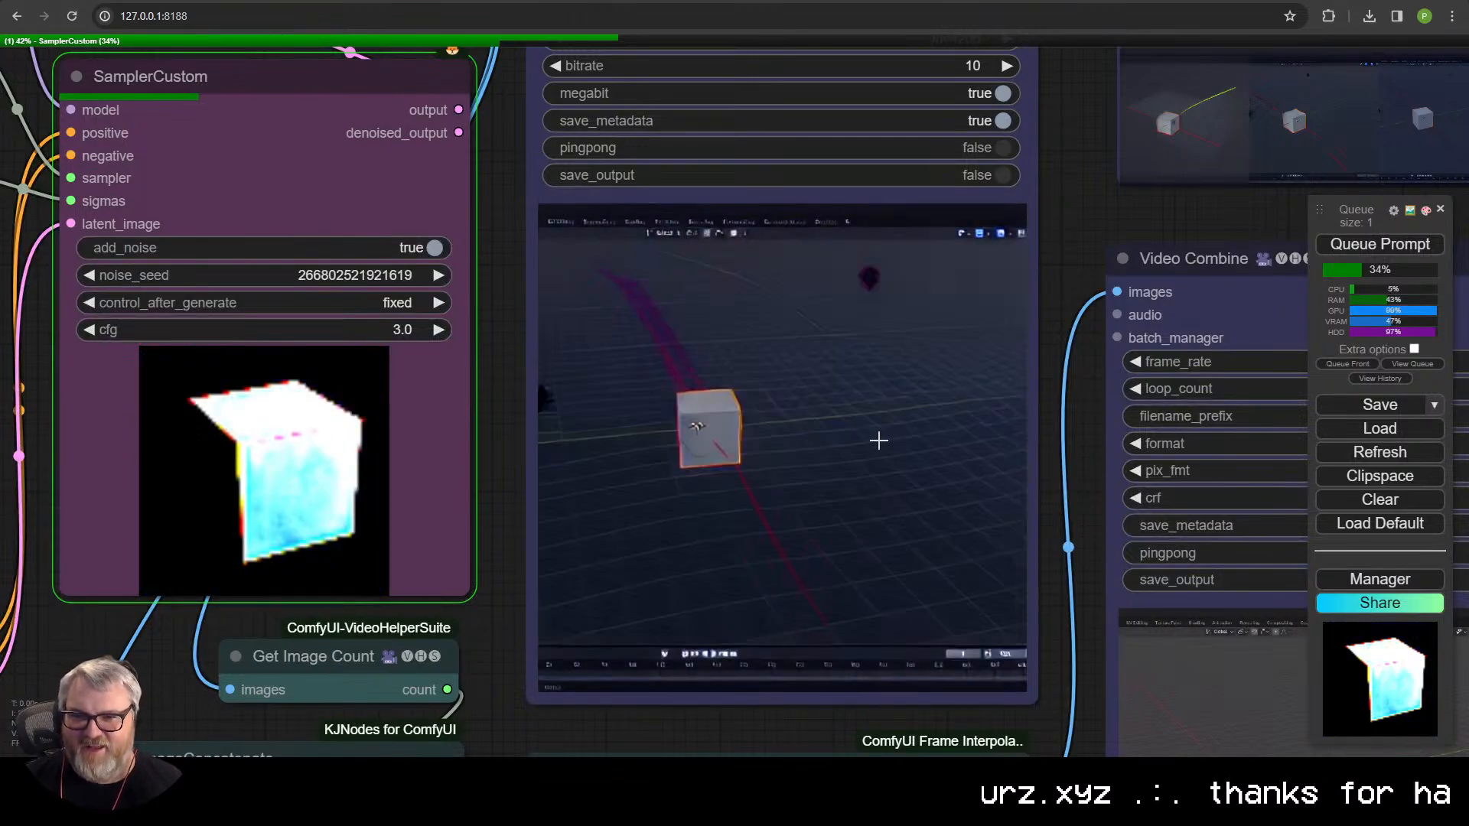
pyautogui.scroll(-10, 886, 456)
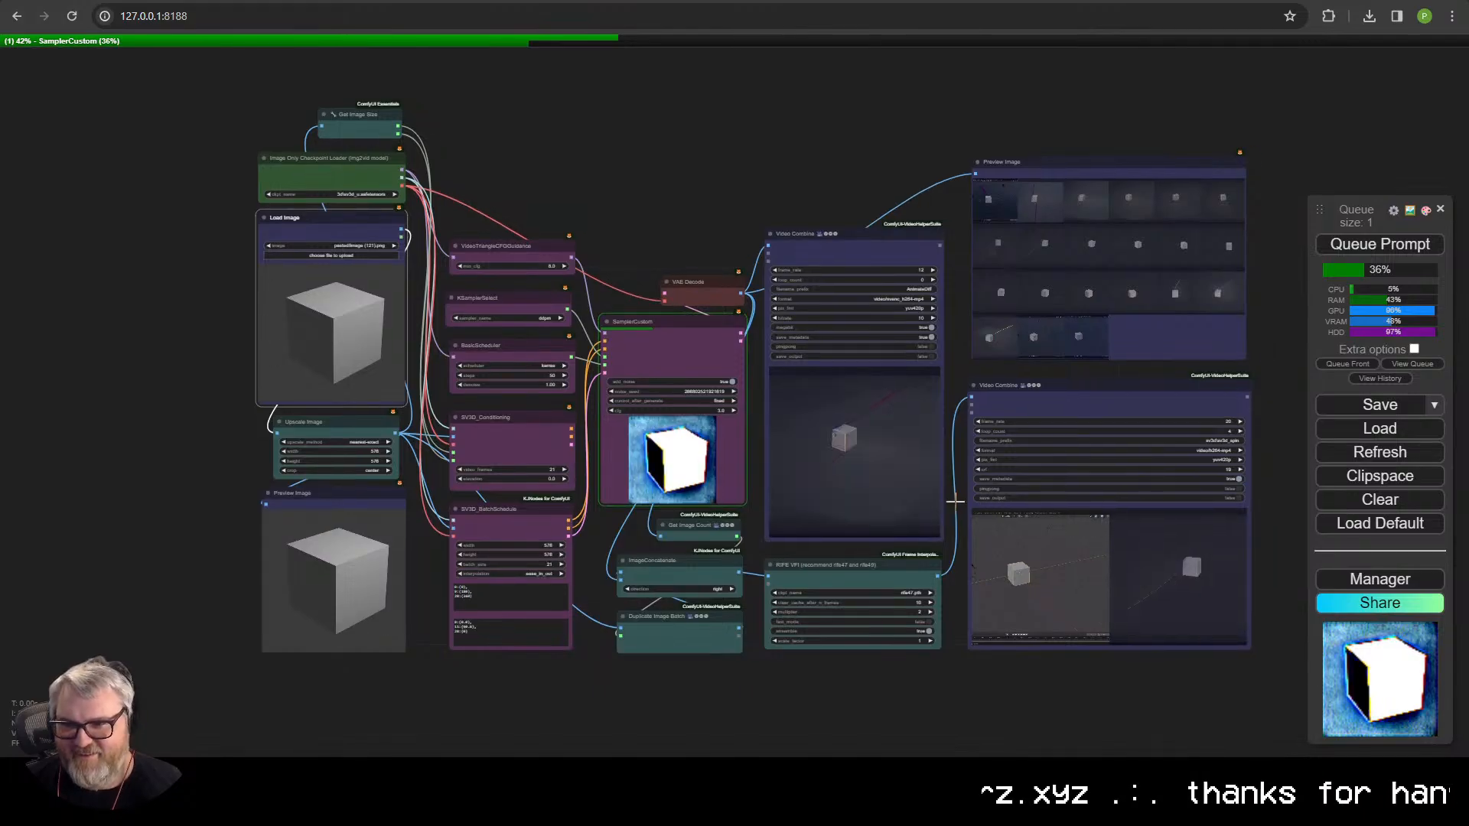
pyautogui.scroll(7, 930, 476)
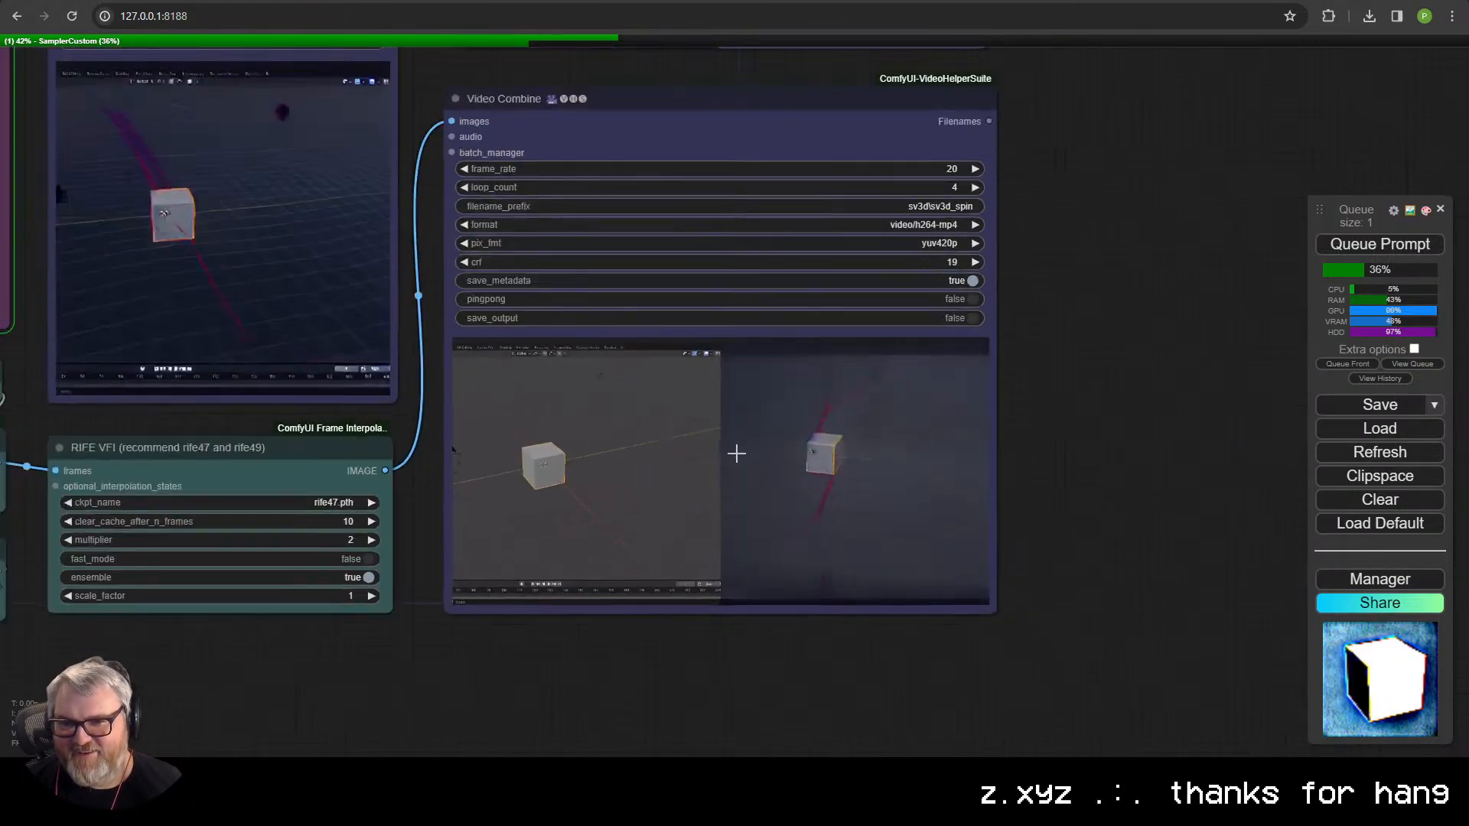
pyautogui.scroll(-3, 736, 453)
pyautogui.moveTo(483, 441); pyautogui.dragTo(1026, 598)
pyautogui.scroll(-1, 706, 498)
pyautogui.scroll(1, 696, 493)
pyautogui.scroll(-3, 783, 514)
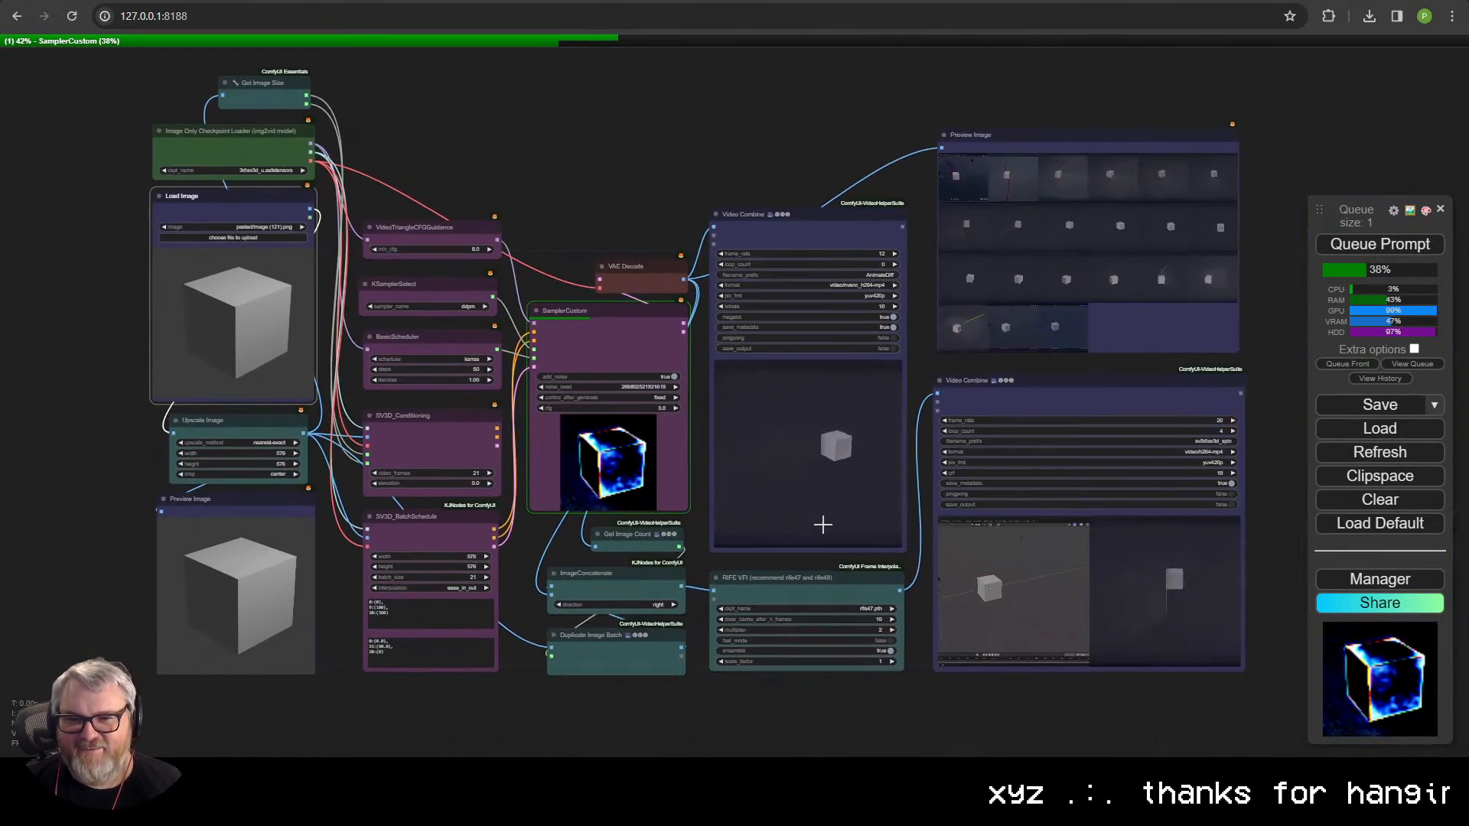
pyautogui.scroll(1, 877, 485)
pyautogui.moveTo(874, 487); pyautogui.dragTo(877, 524)
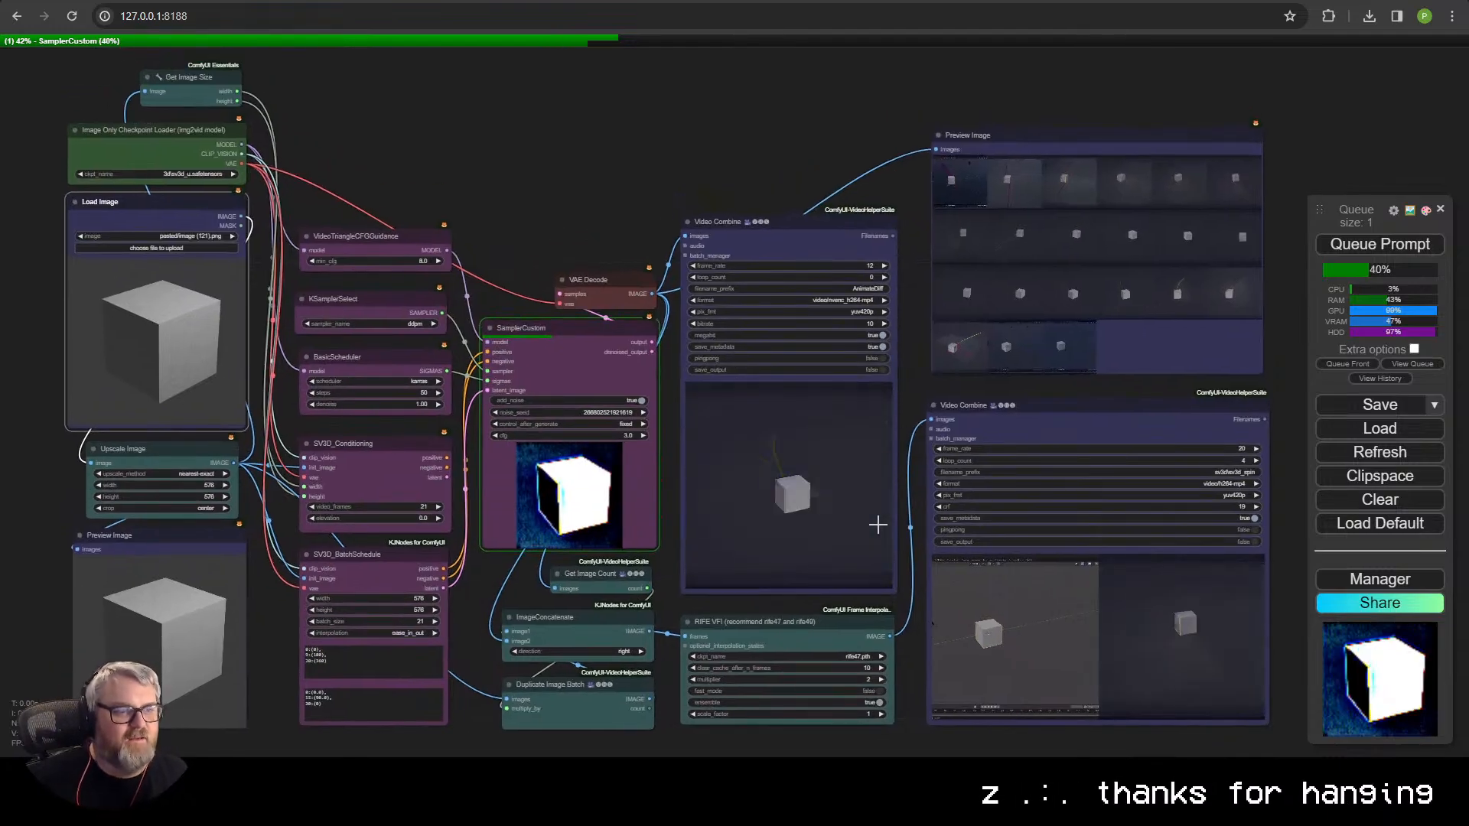
# - Review the Blender screenshot's orbit beside its source image while the rendered cube generation runs
pyautogui.scroll(6, 1005, 511)
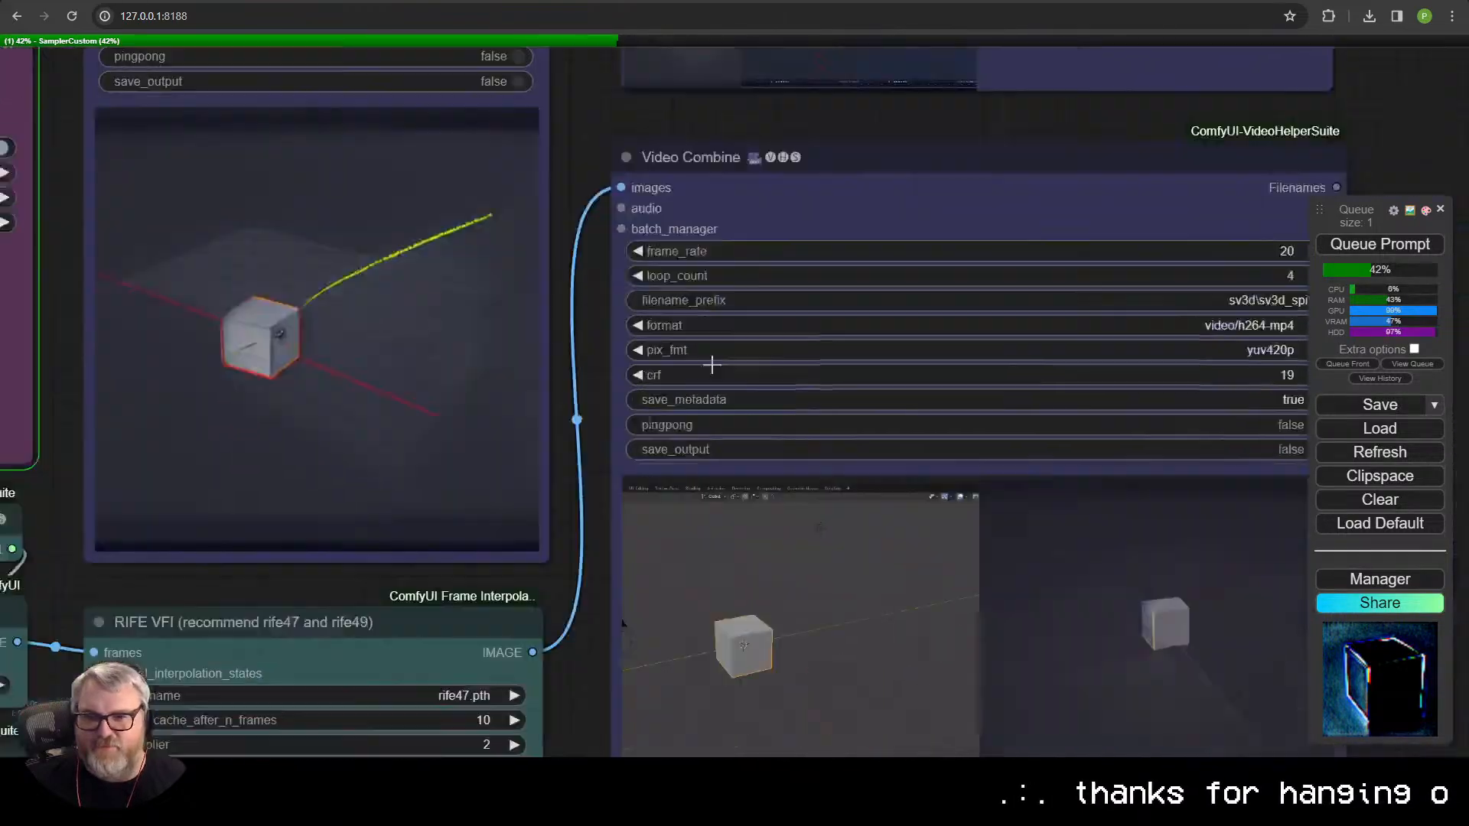
pyautogui.scroll(-2, 724, 329)
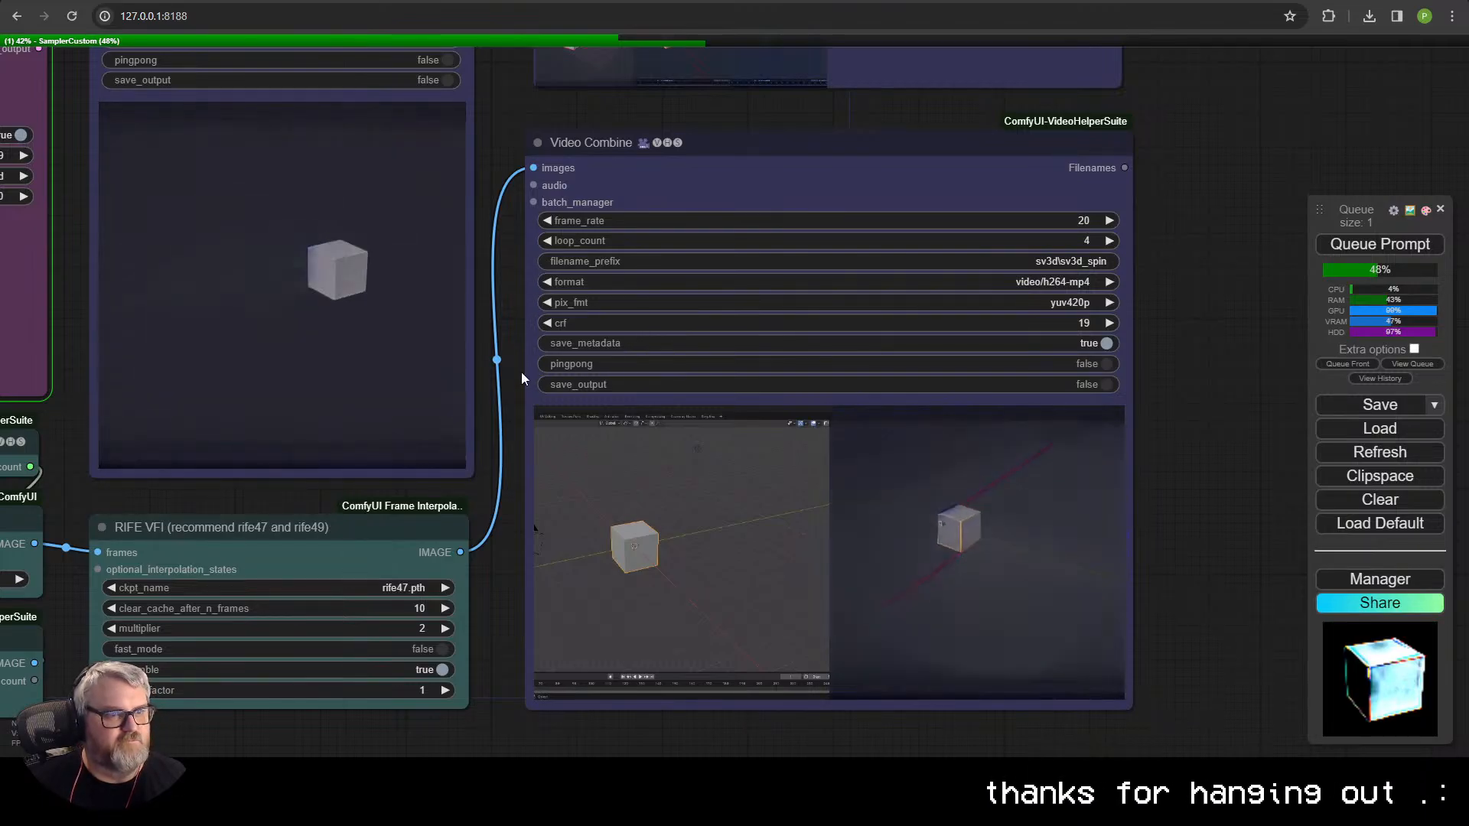
pyautogui.scroll(-9, 521, 372)
pyautogui.moveTo(620, 488); pyautogui.dragTo(820, 547)
pyautogui.scroll(3, 771, 544)
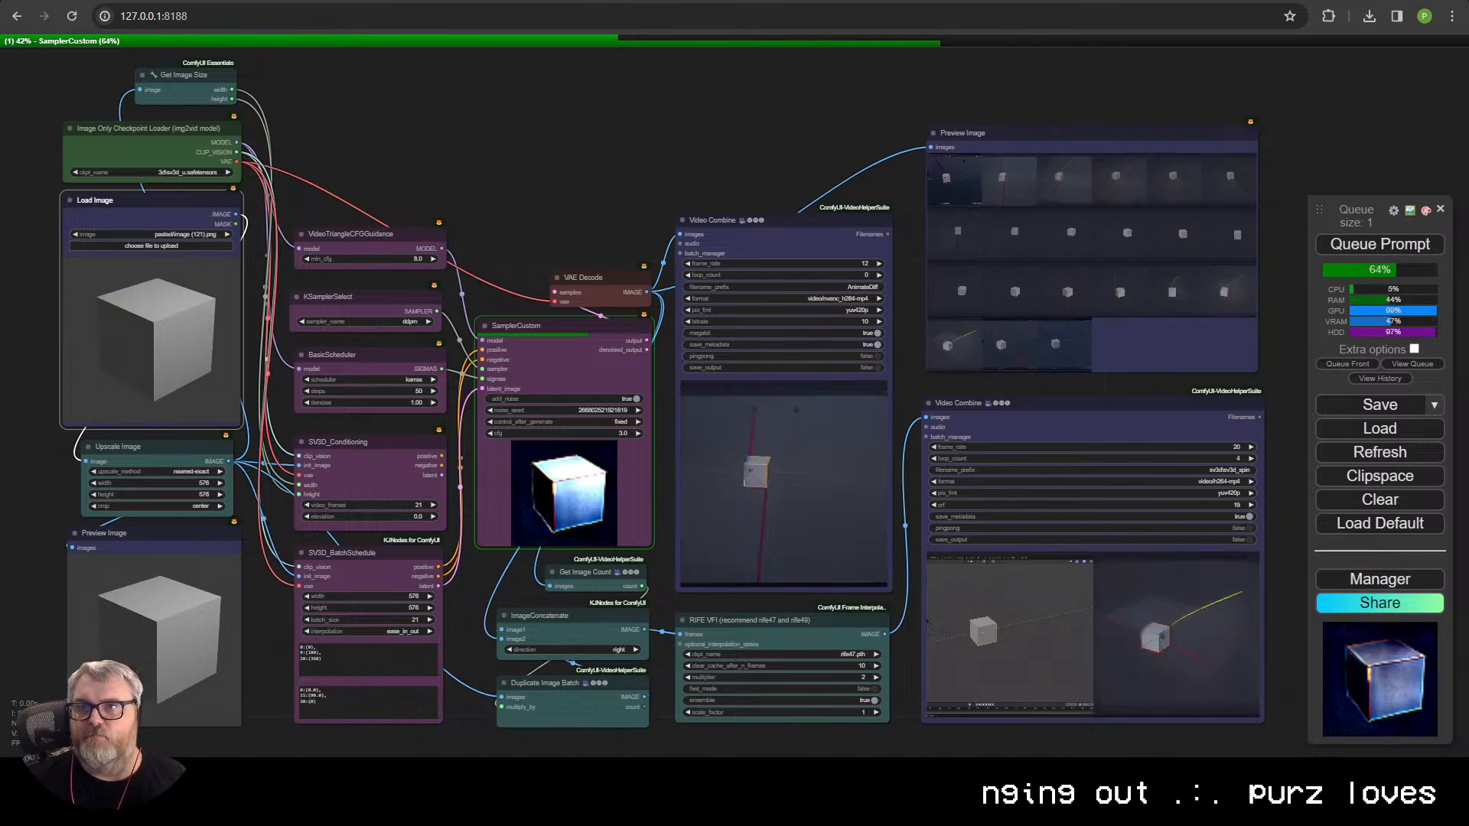
# - Switch to the Google image results and compare candidate ace of hearts playing card pictures
pyautogui.click(764, 1)
pyautogui.click(60, 157)
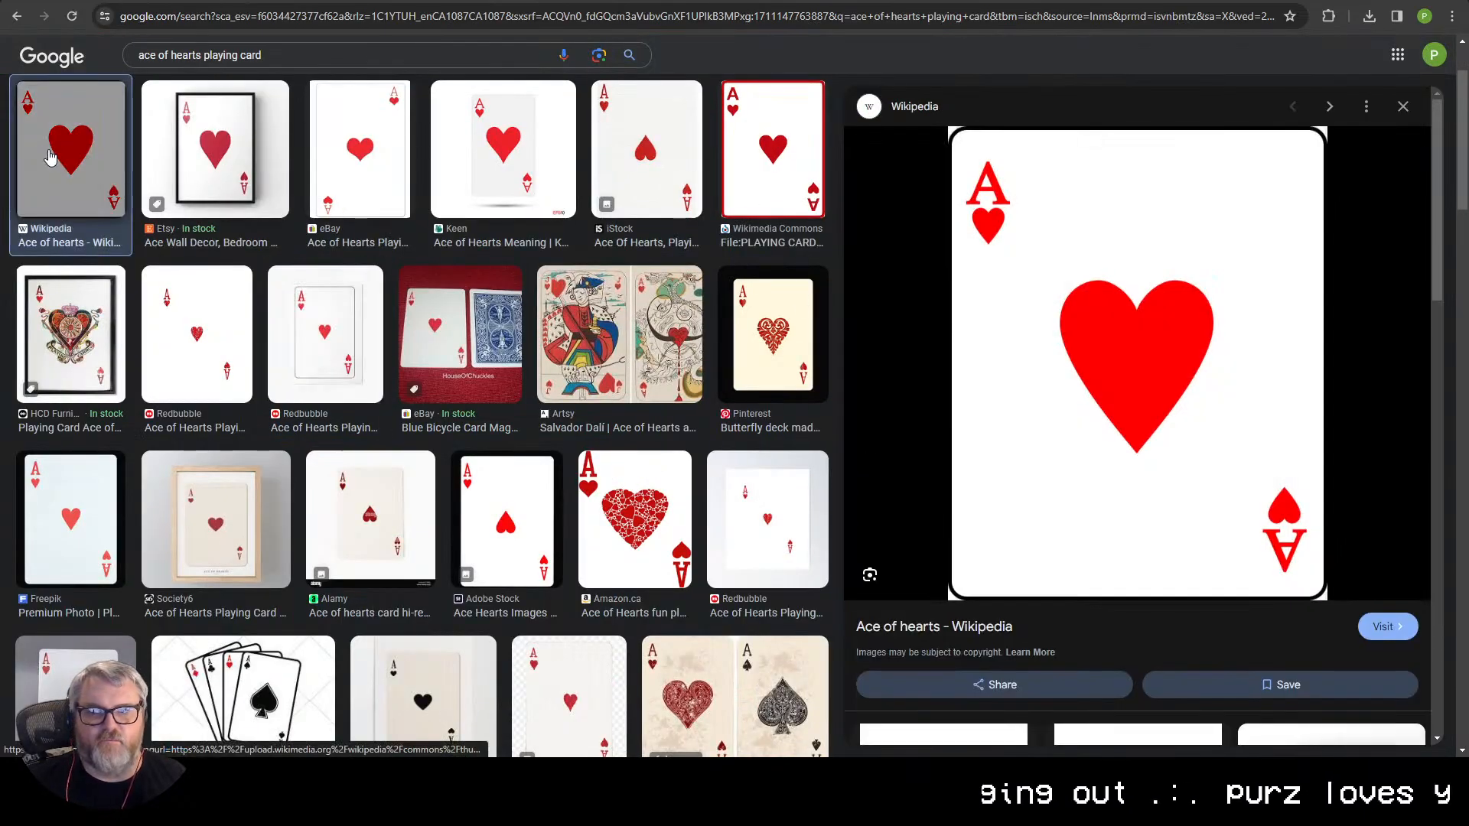
pyautogui.click(190, 147)
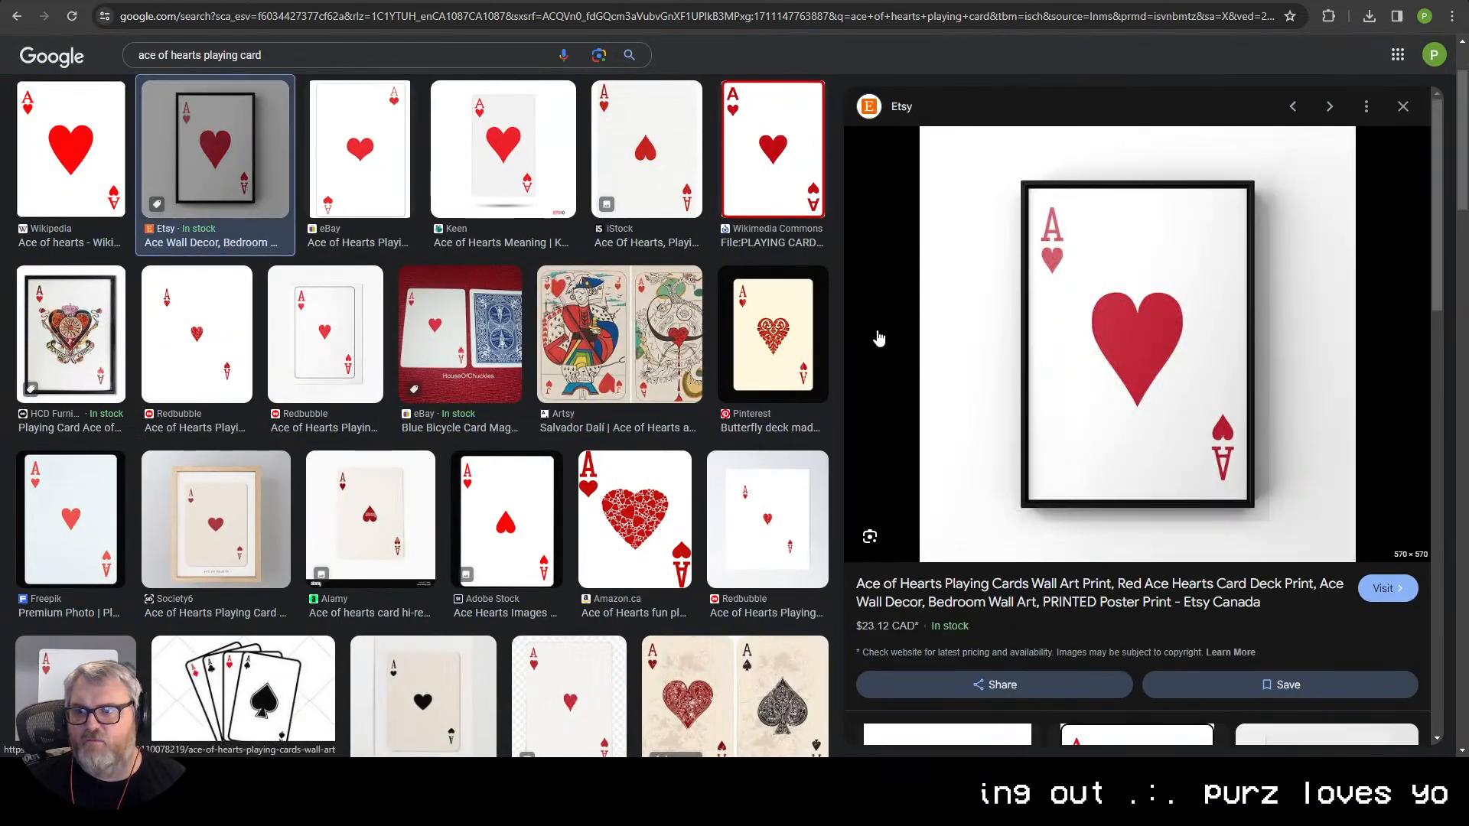
pyautogui.click(360, 153)
pyautogui.click(520, 158)
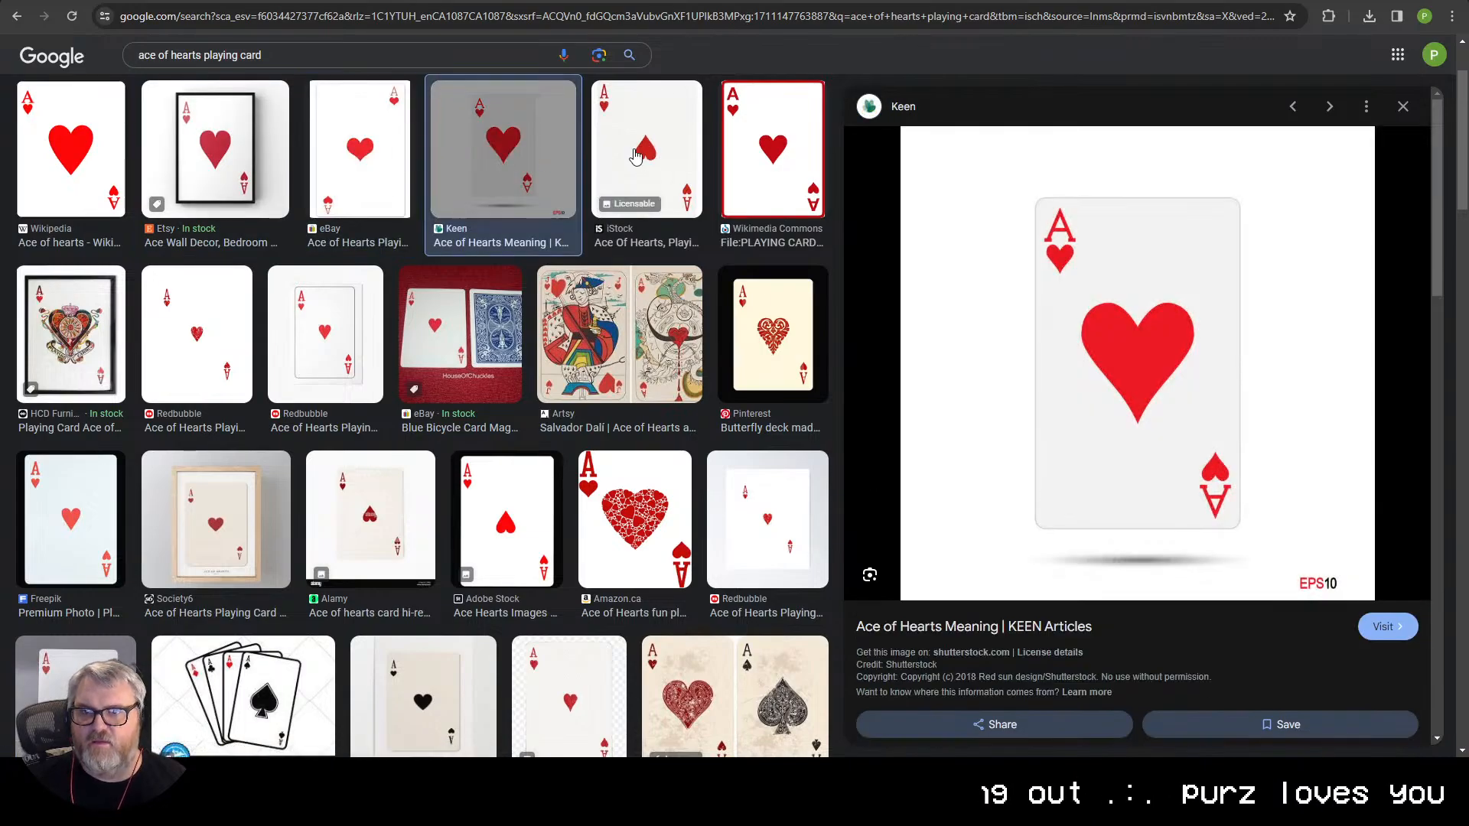
pyautogui.click(646, 165)
pyautogui.click(774, 189)
pyautogui.scroll(-3, 536, 306)
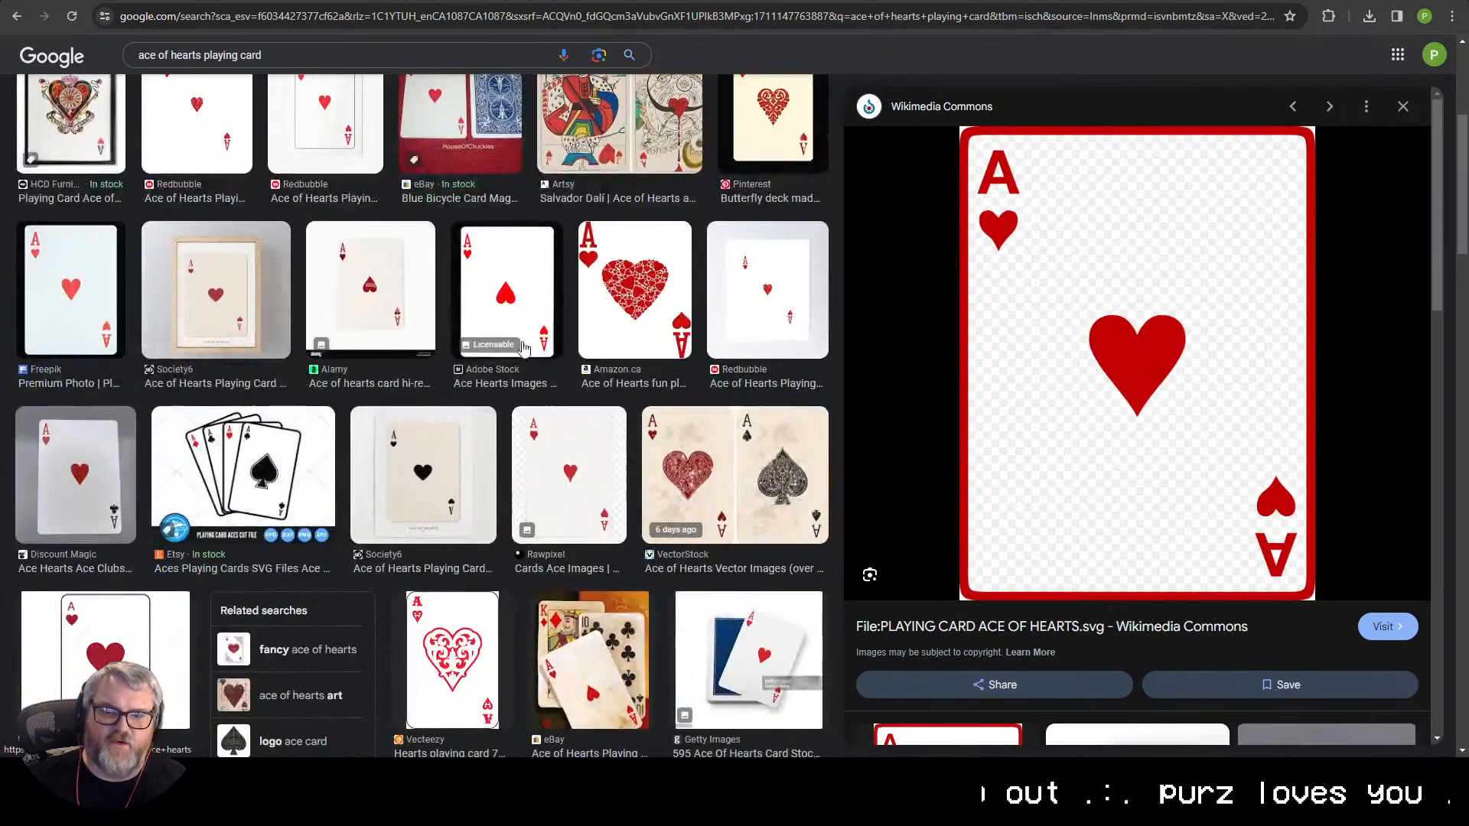
pyautogui.click(505, 291)
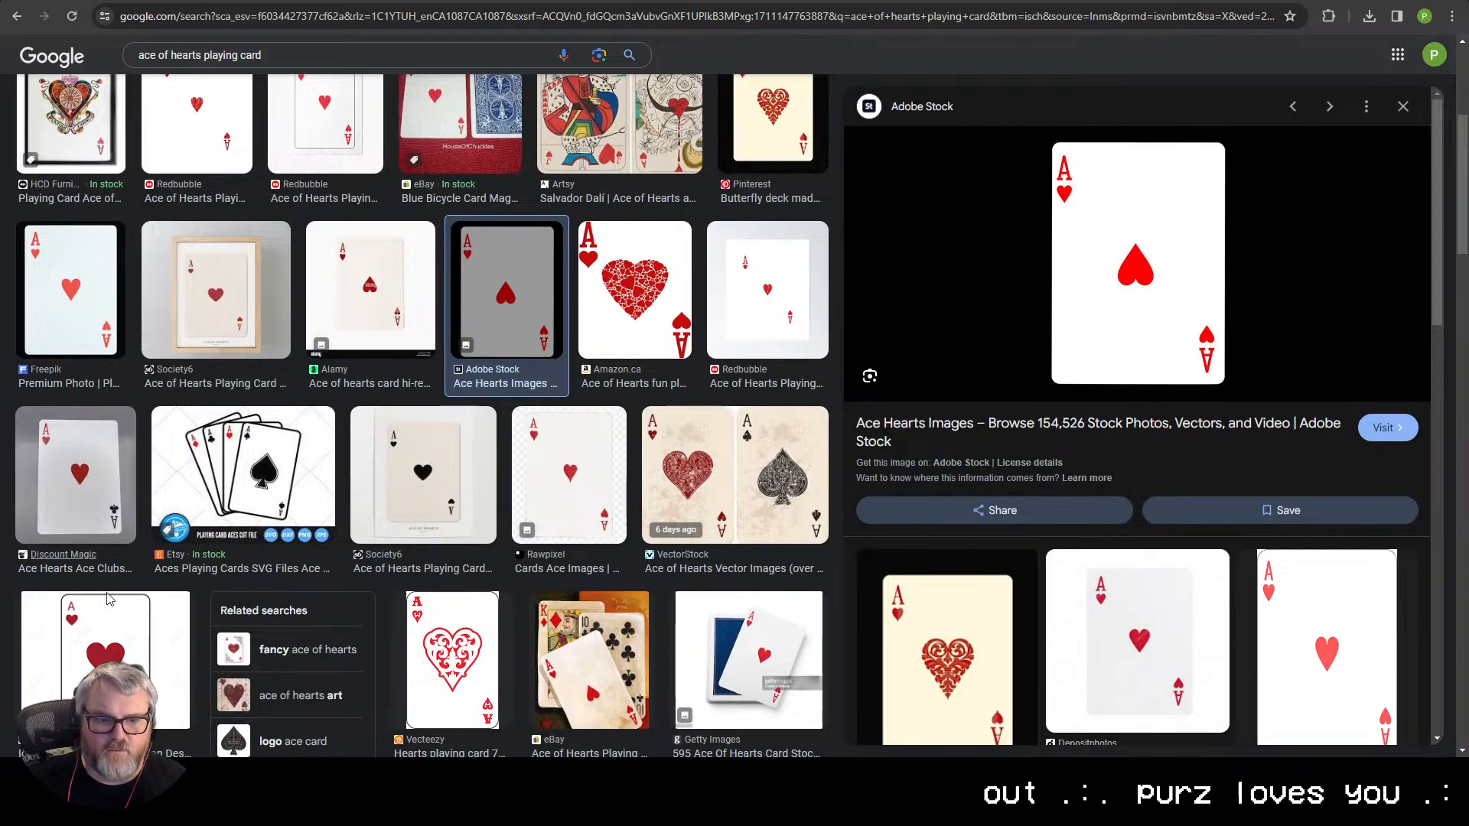
pyautogui.scroll(-15, 391, 511)
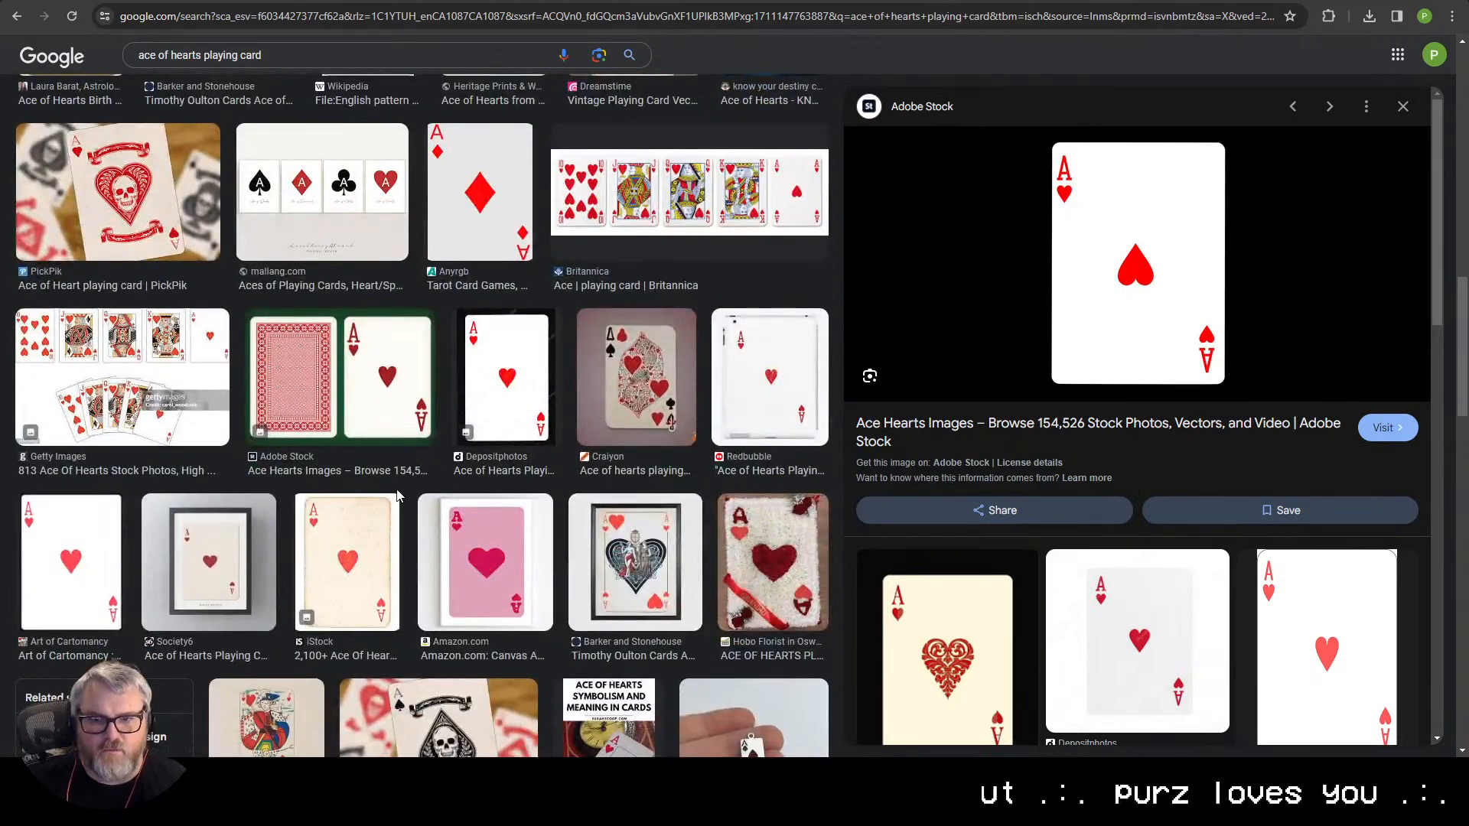
pyautogui.scroll(15, 397, 496)
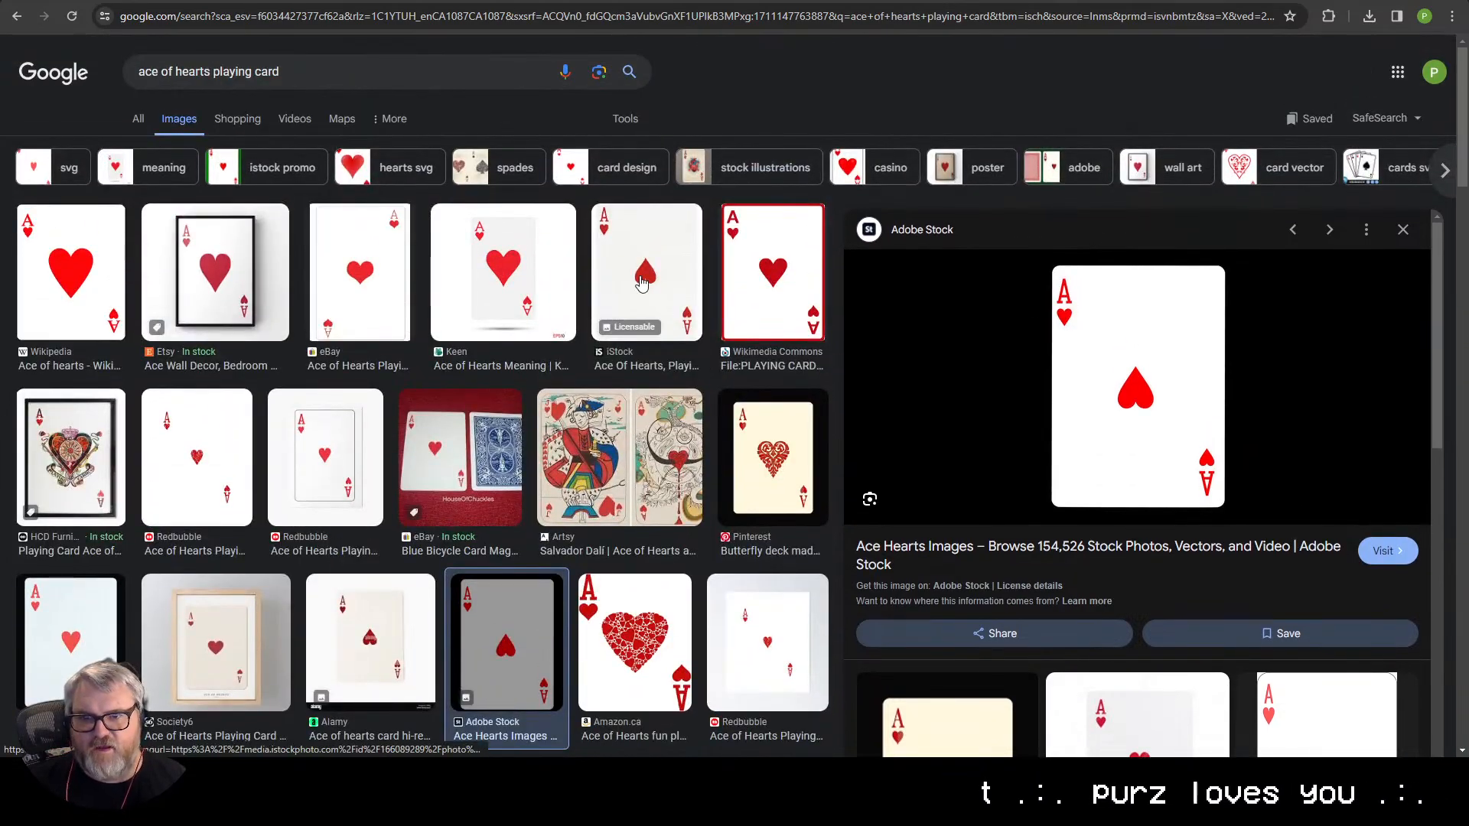
# - Copy the ace of hearts image from the Keen result and paste it into ComfyUI's Load Image node
pyautogui.click(523, 245)
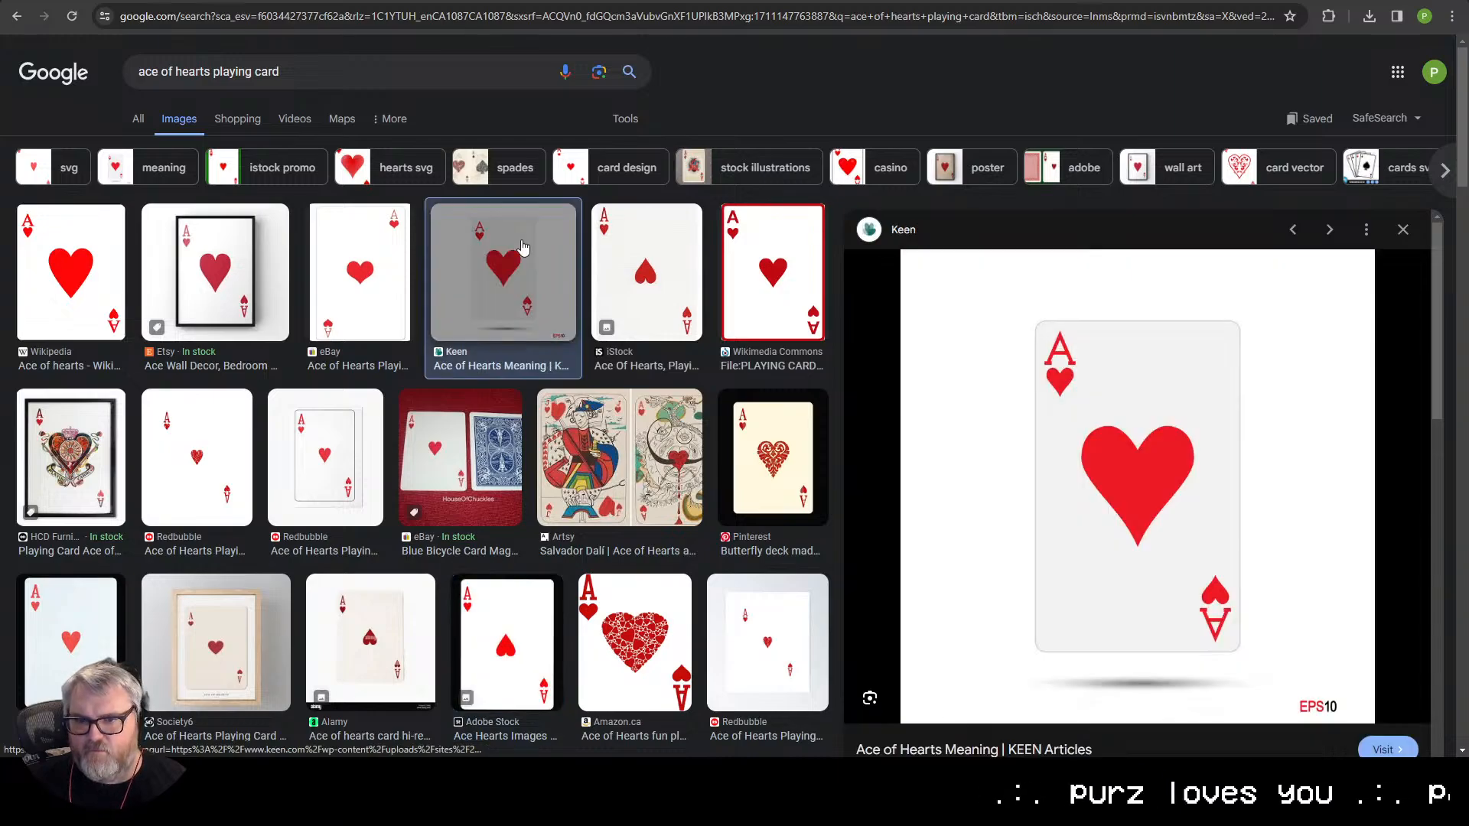
pyautogui.rightClick(1073, 401)
pyautogui.click(1140, 251)
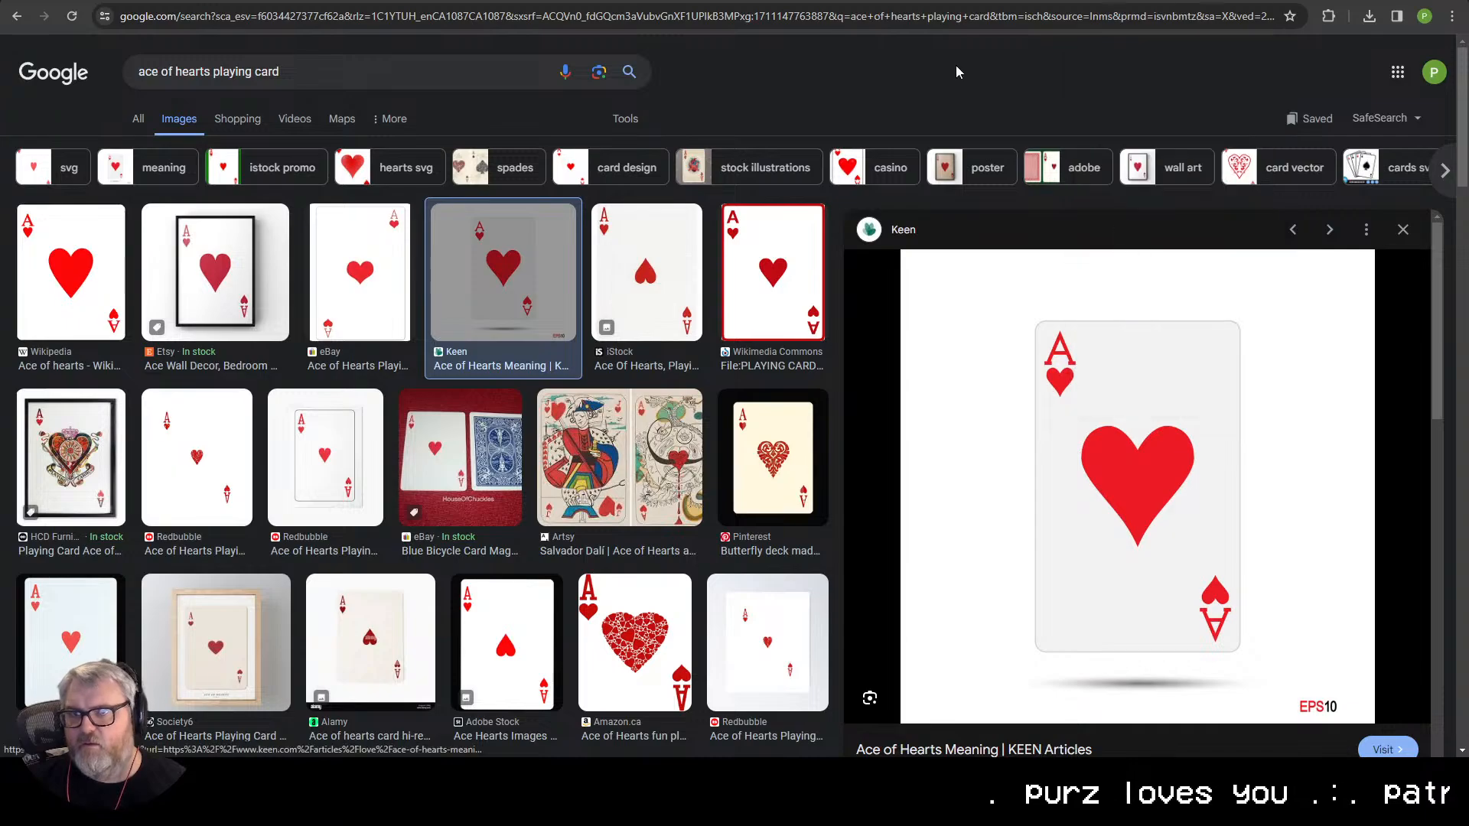
pyautogui.hotkey('ctrl', 'Tab')
pyautogui.hotkey('ctrl', 'Tab')
pyautogui.hotkey('ctrl', 'Tab')
pyautogui.hotkey('ctrl', 'Tab')
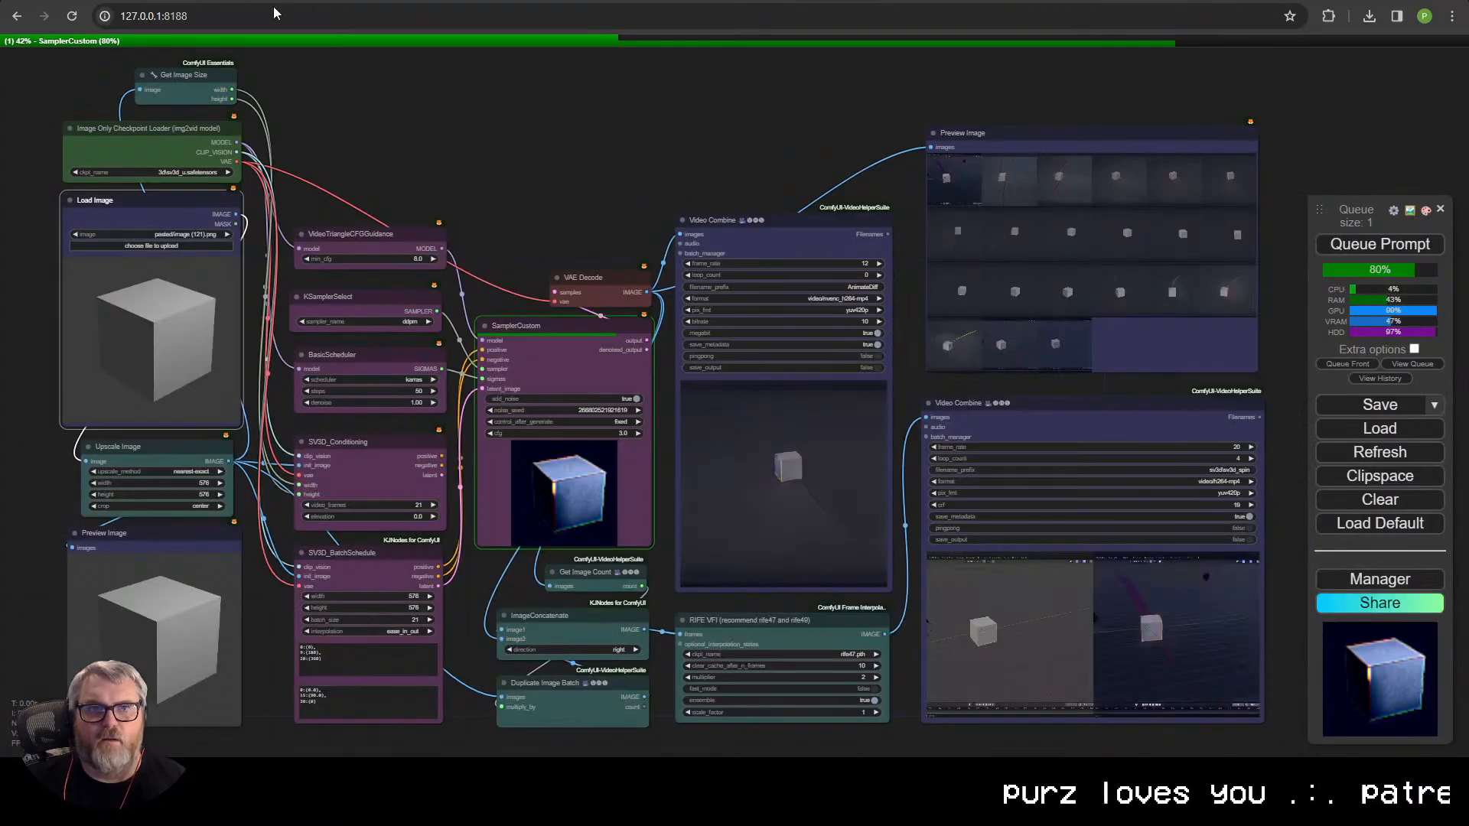
pyautogui.hotkey('ctrl', 'v')
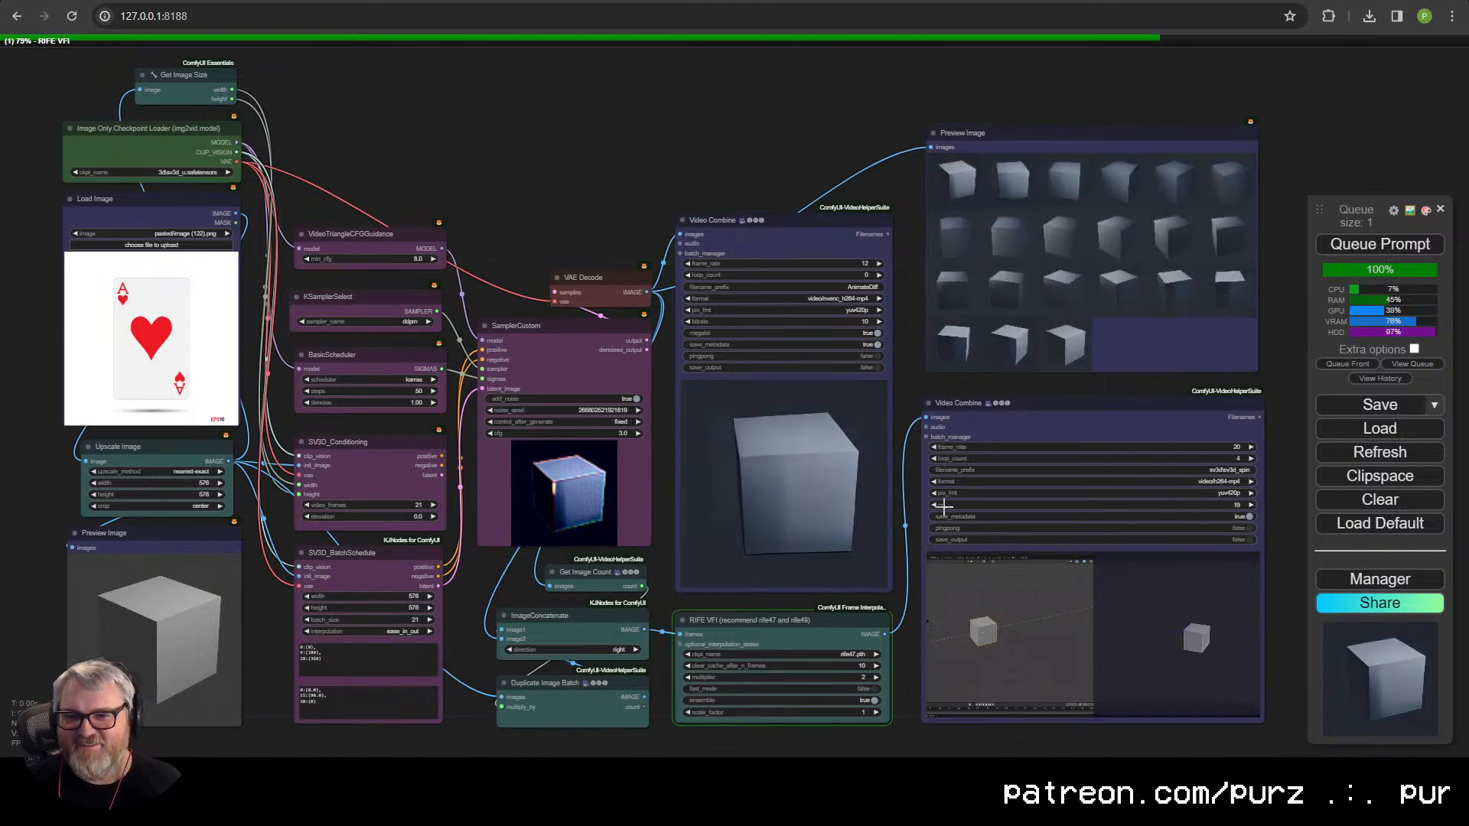
# - Inspect the rendered cube's orbit next to its source image in the side-by-side Video Combine preview
pyautogui.scroll(5, 839, 481)
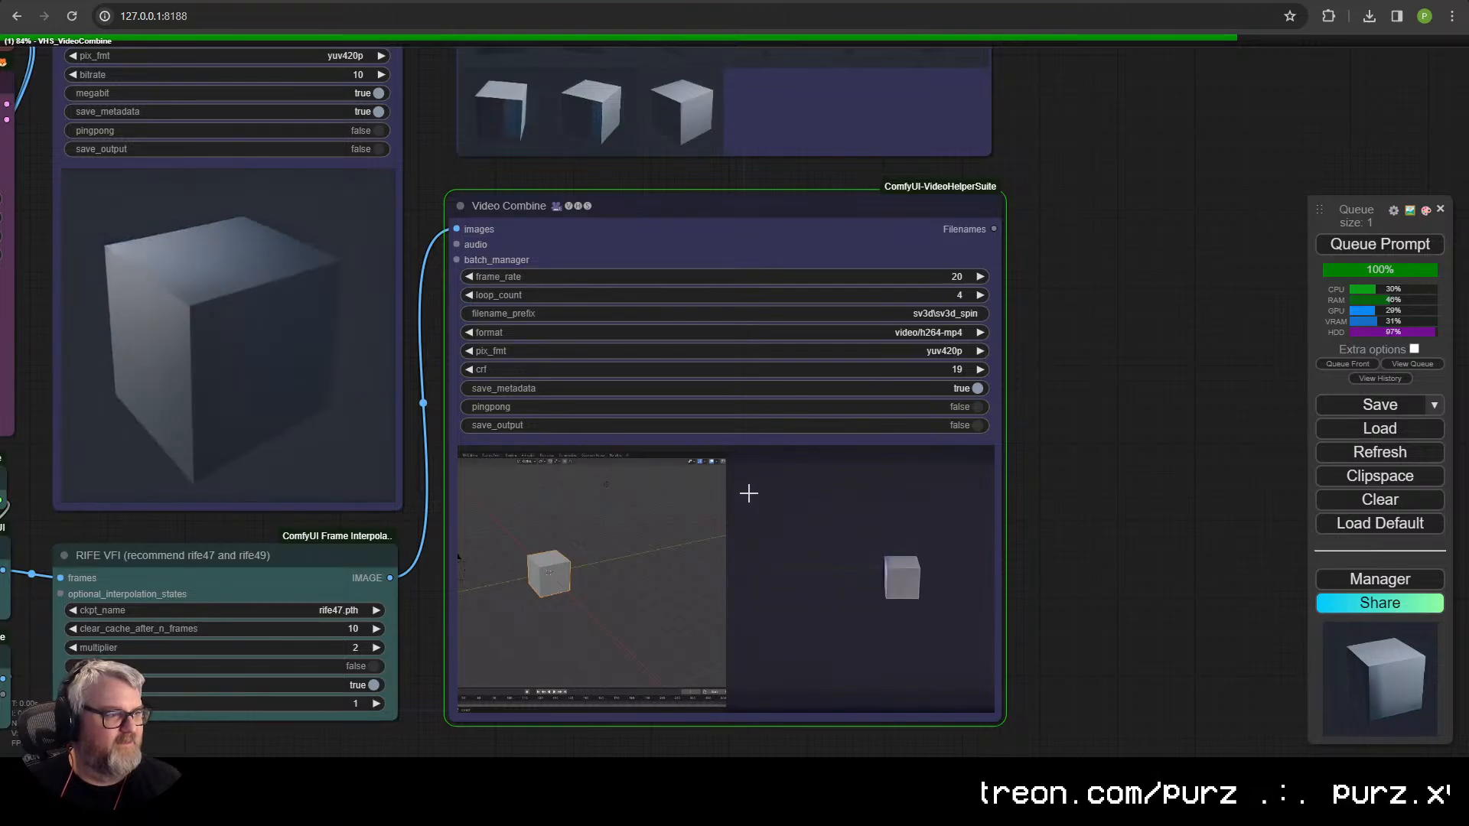
pyautogui.scroll(5, 829, 557)
pyautogui.scroll(3, 840, 397)
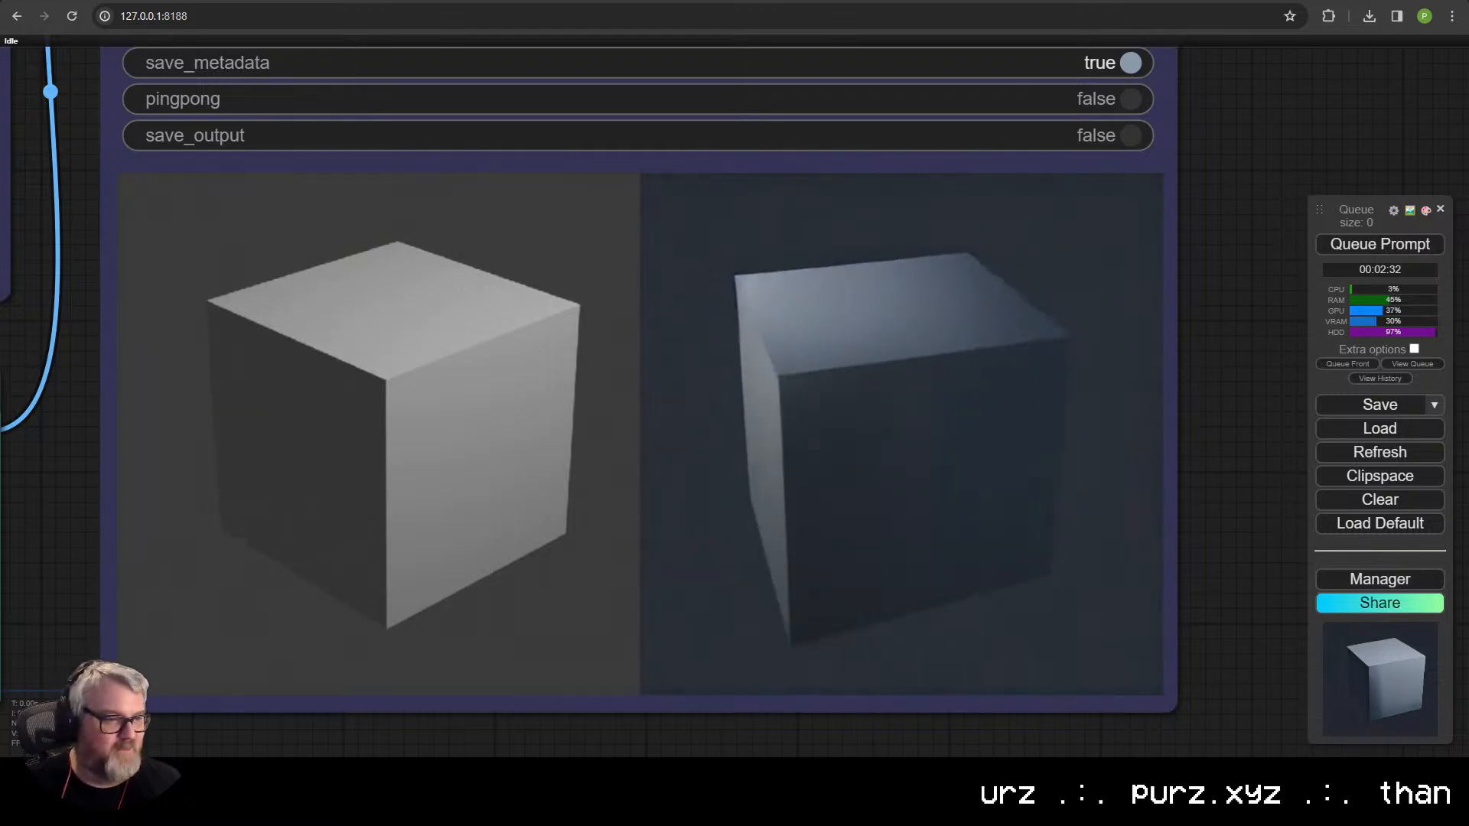
pyautogui.scroll(-10, 826, 547)
pyautogui.scroll(-4, 801, 514)
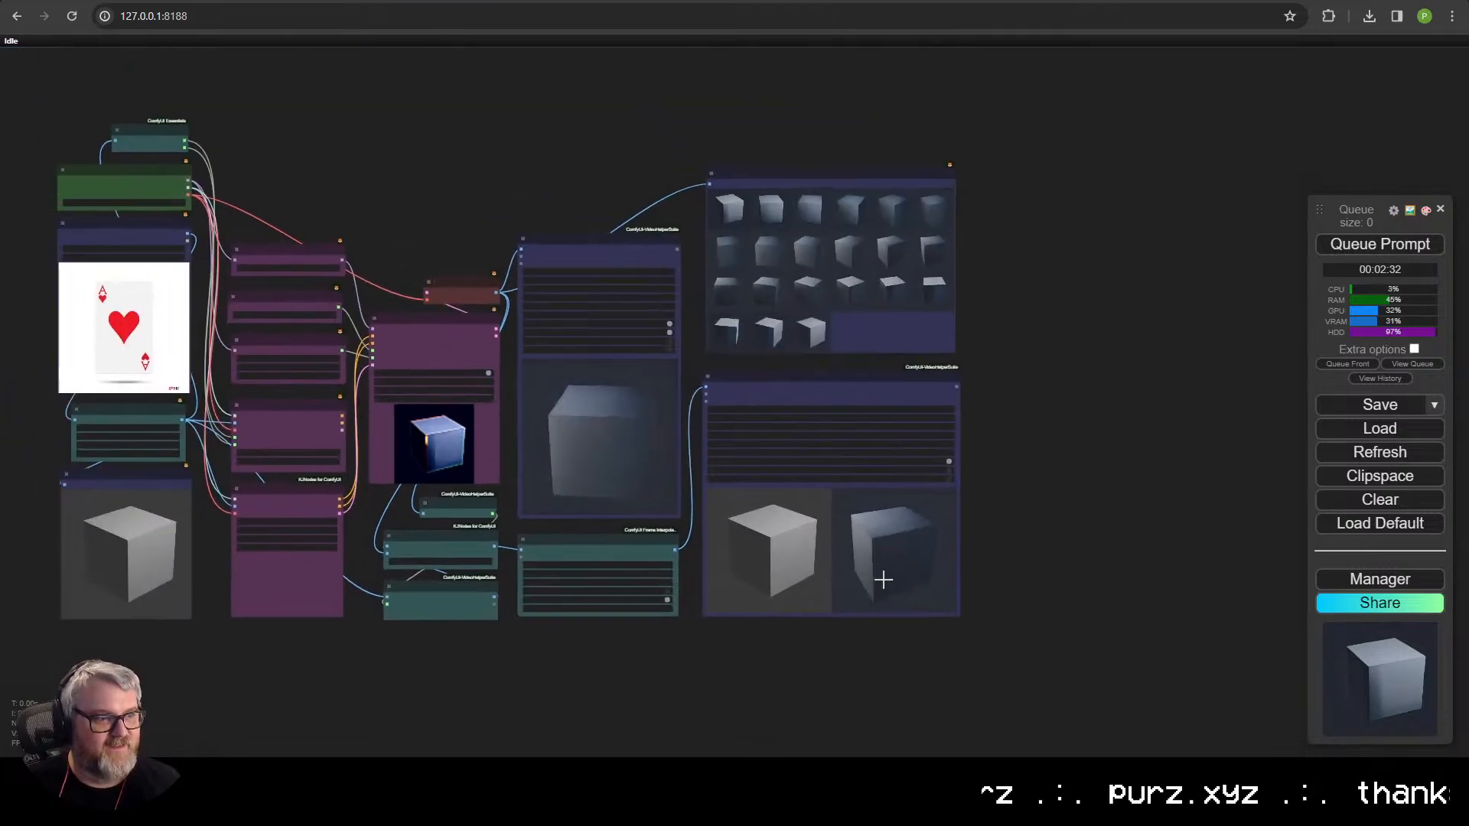
# - Queue the Stable Video 3D generation for the ace of hearts card
pyautogui.click(1369, 245)
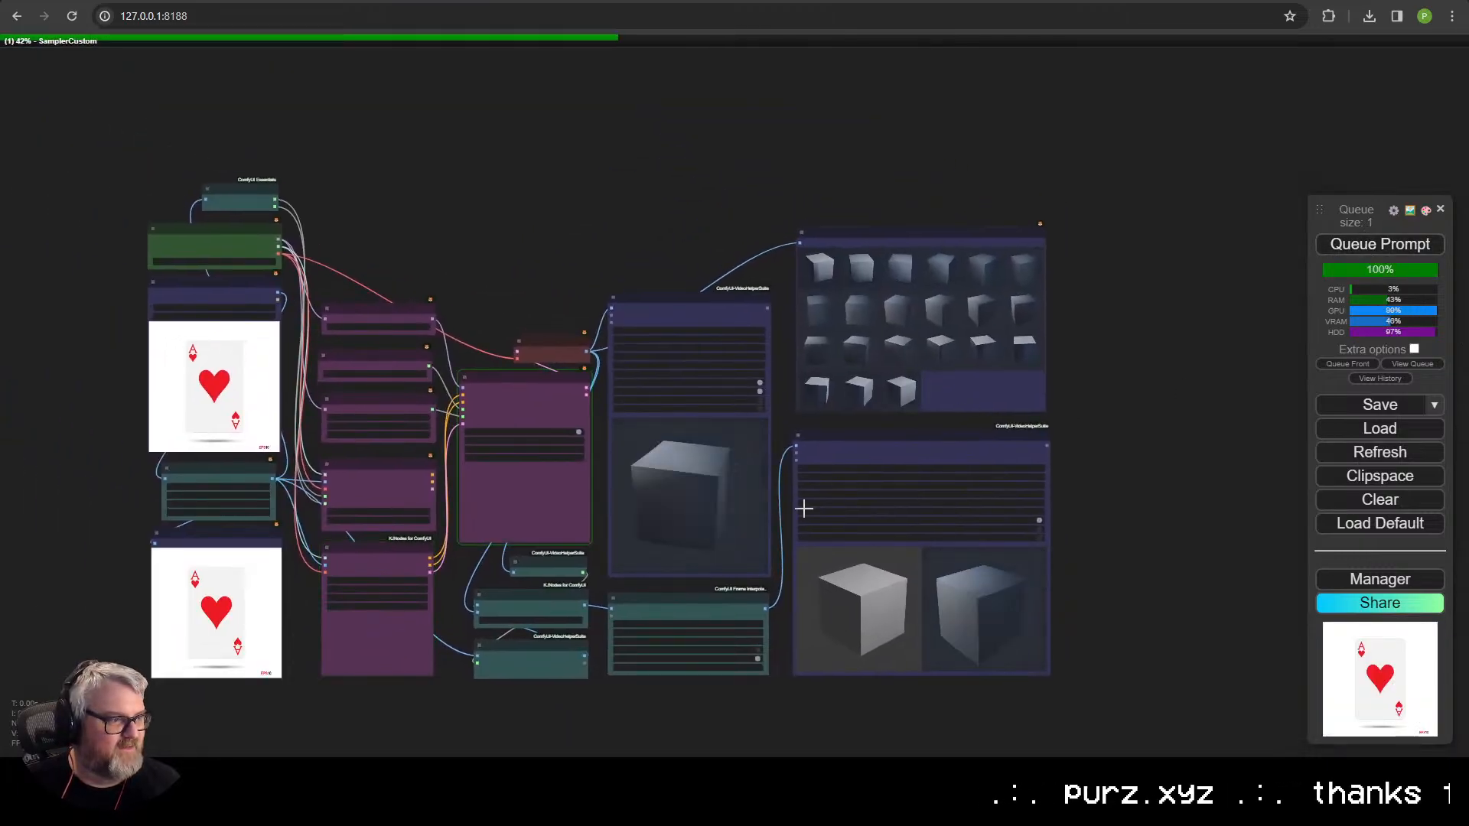
pyautogui.scroll(4, 792, 540)
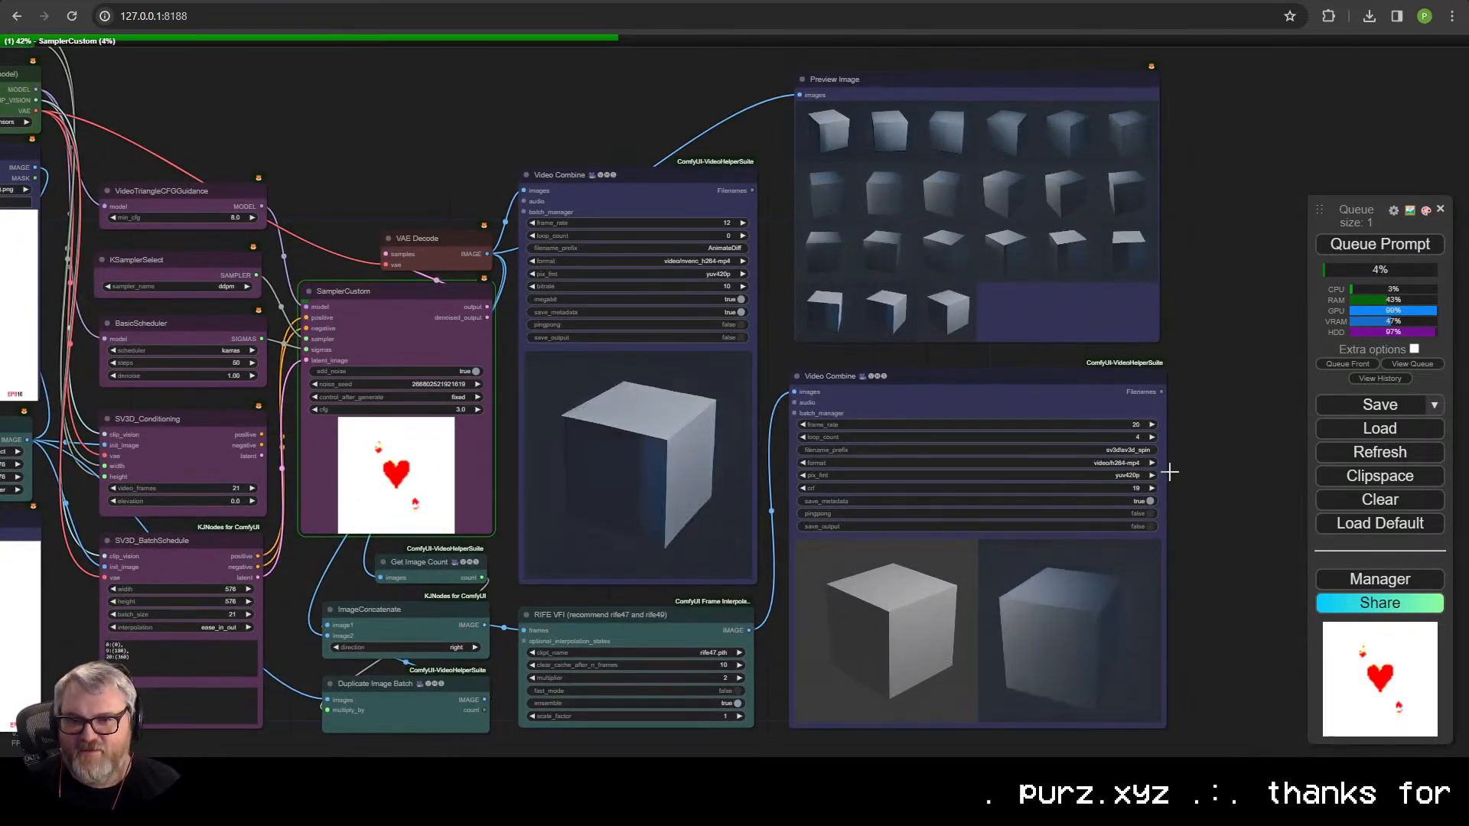
pyautogui.scroll(3, 1164, 459)
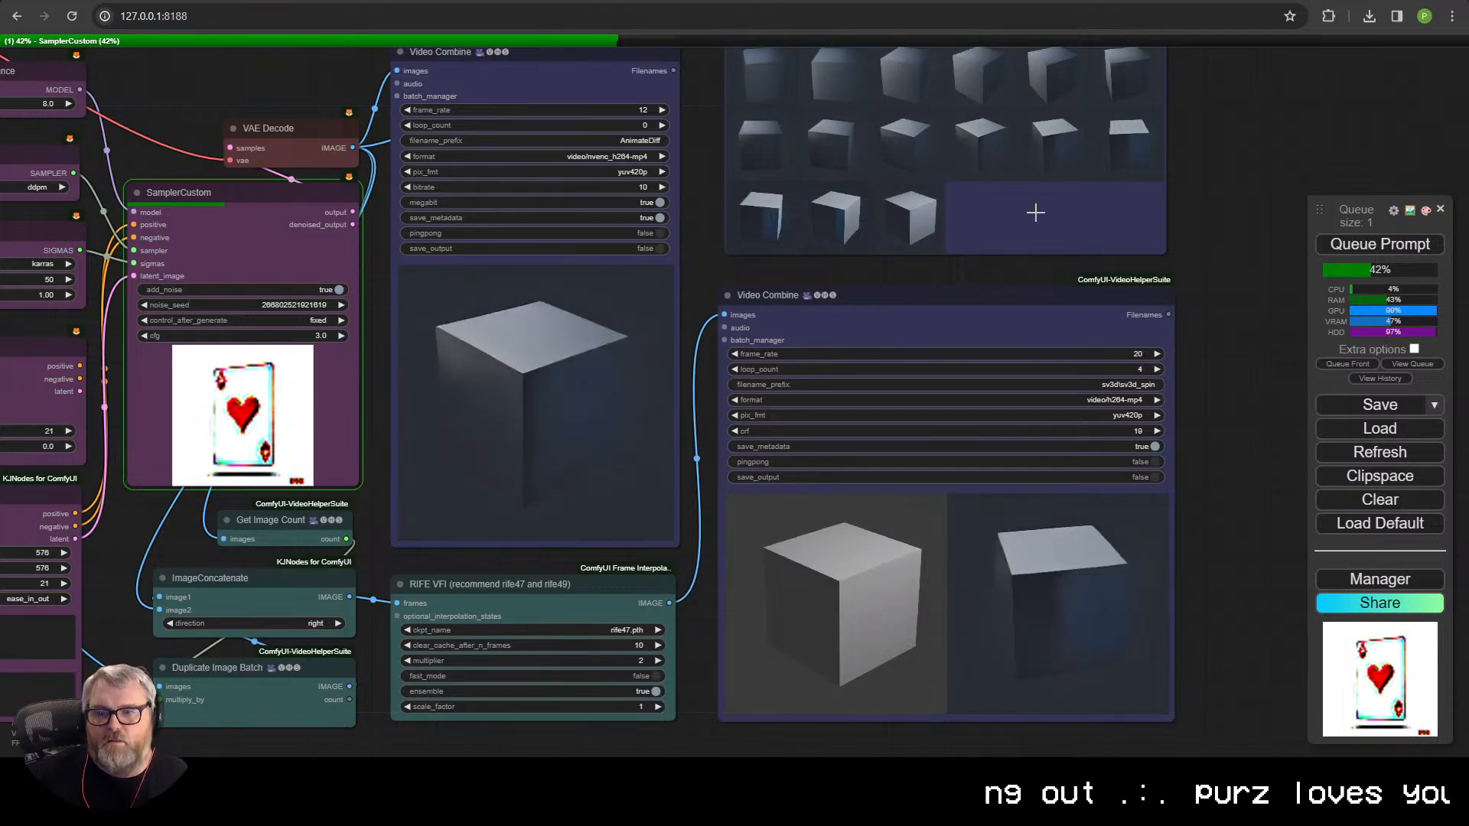
pyautogui.scroll(-5, 797, 306)
pyautogui.moveTo(797, 286); pyautogui.dragTo(969, 386)
pyautogui.scroll(2, 1024, 421)
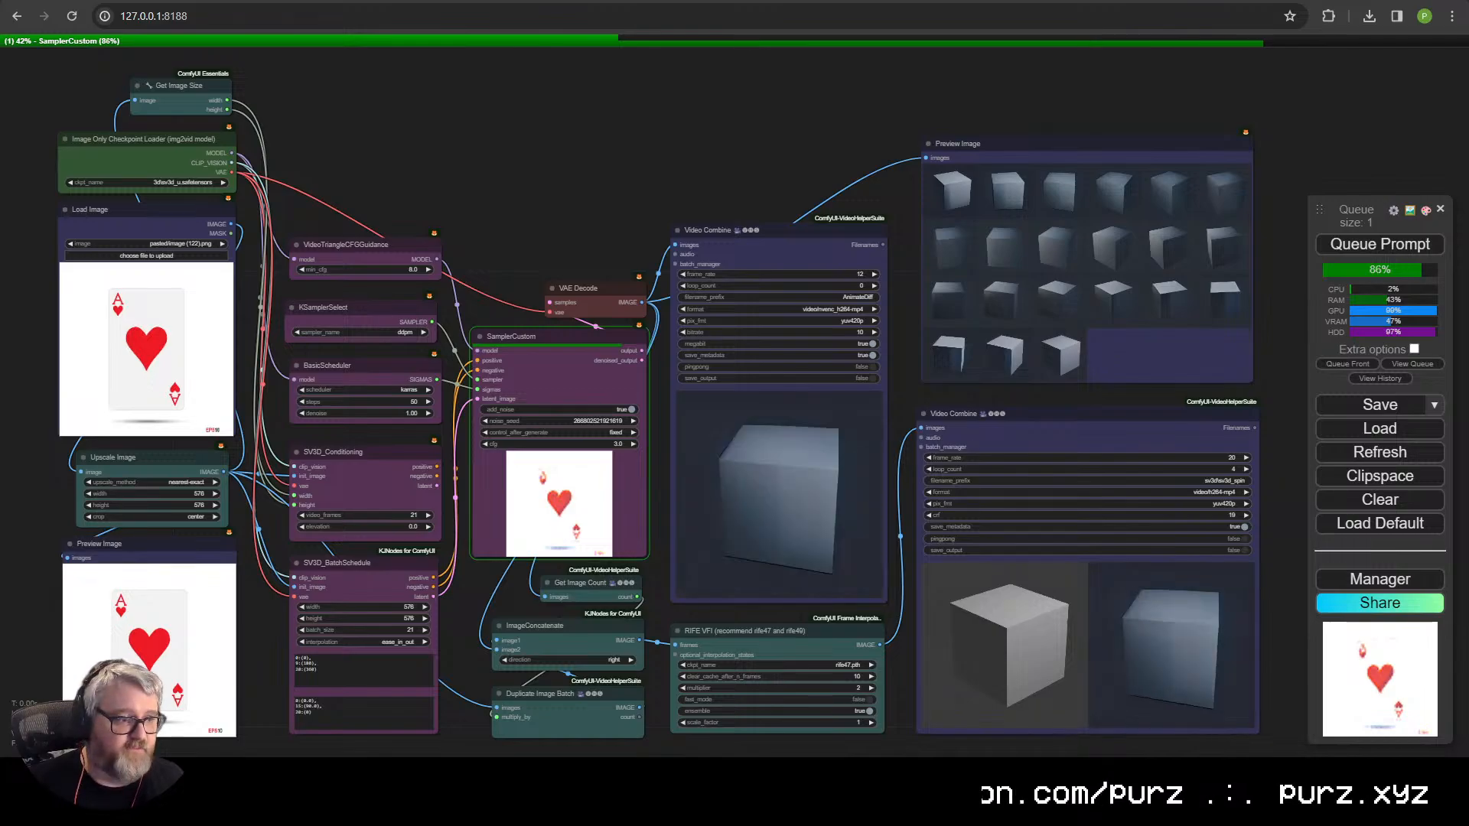
# - Check the card's sampling preview in the SamplerCustom node while the generation finishes
pyautogui.scroll(5, 613, 198)
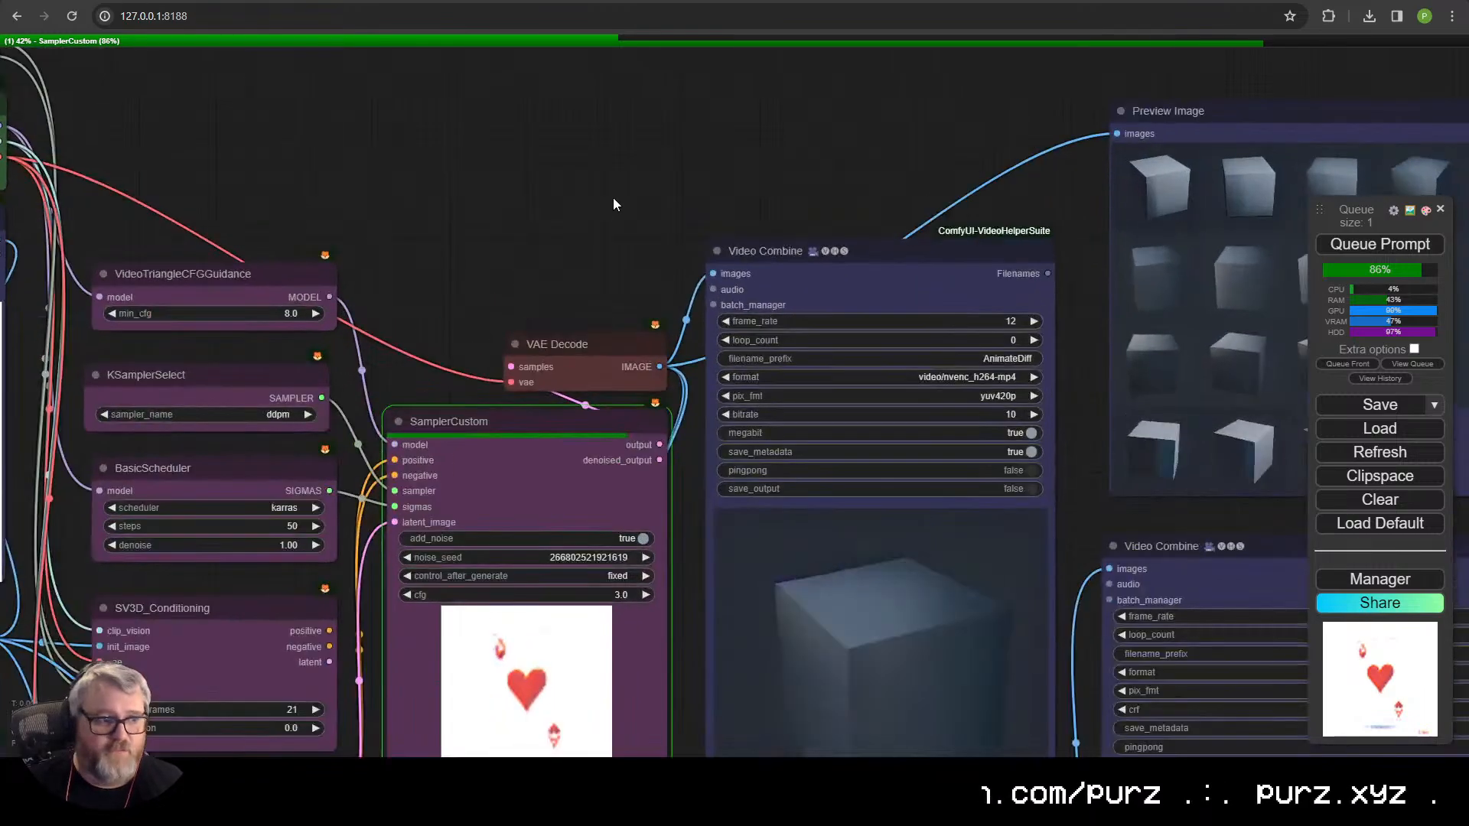
pyautogui.moveTo(614, 199); pyautogui.dragTo(475, 65)
pyautogui.moveTo(544, 351); pyautogui.dragTo(369, 147)
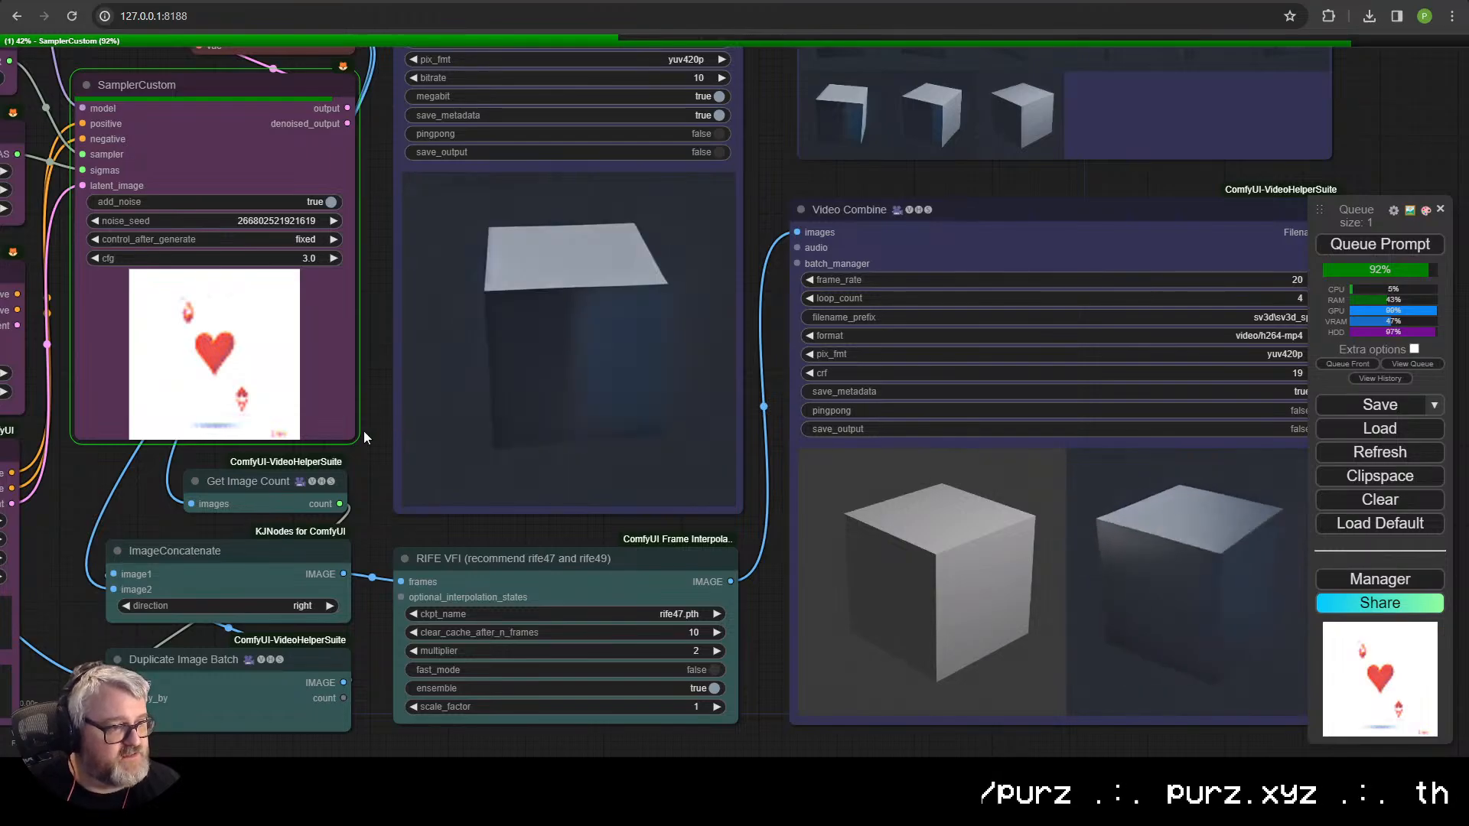
pyautogui.scroll(-4, 460, 589)
pyautogui.moveTo(449, 562); pyautogui.dragTo(518, 604)
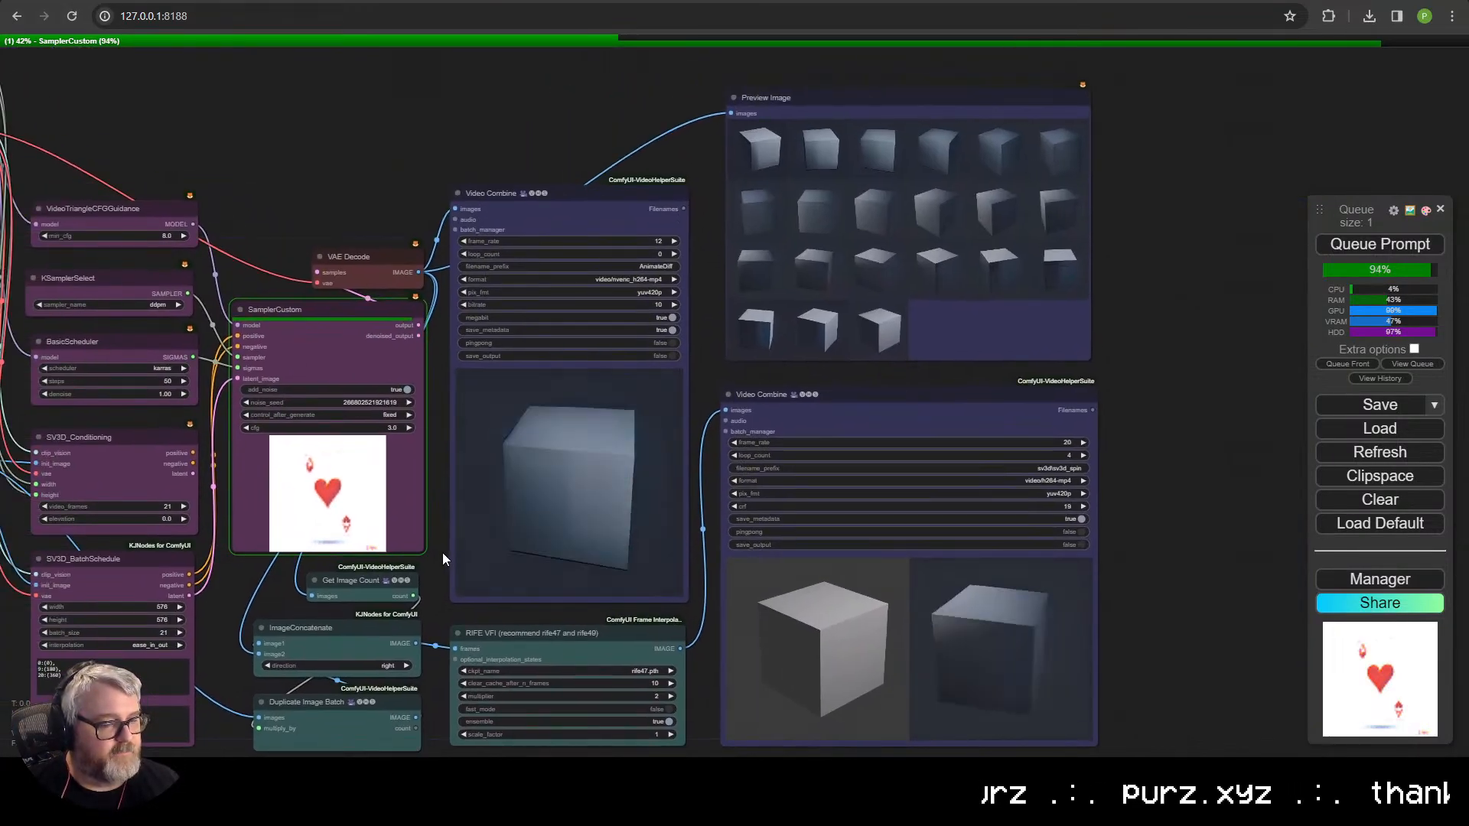
pyautogui.scroll(2, 459, 554)
pyautogui.moveTo(459, 551); pyautogui.dragTo(518, 515)
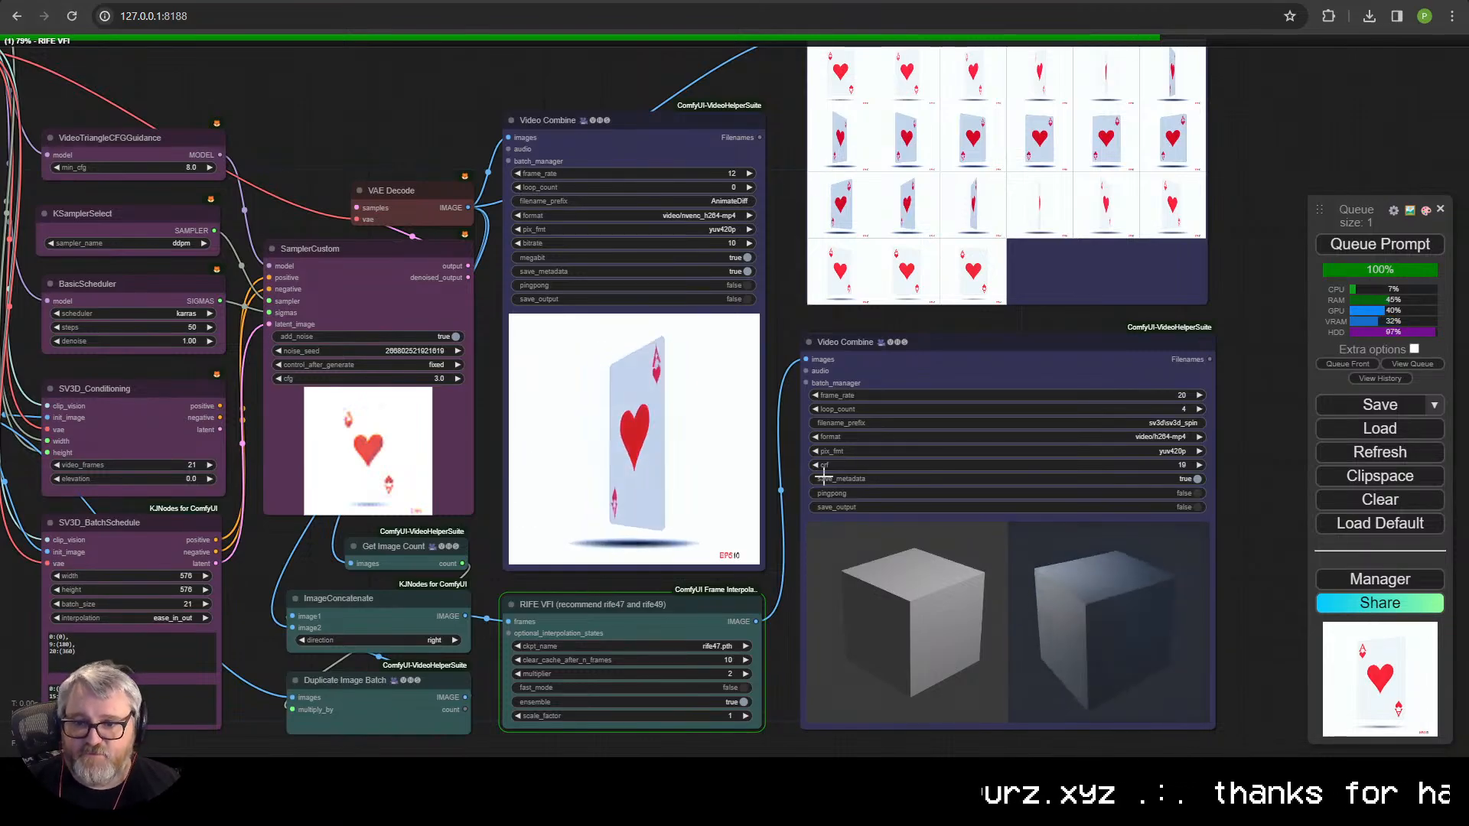
# - Examine the ace of hearts card's rotation beside its source image in the side-by-side Video Combine preview
pyautogui.scroll(1, 909, 522)
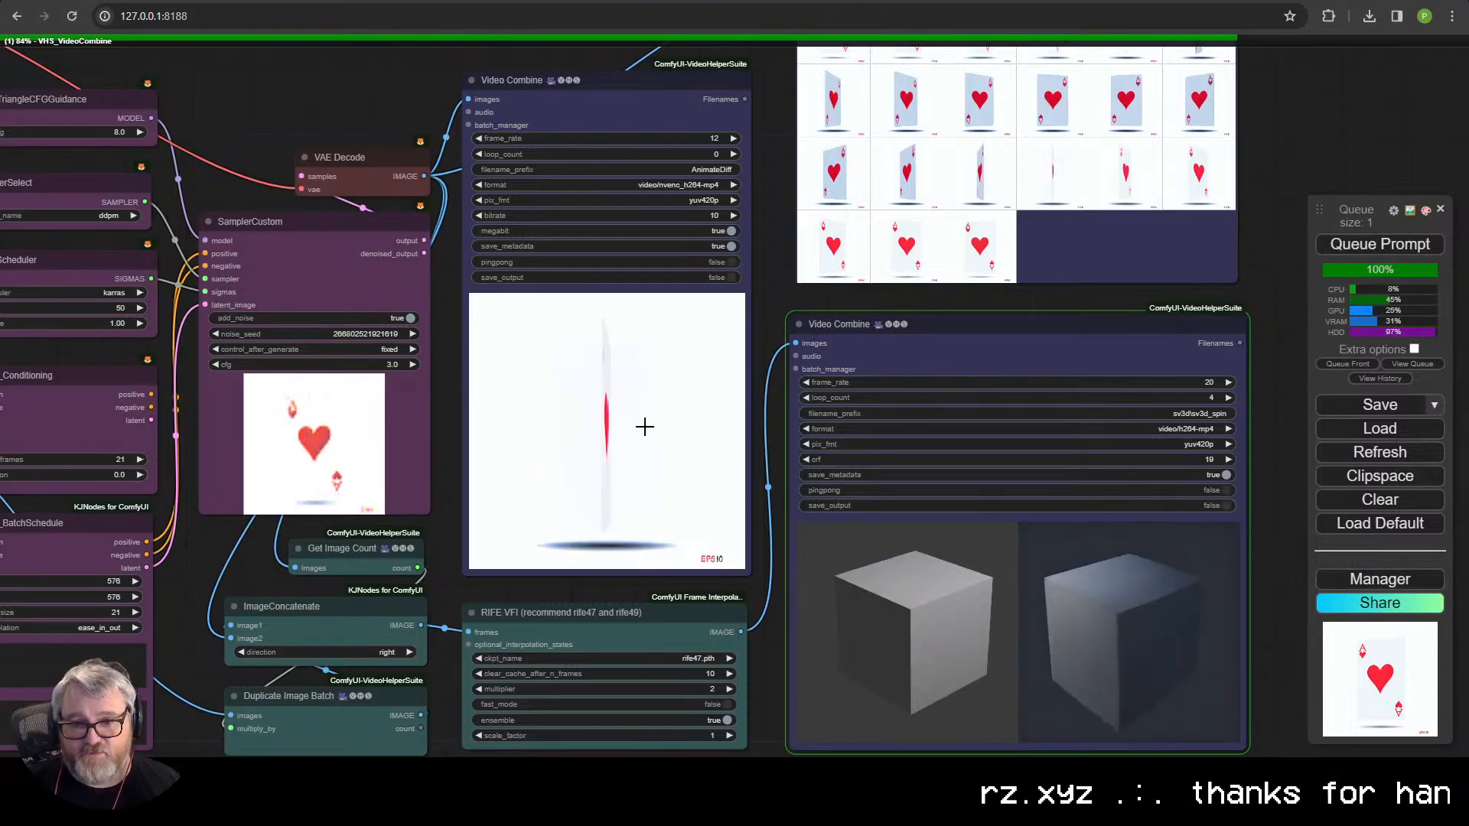
pyautogui.scroll(6, 1018, 618)
pyautogui.moveTo(1019, 618); pyautogui.dragTo(766, 221)
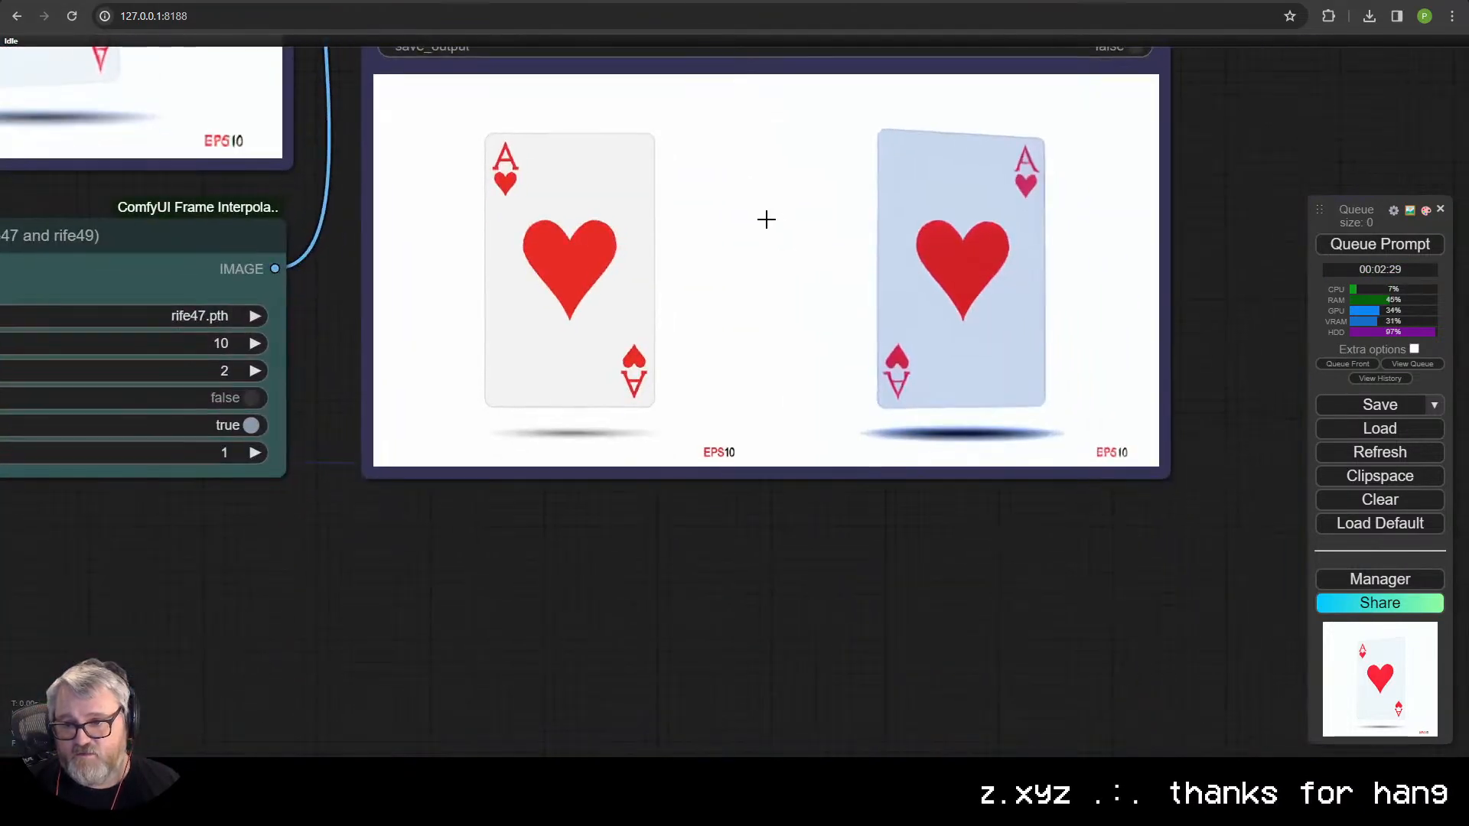
pyautogui.moveTo(817, 317); pyautogui.dragTo(748, 485)
pyautogui.scroll(1, 770, 425)
pyautogui.scroll(1, 769, 425)
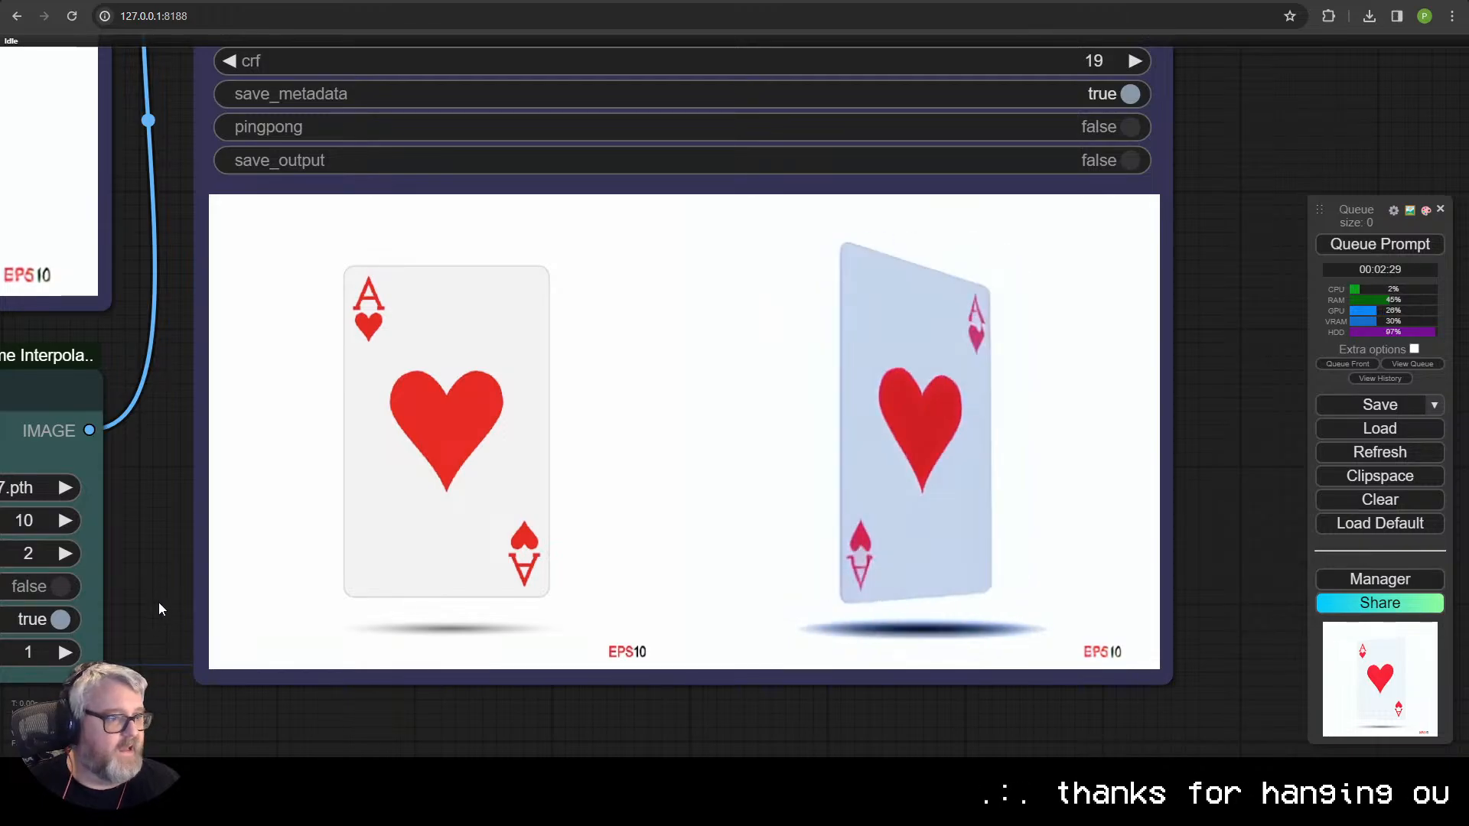
pyautogui.scroll(-5, 158, 602)
pyautogui.scroll(-3, 160, 610)
pyautogui.moveTo(268, 641); pyautogui.dragTo(940, 652)
pyautogui.moveTo(413, 649); pyautogui.dragTo(880, 663)
pyautogui.scroll(5, 563, 623)
pyautogui.moveTo(463, 373); pyautogui.dragTo(341, 521)
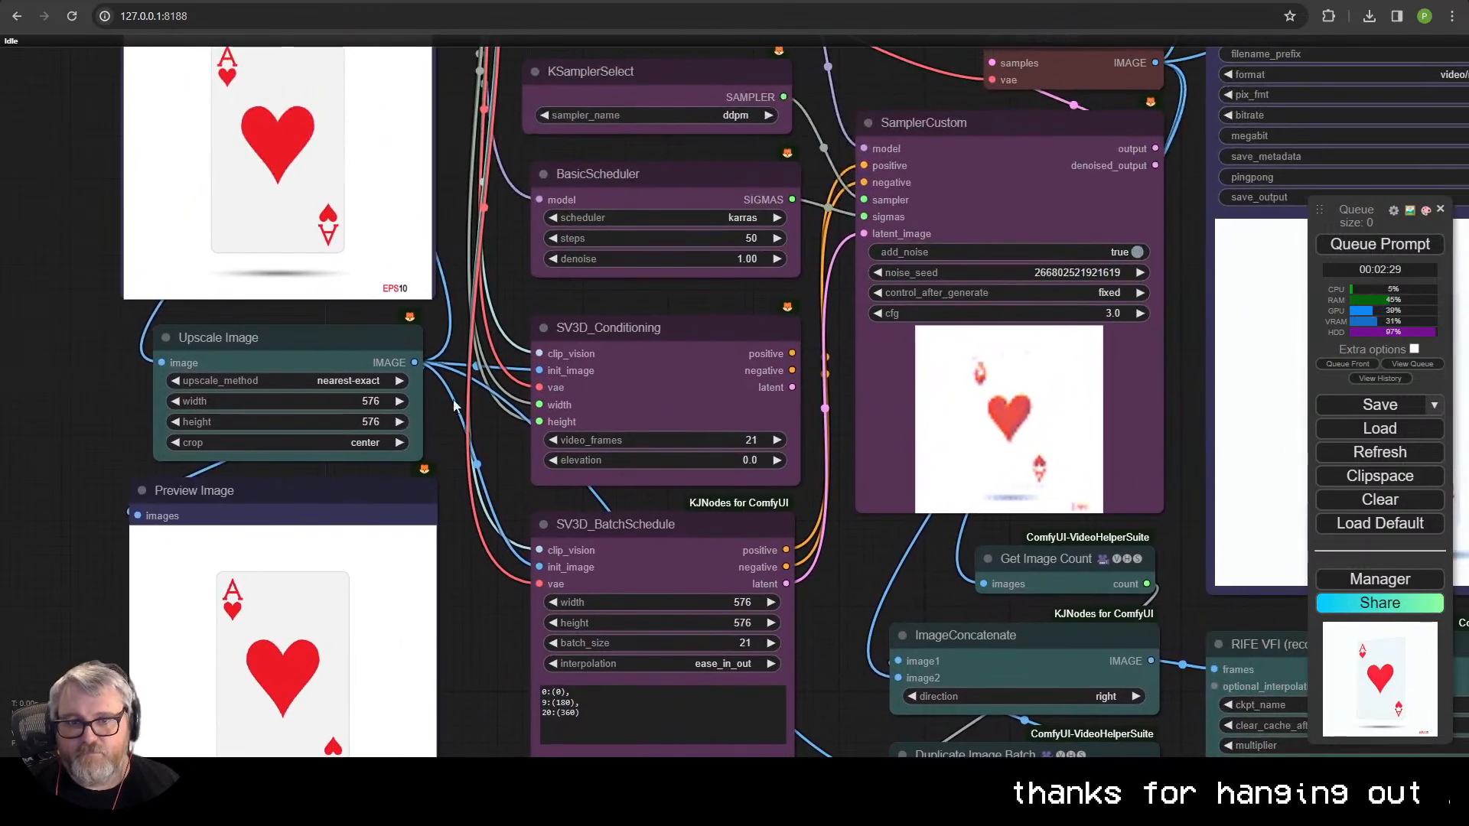
pyautogui.moveTo(545, 331); pyautogui.dragTo(423, 493)
pyautogui.moveTo(433, 388); pyautogui.dragTo(761, 523)
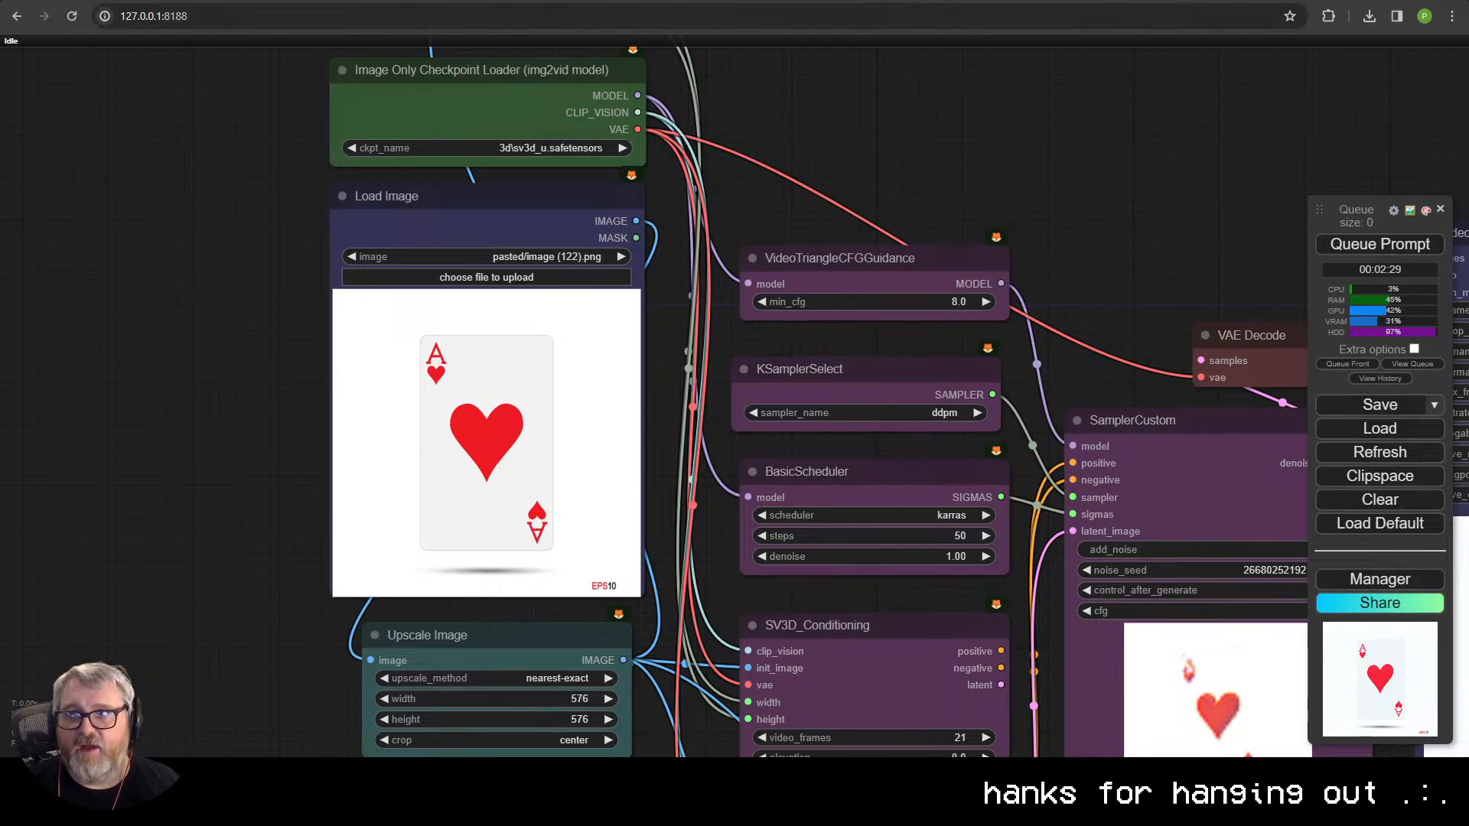
pyautogui.click(459, 277)
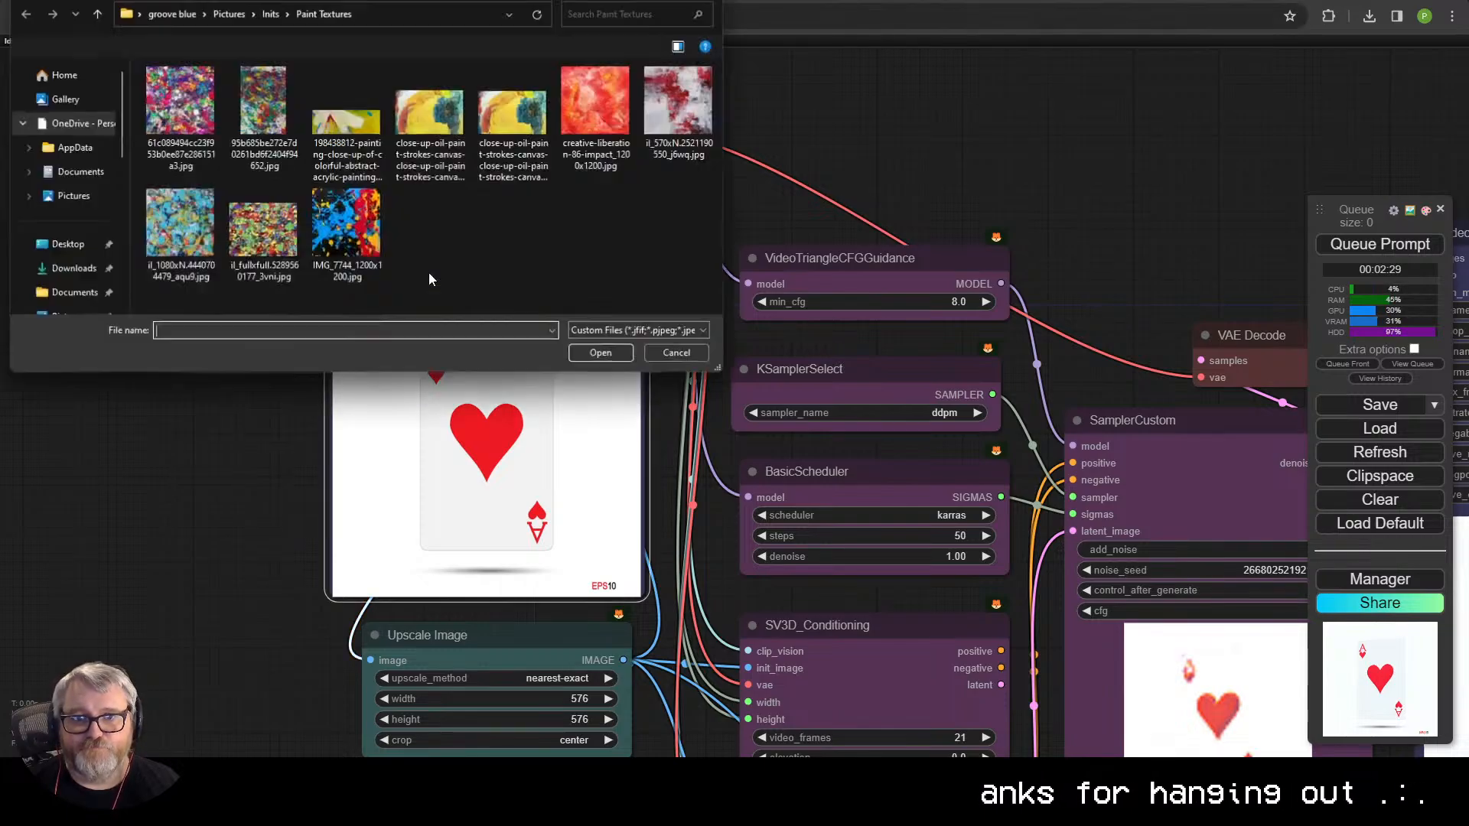
pyautogui.click(269, 12)
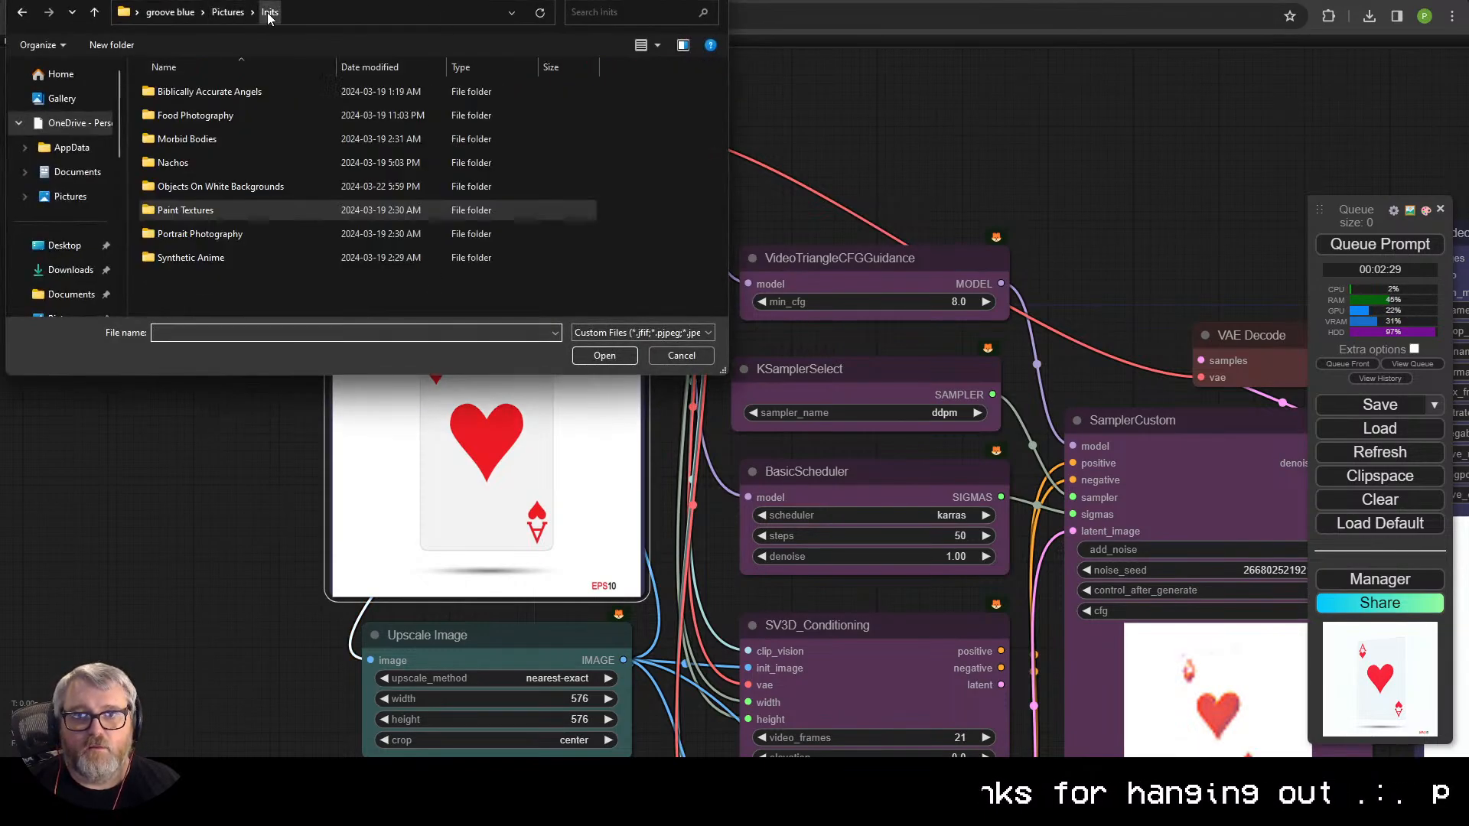
pyautogui.click(681, 355)
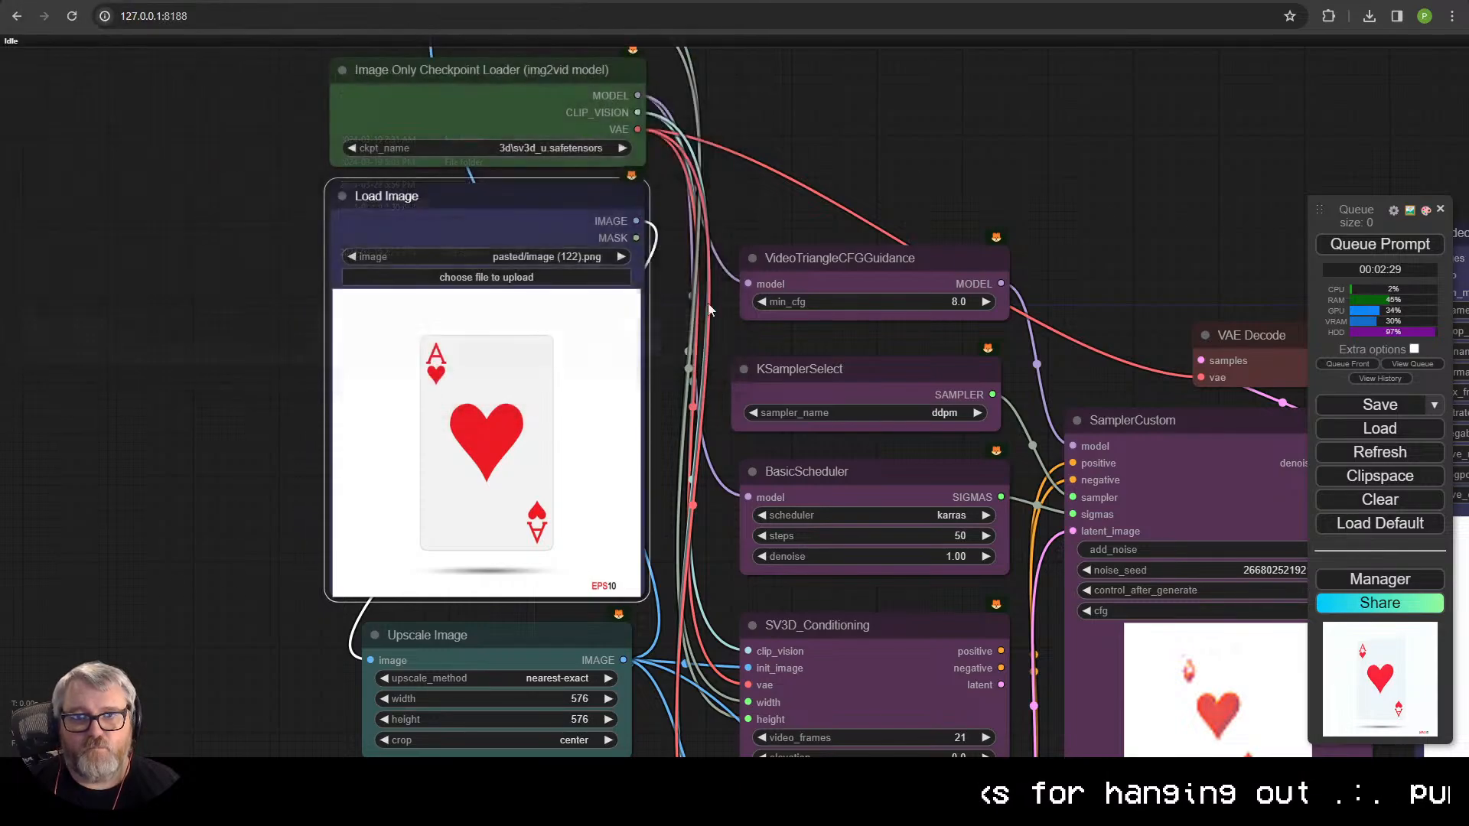
# - Return to the ace of hearts image search in the browser and search Google Images for "nike logo" instead
pyautogui.click(429, 1)
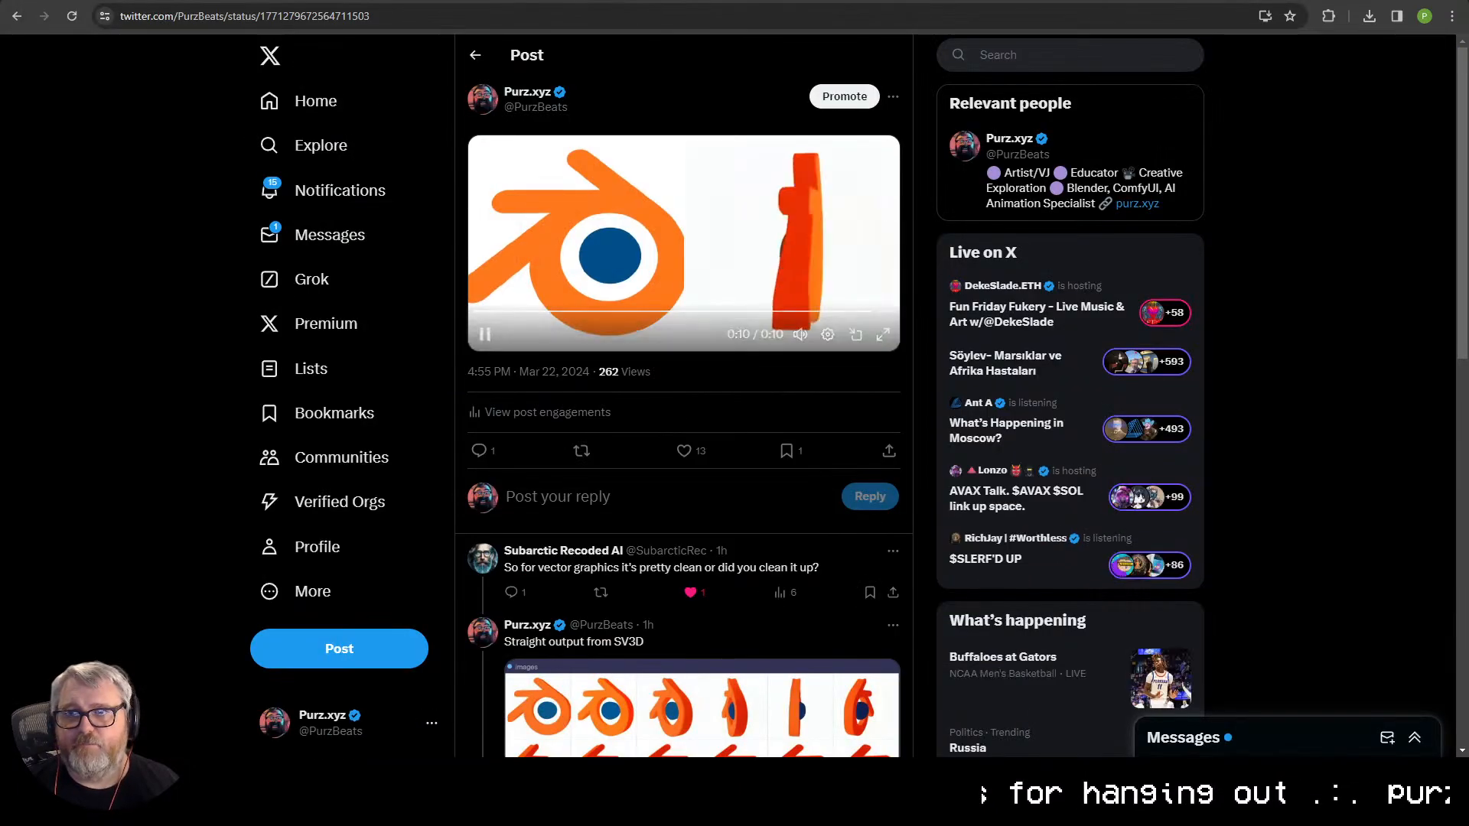
pyautogui.click(337, 2)
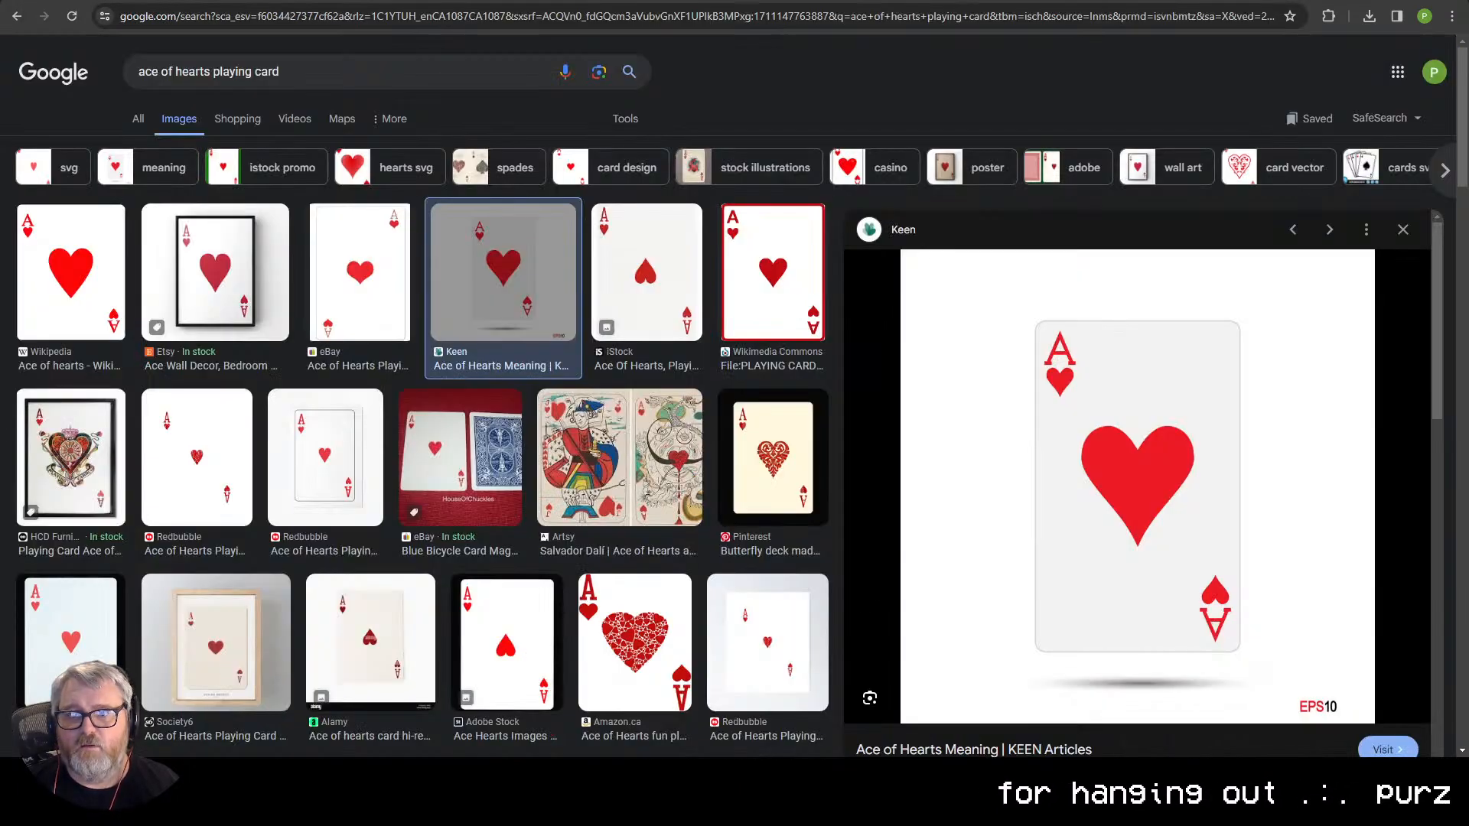
pyautogui.tripleClick(280, 73)
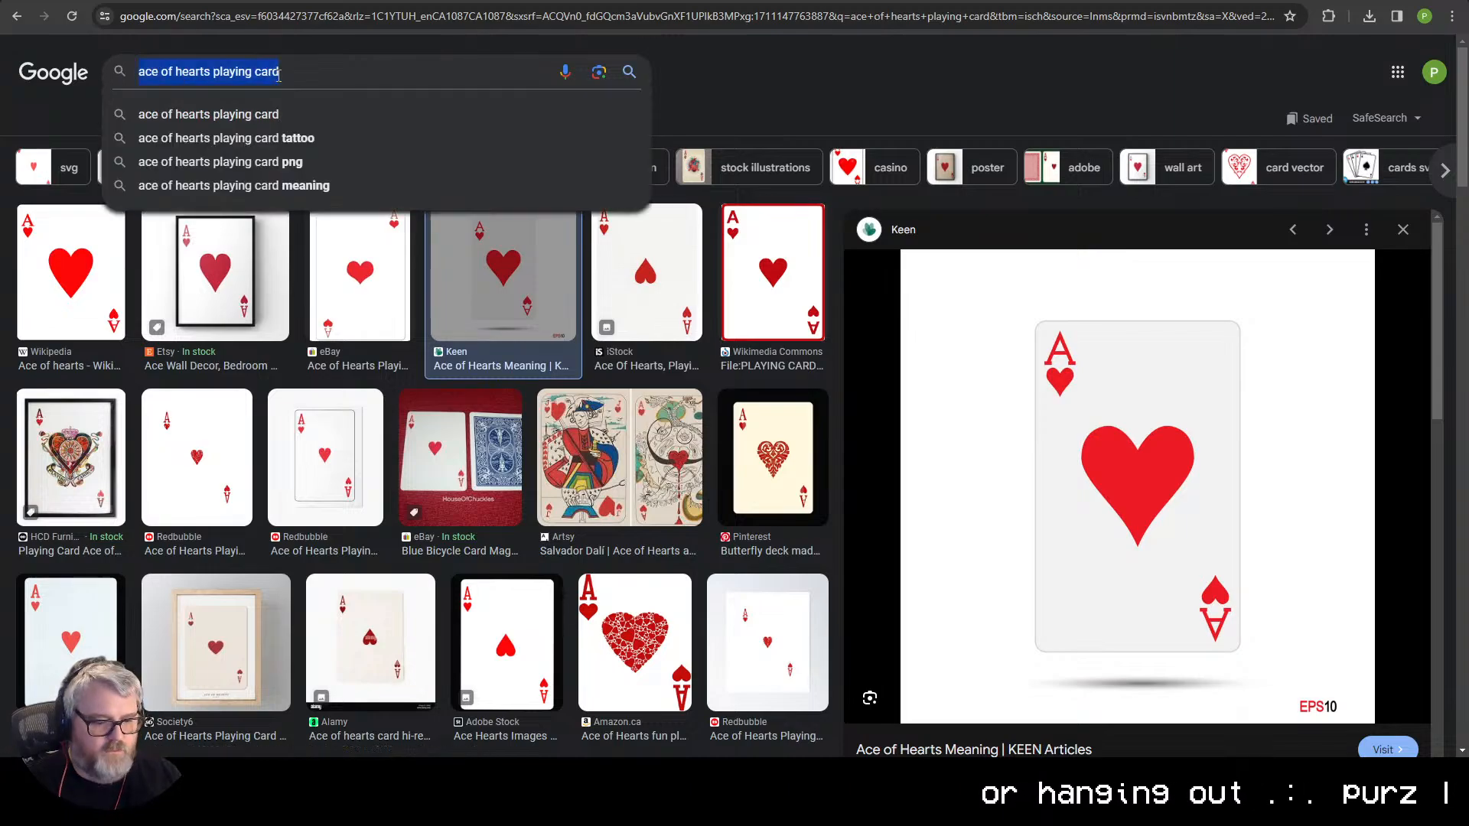
pyautogui.write('nike logo')
pyautogui.press('Return')
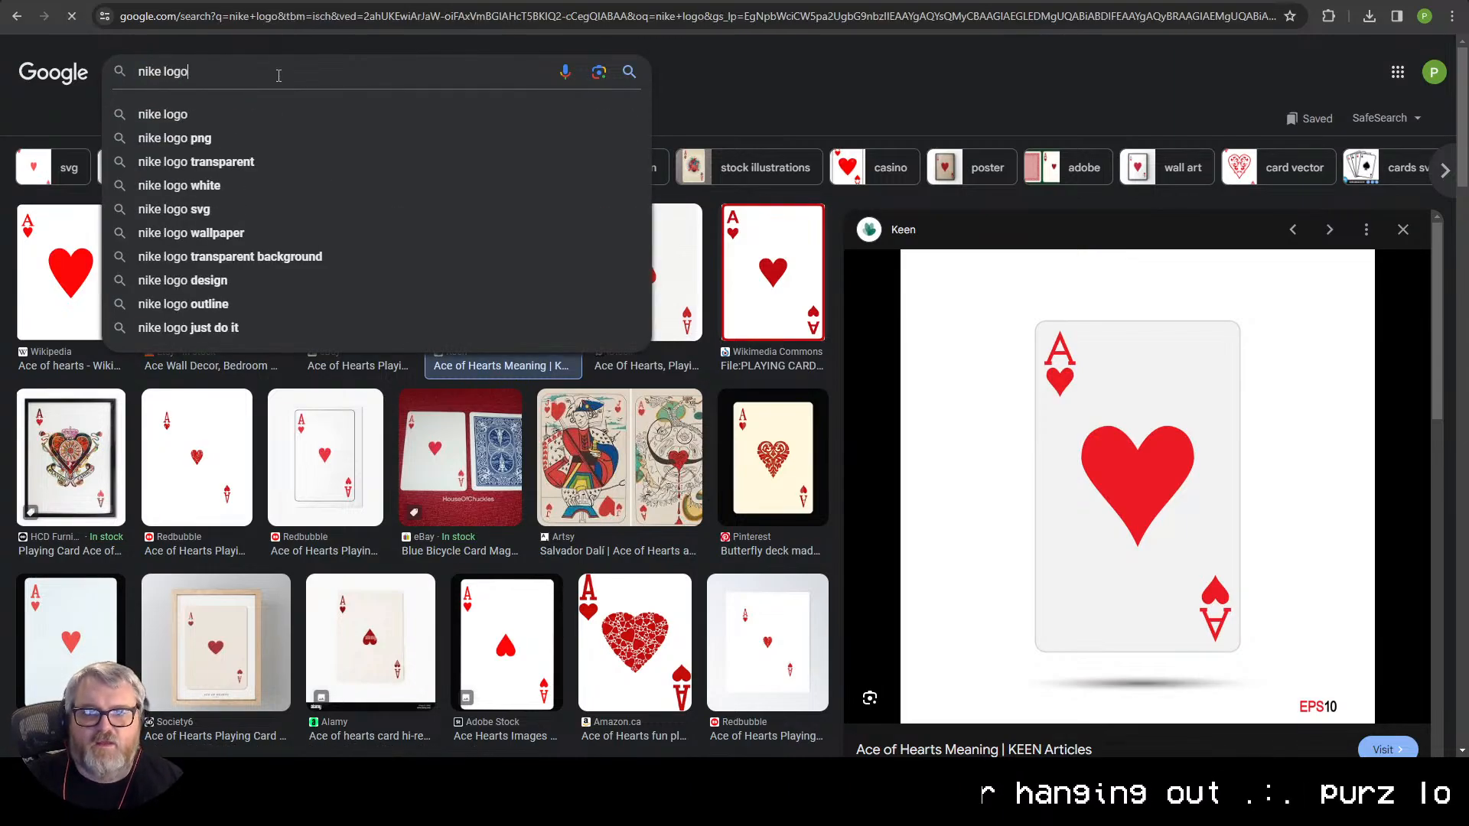
# - Copy the white-on-black Nike swoosh image from Kreafolk and paste it into the Load Image node in ComfyUI
pyautogui.click(350, 289)
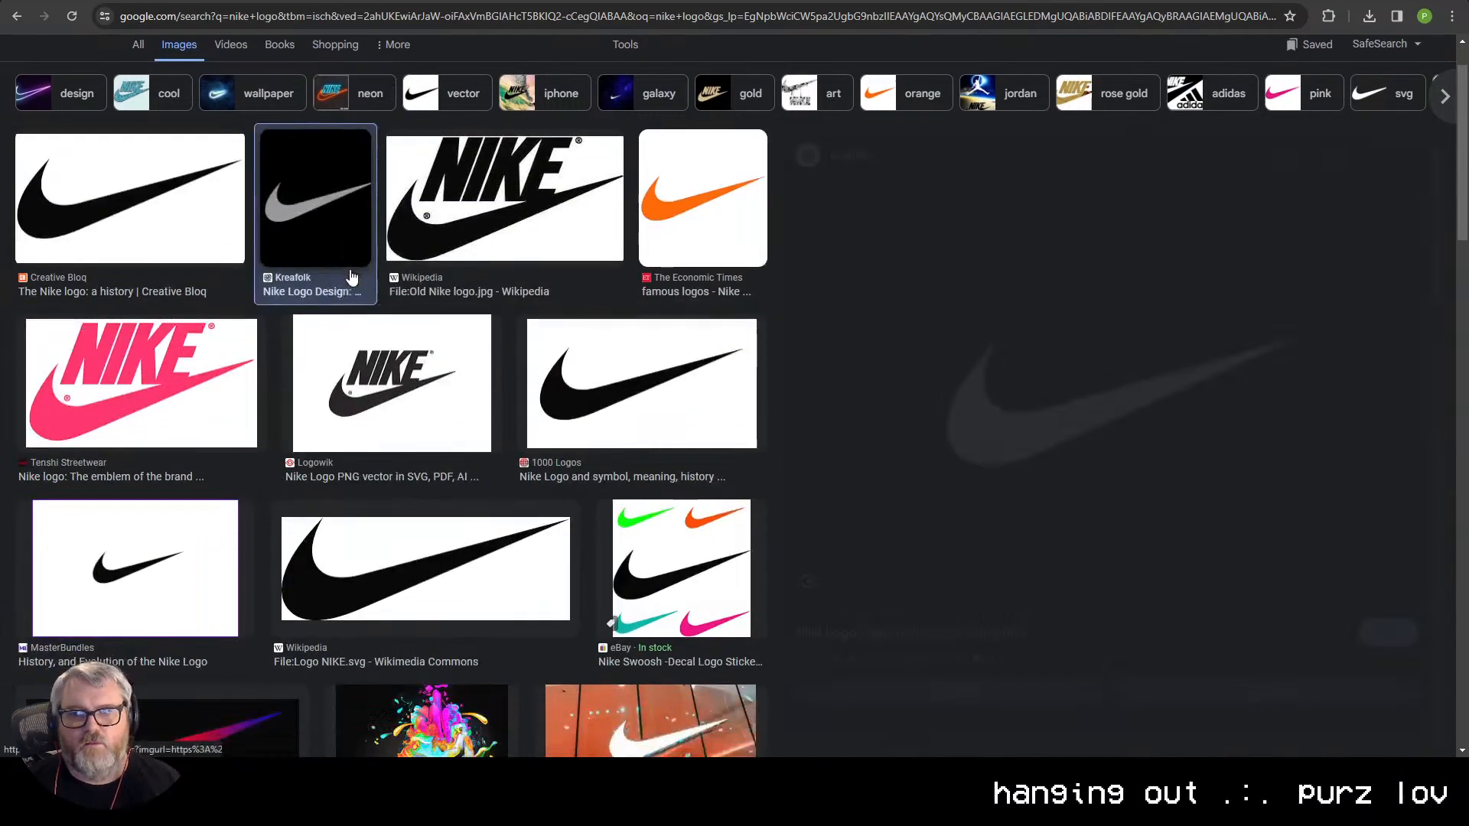
pyautogui.rightClick(1065, 332)
pyautogui.click(1109, 555)
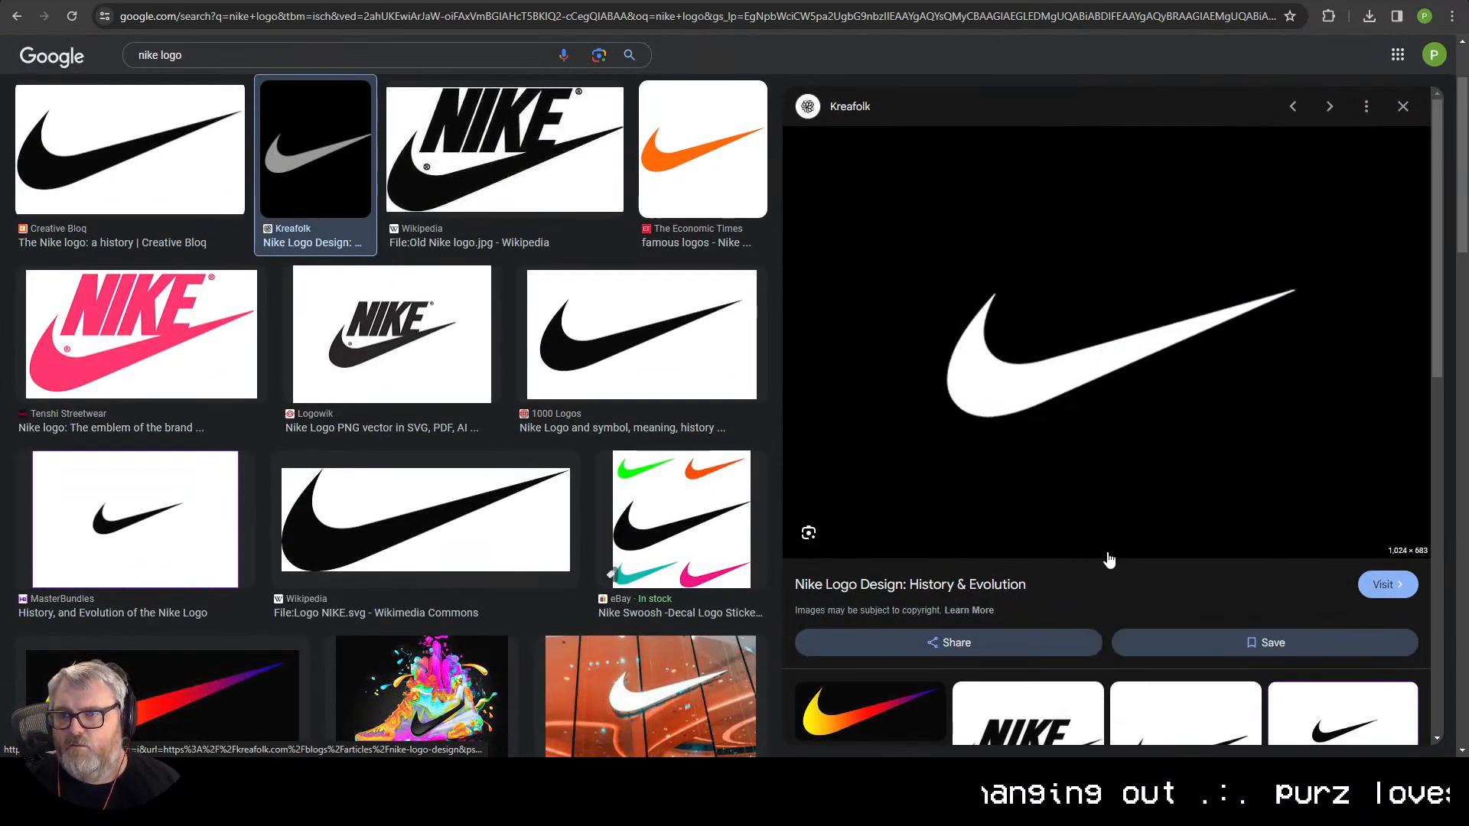
pyautogui.hotkey('alt', 'Tab')
pyautogui.hotkey('ctrl', 'v')
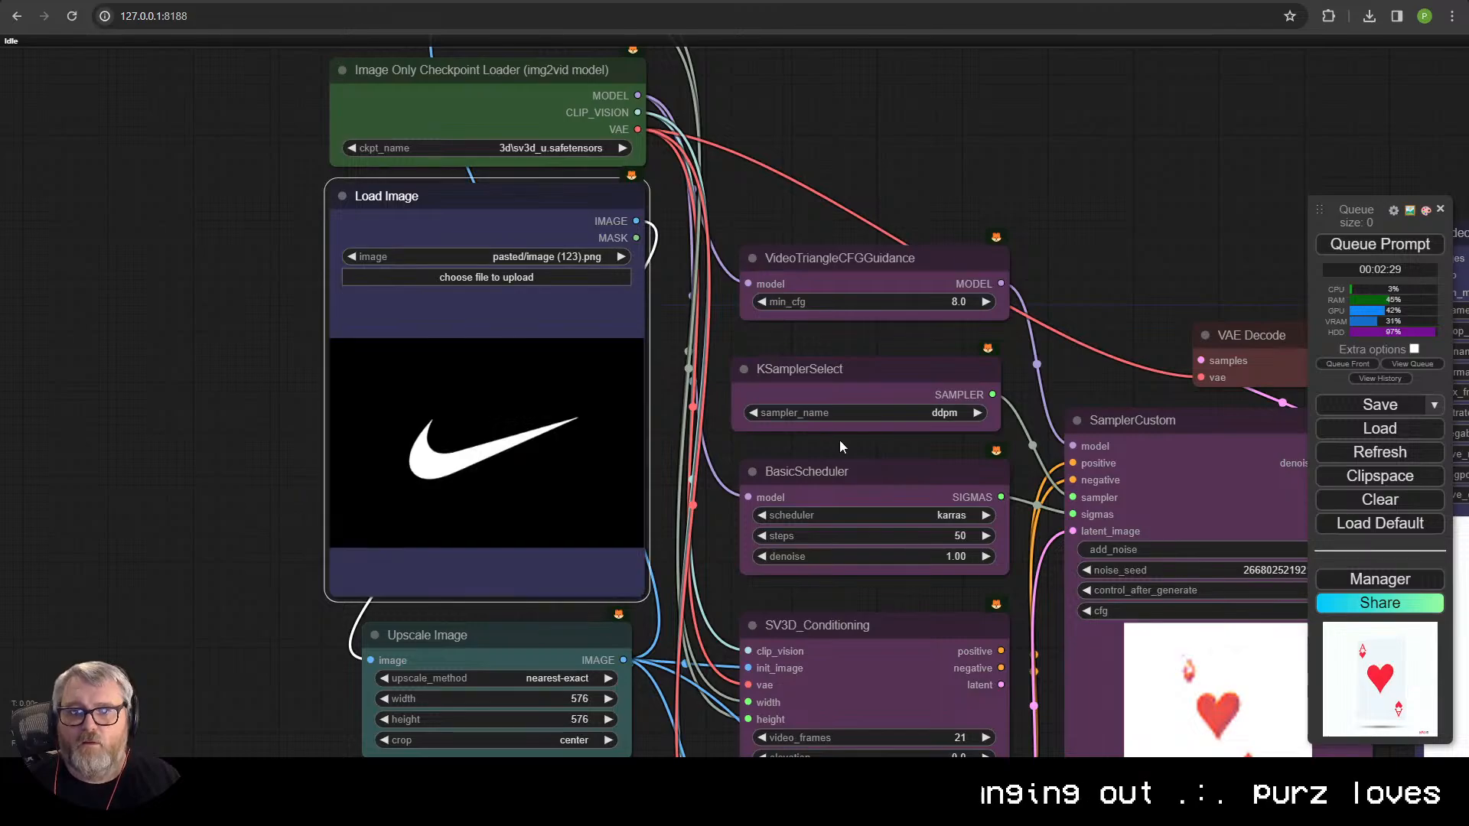
# - Queue the Stable Video 3D generation for the Nike swoosh and check its sampling preview in the SamplerCustom node
pyautogui.click(1415, 246)
pyautogui.scroll(-4, 884, 334)
pyautogui.moveTo(884, 334); pyautogui.dragTo(559, 170)
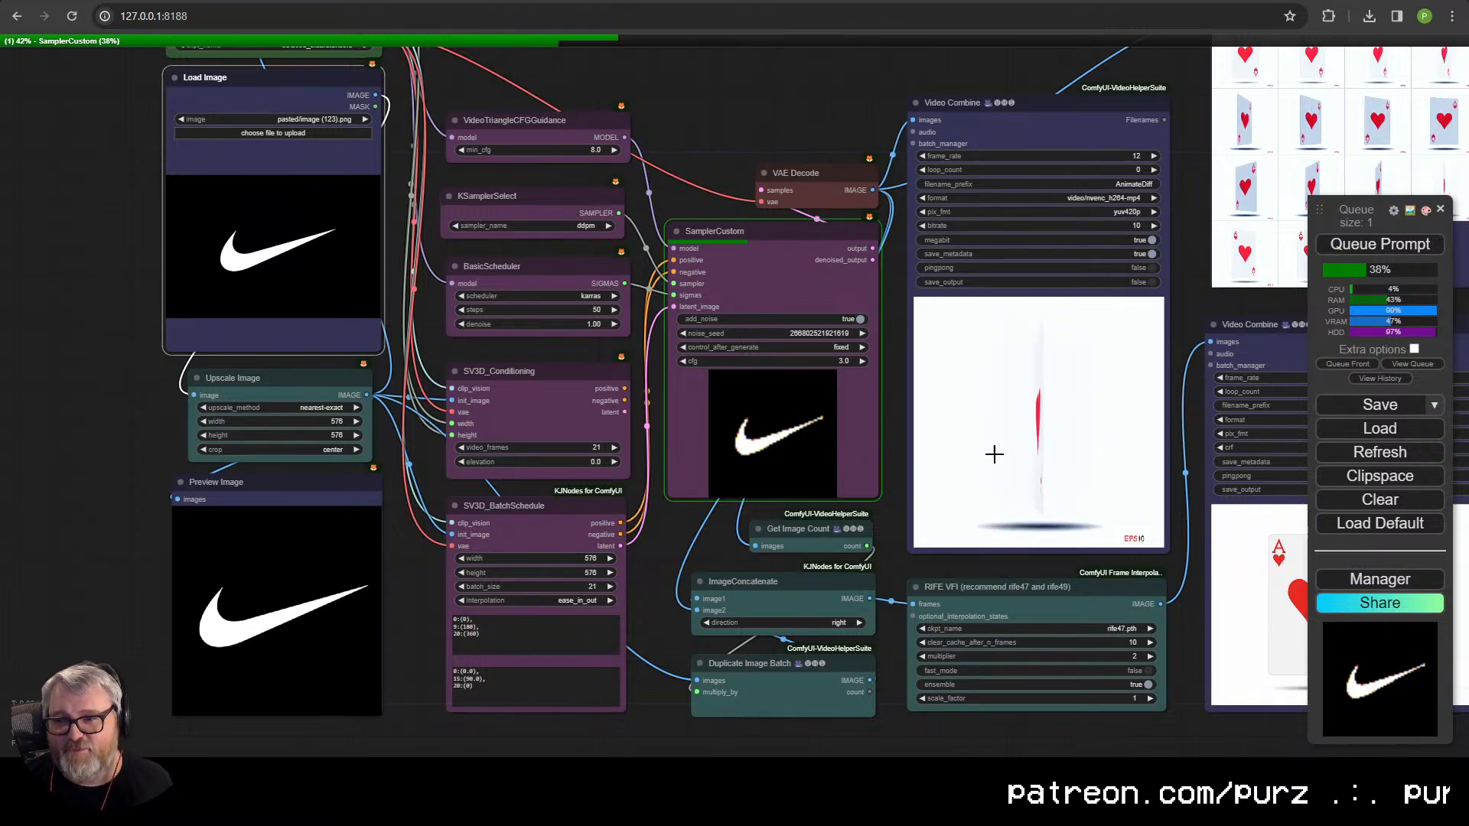
pyautogui.scroll(-6, 912, 468)
pyautogui.scroll(6, 912, 468)
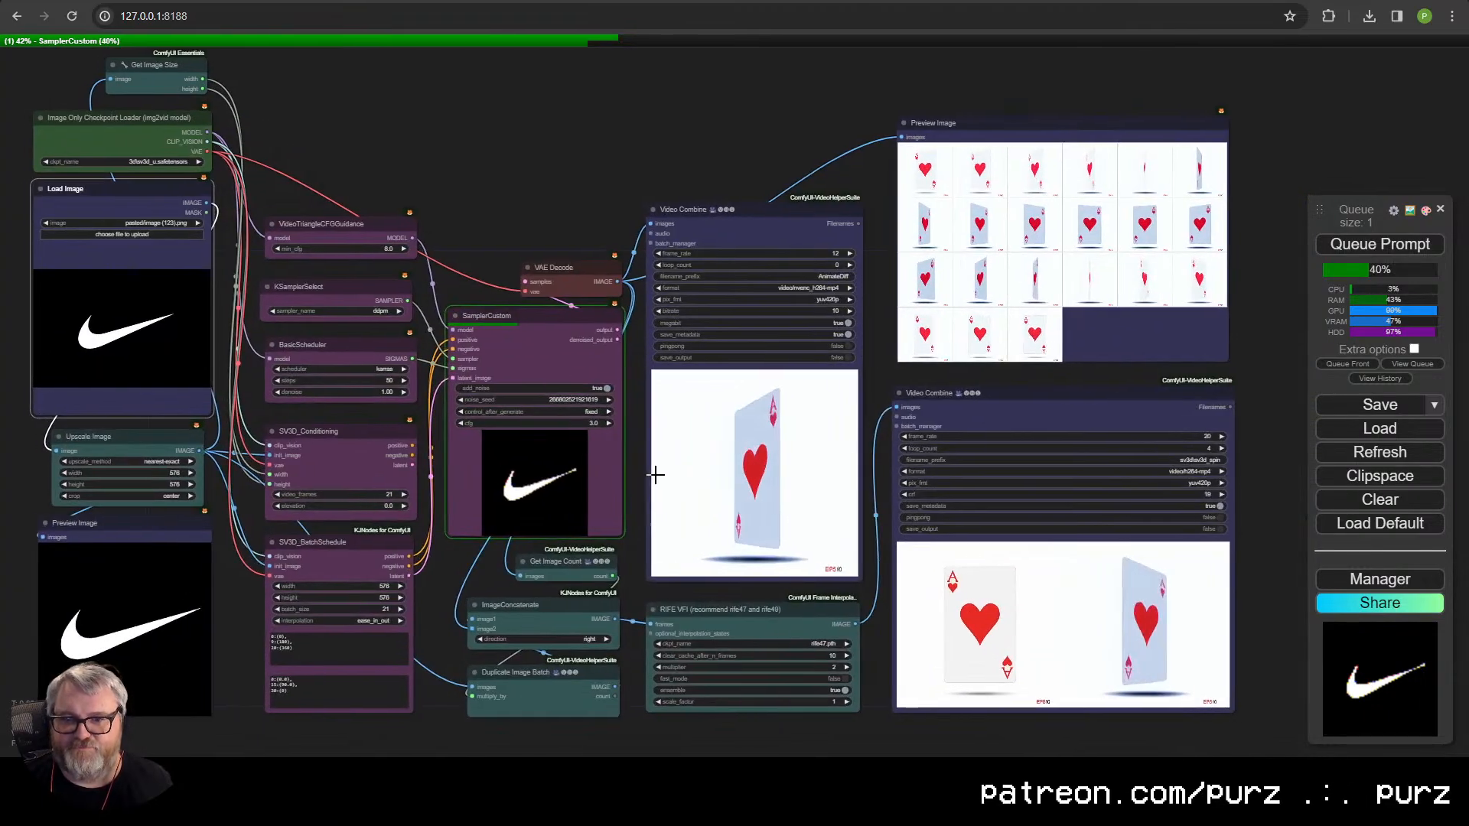
pyautogui.moveTo(656, 475); pyautogui.dragTo(694, 499)
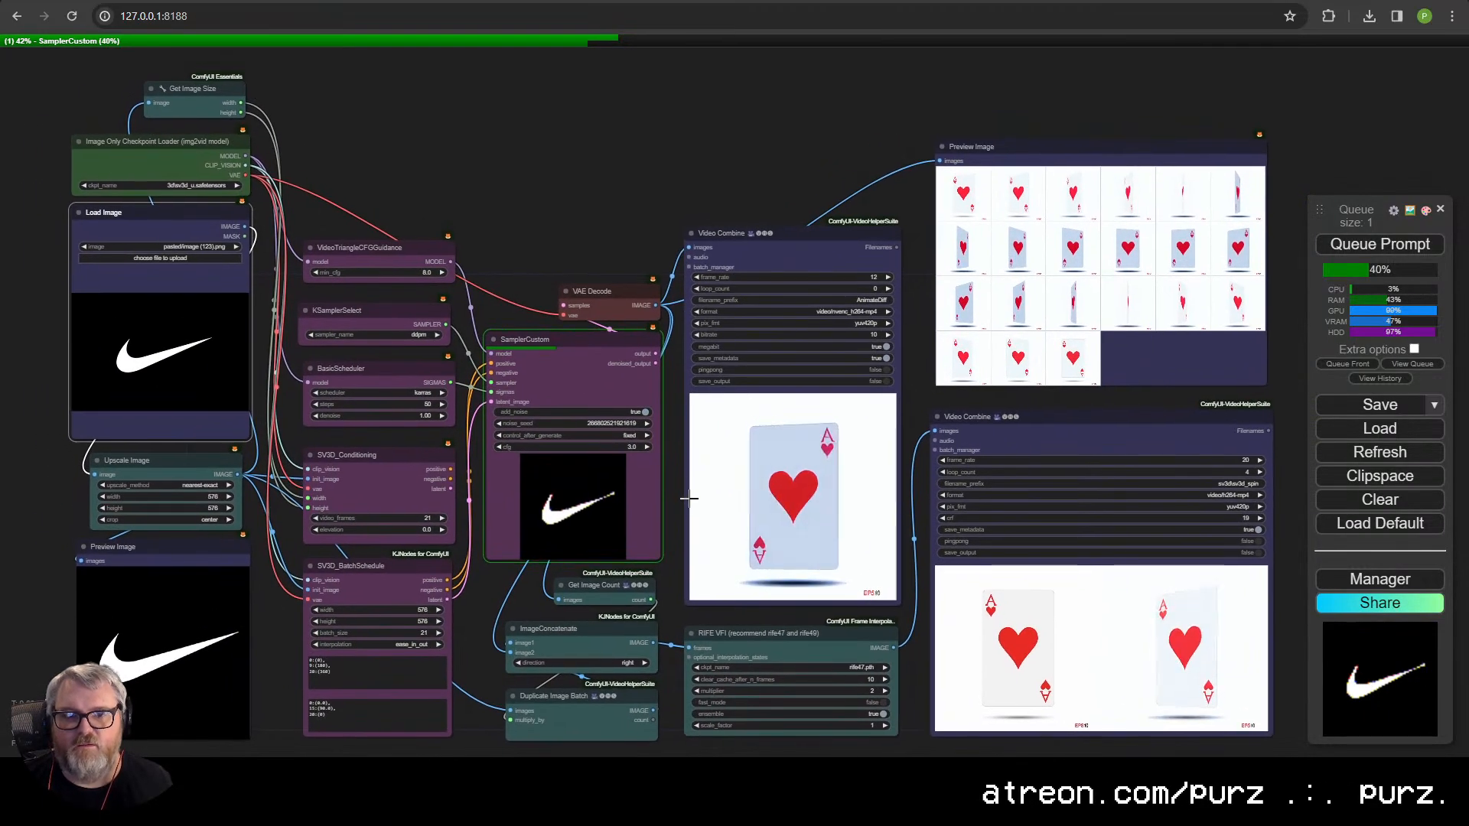
pyautogui.doubleClick(677, 164)
pyautogui.write('trip')
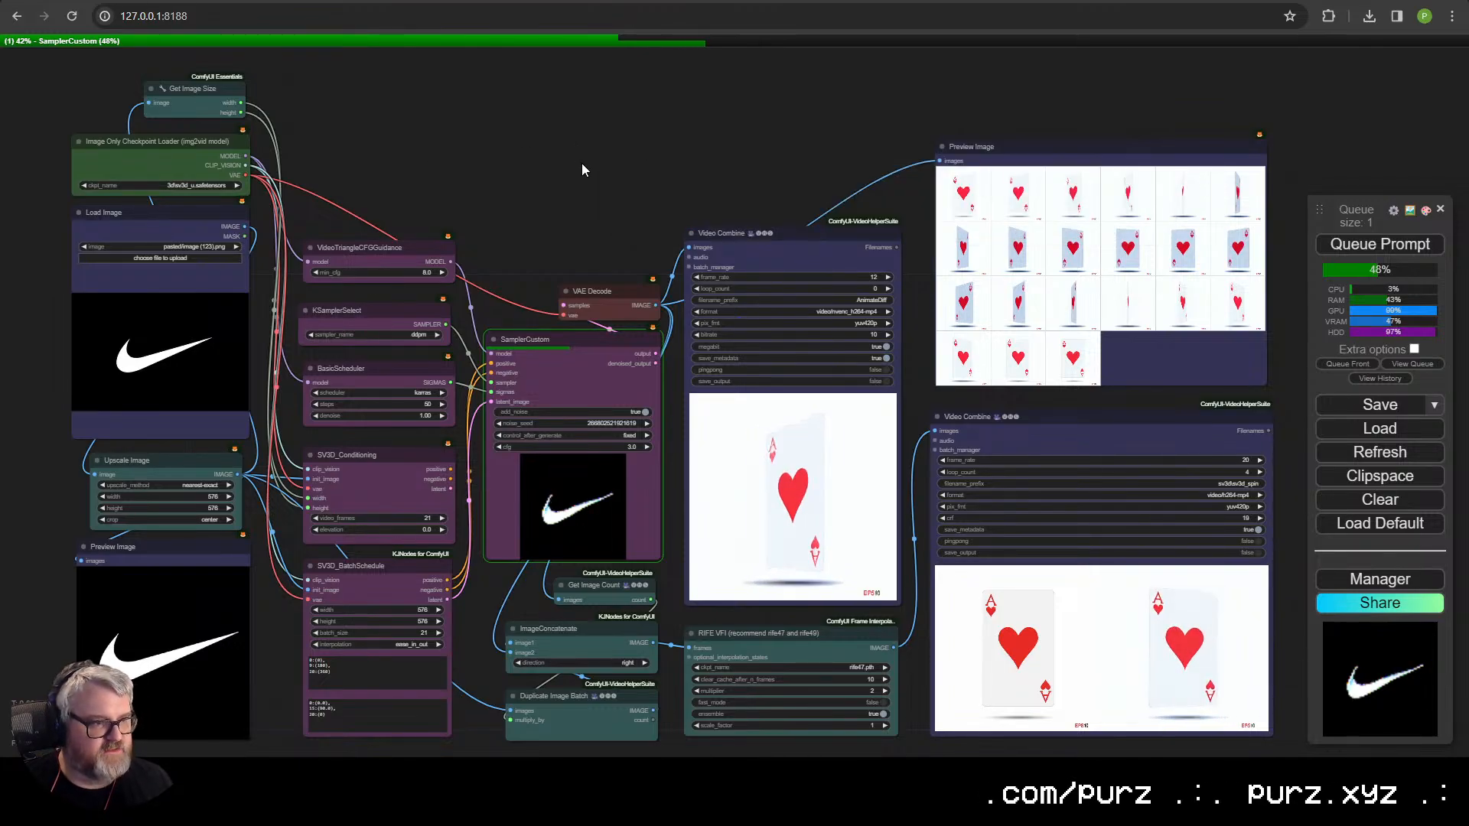
pyautogui.scroll(-1, 582, 163)
pyautogui.moveTo(584, 164); pyautogui.dragTo(603, 188)
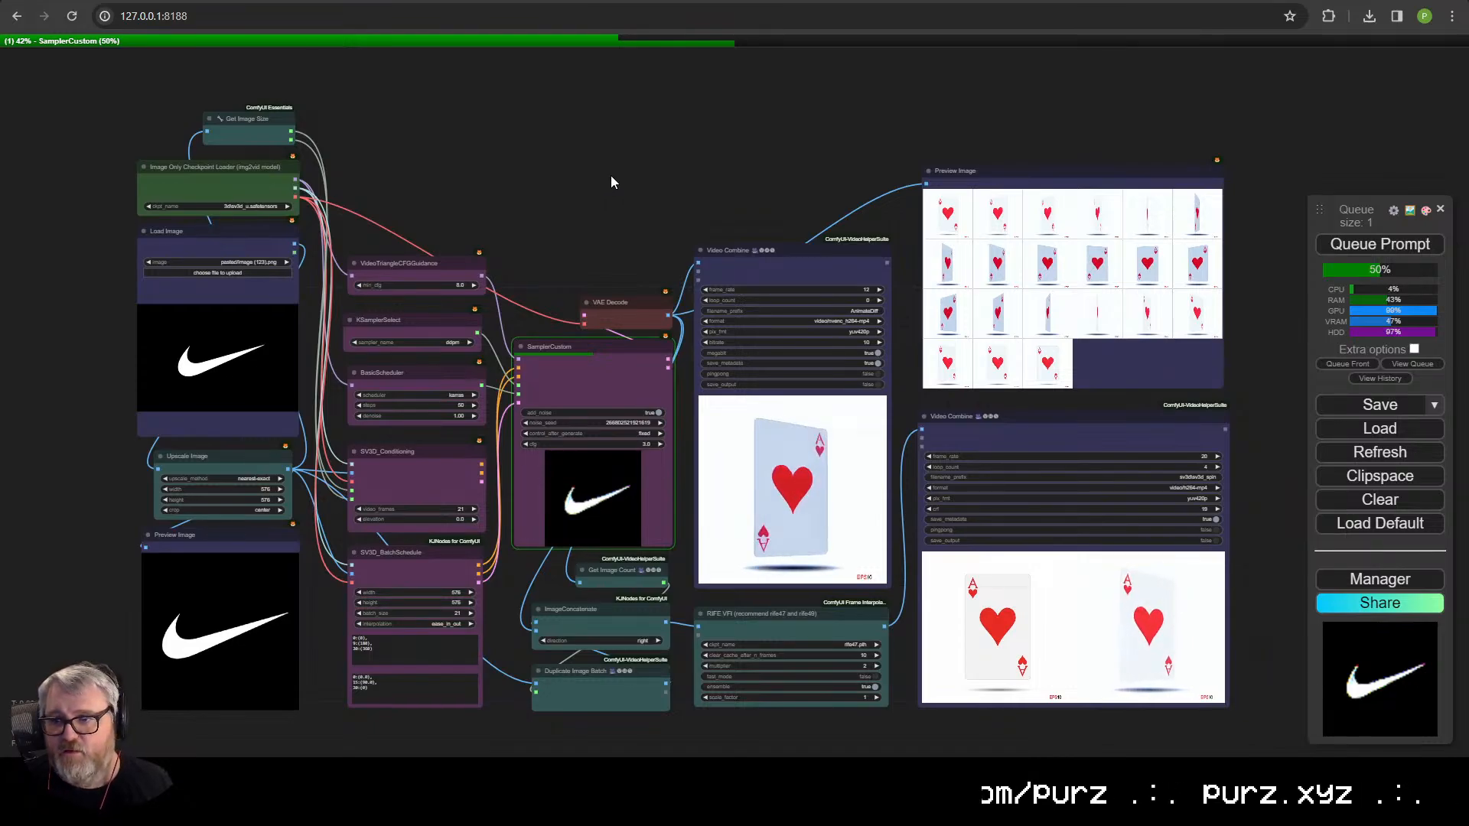
pyautogui.moveTo(611, 182); pyautogui.dragTo(628, 187)
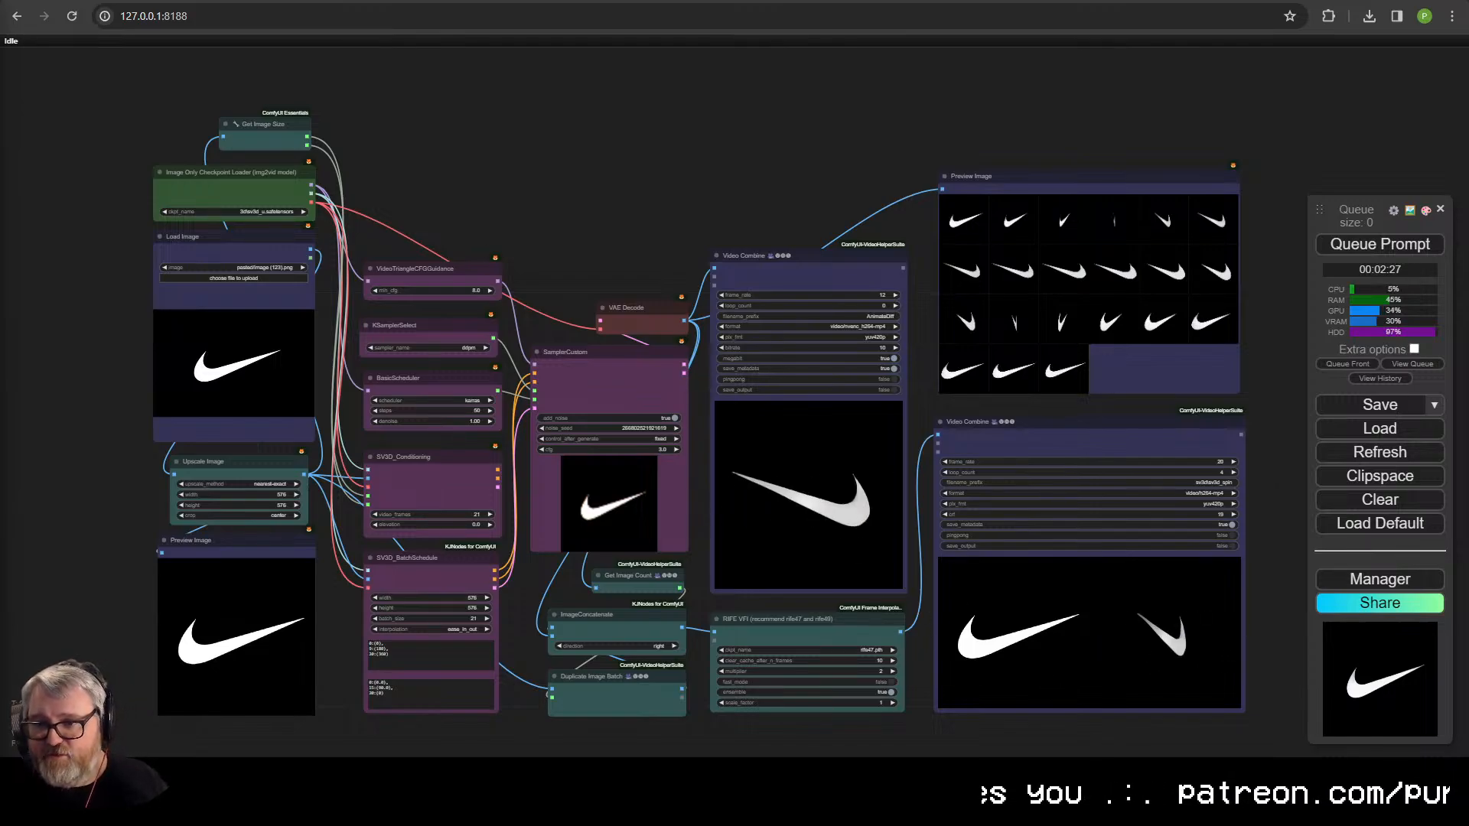
# - Examine the Nike swoosh's rotation beside its source image in the side-by-side Video Combine preview, and compare it across the workflow
pyautogui.scroll(14, 921, 635)
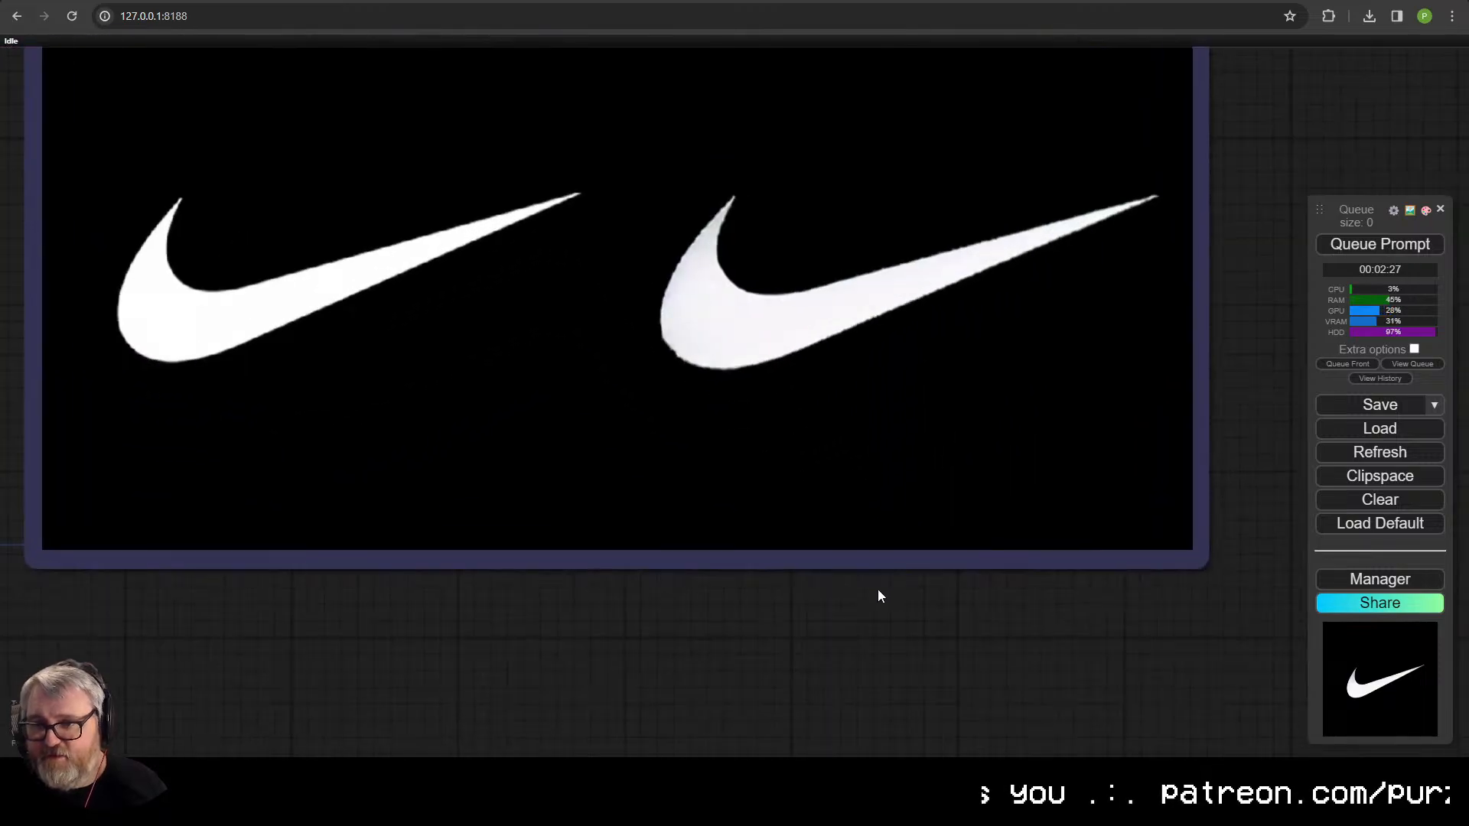
pyautogui.moveTo(878, 590); pyautogui.dragTo(811, 645)
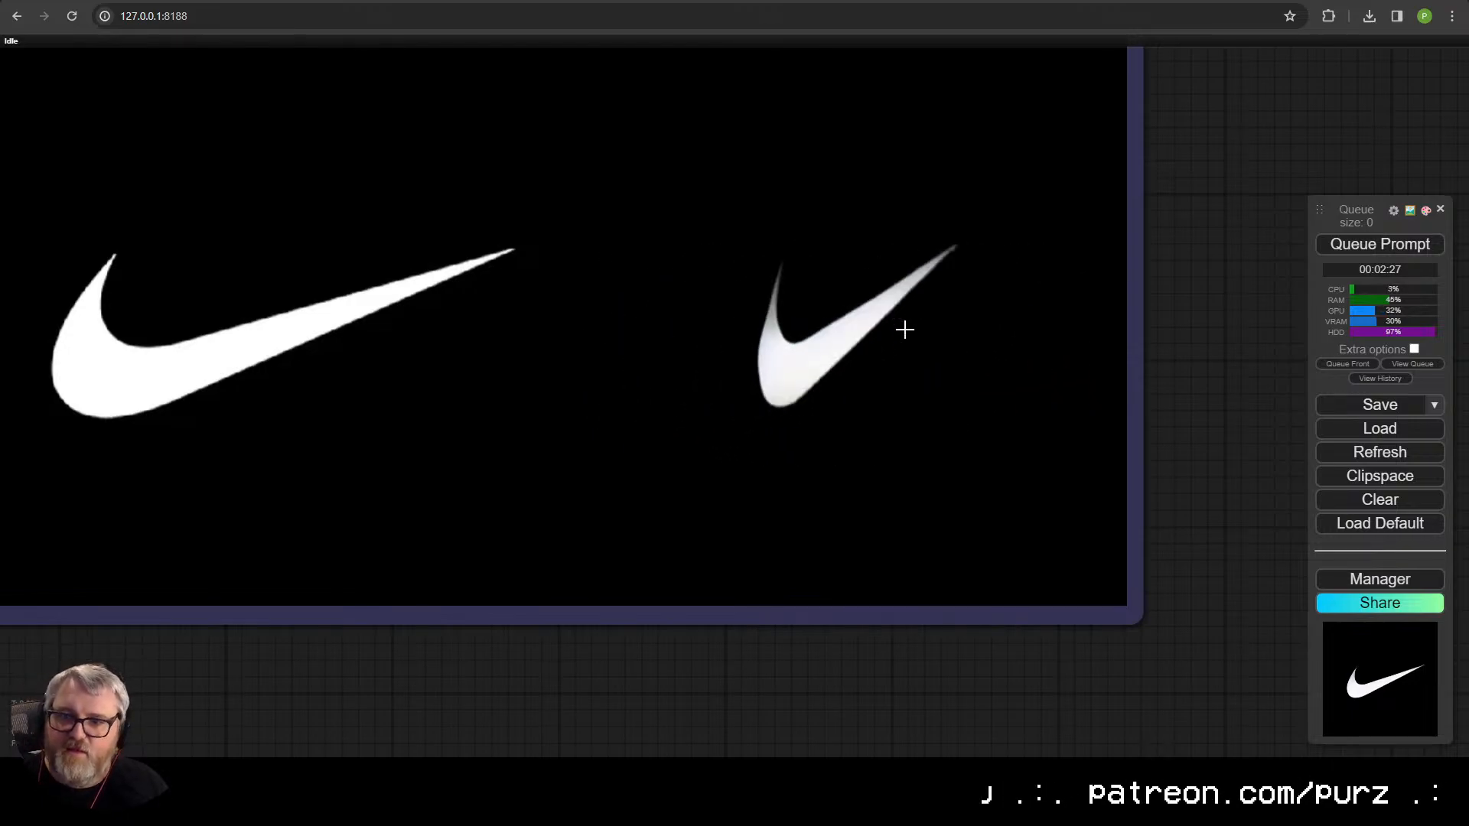
pyautogui.scroll(-5, 859, 262)
pyautogui.moveTo(672, 358); pyautogui.dragTo(999, 583)
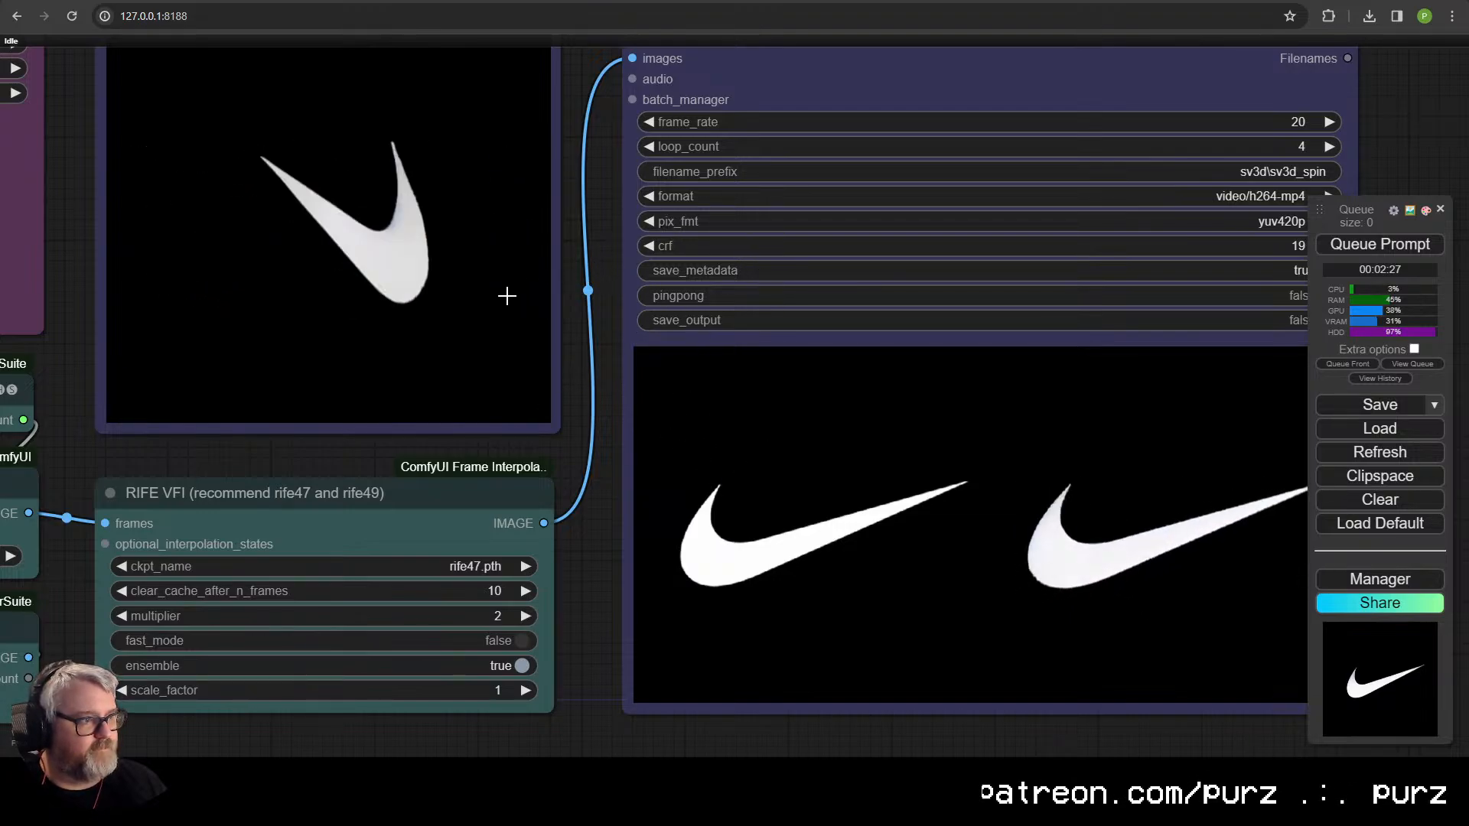
pyautogui.scroll(-7, 346, 457)
pyautogui.scroll(-5, 345, 449)
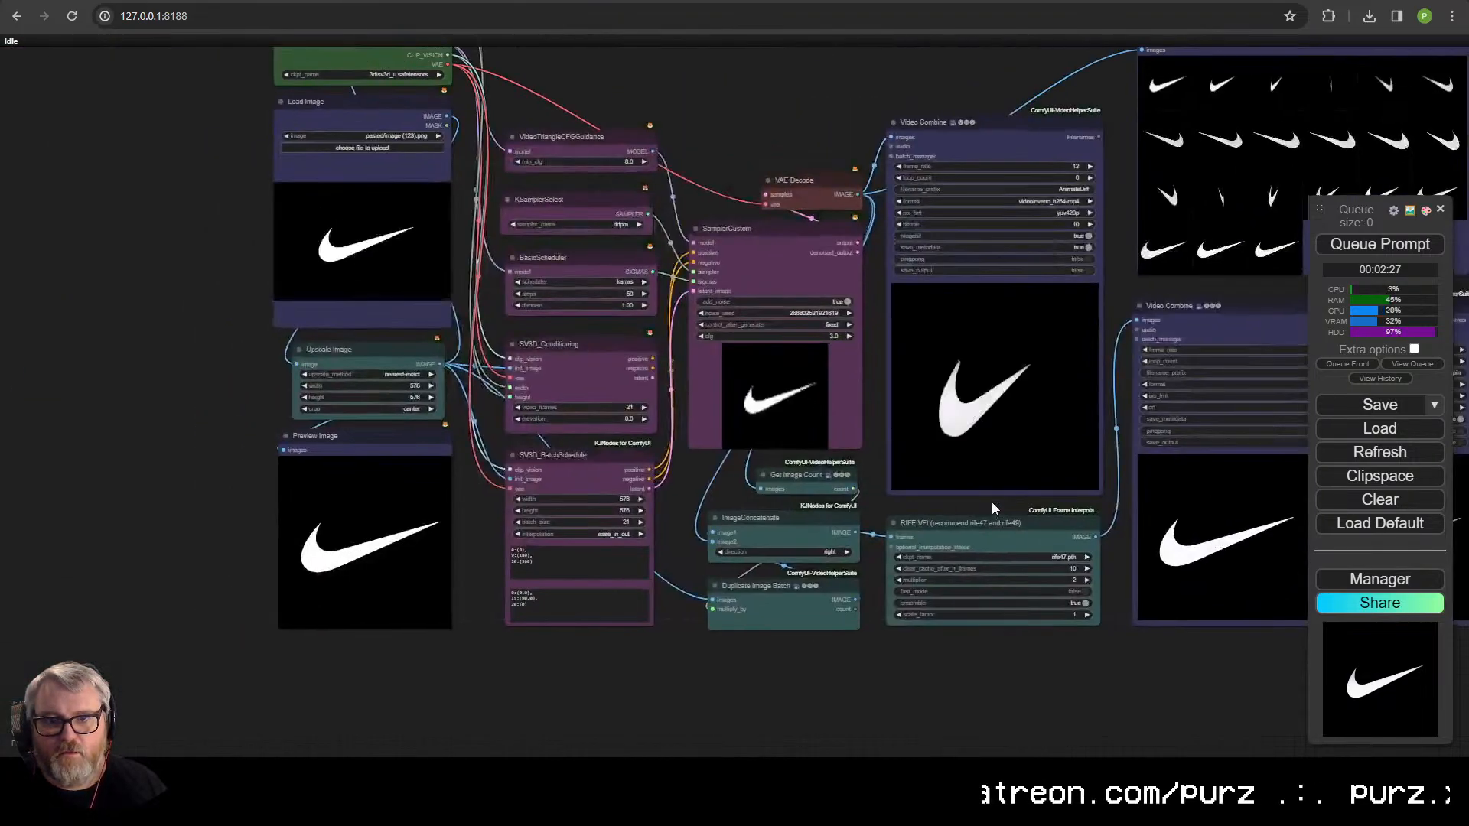
pyautogui.scroll(5, 595, 383)
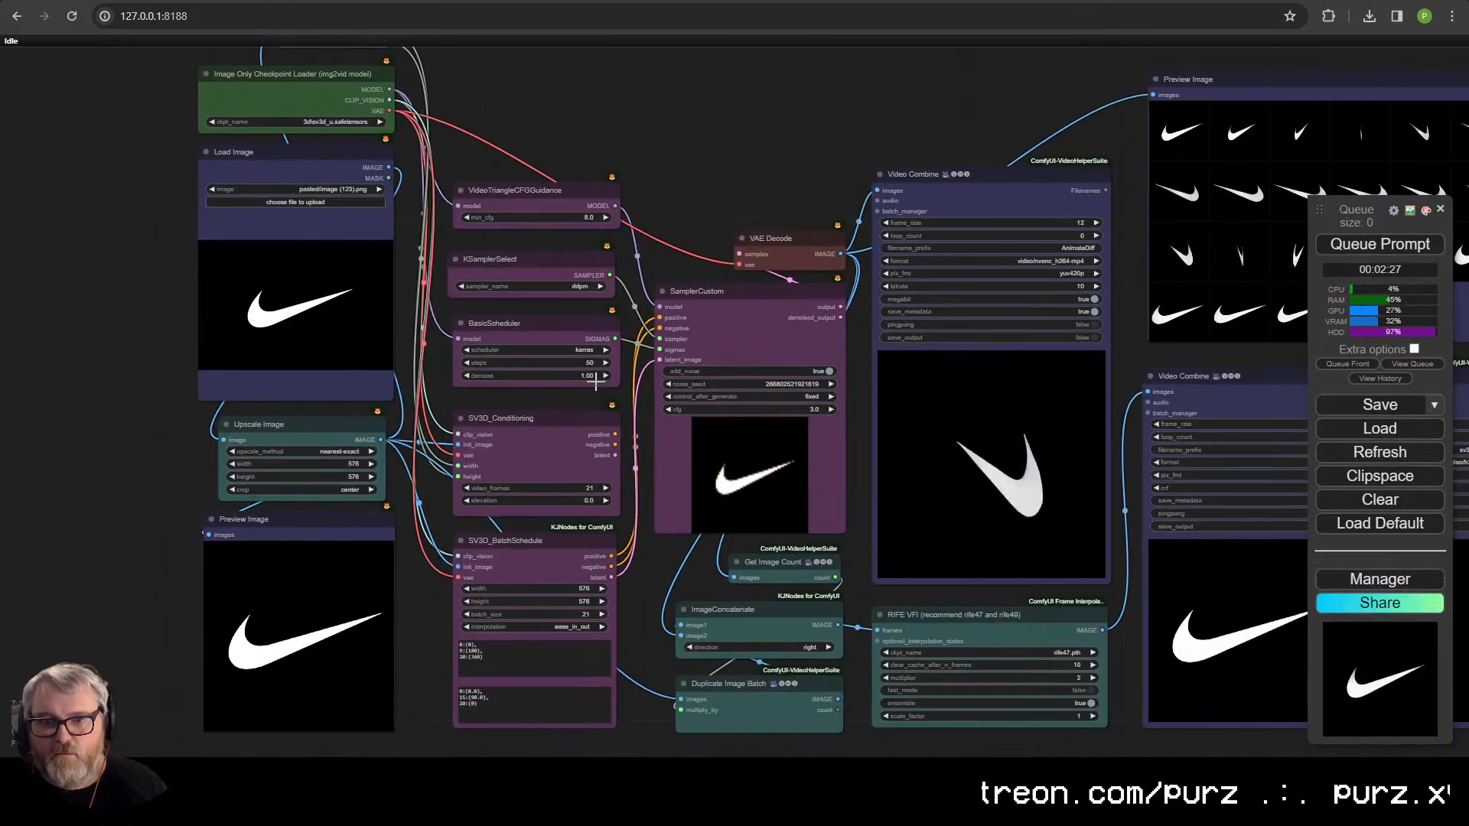
pyautogui.moveTo(596, 381); pyautogui.dragTo(427, 403)
pyautogui.scroll(-1, 418, 393)
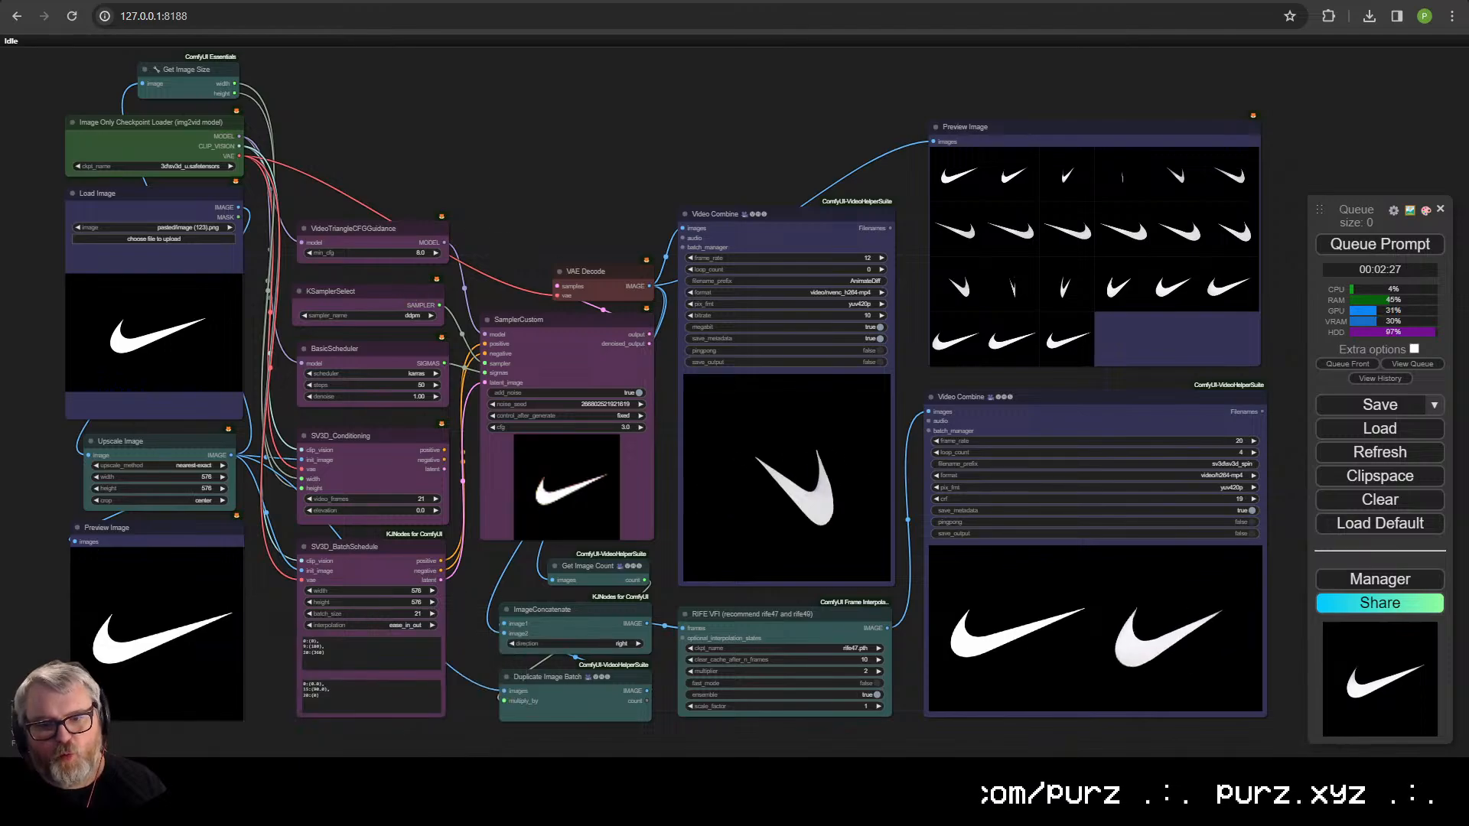
pyautogui.moveTo(363, 776)
pyautogui.click(420, 708)
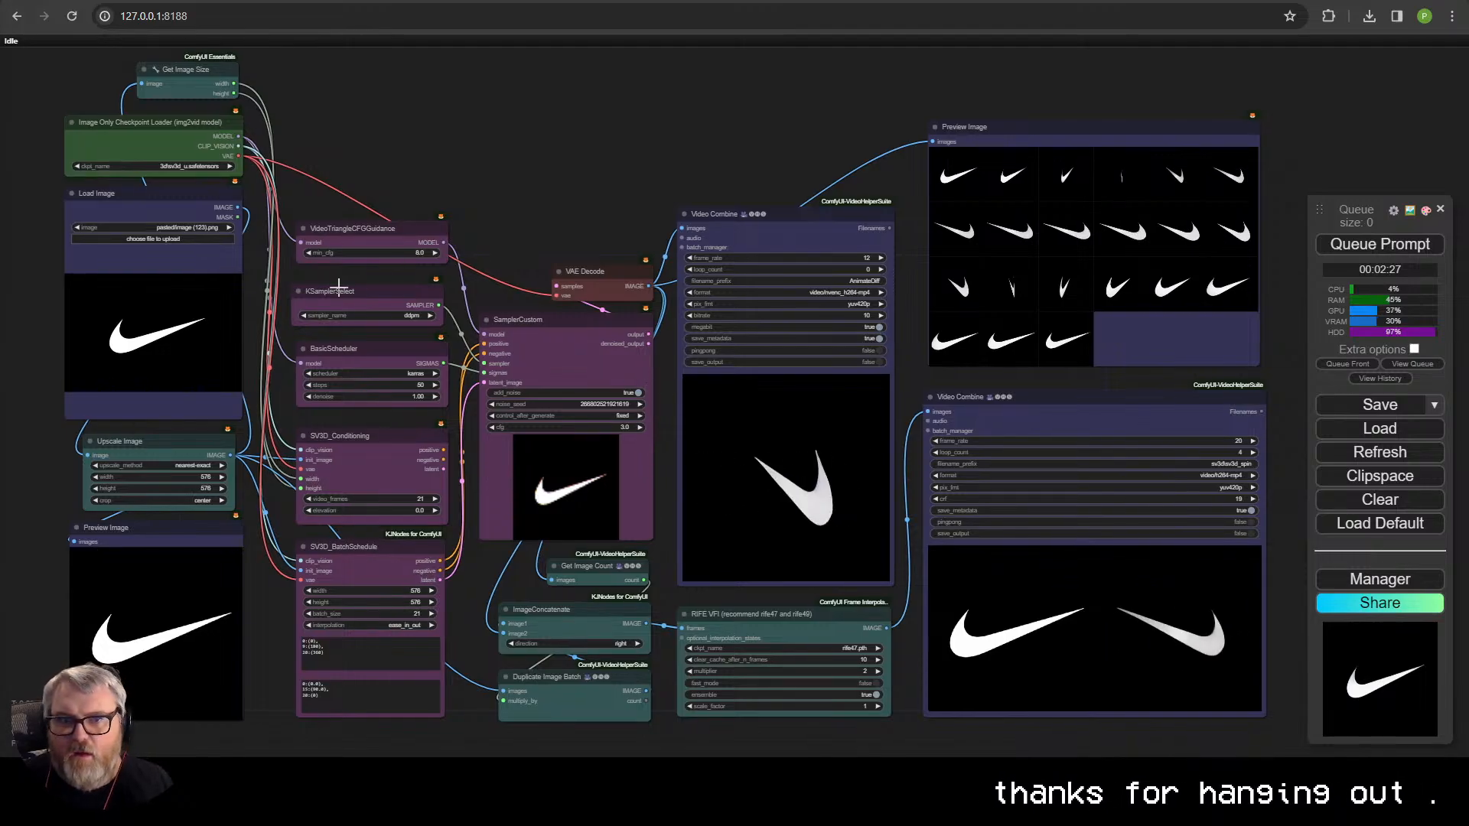
# - Load portrait-photography_P6b_379x392.jpg from the Inits > Portrait Photography folder into the Load Image node and queue its generation
pyautogui.click(157, 239)
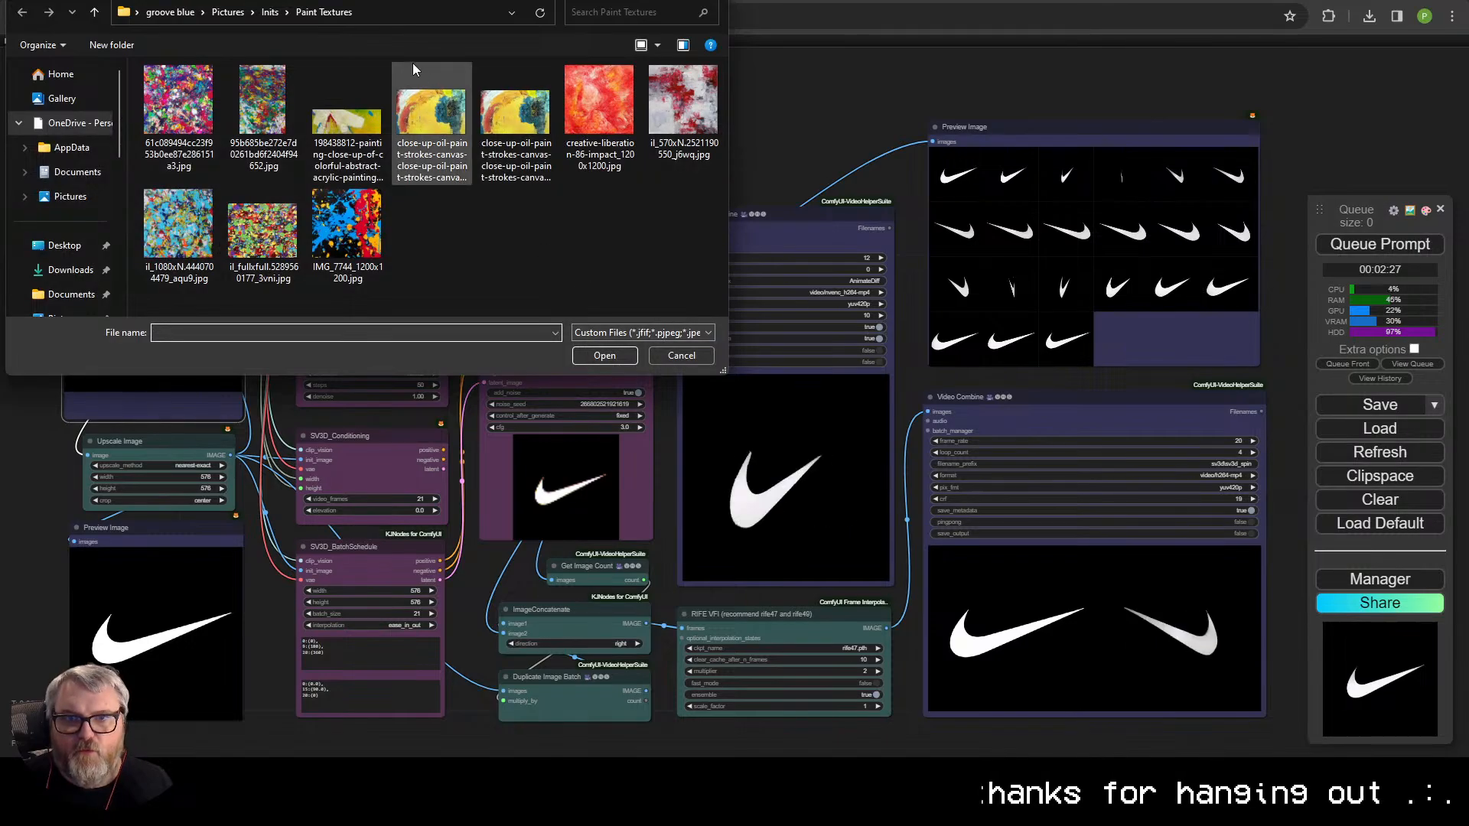
pyautogui.click(270, 12)
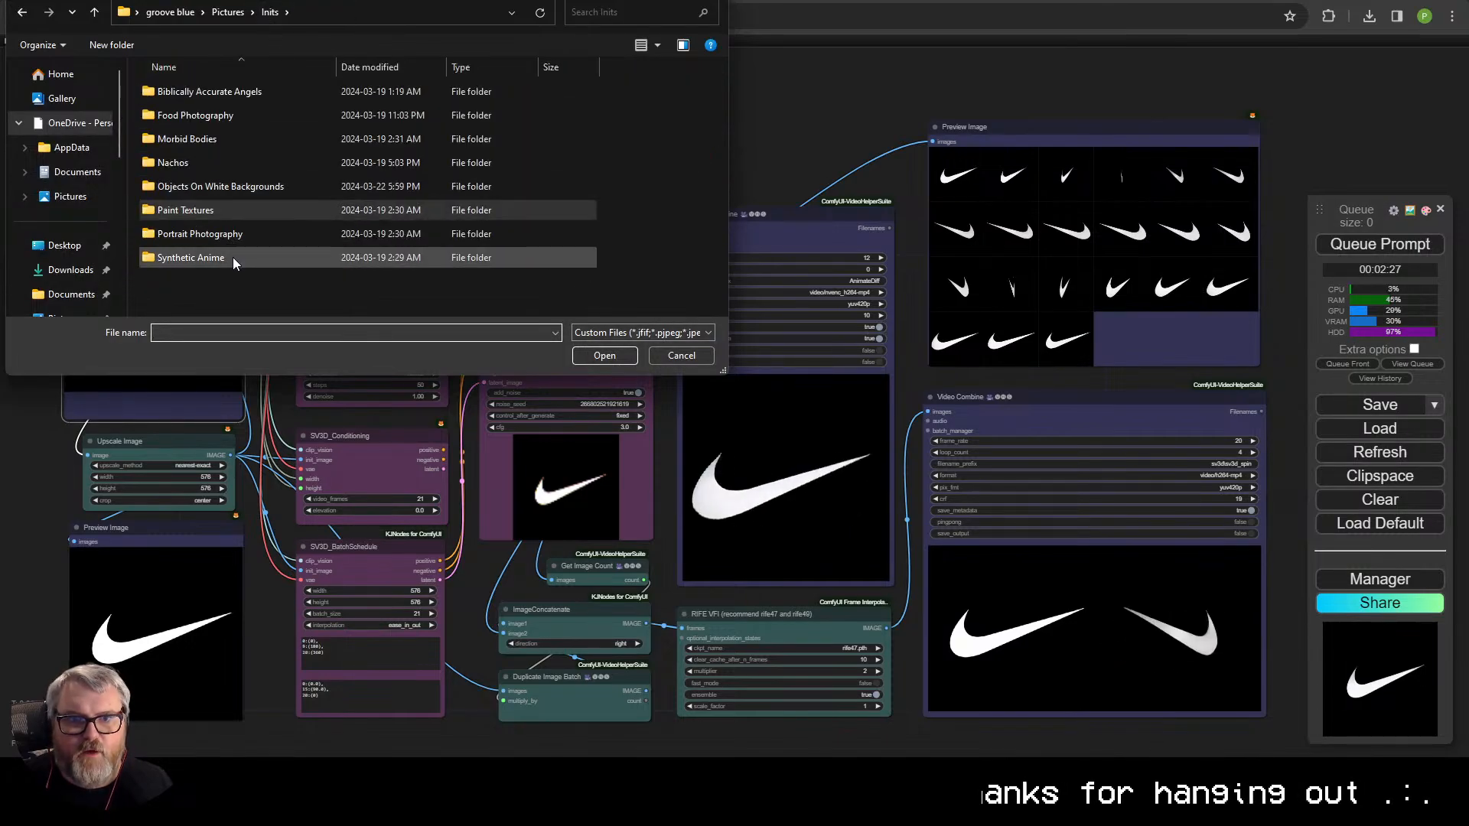
pyautogui.click(221, 234)
pyautogui.doubleClick(222, 234)
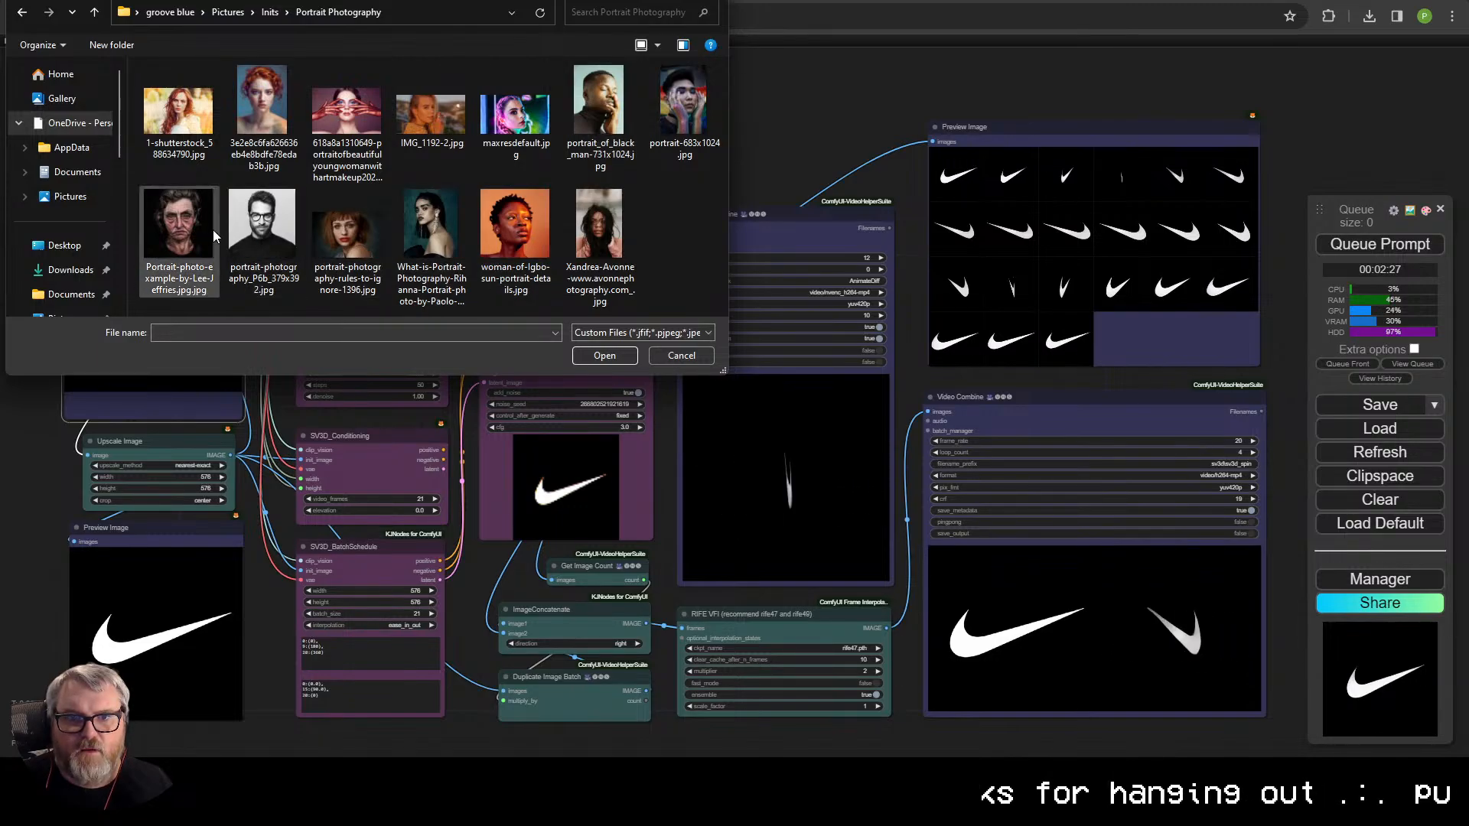
pyautogui.click(263, 227)
pyautogui.doubleClick(263, 226)
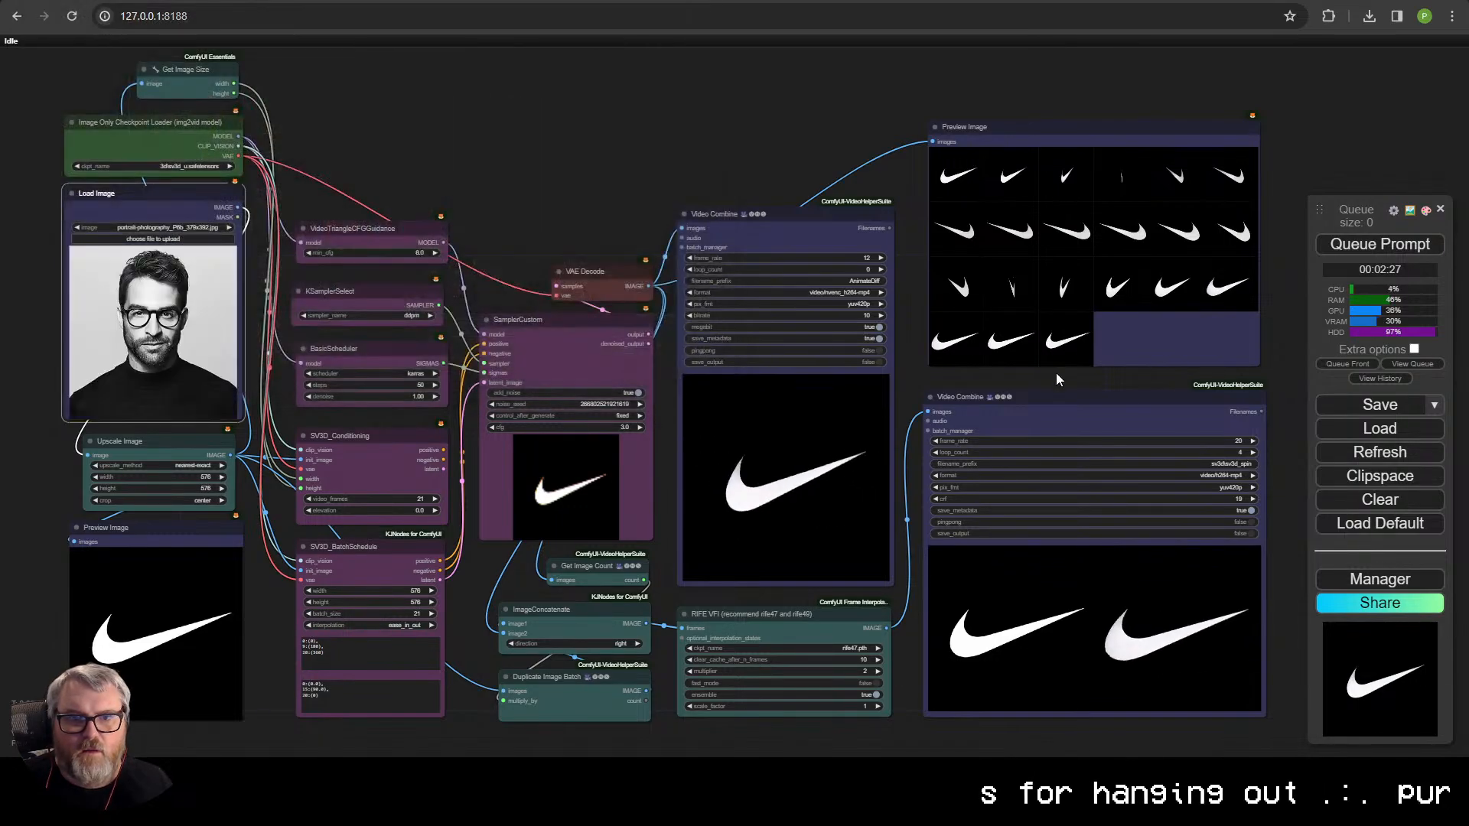
pyautogui.click(1377, 245)
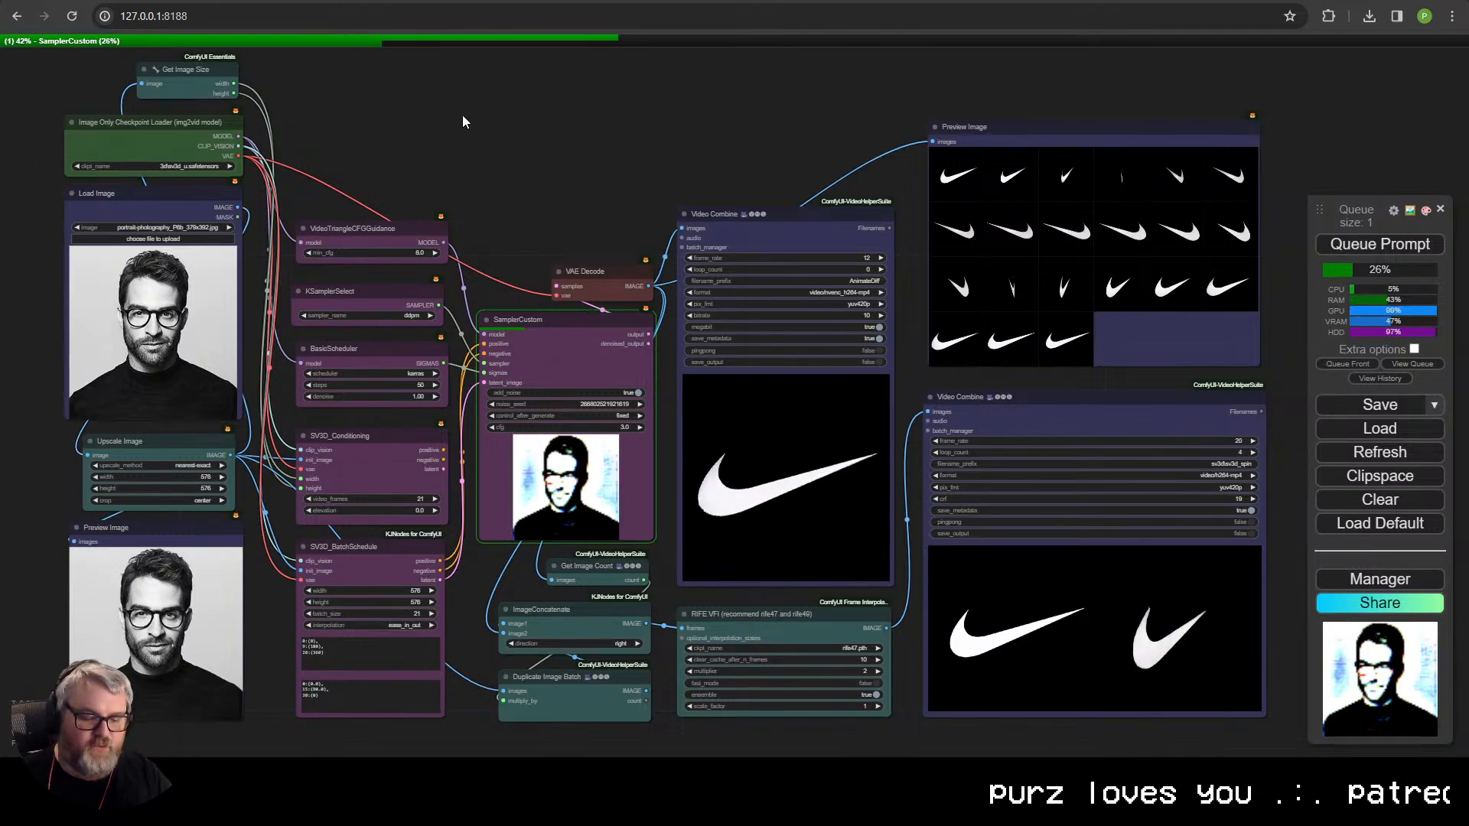
# - Search Google Images for "optical illusion" in a new browser tab
pyautogui.hotkey('ctrl', 't')
pyautogui.write('optical illusion')
pyautogui.press('Return')
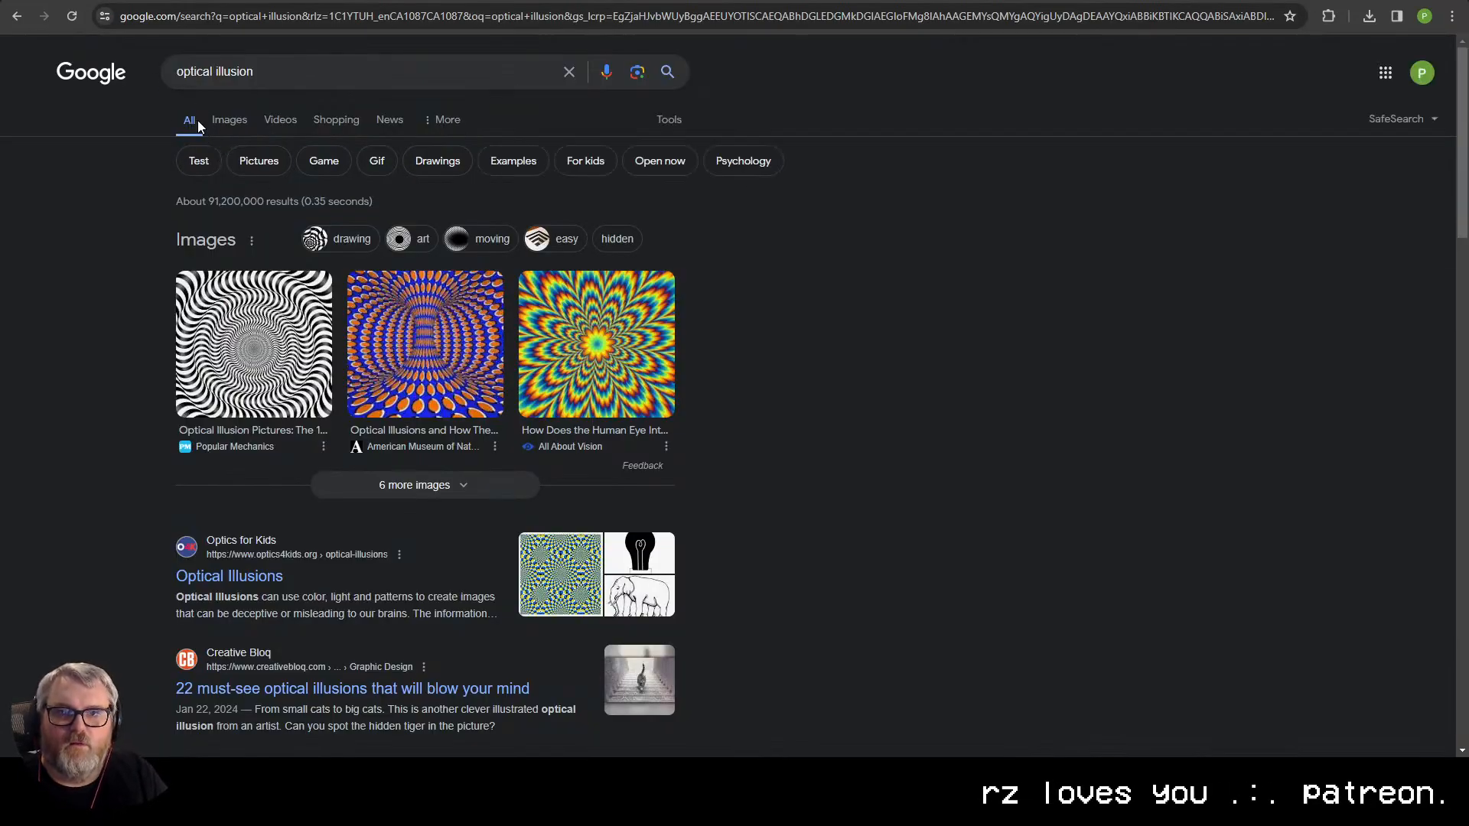
pyautogui.click(233, 122)
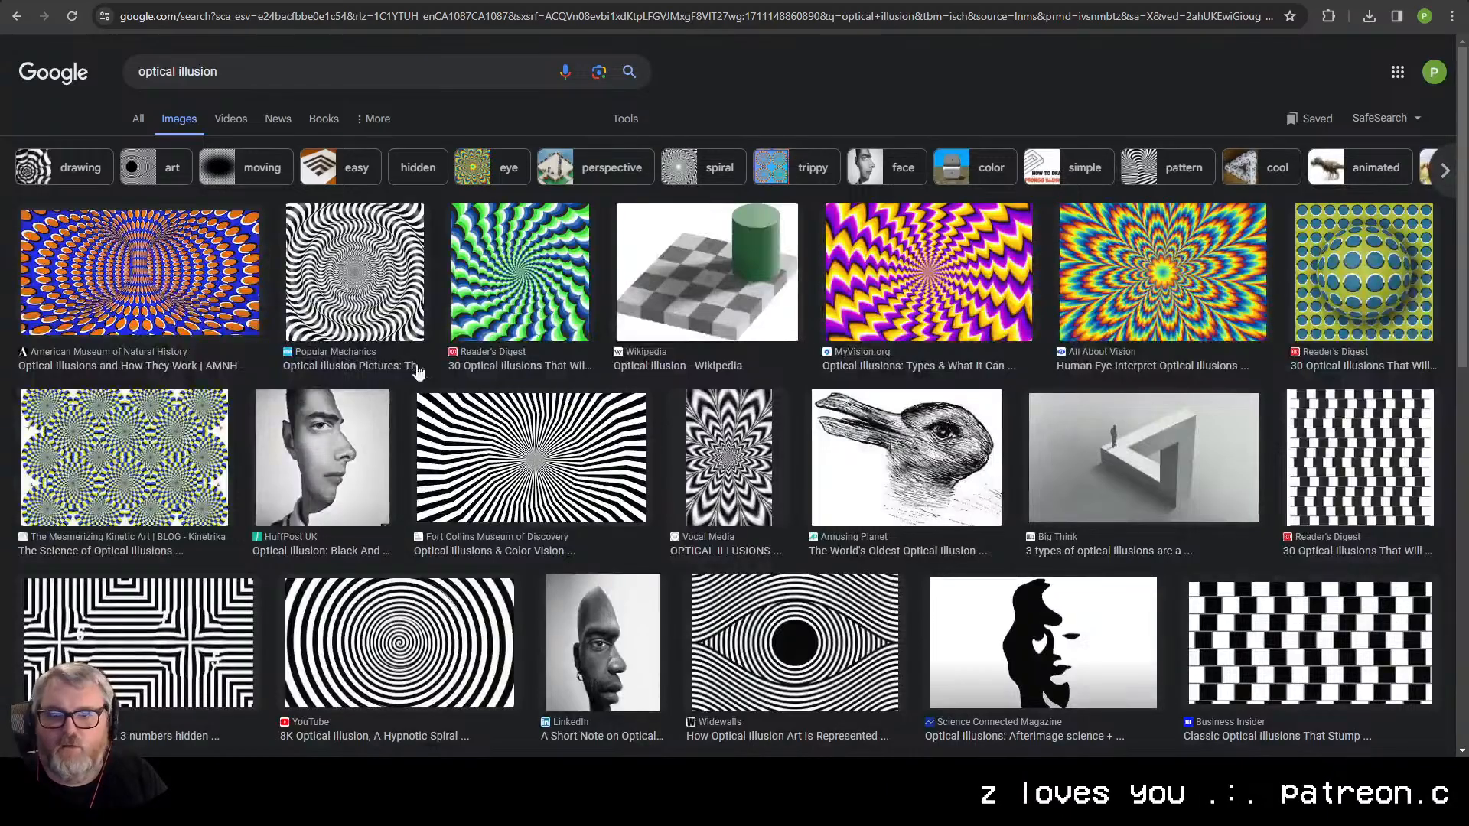
# - Find the black-and-white checkerboard room illusion from Parade in the image results and open its larger preview
pyautogui.scroll(-8, 459, 329)
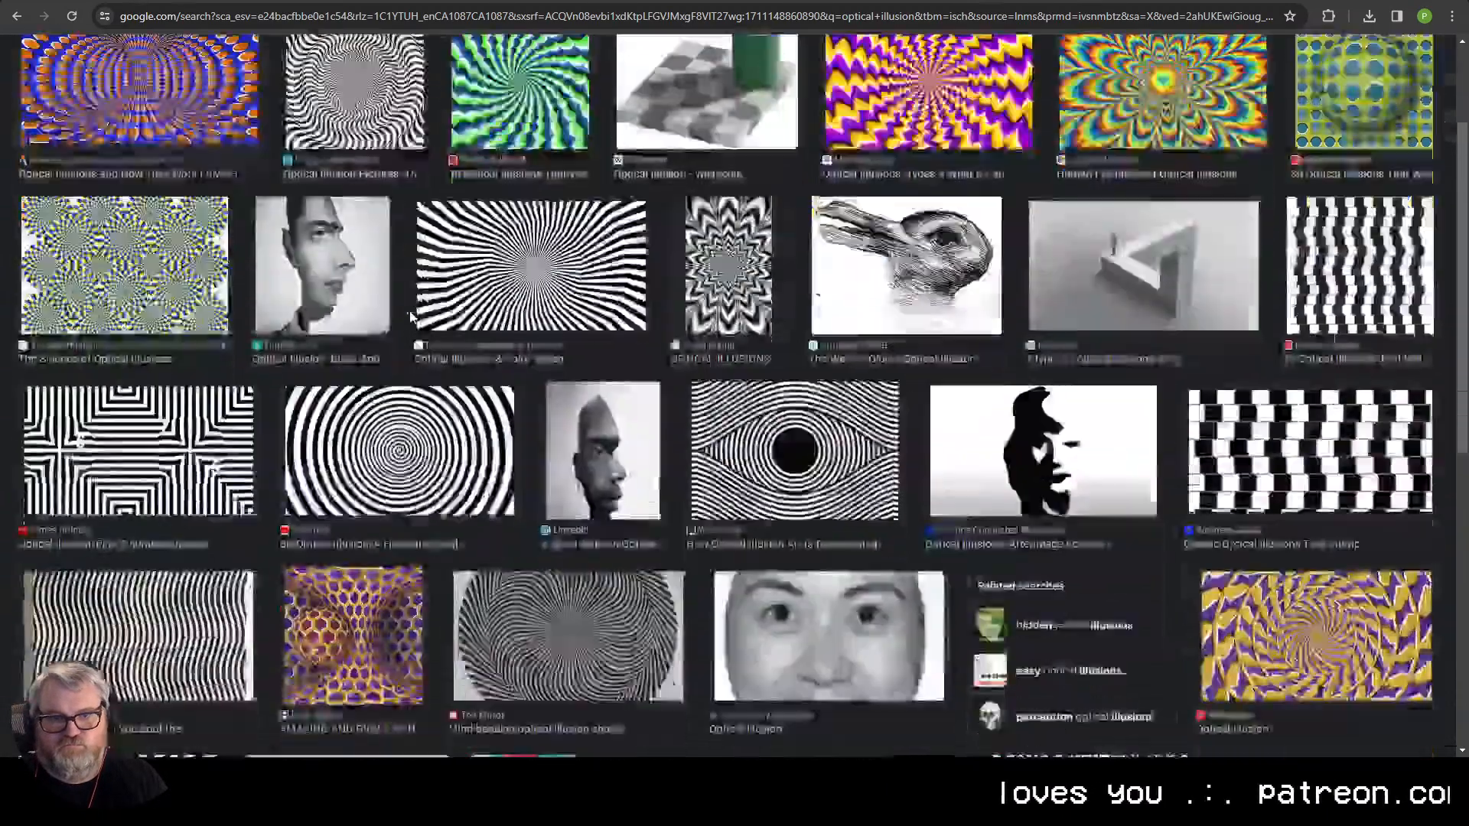
pyautogui.scroll(-6, 410, 317)
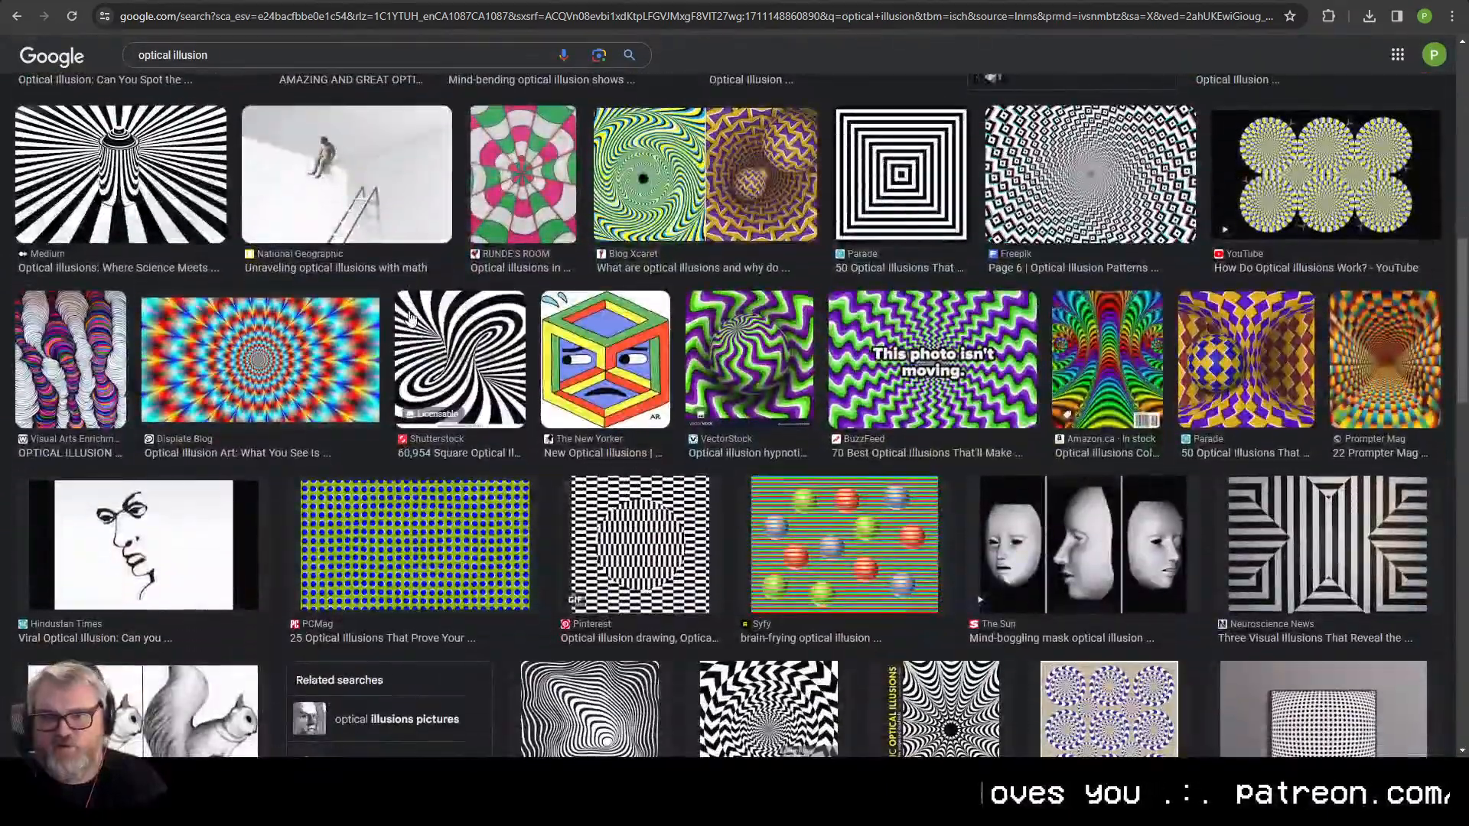
pyautogui.scroll(-6, 401, 324)
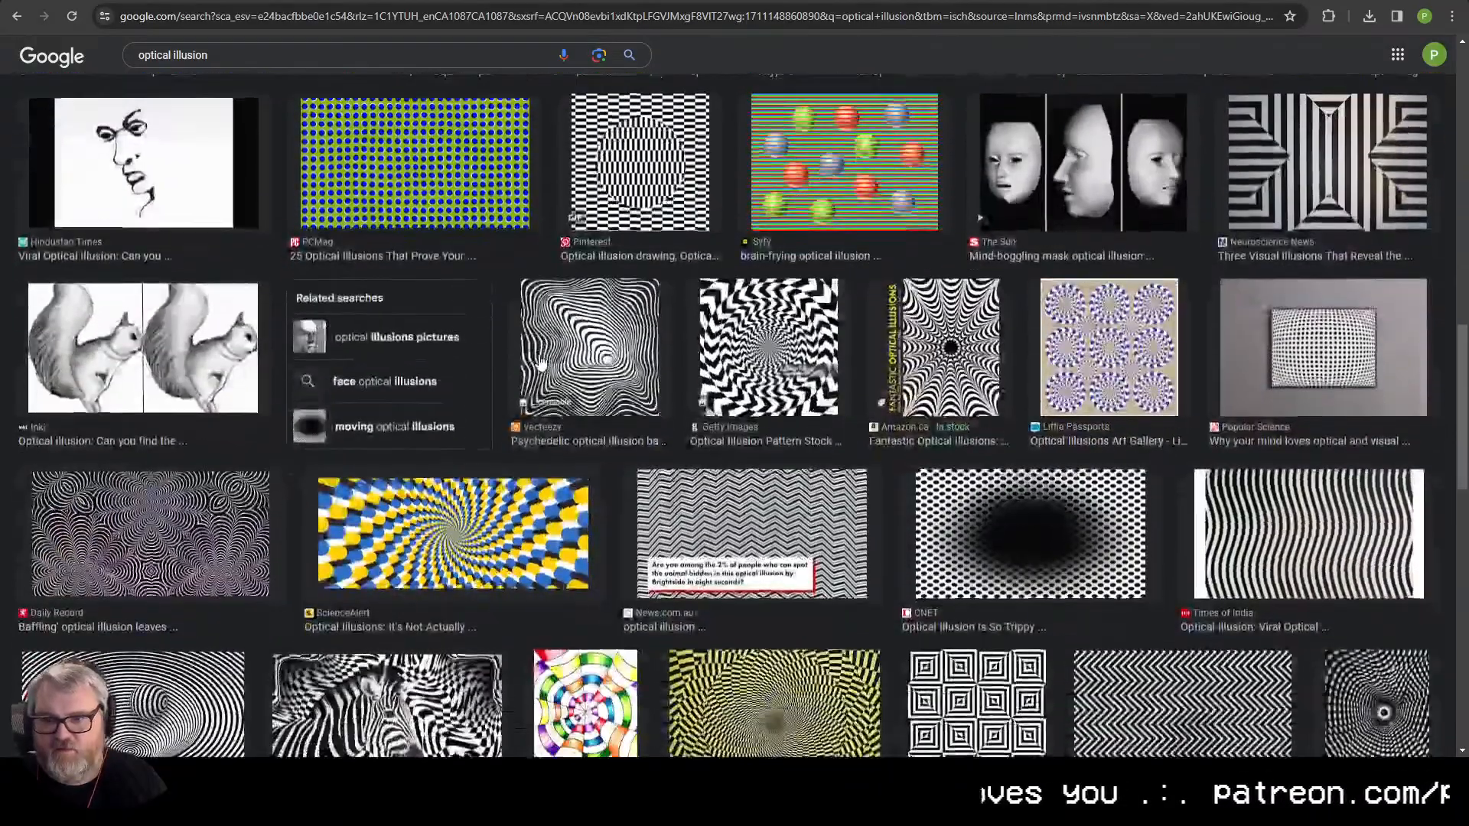
pyautogui.scroll(-8, 539, 355)
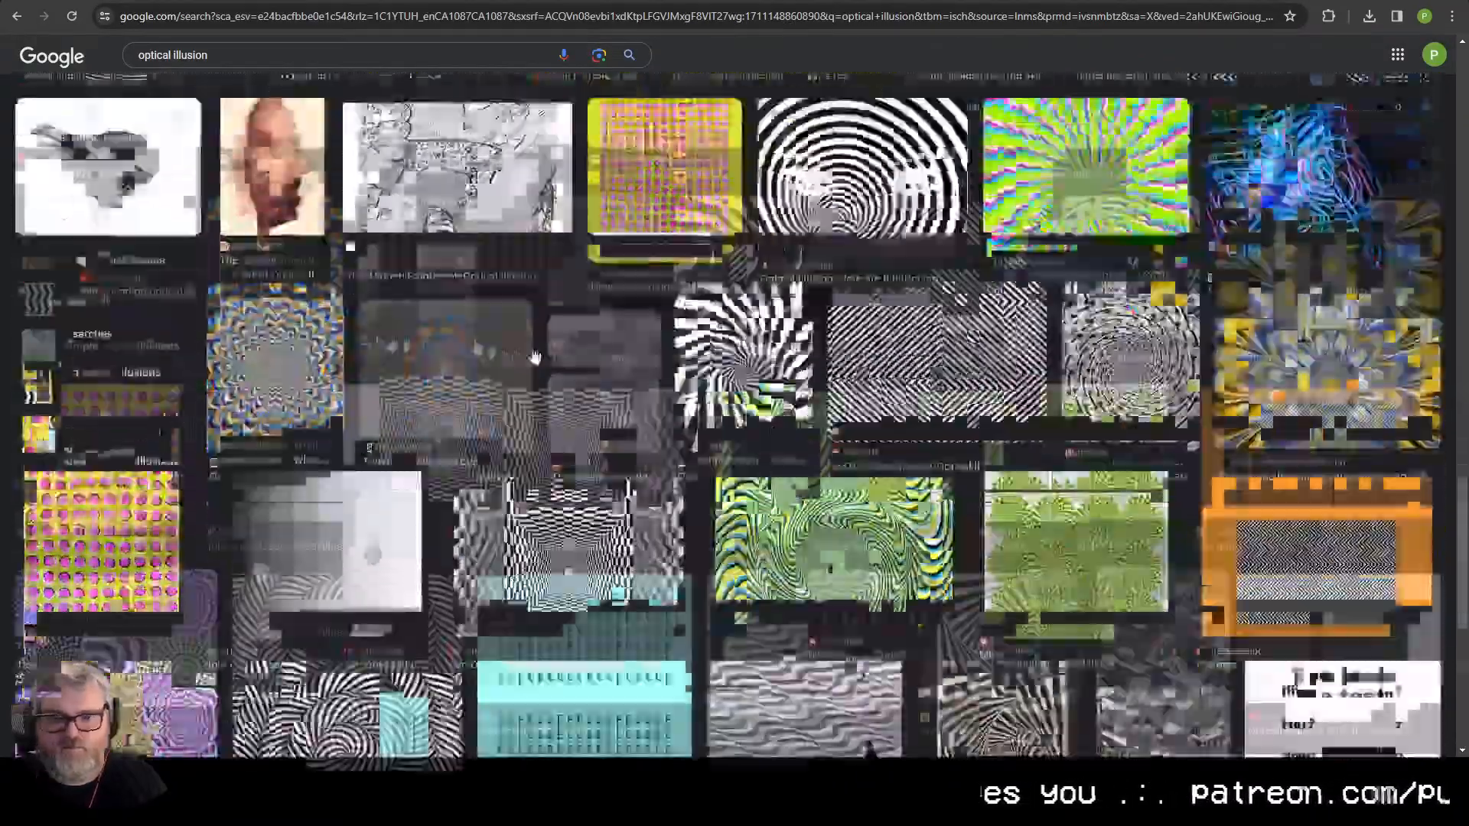
pyautogui.scroll(-4, 520, 349)
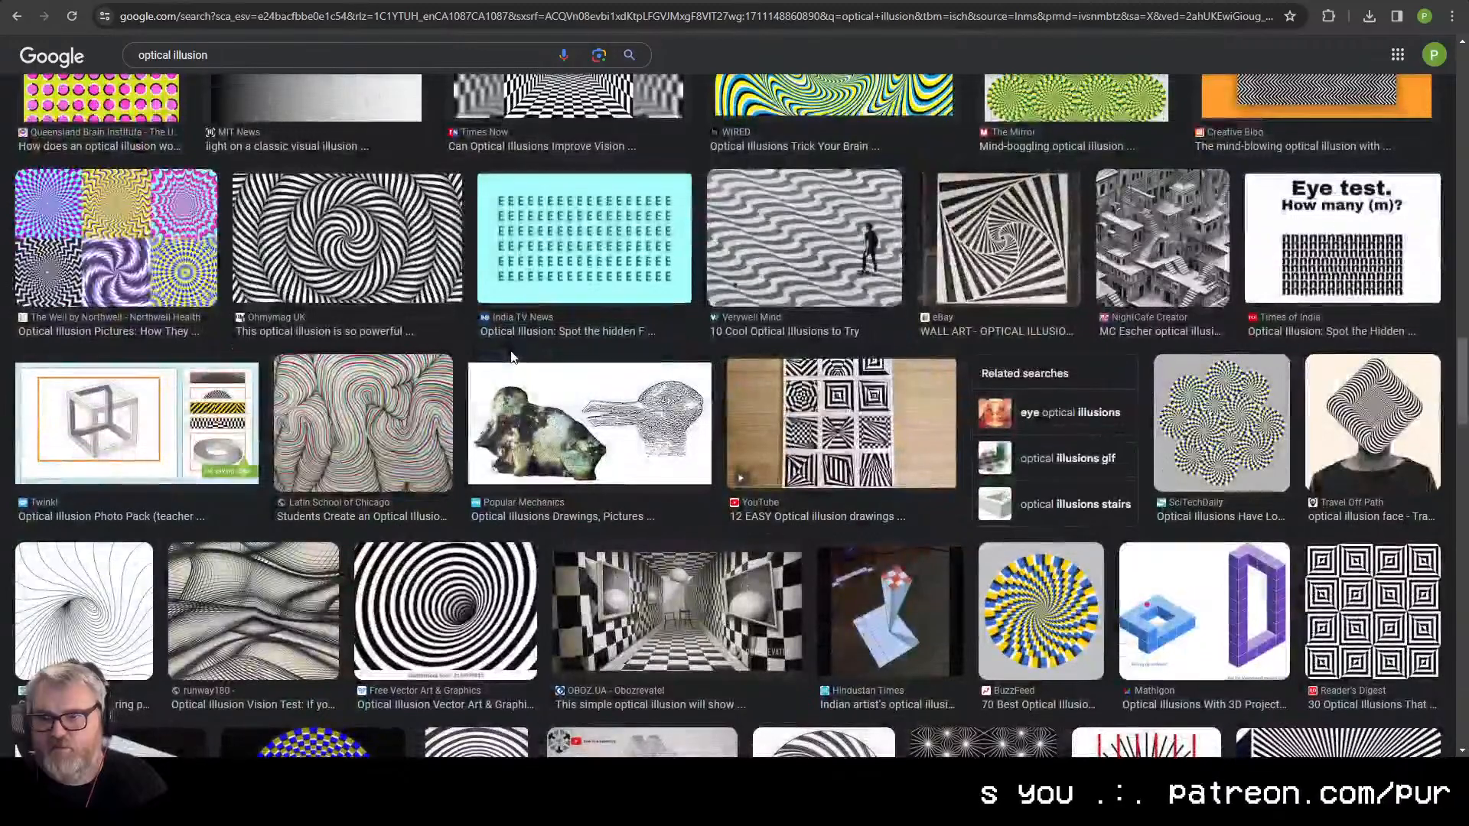
pyautogui.scroll(-2, 512, 357)
pyautogui.scroll(-1, 512, 358)
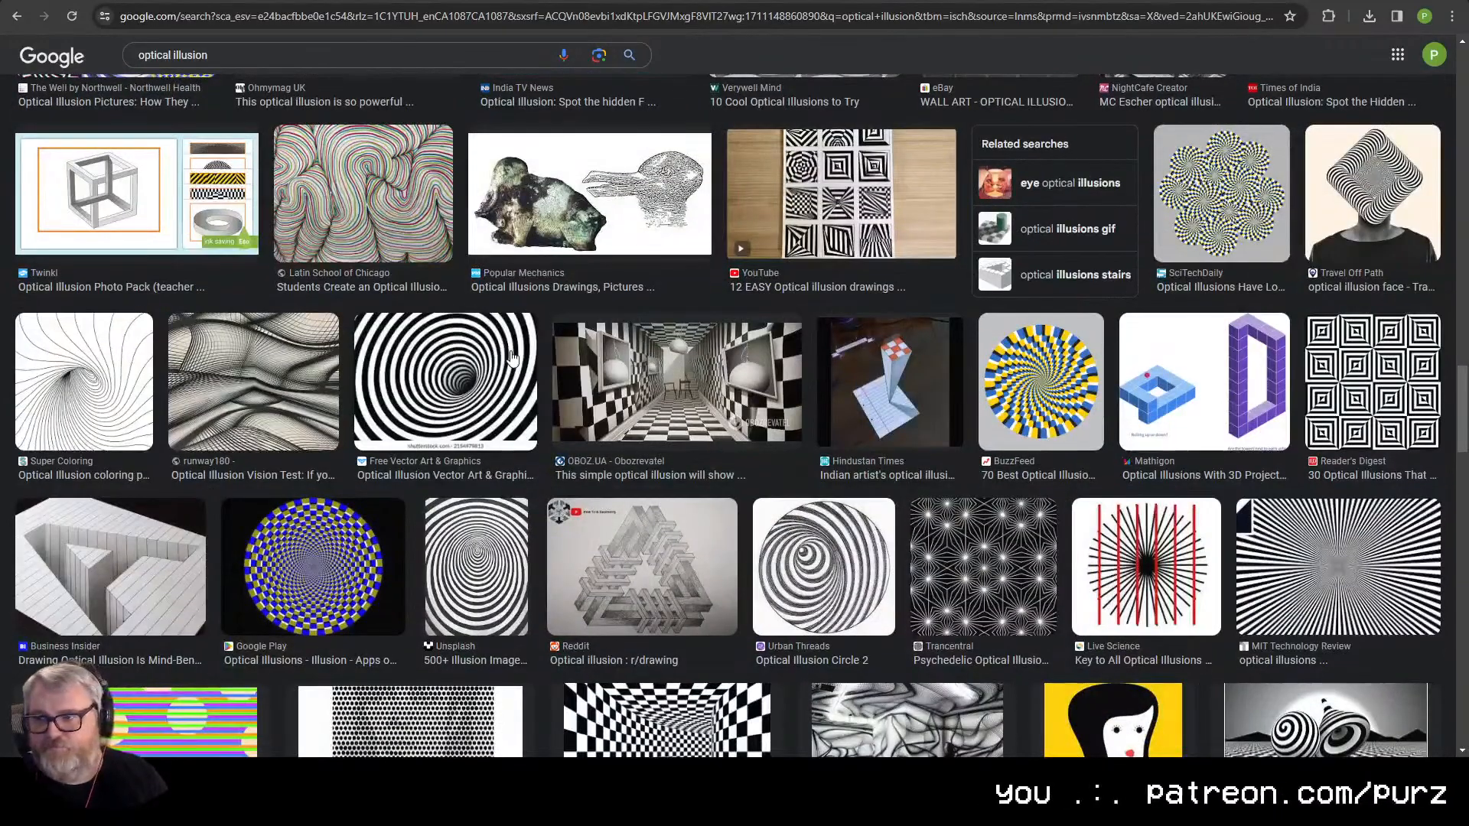
pyautogui.scroll(-4, 511, 357)
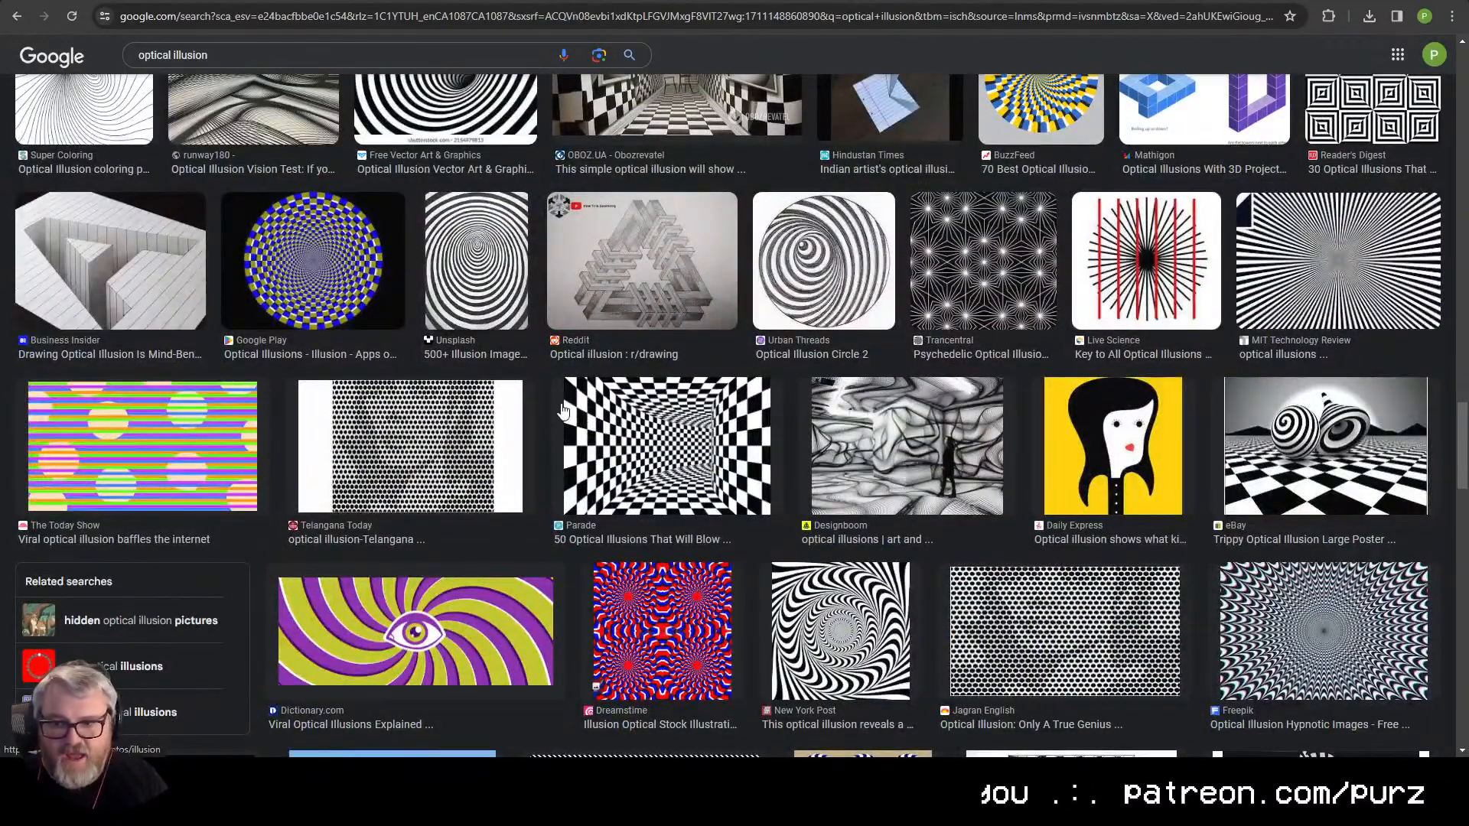
pyautogui.click(685, 454)
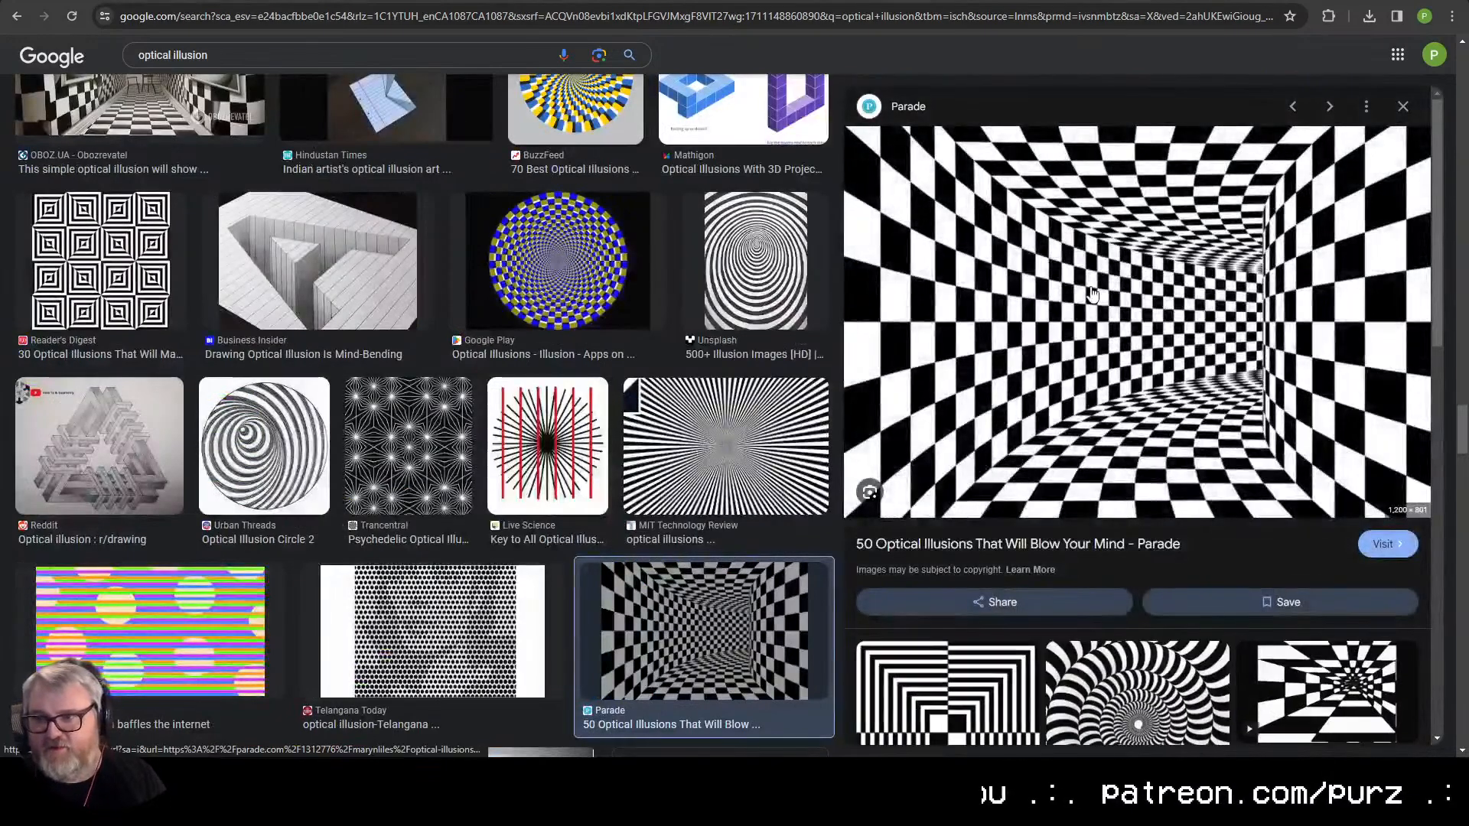
# - Copy the Parade checkerboard room image, paste it into ComfyUI's Load Image node, and queue its generation
pyautogui.rightClick(1091, 289)
pyautogui.click(1135, 516)
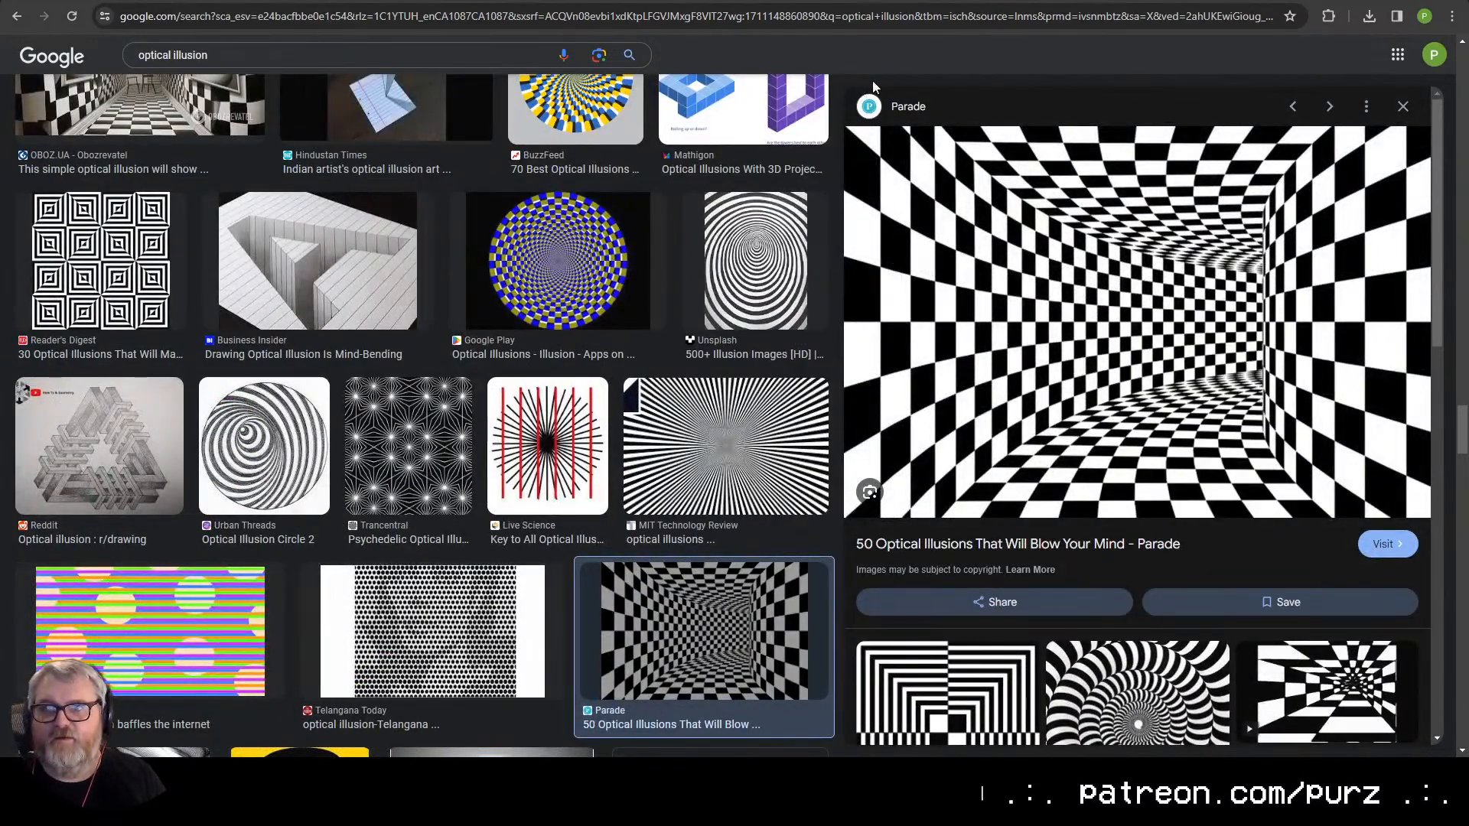
pyautogui.hotkey('alt', 'Tab')
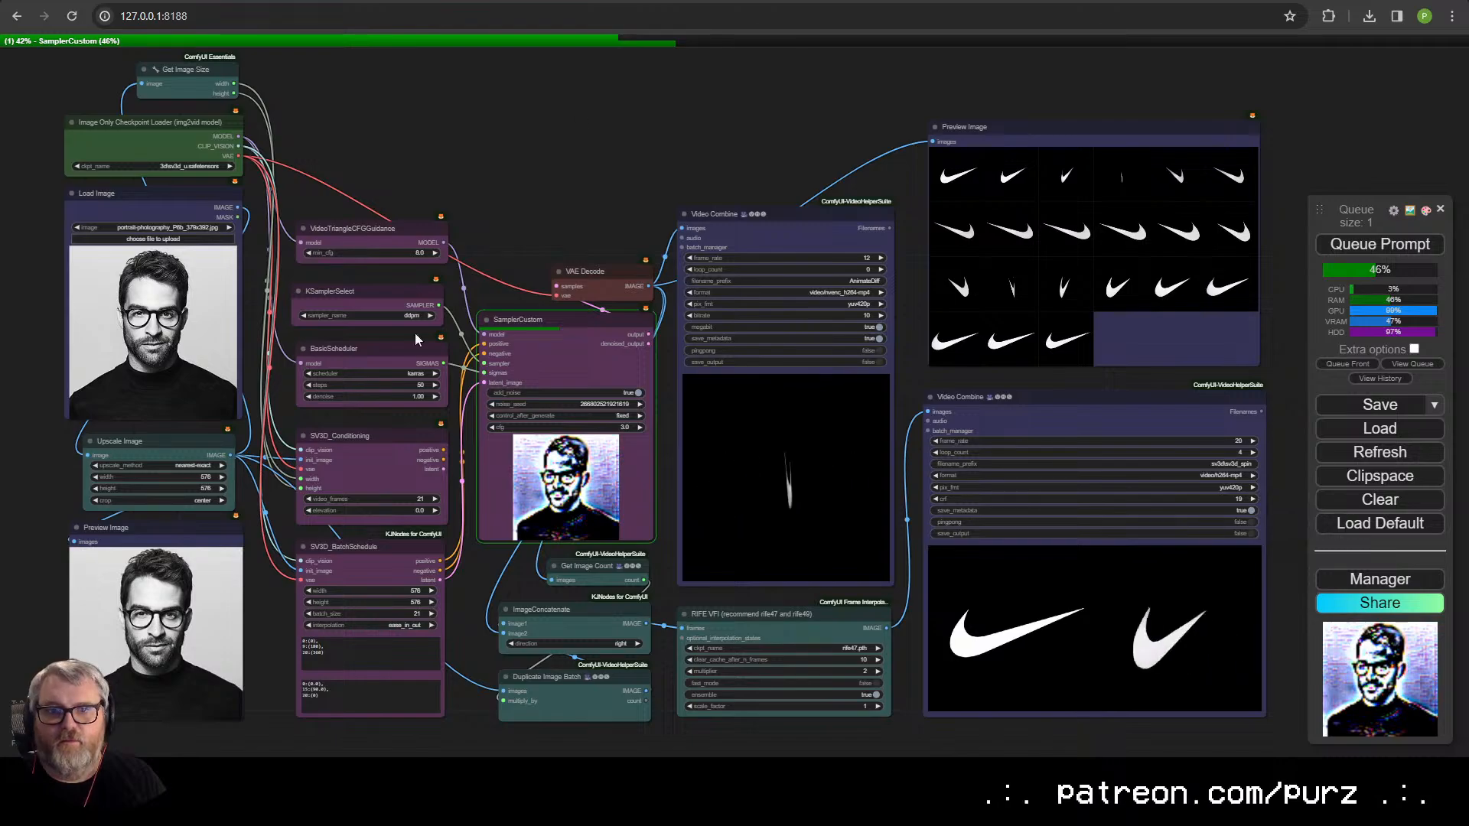
pyautogui.click(174, 289)
pyautogui.hotkey('ctrl', 'v')
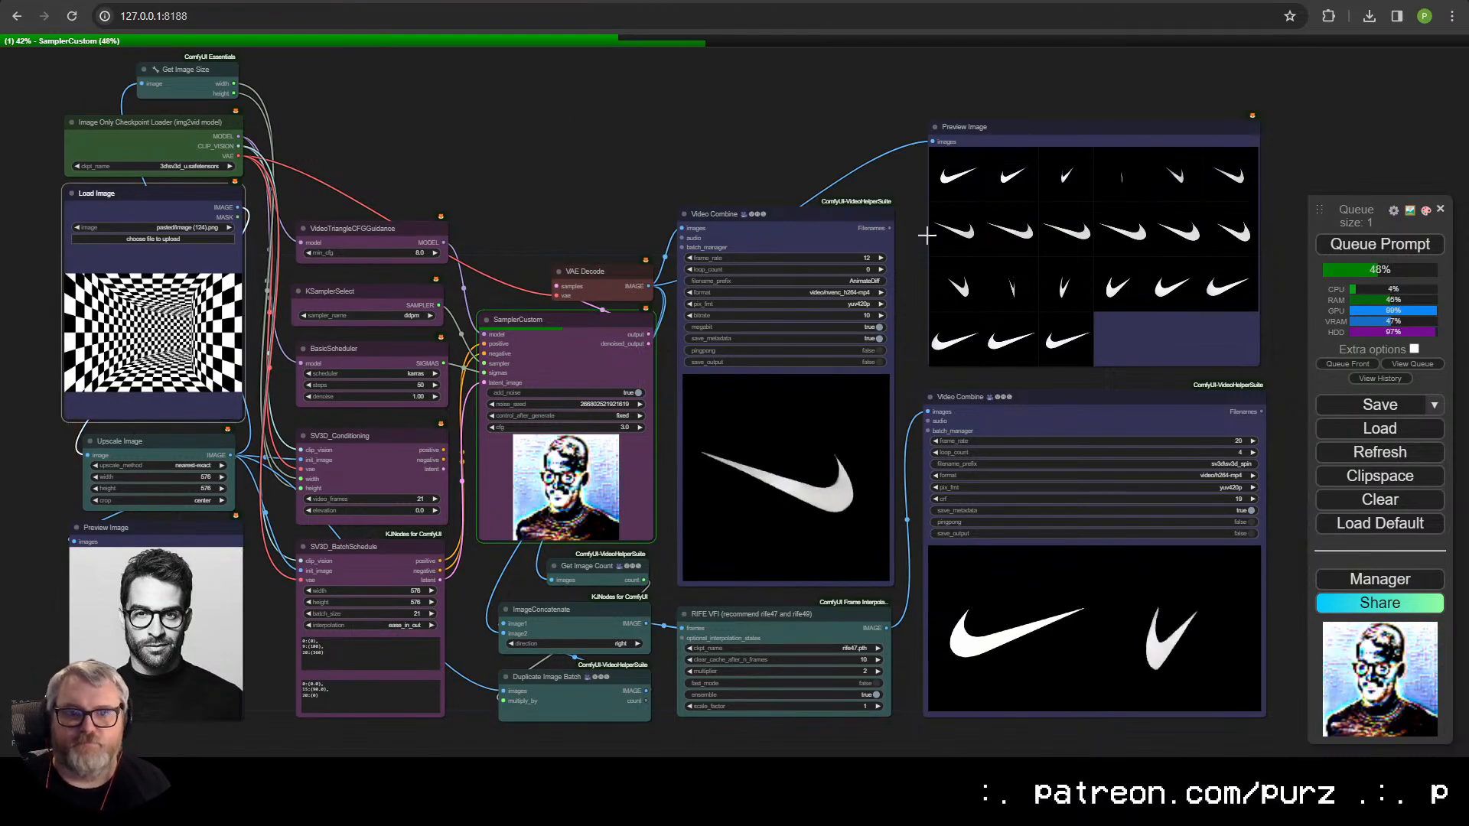
pyautogui.click(1416, 248)
# - Examine the portrait's generation in the SamplerCustom preview and its rotation in both Video Combine previews
pyautogui.moveTo(737, 171); pyautogui.dragTo(651, 91)
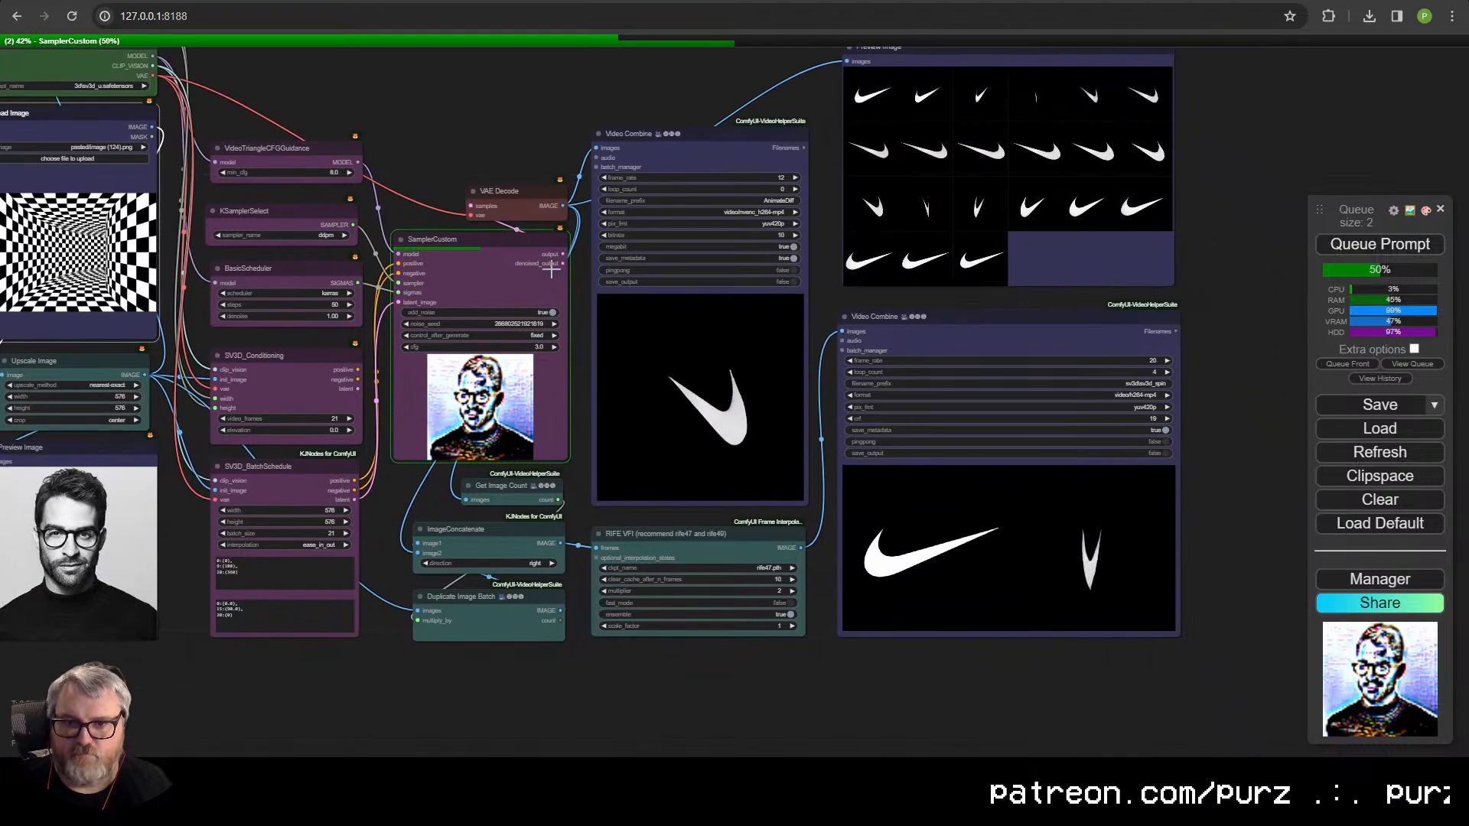
pyautogui.scroll(15, 550, 268)
pyautogui.scroll(-12, 482, 461)
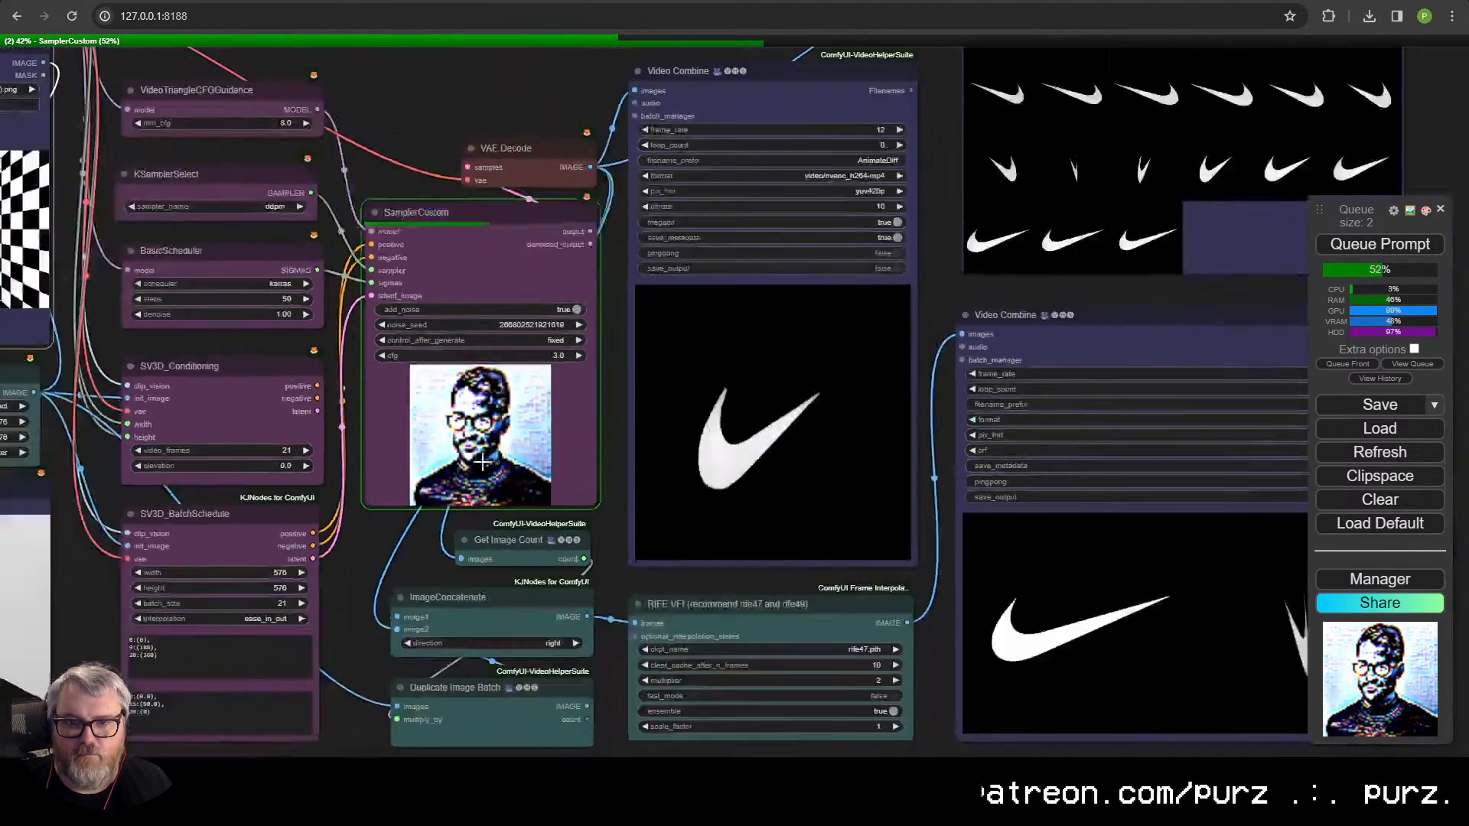
pyautogui.scroll(-5, 482, 461)
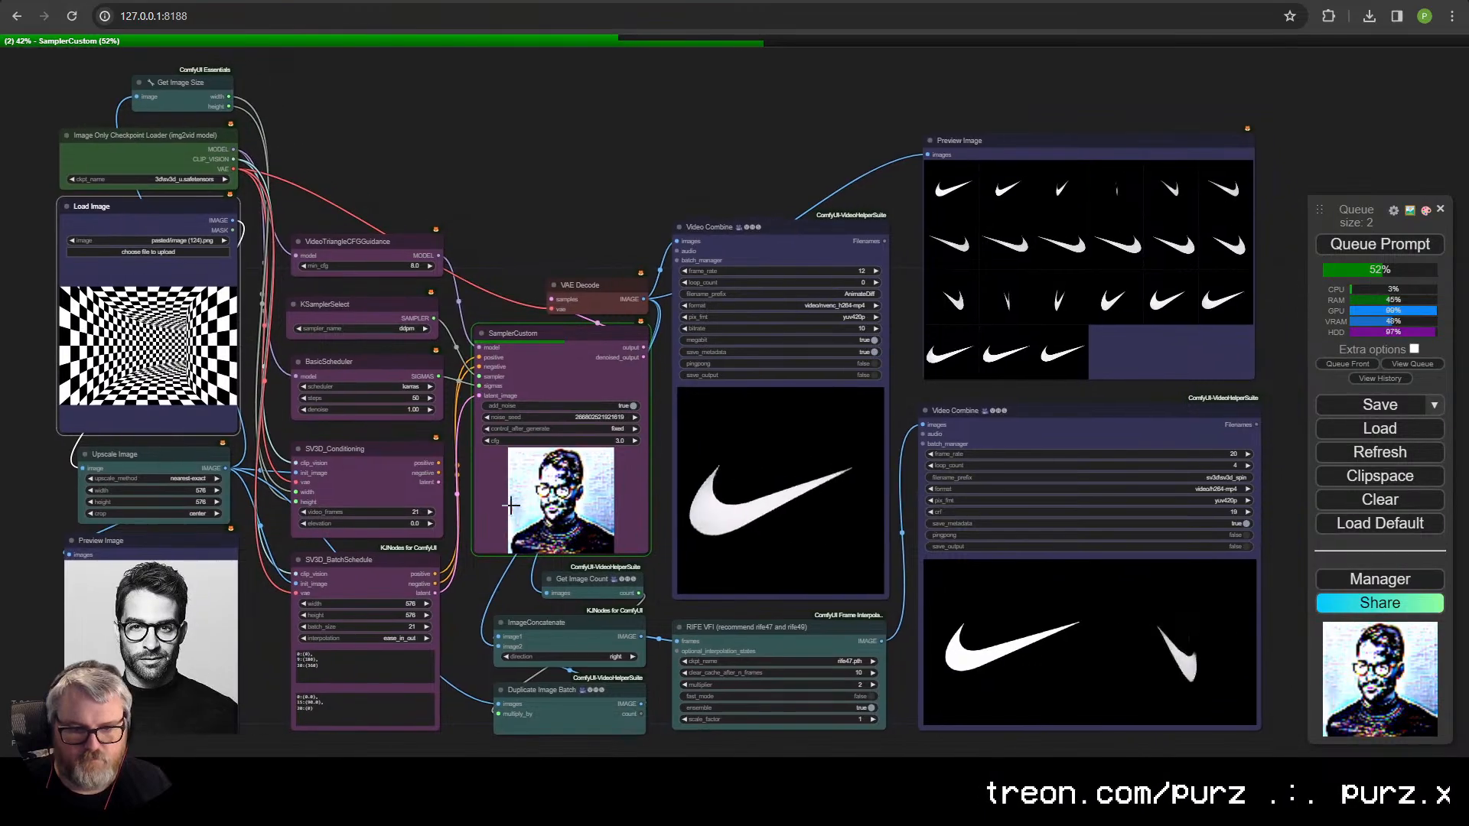
pyautogui.moveTo(510, 506); pyautogui.dragTo(488, 515)
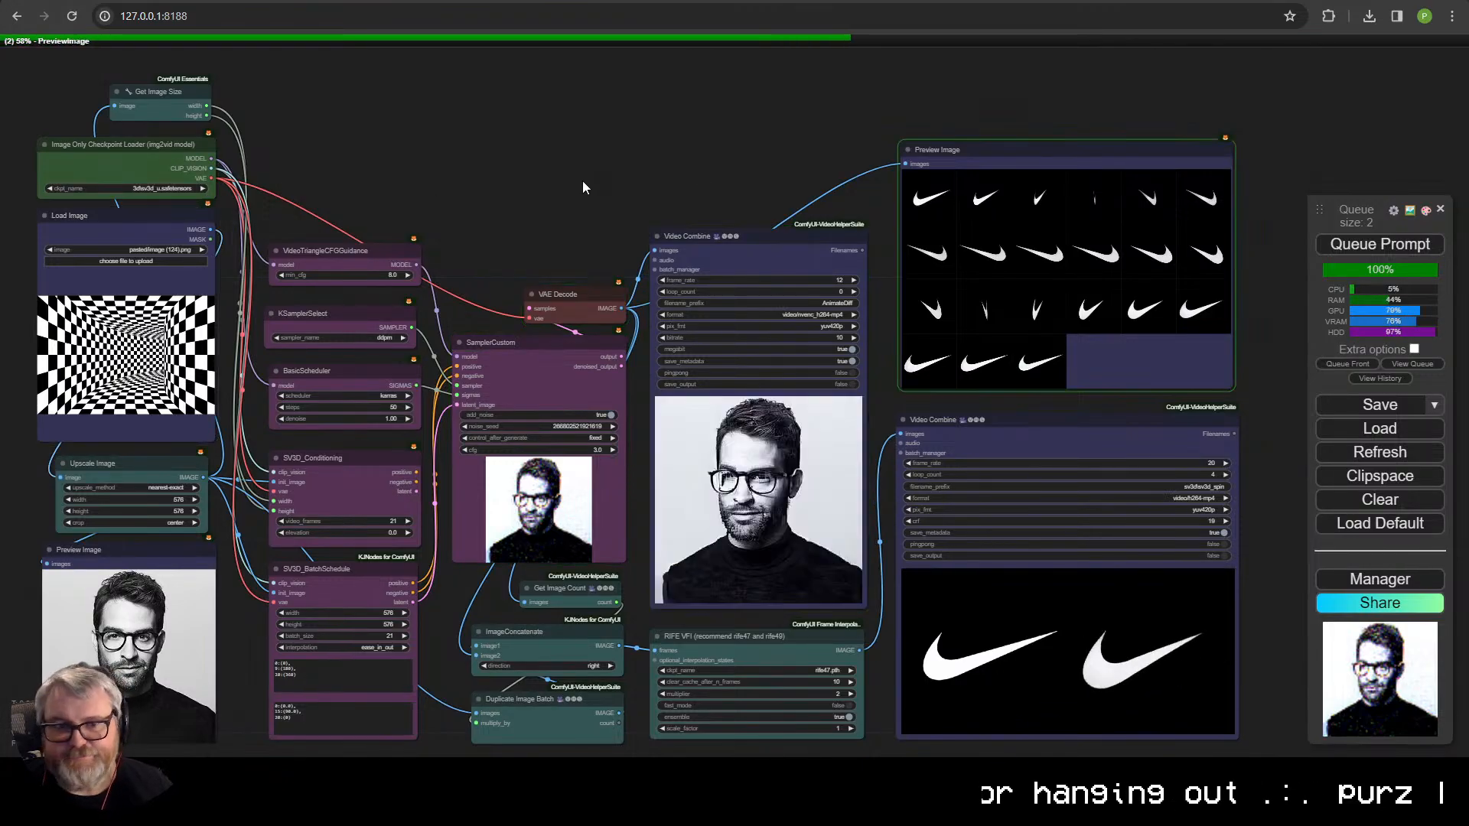
pyautogui.scroll(7, 792, 462)
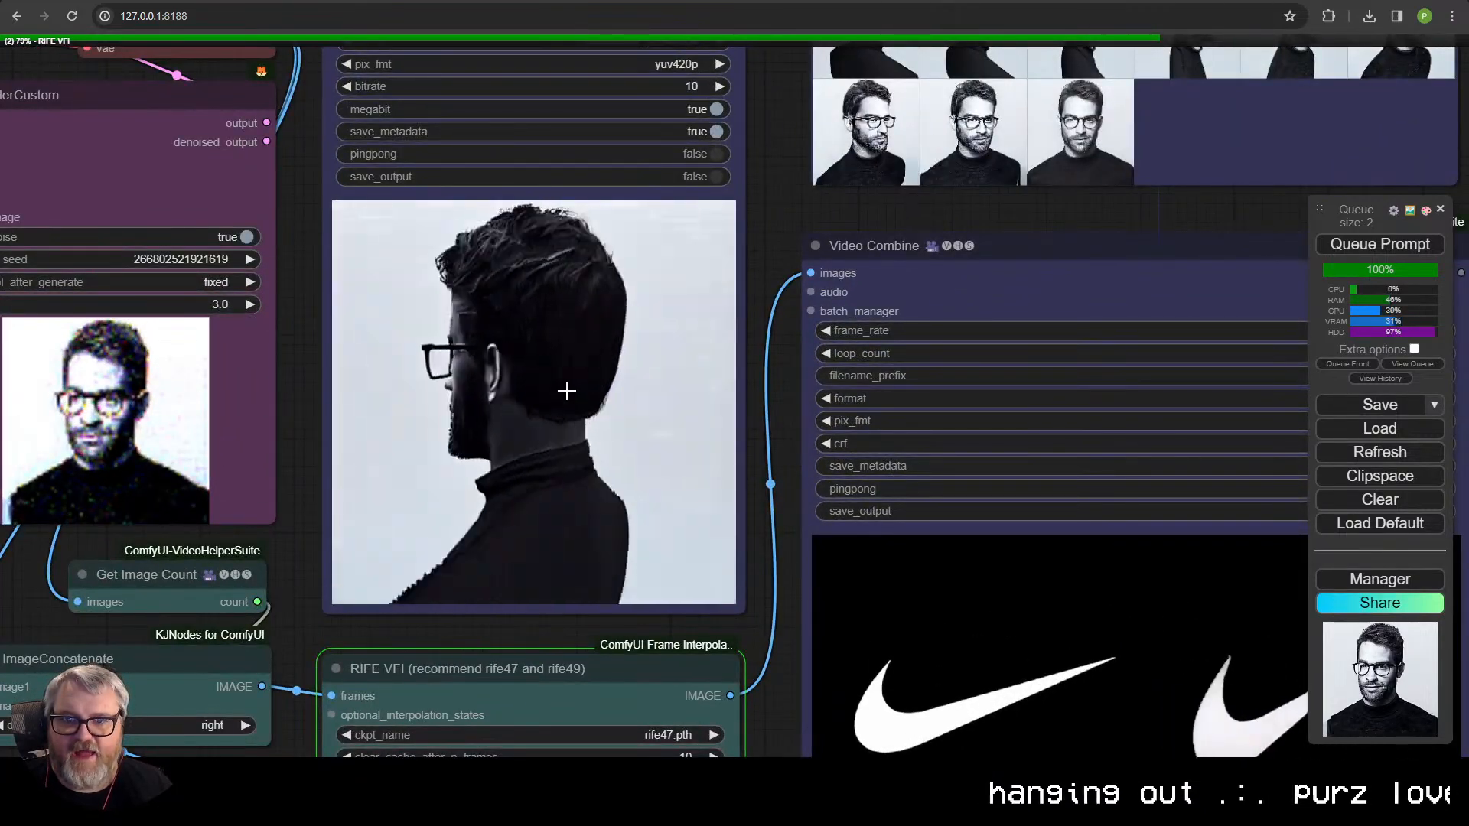
pyautogui.scroll(-6, 691, 384)
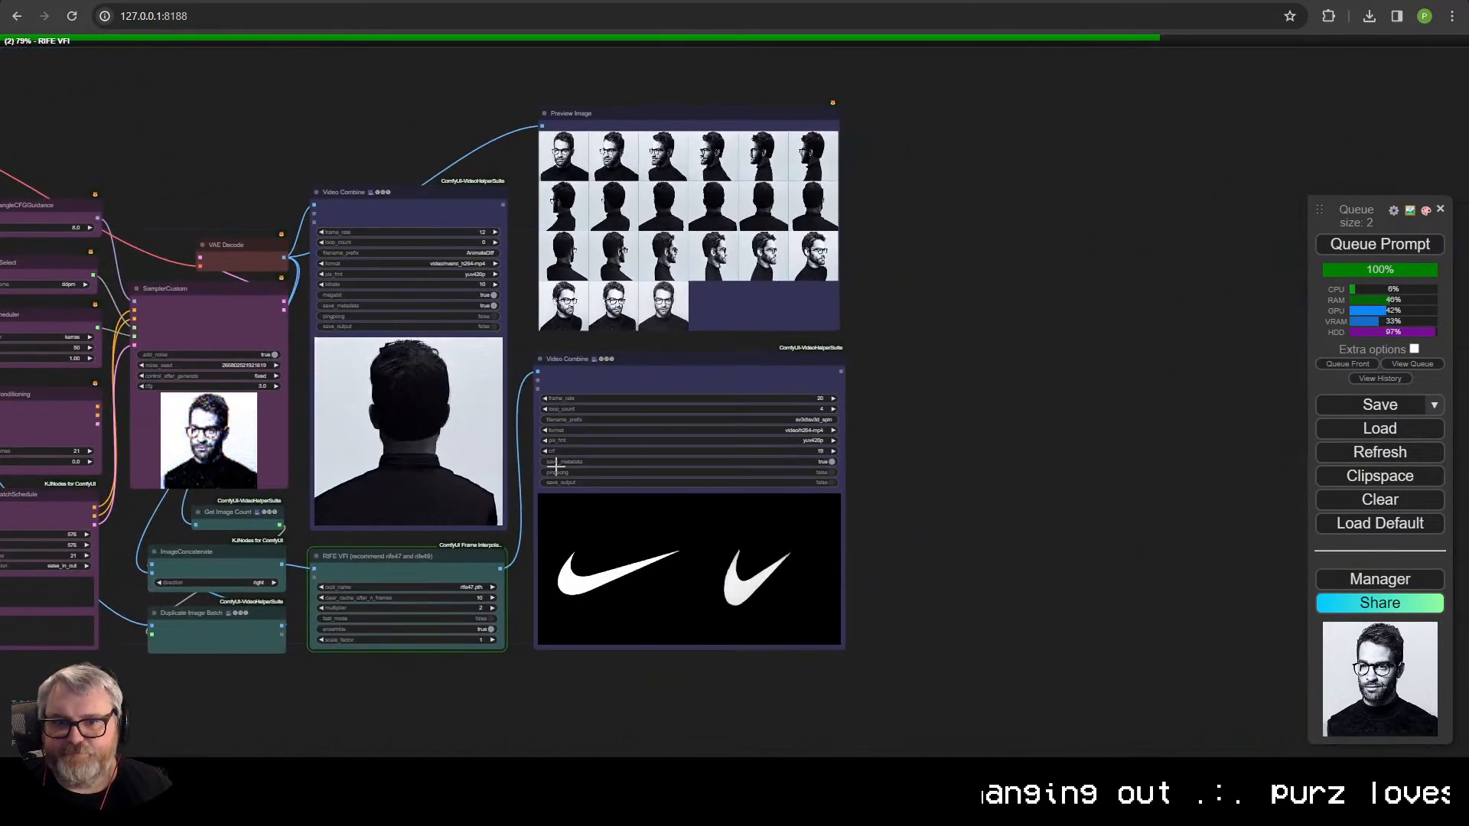
pyautogui.scroll(6, 780, 600)
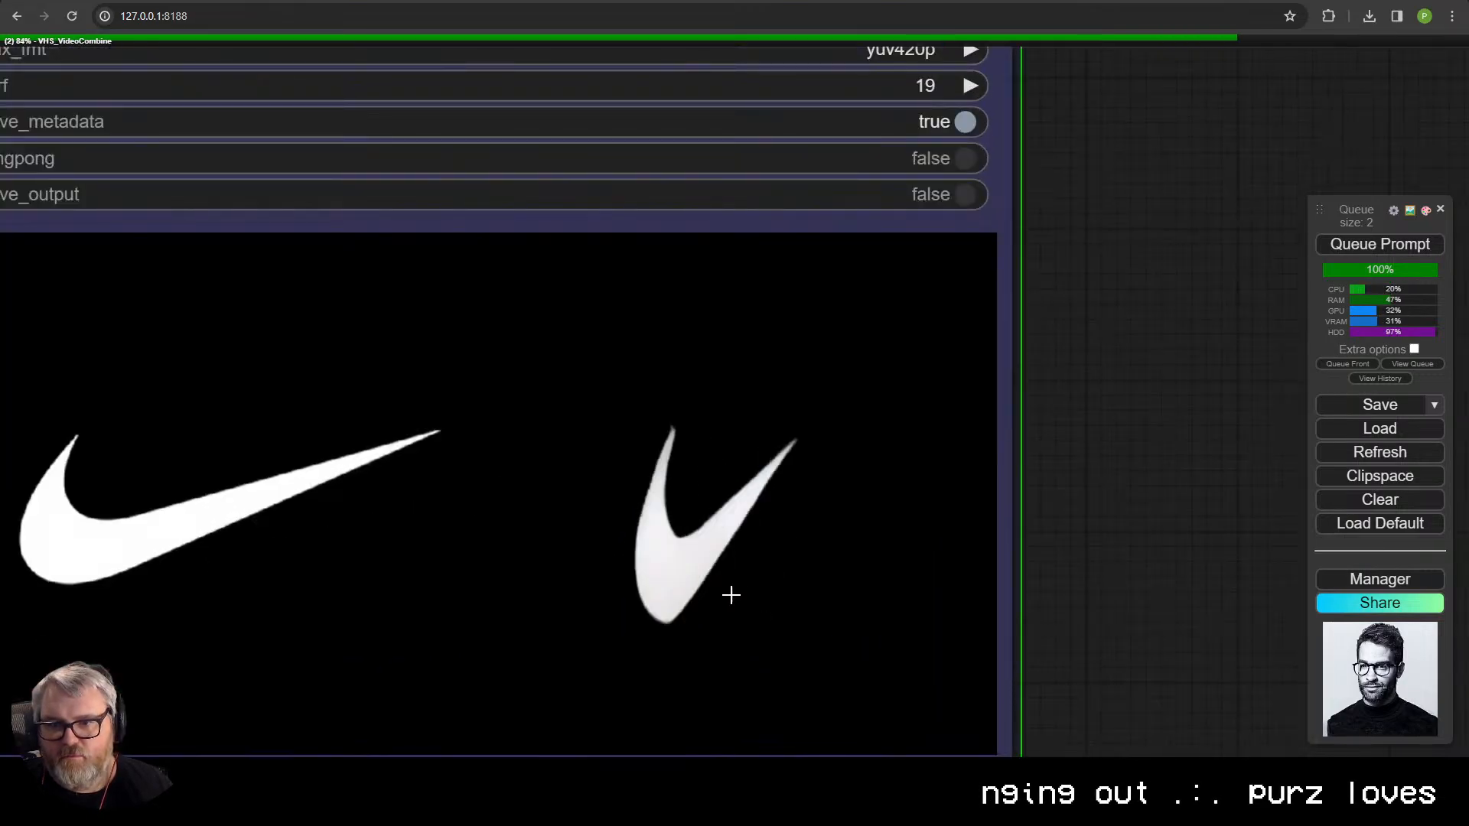
pyautogui.scroll(-5, 730, 596)
pyautogui.scroll(4, 738, 505)
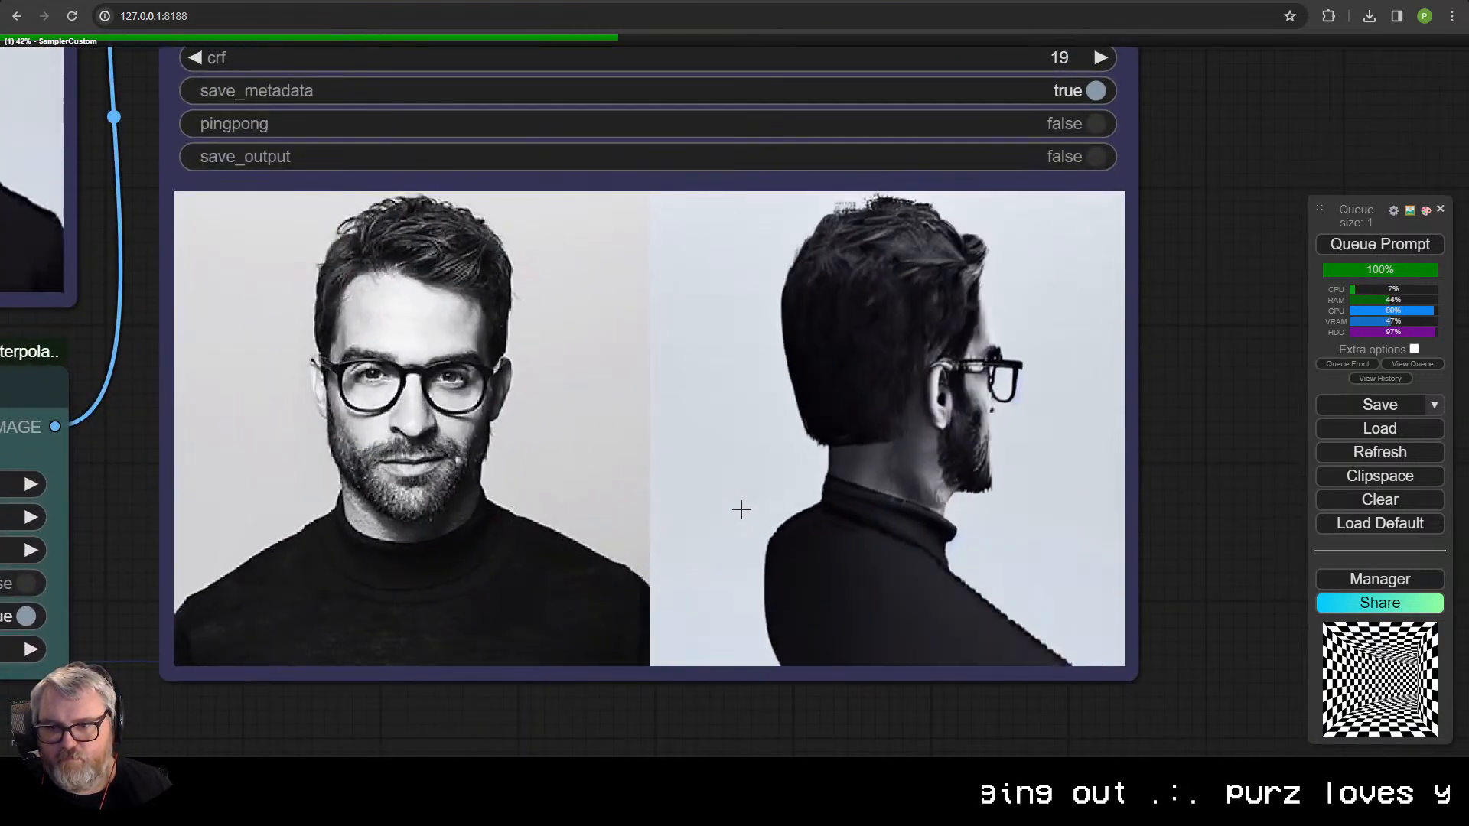
pyautogui.scroll(-1, 317, 402)
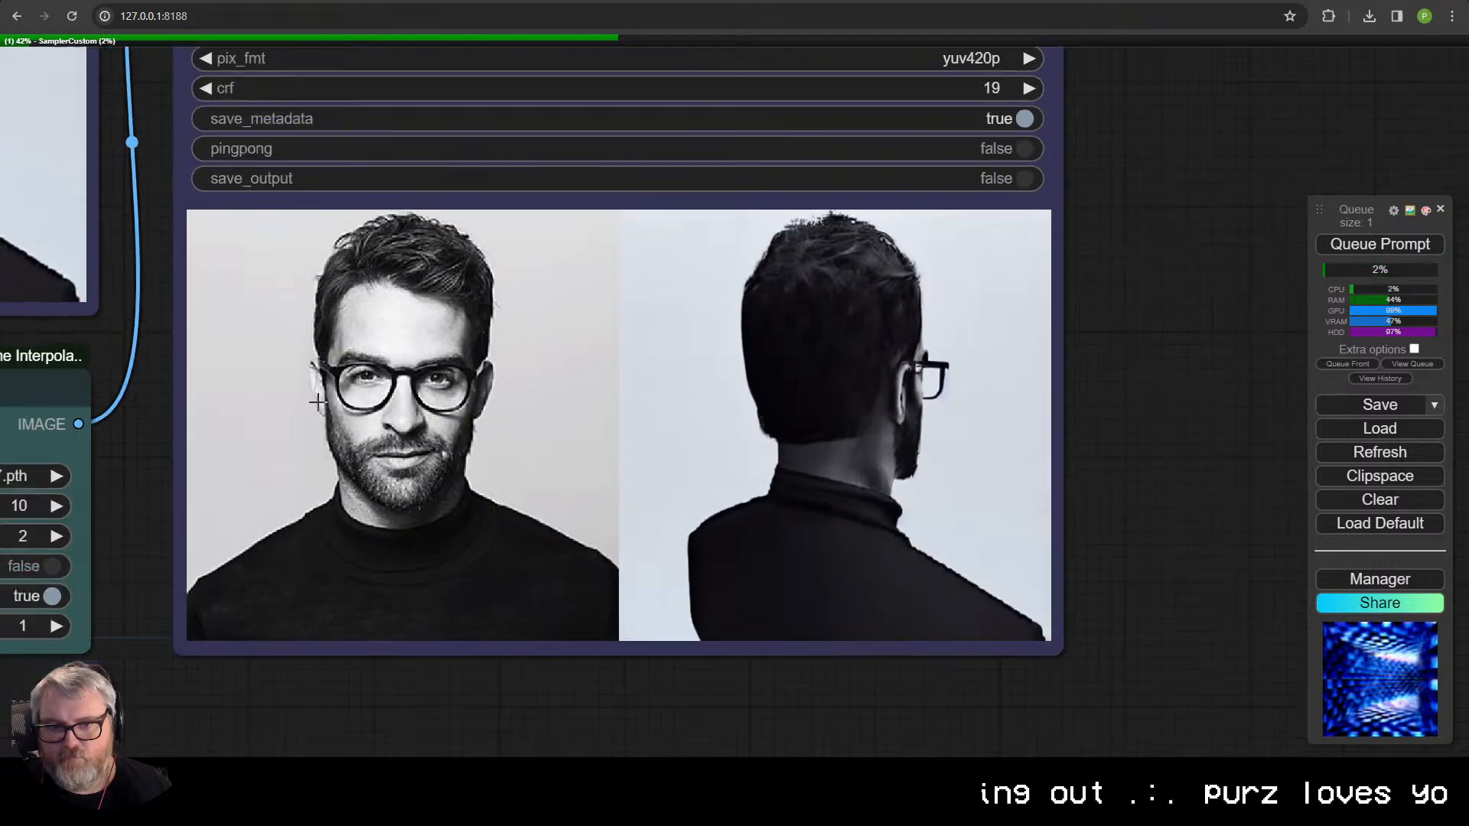
# - Inspect the resized checkerboard in the Preview Image node and set the Upscale Image node's upscale_method to bilinear
pyautogui.scroll(-7, 317, 401)
pyautogui.moveTo(246, 400); pyautogui.dragTo(1300, 433)
pyautogui.moveTo(466, 436); pyautogui.dragTo(665, 470)
pyautogui.scroll(6, 437, 415)
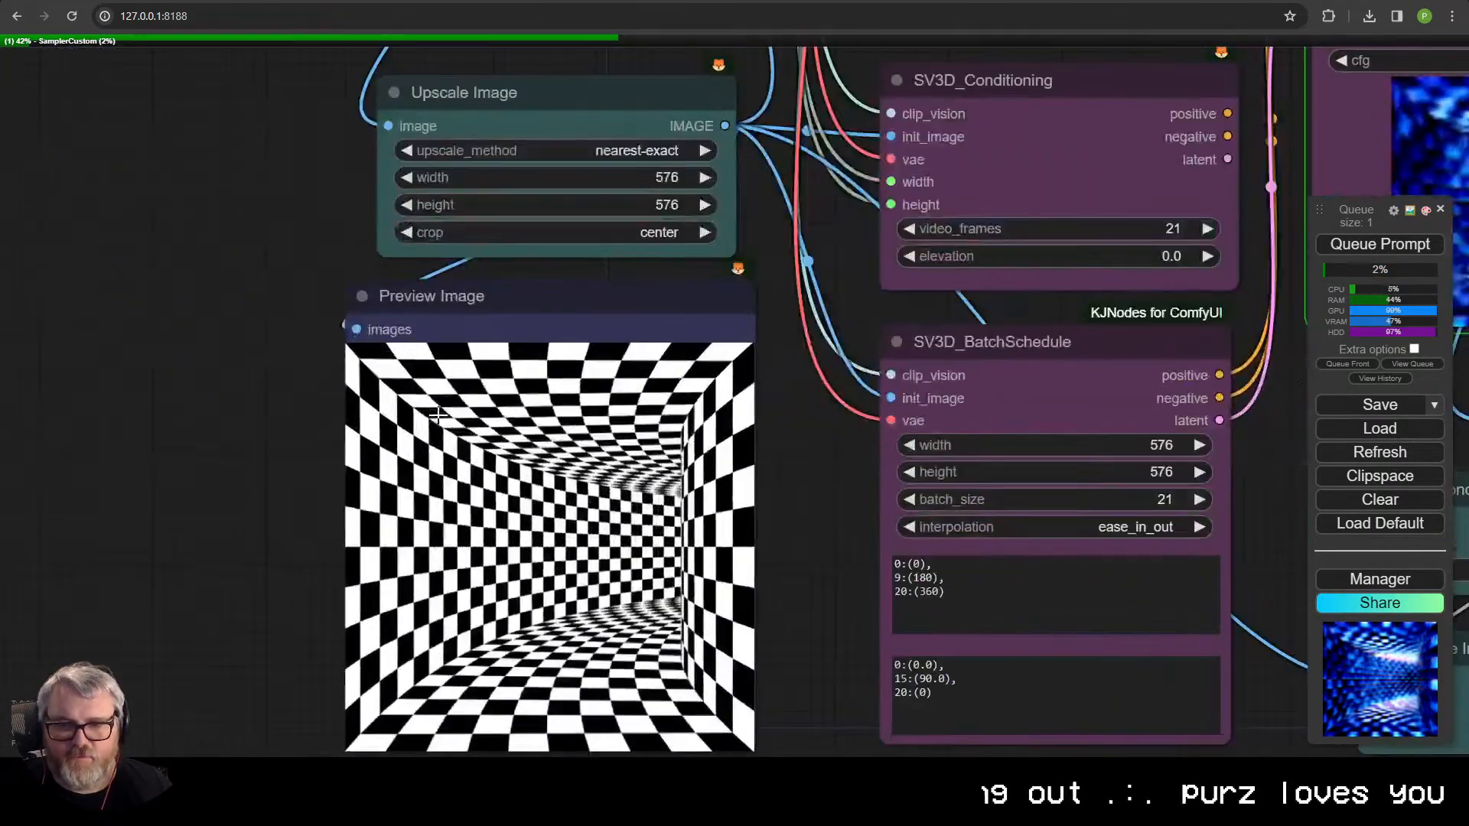
pyautogui.scroll(6, 437, 415)
pyautogui.scroll(-3, 687, 433)
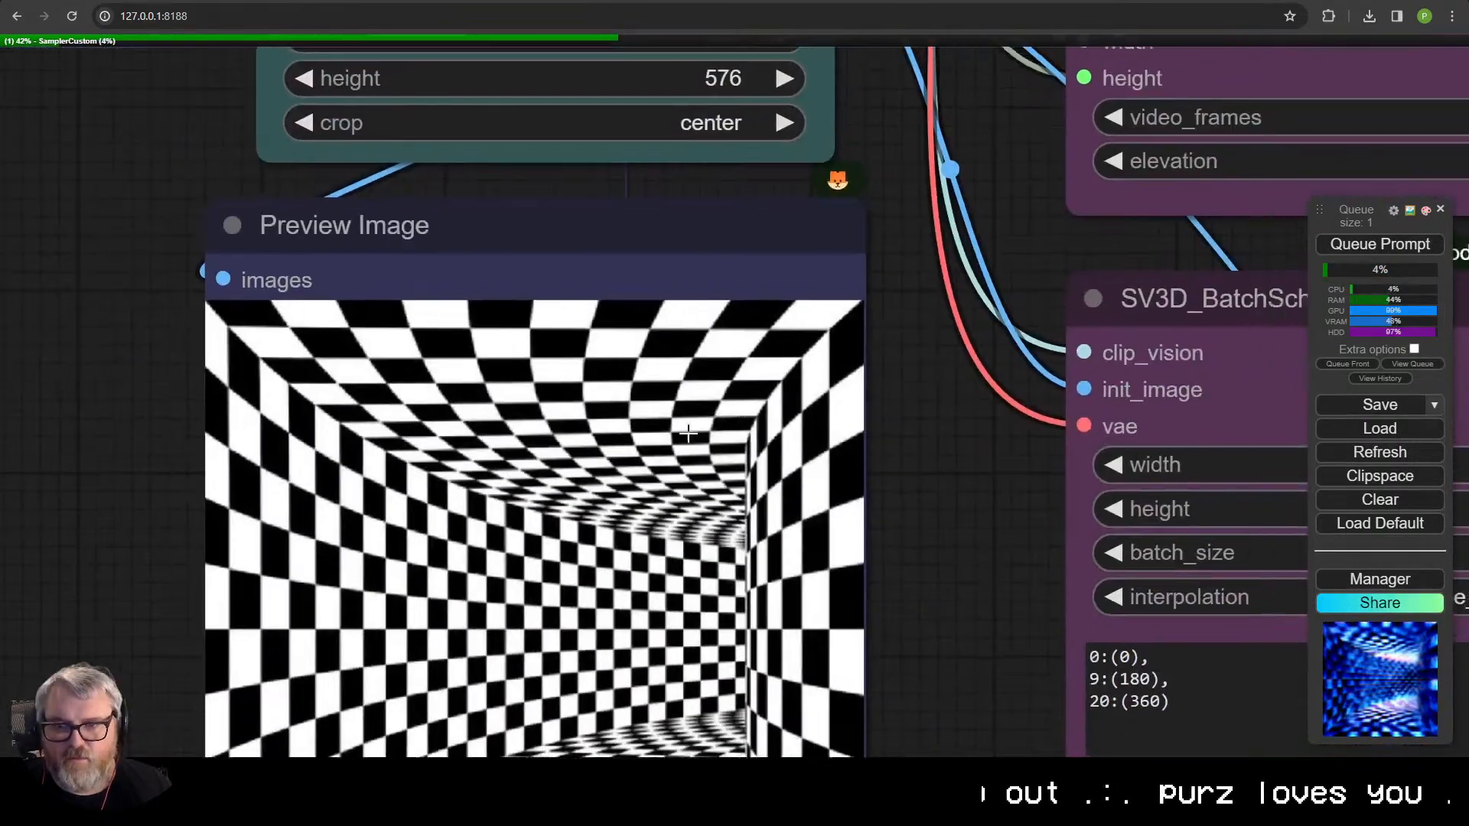
pyautogui.moveTo(883, 360); pyautogui.dragTo(803, 733)
pyautogui.click(632, 364)
pyautogui.click(633, 352)
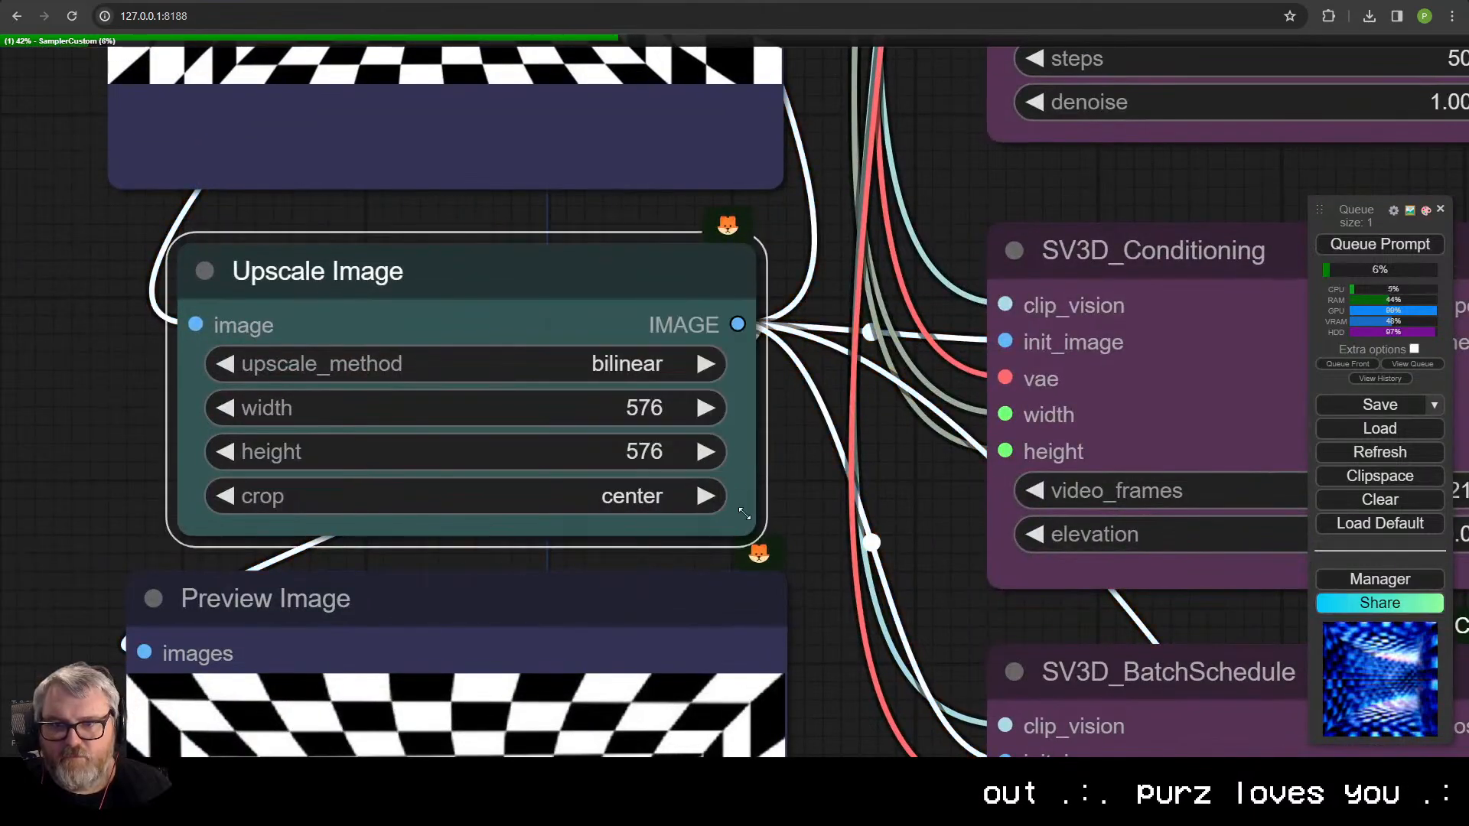
pyautogui.scroll(-4, 745, 514)
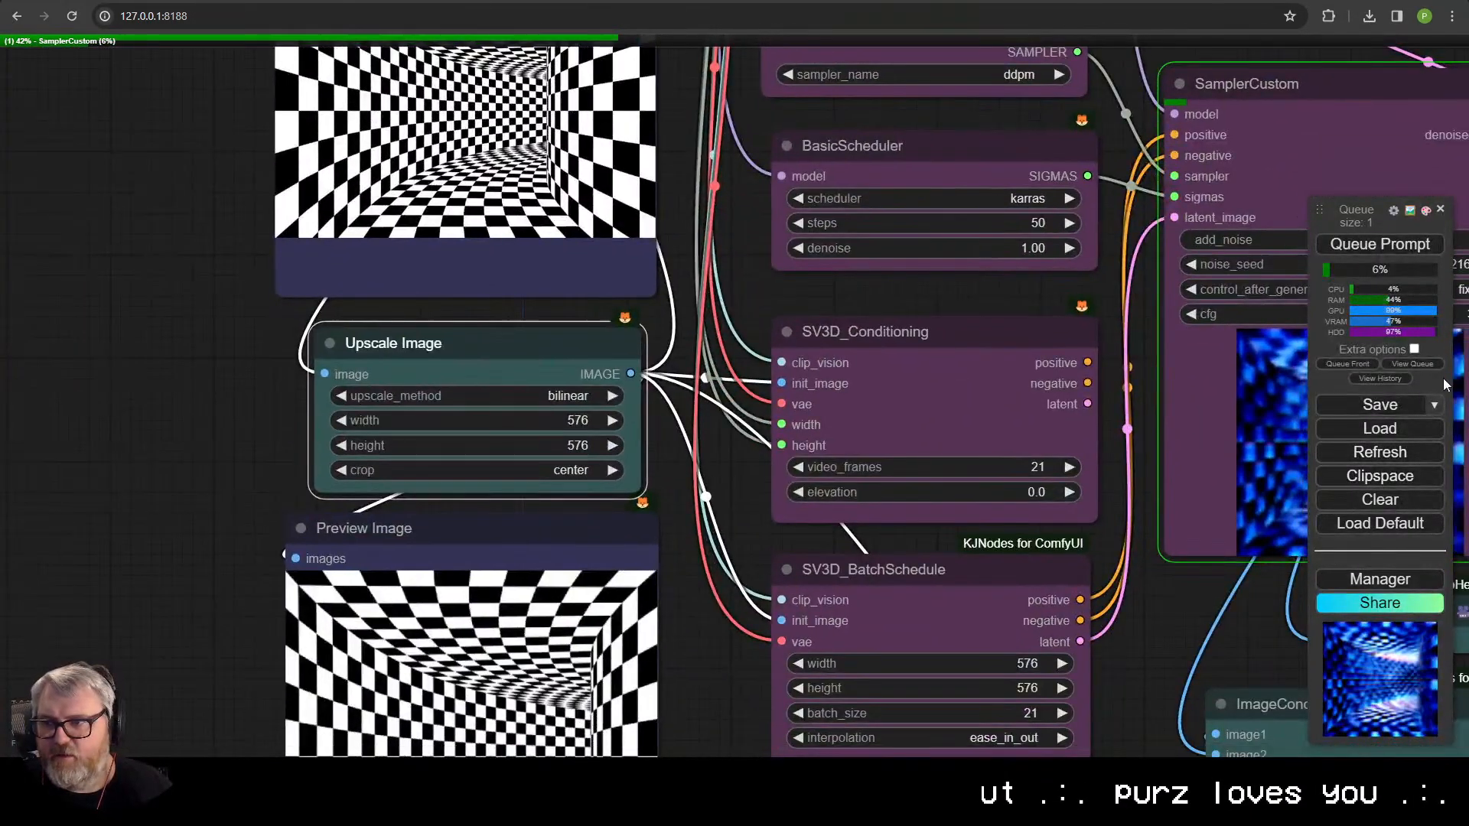
# - Cancel the running checkerboard generation in the queue and queue the prompt again with the bilinear upscale
pyautogui.click(1416, 364)
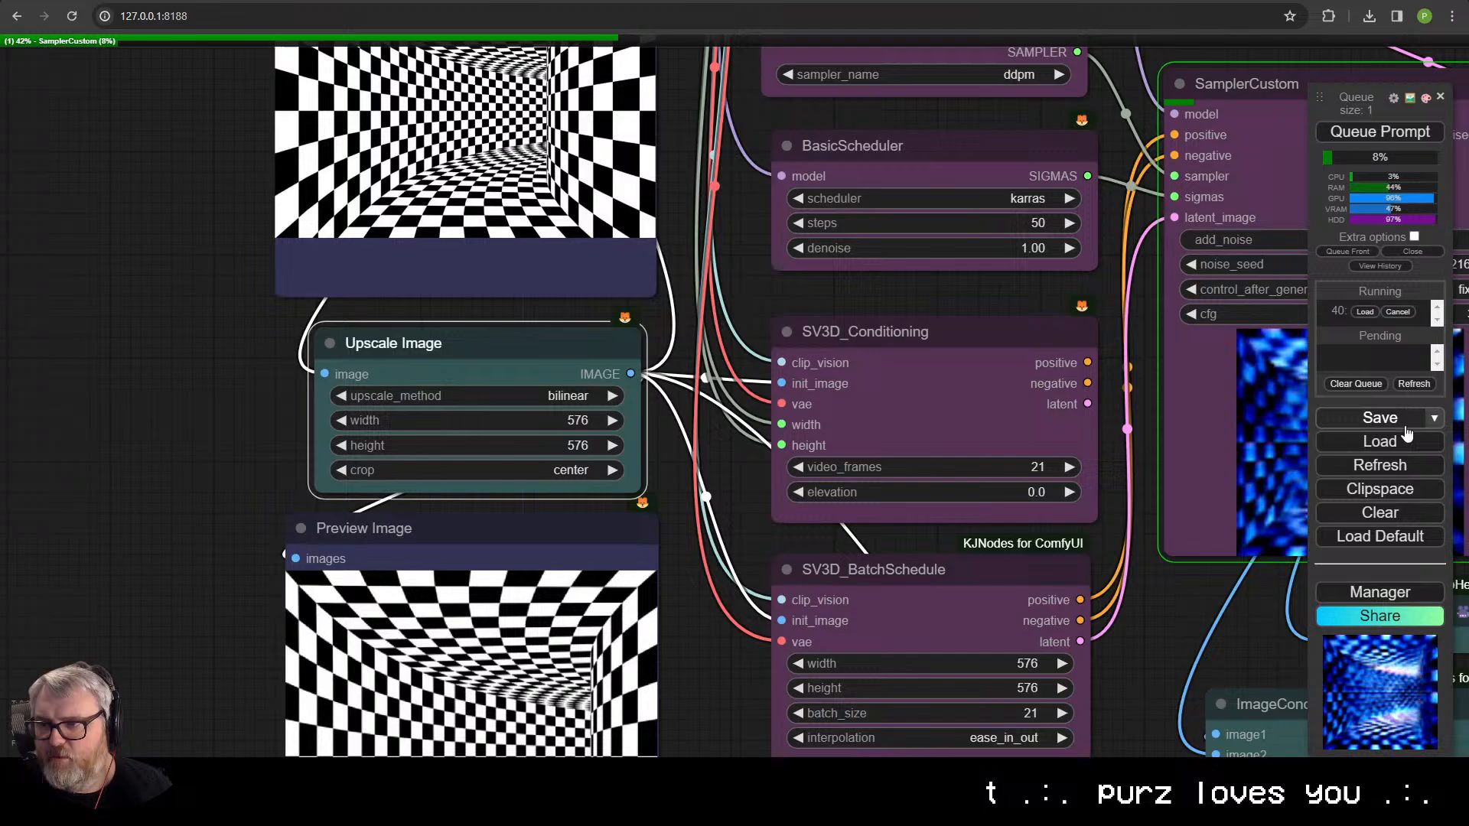
pyautogui.click(1397, 311)
pyautogui.scroll(10, 782, 462)
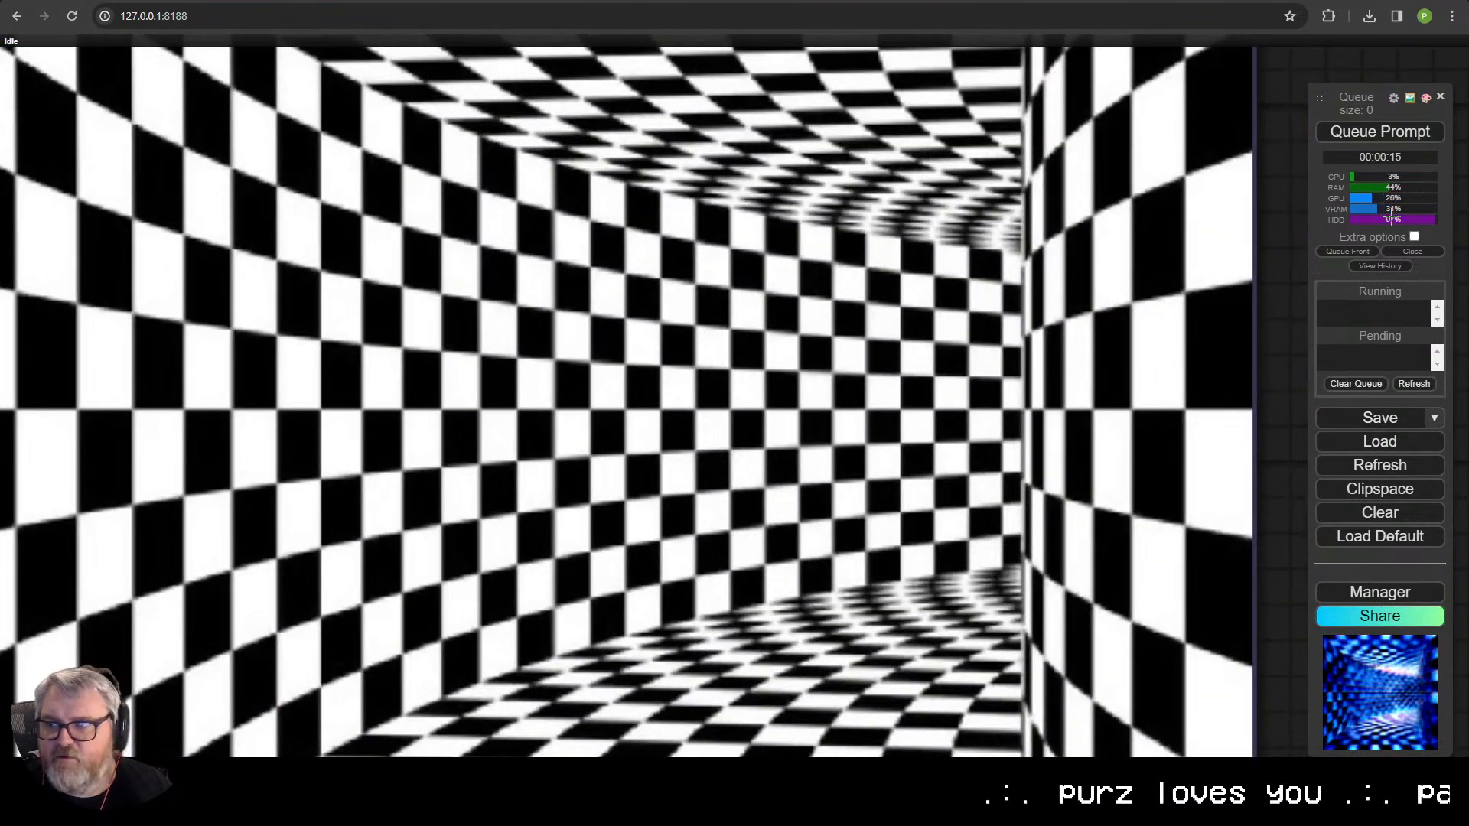
pyautogui.click(1392, 134)
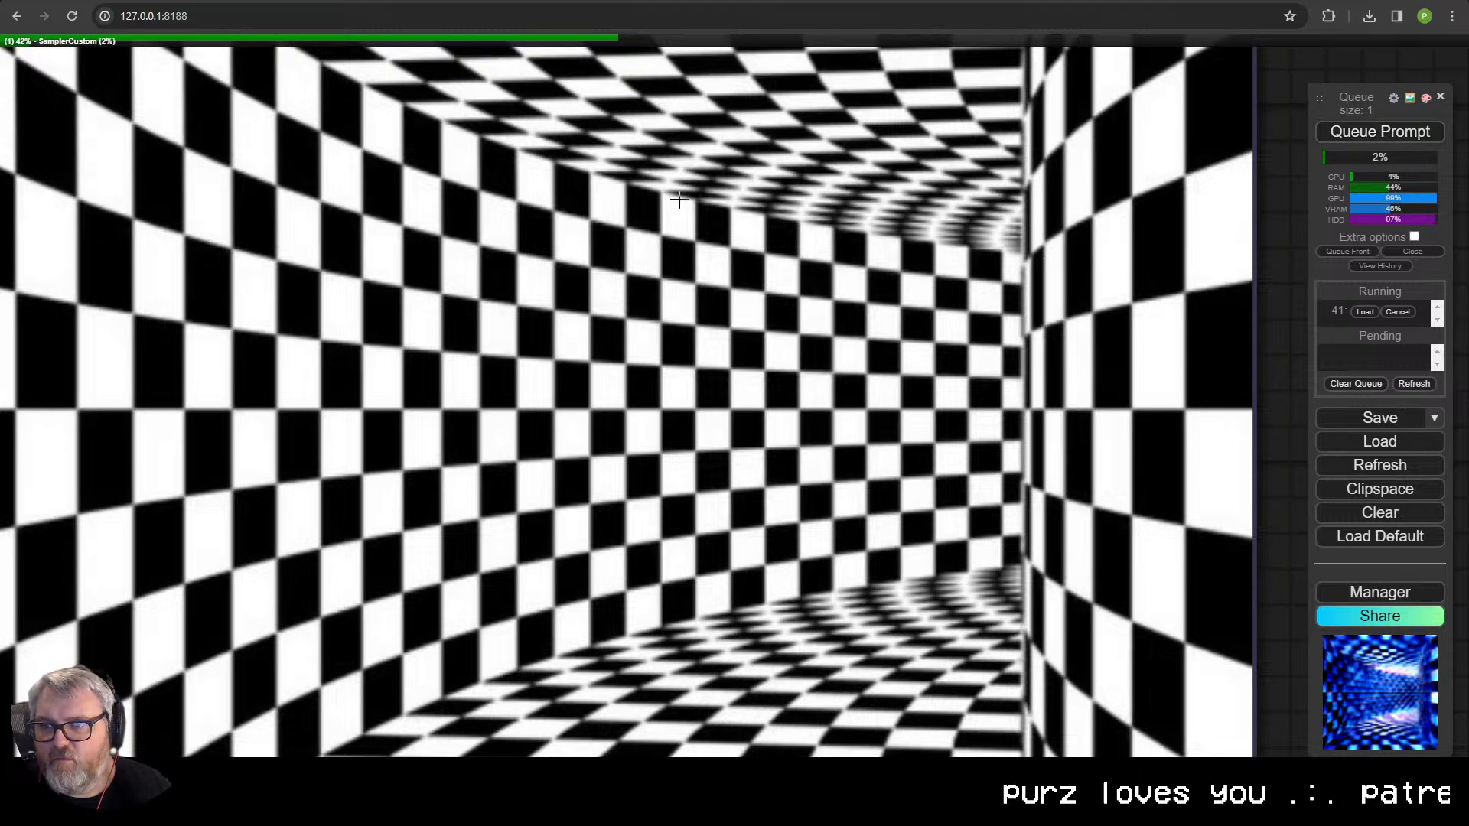
# - Compare the bilinear-resized checkerboard preview with the source in the Load Image node, and check the SamplerCustom preview across the workflow
pyautogui.scroll(-3, 669, 314)
pyautogui.scroll(-3, 651, 450)
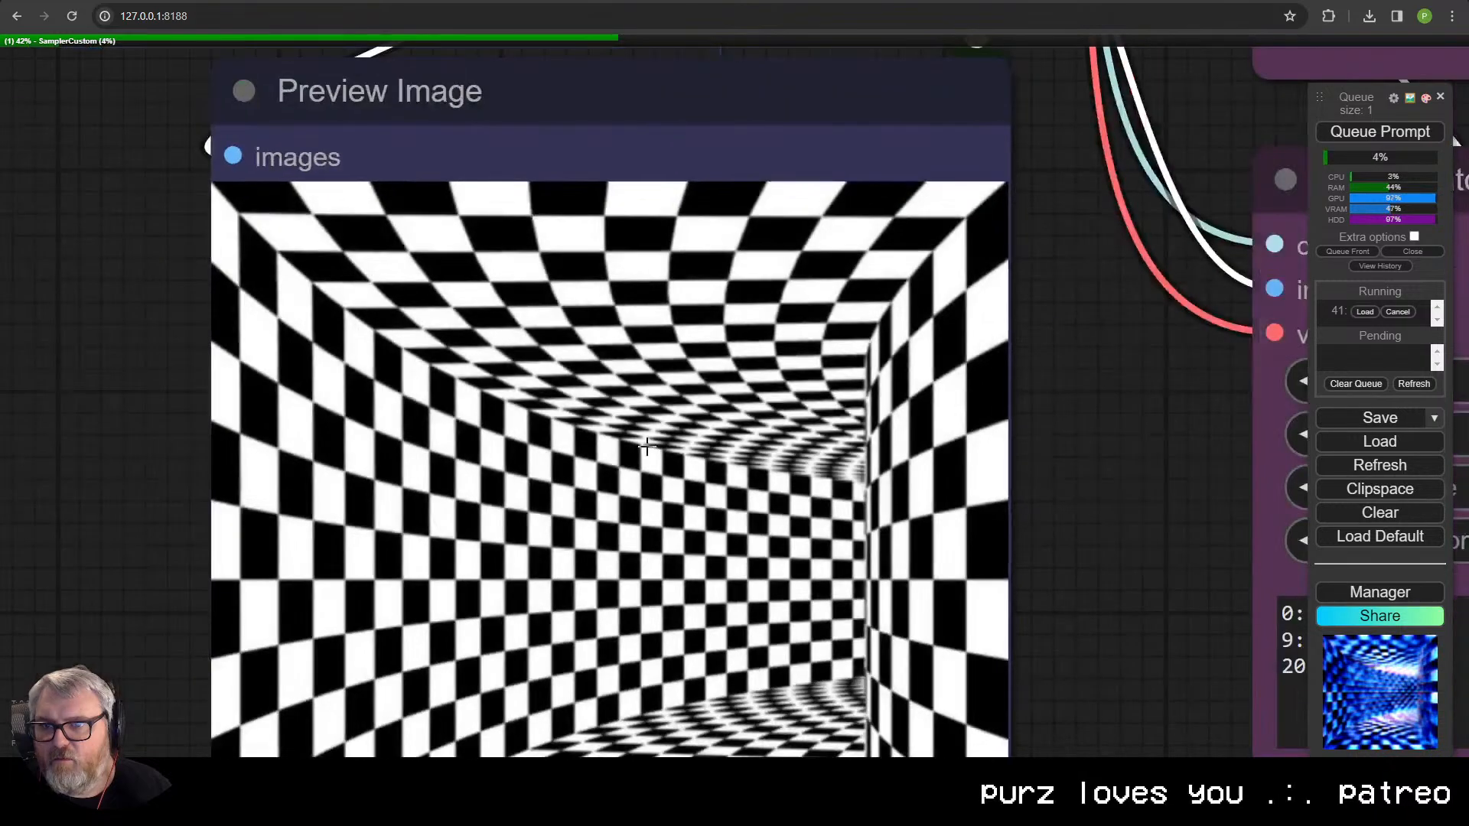
pyautogui.scroll(-10, 651, 463)
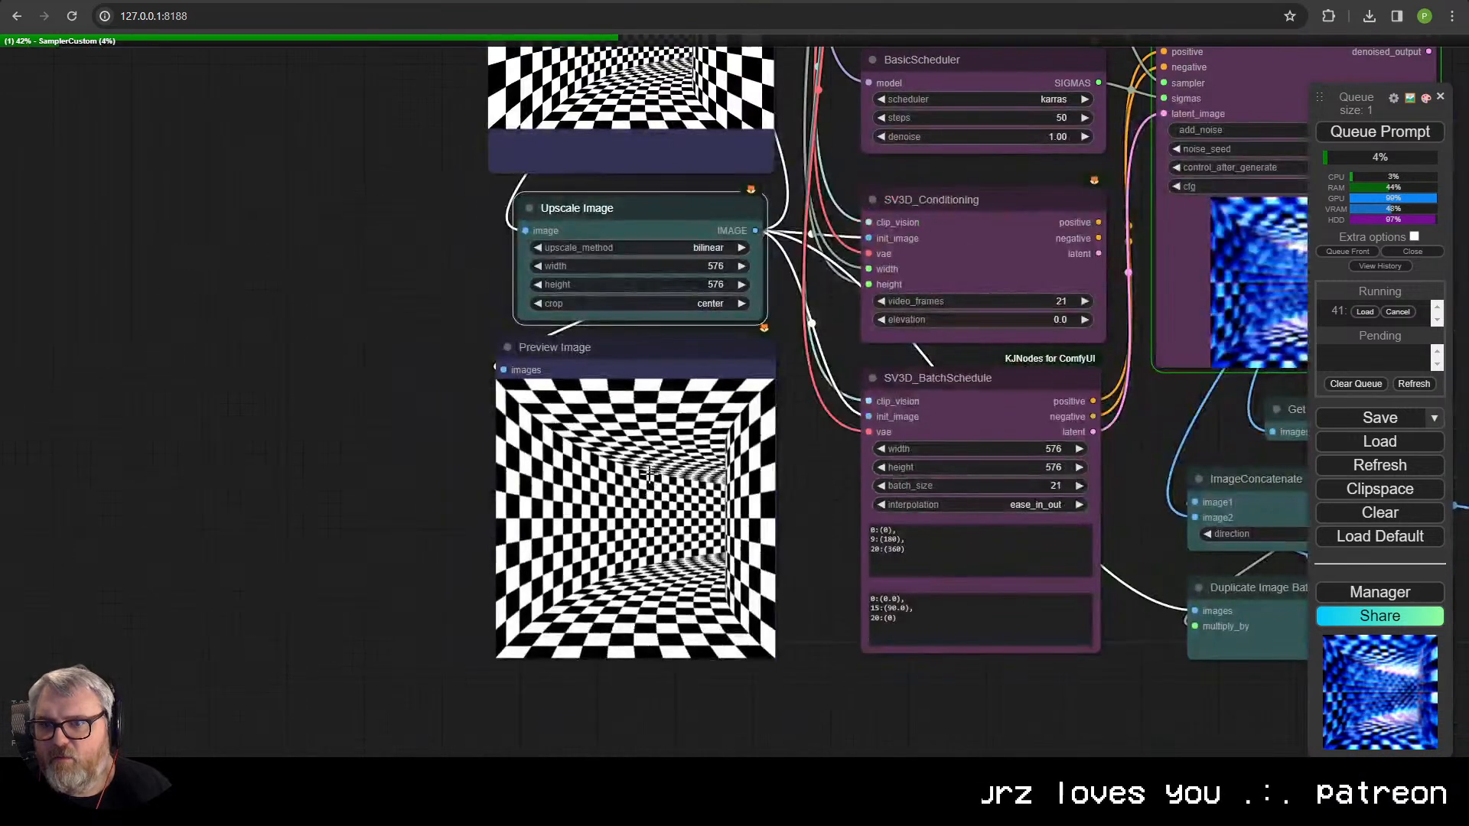
pyautogui.moveTo(538, 323); pyautogui.dragTo(405, 593)
pyautogui.scroll(12, 502, 240)
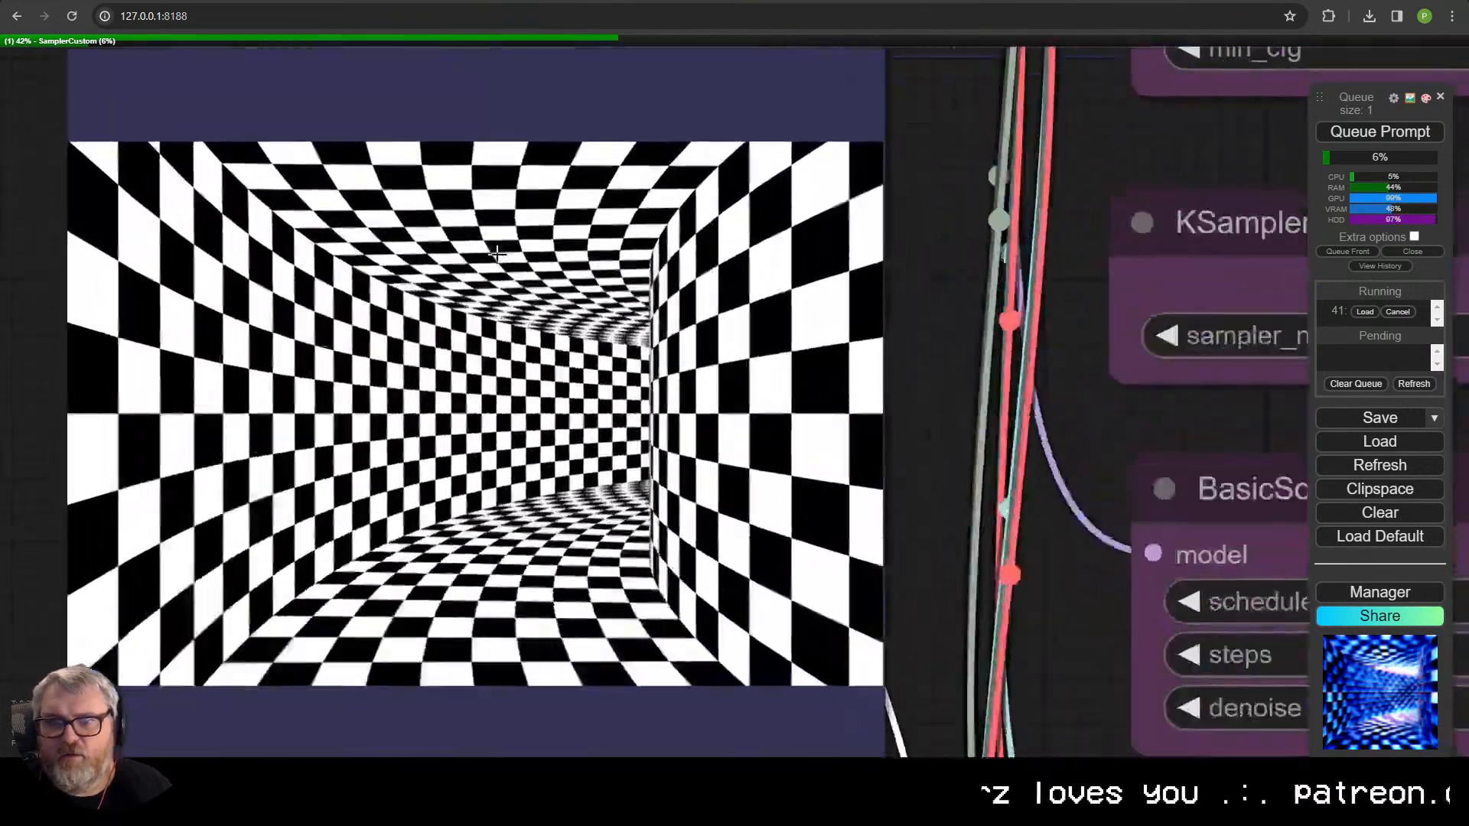
pyautogui.scroll(-5, 559, 495)
pyautogui.scroll(-4, 576, 506)
pyautogui.moveTo(577, 508); pyautogui.dragTo(533, 170)
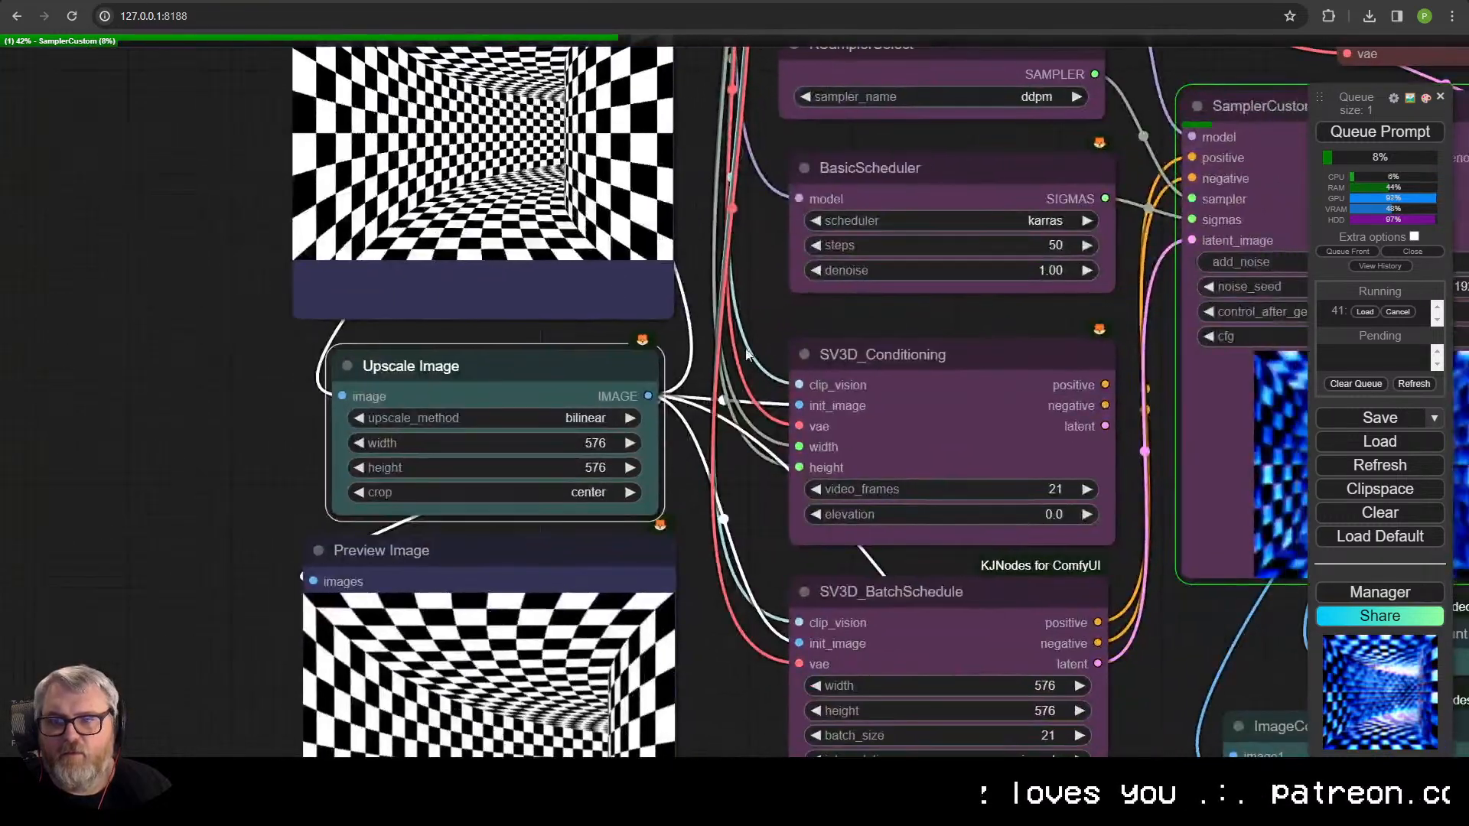
pyautogui.scroll(-6, 930, 426)
pyautogui.moveTo(1107, 477); pyautogui.dragTo(483, 457)
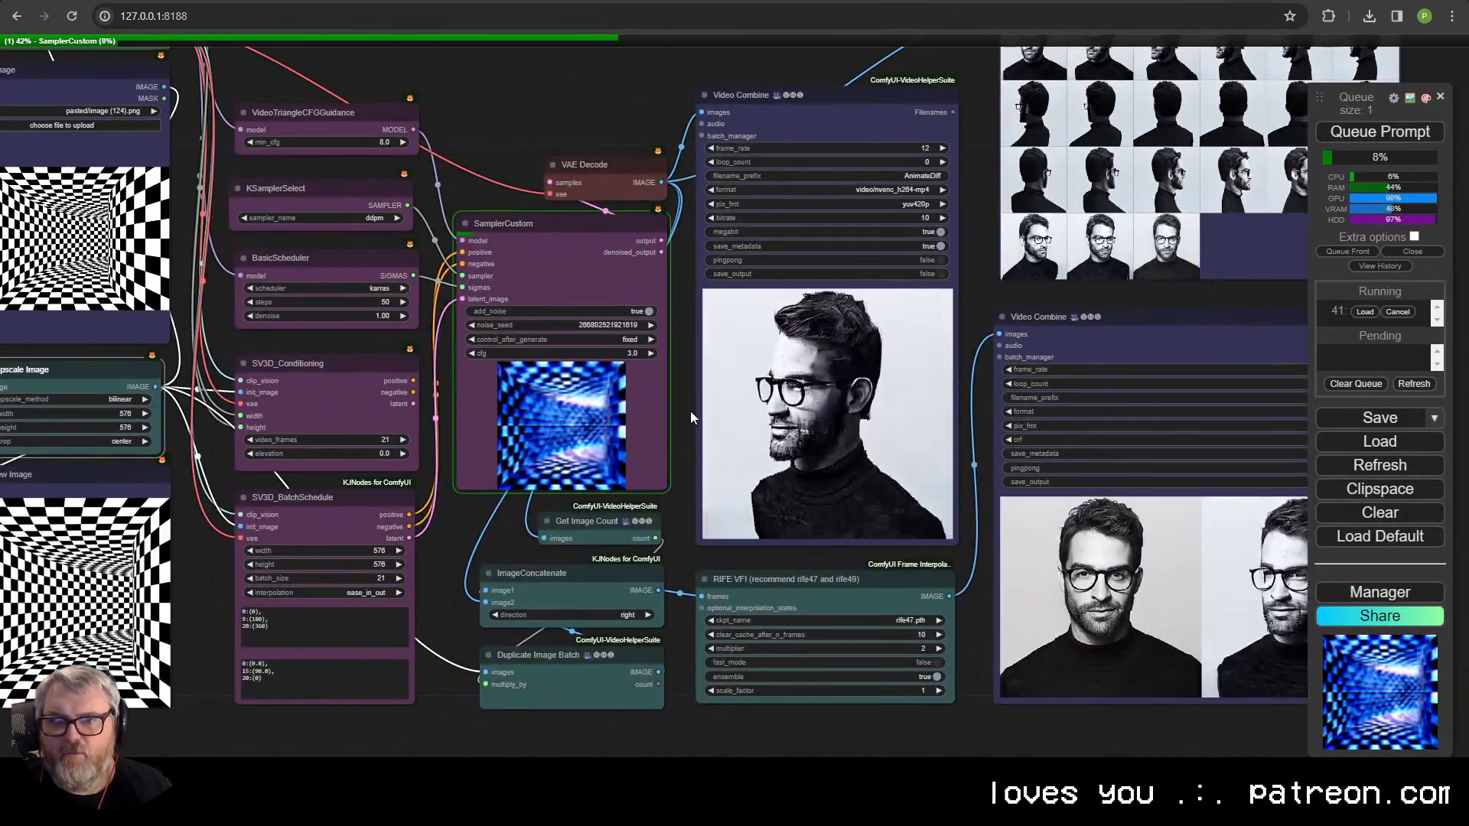
pyautogui.moveTo(683, 424); pyautogui.dragTo(676, 455)
pyautogui.scroll(-1, 963, 462)
pyautogui.moveTo(963, 462); pyautogui.dragTo(898, 494)
pyautogui.scroll(-1, 861, 465)
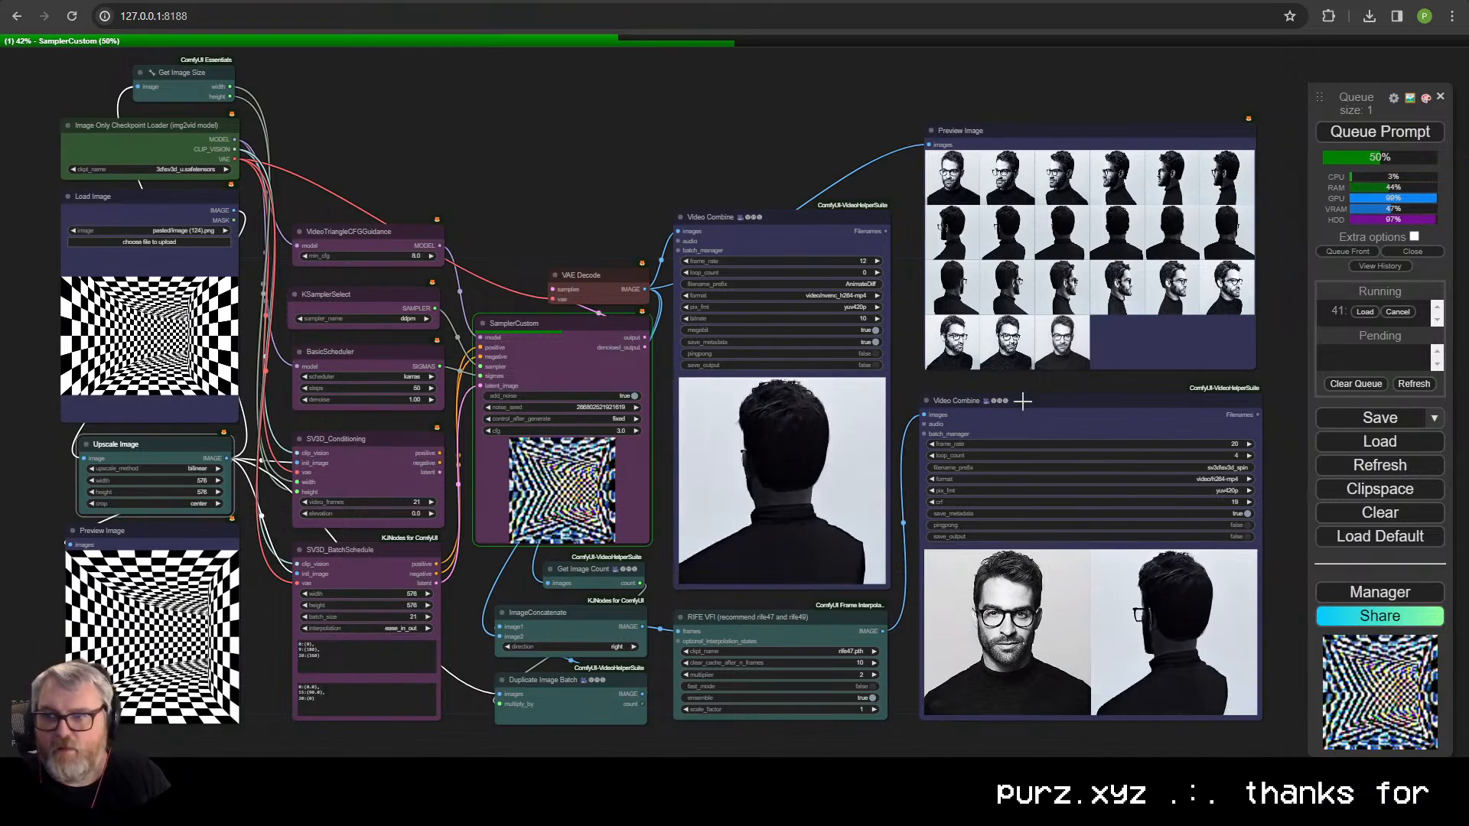
# - Check the notifications on X in another browser tab and return to the ComfyUI workflow
pyautogui.click(901, 2)
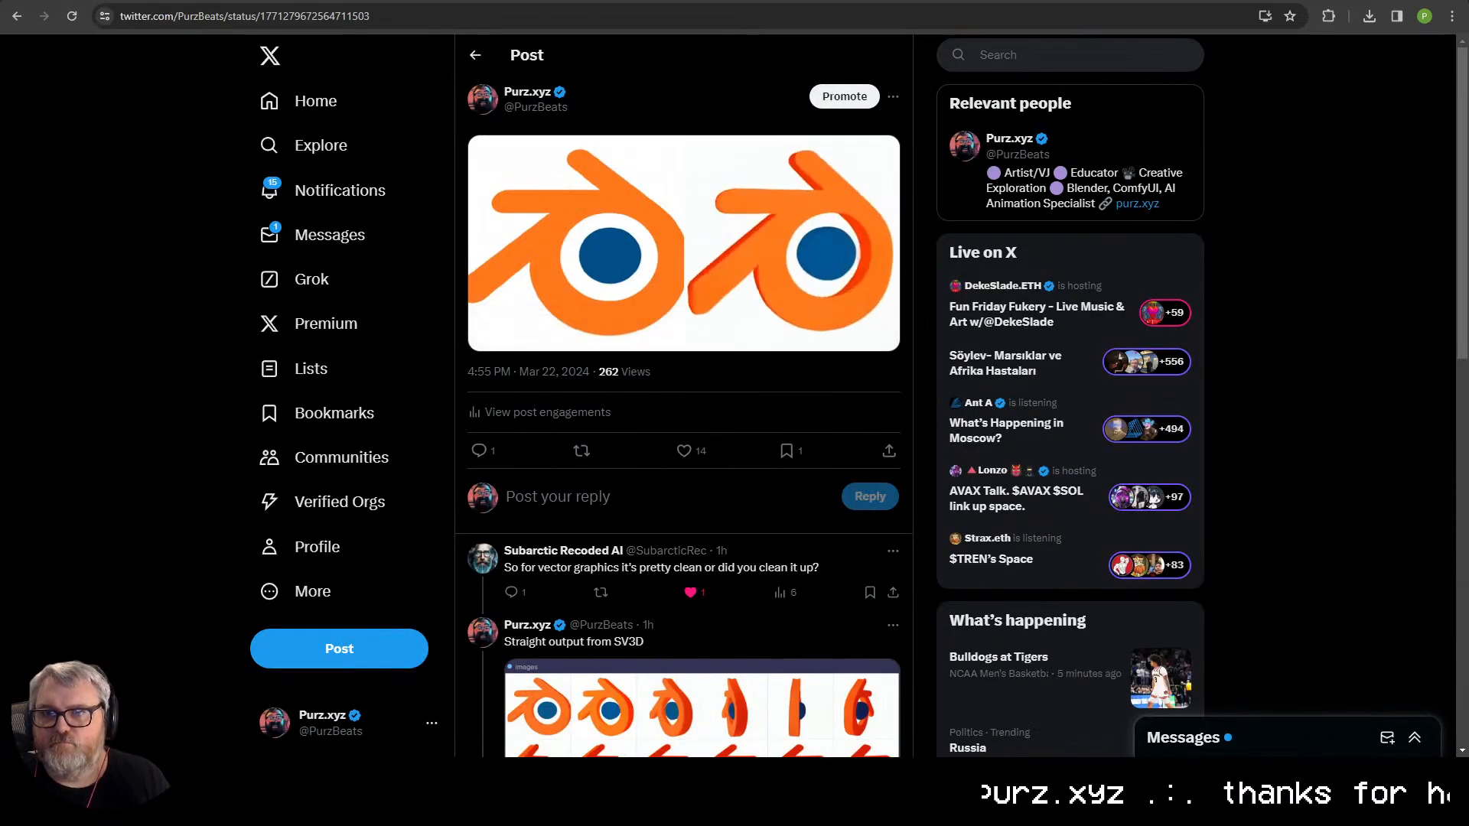
pyautogui.click(299, 168)
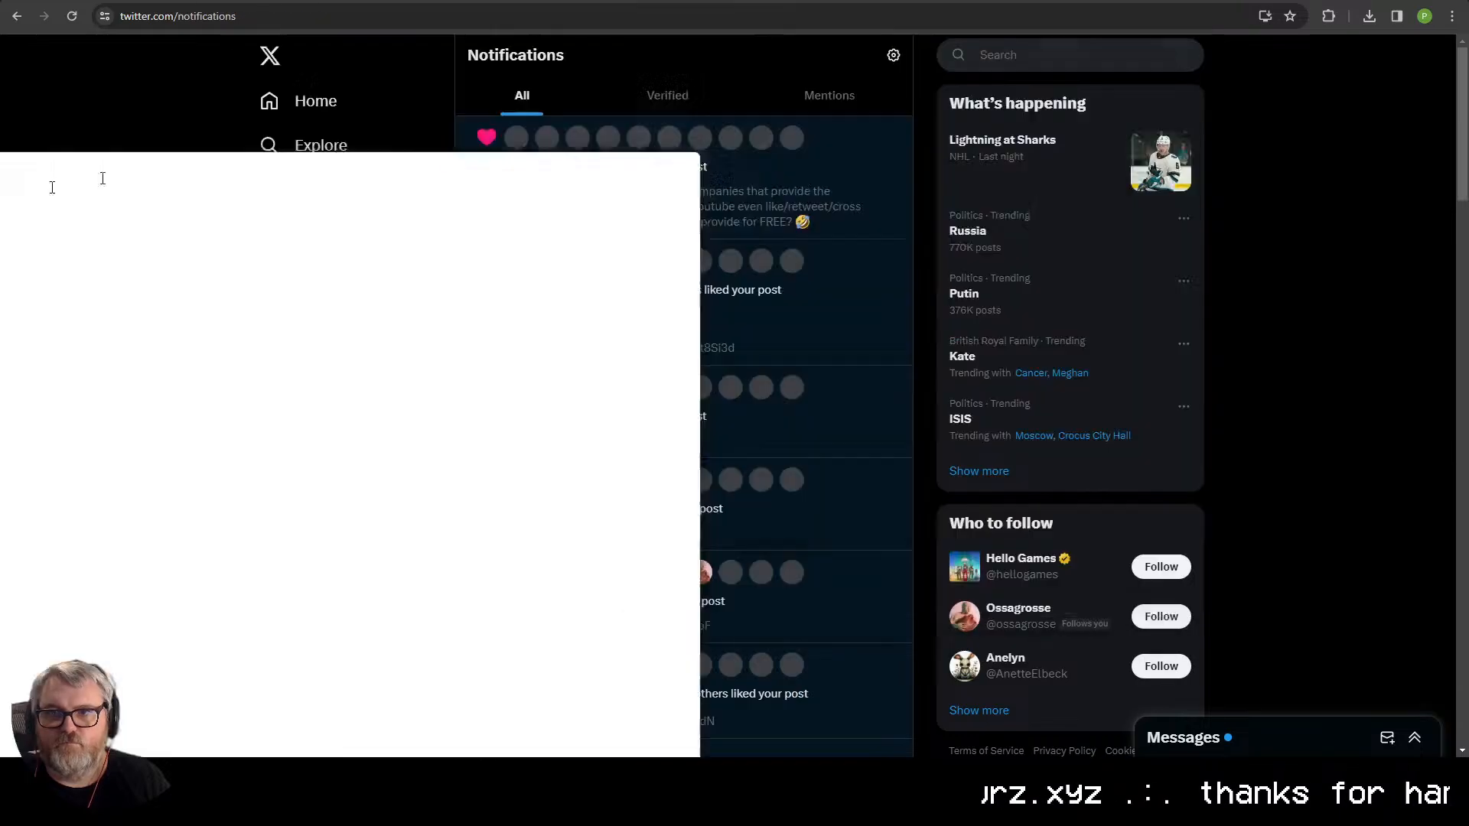
pyautogui.hotkey('ctrl', 'Tab')
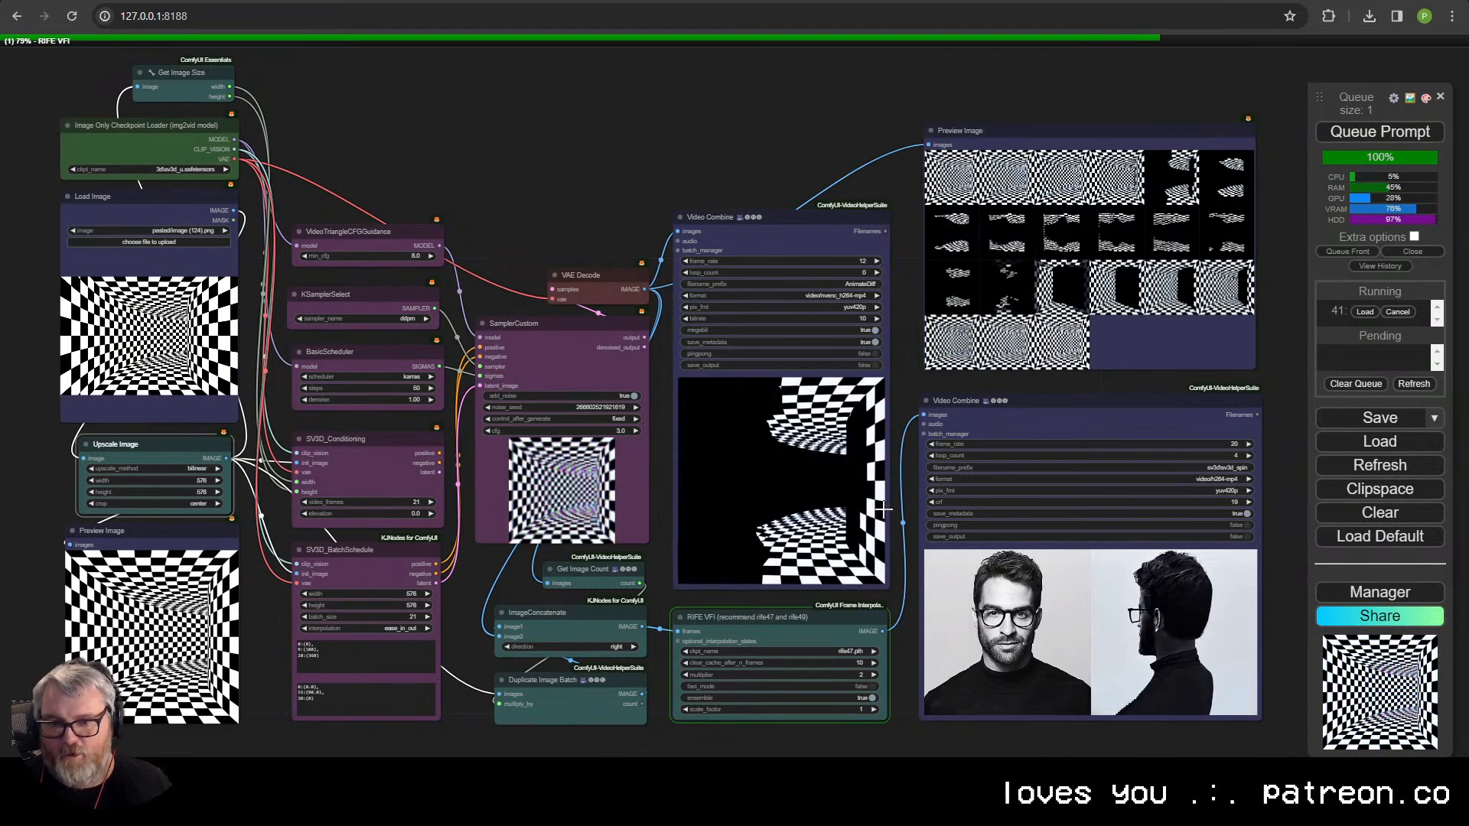
# - Examine the checkerboard room's rotation in the first Video Combine preview and beside its source in the side-by-side preview
pyautogui.scroll(10, 877, 514)
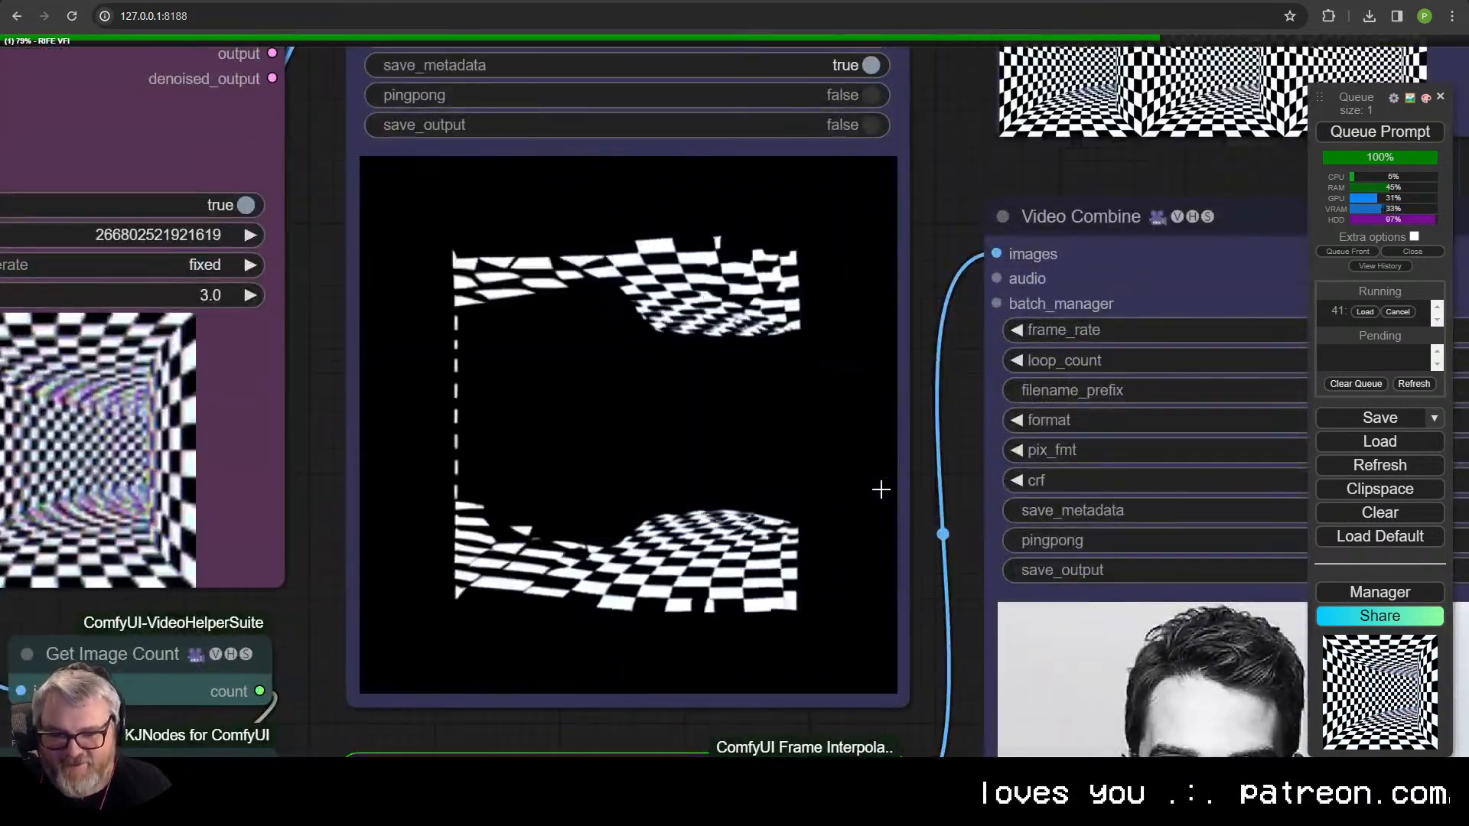
pyautogui.scroll(-10, 880, 489)
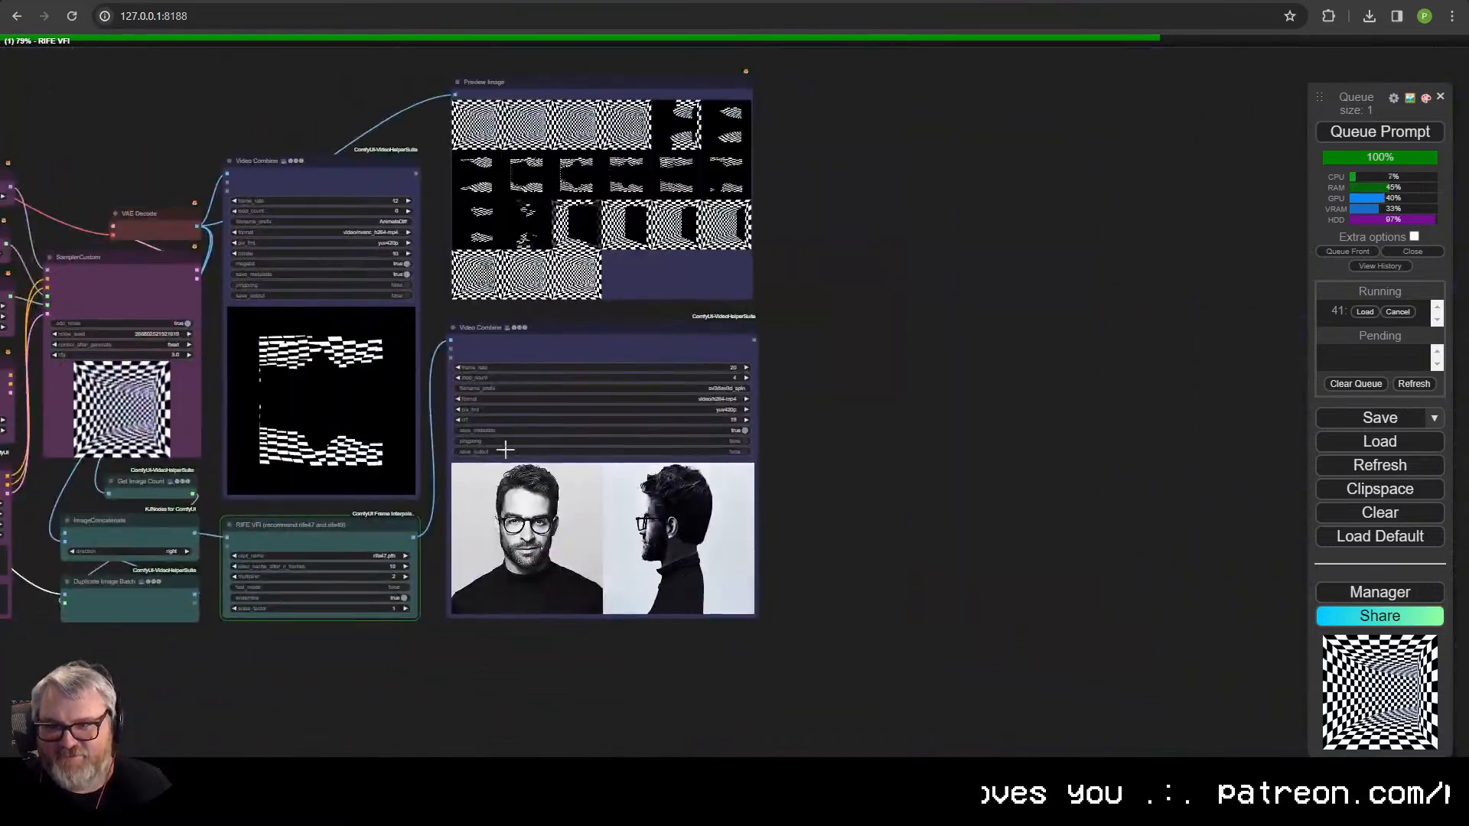
pyautogui.moveTo(508, 449); pyautogui.dragTo(565, 548)
pyautogui.scroll(10, 686, 604)
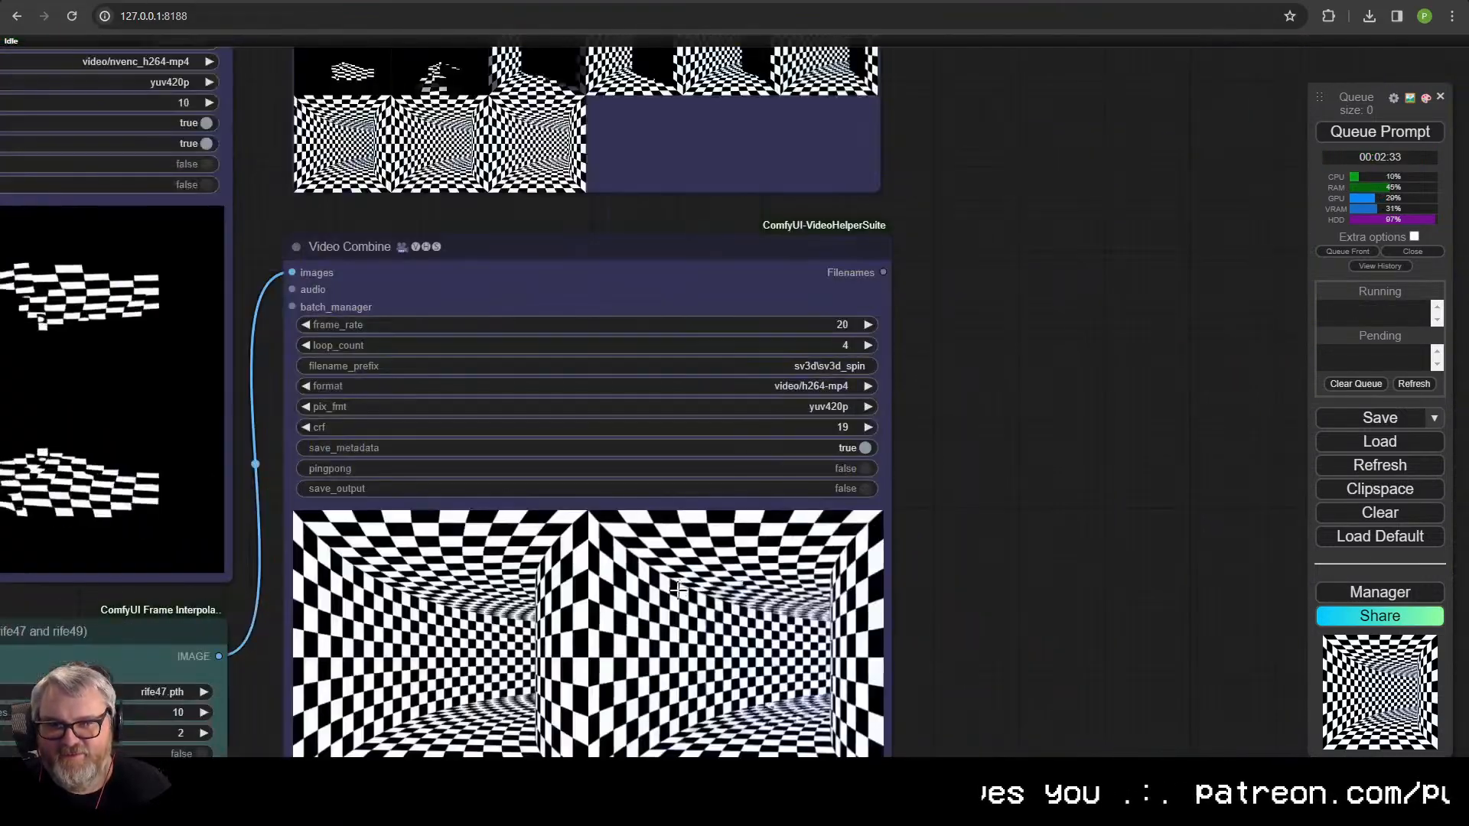
pyautogui.scroll(3, 710, 435)
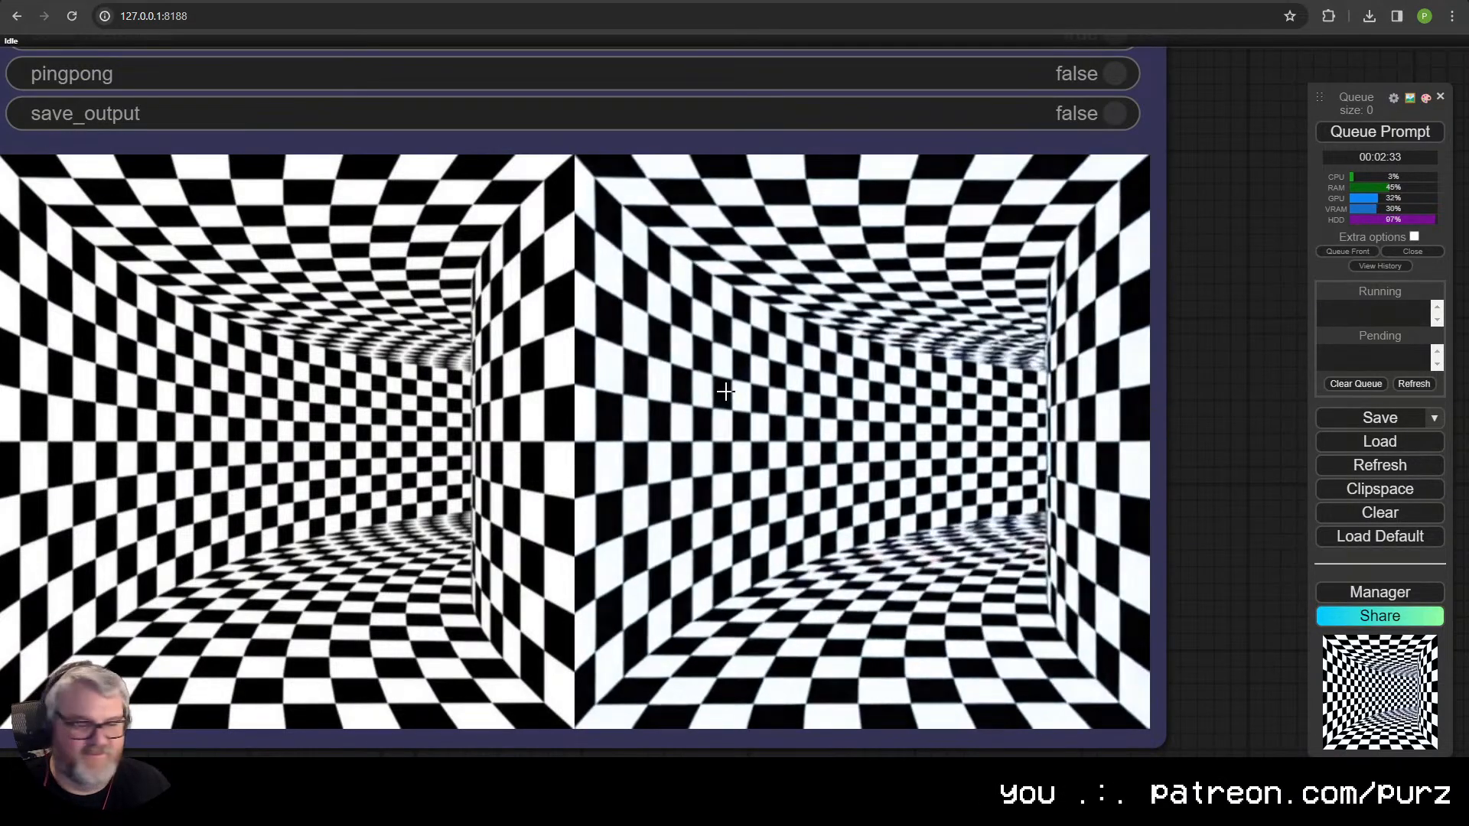
pyautogui.moveTo(725, 392); pyautogui.dragTo(809, 391)
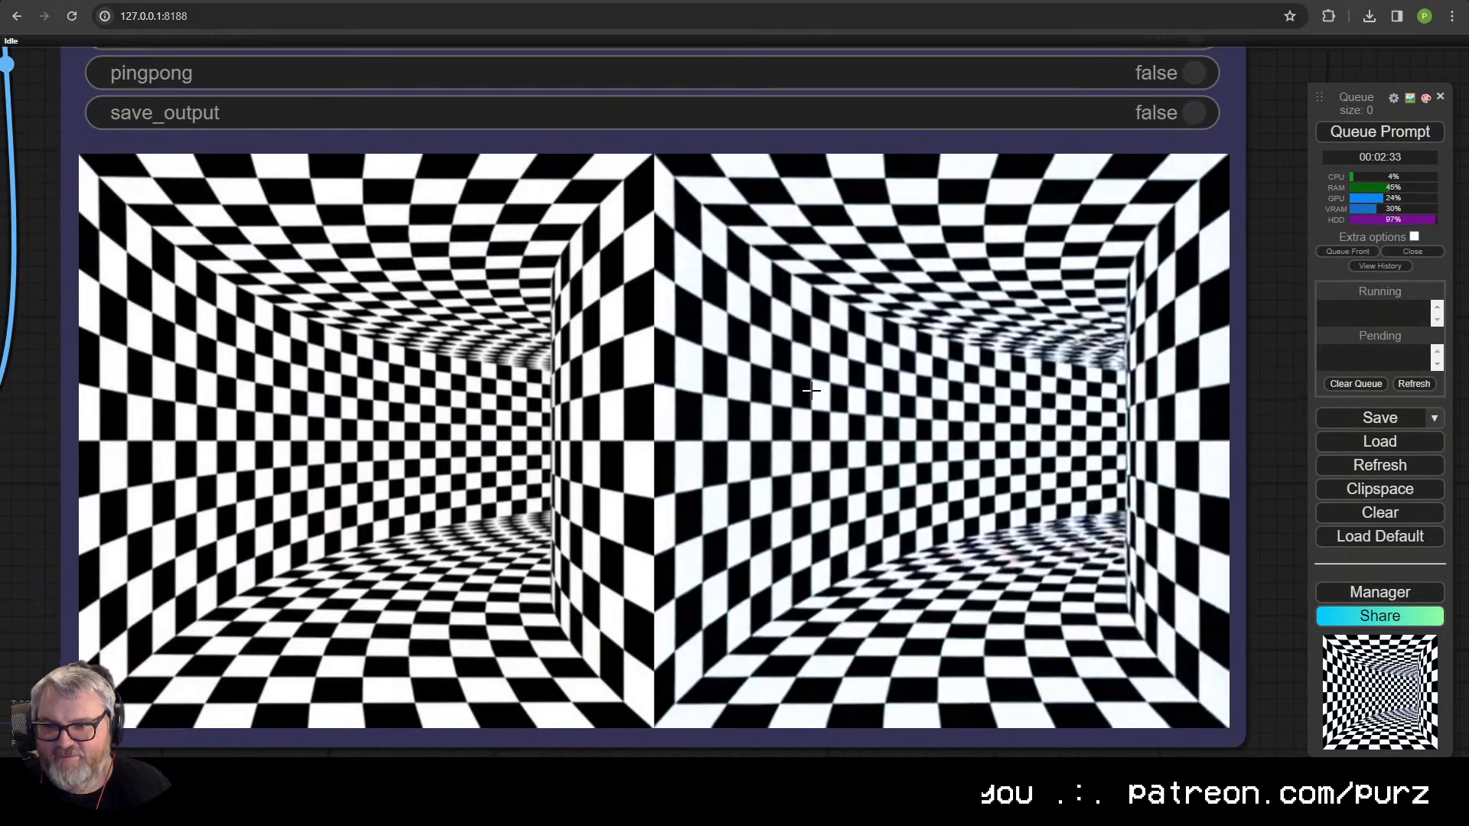
pyautogui.scroll(-14, 790, 397)
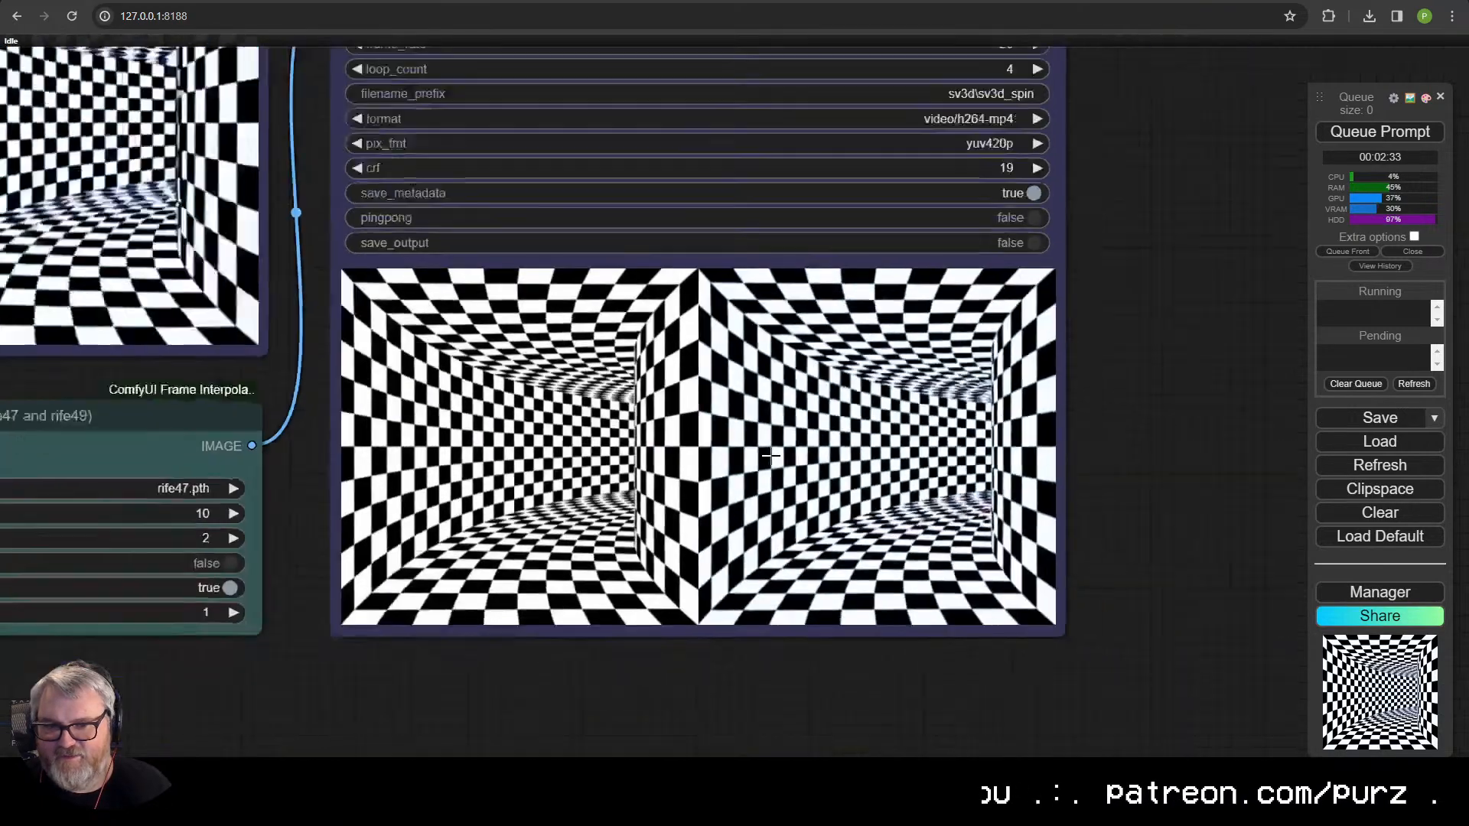
pyautogui.scroll(-4, 768, 440)
pyautogui.scroll(8, 796, 413)
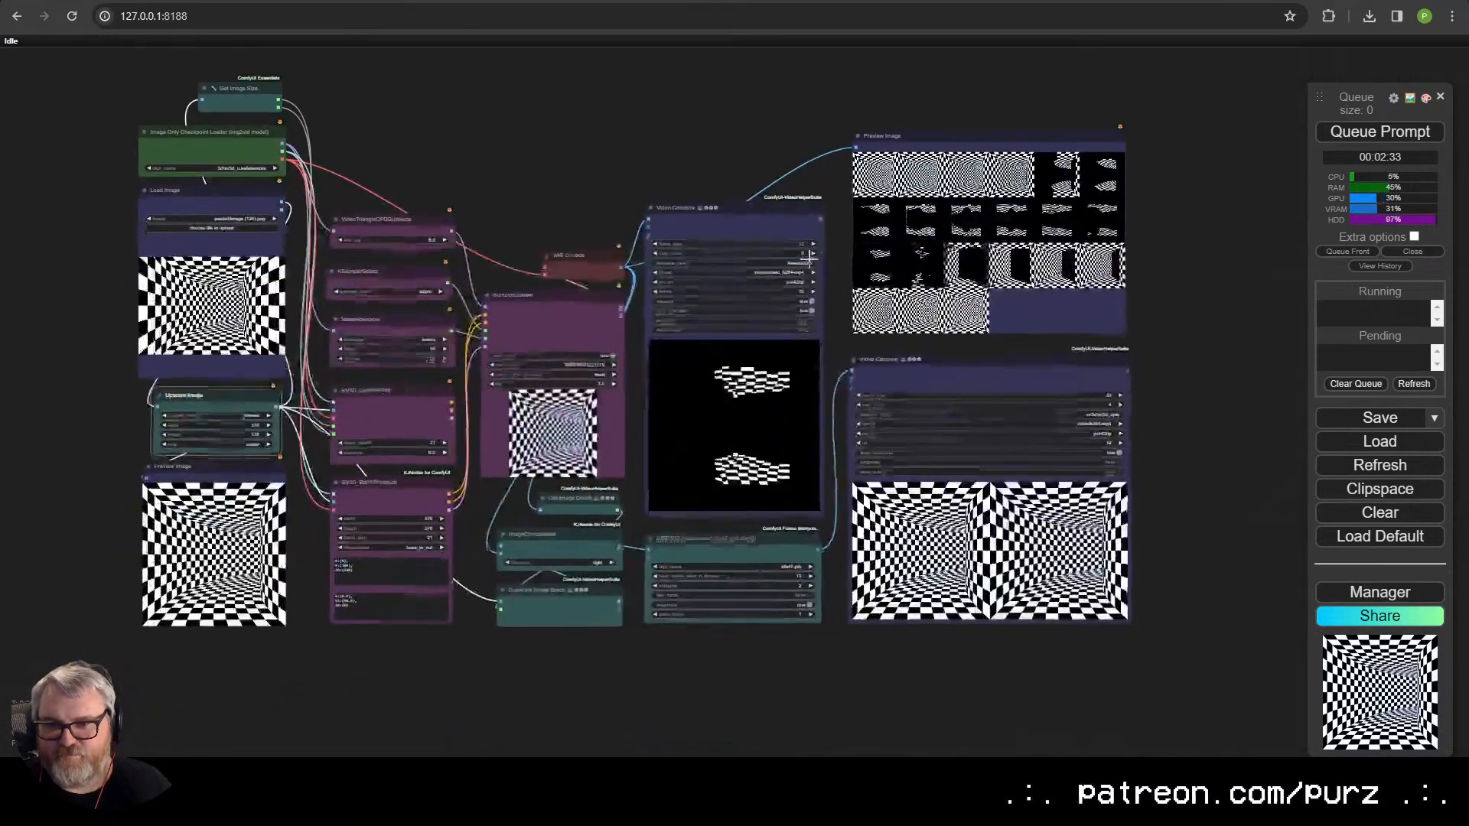
# - In the Layer Diffuse workflow, replace the positive prompt with "spikey cactus" and queue the generation
pyautogui.scroll(2, 810, 258)
pyautogui.moveTo(734, 153); pyautogui.dragTo(788, 159)
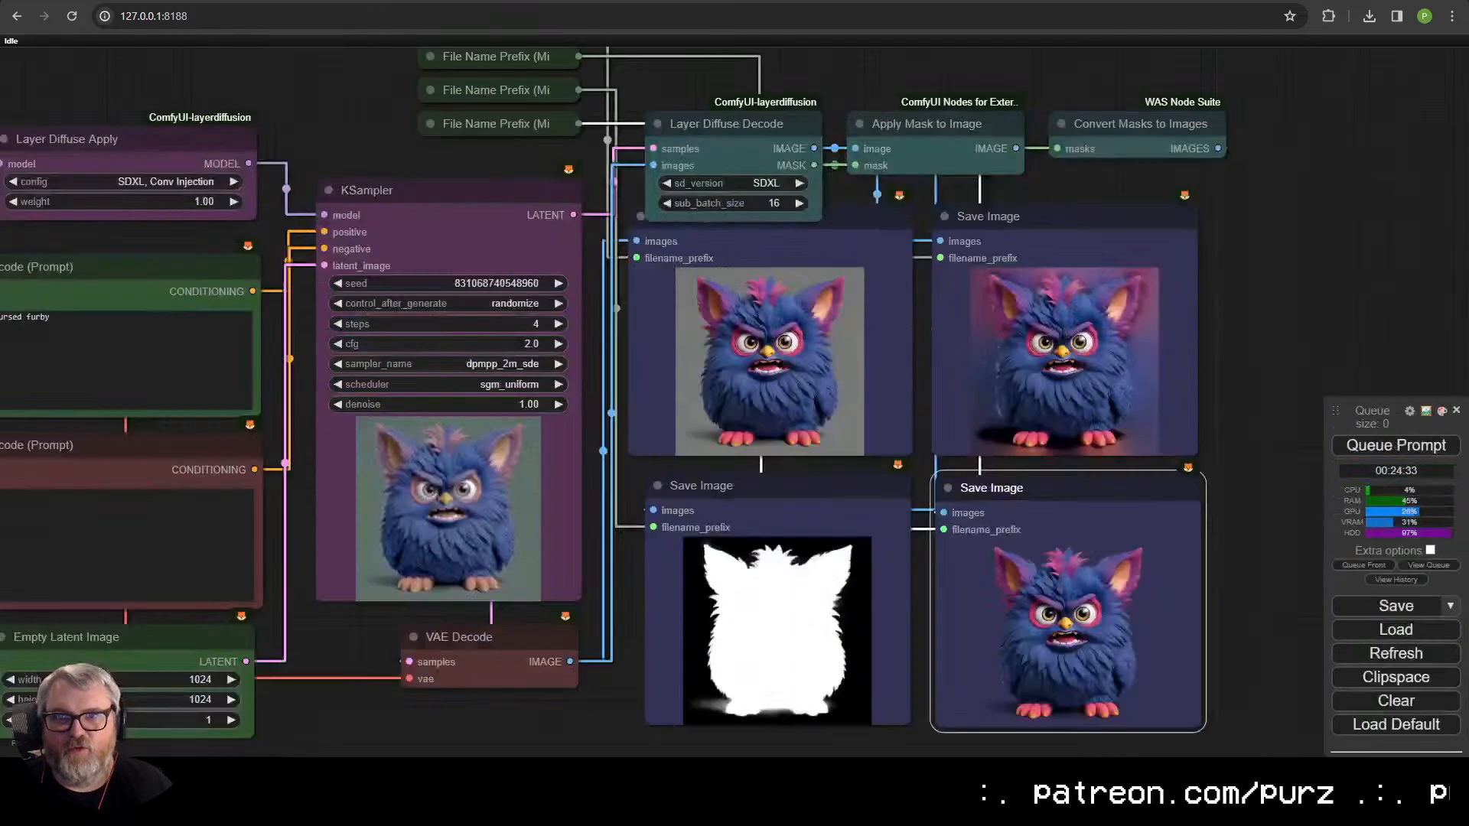
pyautogui.moveTo(276, 293); pyautogui.dragTo(451, 249)
pyautogui.scroll(-3, 180, 262)
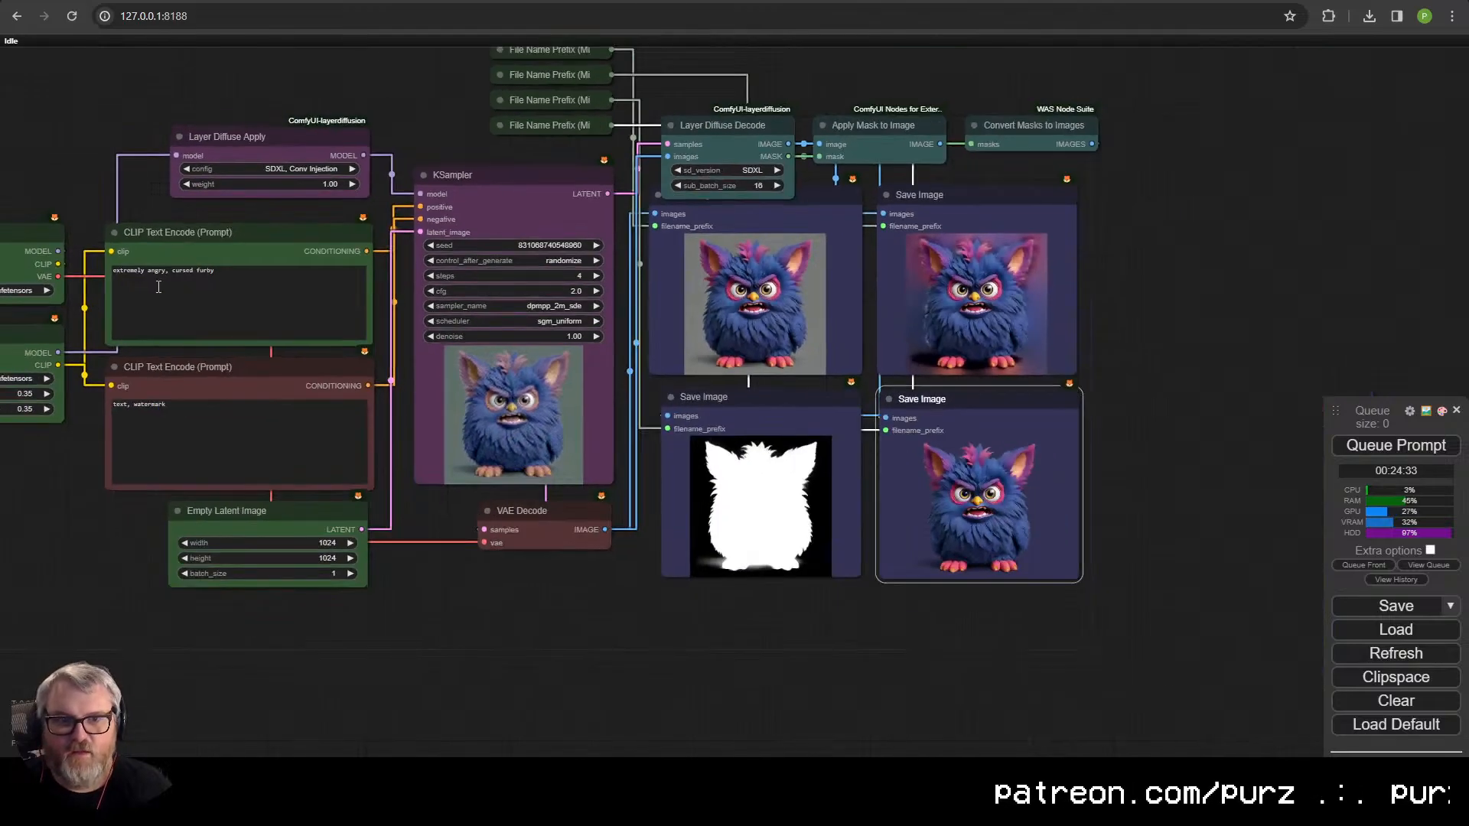
pyautogui.click(160, 286)
pyautogui.hotkey('ctrl', 'a')
pyautogui.write('spike')
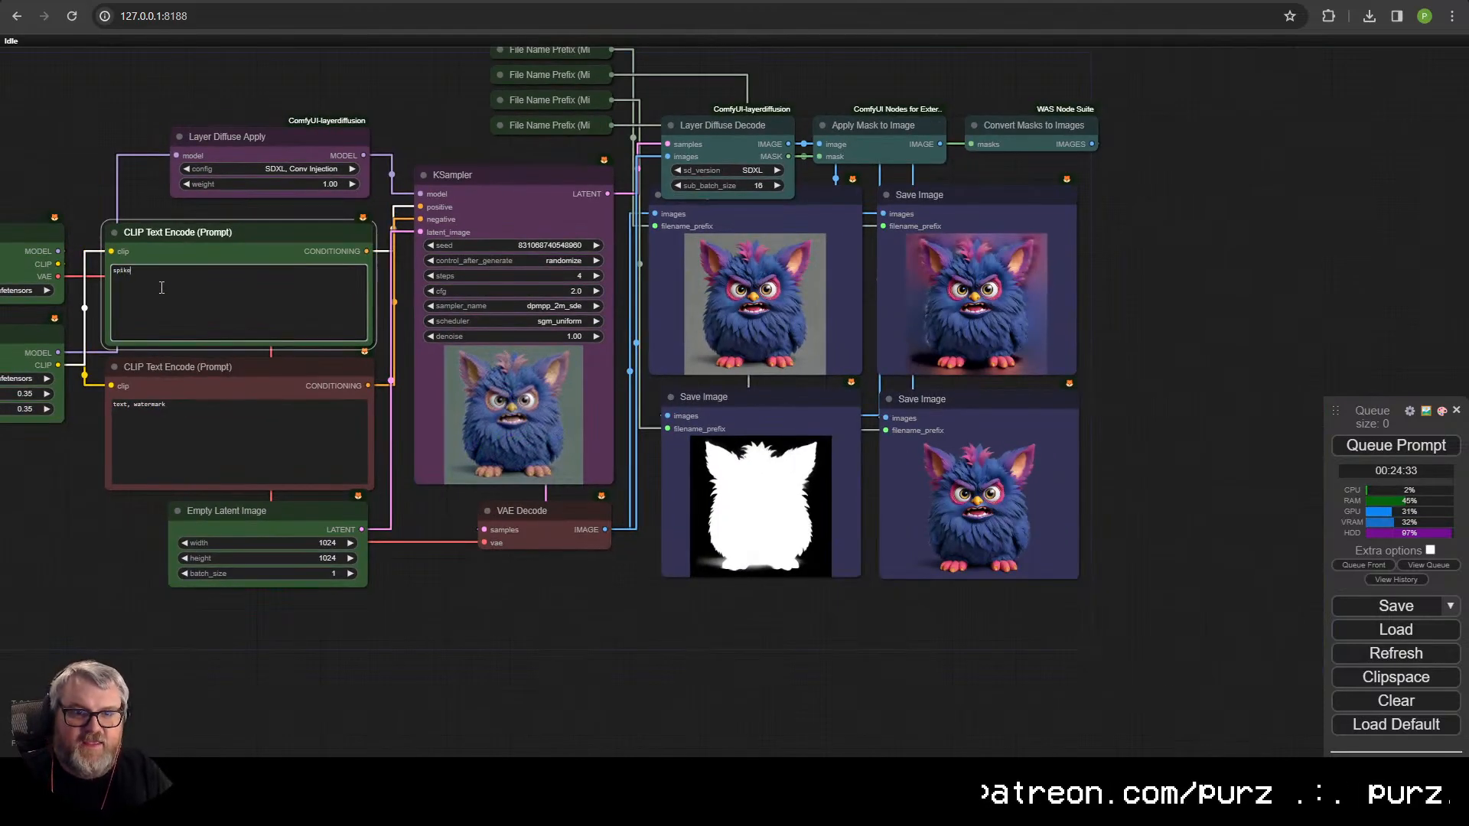
pyautogui.hotkey('ctrl', 'Return')
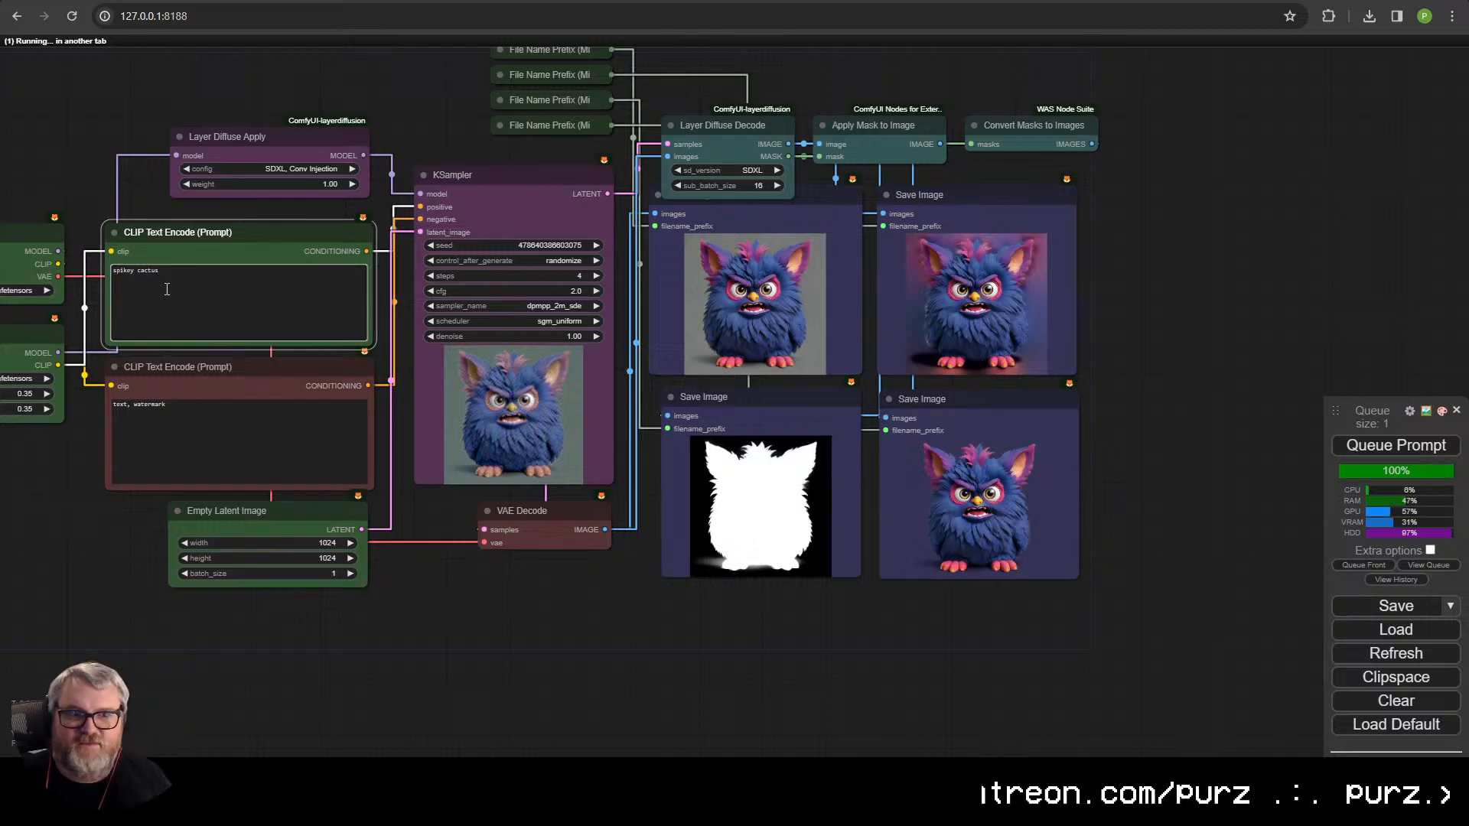
pyautogui.moveTo(547, 546); pyautogui.dragTo(758, 674)
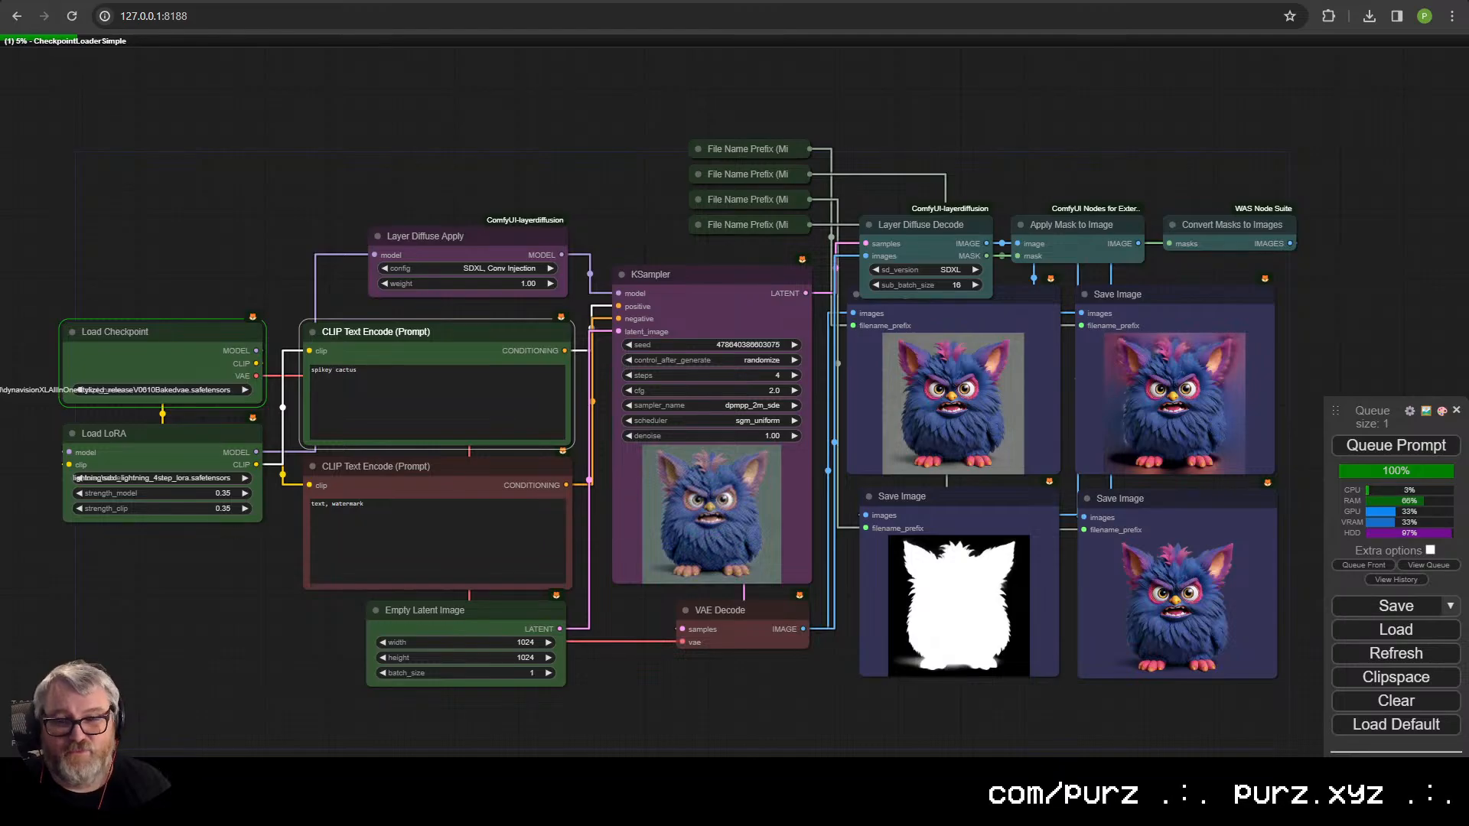
# - Open another browser tab at 127.0.0.1:8188 and clear the workflow loaded there
pyautogui.hotkey('ctrl', 'Tab')
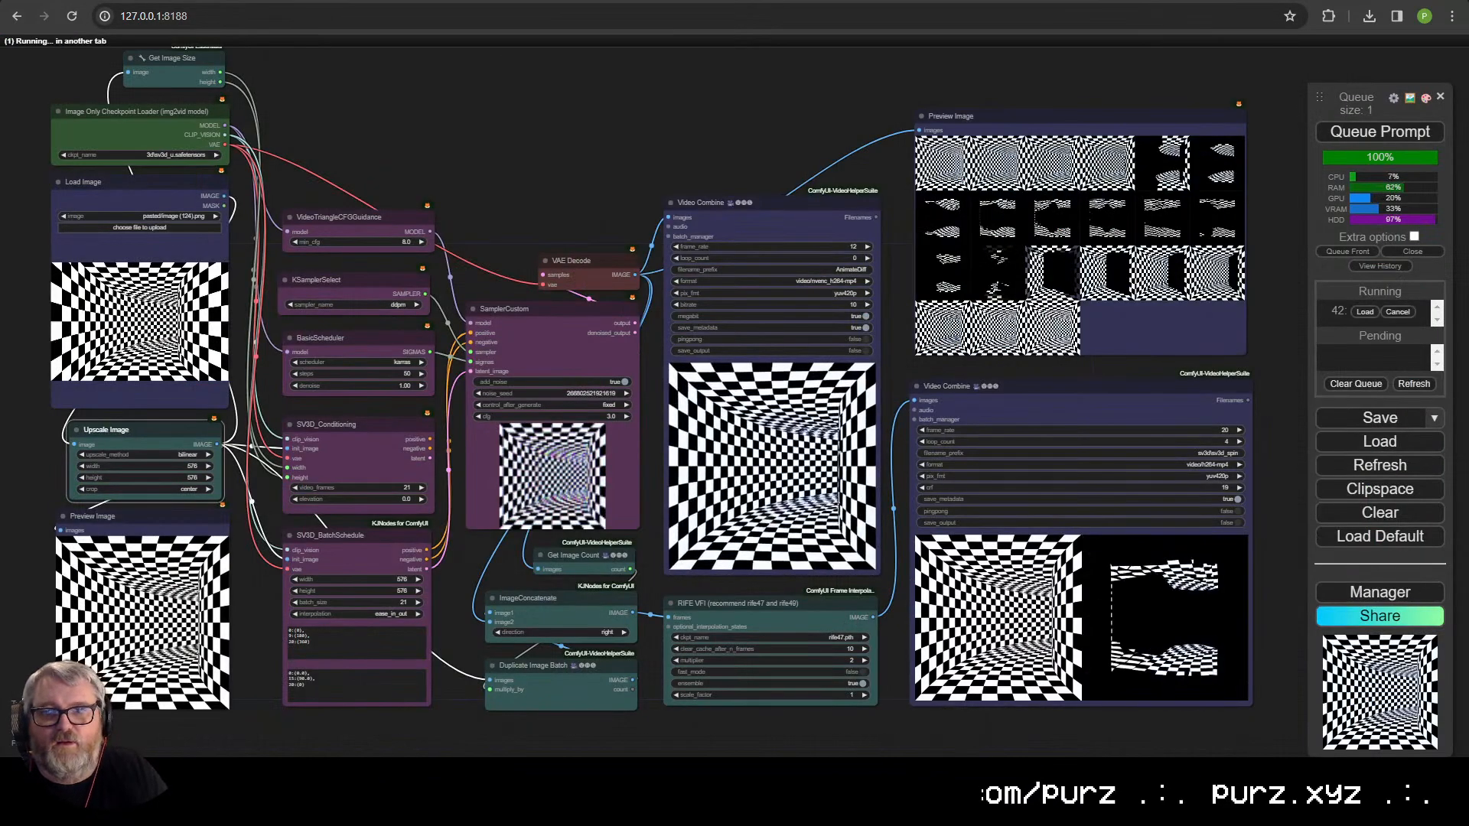
pyautogui.scroll(-1, 505, 118)
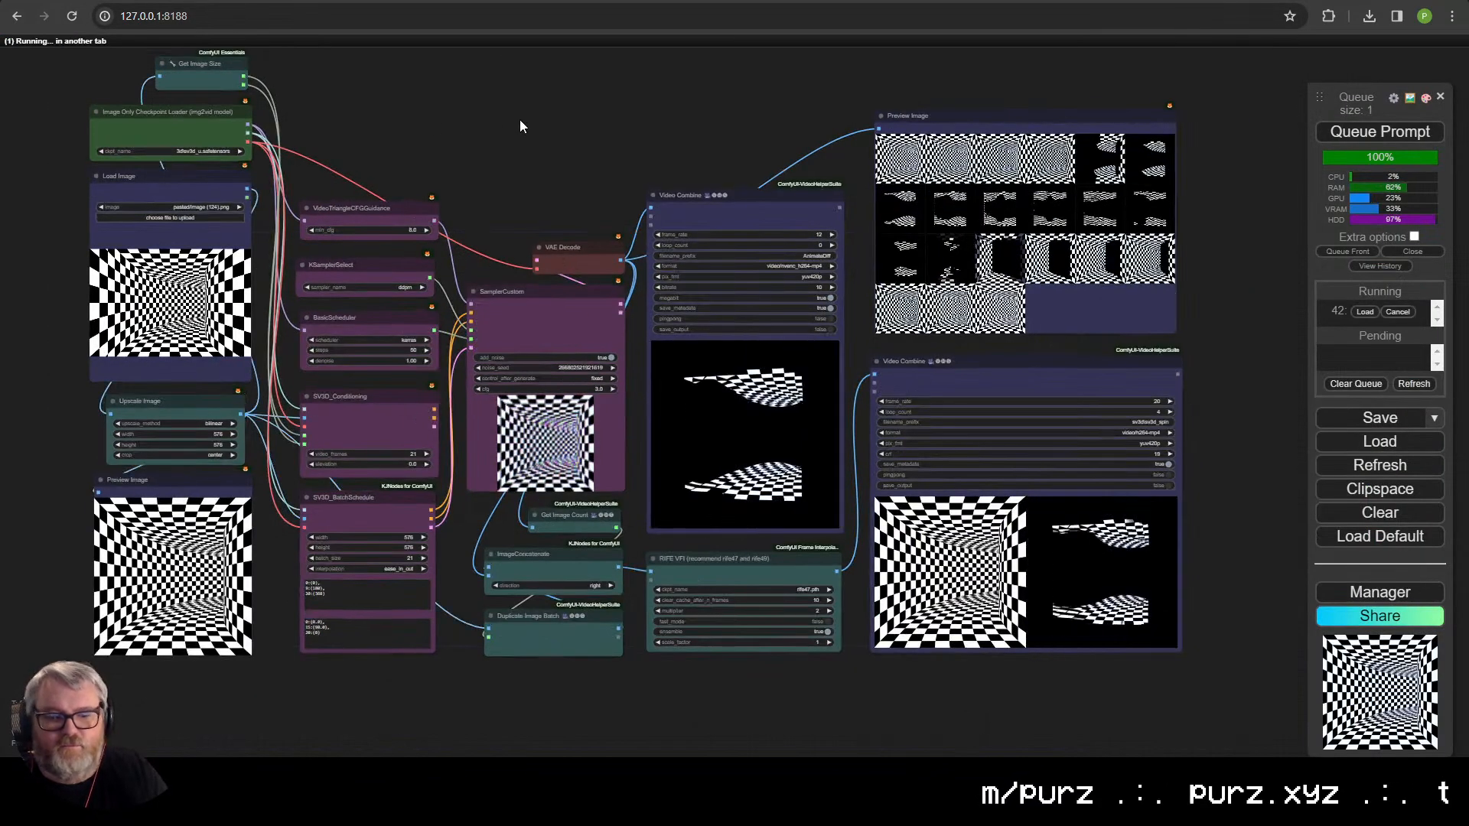
pyautogui.hotkey('ctrl', 't')
pyautogui.write('127.0.0.1:8188')
pyautogui.press('Return')
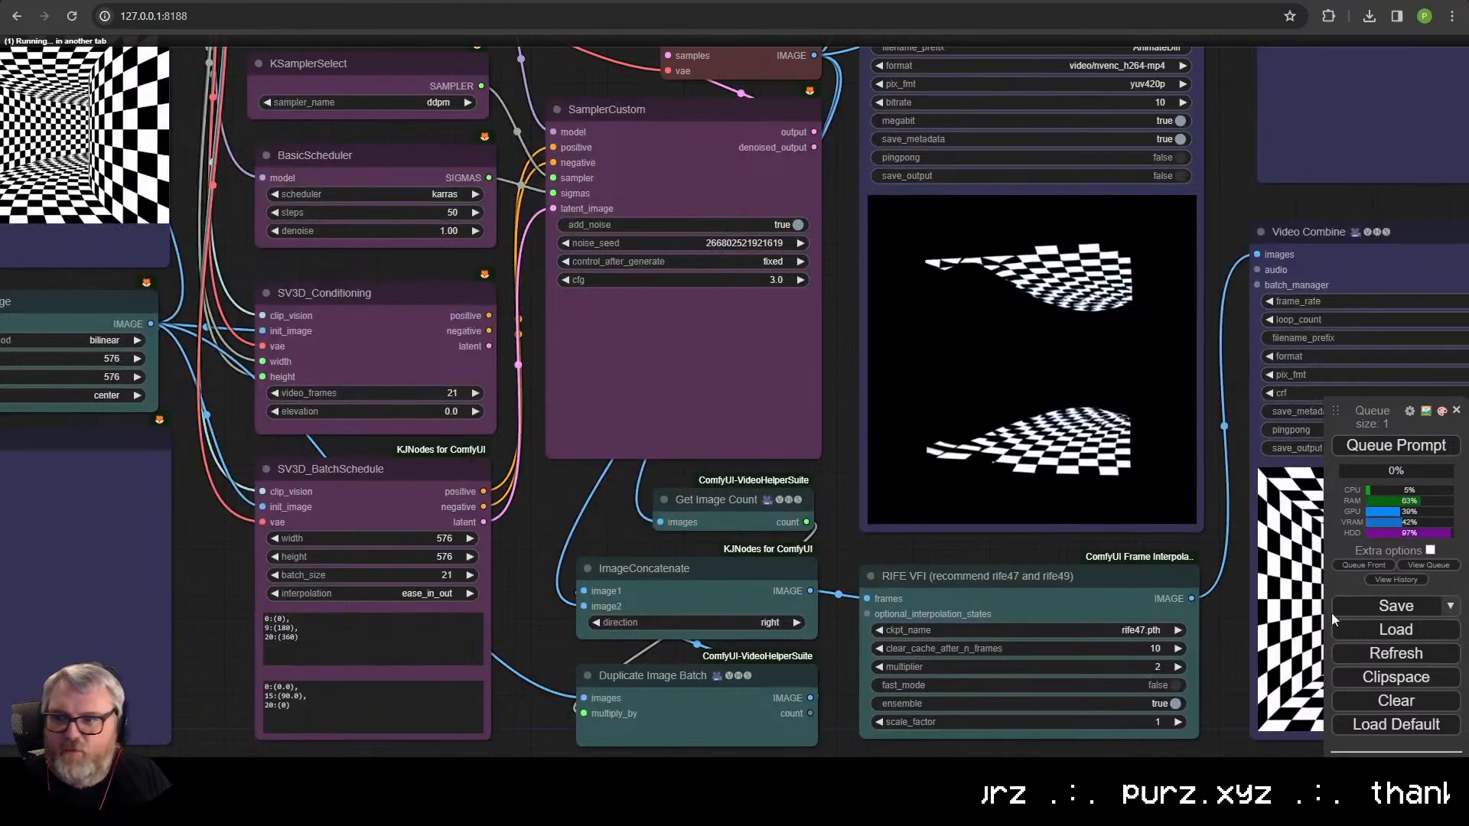
pyautogui.click(1366, 701)
pyautogui.click(798, 110)
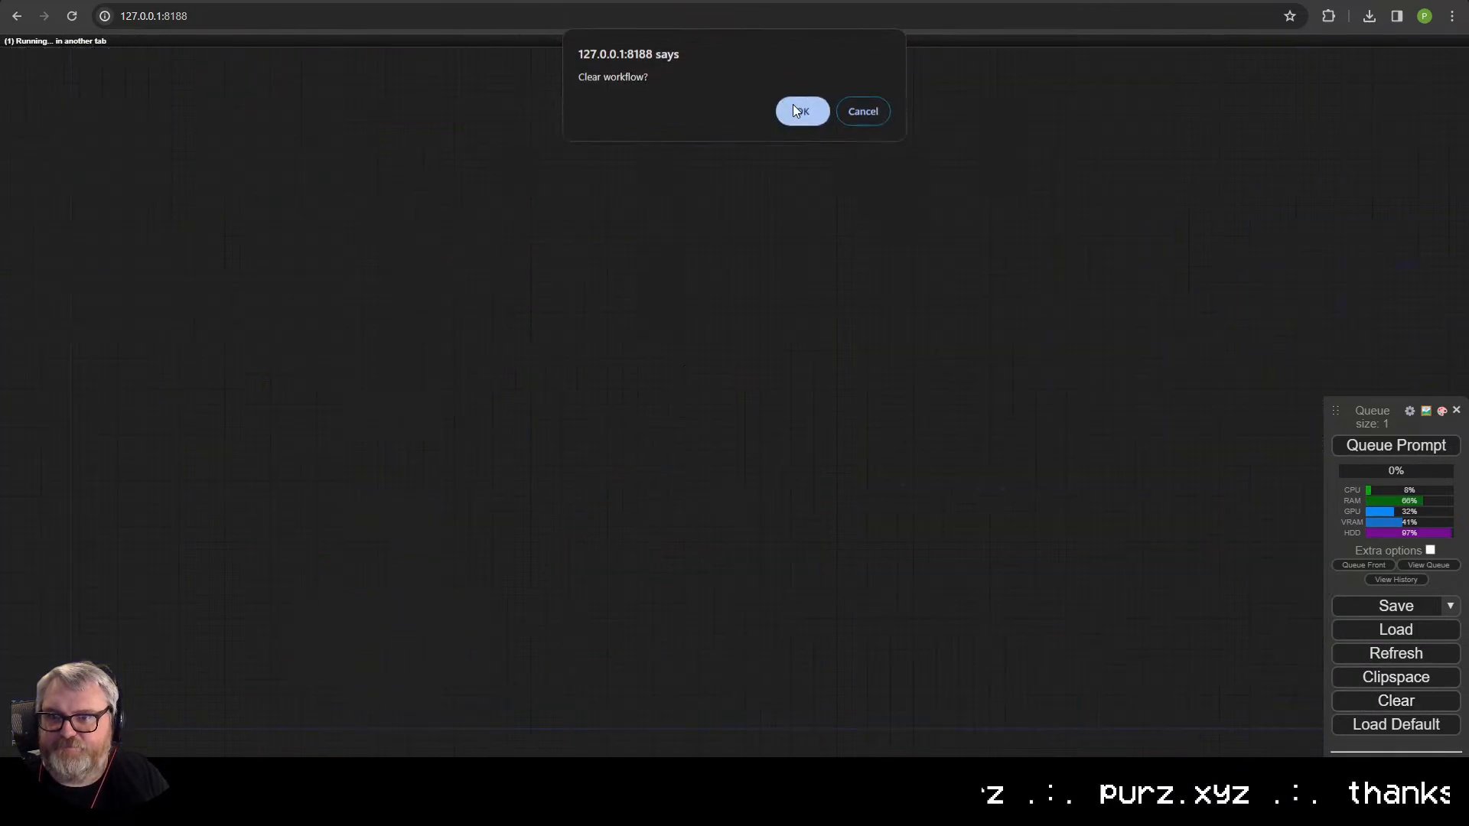
# - Search the nodes for "tripo" and add a TripoSR Sampler node to the empty canvas
pyautogui.doubleClick(507, 366)
pyautogui.write('trip')
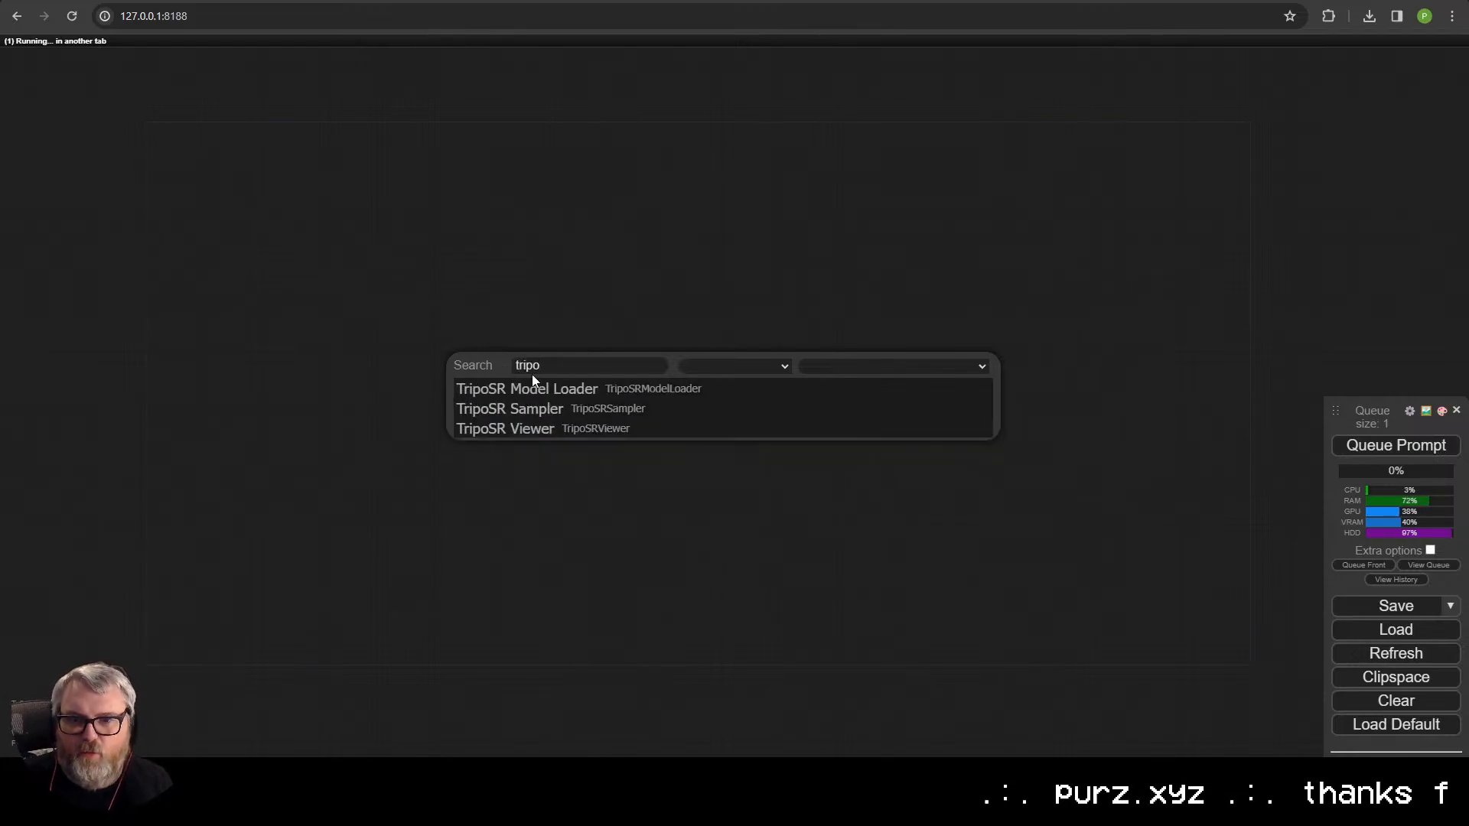
pyautogui.write('o')
pyautogui.click(529, 419)
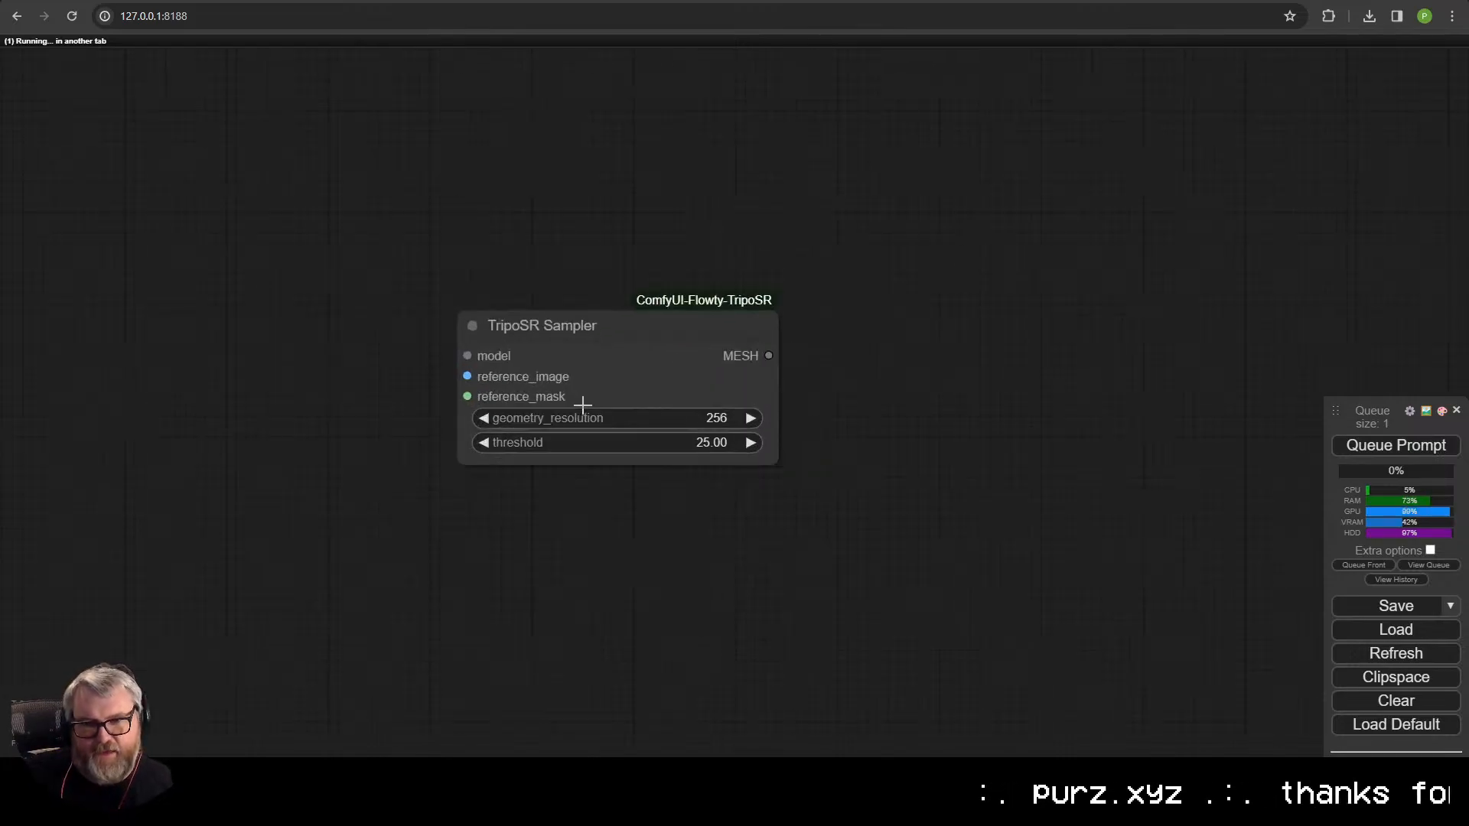
pyautogui.scroll(2, 584, 406)
# - Add a TripoSR Model Loader feeding the sampler's model input, place it above the sampler, and set its model to TripoSR\TripoSR.ckpt
pyautogui.moveTo(525, 391); pyautogui.dragTo(432, 217)
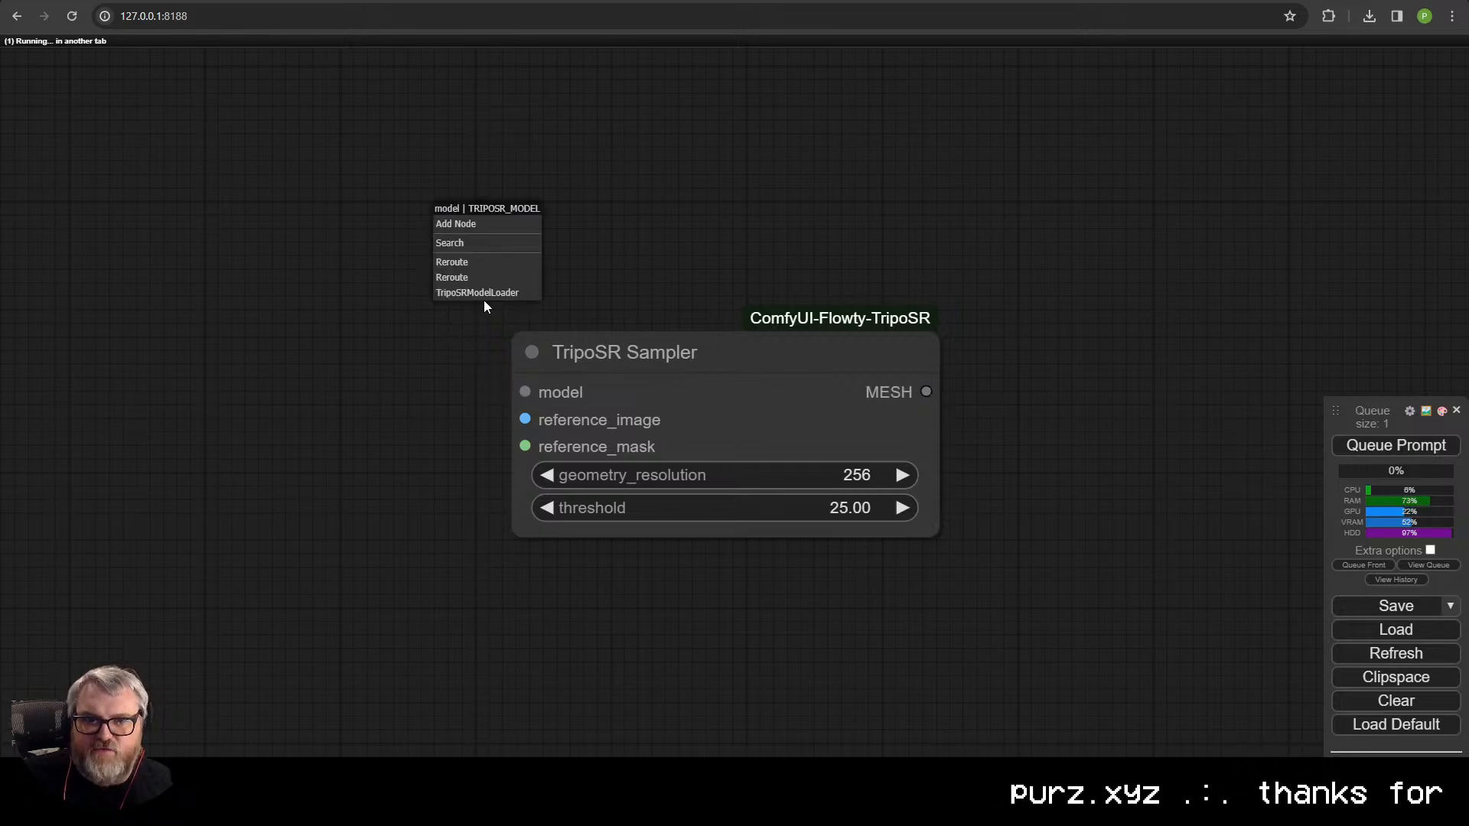
pyautogui.click(480, 293)
pyautogui.moveTo(590, 207); pyautogui.dragTo(672, 164)
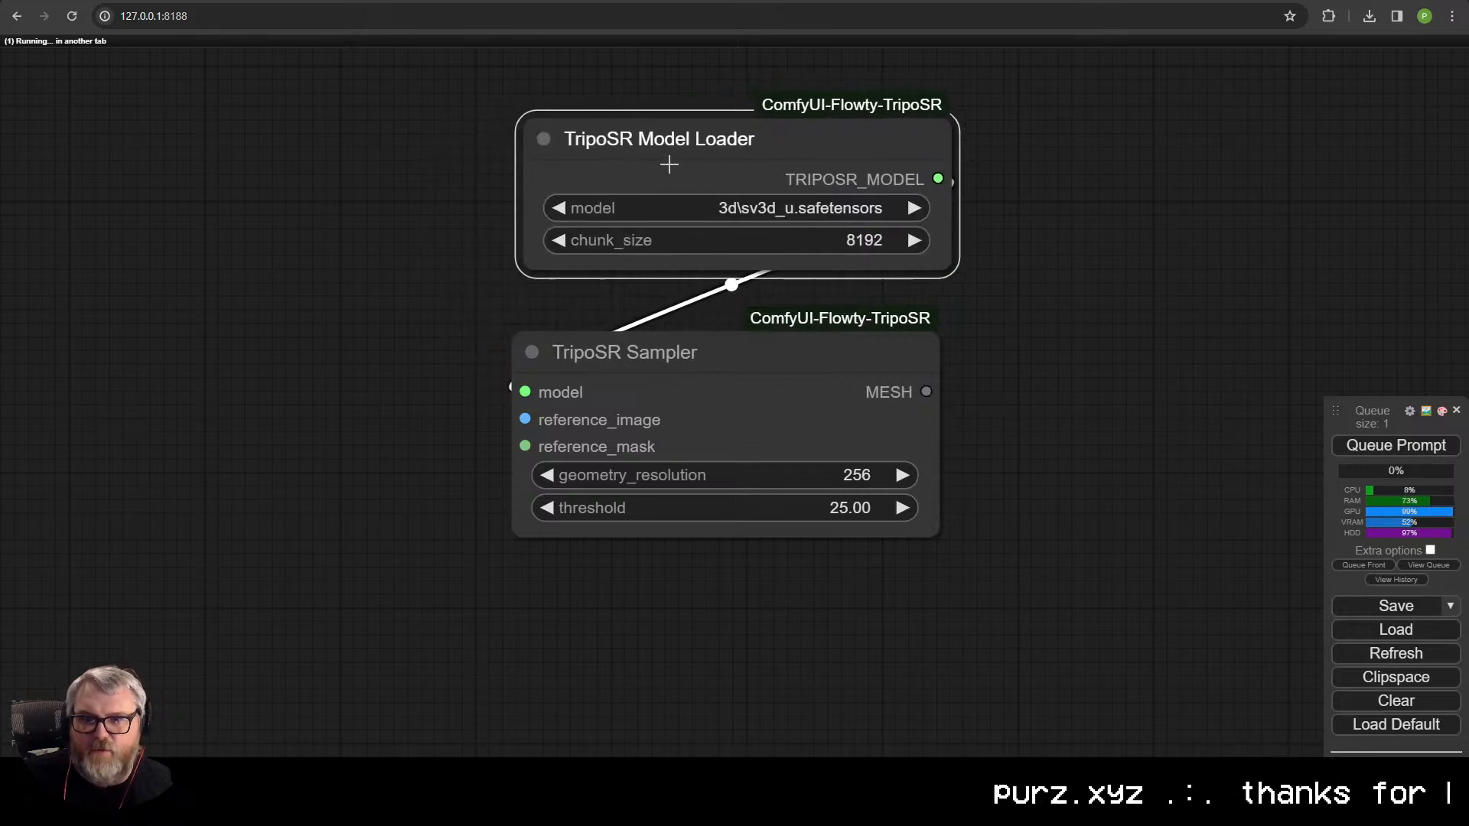
pyautogui.click(716, 220)
pyautogui.click(747, 113)
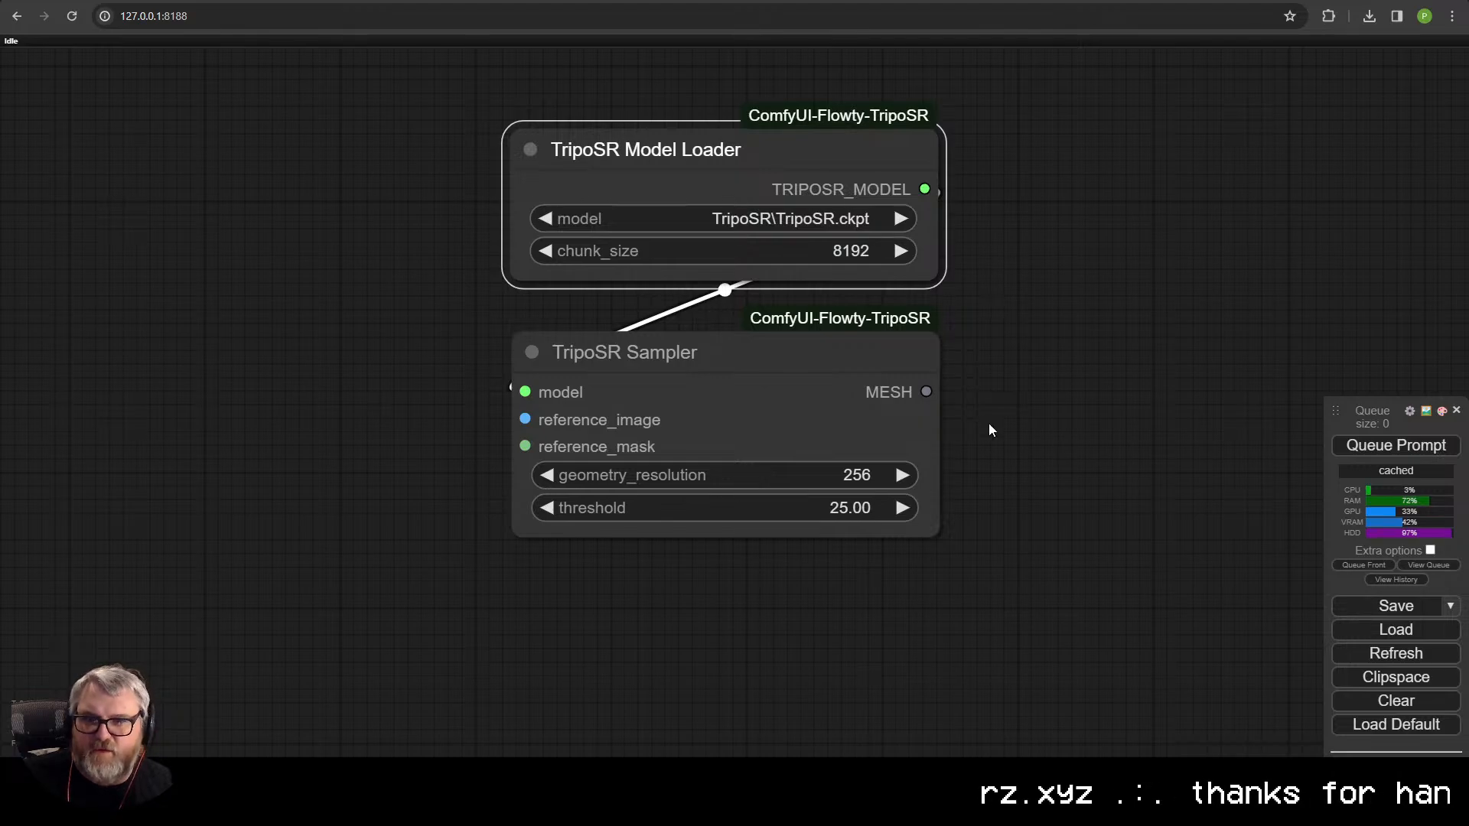
# - Add a Load Image node feeding the sampler's reference_image input and place it left of the TripoSR nodes
pyautogui.moveTo(988, 424); pyautogui.dragTo(933, 328)
pyautogui.scroll(-2, 673, 409)
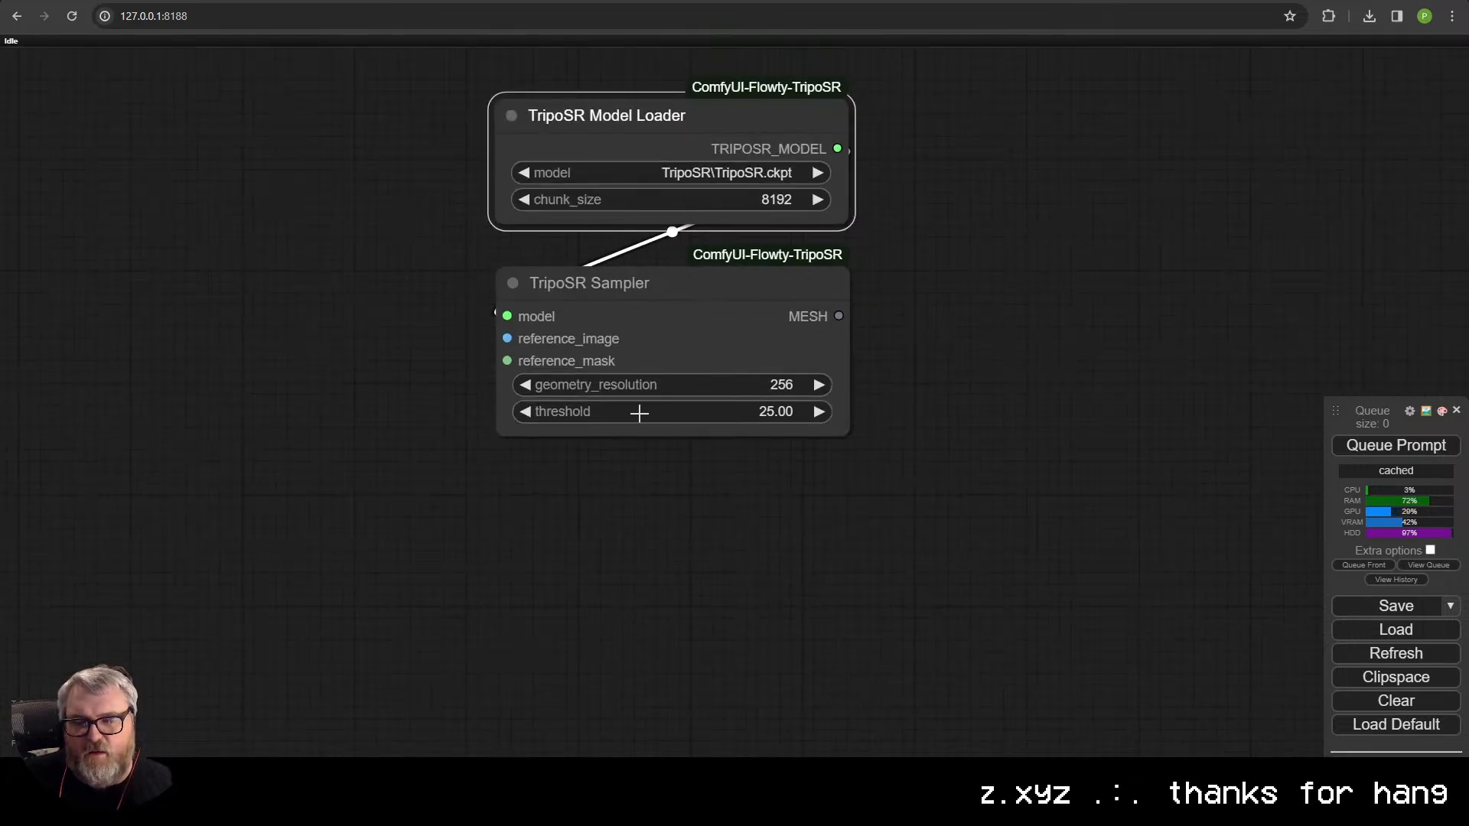
pyautogui.moveTo(482, 337); pyautogui.dragTo(283, 289)
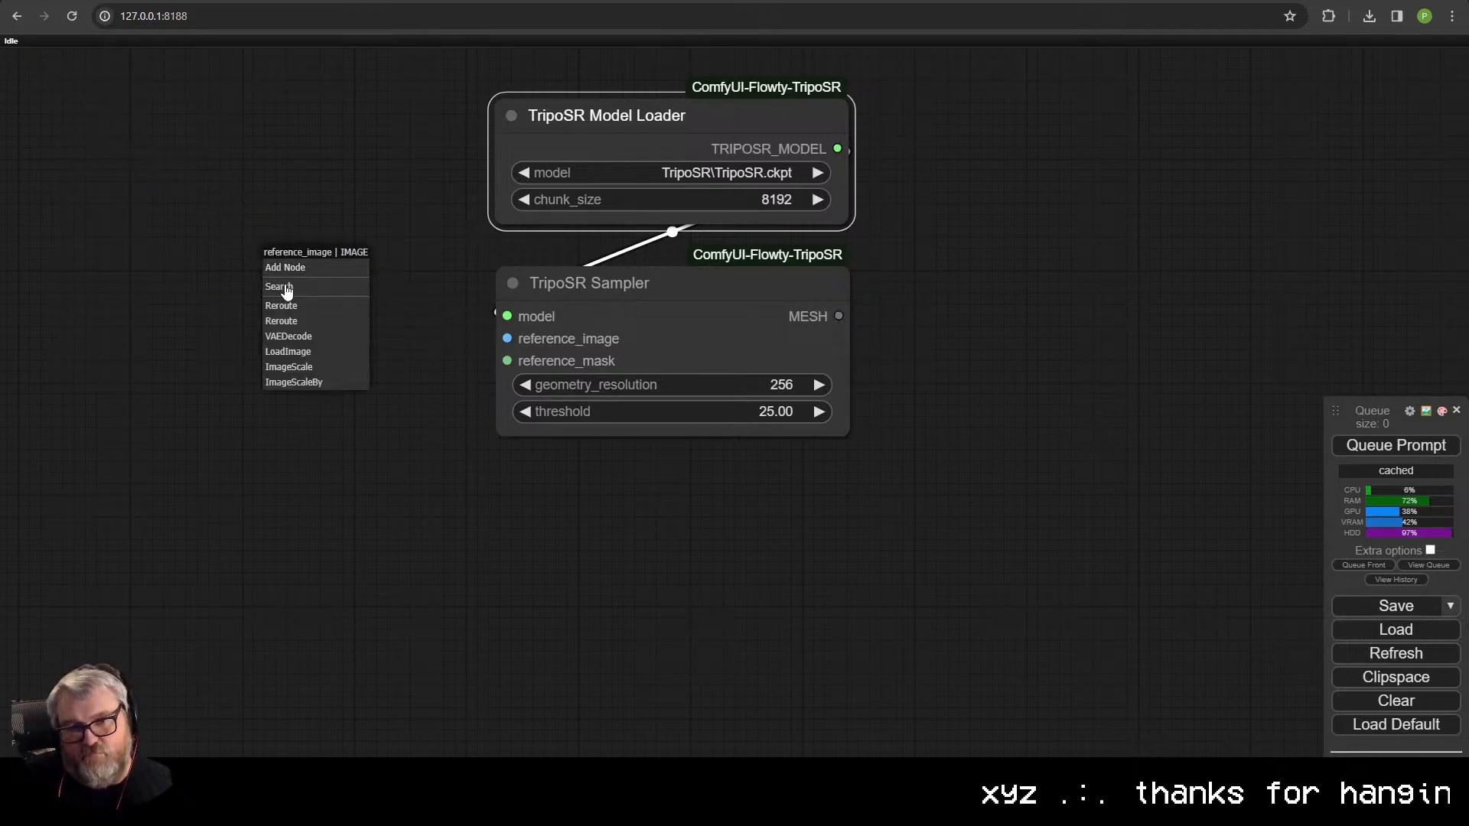
pyautogui.click(302, 353)
pyautogui.moveTo(414, 266); pyautogui.dragTo(223, 140)
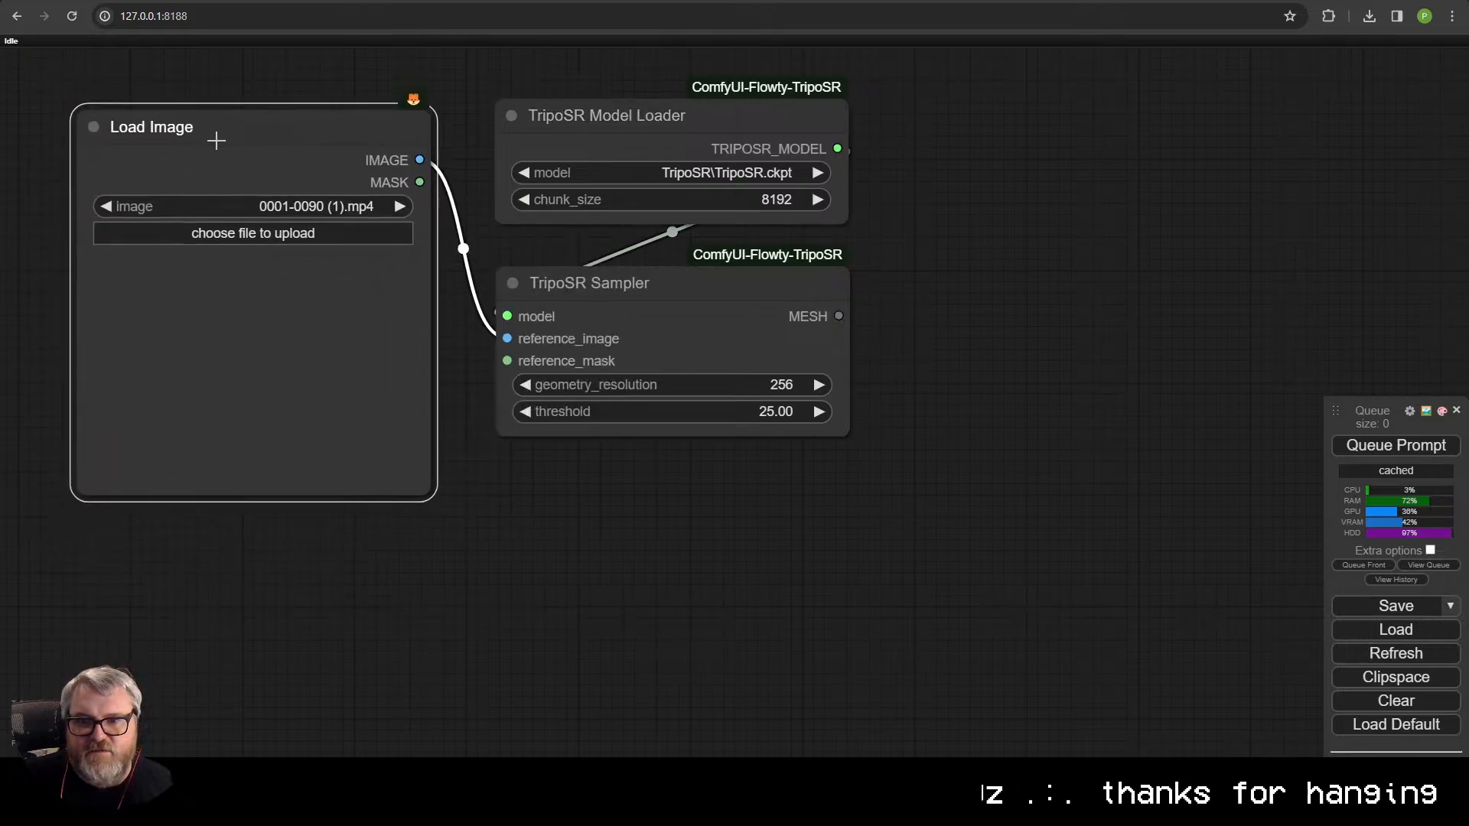
# - Connect a new TripoSR Viewer node to the sampler's MESH output and place it right of the TripoSR nodes
pyautogui.moveTo(828, 316); pyautogui.dragTo(988, 230)
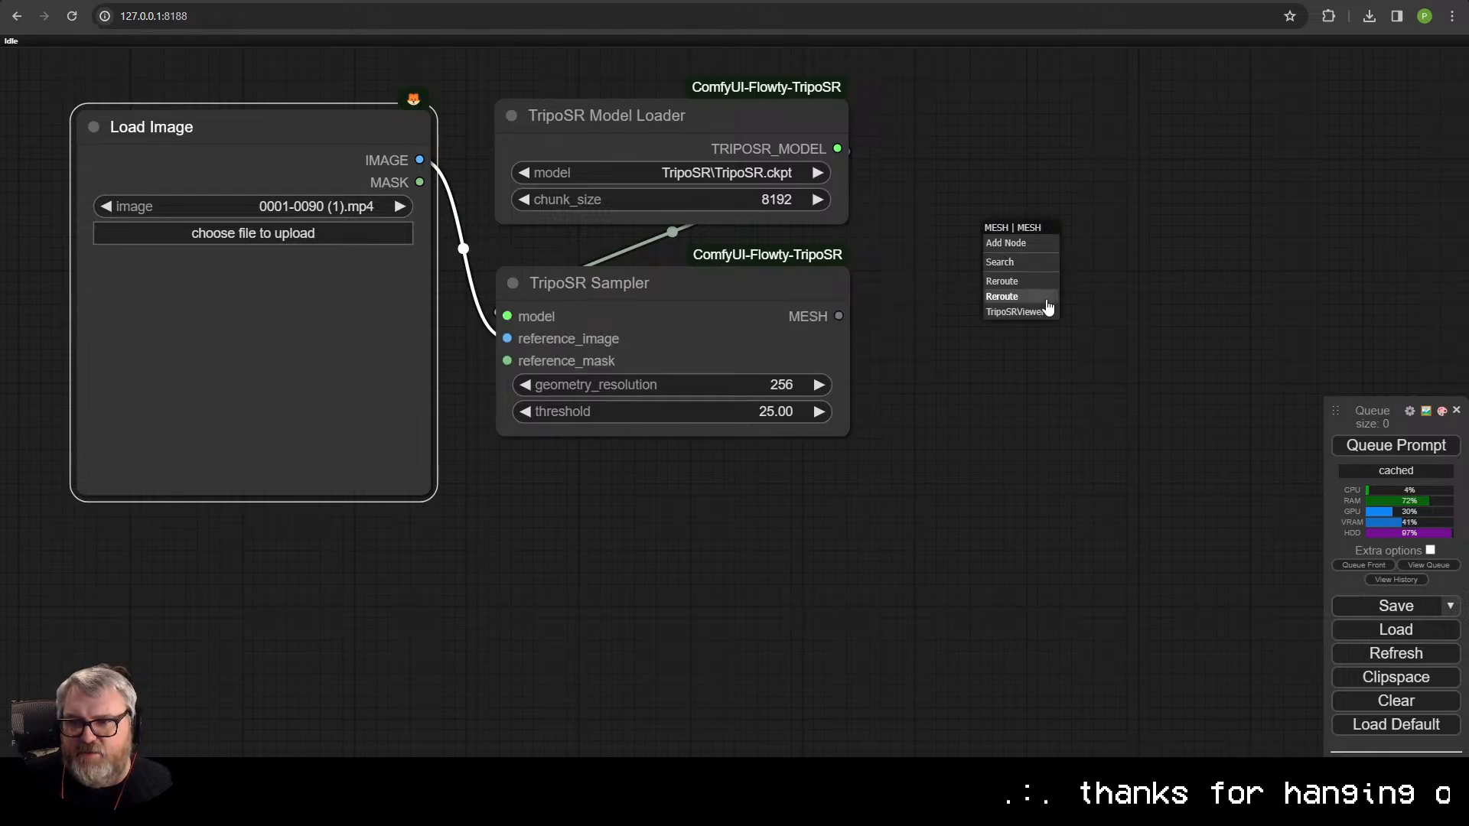
pyautogui.click(1043, 313)
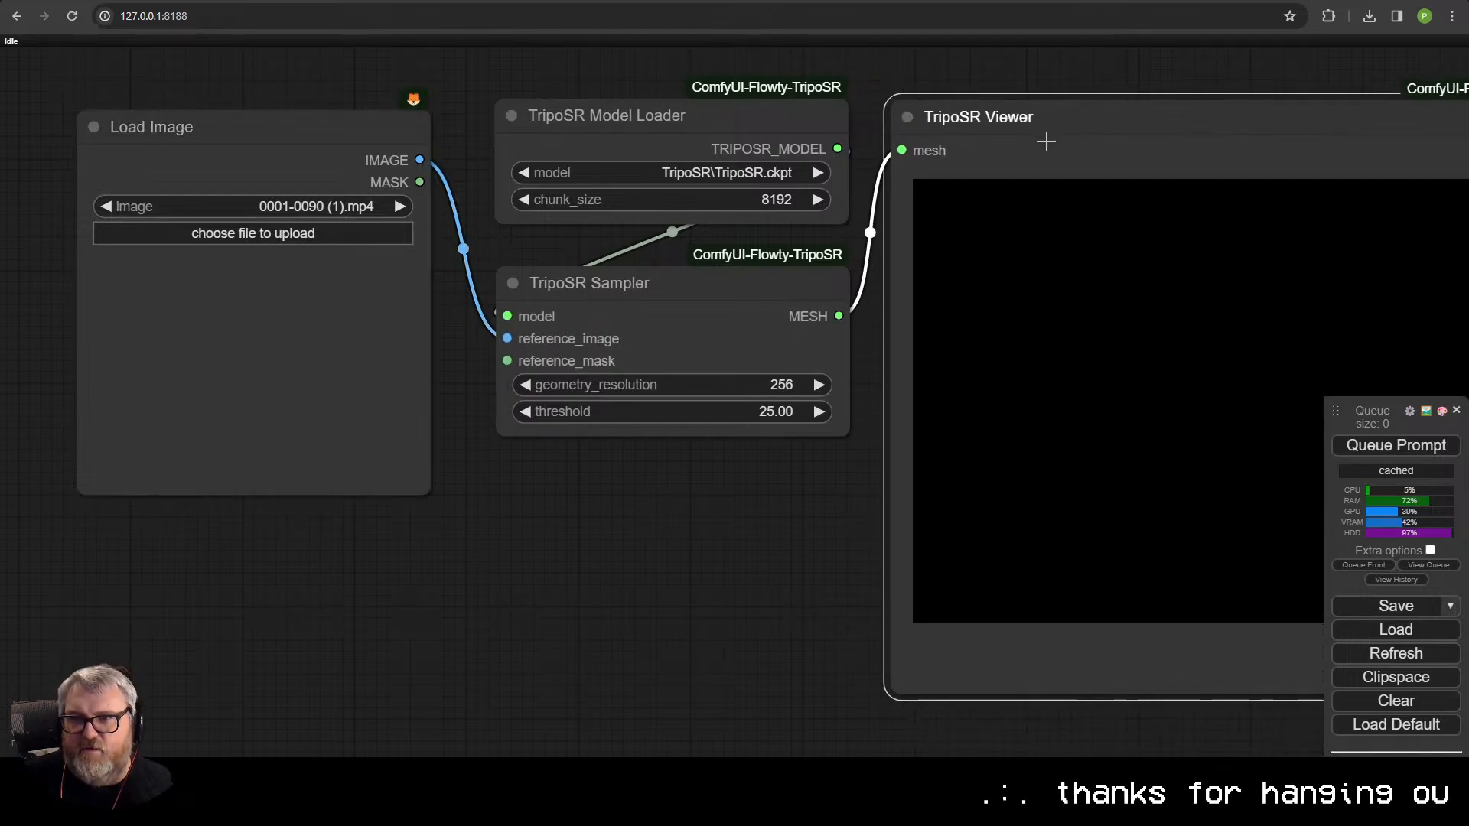
pyautogui.scroll(-5, 663, 502)
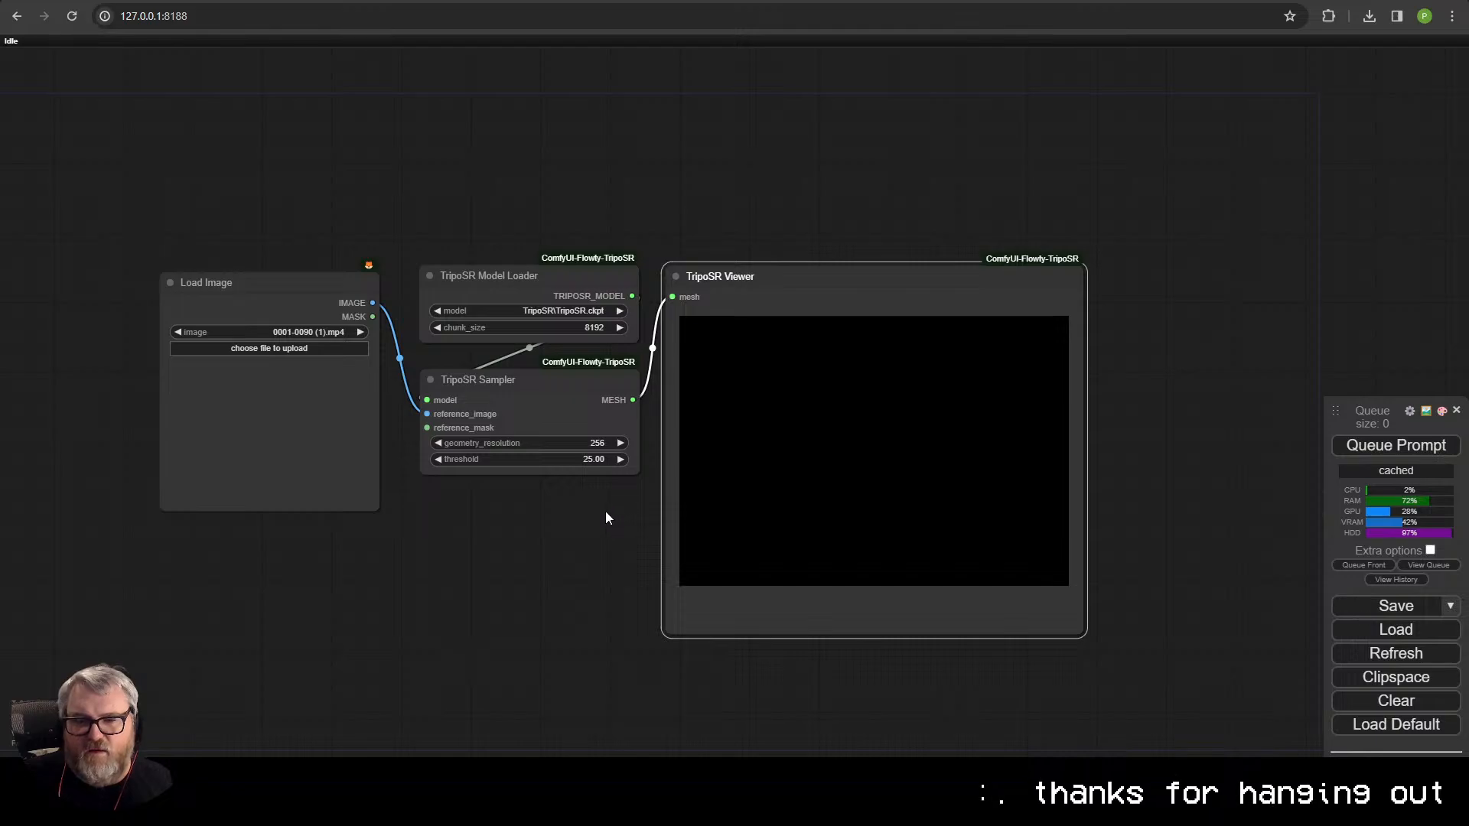
pyautogui.click(554, 380)
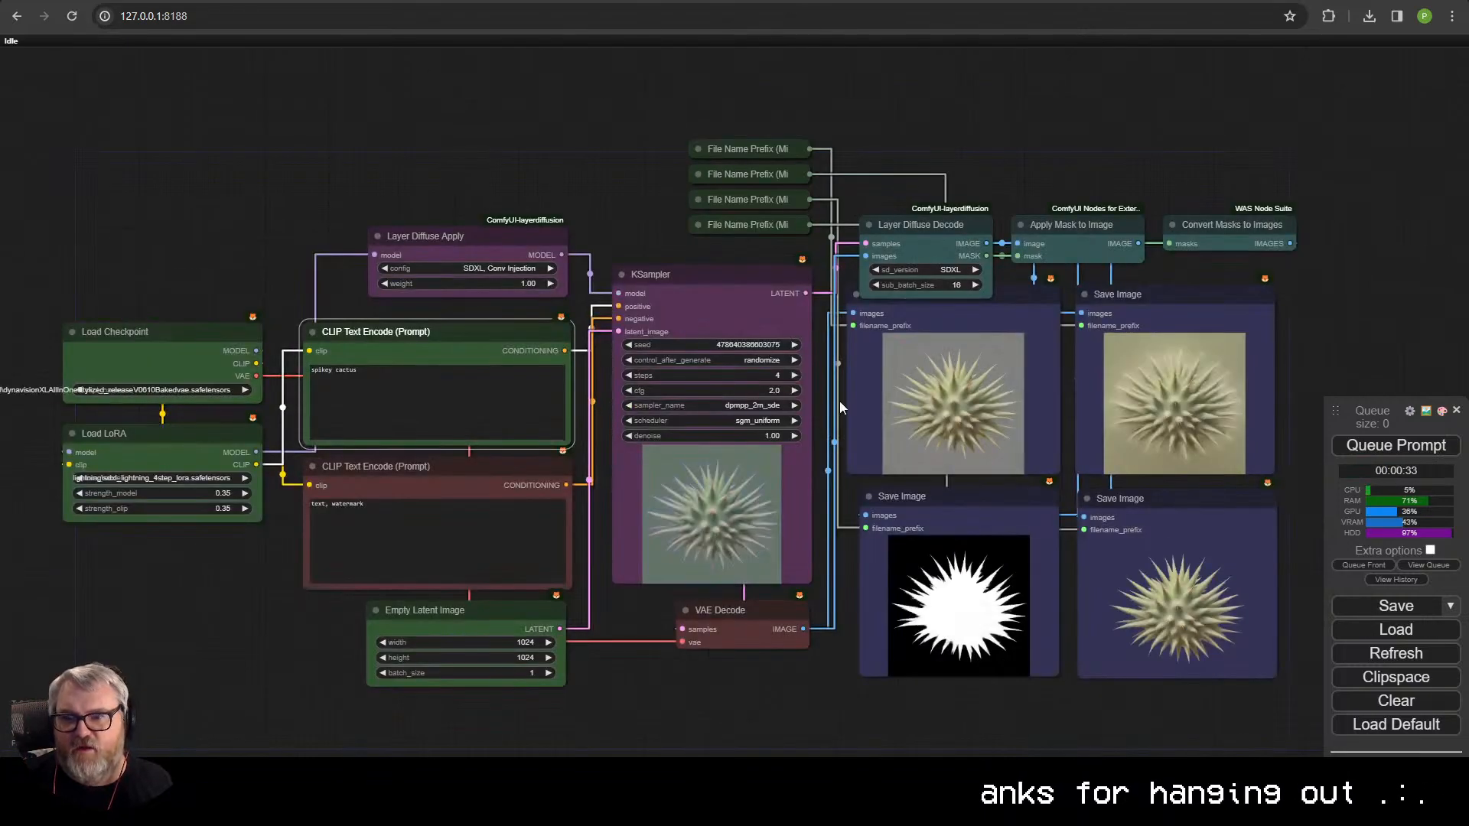
# - Return to the Layer Diffuse workflow, replace the positive prompt with "cactus, houseplant", and queue the generation
pyautogui.moveTo(939, 439); pyautogui.dragTo(979, 397)
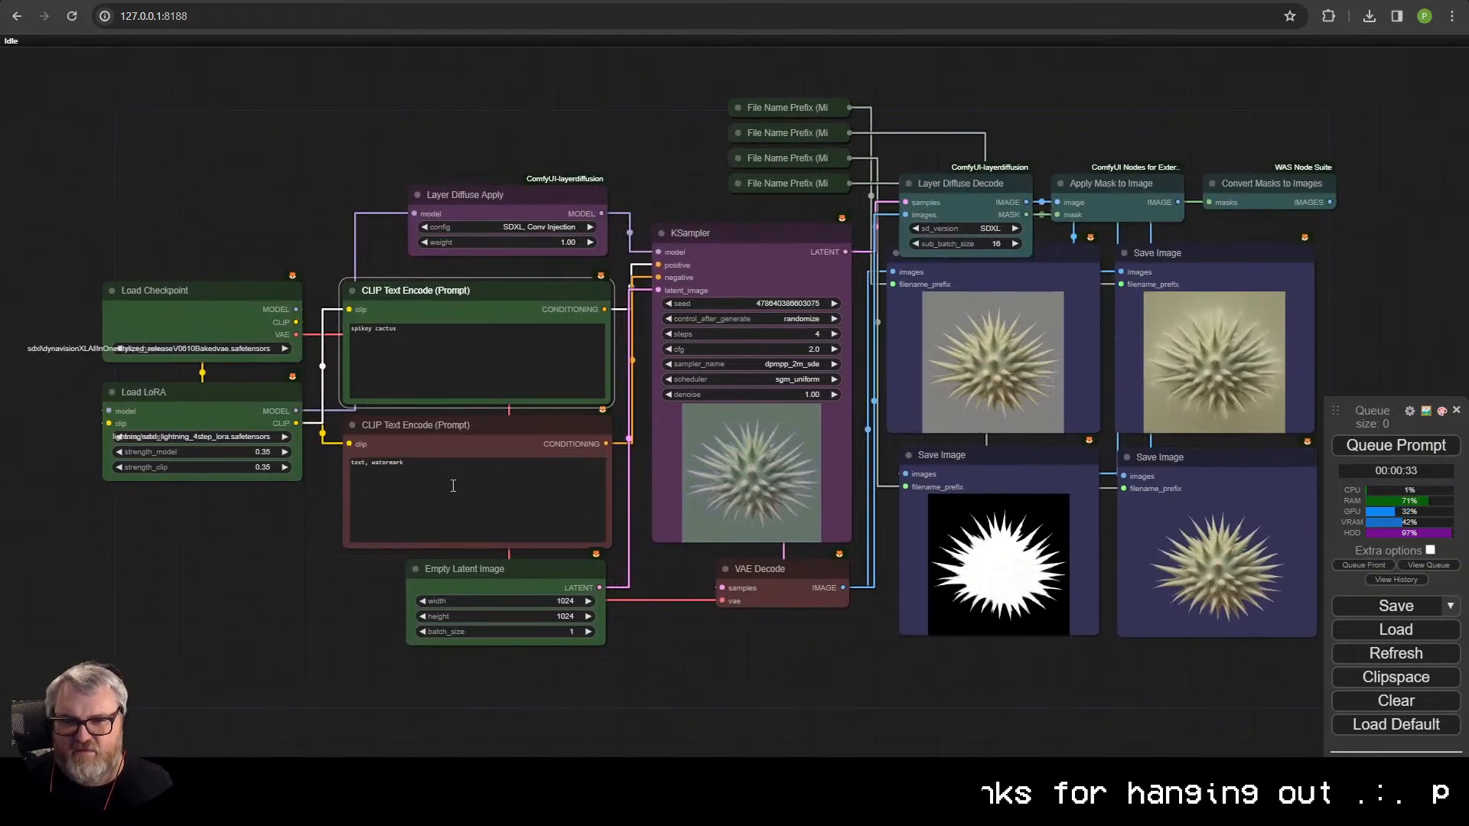
pyautogui.click(450, 335)
pyautogui.hotkey('ctrl', 'a')
pyautogui.write('cac')
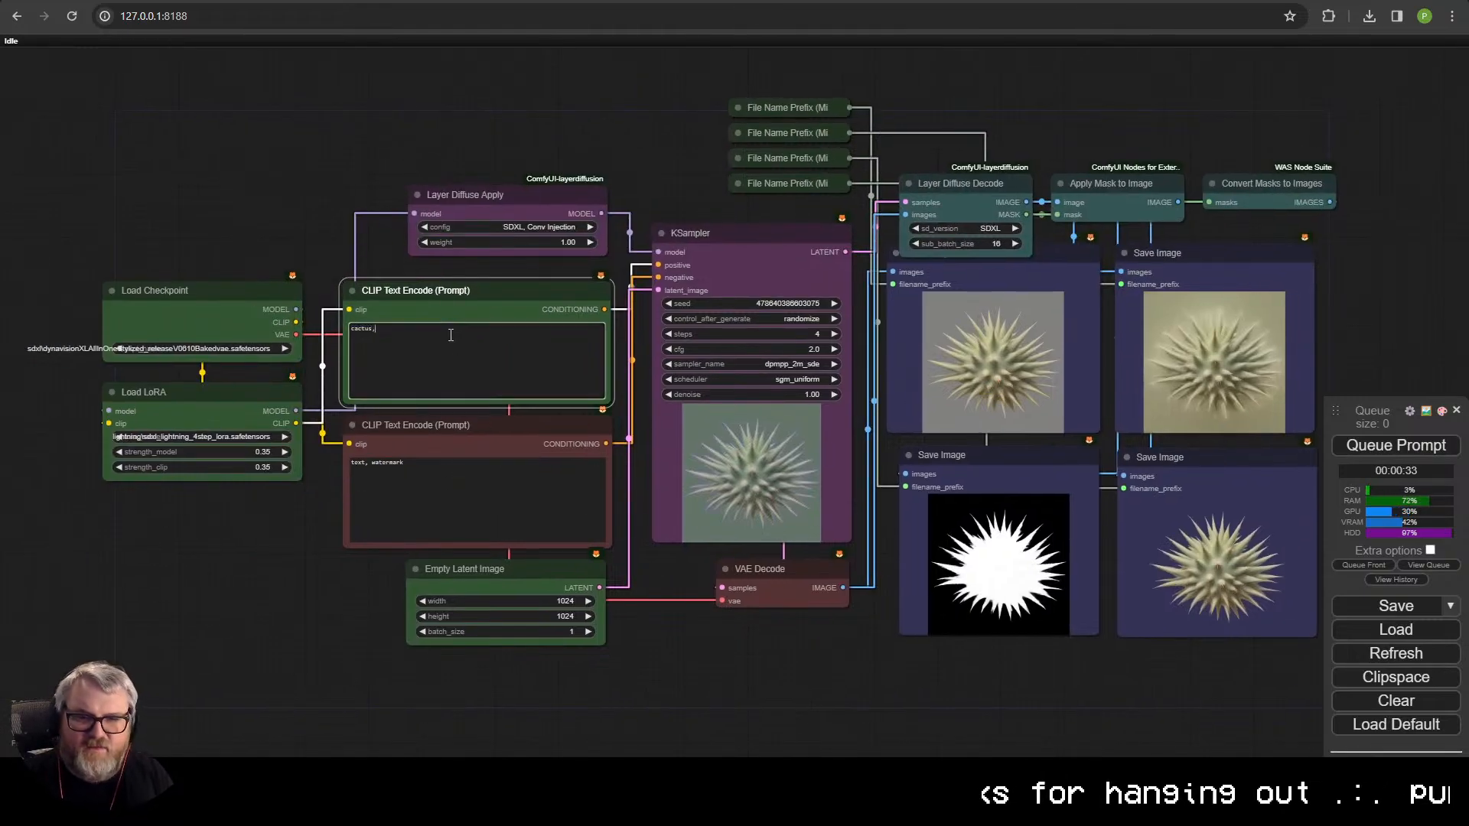
pyautogui.write('tus, houseplant')
pyautogui.hotkey('ctrl', 'Return')
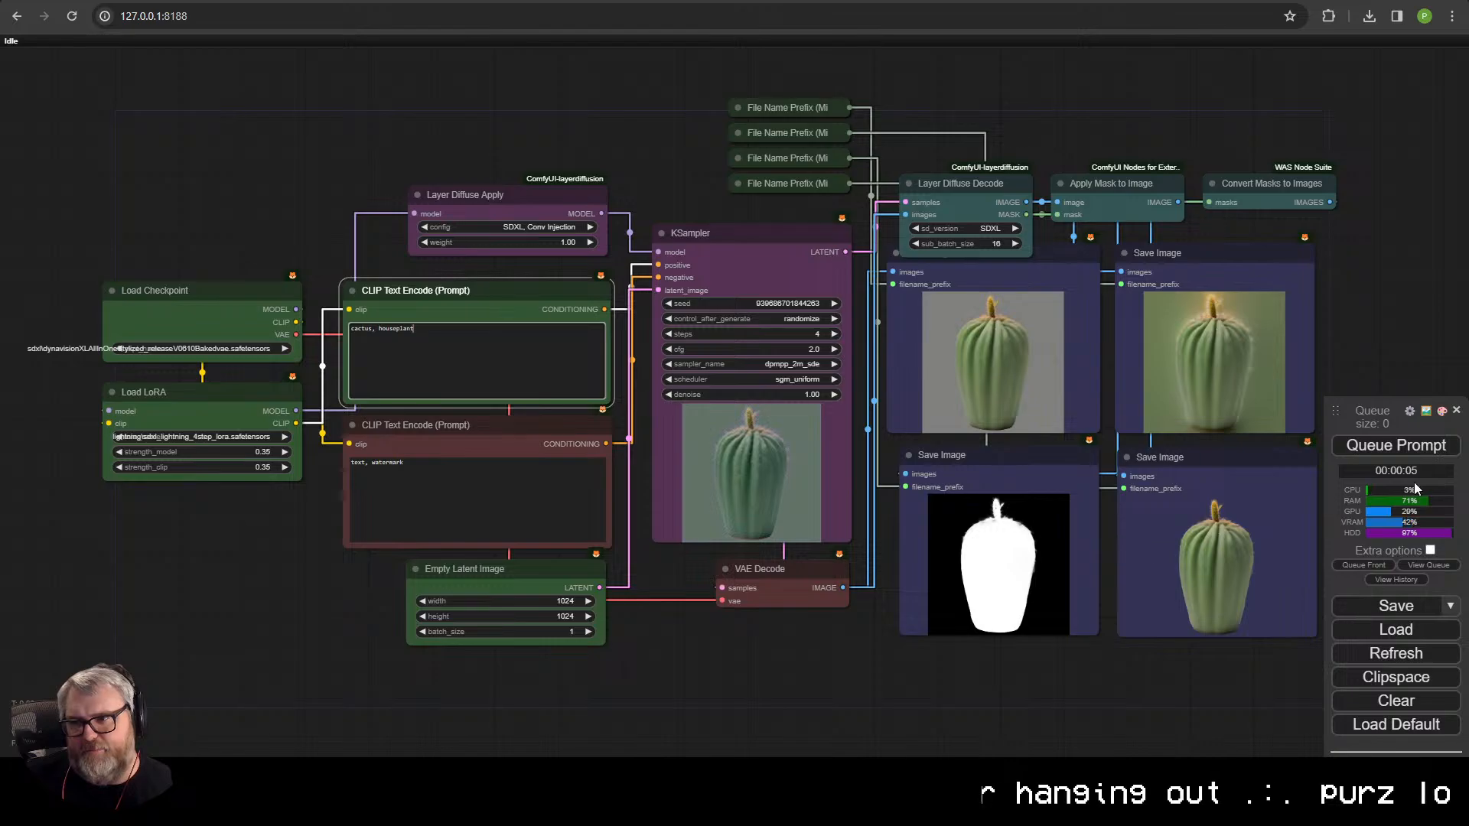
# - Queue two more generations of the houseplant cactus with the same prompt, inspecting the Save Image previews
pyautogui.click(1410, 450)
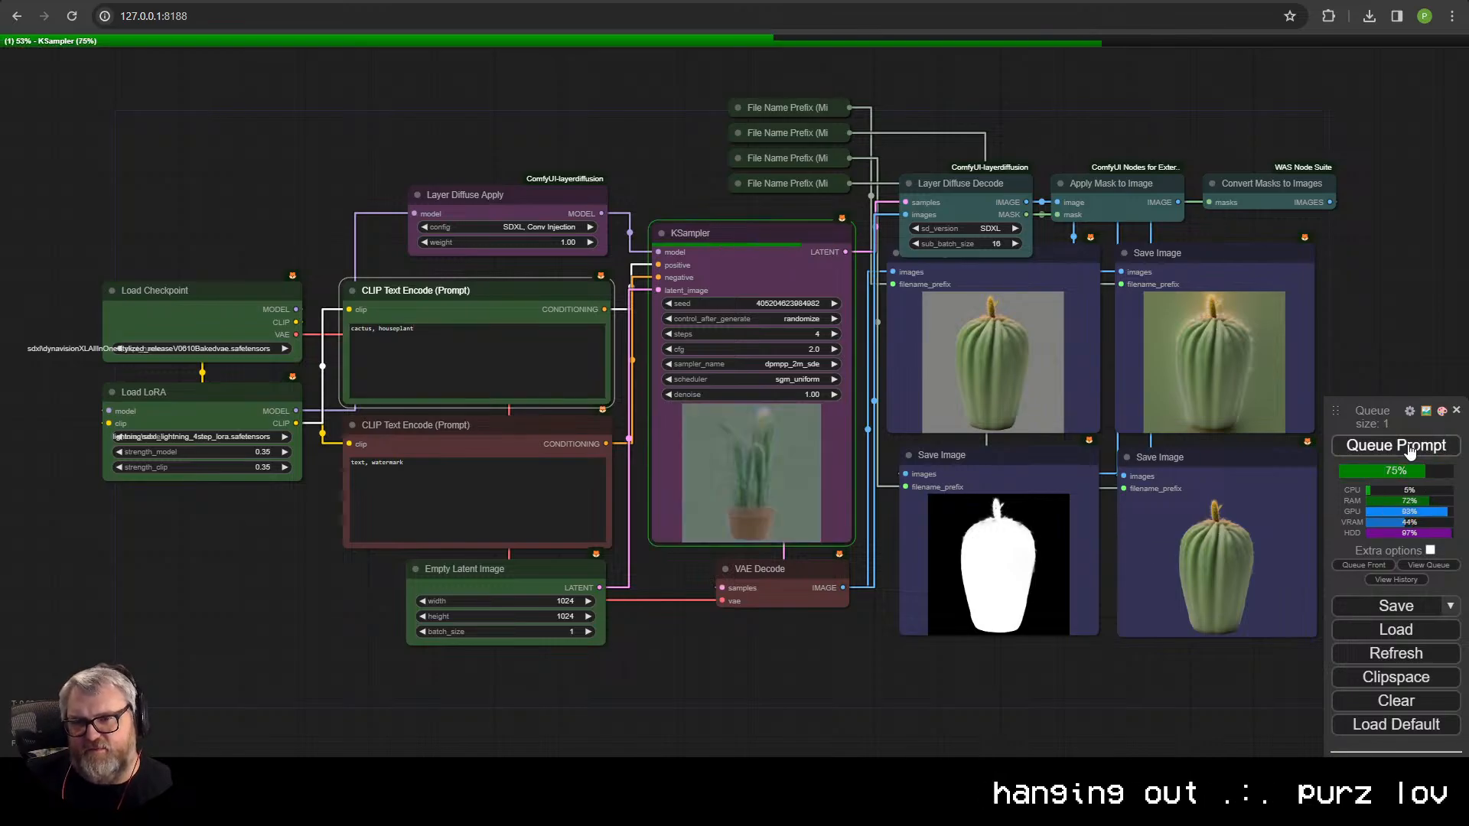
pyautogui.scroll(10, 1106, 383)
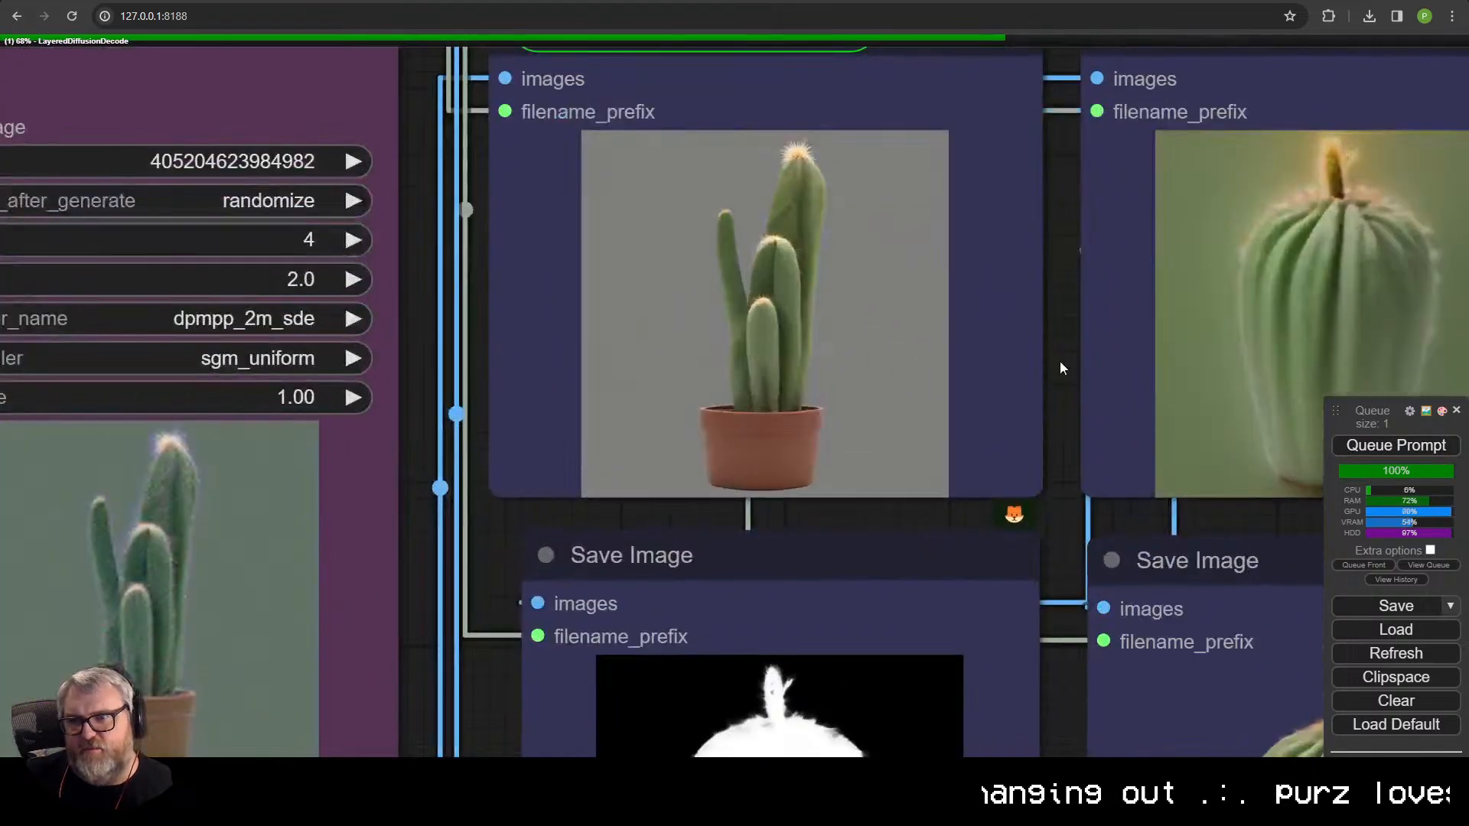
pyautogui.click(1415, 457)
pyautogui.scroll(-8, 799, 380)
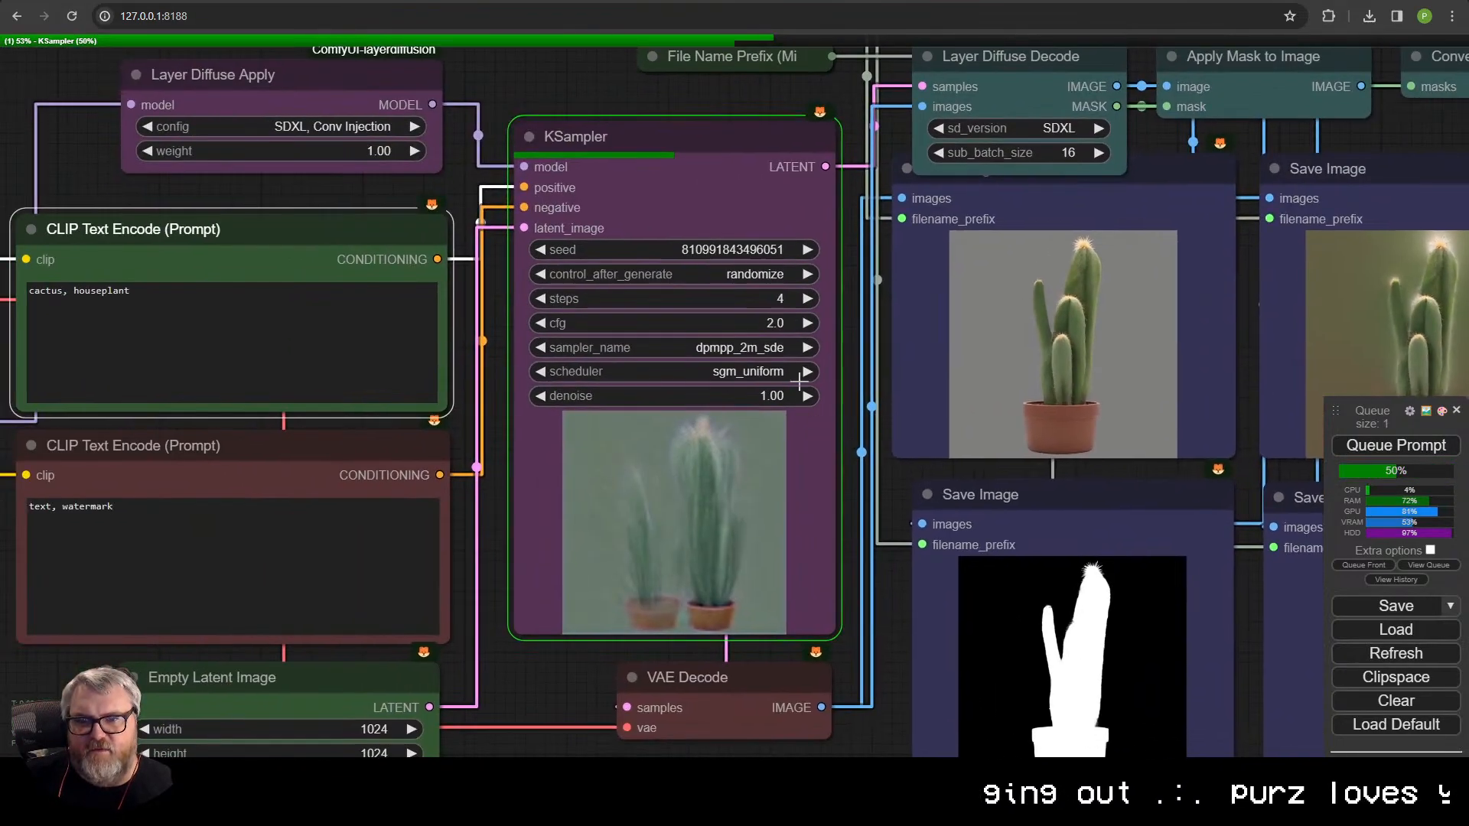
# - Set the KSampler cfg to 1 and queue another cactus generation
pyautogui.click(723, 323)
pyautogui.write('1')
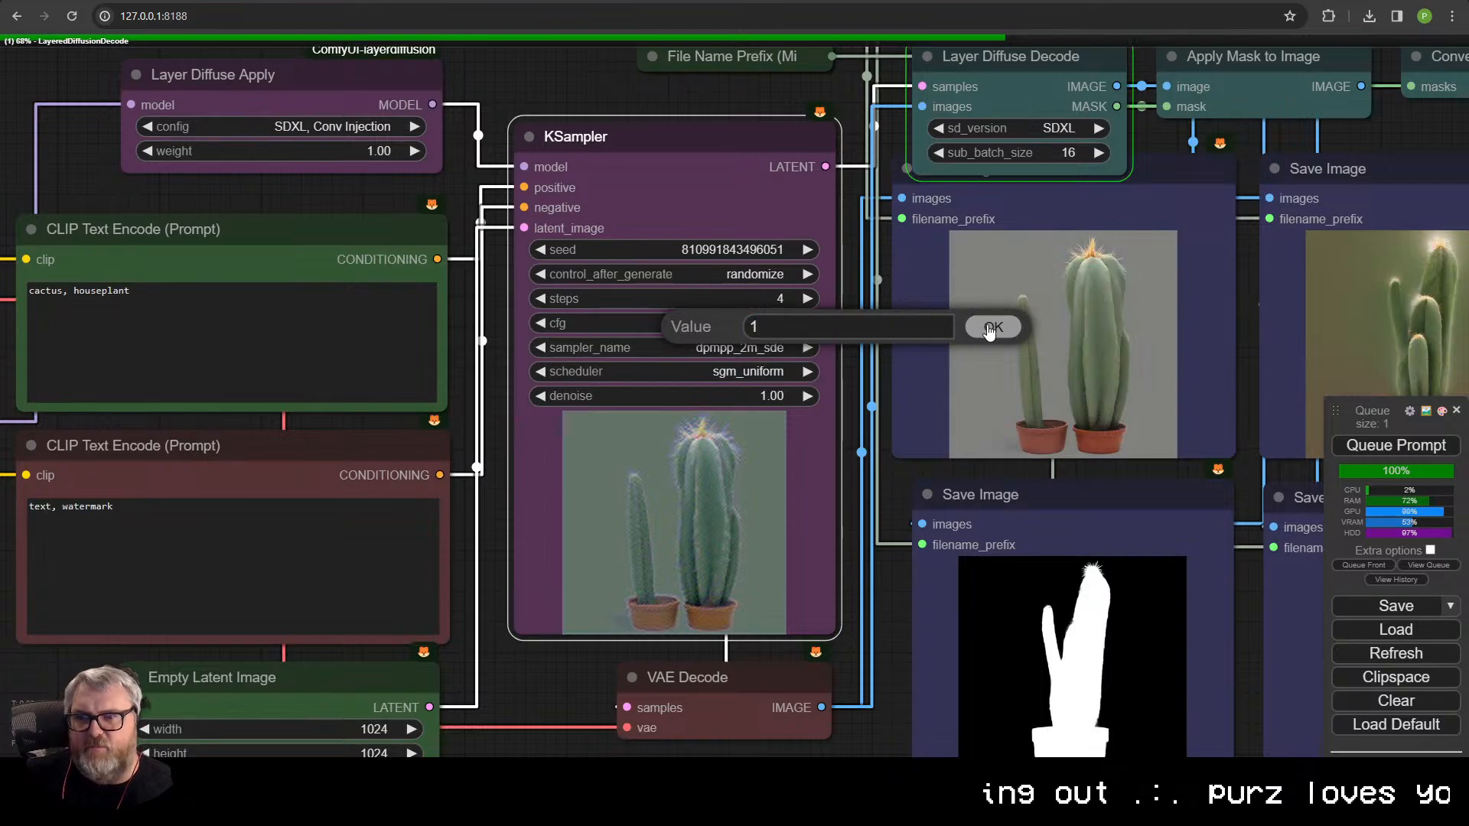
pyautogui.click(991, 328)
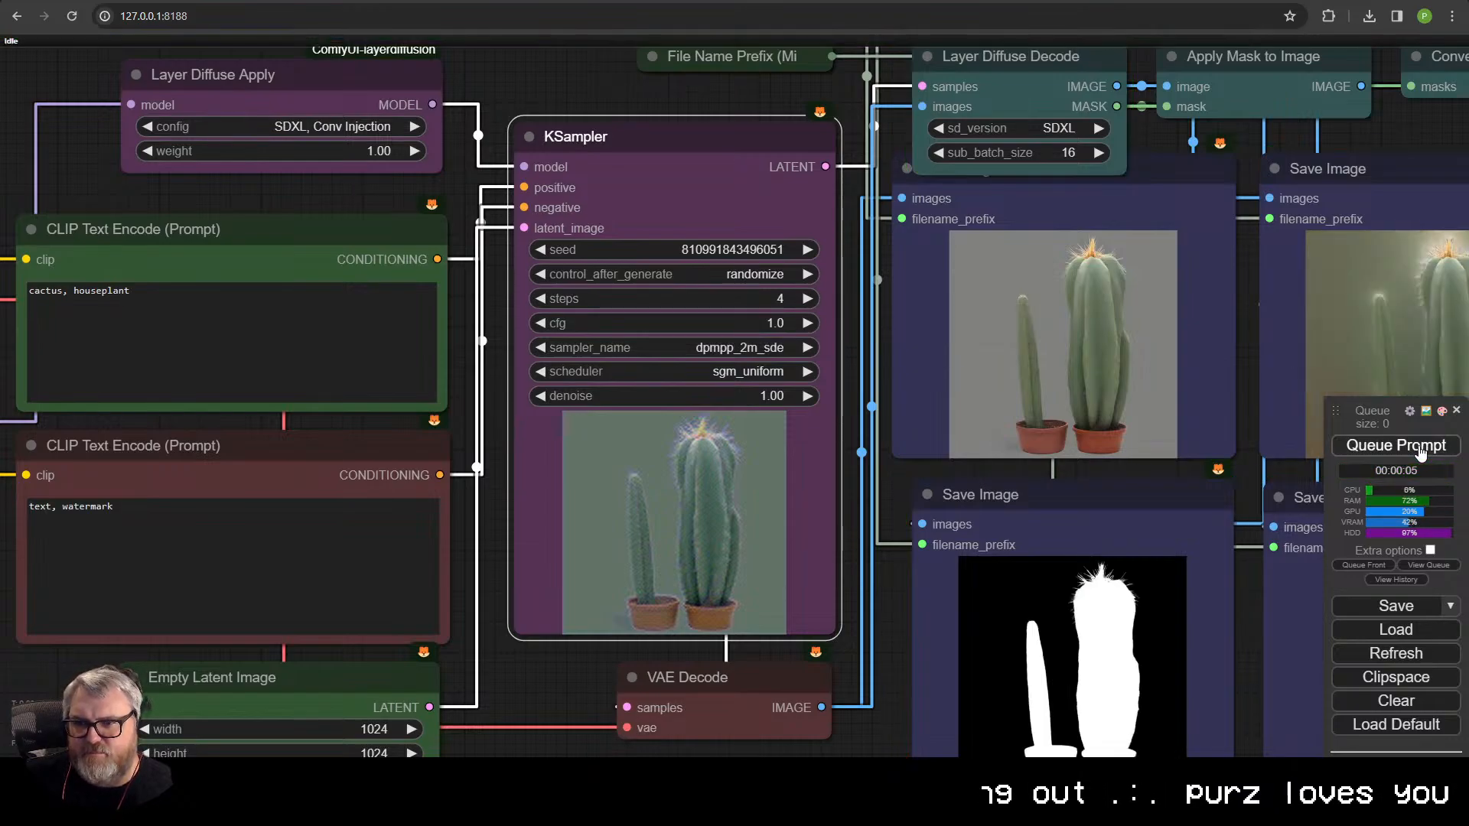
pyautogui.click(1419, 451)
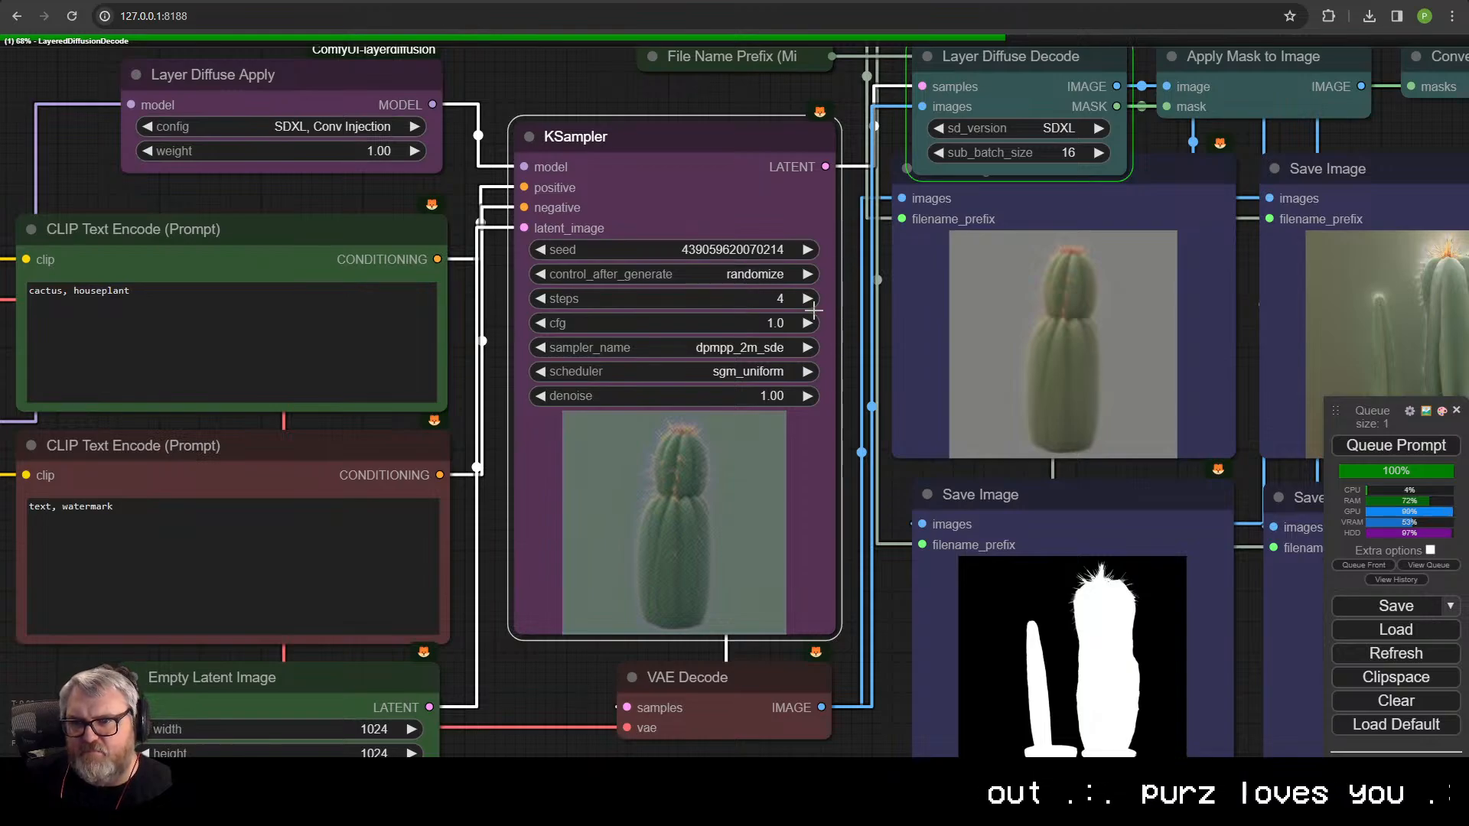
# - Set the KSampler cfg to 3 and queue the cactus generation again
pyautogui.click(775, 320)
pyautogui.write('3')
pyautogui.click(1033, 320)
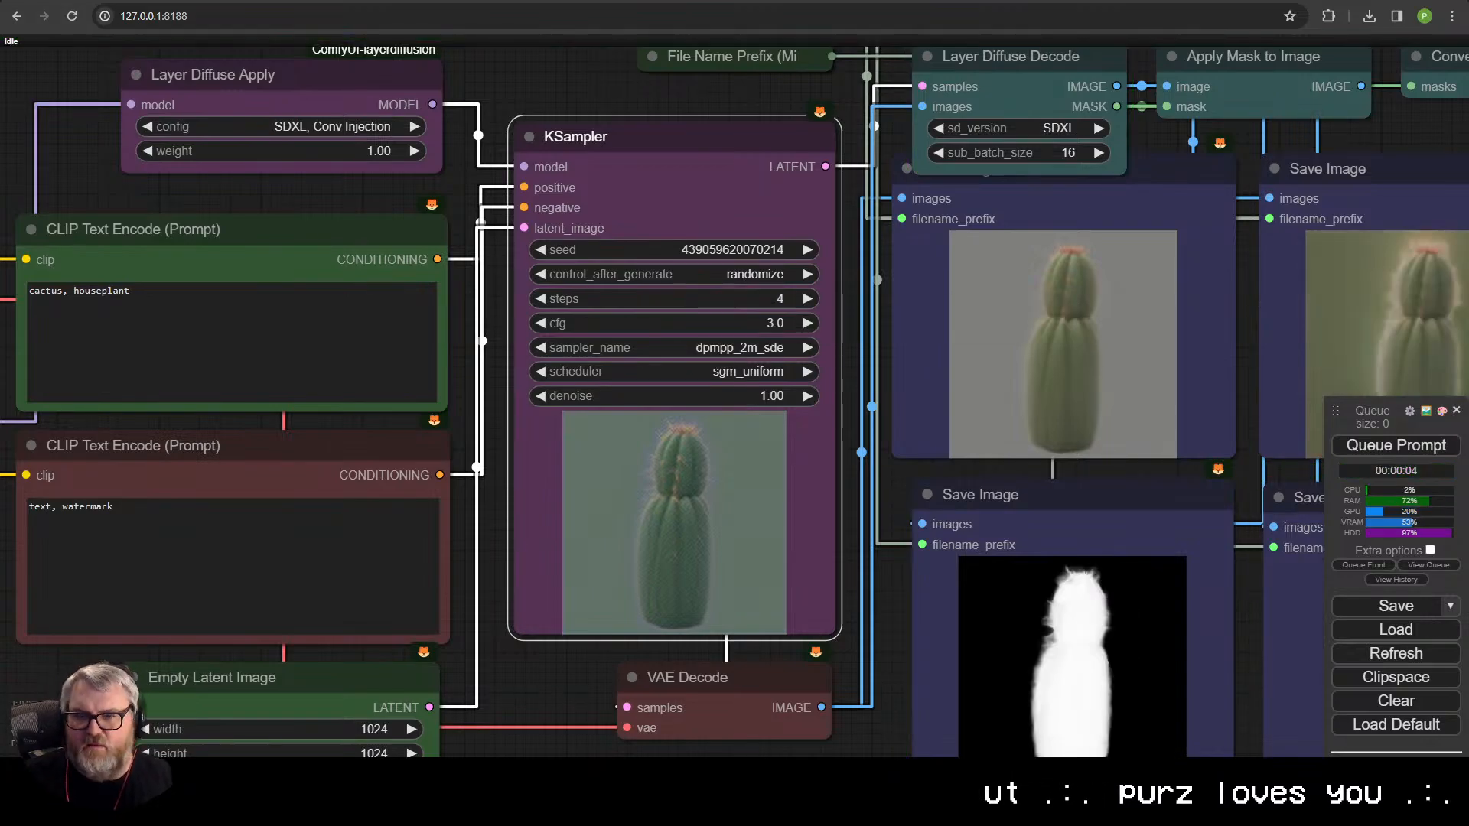
pyautogui.hotkey('ctrl', 'Return')
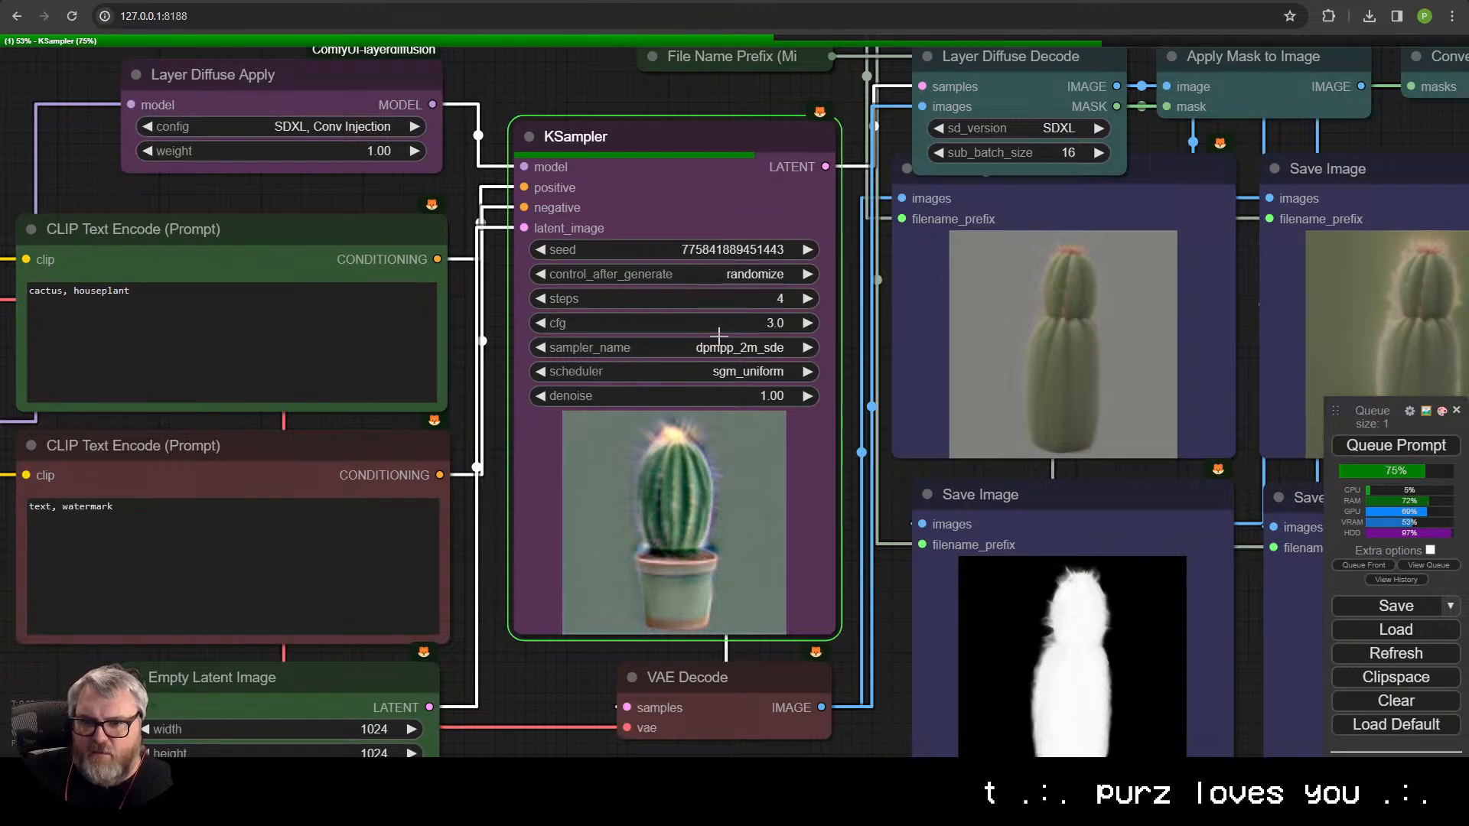
# - Copy the background-free cactus image from its Save Image node into the TripoSR workflow's Load Image node and queue the prompt
pyautogui.scroll(7, 1050, 387)
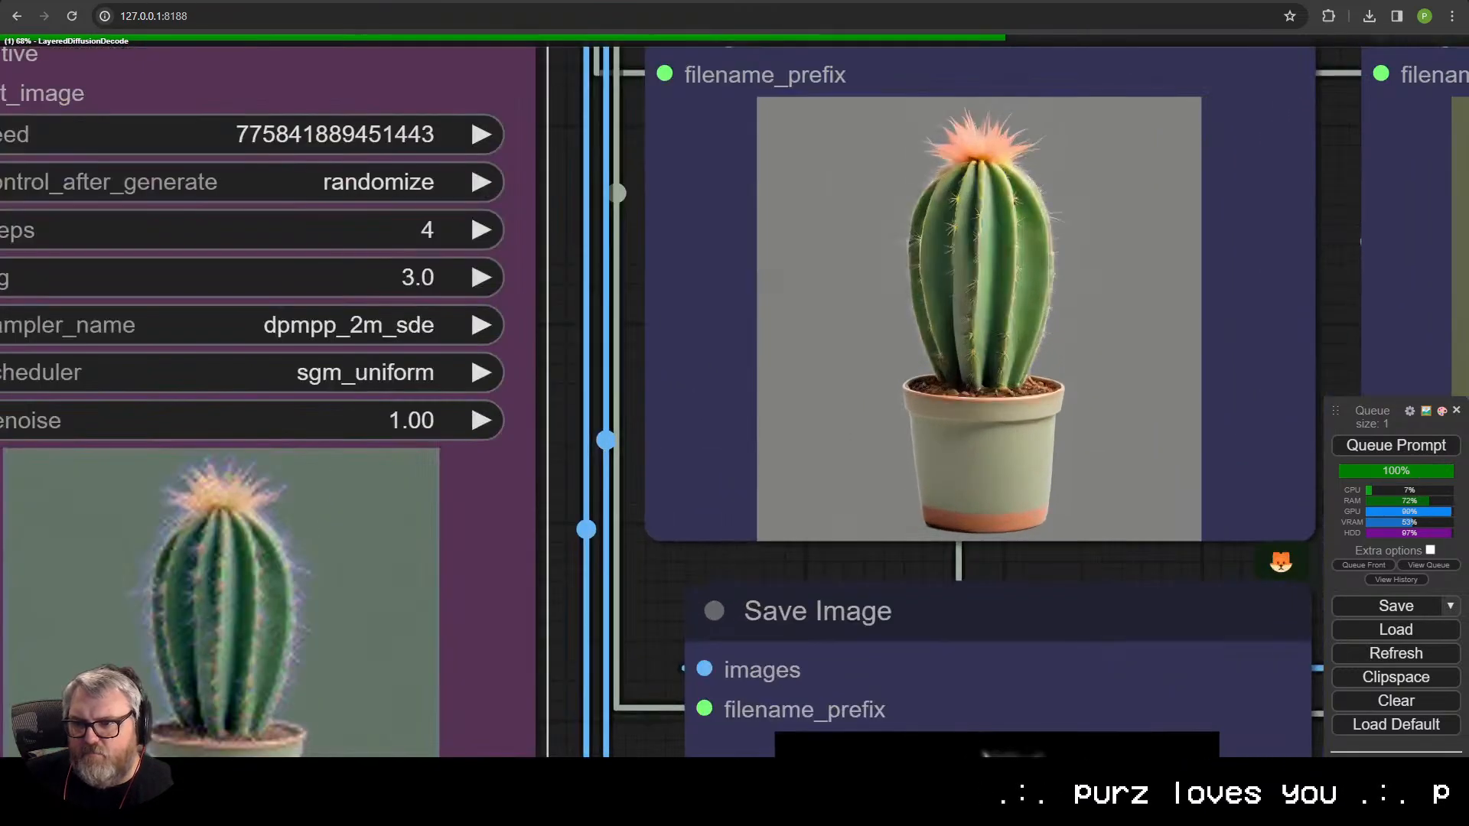
pyautogui.scroll(-10, 874, 462)
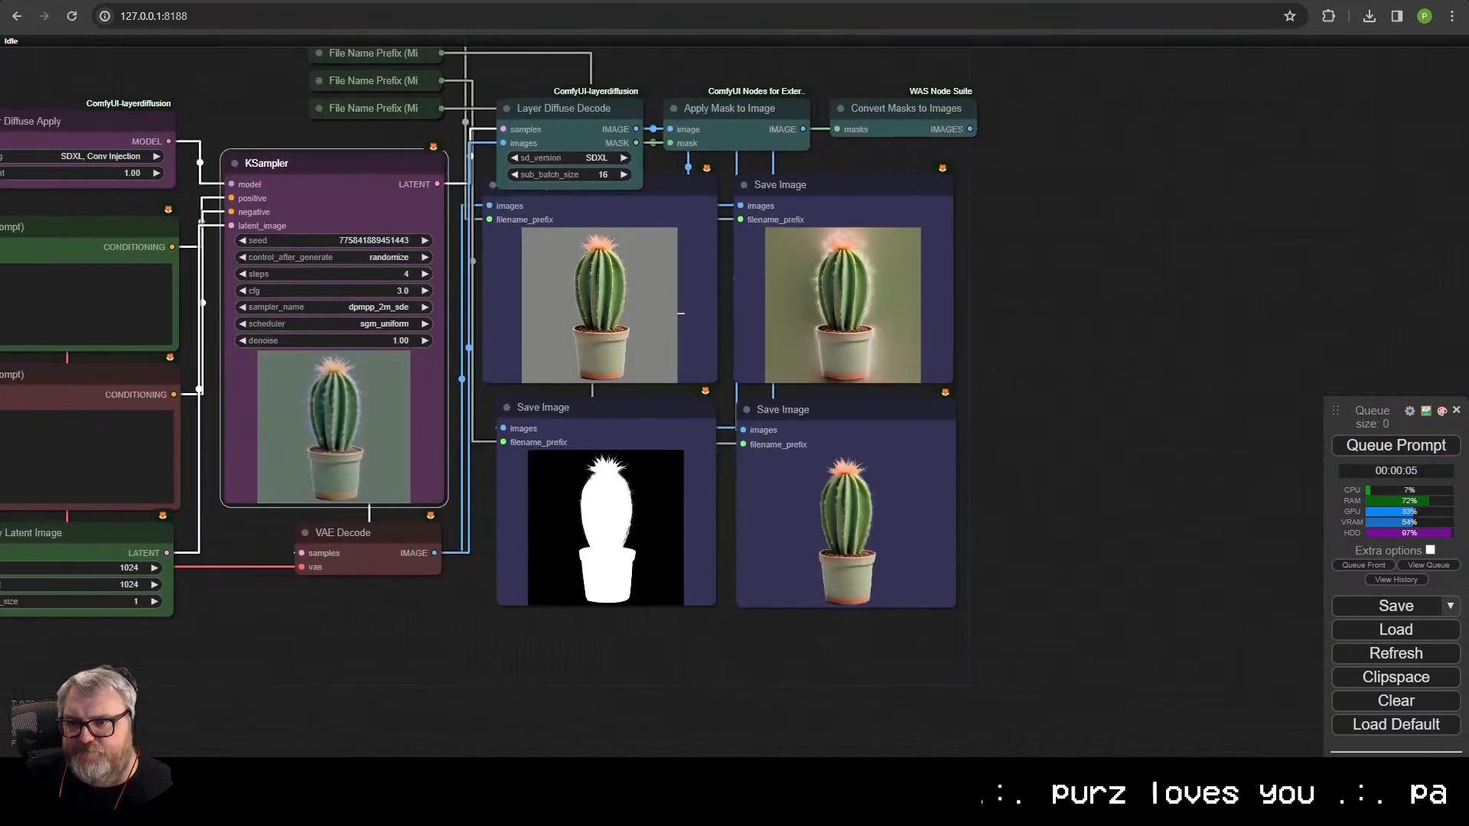
pyautogui.rightClick(742, 490)
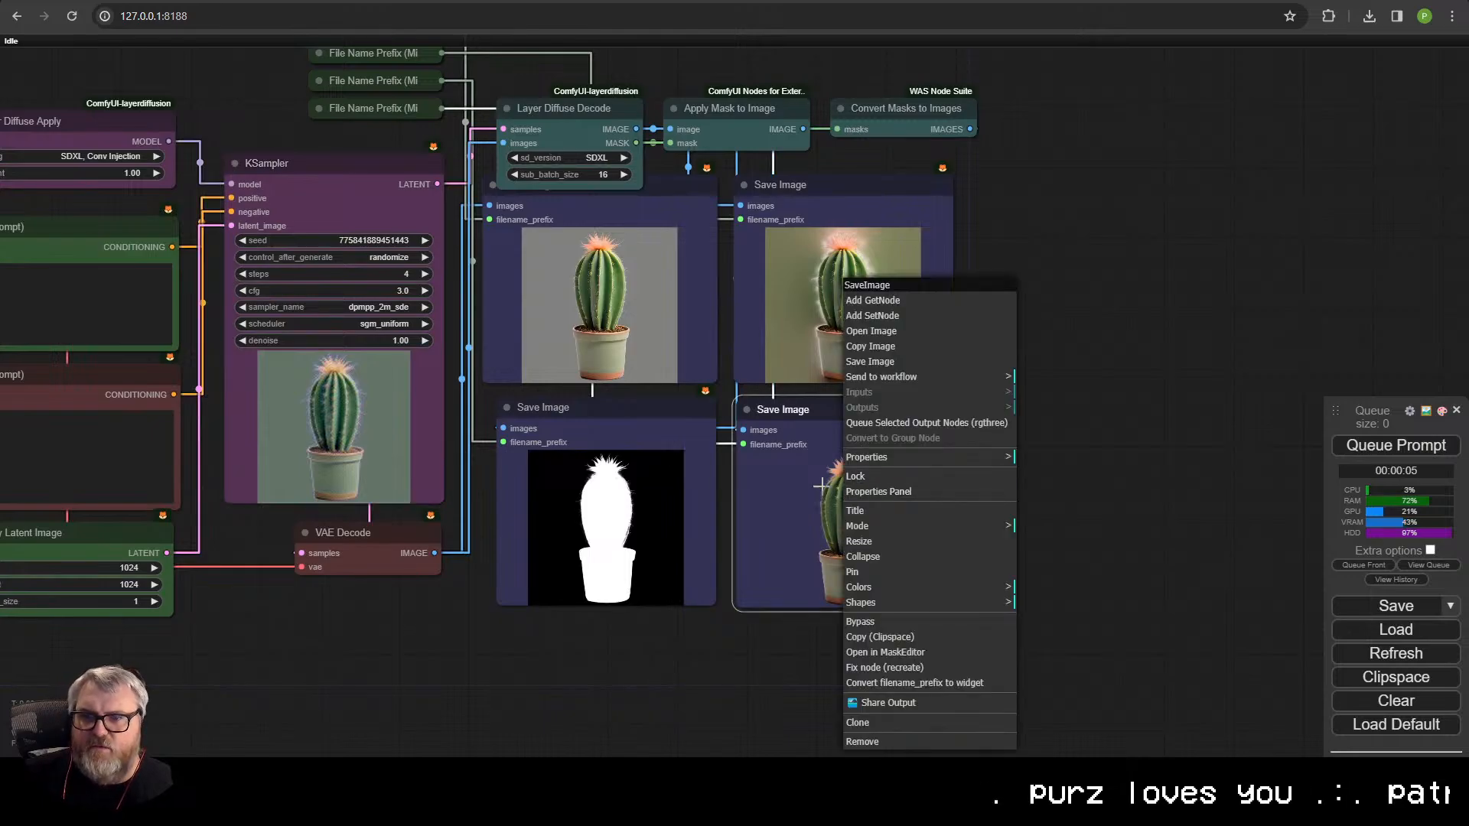
pyautogui.rightClick(606, 315)
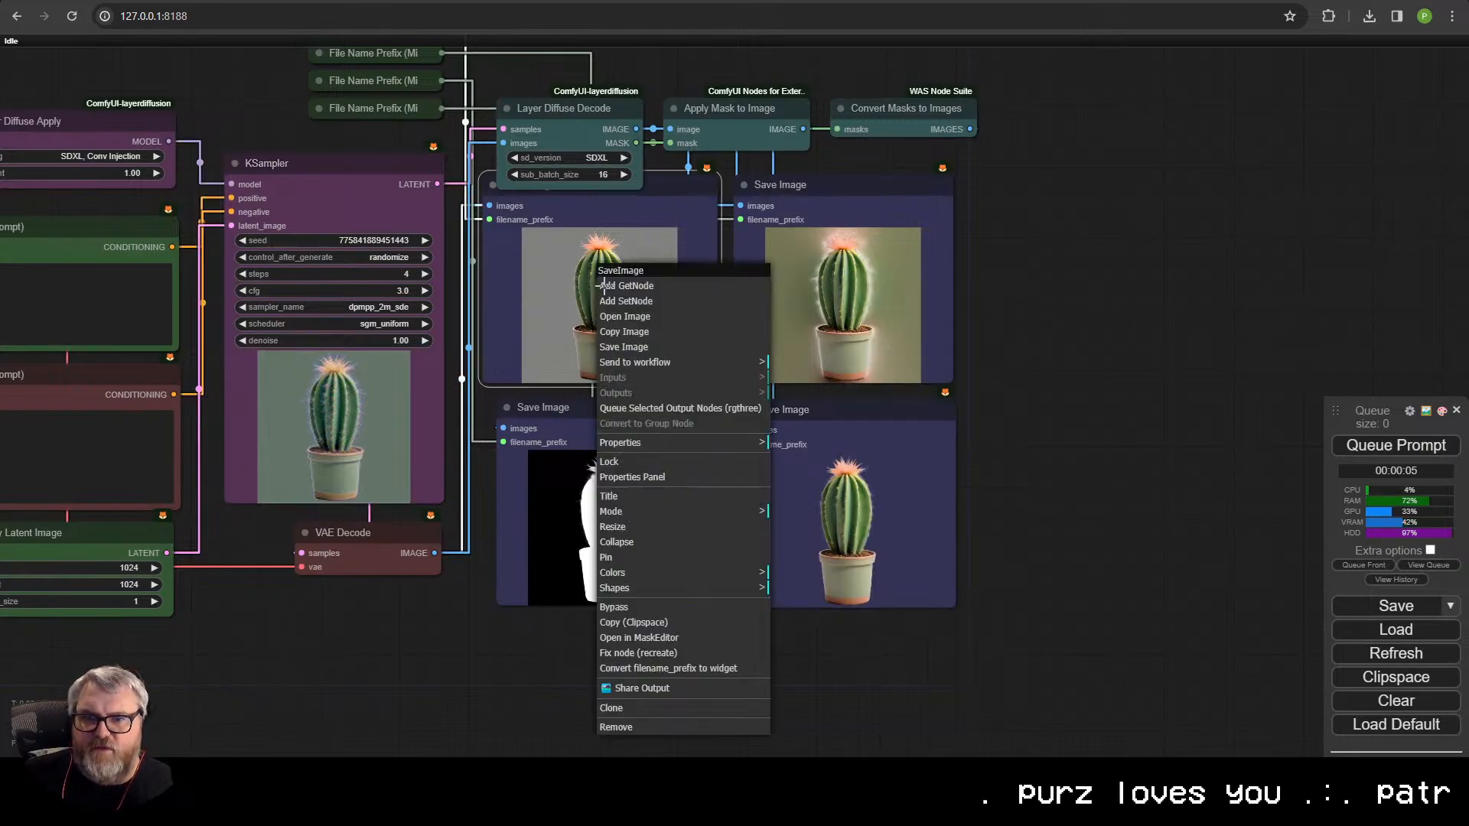
pyautogui.rightClick(851, 507)
pyautogui.click(886, 345)
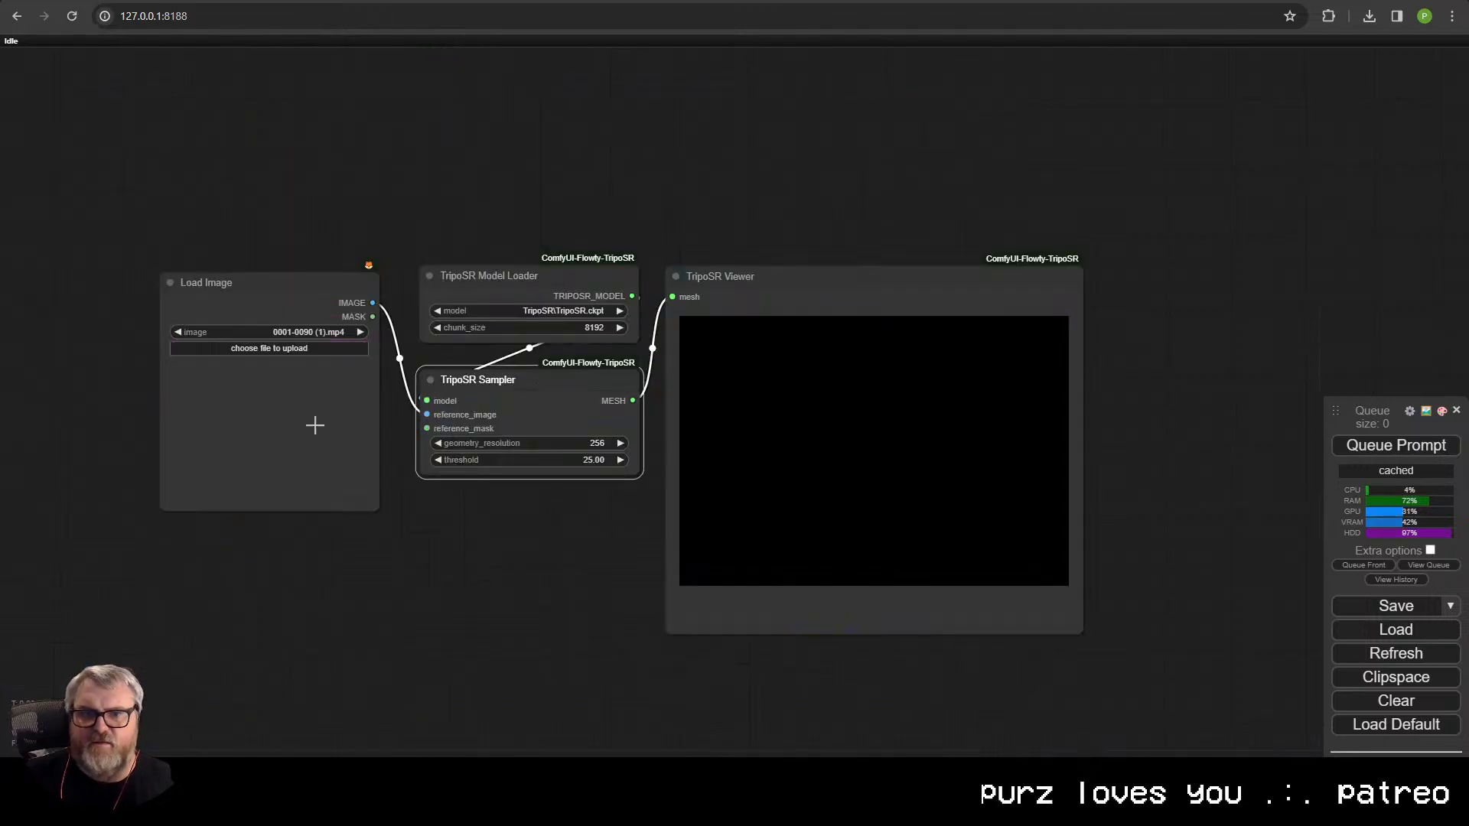
pyautogui.hotkey('ctrl', 'v')
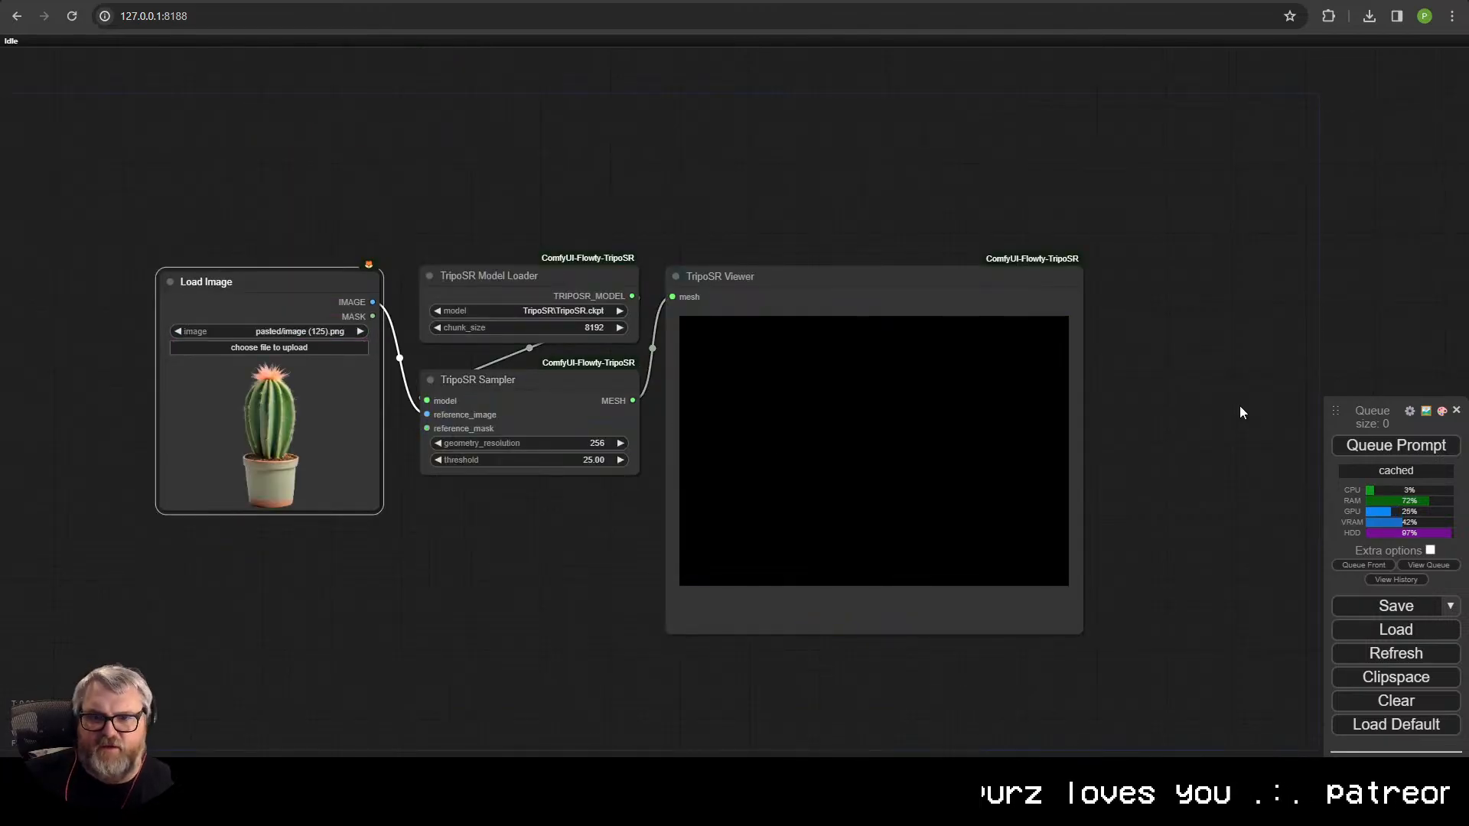
pyautogui.click(1396, 445)
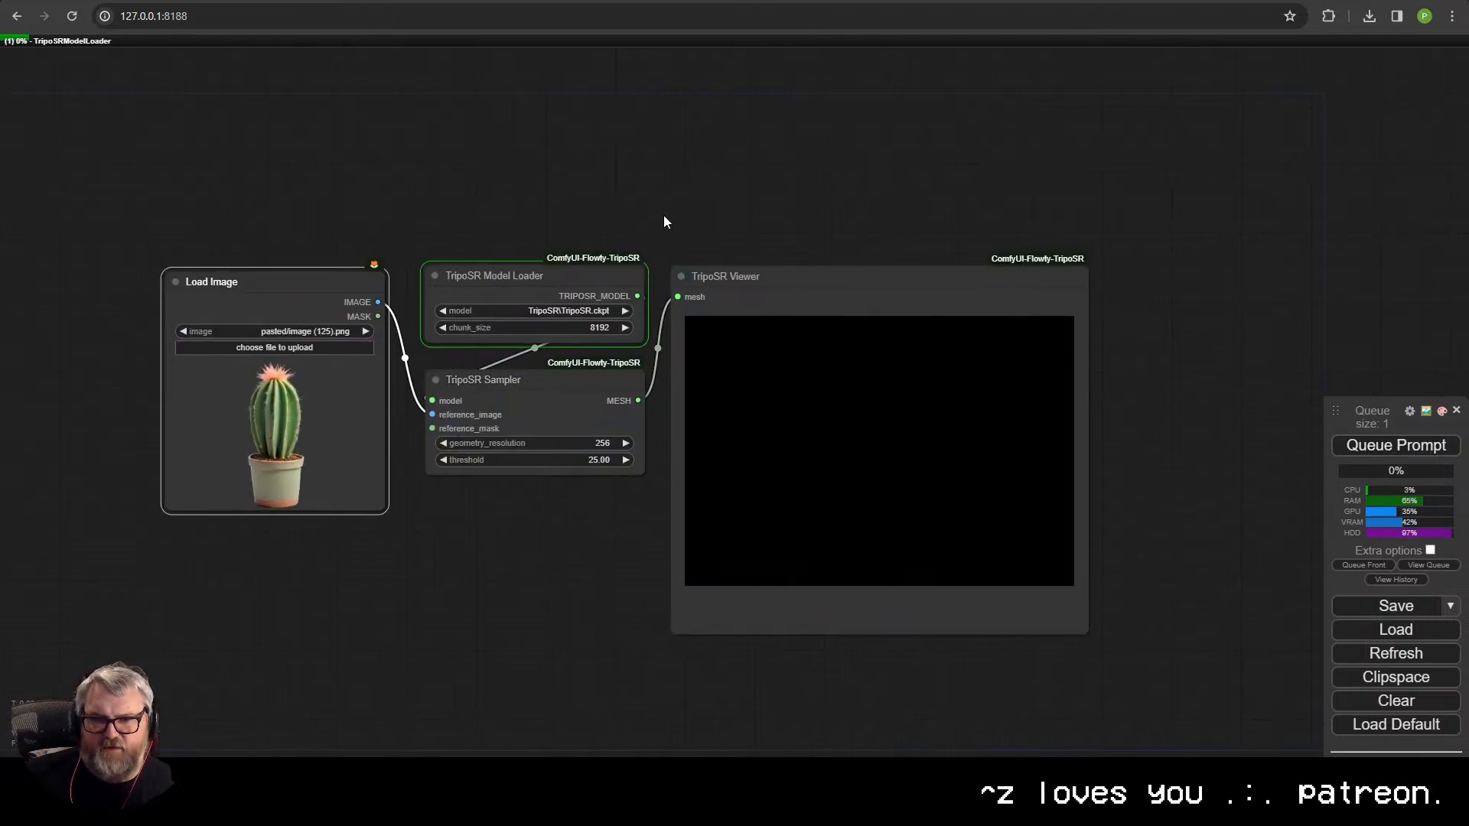
# - Color the Load Image, TripoSR Sampler and TripoSR Viewer nodes purple
pyautogui.scroll(2, 665, 223)
pyautogui.scroll(1, 731, 161)
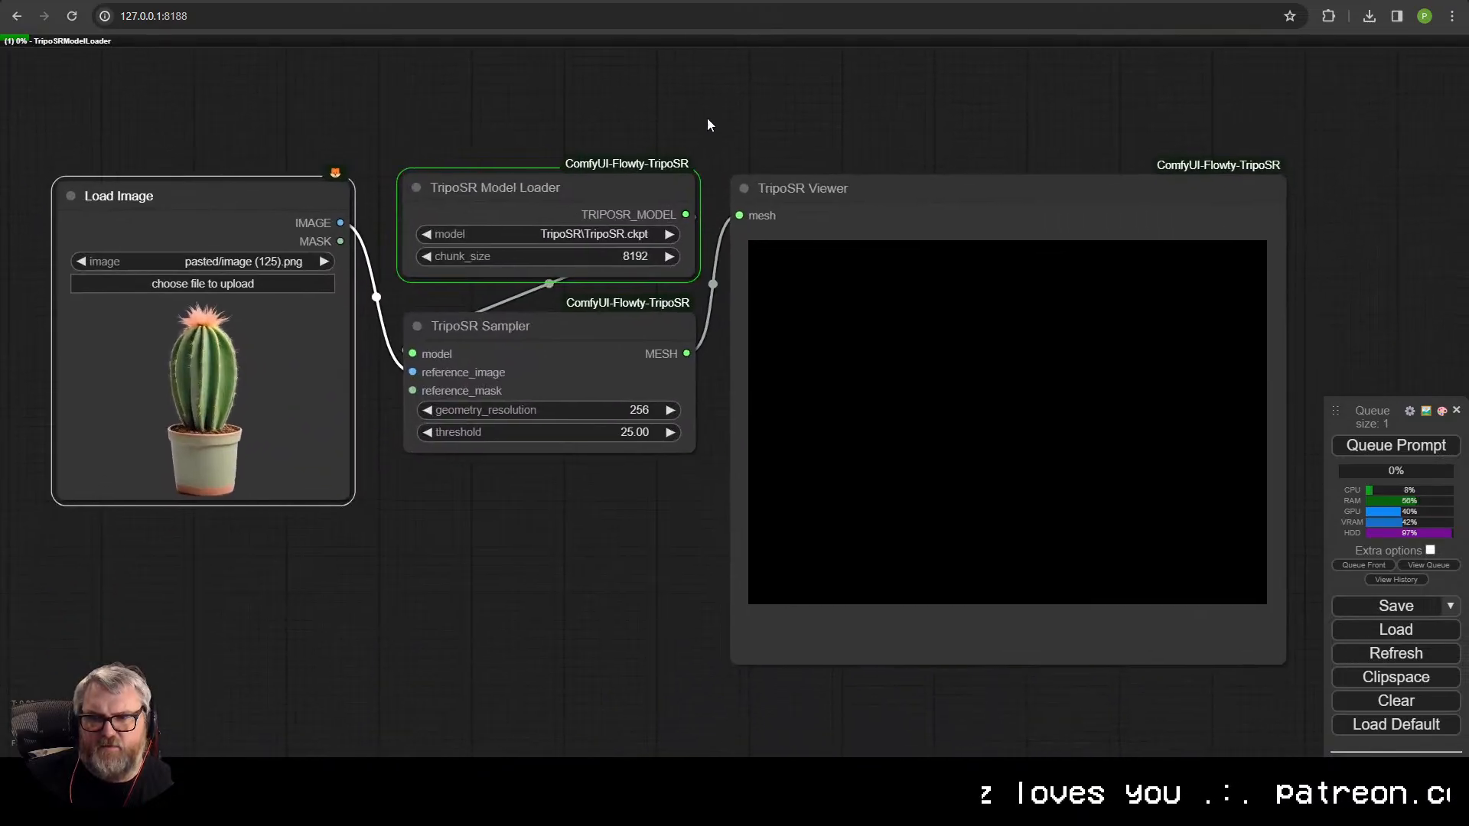
pyautogui.rightClick(795, 192)
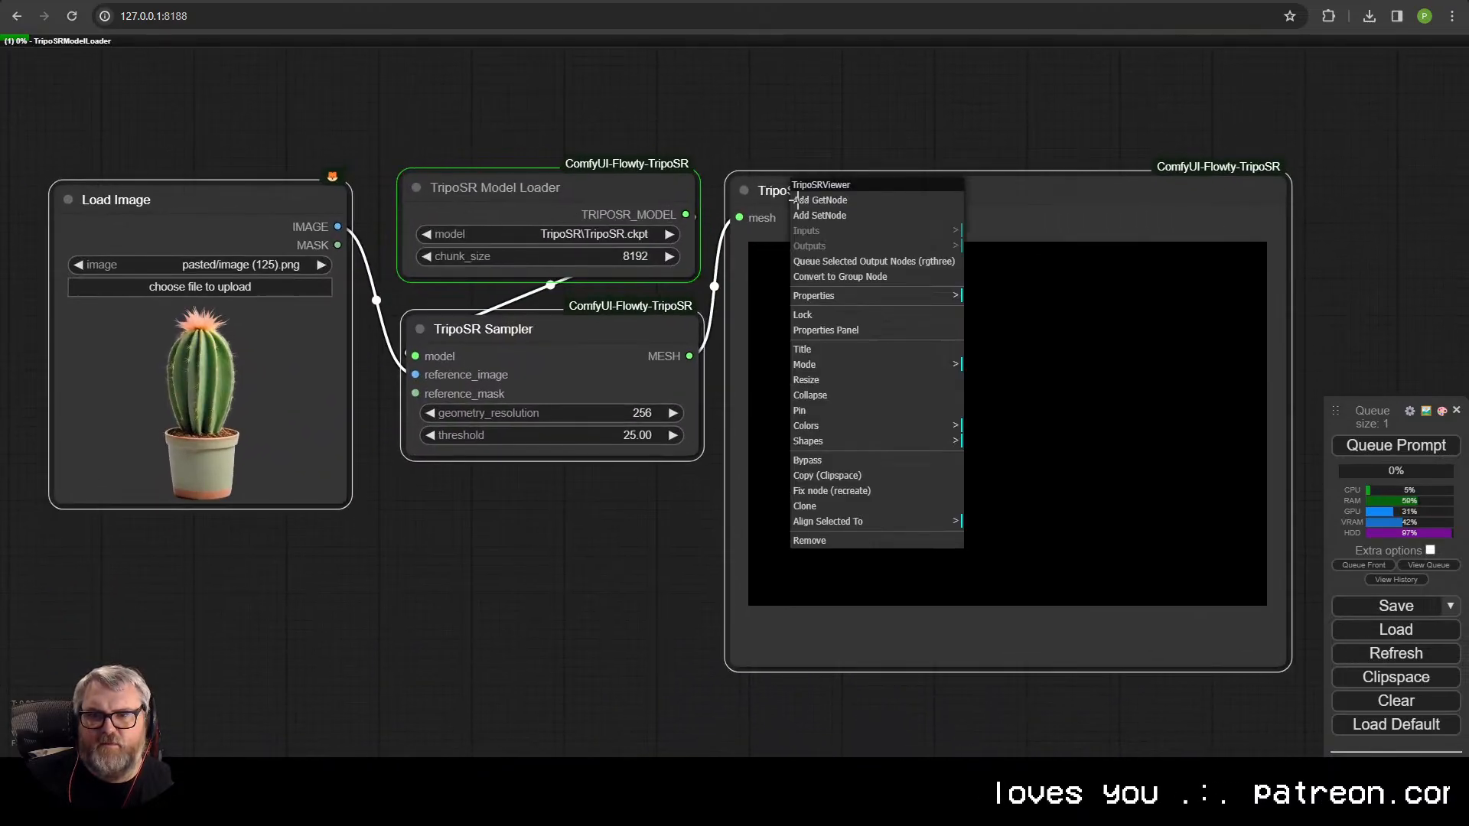
pyautogui.click(810, 426)
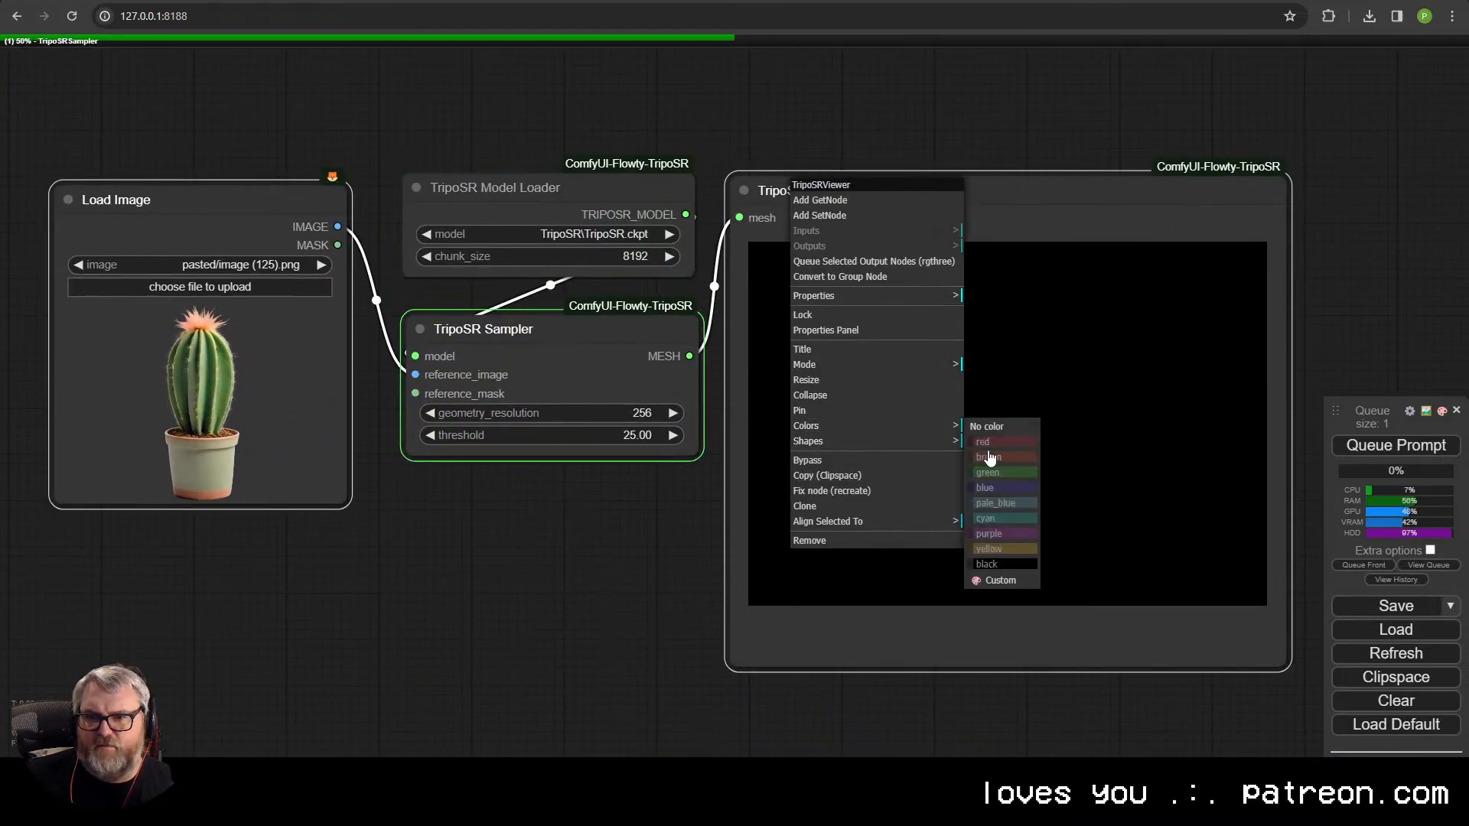
pyautogui.click(1002, 533)
# - Change the Load Image and TripoSR Viewer node colors to blue
pyautogui.rightClick(244, 217)
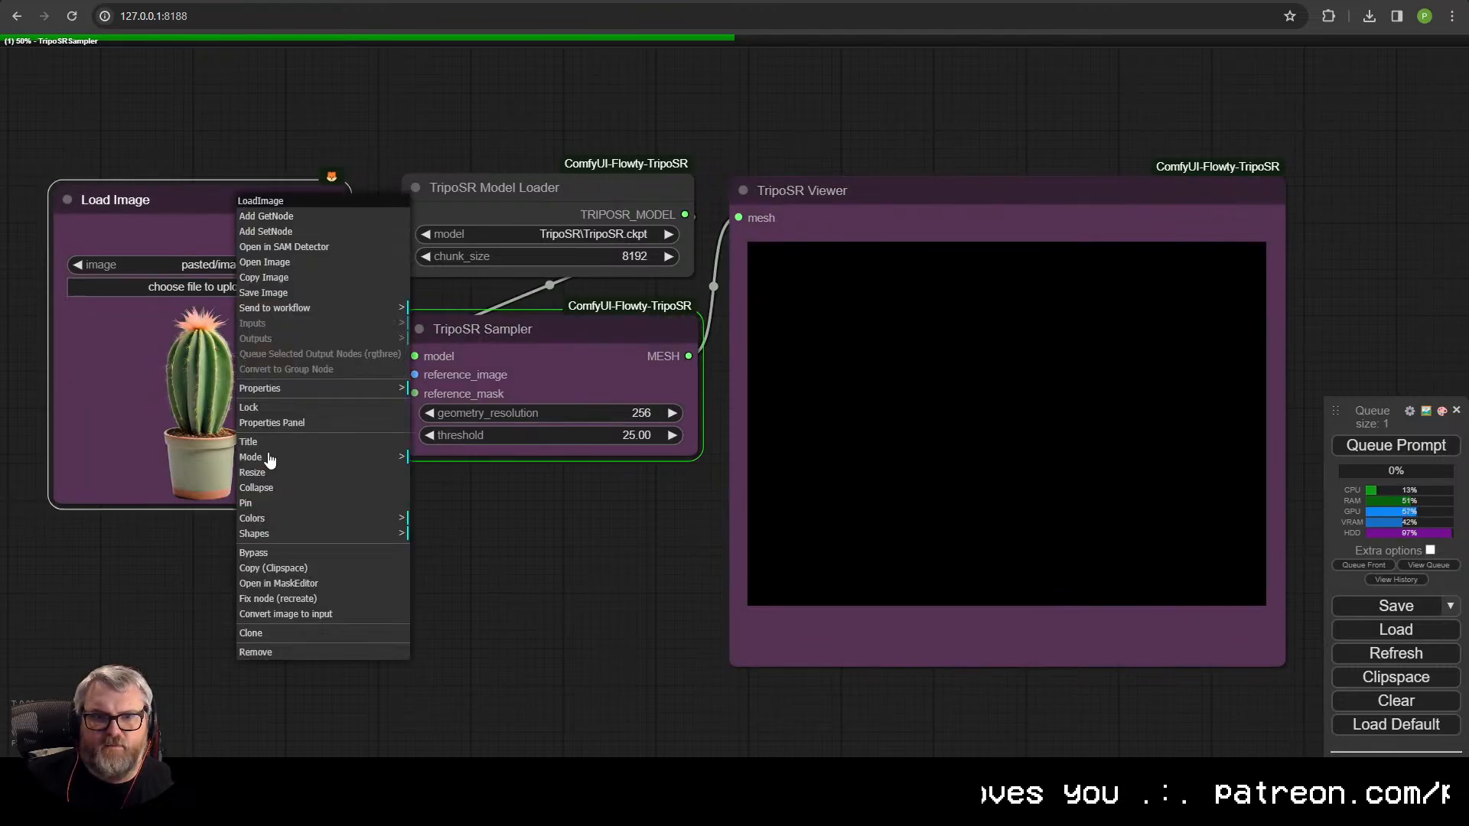
pyautogui.click(264, 514)
pyautogui.click(469, 582)
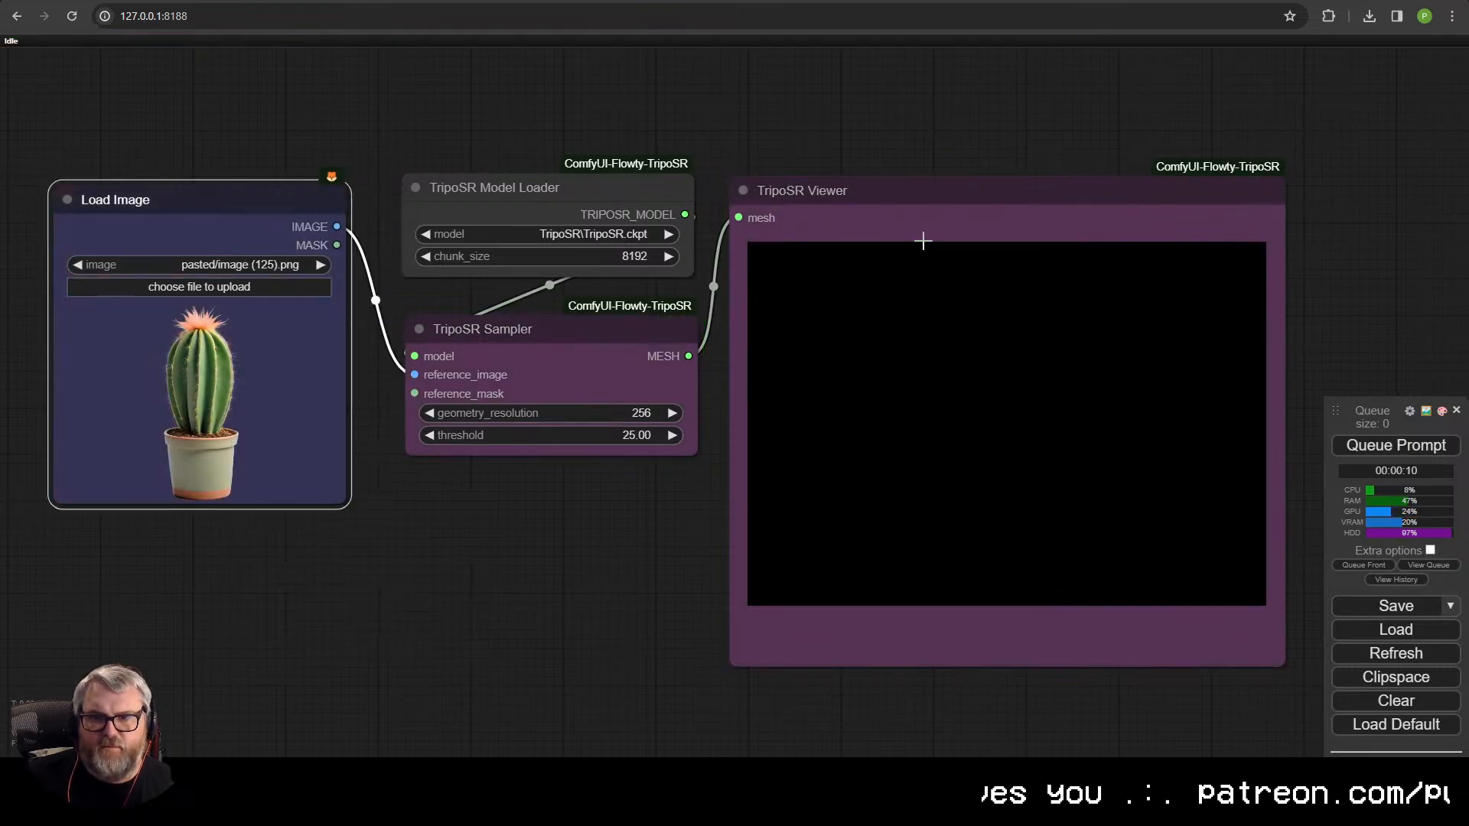
pyautogui.rightClick(866, 187)
pyautogui.click(911, 424)
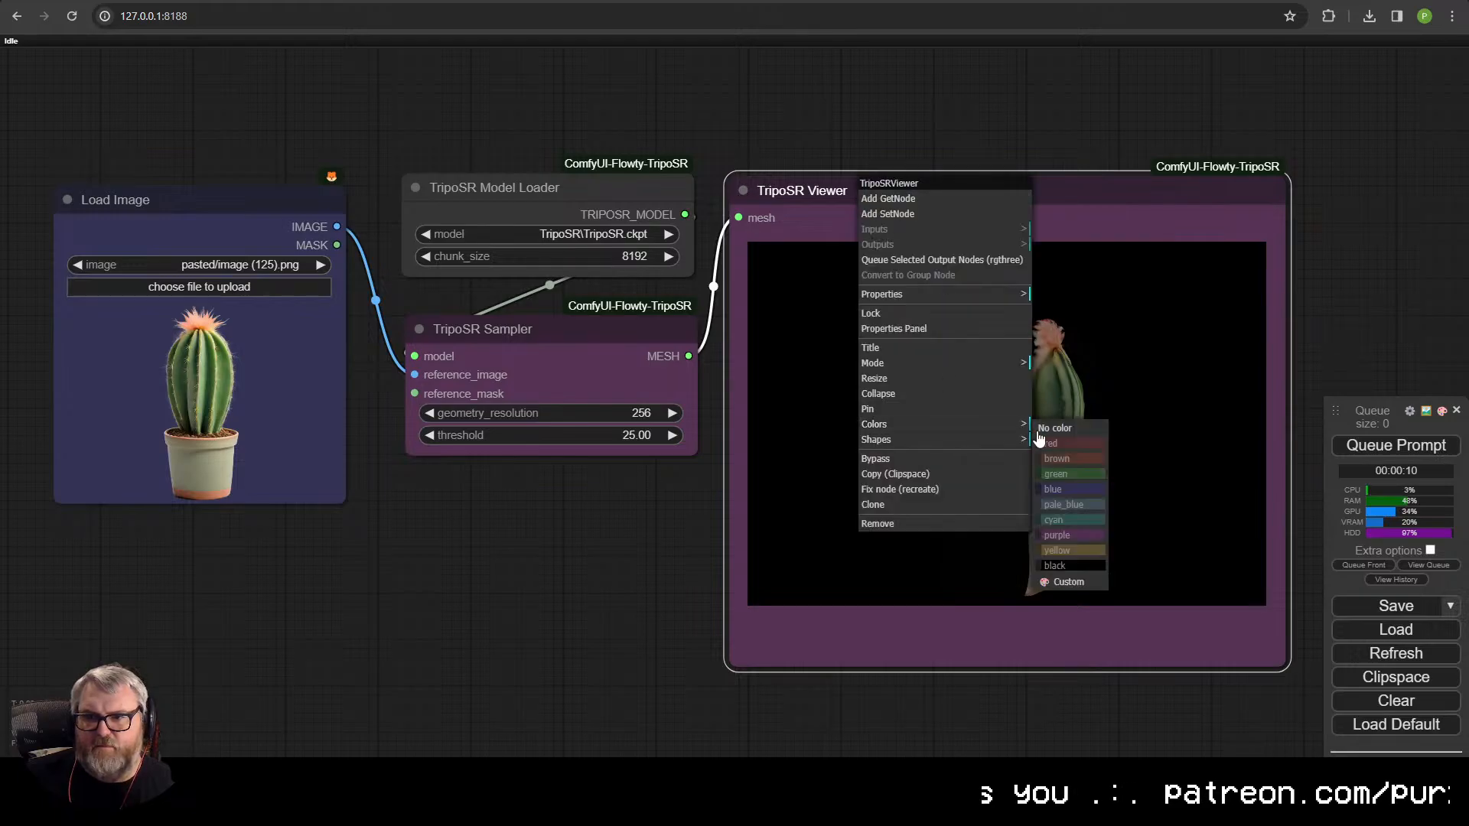
pyautogui.click(1059, 496)
# - Color the TripoSR Model Loader node purple
pyautogui.rightClick(593, 190)
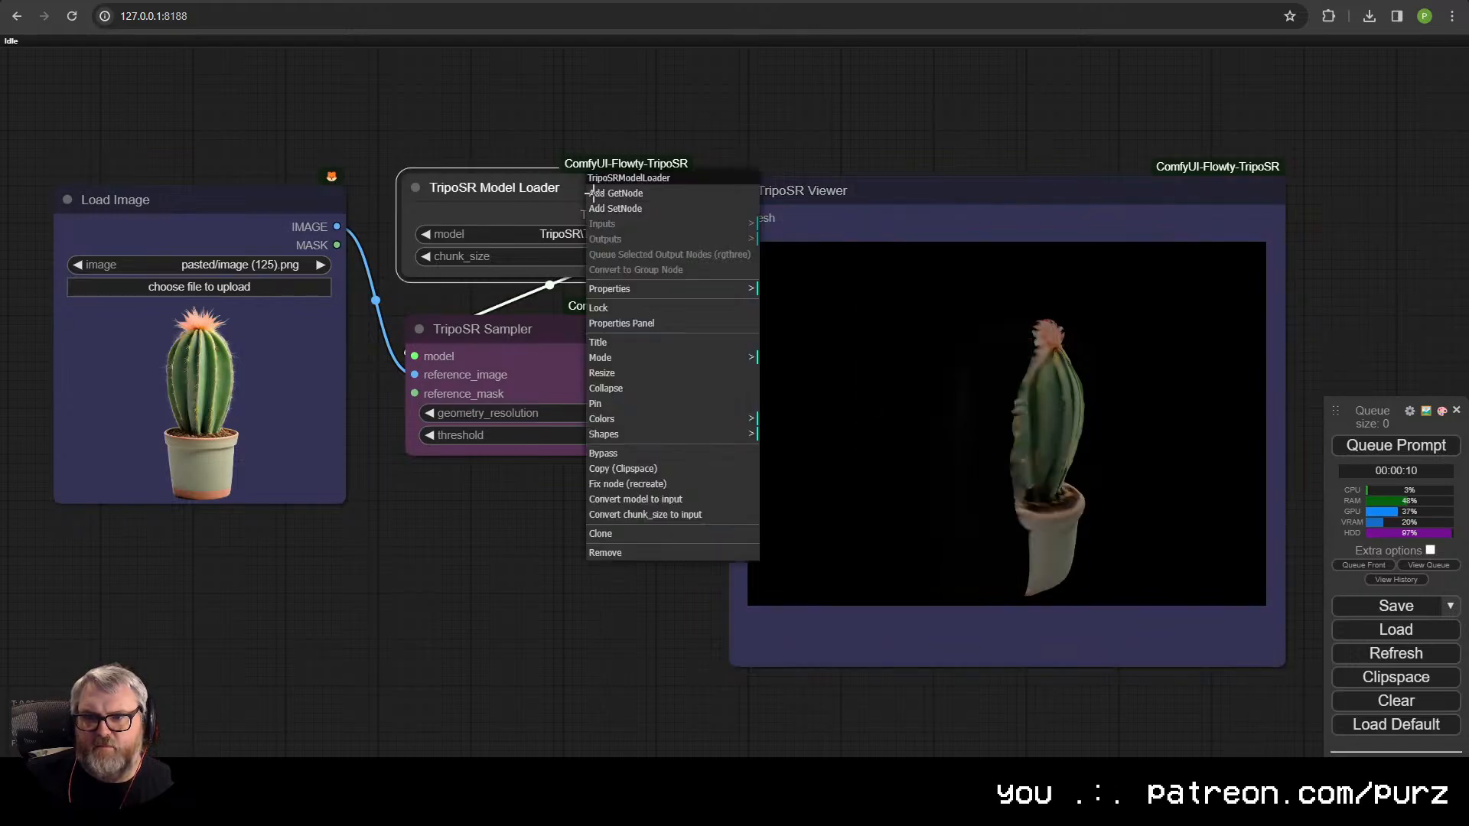
pyautogui.click(656, 419)
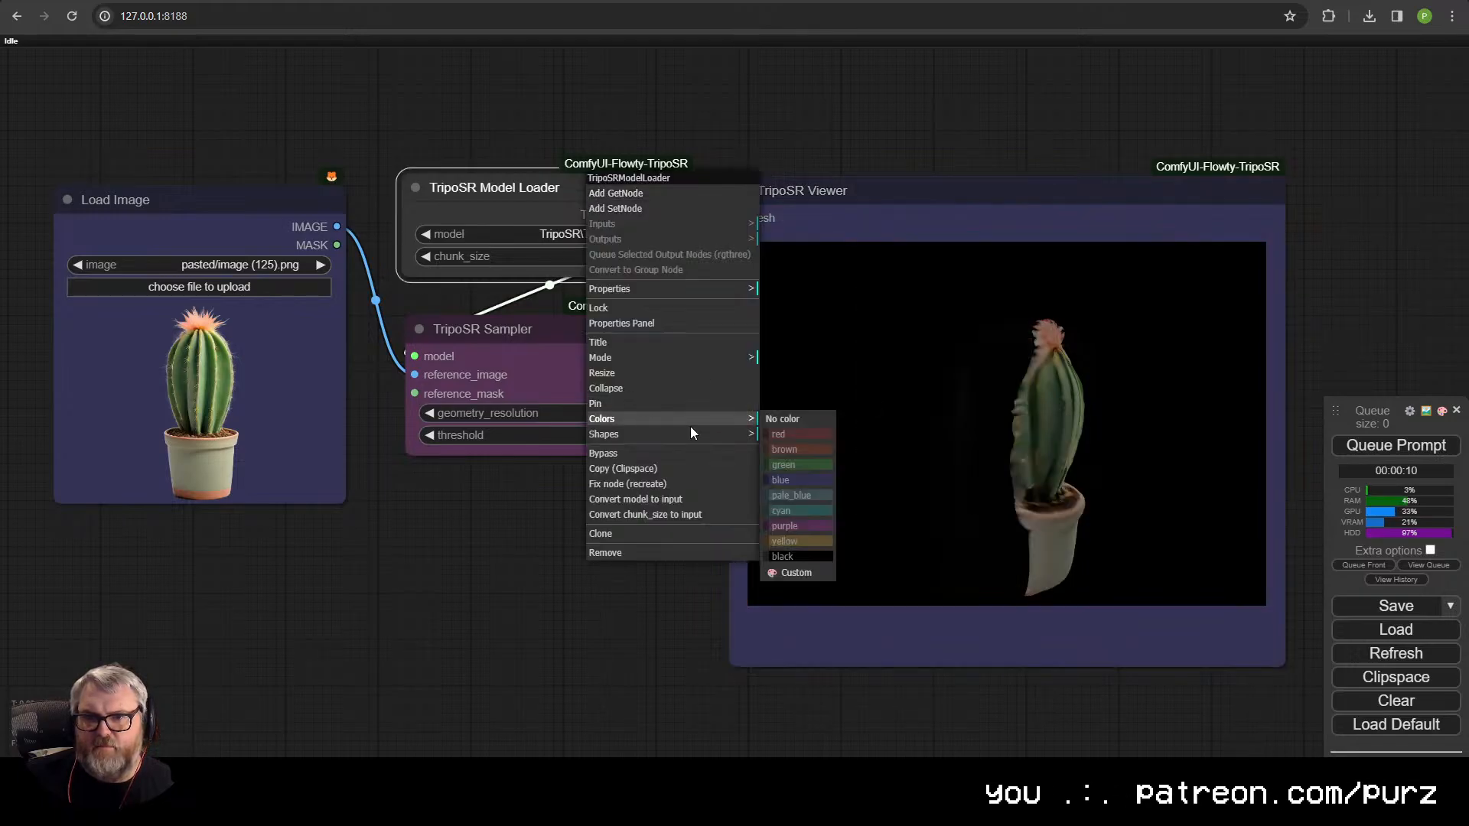
pyautogui.click(795, 525)
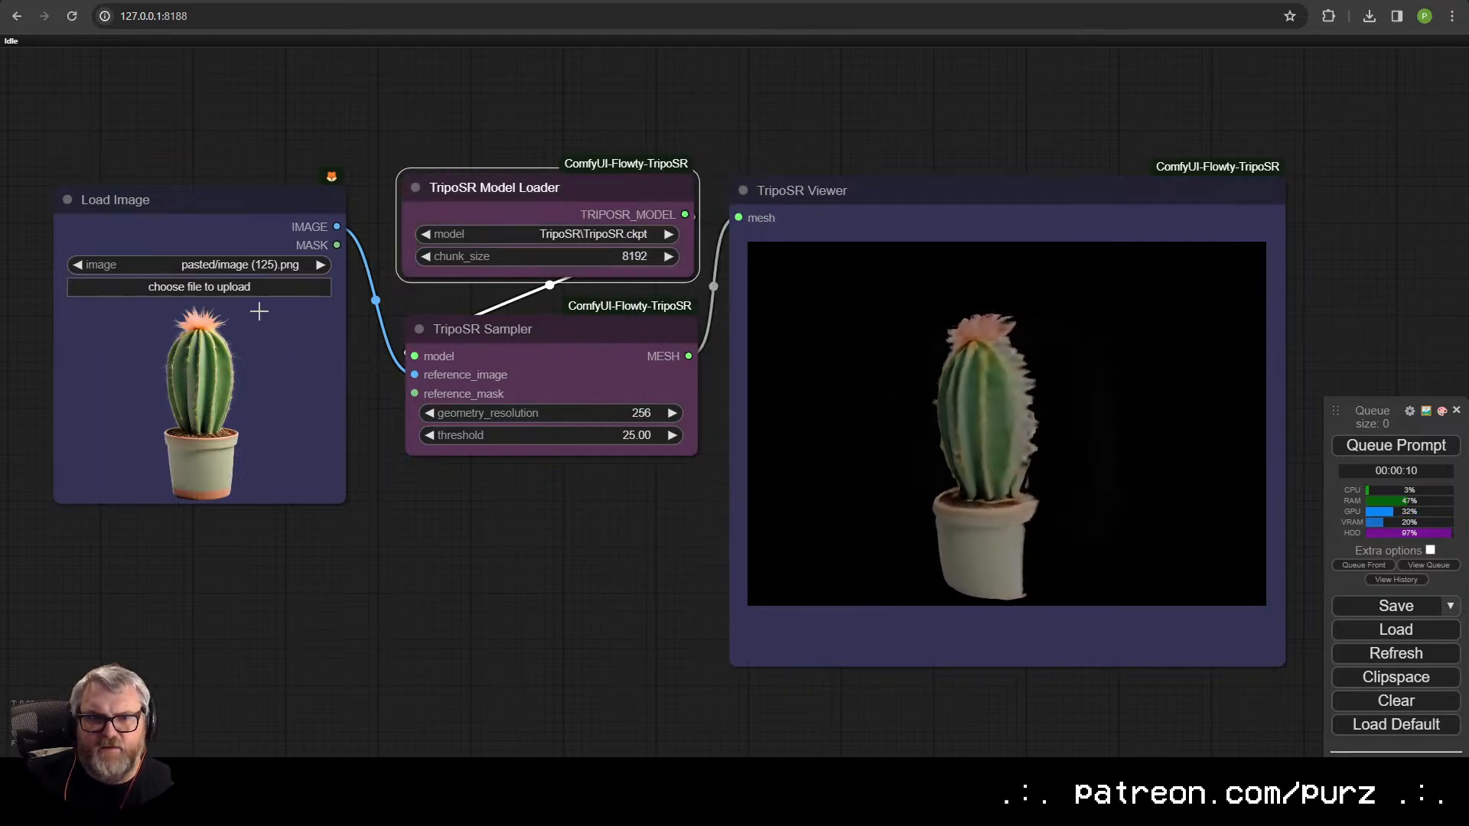
# - Copy the gray-background cactus from the Layer Diffuse workflow into TripoSR's Load Image node and queue the mesh generation
pyautogui.click(796, 2)
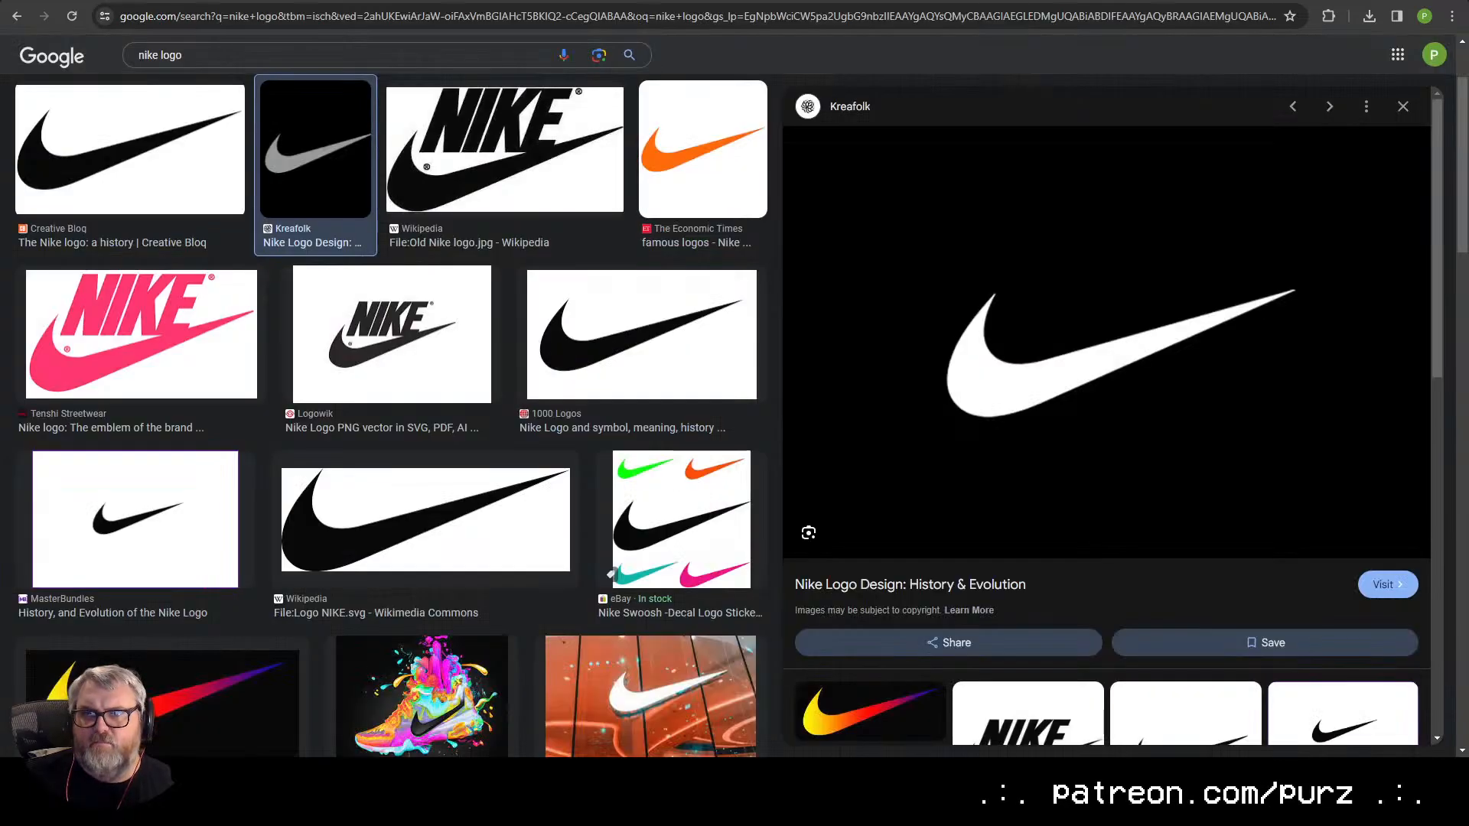
pyautogui.hotkey('ctrl', 'Tab')
pyautogui.rightClick(591, 286)
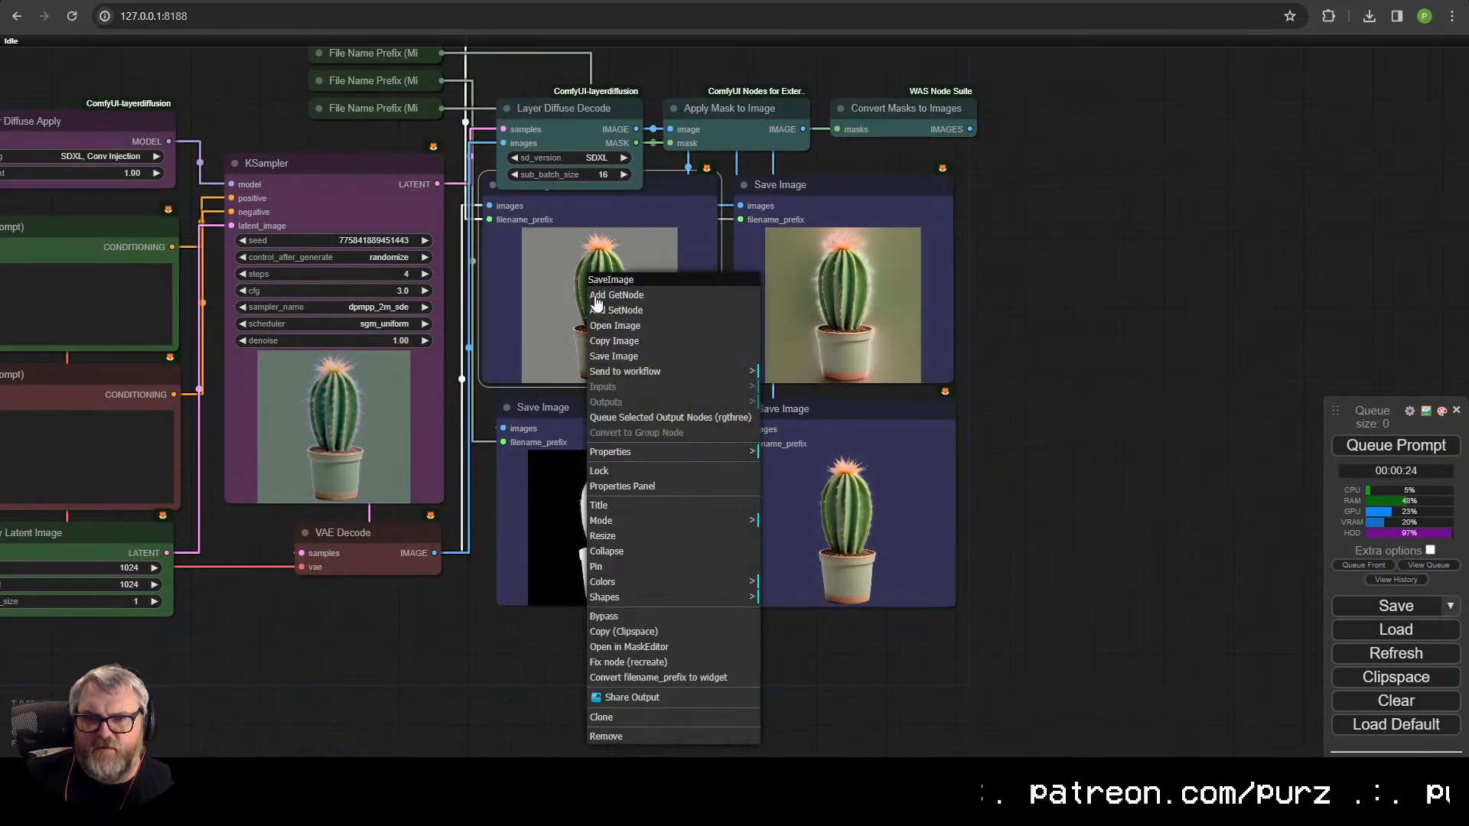
pyautogui.click(615, 340)
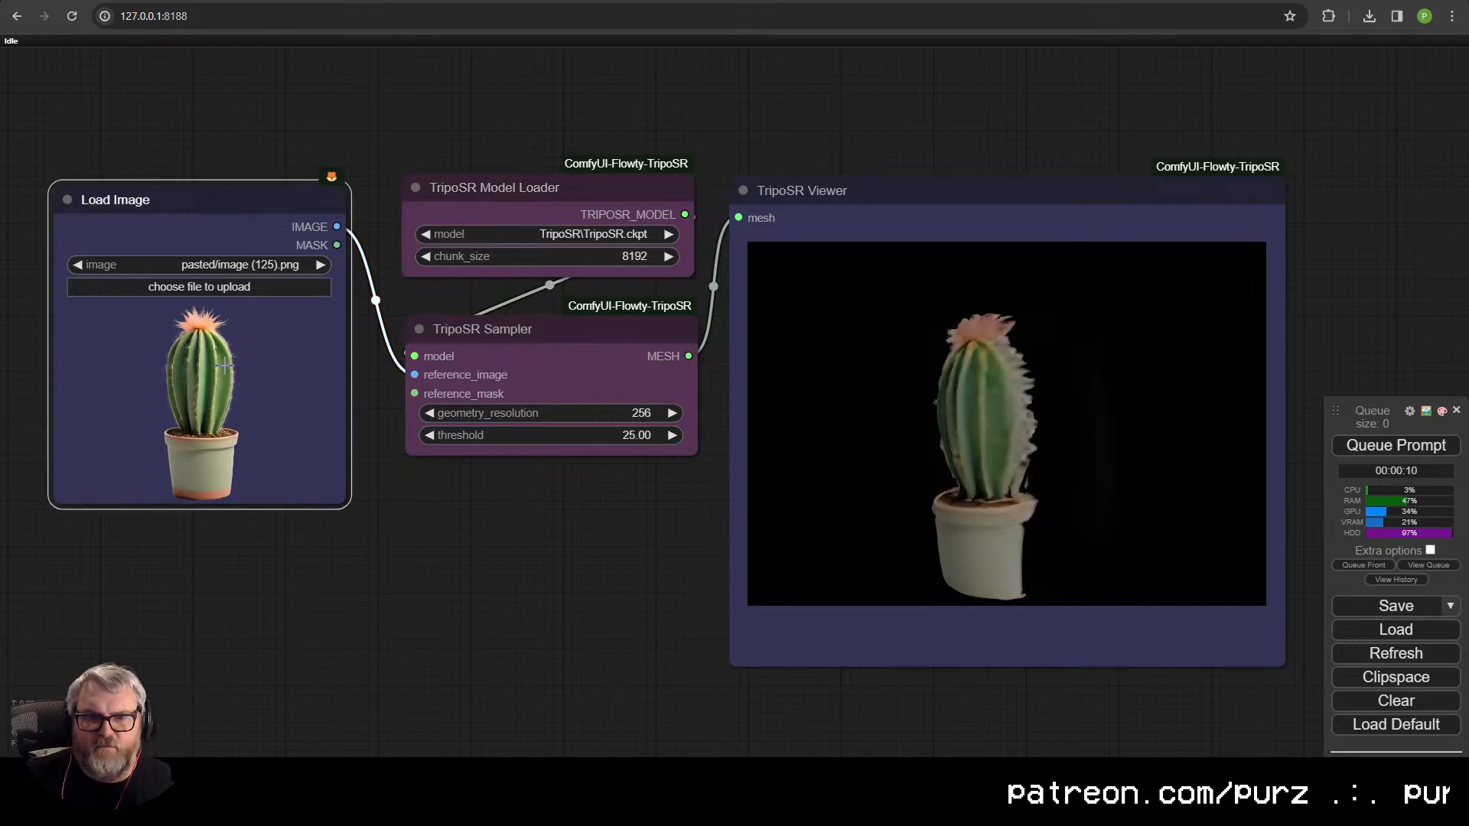
pyautogui.hotkey('ctrl', 'v')
pyautogui.click(1392, 442)
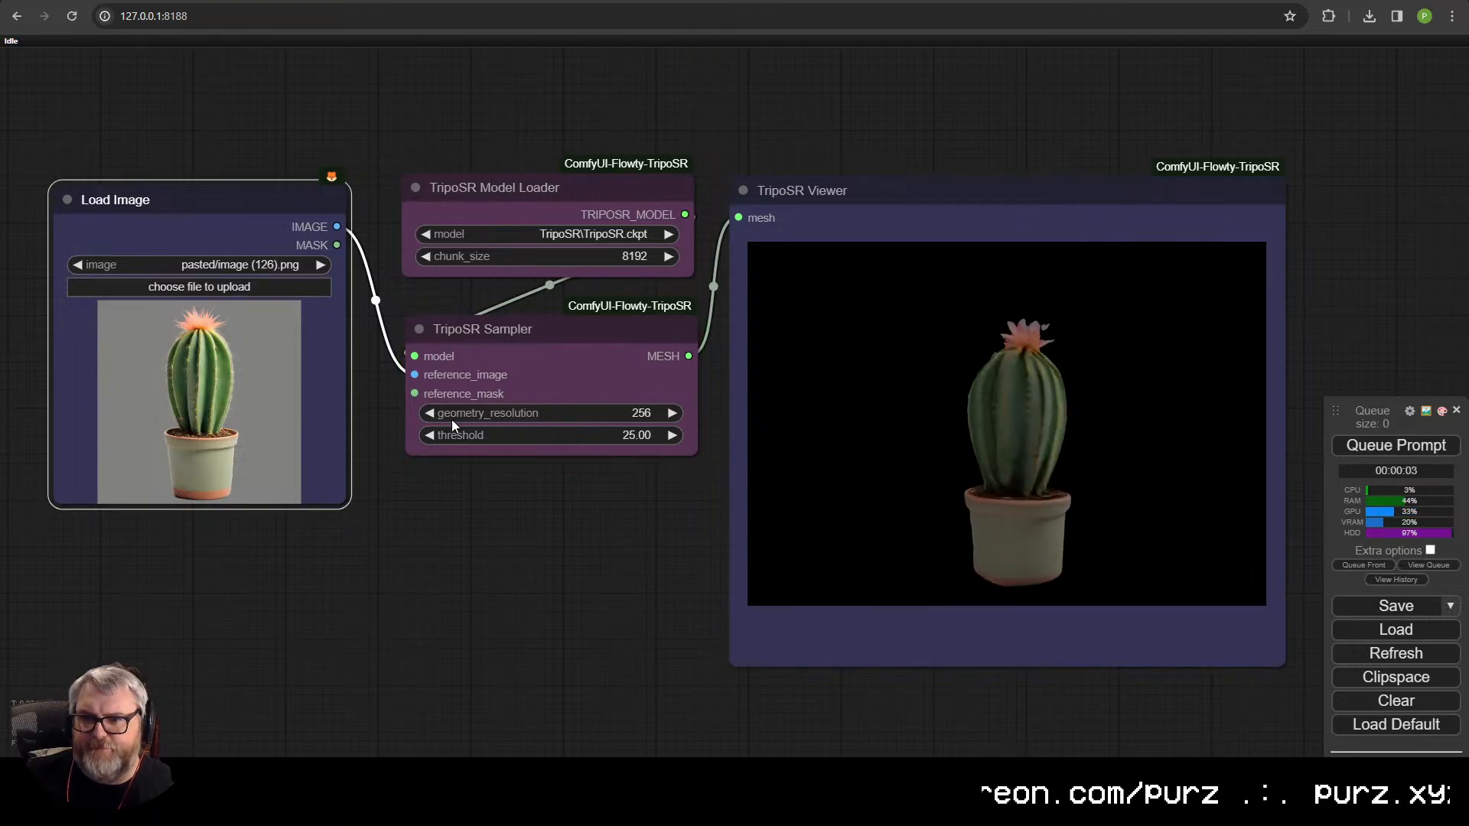
# - Examine the generated cactus mesh up close and from several angles in the TripoSR Viewer
pyautogui.scroll(5, 1037, 436)
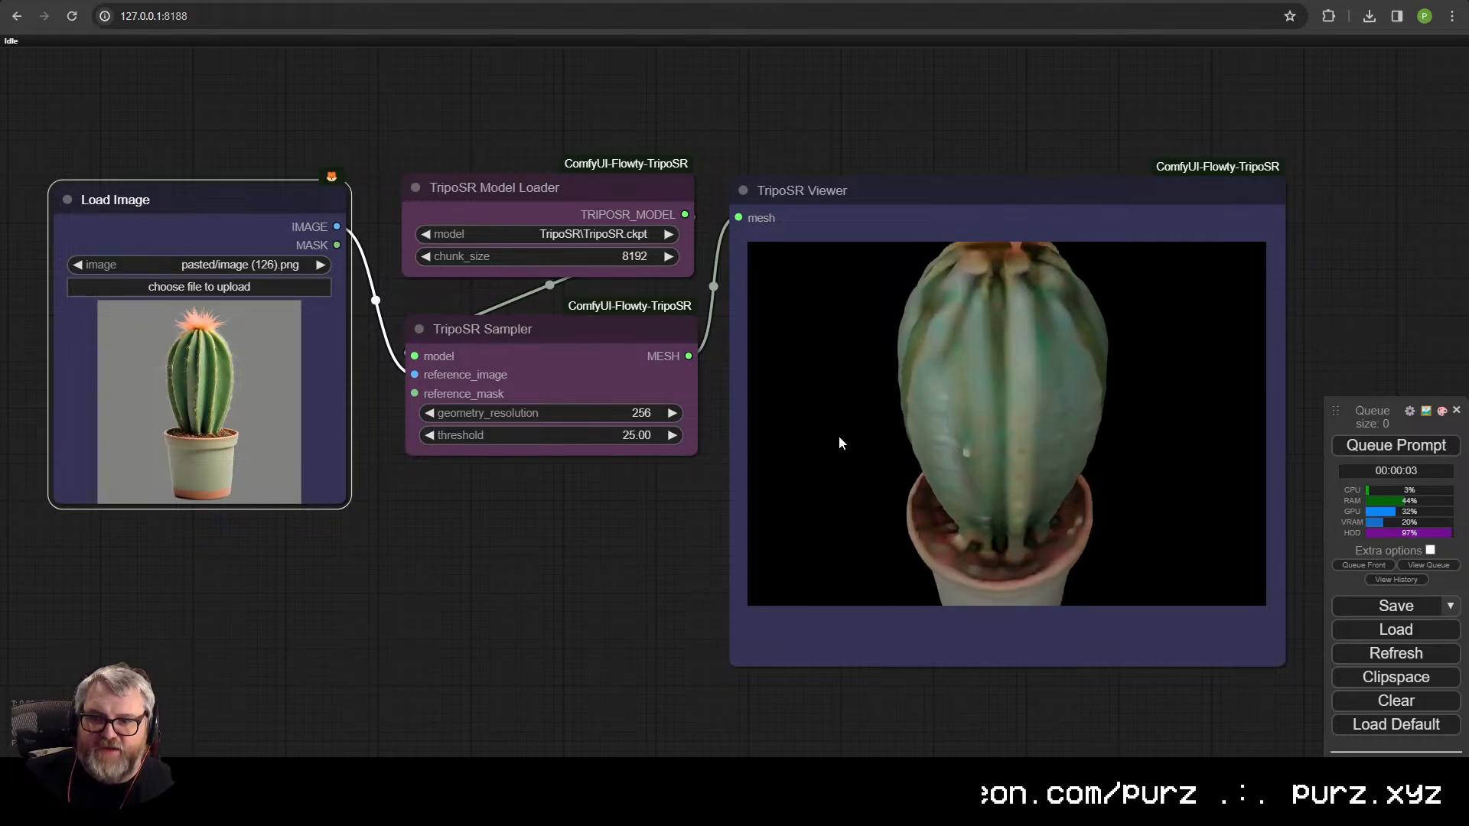
pyautogui.moveTo(839, 437); pyautogui.dragTo(911, 428)
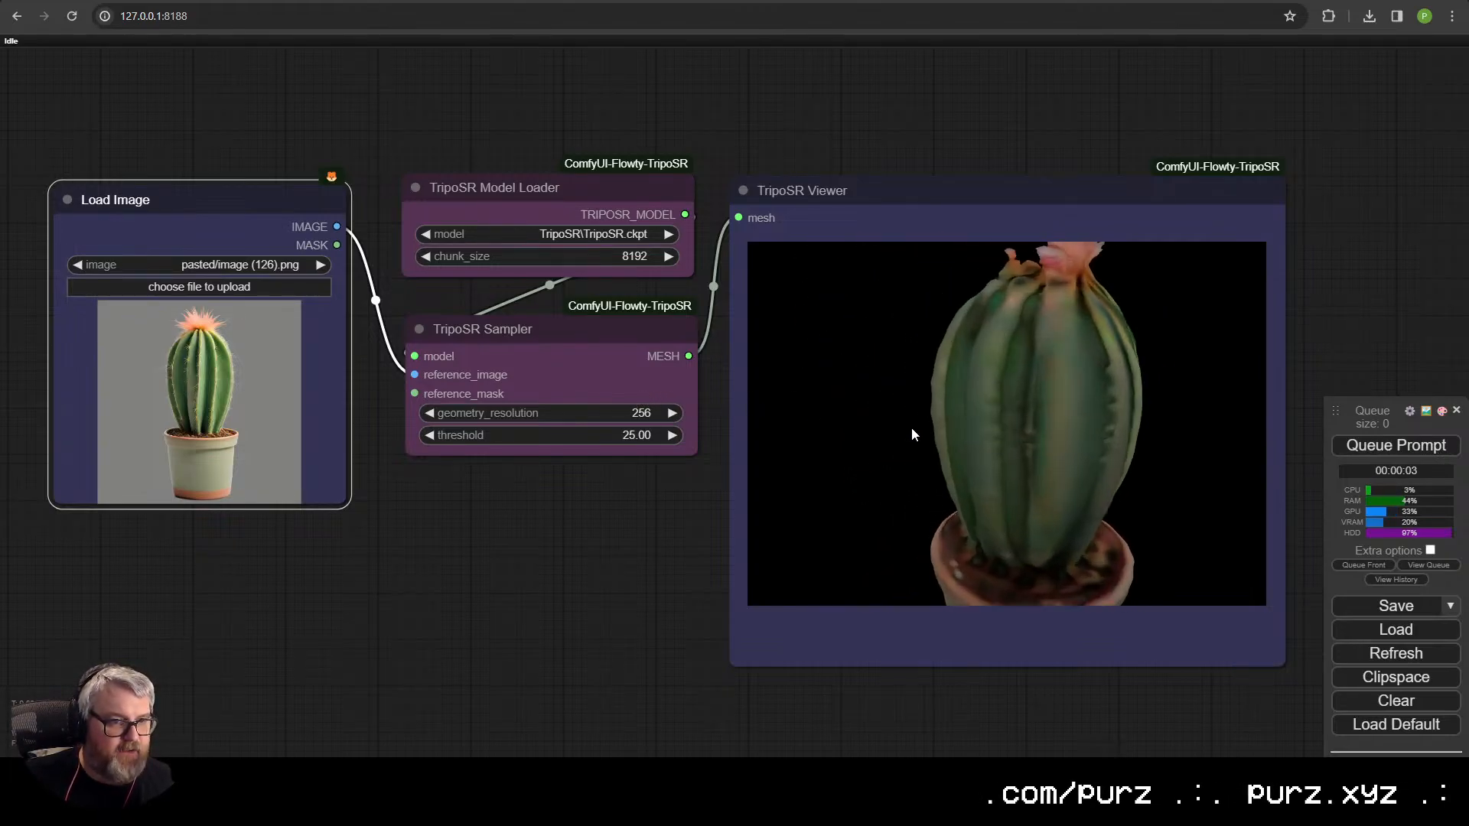
pyautogui.scroll(-5, 911, 434)
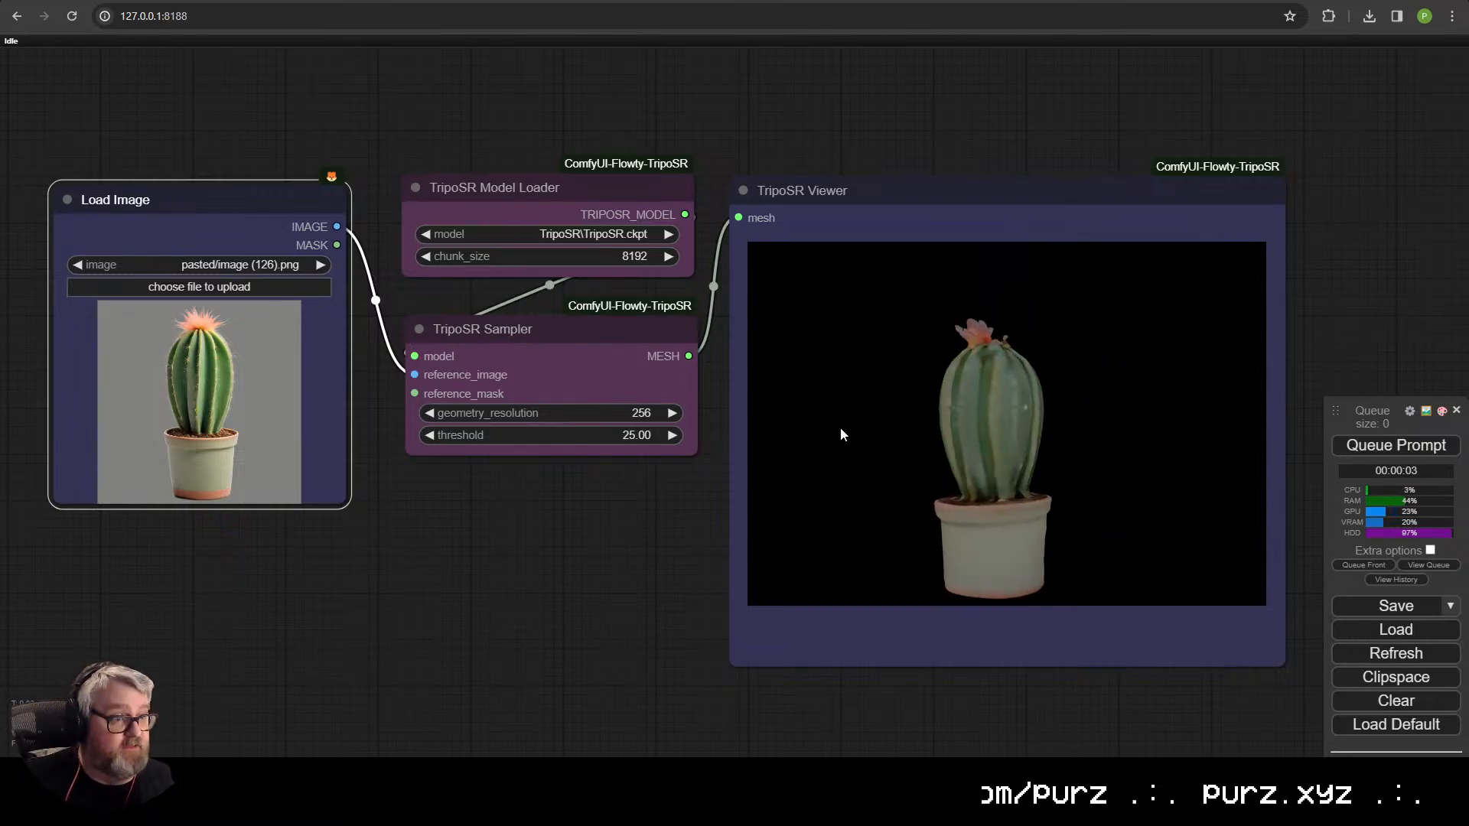
pyautogui.moveTo(939, 434); pyautogui.dragTo(1094, 528)
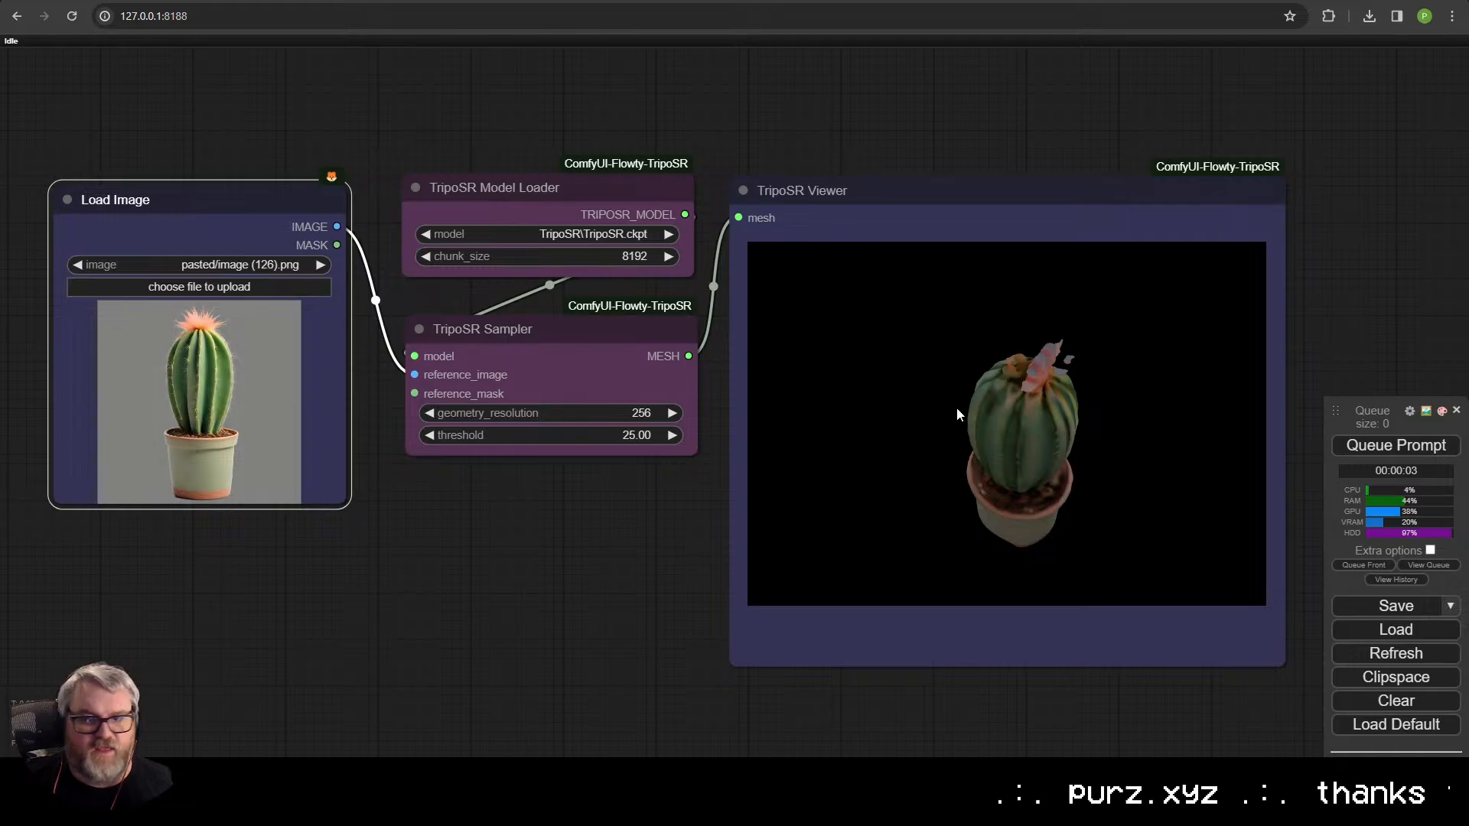
pyautogui.moveTo(1117, 480); pyautogui.dragTo(768, 501)
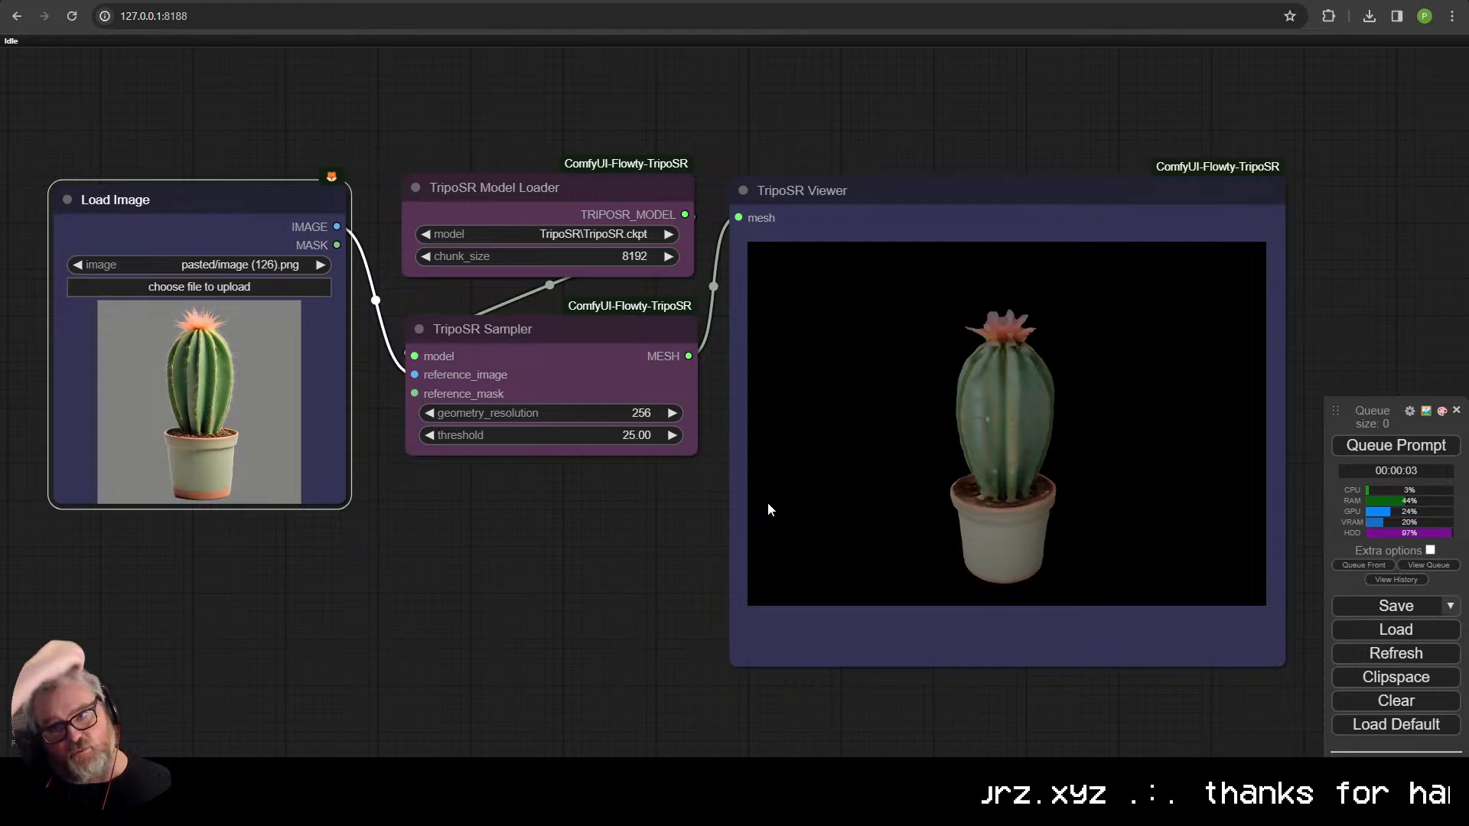
# - Return to the Layer Diffuse workflow, replace the positive prompt with "houseplant", and queue the generation
pyautogui.hotkey('ctrl', 'Tab')
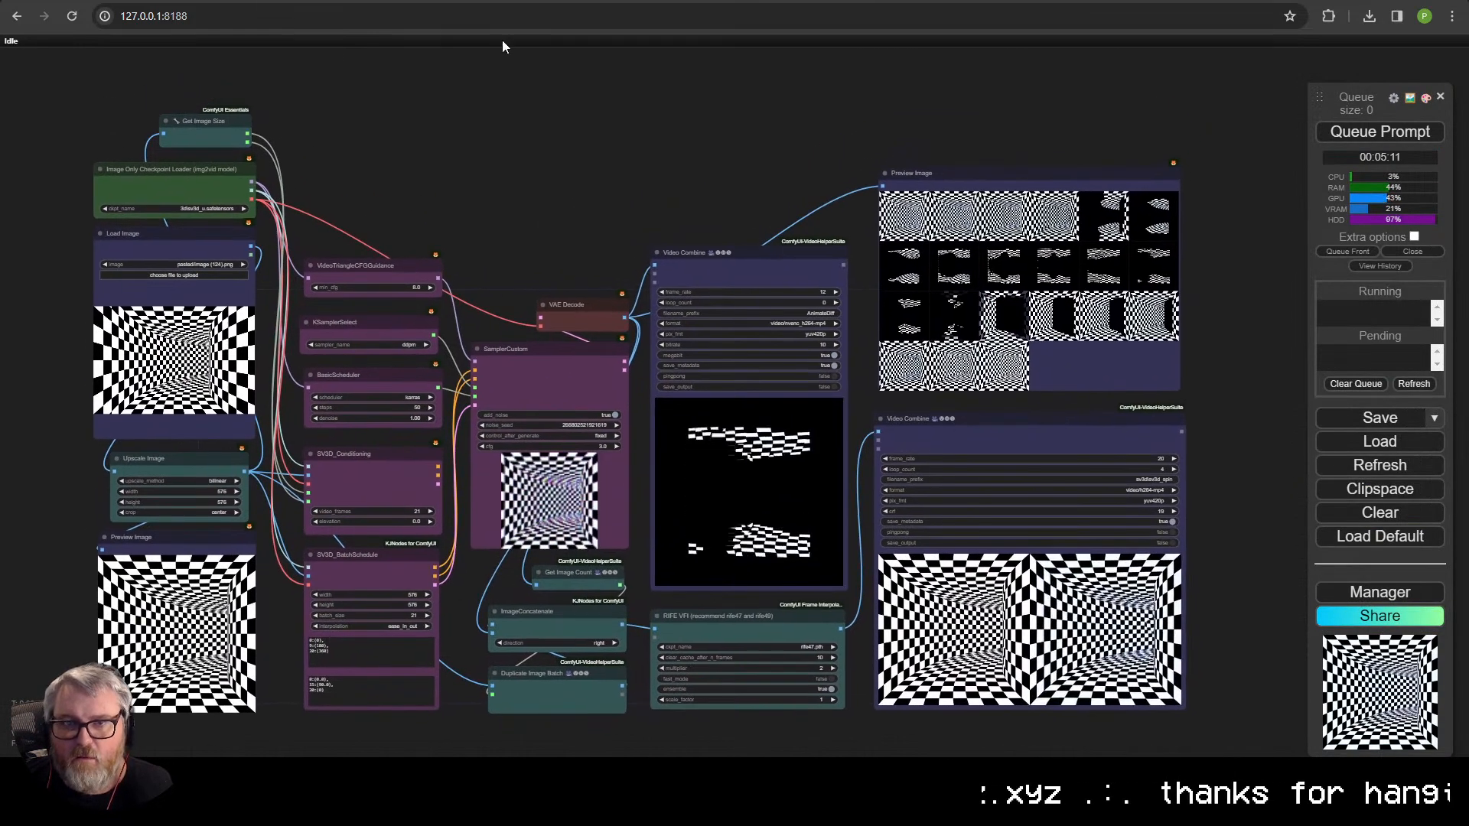
pyautogui.hotkey('ctrl', 'shift', 'Tab')
pyautogui.hotkey('ctrl', 'shift', 'Tab')
pyautogui.hotkey('ctrl', 'shift', 'Tab')
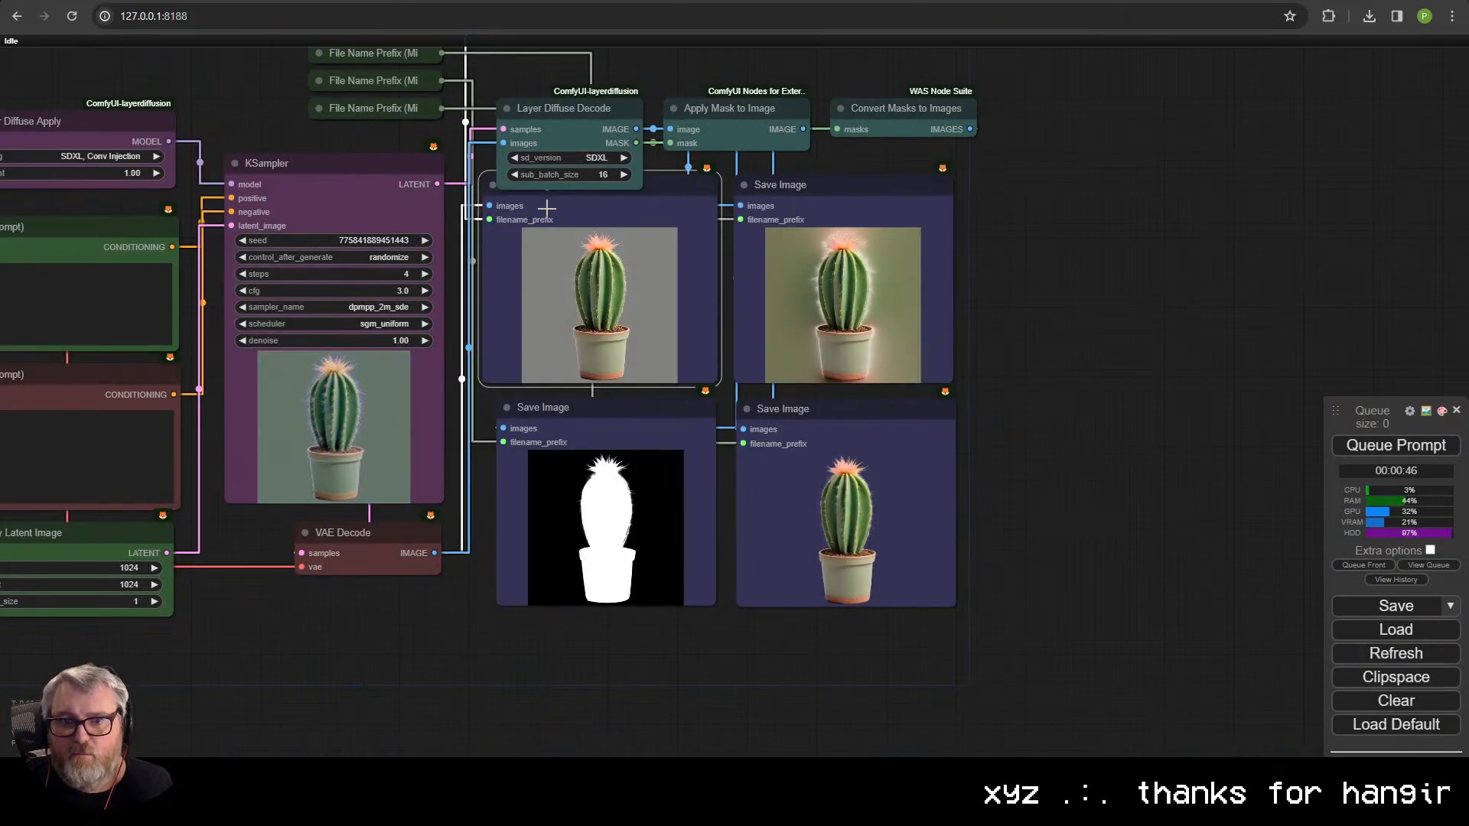
pyautogui.moveTo(264, 101); pyautogui.dragTo(450, 164)
pyautogui.doubleClick(187, 333)
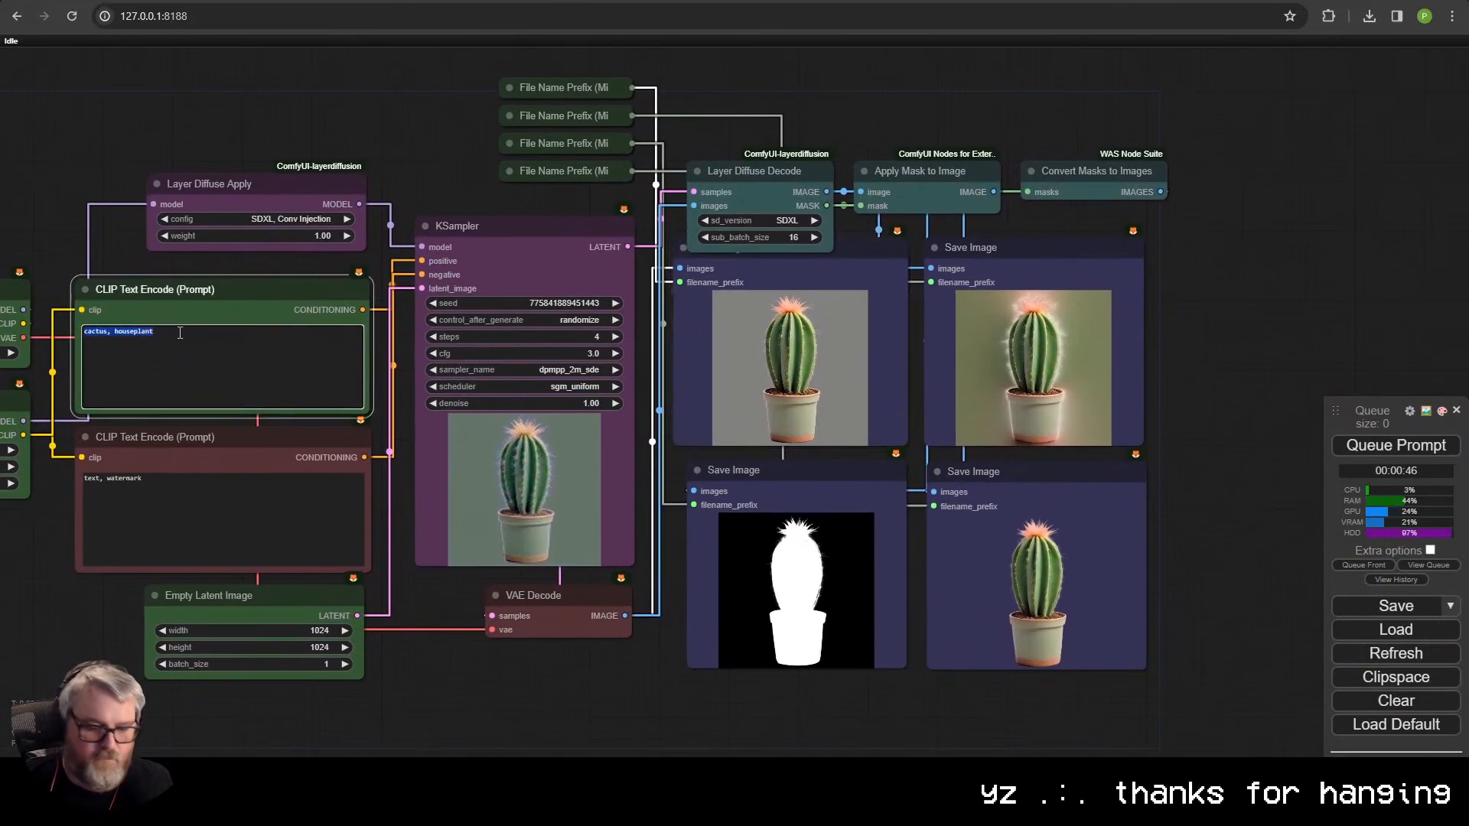
pyautogui.write('houseplant')
pyautogui.hotkey('ctrl', 'Return')
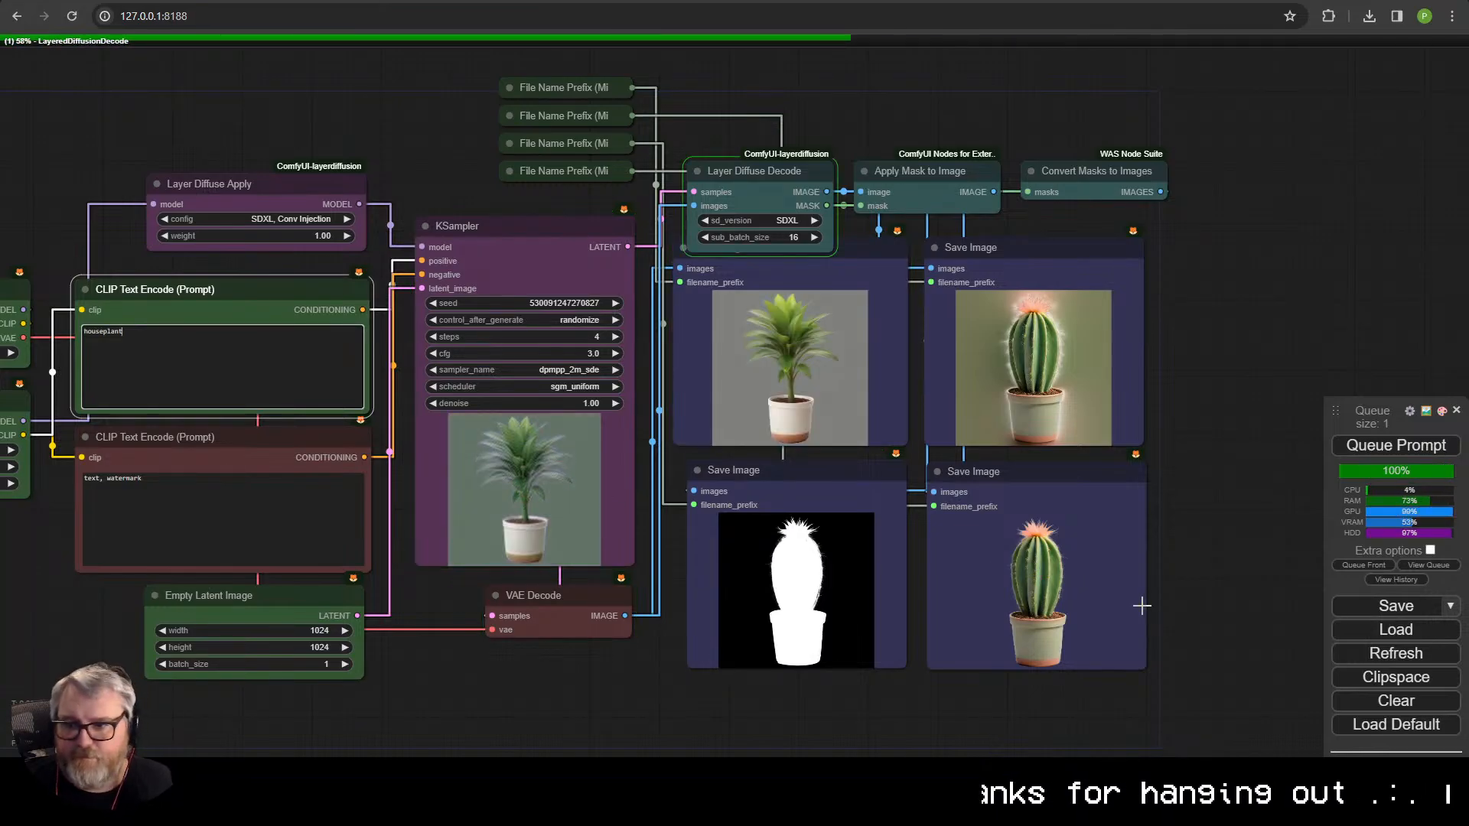
# - Copy the gray-background houseplant image into TripoSR's Load Image node and queue the mesh generation
pyautogui.rightClick(782, 335)
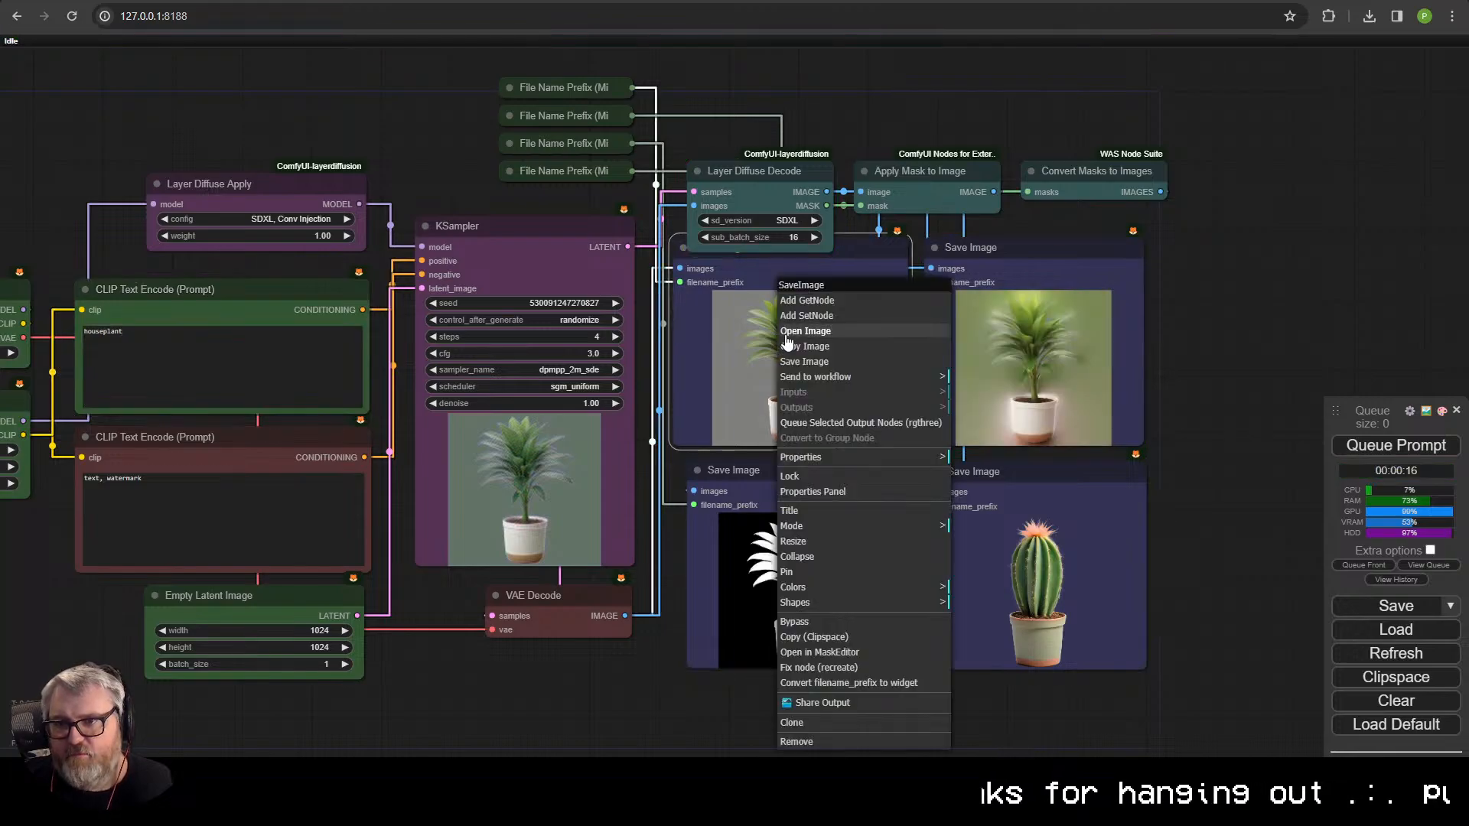
pyautogui.click(822, 345)
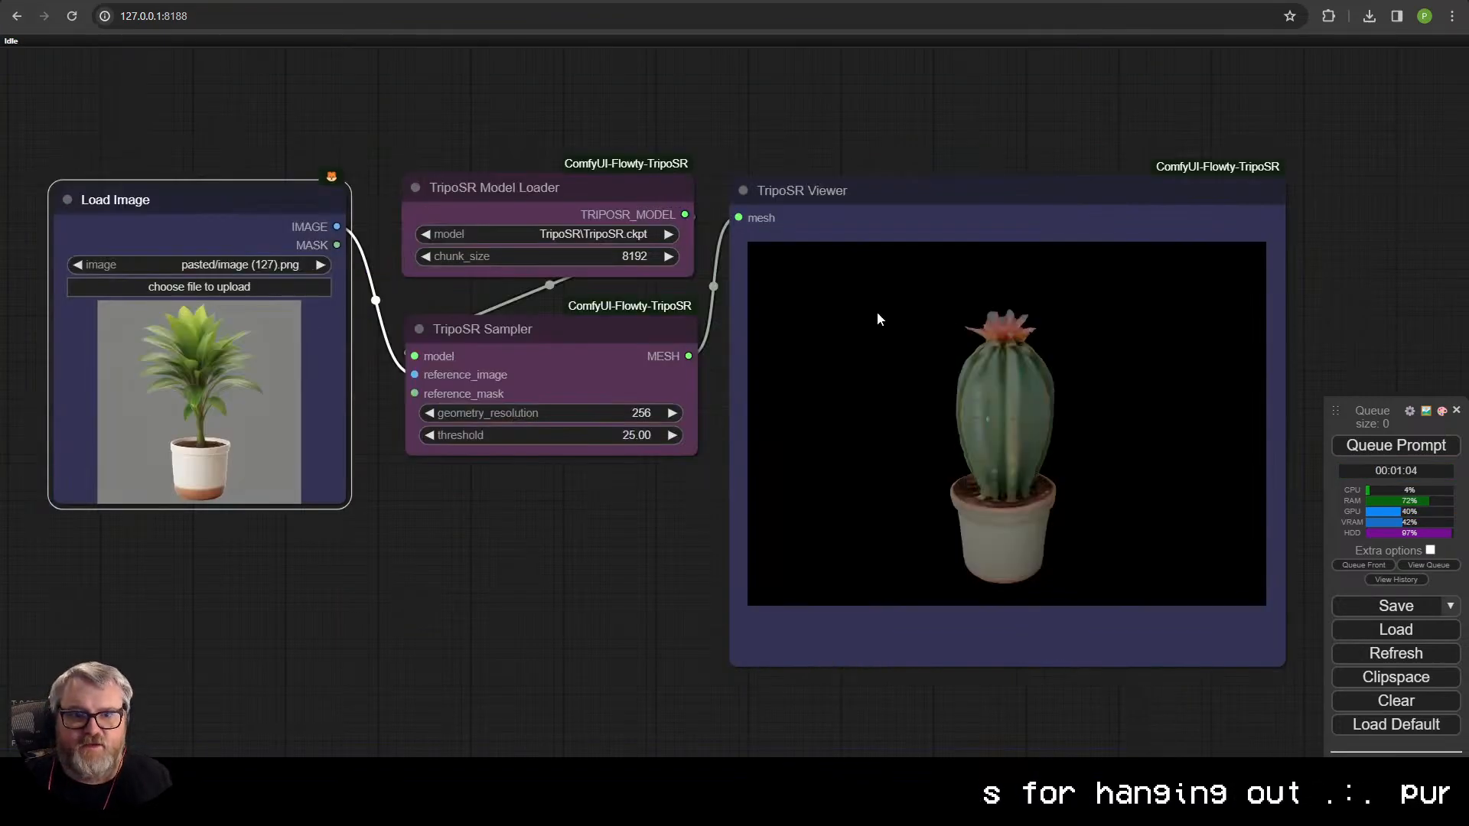
pyautogui.click(1368, 444)
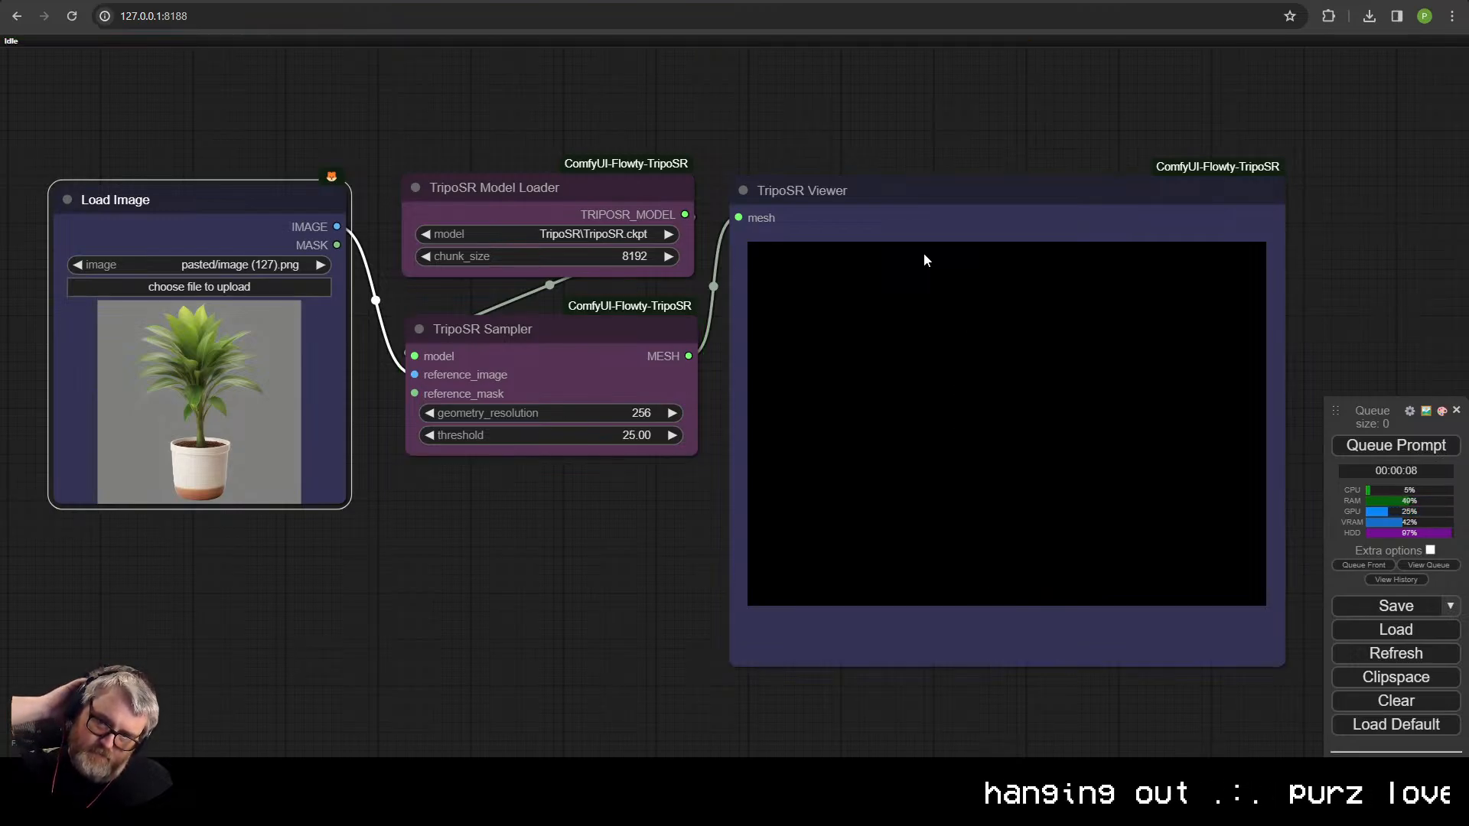
# - Examine the houseplant mesh up close and from different sides in the TripoSR Viewer
pyautogui.moveTo(885, 345); pyautogui.dragTo(999, 379)
pyautogui.scroll(5, 1021, 358)
pyautogui.scroll(-5, 1000, 385)
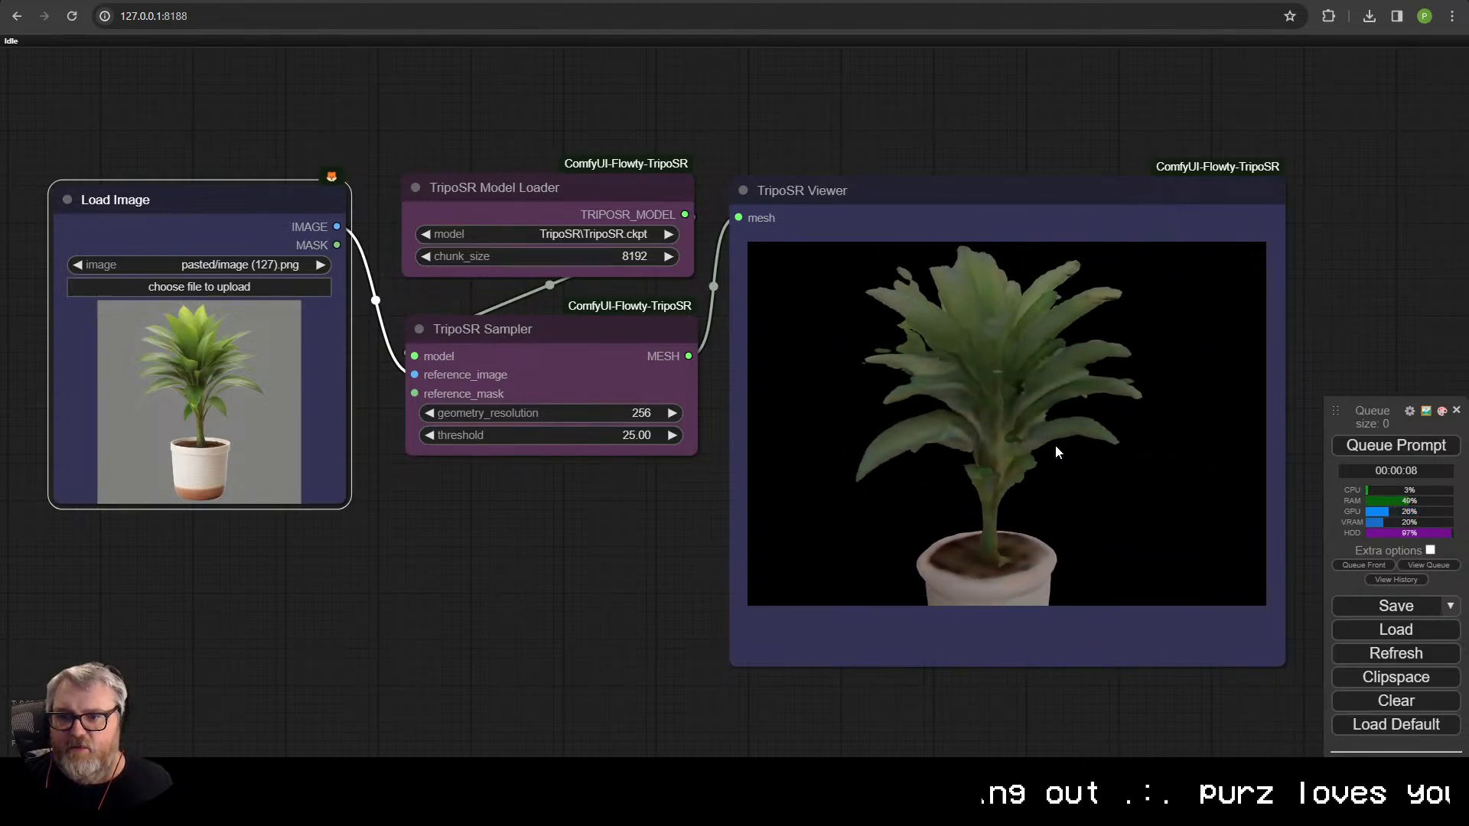
pyautogui.moveTo(1140, 442); pyautogui.dragTo(1037, 406)
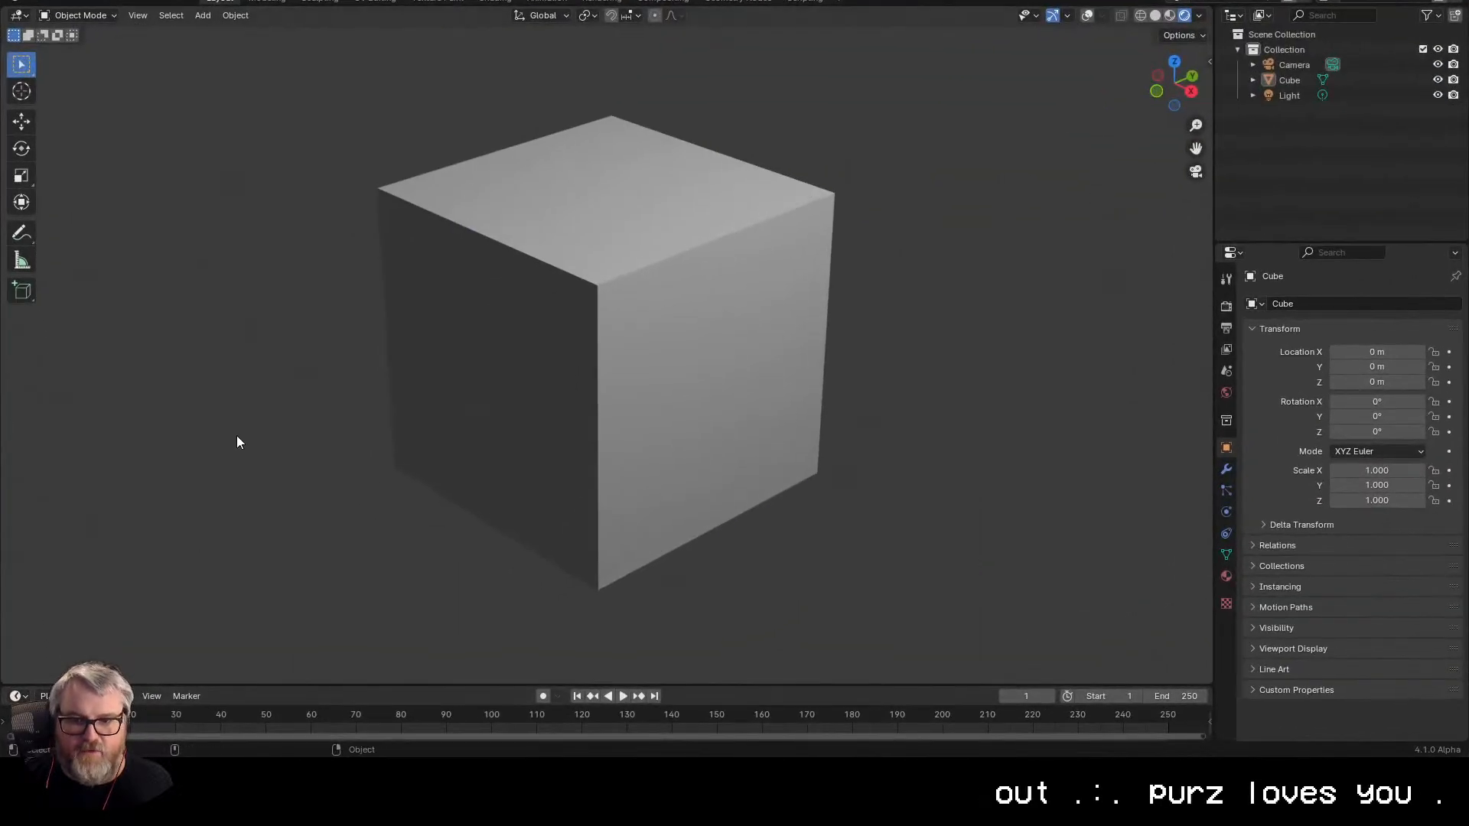
# - Switch to Blender, turn on the viewport overlays, and delete the default cube from the scene
pyautogui.press('KP_0')
pyautogui.scroll(1, 765, 321)
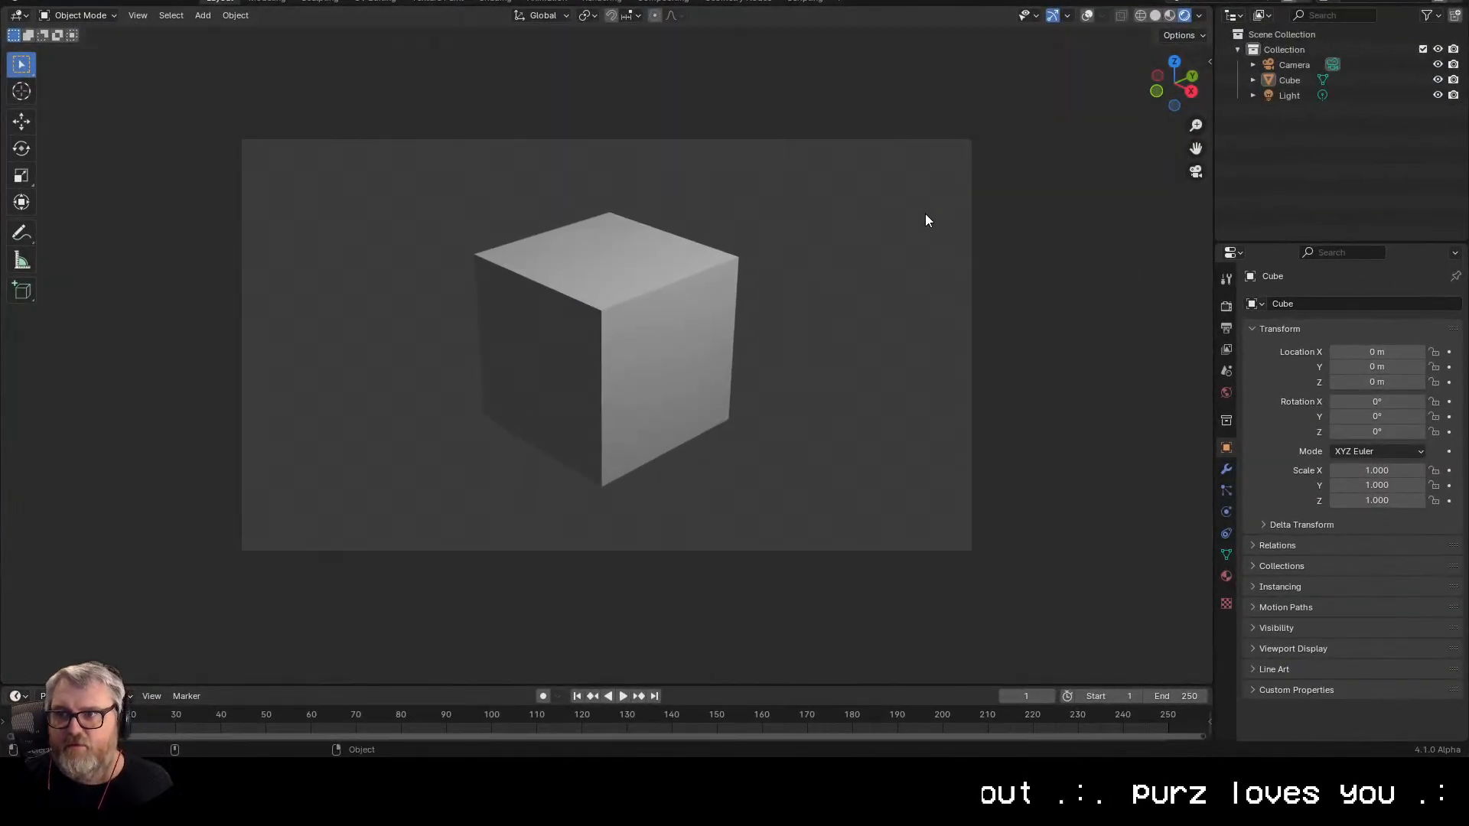
pyautogui.moveTo(1071, 386); pyautogui.dragTo(946, 409)
pyautogui.scroll(-2, 841, 375)
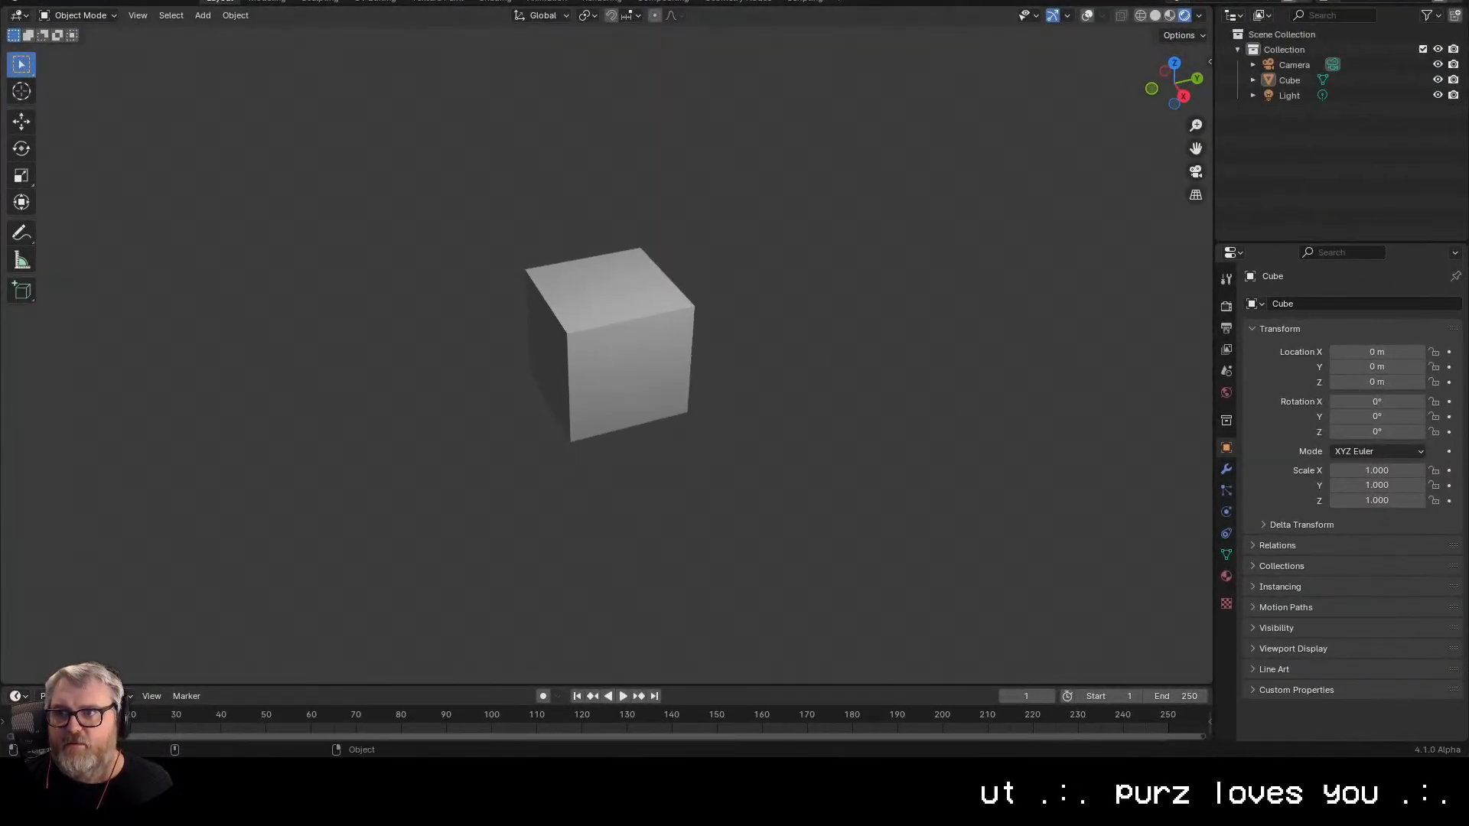
pyautogui.click(1088, 16)
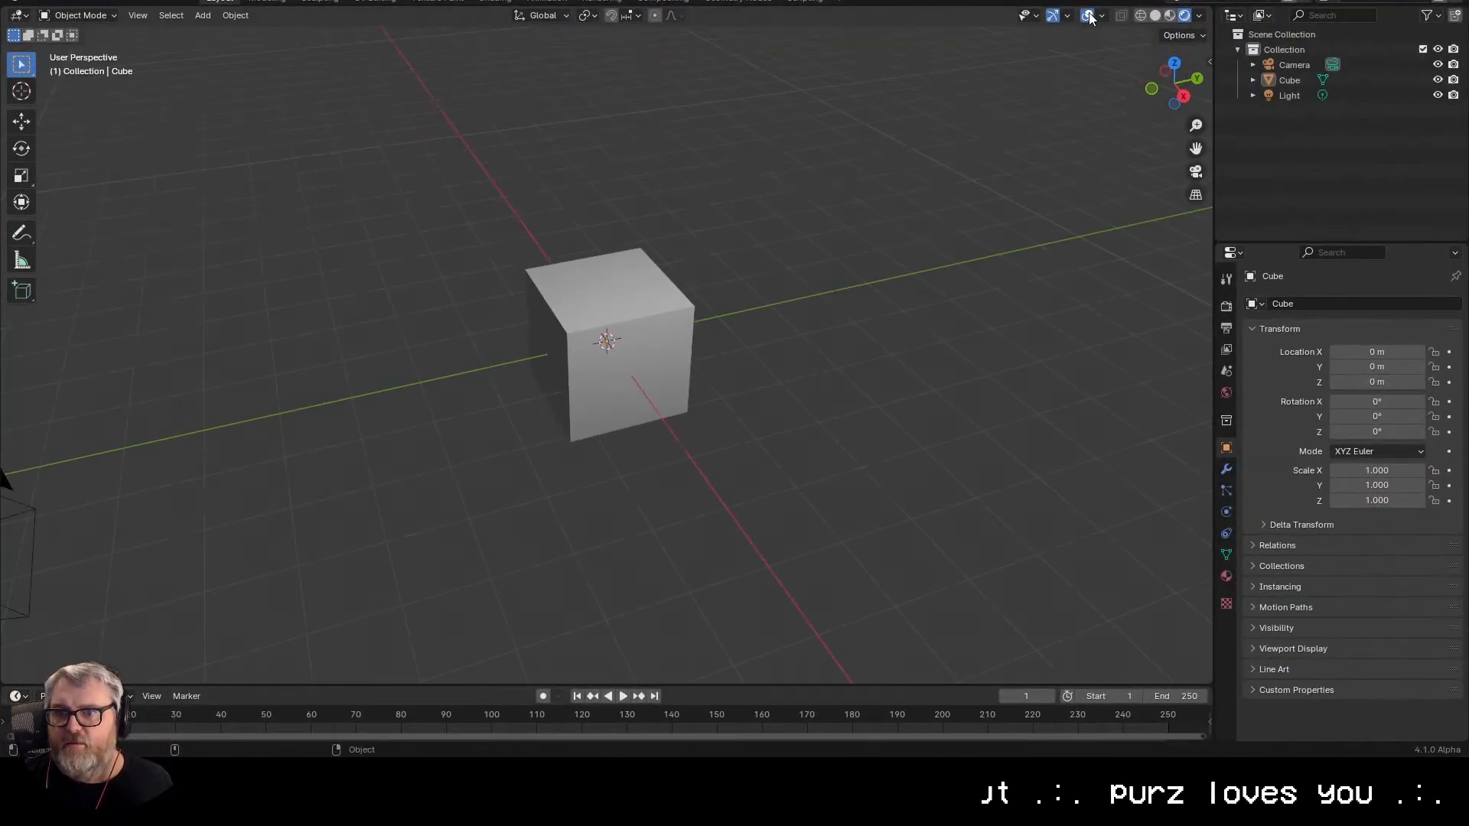
pyautogui.click(659, 326)
pyautogui.press('Delete')
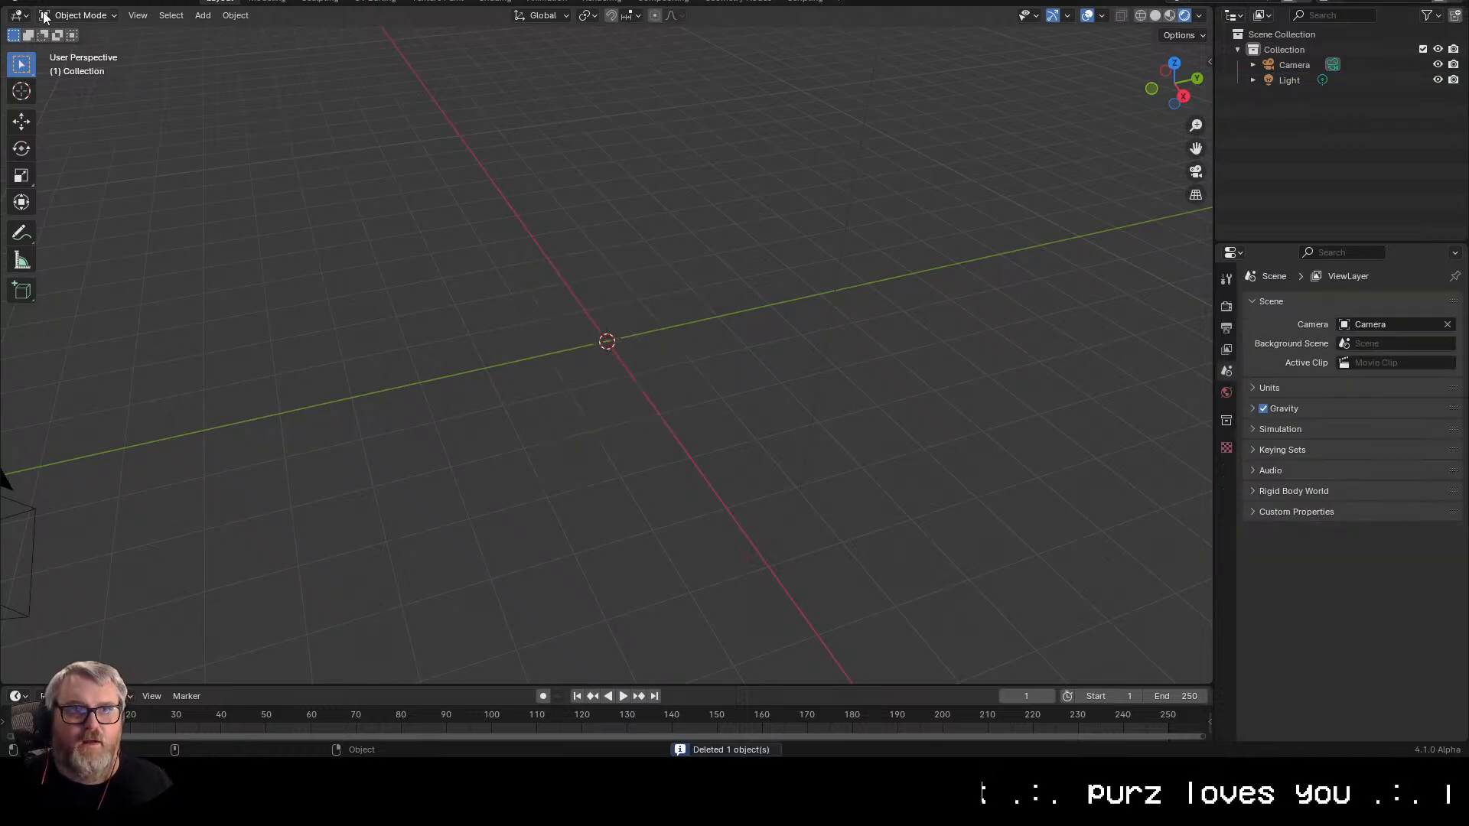
# - Import meshsave_00003_.obj as a Wavefront OBJ from the comfyui.git\app\output folder
pyautogui.press('F4')
pyautogui.moveTo(59, 213)
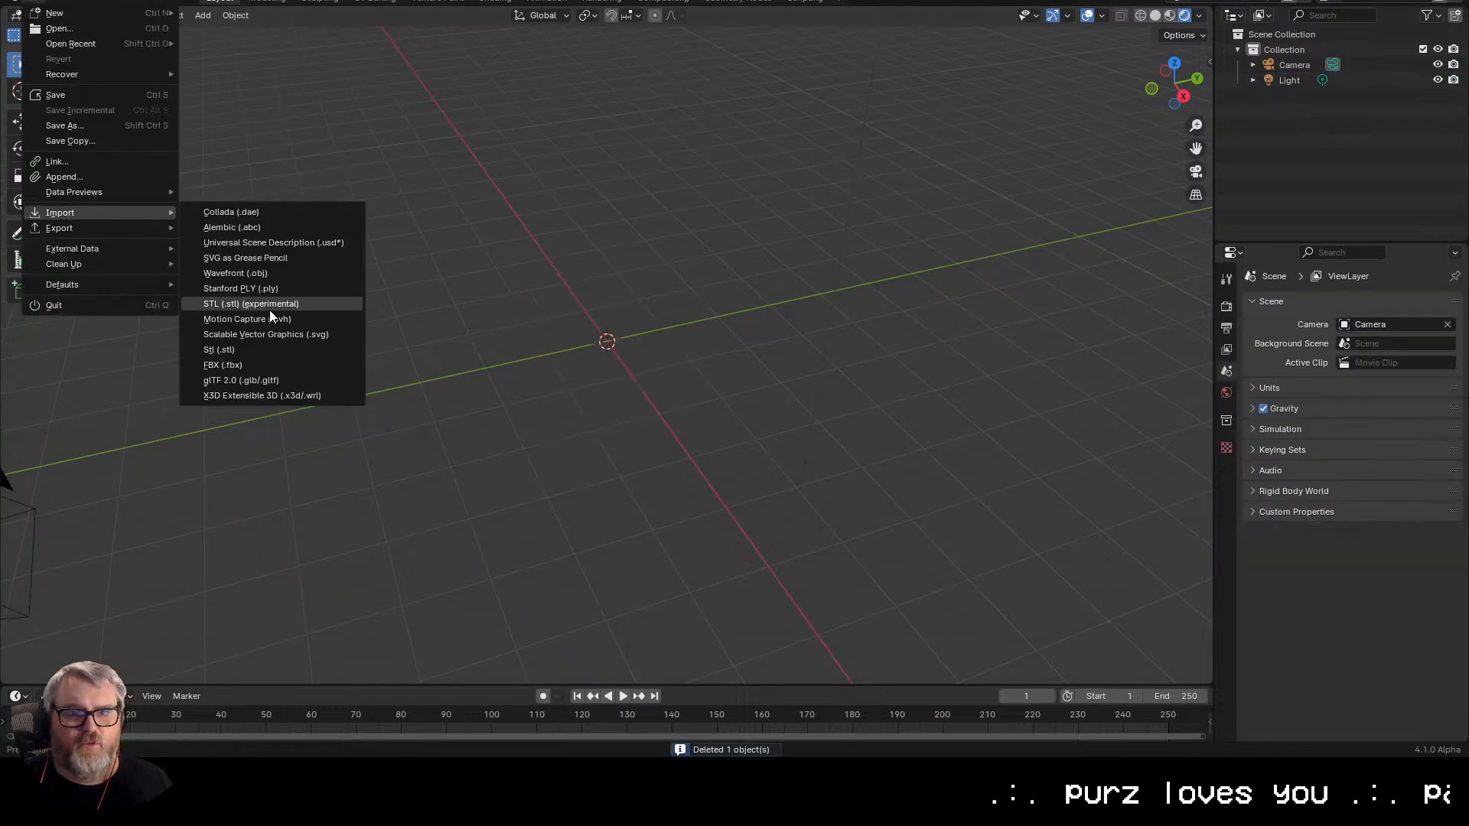
pyautogui.click(280, 275)
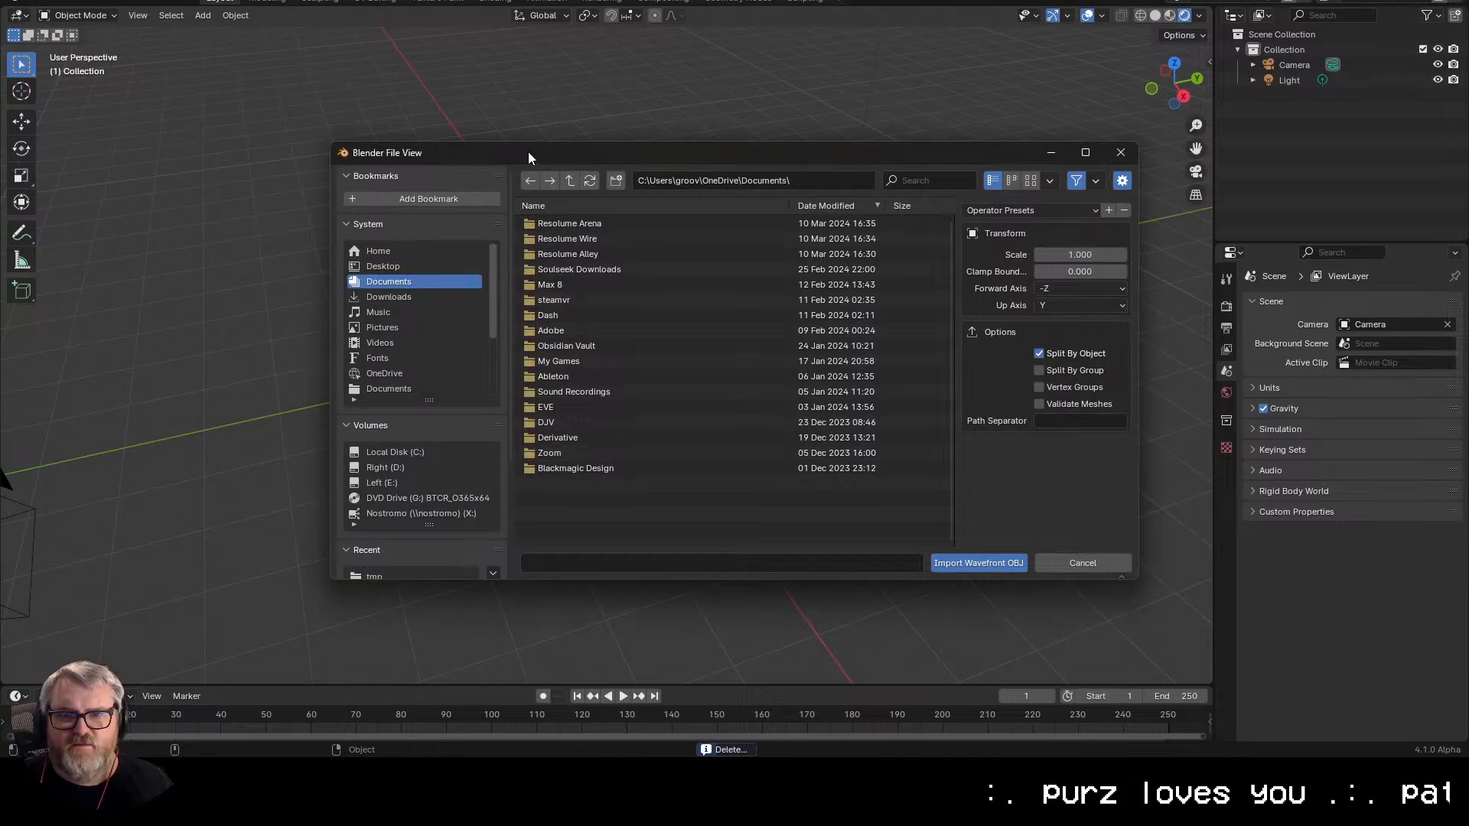
pyautogui.scroll(-6, 402, 365)
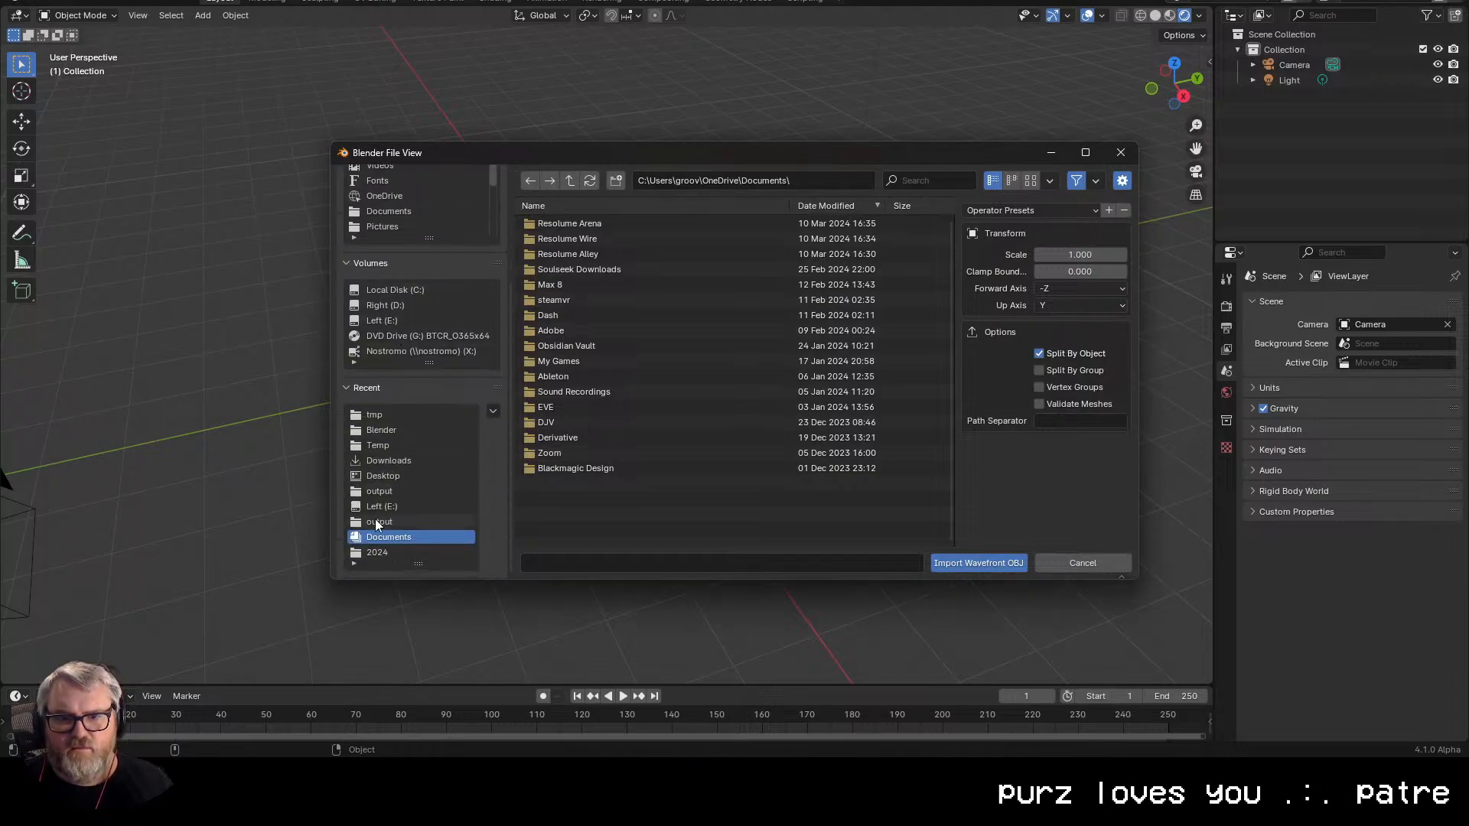
pyautogui.click(376, 522)
pyautogui.click(390, 489)
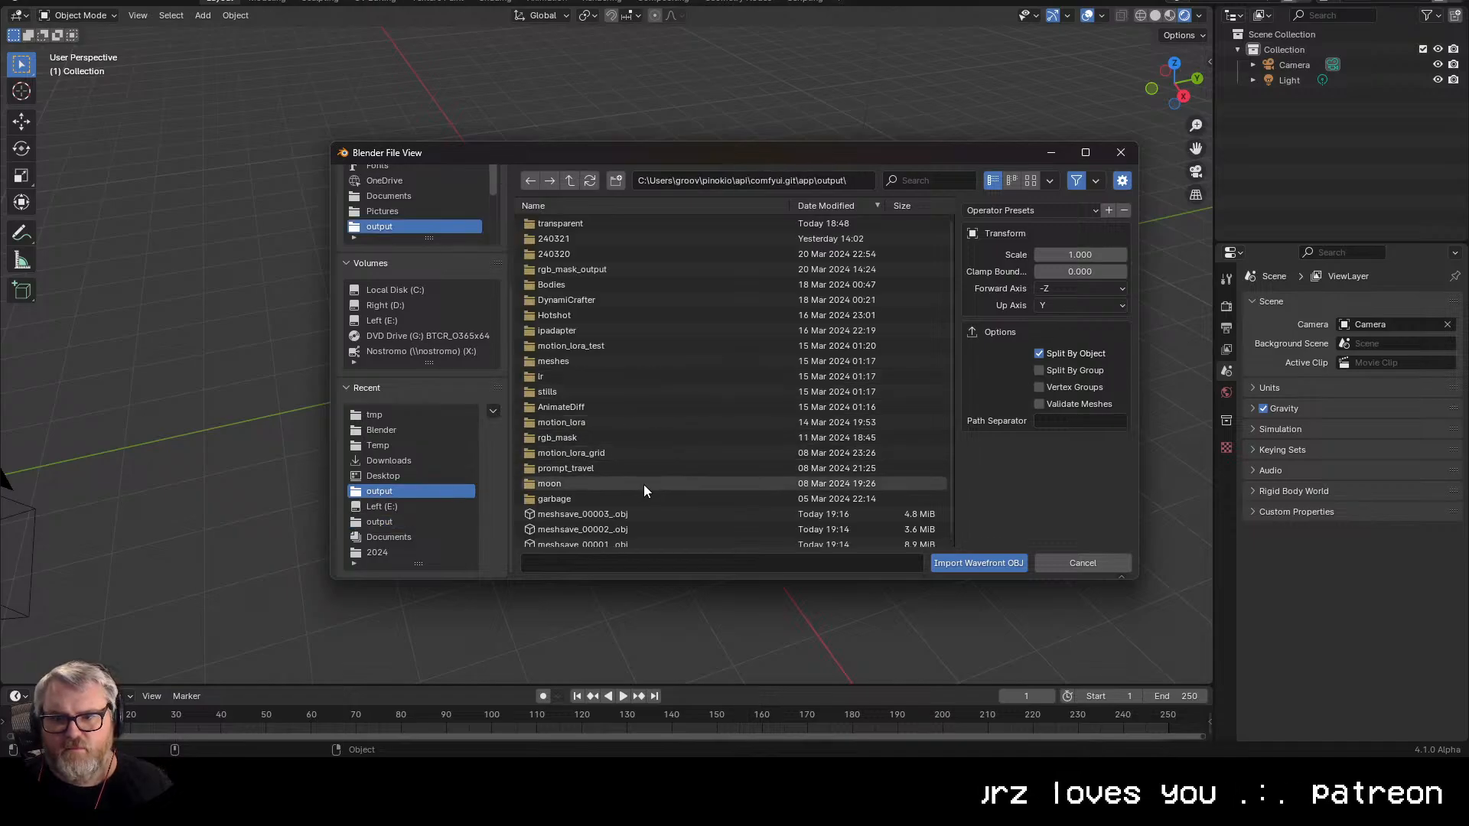
pyautogui.doubleClick(625, 512)
# - Examine the imported plant mesh from several sides in solid shading and return the viewport to rendered shading
pyautogui.scroll(3, 668, 387)
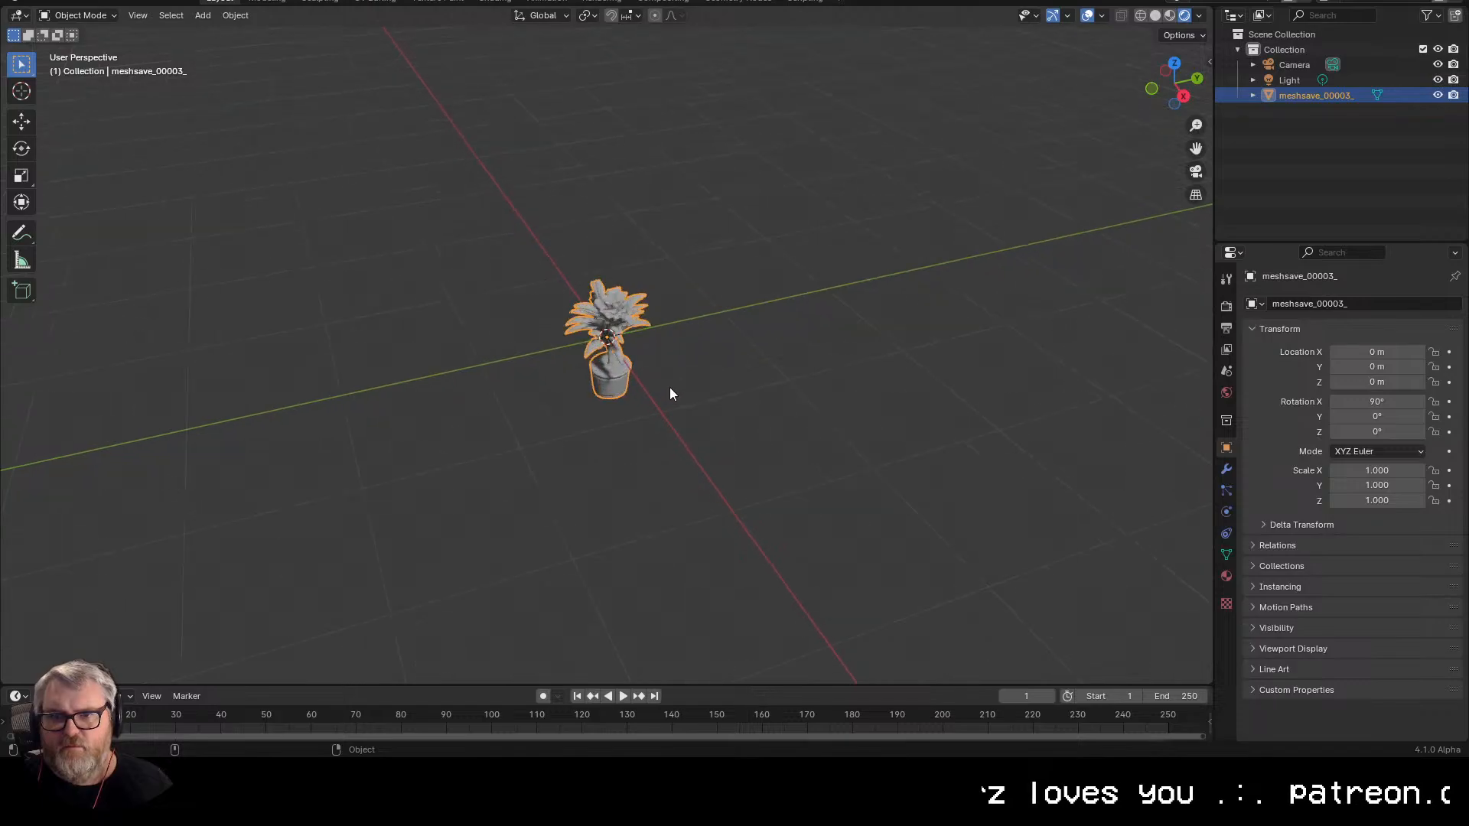
pyautogui.scroll(8, 723, 385)
pyautogui.moveTo(722, 385); pyautogui.dragTo(470, 384)
pyautogui.scroll(-4, 470, 384)
pyautogui.click(1155, 16)
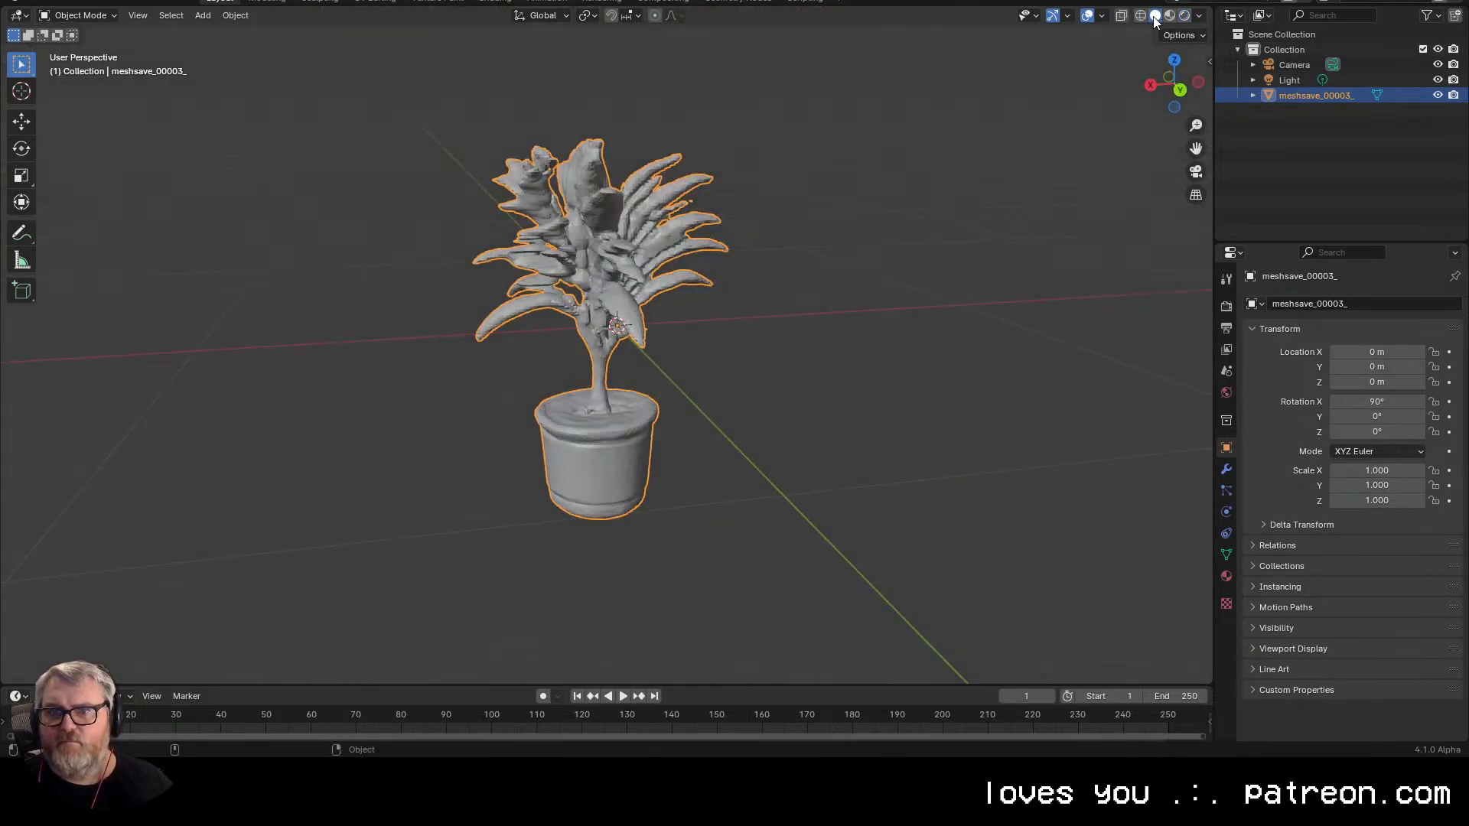
pyautogui.scroll(5, 681, 385)
pyautogui.moveTo(739, 391); pyautogui.dragTo(985, 417)
pyautogui.scroll(-5, 984, 417)
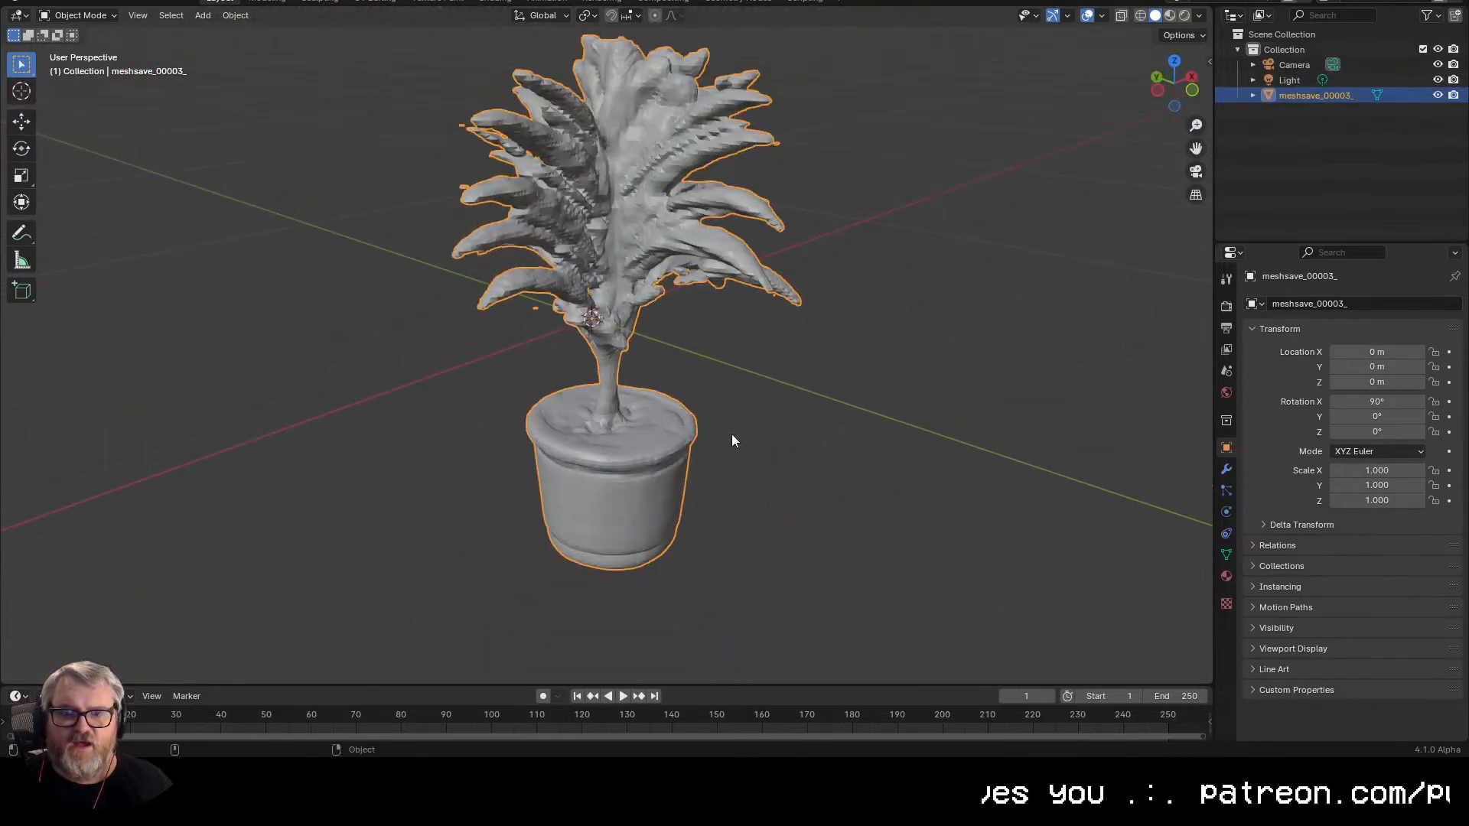
pyautogui.moveTo(695, 433); pyautogui.dragTo(810, 448)
pyautogui.scroll(-2, 810, 448)
pyautogui.click(1184, 15)
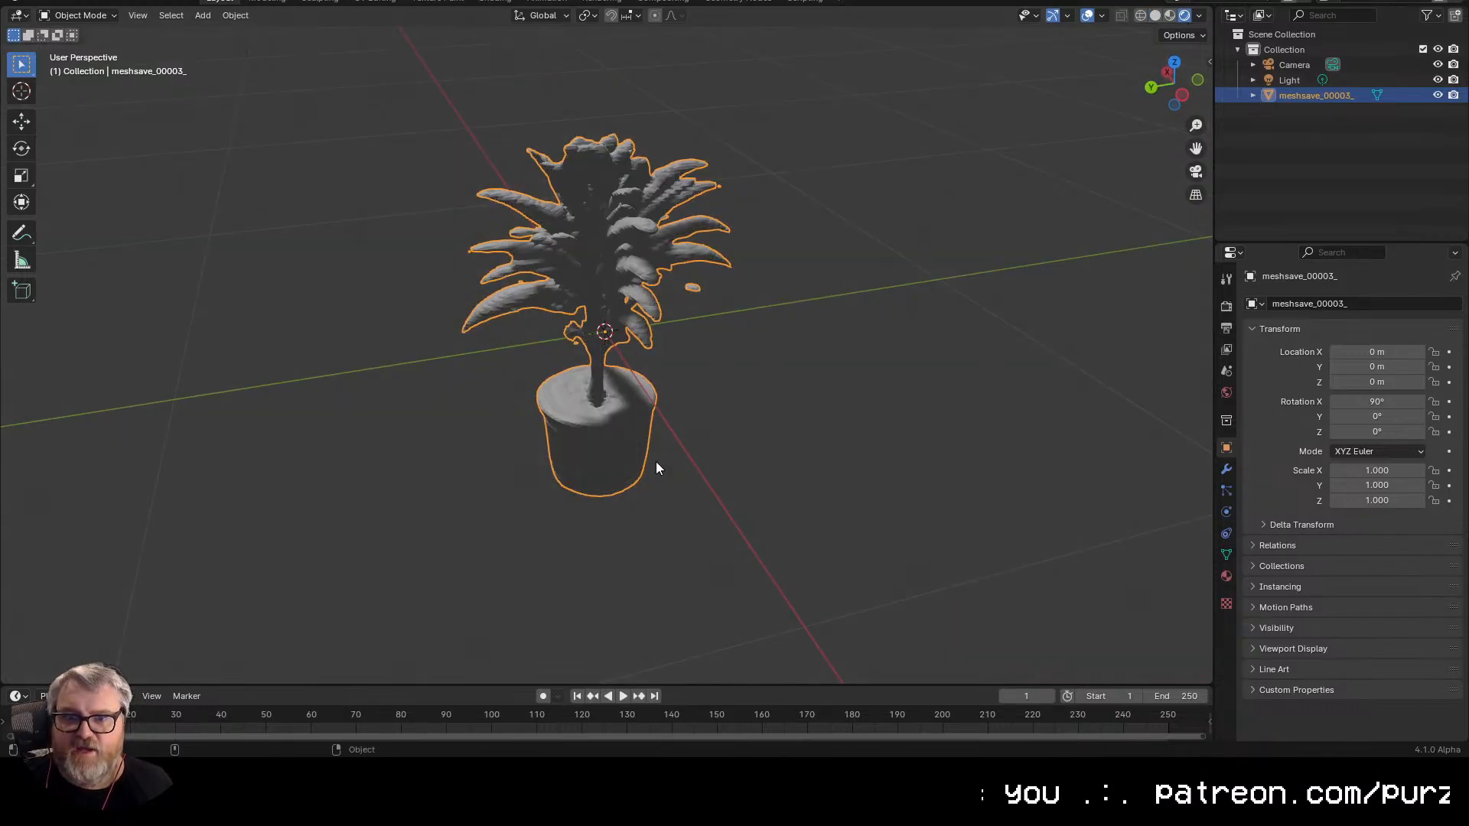
# - Split the 3D viewport, turn the new area into a Shader Editor, and widen it to about half the workspace
pyautogui.moveTo(6, 8); pyautogui.dragTo(289, 115)
pyautogui.click(17, 17)
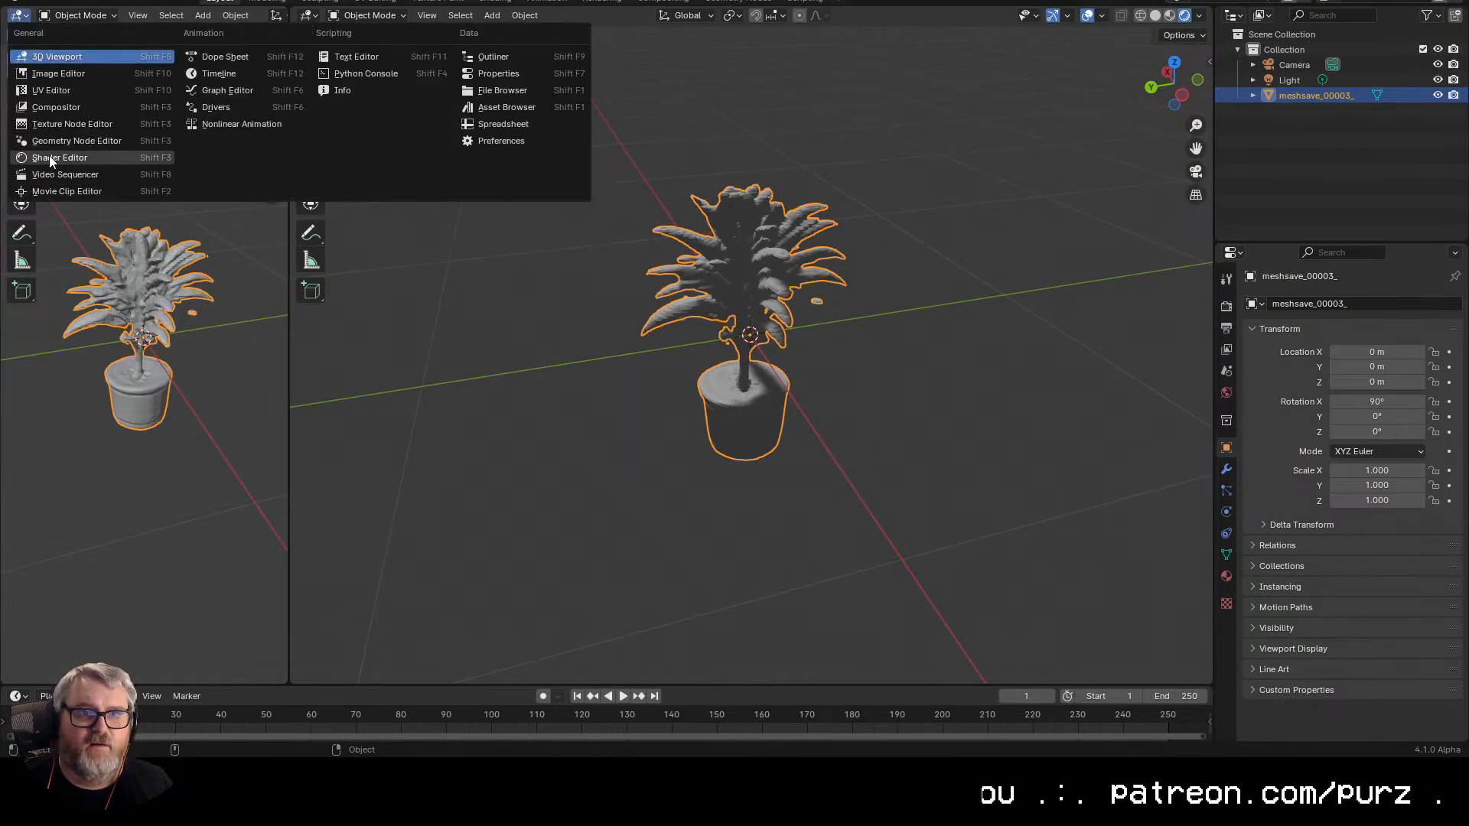
pyautogui.click(49, 153)
pyautogui.press('n')
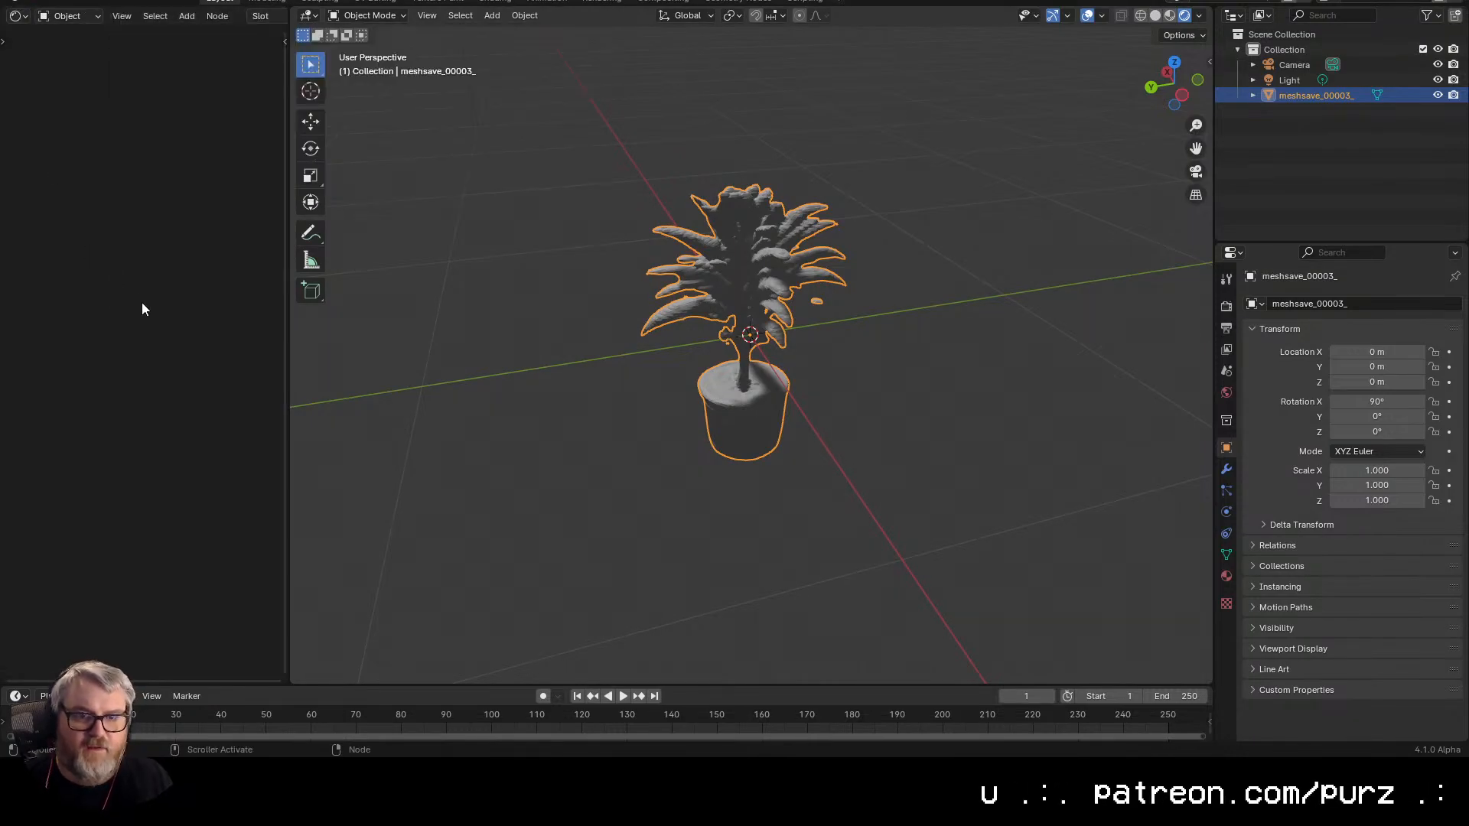
pyautogui.click(293, 358)
pyautogui.moveTo(289, 358); pyautogui.dragTo(645, 398)
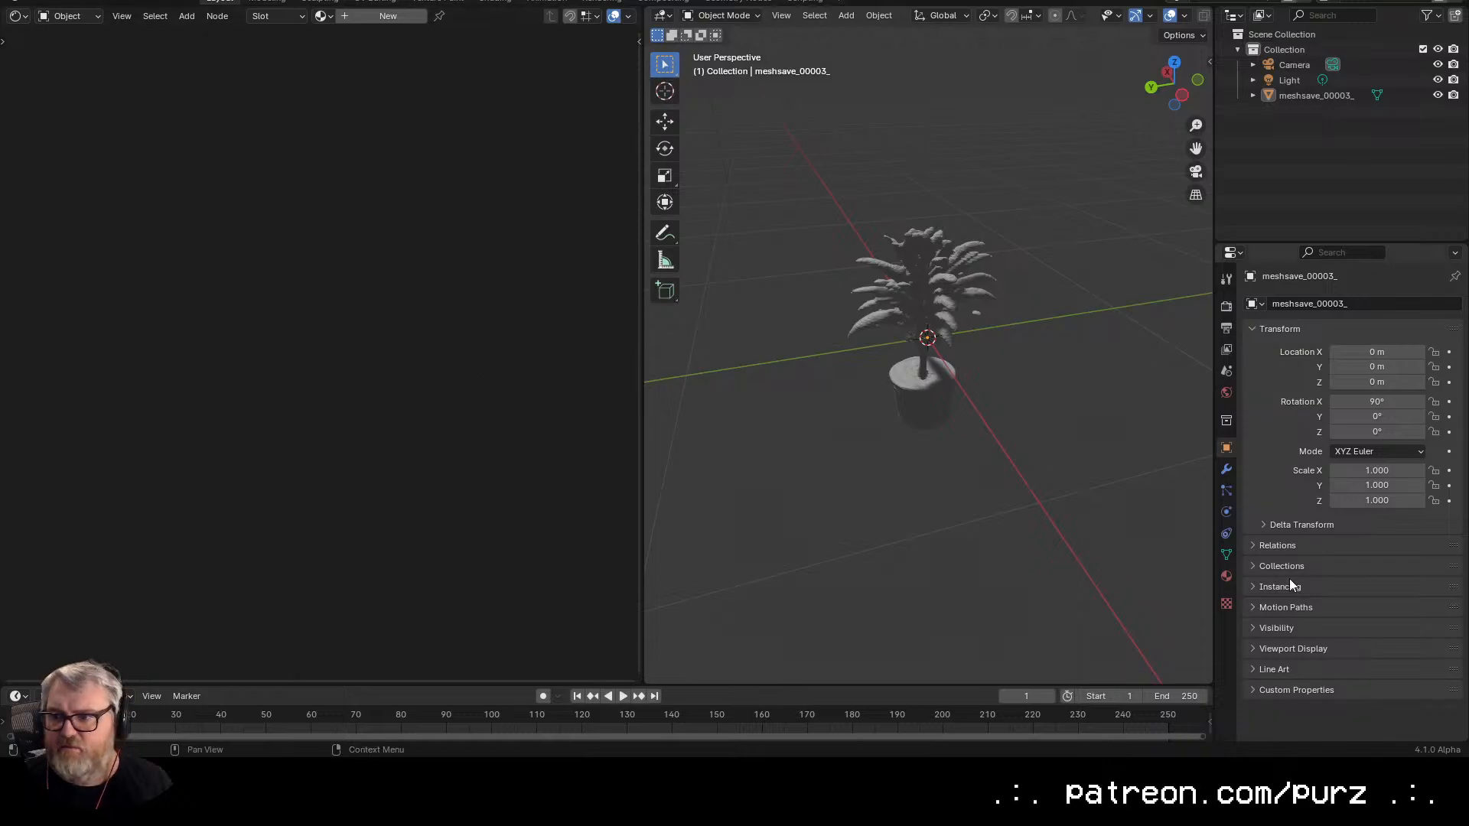
# - Create a new material on the plant mesh and feed a Color Attribute node's Color into the Principled BSDF Base Color
pyautogui.click(1227, 575)
pyautogui.click(1346, 368)
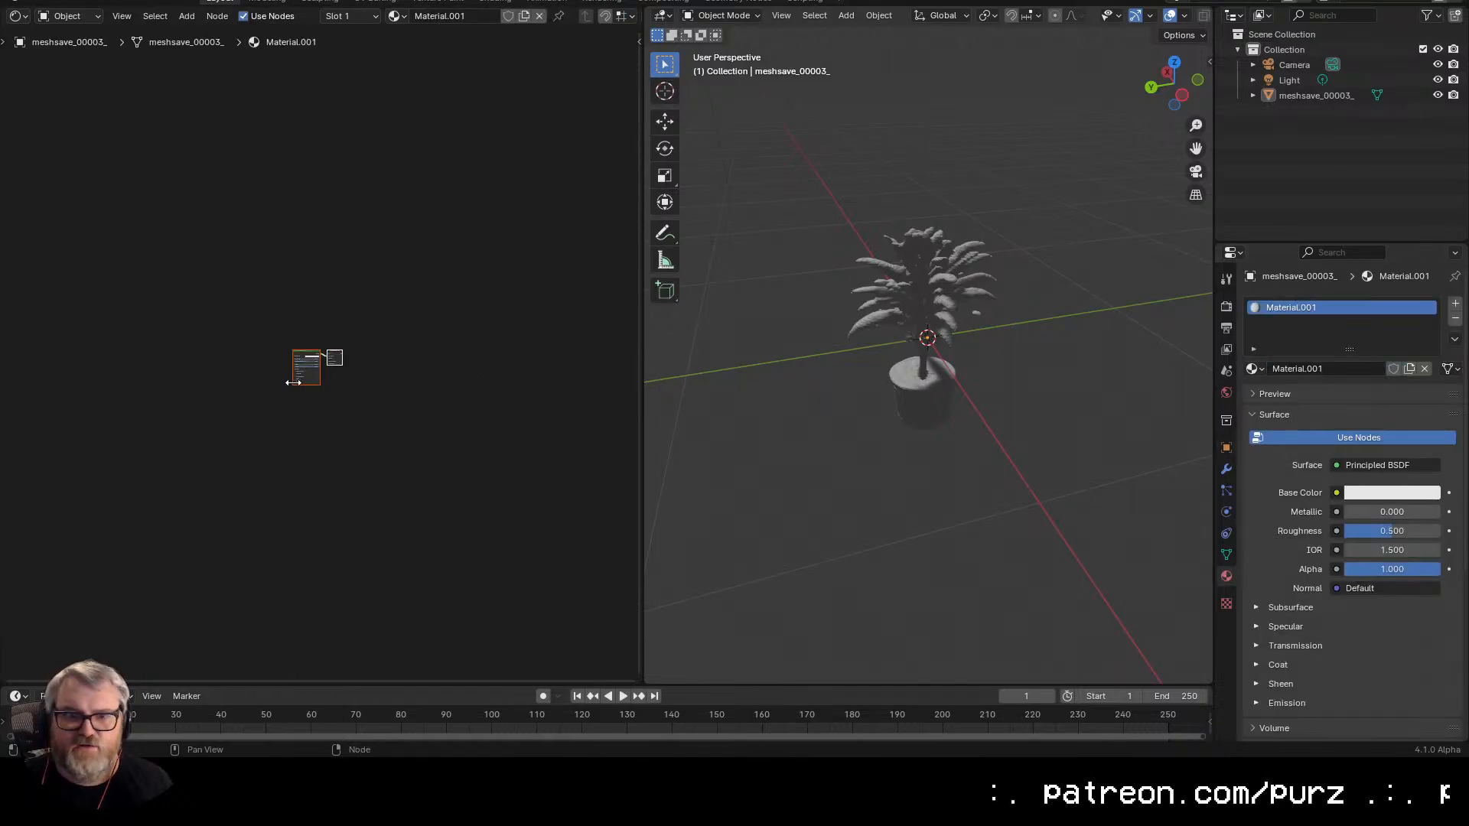
pyautogui.scroll(8, 296, 391)
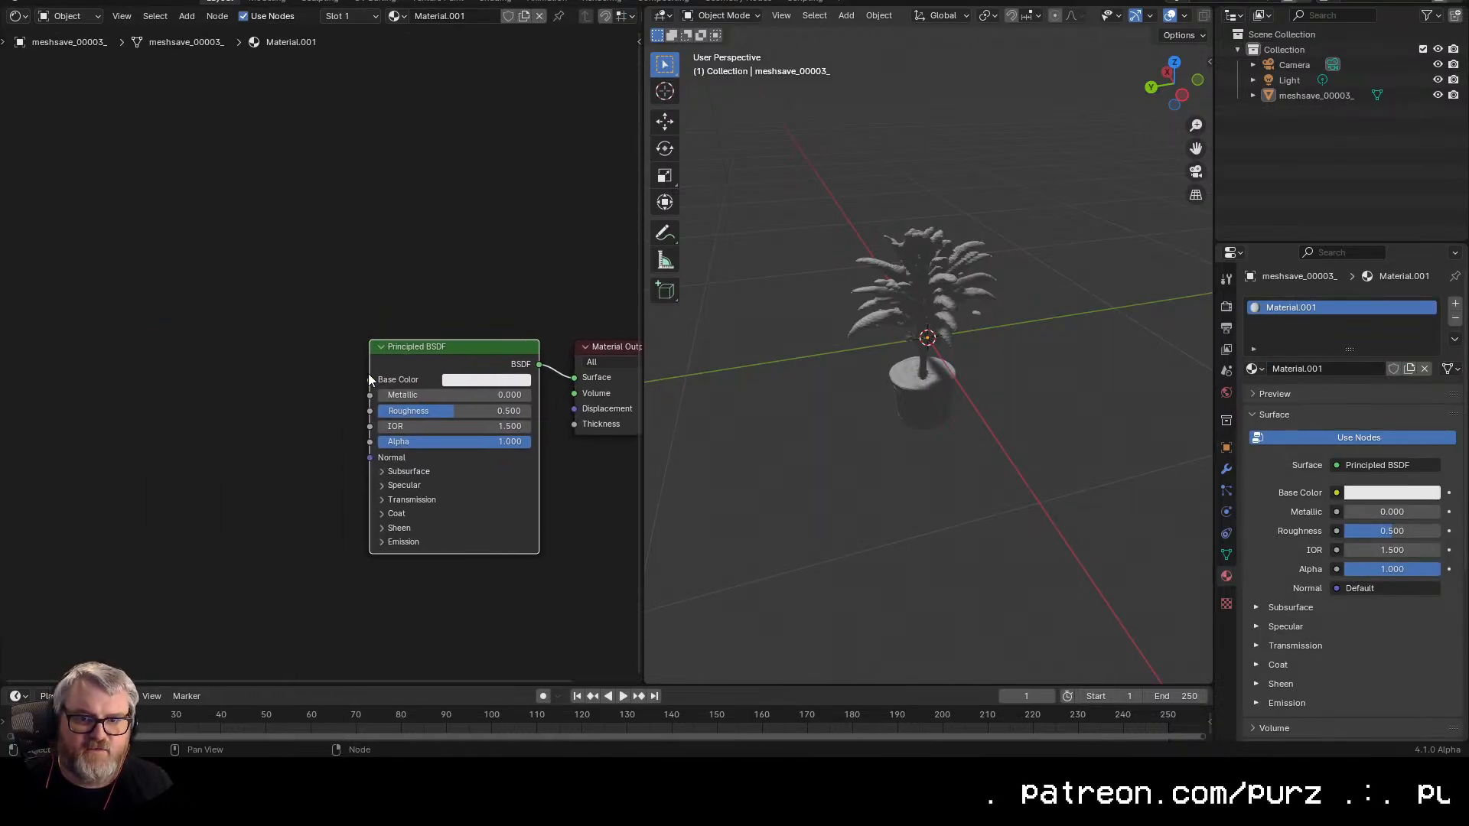
pyautogui.moveTo(369, 379); pyautogui.dragTo(245, 314)
pyautogui.write('attr')
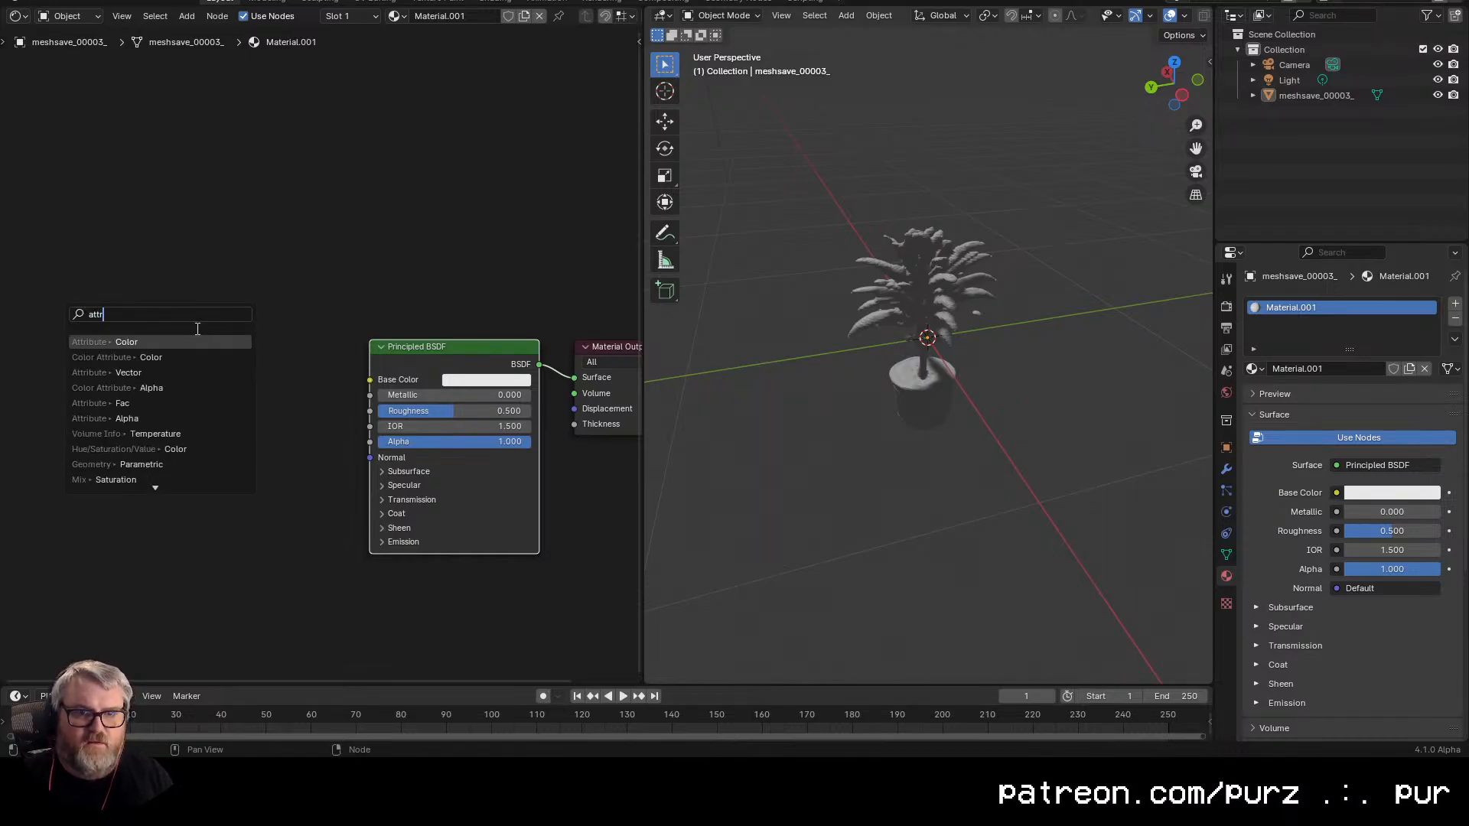
pyautogui.click(151, 357)
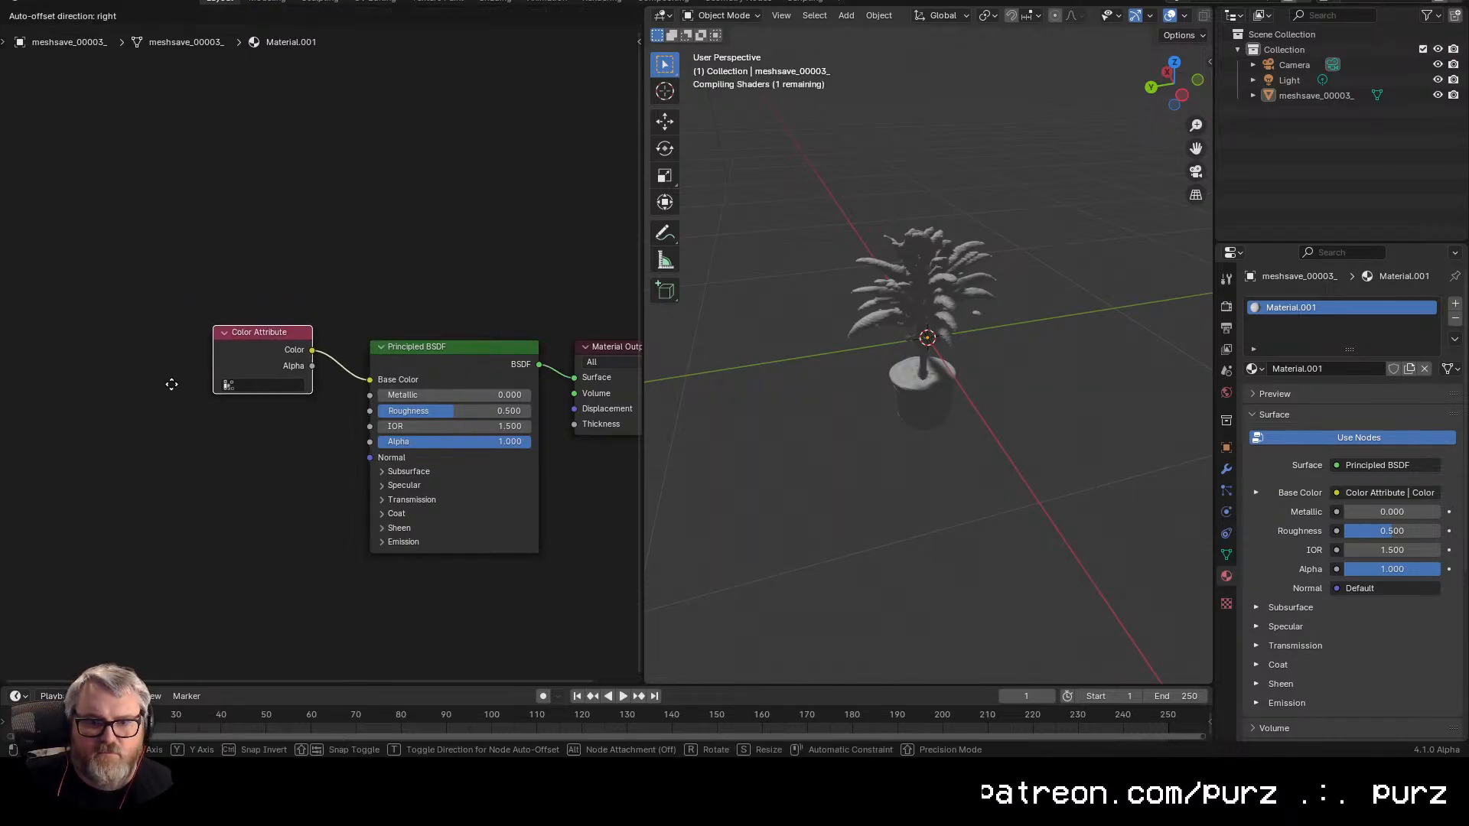
# - Move the point light horizontally, locked to its current height, to light the plant from another side
pyautogui.moveTo(930, 422); pyautogui.dragTo(1100, 396)
pyautogui.moveTo(1192, 378); pyautogui.dragTo(1007, 361)
pyautogui.click(1289, 80)
pyautogui.press('g')
pyautogui.hotkey('shift', 'z')
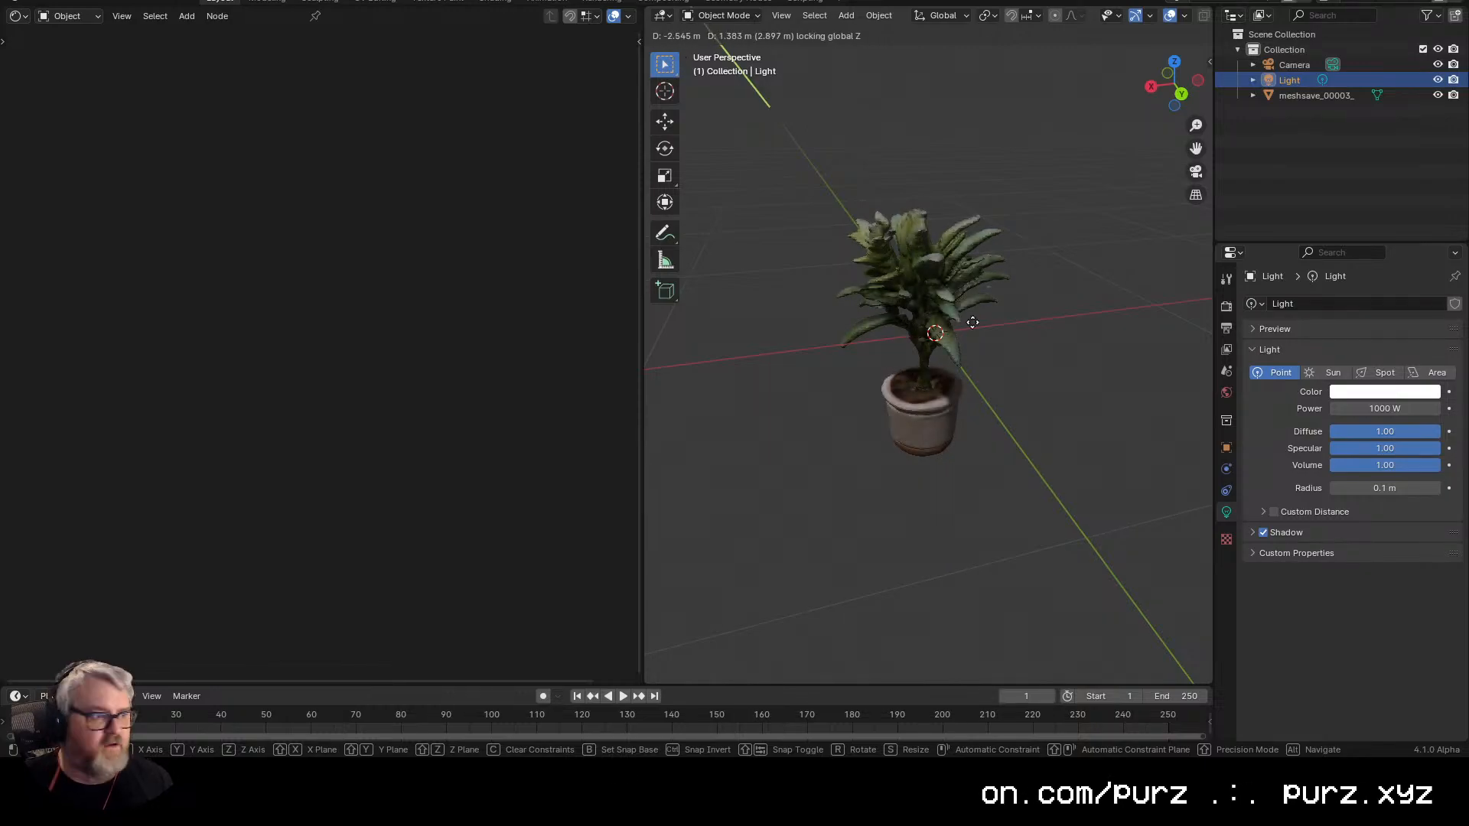
pyautogui.click(752, 287)
# - Raise the plant along the Z axis until the base of its pot rests on the ground grid
pyautogui.moveTo(1068, 424); pyautogui.dragTo(866, 409)
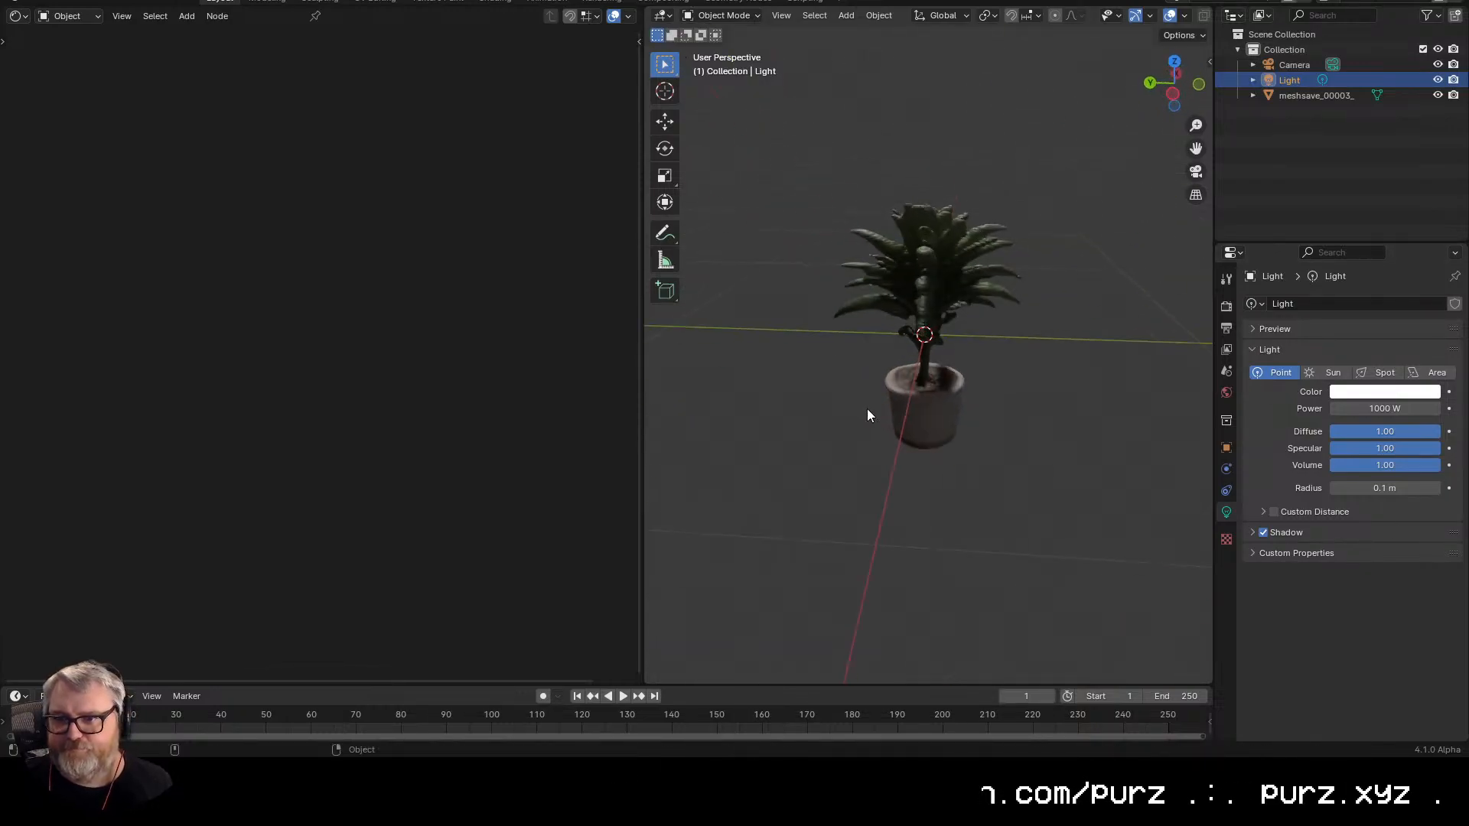
pyautogui.click(940, 424)
pyautogui.press('g')
pyautogui.press('z')
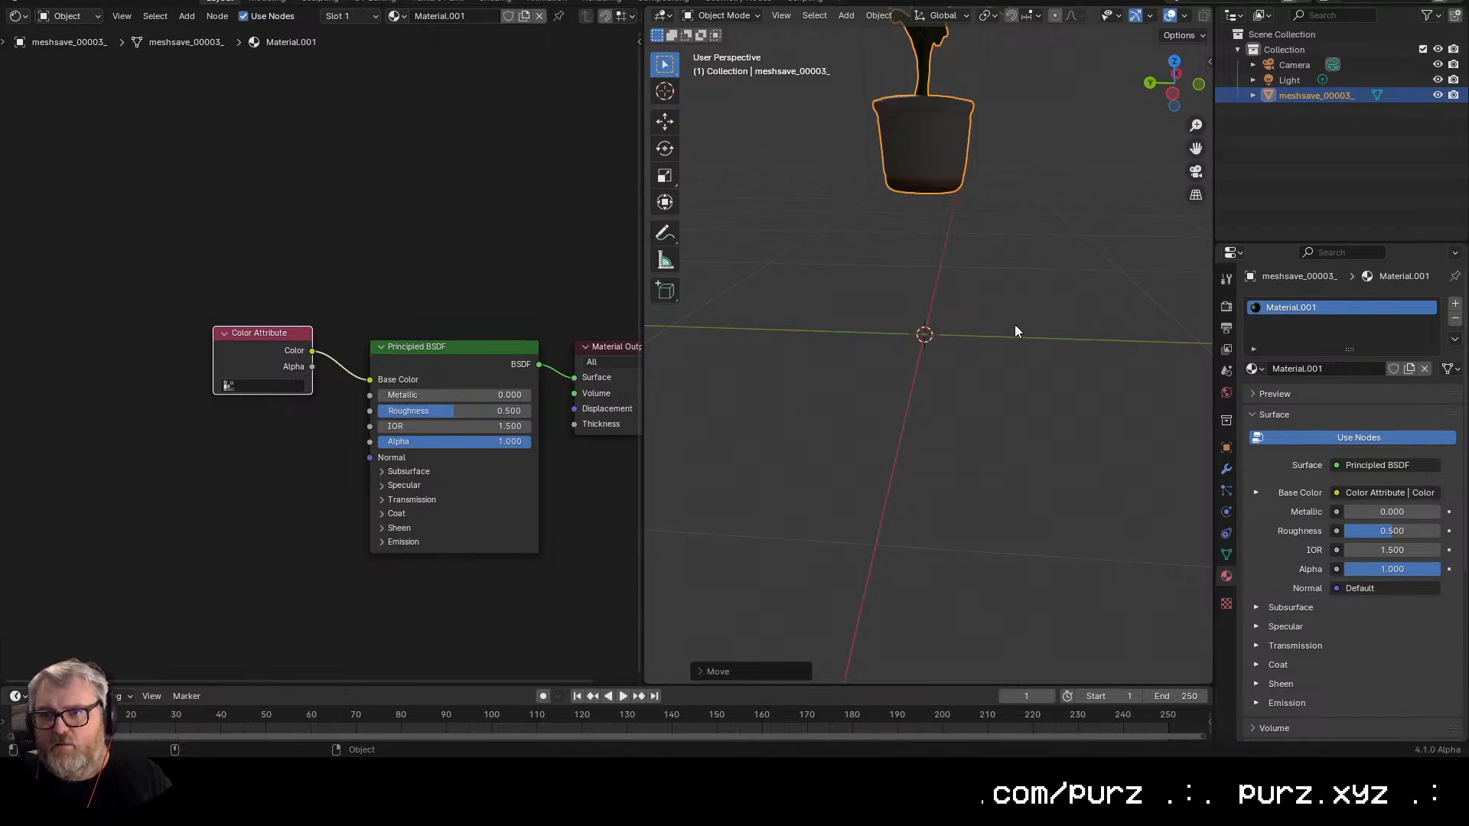
pyautogui.click(991, 221)
# - Examine the colored plant on the ground grid from several angles, including in a maximized viewport
pyautogui.moveTo(1094, 153); pyautogui.dragTo(851, 122)
pyautogui.scroll(-3, 852, 123)
pyautogui.moveTo(1147, 327); pyautogui.dragTo(978, 307)
pyautogui.scroll(-3, 978, 307)
pyautogui.click(1031, 287)
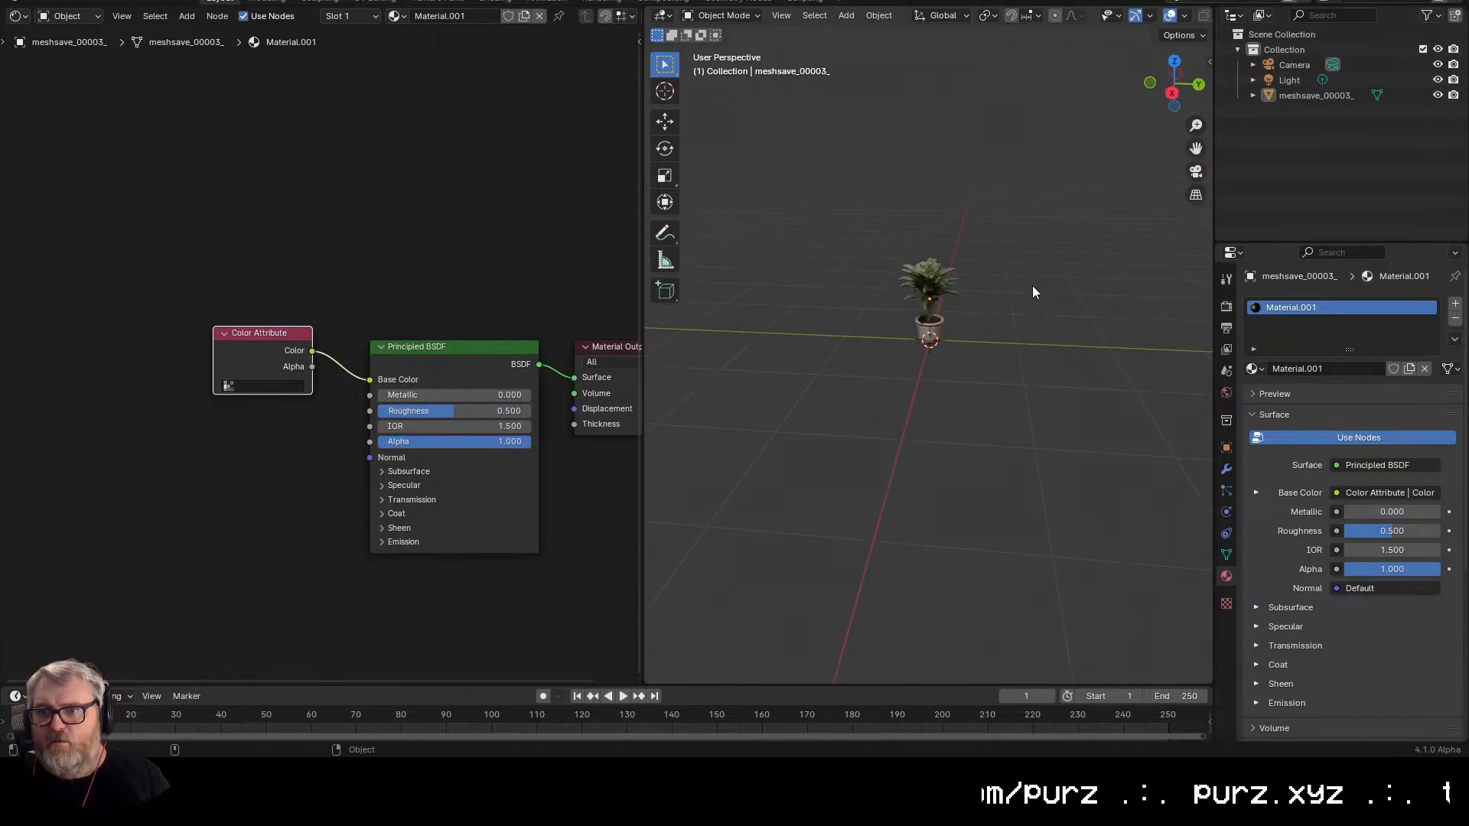
pyautogui.scroll(7, 1033, 359)
pyautogui.scroll(-3, 1033, 307)
pyautogui.scroll(6, 1057, 328)
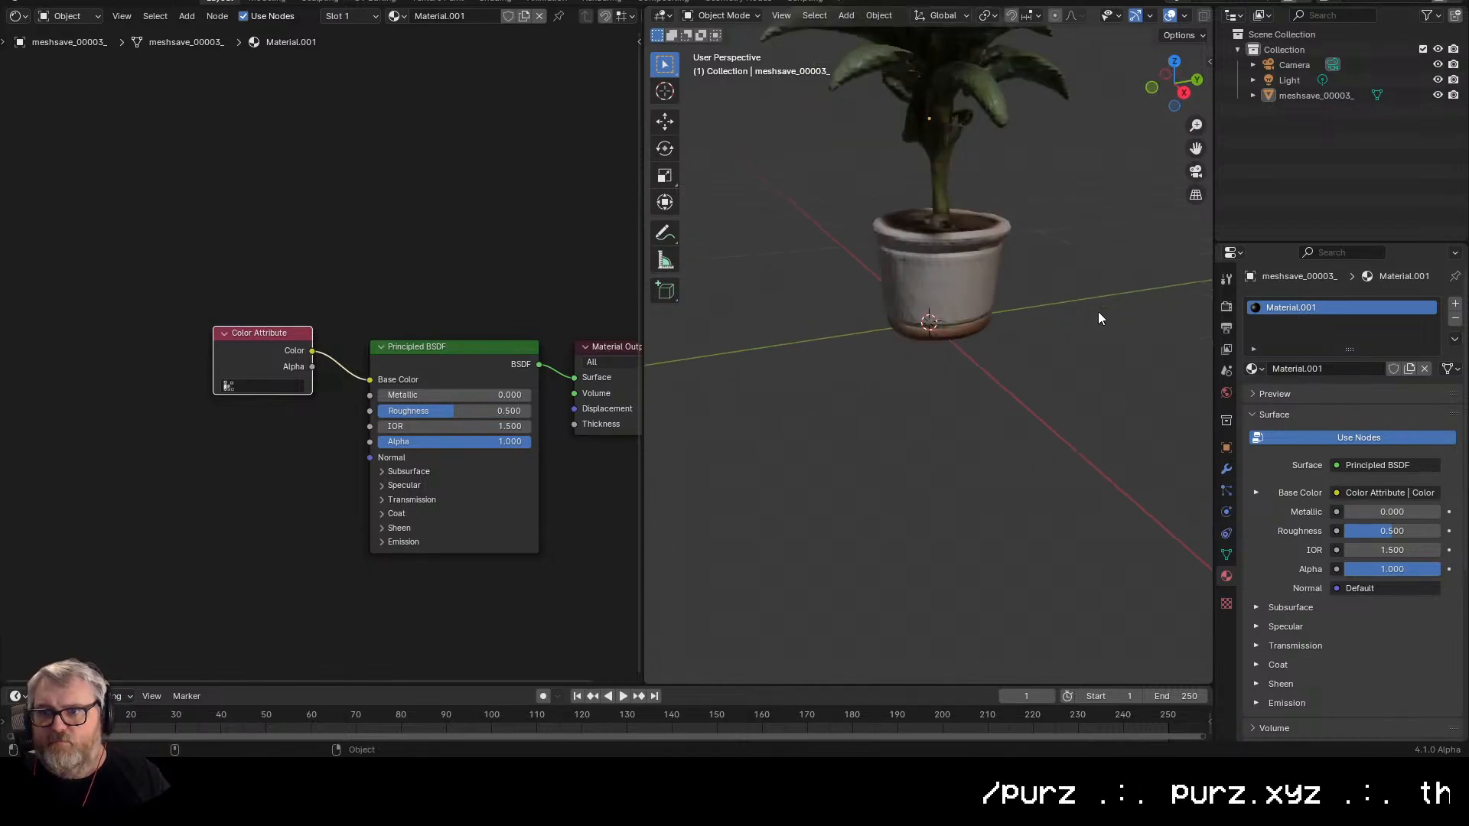
pyautogui.moveTo(1099, 318); pyautogui.dragTo(1119, 433)
pyautogui.hotkey('ctrl', 'space')
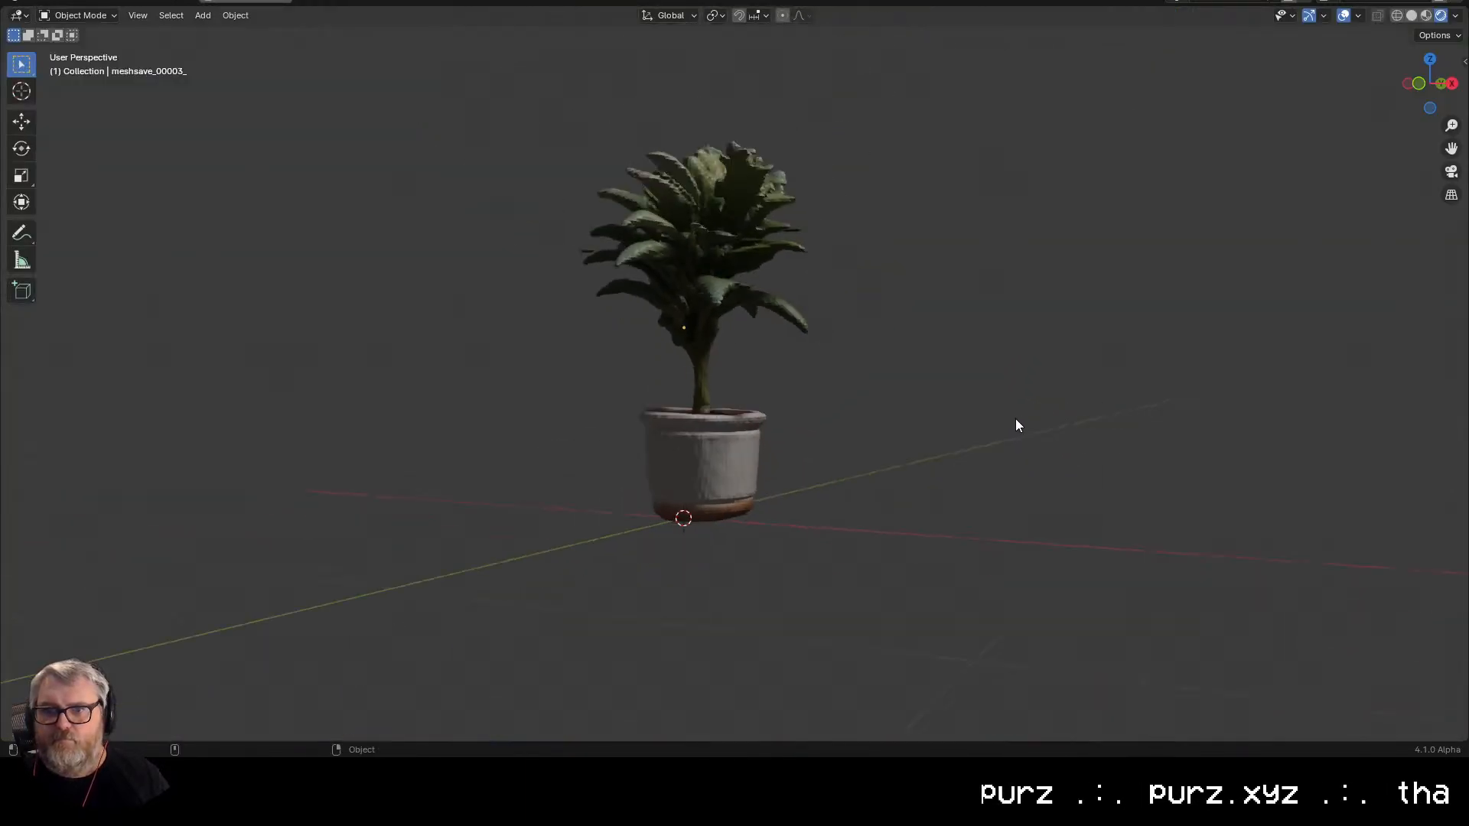
pyautogui.moveTo(1015, 419); pyautogui.dragTo(990, 459)
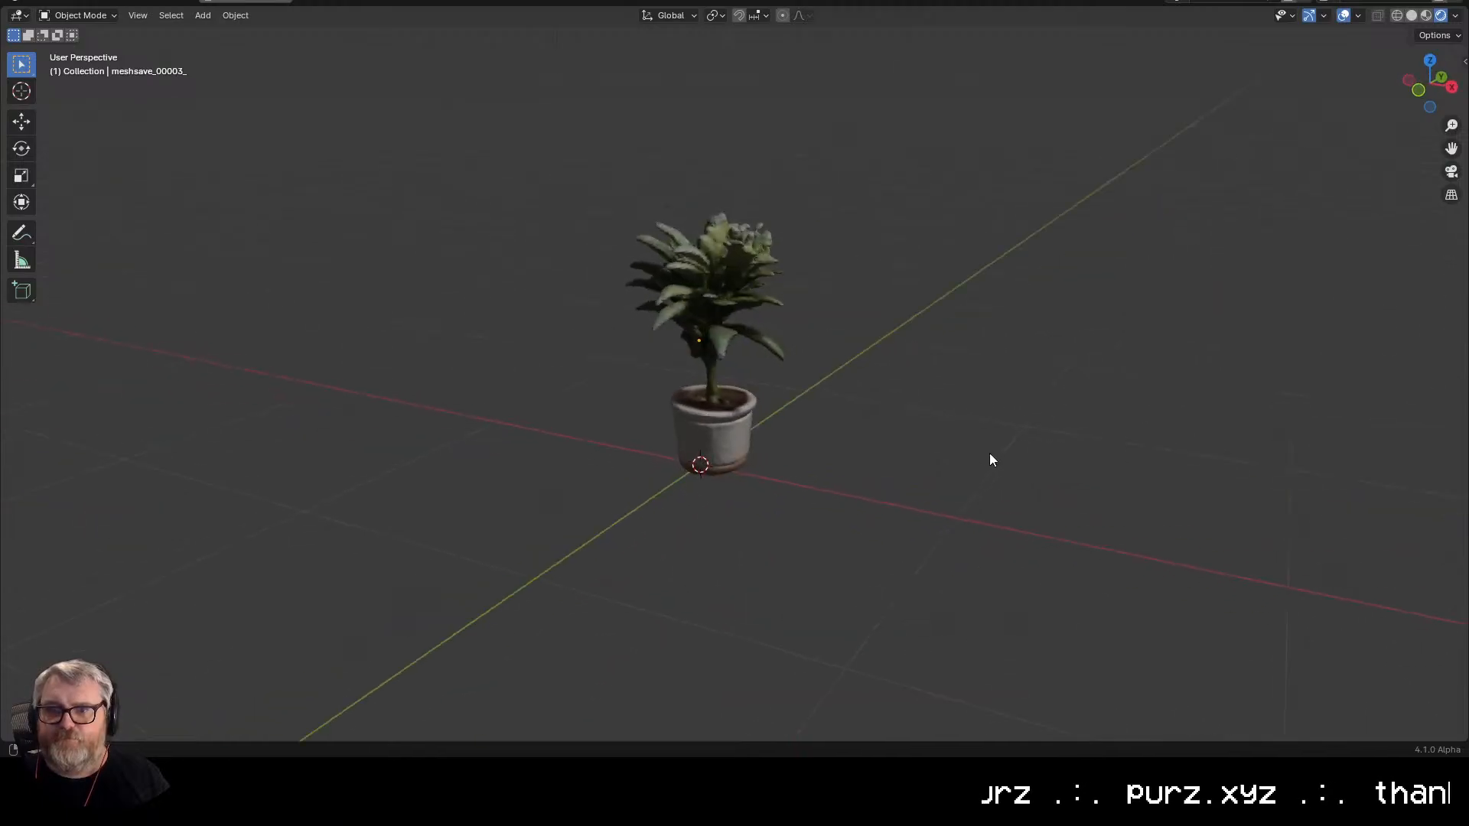
pyautogui.hotkey('ctrl', 'space')
# - Inspect the plant's leaves and pot up close and from a distance under the rendered lighting
pyautogui.click(910, 357)
pyautogui.rightClick(910, 356)
pyautogui.click(903, 354)
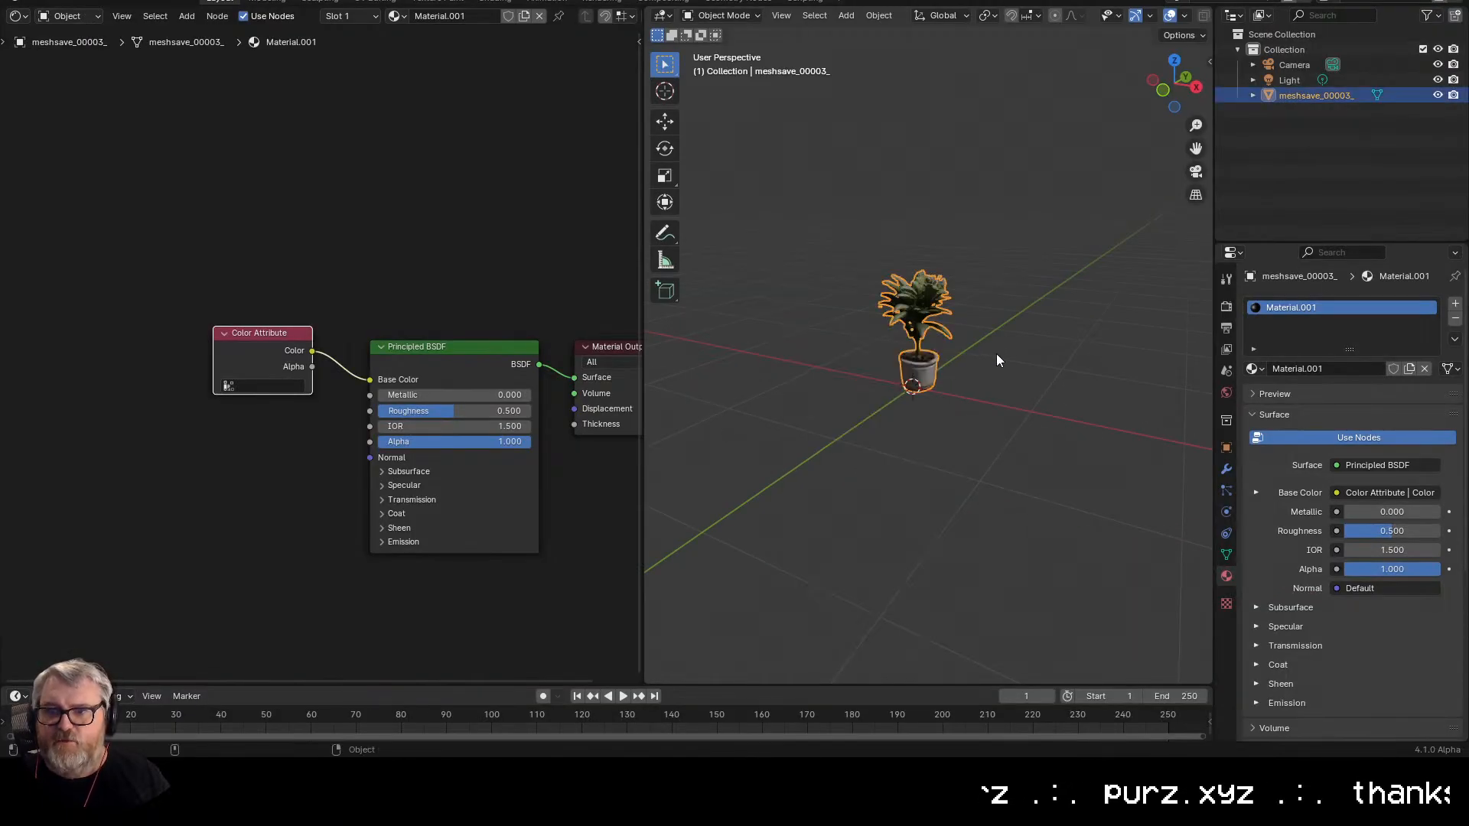
pyautogui.click(996, 354)
pyautogui.scroll(9, 989, 398)
pyautogui.moveTo(990, 401); pyautogui.dragTo(1042, 366)
pyautogui.scroll(-6, 963, 397)
pyautogui.scroll(-3, 933, 416)
pyautogui.moveTo(884, 365)
pyautogui.mouseDown()
pyautogui.moveTo(731, 359)
pyautogui.moveTo(1173, 375)
pyautogui.moveTo(808, 366)
pyautogui.moveTo(889, 367)
pyautogui.mouseUp()
pyautogui.scroll(6, 1109, 381)
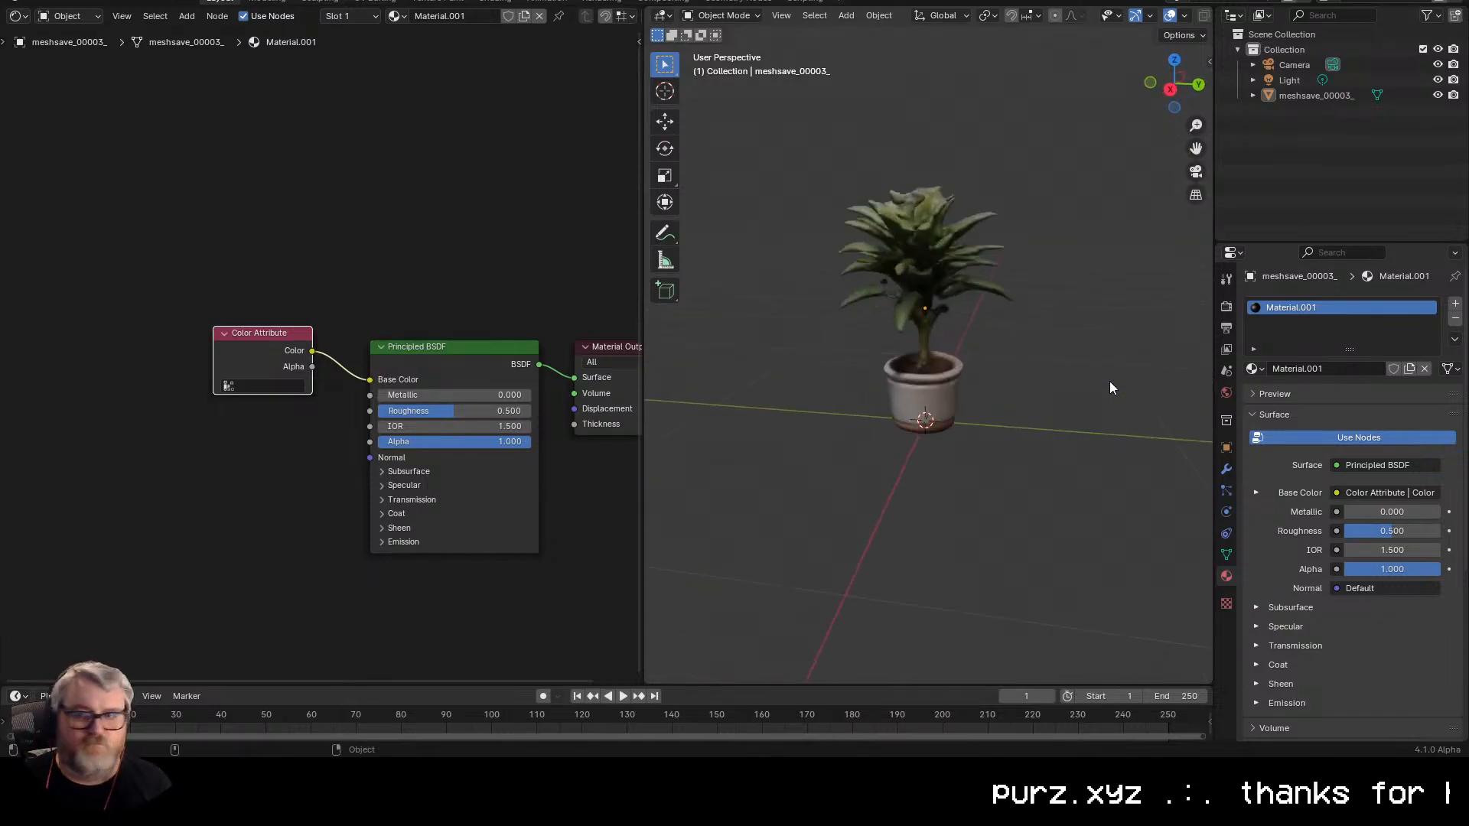
pyautogui.moveTo(1113, 385); pyautogui.dragTo(966, 483)
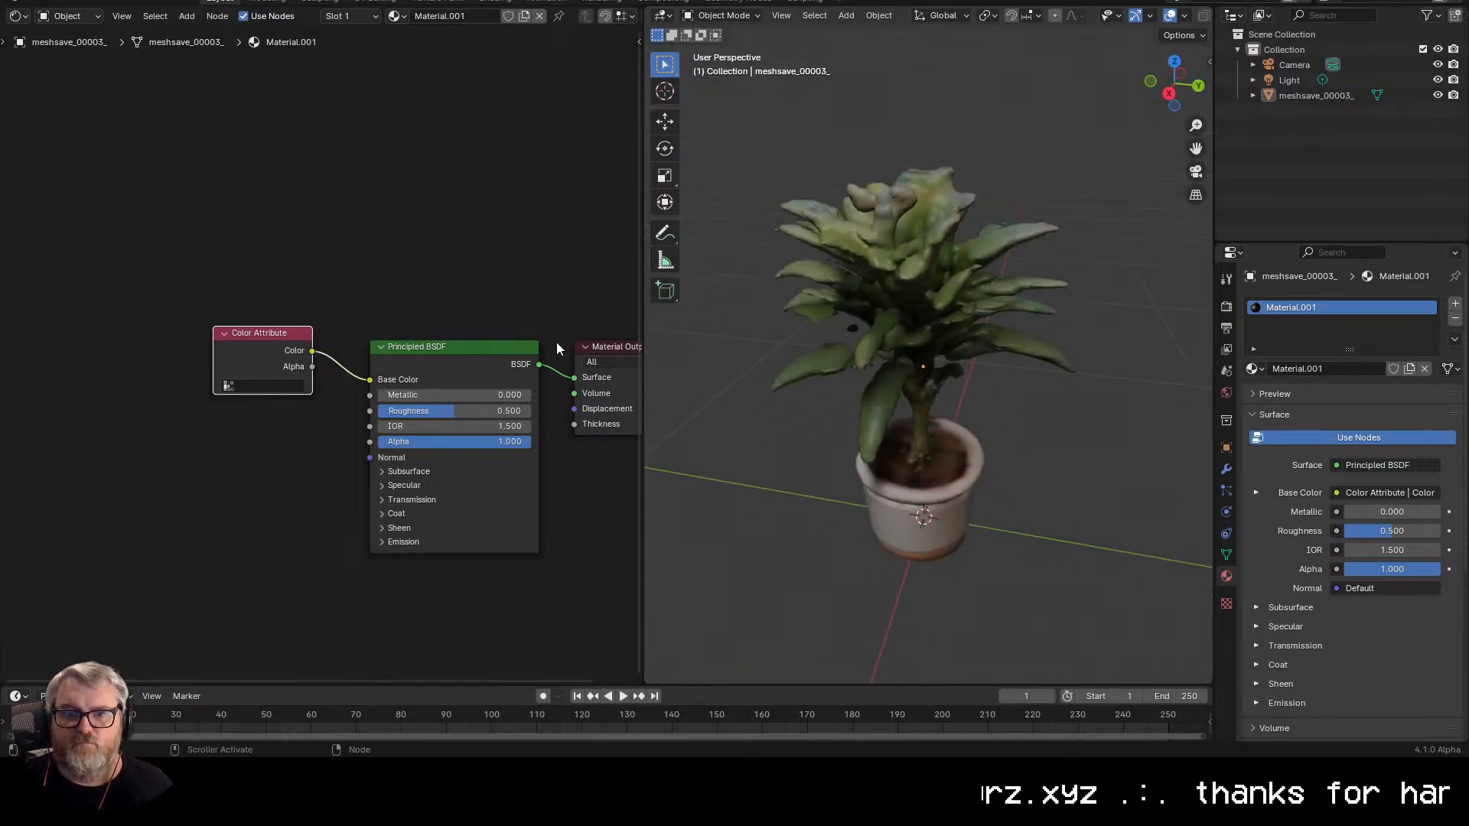
pyautogui.scroll(-1, 955, 440)
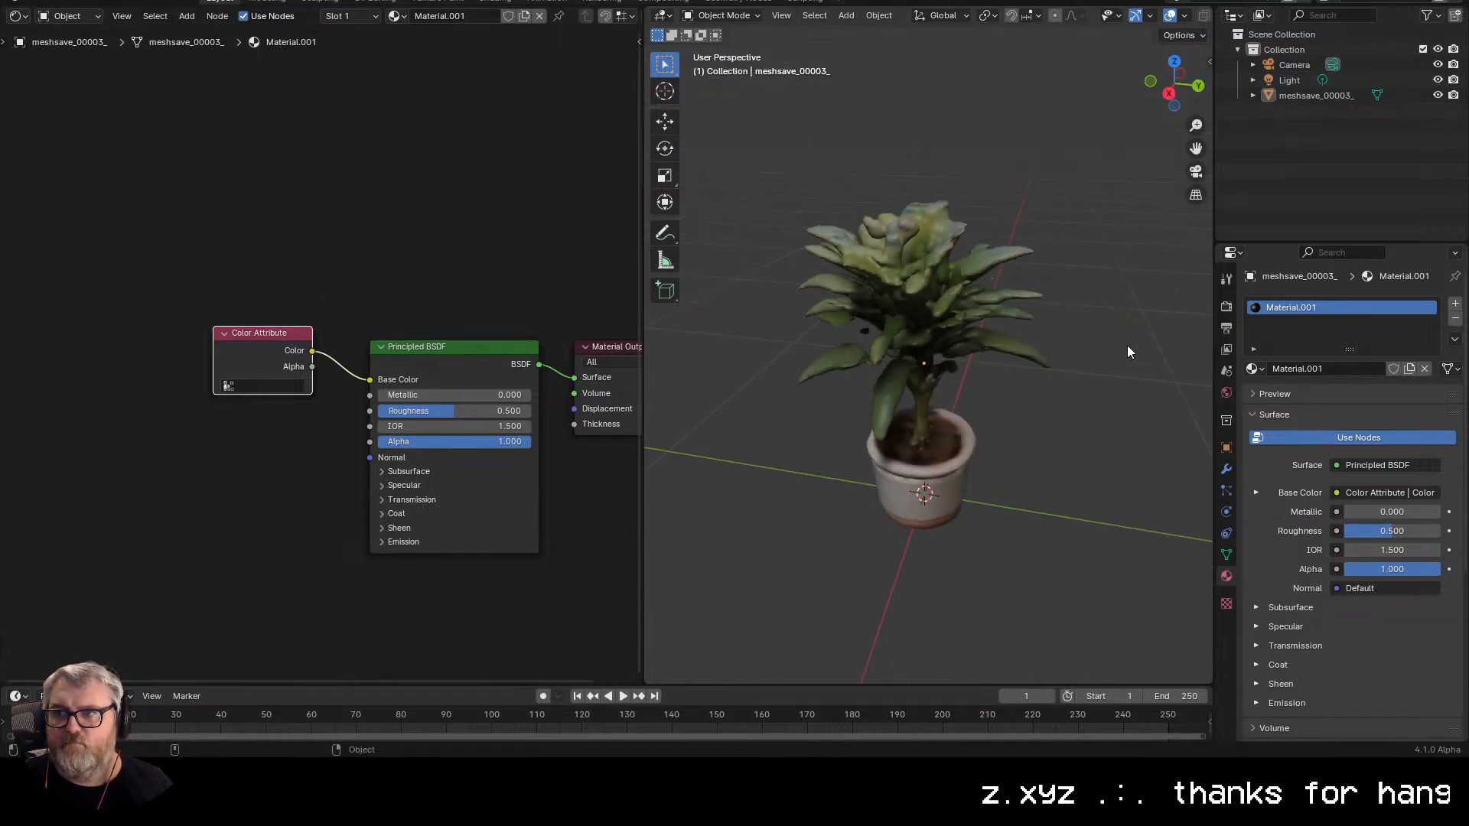
pyautogui.click(953, 504)
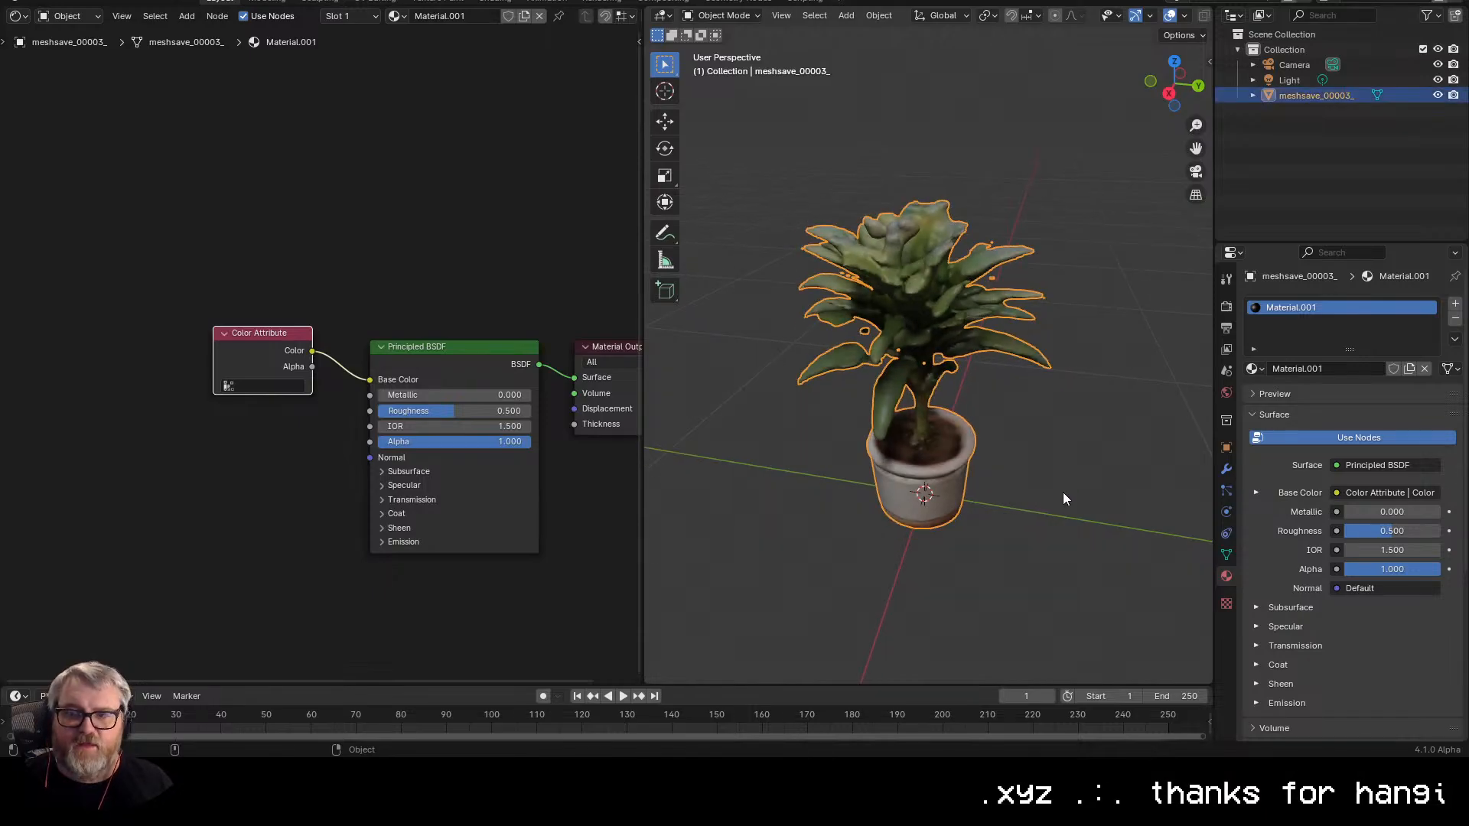
pyautogui.scroll(-1, 1059, 497)
# - Import meshsave_00002_.obj as a second Wavefront OBJ from the same output folder
pyautogui.click(59, 4)
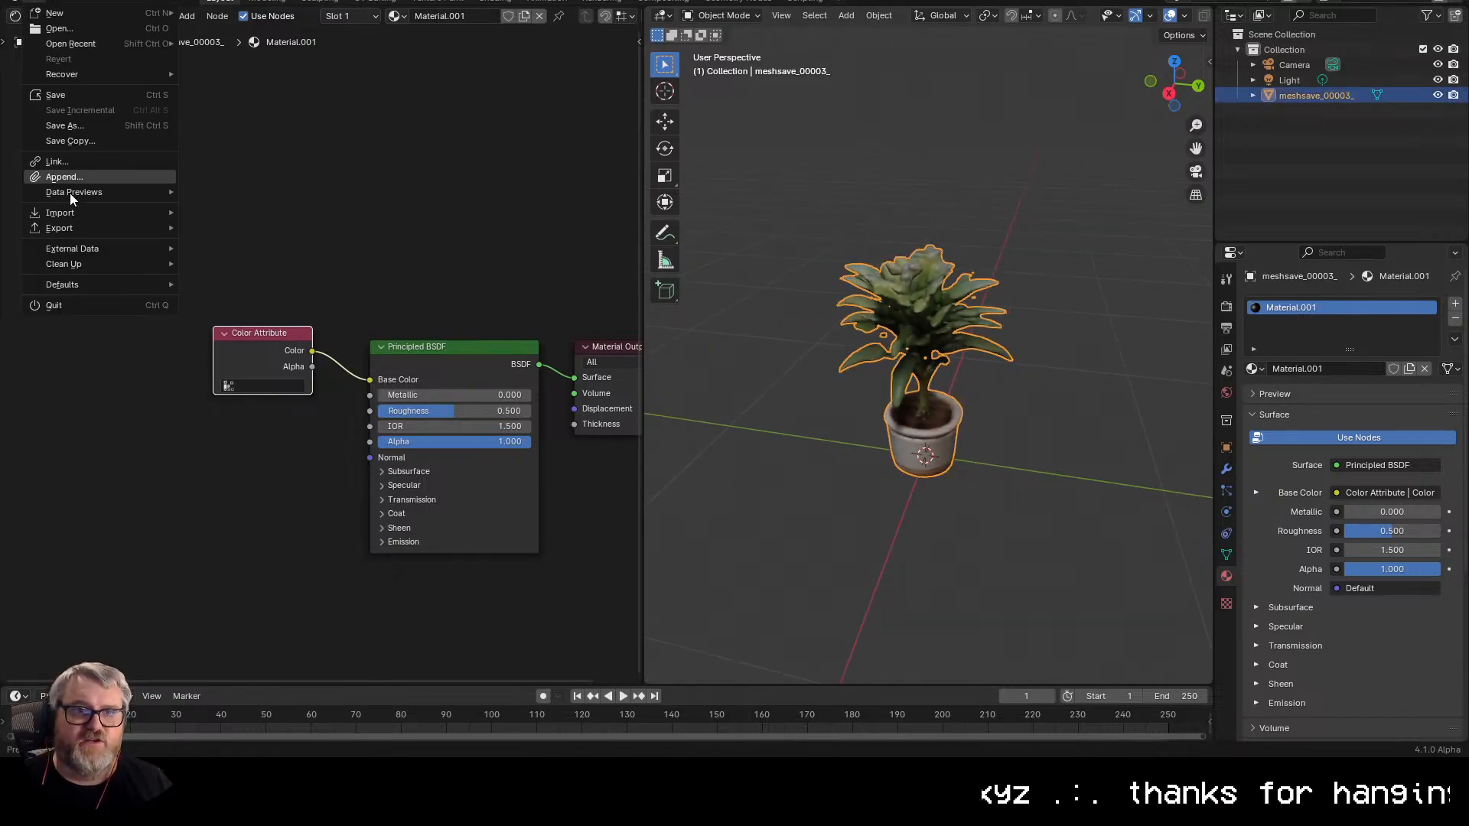
pyautogui.moveTo(95, 212)
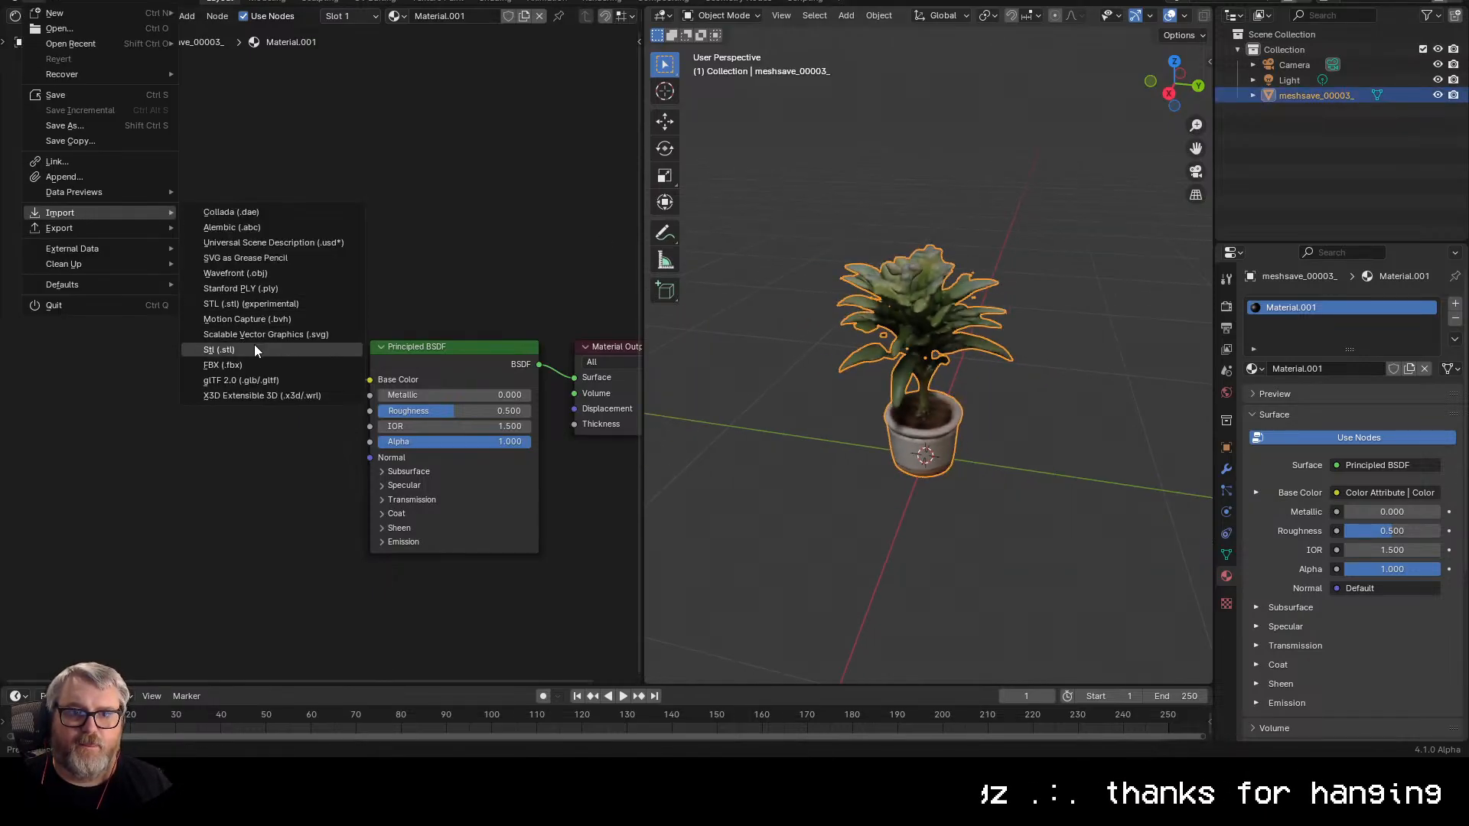
pyautogui.click(257, 277)
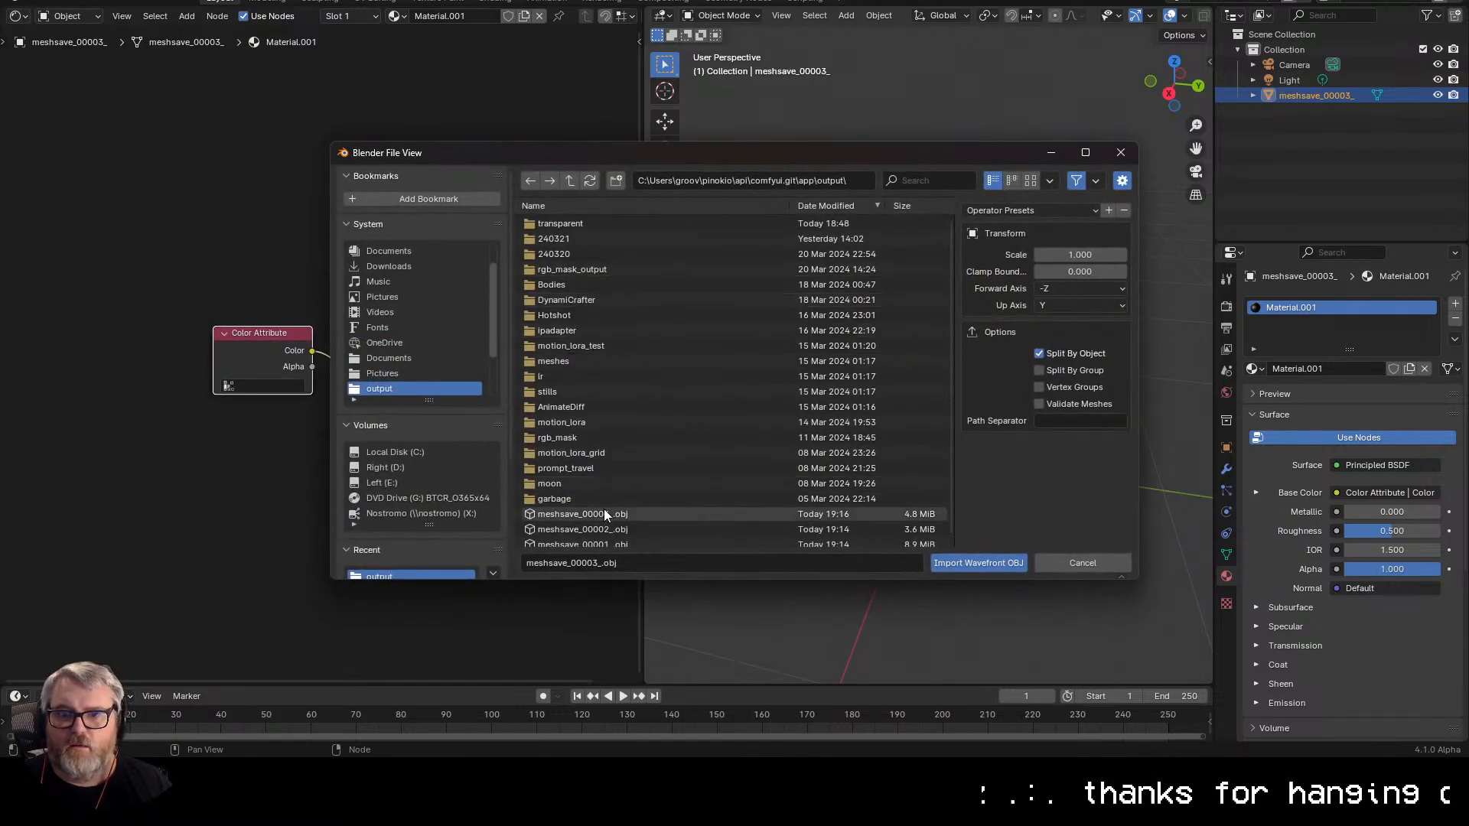
pyautogui.doubleClick(603, 527)
# - Raise the cactus mesh along Z to ground level and shift it along X until it stands clear beside the plant
pyautogui.press('g')
pyautogui.press('z')
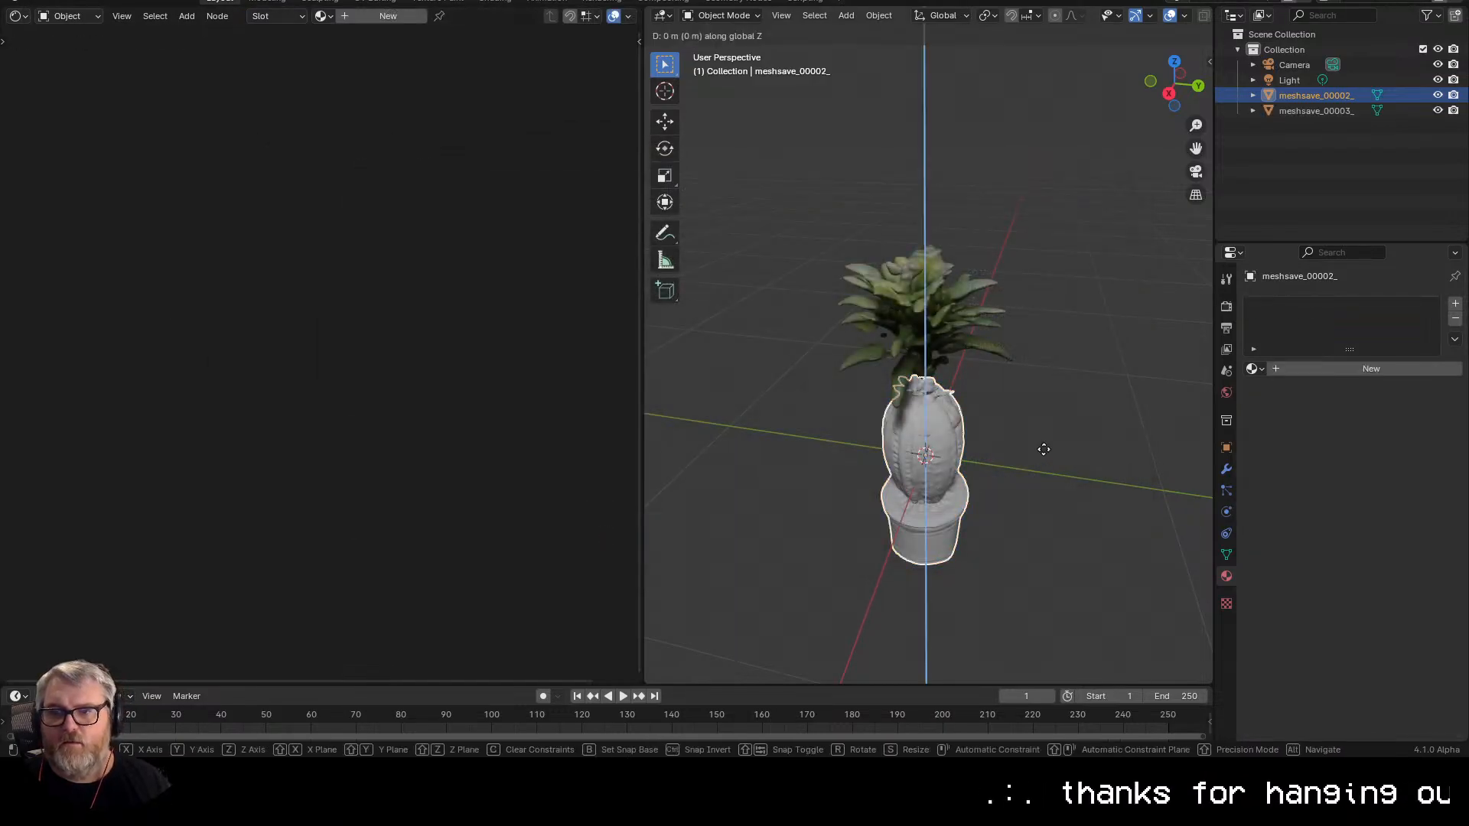
pyautogui.press('x')
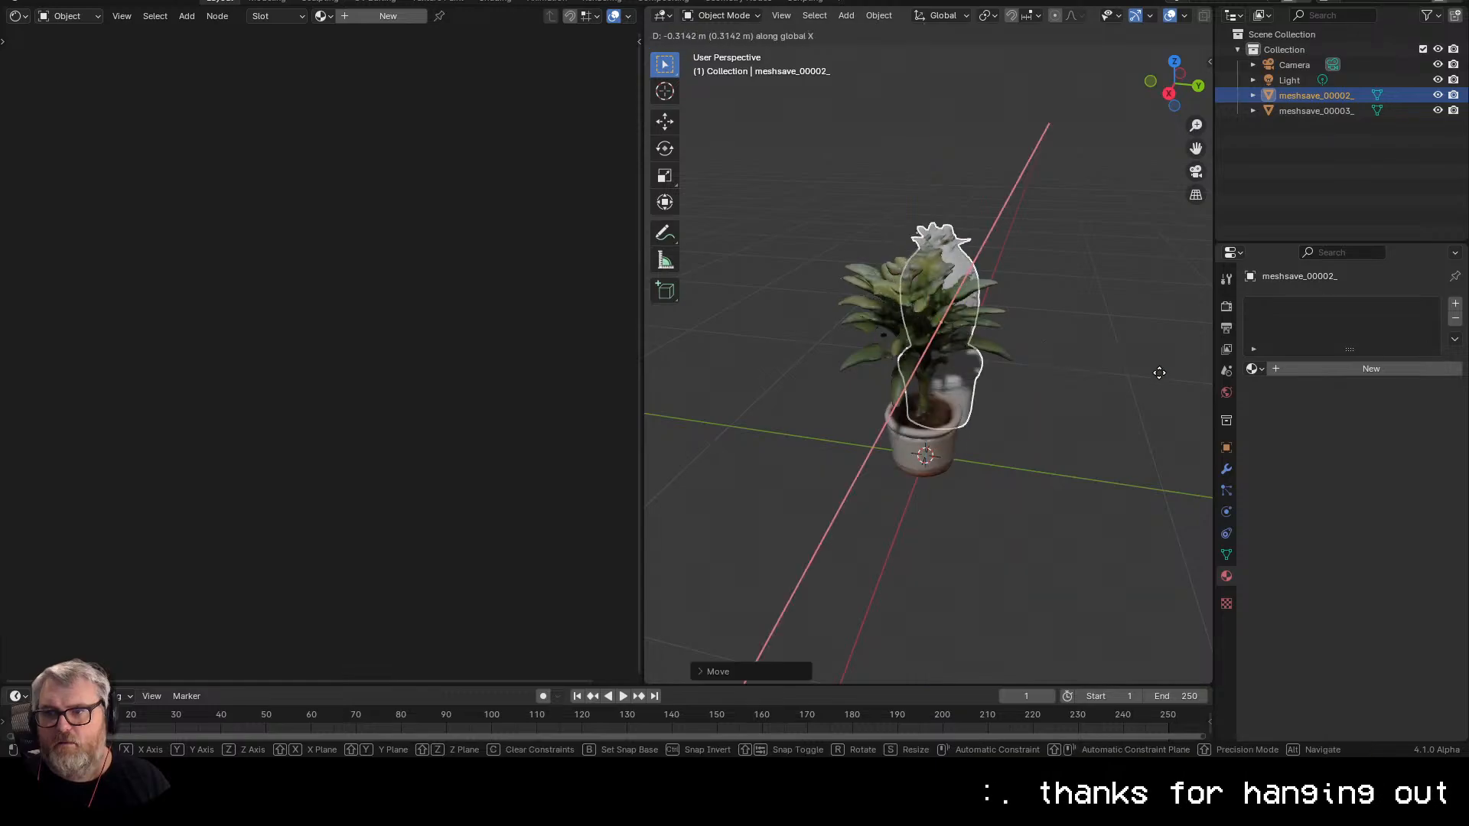
pyautogui.click(1147, 345)
pyautogui.moveTo(988, 386); pyautogui.dragTo(956, 367)
pyautogui.press('g')
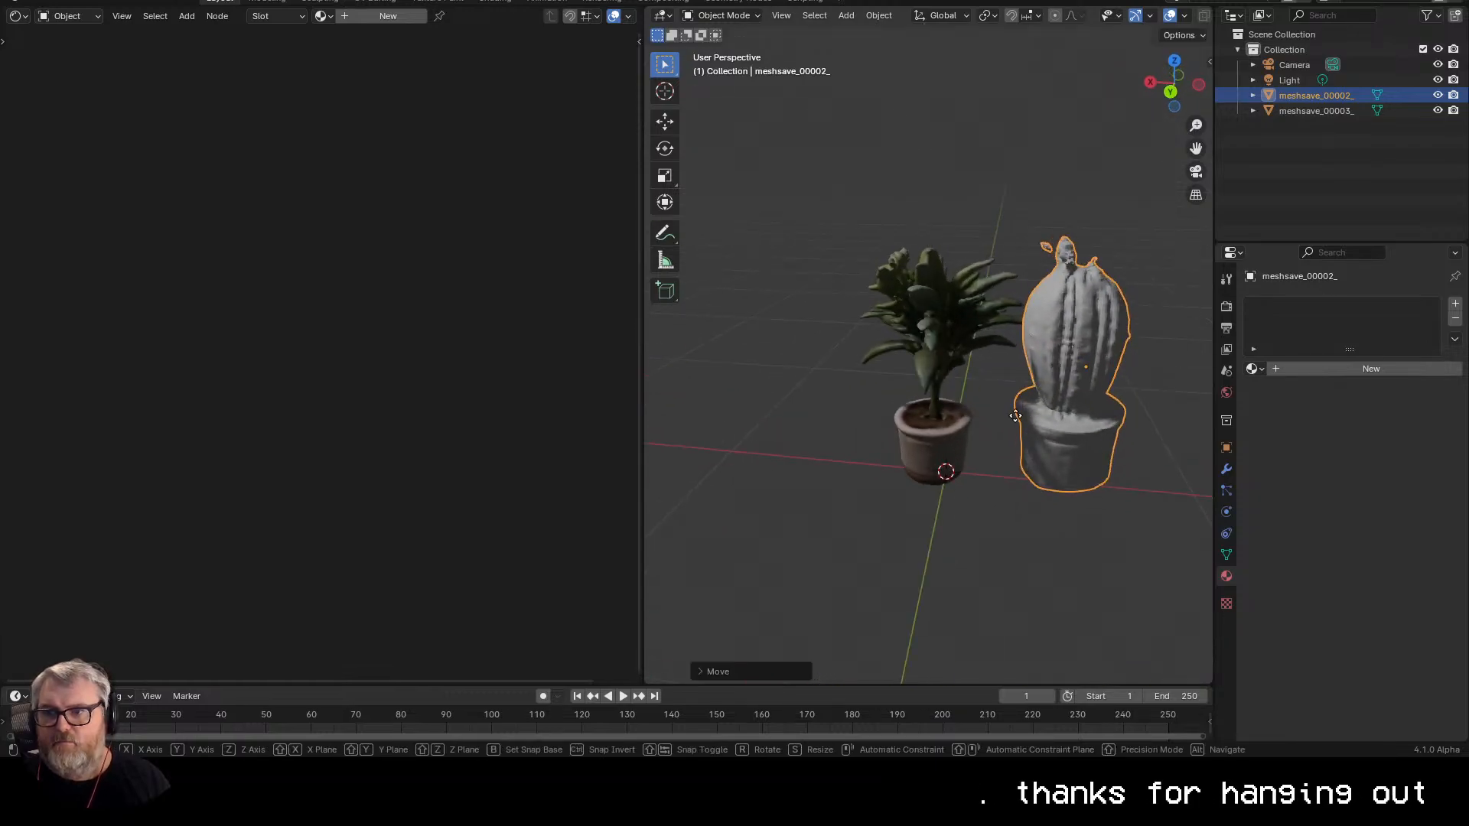
pyautogui.press('x')
pyautogui.click(1056, 423)
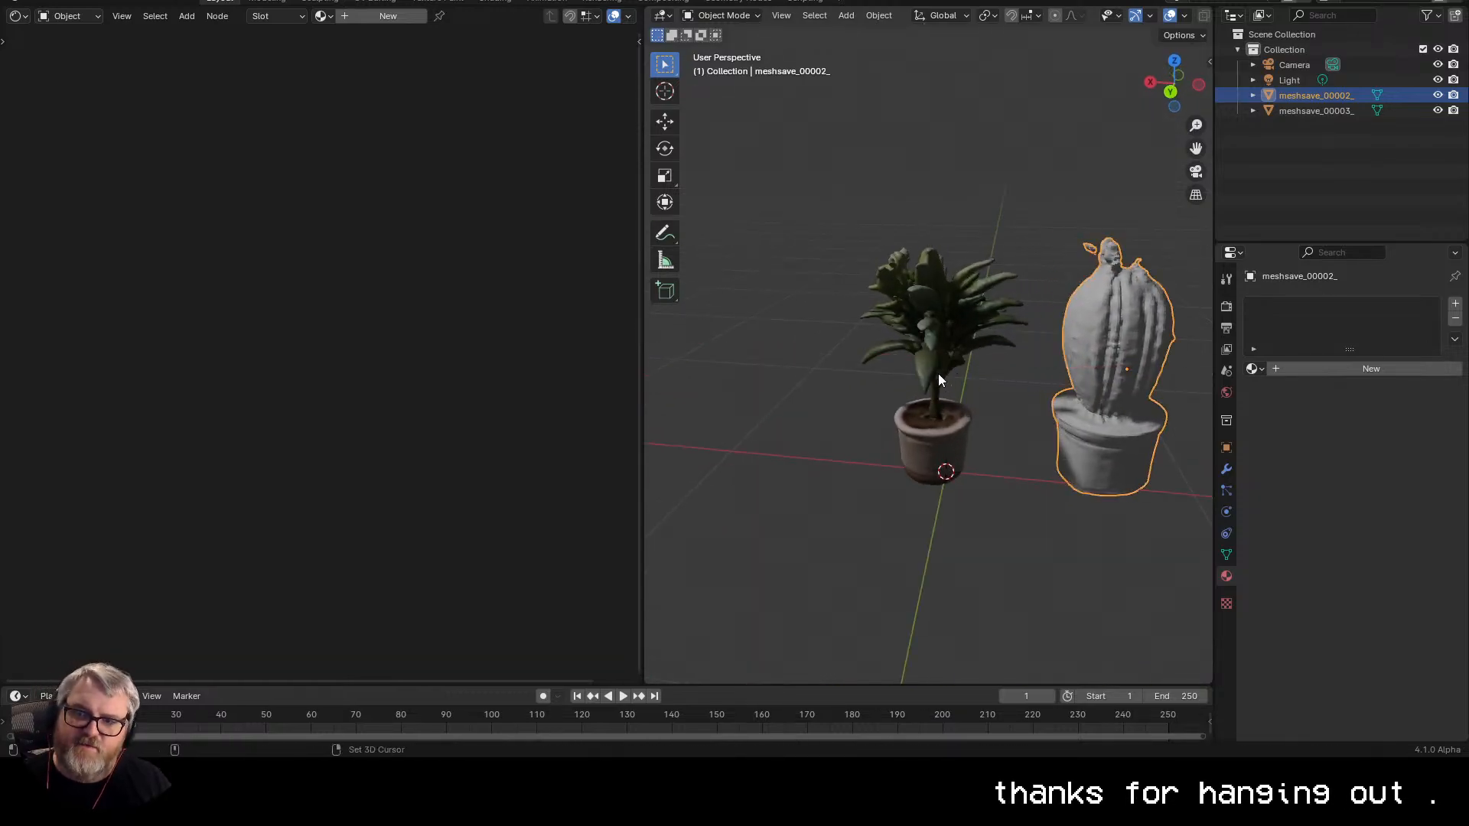
# - Link the leafy plant's Color Attribute material to the cactus mesh
pyautogui.keyDown('shift'); pyautogui.click(939, 375); pyautogui.keyUp('shift')
pyautogui.hotkey('ctrl', 'l')
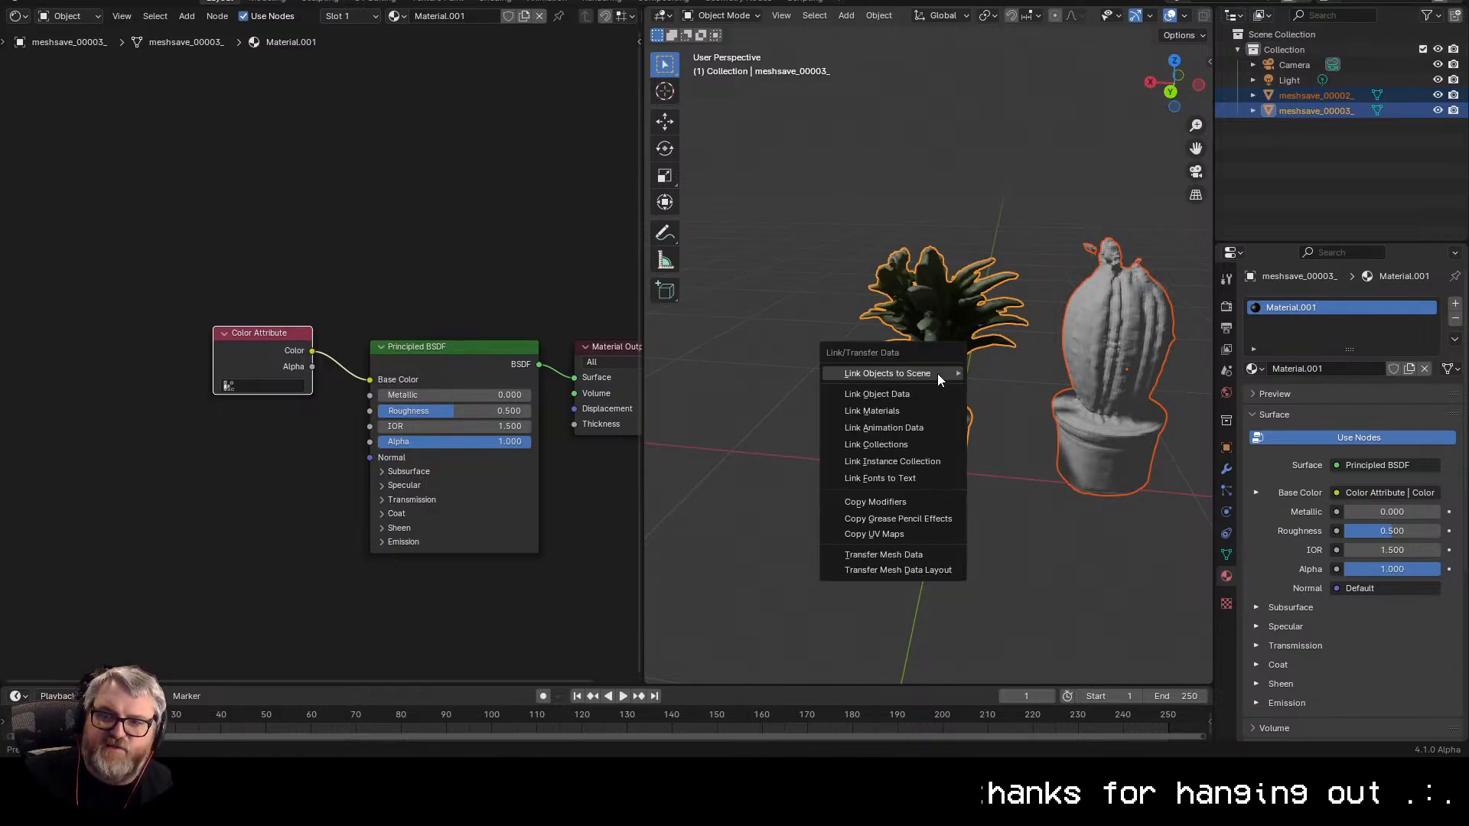
pyautogui.click(916, 410)
pyautogui.click(1020, 507)
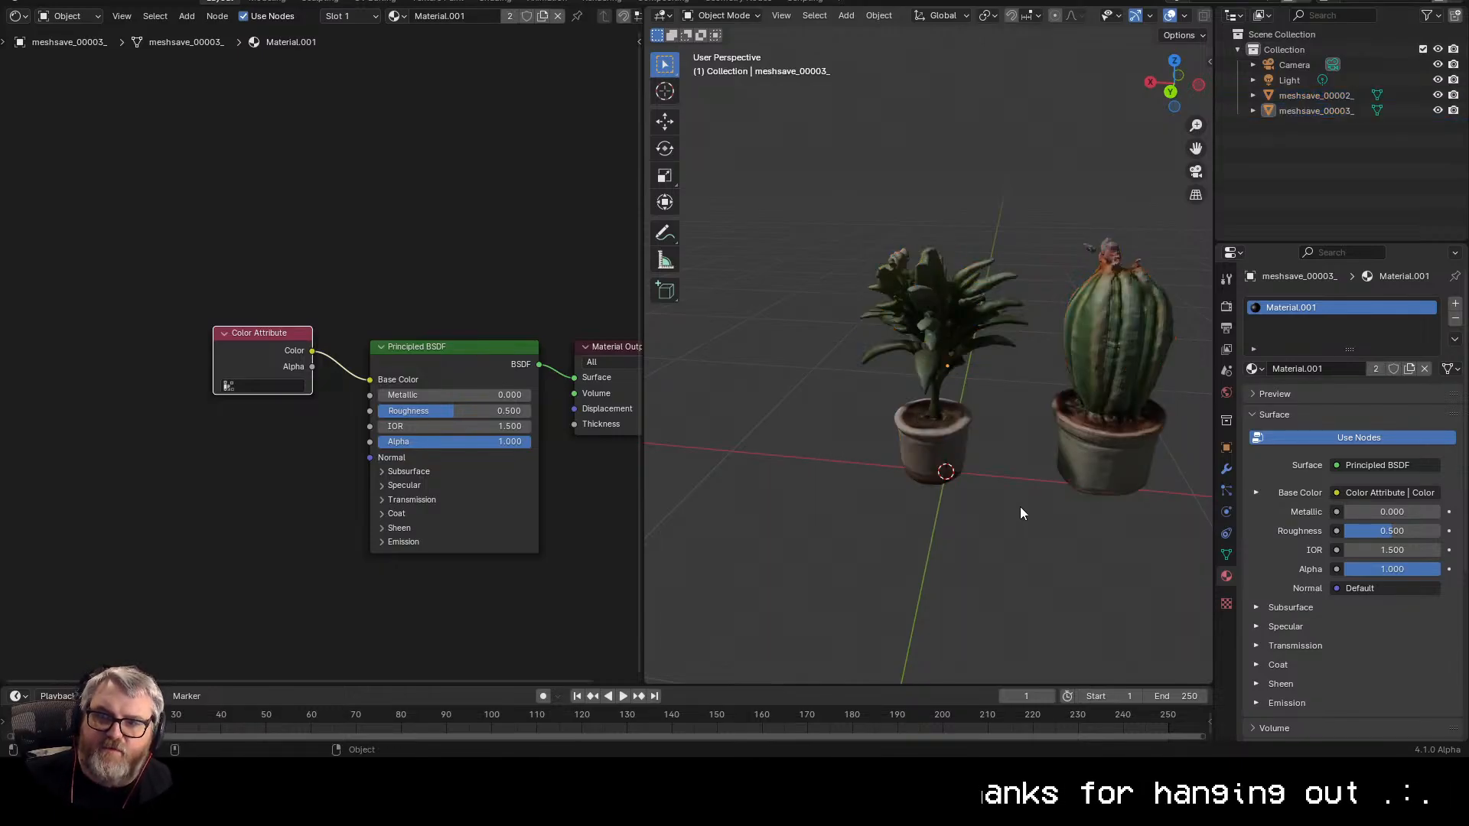
# - Adjust the cactus height along Z so its pot base sits level with the plant's pot
pyautogui.moveTo(1009, 498); pyautogui.dragTo(956, 369)
pyautogui.click(954, 363)
pyautogui.press('g')
pyautogui.press('z')
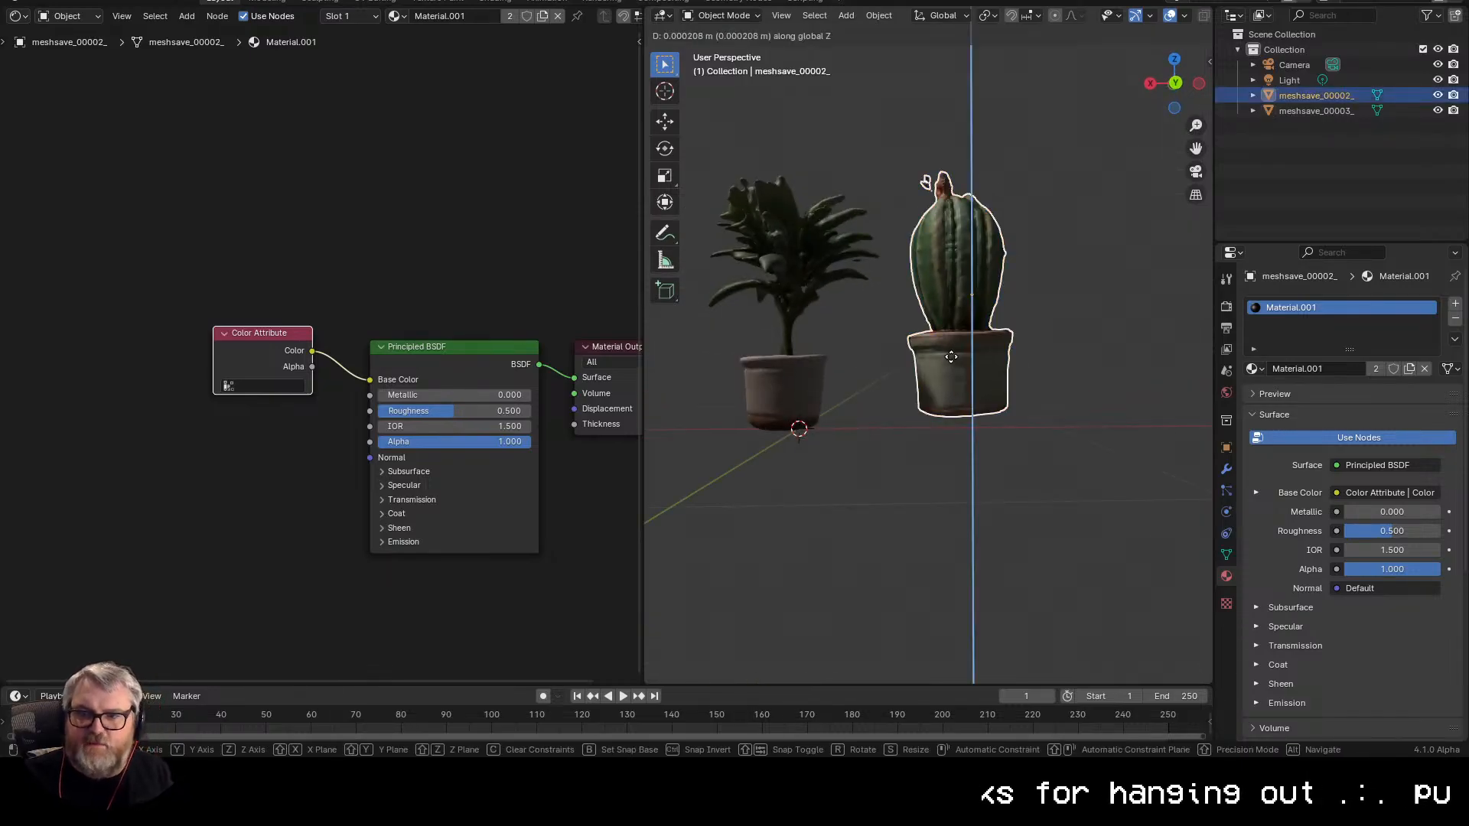
pyautogui.click(1021, 347)
# - Scale the cactus down and lower it along Z back to ground level
pyautogui.moveTo(1021, 346); pyautogui.dragTo(763, 354)
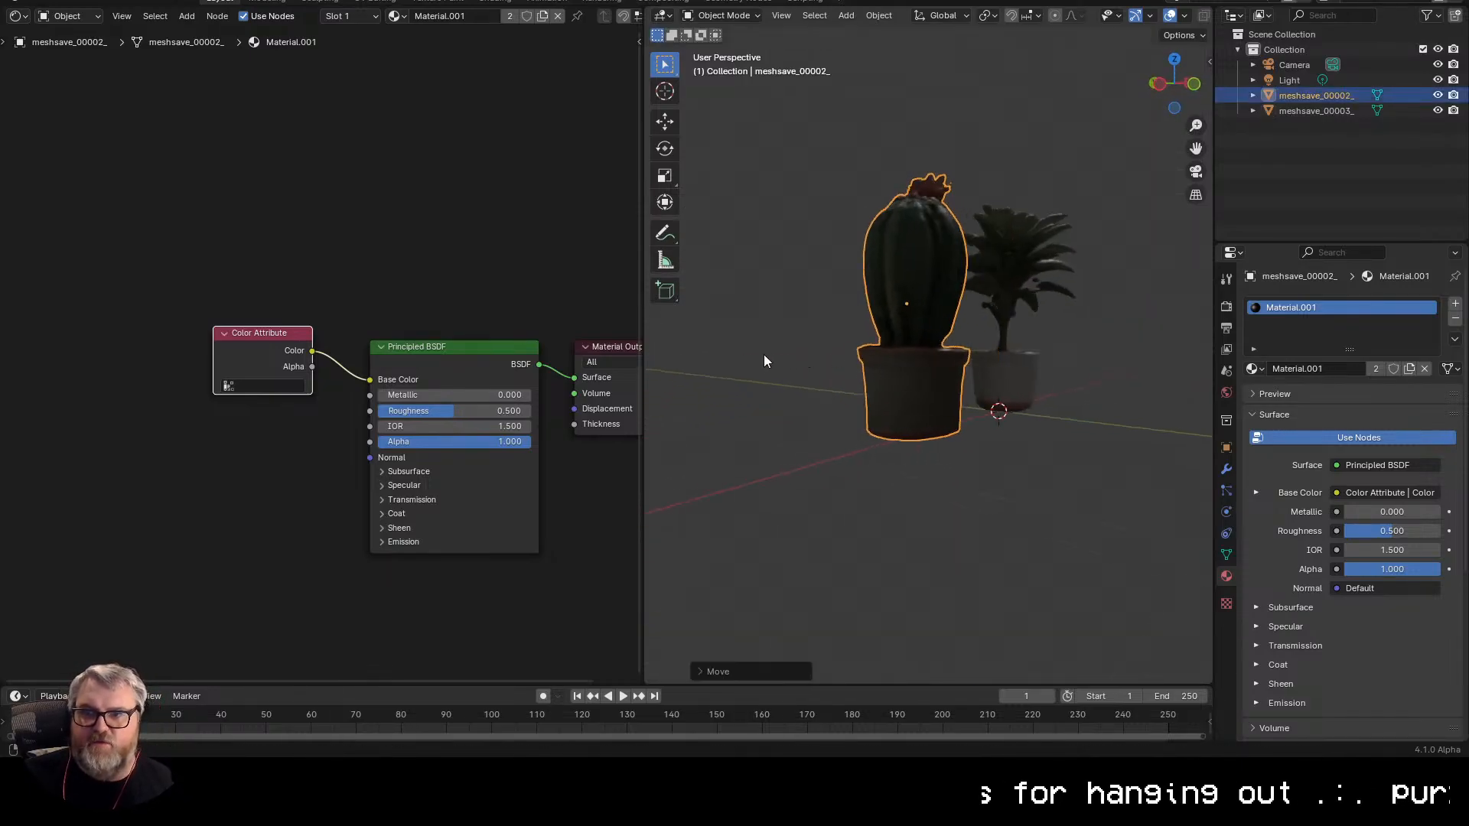
pyautogui.scroll(-4, 761, 357)
pyautogui.moveTo(995, 439); pyautogui.dragTo(870, 468)
pyautogui.scroll(-4, 871, 468)
pyautogui.click(966, 423)
pyautogui.click(930, 324)
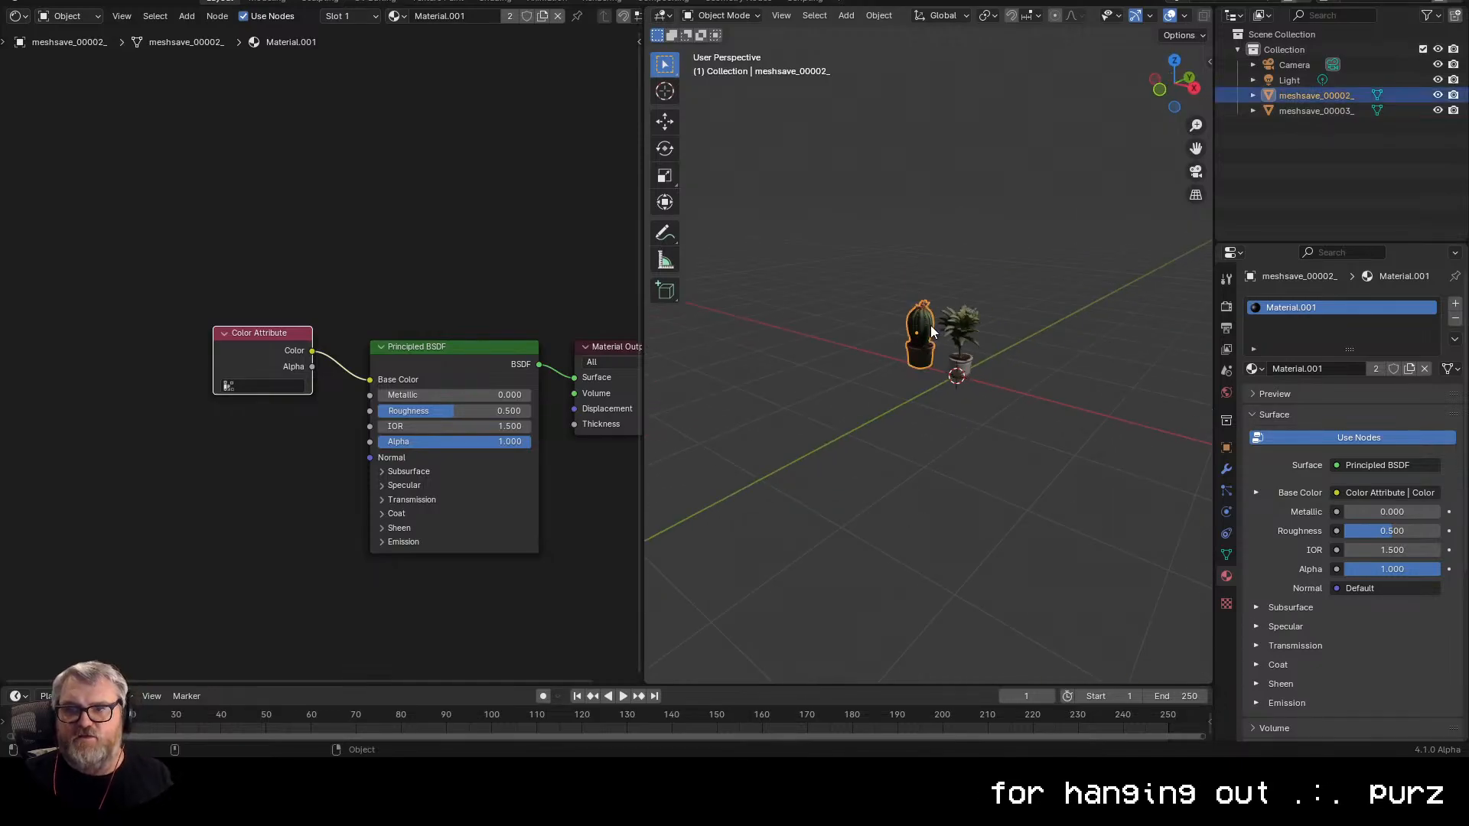
pyautogui.press('s')
pyautogui.click(951, 306)
pyautogui.press('g')
pyautogui.press('z')
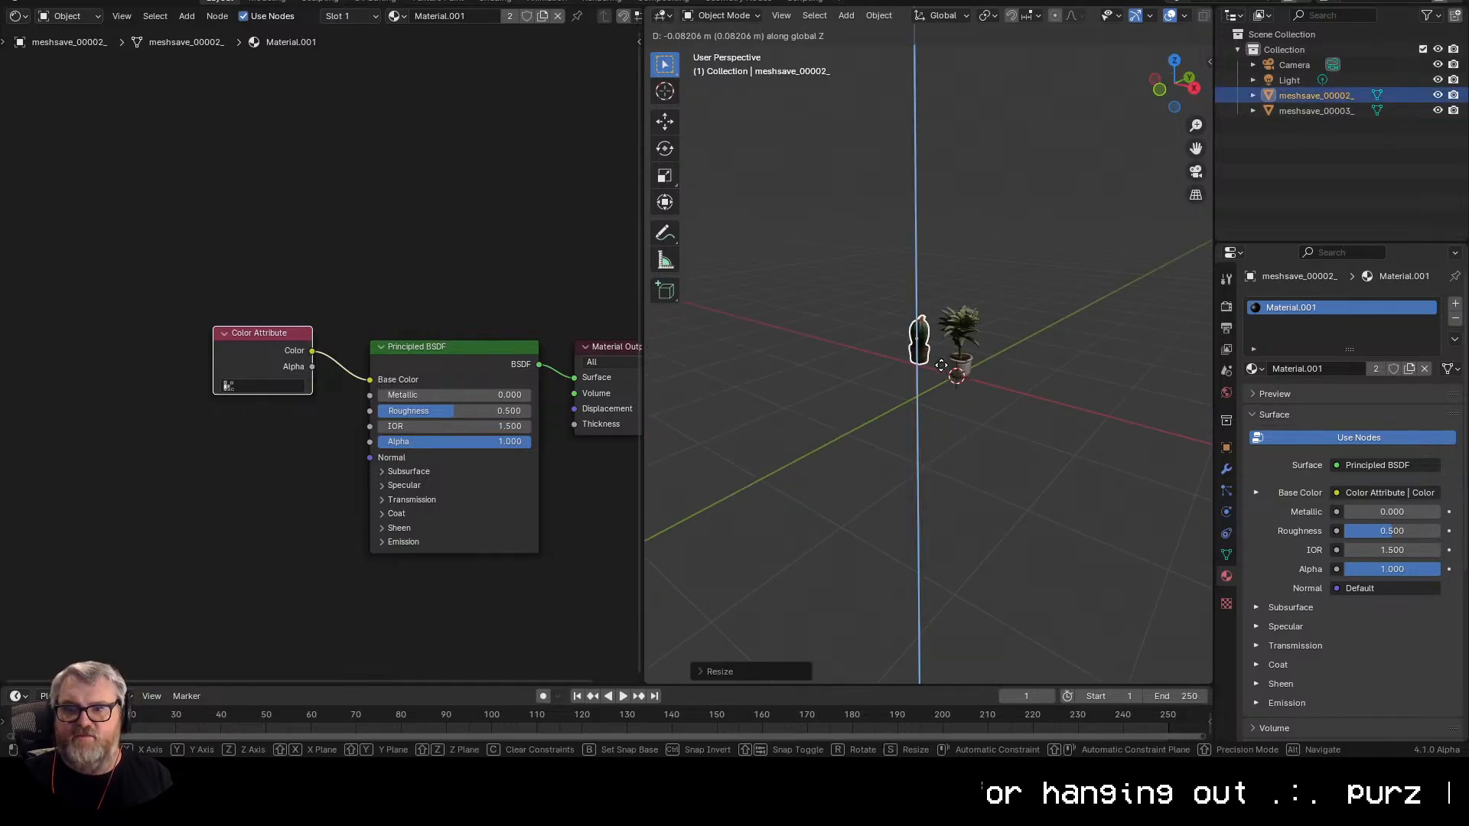
pyautogui.click(935, 406)
# - Add a mesh plane at the origin as a floor beneath the potted plants
pyautogui.hotkey('shift', 'a')
pyautogui.moveTo(933, 425)
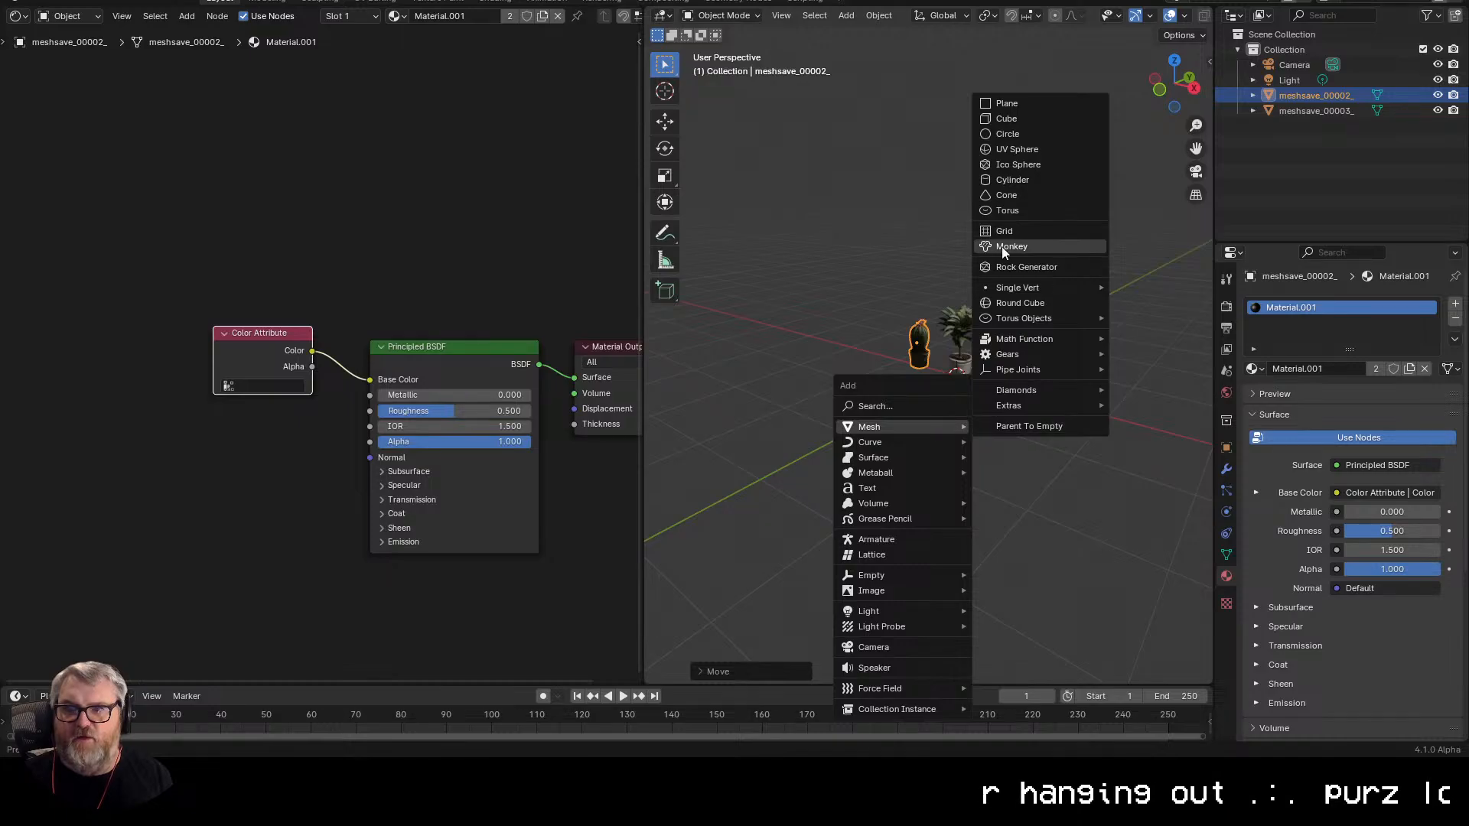
pyautogui.click(1043, 105)
pyautogui.moveTo(1045, 425); pyautogui.dragTo(857, 413)
# - Move the cactus horizontally to stand beside the leafy plant on the plane, and rotate it about Z
pyautogui.scroll(5, 921, 412)
pyautogui.click(949, 383)
pyautogui.press('g')
pyautogui.hotkey('shift', 'z')
pyautogui.click(890, 397)
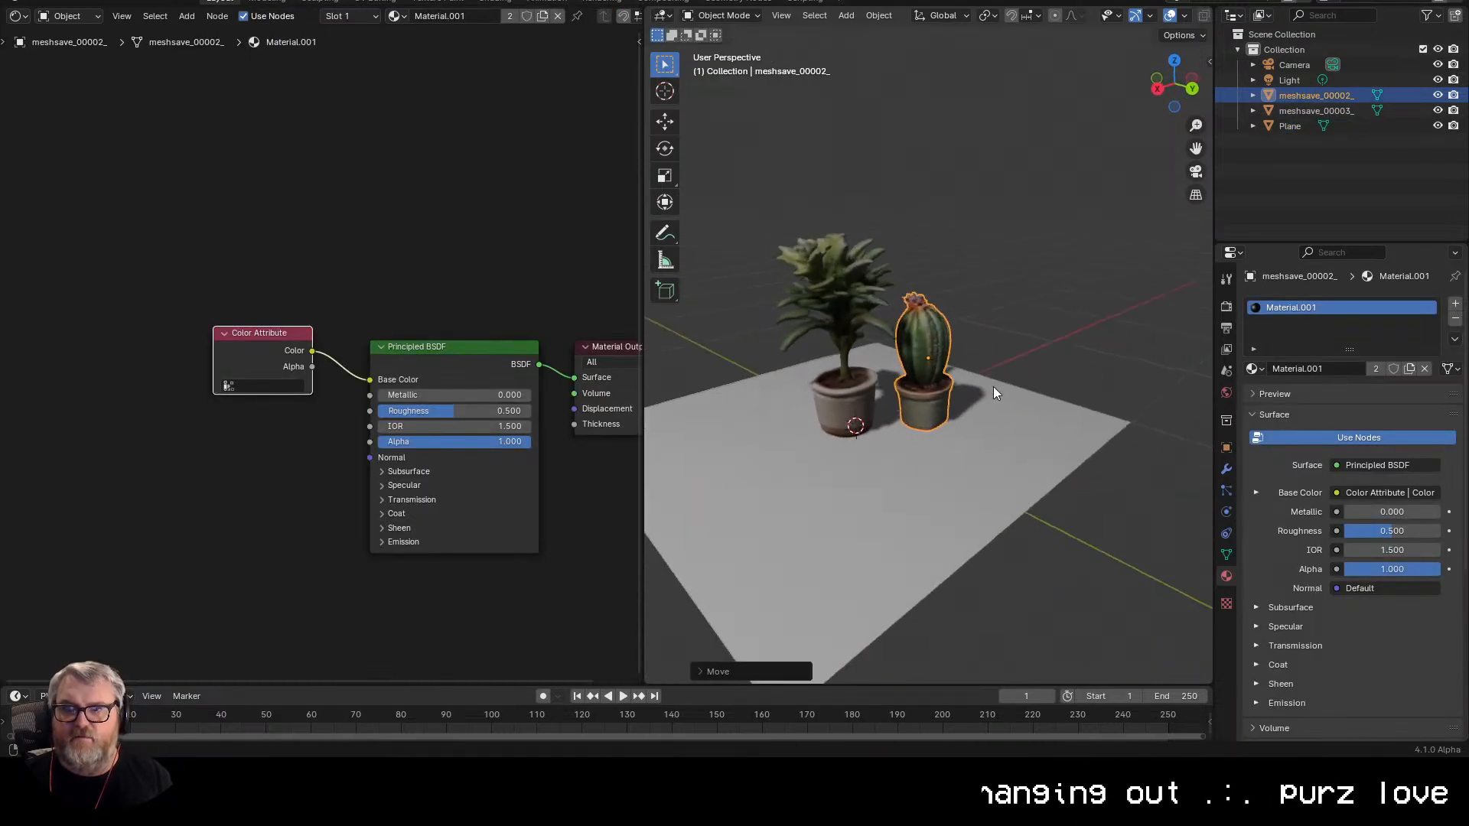
pyautogui.press('r')
pyautogui.press('z')
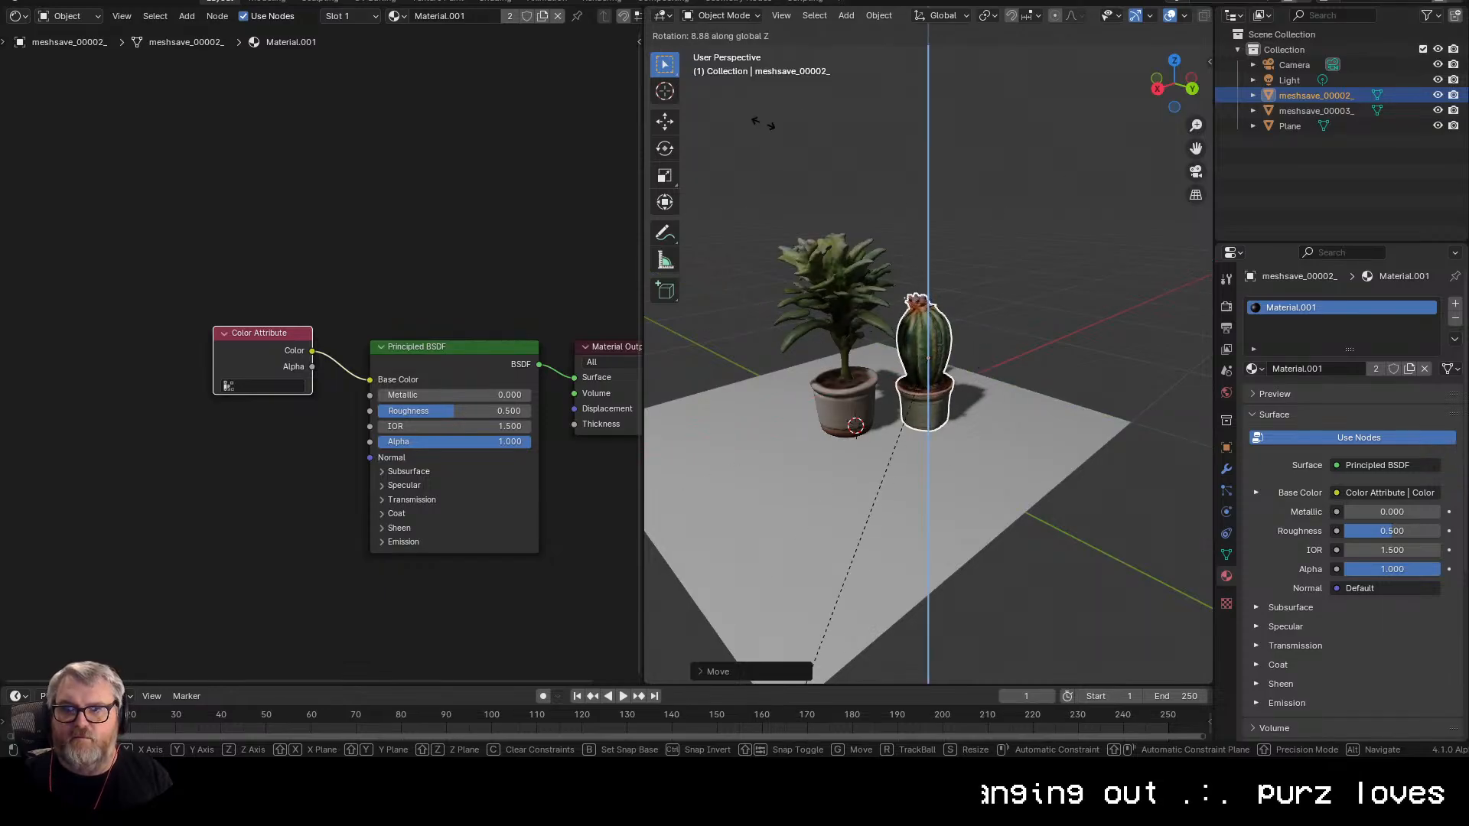
pyautogui.click(867, 396)
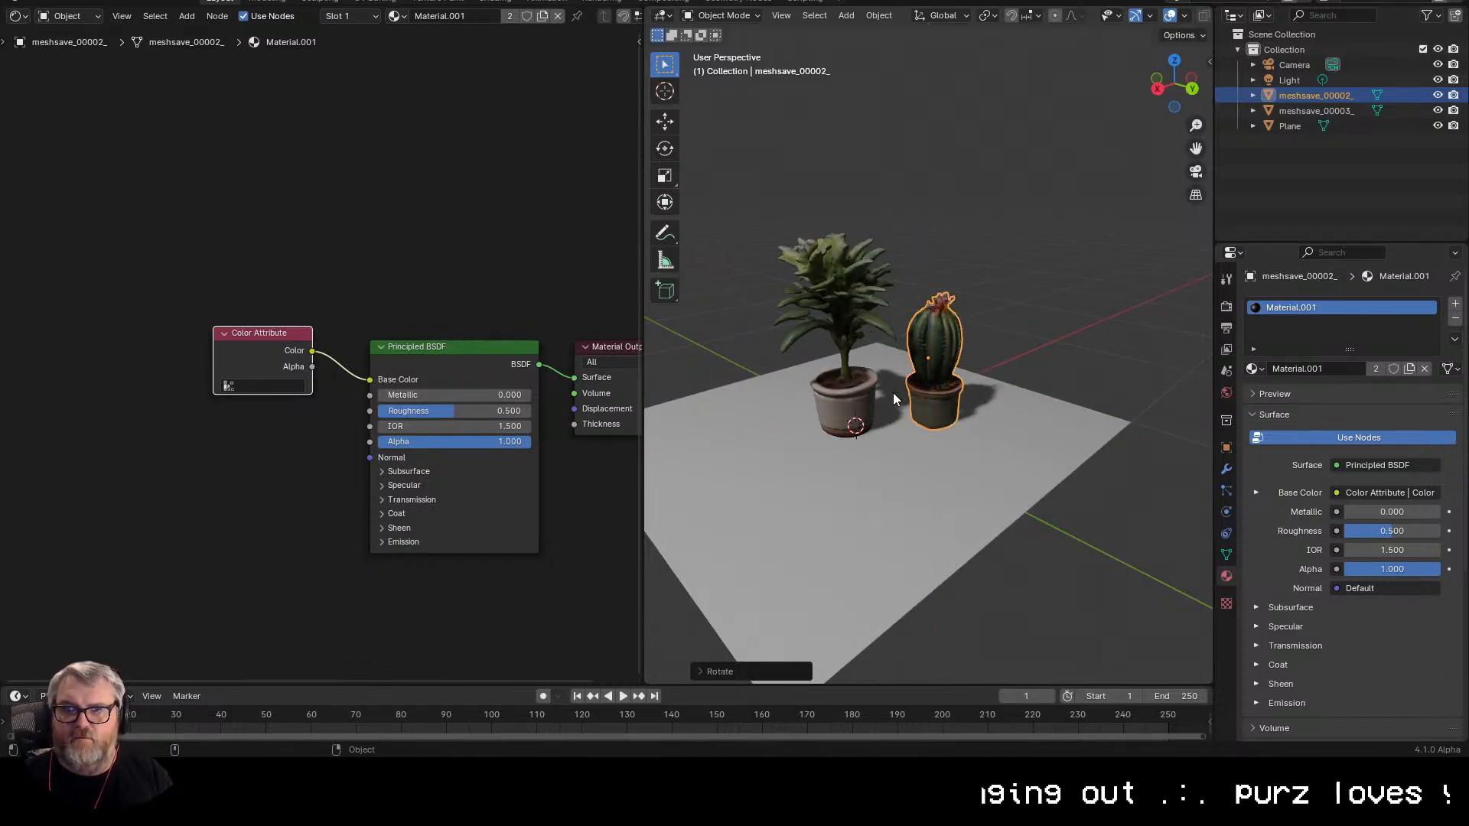
# - Rotate the leafy plant about Z and shift it horizontally behind the cactus on the plane
pyautogui.click(872, 394)
pyautogui.press('r')
pyautogui.press('z')
pyautogui.click(907, 392)
pyautogui.press('g')
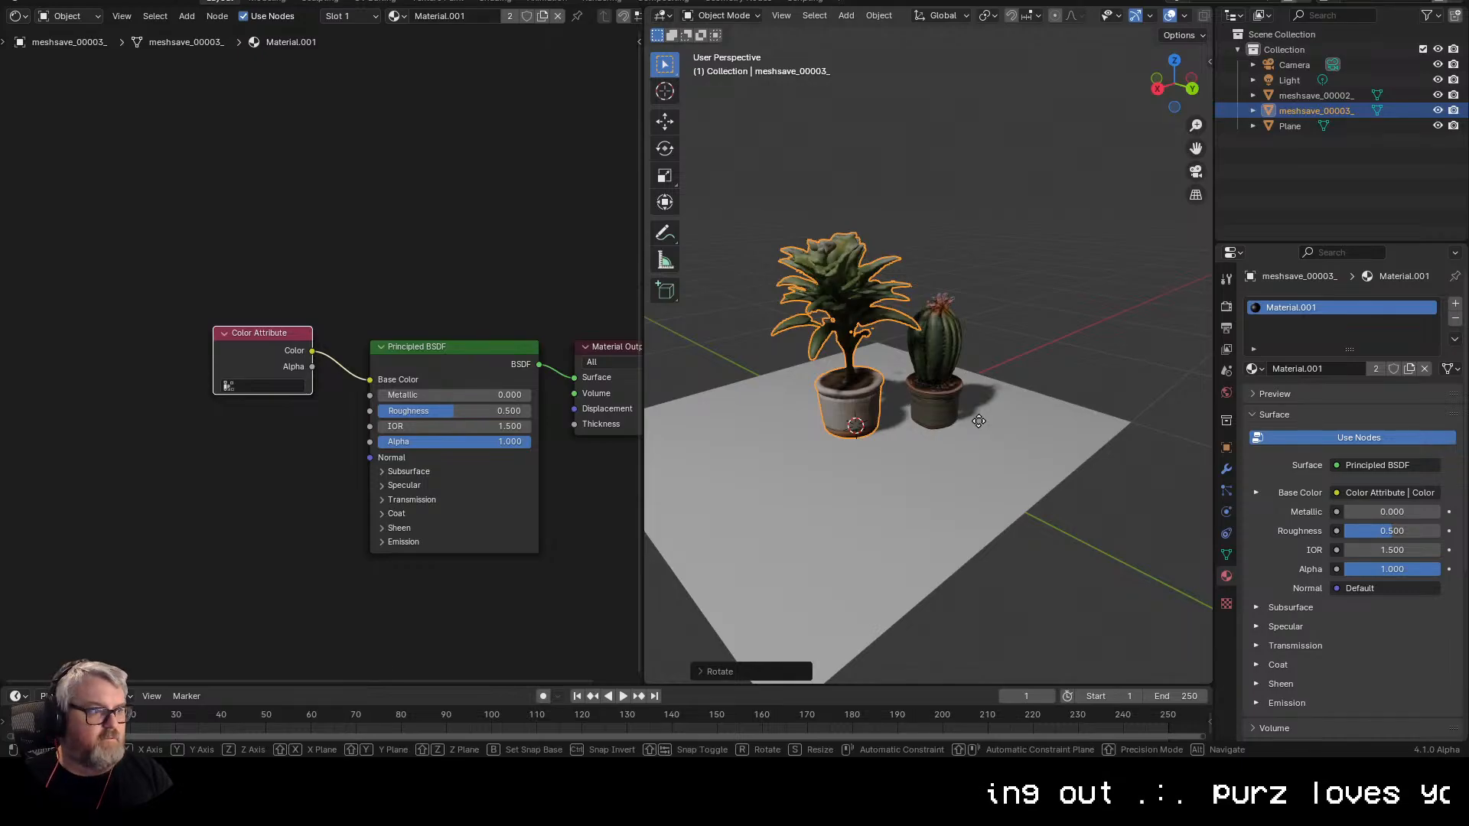
pyautogui.hotkey('shift', 'z')
pyautogui.click(961, 421)
# - Duplicate the leafy plant, place the copy in front of the original, and rotate it about Z
pyautogui.moveTo(1007, 437); pyautogui.dragTo(931, 435)
pyautogui.hotkey('shift', 'd')
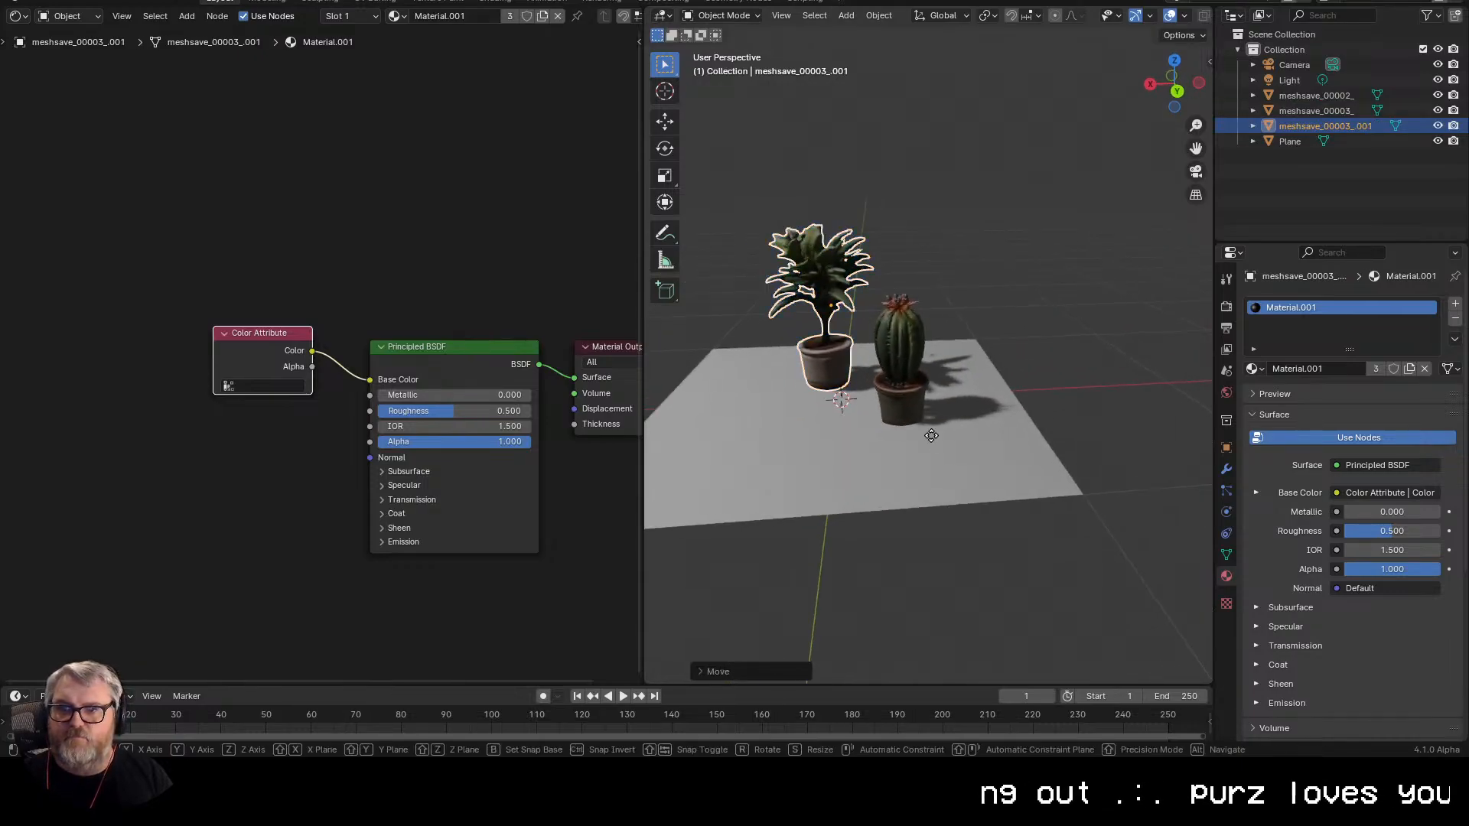
pyautogui.click(832, 474)
pyautogui.press('r')
pyautogui.press('z')
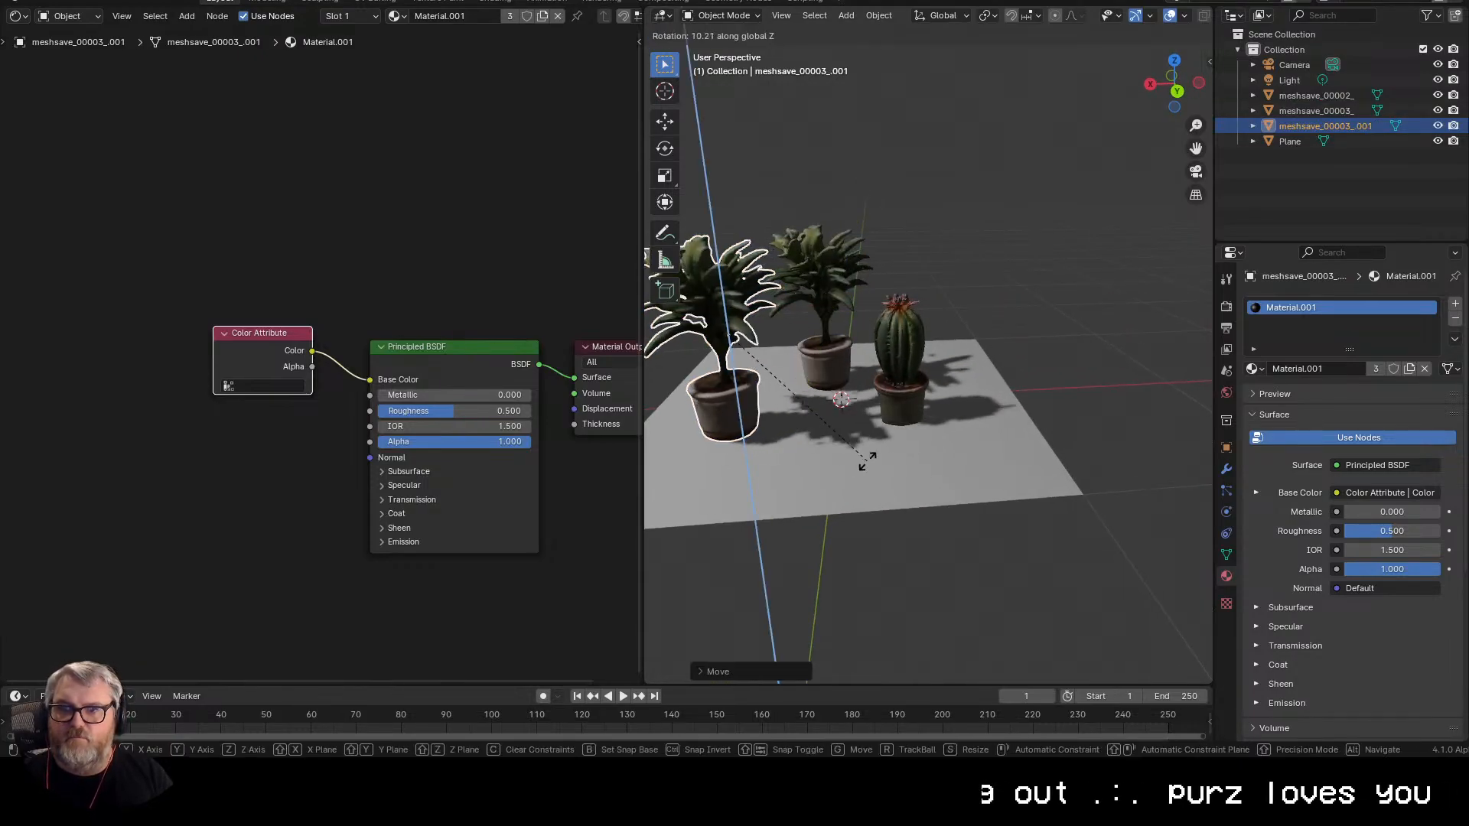
pyautogui.click(994, 383)
# - Duplicate the cactus beside the original, scale the copy down, and lower it along Z onto the plane
pyautogui.click(929, 394)
pyautogui.hotkey('shift', 'd')
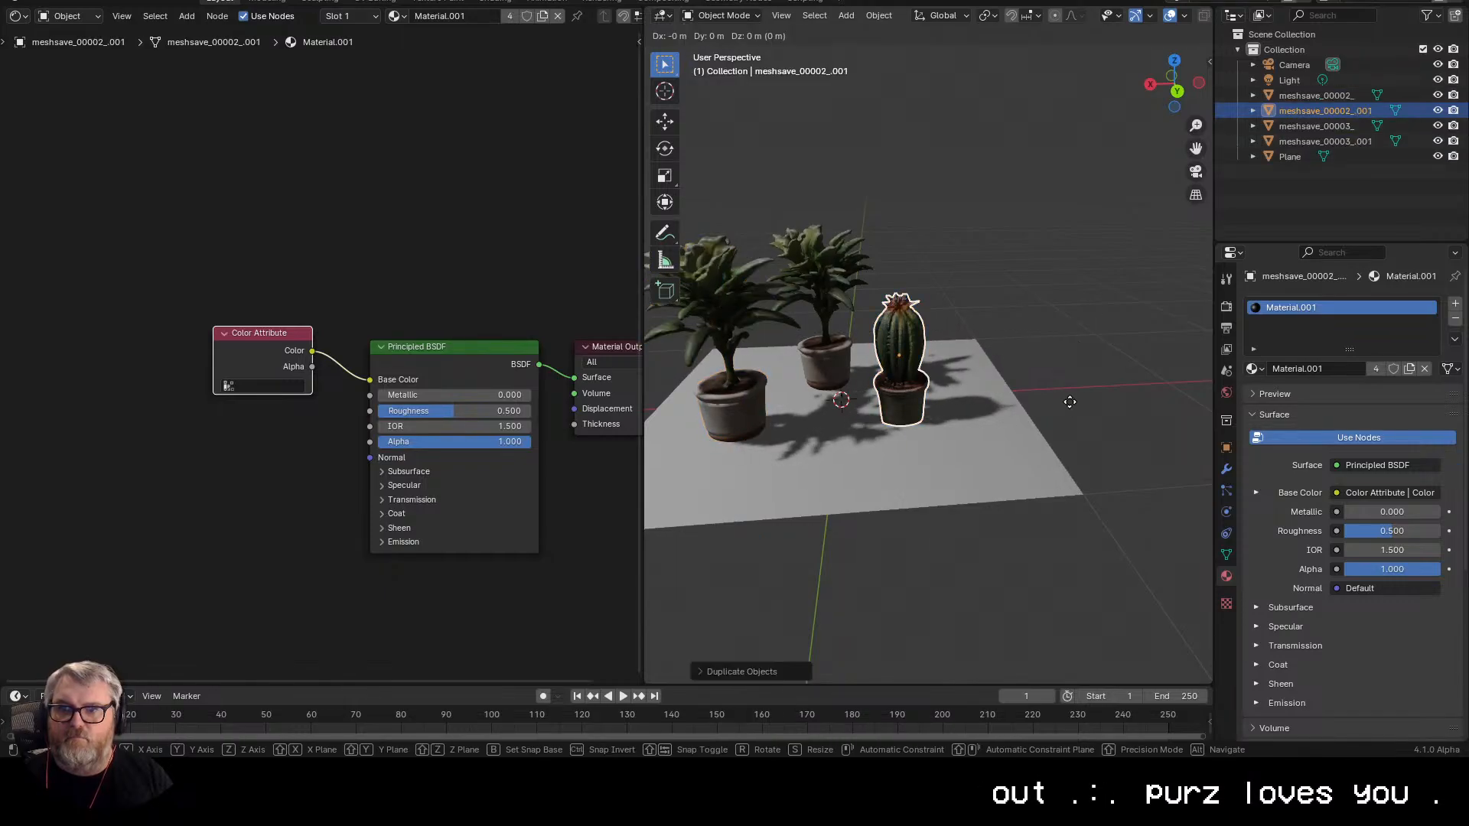
pyautogui.click(1133, 428)
pyautogui.press('s')
pyautogui.click(1102, 436)
pyautogui.press('g')
pyautogui.press('z')
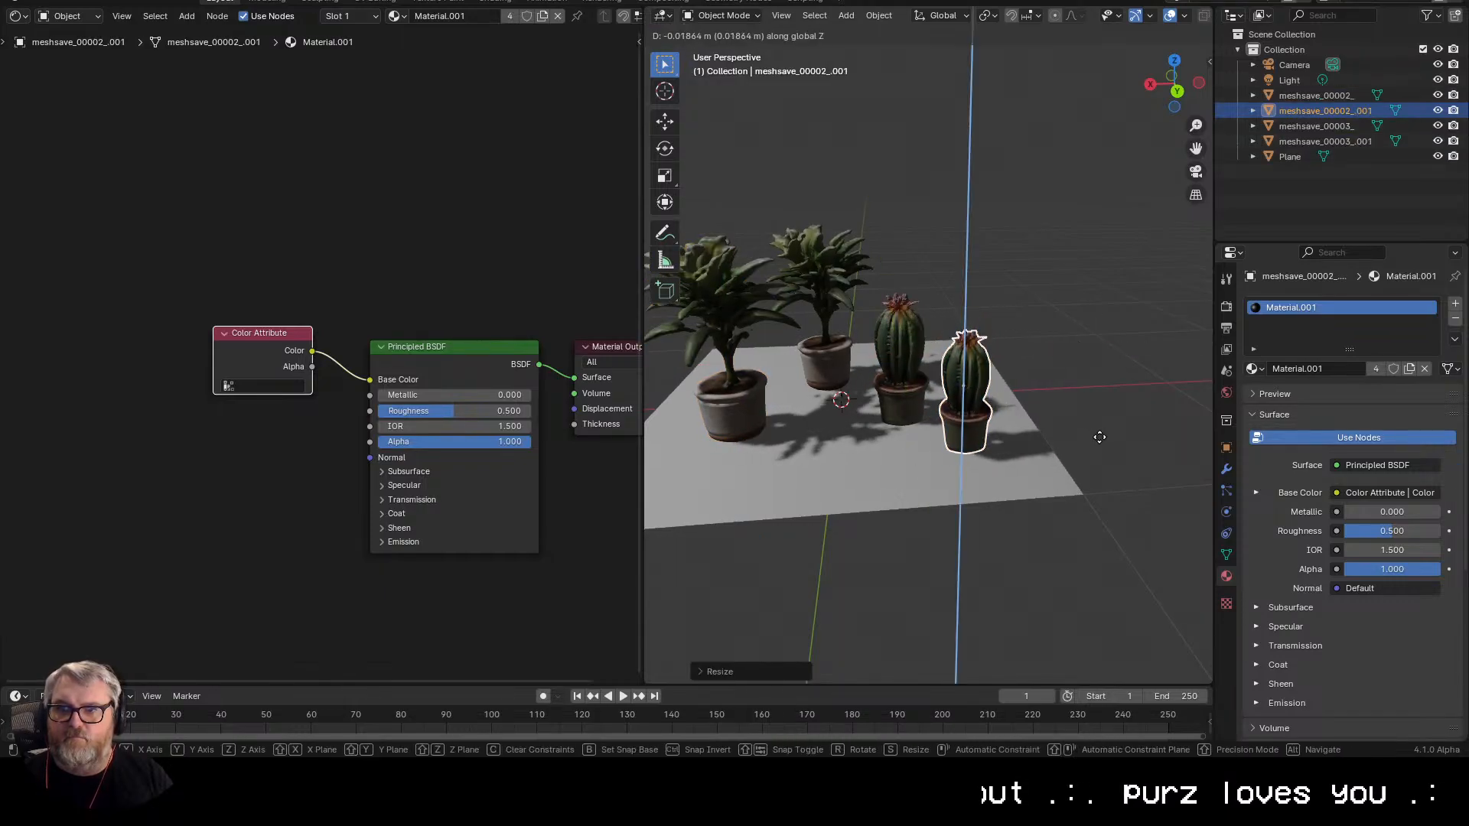
pyautogui.click(1100, 443)
# - Rotate the smaller cactus copy about Z so it faces differently from the original
pyautogui.press('r')
pyautogui.press('z')
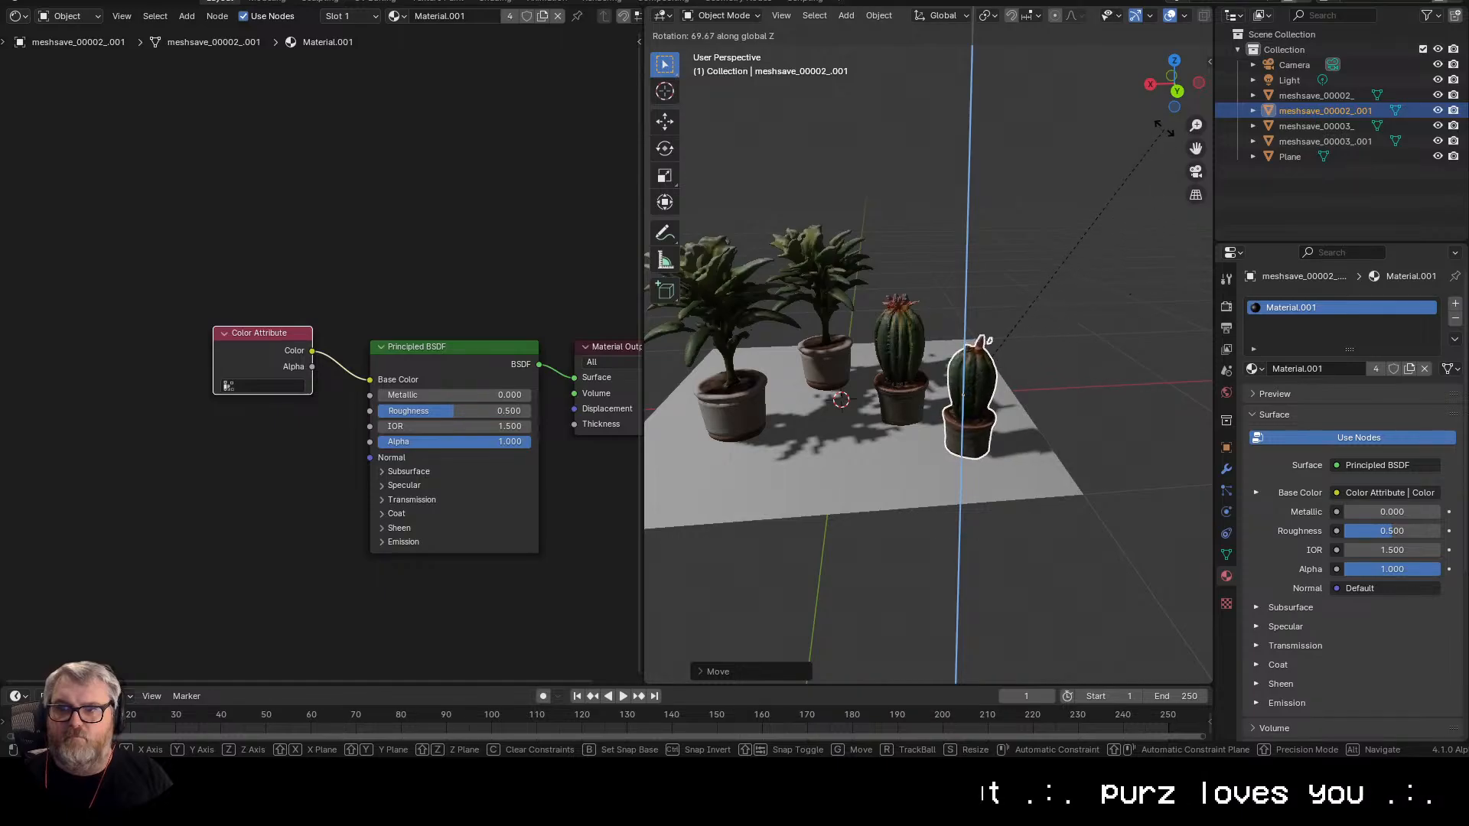
pyautogui.click(1149, 51)
pyautogui.moveTo(1128, 314); pyautogui.dragTo(1177, 314)
pyautogui.click(1142, 337)
# - Select all four potted plants and shift them together horizontally toward the back of the plane
pyautogui.click(1071, 371)
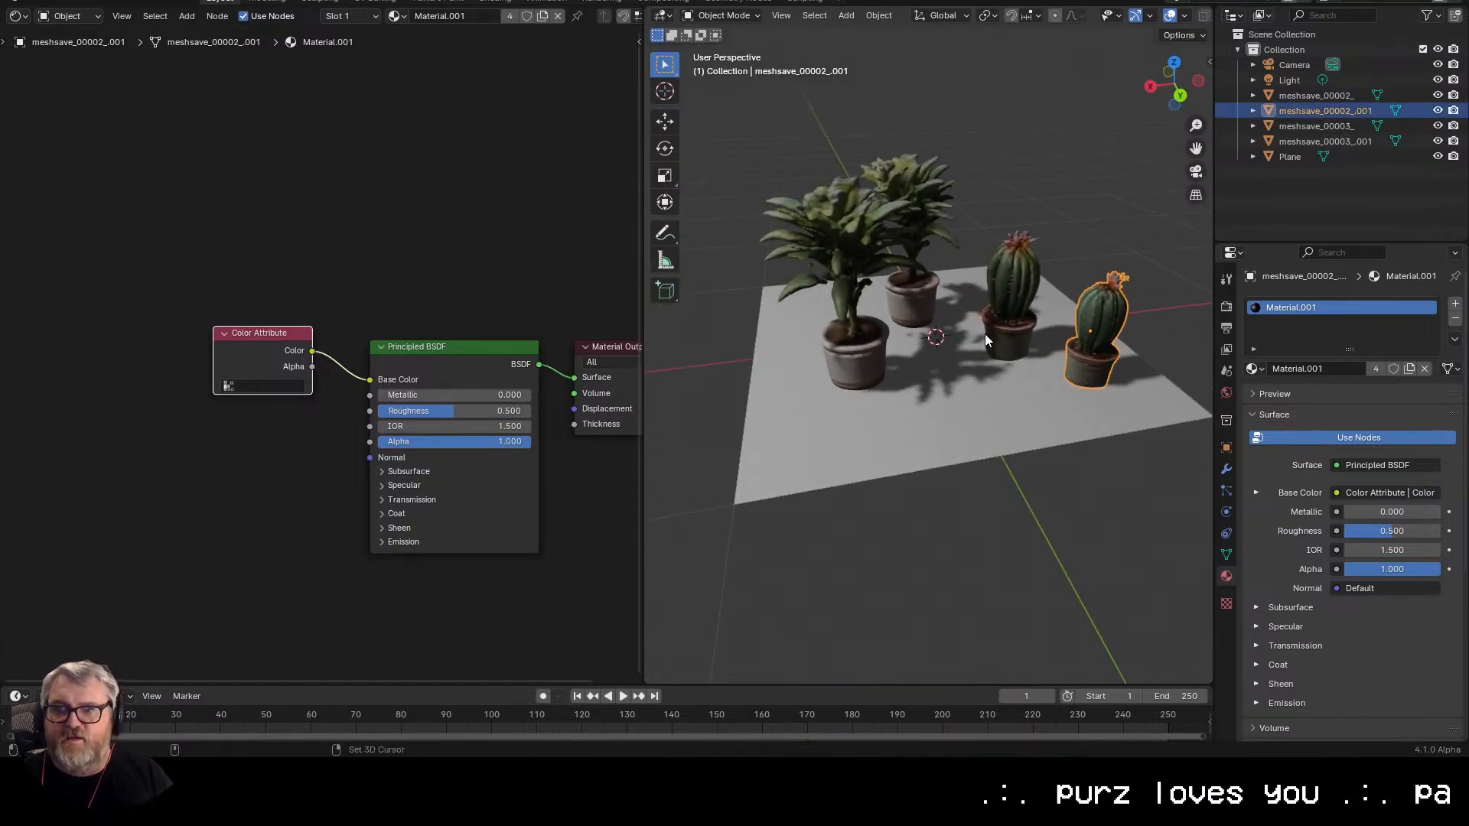
pyautogui.keyDown('shift'); pyautogui.click(995, 329); pyautogui.keyUp('shift')
pyautogui.keyDown('shift'); pyautogui.click(918, 313); pyautogui.keyUp('shift')
pyautogui.keyDown('shift'); pyautogui.click(879, 356); pyautogui.keyUp('shift')
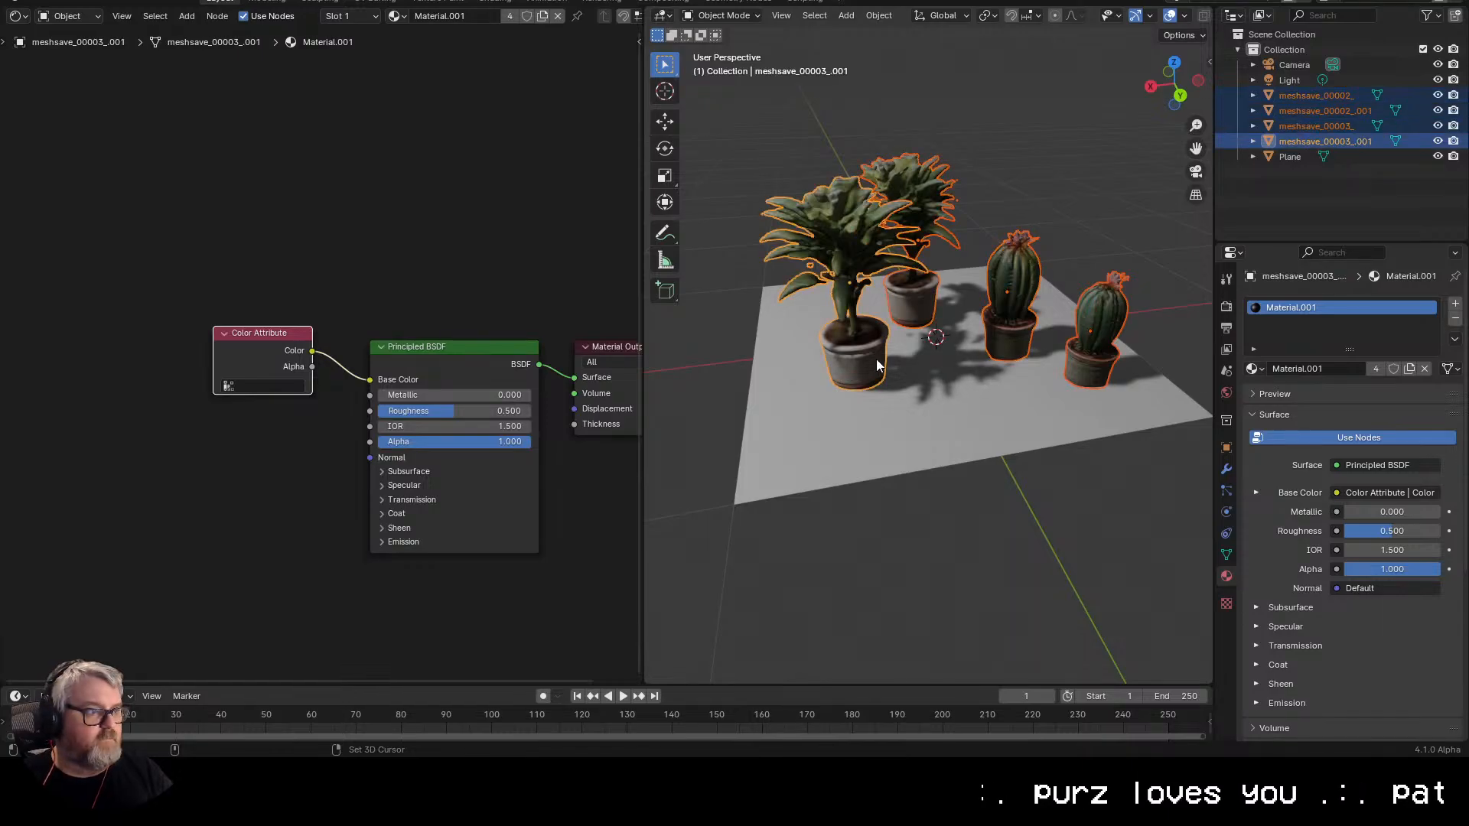
pyautogui.press('g')
pyautogui.hotkey('shift', 'z')
pyautogui.click(818, 341)
# - Examine the arrangement of potted plants on the plane from several angles and distances
pyautogui.click(885, 419)
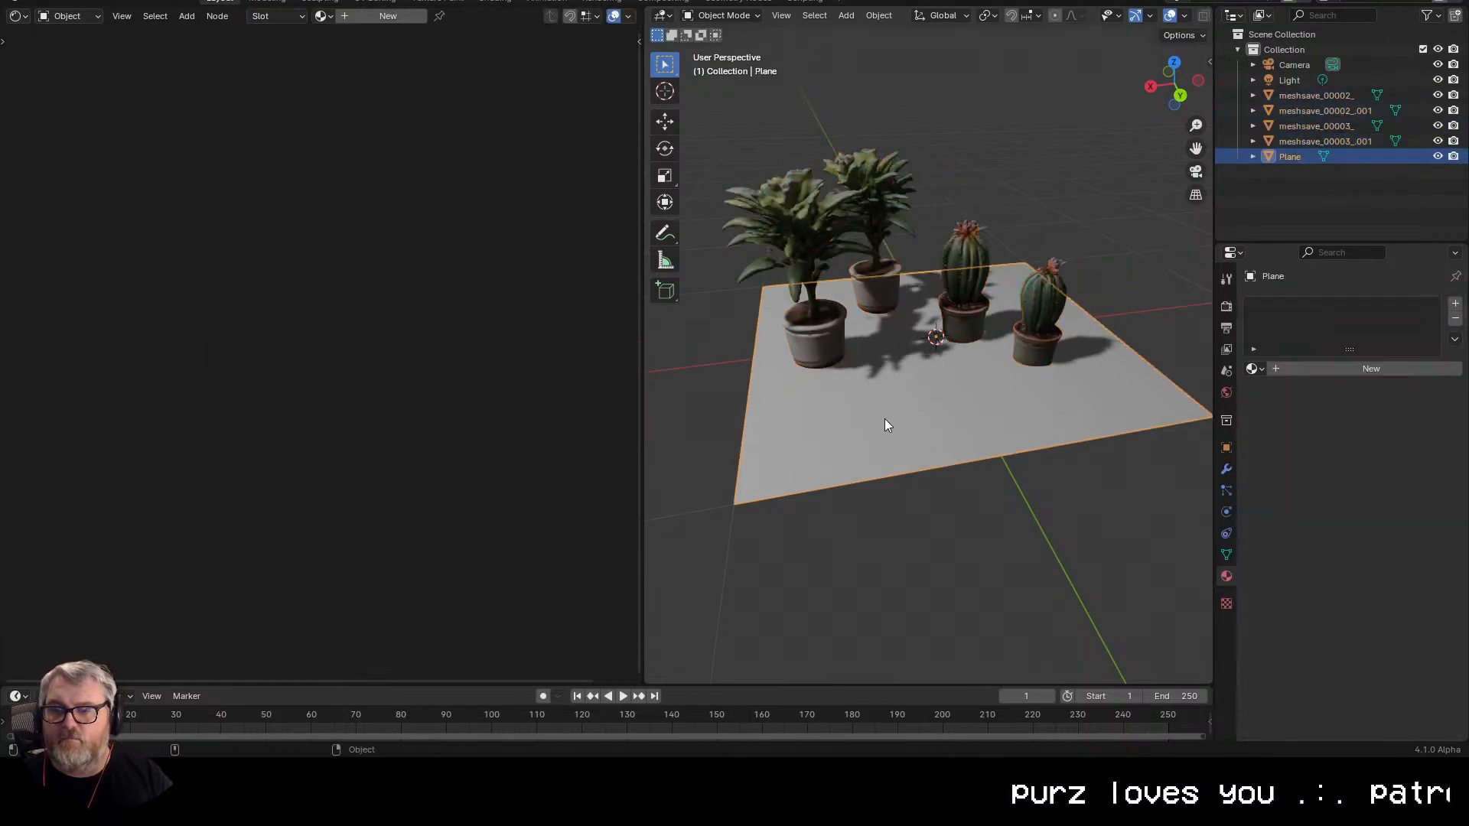
pyautogui.moveTo(1003, 497); pyautogui.dragTo(784, 418)
pyautogui.scroll(-9, 1011, 466)
pyautogui.click(1012, 467)
pyautogui.scroll(2, 914, 409)
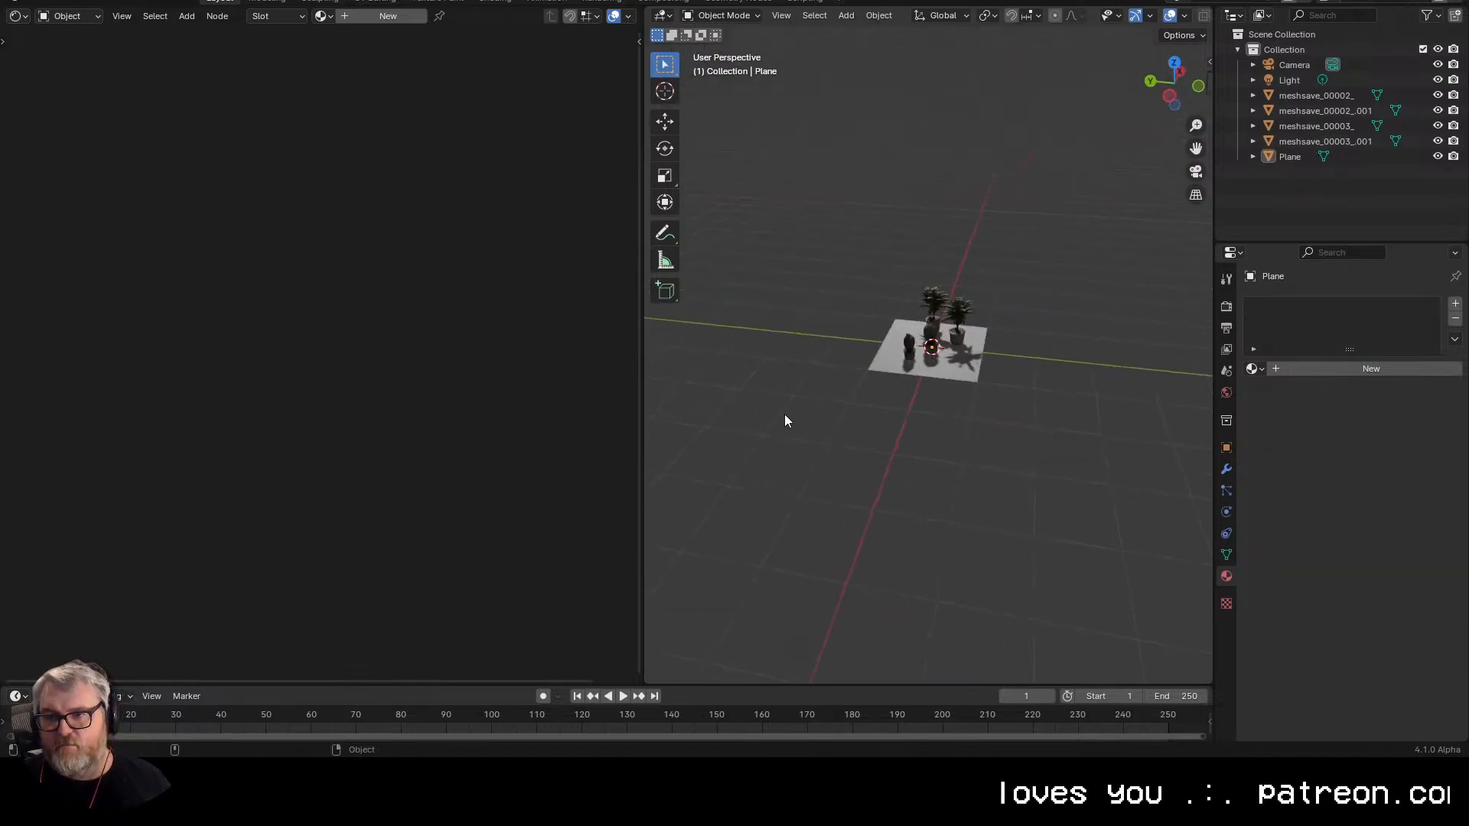
pyautogui.scroll(11, 918, 415)
pyautogui.moveTo(982, 415); pyautogui.dragTo(1102, 456)
pyautogui.scroll(-6, 1101, 456)
pyautogui.moveTo(953, 442); pyautogui.dragTo(1032, 427)
# - Set the render engine to Cycles with GPU Compute as the device
pyautogui.click(1226, 306)
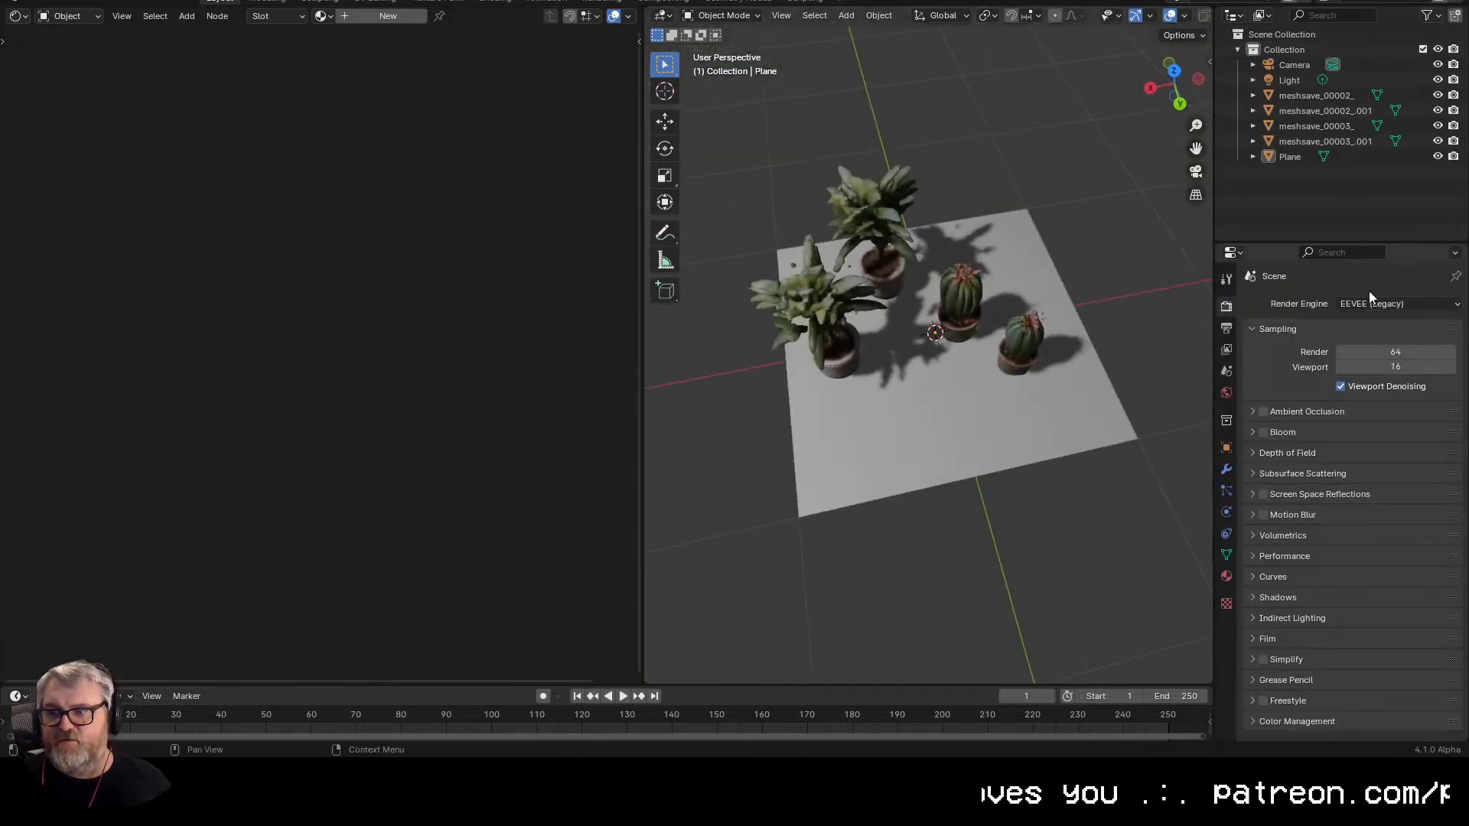
pyautogui.click(1370, 303)
pyautogui.click(1370, 364)
pyautogui.click(1374, 339)
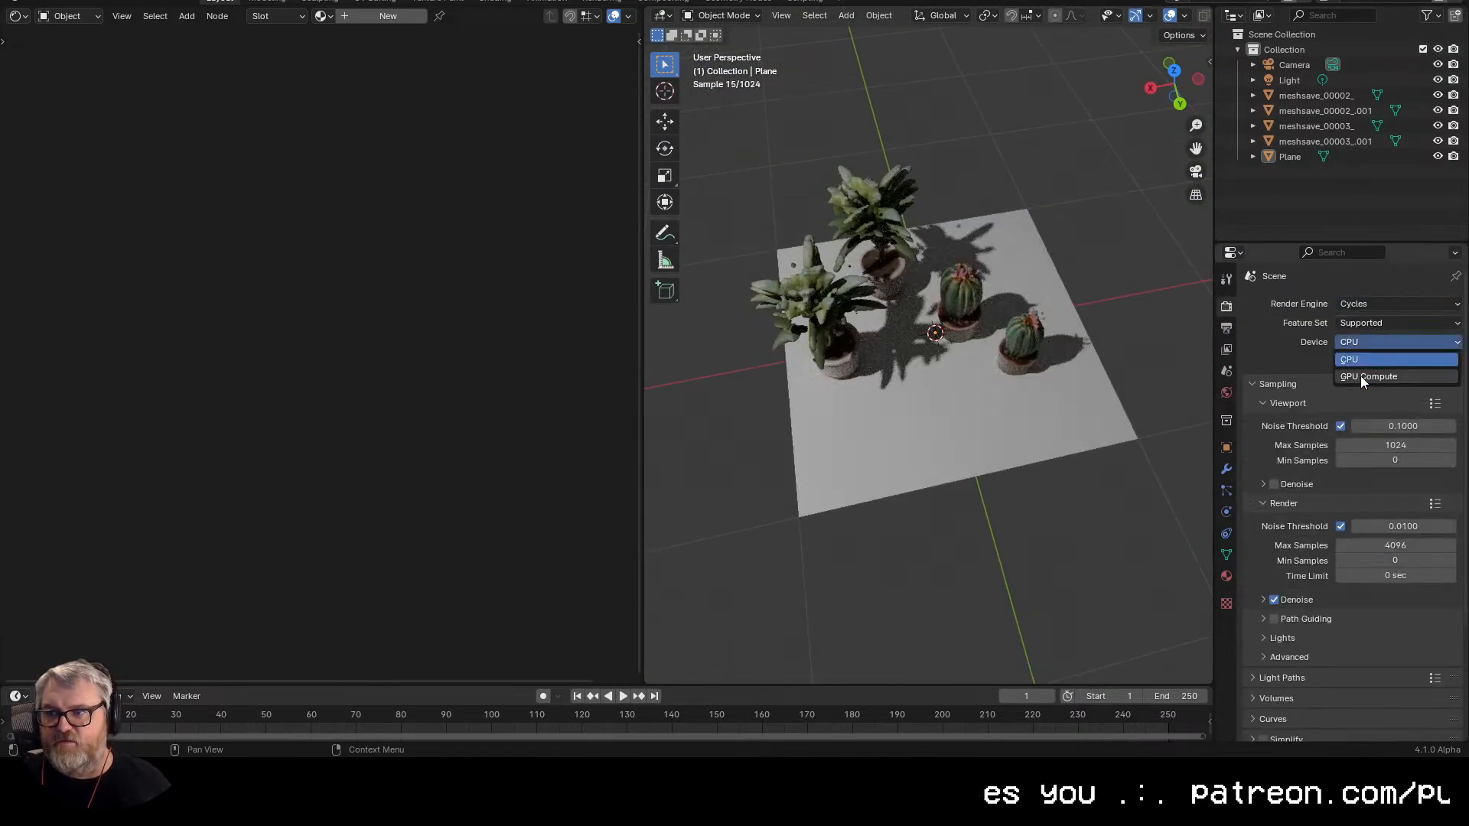
pyautogui.click(1360, 375)
# - Nudge the floor plane horizontally under the potted plants, keeping its height locked
pyautogui.moveTo(1019, 491); pyautogui.dragTo(933, 444)
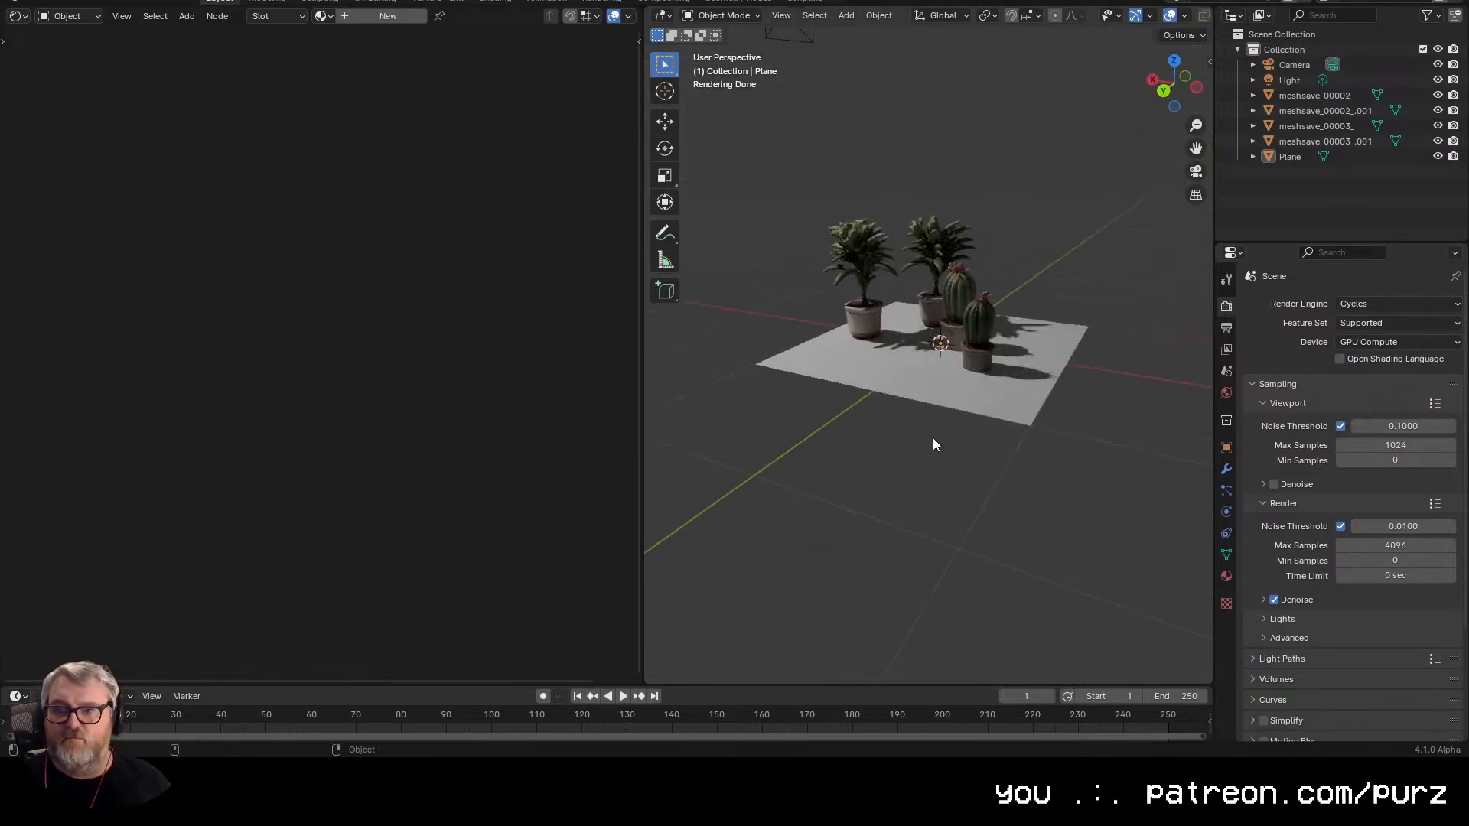
pyautogui.scroll(-1, 934, 445)
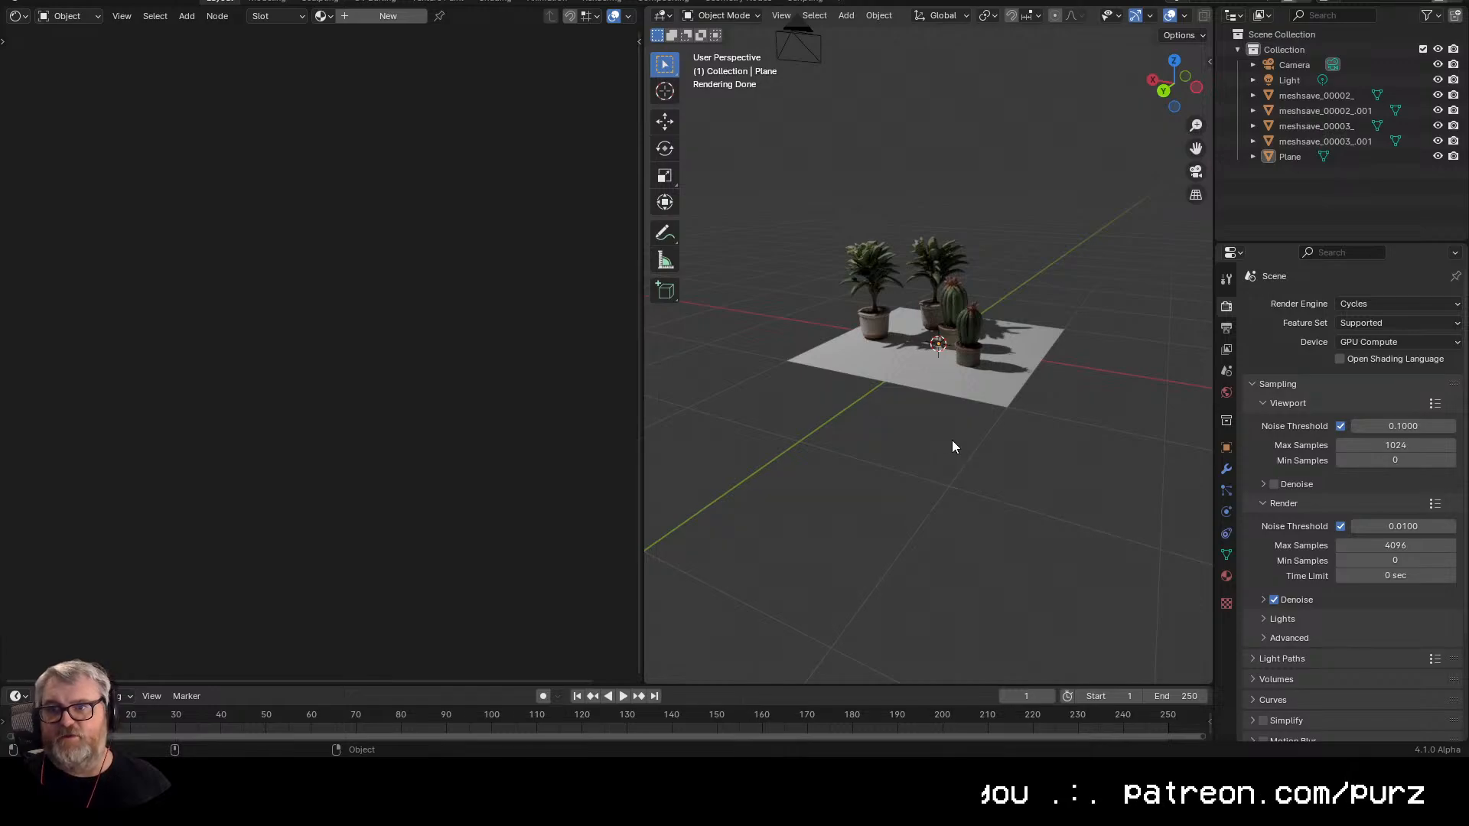
pyautogui.click(944, 374)
pyautogui.press('g')
pyautogui.hotkey('shift', 'z')
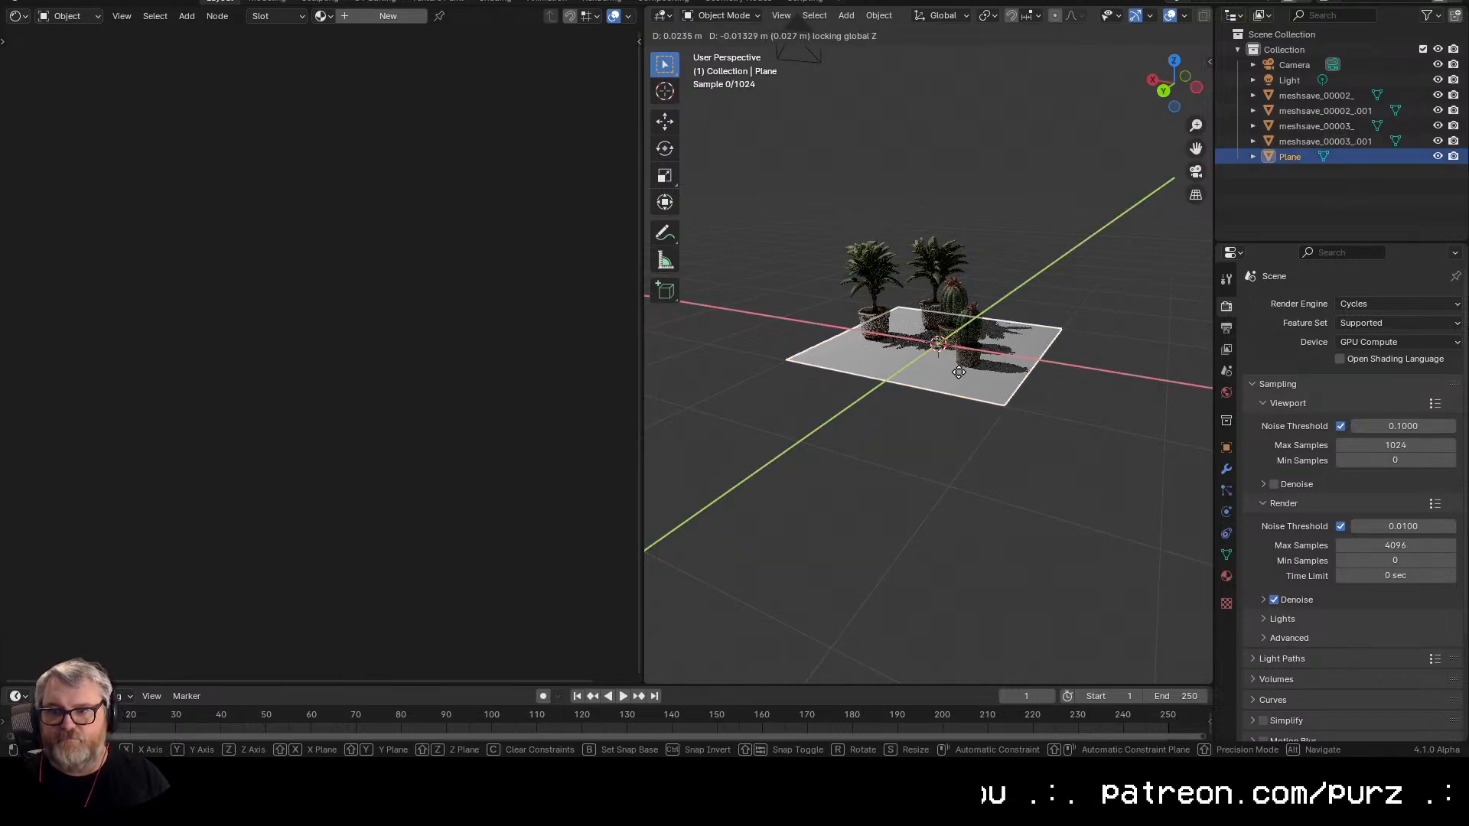
pyautogui.click(945, 368)
# - View the plant arrangement from the front and switch the render engine back to EEVEE (Legacy)
pyautogui.moveTo(912, 475); pyautogui.dragTo(961, 481)
pyautogui.click(961, 479)
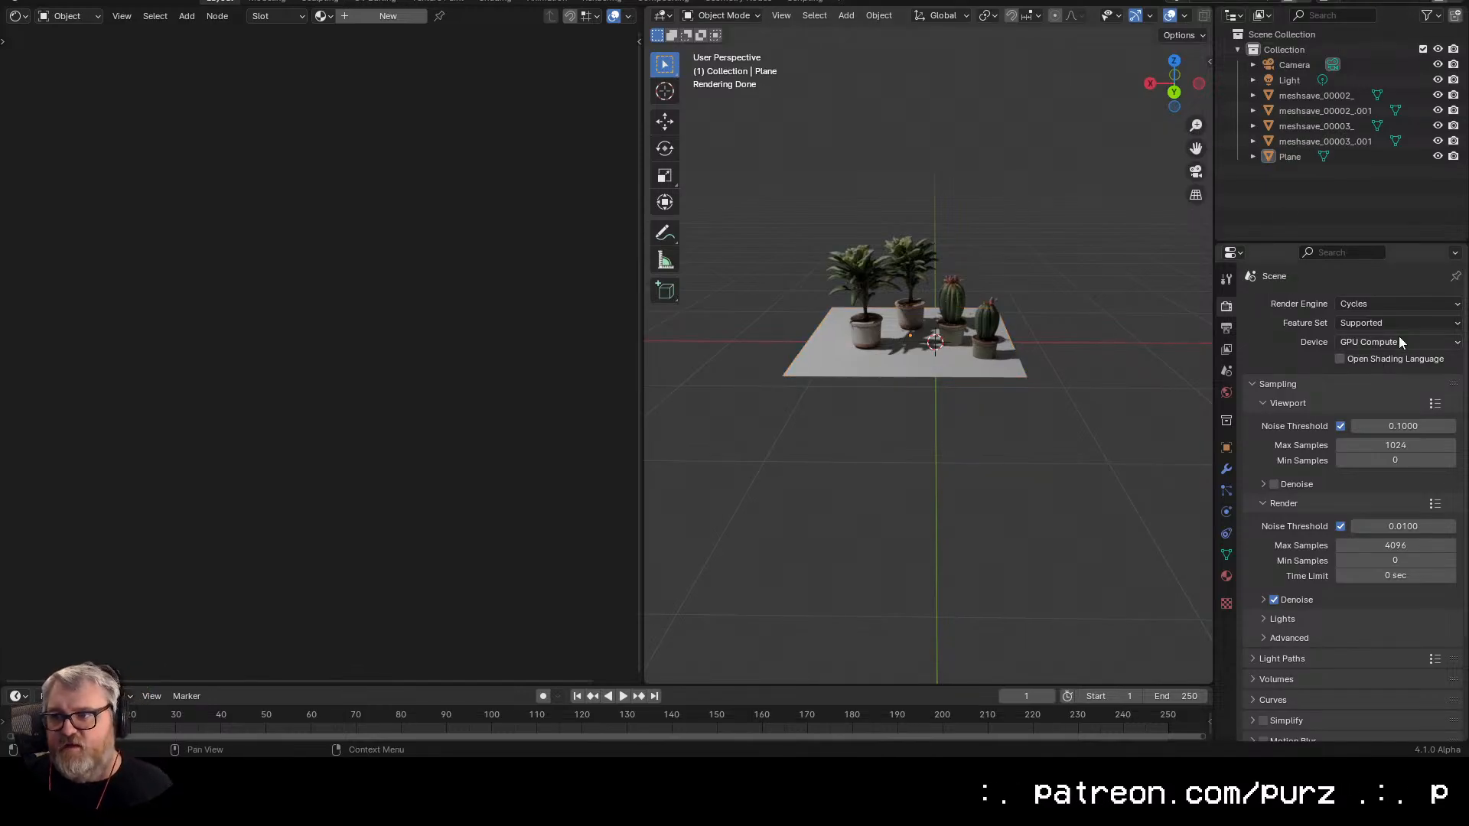
pyautogui.click(1390, 304)
pyautogui.click(1385, 315)
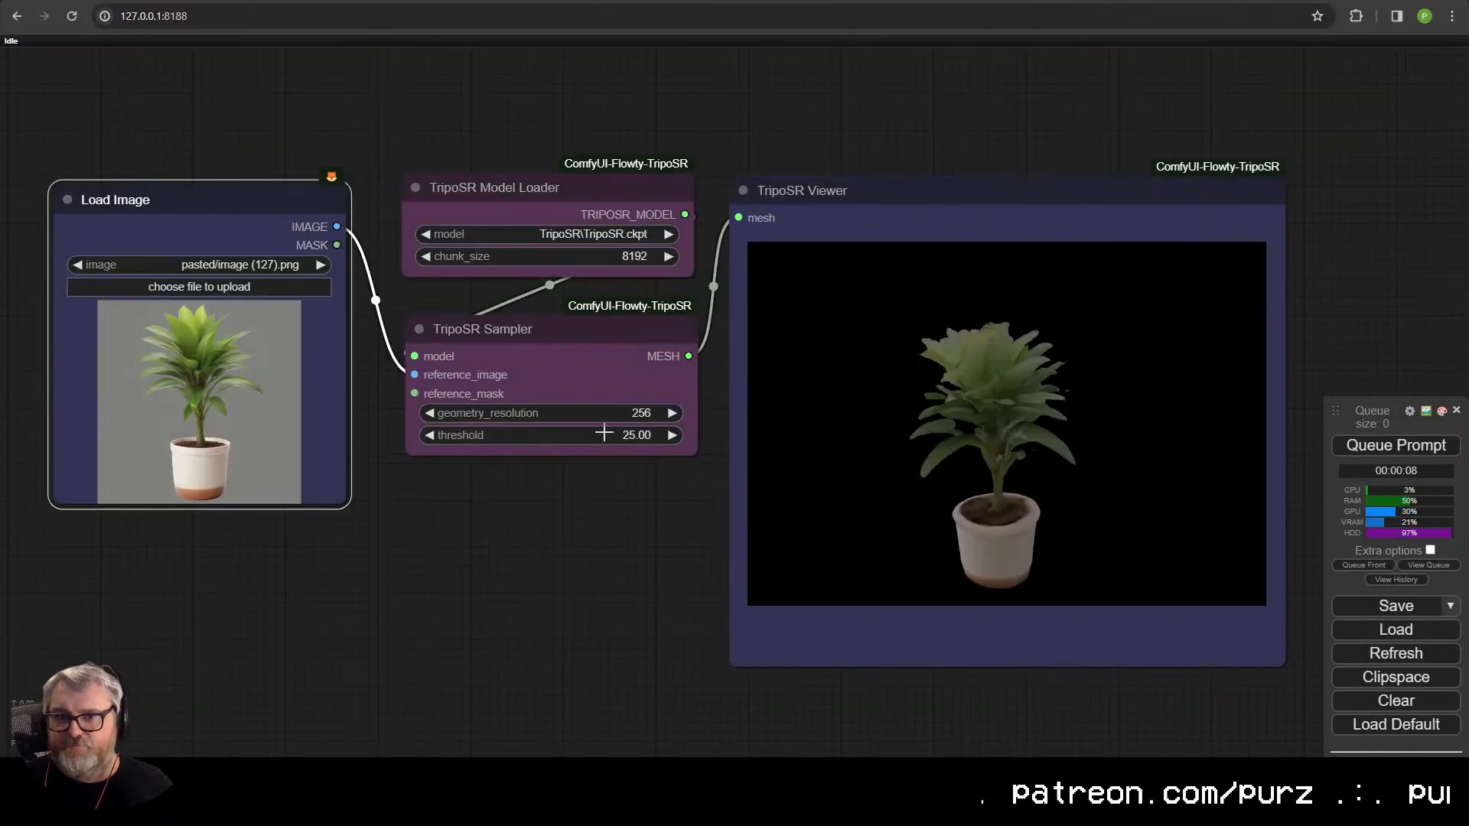
# - Switch to ComfyUI and rotate the generated plant in the TripoSR Viewer
pyautogui.click(643, 523)
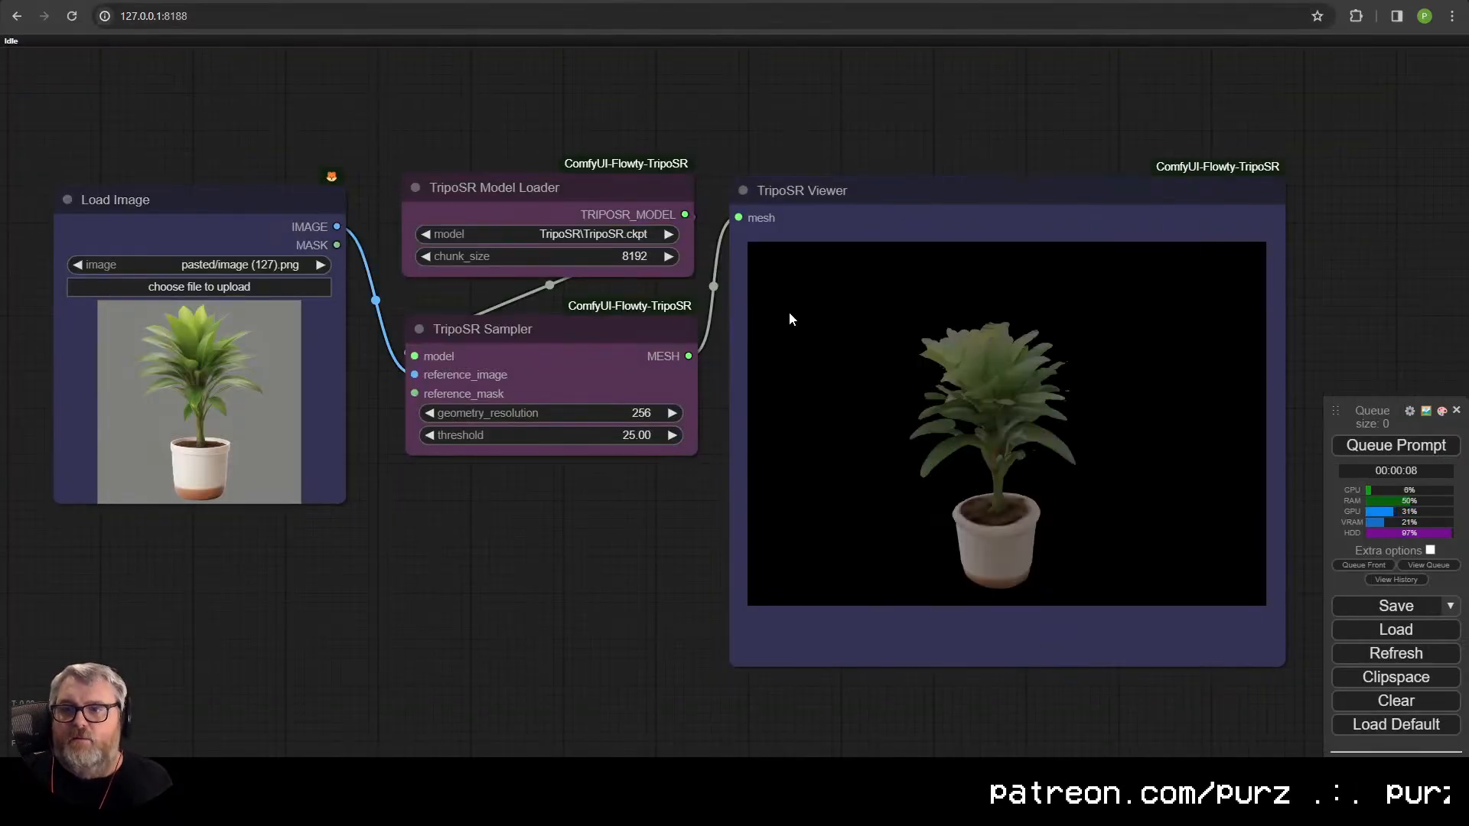
pyautogui.moveTo(968, 425); pyautogui.dragTo(670, 432)
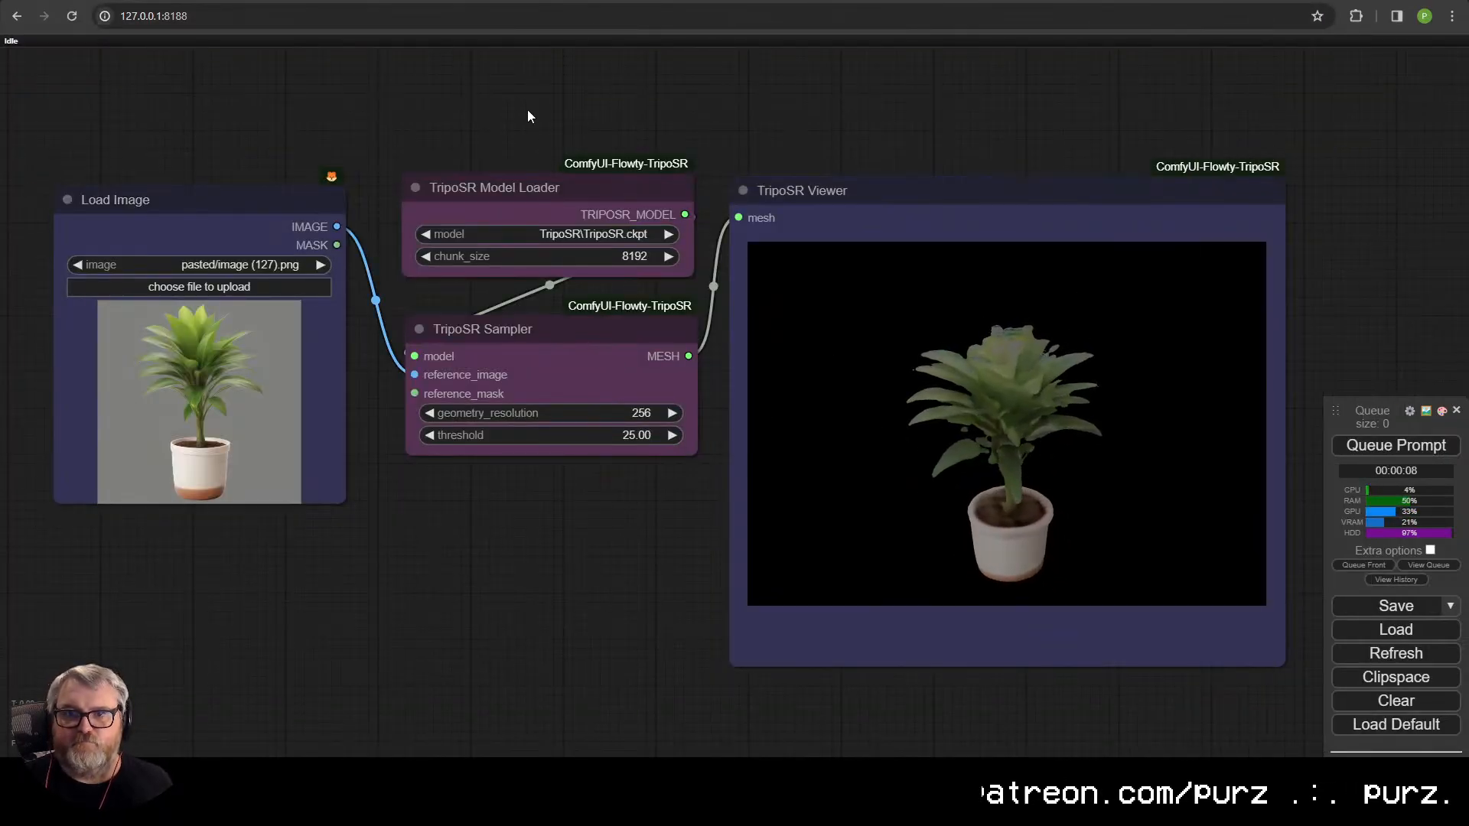
pyautogui.moveTo(527, 109); pyautogui.dragTo(597, 138)
# - Look up triposr in a new browser tab and open the ComfyUI-Flowty-TripoSR GitHub repository
pyautogui.hotkey('ctrl', 't')
pyautogui.write('tripo')
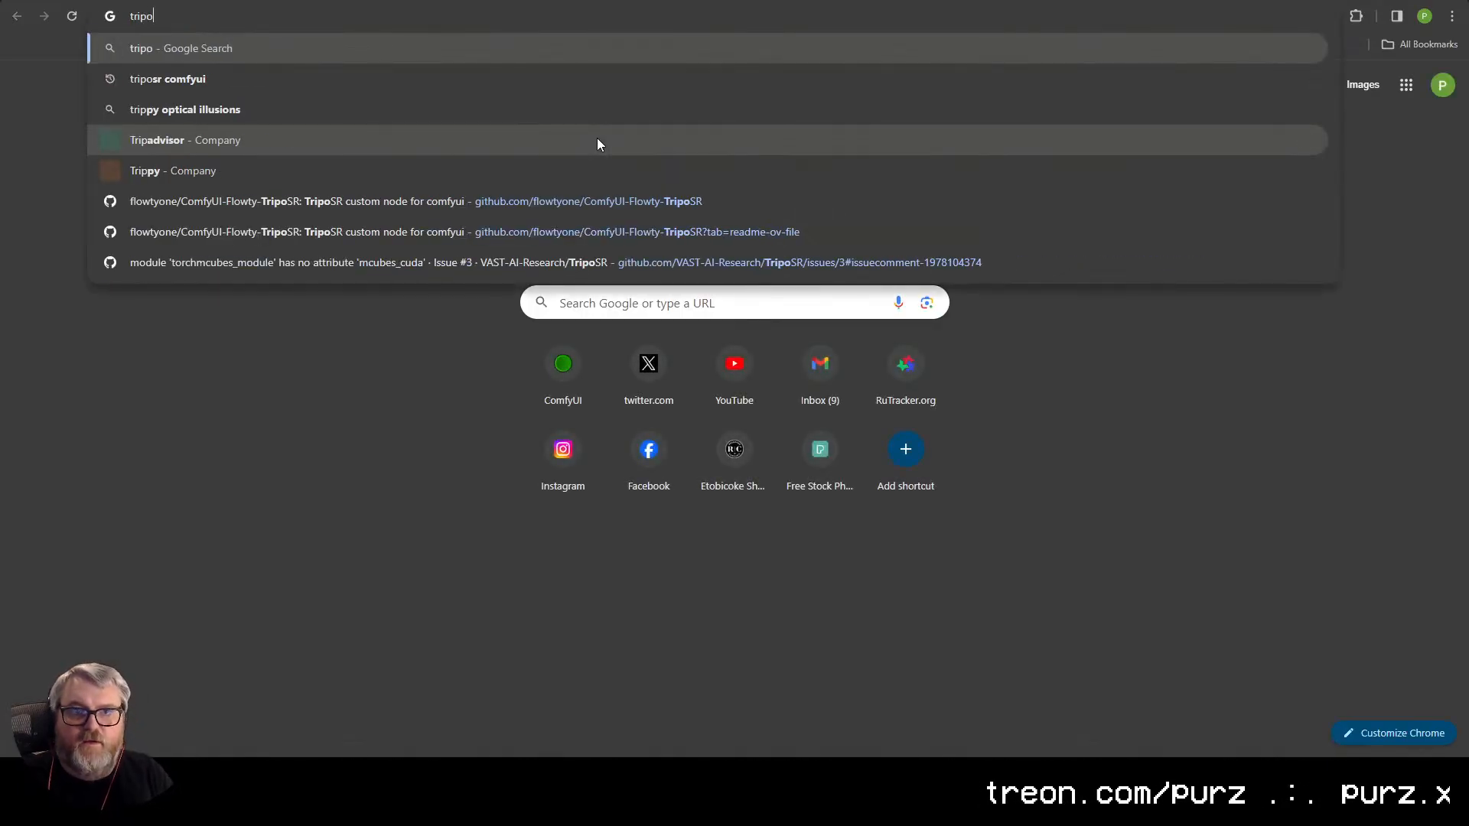
pyautogui.write('d')
pyautogui.press('BackSpace')
pyautogui.write('sr')
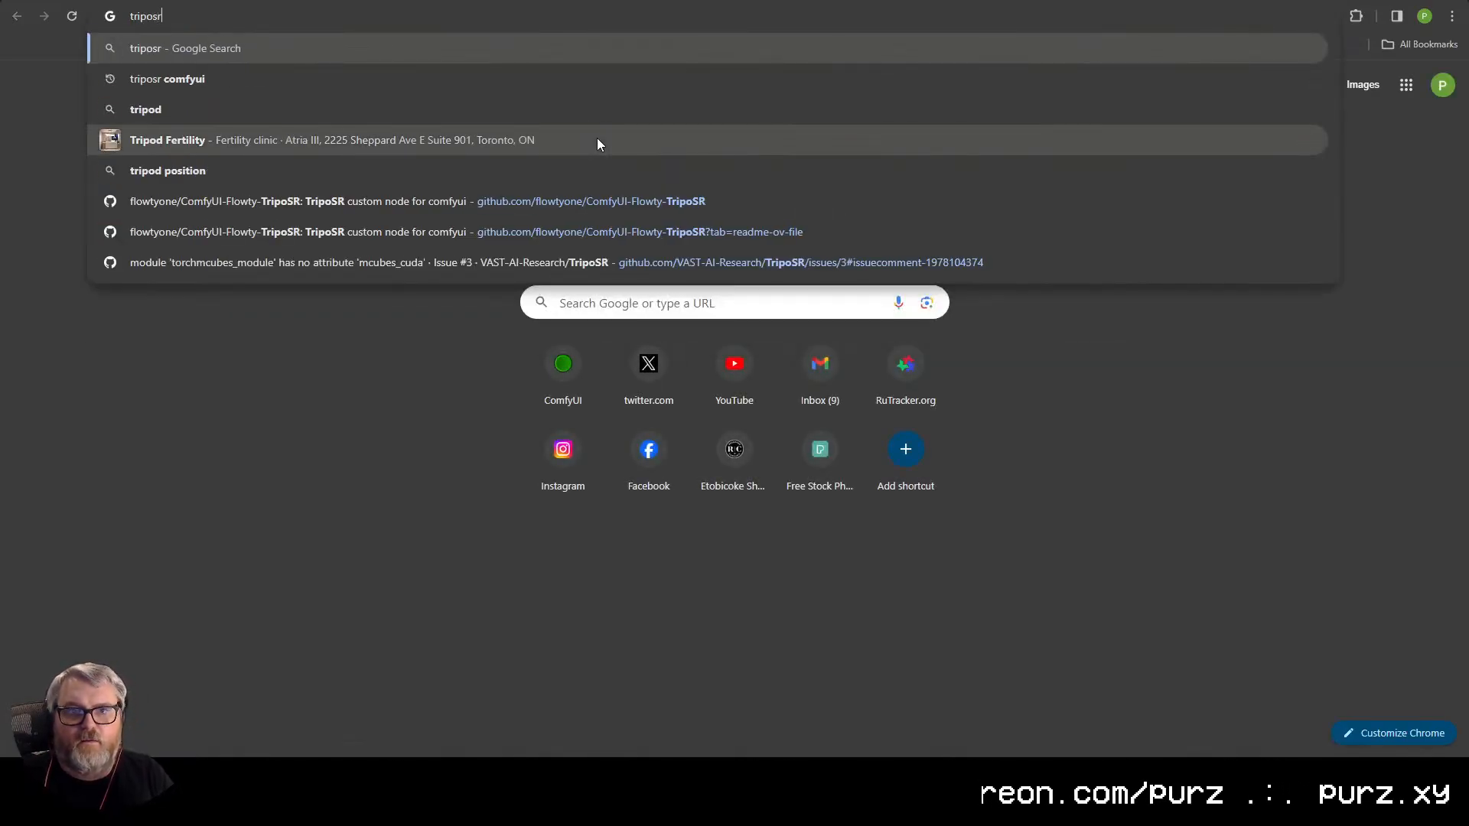
pyautogui.press('Down')
pyautogui.press('Down')
pyautogui.press('Down')
pyautogui.press('Down')
pyautogui.press('Down')
pyautogui.press('Return')
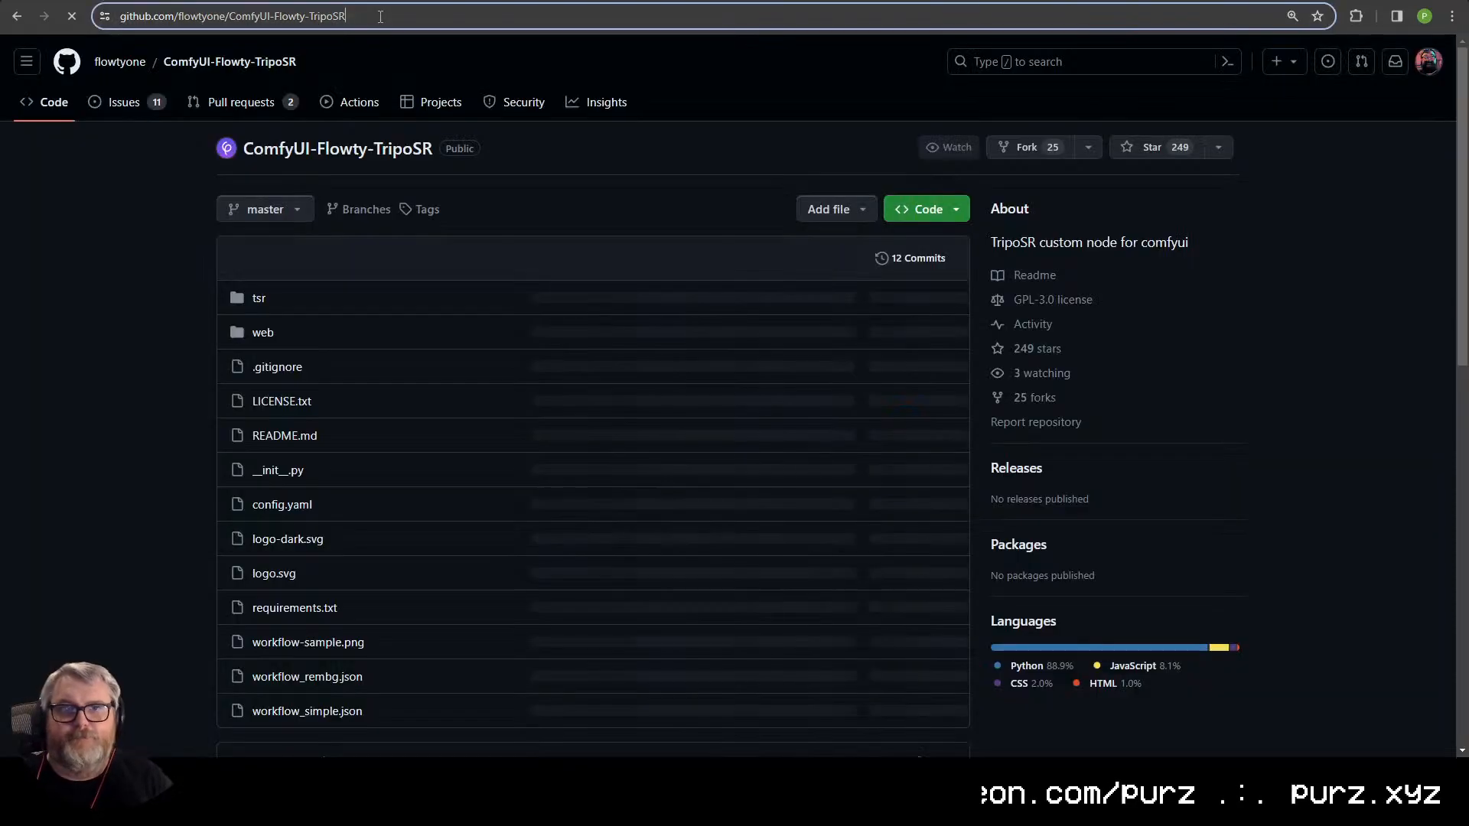
pyautogui.click(378, 16)
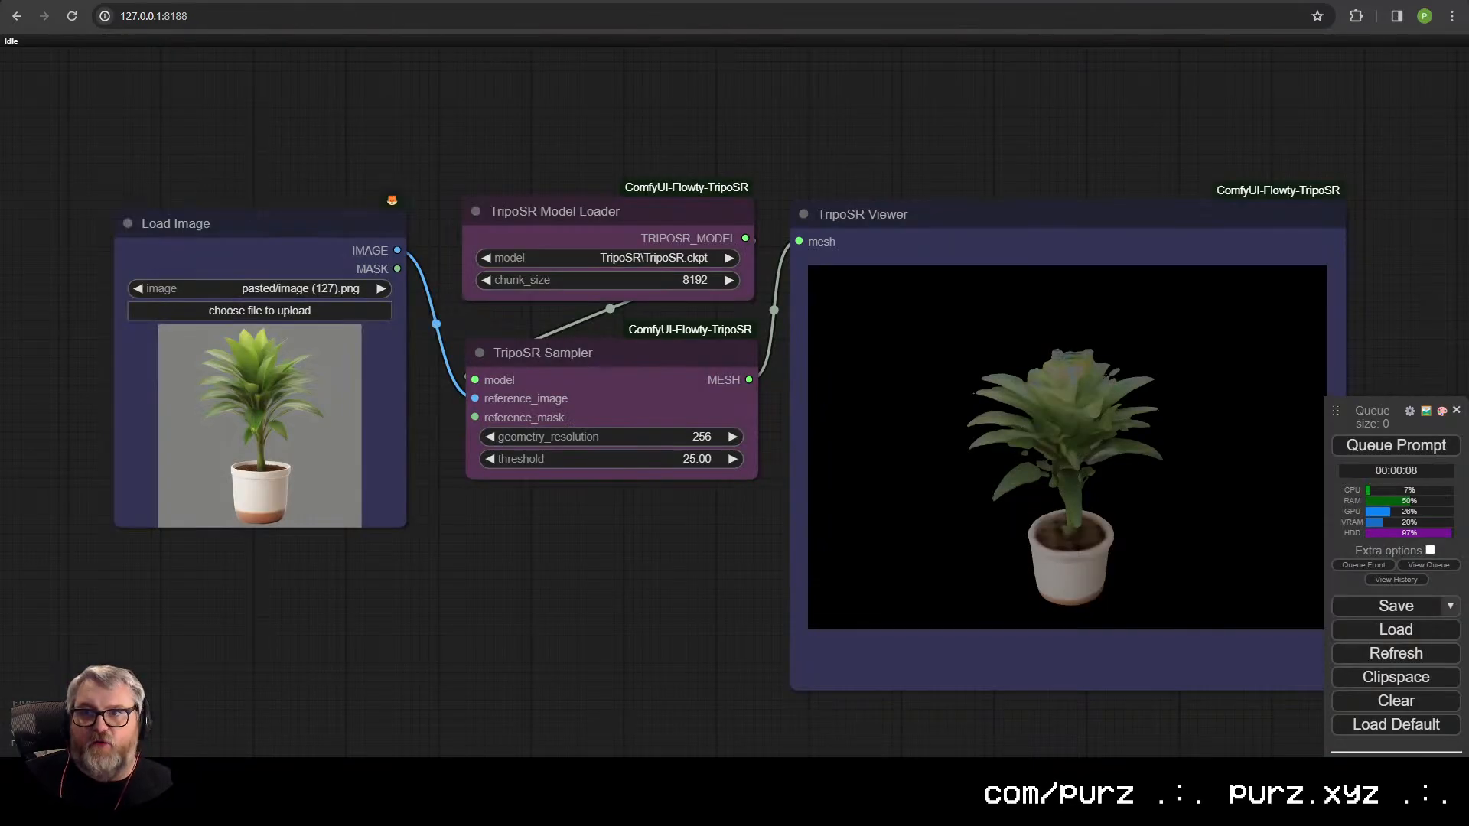
# - Return to the ComfyUI workflow and frame the TripoSR Viewer node more closely
pyautogui.scroll(2, 610, 348)
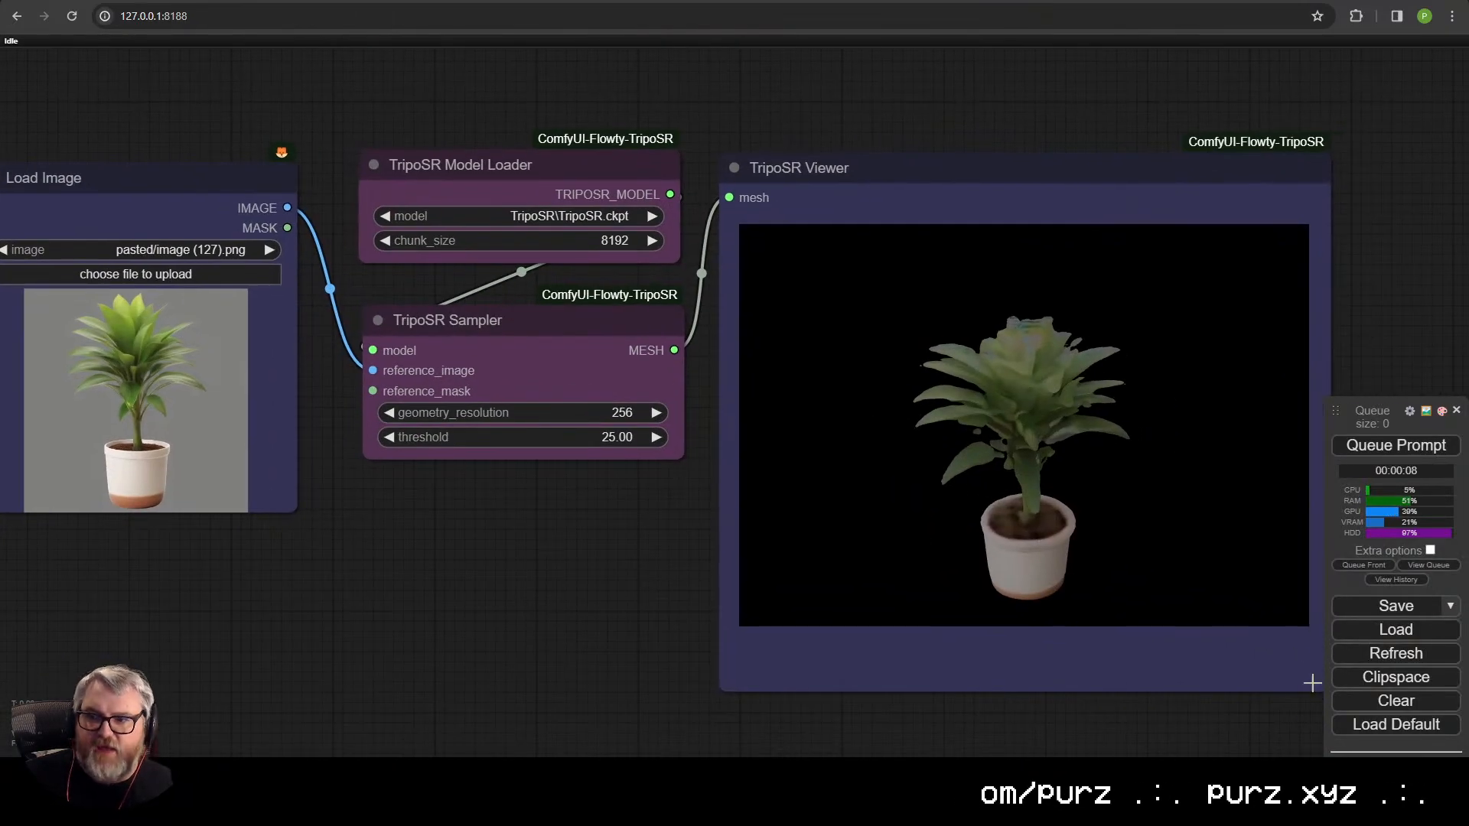
pyautogui.moveTo(1244, 671); pyautogui.dragTo(1197, 647)
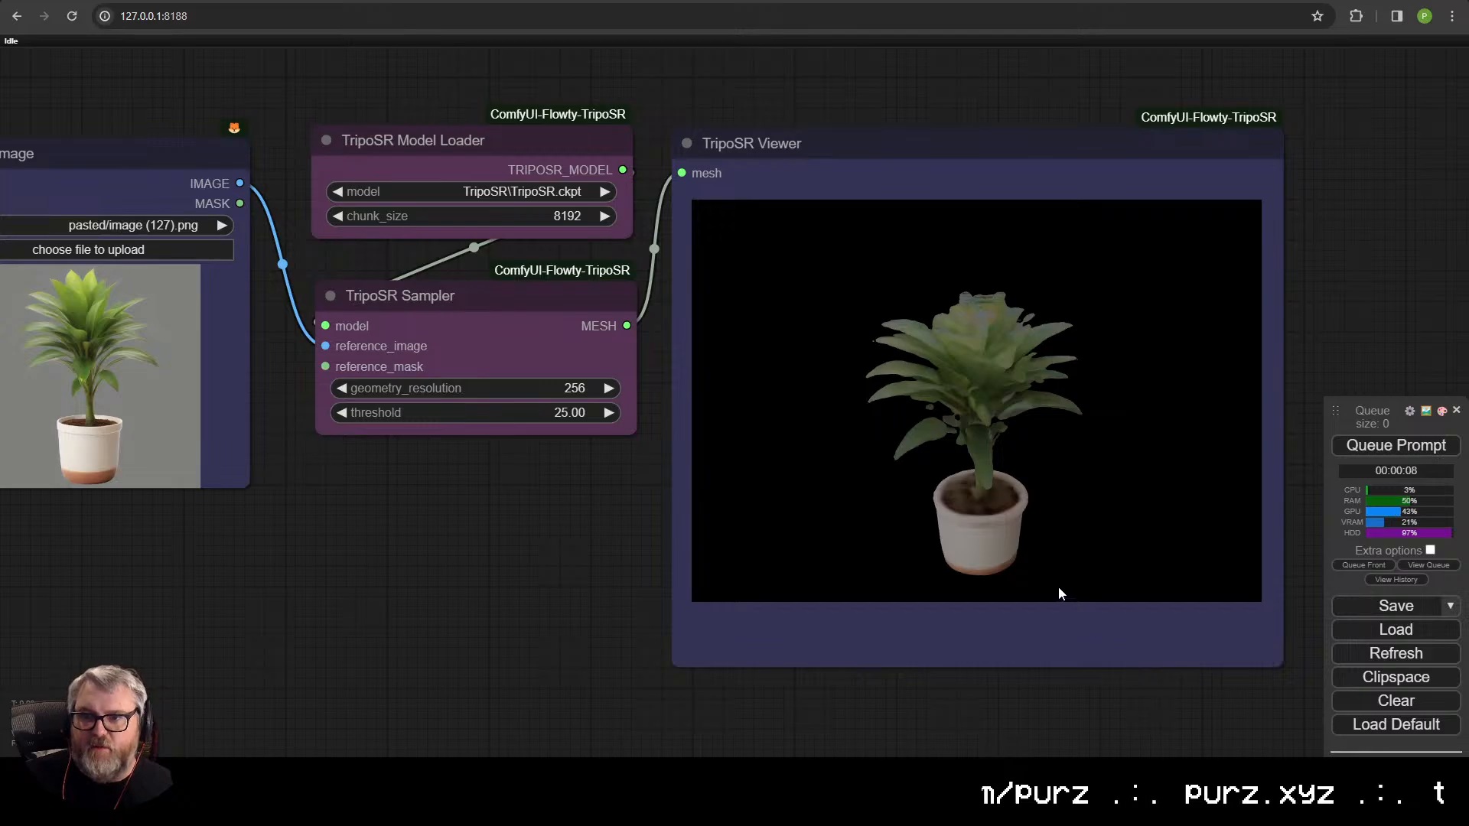
# - Examine the whole TripoSR workflow, from Load Image through the TripoSR Sampler and its inputs to the TripoSR Viewer
pyautogui.scroll(-1, 929, 567)
pyautogui.moveTo(596, 573); pyautogui.dragTo(678, 597)
pyautogui.scroll(-1, 584, 567)
pyautogui.click(550, 370)
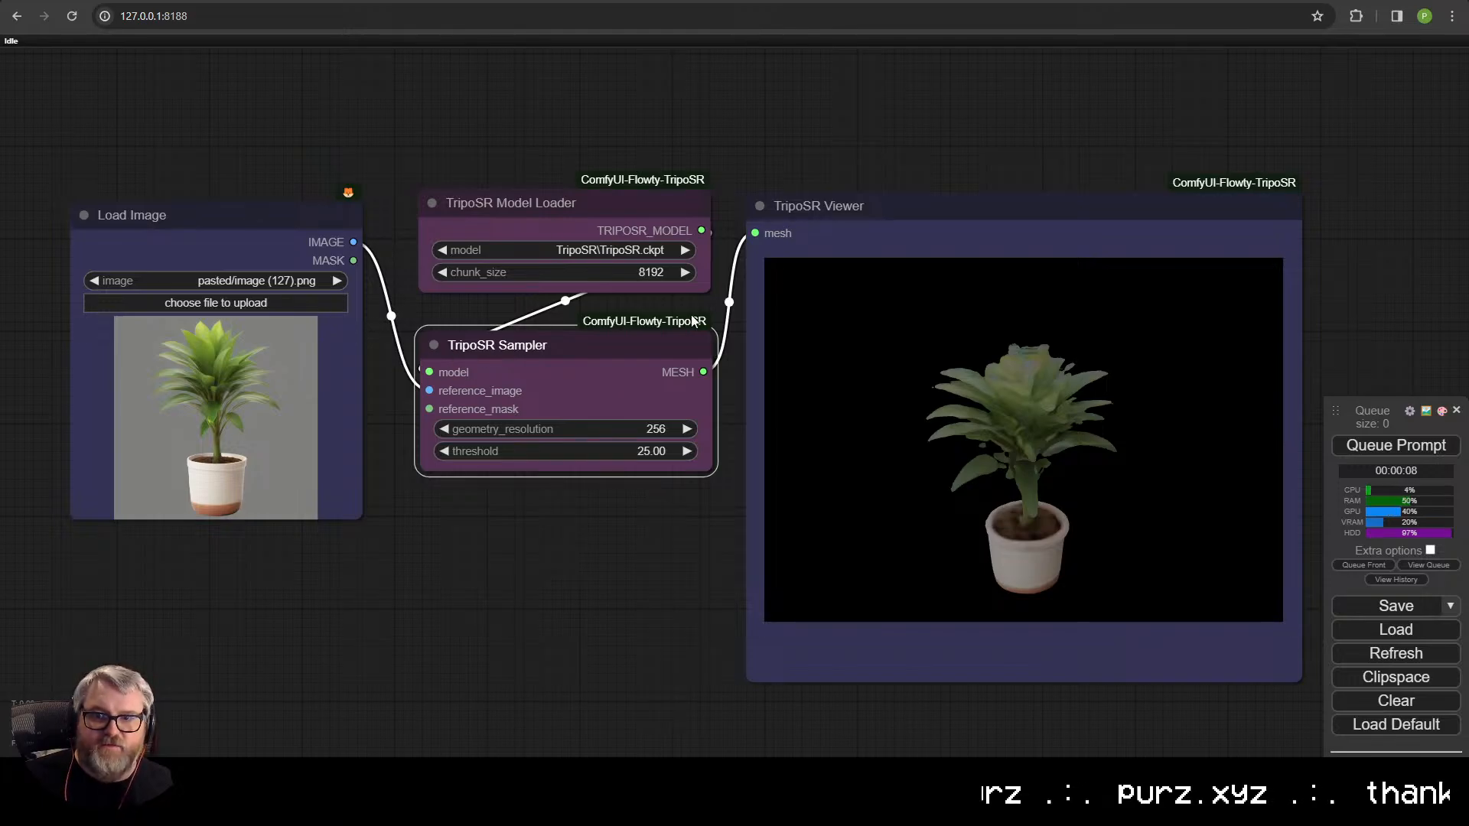
pyautogui.moveTo(424, 366); pyautogui.dragTo(494, 511)
pyautogui.moveTo(428, 372); pyautogui.dragTo(449, 508)
pyautogui.click(505, 594)
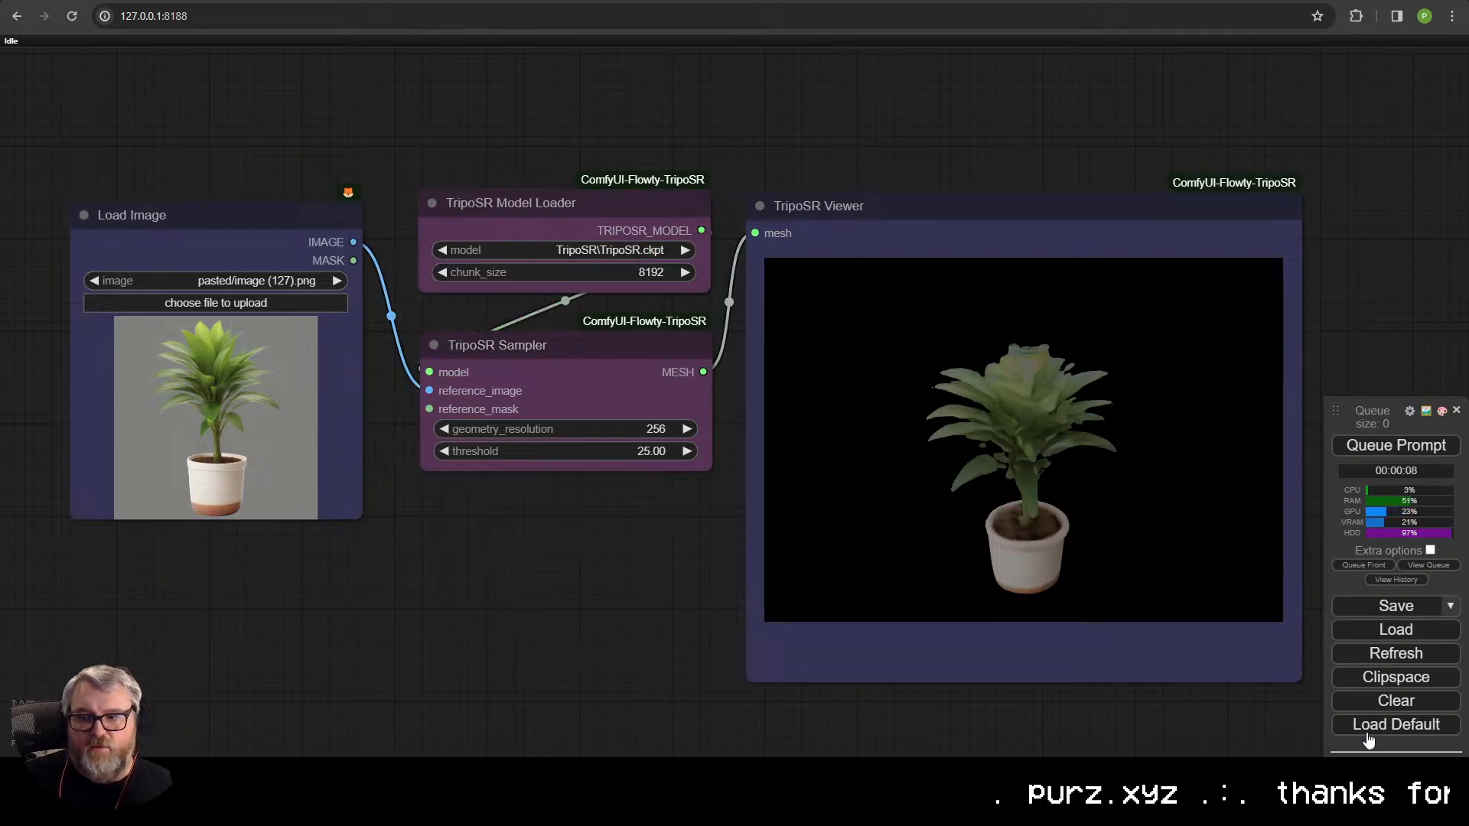
# - Search the custom nodes in ComfyUI Manager for tripo, and rotate the plant in the TripoSR Viewer
pyautogui.moveTo(1372, 489); pyautogui.dragTo(1360, 398)
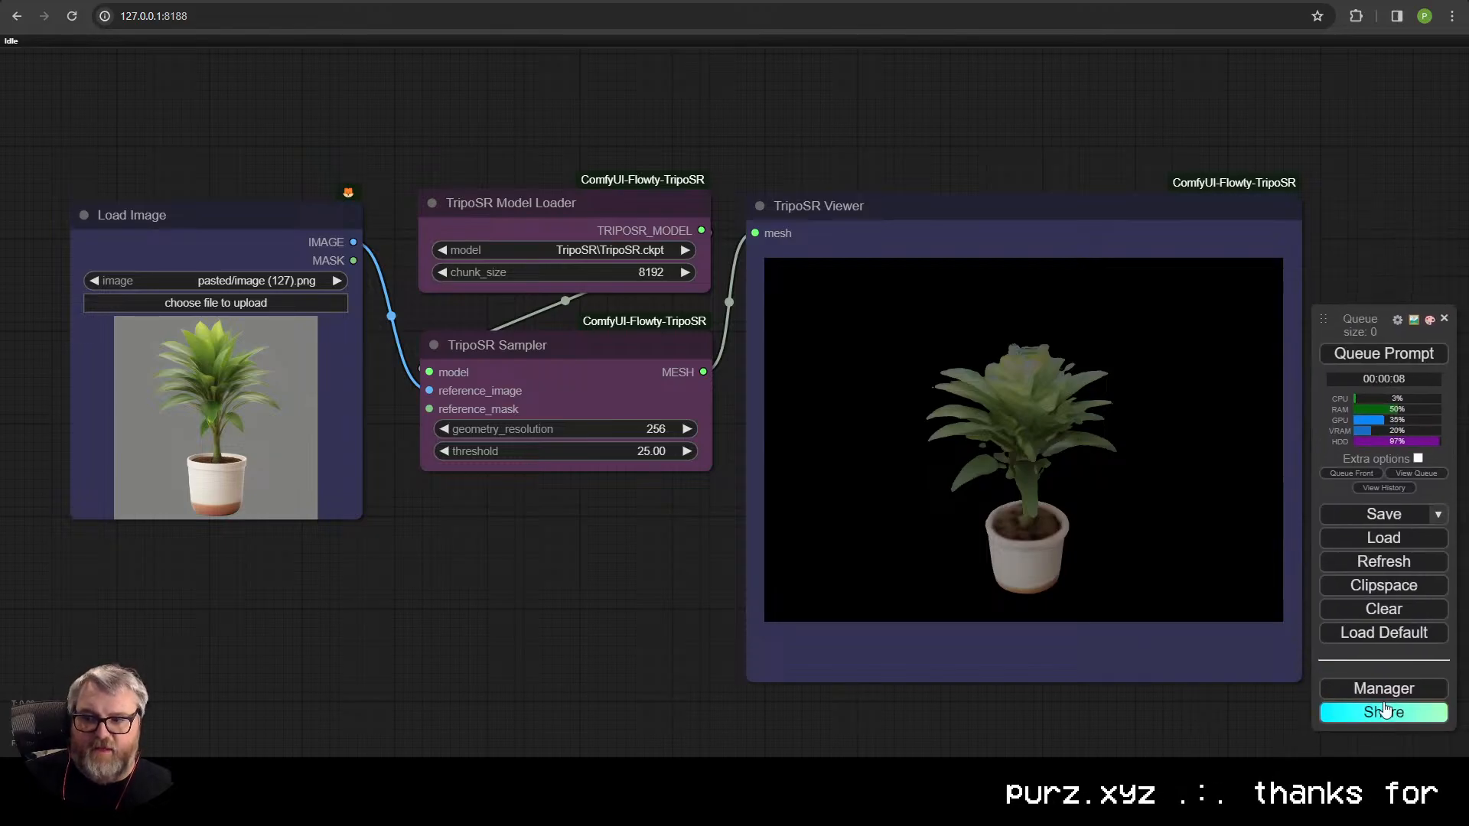
pyautogui.click(1383, 688)
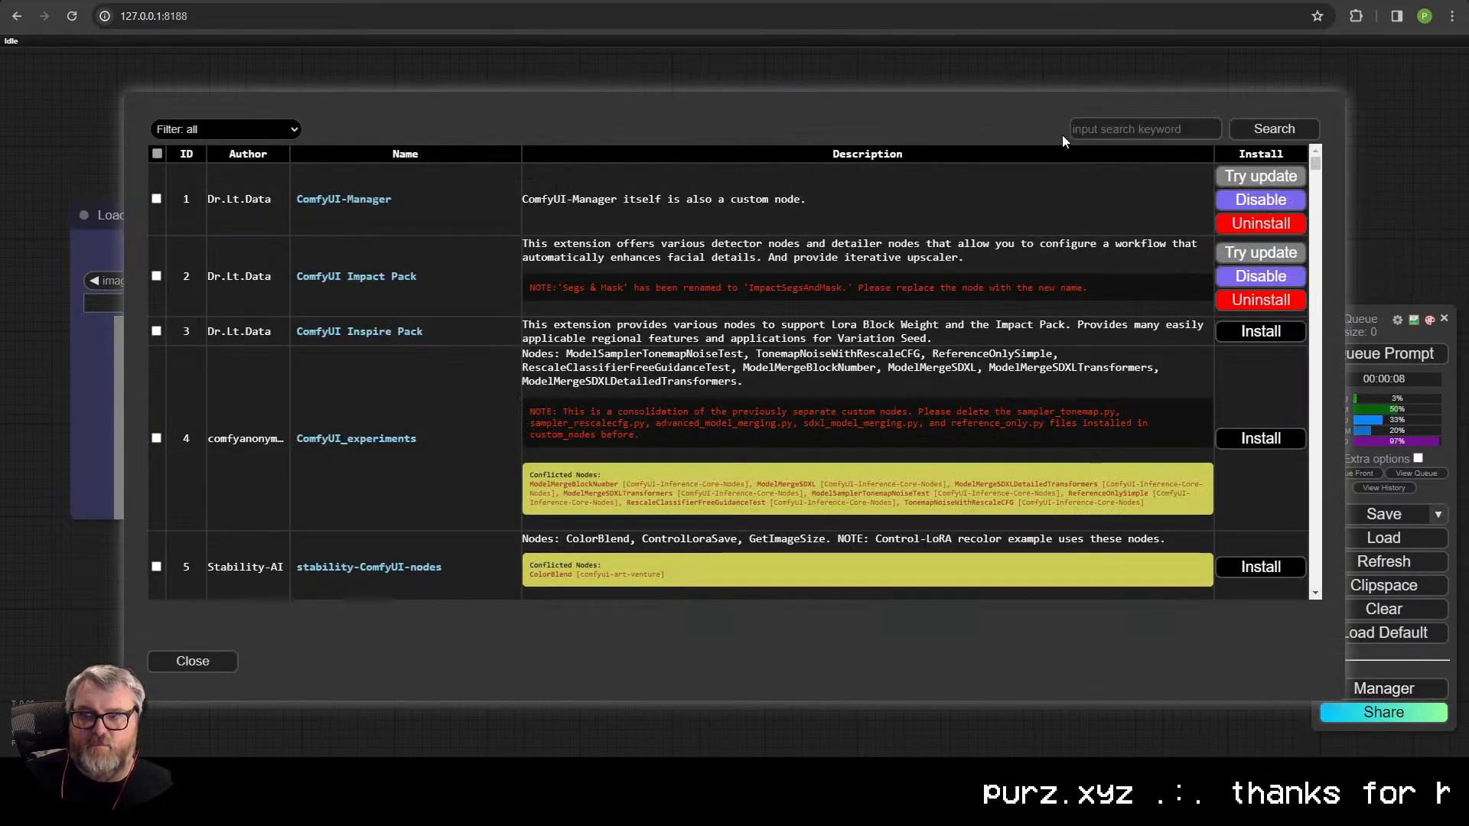
pyautogui.click(1107, 130)
pyautogui.write('tripo')
pyautogui.press('Return')
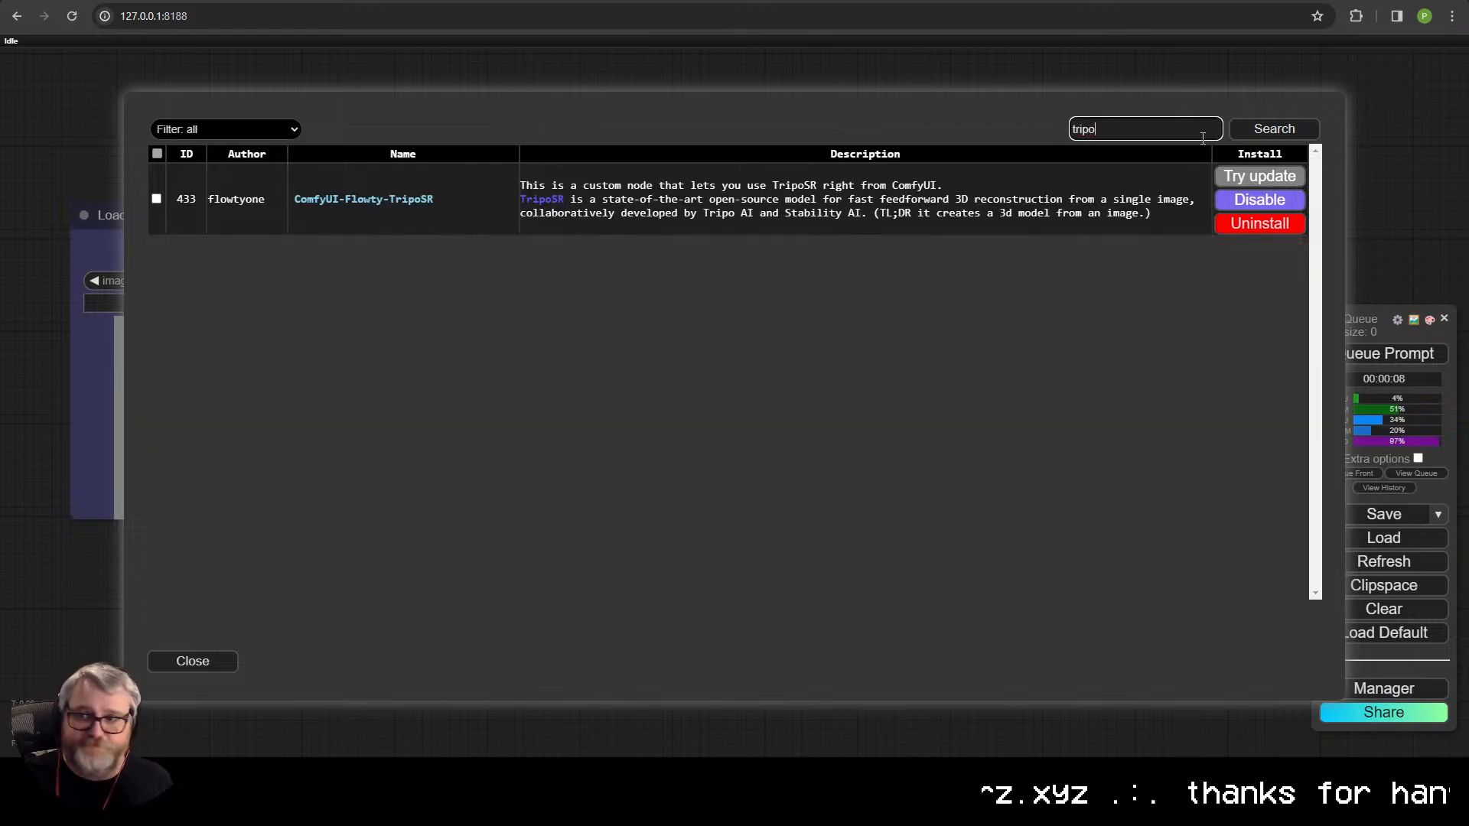
pyautogui.click(204, 662)
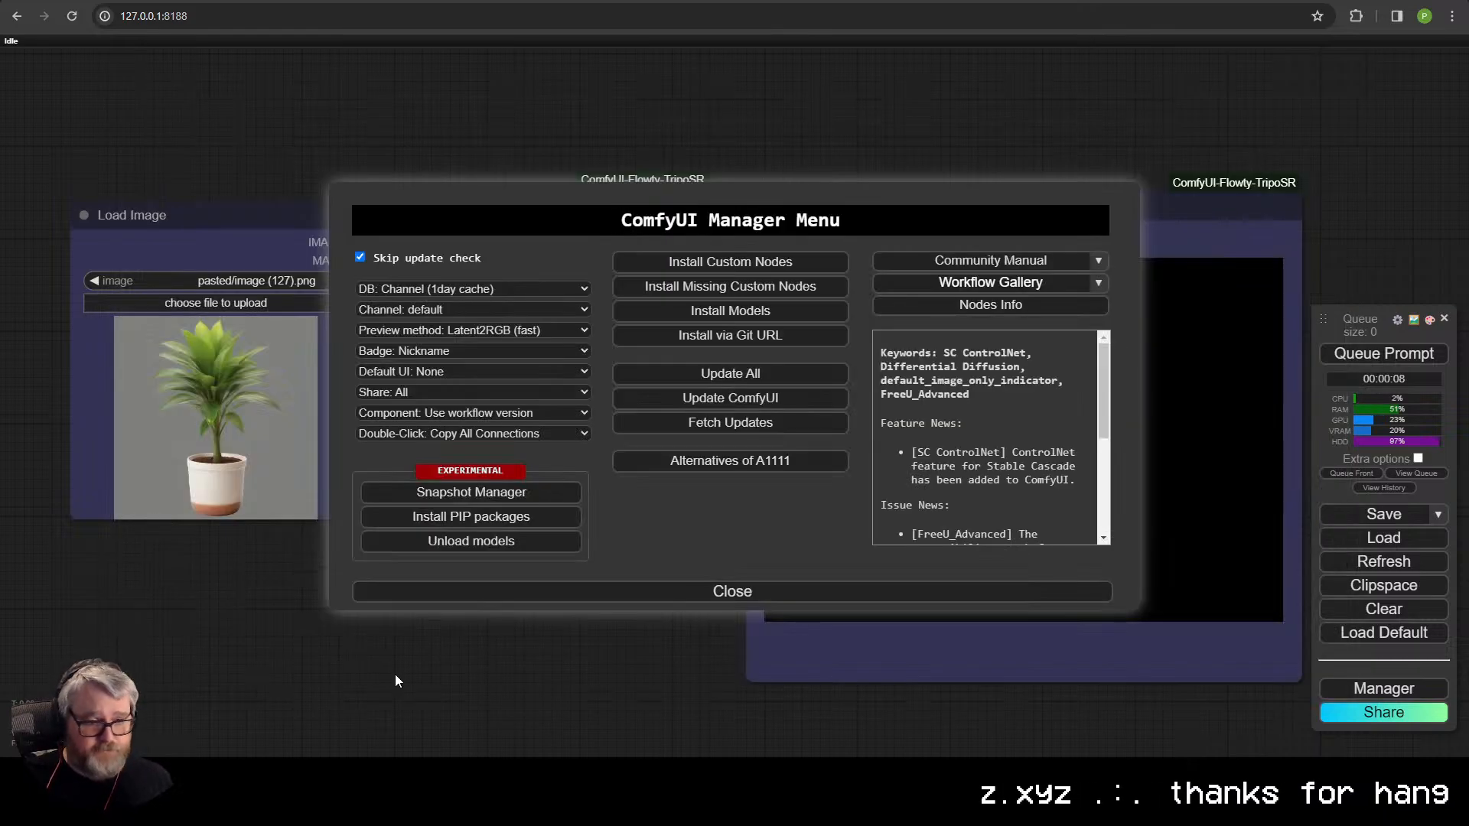
pyautogui.click(663, 595)
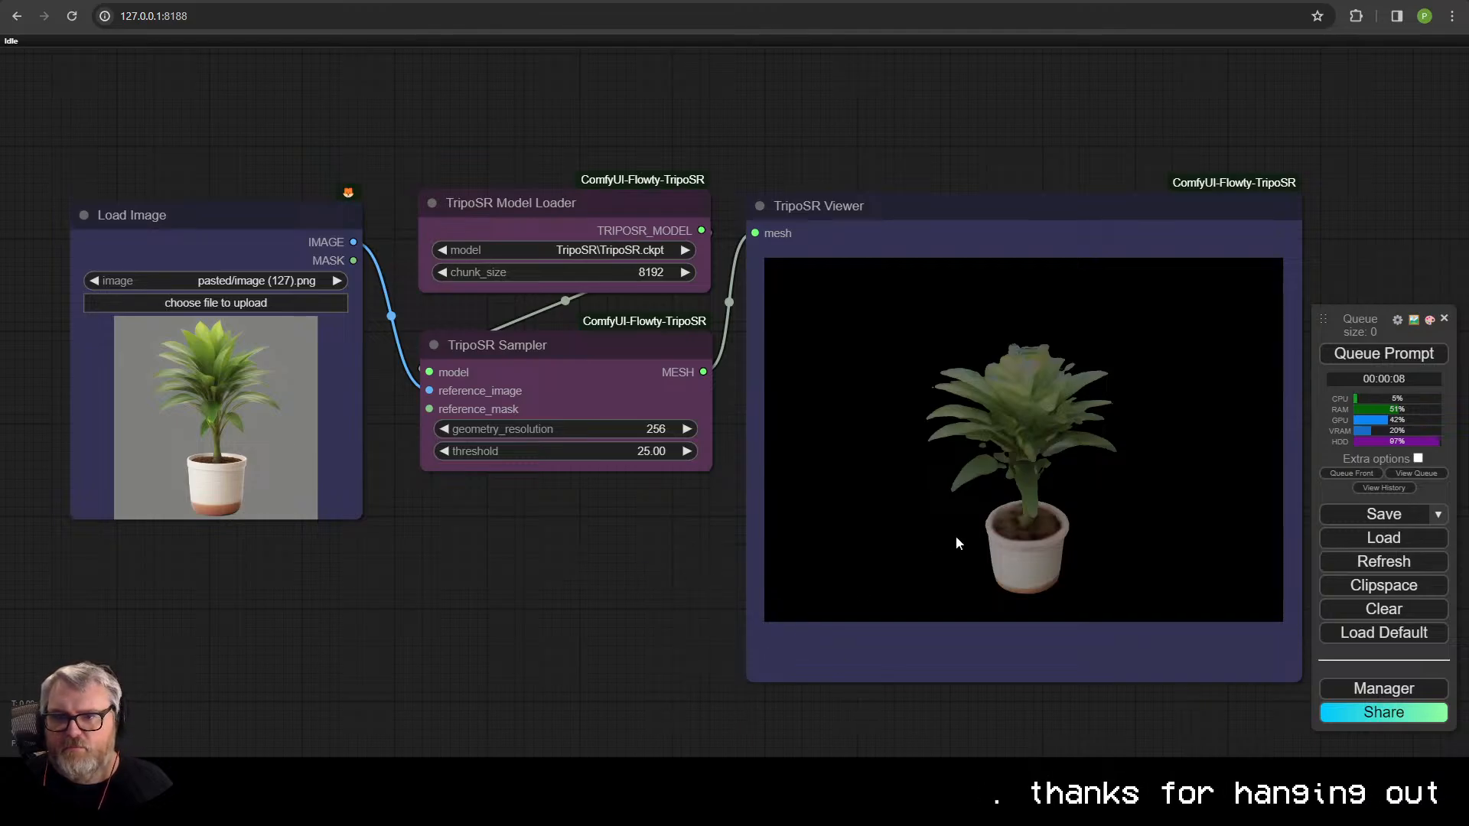
pyautogui.moveTo(956, 543); pyautogui.dragTo(1026, 540)
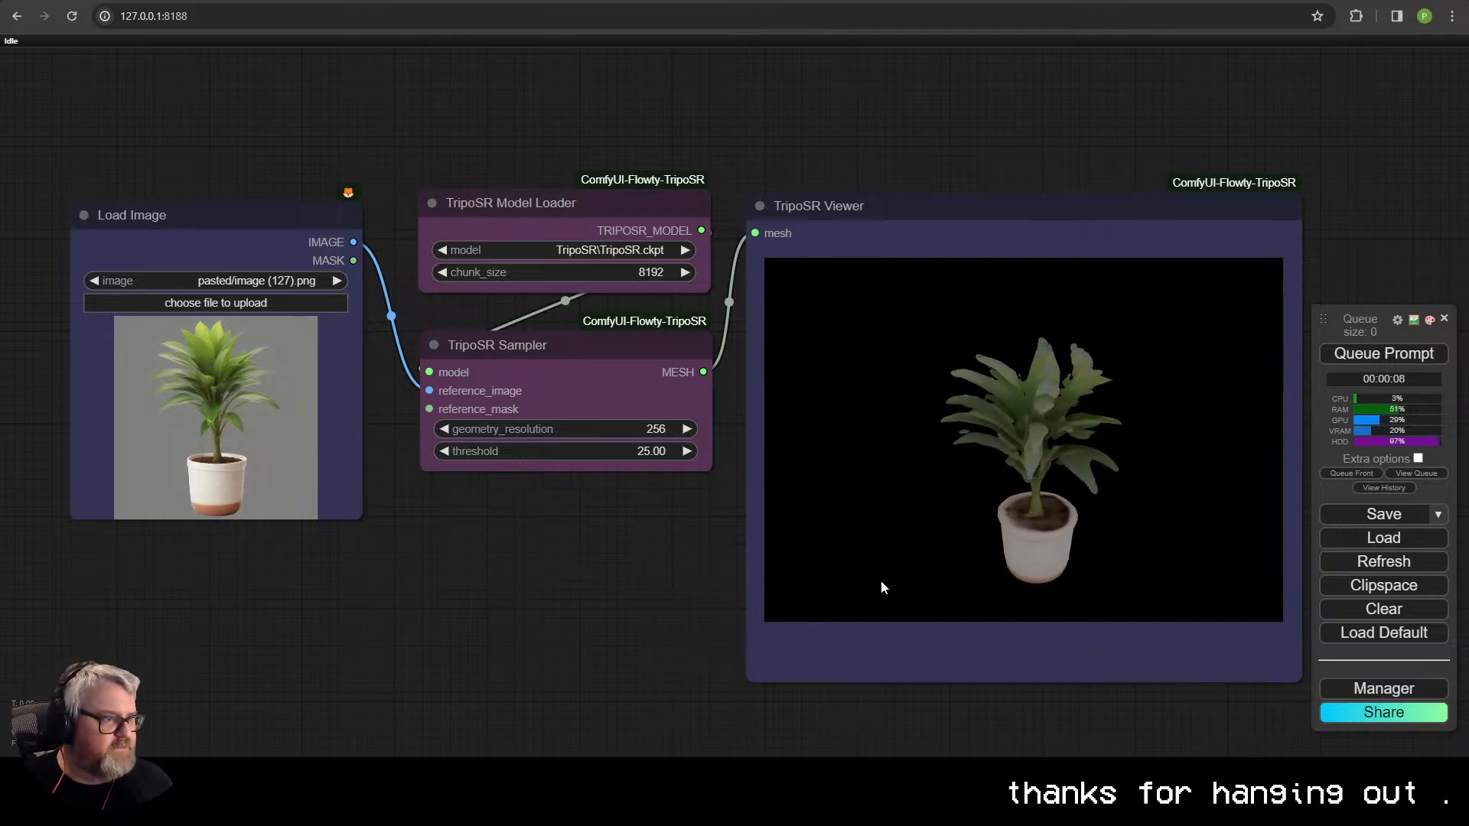
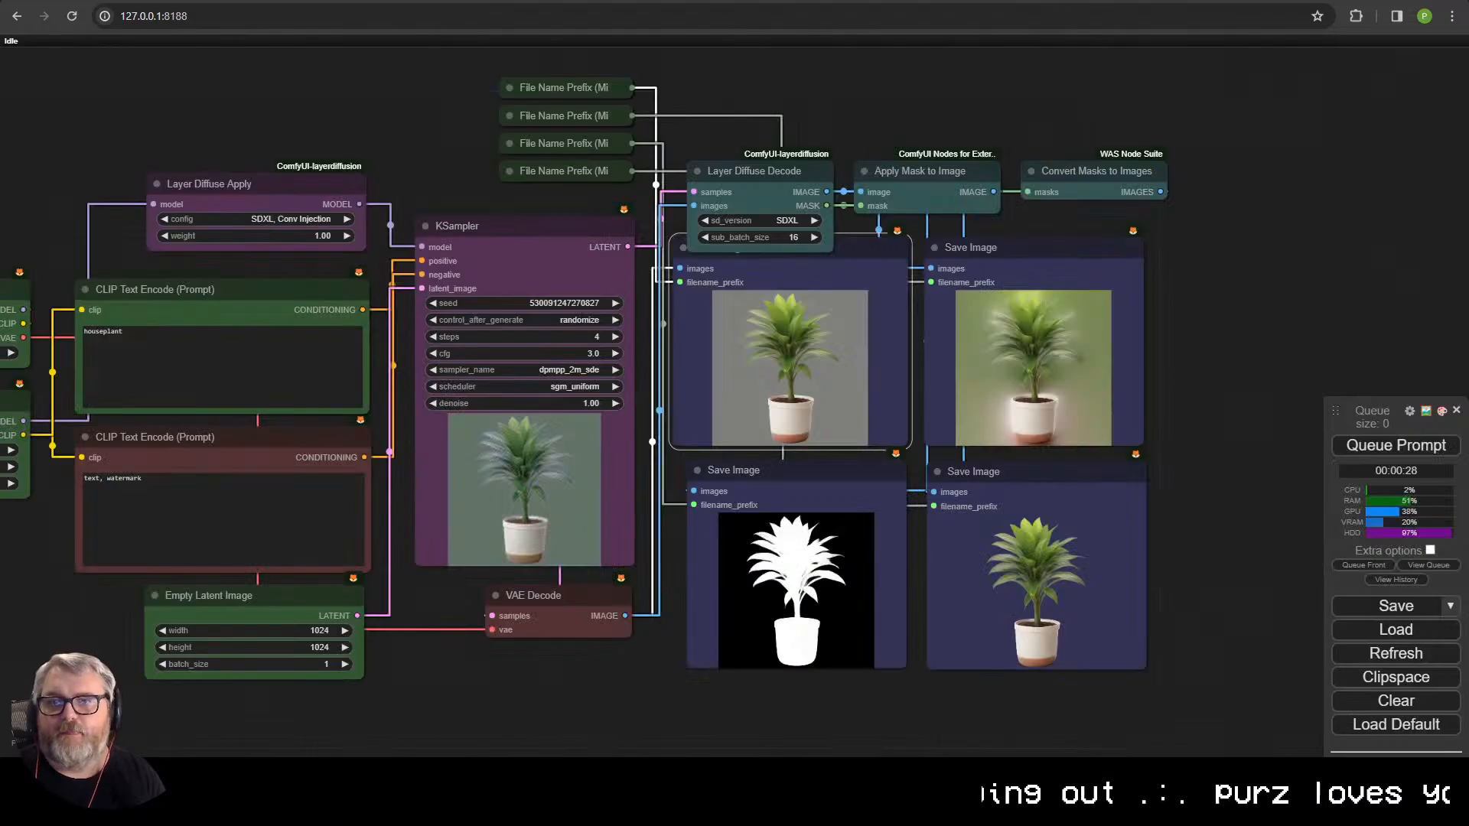
# - In the layer diffusion workflow, replace the houseplant prompt with "scifi skyscraper, neon windows" and queue the image generation
pyautogui.moveTo(475, 195); pyautogui.dragTo(798, 226)
pyautogui.click(591, 383)
pyautogui.hotkey('ctrl', 'a')
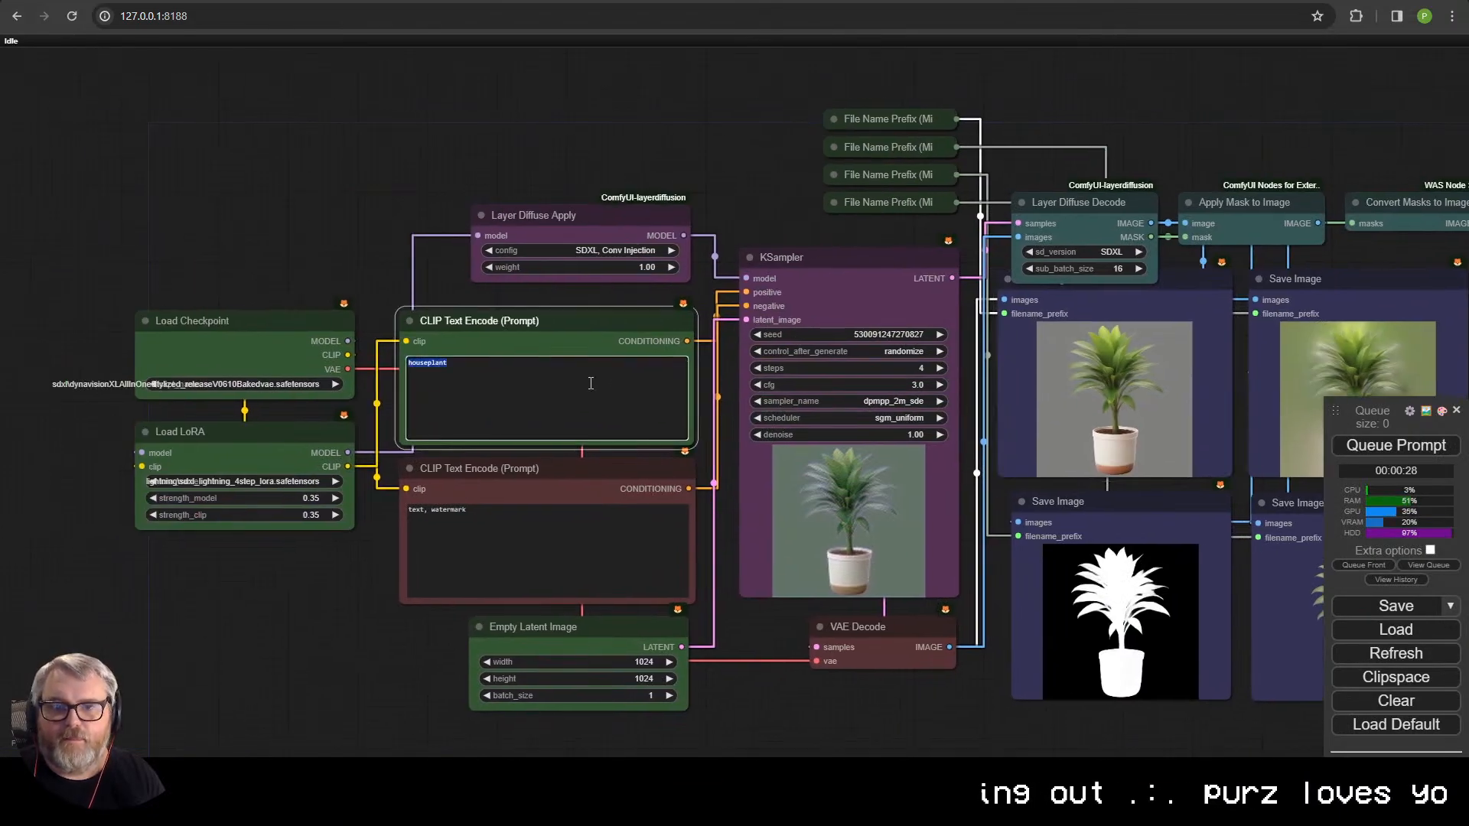
pyautogui.write('sci')
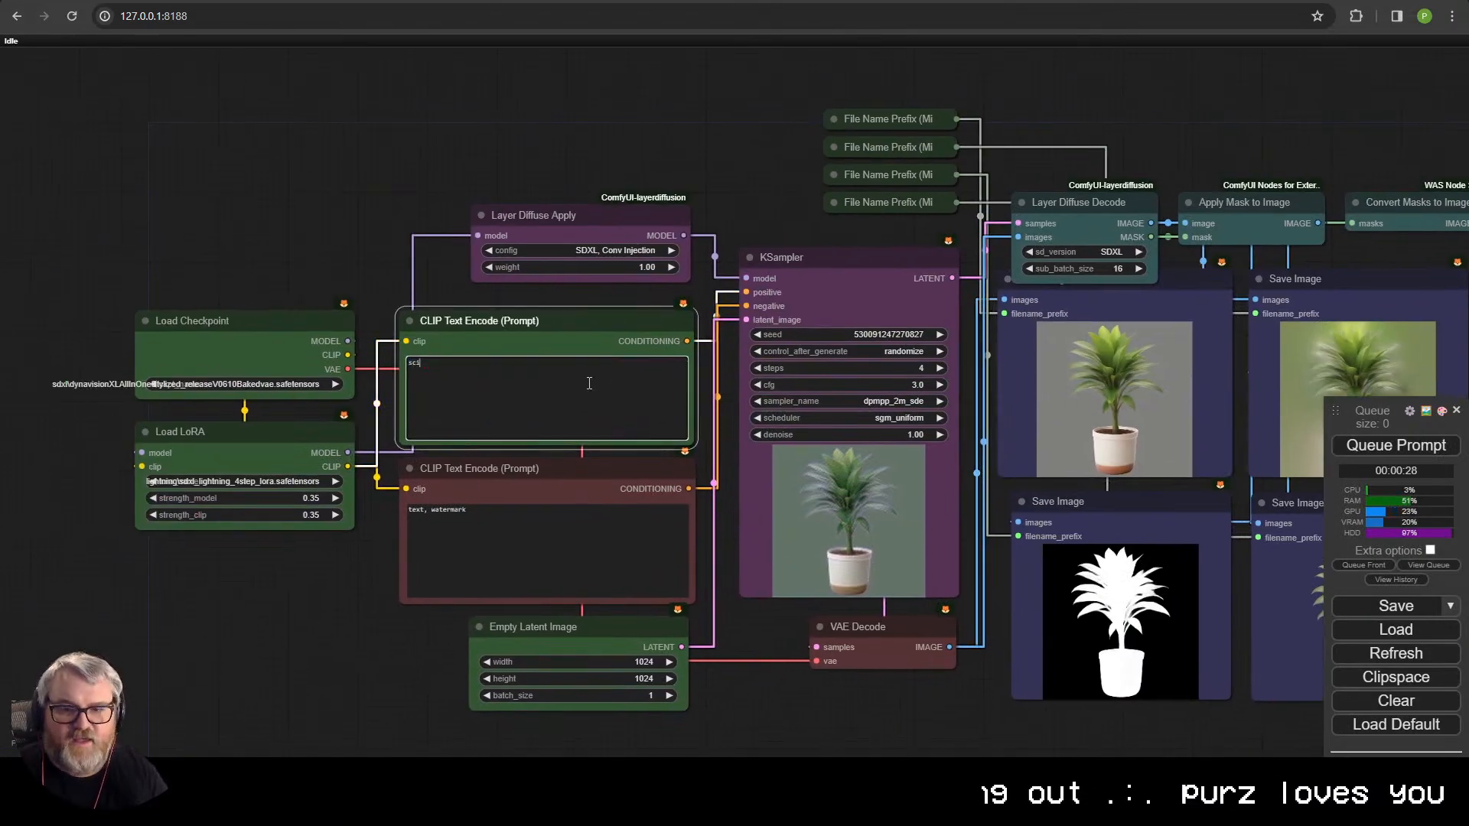
pyautogui.write('fi skyscraper,')
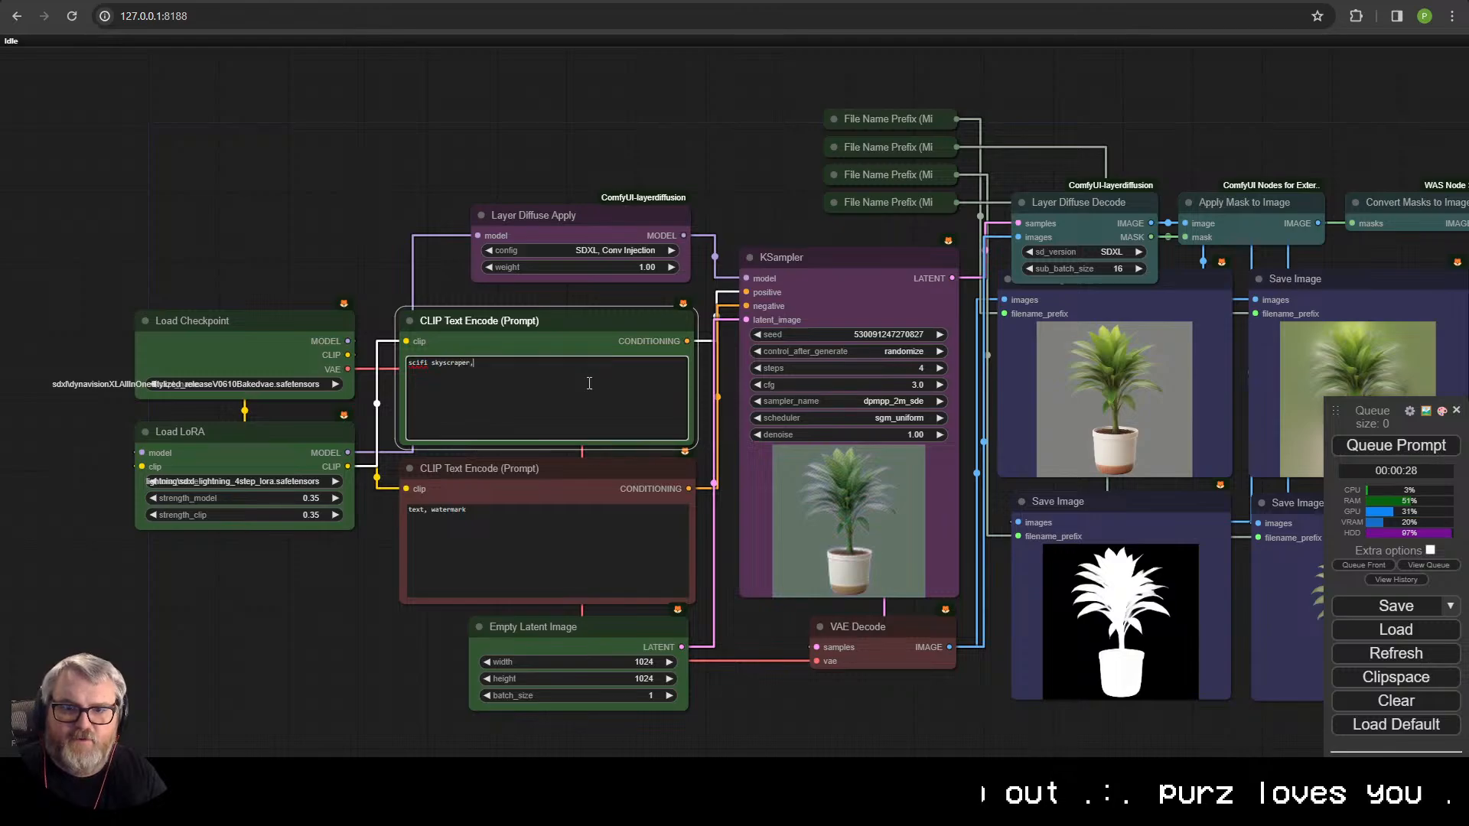
pyautogui.write(' neon windows')
pyautogui.hotkey('ctrl', 'Return')
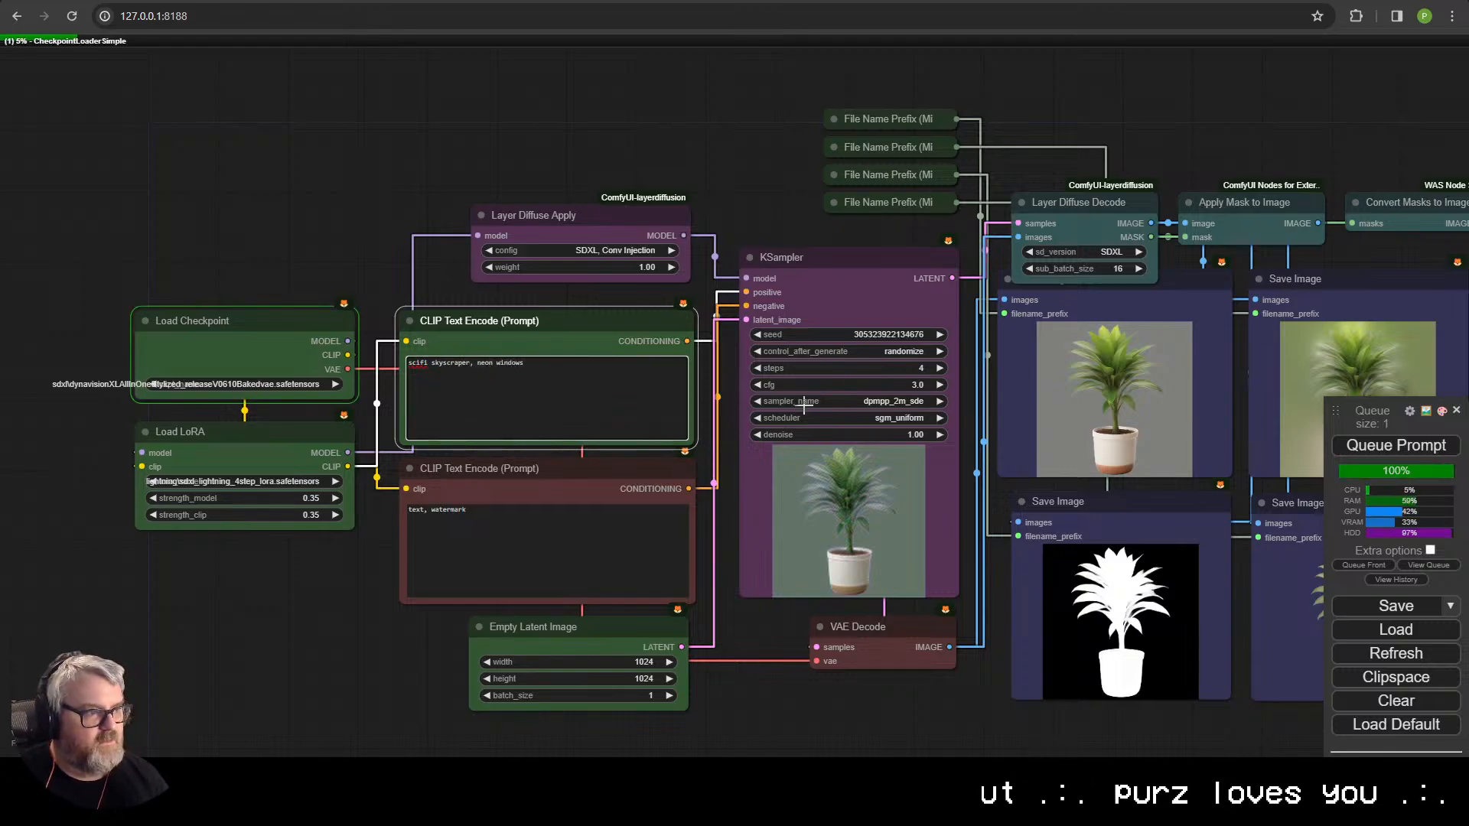
pyautogui.moveTo(755, 191); pyautogui.dragTo(628, 160)
pyautogui.scroll(-1, 673, 263)
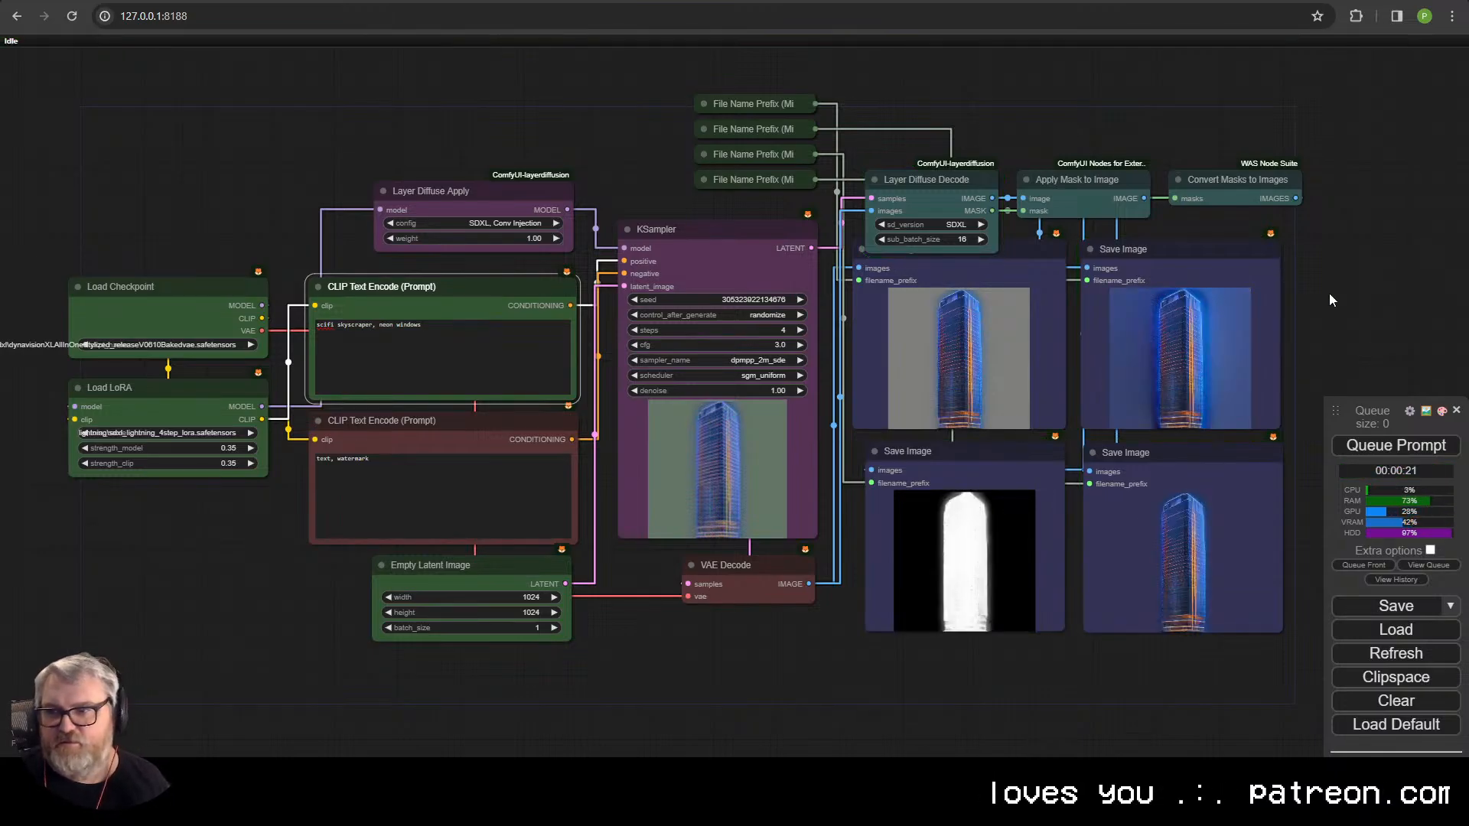
# - Replace the positive prompt with "futuristic skyscaper, asymmetrical architecture" and queue the image generation
pyautogui.scroll(6, 1190, 533)
pyautogui.scroll(-5, 1145, 542)
pyautogui.moveTo(939, 529); pyautogui.dragTo(1087, 564)
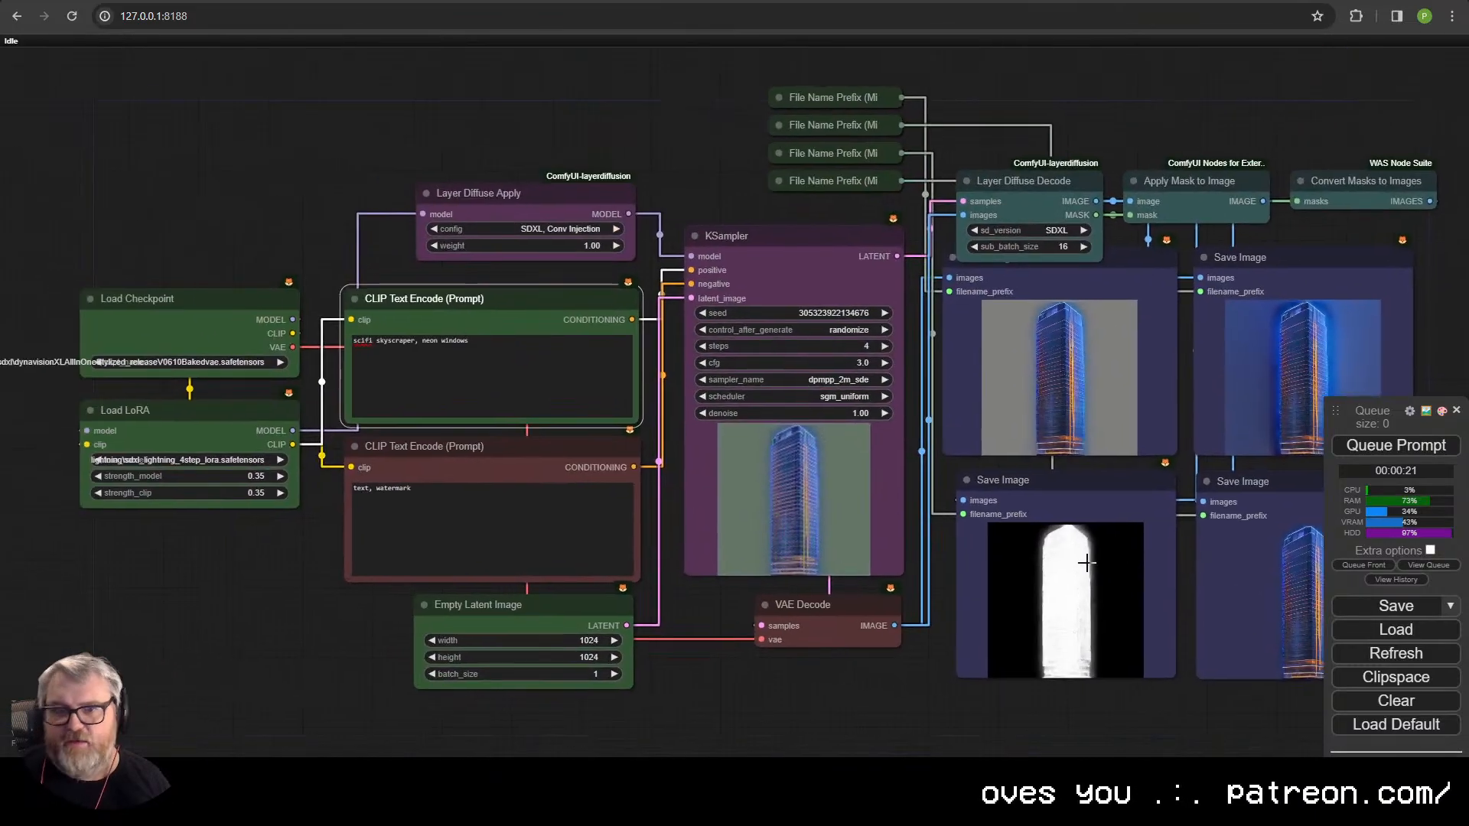
pyautogui.doubleClick(526, 393)
pyautogui.hotkey('ctrl', 'a')
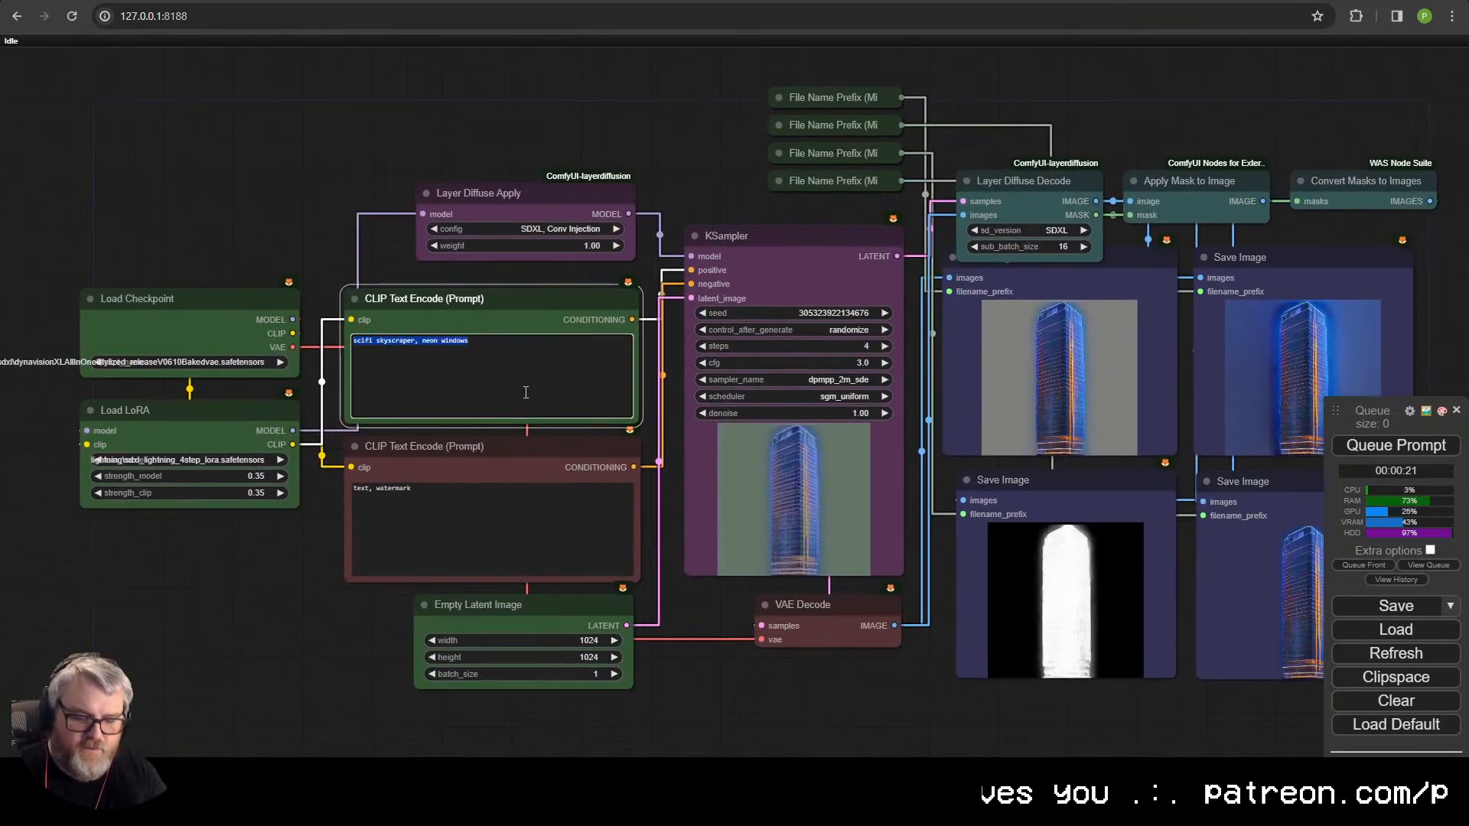
pyautogui.write('futuristic skysca')
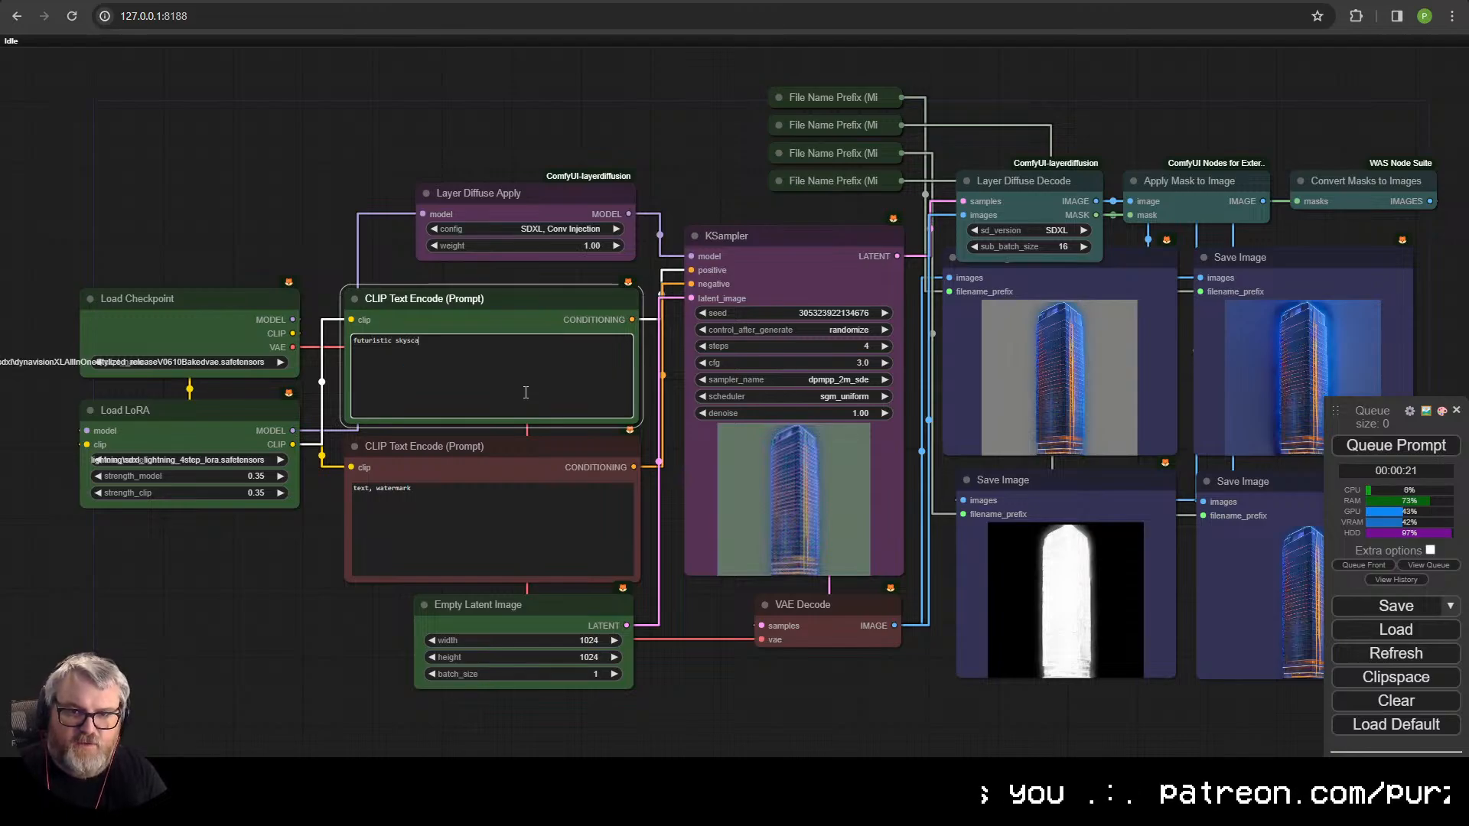
pyautogui.write('per, asymmetrical ar')
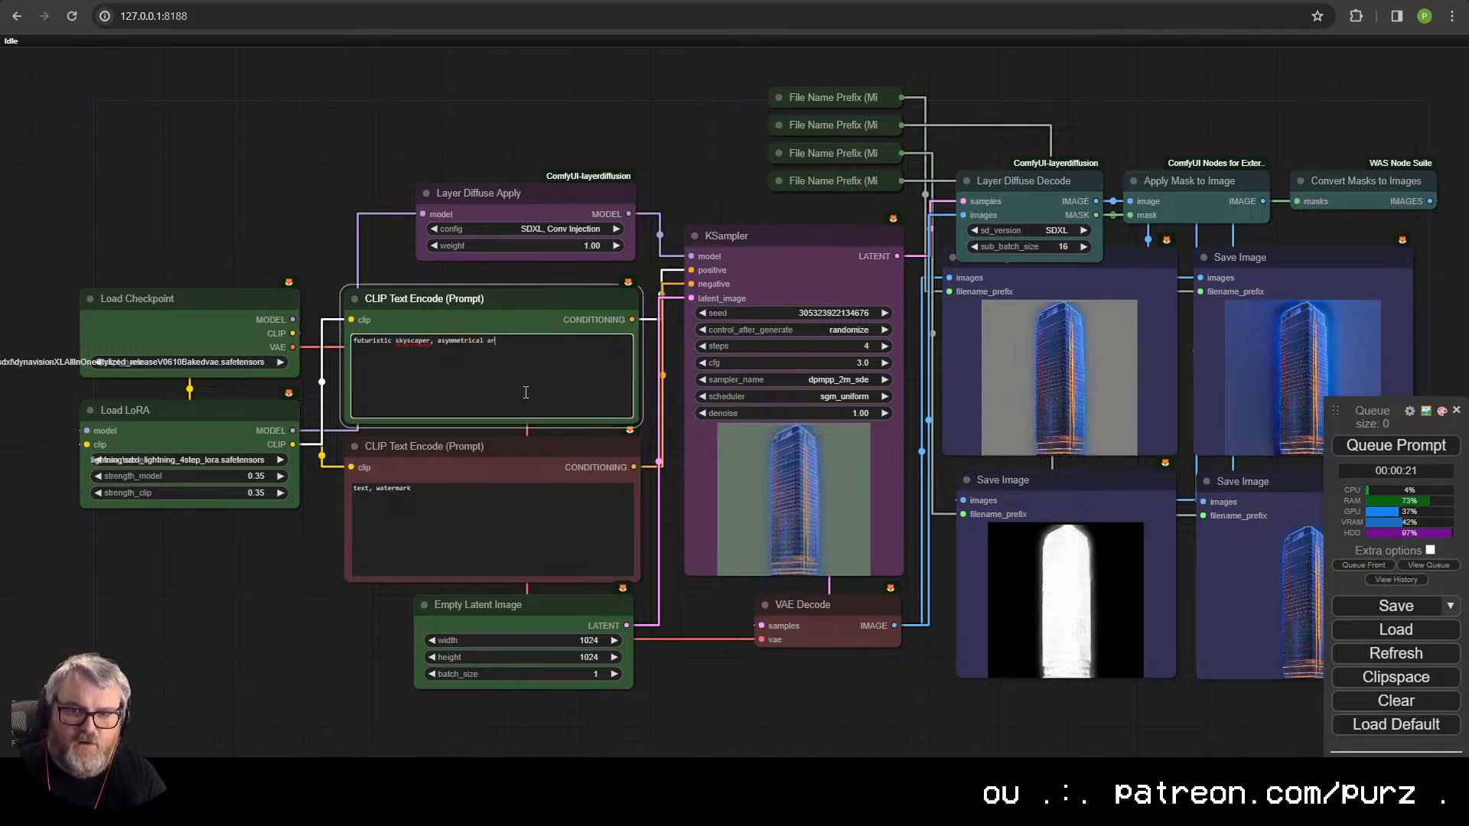
pyautogui.write('chitecture')
pyautogui.hotkey('ctrl', 'Return')
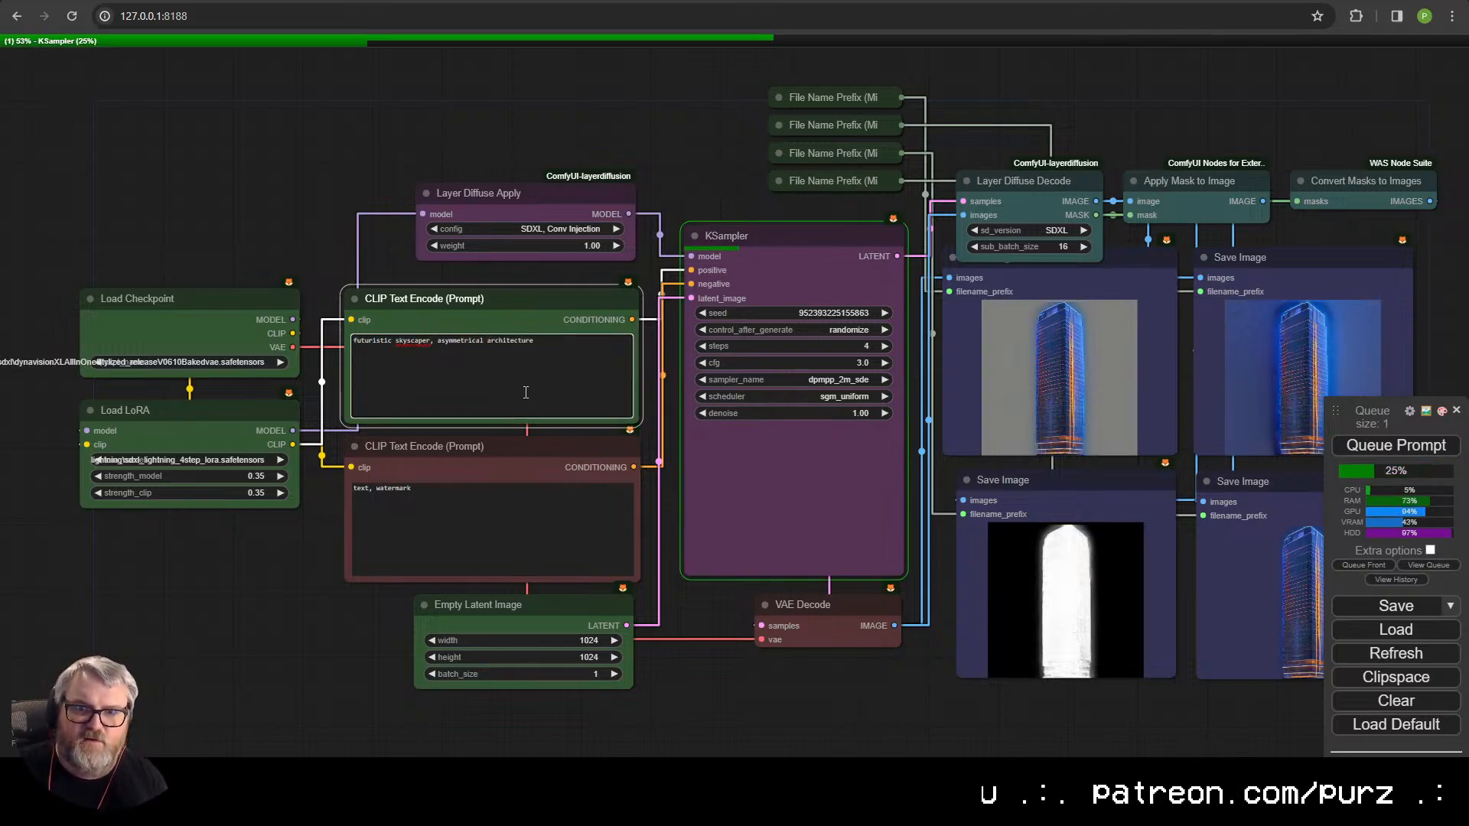
# - Correct the misspelled word in the positive prompt to "skyscraper" and queue another image
pyautogui.click(413, 343)
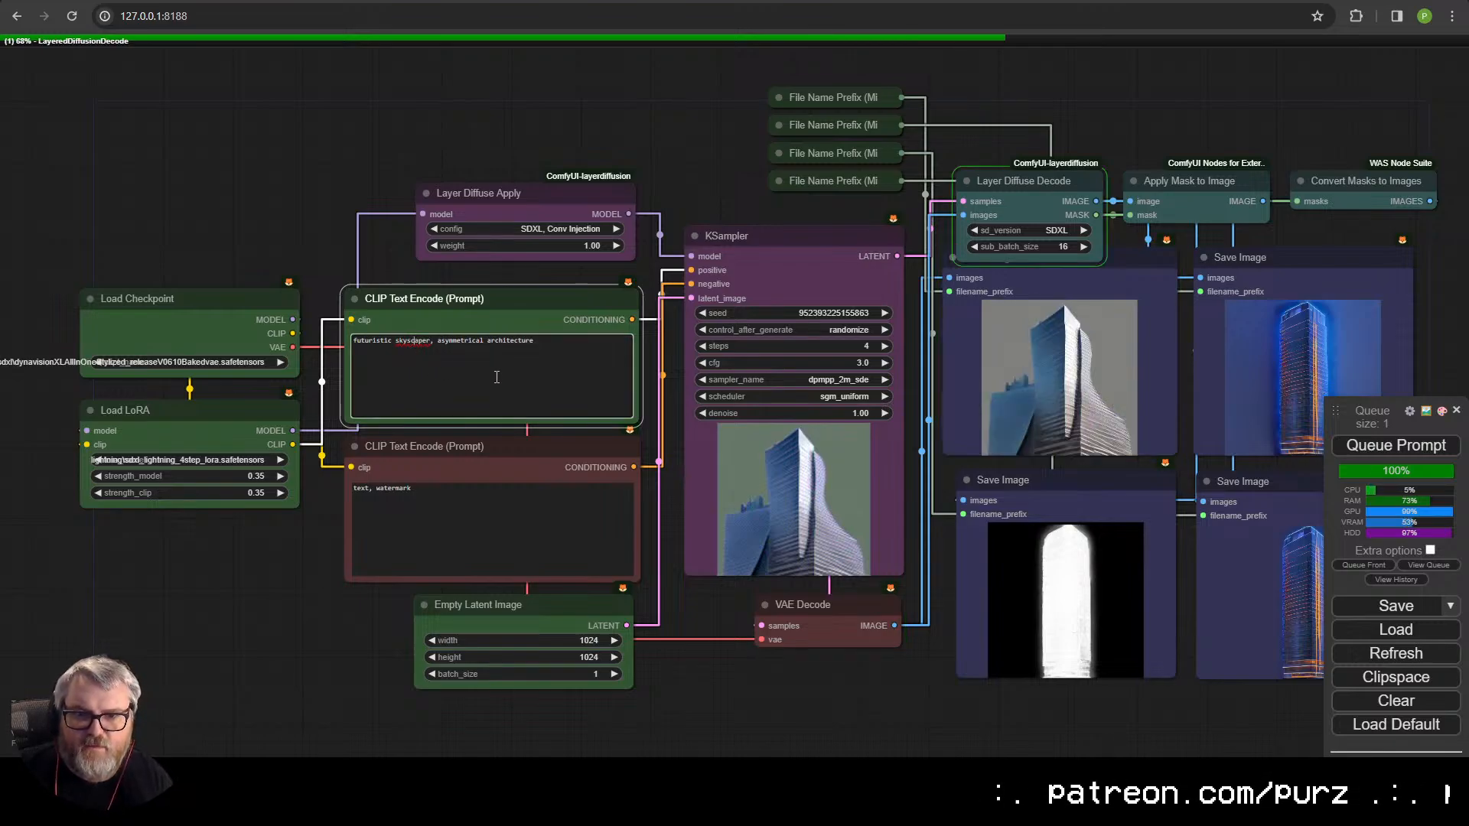
pyautogui.write('cr')
pyautogui.hotkey('ctrl', 'Return')
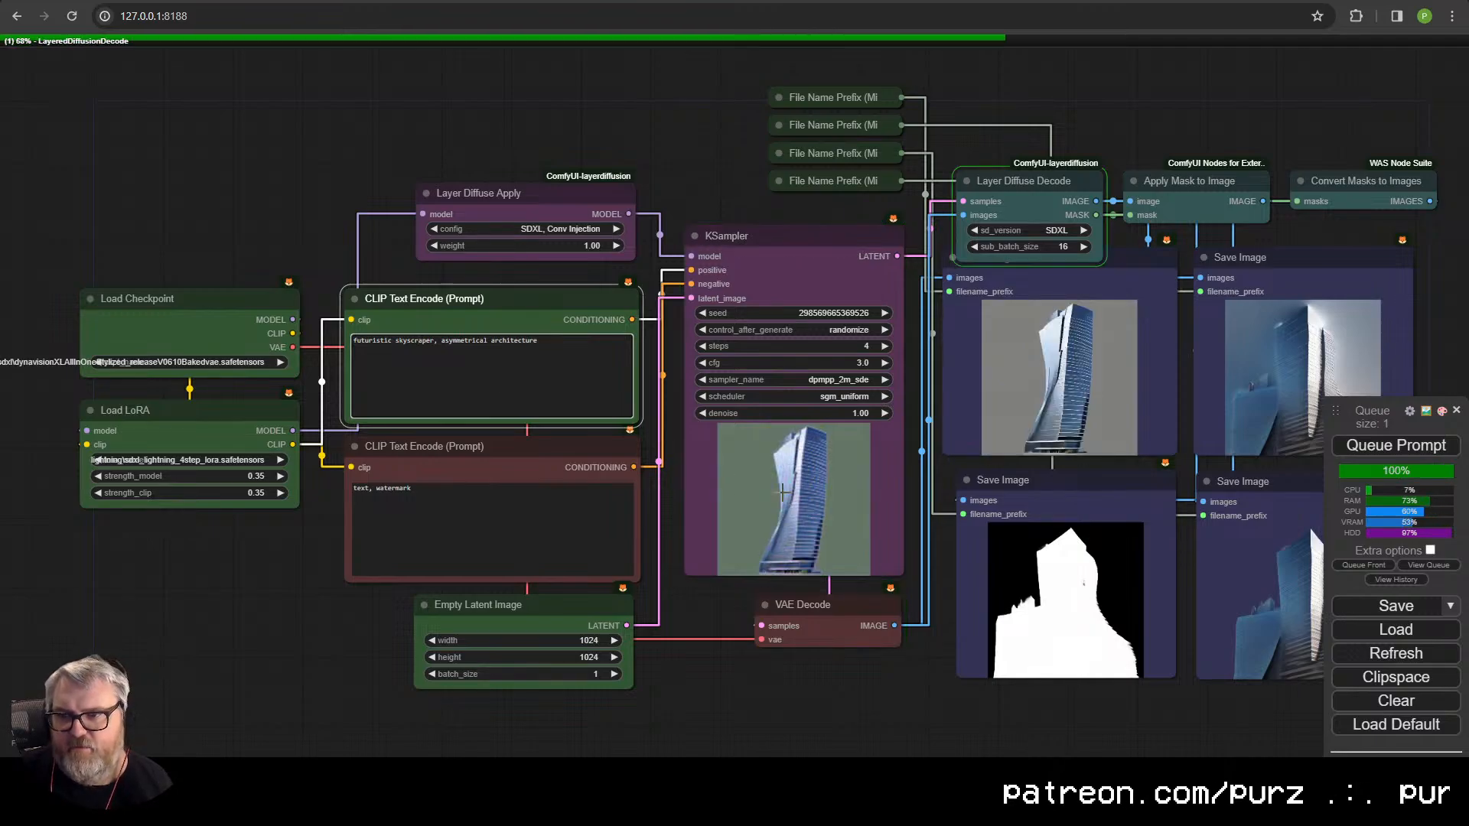
# - Copy the gray-background skyscraper image into the Load Image node of the TripoSR workflow and queue the mesh generation
pyautogui.moveTo(952, 481); pyautogui.dragTo(525, 446)
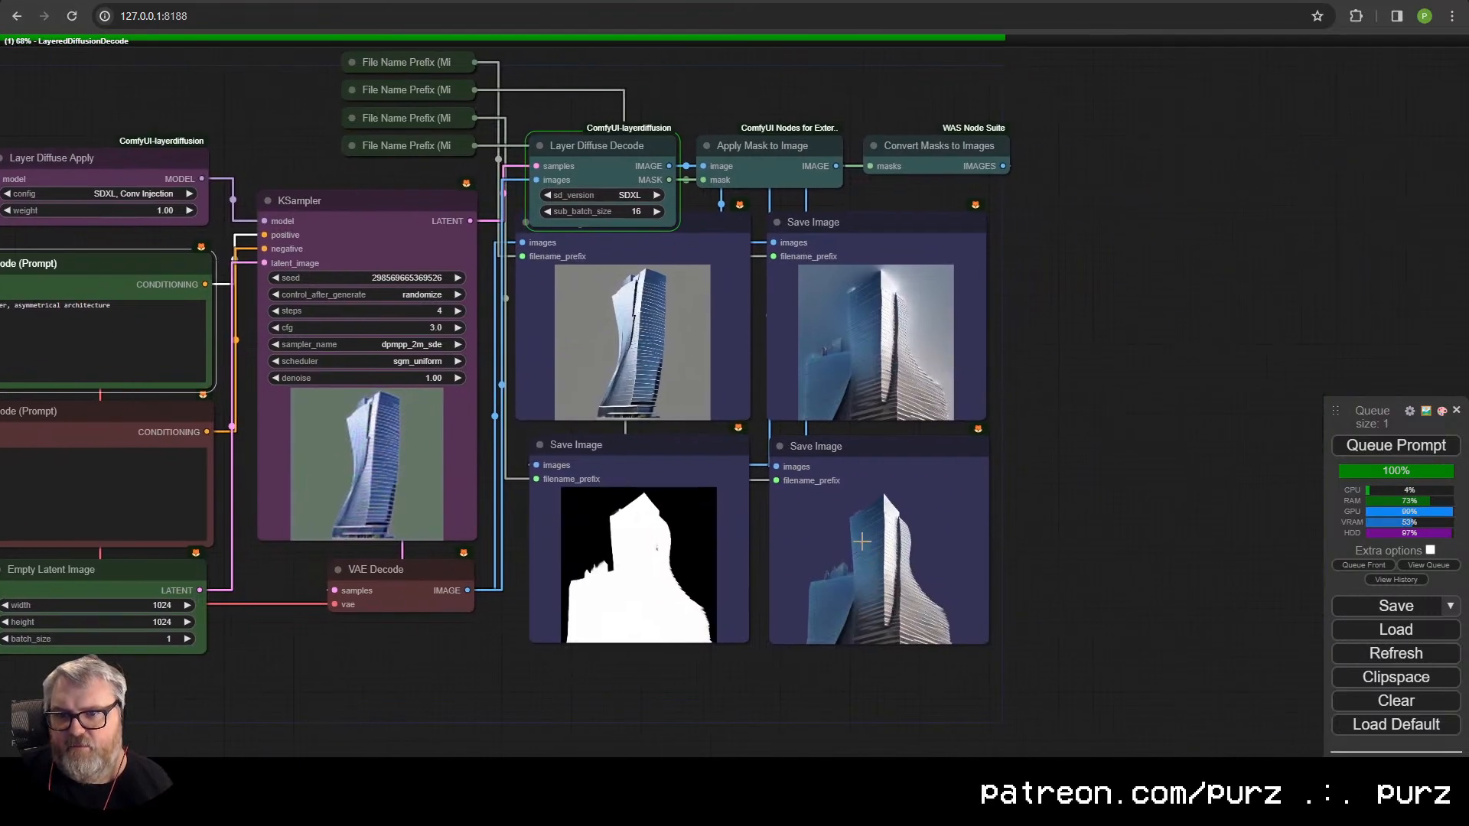
pyautogui.scroll(8, 656, 352)
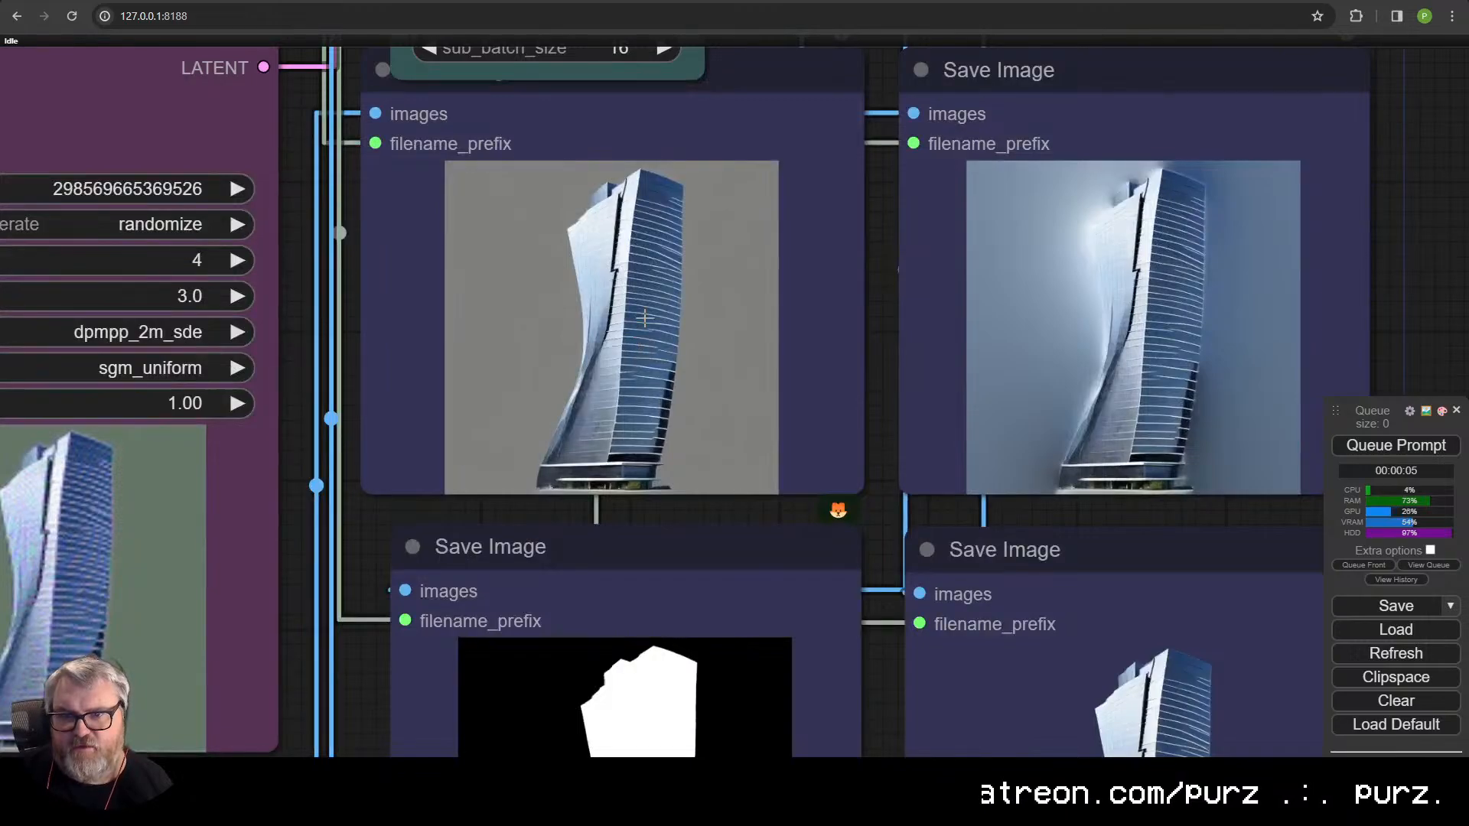
pyautogui.rightClick(642, 268)
pyautogui.click(656, 302)
pyautogui.hotkey('ctrl', 'Tab')
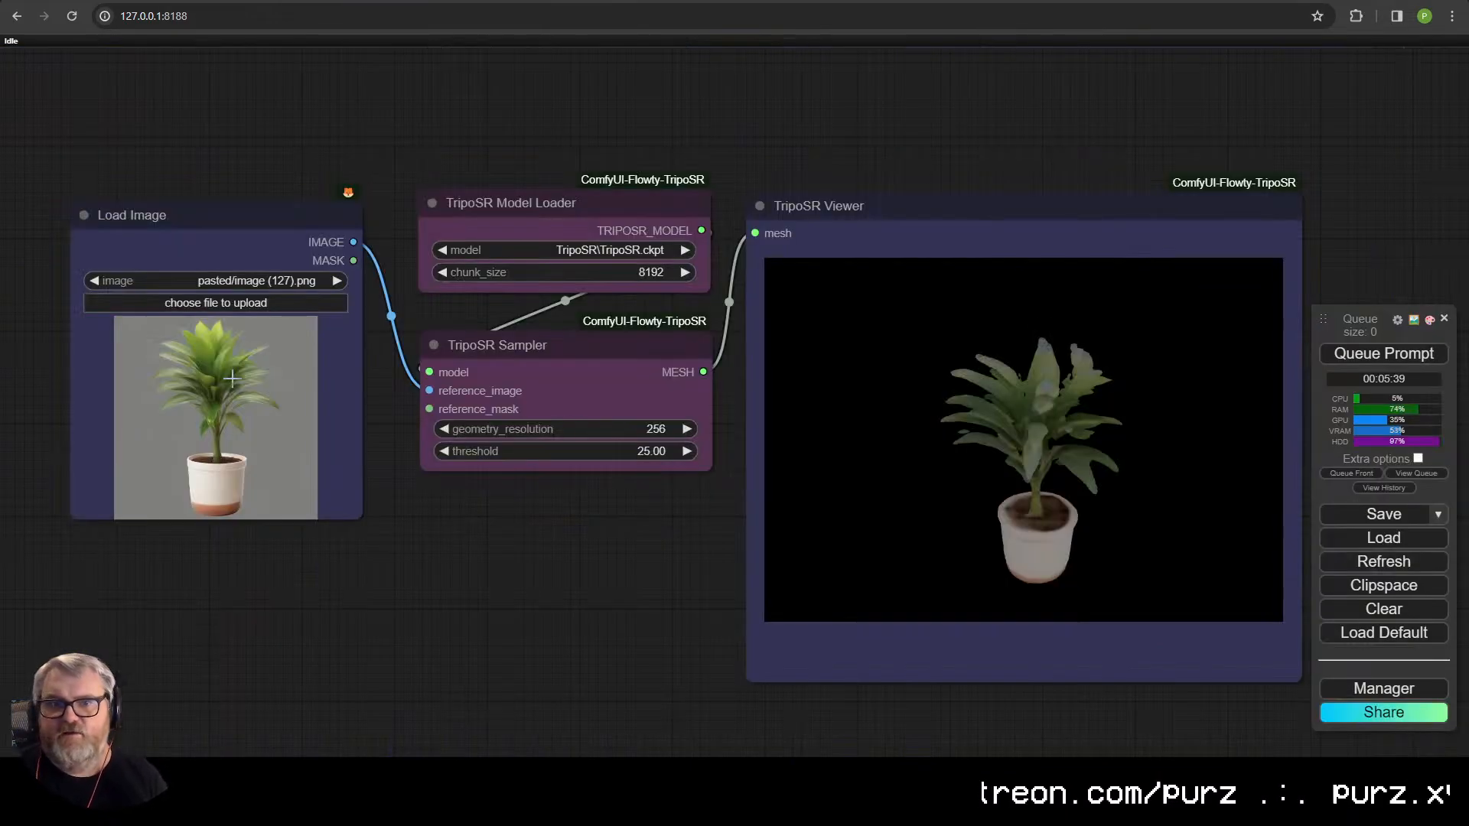
pyautogui.hotkey('ctrl', 'v')
pyautogui.click(1399, 352)
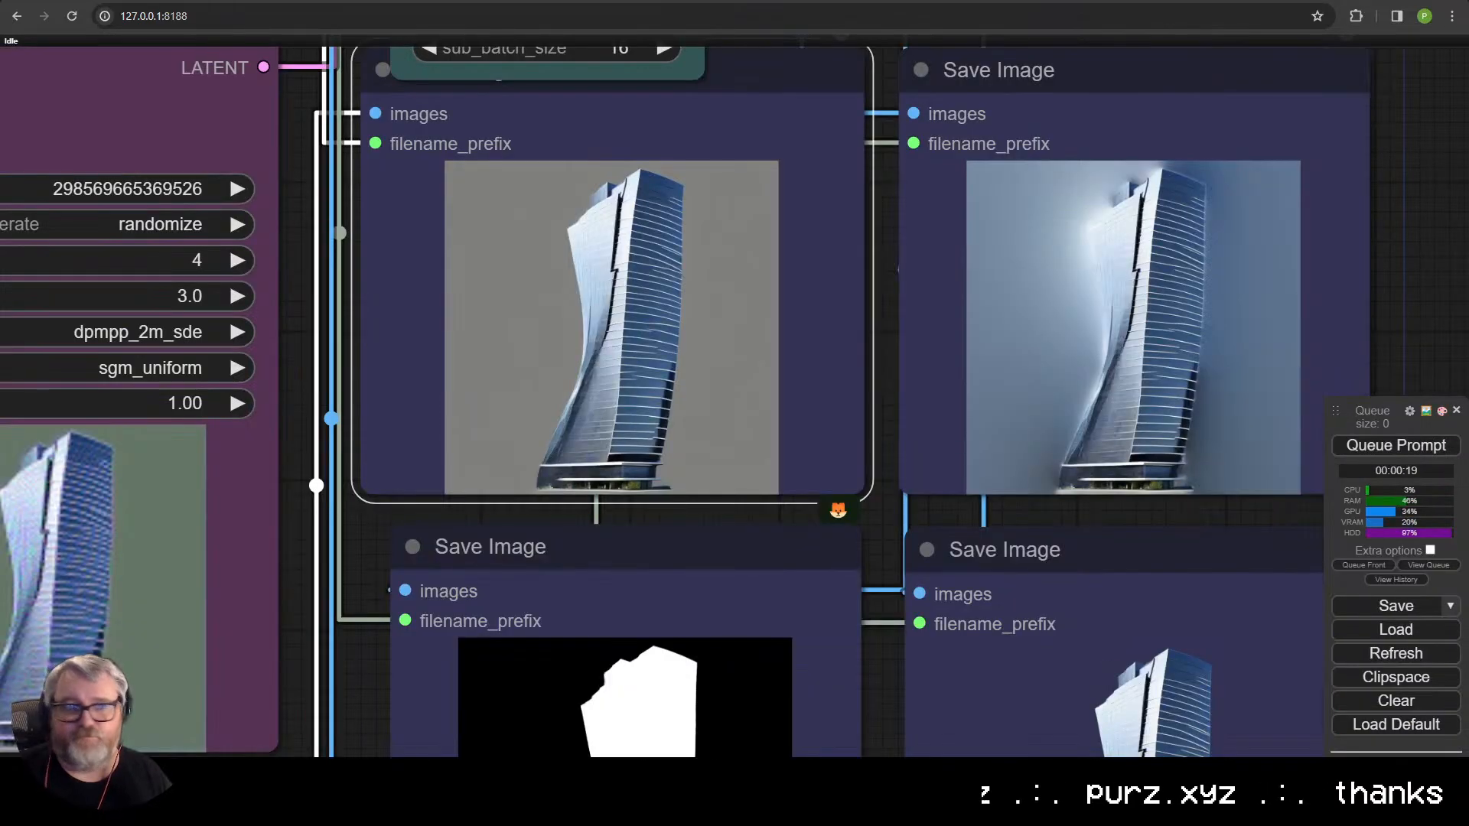
# - Copy the TripoSR Sampler, Model Loader and Viewer nodes into the layer diffusion workflow and place them beside the Save Image nodes
pyautogui.scroll(-6, 810, 180)
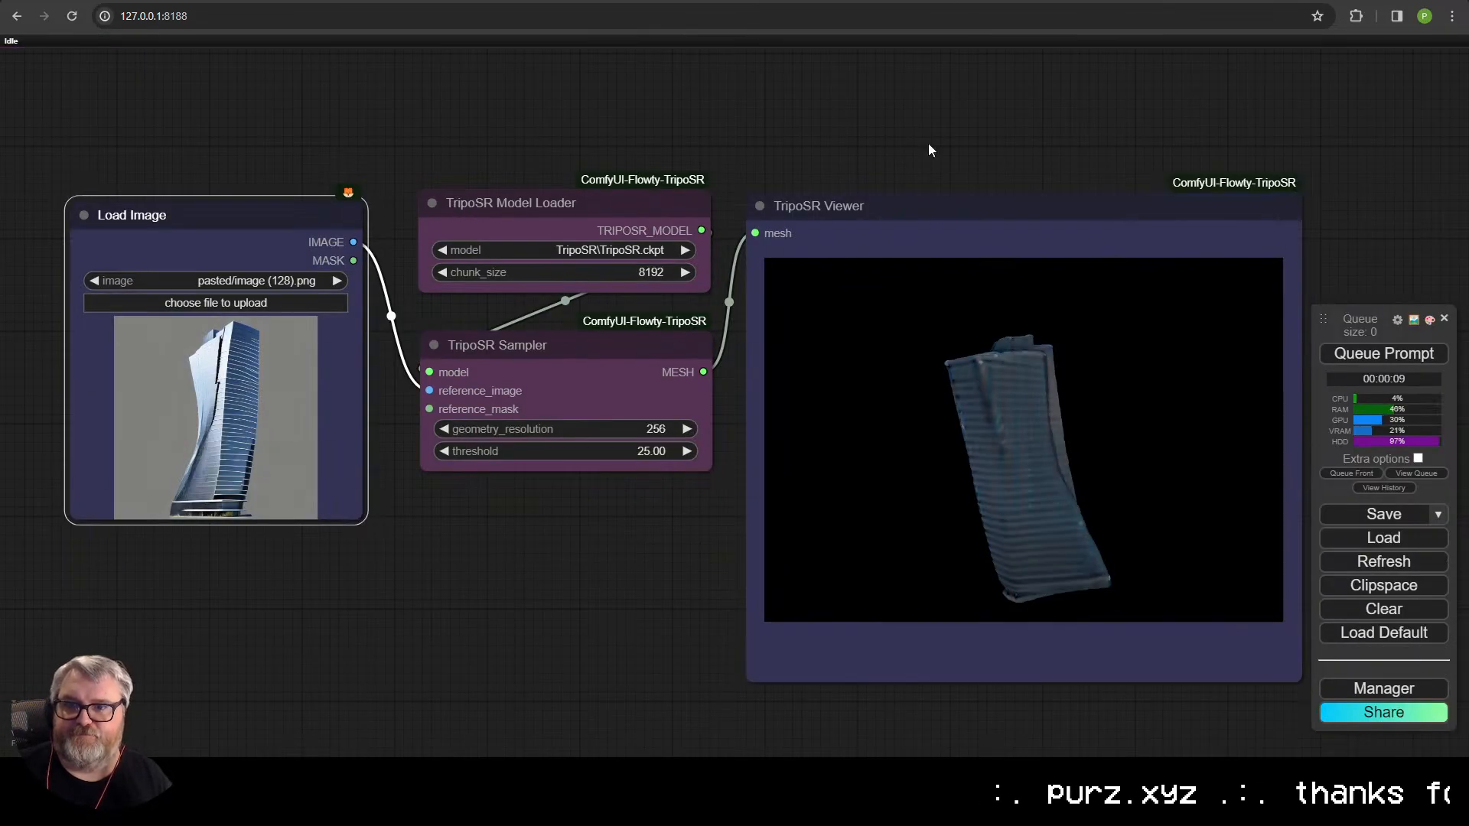
pyautogui.click(580, 391)
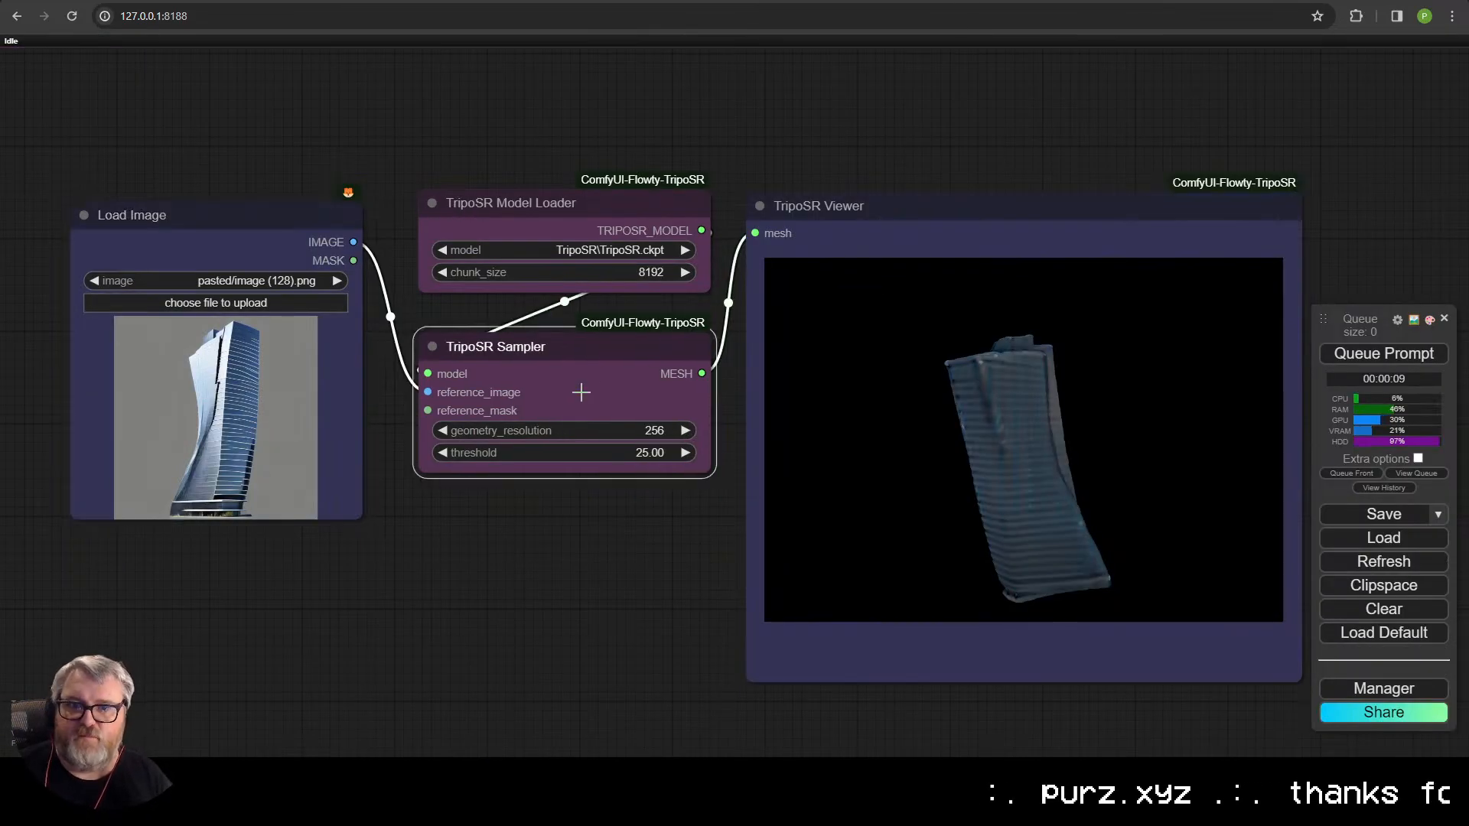
pyautogui.keyDown('shift'); pyautogui.click(584, 223); pyautogui.keyUp('shift')
pyautogui.keyDown('shift'); pyautogui.click(854, 196); pyautogui.keyUp('shift')
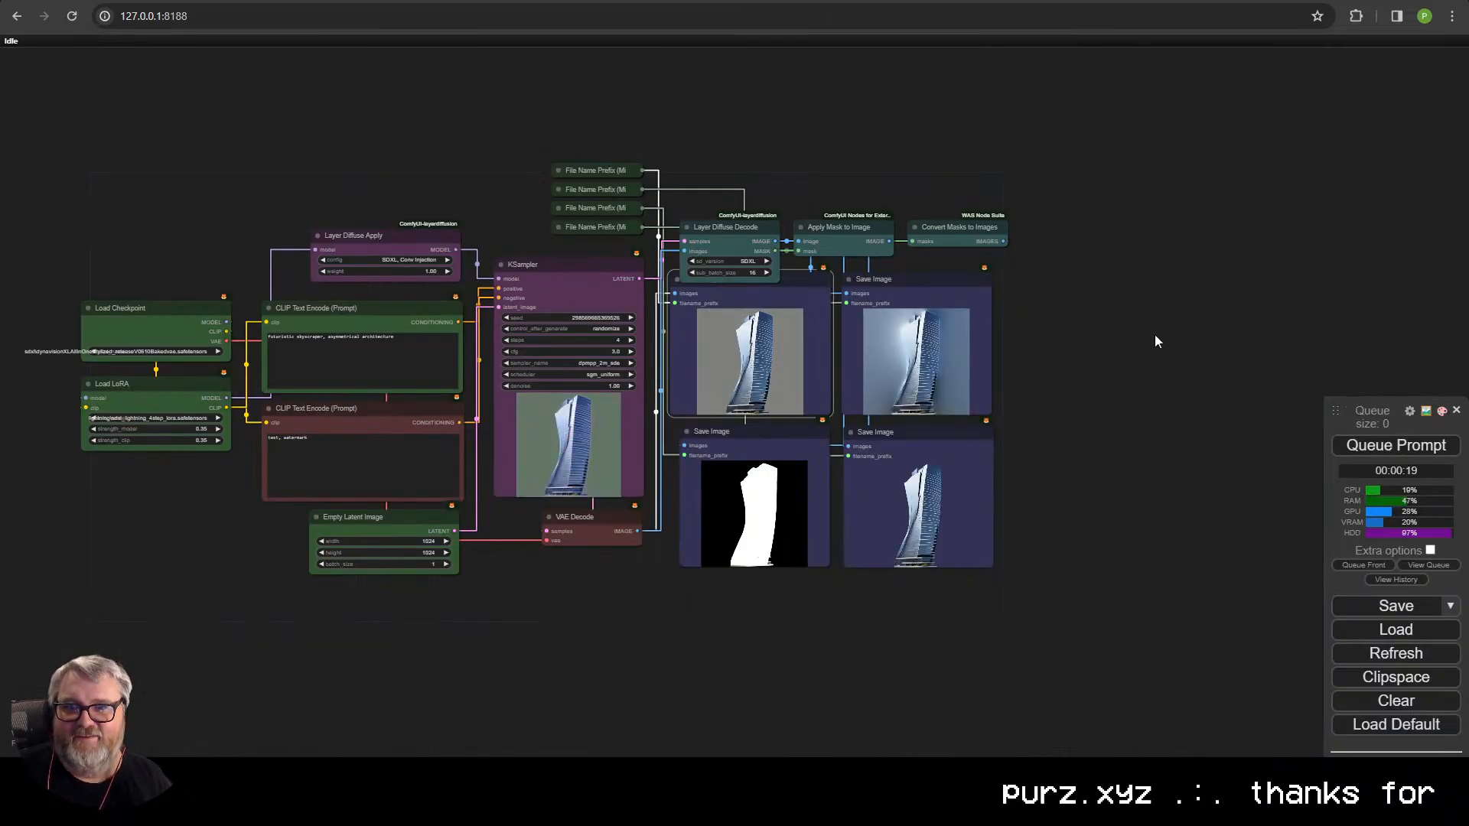
pyautogui.hotkey('ctrl', 'v')
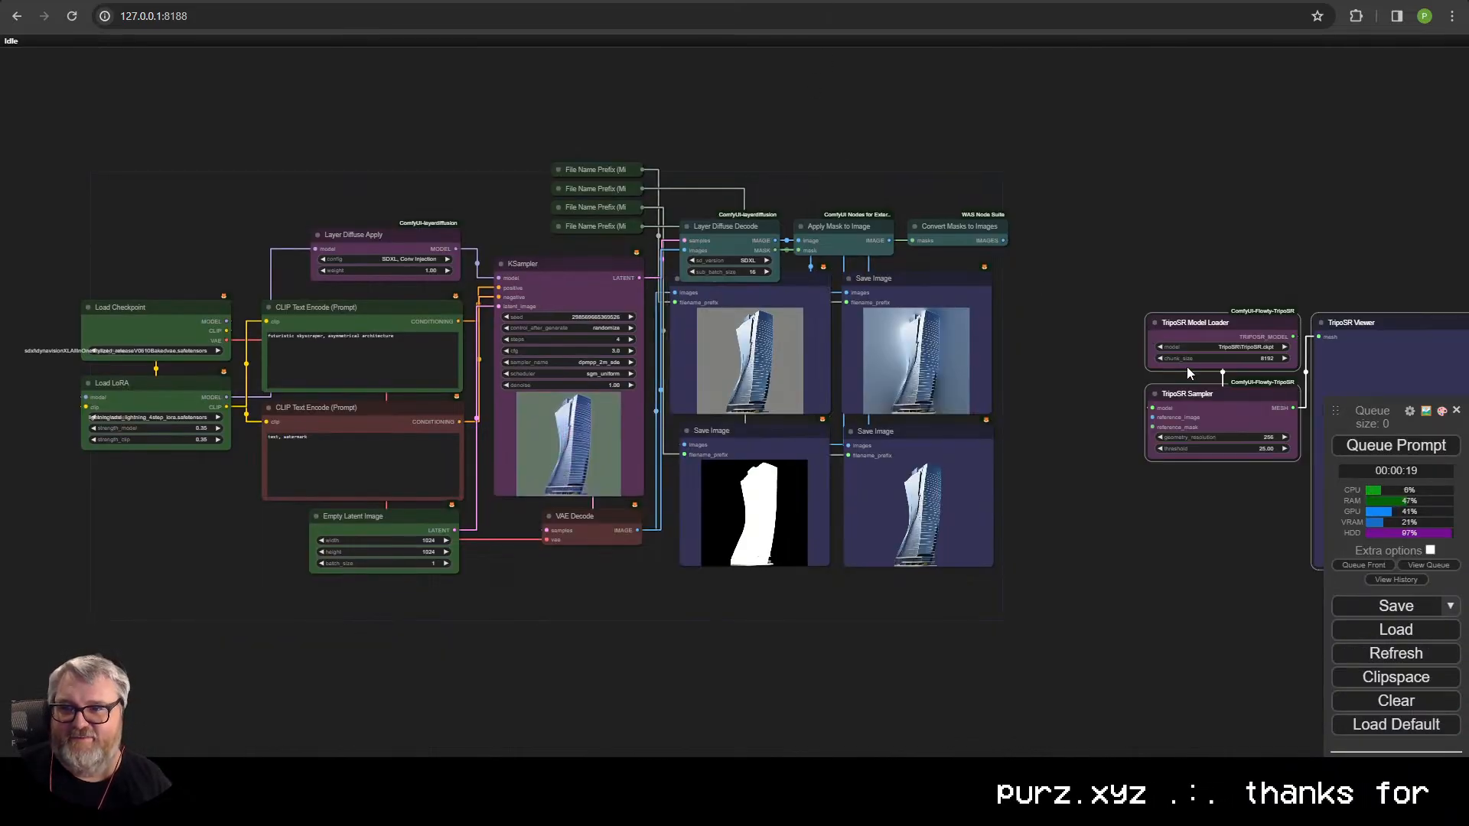
pyautogui.moveTo(1203, 393); pyautogui.dragTo(1106, 403)
# - Bring the overlapped Save Image node to the front and connect VAE Decode's IMAGE output to the TripoSR Sampler's reference_image input
pyautogui.moveTo(823, 505); pyautogui.dragTo(591, 464)
pyautogui.scroll(6, 641, 416)
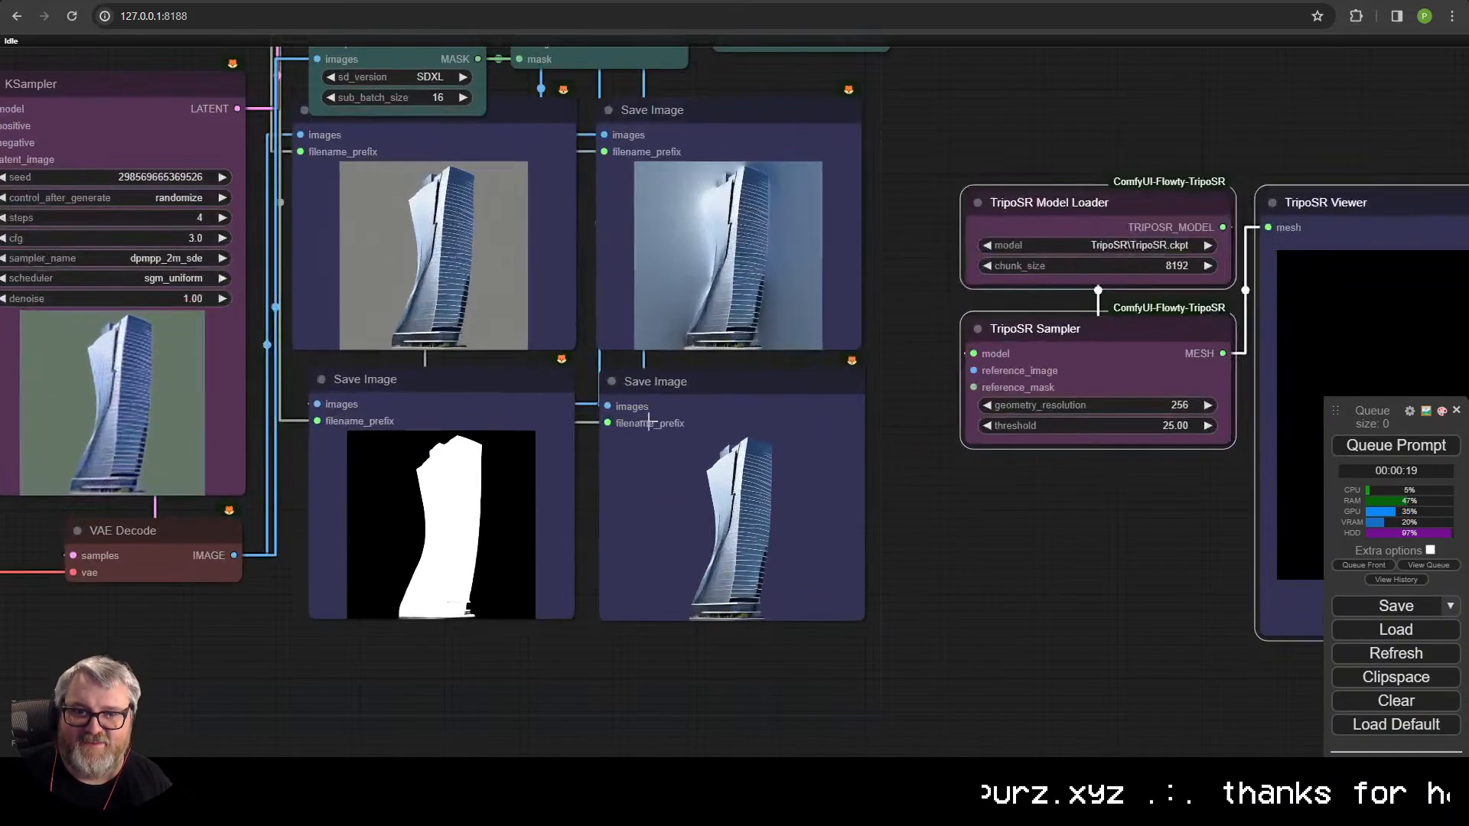
pyautogui.click(436, 139)
pyautogui.moveTo(438, 140); pyautogui.dragTo(450, 373)
pyautogui.moveTo(463, 623); pyautogui.dragTo(508, 393)
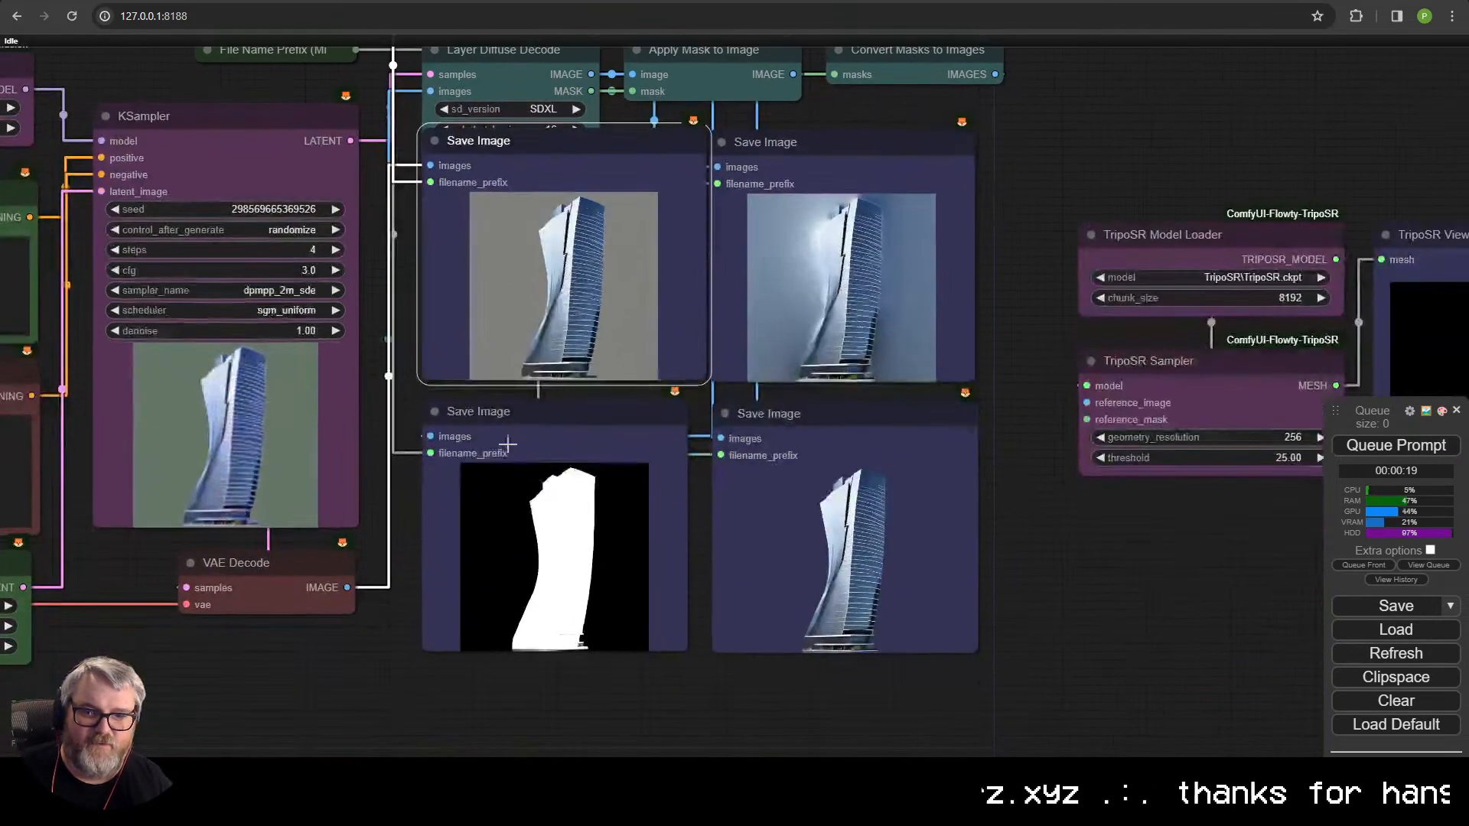
pyautogui.scroll(-4, 528, 612)
pyautogui.moveTo(658, 644); pyautogui.dragTo(469, 729)
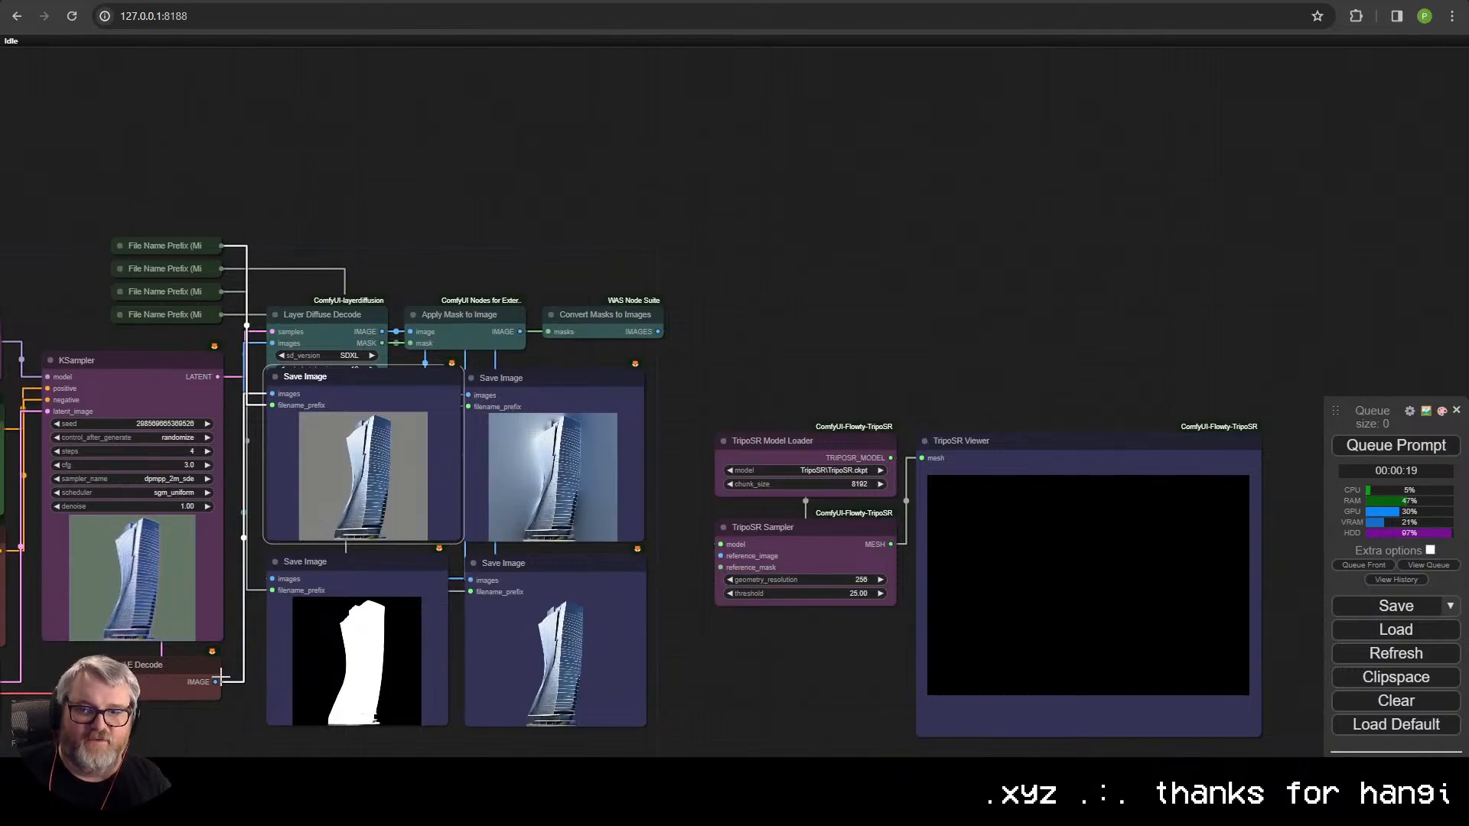
pyautogui.moveTo(216, 682); pyautogui.dragTo(722, 545)
# - Move the three TripoSR nodes together so they sit level with the Save Image nodes, and deselect them
pyautogui.moveTo(805, 663); pyautogui.dragTo(1049, 396)
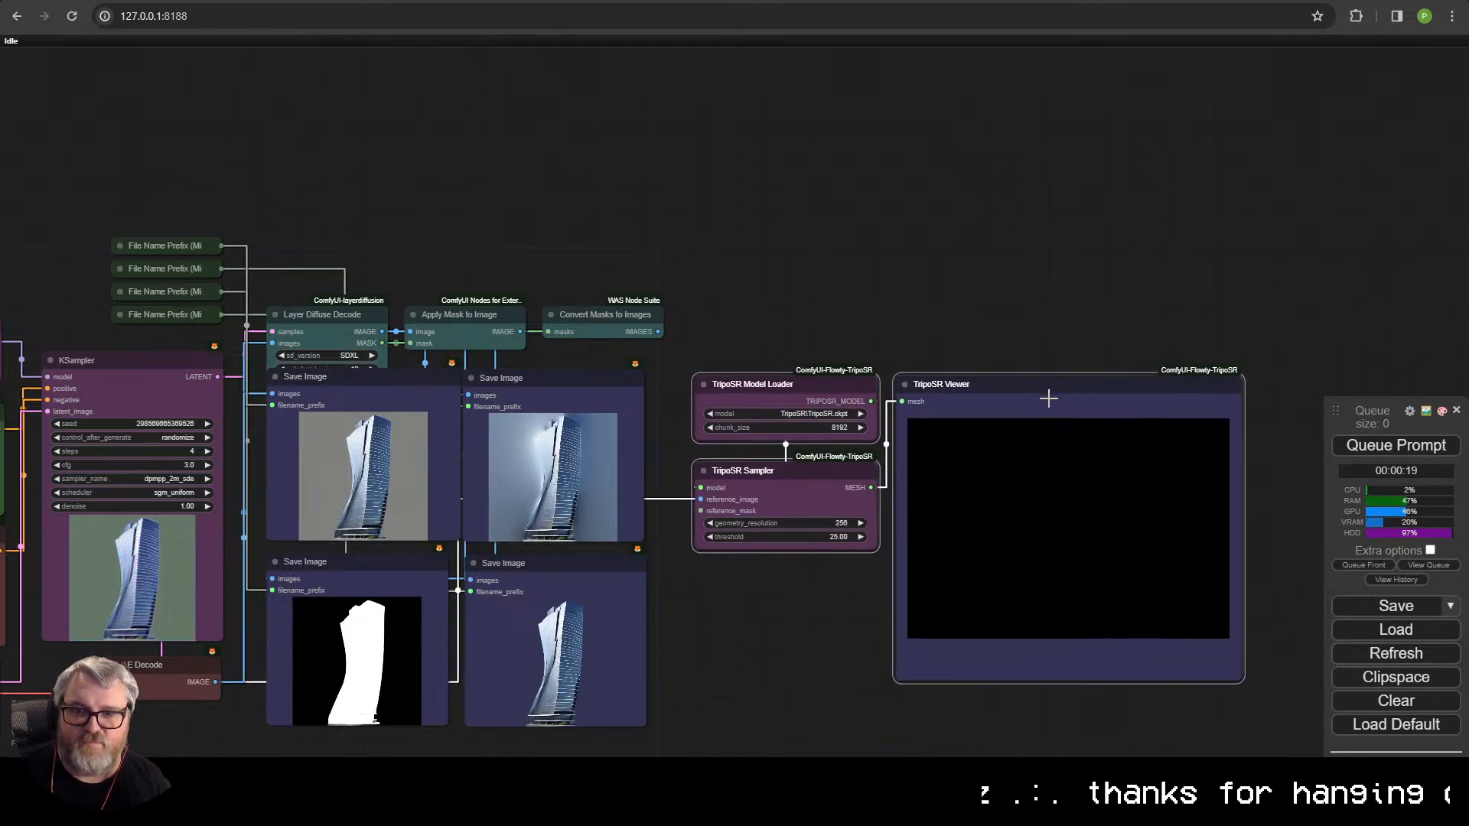
pyautogui.click(955, 296)
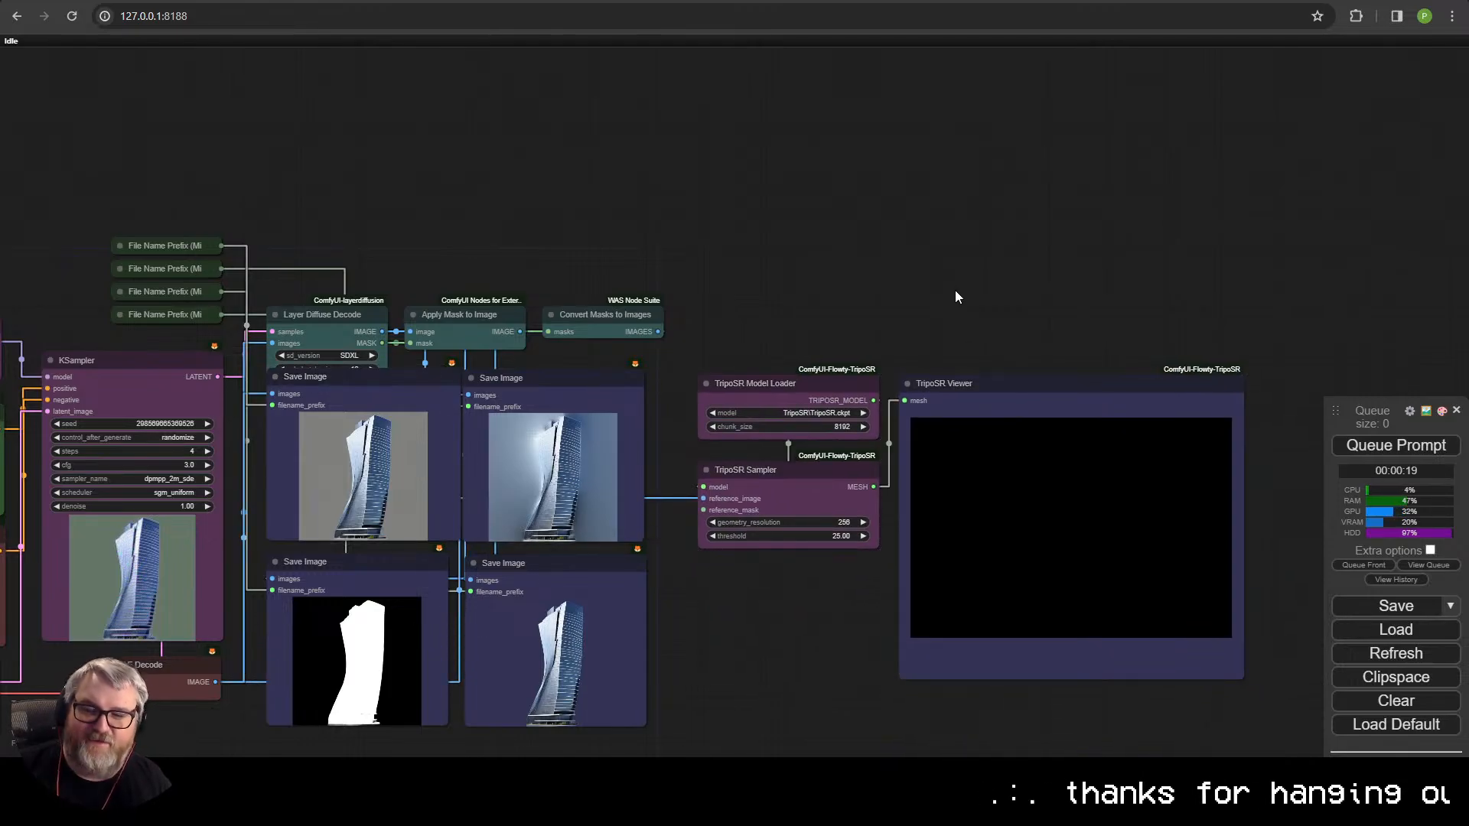
pyautogui.scroll(-5, 954, 291)
pyautogui.scroll(4, 815, 301)
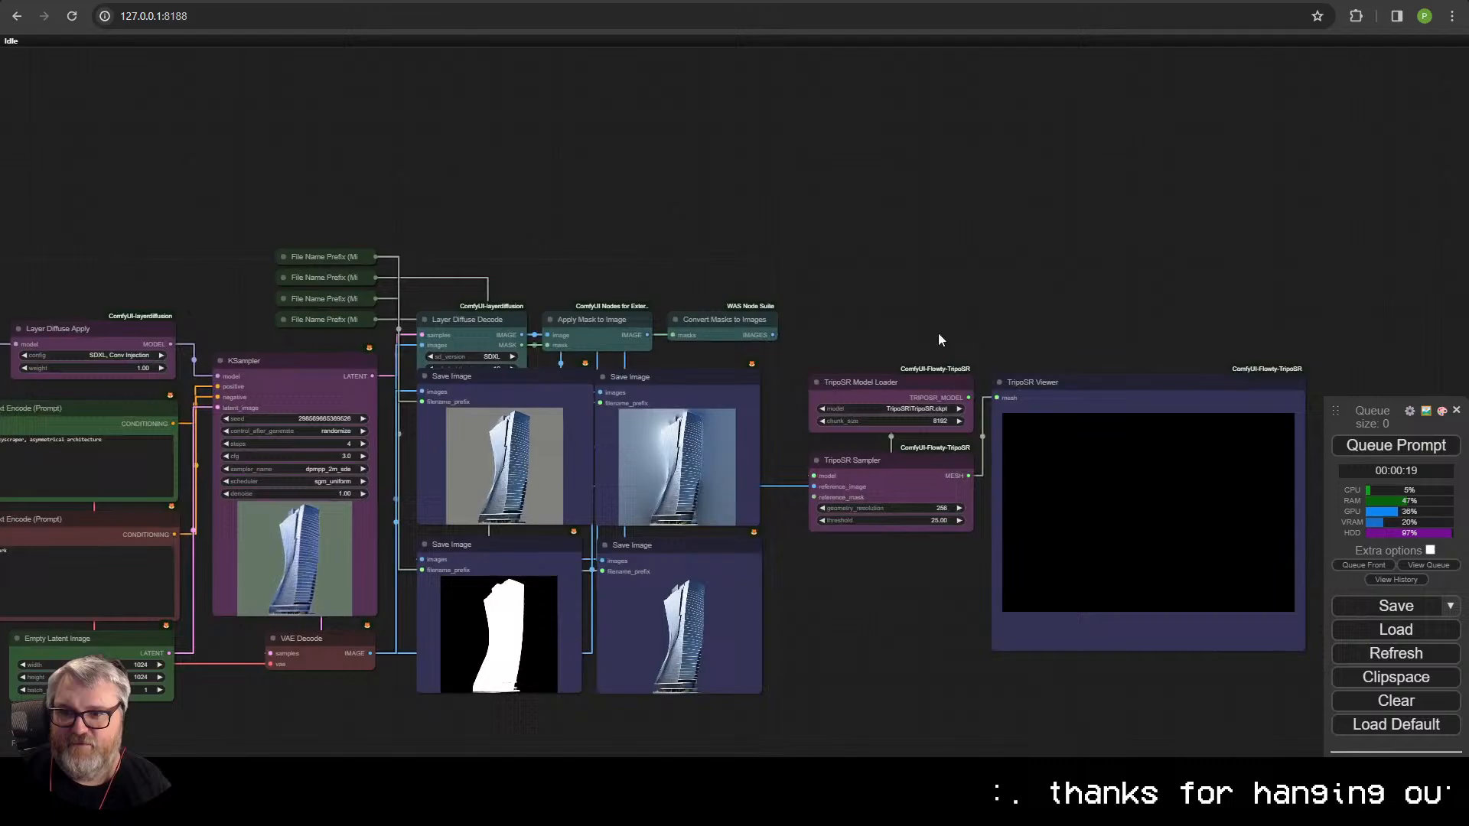
# - Queue the combined layer diffusion and TripoSR workflow, and move the TripoSR Viewer node directly below the Save Image nodes
pyautogui.click(1382, 440)
pyautogui.scroll(-3, 1250, 241)
pyautogui.moveTo(955, 168); pyautogui.dragTo(1360, 423)
pyautogui.click(1077, 134)
pyautogui.moveTo(1077, 135); pyautogui.dragTo(1124, 337)
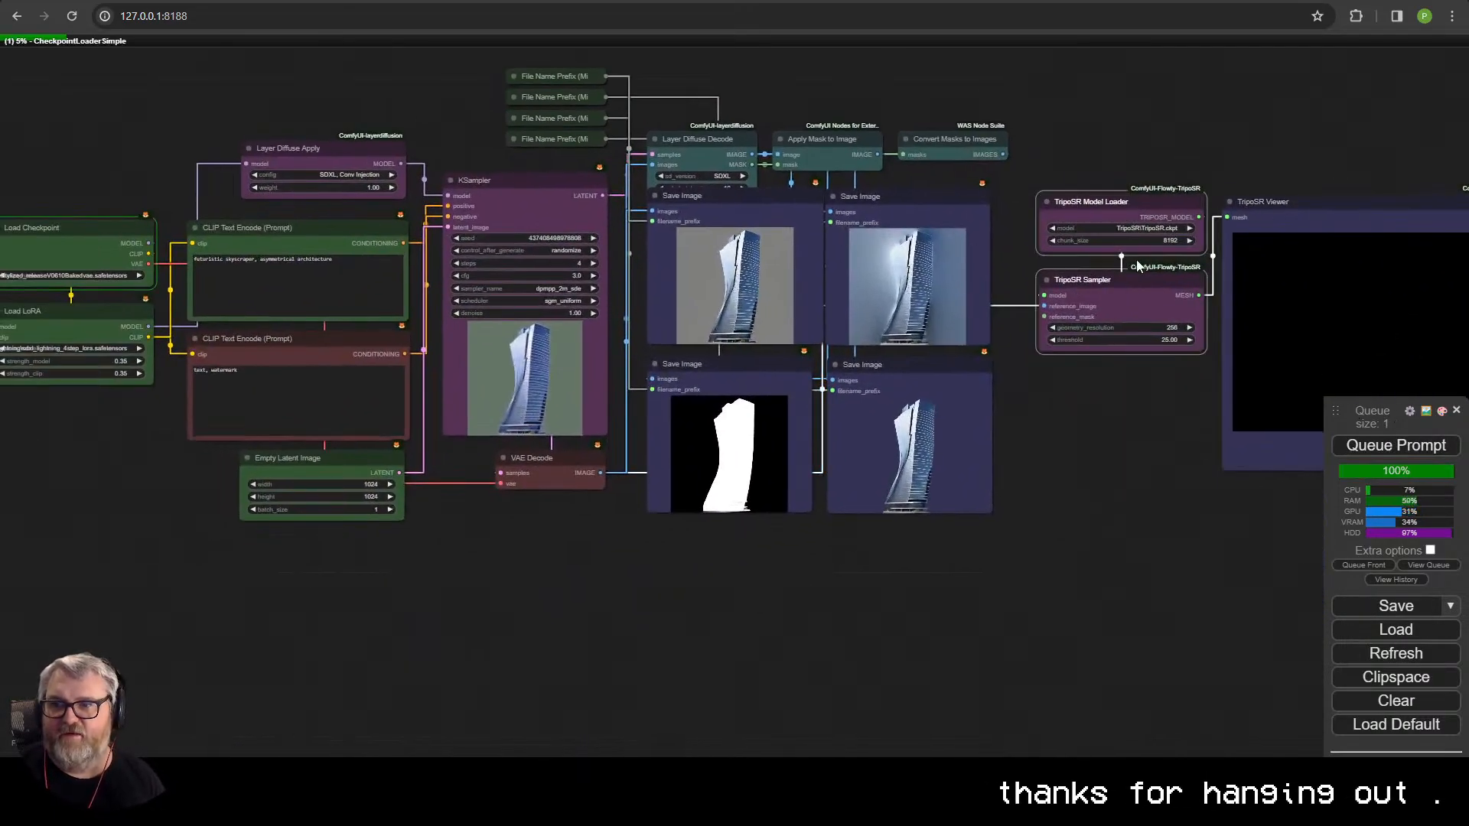
pyautogui.moveTo(1130, 221); pyautogui.dragTo(1107, 222)
pyautogui.moveTo(1331, 211); pyautogui.dragTo(763, 553)
pyautogui.moveTo(1039, 519); pyautogui.dragTo(1170, 428)
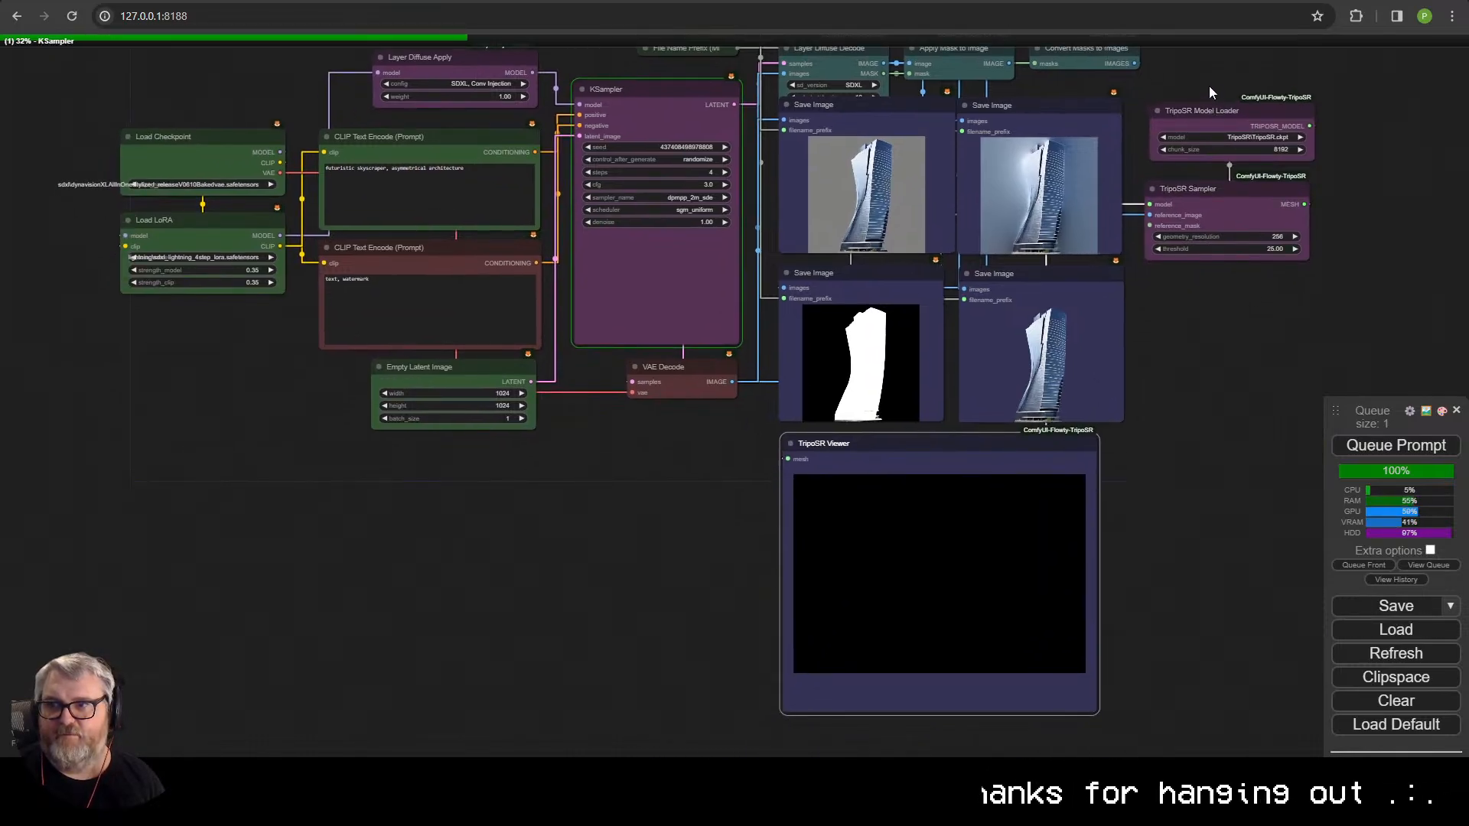
# - Place the TripoSR Model Loader and TripoSR Sampler nodes below VAE Decode, and align the TripoSR Viewer beside them
pyautogui.moveTo(1202, 128); pyautogui.dragTo(659, 526)
pyautogui.click(1191, 537)
pyautogui.moveTo(948, 448); pyautogui.dragTo(945, 447)
pyautogui.click(1139, 479)
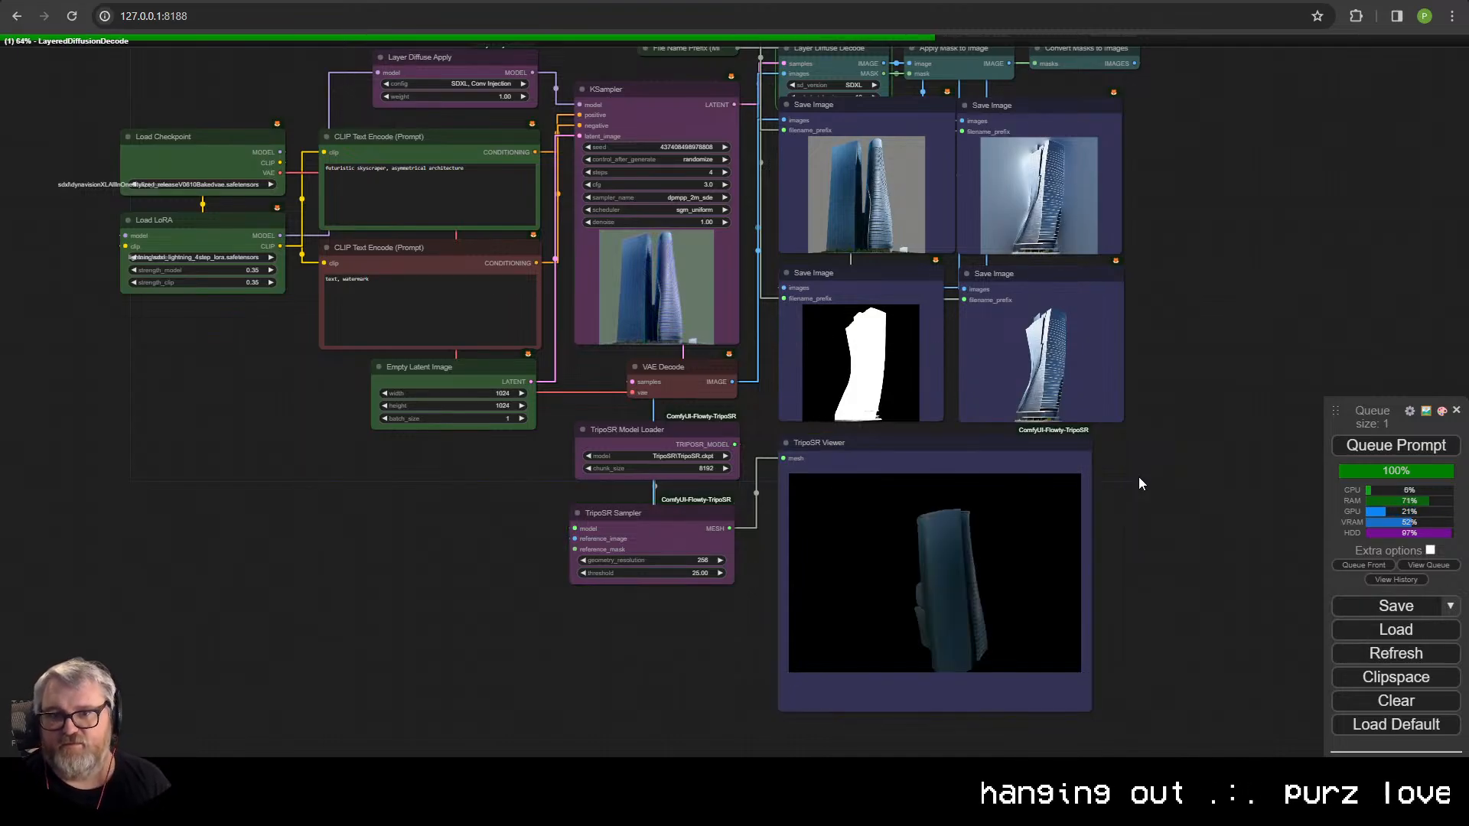
# - Enable Auto Queue in the extra options with instant mode, and orbit the generated skyscraper meshes in the TripoSR Viewer
pyautogui.moveTo(1050, 535); pyautogui.dragTo(965, 566)
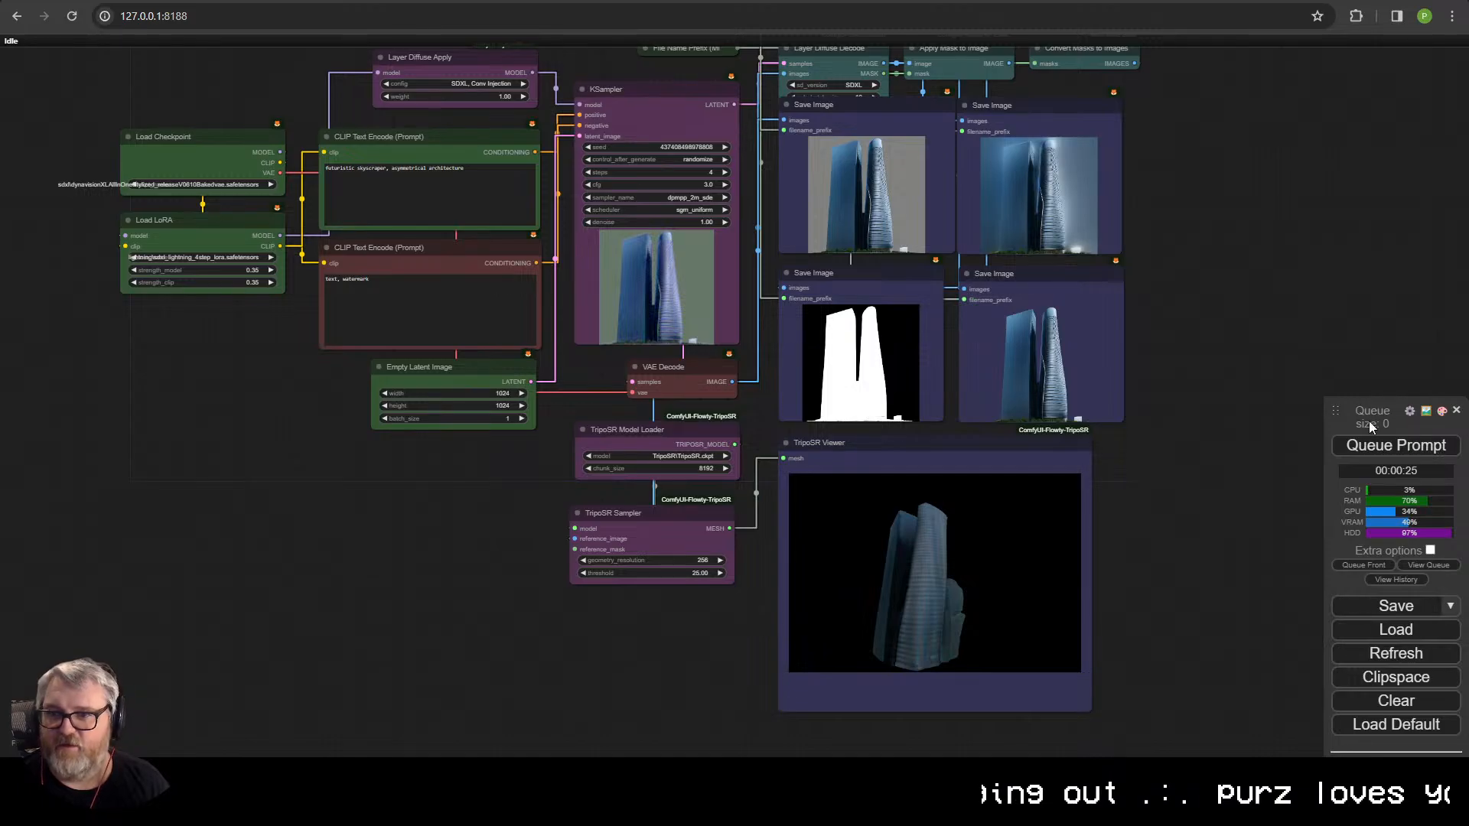
pyautogui.click(1429, 551)
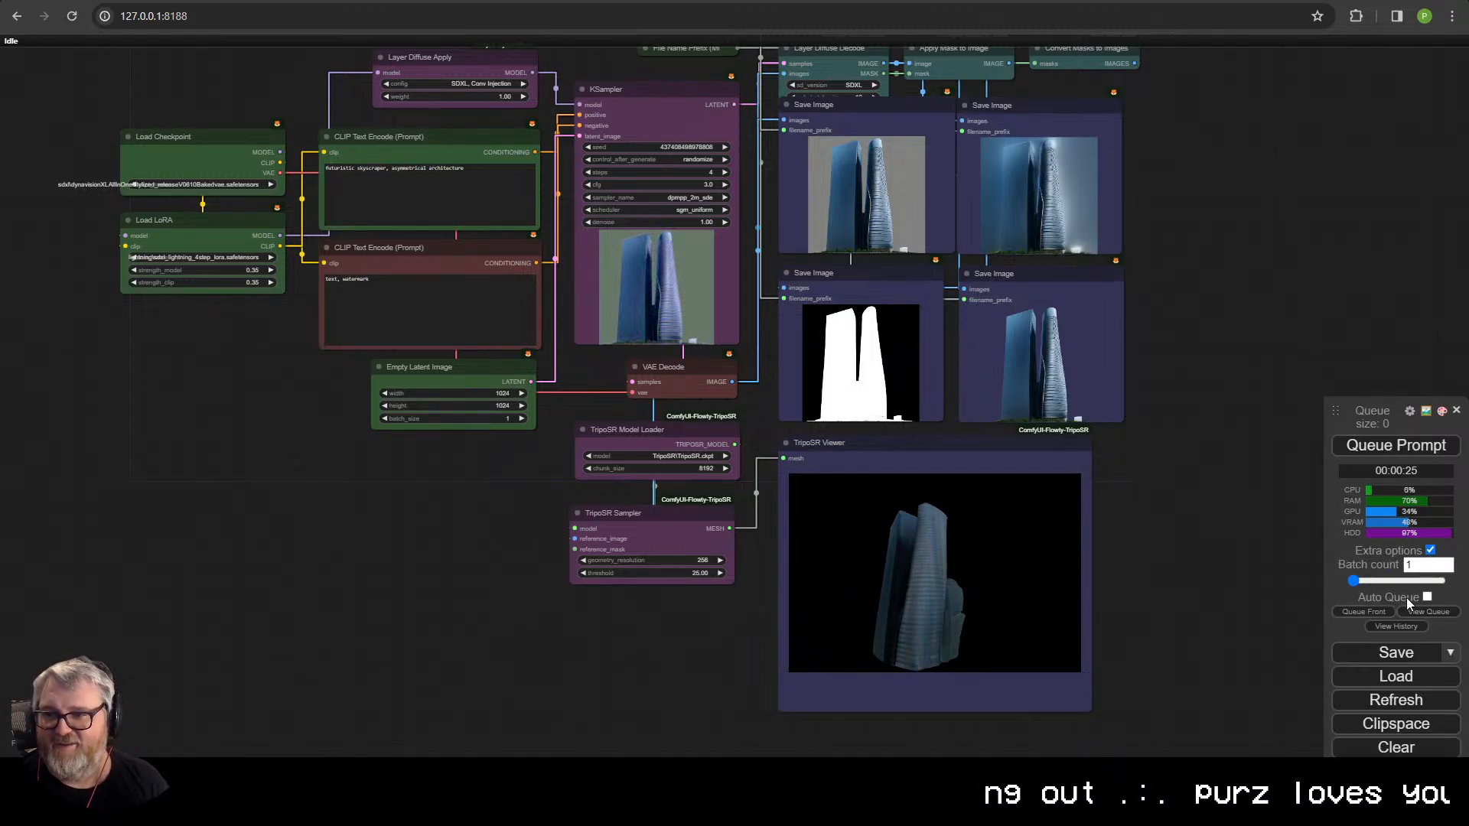
pyautogui.click(1407, 598)
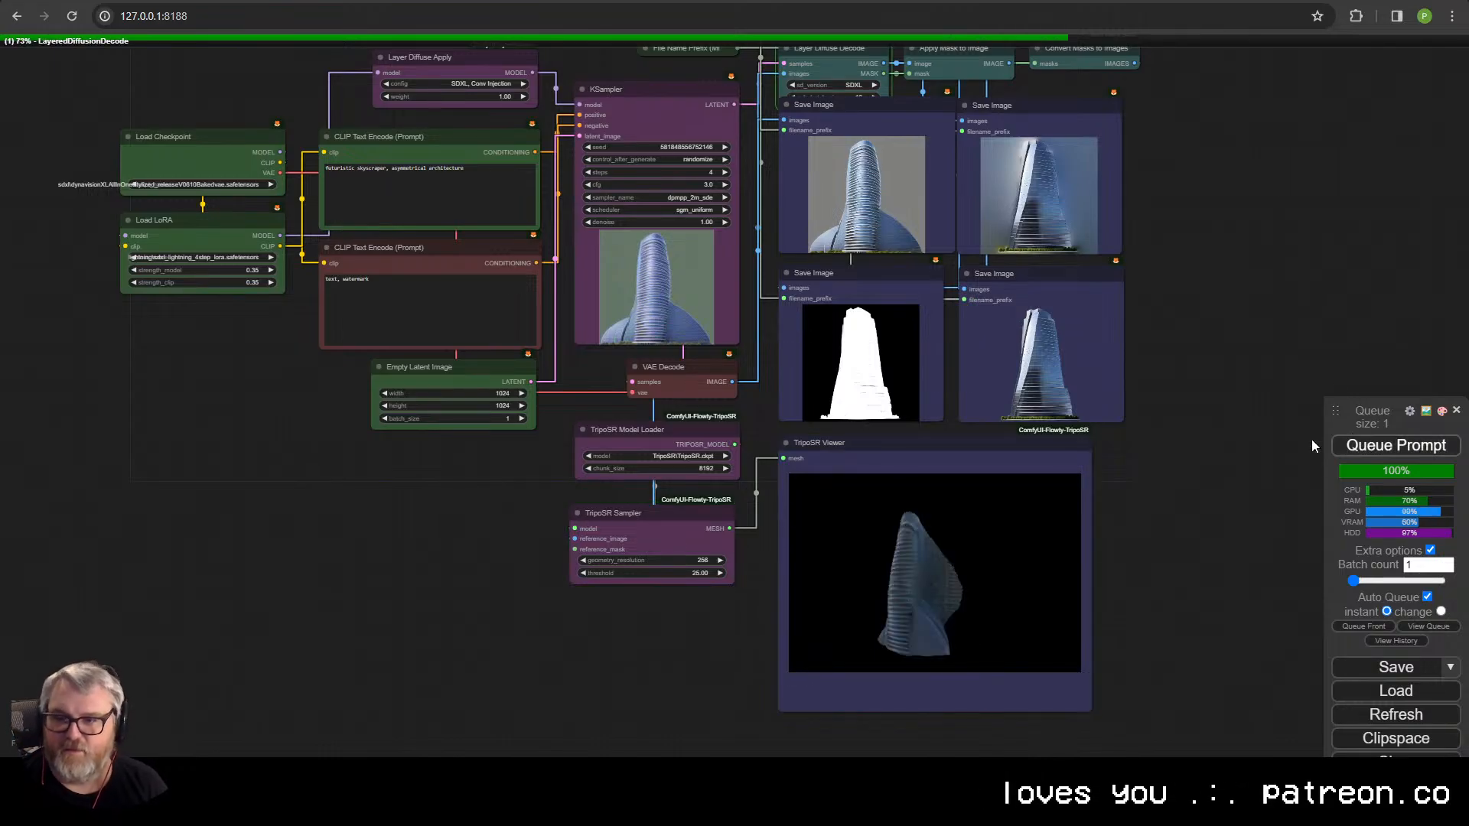
pyautogui.moveTo(1024, 597)
pyautogui.mouseDown()
pyautogui.moveTo(1110, 587)
pyautogui.moveTo(895, 583)
pyautogui.moveTo(1140, 590)
pyautogui.moveTo(966, 574)
pyautogui.moveTo(951, 590)
pyautogui.moveTo(1020, 609)
pyautogui.moveTo(1110, 561)
pyautogui.moveTo(1011, 573)
pyautogui.moveTo(1051, 560)
pyautogui.moveTo(1054, 573)
pyautogui.moveTo(1006, 589)
pyautogui.moveTo(1043, 590)
pyautogui.moveTo(1043, 557)
pyautogui.moveTo(1122, 578)
pyautogui.moveTo(859, 590)
pyautogui.moveTo(1088, 594)
pyautogui.moveTo(869, 576)
pyautogui.moveTo(1120, 590)
pyautogui.moveTo(815, 598)
pyautogui.moveTo(933, 604)
pyautogui.moveTo(916, 588)
pyautogui.moveTo(1056, 613)
pyautogui.moveTo(973, 610)
pyautogui.moveTo(1023, 631)
pyautogui.moveTo(916, 604)
pyautogui.moveTo(1021, 612)
pyautogui.mouseUp()
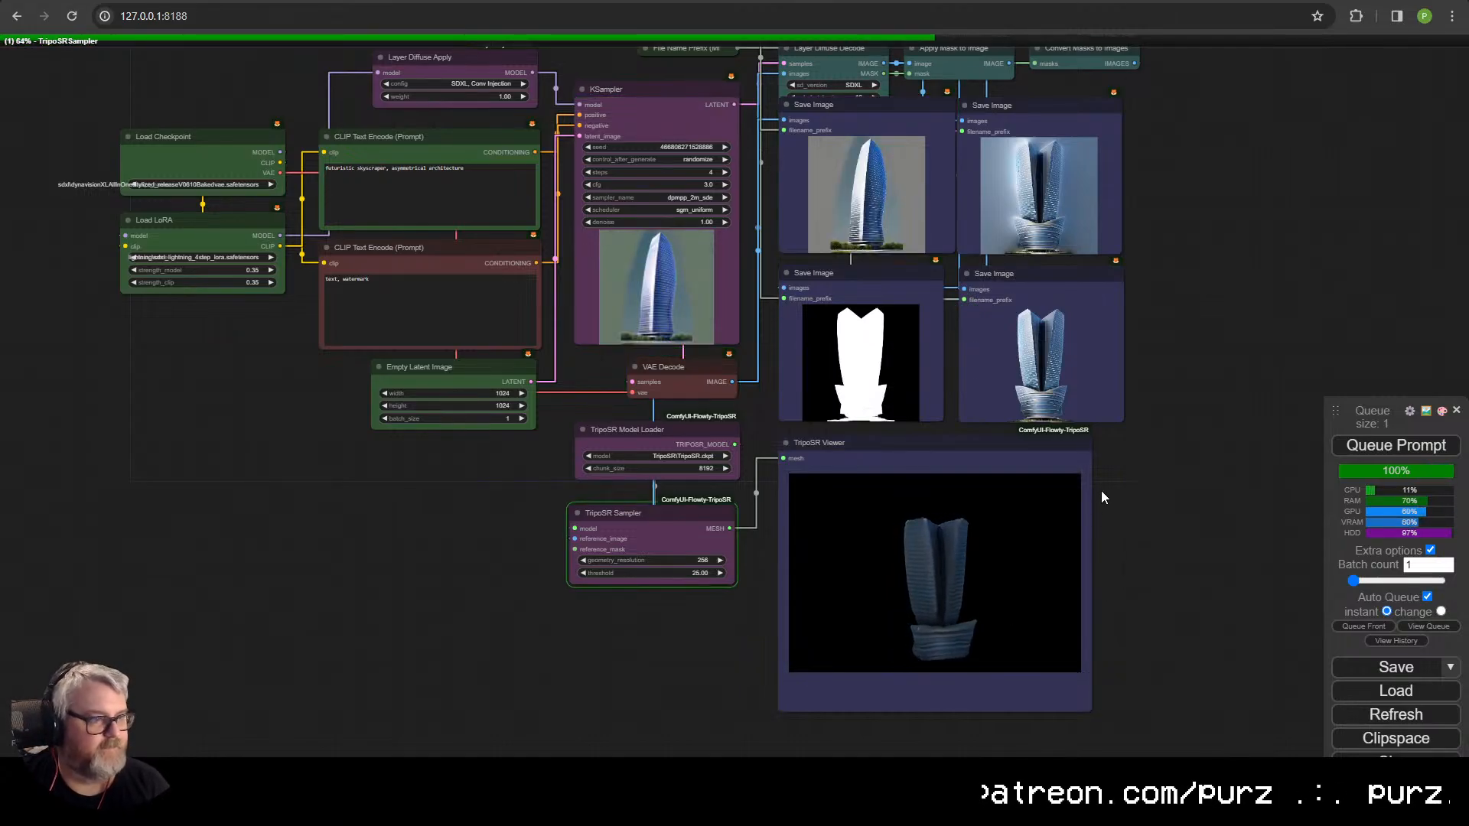
pyautogui.moveTo(1101, 497); pyautogui.dragTo(1065, 537)
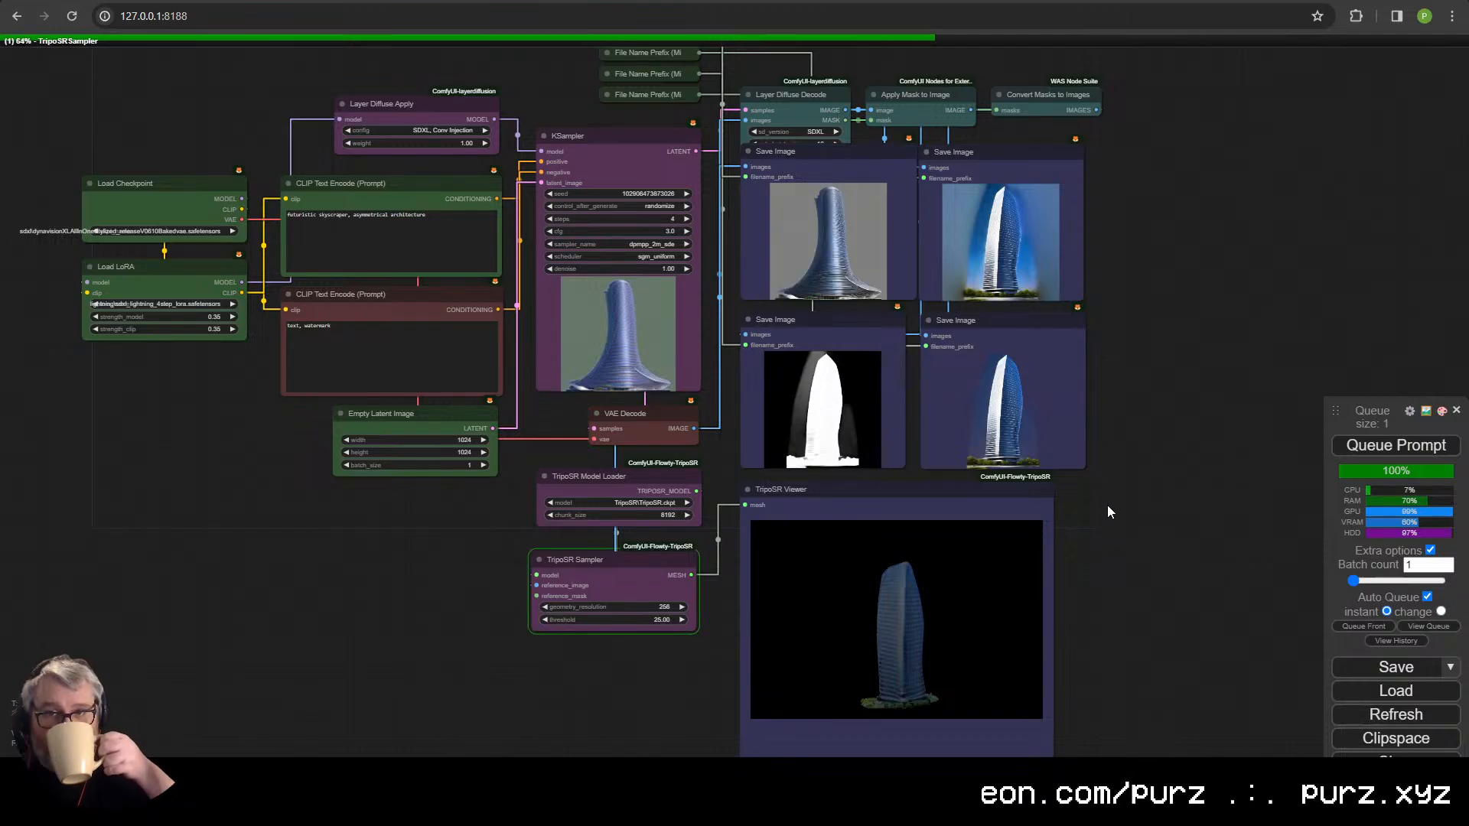
# - Set the KSampler cfg to 2.0 and inspect the newly generated skyscraper meshes from different angles in the viewer
pyautogui.click(664, 231)
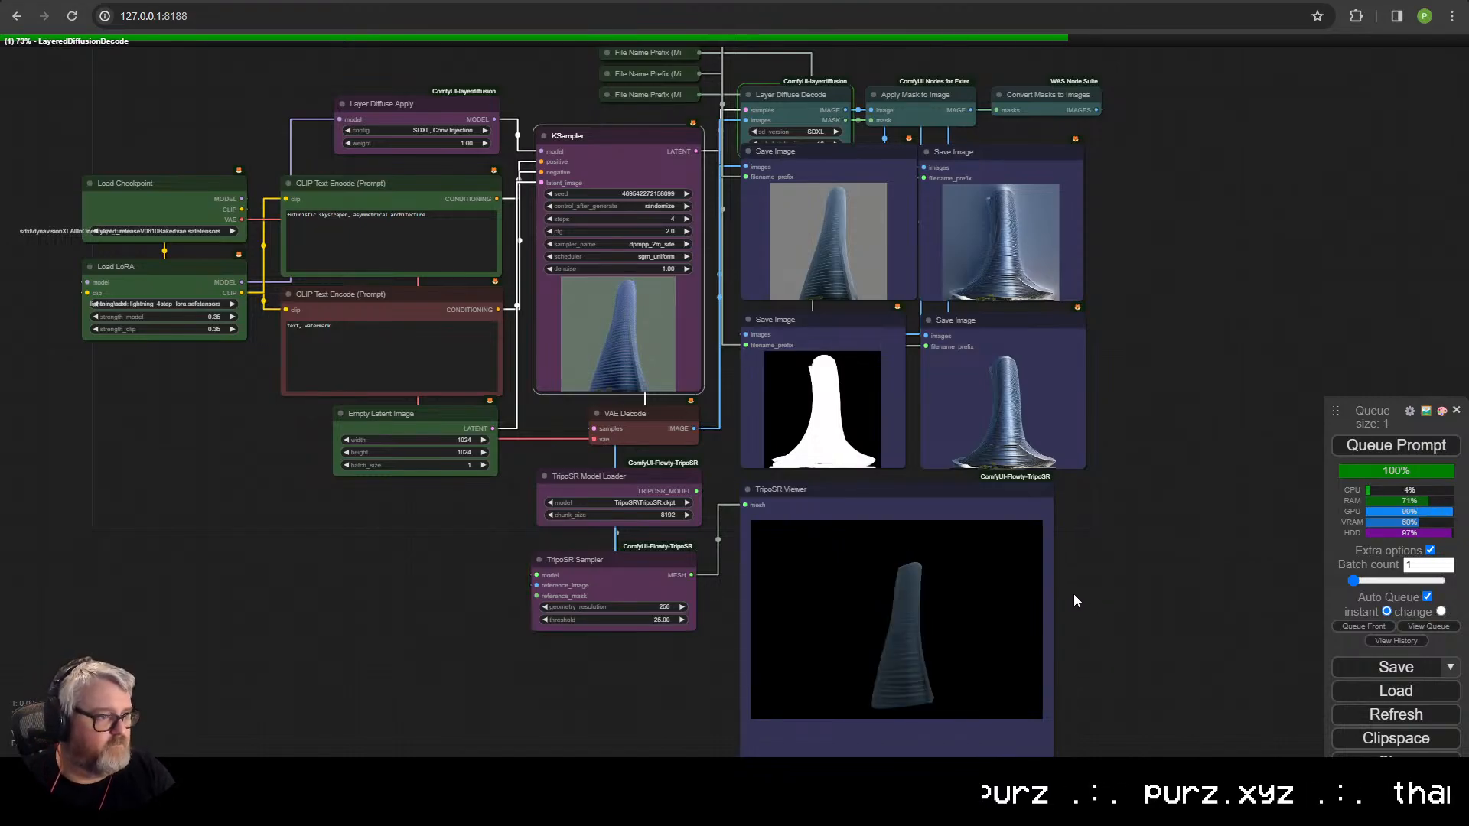
pyautogui.moveTo(998, 633); pyautogui.dragTo(1032, 595)
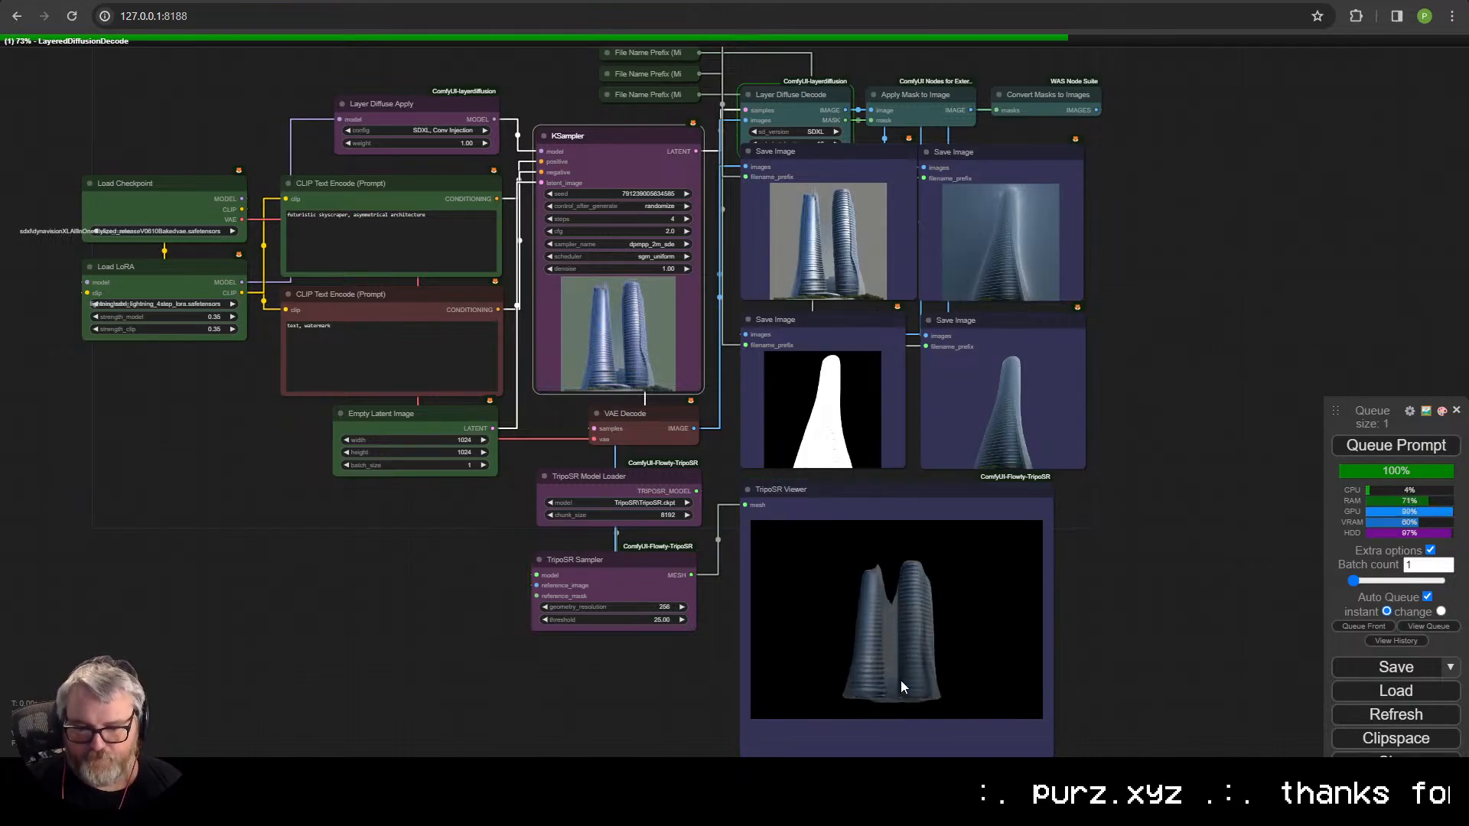
pyautogui.moveTo(897, 655); pyautogui.dragTo(1103, 663)
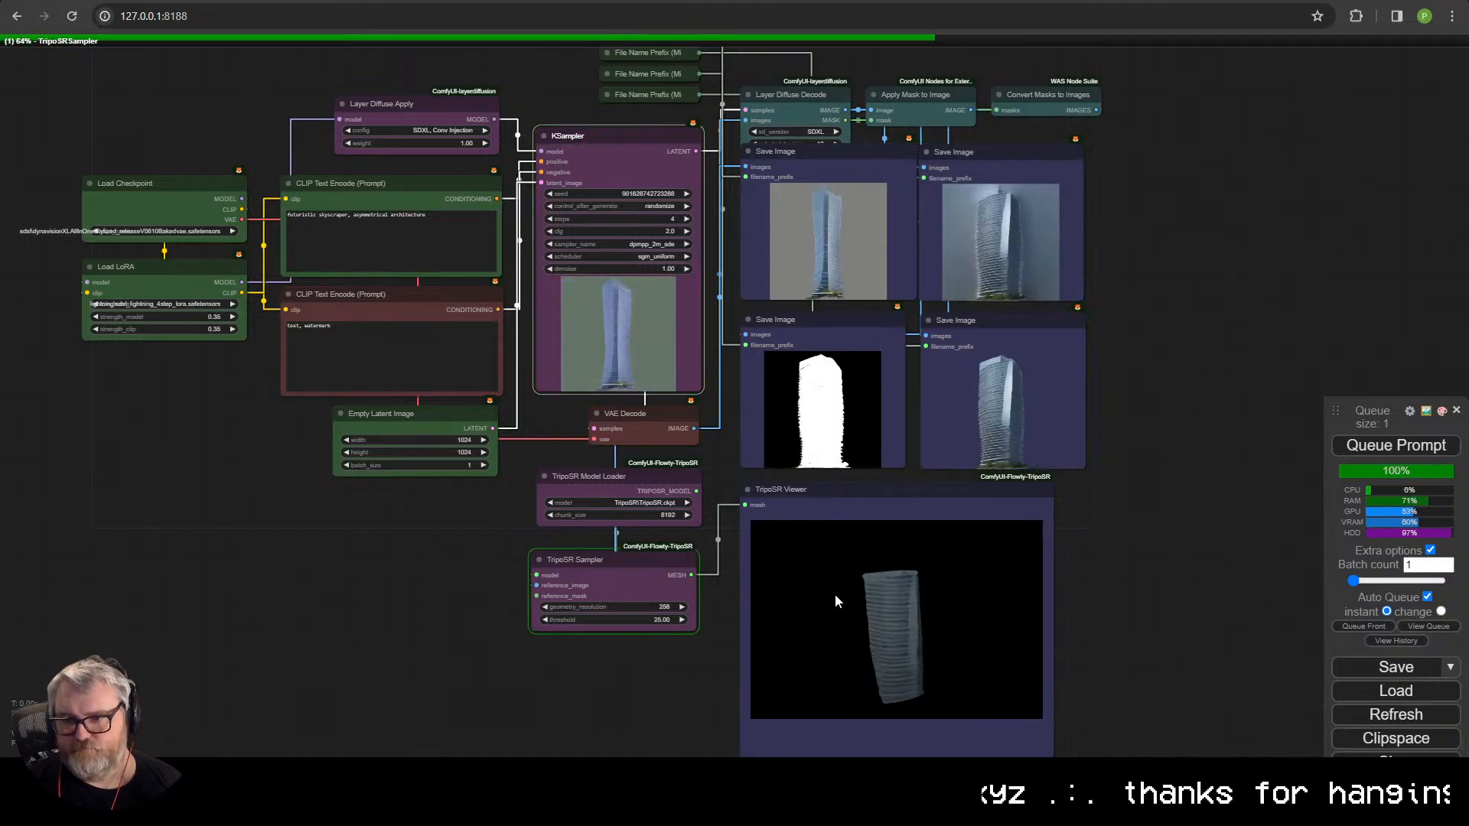
pyautogui.moveTo(833, 593)
pyautogui.mouseDown()
pyautogui.moveTo(845, 614)
pyautogui.moveTo(837, 566)
pyautogui.mouseUp()
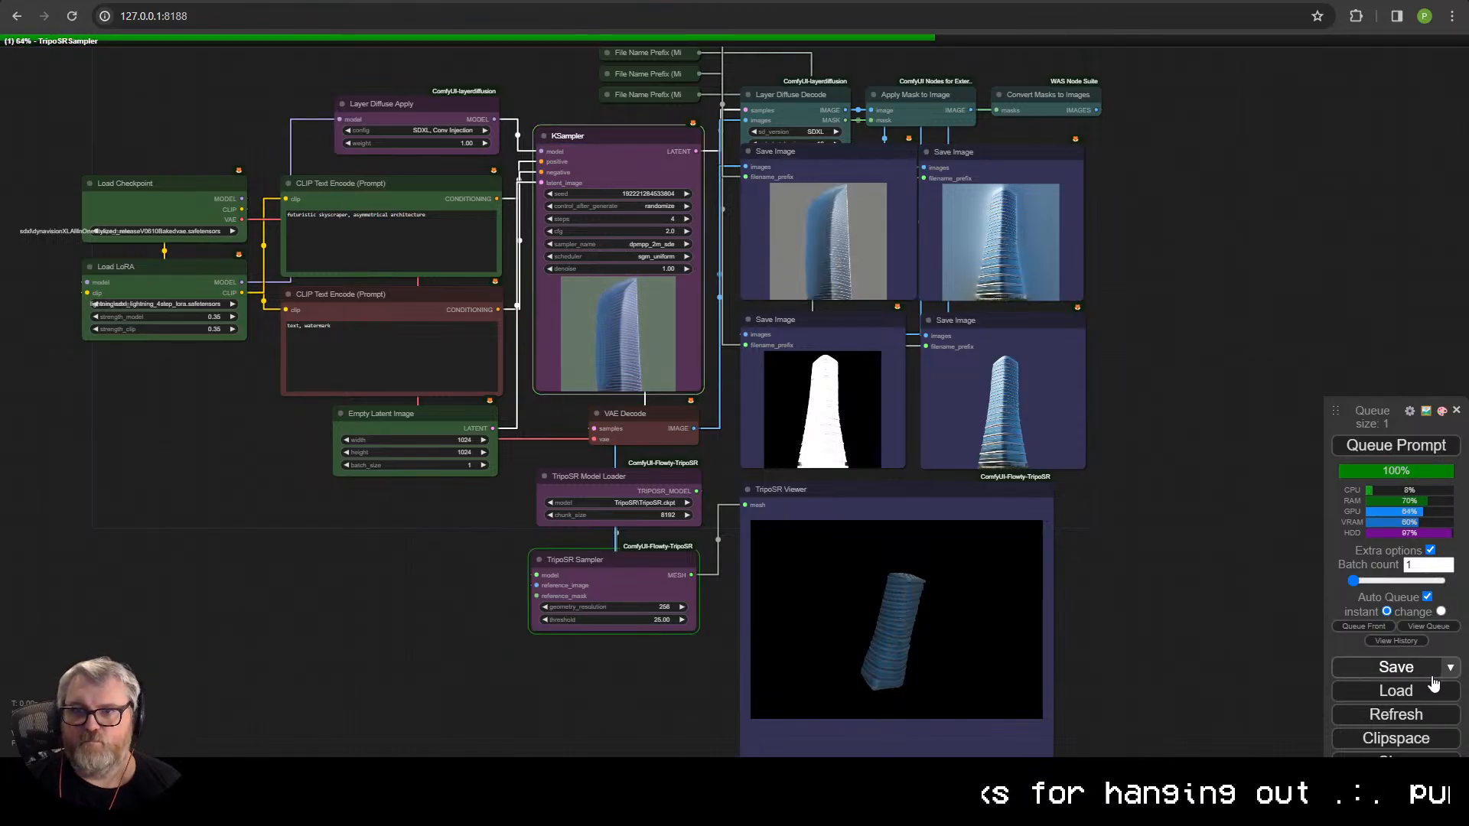
# - Turn off Auto Queue and reposition the queue panel higher so that all of its controls fit on screen
pyautogui.click(1430, 551)
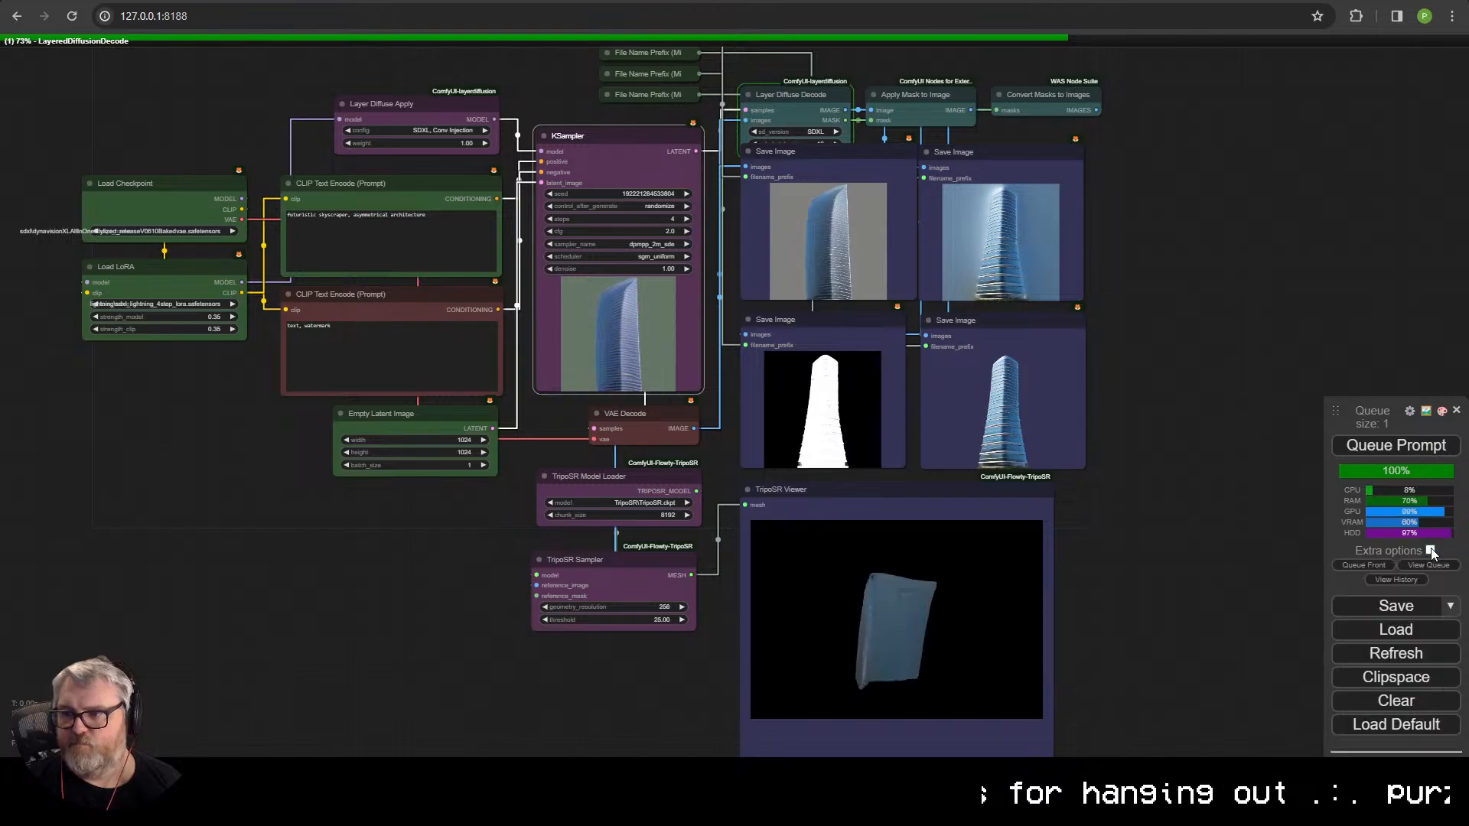
pyautogui.click(1429, 550)
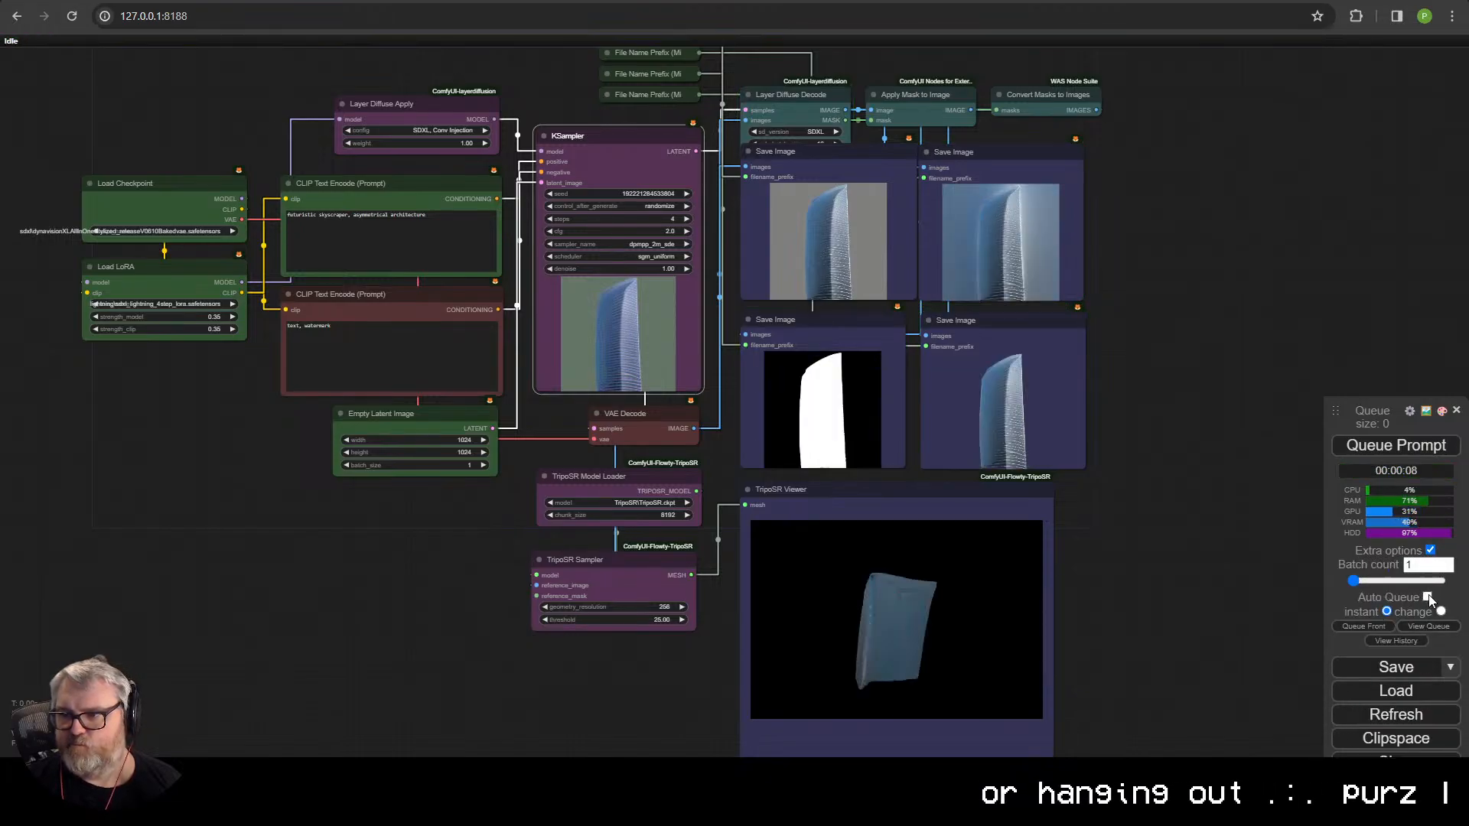
pyautogui.moveTo(1407, 405); pyautogui.dragTo(1392, 105)
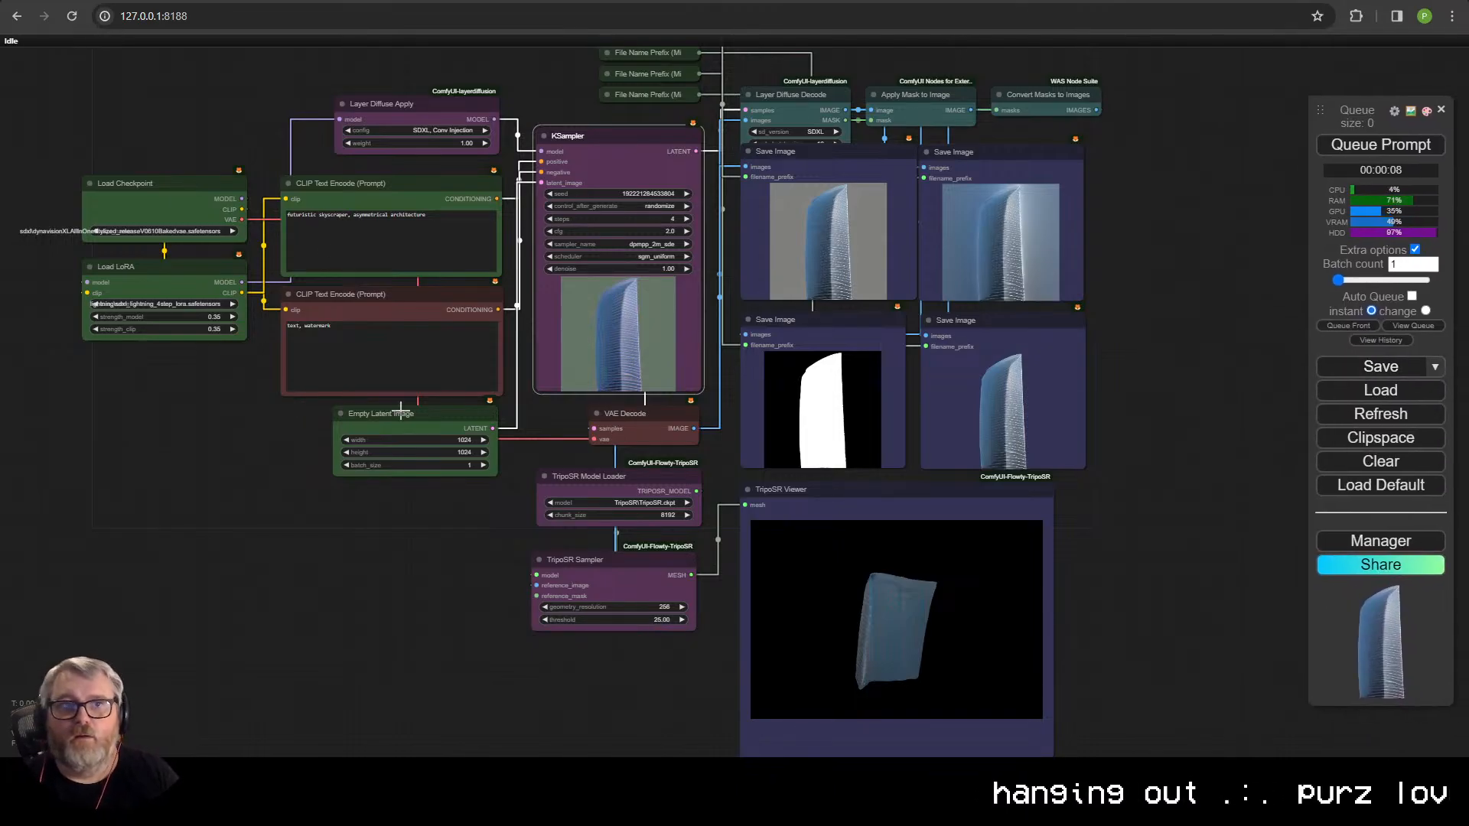
# - Switch to Blender and delete the ground plane and the four potted plant meshes, keeping the camera and light
pyautogui.click(447, 774)
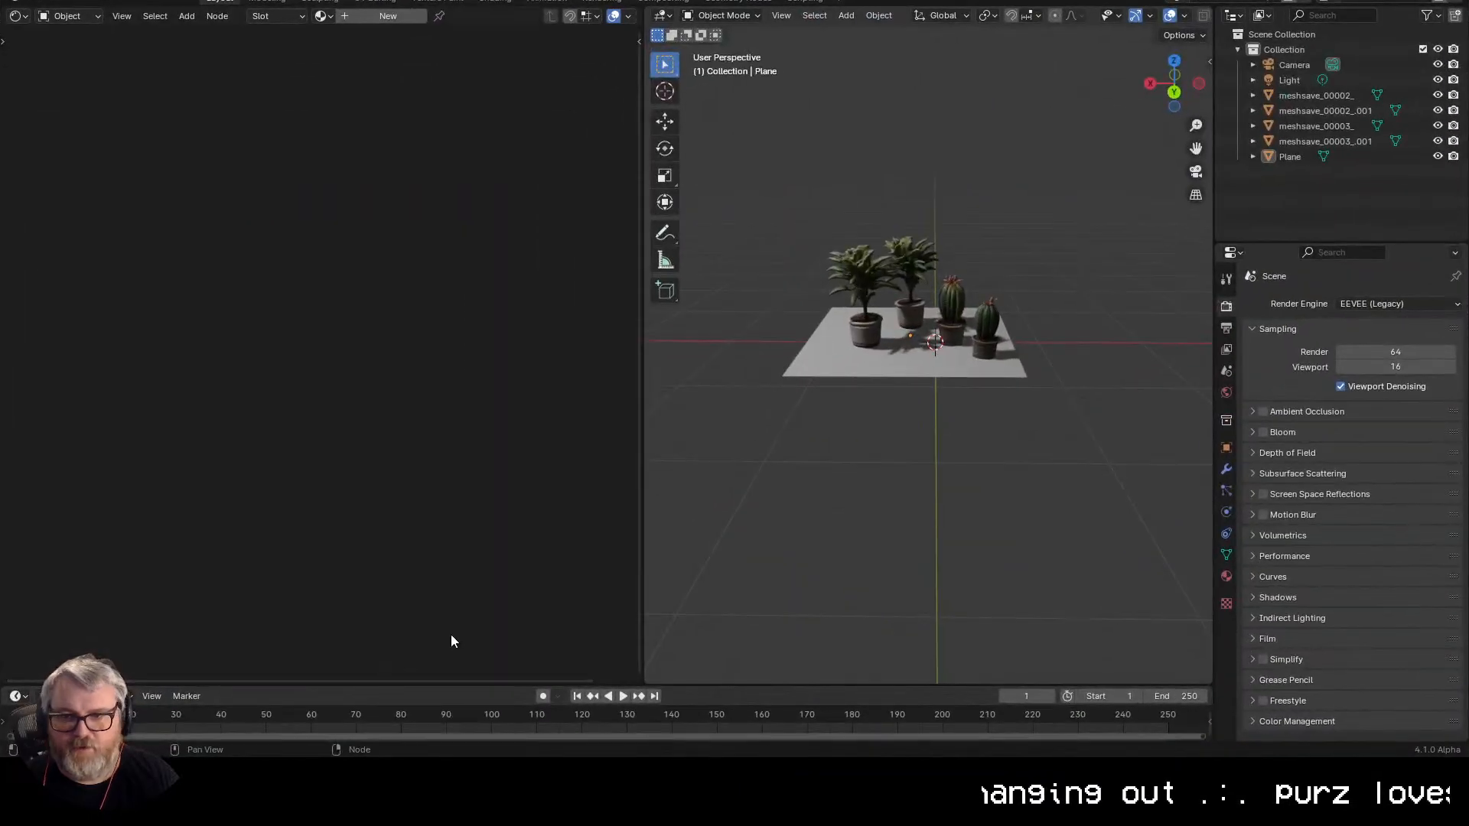
pyautogui.click(911, 355)
pyautogui.press('Delete')
pyautogui.hotkey('ctrl', 'a')
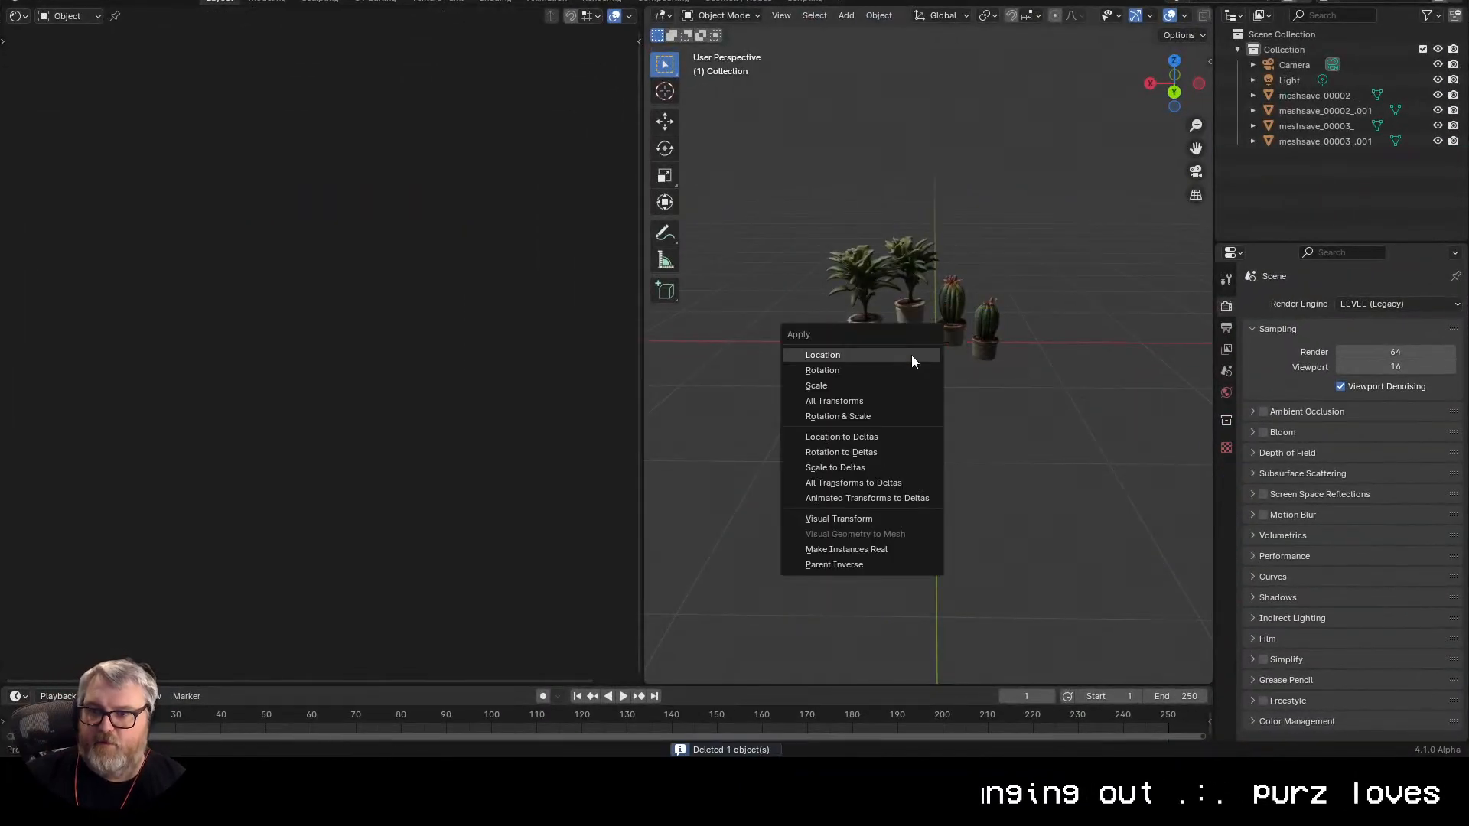
pyautogui.press('Escape')
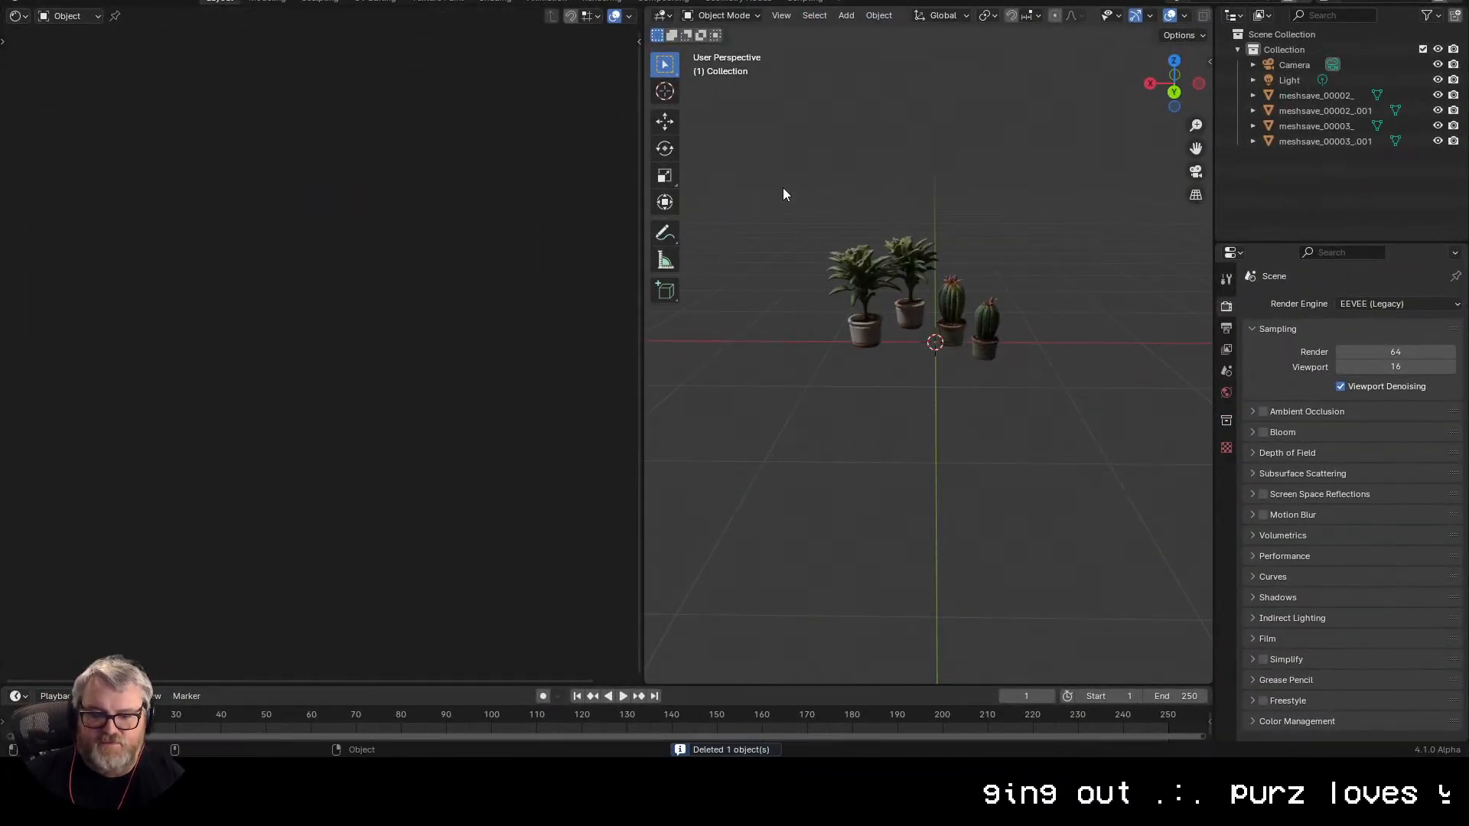
pyautogui.moveTo(782, 187); pyautogui.dragTo(1048, 458)
pyautogui.press('Delete')
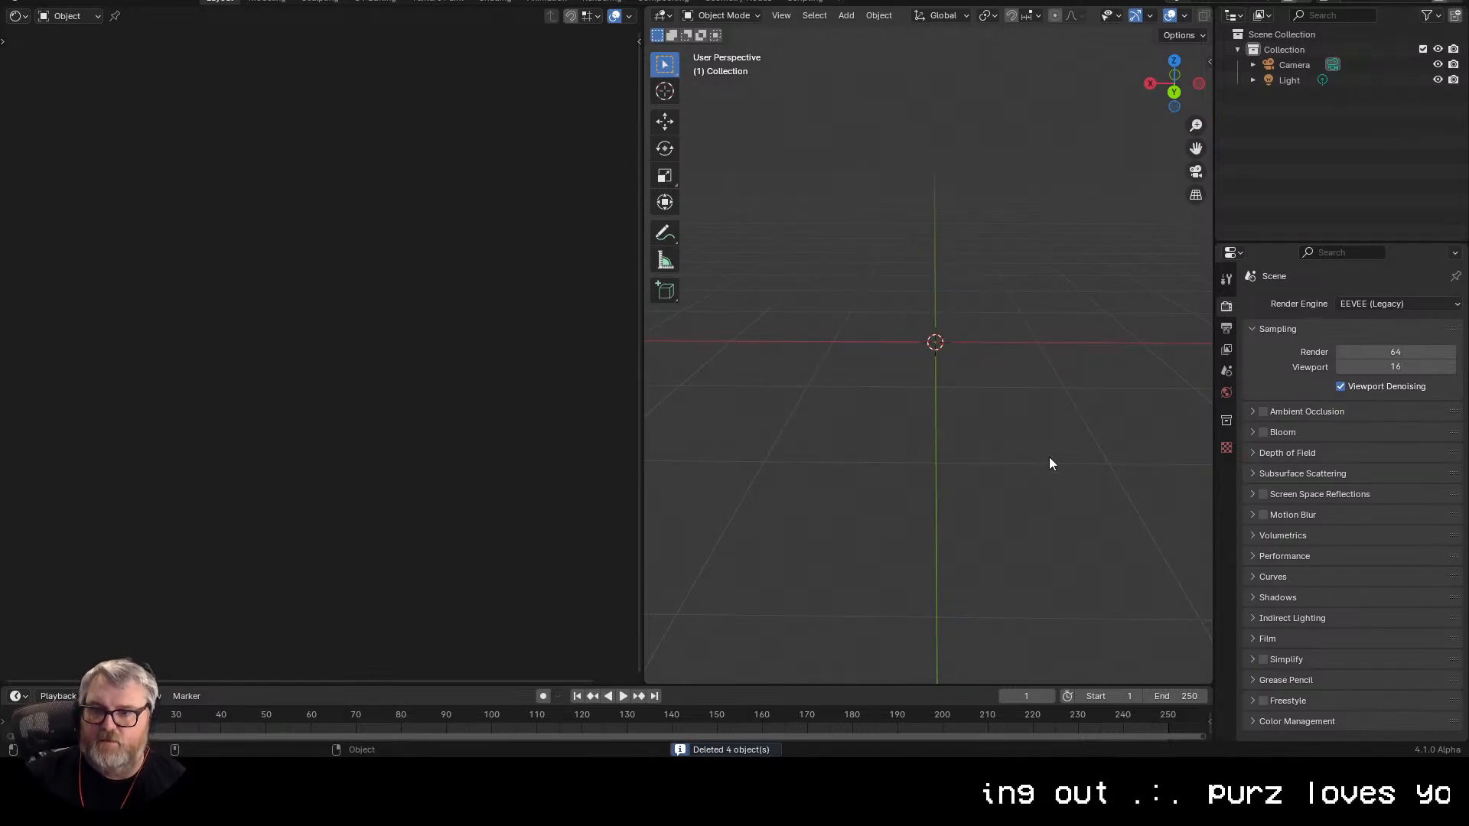
pyautogui.hotkey('shift', 'a')
pyautogui.press('Escape')
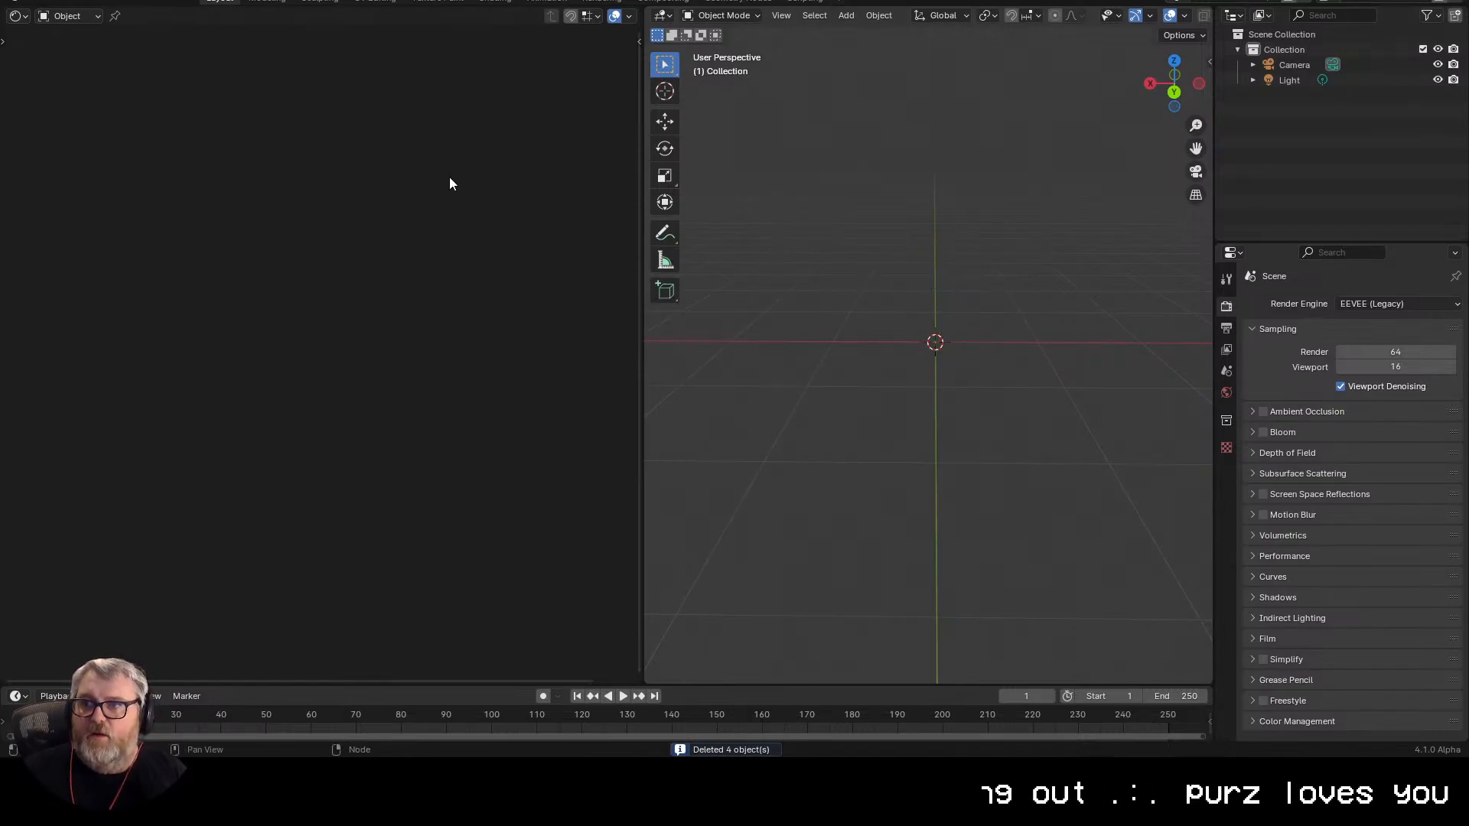
# - Import the Wavefront OBJ files meshsave_00004_.obj through meshsave_00018_.obj together from the ComfyUI output folder
pyautogui.click(49, 4)
pyautogui.moveTo(72, 211)
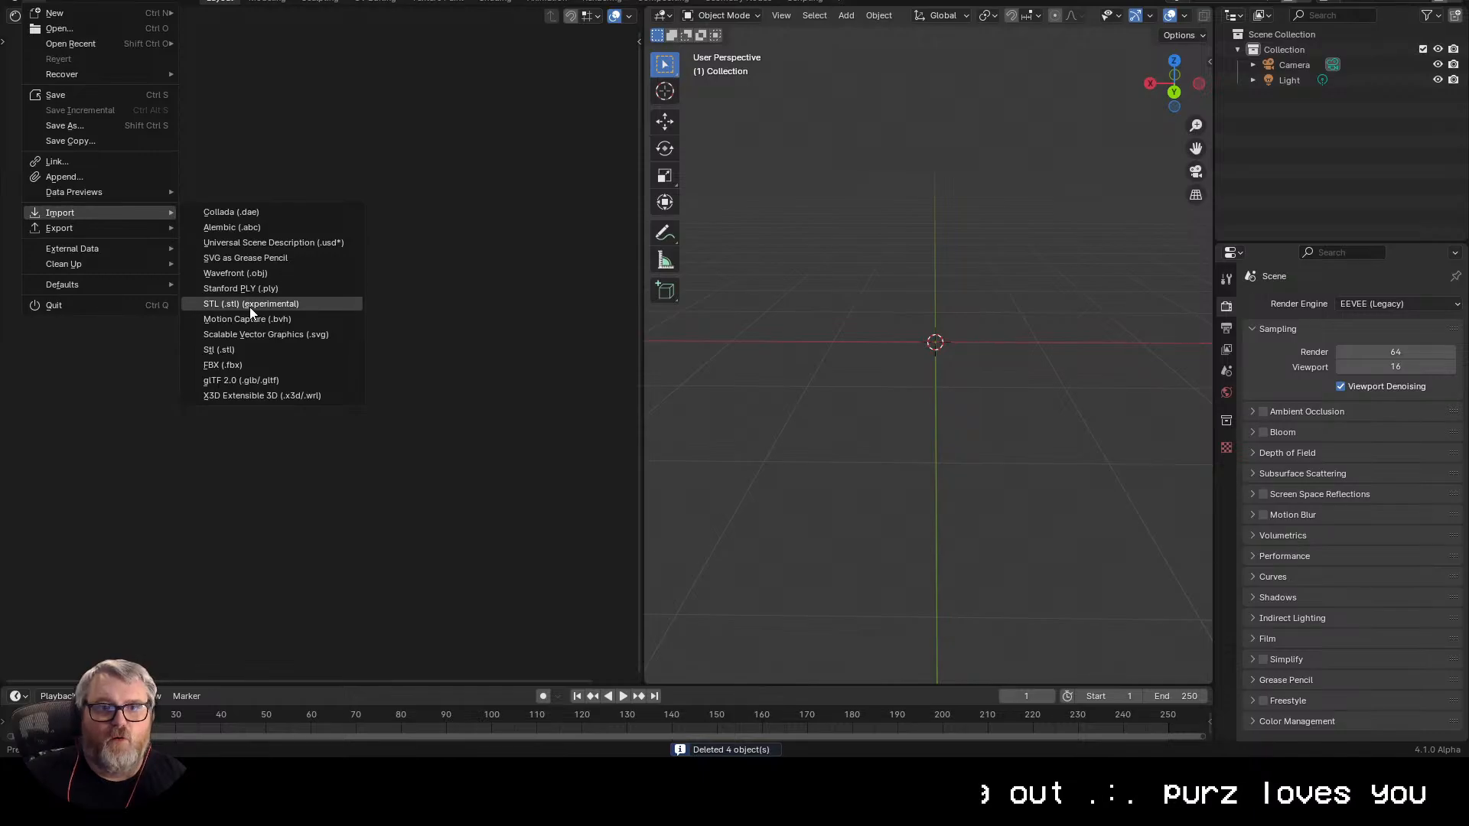
pyautogui.click(265, 272)
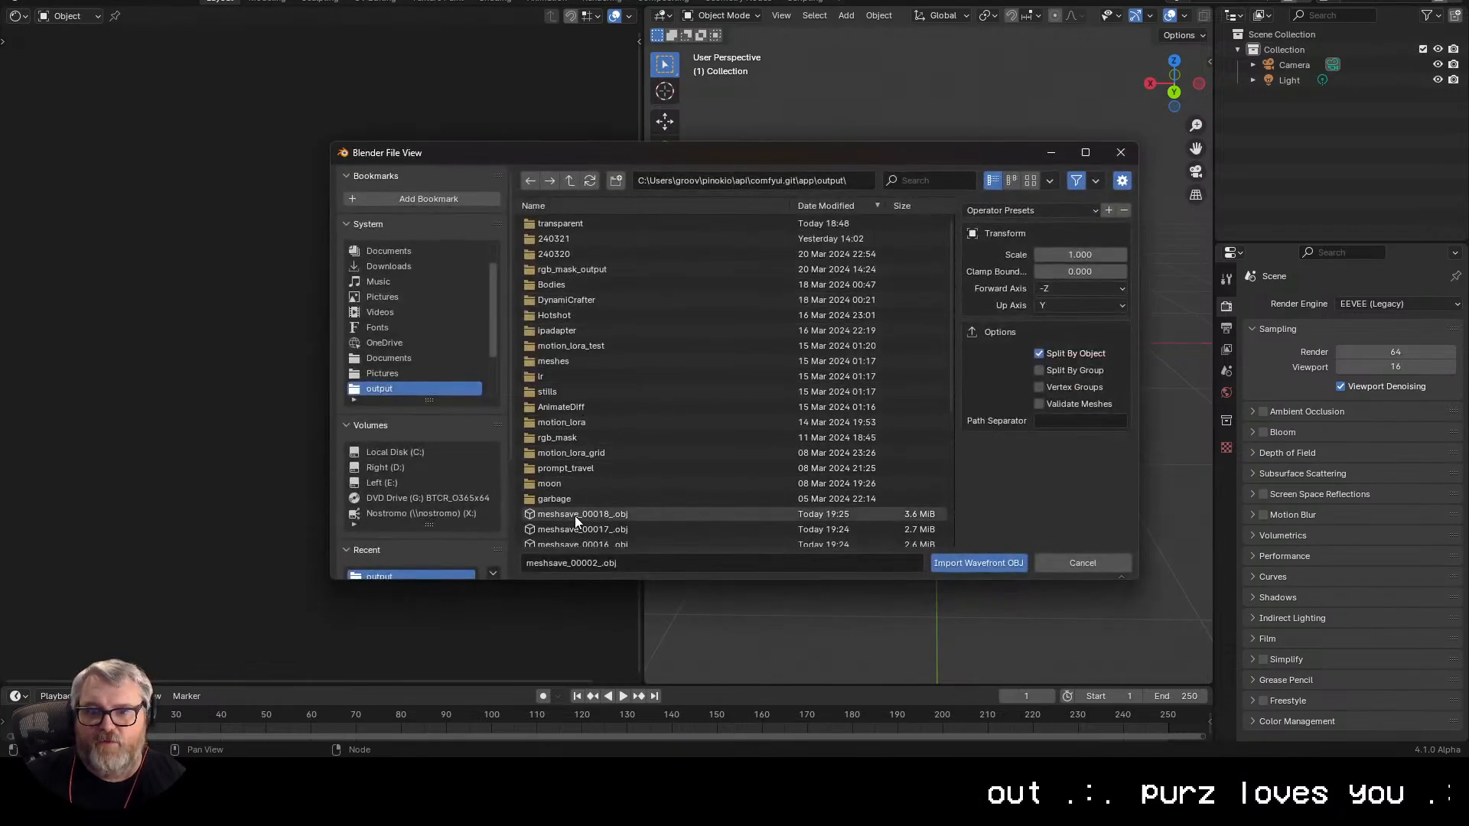
pyautogui.scroll(-5, 575, 511)
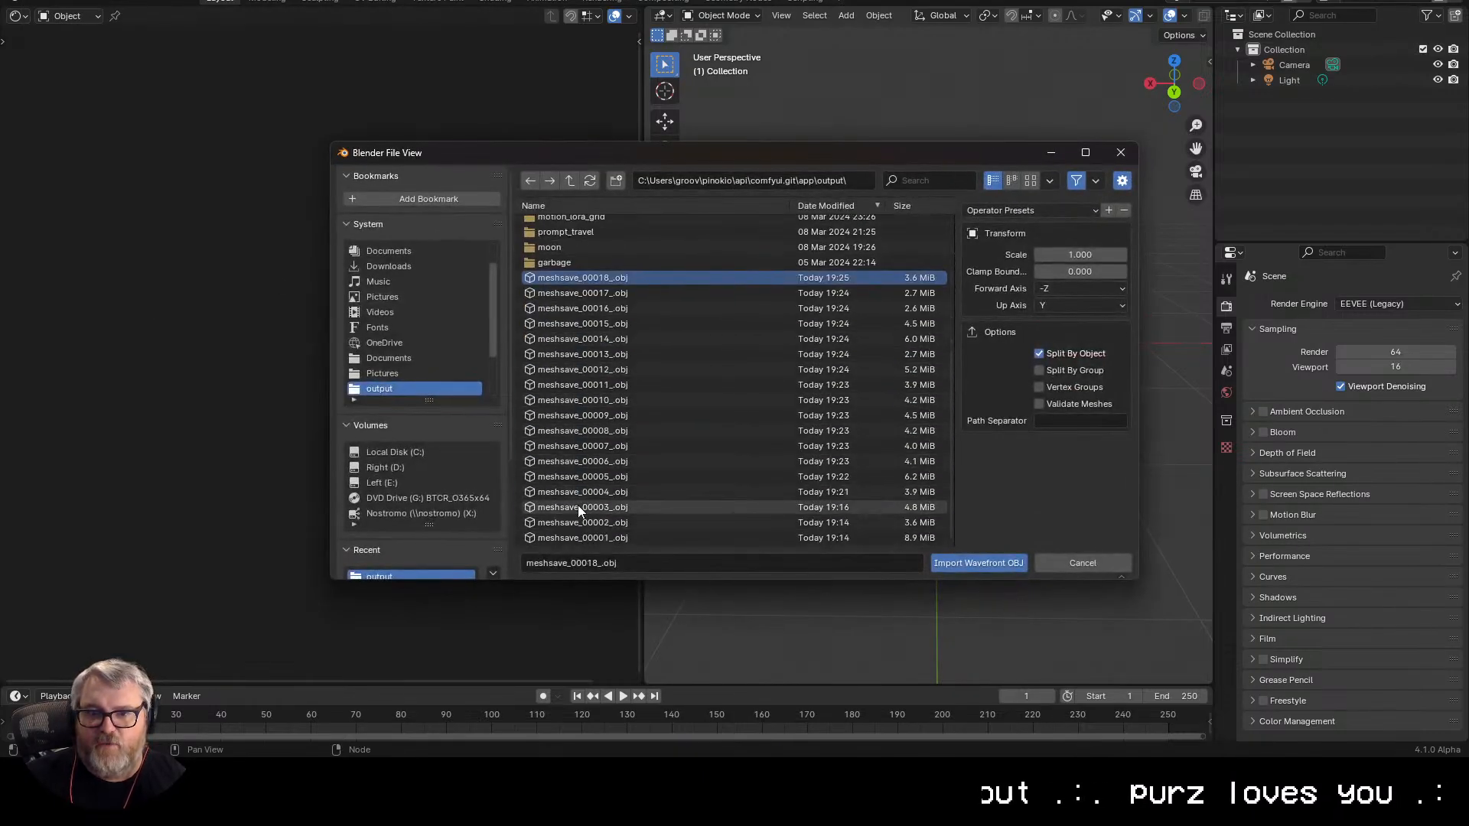
pyautogui.keyDown('shift'); pyautogui.click(580, 461); pyautogui.keyUp('shift')
pyautogui.keyDown('shift'); pyautogui.click(630, 472); pyautogui.keyUp('shift')
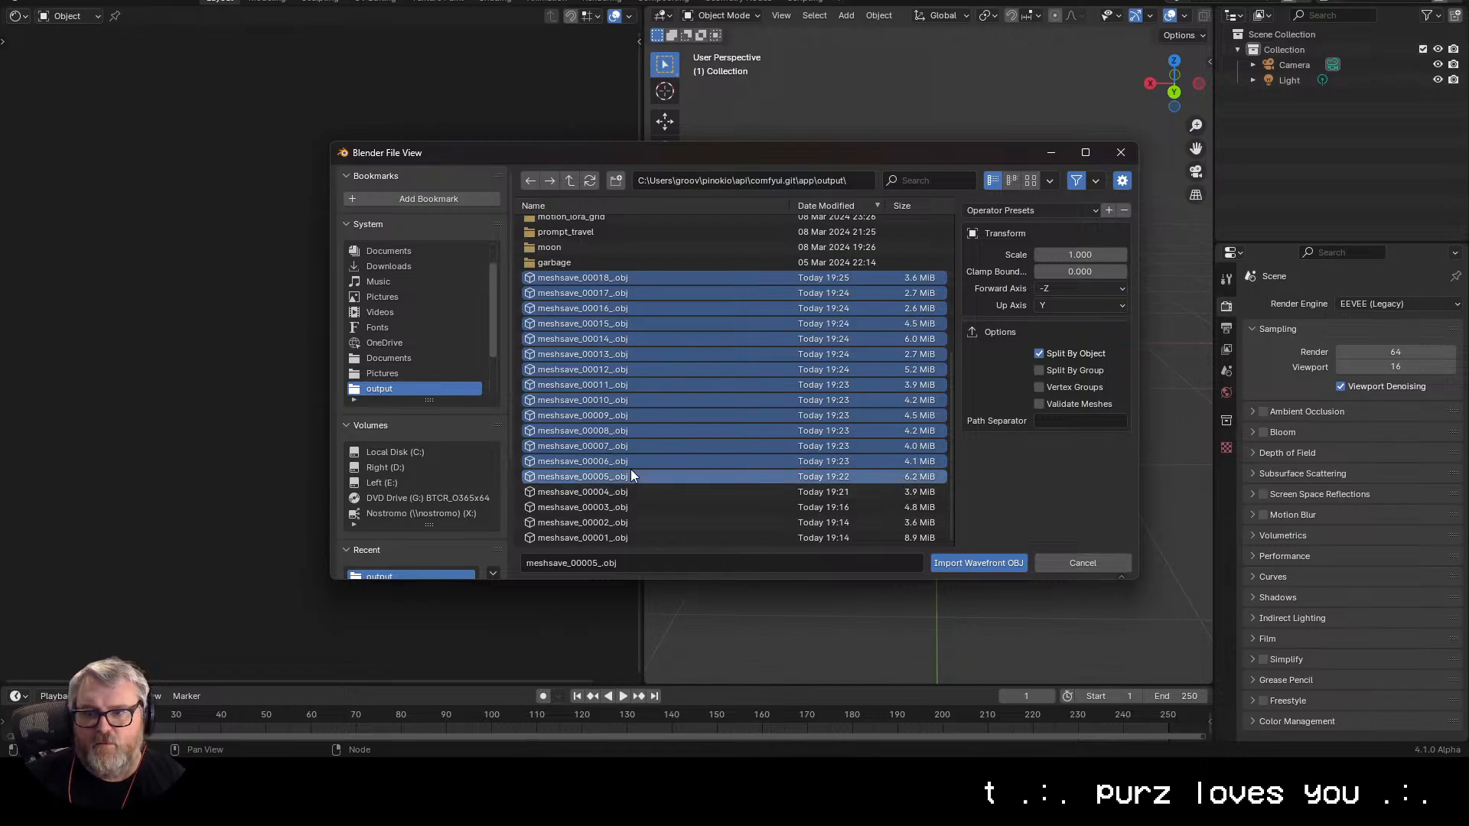
pyautogui.keyDown('shift'); pyautogui.click(625, 493); pyautogui.keyUp('shift')
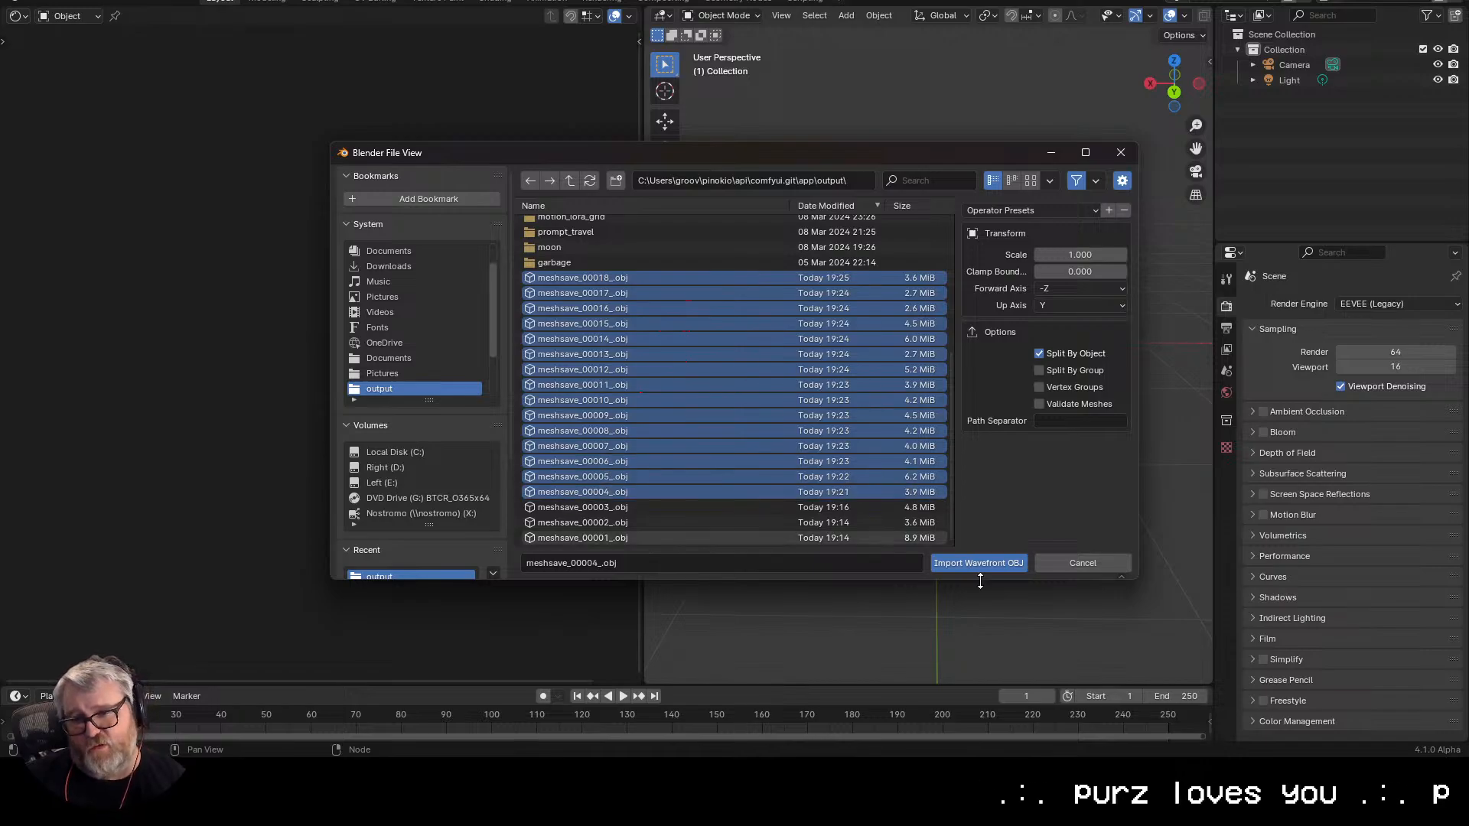
pyautogui.click(977, 563)
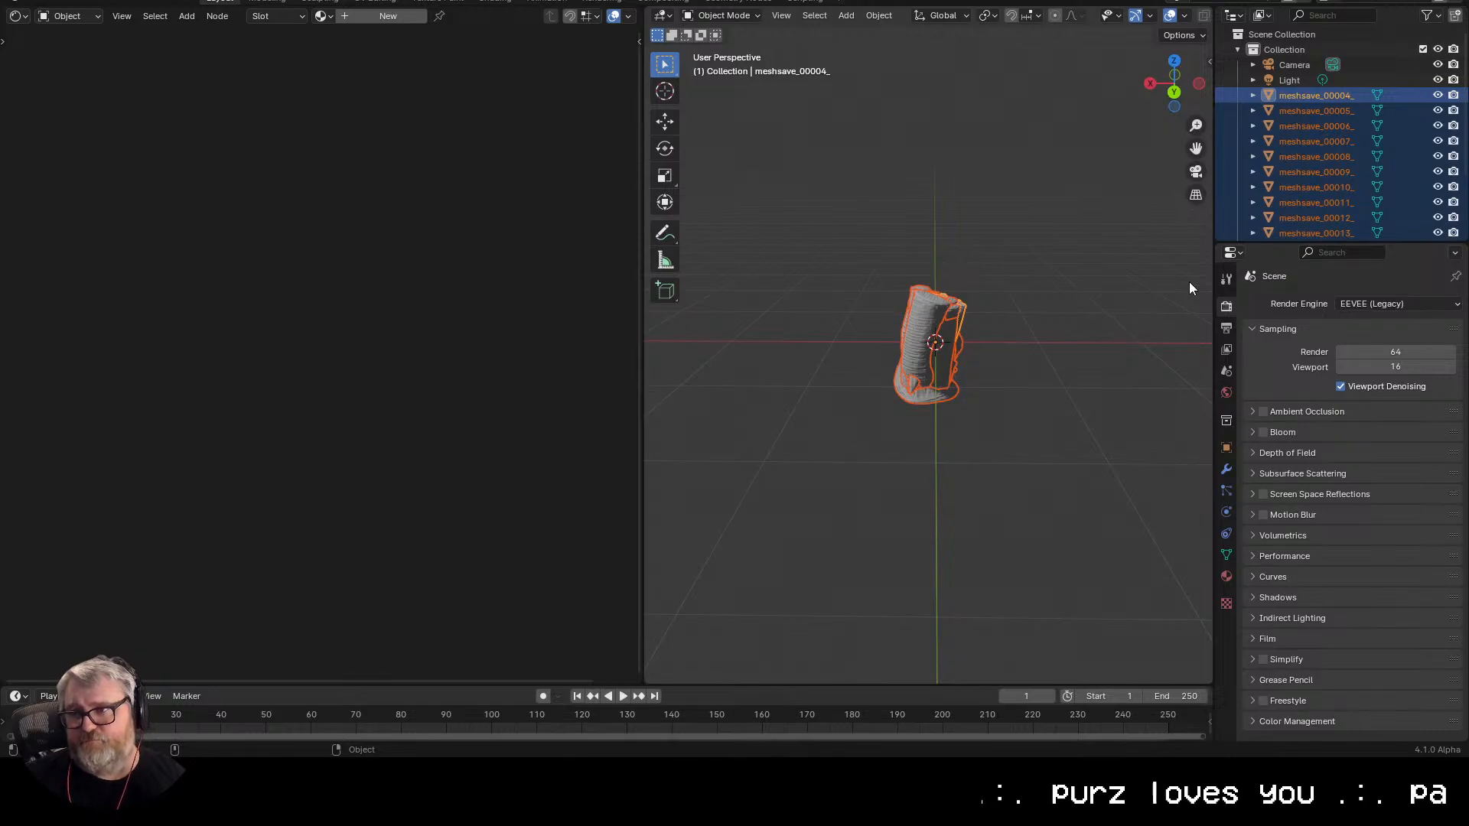
# - Select only the meshsave_00004_ object and create a new material for it
pyautogui.click(1329, 95)
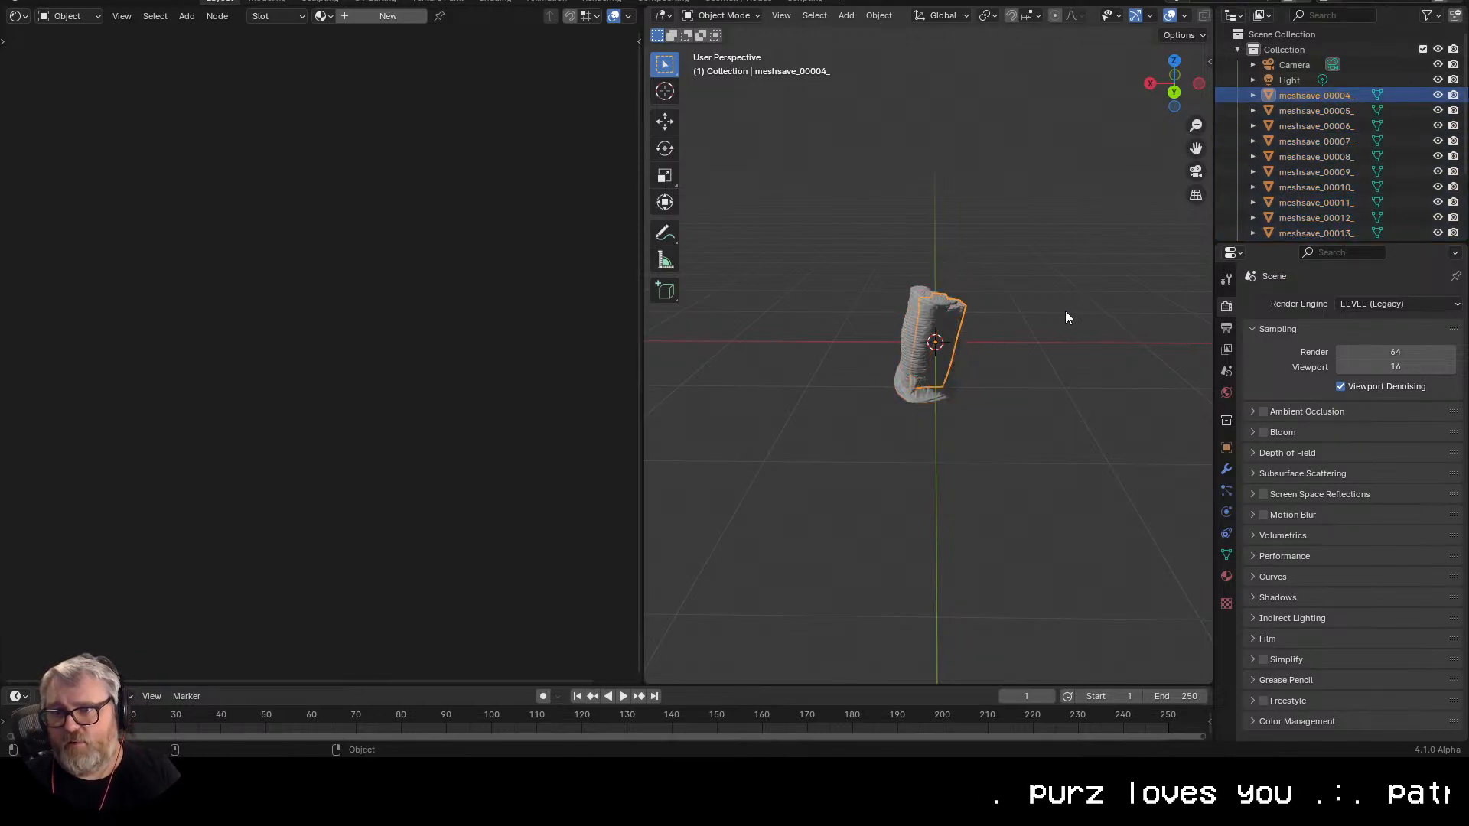
pyautogui.moveTo(1067, 317); pyautogui.dragTo(1106, 361)
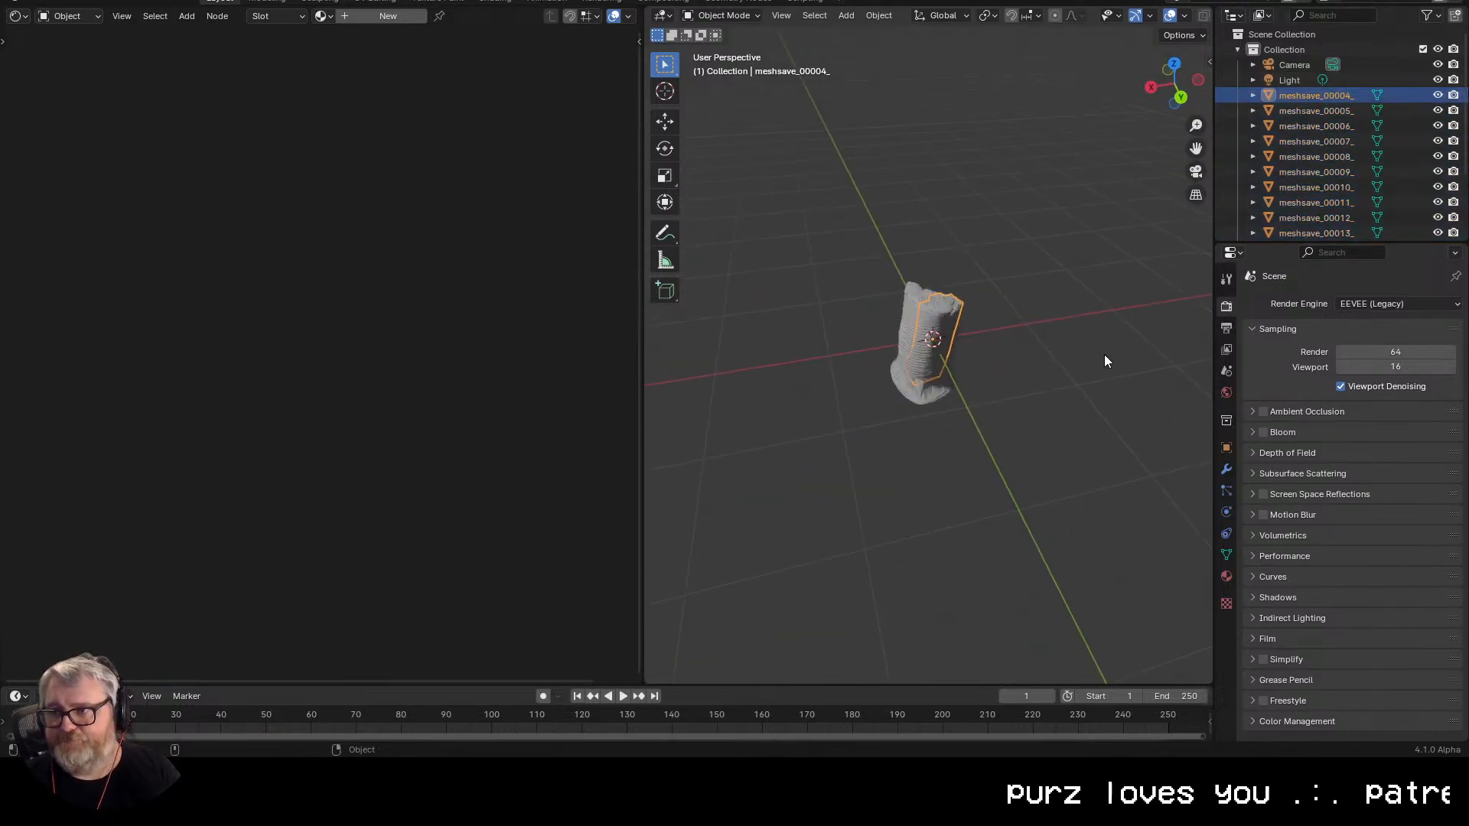
pyautogui.scroll(-3, 1300, 145)
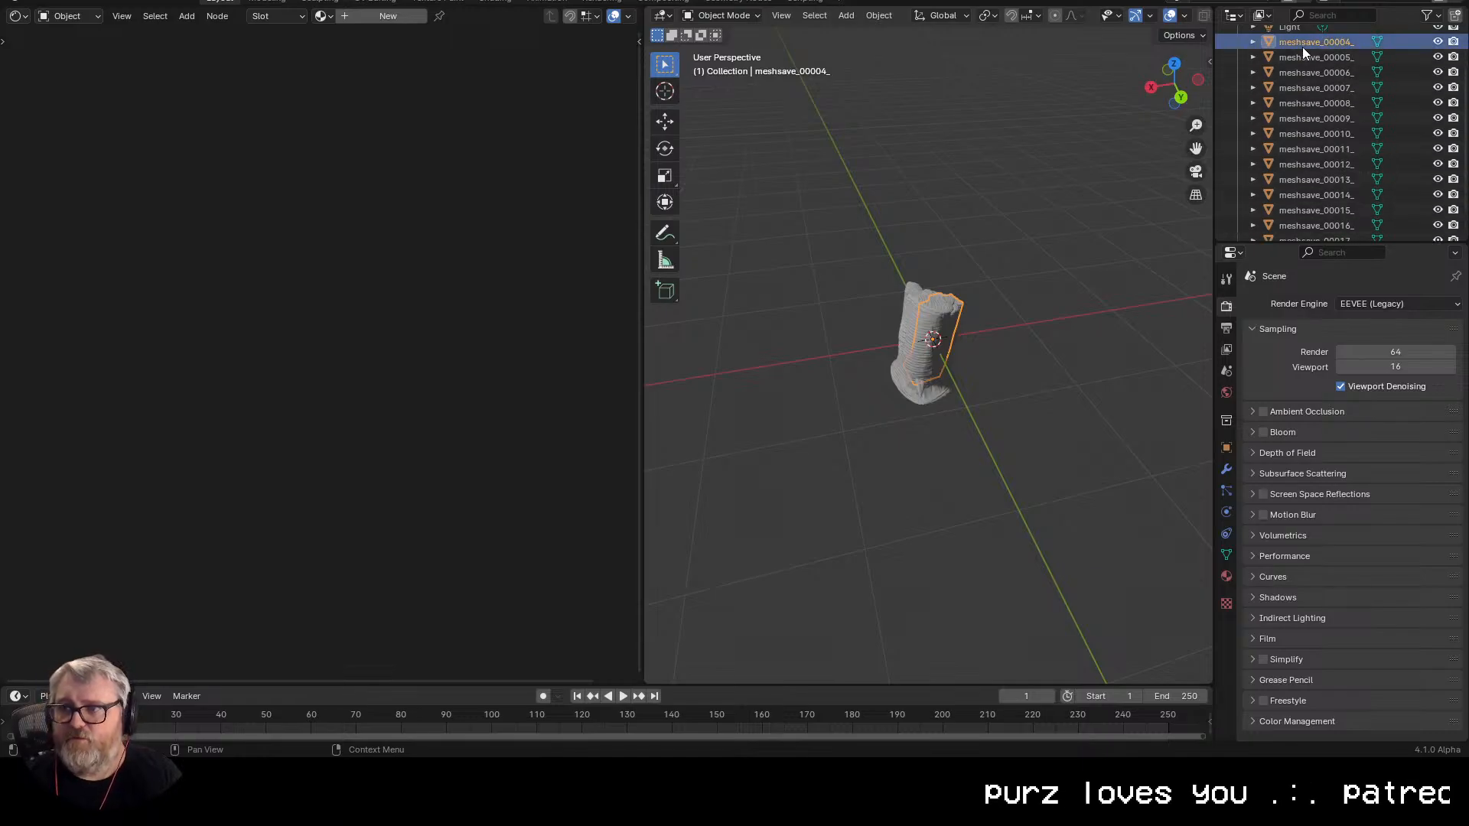
pyautogui.click(1226, 575)
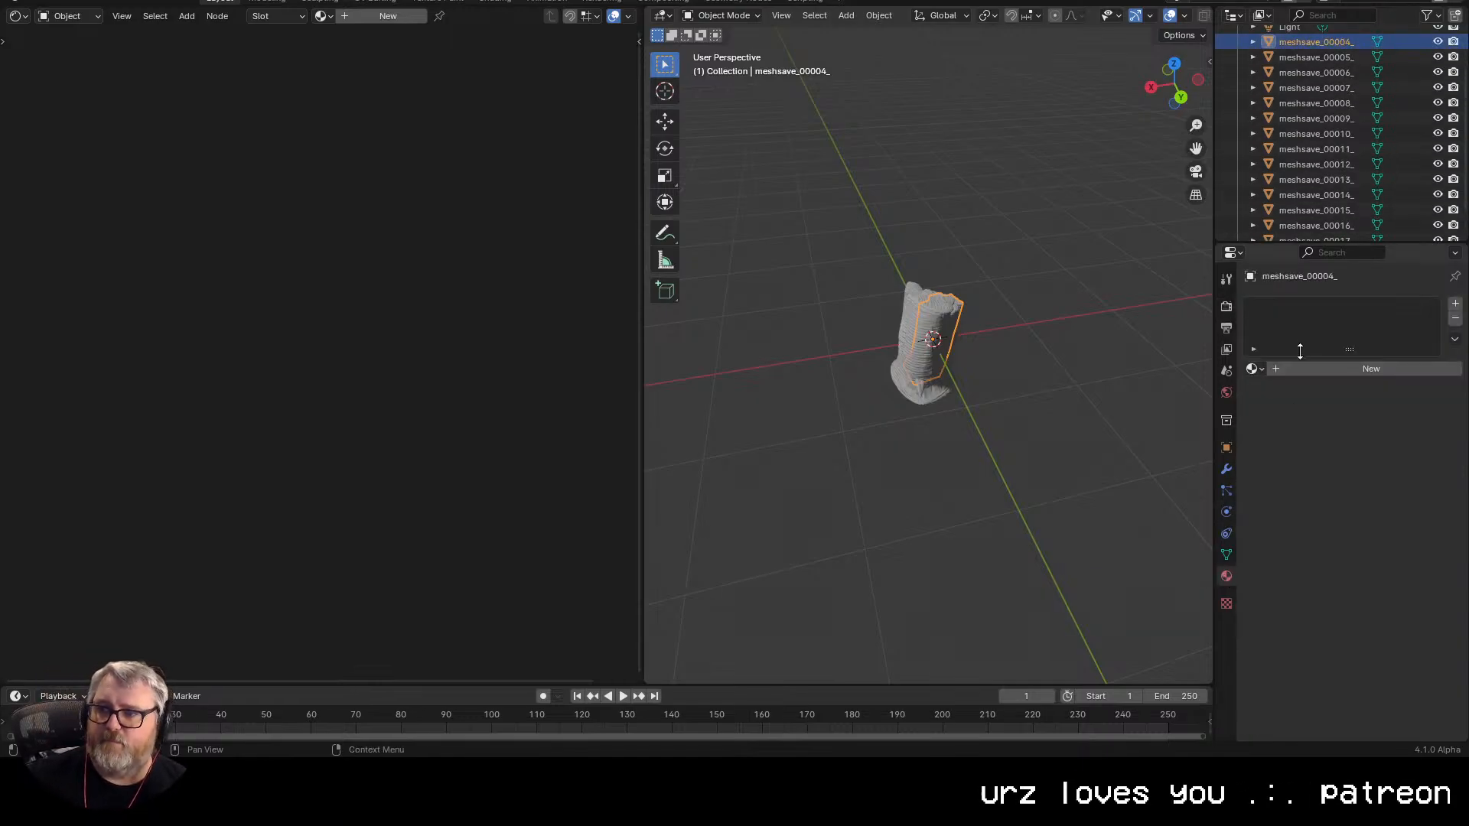
pyautogui.click(1347, 369)
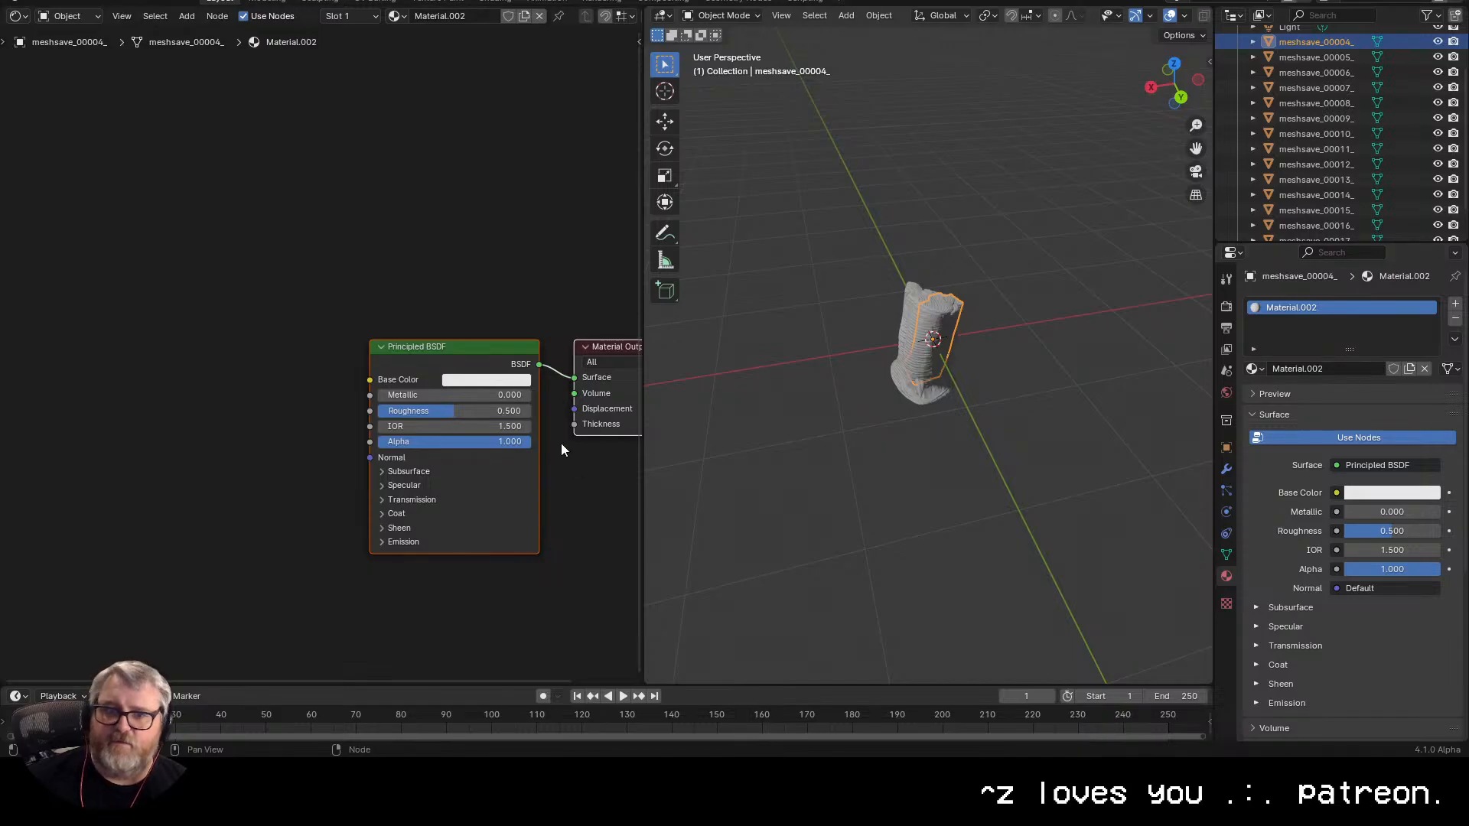
# - Add a Color Attribute node to the new material and connect its Color output to the Principled BSDF's Base Color
pyautogui.click(220, 330)
pyautogui.hotkey('shift', 'a')
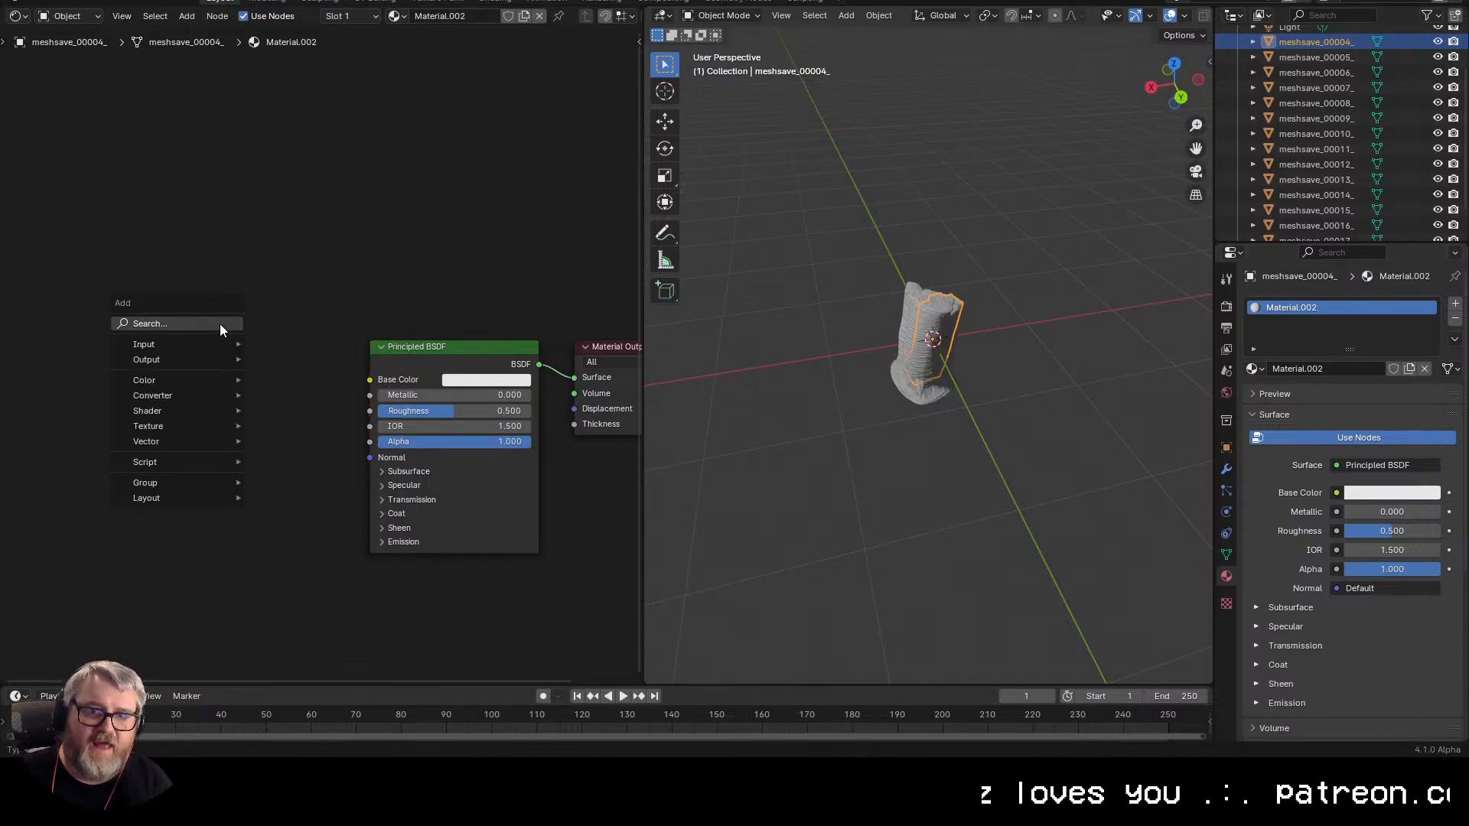
pyautogui.write('attr')
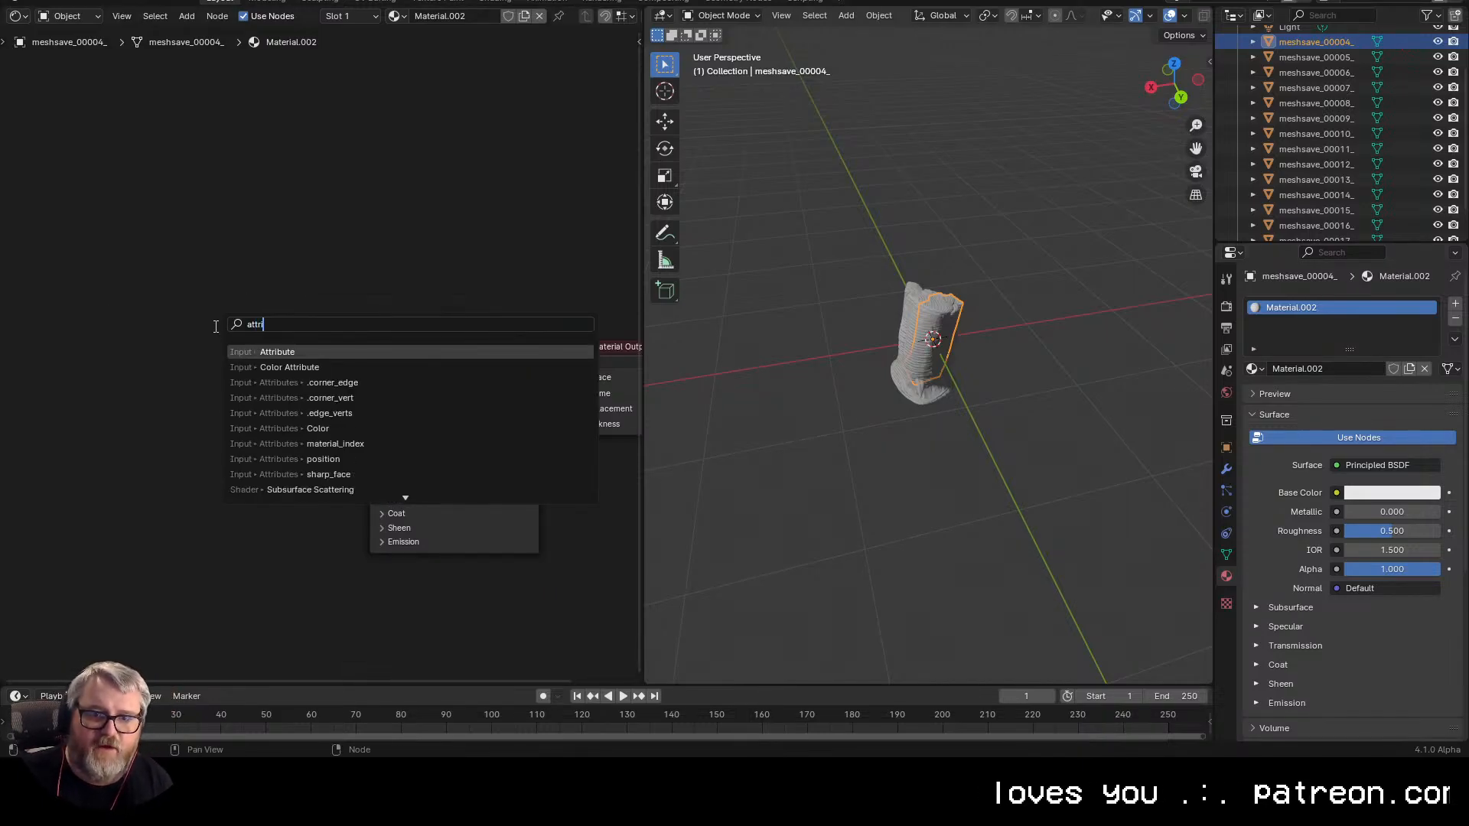
pyautogui.click(245, 367)
pyautogui.click(227, 355)
pyautogui.moveTo(322, 373); pyautogui.dragTo(371, 380)
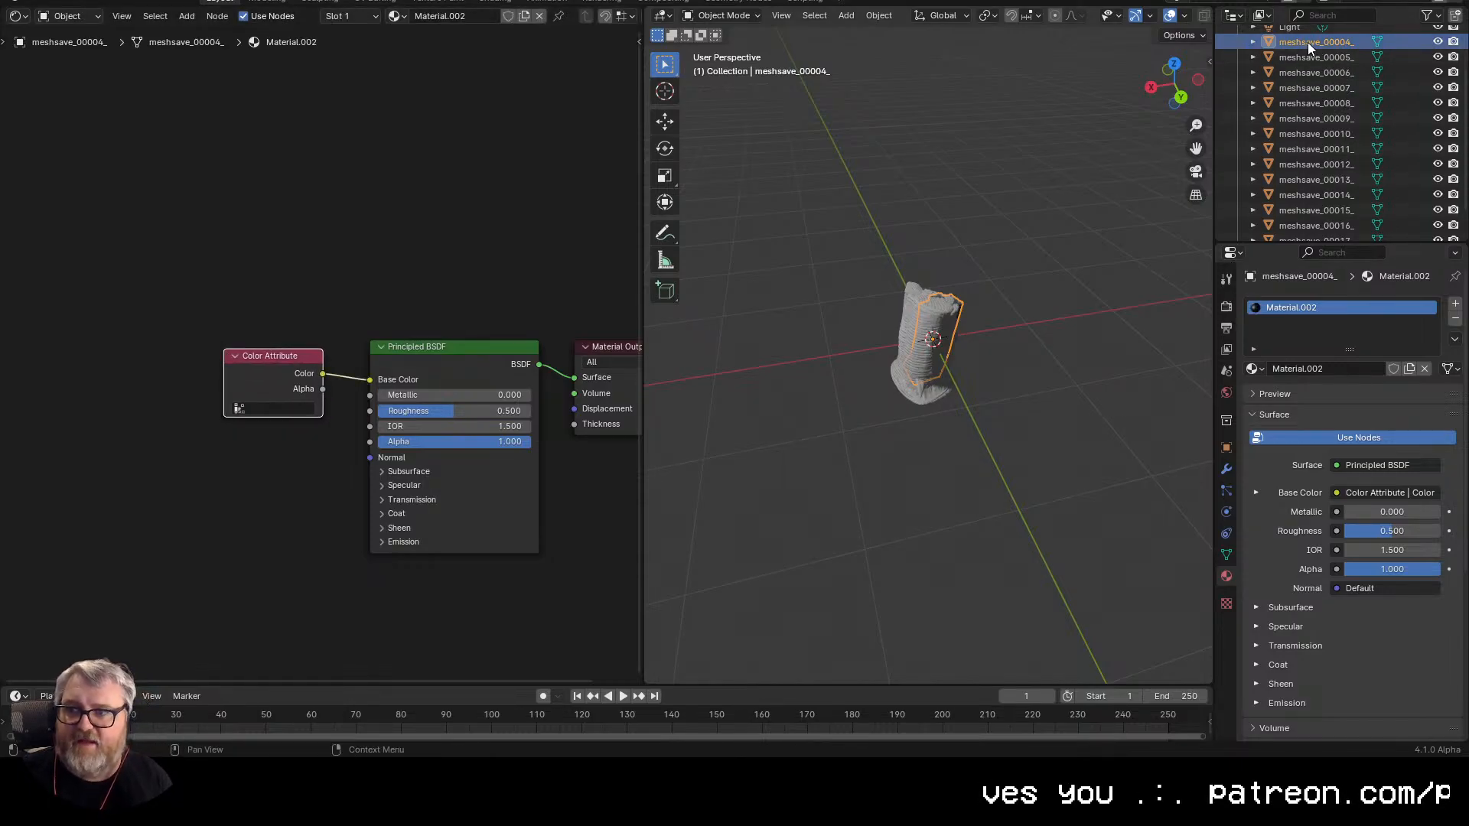
pyautogui.scroll(-1, 1315, 148)
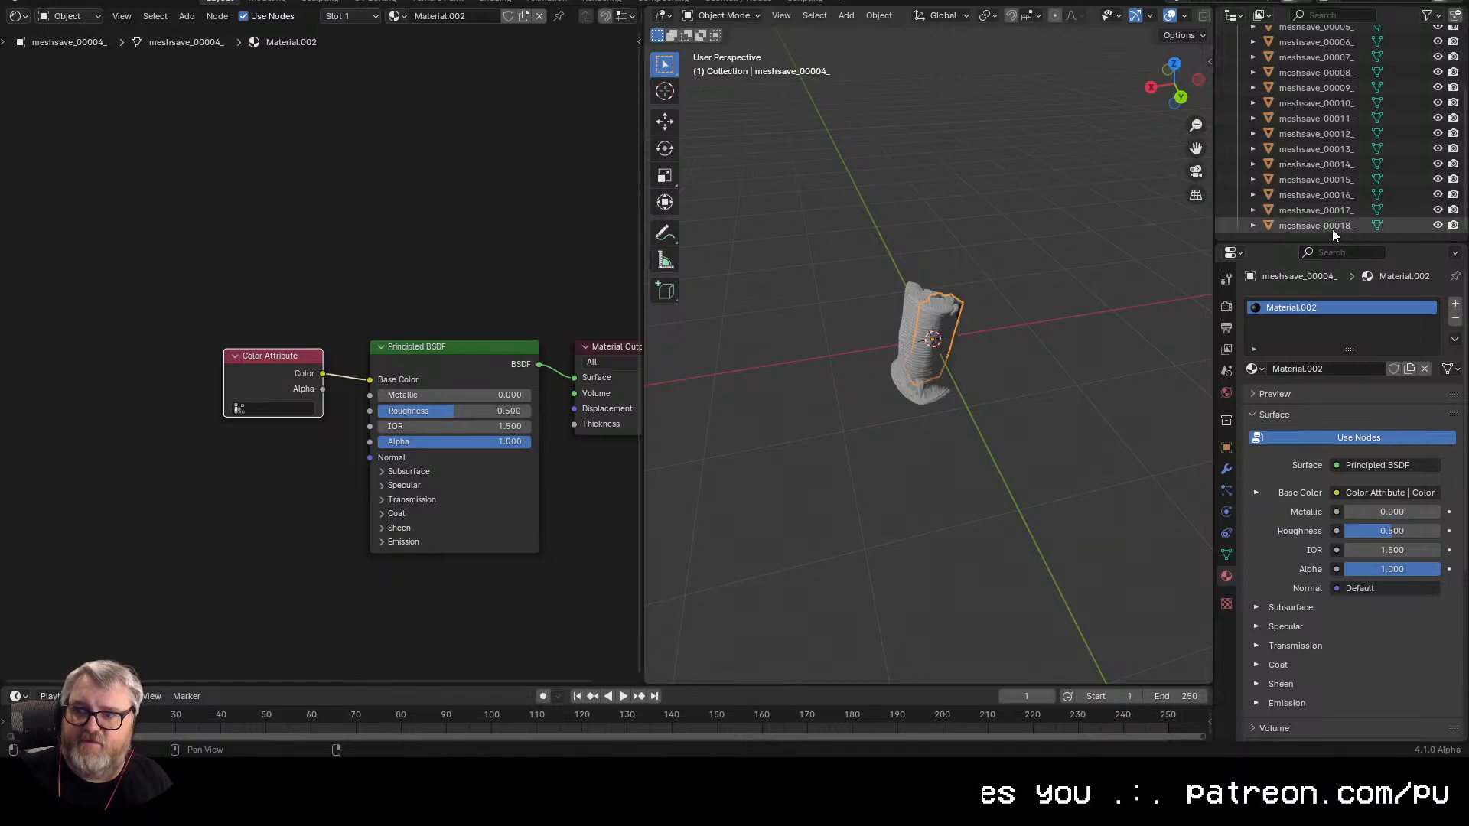
# - Link the material of meshsave_00004_ to all the other imported meshes through meshsave_00018_
pyautogui.keyDown('shift'); pyautogui.click(1333, 226); pyautogui.keyUp('shift')
pyautogui.hotkey('ctrl', 'l')
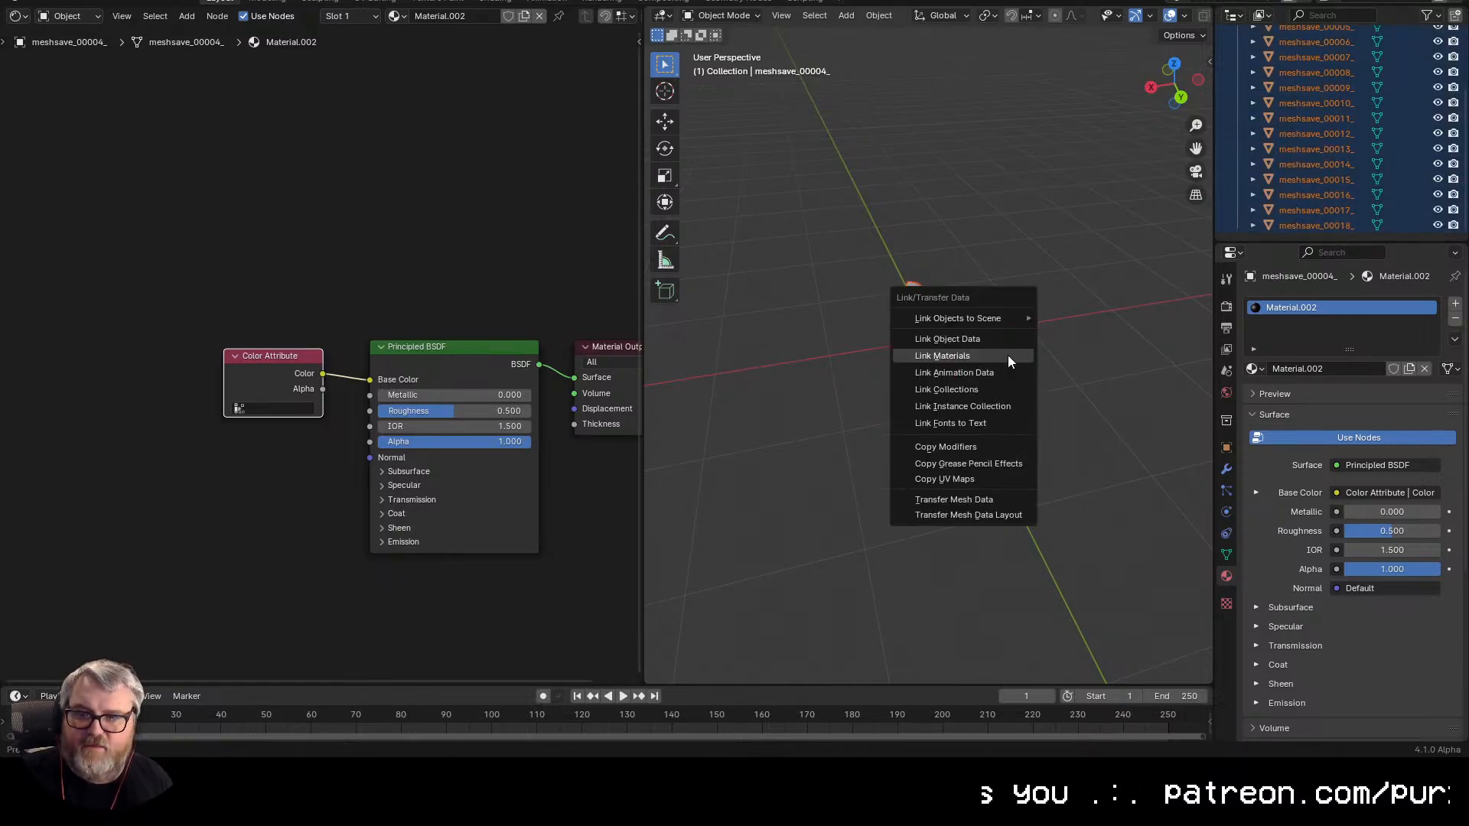
pyautogui.click(1008, 355)
pyautogui.click(1044, 350)
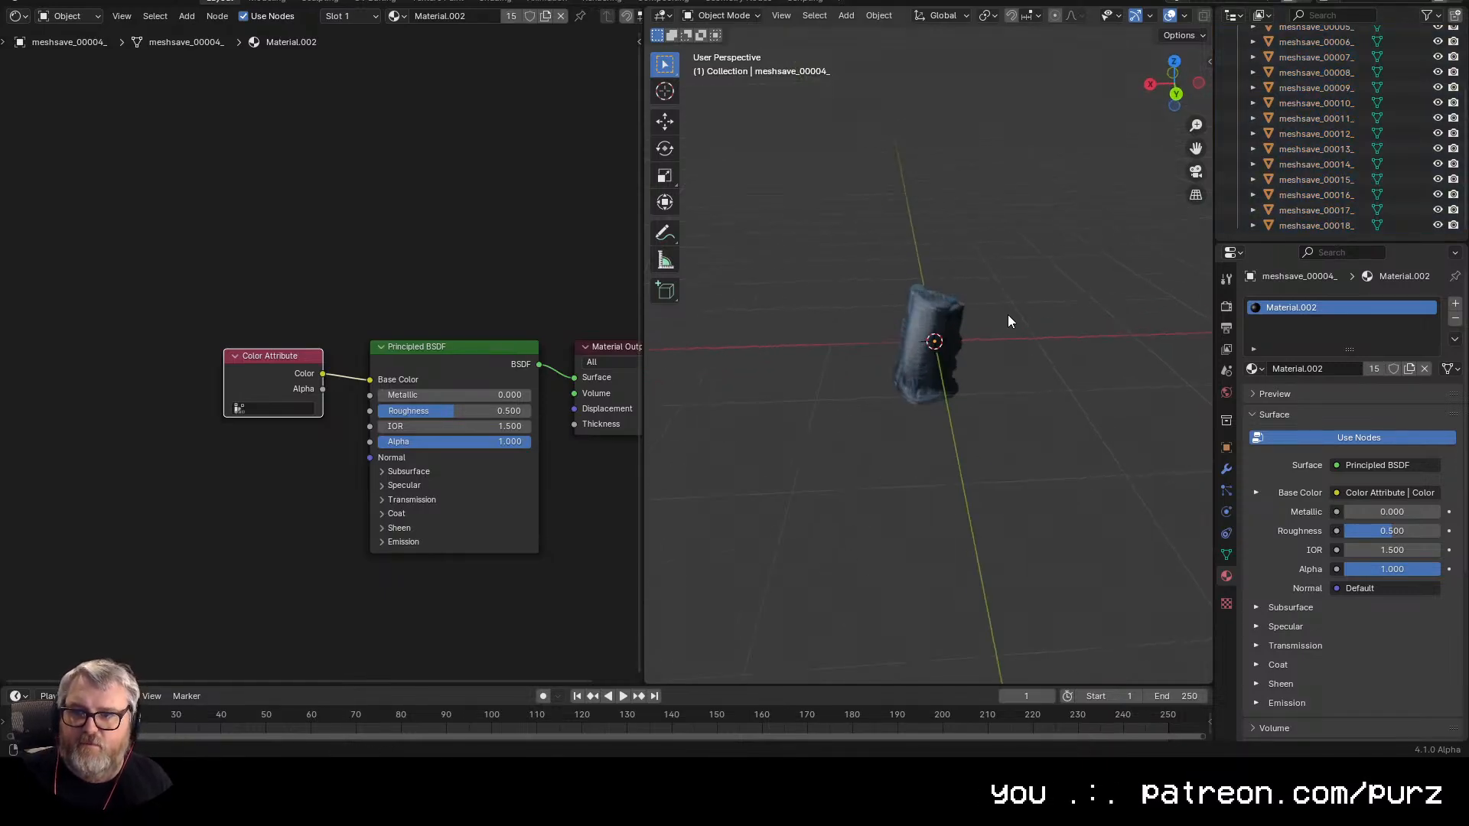
pyautogui.moveTo(860, 284); pyautogui.dragTo(1031, 311)
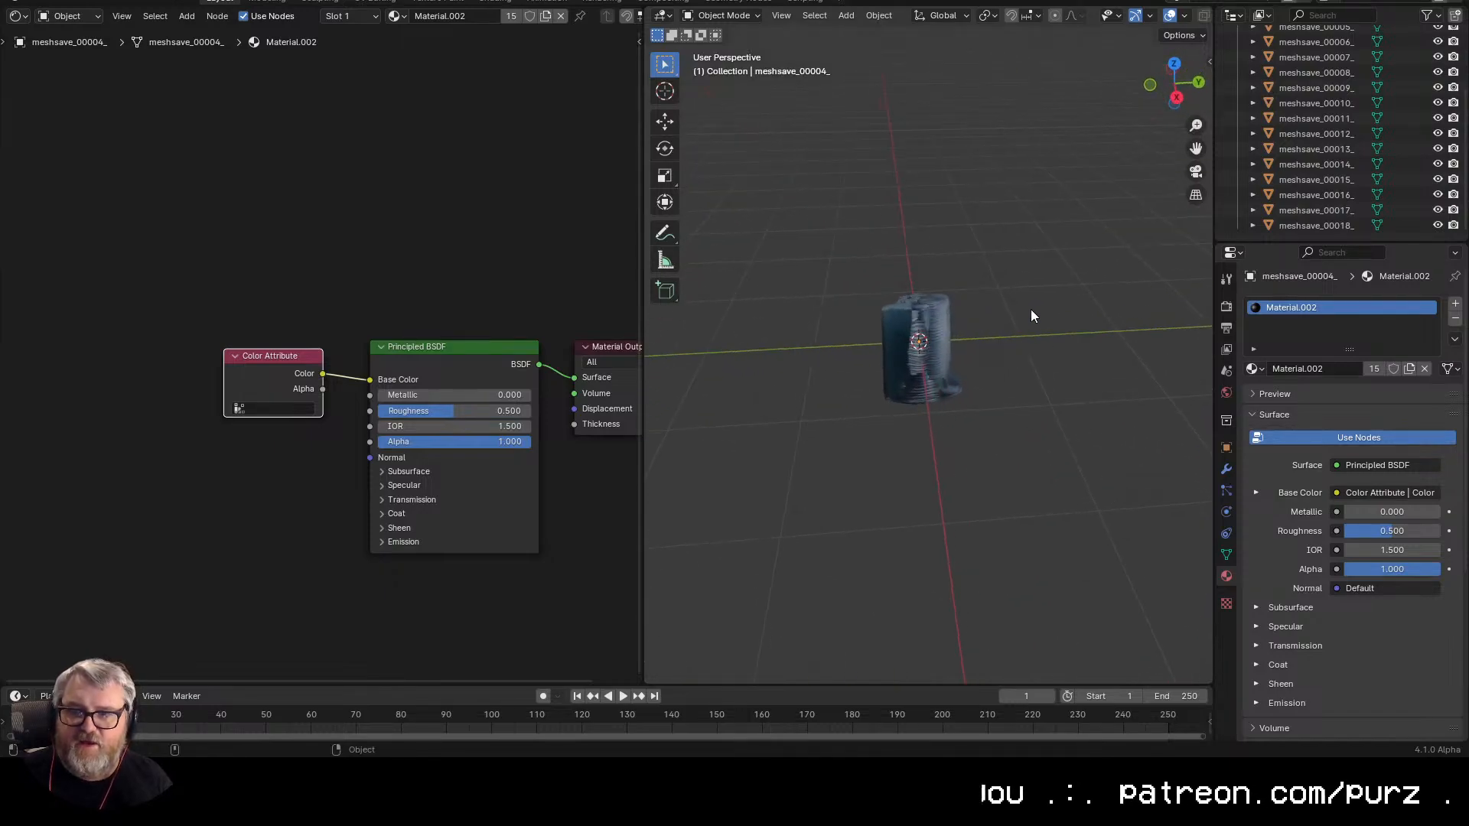
# - Move meshes meshsave_00004_ through meshsave_00018_ into a new collection named Buildings and exclude that collection from the view layer
pyautogui.scroll(3, 1282, 186)
pyautogui.click(1316, 97)
pyautogui.scroll(-3, 1318, 122)
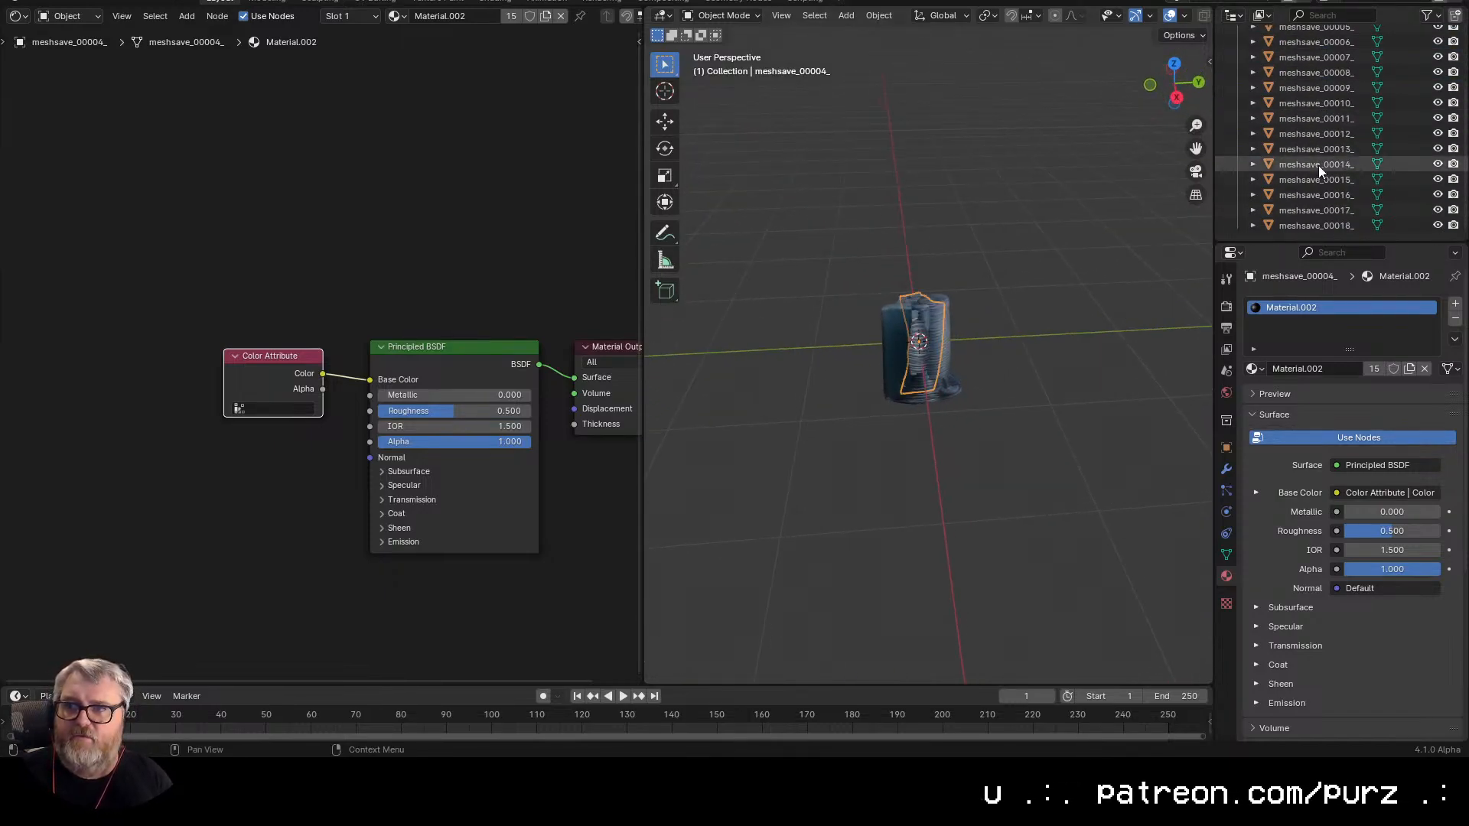
pyautogui.keyDown('shift'); pyautogui.click(1311, 226); pyautogui.keyUp('shift')
pyautogui.press('m')
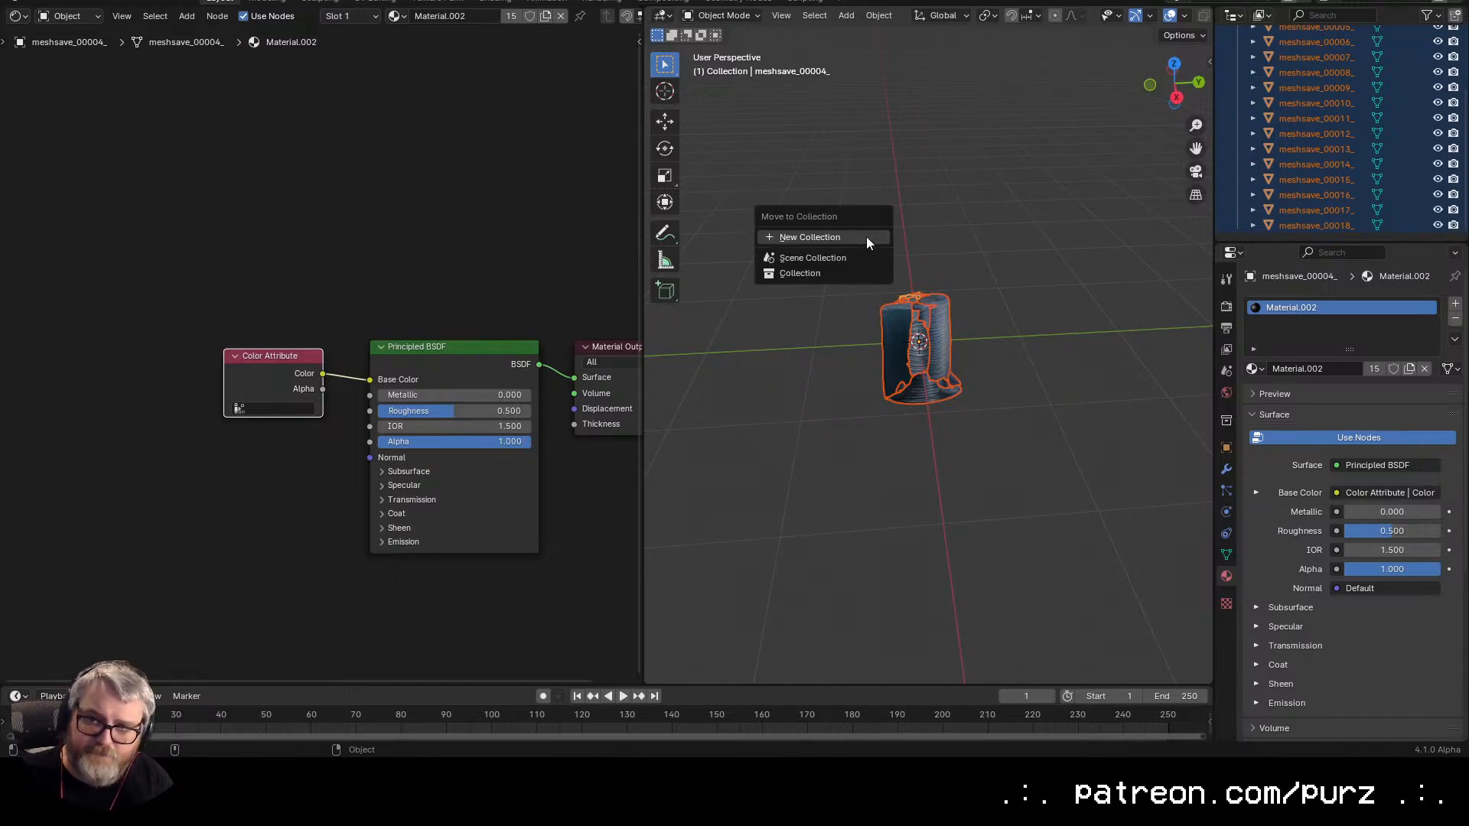
pyautogui.click(866, 237)
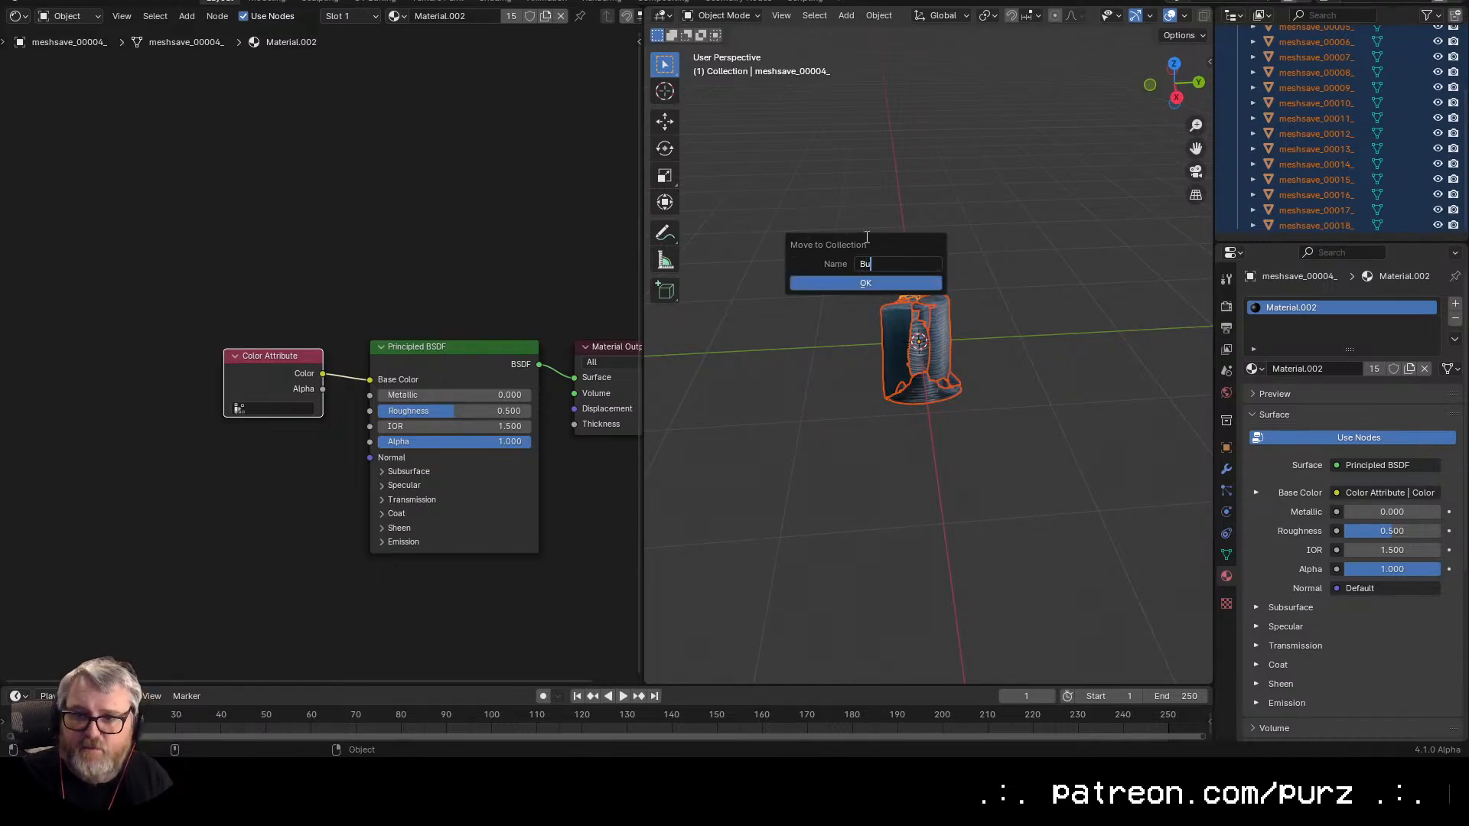
pyautogui.press('Return')
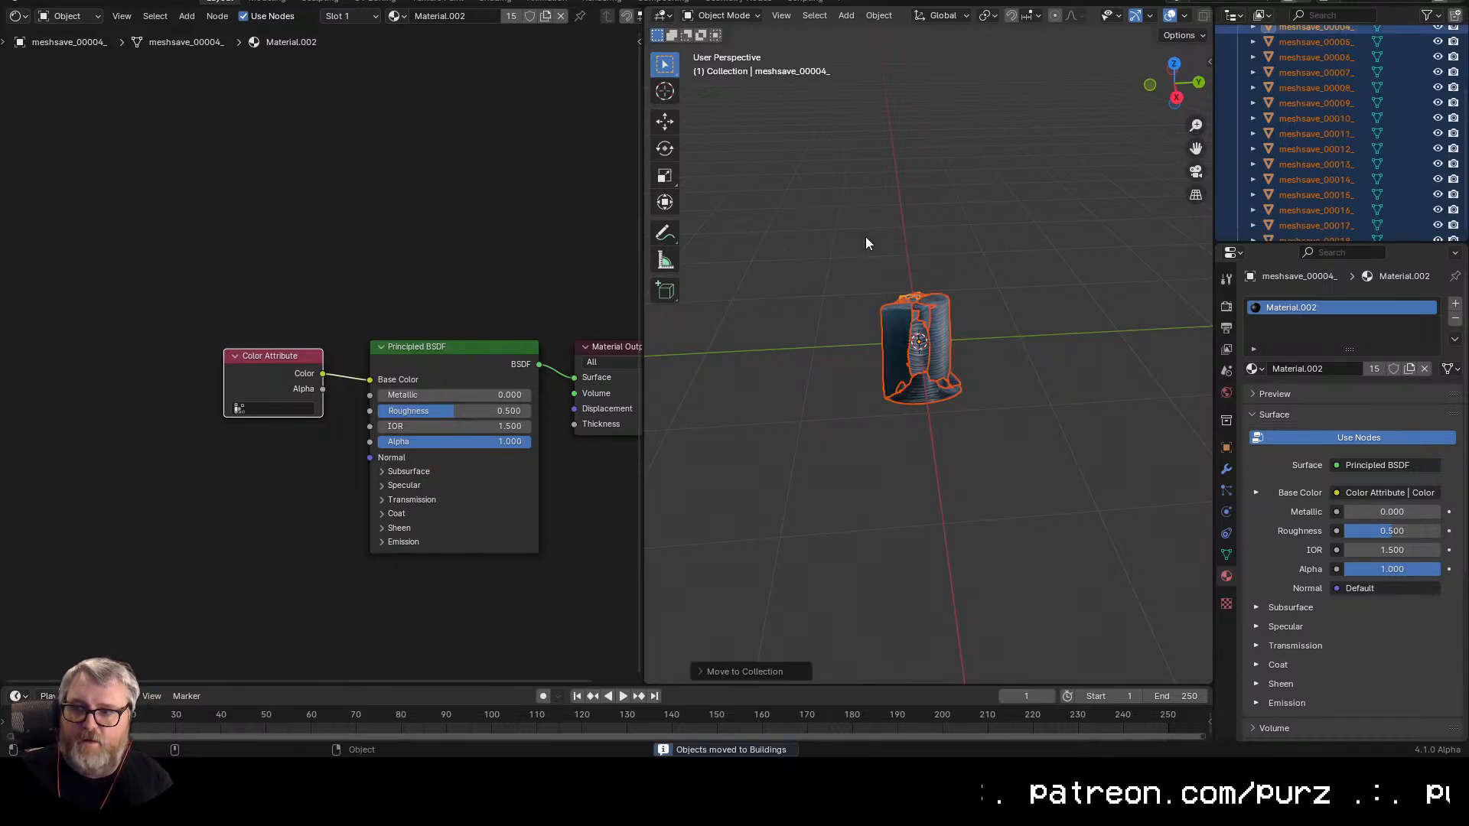
pyautogui.click(1238, 95)
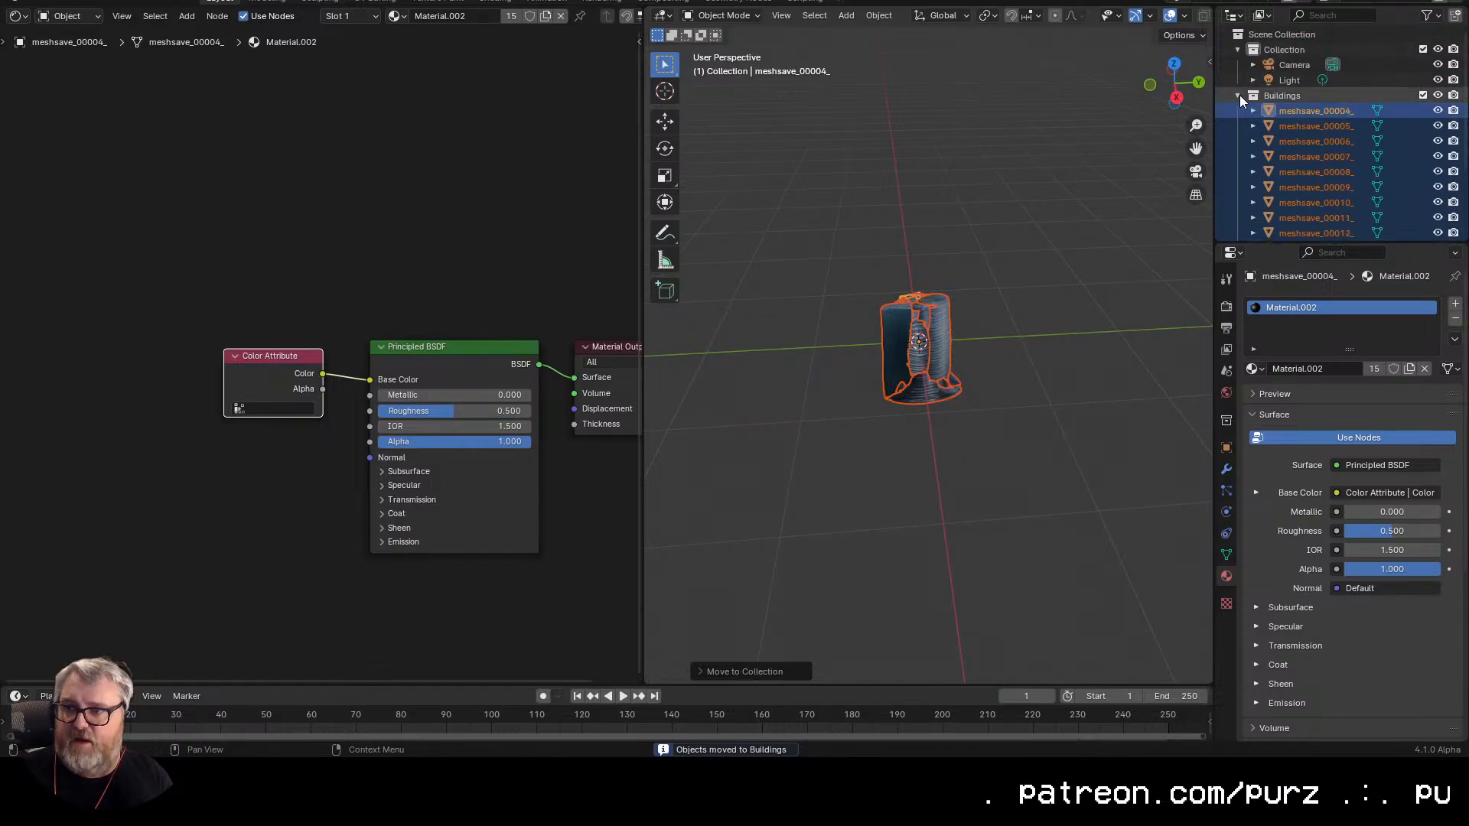
pyautogui.click(1422, 95)
# - Add a plane mesh at the world origin in the main collection
pyautogui.moveTo(1038, 368); pyautogui.dragTo(1122, 357)
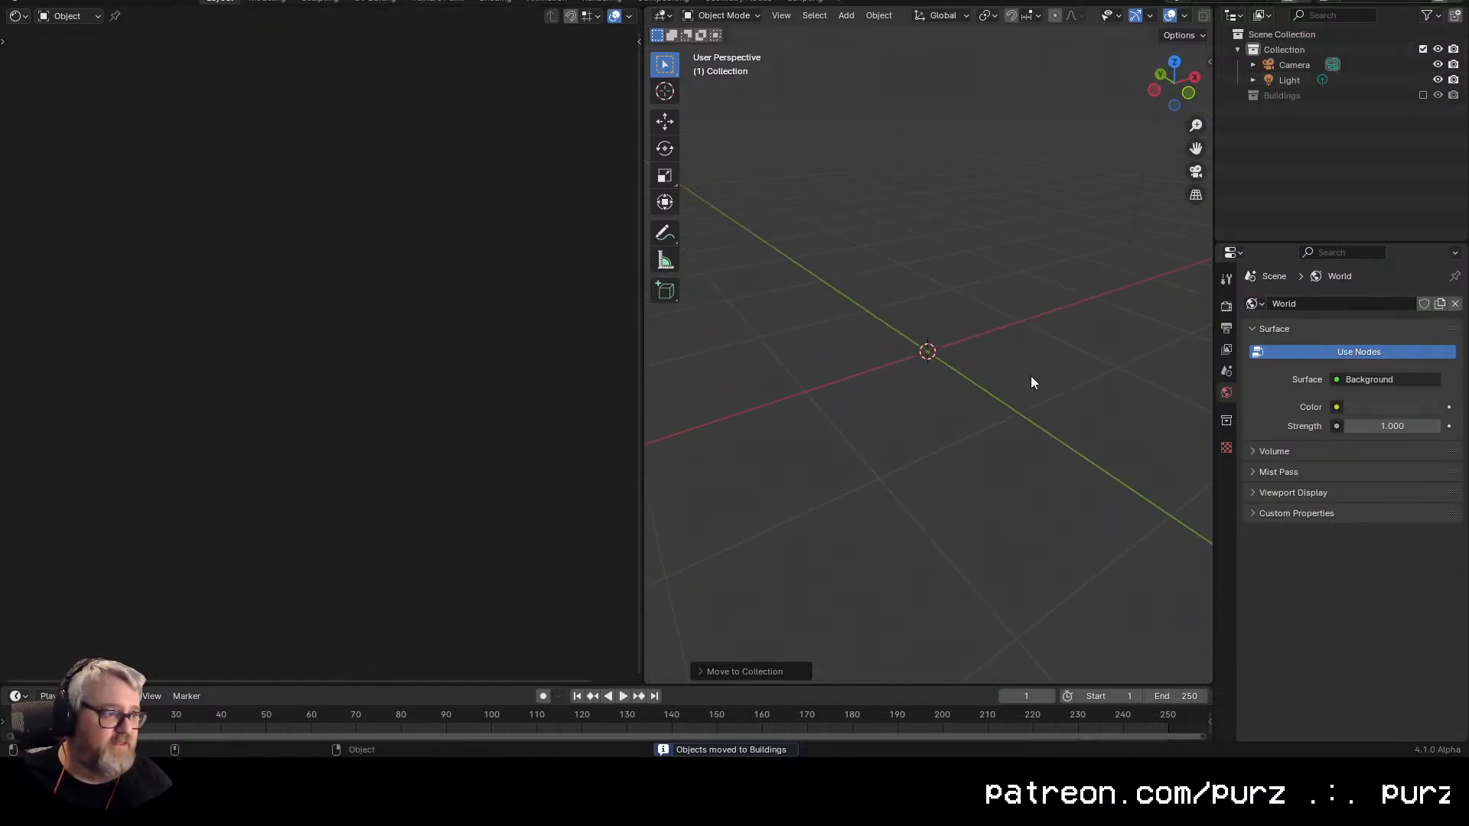
pyautogui.hotkey('shift', 'a')
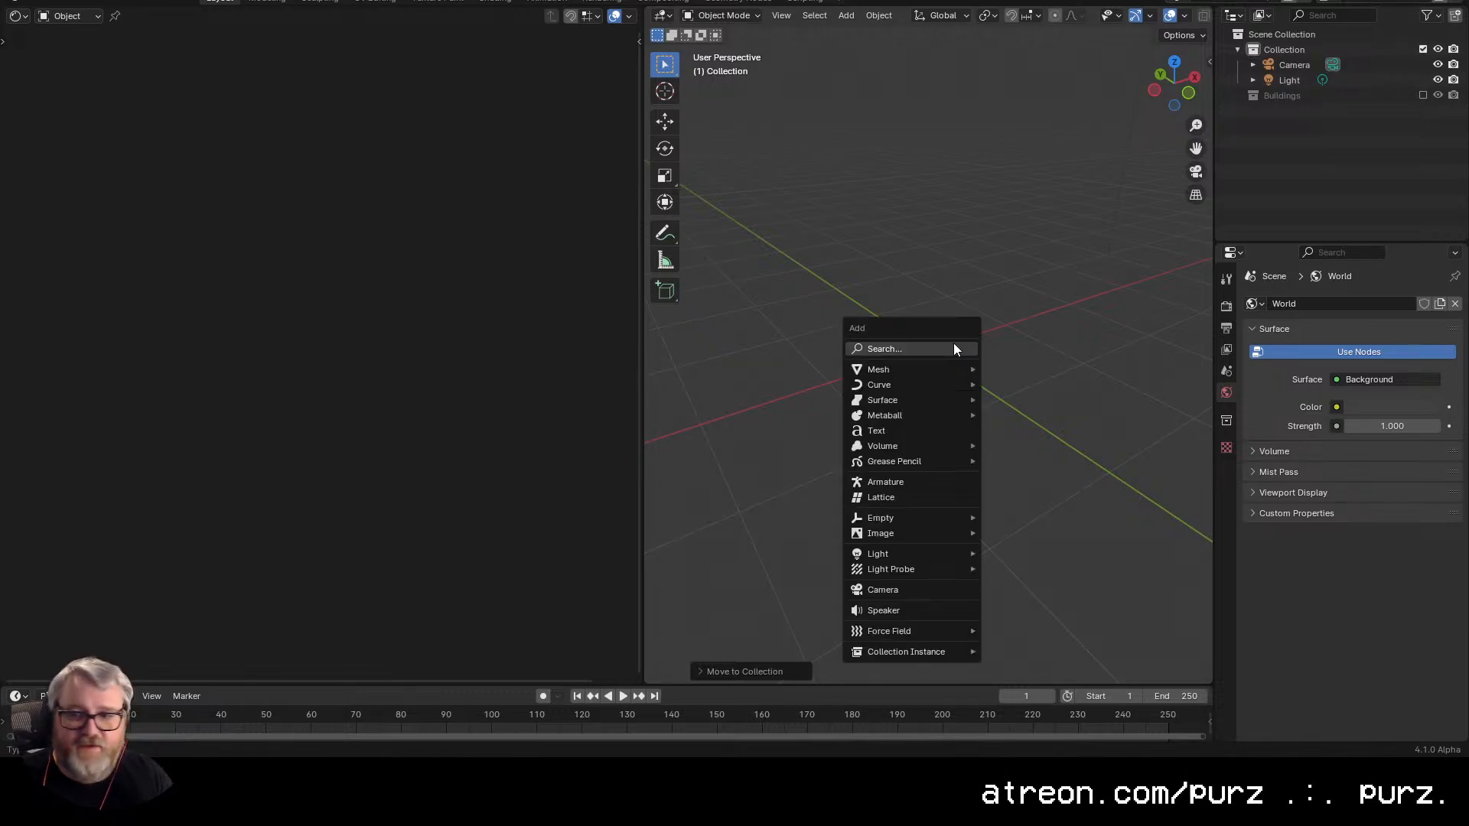
pyautogui.moveTo(876, 365)
pyautogui.click(1040, 371)
pyautogui.moveTo(999, 405); pyautogui.dragTo(1076, 430)
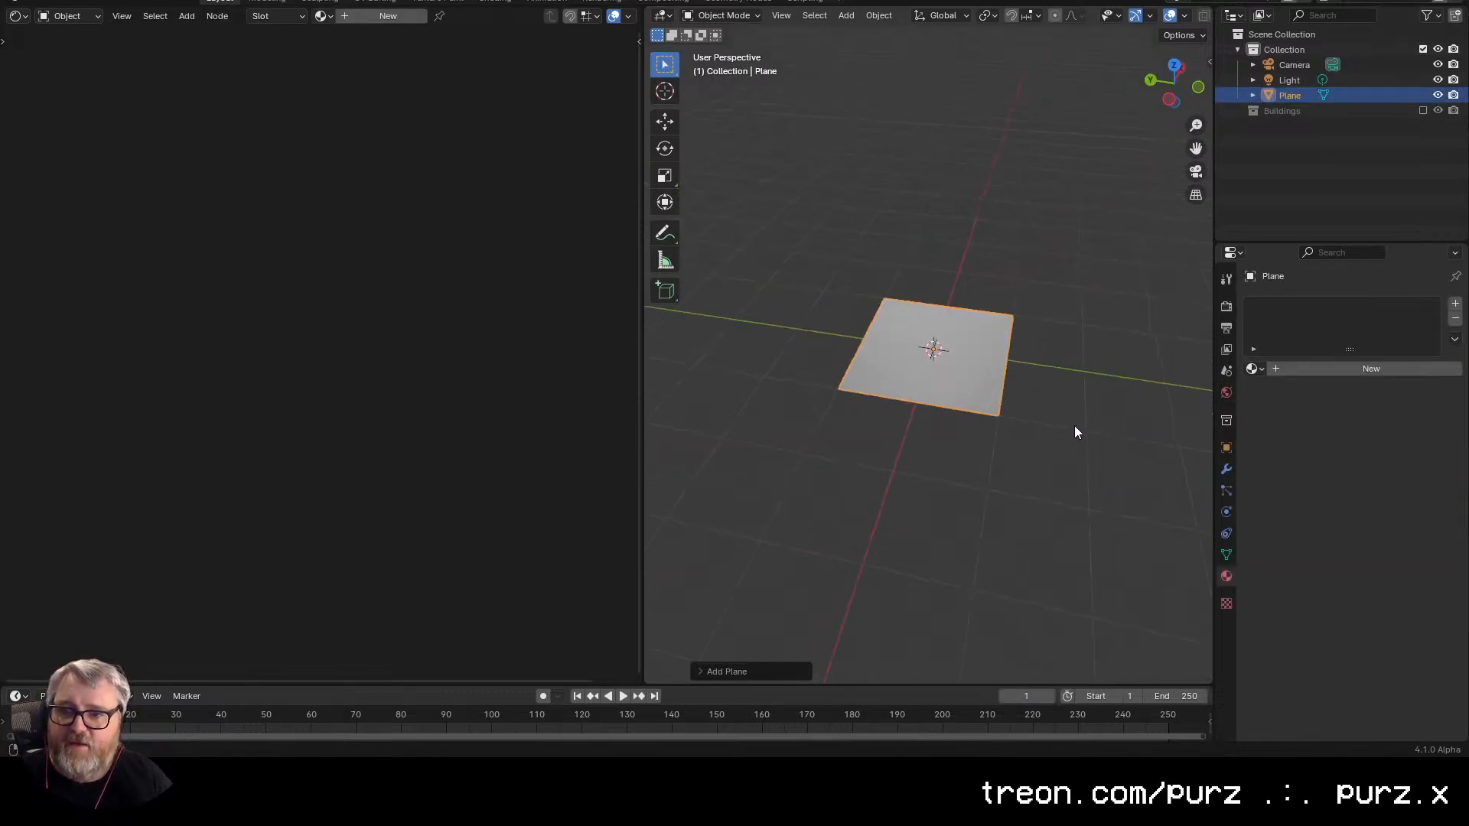
pyautogui.scroll(5, 1071, 428)
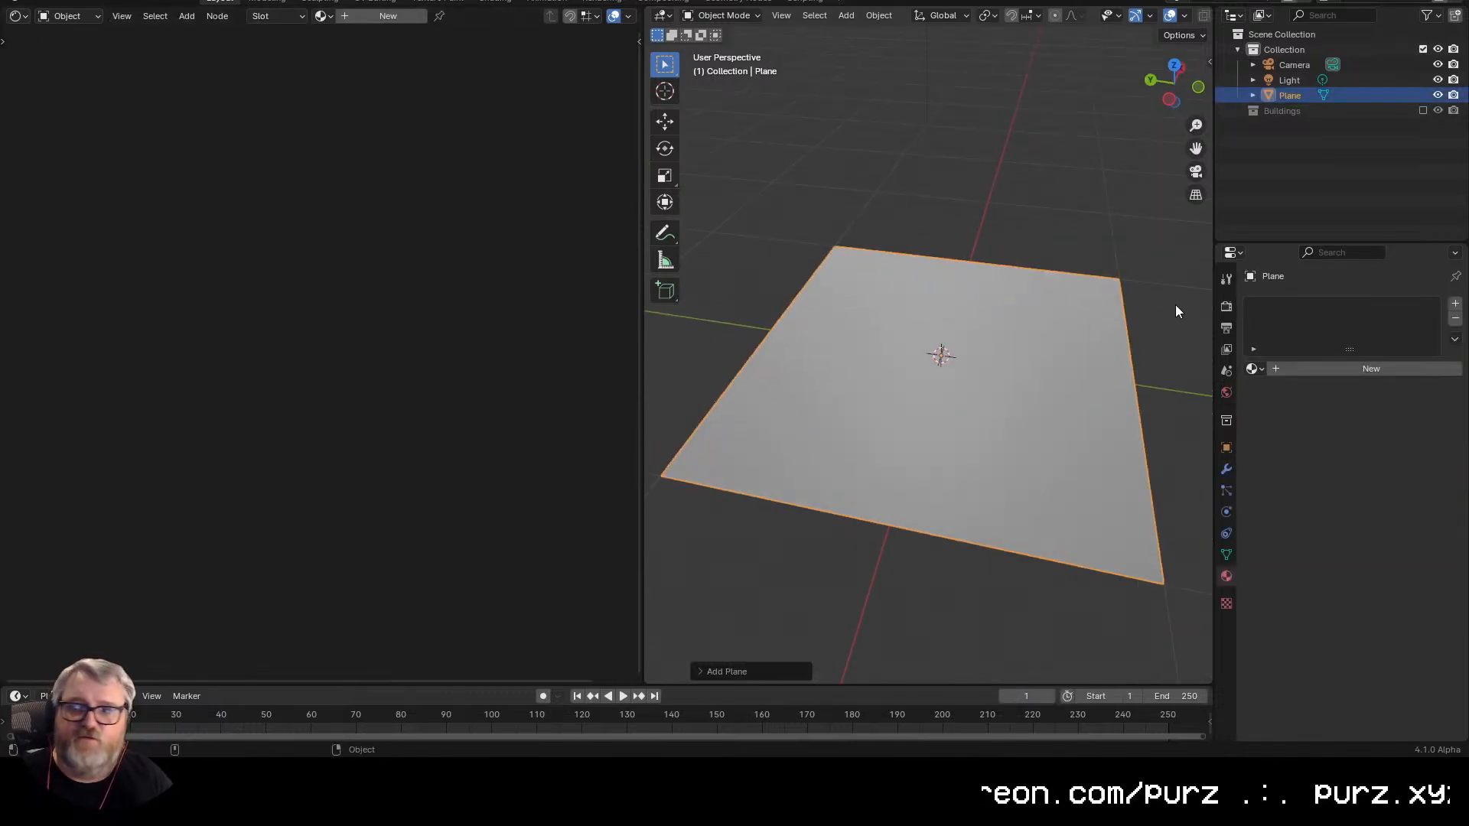
# - Add a Geometry Nodes modifier to the plane and create a new node tree for it in a geometry node editor
pyautogui.click(1227, 468)
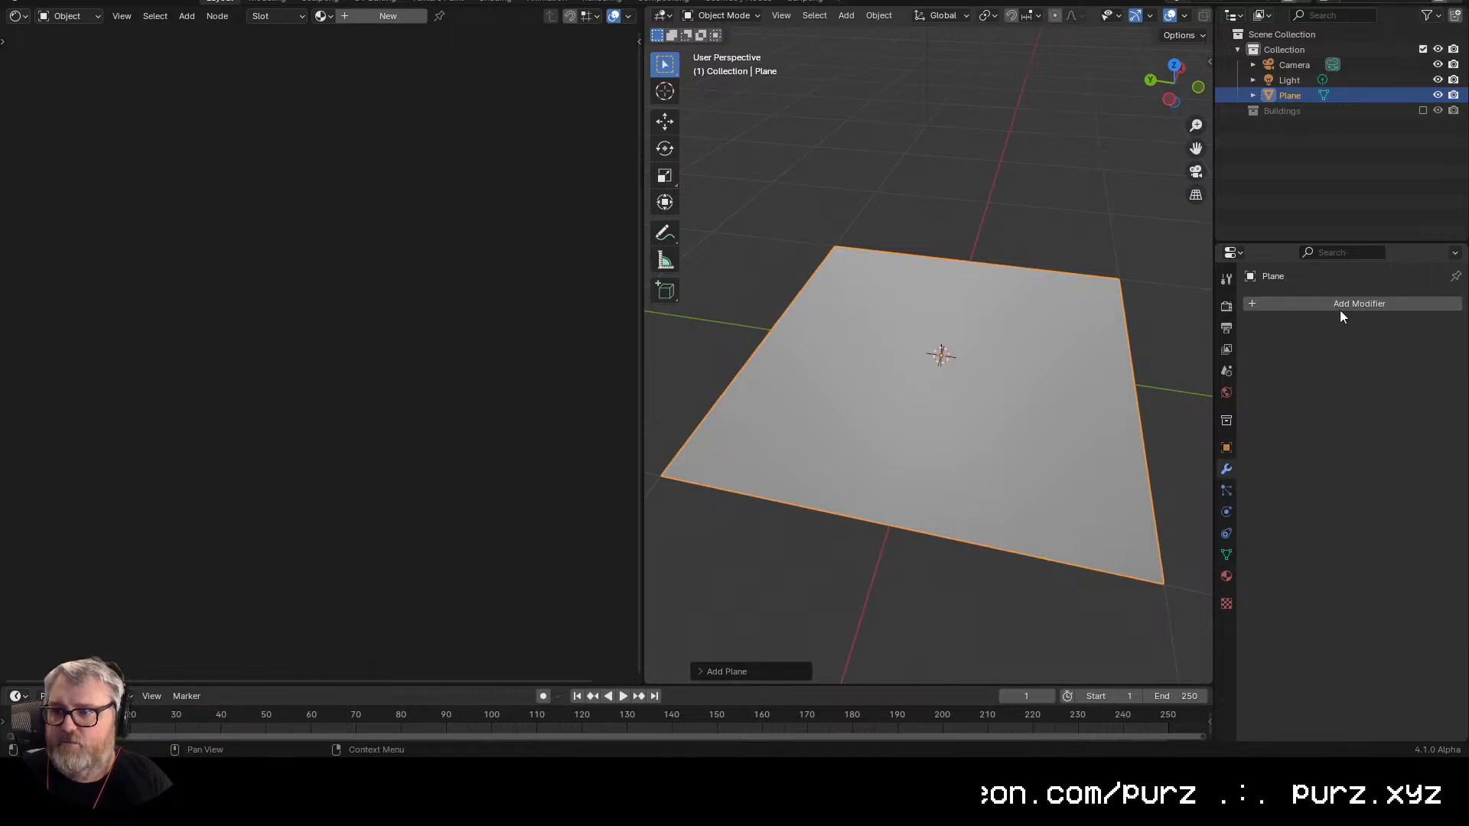
pyautogui.click(1339, 304)
pyautogui.click(1291, 321)
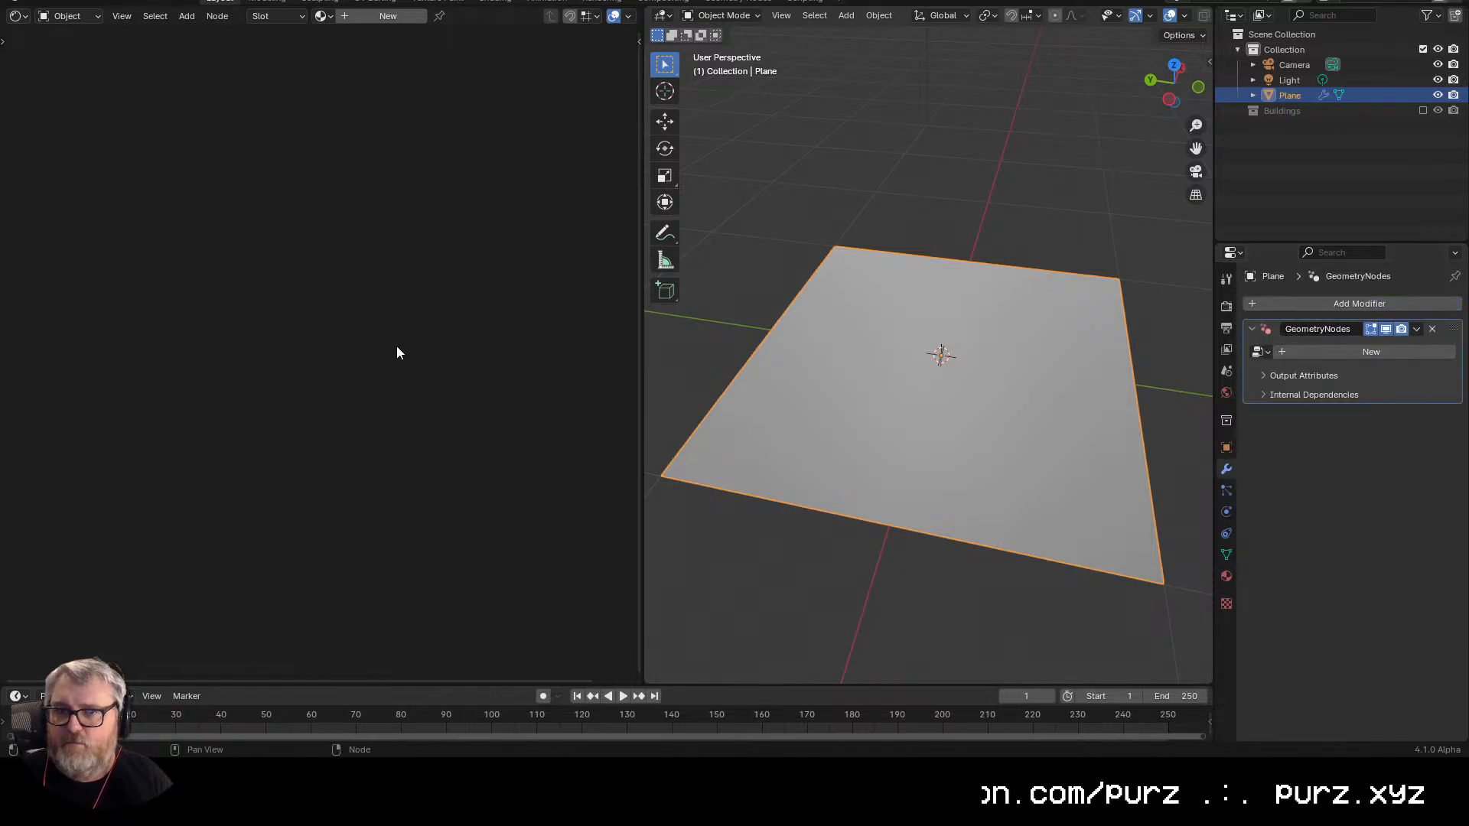
pyautogui.click(23, 18)
pyautogui.click(57, 156)
pyautogui.click(310, 16)
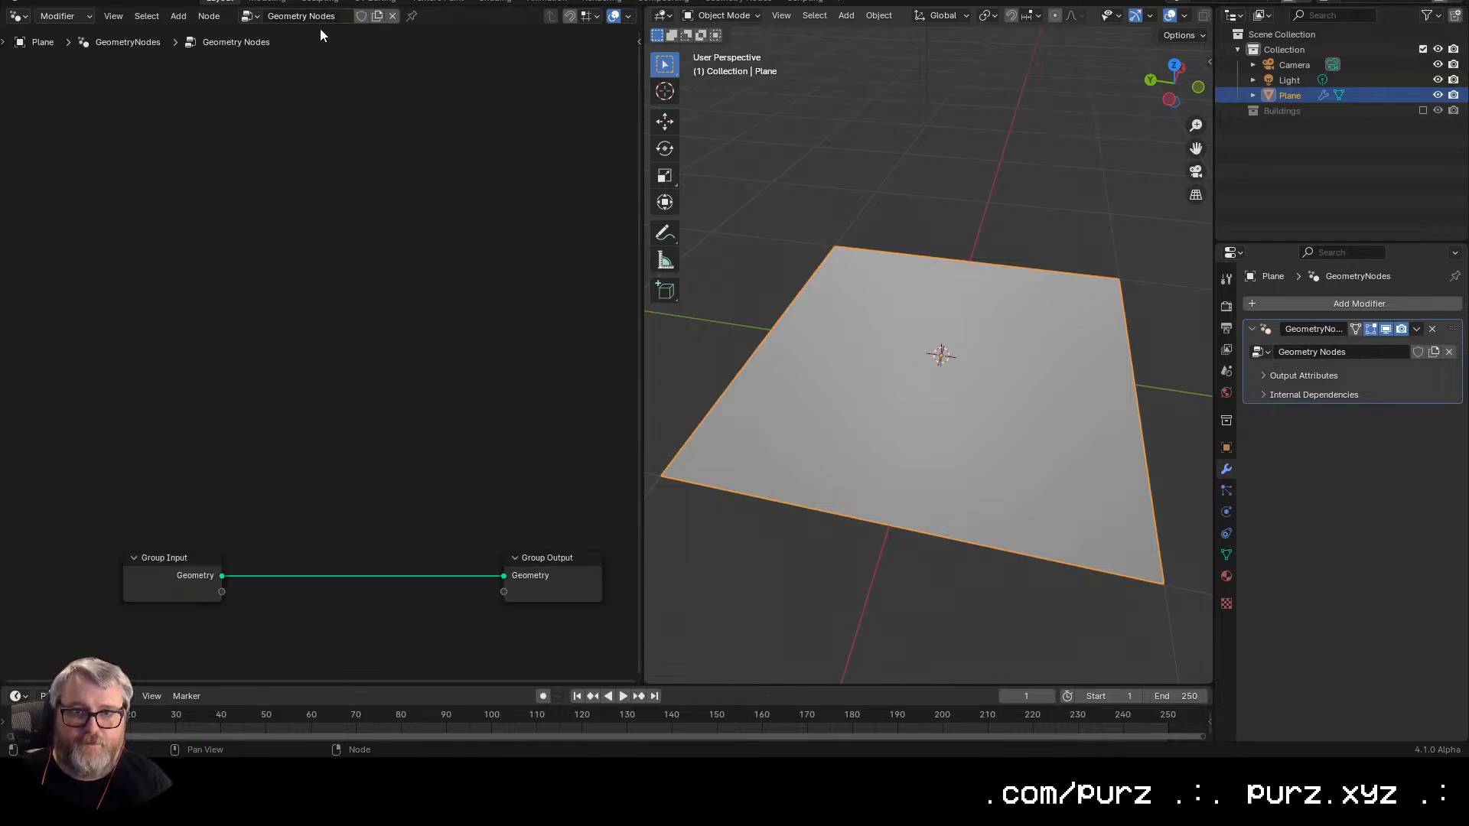
# - Insert a Distribute Points on Faces node between the Group Input and Group Output
pyautogui.moveTo(323, 502); pyautogui.dragTo(308, 278)
pyautogui.scroll(3, 242, 309)
pyautogui.hotkey('shift', 'a')
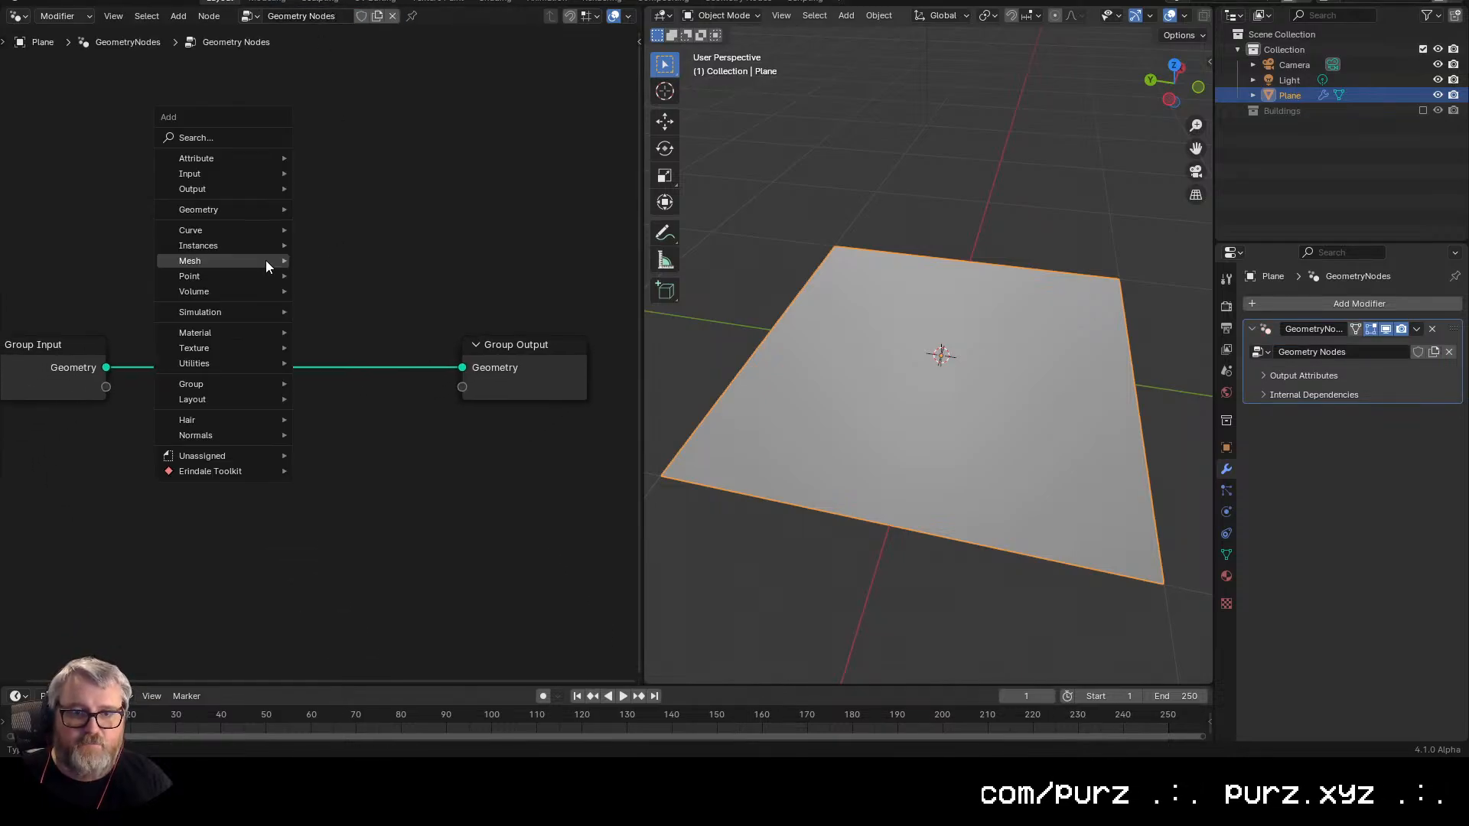
pyautogui.write('dois')
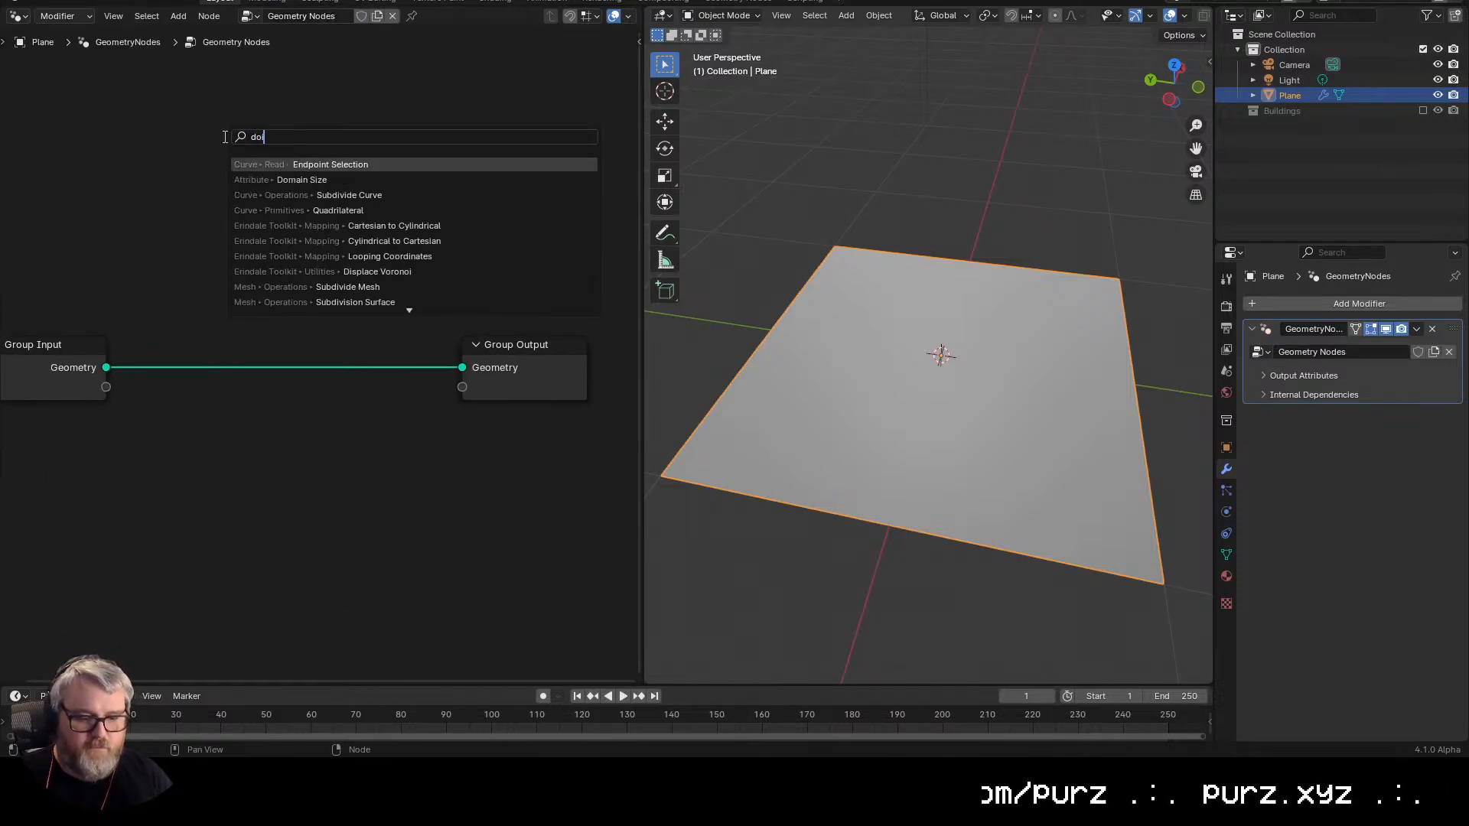
pyautogui.press('BackSpace')
pyautogui.press('BackSpace')
pyautogui.press('BackSpace')
pyautogui.write('istribute poin')
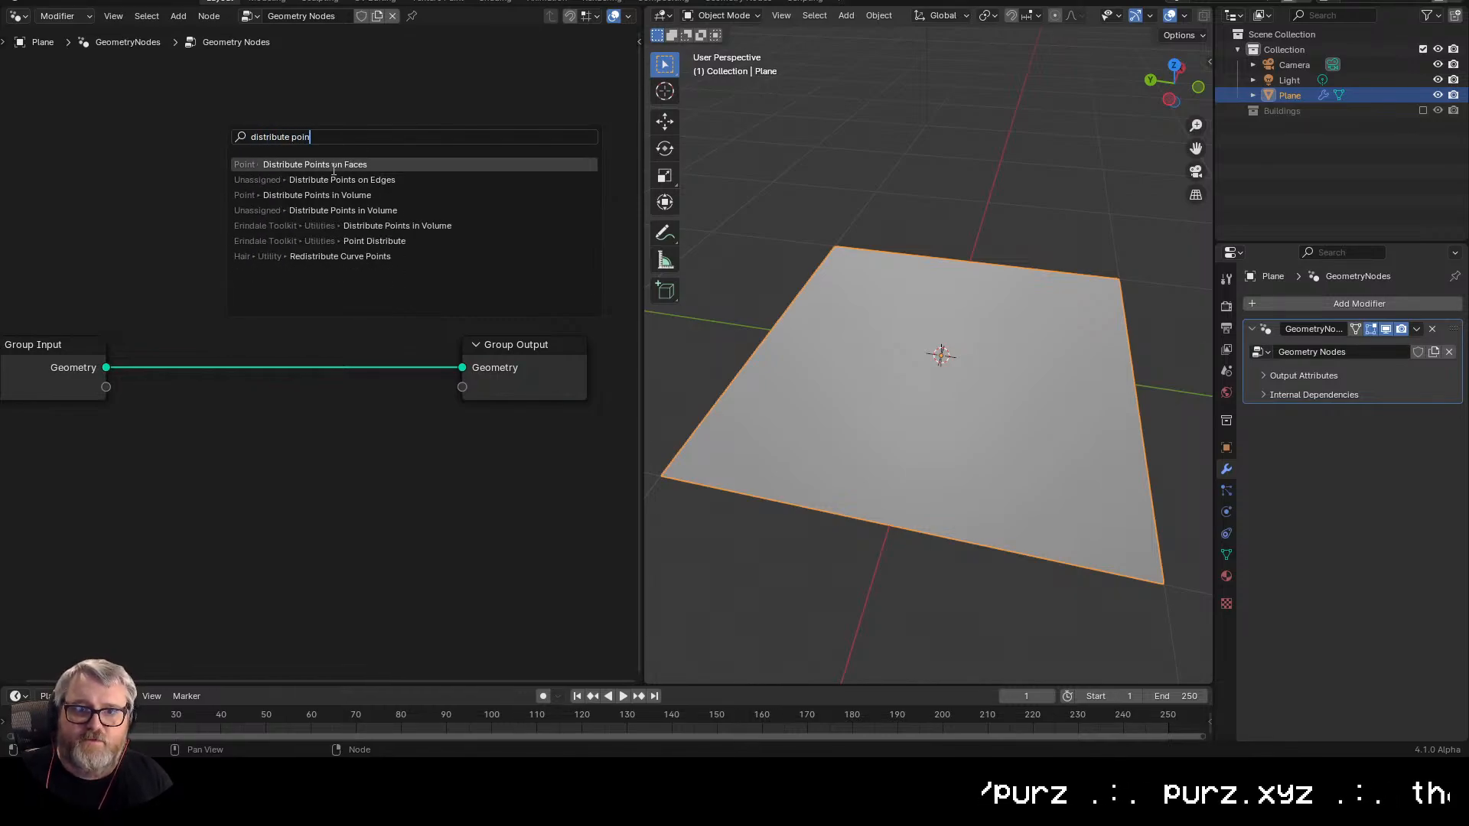
pyautogui.click(333, 170)
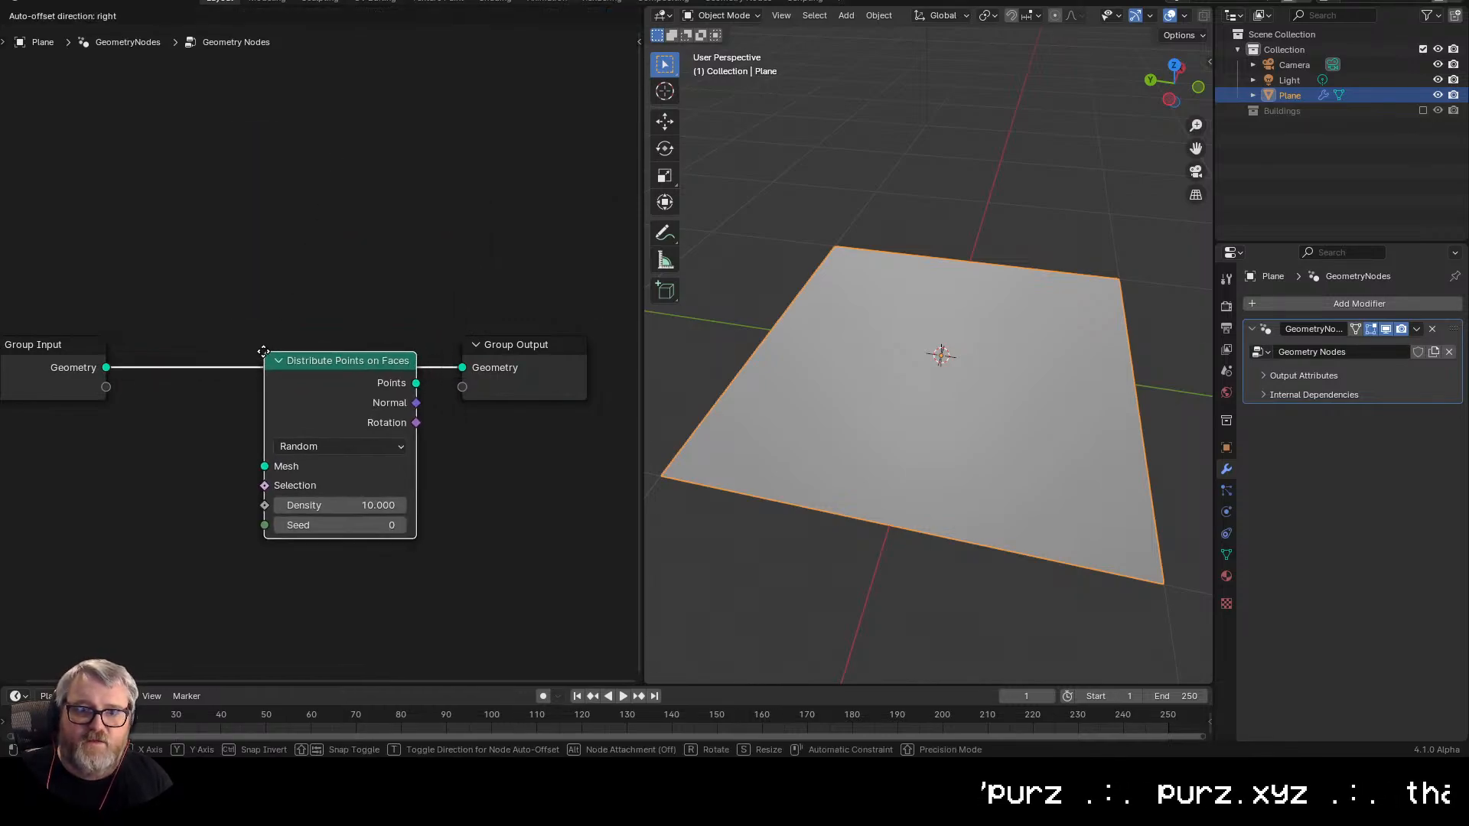
pyautogui.click(343, 448)
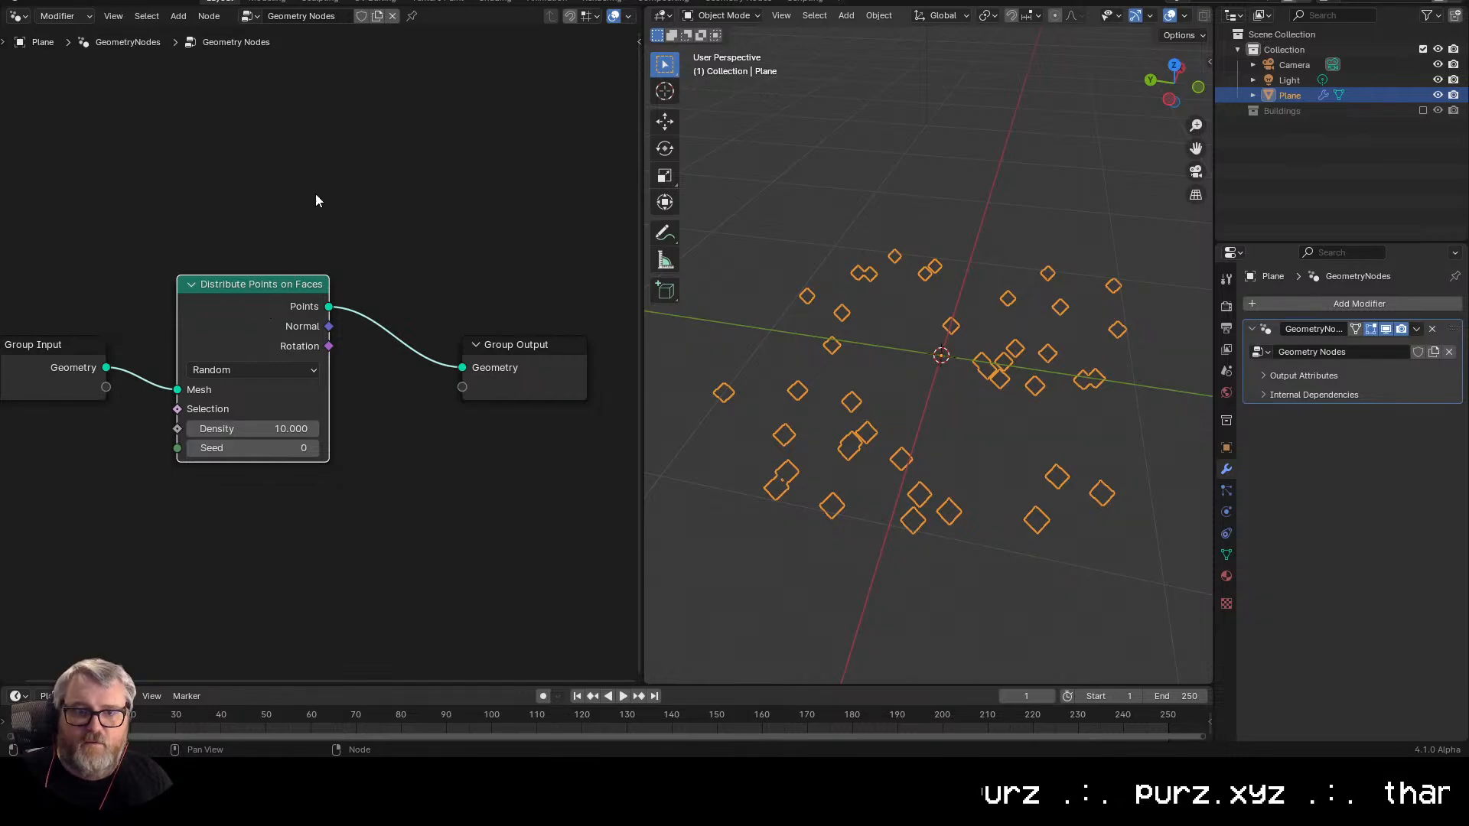
# - Add a Join Geometry node and route the distributed points through it to the Group Output
pyautogui.hotkey('shift', 'a')
pyautogui.write('join geo')
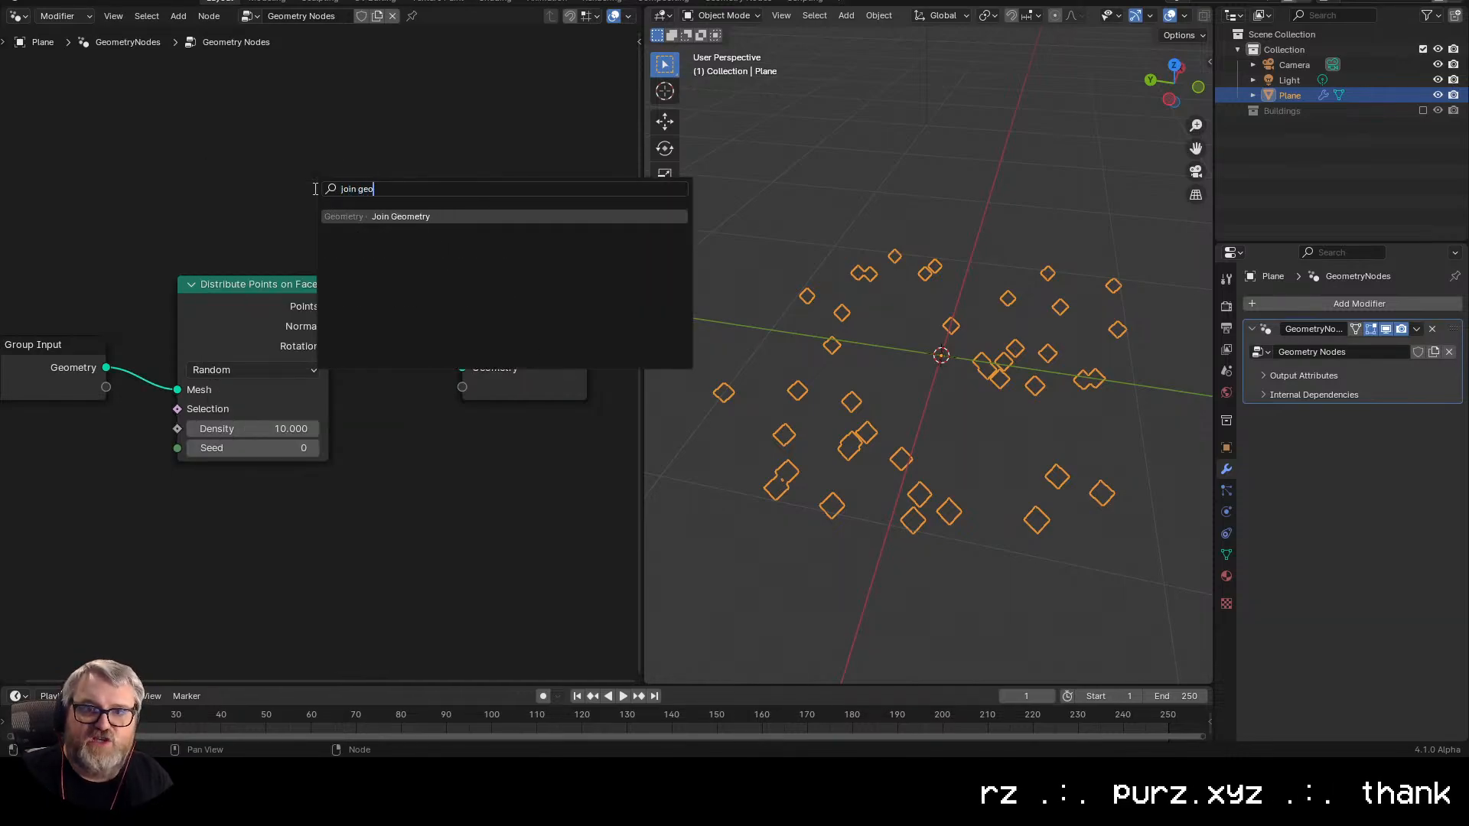
pyautogui.press('Return')
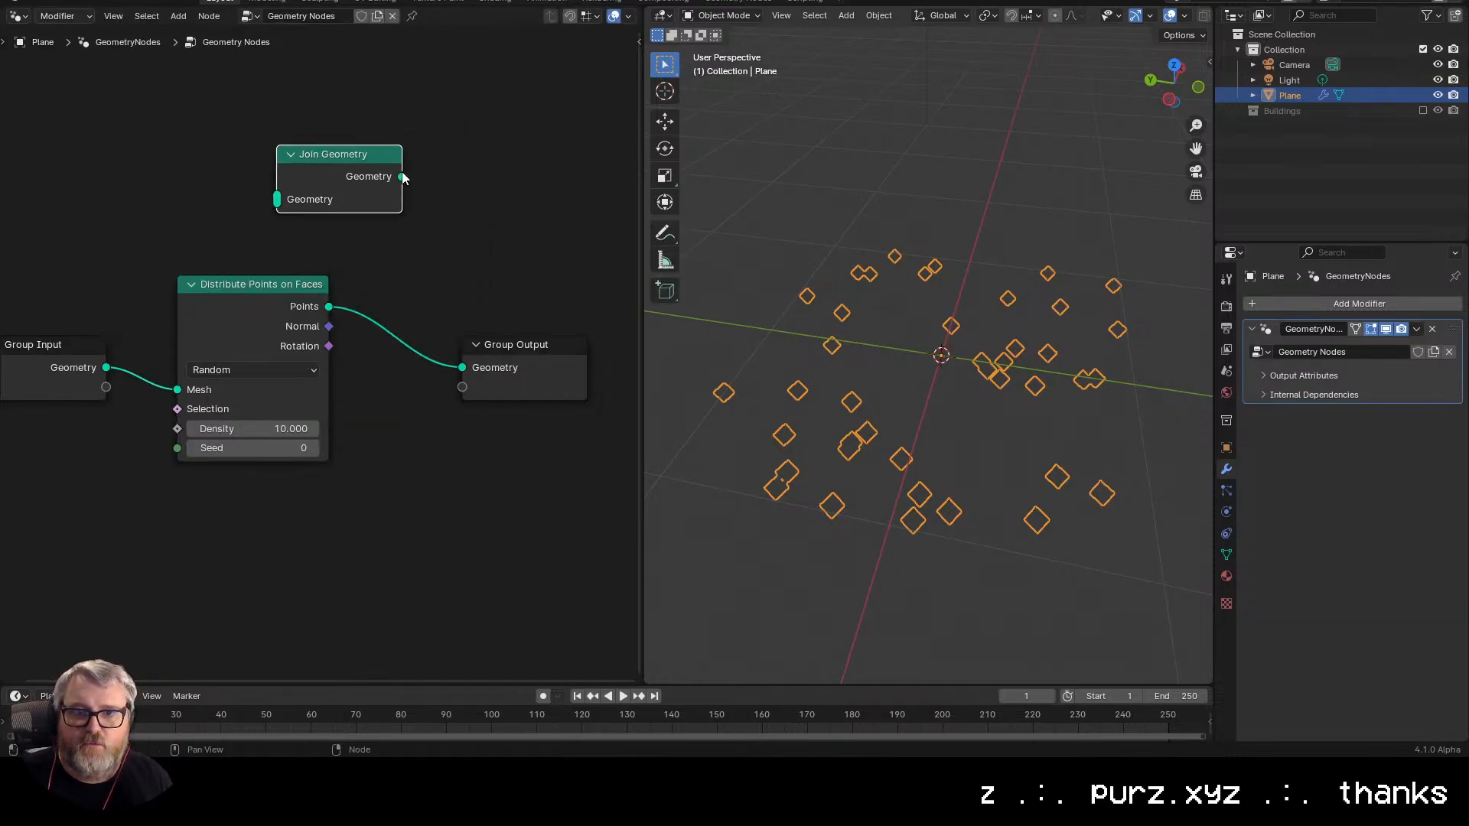
pyautogui.moveTo(401, 177); pyautogui.dragTo(459, 366)
pyautogui.moveTo(329, 306); pyautogui.dragTo(278, 200)
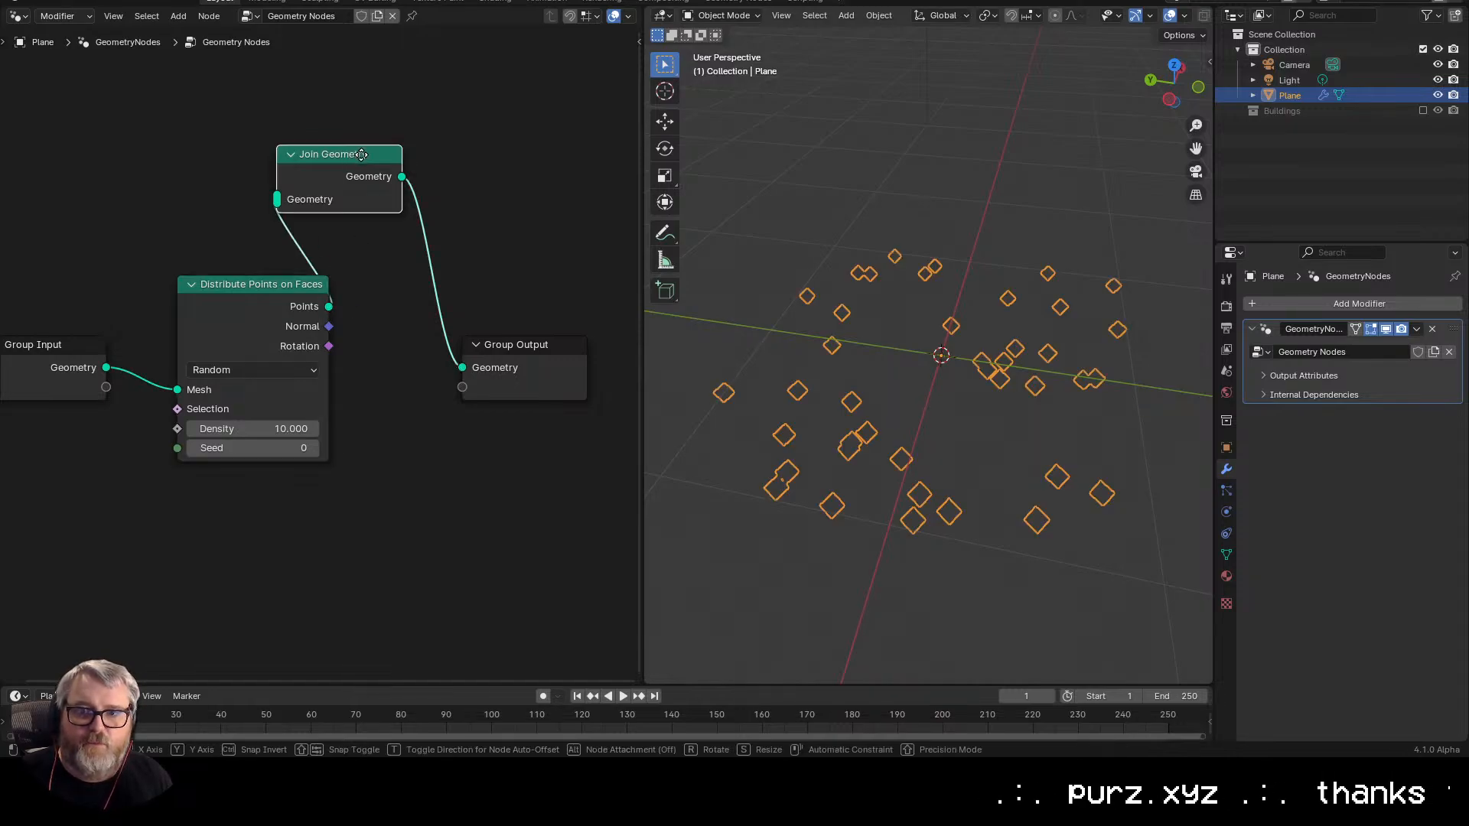
pyautogui.press('g')
pyautogui.click(353, 245)
# - Connect the Group Input geometry to Join Geometry as well and spread the nodes apart to make room
pyautogui.moveTo(107, 368); pyautogui.dragTo(382, 232)
pyautogui.moveTo(54, 347); pyautogui.dragTo(139, 232)
pyautogui.moveTo(325, 298)
pyautogui.mouseDown()
pyautogui.moveTo(318, 349)
pyautogui.moveTo(309, 315)
pyautogui.mouseUp()
pyautogui.moveTo(582, 359); pyautogui.dragTo(671, 315)
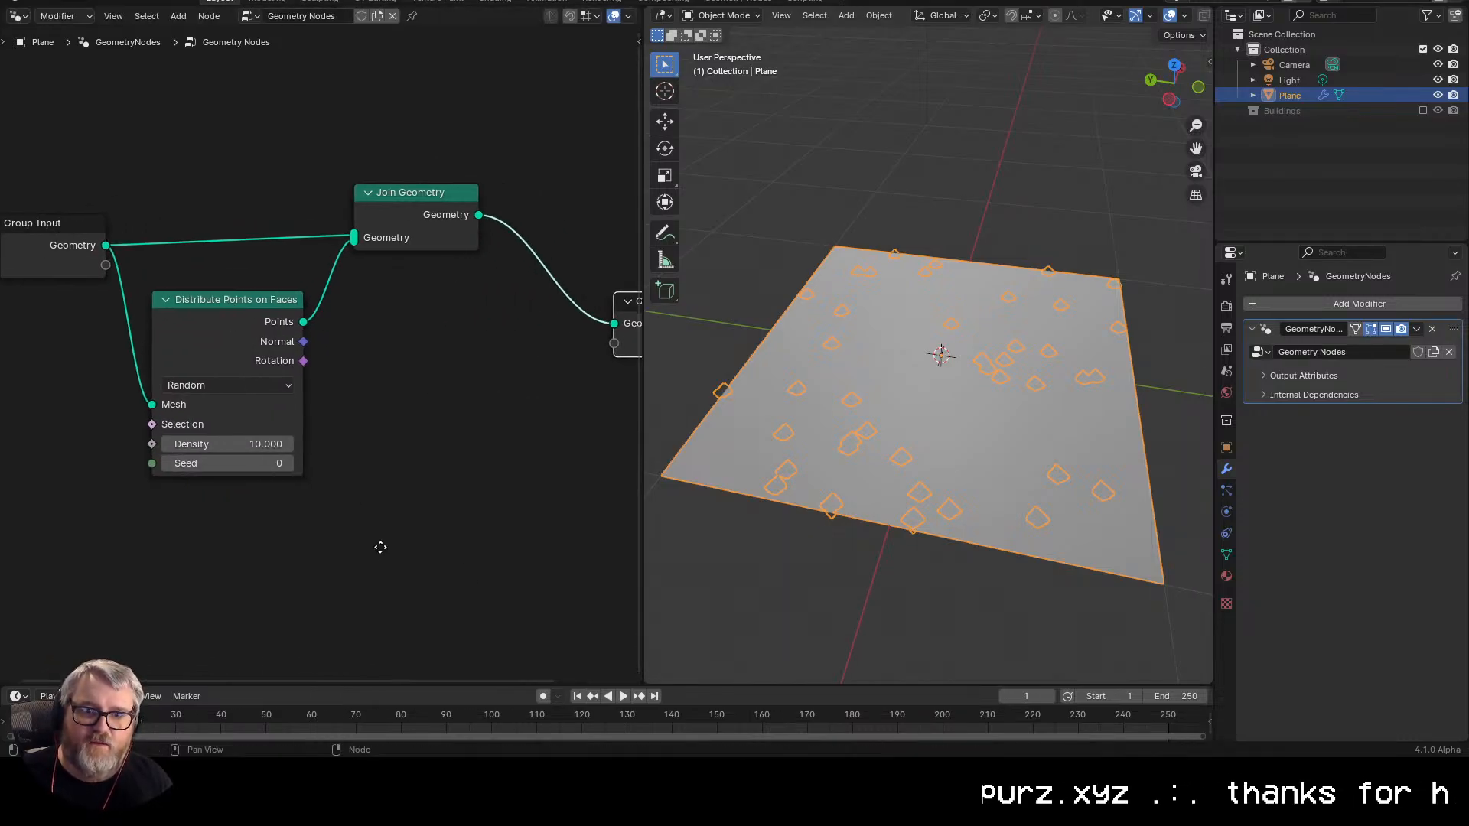
pyautogui.moveTo(380, 547); pyautogui.dragTo(490, 525)
pyautogui.moveTo(364, 291); pyautogui.dragTo(383, 292)
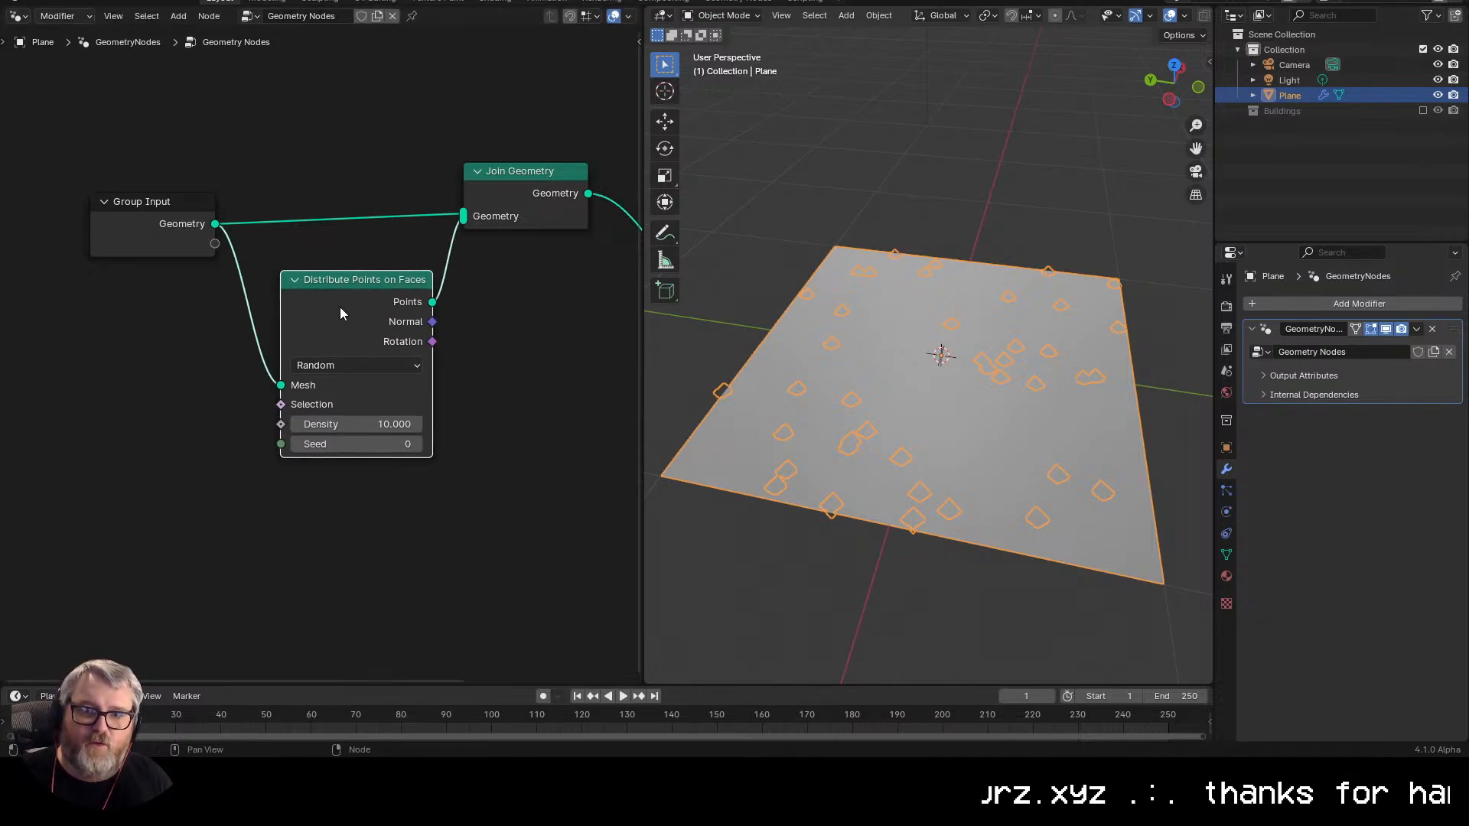
pyautogui.moveTo(504, 191); pyautogui.dragTo(556, 195)
pyautogui.moveTo(325, 296); pyautogui.dragTo(312, 299)
# - Insert an Instance on Points node between Distribute Points on Faces and Join Geometry
pyautogui.click(476, 366)
pyautogui.hotkey('shift', 'a')
pyautogui.click(476, 366)
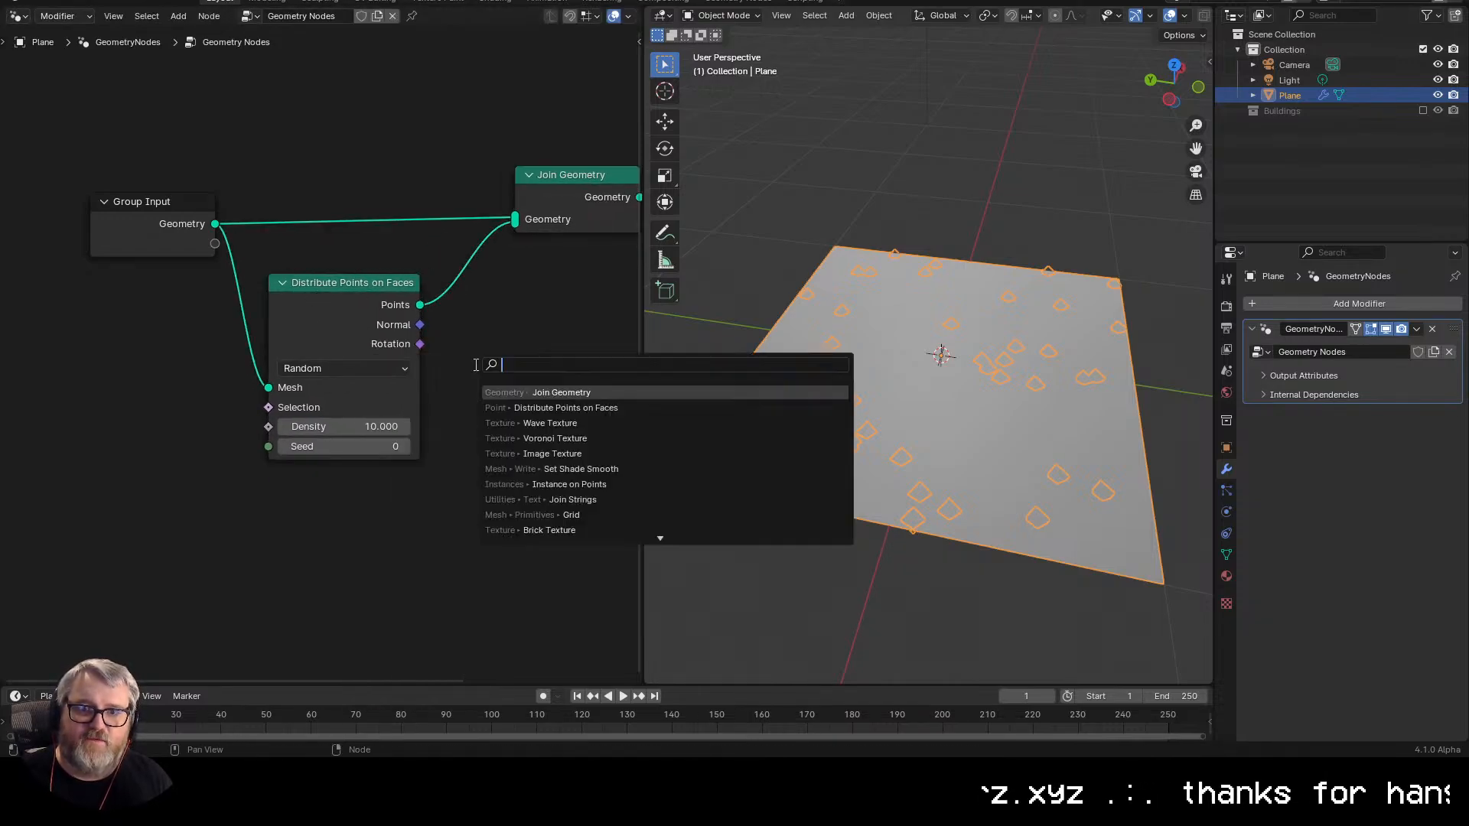
pyautogui.write('instance on p')
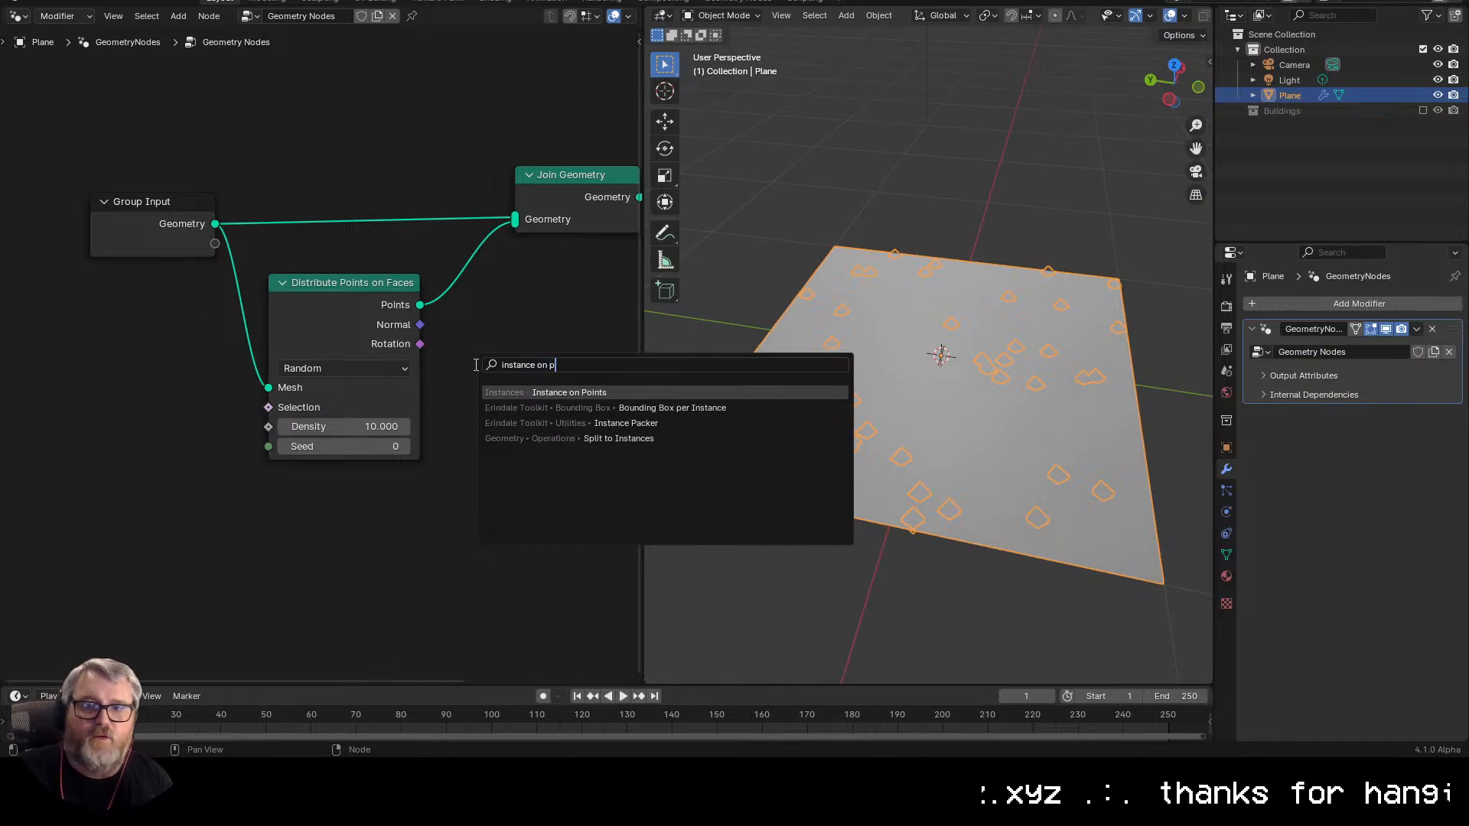
pyautogui.click(504, 392)
pyautogui.click(442, 352)
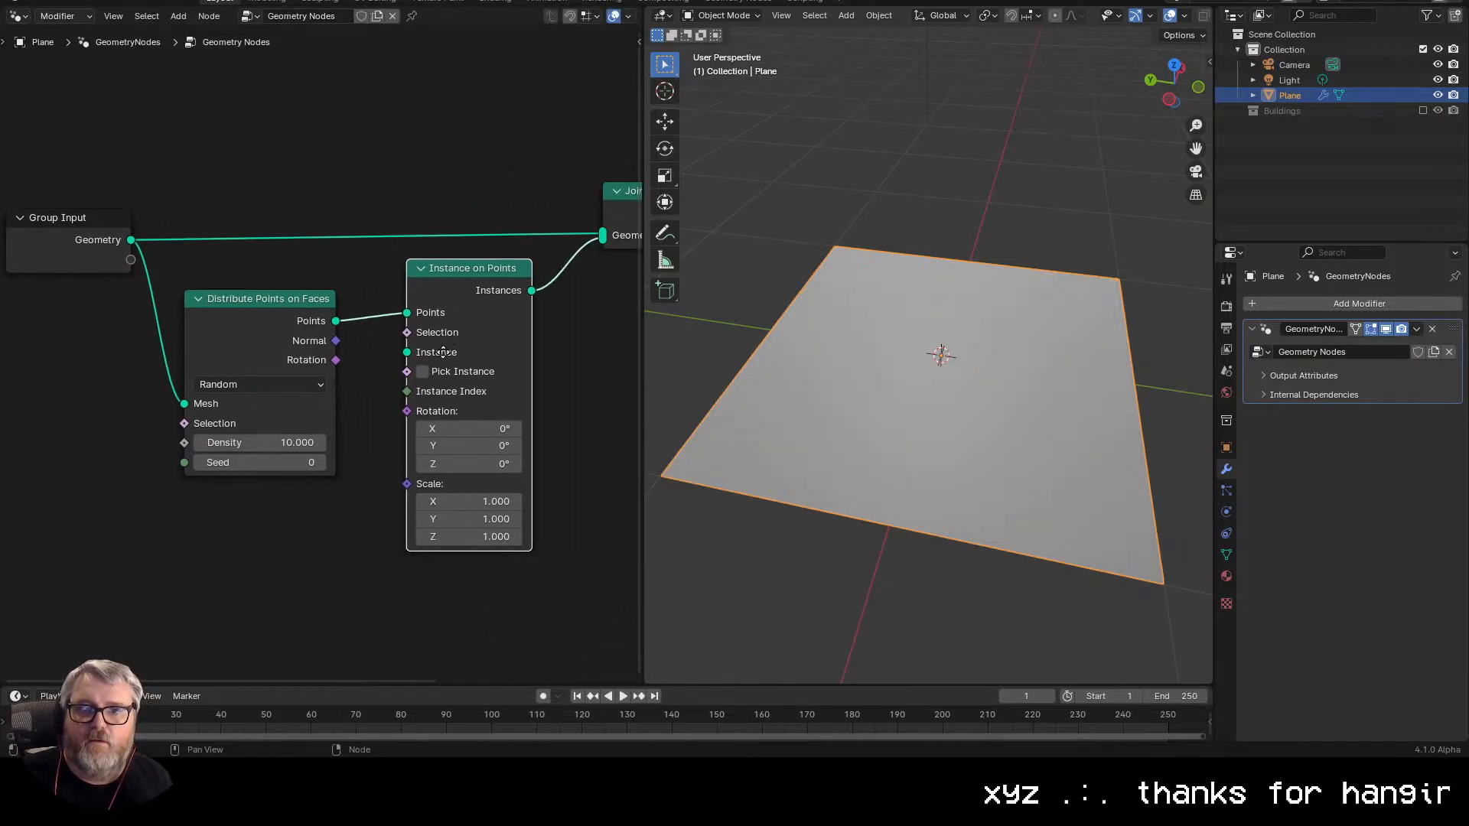
pyautogui.moveTo(443, 352); pyautogui.dragTo(390, 359)
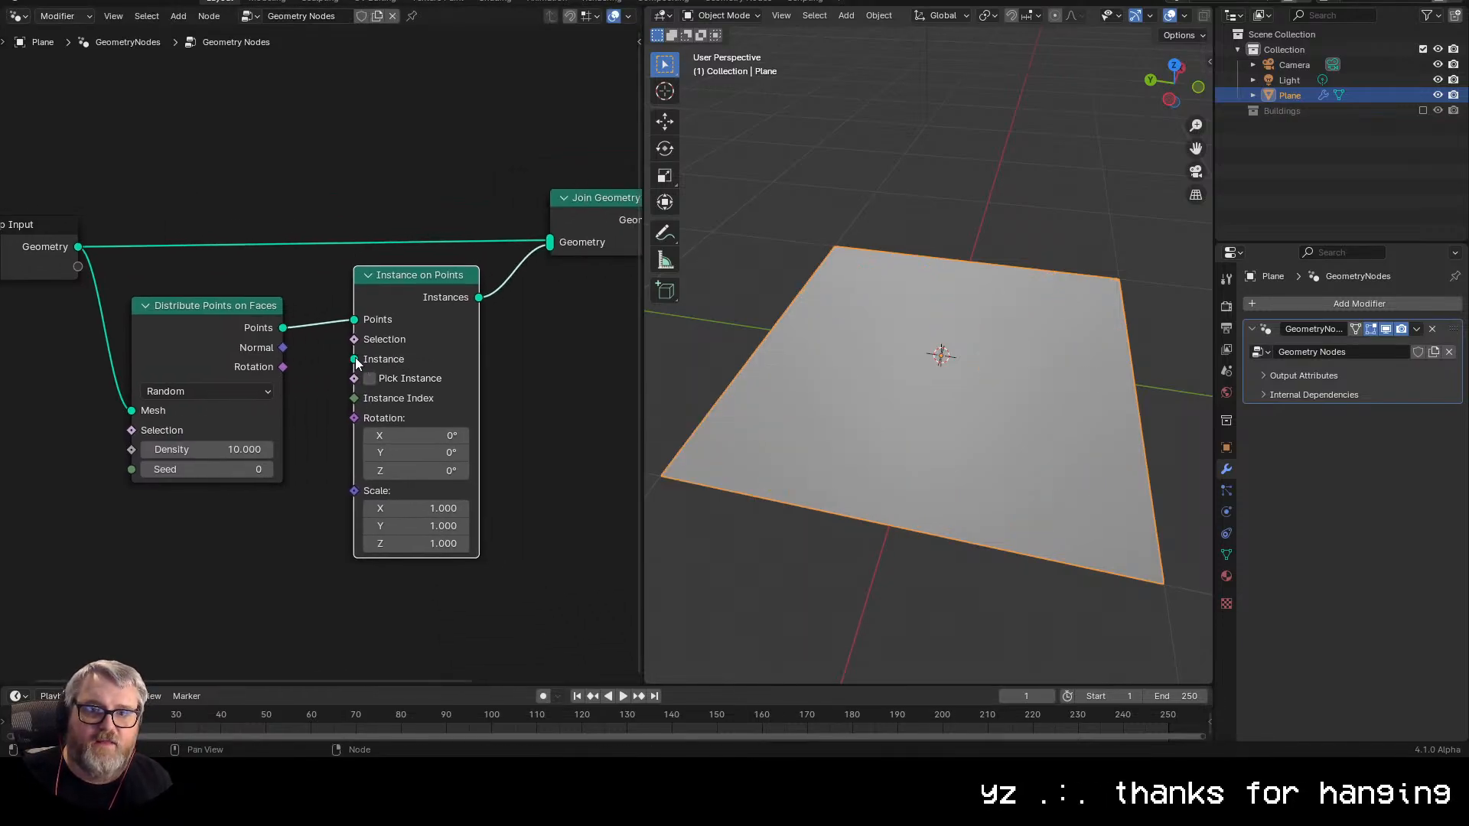
# - Feed the Instance input of Instance on Points from a new Collection Info node set to the Buildings collection
pyautogui.moveTo(278, 552); pyautogui.dragTo(278, 552)
pyautogui.write('colle')
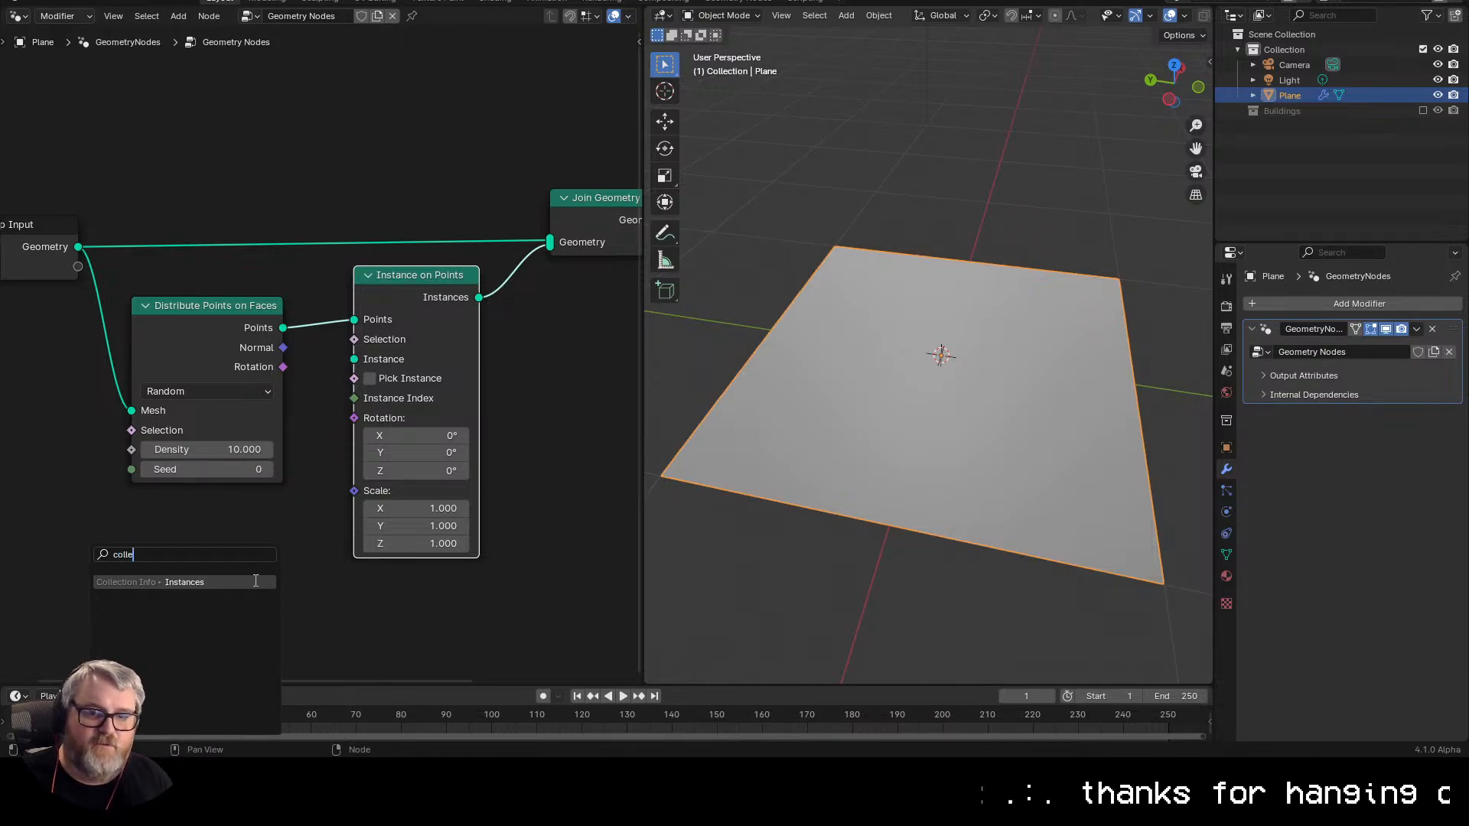
pyautogui.press('Return')
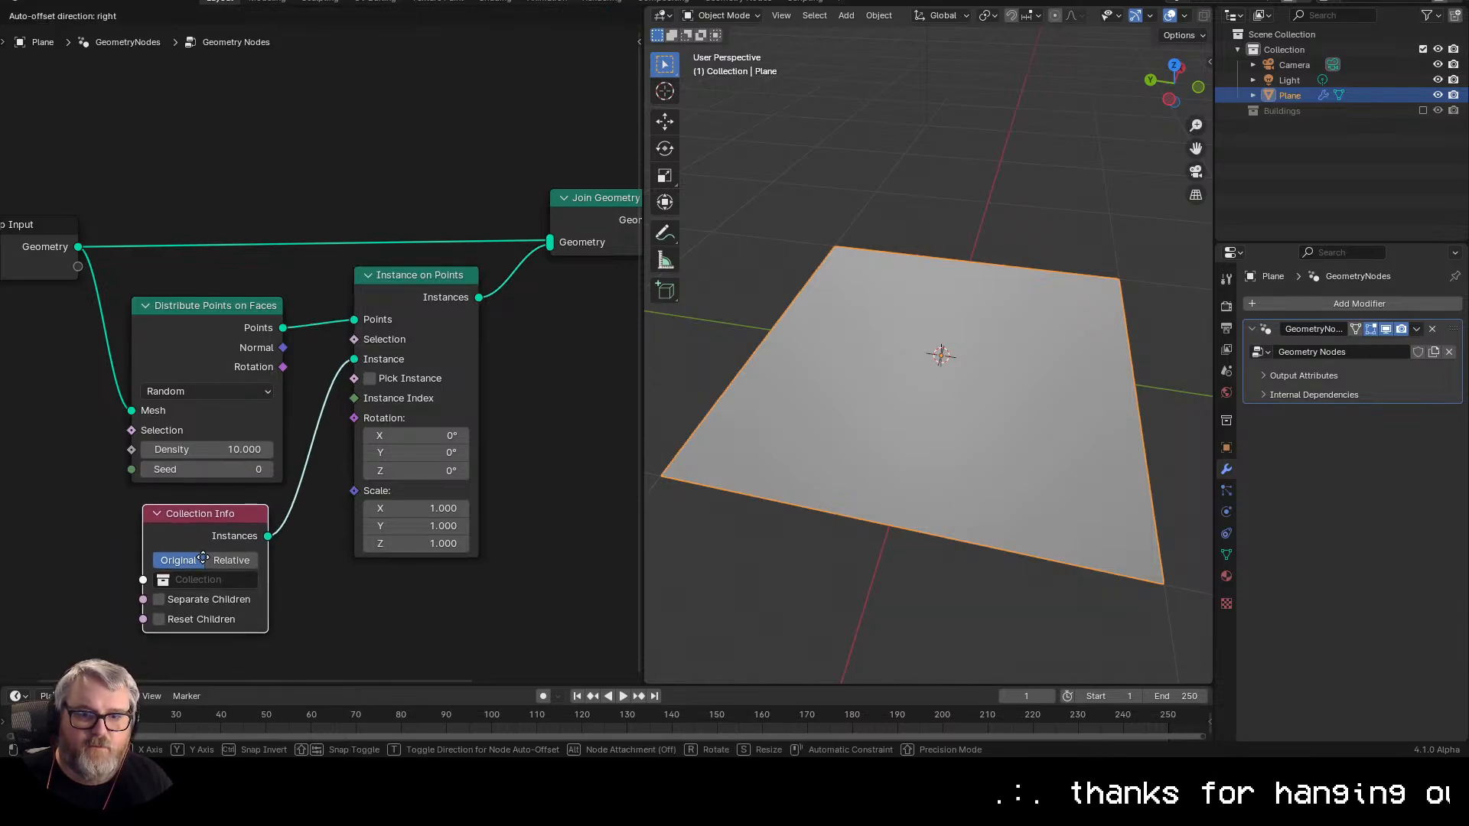
pyautogui.click(230, 551)
pyautogui.click(193, 578)
pyautogui.click(191, 393)
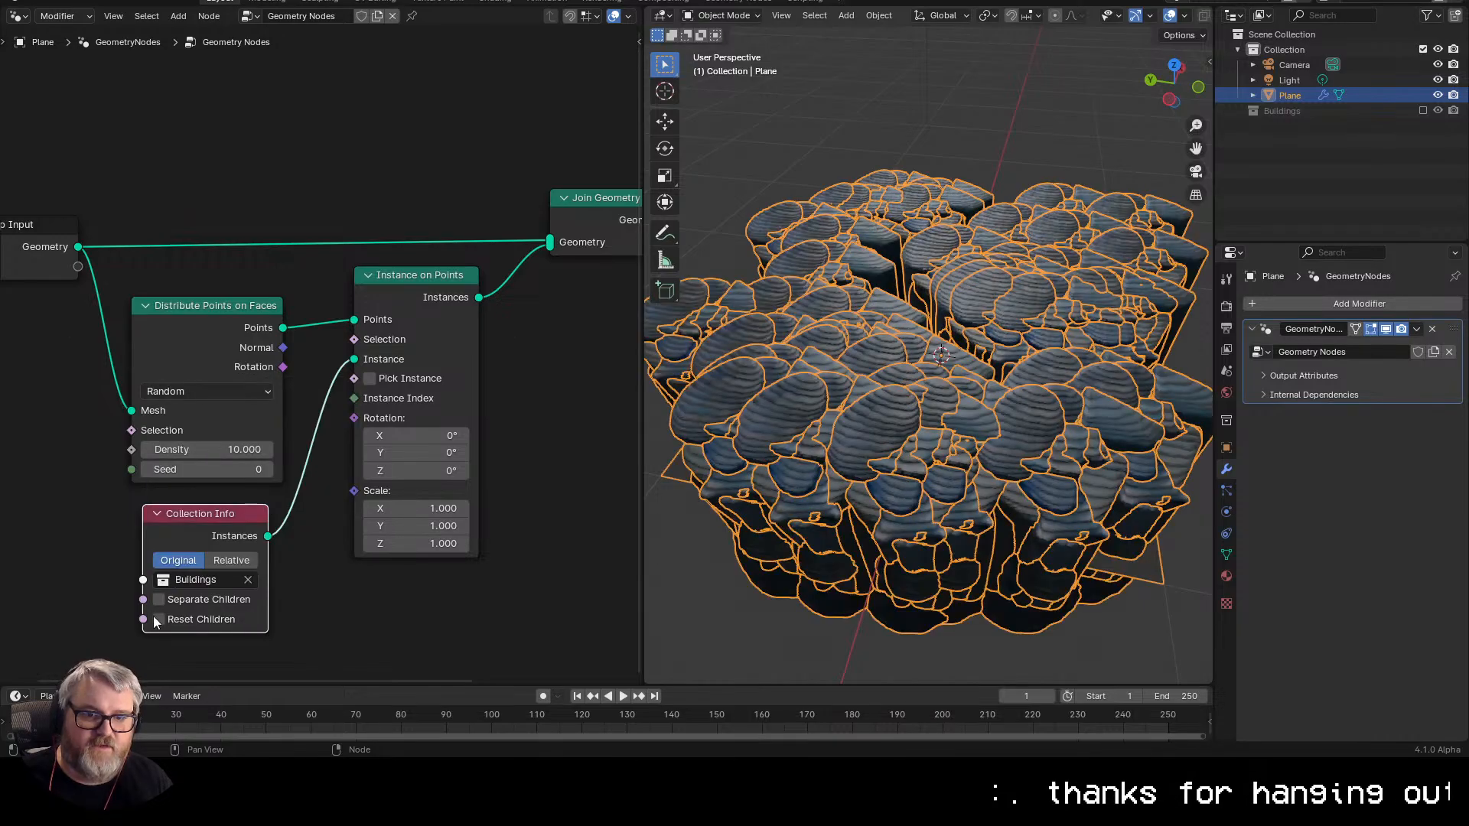
# - Enable Separate Children and Reset Children on the Collection Info node and deselect the plane
pyautogui.click(158, 599)
pyautogui.click(158, 618)
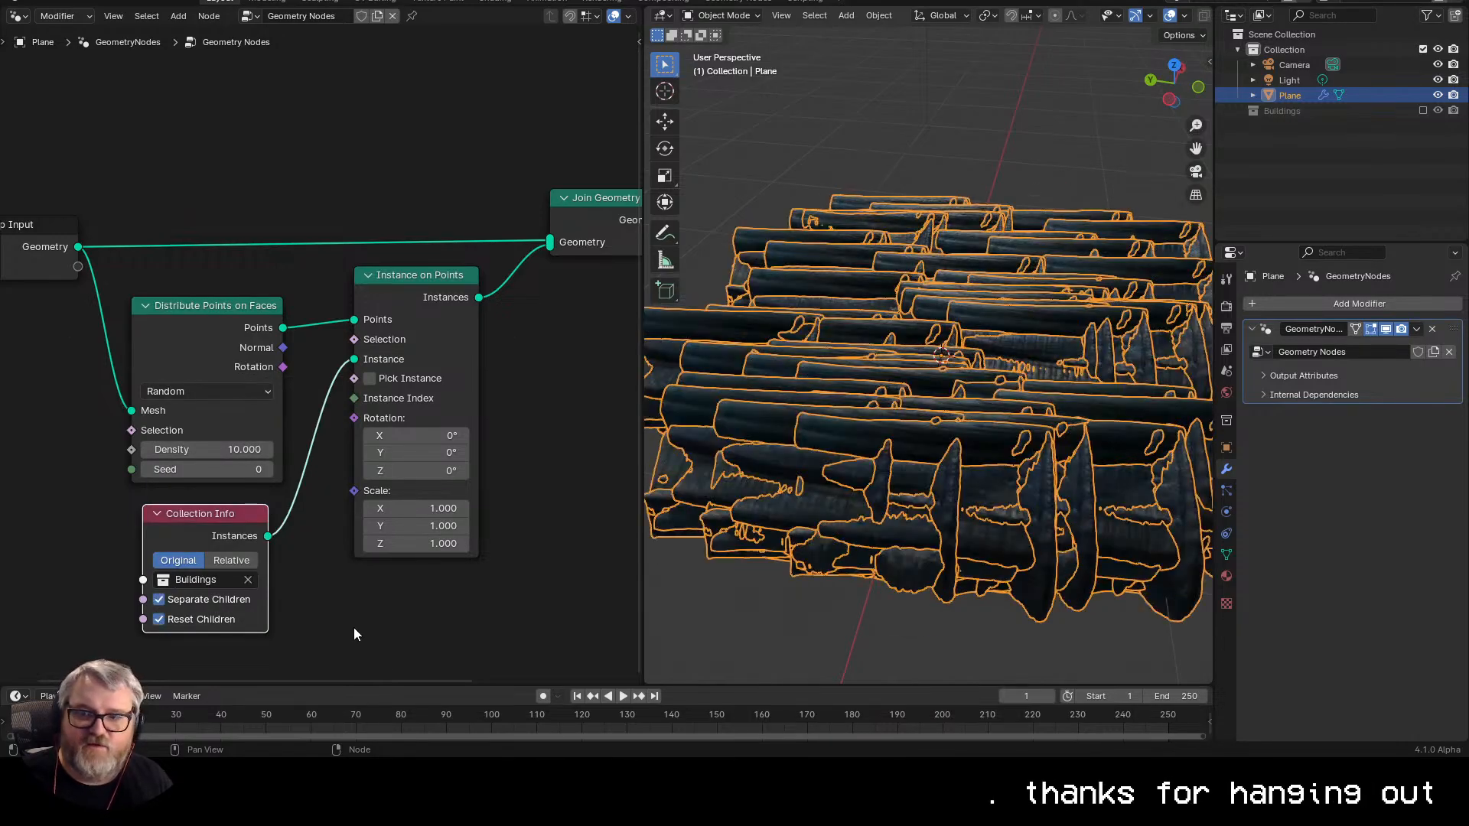
pyautogui.scroll(-5, 976, 490)
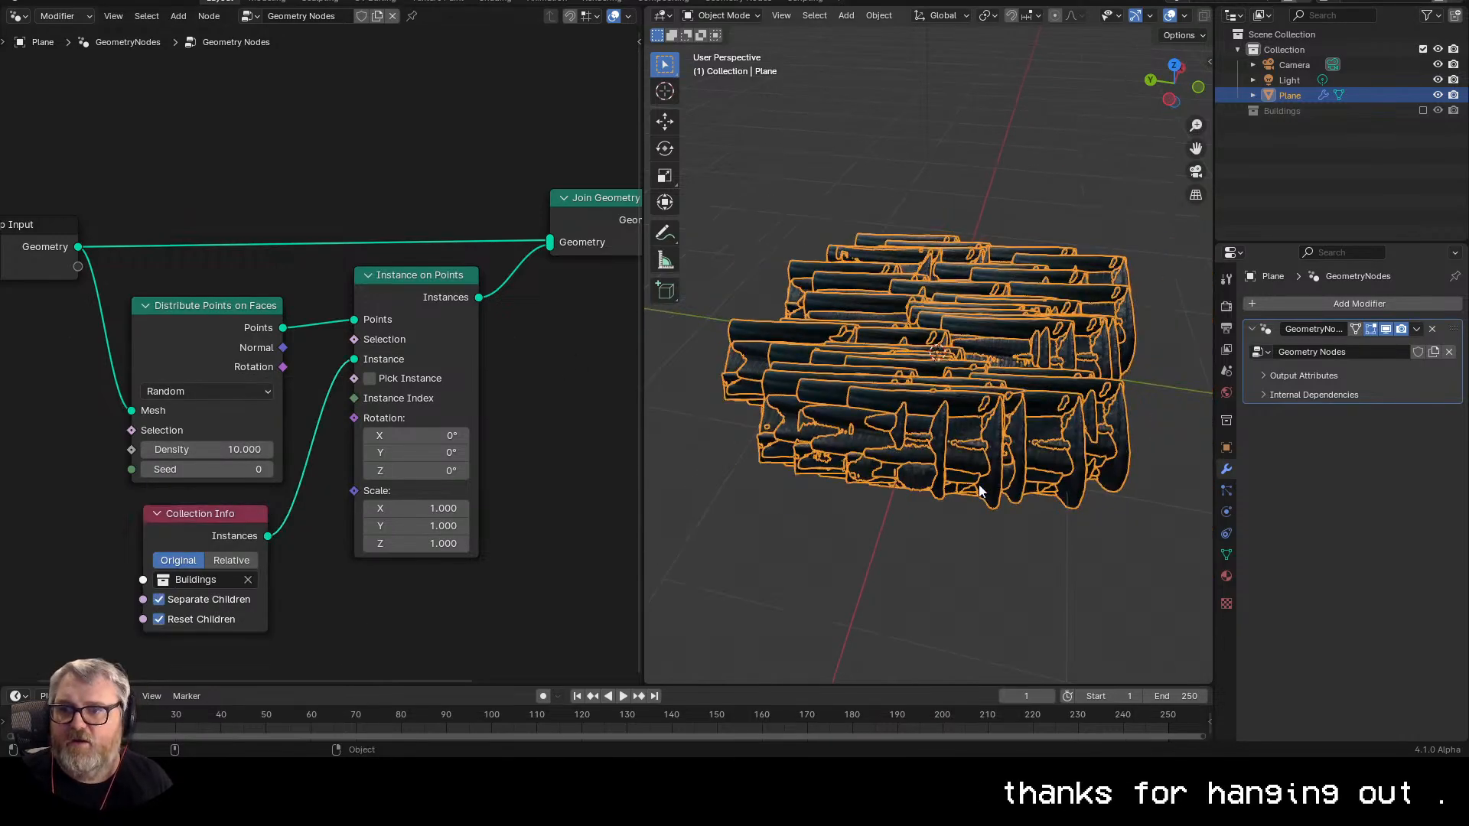
pyautogui.click(973, 497)
pyautogui.moveTo(973, 499); pyautogui.dragTo(687, 389)
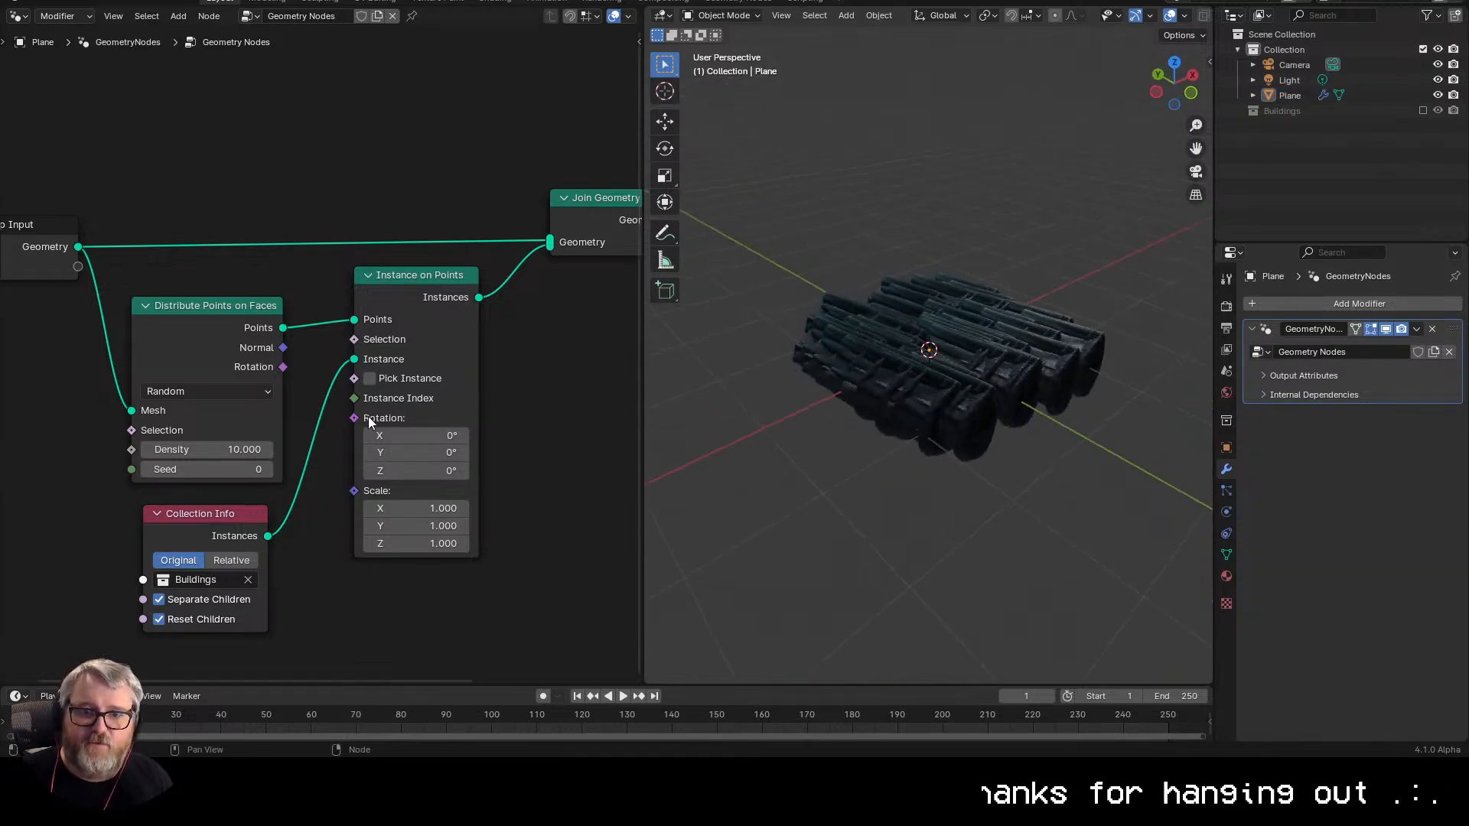
# - Set the X rotation of Instance on Points to 90° and the Distribute Points on Faces density to 1.67
pyautogui.moveTo(421, 453); pyautogui.dragTo(559, 436)
pyautogui.hotkey('ctrl', 'z')
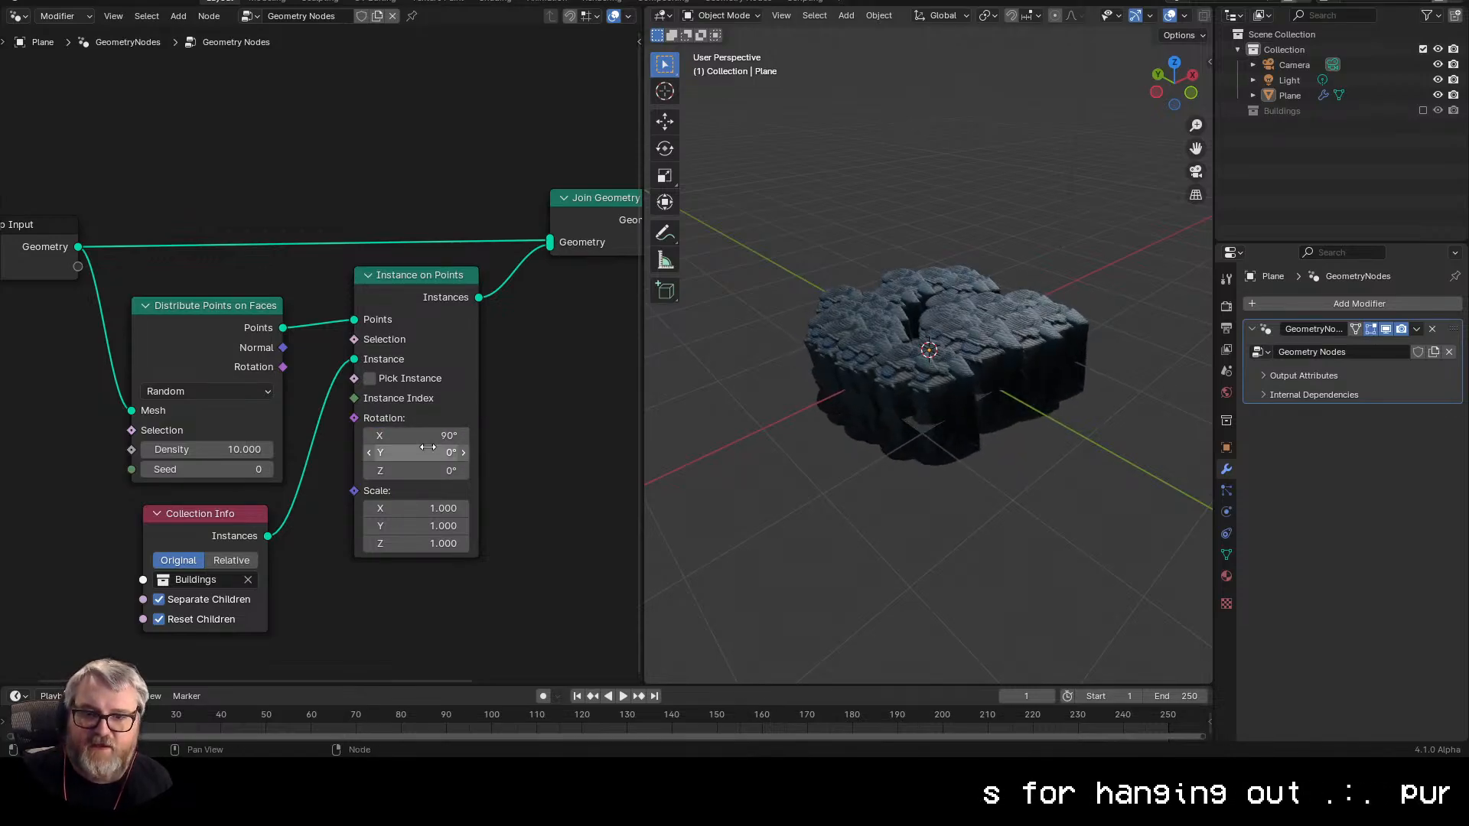
pyautogui.moveTo(955, 359); pyautogui.dragTo(999, 402)
pyautogui.scroll(-3, 1057, 337)
pyautogui.scroll(6, 987, 413)
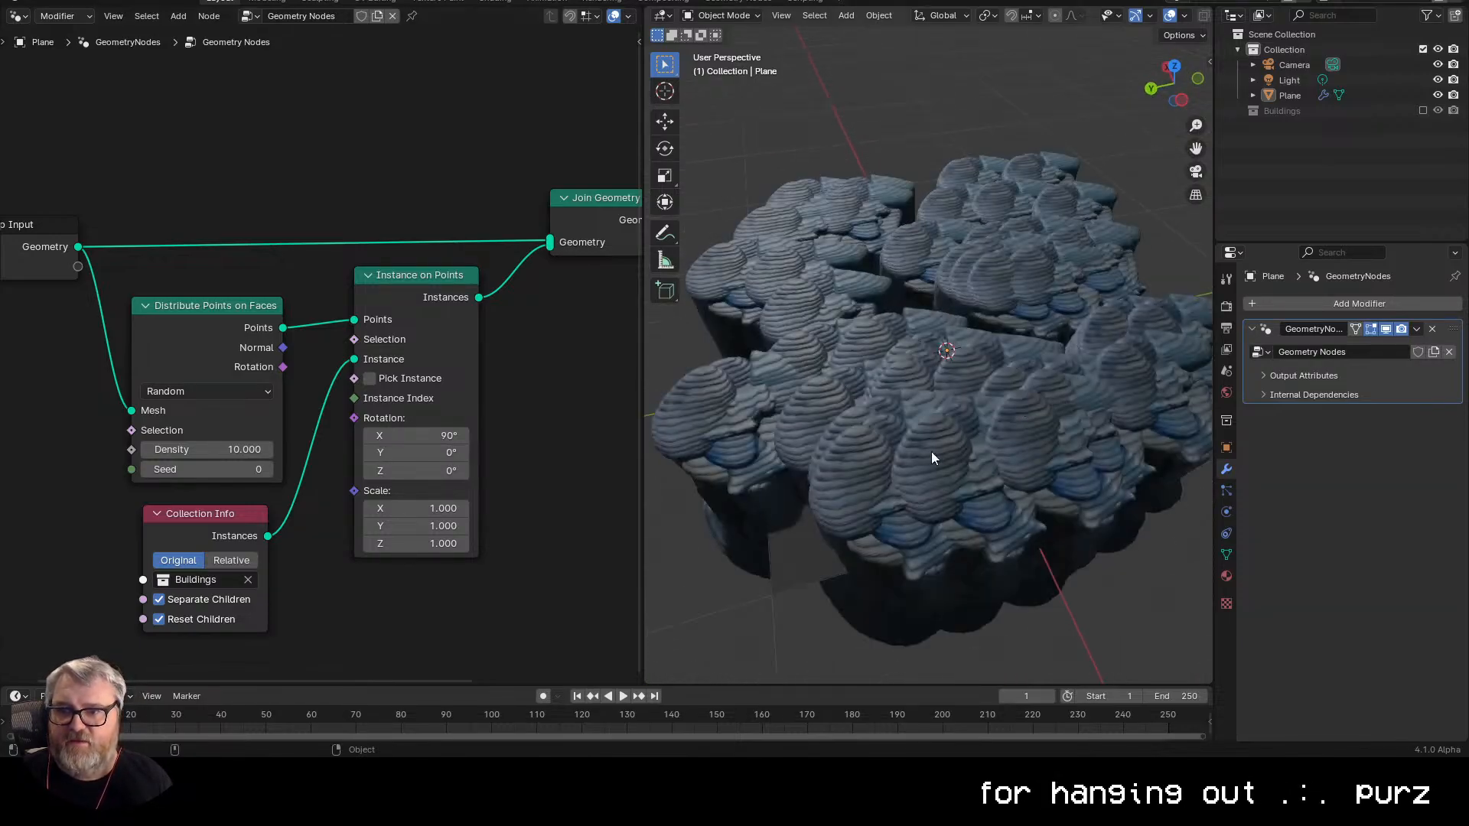
pyautogui.moveTo(220, 457); pyautogui.dragTo(164, 456)
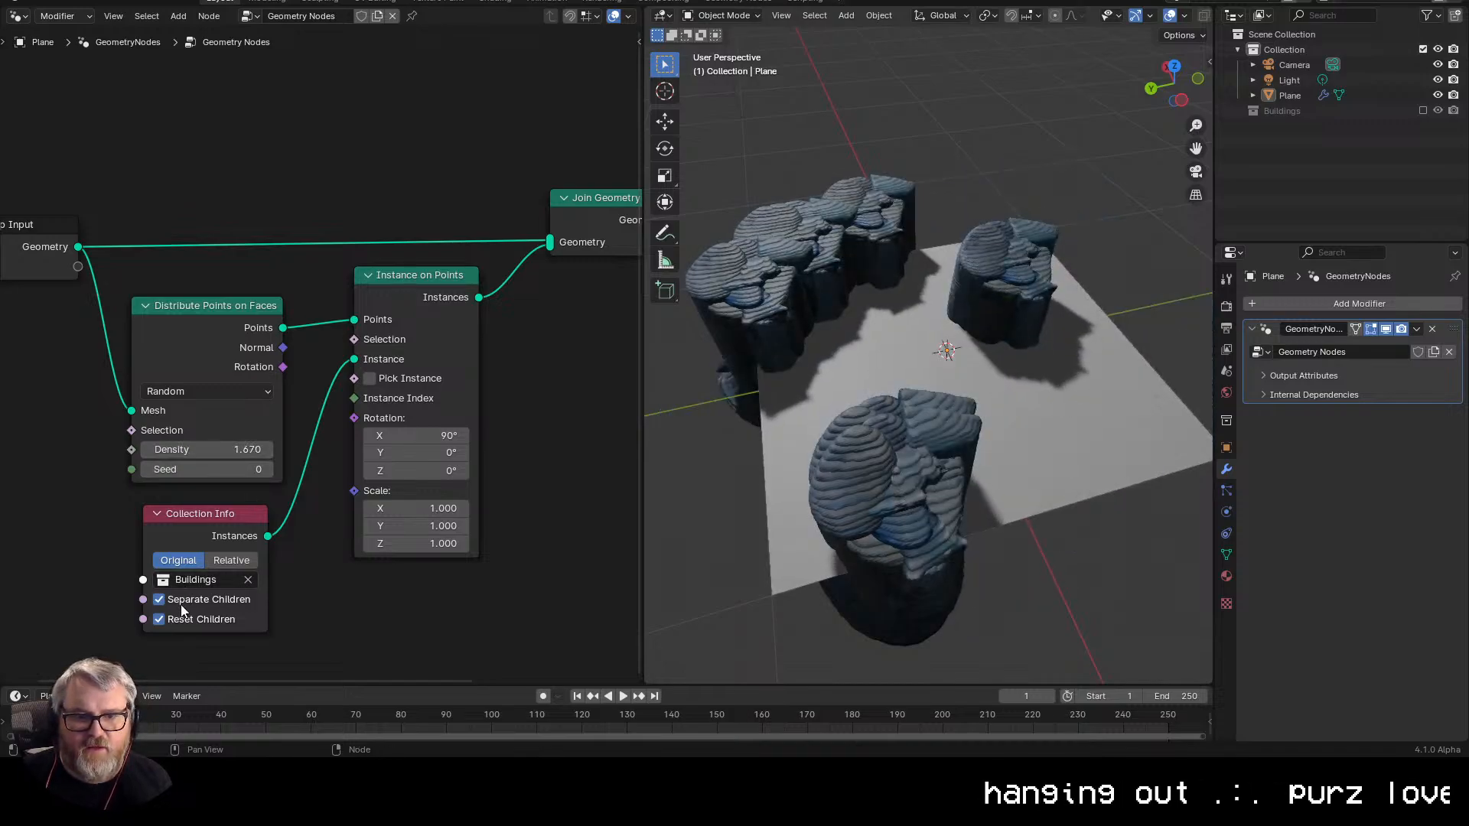
# - Try Relative space and disabled Reset Children on the Collection Info node, restoring Original and Reset Children
pyautogui.click(234, 561)
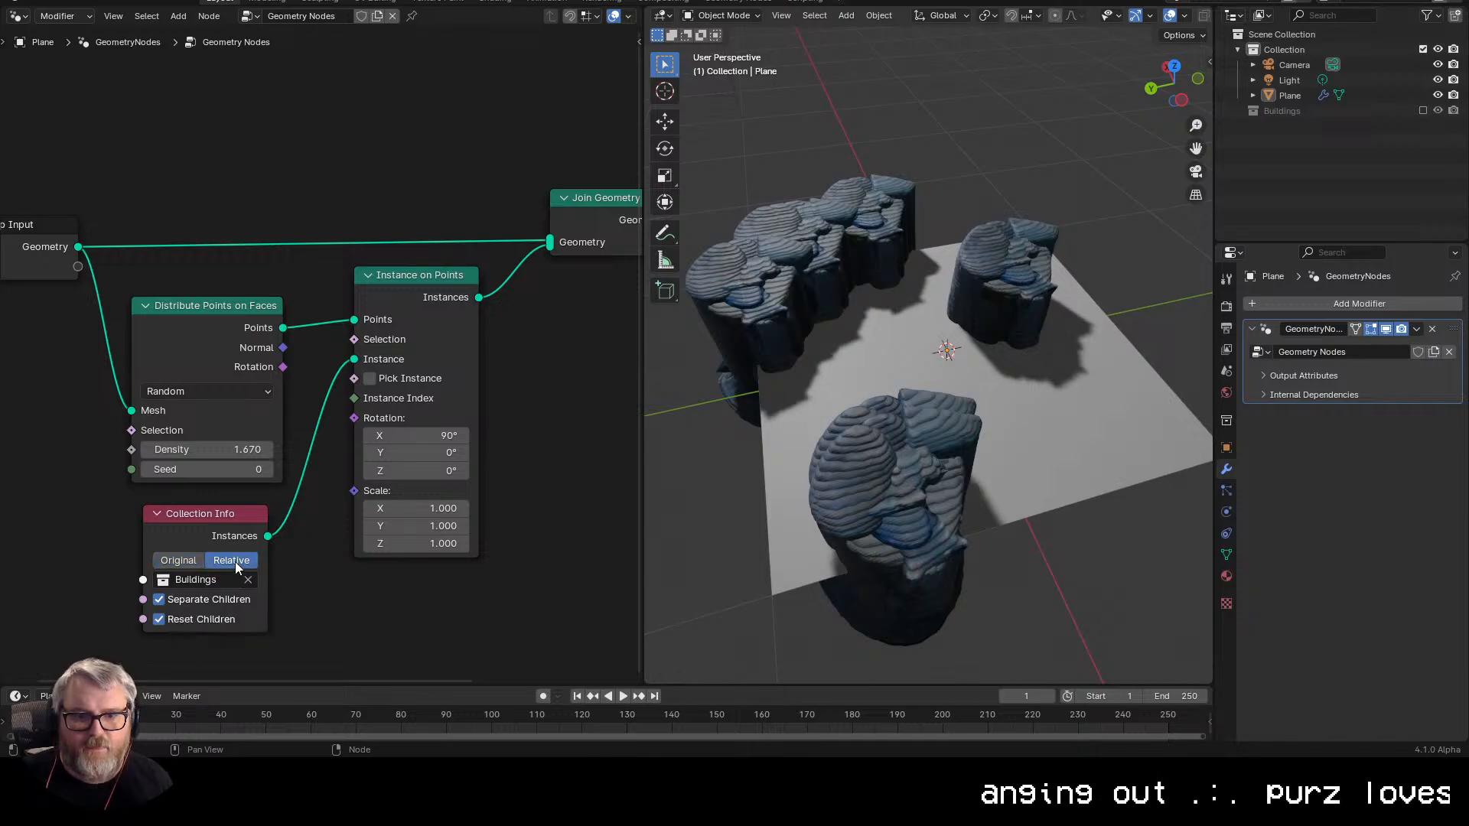
pyautogui.click(187, 560)
pyautogui.click(186, 621)
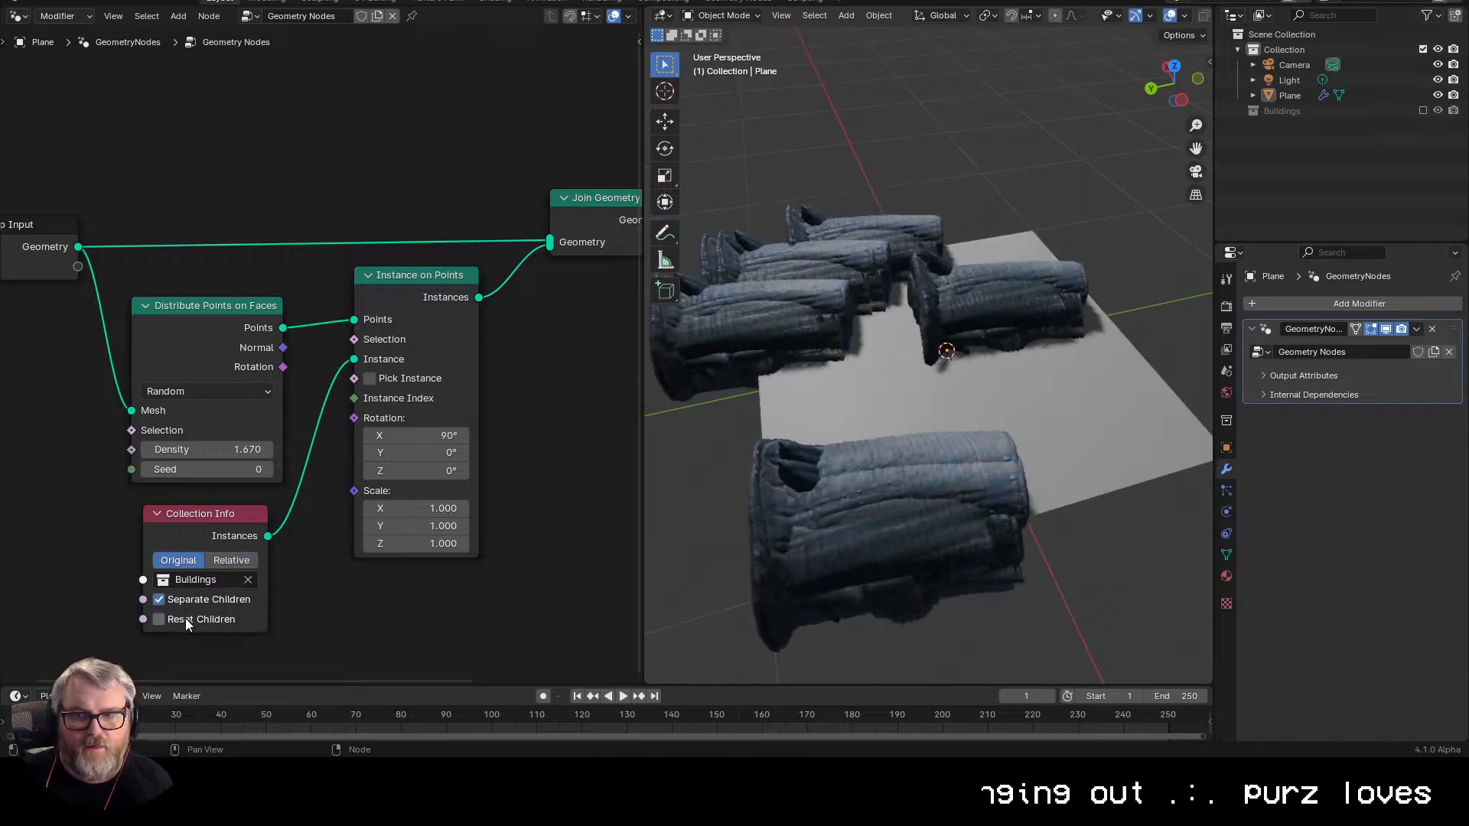
pyautogui.click(186, 621)
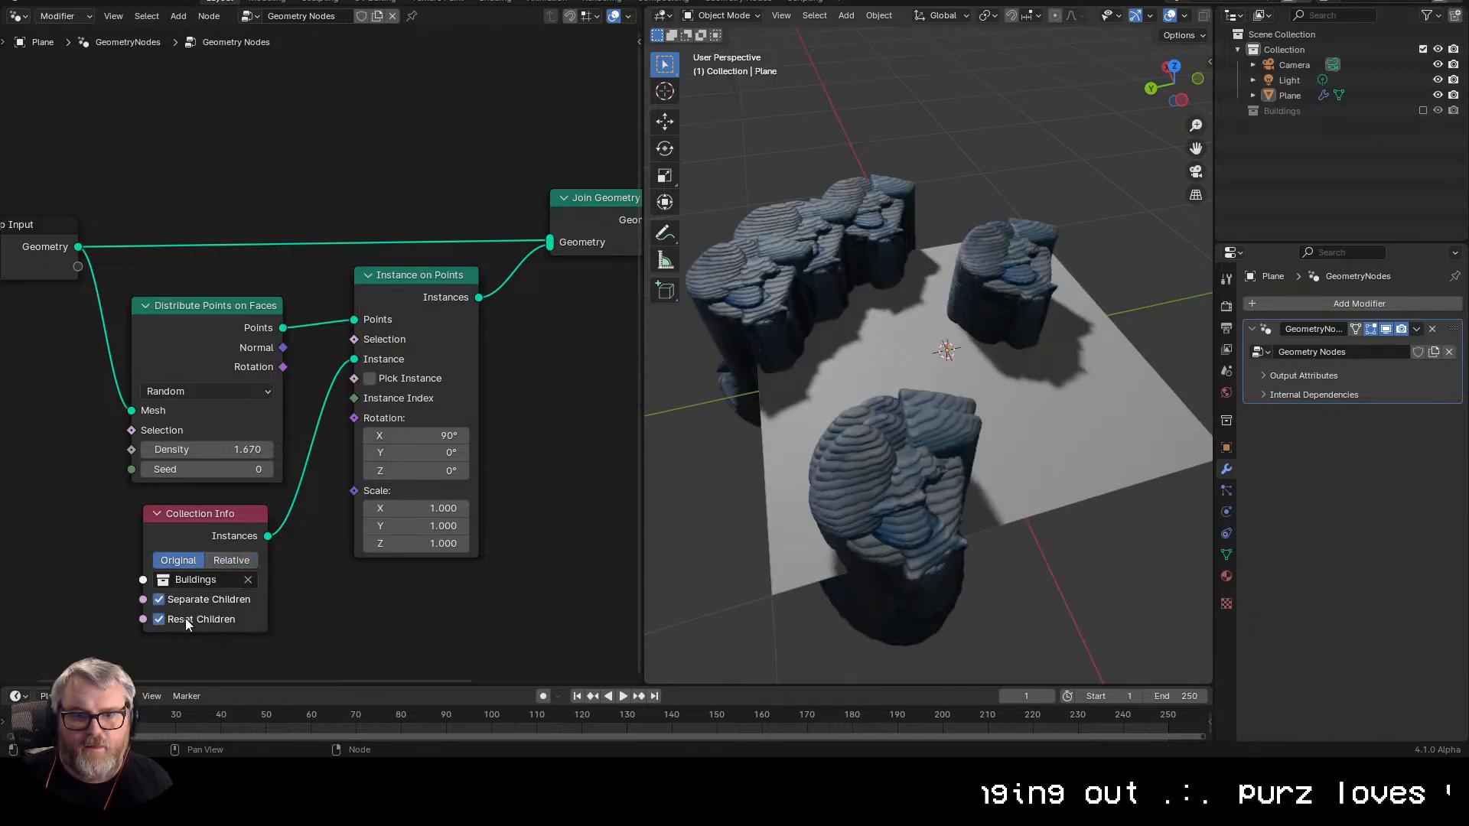
# - Enable Pick Instance on the Instance on Points node and raise the point density to 6.4
pyautogui.click(370, 379)
pyautogui.moveTo(727, 495); pyautogui.dragTo(1026, 452)
pyautogui.scroll(-1, 1005, 465)
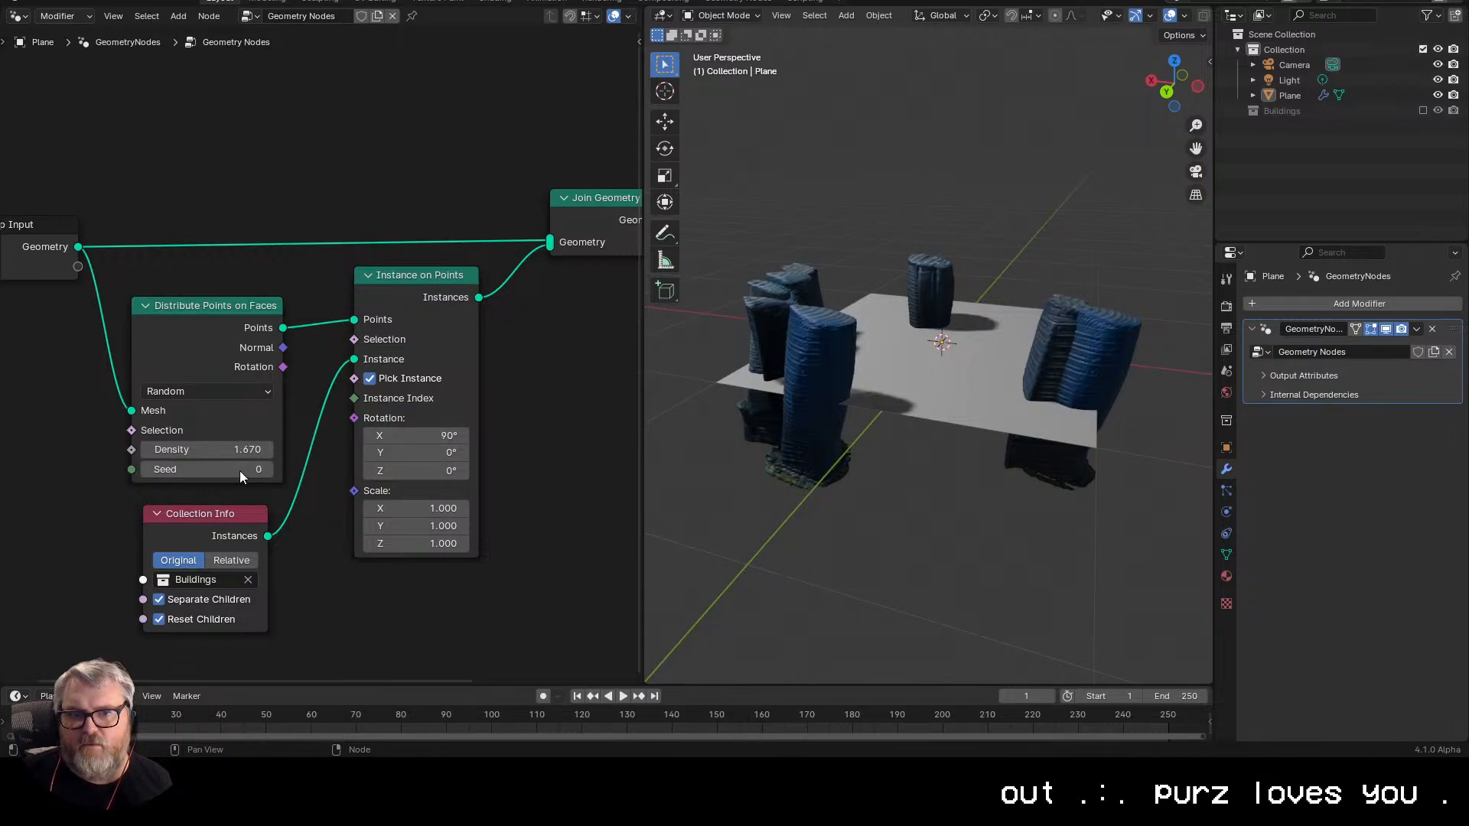
pyautogui.moveTo(243, 449)
pyautogui.mouseDown()
pyautogui.moveTo(268, 449)
pyautogui.moveTo(242, 449)
pyautogui.mouseUp()
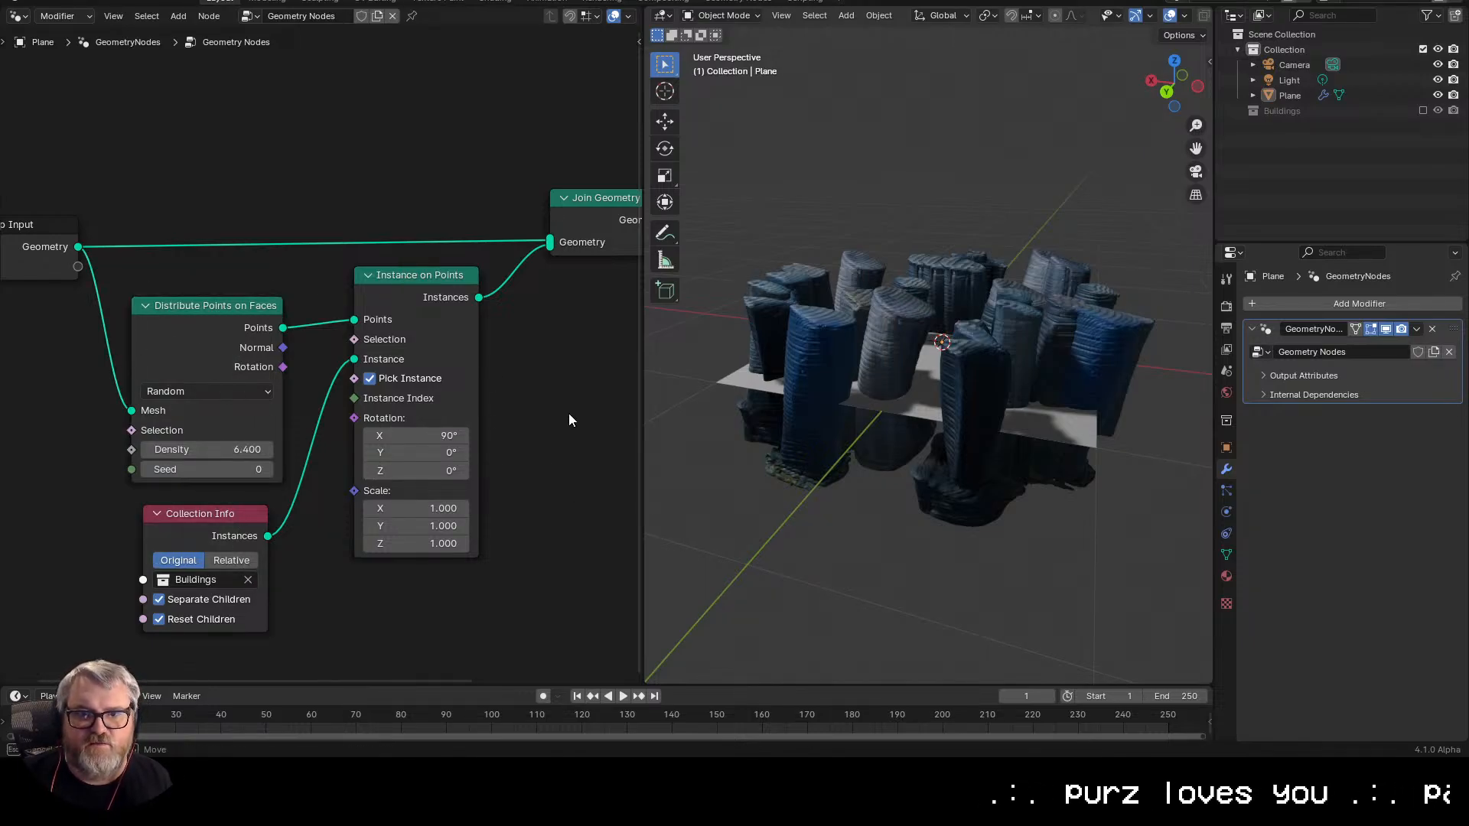
# - Insert a Set Position node between Collection Info and the Instance input of Instance on Points
pyautogui.hotkey('shift', 'a')
pyautogui.write('set p')
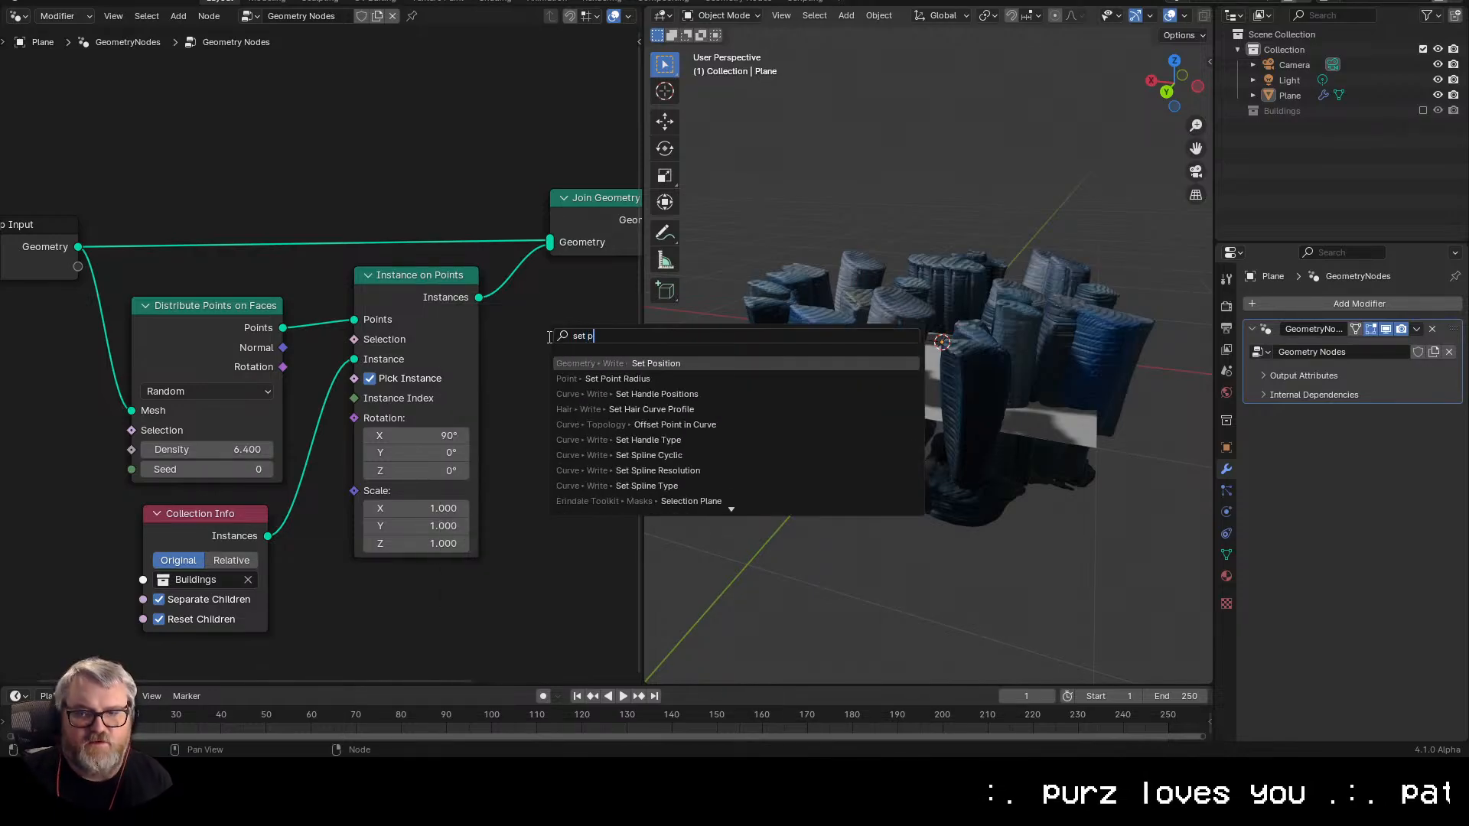
pyautogui.write('os')
pyautogui.press('Return')
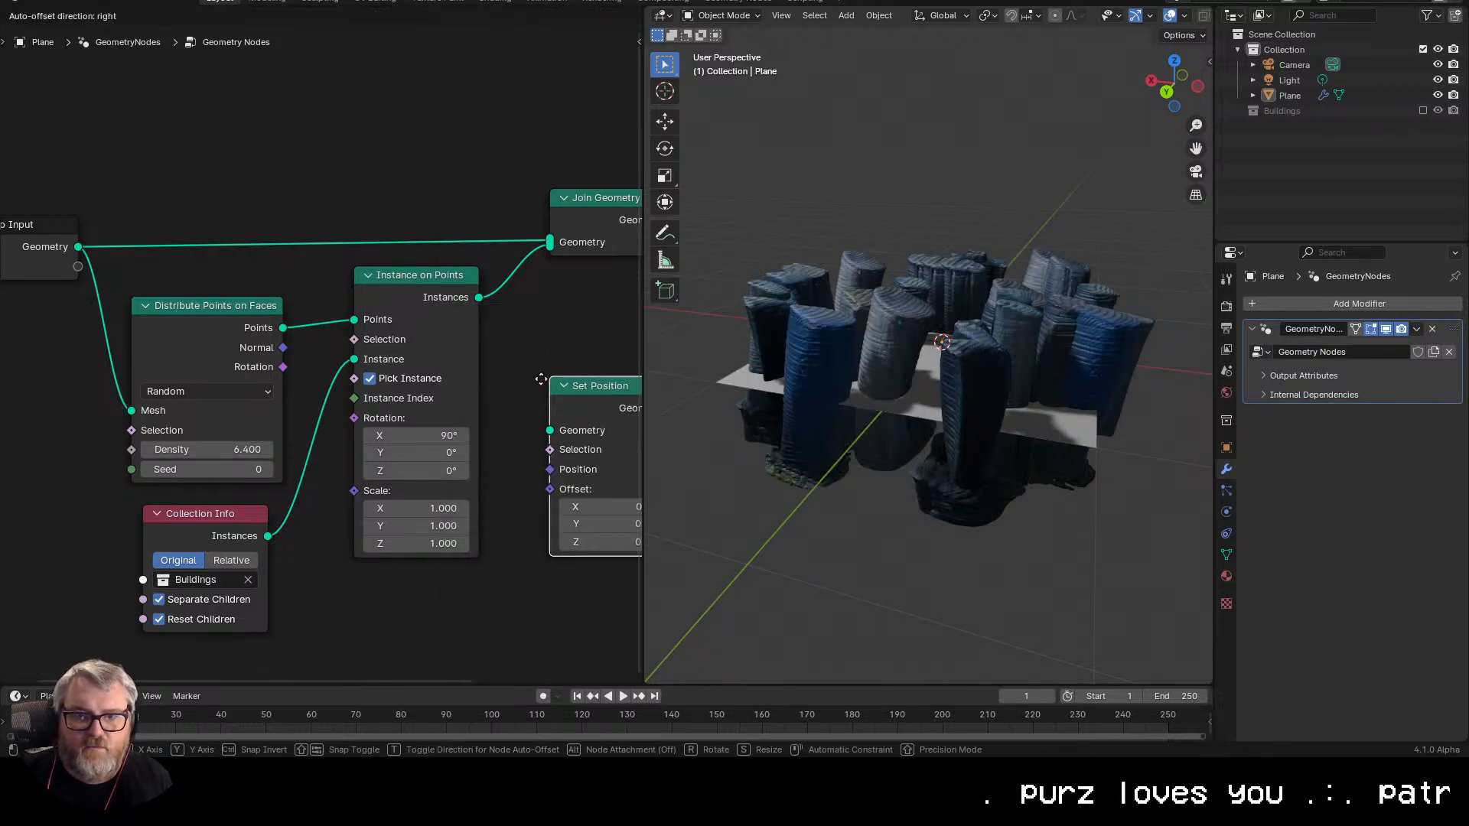
pyautogui.click(401, 558)
# - Set the Y offset of Set Position to 0.5 m so the building bases meet the plane
pyautogui.moveTo(403, 551); pyautogui.dragTo(520, 551)
pyautogui.rightClick(405, 552)
pyautogui.moveTo(398, 518); pyautogui.dragTo(443, 534)
pyautogui.rightClick(398, 518)
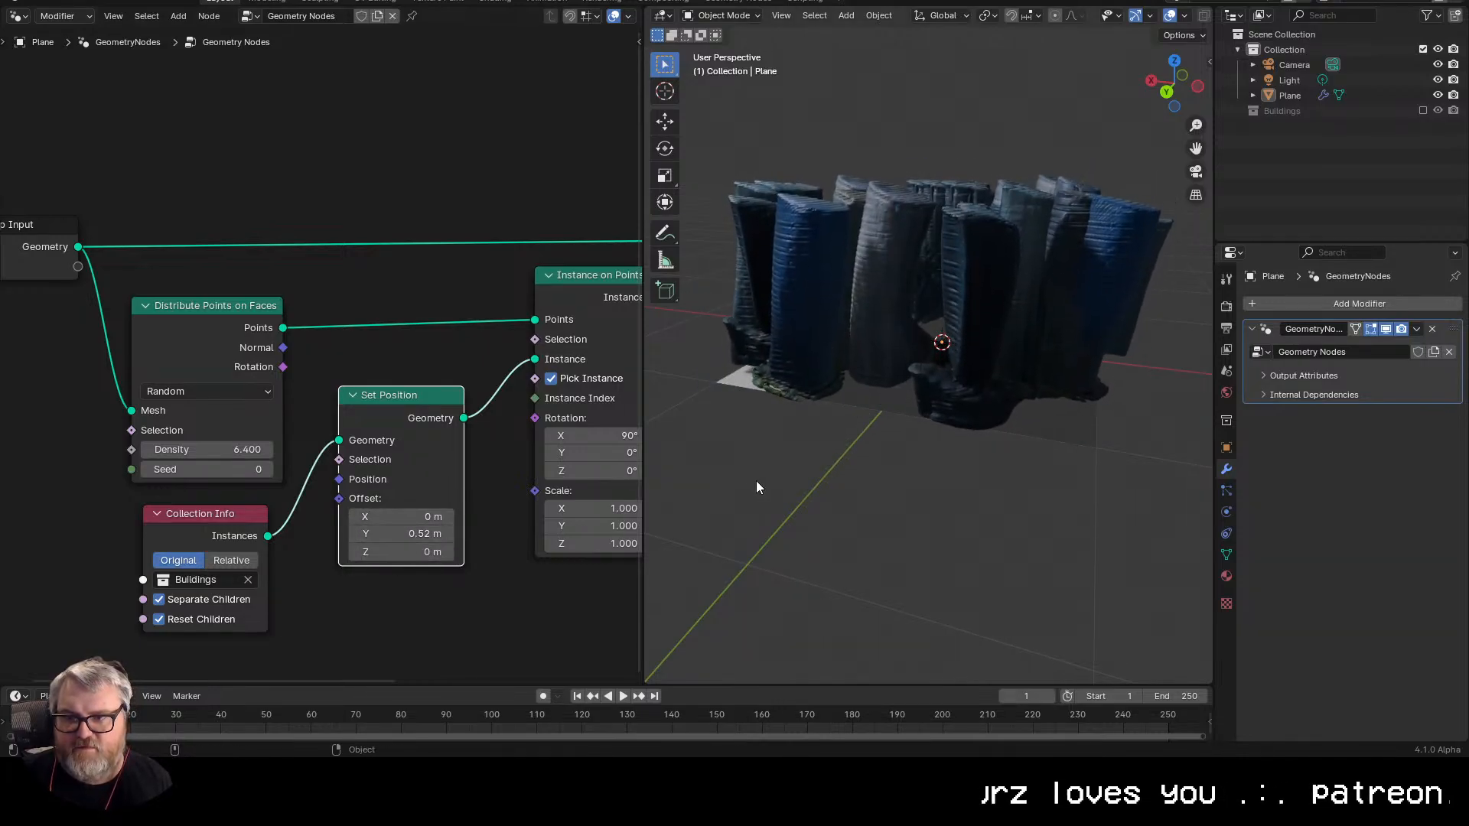
pyautogui.moveTo(755, 480); pyautogui.dragTo(800, 386)
pyautogui.scroll(4, 814, 370)
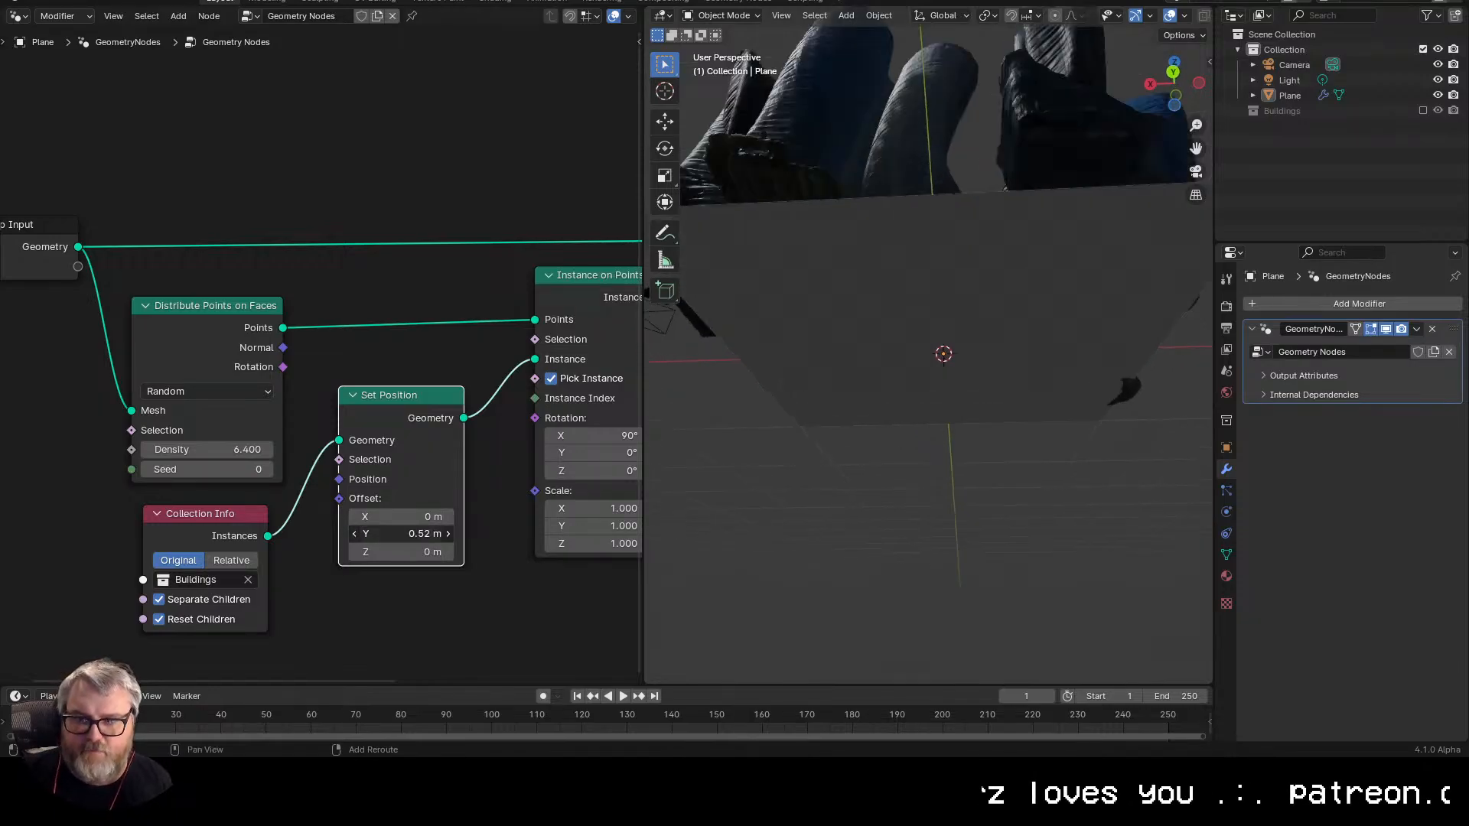
pyautogui.moveTo(401, 534); pyautogui.dragTo(390, 534)
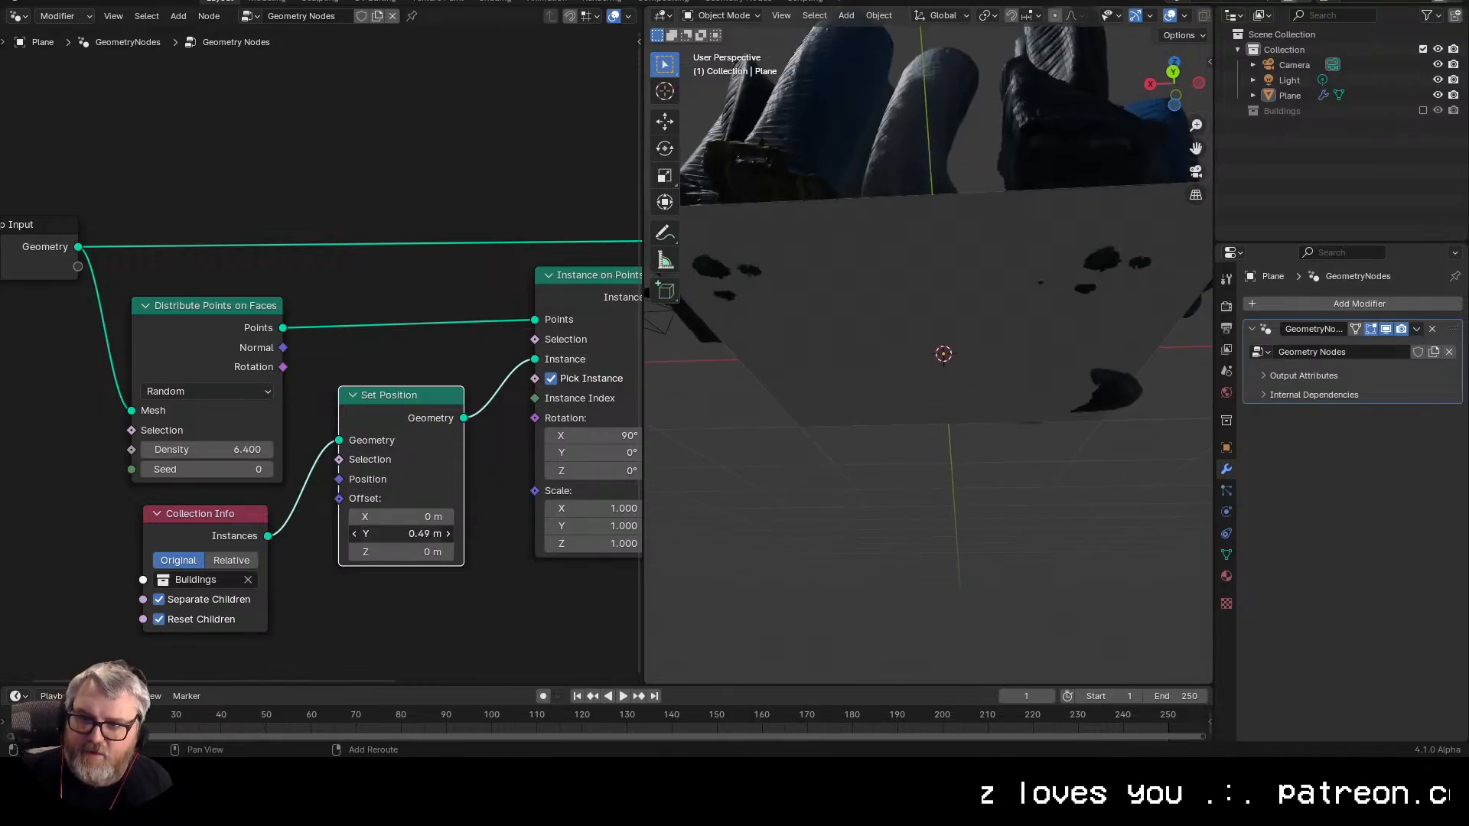
pyautogui.rightClick(402, 540)
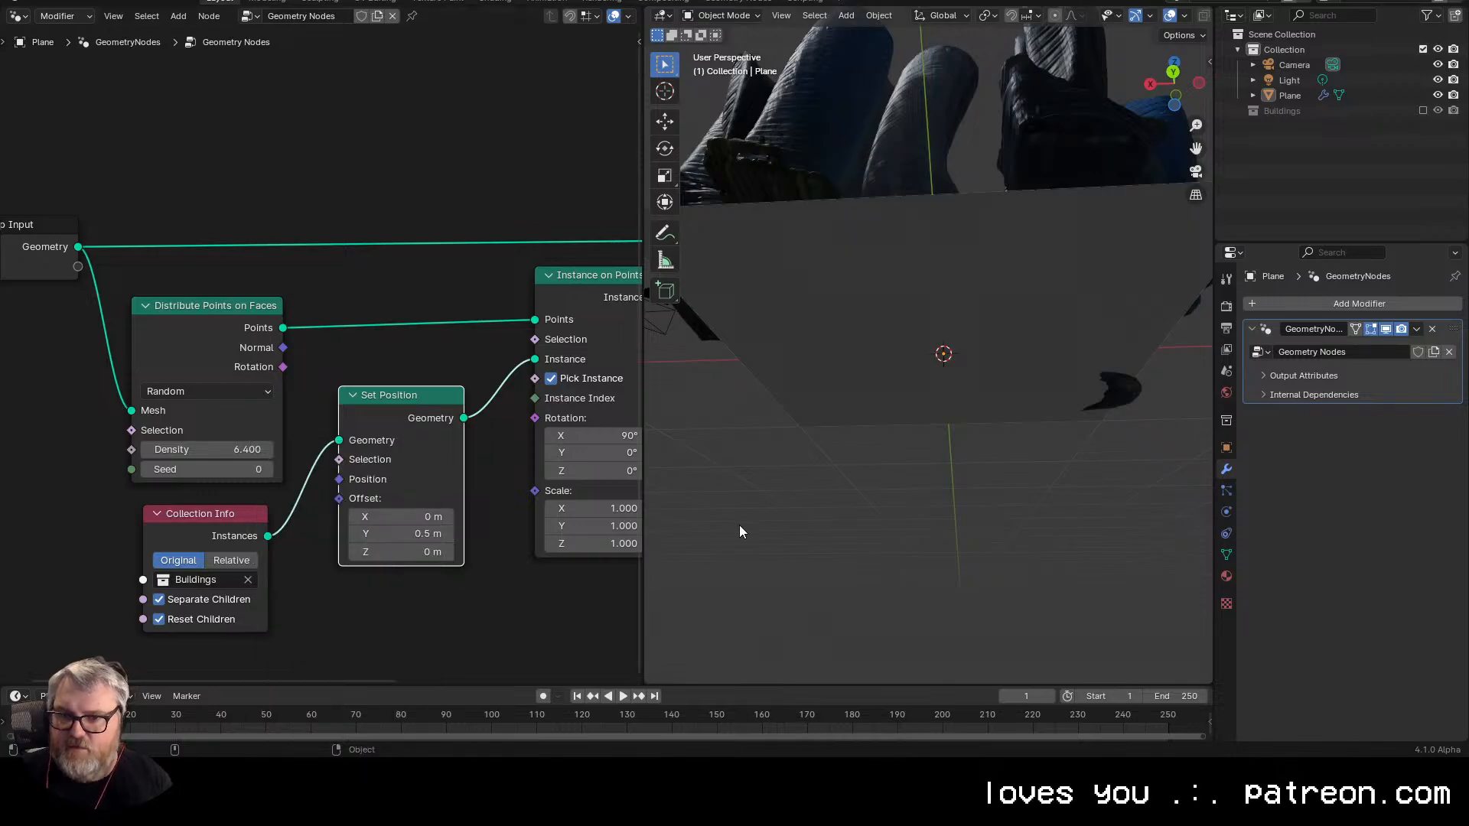
pyautogui.moveTo(401, 534); pyautogui.dragTo(406, 533)
pyautogui.scroll(-3, 884, 426)
pyautogui.moveTo(883, 426); pyautogui.dragTo(892, 477)
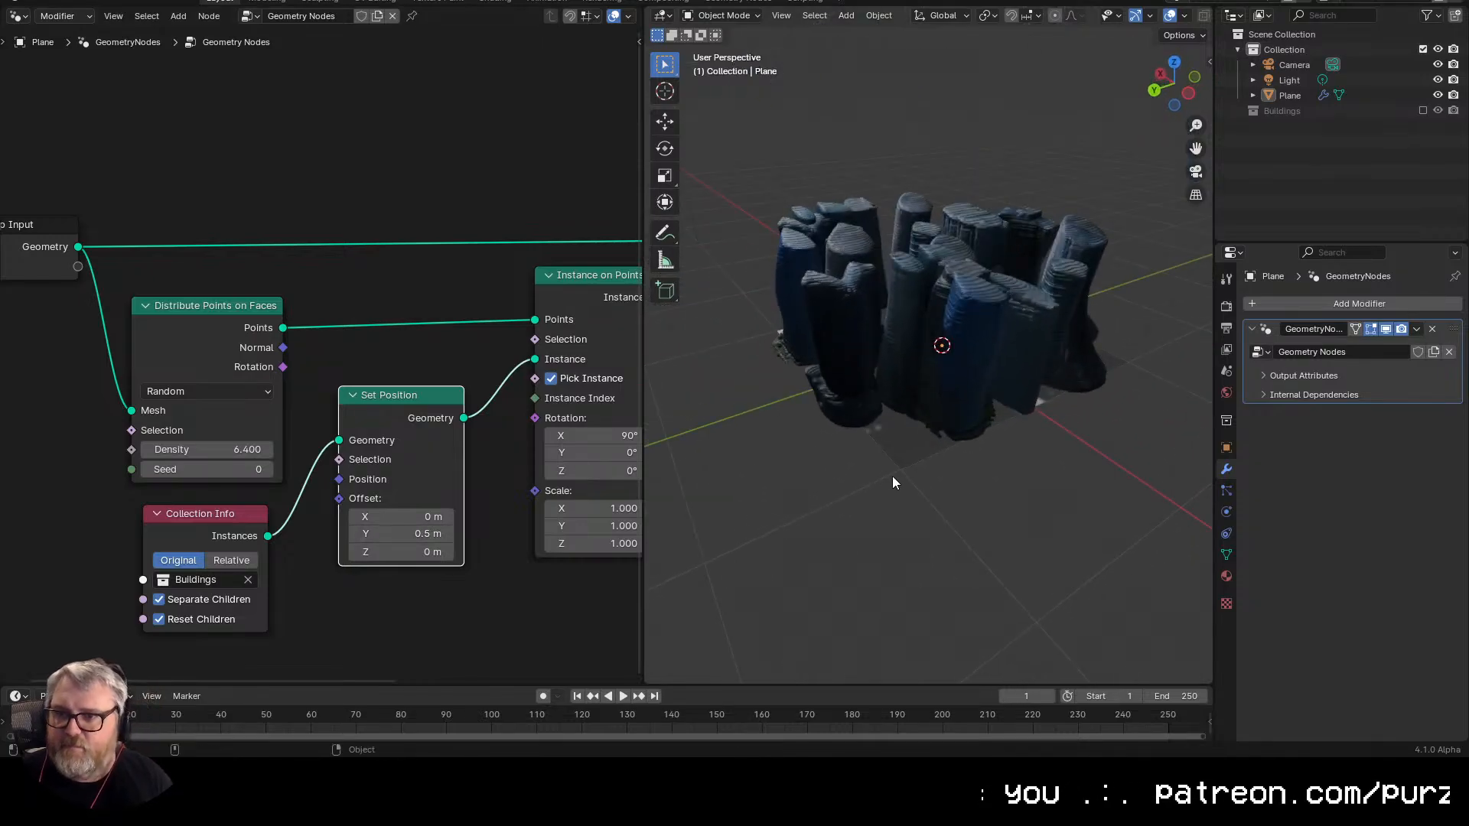
# - Raise the Distribute Points on Faces density to 15.2 and leave the plane deselected
pyautogui.moveTo(1094, 352); pyautogui.dragTo(722, 366)
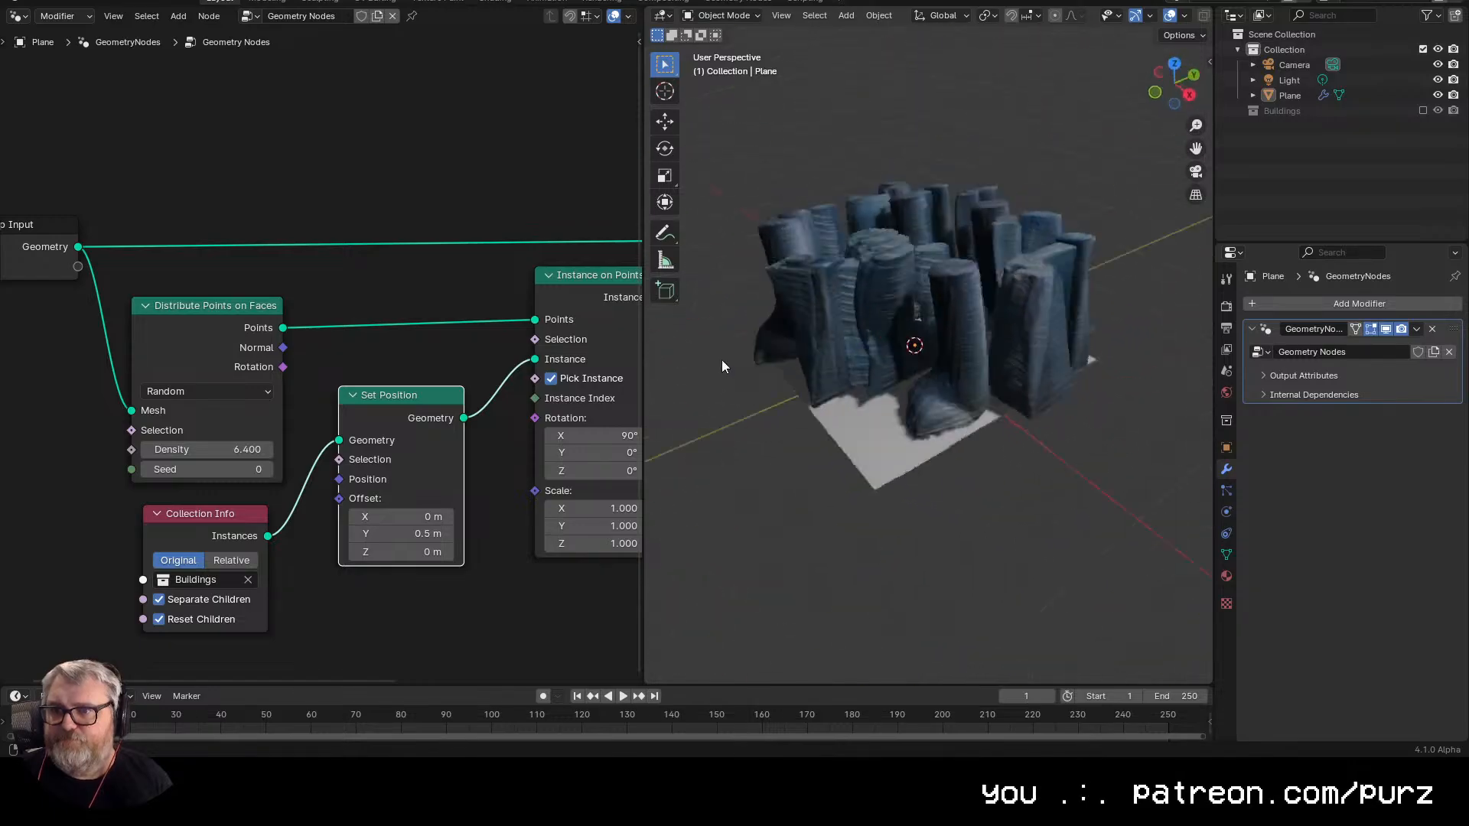
pyautogui.scroll(-3, 717, 364)
pyautogui.moveTo(910, 382); pyautogui.dragTo(804, 373)
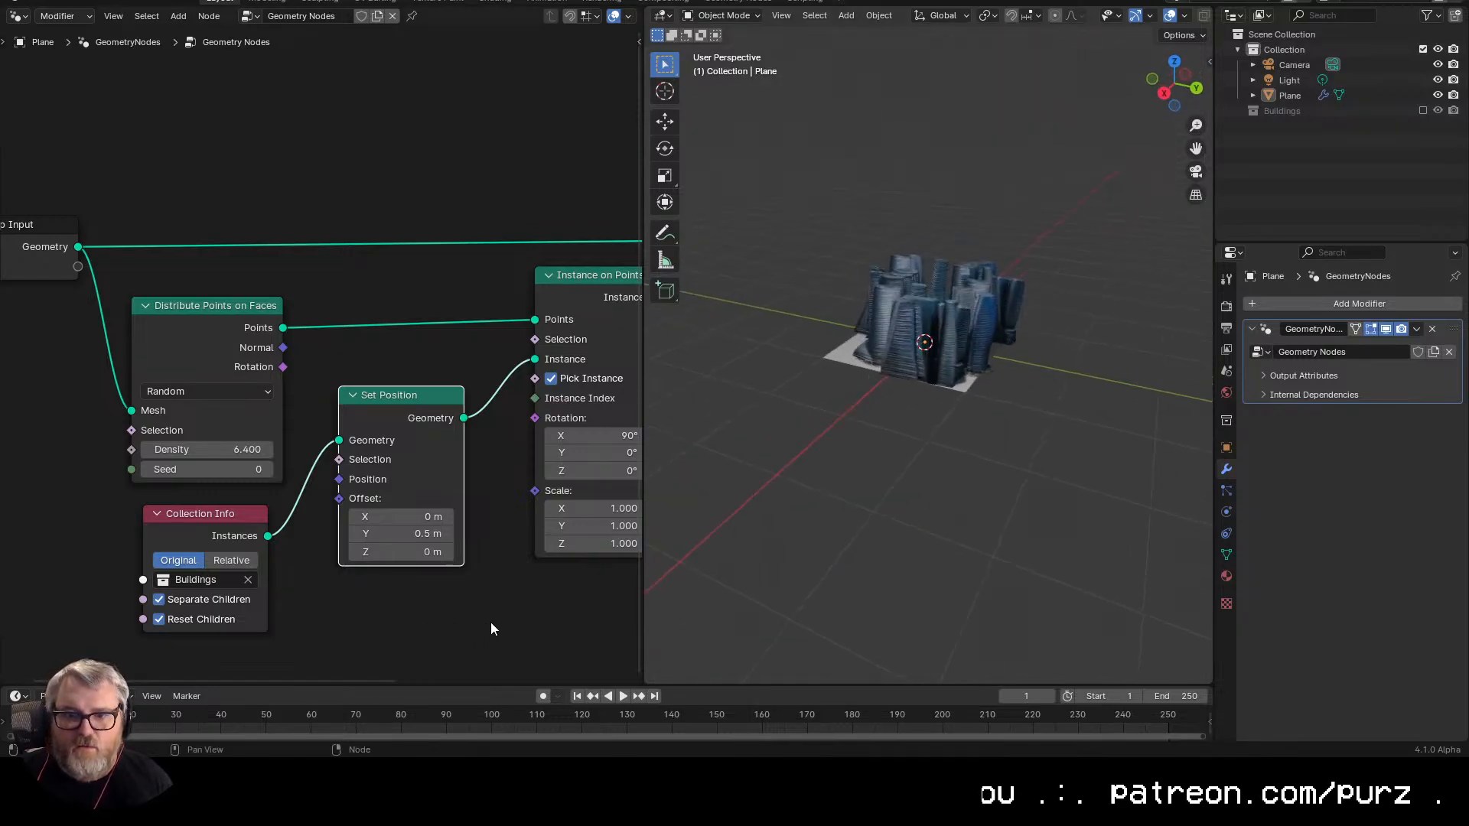
pyautogui.moveTo(516, 640); pyautogui.dragTo(425, 568)
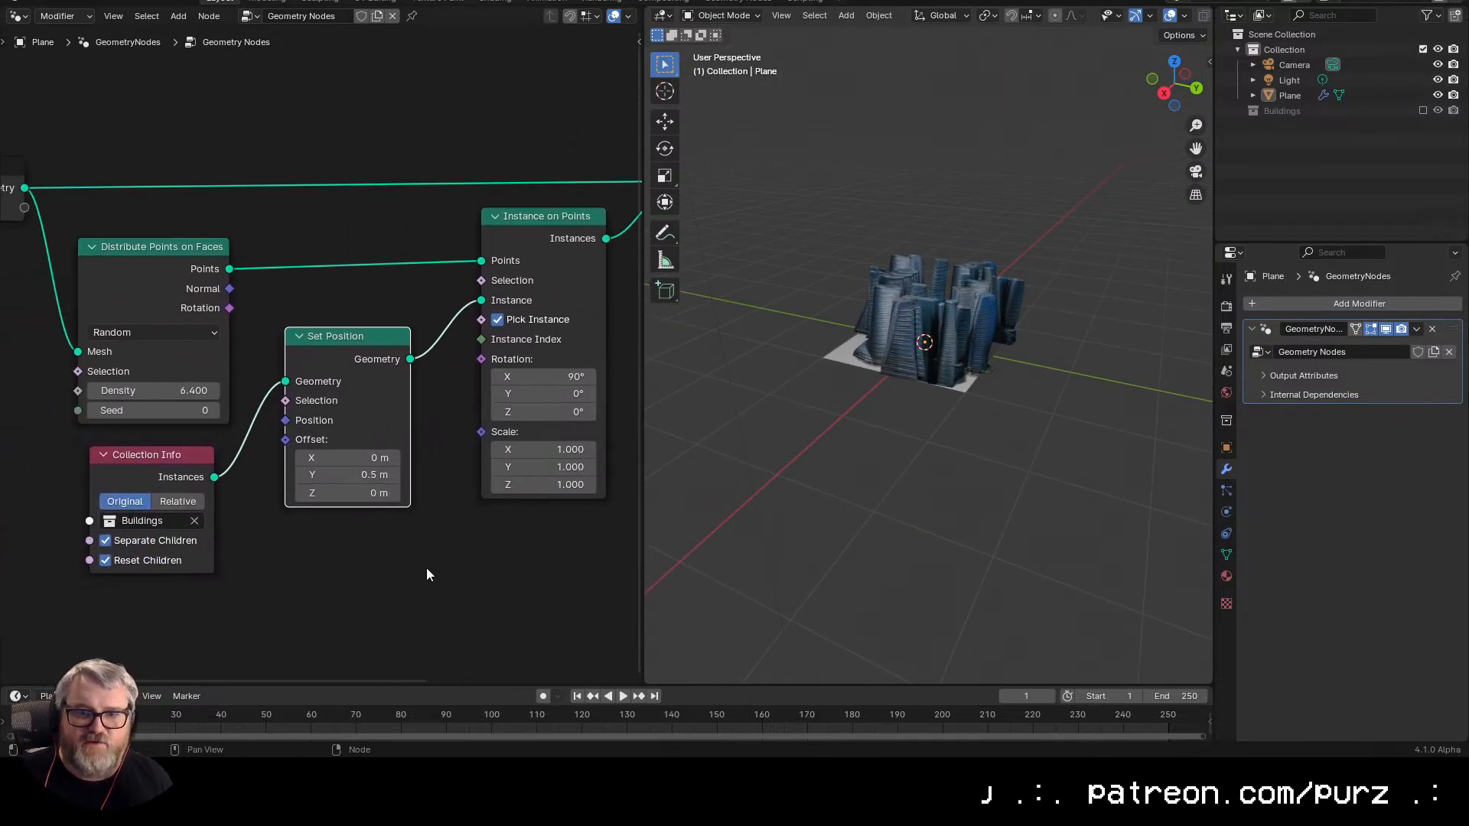
pyautogui.moveTo(153, 390); pyautogui.dragTo(220, 390)
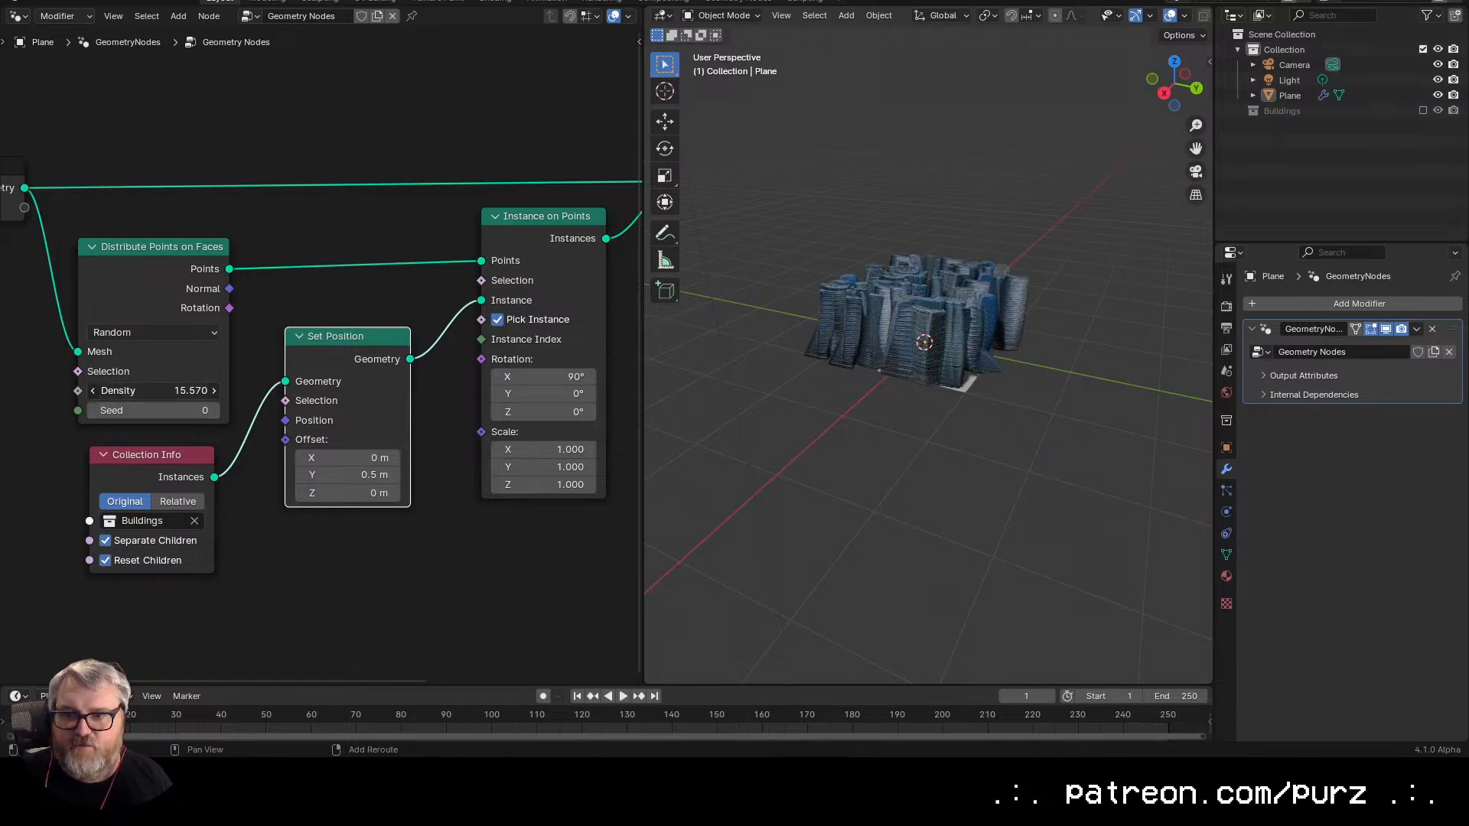
pyautogui.click(962, 385)
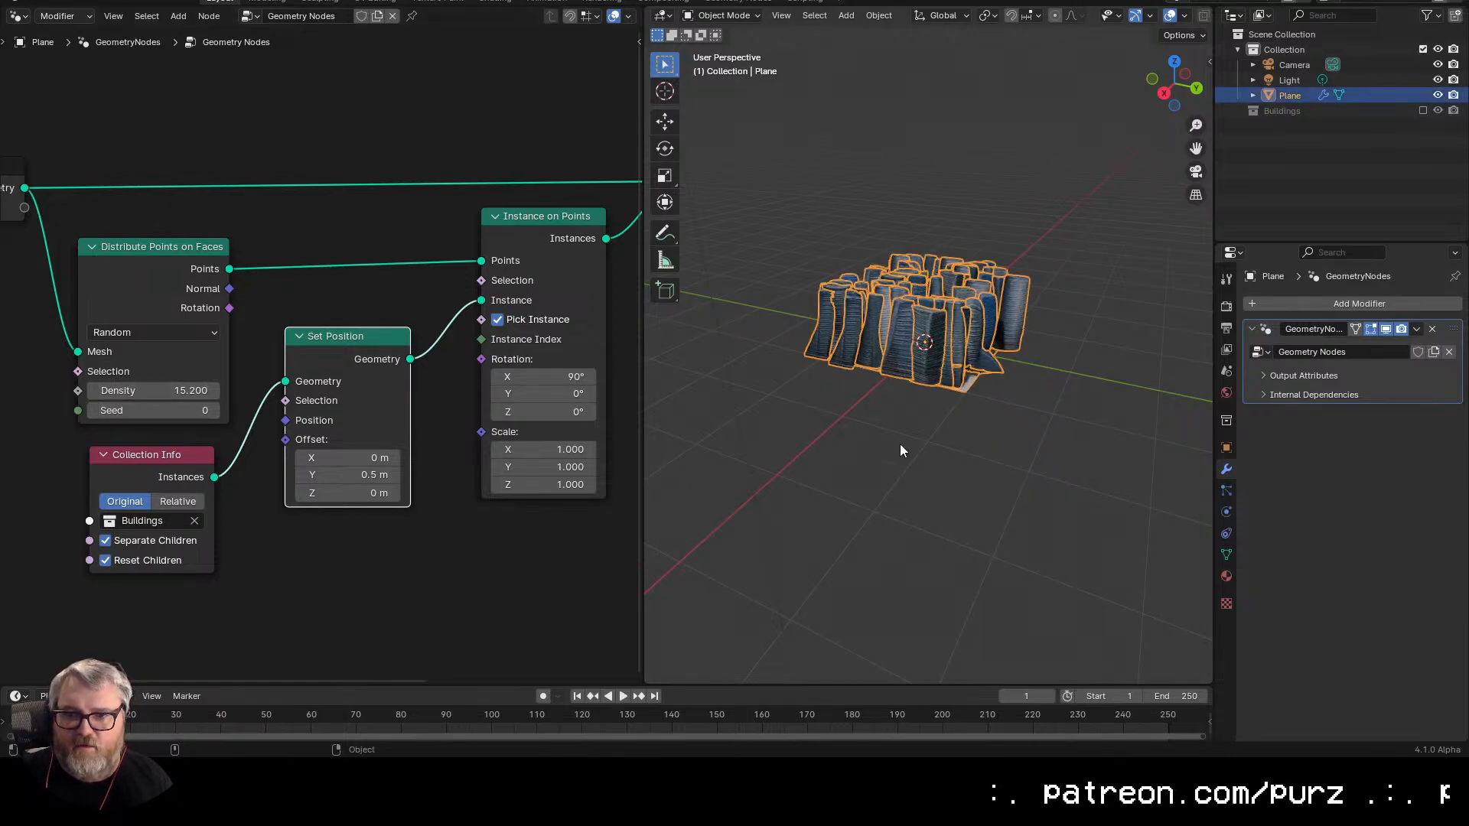
pyautogui.click(898, 444)
# - Scale the building instances to 0.27 on all three axes in Instance on Points
pyautogui.moveTo(544, 450); pyautogui.dragTo(482, 484)
pyautogui.scroll(3, 915, 419)
pyautogui.scroll(-2, 1025, 504)
pyautogui.moveTo(1025, 504); pyautogui.dragTo(1063, 505)
# - Examine how the scattered buildings sit on the plane from the right side and in a maximized perspective viewport
pyautogui.click(1173, 98)
pyautogui.scroll(7, 1023, 404)
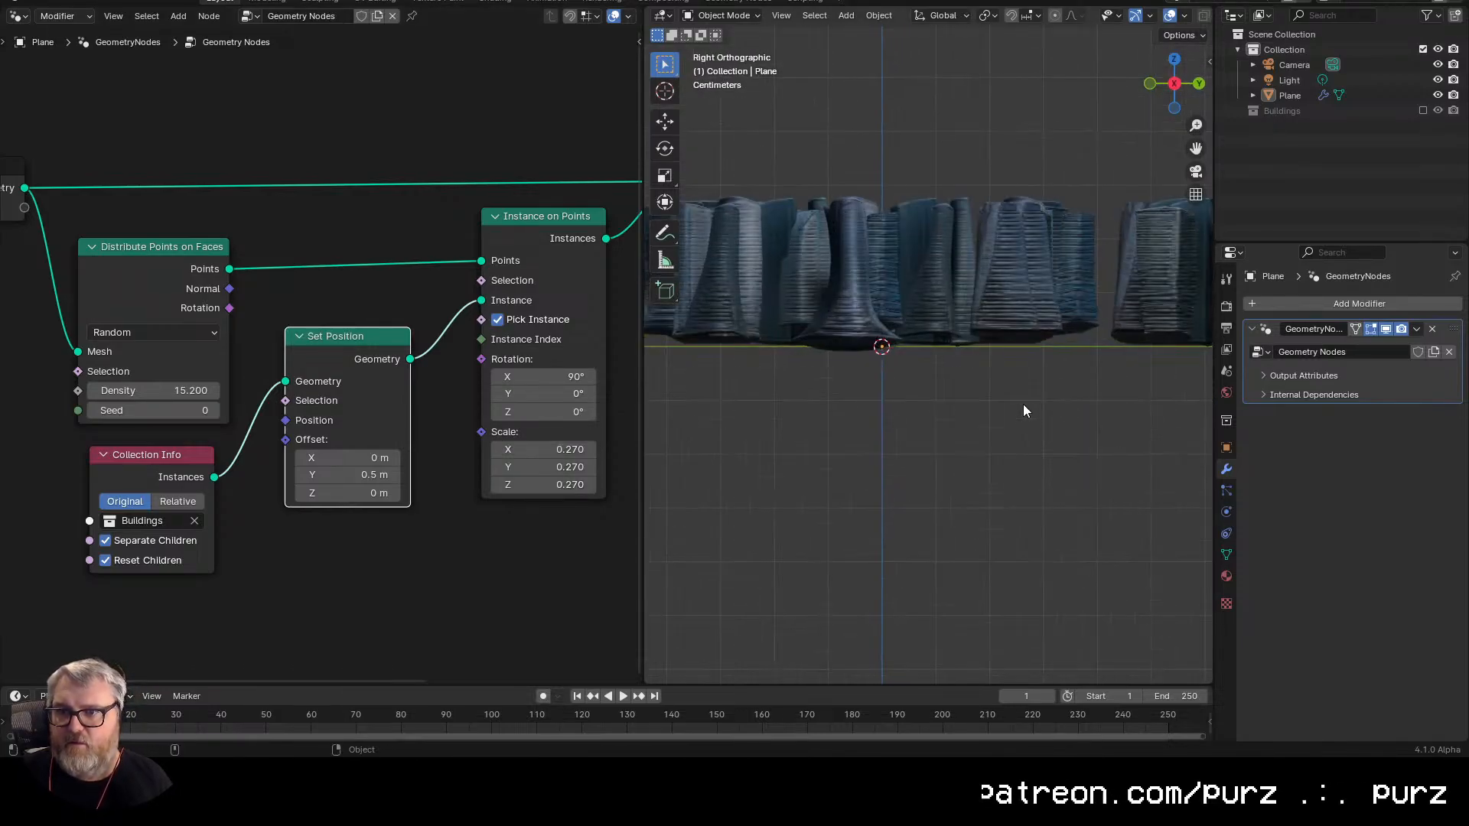
pyautogui.moveTo(1022, 404); pyautogui.dragTo(1029, 465)
pyautogui.scroll(-7, 1018, 445)
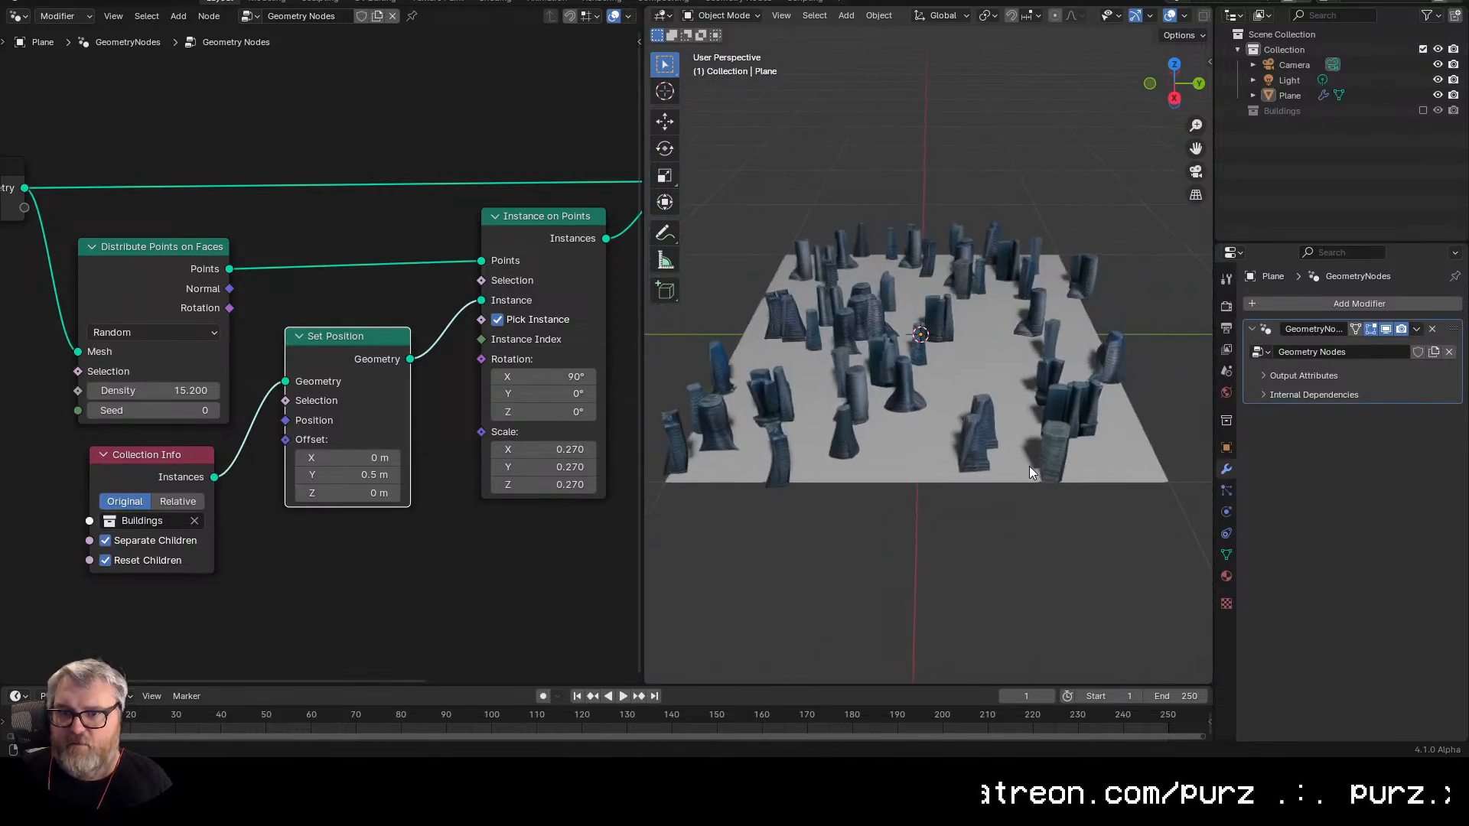
pyautogui.hotkey('ctrl', 'space')
pyautogui.scroll(2, 923, 438)
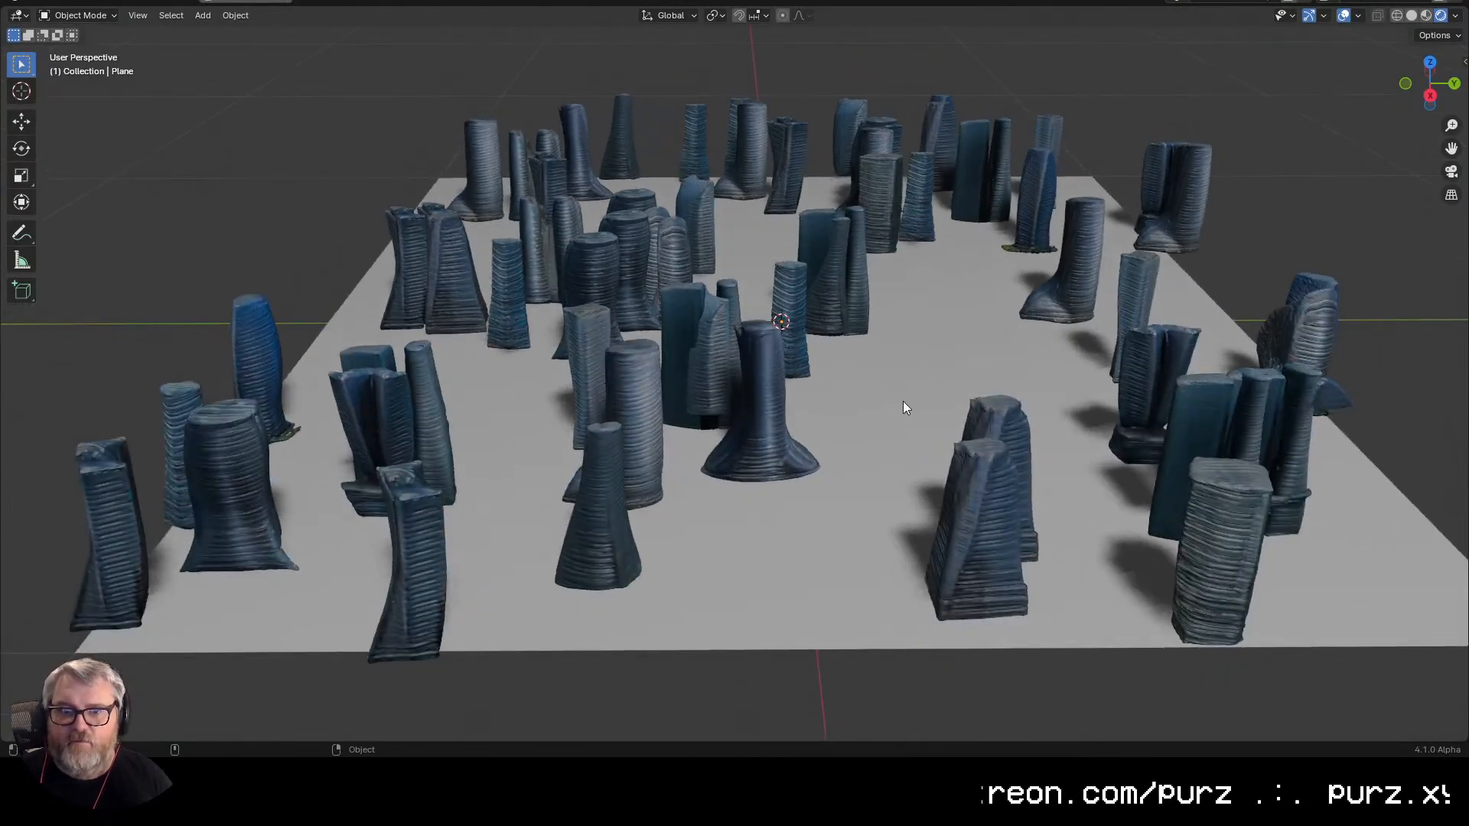
pyautogui.press('a')
pyautogui.hotkey('alt', 'a')
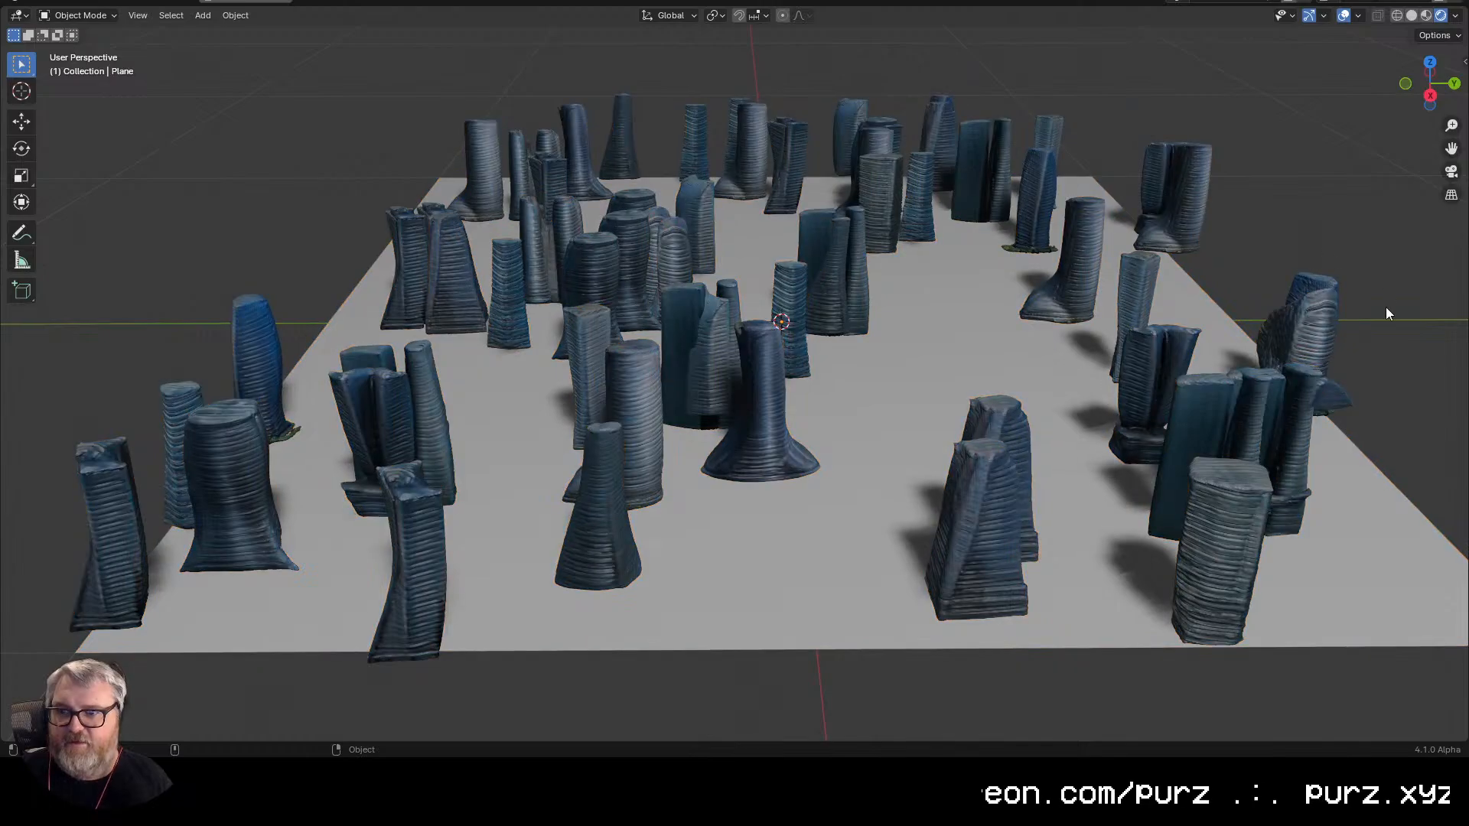
pyautogui.moveTo(1384, 306); pyautogui.dragTo(1245, 342)
pyautogui.hotkey('ctrl', 'space')
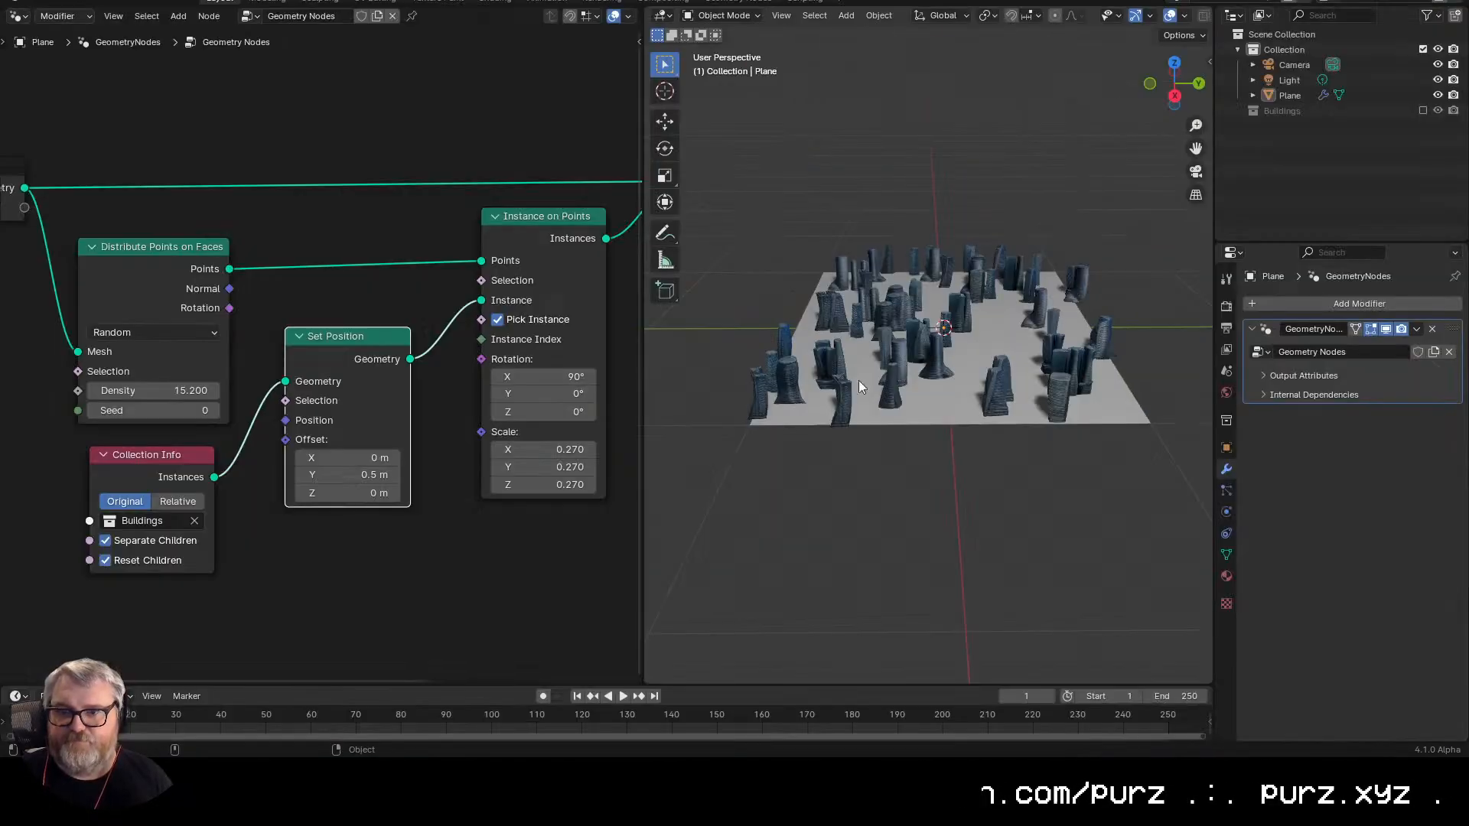
# - Switch point distribution to Poisson Disk with a Density Max of 145.18 and a Distance Min of 0.14 m
pyautogui.click(156, 337)
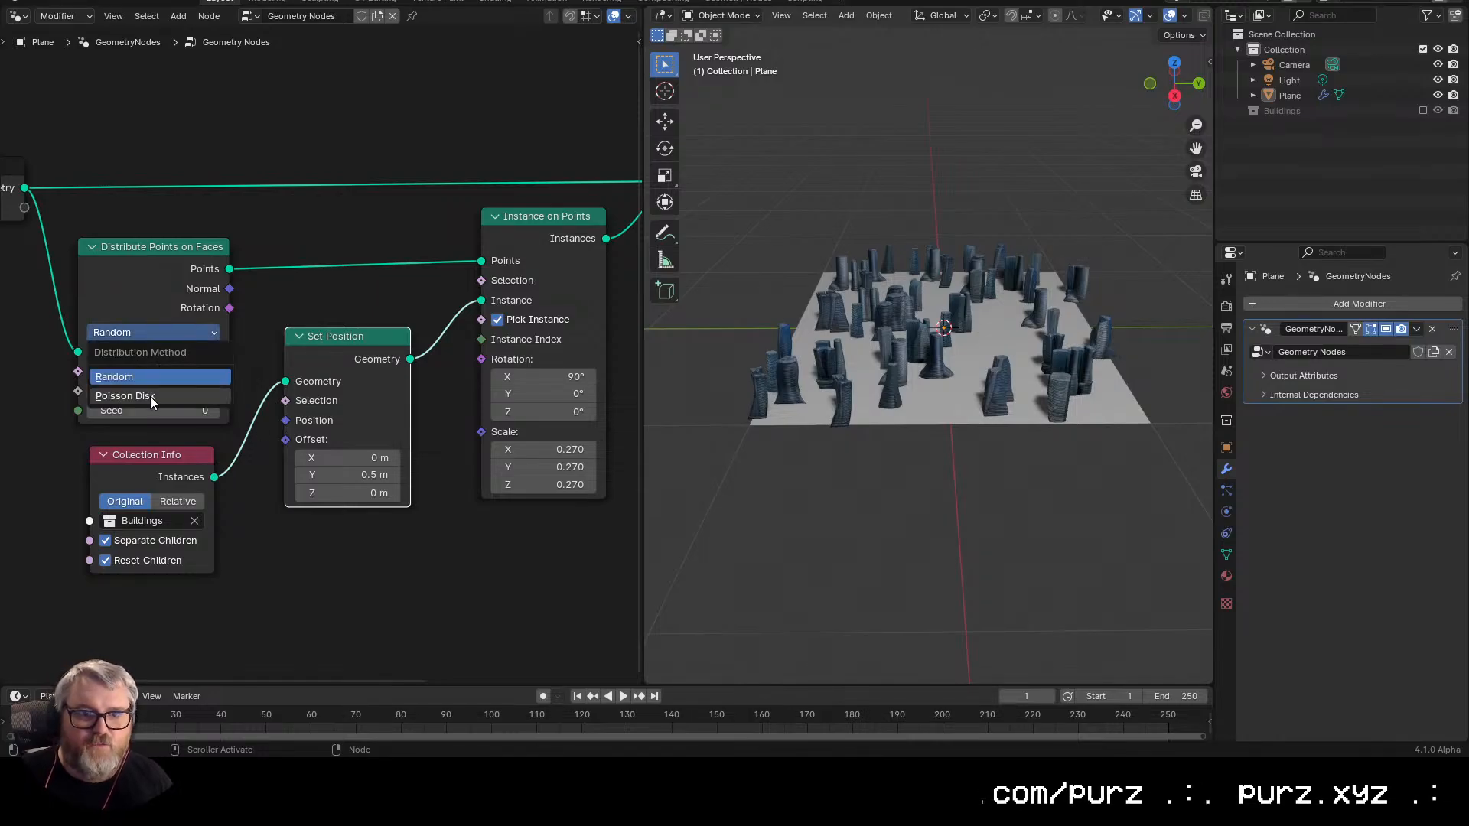
pyautogui.click(150, 396)
pyautogui.moveTo(145, 390); pyautogui.dragTo(260, 410)
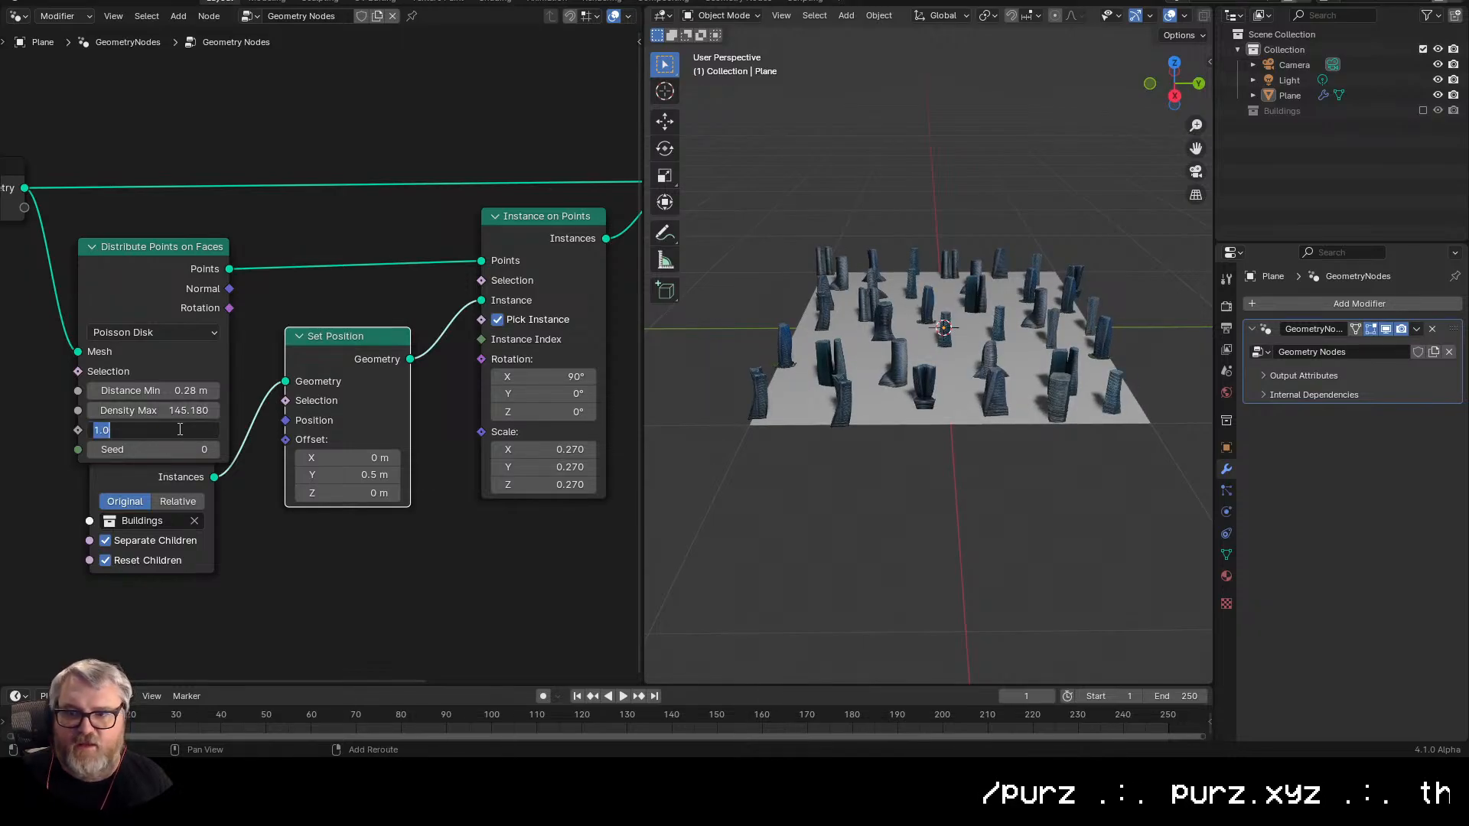
pyautogui.moveTo(164, 390); pyautogui.dragTo(144, 391)
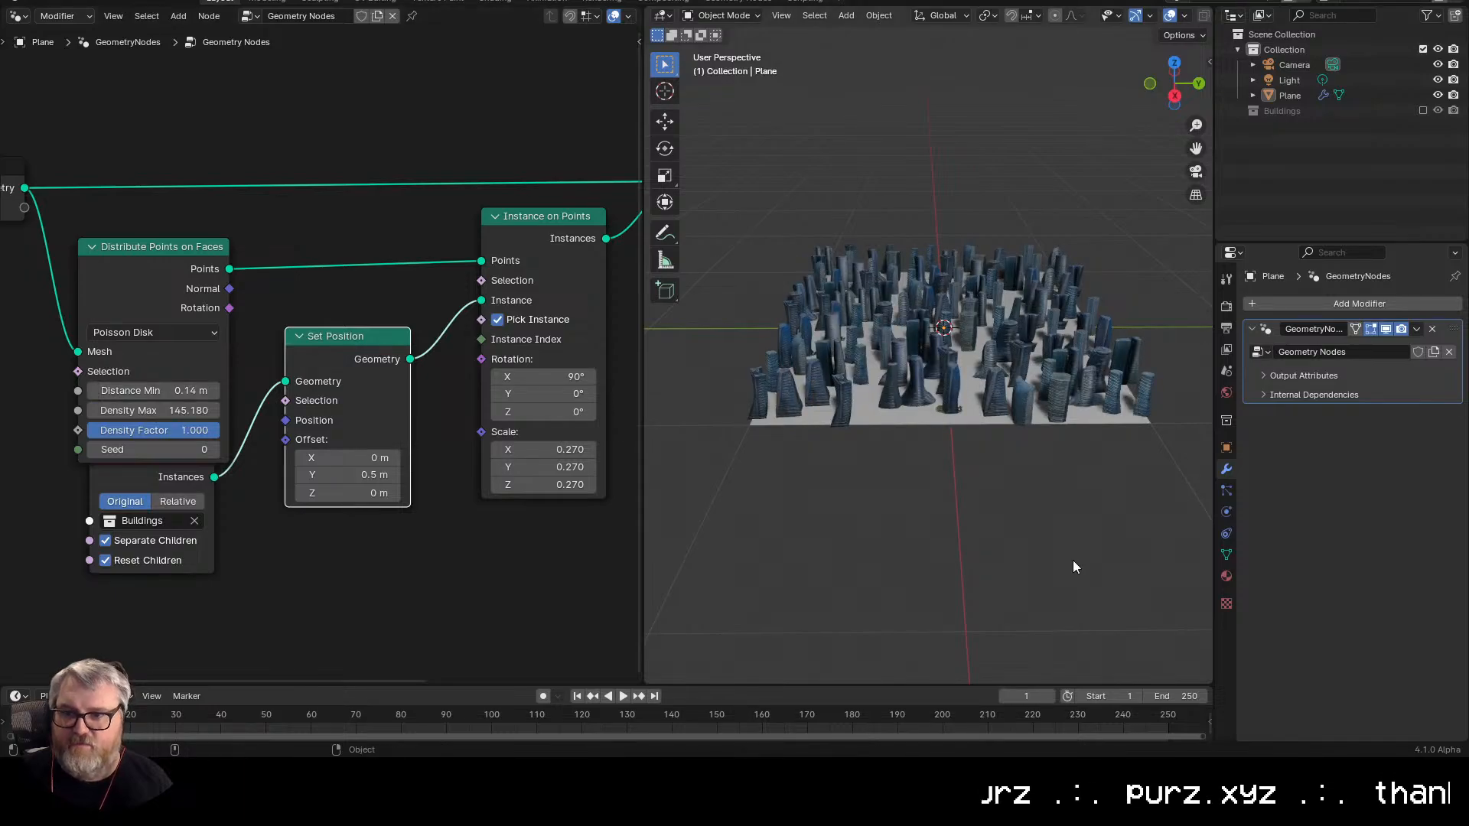
# - Set Distance Min to 0.18 m while checking the building spacing from the top view
pyautogui.moveTo(1073, 560); pyautogui.dragTo(1016, 650)
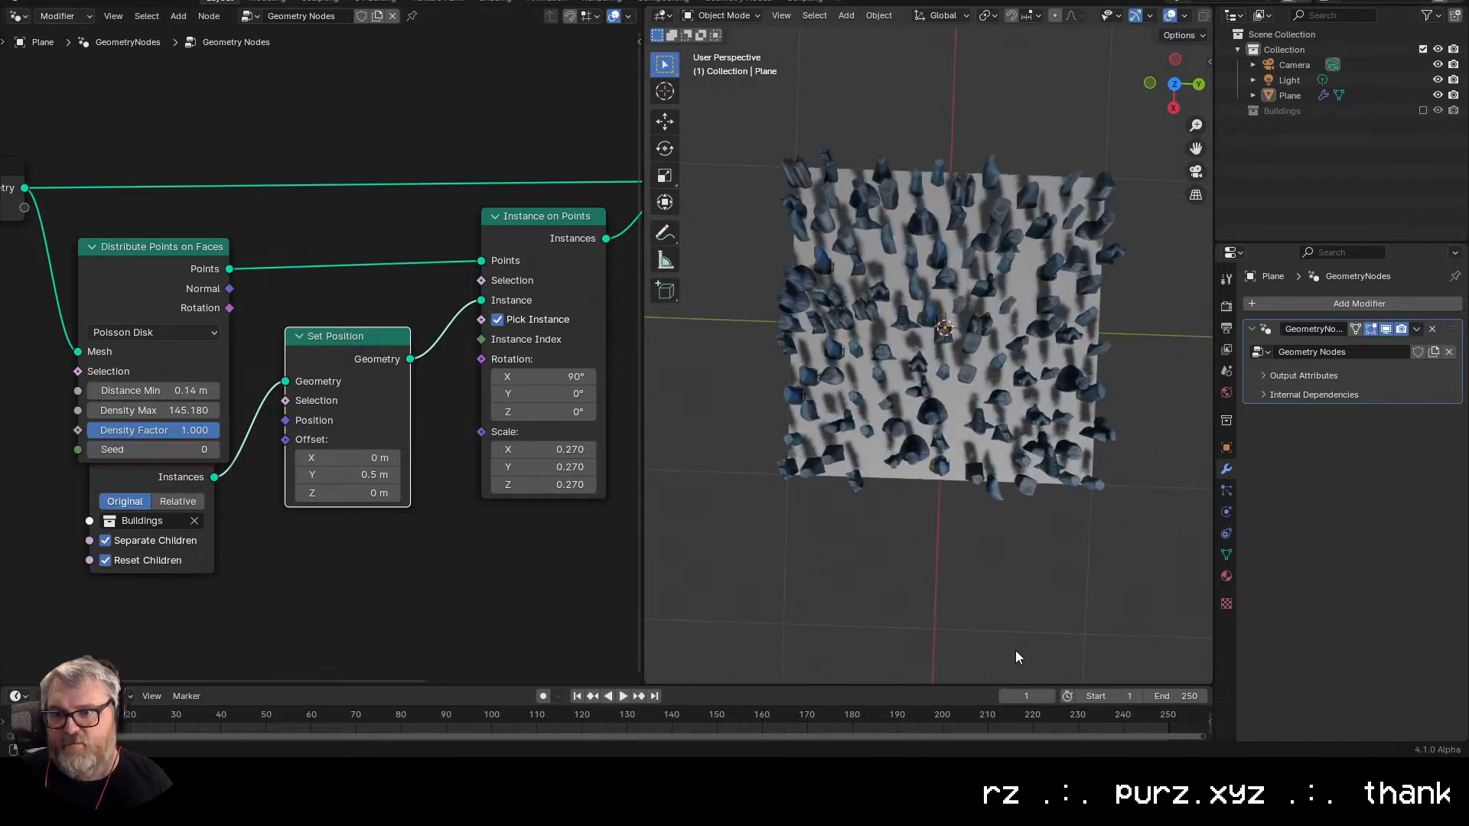
pyautogui.click(1174, 84)
pyautogui.moveTo(912, 430); pyautogui.dragTo(948, 451)
pyautogui.moveTo(138, 390); pyautogui.dragTo(180, 390)
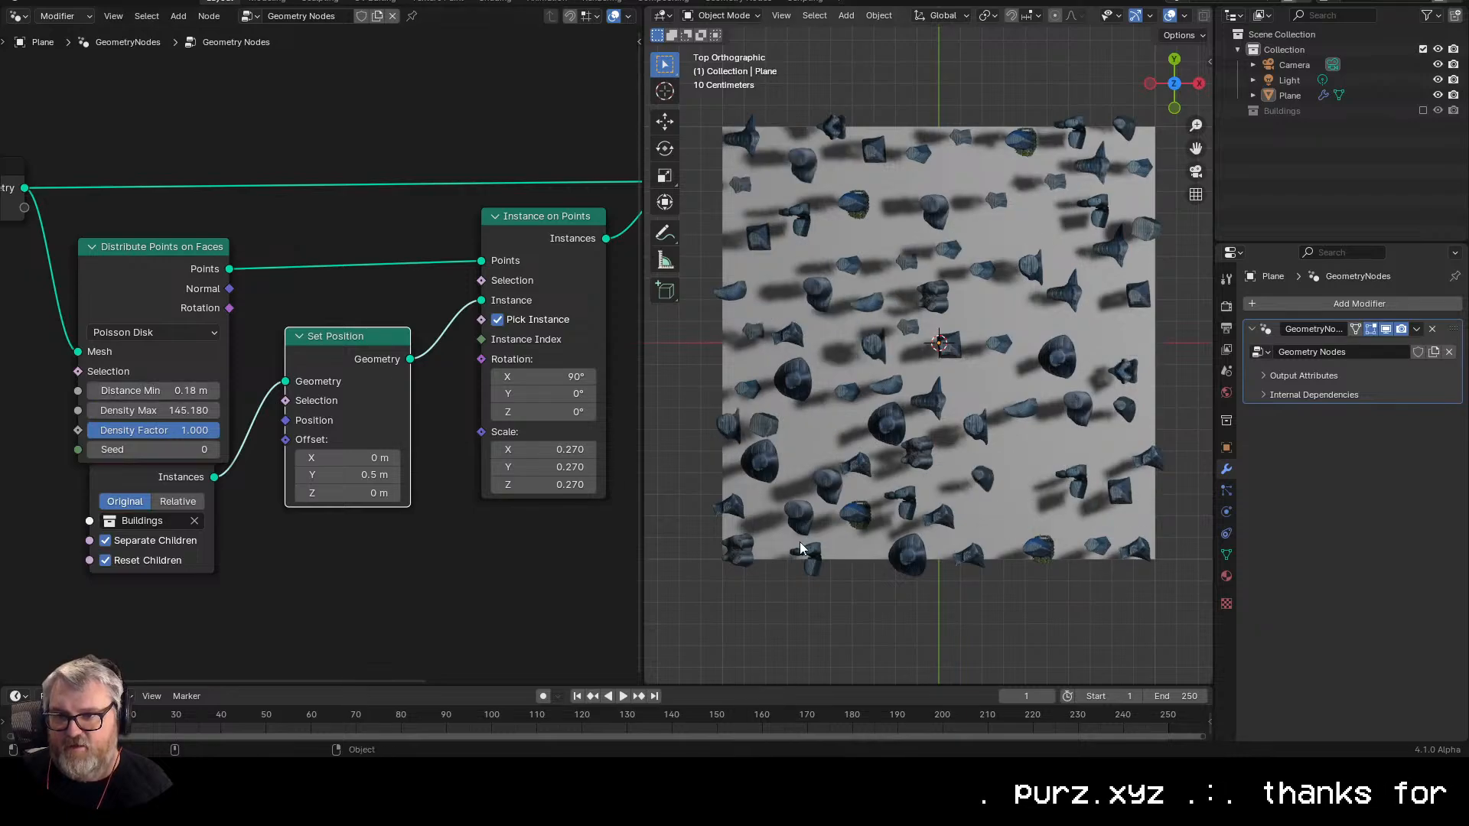
# - Frame the city from a low perspective angle and hide the viewport overlays
pyautogui.moveTo(805, 549); pyautogui.dragTo(703, 425)
pyautogui.scroll(-4, 703, 426)
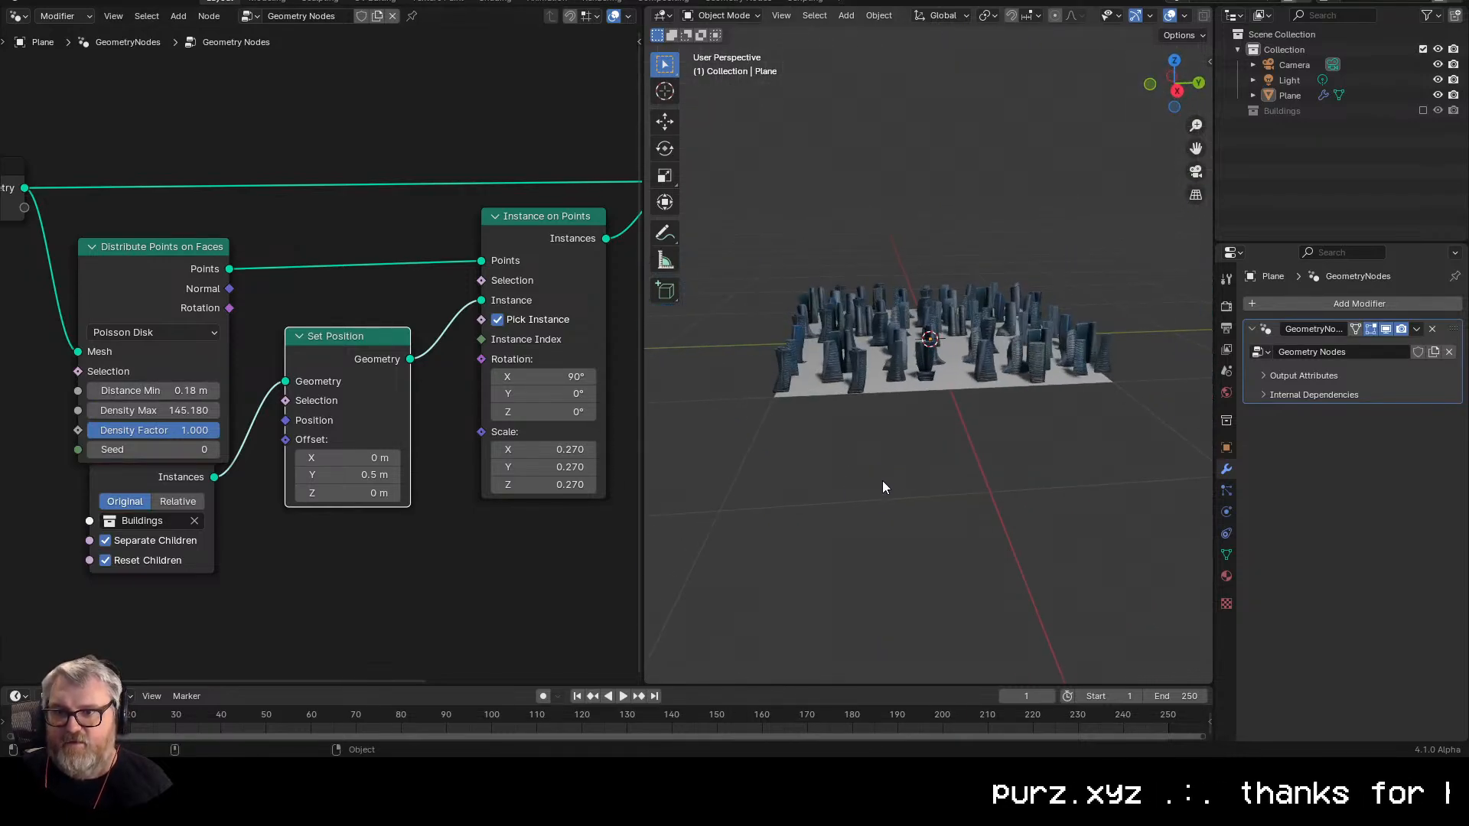
pyautogui.scroll(4, 882, 480)
pyautogui.scroll(-1, 866, 461)
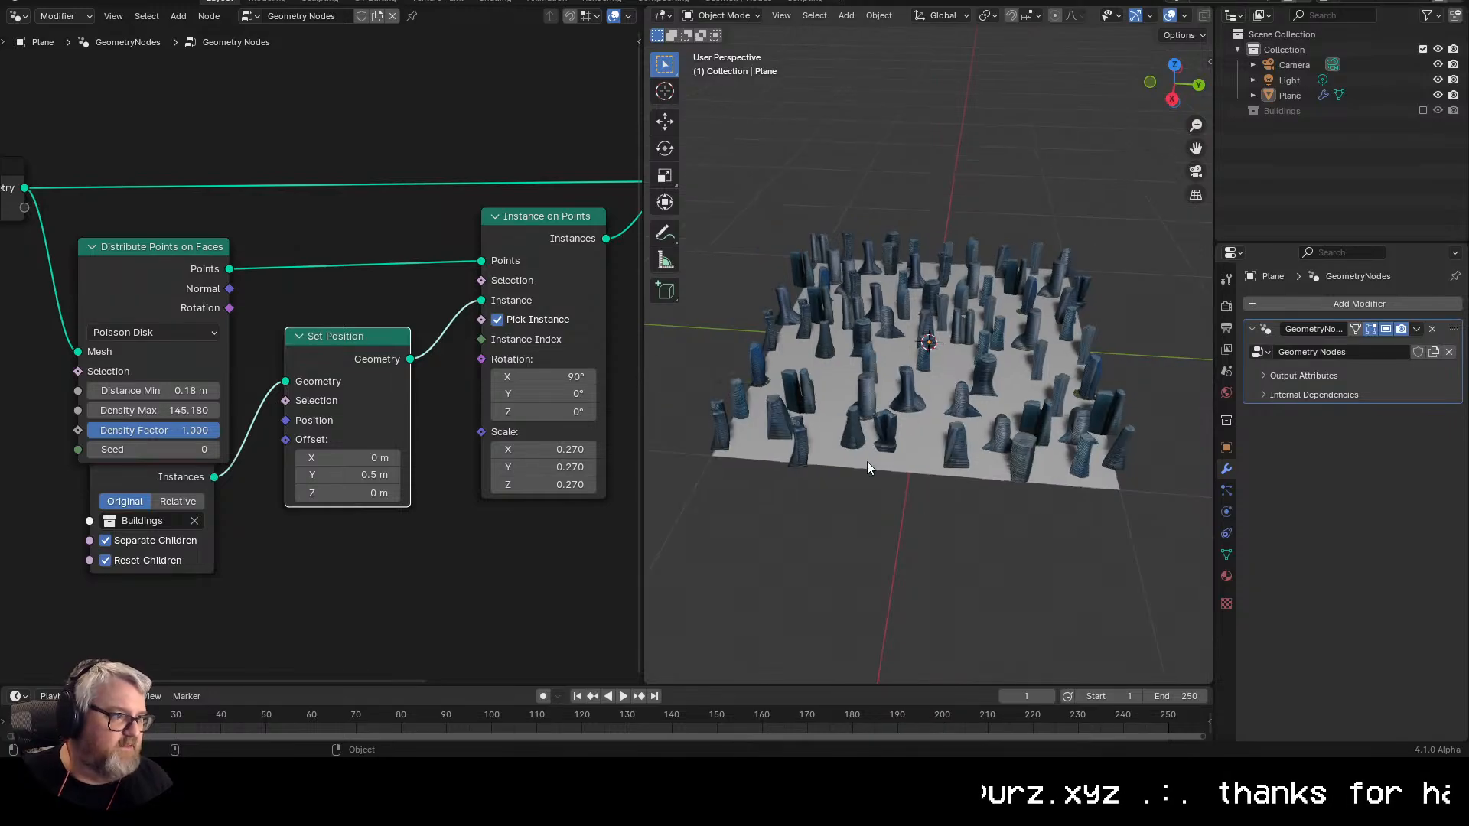
pyautogui.scroll(2, 987, 460)
pyautogui.moveTo(998, 452); pyautogui.dragTo(990, 410)
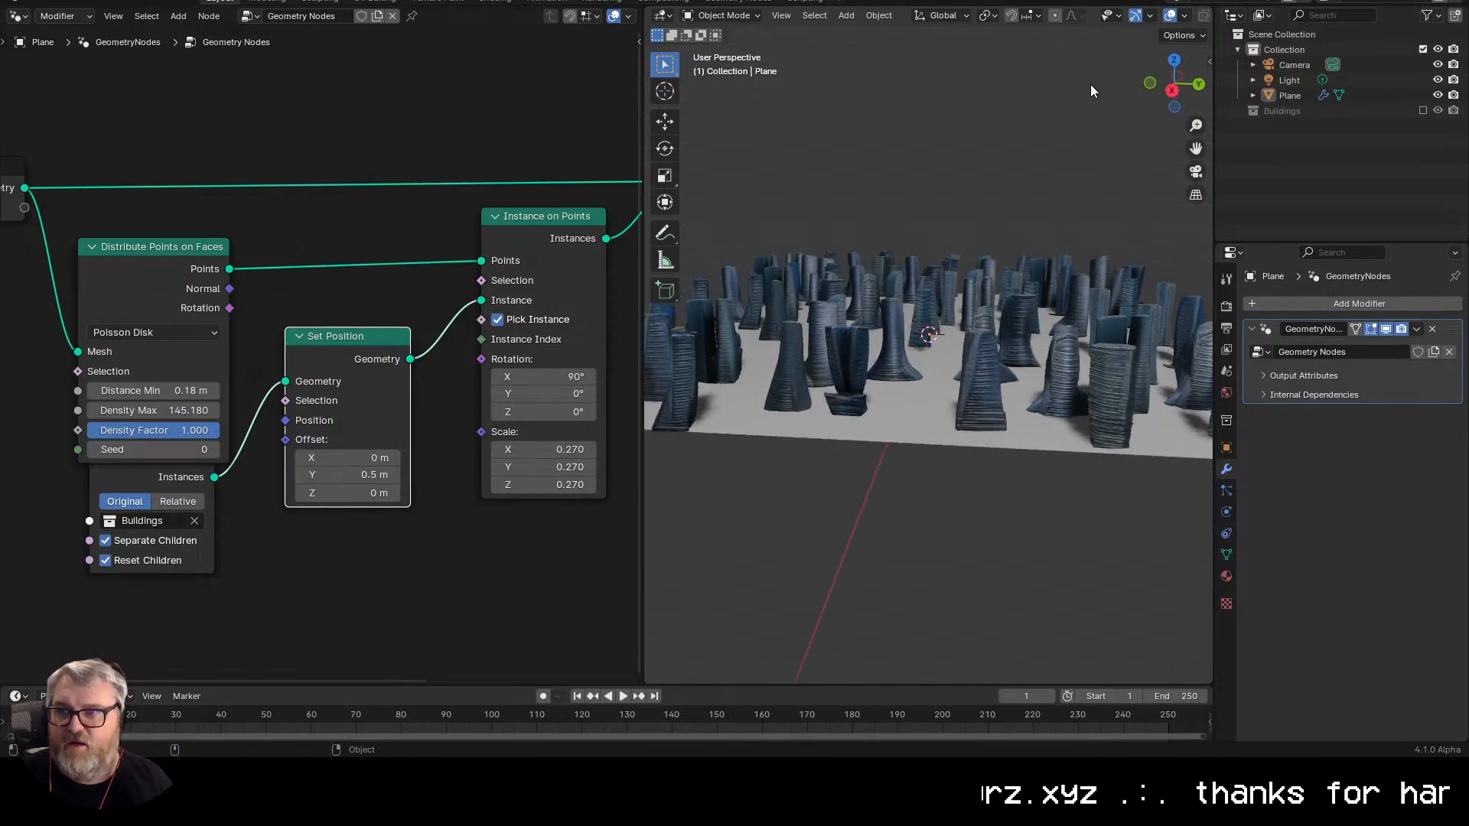
pyautogui.click(1170, 17)
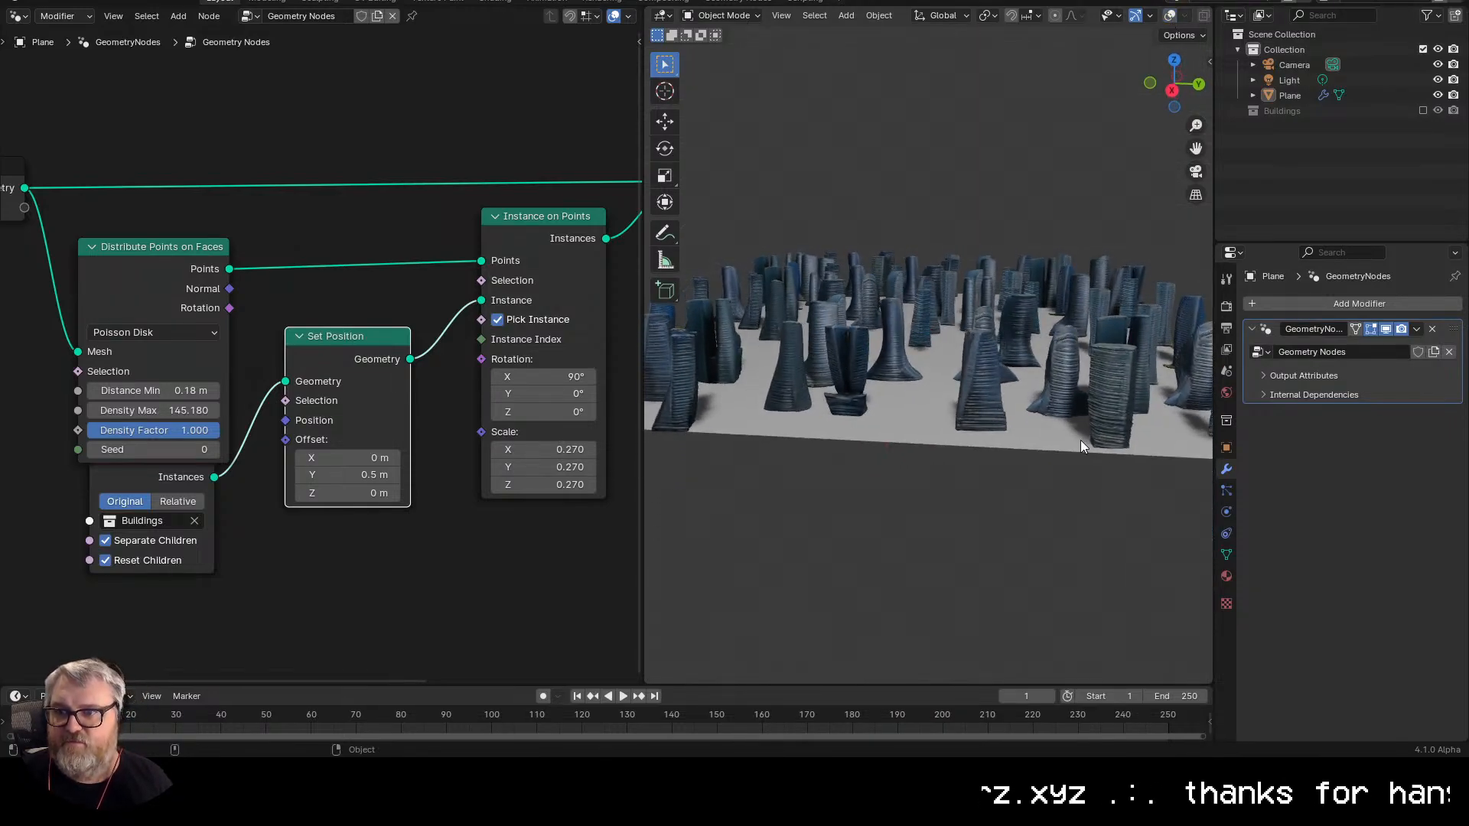
# - Switch the scene's render engine to Cycles
pyautogui.click(1226, 306)
pyautogui.click(1373, 306)
pyautogui.click(1383, 368)
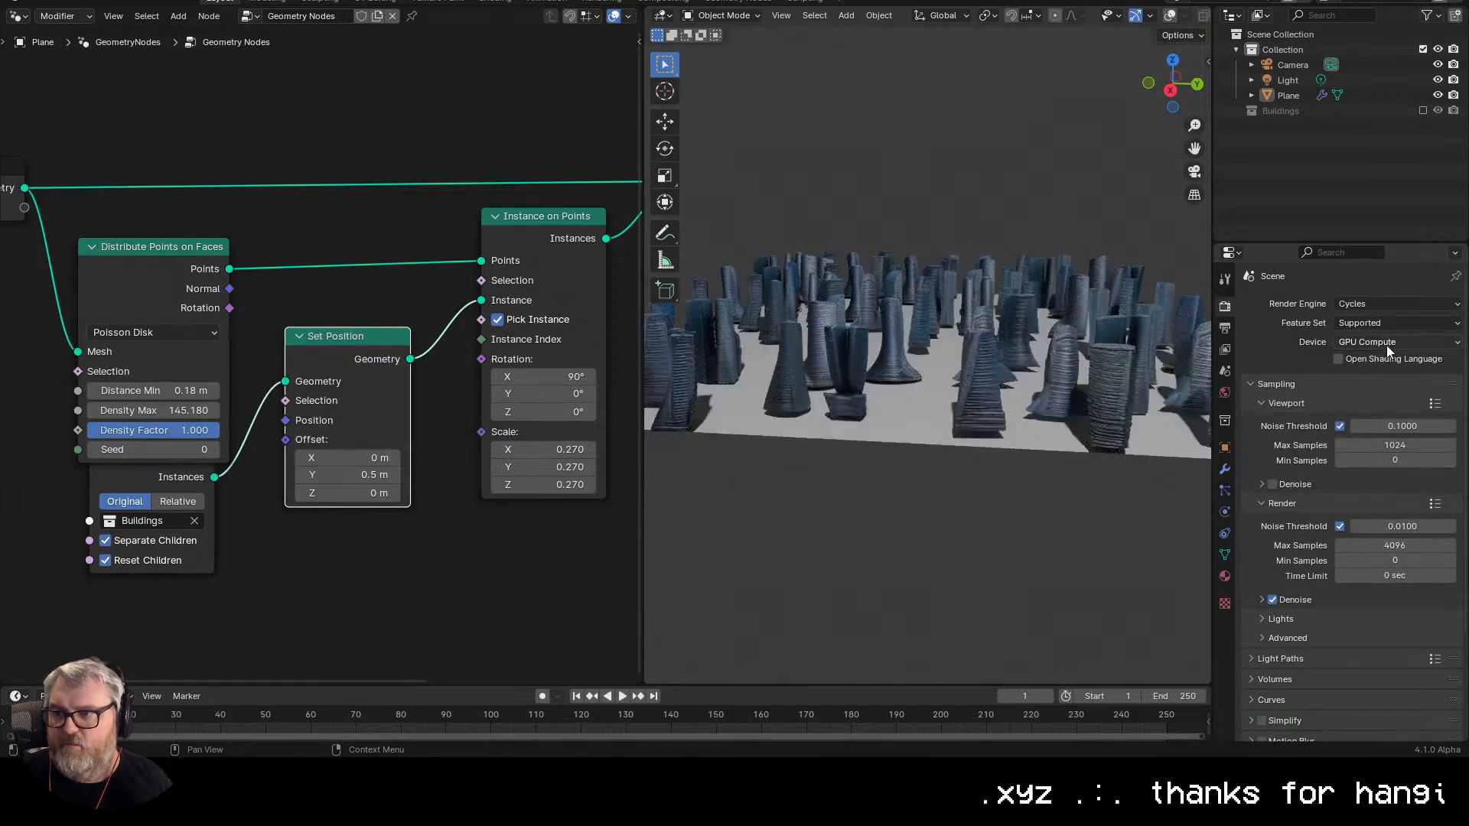
# - Set the Cycles render device to GPU Compute
pyautogui.click(1386, 343)
pyautogui.click(1384, 375)
# - Examine the Cycles-rendered buildings up close and from opposite sides of the plane
pyautogui.moveTo(1118, 408); pyautogui.dragTo(1149, 435)
pyautogui.scroll(2, 1147, 435)
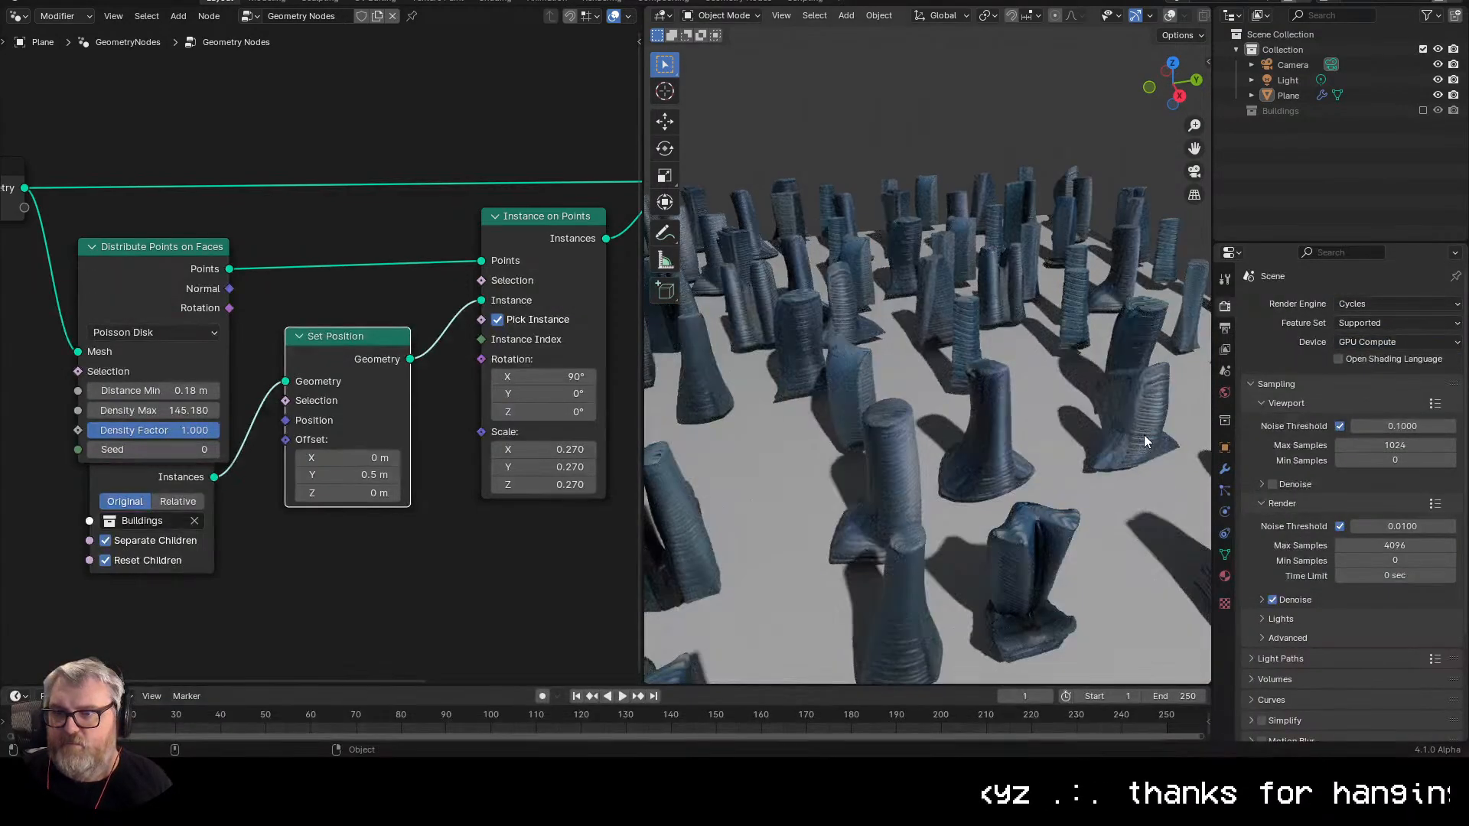
pyautogui.scroll(3, 1138, 424)
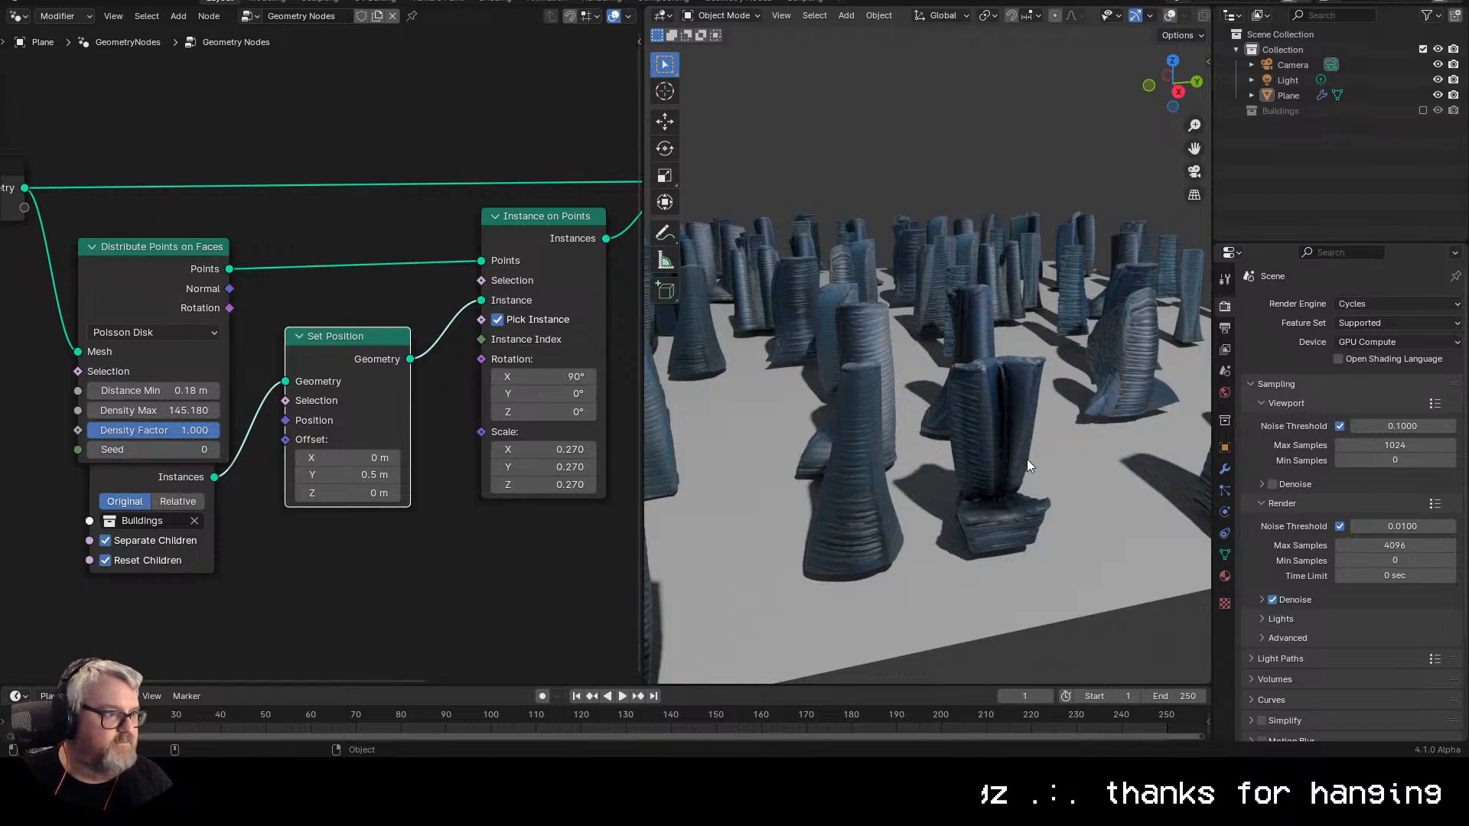
pyautogui.moveTo(1021, 495); pyautogui.dragTo(808, 494)
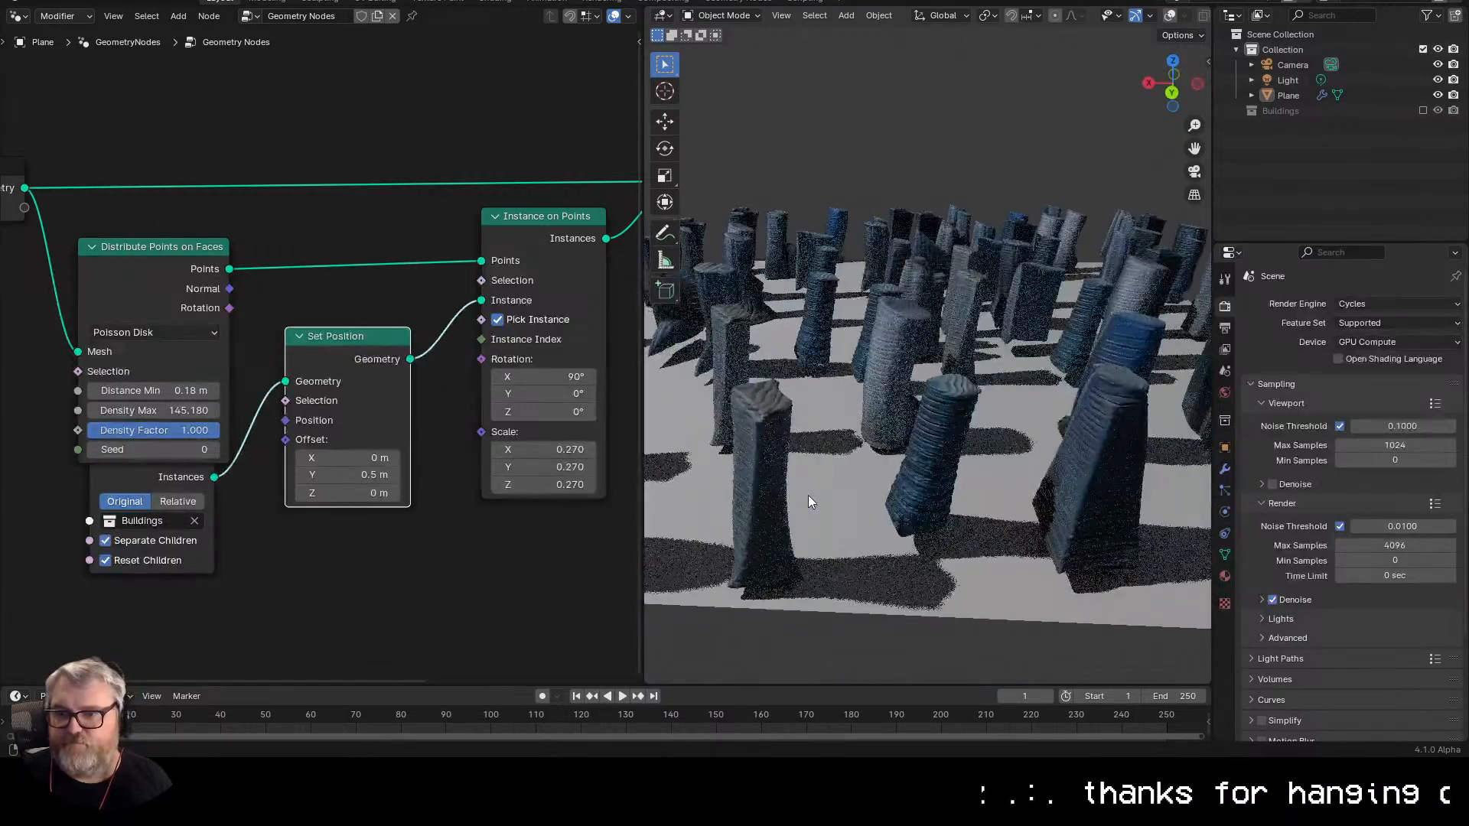
pyautogui.scroll(3, 810, 495)
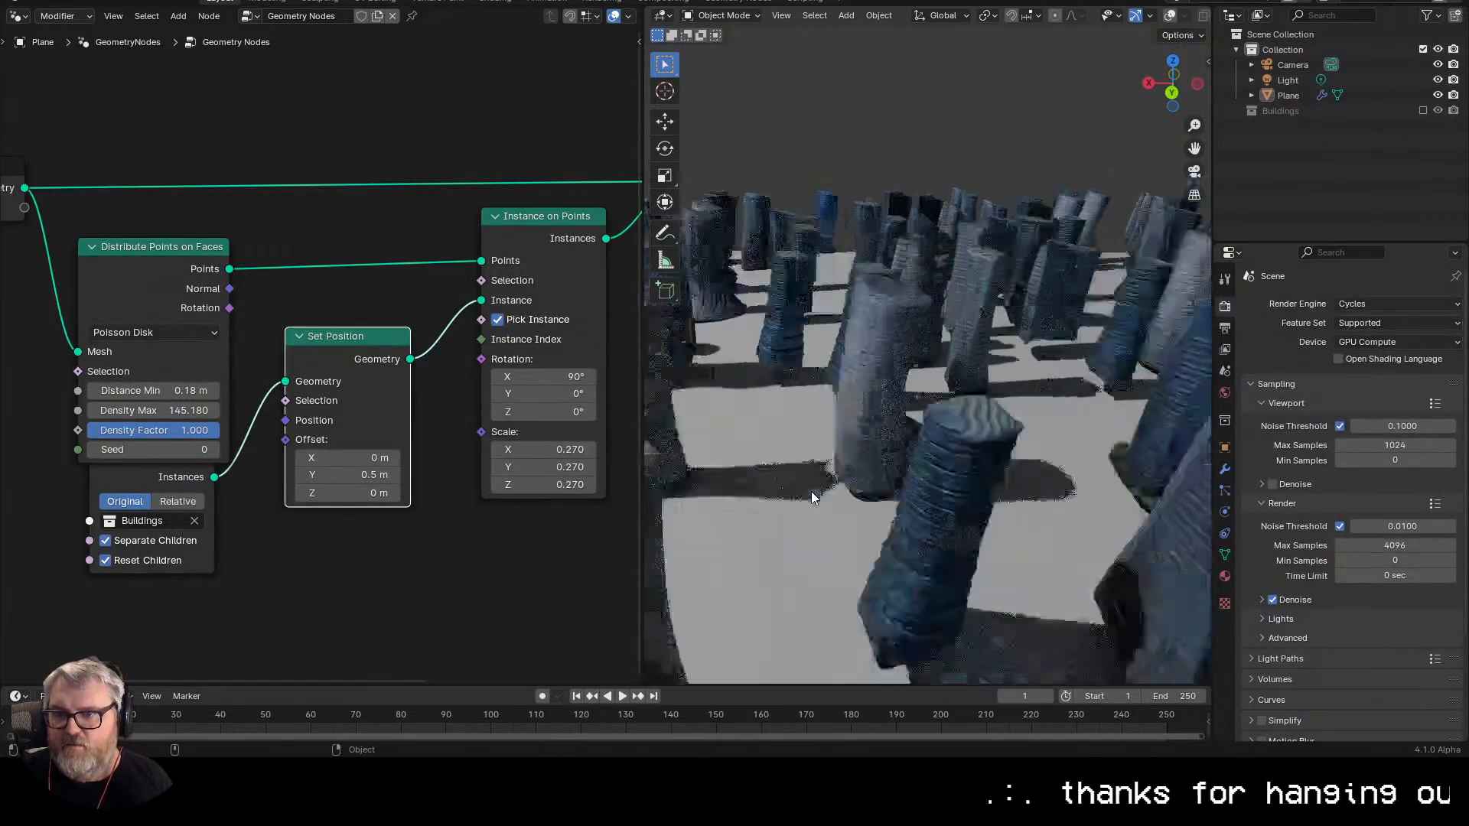
pyautogui.scroll(-5, 811, 491)
pyautogui.moveTo(819, 480); pyautogui.dragTo(936, 478)
pyautogui.scroll(3, 994, 474)
# - Apply Shade Smooth to the plane object, select the Buildings collection and check the building surfaces up close
pyautogui.rightClick(1063, 466)
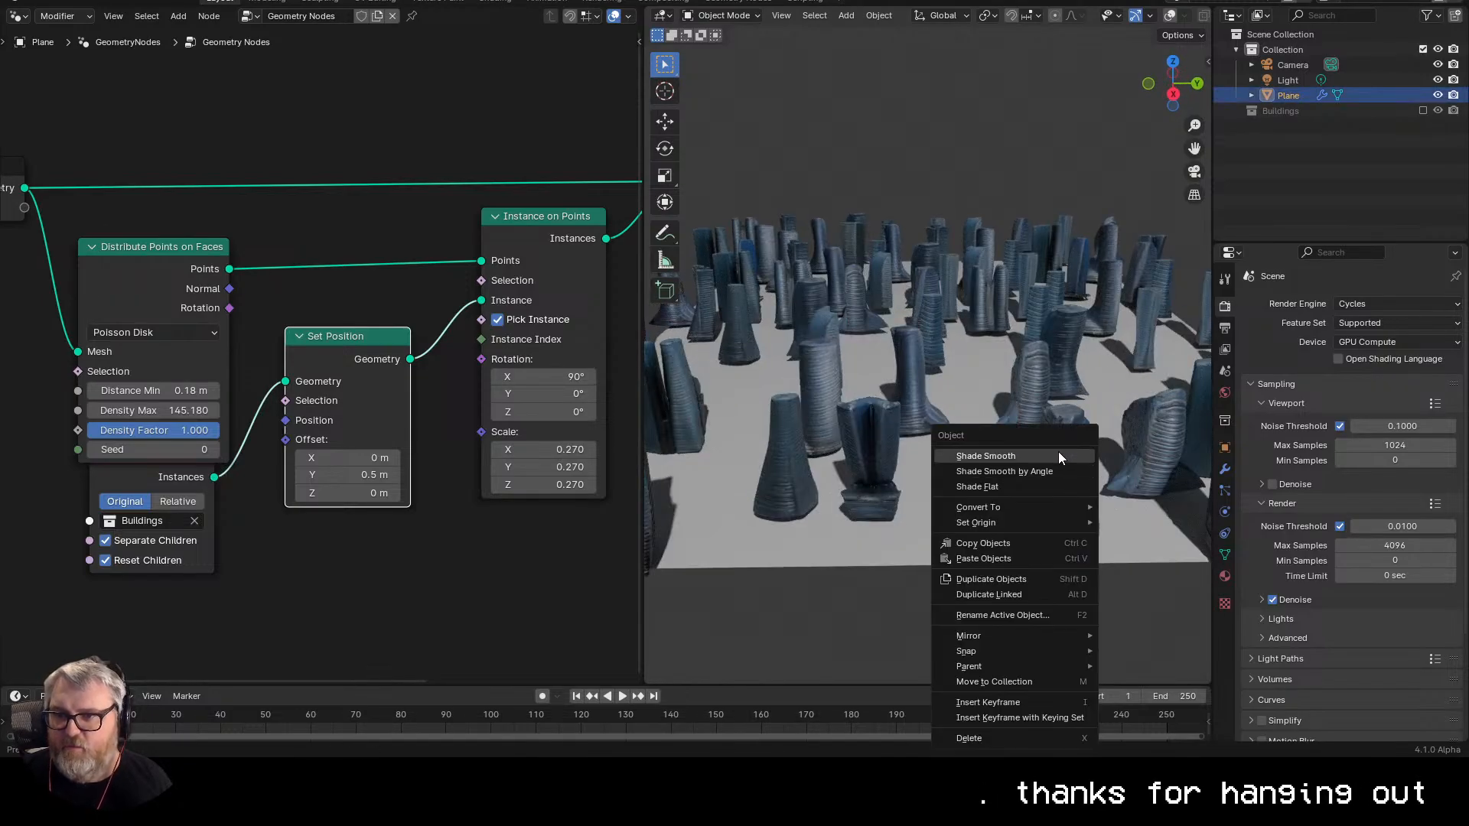
pyautogui.click(1059, 457)
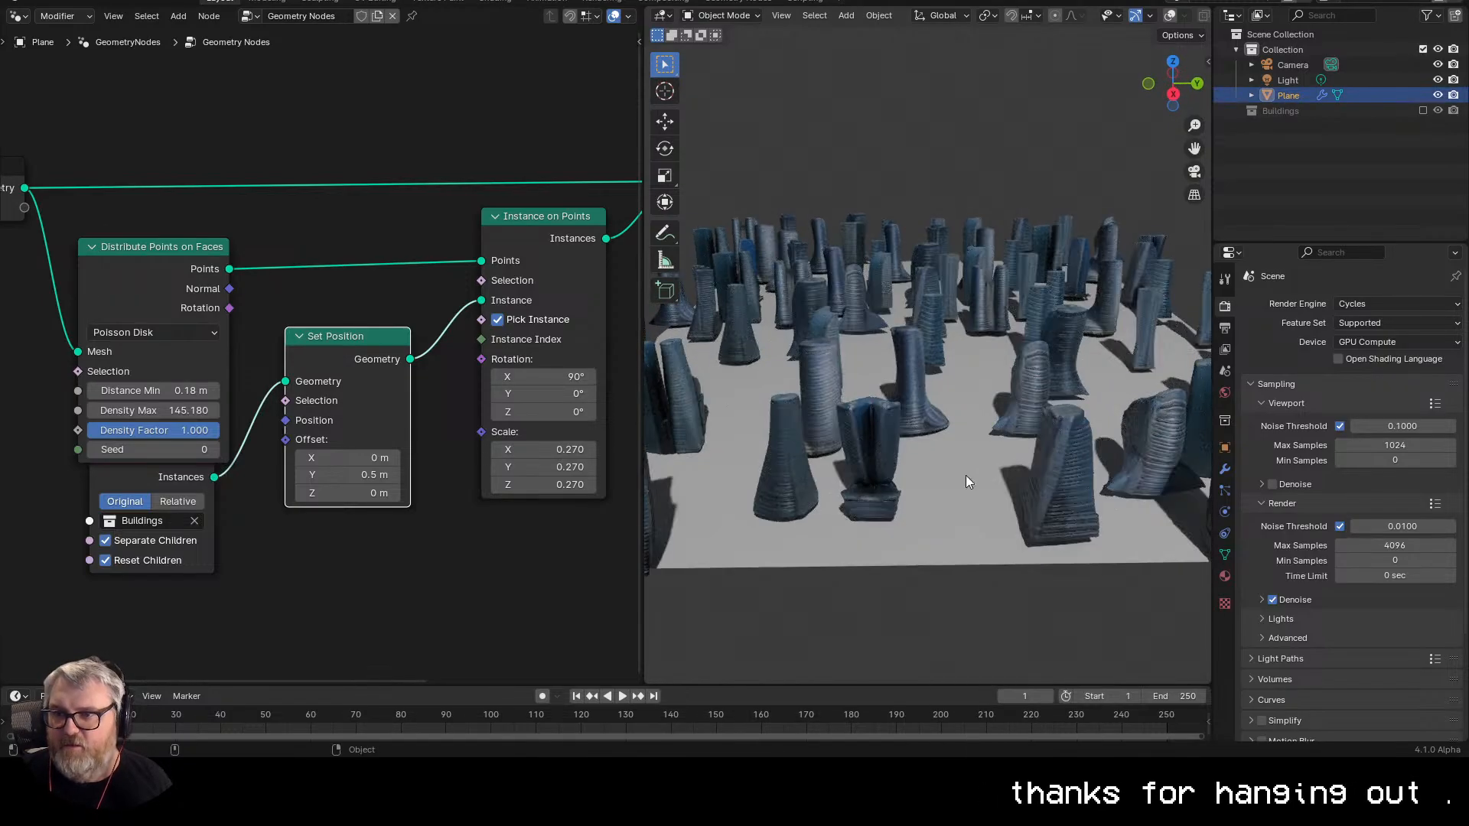
pyautogui.click(1293, 109)
pyautogui.scroll(5, 1062, 590)
pyautogui.scroll(-8, 1062, 589)
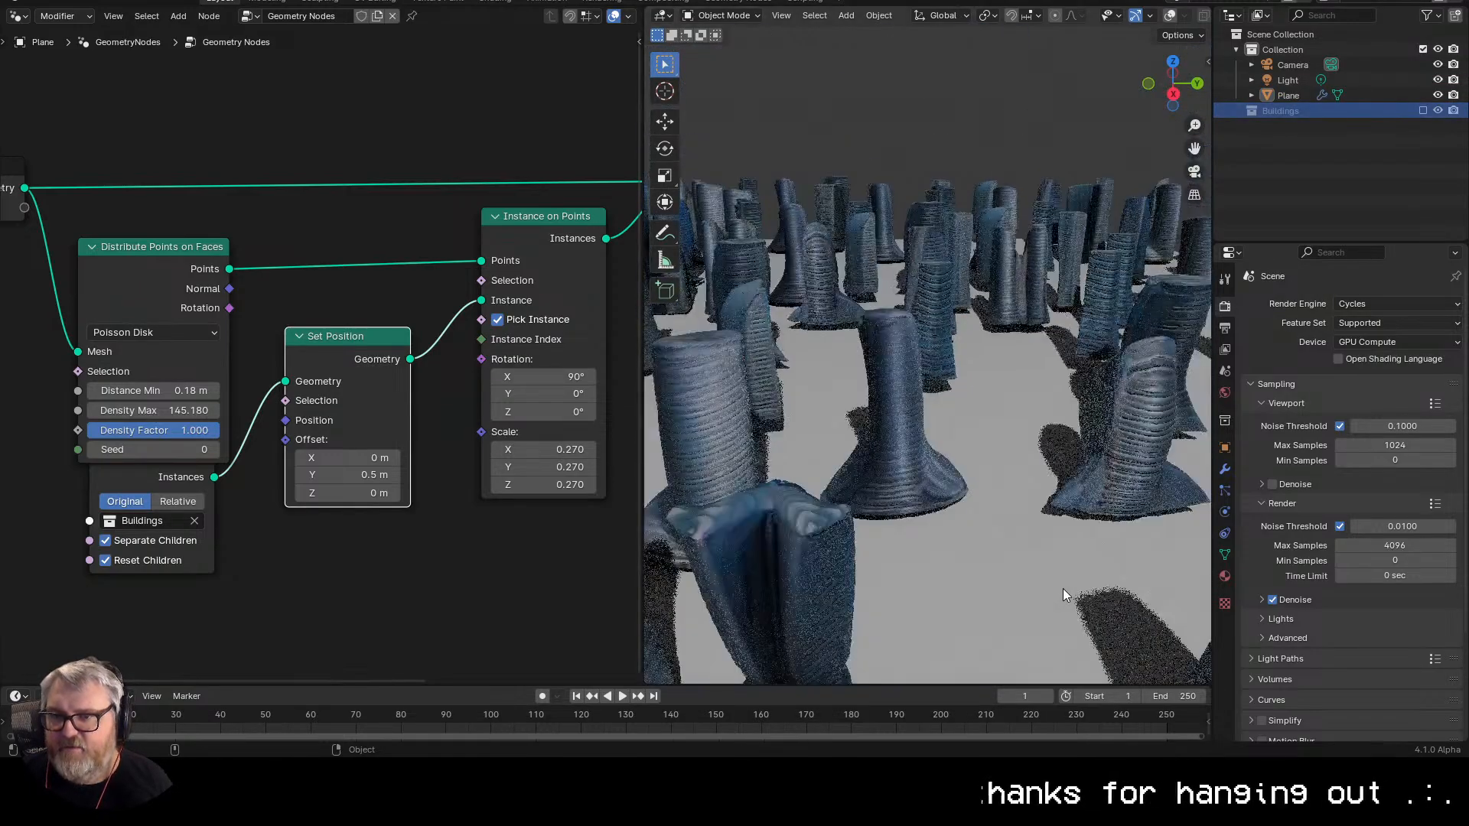
# - Insert a Set Shade Smooth node between Instance on Points and Join Geometry and check the building surfaces
pyautogui.moveTo(688, 310); pyautogui.dragTo(443, 384)
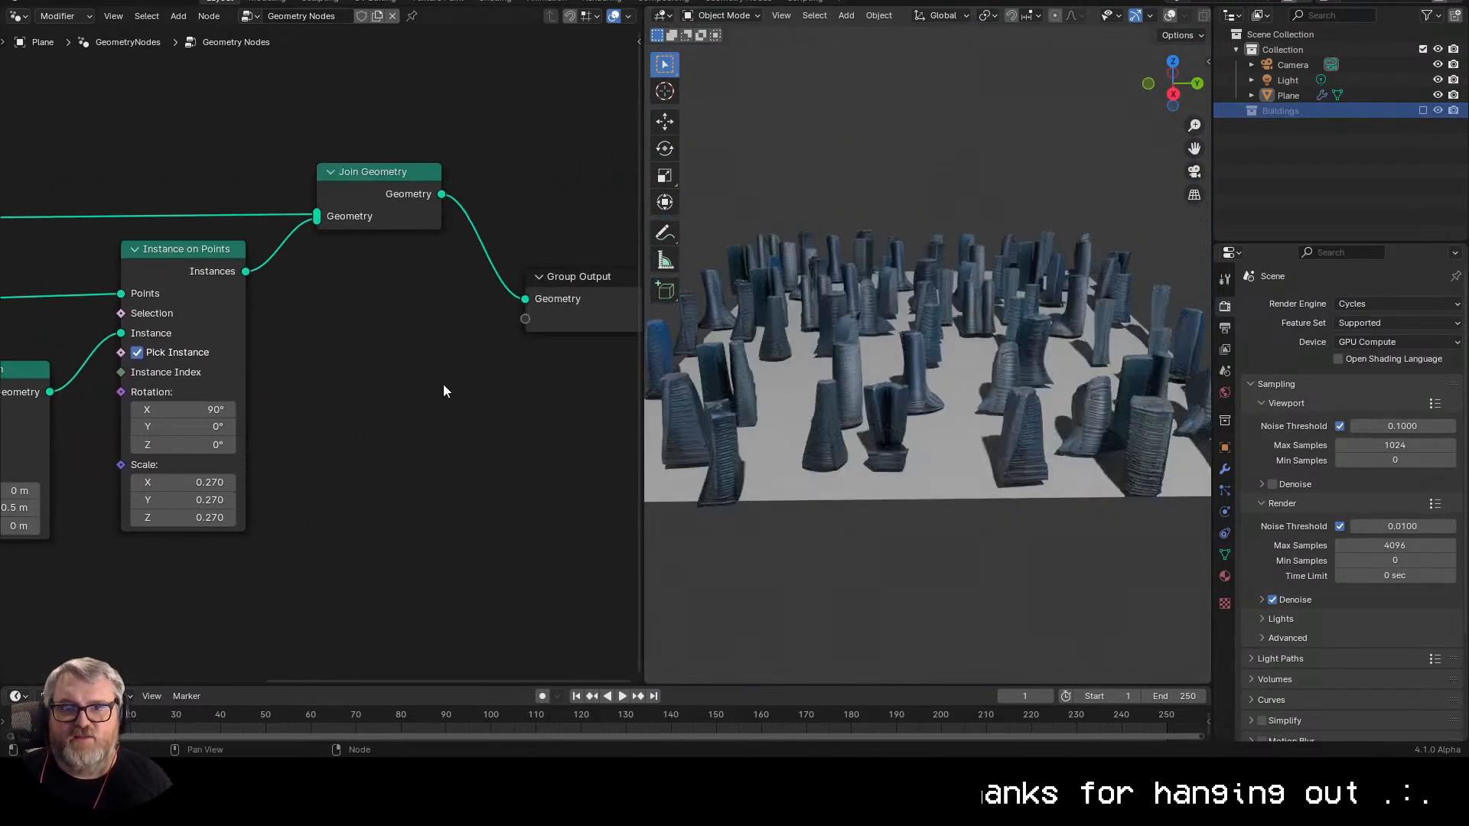
pyautogui.hotkey('shift', 'a')
pyautogui.write('set sha')
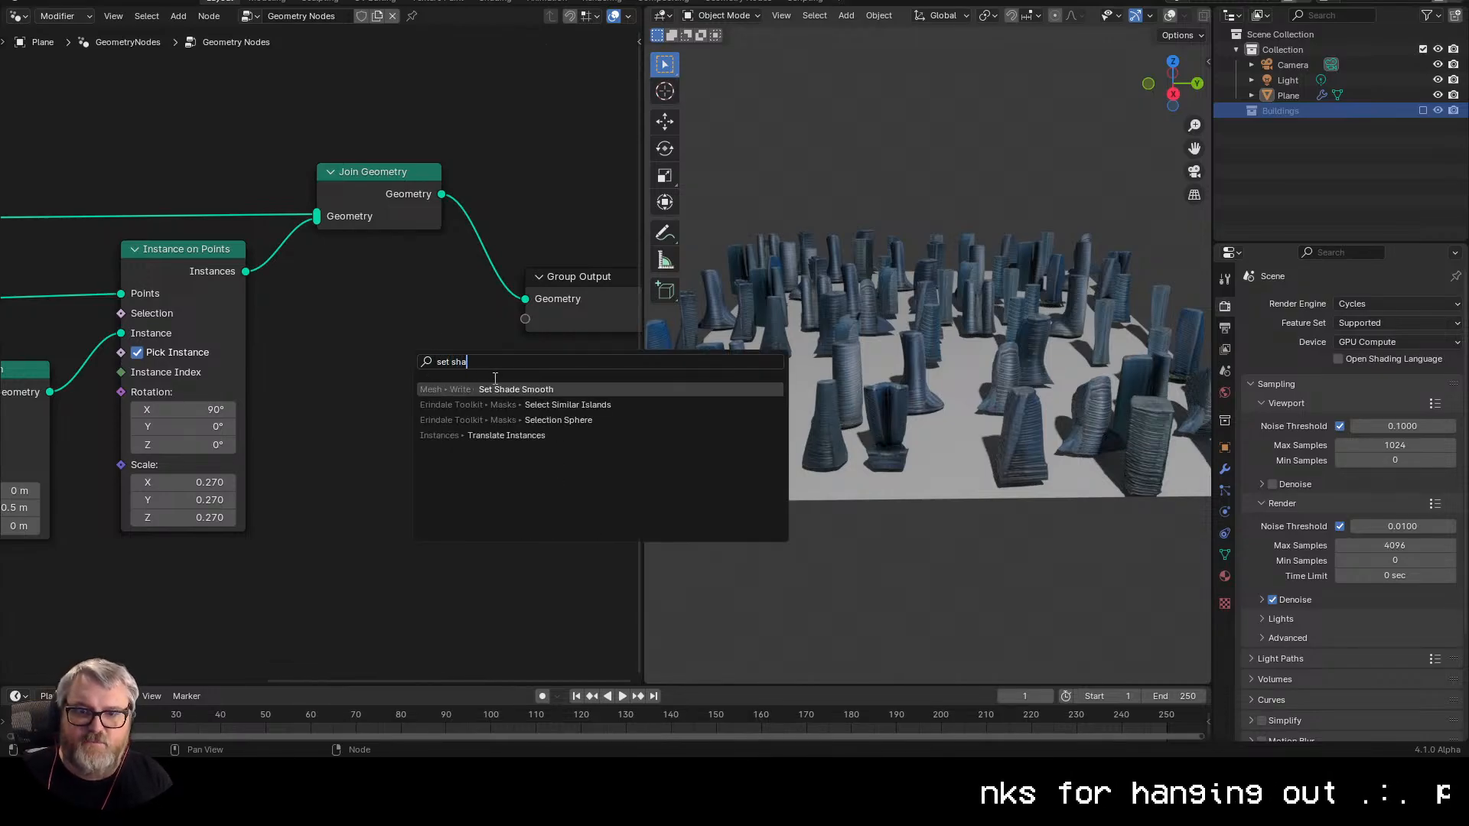
pyautogui.press('Return')
pyautogui.click(274, 249)
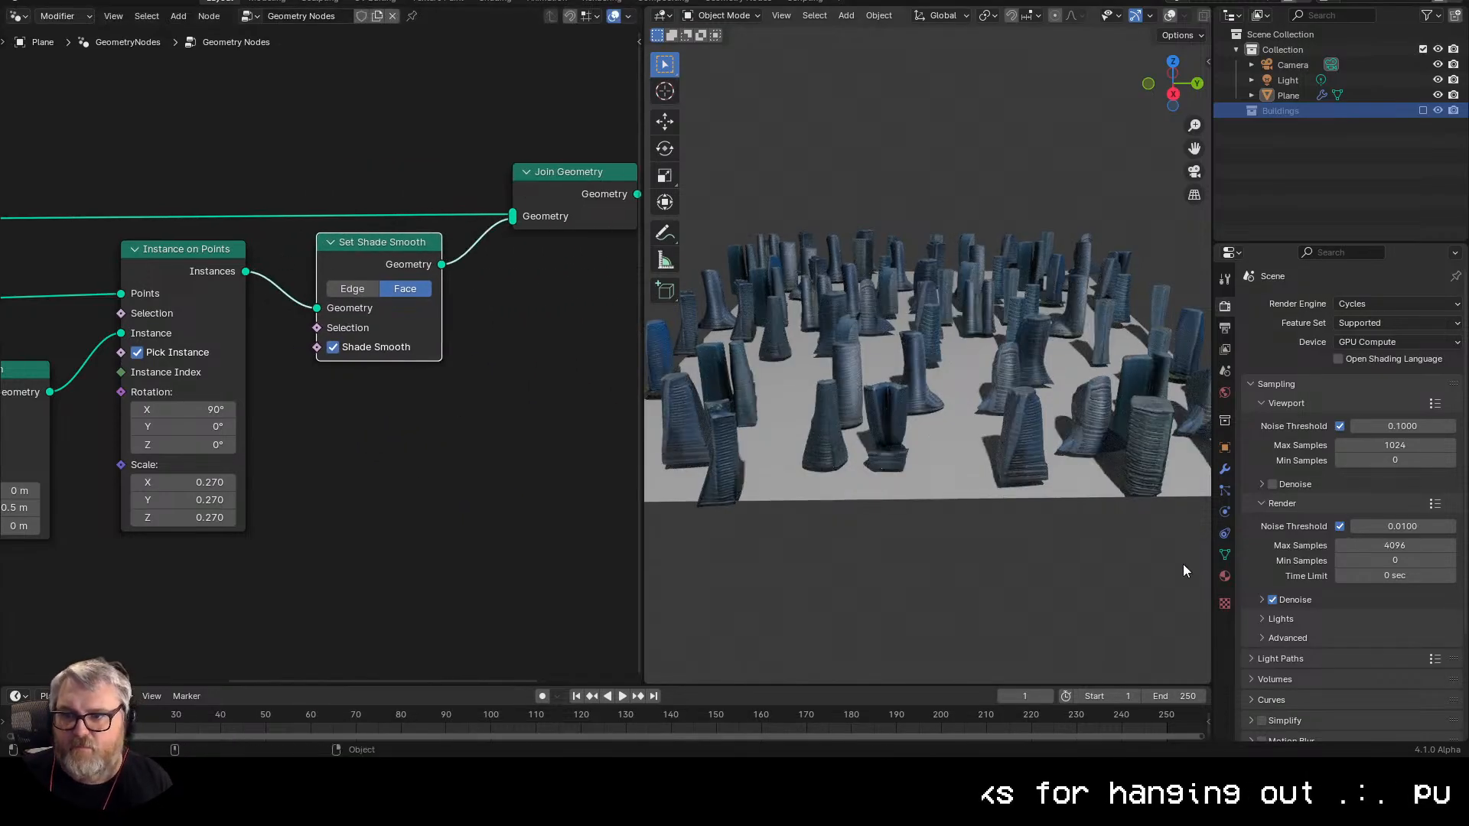
pyautogui.moveTo(1182, 565); pyautogui.dragTo(944, 521)
pyautogui.scroll(8, 958, 521)
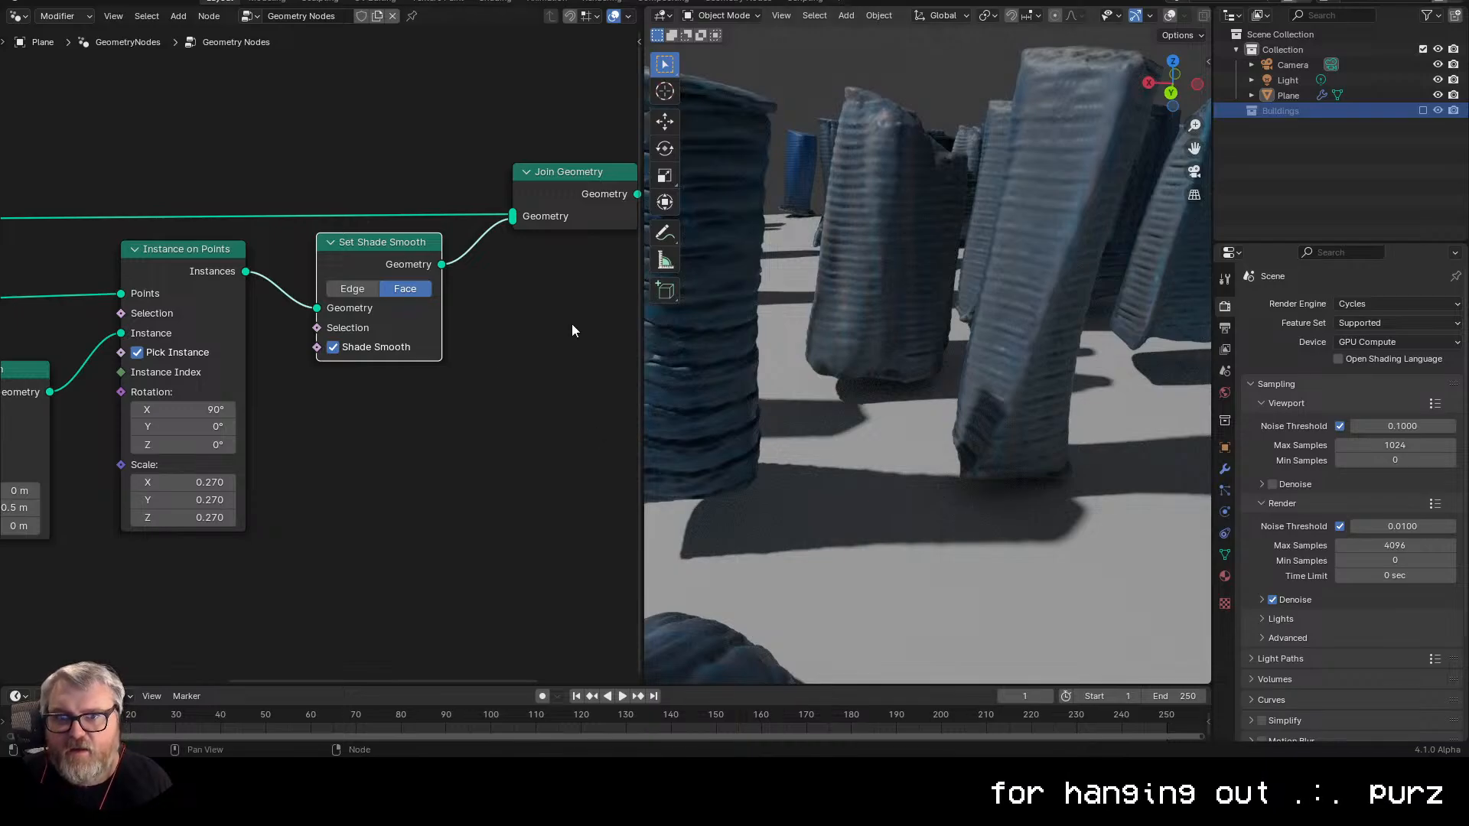
pyautogui.scroll(-4, 571, 323)
pyautogui.scroll(-8, 875, 480)
pyautogui.moveTo(893, 483); pyautogui.dragTo(1062, 478)
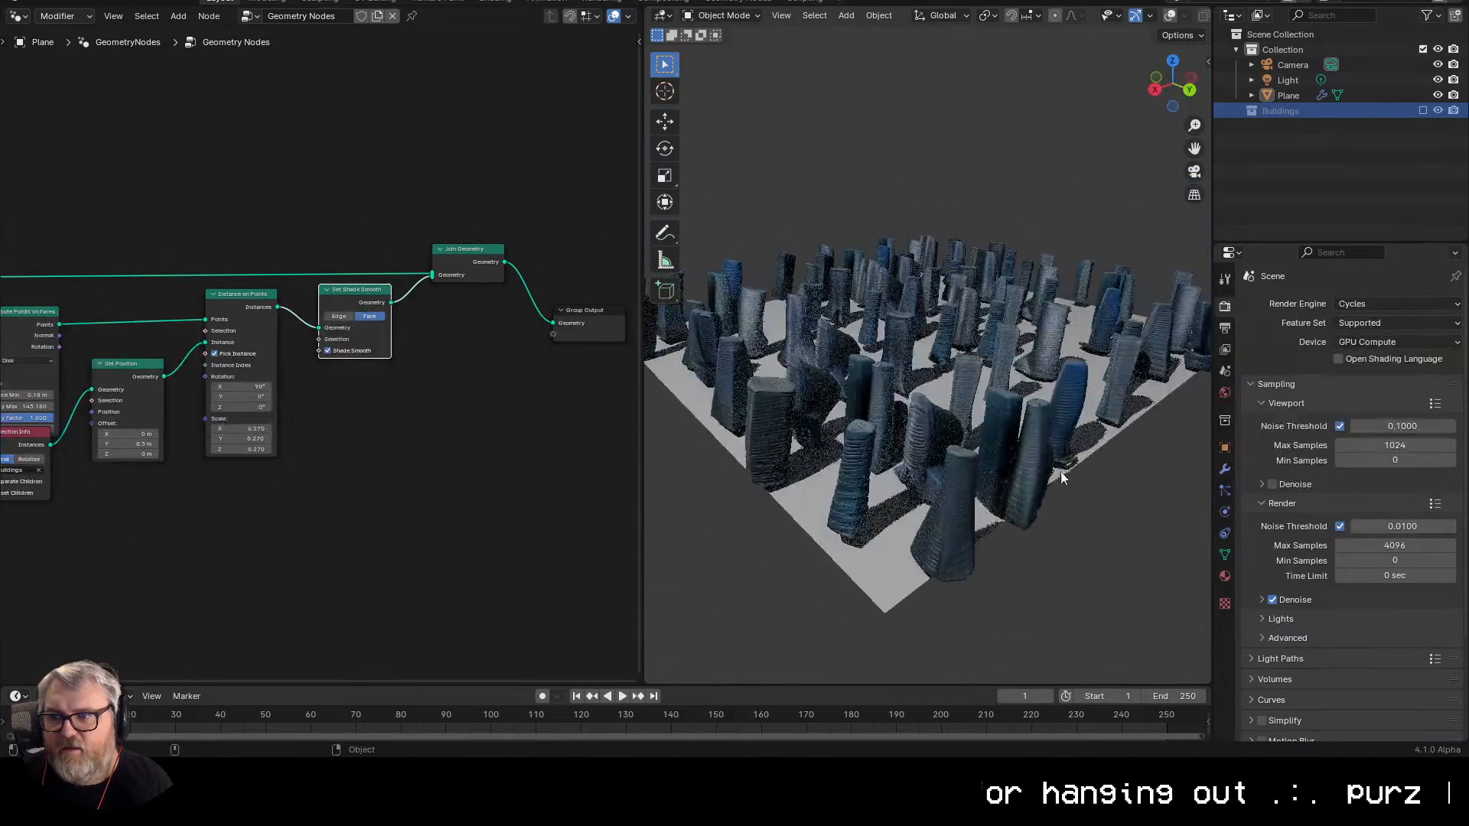
pyautogui.click(1224, 469)
pyautogui.click(1310, 302)
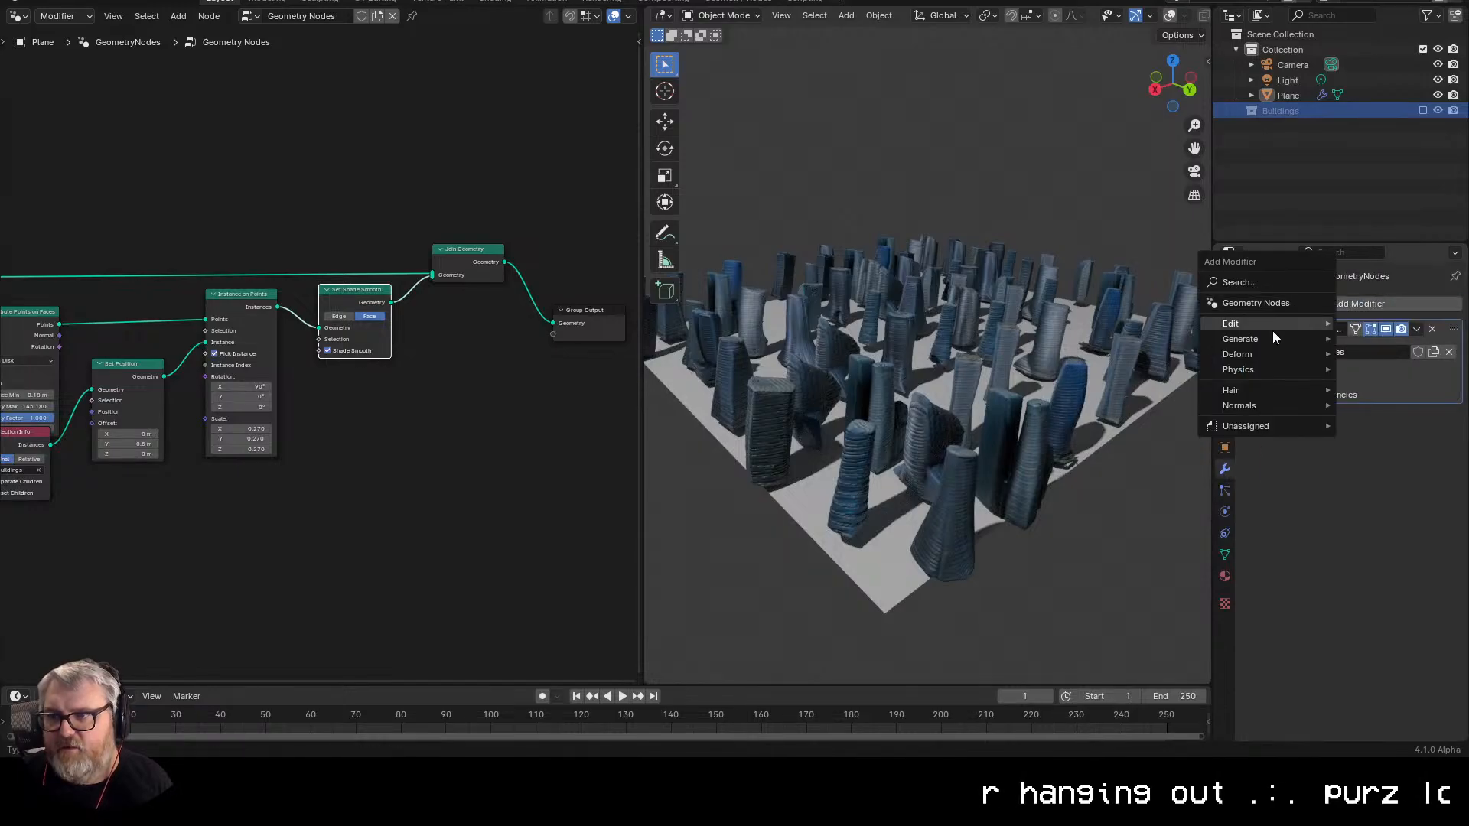
pyautogui.moveTo(1121, 599); pyautogui.dragTo(1077, 550)
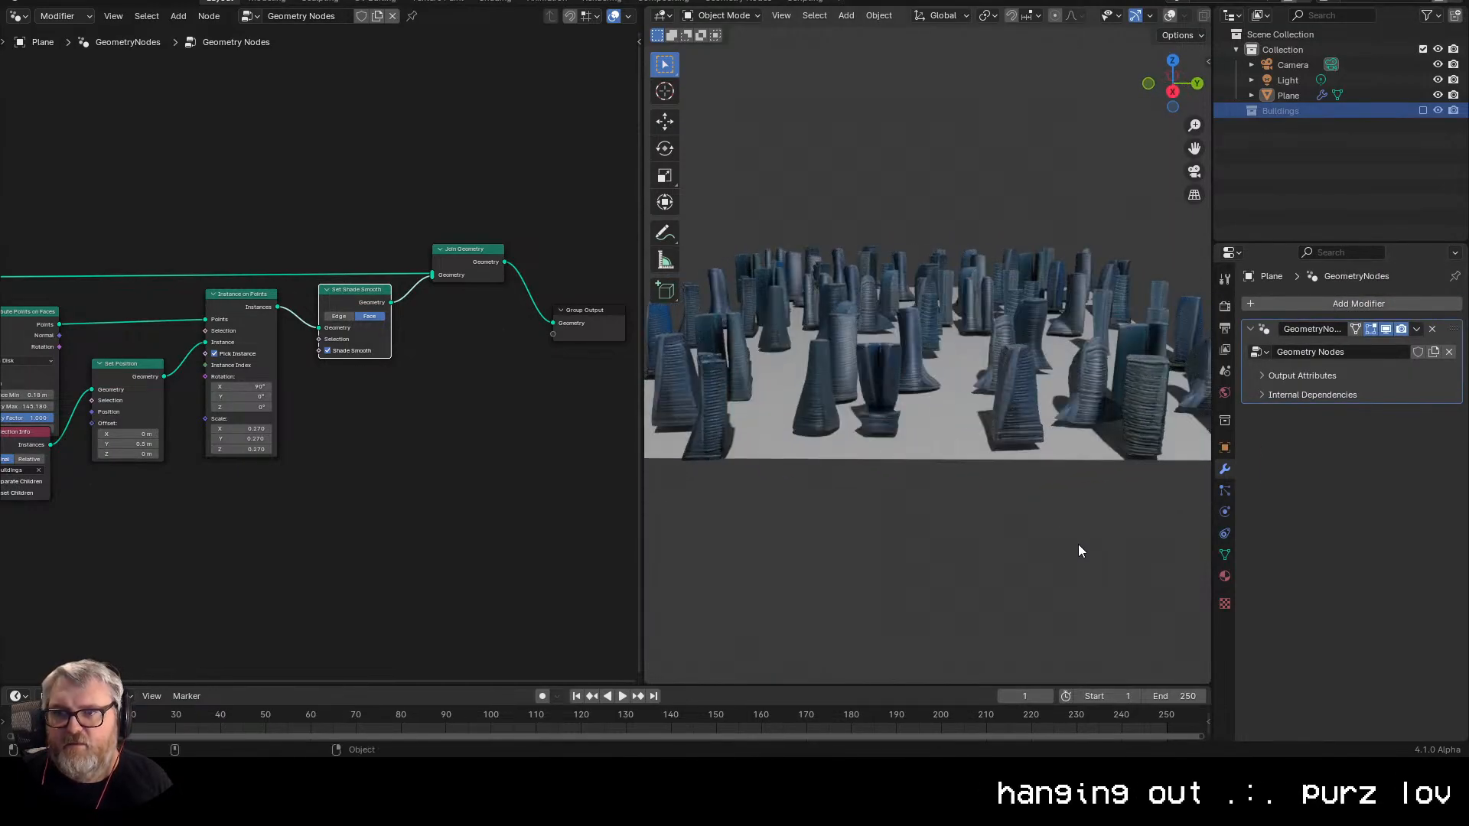
# - Review the smooth-shaded city from high, low and opposite angles, both at a distance and close up
pyautogui.scroll(-3, 980, 444)
pyautogui.moveTo(983, 459); pyautogui.dragTo(980, 510)
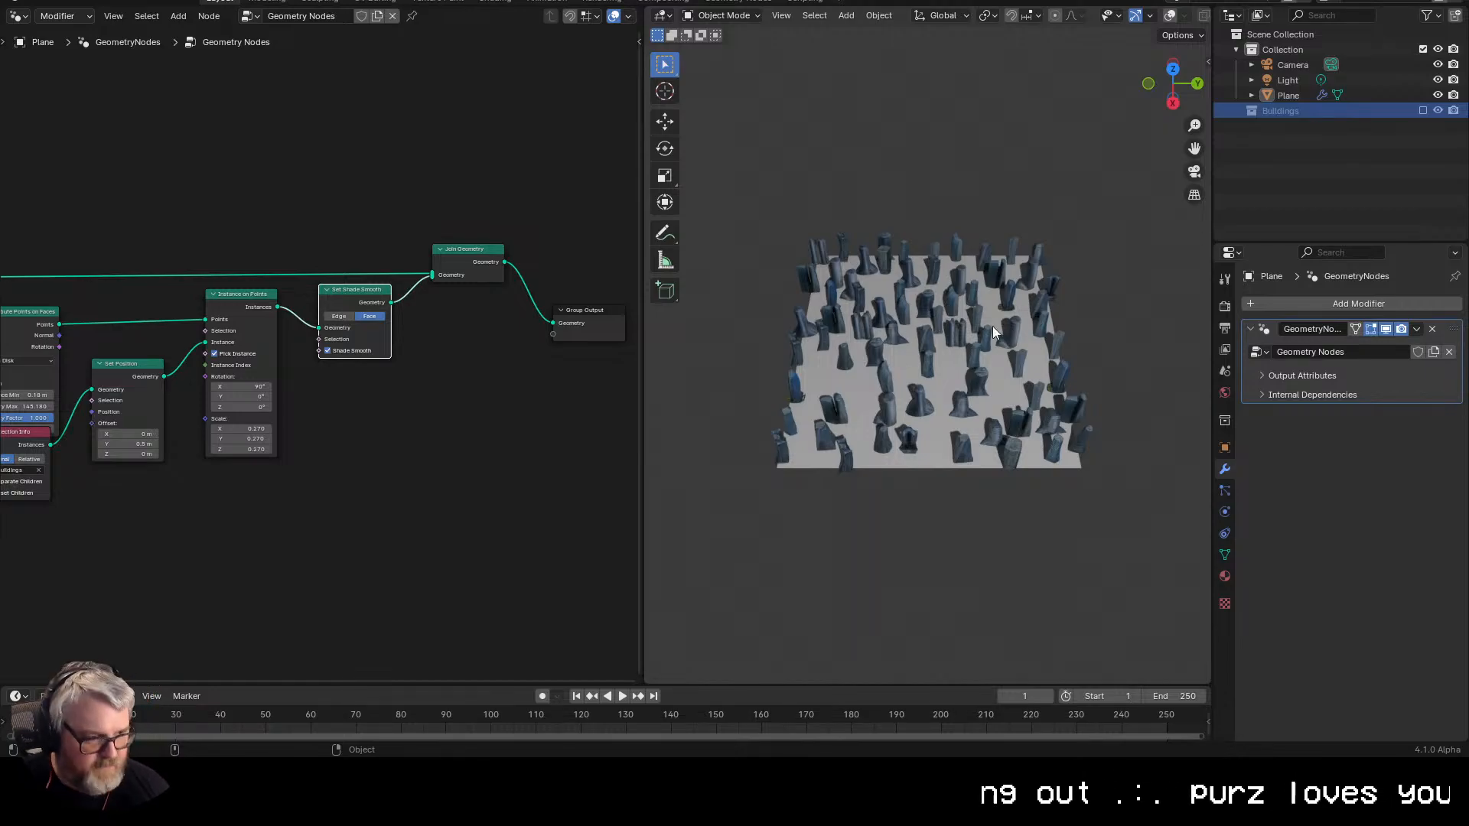
pyautogui.scroll(4, 1041, 441)
pyautogui.moveTo(1040, 442); pyautogui.dragTo(1049, 387)
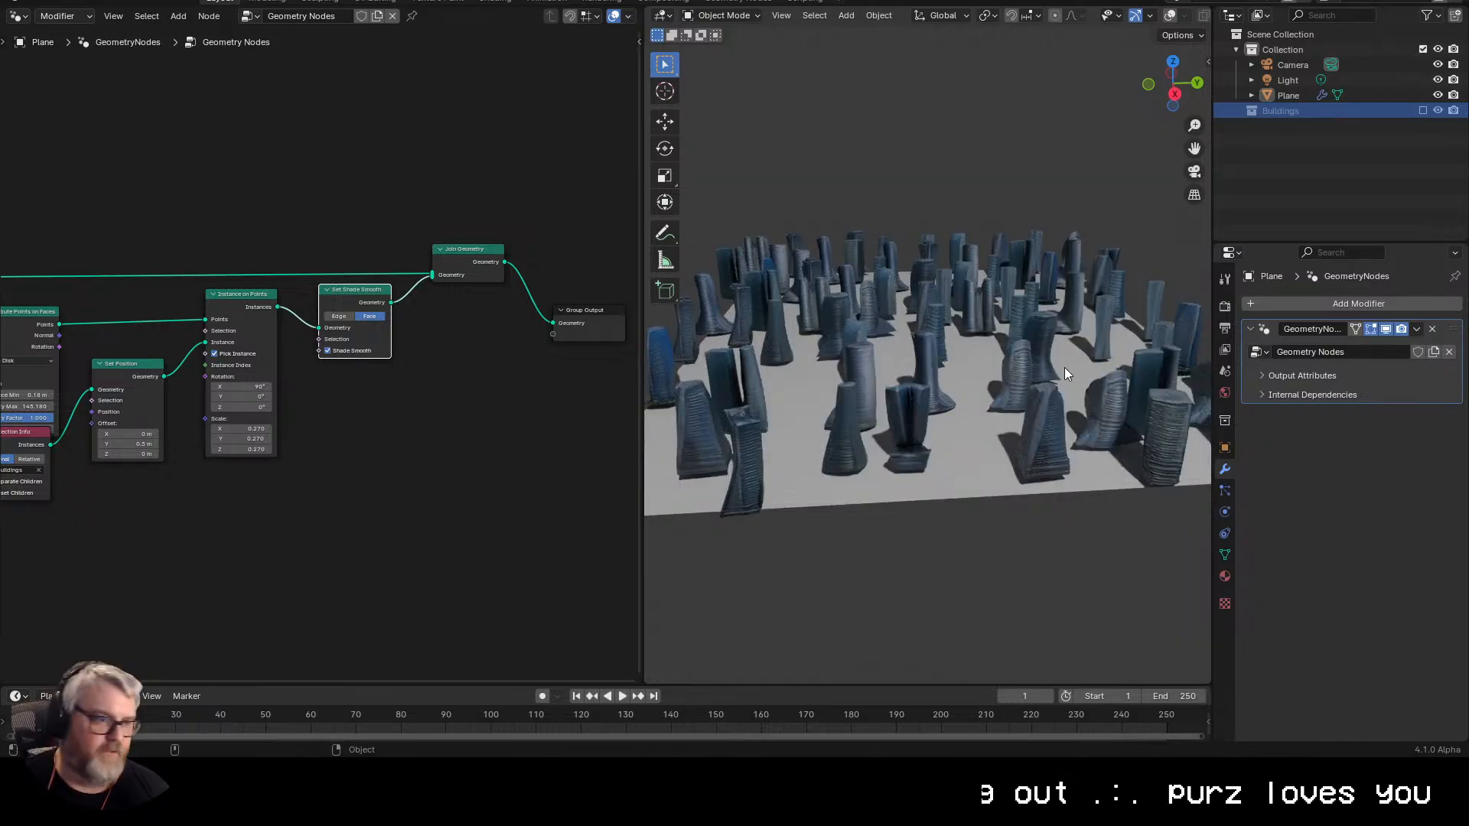
pyautogui.moveTo(861, 368); pyautogui.dragTo(832, 393)
pyautogui.scroll(-2, 912, 386)
pyautogui.scroll(4, 911, 385)
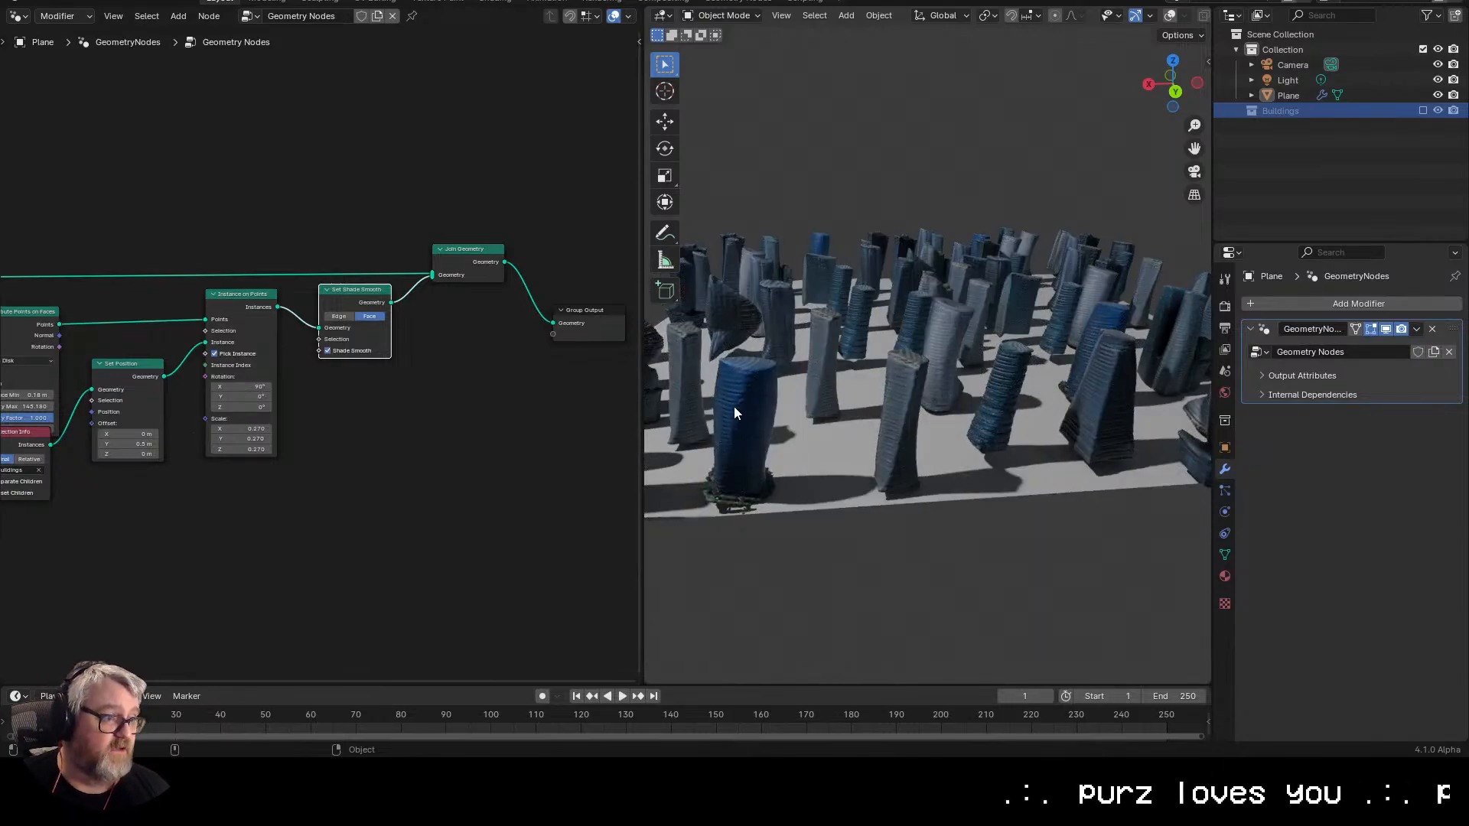
pyautogui.scroll(-4, 745, 393)
pyautogui.moveTo(796, 375); pyautogui.dragTo(1029, 373)
pyautogui.scroll(4, 903, 379)
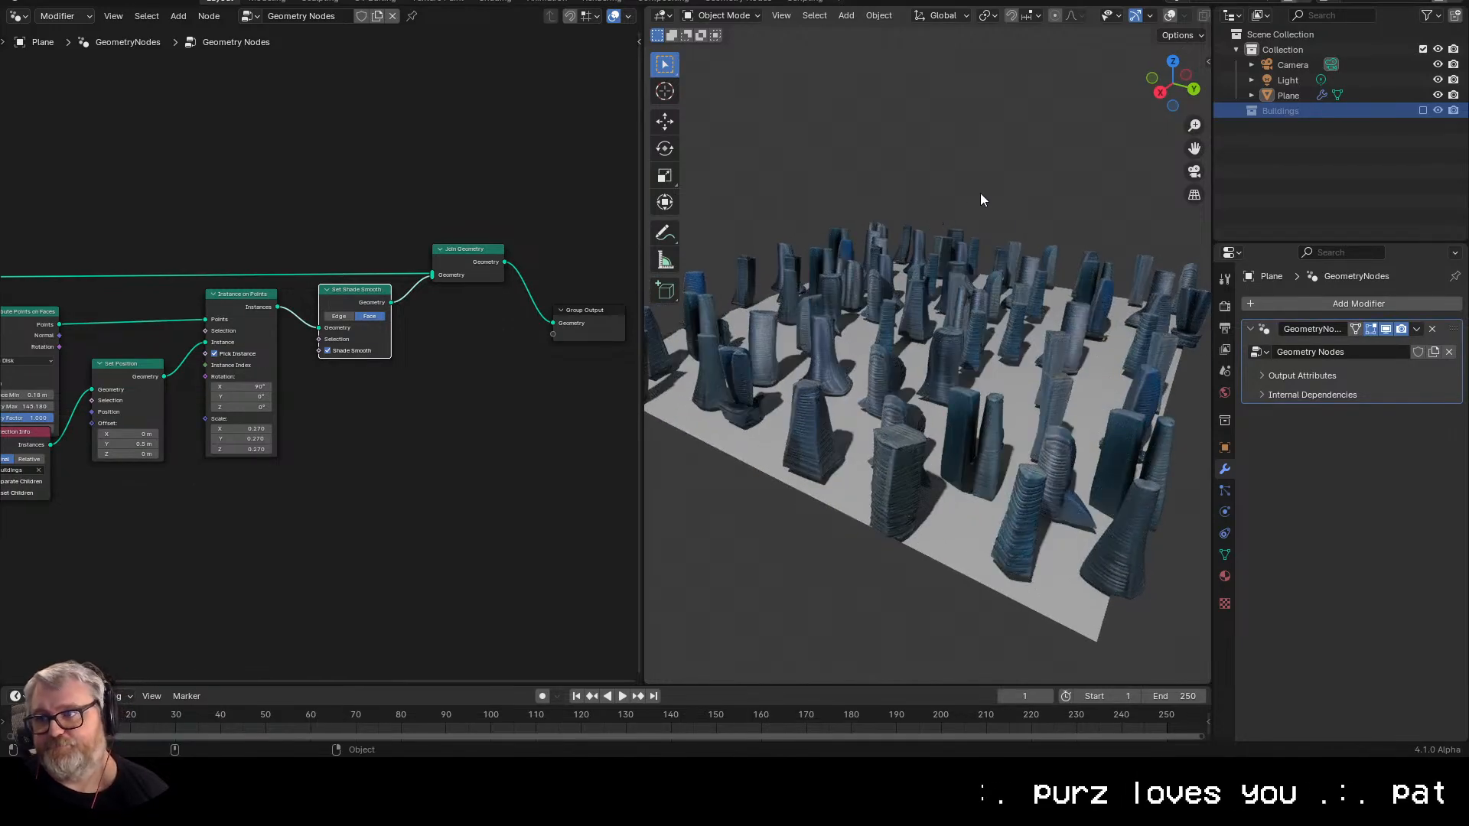
pyautogui.scroll(-4, 1021, 373)
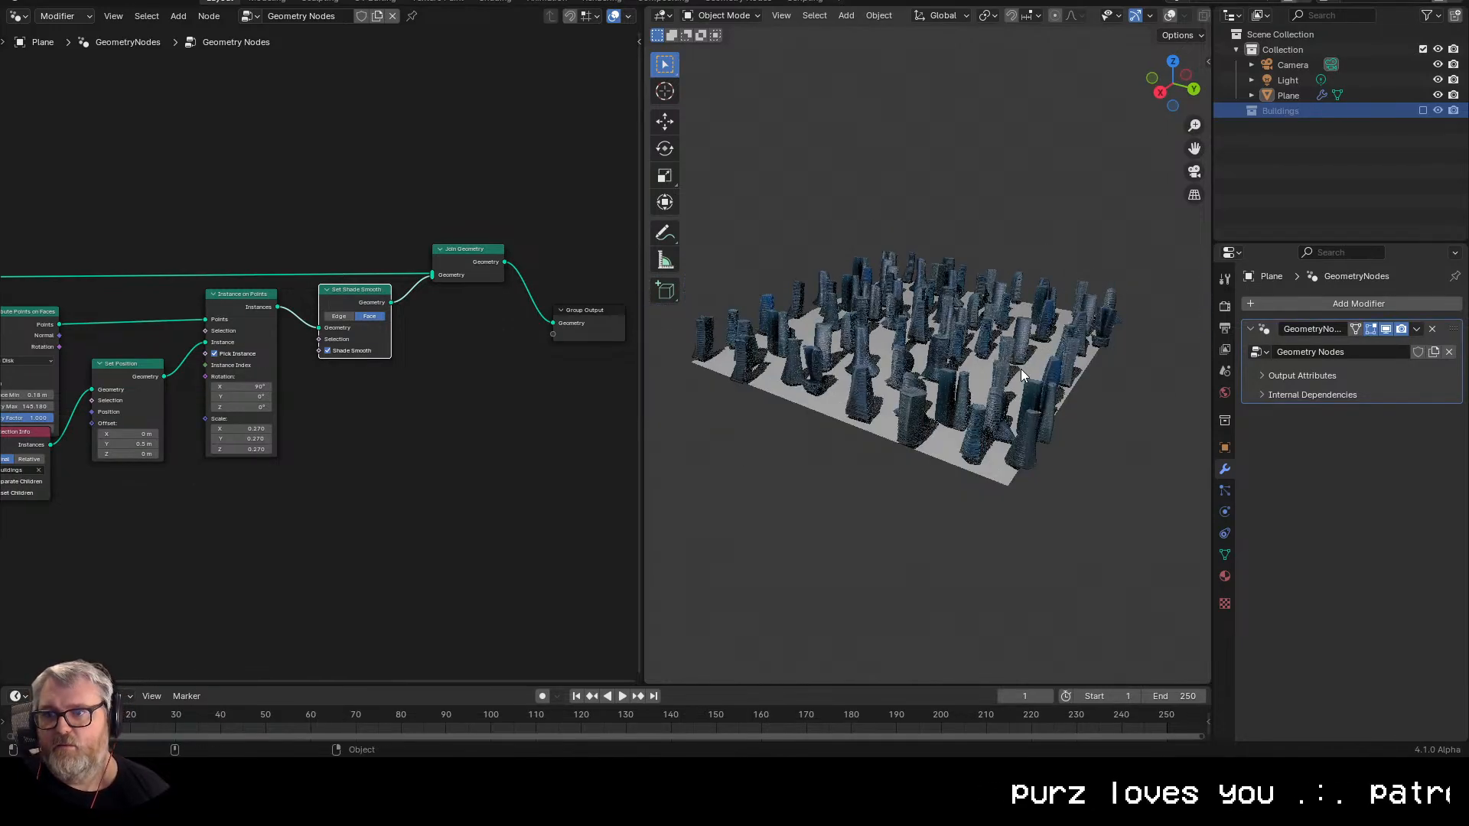
pyautogui.scroll(4, 1020, 374)
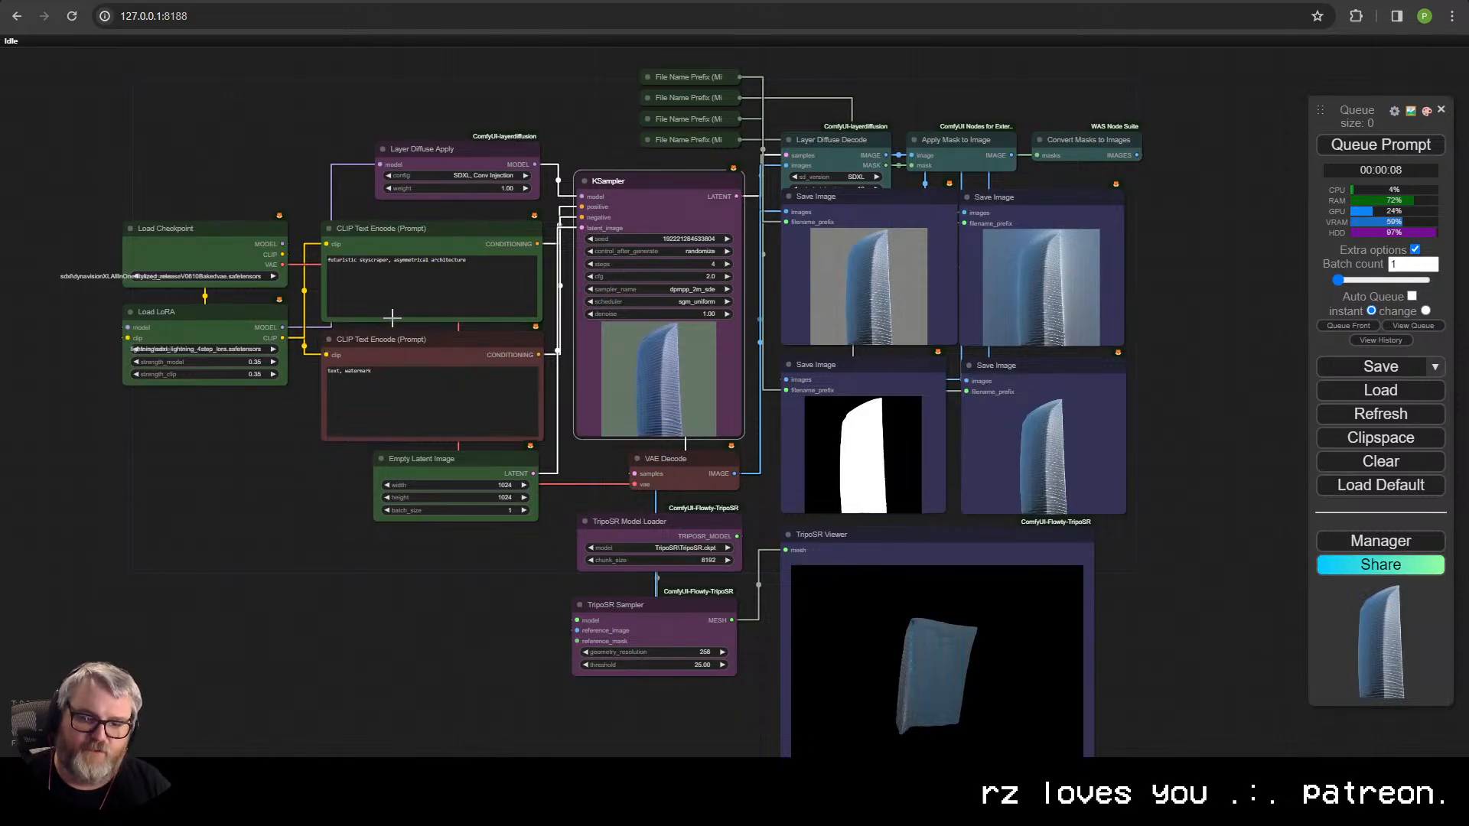
# - Switch to ComfyUI, replace the positive prompt with "houseplant" and queue one generation
pyautogui.click(431, 260)
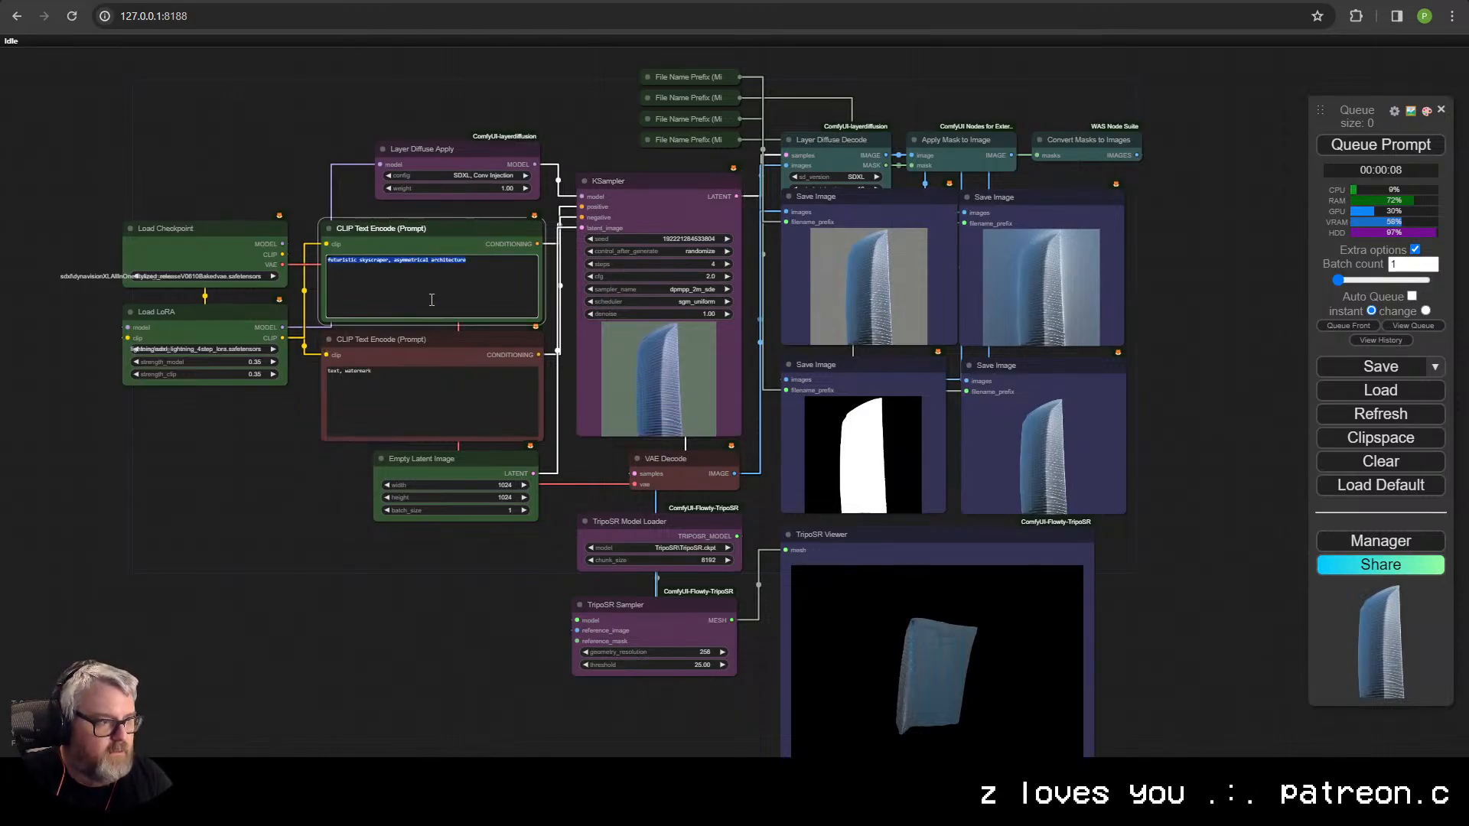
pyautogui.write('houseplant')
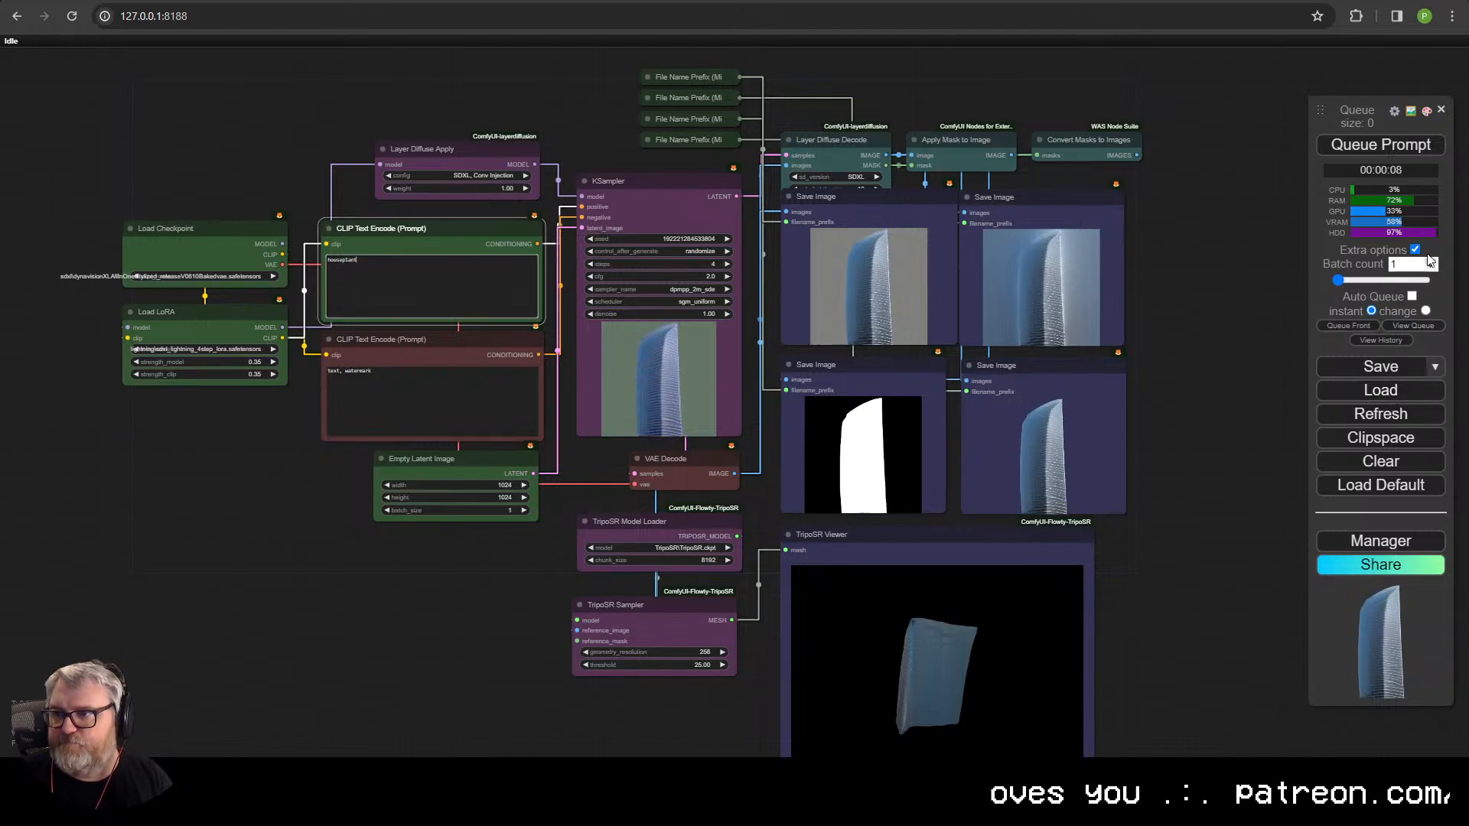
pyautogui.click(1403, 147)
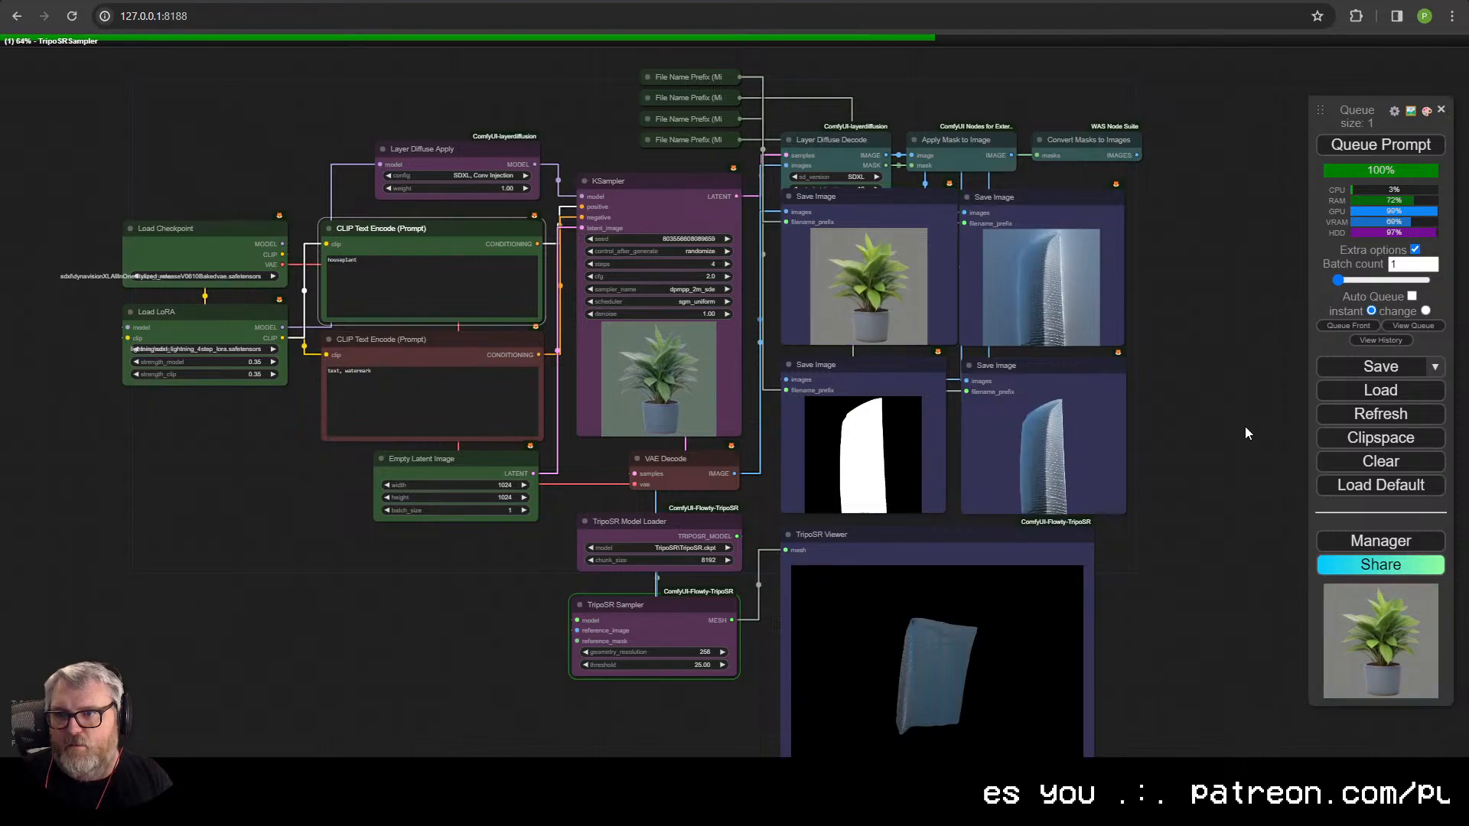
# - Show the generation queue, enable Auto Queue in instant mode and queue the prompt for continuous generation
pyautogui.click(1413, 325)
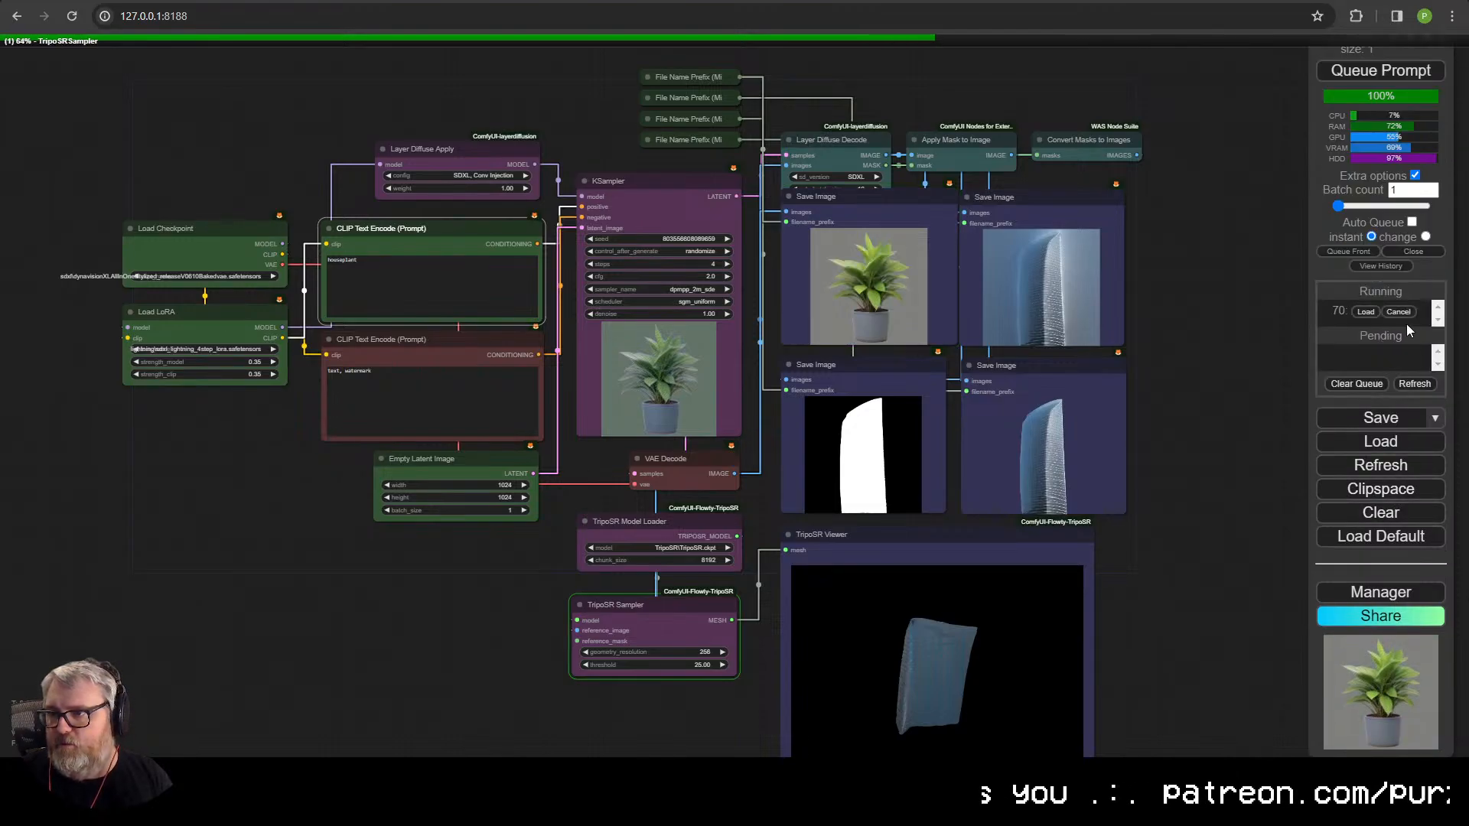
pyautogui.click(1412, 222)
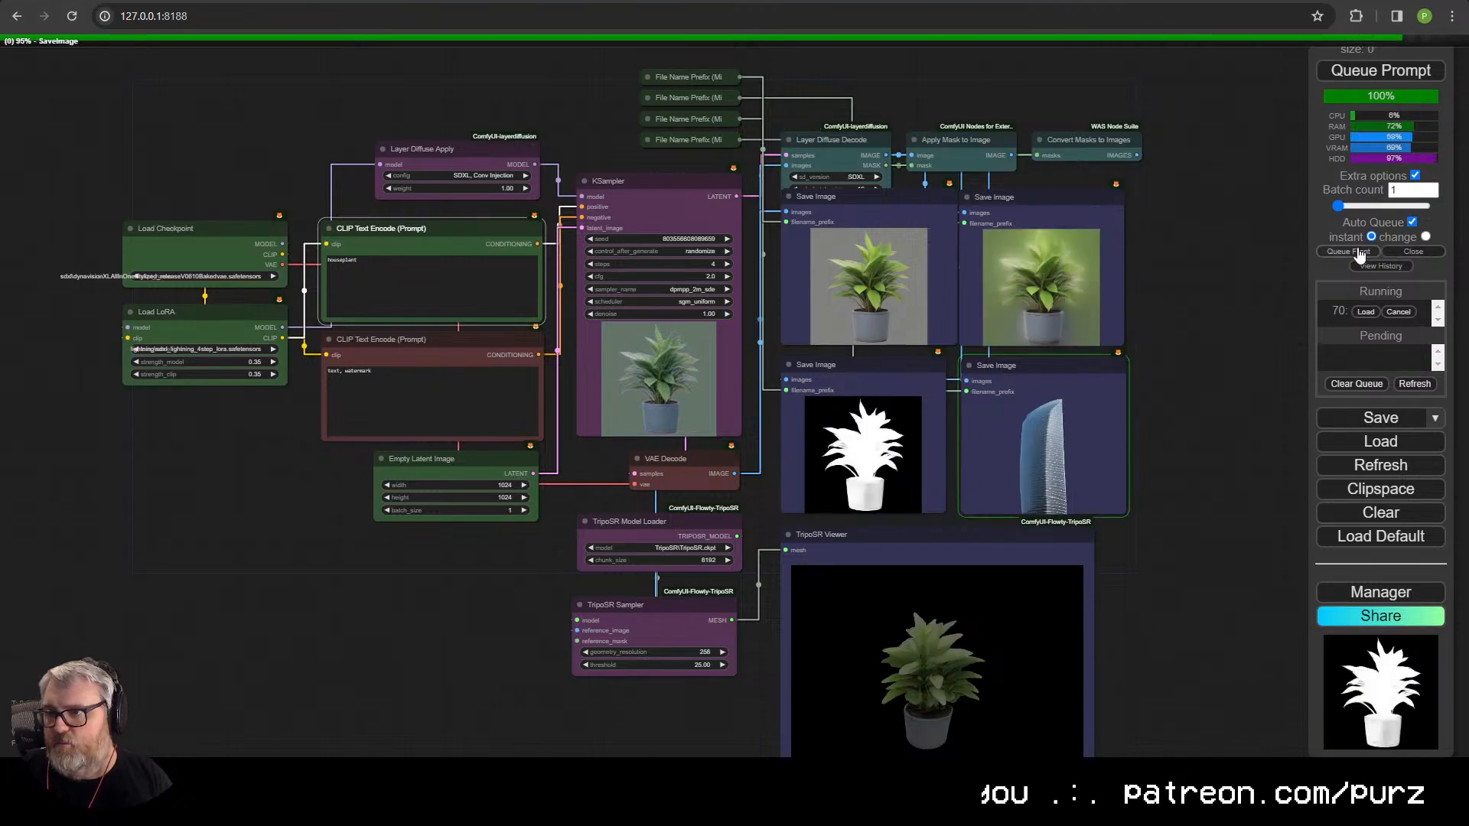
pyautogui.click(1385, 70)
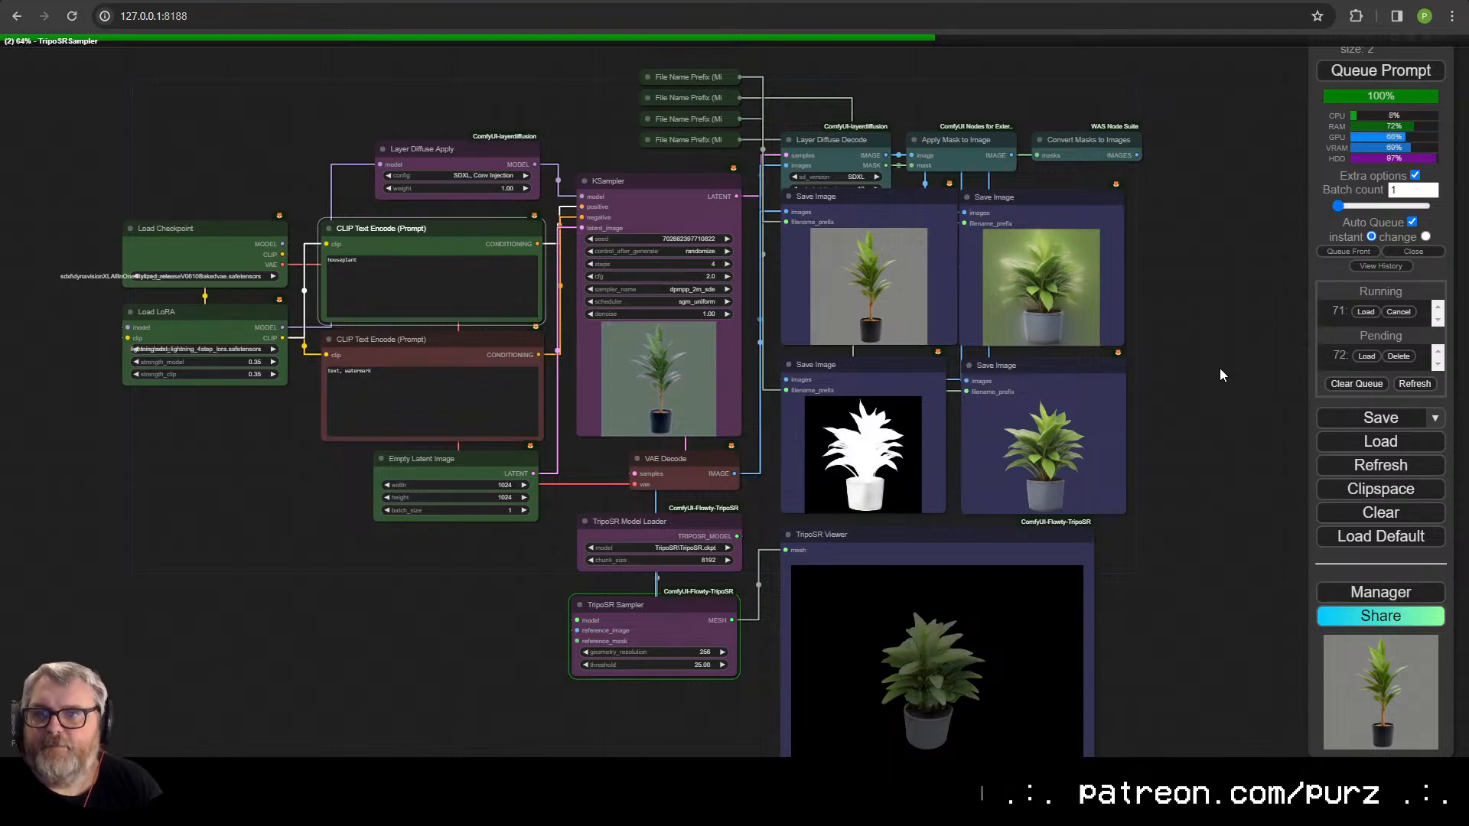
# - Examine the generated plant mesh from several angles in the TripoSR Viewer
pyautogui.scroll(4, 1104, 658)
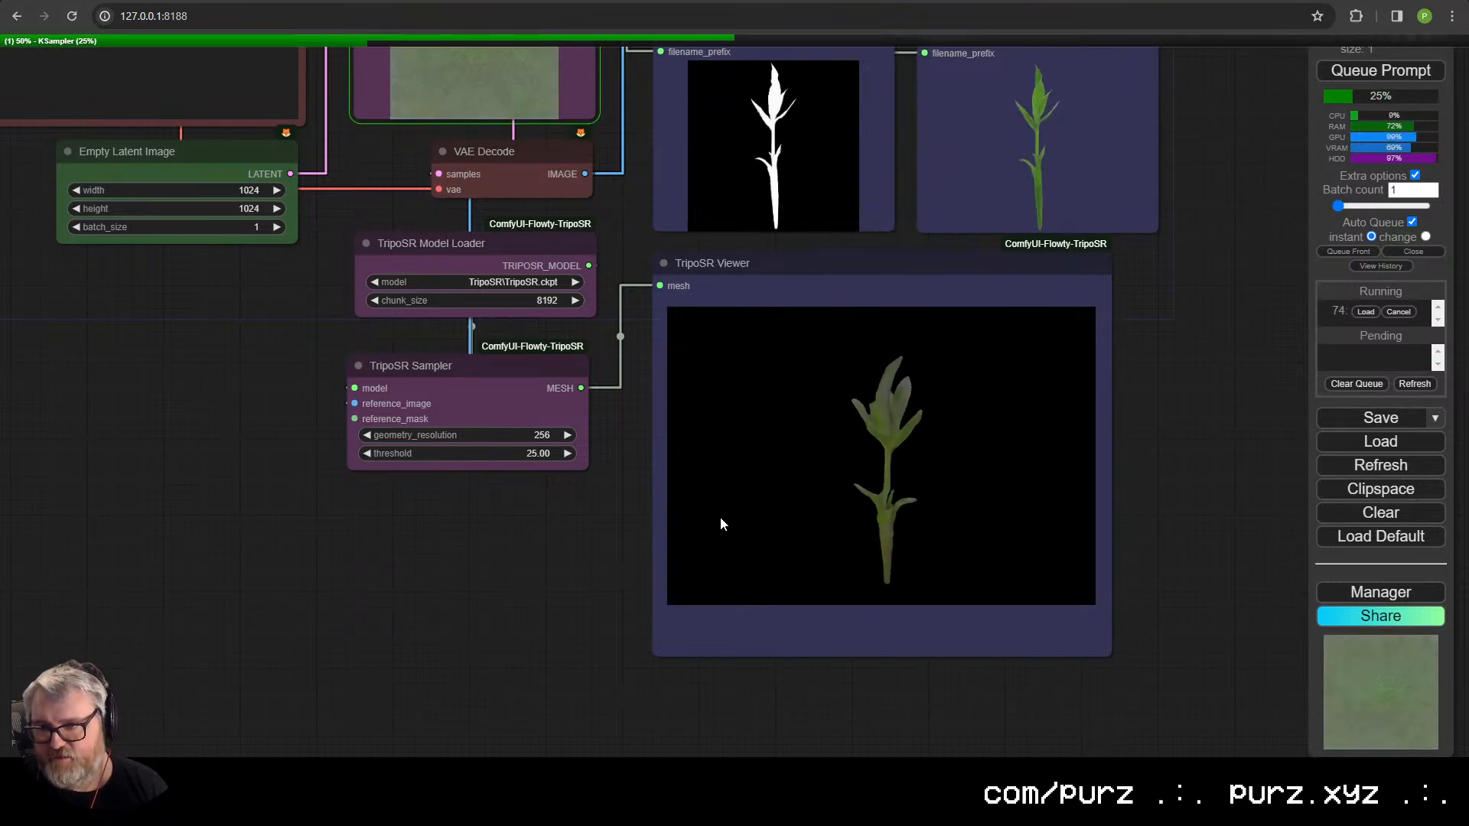
pyautogui.moveTo(720, 518); pyautogui.dragTo(1016, 481)
pyautogui.scroll(-5, 1011, 478)
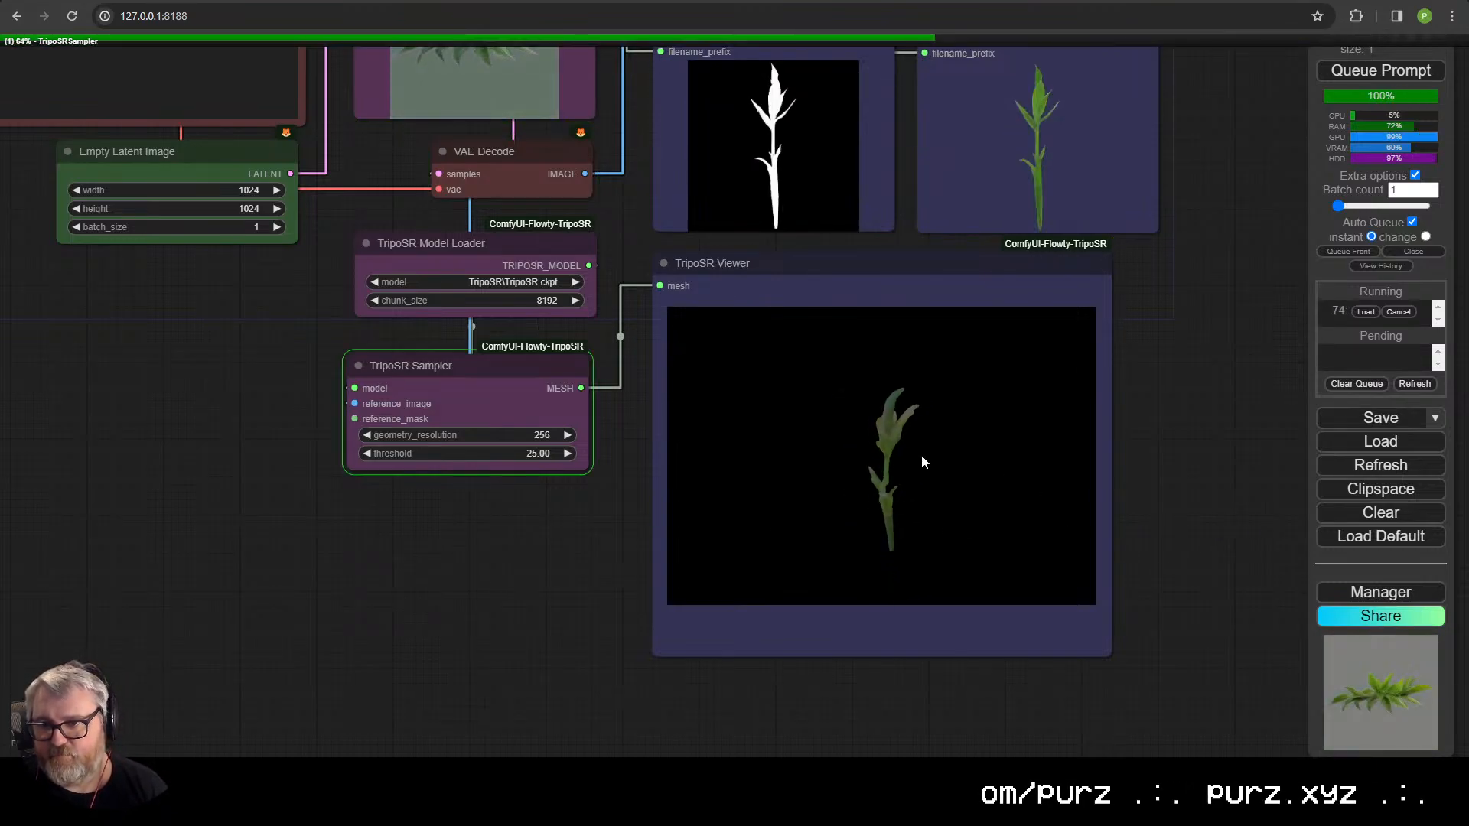
pyautogui.moveTo(921, 462); pyautogui.dragTo(1037, 457)
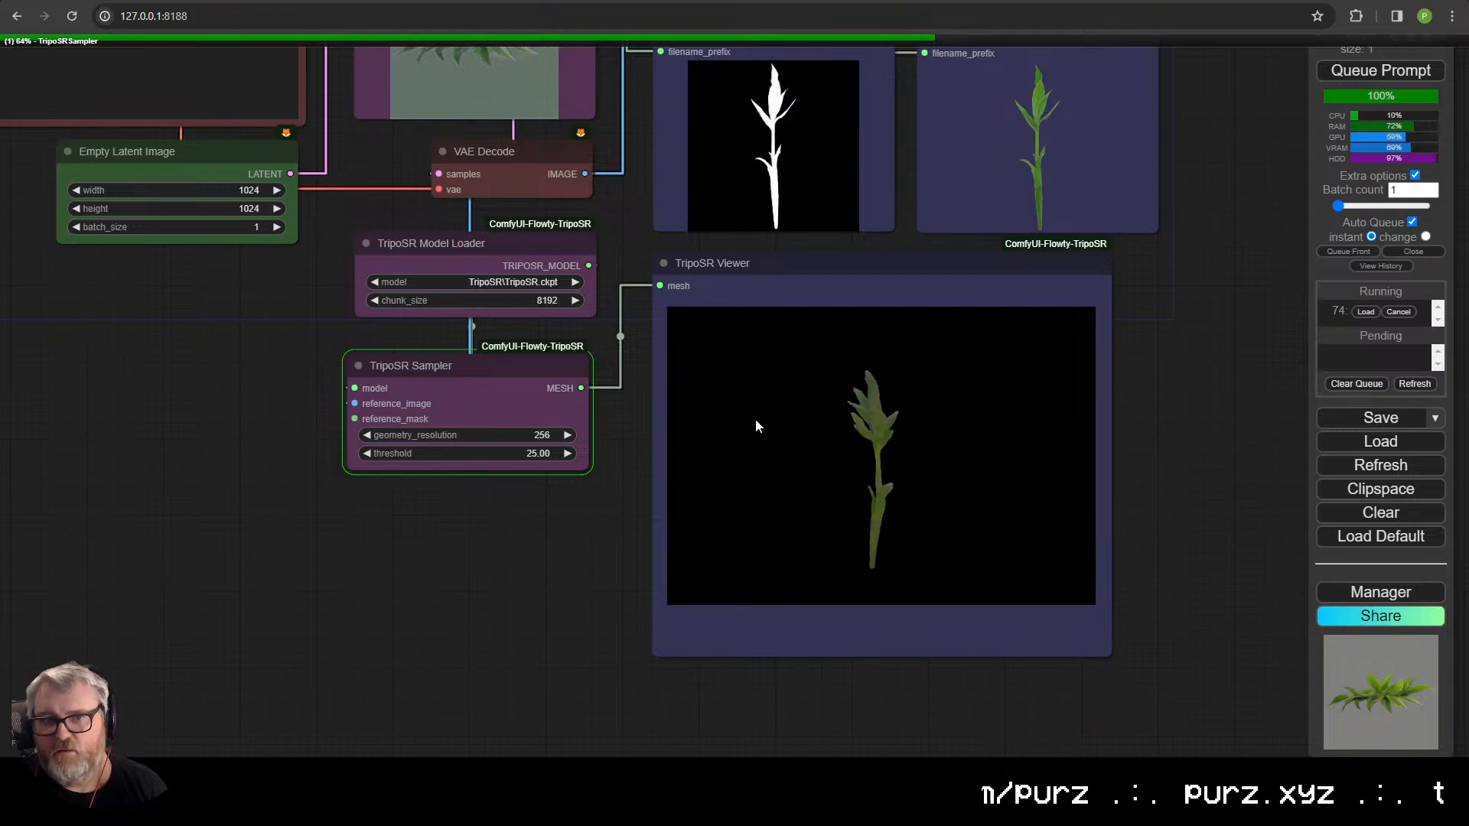
# - Change the positive prompt to "potted houseplant"
pyautogui.moveTo(249, 264); pyautogui.dragTo(423, 457)
pyautogui.scroll(-1, 421, 454)
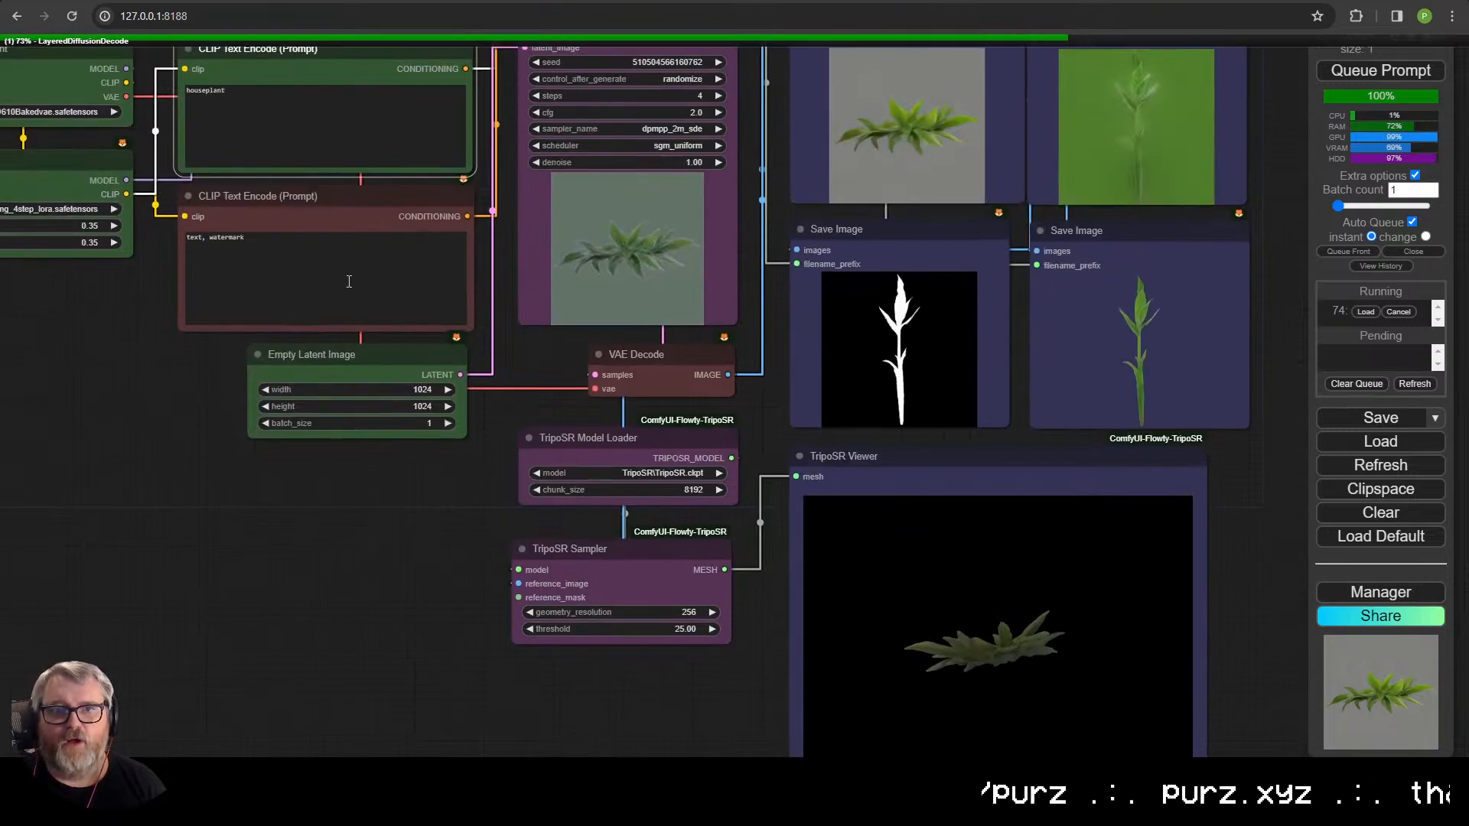
pyautogui.click(266, 110)
pyautogui.write('potted')
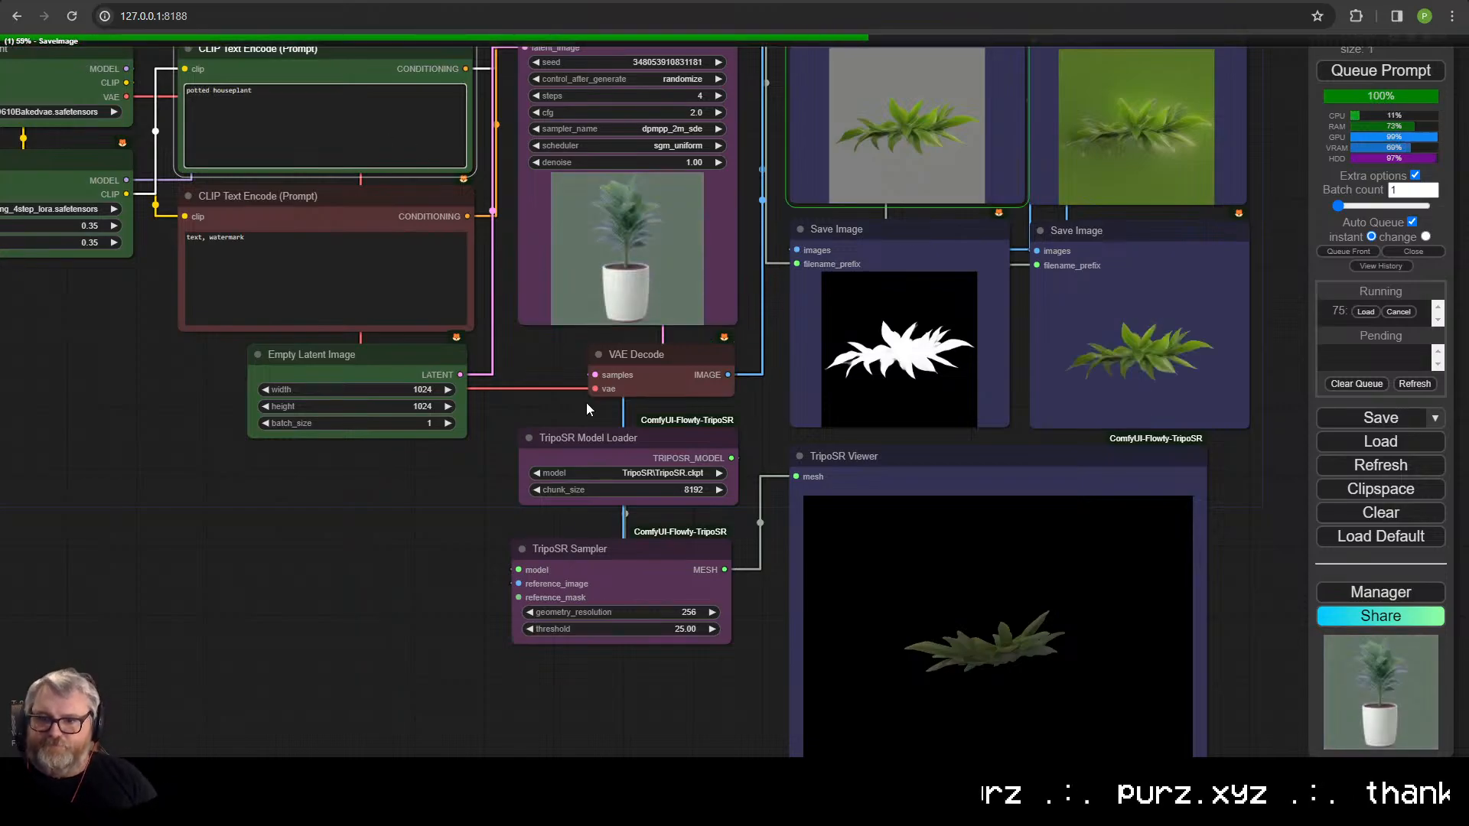
# - Inspect the generated potted houseplant meshes from different angles and distances in the TripoSR Viewer
pyautogui.moveTo(1003, 648); pyautogui.dragTo(1094, 668)
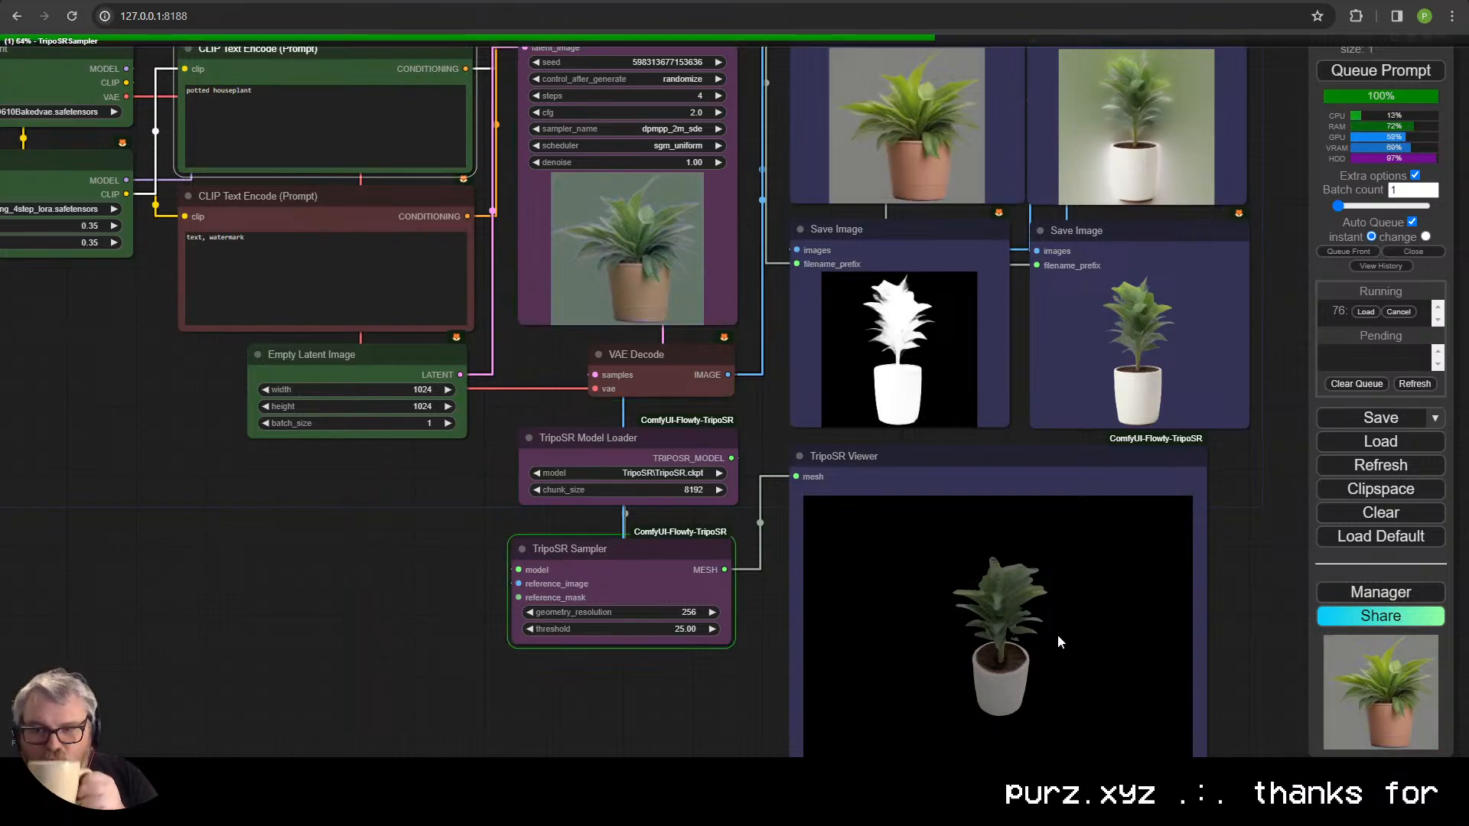
pyautogui.moveTo(1126, 680); pyautogui.dragTo(965, 676)
pyautogui.moveTo(1244, 651); pyautogui.dragTo(1249, 522)
pyautogui.scroll(3, 1200, 560)
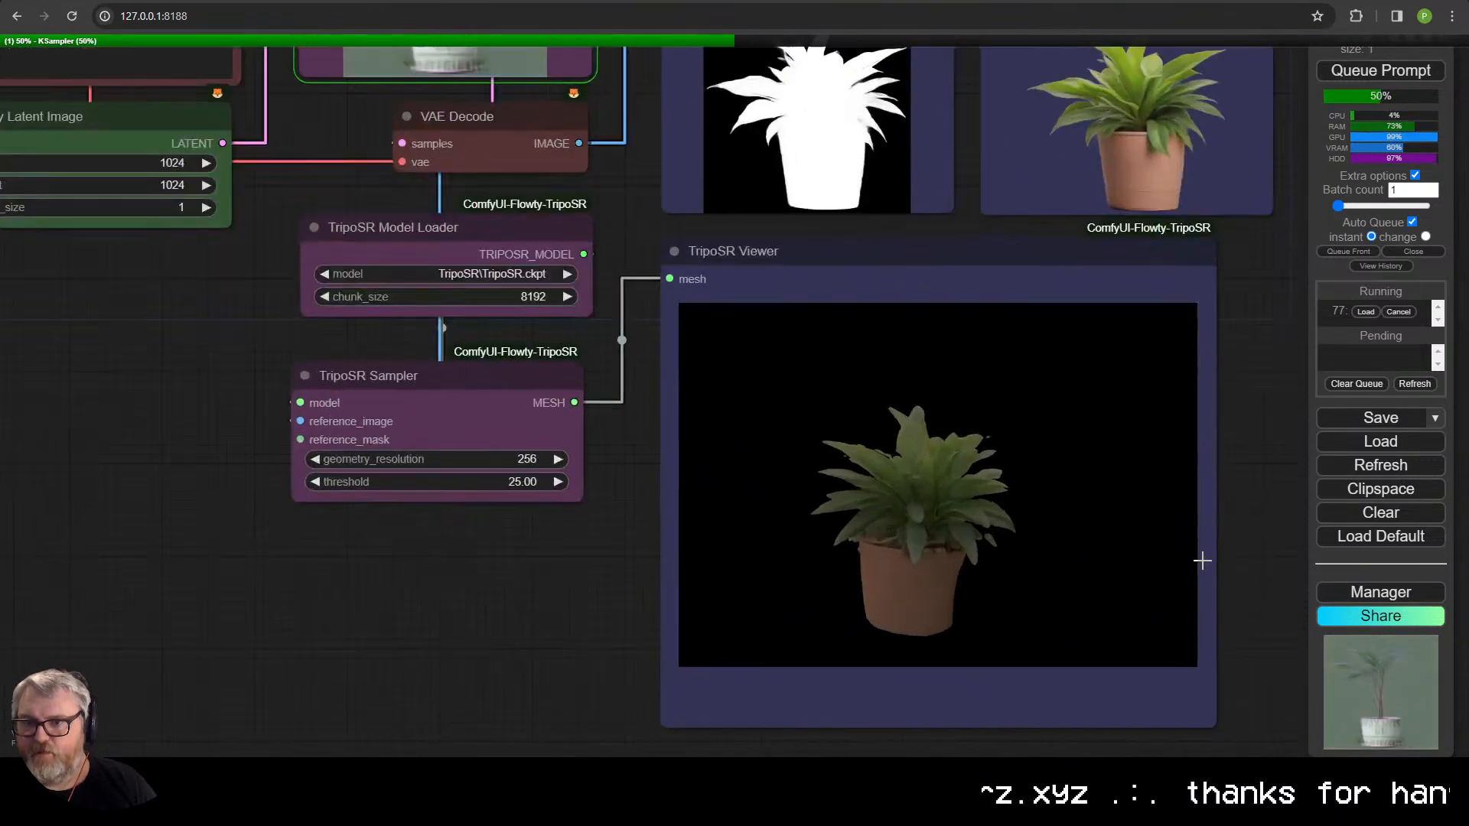
pyautogui.moveTo(1042, 517); pyautogui.dragTo(883, 583)
pyautogui.scroll(-5, 464, 560)
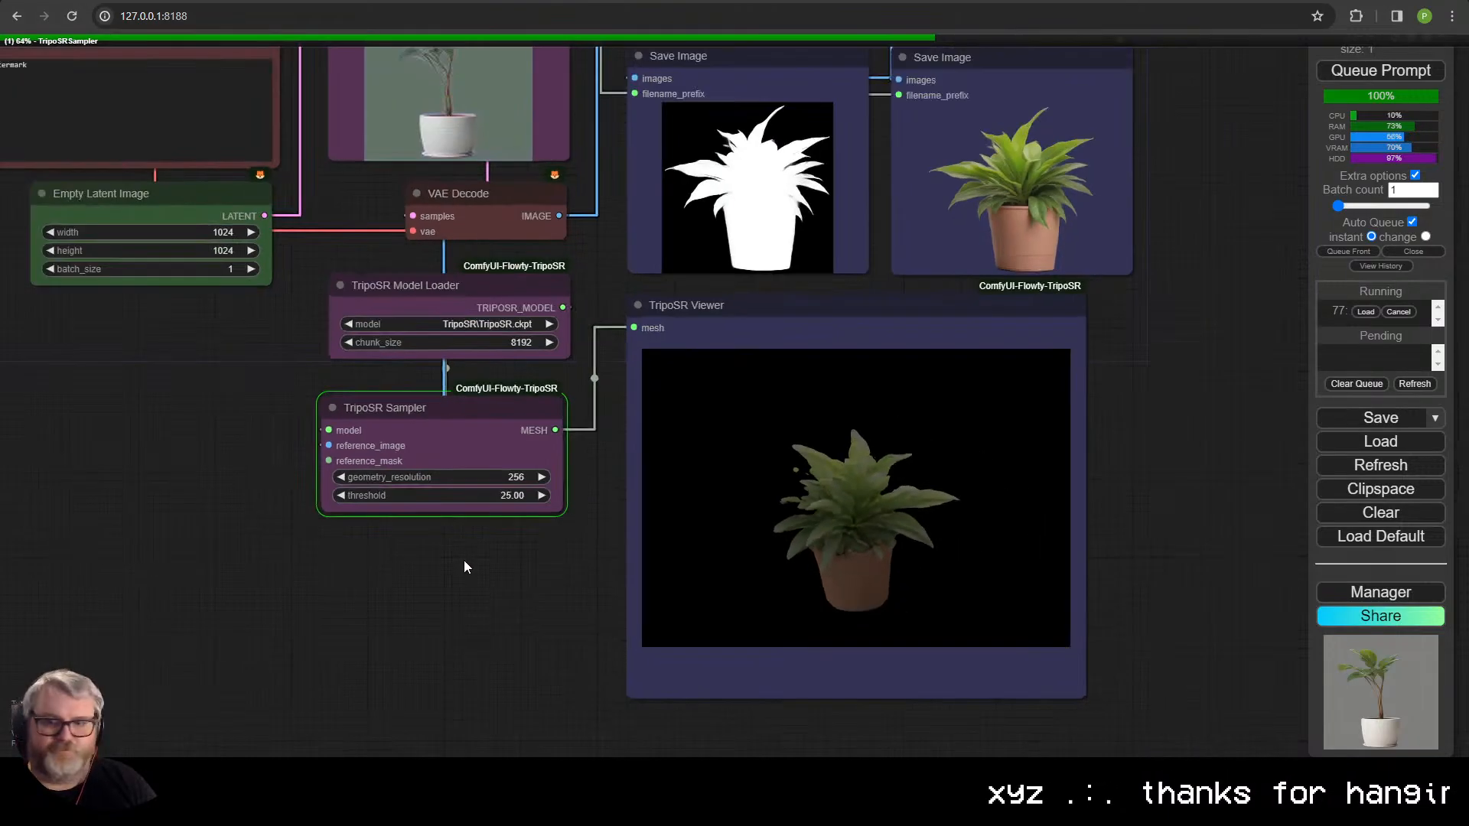
pyautogui.moveTo(640, 663); pyautogui.dragTo(731, 692)
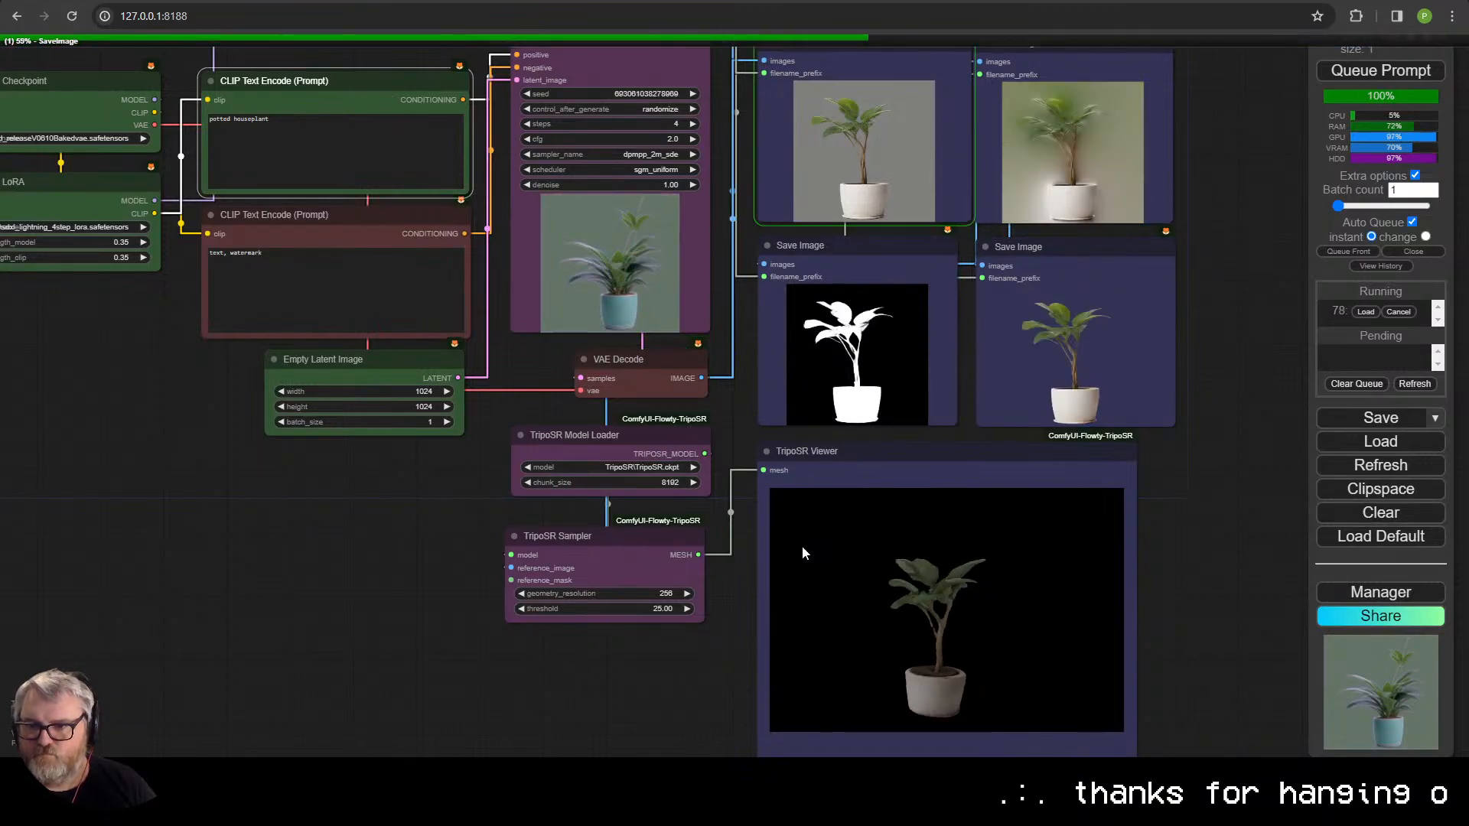
# - Switch from the houseplant generation to Blender and examine the scattered skyscrapers and their geometry node tree
pyautogui.moveTo(837, 552); pyautogui.dragTo(984, 557)
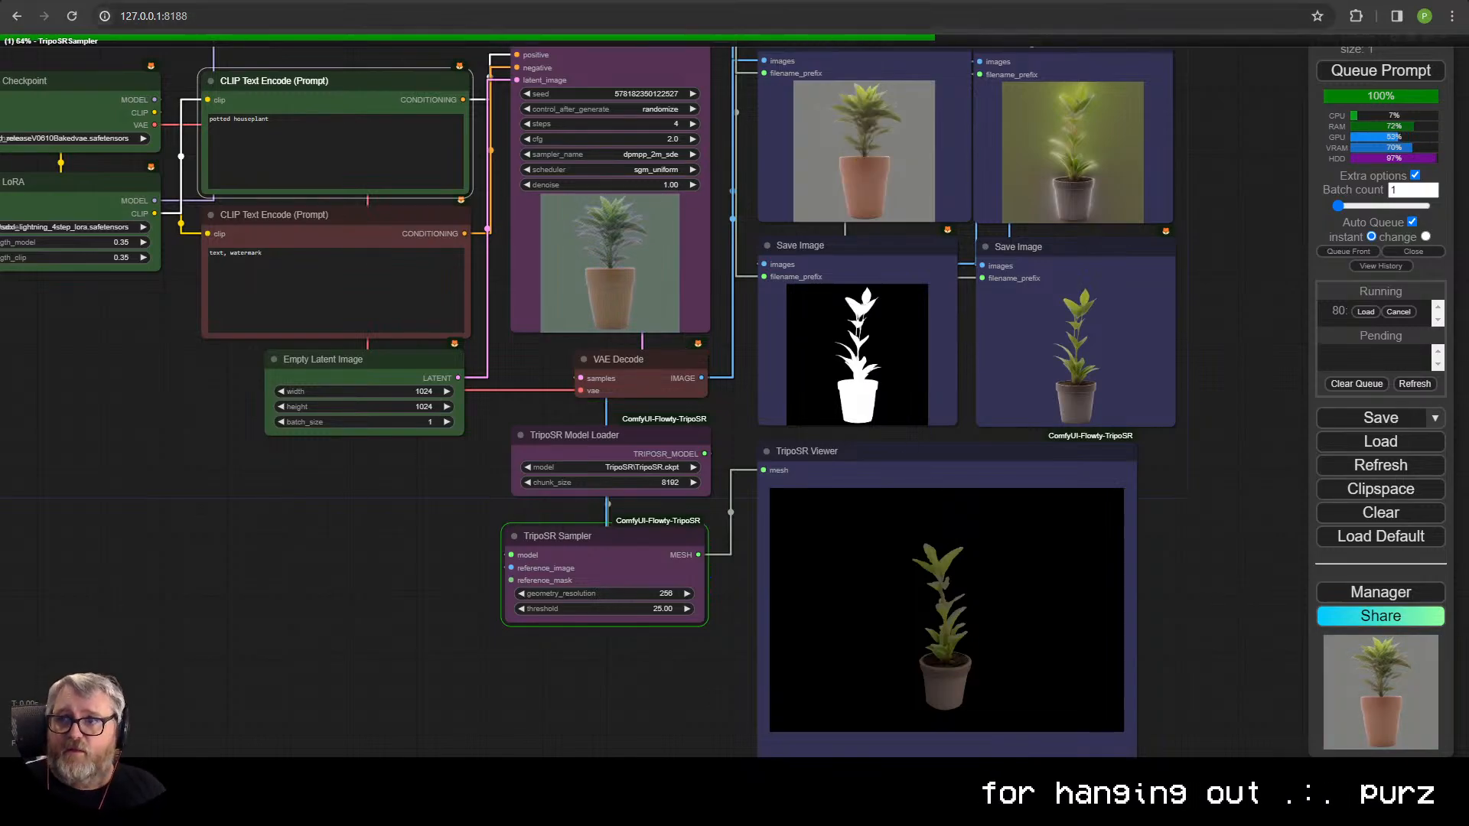
pyautogui.hotkey('ctrl', 'Tab')
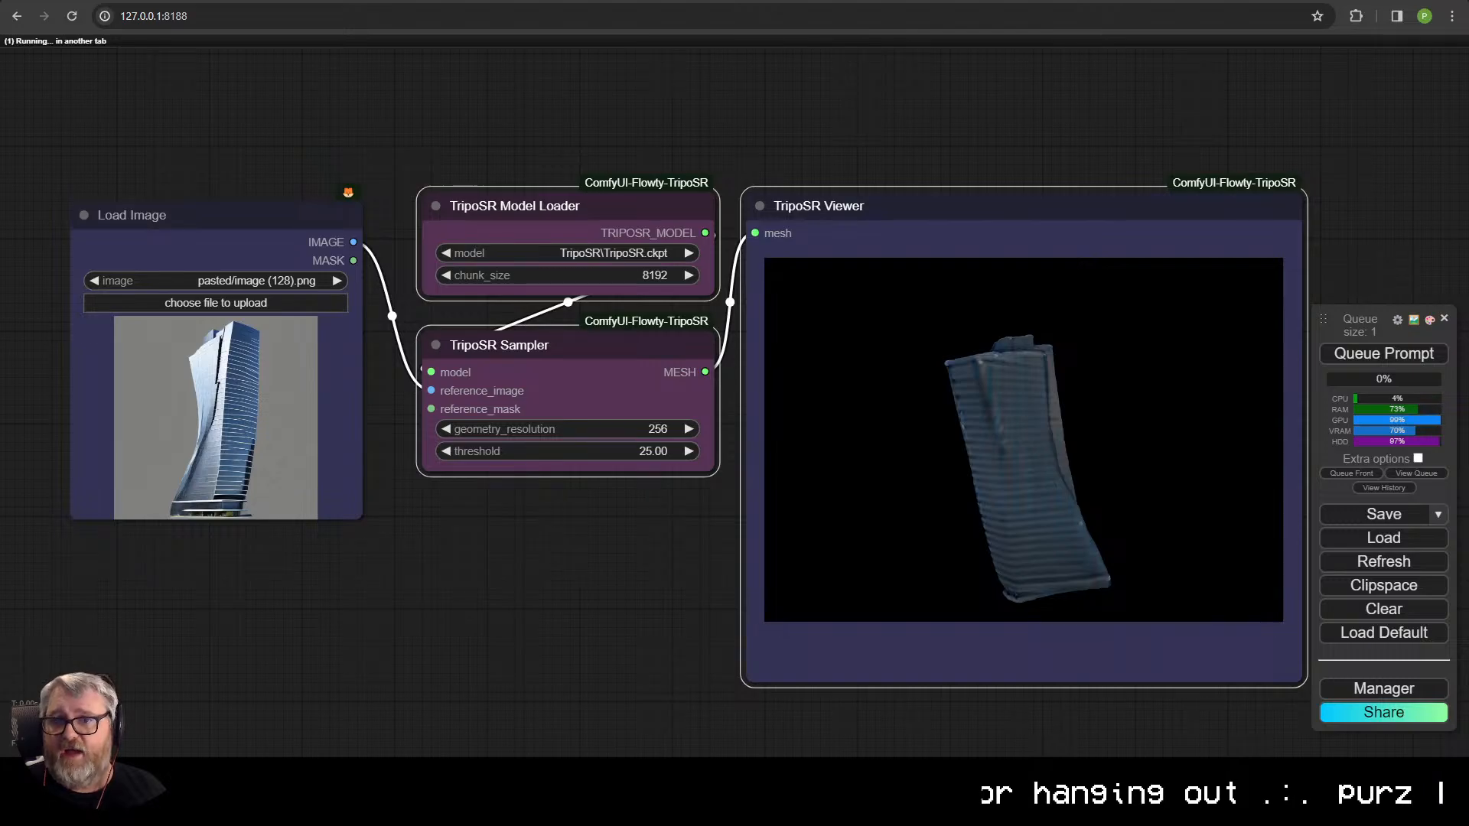
pyautogui.click(167, 773)
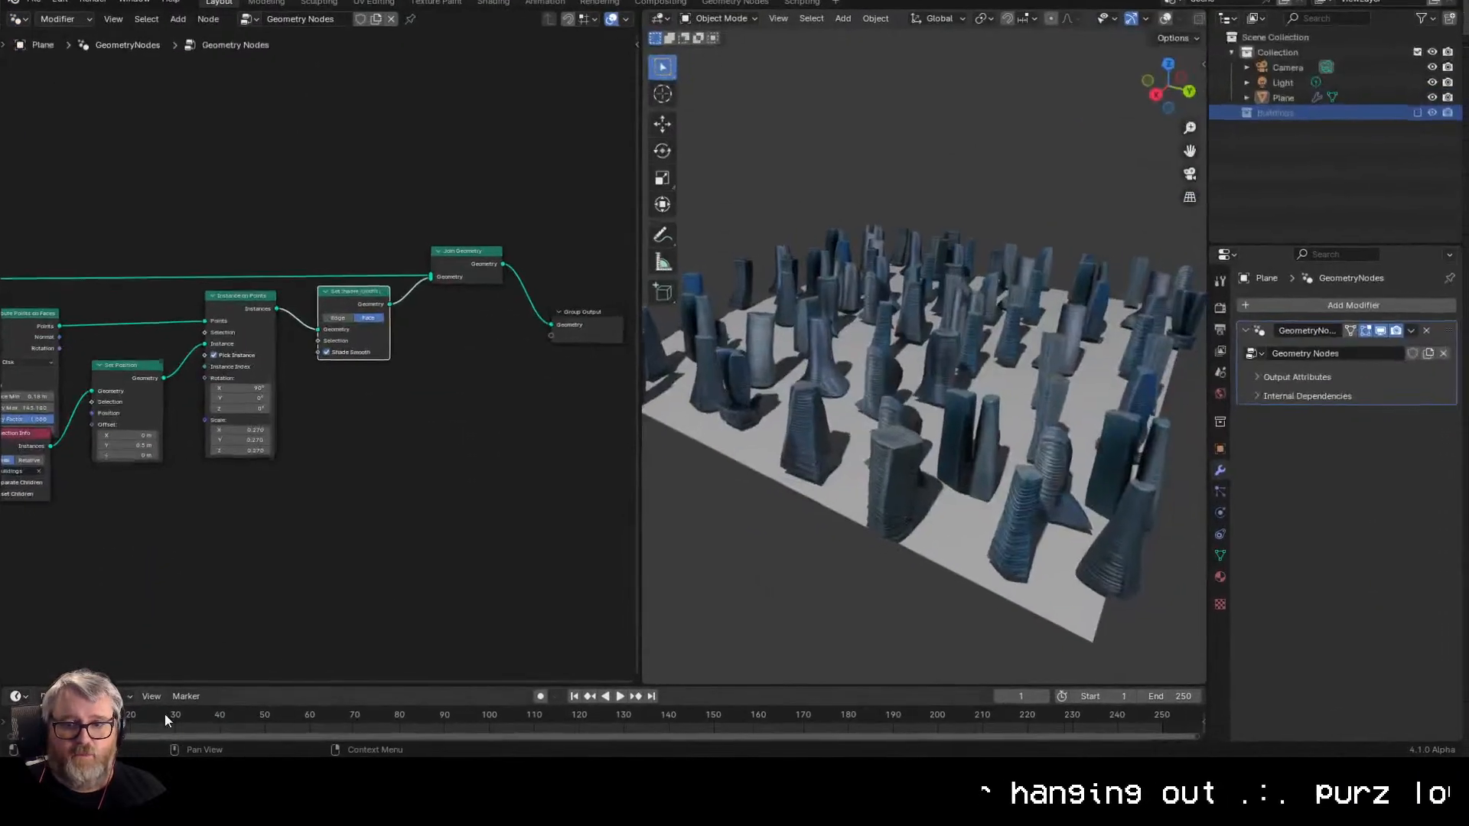
pyautogui.scroll(-4, 756, 461)
pyautogui.moveTo(756, 460); pyautogui.dragTo(810, 468)
pyautogui.scroll(2, 815, 467)
pyautogui.scroll(3, 1173, 359)
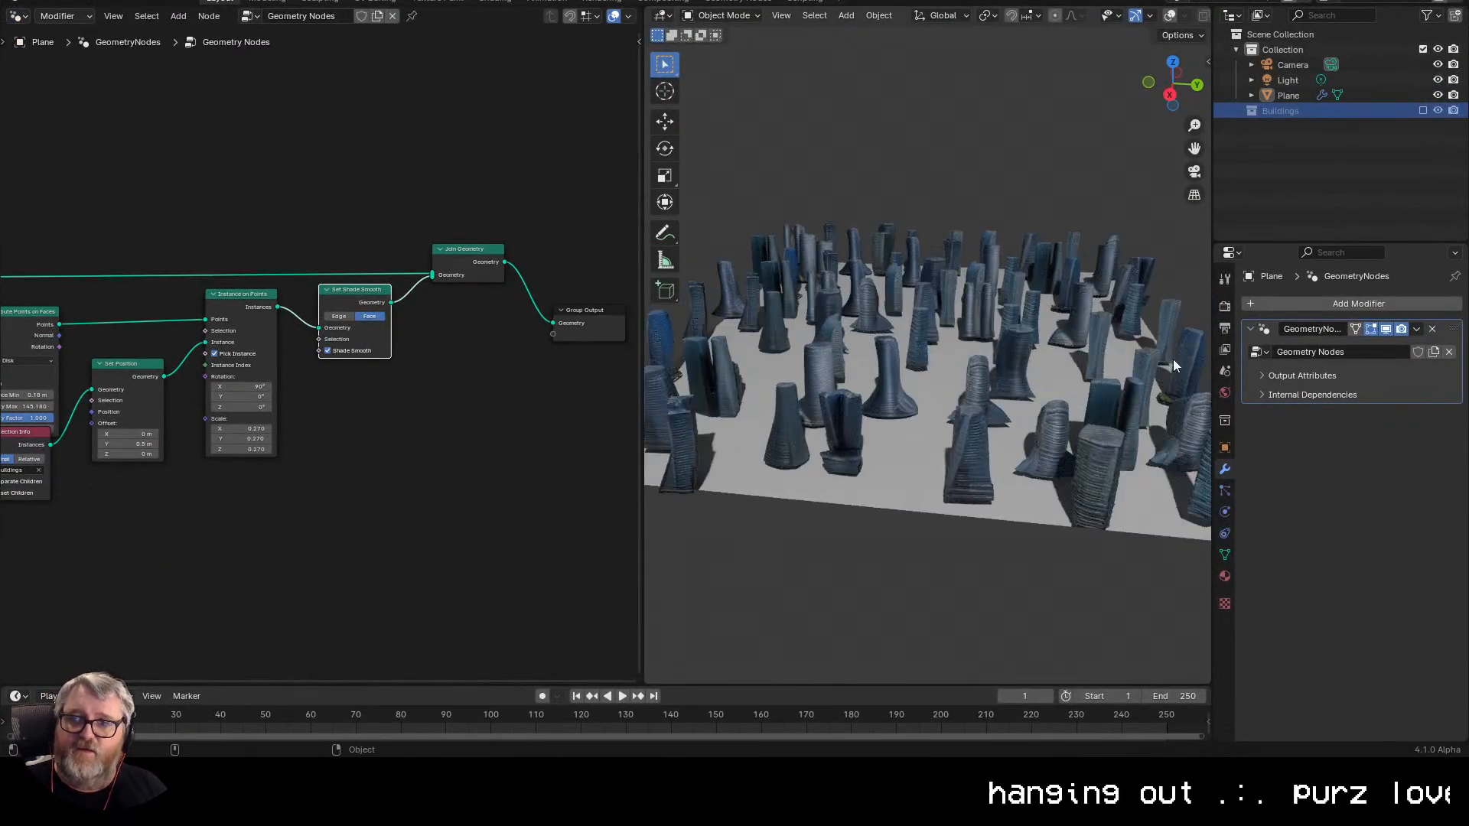
pyautogui.scroll(-3, 1053, 324)
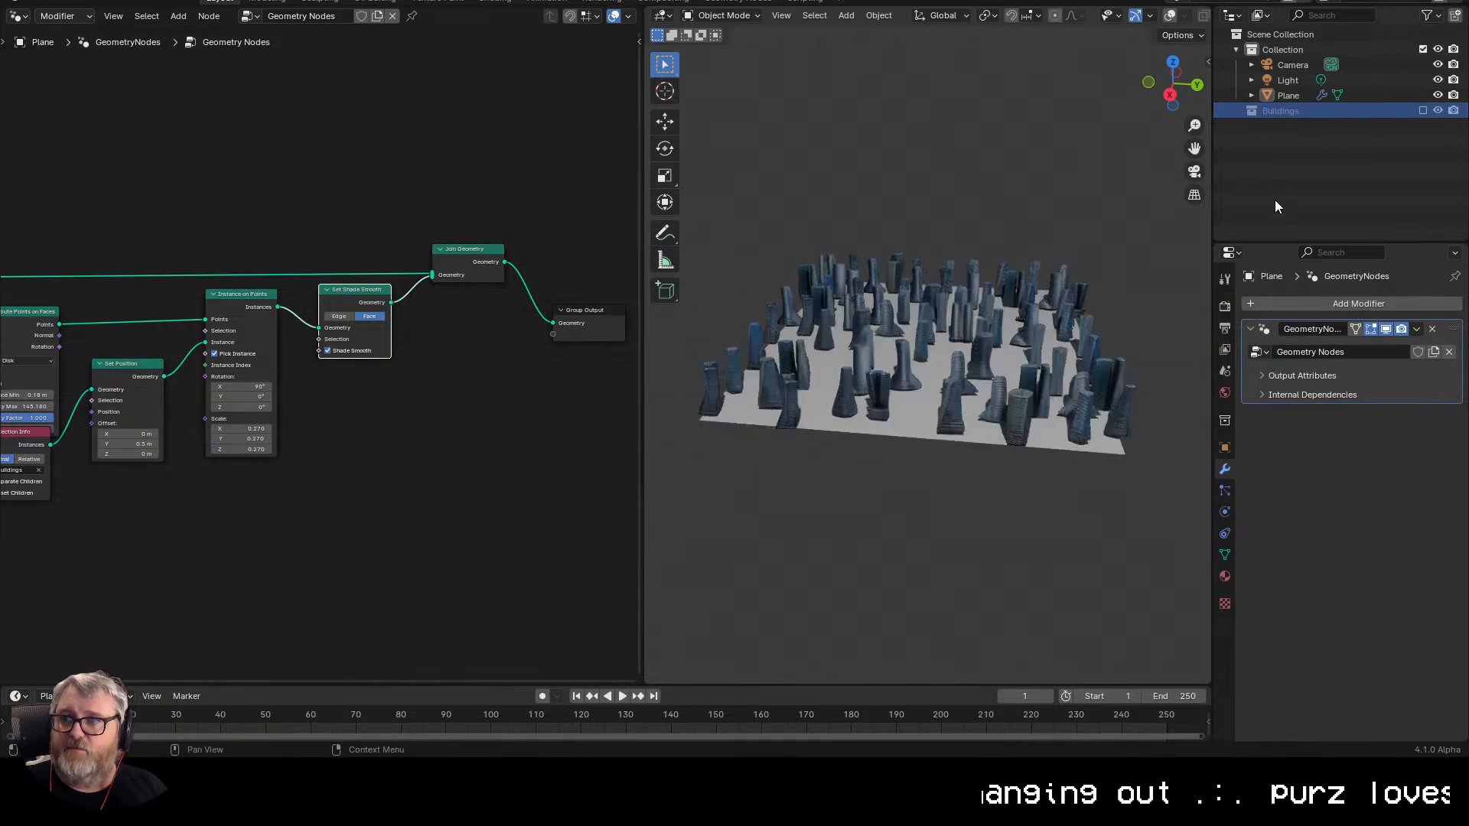
pyautogui.moveTo(121, 510); pyautogui.dragTo(272, 508)
pyautogui.moveTo(173, 440); pyautogui.dragTo(182, 462)
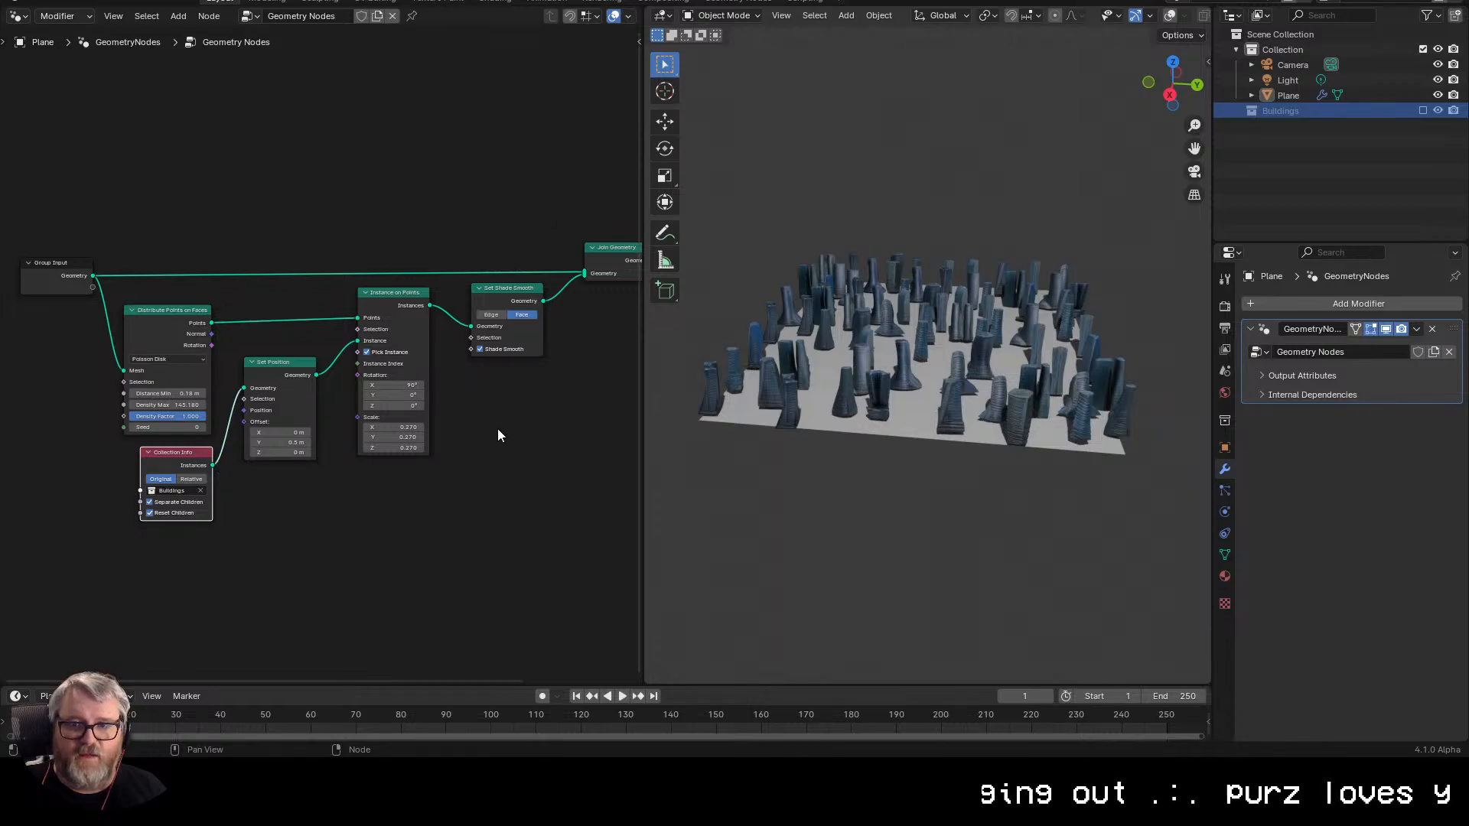
# - Hide the scatter Plane and enable the Buildings collection in the view layer
pyautogui.click(1438, 95)
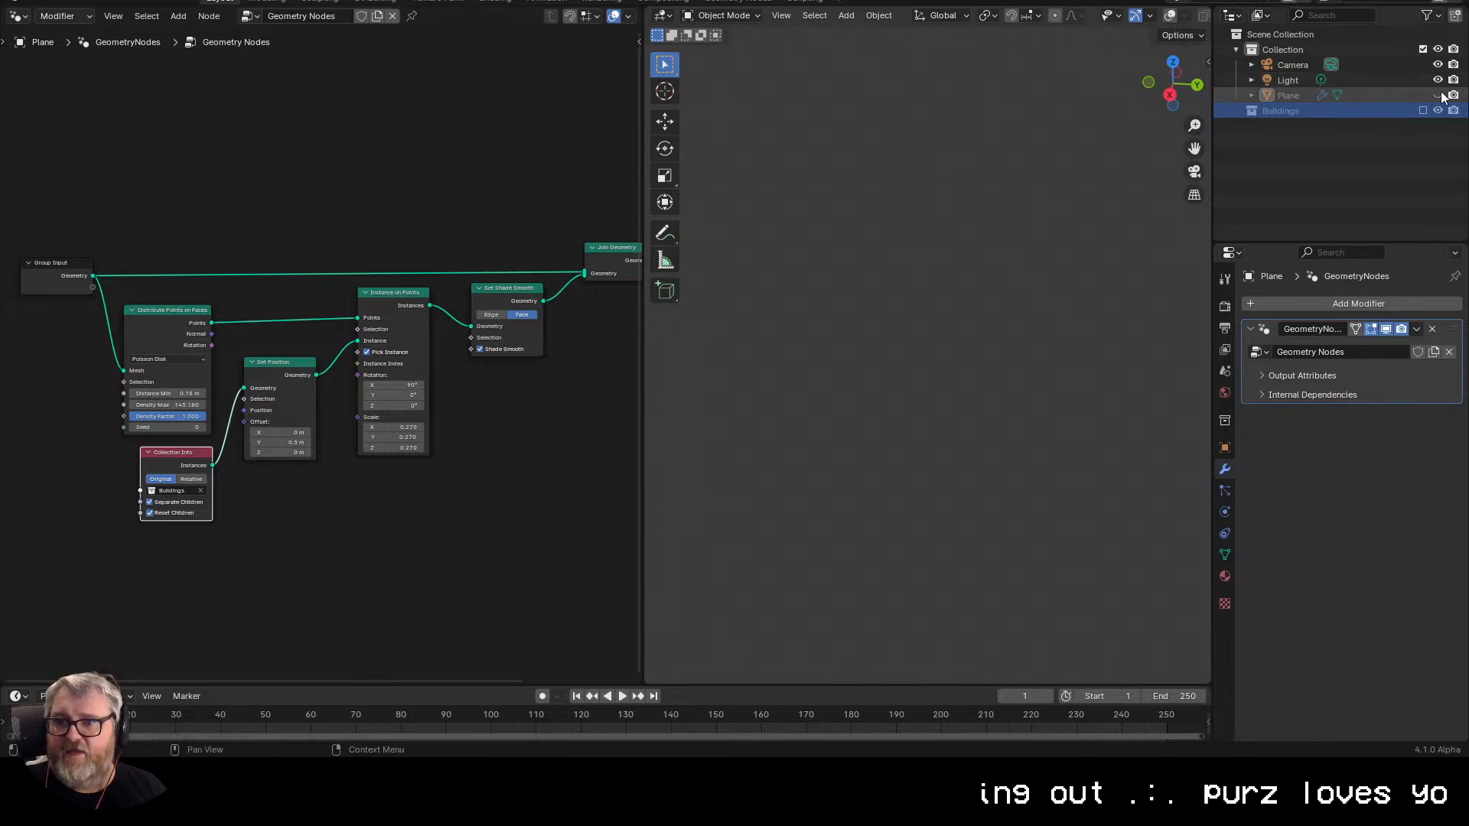
pyautogui.click(1422, 110)
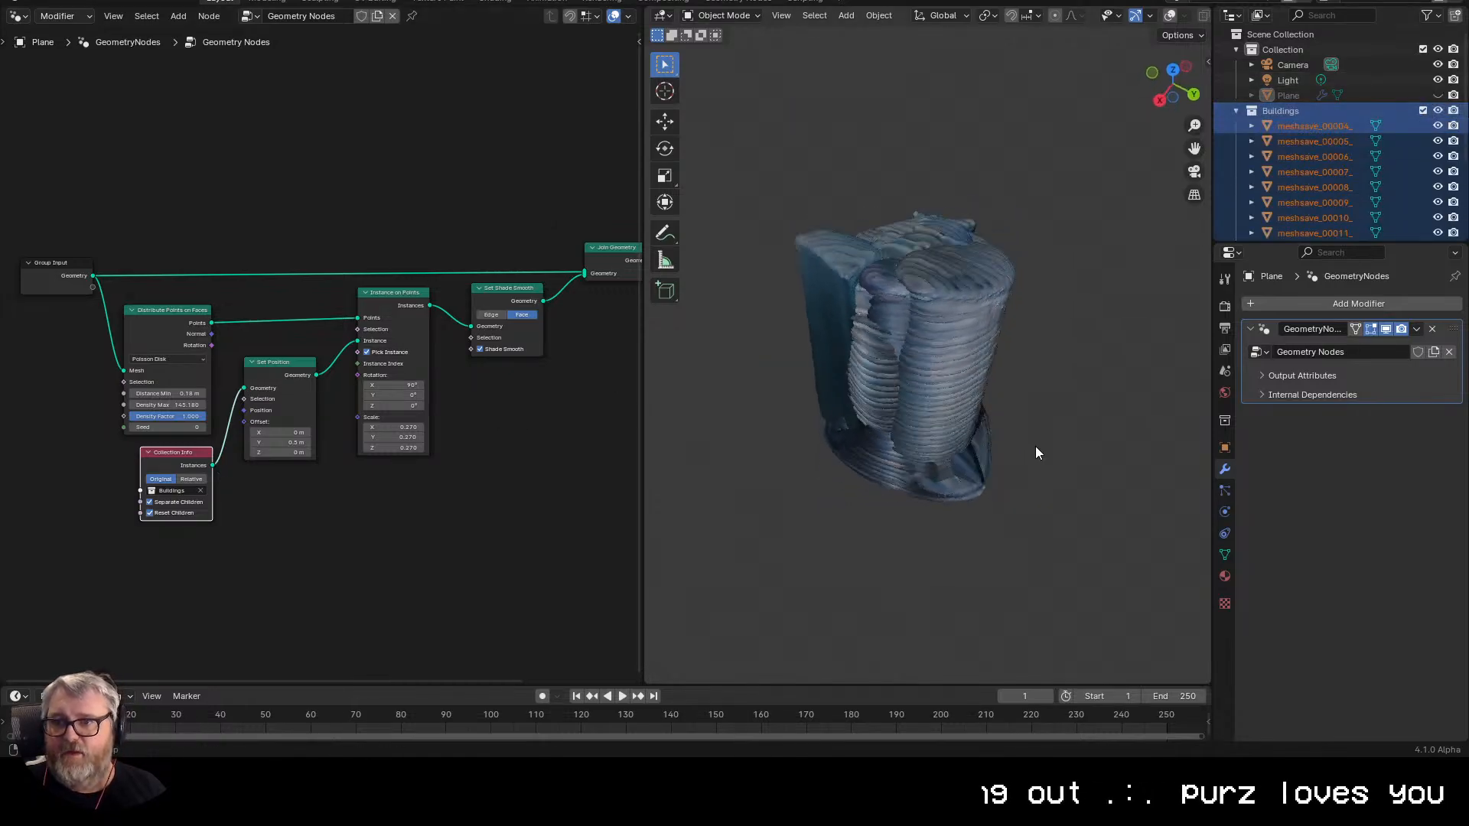
# - From a top view, move meshsave_00004_ and meshsave_00005_ out of the building stack to begin a row behind it
pyautogui.click(1316, 126)
pyautogui.scroll(-3, 974, 392)
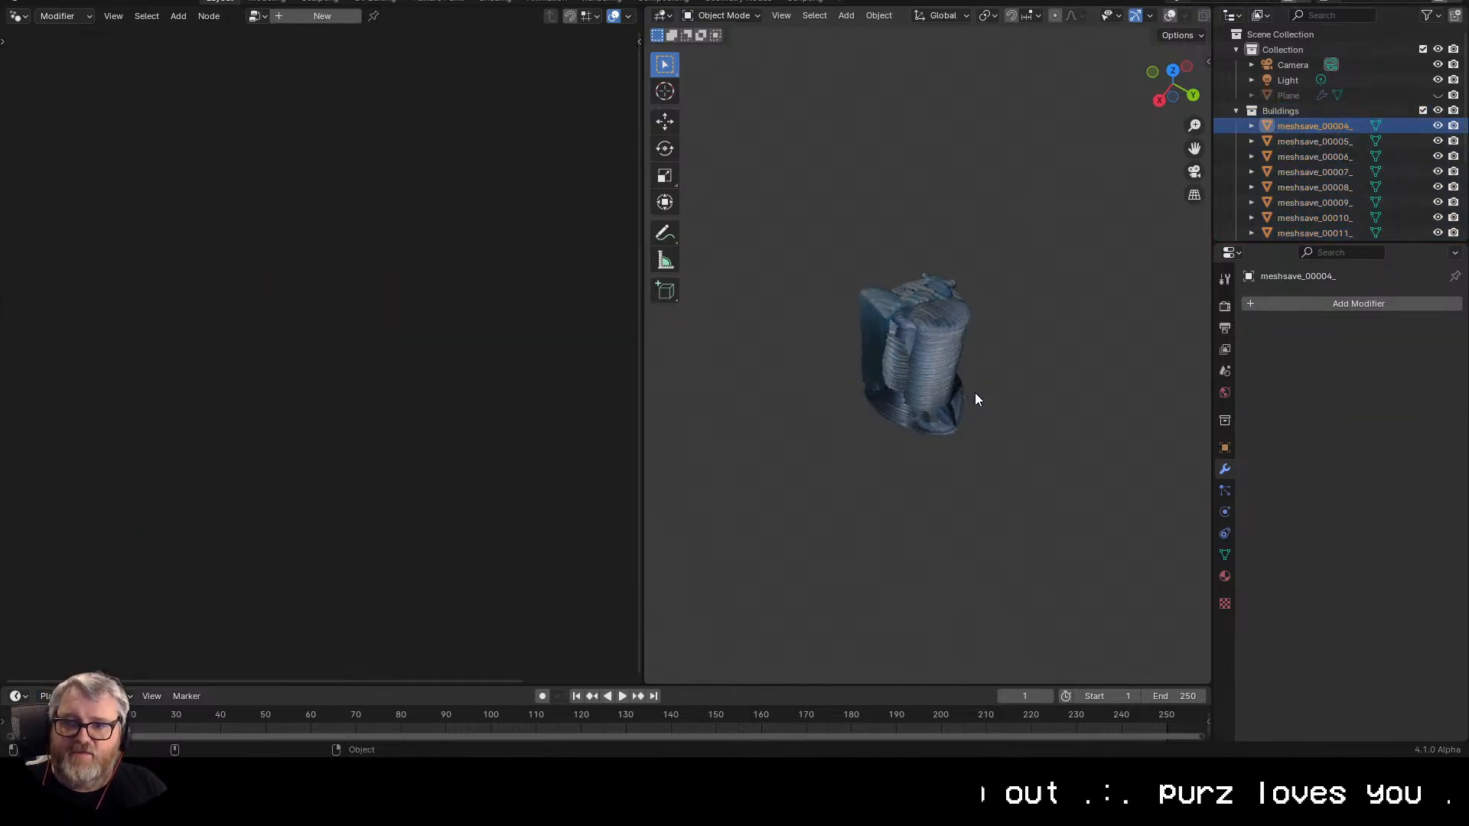
pyautogui.click(1171, 71)
pyautogui.press('g')
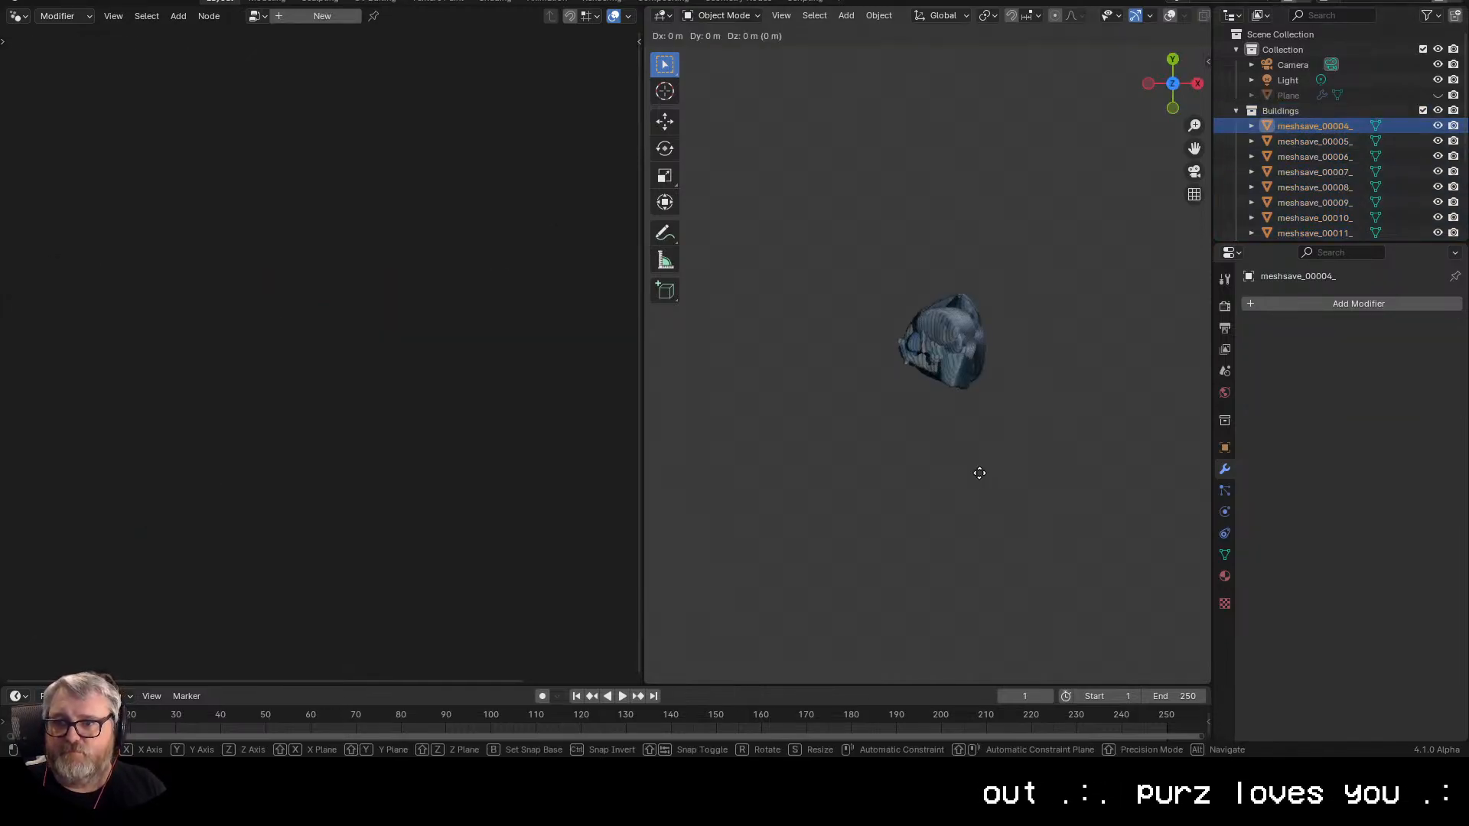
pyautogui.click(851, 345)
pyautogui.click(1292, 143)
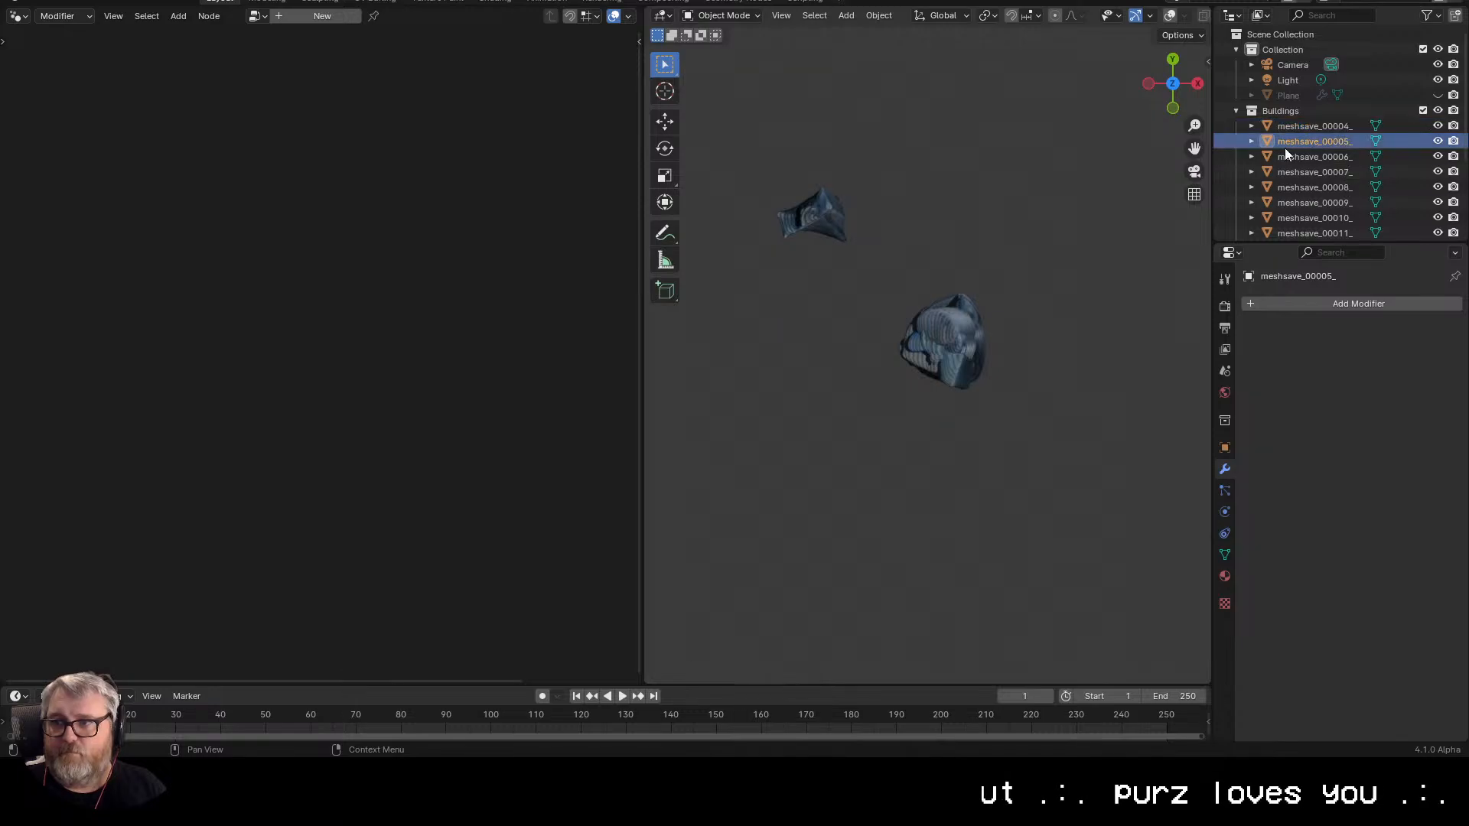
pyautogui.press('g')
pyautogui.click(1017, 130)
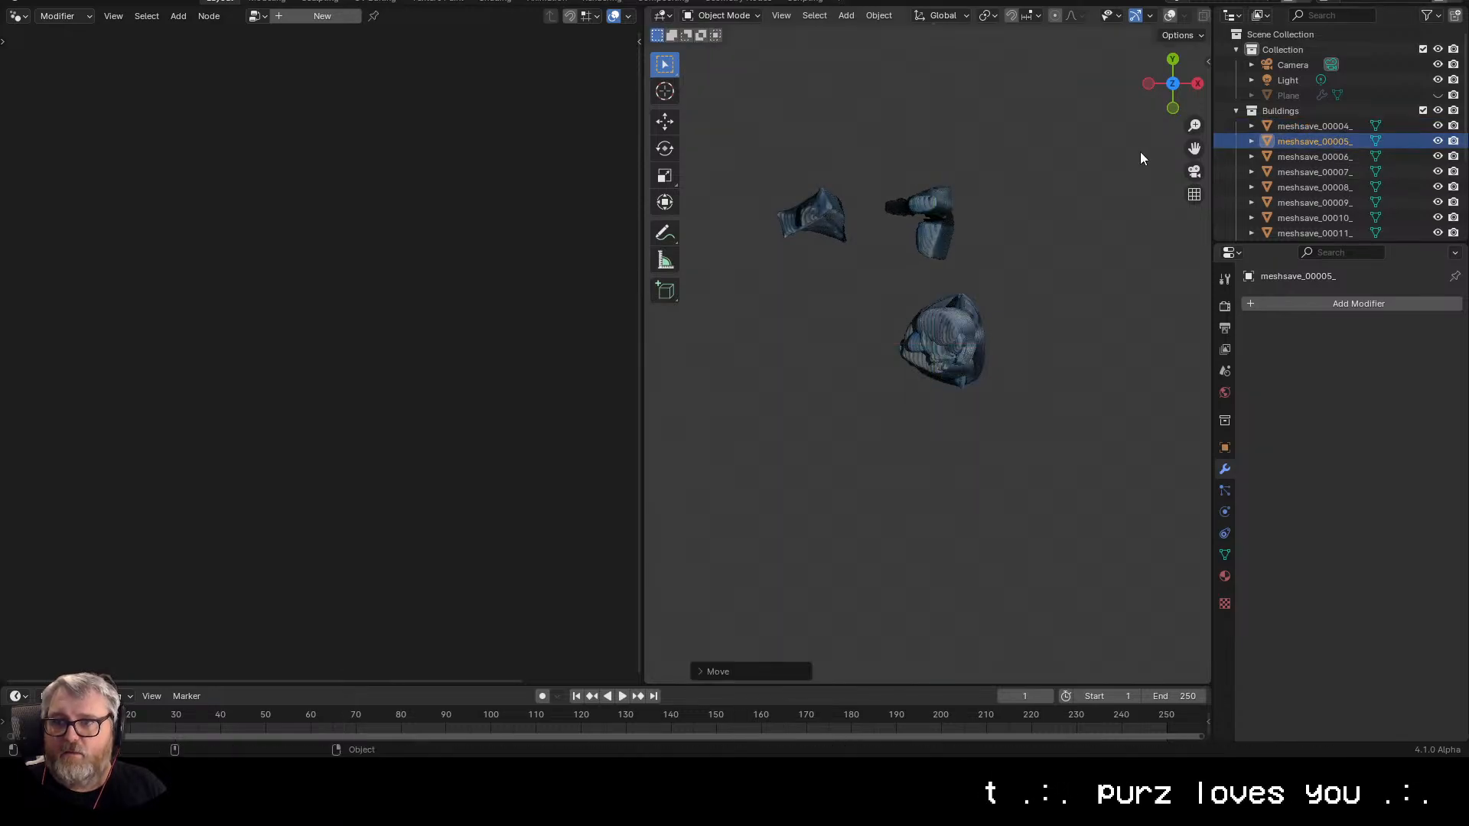
# - Move meshsave_00006_ and meshsave_00007_ out of the stack to complete the first row of four buildings
pyautogui.click(1291, 156)
pyautogui.press('g')
pyautogui.click(1204, 165)
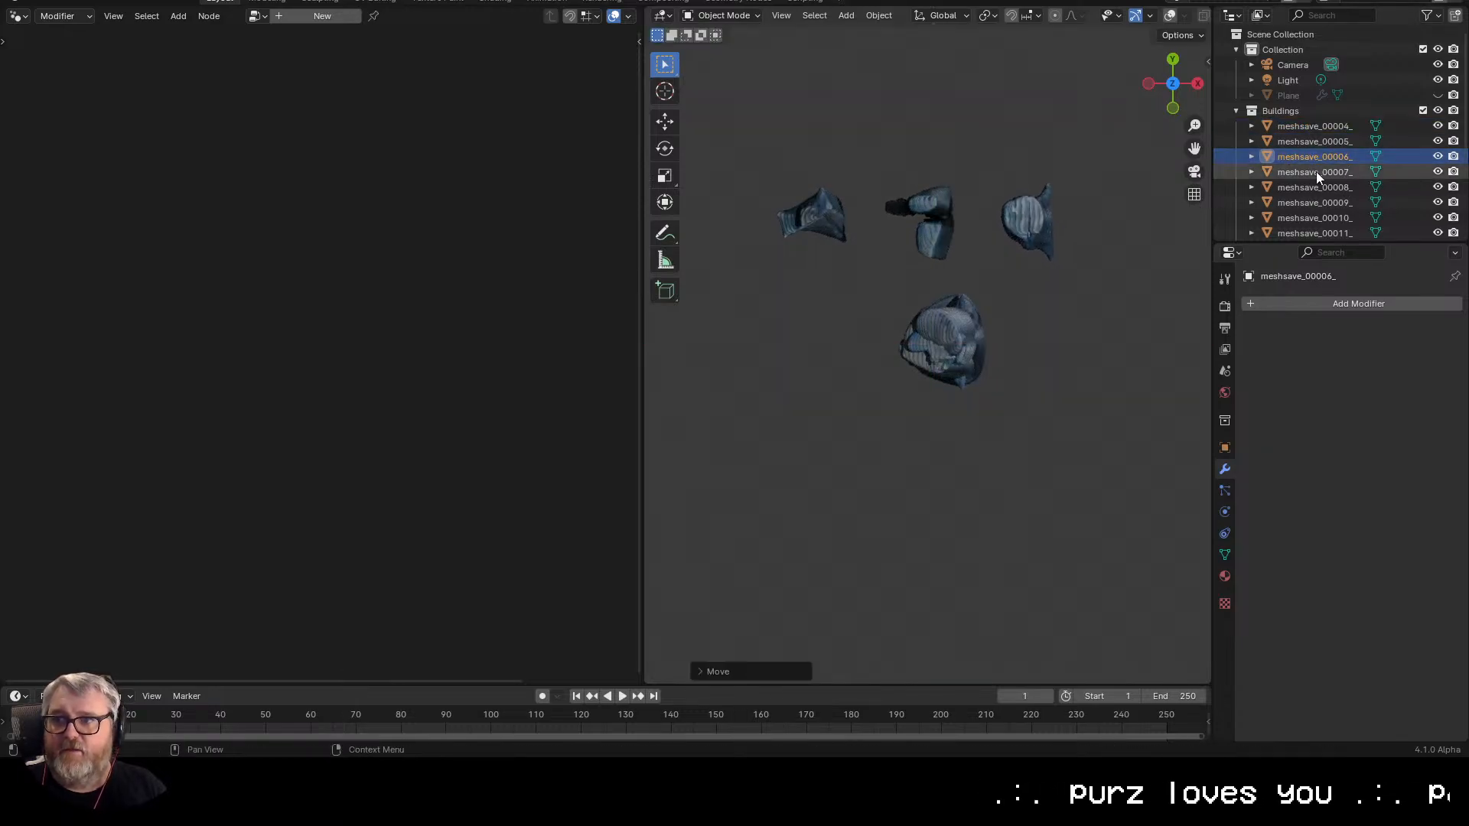
pyautogui.click(1315, 171)
pyautogui.press('g')
pyautogui.click(1104, 320)
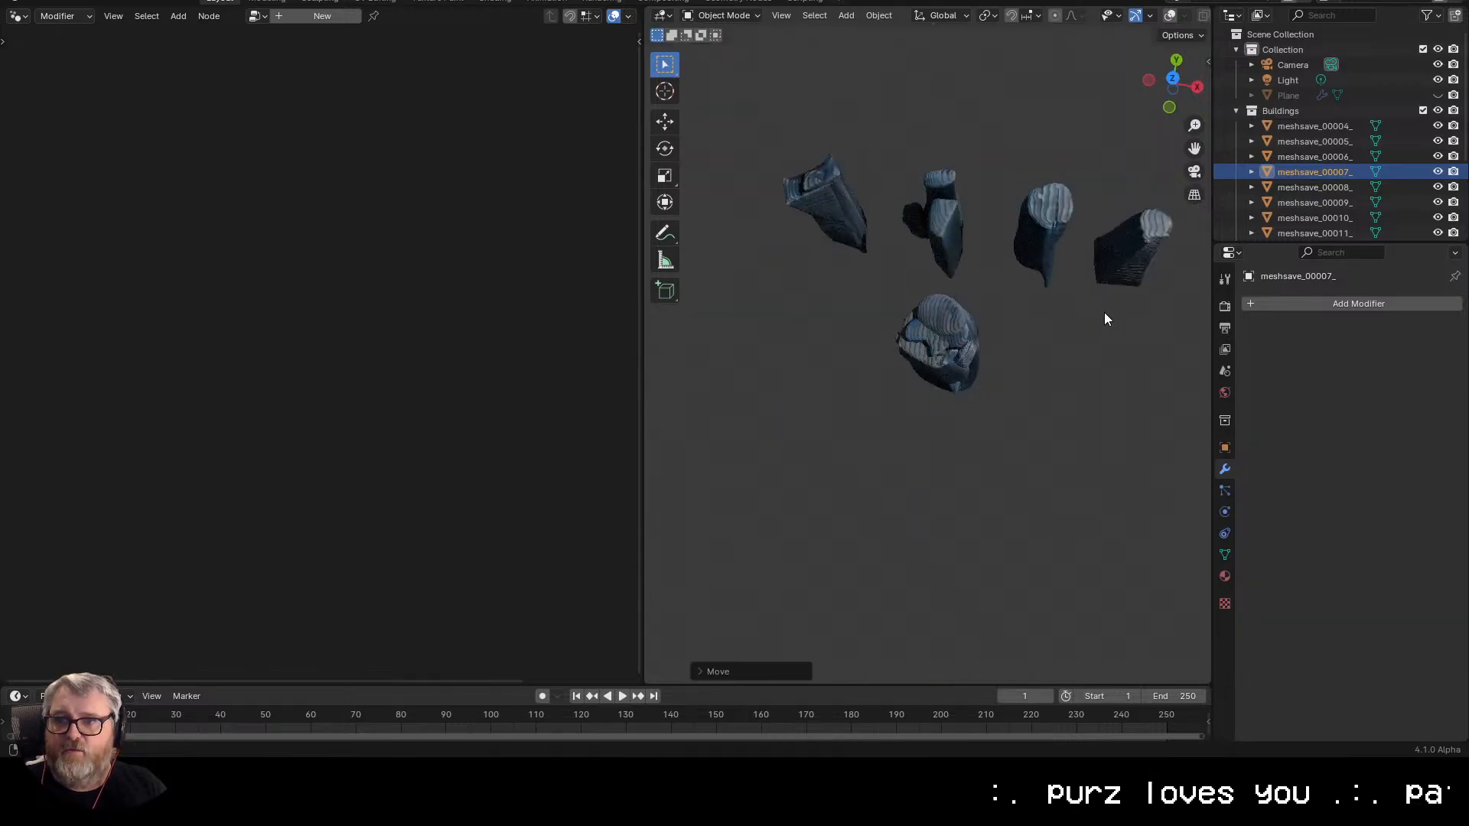
# - Move meshsave_00014_, meshsave_00010_ and meshsave_00015_ horizontally out of the stack to form the second row around it, keeping their height
pyautogui.moveTo(1104, 312); pyautogui.dragTo(461, 380)
pyautogui.click(920, 370)
pyautogui.press('g')
pyautogui.hotkey('shift', 'z')
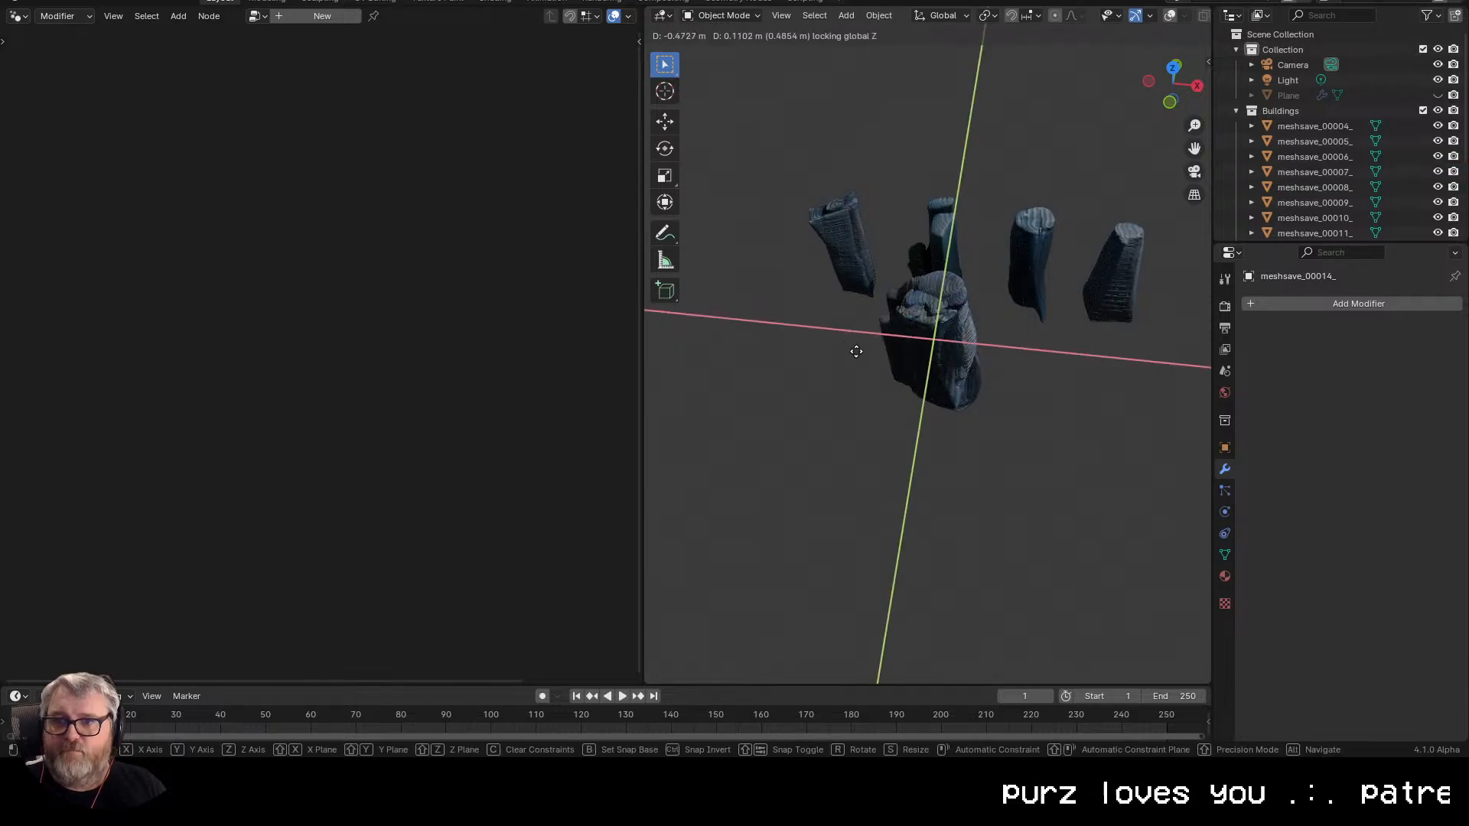
pyautogui.click(791, 362)
pyautogui.click(940, 352)
pyautogui.press('g')
pyautogui.hotkey('shift', 'z')
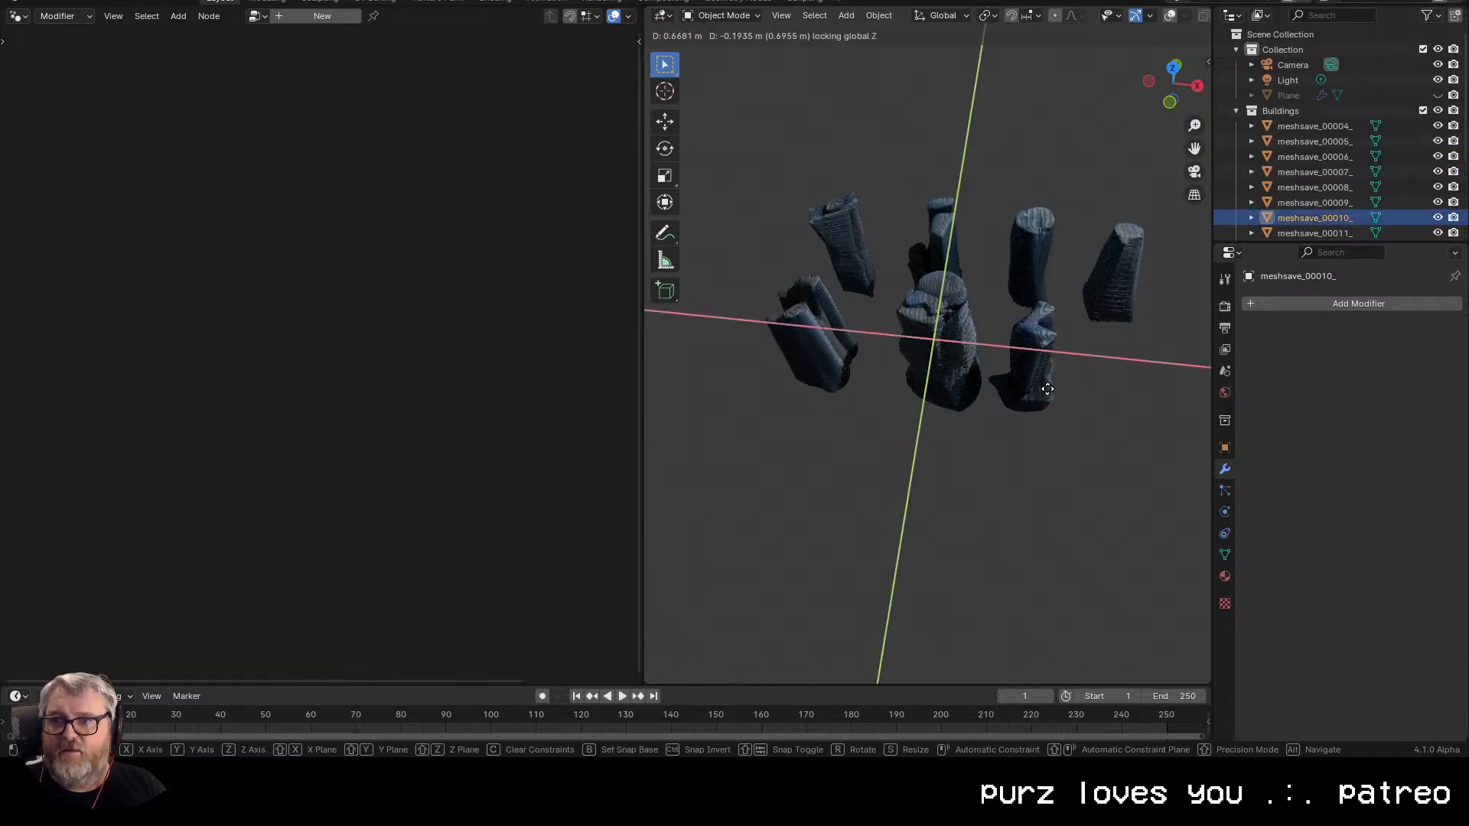
pyautogui.click(1063, 374)
pyautogui.click(914, 337)
pyautogui.press('g')
pyautogui.hotkey('shift', 'z')
pyautogui.click(1147, 399)
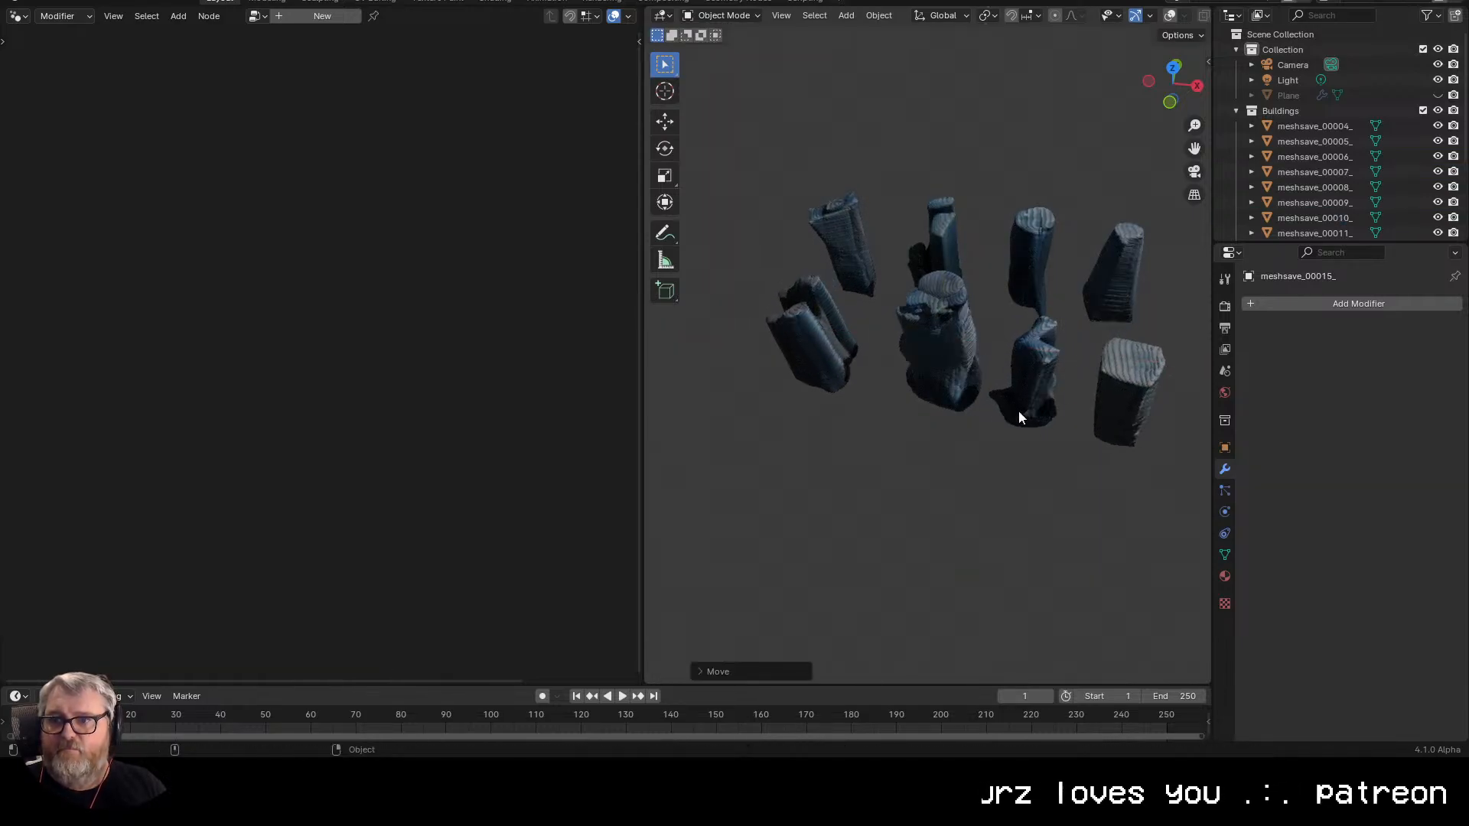
# - Move meshsave_00008_ and the next stacked building horizontally in front of the second row to begin a third row
pyautogui.click(942, 355)
pyautogui.press('g')
pyautogui.hotkey('shift', 'z')
pyautogui.click(792, 458)
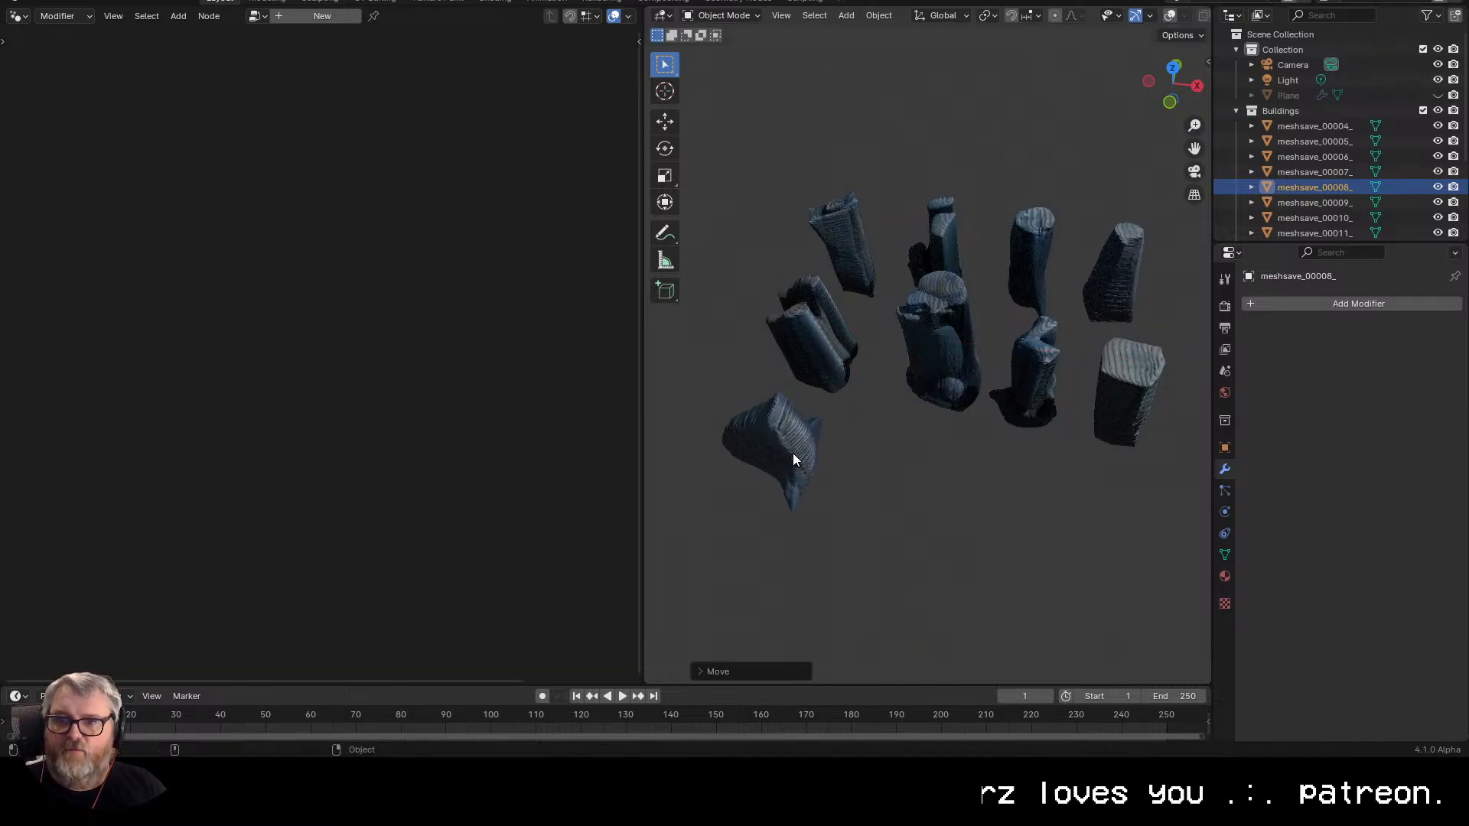
pyautogui.click(954, 379)
pyautogui.press('g')
pyautogui.hotkey('shift', 'z')
pyautogui.click(901, 489)
# - Move meshsave_00012_ and meshsave_00016_ horizontally out of the stack to complete the third row of buildings
pyautogui.press('g')
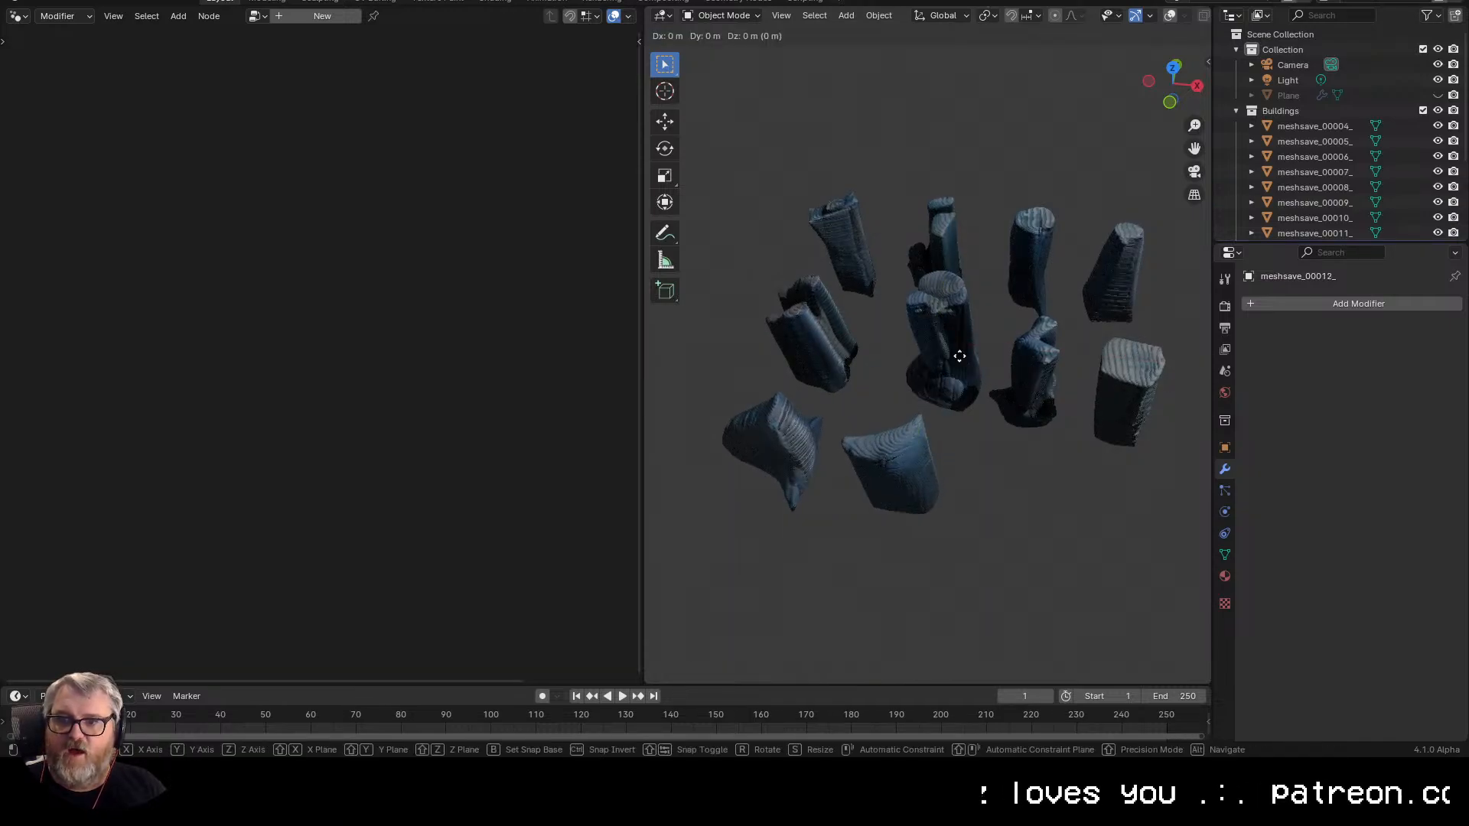
pyautogui.hotkey('shift', 'z')
pyautogui.click(1027, 533)
pyautogui.click(956, 391)
pyautogui.press('g')
pyautogui.hotkey('shift', 'z')
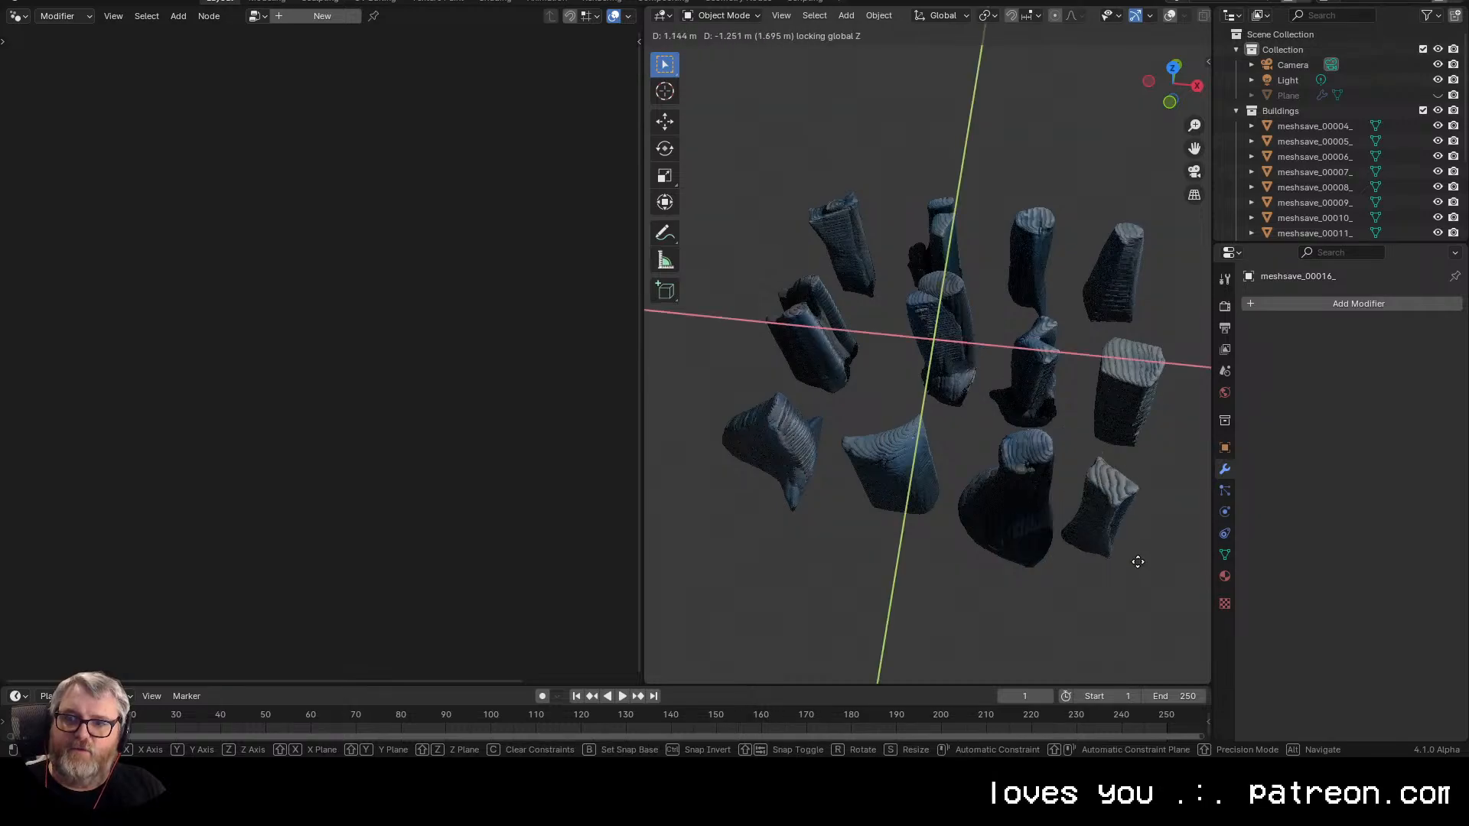
pyautogui.click(1153, 586)
# - Move meshsave_00011_, meshsave_00013_ and meshsave_00009_ horizontally out of the stack to form a fourth row in front
pyautogui.click(962, 352)
pyautogui.press('g')
pyautogui.hotkey('shift', 'z')
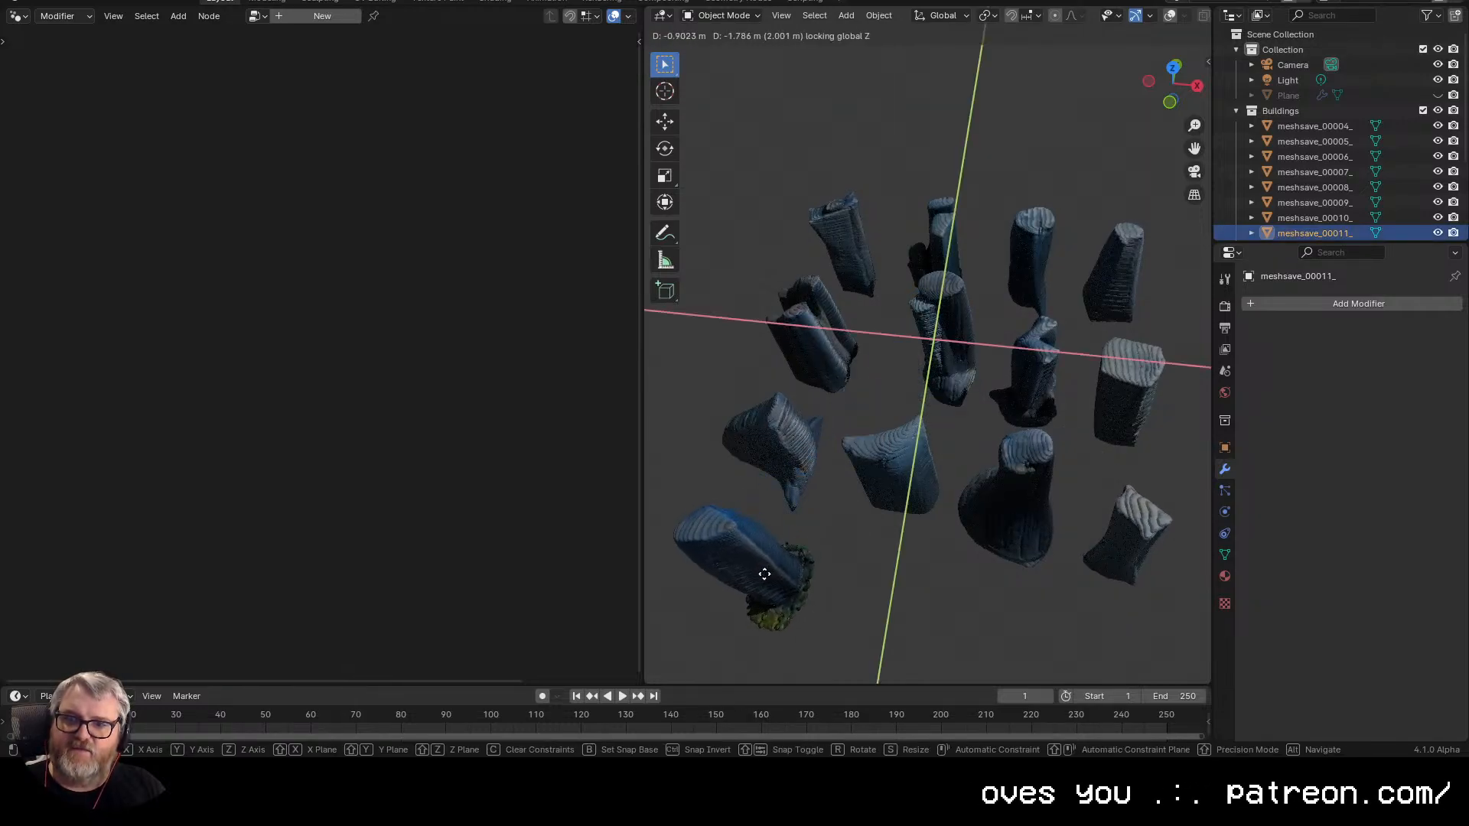
pyautogui.click(760, 585)
pyautogui.click(955, 360)
pyautogui.press('g')
pyautogui.hotkey('shift', 'z')
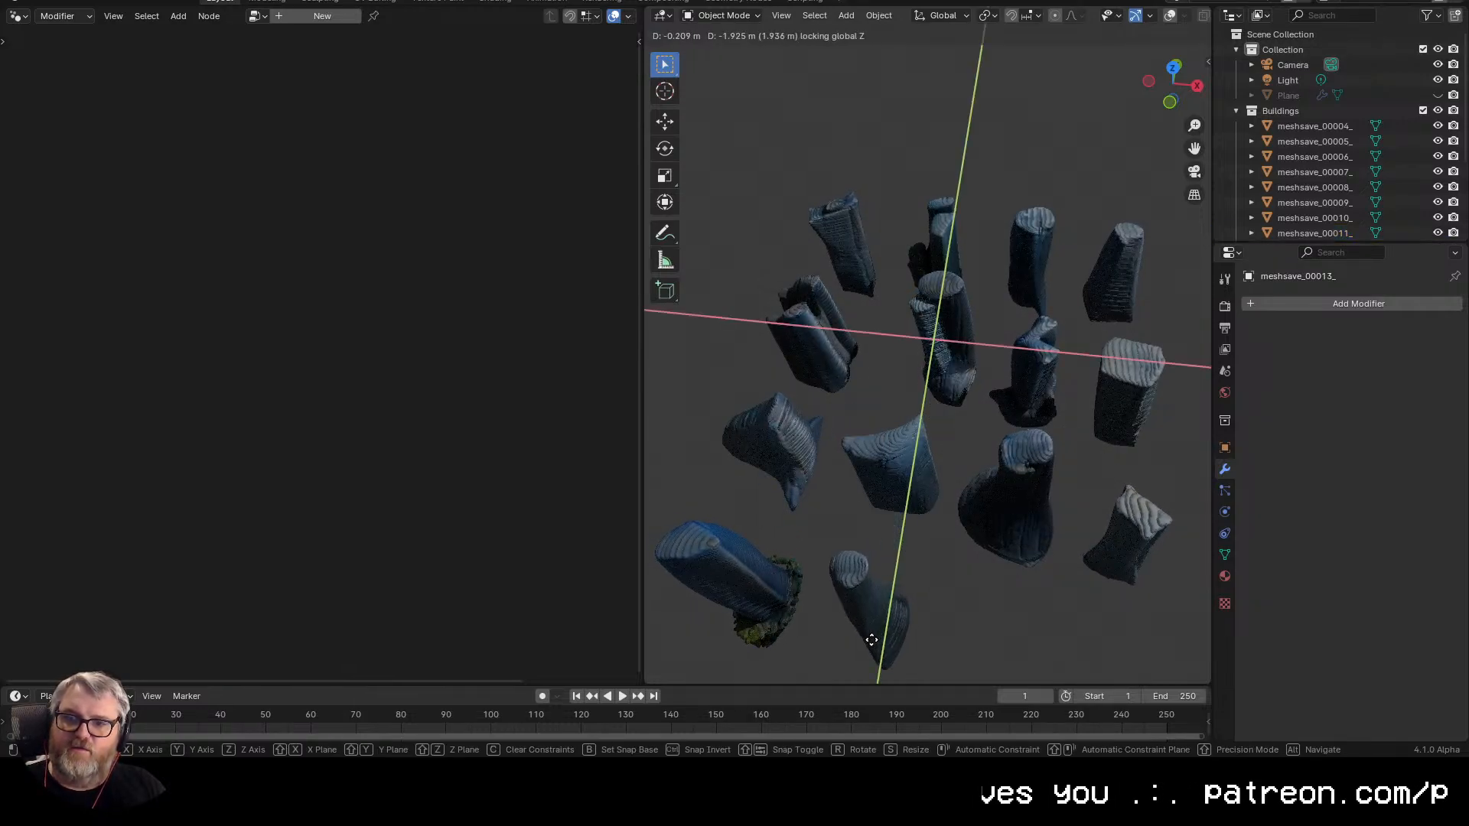
pyautogui.click(870, 645)
pyautogui.click(970, 349)
pyautogui.press('g')
pyautogui.hotkey('shift', 'z')
pyautogui.click(1016, 647)
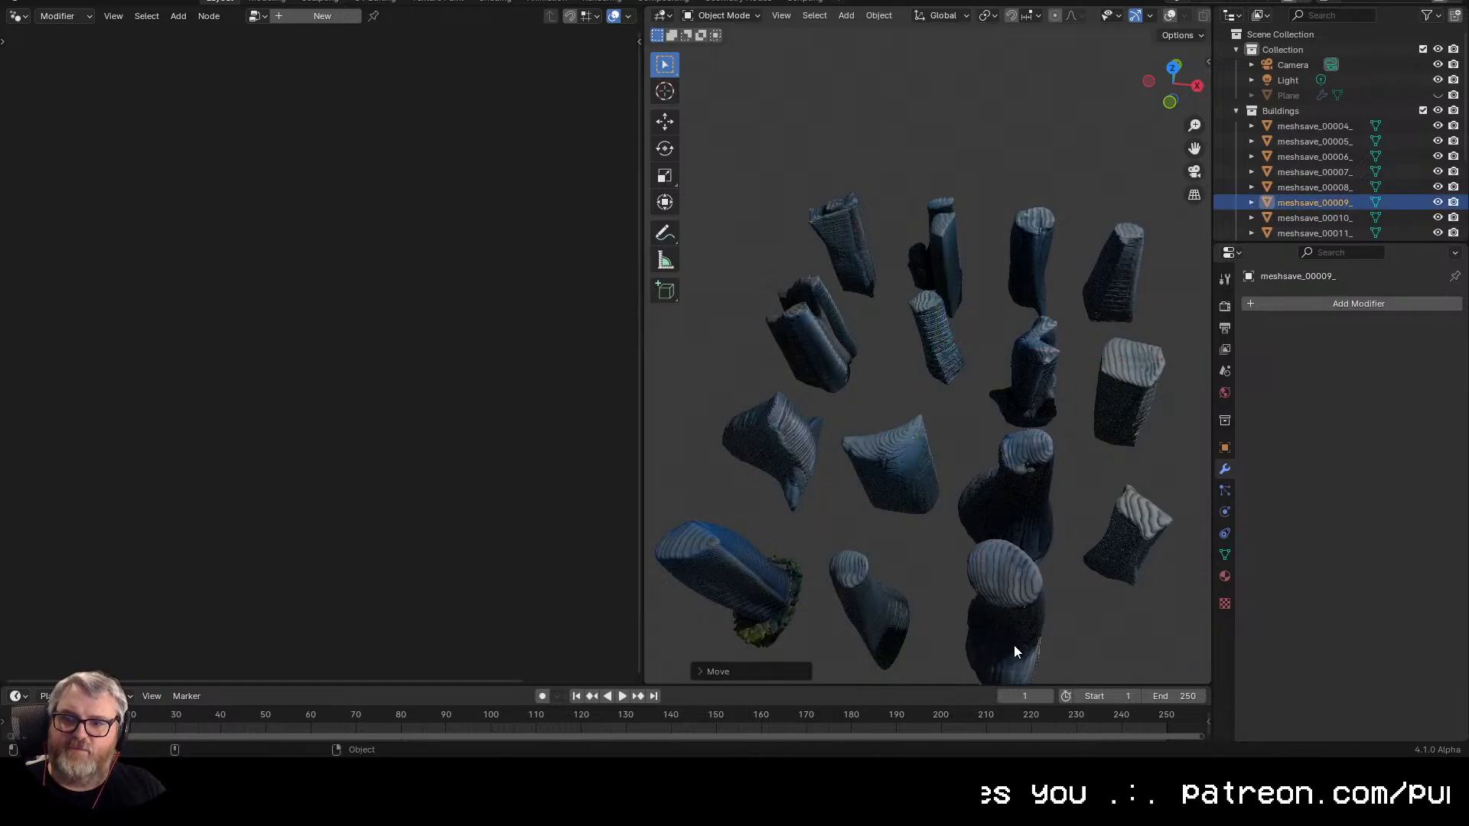
# - Nudge the remaining building meshsave_00017_ horizontally within the second row, keeping its height
pyautogui.moveTo(1158, 586); pyautogui.dragTo(989, 576)
pyautogui.scroll(4, 990, 577)
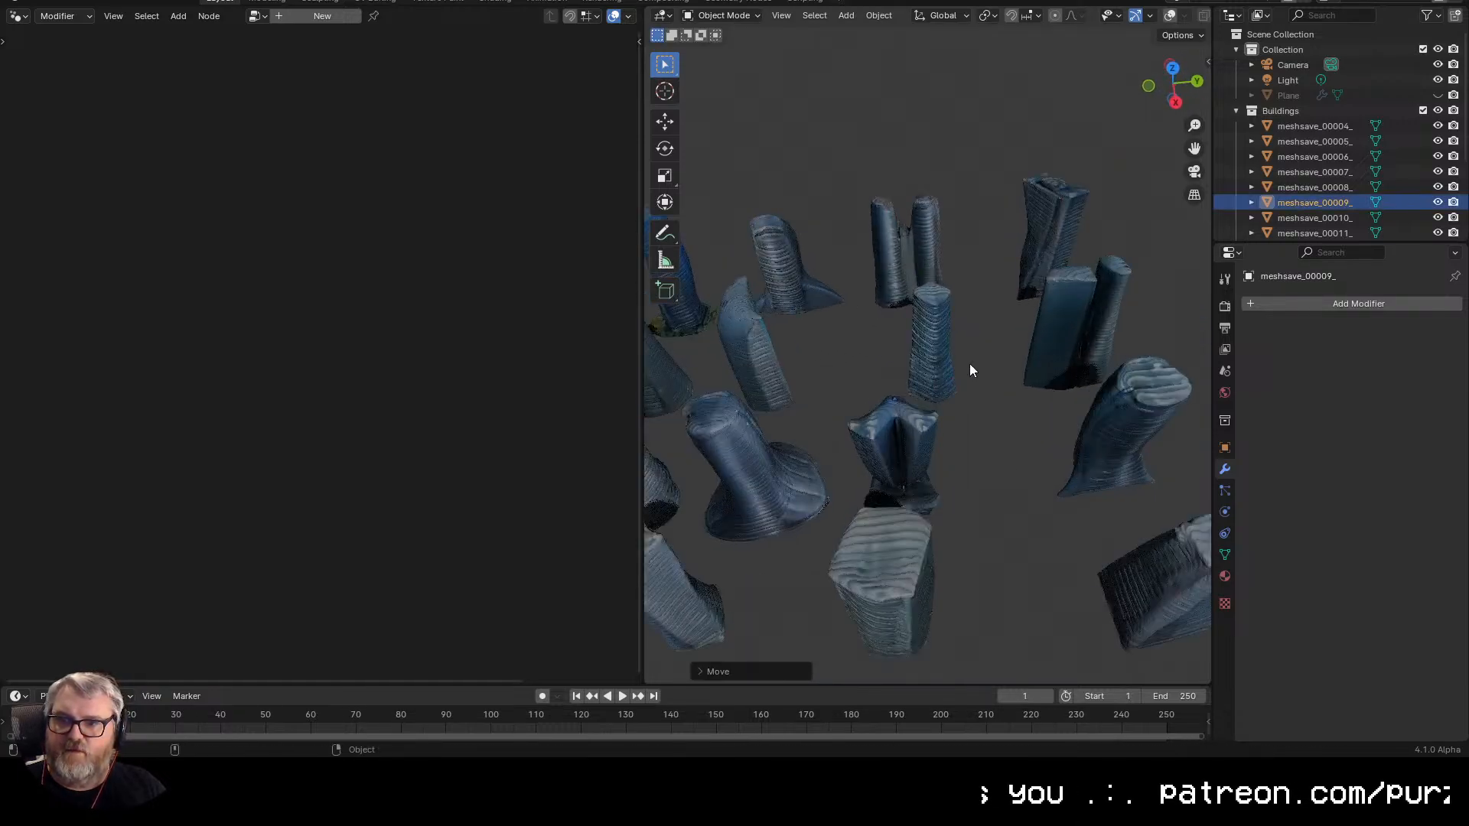
pyautogui.click(939, 333)
pyautogui.press('g')
pyautogui.hotkey('shift', 'z')
pyautogui.click(941, 341)
# - Examine the spread-out grid of buildings from different angles and distances
pyautogui.scroll(-6, 944, 349)
pyautogui.moveTo(949, 391); pyautogui.dragTo(1012, 342)
pyautogui.scroll(6, 947, 459)
pyautogui.scroll(-4, 942, 366)
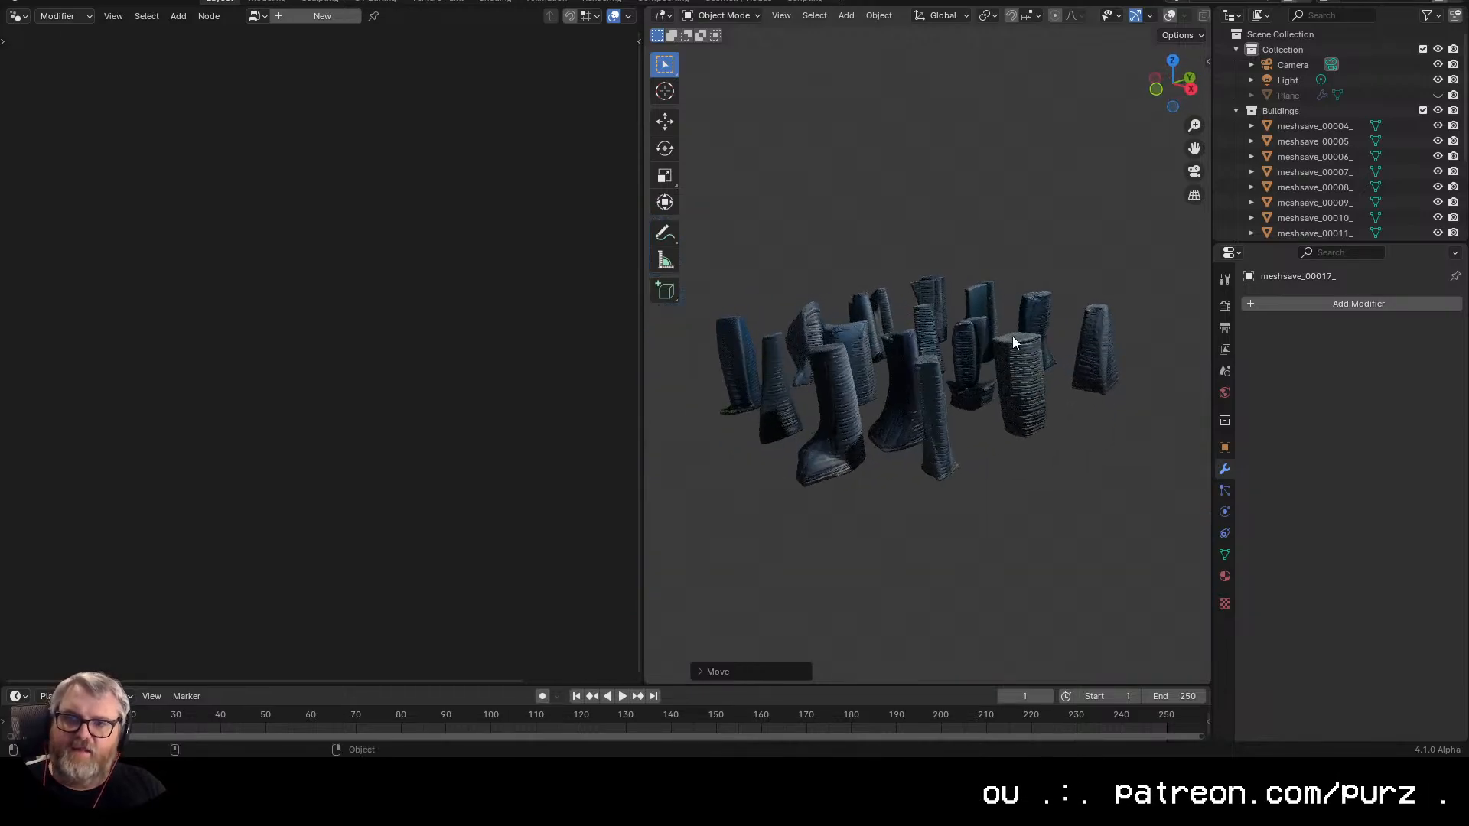
pyautogui.moveTo(844, 378); pyautogui.dragTo(862, 445)
pyautogui.scroll(-2, 852, 426)
pyautogui.scroll(-2, 915, 435)
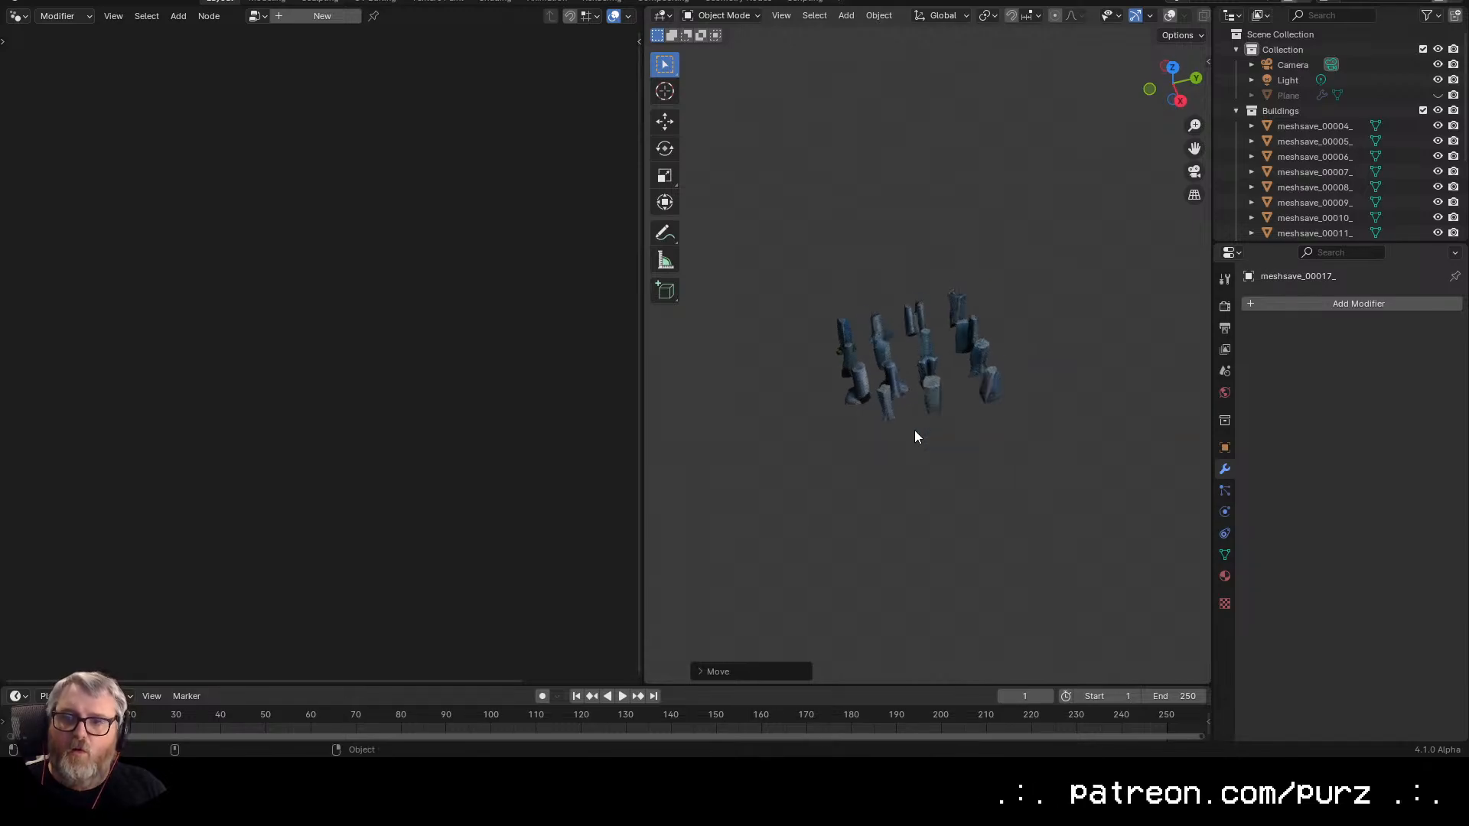
# - Add a new mesh plane and lower it along Z to about the base of the buildings
pyautogui.hotkey('shift', 'a')
pyautogui.moveTo(936, 442)
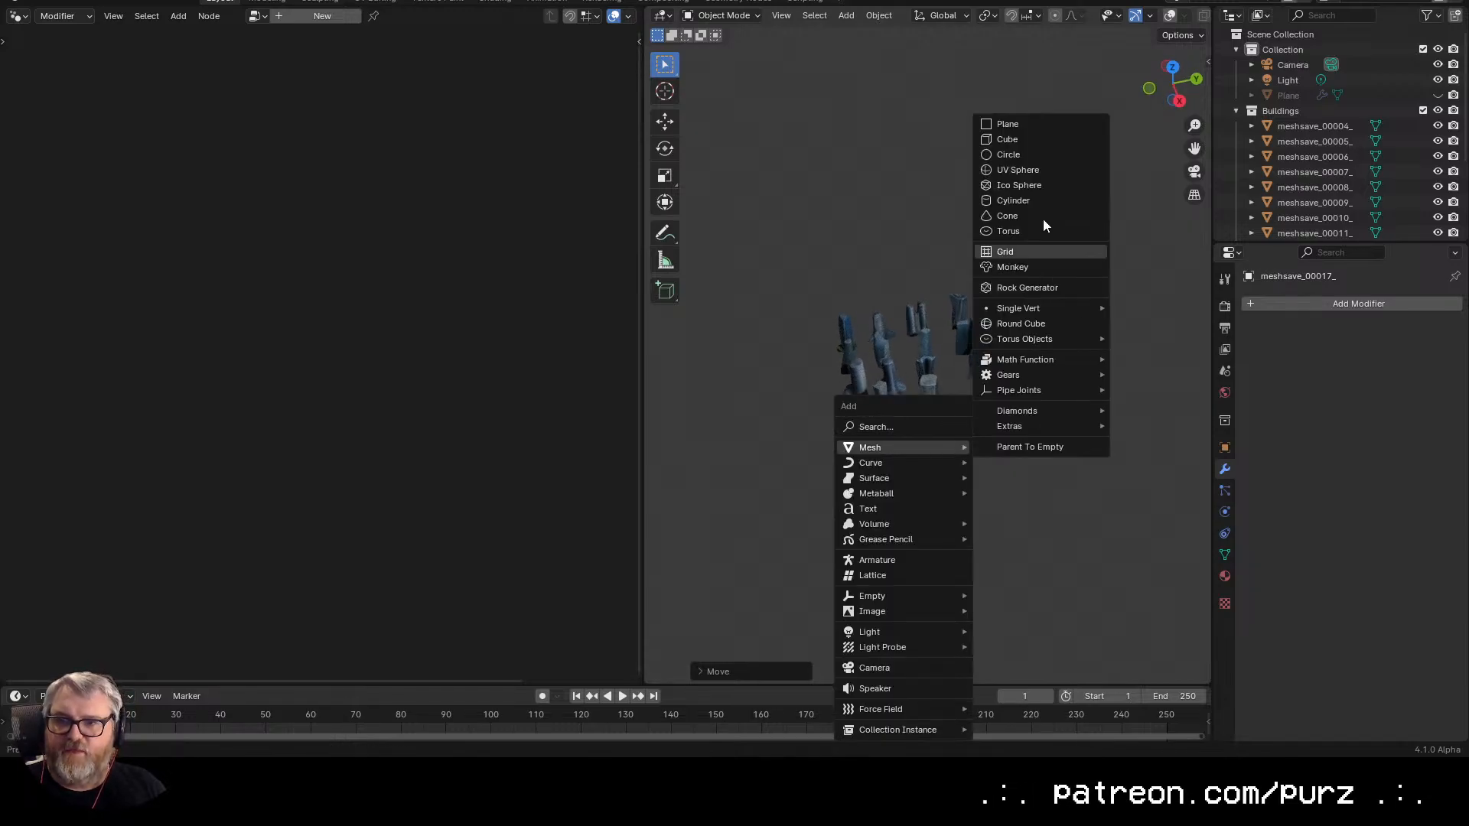
pyautogui.click(1025, 124)
pyautogui.press('g')
pyautogui.press('z')
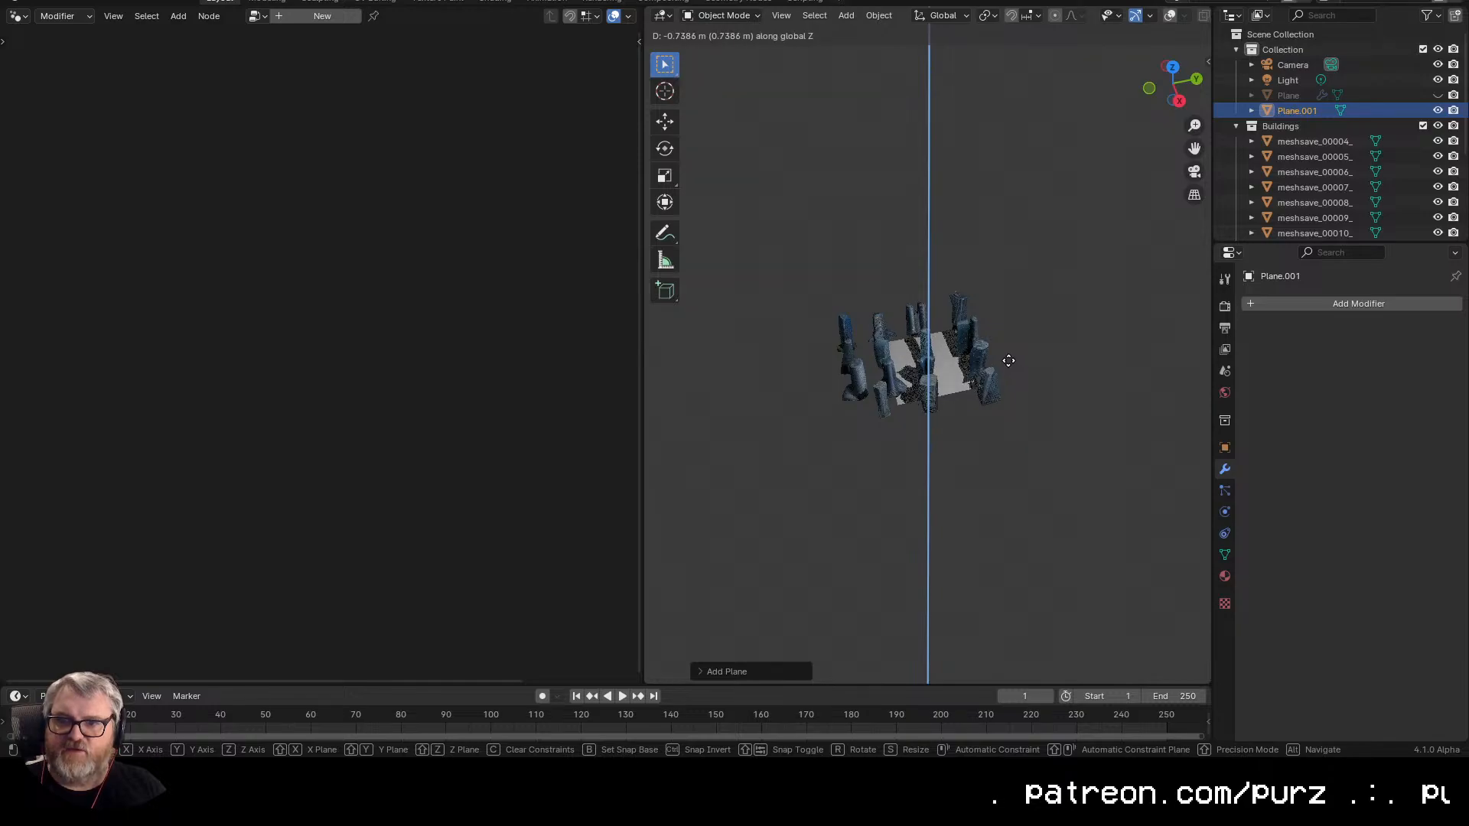
pyautogui.click(1008, 361)
# - Scale the new plane up beyond the building grid and adjust its horizontal position and height under the buildings
pyautogui.press('s')
pyautogui.click(1142, 275)
pyautogui.press('g')
pyautogui.hotkey('shift', 'z')
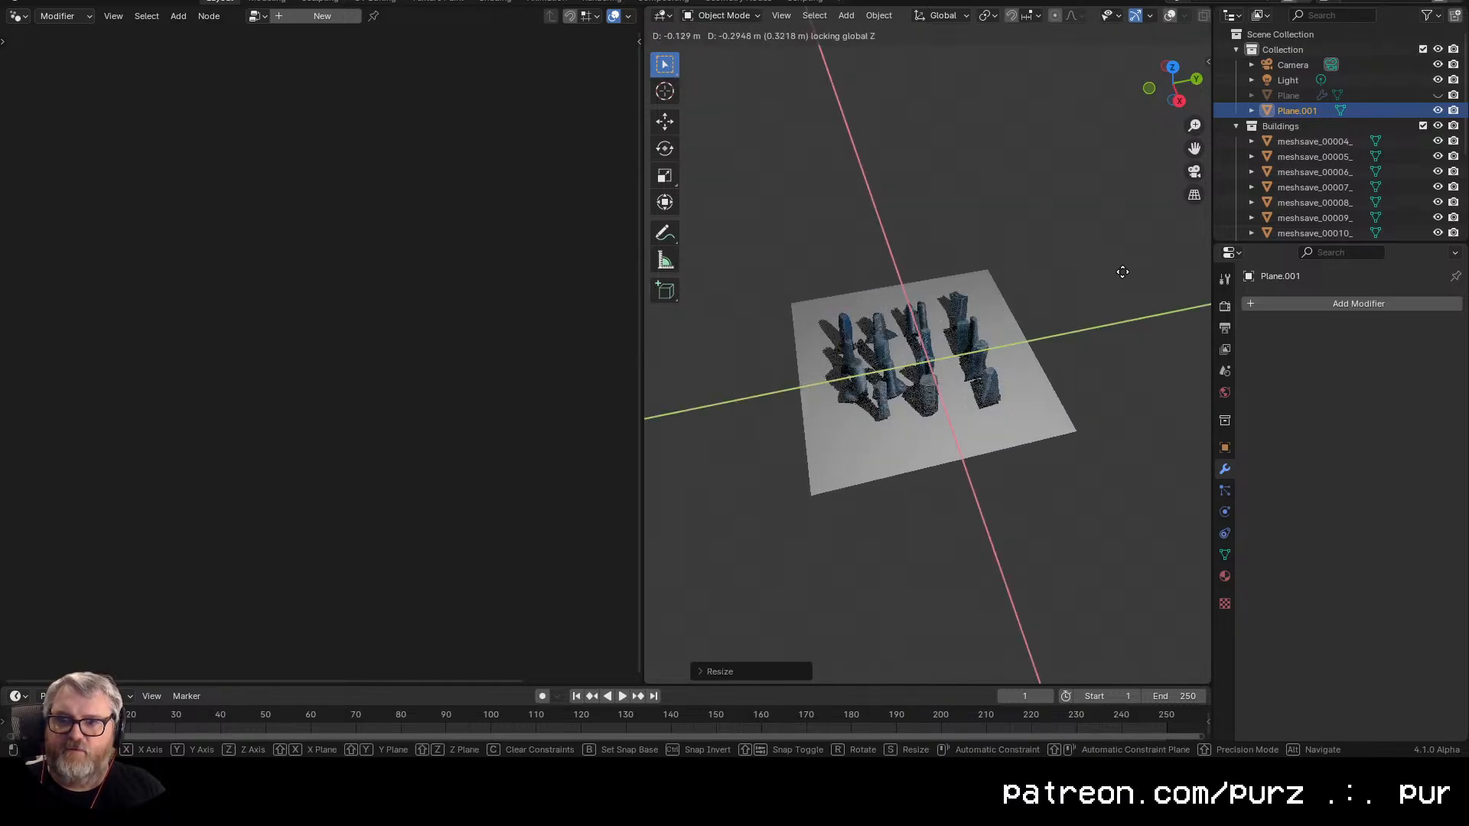
pyautogui.click(1123, 271)
pyautogui.press('g')
pyautogui.press('z')
pyautogui.click(1127, 268)
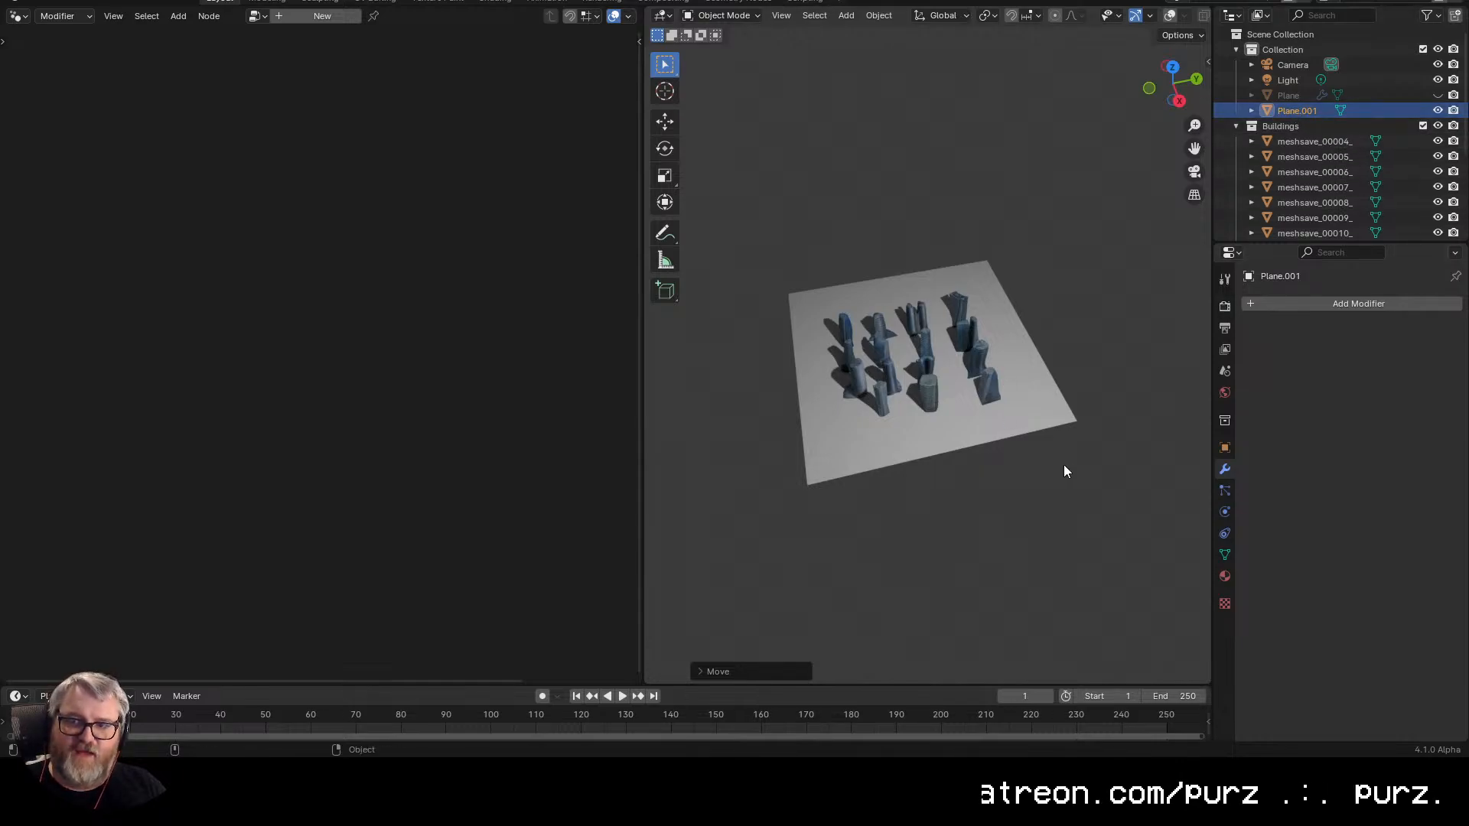
# - Duplicate the building meshsave_00006_ and place the copy horizontally beyond the edge of the plane
pyautogui.scroll(2, 1080, 452)
pyautogui.moveTo(1080, 453); pyautogui.dragTo(850, 406)
pyautogui.moveTo(693, 335); pyautogui.dragTo(749, 339)
pyautogui.click(693, 280)
pyautogui.hotkey('shift', 'd')
pyautogui.hotkey('shift', 'z')
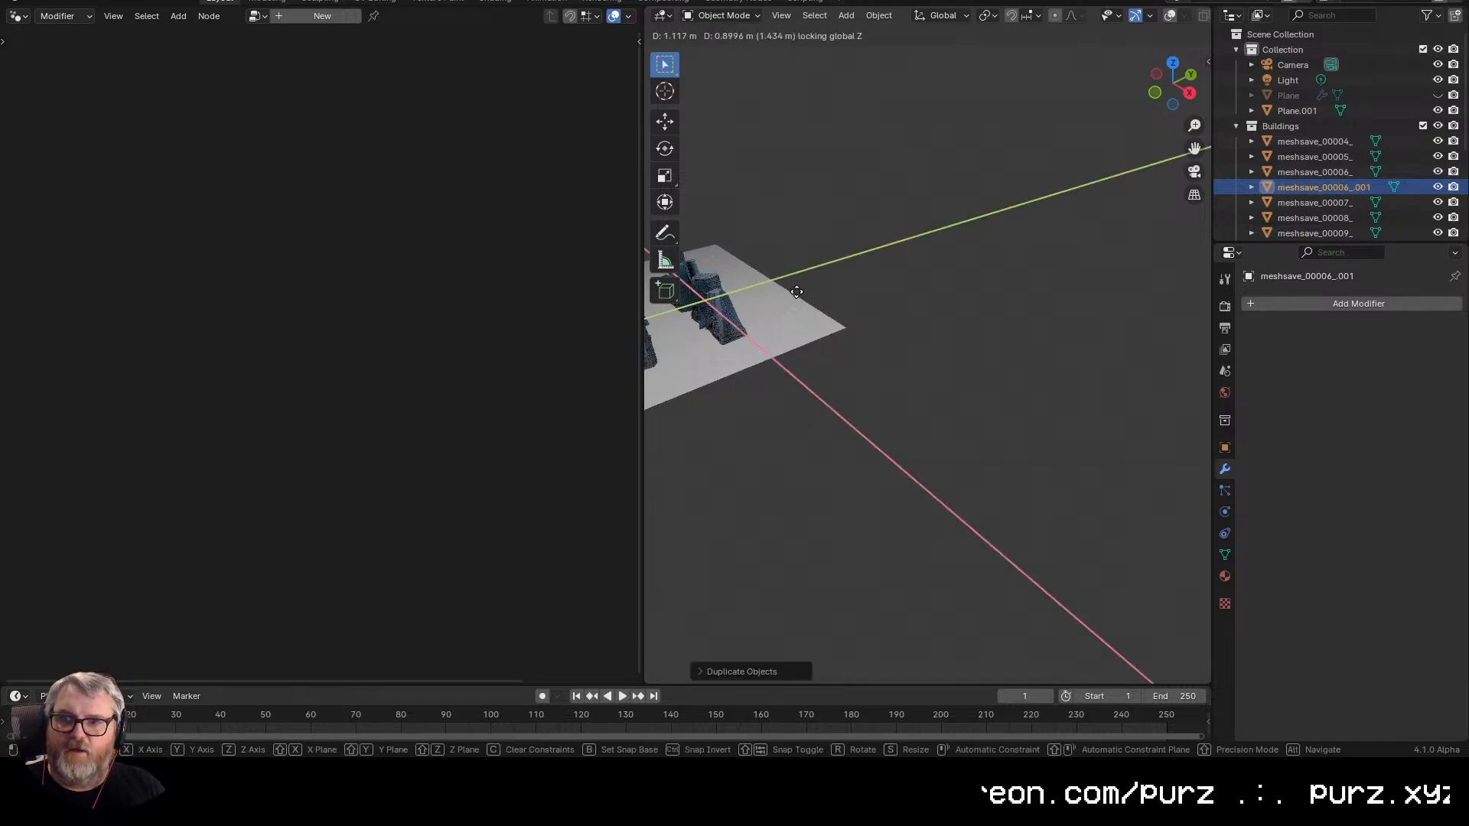
pyautogui.click(998, 264)
# - Try moving the building meshsave_00018_ horizontally away from its place in the grid, and undo the move
pyautogui.moveTo(792, 344); pyautogui.dragTo(946, 455)
pyautogui.scroll(3, 849, 392)
pyautogui.click(809, 253)
pyautogui.press('g')
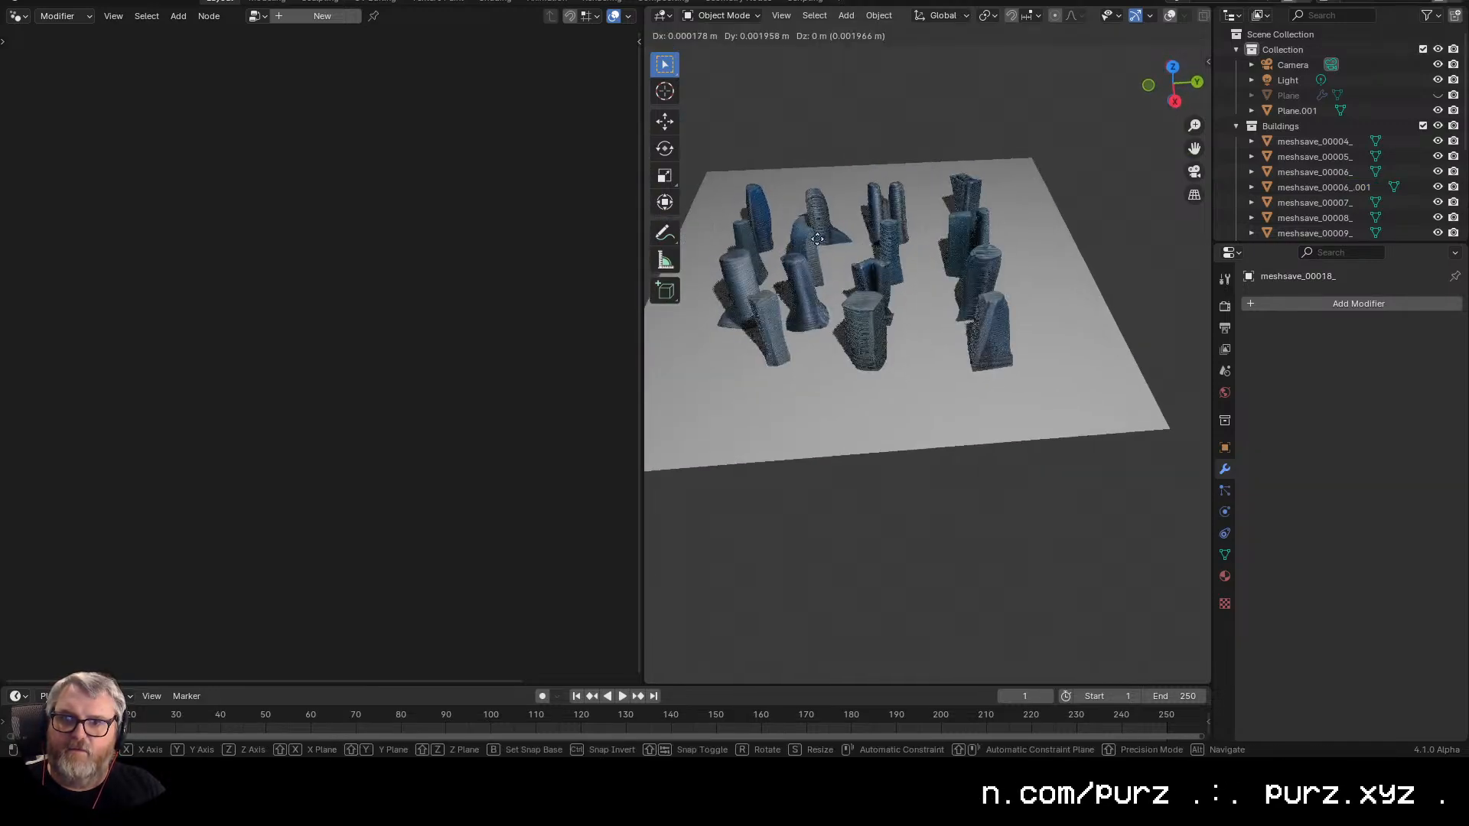
pyautogui.hotkey('shift', 'z')
pyautogui.click(1013, 360)
pyautogui.hotkey('ctrl', 'z')
pyautogui.scroll(-5, 1097, 491)
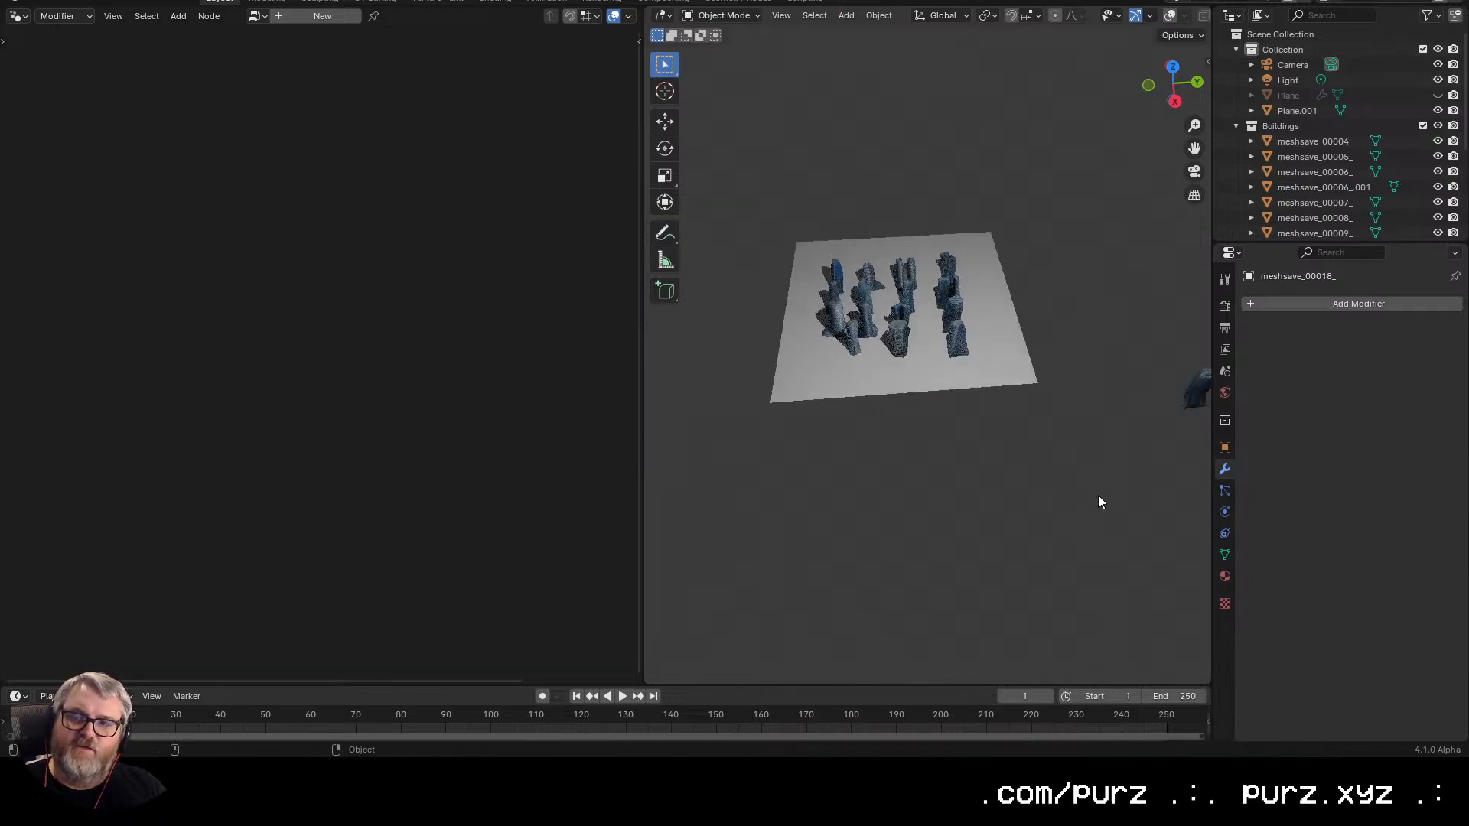
pyautogui.moveTo(1098, 494); pyautogui.dragTo(1089, 426)
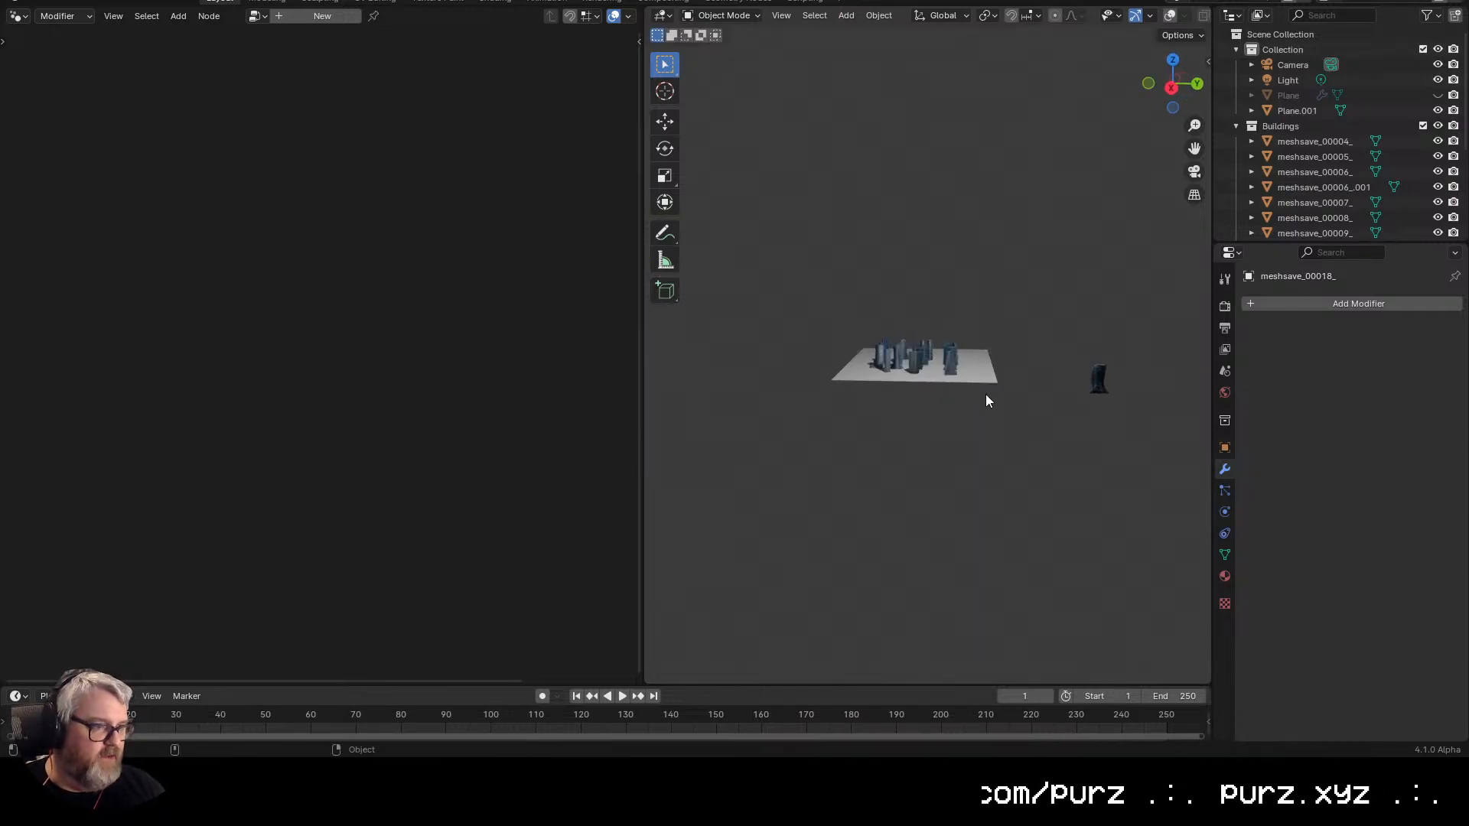
pyautogui.moveTo(1053, 331); pyautogui.dragTo(1008, 389)
pyautogui.scroll(5, 1007, 386)
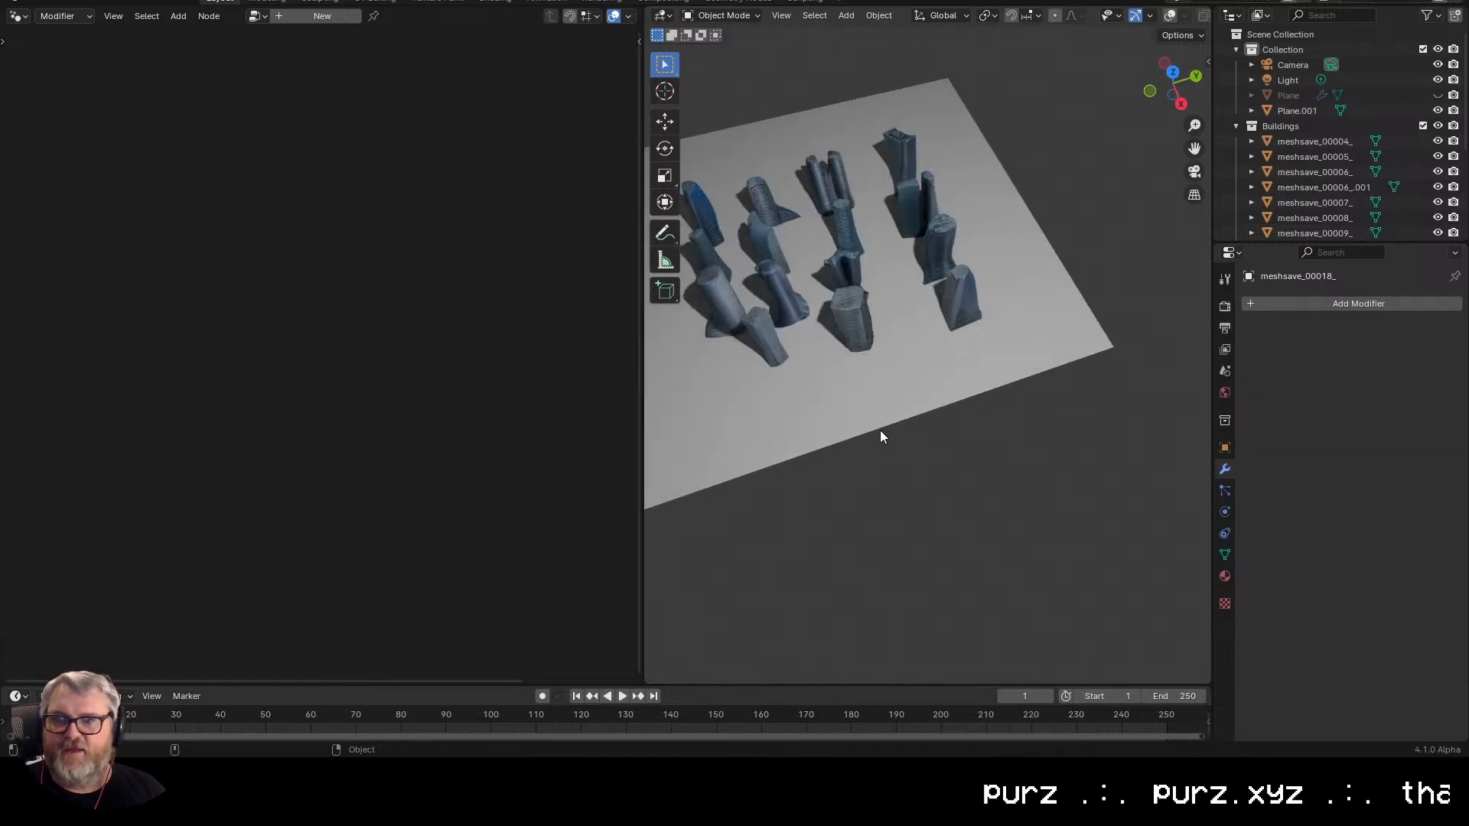
# - Switch to the layer diffusion workflow in ComfyUI and examine the generated houseplant meshes from several angles in the TripoSR Viewer
pyautogui.scroll(-5, 880, 429)
pyautogui.moveTo(977, 456); pyautogui.dragTo(1017, 398)
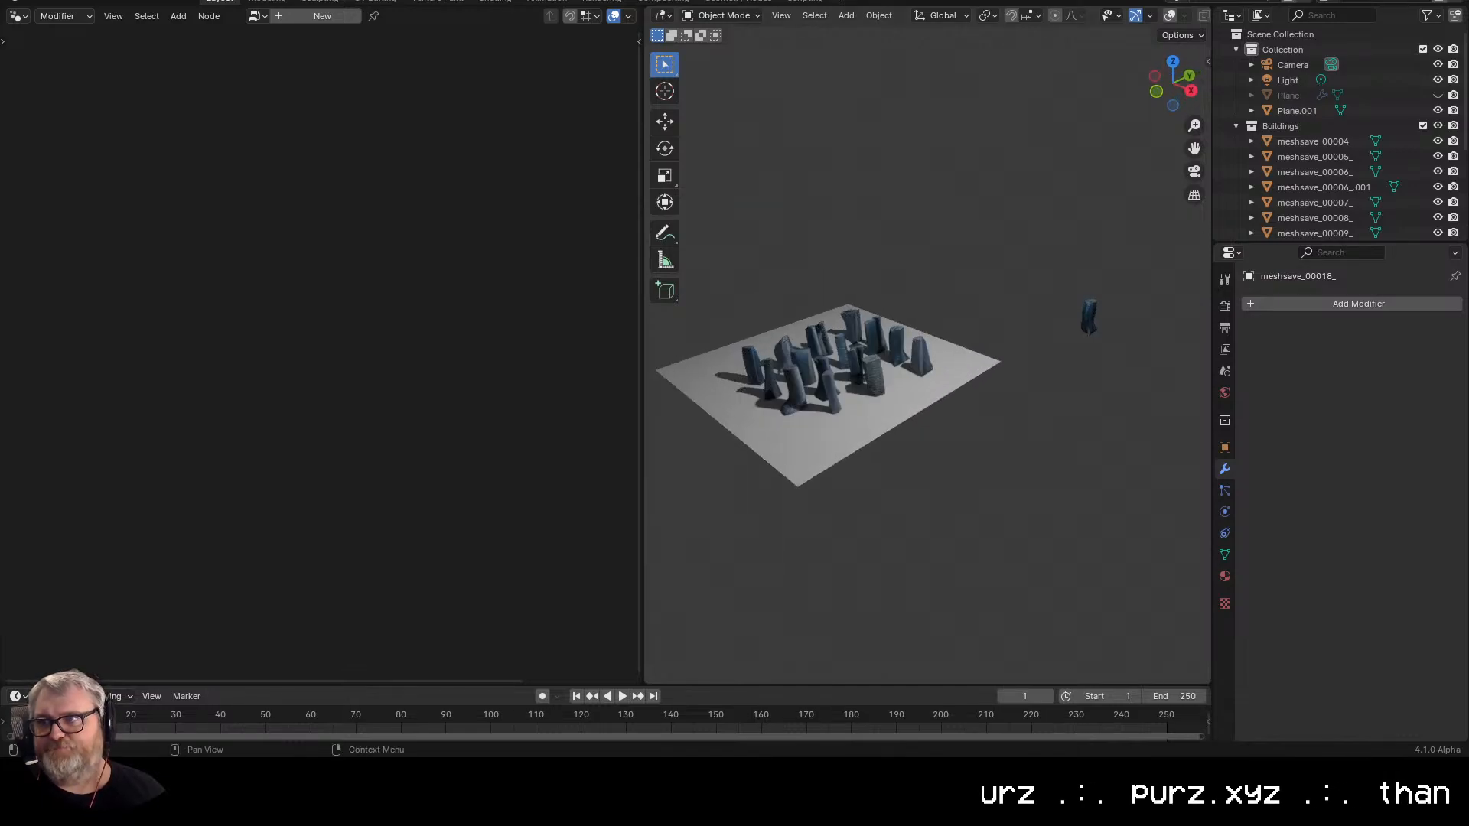
pyautogui.hotkey('alt', 'Tab')
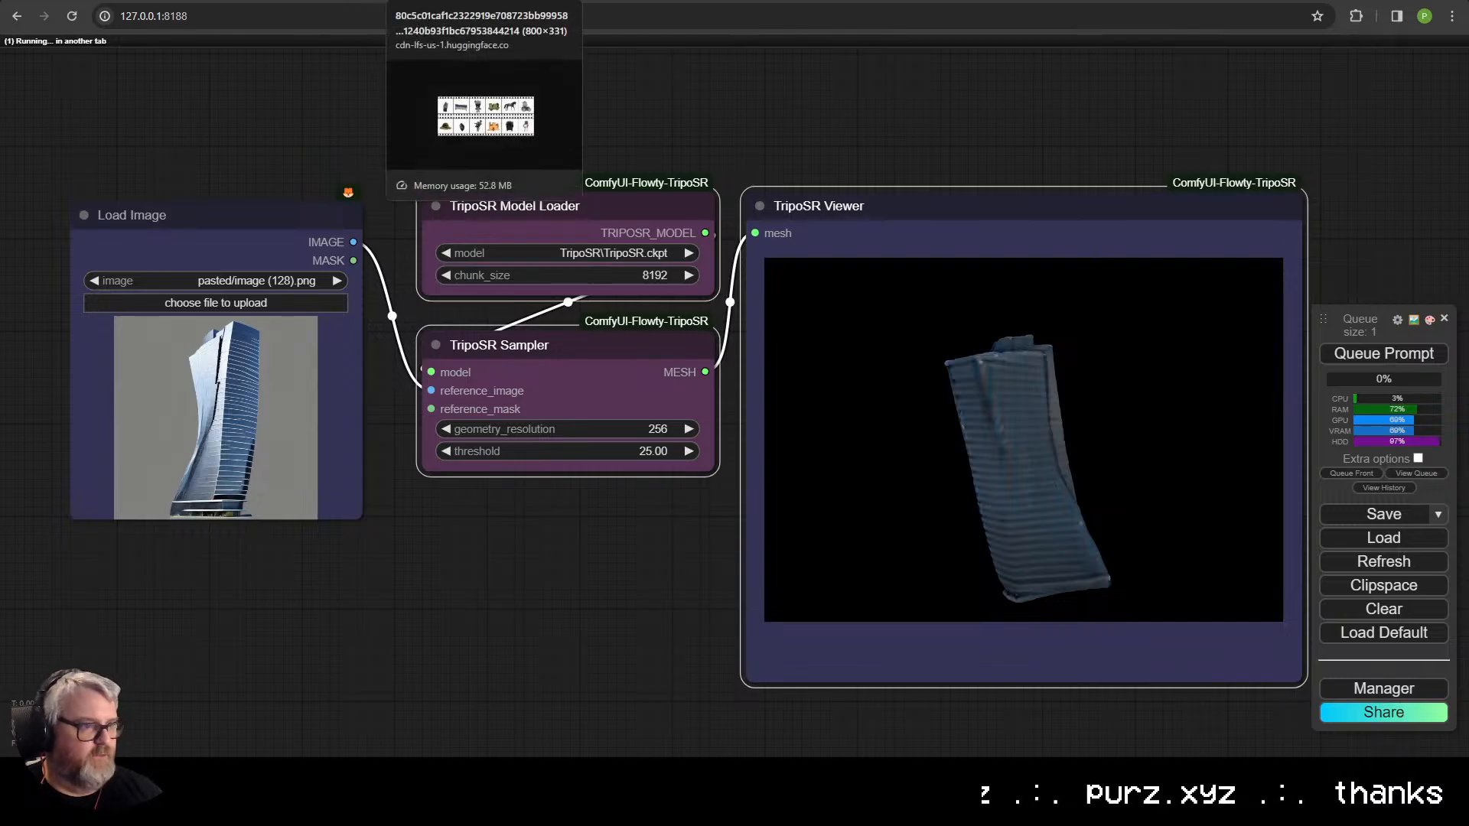
pyautogui.click(157, 1)
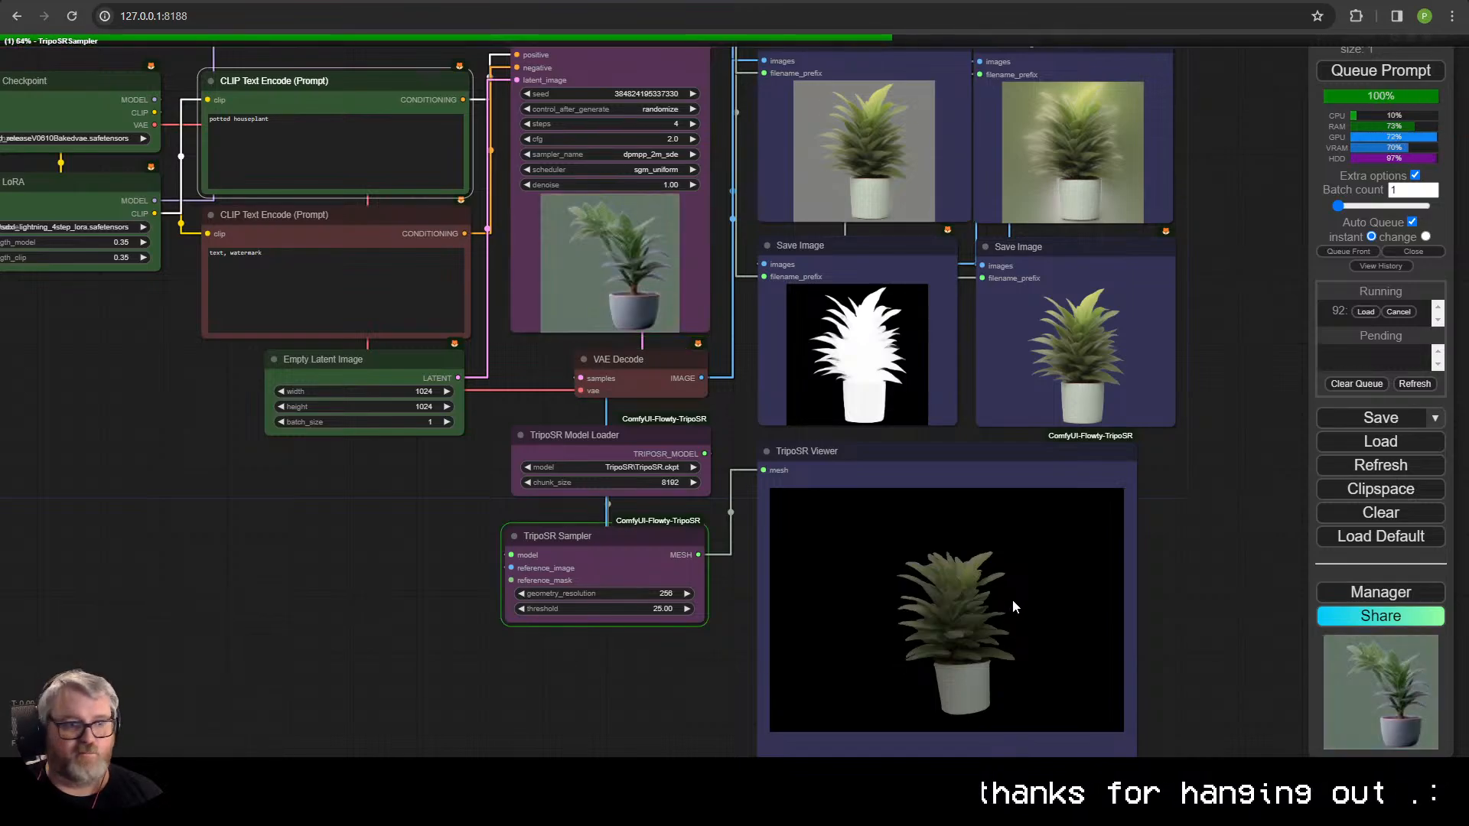
pyautogui.moveTo(930, 602); pyautogui.dragTo(1071, 664)
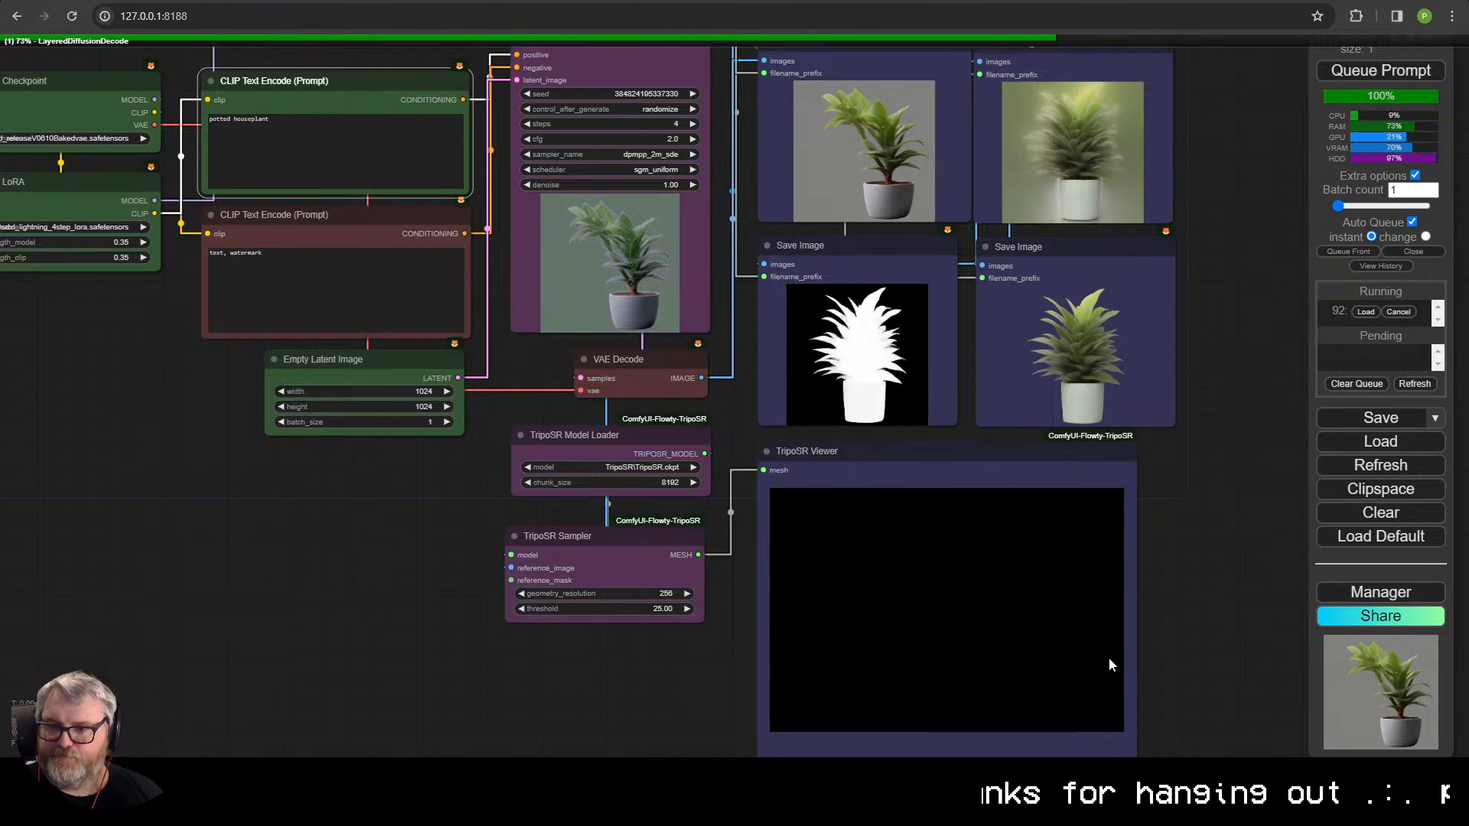
pyautogui.moveTo(903, 659); pyautogui.dragTo(1008, 650)
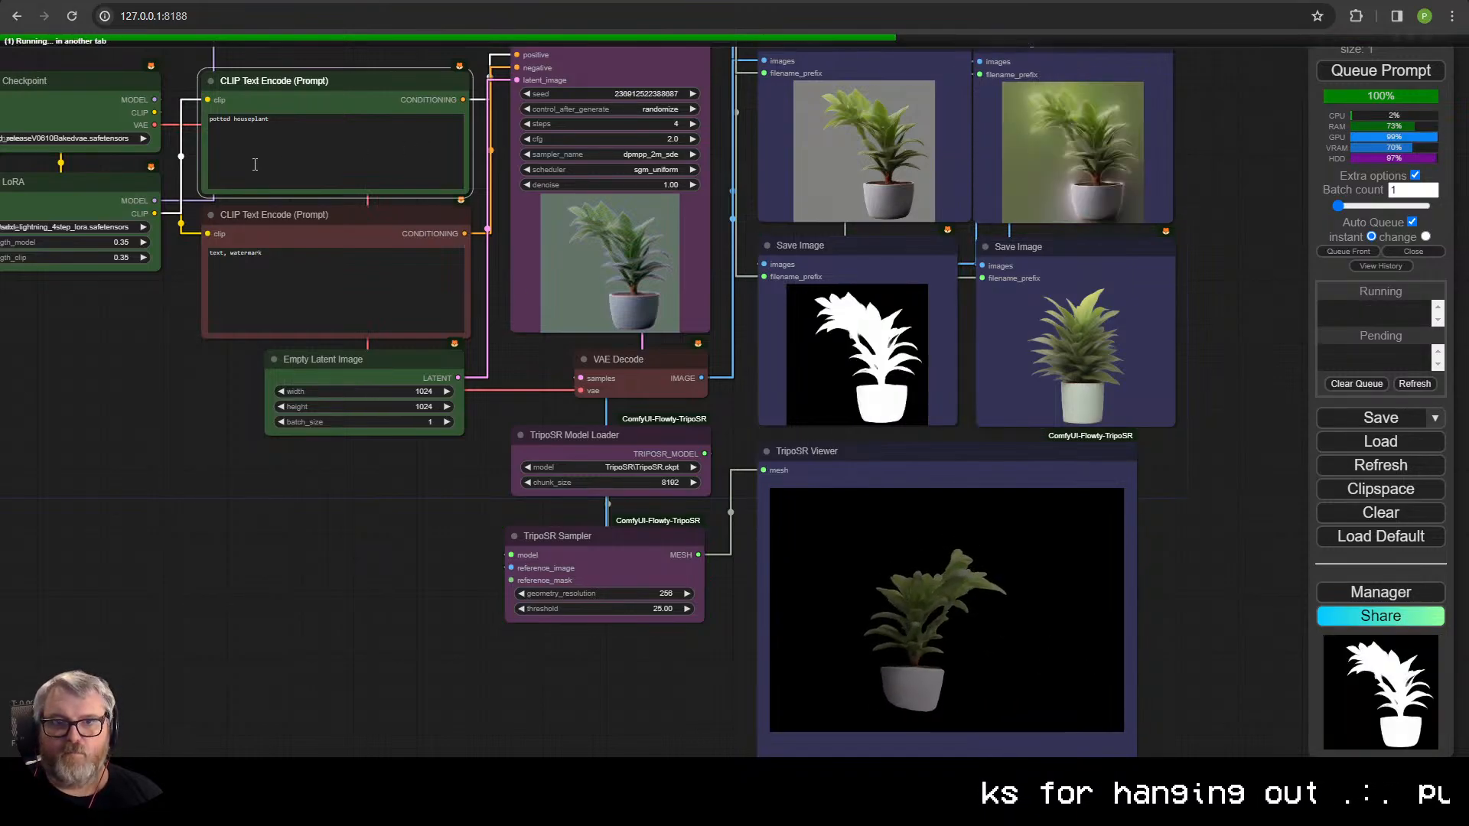
# - Change the positive prompt to "potted flower" and examine the resulting flower meshes from several angles in the TripoSR Viewer
pyautogui.doubleClick(243, 119)
pyautogui.write('flower')
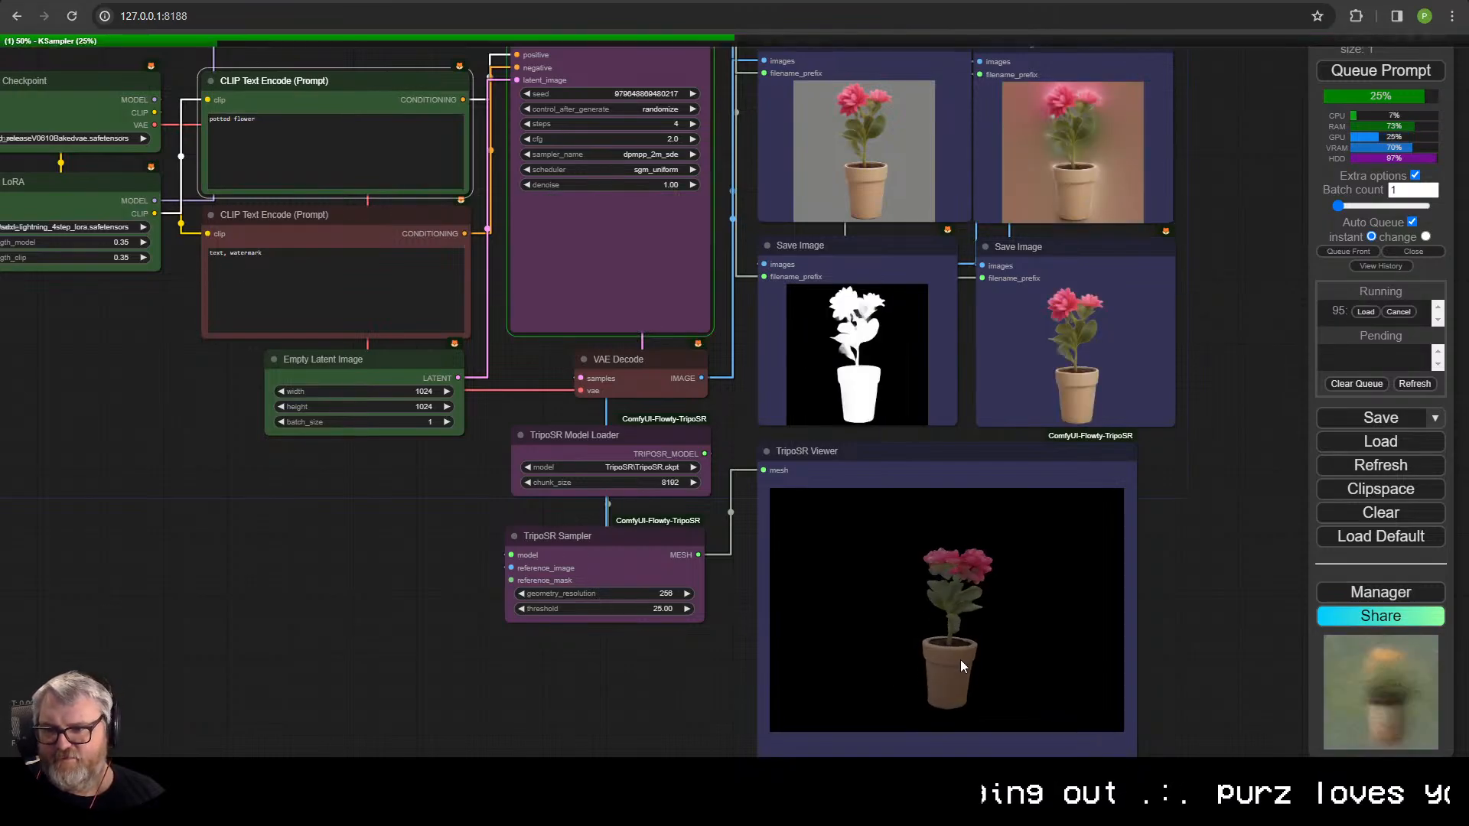
pyautogui.moveTo(1000, 654); pyautogui.dragTo(882, 663)
pyautogui.moveTo(924, 698); pyautogui.dragTo(989, 650)
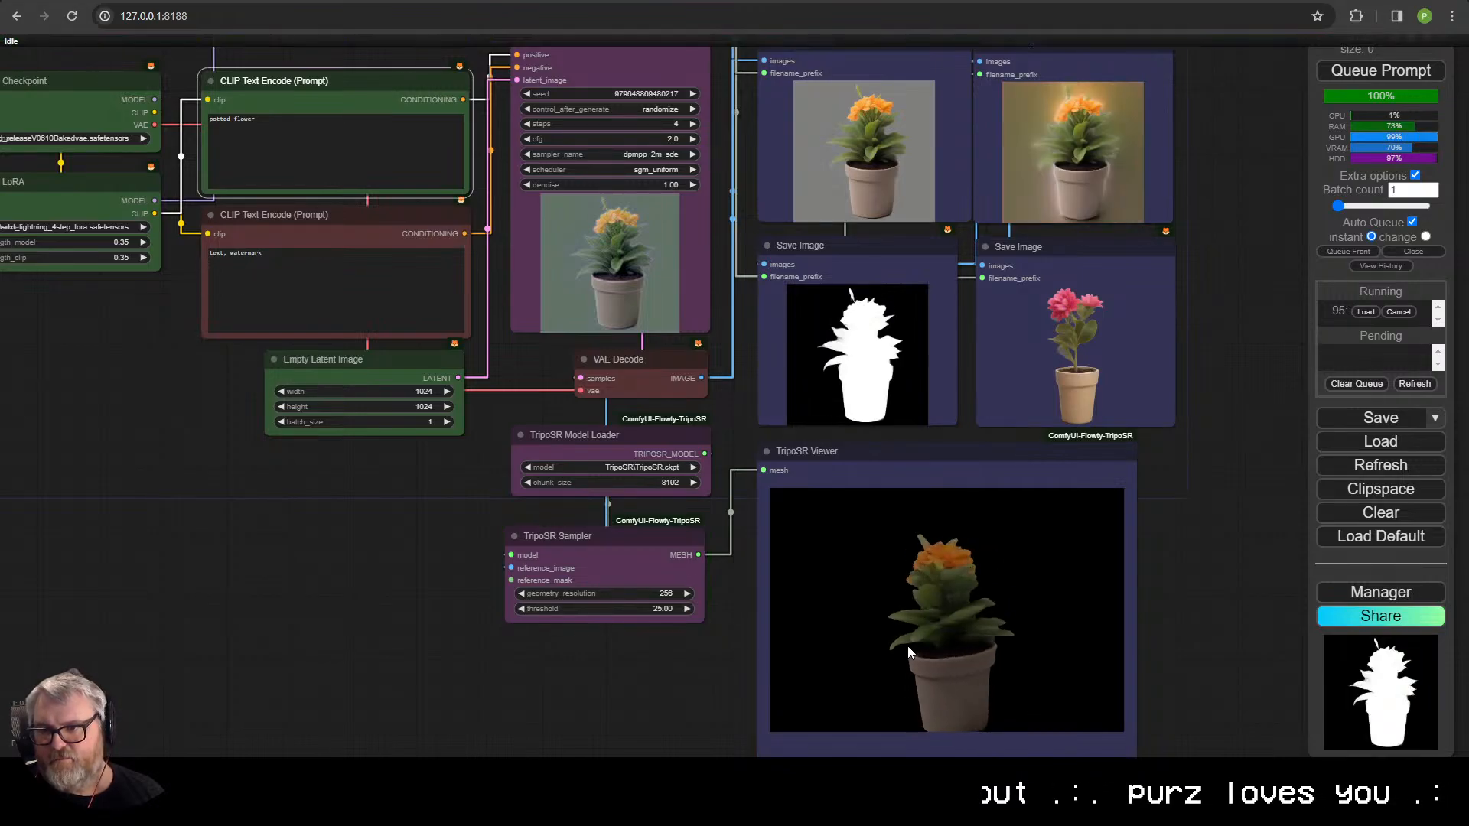
pyautogui.moveTo(908, 646)
pyautogui.mouseDown()
pyautogui.moveTo(896, 669)
pyautogui.moveTo(970, 685)
pyautogui.moveTo(958, 649)
pyautogui.moveTo(881, 641)
pyautogui.mouseUp()
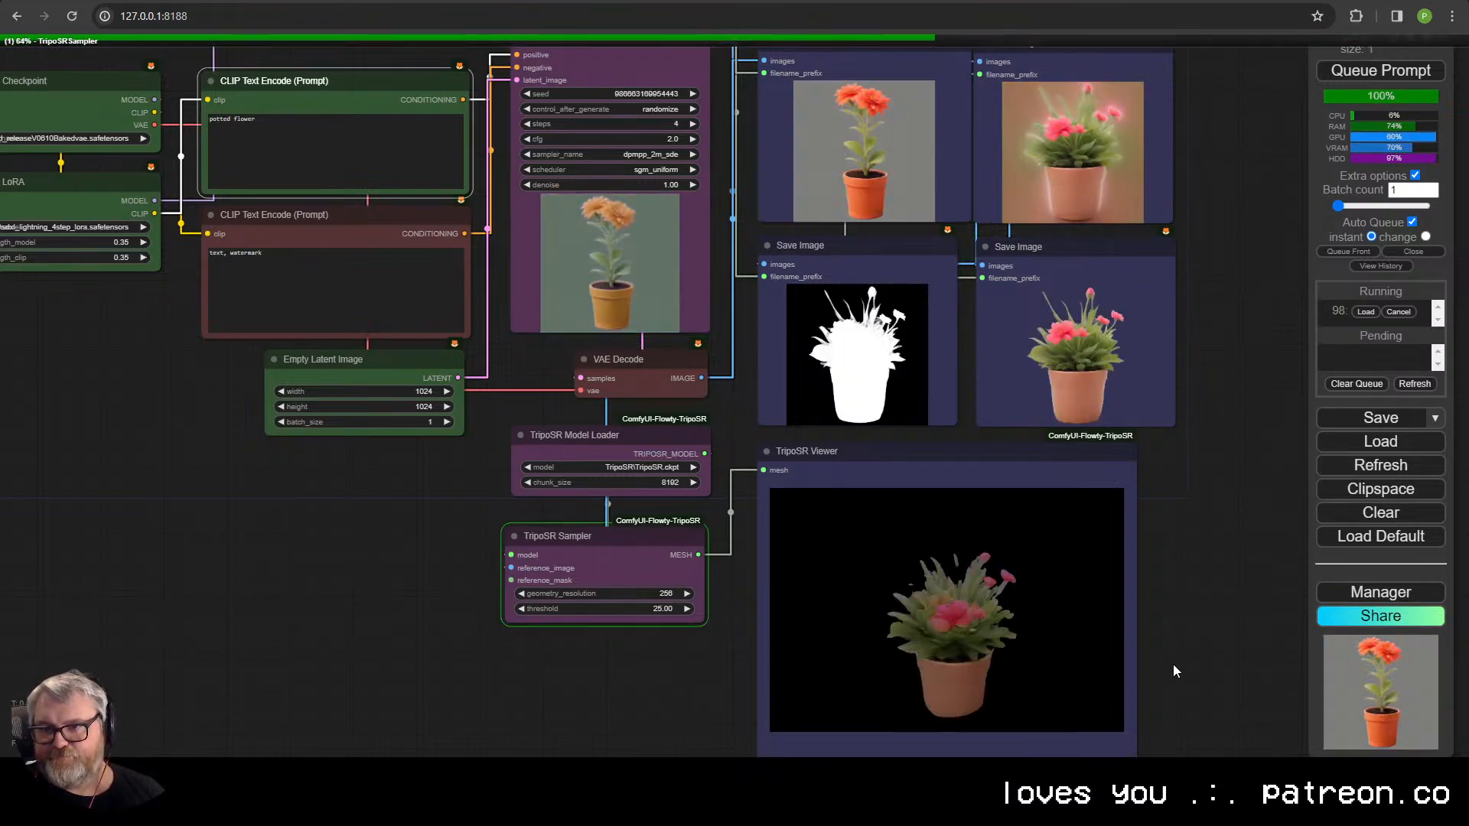
pyautogui.moveTo(1040, 649); pyautogui.dragTo(905, 634)
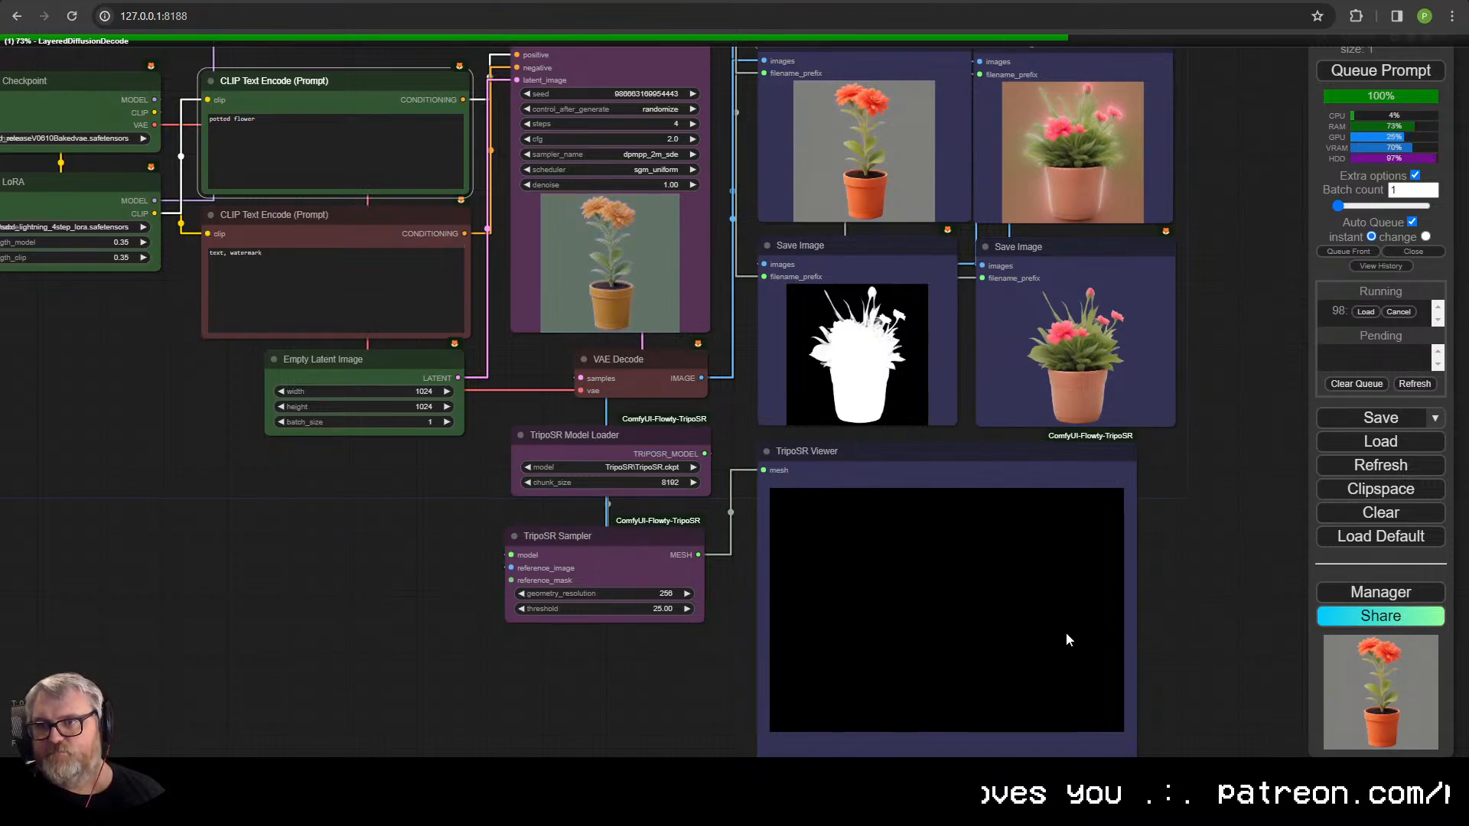
pyautogui.moveTo(996, 608); pyautogui.dragTo(967, 576)
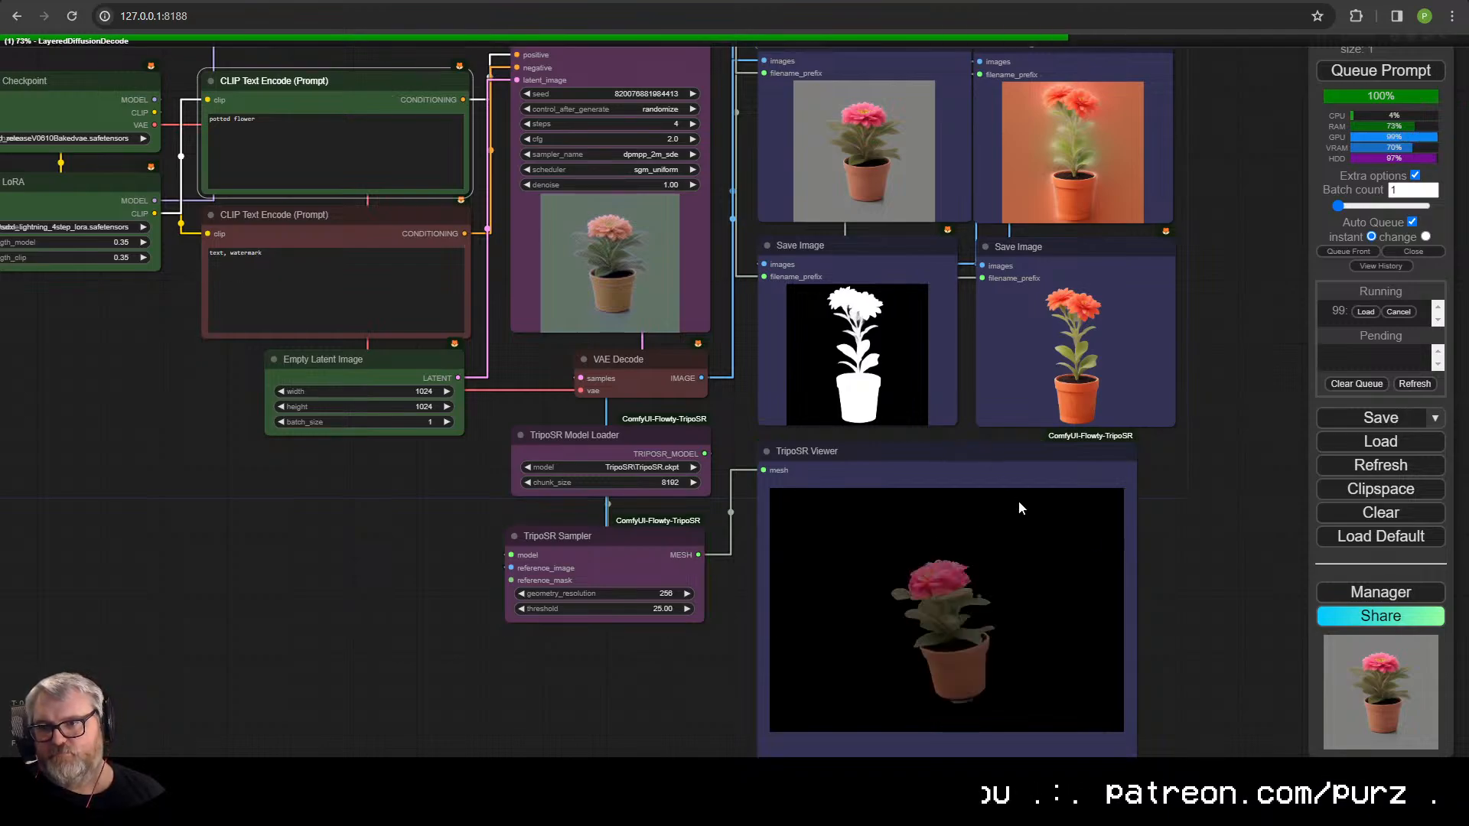
pyautogui.moveTo(1039, 633); pyautogui.dragTo(723, 644)
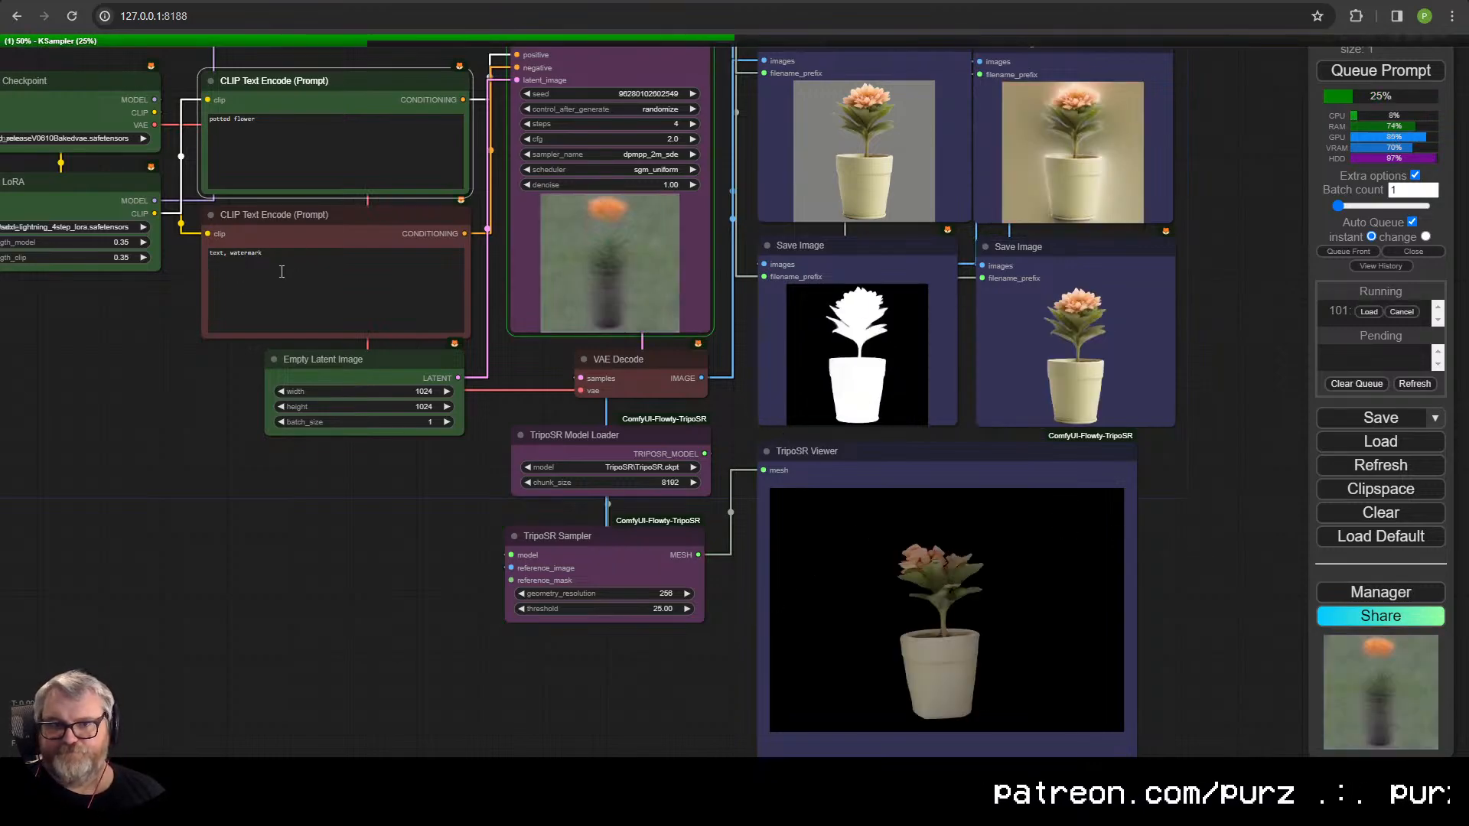
# - Replace the word flower in the positive prompt so that it reads "potted cactus"
pyautogui.click(267, 166)
pyautogui.press('BackSpace')
pyautogui.press('BackSpace')
pyautogui.press('BackSpace')
pyautogui.press('BackSpace')
pyautogui.press('BackSpace')
pyautogui.press('BackSpace')
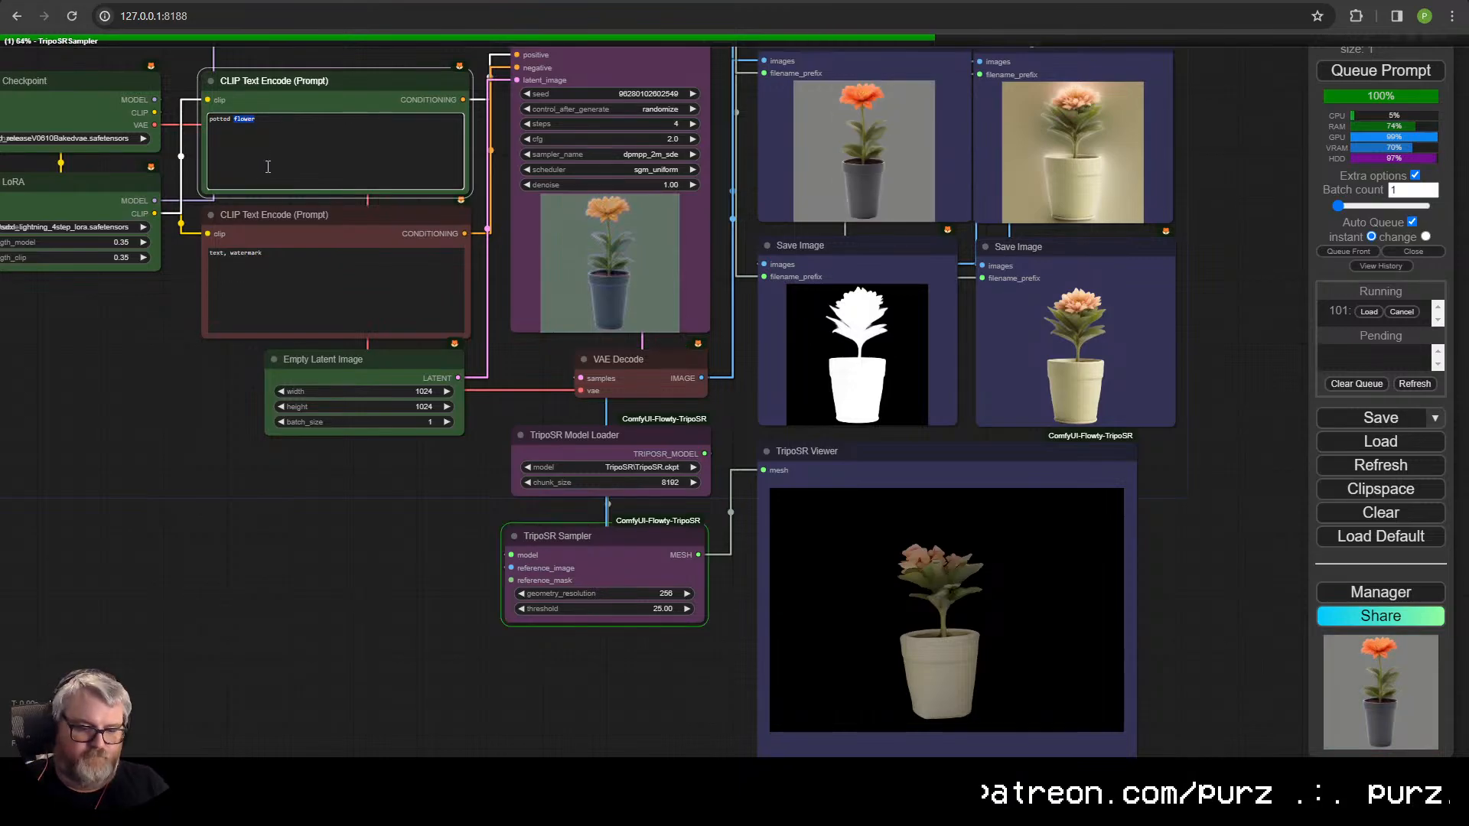
pyautogui.write('cactus')
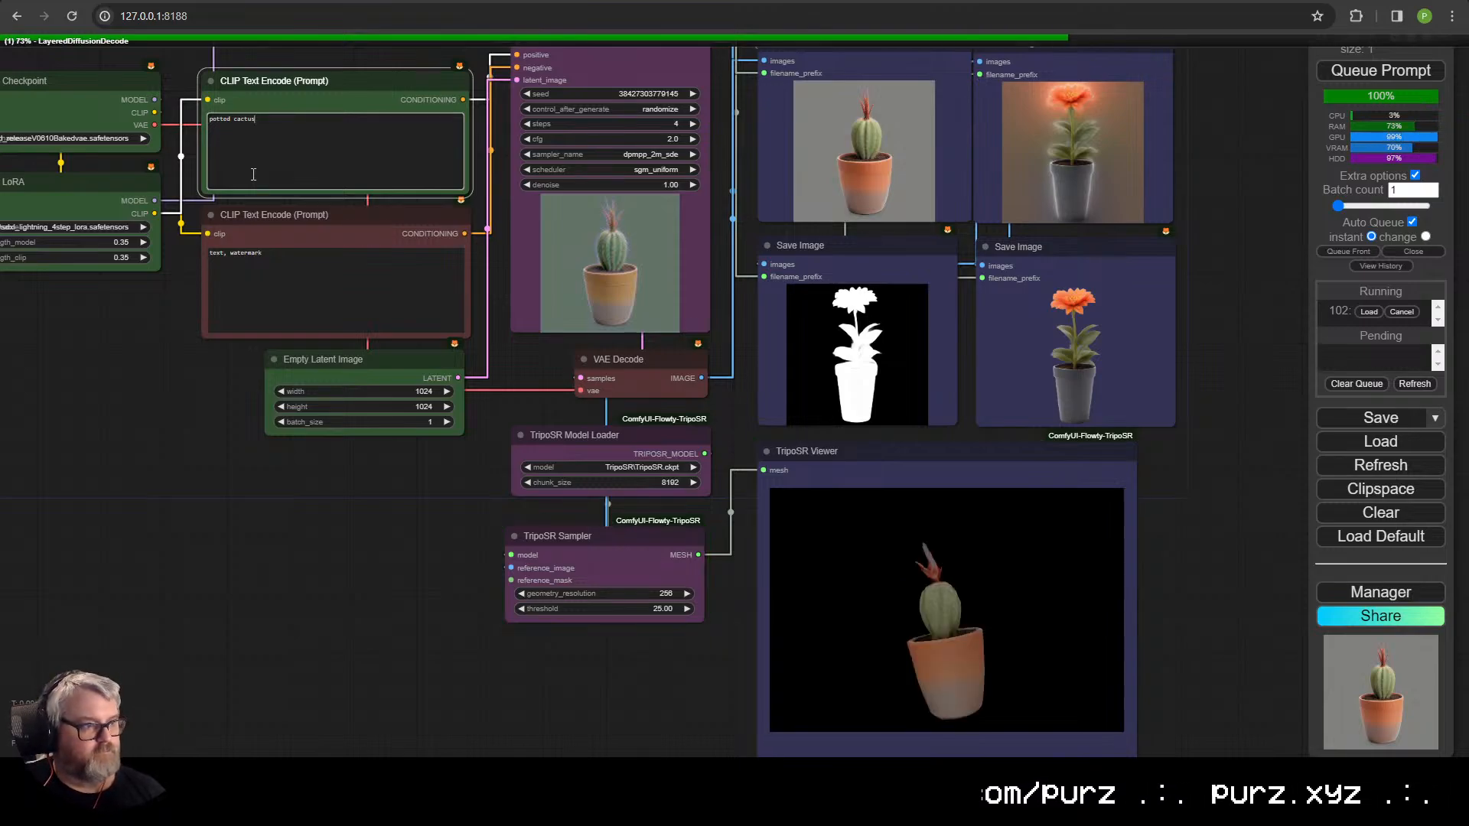
# - Change the positive prompt to "potted piranha plant" with the spelling corrected, and examine the resulting meshes in the TripoSR Viewer
pyautogui.doubleClick(247, 119)
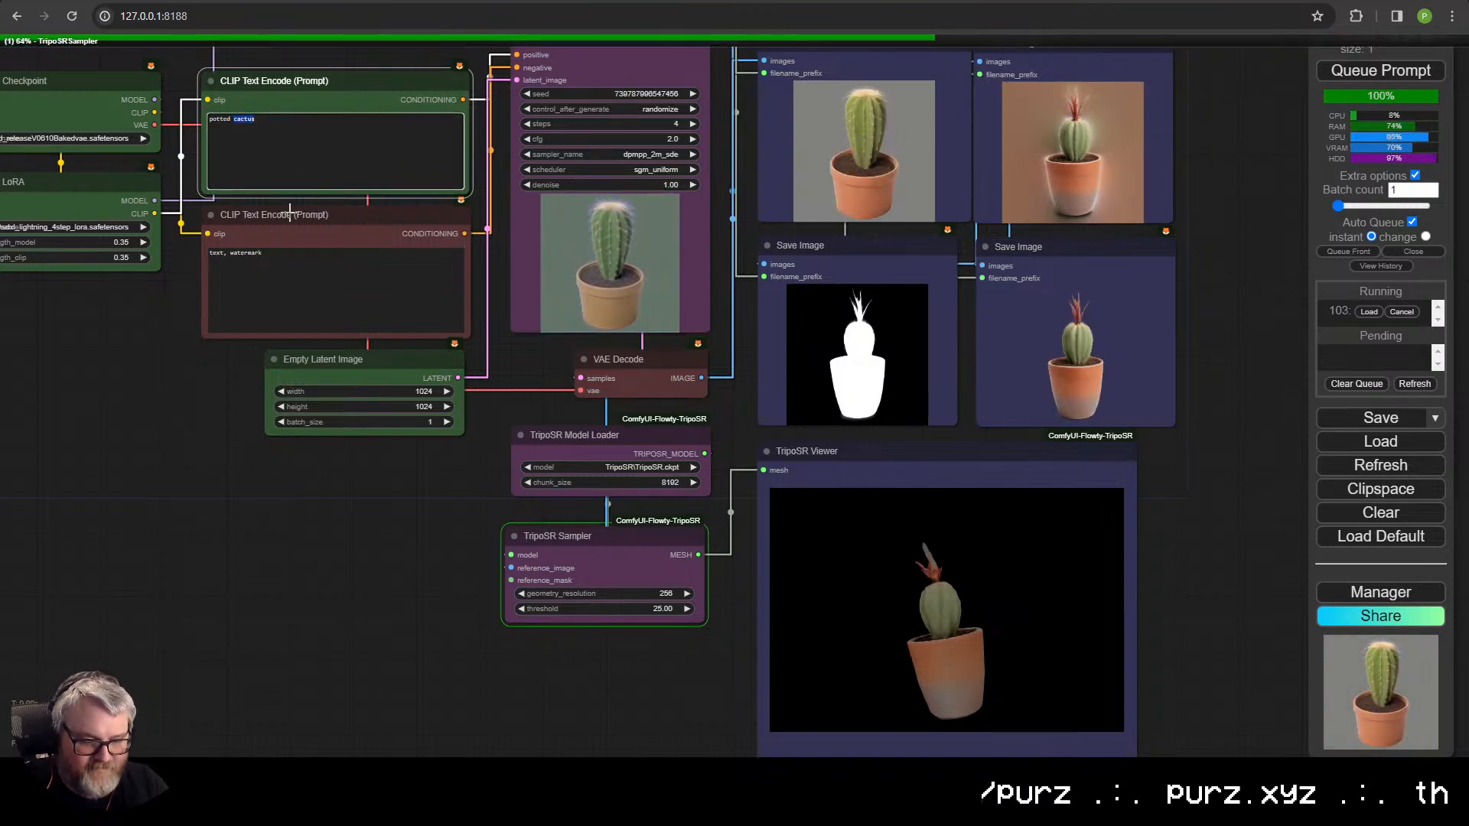
pyautogui.write('pirahna plan')
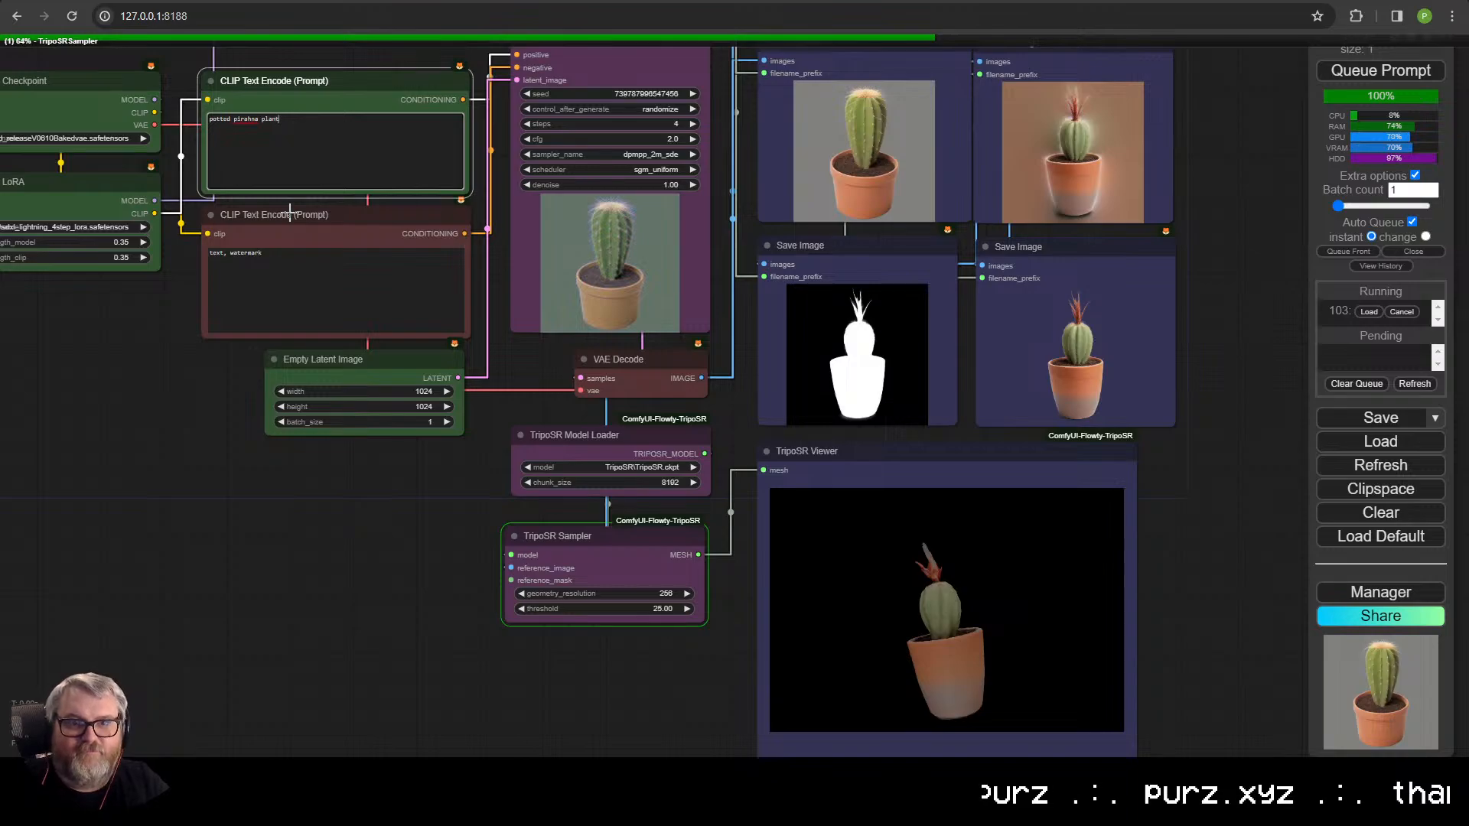
pyautogui.write('t')
pyautogui.rightClick(247, 119)
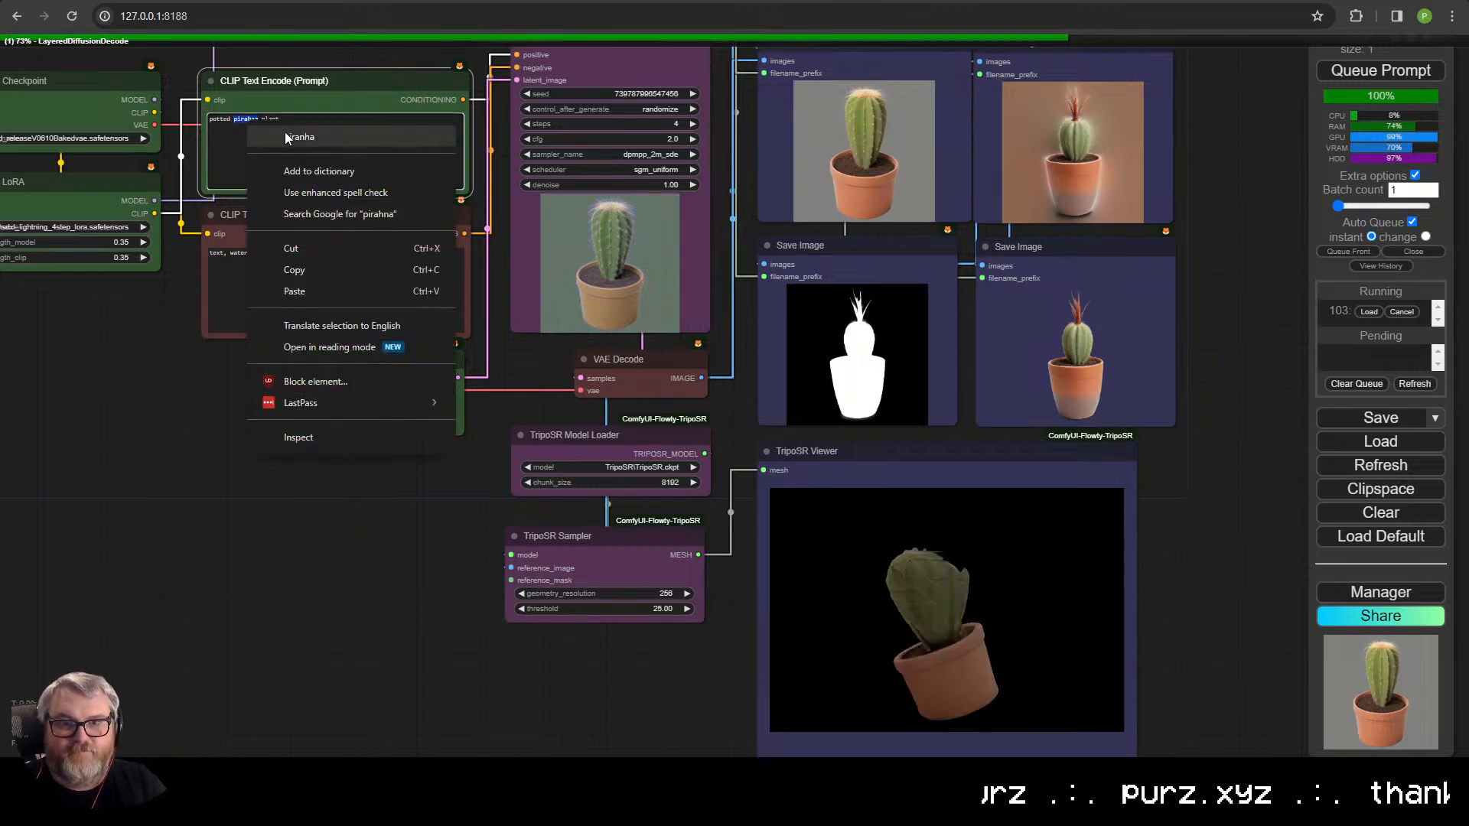
pyautogui.click(291, 137)
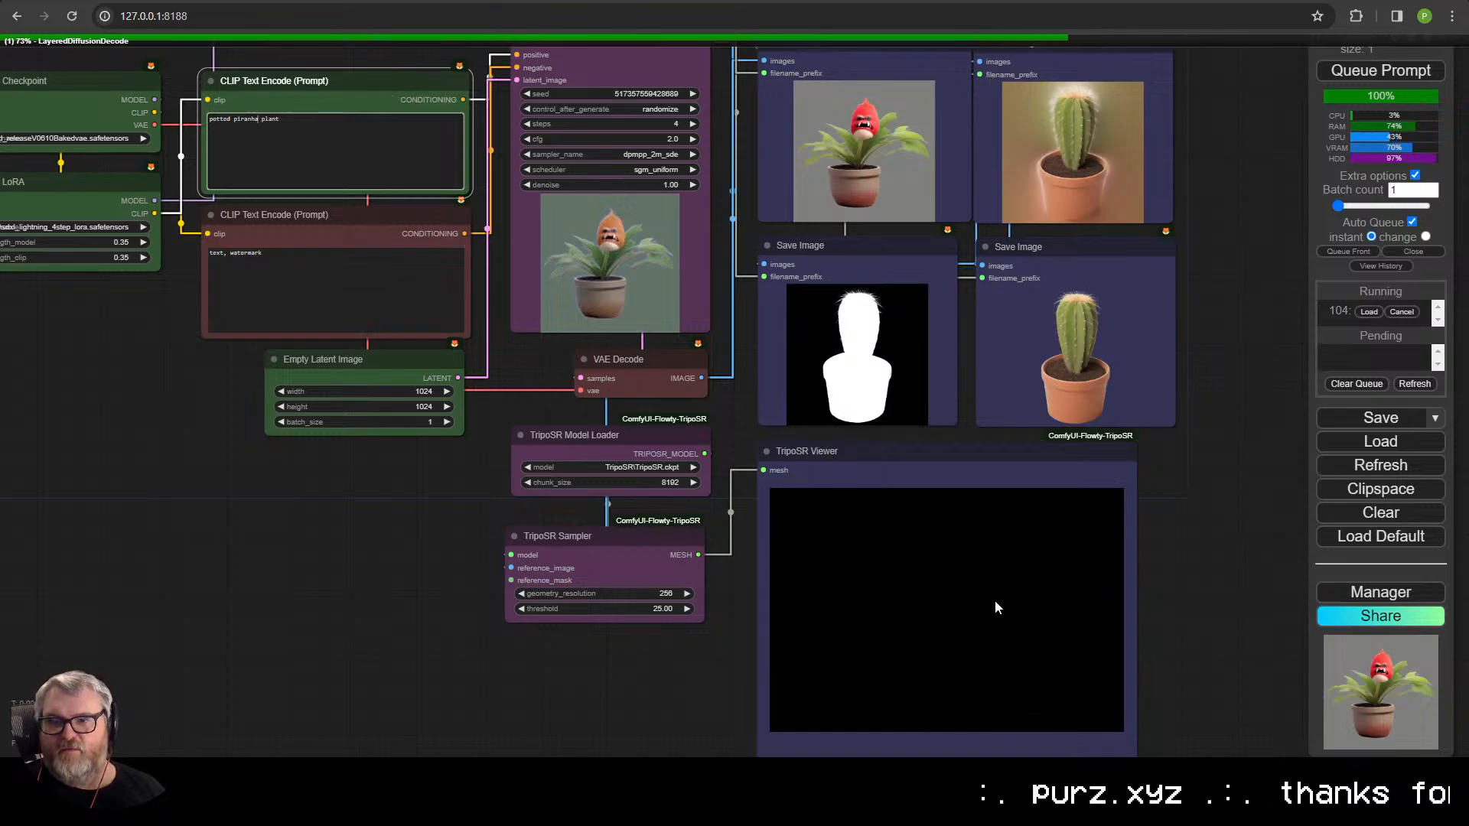
pyautogui.moveTo(994, 615)
pyautogui.mouseDown()
pyautogui.moveTo(1120, 615)
pyautogui.moveTo(1008, 616)
pyautogui.mouseUp()
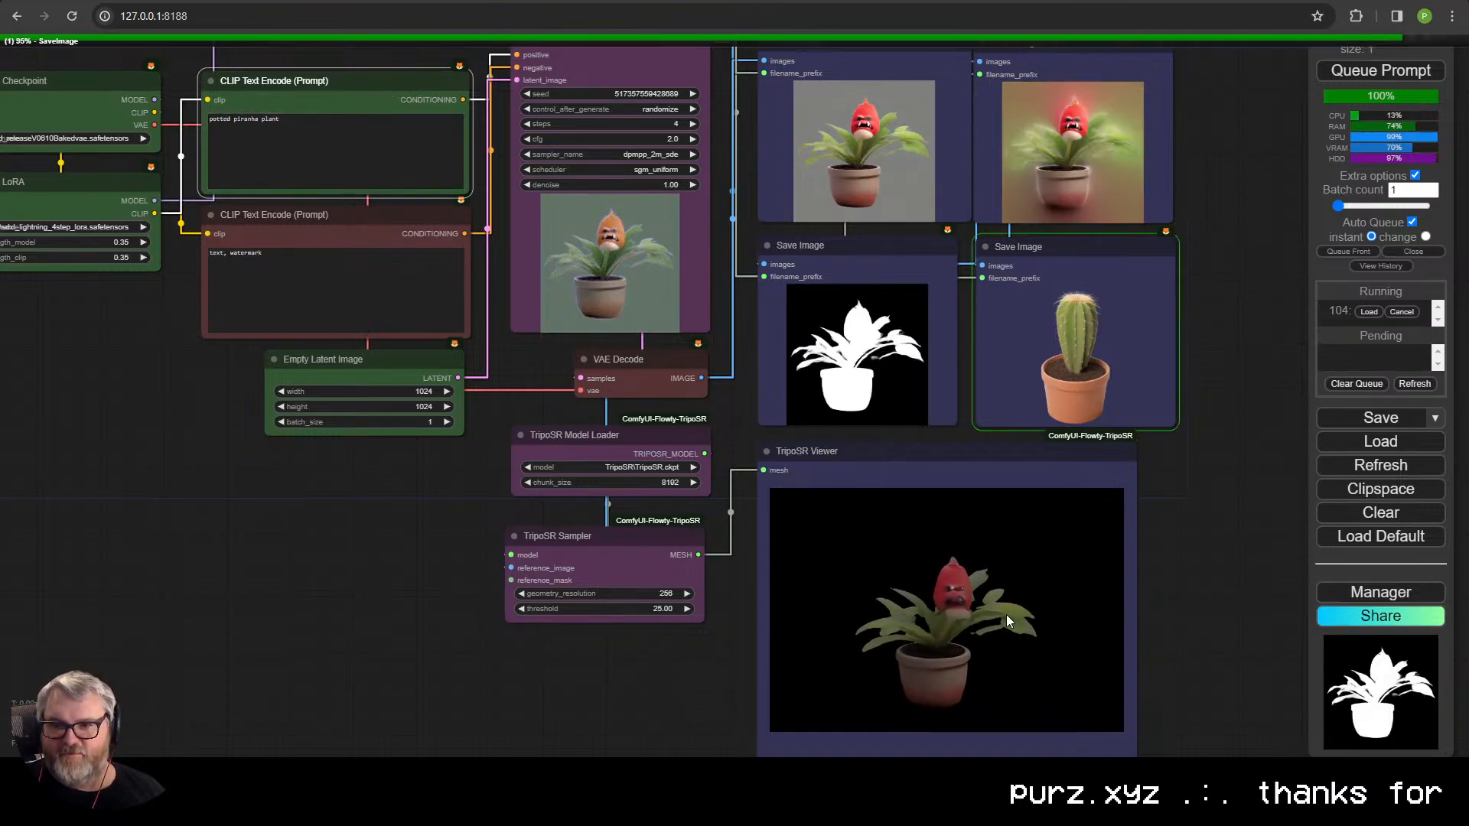
pyautogui.scroll(6, 987, 627)
pyautogui.scroll(-5, 981, 622)
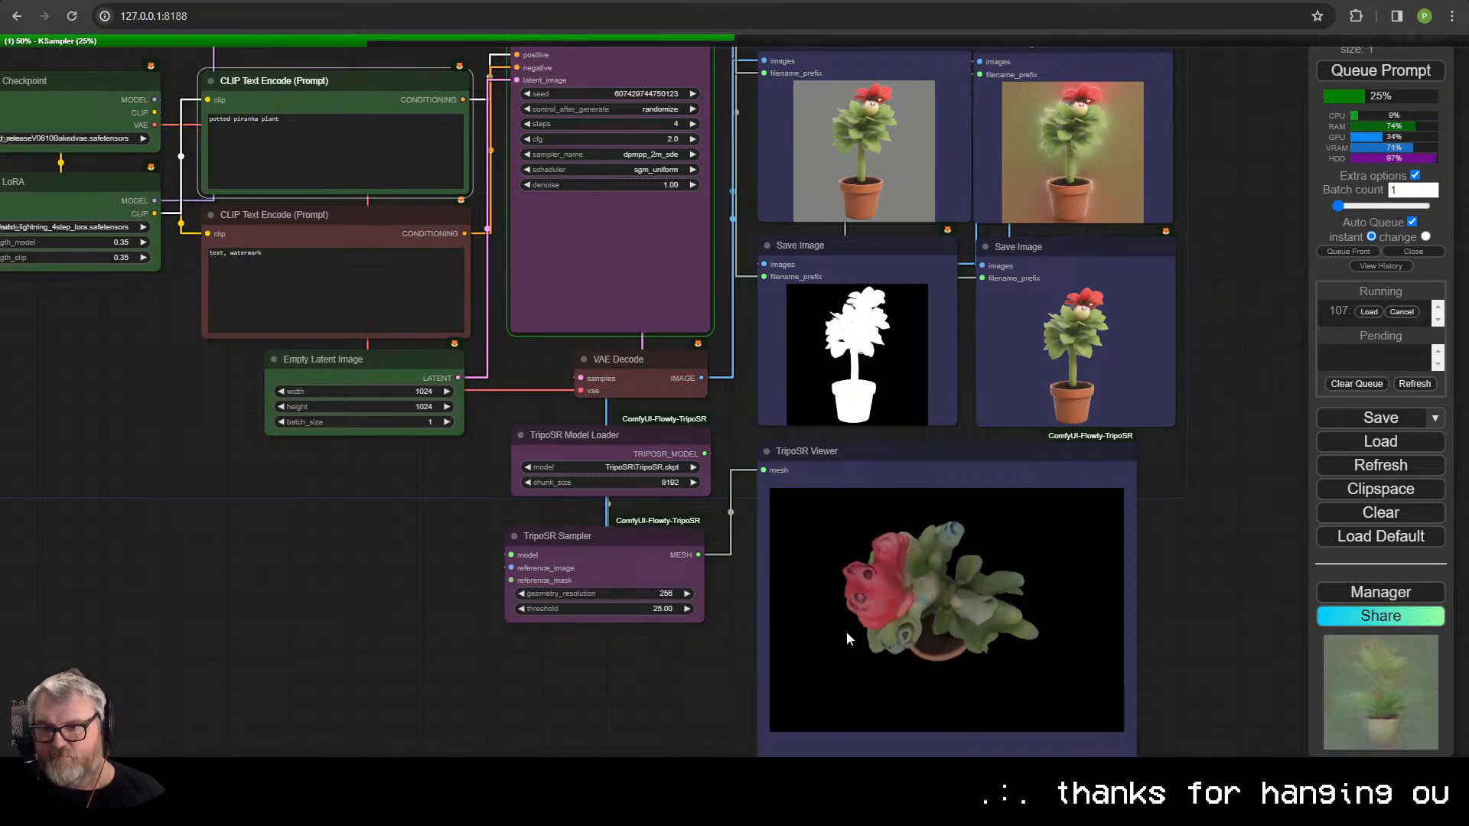
pyautogui.moveTo(847, 640); pyautogui.dragTo(960, 593)
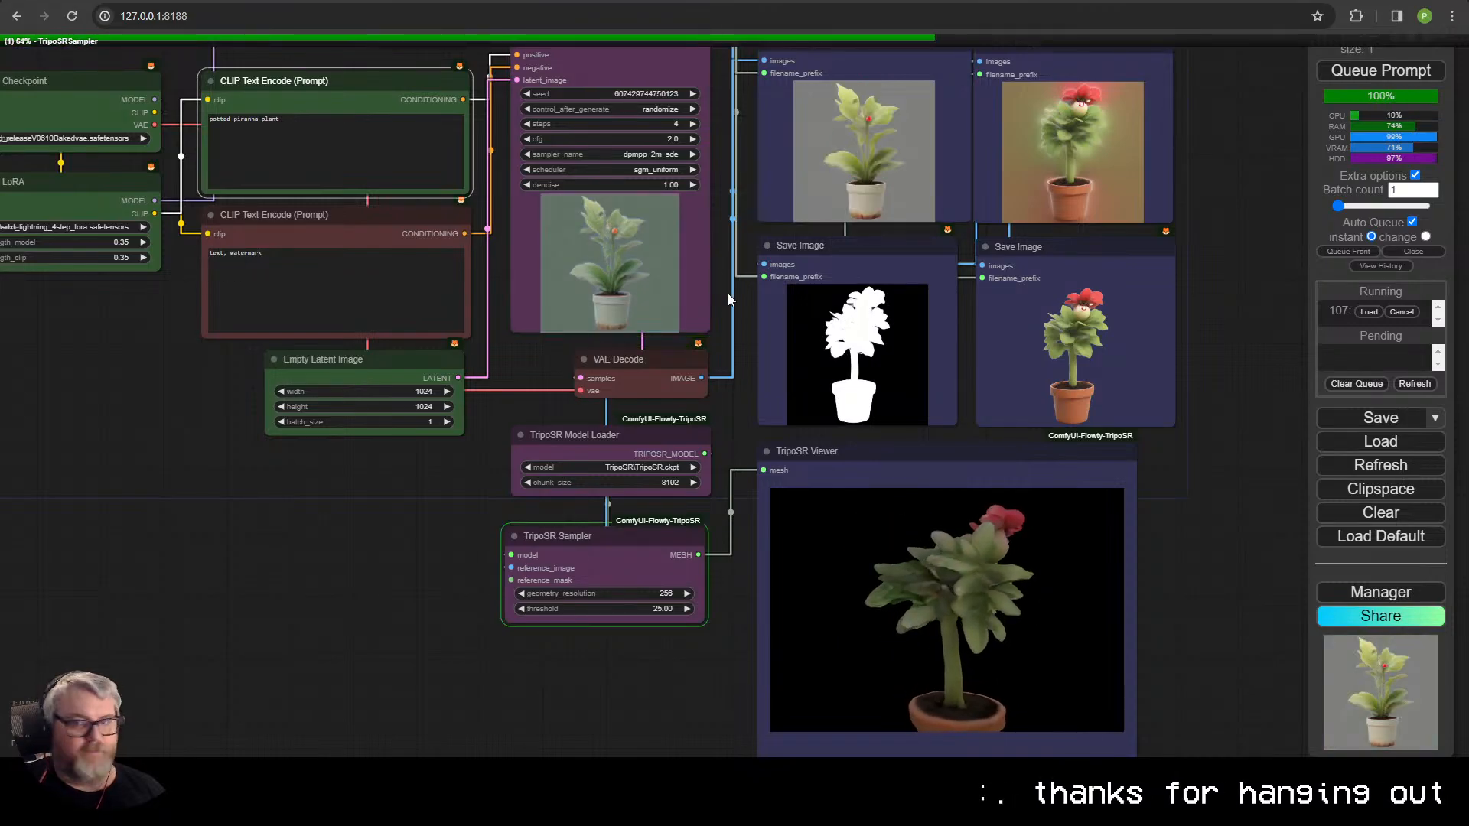
# - Change the positive prompt to "potted orchid" to generate orchid meshes, and turn off Auto Queue
pyautogui.moveTo(235, 118); pyautogui.dragTo(382, 118)
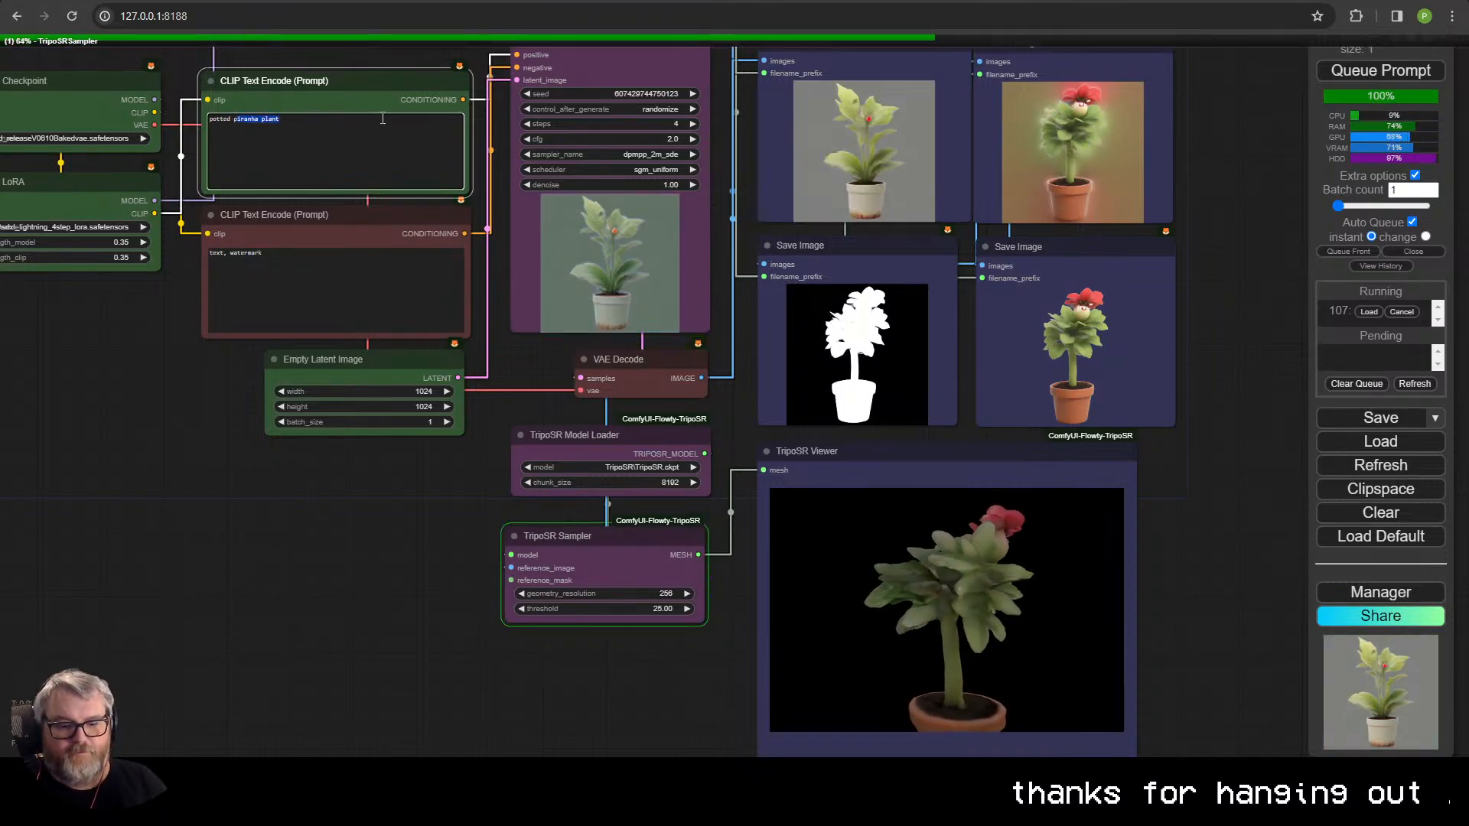
pyautogui.write('crchid')
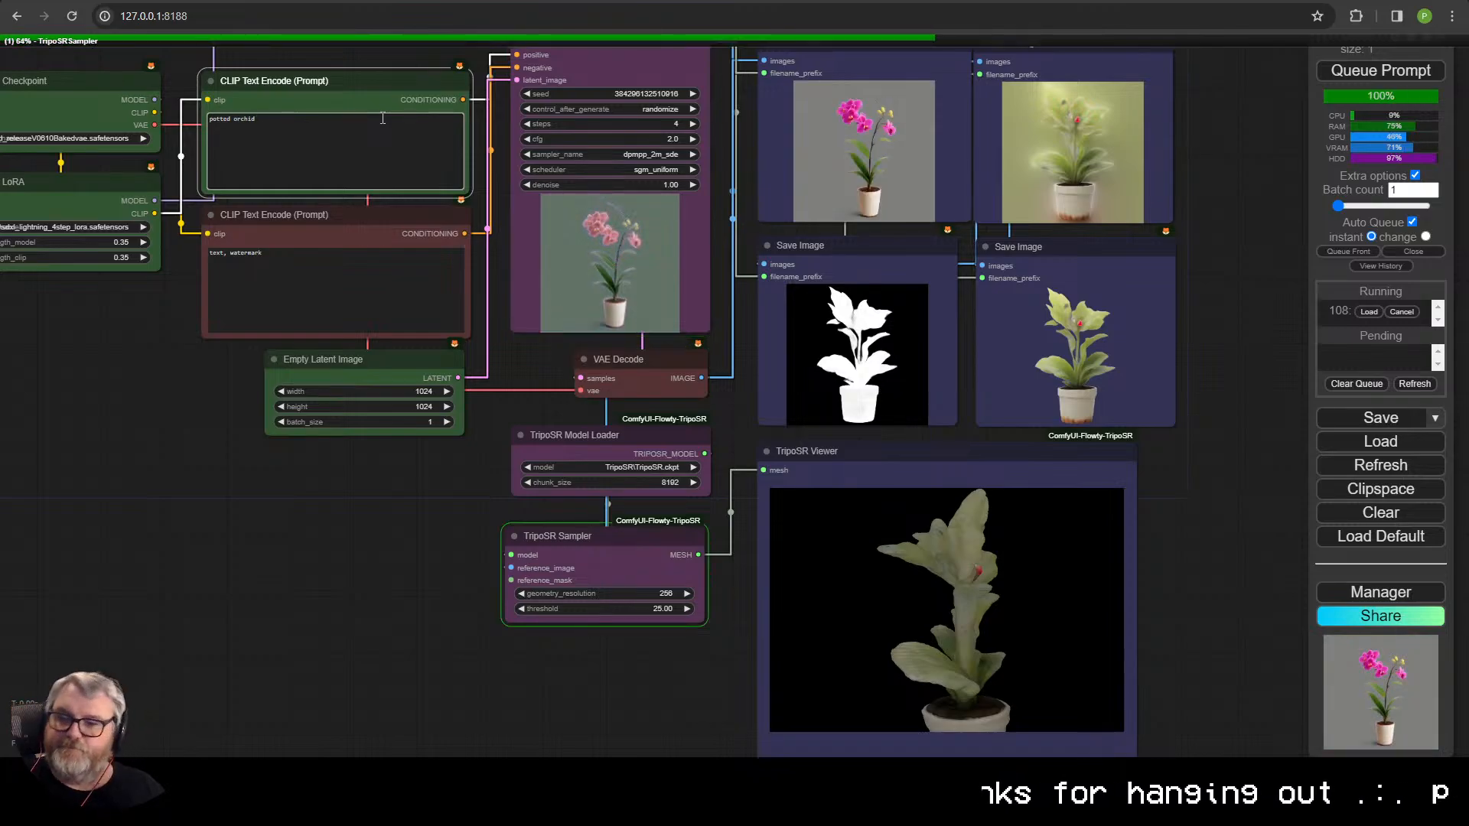
pyautogui.scroll(-2, 1169, 536)
pyautogui.scroll(-4, 999, 574)
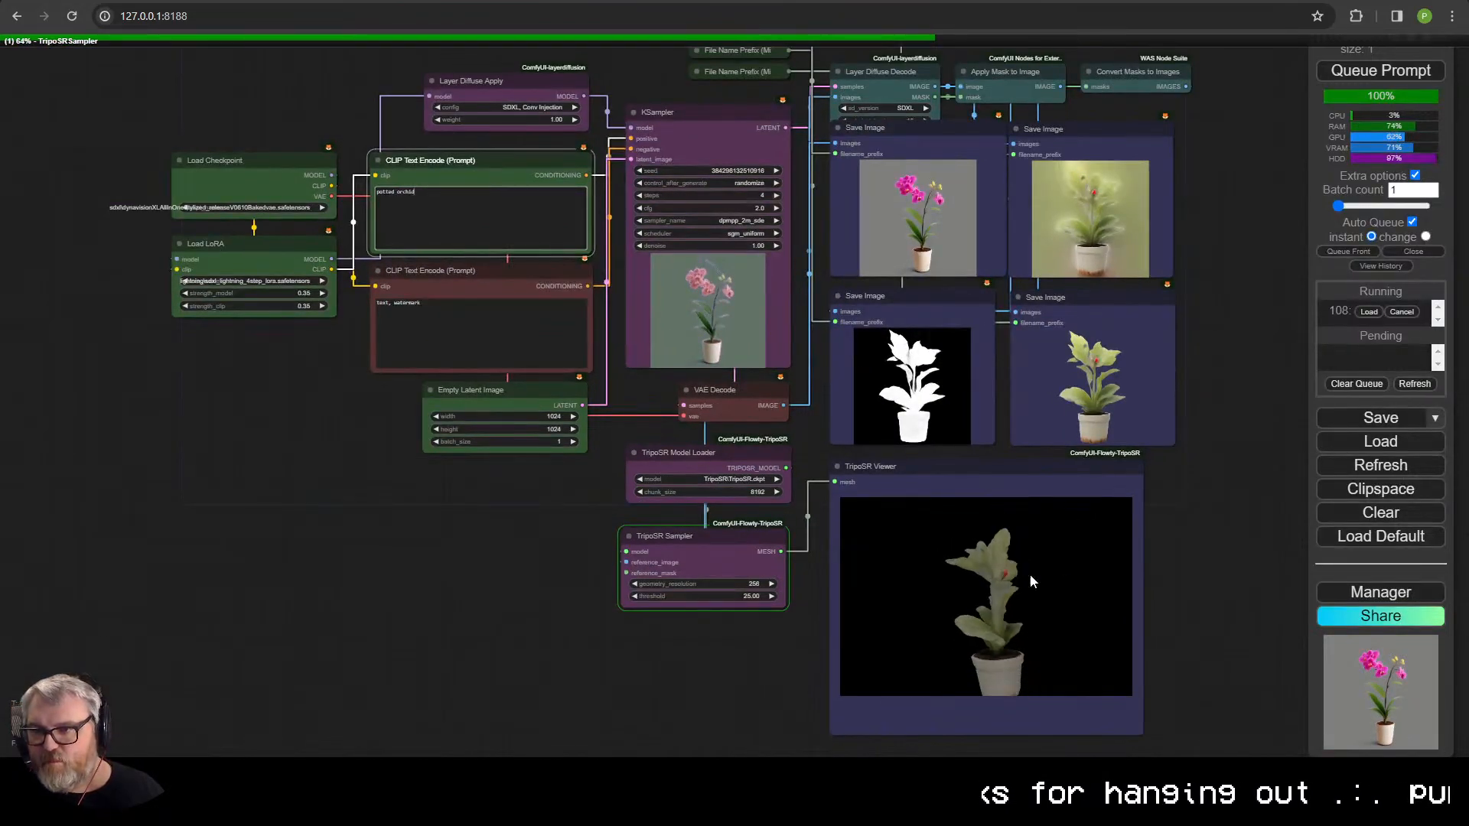
pyautogui.moveTo(1207, 565); pyautogui.dragTo(1127, 458)
pyautogui.scroll(5, 1057, 519)
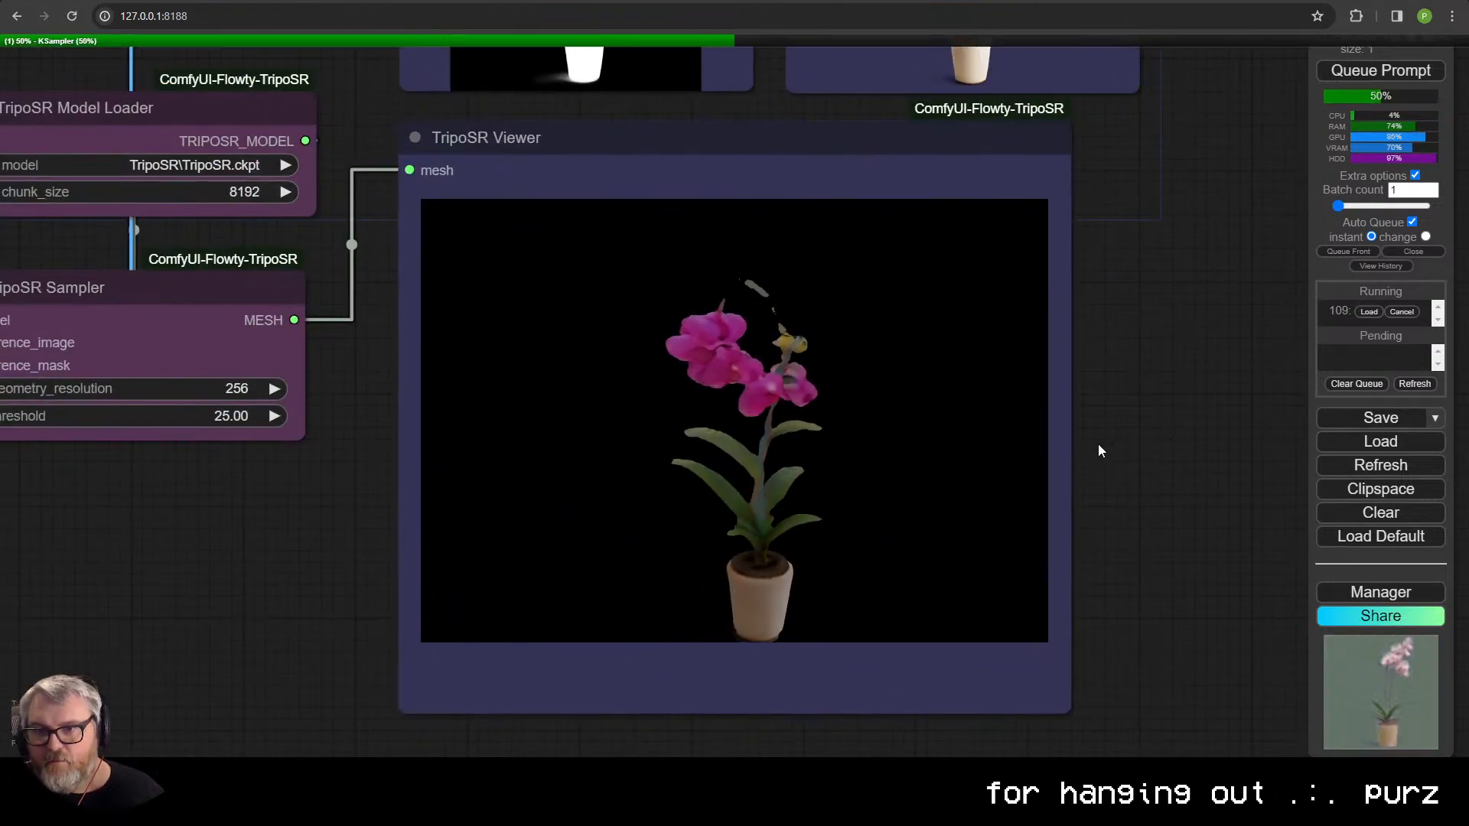
pyautogui.scroll(-10, 1055, 419)
pyautogui.moveTo(1184, 410); pyautogui.dragTo(1095, 468)
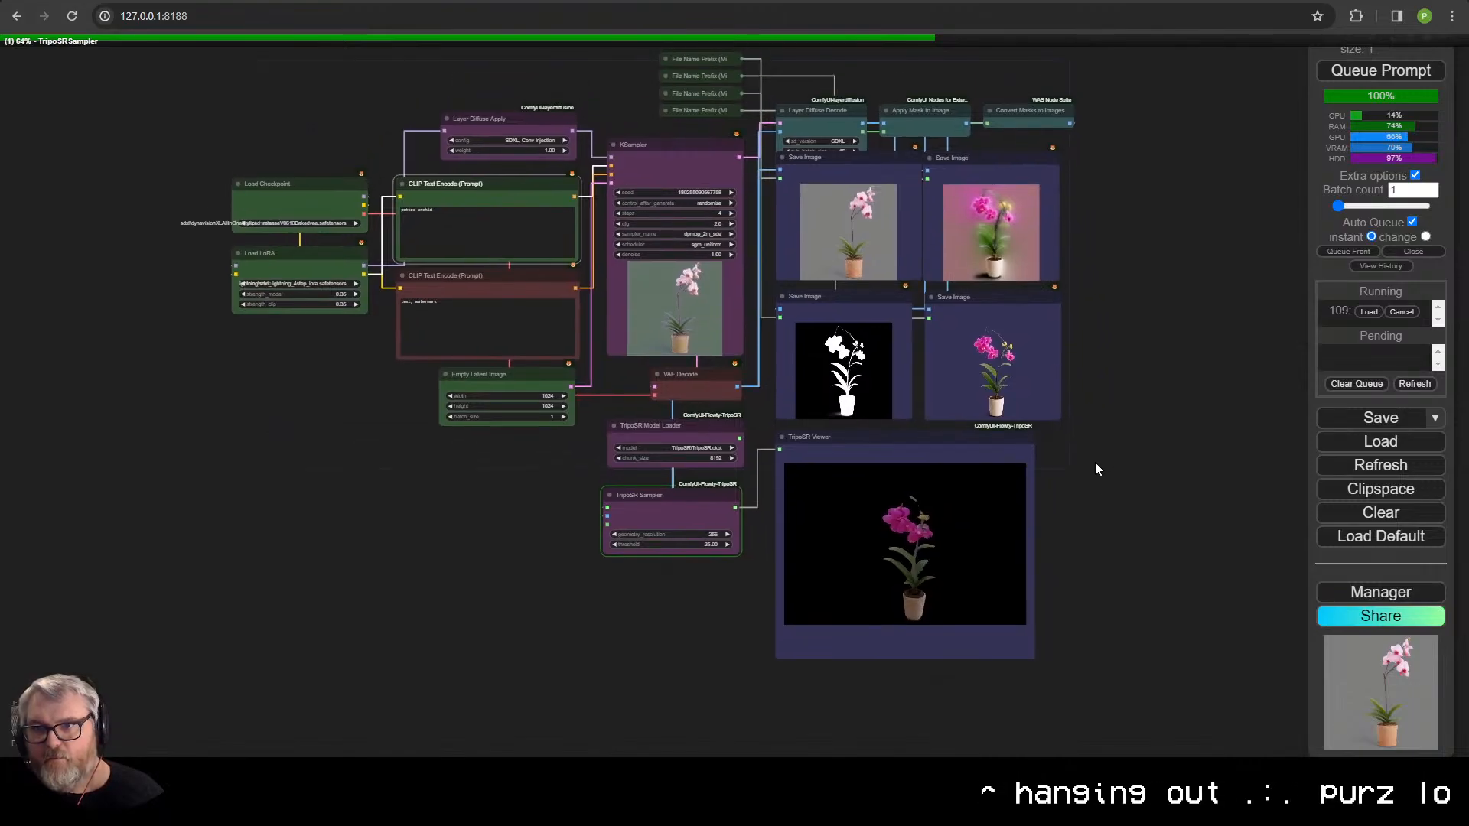
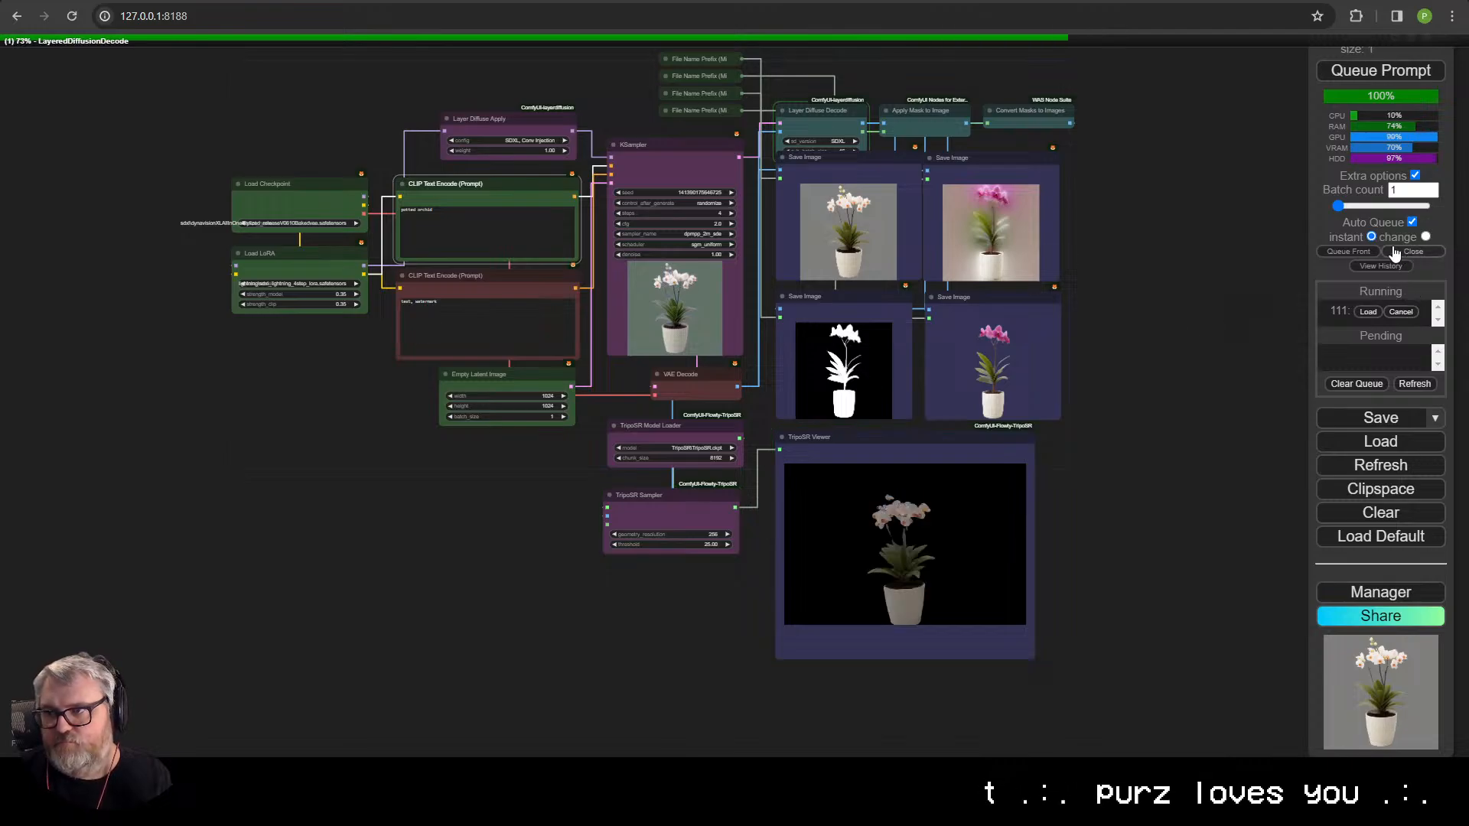
pyautogui.click(1412, 222)
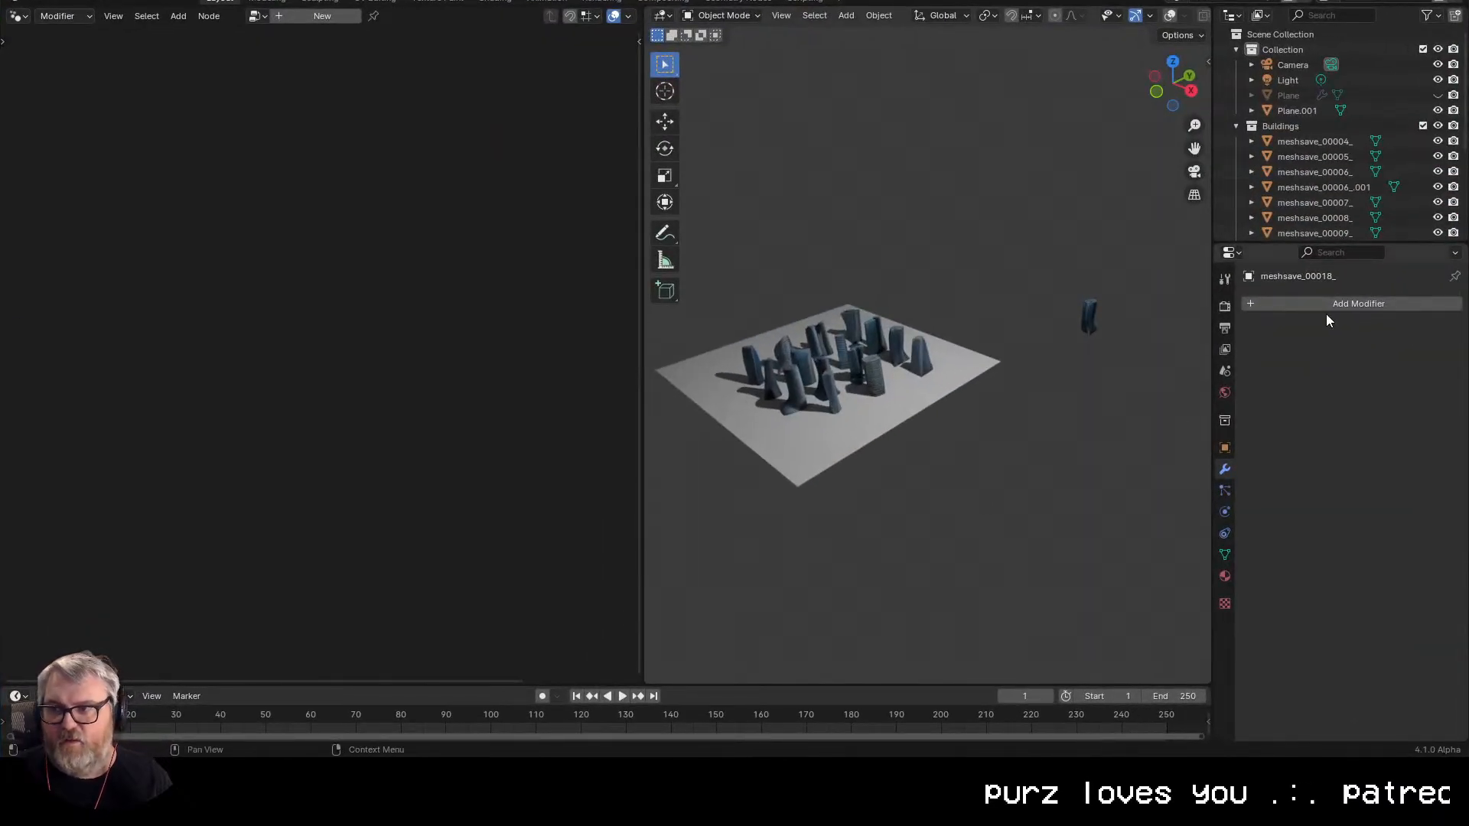
# - Switch to Blender and delete all the building meshes in the Buildings collection together with the visible ground plane
pyautogui.click(1300, 127)
pyautogui.click(1311, 141)
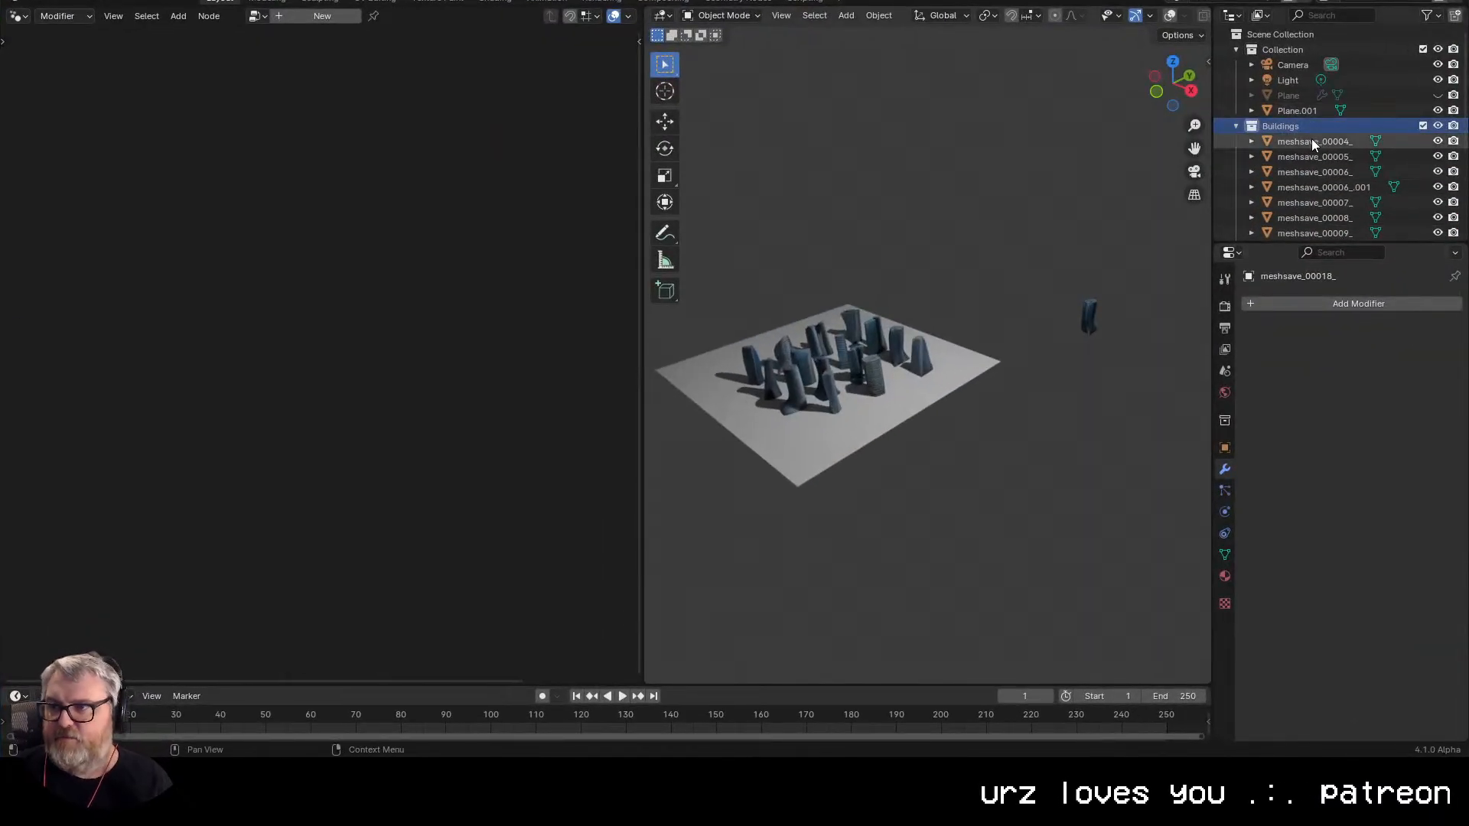
pyautogui.scroll(-5, 1310, 153)
pyautogui.keyDown('shift'); pyautogui.click(1302, 228); pyautogui.keyUp('shift')
pyautogui.press('Delete')
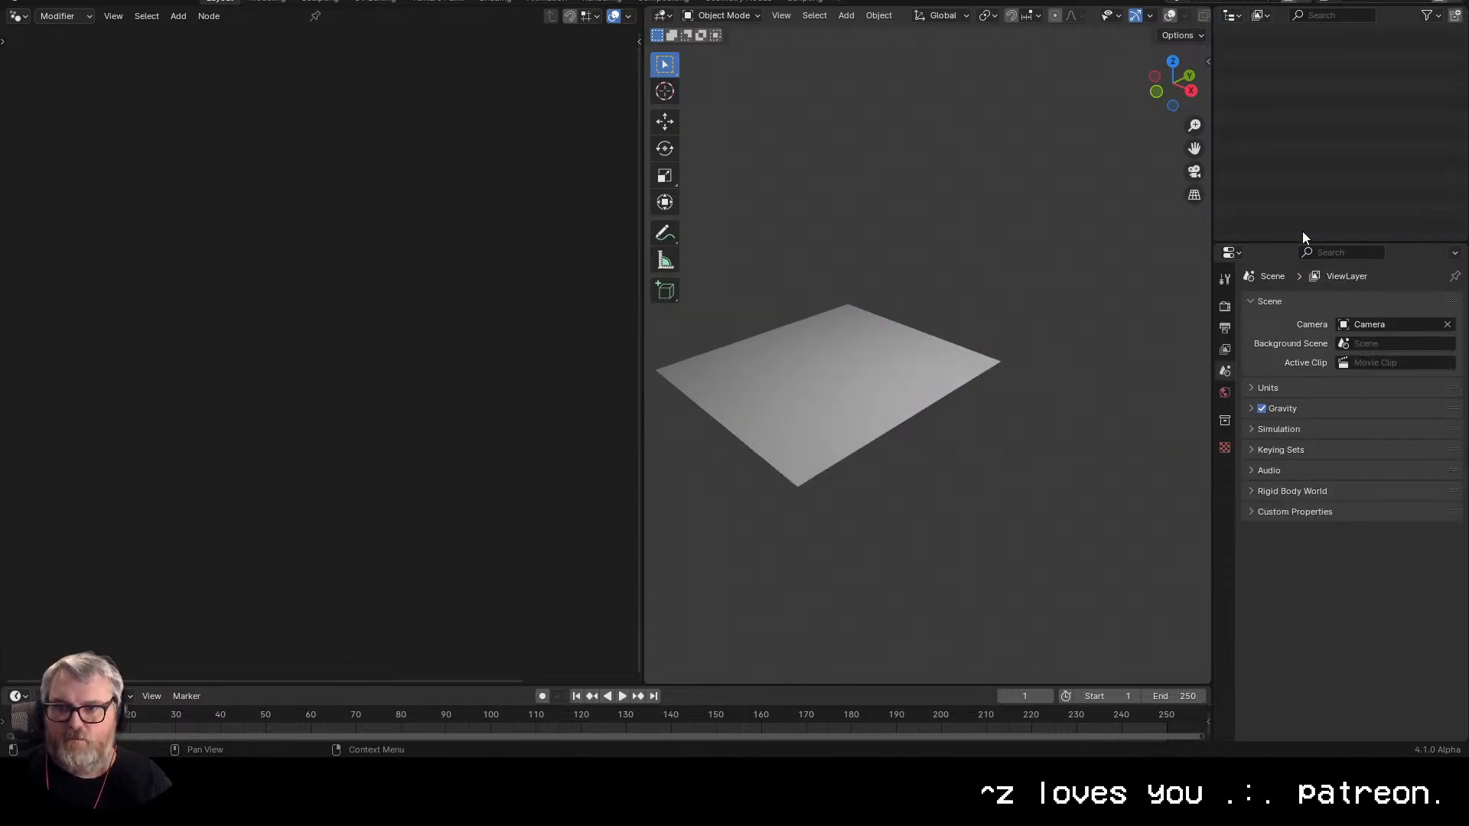
pyautogui.click(829, 402)
pyautogui.press('Delete')
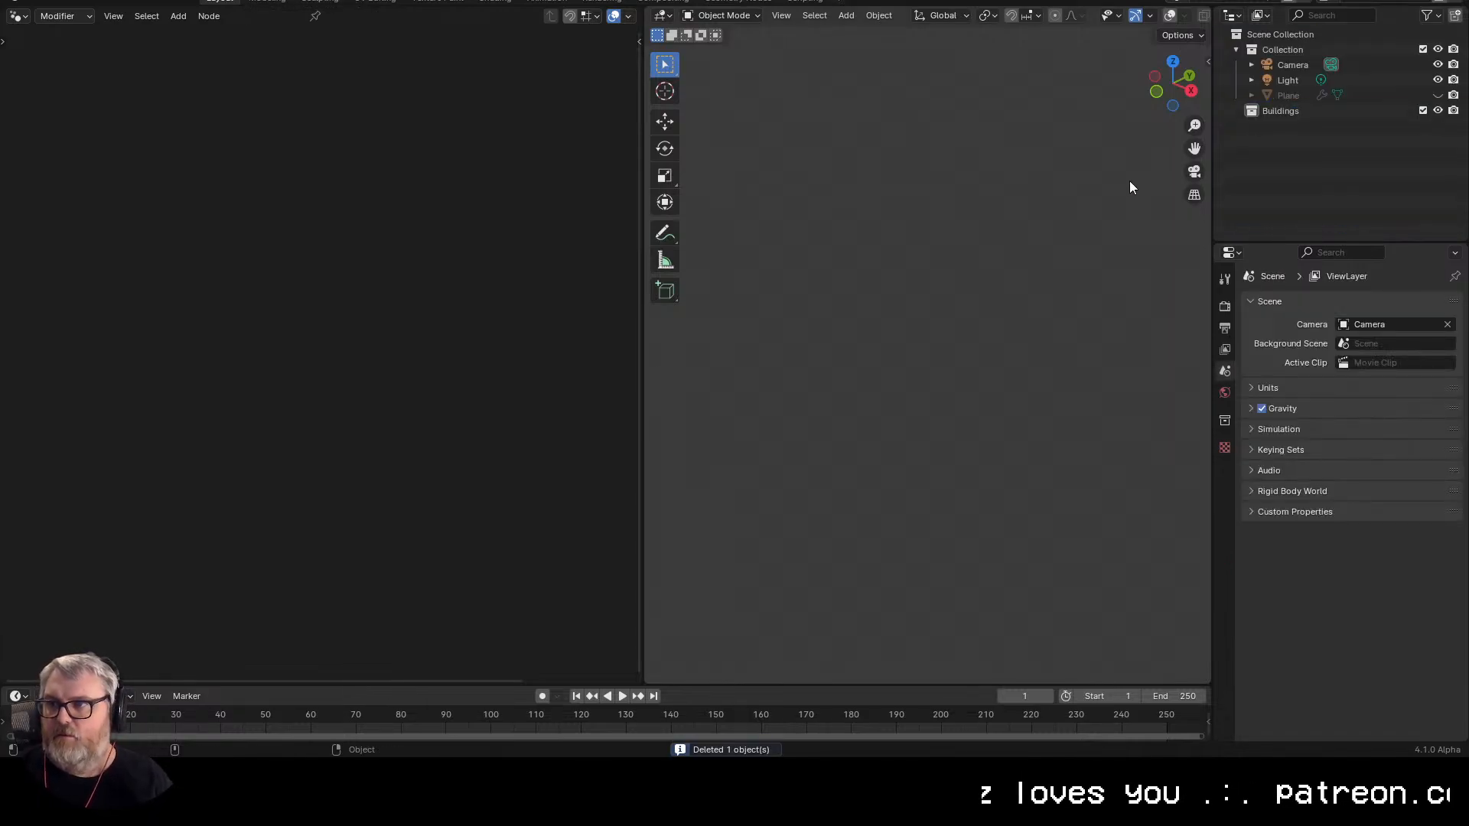
# - Try deleting the hidden Plane object from the scene, and undo the deletion
pyautogui.click(1290, 95)
pyautogui.press('Delete')
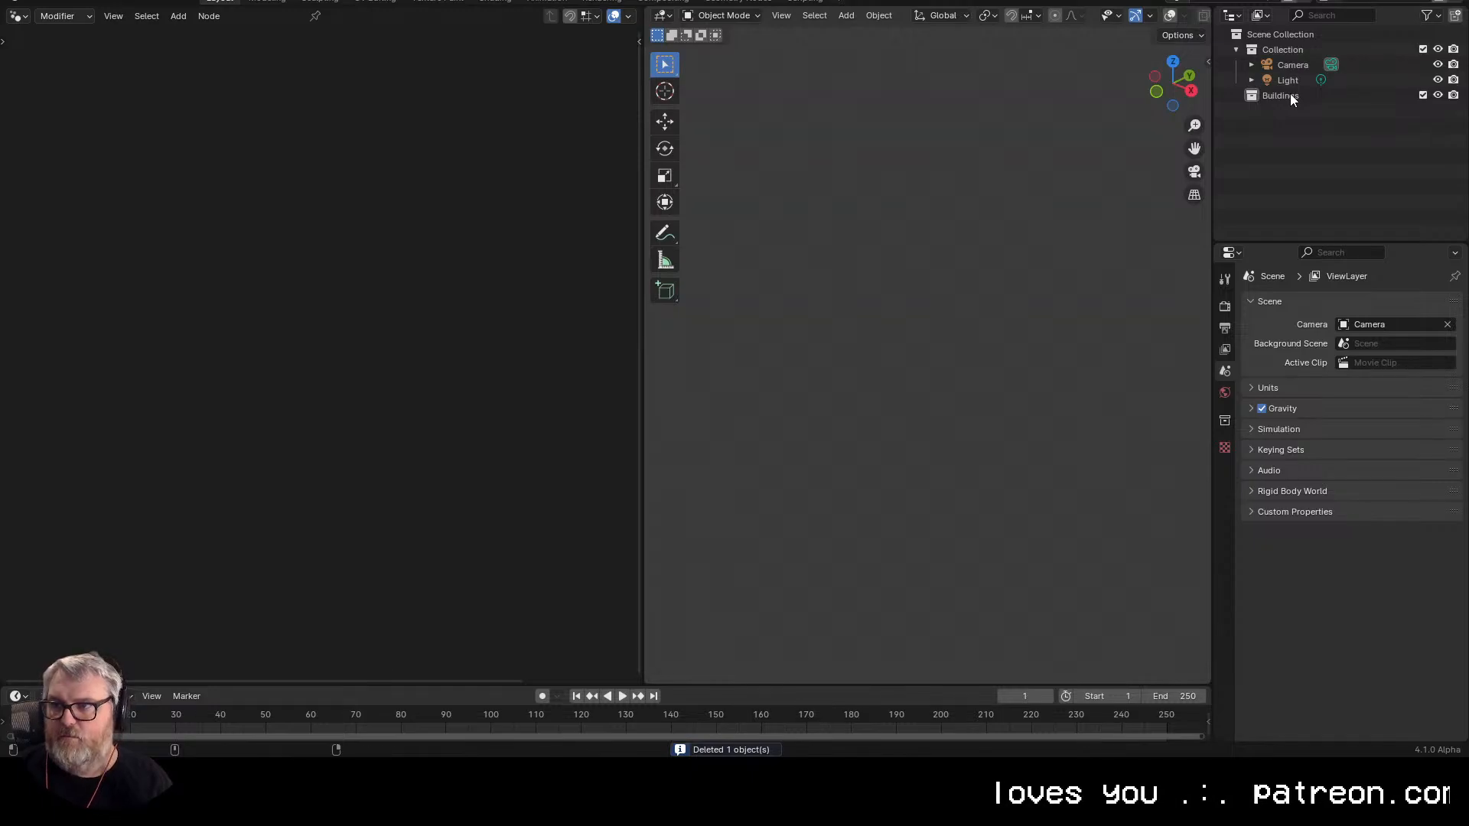
pyautogui.hotkey('ctrl', 'z')
# - Import the generated Wavefront OBJ meshes meshsave_00019_ through meshsave_00061_ from the ComfyUI output folder into the Buildings collection
pyautogui.click(1293, 111)
pyautogui.hotkey('shift', 'a')
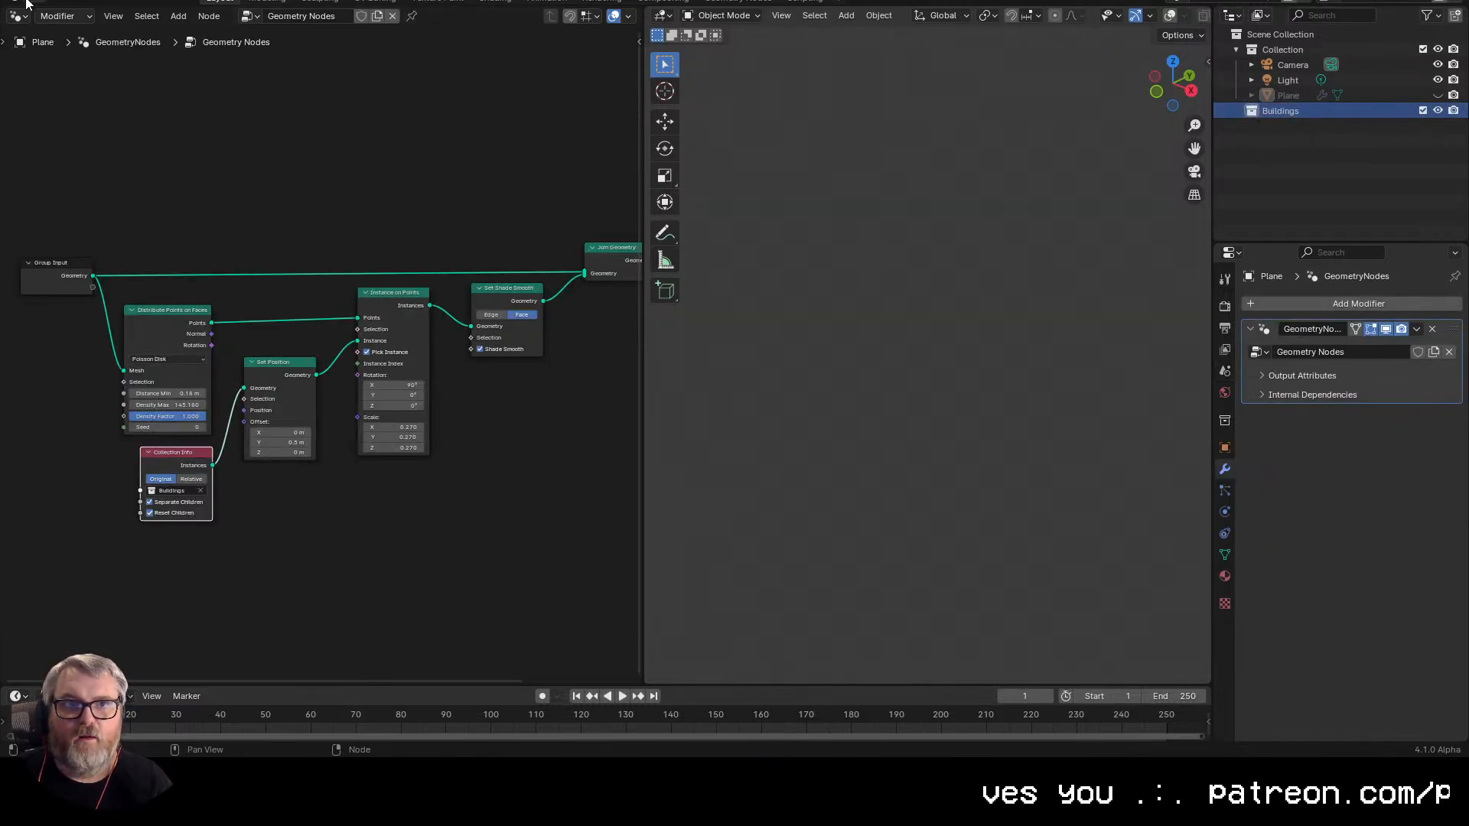
pyautogui.click(26, 4)
pyautogui.moveTo(89, 213)
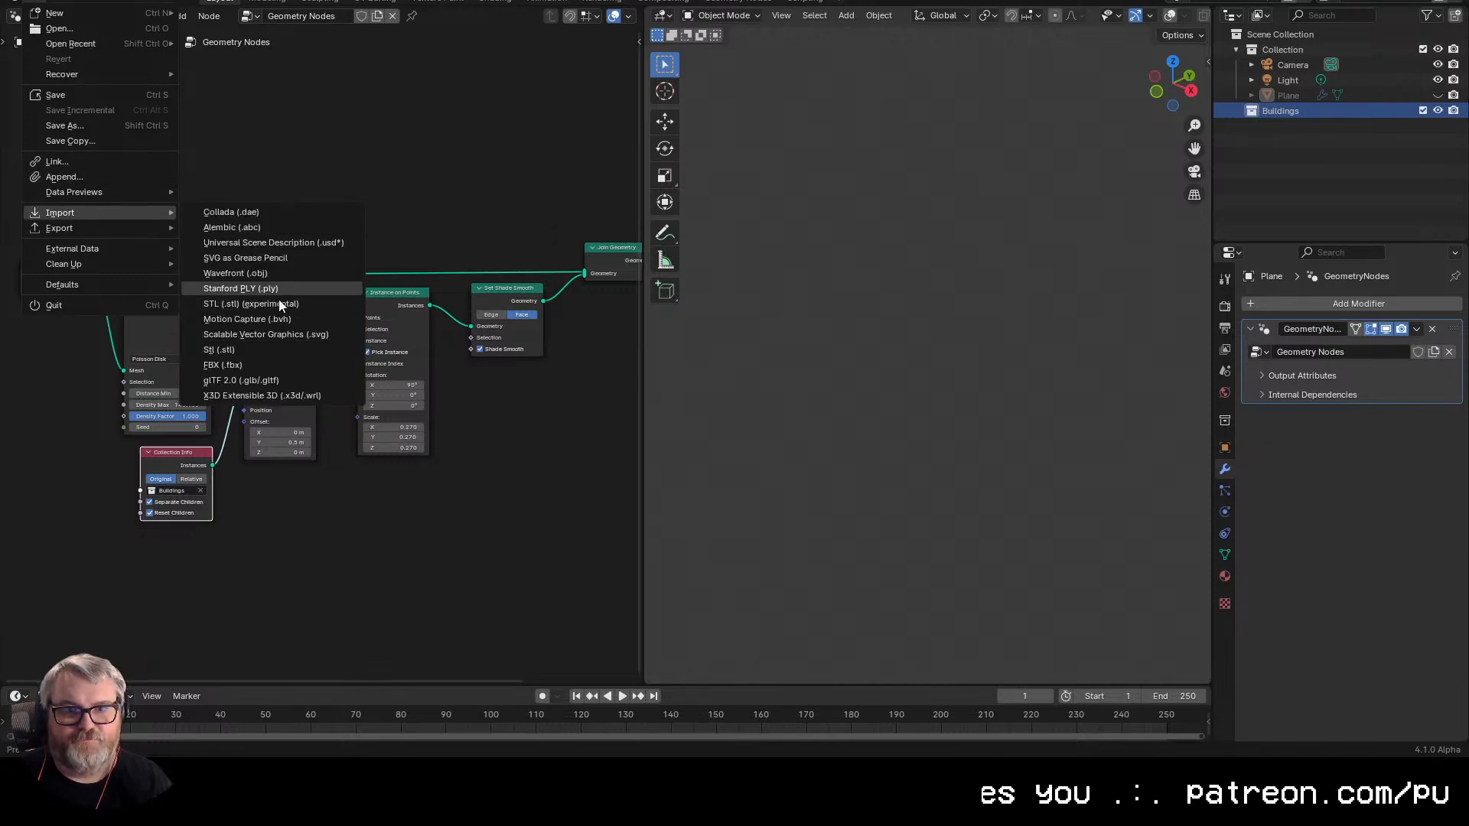
pyautogui.click(313, 274)
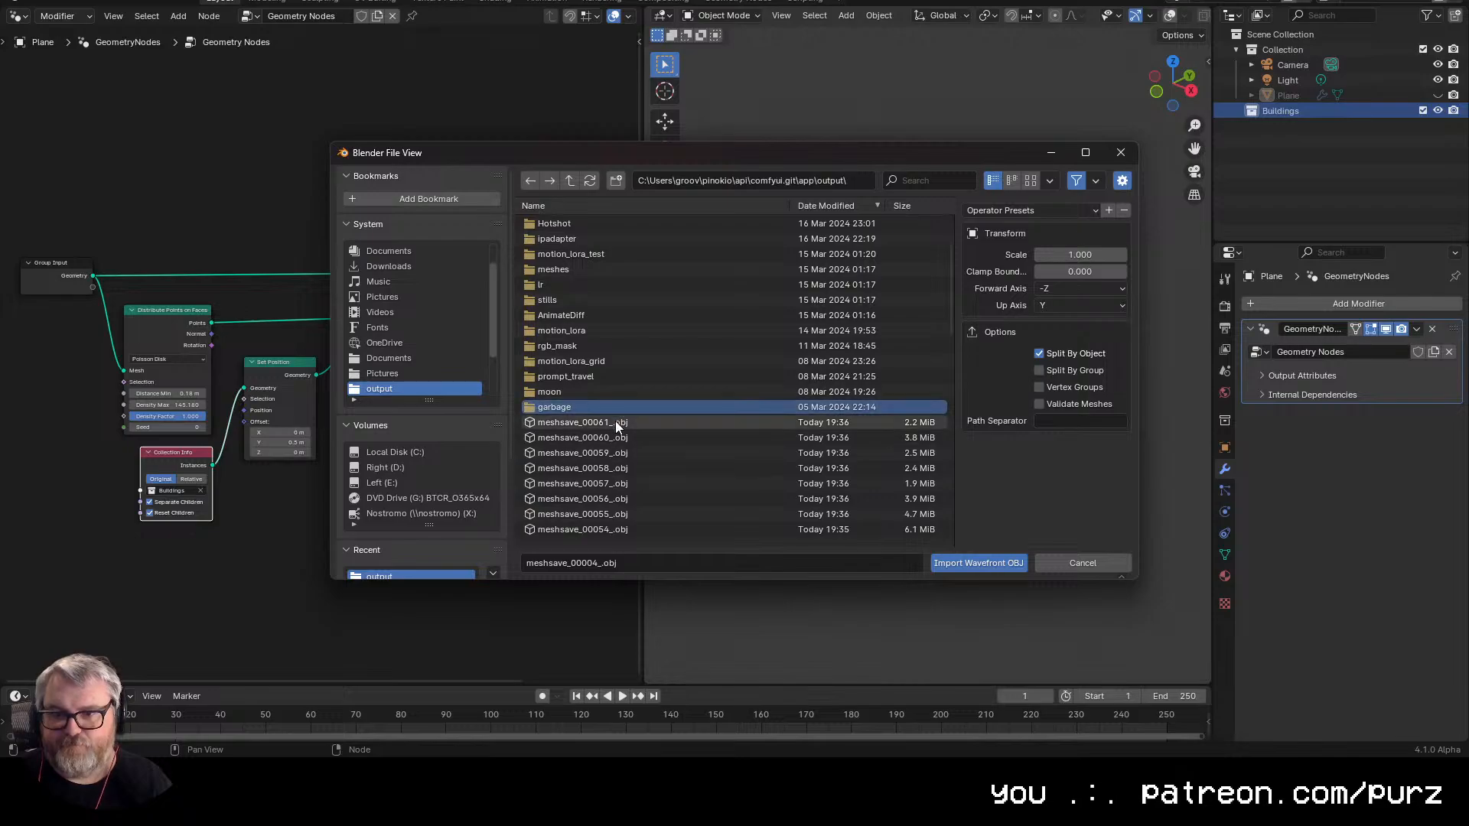
pyautogui.click(615, 421)
pyautogui.scroll(-10, 672, 492)
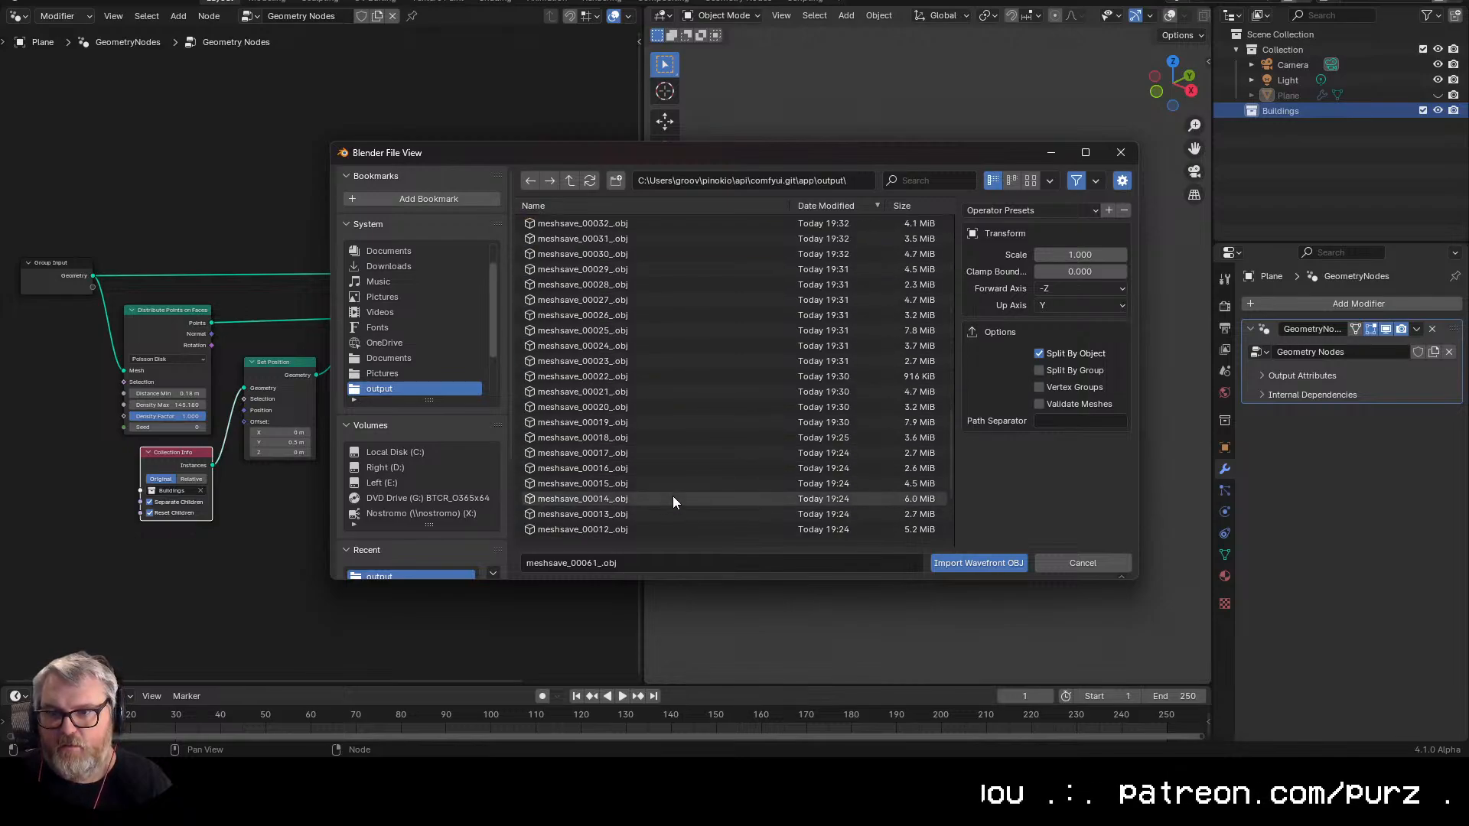
pyautogui.scroll(-2, 672, 497)
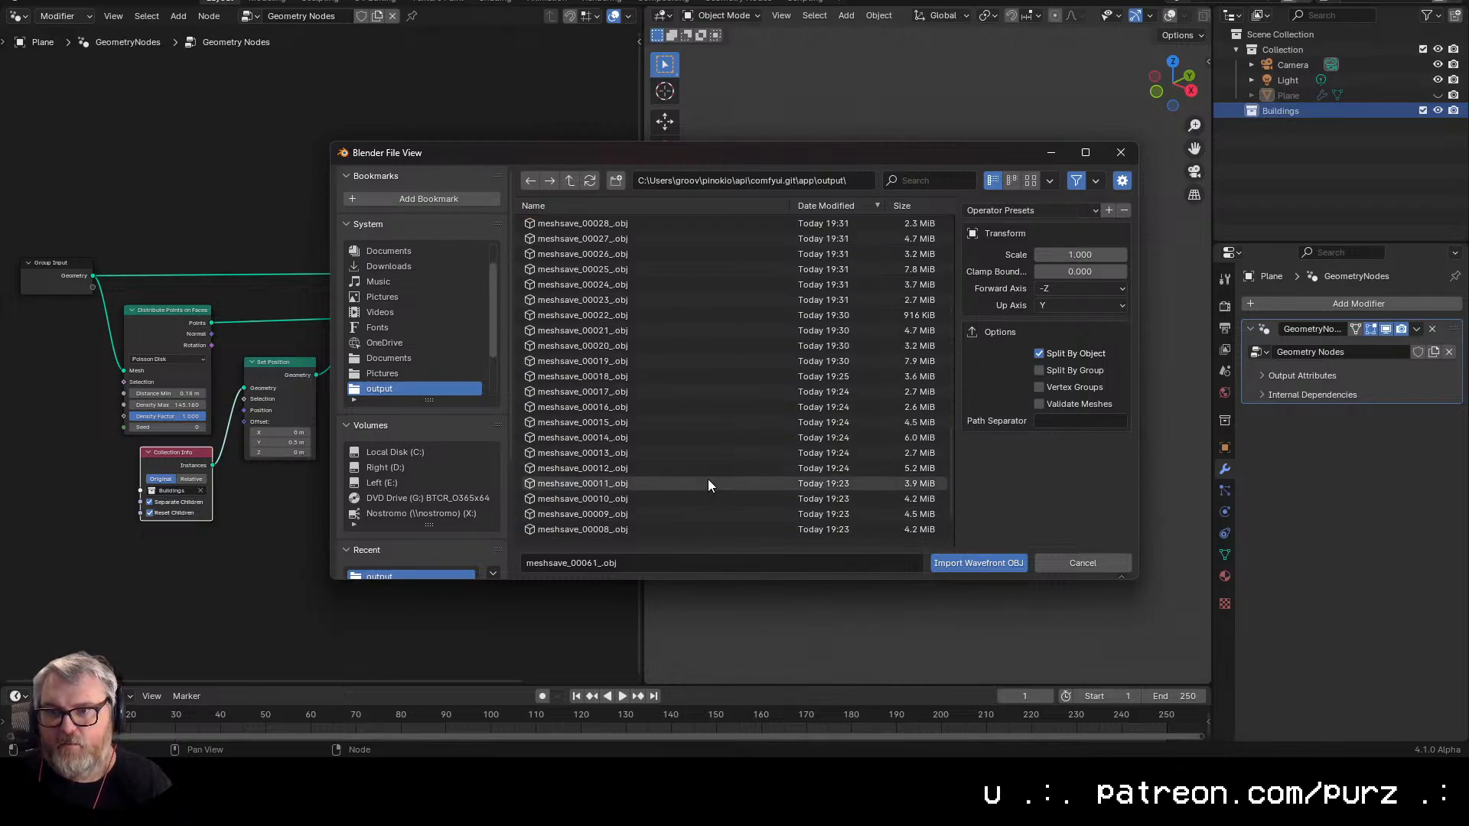
pyautogui.press('a')
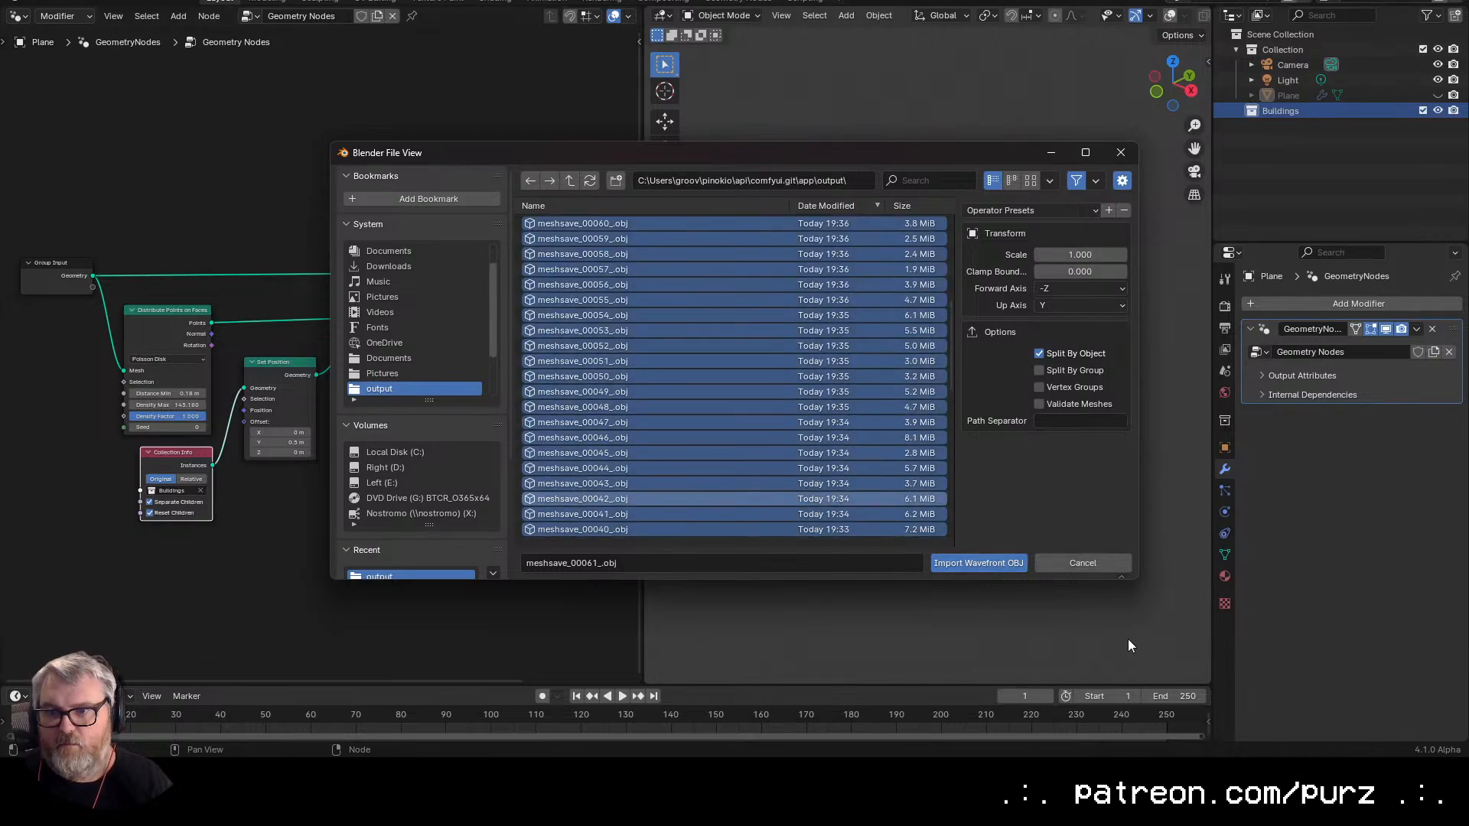
pyautogui.click(976, 563)
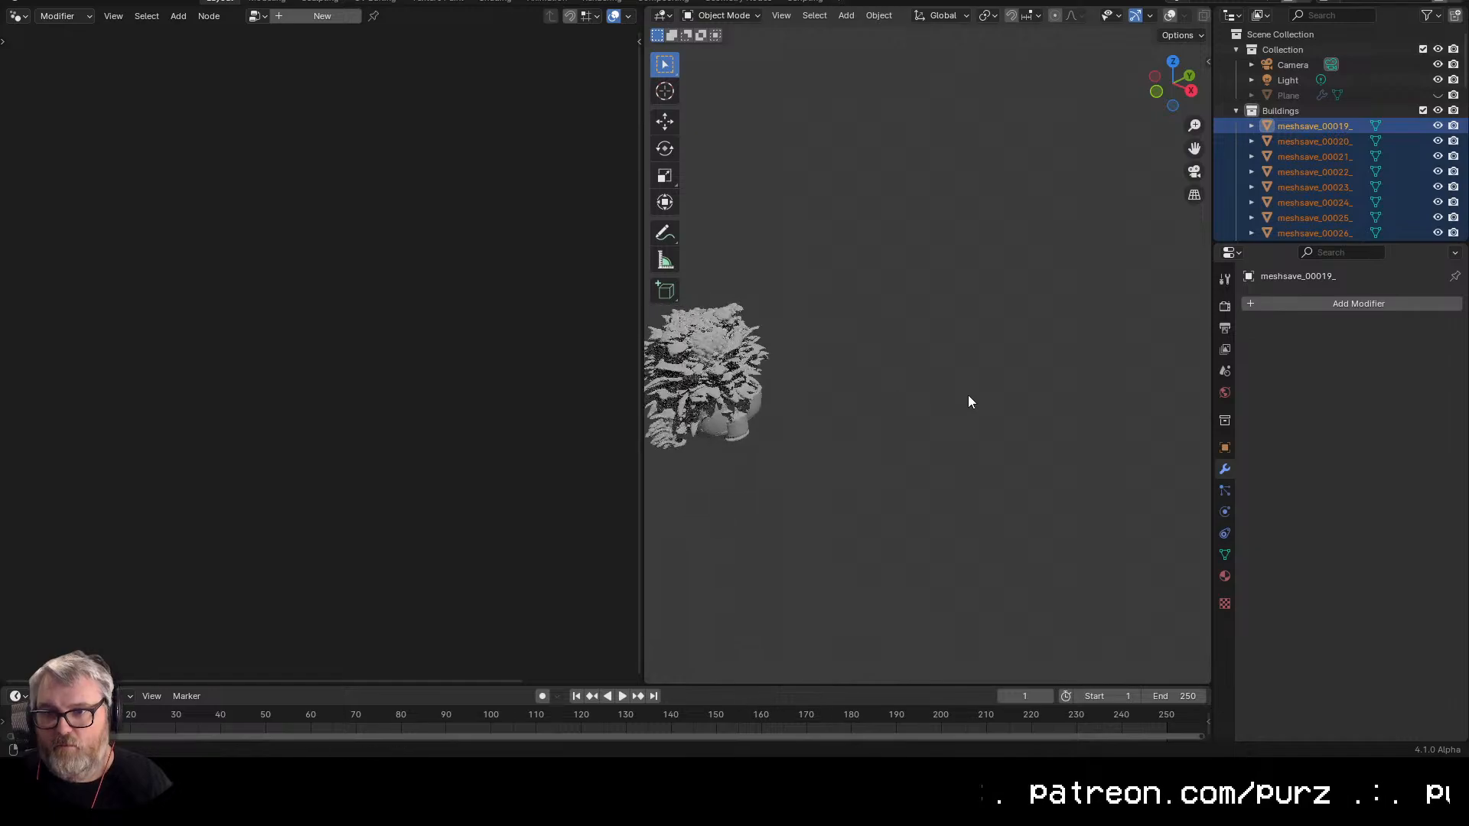
# - Set the scene's render engine to EEVEE (Legacy) and view the imported plant meshes from another side
pyautogui.moveTo(967, 395); pyautogui.dragTo(1118, 400)
pyautogui.scroll(3, 967, 448)
pyautogui.moveTo(967, 447); pyautogui.dragTo(905, 444)
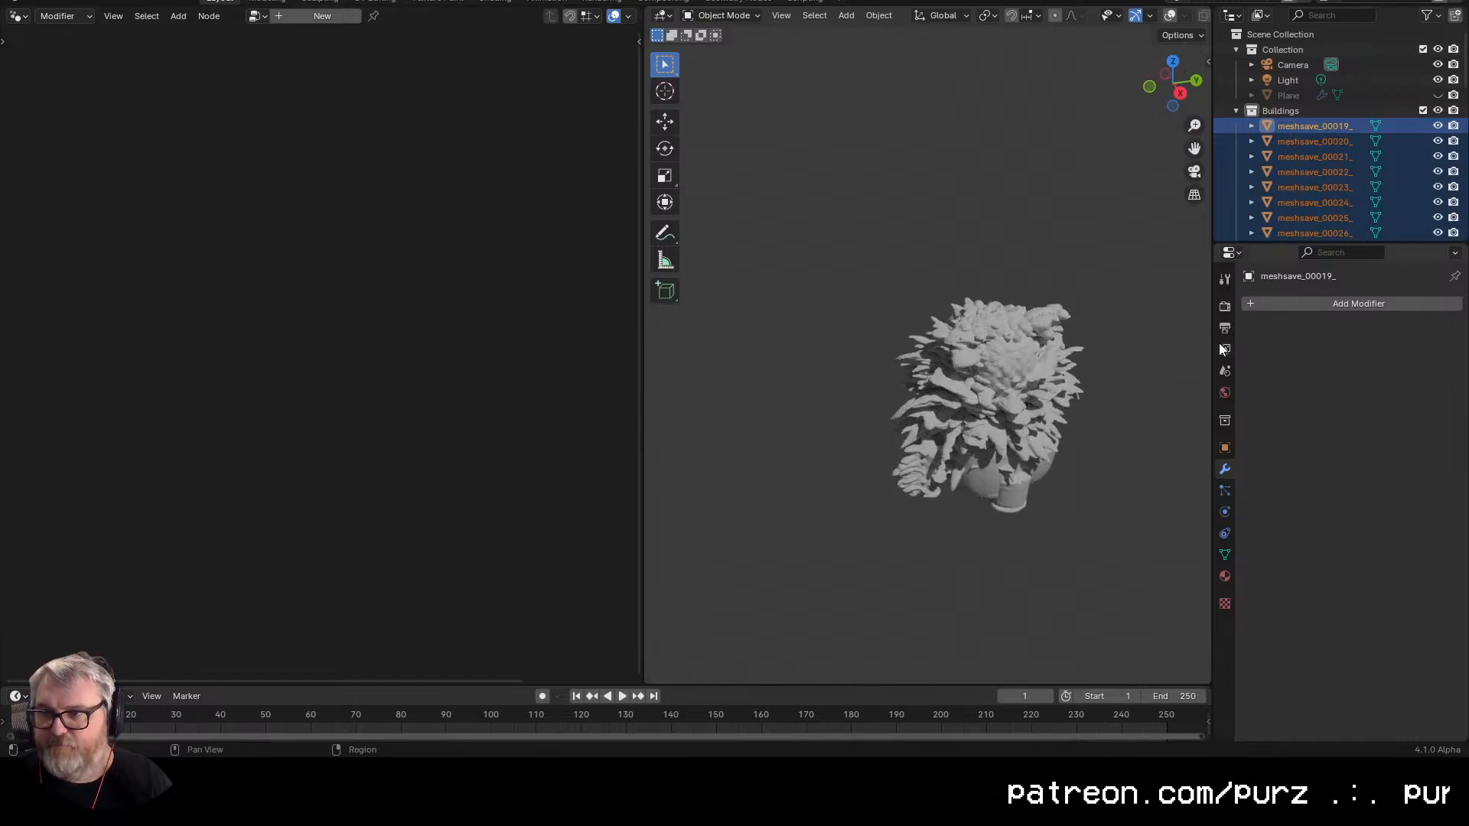
pyautogui.click(1224, 305)
pyautogui.click(1369, 304)
pyautogui.click(1371, 322)
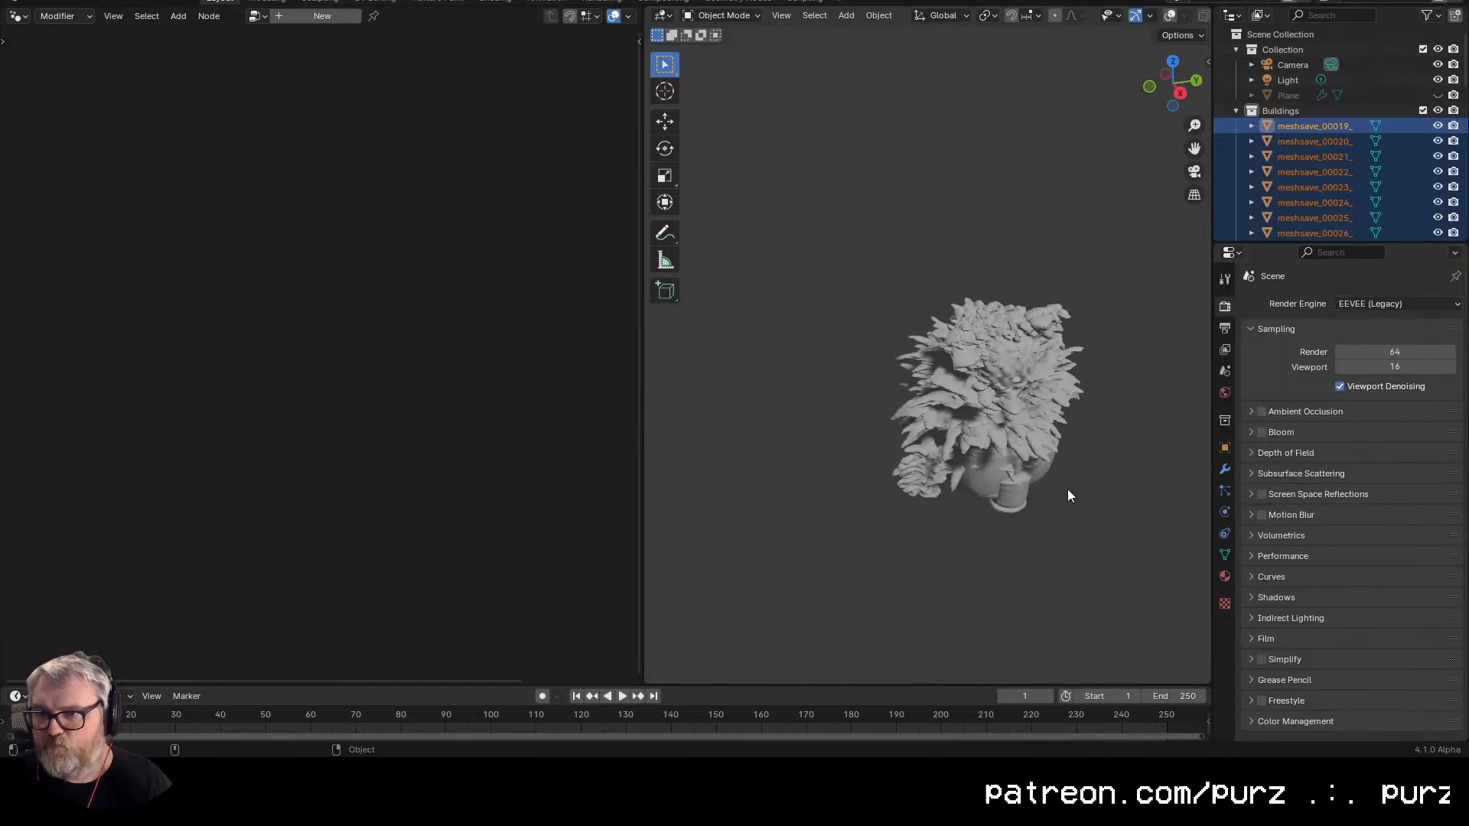
pyautogui.moveTo(1068, 496); pyautogui.dragTo(980, 485)
pyautogui.scroll(-2, 994, 480)
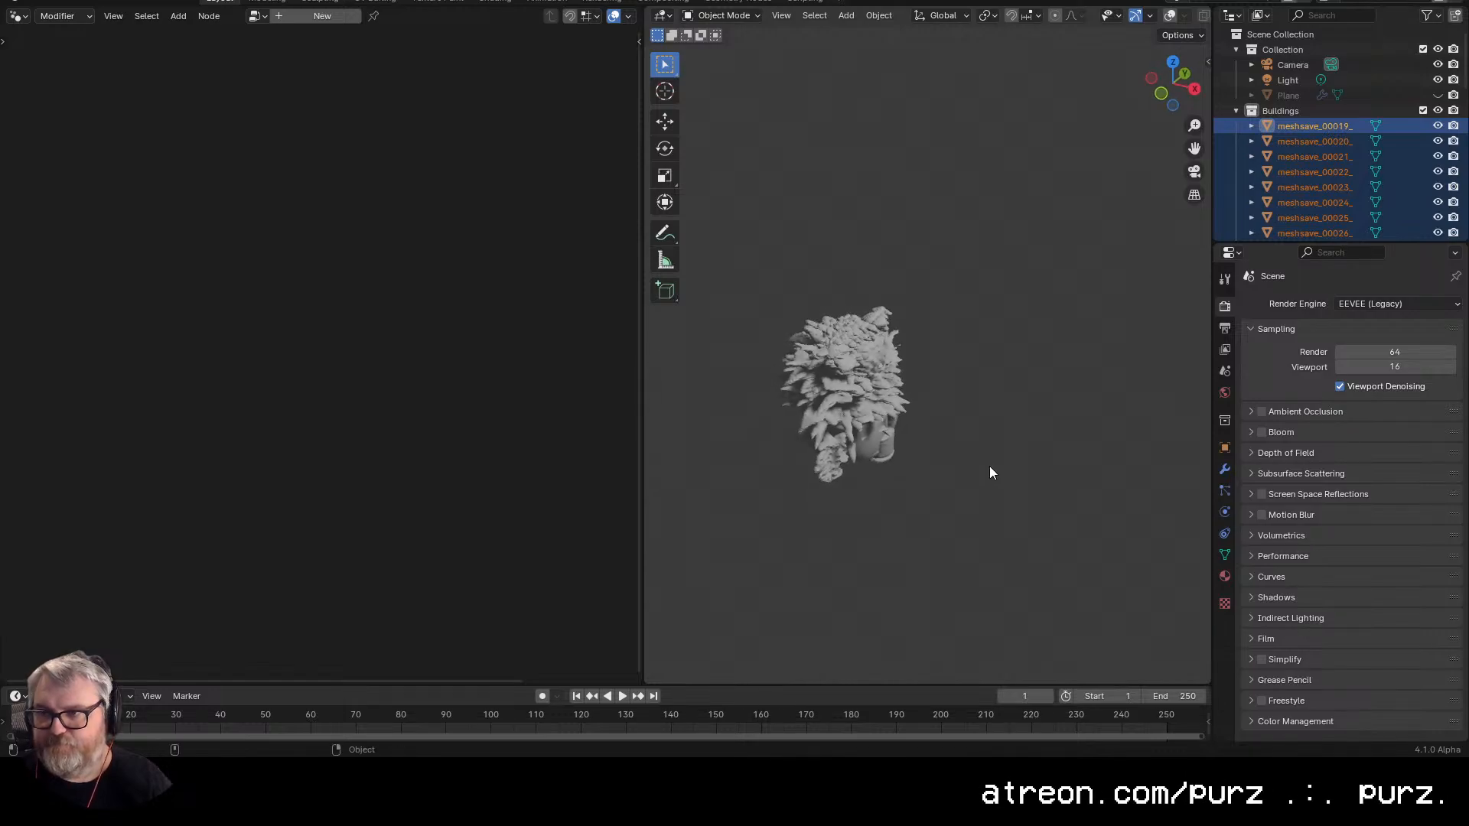
# - Rename the Buildings collection as Plants
pyautogui.doubleClick(1274, 111)
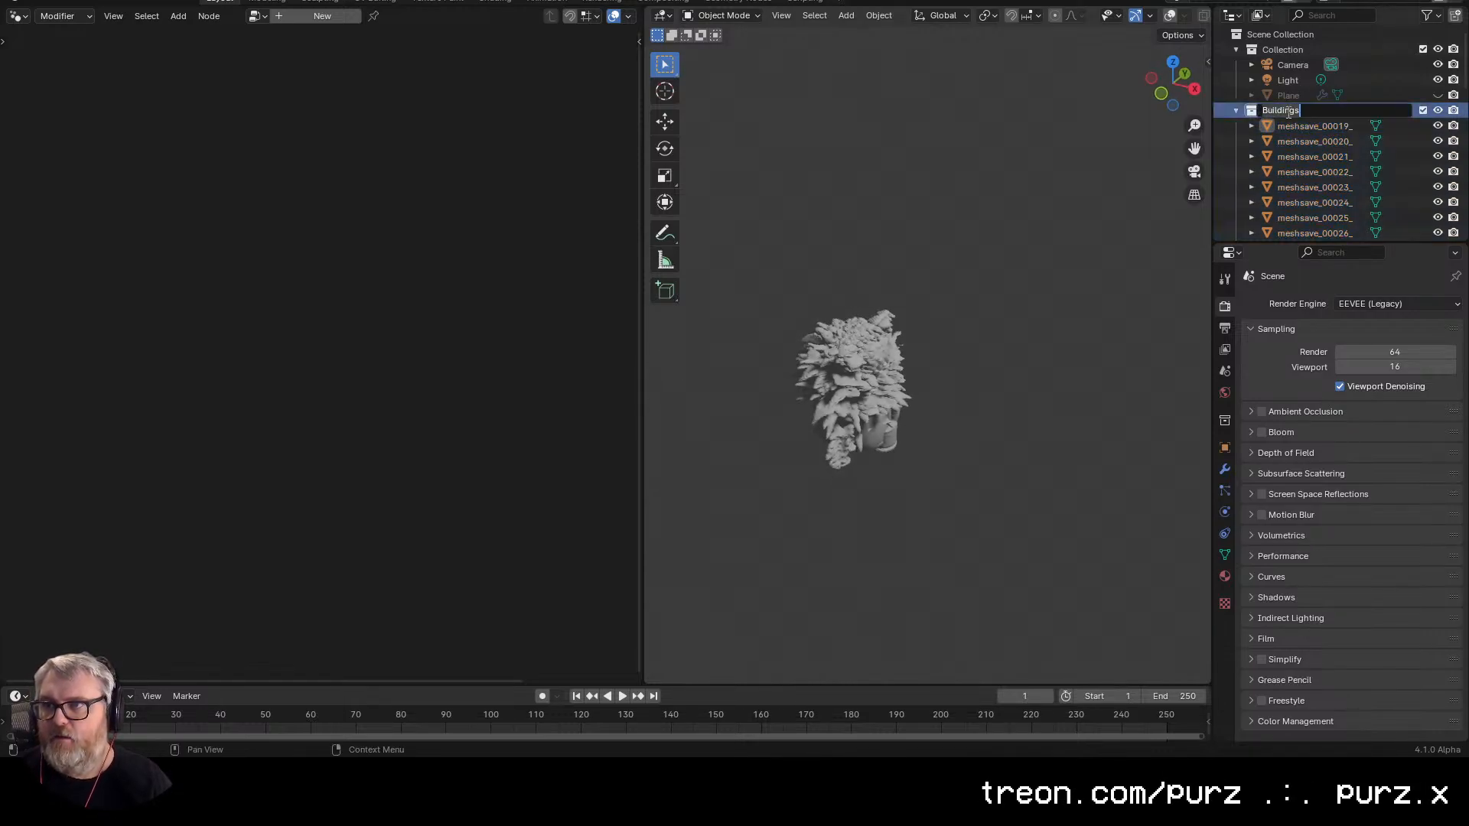
pyautogui.write('Plants')
pyautogui.press('Return')
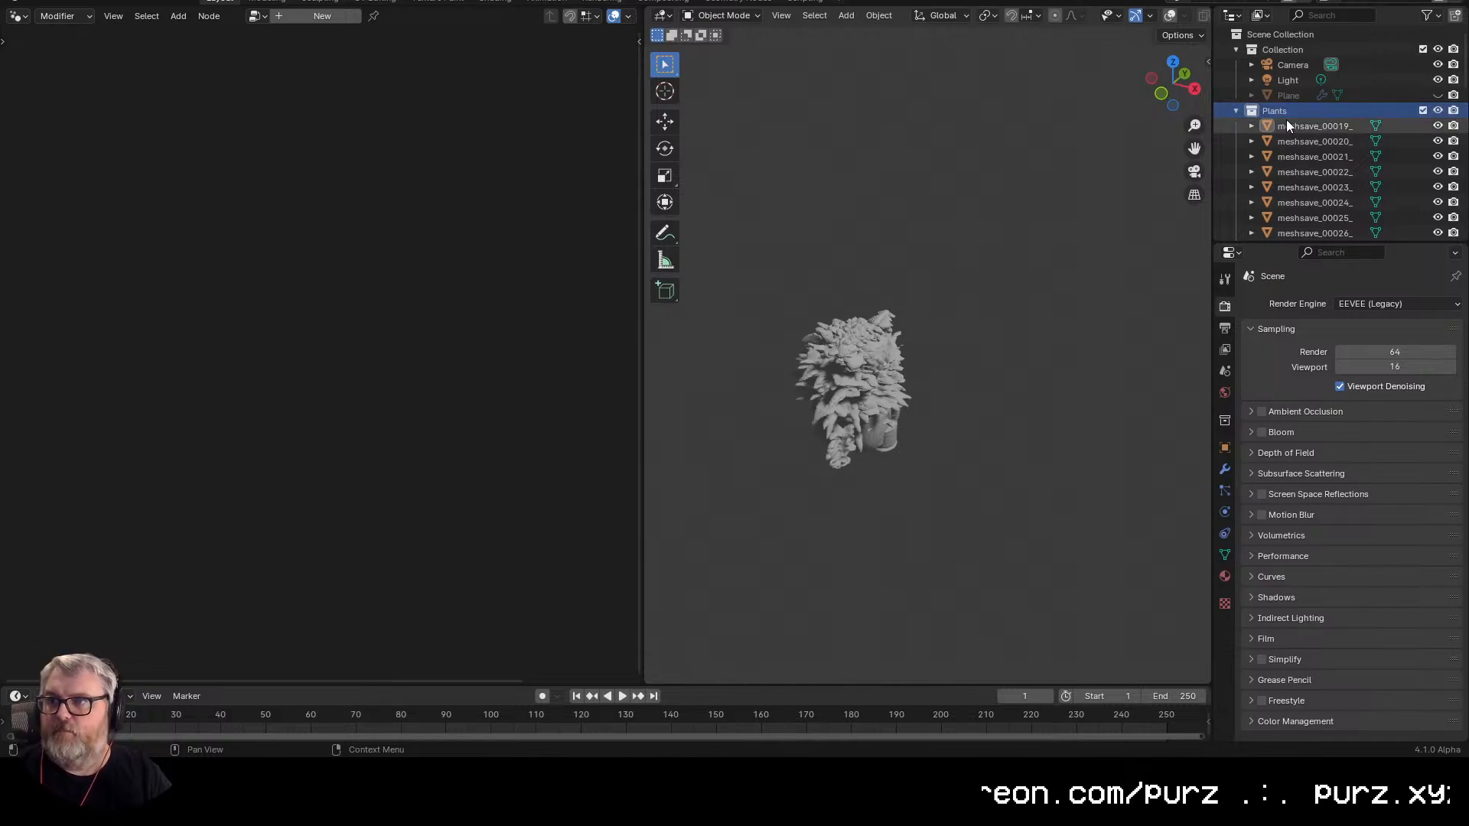
# - Create a new material for meshsave_00019_ and show its nodes in the Shader Editor
pyautogui.click(1324, 126)
pyautogui.click(1224, 576)
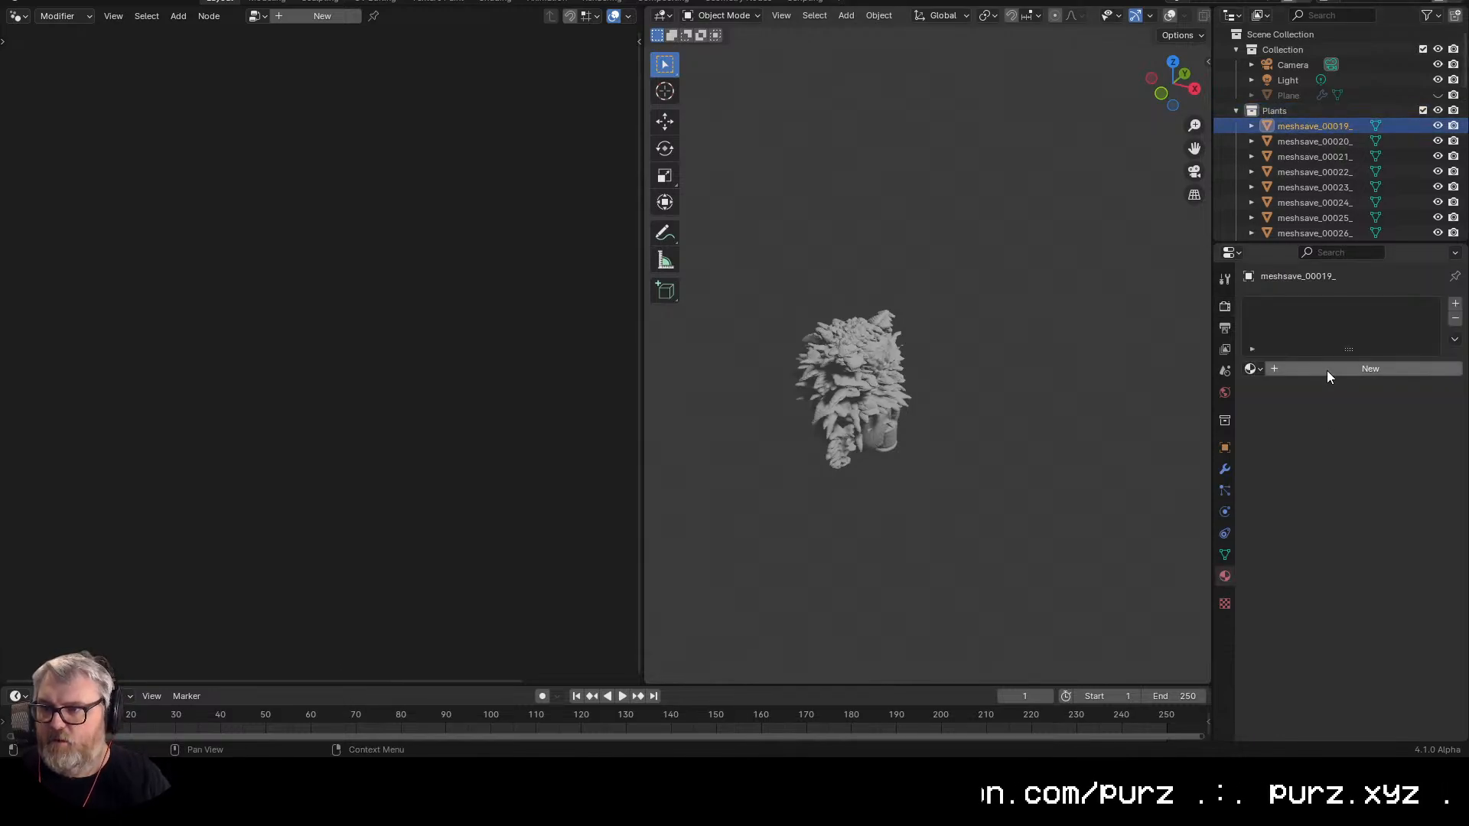
pyautogui.click(1326, 370)
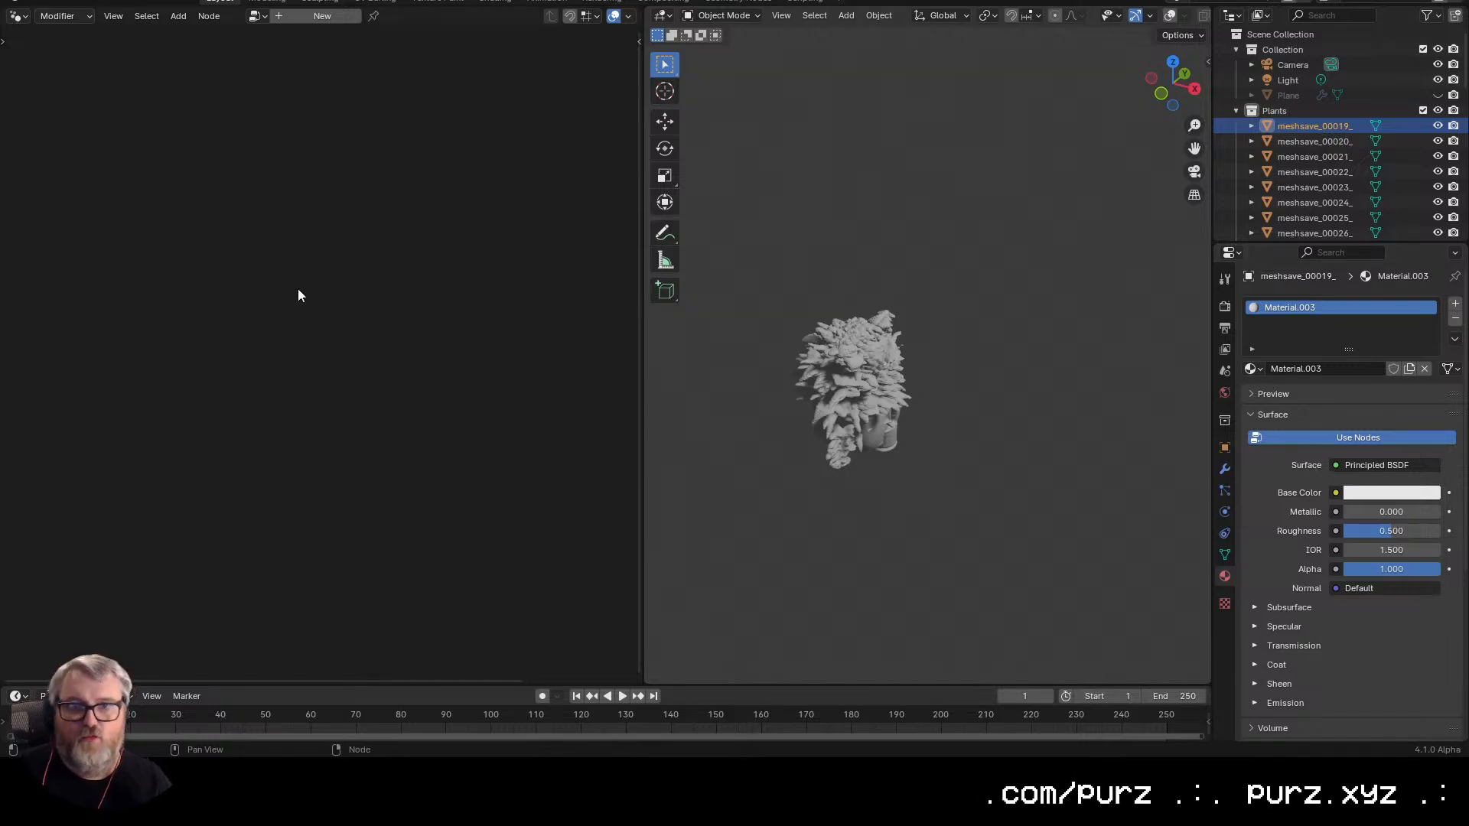
pyautogui.click(5, 15)
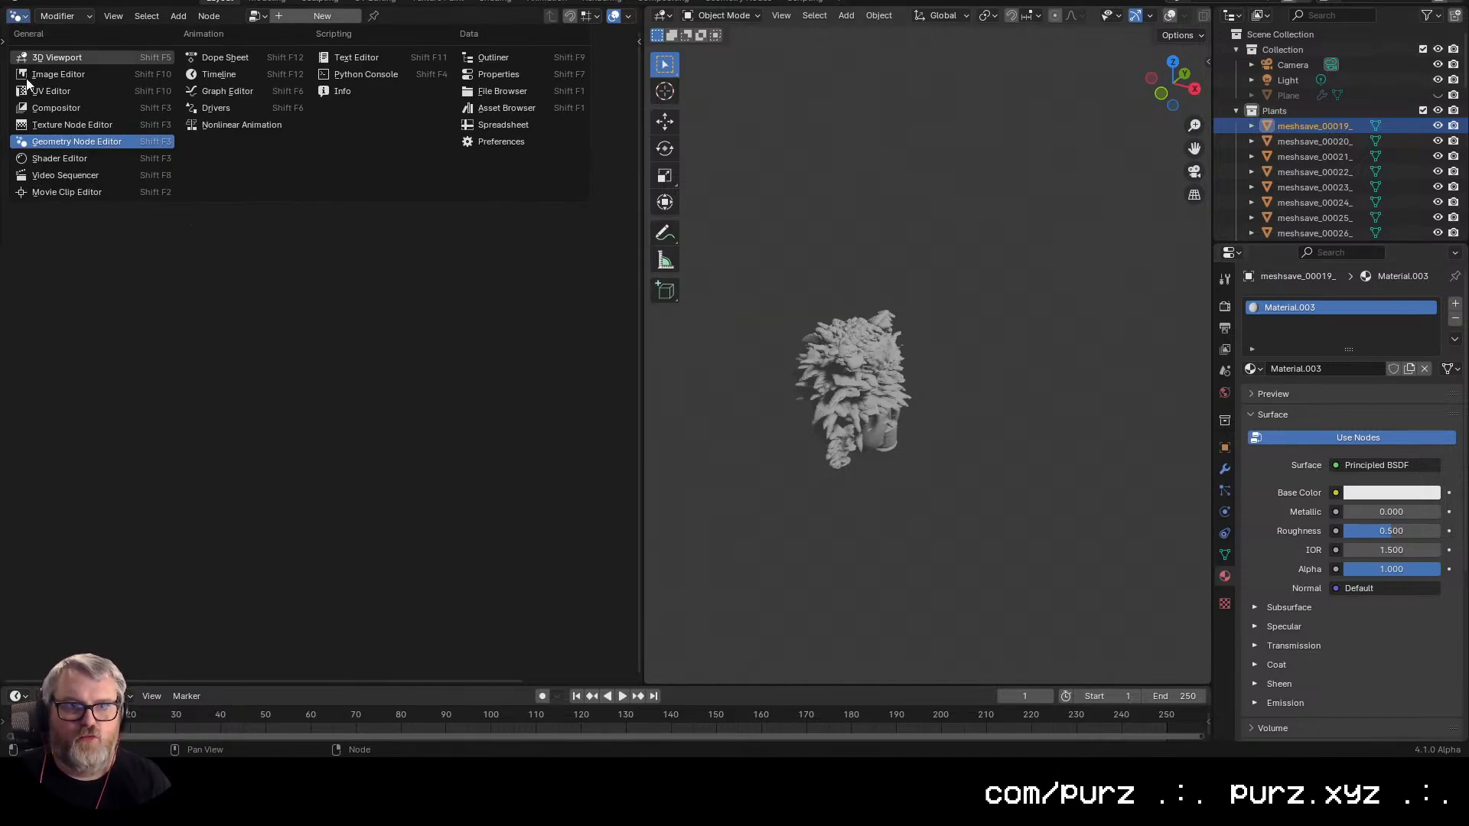
pyautogui.click(43, 153)
pyautogui.scroll(4, 321, 303)
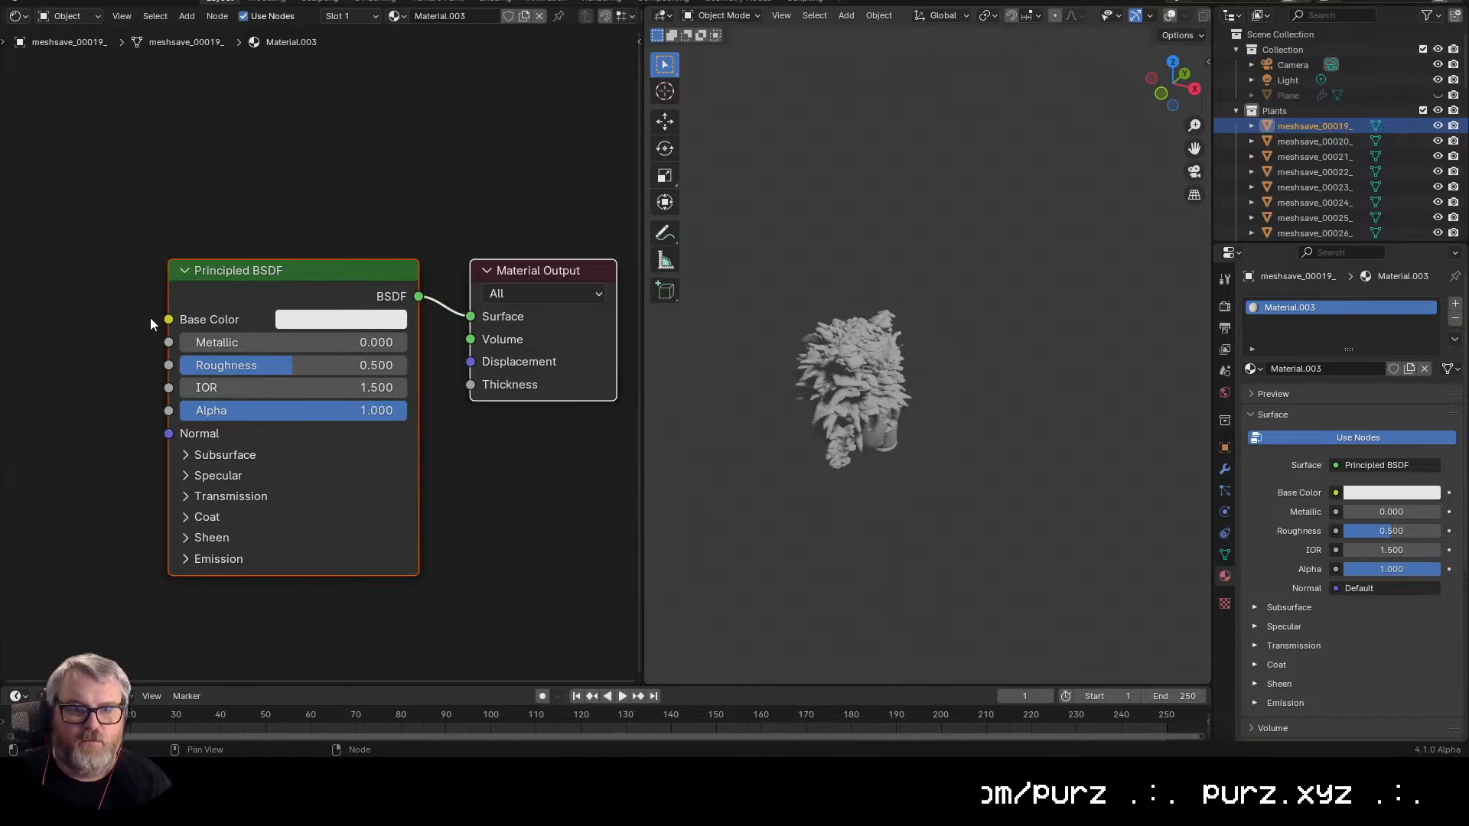
# - Feed a Color Attribute node's Color output into the Base Color of the Principled BSDF
pyautogui.moveTo(168, 320); pyautogui.dragTo(382, 228)
pyautogui.click(92, 273)
pyautogui.click(101, 268)
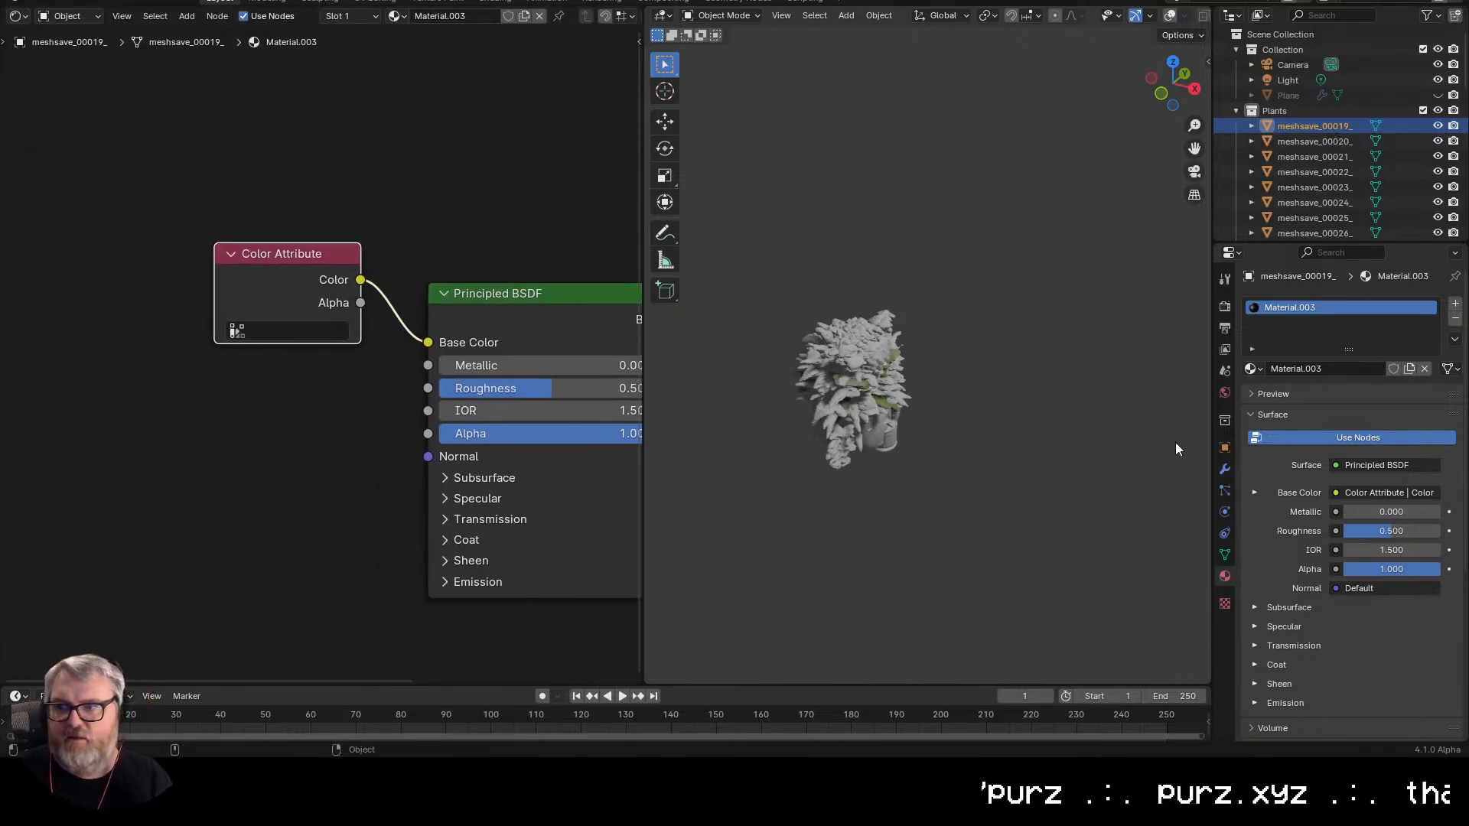
pyautogui.scroll(-3, 1305, 153)
pyautogui.scroll(3, 1309, 162)
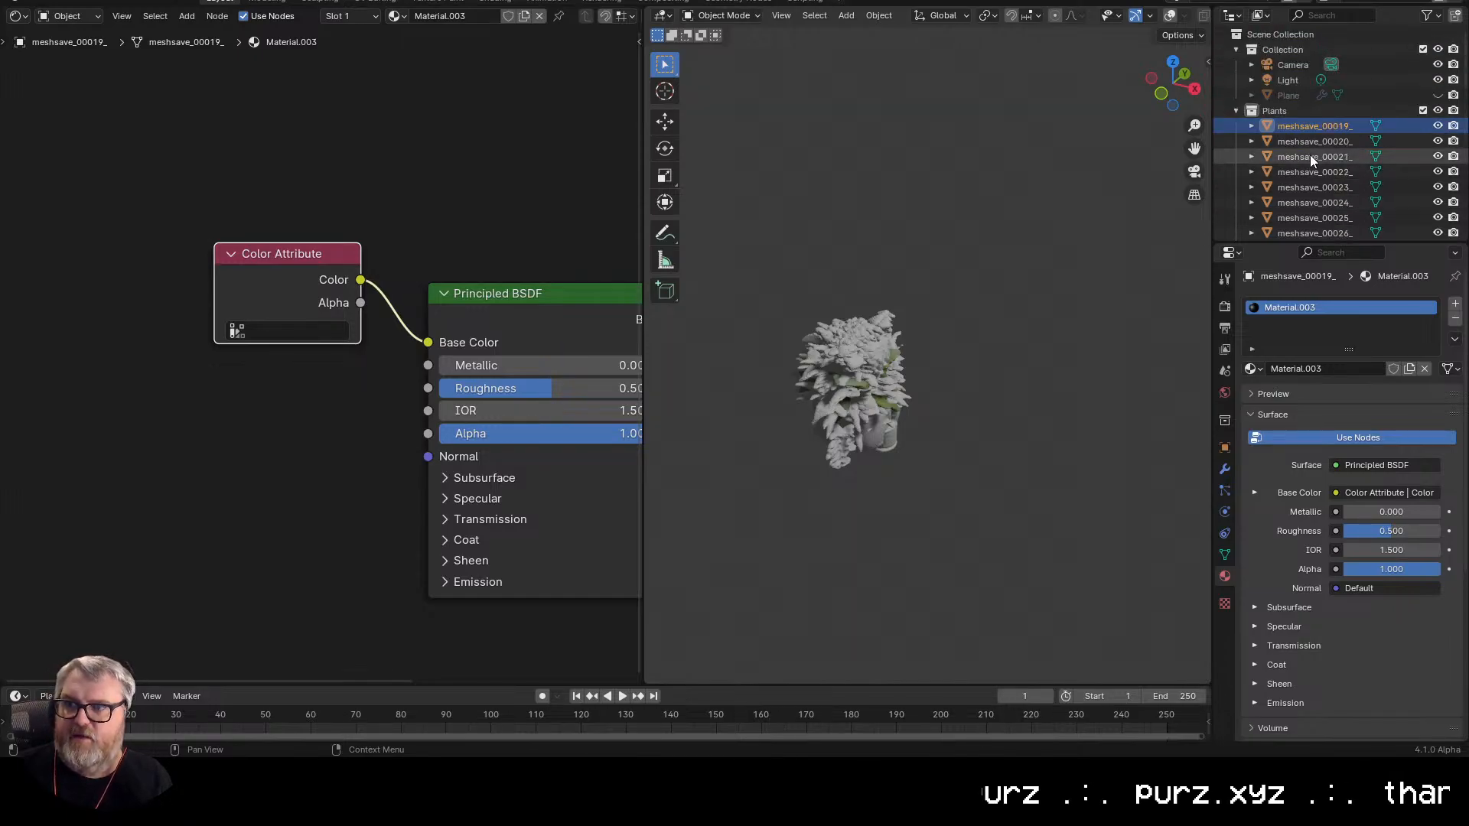
# - Link the material of meshsave_00019_ to all the other plant meshes through meshsave_00061_
pyautogui.scroll(-10, 1311, 159)
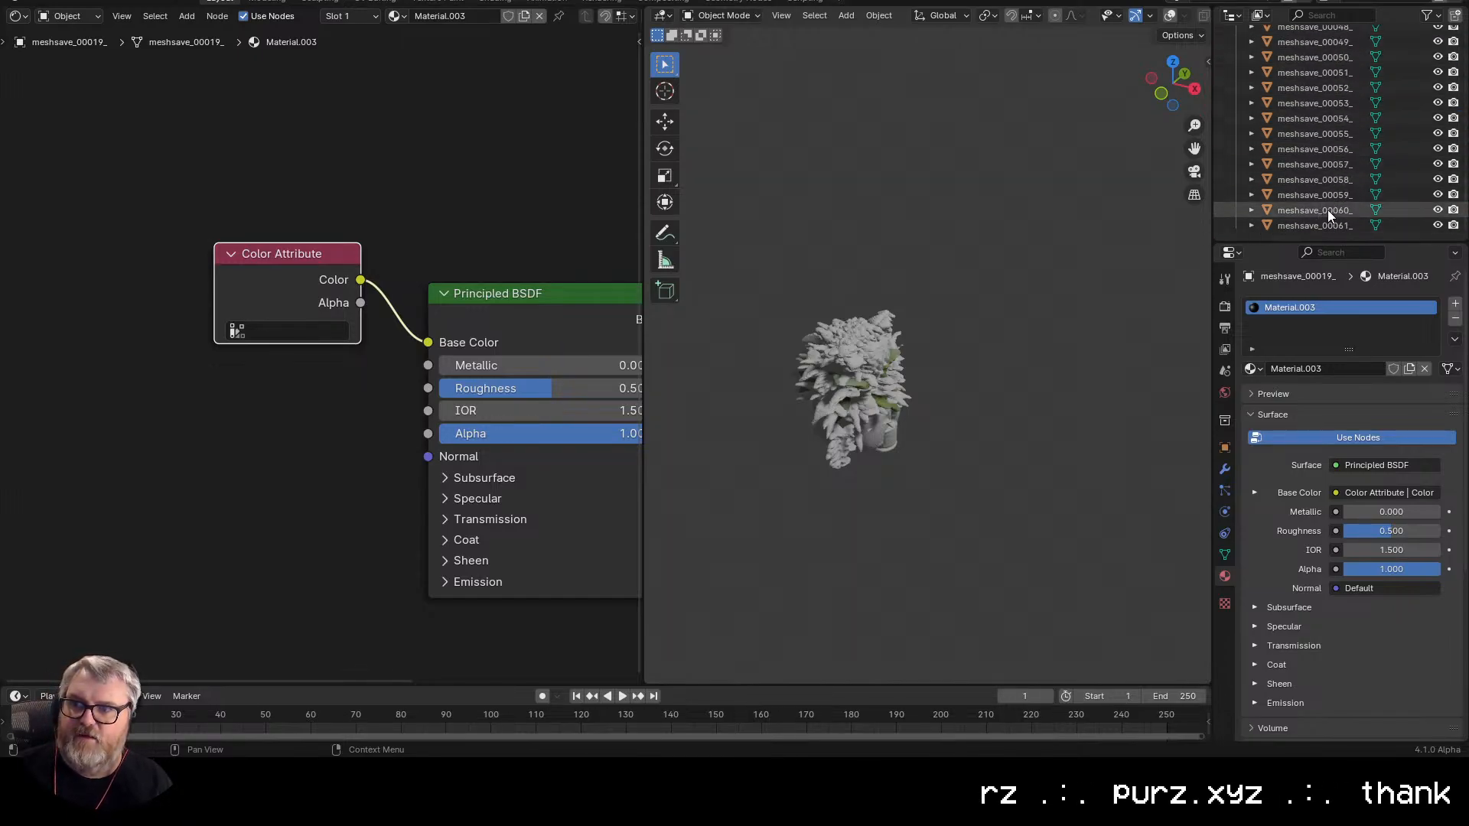
pyautogui.keyDown('shift'); pyautogui.click(1329, 228); pyautogui.keyUp('shift')
pyautogui.hotkey('ctrl', 'l')
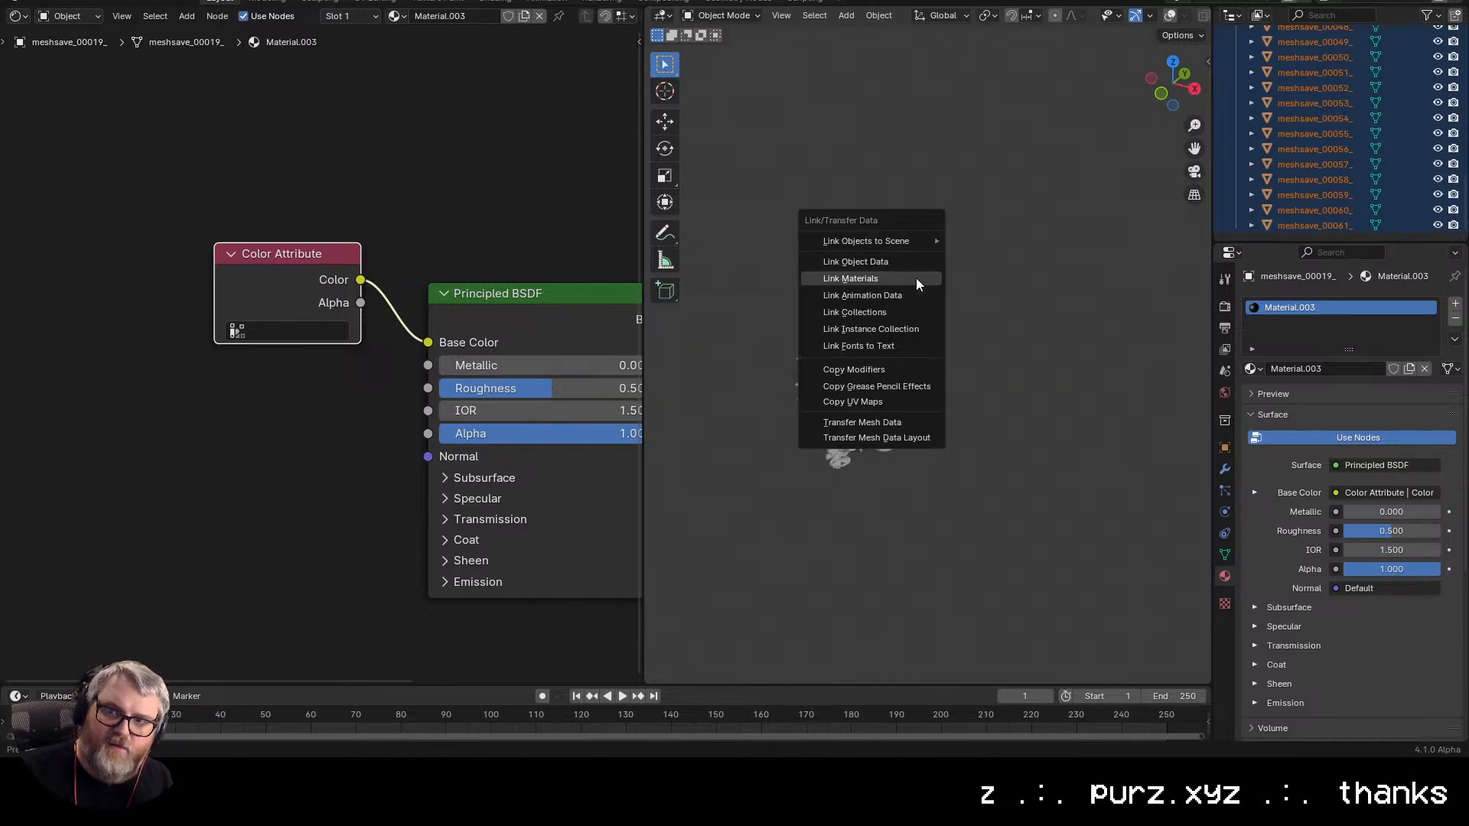
pyautogui.click(917, 279)
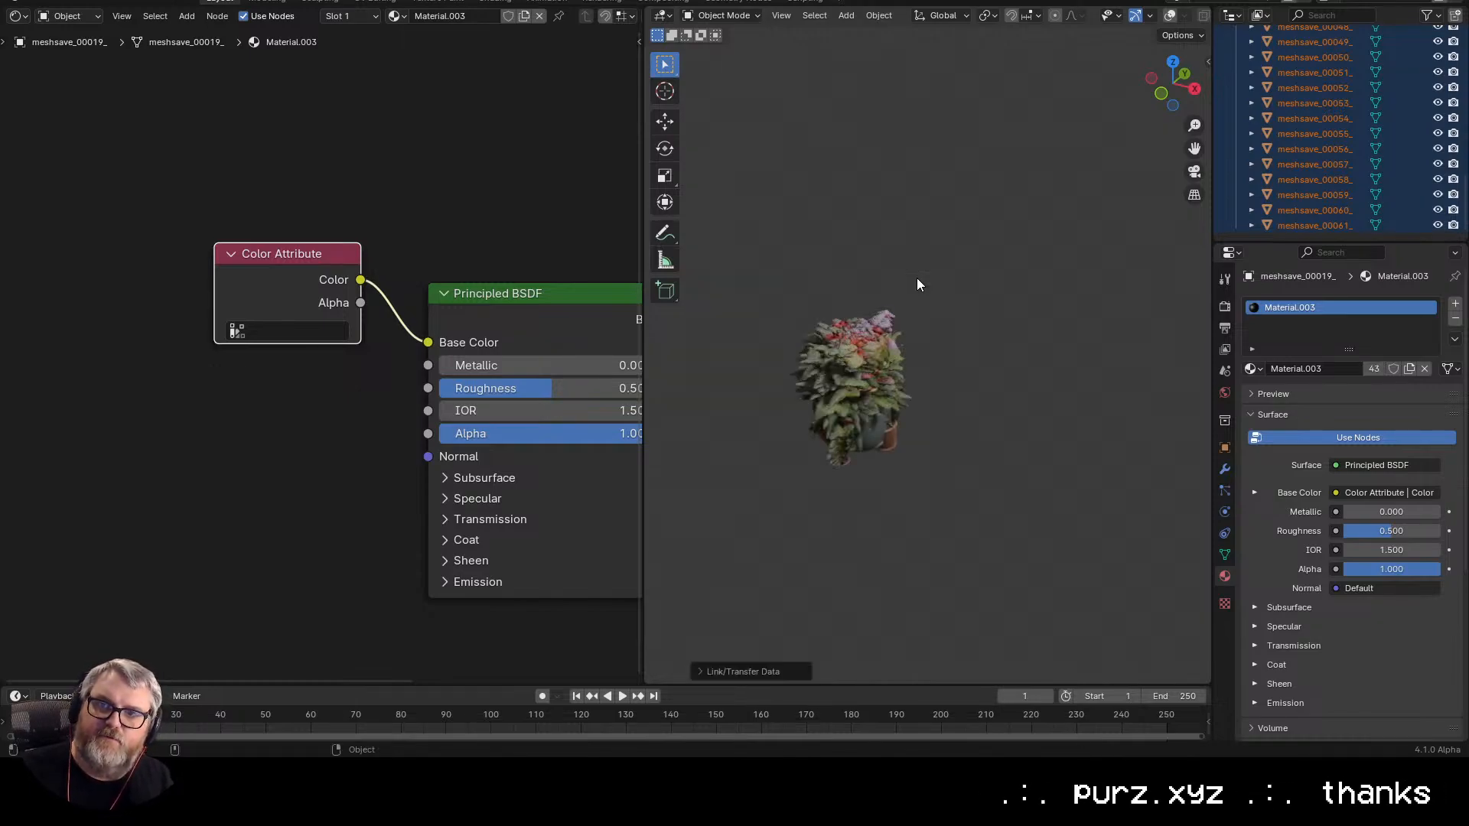
pyautogui.click(989, 392)
pyautogui.moveTo(988, 393); pyautogui.dragTo(963, 435)
# - Exclude the Plants collection from the view layer and add a plane mesh to the scene
pyautogui.scroll(3, 1334, 146)
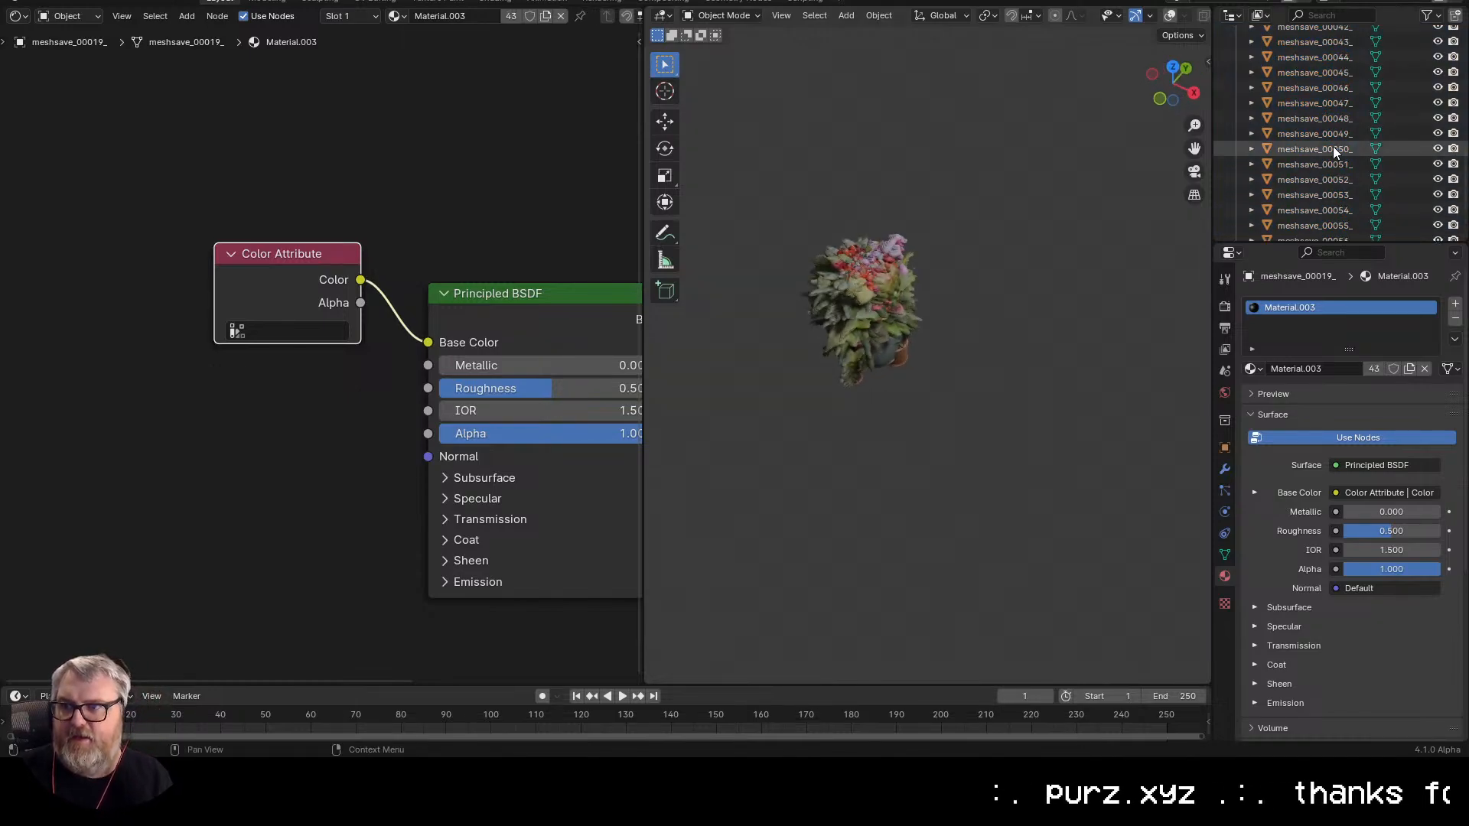
pyautogui.scroll(15, 1329, 141)
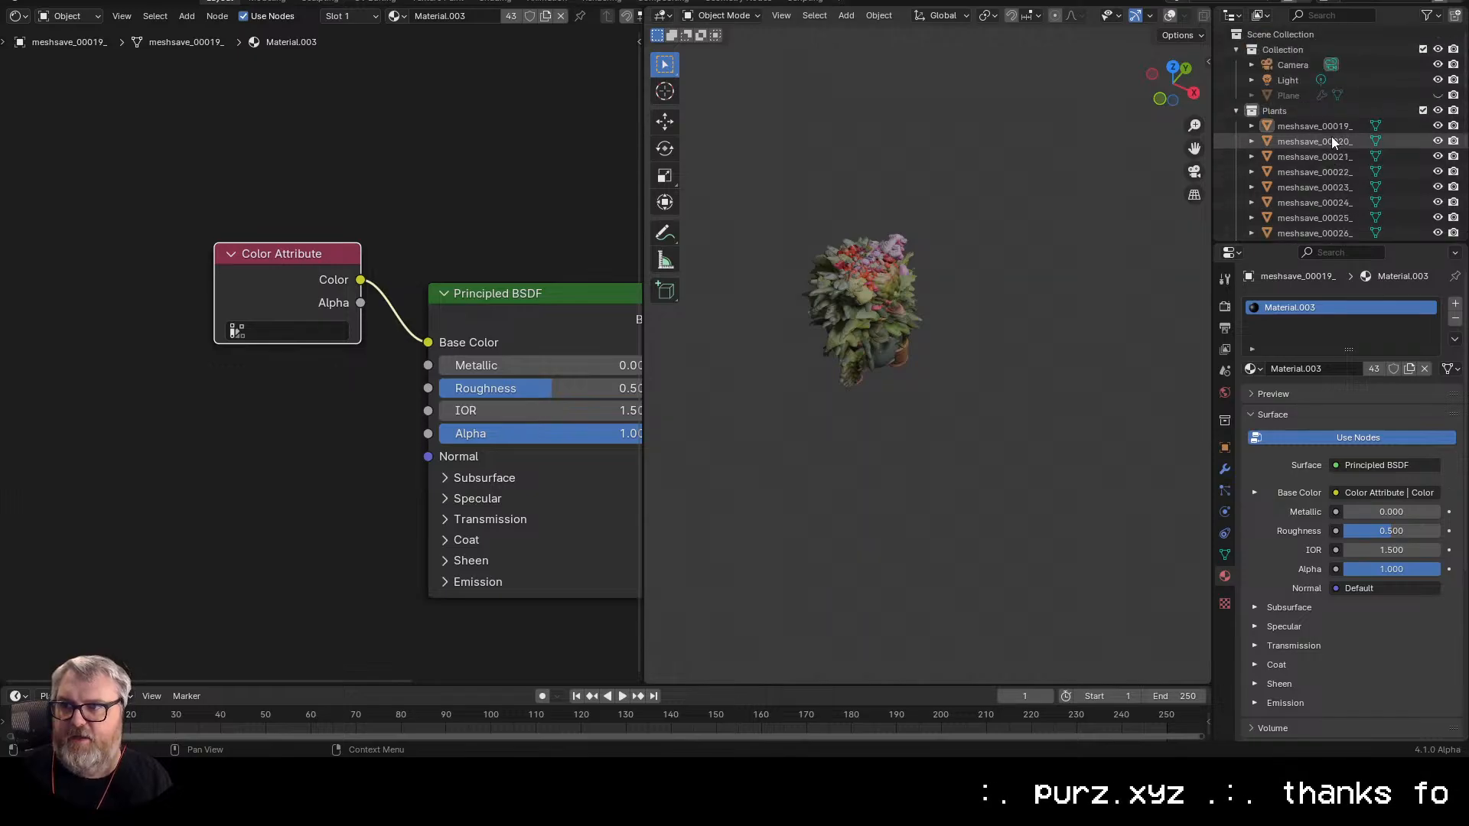
pyautogui.click(1421, 110)
pyautogui.hotkey('shift', 'a')
pyautogui.moveTo(838, 330)
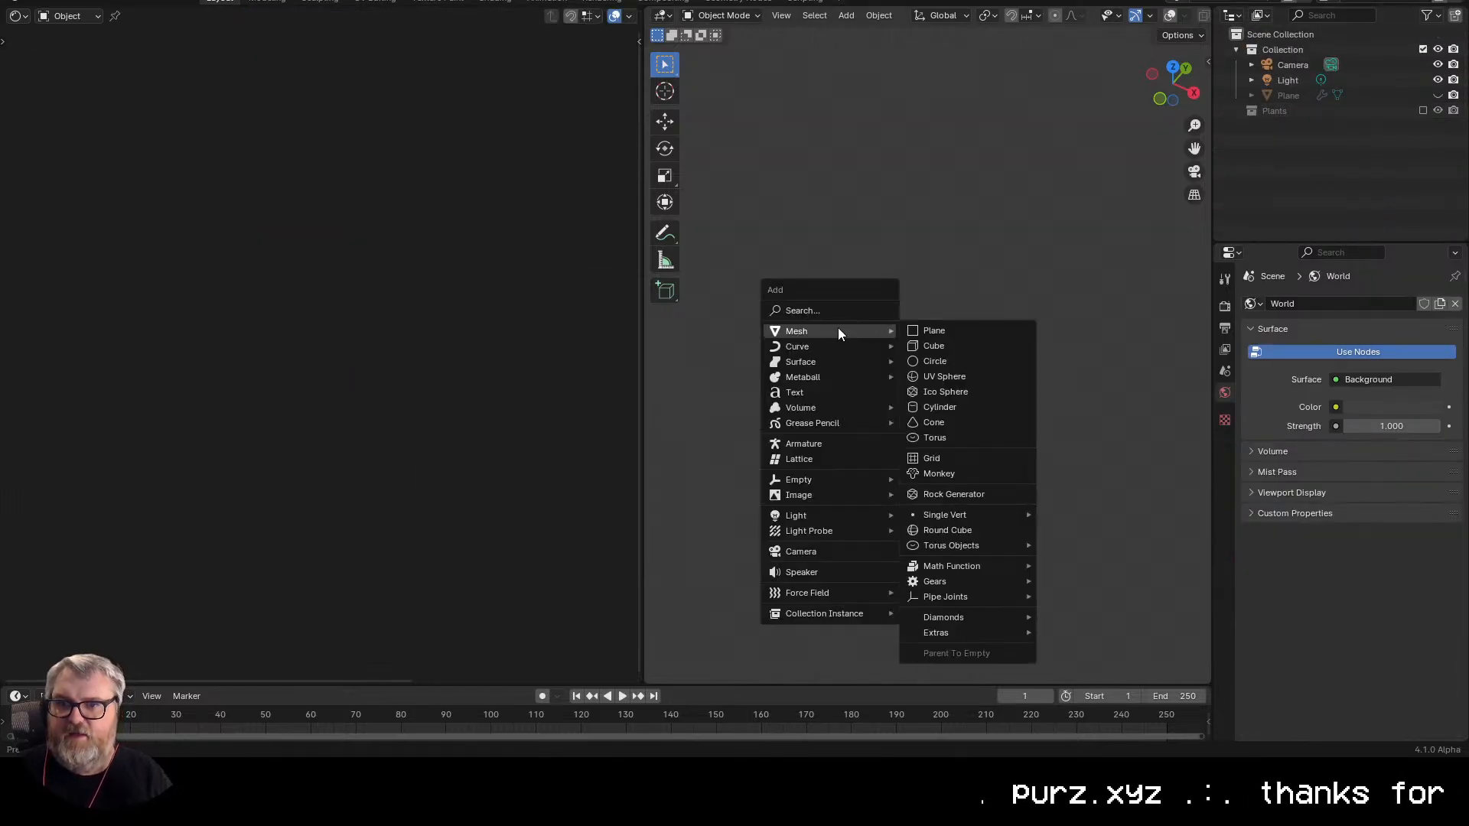
pyautogui.click(939, 332)
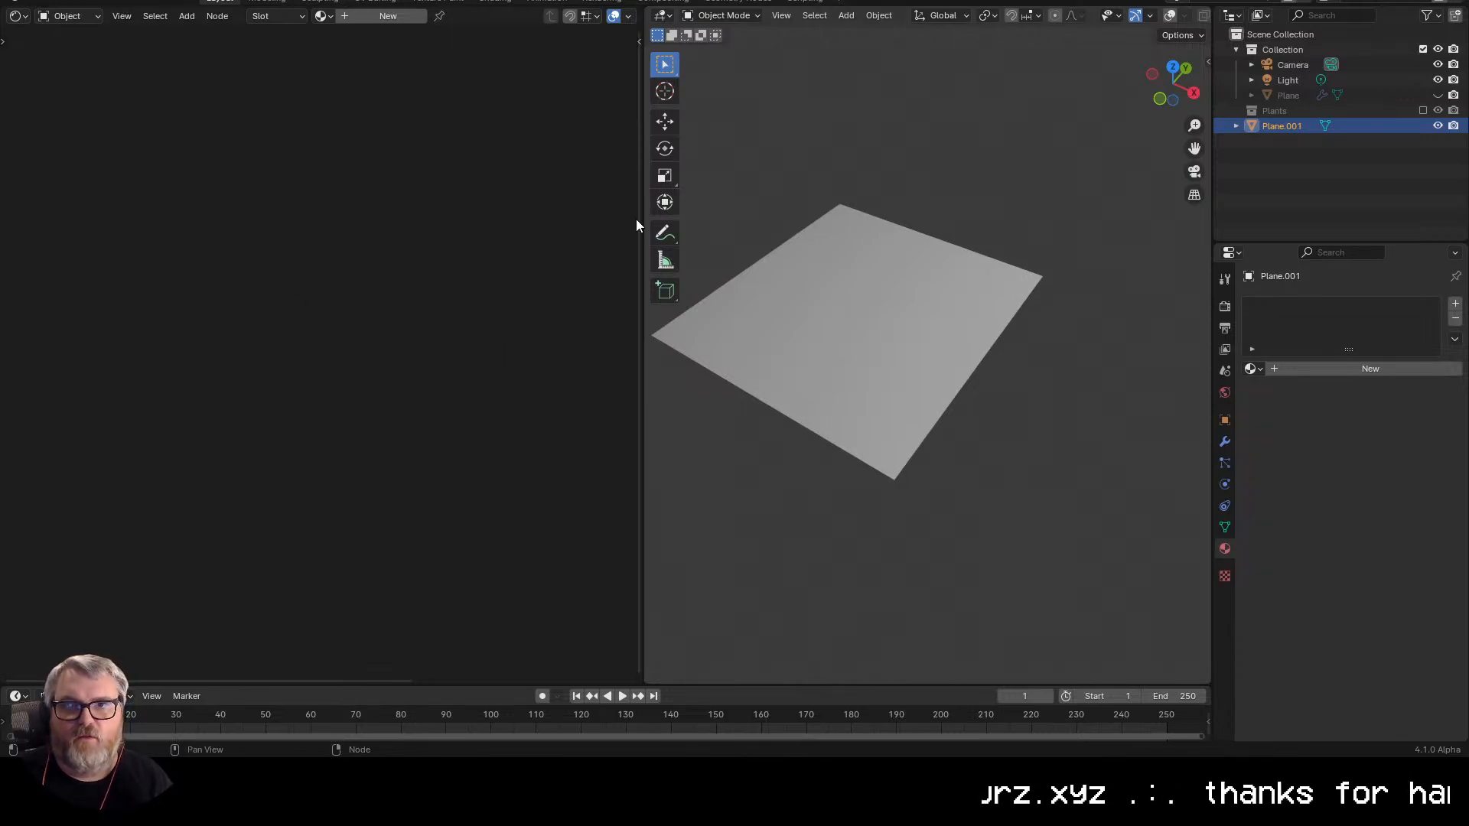
# - Add a Geometry Nodes modifier with a new node group to the plane and show it in the Geometry Node Editor
pyautogui.click(1224, 442)
pyautogui.click(1337, 306)
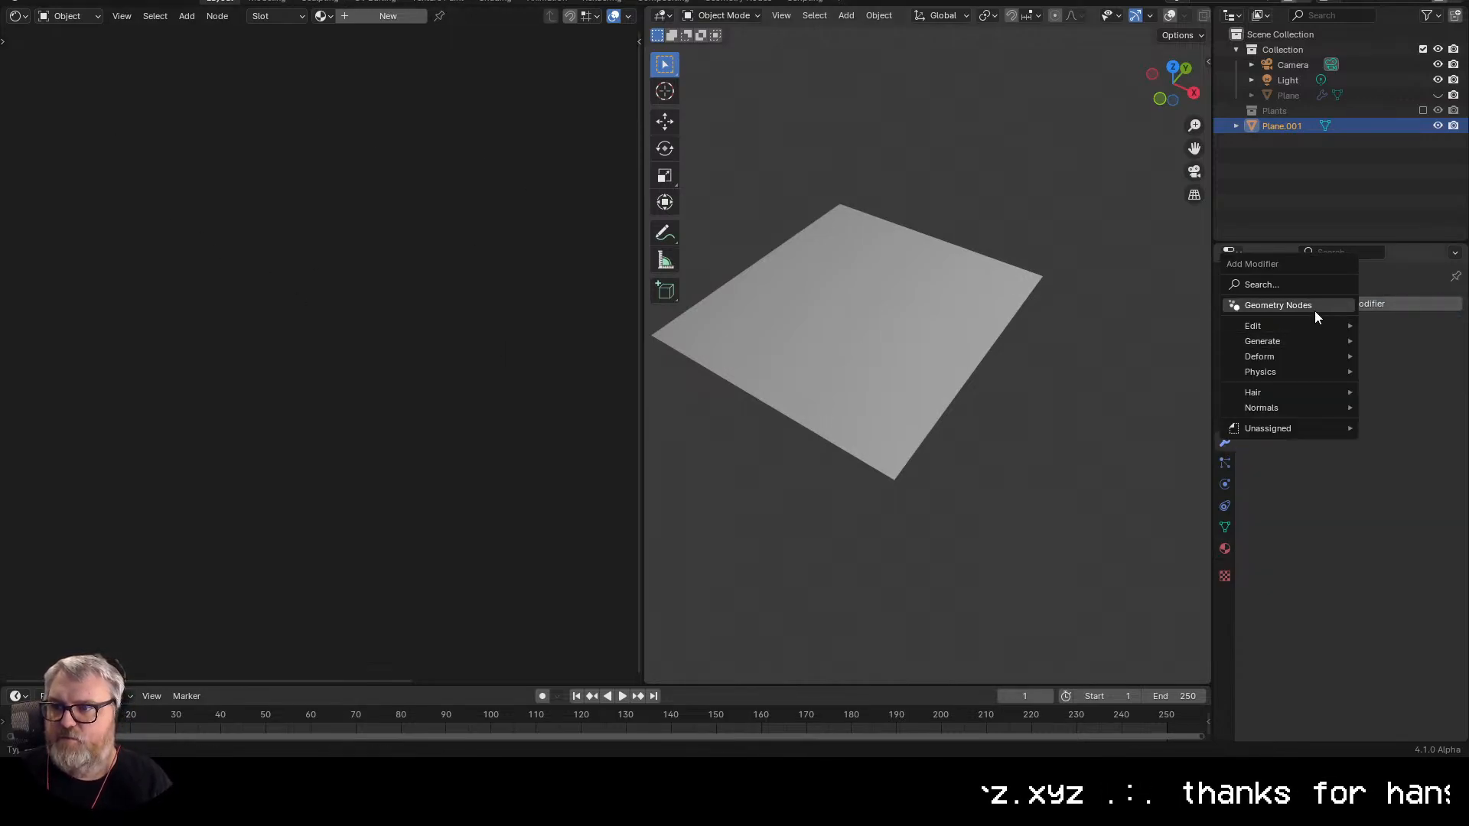
pyautogui.click(1292, 305)
pyautogui.click(1308, 355)
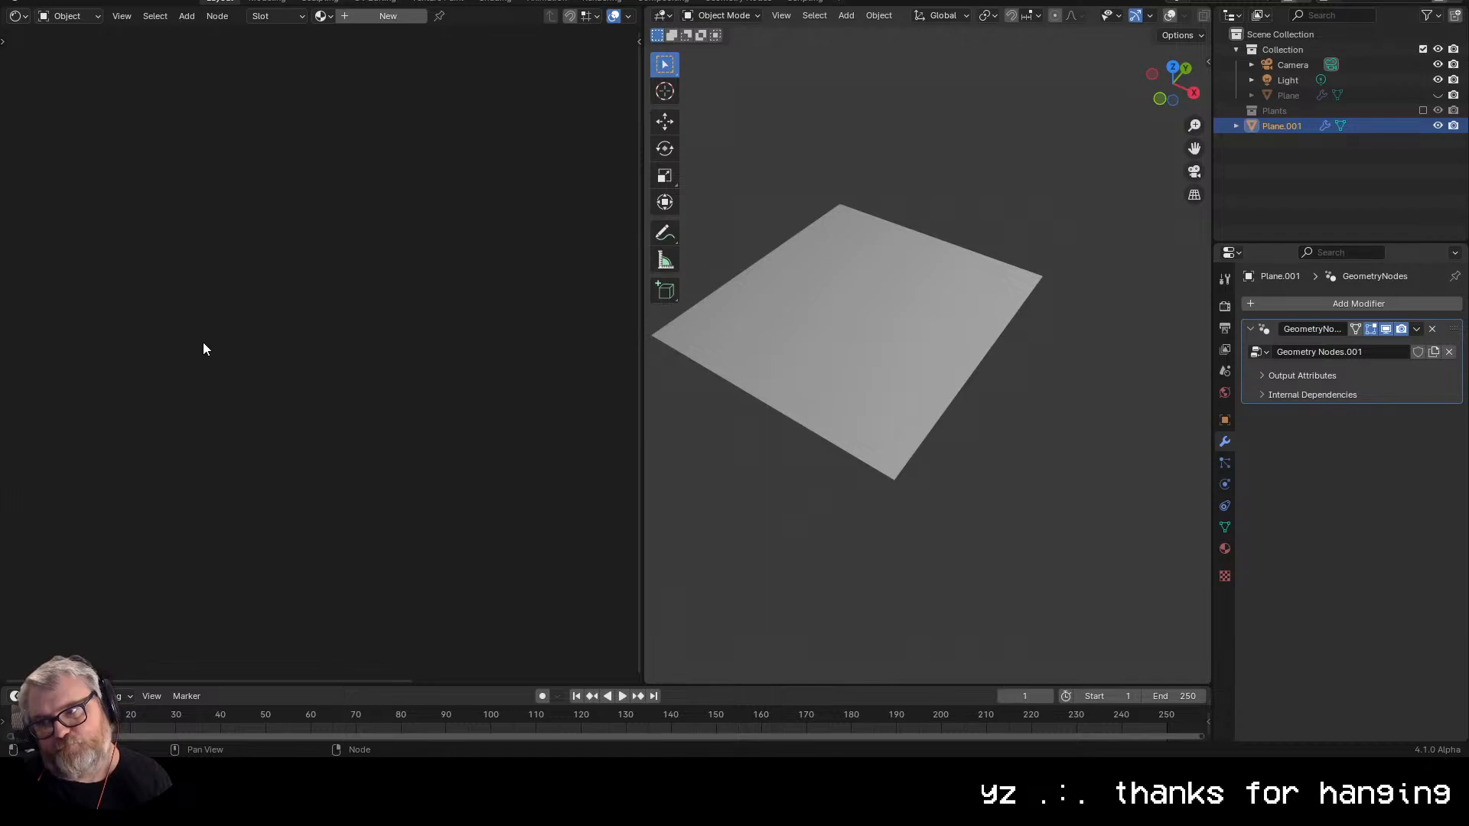
pyautogui.click(17, 17)
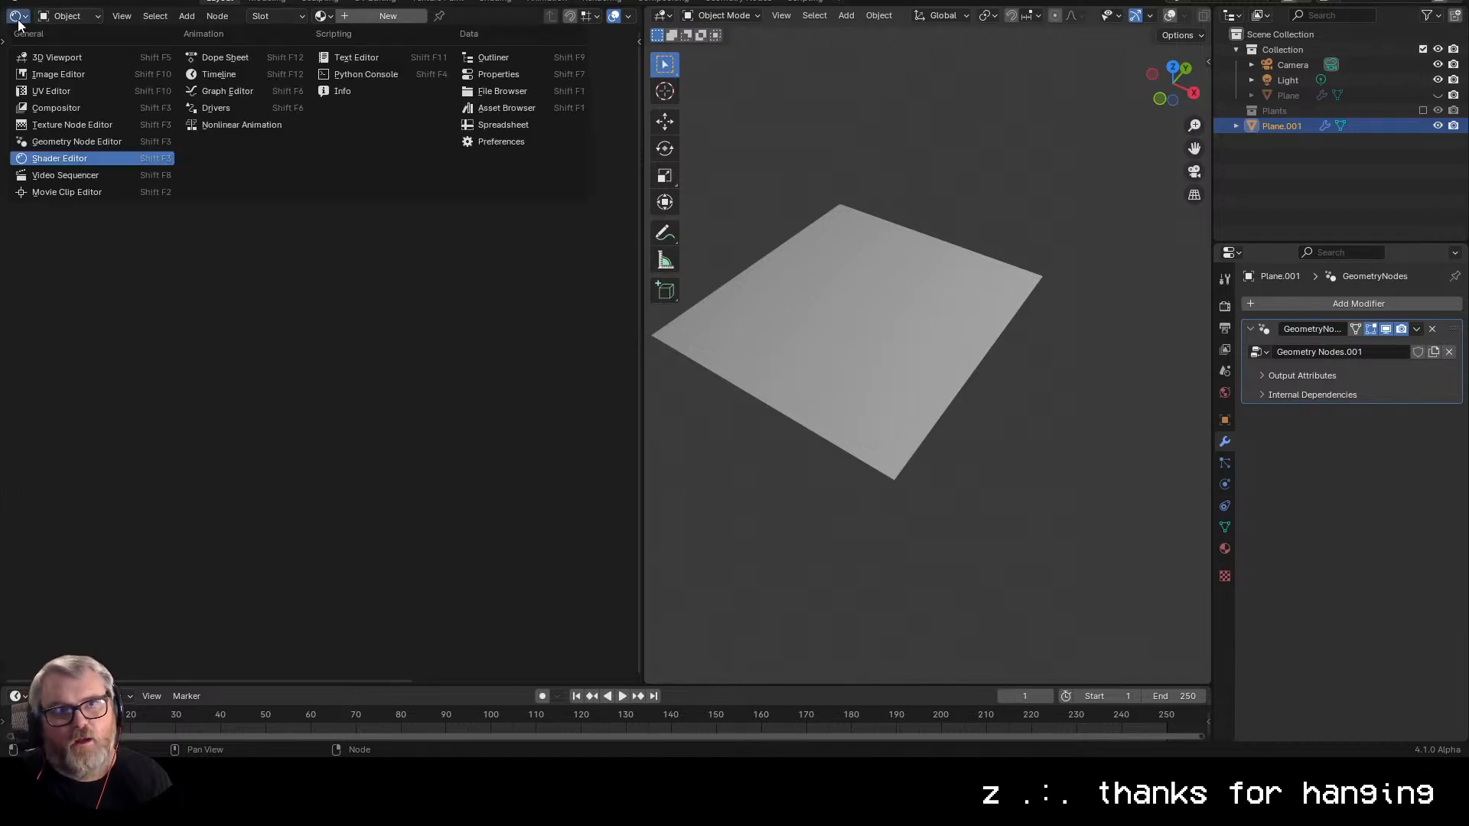
pyautogui.click(58, 143)
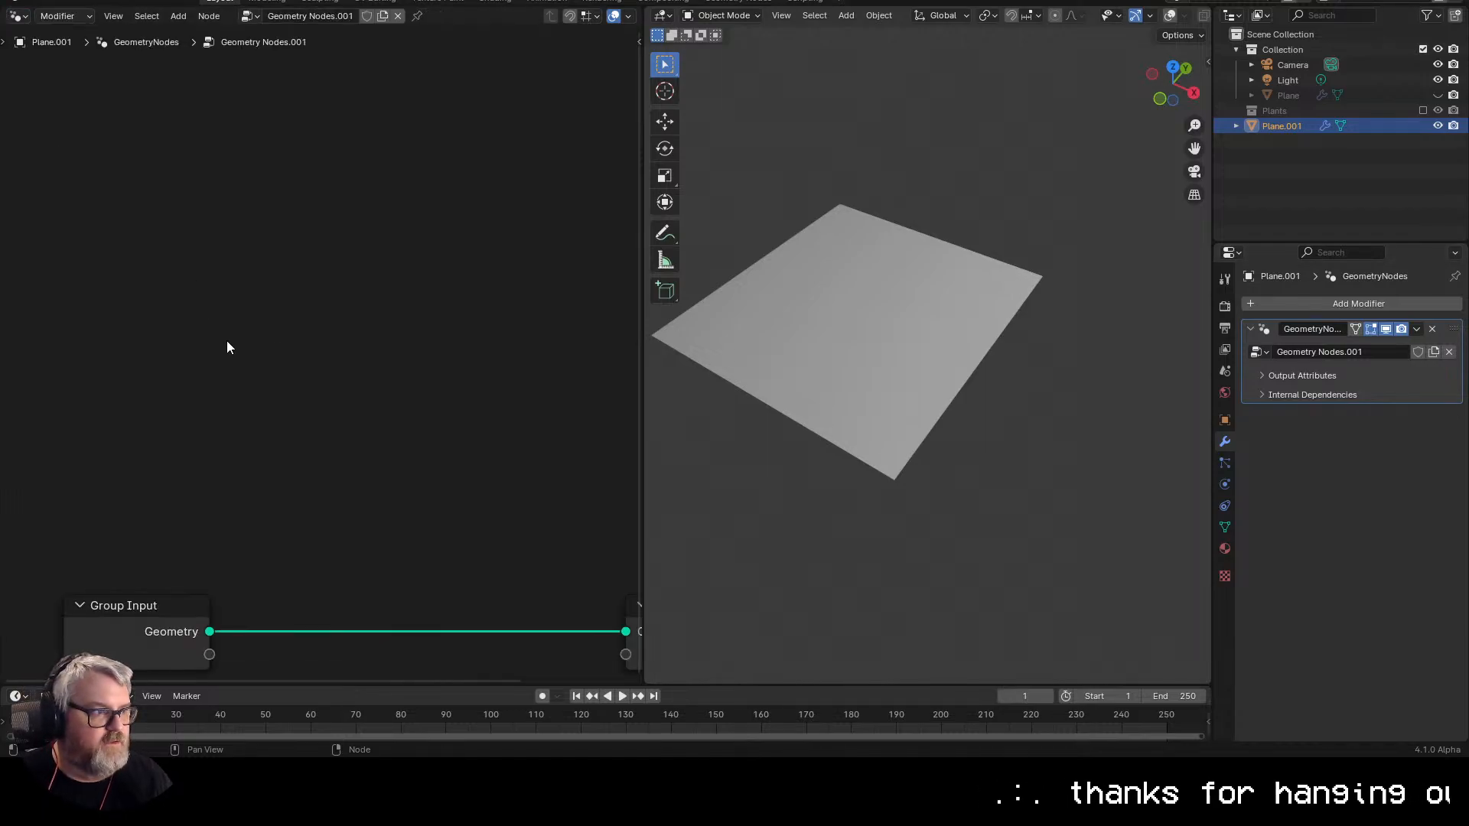
pyautogui.press('Home')
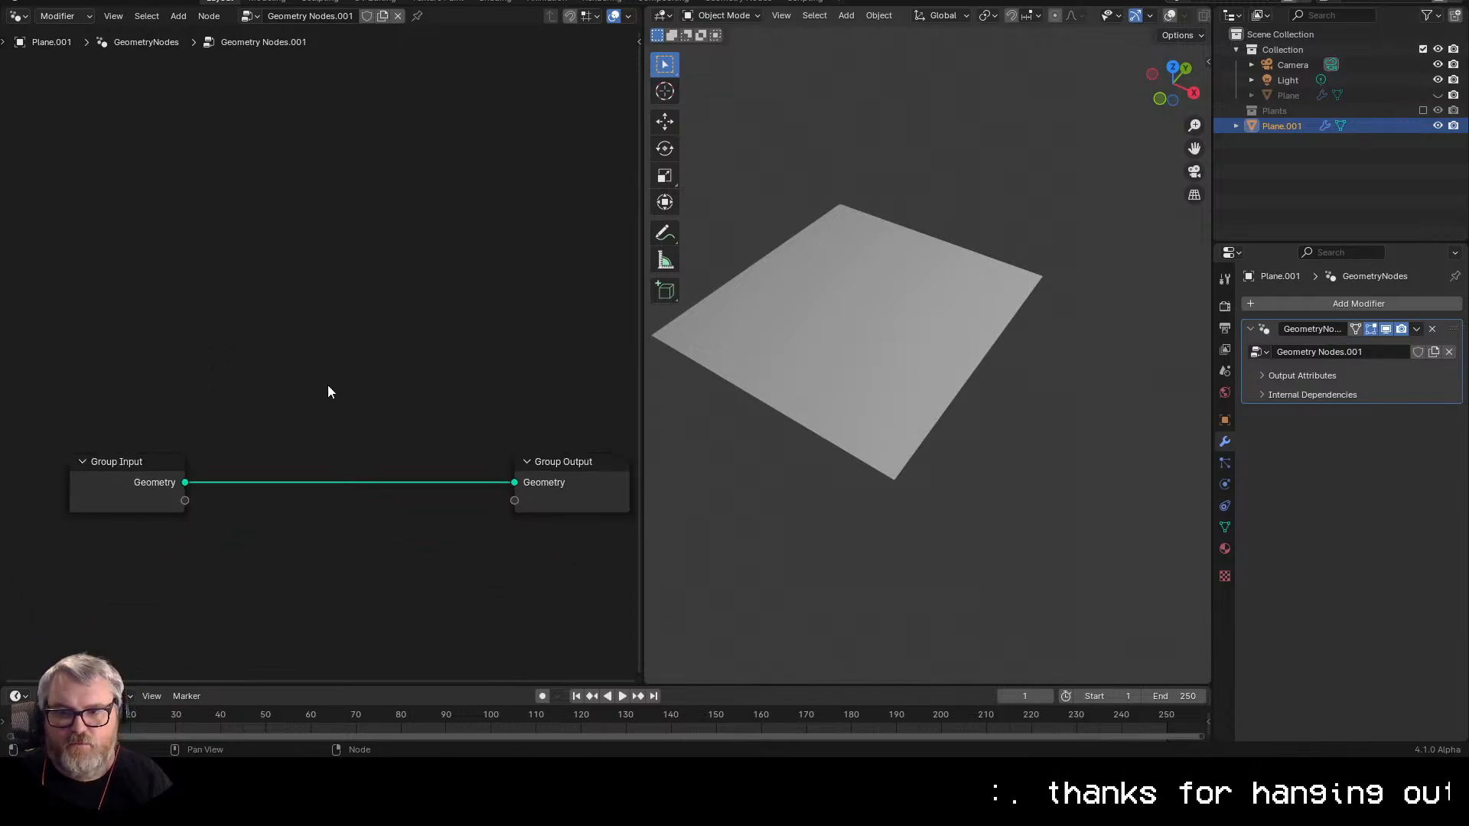
# - Add a Grid node as the source for Group Output, and spread the Group Input and Grid nodes apart from it
pyautogui.hotkey('shift', 'a')
pyautogui.click(283, 264)
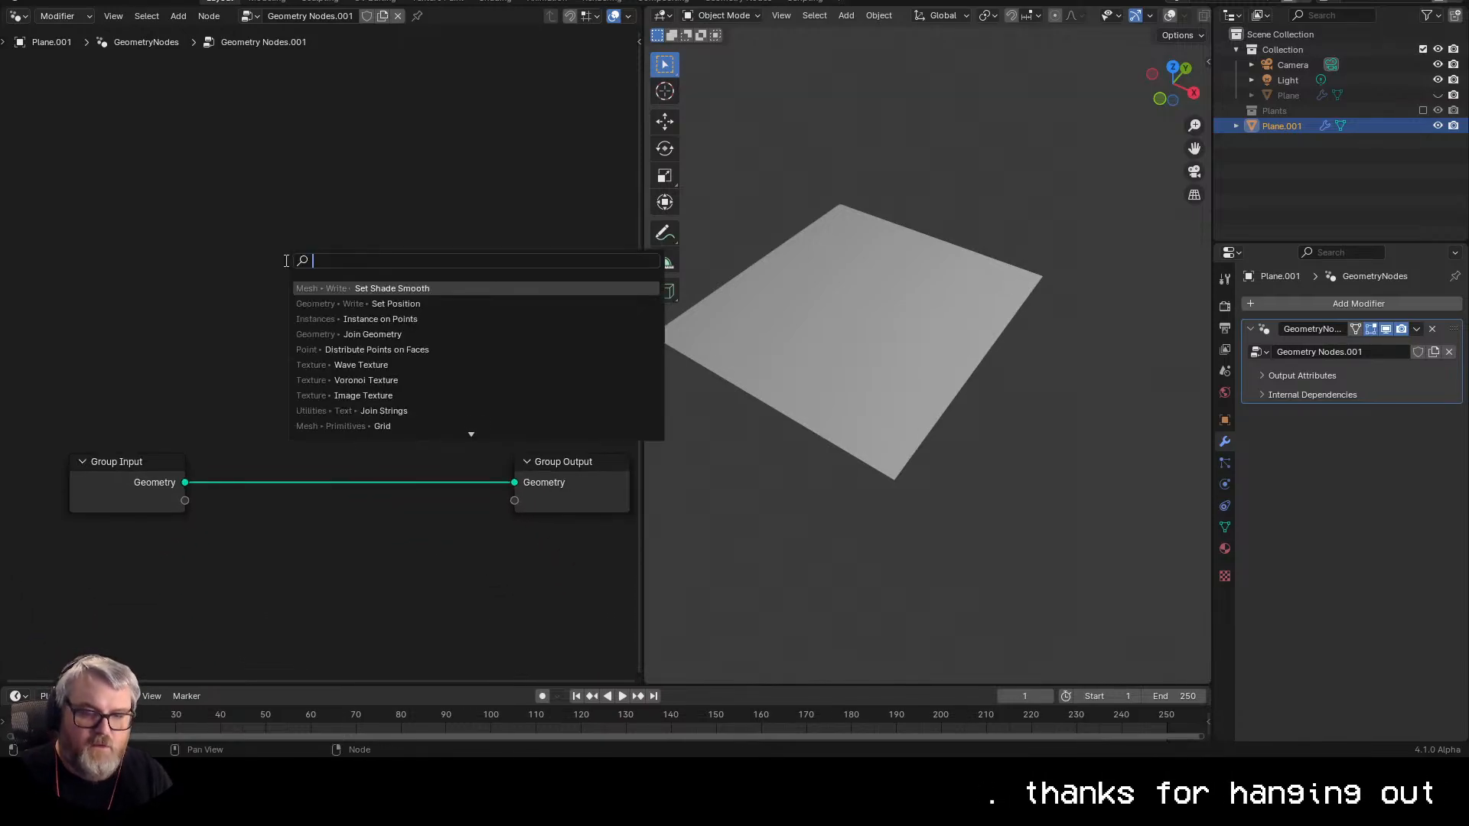
pyautogui.write('grid')
pyautogui.press('Return')
pyautogui.click(288, 429)
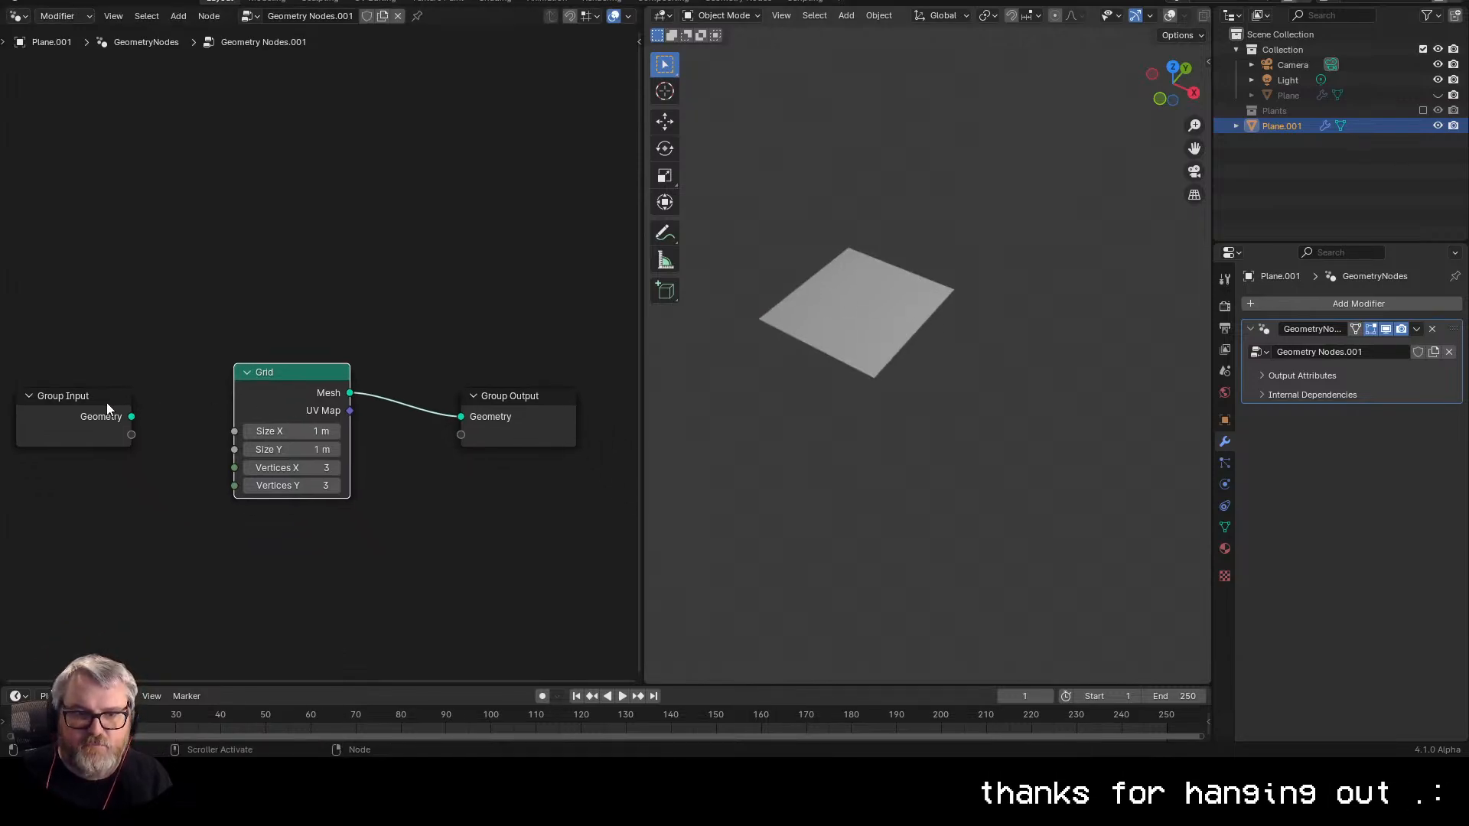
pyautogui.moveTo(107, 403); pyautogui.dragTo(40, 287)
pyautogui.moveTo(305, 383); pyautogui.dragTo(168, 368)
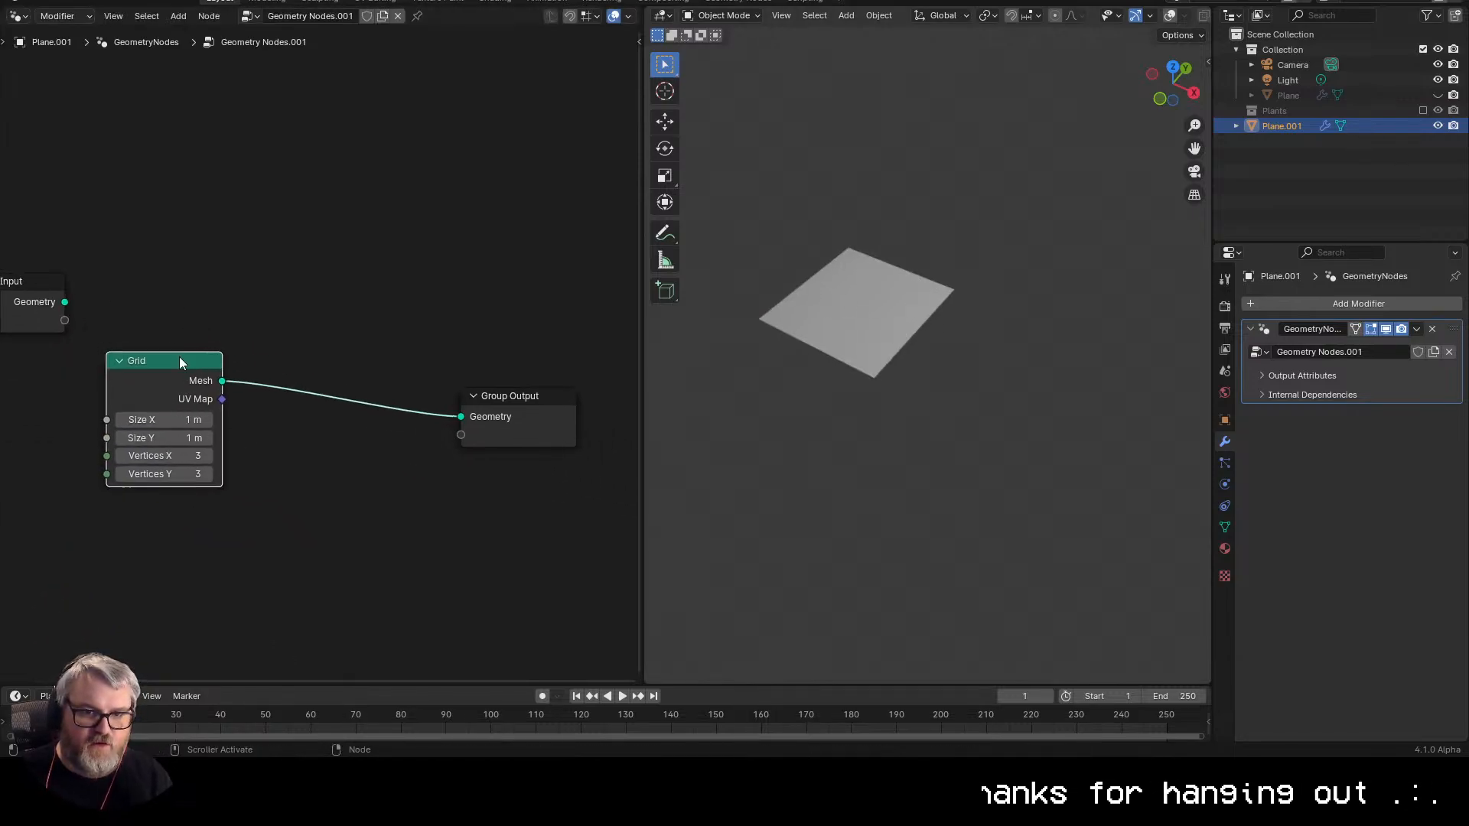
# - Insert an Instance on Points node between the Grid node and Group Output
pyautogui.hotkey('shift', 'a')
pyautogui.write('instance on p')
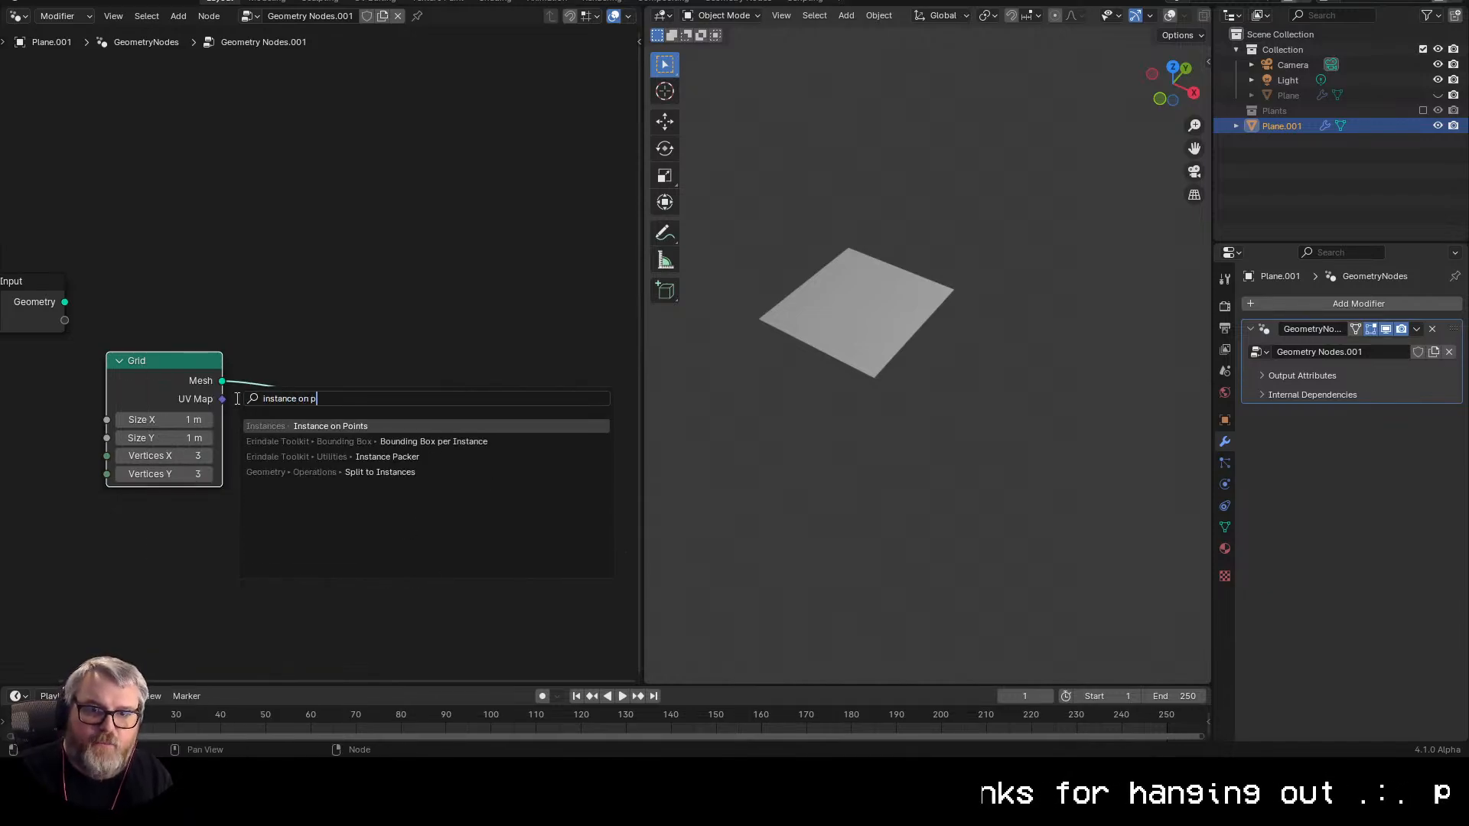
pyautogui.press('Return')
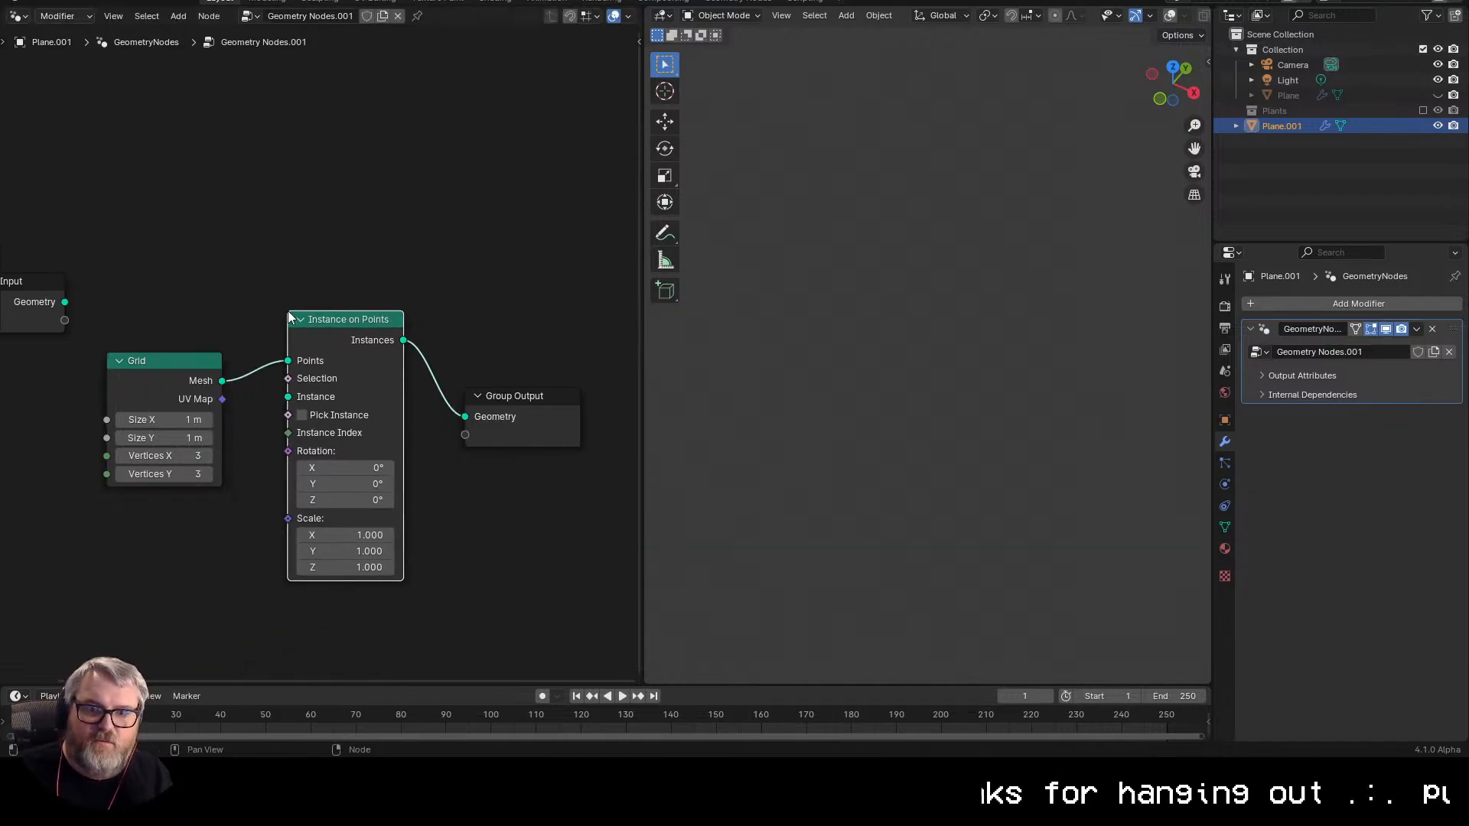
# - Feed the Instance input from a new Collection Info node using the Plants collection, with Separate Children and Reset Children enabled
pyautogui.click(294, 404)
pyautogui.moveTo(184, 522); pyautogui.dragTo(184, 524)
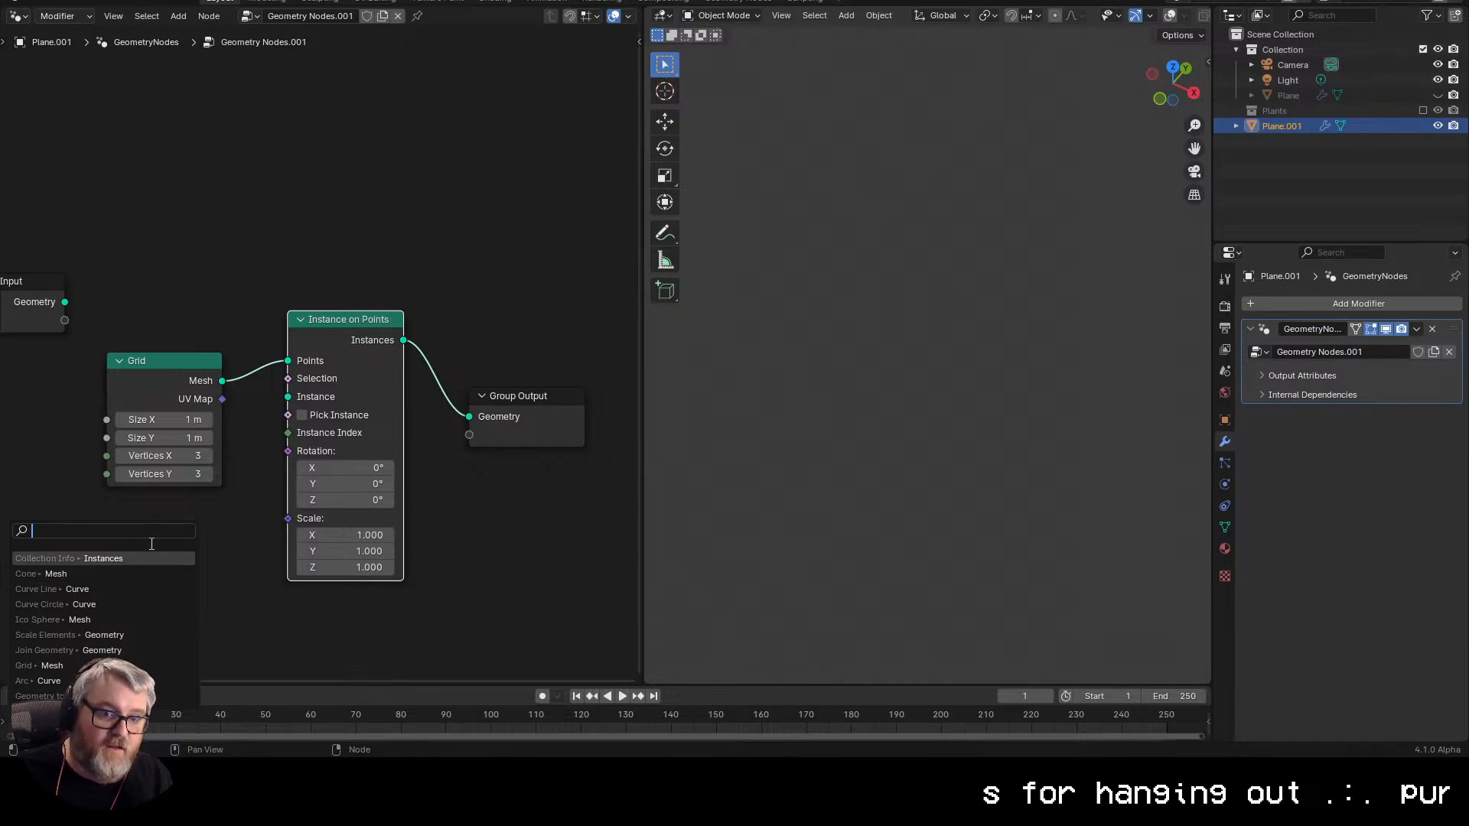
pyautogui.click(136, 558)
pyautogui.click(150, 573)
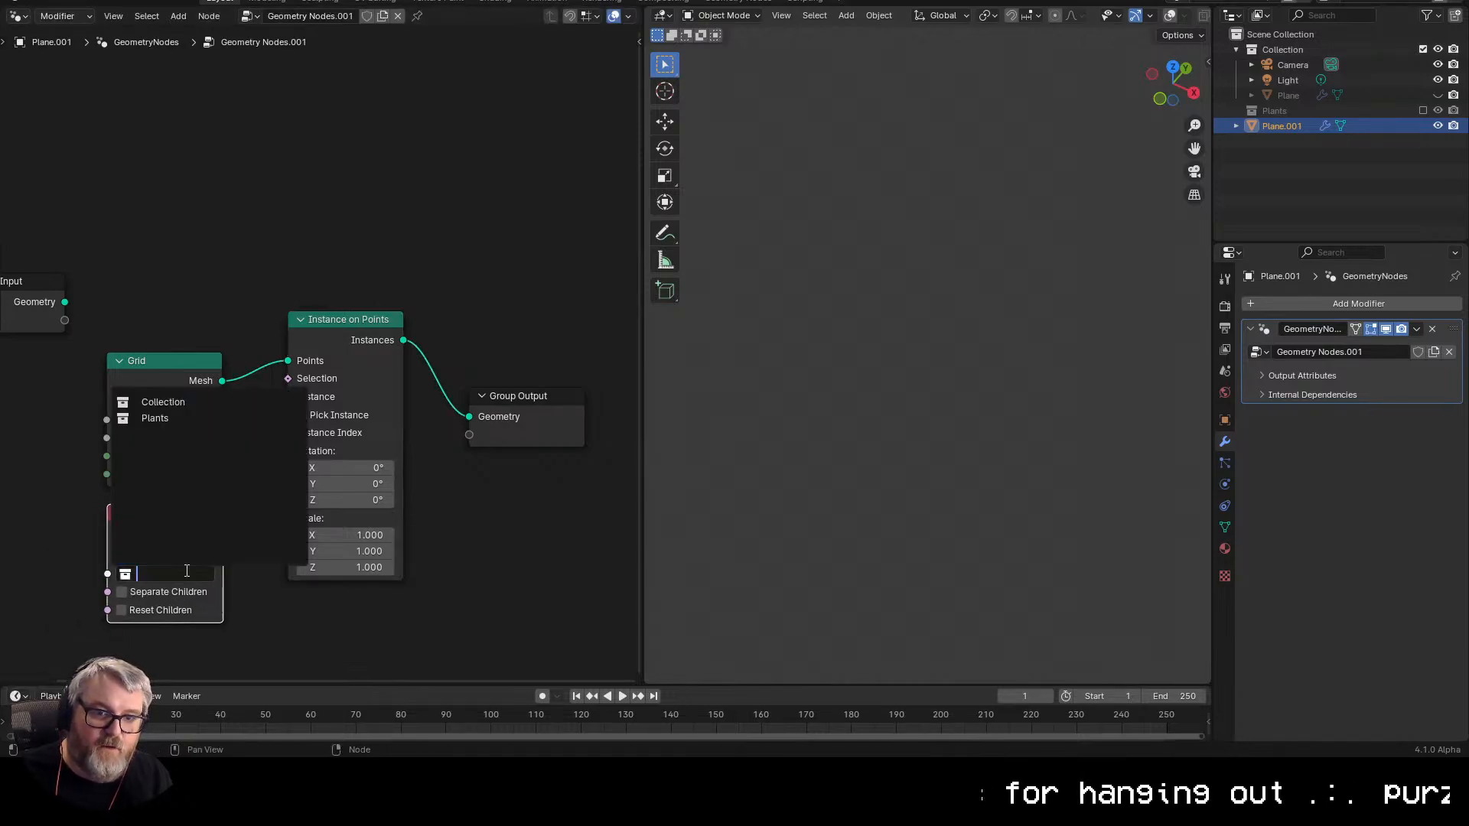
pyautogui.click(142, 417)
pyautogui.click(125, 592)
pyautogui.click(139, 610)
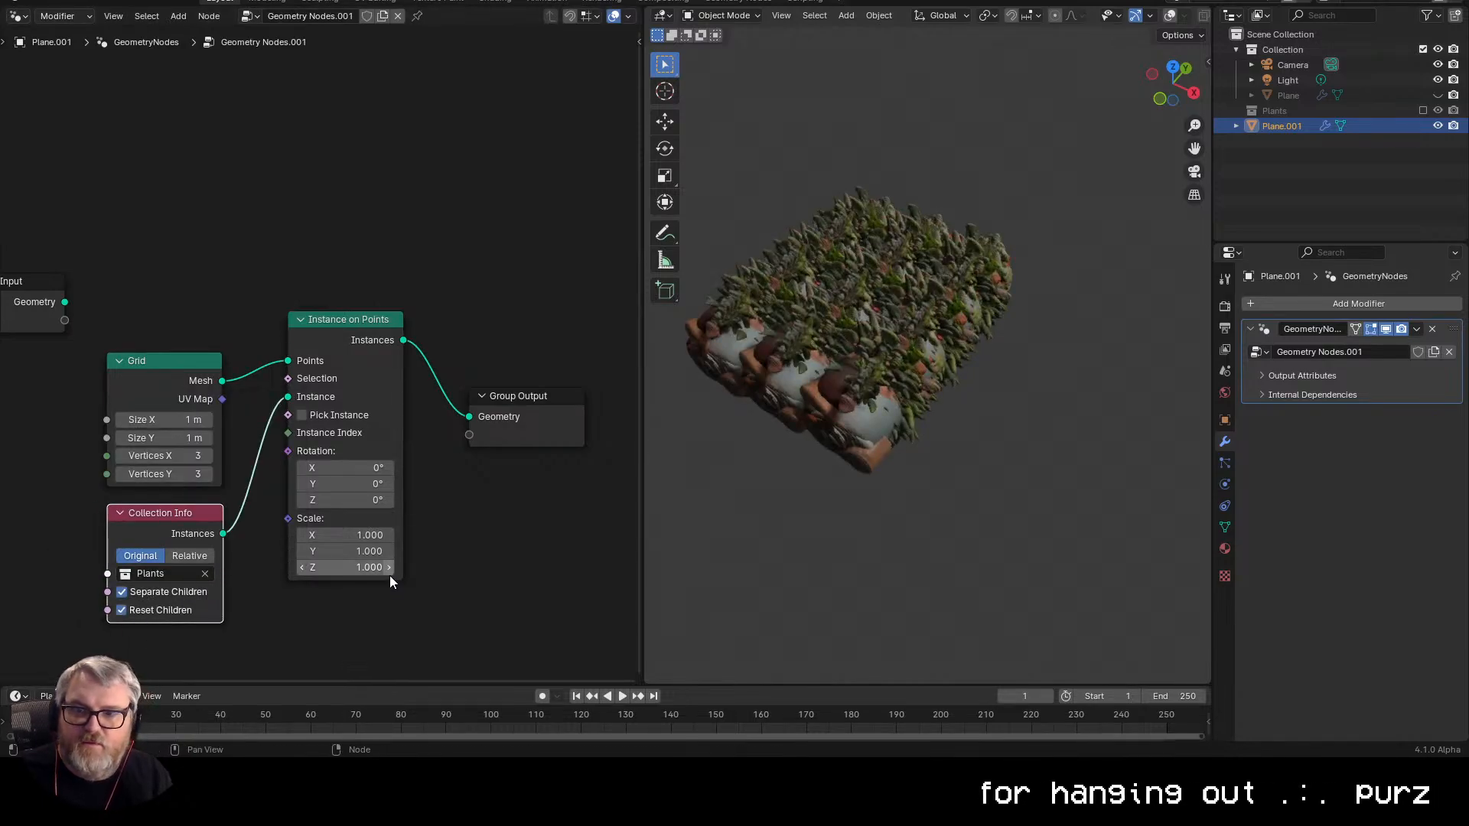
# - Set the X rotation on the Instance on Points node to 90° so the plants stand upright
pyautogui.moveTo(356, 468); pyautogui.dragTo(443, 469)
pyautogui.click(356, 468)
pyautogui.write('90')
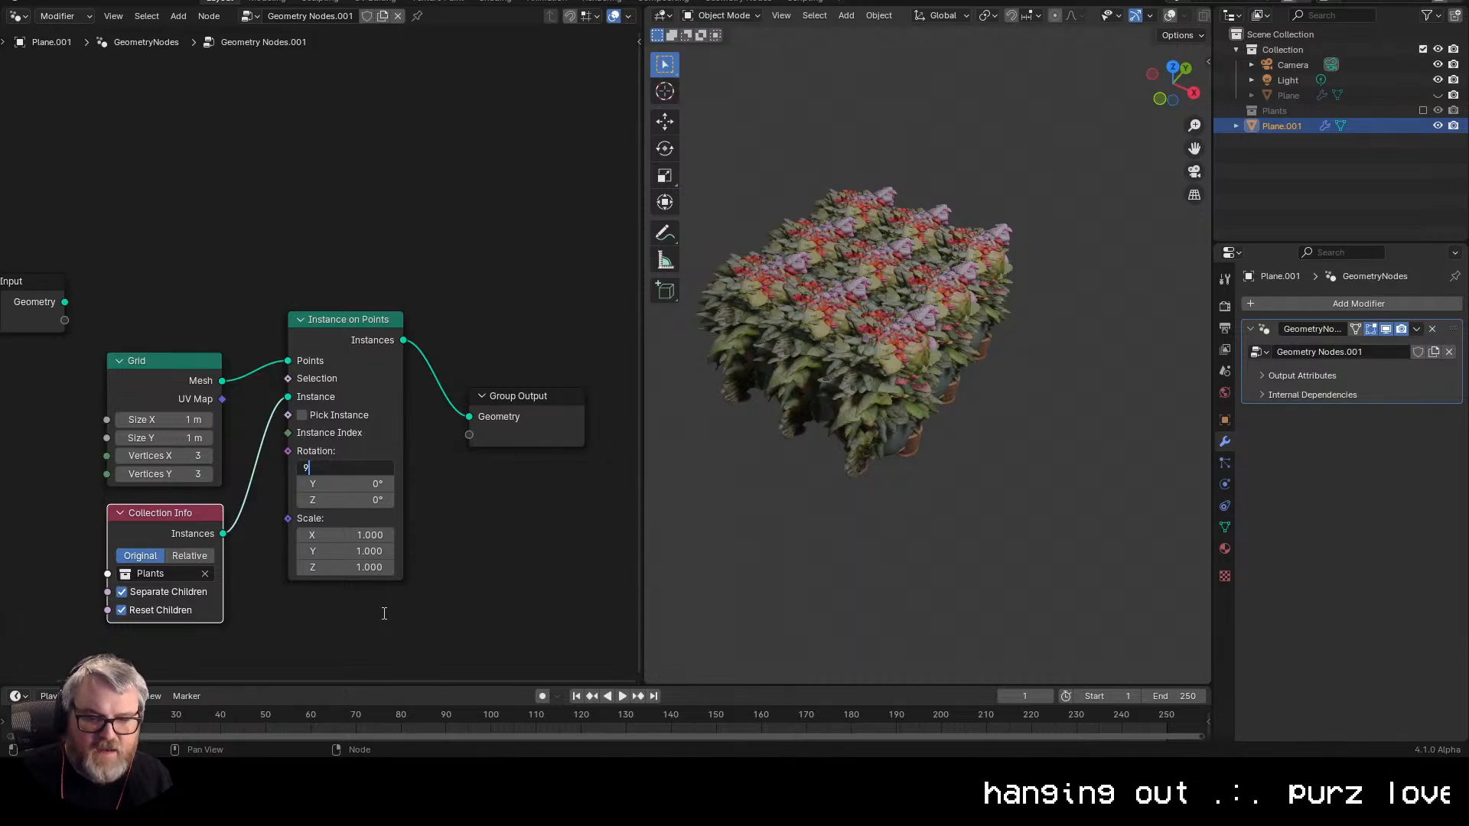
pyautogui.press('Return')
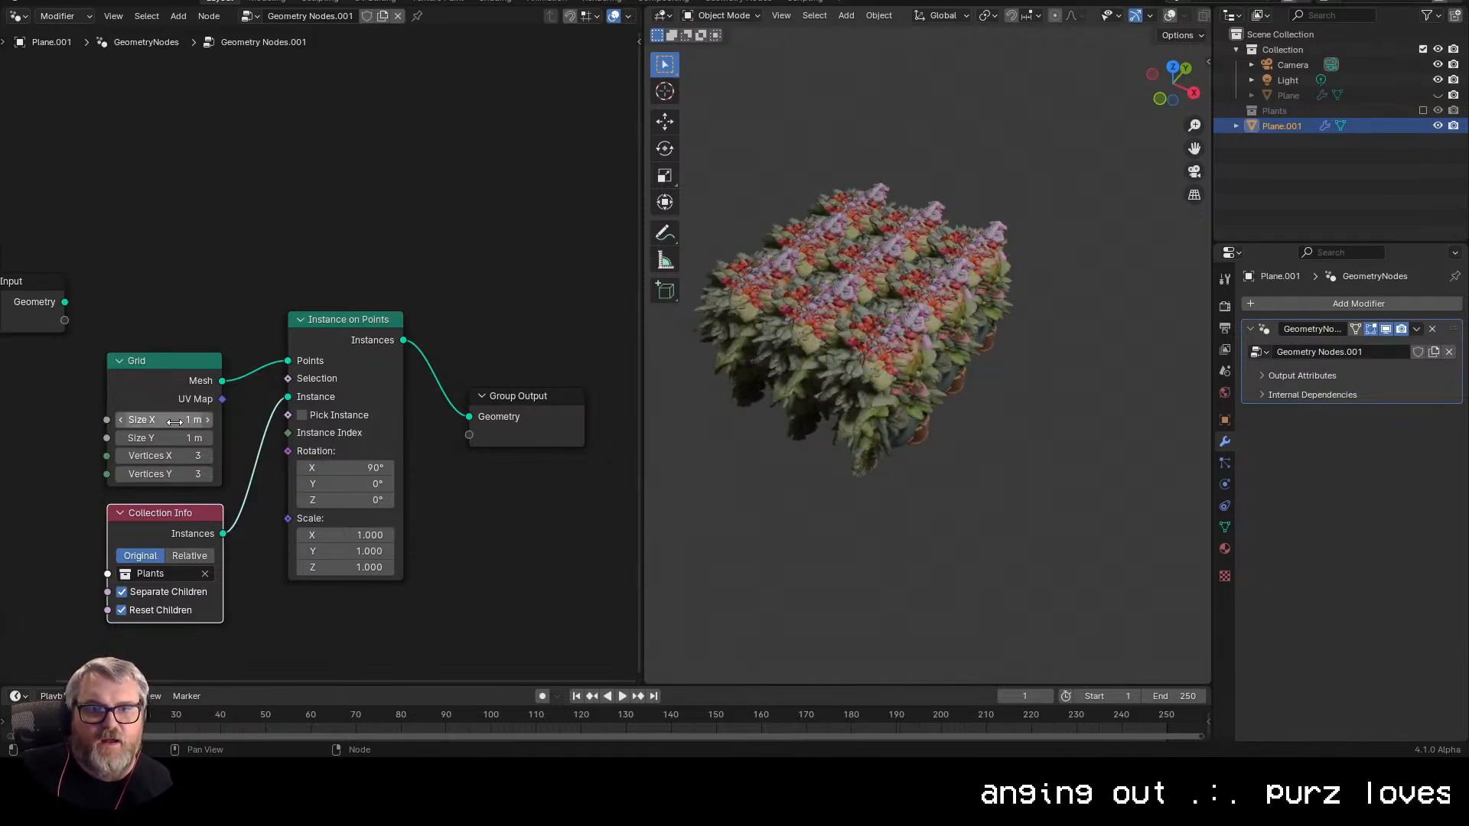
# - Enlarge the Grid node's Size X and Size Y to 3.01 m and check the plant spacing from the top view
pyautogui.moveTo(182, 420); pyautogui.dragTo(245, 438)
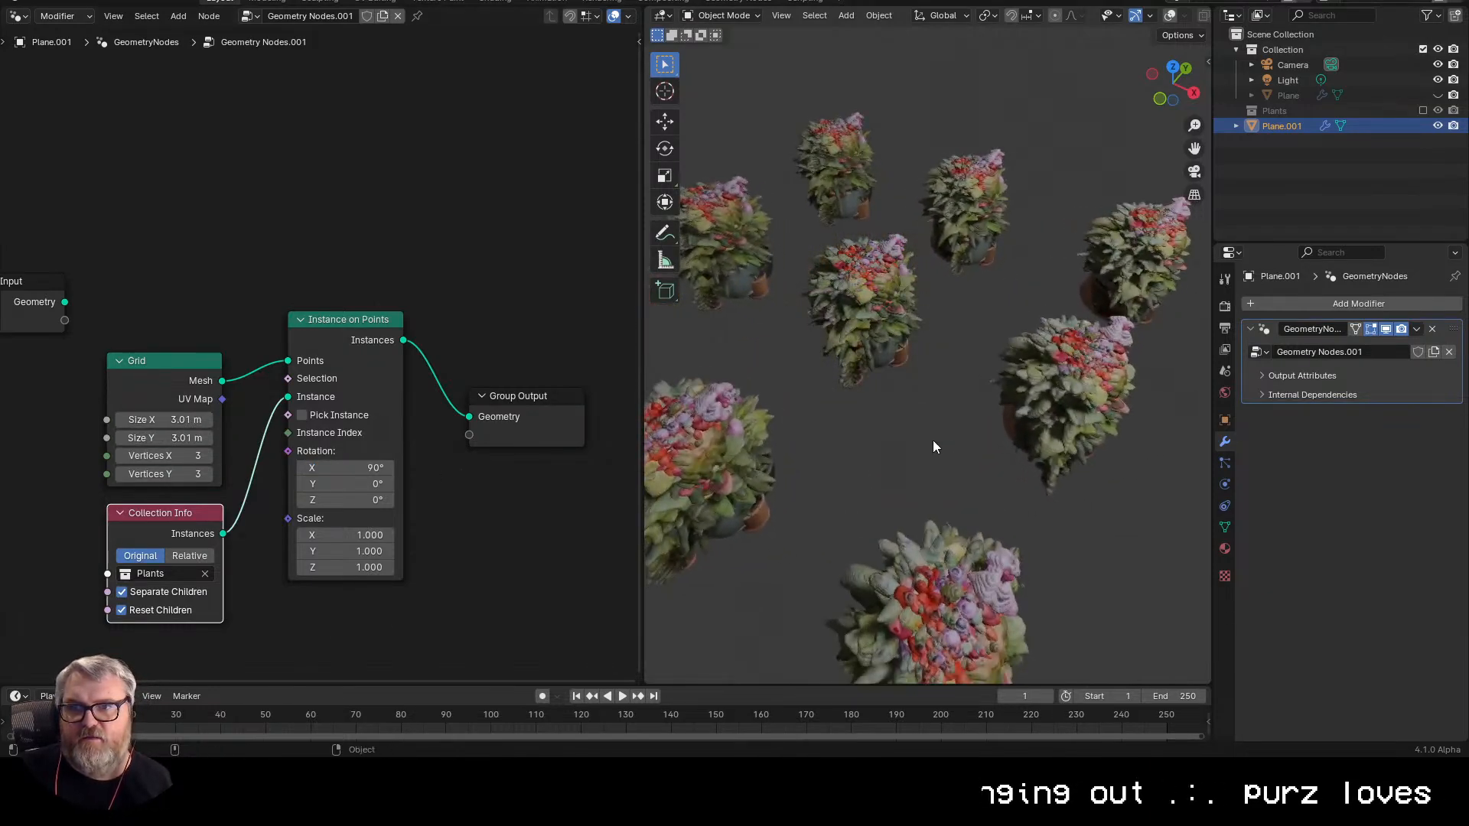
pyautogui.scroll(-6, 939, 465)
pyautogui.moveTo(896, 491); pyautogui.dragTo(970, 550)
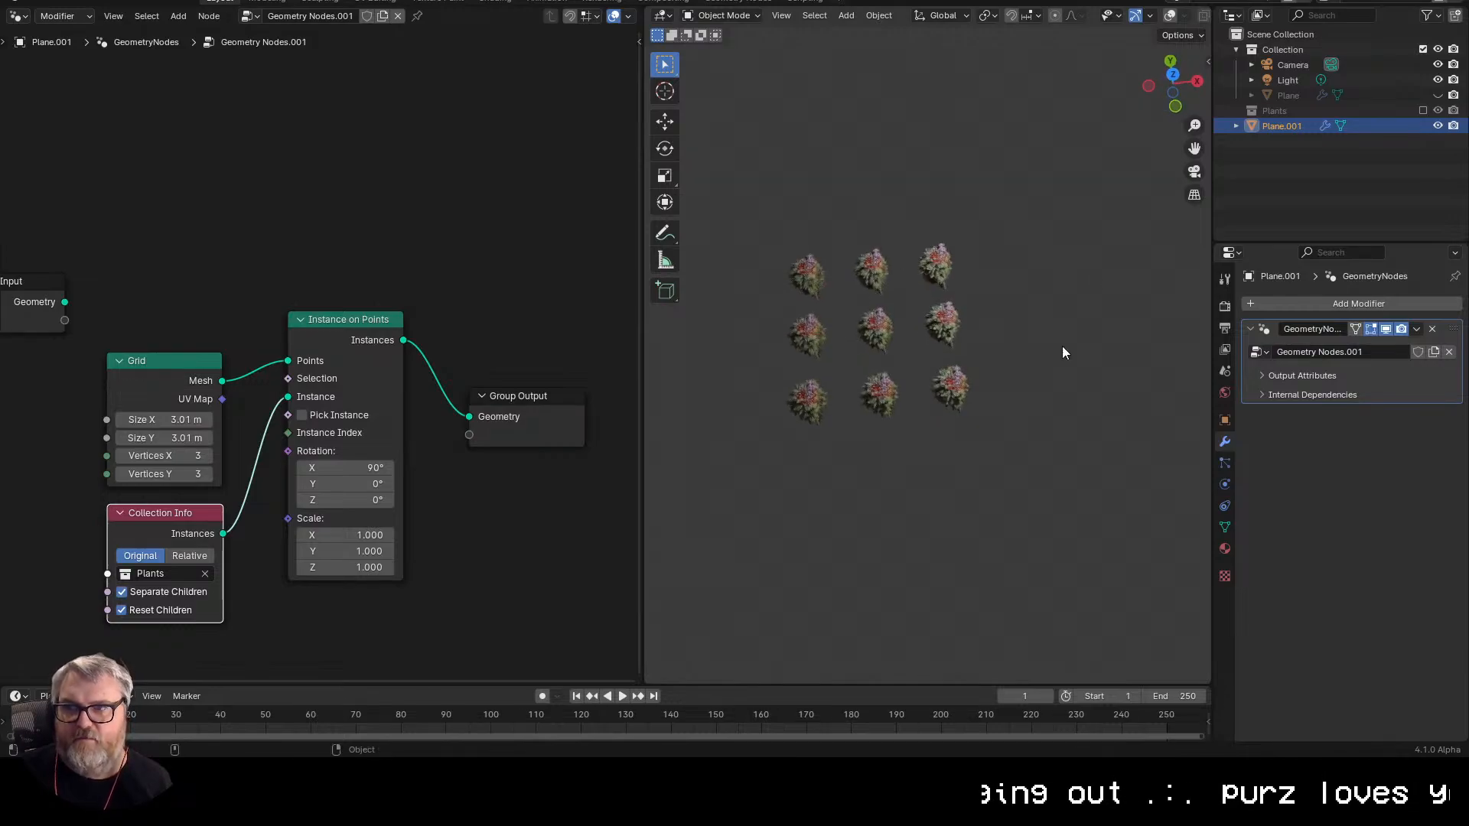
pyautogui.click(1171, 78)
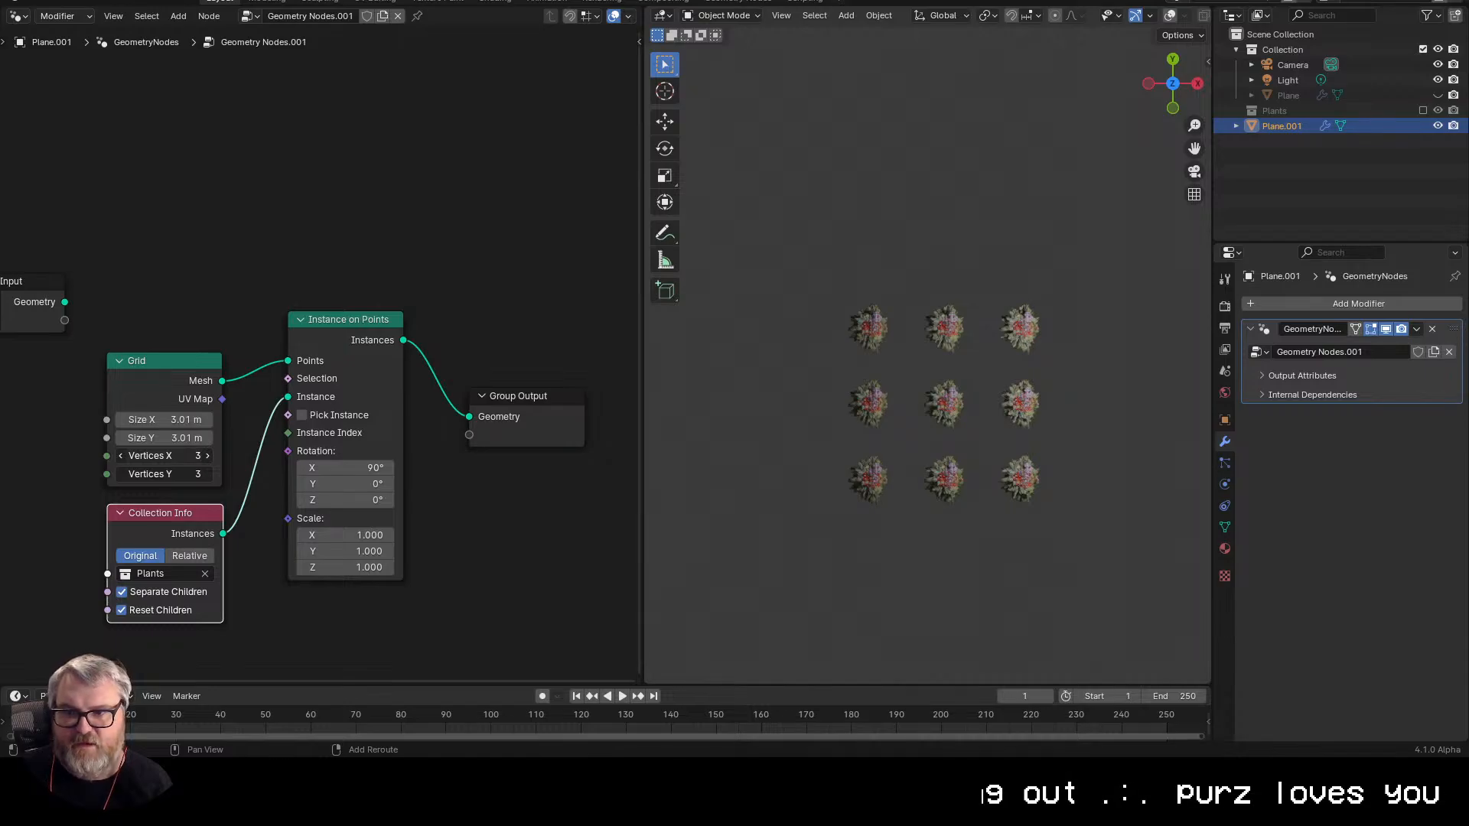
# - Set the Grid node to 12 vertices and a 12 m size on both the X and Y axes
pyautogui.moveTo(165, 474); pyautogui.dragTo(199, 473)
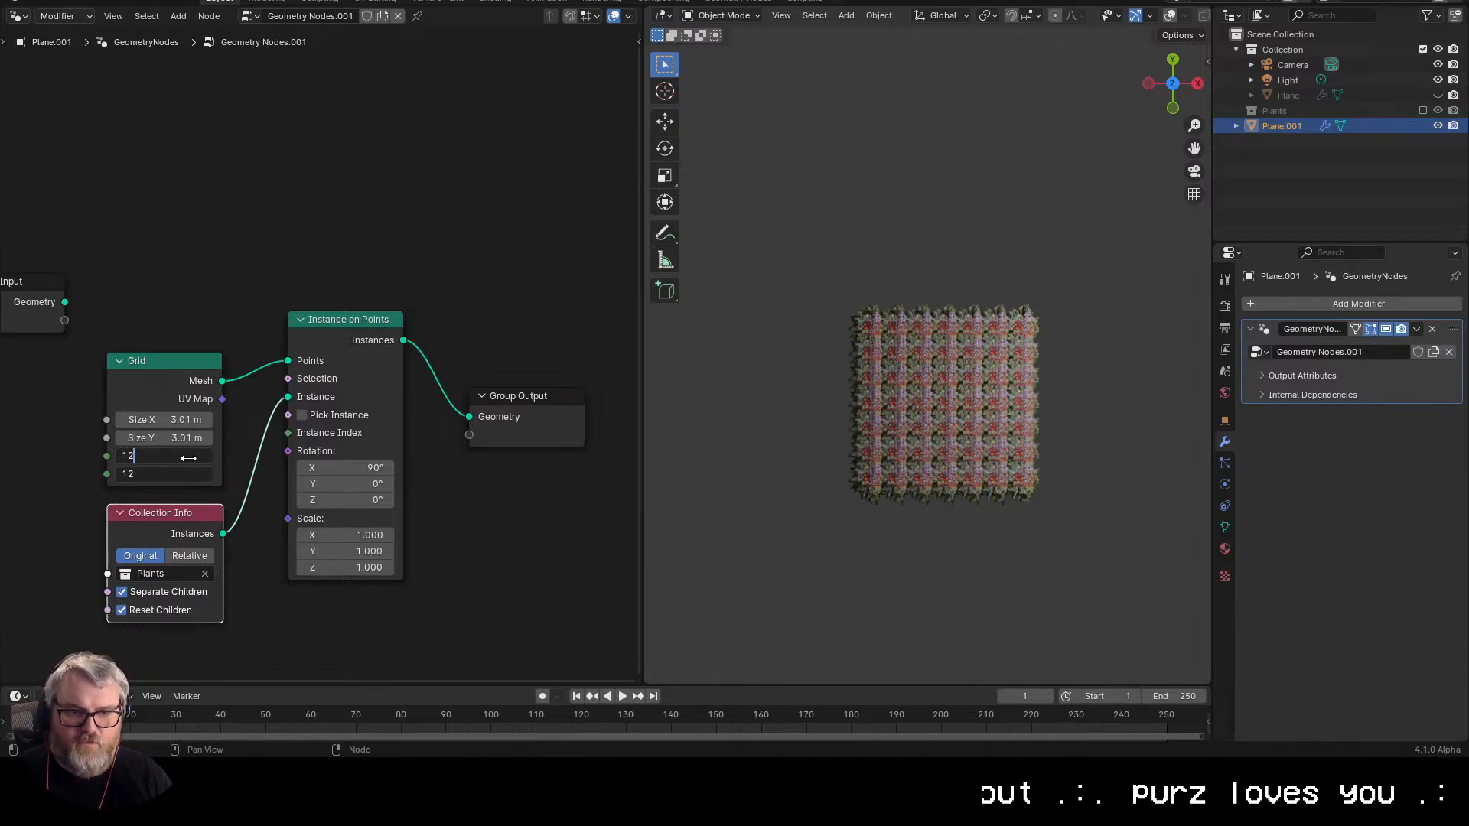
pyautogui.press('Return')
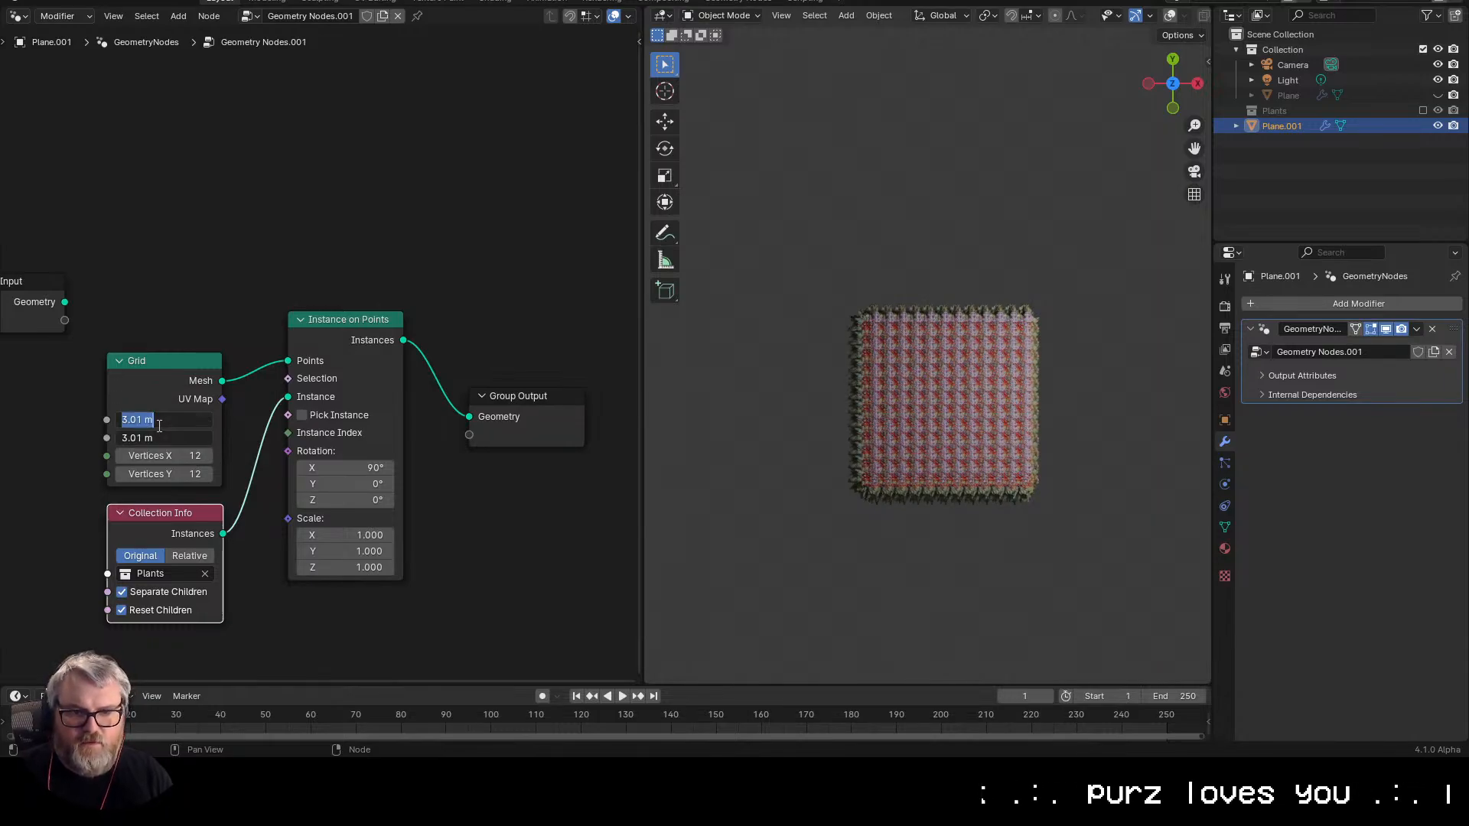
pyautogui.press('Return')
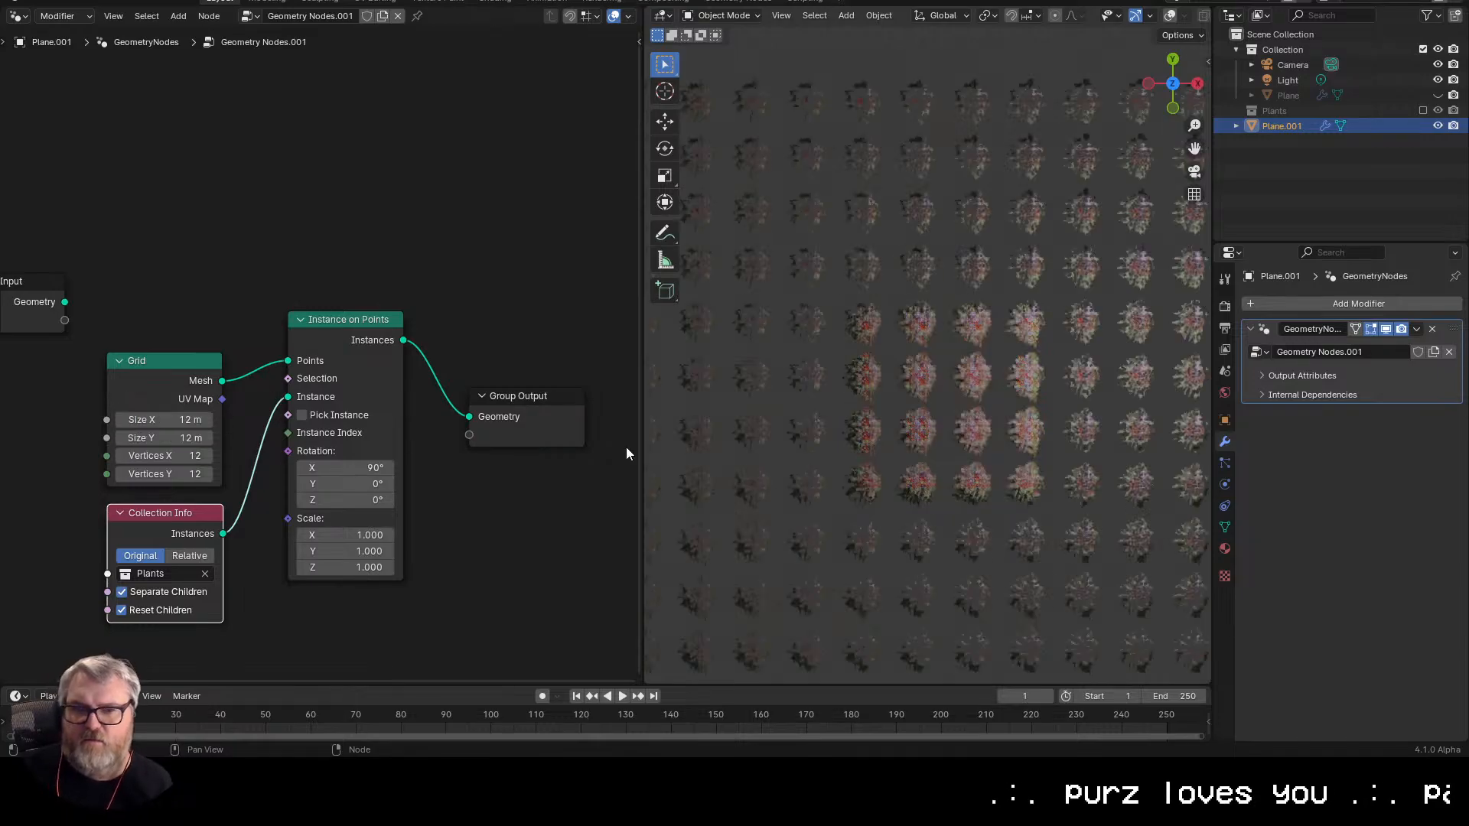
# - Enable Pick Instance on the Instance on Points node so each grid point gets a single plant
pyautogui.scroll(-12, 947, 485)
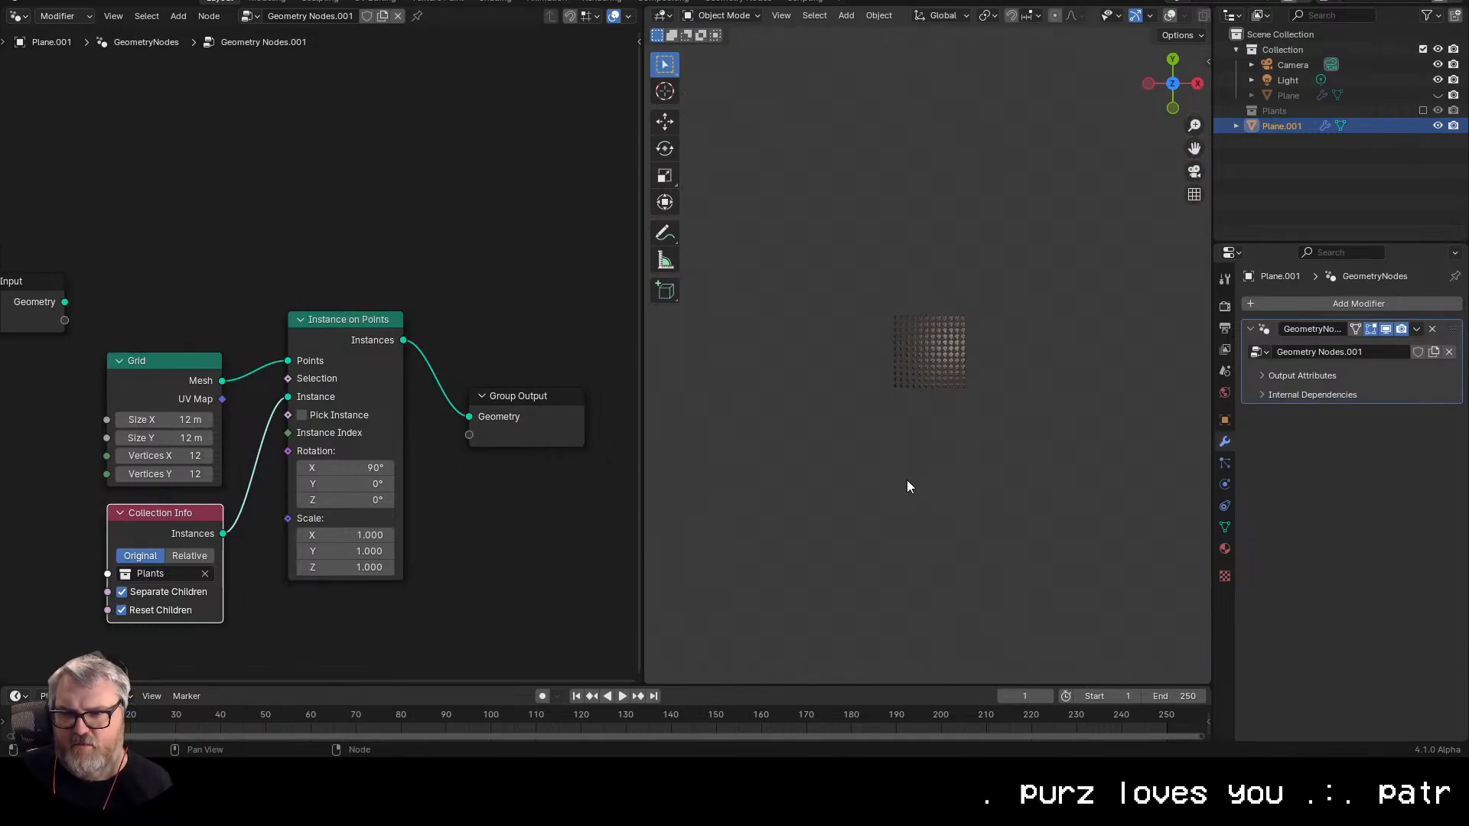
pyautogui.scroll(3, 311, 451)
pyautogui.scroll(1, 907, 480)
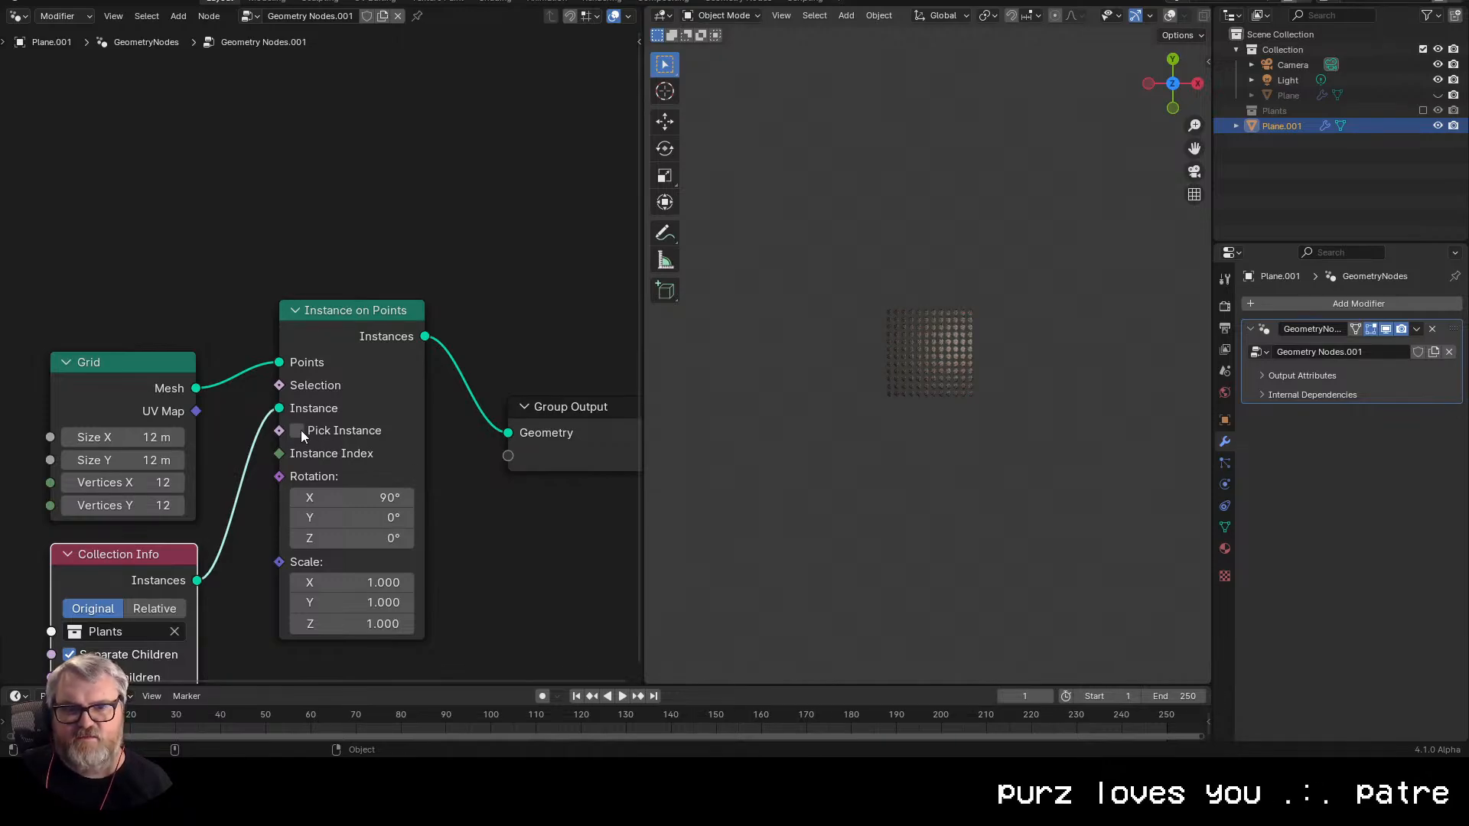
pyautogui.scroll(6, 965, 405)
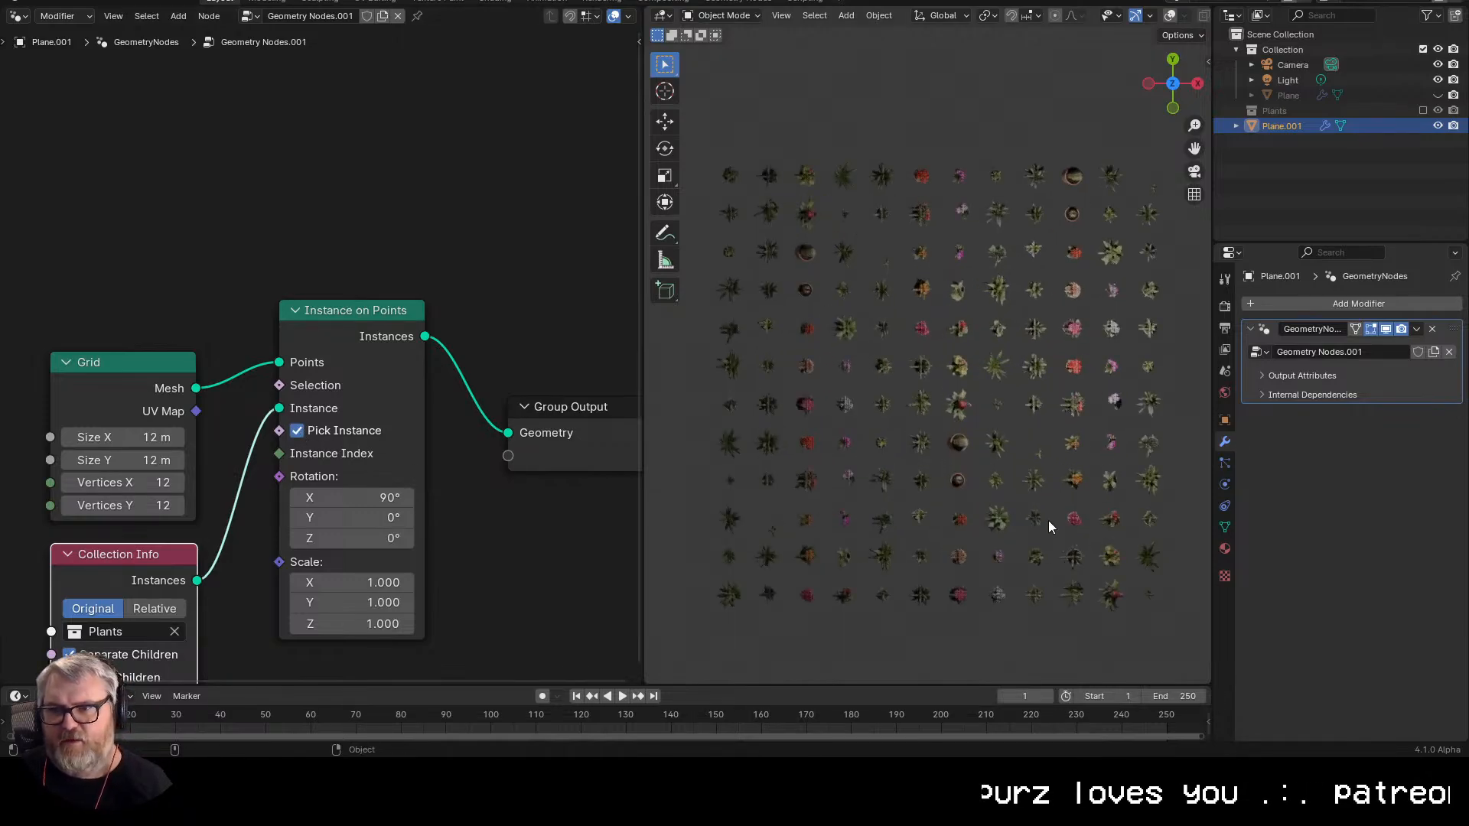
pyautogui.moveTo(1048, 520); pyautogui.dragTo(966, 431)
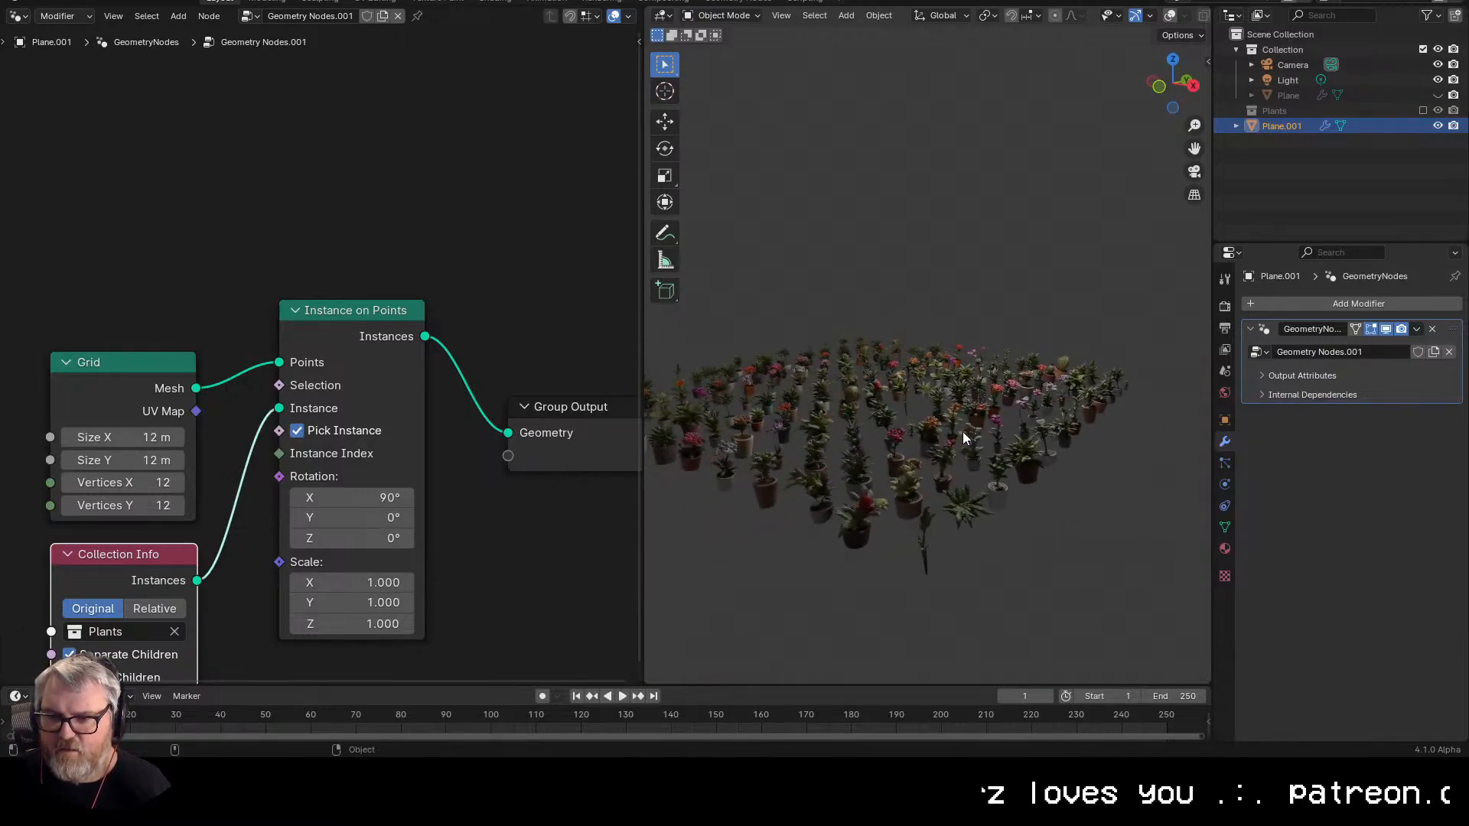
# - Add a plane mesh as the floor and scale it up about 7 times to cover the plant grid
pyautogui.hotkey('shift', 'a')
pyautogui.moveTo(998, 417)
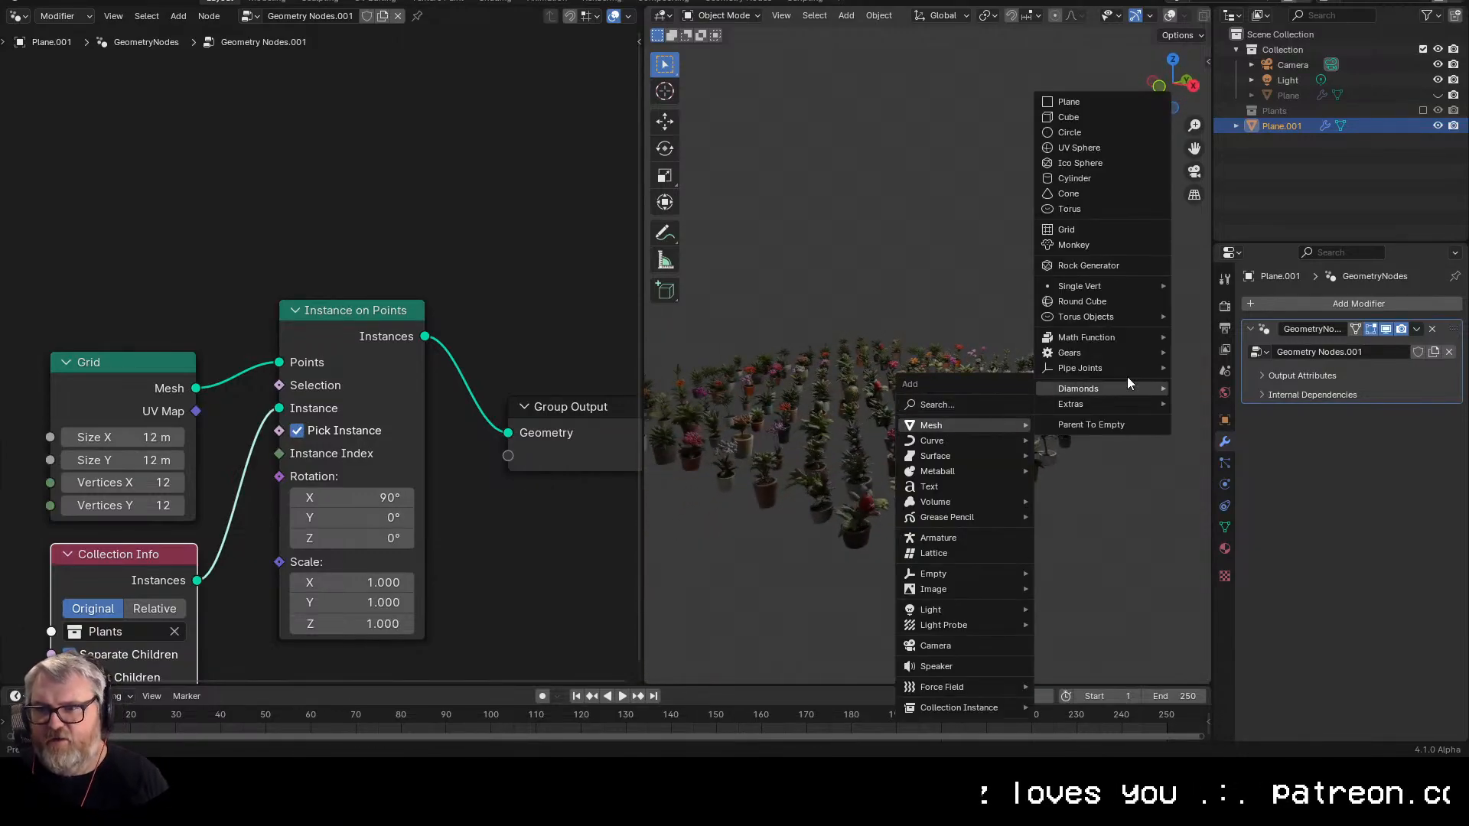
pyautogui.click(1083, 95)
pyautogui.press('s')
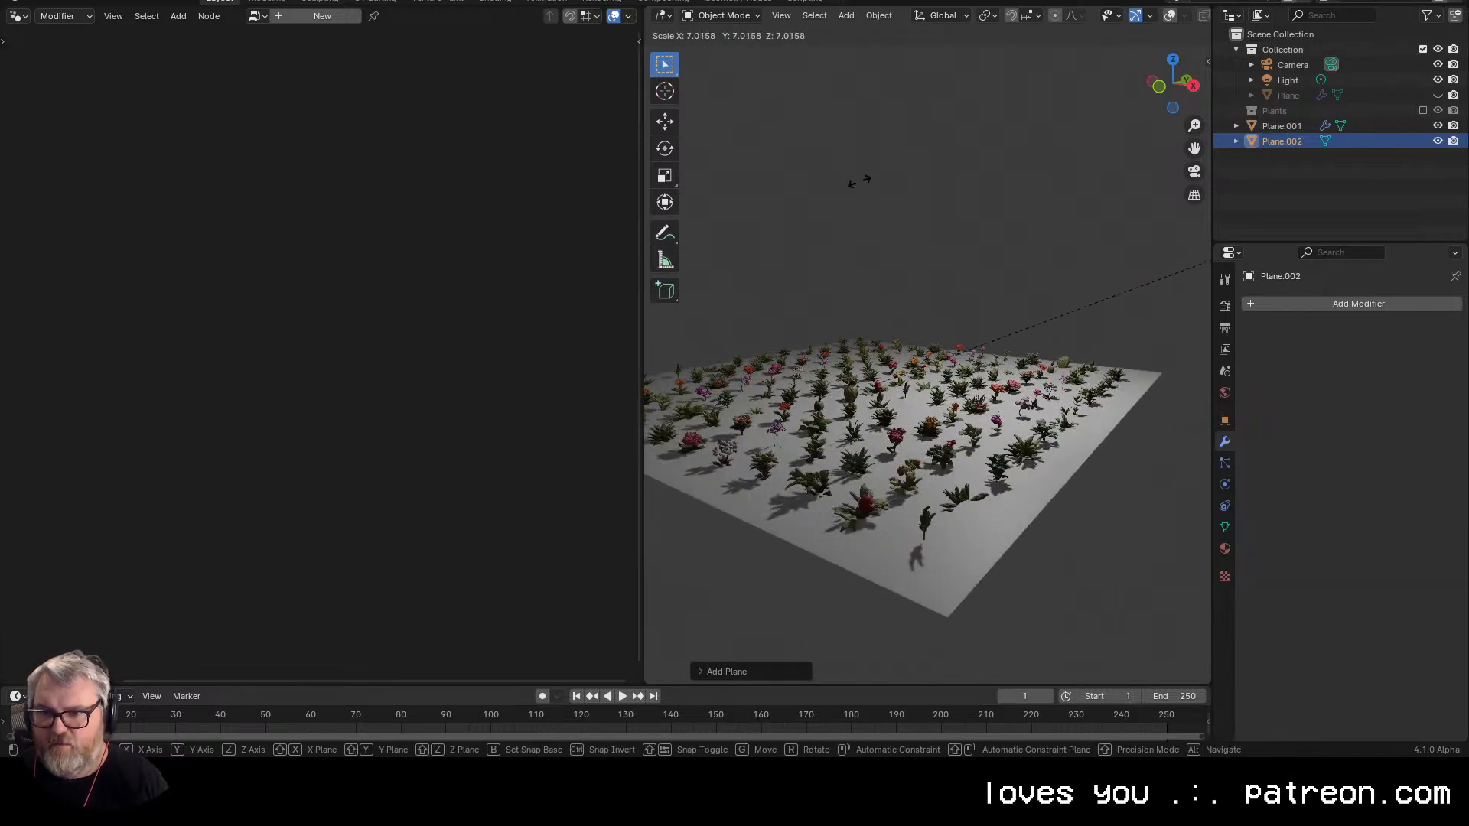
pyautogui.click(819, 191)
# - Lower the floor plane along the Z axis to the bottoms of the pots, adjusting its height from underneath
pyautogui.press('g')
pyautogui.press('z')
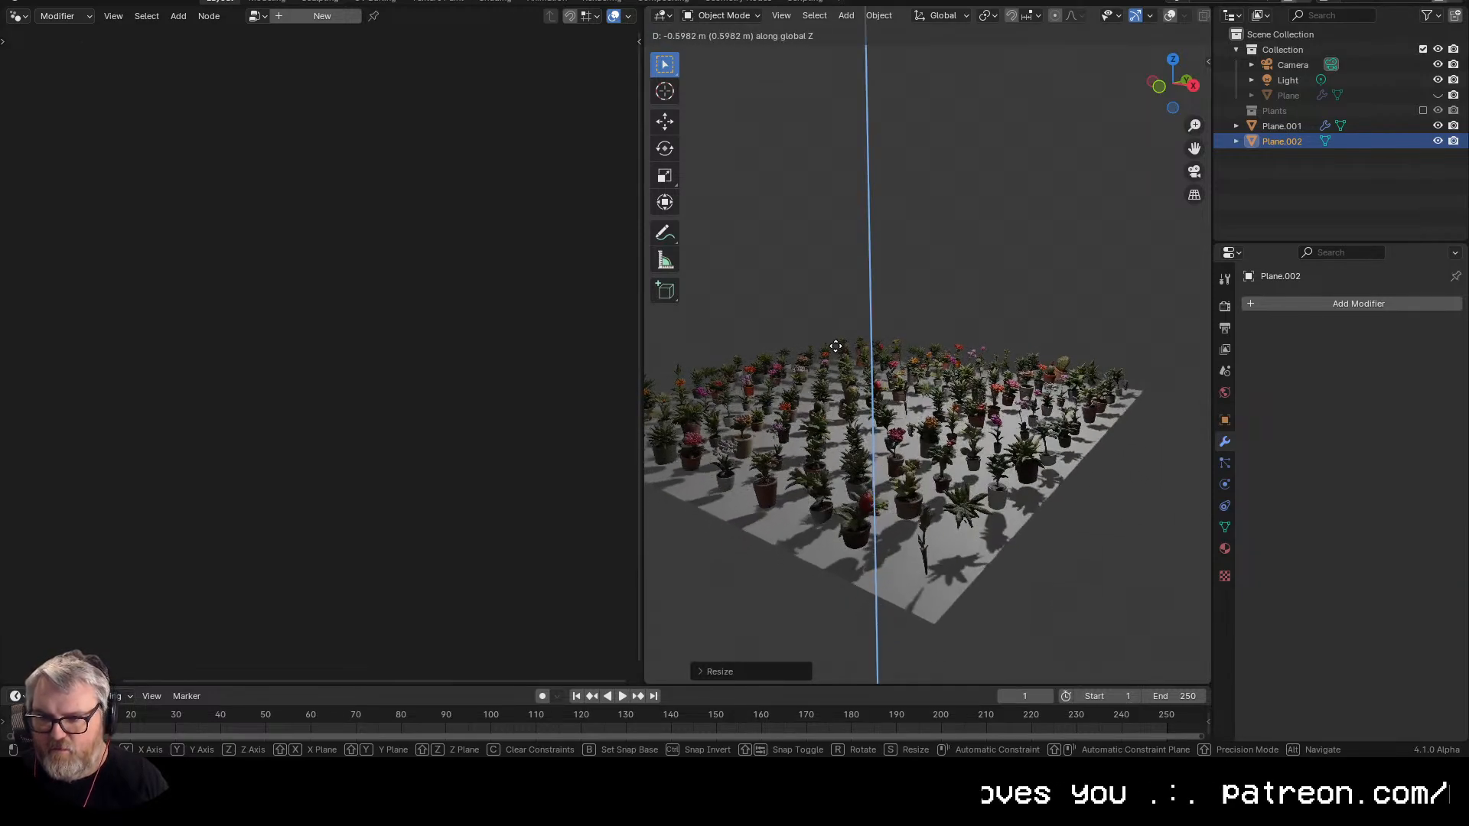
pyautogui.click(844, 275)
pyautogui.moveTo(906, 440); pyautogui.dragTo(914, 367)
pyautogui.press('g')
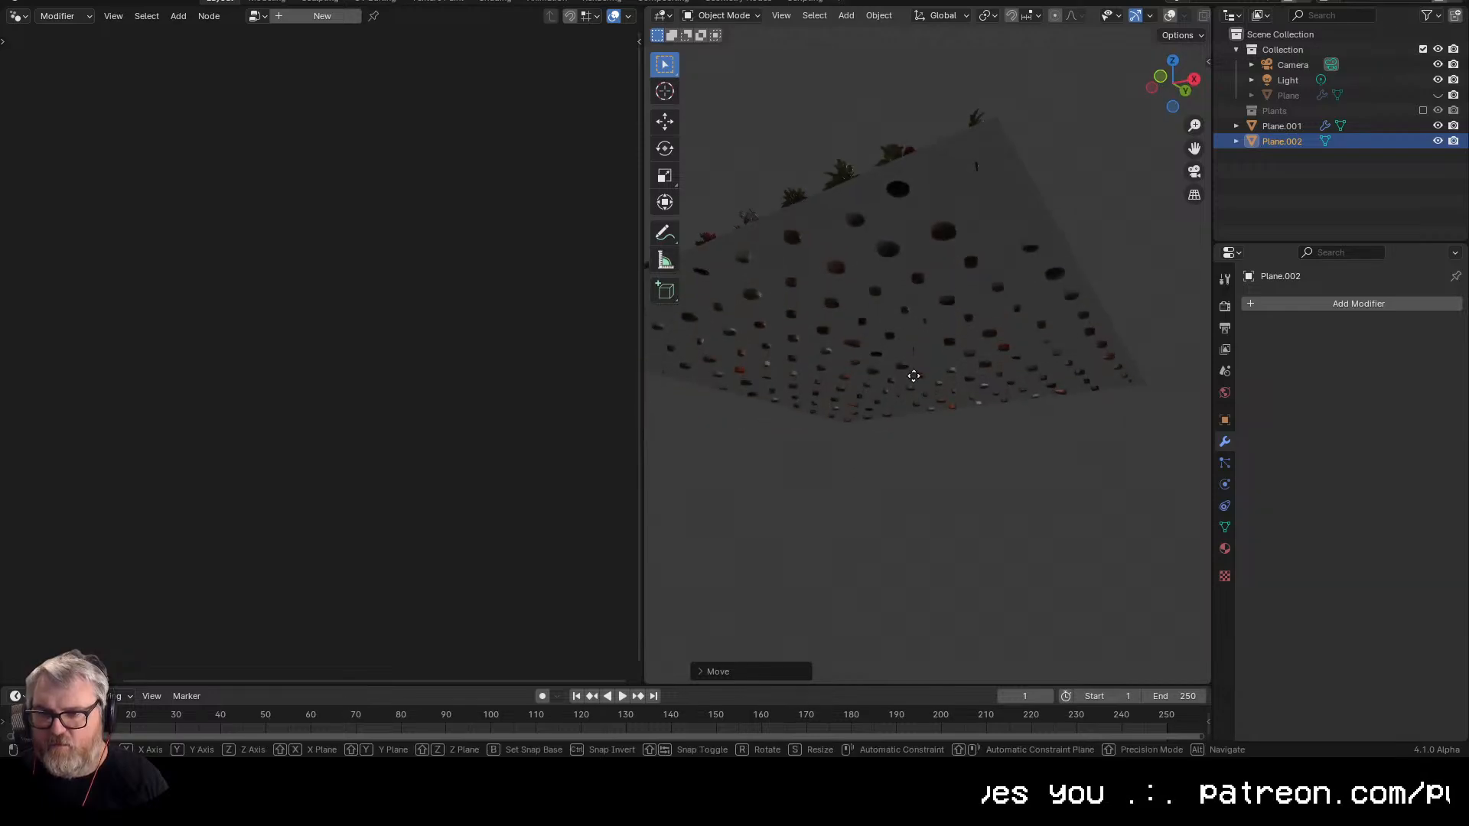
pyautogui.press('z')
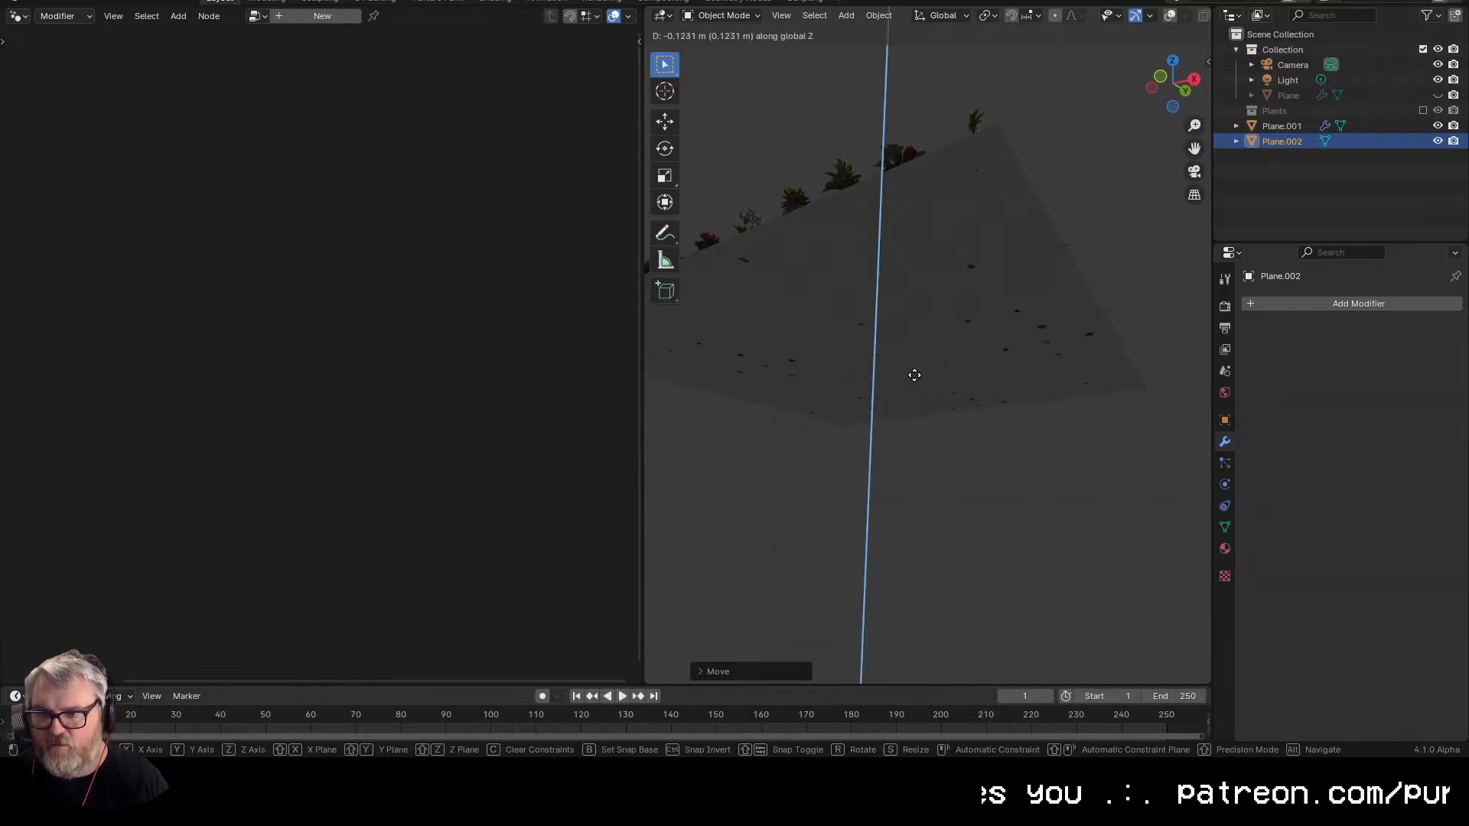
pyautogui.click(914, 384)
# - Check the plants on the floor in a maximized viewport and switch the render engine to Cycles
pyautogui.moveTo(914, 384); pyautogui.dragTo(860, 405)
pyautogui.scroll(-3, 859, 473)
pyautogui.hotkey('ctrl', 'space')
pyautogui.scroll(4, 964, 406)
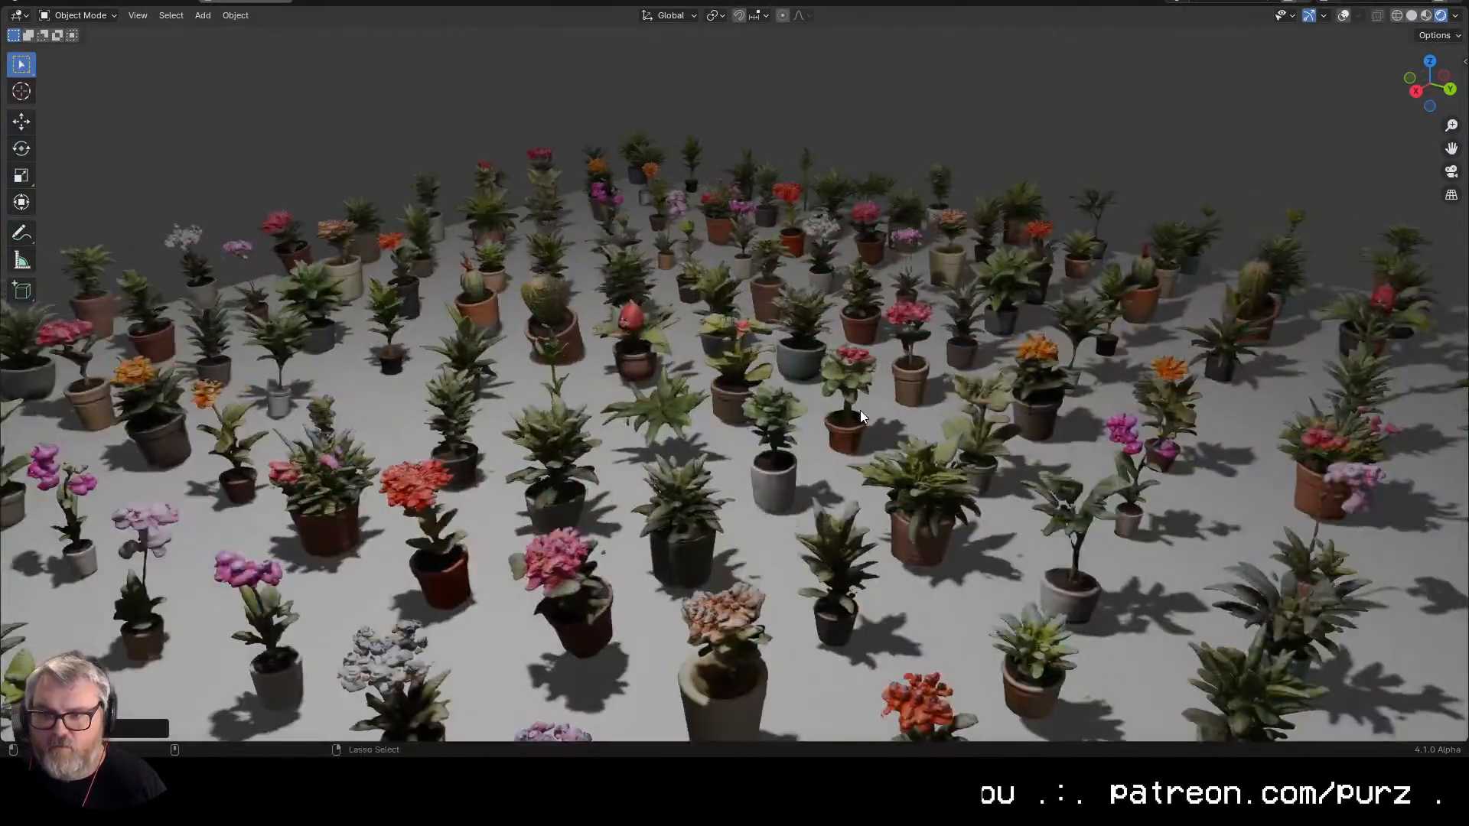
pyautogui.hotkey('ctrl', 'space')
pyautogui.click(1224, 306)
pyautogui.click(1357, 305)
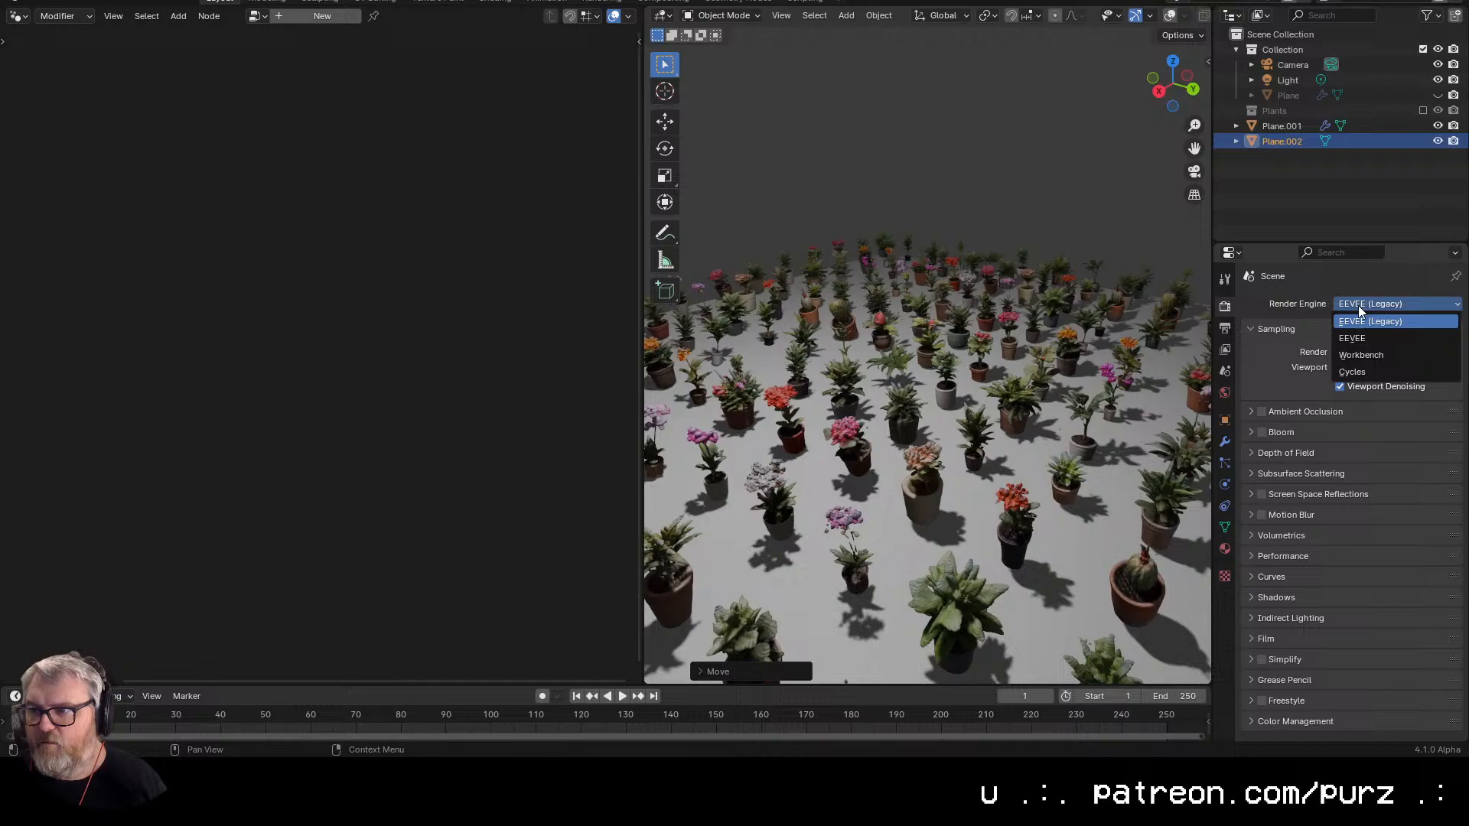
pyautogui.click(1366, 370)
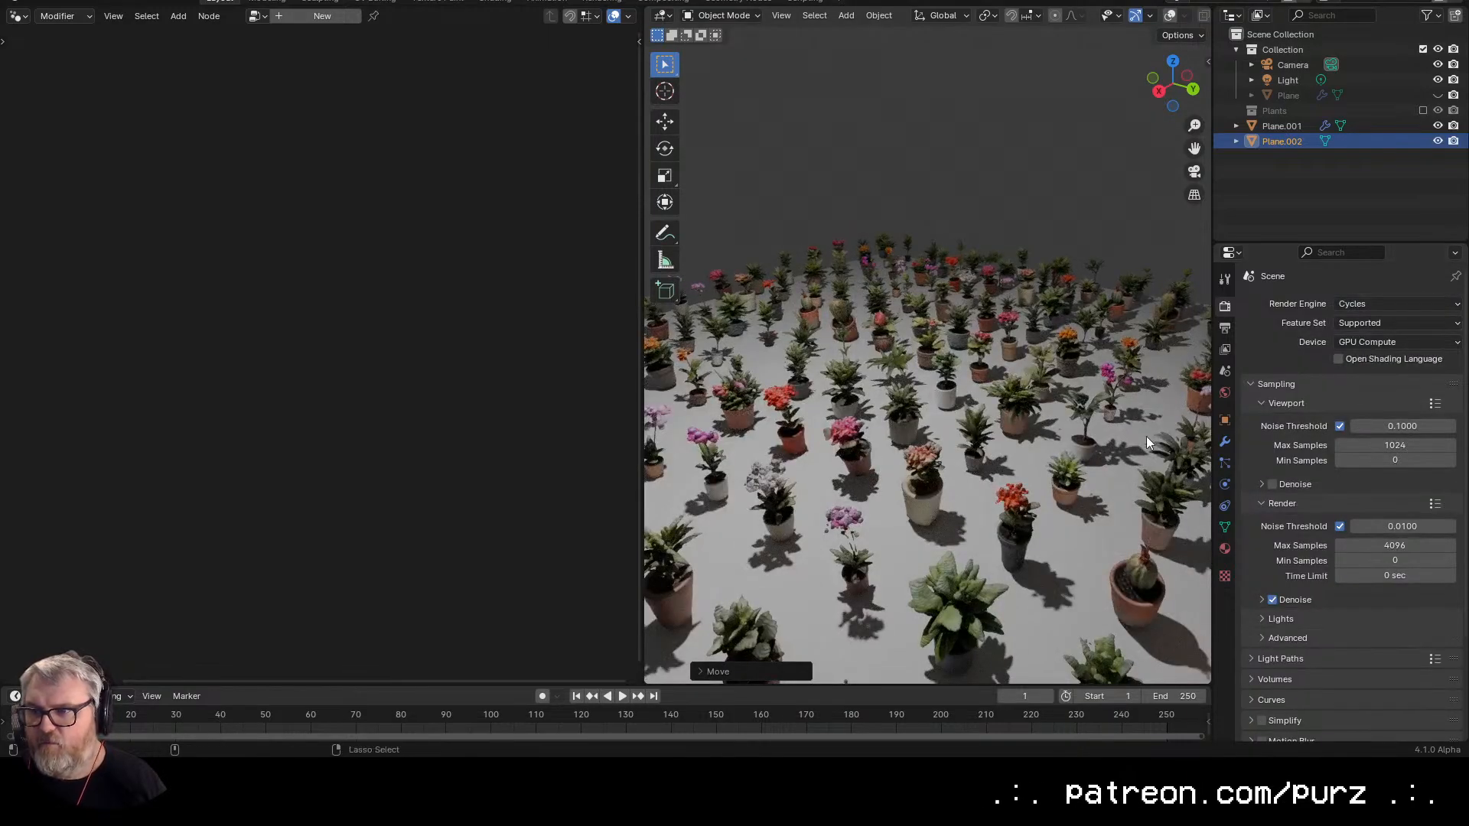
# - Examine the Cycles-rendered plant grid in the maximized viewport, both close to the pots and as a whole
pyautogui.hotkey('ctrl', 'space')
pyautogui.moveTo(1083, 531); pyautogui.dragTo(1156, 425)
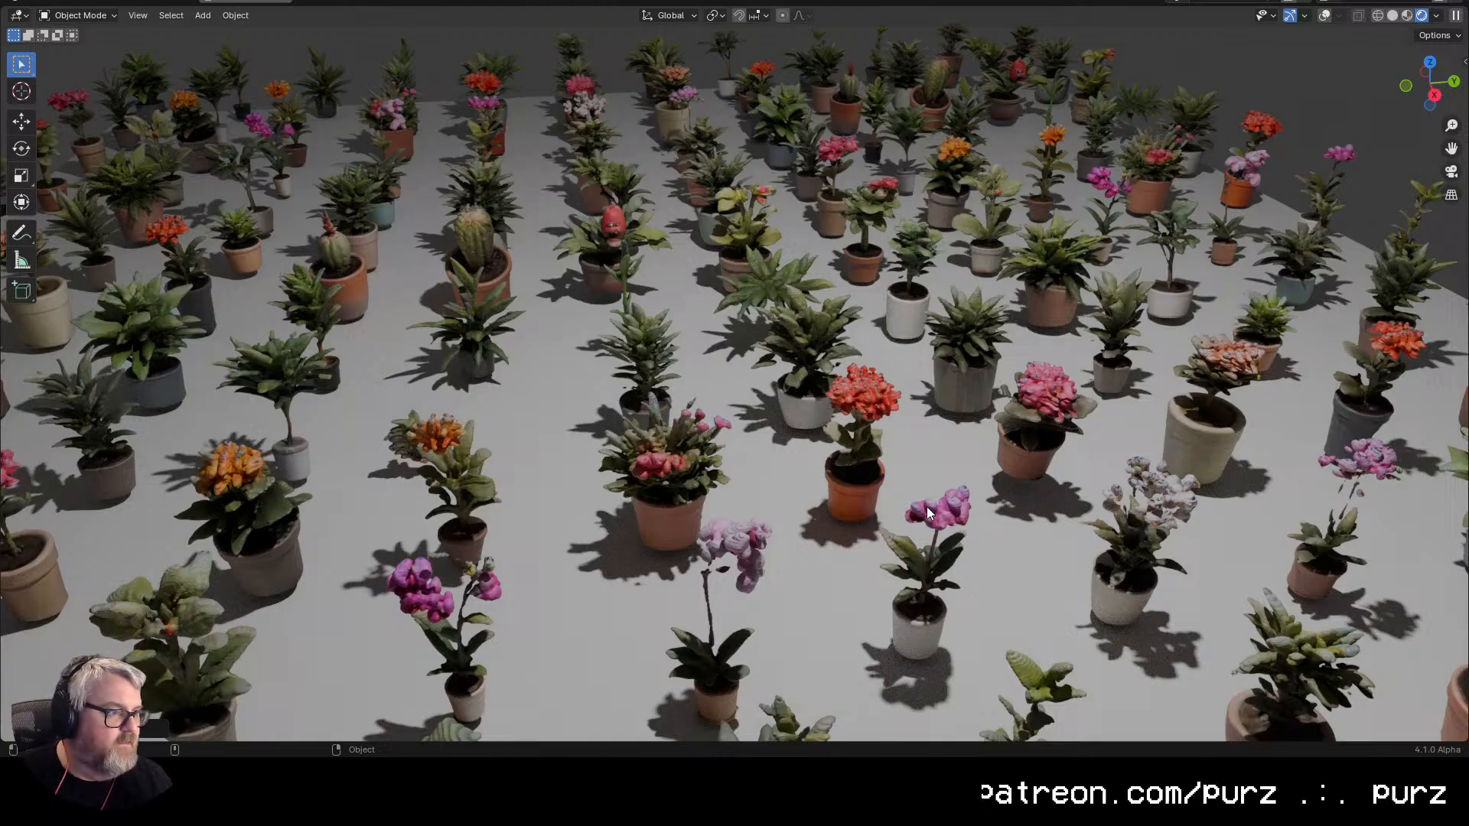
pyautogui.moveTo(1005, 535); pyautogui.dragTo(827, 504)
pyautogui.scroll(5, 823, 505)
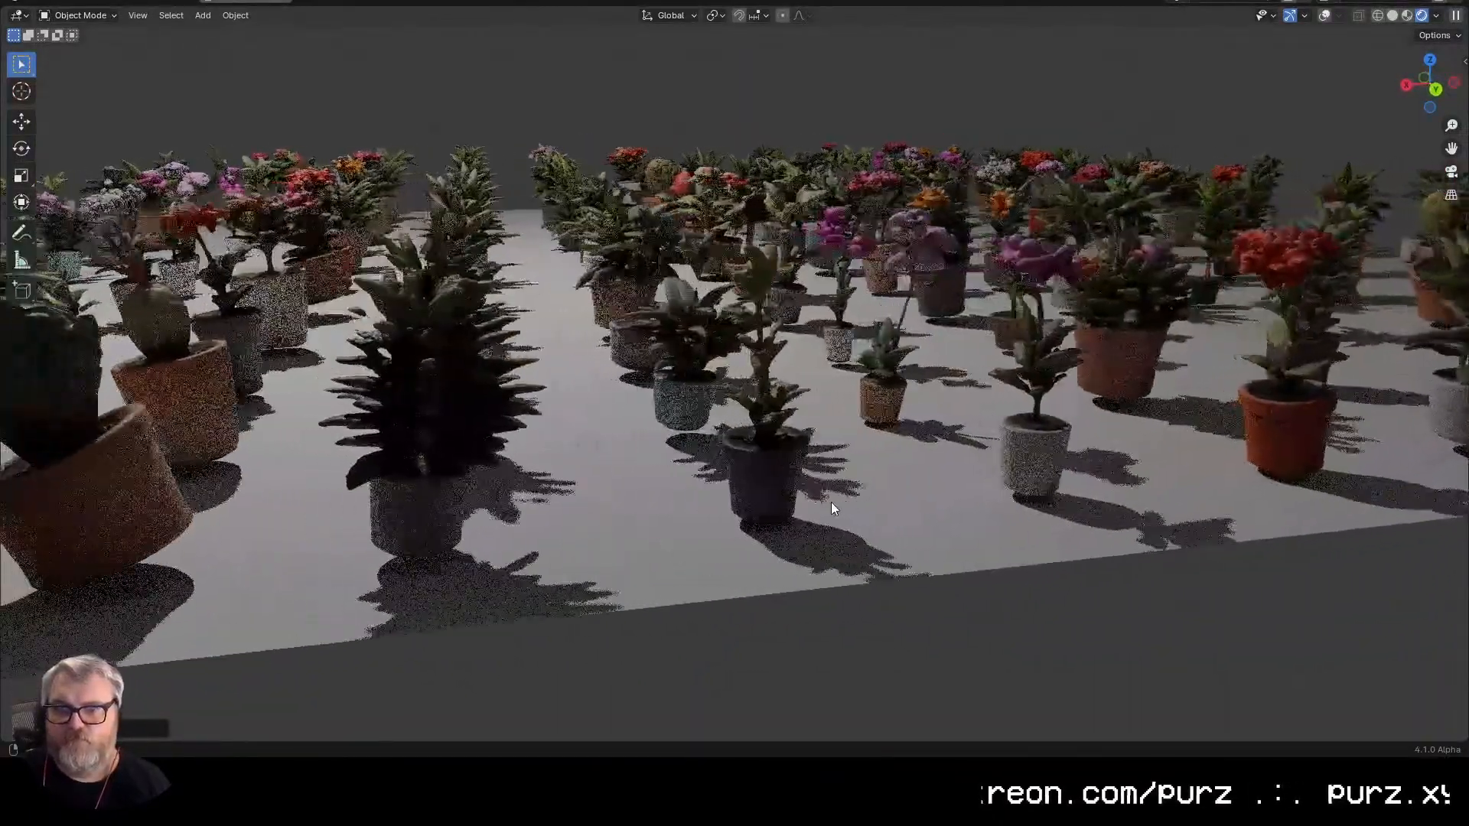
pyautogui.press('r')
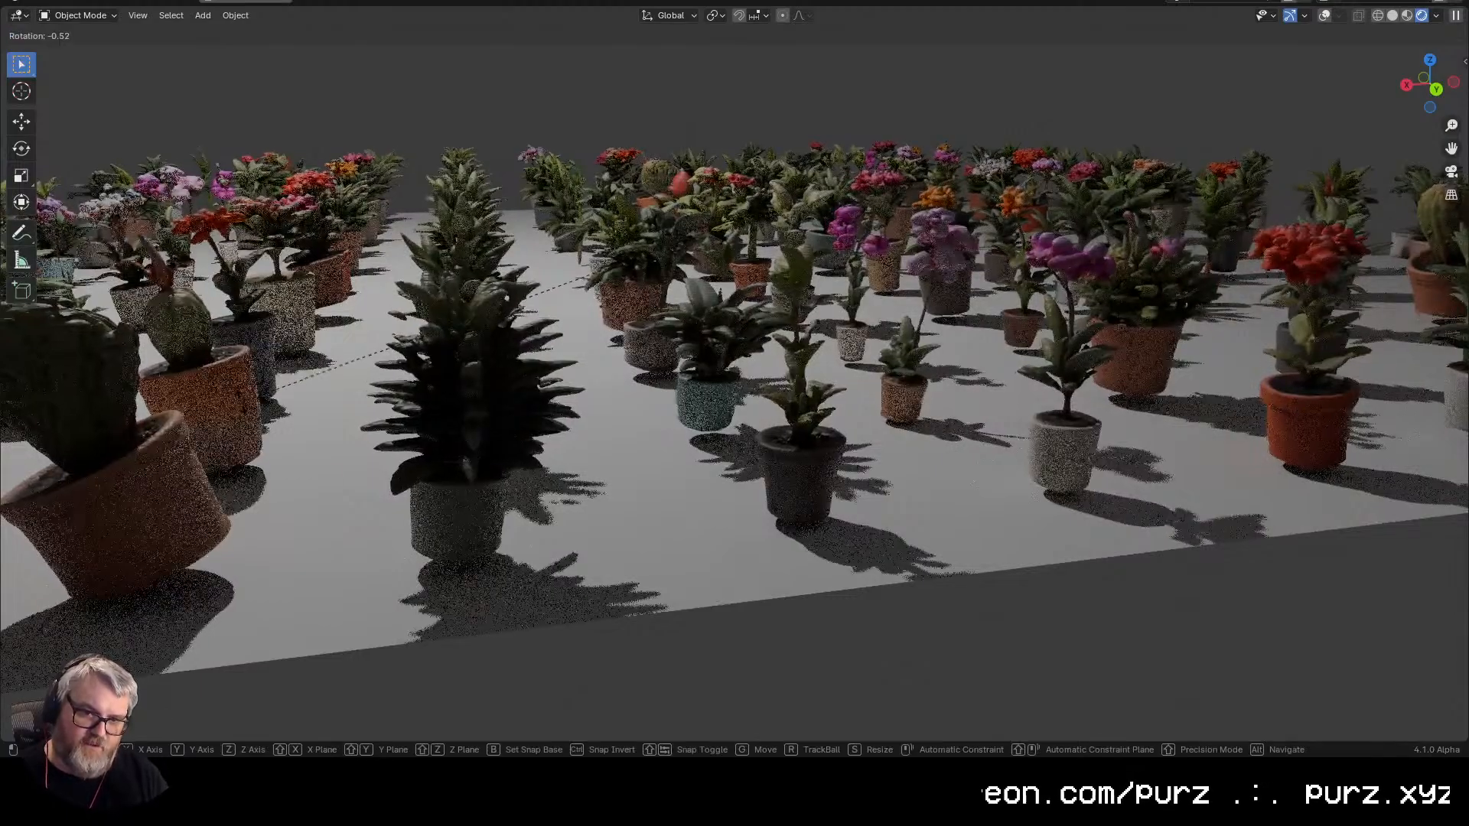
pyautogui.click(236, 383)
pyautogui.scroll(-5, 219, 428)
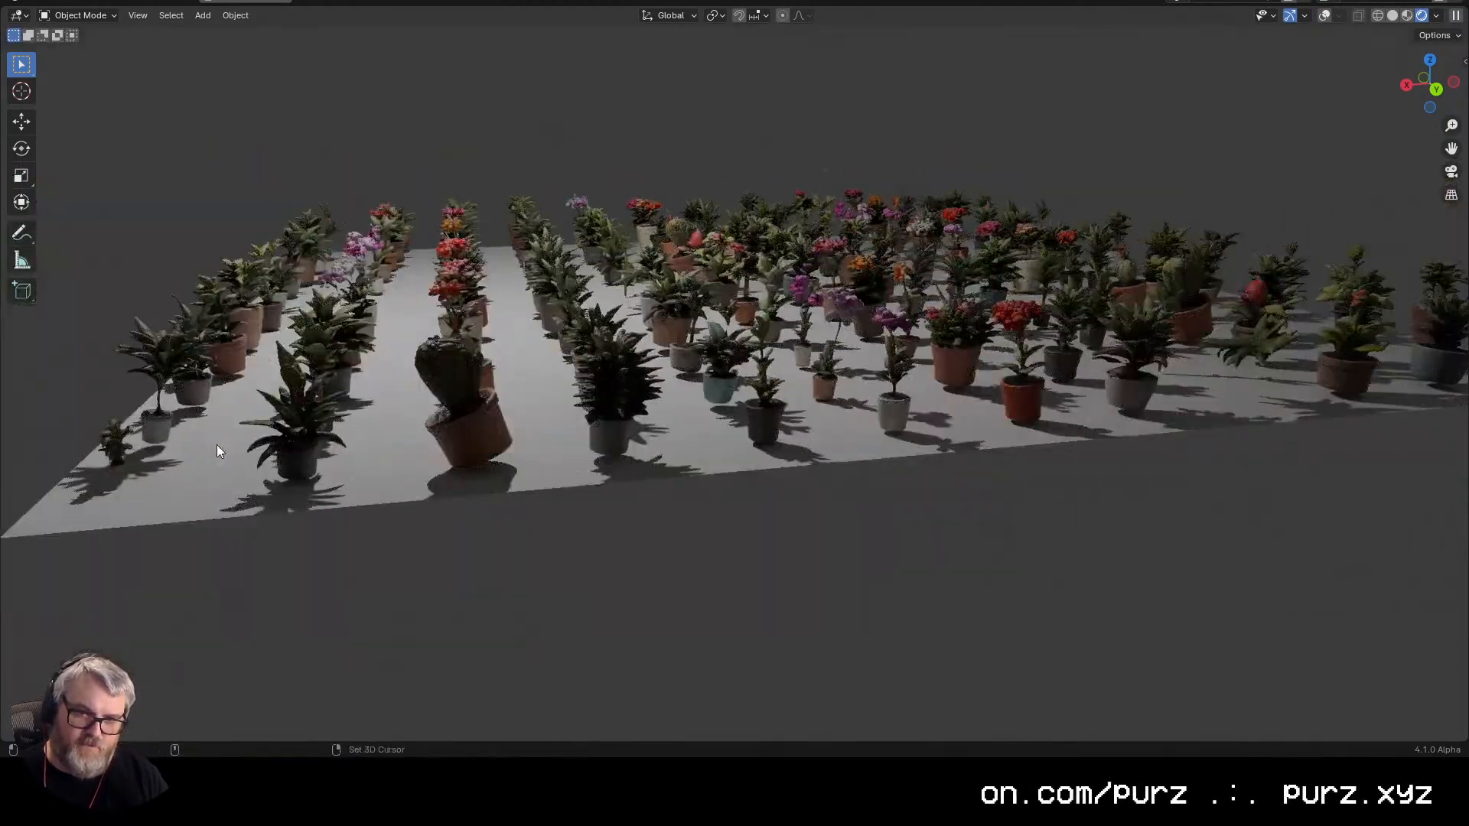
pyautogui.scroll(8, 489, 486)
pyautogui.scroll(-4, 490, 486)
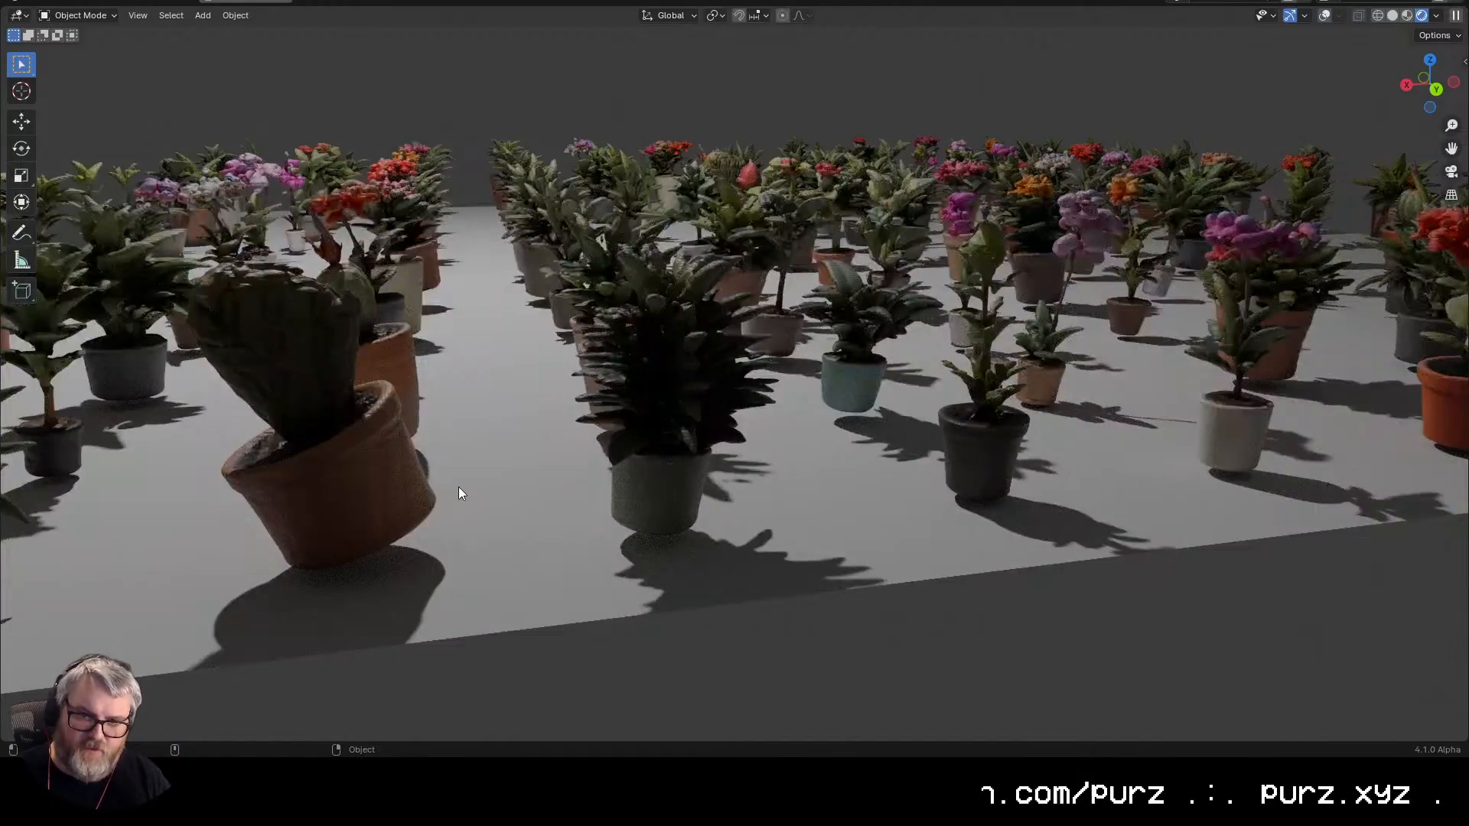
pyautogui.scroll(-3, 475, 493)
pyautogui.moveTo(636, 497); pyautogui.dragTo(180, 562)
pyautogui.scroll(-7, 729, 529)
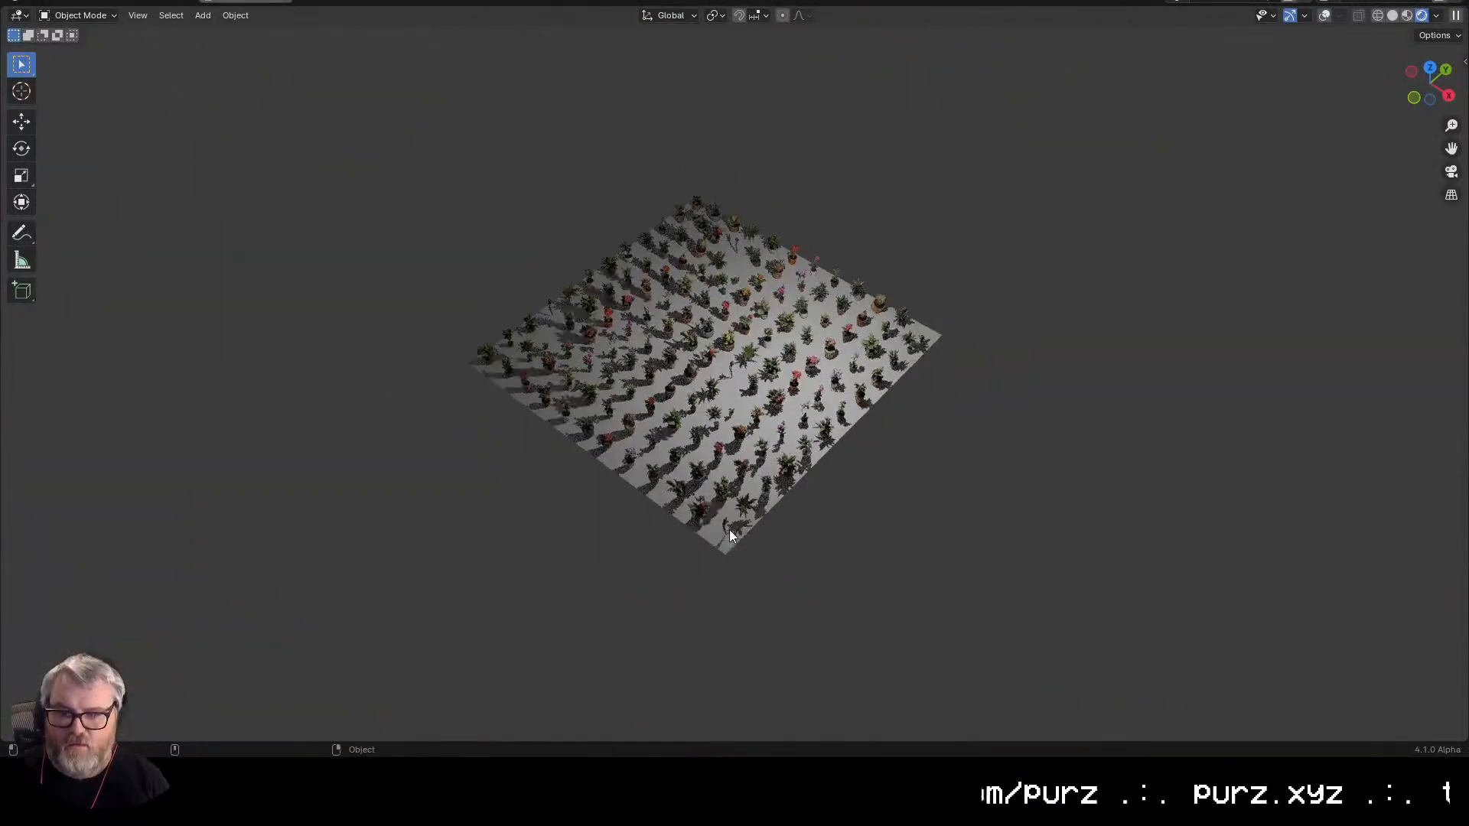
pyautogui.moveTo(728, 530); pyautogui.dragTo(655, 492)
pyautogui.scroll(8, 704, 535)
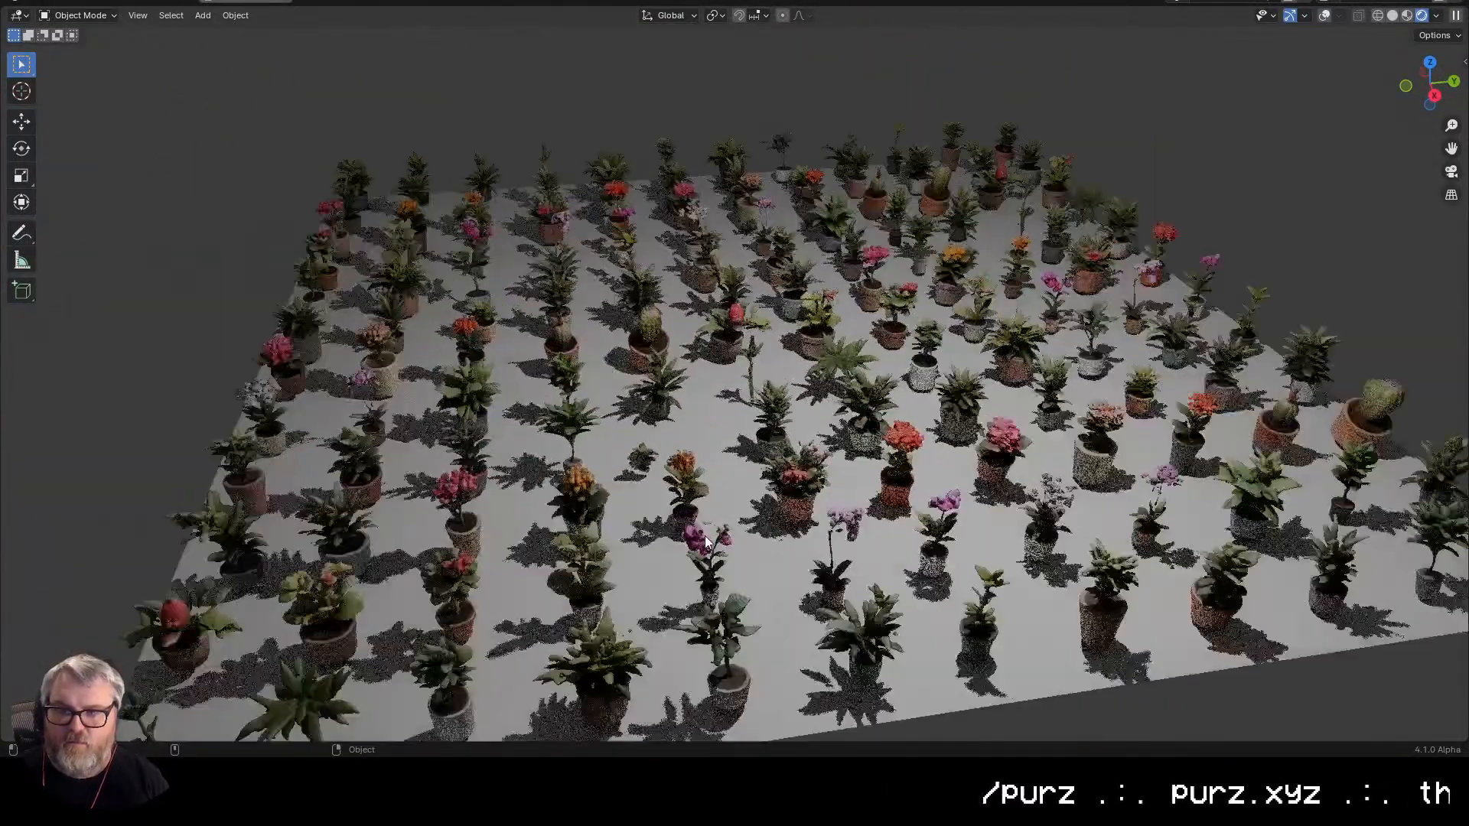
pyautogui.scroll(-5, 705, 535)
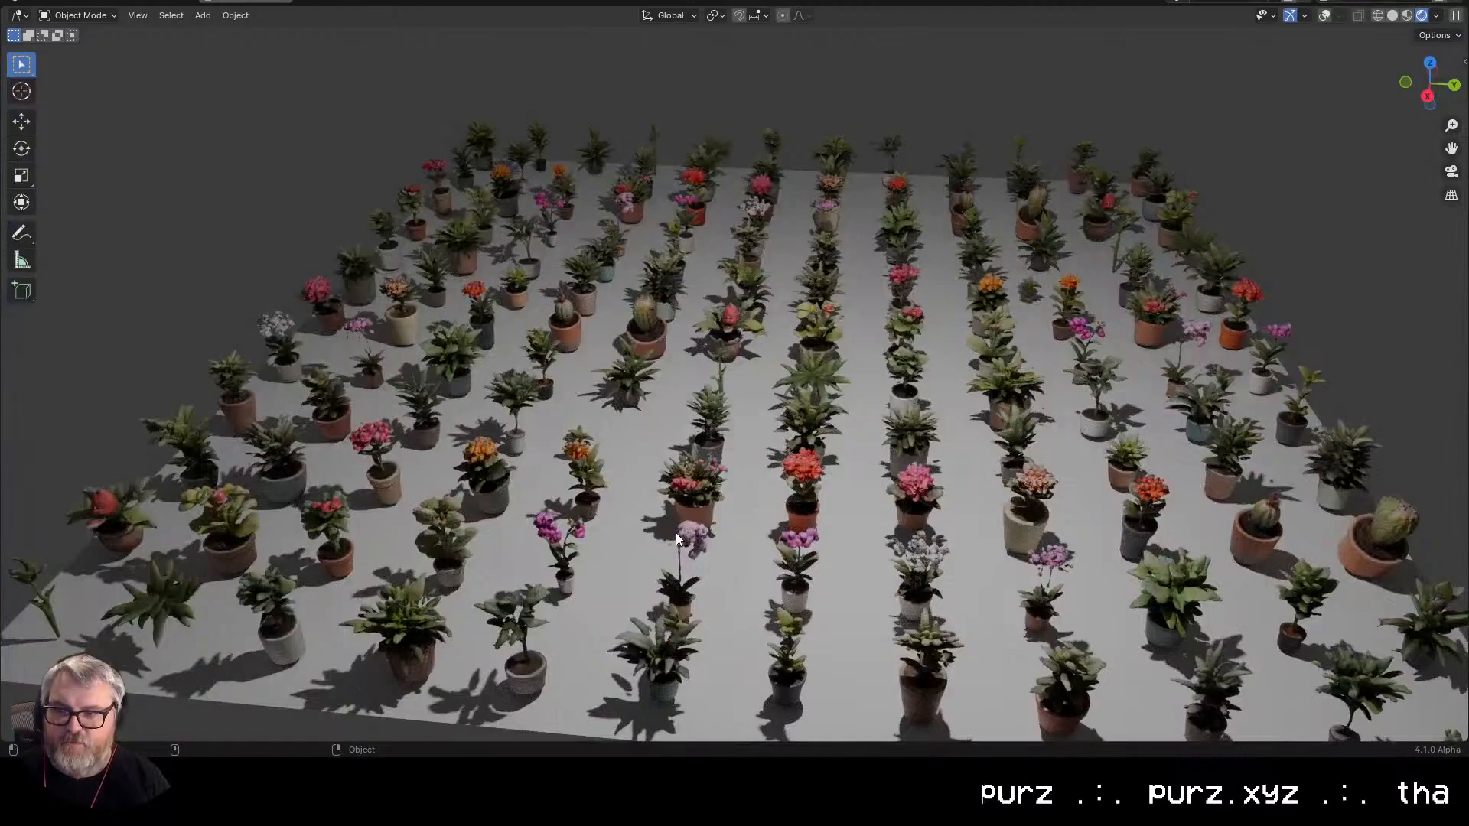
# - Restore the full editor layout and inspect the rendered plants between the rows and from above
pyautogui.hotkey('ctrl', 'space')
pyautogui.scroll(-5, 687, 530)
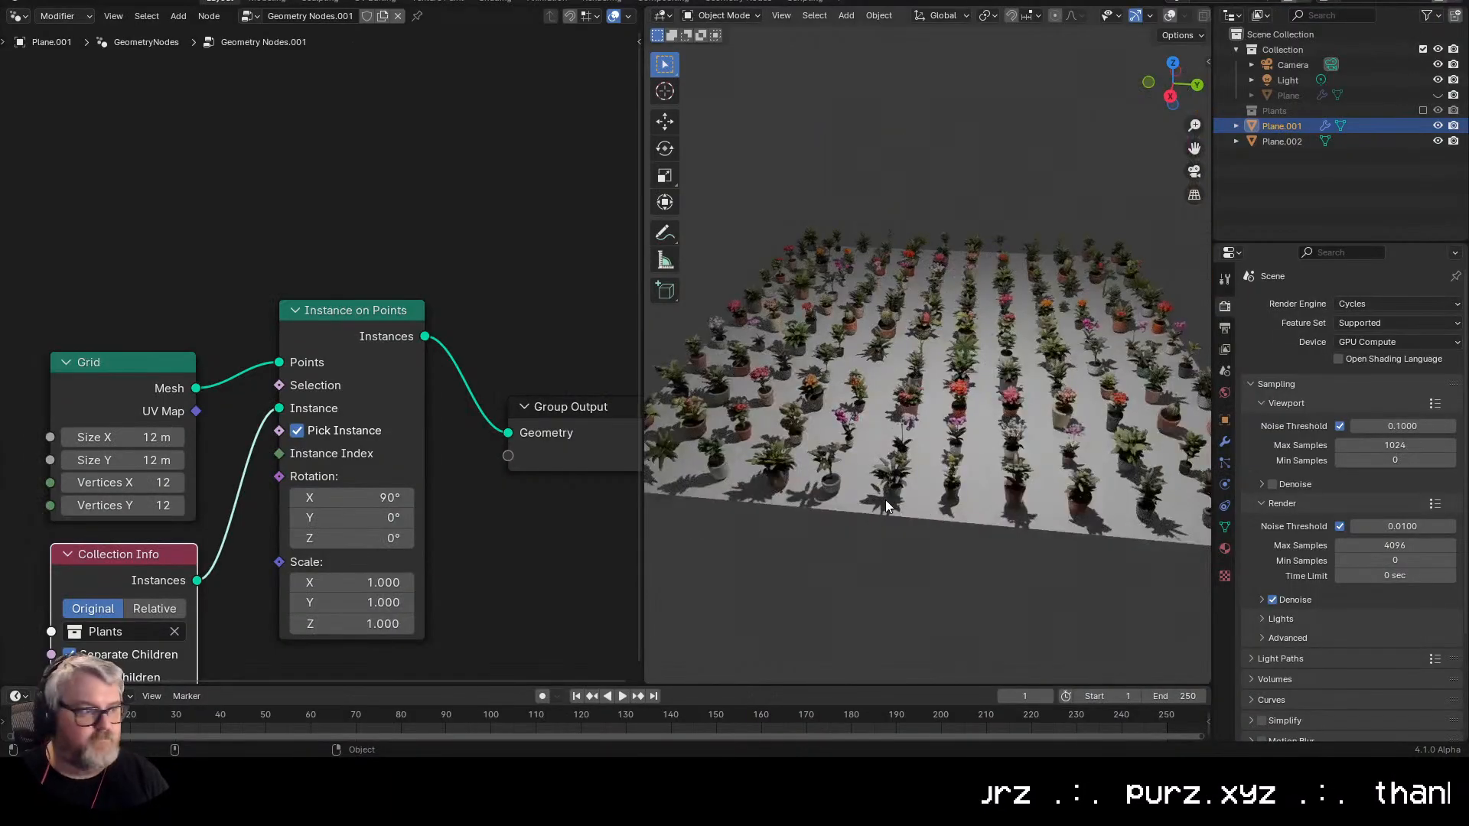
pyautogui.moveTo(860, 490); pyautogui.dragTo(821, 505)
pyautogui.scroll(10, 820, 505)
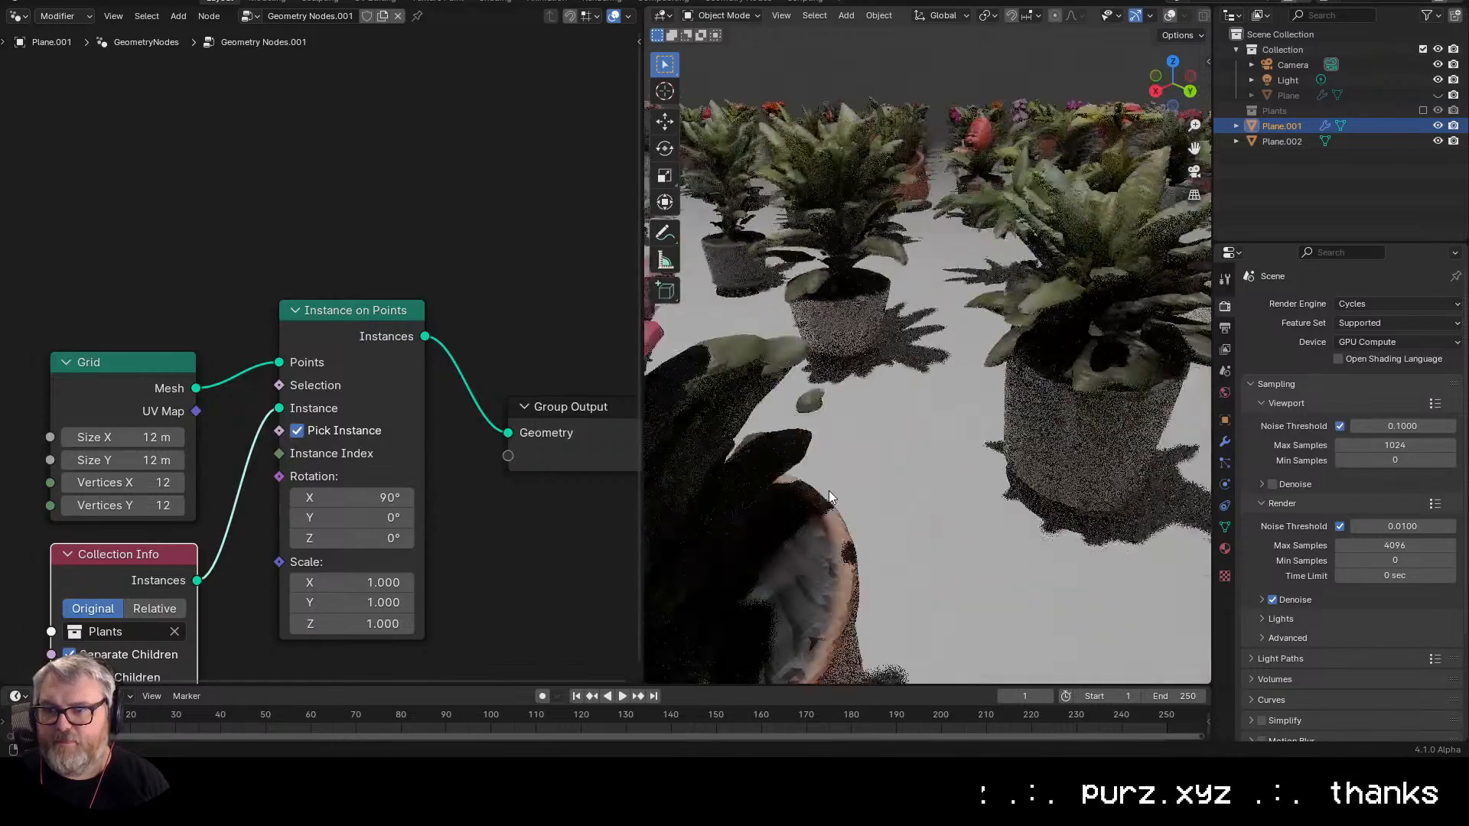
pyautogui.scroll(-3, 872, 477)
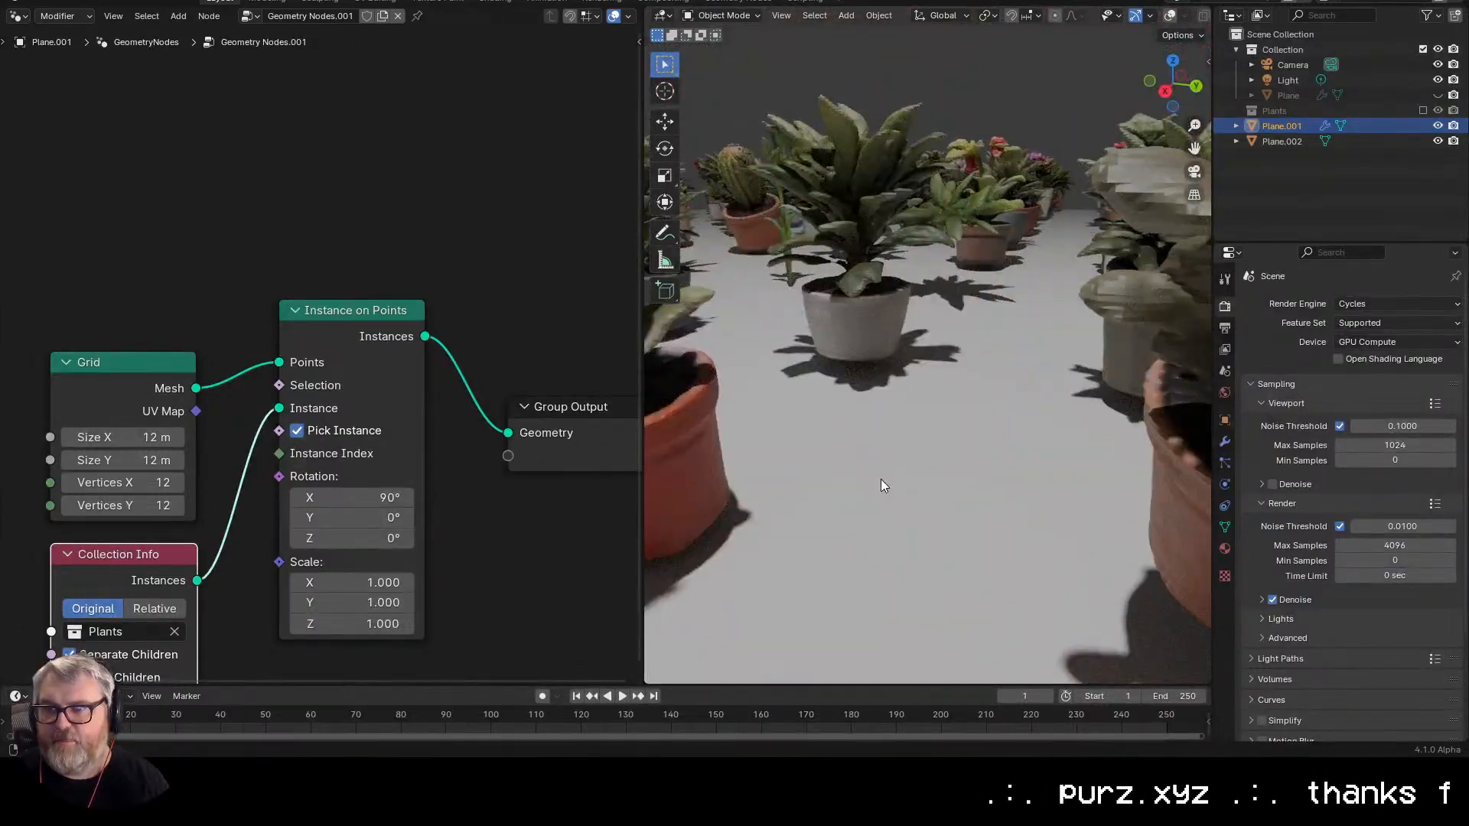
pyautogui.scroll(-4, 880, 479)
pyautogui.moveTo(880, 479); pyautogui.dragTo(910, 575)
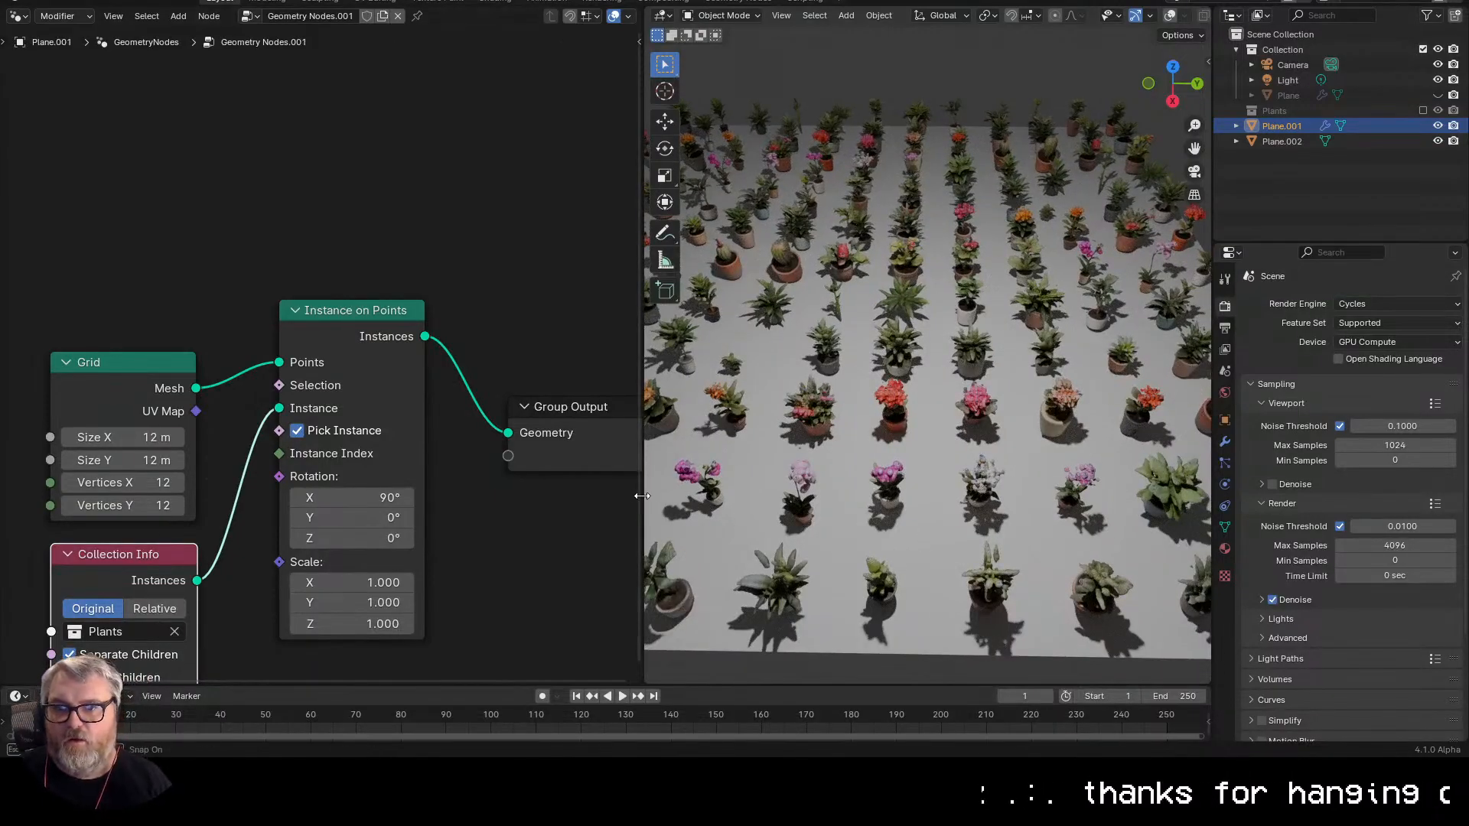
# - Widen the 3D viewport and display the deselected plant grid in solid shading with overlays shown
pyautogui.moveTo(641, 496); pyautogui.dragTo(414, 496)
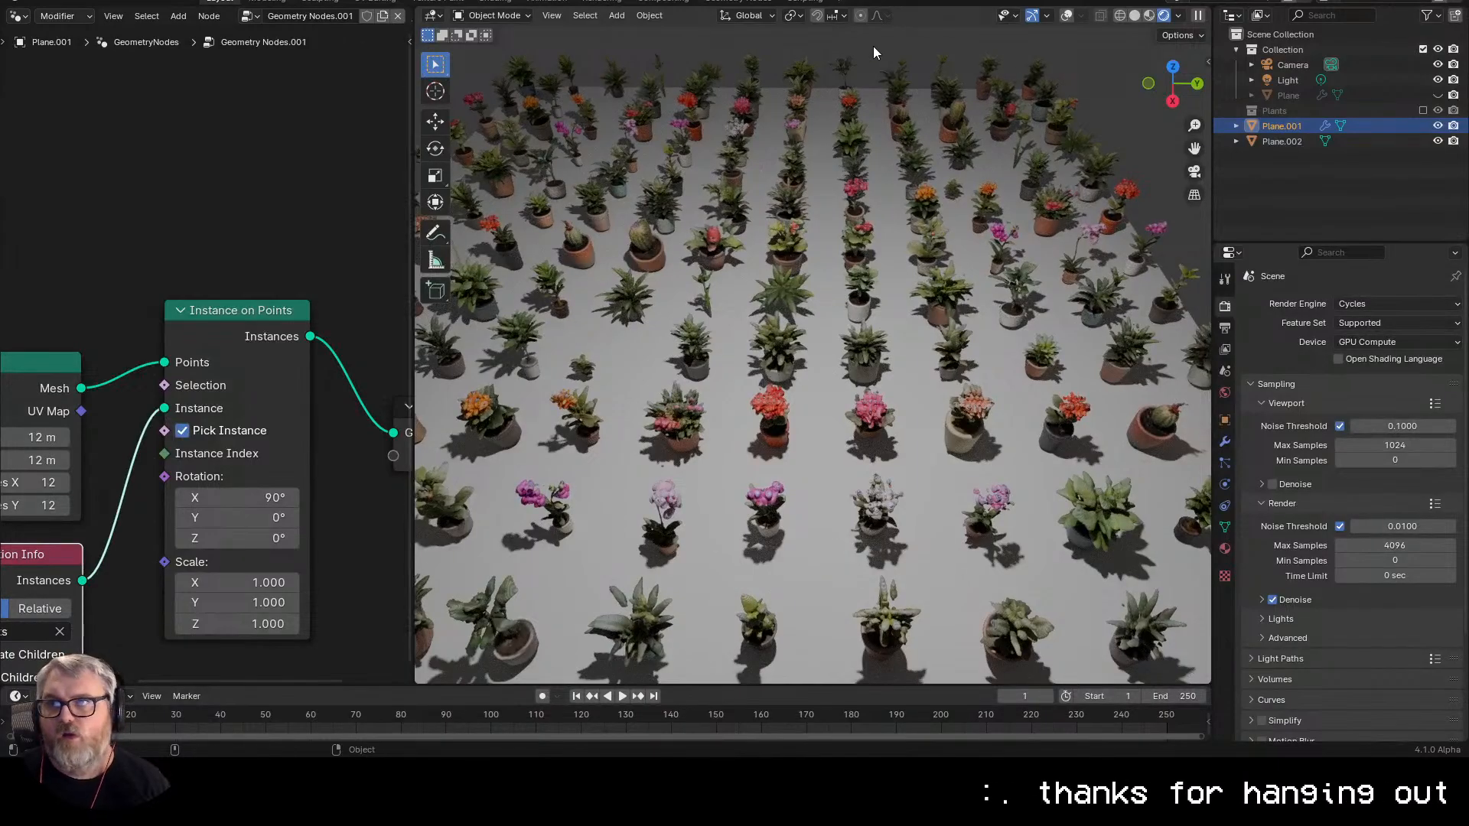
pyautogui.click(1068, 15)
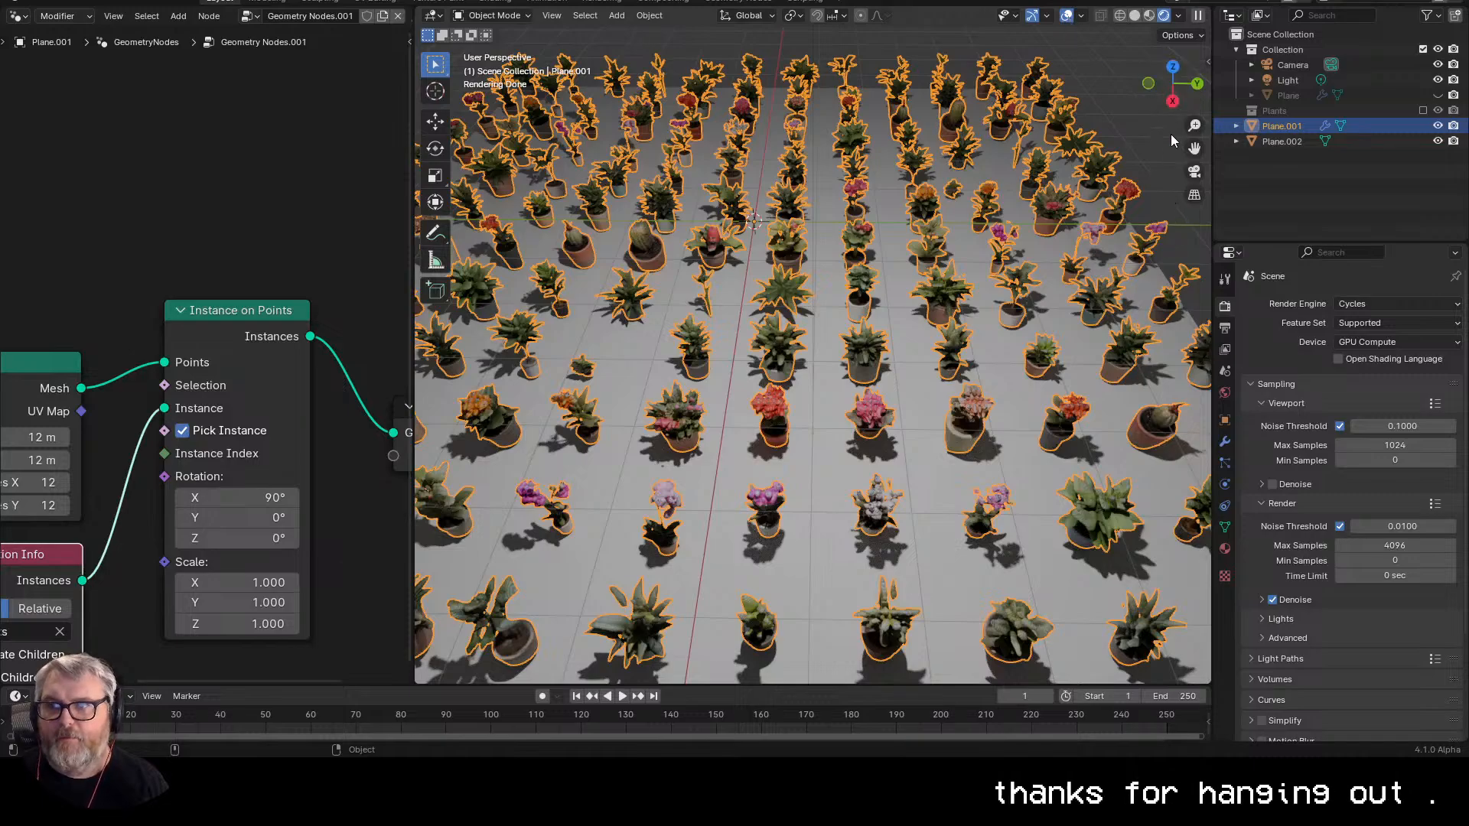
pyautogui.click(1136, 139)
pyautogui.click(1136, 22)
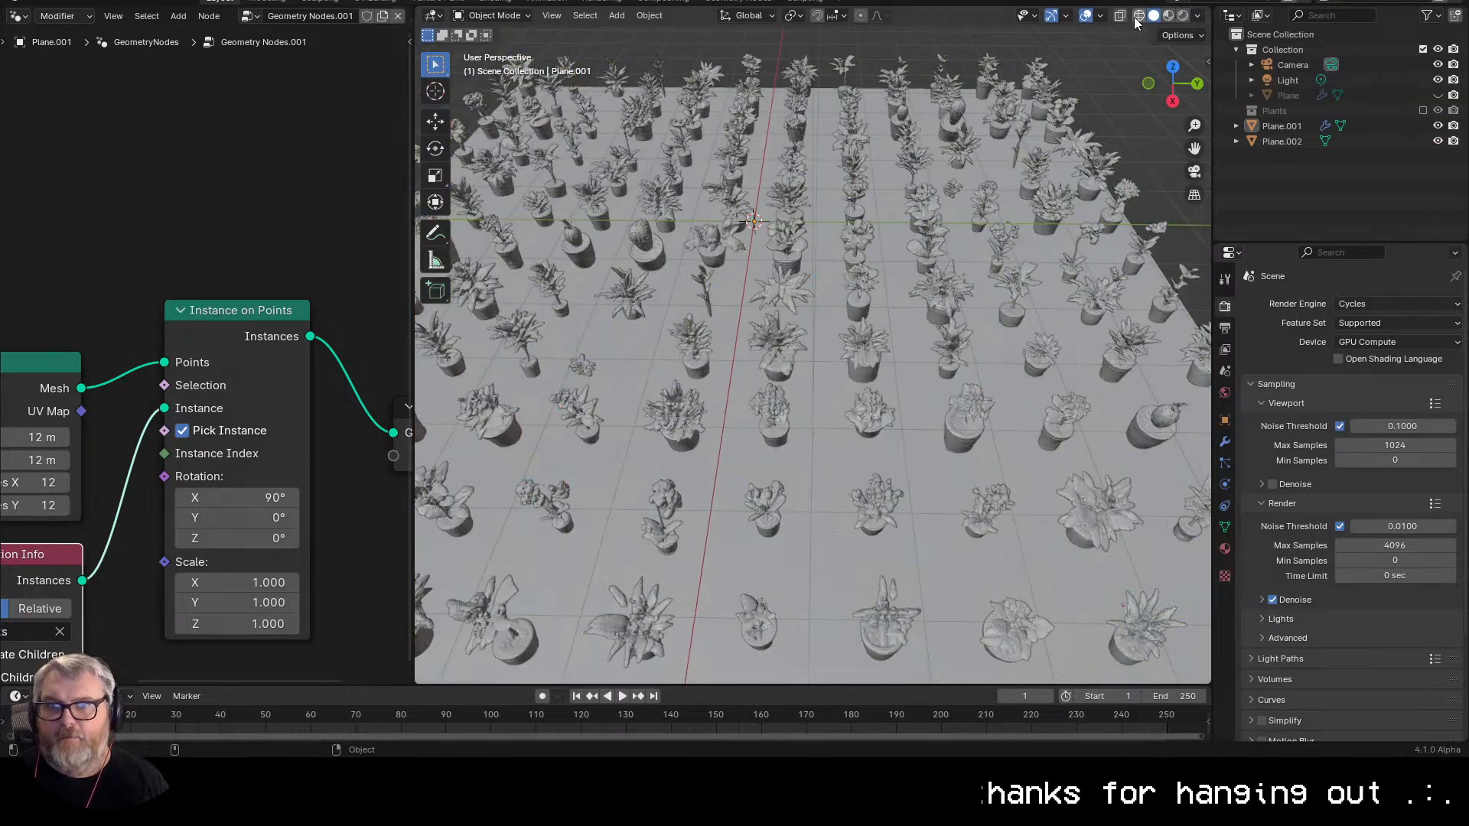
# - Show the plant grid in Material Preview shading in a maximized viewport and view the whole floor from a low angle
pyautogui.click(1152, 19)
pyautogui.click(1169, 17)
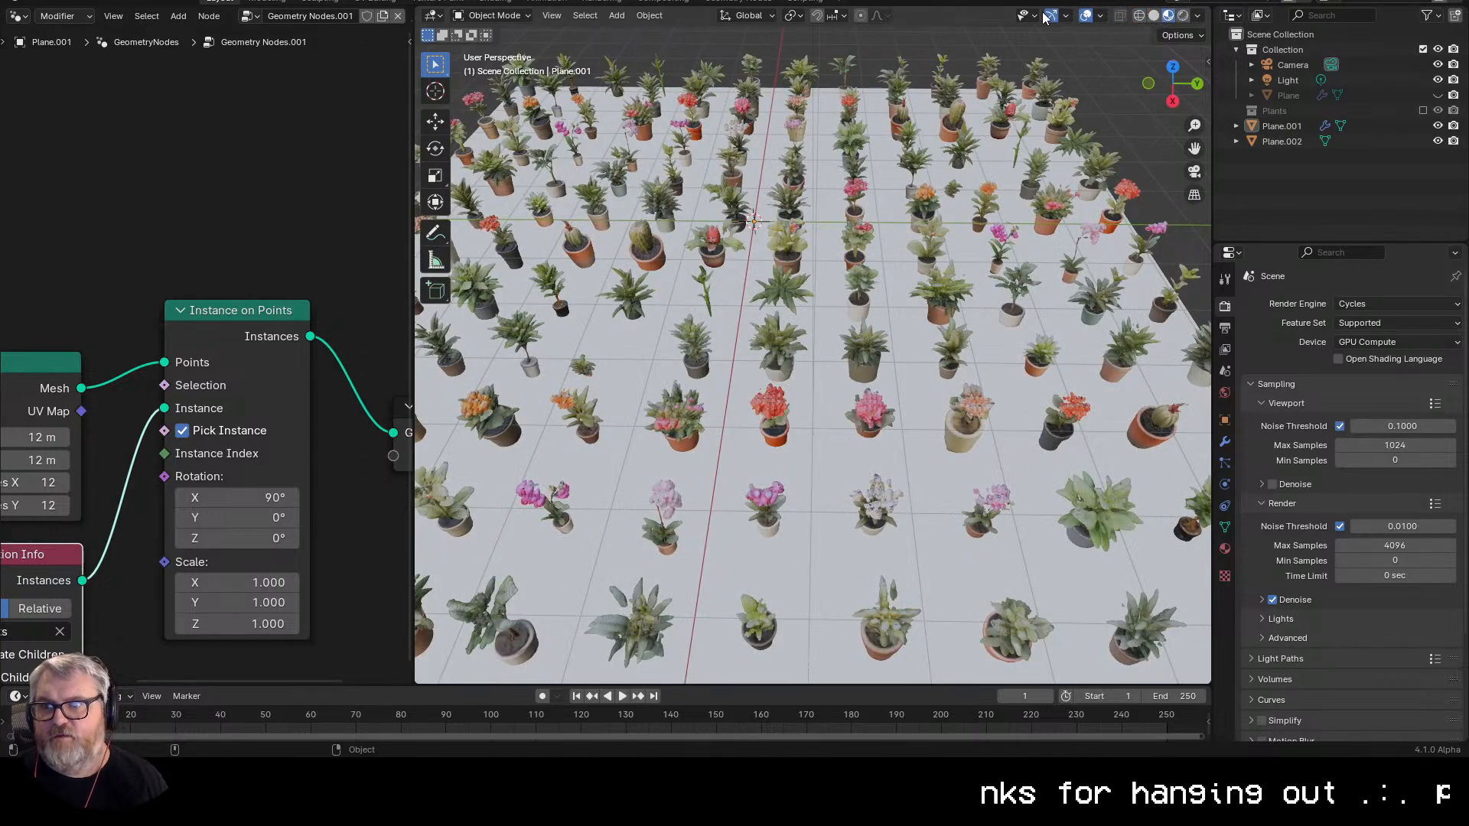
pyautogui.click(1101, 15)
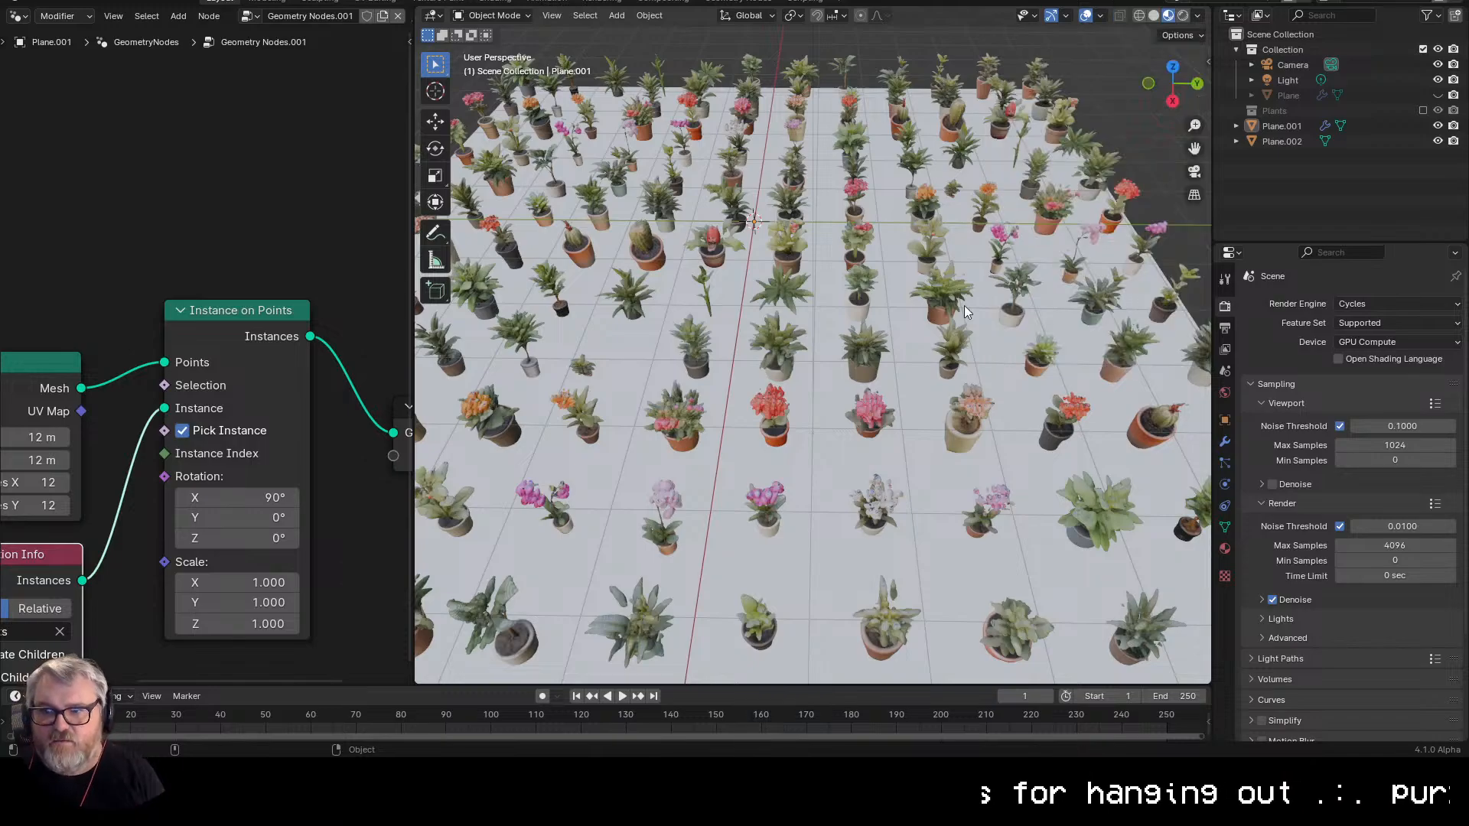
pyautogui.hotkey('ctrl', 'space')
pyautogui.scroll(-7, 915, 335)
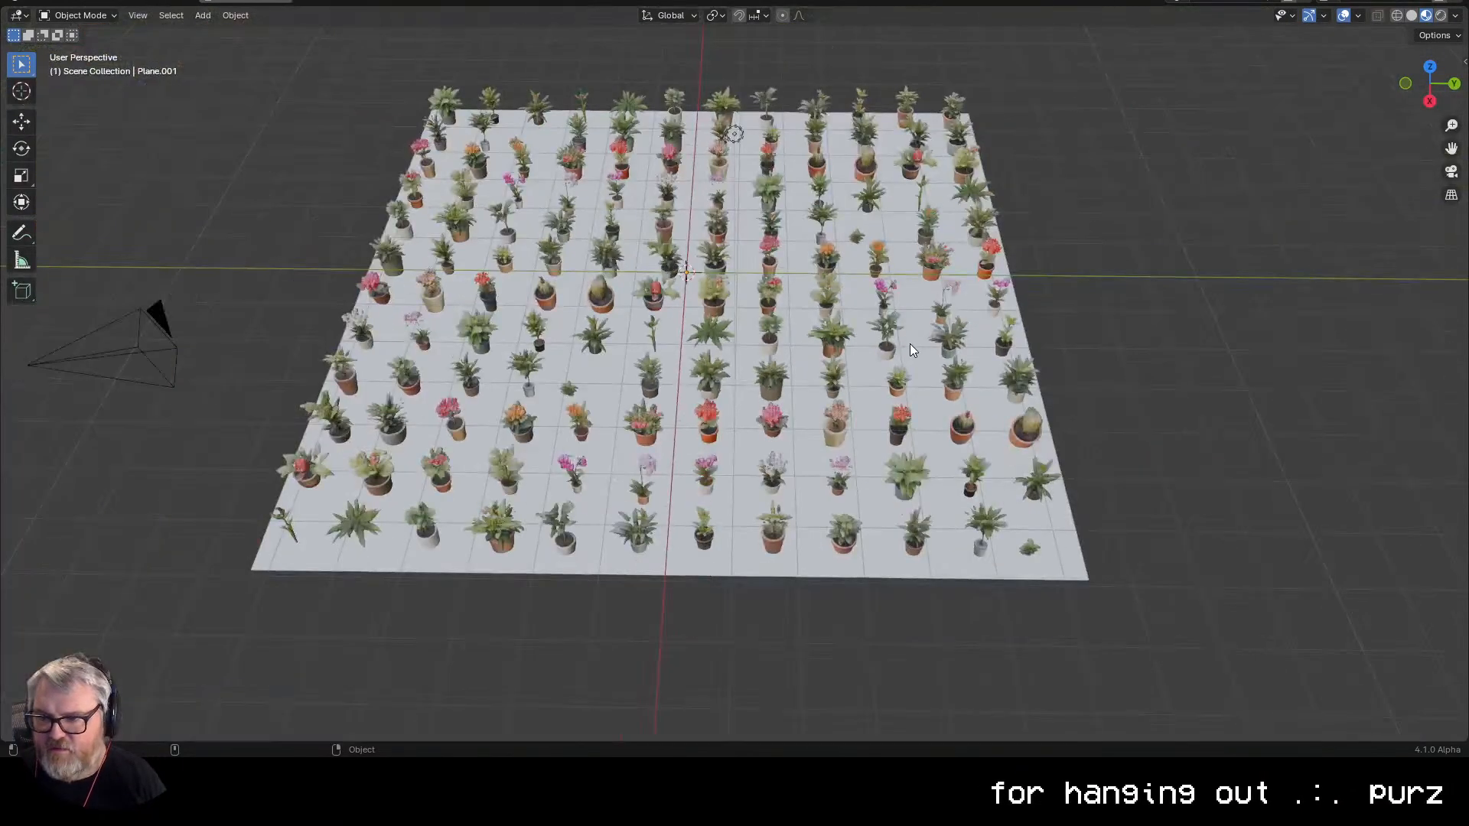
pyautogui.scroll(2, 910, 343)
pyautogui.scroll(-3, 910, 343)
pyautogui.moveTo(1304, 426); pyautogui.dragTo(1314, 360)
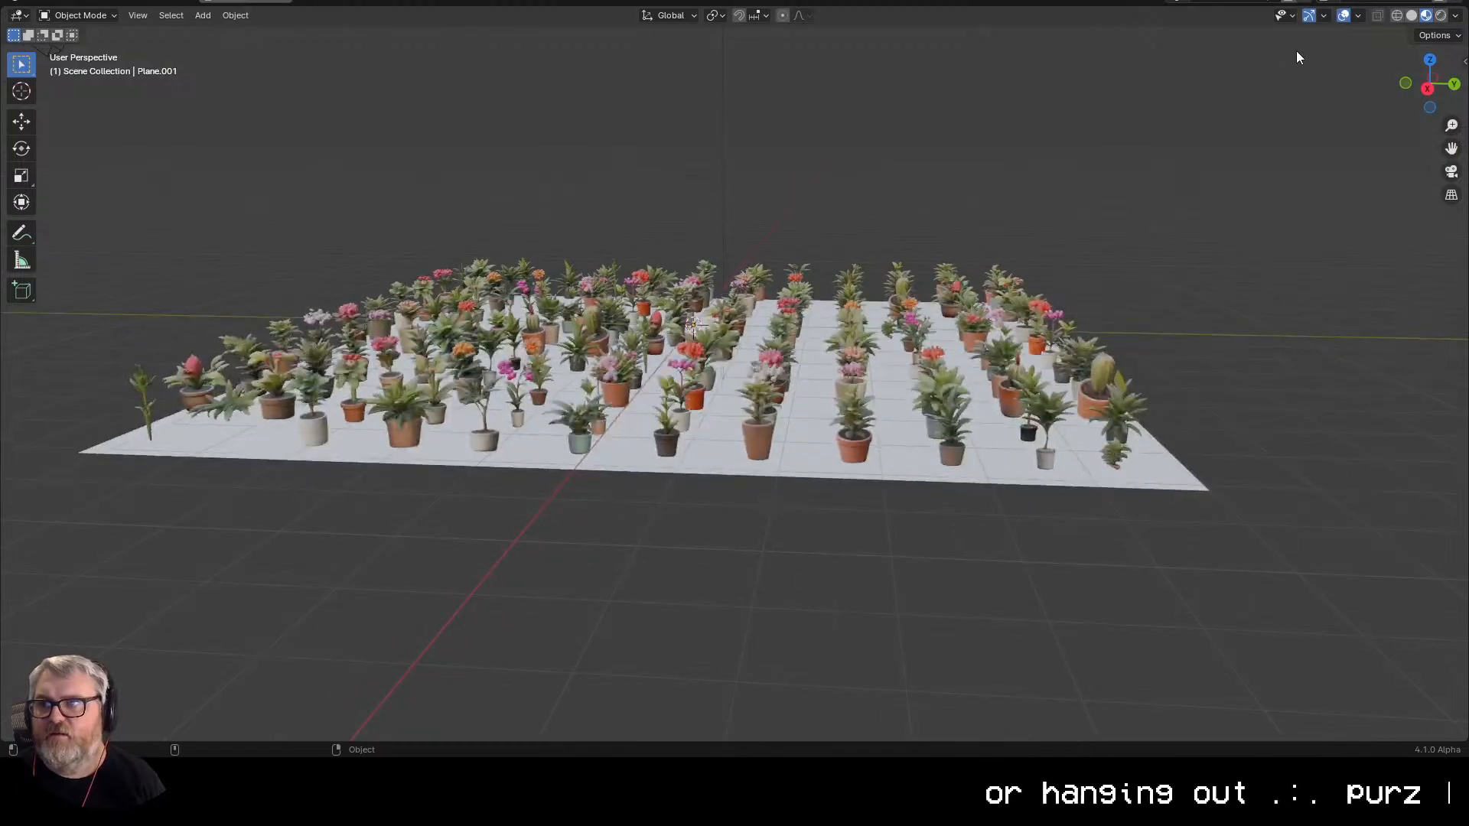
# - Turn on the scene statistics overlay in the viewport and view the plant grid from a corner
pyautogui.click(1359, 16)
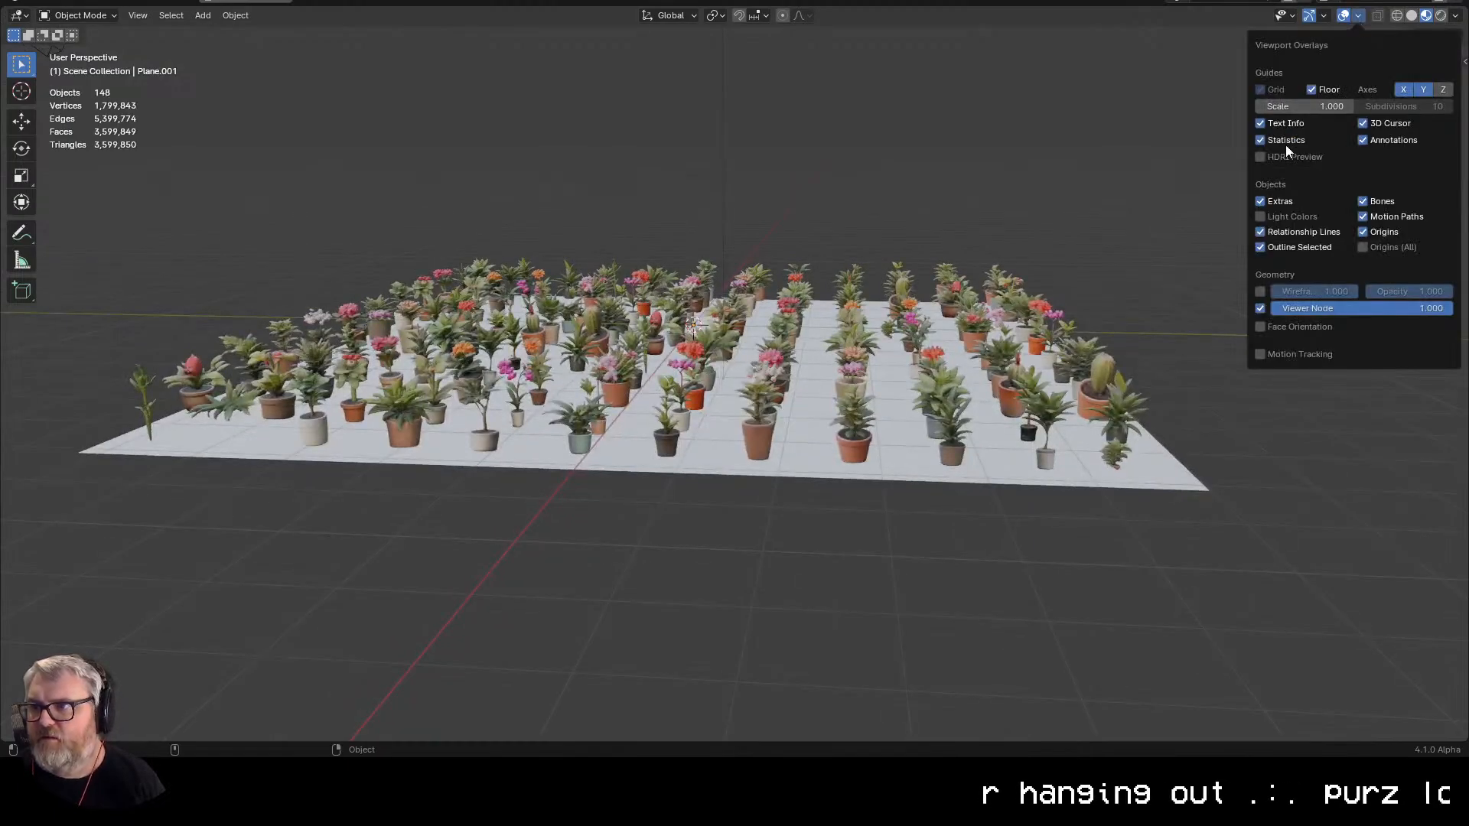
pyautogui.moveTo(1267, 507); pyautogui.dragTo(1145, 494)
pyautogui.scroll(1, 1162, 501)
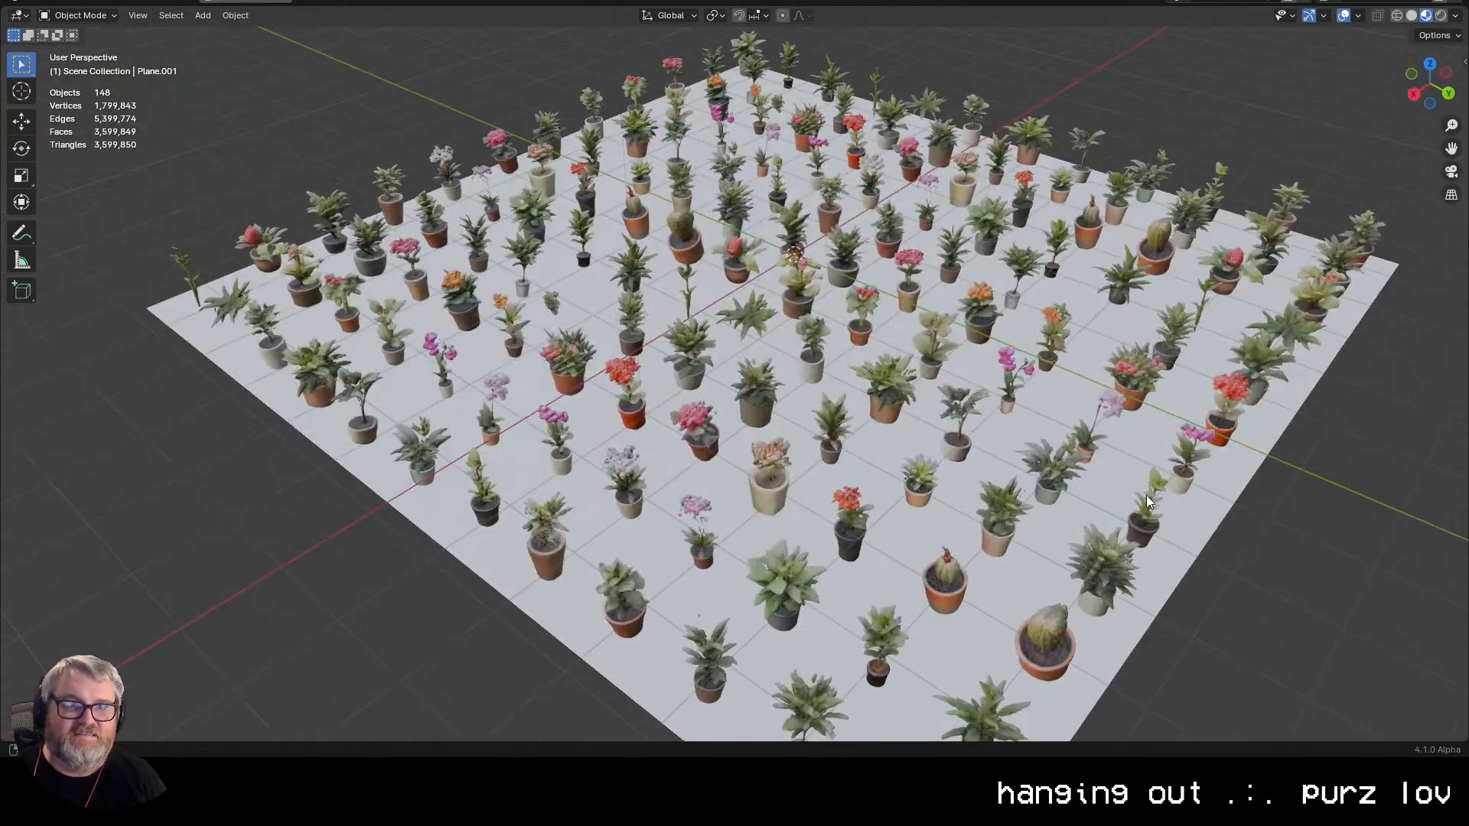
pyautogui.scroll(-2, 1146, 494)
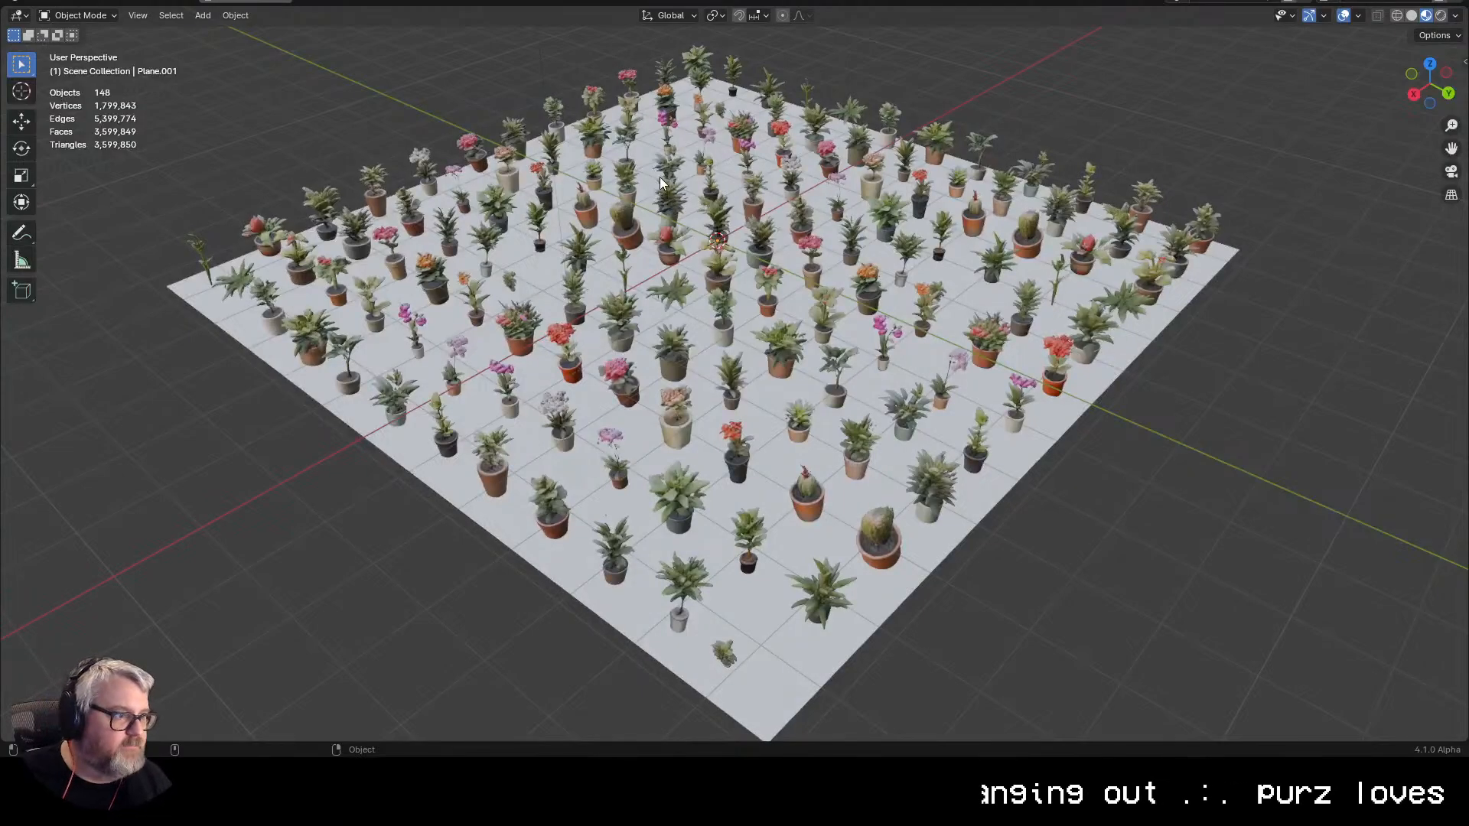
# - Switch the viewport to wireframe shading and examine the mesh density of the potted plants up close
pyautogui.click(1396, 15)
pyautogui.hotkey('ctrl', 'space')
pyautogui.hotkey('ctrl', 'space')
pyautogui.scroll(10, 901, 388)
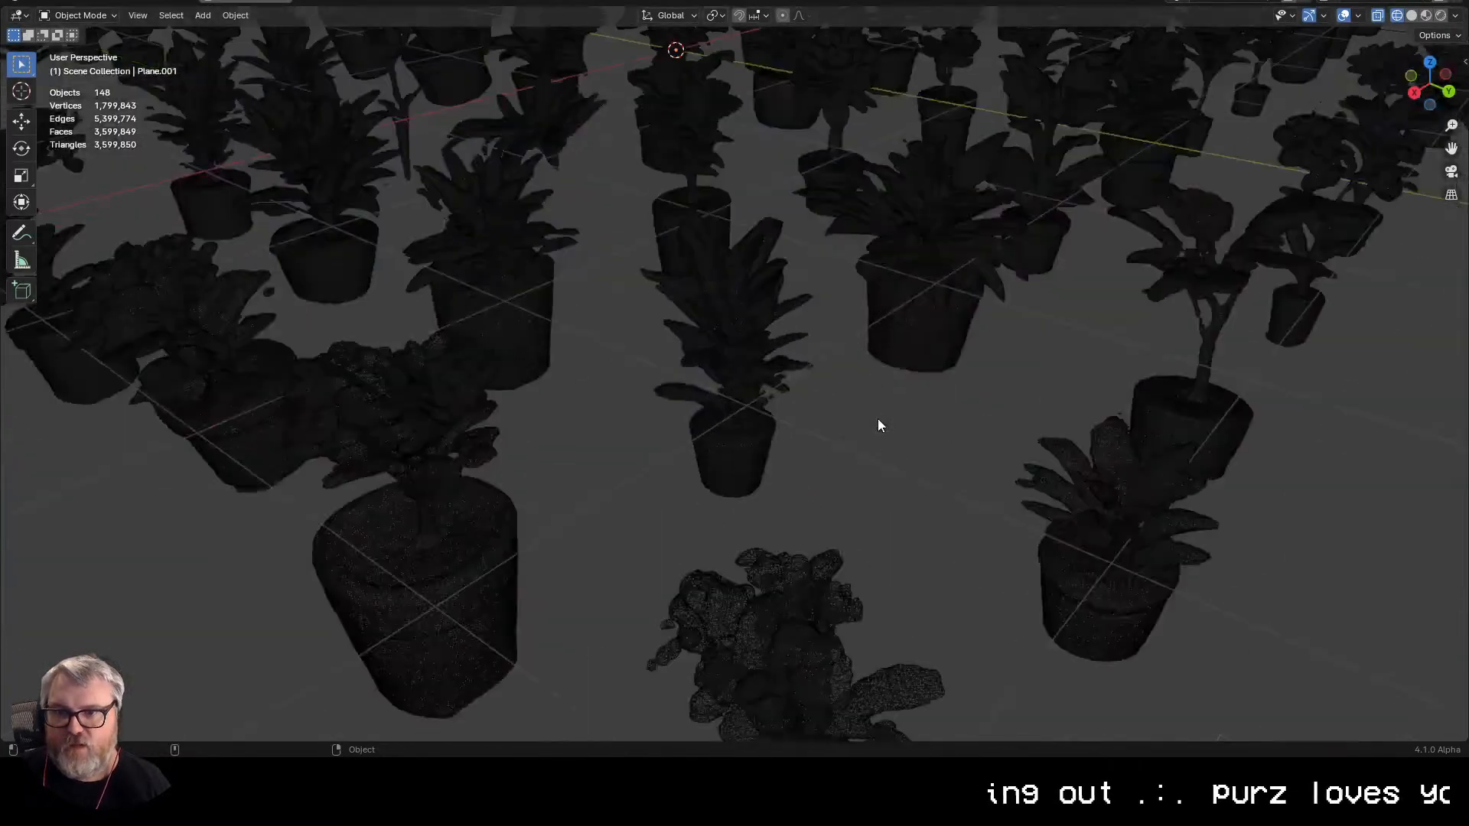
pyautogui.scroll(-10, 941, 406)
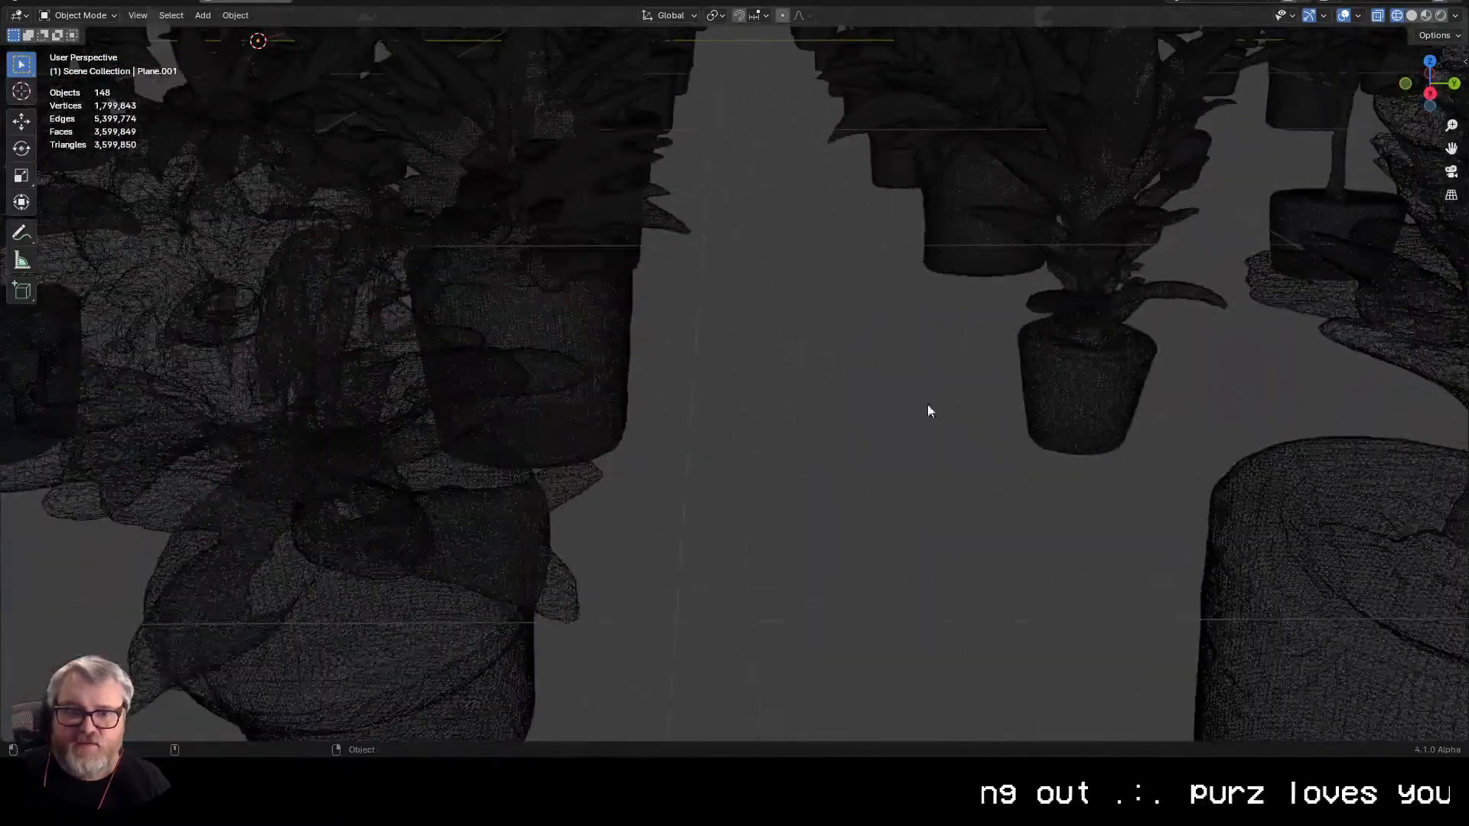
pyautogui.scroll(-8, 888, 404)
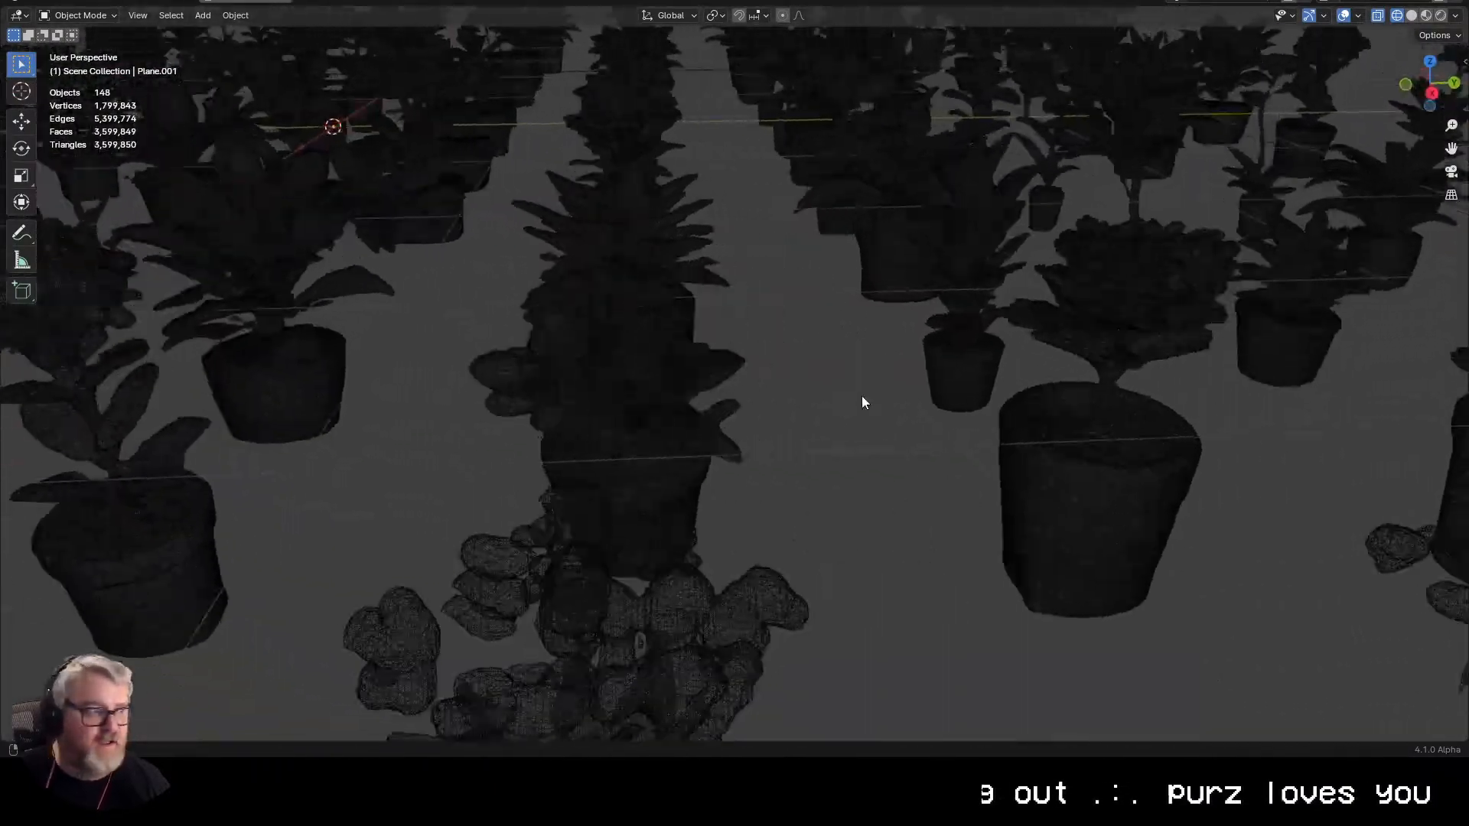
pyautogui.hotkey('ctrl', 'space')
pyautogui.scroll(-10, 1025, 360)
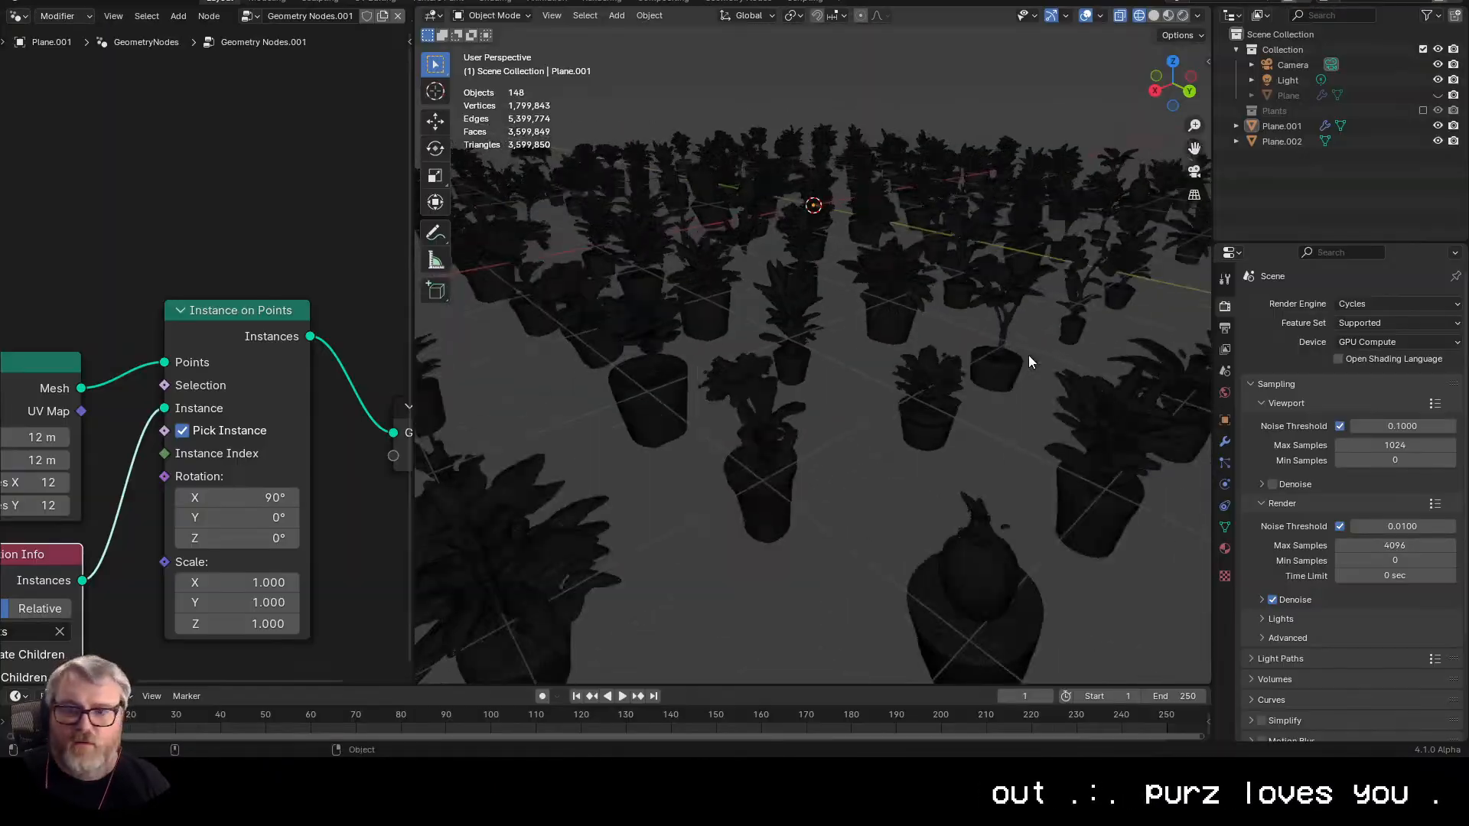
pyautogui.moveTo(1018, 396); pyautogui.dragTo(989, 352)
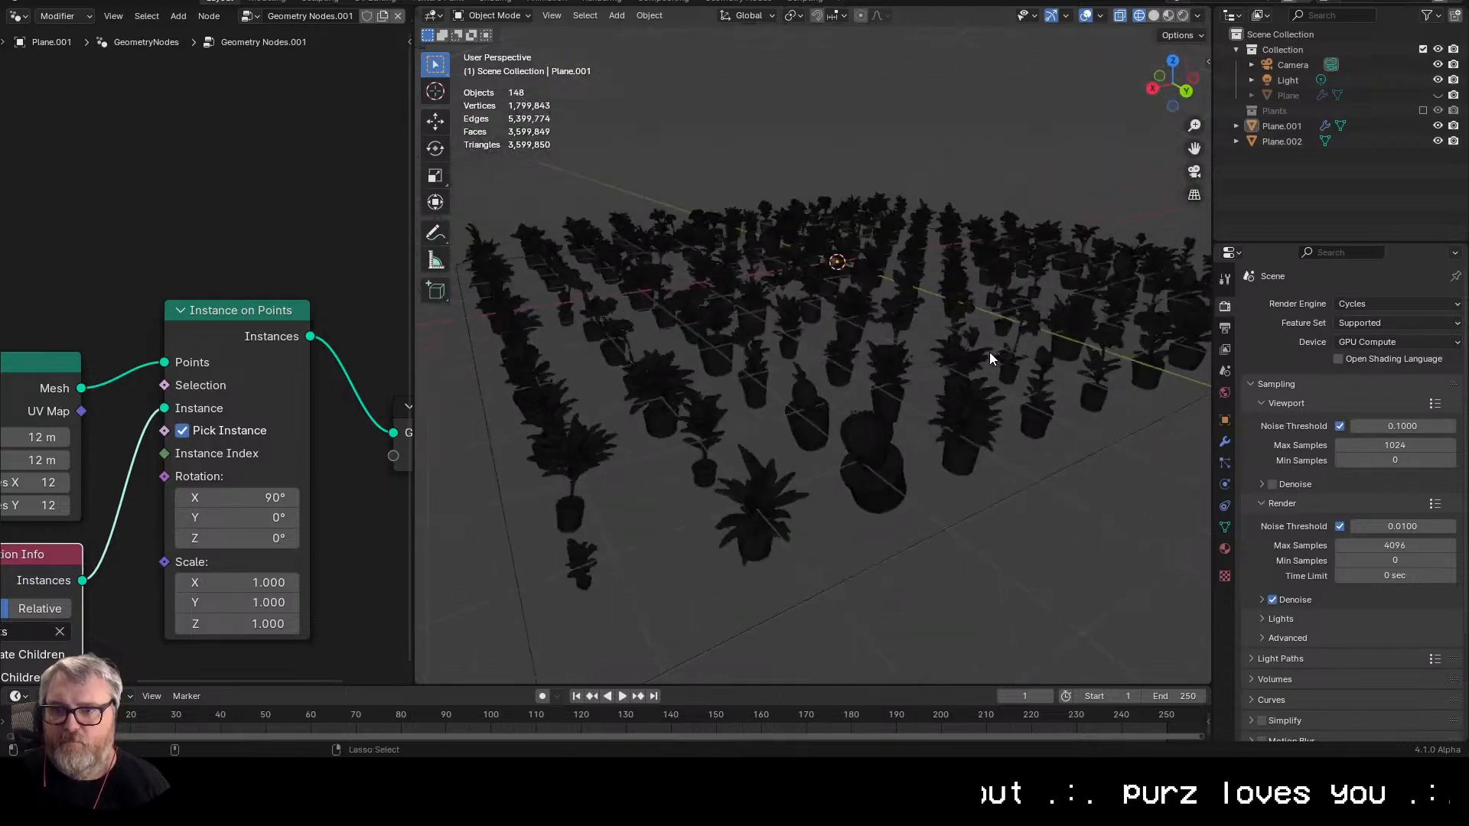
# - Switch the viewport to rendered shading and select the instanced plants object in a close-up view
pyautogui.click(1182, 15)
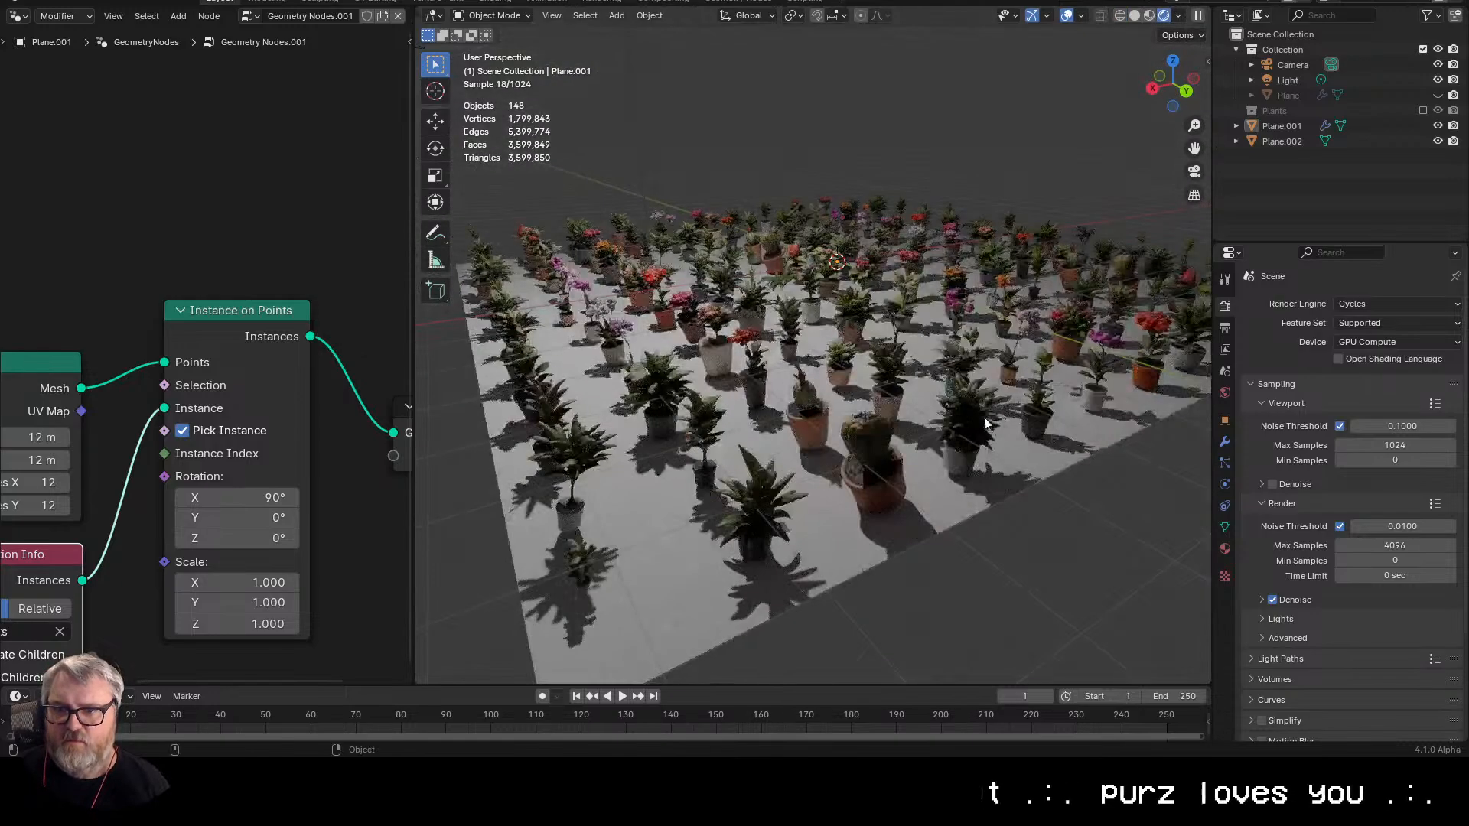
pyautogui.scroll(6, 961, 393)
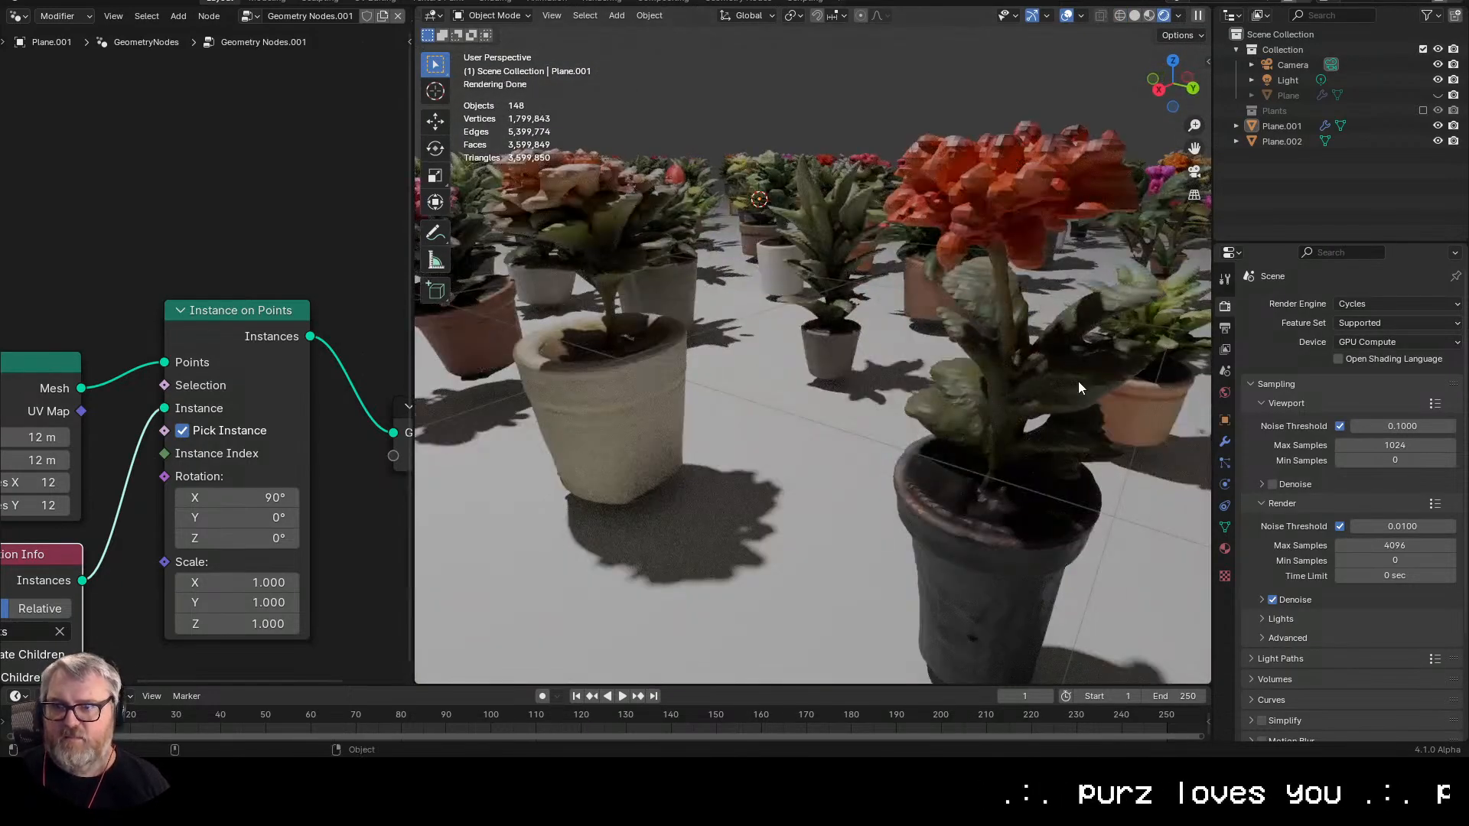
pyautogui.click(1022, 344)
pyautogui.rightClick(1008, 339)
pyautogui.click(1007, 338)
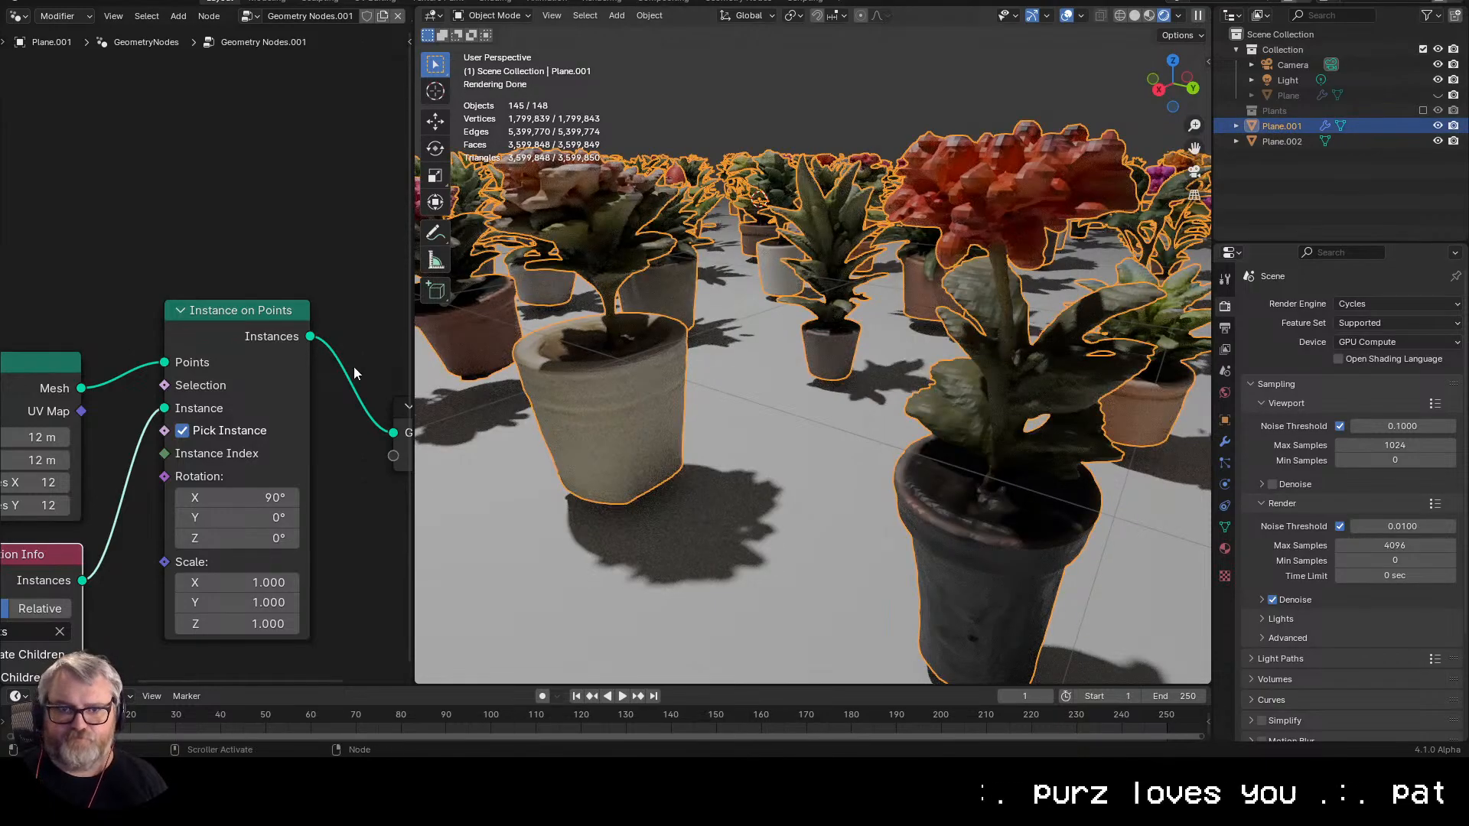
# - Insert a Set Shade Smooth node between the Instance on Points and Group Output nodes
pyautogui.scroll(-2, 368, 429)
pyautogui.moveTo(382, 479); pyautogui.dragTo(334, 478)
pyautogui.hotkey('shift', 'a')
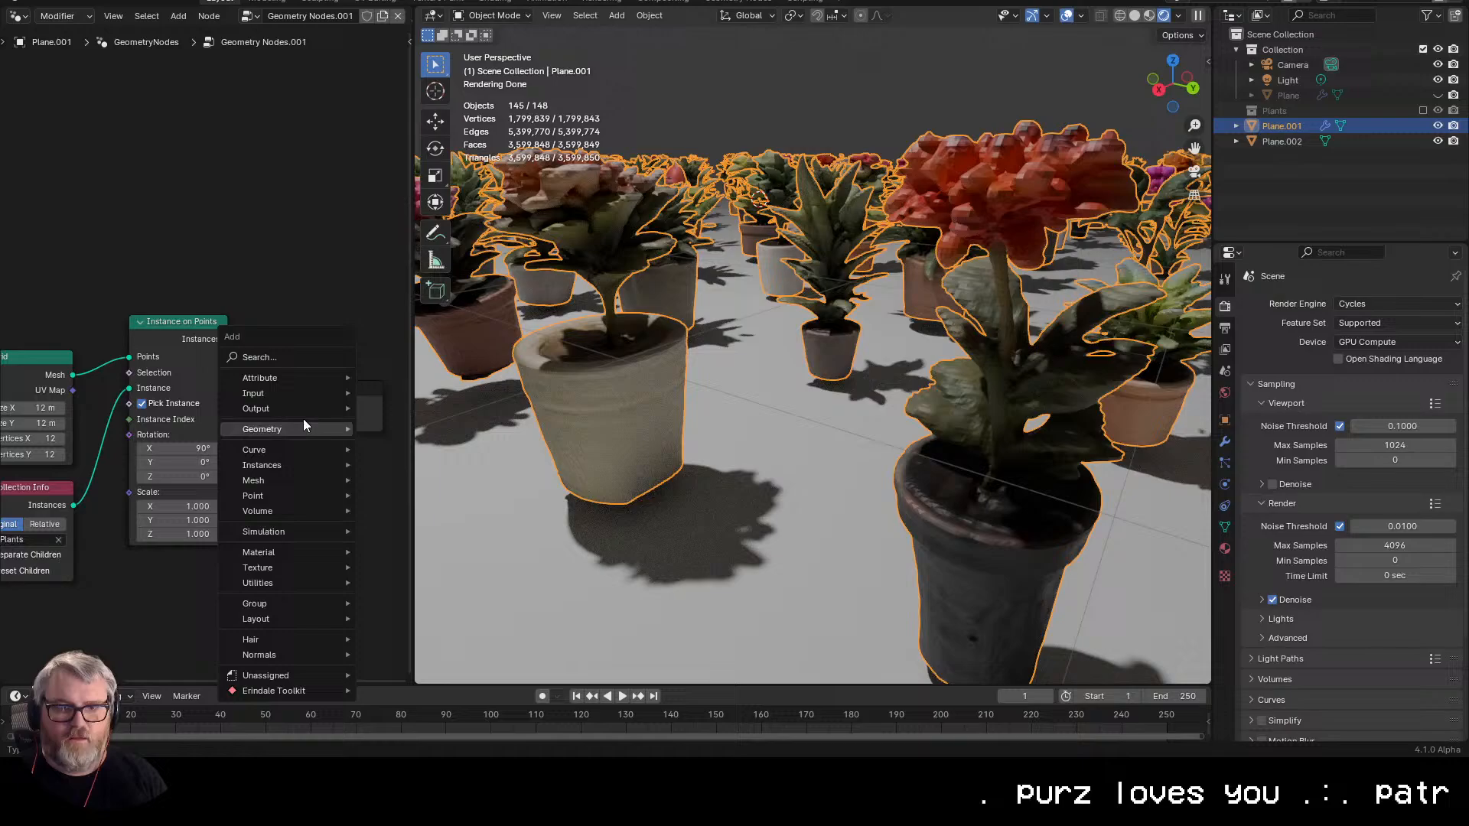
pyautogui.click(287, 360)
pyautogui.write('set shade smo')
pyautogui.press('Return')
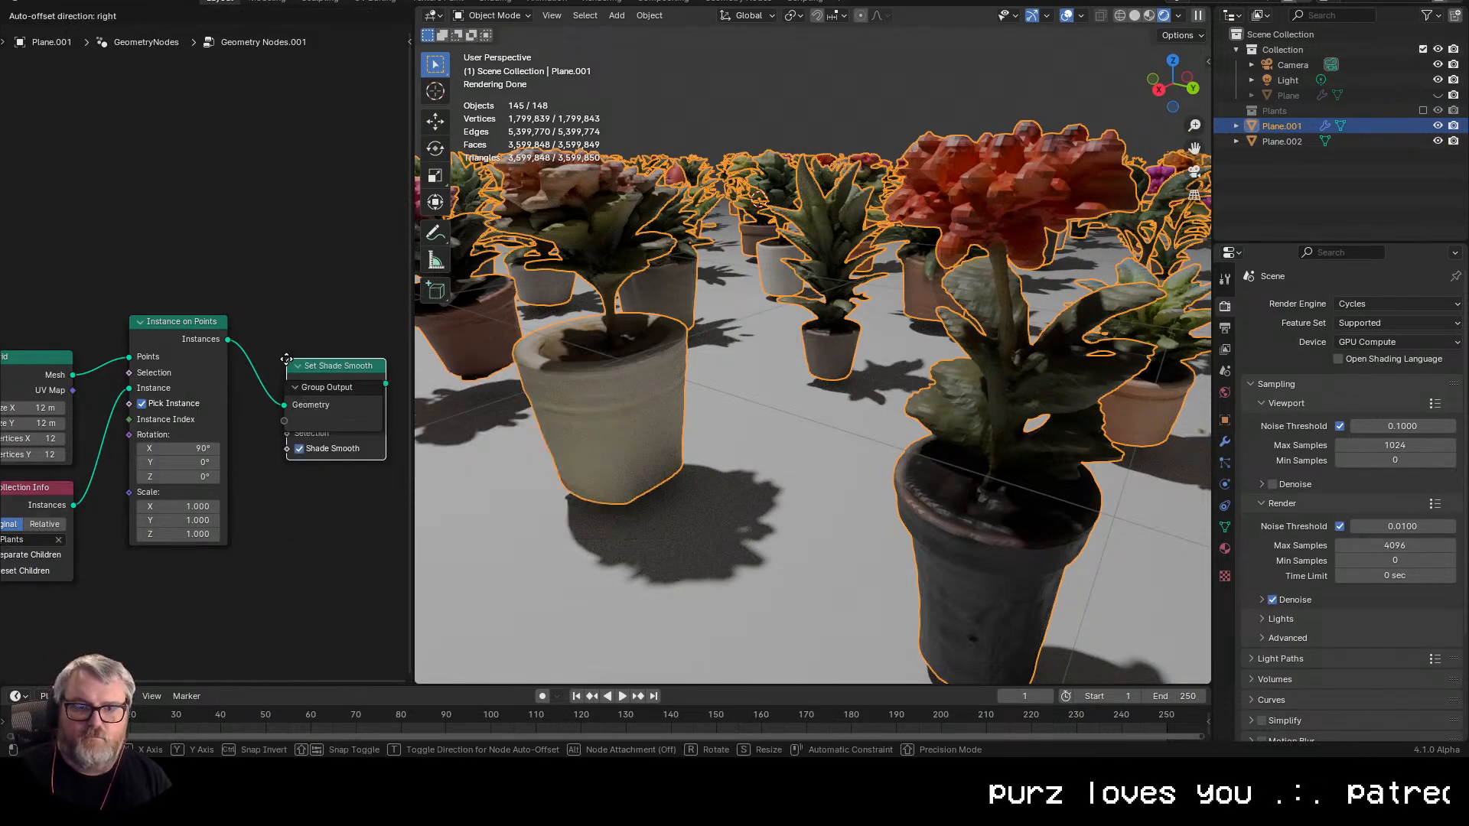
pyautogui.click(283, 313)
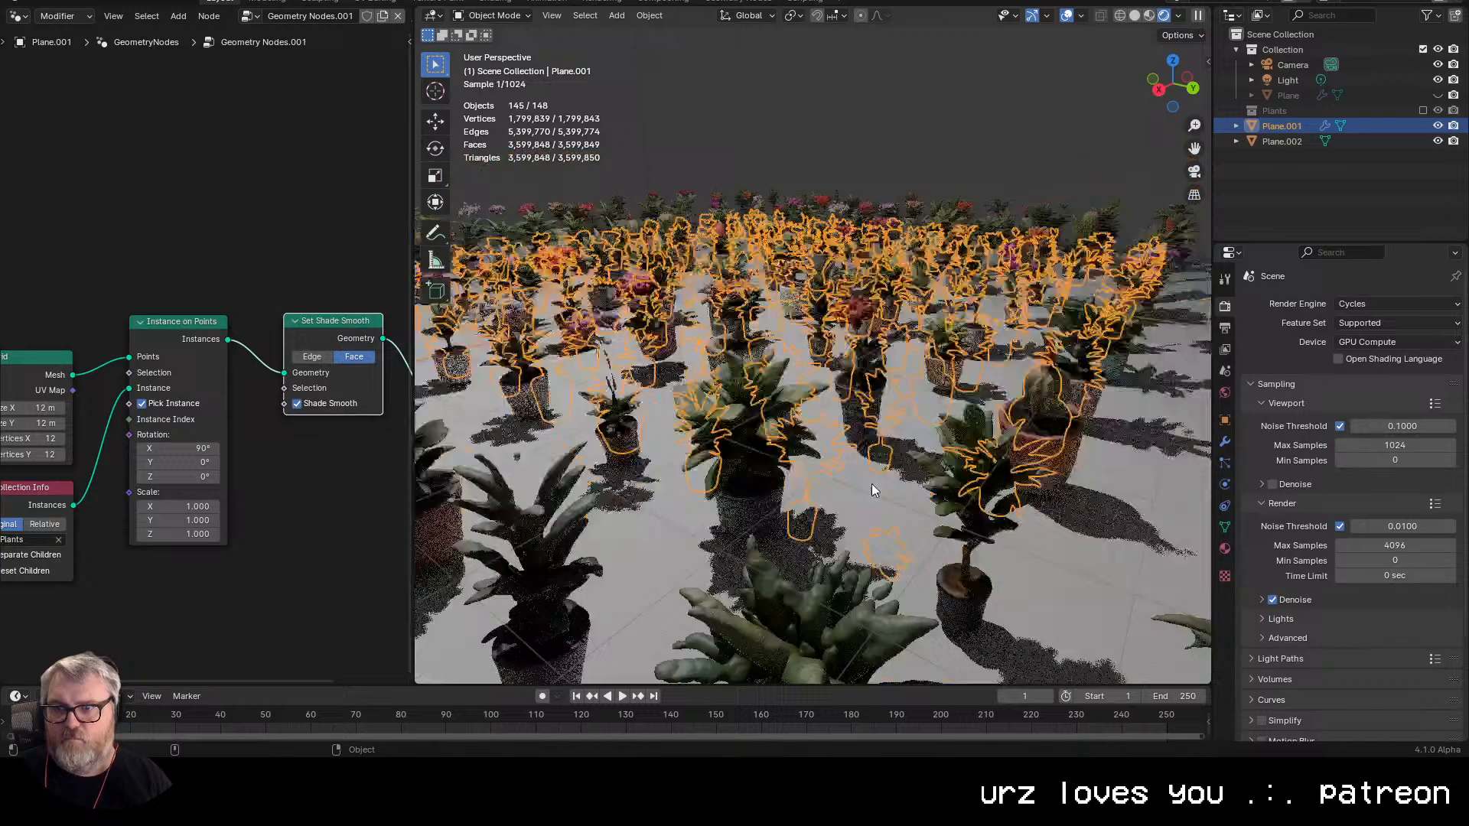
# - Deselect the plants and view the whole rendered grid from the top in a maximized viewport
pyautogui.scroll(-4, 872, 484)
pyautogui.click(830, 148)
pyautogui.moveTo(839, 154); pyautogui.dragTo(901, 278)
pyautogui.click(1172, 80)
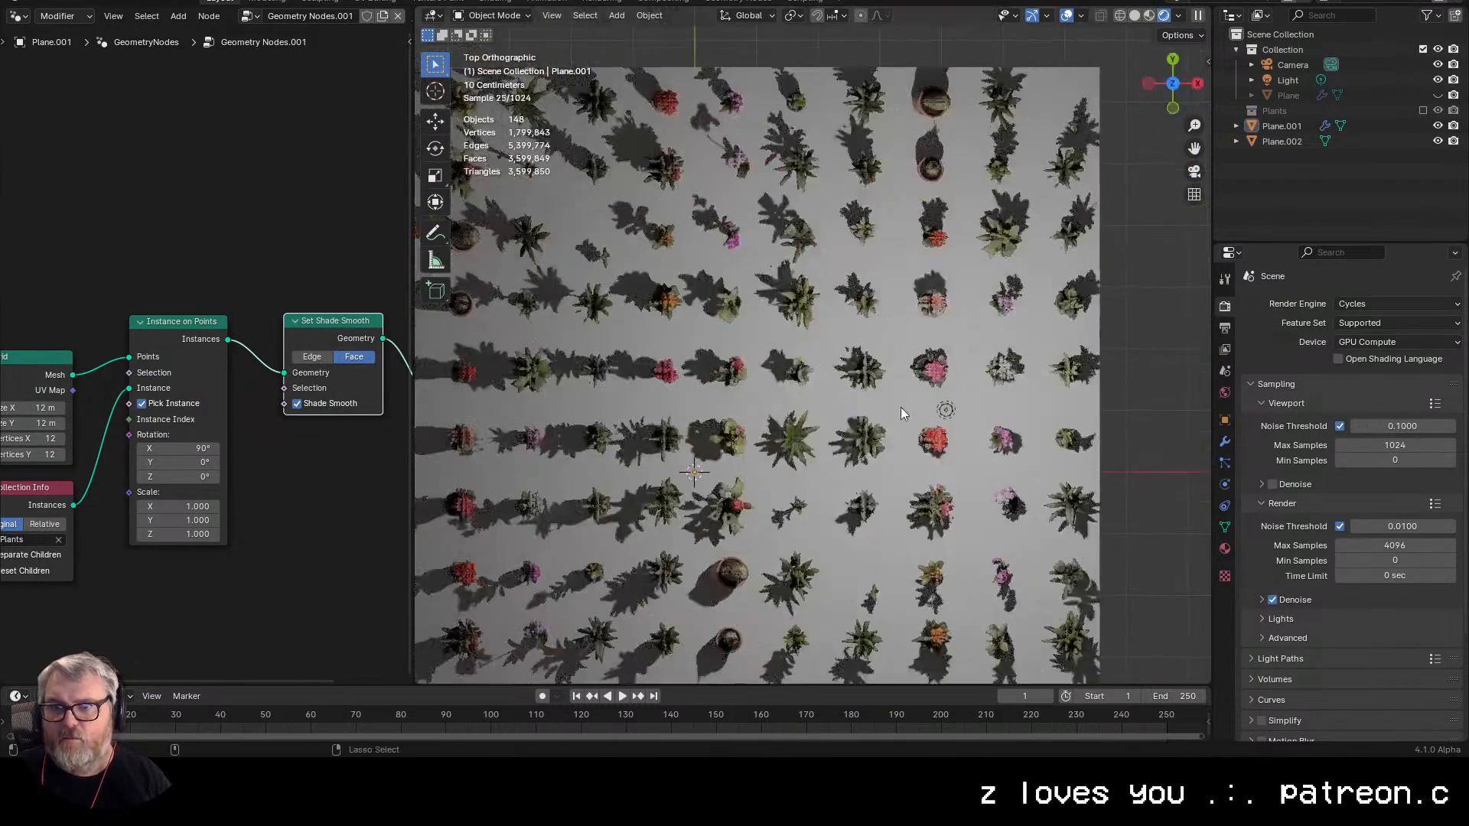
pyautogui.hotkey('ctrl', 'space')
pyautogui.scroll(-5, 898, 388)
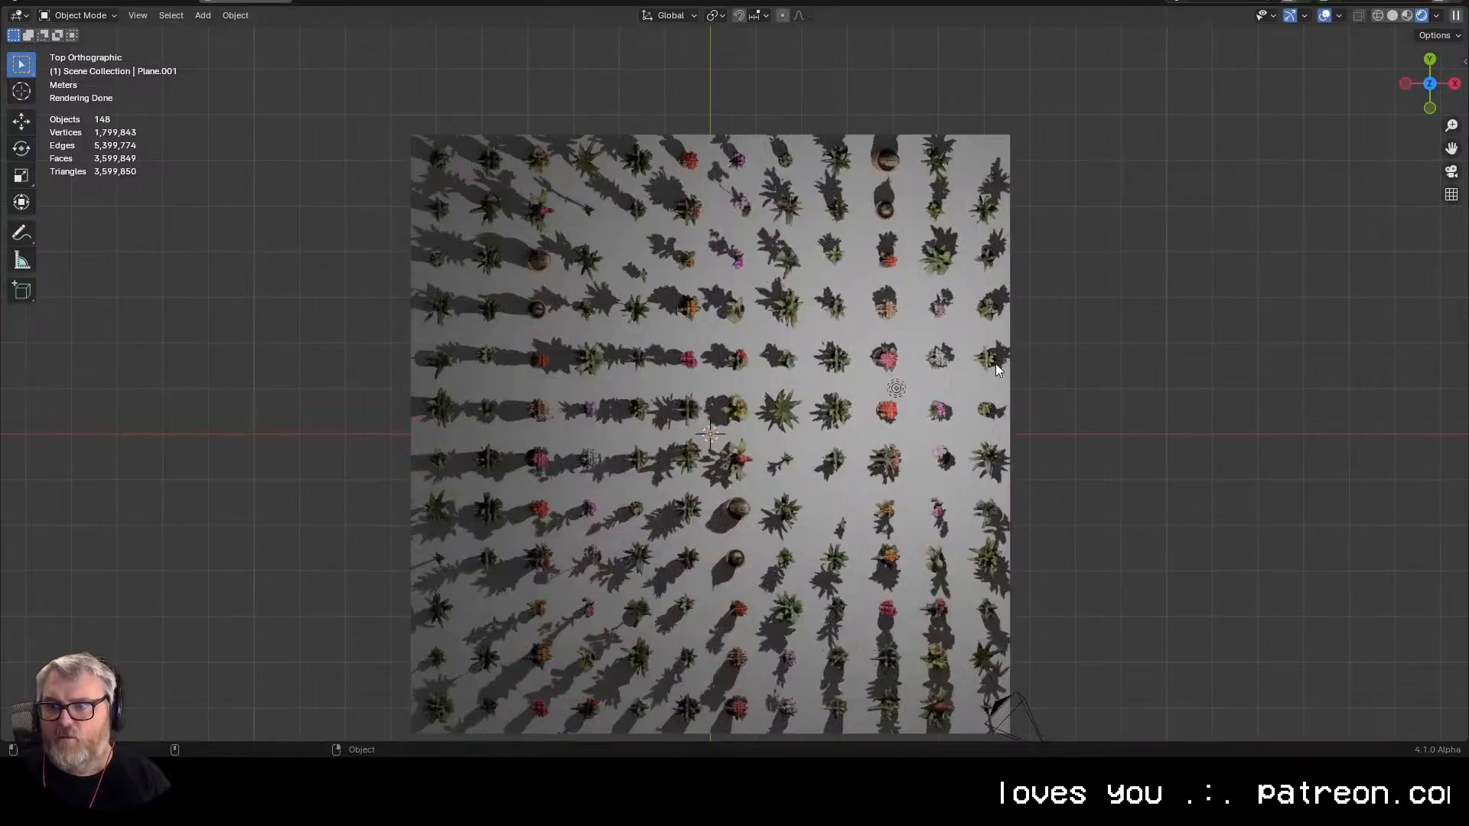
# - Examine the smooth-shaded plants in the rendered viewport from several low, close and elevated angles
pyautogui.moveTo(970, 401); pyautogui.dragTo(921, 255)
pyautogui.scroll(6, 921, 255)
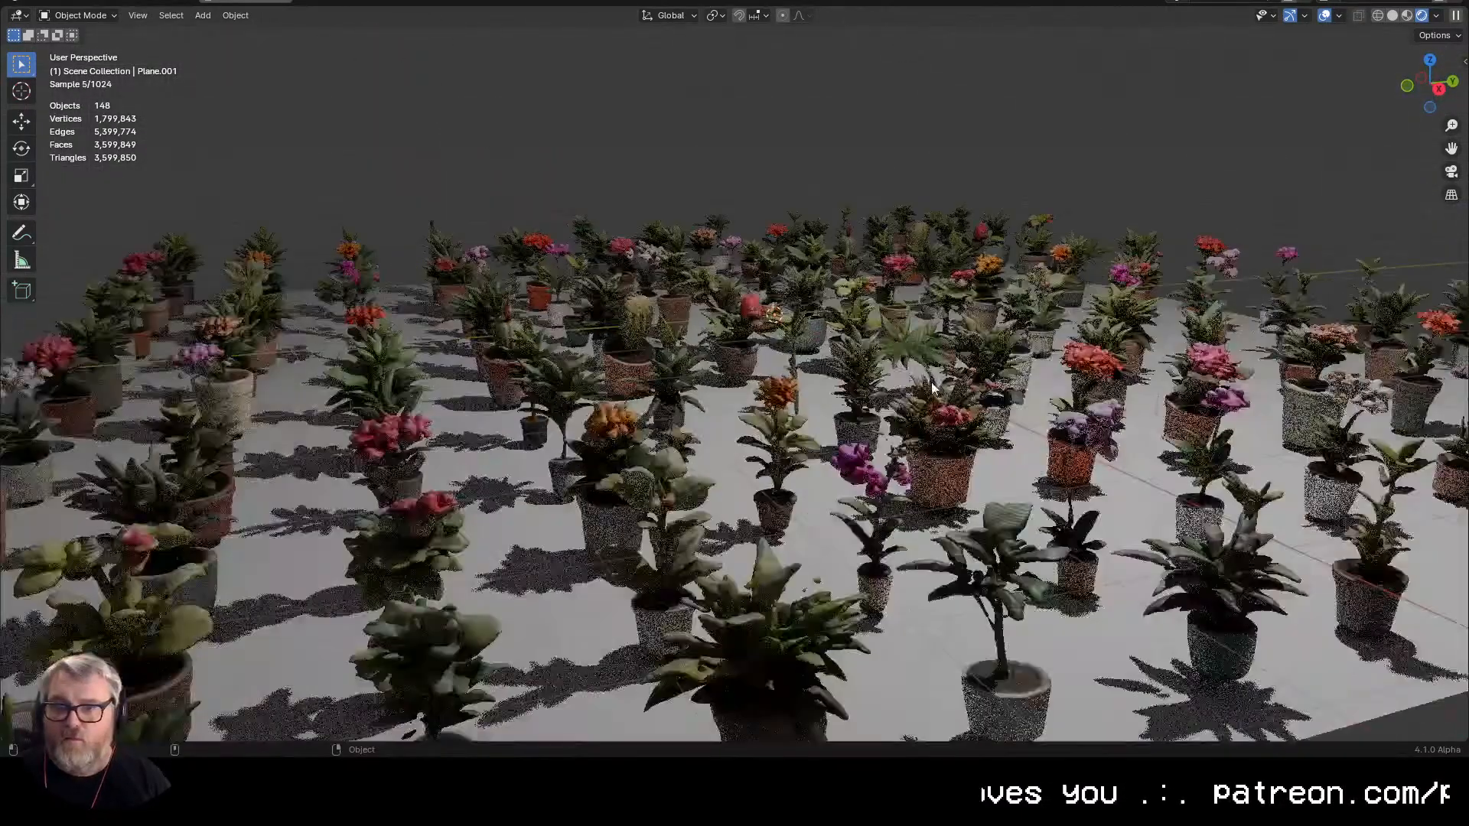
pyautogui.moveTo(856, 377); pyautogui.dragTo(819, 376)
pyautogui.scroll(-2, 816, 376)
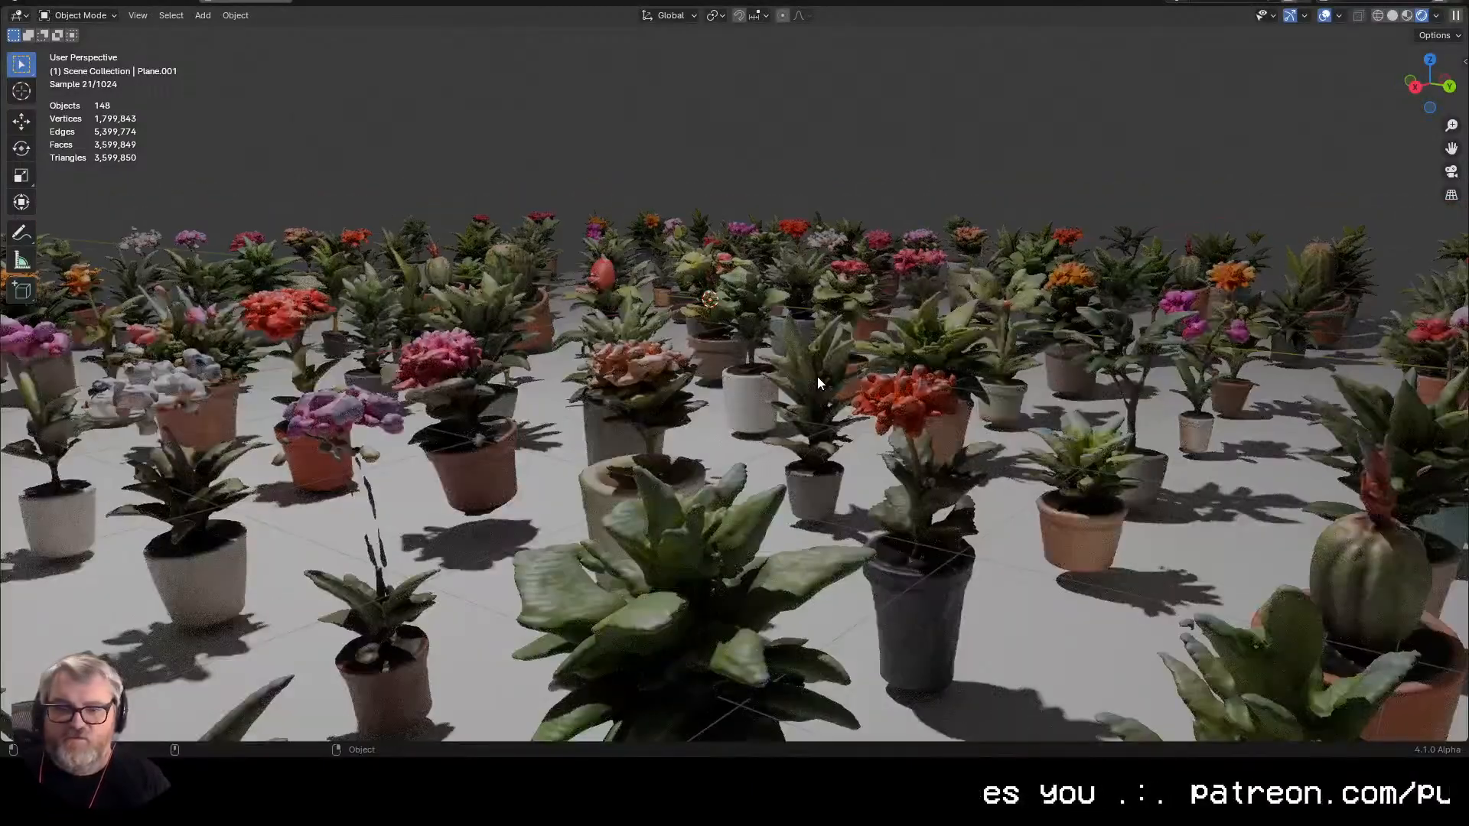
pyautogui.scroll(-1, 817, 376)
pyautogui.scroll(-5, 817, 377)
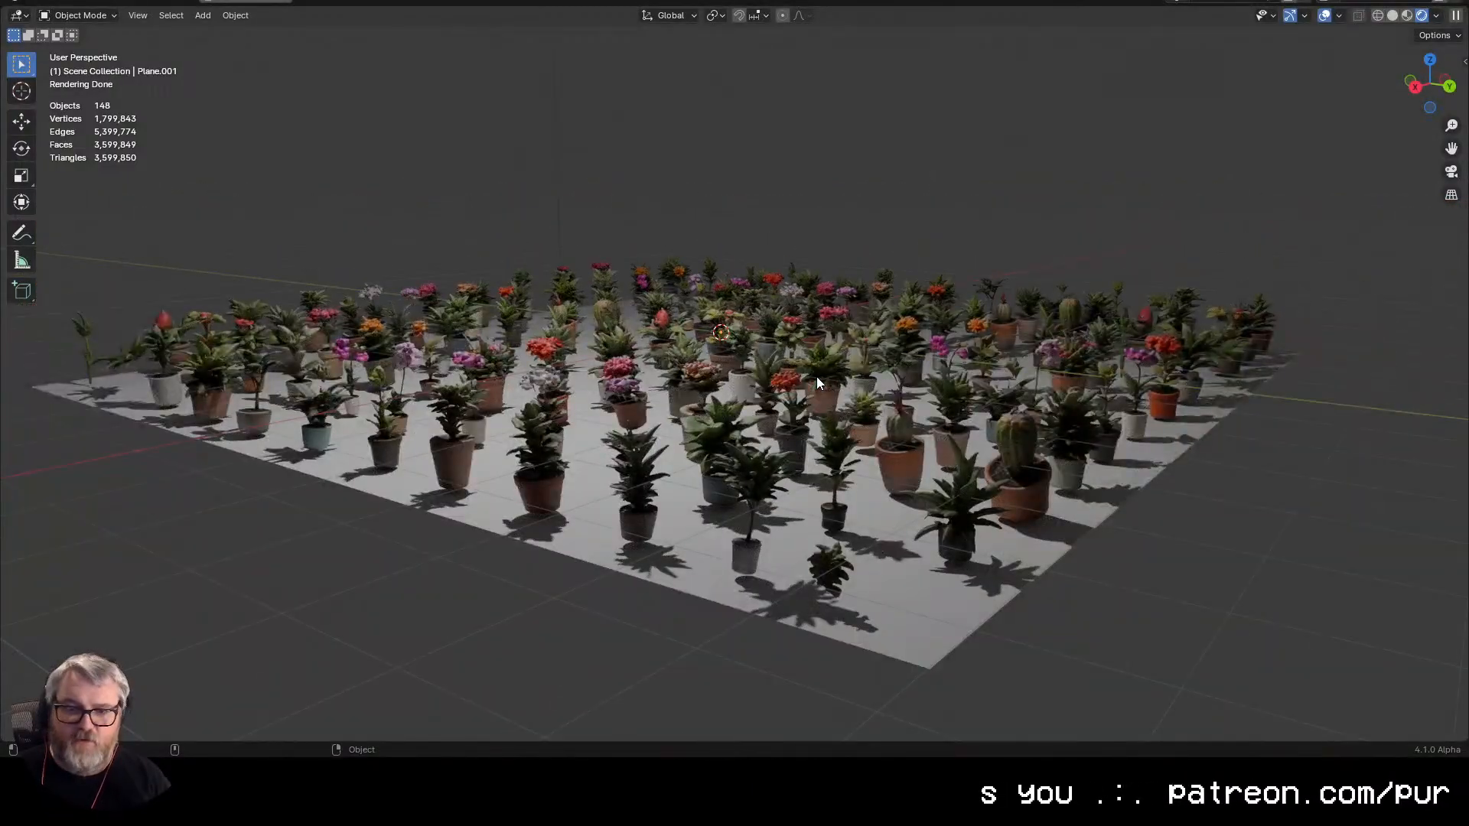
pyautogui.moveTo(815, 376); pyautogui.dragTo(650, 397)
pyautogui.scroll(5, 933, 412)
pyautogui.scroll(-3, 942, 411)
pyautogui.scroll(-2, 752, 426)
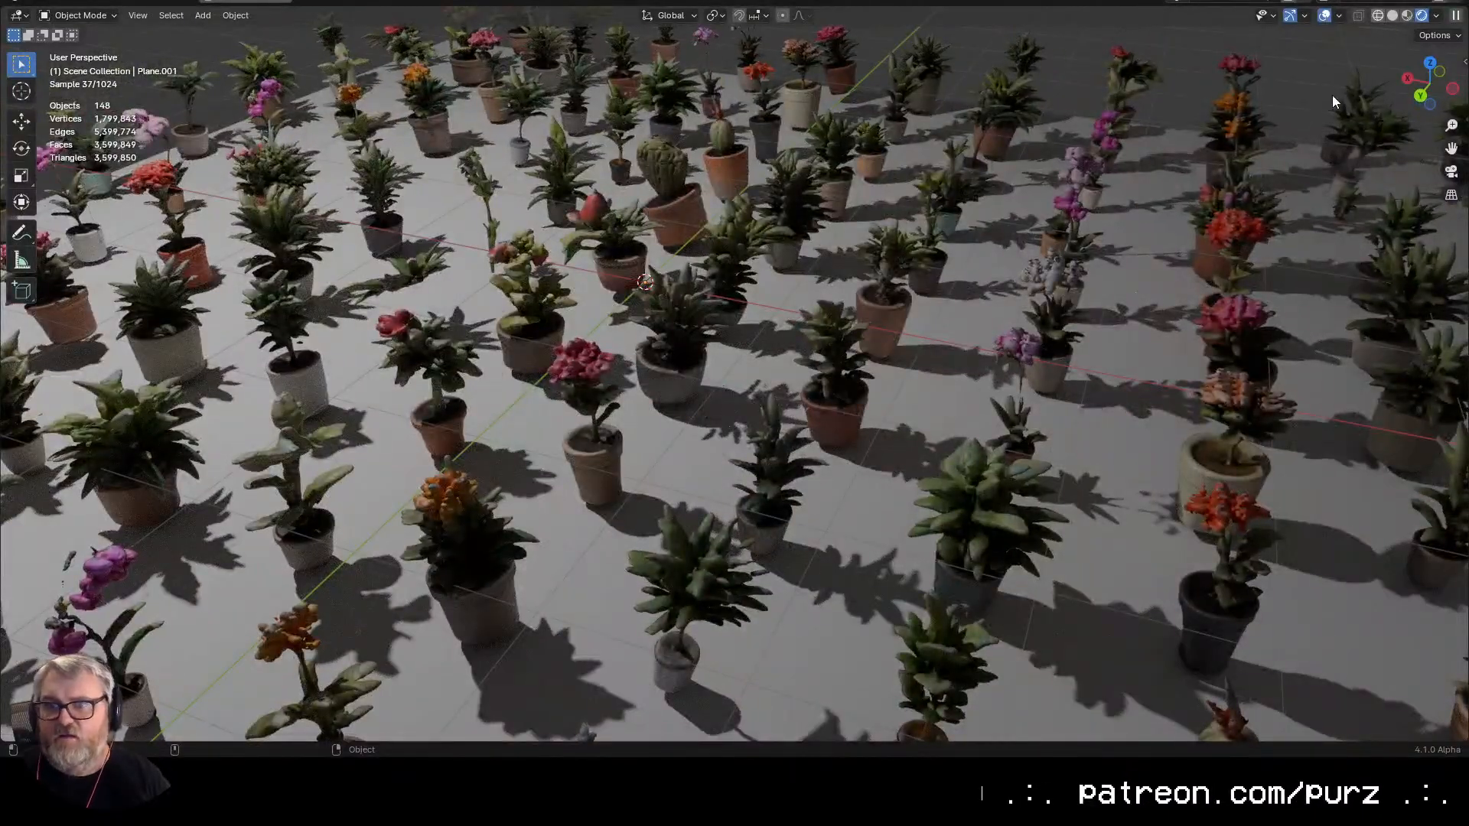
# - Show the plants in wireframe, select the instances to inspect their highlighted meshes from several angles, and deselect them
pyautogui.hotkey('shift', 'z')
pyautogui.moveTo(902, 432)
pyautogui.mouseDown()
pyautogui.moveTo(1081, 432)
pyautogui.moveTo(1075, 452)
pyautogui.moveTo(968, 452)
pyautogui.mouseUp()
pyautogui.scroll(5, 1077, 433)
pyautogui.scroll(-3, 1072, 433)
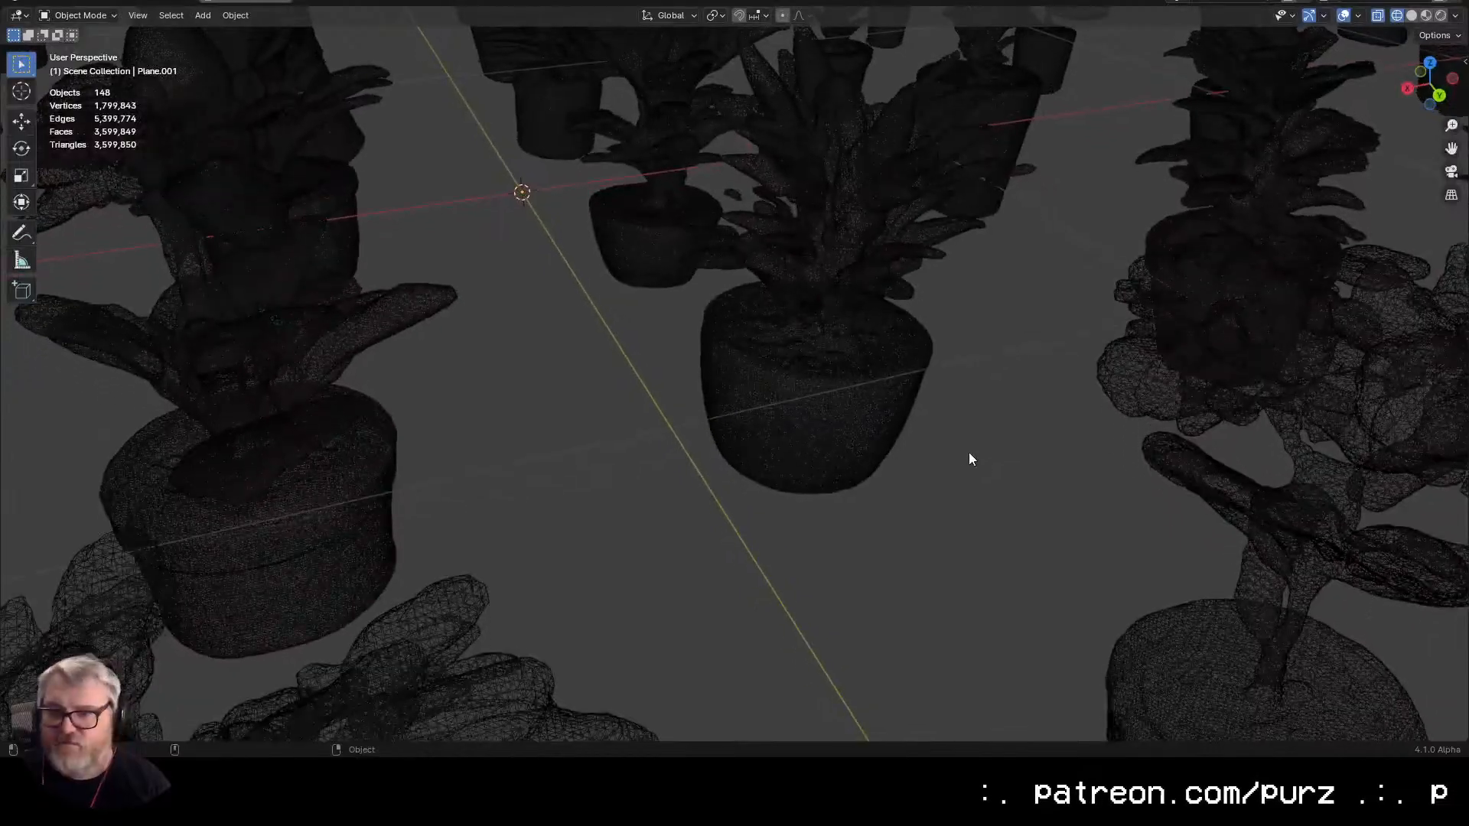
pyautogui.press('a')
pyautogui.scroll(-3, 836, 390)
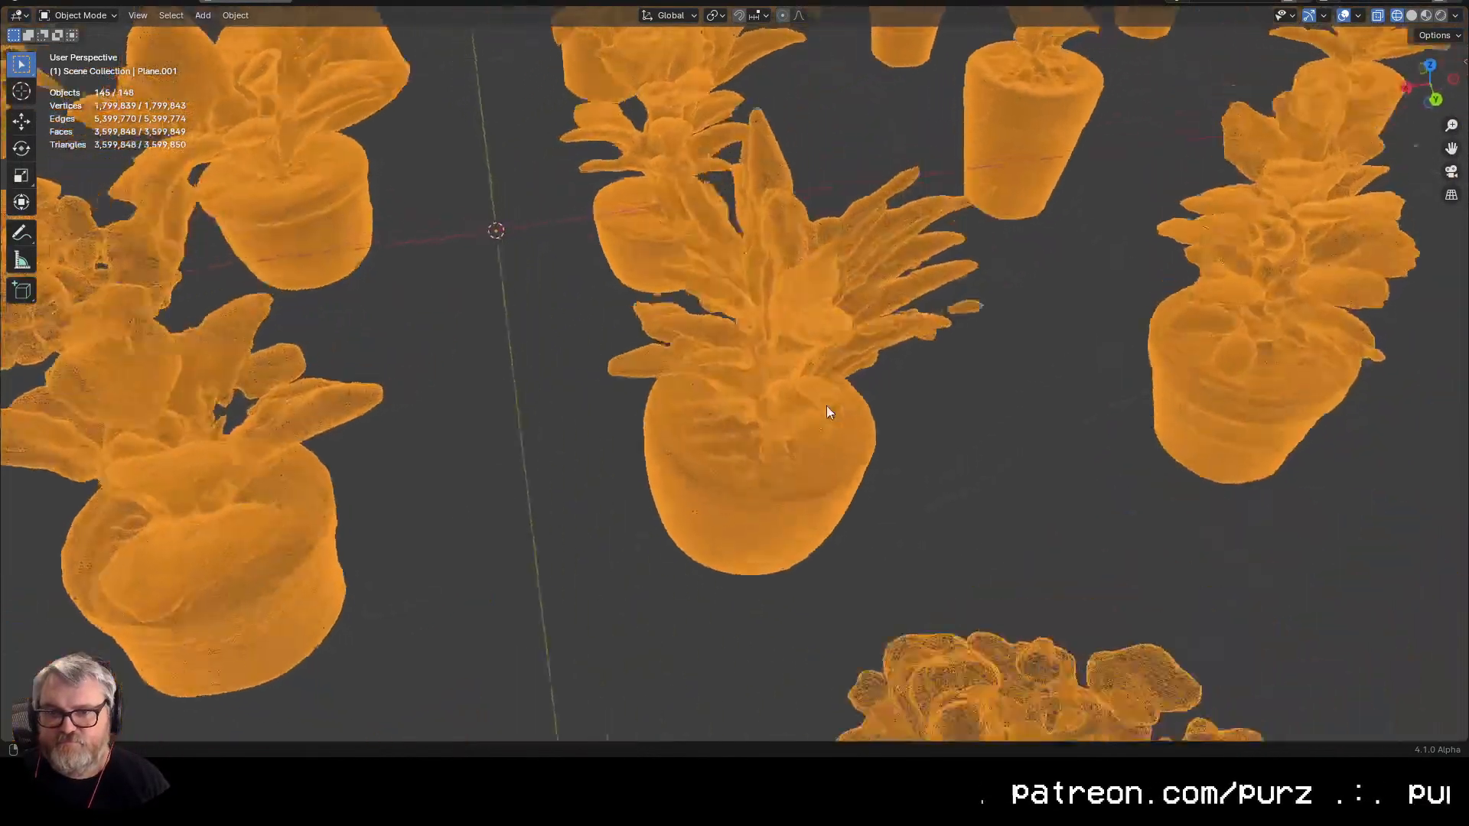
pyautogui.moveTo(826, 405); pyautogui.dragTo(595, 339)
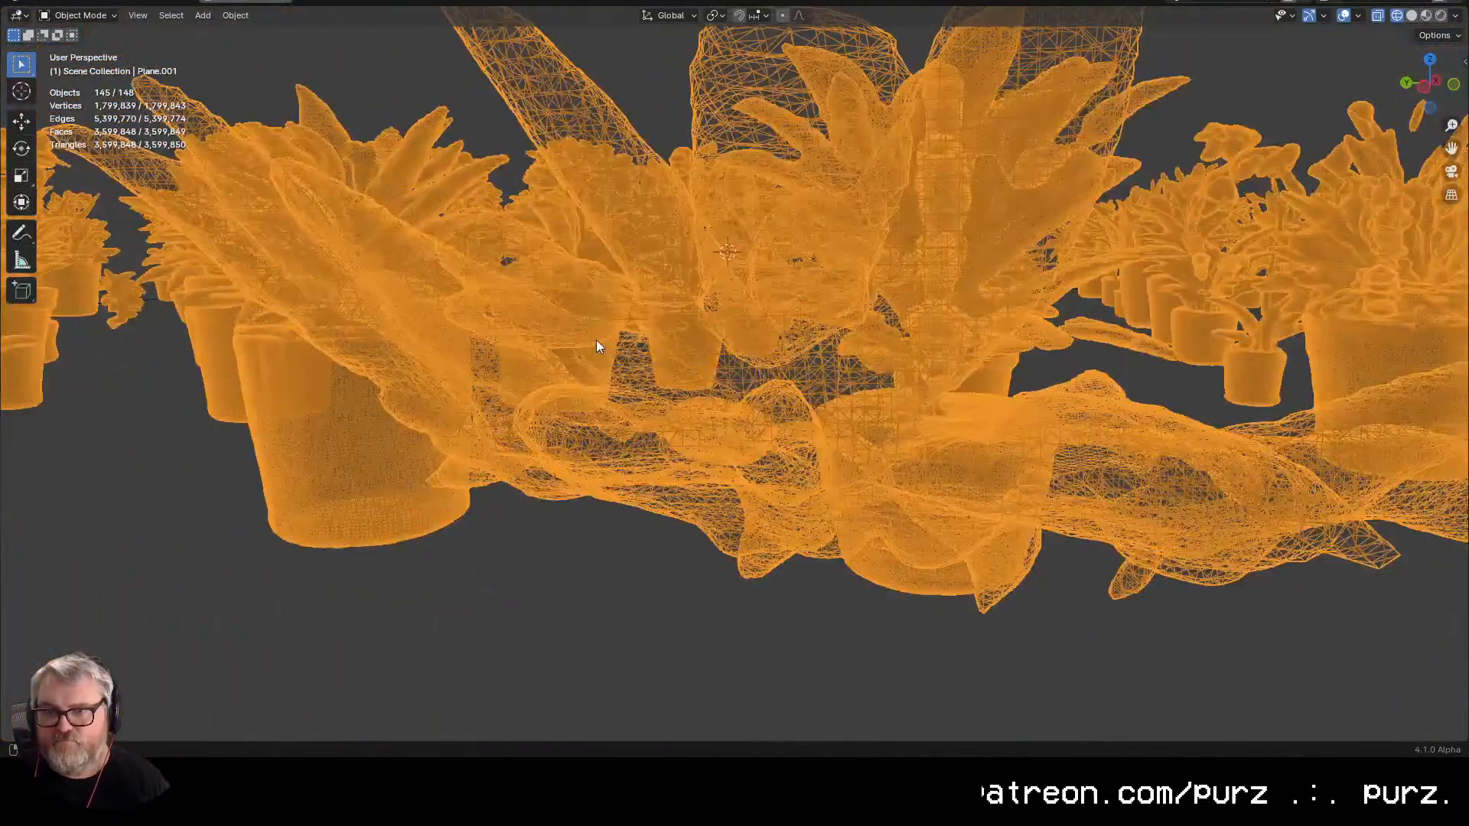
pyautogui.moveTo(937, 373); pyautogui.dragTo(809, 442)
pyautogui.scroll(-6, 904, 415)
pyautogui.click(1210, 223)
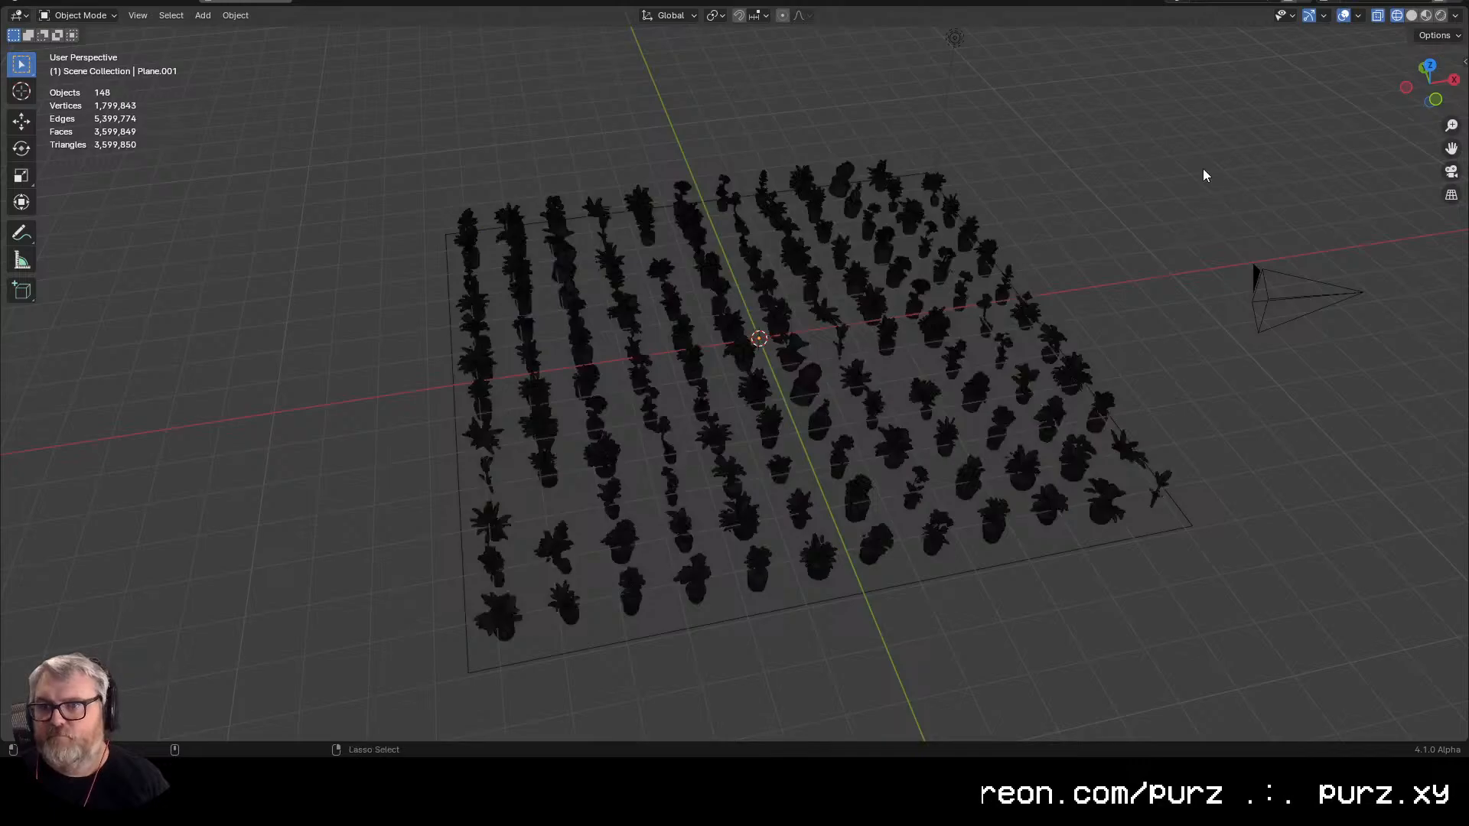
# - Restore the full workspace layout, return the viewport to rendered shading, and examine the plants at close range
pyautogui.hotkey('ctrl', 'space')
pyautogui.hotkey('ctrl', 'space')
pyautogui.hotkey('ctrl', 'space')
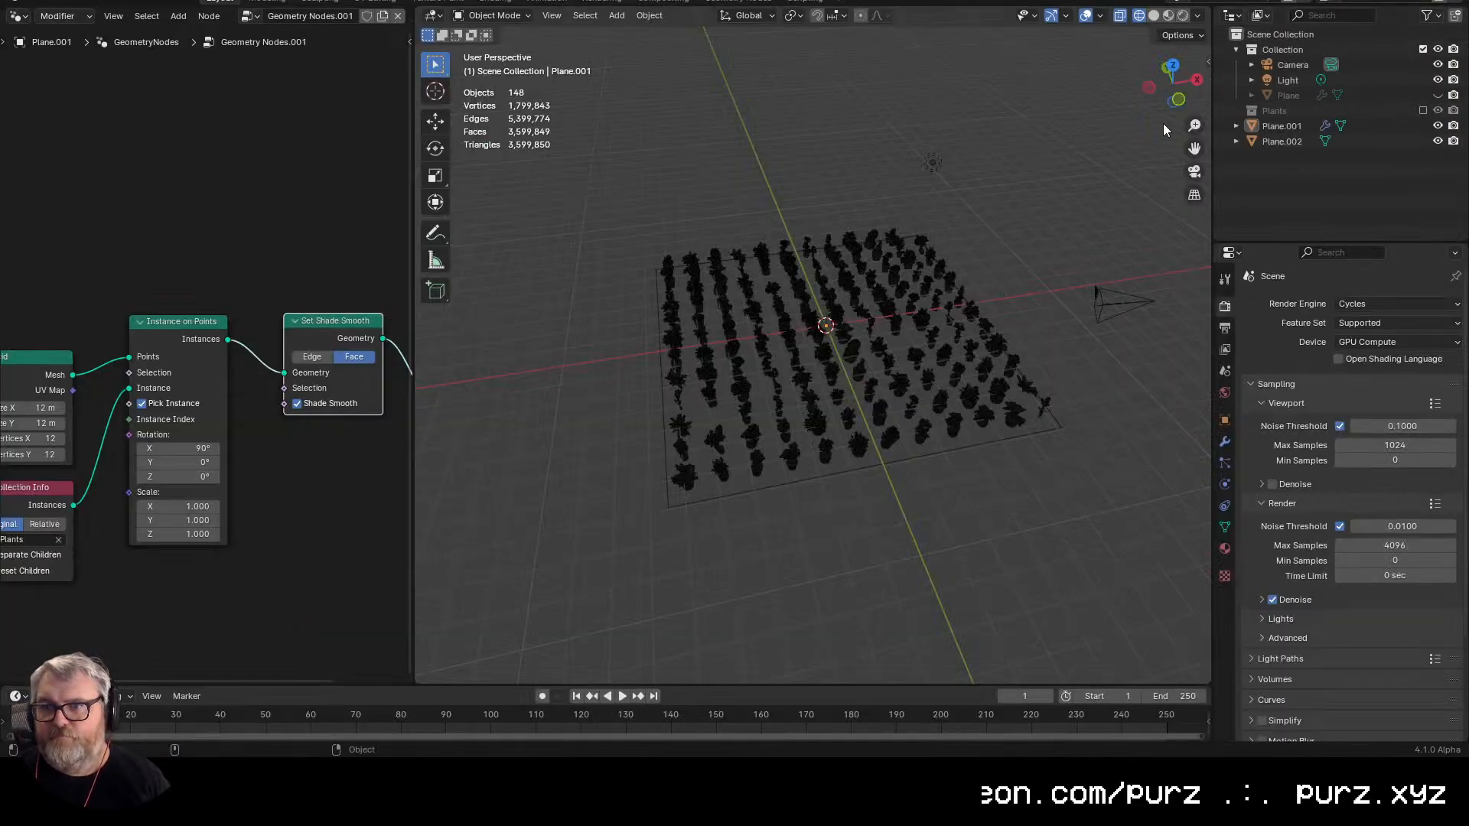
pyautogui.click(1183, 15)
pyautogui.moveTo(1009, 158); pyautogui.dragTo(836, 150)
pyautogui.scroll(10, 1061, 407)
pyautogui.moveTo(1039, 401); pyautogui.dragTo(925, 400)
pyautogui.scroll(-3, 922, 399)
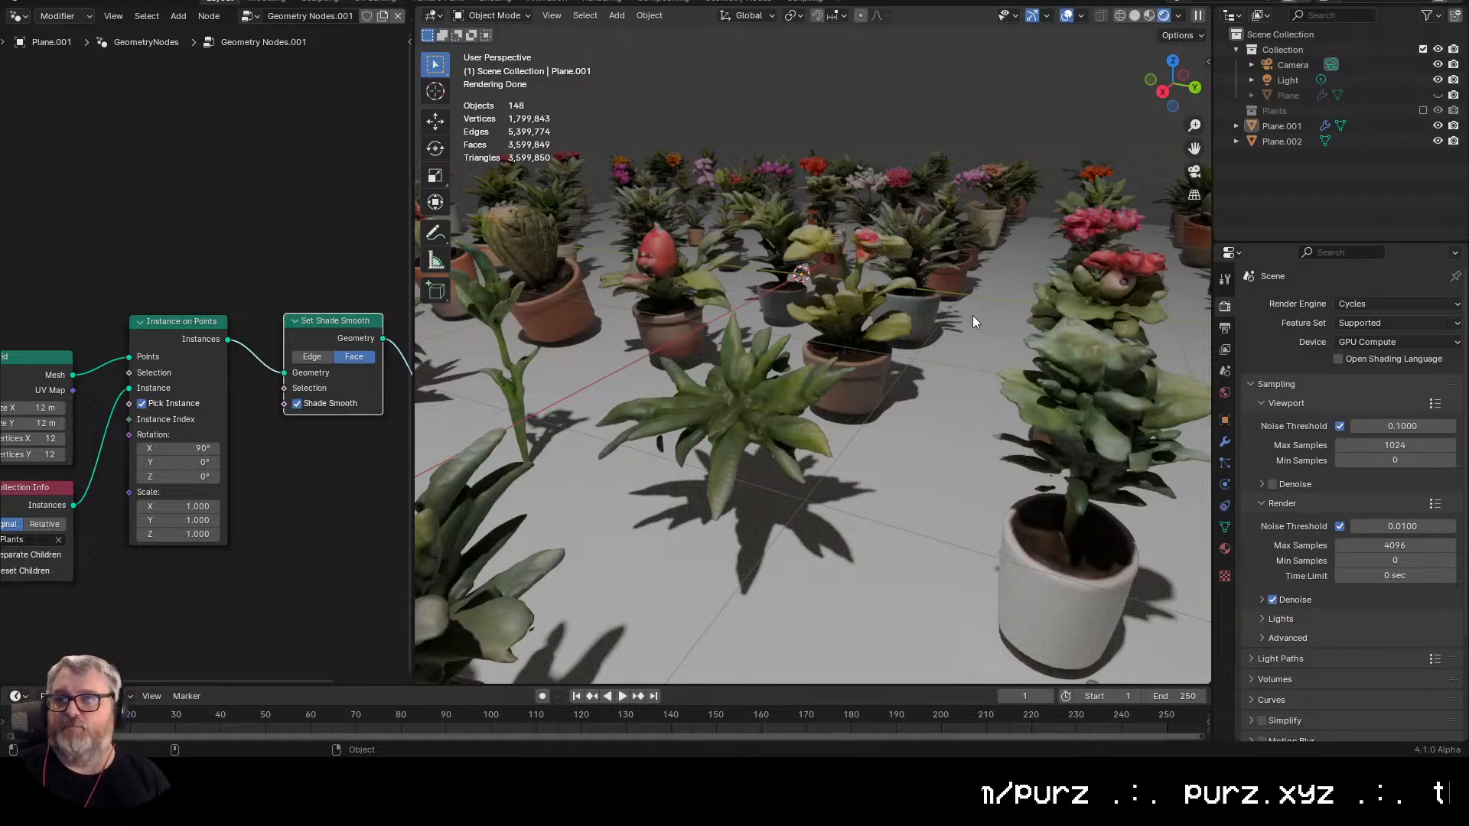
pyautogui.scroll(-4, 971, 315)
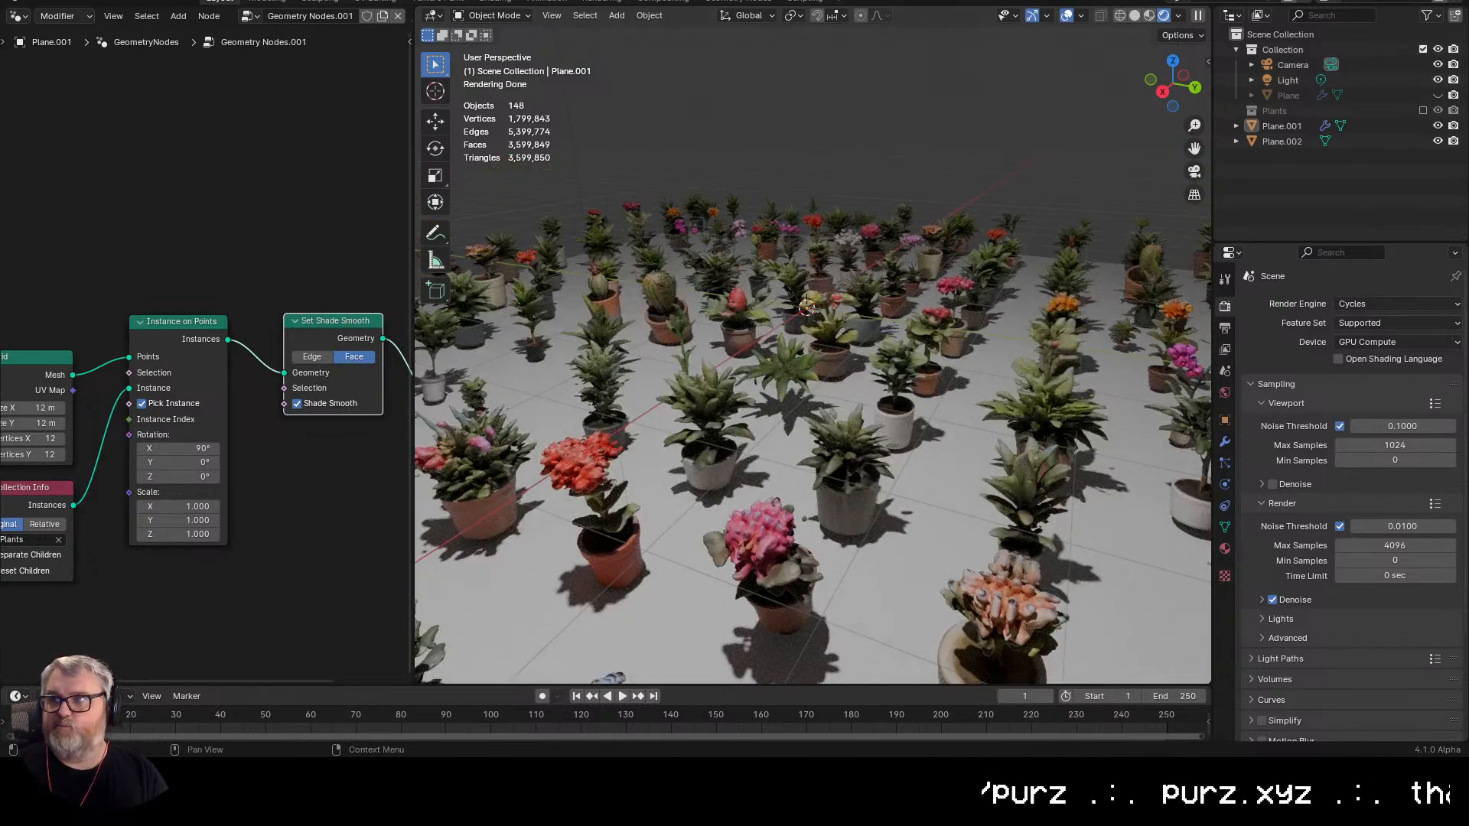
# - Change the render engine to EEVEE (Legacy)
pyautogui.click(1365, 306)
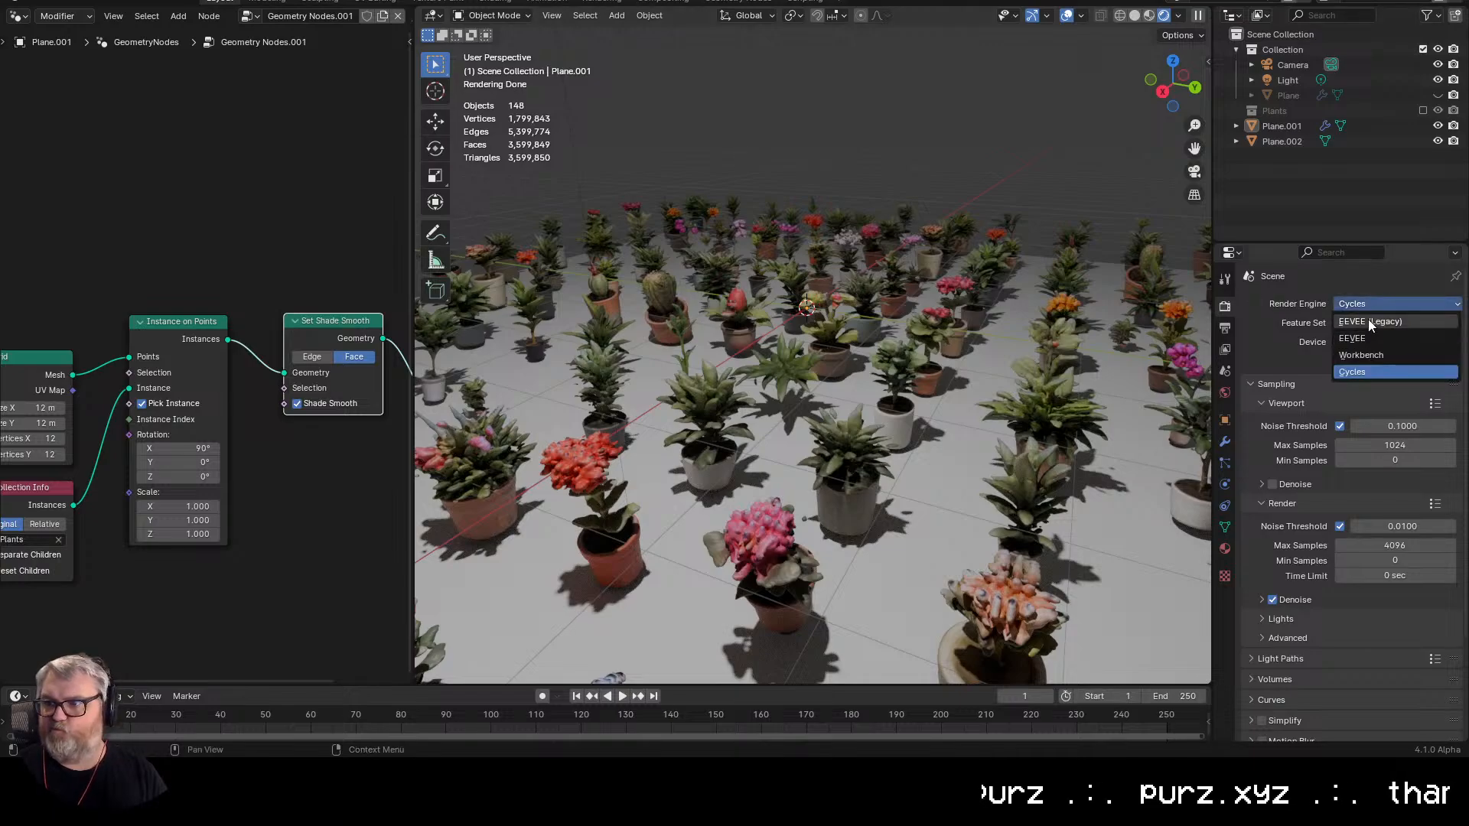
pyautogui.click(1367, 321)
# - Save the scene in the E:\Blender folder as plants.blend
pyautogui.hotkey('ctrl', 's')
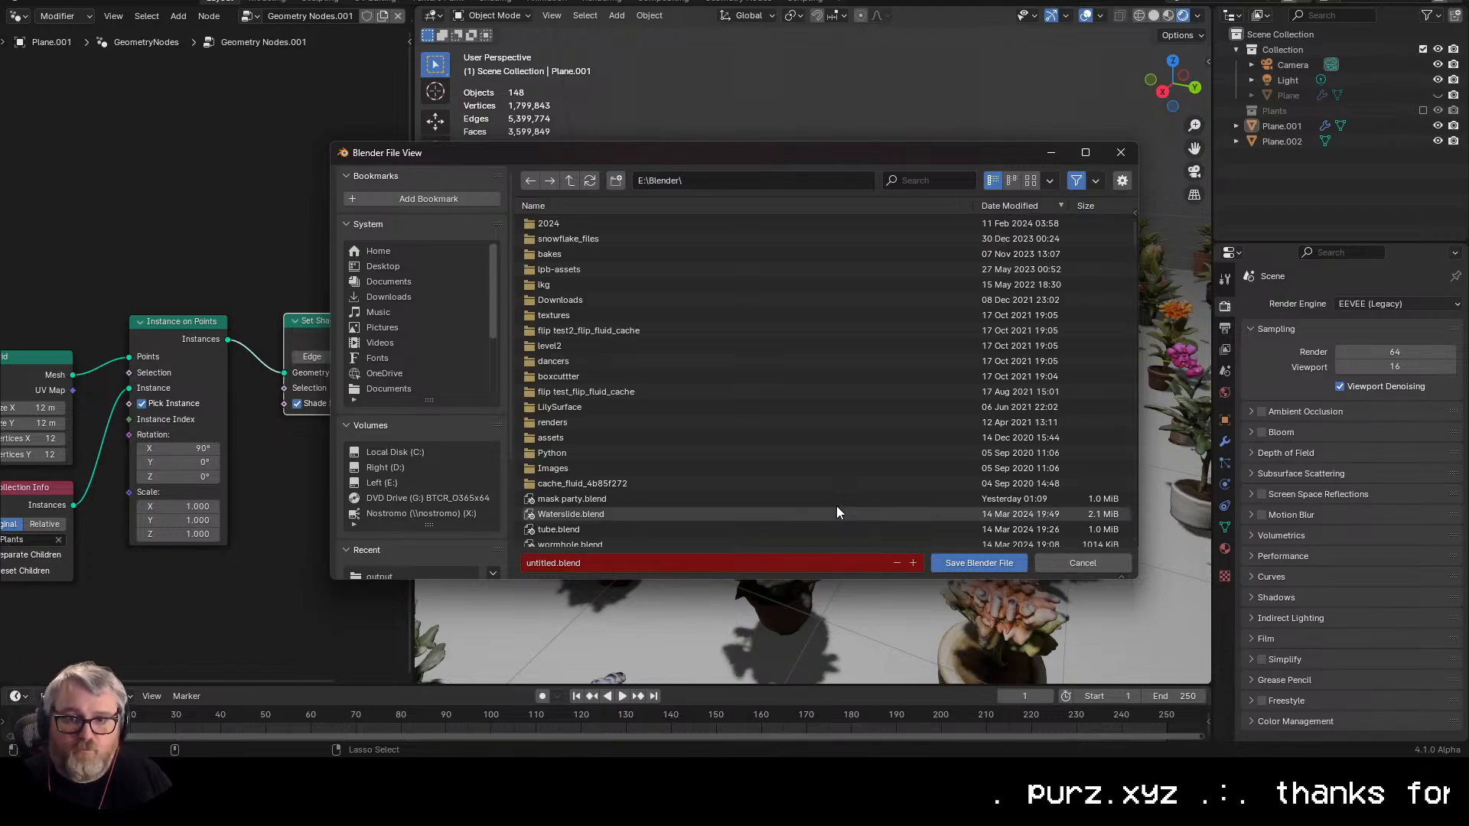
pyautogui.click(652, 565)
pyautogui.write('plants.blend')
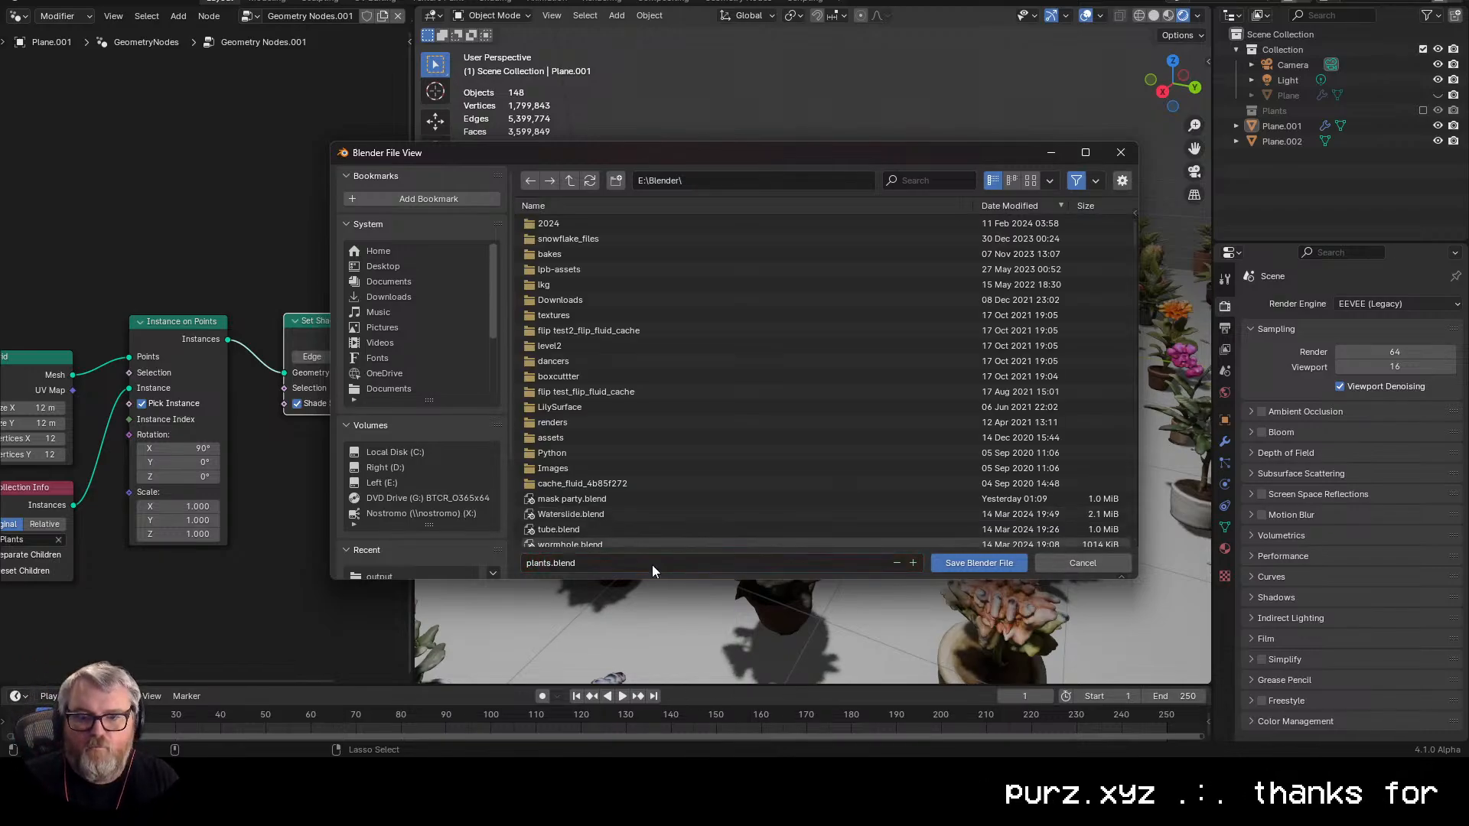
pyautogui.press('Return')
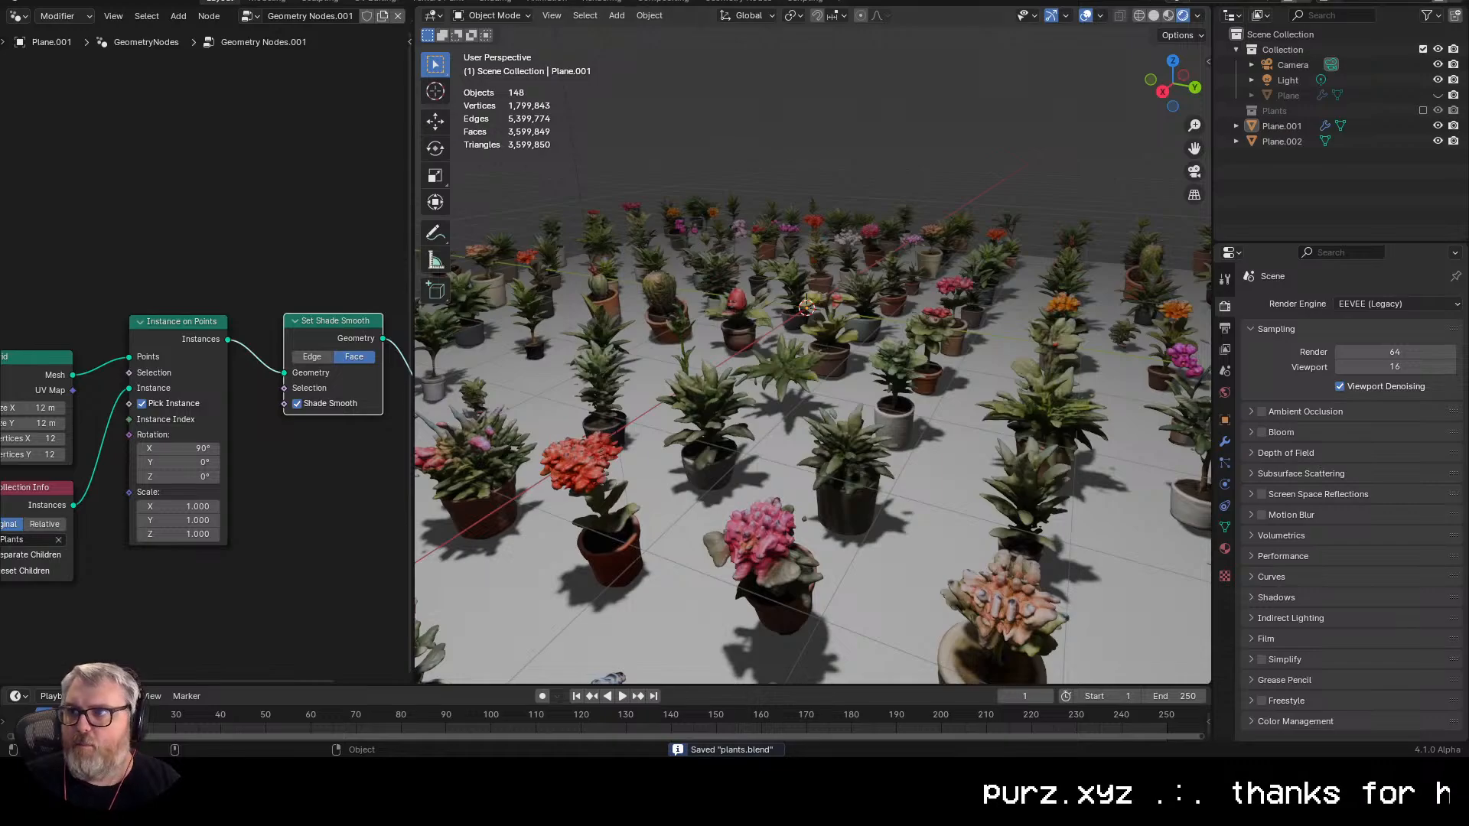
# - Switch to ComfyUI in the browser and bring up the SV3D workflow with the checkerboard image
pyautogui.hotkey('alt', 'Tab')
pyautogui.rightClick(122, 773)
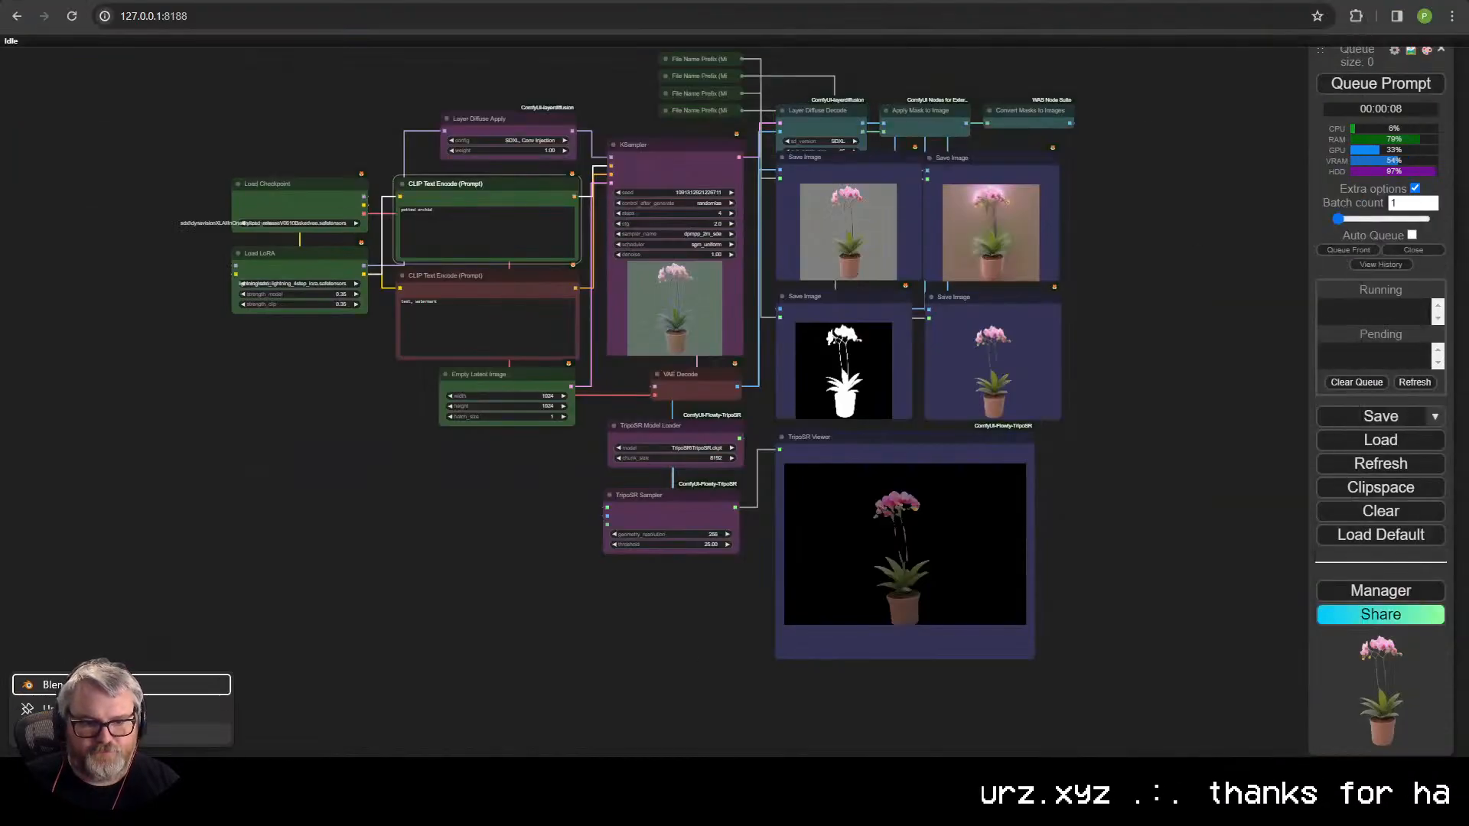
pyautogui.click(138, 735)
pyautogui.moveTo(477, 481); pyautogui.dragTo(521, 572)
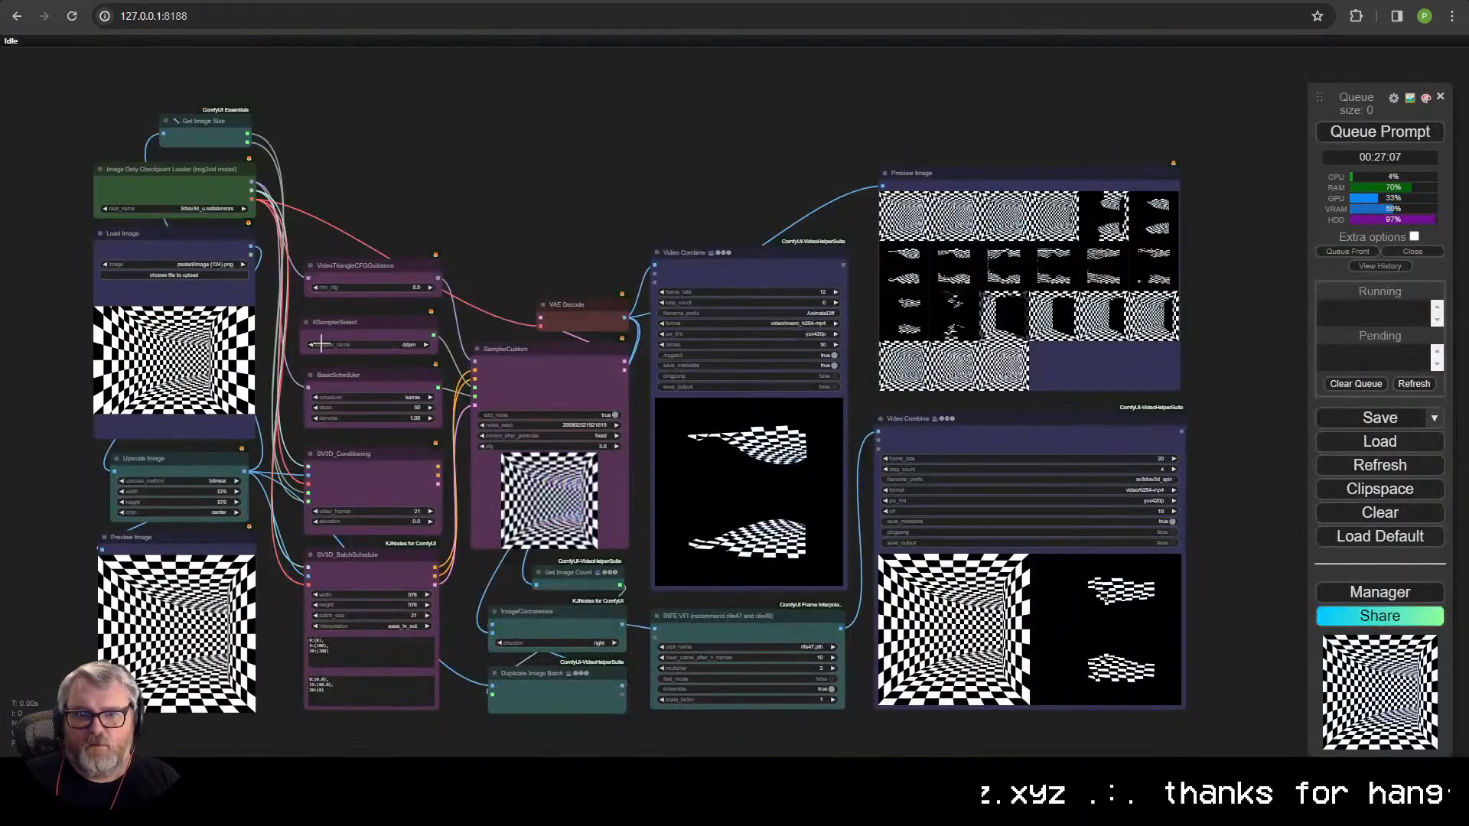
# - Load CODERED_B1_food-photography_p4b_690x455.jpg.img.jpg from the Inits\Food Photography folder into the Load Image node and queue the prompt
pyautogui.click(178, 275)
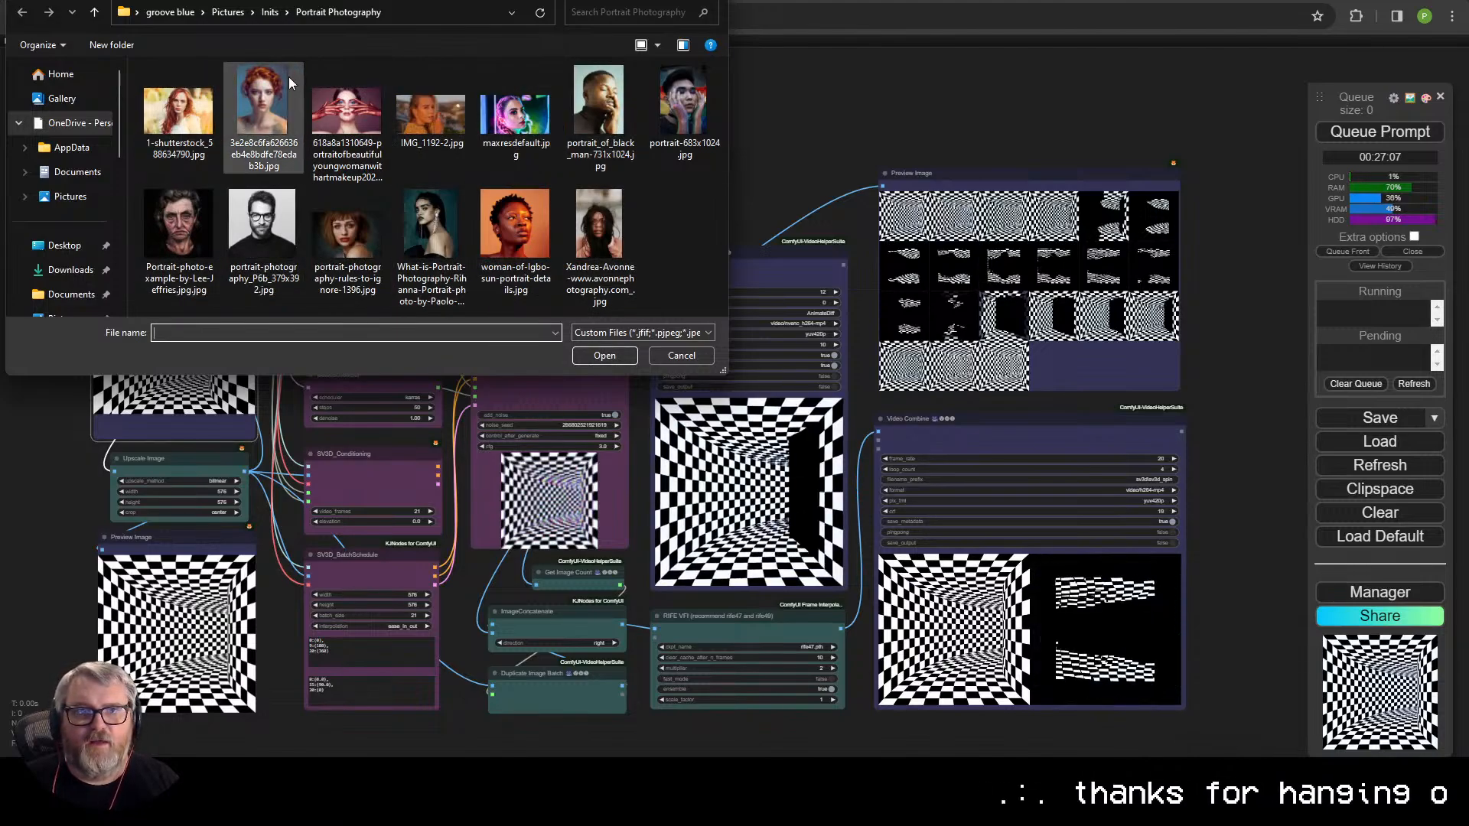
pyautogui.click(269, 12)
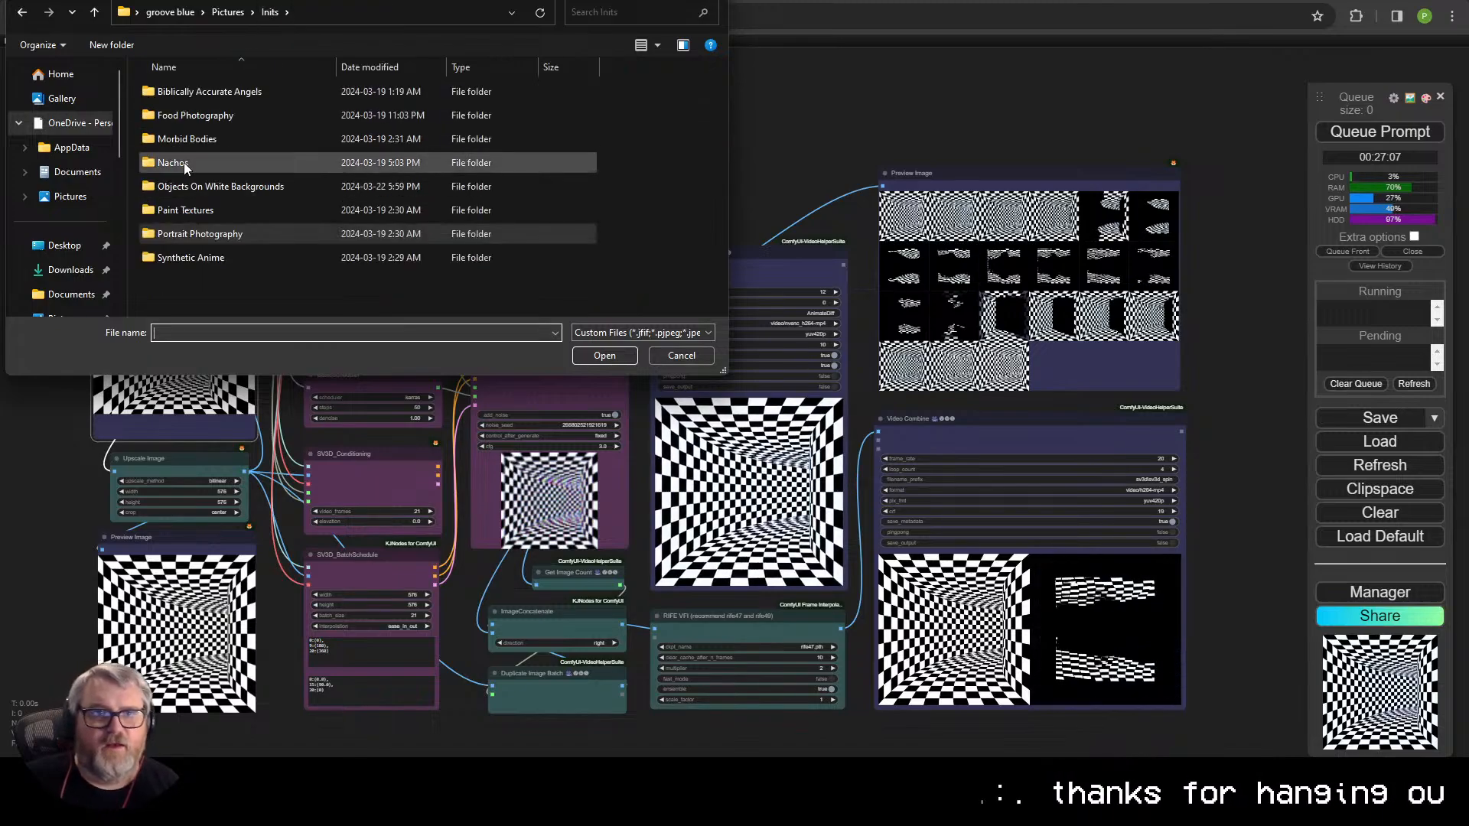
pyautogui.doubleClick(195, 115)
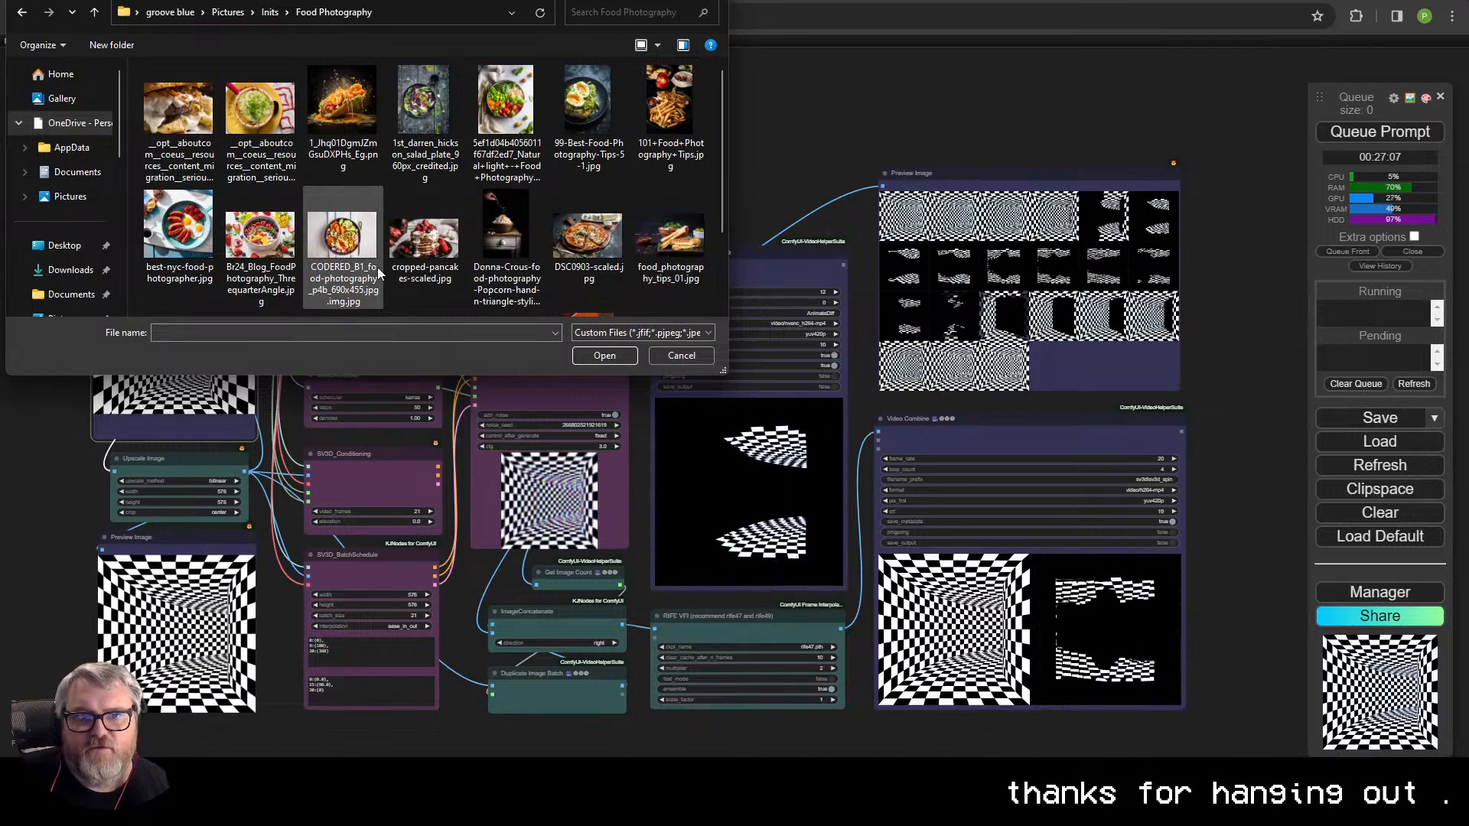
pyautogui.doubleClick(378, 273)
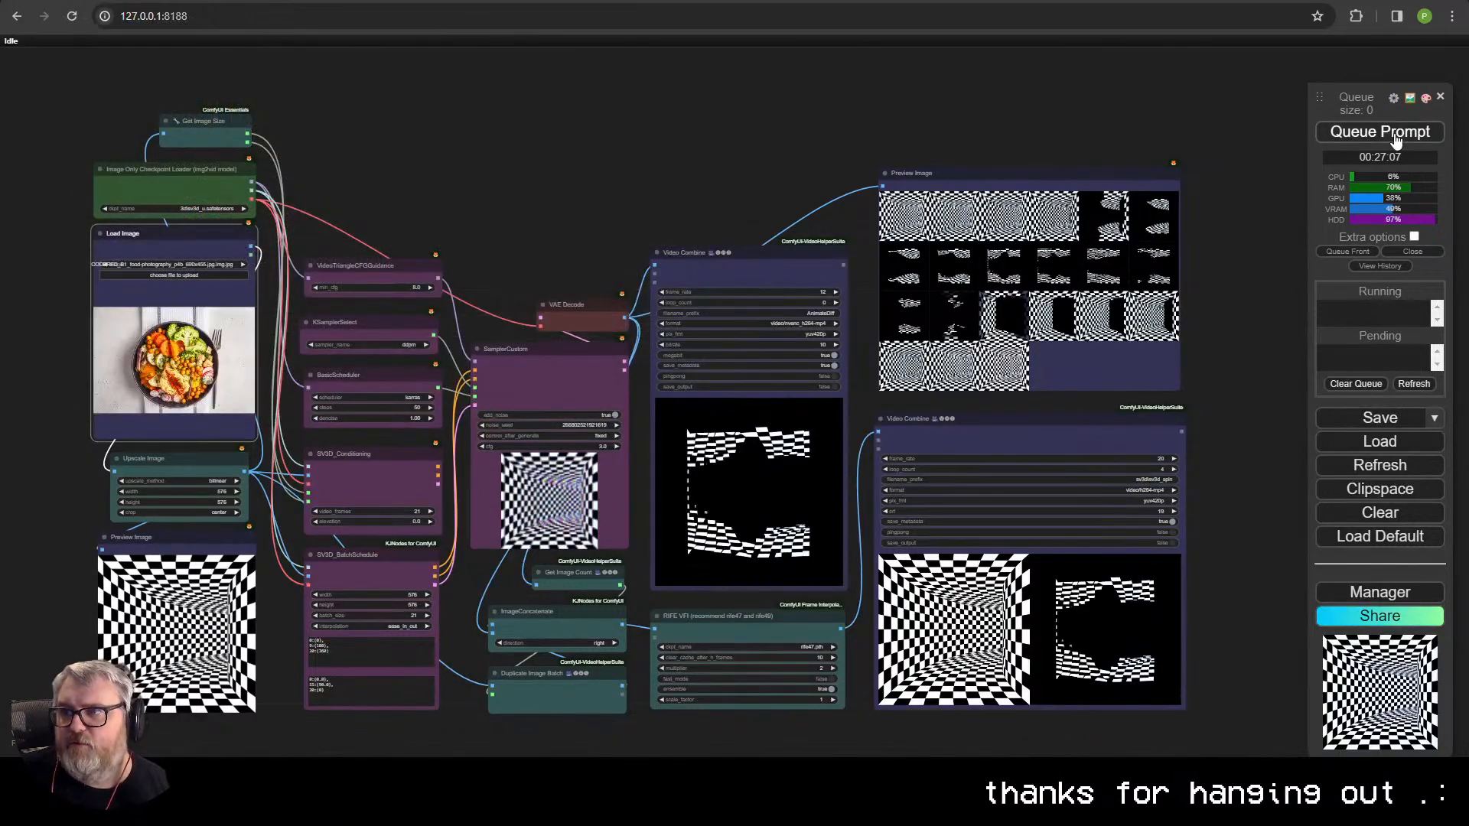
pyautogui.click(1397, 139)
# - Examine the loaded food bowl photo up close, and return to the overview of the whole workflow
pyautogui.scroll(6, 414, 321)
pyautogui.moveTo(168, 354); pyautogui.dragTo(865, 353)
pyautogui.scroll(9, 754, 391)
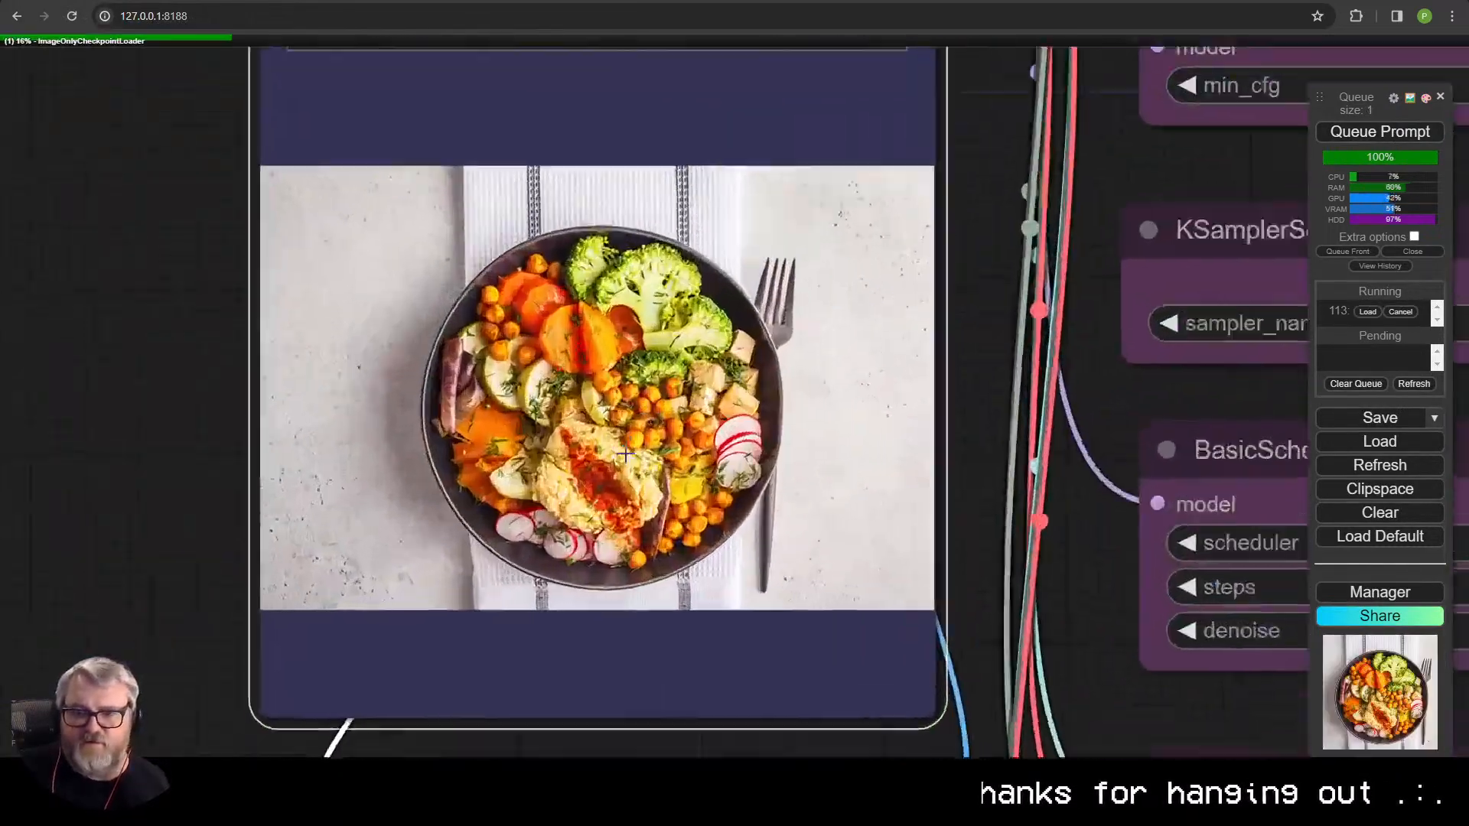
pyautogui.scroll(2, 625, 455)
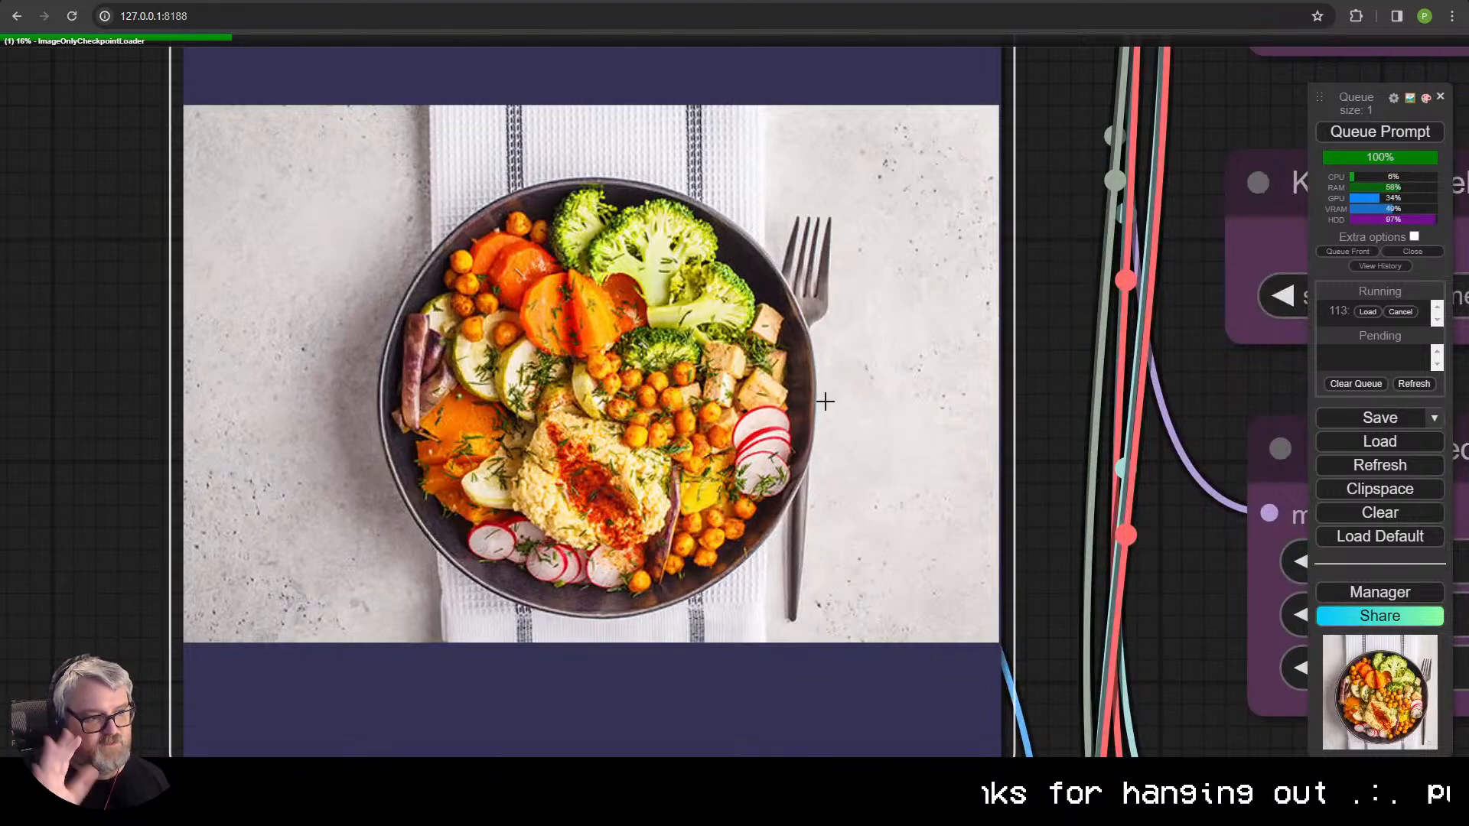
pyautogui.scroll(-10, 834, 402)
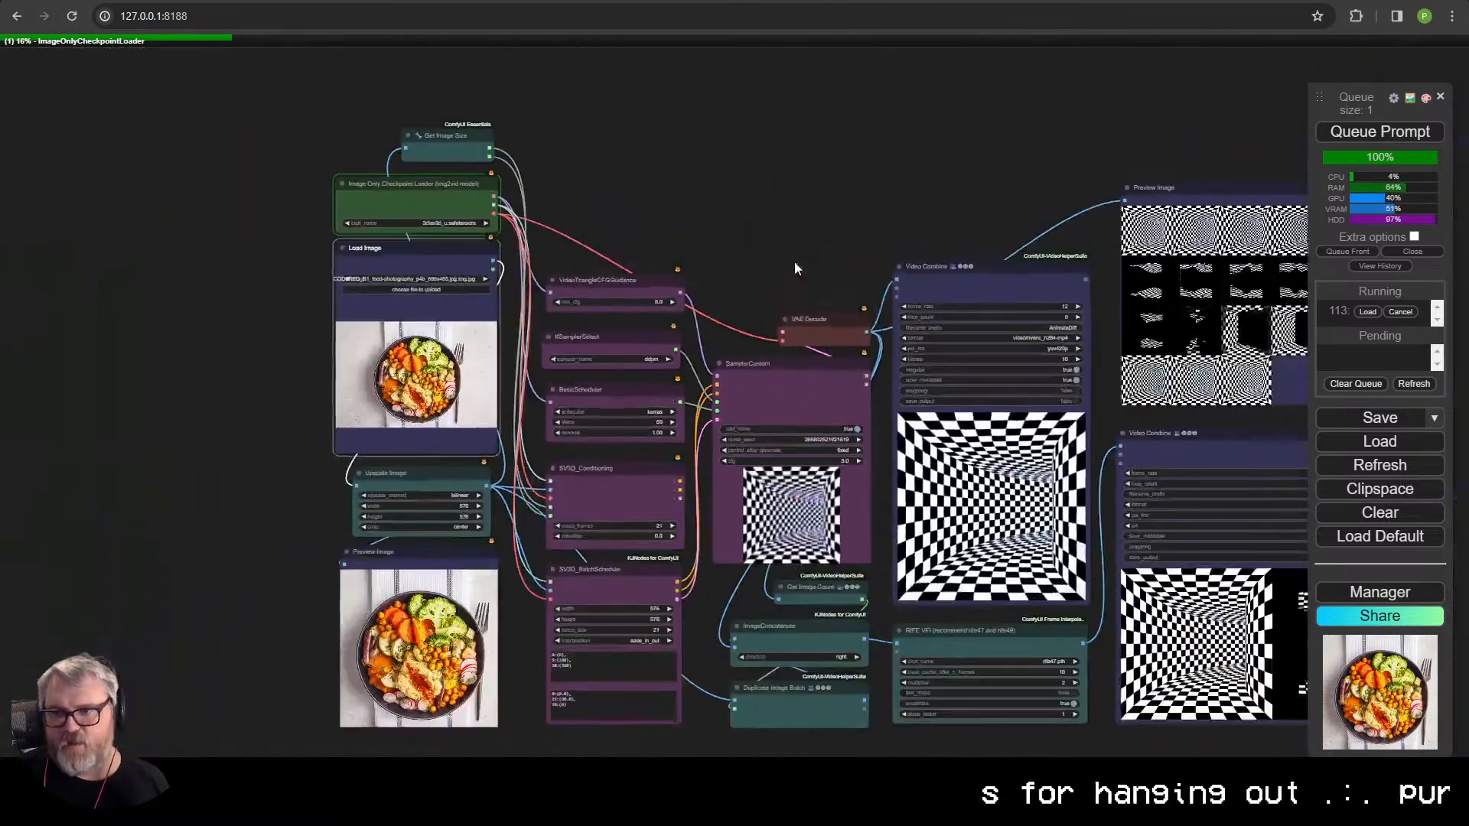
pyautogui.moveTo(795, 268); pyautogui.dragTo(625, 215)
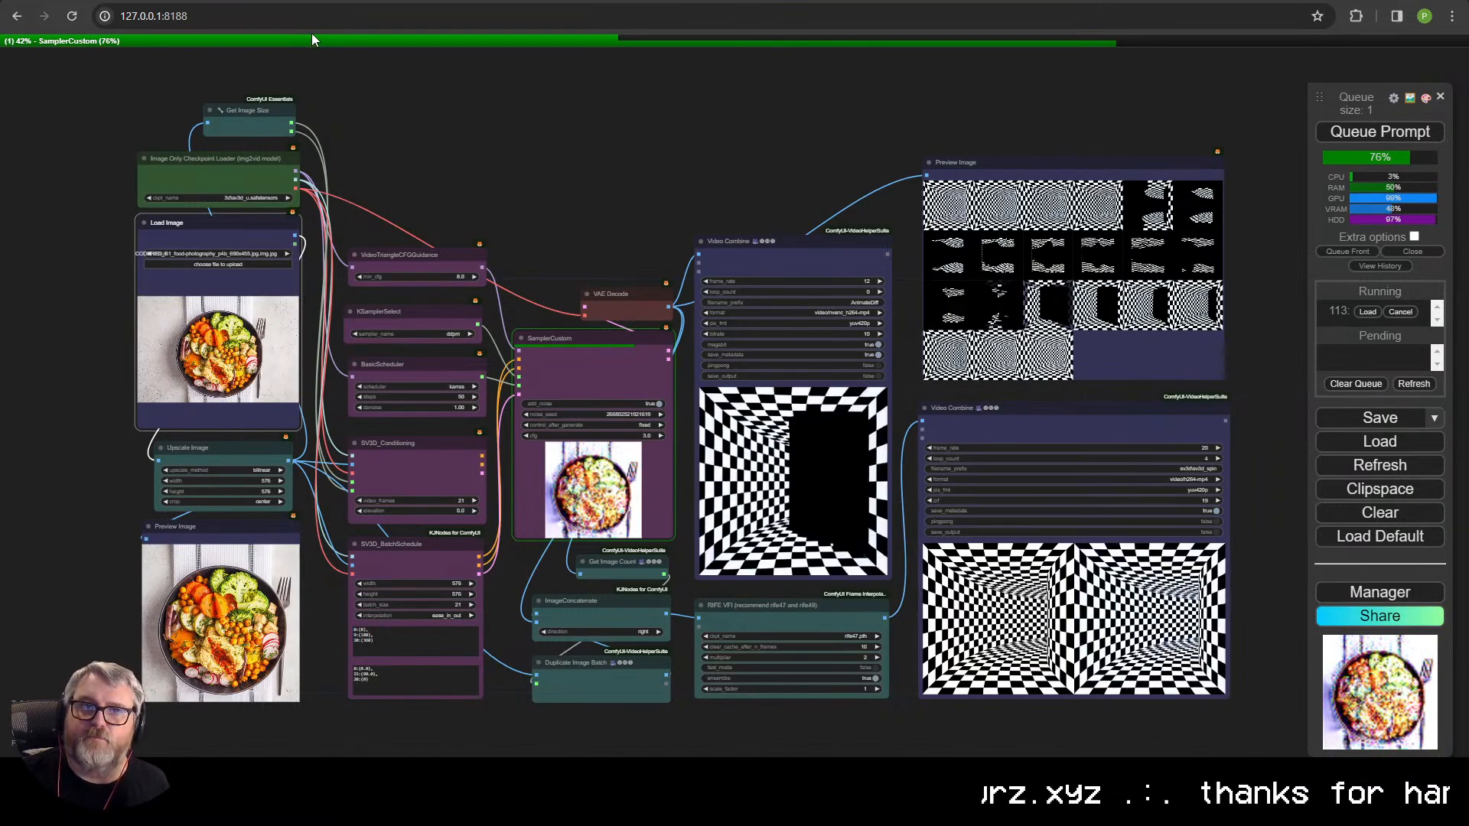
# - Switch to the potted orchid workflow and examine its TripoSR nodes up close
pyautogui.hotkey('ctrl', 'Tab')
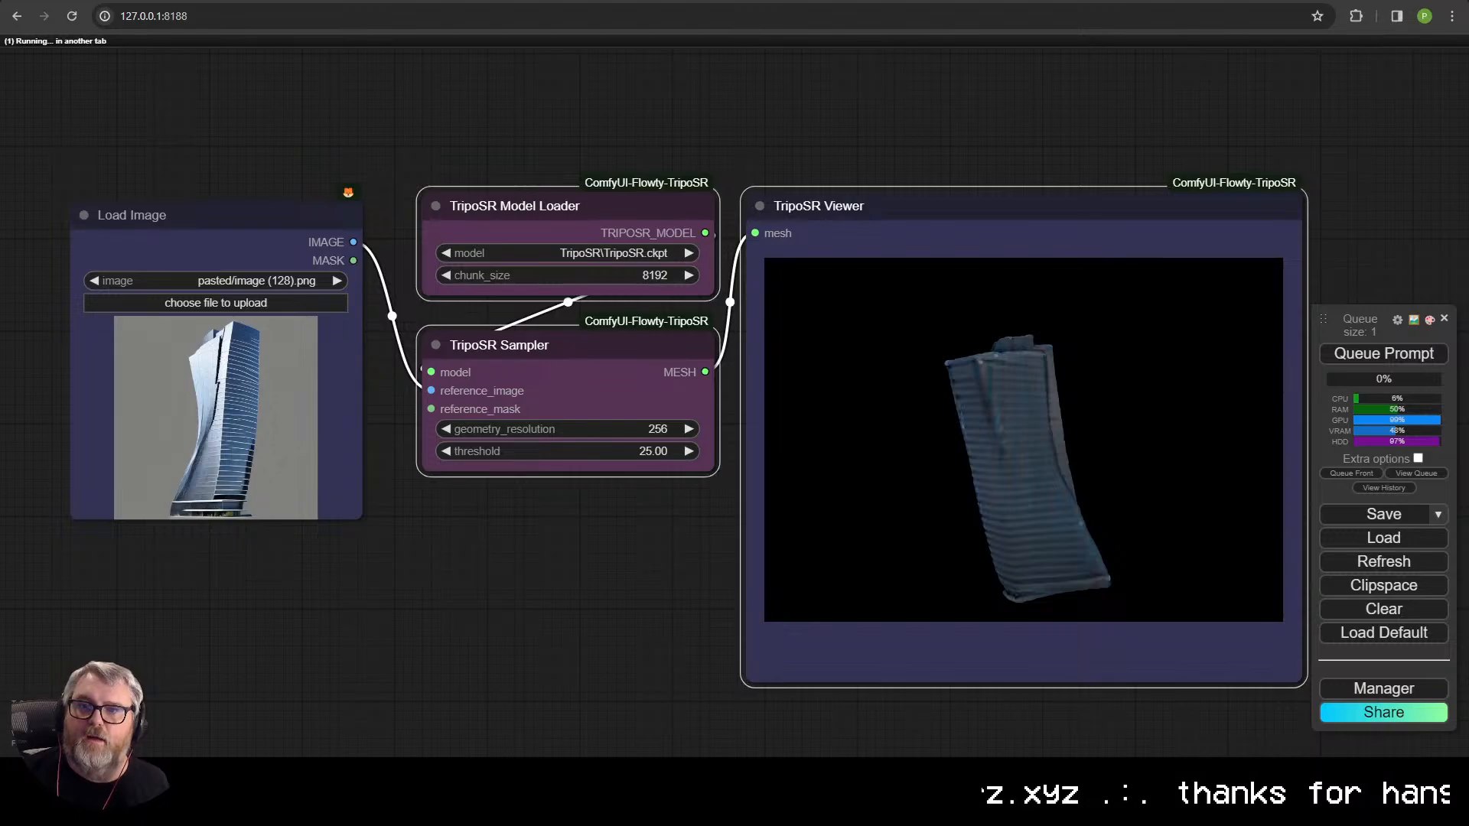
pyautogui.hotkey('ctrl', 'Tab')
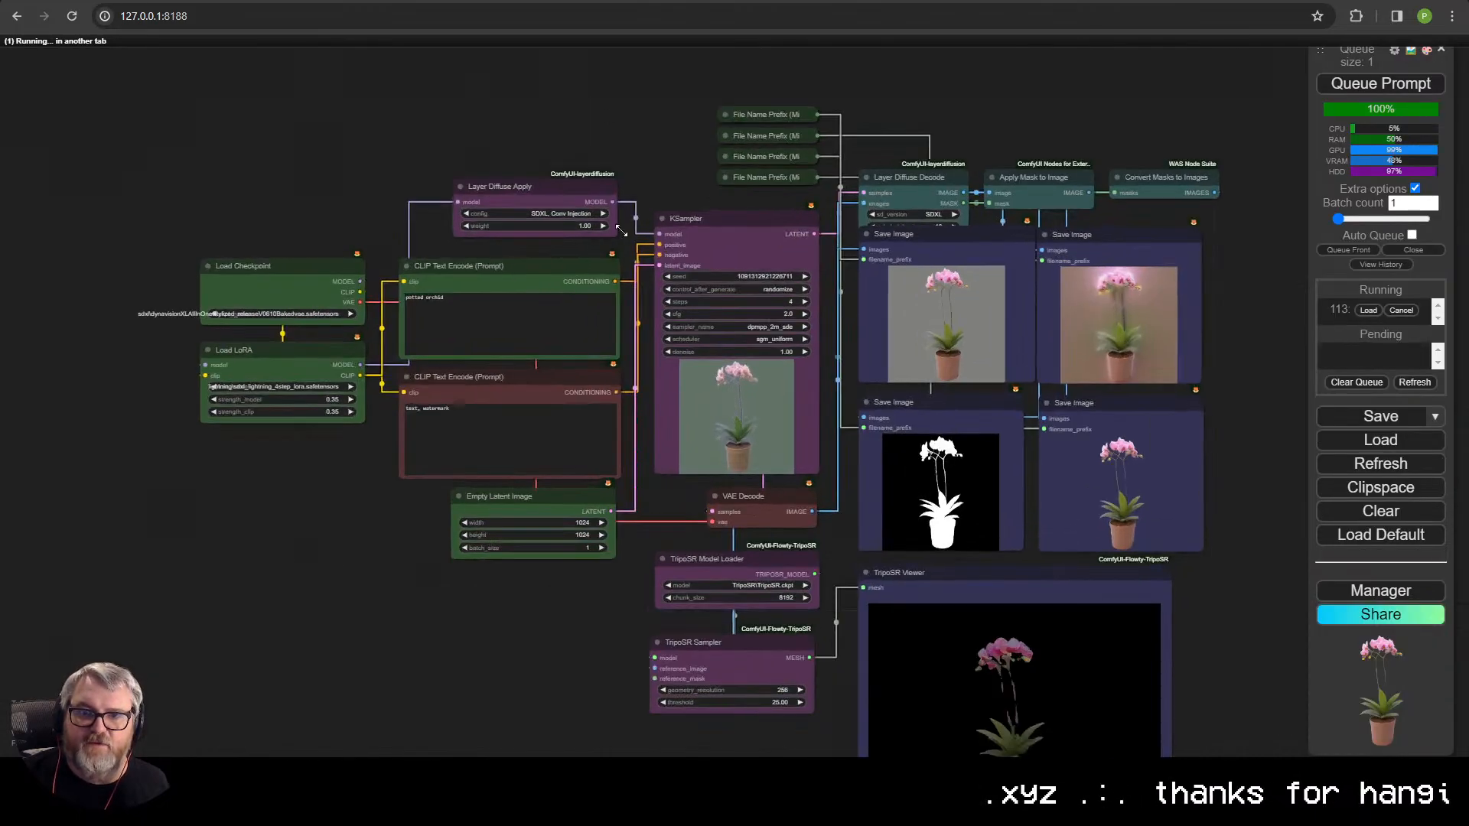
pyautogui.scroll(7, 663, 219)
pyautogui.scroll(-11, 689, 207)
pyautogui.scroll(10, 773, 459)
pyautogui.moveTo(781, 459); pyautogui.dragTo(692, 312)
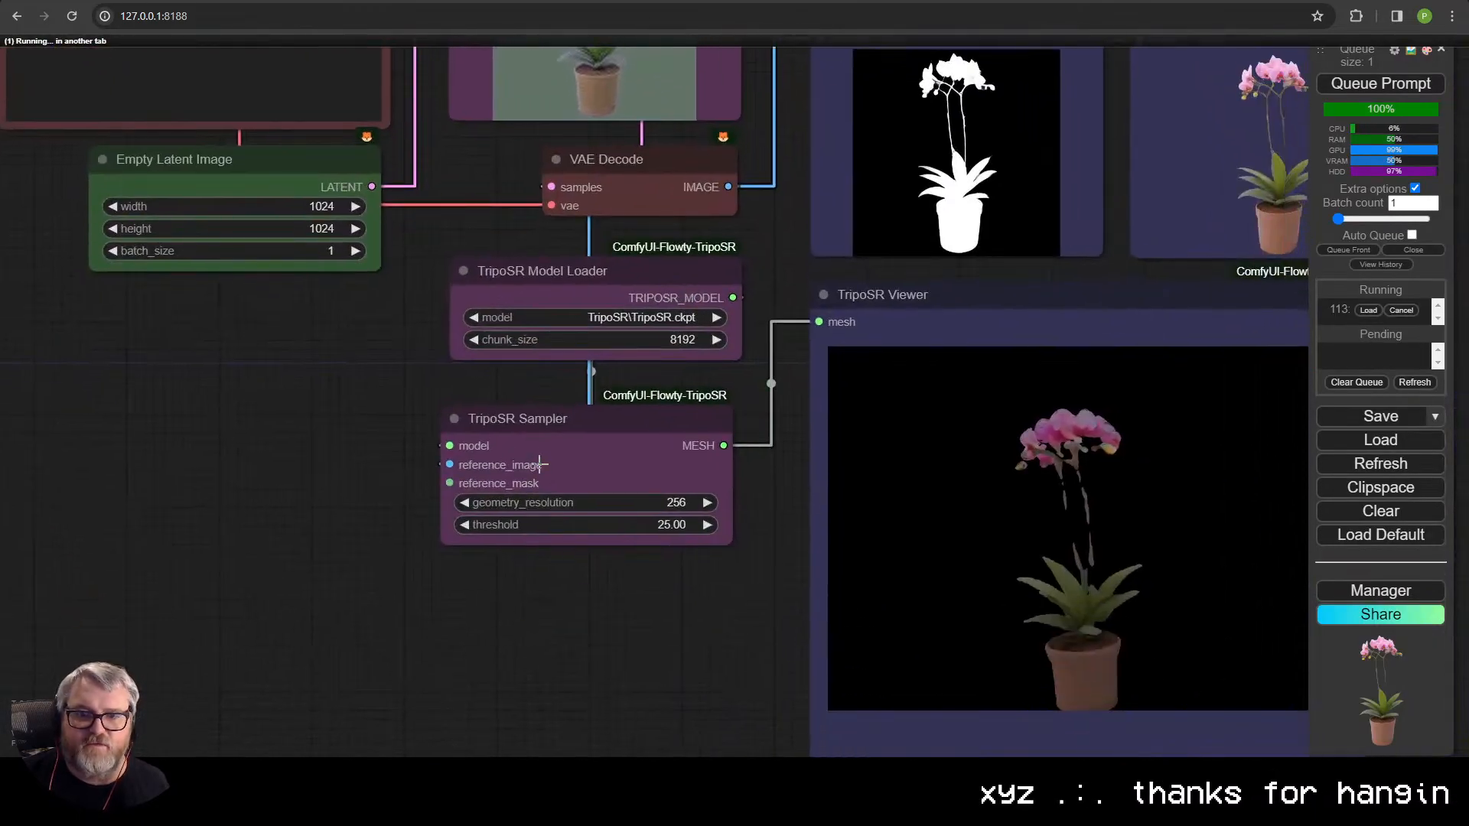
# - Align the TripoSR Sampler node beneath the TripoSR Model Loader and nudge the loader slightly down
pyautogui.moveTo(566, 426); pyautogui.dragTo(563, 428)
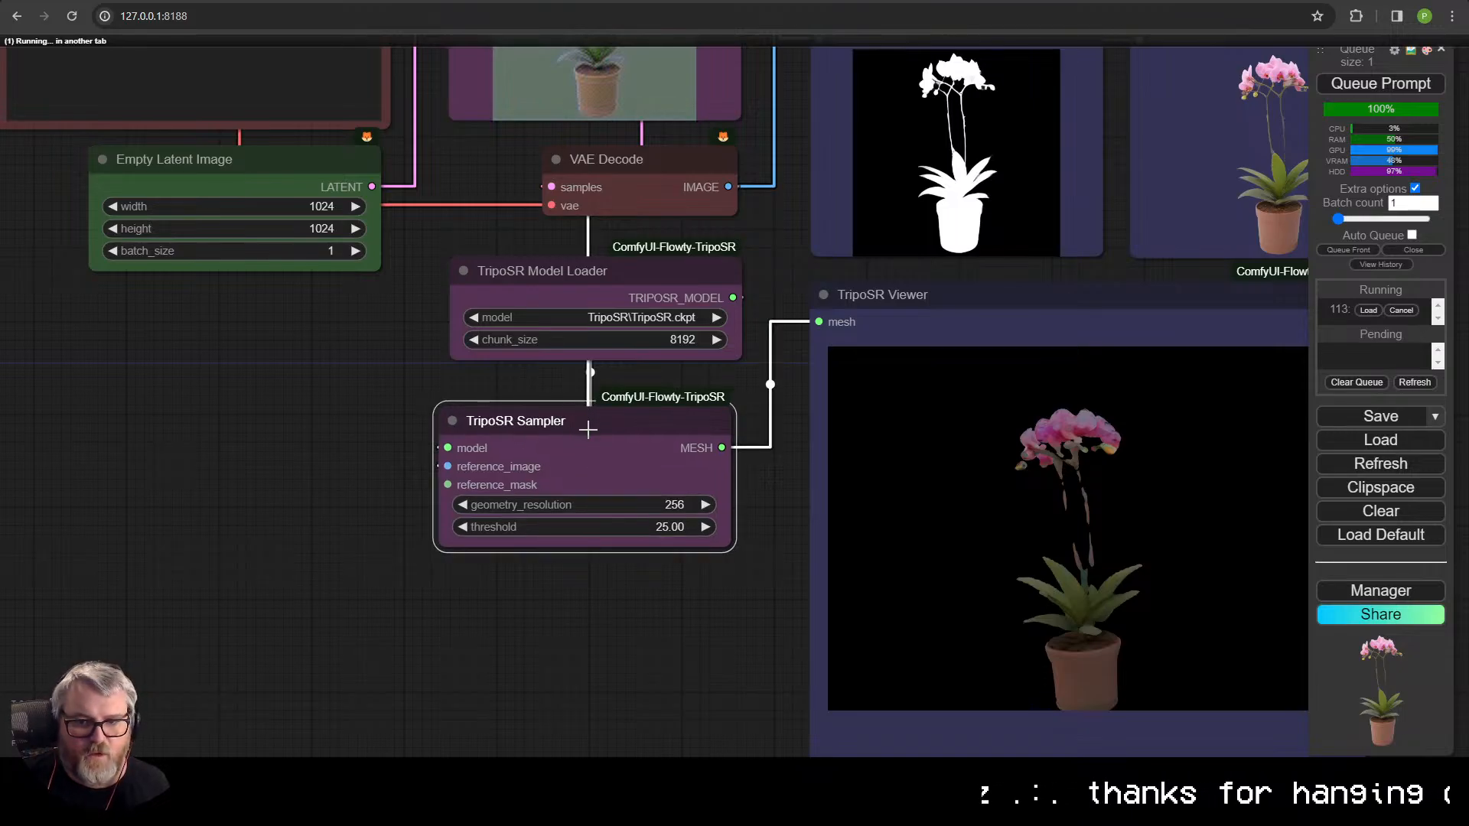
pyautogui.moveTo(587, 430); pyautogui.dragTo(599, 417)
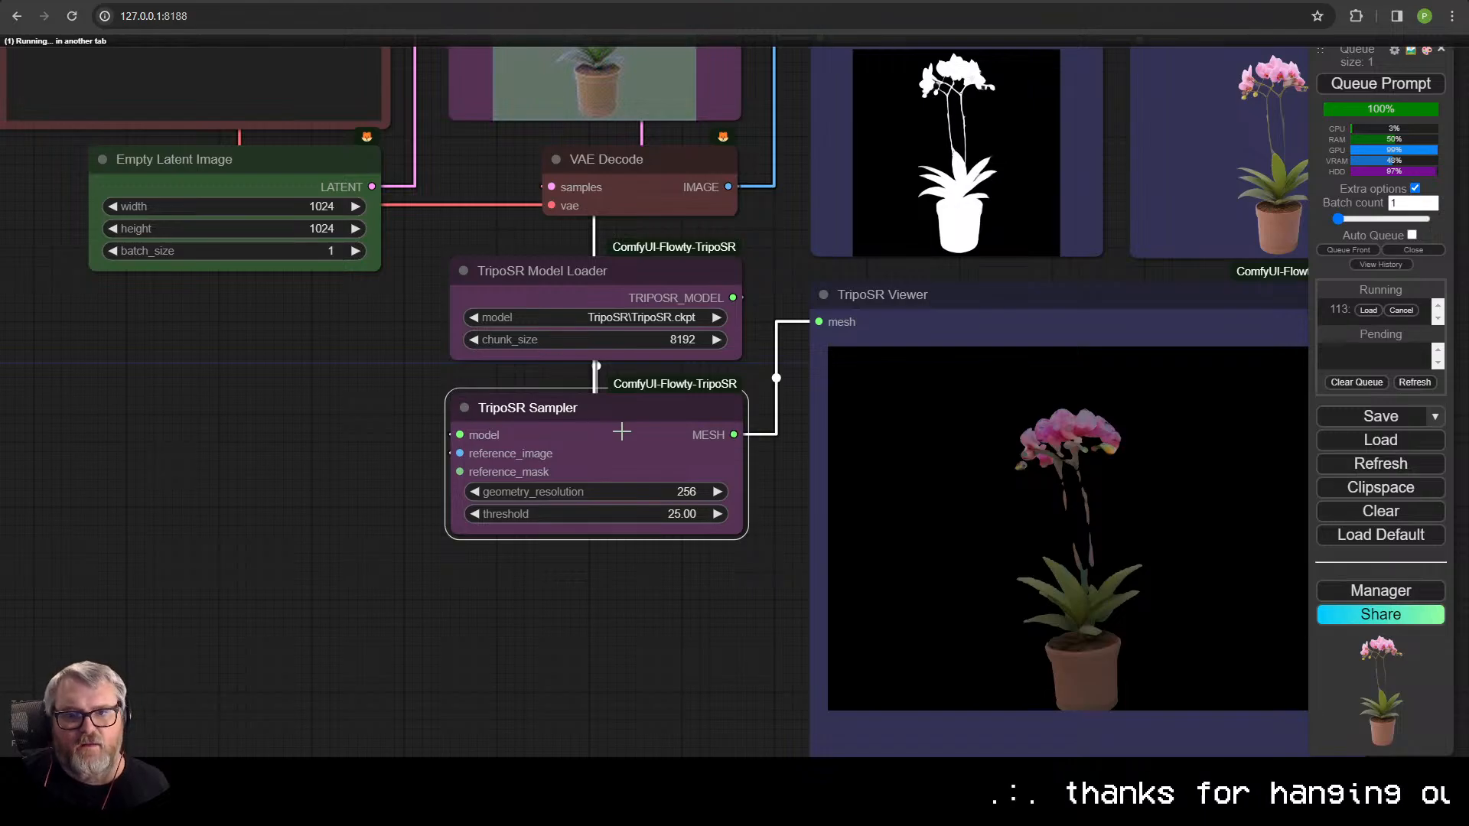
pyautogui.scroll(-4, 618, 433)
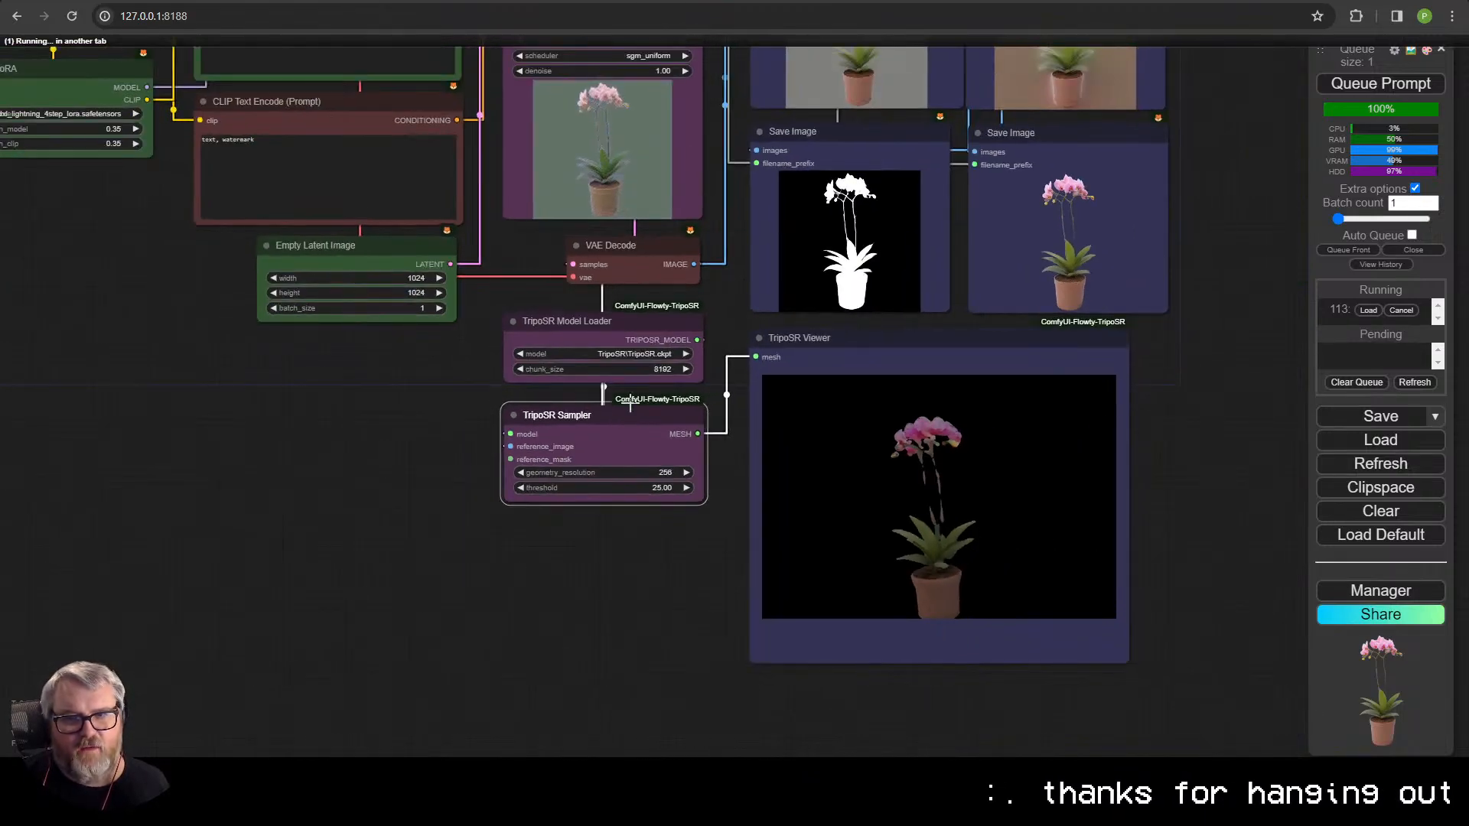
pyautogui.click(617, 330)
pyautogui.moveTo(617, 331); pyautogui.dragTo(617, 335)
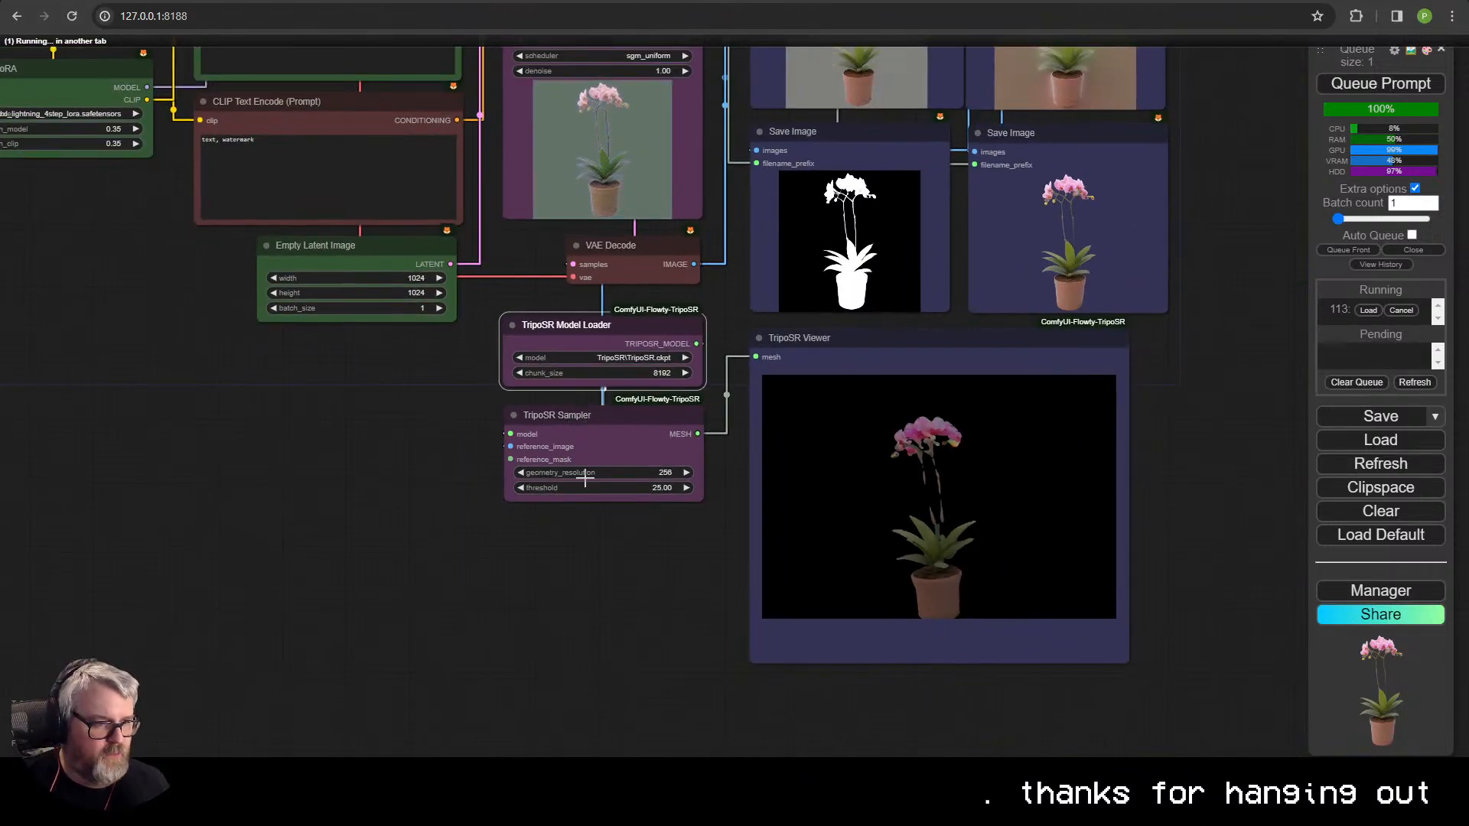
pyautogui.click(628, 457)
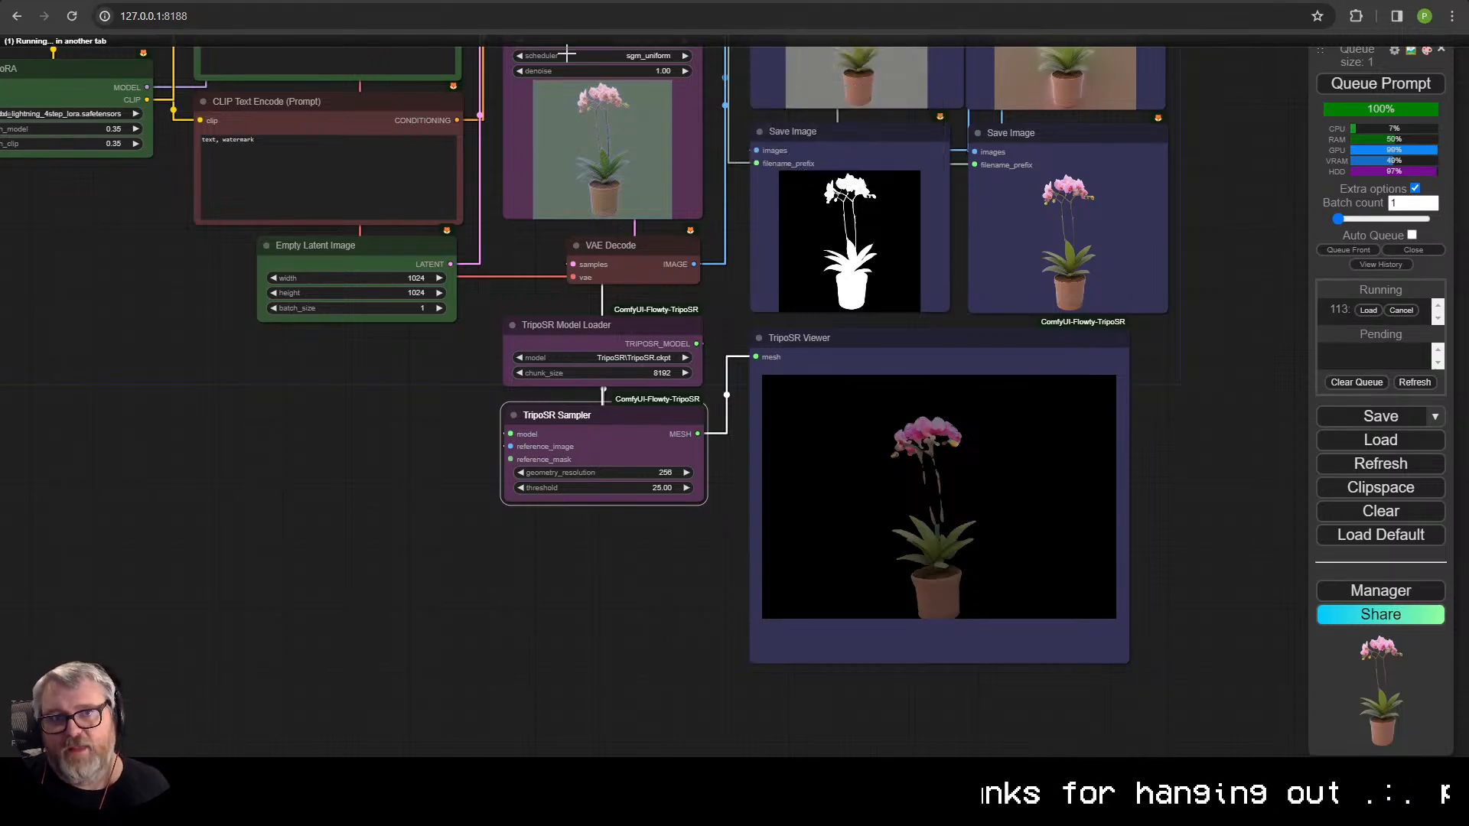
# - Return to the SV3D workflow and inspect the side-by-side food bowl spin in the second Video Combine node
pyautogui.click(271, 2)
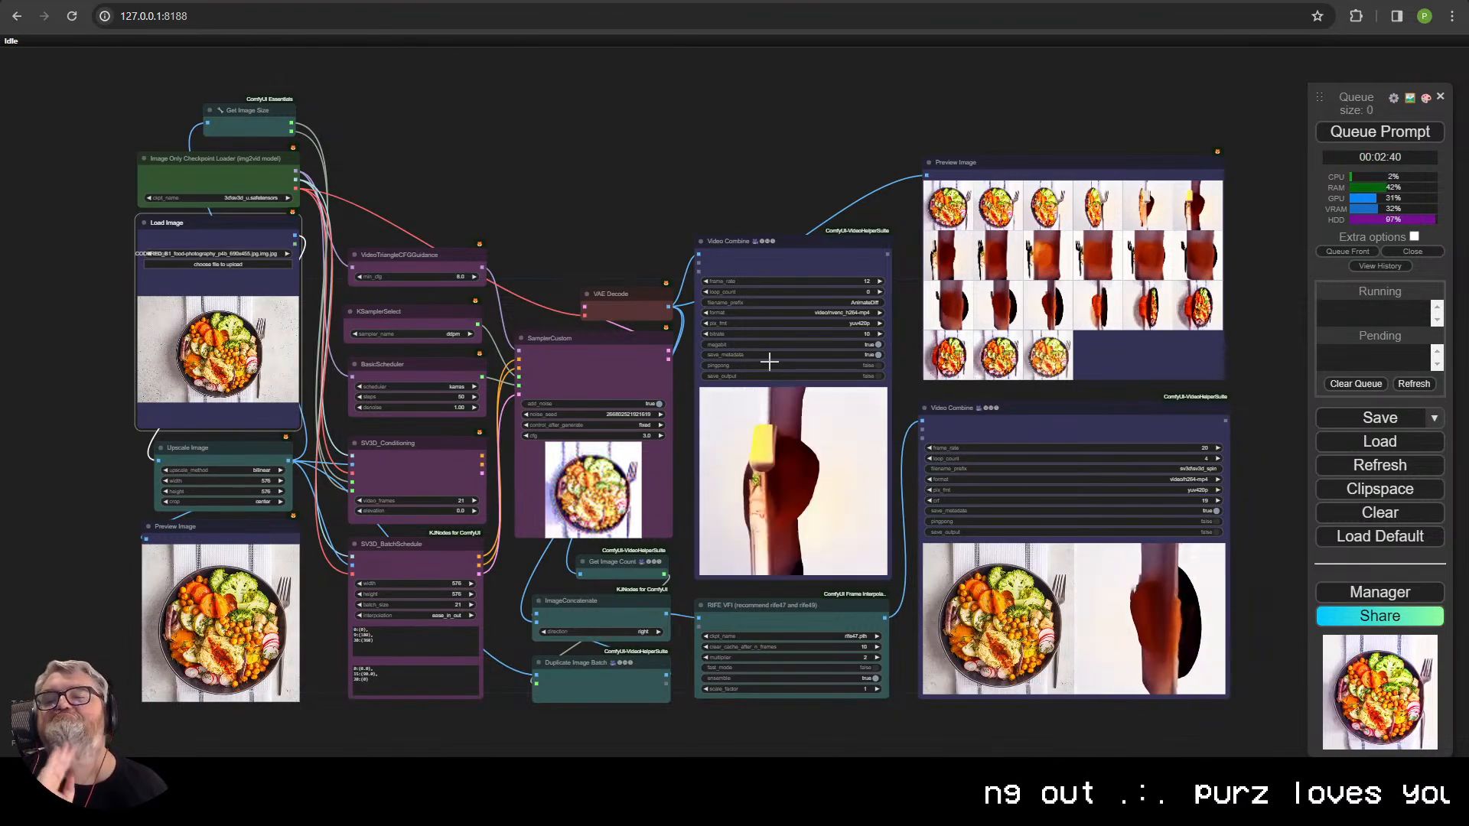
pyautogui.scroll(5, 950, 441)
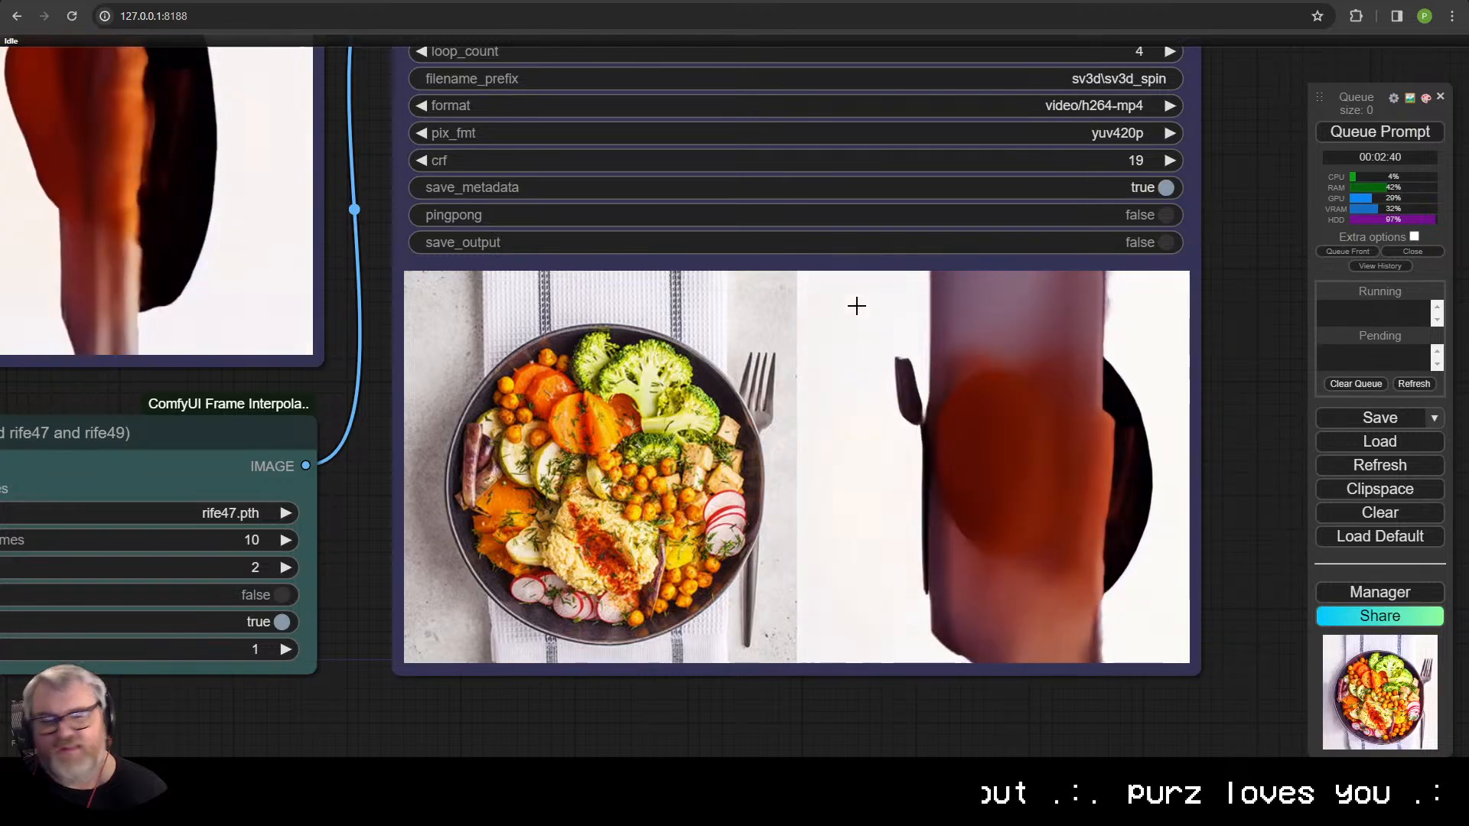
pyautogui.scroll(-5, 857, 344)
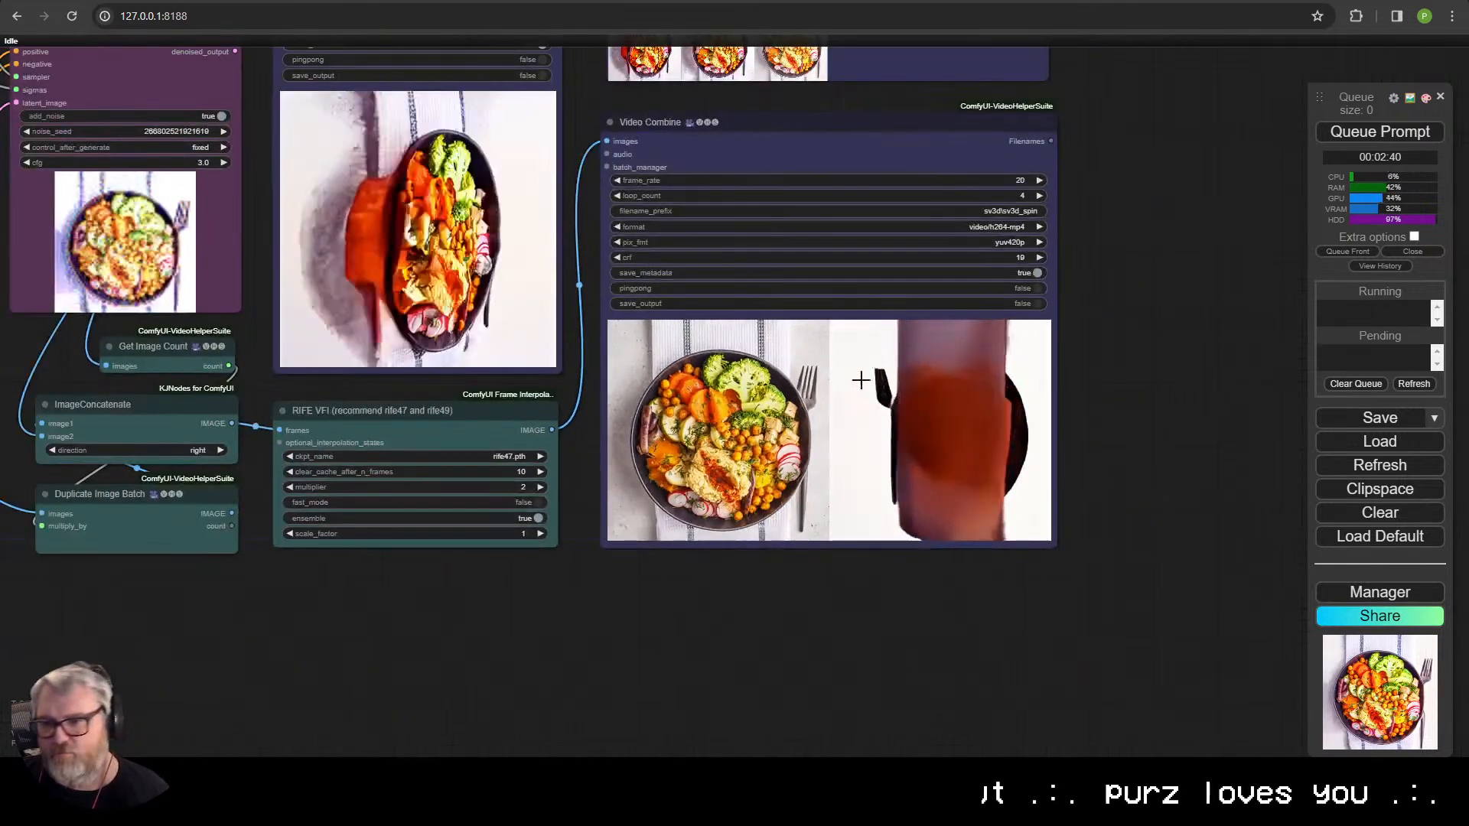
pyautogui.moveTo(782, 403); pyautogui.dragTo(963, 574)
pyautogui.scroll(3, 933, 485)
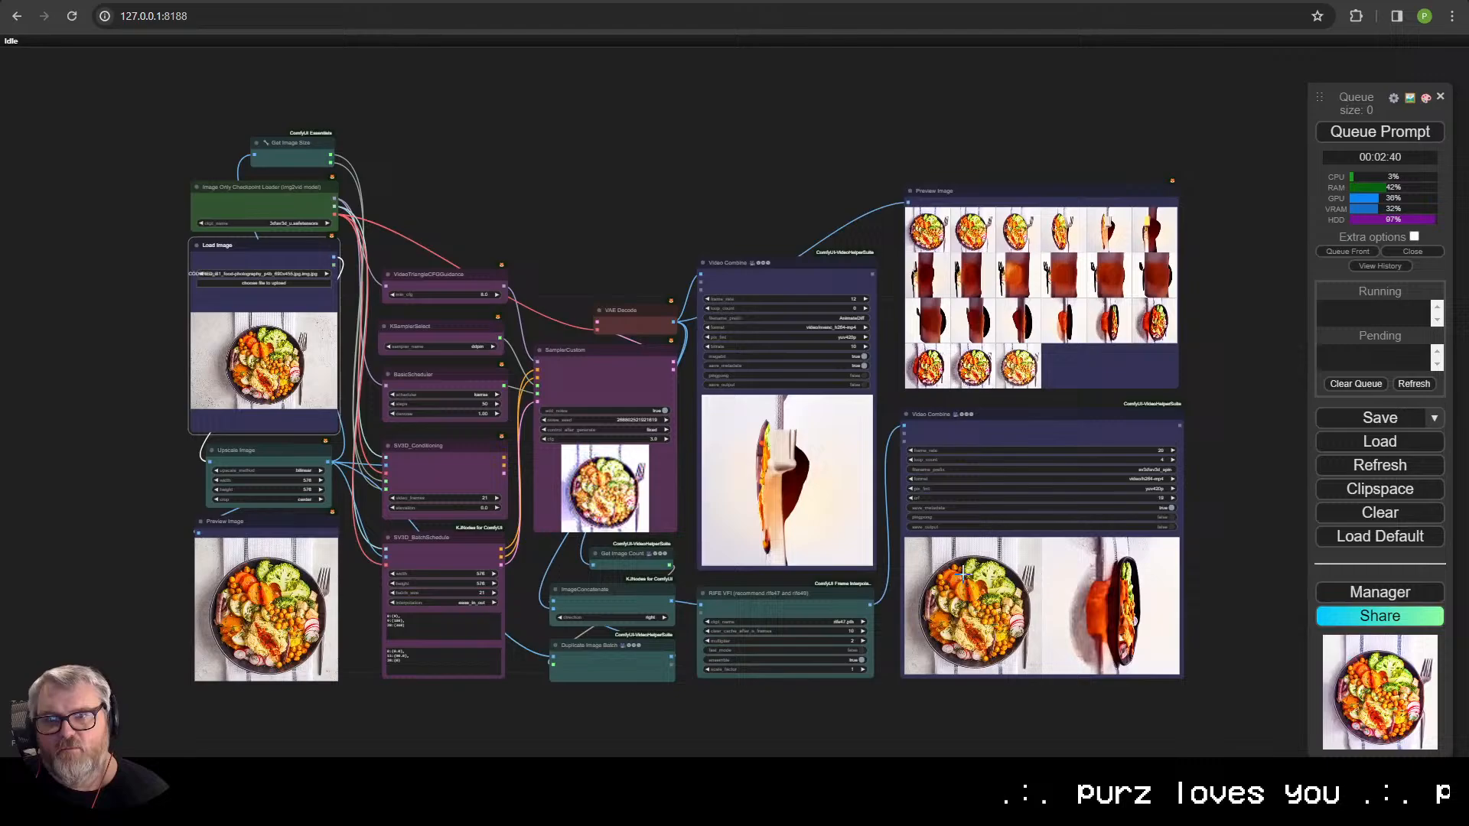
# - Load the black dice photo from the Inits\Objects On White Backgrounds folder into the Load Image node and queue the prompt
pyautogui.click(274, 285)
pyautogui.scroll(-2, 443, 253)
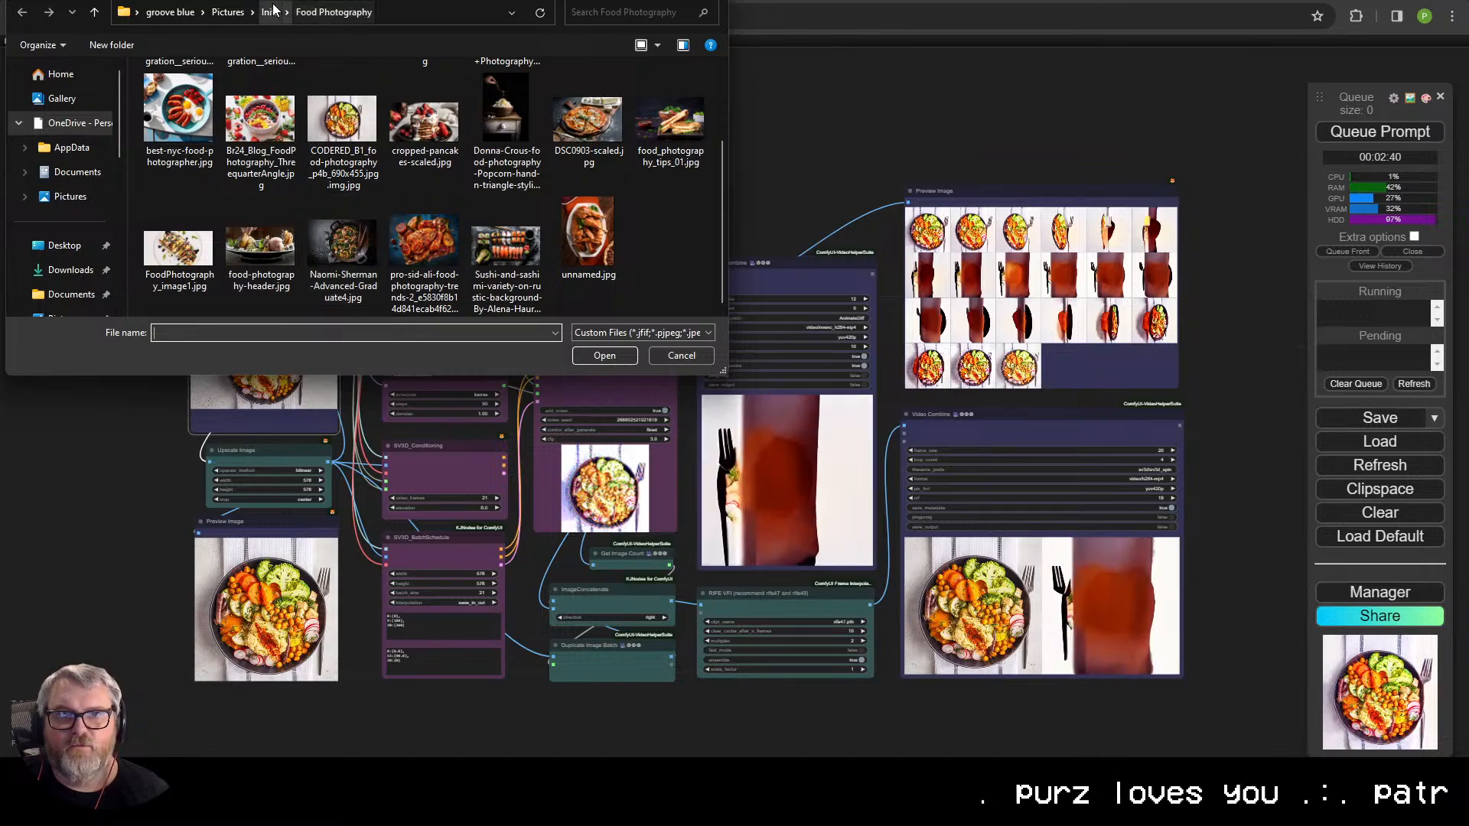
pyautogui.click(269, 13)
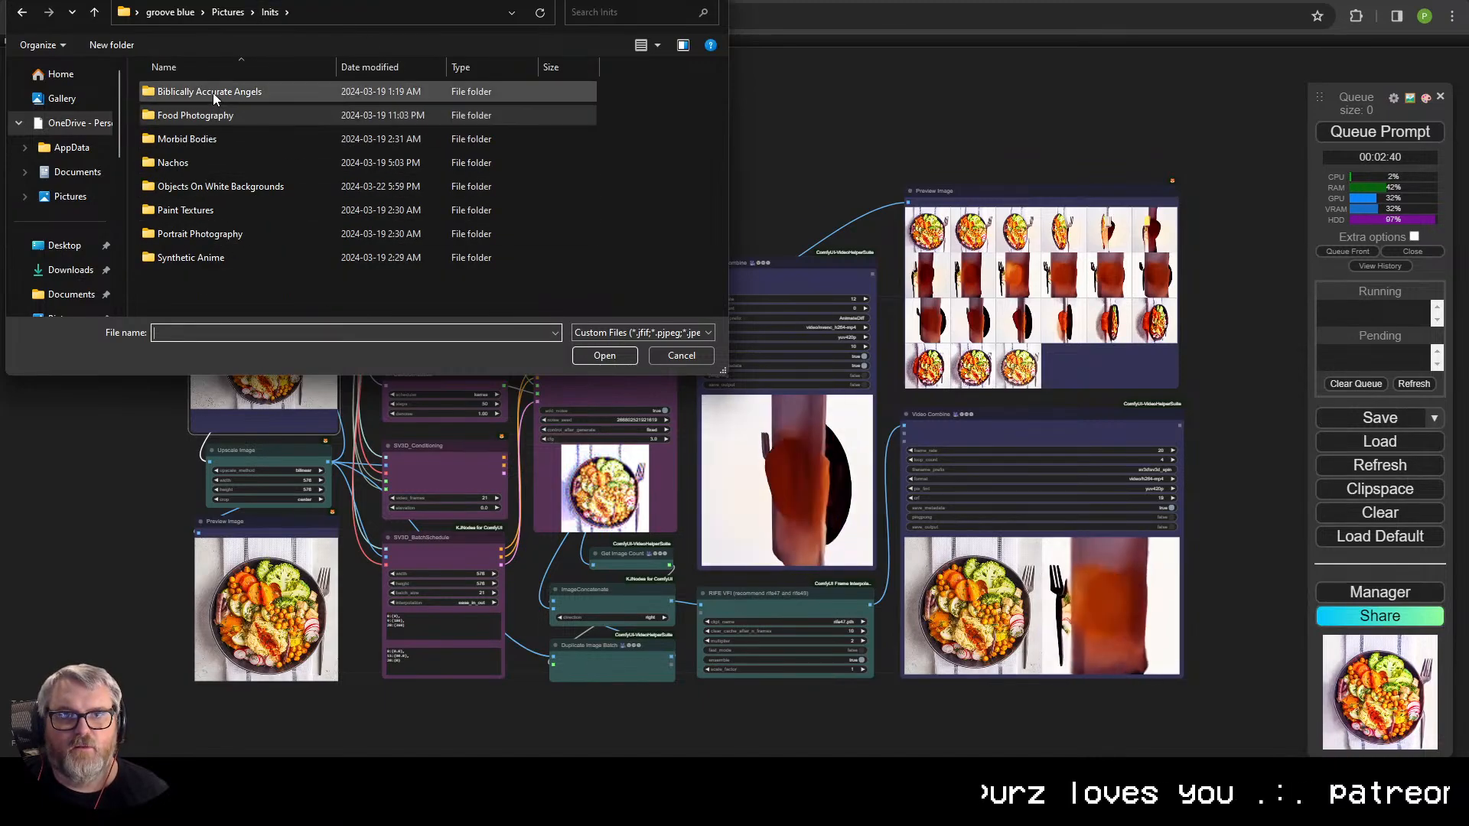
pyautogui.doubleClick(214, 186)
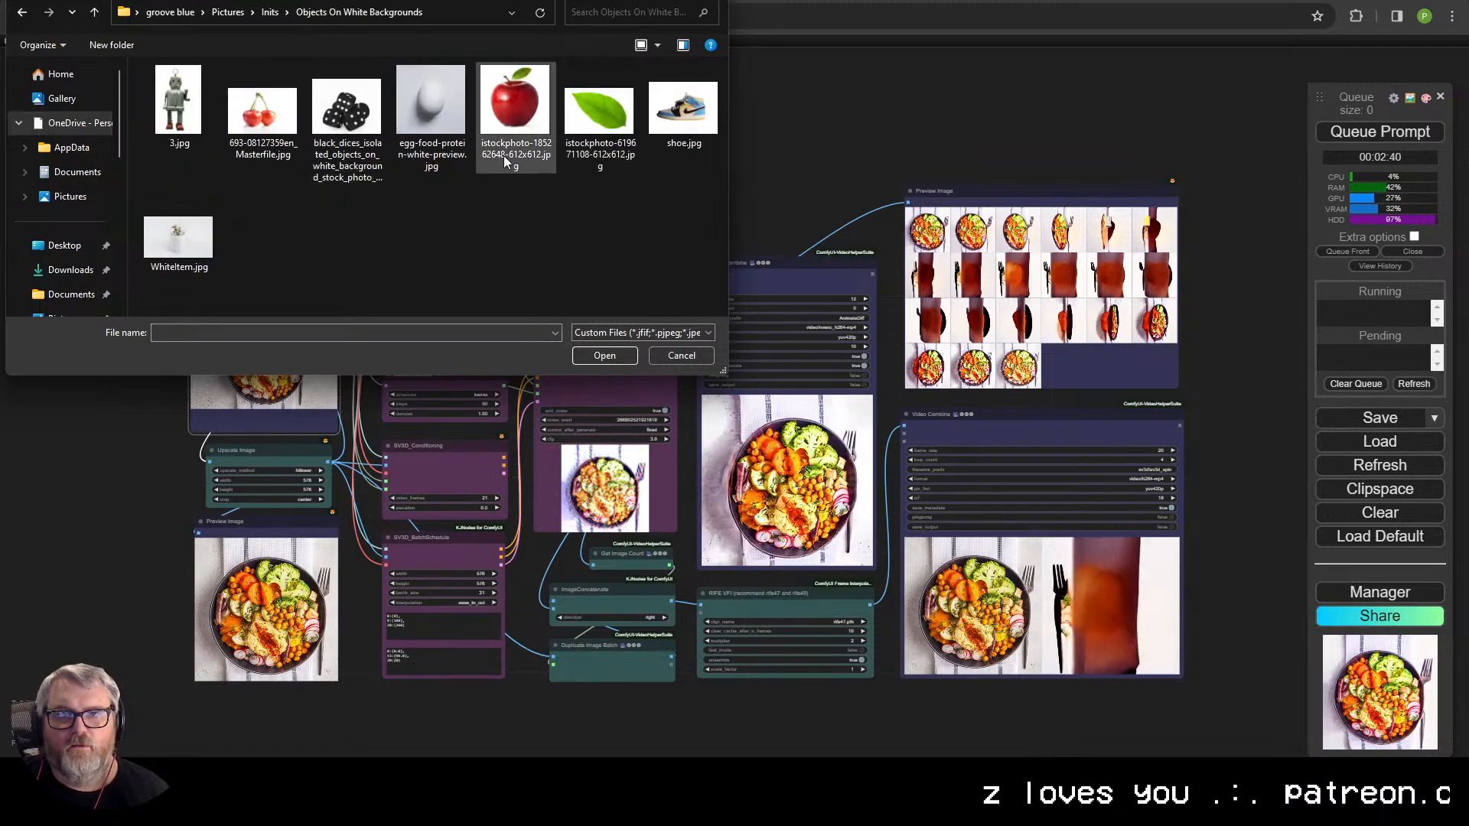
pyautogui.doubleClick(340, 126)
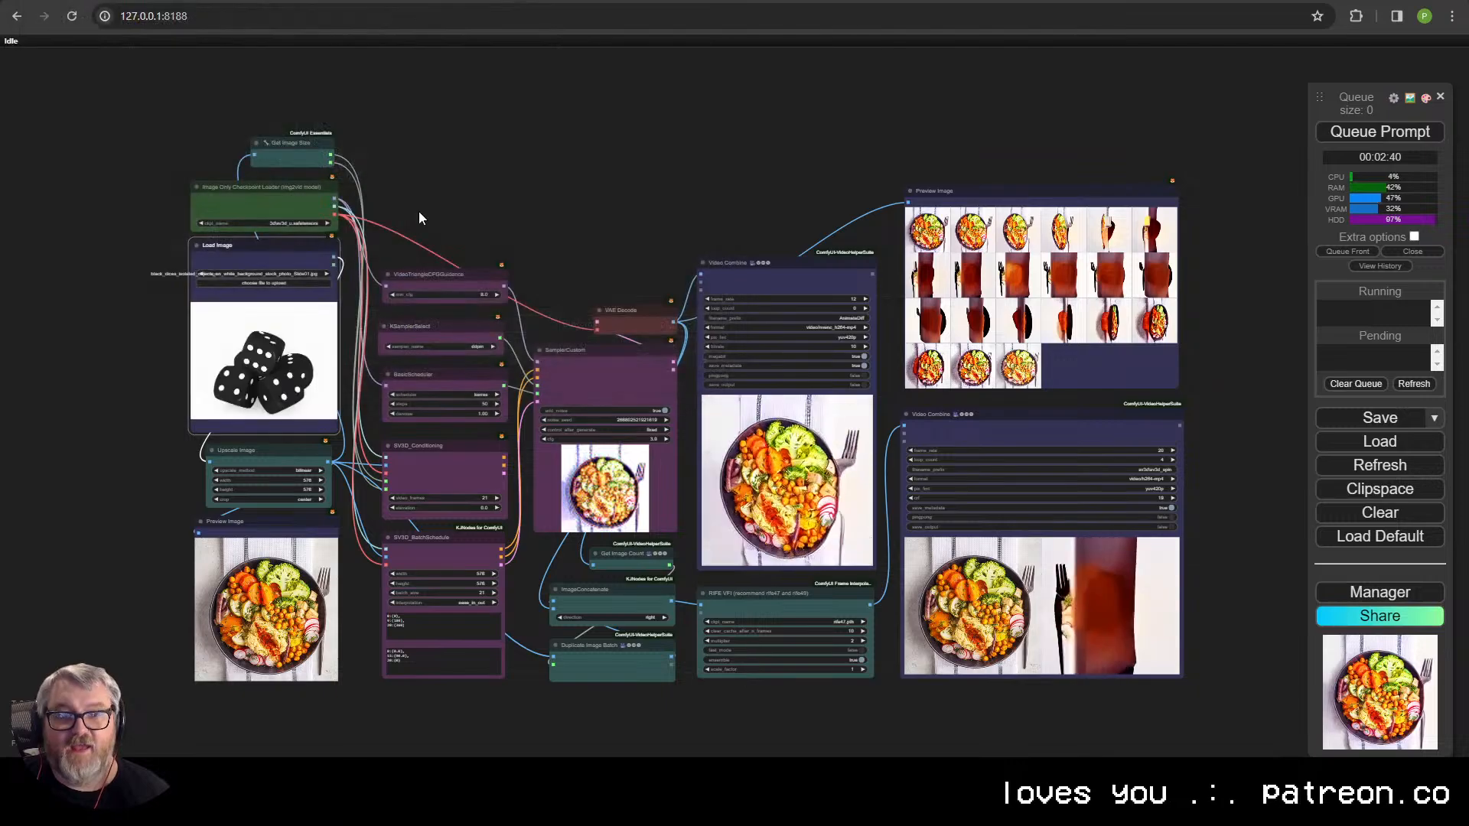
pyautogui.click(1399, 136)
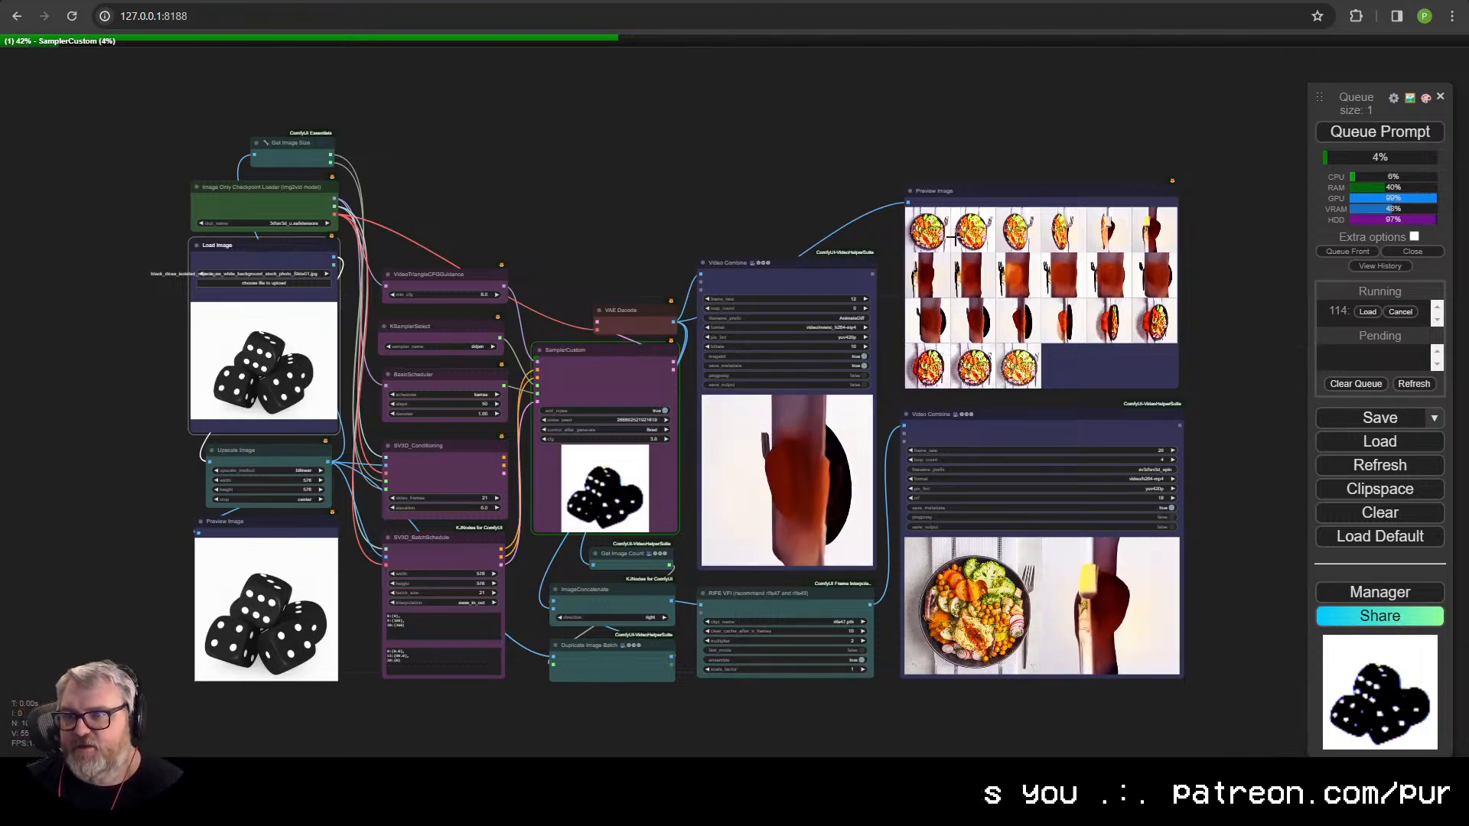
pyautogui.click(925, 229)
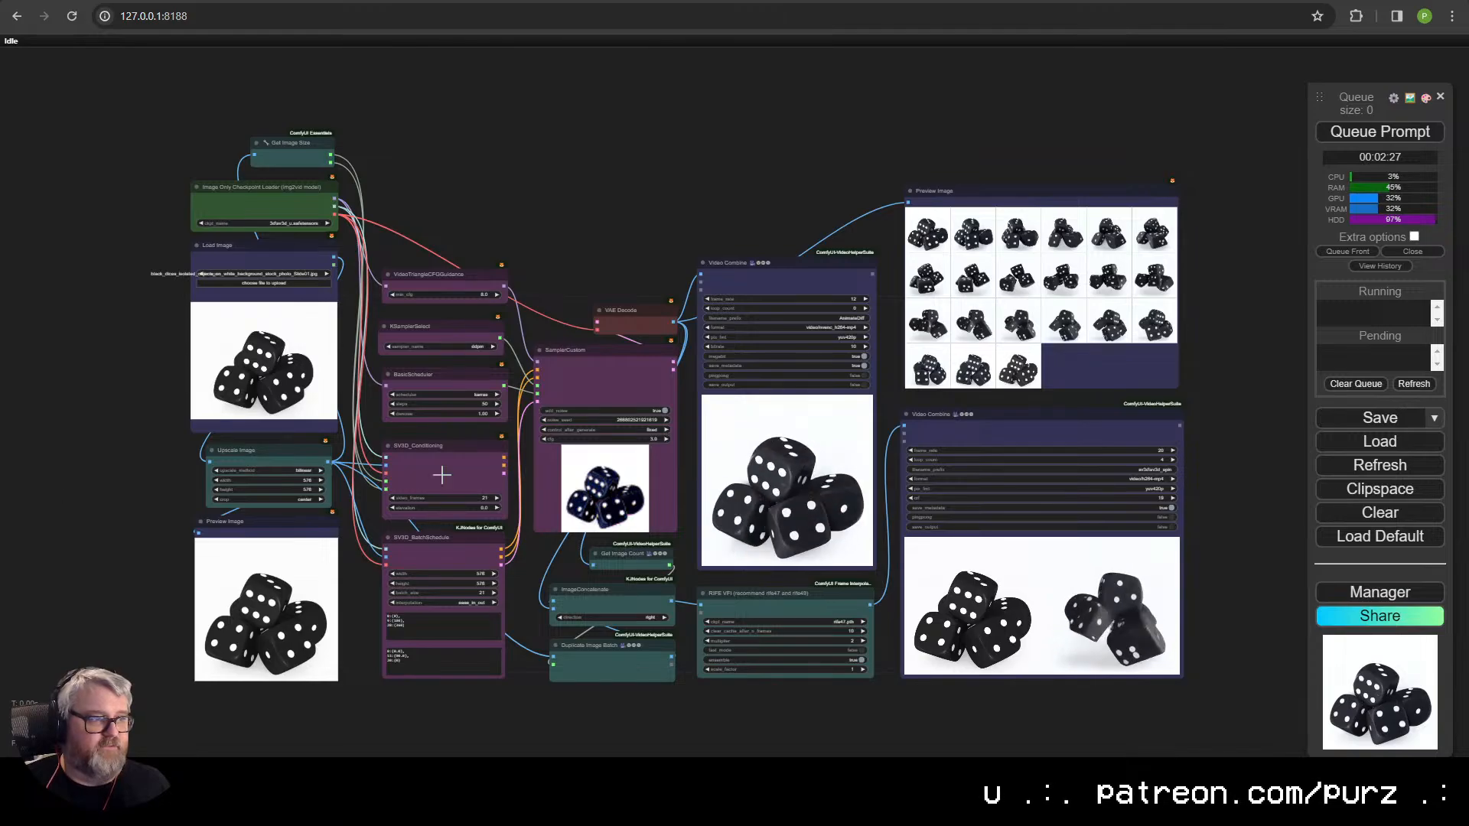
# - Examine the generated dice rotation in both Video Combine nodes, and return to the workflow overview
pyautogui.scroll(8, 620, 505)
pyautogui.scroll(1, 751, 513)
pyautogui.moveTo(986, 474); pyautogui.dragTo(564, 416)
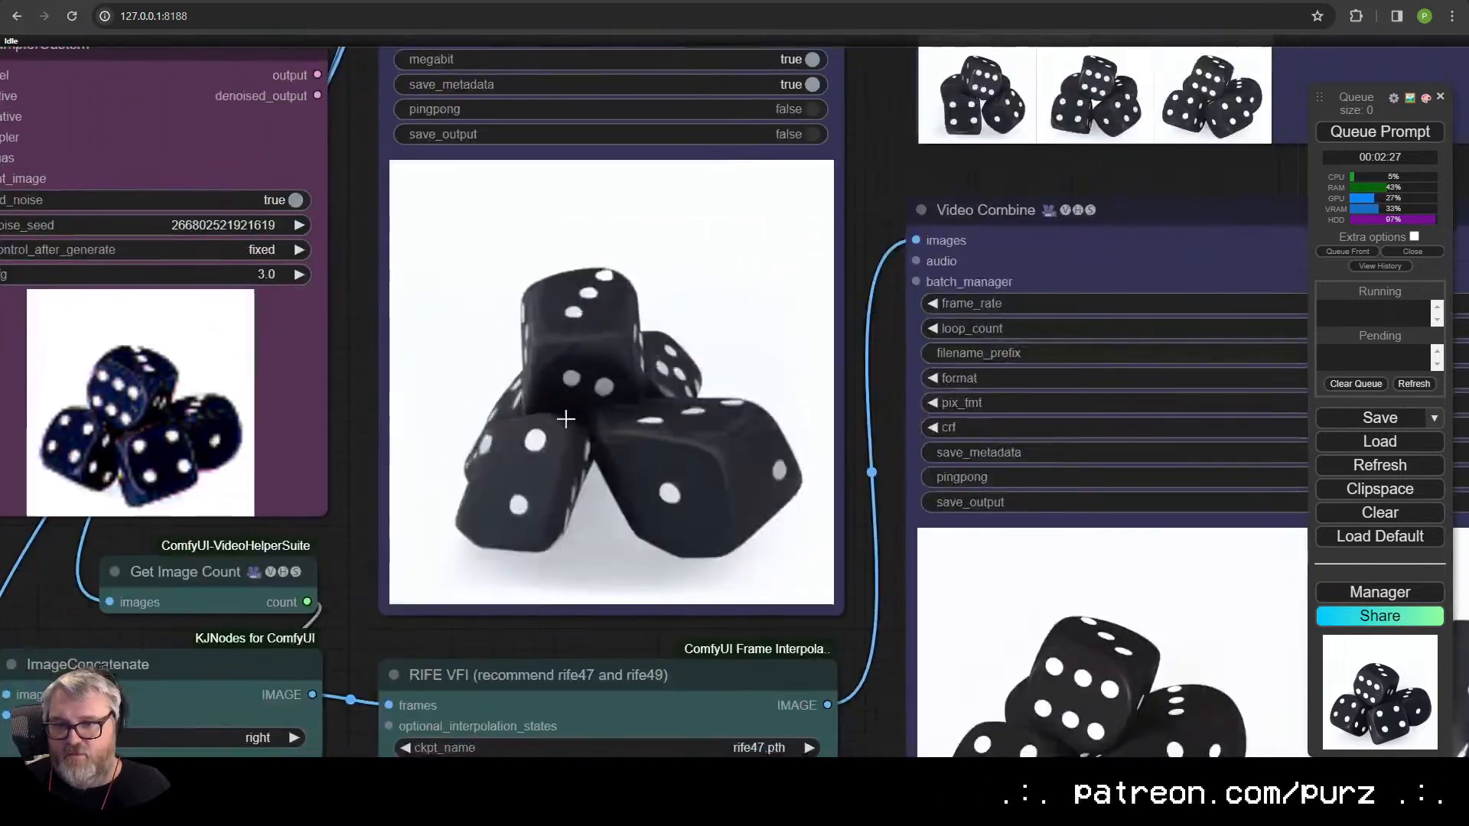
pyautogui.moveTo(956, 520); pyautogui.dragTo(184, 153)
pyautogui.scroll(-1, 512, 344)
pyautogui.scroll(4, 491, 357)
pyautogui.scroll(1, 472, 363)
pyautogui.moveTo(473, 363); pyautogui.dragTo(598, 465)
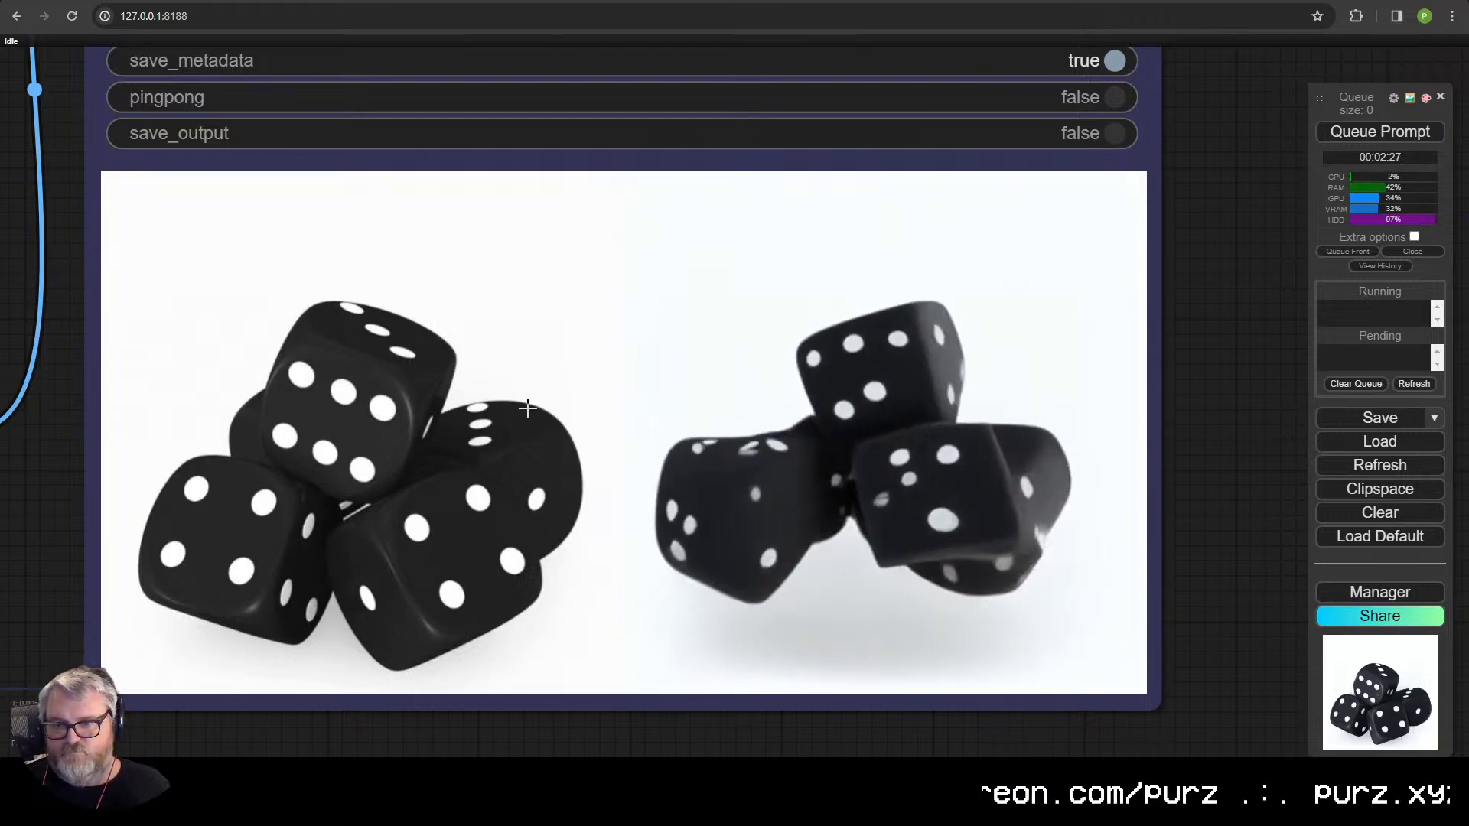
pyautogui.scroll(-10, 522, 425)
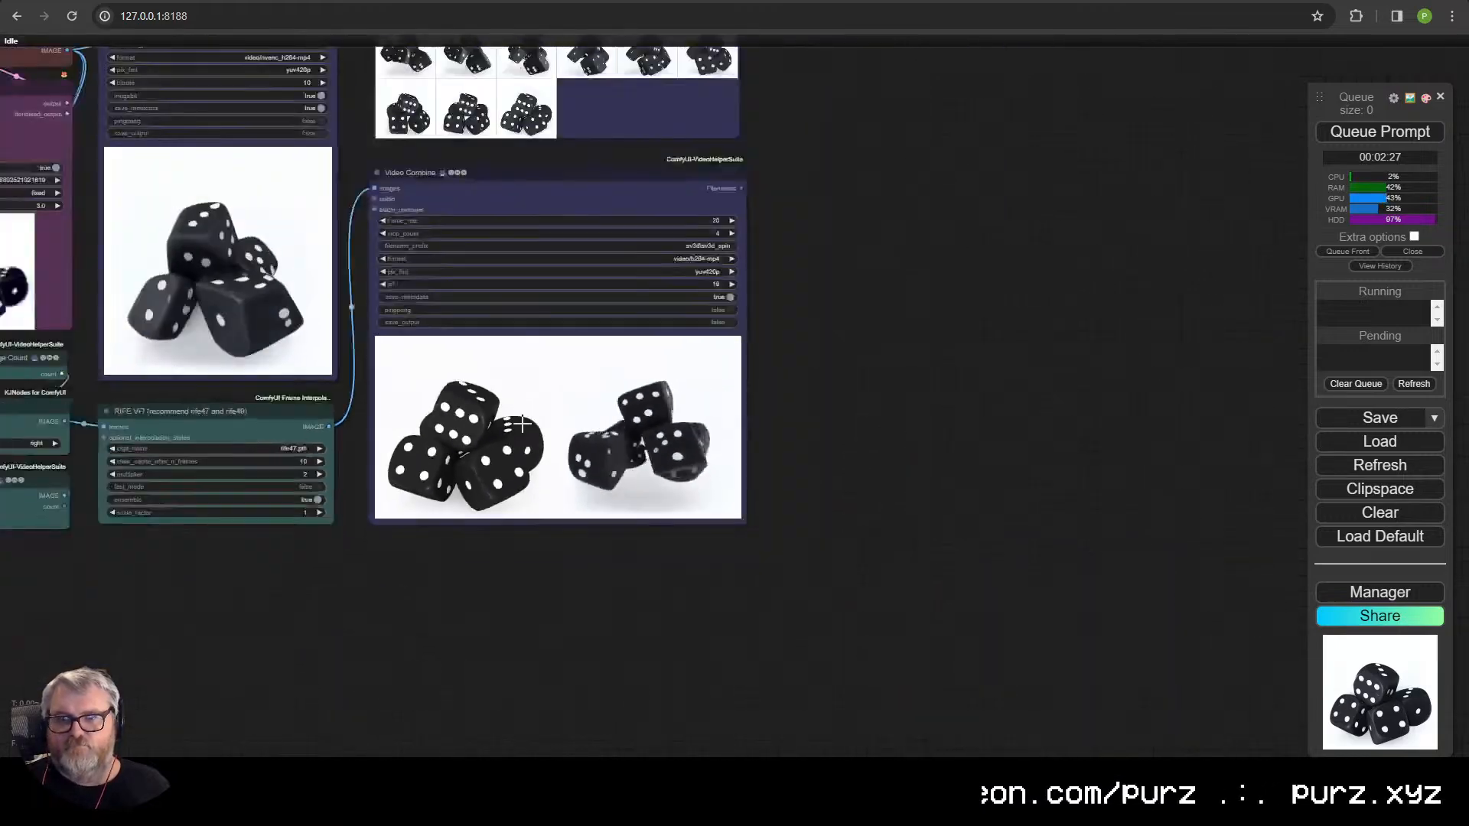
pyautogui.scroll(1, 548, 465)
pyautogui.moveTo(625, 448); pyautogui.dragTo(553, 397)
# - Load shoe.jpg from the Objects On White Backgrounds folder into the Load Image node and queue the prompt
pyautogui.click(206, 267)
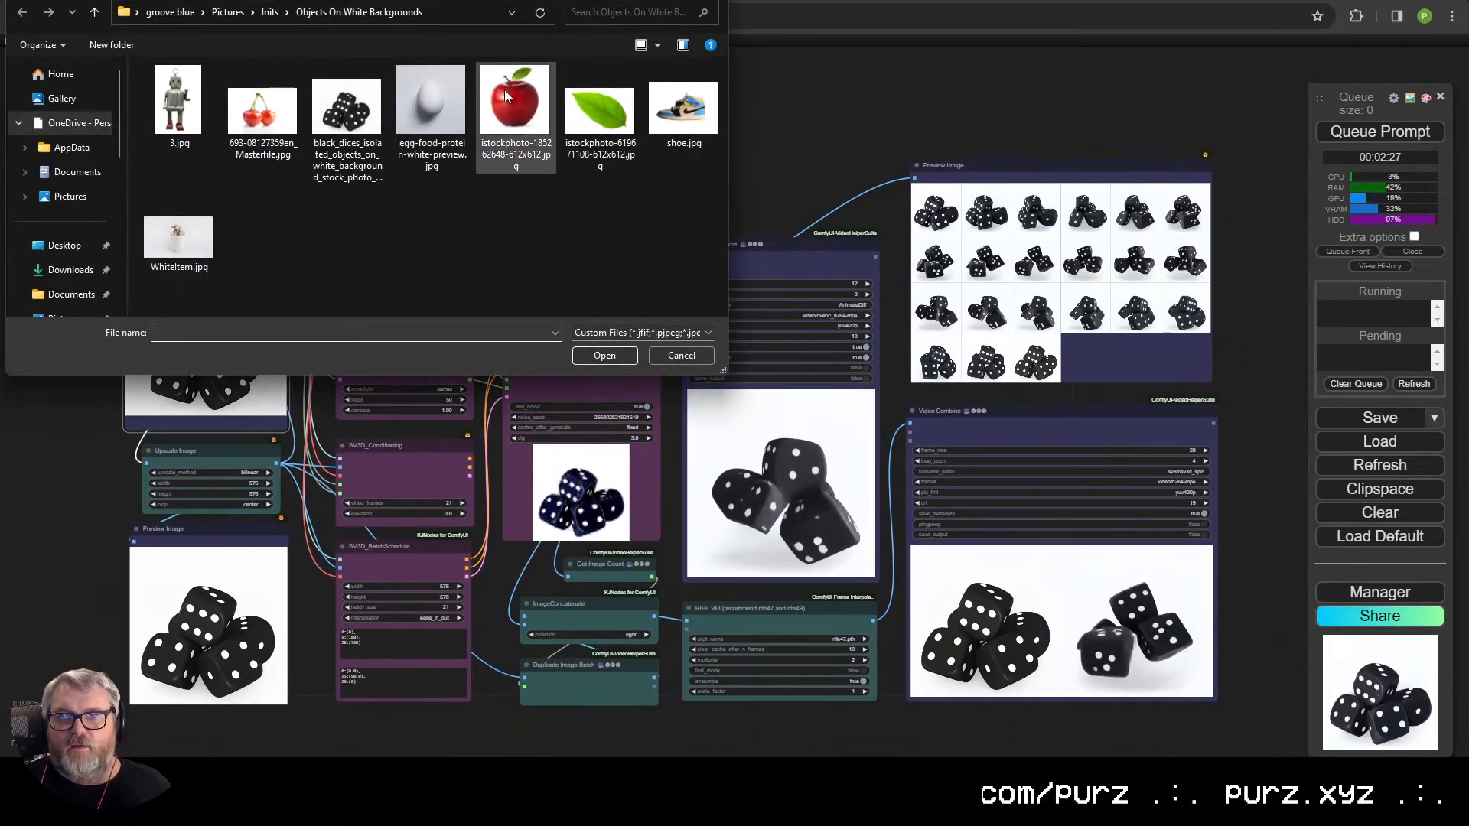
pyautogui.click(683, 118)
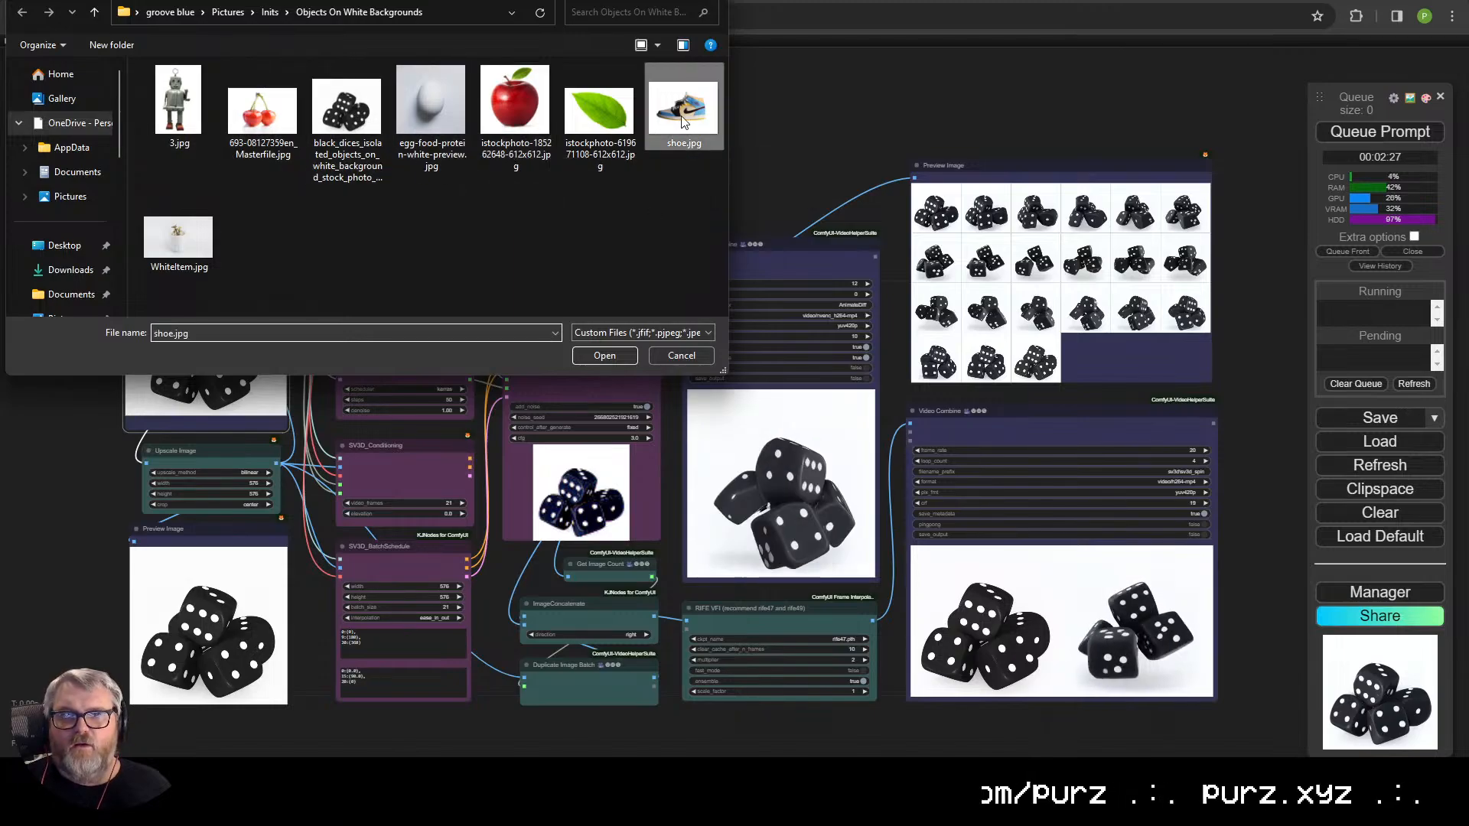
pyautogui.doubleClick(683, 119)
pyautogui.click(1379, 131)
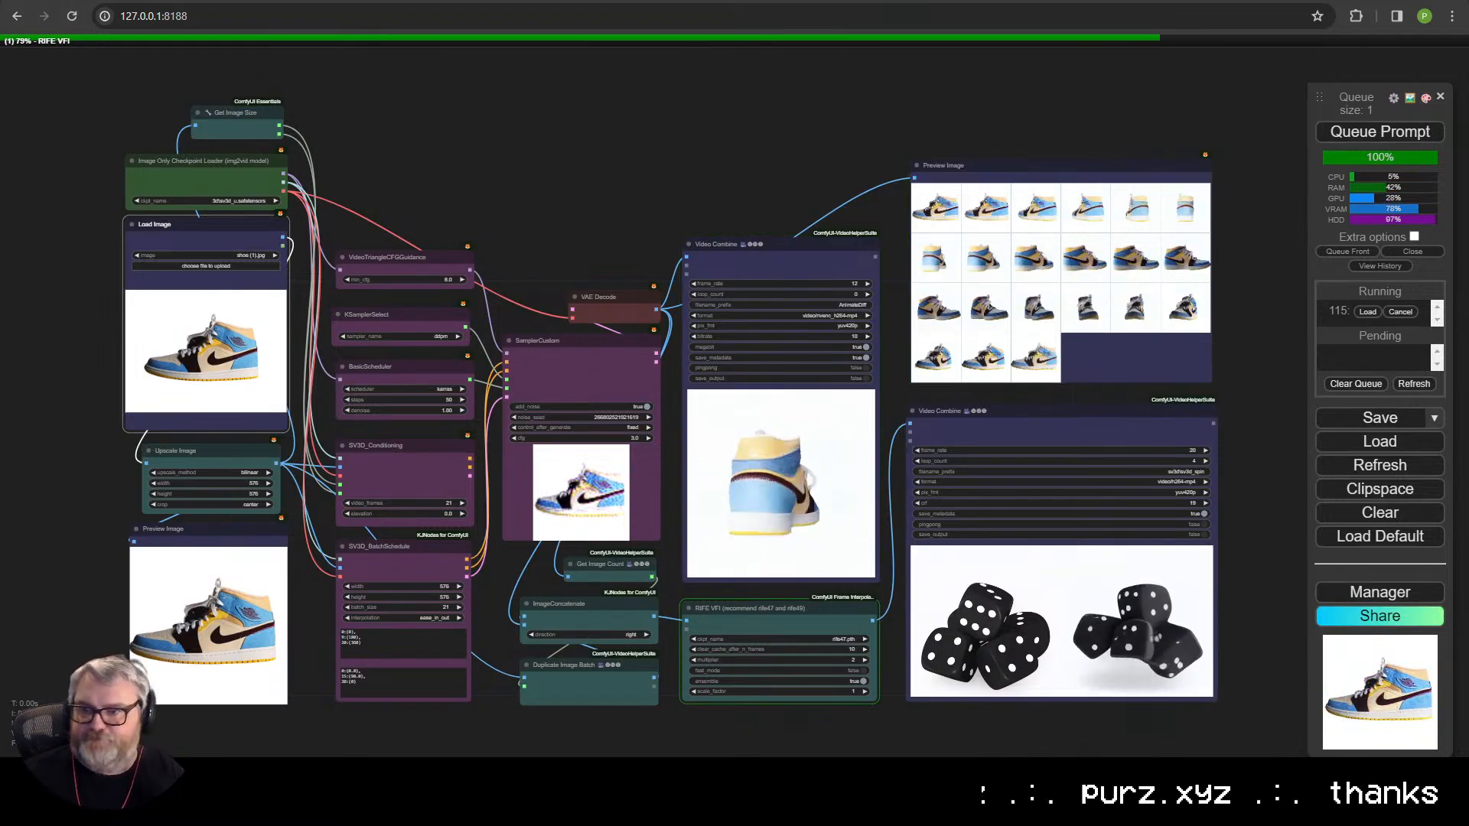
# - Examine the generated shoe rotation frames in the SV3D workflow's Preview Image node, enlarging the first frame
pyautogui.scroll(8, 1018, 306)
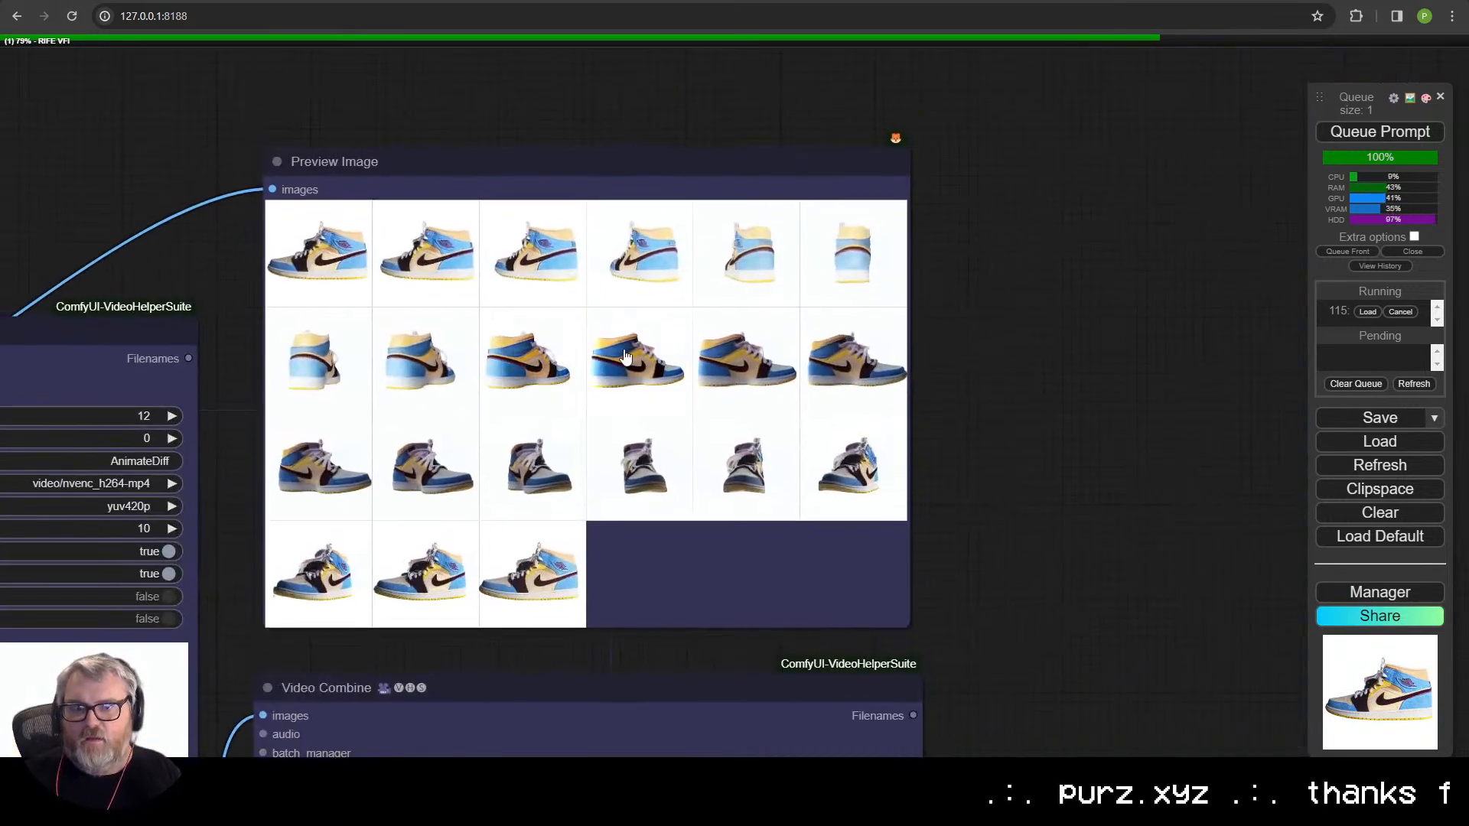
pyautogui.scroll(4, 625, 356)
pyautogui.click(625, 355)
pyautogui.scroll(-6, 256, 484)
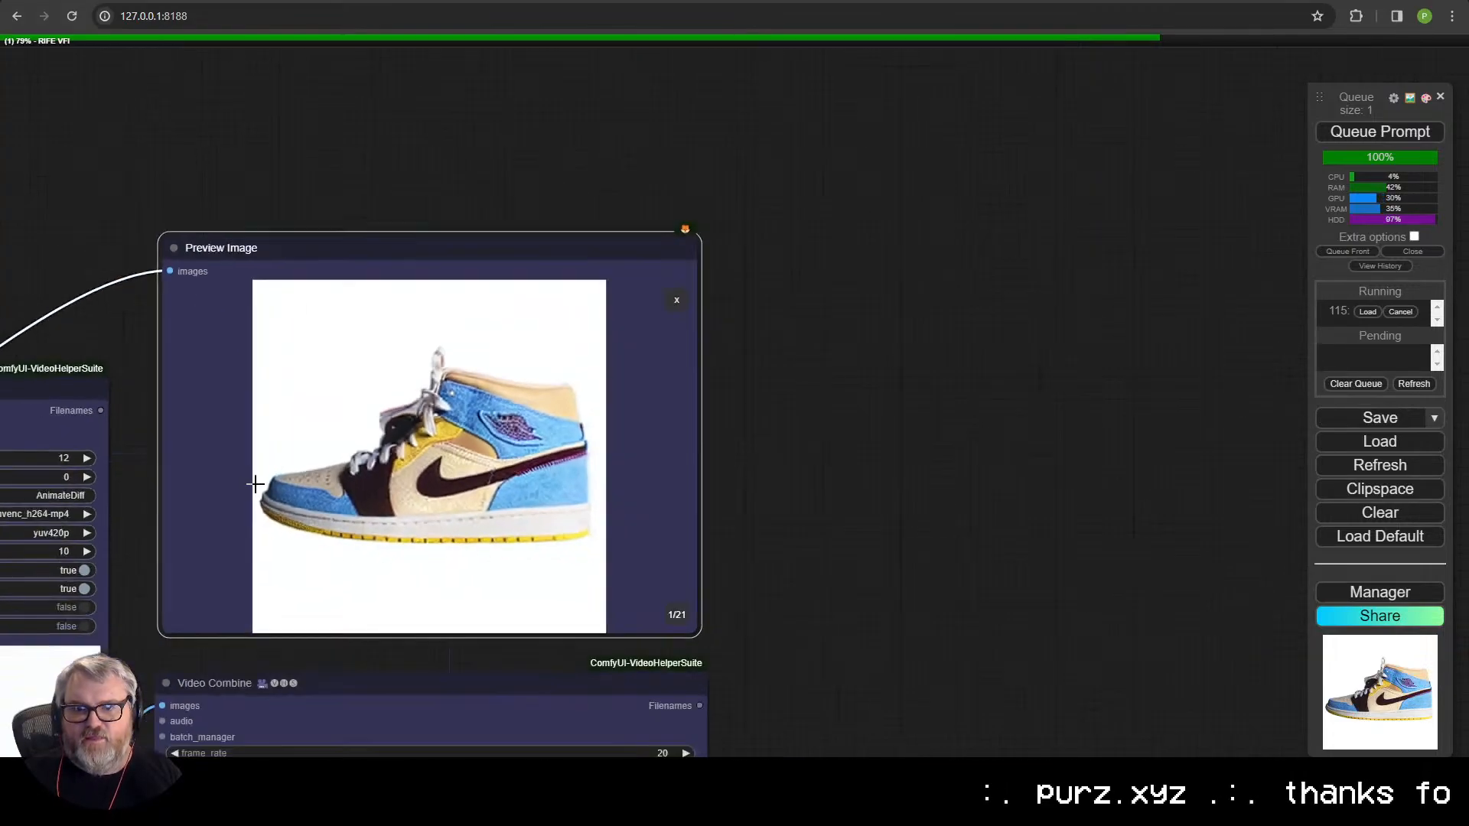
pyautogui.scroll(-5, 256, 483)
pyautogui.moveTo(479, 342); pyautogui.dragTo(1180, 266)
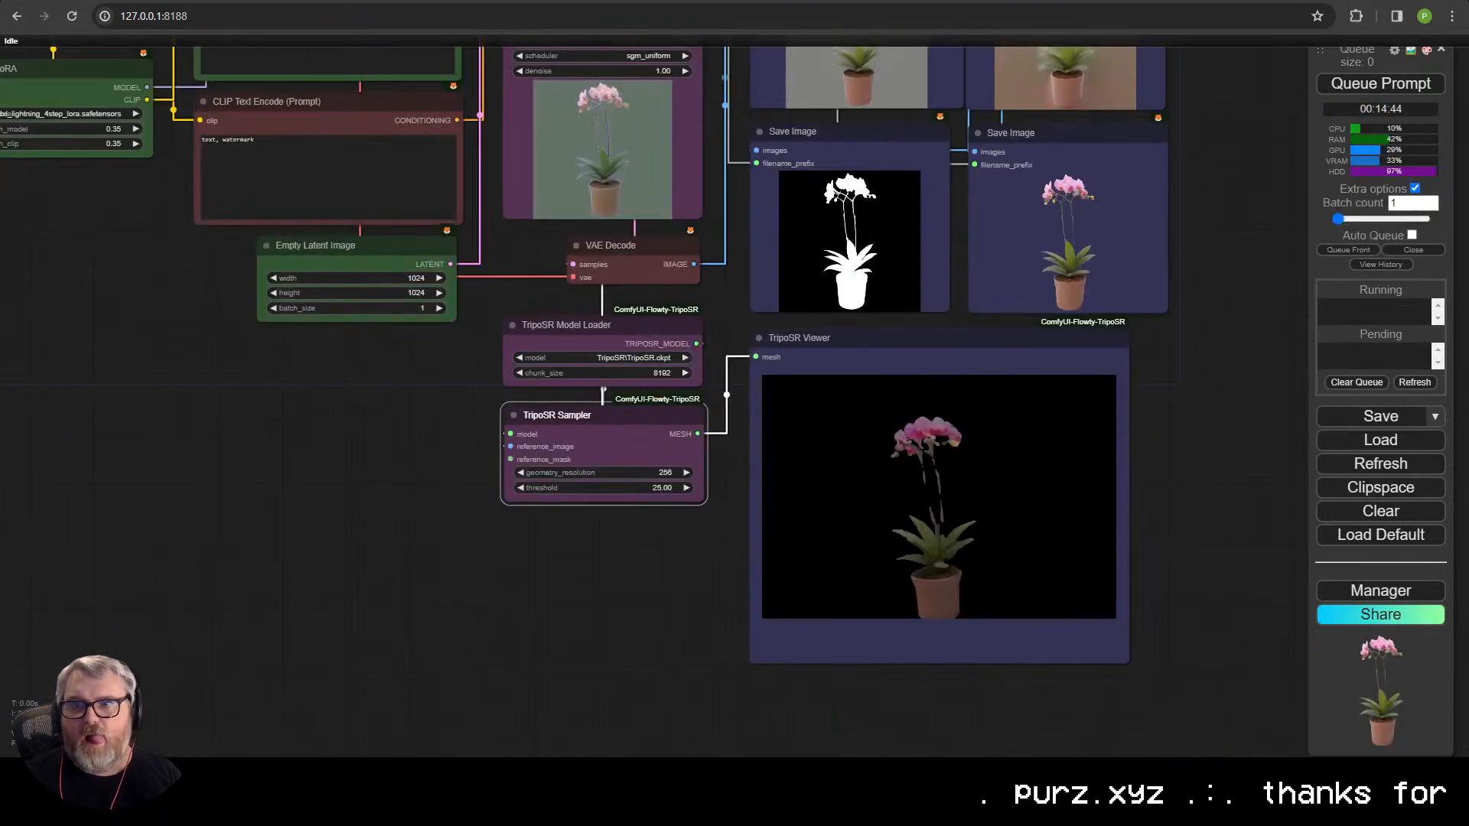
# - Review the Layer Diffuse potted orchid workflow, from its prompts and KSampler to the saved images and TripoSR Viewer
pyautogui.moveTo(416, 335); pyautogui.dragTo(669, 668)
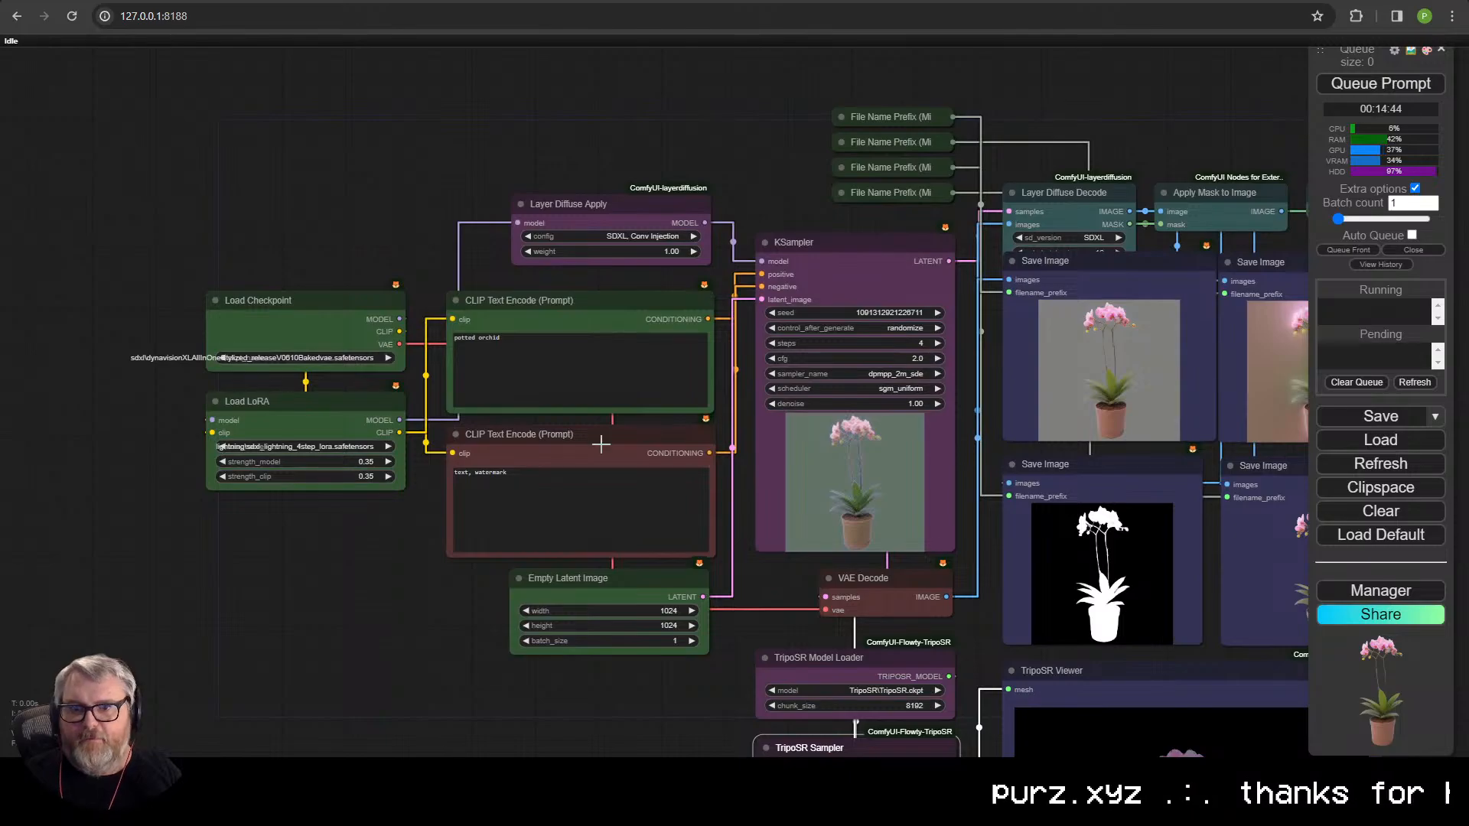
pyautogui.moveTo(988, 486); pyautogui.dragTo(529, 367)
pyautogui.scroll(-4, 702, 471)
pyautogui.moveTo(671, 509); pyautogui.dragTo(705, 371)
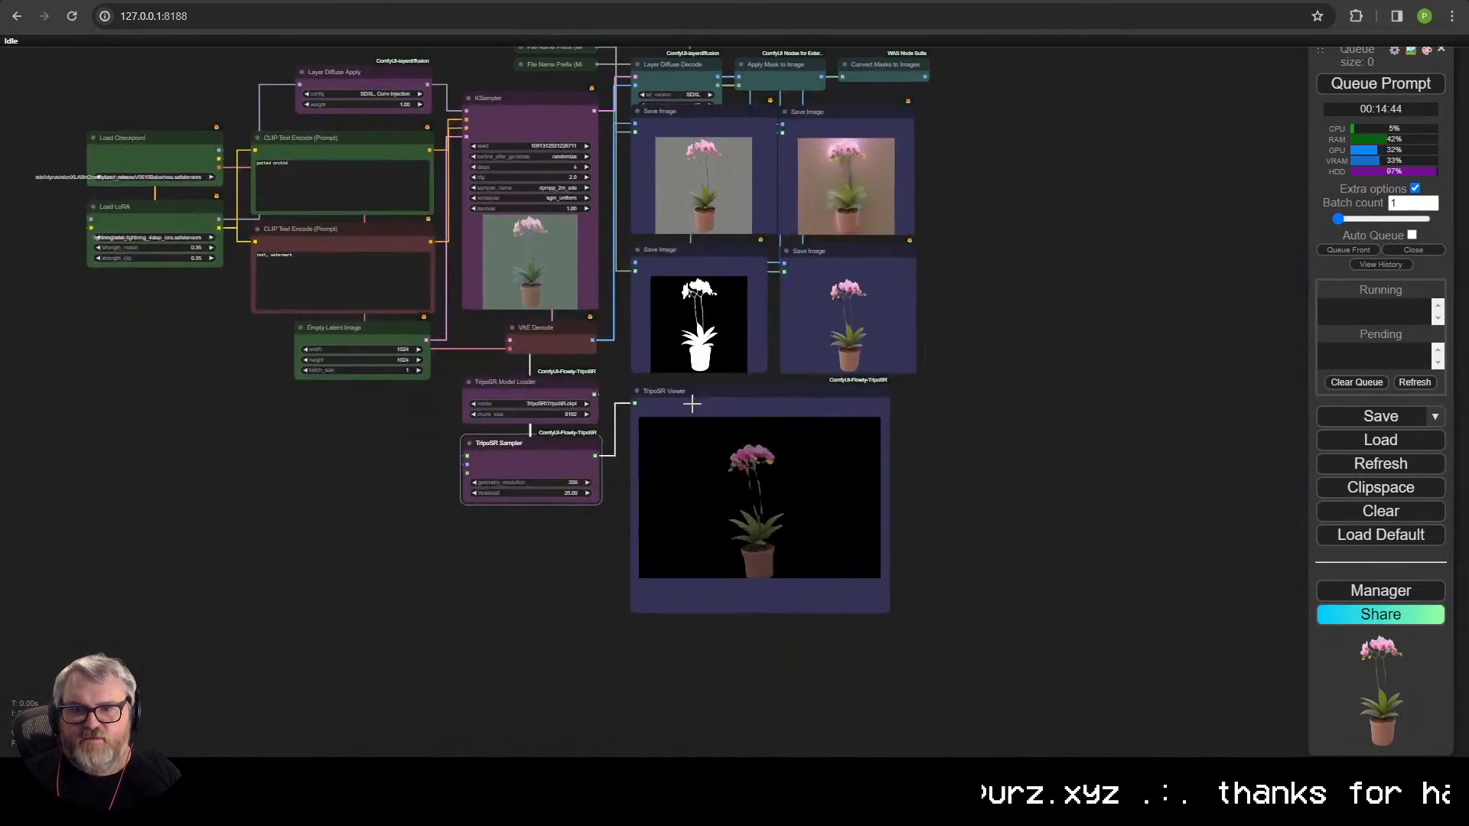
pyautogui.moveTo(596, 543); pyautogui.dragTo(854, 173)
pyautogui.moveTo(903, 100); pyautogui.dragTo(805, 331)
pyautogui.moveTo(849, 280); pyautogui.dragTo(734, 544)
pyautogui.rightClick(707, 547)
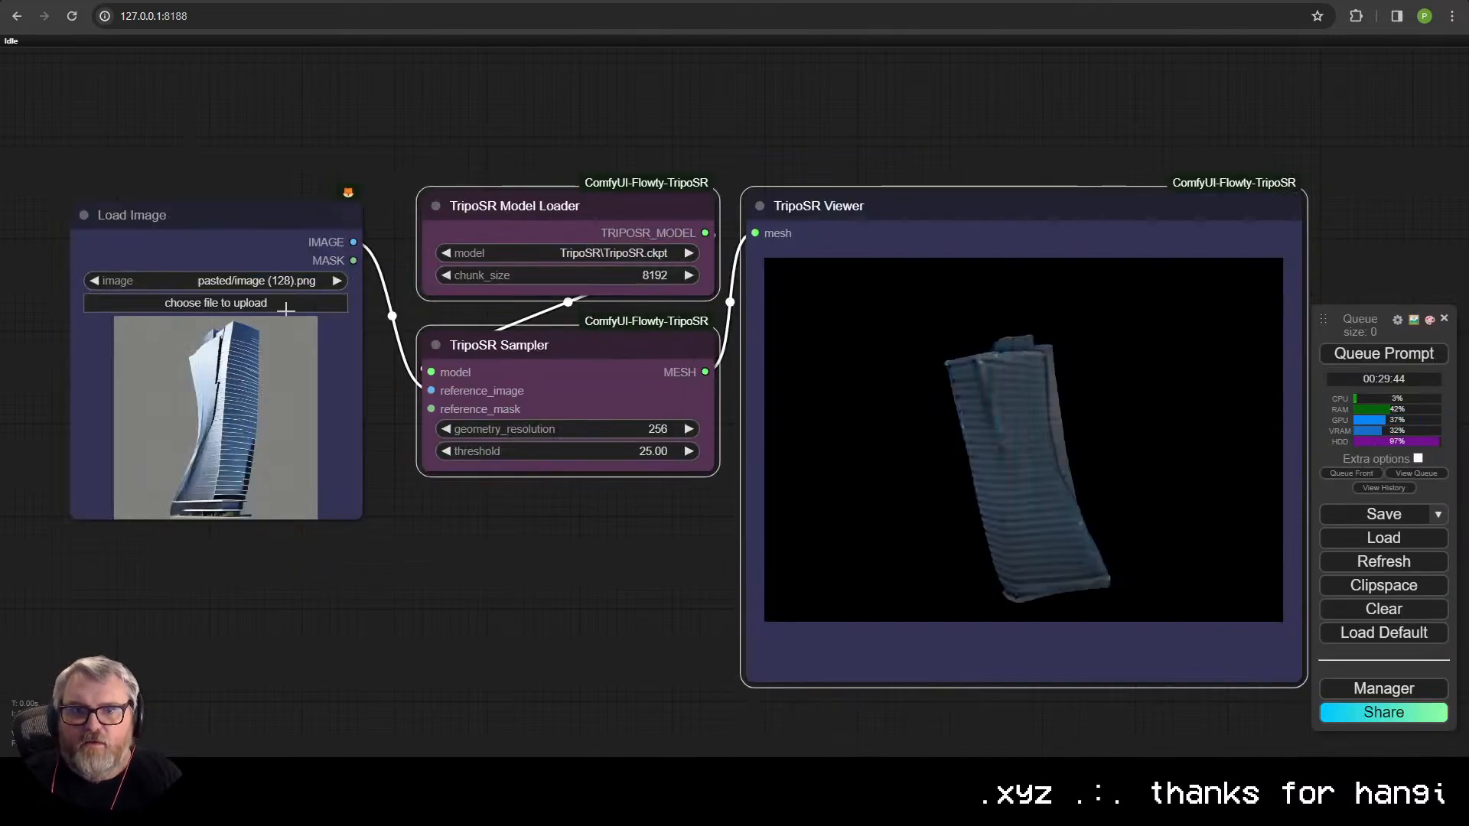
# - Load shoe.jpg from the Objects On White Backgrounds folder into the TripoSR workflow's Load Image node and queue the prompt
pyautogui.click(228, 303)
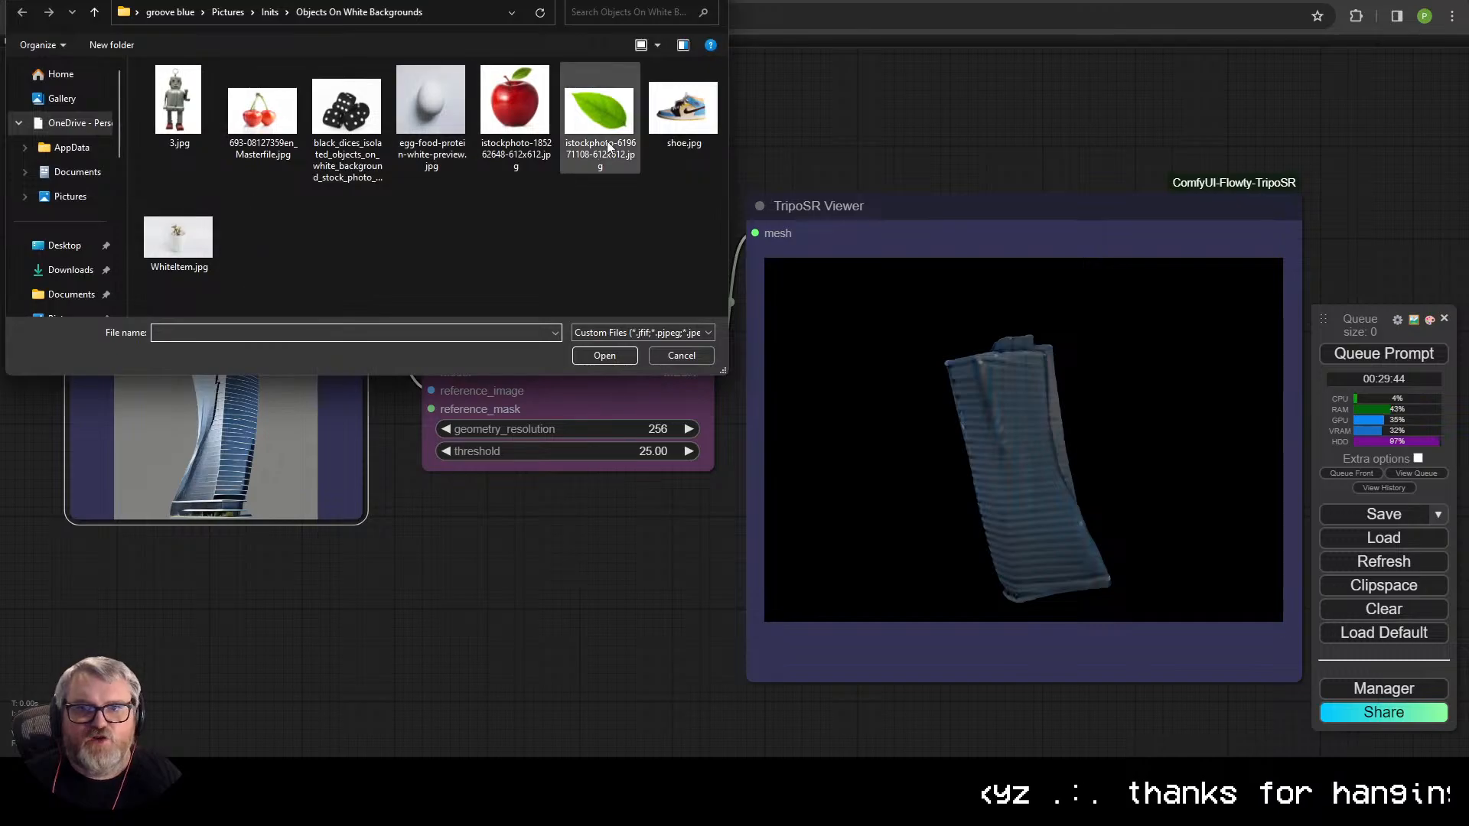
pyautogui.doubleClick(722, 109)
pyautogui.click(1383, 353)
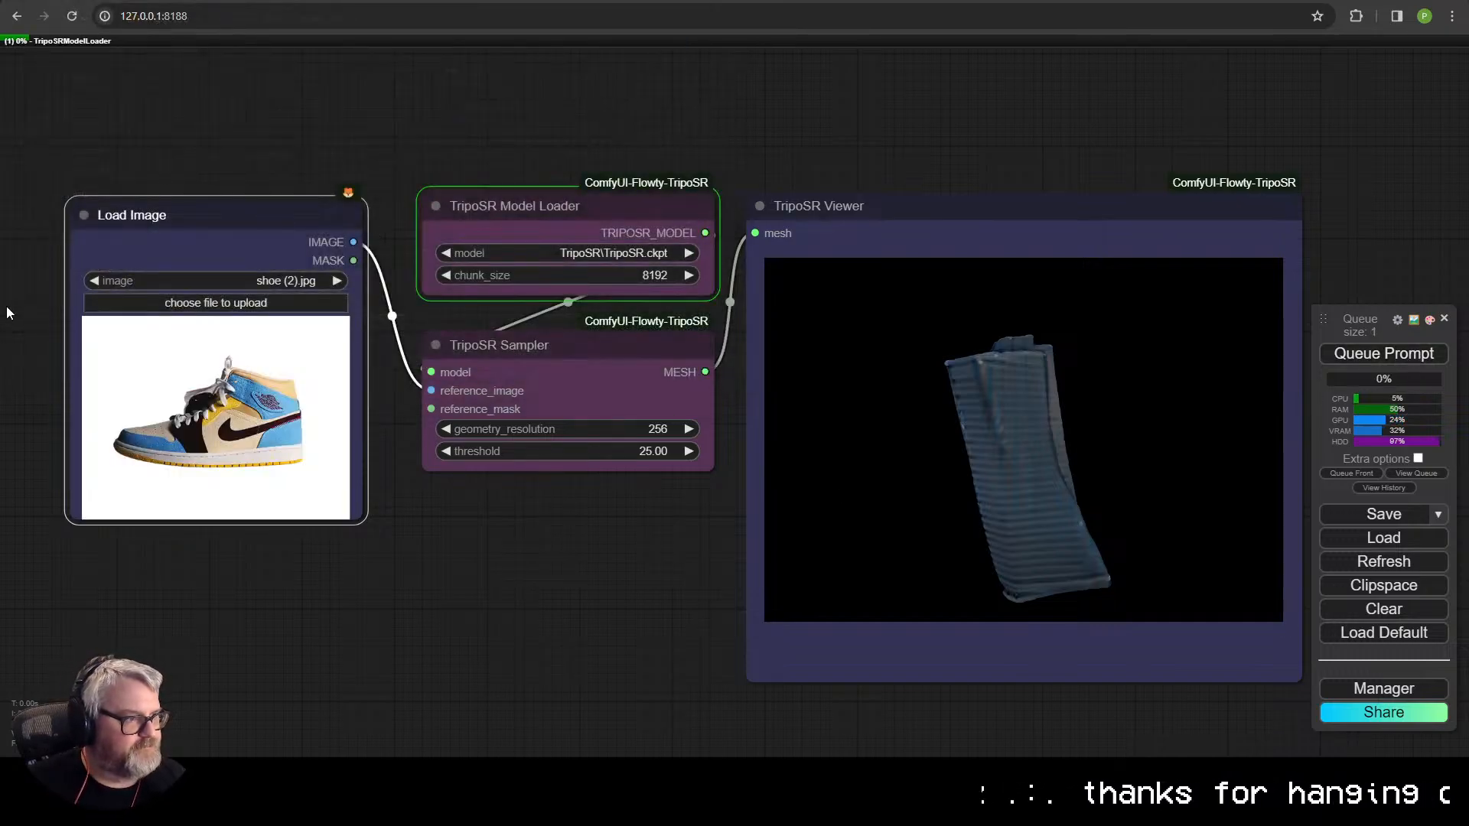
pyautogui.moveTo(419, 294); pyautogui.dragTo(699, 287)
pyautogui.moveTo(556, 238); pyautogui.dragTo(538, 196)
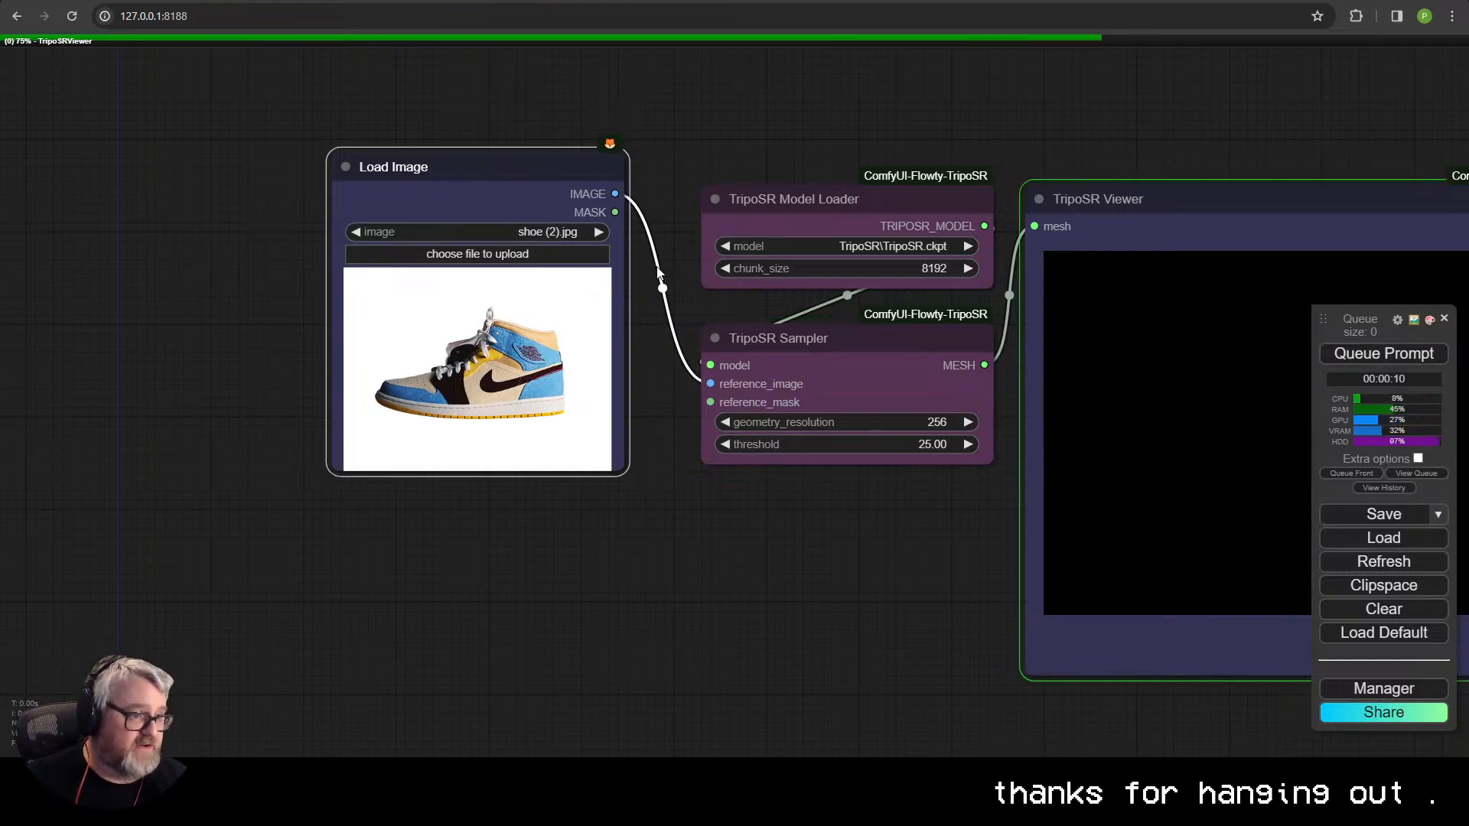
pyautogui.moveTo(825, 517); pyautogui.dragTo(530, 526)
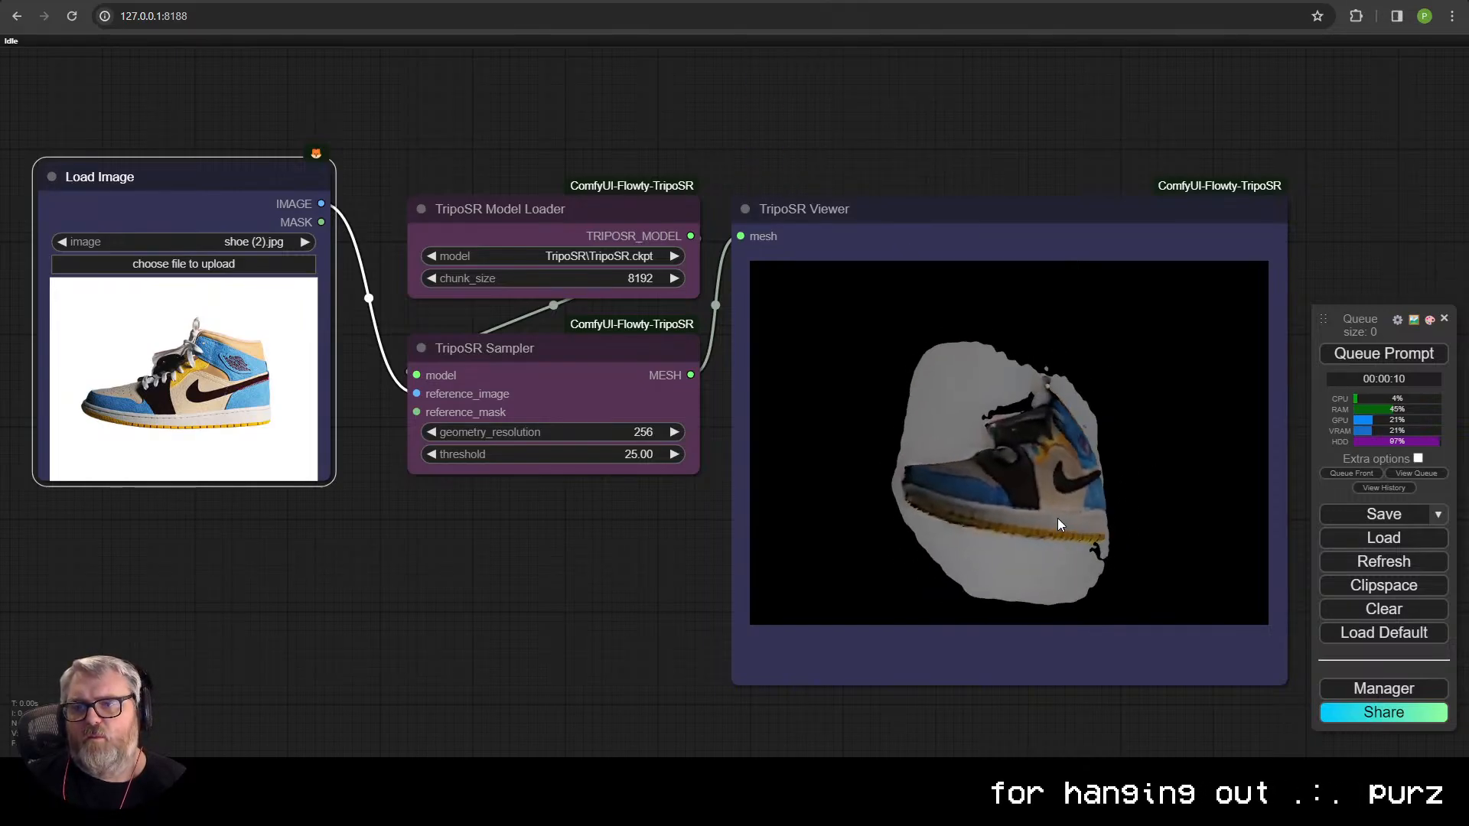
# - Try to feed the Load Image output into a new Image Remove Background Rembg (mtb) node, and delete that node
pyautogui.rightClick(231, 364)
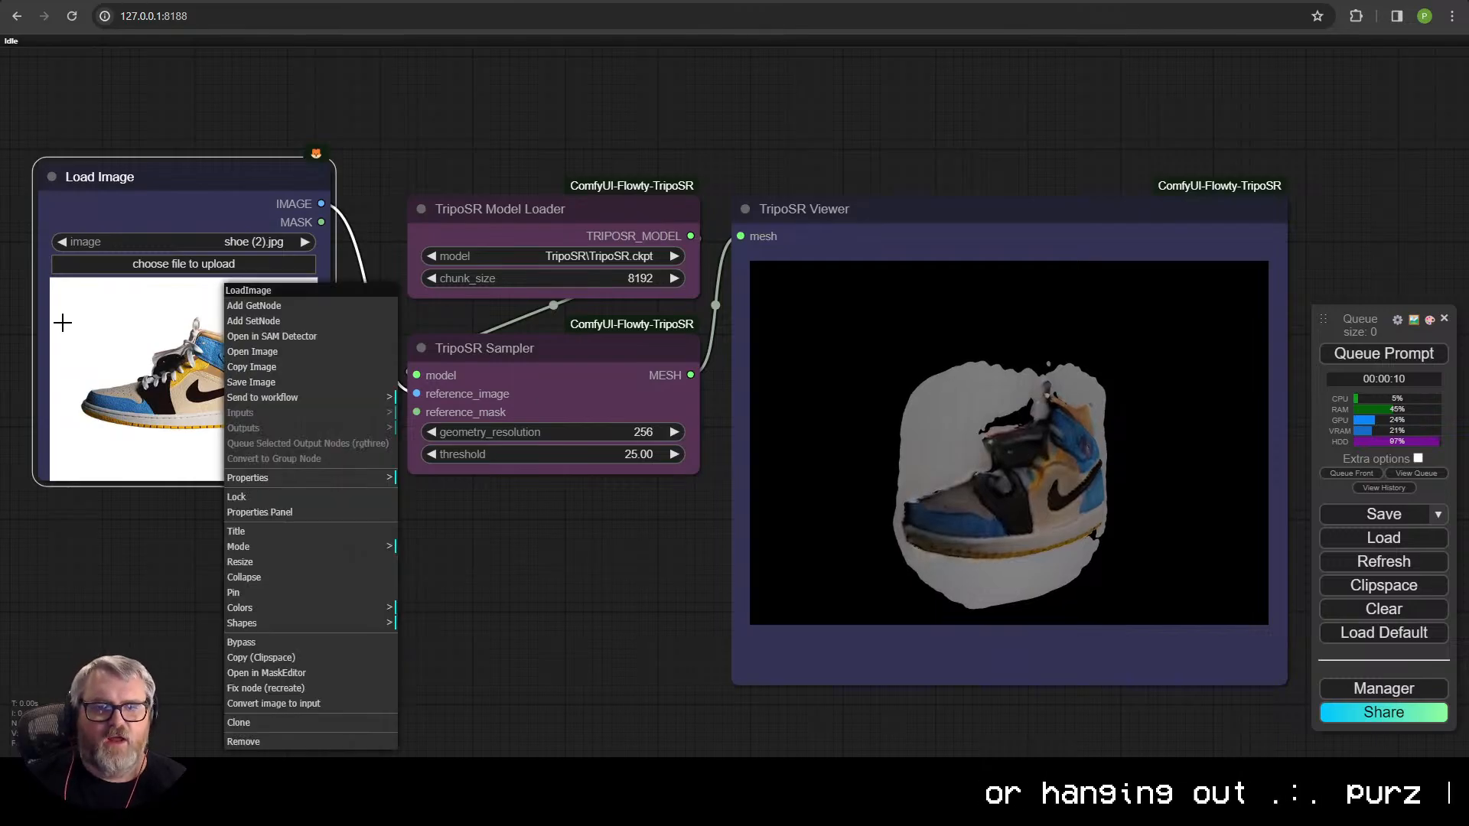
pyautogui.click(142, 347)
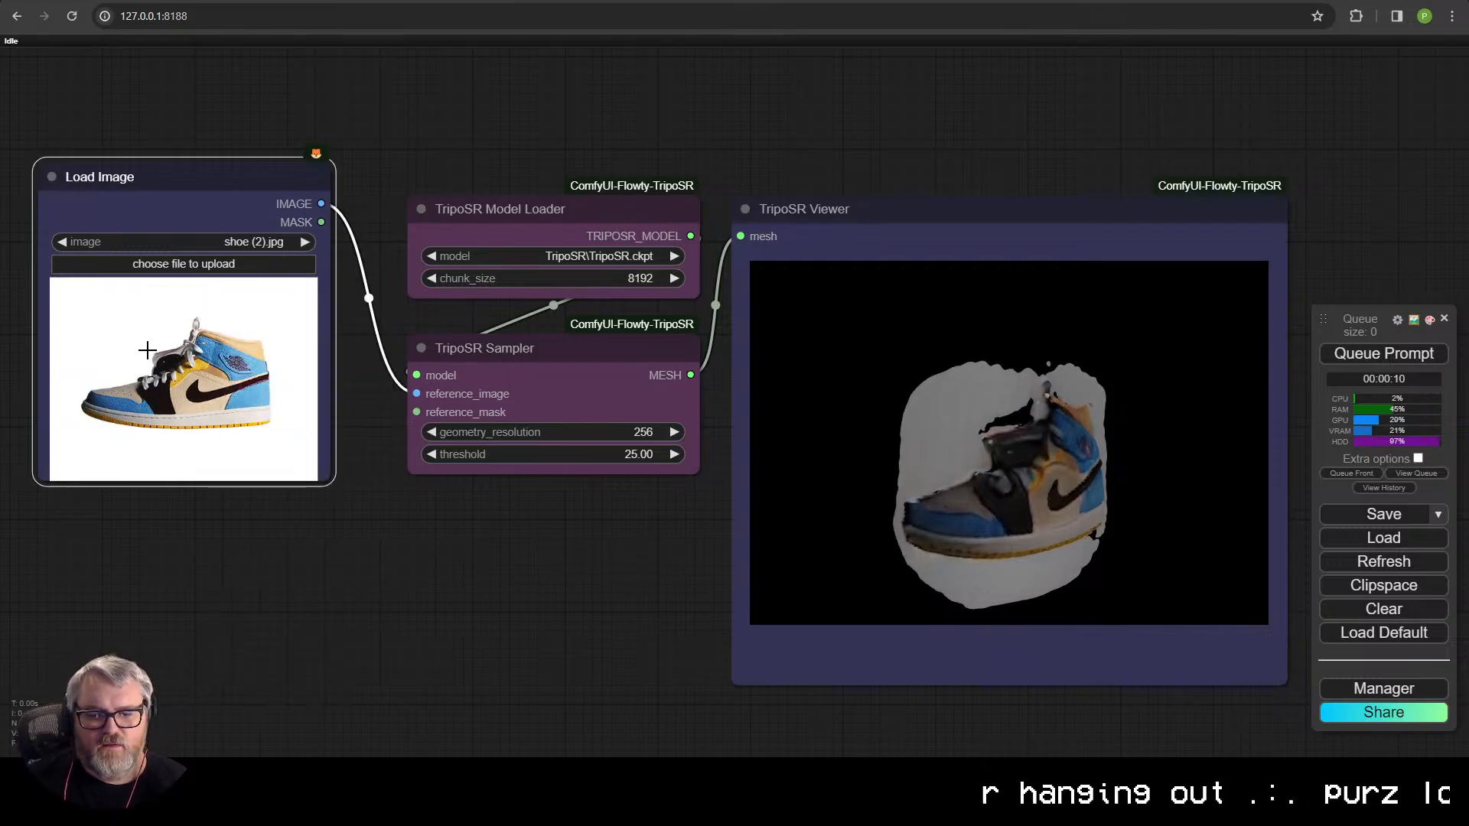
pyautogui.moveTo(252, 521); pyautogui.dragTo(542, 475)
pyautogui.moveTo(610, 158); pyautogui.dragTo(587, 507)
pyautogui.click(589, 536)
pyautogui.write('rembg')
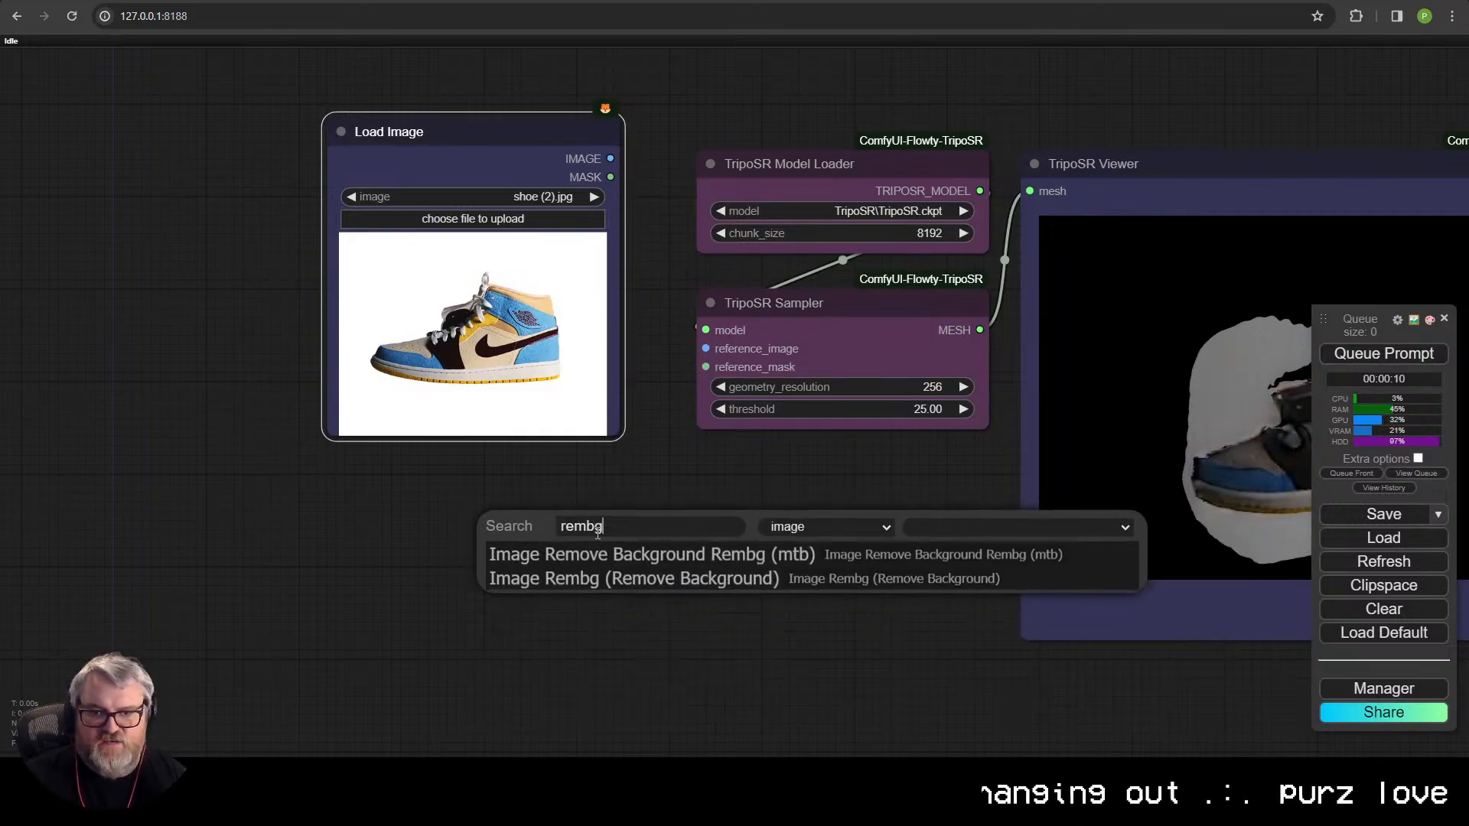
pyautogui.click(597, 554)
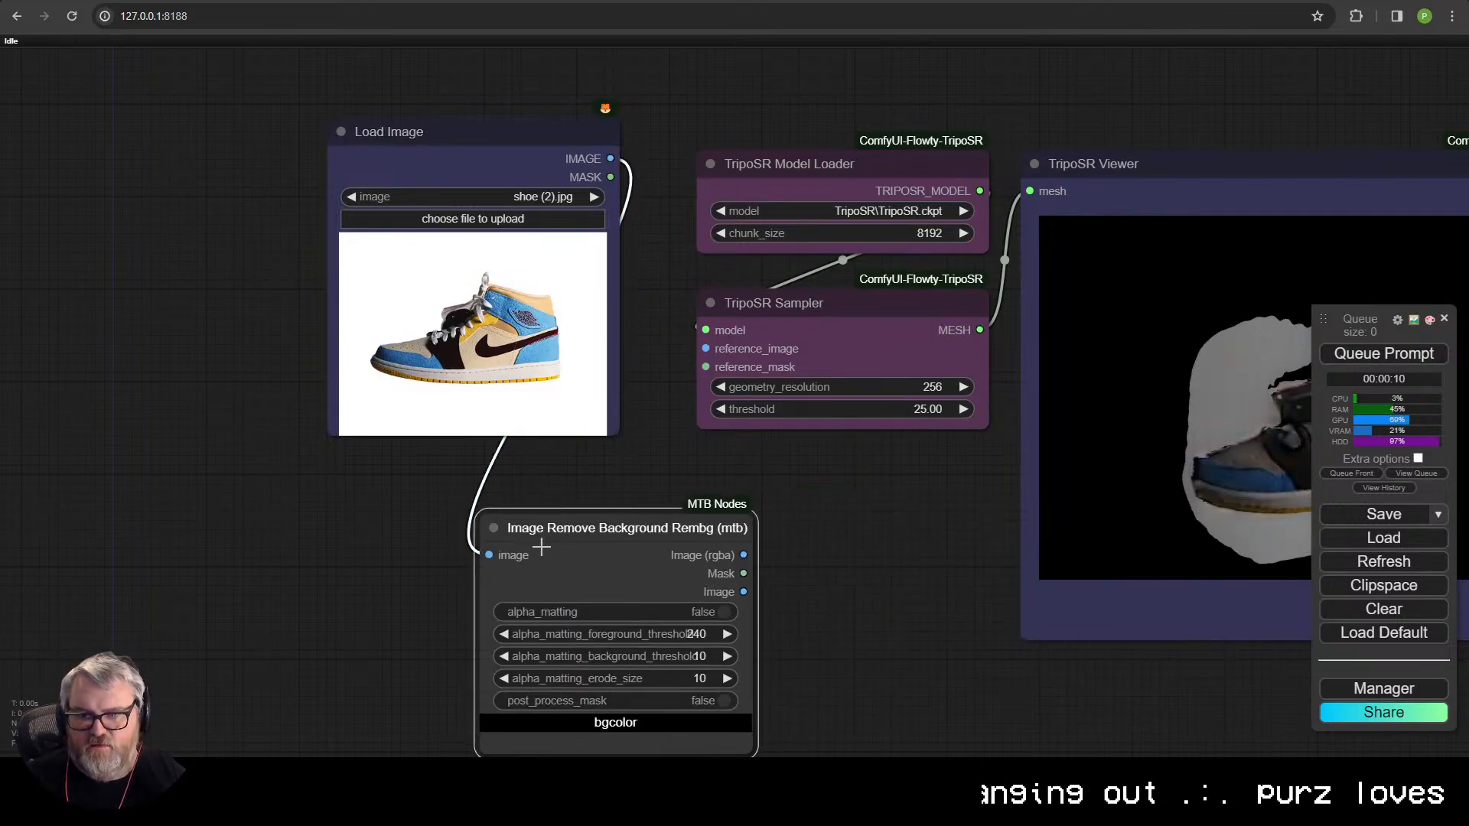
pyautogui.moveTo(597, 548); pyautogui.dragTo(460, 515)
pyautogui.press('Delete')
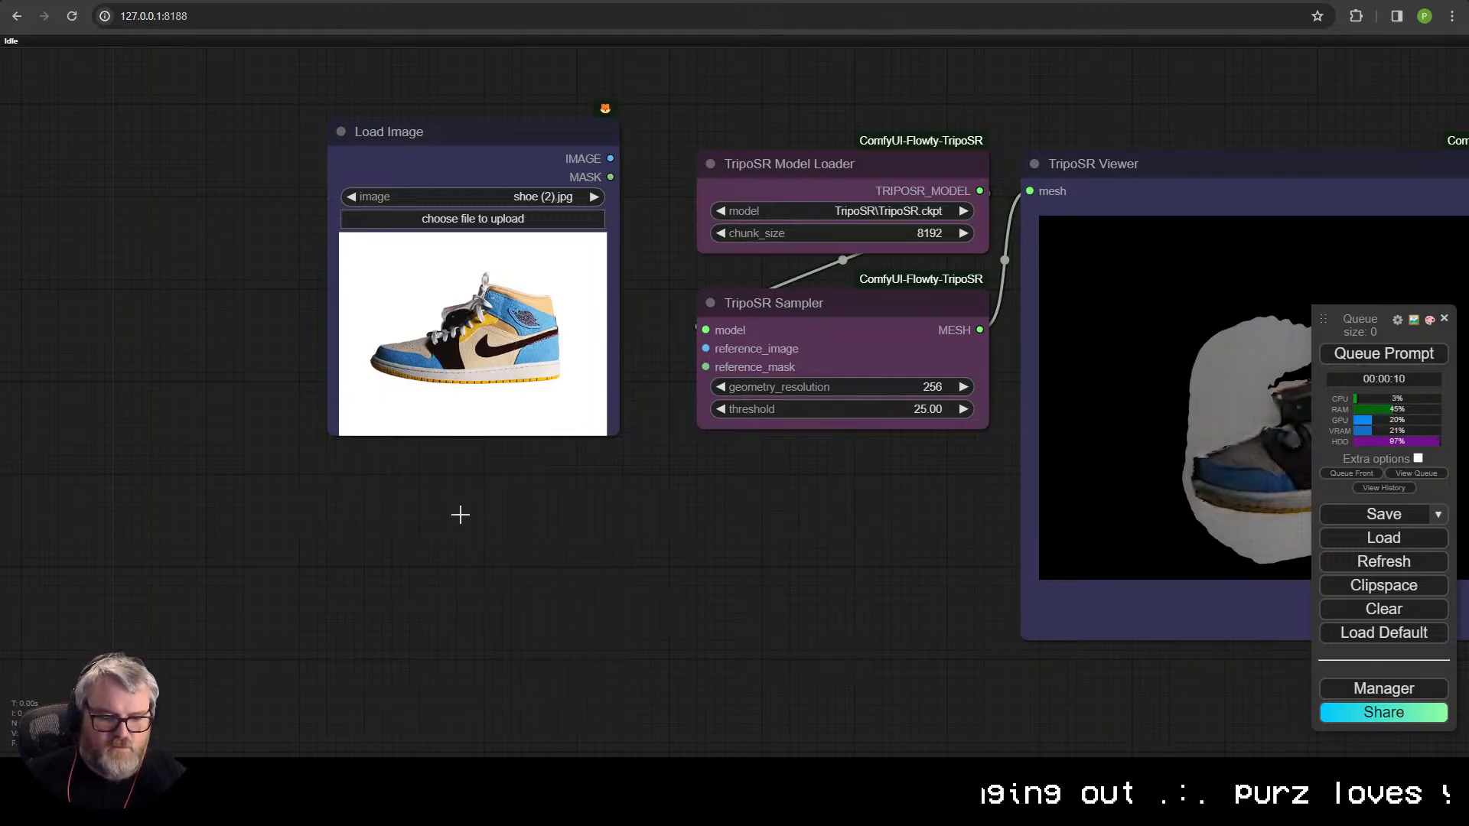
# - Add an Image Rembg (Remove Background) node below the Load Image node and connect the loaded image to it
pyautogui.doubleClick(459, 514)
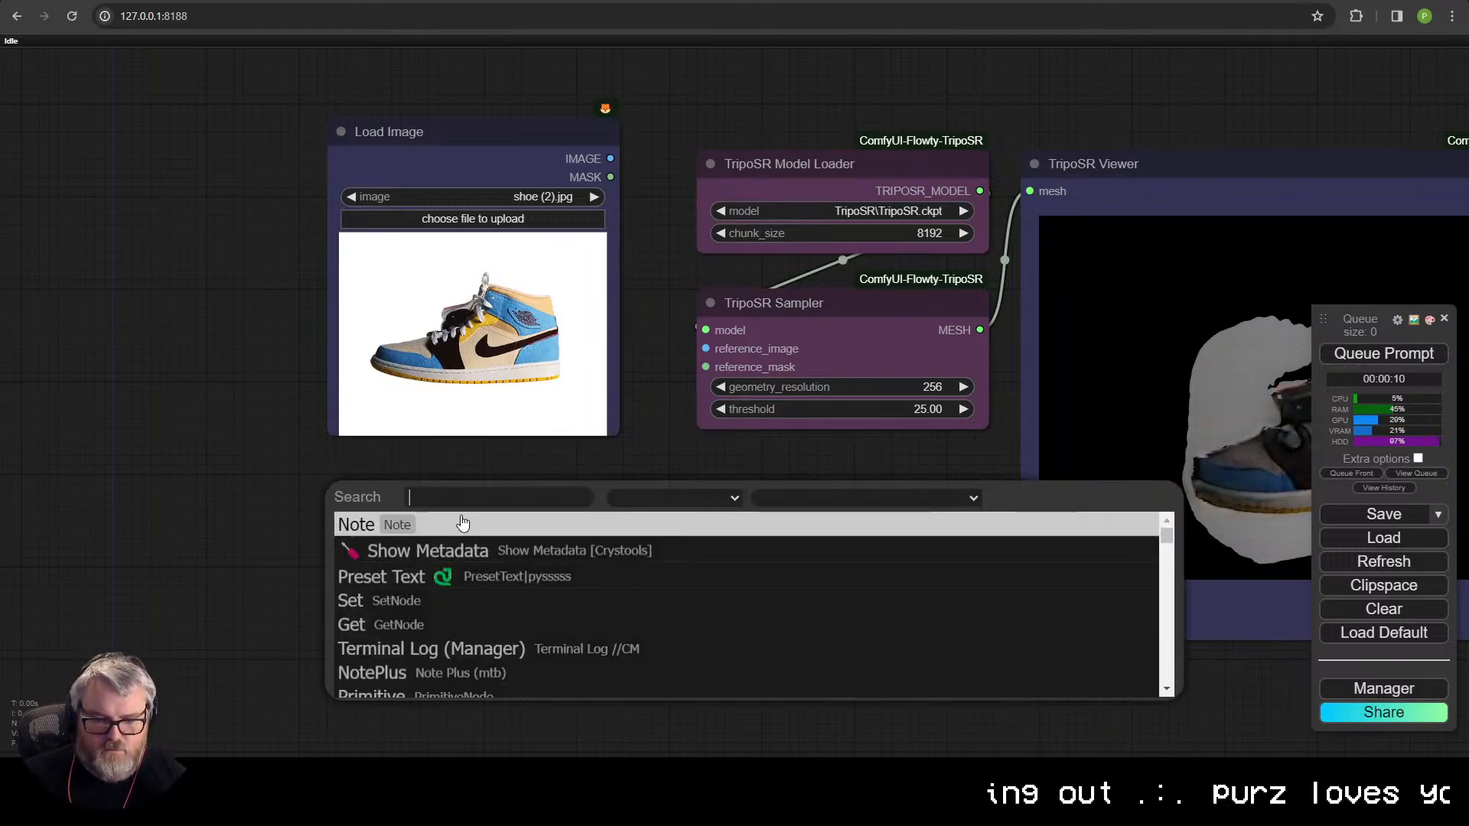
pyautogui.write('rembg')
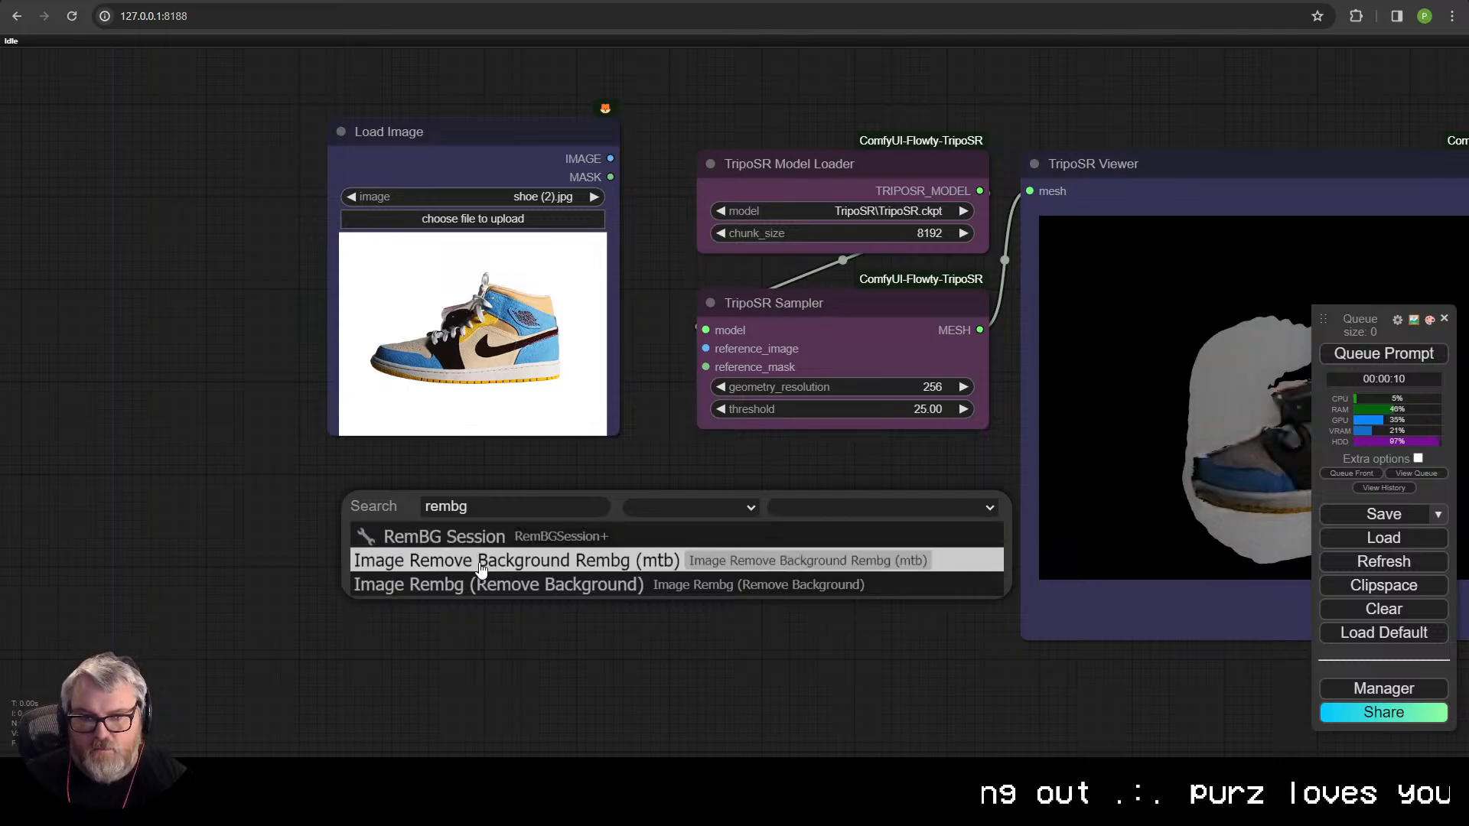
pyautogui.click(492, 585)
pyautogui.moveTo(534, 515); pyautogui.dragTo(406, 505)
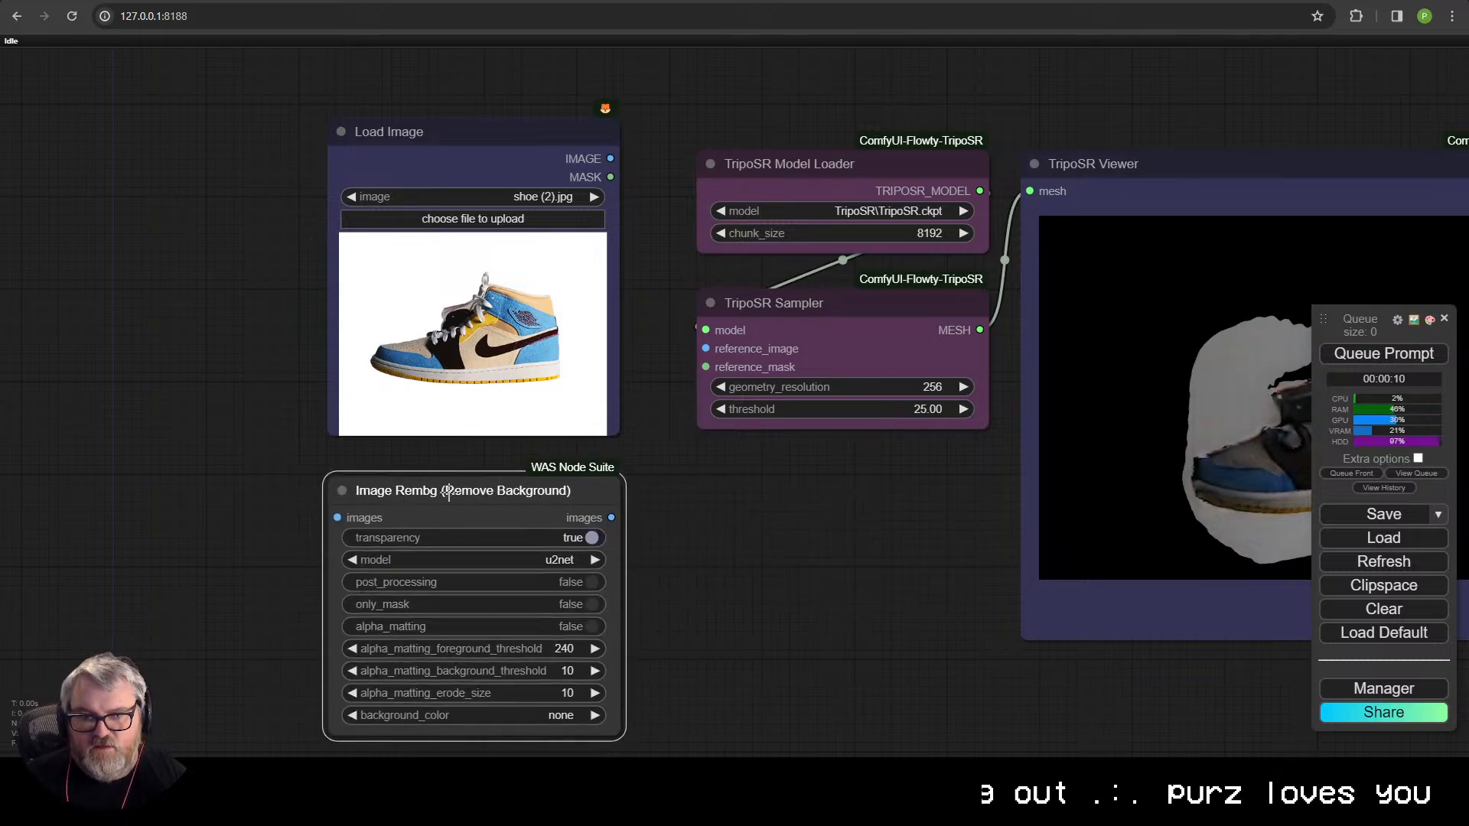
pyautogui.moveTo(609, 159); pyautogui.dragTo(337, 517)
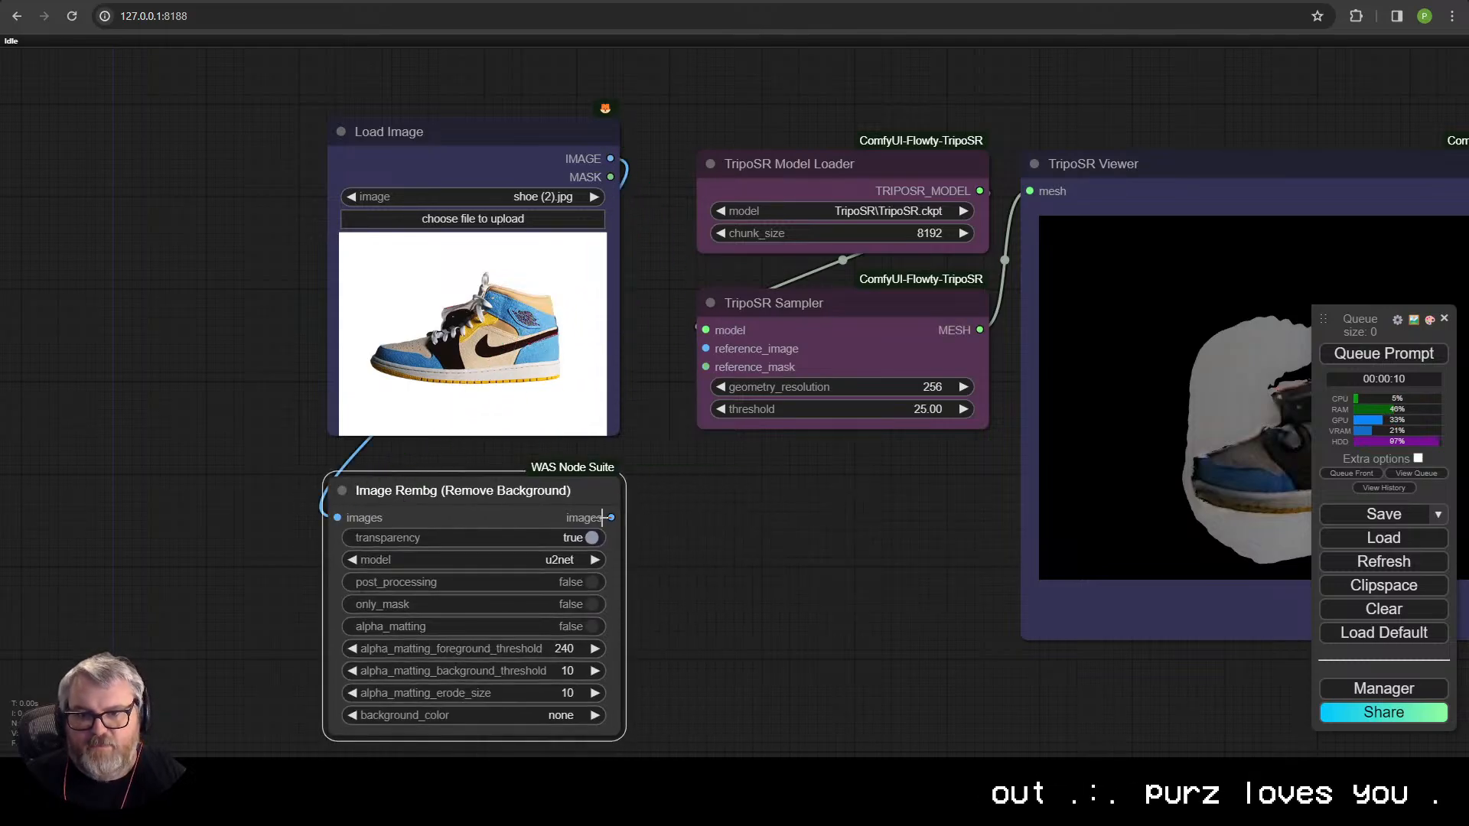
# - Connect the Image Rembg output to the TripoSR Sampler's reference_image and a new Preview Image node, and queue the prompt
pyautogui.moveTo(611, 517); pyautogui.dragTo(705, 348)
pyautogui.moveTo(612, 517); pyautogui.dragTo(754, 489)
pyautogui.click(730, 691)
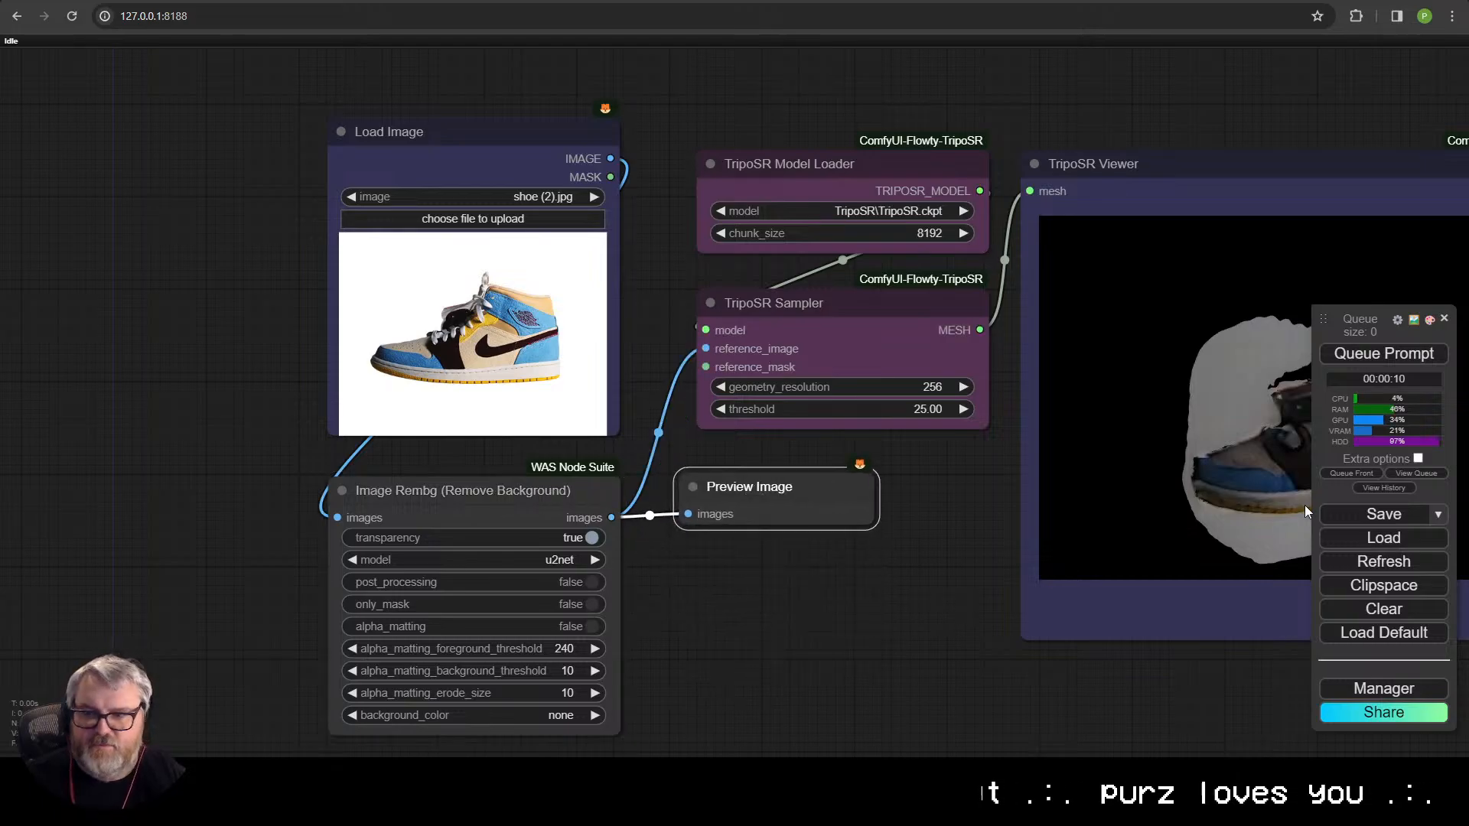
pyautogui.click(1377, 350)
pyautogui.moveTo(947, 568); pyautogui.dragTo(736, 503)
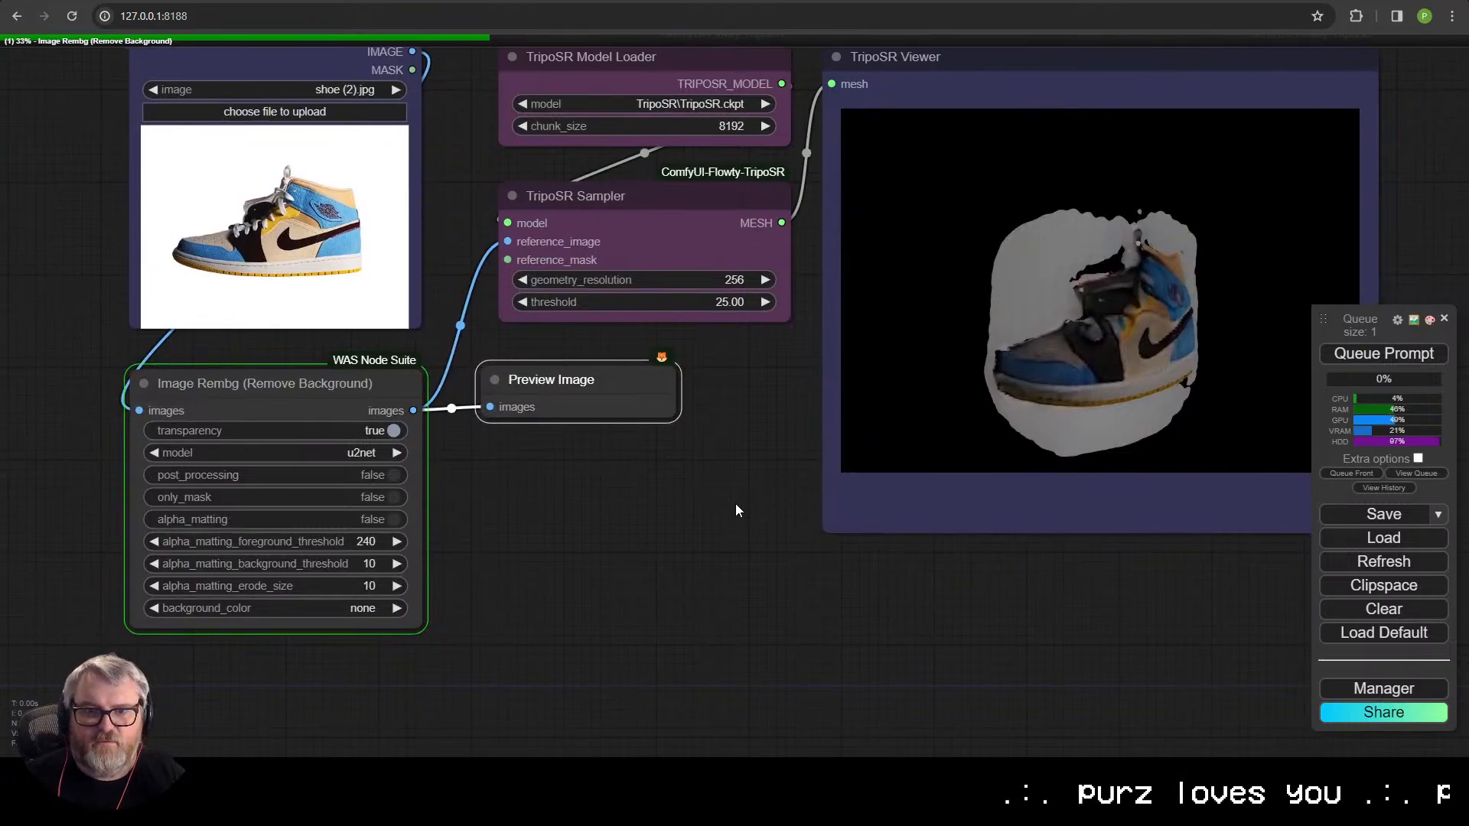
pyautogui.scroll(-2, 586, 493)
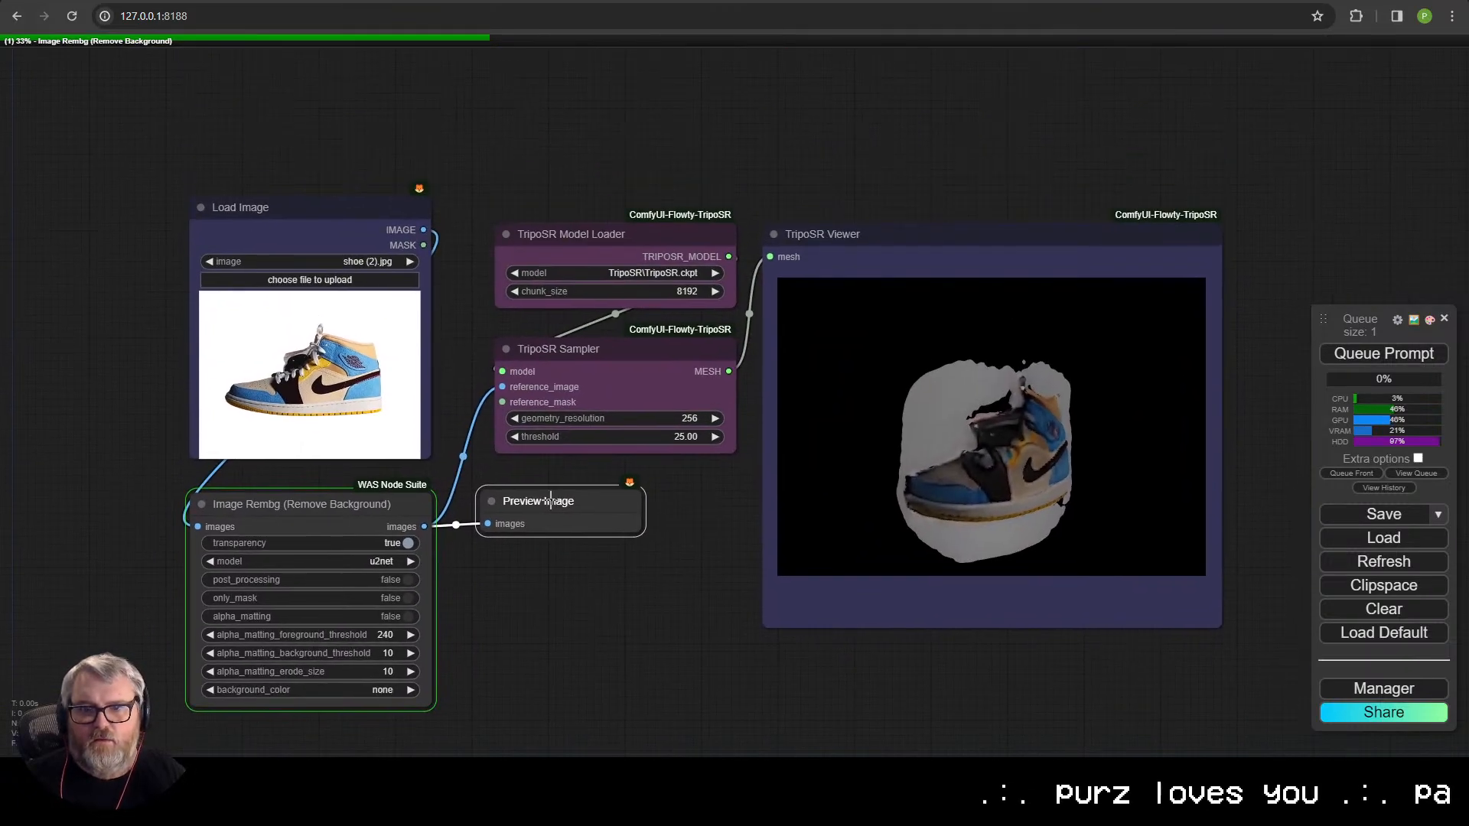
pyautogui.moveTo(575, 505); pyautogui.dragTo(571, 485)
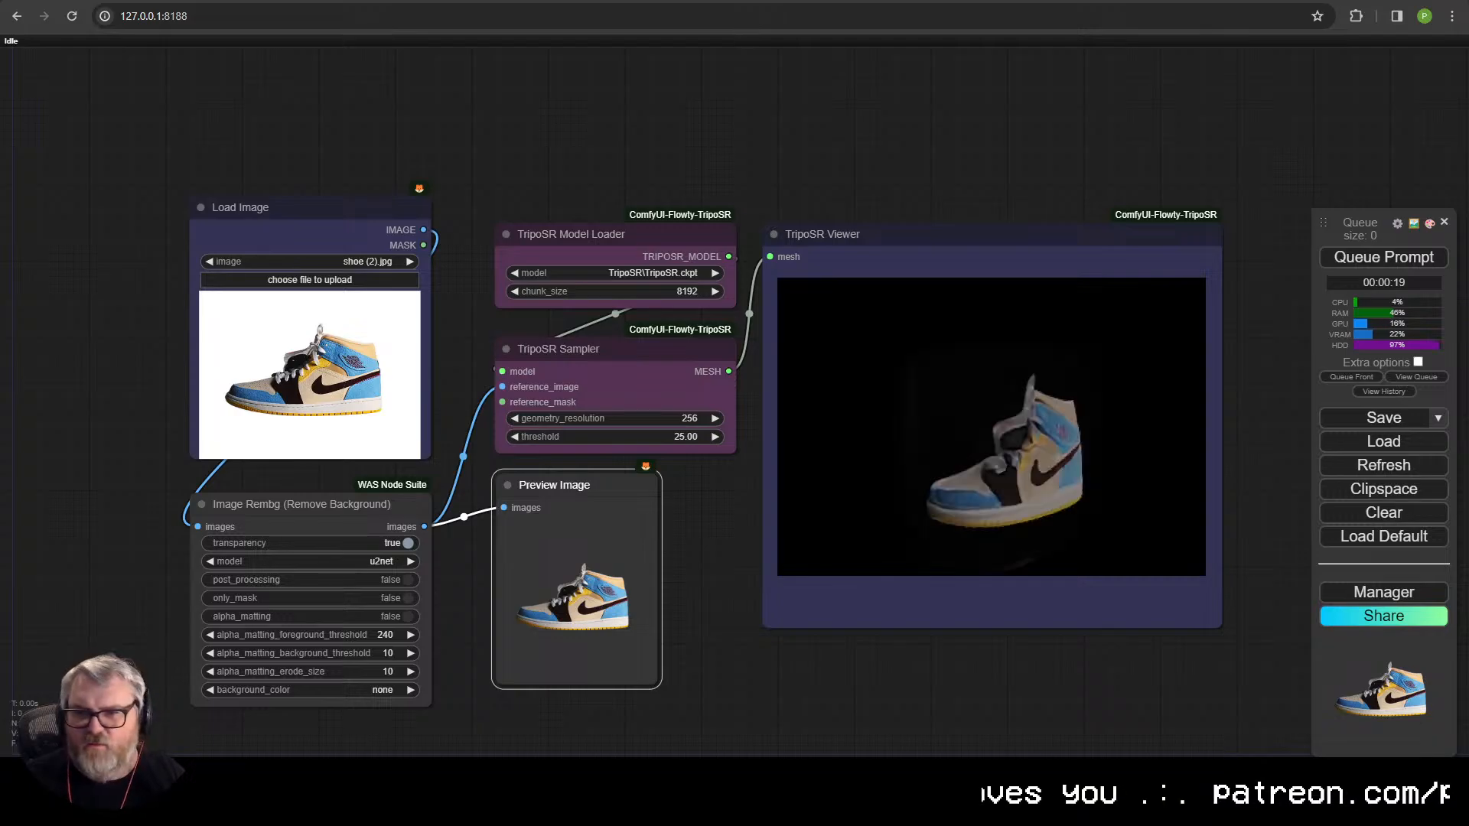
# - Rotate and zoom the generated shoe mesh in the TripoSR Viewer to inspect it
pyautogui.moveTo(1060, 521); pyautogui.dragTo(1035, 485)
pyautogui.scroll(5, 956, 507)
pyautogui.scroll(-5, 994, 497)
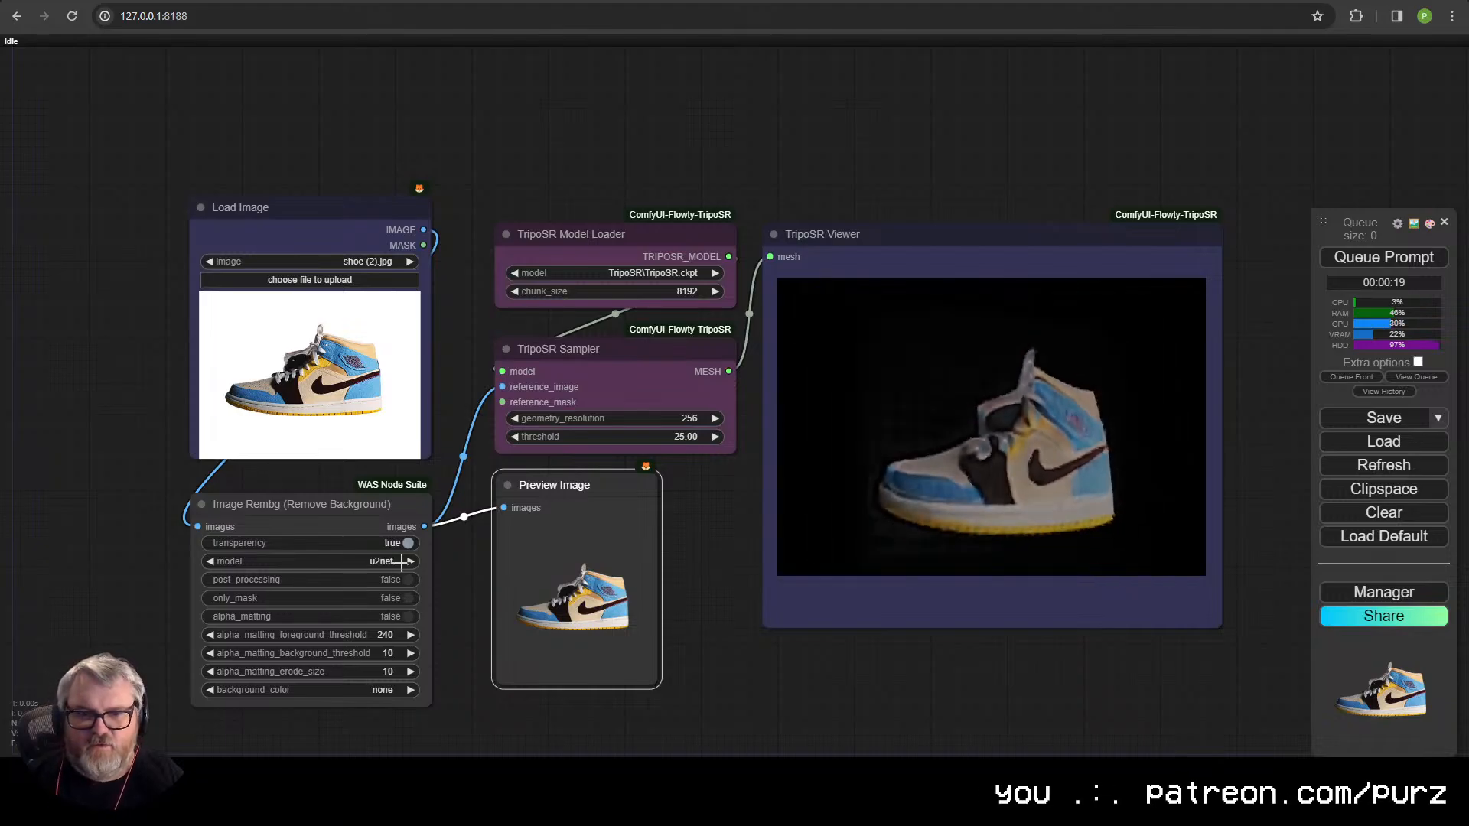
# - Turn off transparency in the Image Rembg (Remove Background) node and look through its background_color options
pyautogui.click(359, 544)
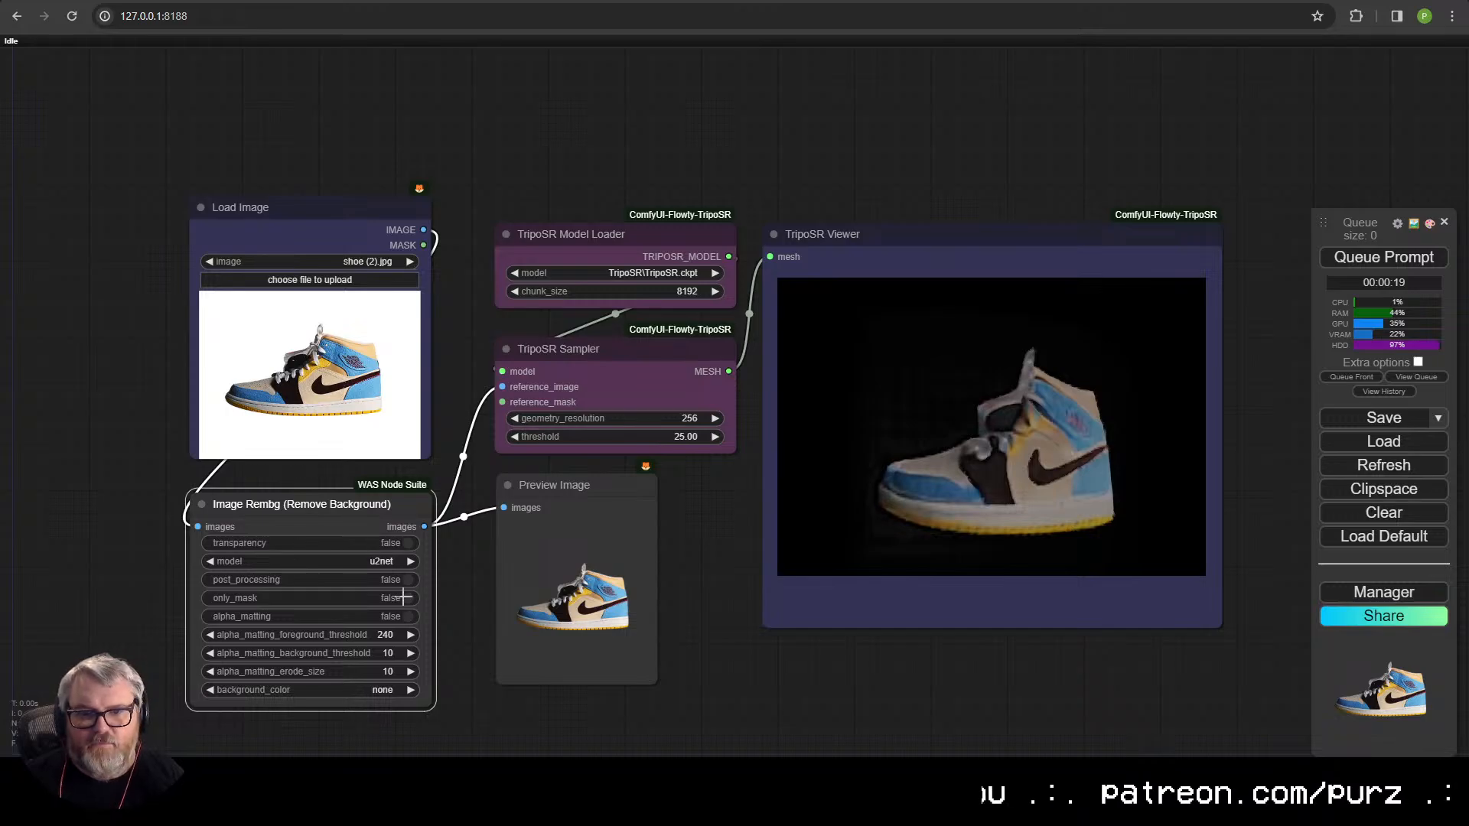
pyautogui.click(376, 689)
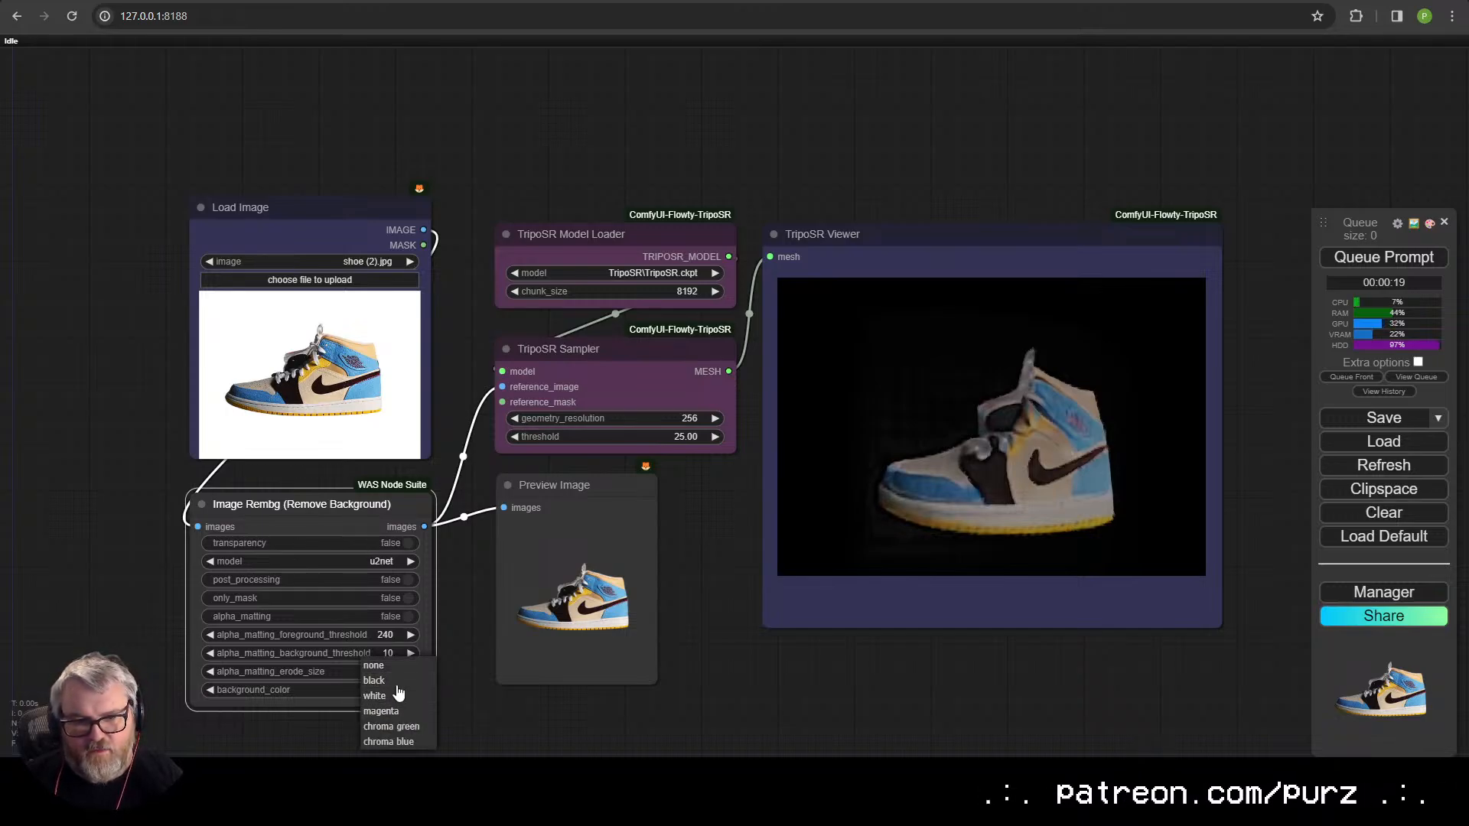
pyautogui.click(461, 709)
pyautogui.click(404, 689)
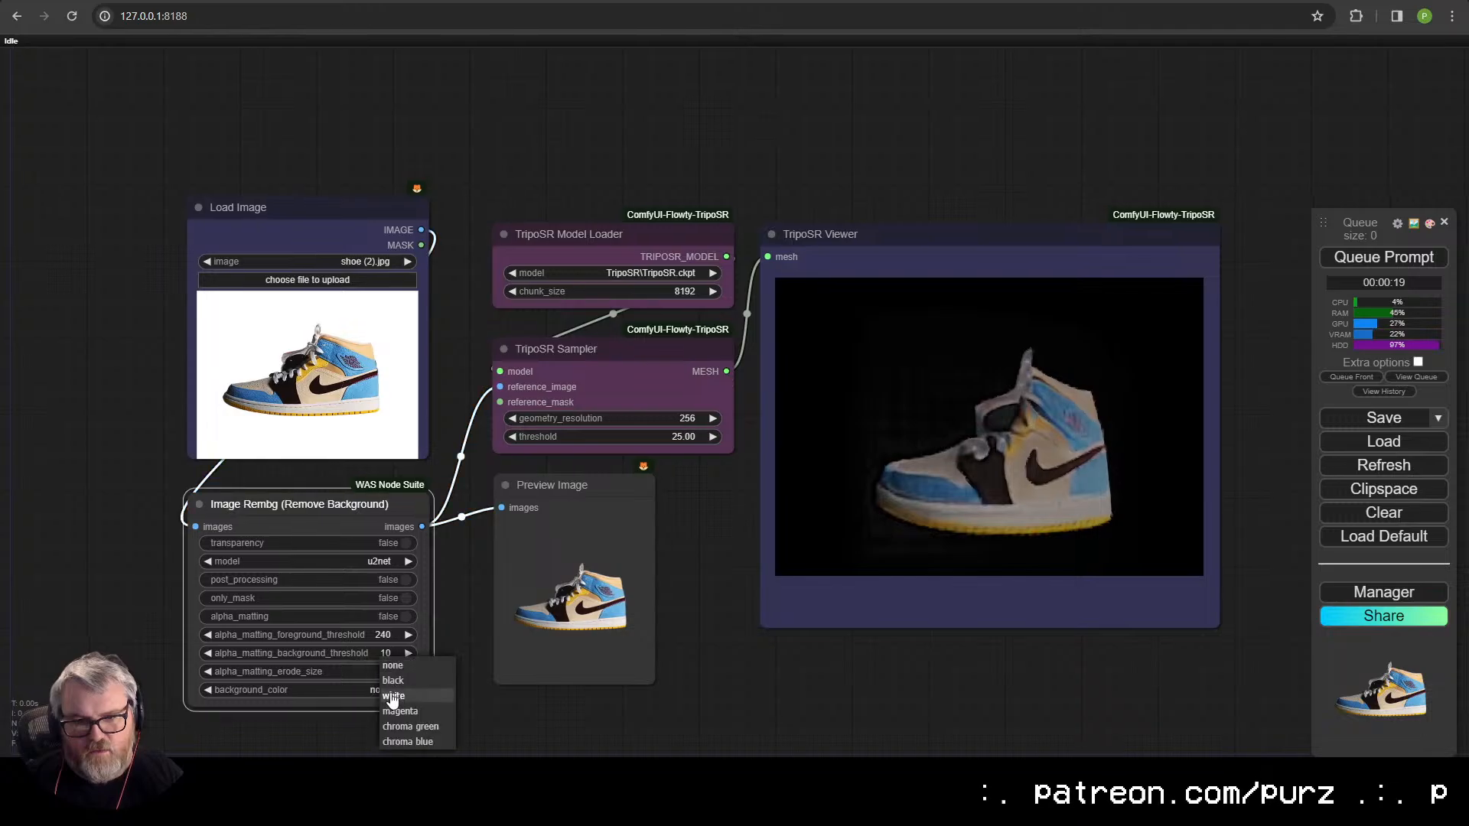
pyautogui.click(508, 719)
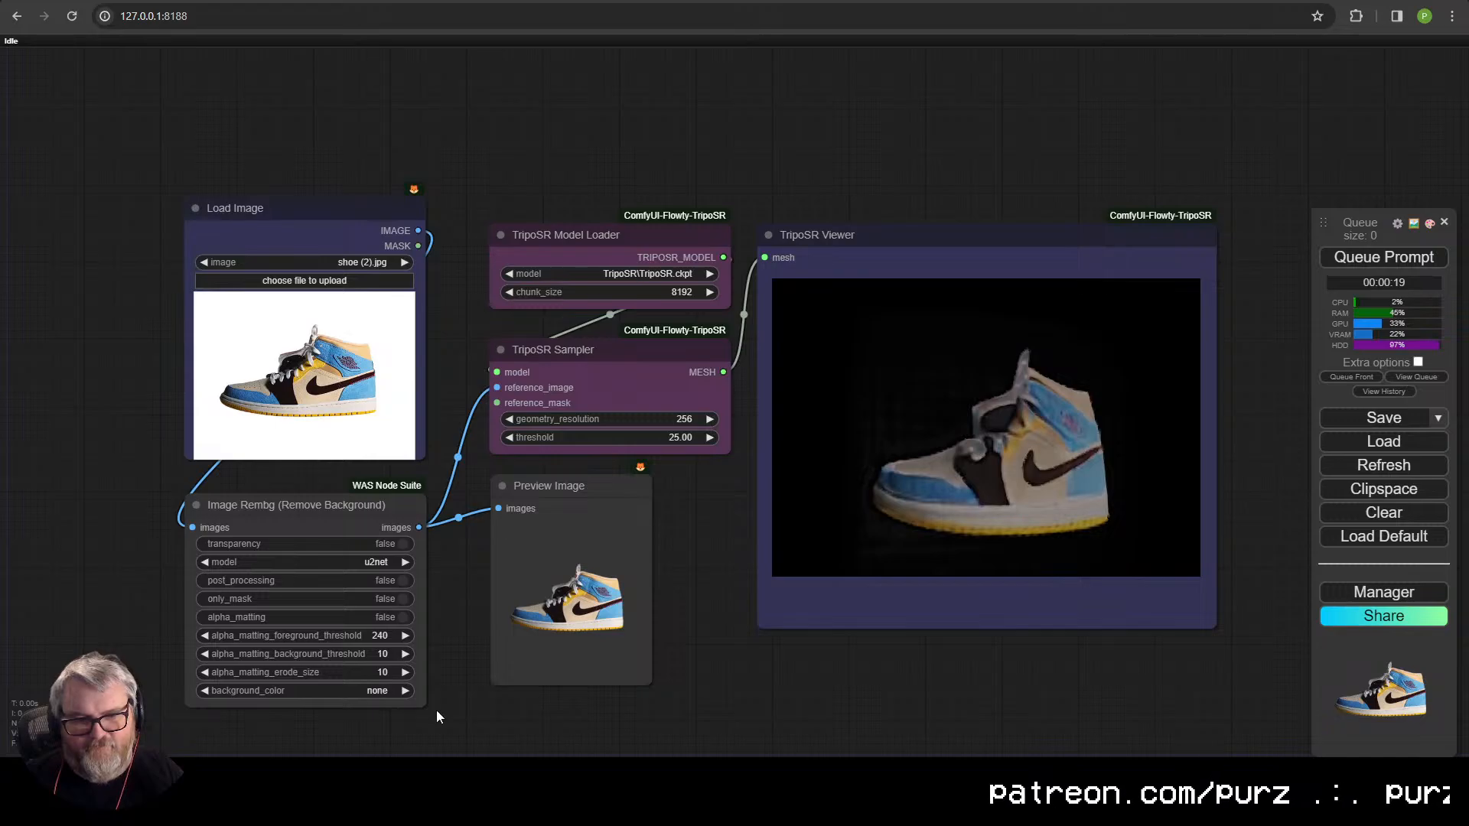
pyautogui.moveTo(437, 711); pyautogui.dragTo(586, 603)
pyautogui.scroll(5, 526, 605)
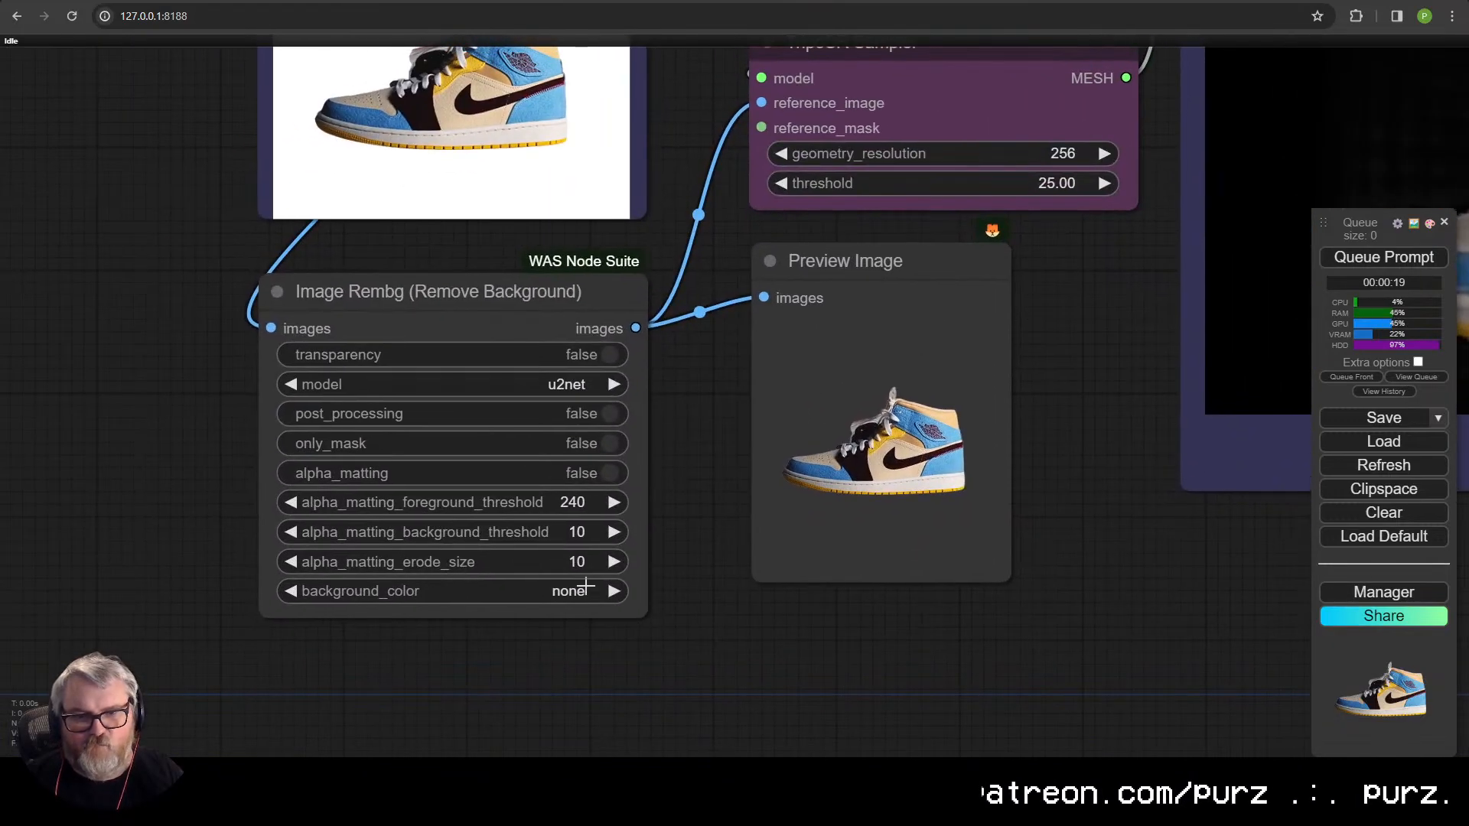
# - Replace the Image Rembg (Remove Background) node with an Image Remove Background Rembg (mtb) node below the Load Image node
pyautogui.click(528, 331)
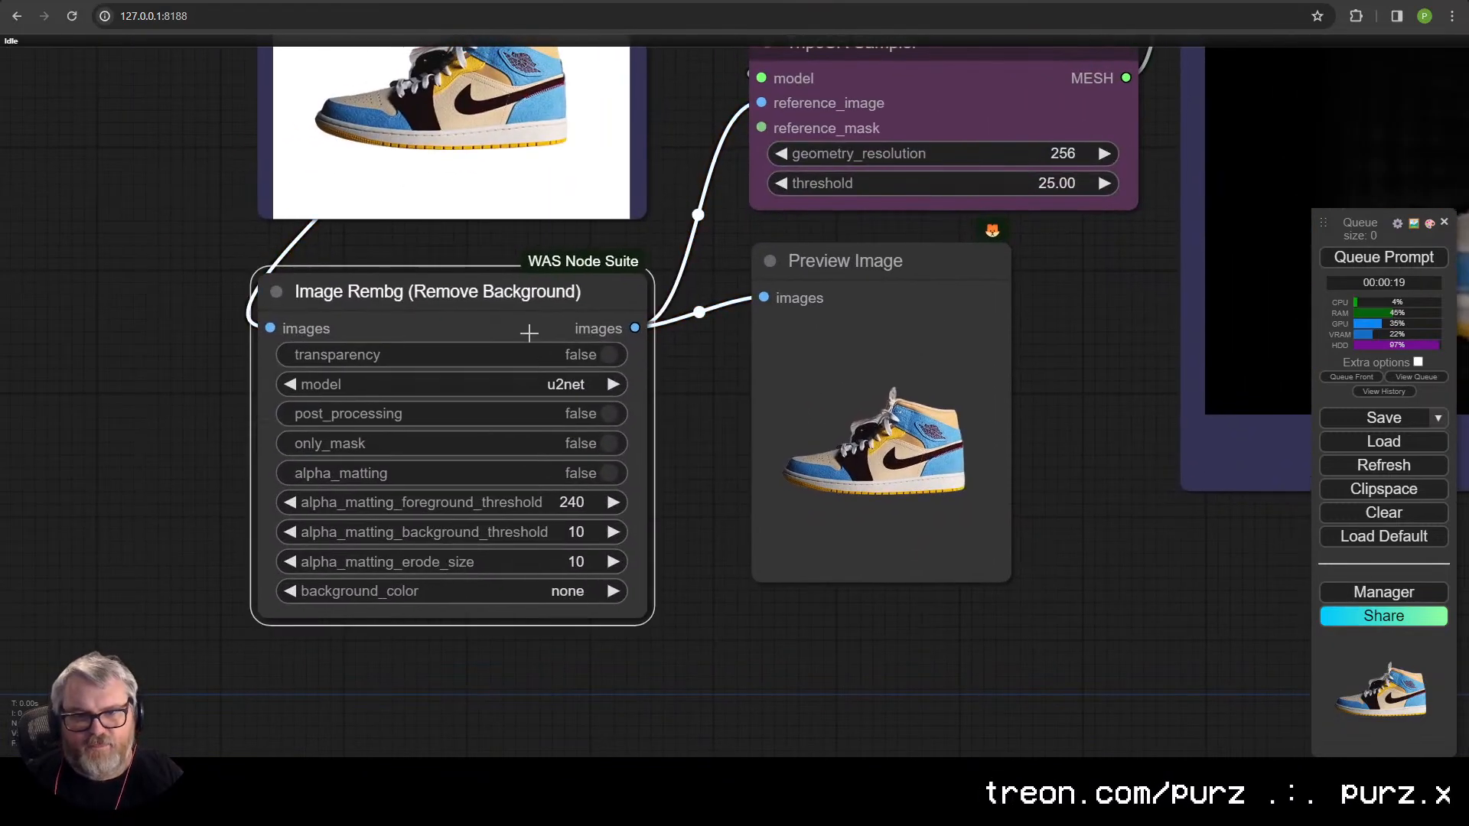
pyautogui.press('Delete')
pyautogui.doubleClick(528, 334)
pyautogui.write('rembg')
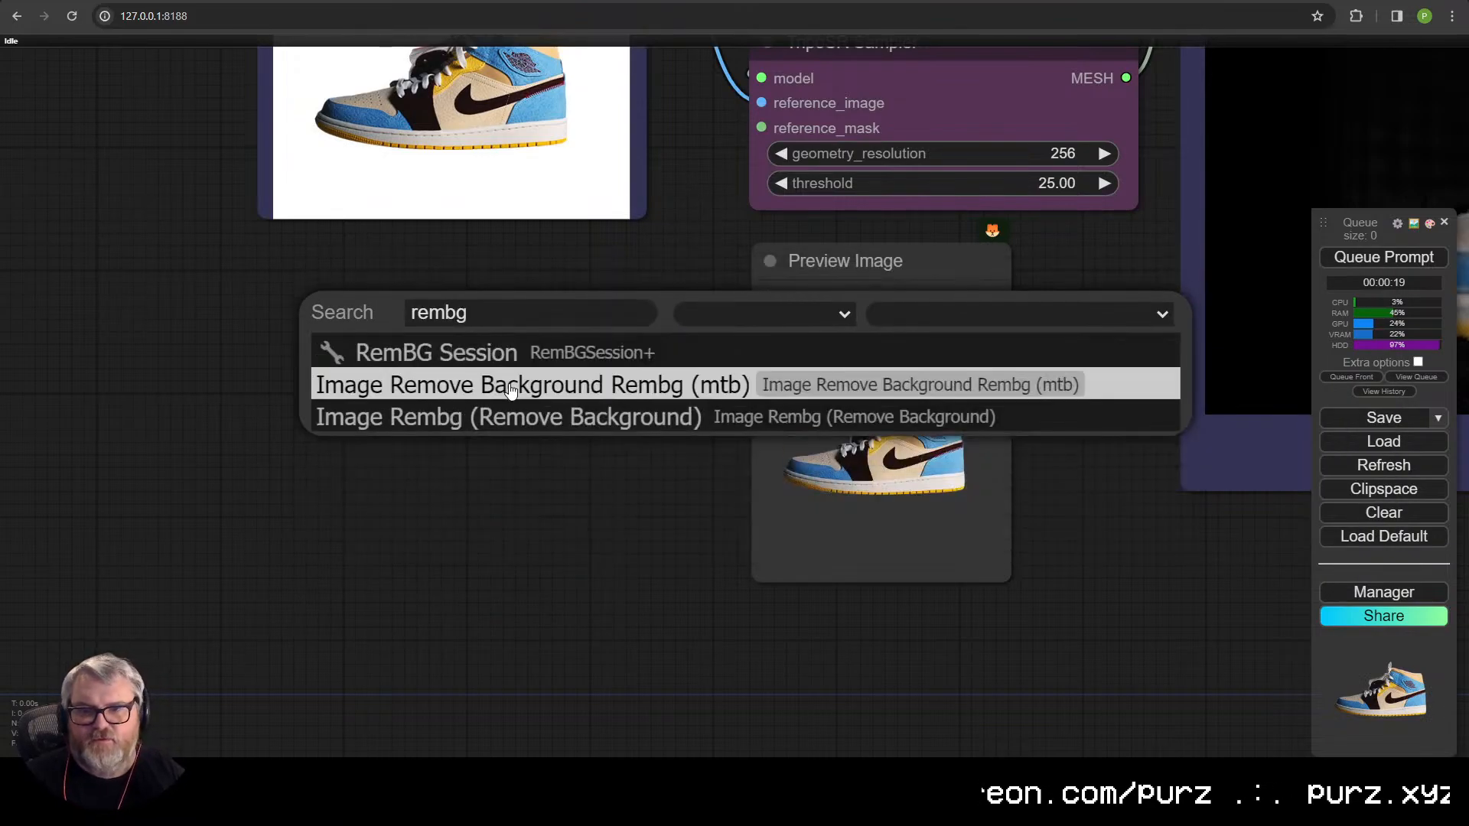
pyautogui.click(520, 379)
pyautogui.moveTo(618, 366); pyautogui.dragTo(354, 334)
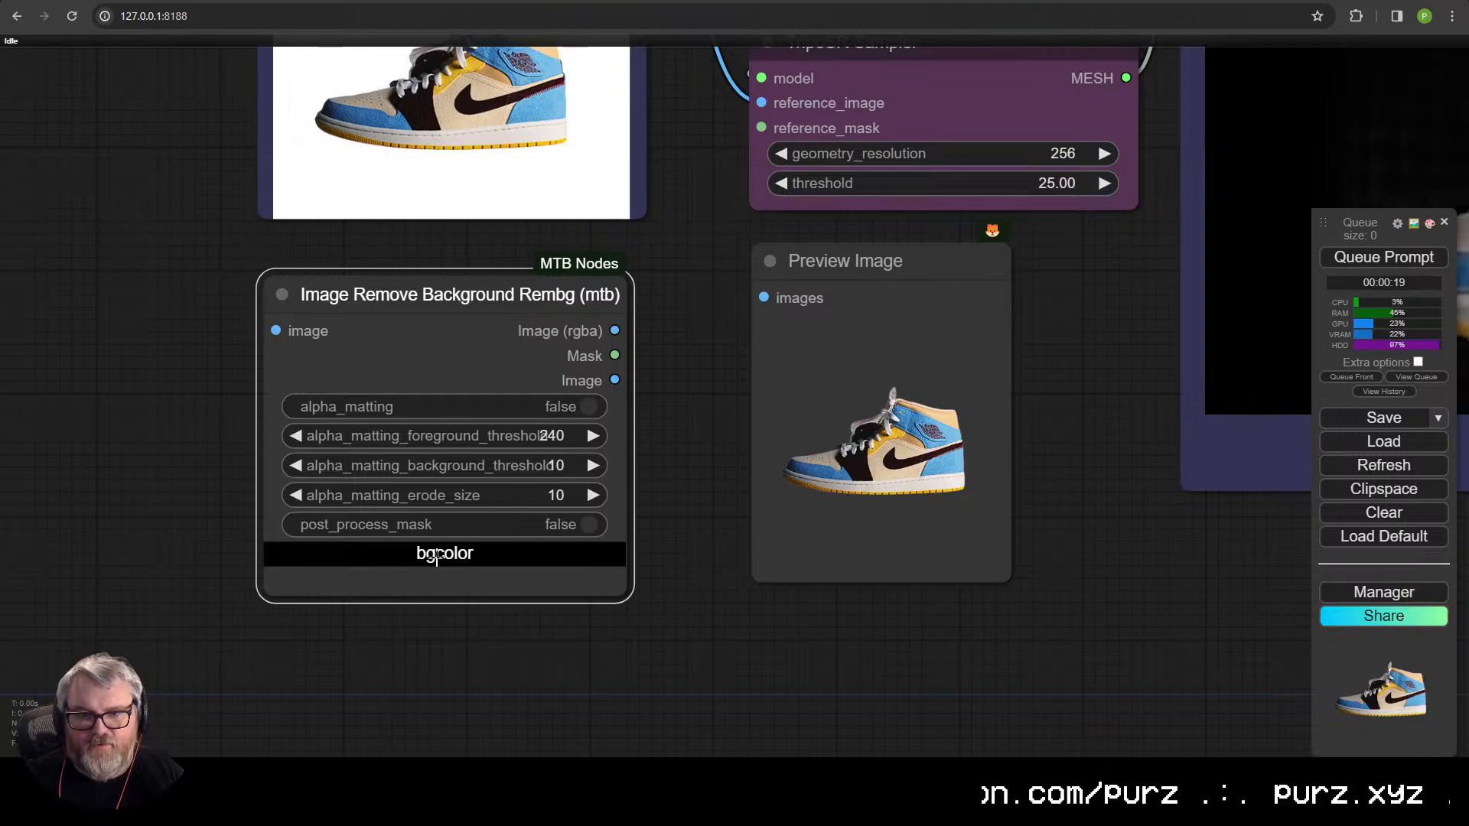
# - Try to open the bgcolor setting of the Image Remove Background Rembg (mtb) node, and delete the node
pyautogui.rightClick(468, 553)
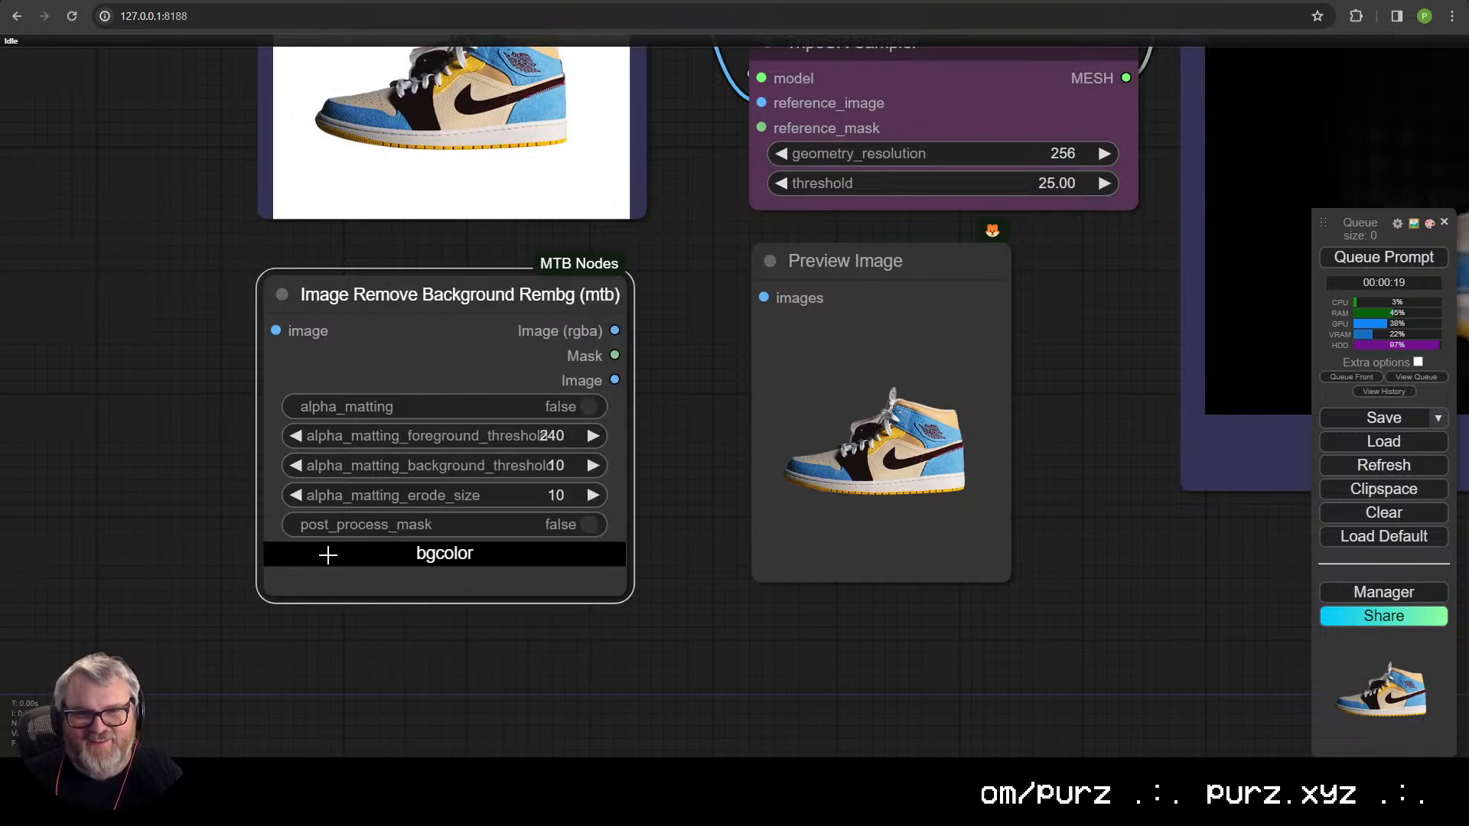
pyautogui.rightClick(470, 554)
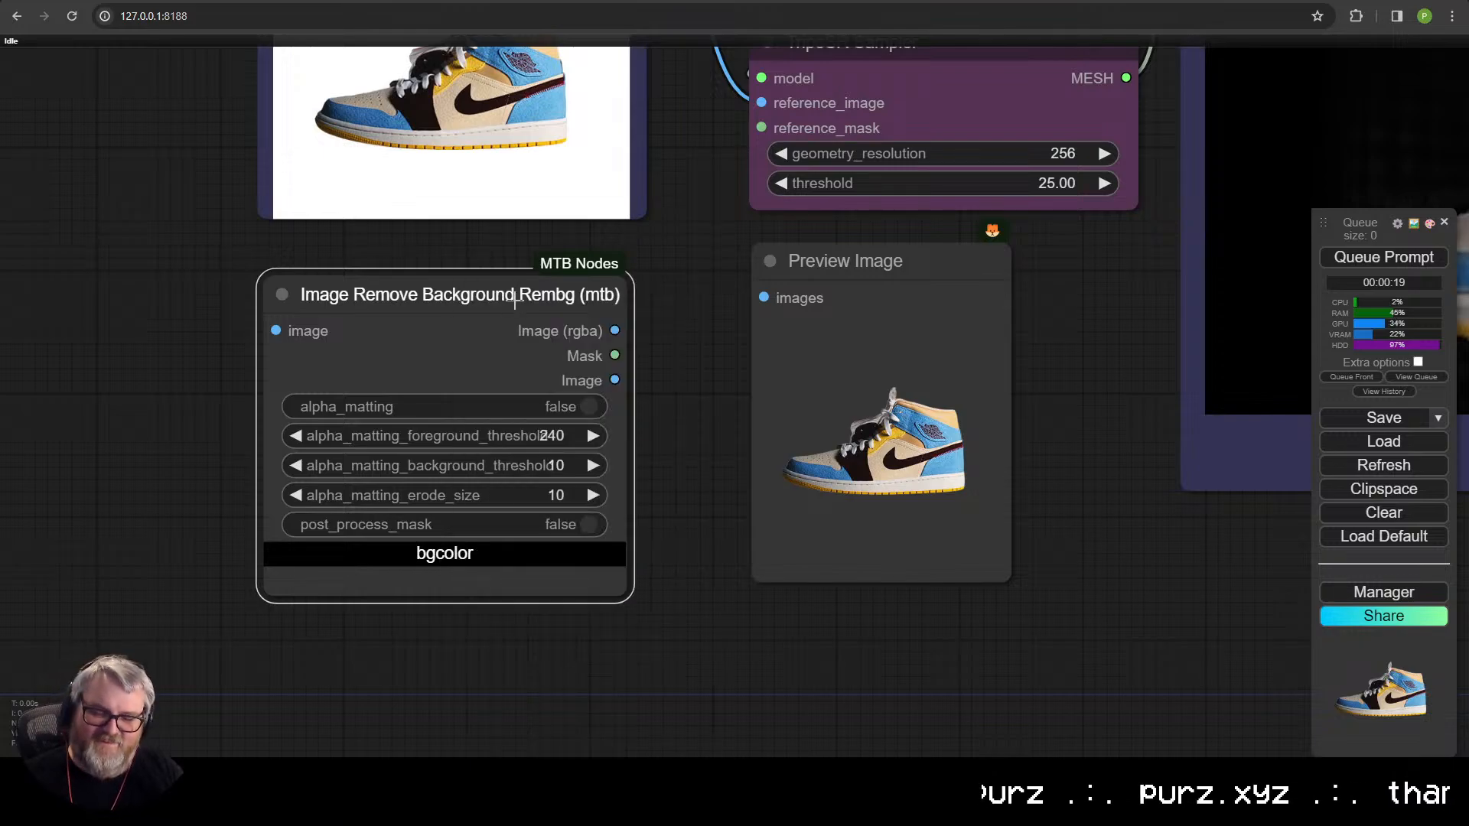
pyautogui.press('Delete')
pyautogui.scroll(-5, 512, 298)
pyautogui.moveTo(597, 337); pyautogui.dragTo(452, 466)
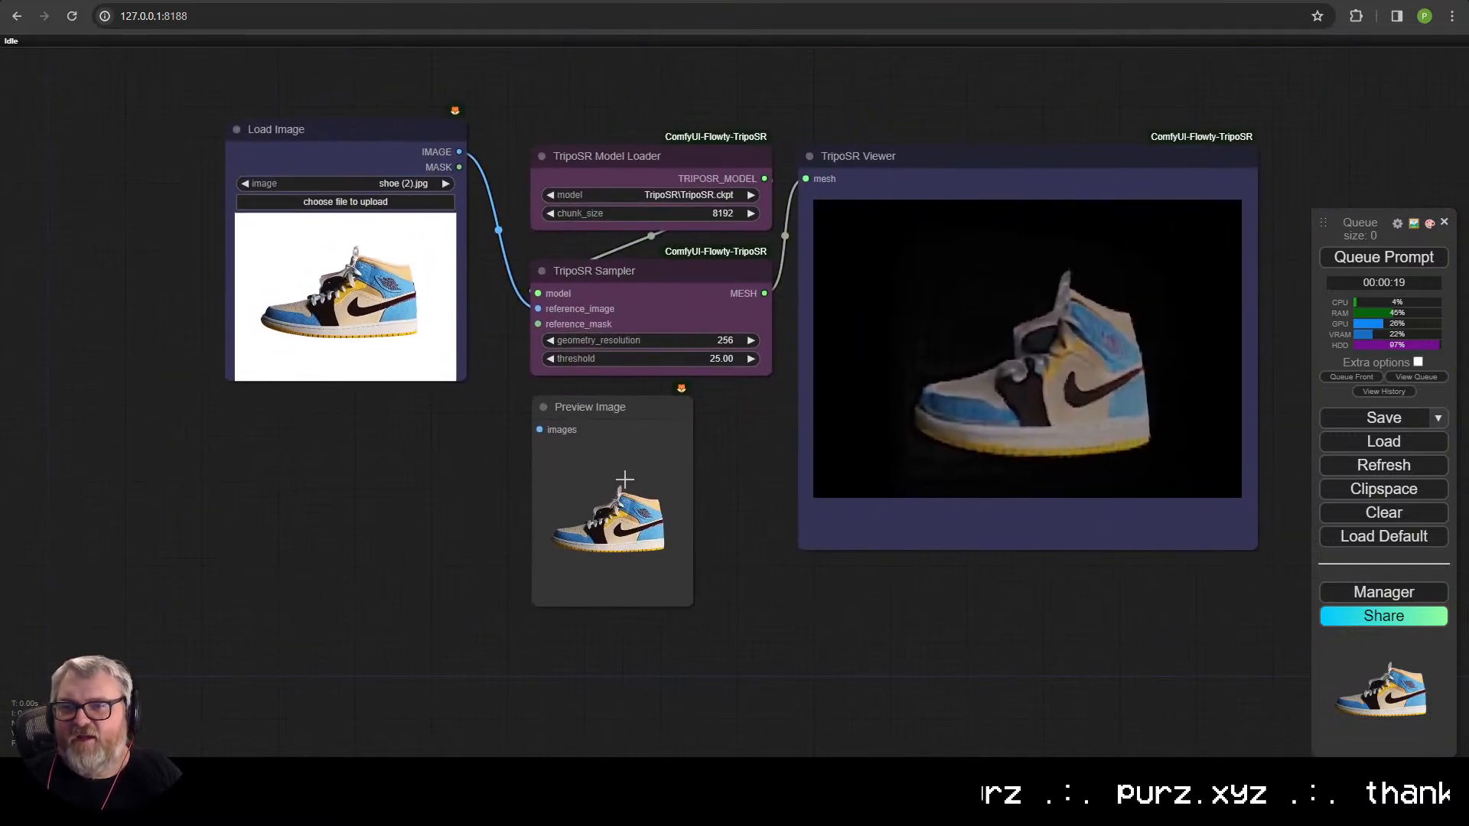
pyautogui.moveTo(997, 350); pyautogui.dragTo(958, 371)
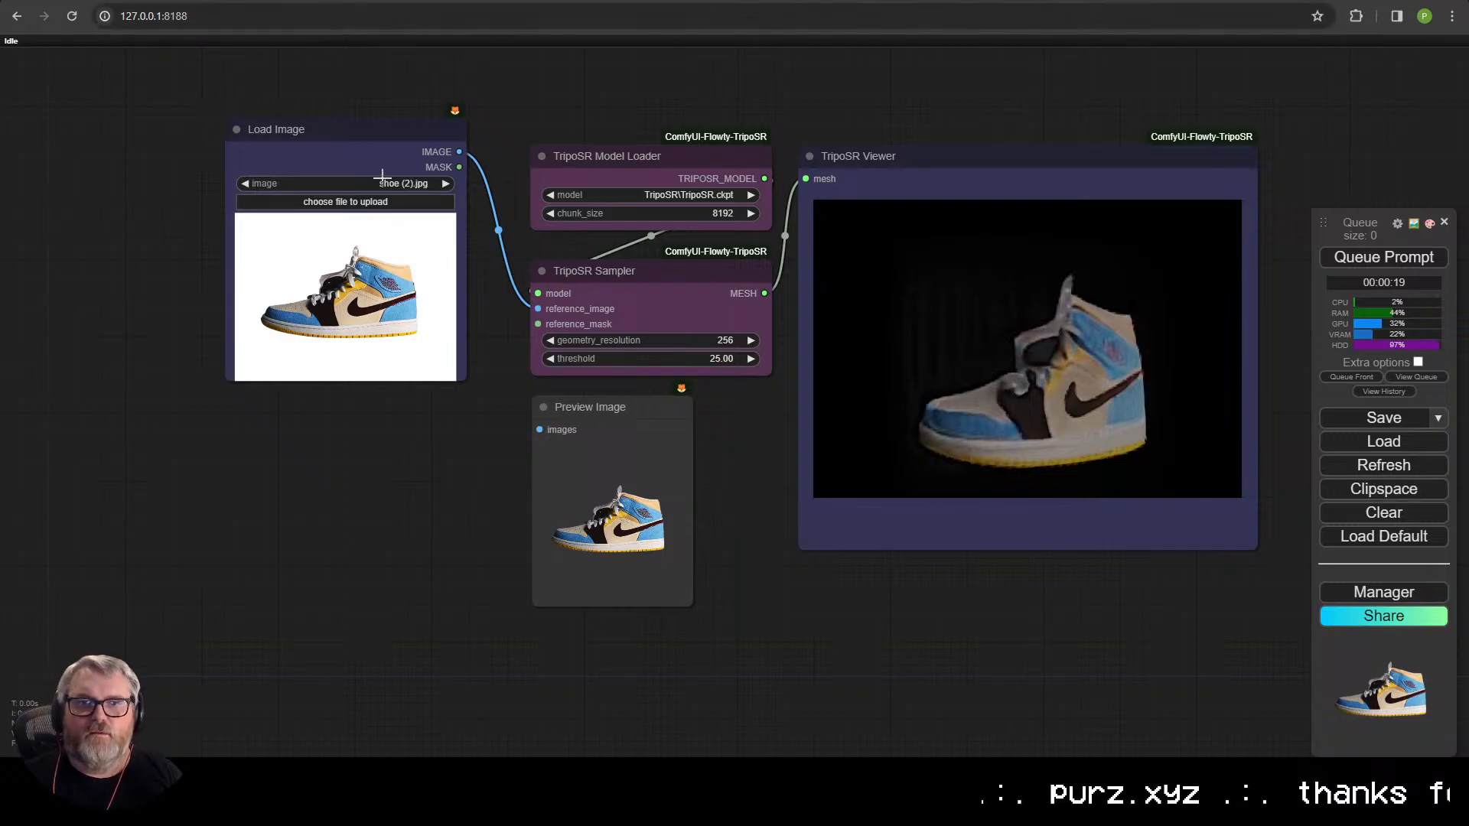
pyautogui.click(344, 201)
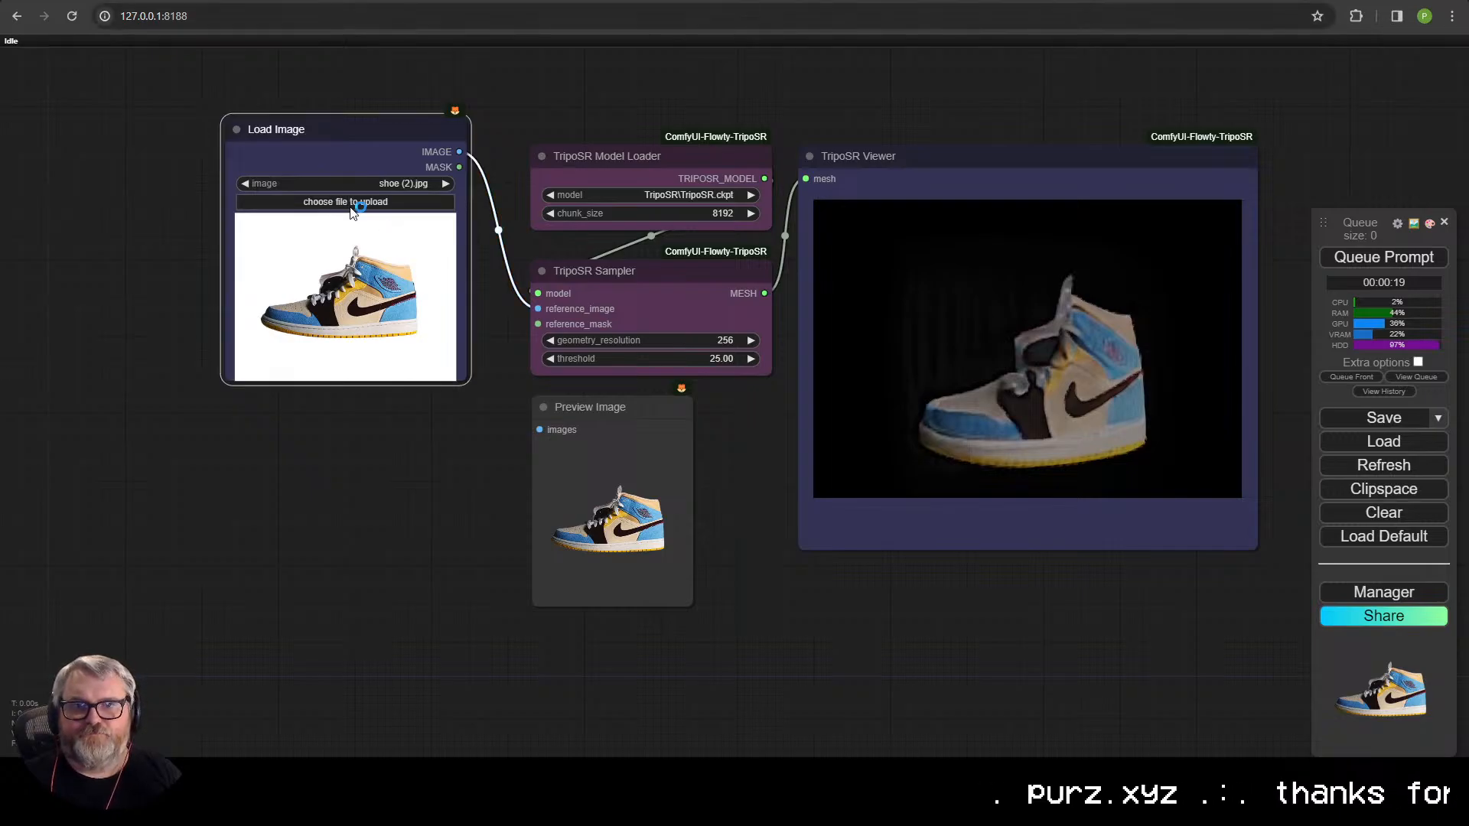
pyautogui.doubleClick(520, 101)
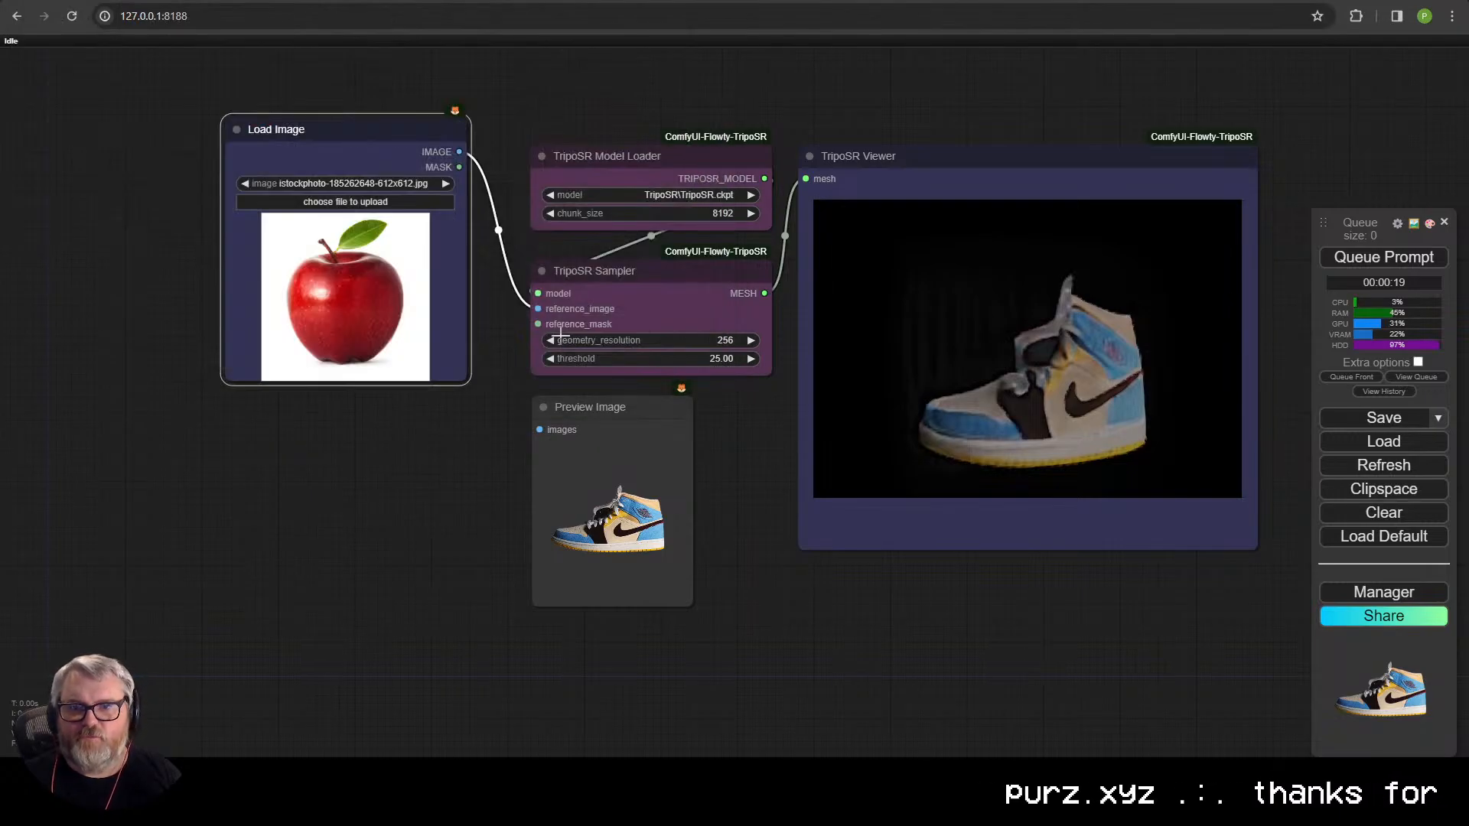
pyautogui.click(1408, 260)
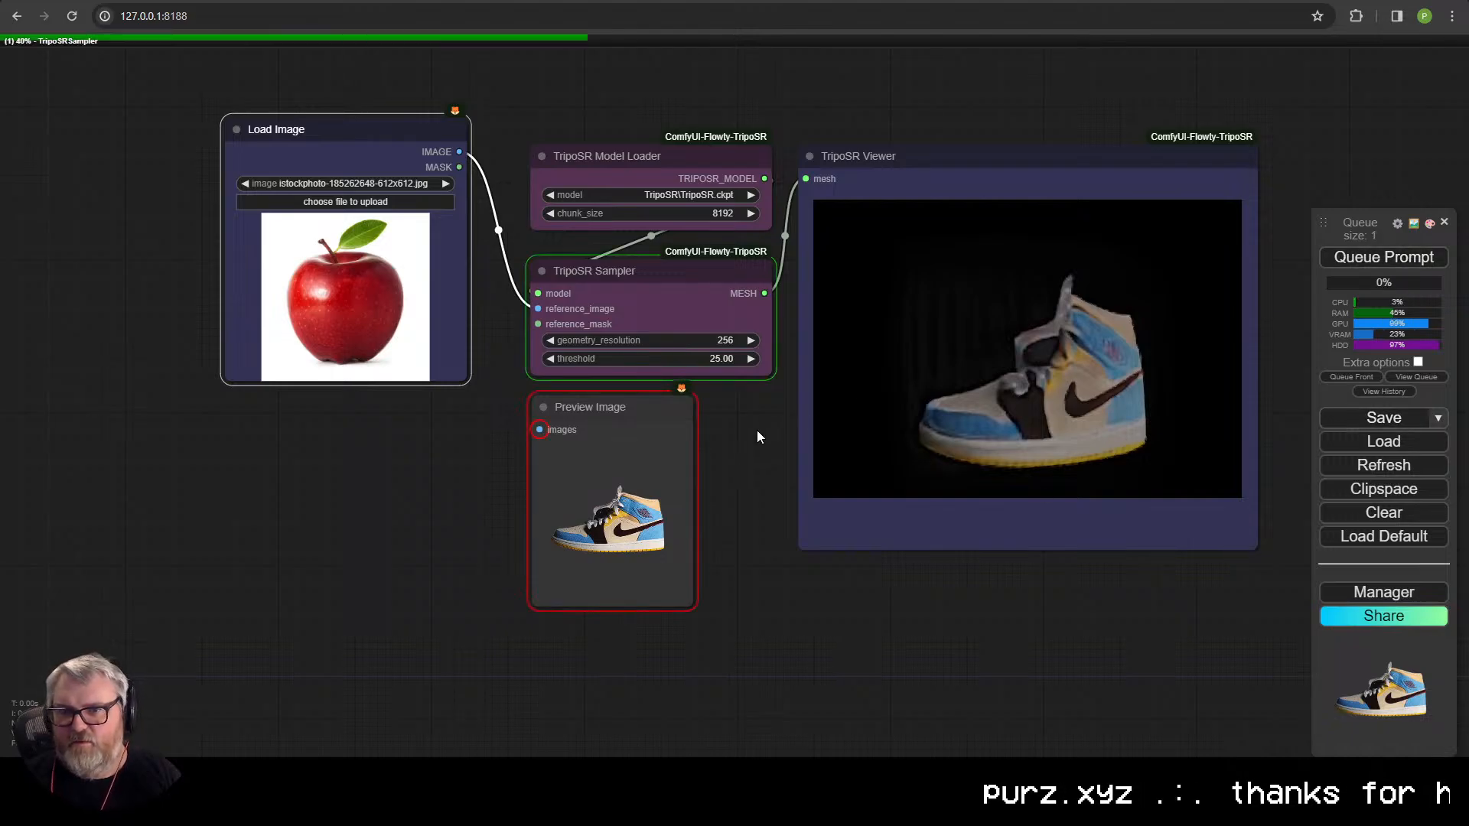
# - Delete the Preview Image node and rotate the generated apple mesh in the TripoSR Viewer to inspect it
pyautogui.click(586, 417)
pyautogui.press('Delete')
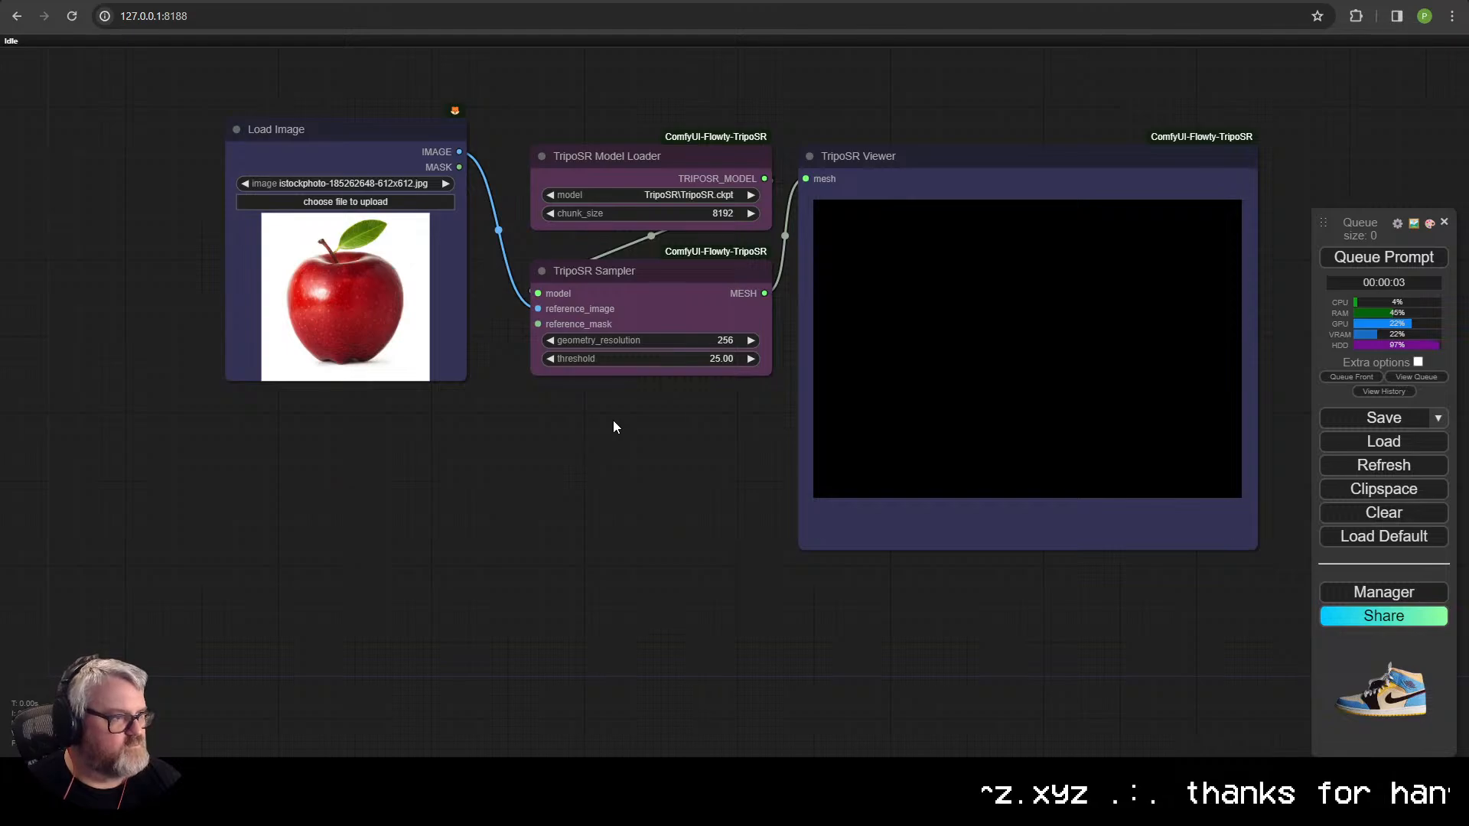
pyautogui.moveTo(1152, 400); pyautogui.dragTo(995, 380)
# - Review the potted orchid workflow, examining its positive prompt and Save Image outputs
pyautogui.click(374, 202)
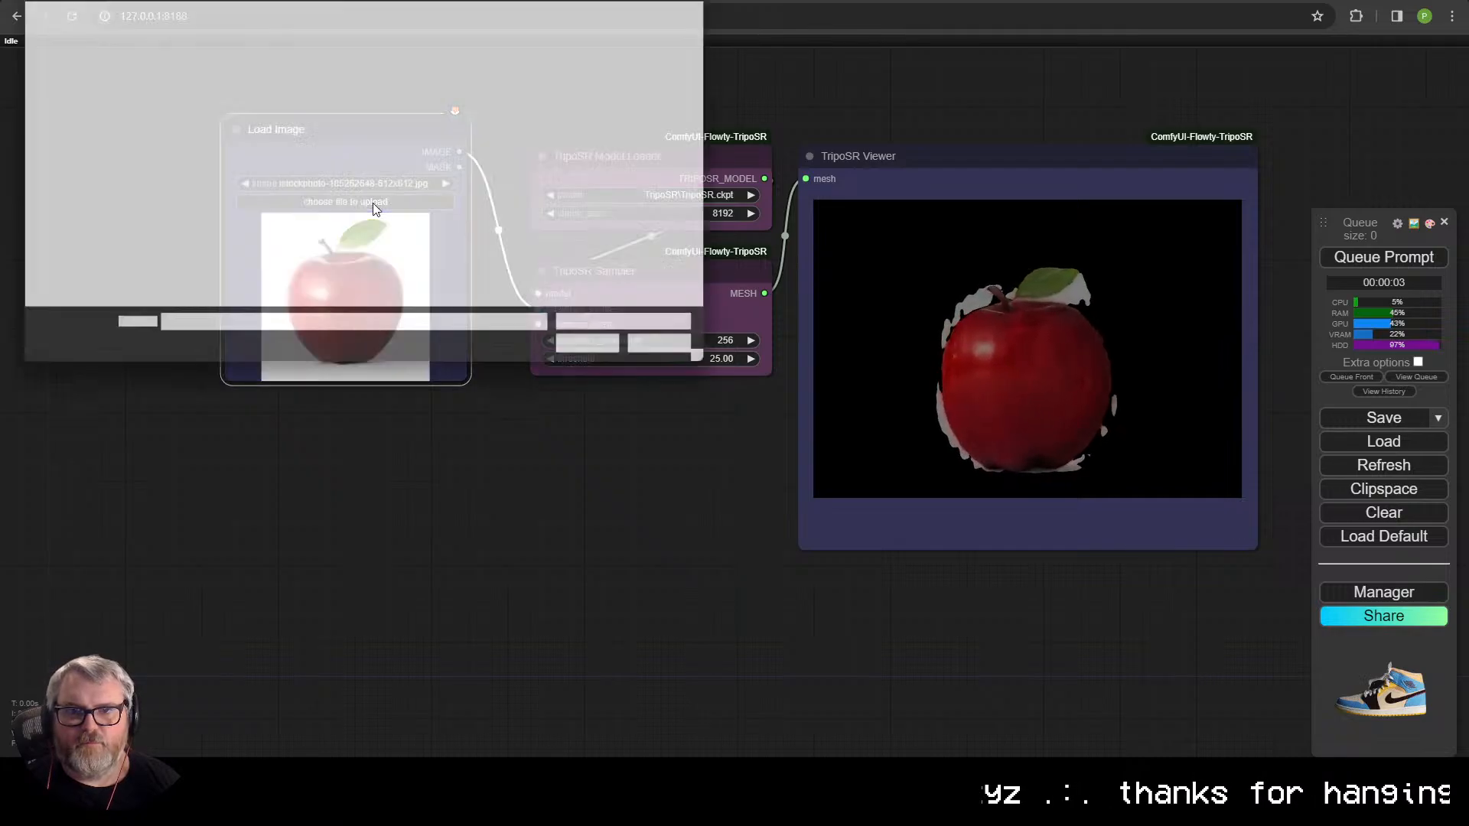
pyautogui.click(681, 356)
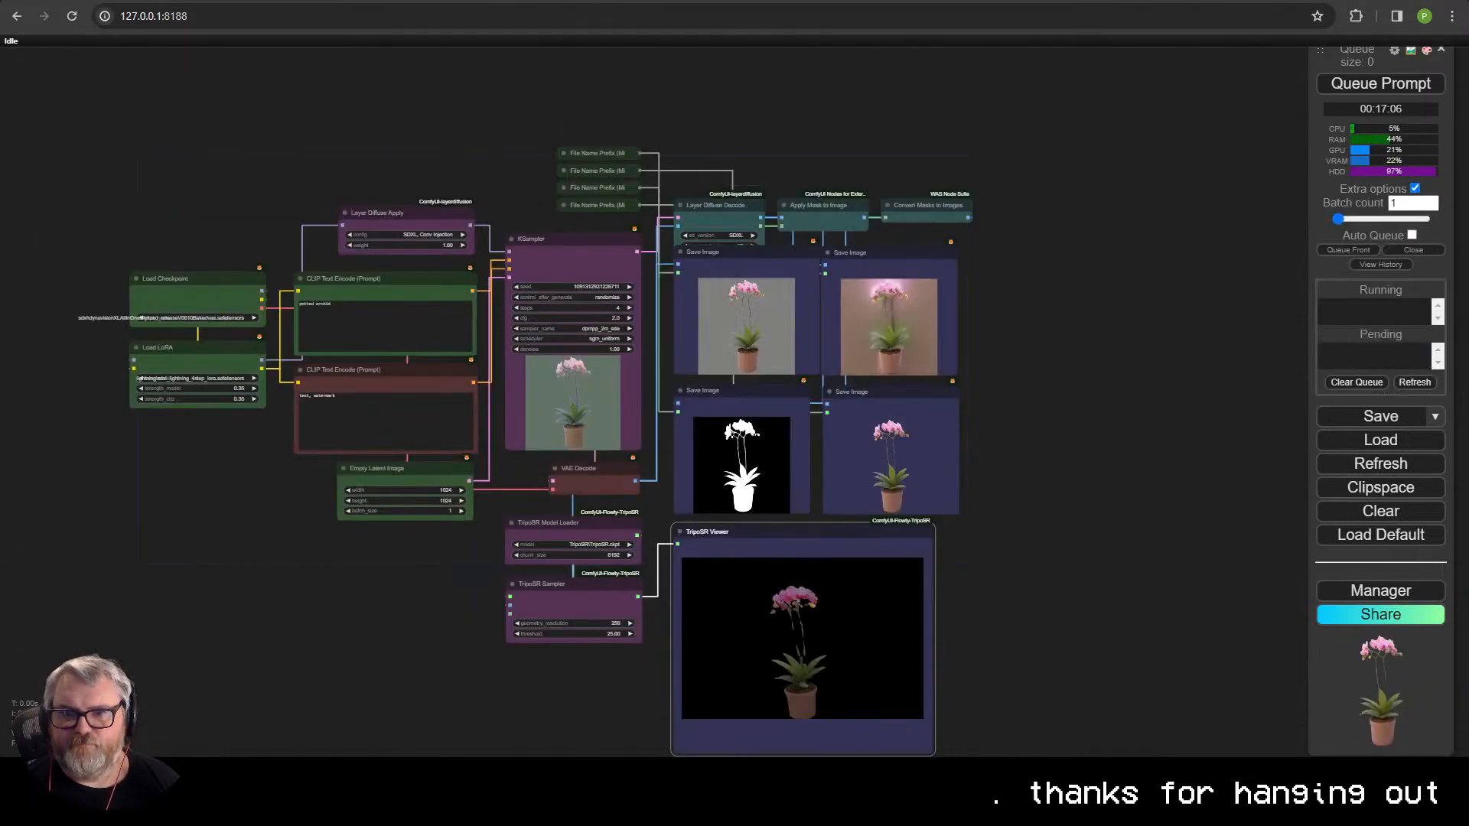
pyautogui.tripleClick(355, 319)
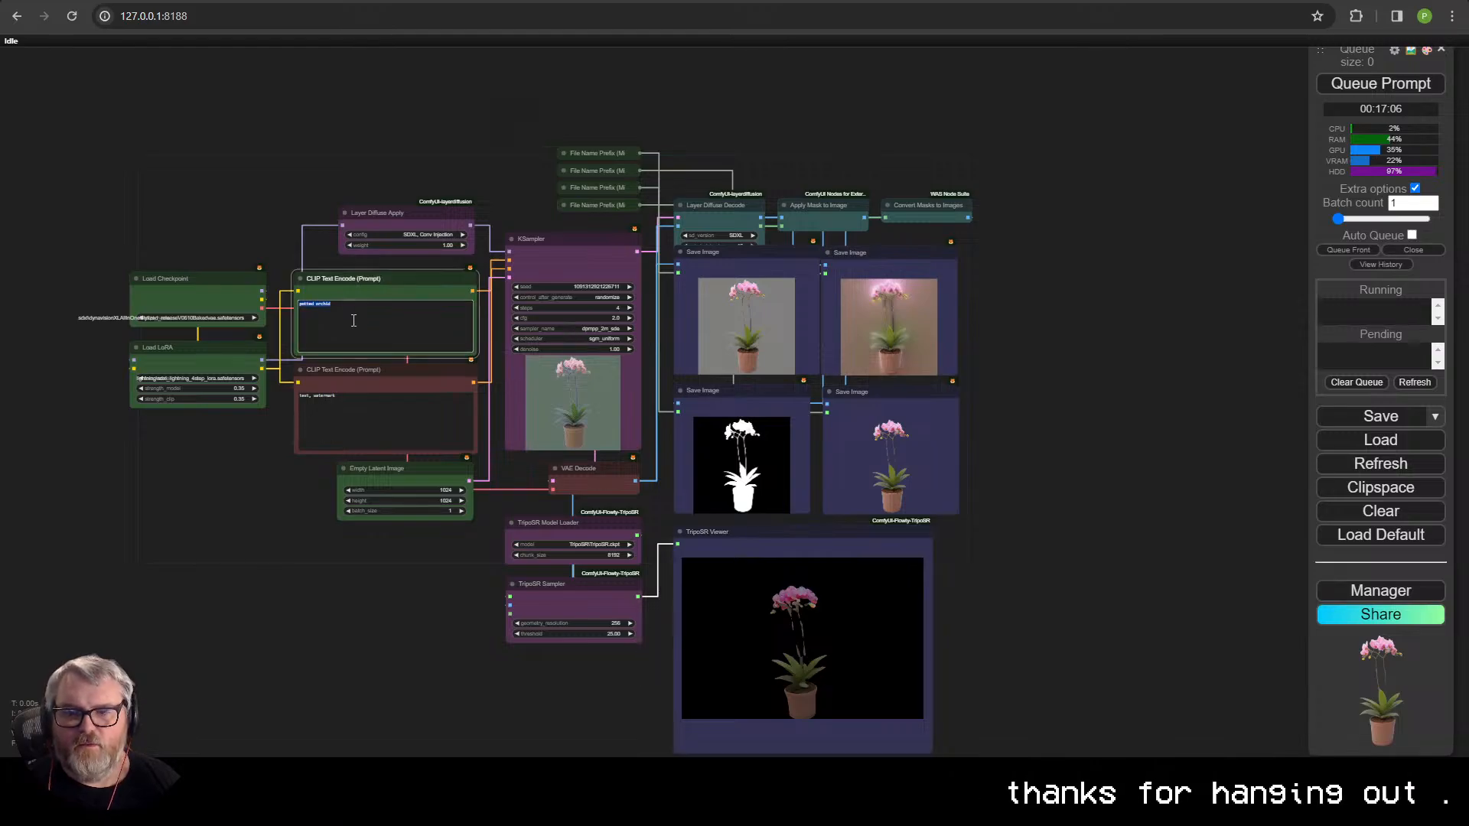
pyautogui.scroll(10, 816, 337)
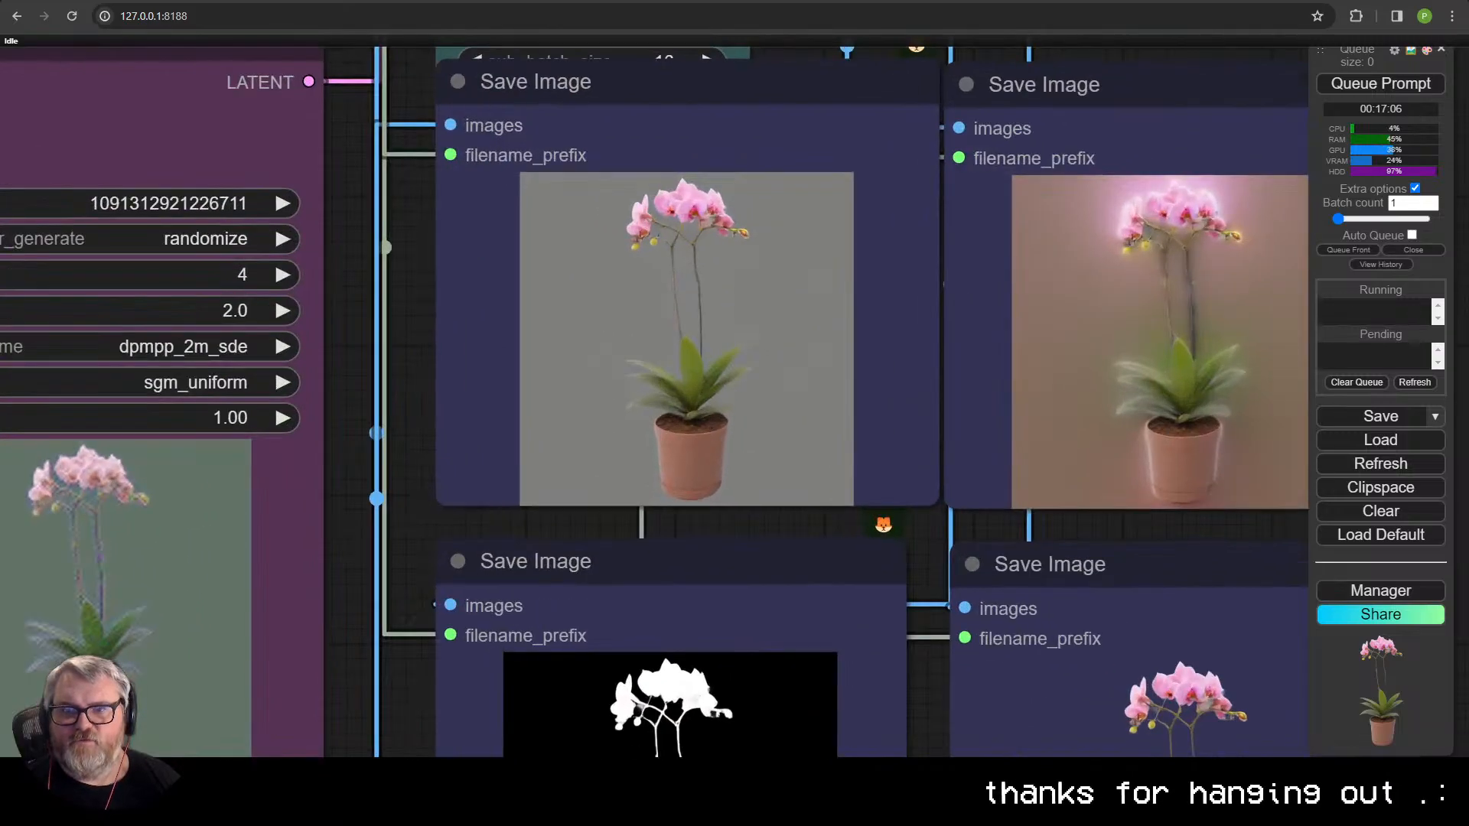
pyautogui.scroll(-8, 755, 272)
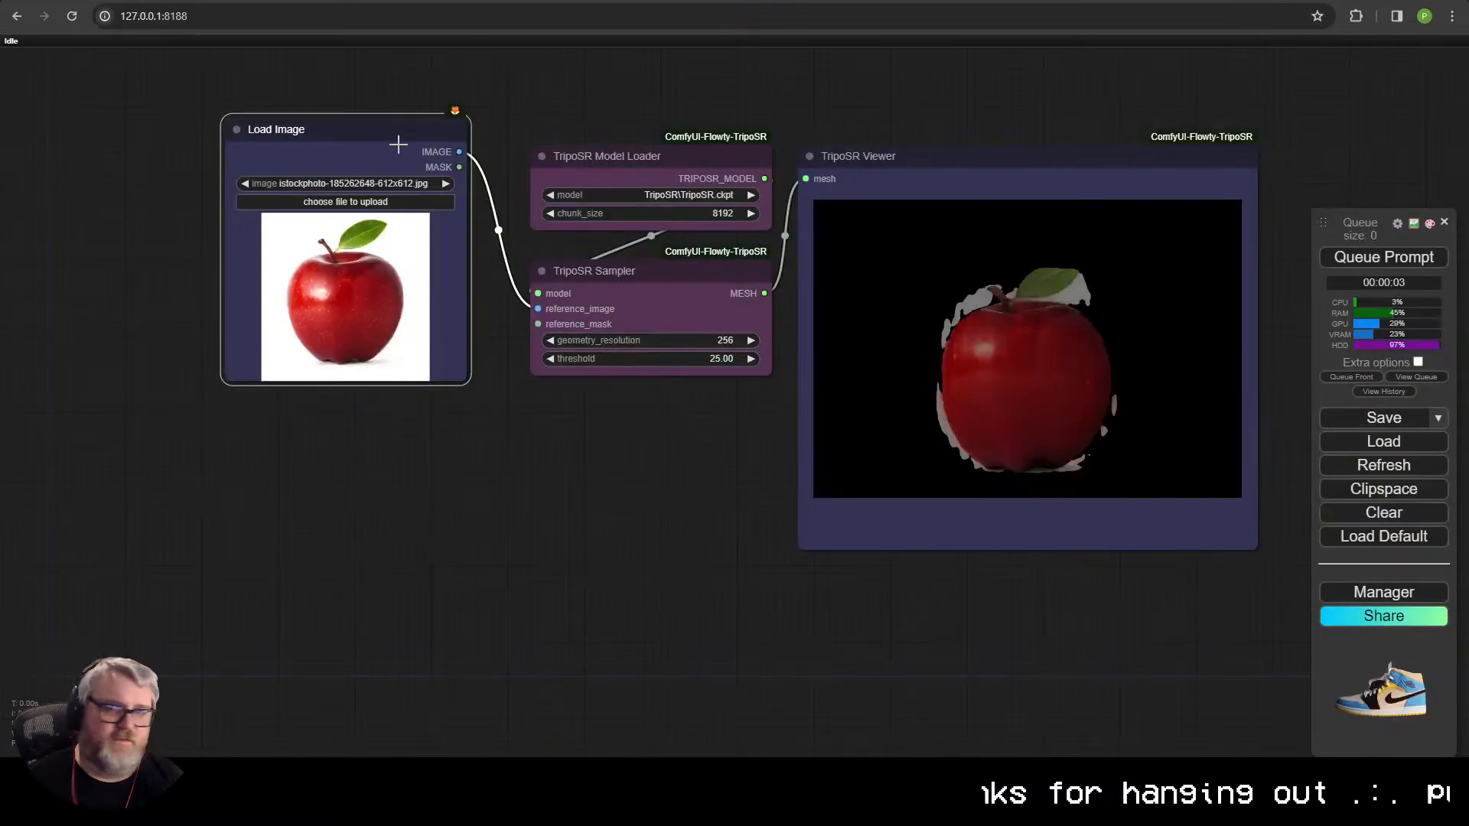
# - Reroute the Load Image output from the TripoSR Sampler into a new Image Rembg (Remove Background) node placed below Load Image
pyautogui.moveTo(389, 128); pyautogui.dragTo(198, 154)
pyautogui.moveTo(537, 308); pyautogui.dragTo(278, 436)
pyautogui.click(305, 479)
pyautogui.write('rembg')
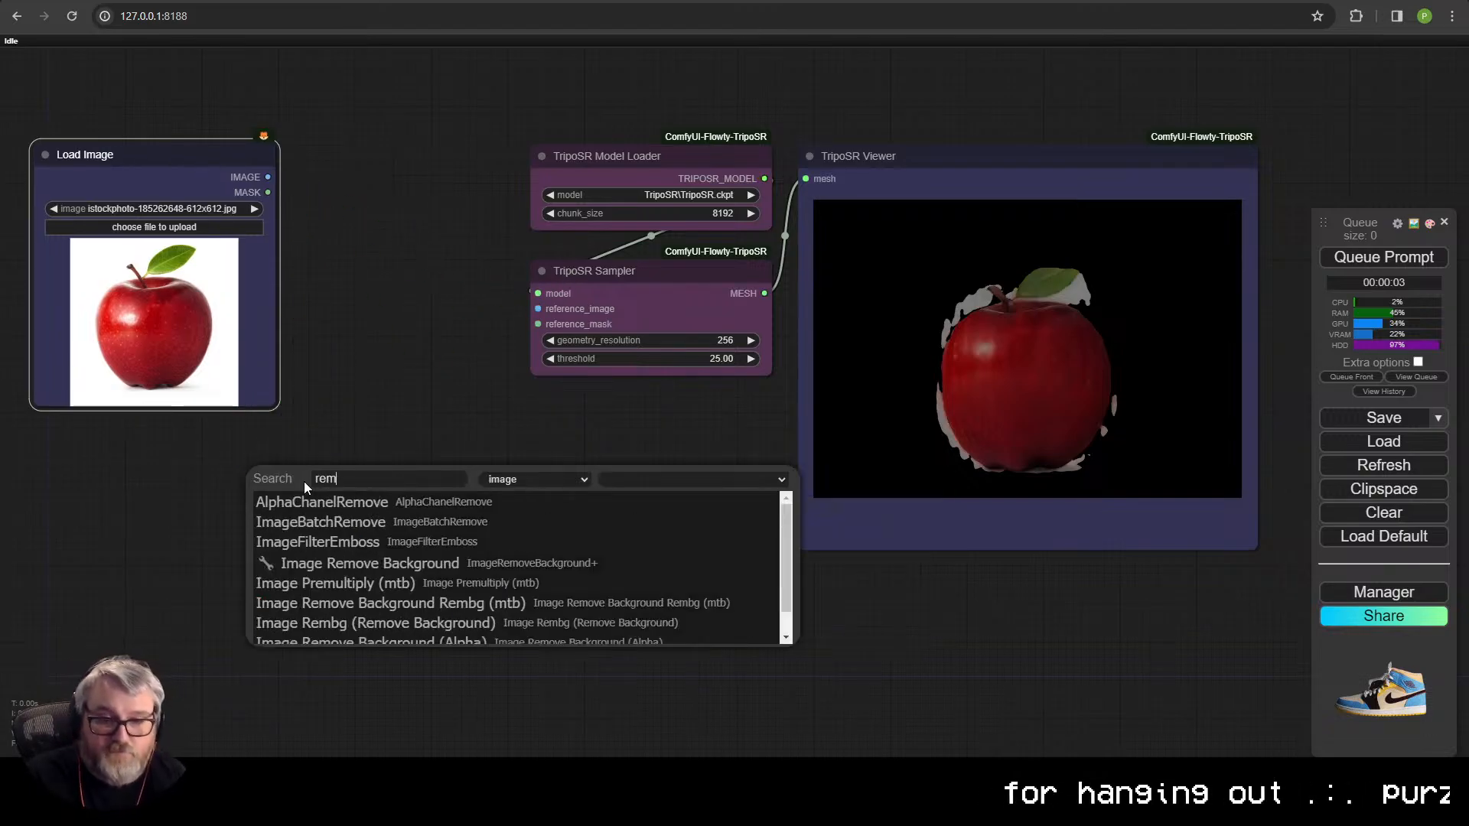
pyautogui.moveTo(337, 501); pyautogui.dragTo(52, 488)
# - Add an ImageCompositeMasked node fed by the images output of the Image Rembg (Remove Background) node
pyautogui.moveTo(261, 478); pyautogui.dragTo(346, 462)
pyautogui.click(381, 493)
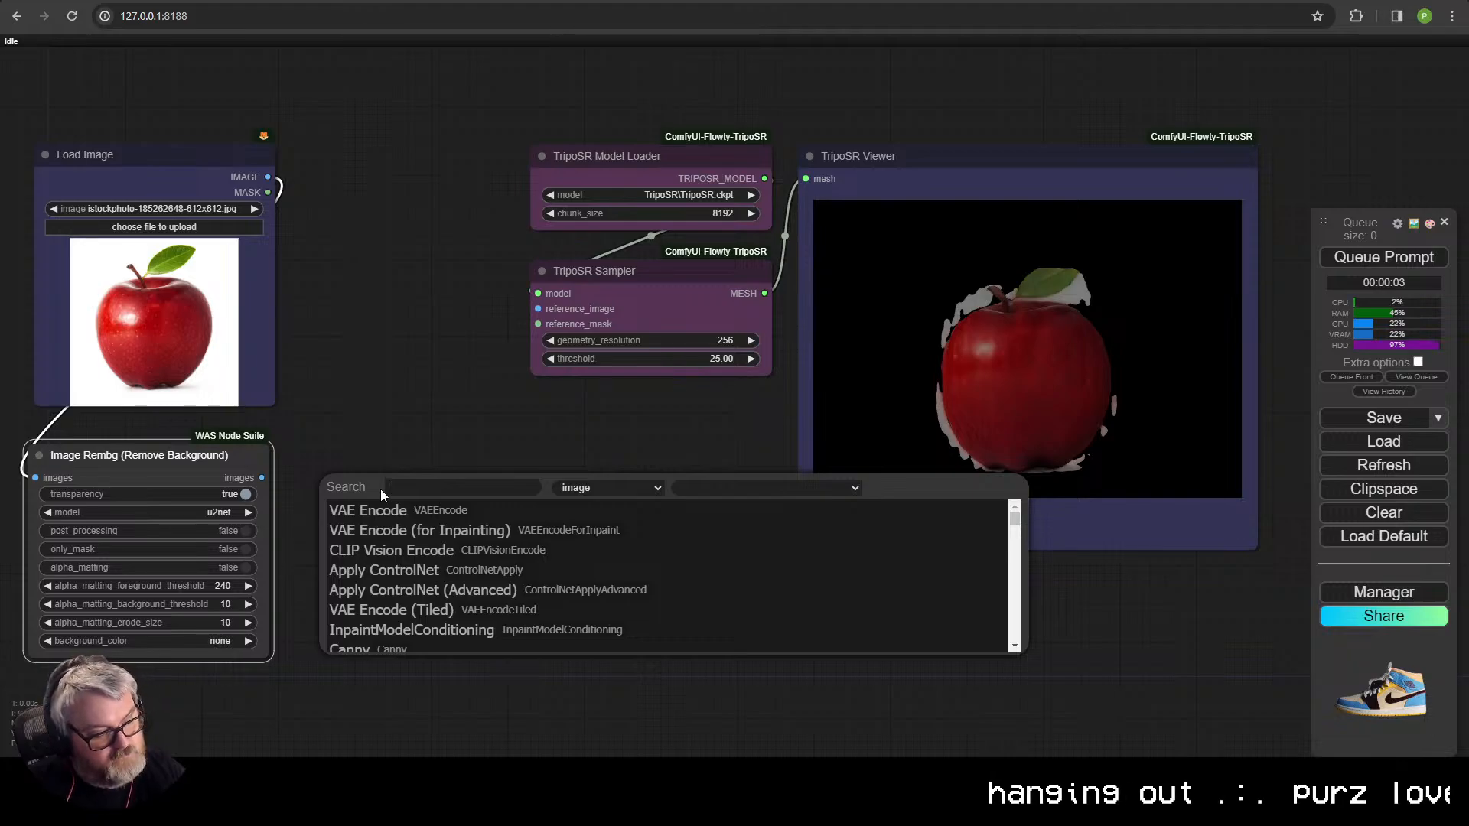
pyautogui.write('image')
pyautogui.press('BackSpace')
pyautogui.press('BackSpace')
pyautogui.press('BackSpace')
pyautogui.press('BackSpace')
pyautogui.press('BackSpace')
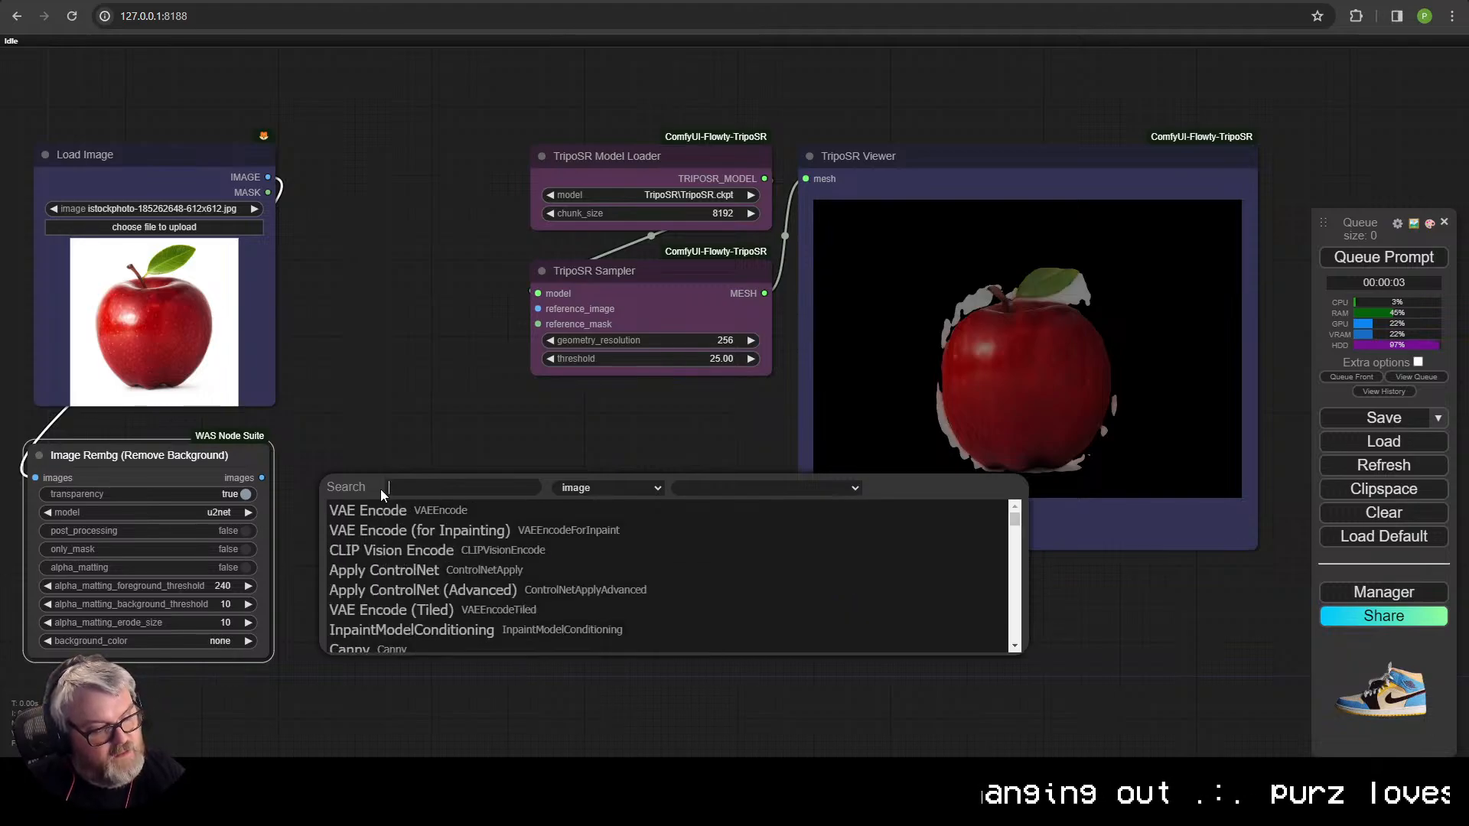
pyautogui.write('imagecomp')
pyautogui.press('Return')
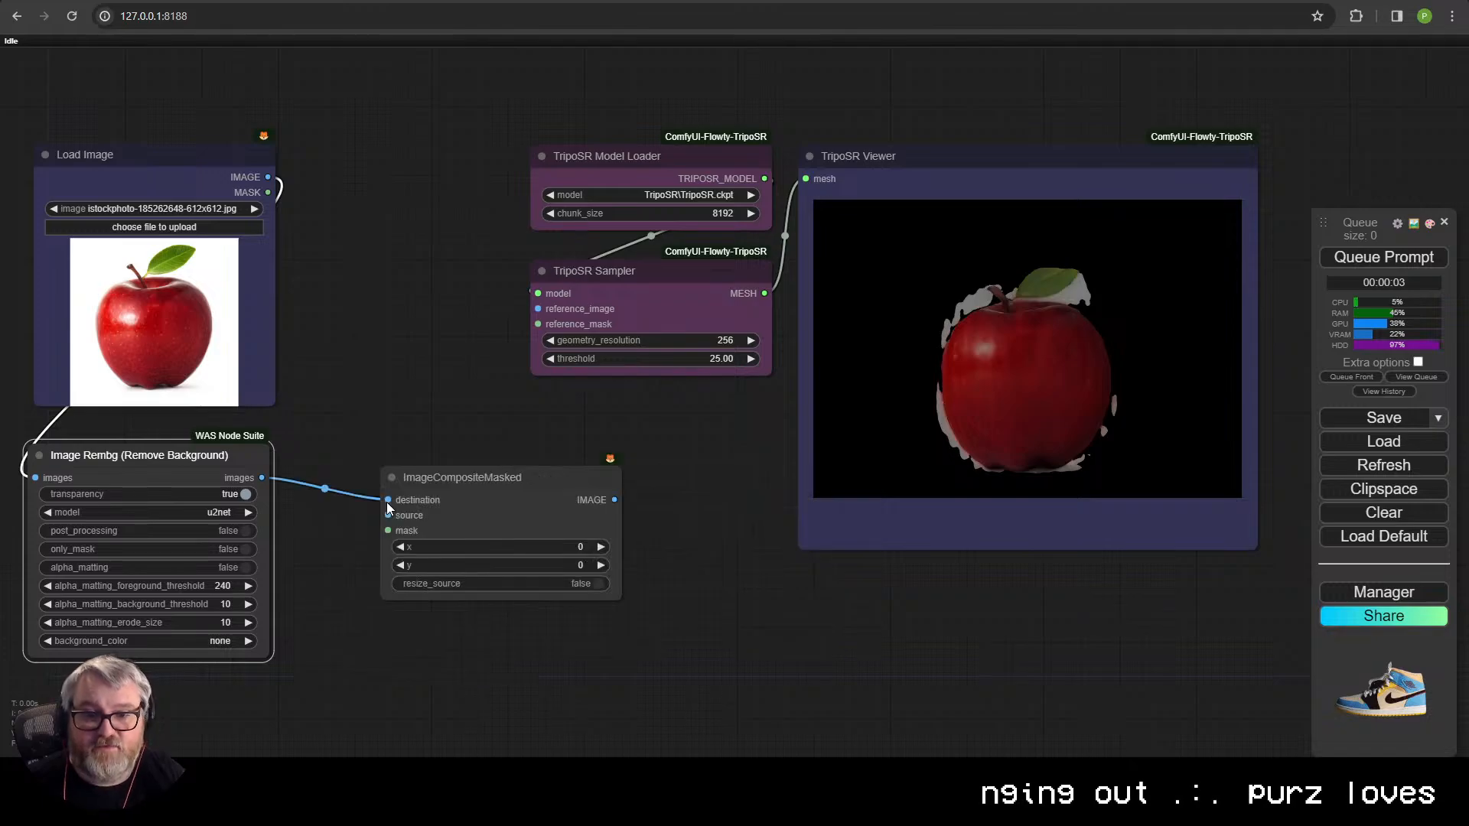
# - Connect Load Image's MASK to the ImageCompositeMasked mask input and feed its destination from a new Image Blank node
pyautogui.moveTo(268, 192); pyautogui.dragTo(425, 414)
pyautogui.click(432, 447)
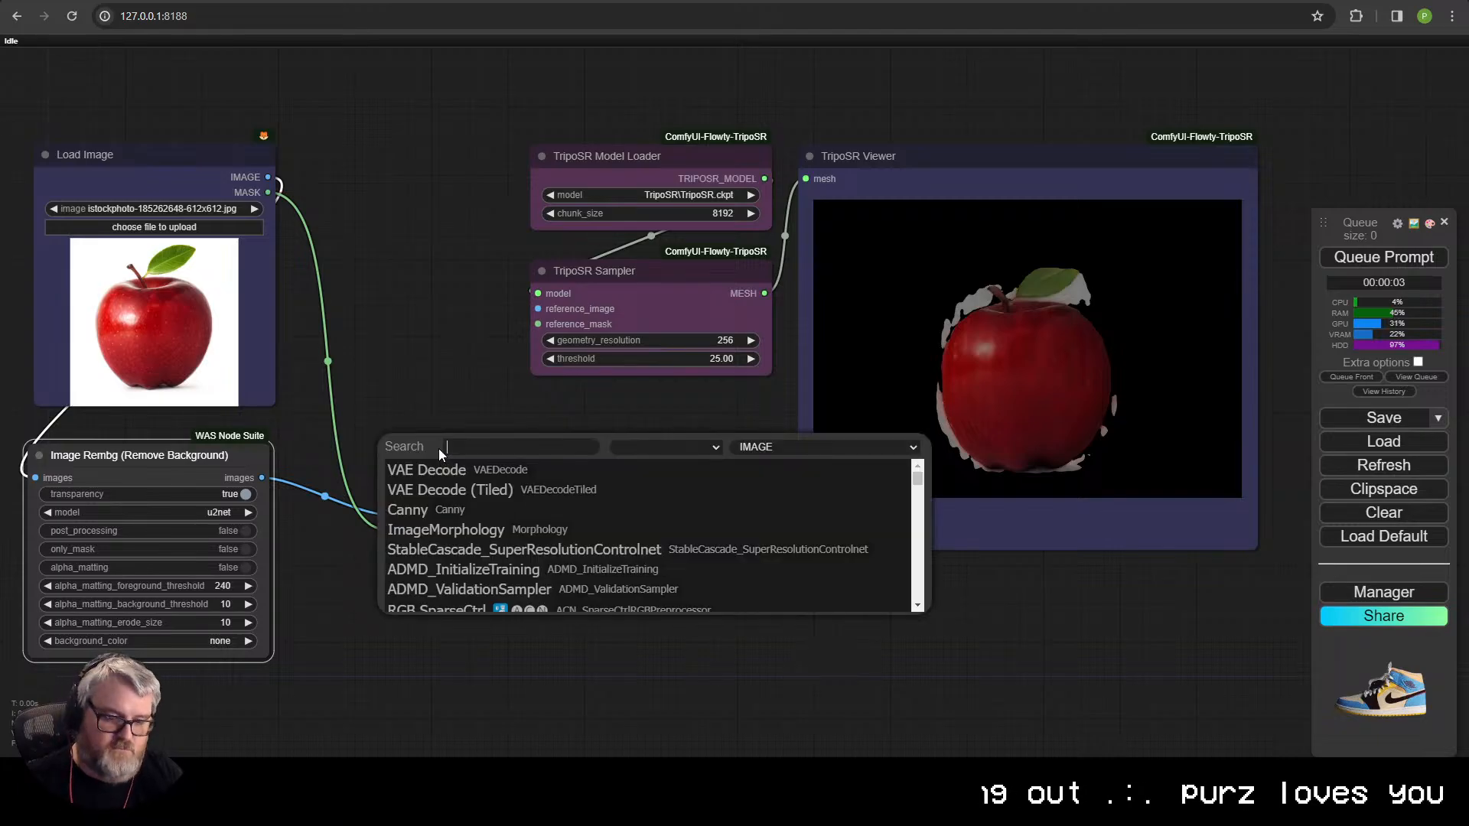
pyautogui.write('image blank')
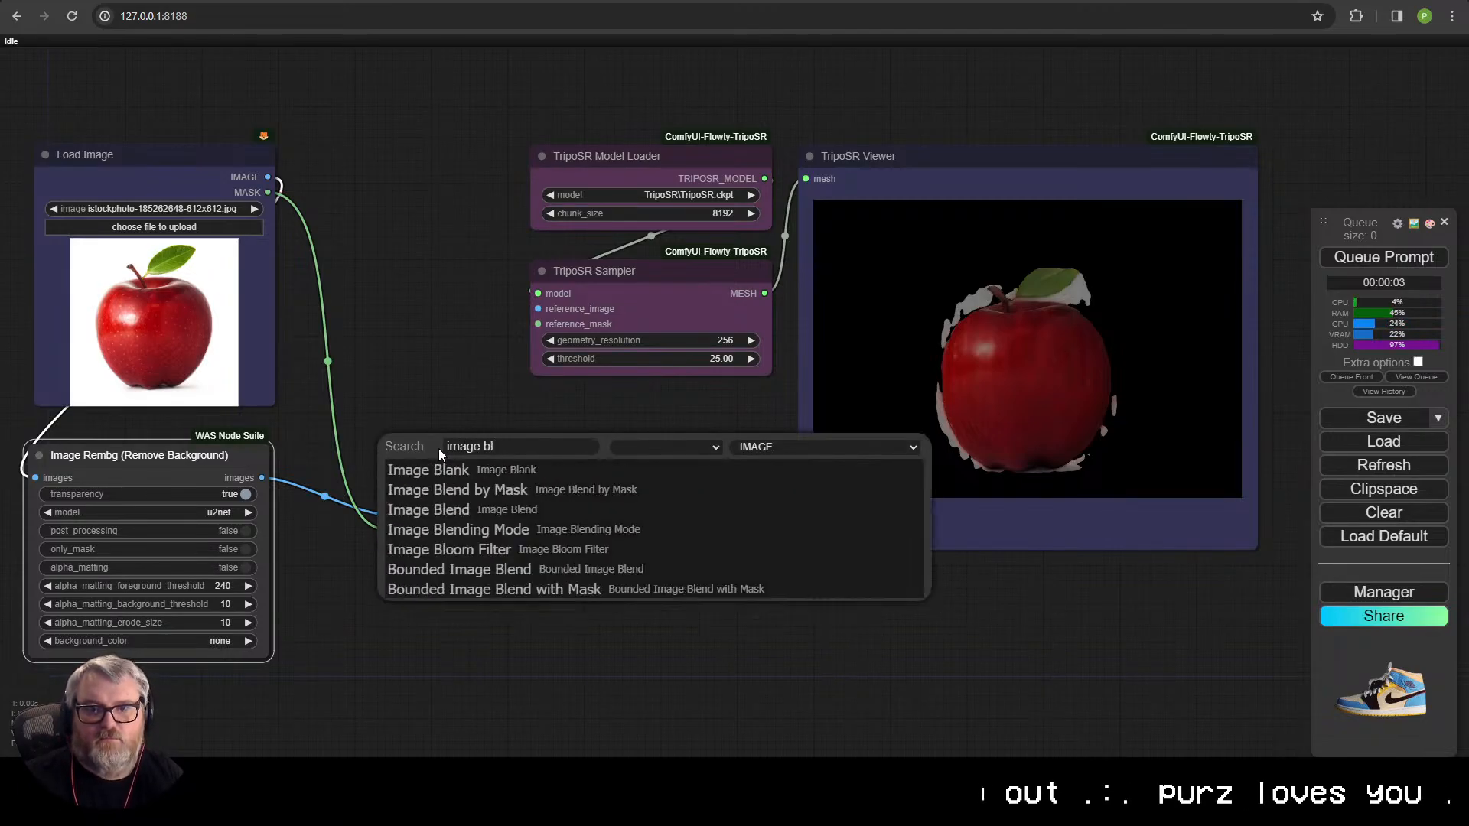
pyautogui.press('Return')
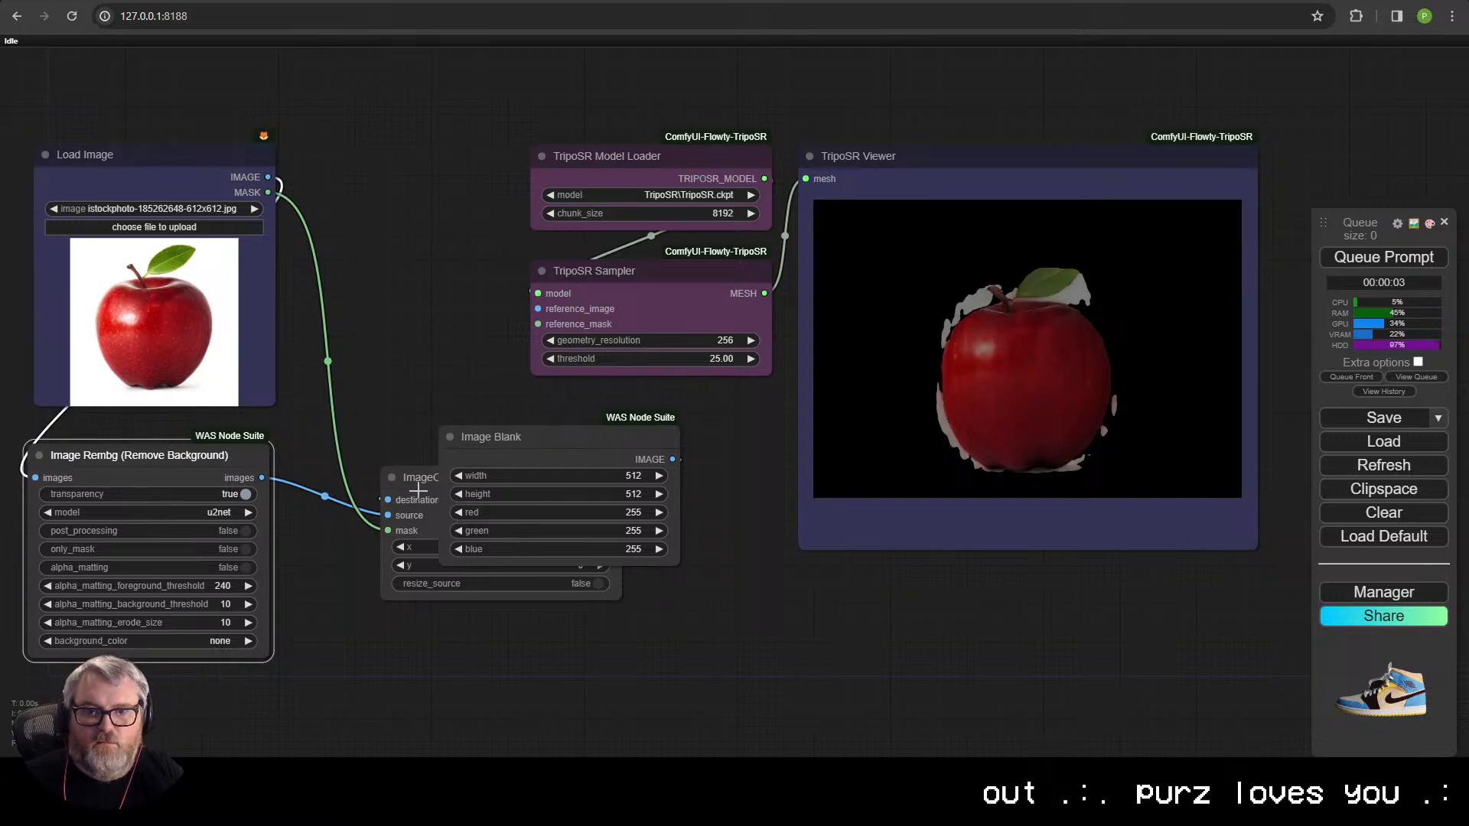
# - Arrange the nodes with Image Blank above ImageCompositeMasked, Image Rembg beside them and Load Image farther away
pyautogui.moveTo(419, 479); pyautogui.dragTo(428, 604)
pyautogui.moveTo(518, 444); pyautogui.dragTo(470, 447)
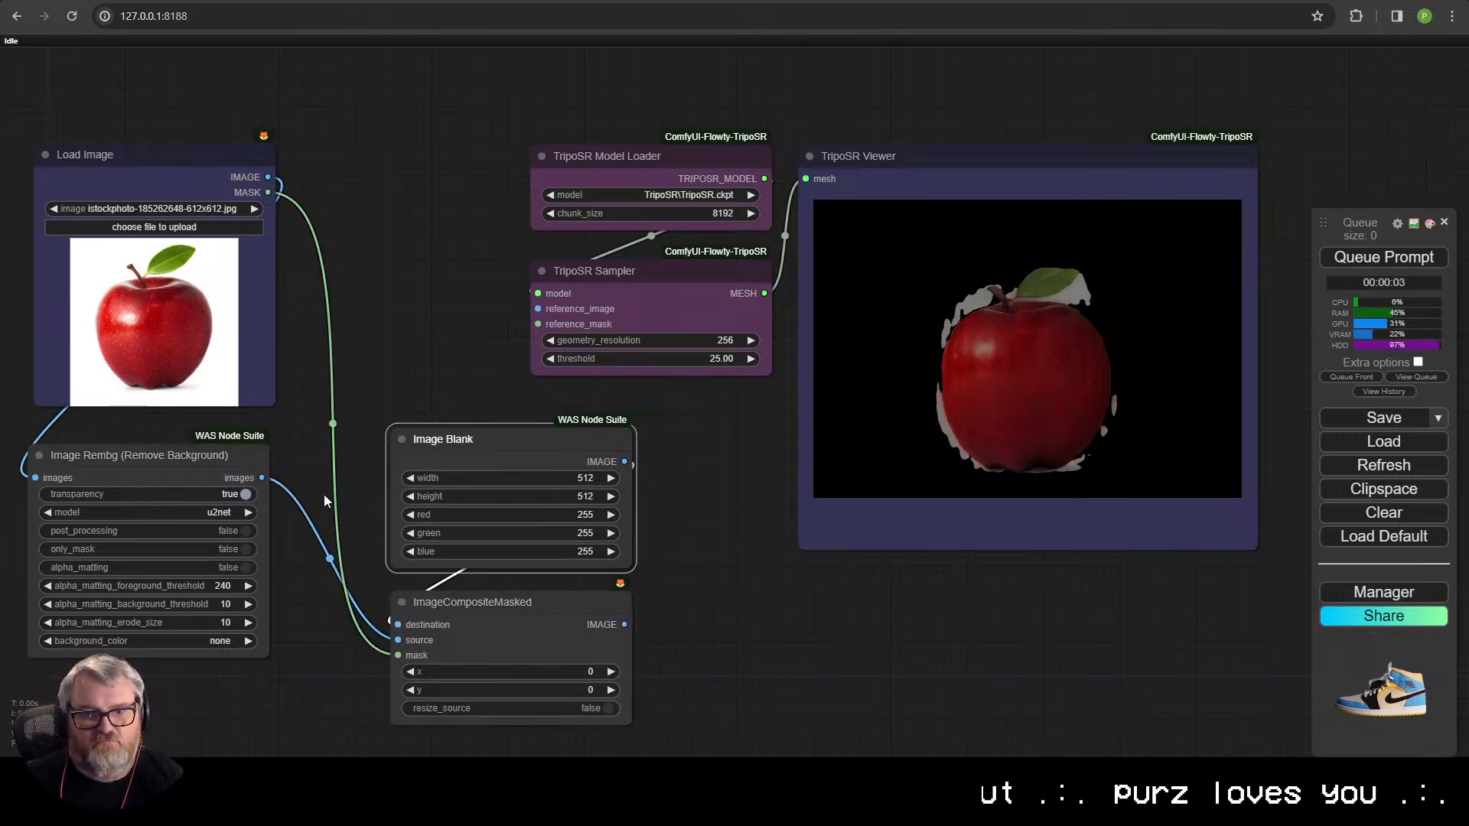
pyautogui.moveTo(170, 452); pyautogui.dragTo(509, 436)
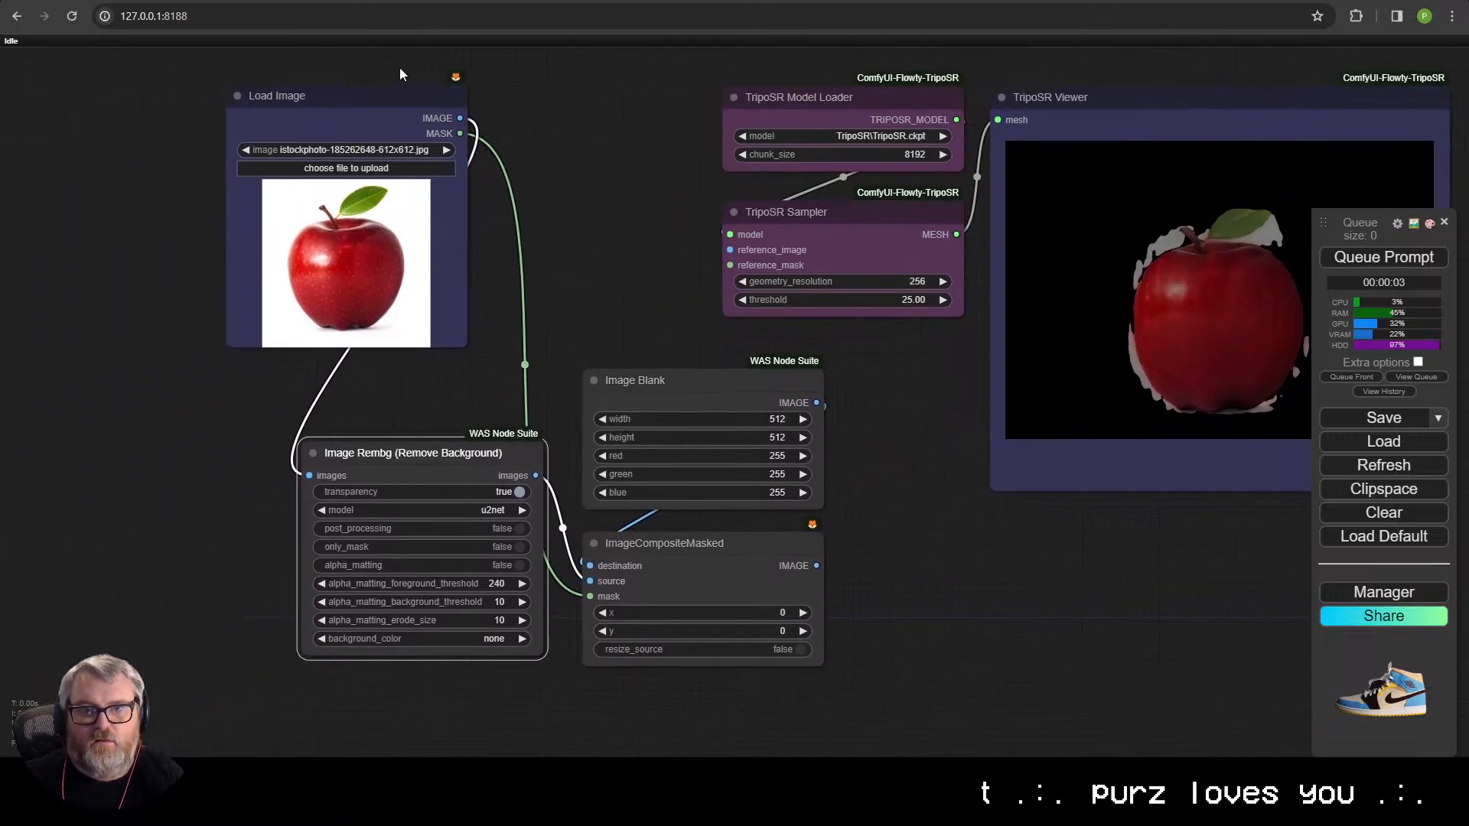
pyautogui.moveTo(399, 74); pyautogui.dragTo(399, 117)
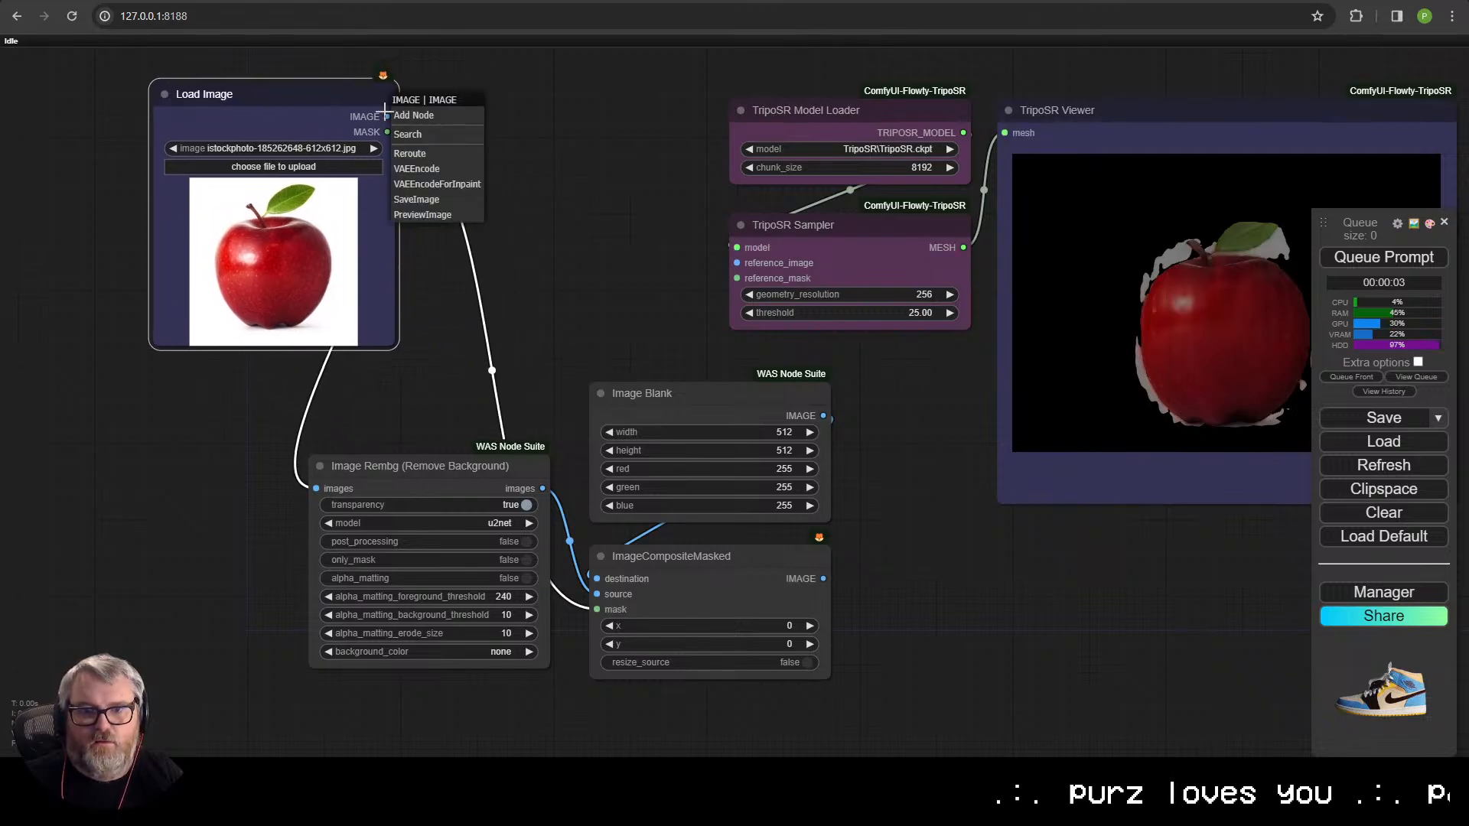
# - Reroute the Load Image output from the Image Rembg node into a new Upscale Image node
pyautogui.click(274, 471)
pyautogui.moveTo(315, 488); pyautogui.dragTo(503, 196)
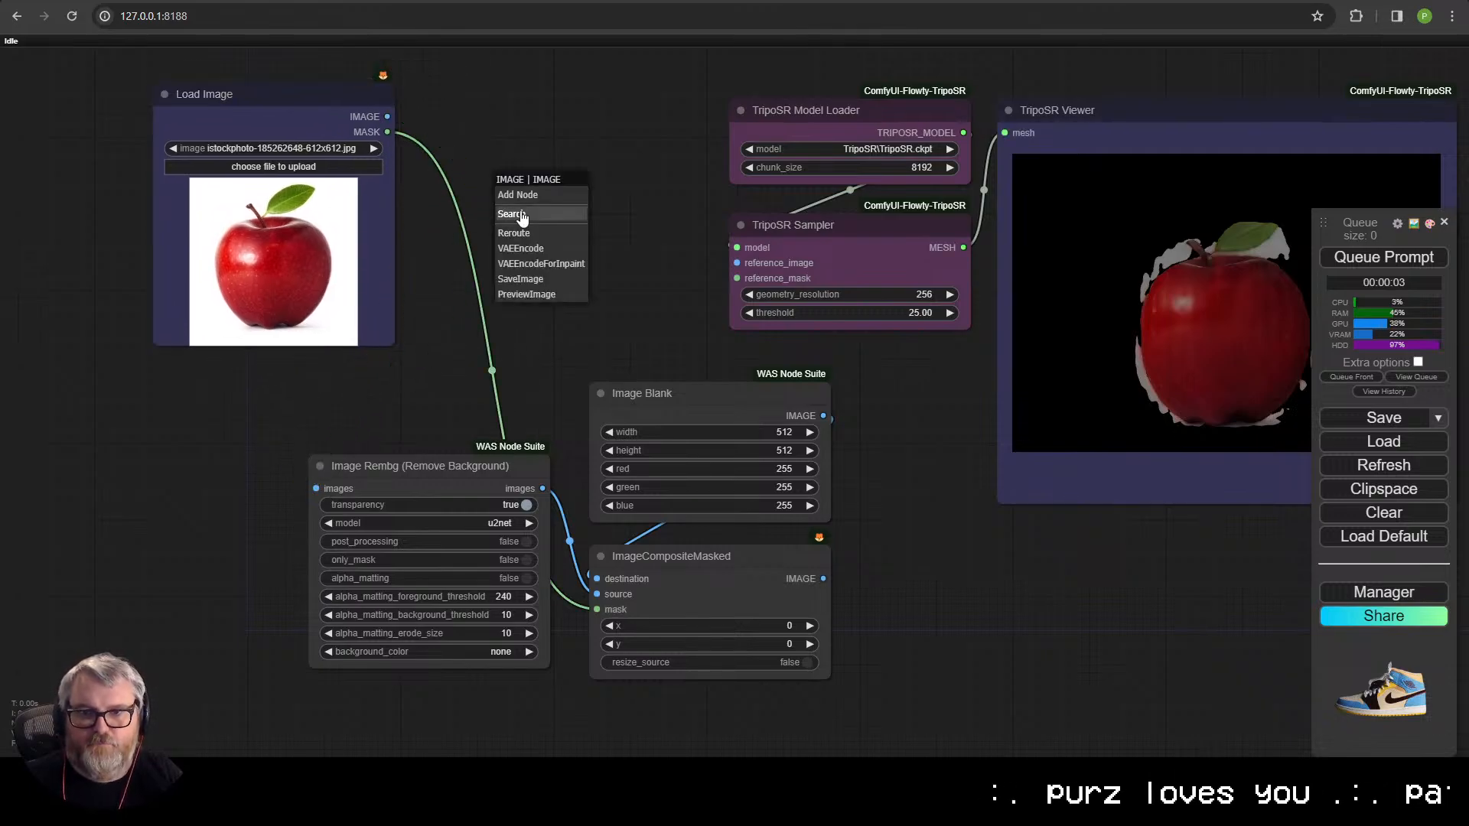
pyautogui.click(520, 209)
pyautogui.write('image')
pyautogui.press('BackSpace')
pyautogui.press('BackSpace')
pyautogui.press('BackSpace')
pyautogui.press('BackSpace')
pyautogui.press('BackSpace')
pyautogui.press('BackSpace')
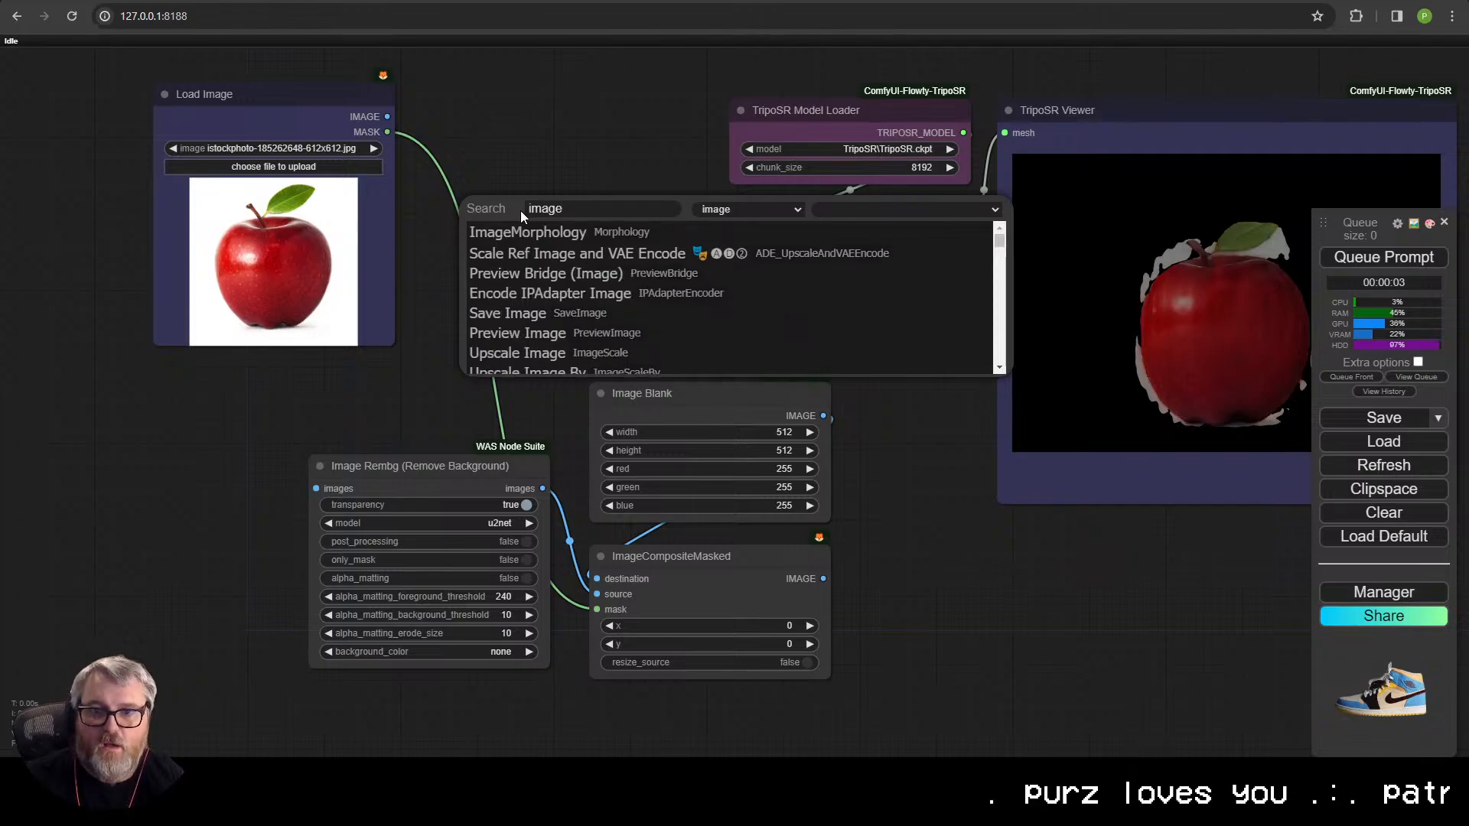
pyautogui.write('upscale ima')
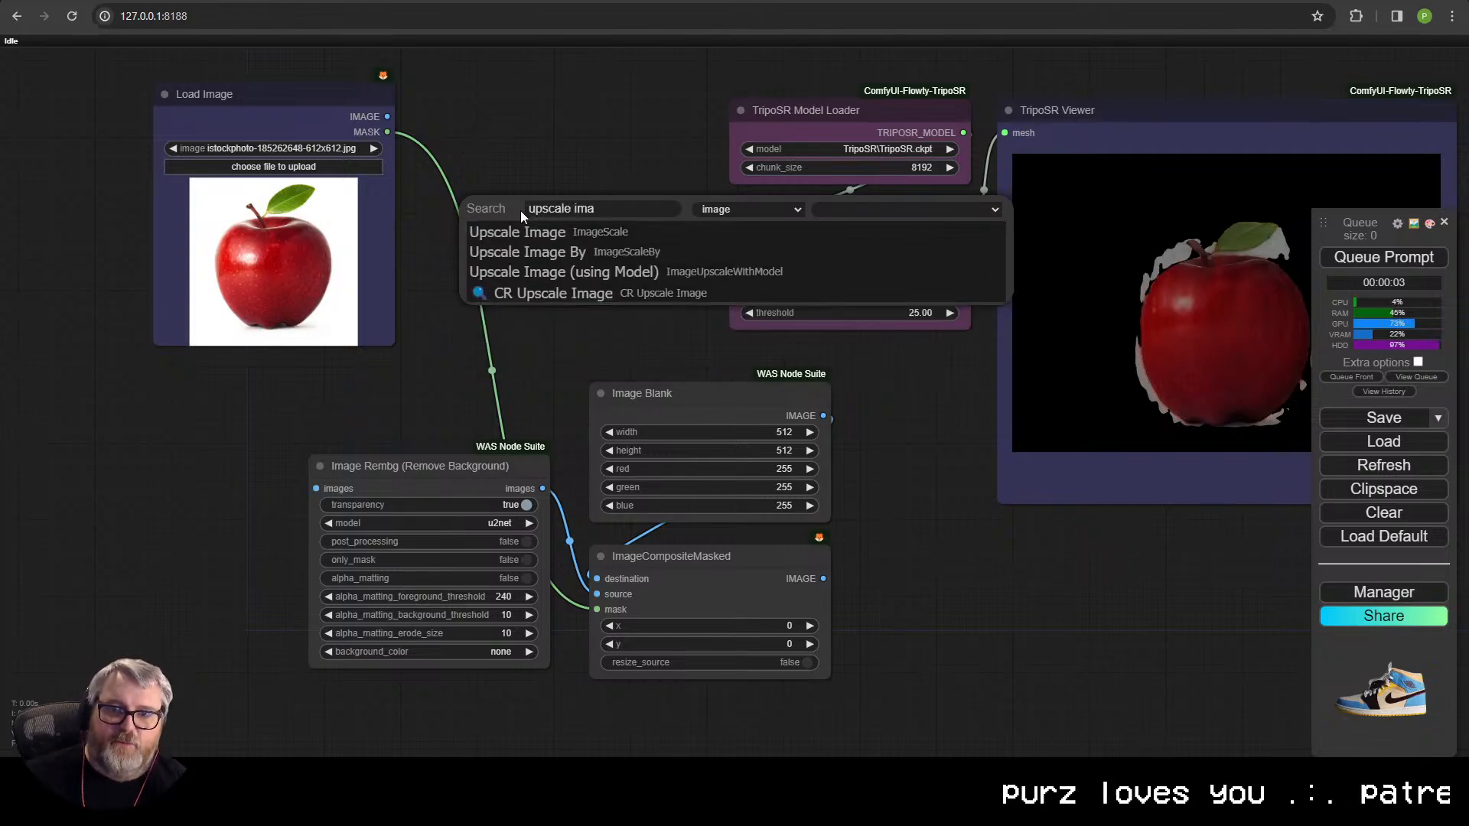
pyautogui.click(519, 230)
pyautogui.moveTo(580, 201); pyautogui.dragTo(509, 265)
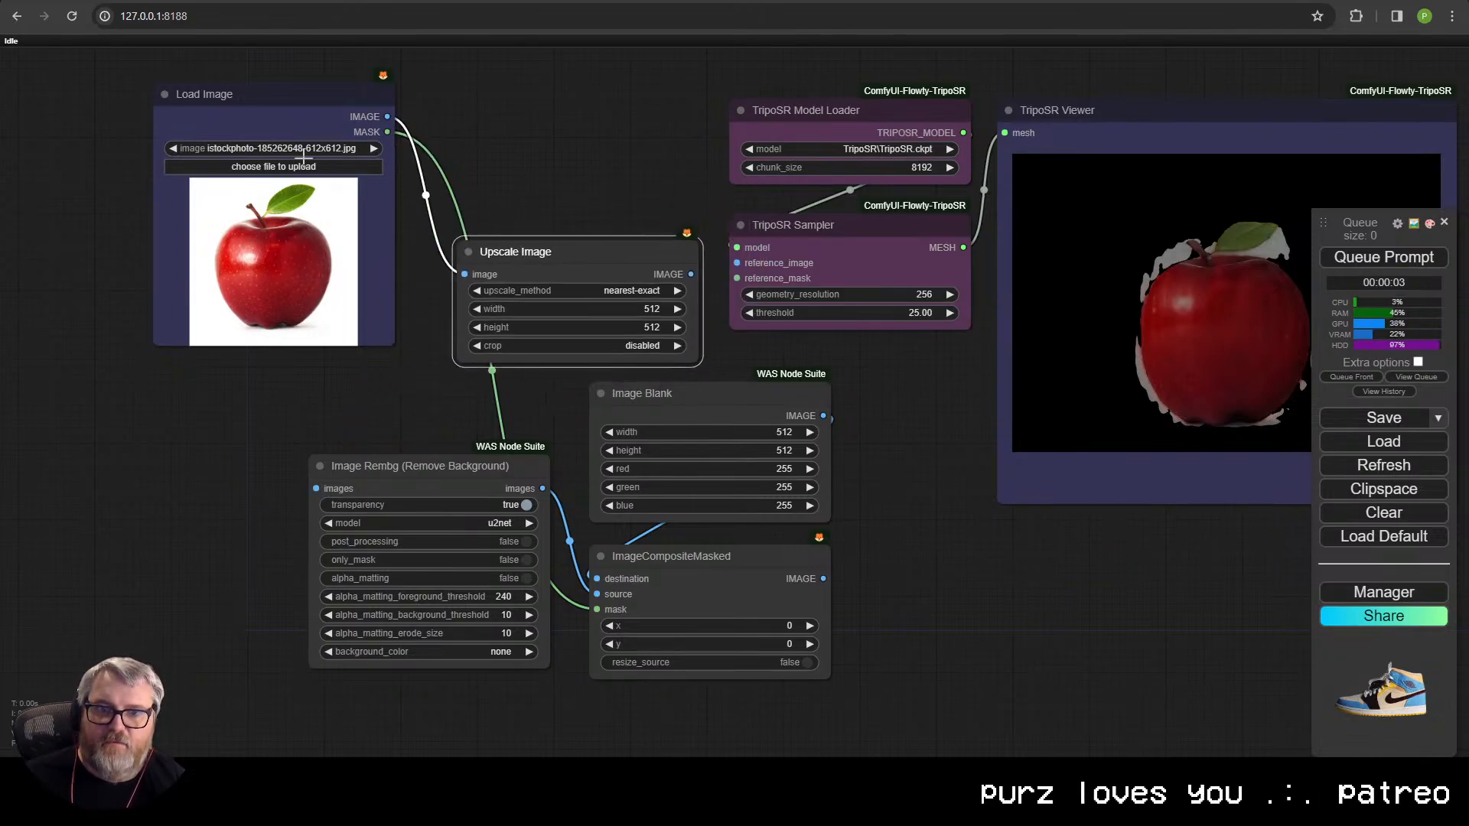
# - Move Load Image farther from the other nodes and align the Upscale Image node above the Image Rembg node
pyautogui.moveTo(267, 103); pyautogui.dragTo(53, 86)
pyautogui.moveTo(608, 256); pyautogui.dragTo(463, 315)
pyautogui.moveTo(489, 307); pyautogui.dragTo(554, 285)
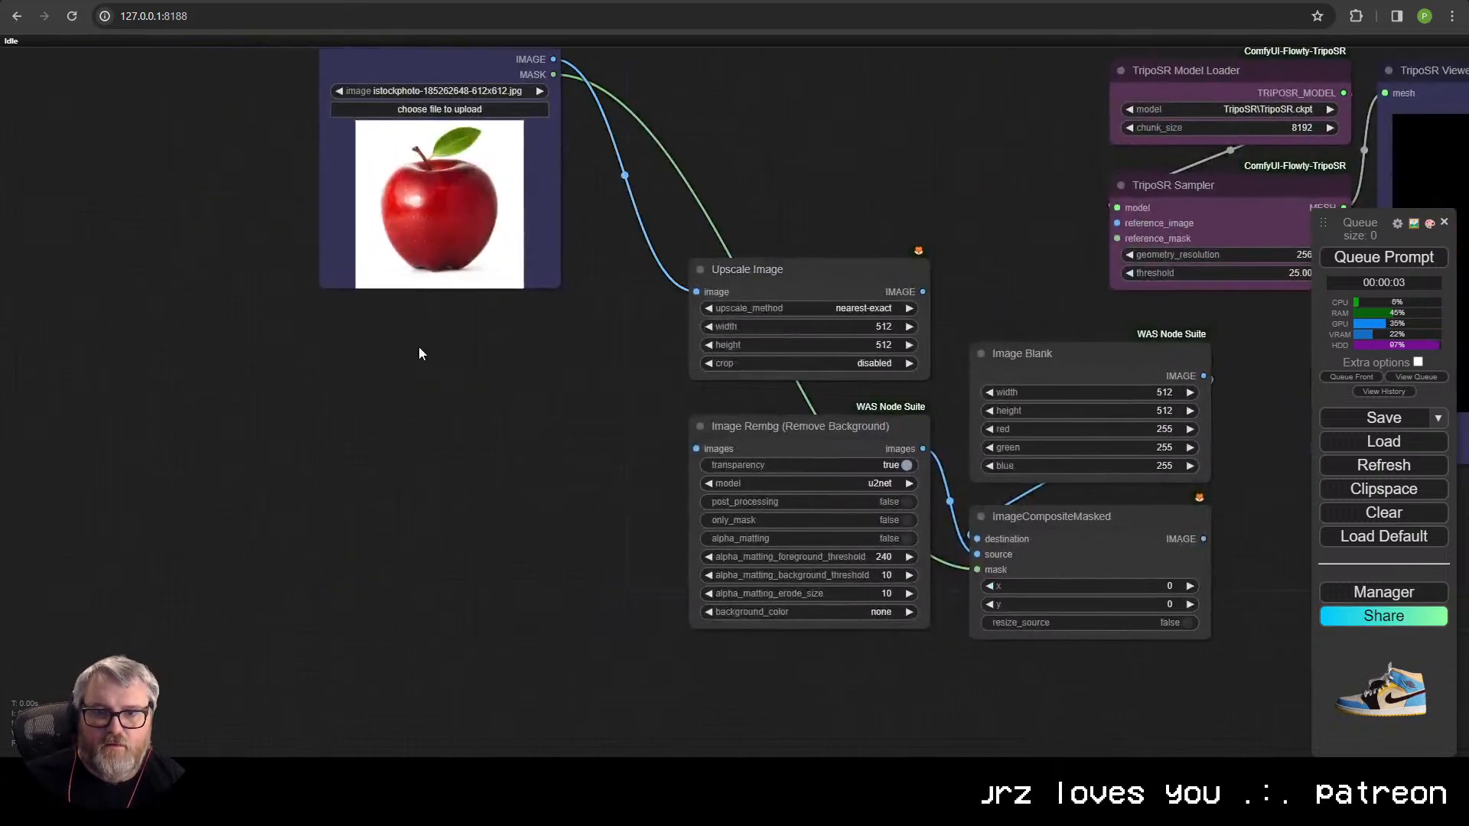
# - Add an Integer Pair node and place it directly below the Load Image node
pyautogui.doubleClick(419, 346)
pyautogui.write('image posi')
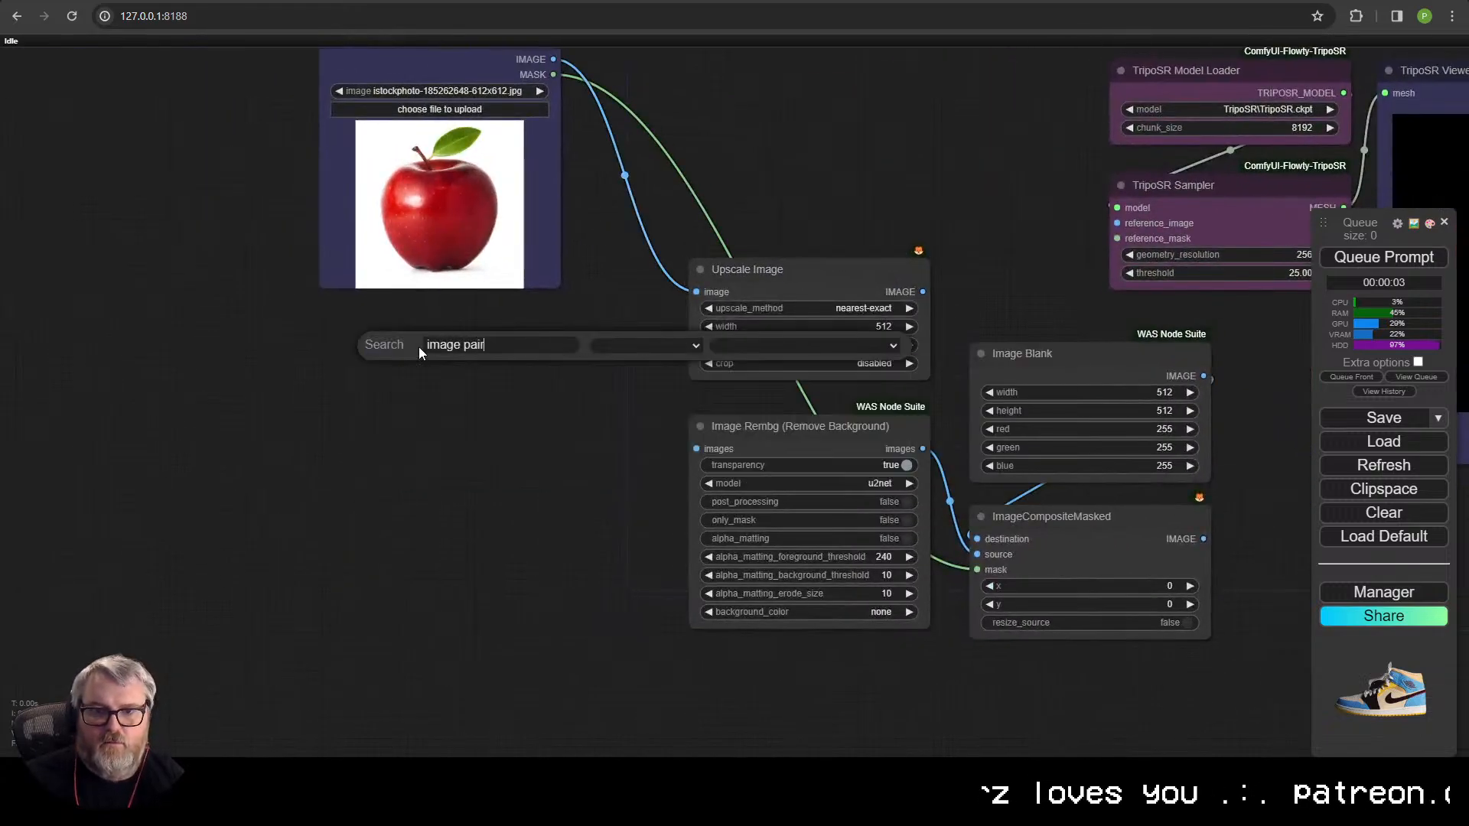
pyautogui.hotkey('ctrl', 'a')
pyautogui.write('integer pai')
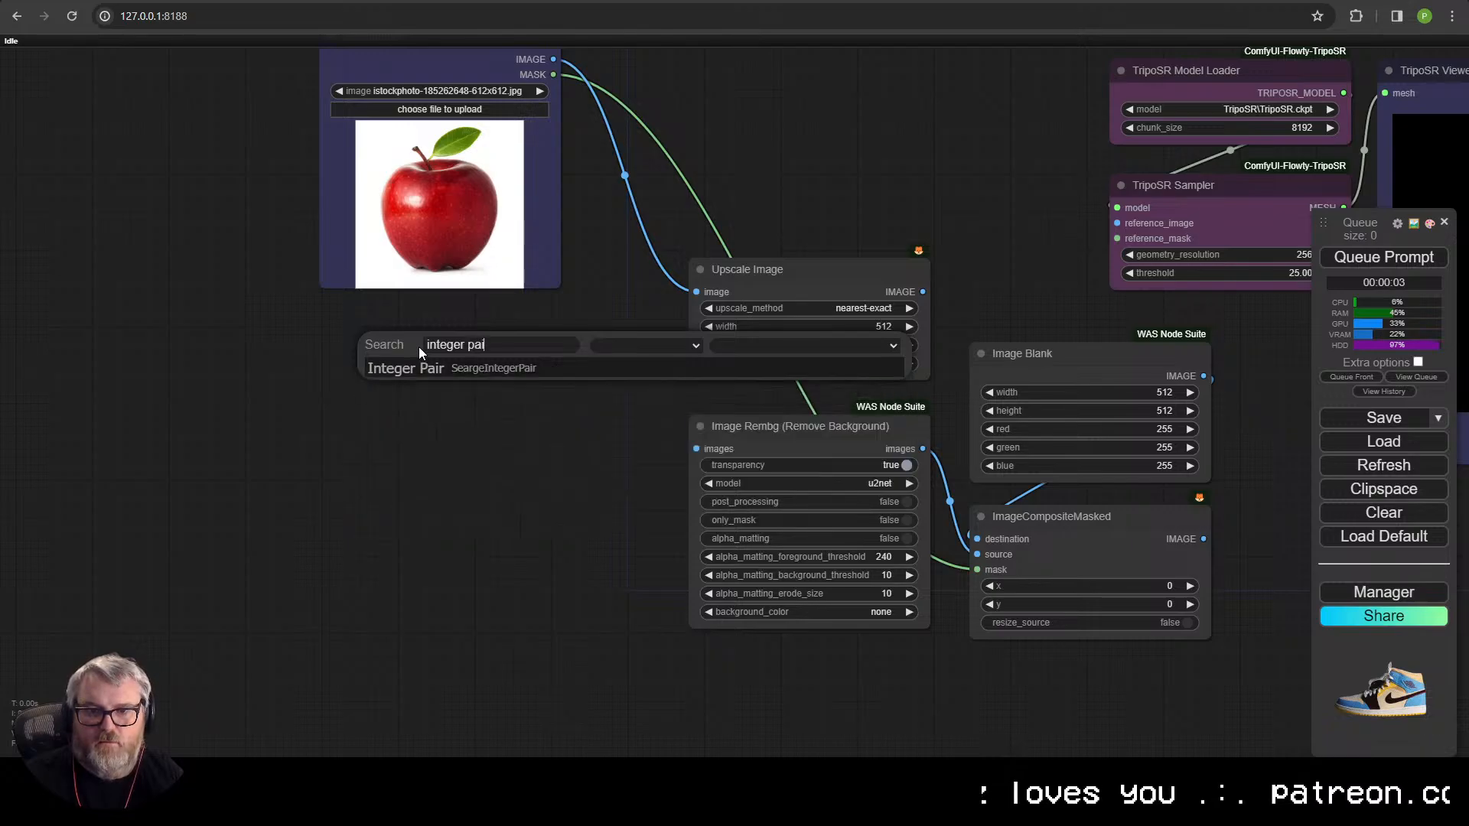
pyautogui.click(426, 369)
pyautogui.moveTo(502, 342); pyautogui.dragTo(408, 331)
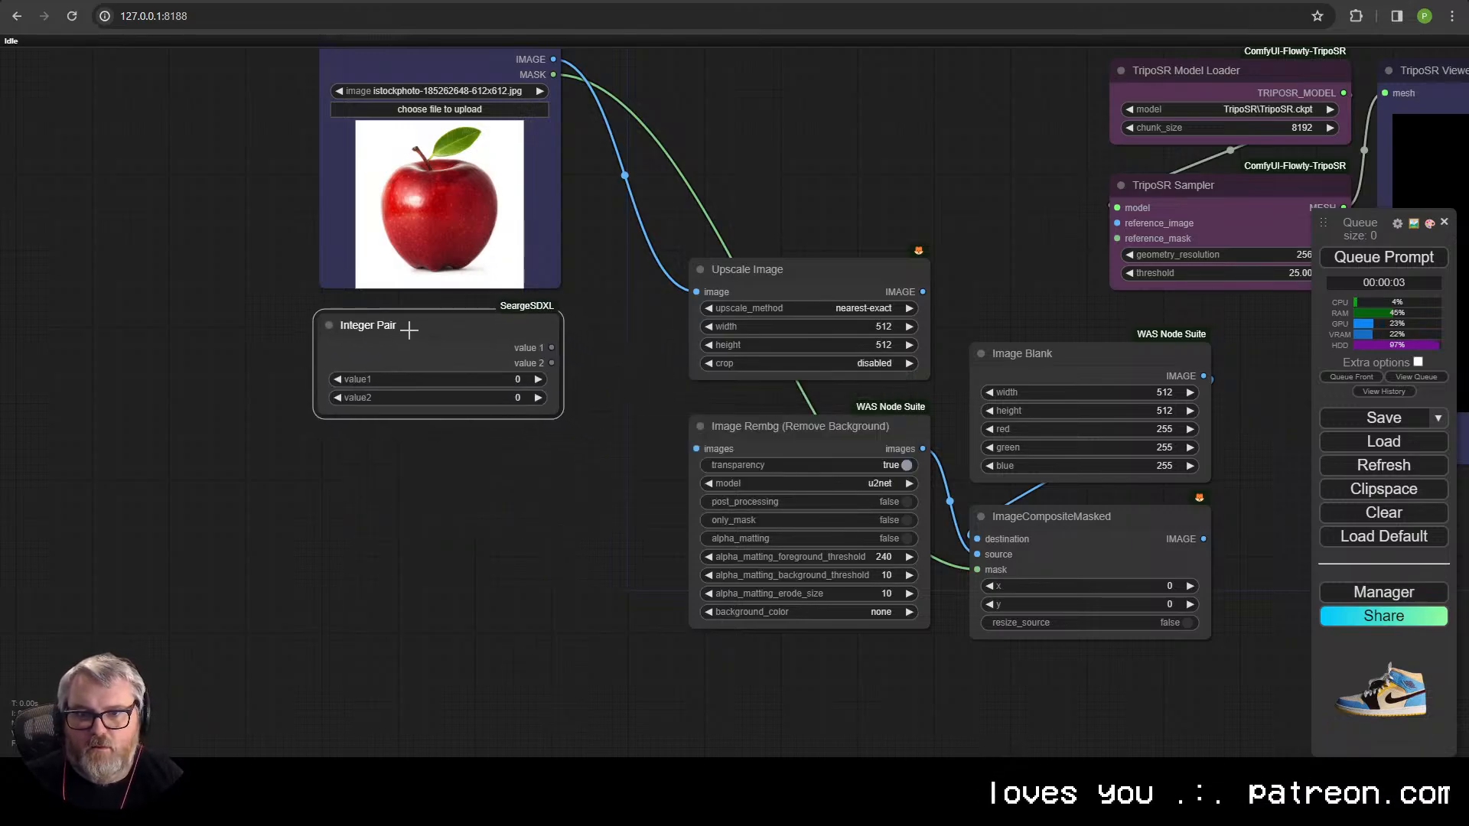
# - Set both value1 and value2 of the Integer Pair node to 576
pyautogui.click(490, 379)
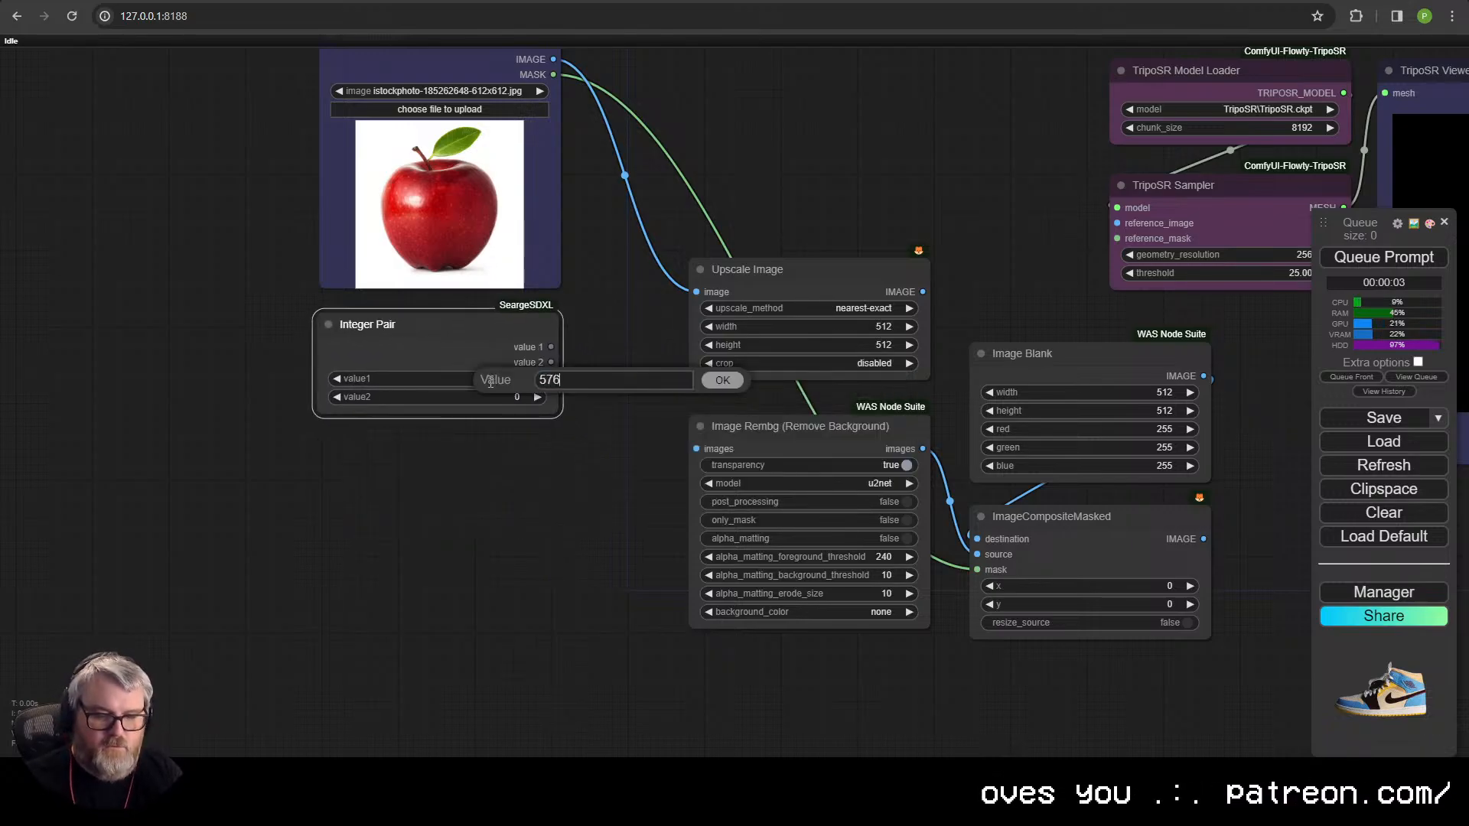
pyautogui.press('Return')
pyautogui.click(512, 397)
pyautogui.write('576')
pyautogui.press('Return')
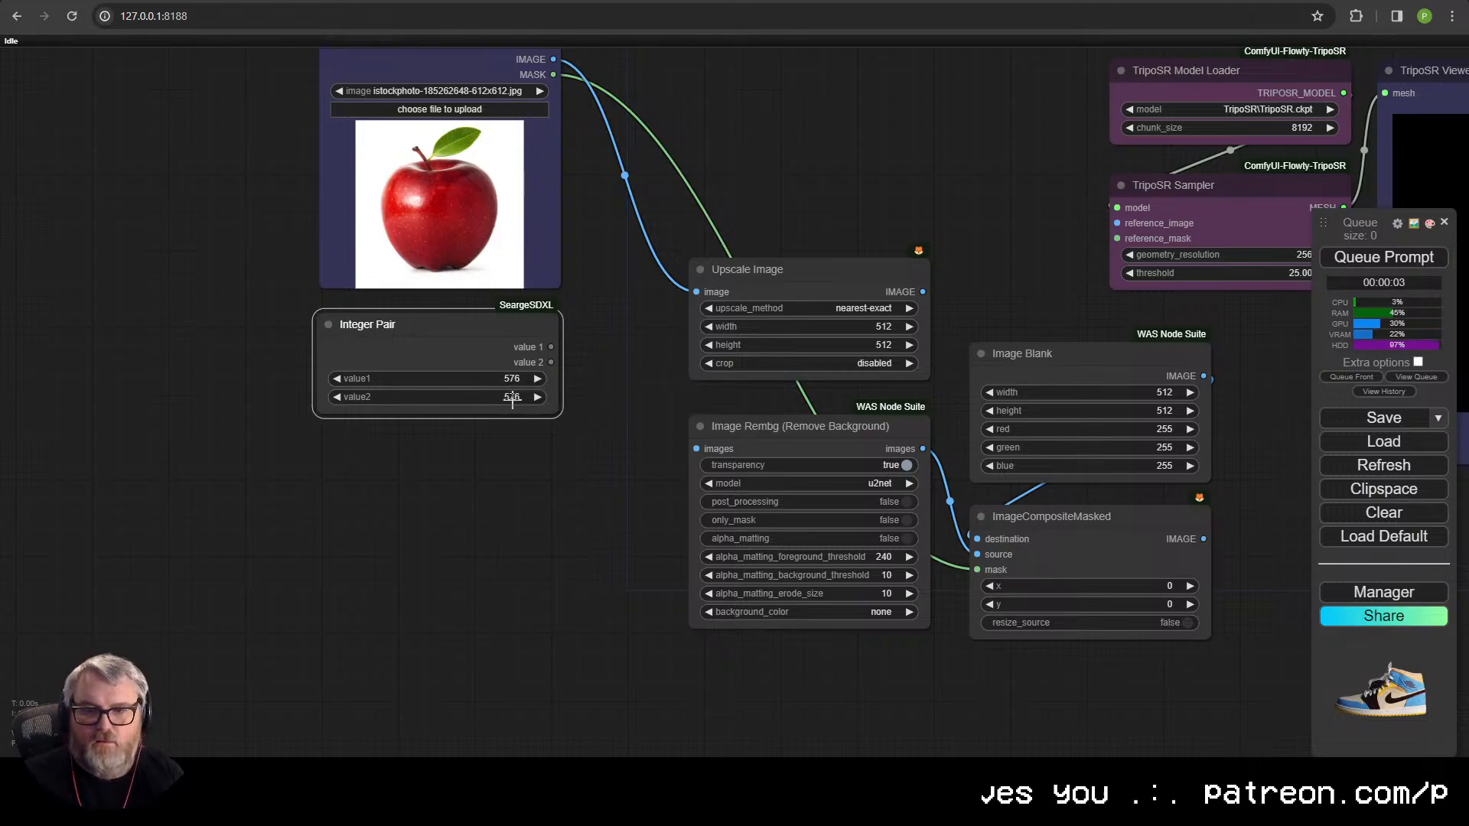
# - Convert the width and height settings of the Upscale Image node to inputs
pyautogui.rightClick(794, 292)
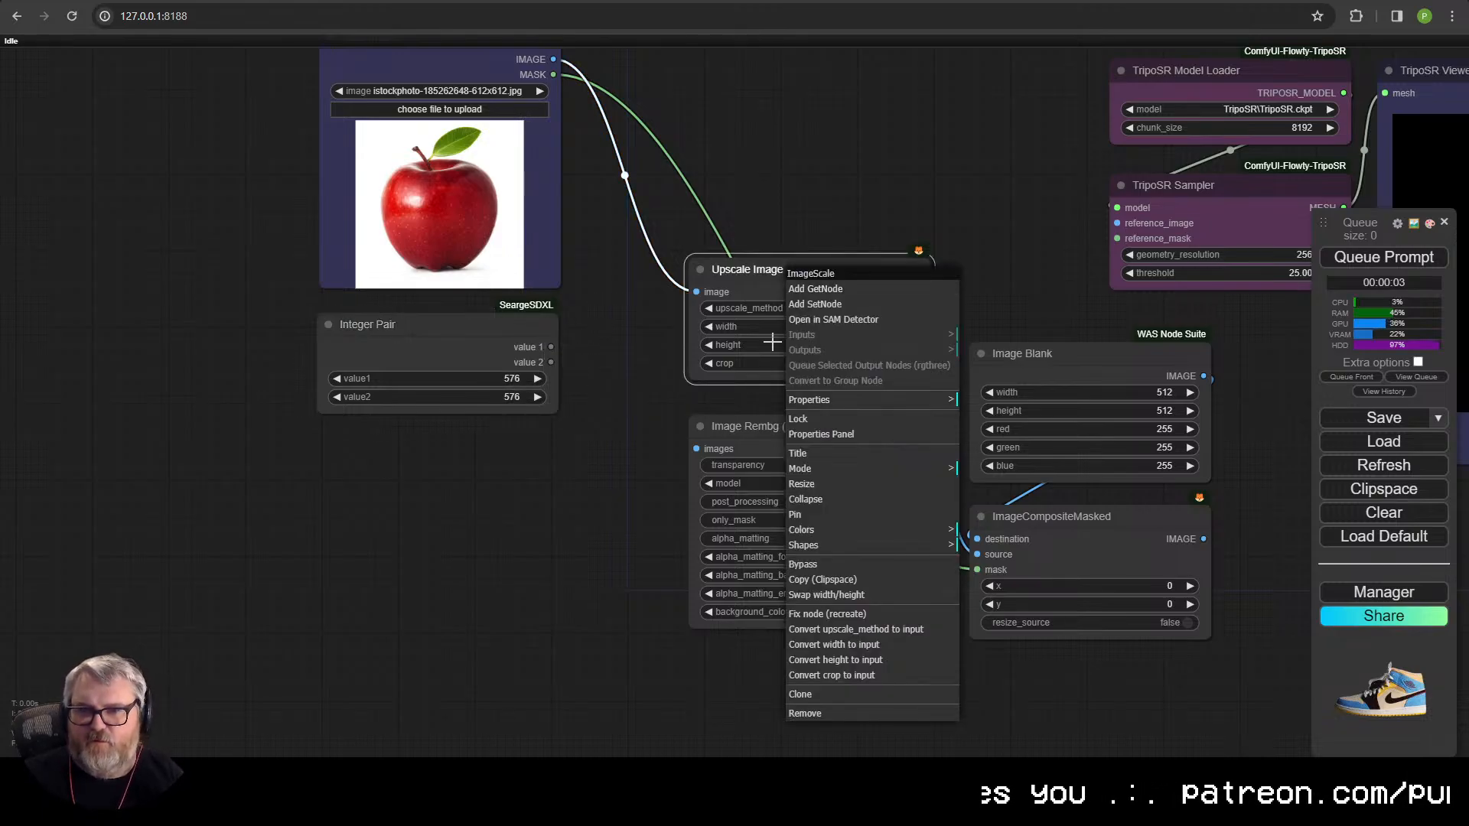
pyautogui.click(827, 648)
pyautogui.rightClick(837, 292)
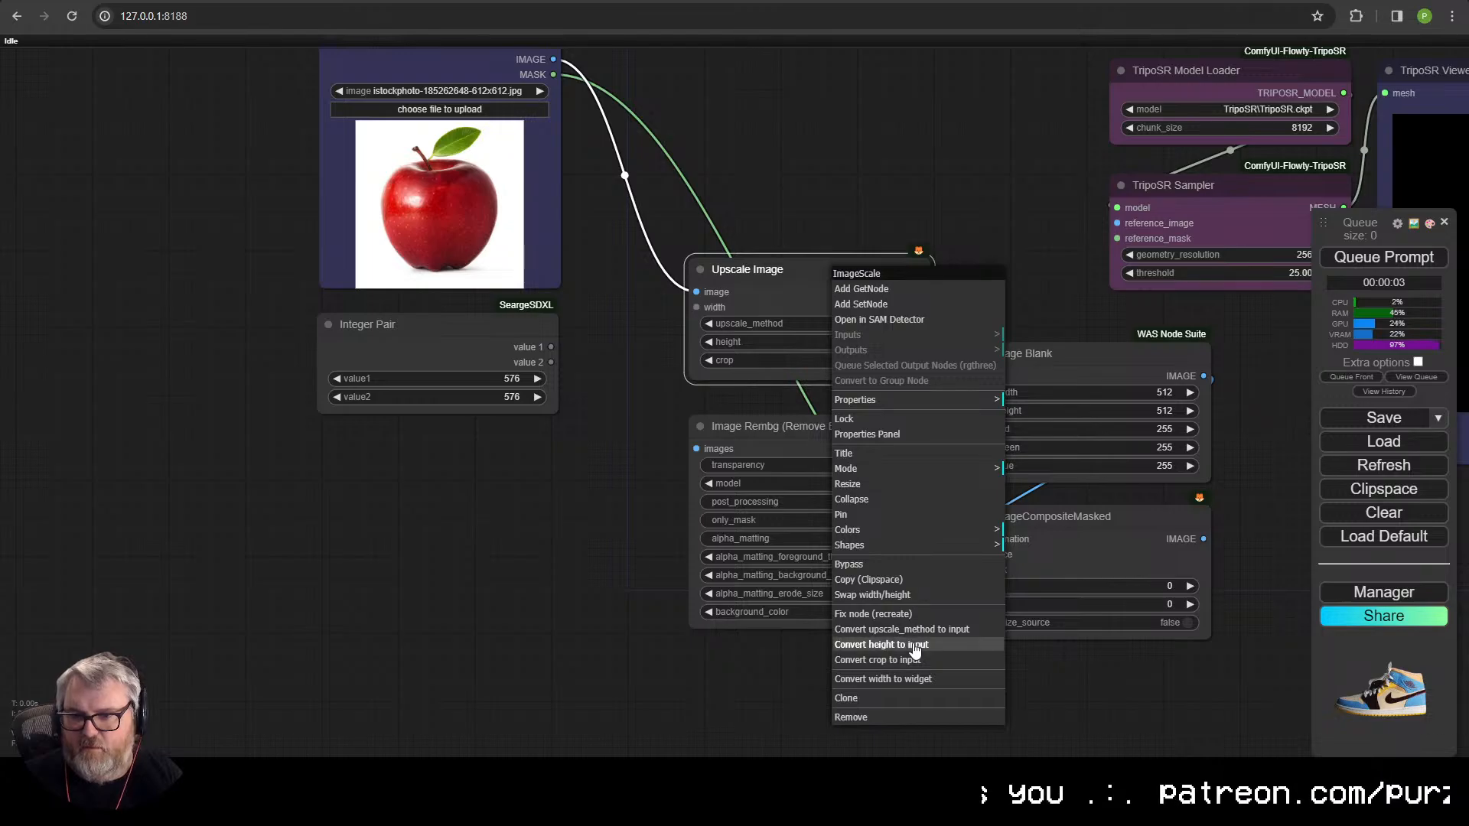
pyautogui.click(881, 644)
# - Convert the width and height settings of the Image Blank node to inputs
pyautogui.rightClick(1092, 352)
pyautogui.click(1136, 642)
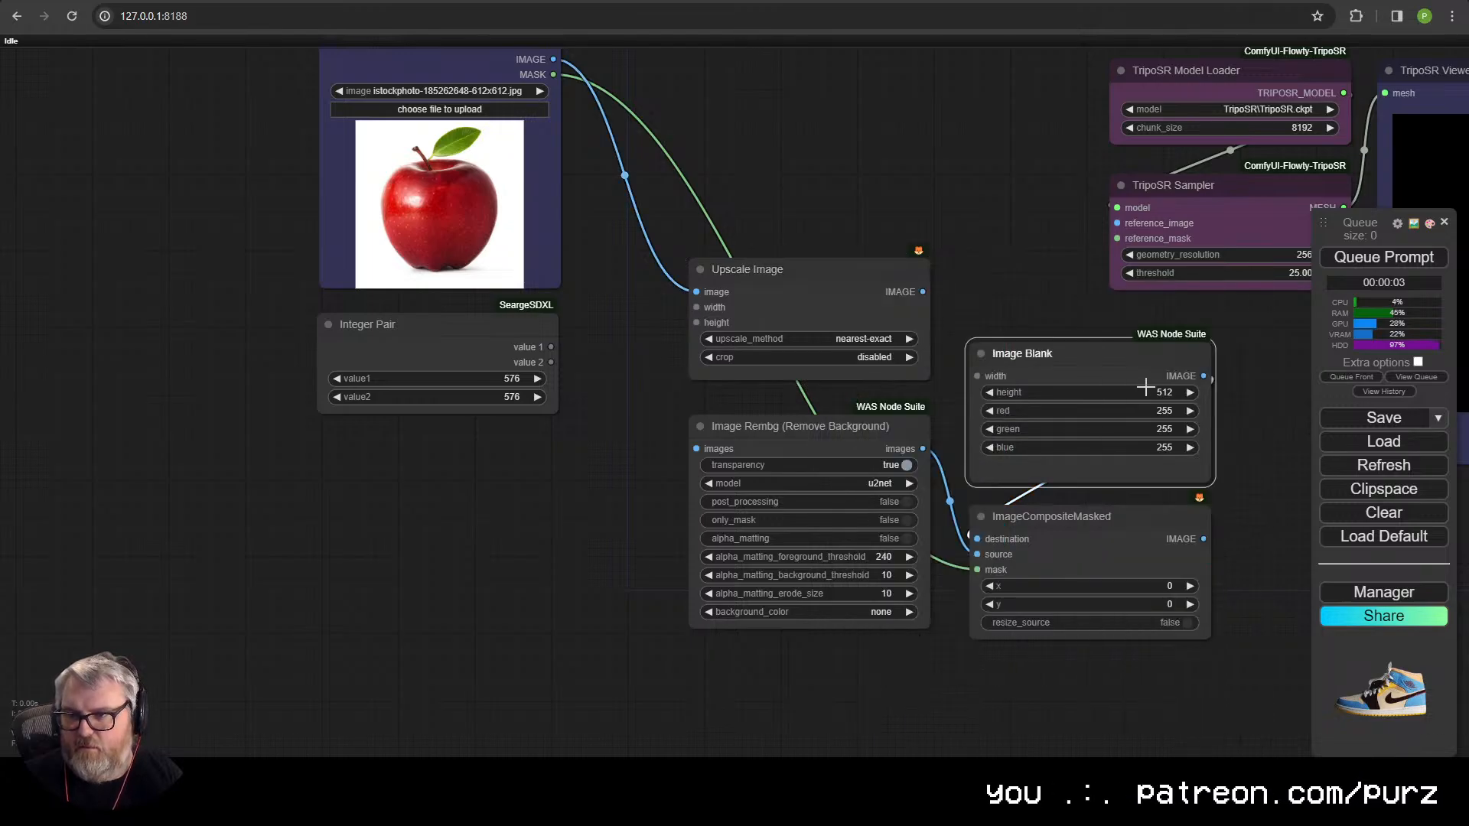
pyautogui.rightClick(1141, 382)
pyautogui.click(1207, 639)
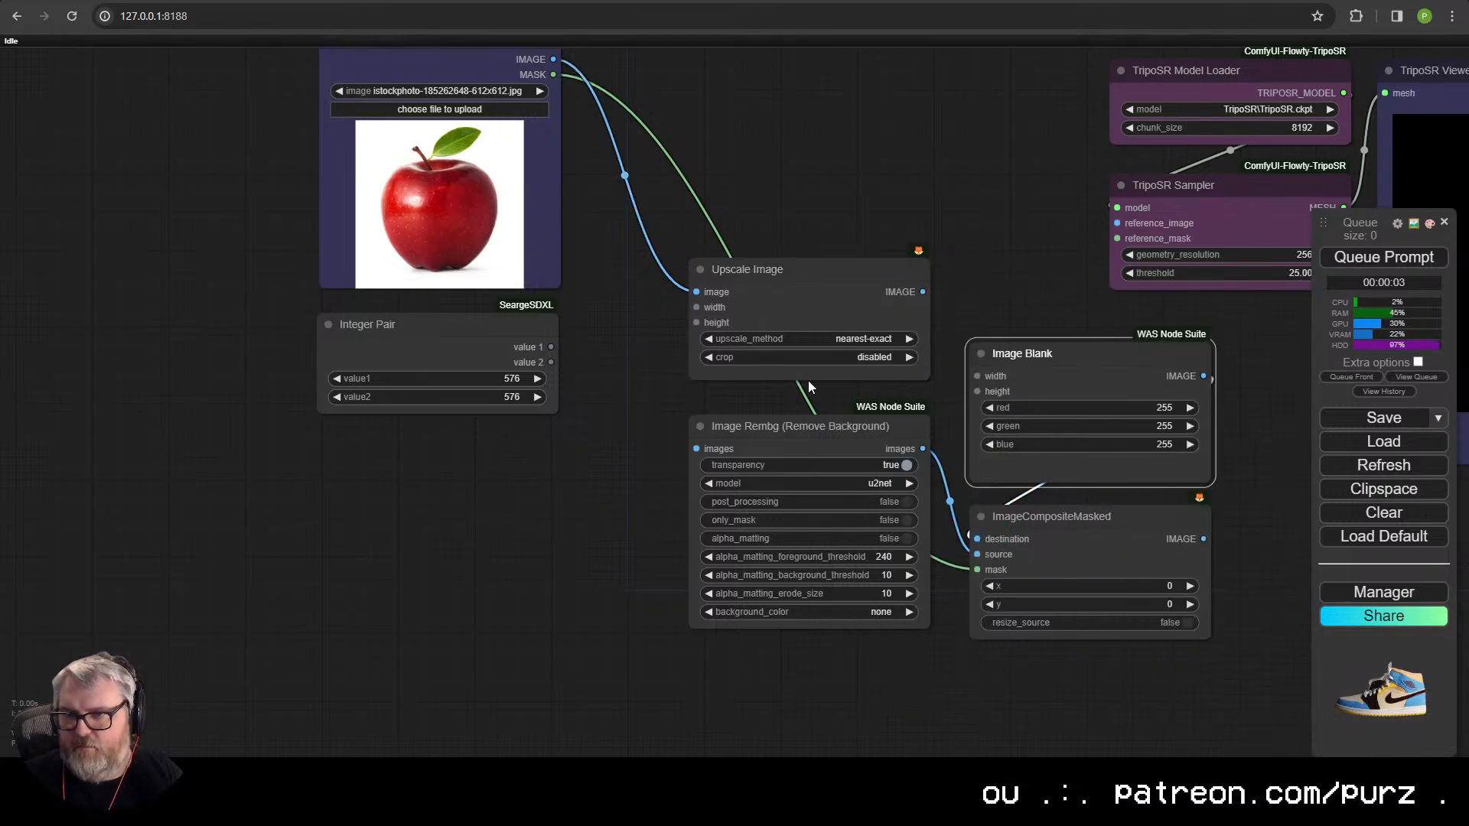
# - Connect the Integer Pair's value 1 and value 2 outputs to the width and height inputs of both Upscale Image and Image Blank
pyautogui.moveTo(551, 346); pyautogui.dragTo(696, 307)
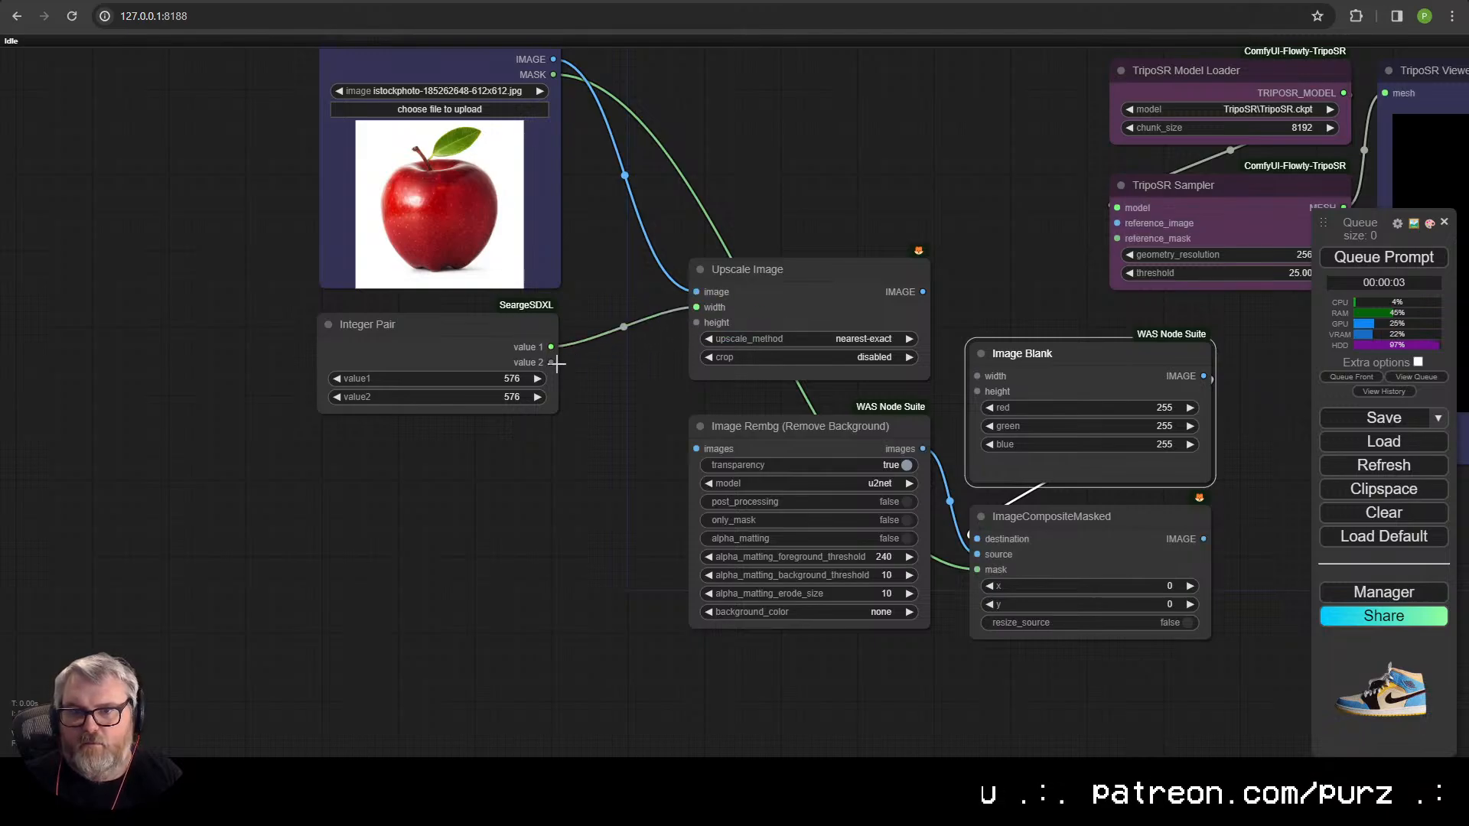
pyautogui.moveTo(551, 362); pyautogui.dragTo(696, 322)
pyautogui.moveTo(551, 346); pyautogui.dragTo(977, 376)
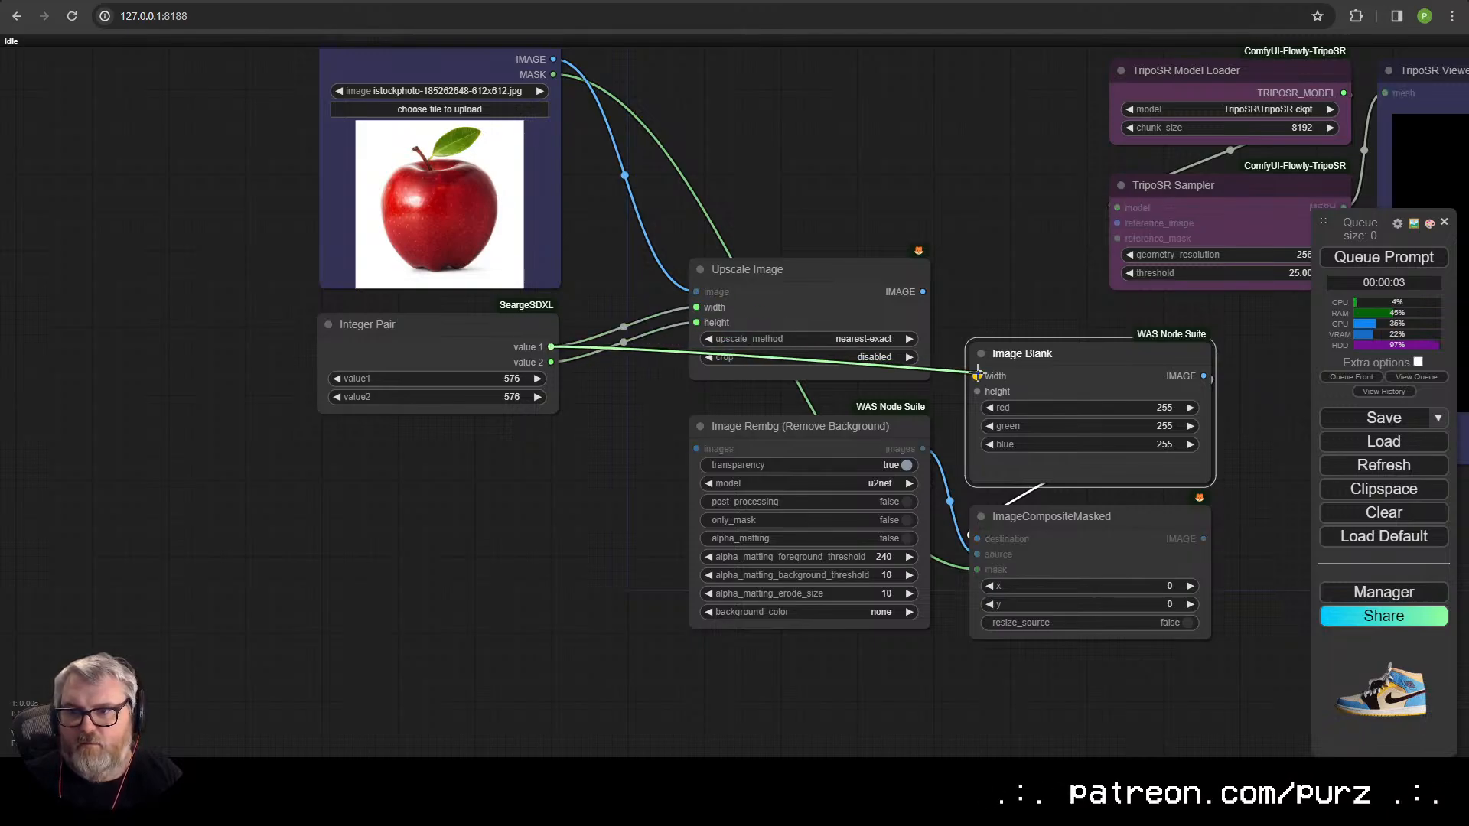
pyautogui.moveTo(552, 361); pyautogui.dragTo(978, 391)
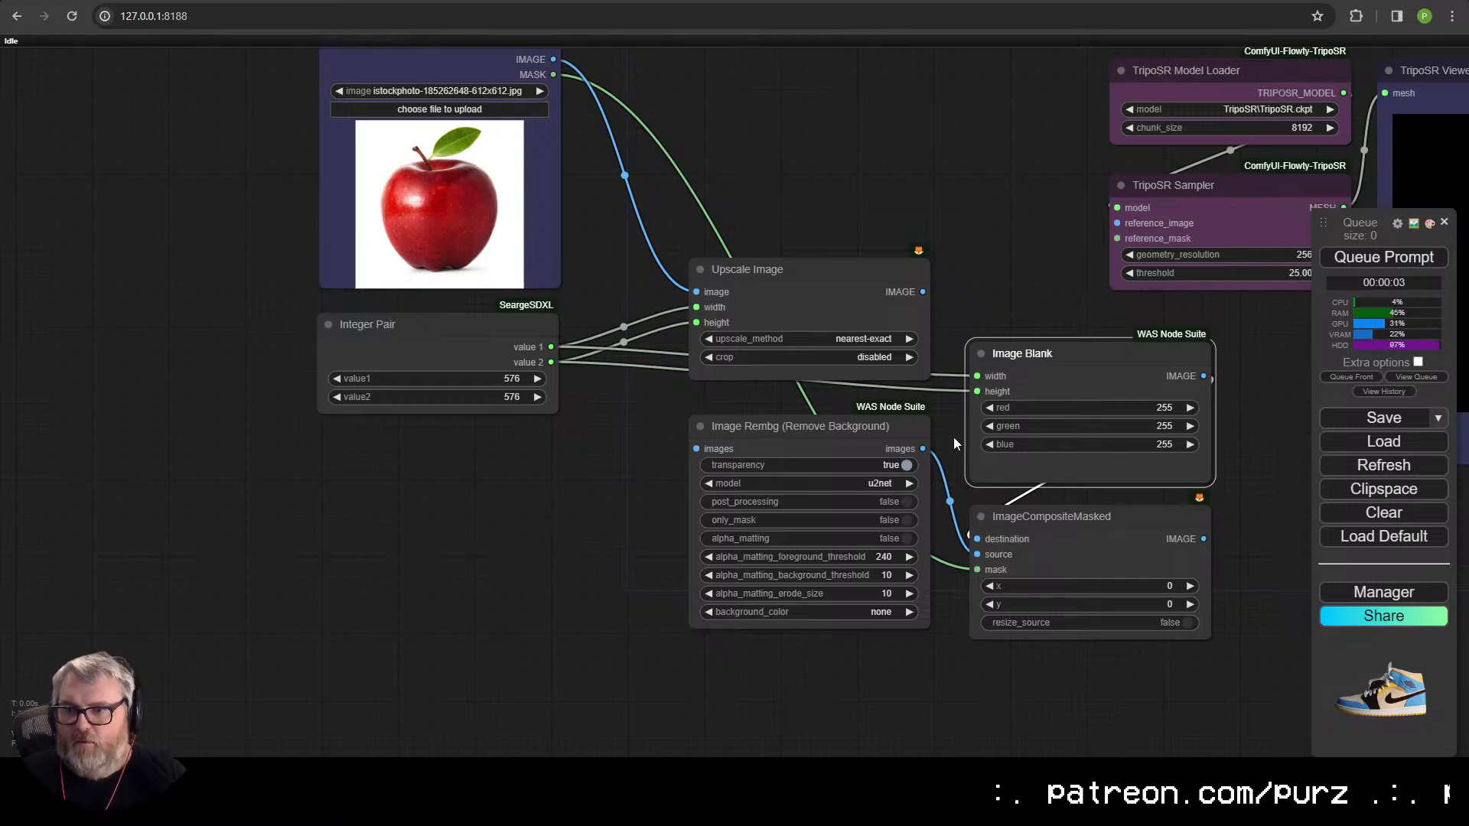
# - Tidy the node layout, moving the Integer Pair and Load Image nodes down beside the Upscale Image and Image Rembg nodes
pyautogui.moveTo(811, 227); pyautogui.dragTo(841, 436)
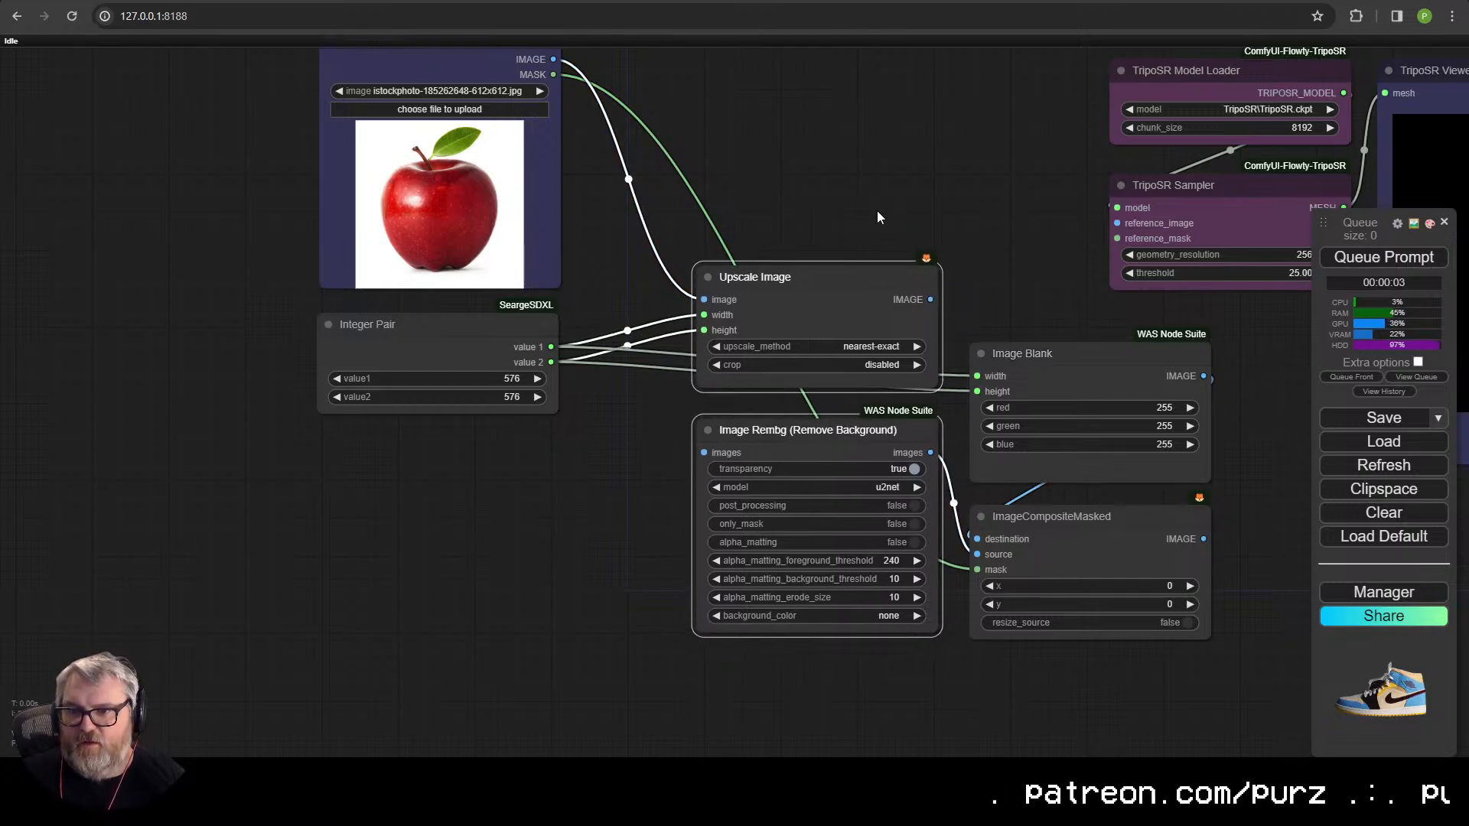
pyautogui.click(875, 214)
pyautogui.moveTo(523, 308); pyautogui.dragTo(583, 540)
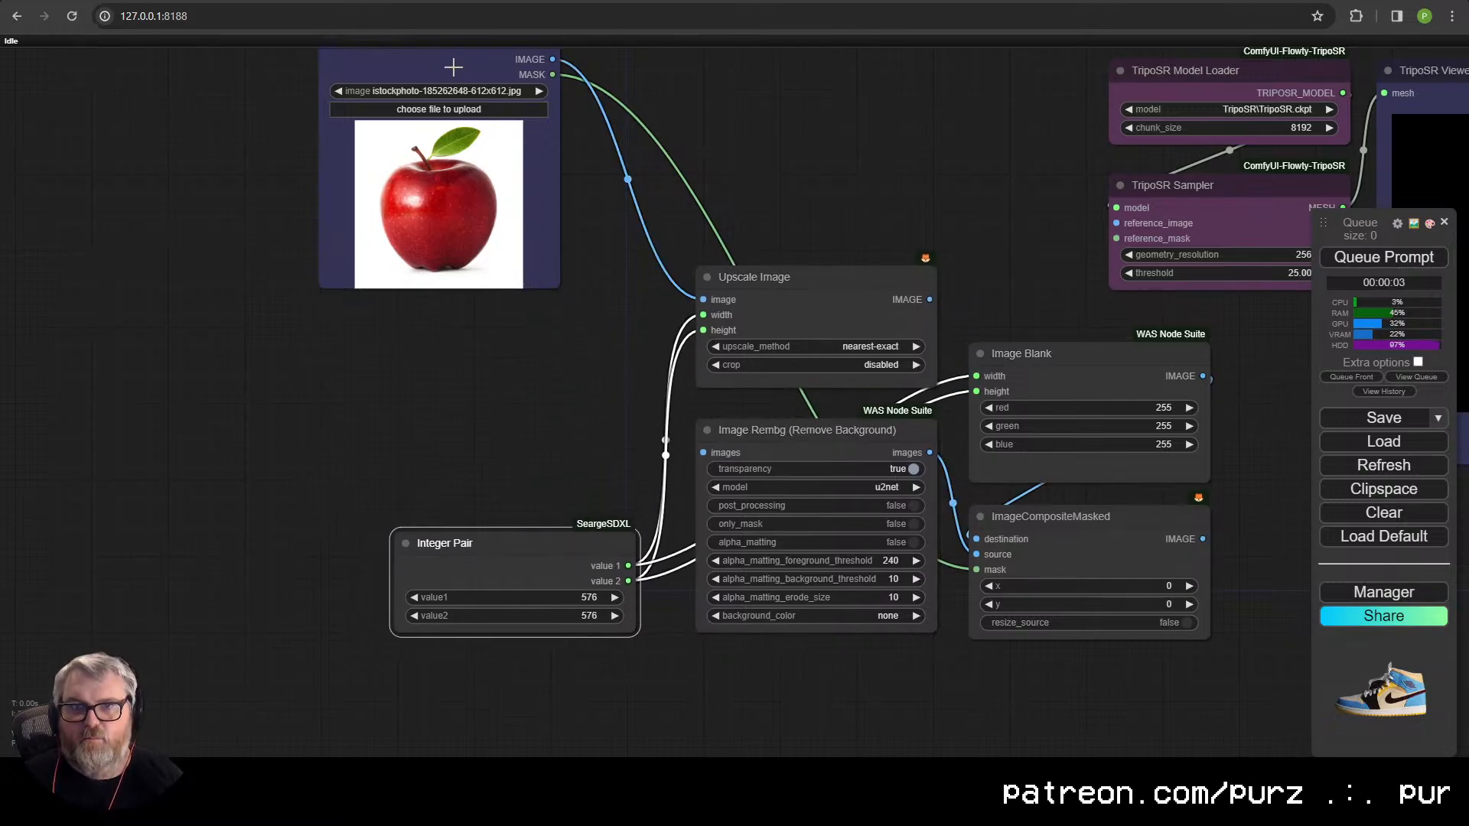
pyautogui.moveTo(453, 67); pyautogui.dragTo(525, 277)
pyautogui.moveTo(892, 183); pyautogui.dragTo(651, 138)
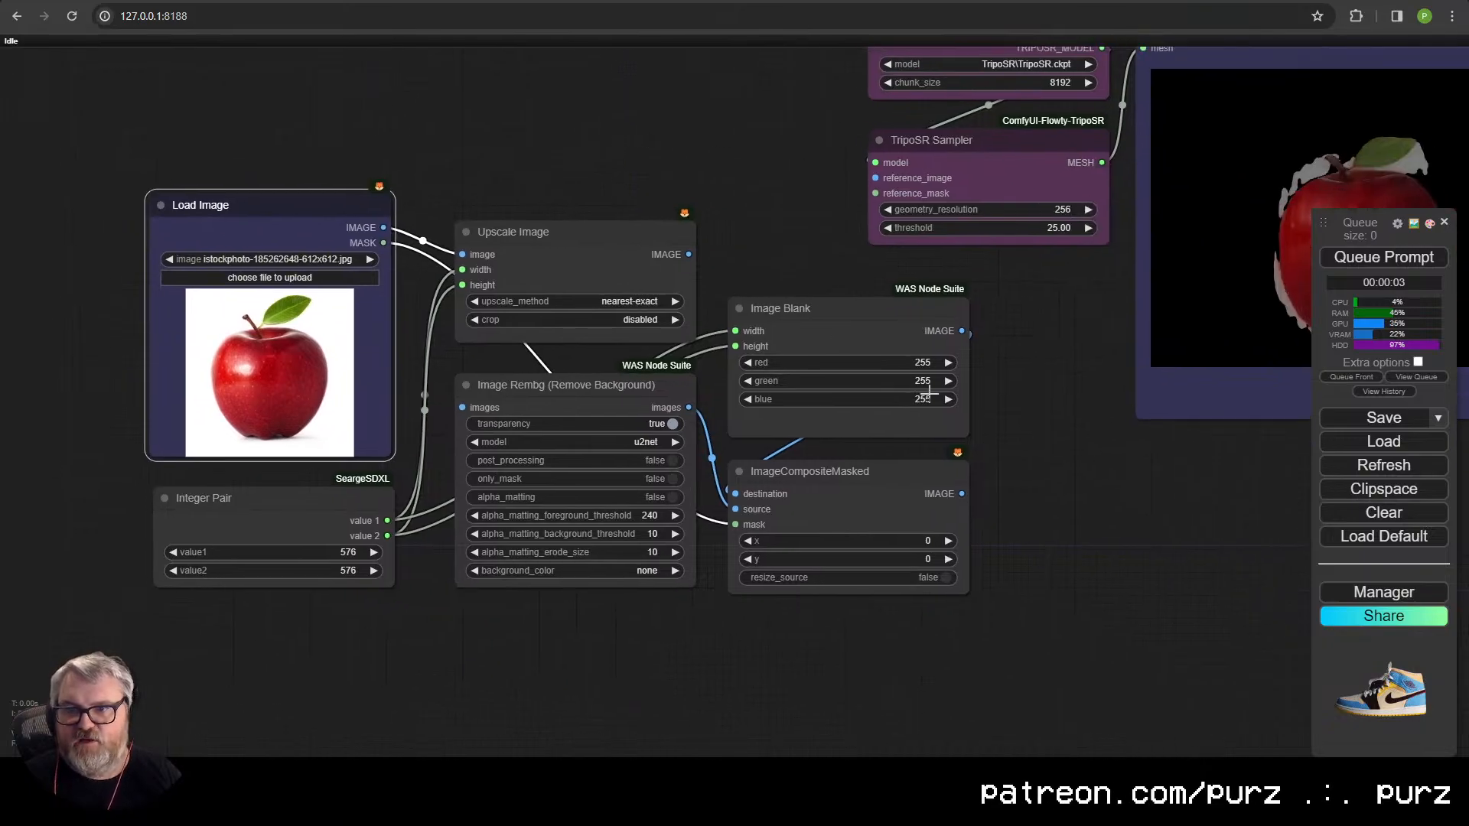
# - Connect the ImageCompositeMasked output to the TripoSR Sampler's reference_image and to a new Preview Image node beside it
pyautogui.scroll(-2, 930, 392)
pyautogui.moveTo(935, 578); pyautogui.dragTo(1045, 552)
pyautogui.click(1036, 688)
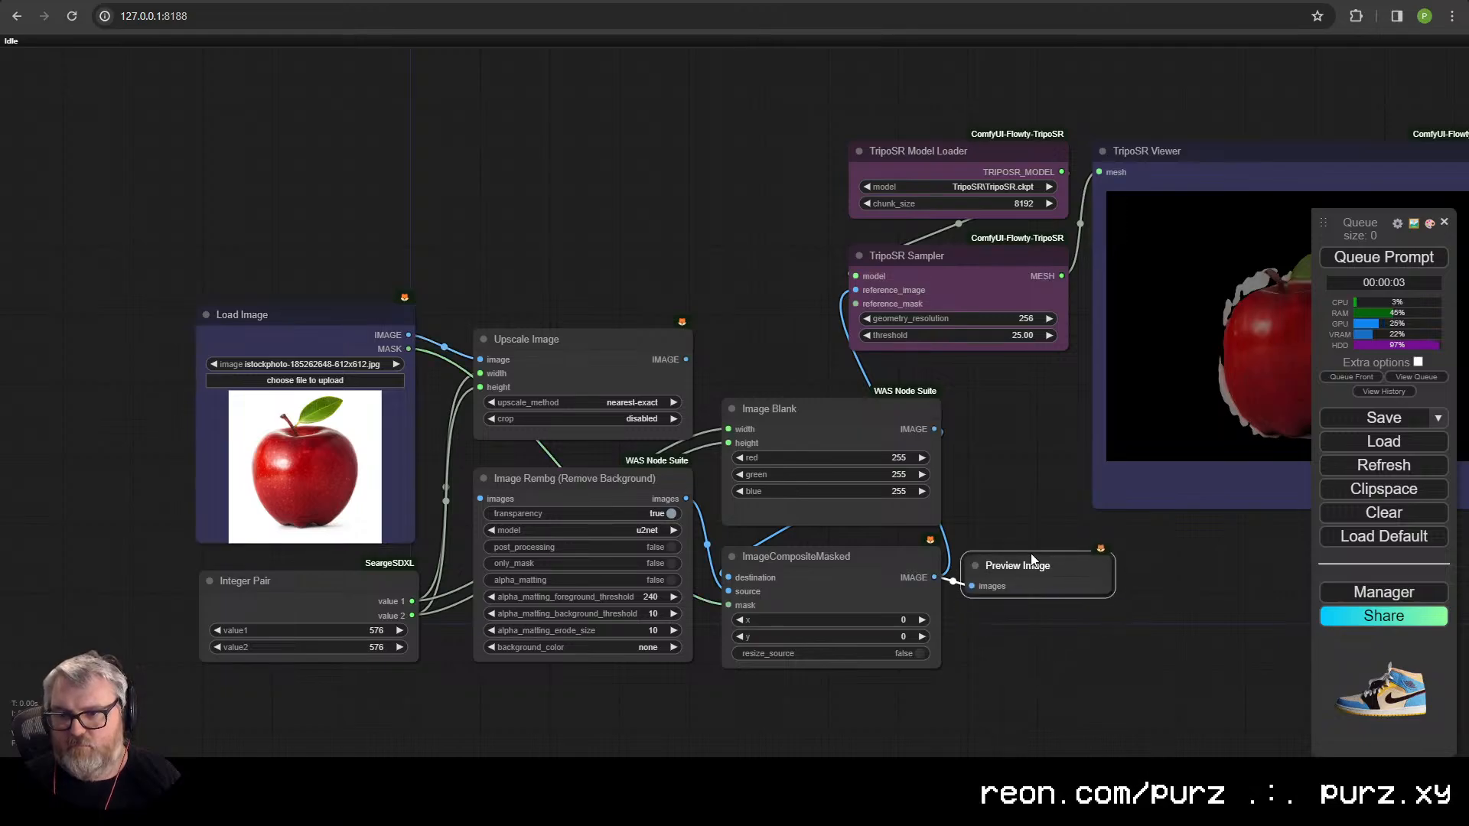
# - Set the red, green and blue values of the Image Blank node to 127
pyautogui.click(899, 458)
pyautogui.write('127')
pyautogui.press('Return')
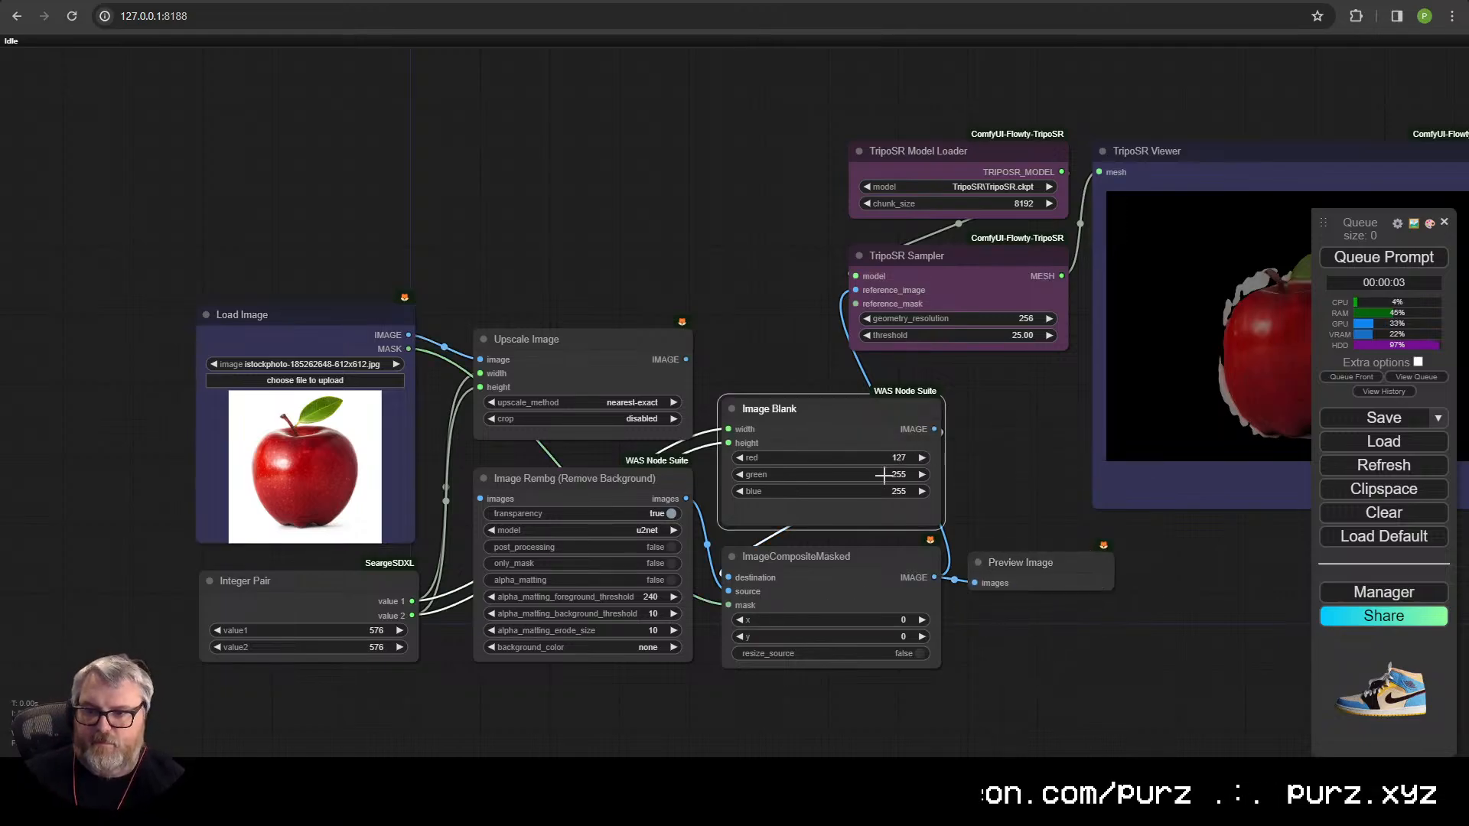
pyautogui.click(883, 475)
pyautogui.write('127')
pyautogui.press('Return')
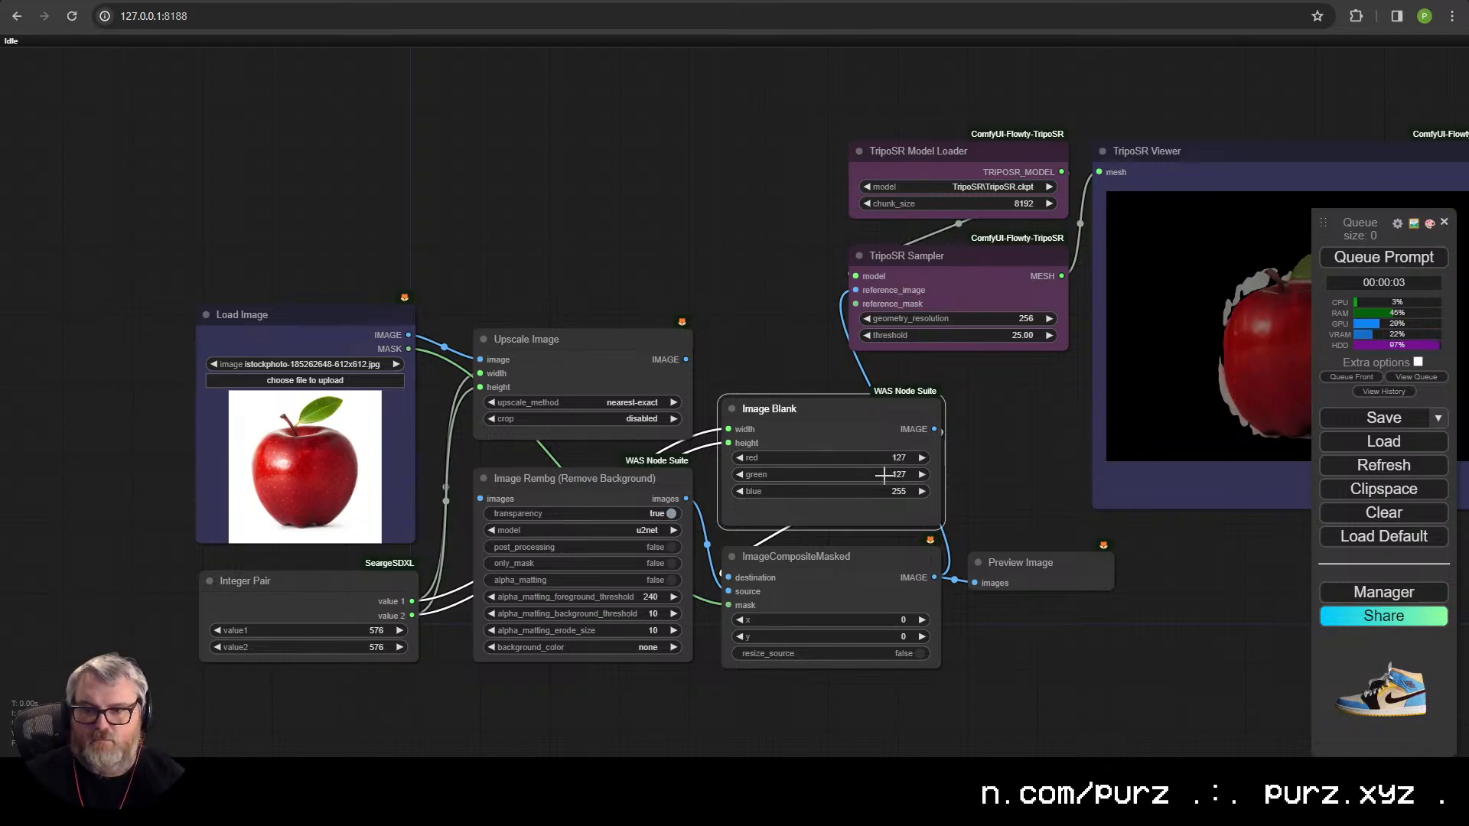
pyautogui.click(868, 491)
pyautogui.write('127')
pyautogui.press('Return')
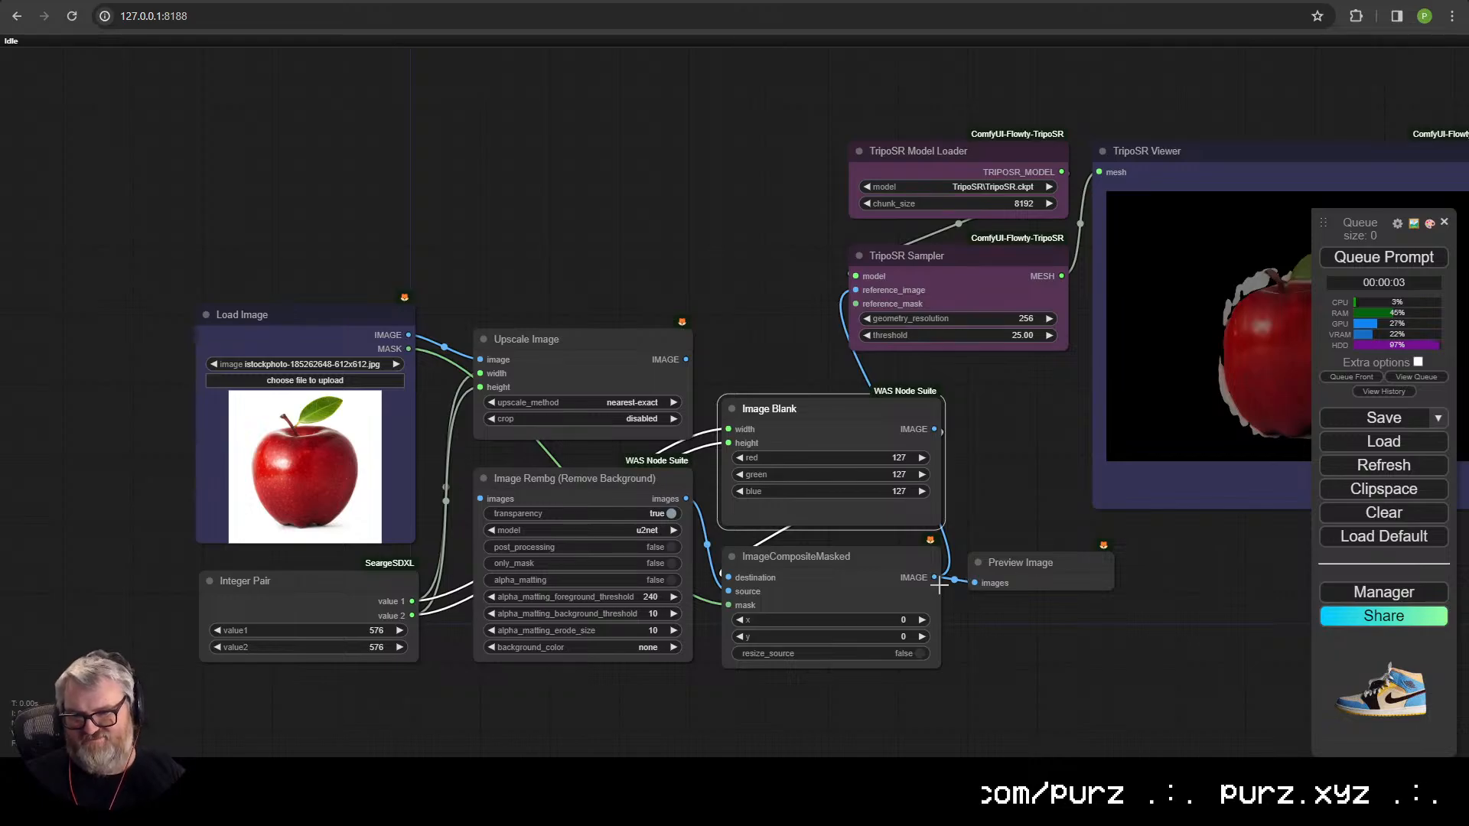
# - Connect the Upscale Image output to the images input of Image Rembg and queue the prompt
pyautogui.click(1375, 258)
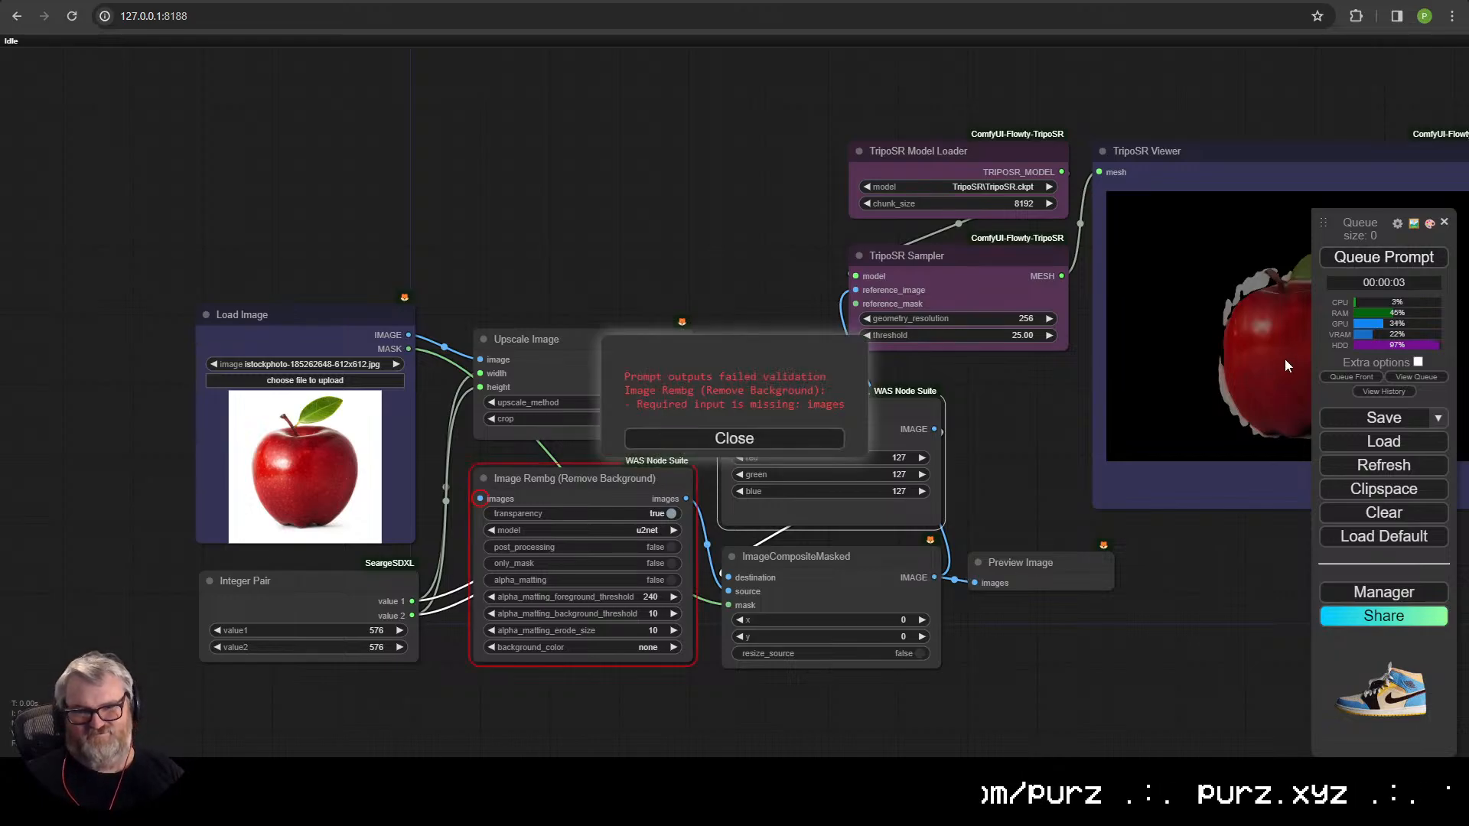
pyautogui.click(647, 441)
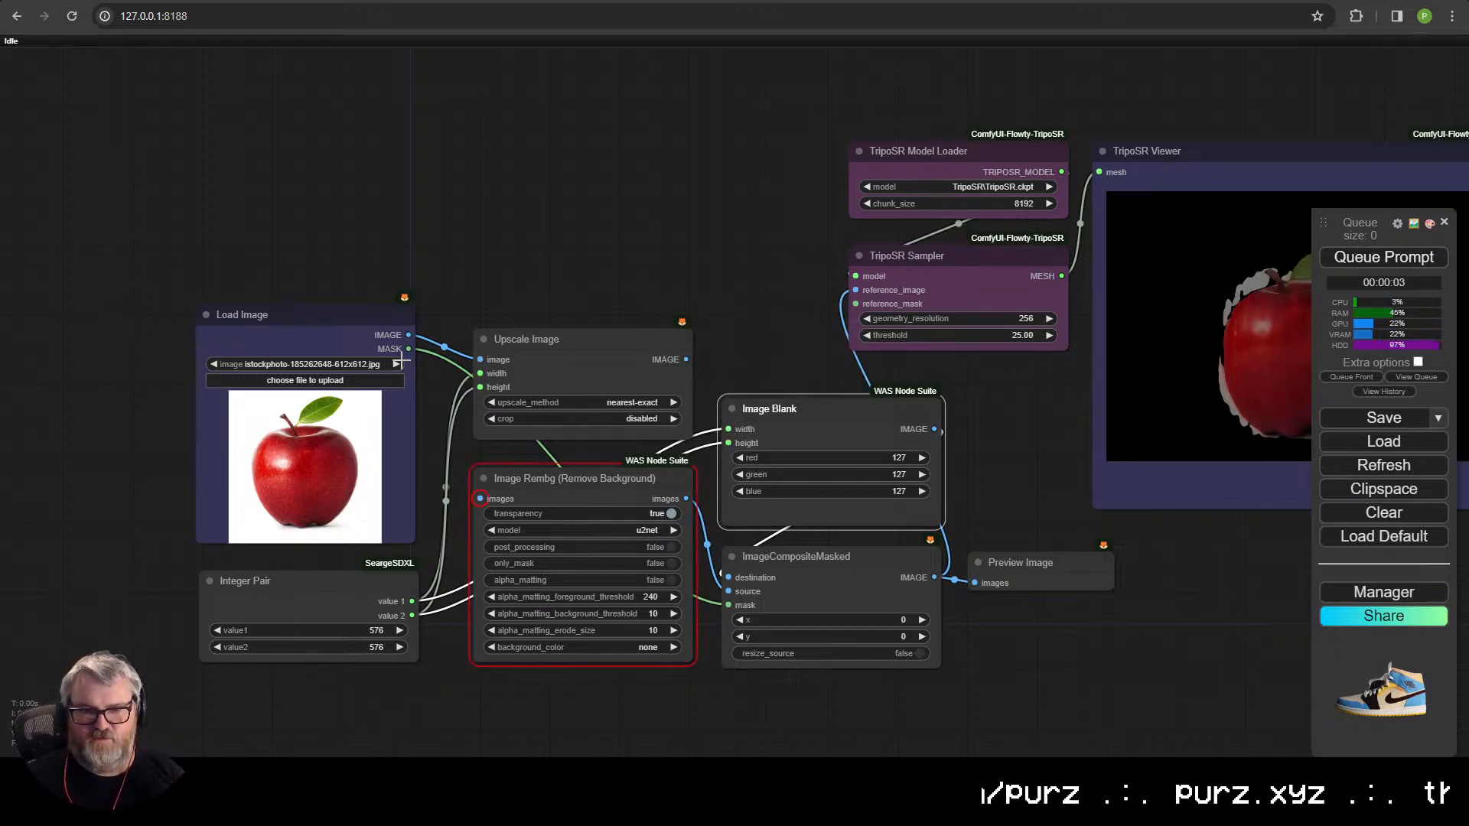
pyautogui.moveTo(682, 359); pyautogui.dragTo(470, 520)
pyautogui.click(1383, 257)
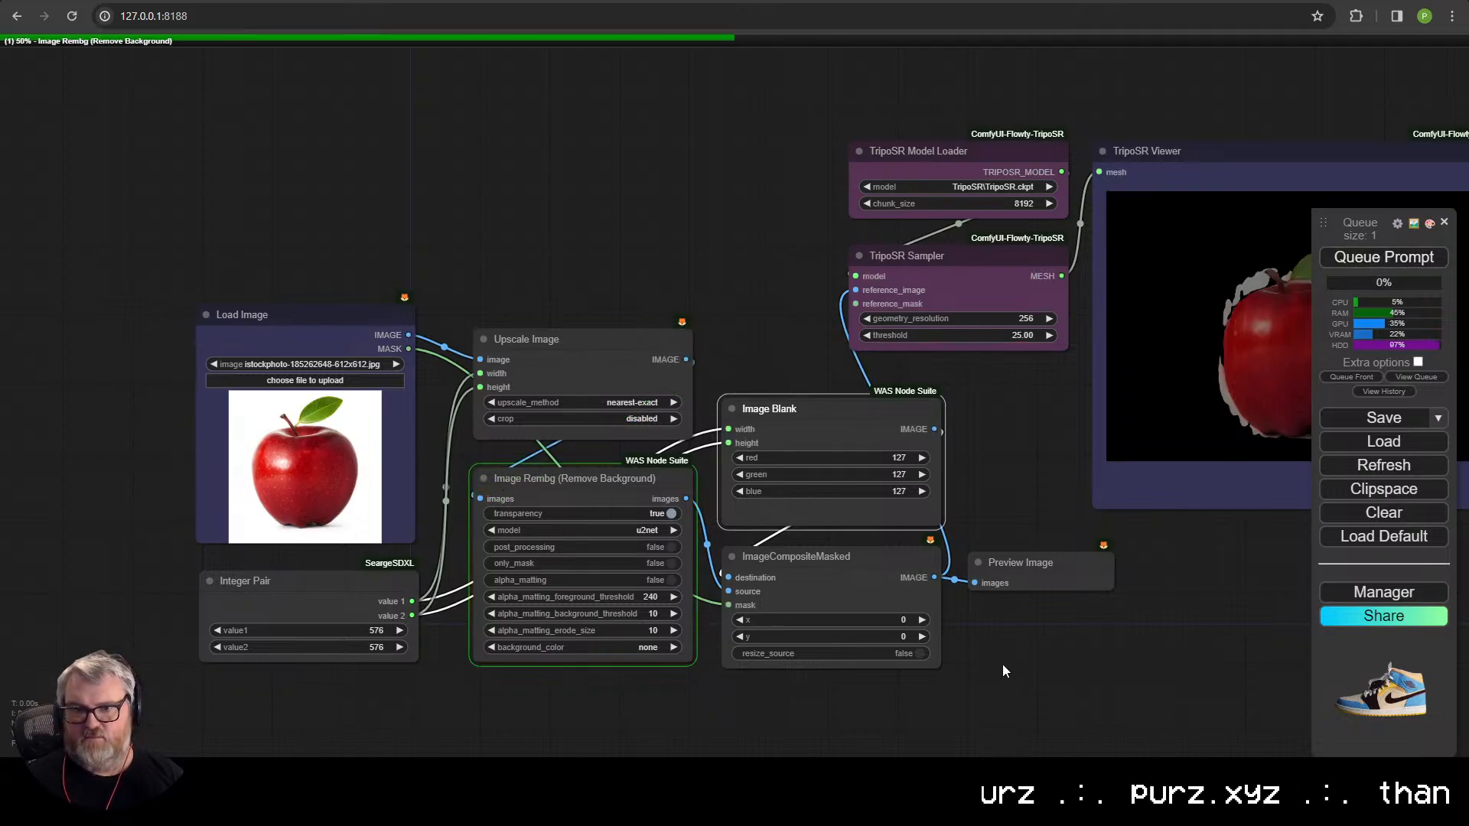
# - Move the whole group of image-preparation nodes up and away from the TripoSR nodes, and nudge Integer Pair closer to Load Image
pyautogui.moveTo(1002, 664); pyautogui.dragTo(120, 282)
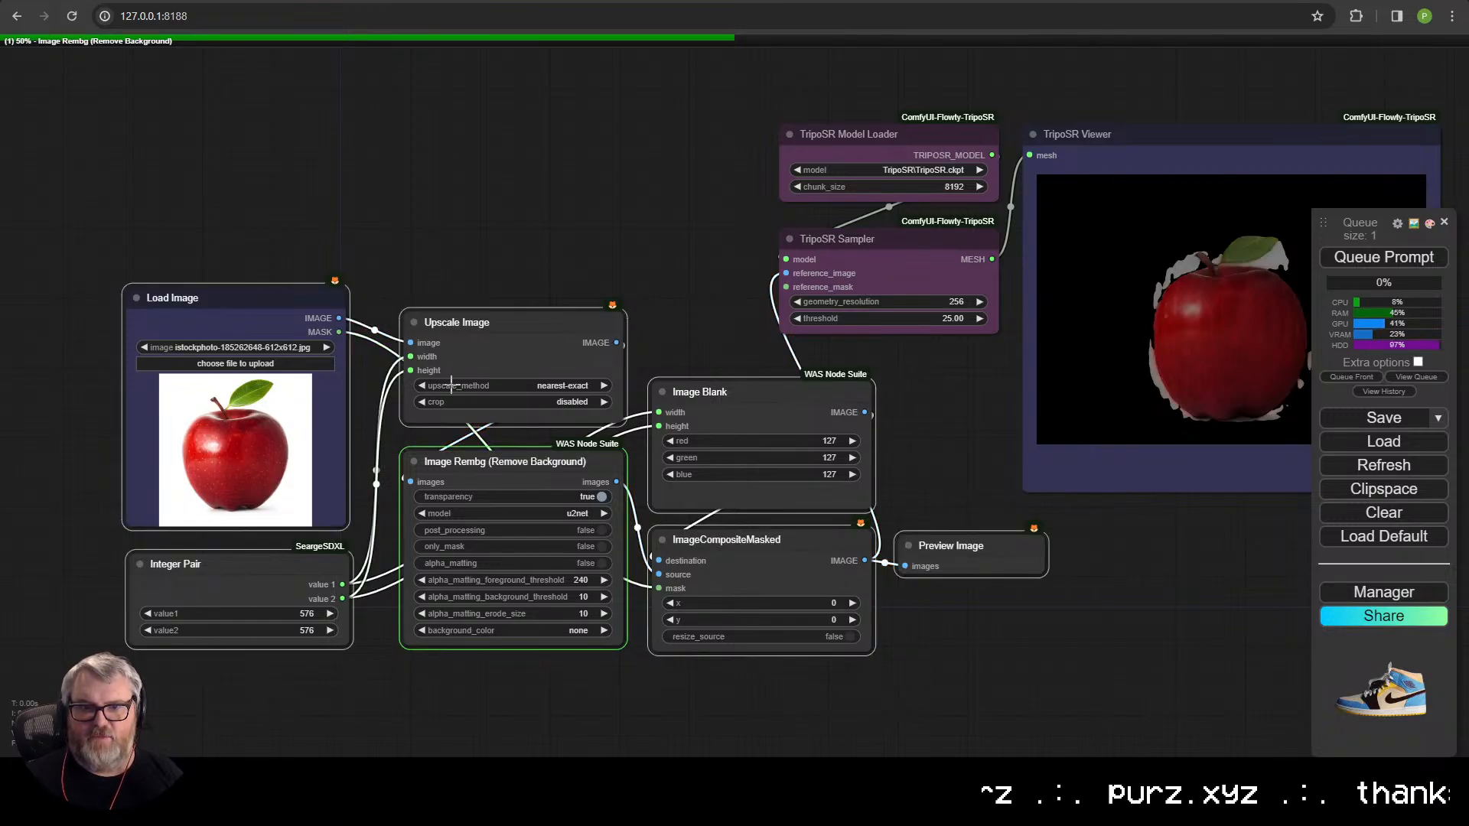
pyautogui.moveTo(495, 339); pyautogui.dragTo(368, 220)
pyautogui.moveTo(512, 658); pyautogui.dragTo(677, 690)
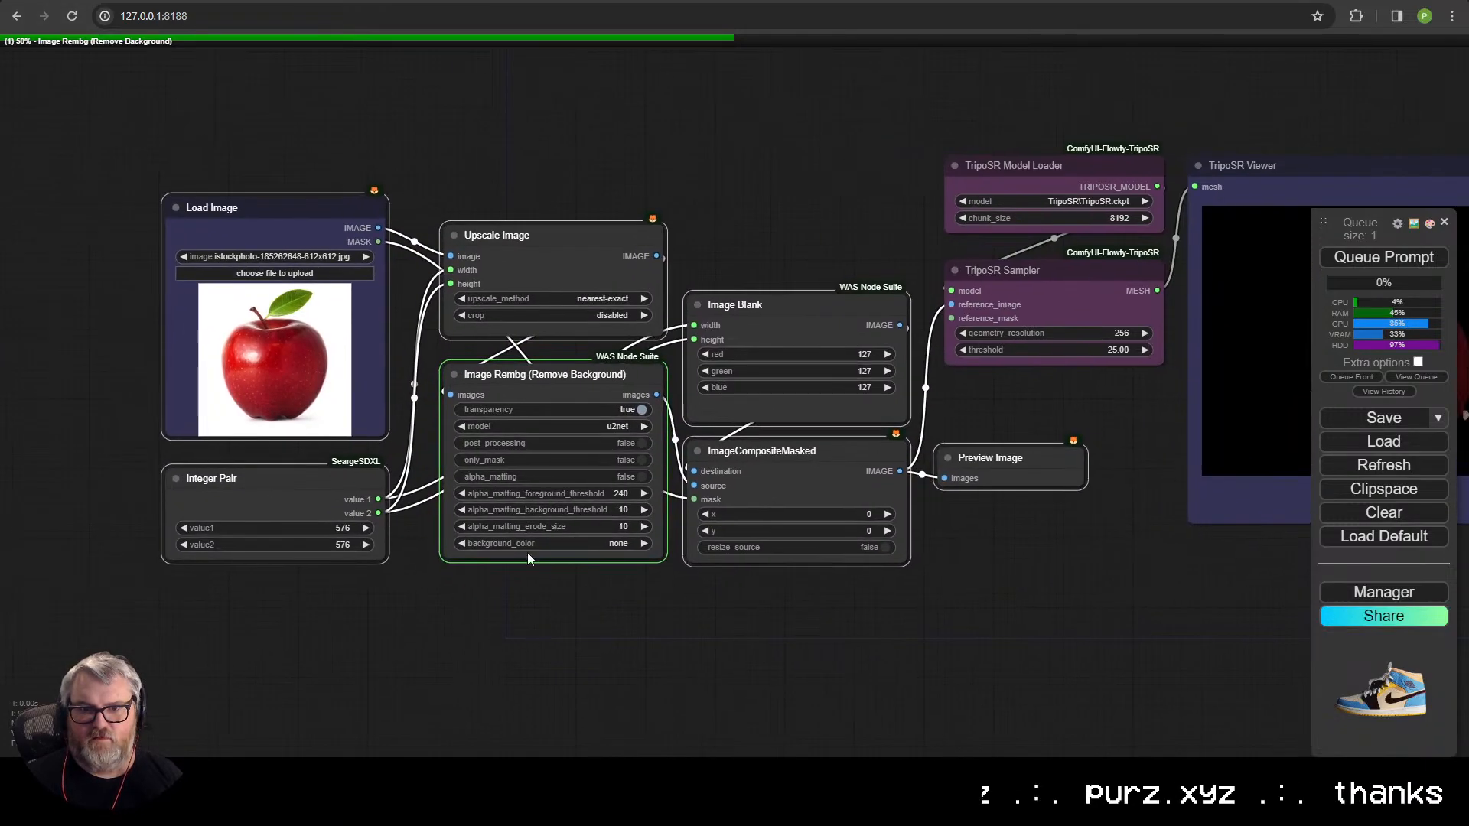
pyautogui.moveTo(318, 469); pyautogui.dragTo(313, 465)
pyautogui.click(512, 604)
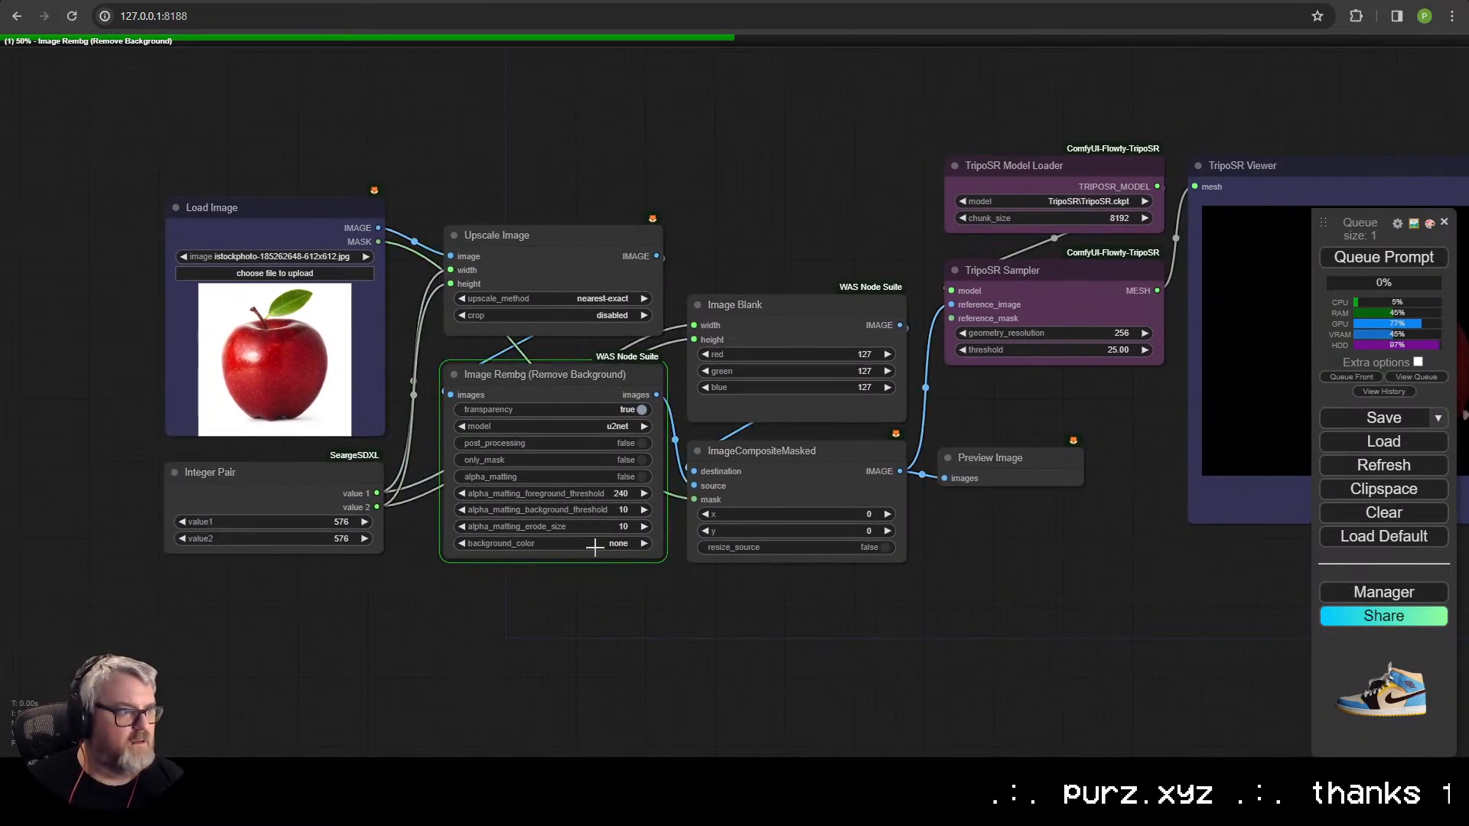
pyautogui.moveTo(711, 613); pyautogui.dragTo(666, 633)
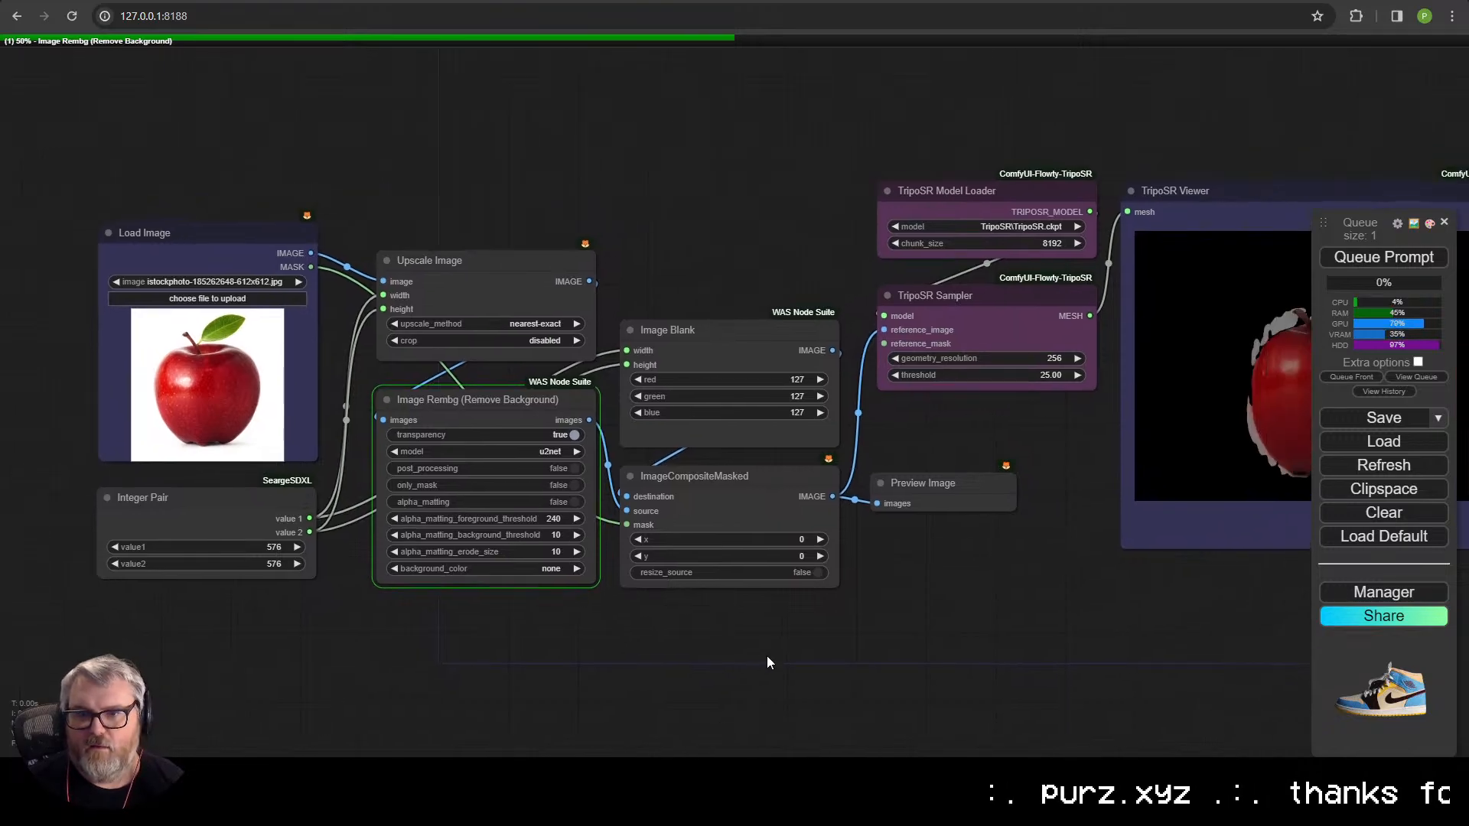
# - Turn off transparency on the Image Rembg node and queue the prompt again
pyautogui.click(773, 515)
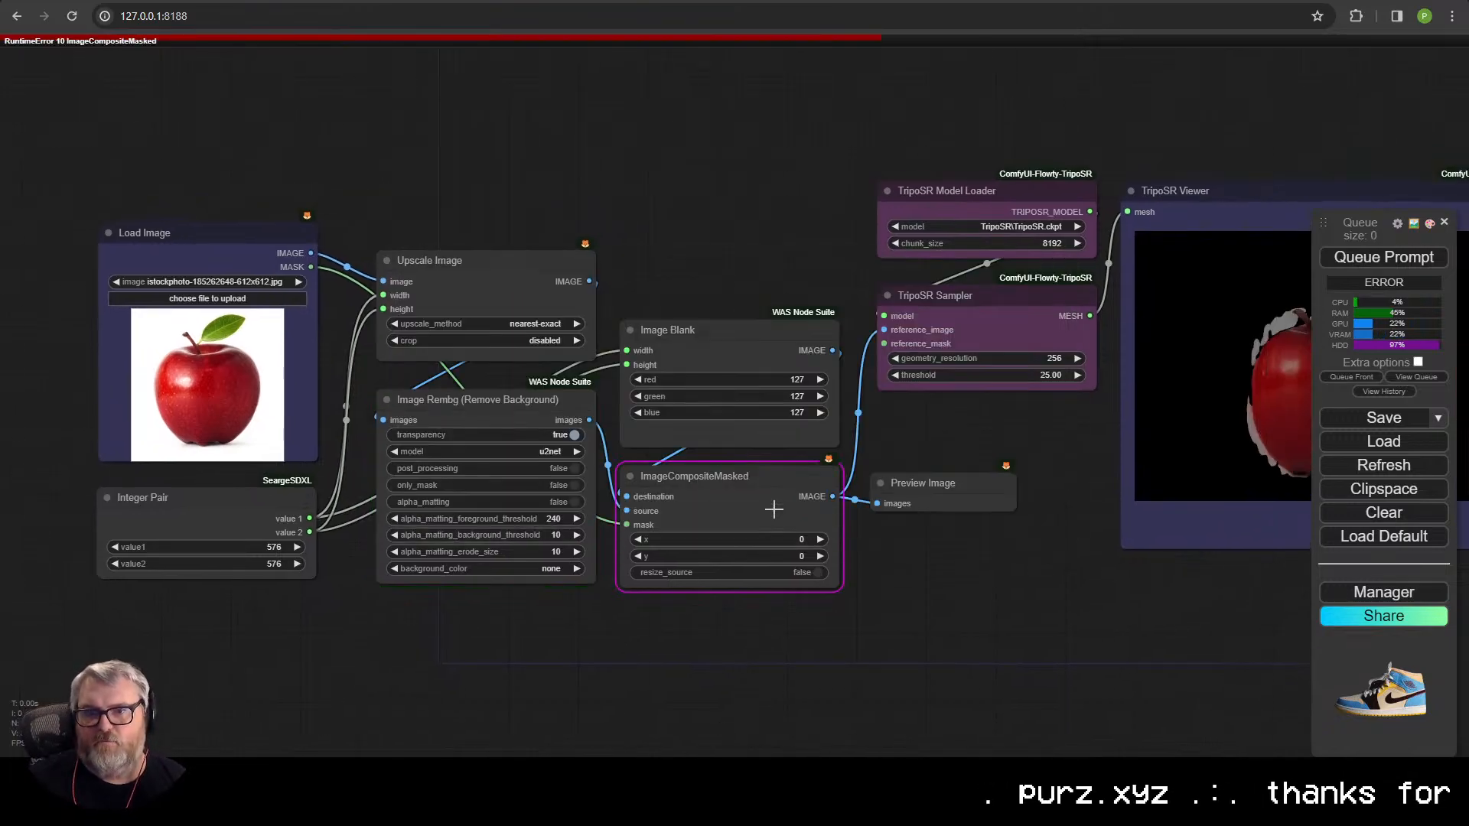
pyautogui.click(552, 434)
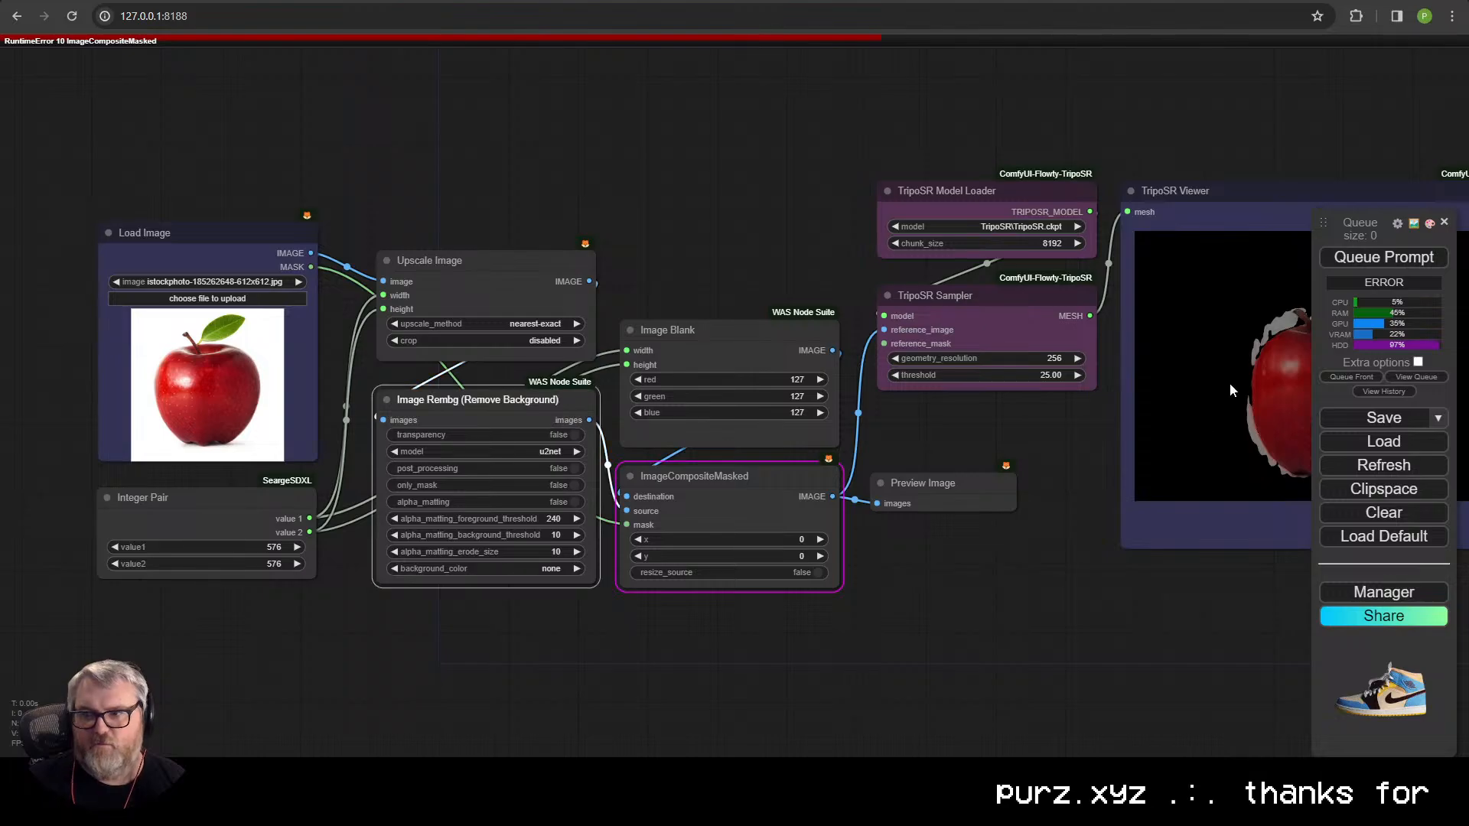
pyautogui.click(1371, 263)
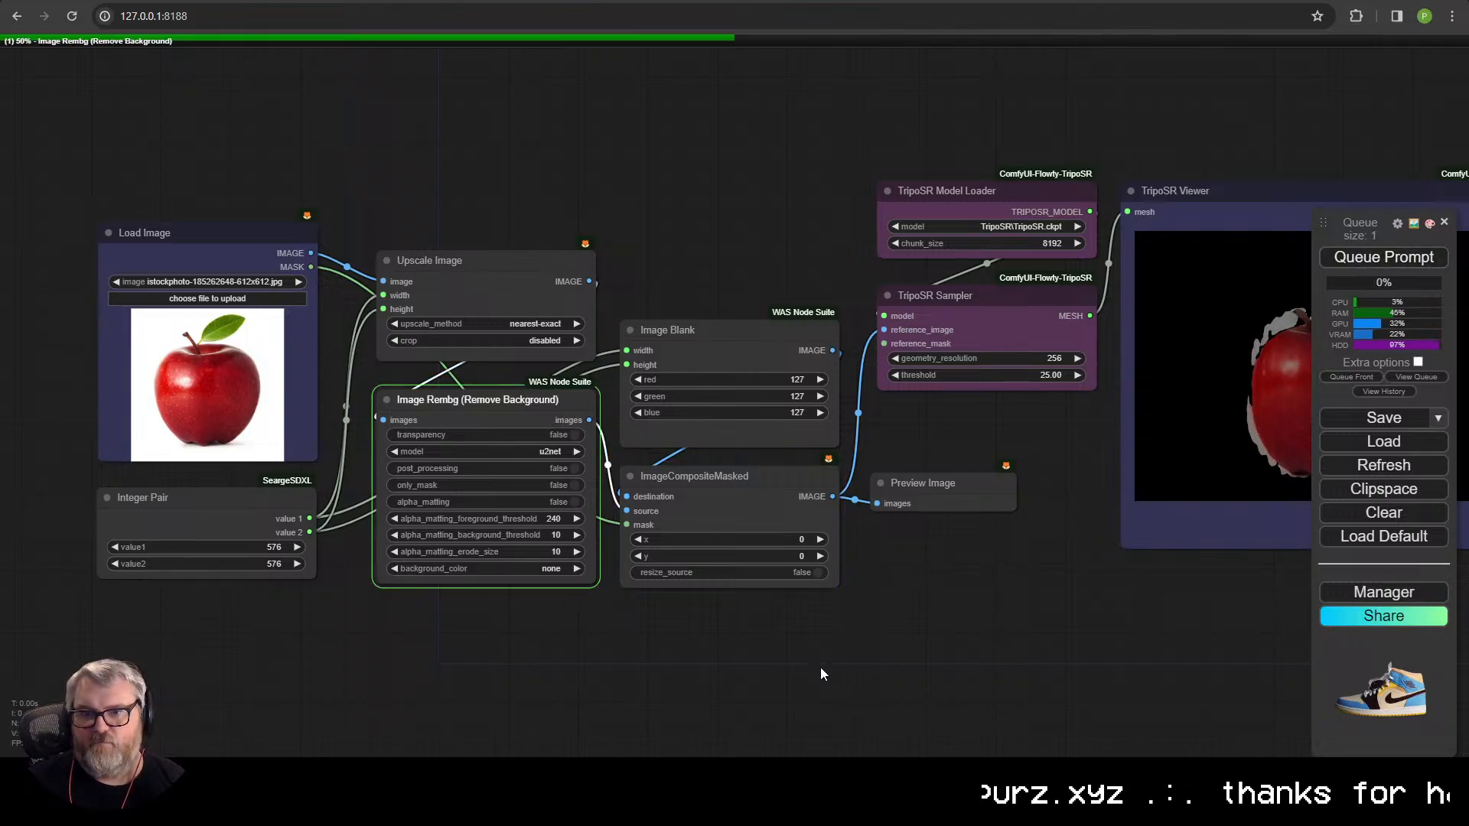
pyautogui.moveTo(493, 408); pyautogui.dragTo(515, 398)
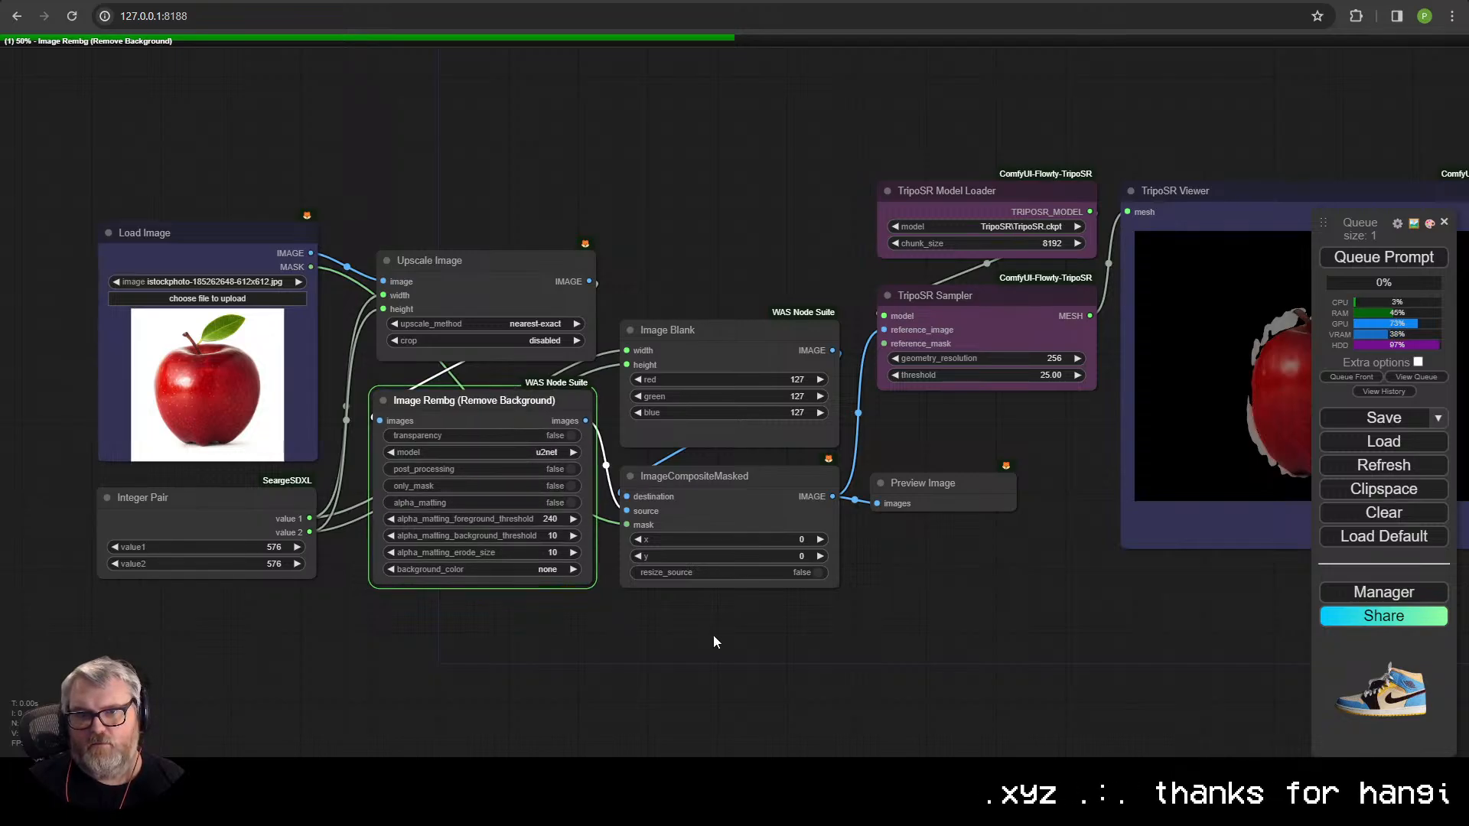
pyautogui.moveTo(820, 635); pyautogui.dragTo(769, 582)
pyautogui.click(869, 428)
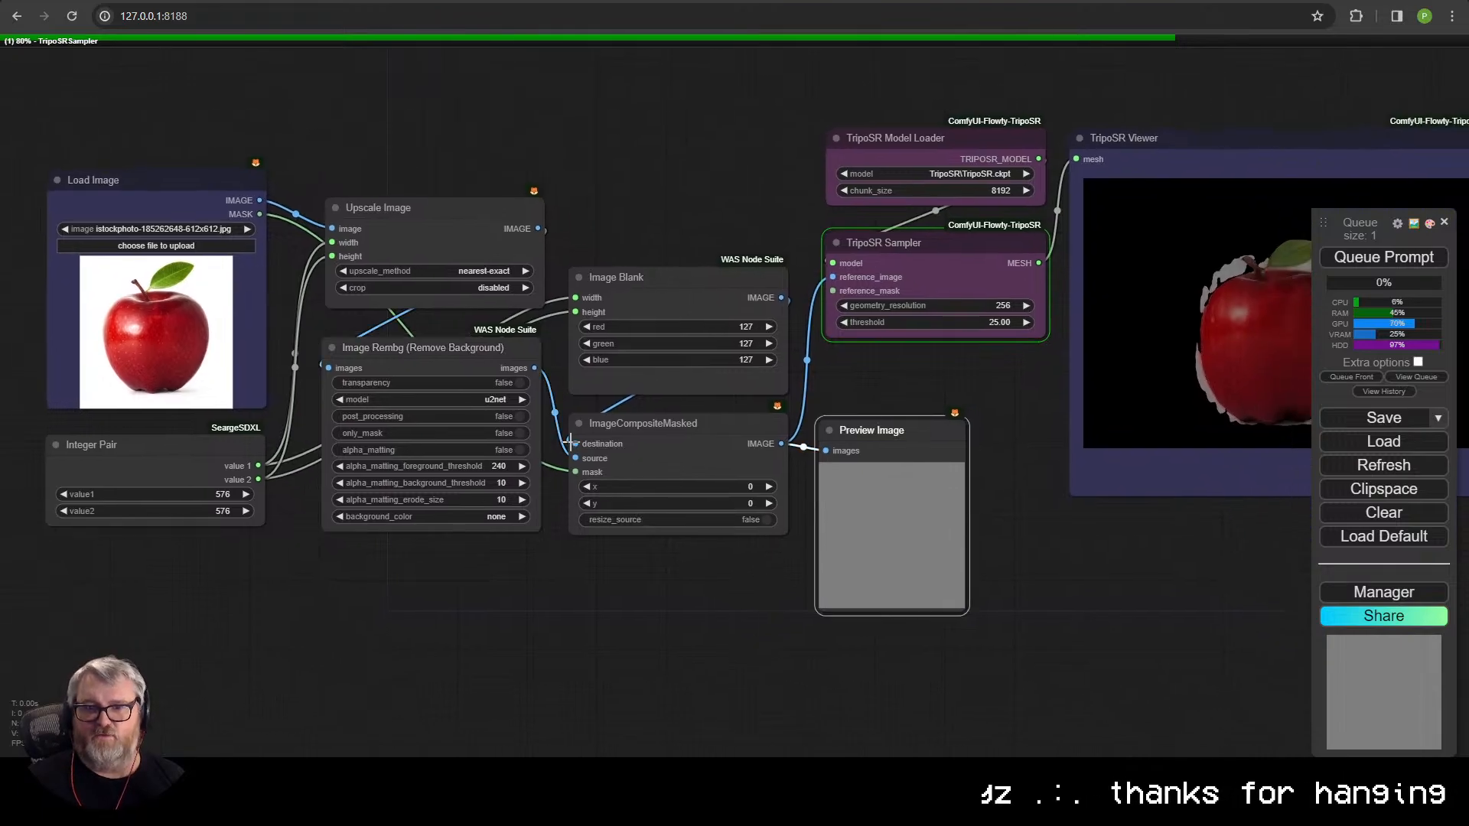
pyautogui.moveTo(570, 441); pyautogui.dragTo(574, 450)
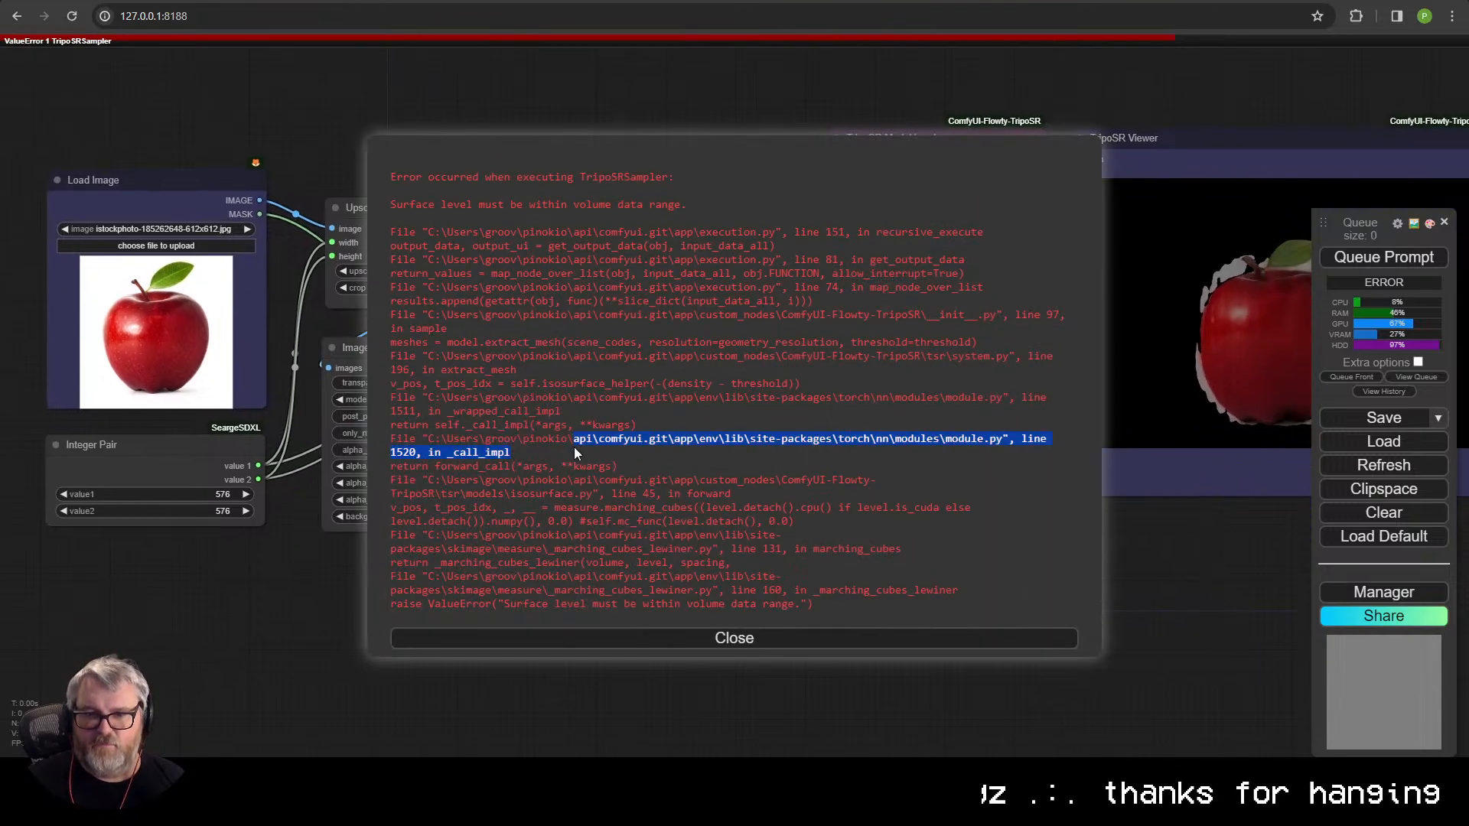
pyautogui.click(723, 639)
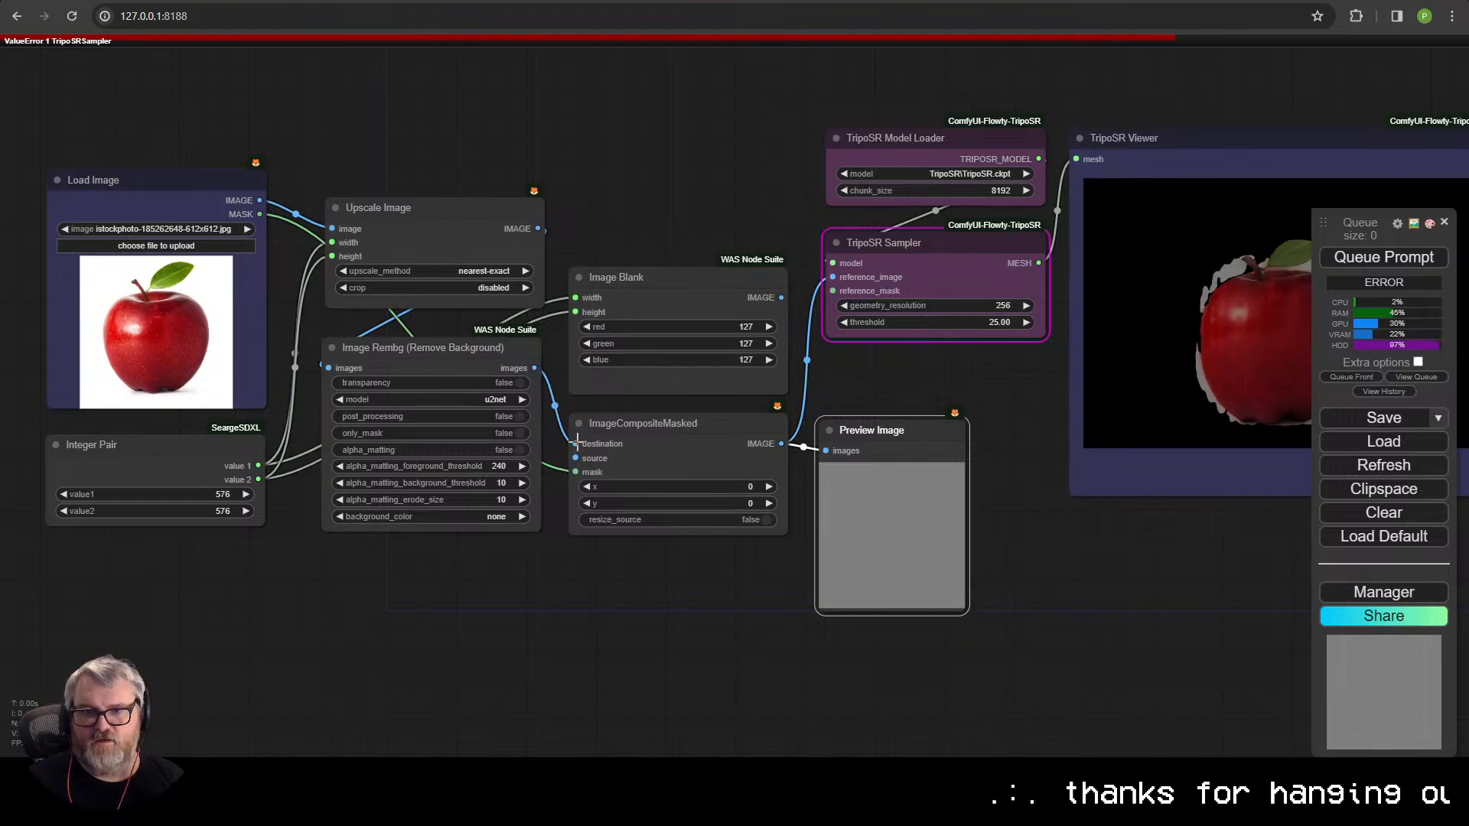
# - Swap the ImageCompositeMasked inputs so Image Rembg feeds destination and Image Blank feeds source, and queue the prompt
pyautogui.moveTo(781, 297); pyautogui.dragTo(575, 458)
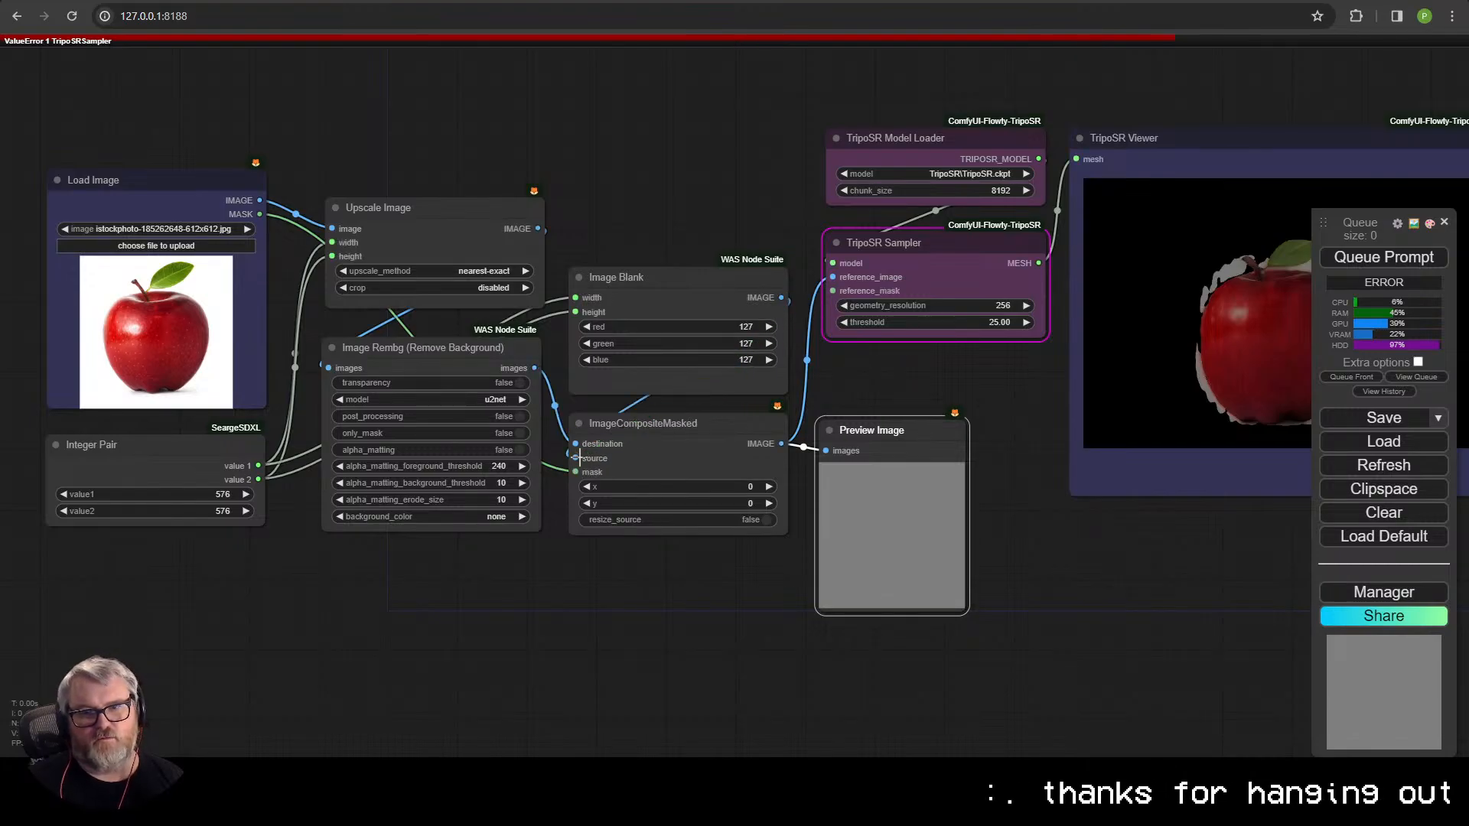
pyautogui.click(1392, 260)
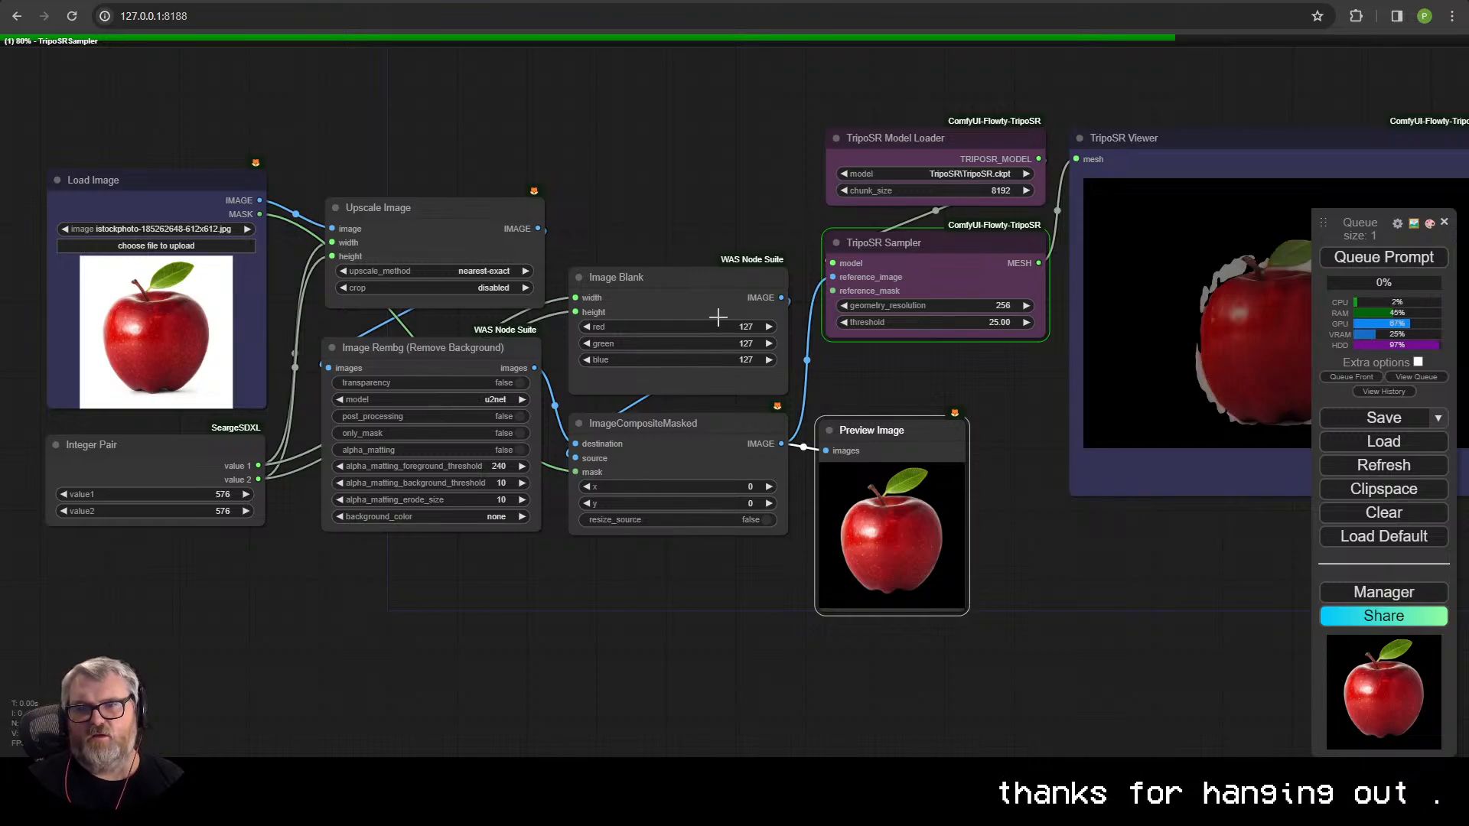
pyautogui.moveTo(715, 280); pyautogui.dragTo(702, 239)
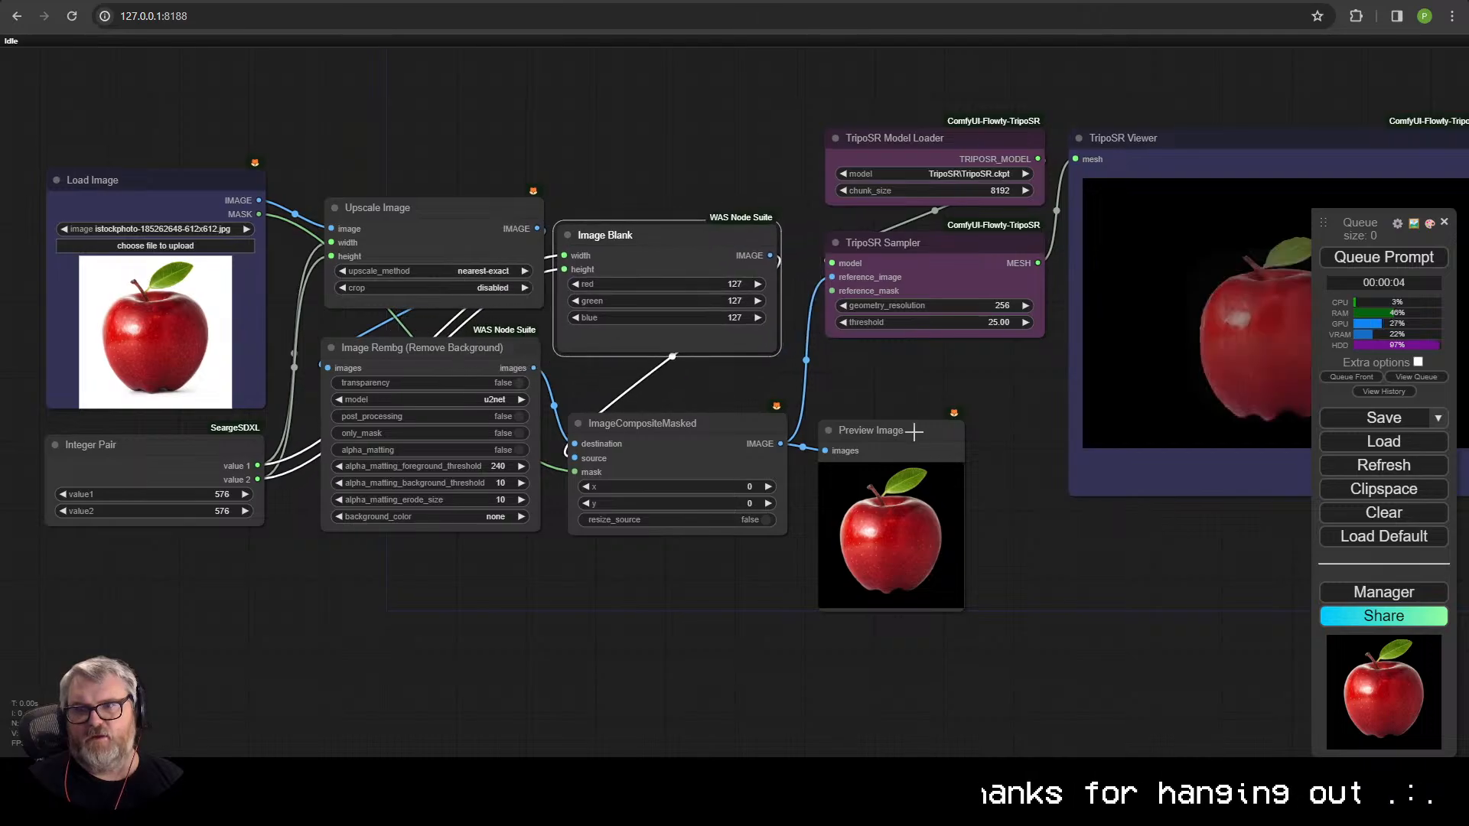
# - Inspect the composite preview and the mesh, and set the Image Rembg node's background_color to black
pyautogui.moveTo(1013, 467); pyautogui.dragTo(712, 461)
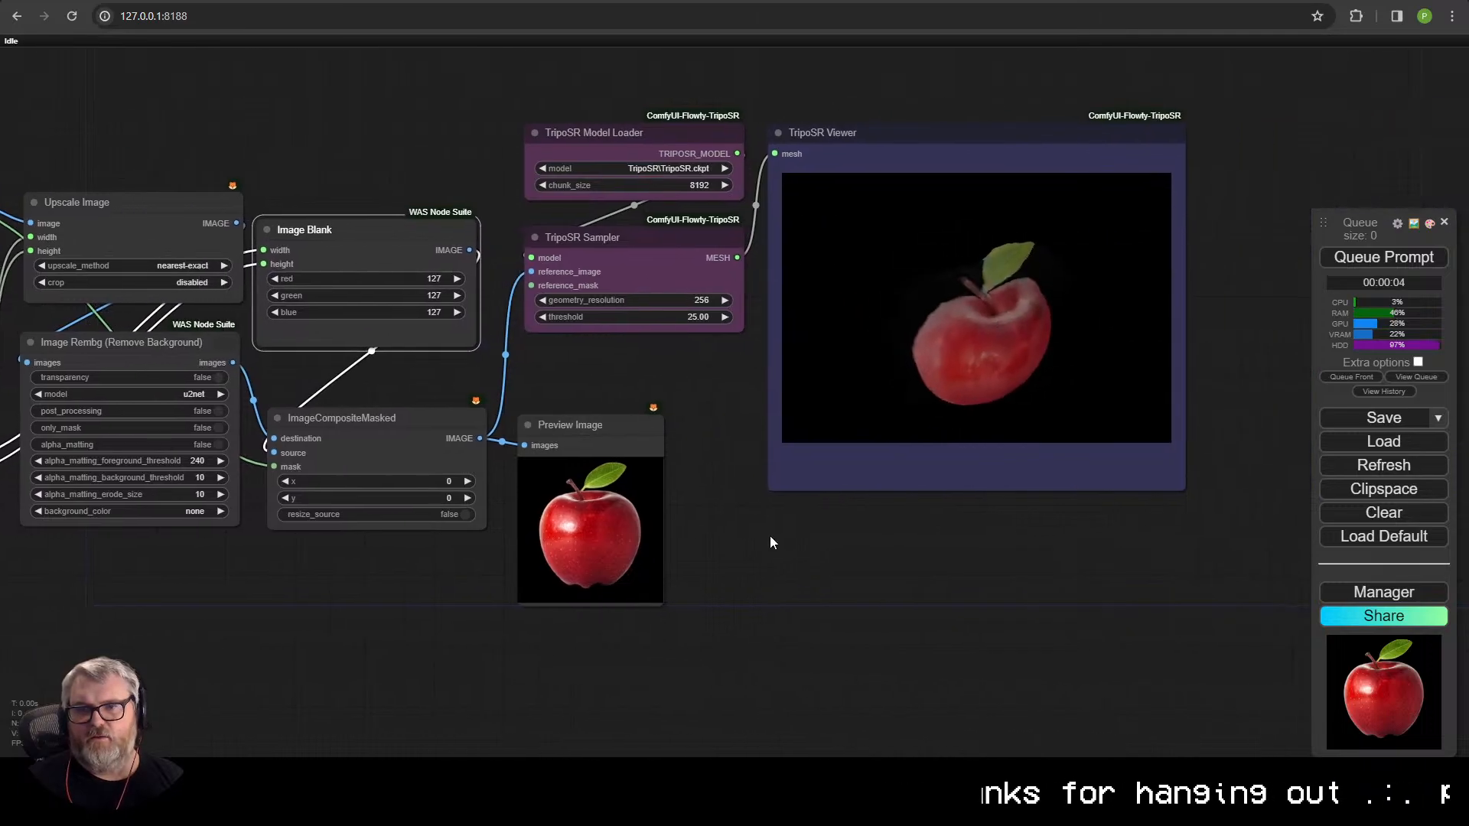
pyautogui.scroll(6, 650, 535)
pyautogui.scroll(2, 626, 571)
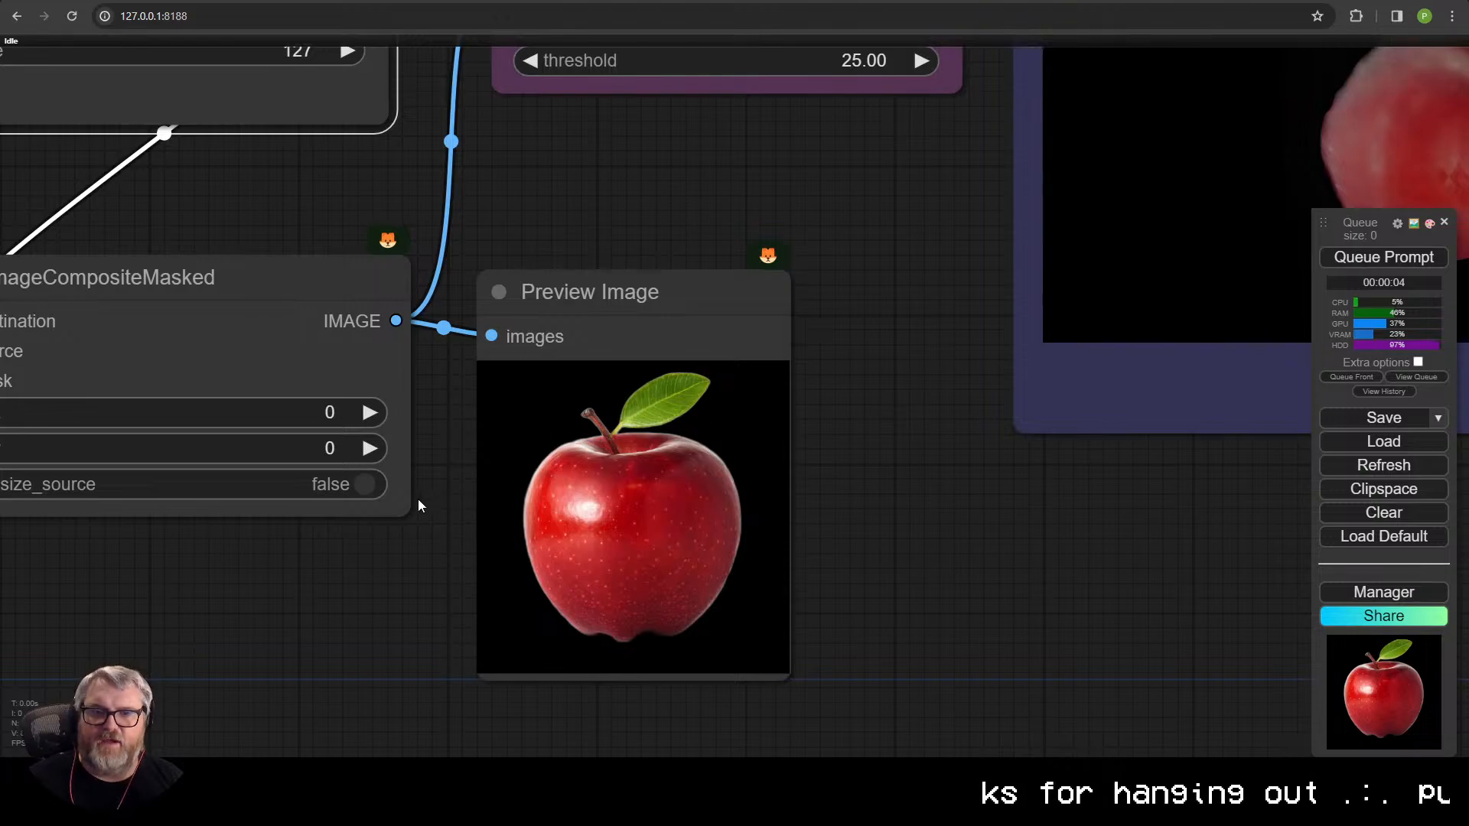
pyautogui.scroll(-8, 547, 545)
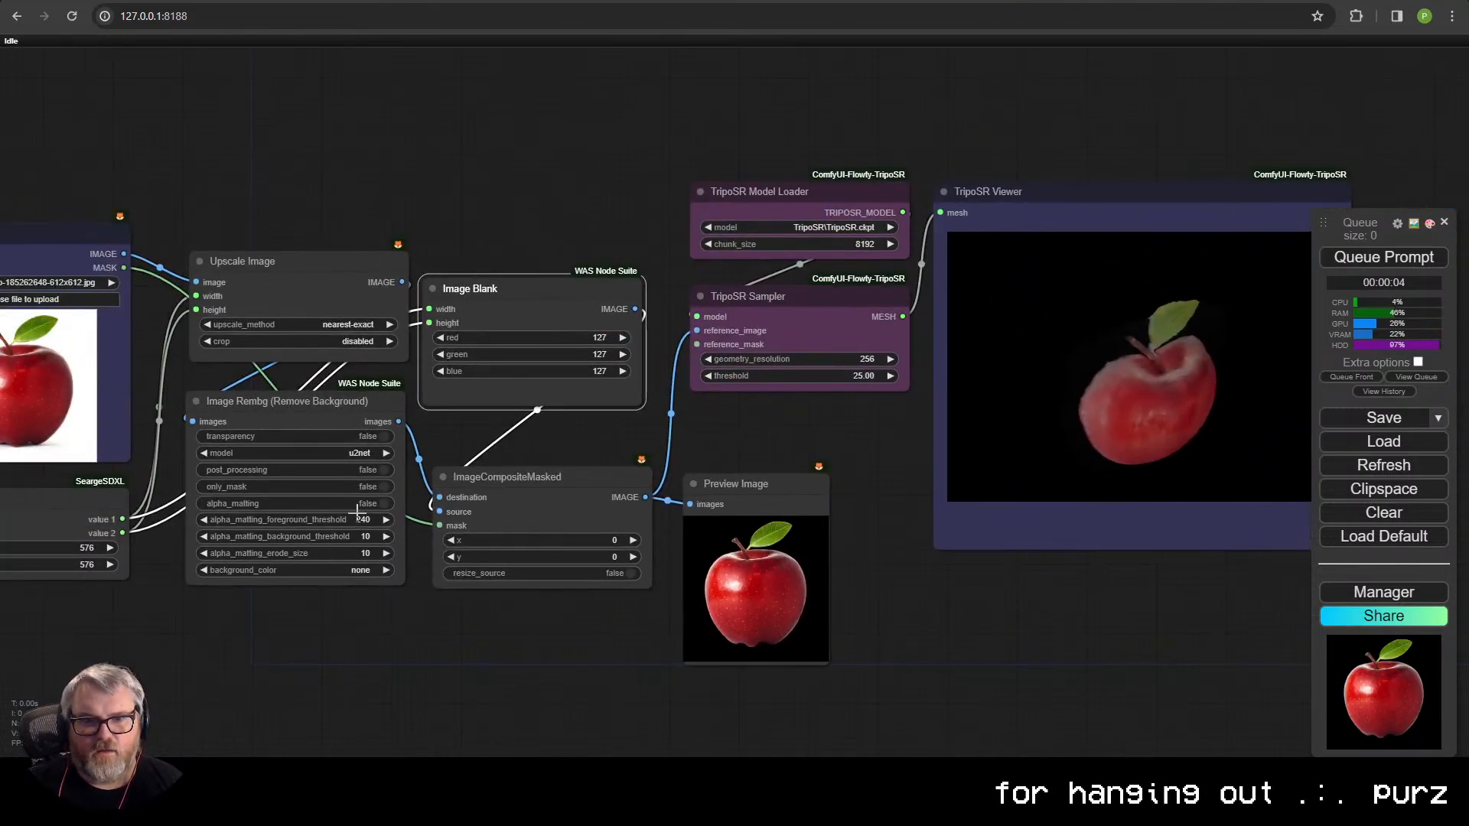
pyautogui.click(329, 570)
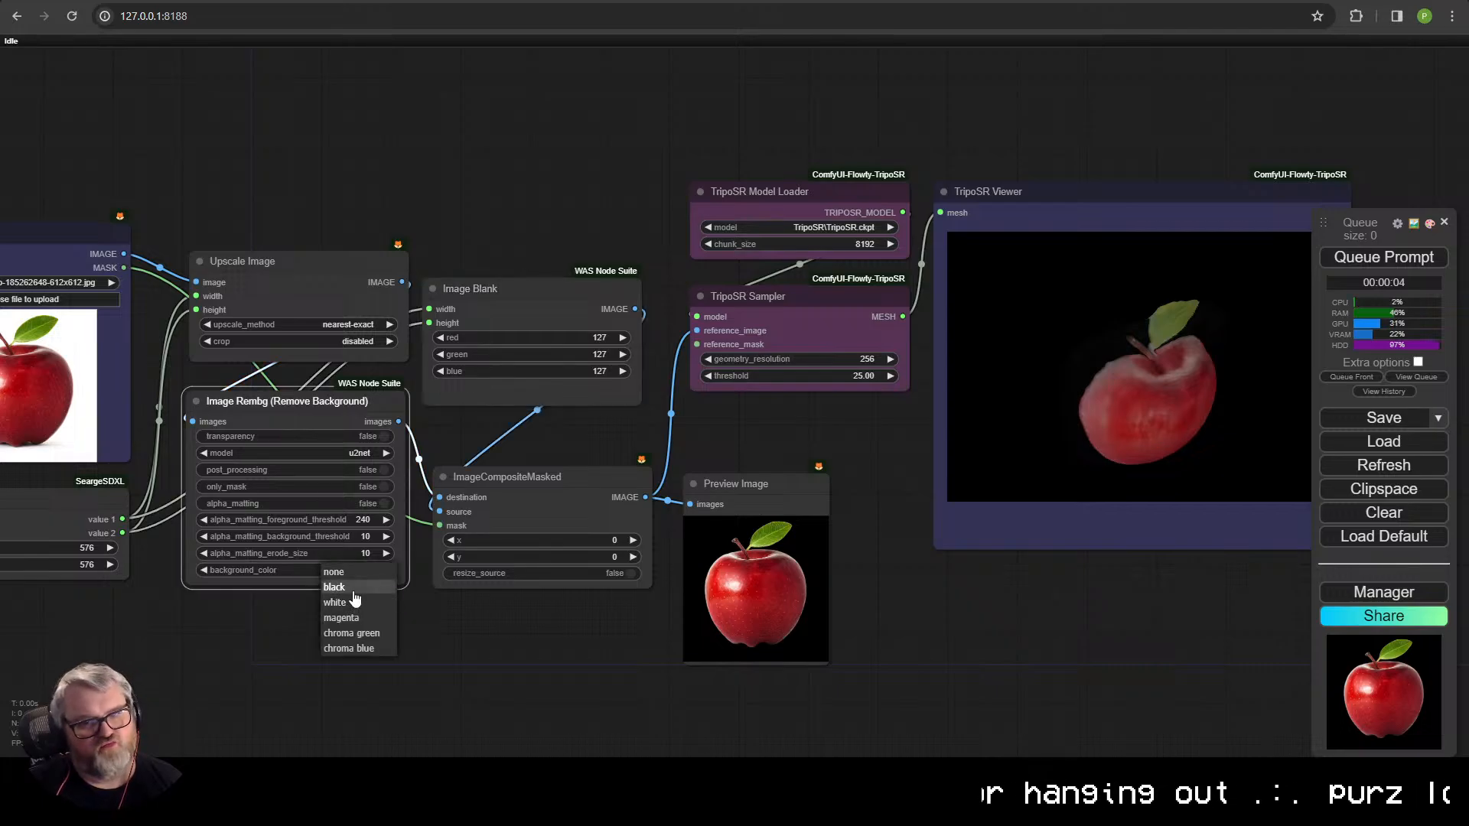
pyautogui.click(336, 586)
# - Add a Preview Image node above Image Blank, connected to the Image Blank output, and queue the prompt
pyautogui.moveTo(328, 621); pyautogui.dragTo(498, 705)
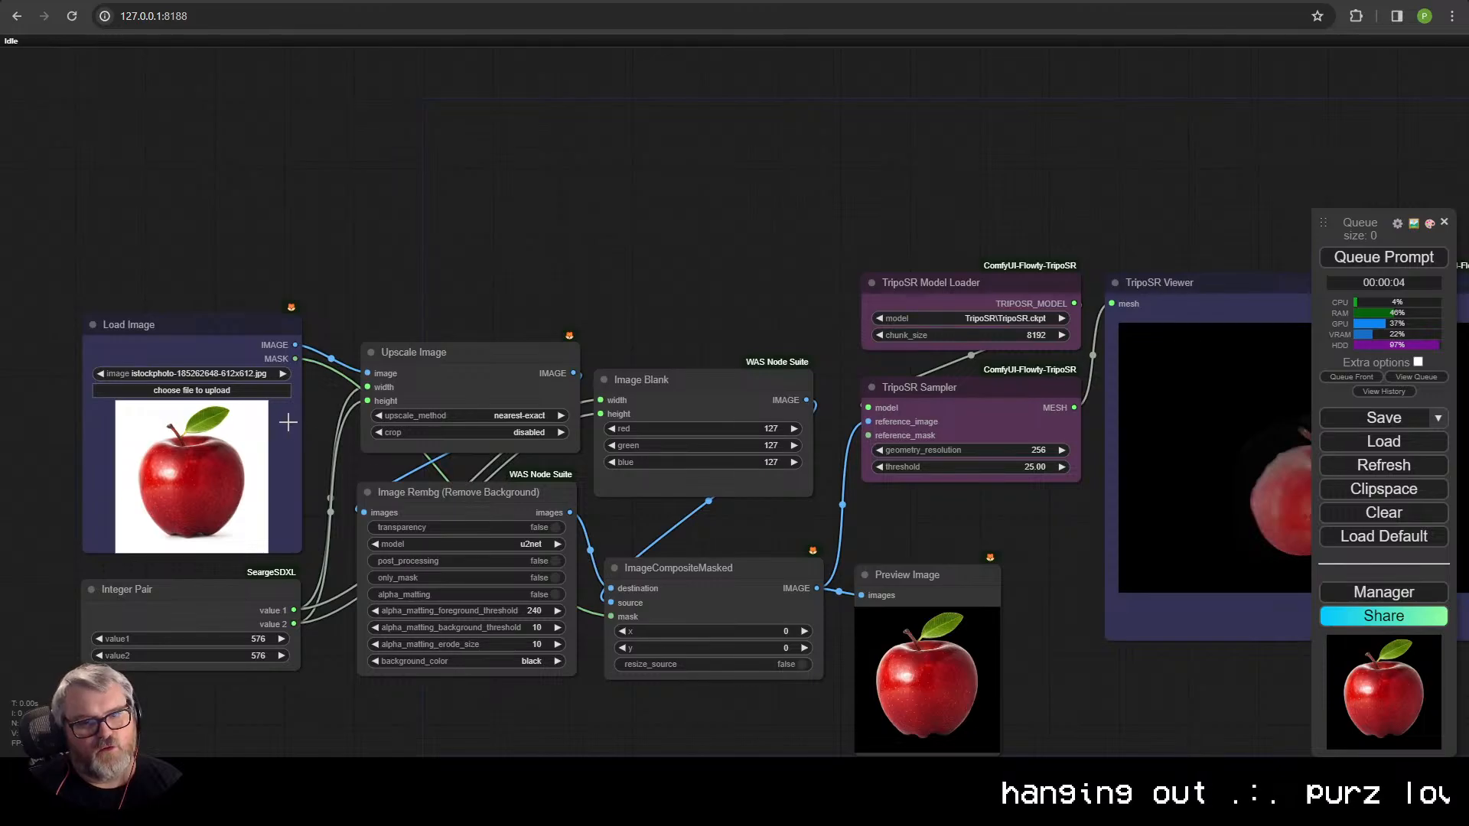
pyautogui.moveTo(341, 479); pyautogui.dragTo(251, 377)
pyautogui.moveTo(447, 276); pyautogui.dragTo(439, 284)
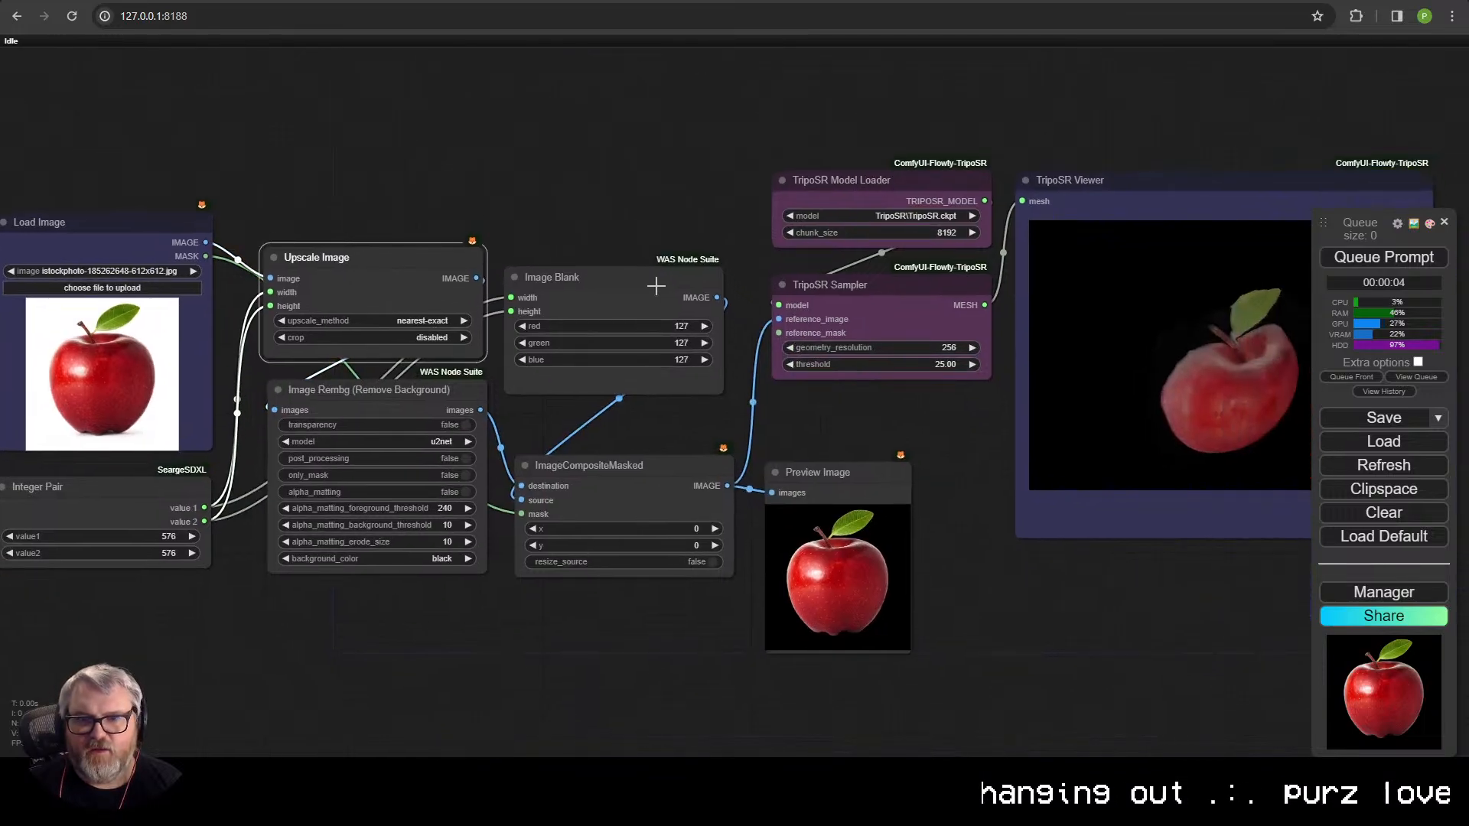
pyautogui.moveTo(656, 287); pyautogui.dragTo(600, 82)
pyautogui.click(637, 251)
pyautogui.hotkey('ctrl', 'Return')
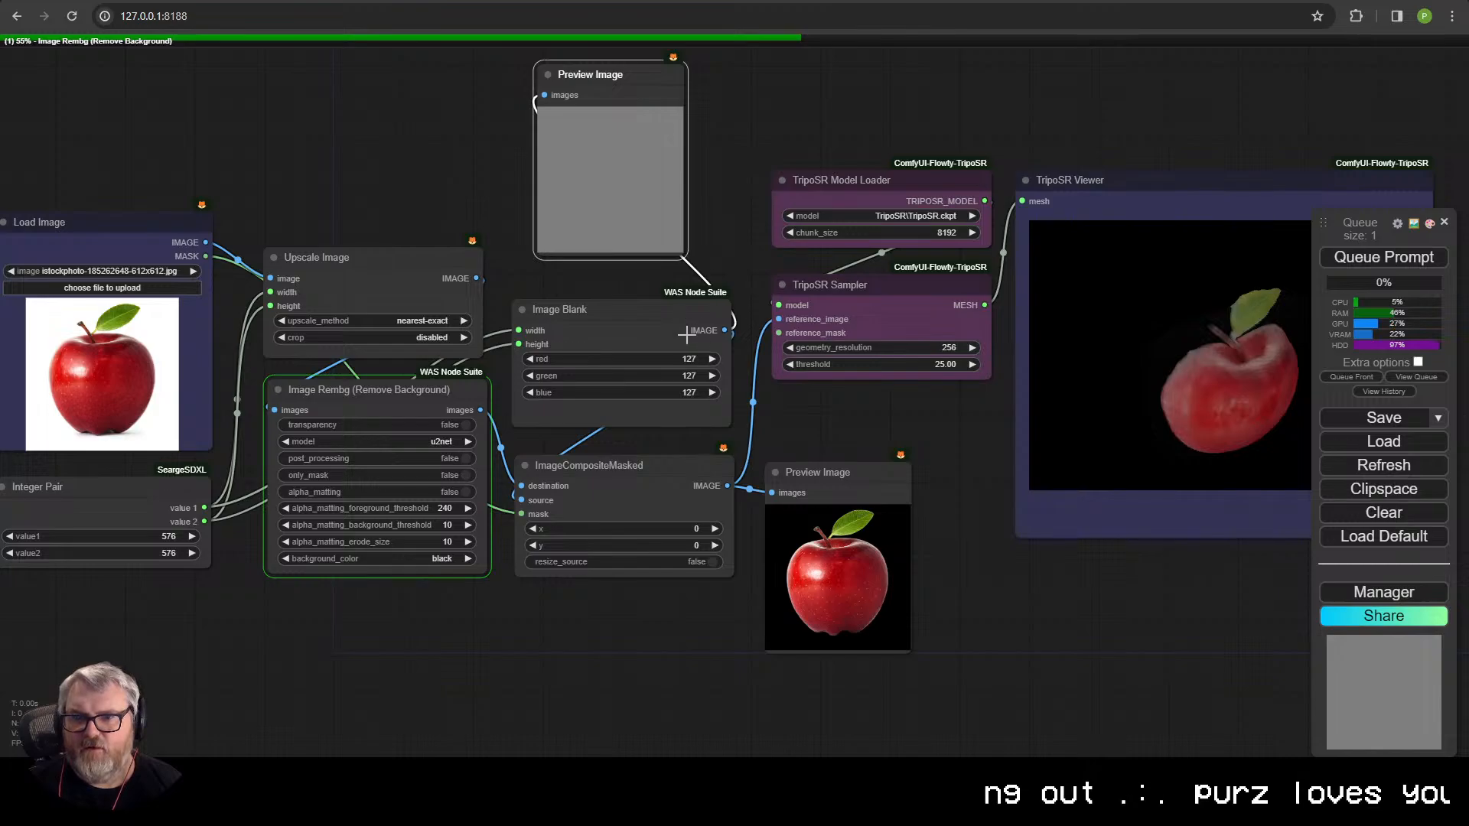
pyautogui.click(610, 489)
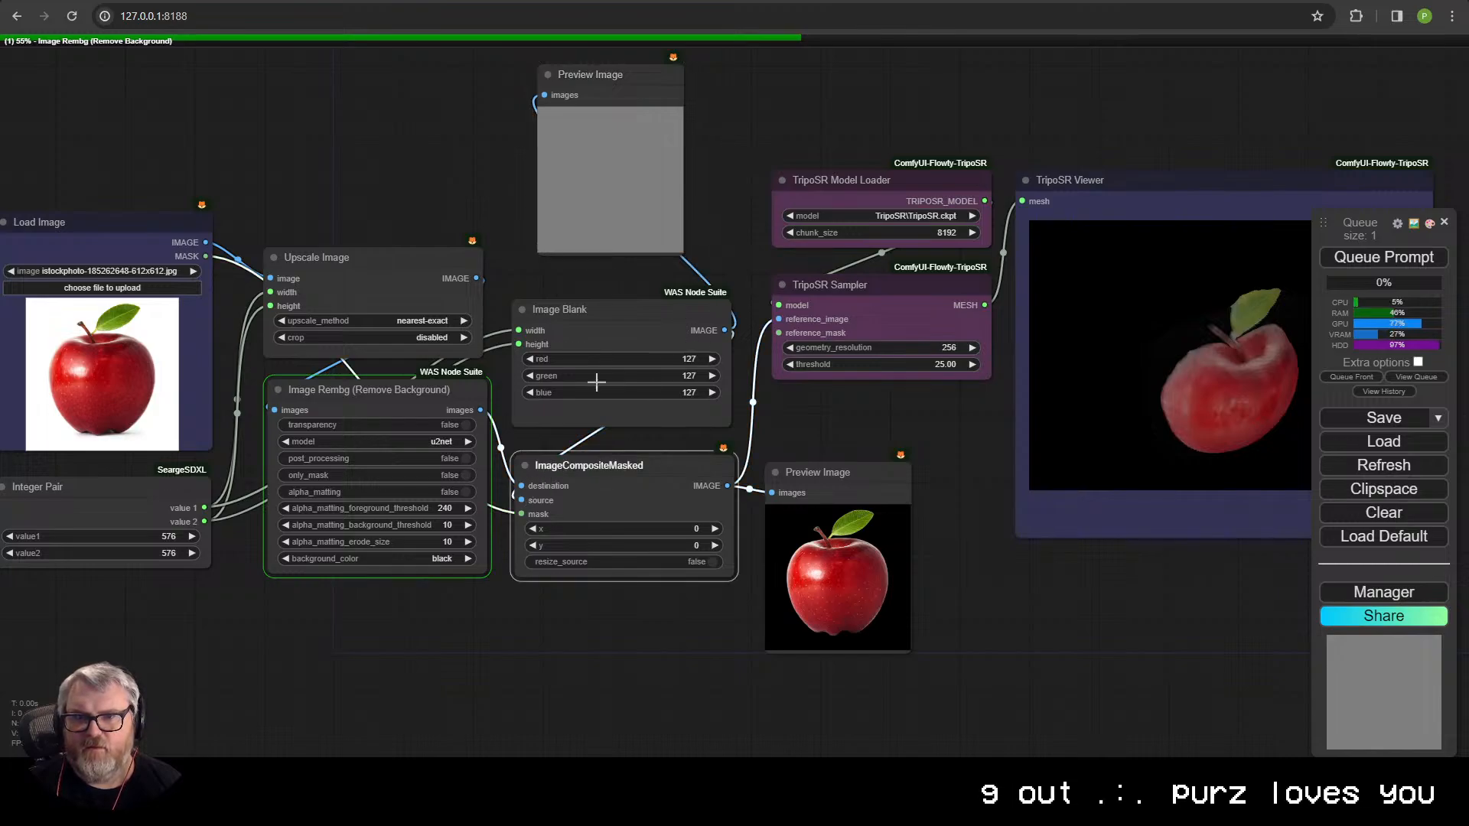
# - Swap the ImageCompositeMasked inputs so Image Blank feeds destination and Image Rembg feeds source, and queue the prompt
pyautogui.moveTo(614, 83)
pyautogui.mouseDown()
pyautogui.moveTo(856, 118)
pyautogui.moveTo(555, 92)
pyautogui.moveTo(638, 82)
pyautogui.mouseUp()
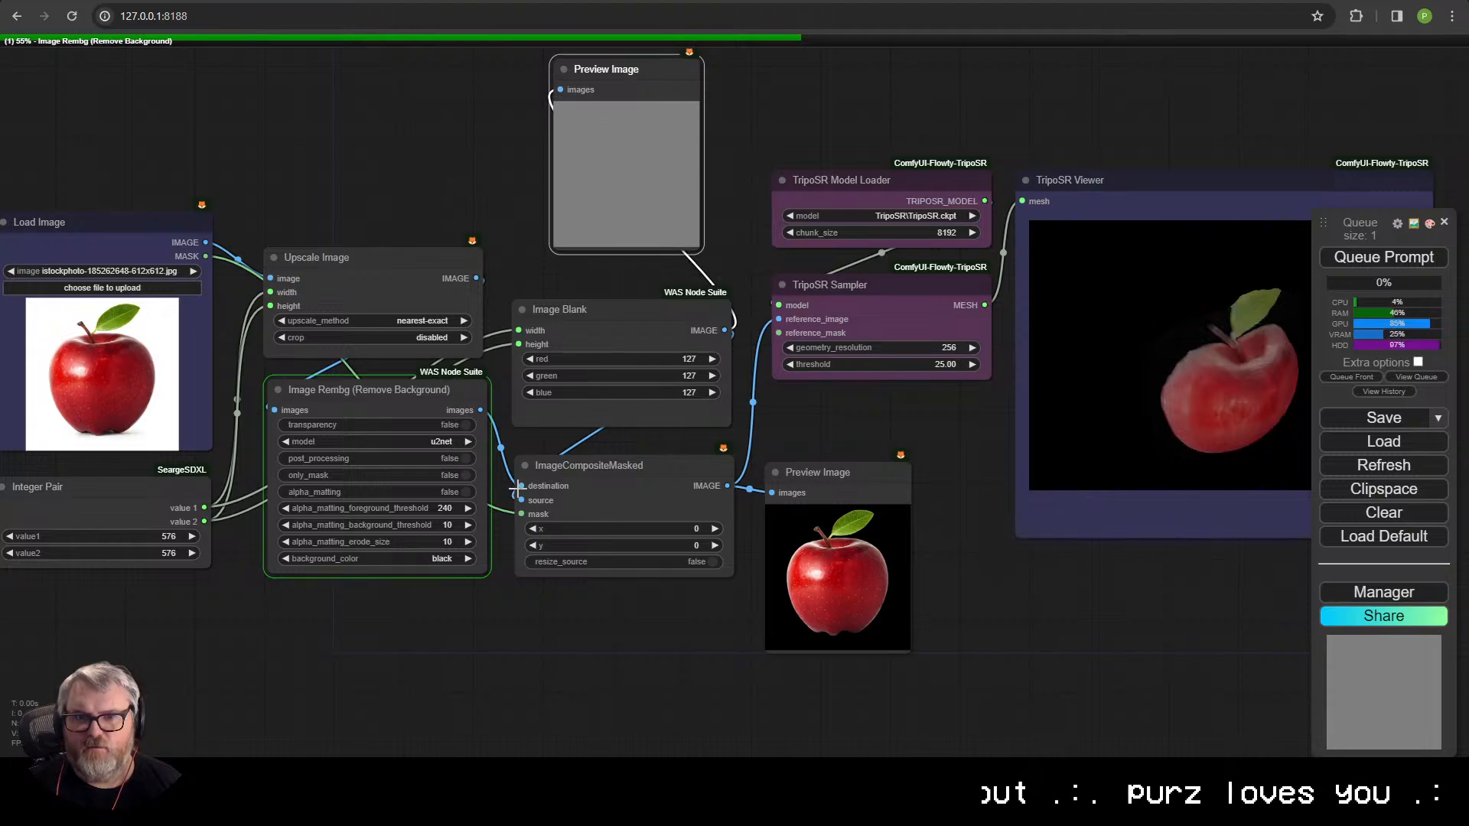
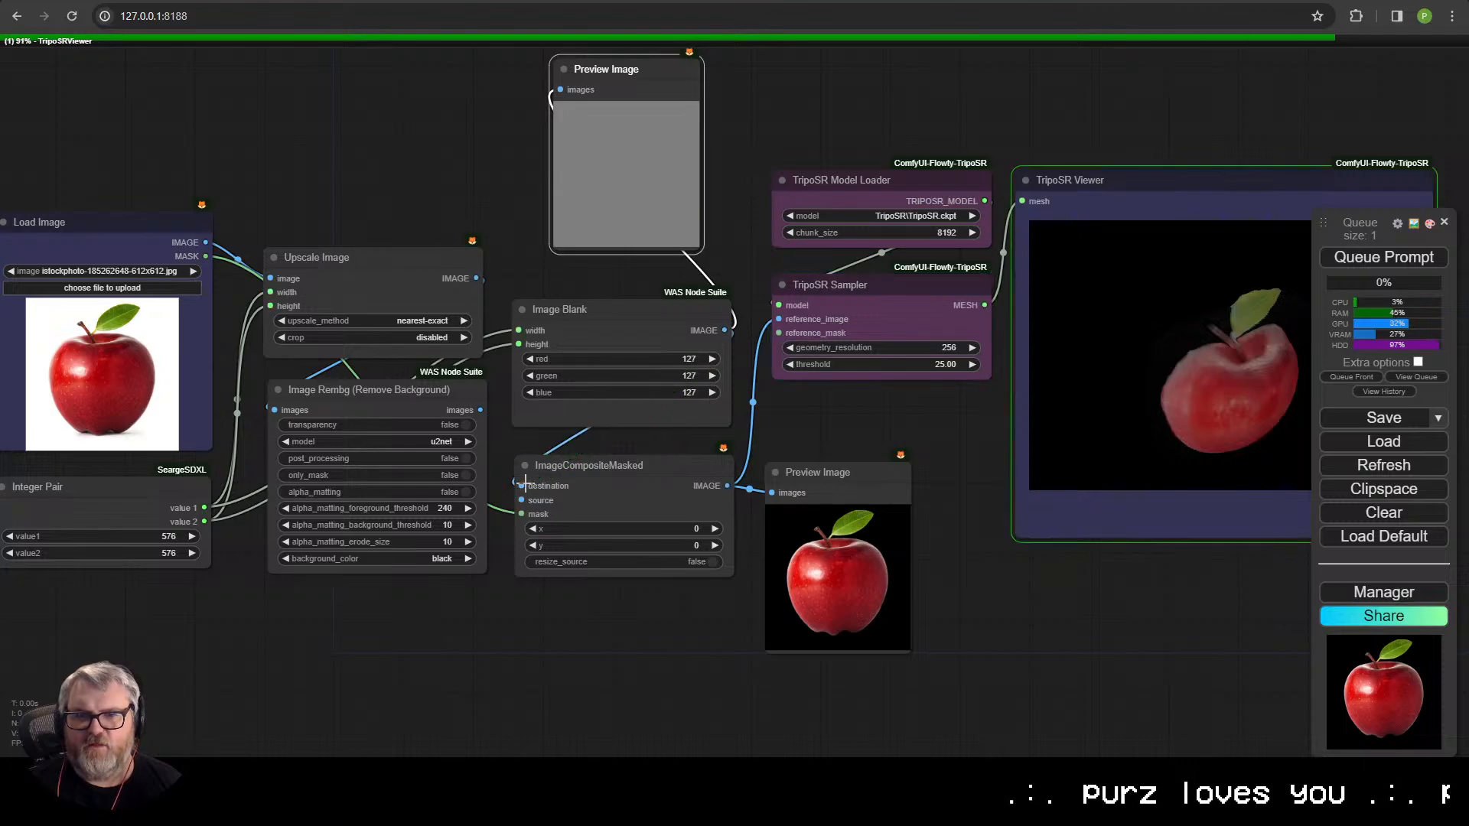
pyautogui.moveTo(480, 409); pyautogui.dragTo(556, 515)
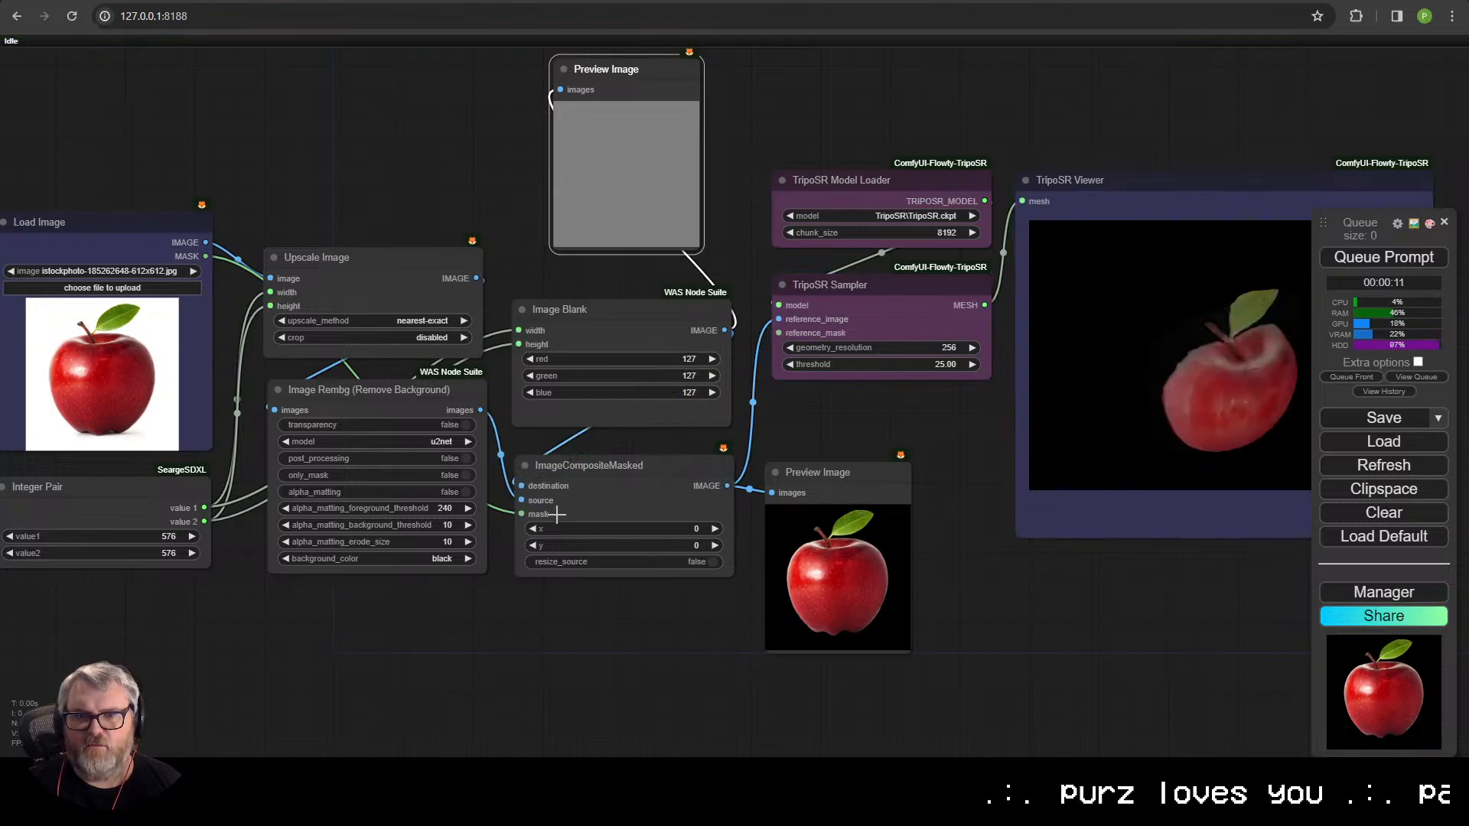
pyautogui.click(1383, 257)
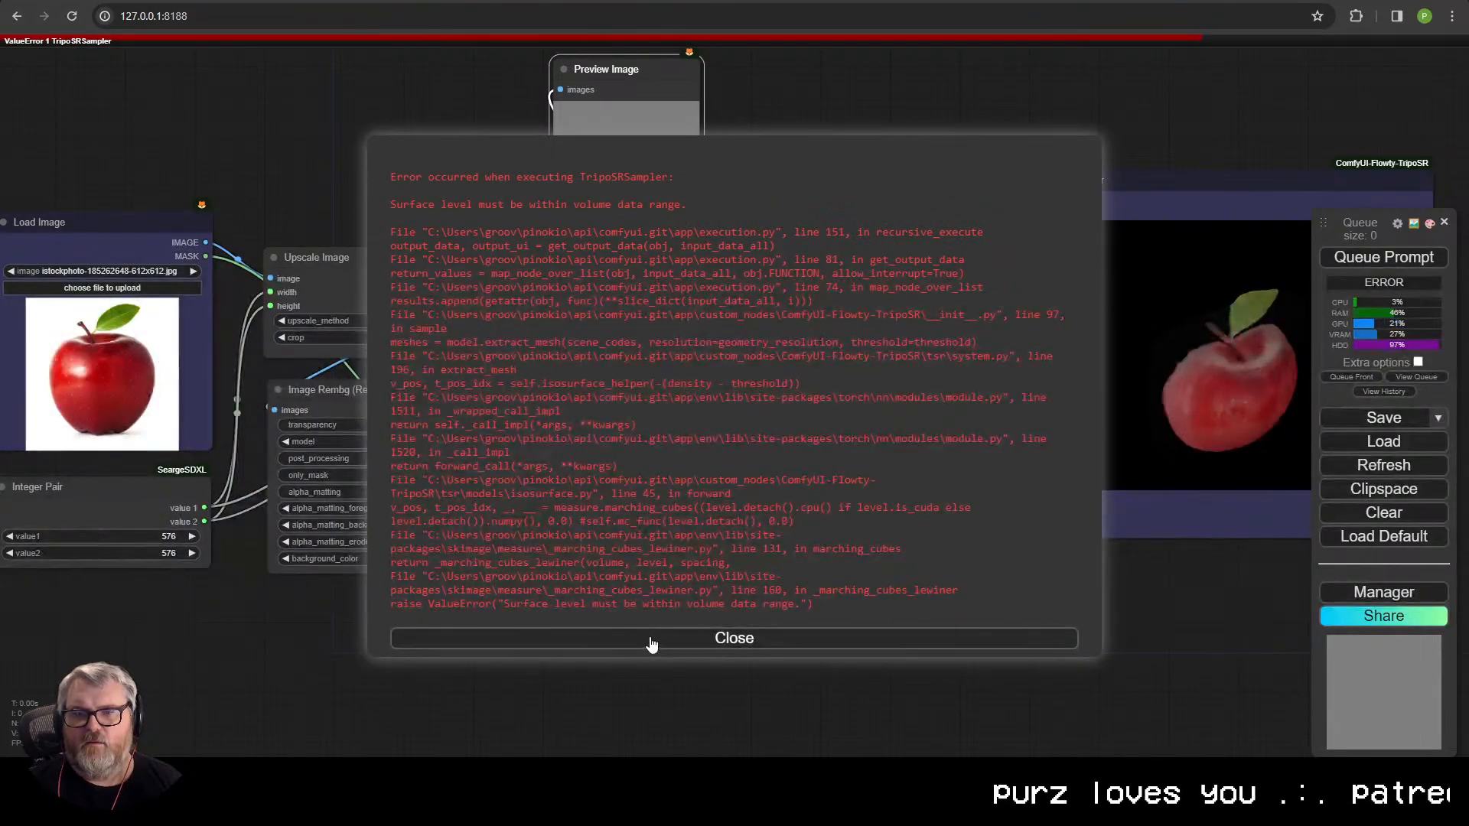
pyautogui.click(647, 641)
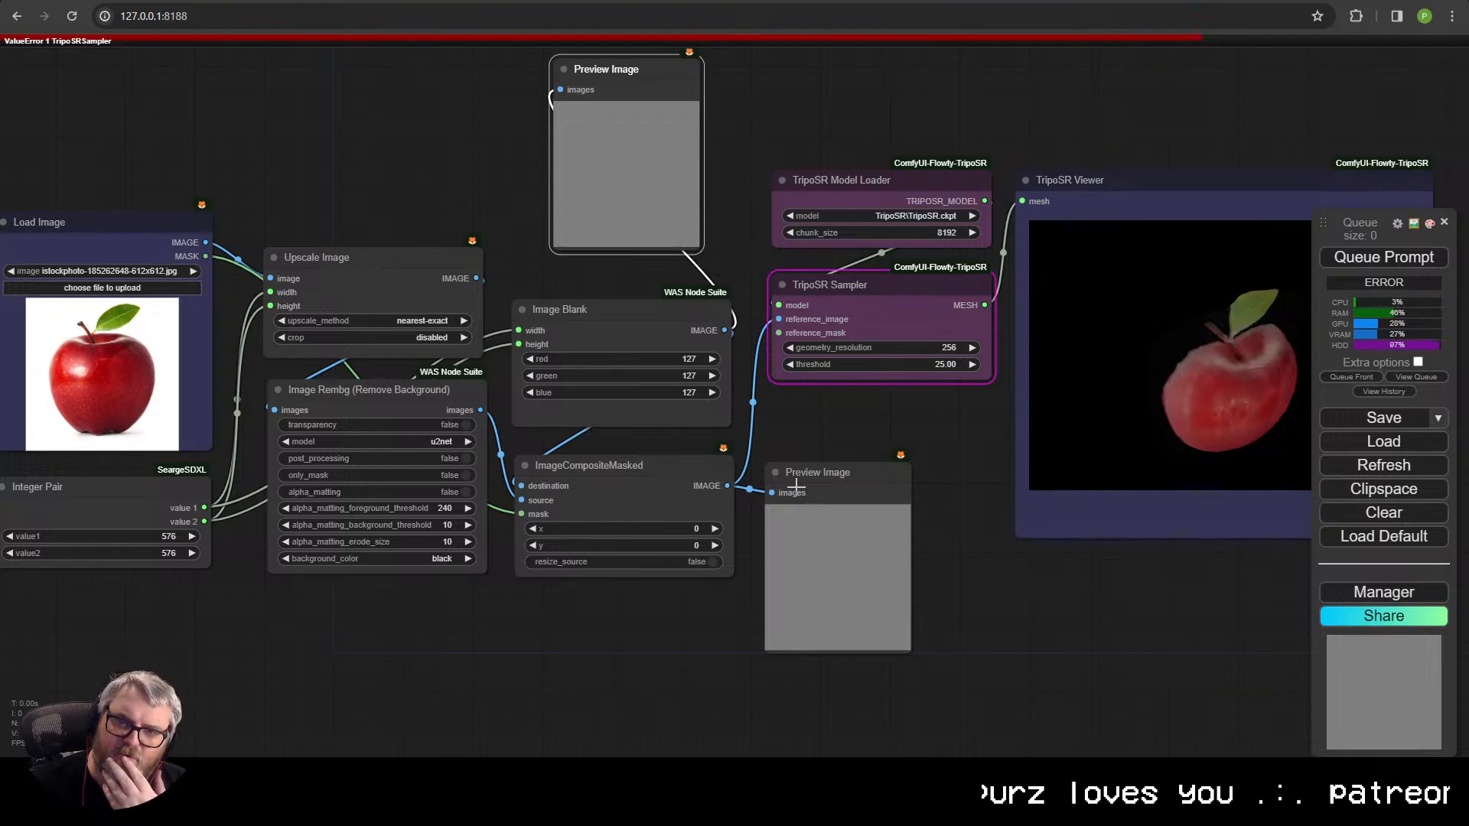
# - Delete the ImageCompositeMasked node
pyautogui.click(413, 394)
pyautogui.click(715, 317)
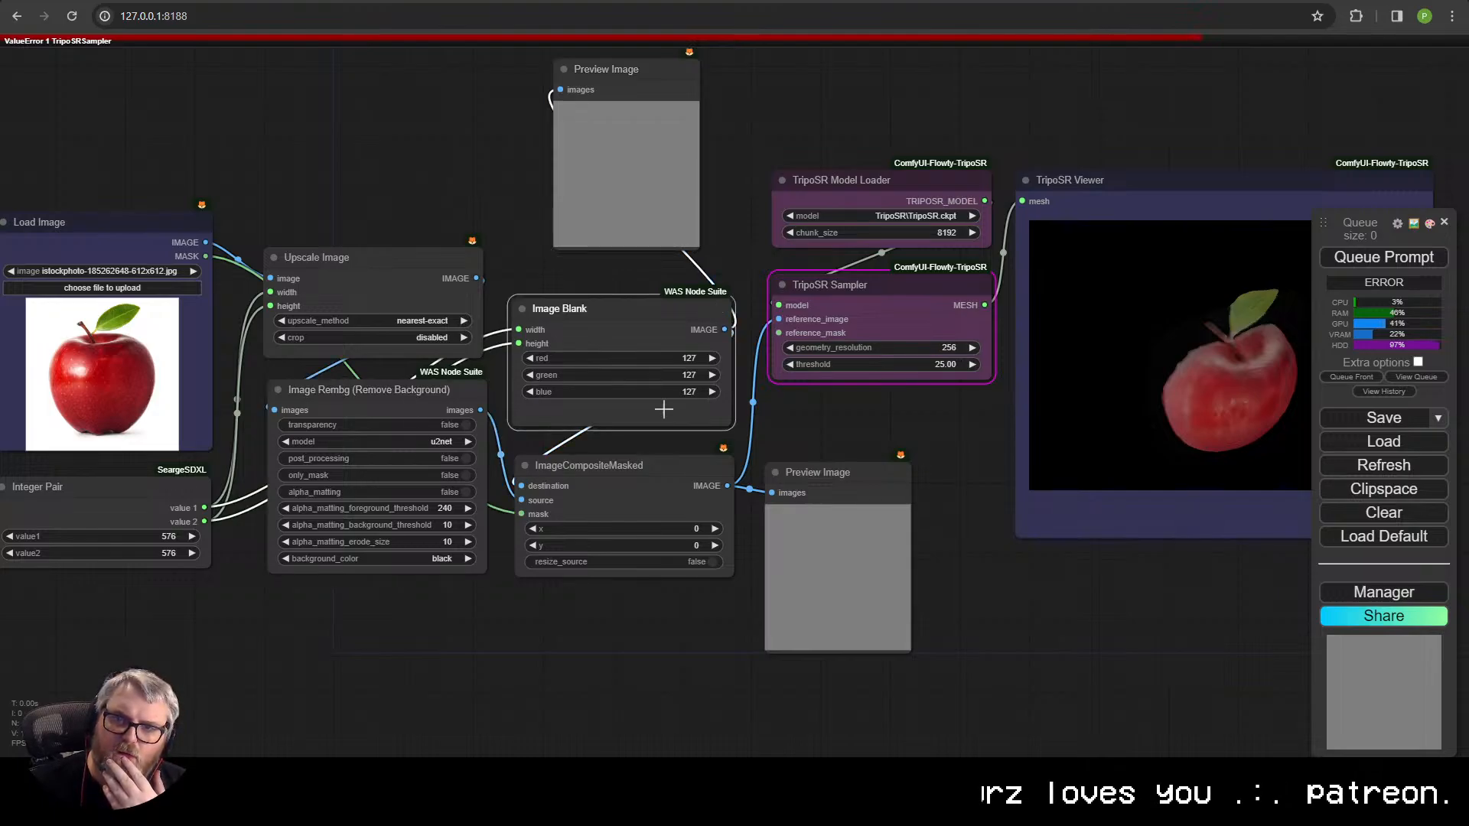
pyautogui.click(630, 468)
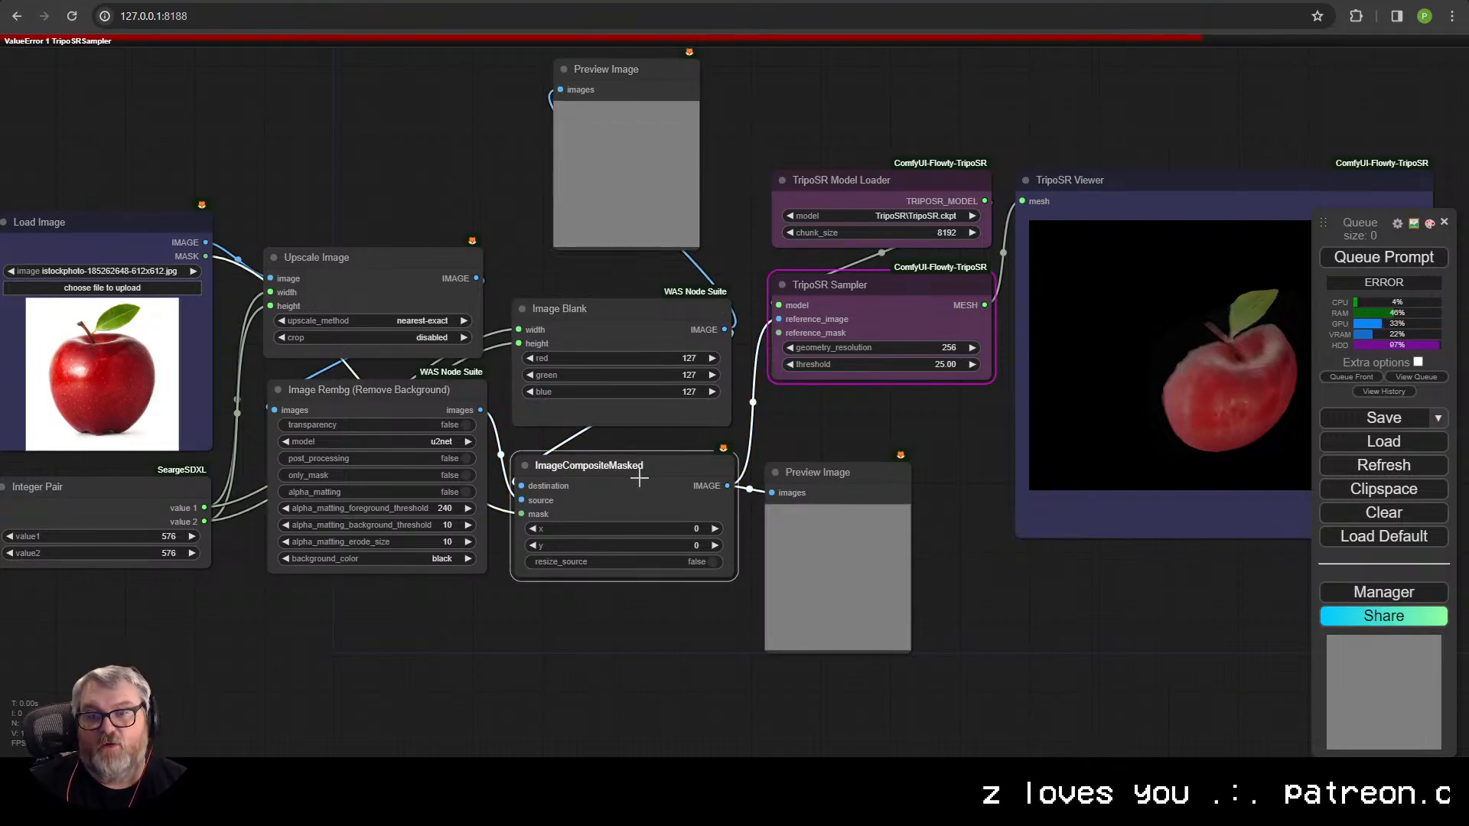
pyautogui.press('Delete')
# - Add a WAS Image Blend node below Image Blank and set its blend_percentage to 1.00
pyautogui.doubleClick(639, 477)
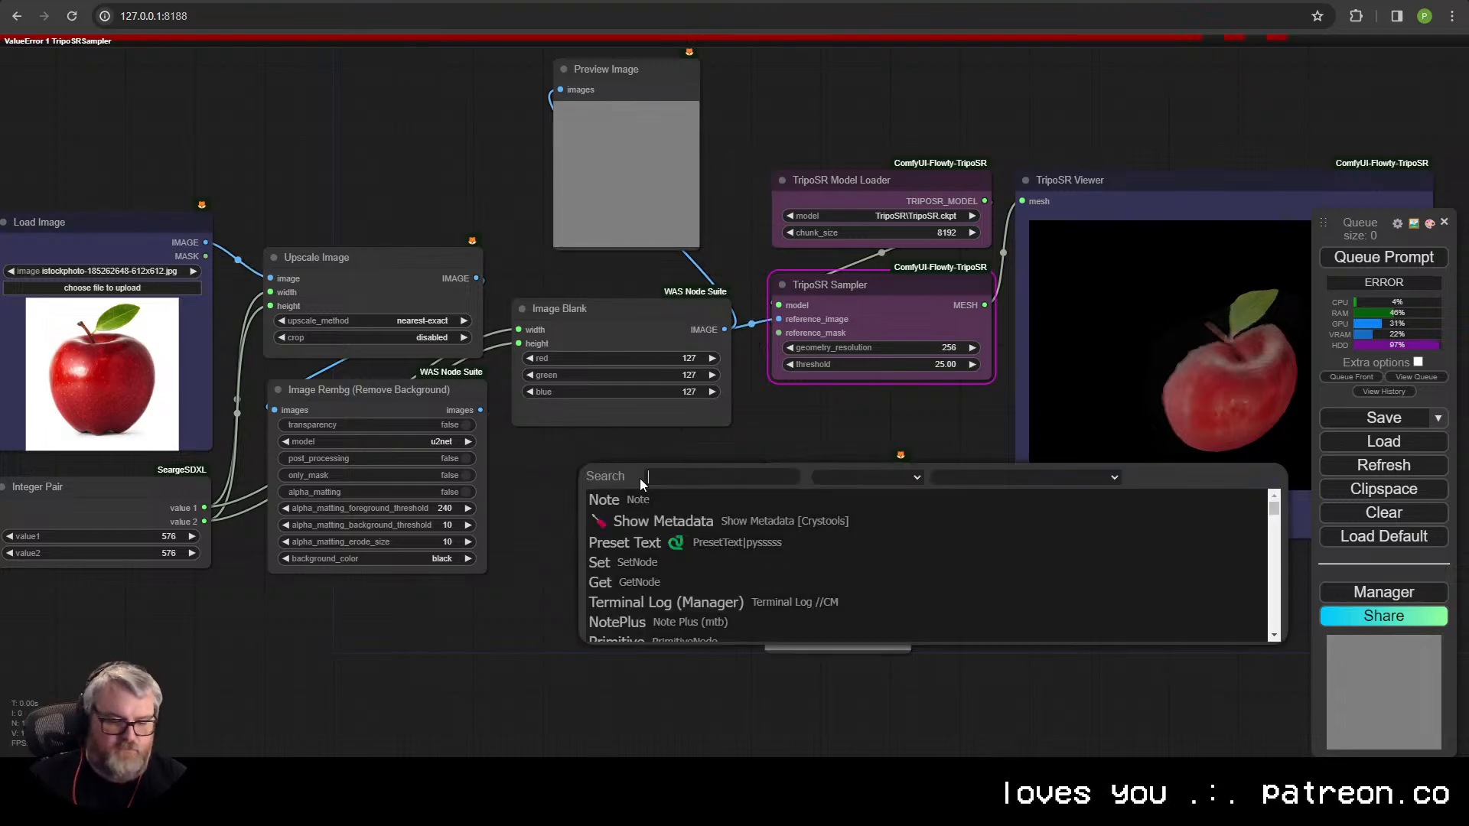
pyautogui.write('image blen')
pyautogui.click(650, 520)
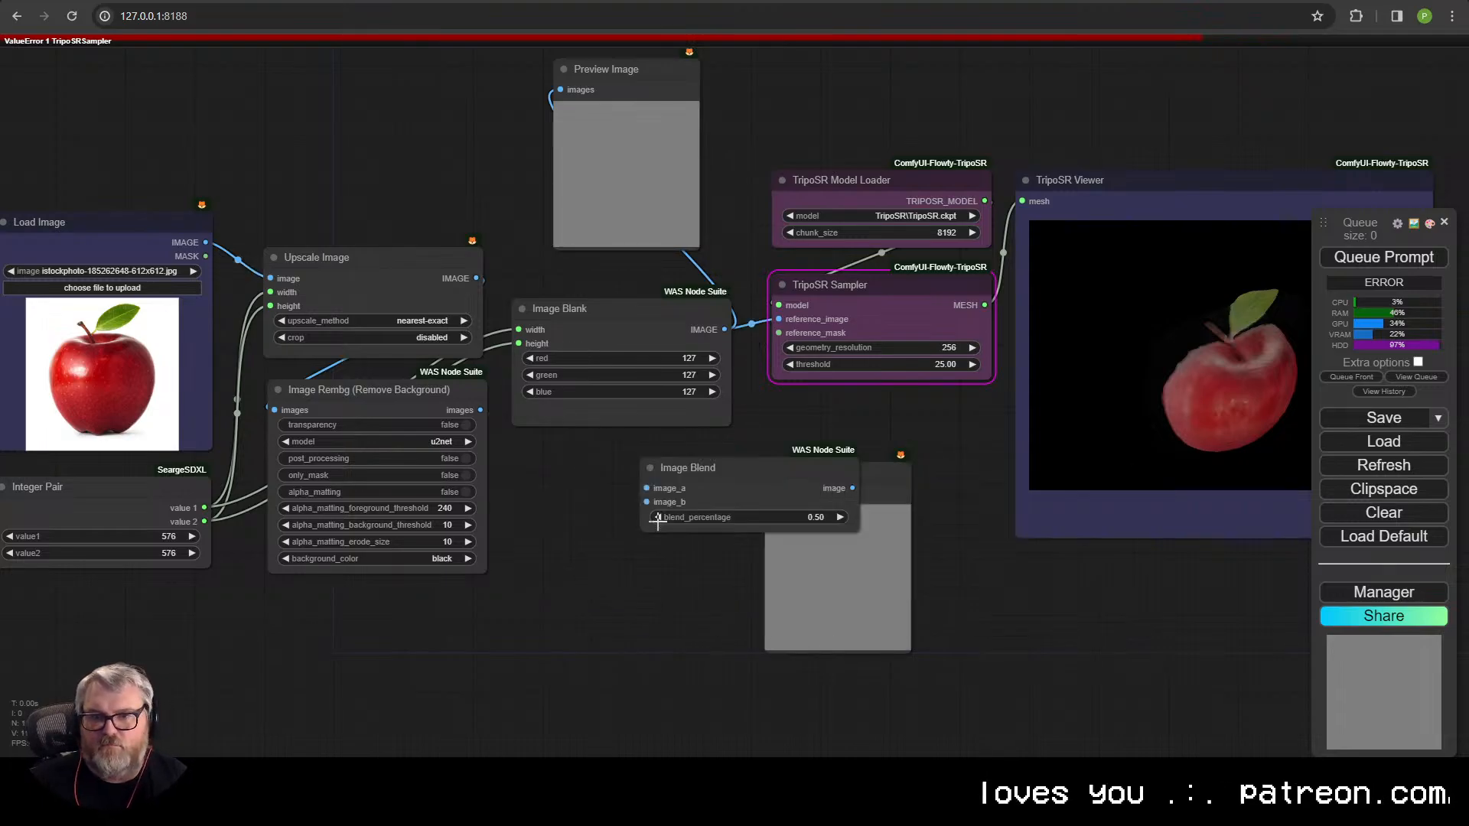
pyautogui.moveTo(705, 490); pyautogui.dragTo(586, 488)
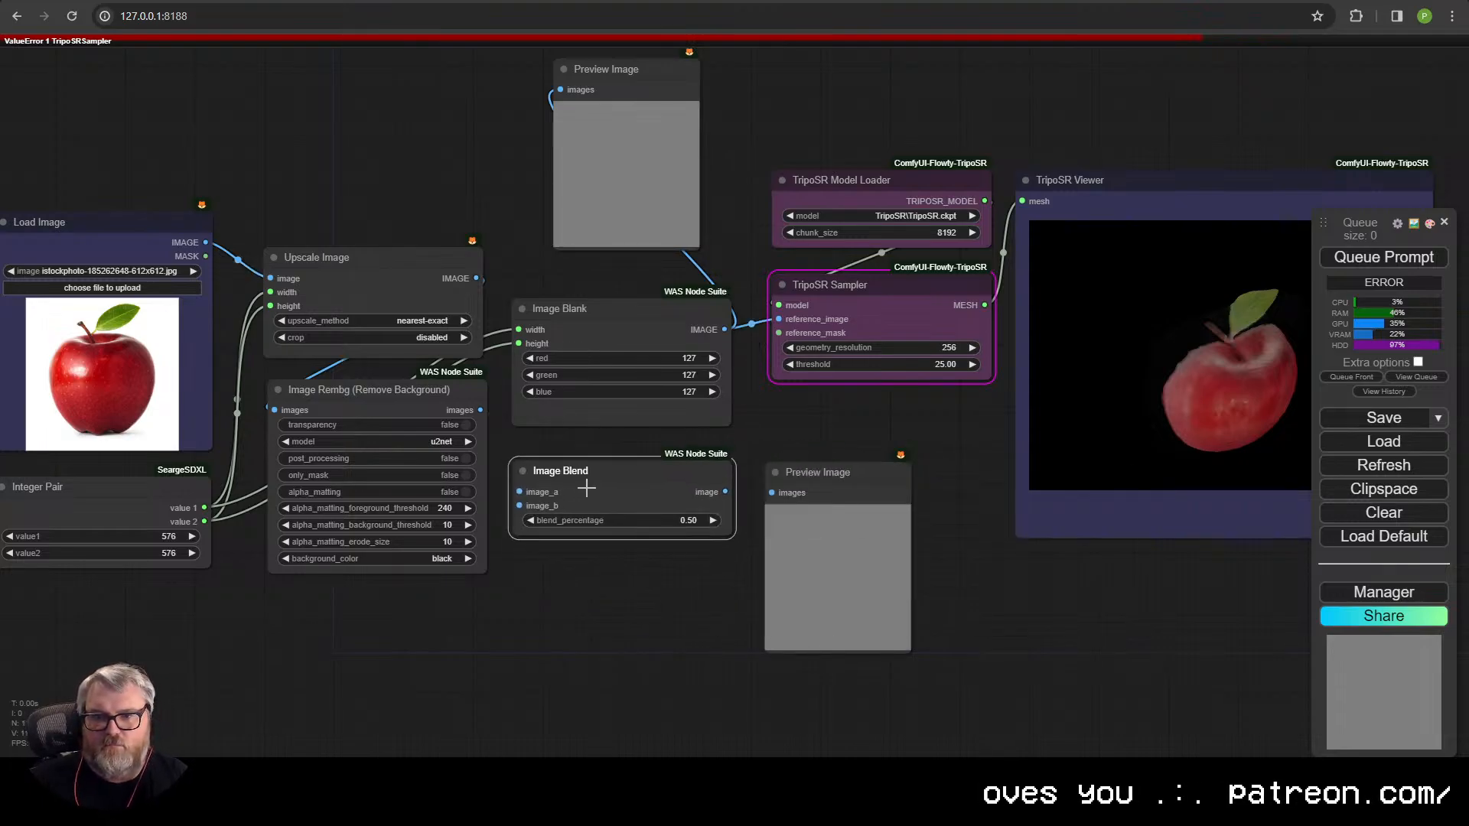
pyautogui.click(623, 520)
pyautogui.write('1')
pyautogui.press('Return')
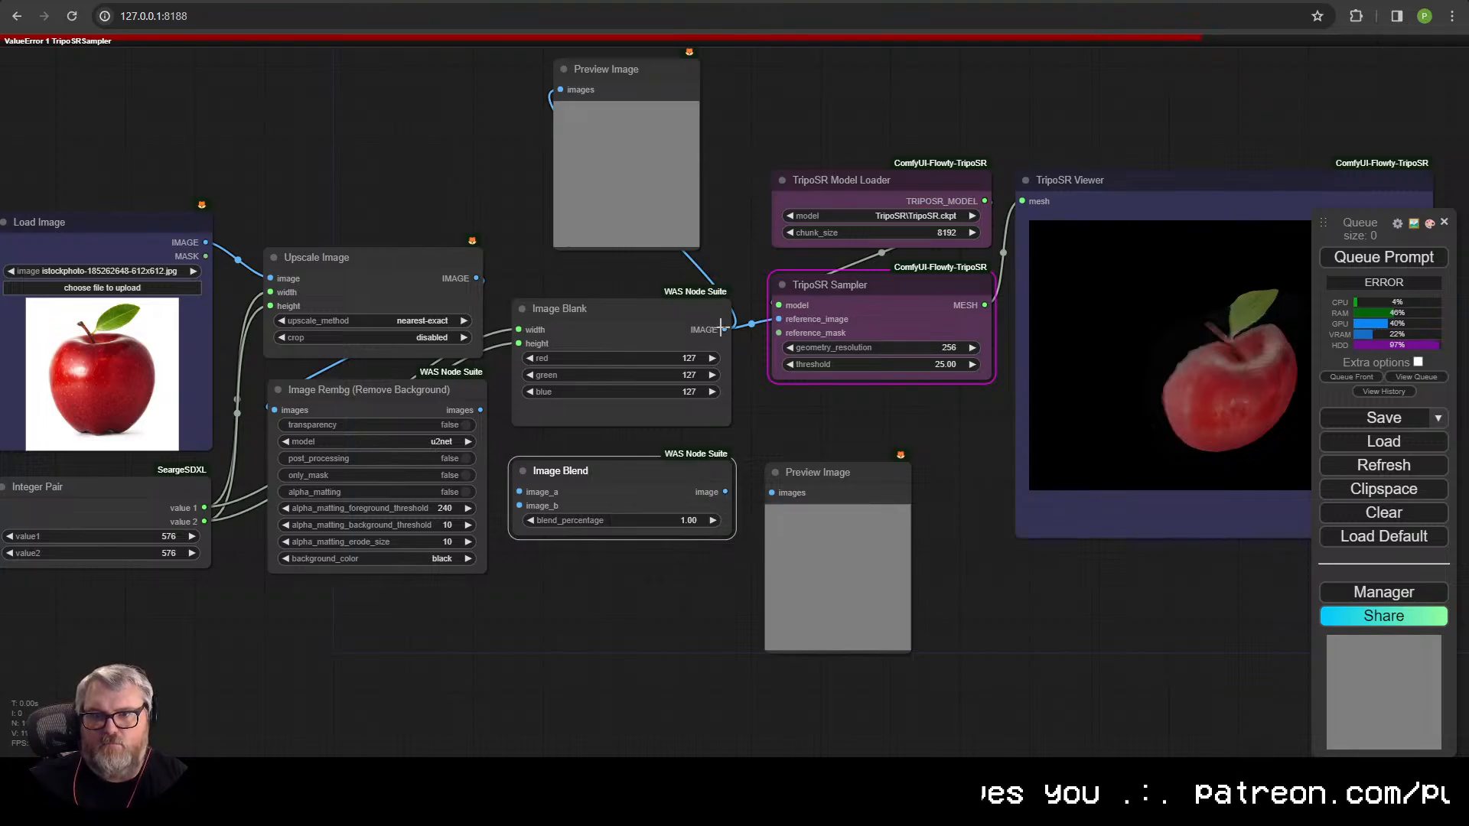
# - Connect Image Blank to image_a, Image Rembg to image_b and the Image Blend output to Preview Image, and queue the prompt
pyautogui.moveTo(727, 329); pyautogui.dragTo(520, 492)
pyautogui.moveTo(480, 410); pyautogui.dragTo(520, 506)
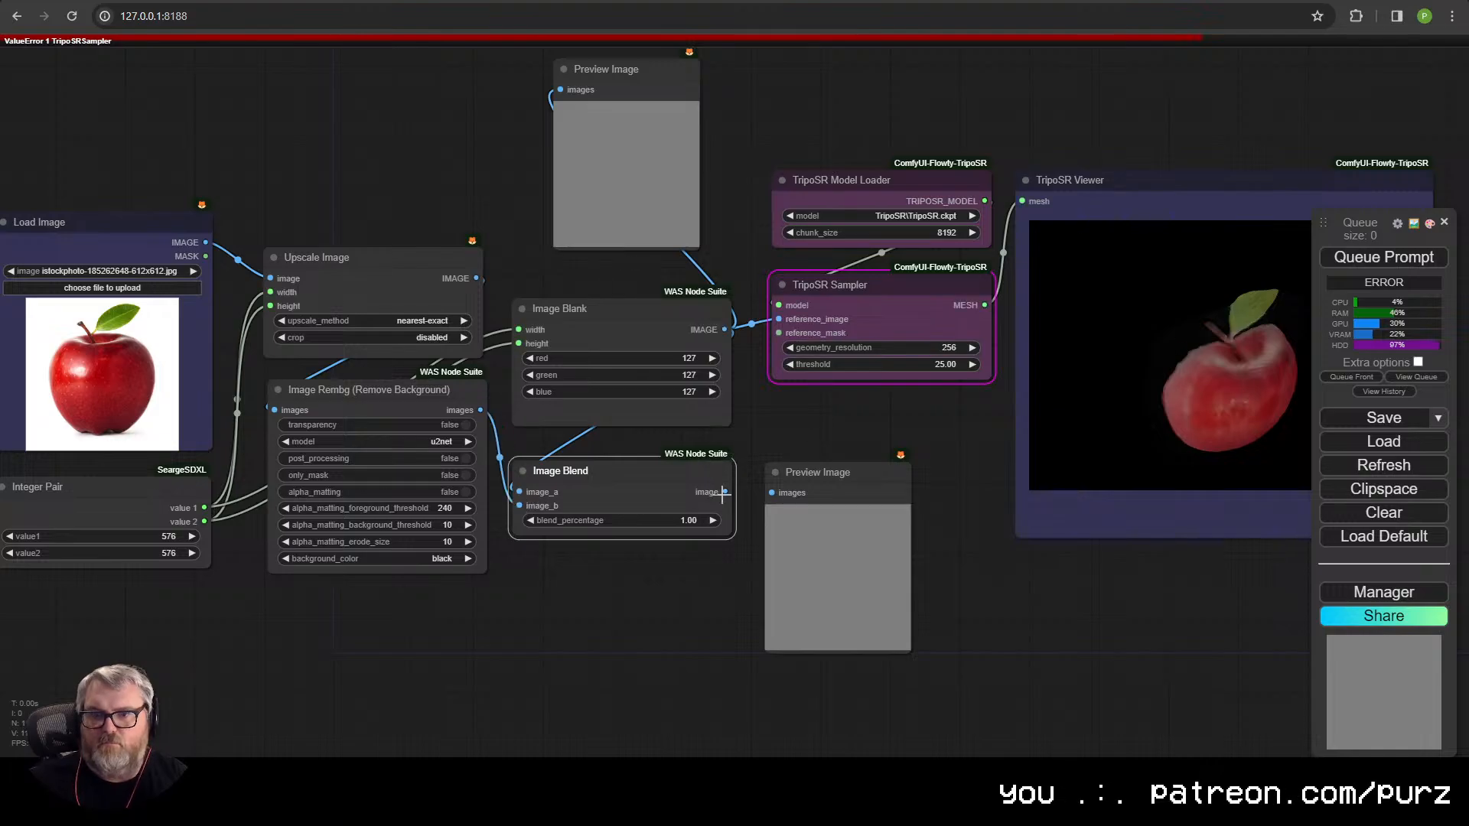
pyautogui.moveTo(722, 494); pyautogui.dragTo(772, 492)
pyautogui.click(1384, 257)
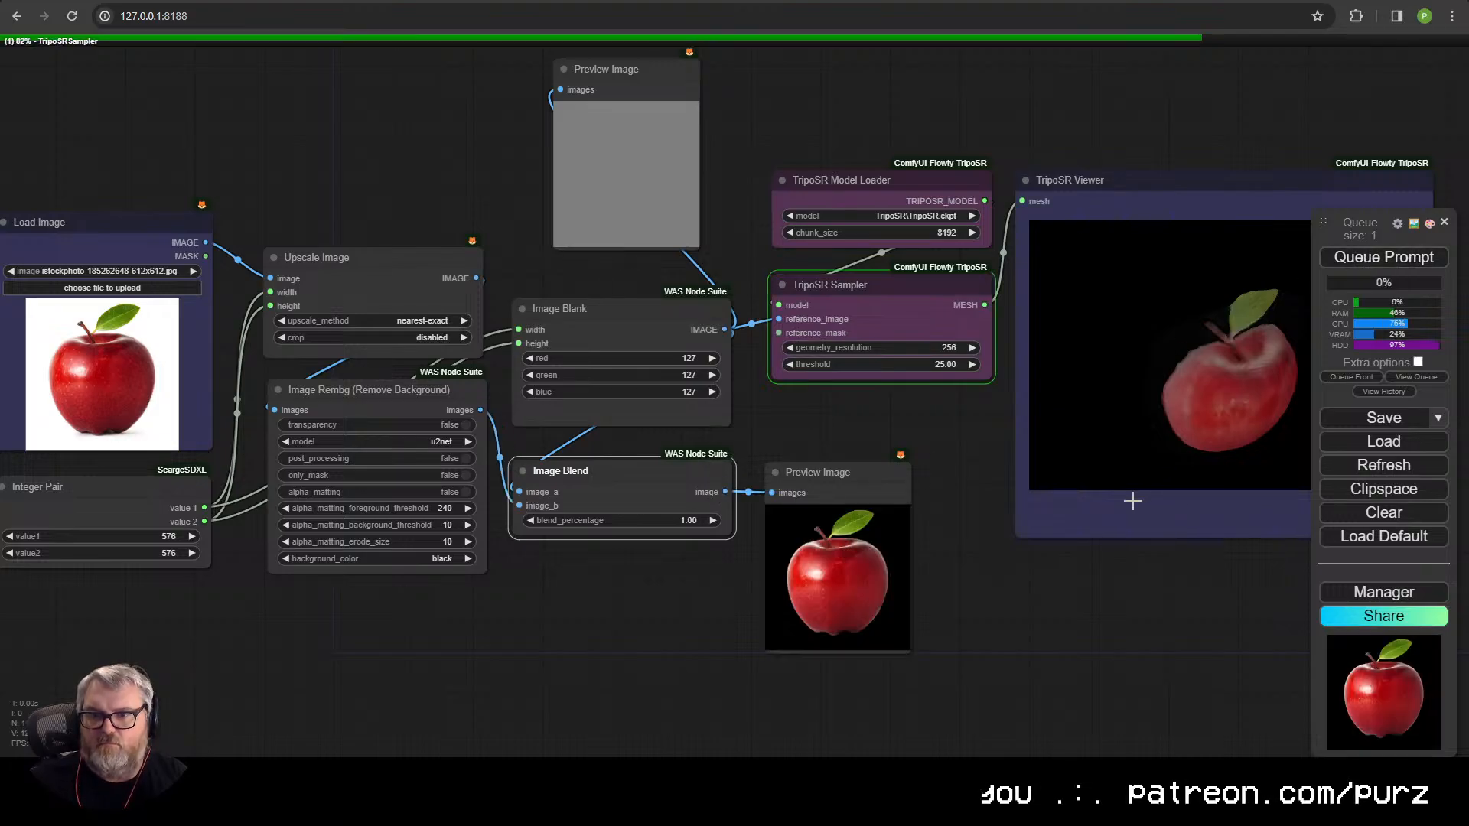
# - Set Image Blend's blend_percentage to 0.50 and queue the prompt again
pyautogui.click(685, 520)
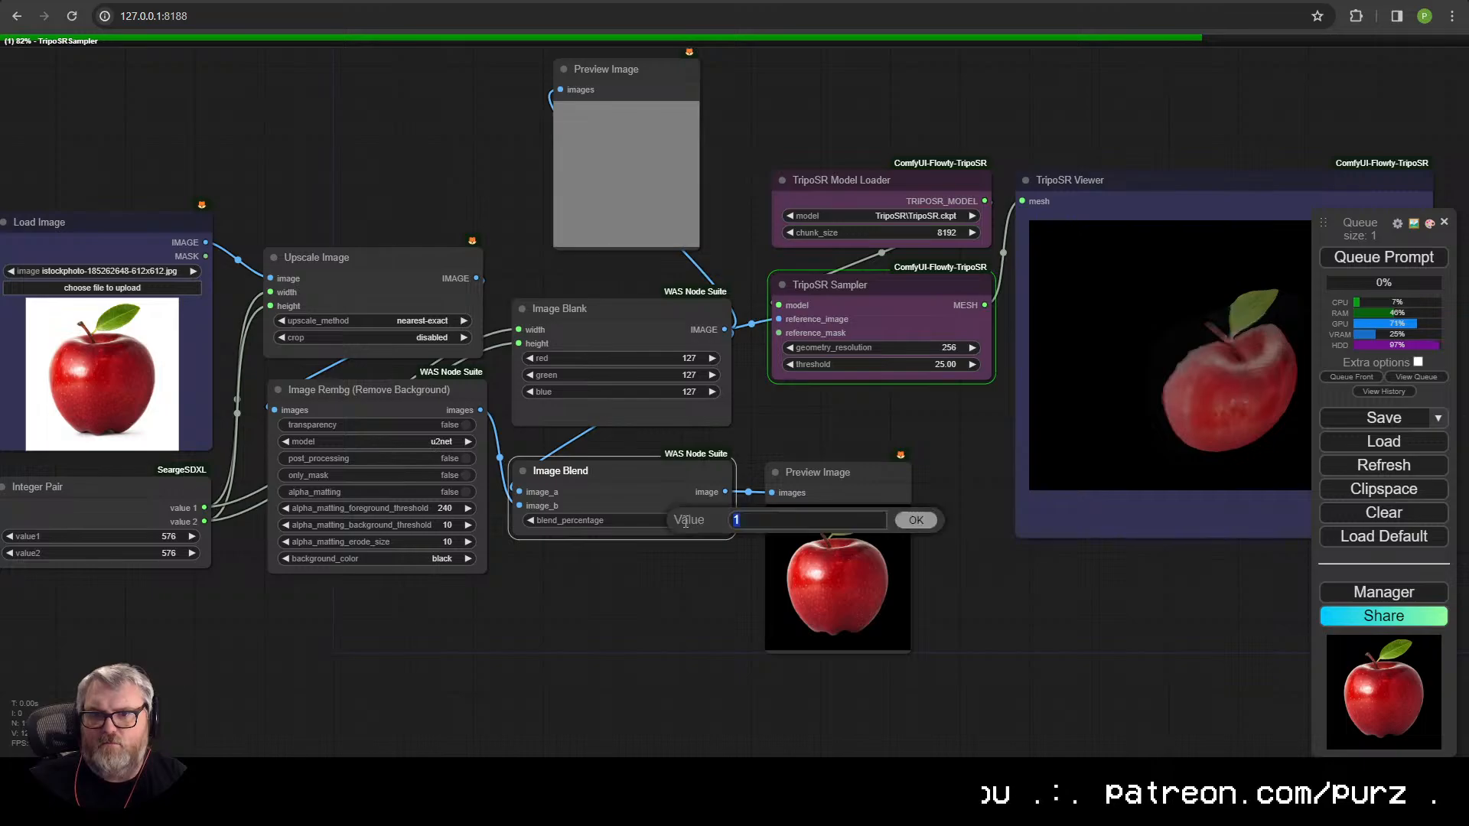
pyautogui.write('.5')
pyautogui.press('Return')
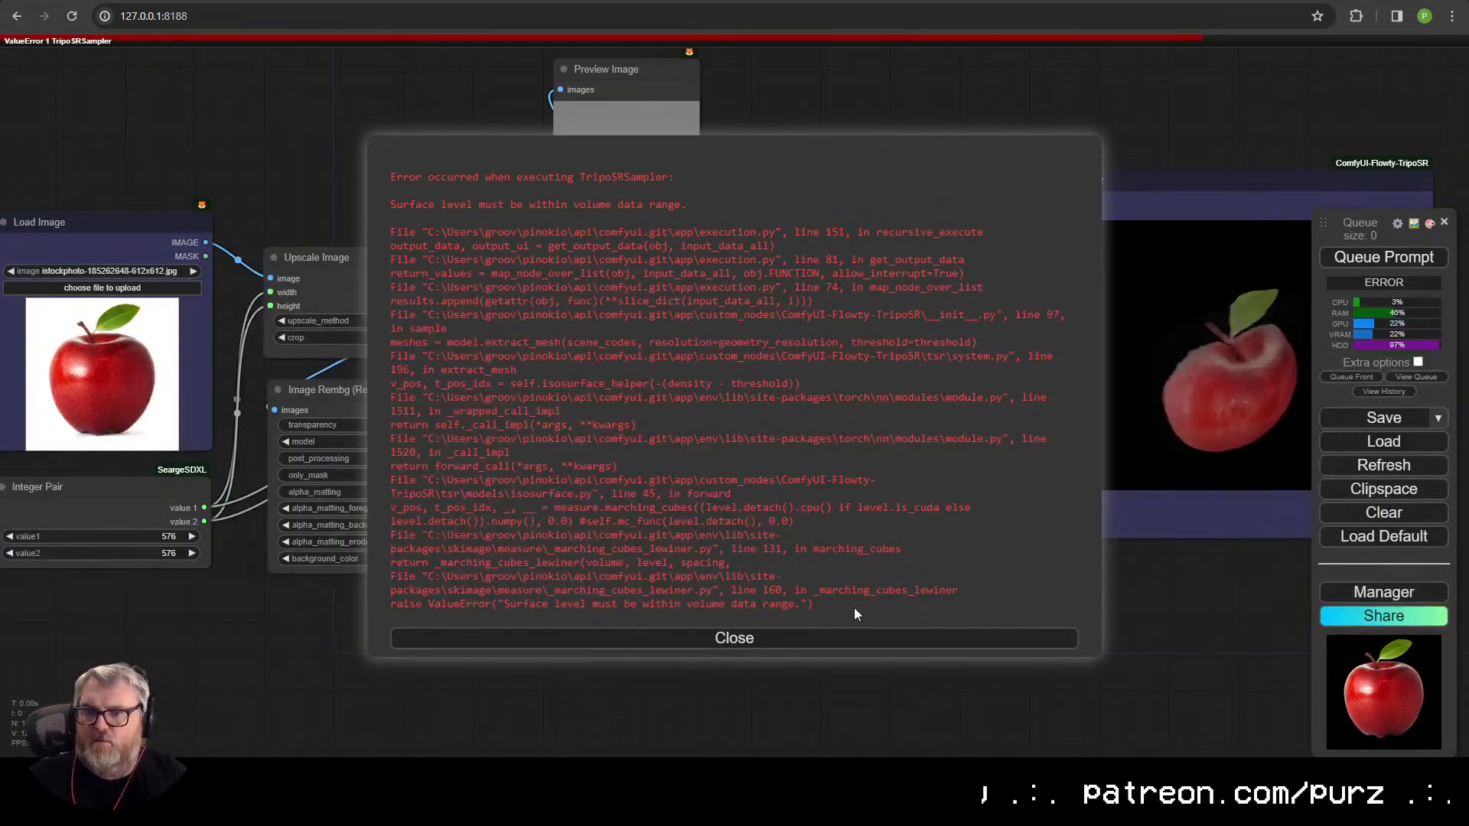
pyautogui.click(788, 639)
pyautogui.click(1384, 257)
# - Delete the Image Blend node and the Preview Image node beside it
pyautogui.click(806, 481)
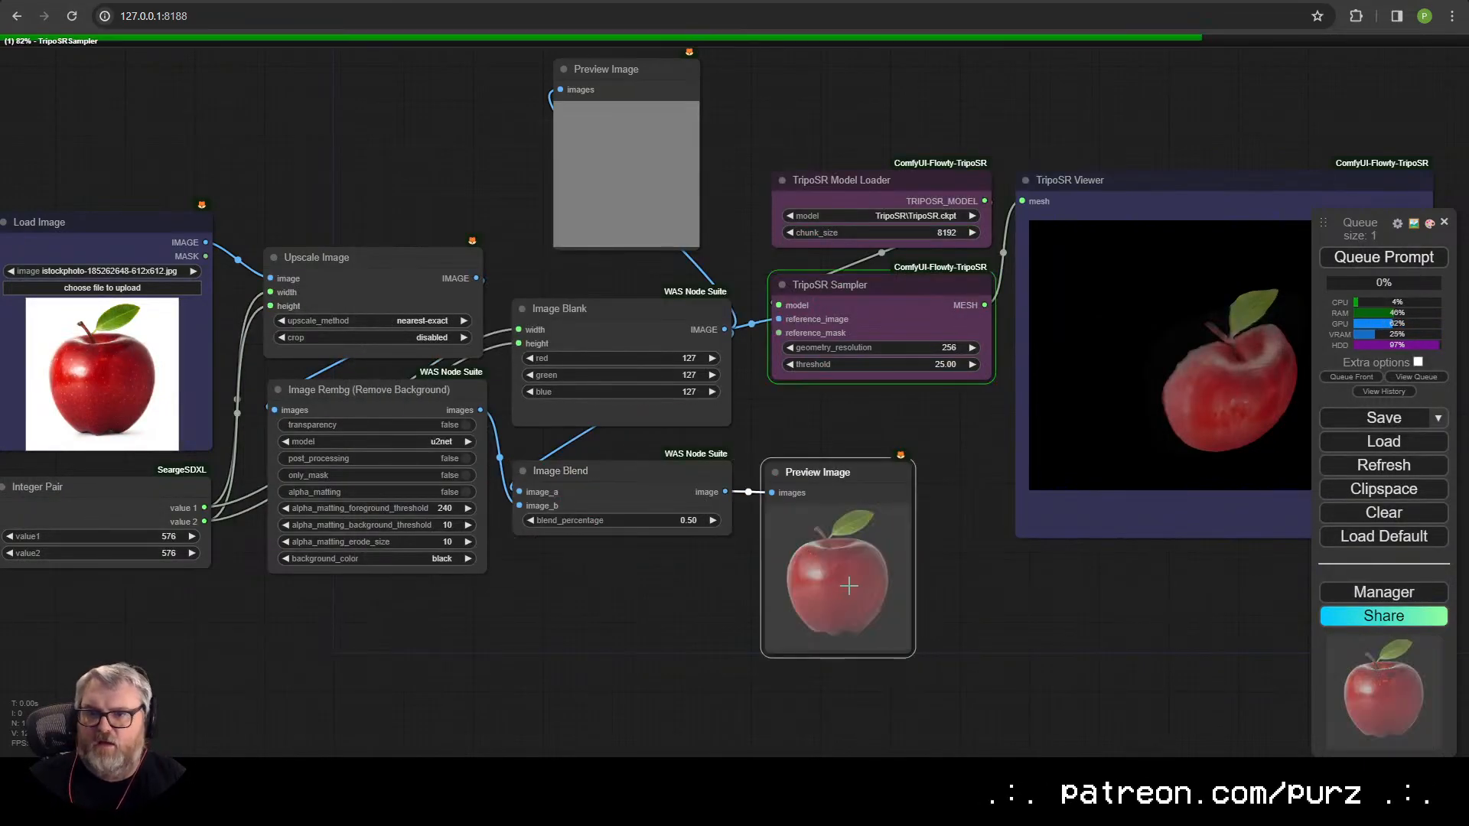
pyautogui.press('Delete')
pyautogui.click(679, 492)
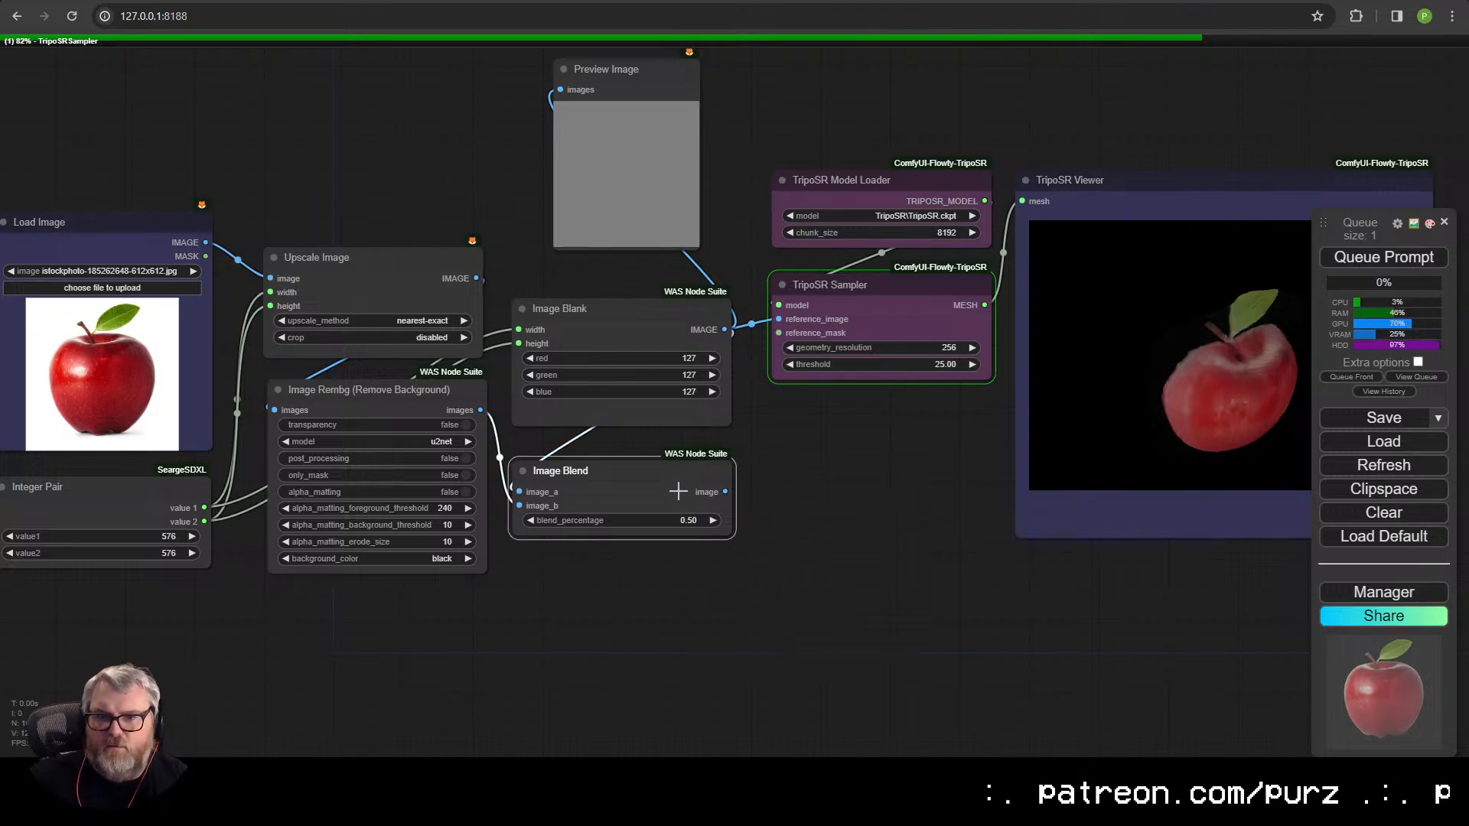
pyautogui.click(686, 640)
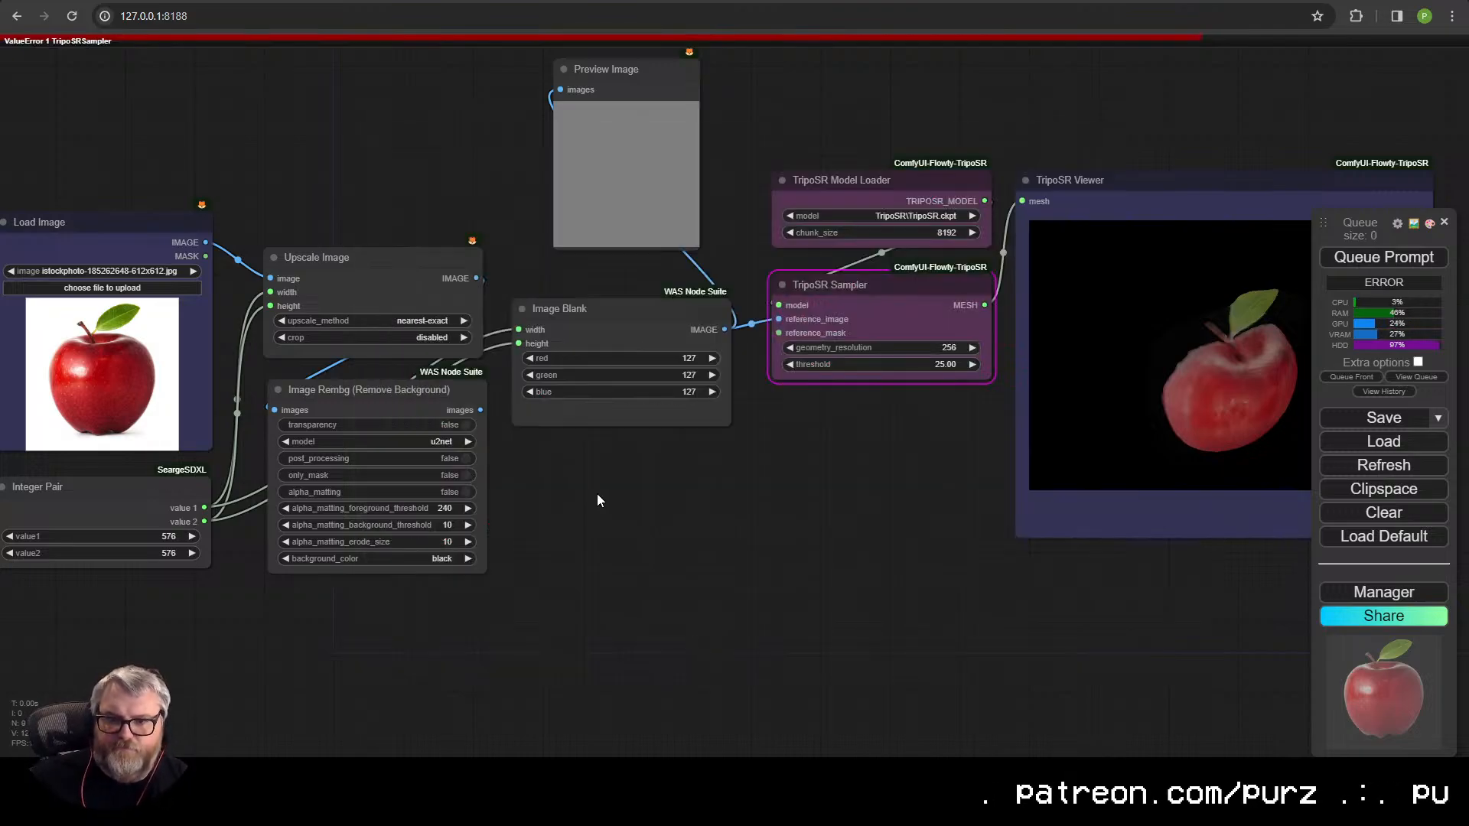
# - Add an ImageBlend node below Image Blank and set its blend_mode to screen
pyautogui.doubleClick(597, 495)
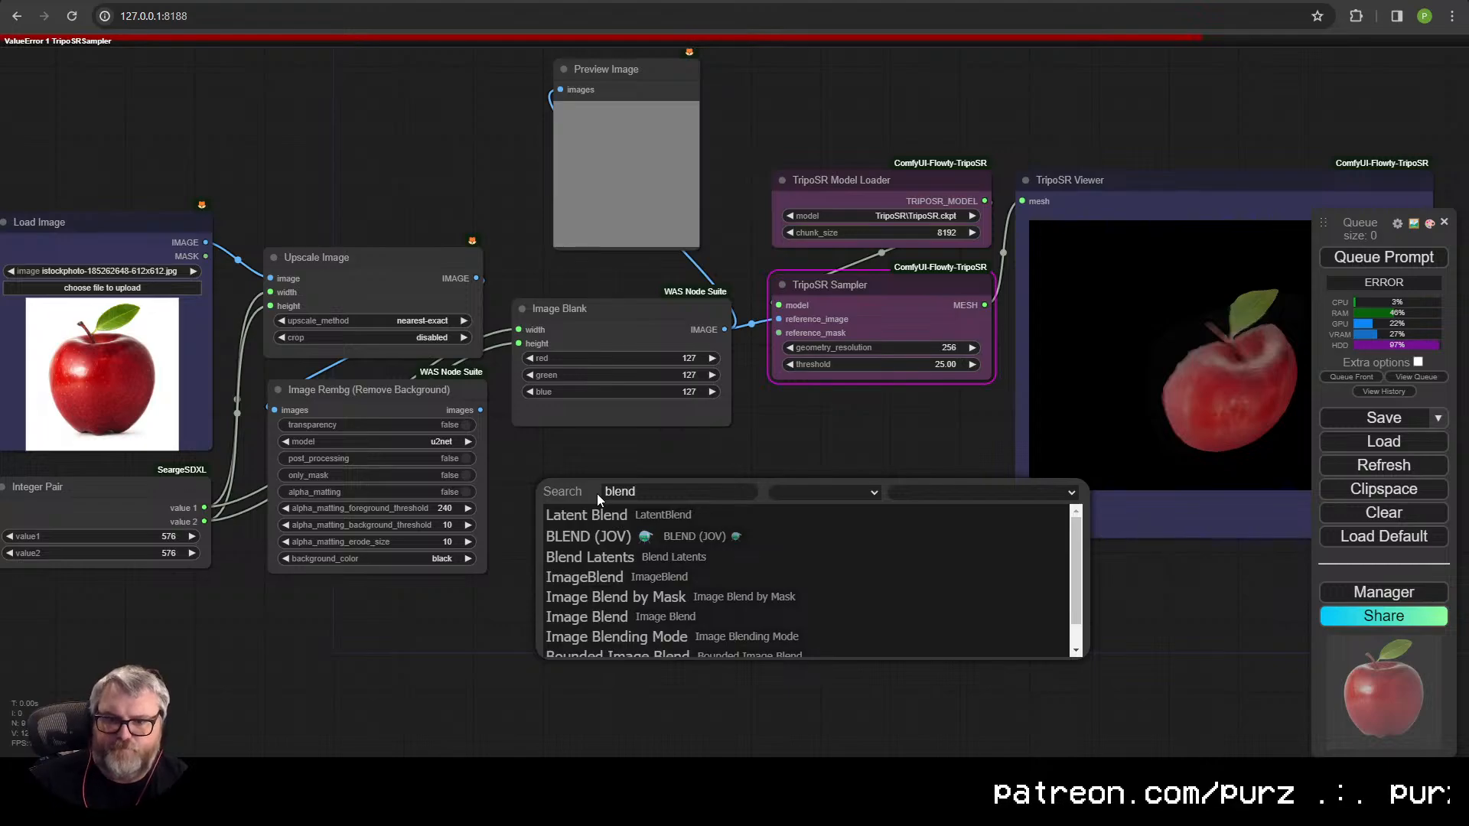
pyautogui.click(601, 579)
pyautogui.moveTo(668, 506); pyautogui.dragTo(620, 465)
pyautogui.click(656, 540)
pyautogui.click(673, 577)
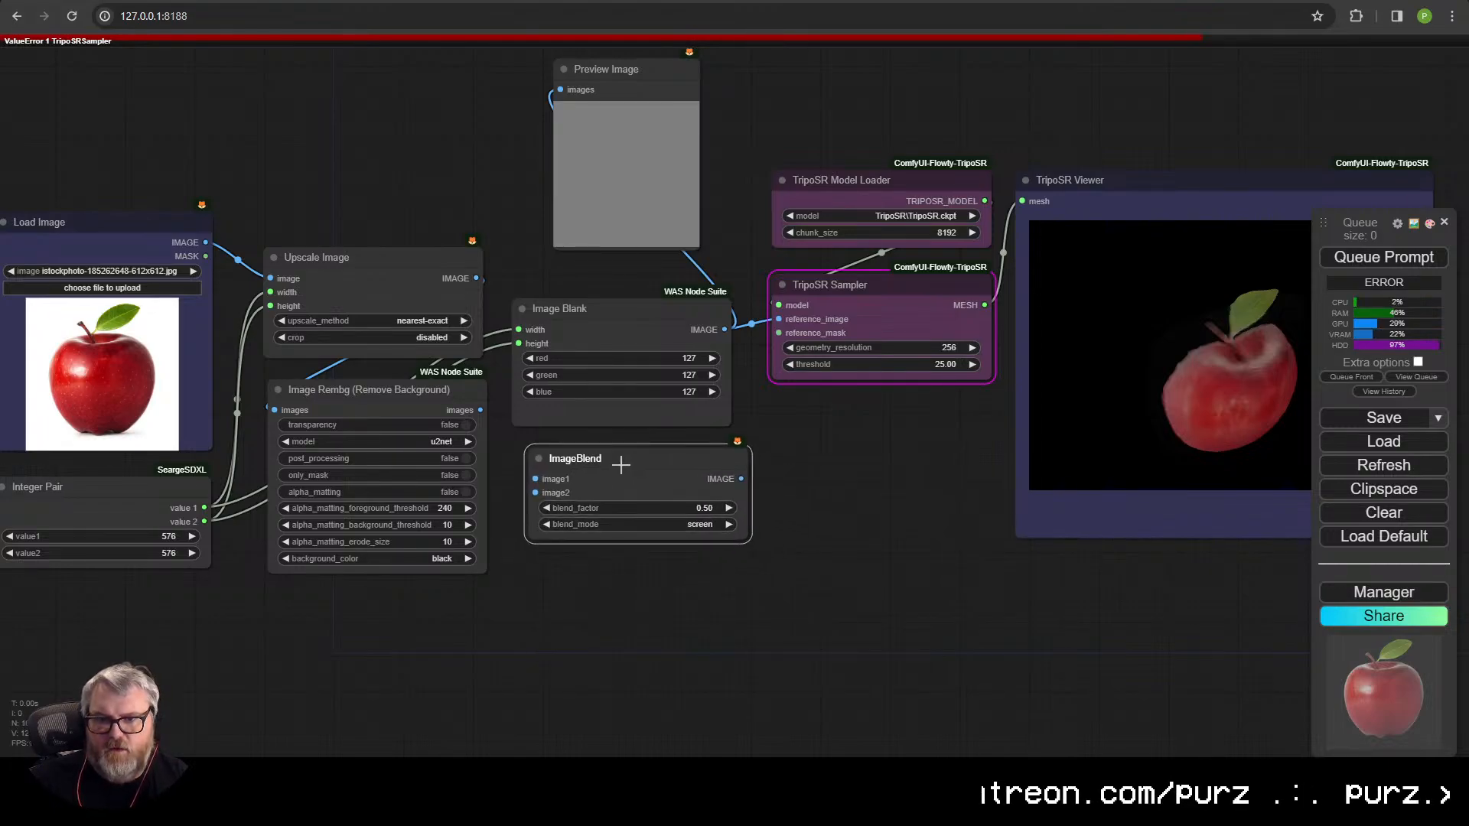
# - Feed Image Blank into image1 and Image Rembg into image2, attach a new Preview Image to the ImageBlend output, and queue the prompt
pyautogui.moveTo(725, 330); pyautogui.dragTo(535, 479)
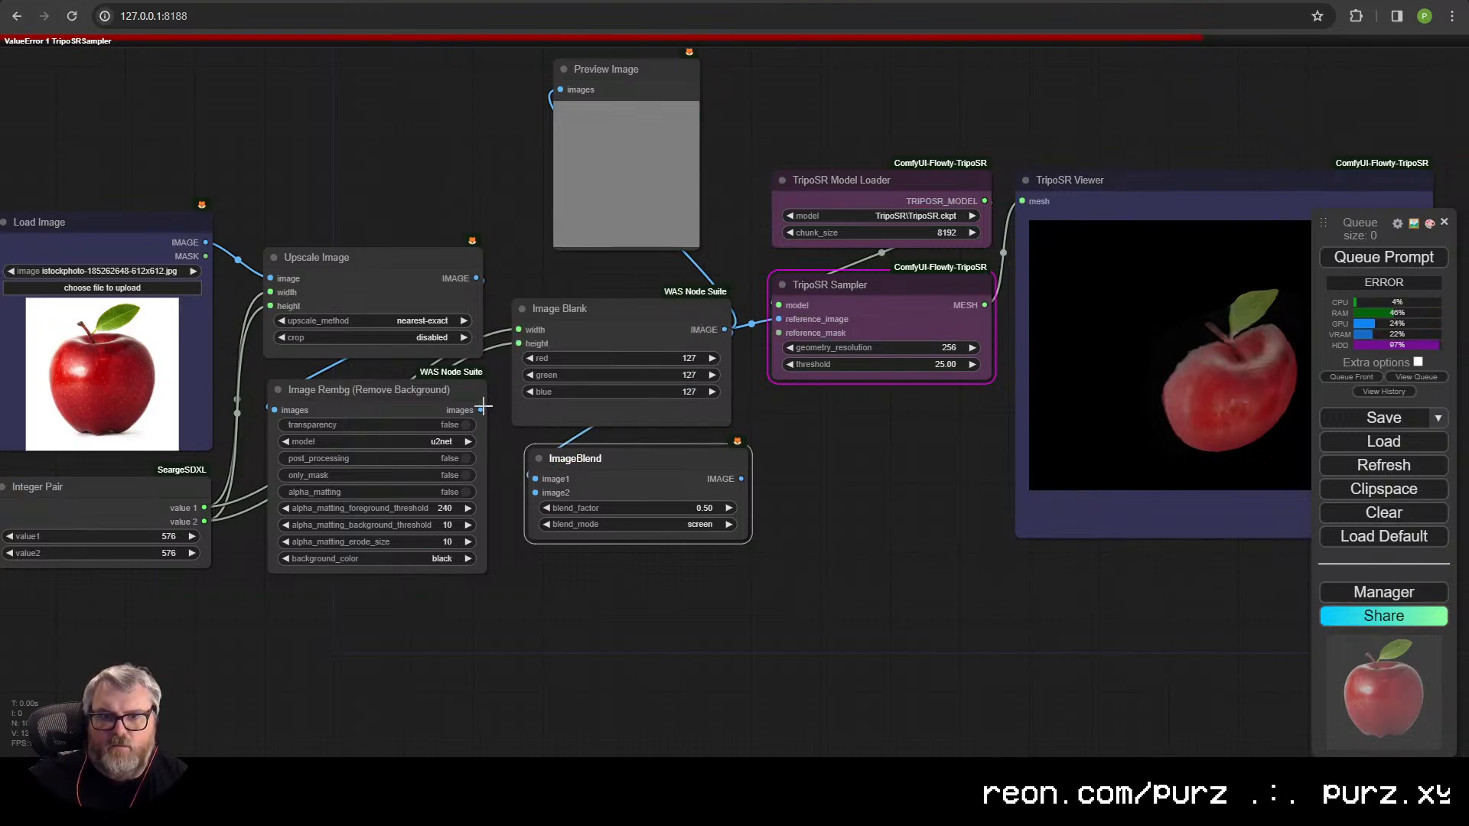
pyautogui.moveTo(481, 410); pyautogui.dragTo(535, 493)
pyautogui.moveTo(740, 479); pyautogui.dragTo(835, 472)
pyautogui.click(823, 553)
pyautogui.click(1362, 261)
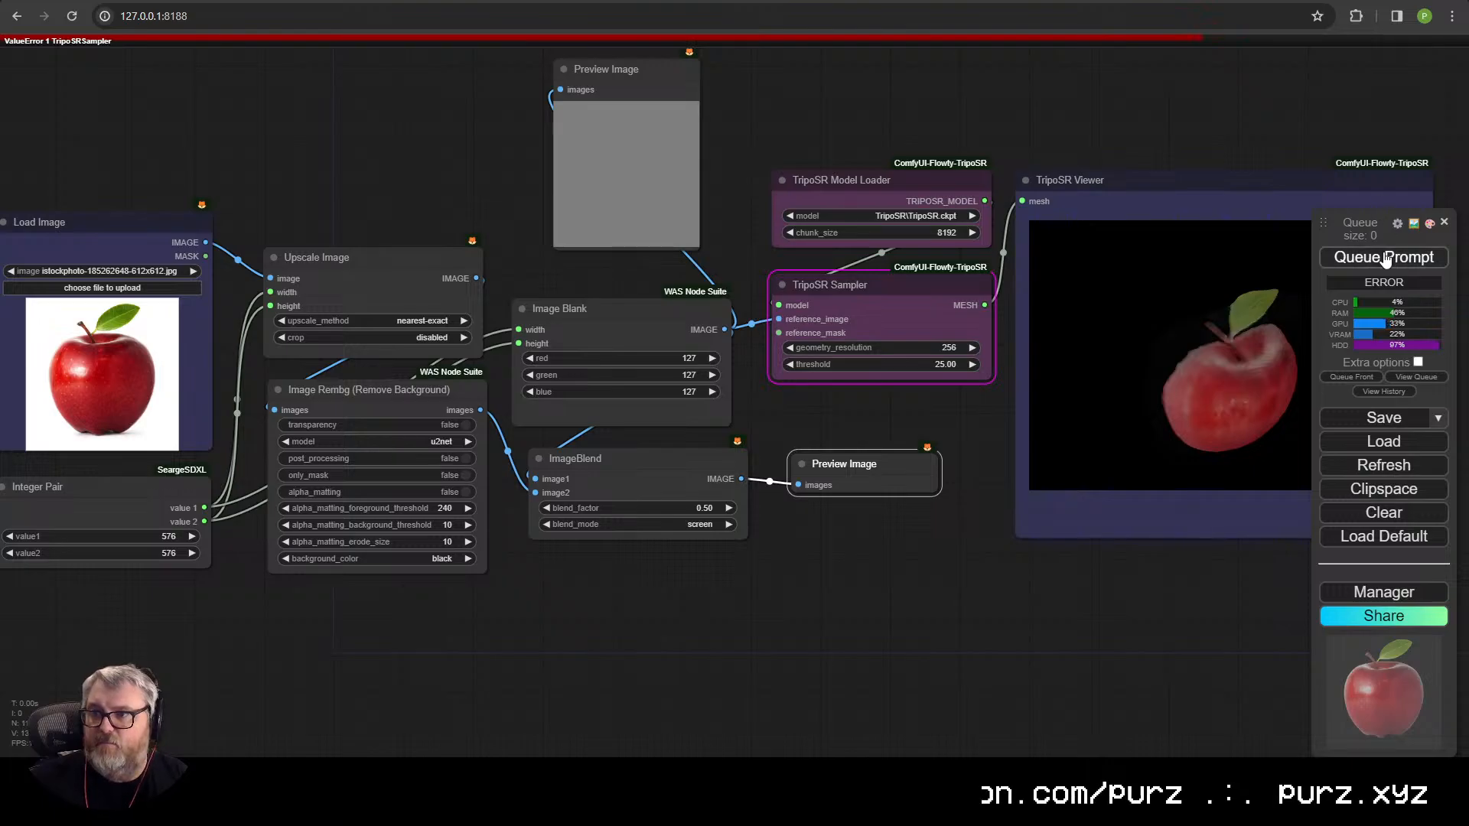
# - Set ImageBlend's blend_factor to 1.00 and queue the prompt again
pyautogui.moveTo(701, 508); pyautogui.dragTo(941, 507)
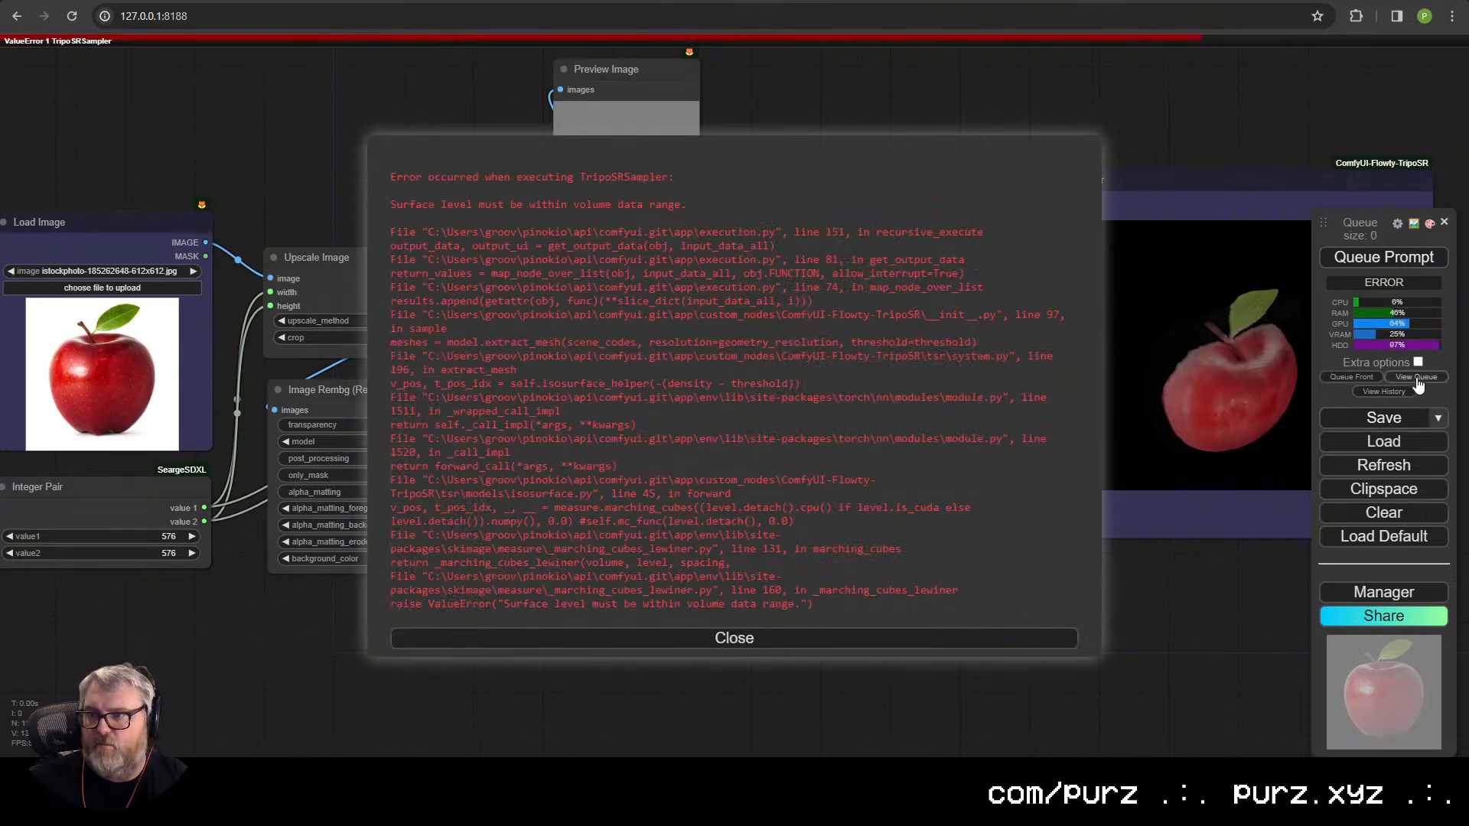
pyautogui.click(865, 640)
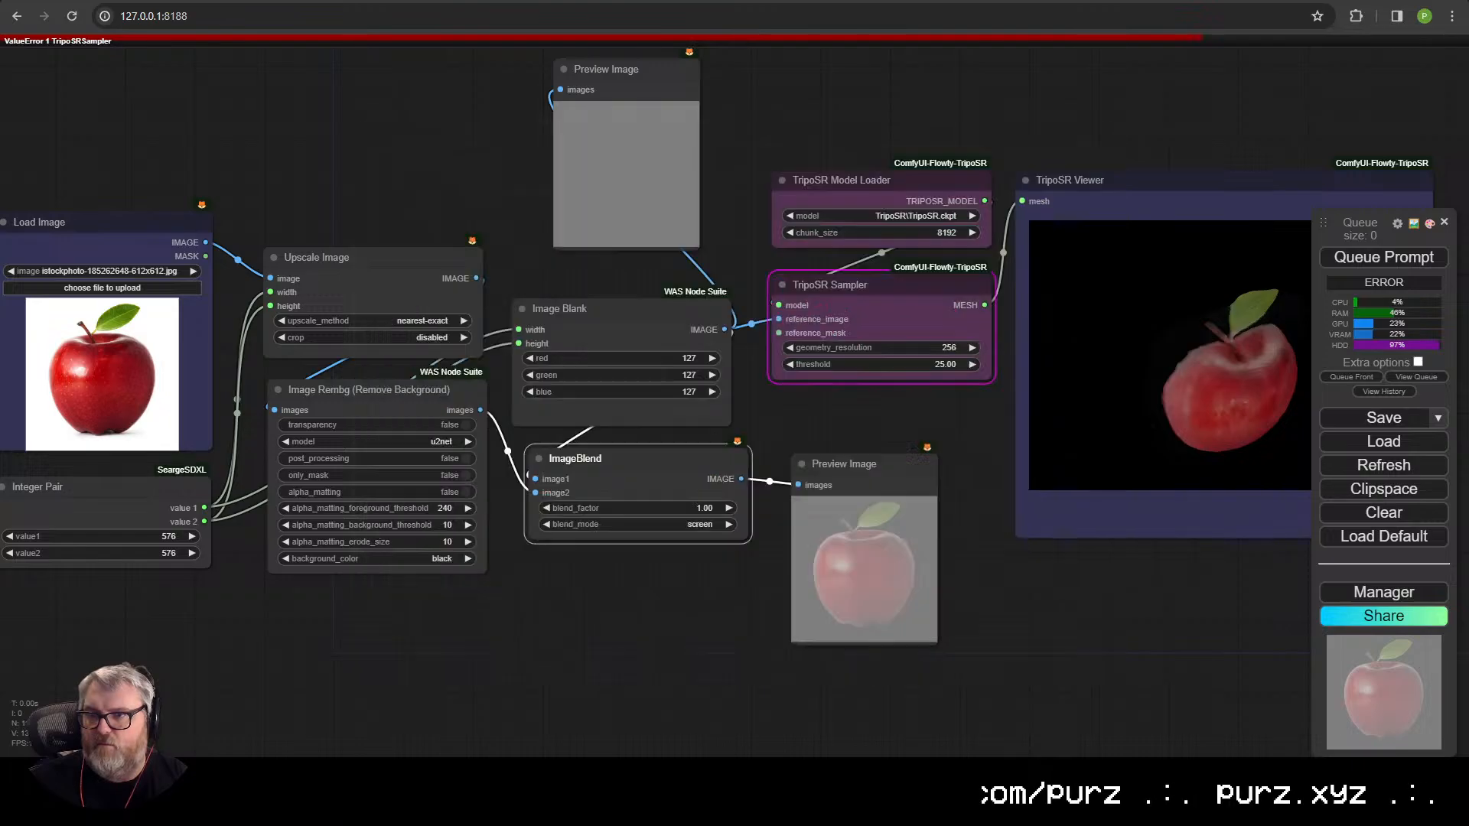
pyautogui.click(1383, 257)
# - Change ImageBlend's blend_mode to multiply and queue the prompt
pyautogui.click(695, 525)
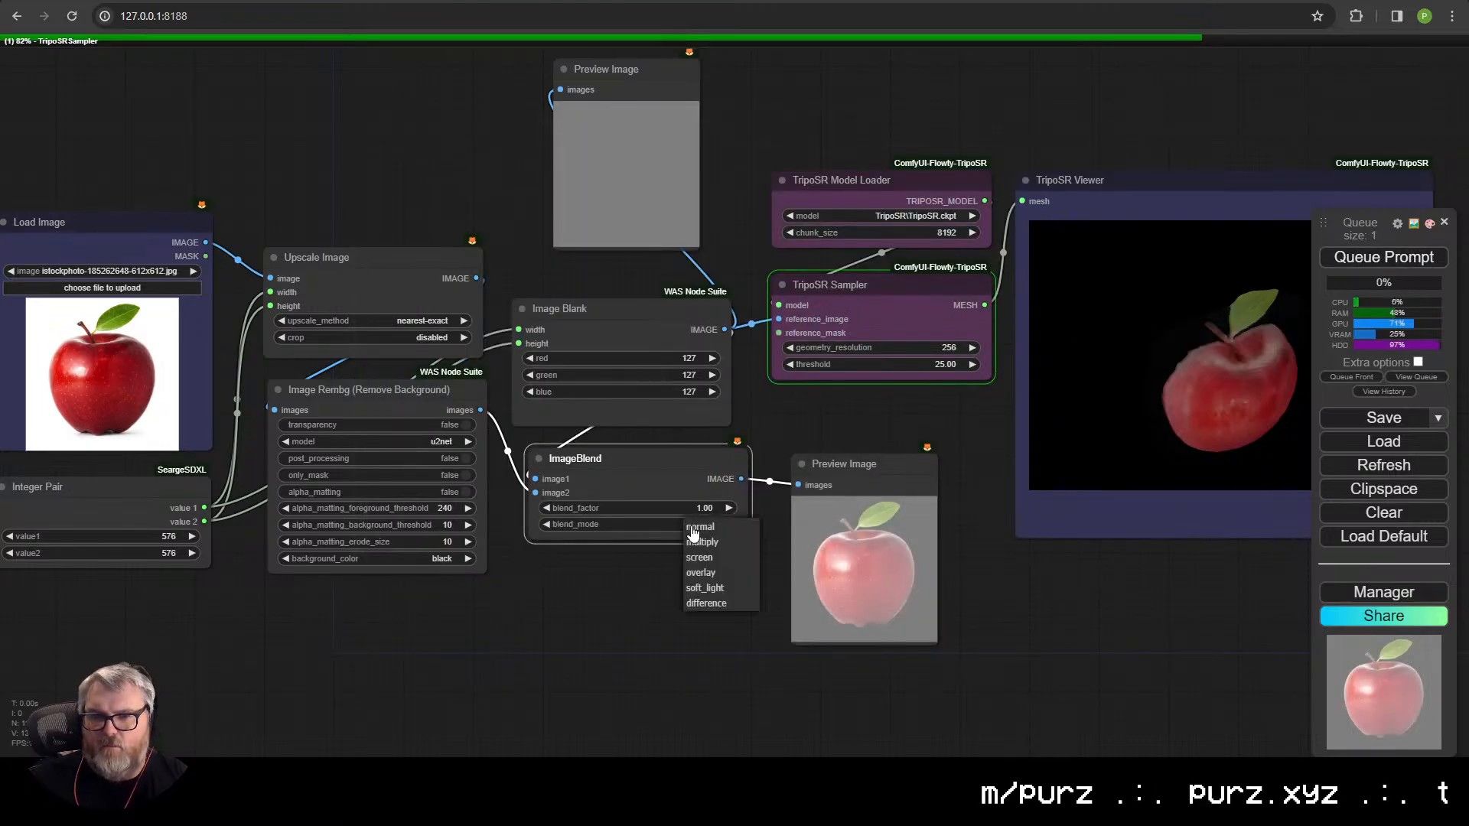
pyautogui.click(702, 542)
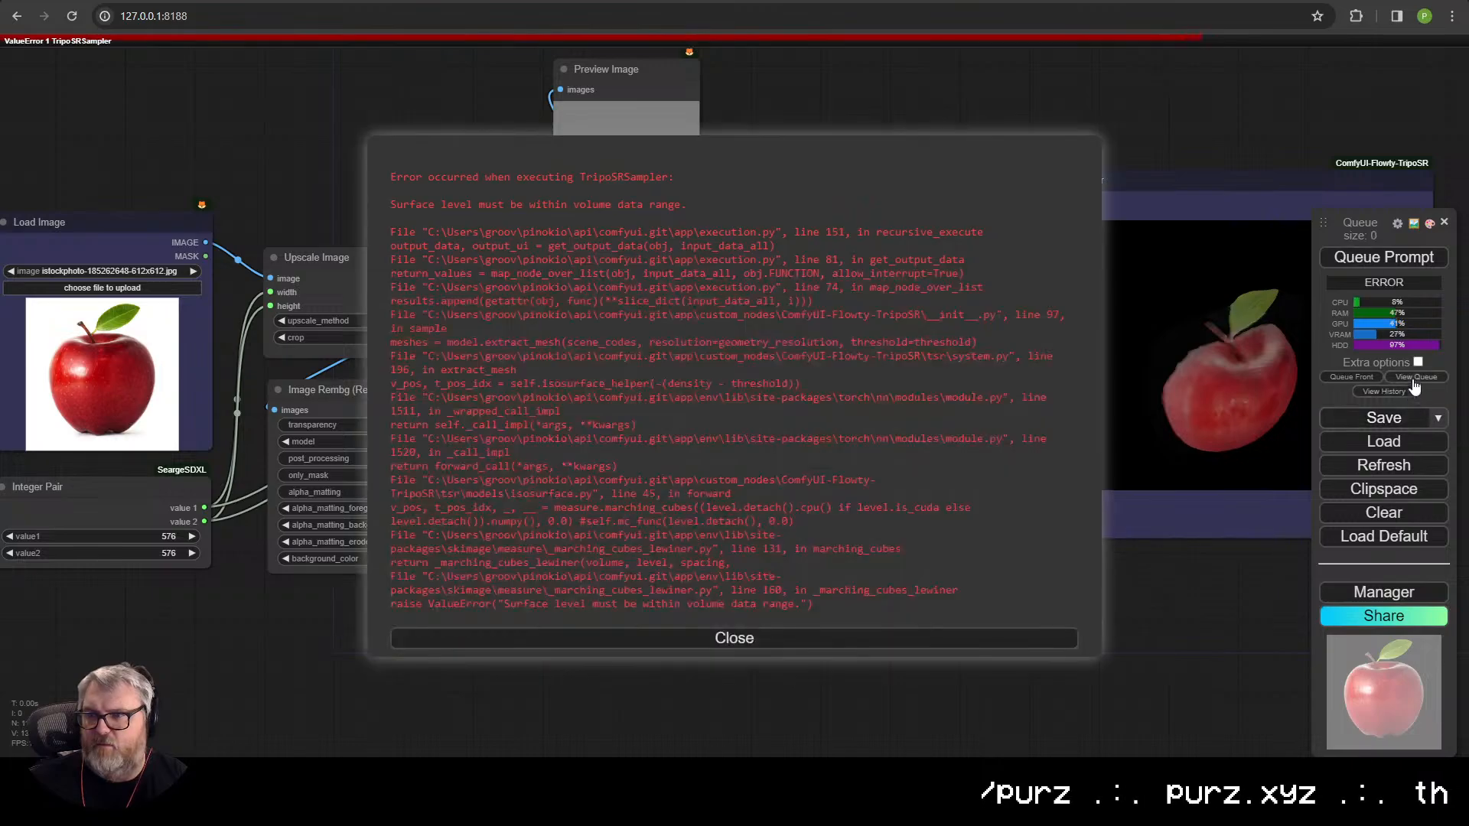
pyautogui.click(918, 636)
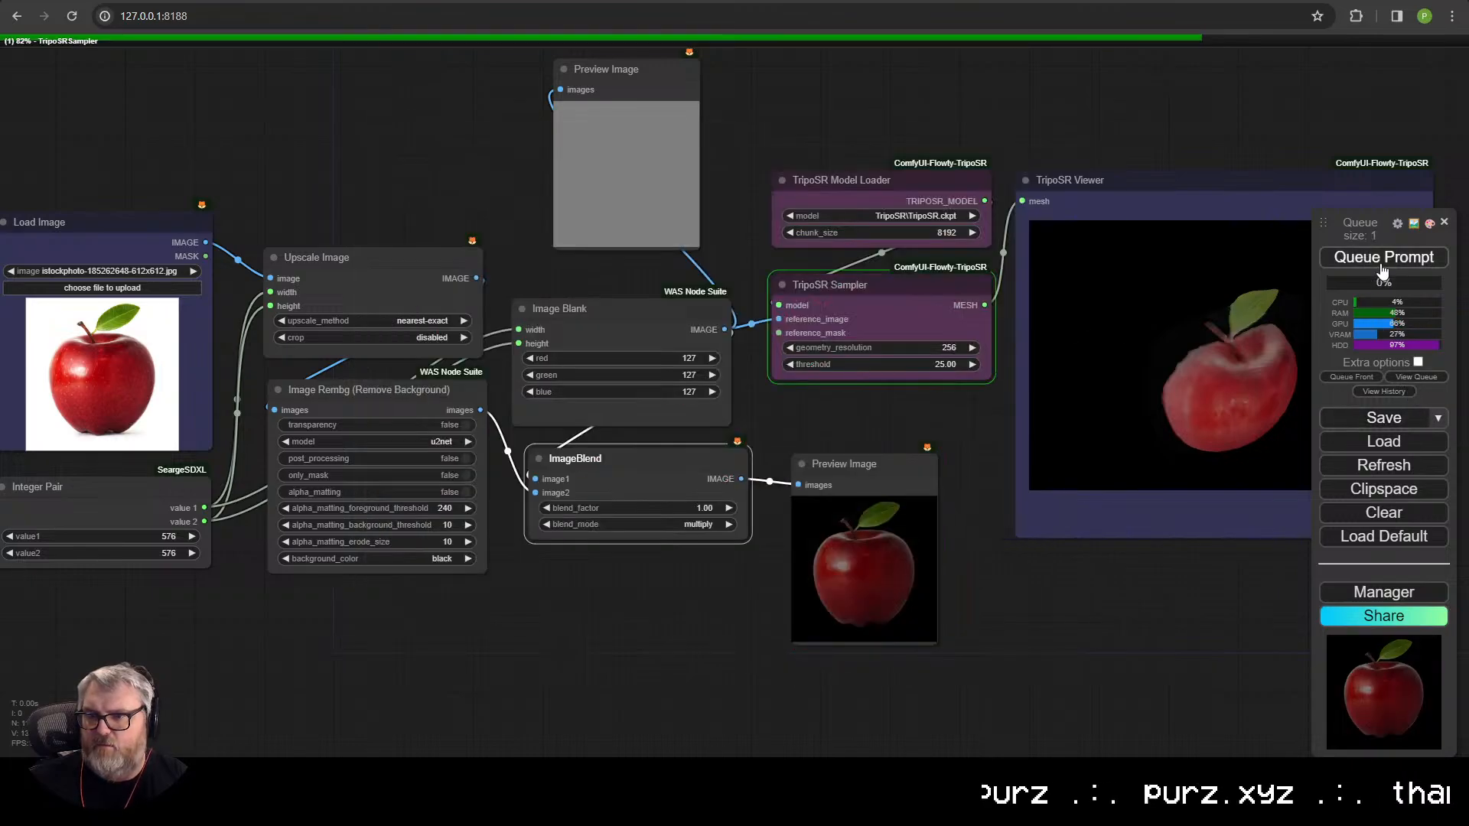
pyautogui.click(702, 525)
pyautogui.click(704, 508)
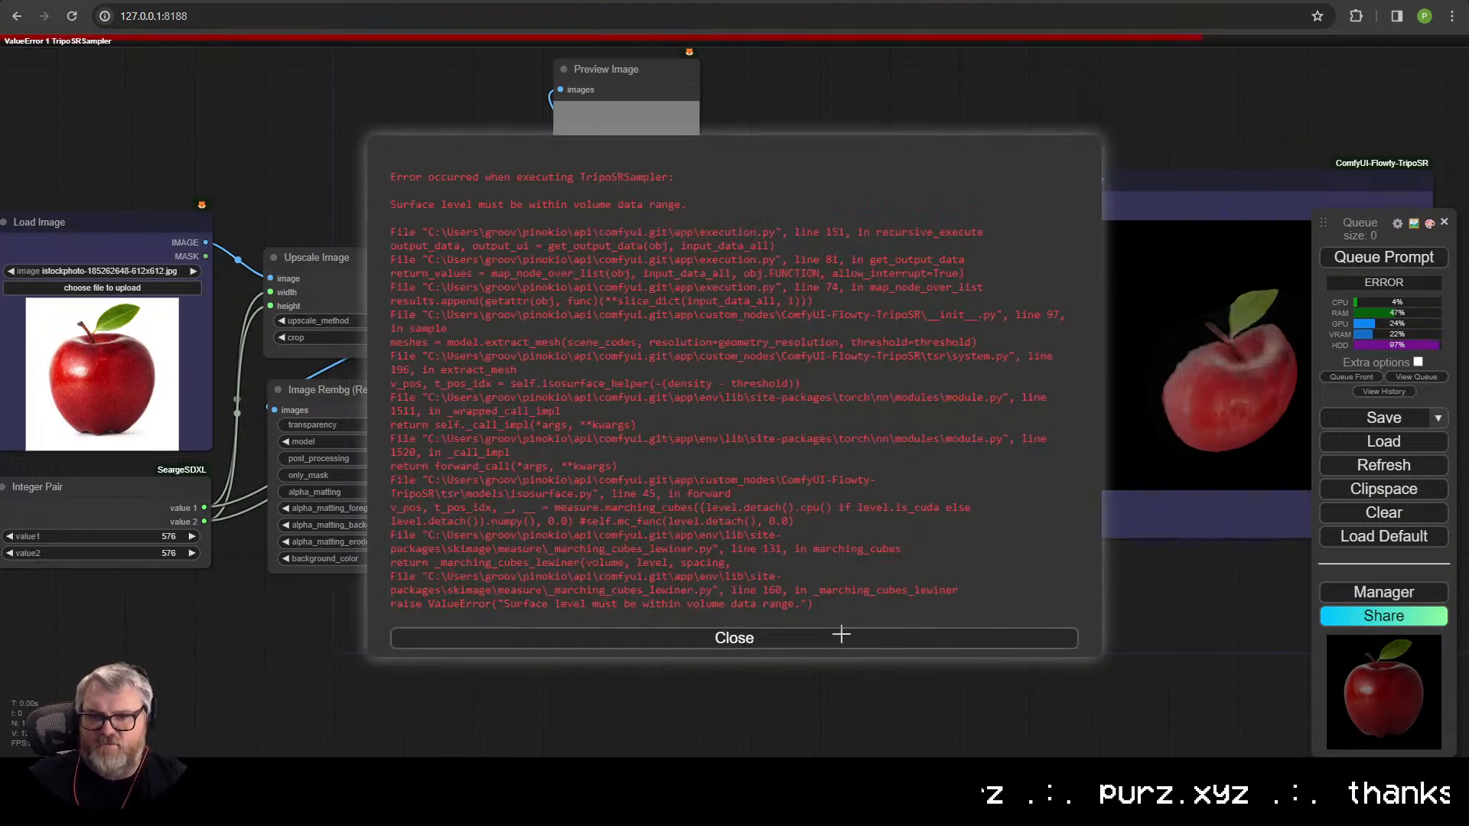
pyautogui.click(840, 636)
# - Change ImageBlend's blend_mode to normal and queue the prompt
pyautogui.click(702, 525)
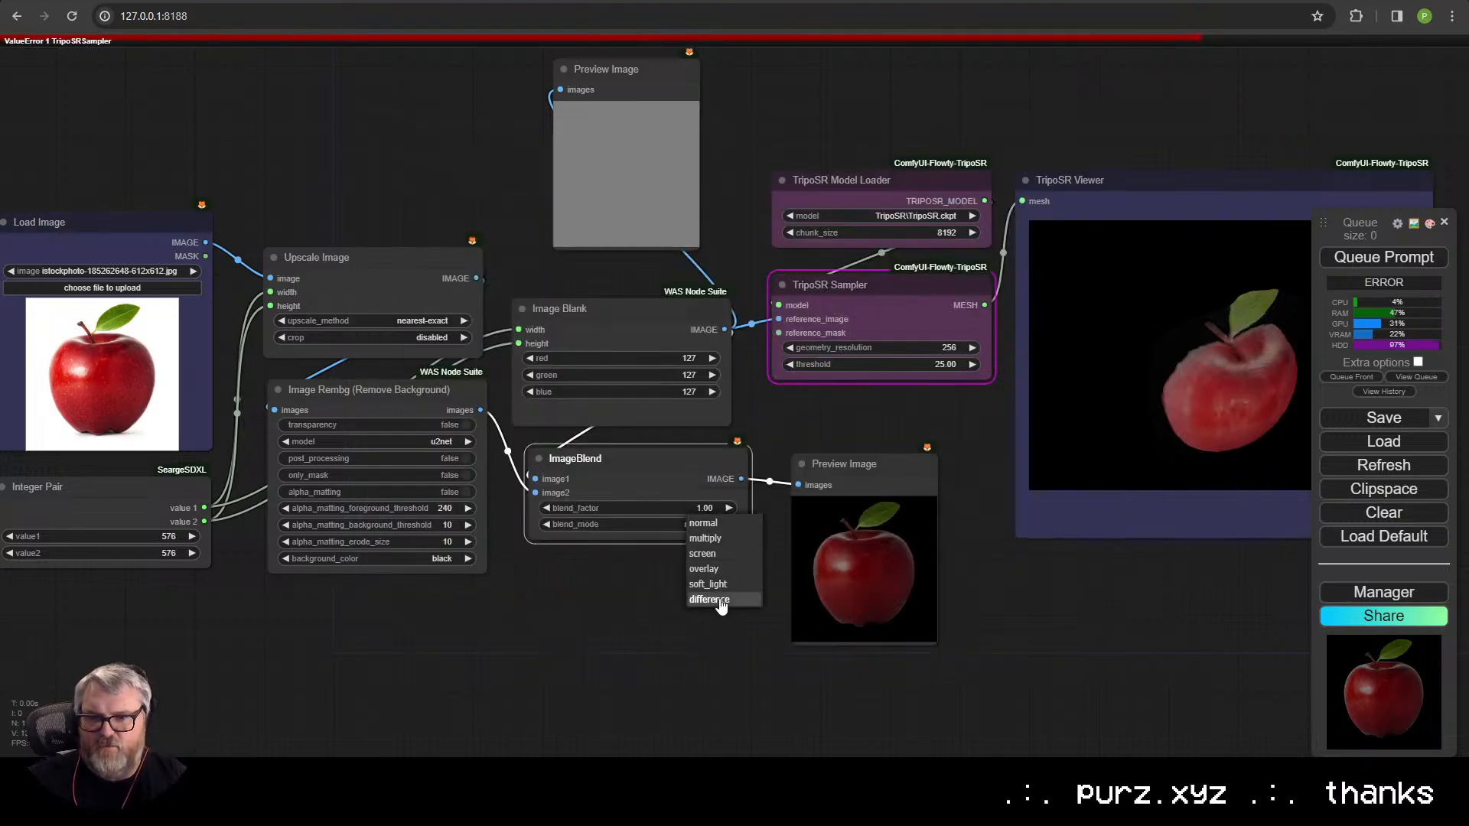
pyautogui.click(725, 524)
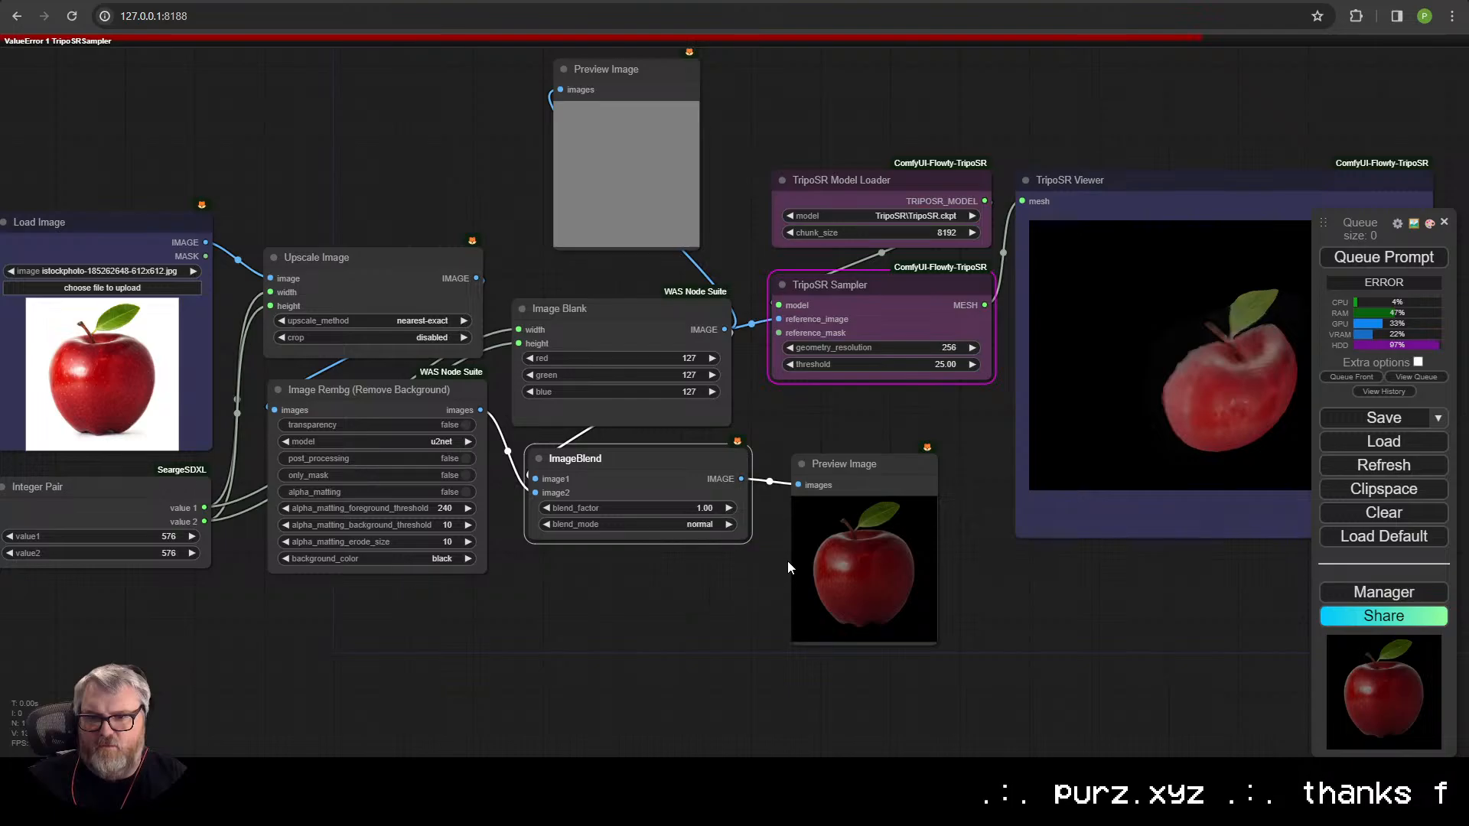
pyautogui.click(1383, 258)
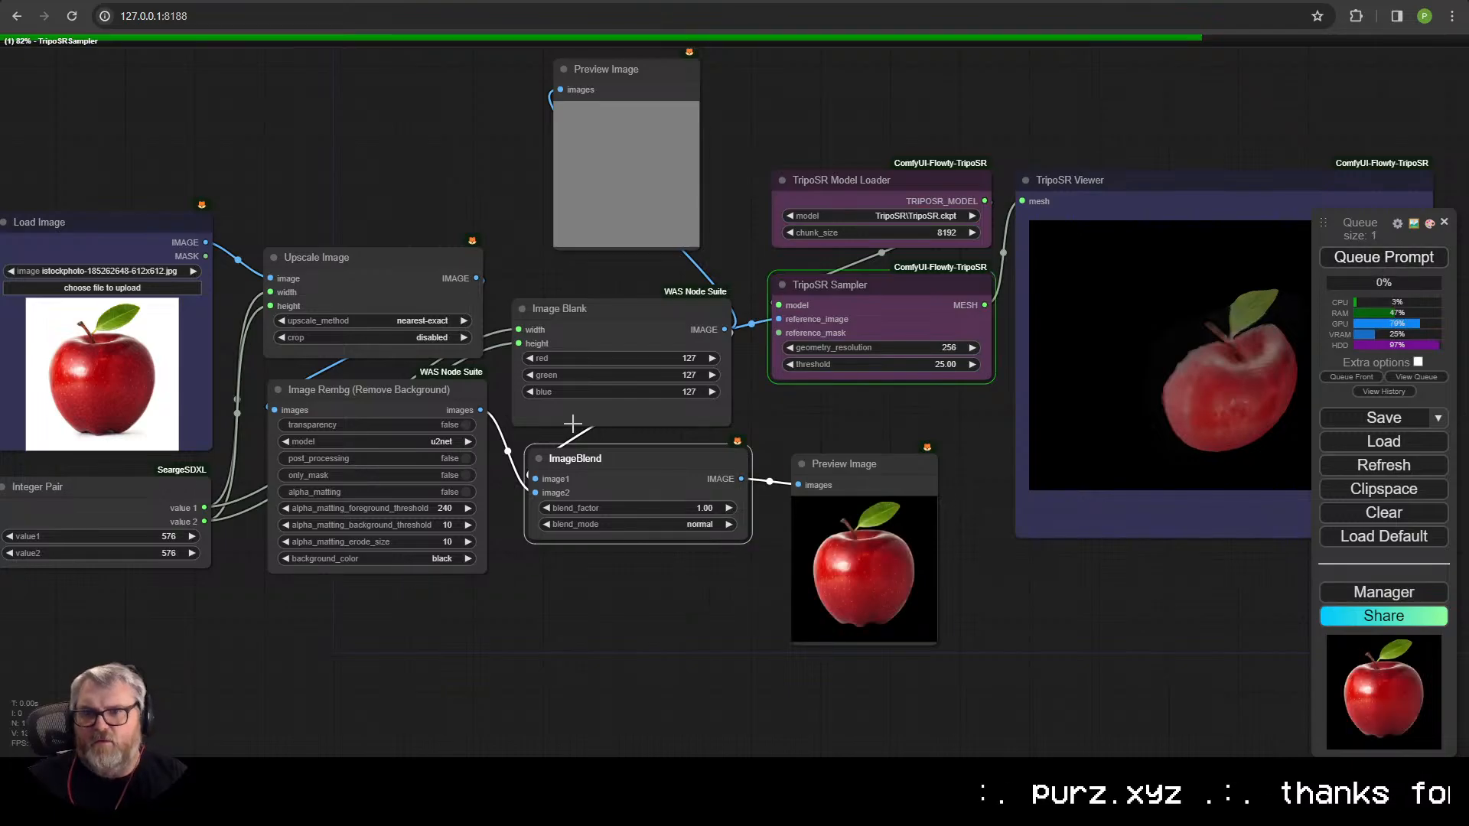
# - Align the ImageBlend node under Image Blank and move the upper Preview Image closer to Image Blank
pyautogui.moveTo(610, 459); pyautogui.dragTo(594, 457)
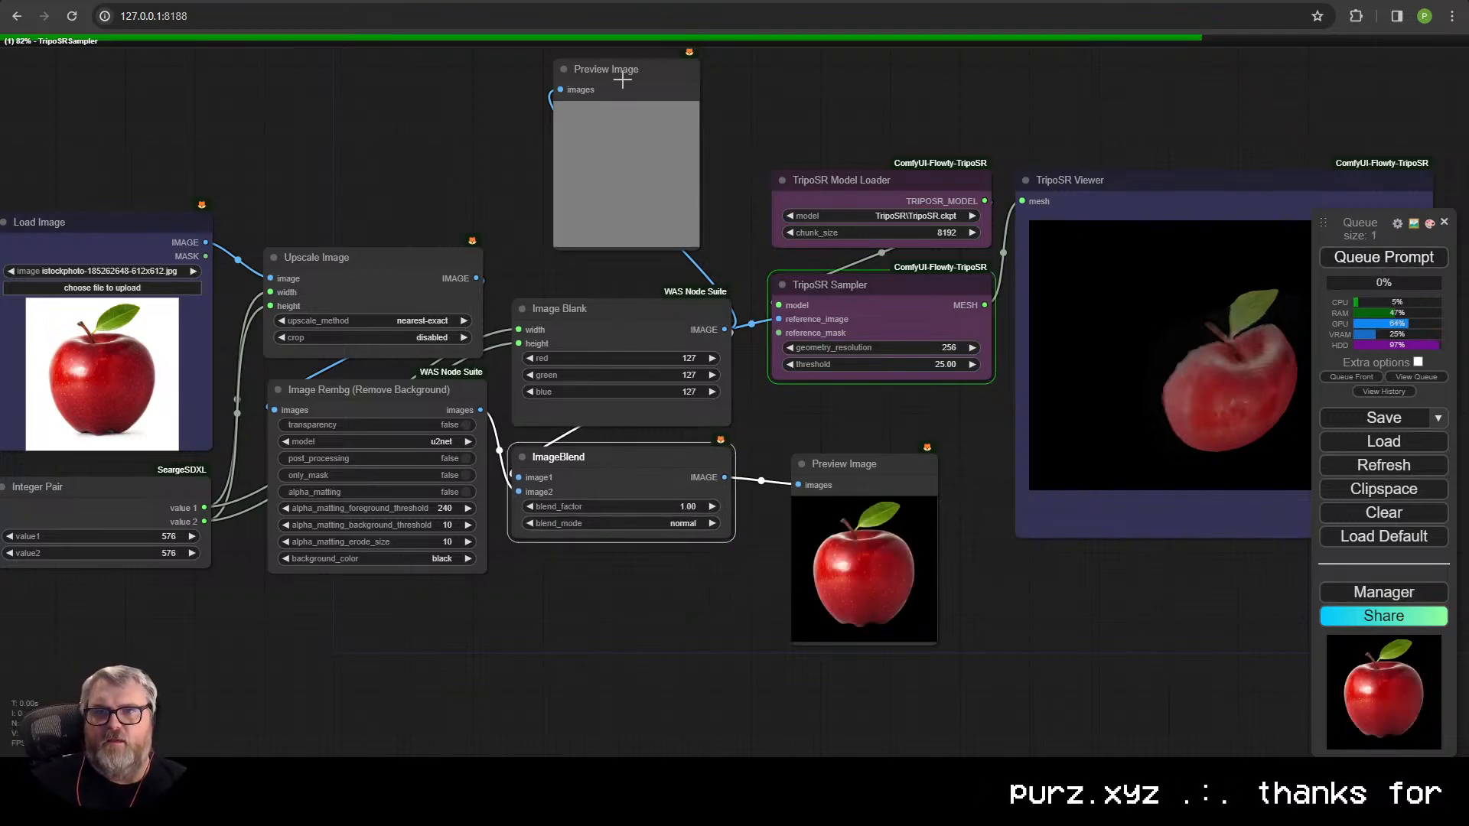
pyautogui.moveTo(621, 62); pyautogui.dragTo(624, 104)
pyautogui.click(758, 637)
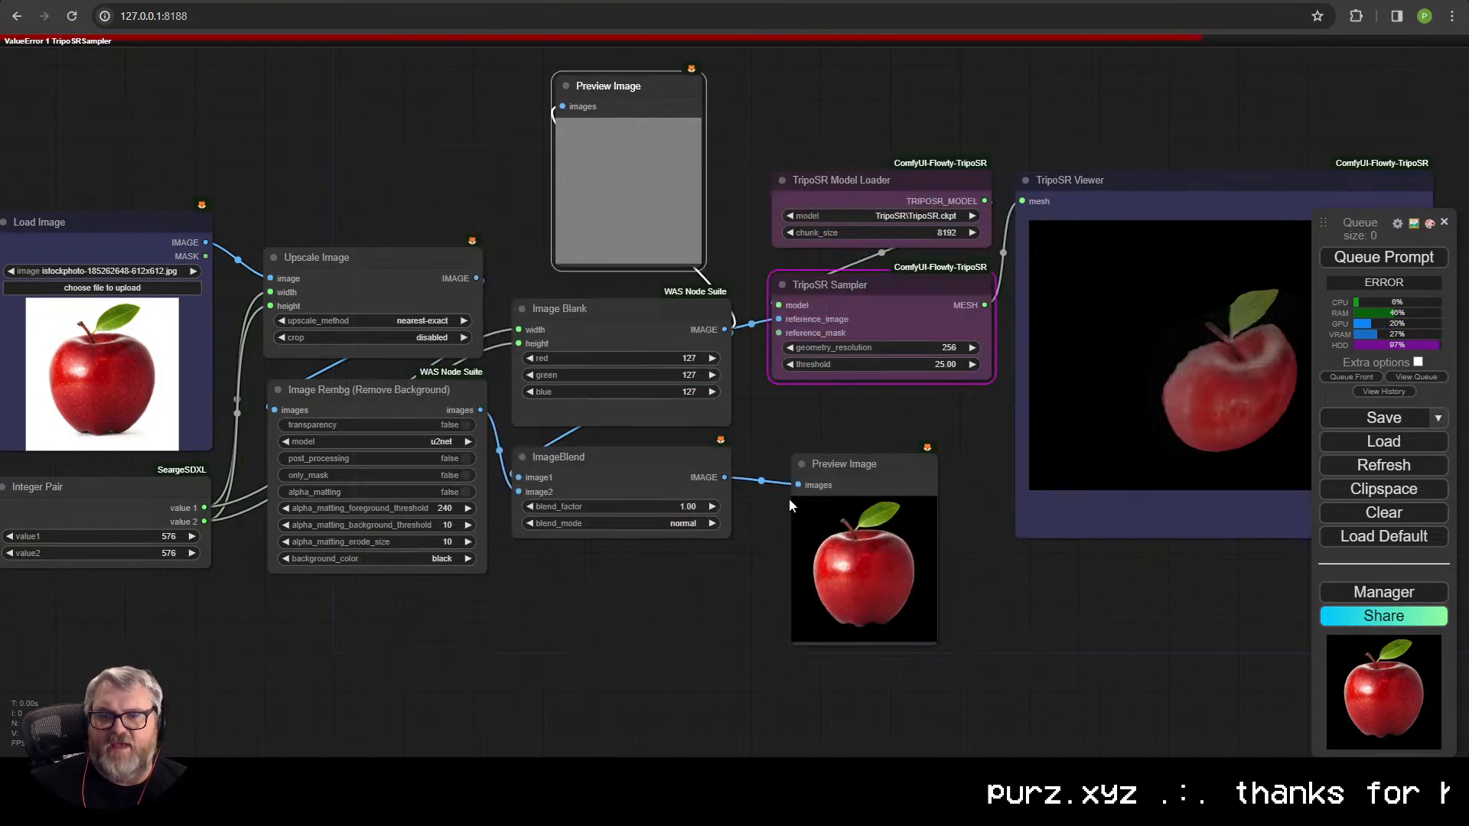
# - Delete the ImageBlend node below Image Blank
pyautogui.click(591, 459)
pyautogui.press('Delete')
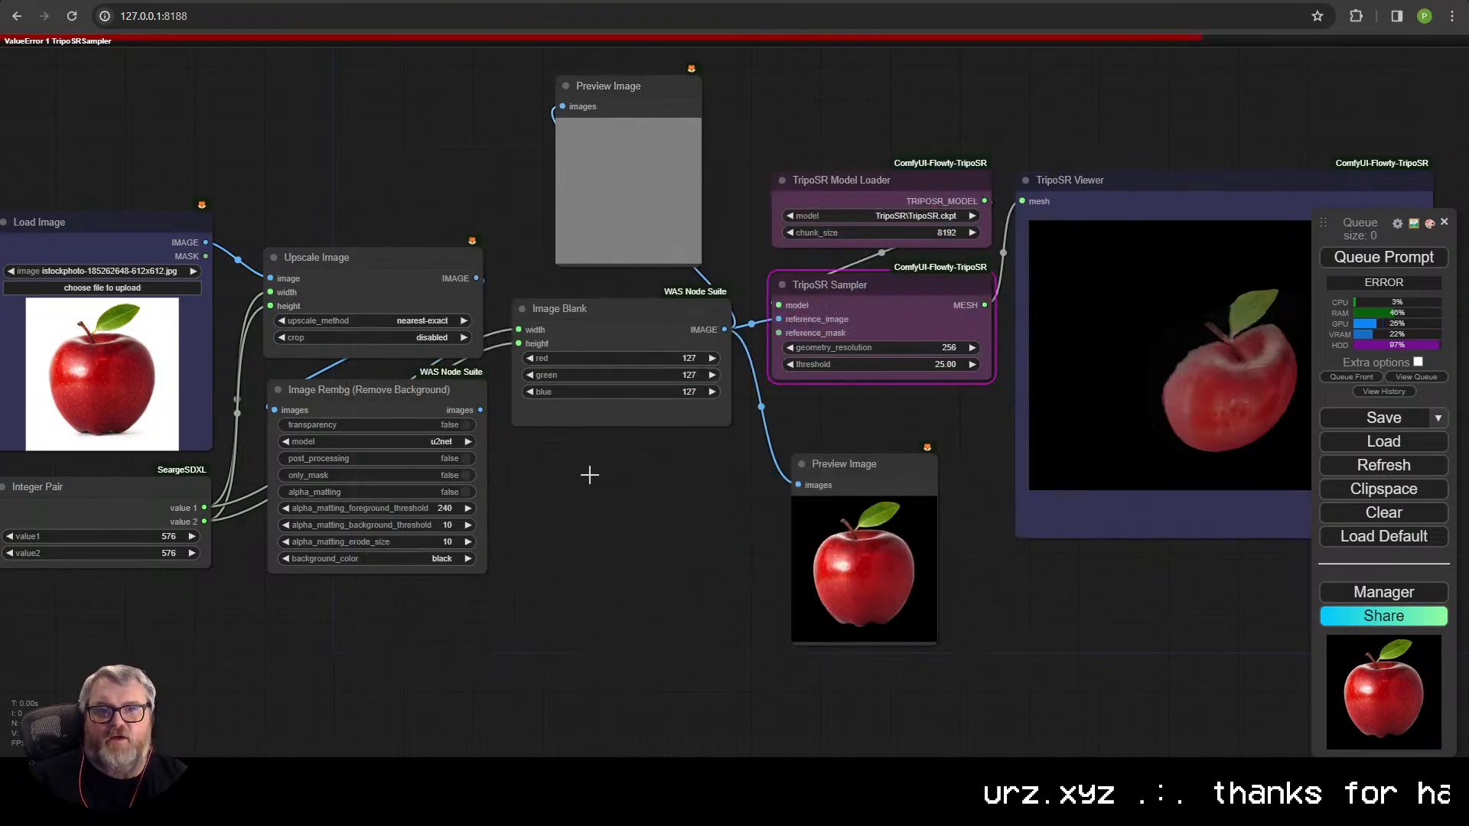
pyautogui.doubleClick(592, 478)
pyautogui.write('compos')
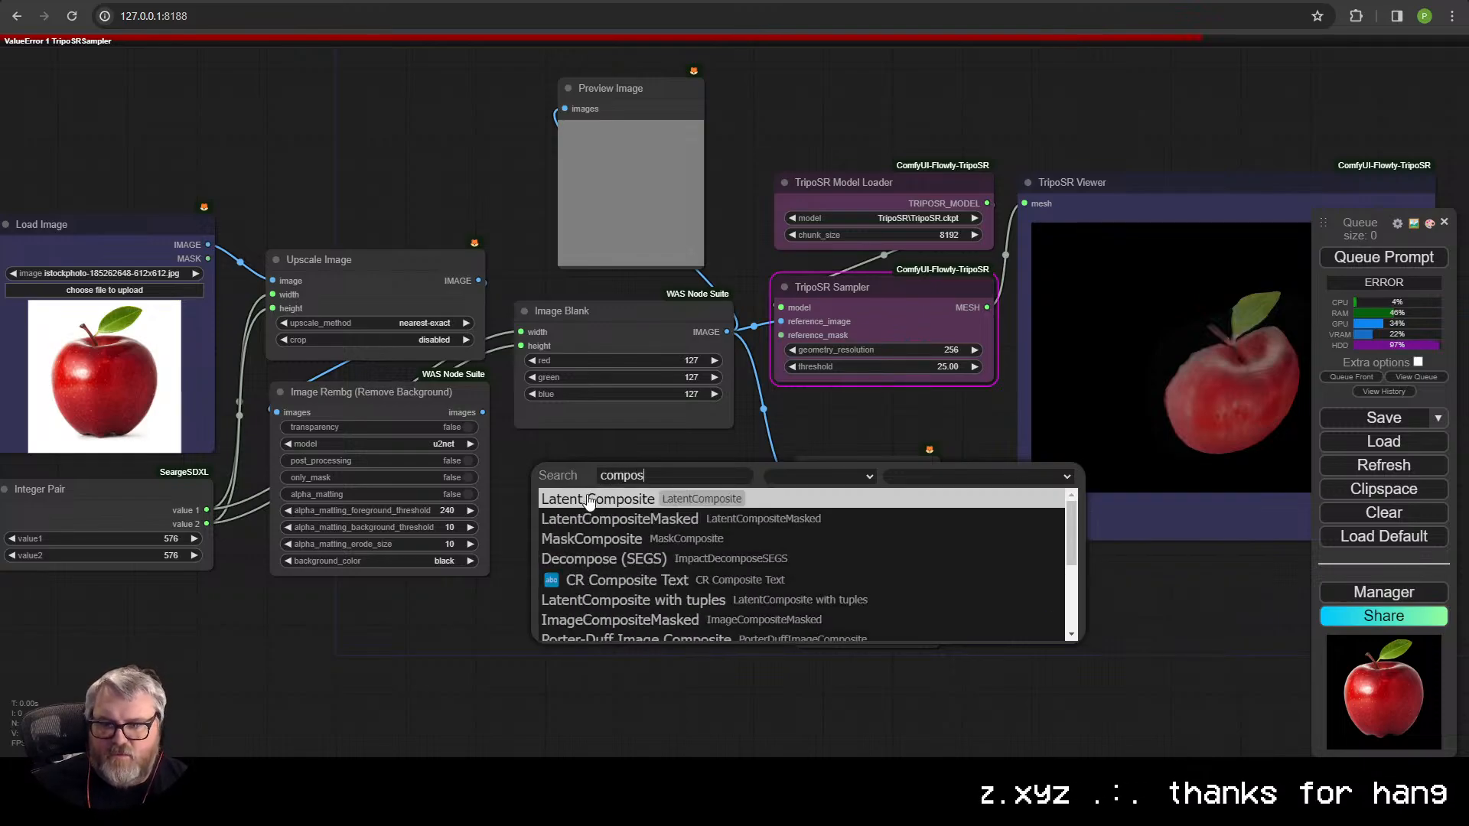
pyautogui.click(585, 539)
pyautogui.moveTo(656, 480); pyautogui.dragTo(581, 483)
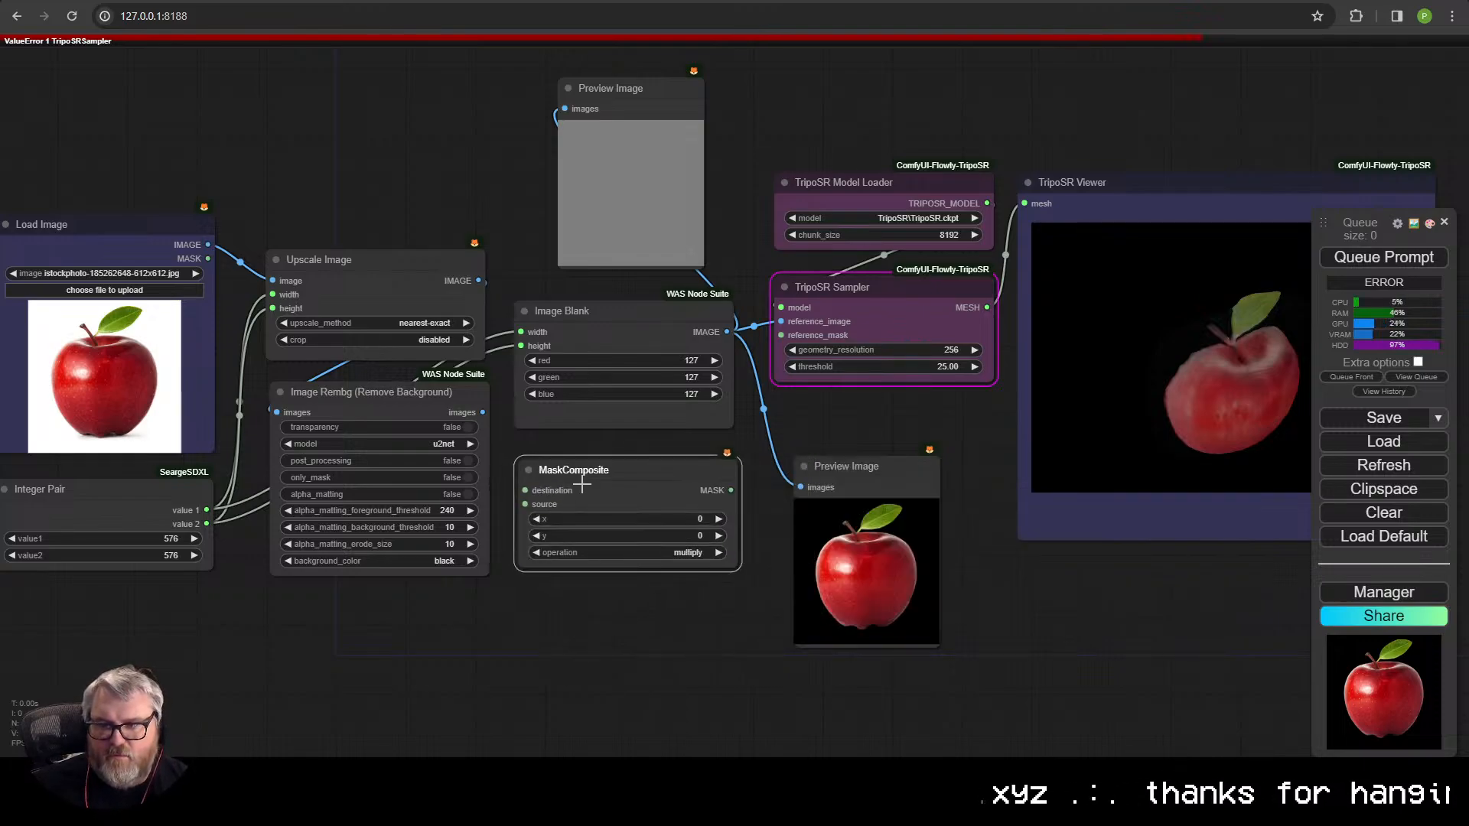
pyautogui.press('Delete')
# - Search the nodes for "compos" and add an ImageCompositeMasked node directly below Image Blank
pyautogui.doubleClick(581, 485)
pyautogui.write('com[po')
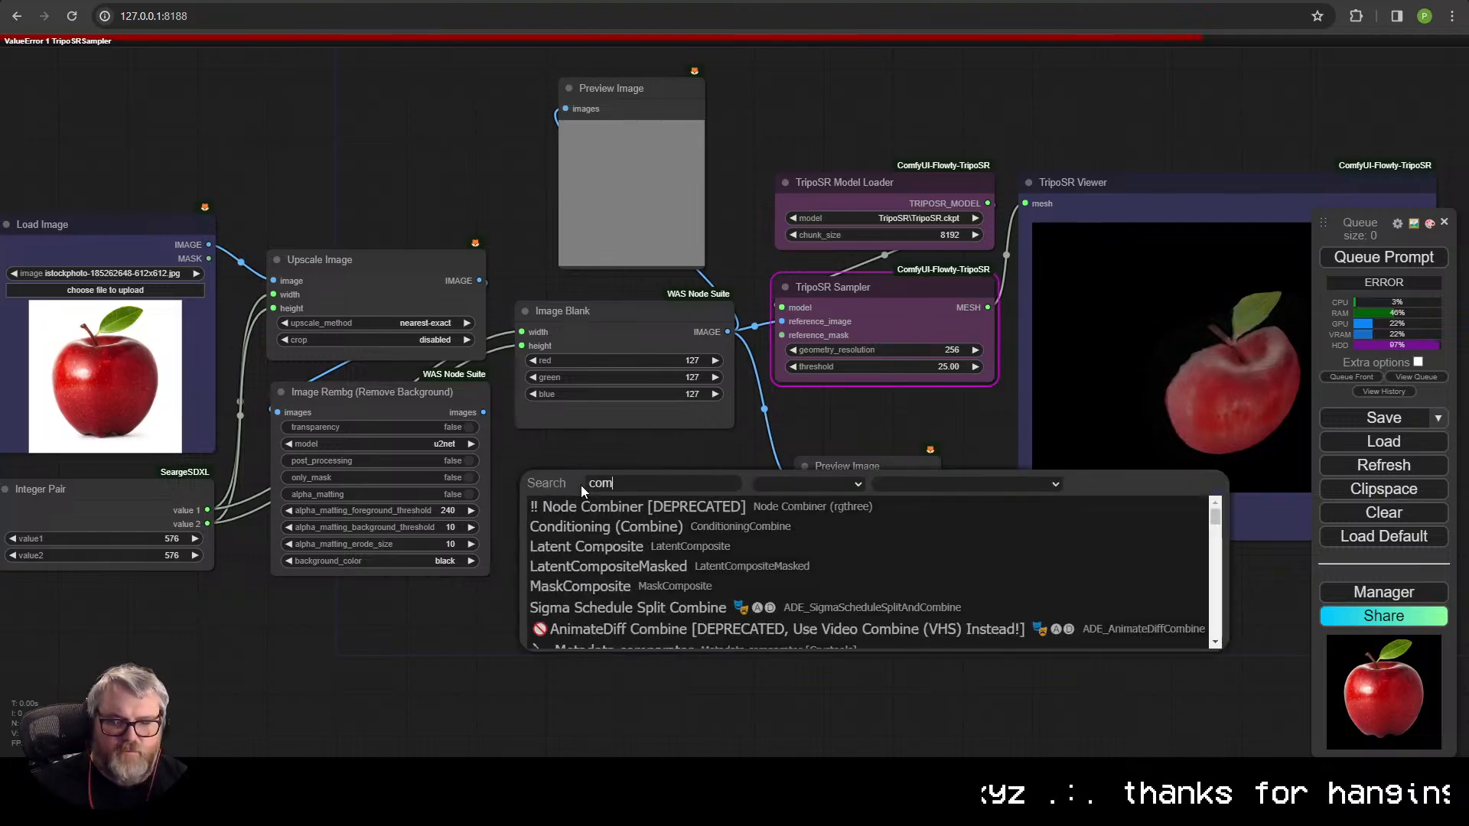
pyautogui.press('BackSpace')
pyautogui.press('BackSpace')
pyautogui.press('BackSpace')
pyautogui.write('pos')
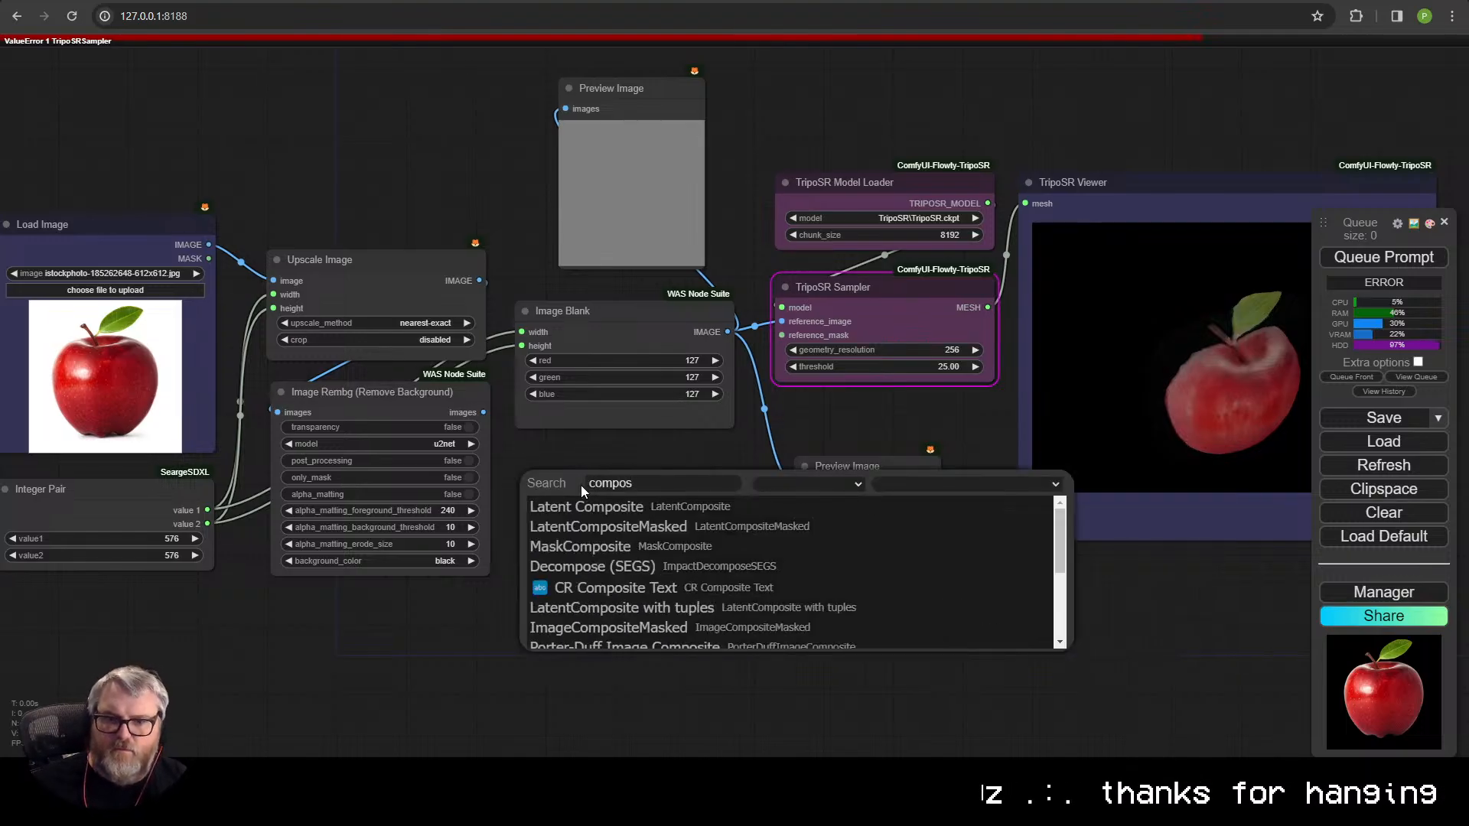
pyautogui.click(576, 629)
pyautogui.moveTo(656, 516); pyautogui.dragTo(597, 492)
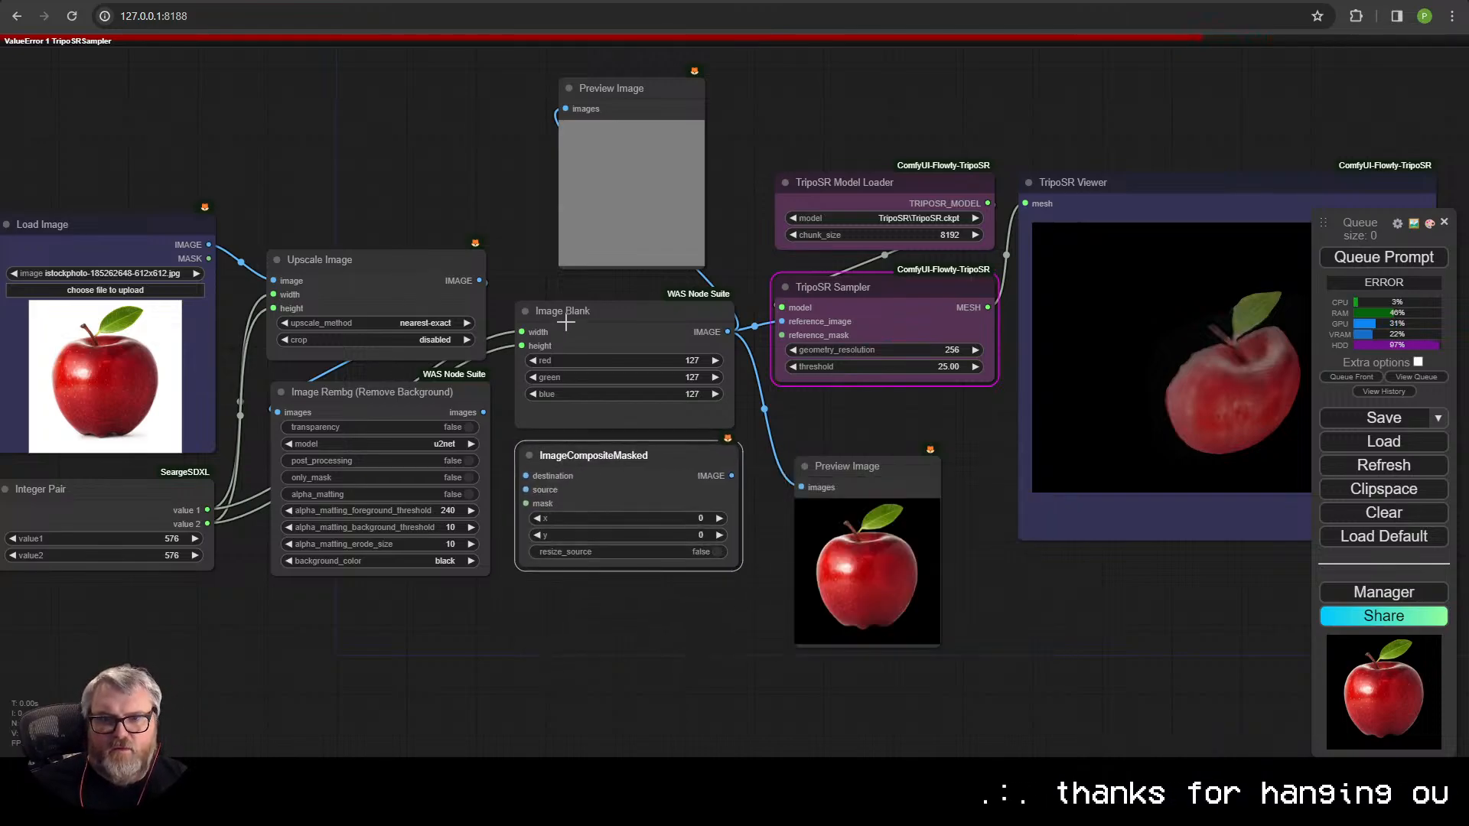
# - Feed ImageCompositeMasked Image Rembg as destination, Image Blank as source and Load Image's MASK, enable resize_source, preview its output and queue the prompt
pyautogui.moveTo(725, 331); pyautogui.dragTo(526, 476)
pyautogui.moveTo(484, 412); pyautogui.dragTo(208, 258)
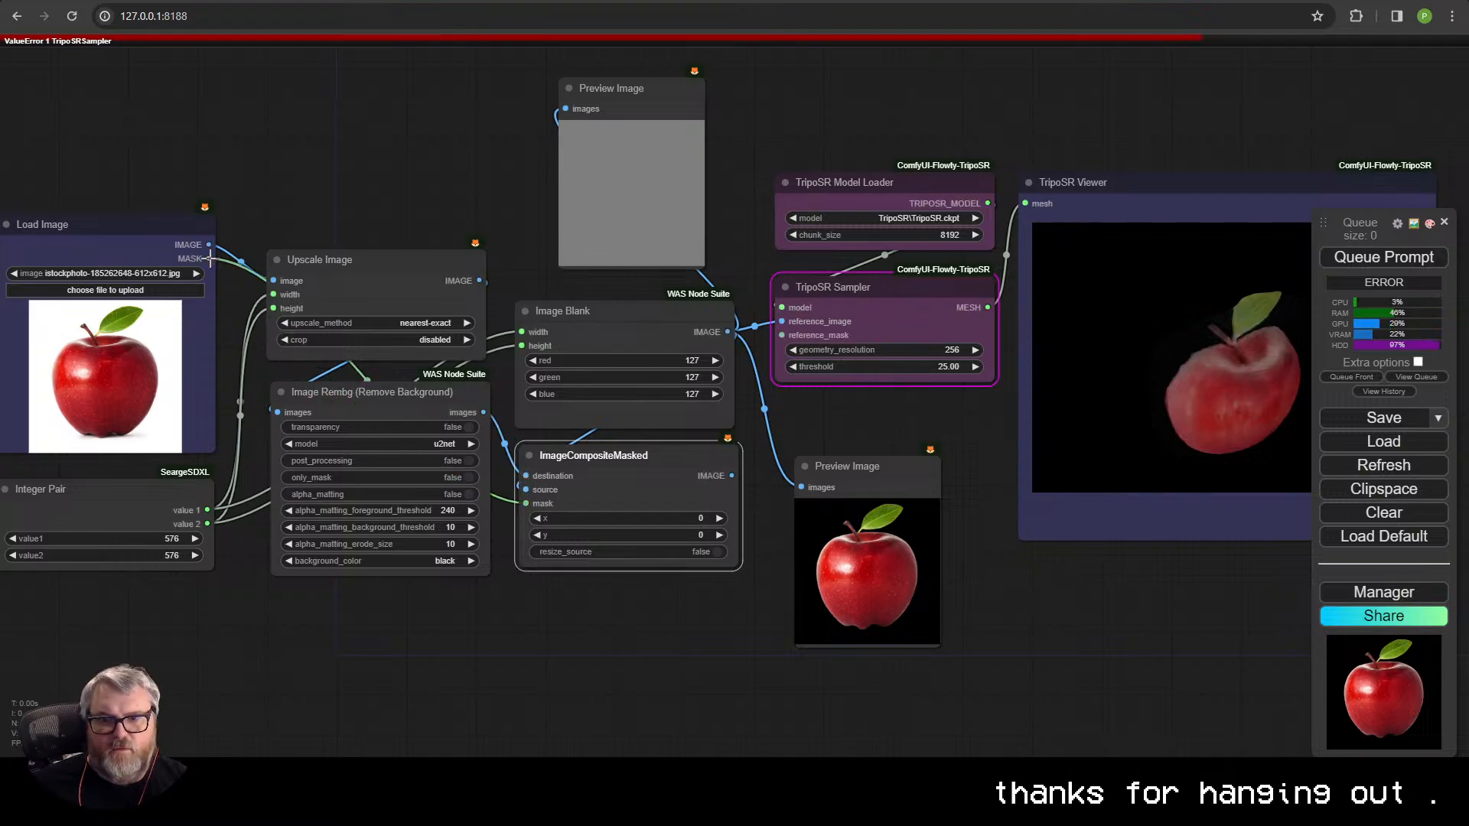
pyautogui.click(688, 545)
pyautogui.moveTo(731, 475); pyautogui.dragTo(801, 488)
pyautogui.click(1374, 259)
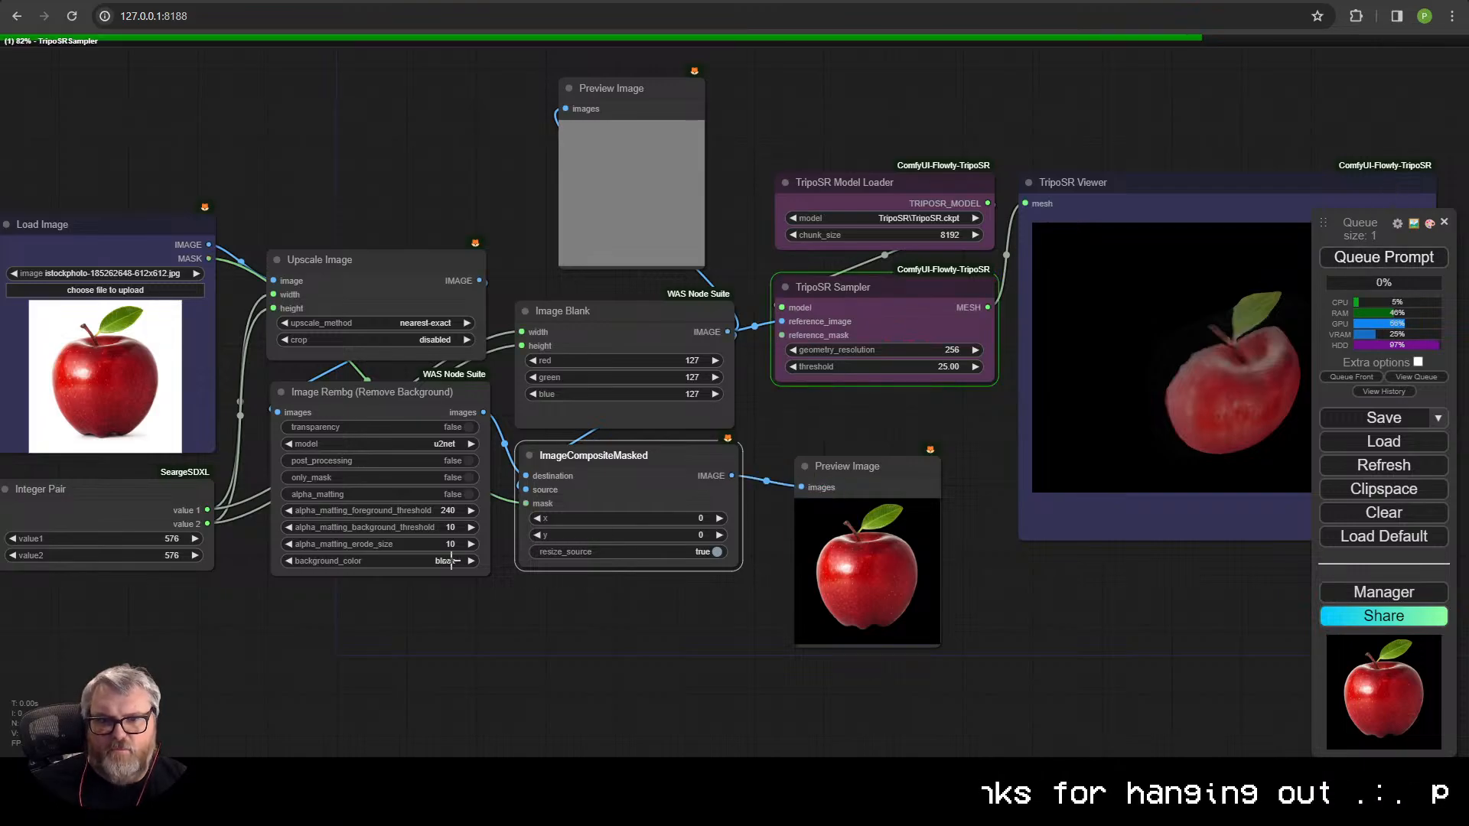
# - Set Image Rembg's background_color to white, queue the prompt and dismiss the error reports
pyautogui.click(451, 561)
pyautogui.click(673, 639)
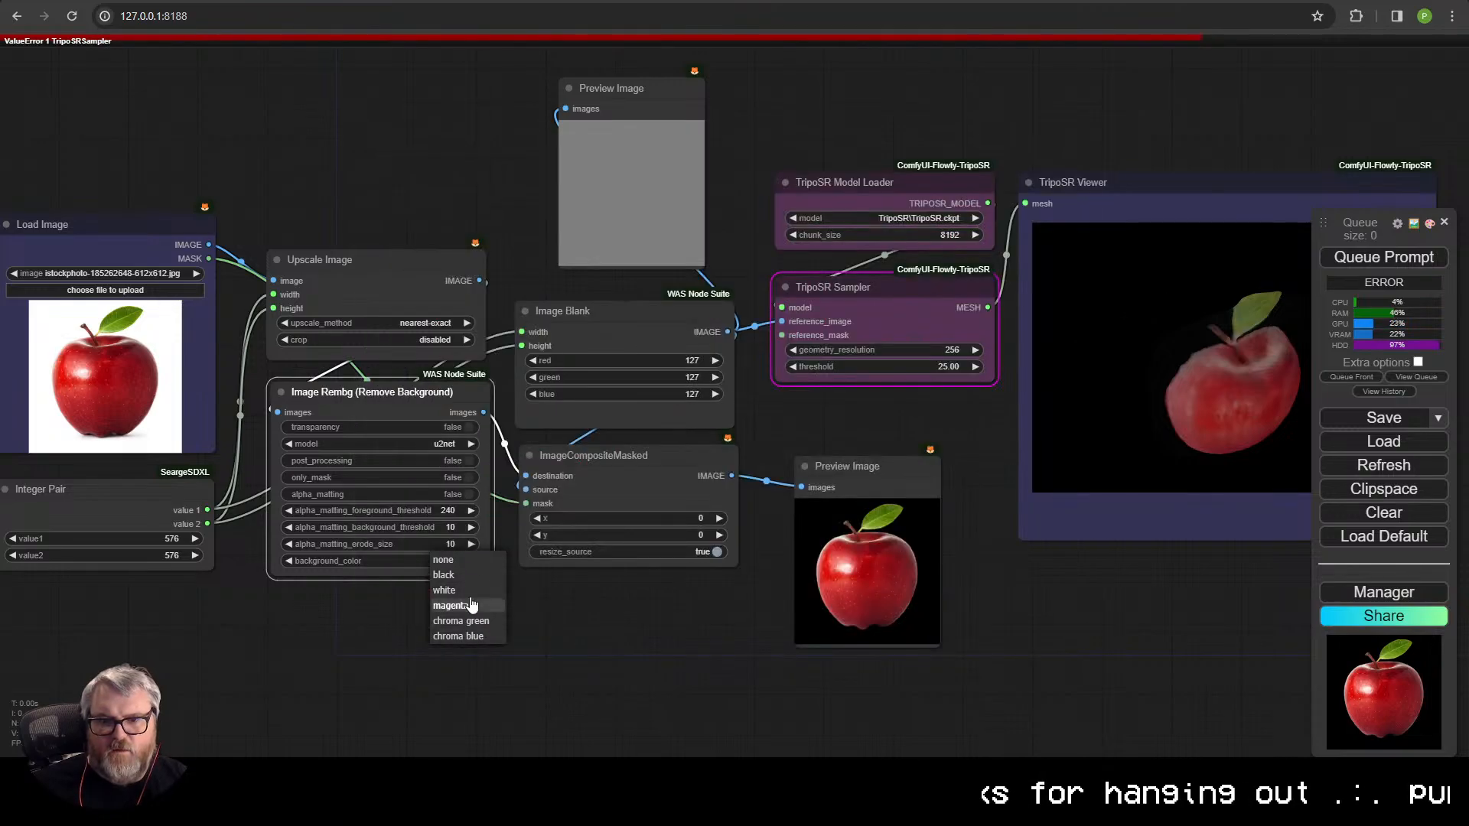
pyautogui.click(444, 590)
pyautogui.click(1406, 260)
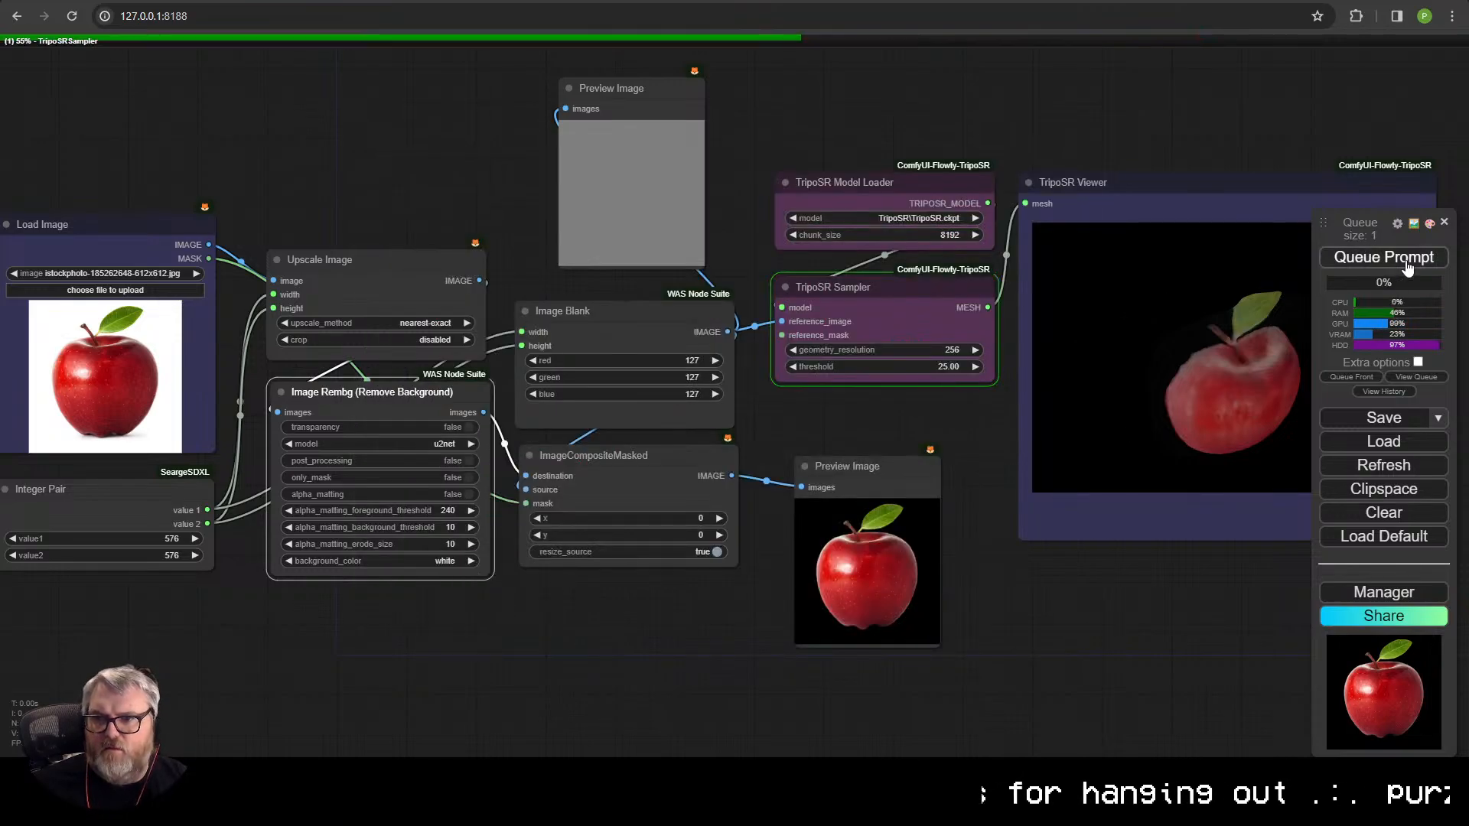
pyautogui.click(568, 497)
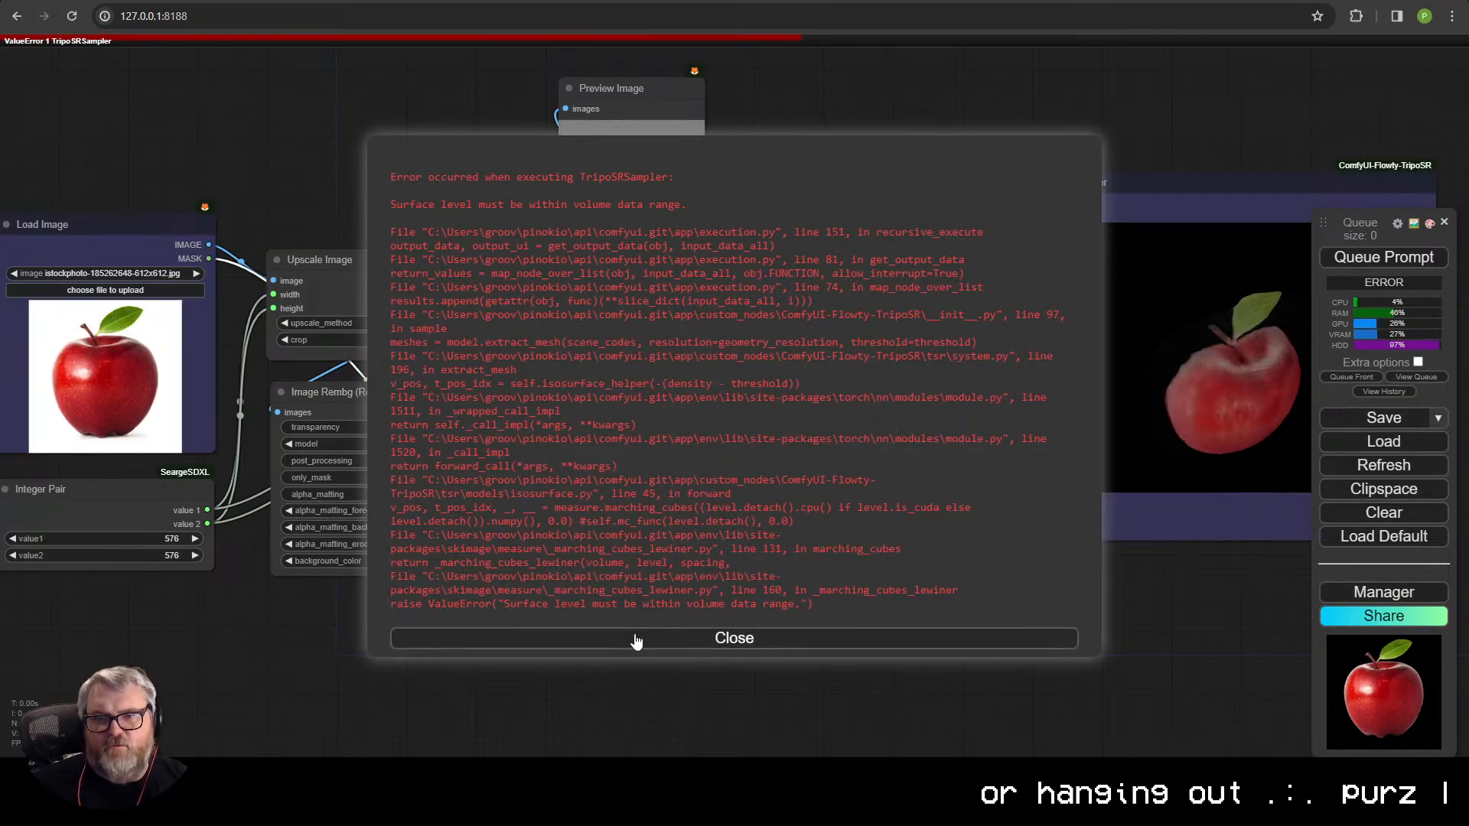
pyautogui.click(632, 637)
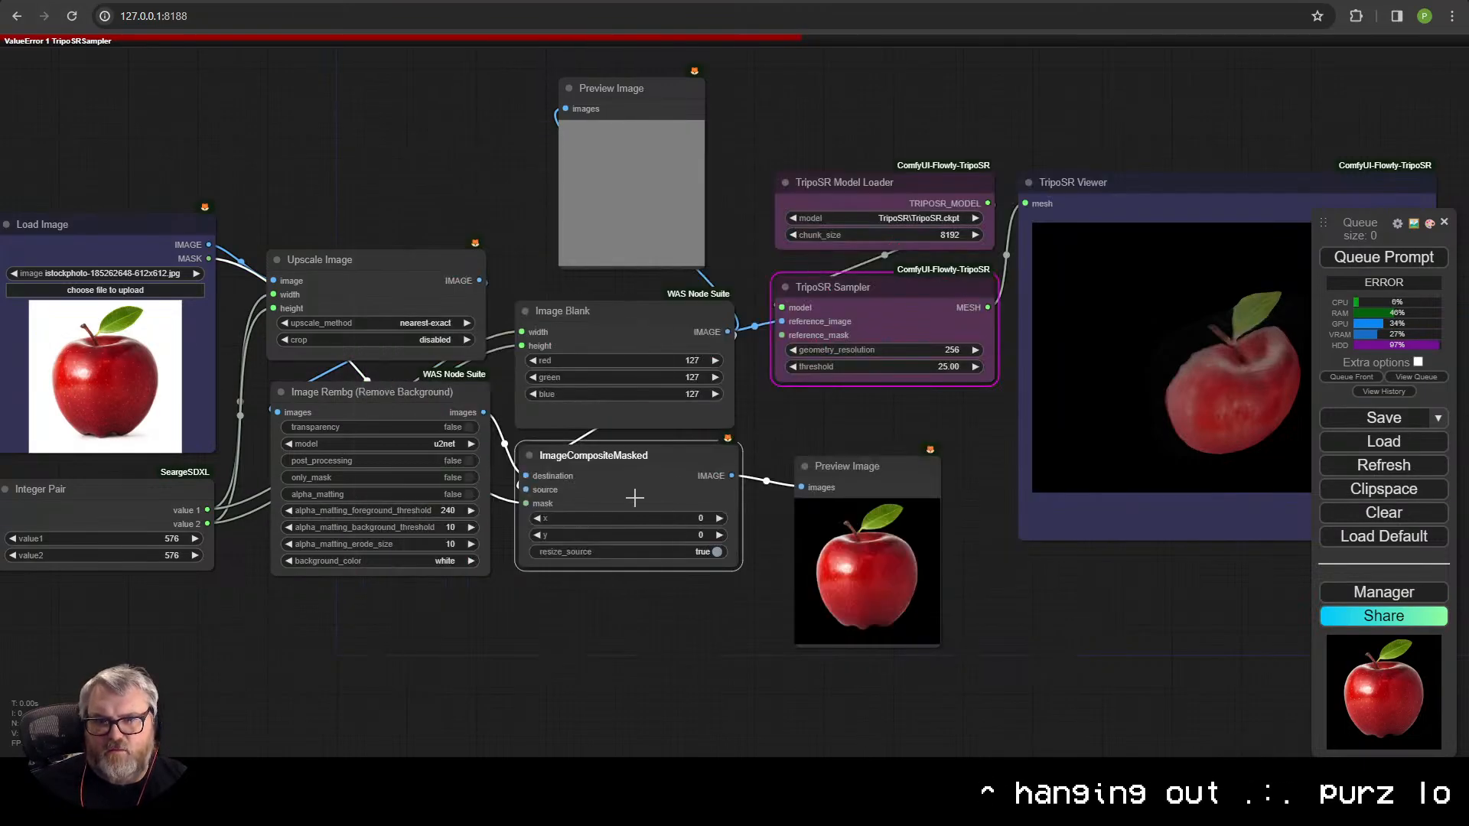
# - Swap ImageCompositeMasked's inputs so Image Blank feeds destination and Image Rembg feeds source, and queue the prompt twice
pyautogui.moveTo(524, 489); pyautogui.dragTo(526, 476)
pyautogui.moveTo(483, 412); pyautogui.dragTo(526, 489)
pyautogui.click(1390, 256)
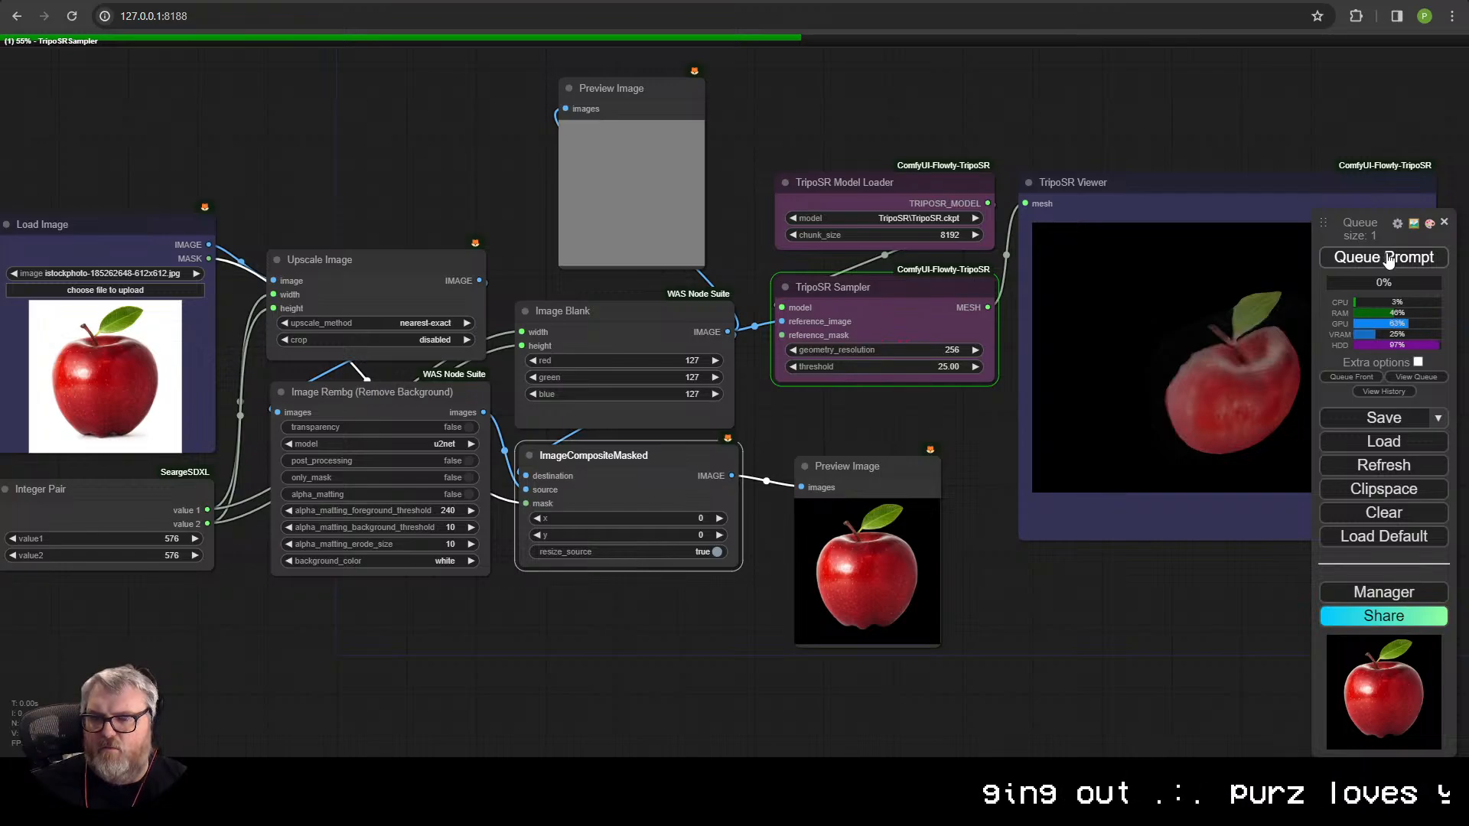
pyautogui.click(741, 641)
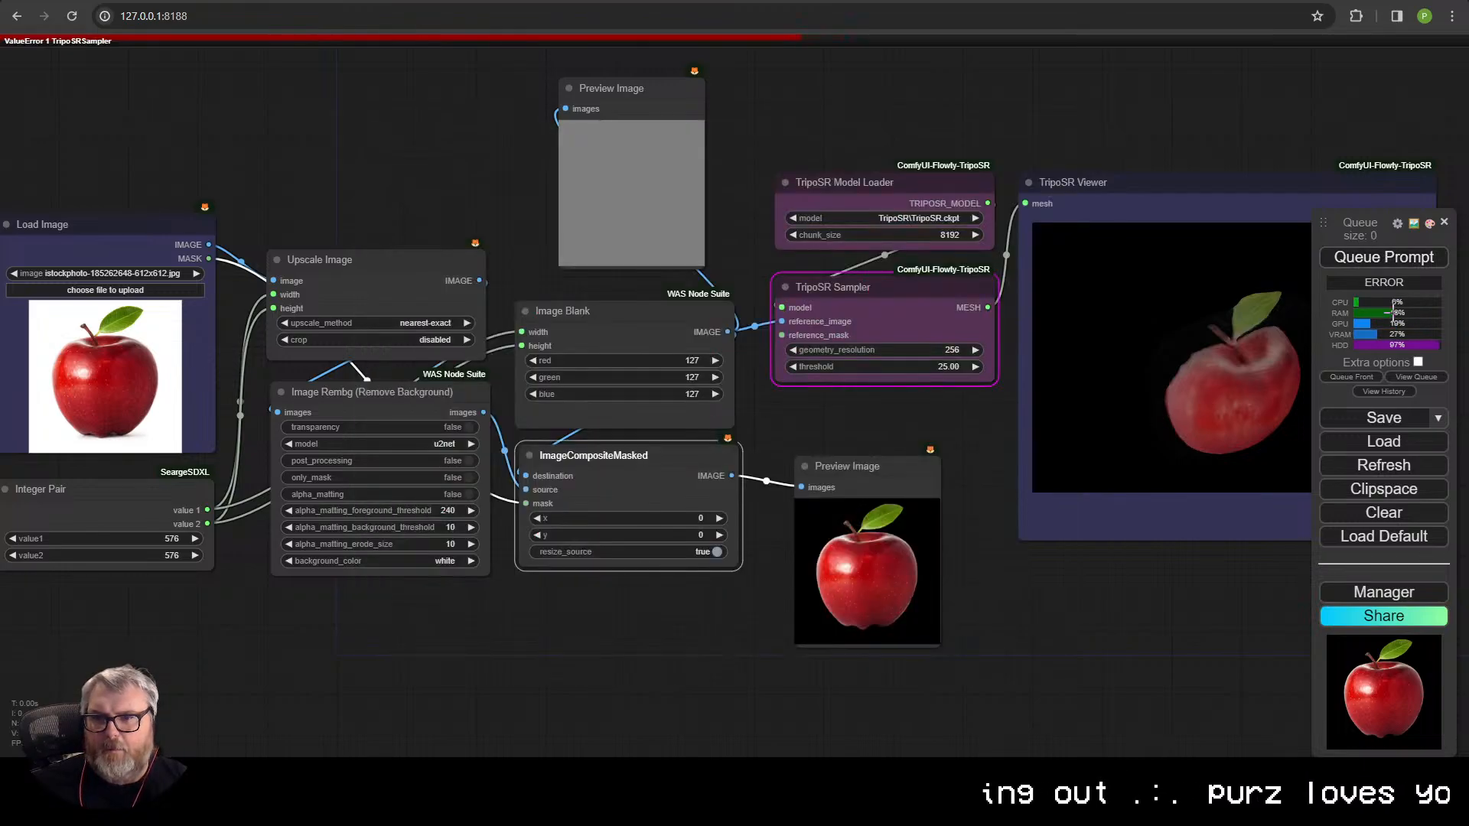
pyautogui.click(1400, 256)
pyautogui.moveTo(667, 501)
pyautogui.mouseDown()
pyautogui.moveTo(667, 532)
pyautogui.moveTo(700, 515)
pyautogui.moveTo(718, 645)
pyautogui.moveTo(658, 505)
pyautogui.mouseUp()
pyautogui.click(664, 644)
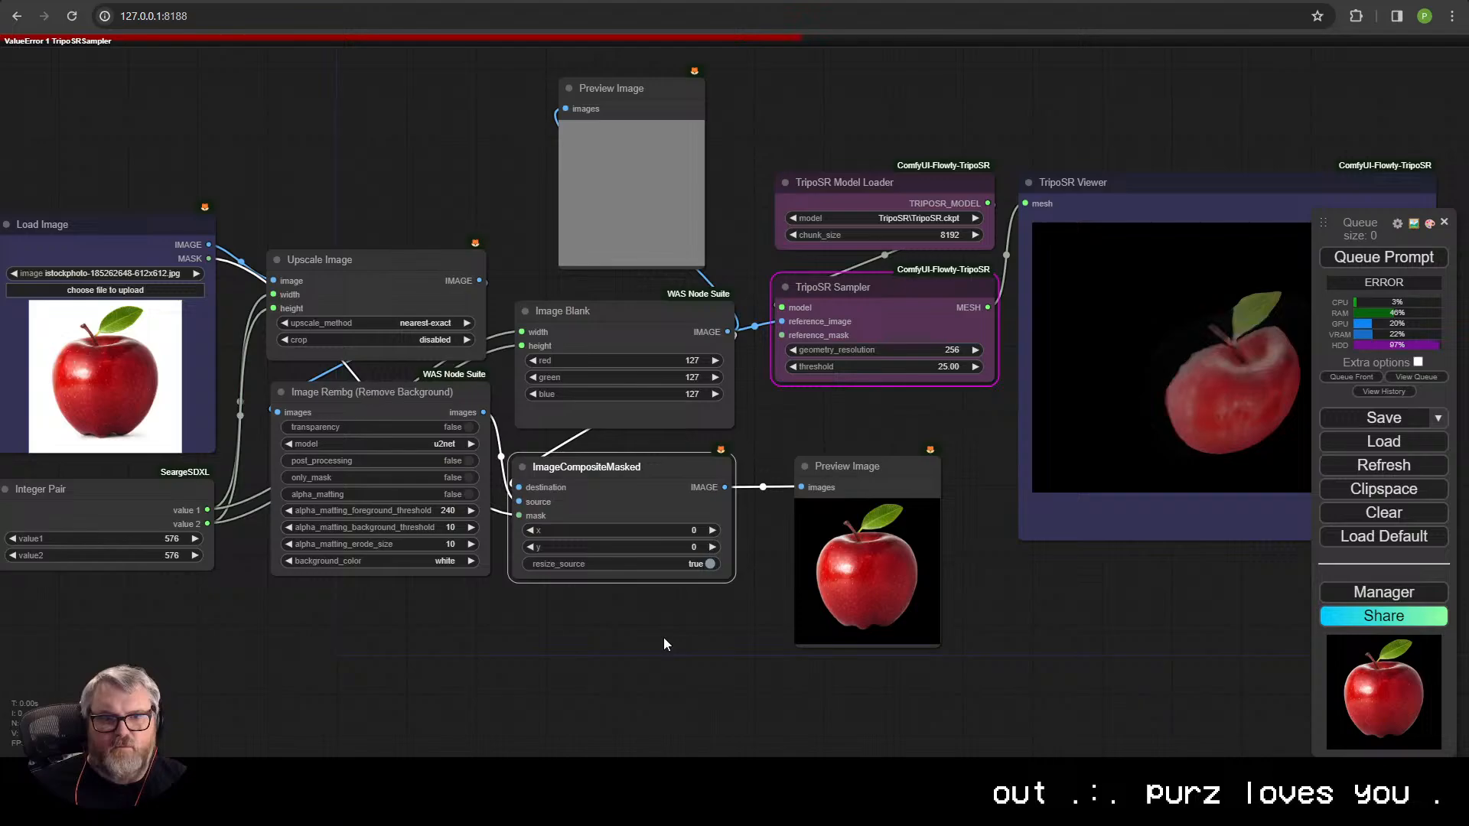
# - Switch Load Image to the previous file and back to the apple photo, and queue the prompt
pyautogui.click(194, 287)
pyautogui.click(12, 273)
pyautogui.click(196, 273)
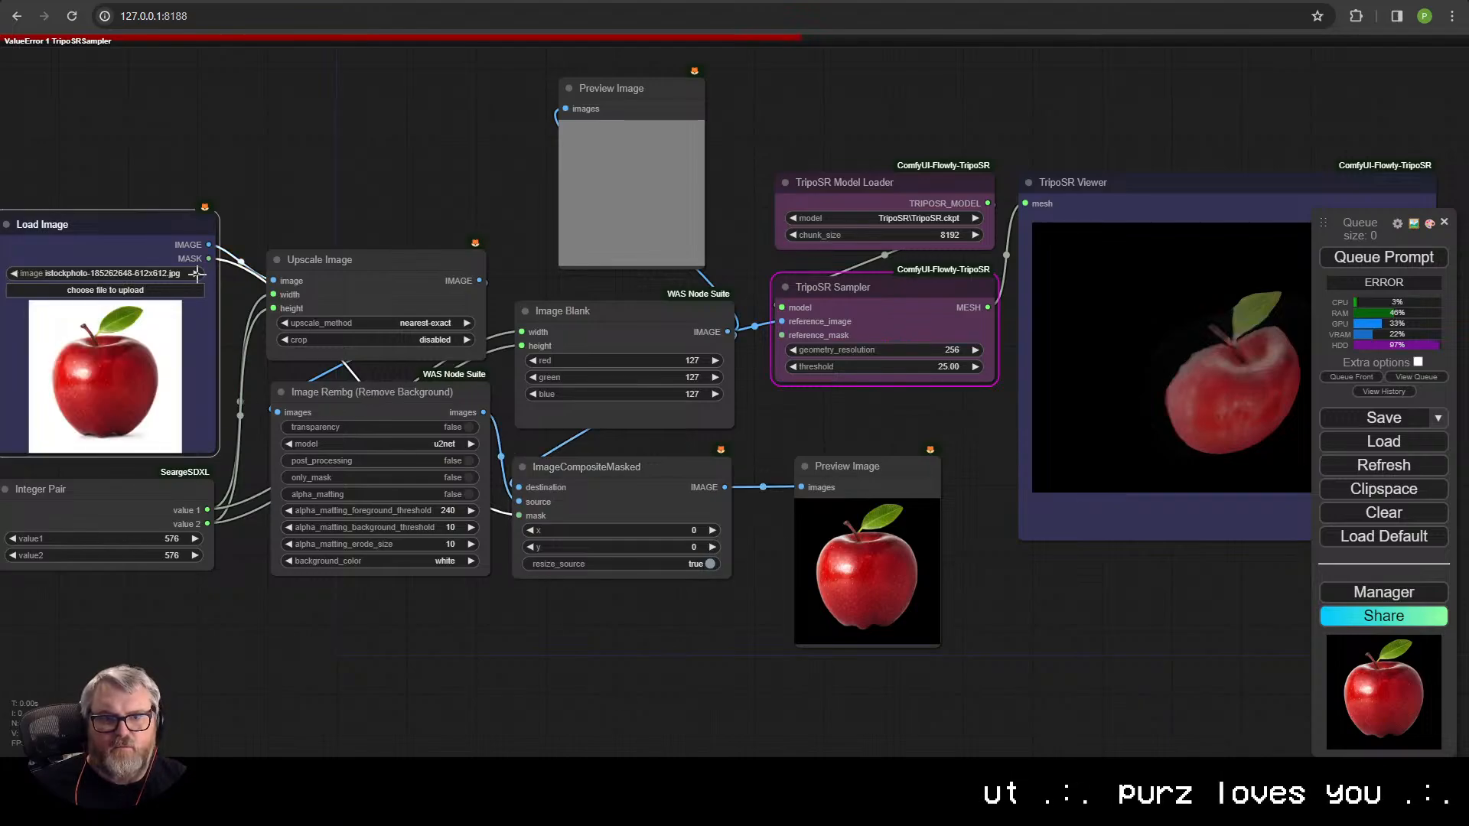
pyautogui.click(1383, 257)
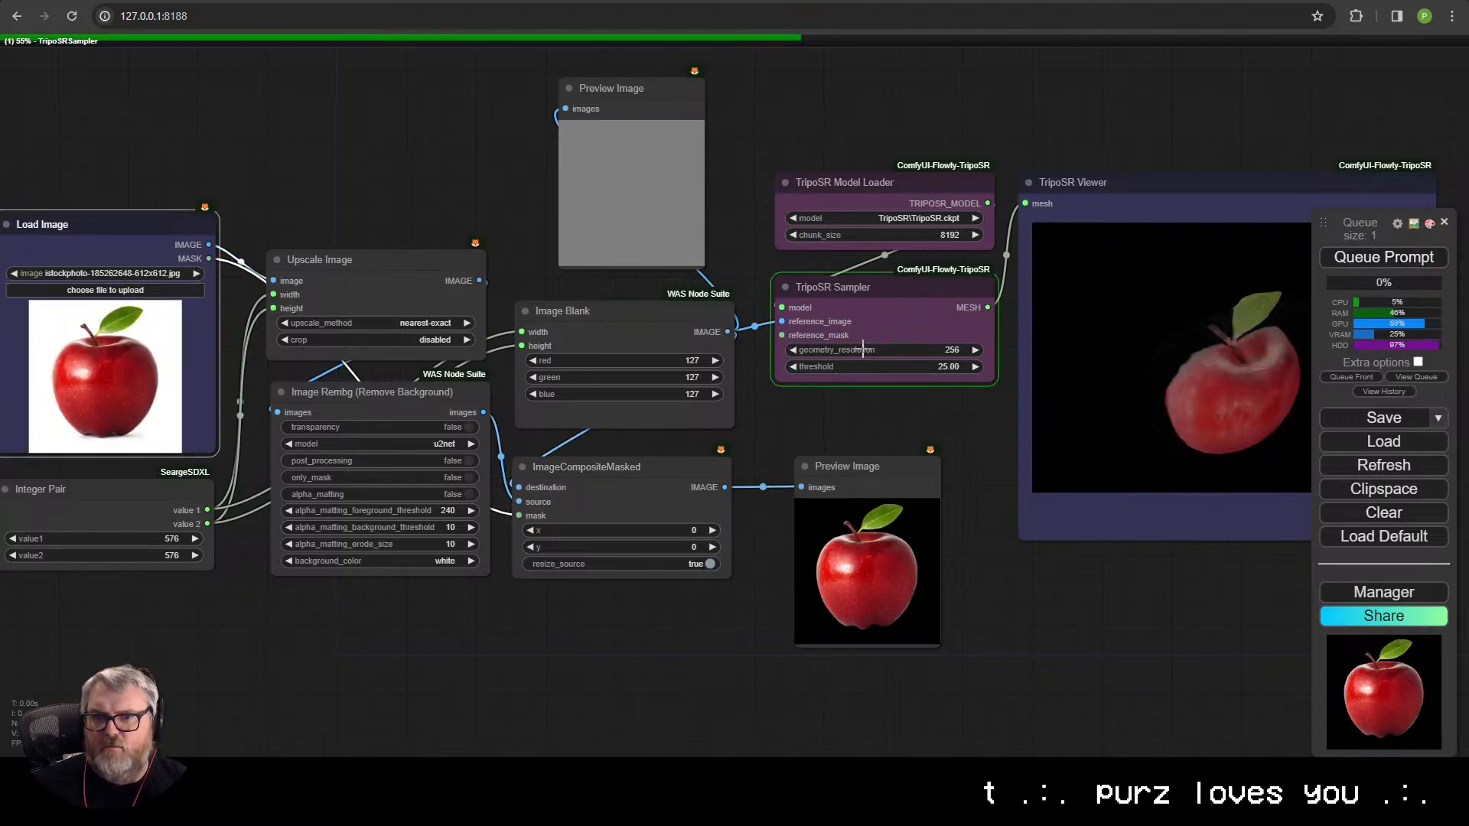
pyautogui.moveTo(398, 408)
pyautogui.mouseDown()
pyautogui.moveTo(371, 413)
pyautogui.moveTo(394, 407)
pyautogui.mouseUp()
pyautogui.click(738, 641)
# - Turn off resize_source on ImageCompositeMasked, queue the prompt and dismiss the error report
pyautogui.click(673, 565)
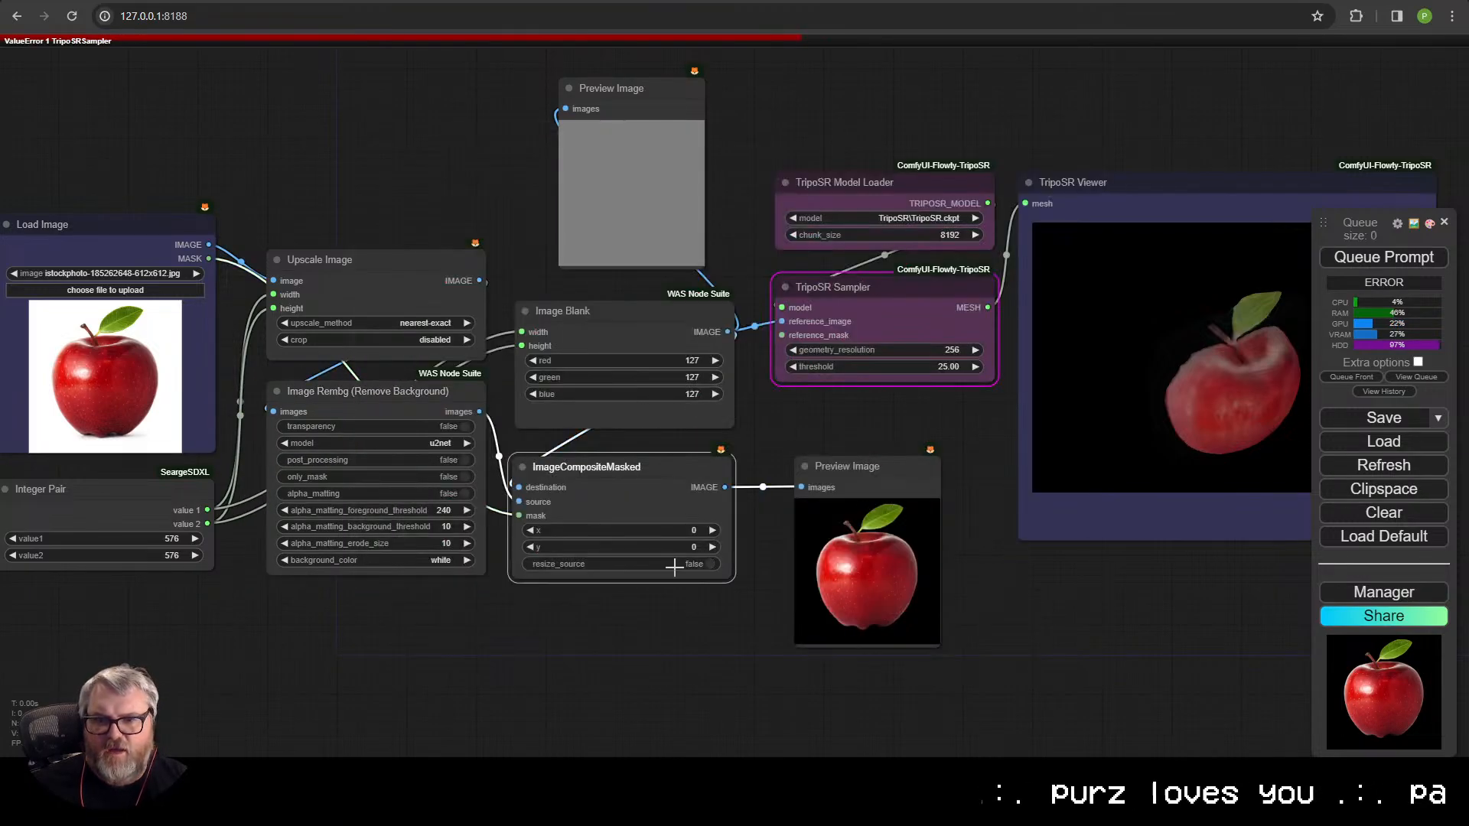
pyautogui.click(1431, 257)
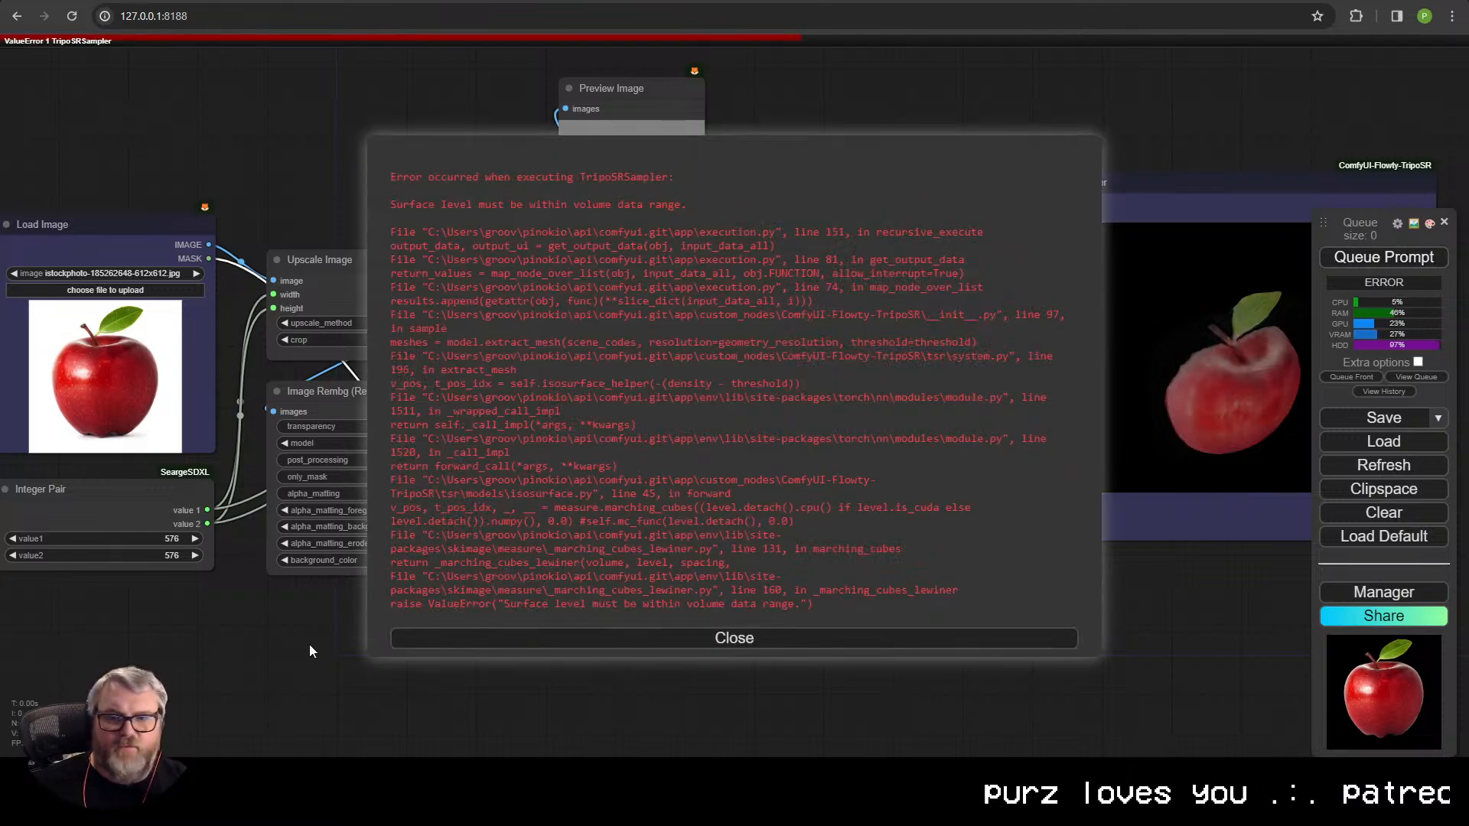
pyautogui.click(612, 639)
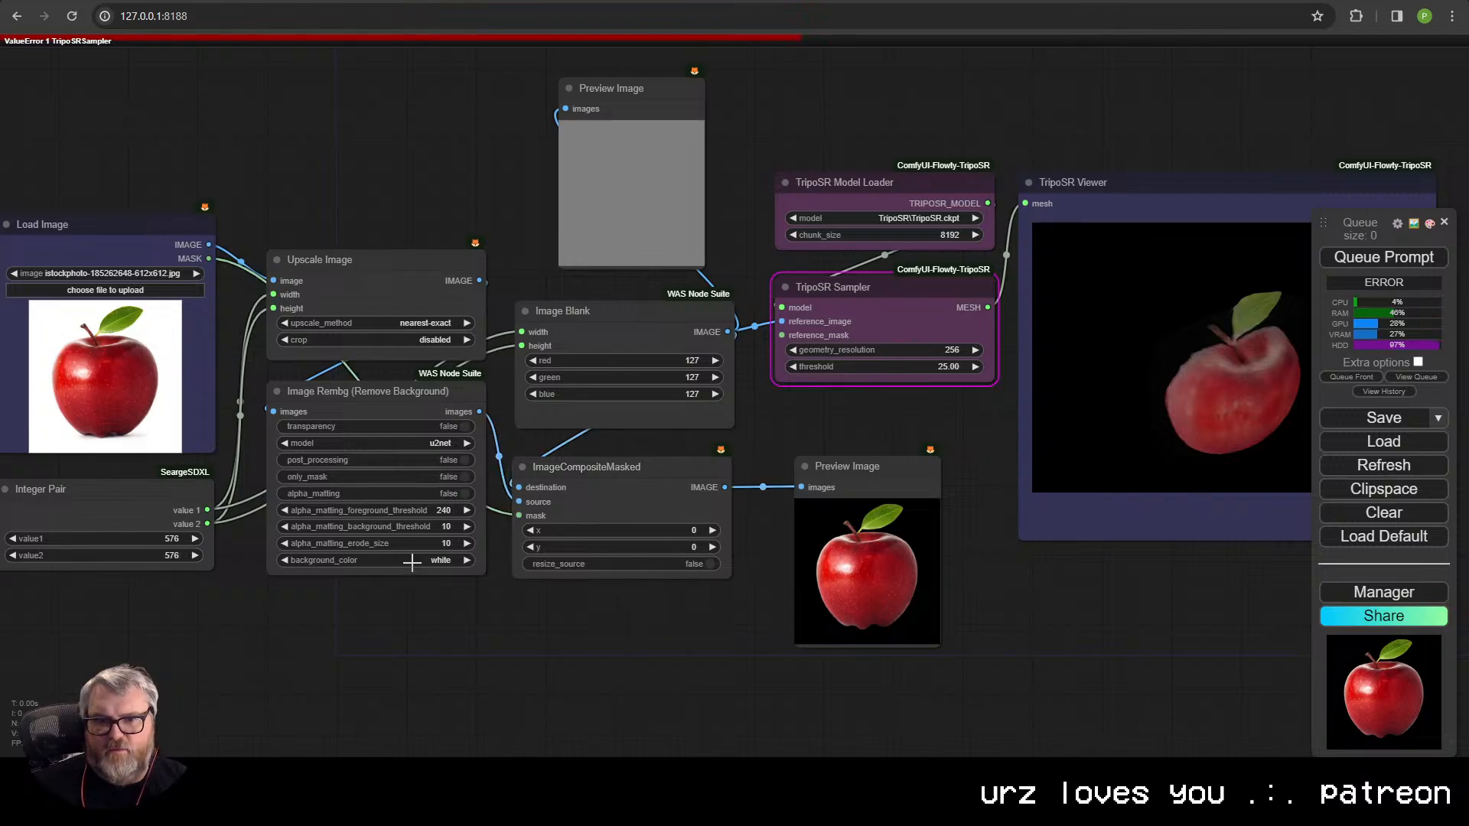
# - Connect Image Rembg's output to the lower Preview Image, move that preview beneath Image Rembg and queue the prompt
pyautogui.moveTo(399, 408); pyautogui.dragTo(392, 410)
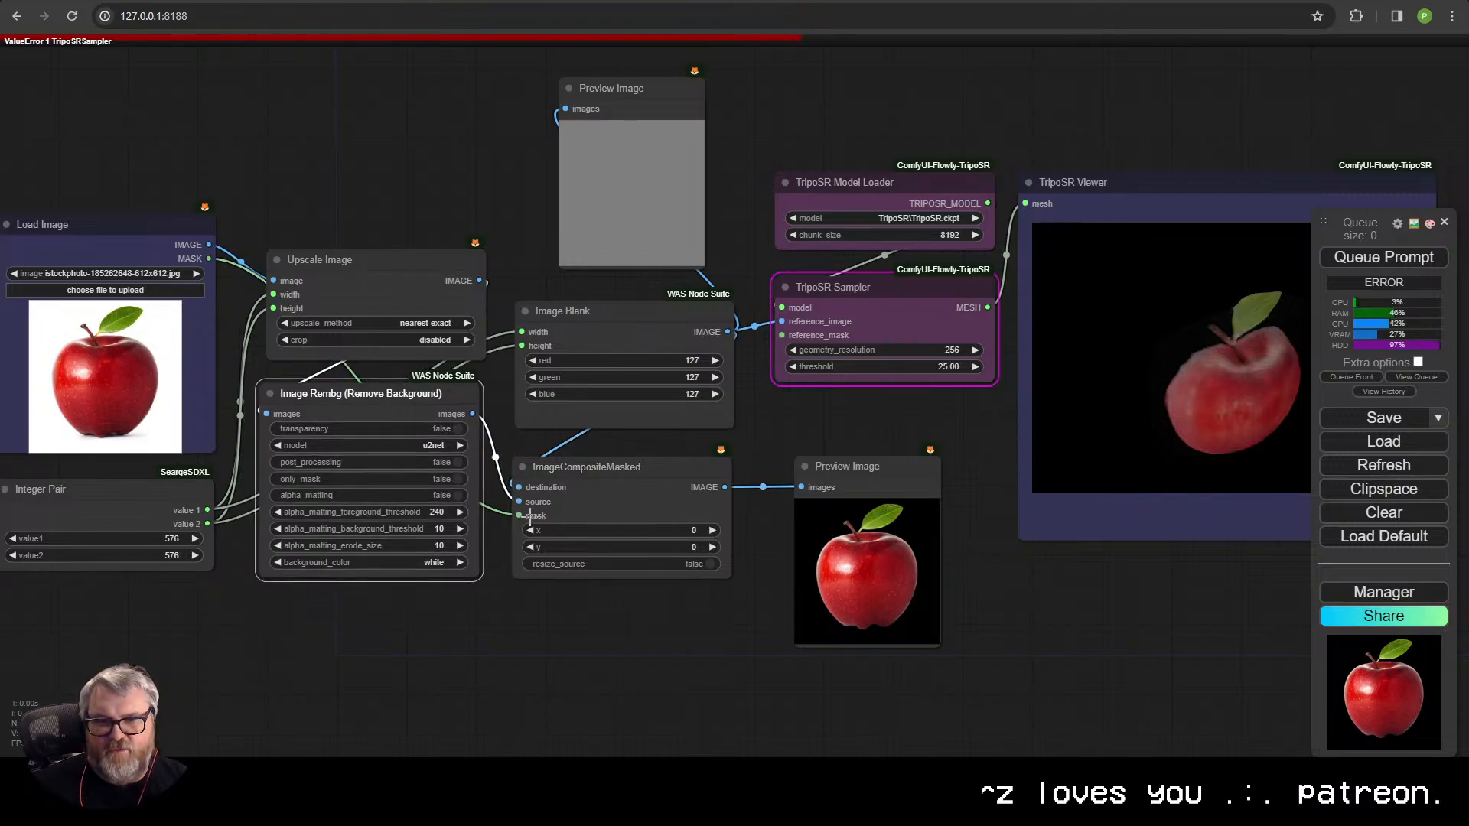
pyautogui.moveTo(519, 501); pyautogui.dragTo(809, 487)
pyautogui.moveTo(899, 472); pyautogui.dragTo(406, 612)
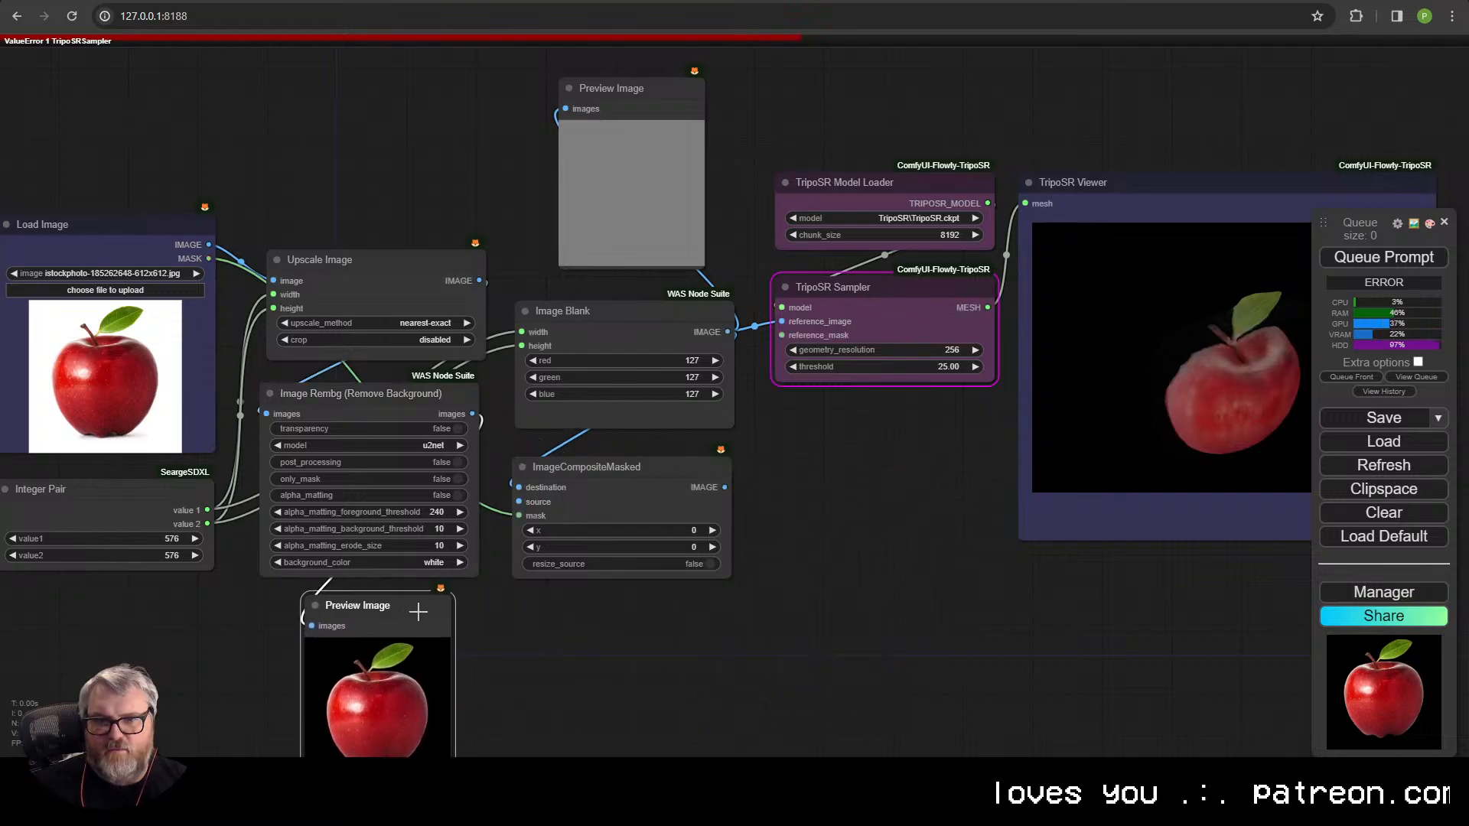
pyautogui.click(1421, 264)
pyautogui.moveTo(620, 700); pyautogui.dragTo(859, 490)
pyautogui.moveTo(629, 423); pyautogui.dragTo(657, 427)
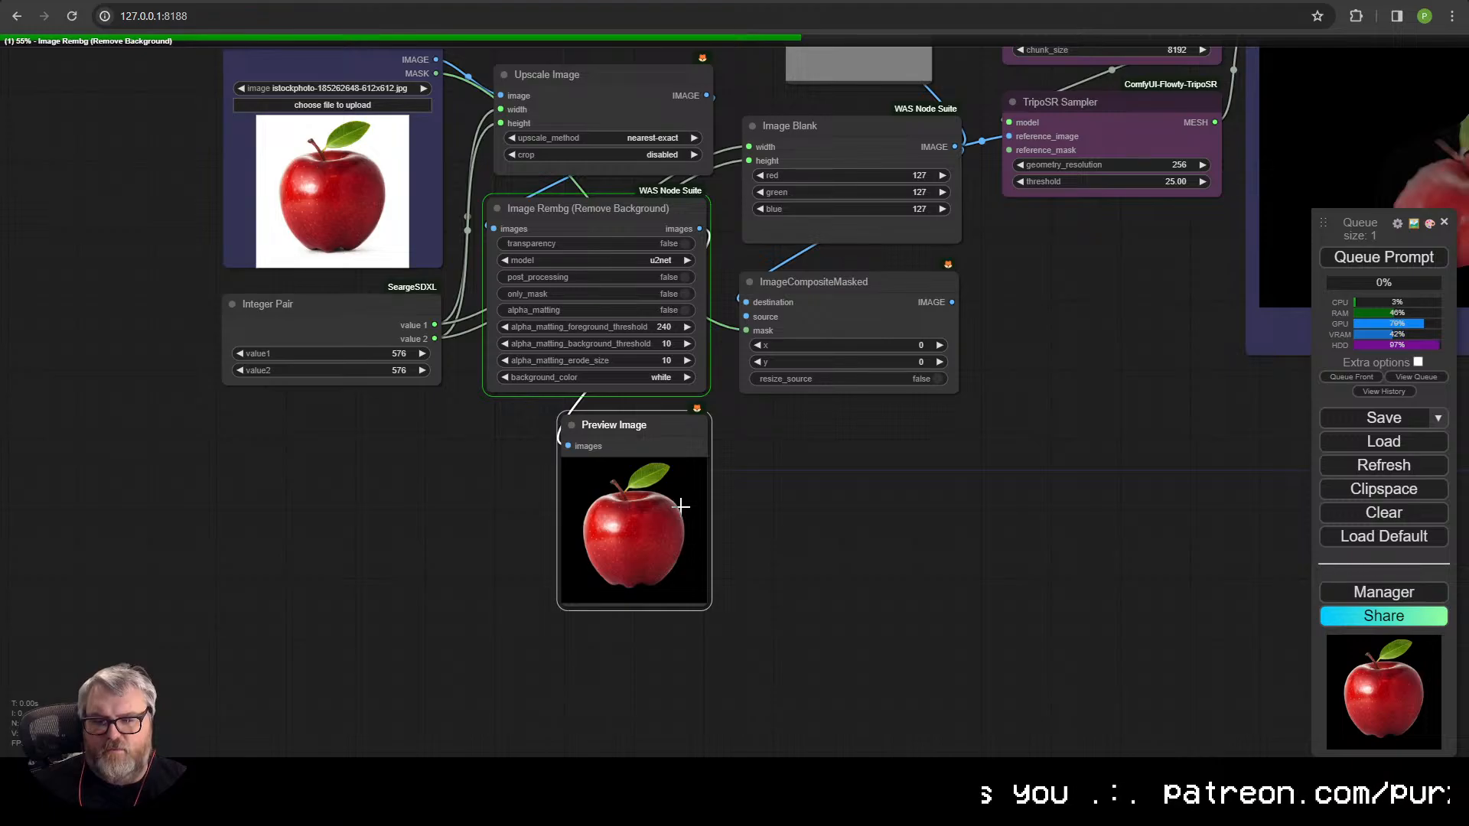
pyautogui.scroll(-2, 760, 515)
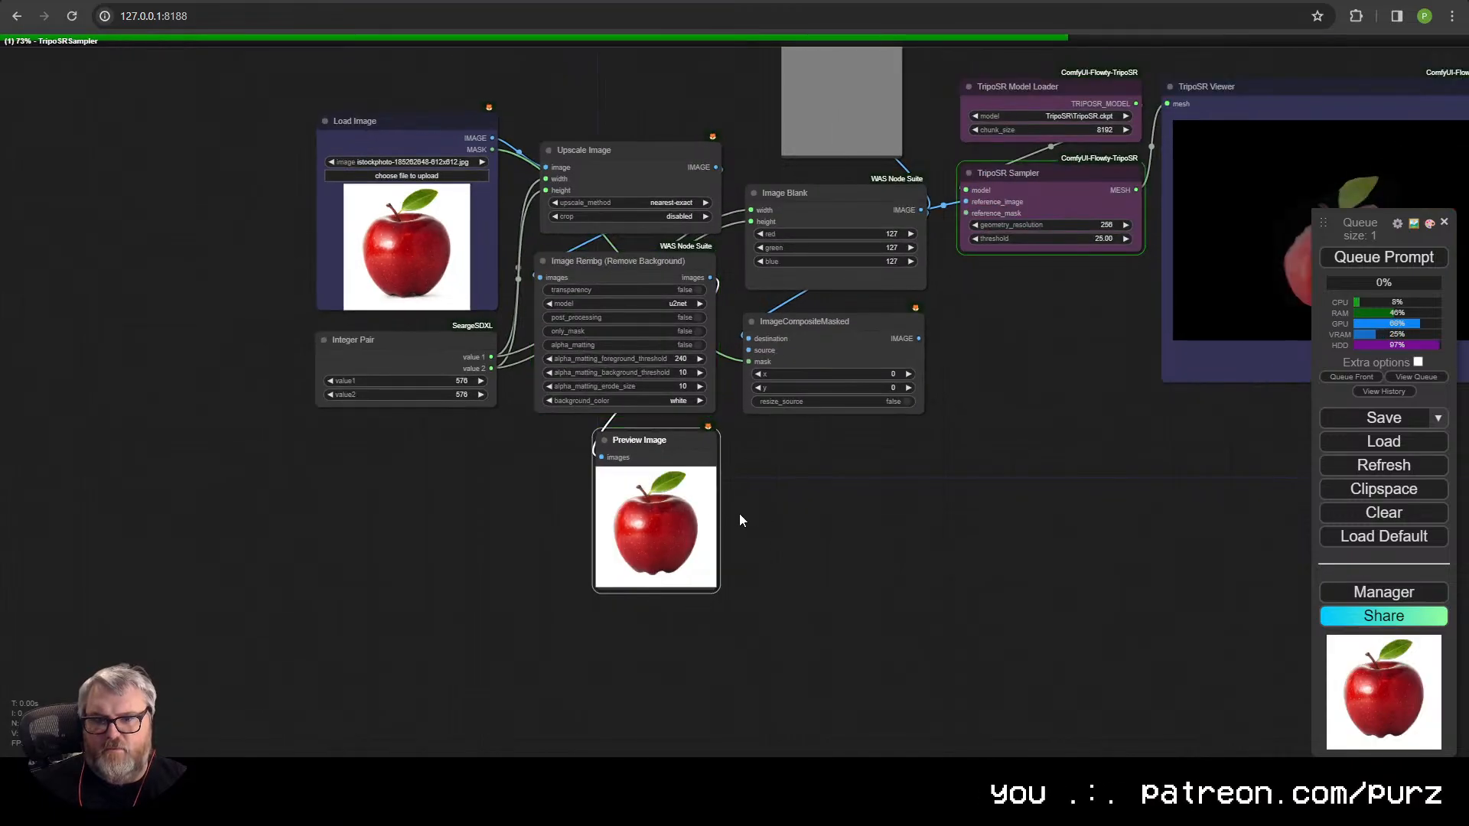
# - Move the lower Preview Image under TripoSR Sampler, disconnect it and delete the ImageCompositeMasked node
pyautogui.moveTo(686, 457); pyautogui.dragTo(1079, 303)
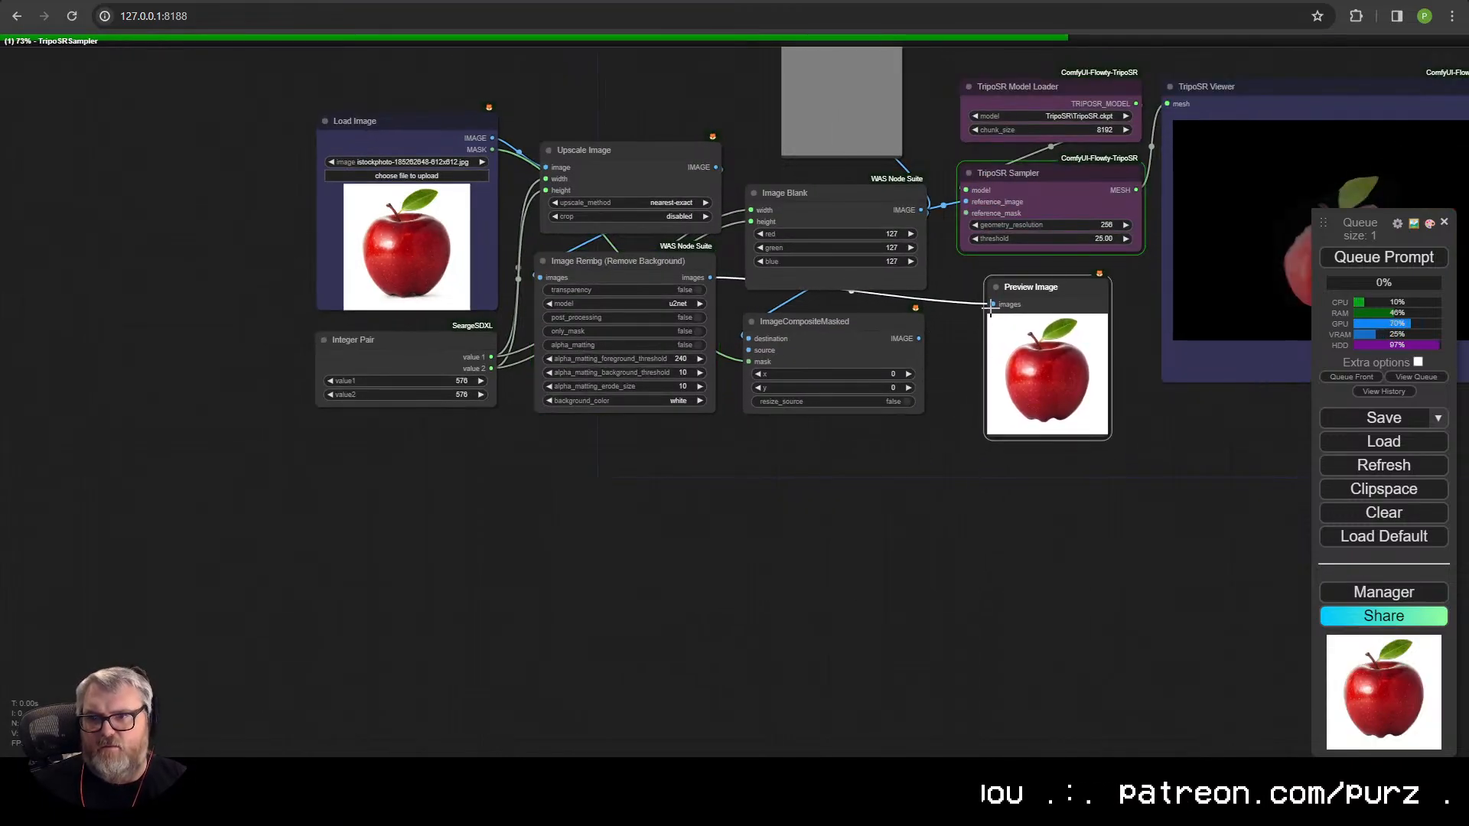
pyautogui.click(779, 646)
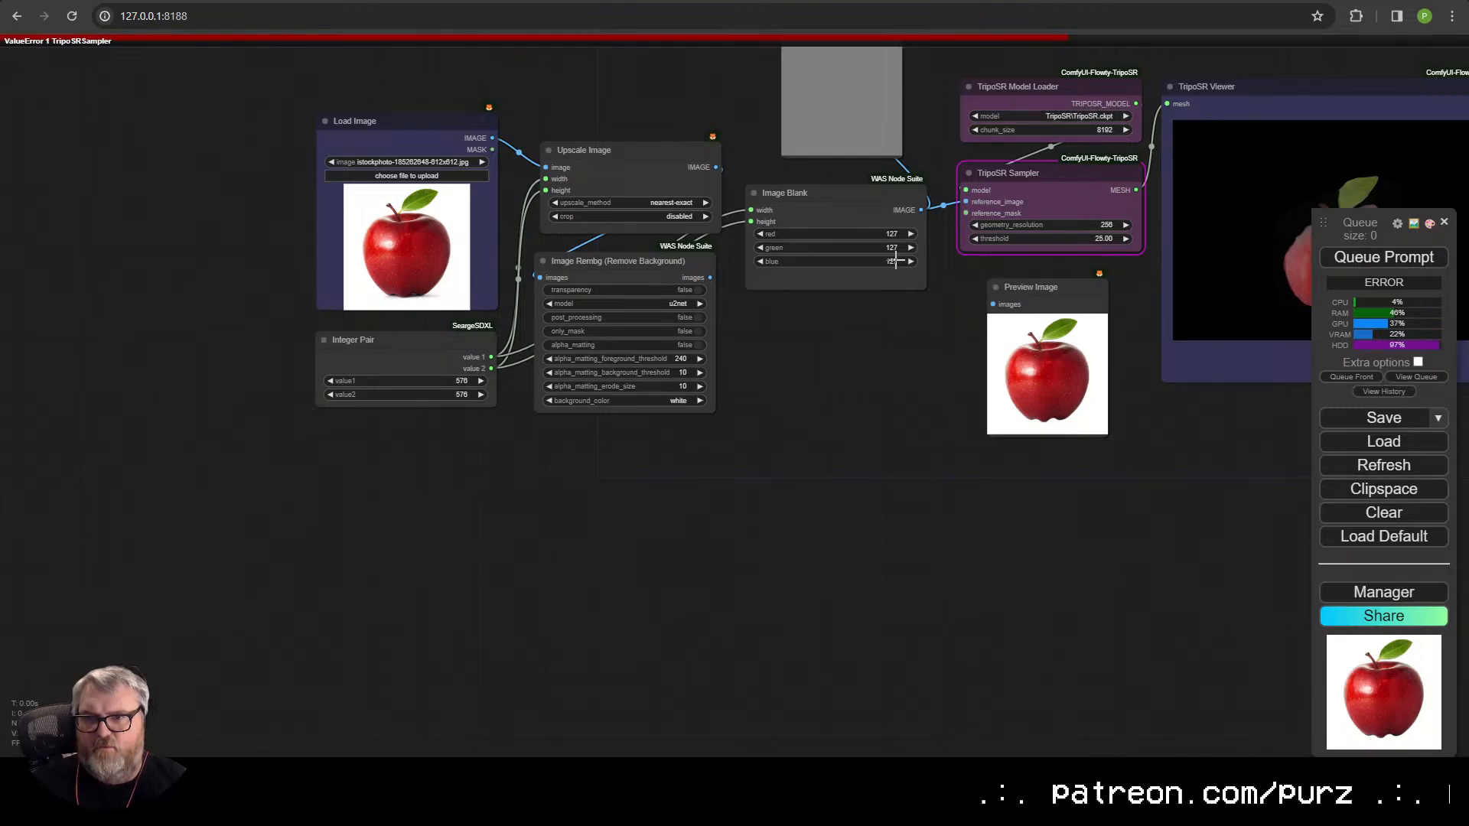
# - Set Image Blank's red, green and blue values to 255 each
pyautogui.click(880, 234)
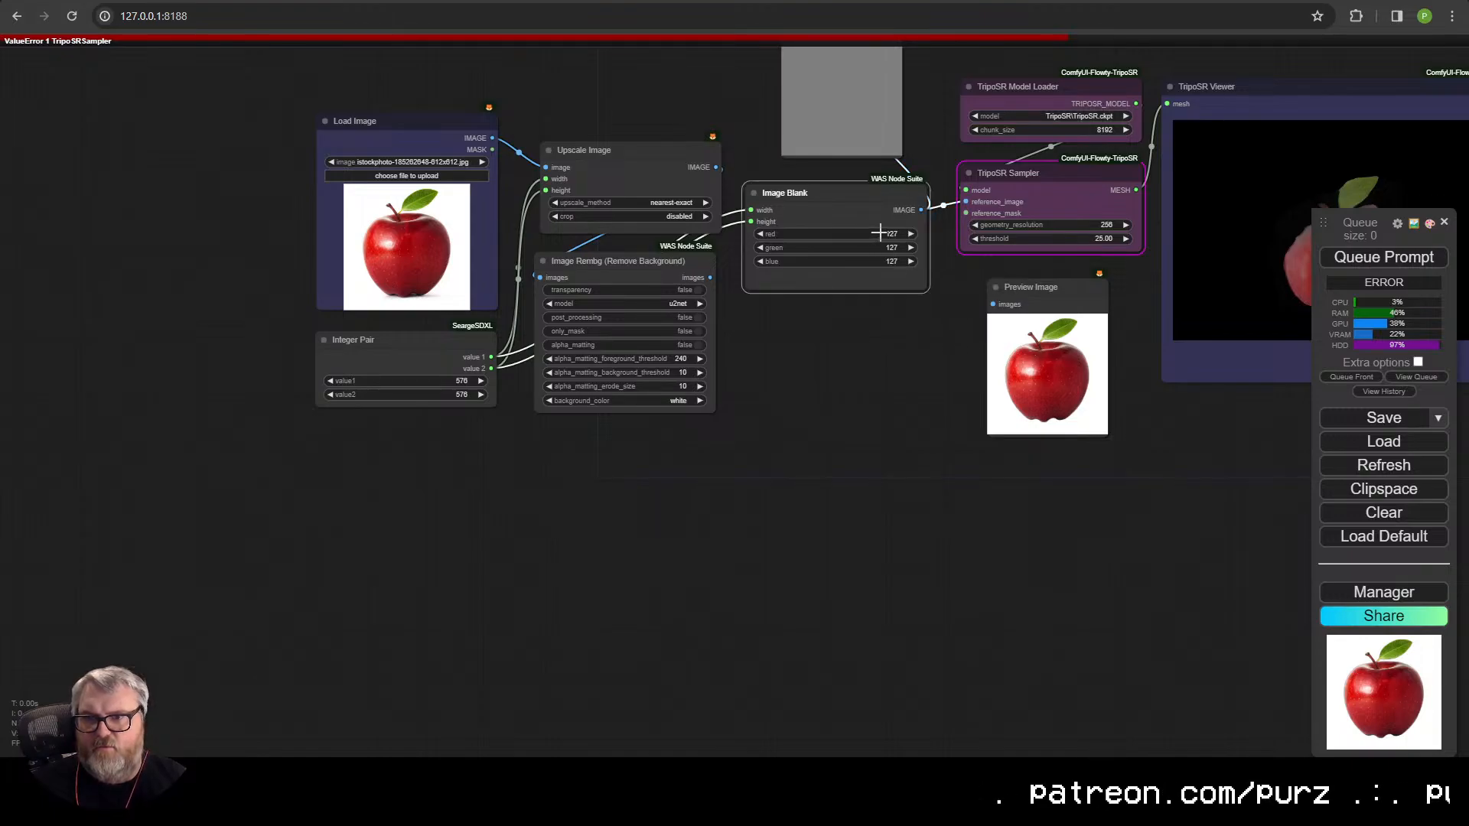
pyautogui.write('255')
pyautogui.press('Return')
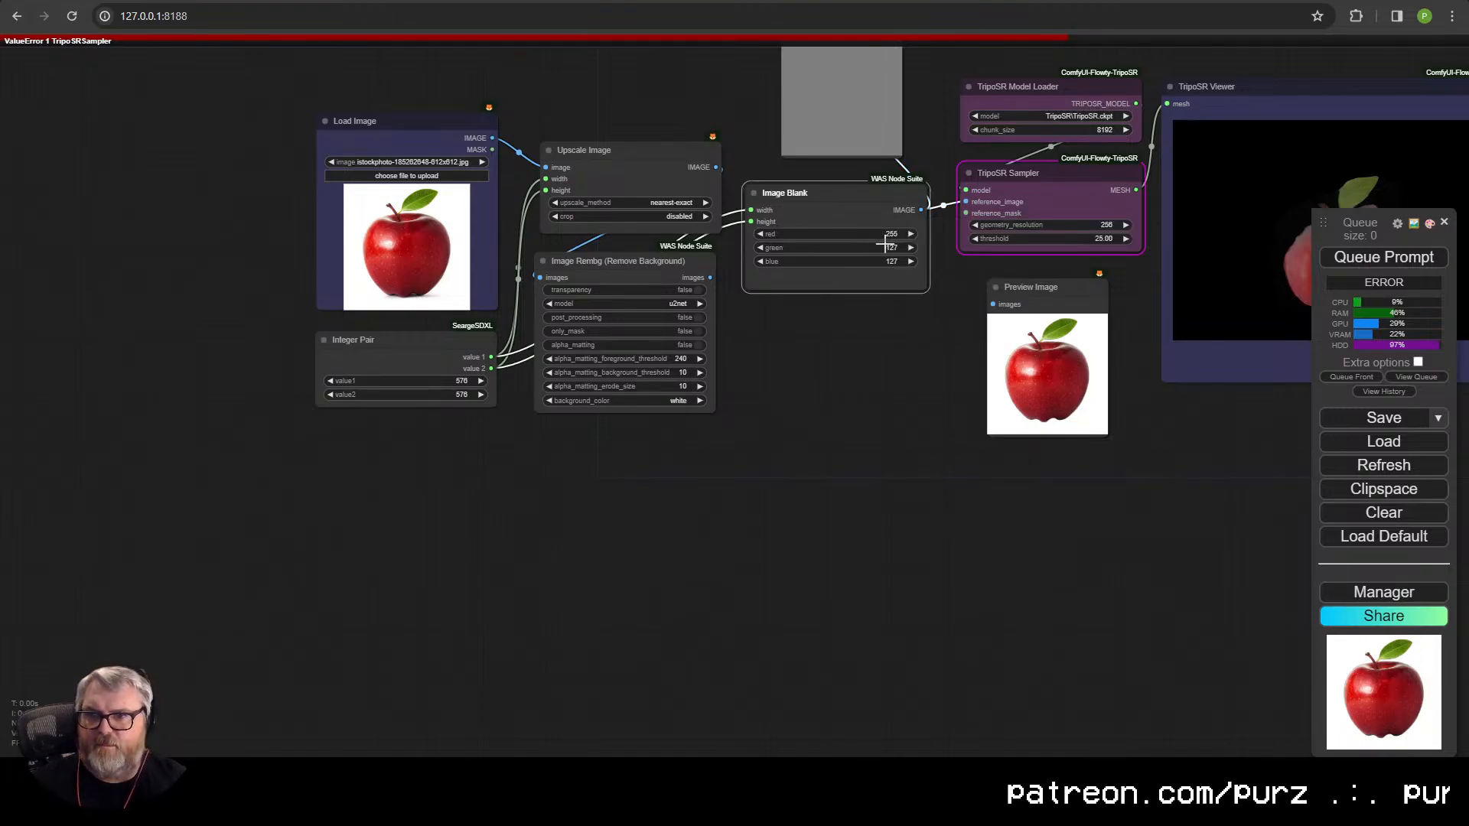
pyautogui.click(885, 247)
pyautogui.write('255')
pyautogui.press('Return')
pyautogui.click(879, 261)
pyautogui.write('255')
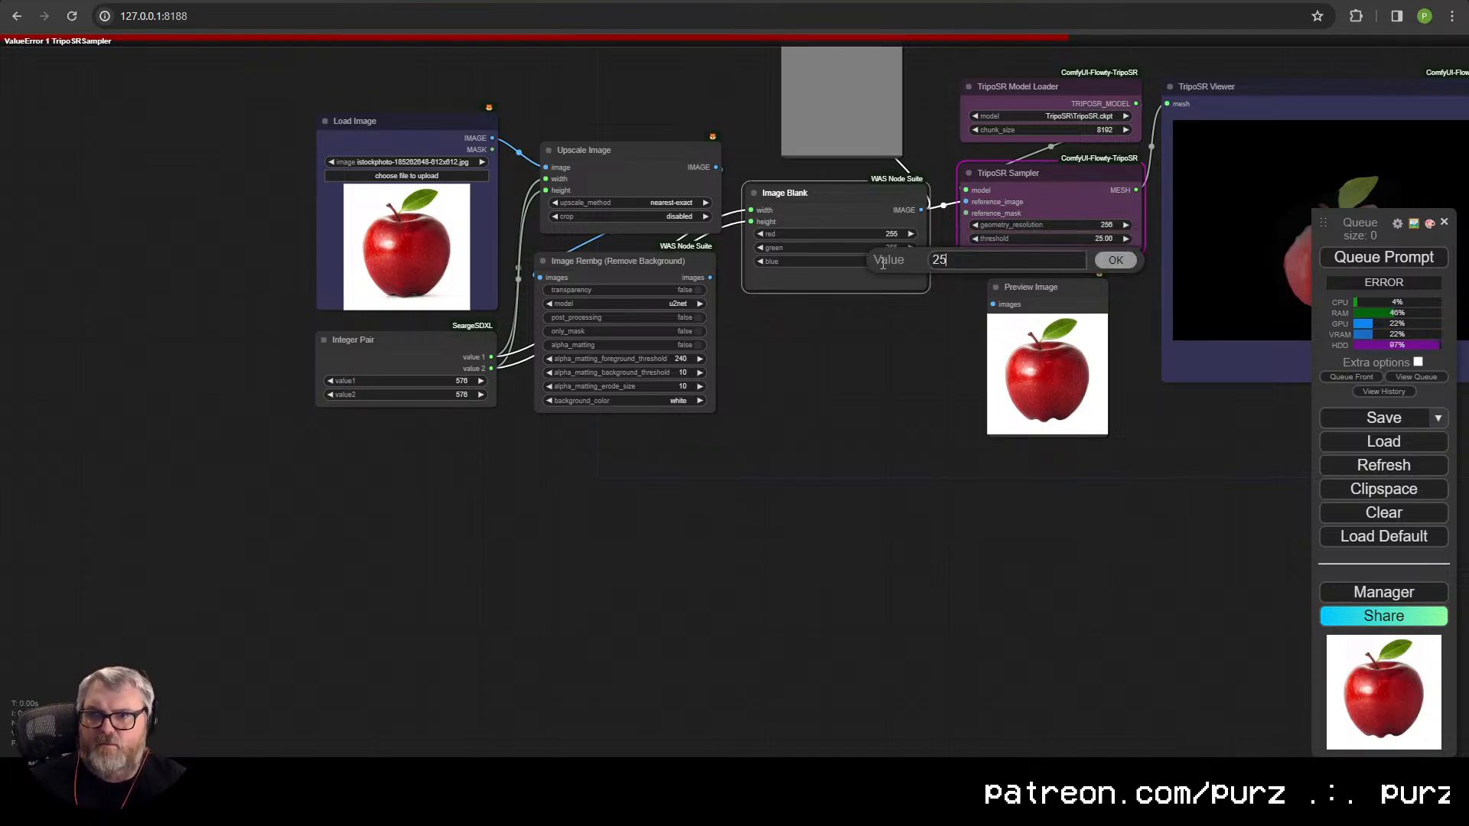
pyautogui.press('Return')
pyautogui.click(745, 310)
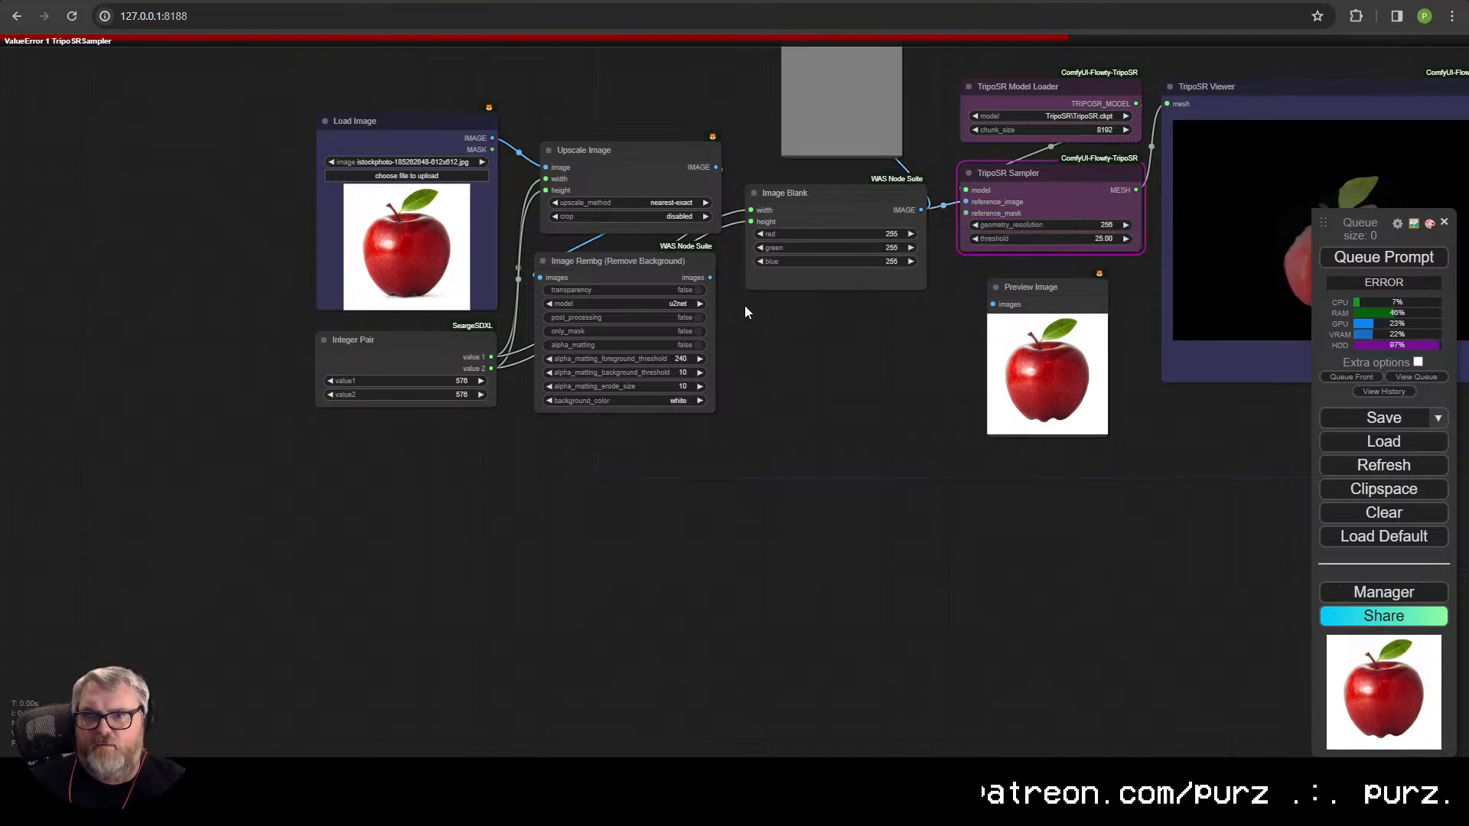
# - Search for the ImageBlend node and add it directly below Image Blank
pyautogui.doubleClick(814, 331)
pyautogui.write('image blen')
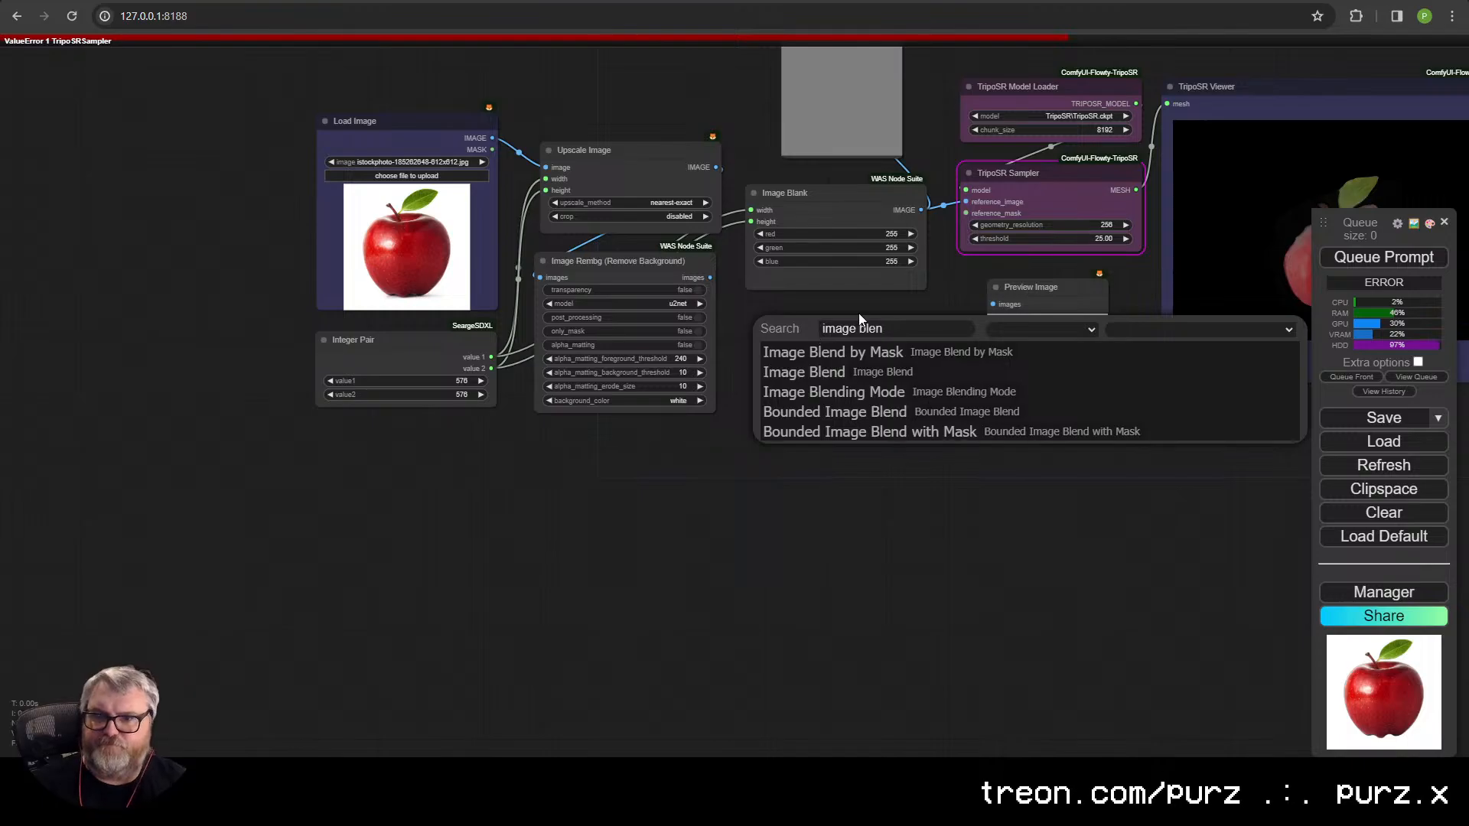
pyautogui.press('BackSpace')
pyautogui.press('BackSpace')
pyautogui.press('BackSpace')
pyautogui.press('BackSpace')
pyautogui.press('BackSpace')
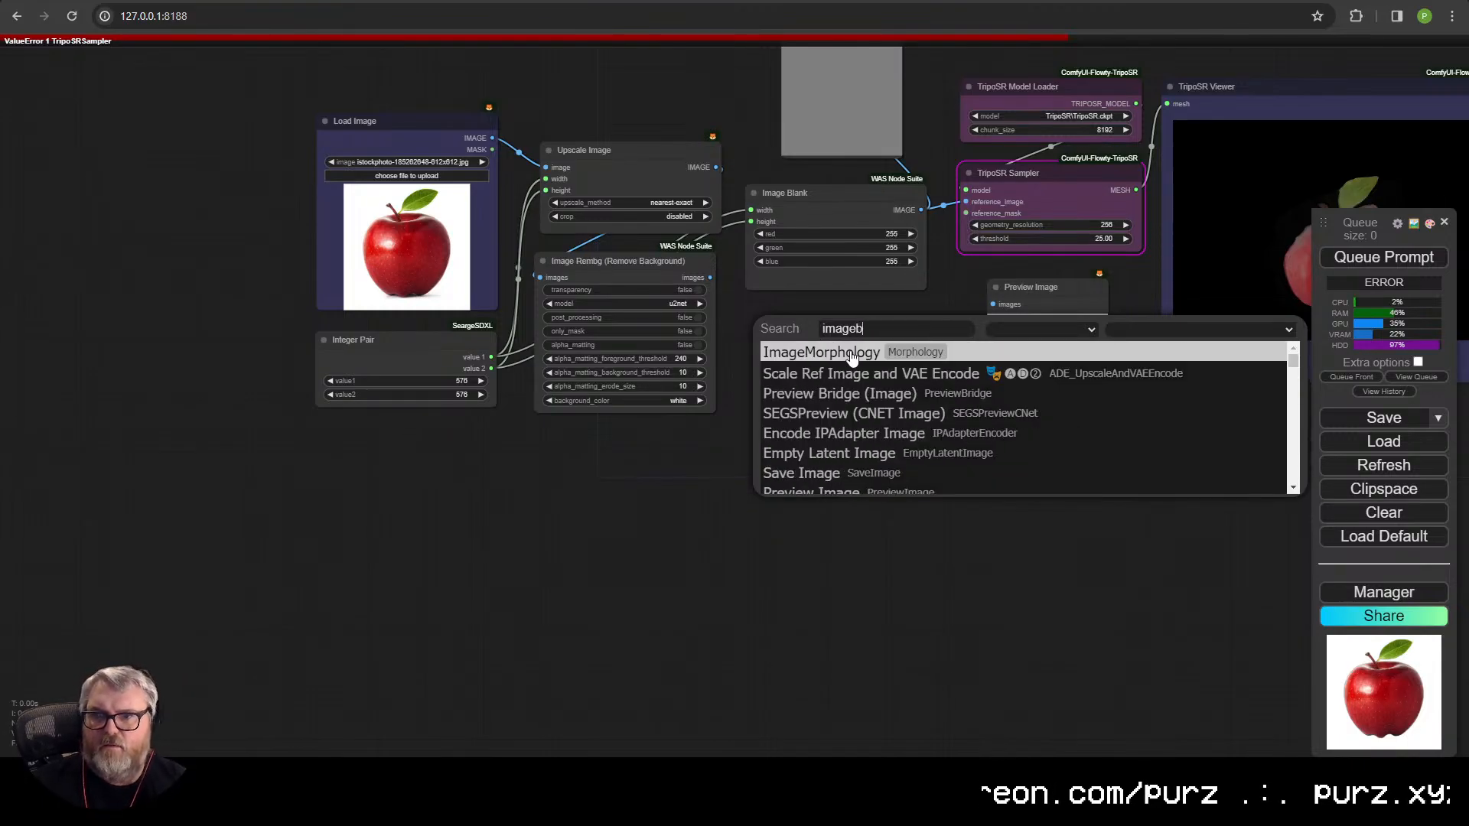
pyautogui.write('bl')
pyautogui.click(852, 356)
pyautogui.moveTo(850, 350); pyautogui.dragTo(776, 348)
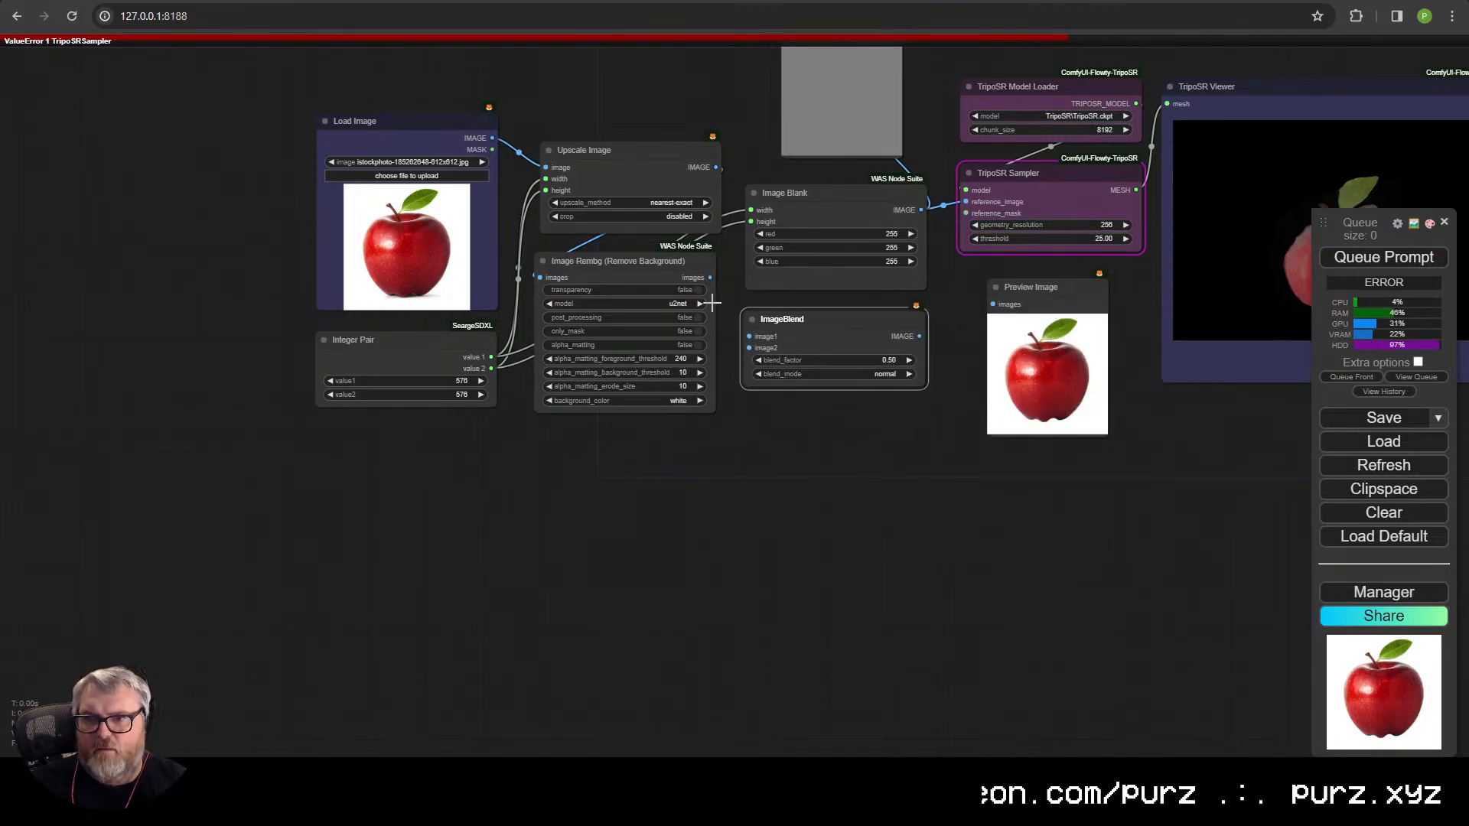
# - Feed Image Rembg and Image Blank into ImageBlend's image1 and image2 inputs, using multiply mode and a blend_factor of 1
pyautogui.moveTo(710, 278); pyautogui.dragTo(749, 336)
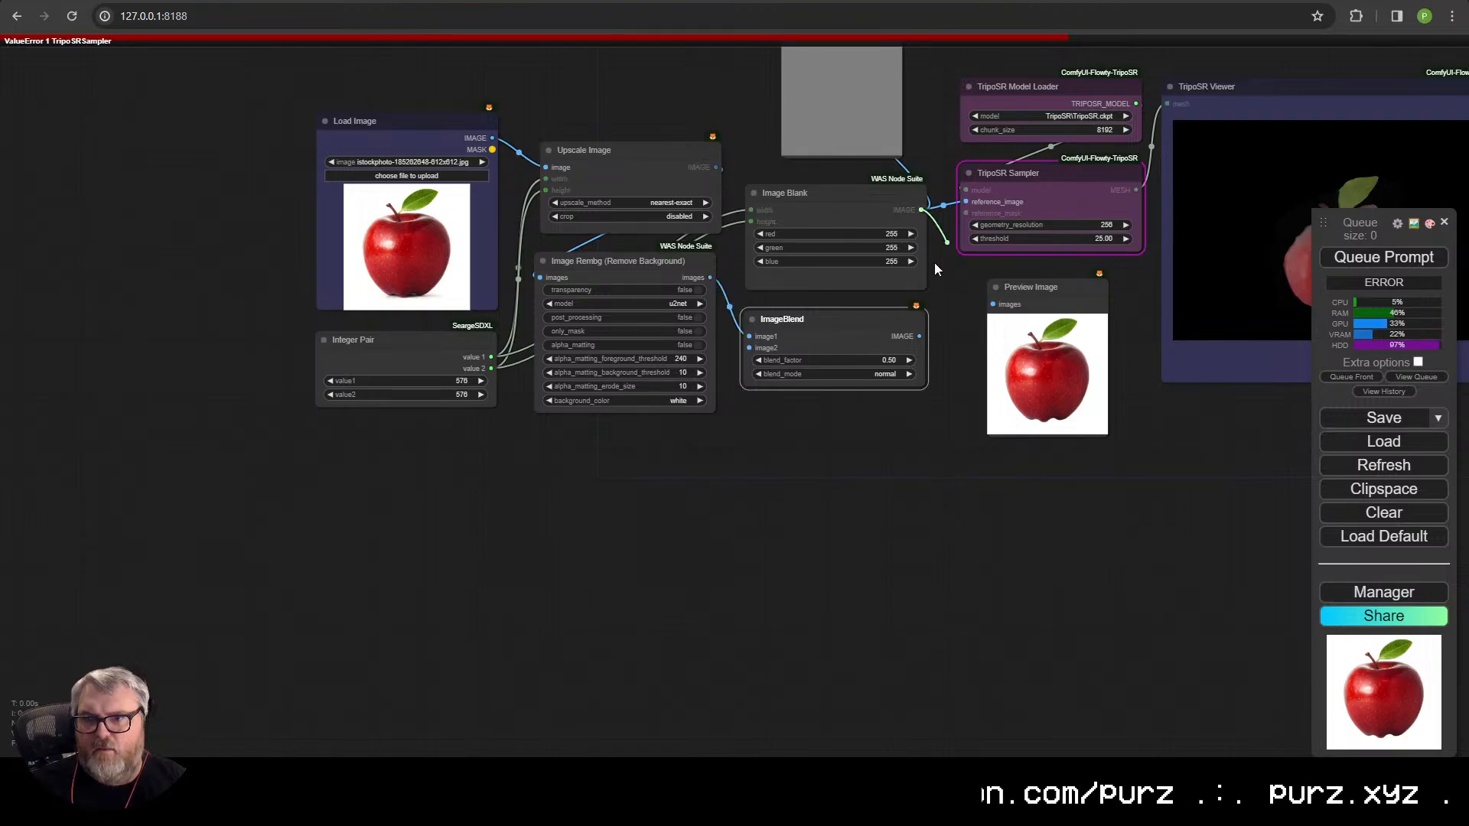
pyautogui.moveTo(920, 209); pyautogui.dragTo(749, 347)
pyautogui.click(867, 372)
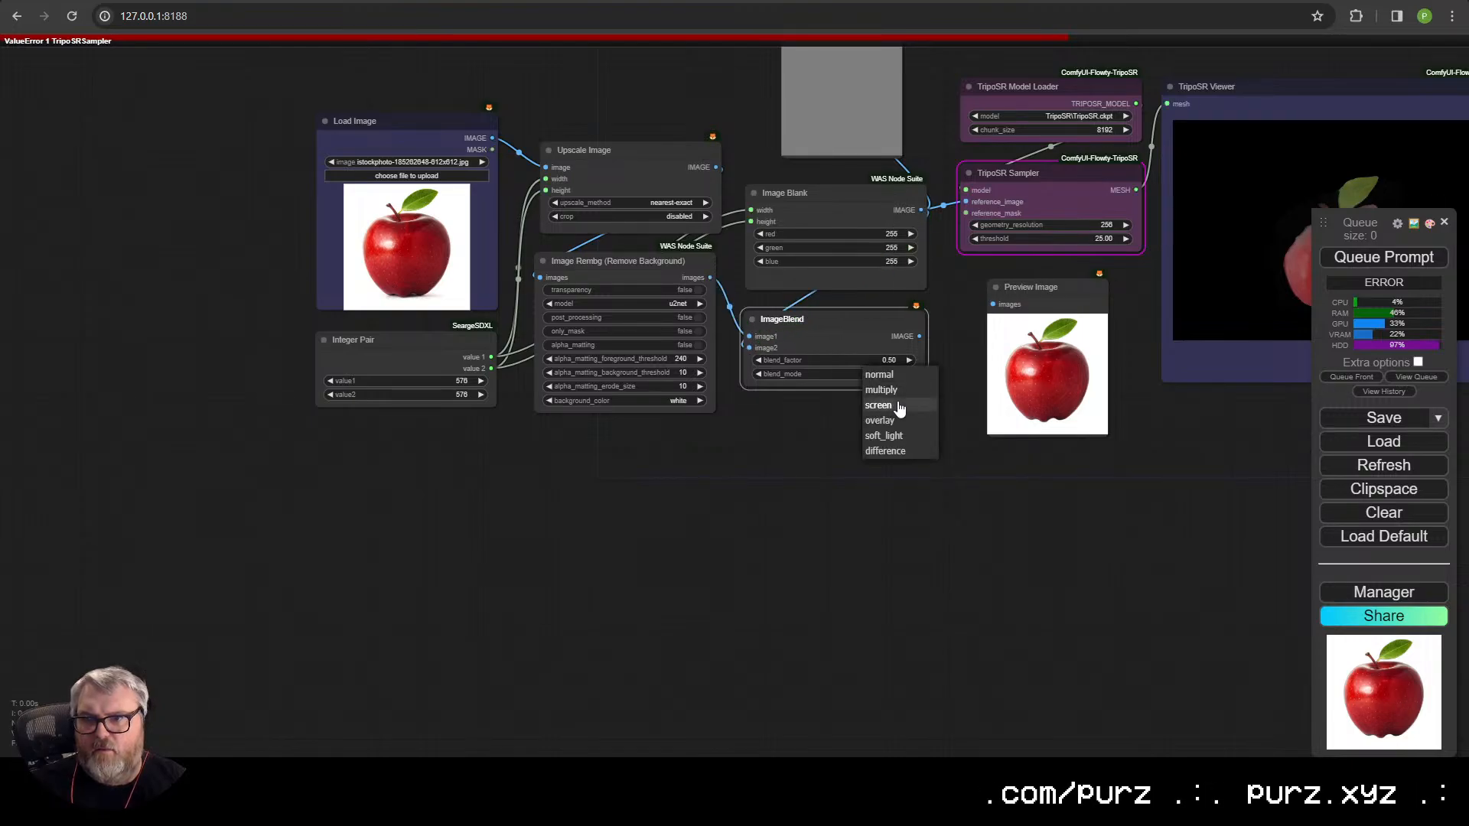
pyautogui.click(880, 398)
pyautogui.click(872, 359)
pyautogui.write('1')
pyautogui.press('Return')
# - Connect ImageBlend's output to the lower Preview Image and queue the prompt
pyautogui.moveTo(918, 336); pyautogui.dragTo(992, 304)
pyautogui.click(1404, 264)
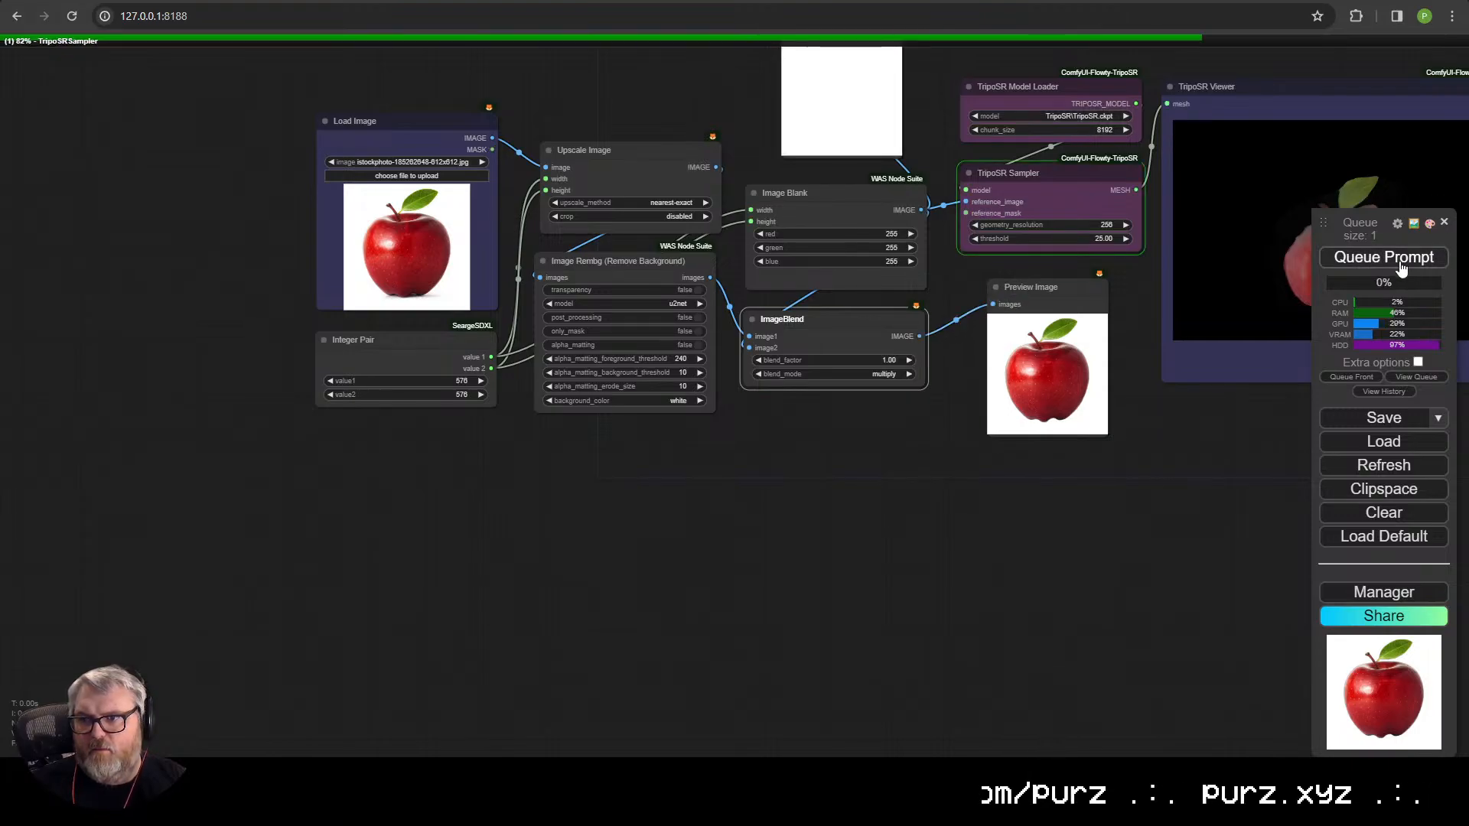
pyautogui.moveTo(1070, 451); pyautogui.dragTo(939, 565)
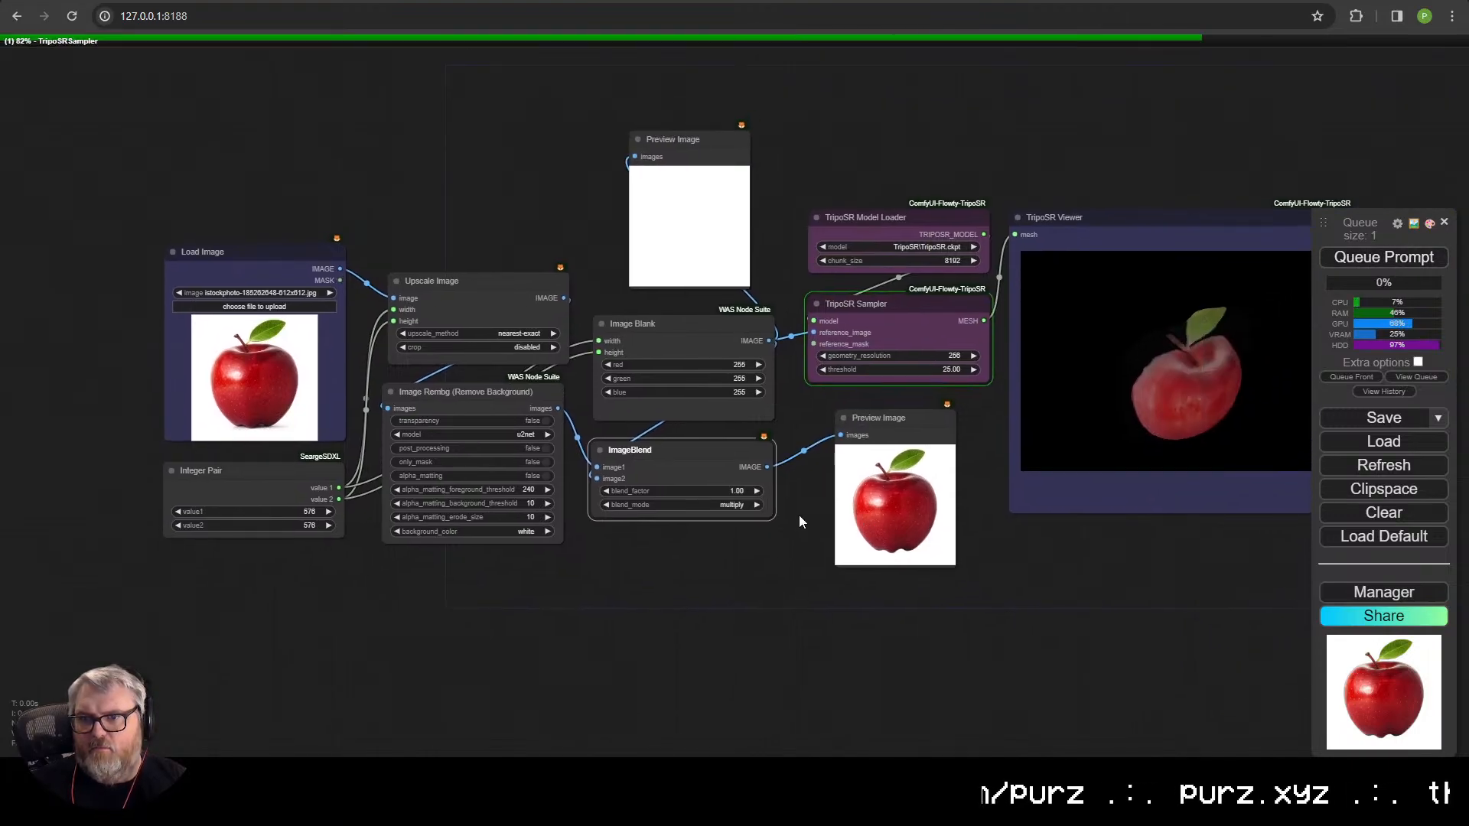
pyautogui.scroll(3, 803, 512)
pyautogui.moveTo(819, 507); pyautogui.dragTo(687, 563)
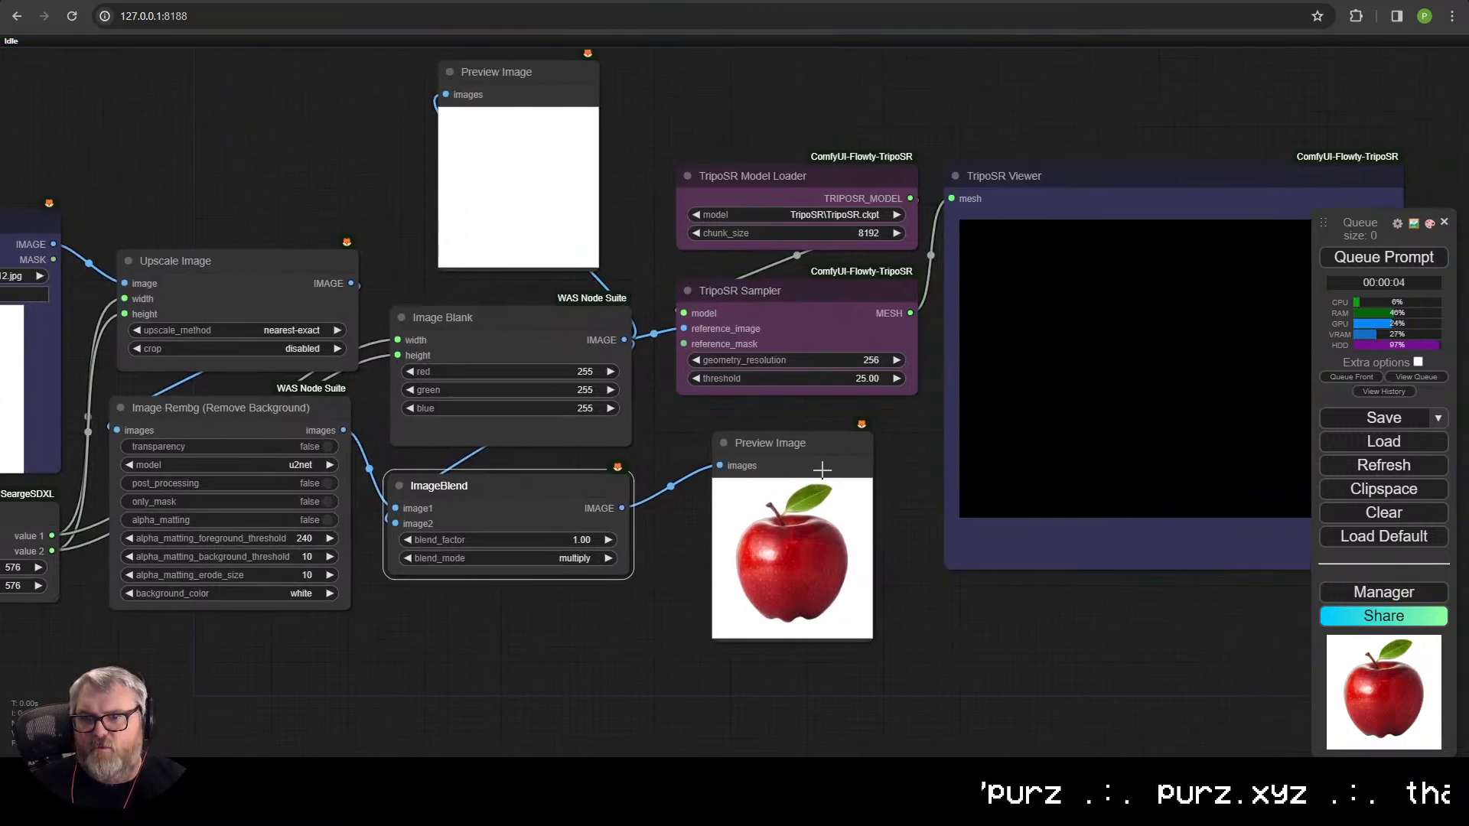
# - Connect ImageBlend's output to TripoSR Sampler's reference_image input and queue the prompt
pyautogui.moveTo(647, 482); pyautogui.dragTo(683, 328)
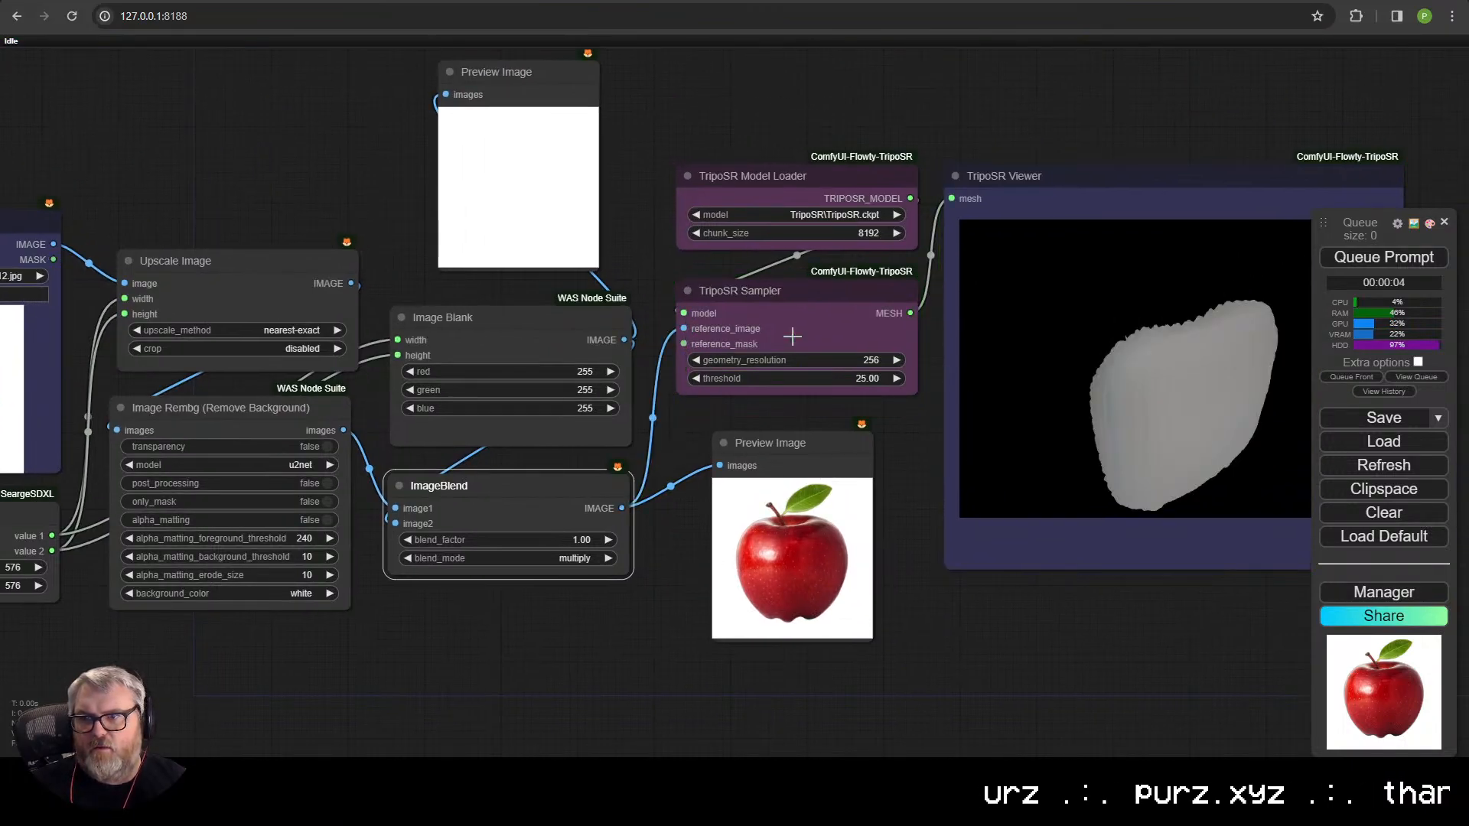
pyautogui.click(1369, 258)
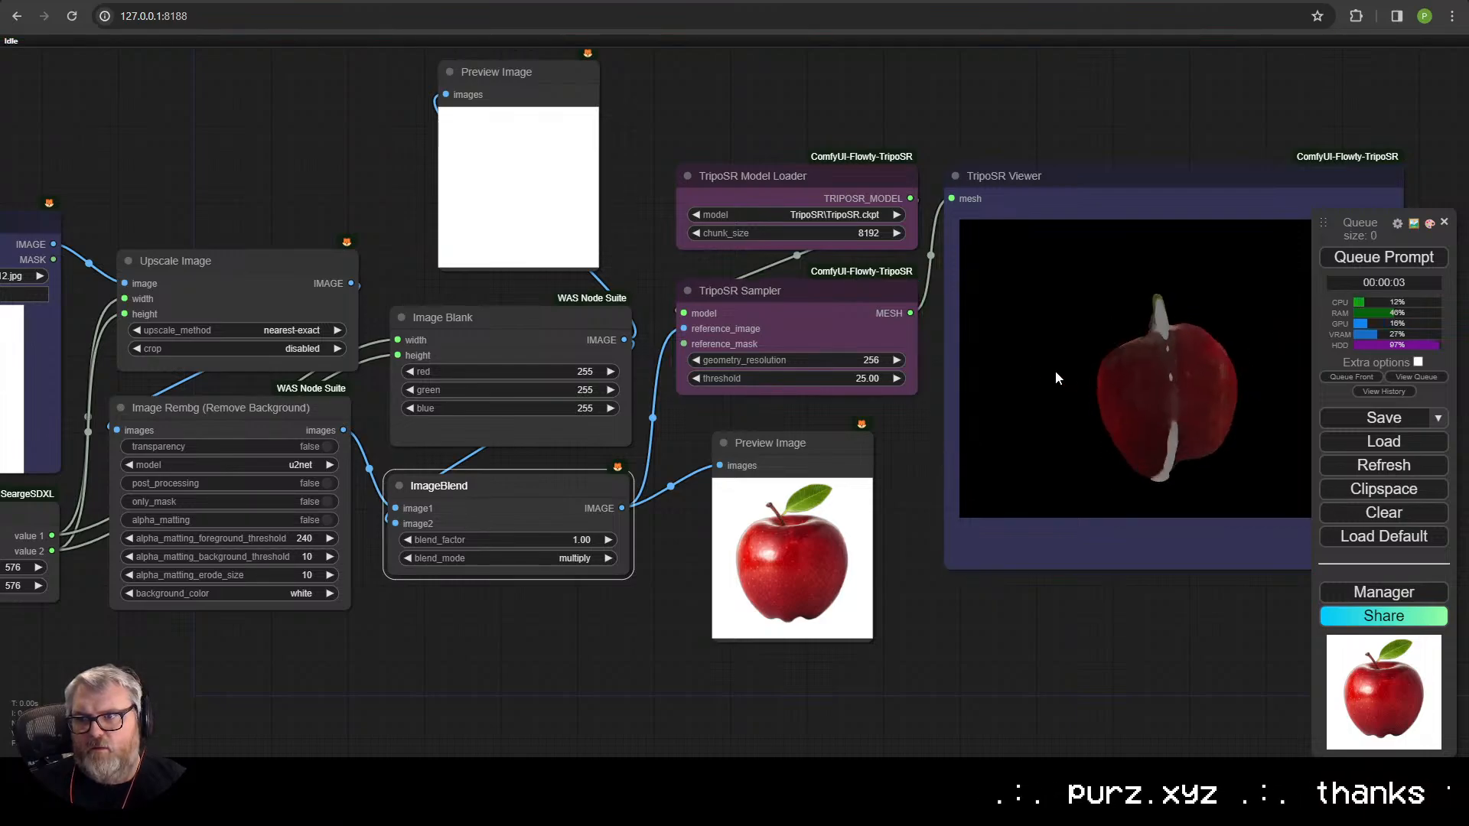
pyautogui.click(735, 540)
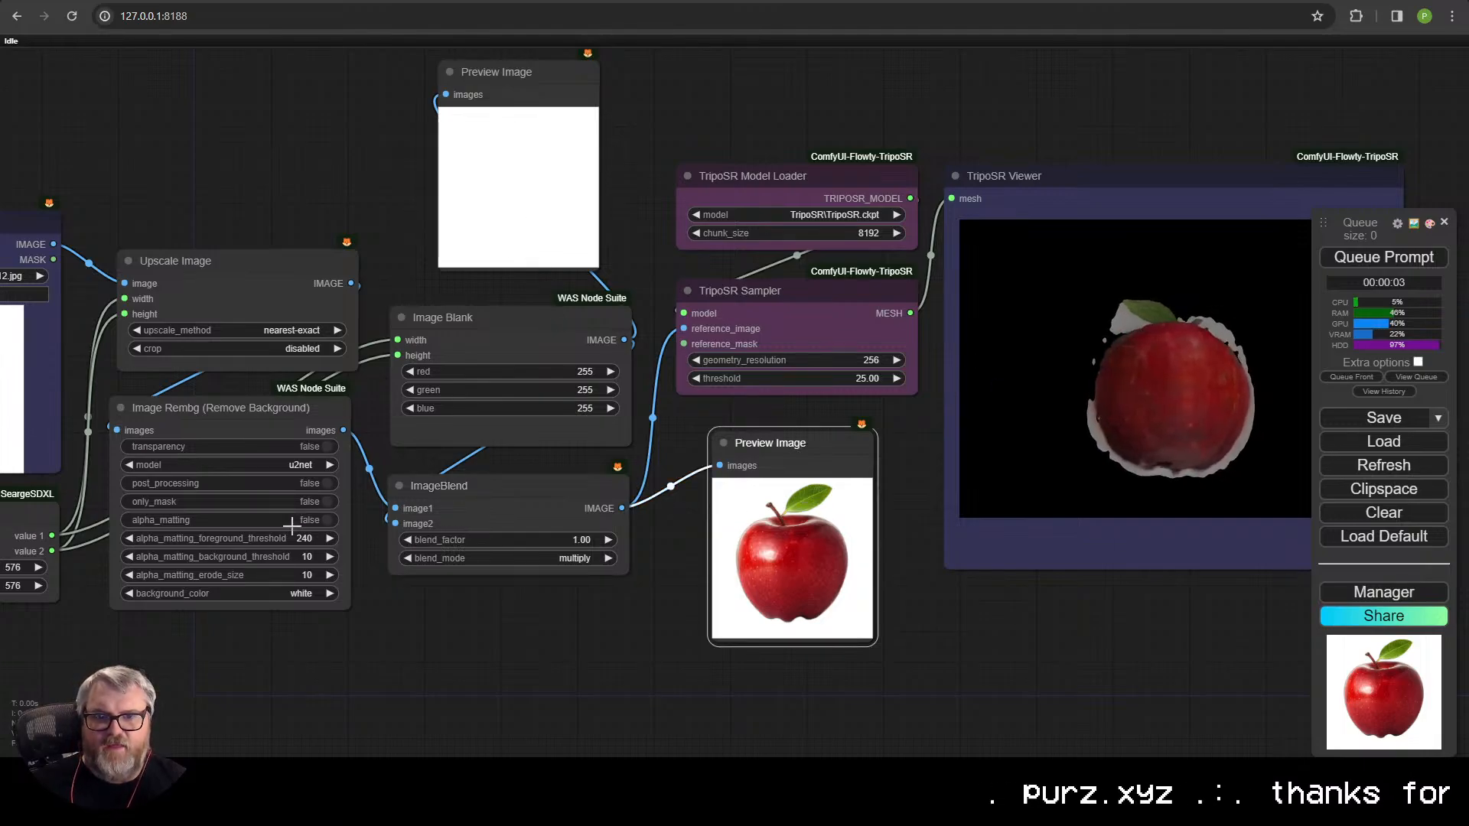
# - Review Image Rembg's background_color options and choose white
pyautogui.moveTo(292, 525); pyautogui.dragTo(413, 486)
pyautogui.click(392, 553)
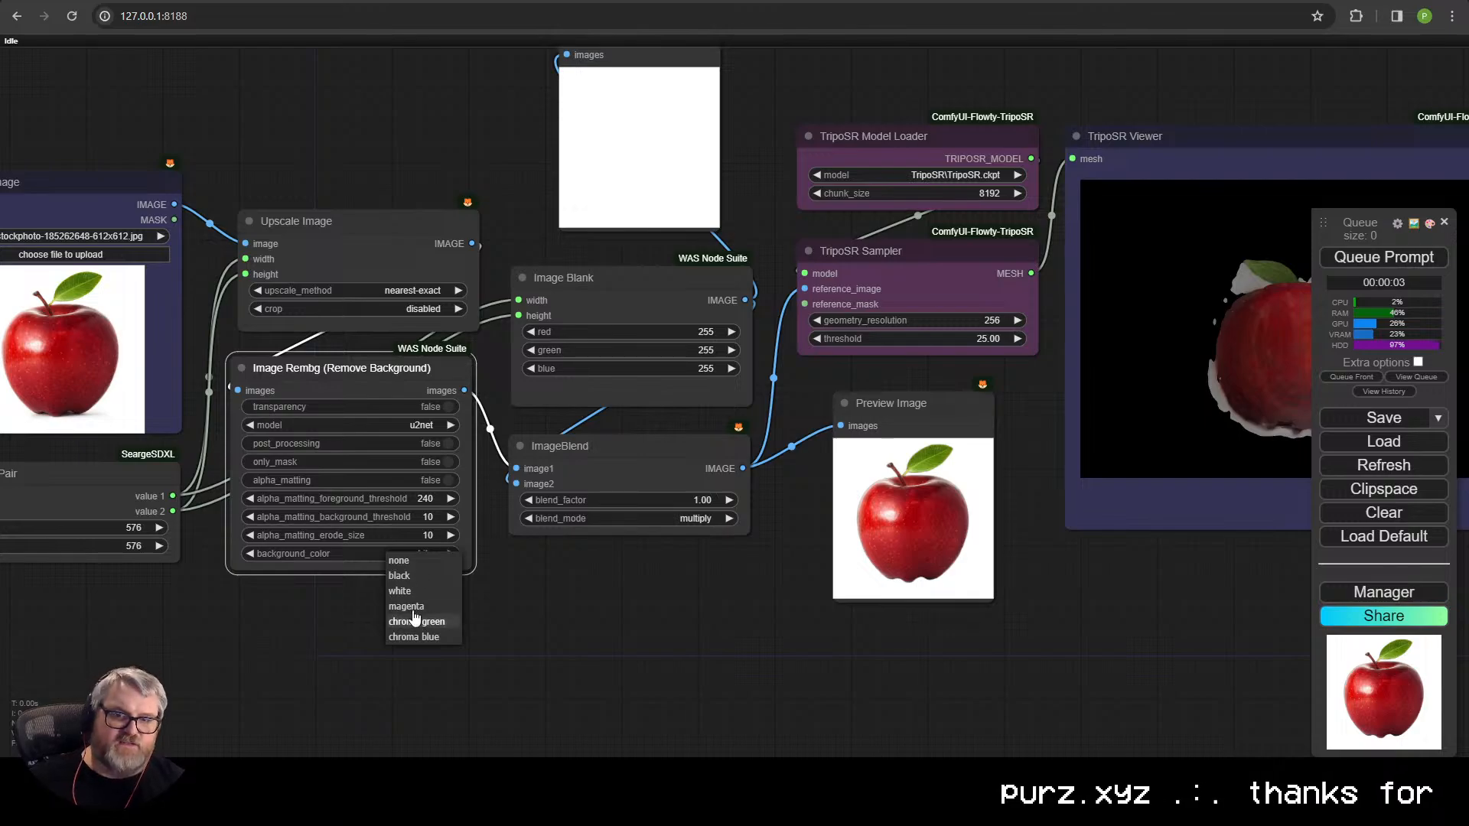
pyautogui.click(400, 591)
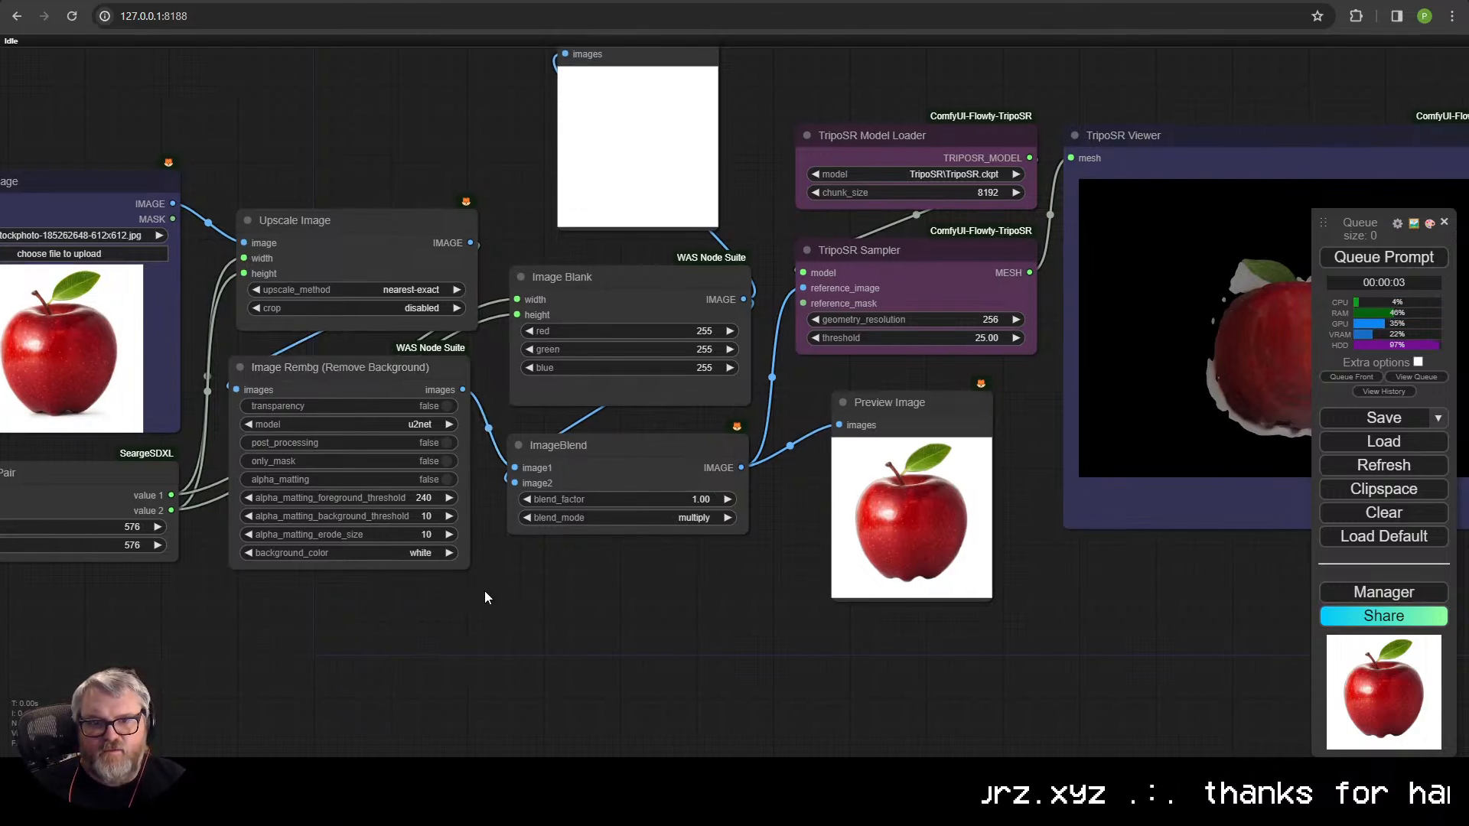
pyautogui.moveTo(484, 591); pyautogui.dragTo(572, 636)
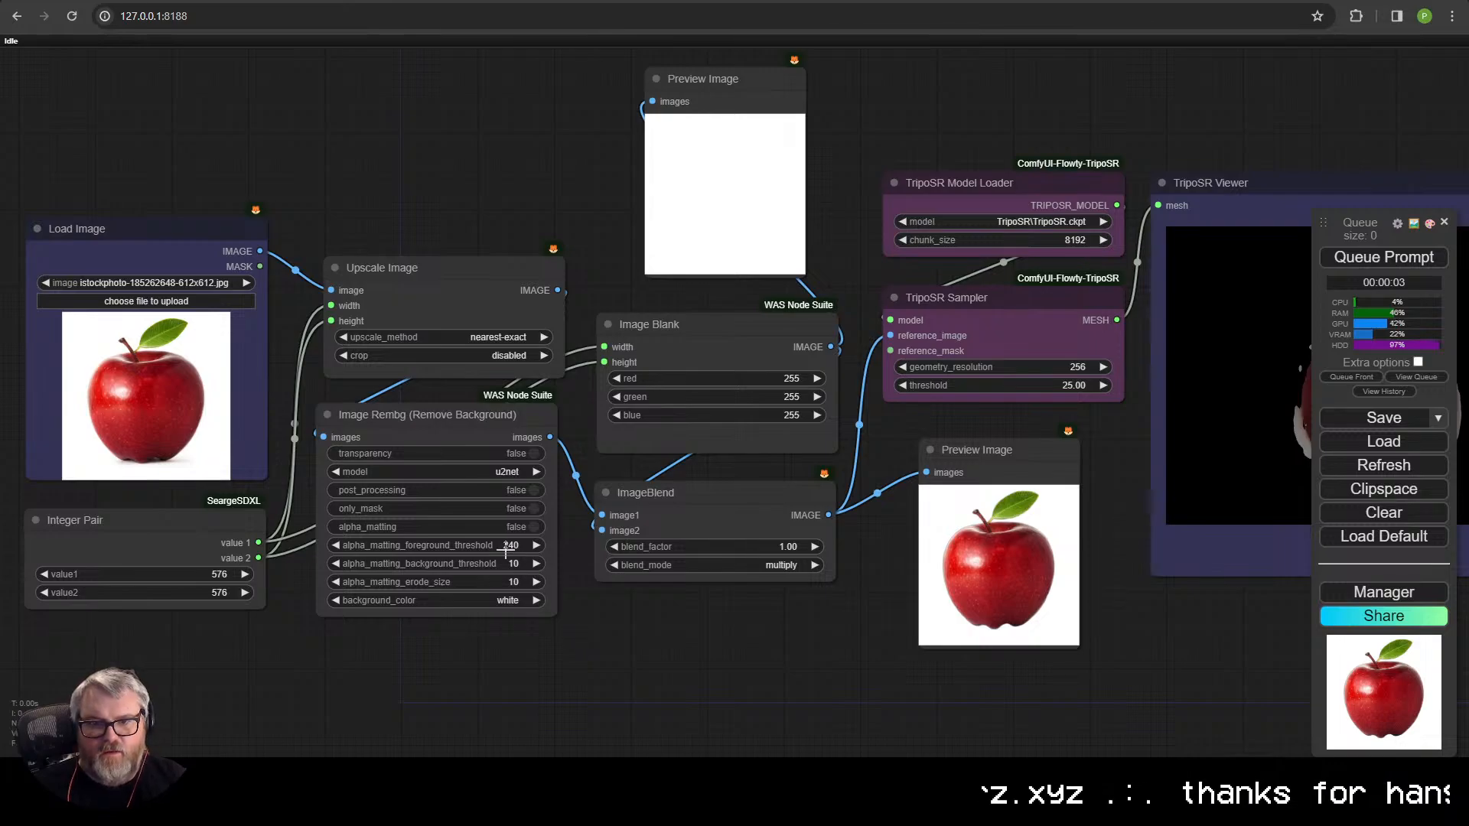
pyautogui.moveTo(1115, 536); pyautogui.dragTo(985, 540)
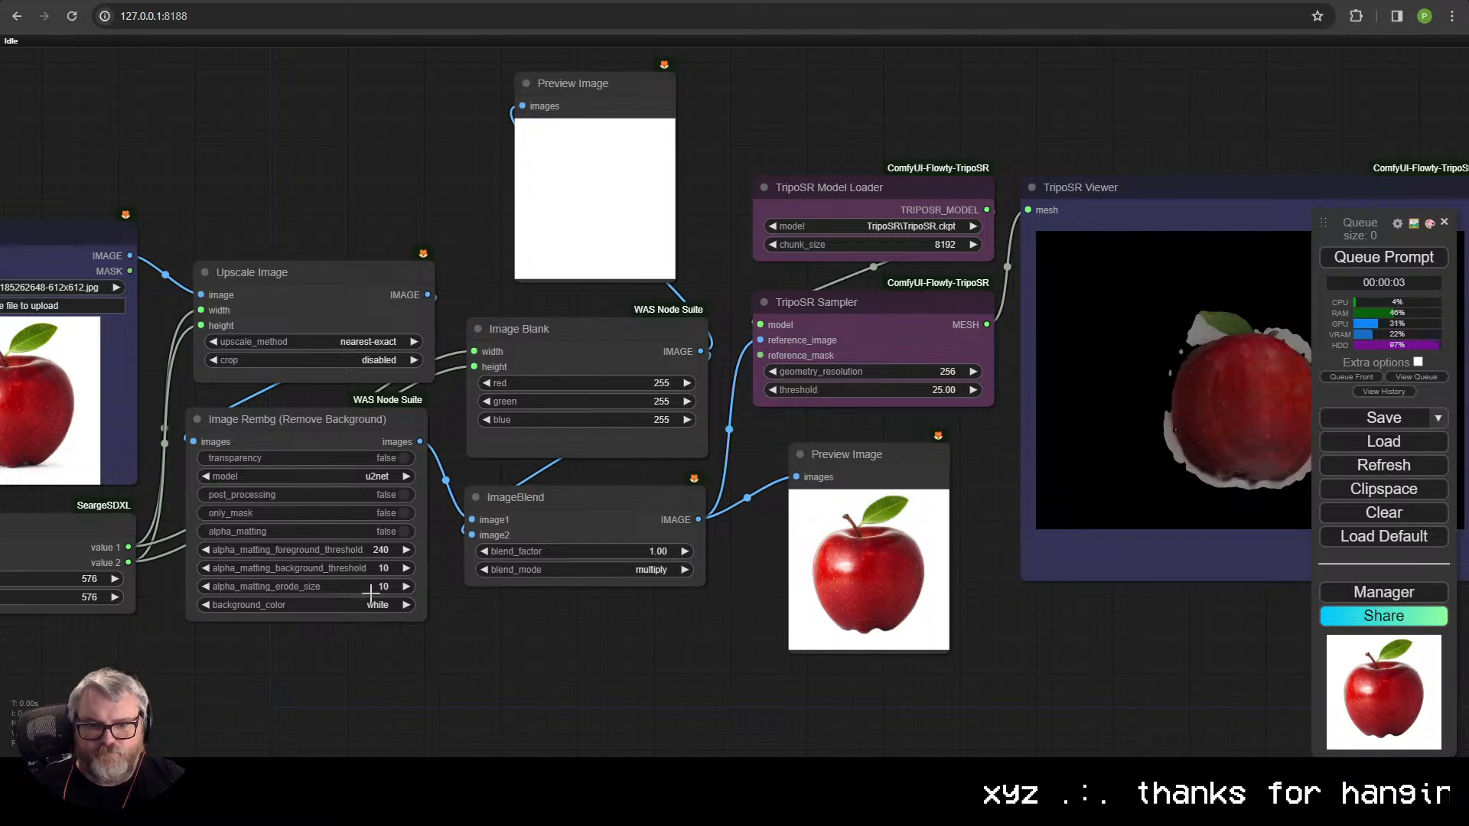
# - Set Image Rembg's alpha_matting_background_threshold to 0 and queue the prompt
pyautogui.click(368, 571)
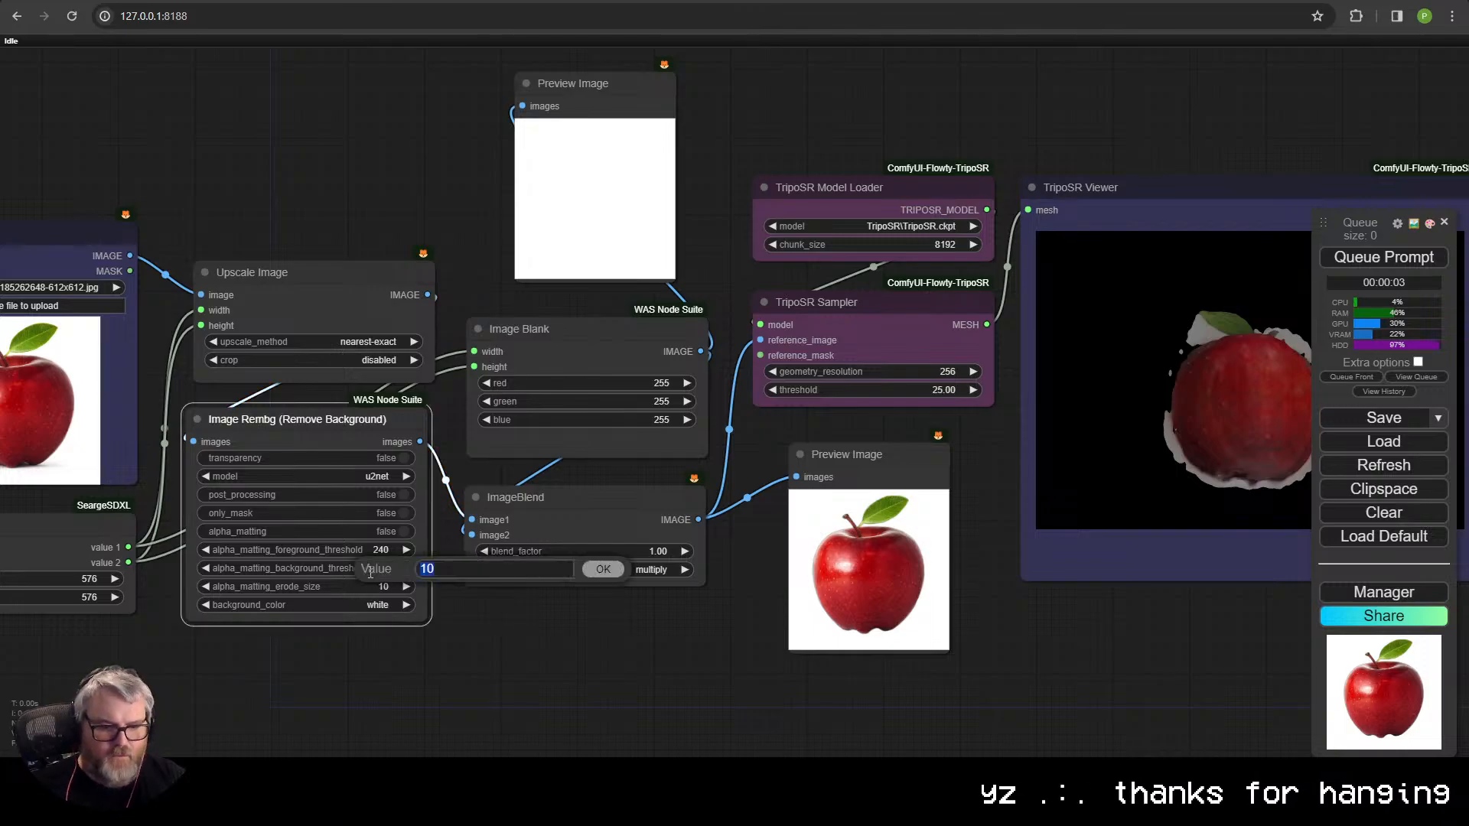
pyautogui.write('0')
pyautogui.press('Return')
pyautogui.click(1414, 259)
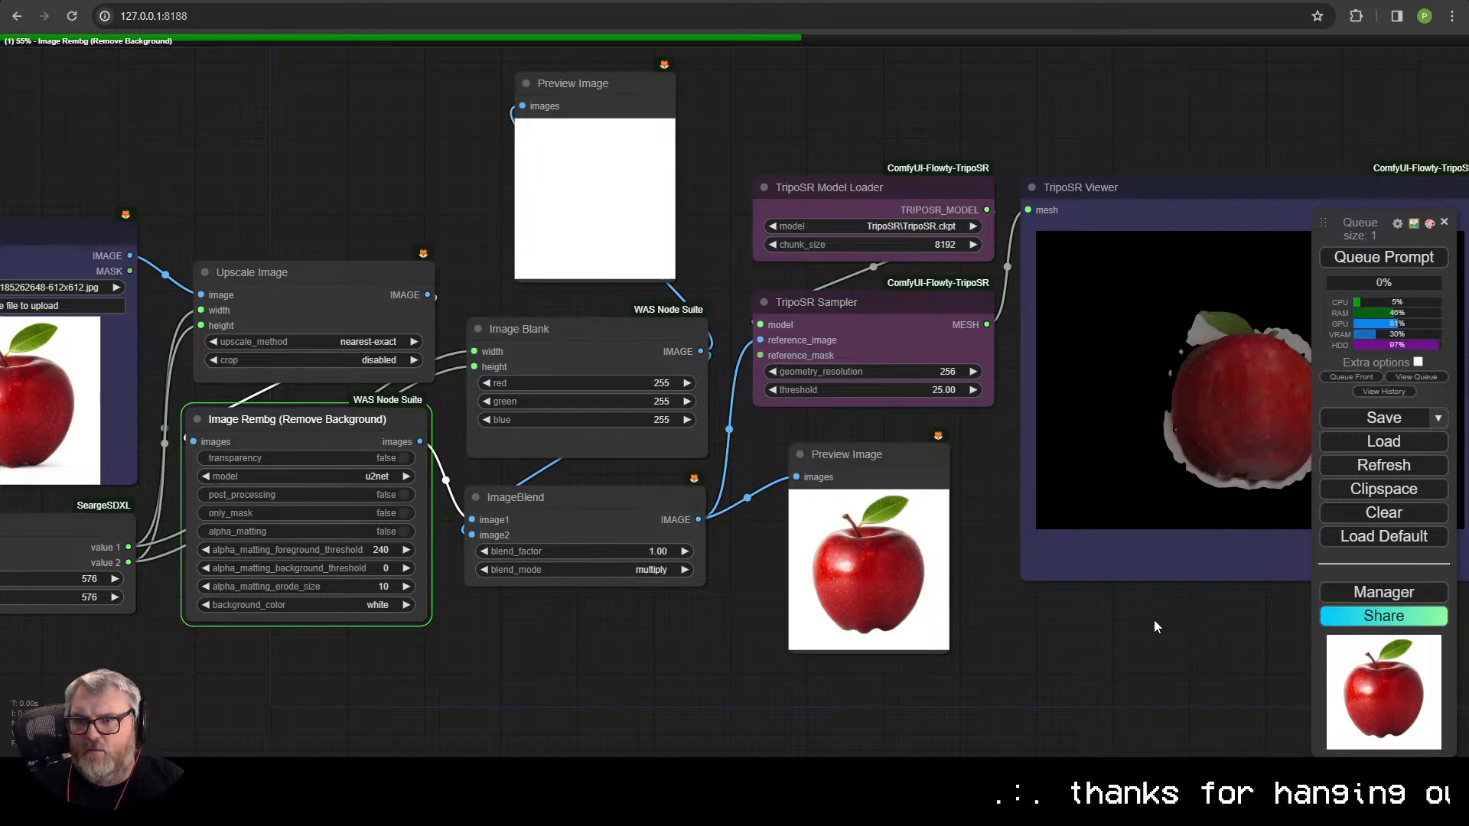
pyautogui.moveTo(1154, 620); pyautogui.dragTo(1090, 635)
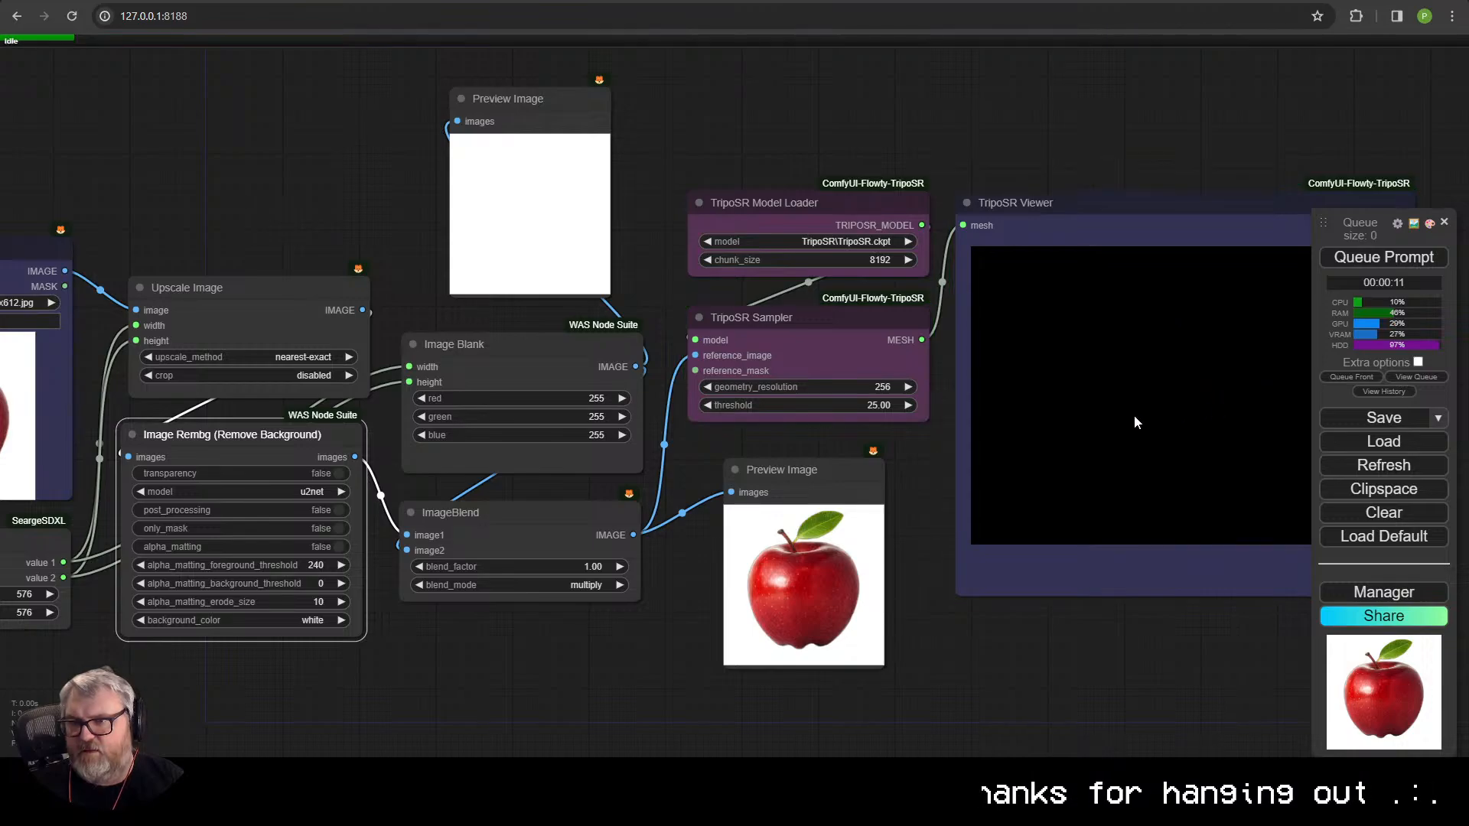
# - Restore Image Rembg's alpha_matting_background_threshold to 10 and deselect the node
pyautogui.click(300, 584)
pyautogui.write('1')
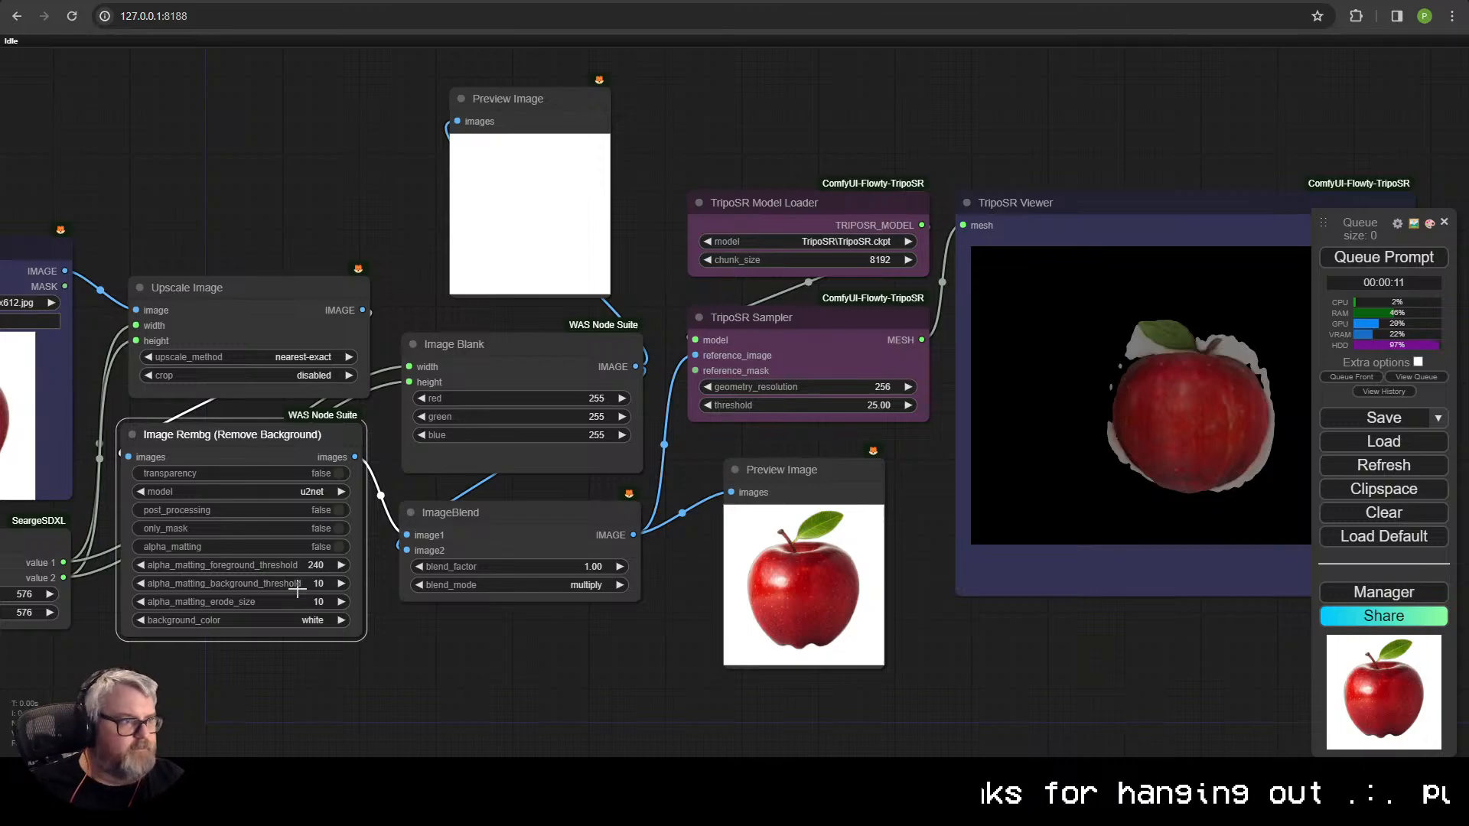
pyautogui.click(603, 654)
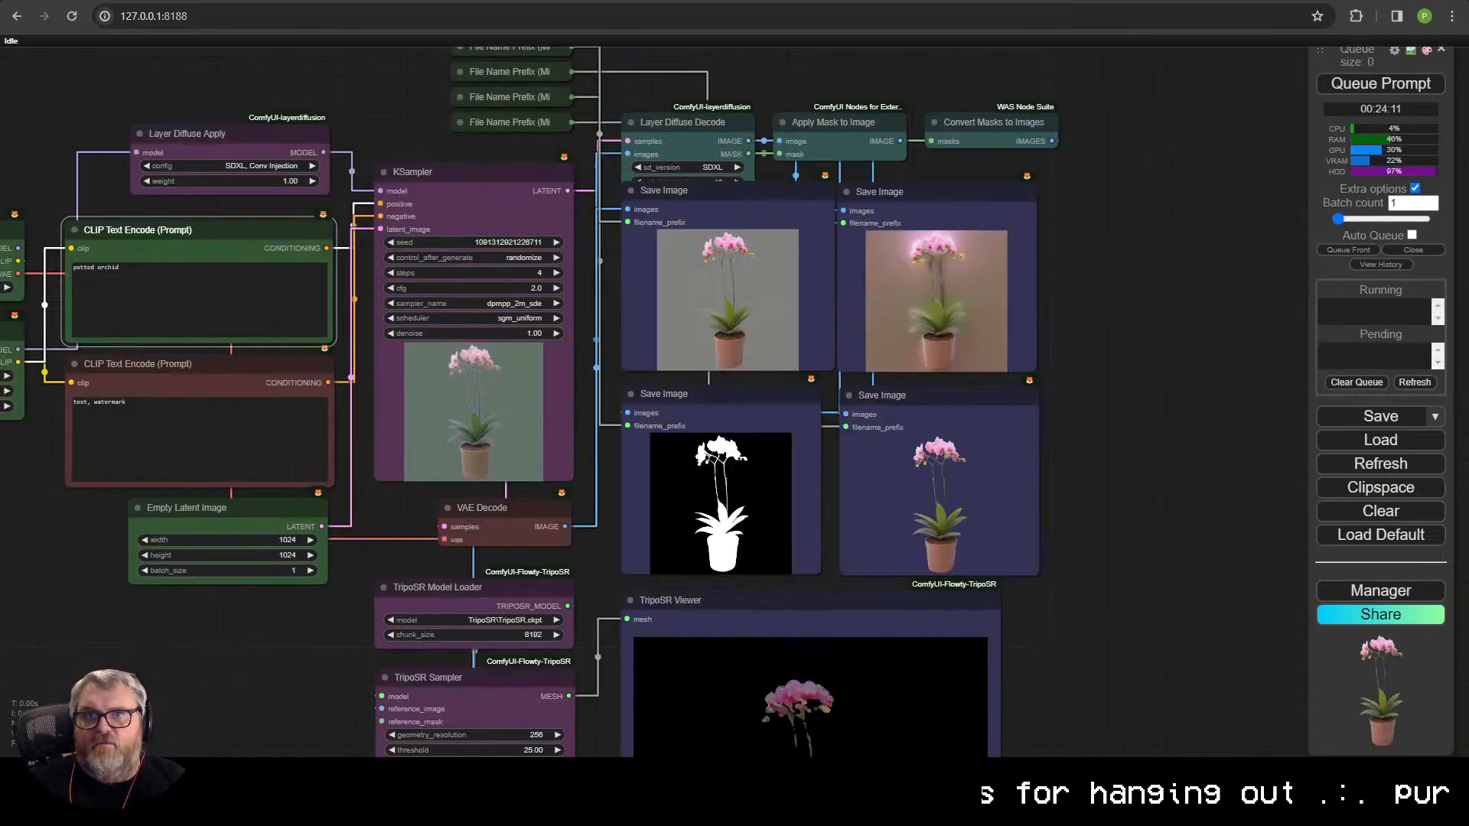
# - In the potted orchid workflow, move Layer Diffuse Decode and Apply Mask to Image upward, clear of the Save Image nodes
pyautogui.scroll(5, 657, 397)
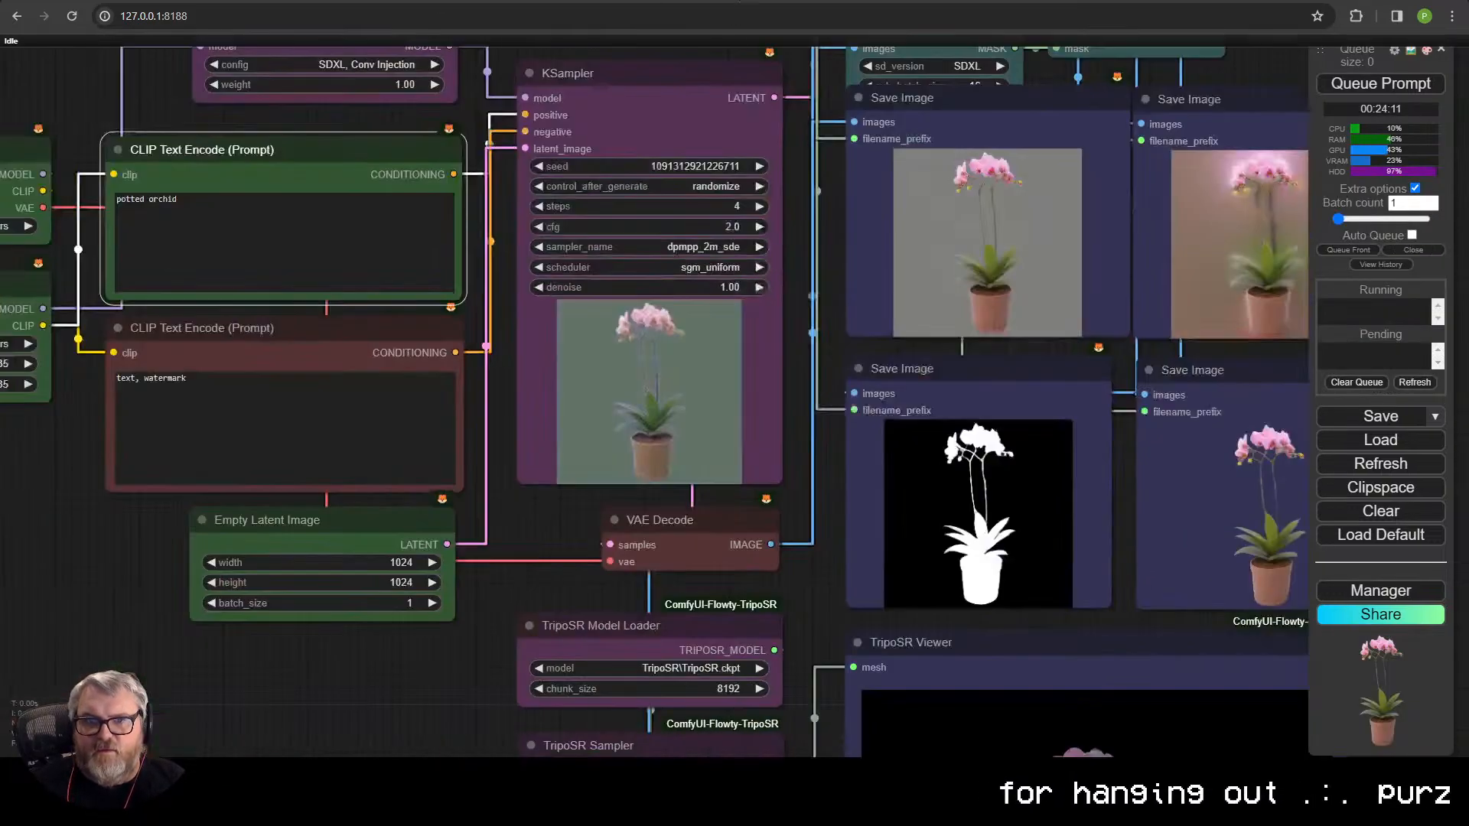
pyautogui.moveTo(830, 490); pyautogui.dragTo(557, 568)
pyautogui.click(715, 306)
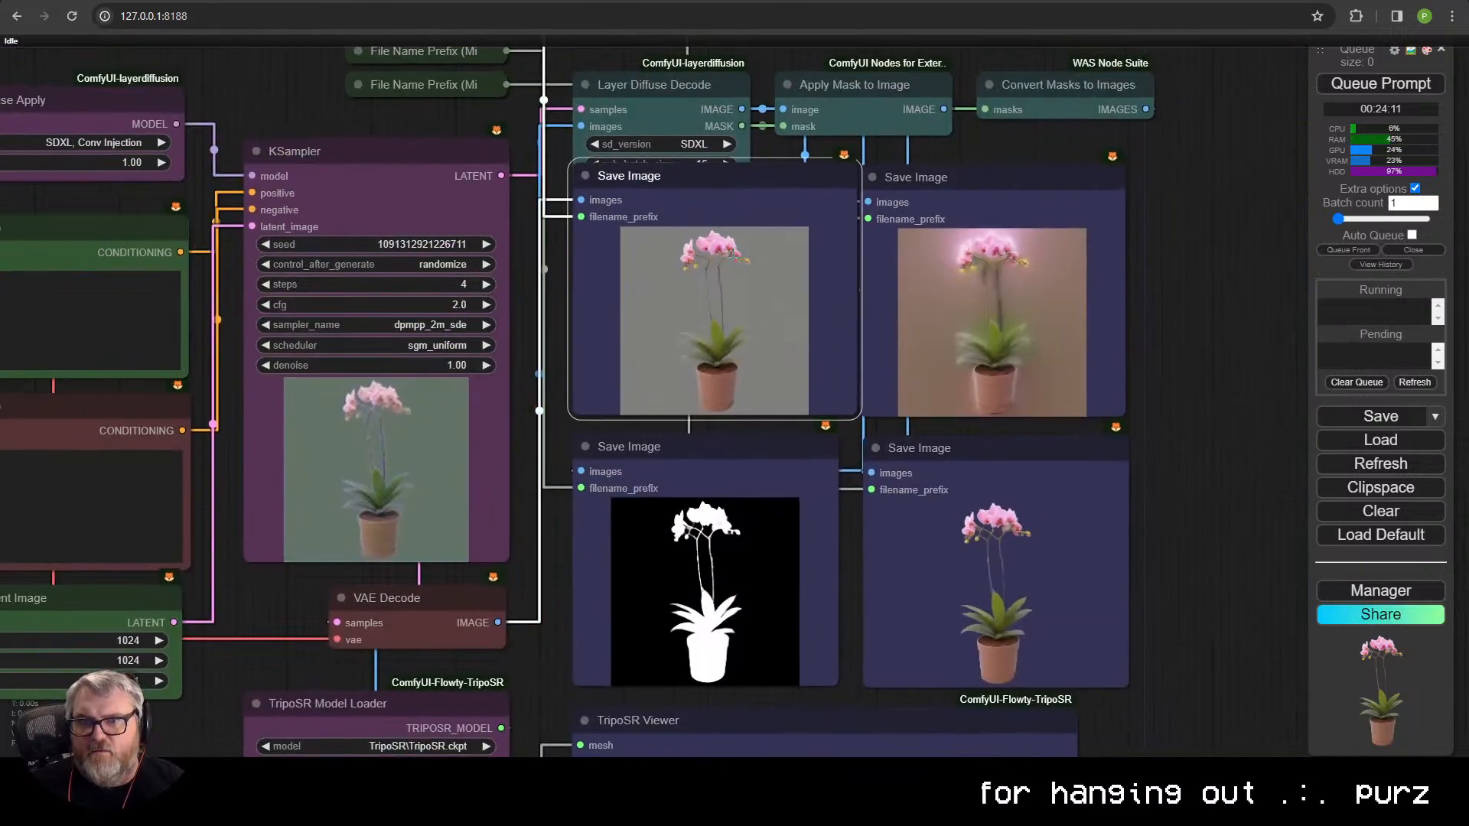
pyautogui.moveTo(616, 236); pyautogui.dragTo(606, 389)
pyautogui.moveTo(673, 245); pyautogui.dragTo(668, 195)
pyautogui.click(815, 231)
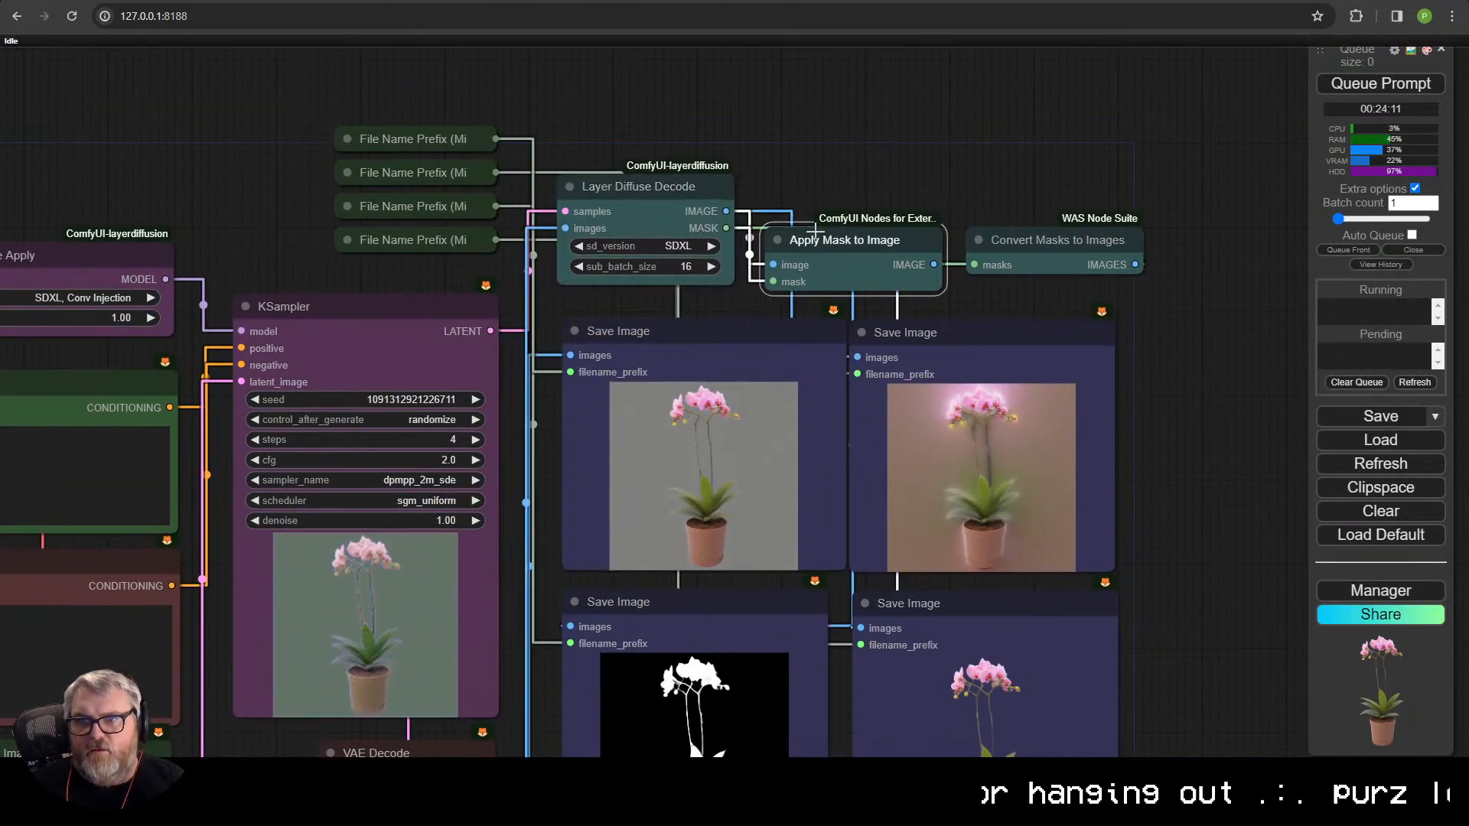
pyautogui.moveTo(816, 231); pyautogui.dragTo(808, 142)
pyautogui.scroll(-2, 791, 219)
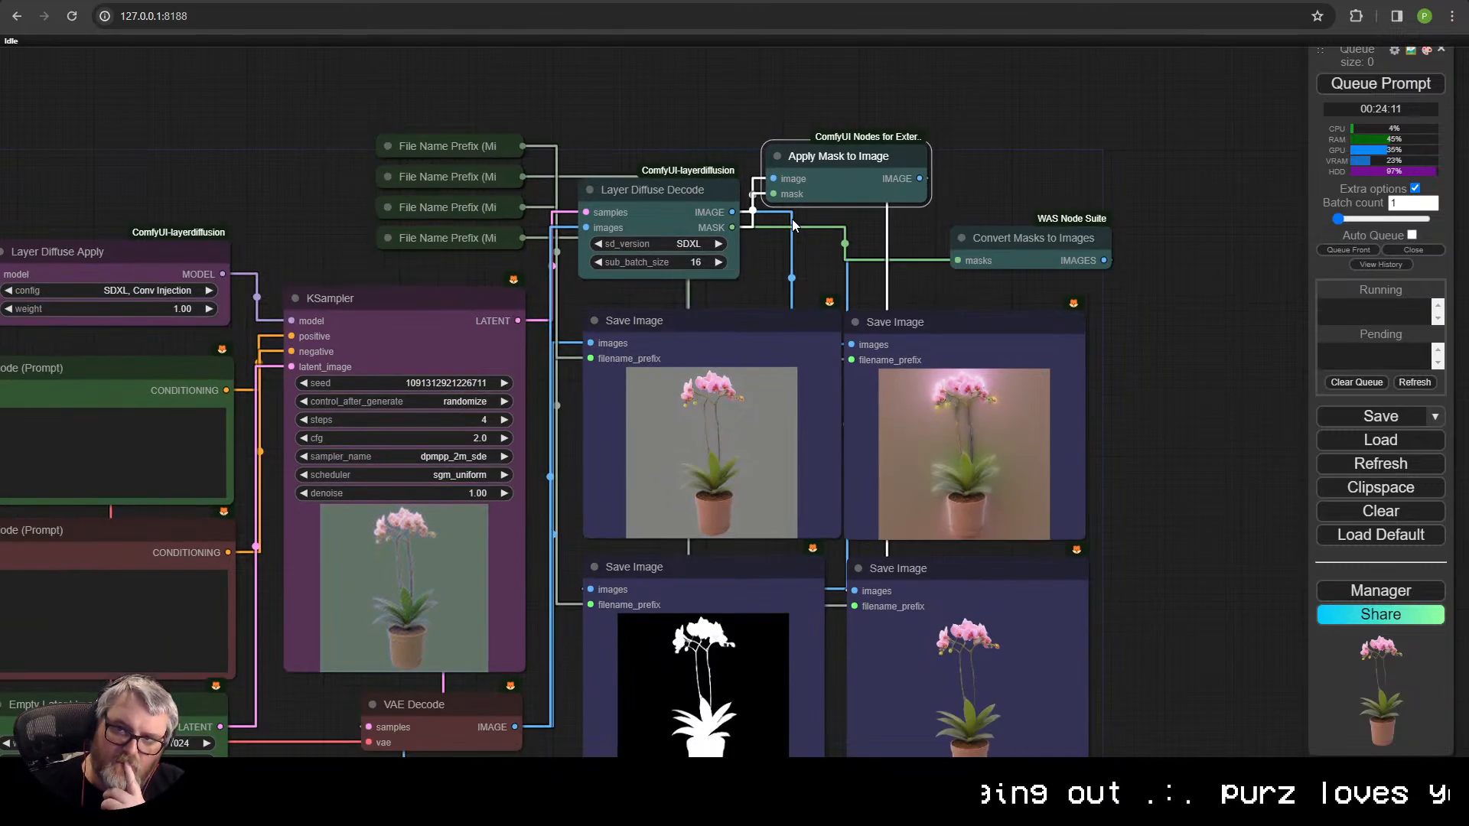
# - Raise Convert Masks to Images slightly and align Apply Mask to Image level with Layer Diffuse Decode
pyautogui.moveTo(995, 236); pyautogui.dragTo(990, 209)
pyautogui.scroll(-3, 991, 203)
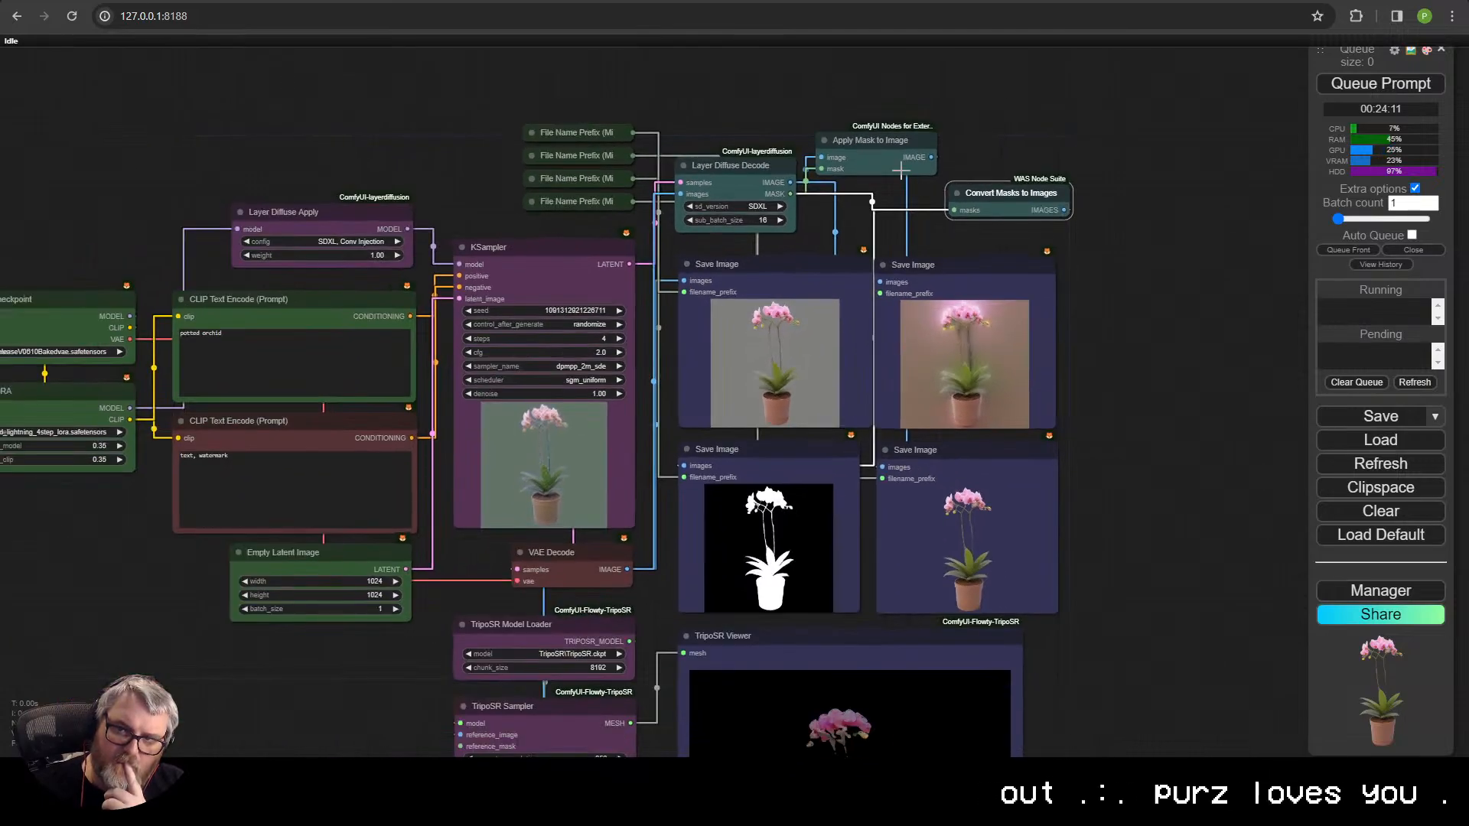
pyautogui.moveTo(889, 141)
pyautogui.mouseDown()
pyautogui.moveTo(773, 149)
pyautogui.moveTo(887, 165)
pyautogui.mouseUp()
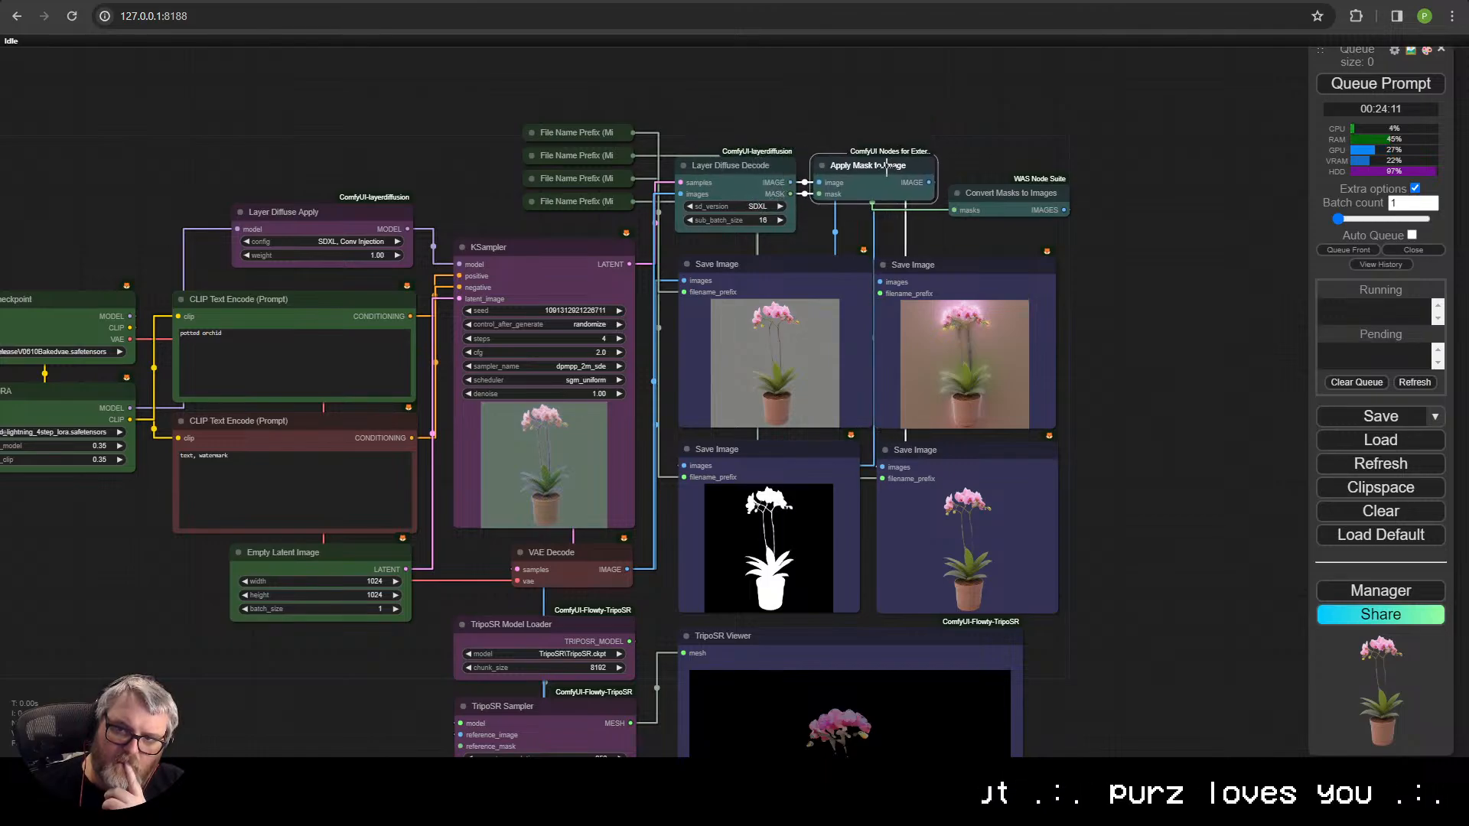
pyautogui.click(815, 265)
# - Replace the positive prompt with "apple" and queue the prompt
pyautogui.moveTo(668, 359); pyautogui.dragTo(800, 336)
pyautogui.scroll(4, 797, 324)
pyautogui.scroll(-3, 553, 323)
pyautogui.moveTo(452, 299); pyautogui.dragTo(777, 301)
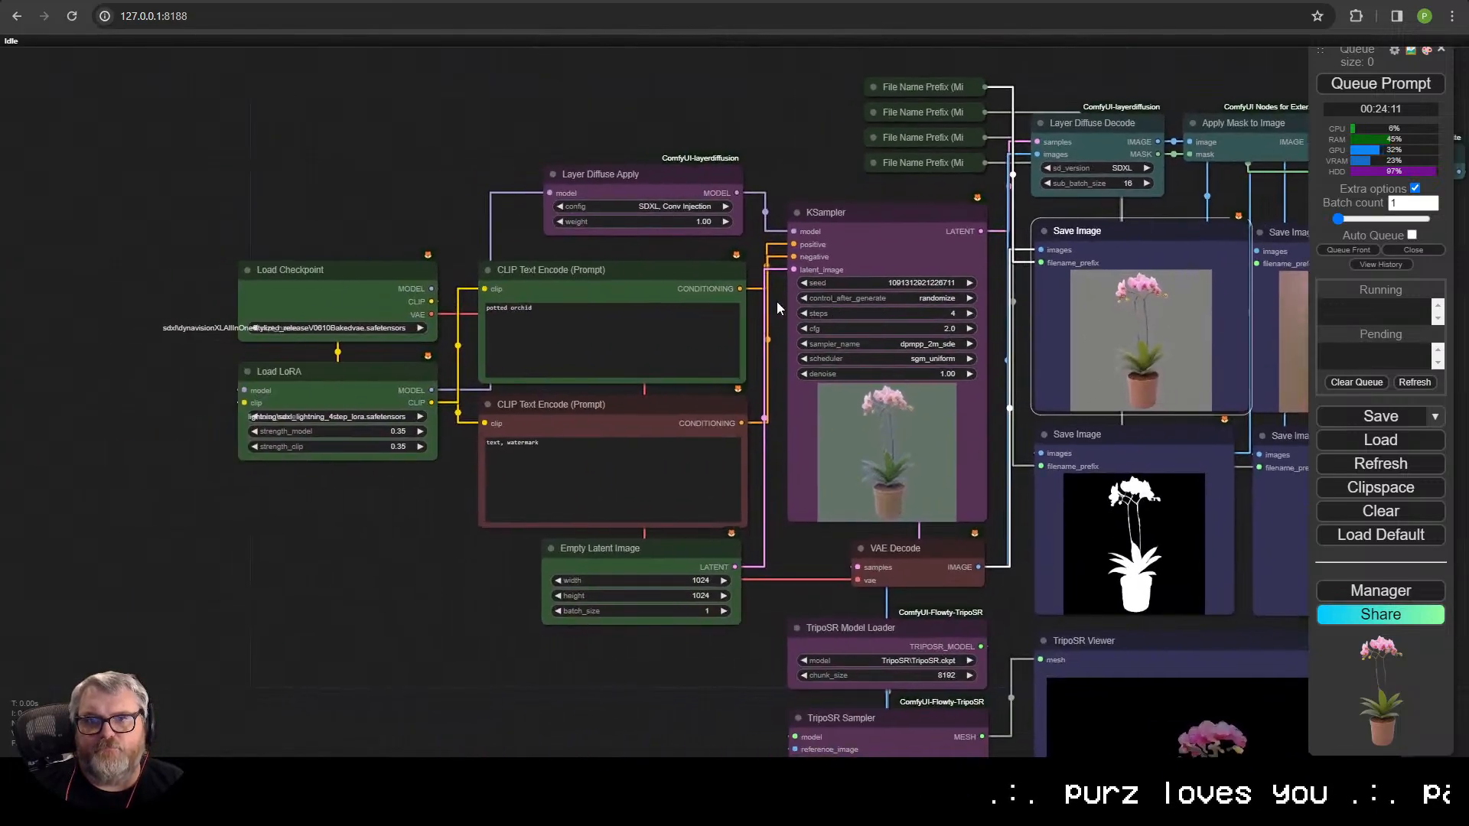
pyautogui.click(606, 331)
pyautogui.hotkey('ctrl', 'a')
pyautogui.write('appl')
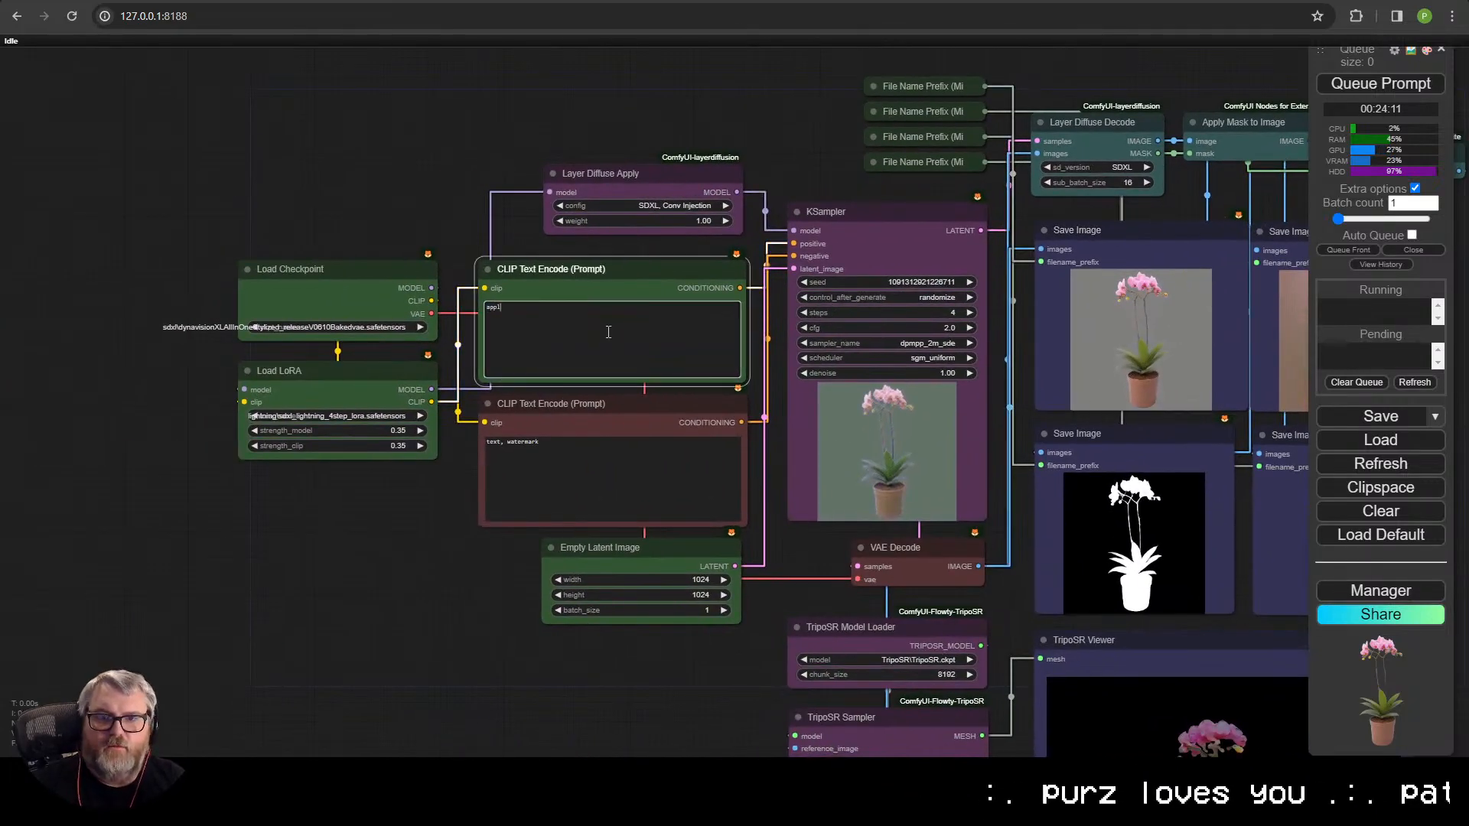
pyautogui.write('e')
pyautogui.hotkey('ctrl', 'Return')
# - Inspect the potted orchid mesh in TripoSR Viewer by rotating it
pyautogui.moveTo(934, 312); pyautogui.dragTo(579, 339)
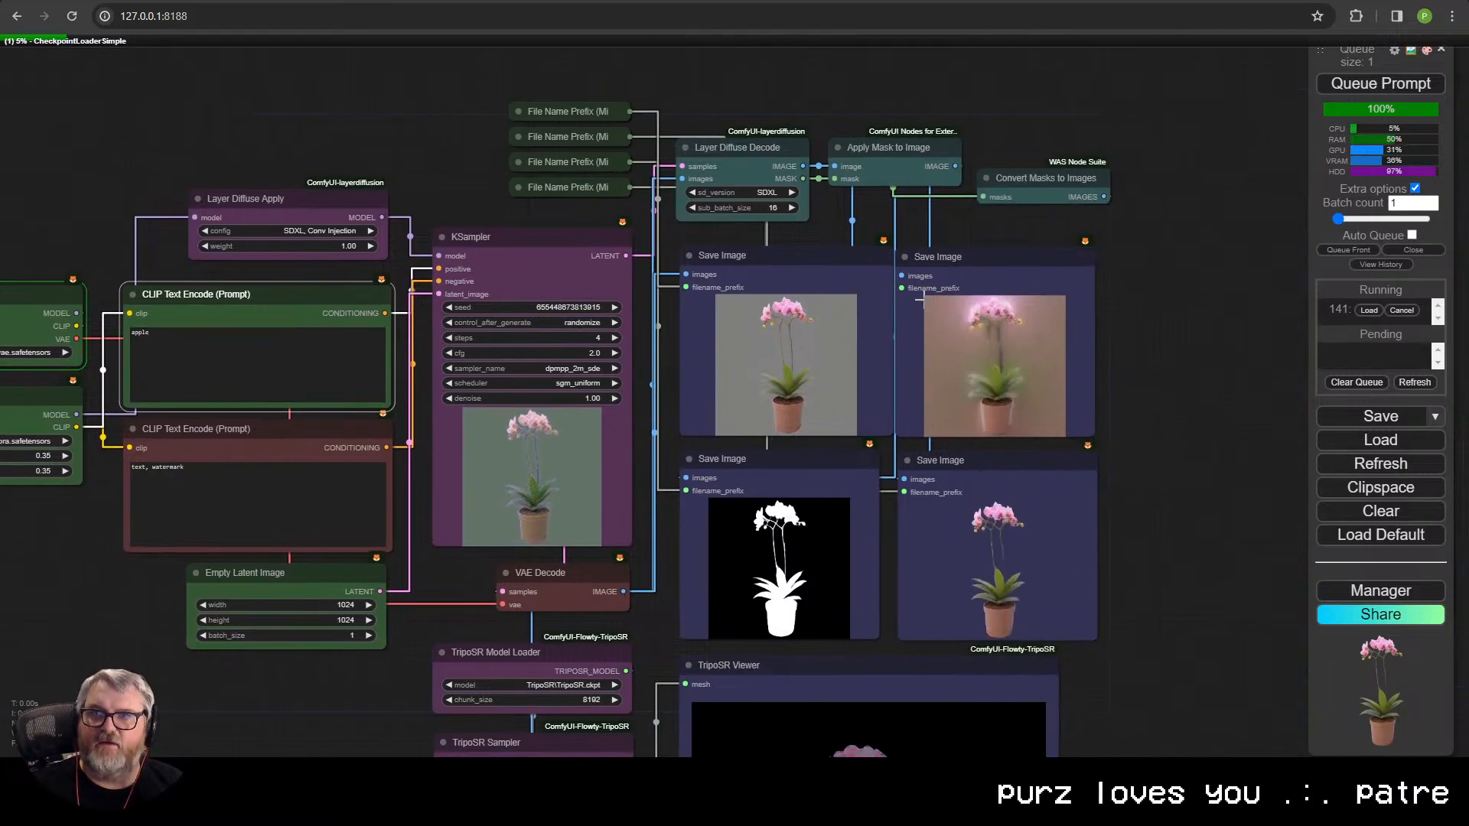
pyautogui.moveTo(911, 642); pyautogui.dragTo(852, 253)
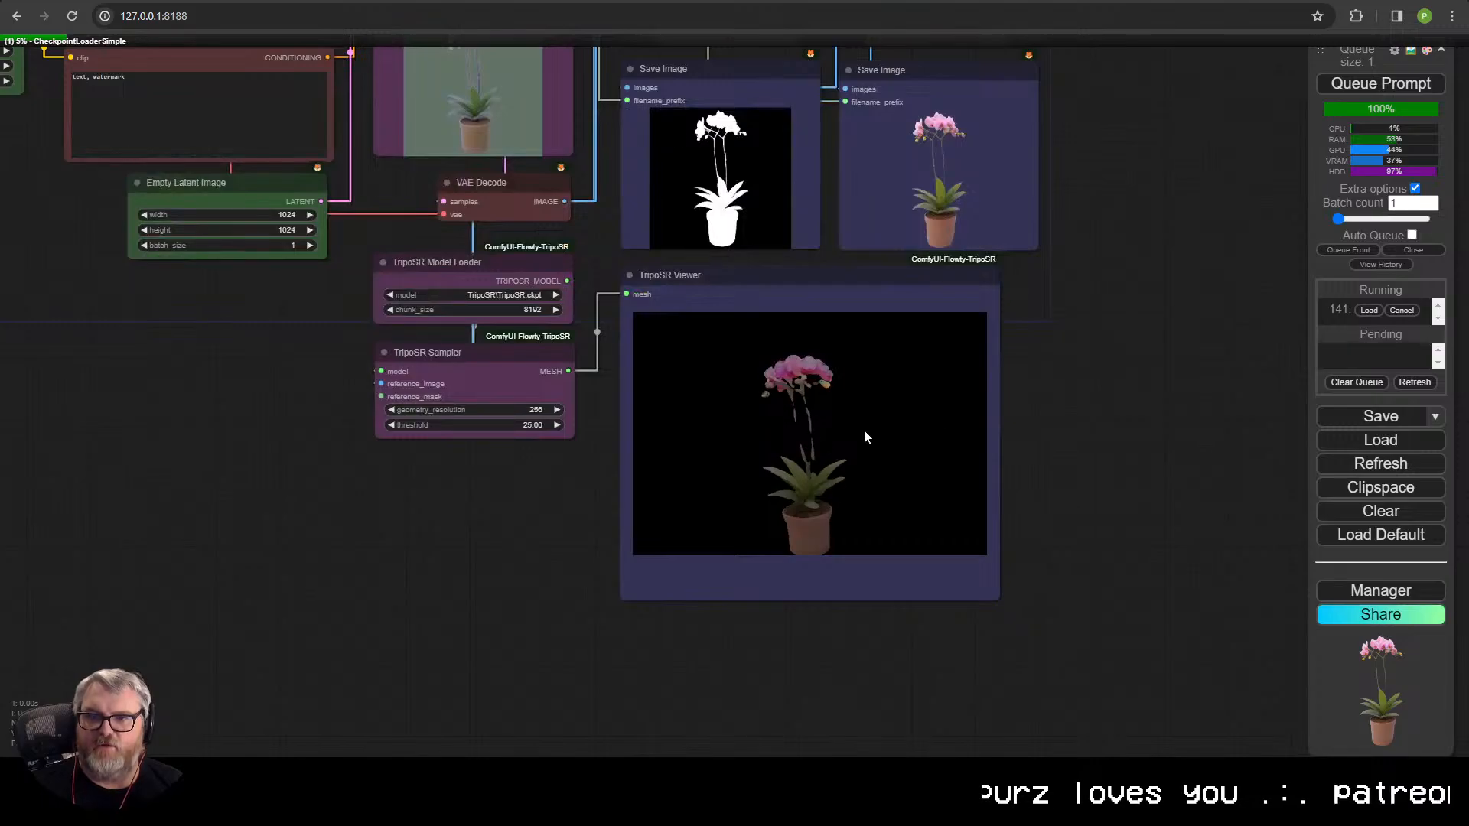
pyautogui.moveTo(865, 437); pyautogui.dragTo(941, 449)
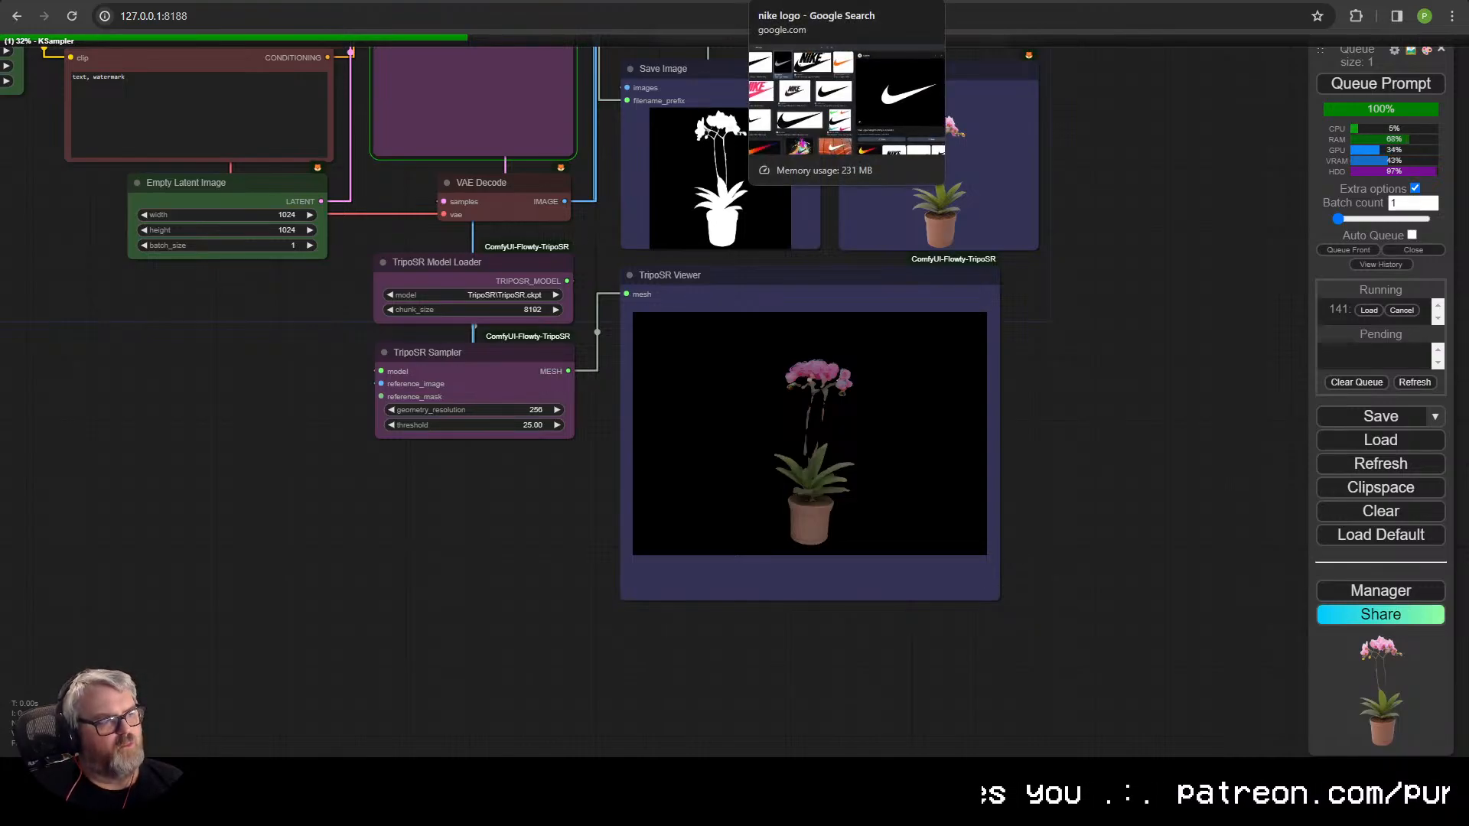
# - Switch to the apple photo workflow, connect Load Image's MASK output to TripoSR Sampler's reference_mask and queue the prompt
pyautogui.click(805, 1)
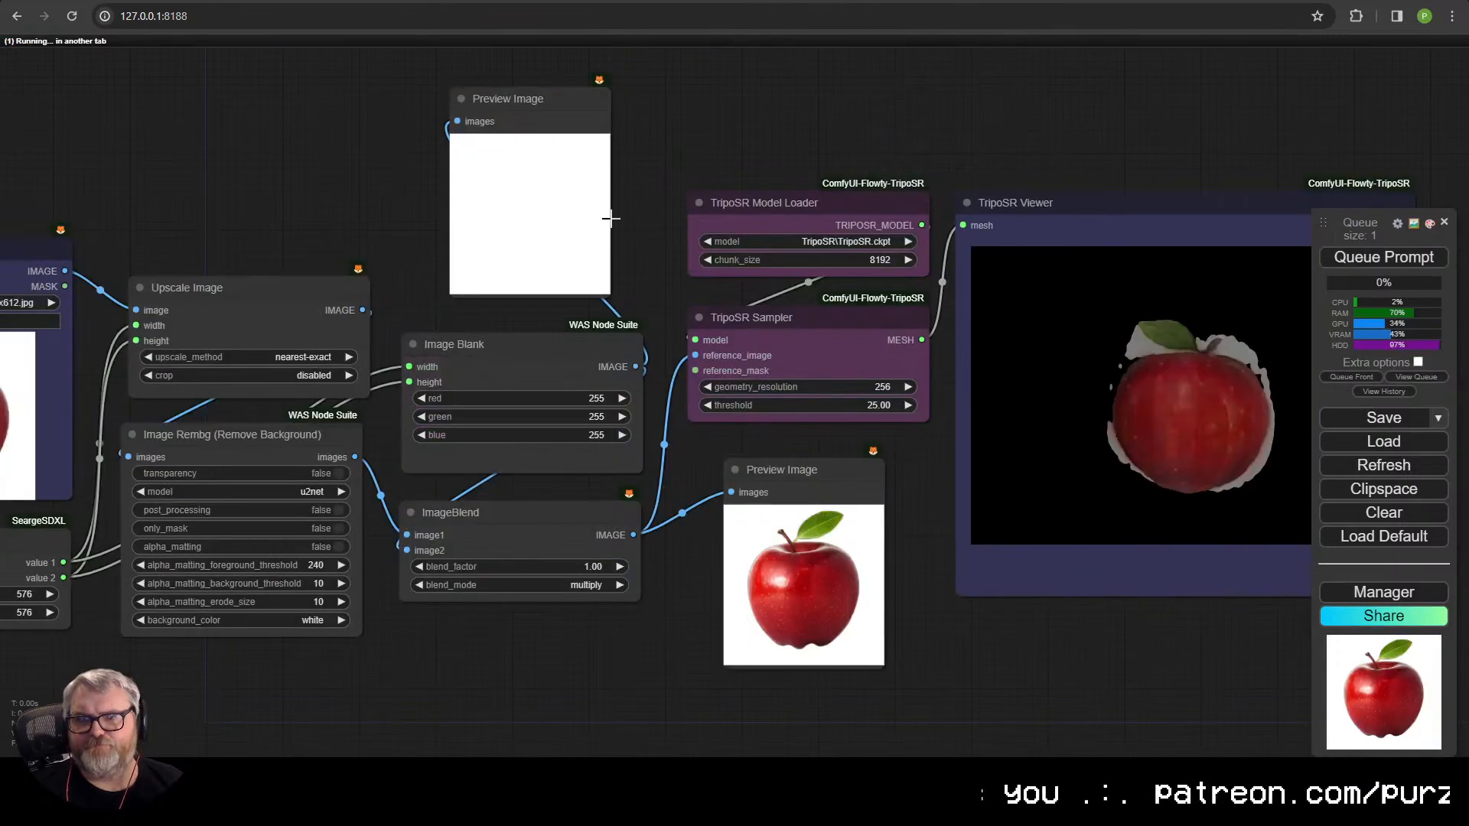
pyautogui.moveTo(614, 217); pyautogui.dragTo(764, 172)
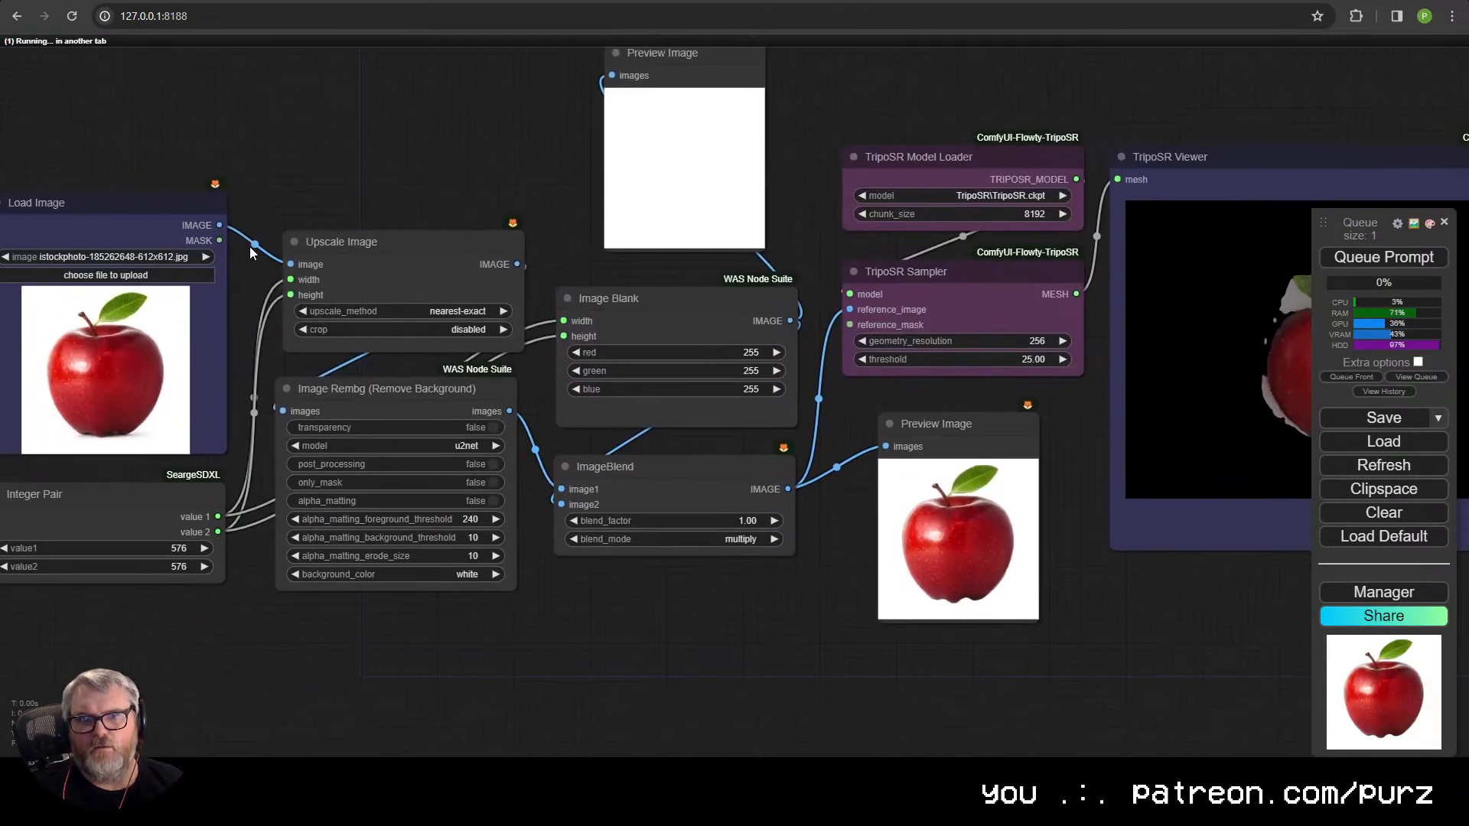
pyautogui.moveTo(219, 240); pyautogui.dragTo(945, 340)
pyautogui.click(1400, 262)
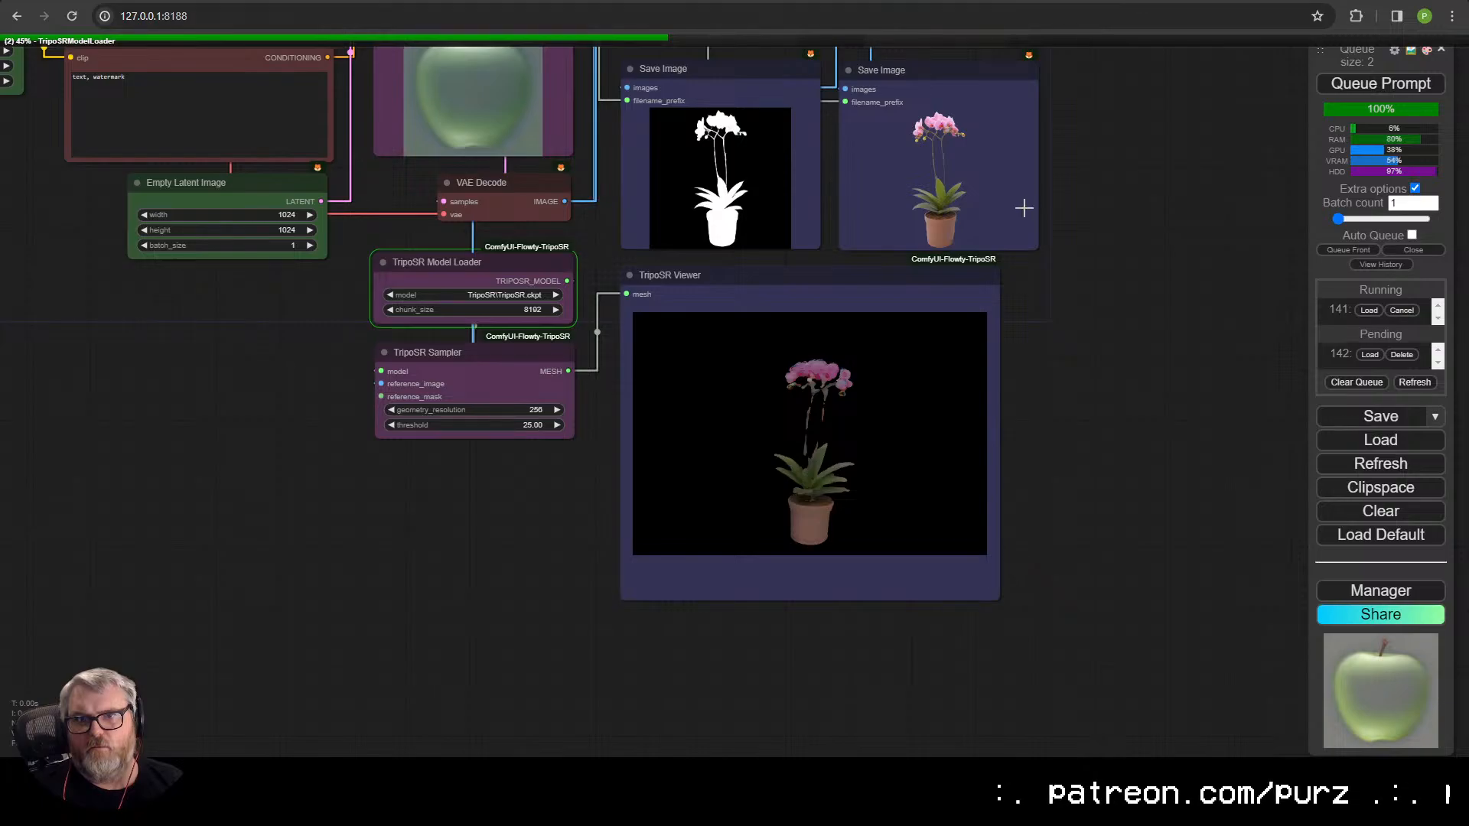
# - Switch between the text-prompt and apple photo workflows to check both queued TripoSR runs
pyautogui.moveTo(1023, 208); pyautogui.dragTo(883, 372)
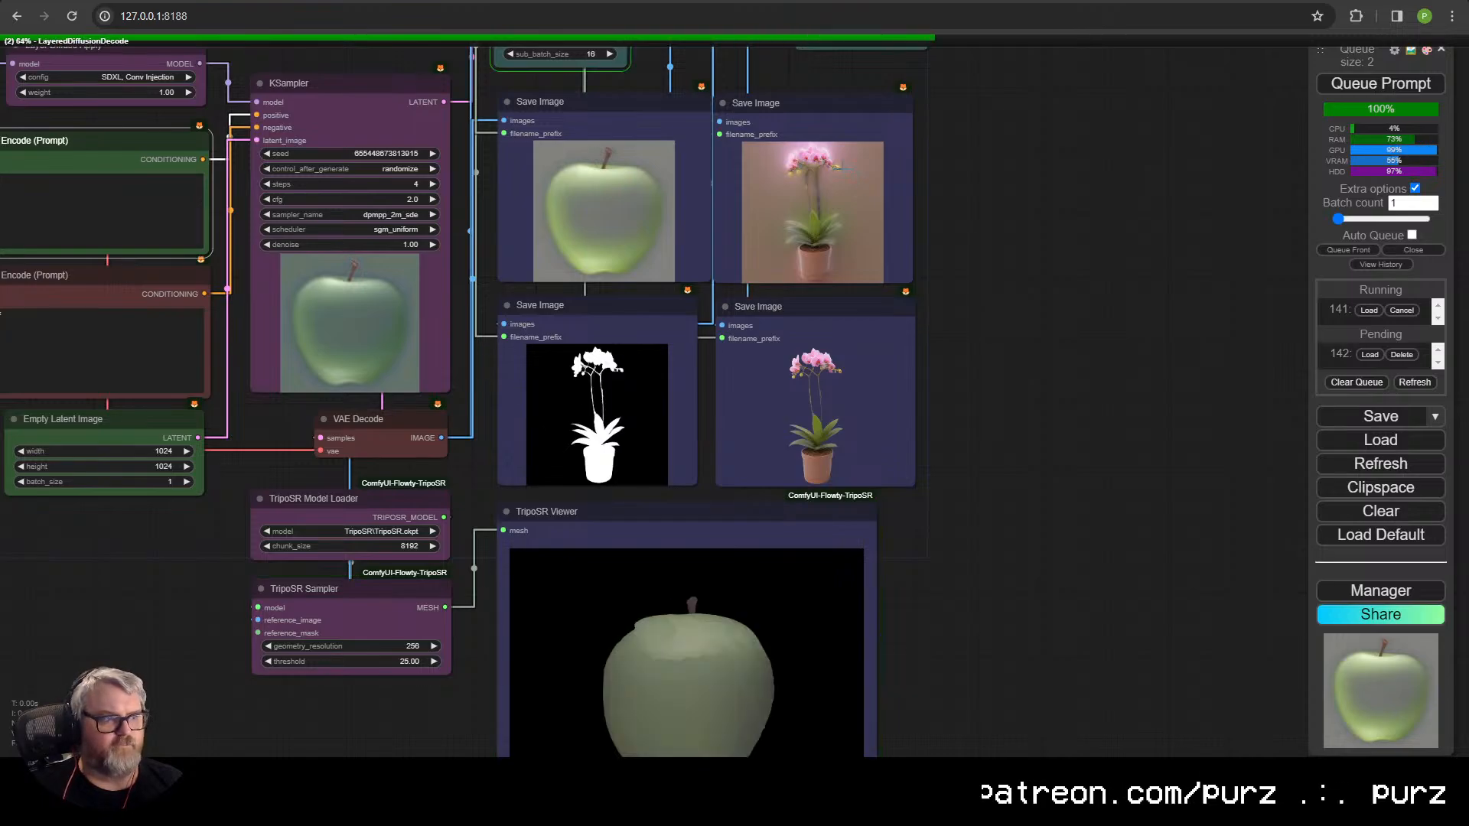
pyautogui.click(459, 1)
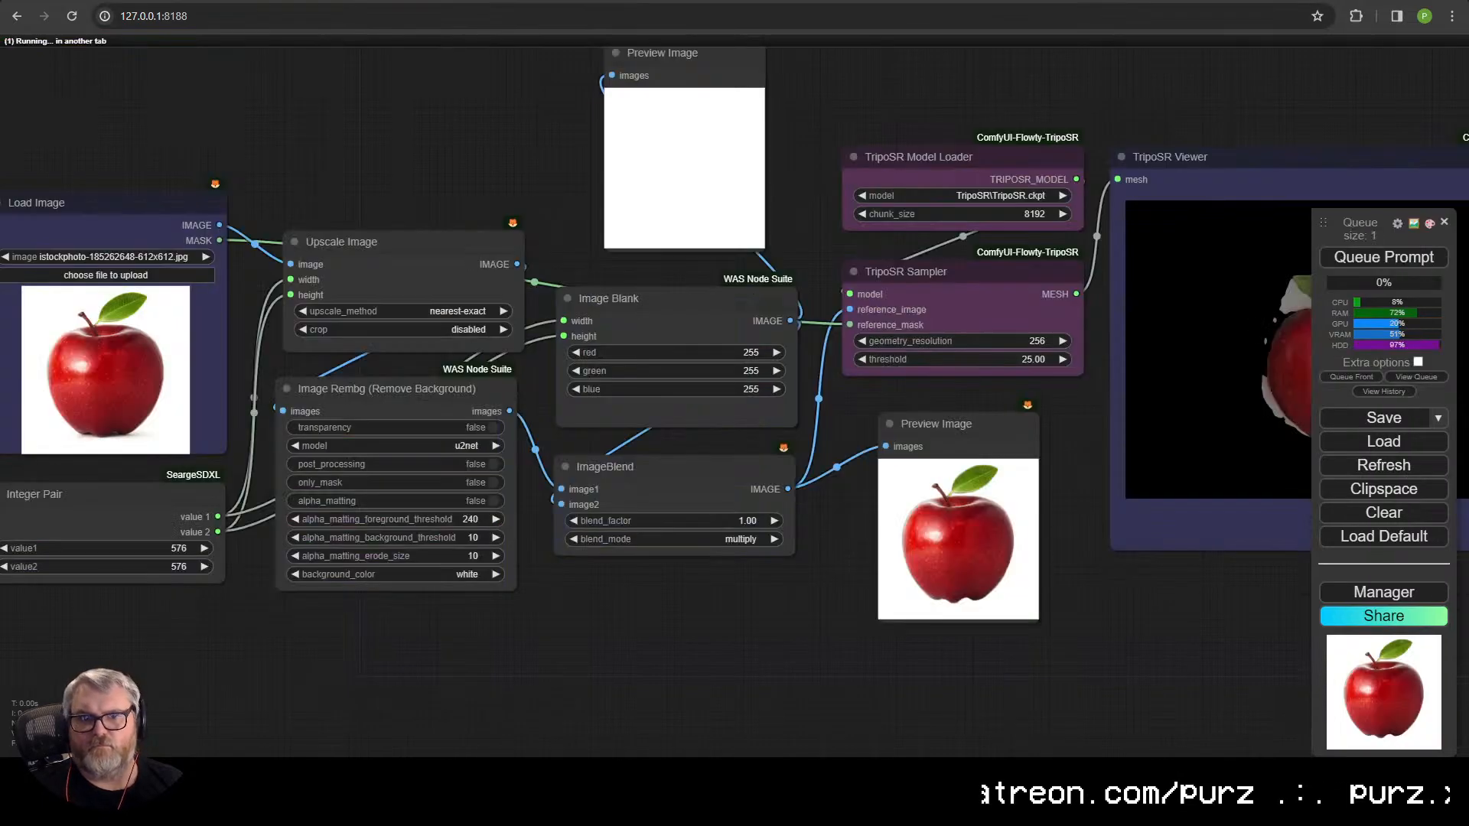
pyautogui.click(804, 1)
pyautogui.click(459, 0)
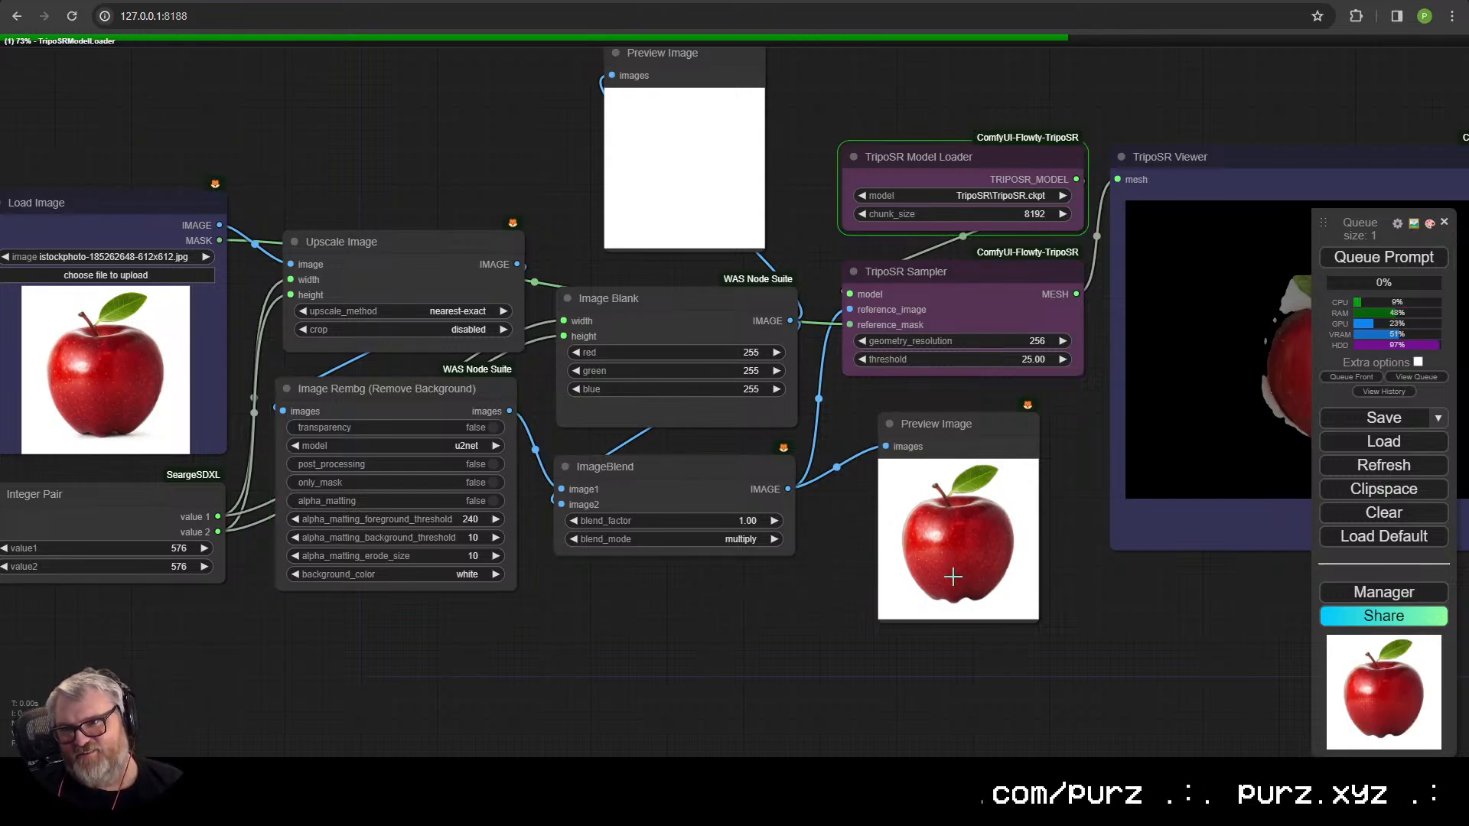
pyautogui.moveTo(1070, 604); pyautogui.dragTo(733, 657)
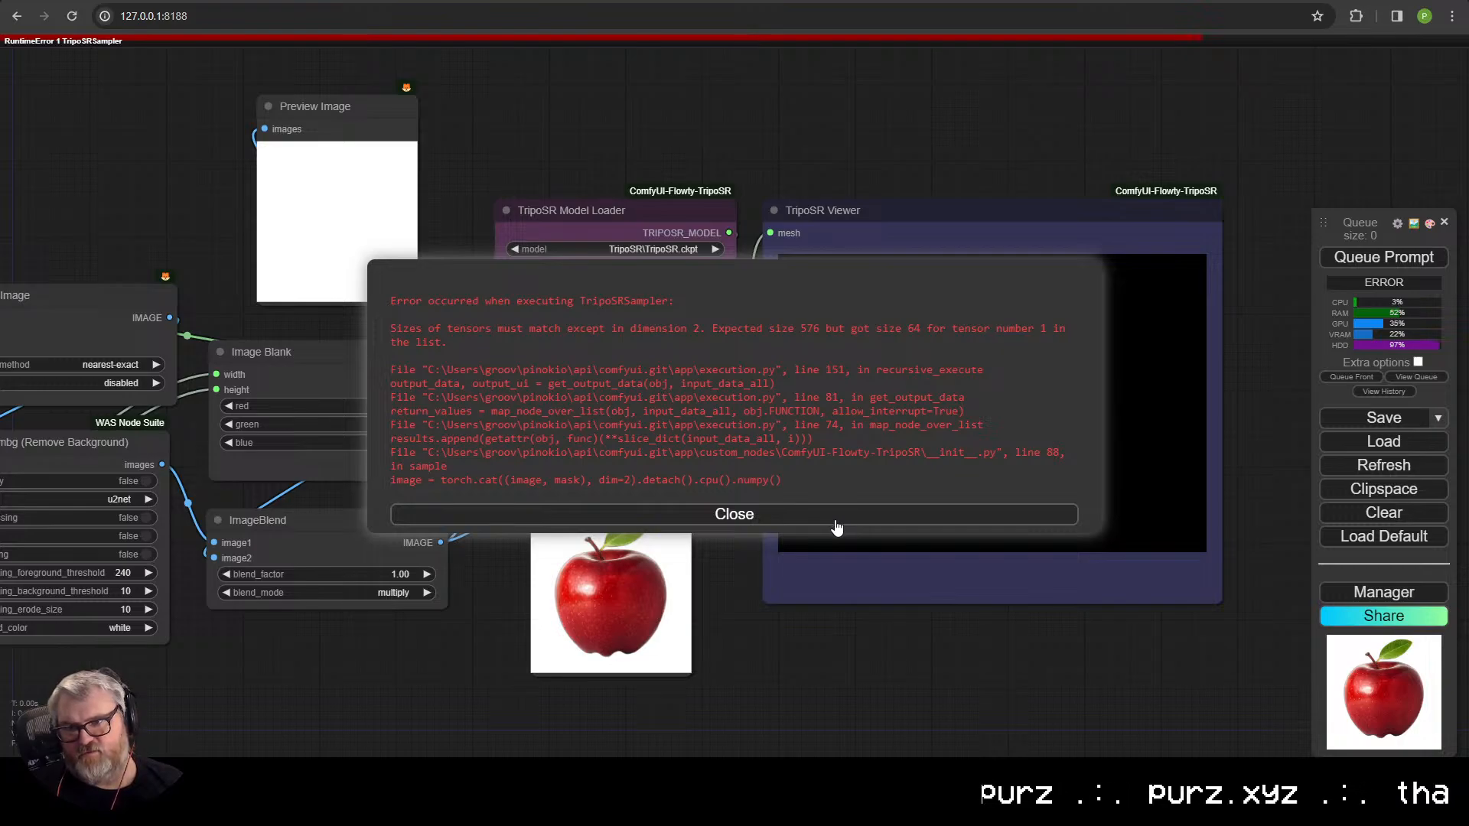
# - Add a Mask Preview node on Load Image's MASK output and queue the prompt
pyautogui.click(836, 526)
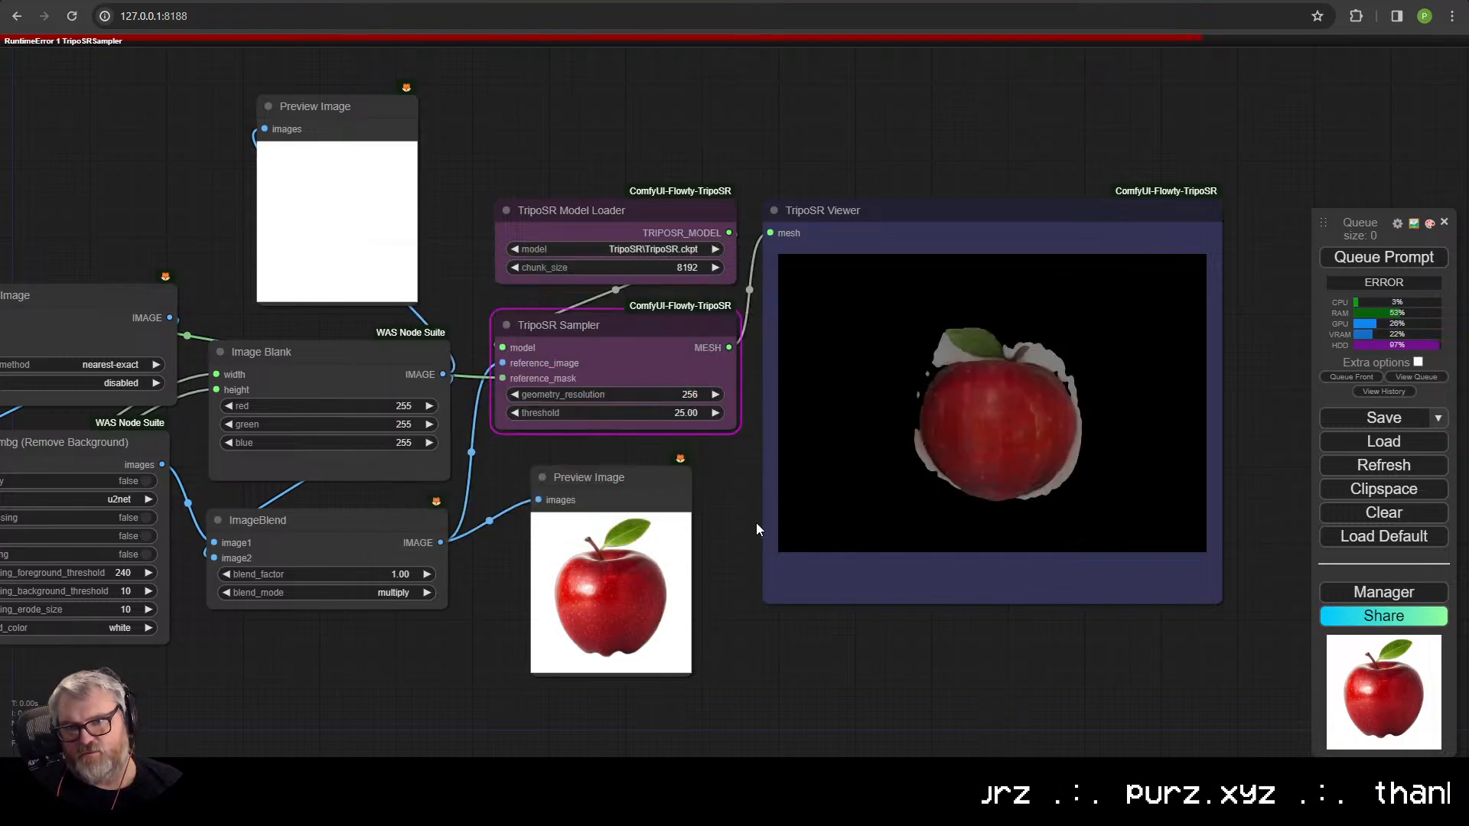
pyautogui.scroll(-1, 756, 523)
pyautogui.moveTo(756, 523); pyautogui.dragTo(944, 520)
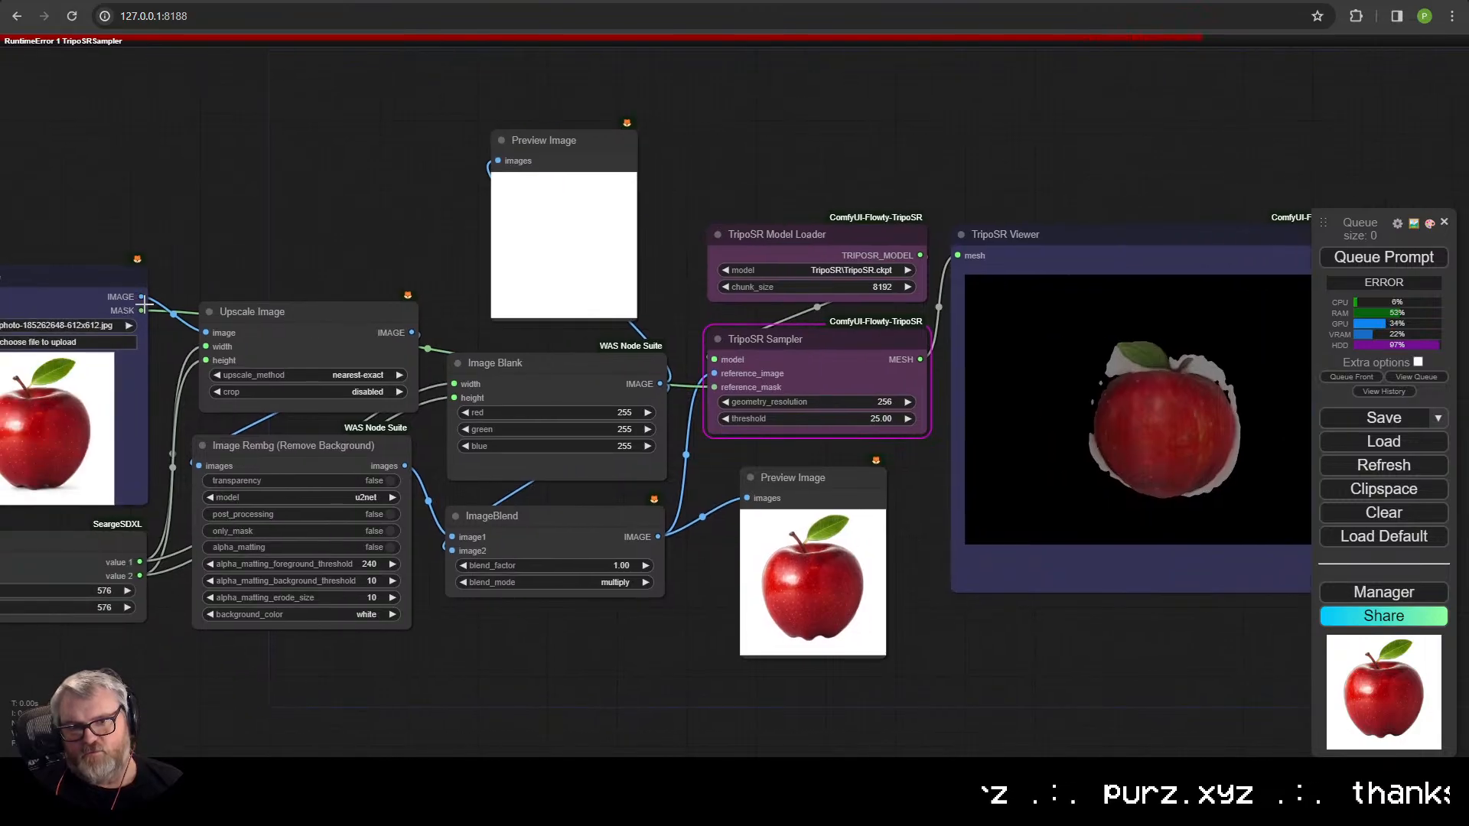
pyautogui.moveTo(142, 310); pyautogui.dragTo(276, 145)
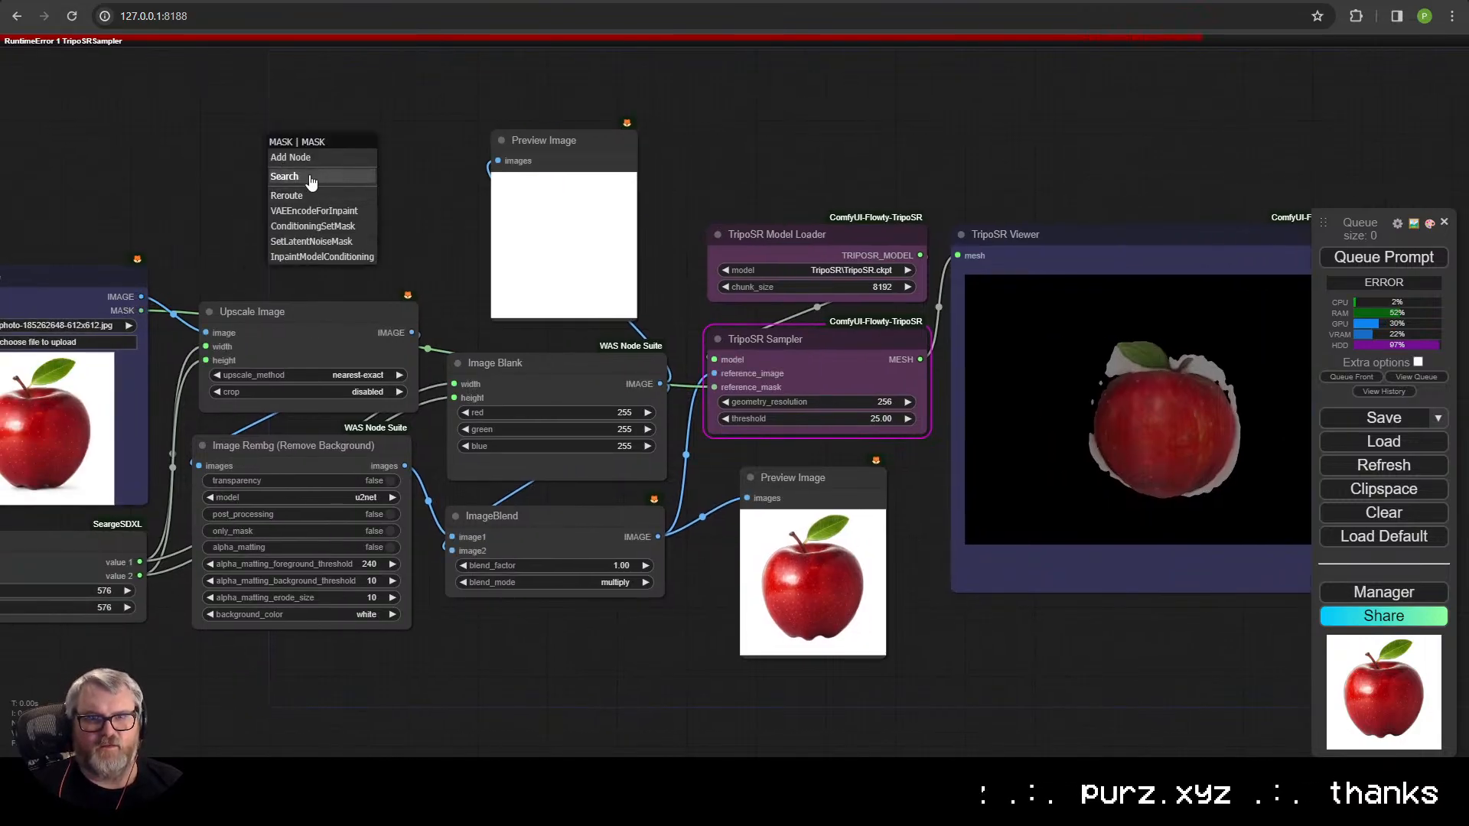
pyautogui.click(312, 179)
pyautogui.write('prev')
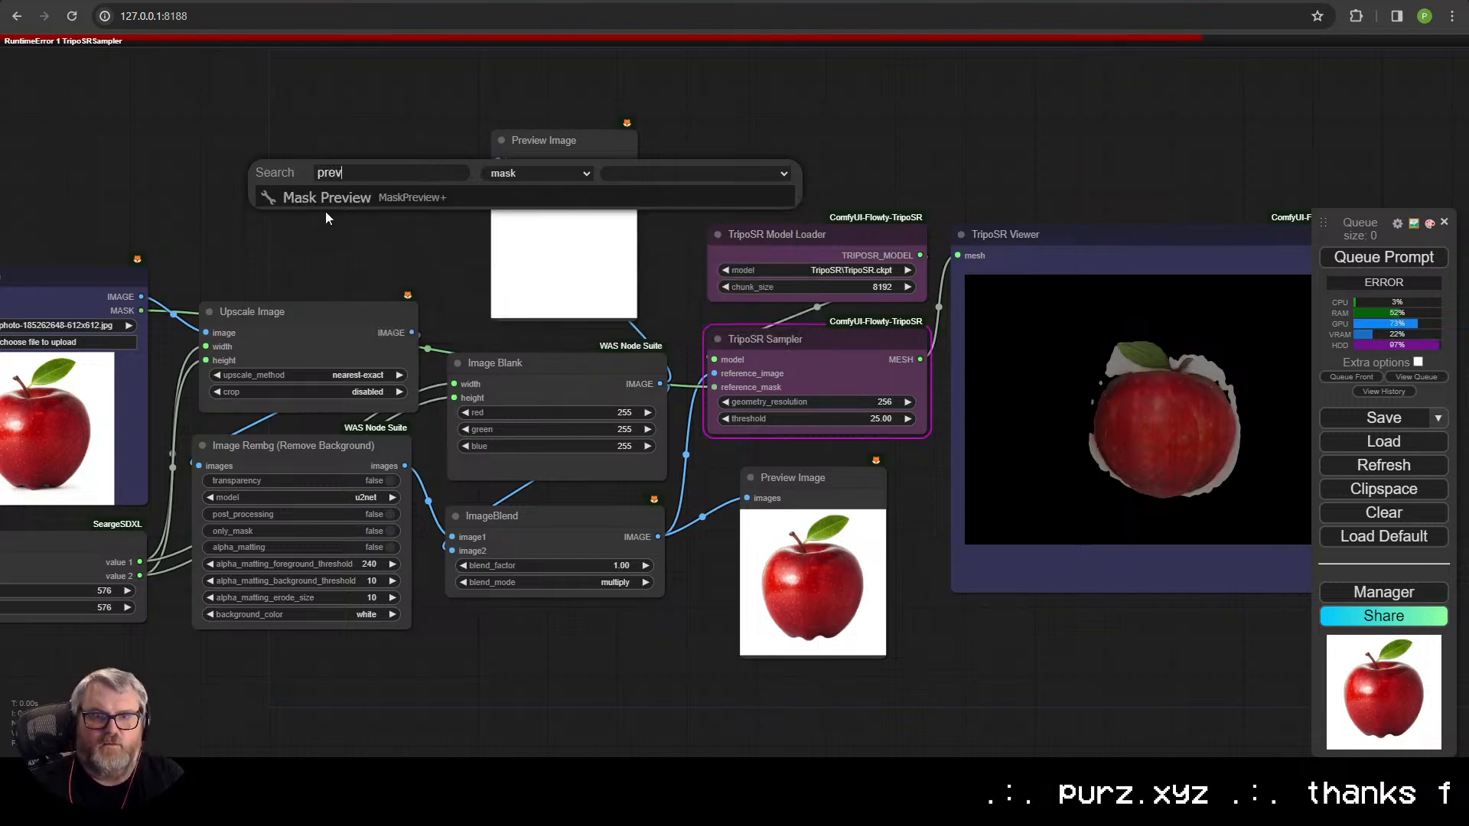
pyautogui.click(344, 198)
pyautogui.moveTo(368, 173); pyautogui.dragTo(268, 142)
pyautogui.click(1377, 260)
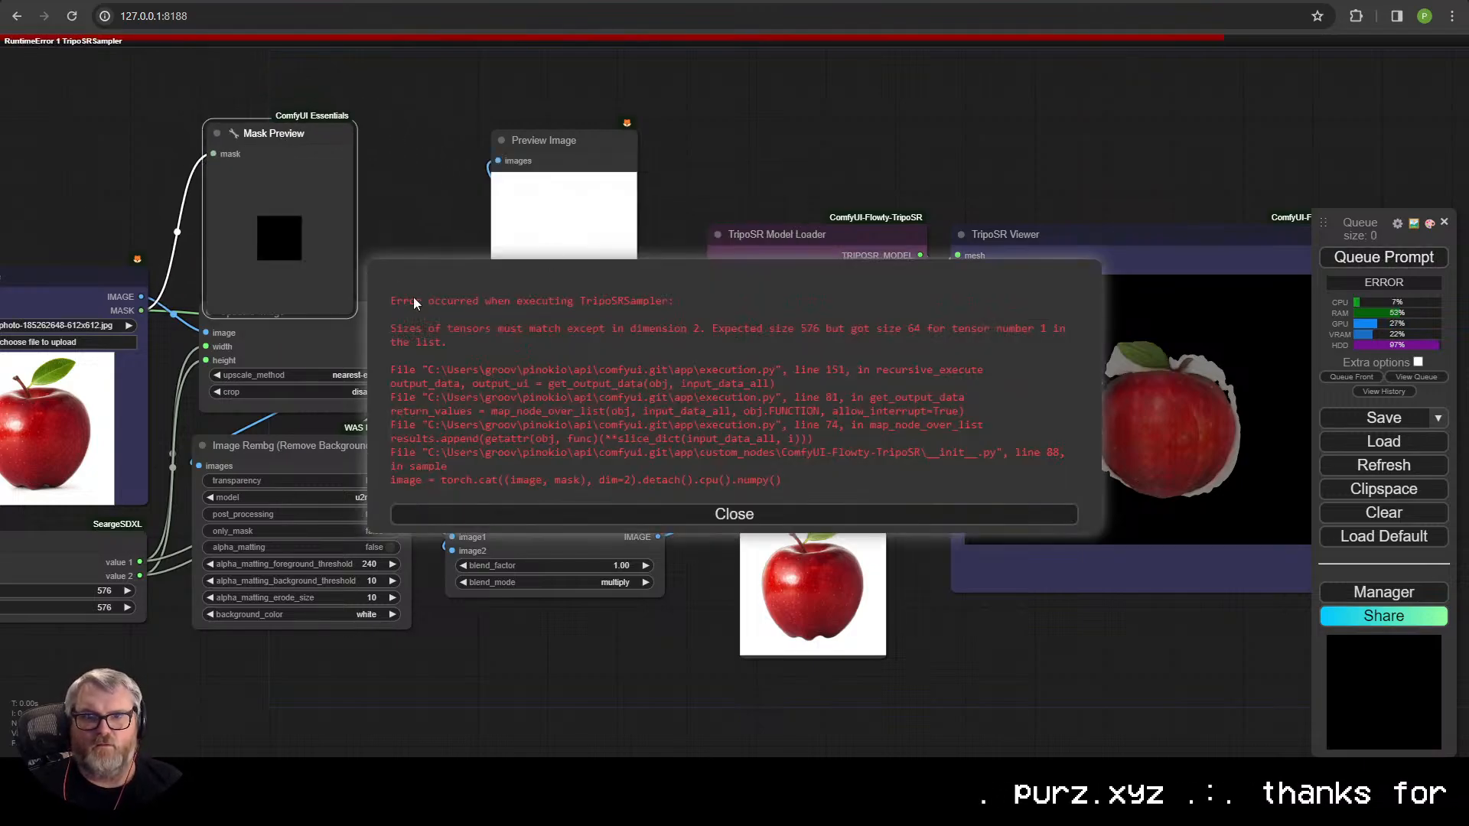
pyautogui.click(687, 514)
# - Move the Mask Preview node clear of the Upscale Image node, then delete it
pyautogui.moveTo(307, 342); pyautogui.dragTo(636, 455)
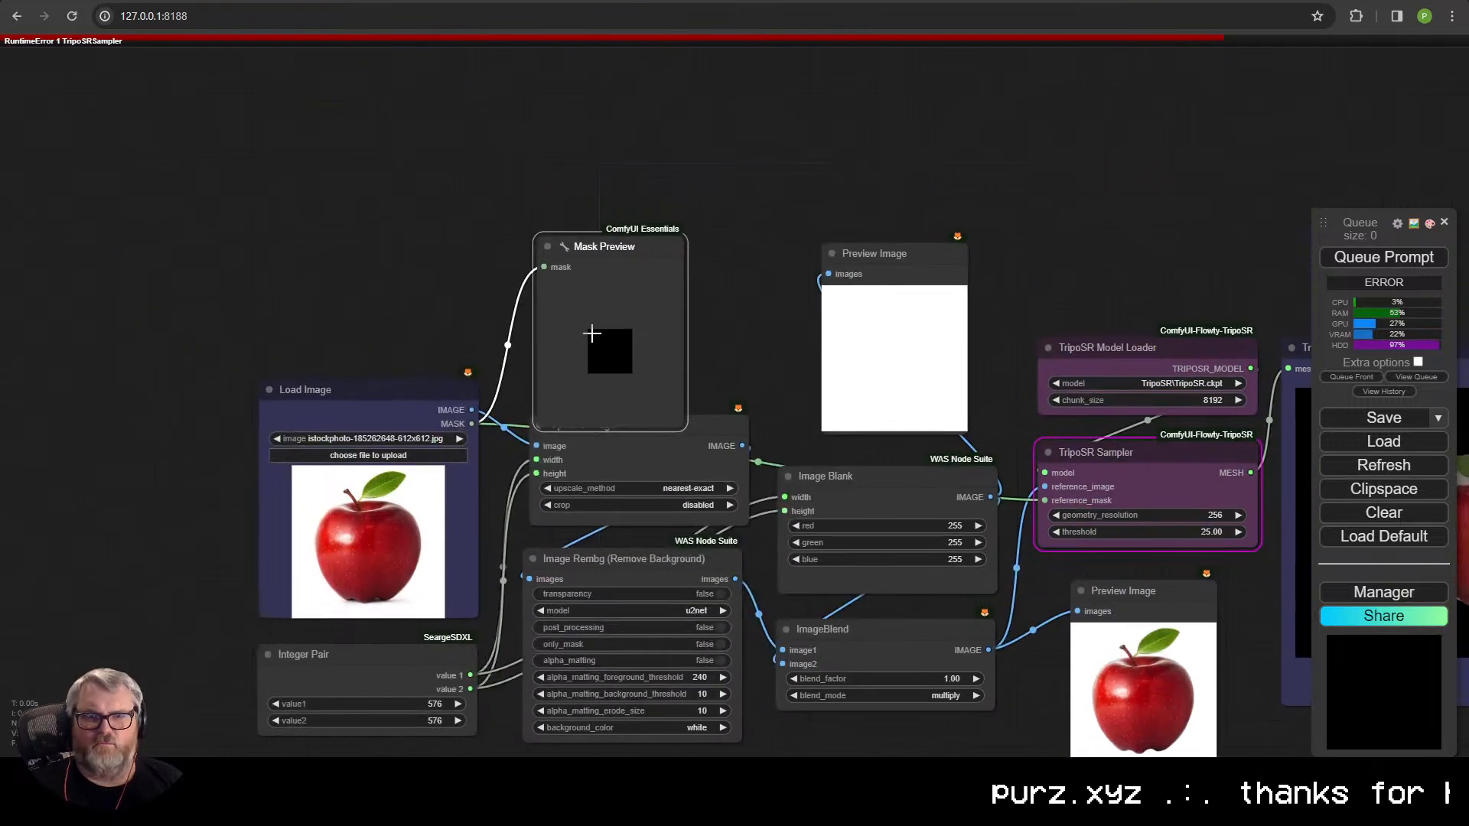
pyautogui.moveTo(594, 334); pyautogui.dragTo(601, 233)
pyautogui.moveTo(389, 398); pyautogui.dragTo(376, 390)
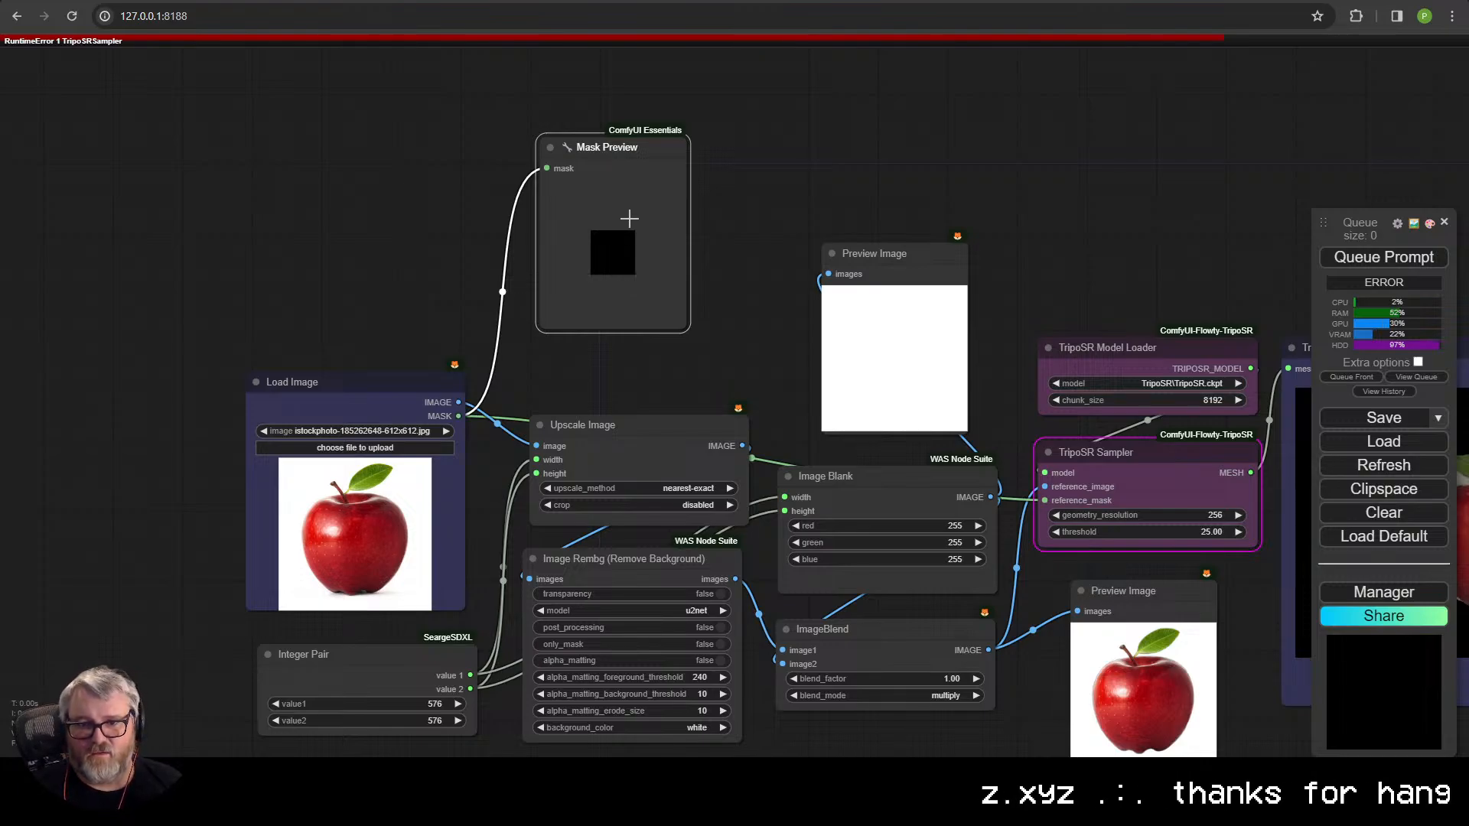
pyautogui.press('Delete')
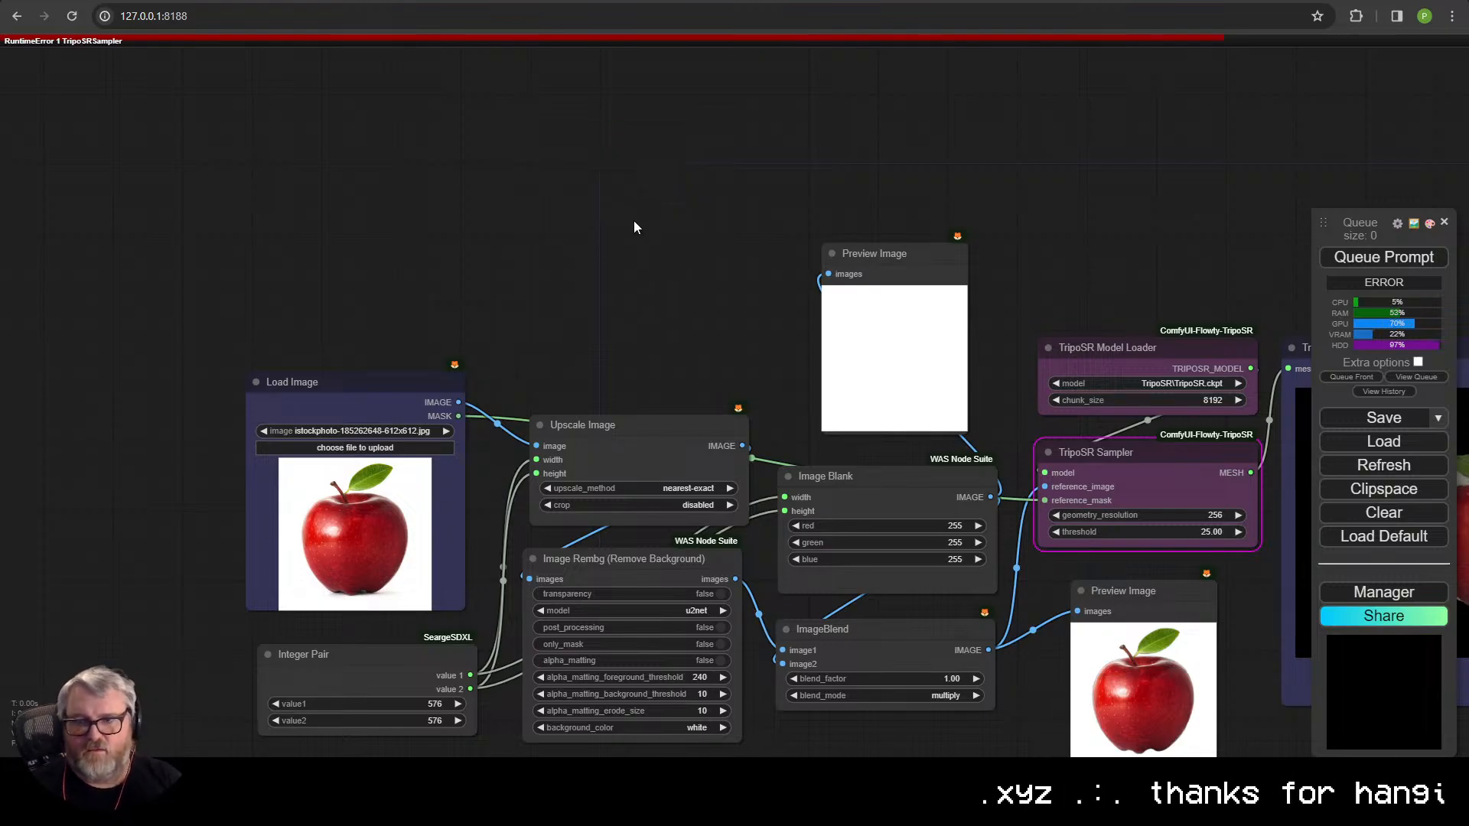
# - Add a Mask To Image (mtb) node fed by Load Image's MASK output and place it above the Load Image node
pyautogui.moveTo(459, 417); pyautogui.dragTo(580, 260)
pyautogui.click(590, 267)
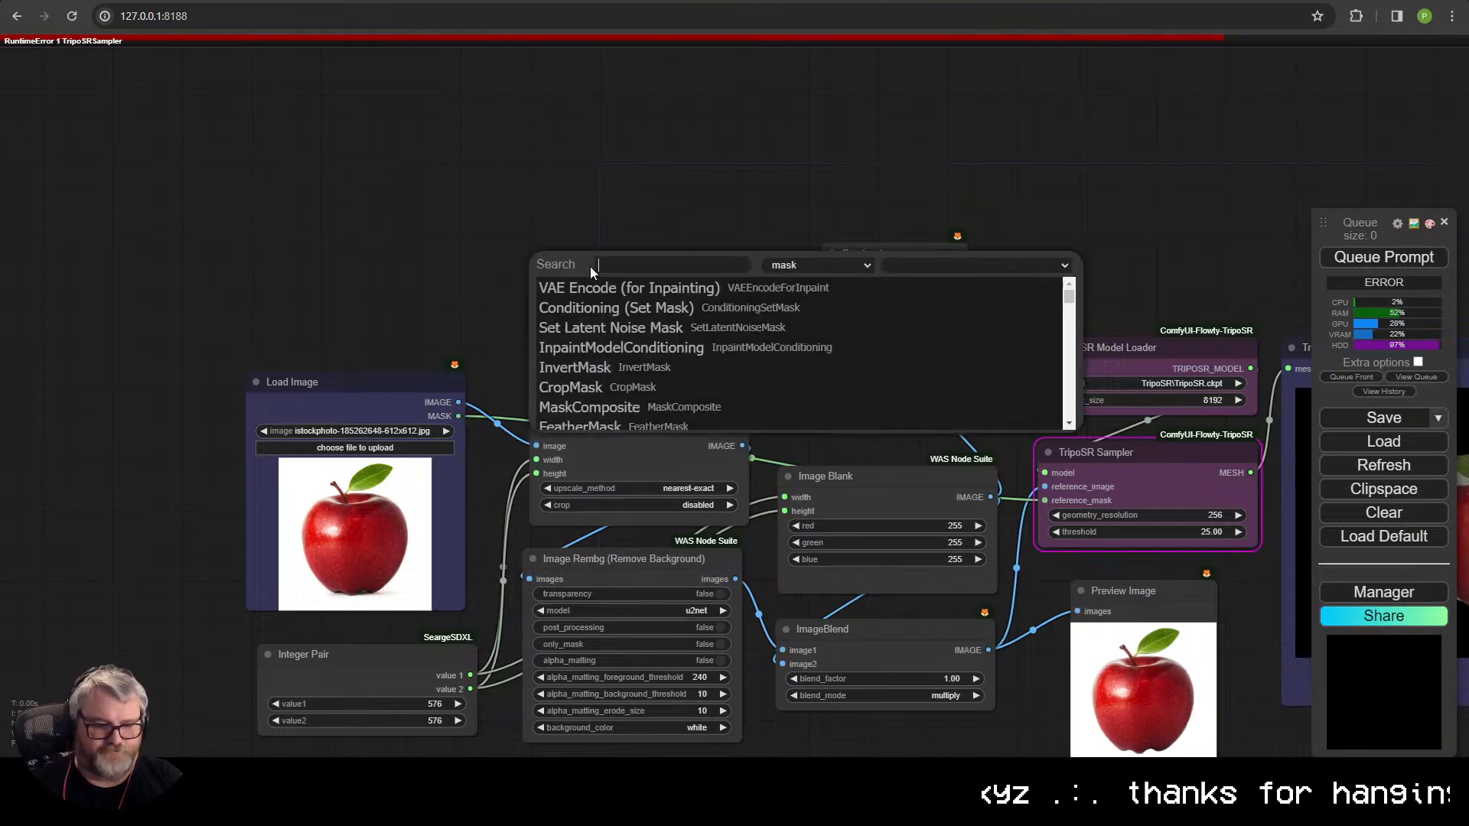
pyautogui.write('mask to im')
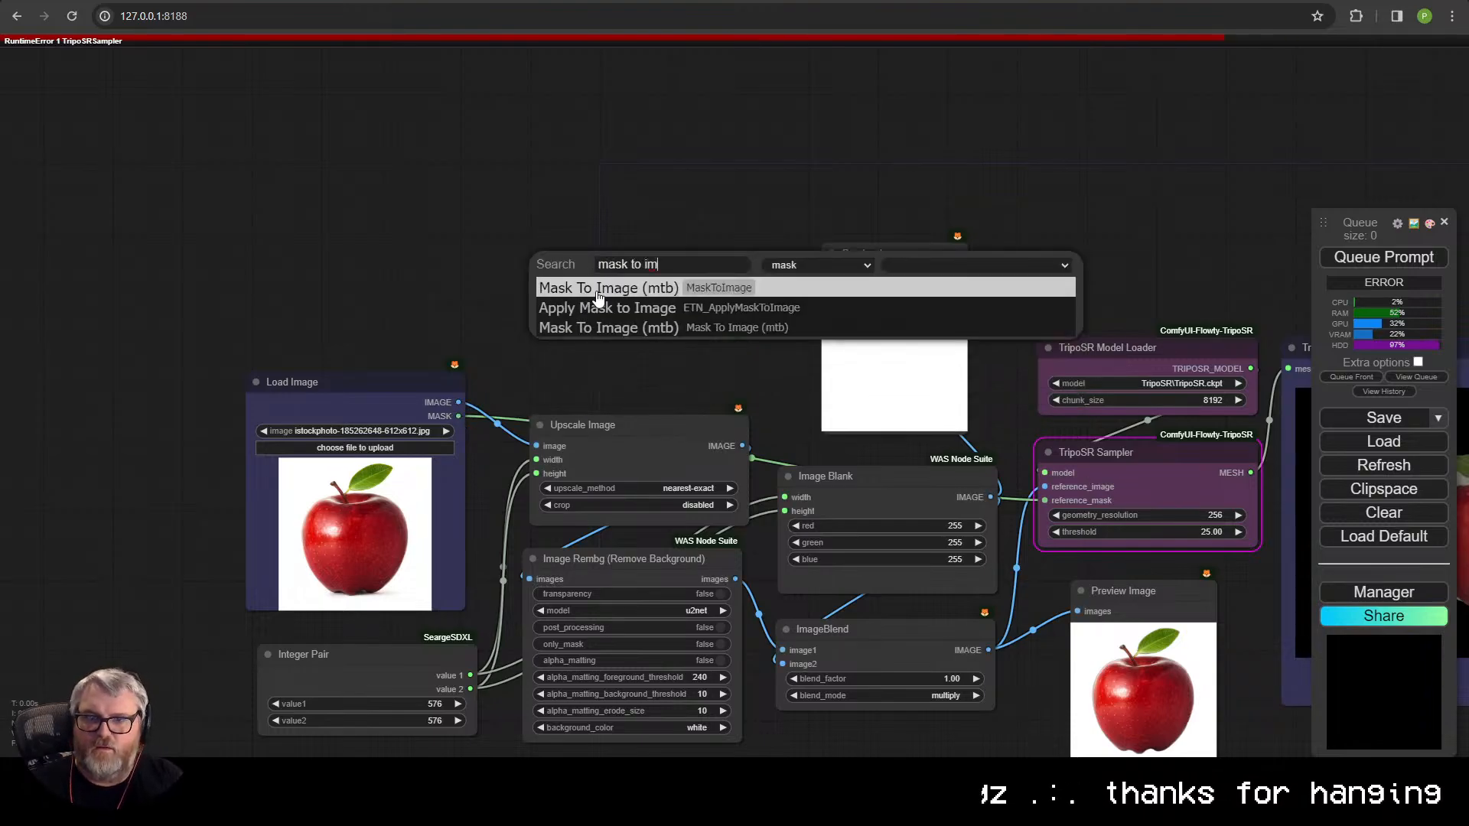
pyautogui.click(597, 289)
pyautogui.moveTo(661, 254); pyautogui.dragTo(451, 154)
# - Attach a Preview Image node to the Mask To Image output and queue the prompt
pyautogui.moveTo(534, 175); pyautogui.dragTo(618, 132)
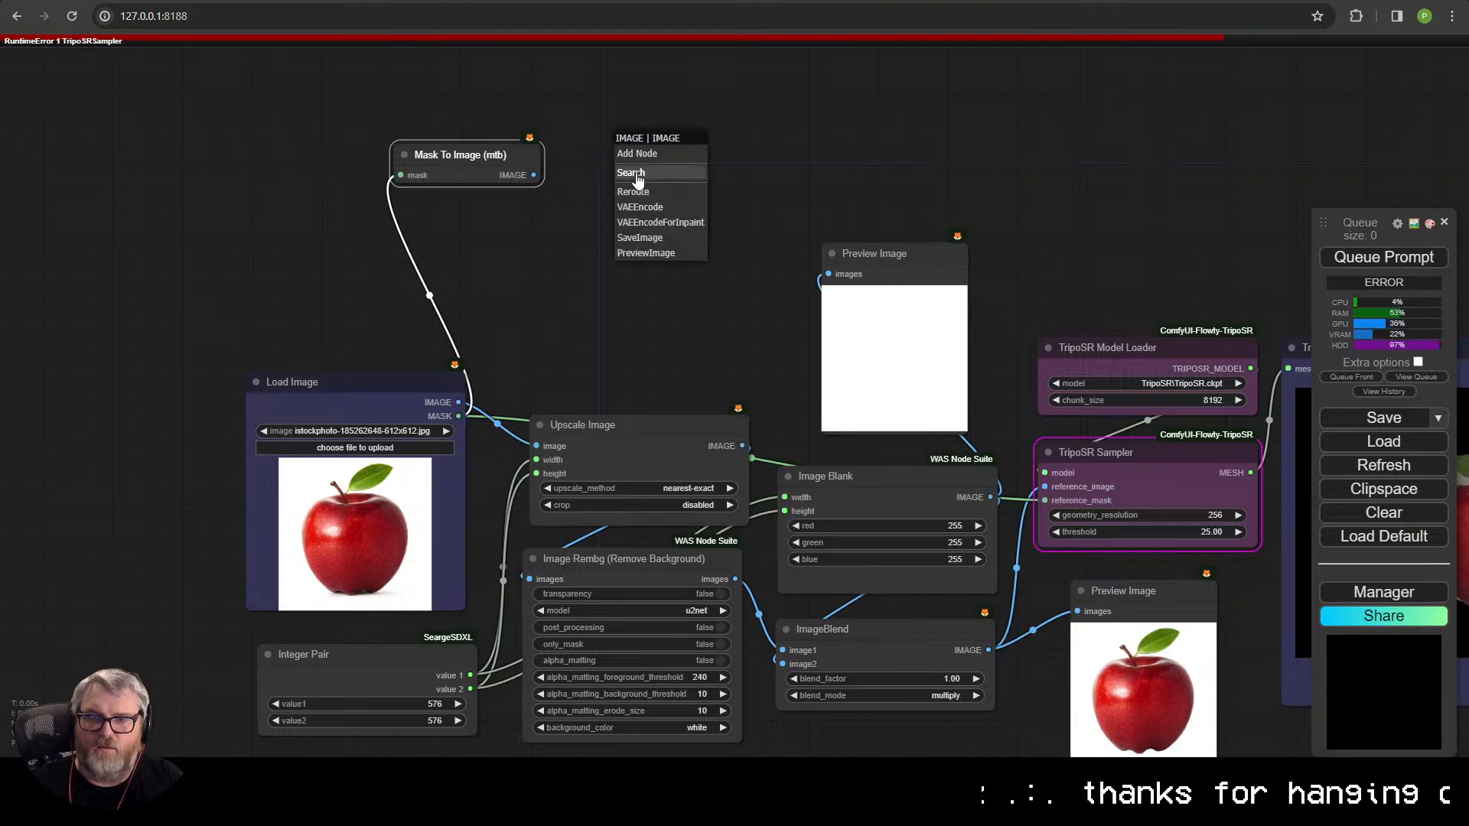
pyautogui.click(635, 189)
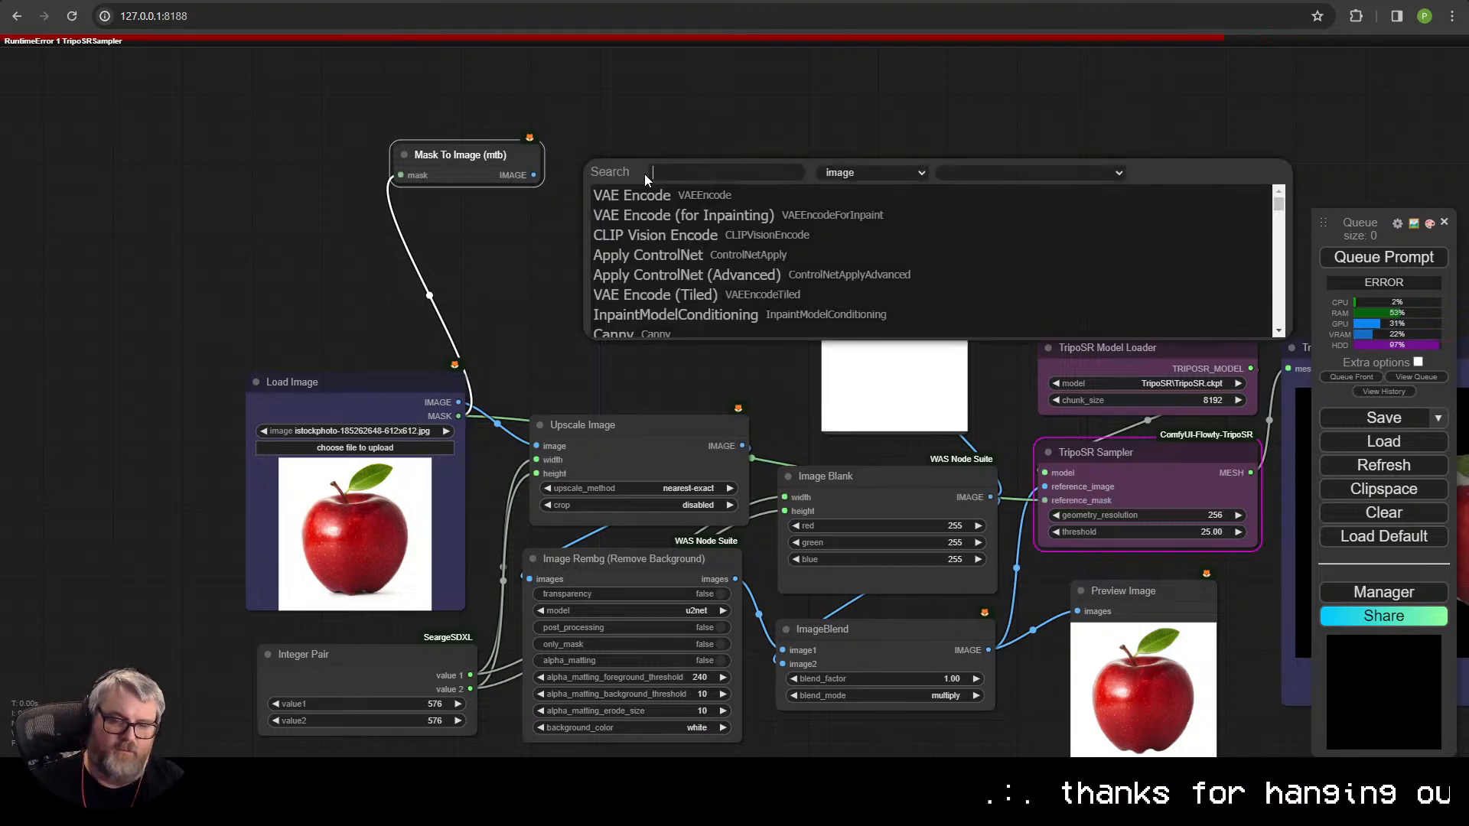
pyautogui.write('prev')
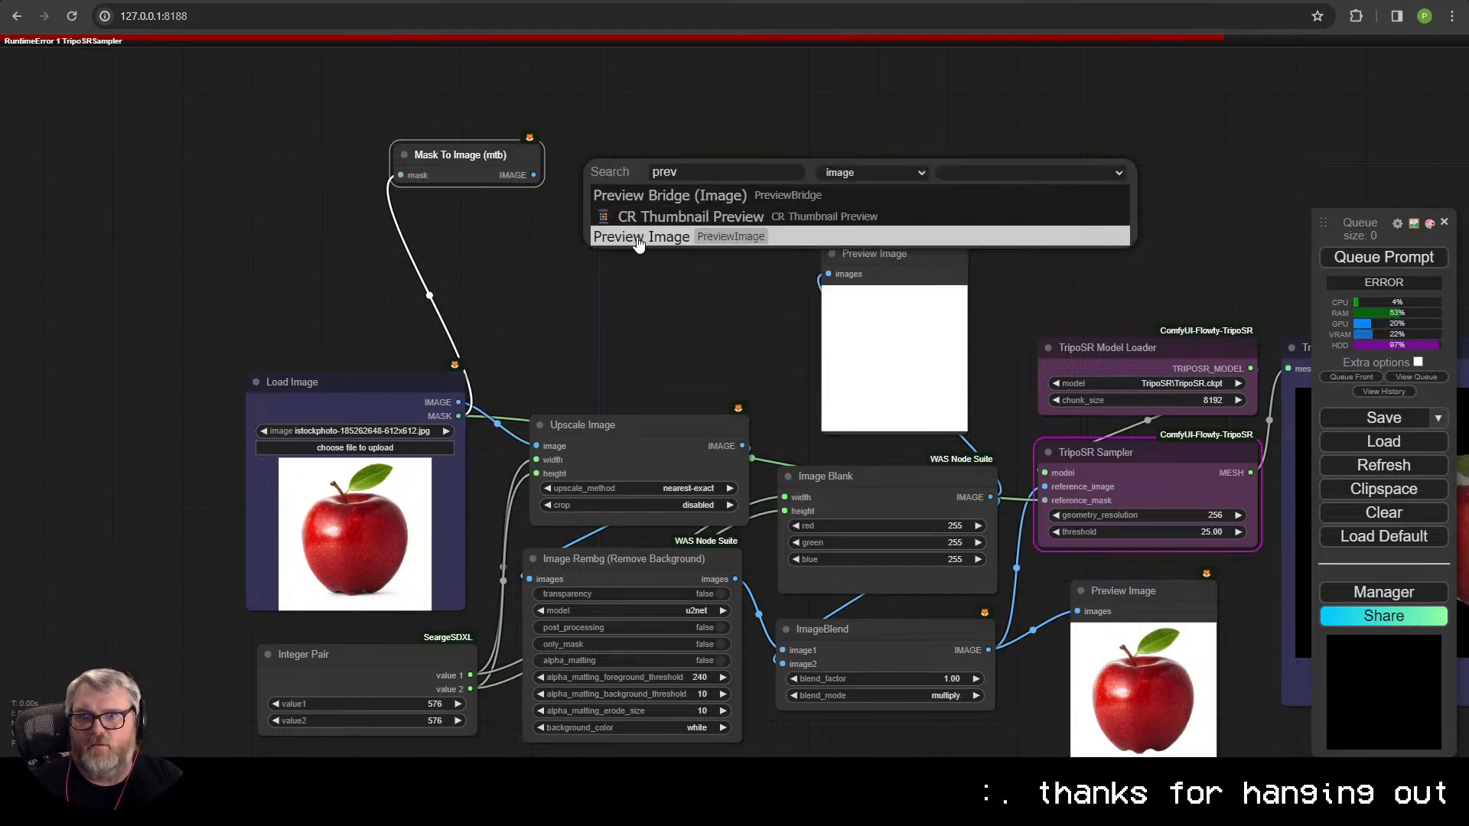
pyautogui.click(638, 237)
pyautogui.click(1384, 257)
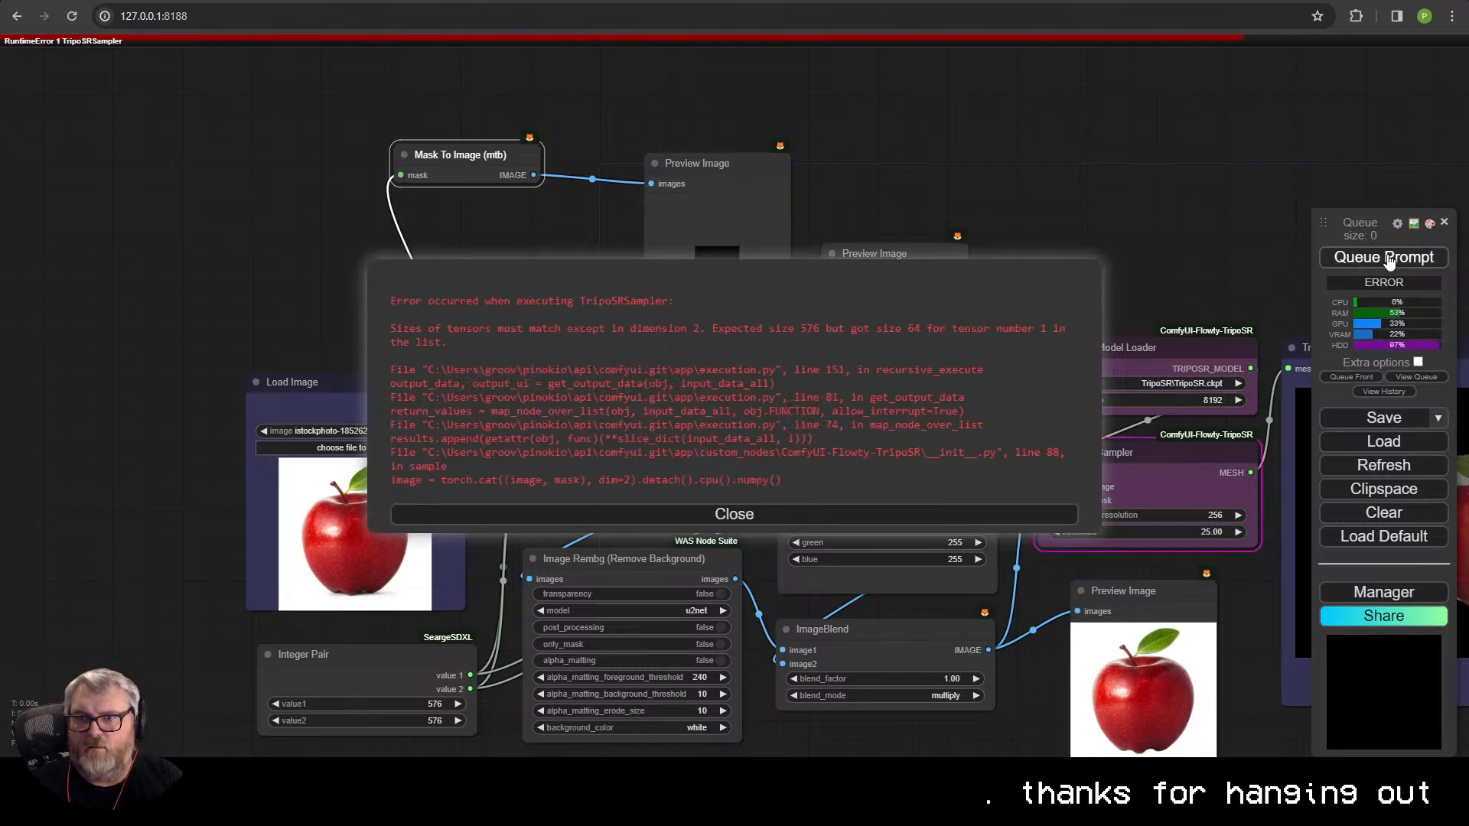
pyautogui.click(716, 516)
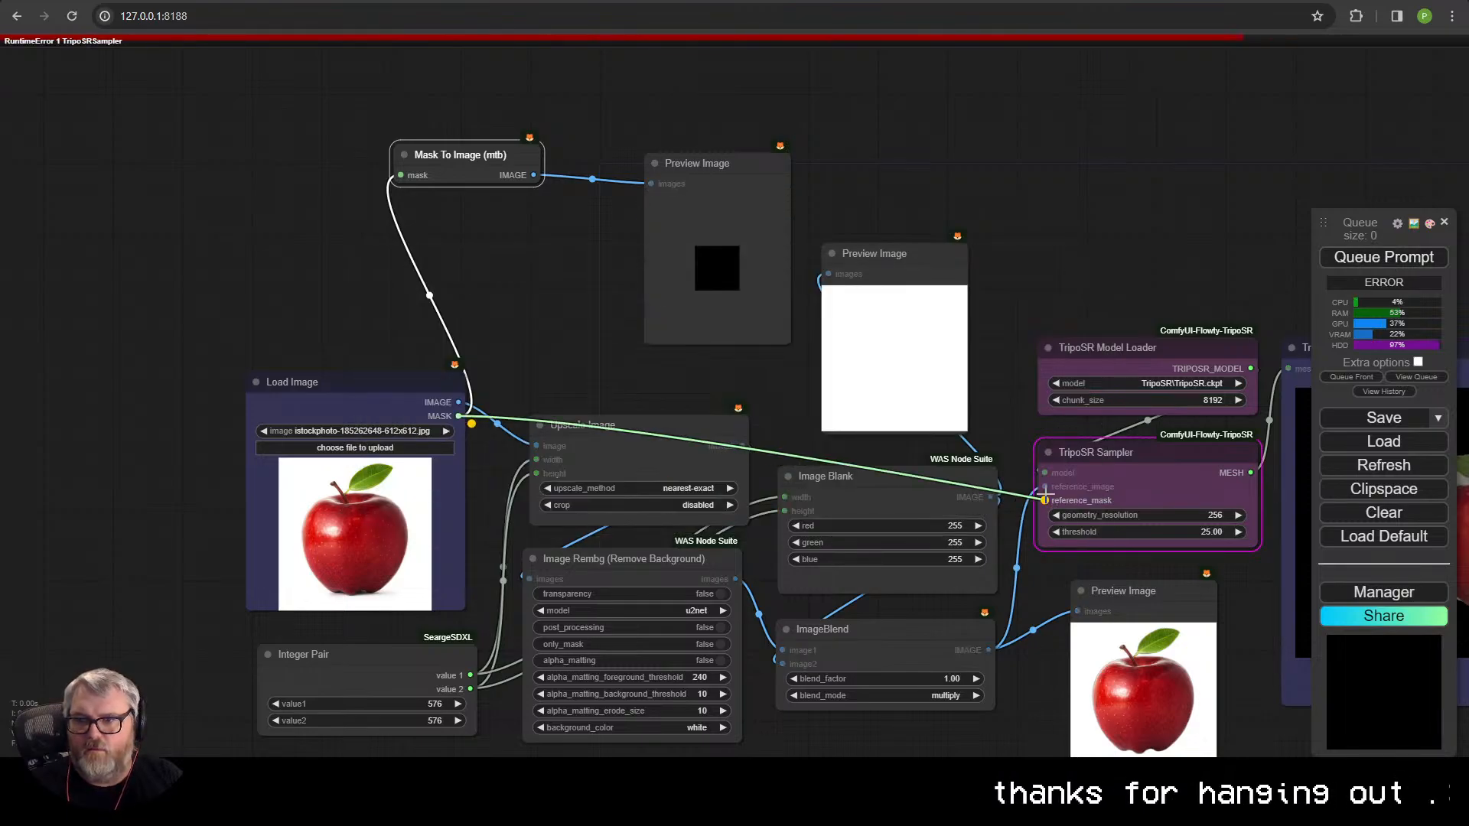
# - Disconnect TripoSR Sampler's reference_mask input, queue the prompt and move the mask's Preview Image node closer to Mask To Image
pyautogui.click(1371, 258)
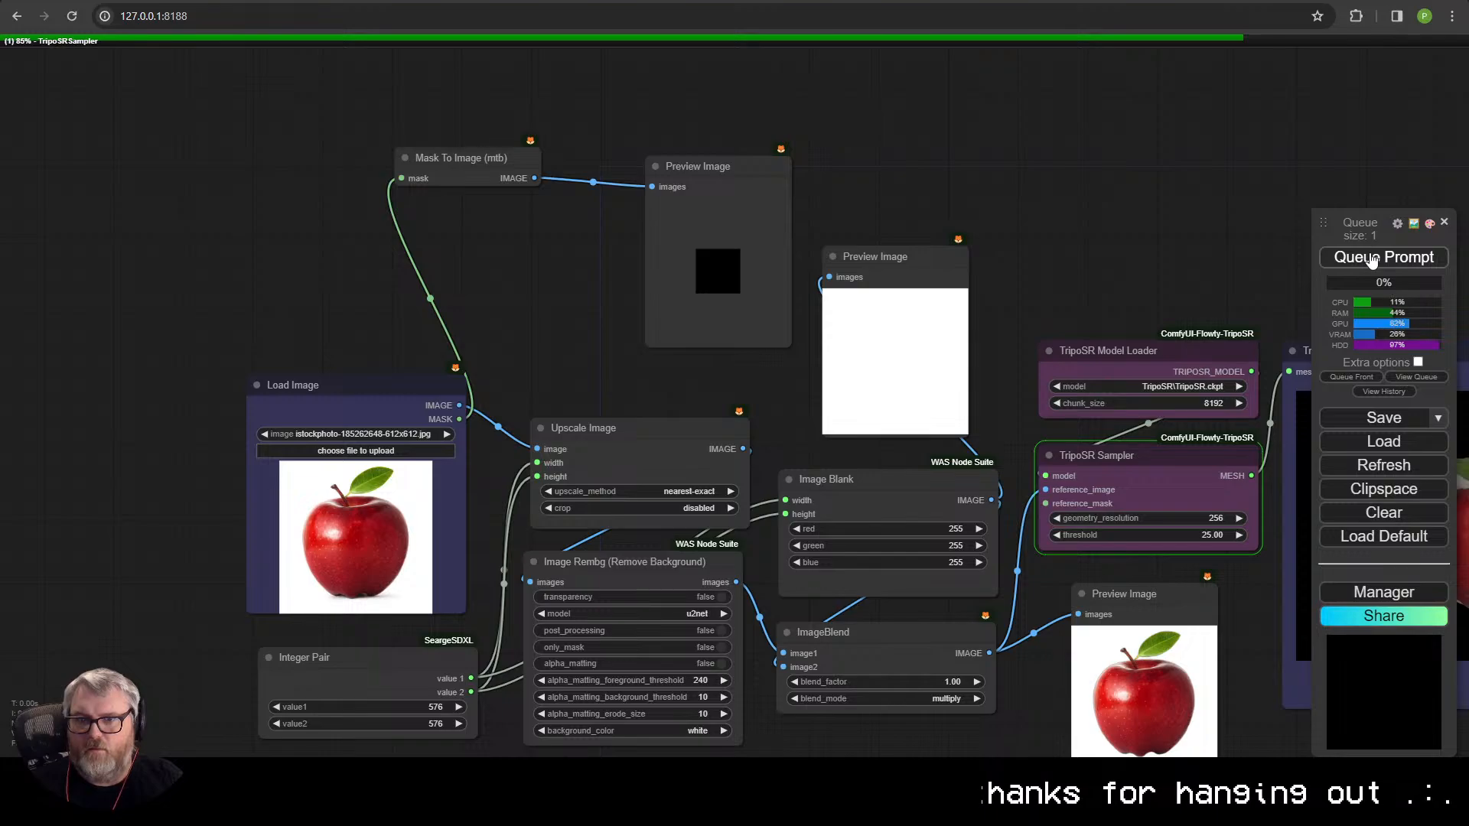
pyautogui.moveTo(750, 202); pyautogui.dragTo(693, 130)
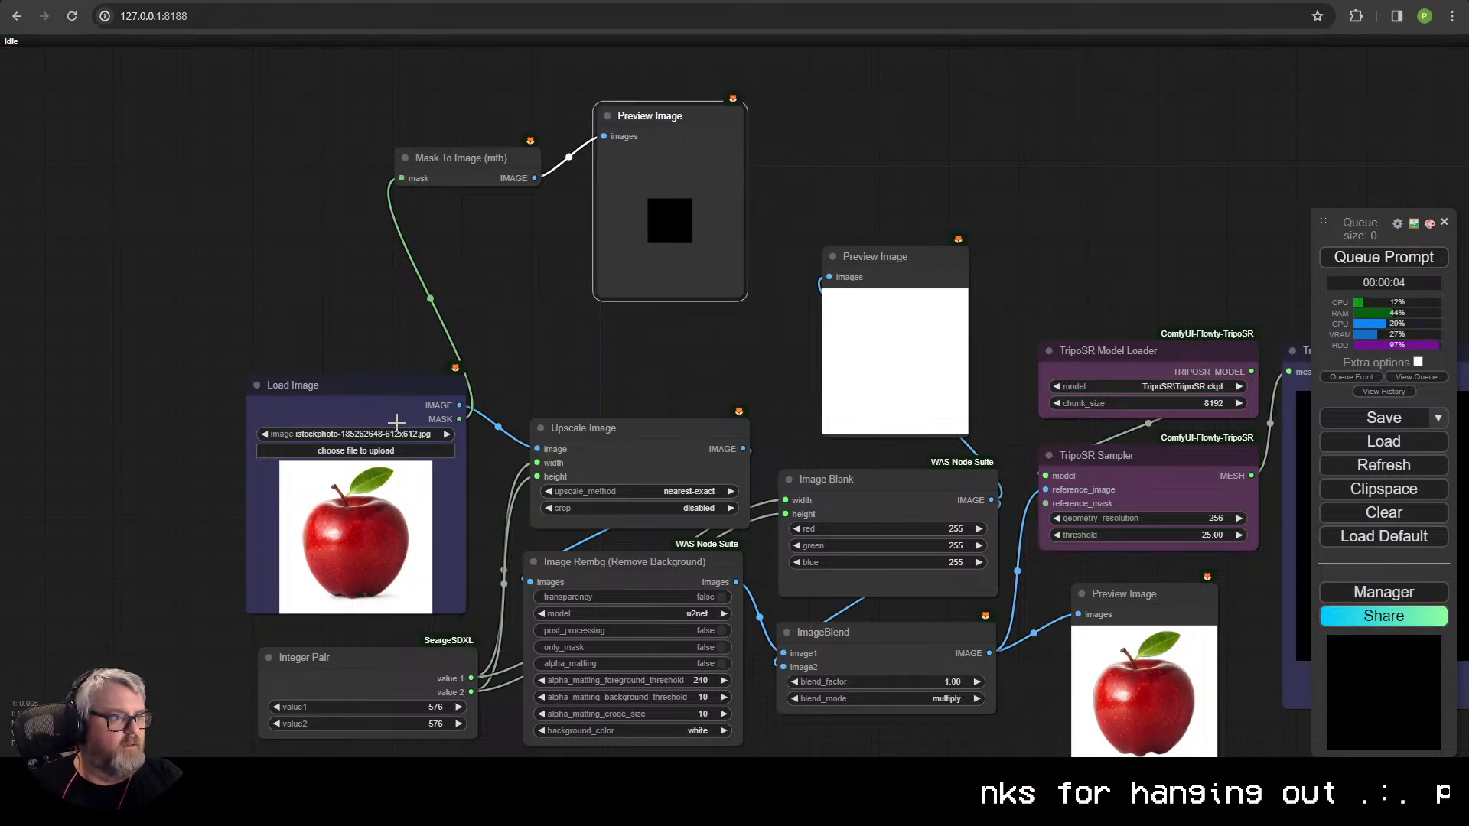
pyautogui.scroll(-1, 399, 505)
pyautogui.moveTo(400, 505); pyautogui.dragTo(499, 381)
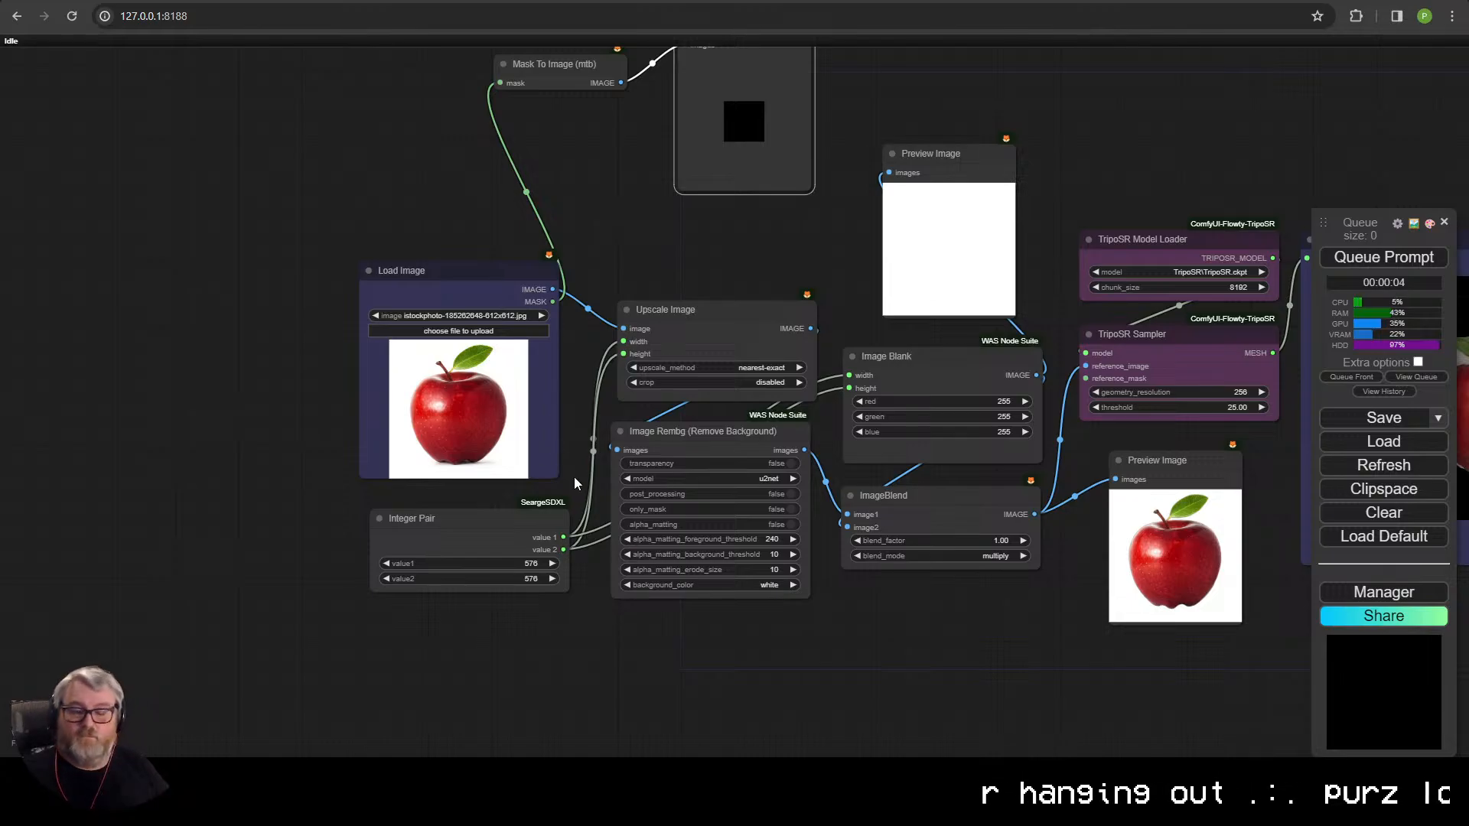
pyautogui.moveTo(645, 477); pyautogui.dragTo(509, 517)
pyautogui.scroll(-1, 542, 478)
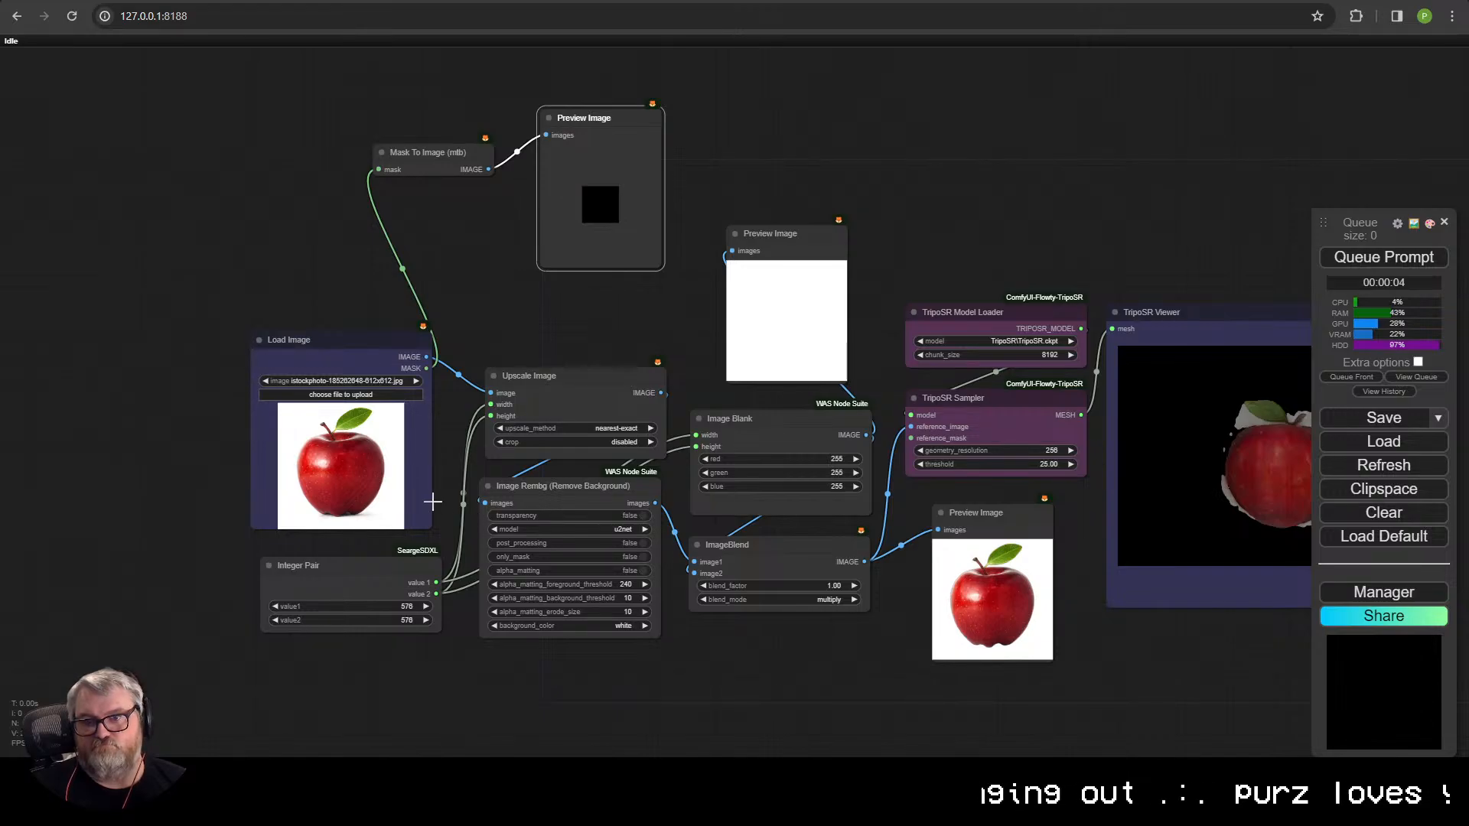
# - Inspect the green apple mesh in the text-prompt workflow's TripoSR Viewer by rotating it, then return to the apple photo workflow
pyautogui.click(493, 308)
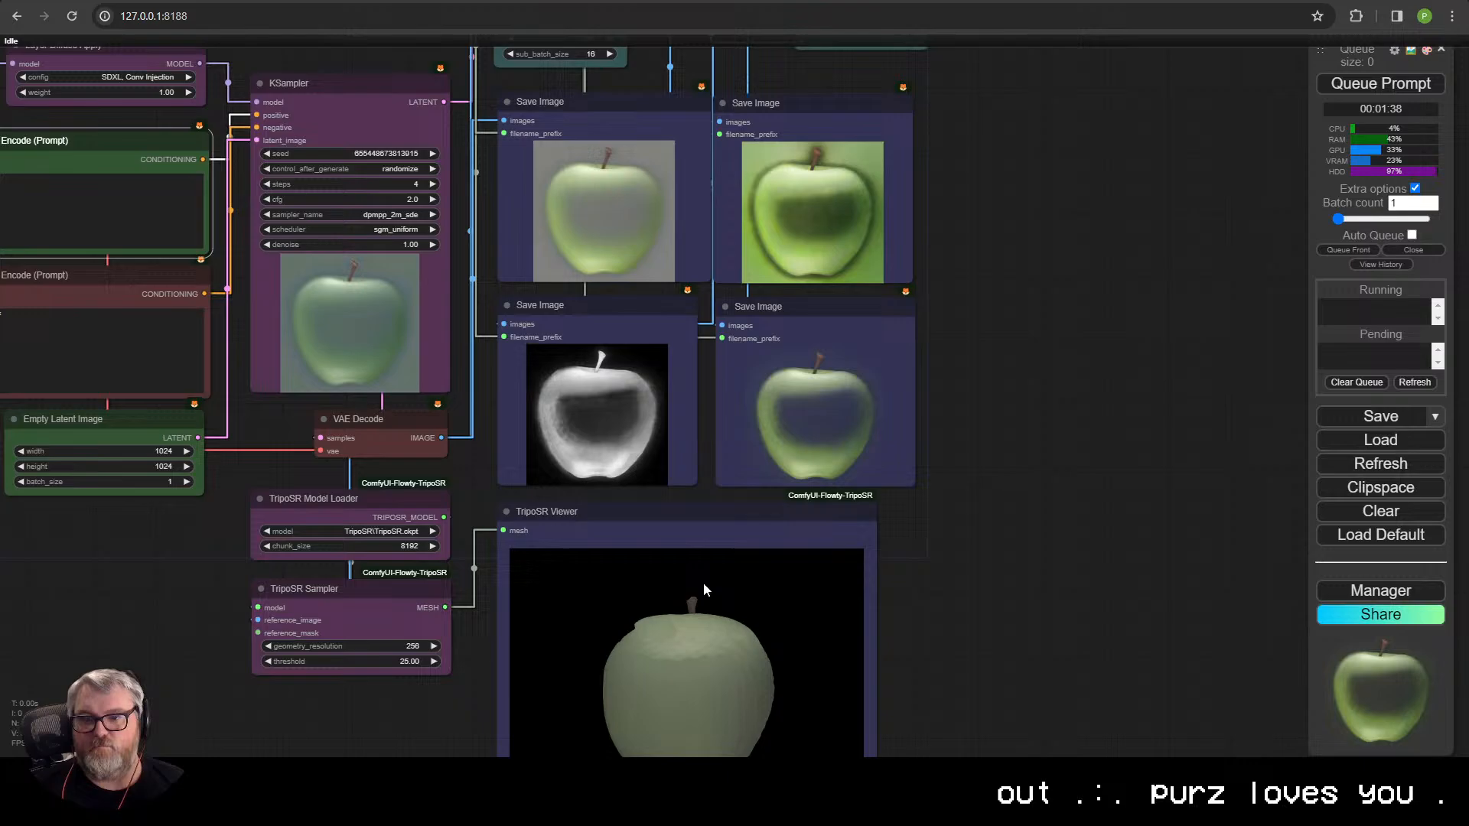
pyautogui.moveTo(704, 589); pyautogui.dragTo(749, 659)
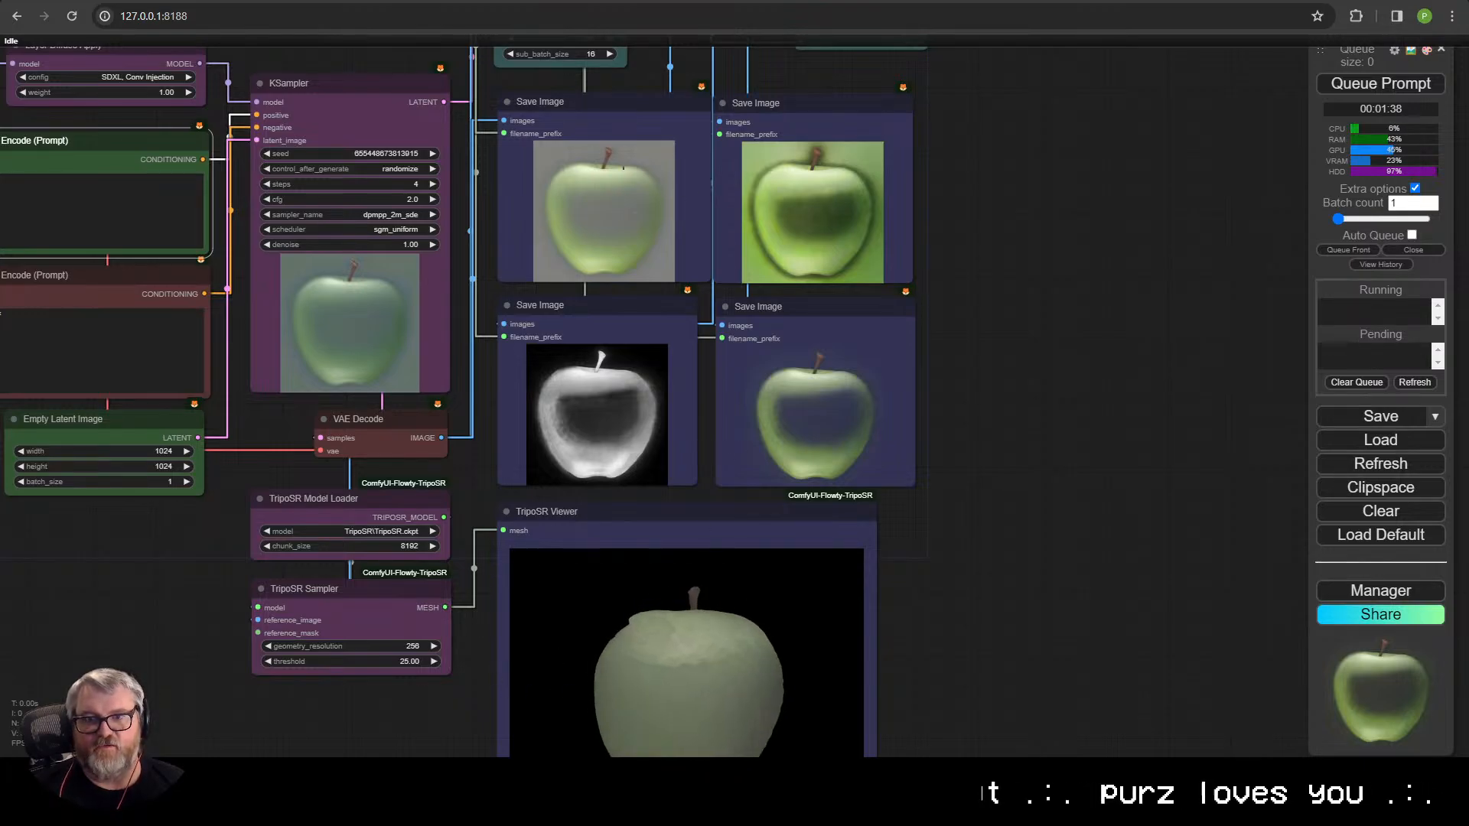
pyautogui.scroll(-1, 404, 329)
pyautogui.moveTo(372, 316); pyautogui.dragTo(585, 339)
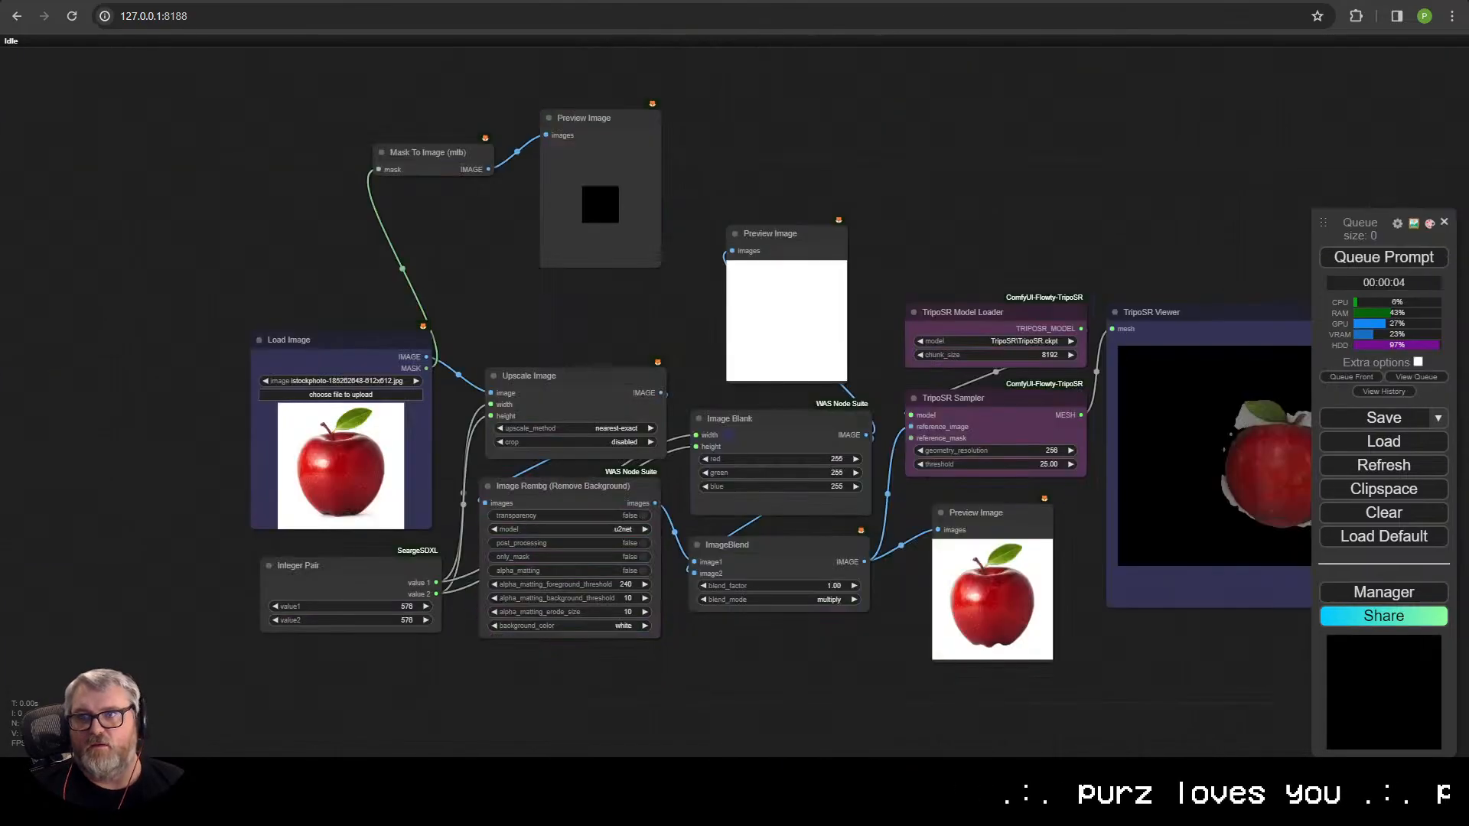
# - Set Image Blank's red, green and blue values to 127 each
pyautogui.moveTo(928, 302); pyautogui.dragTo(786, 205)
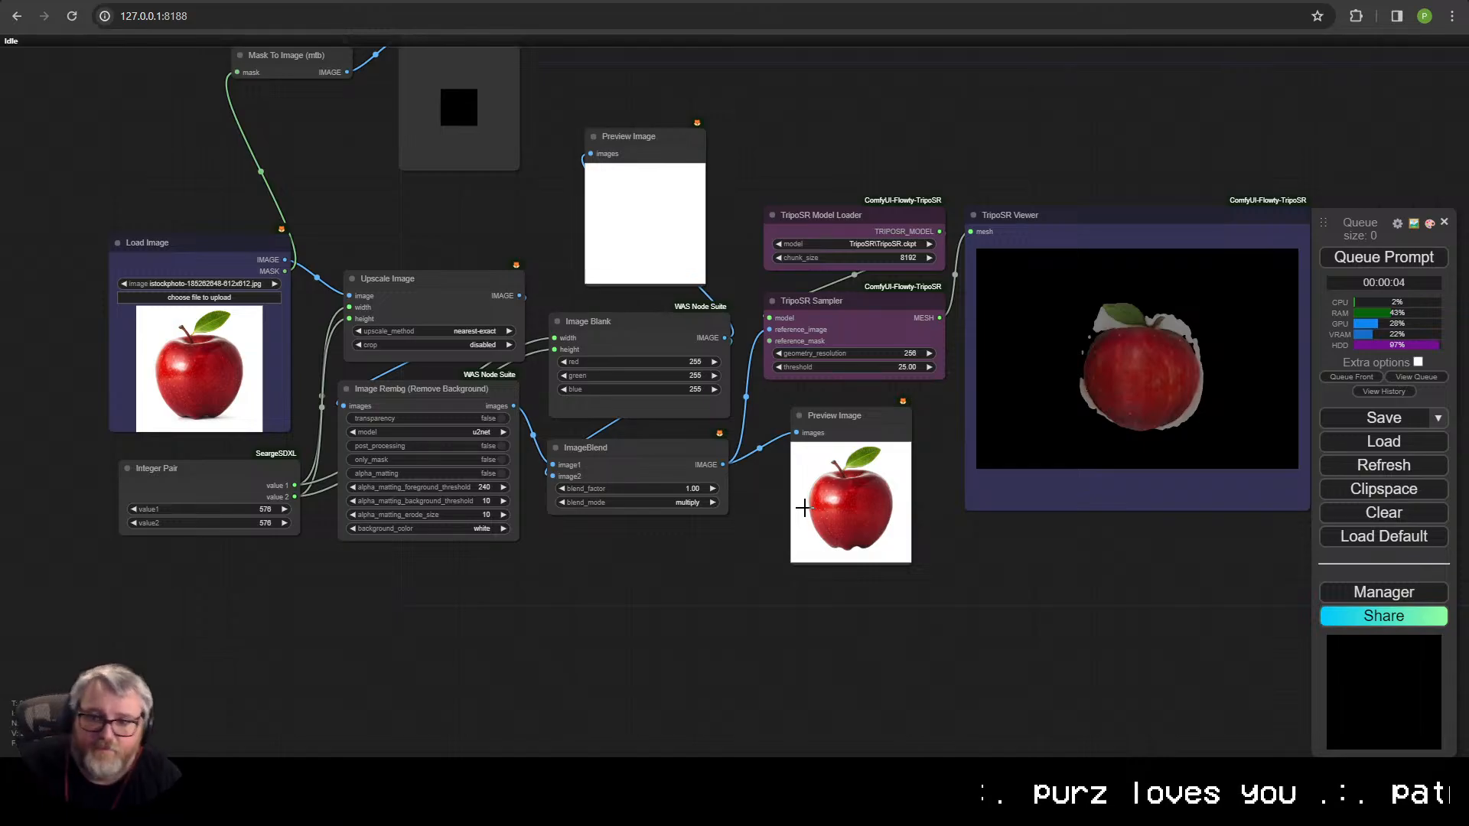
pyautogui.click(685, 366)
pyautogui.write('127')
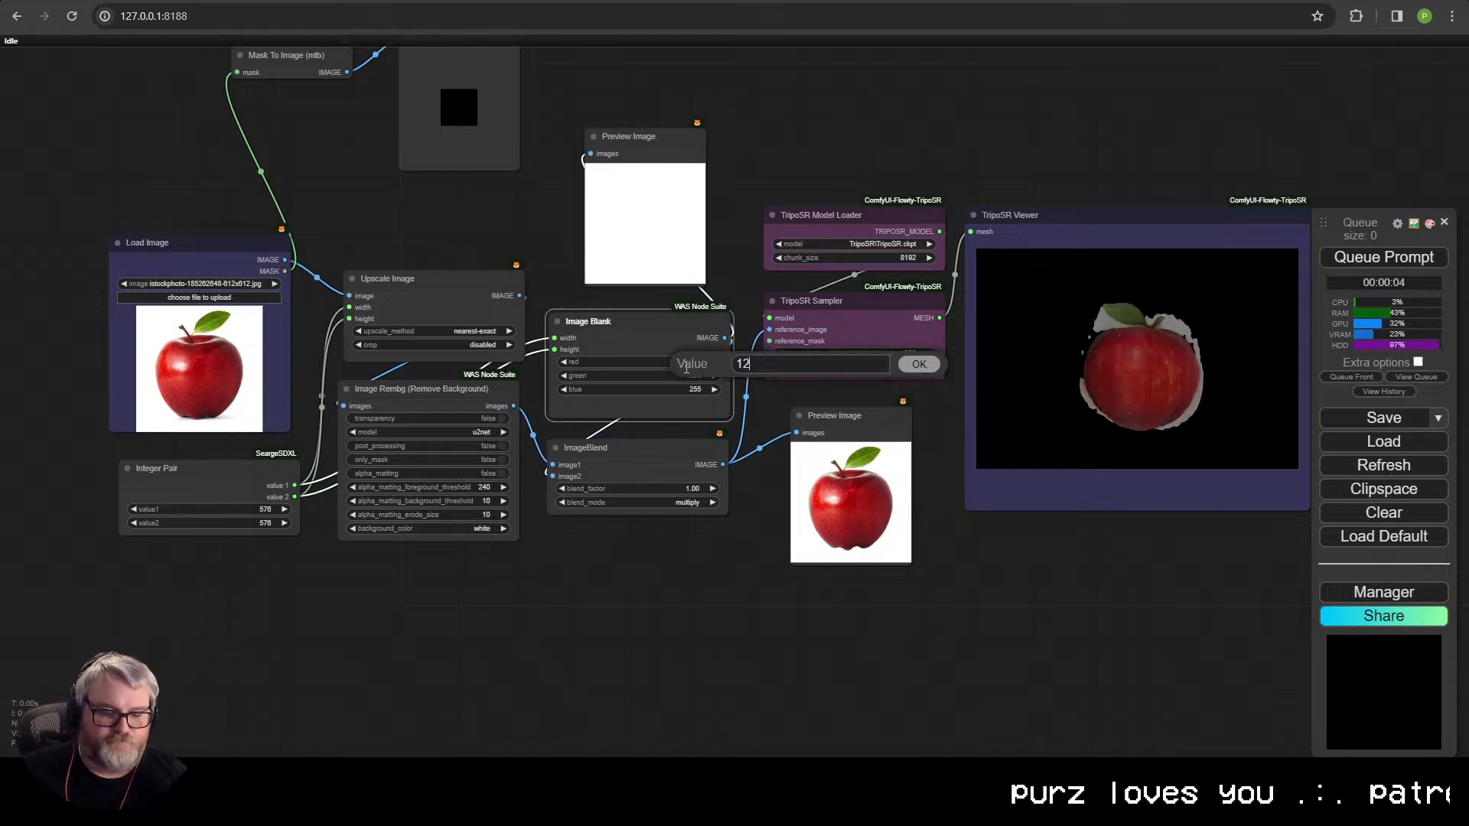
pyautogui.press('Return')
pyautogui.click(680, 375)
pyautogui.write('127')
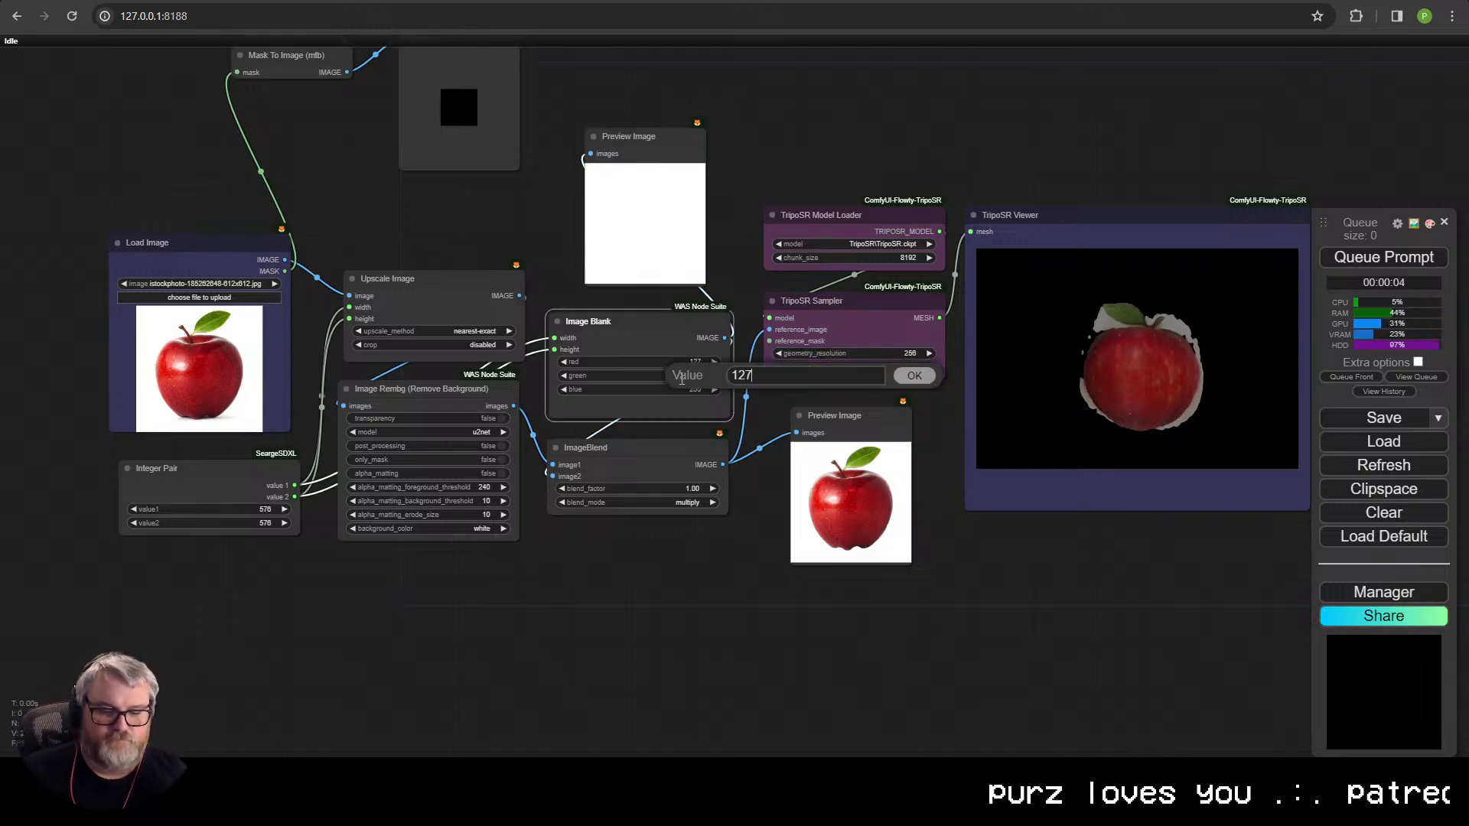
pyautogui.press('Return')
pyautogui.click(661, 389)
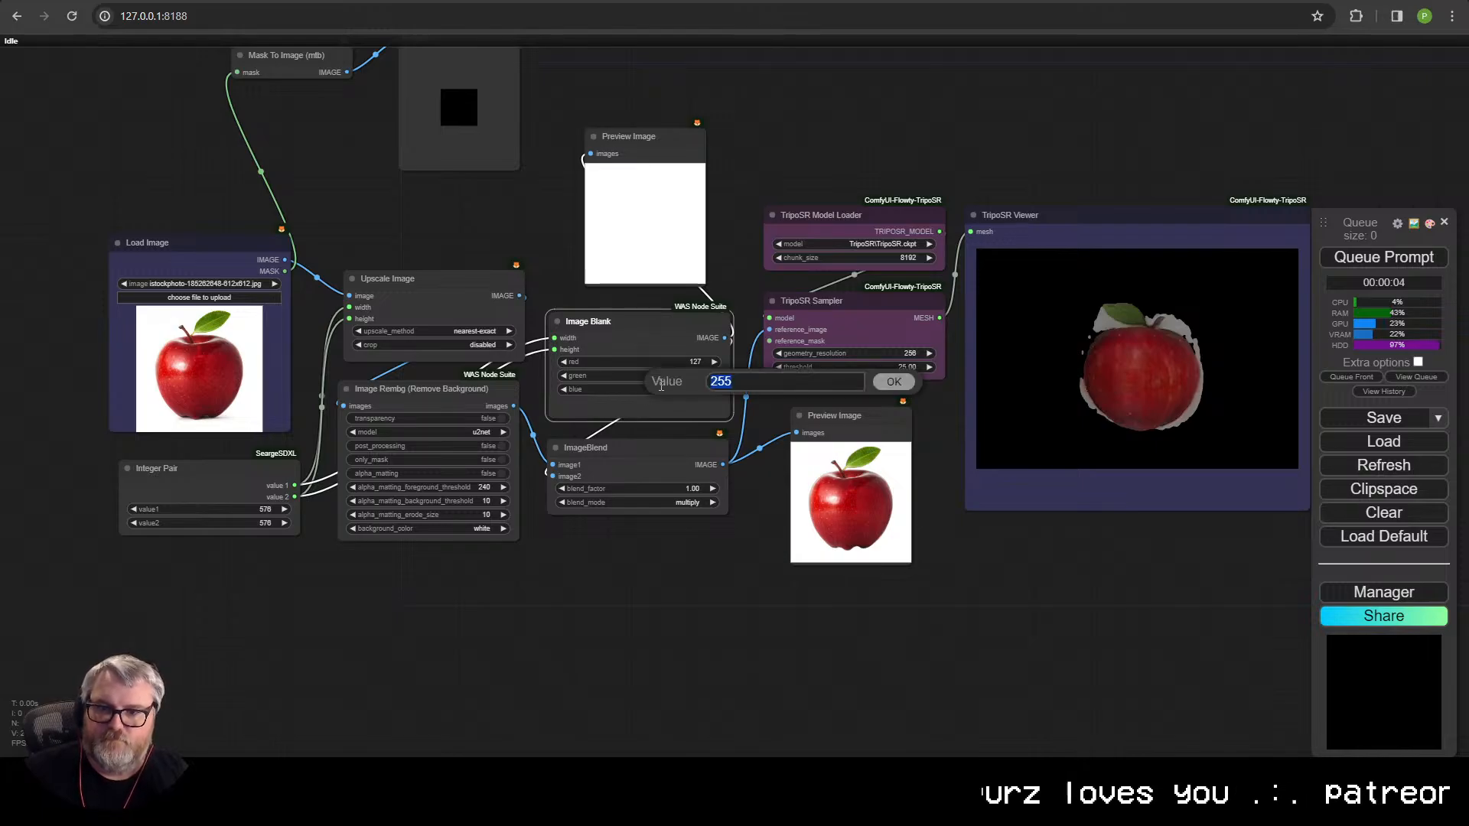
pyautogui.write('127')
pyautogui.press('Return')
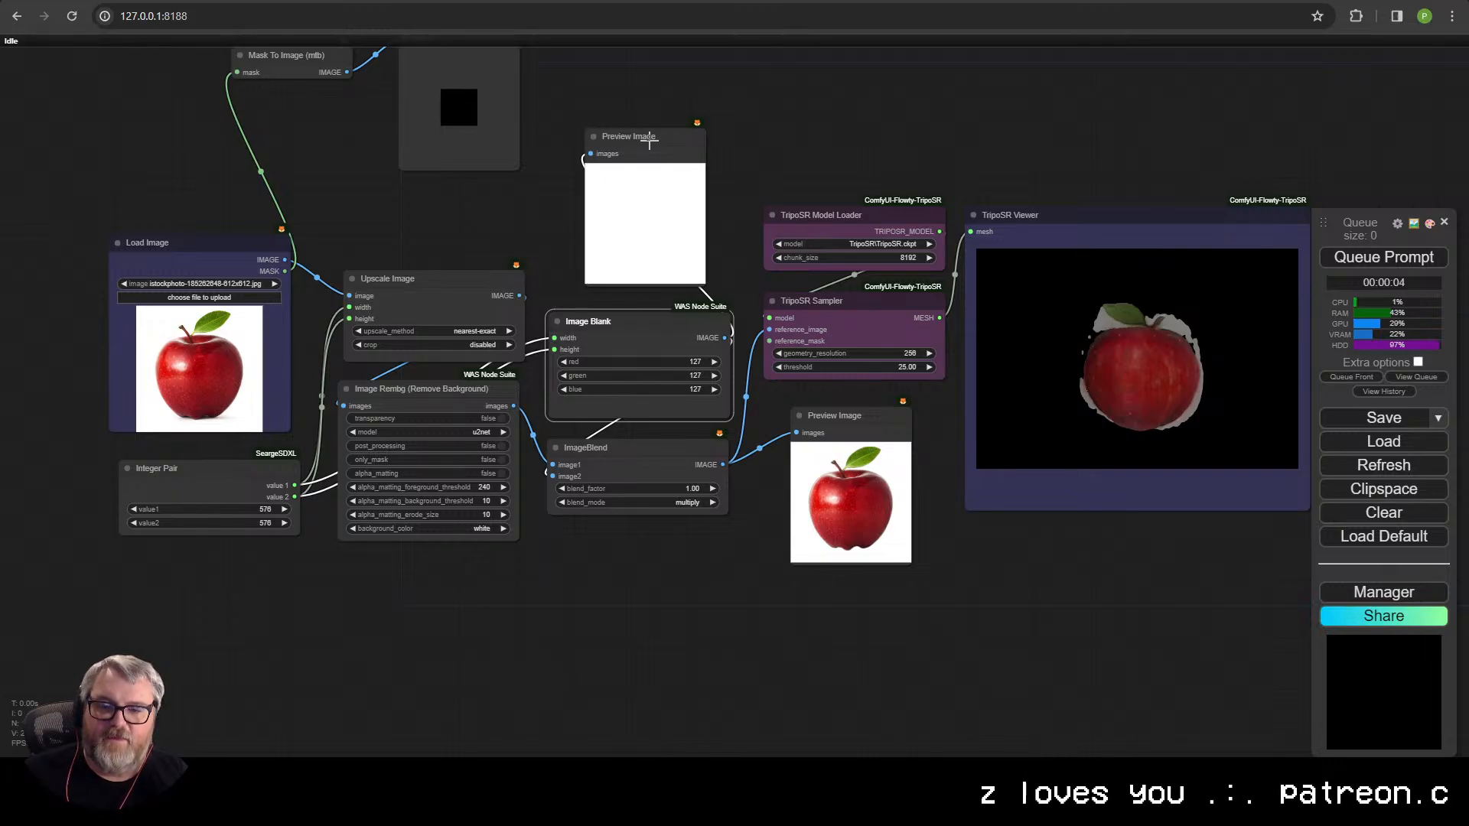
# - Set ImageBlend's blend_mode to normal and queue the prompt
pyautogui.click(673, 503)
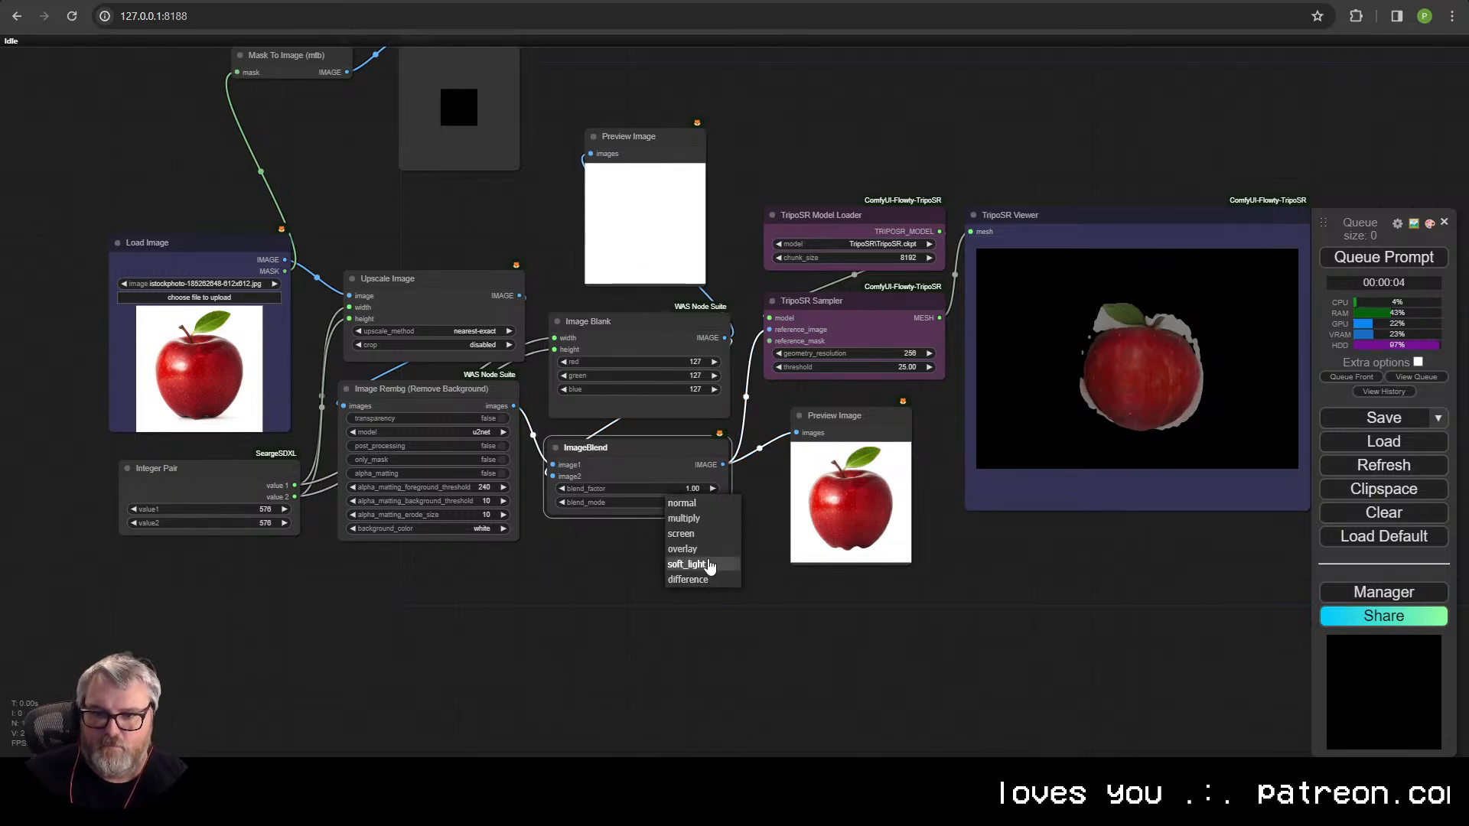
pyautogui.click(682, 503)
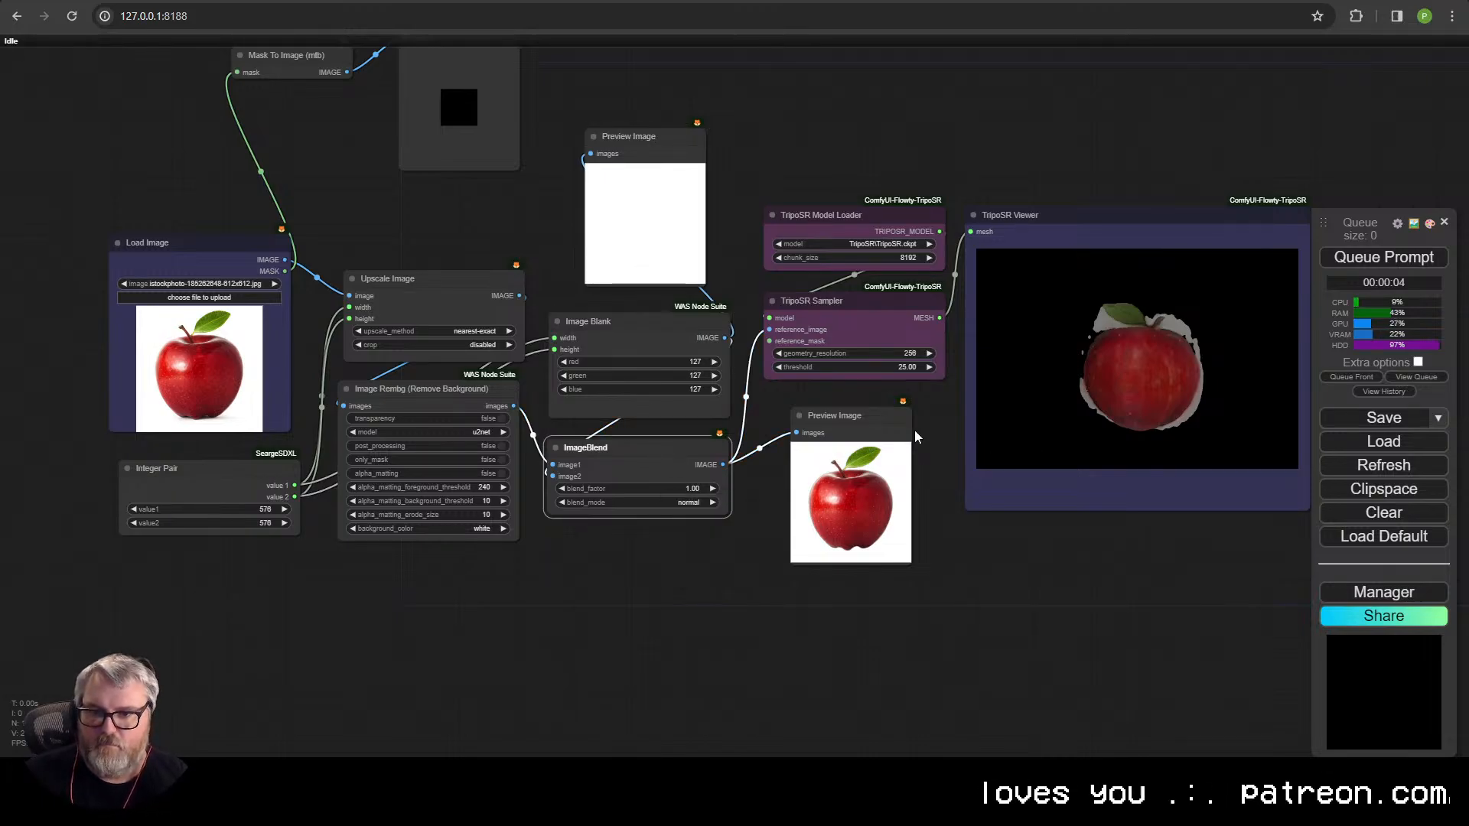
pyautogui.click(1402, 260)
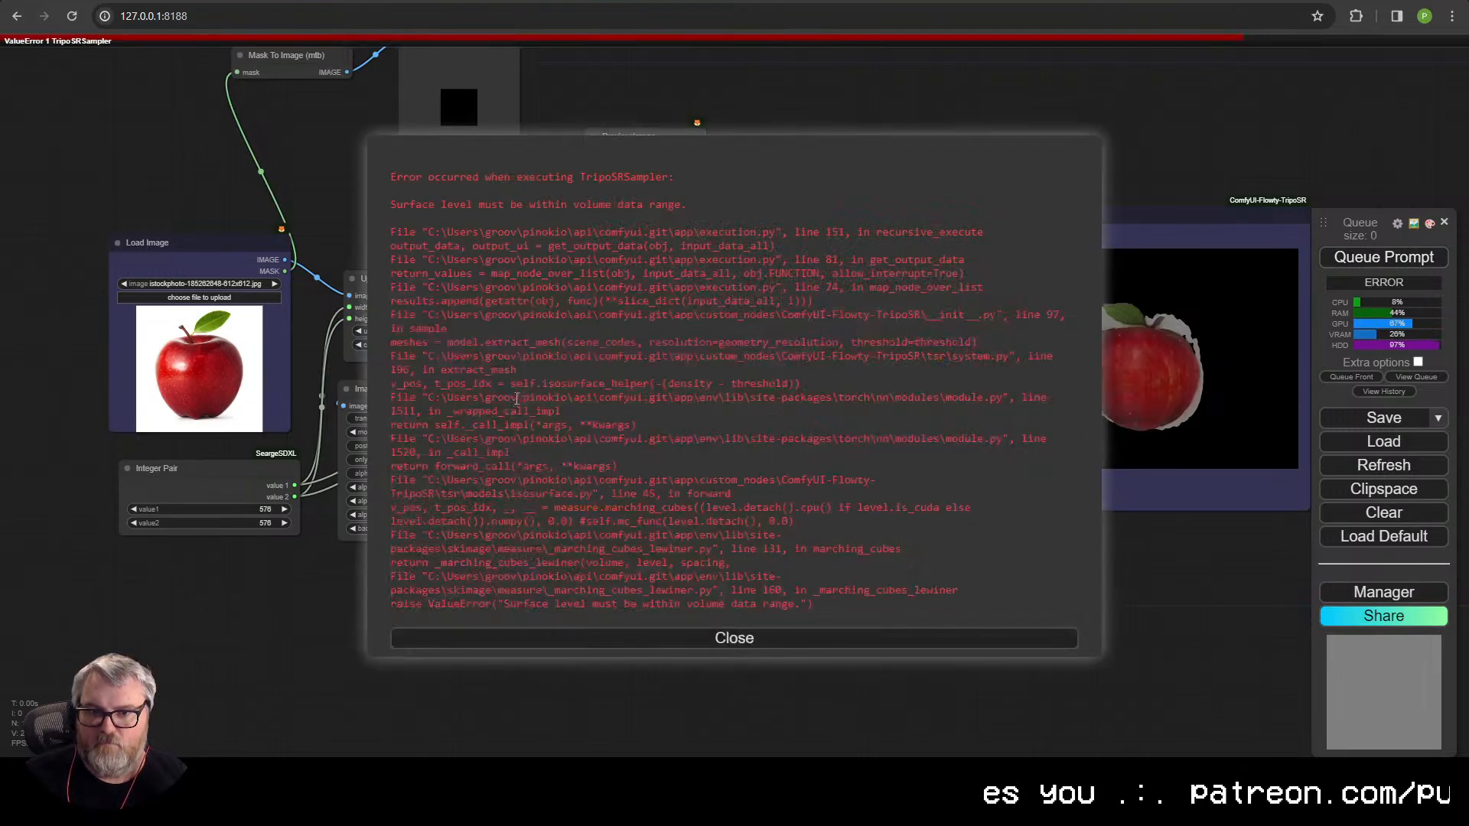
pyautogui.click(620, 637)
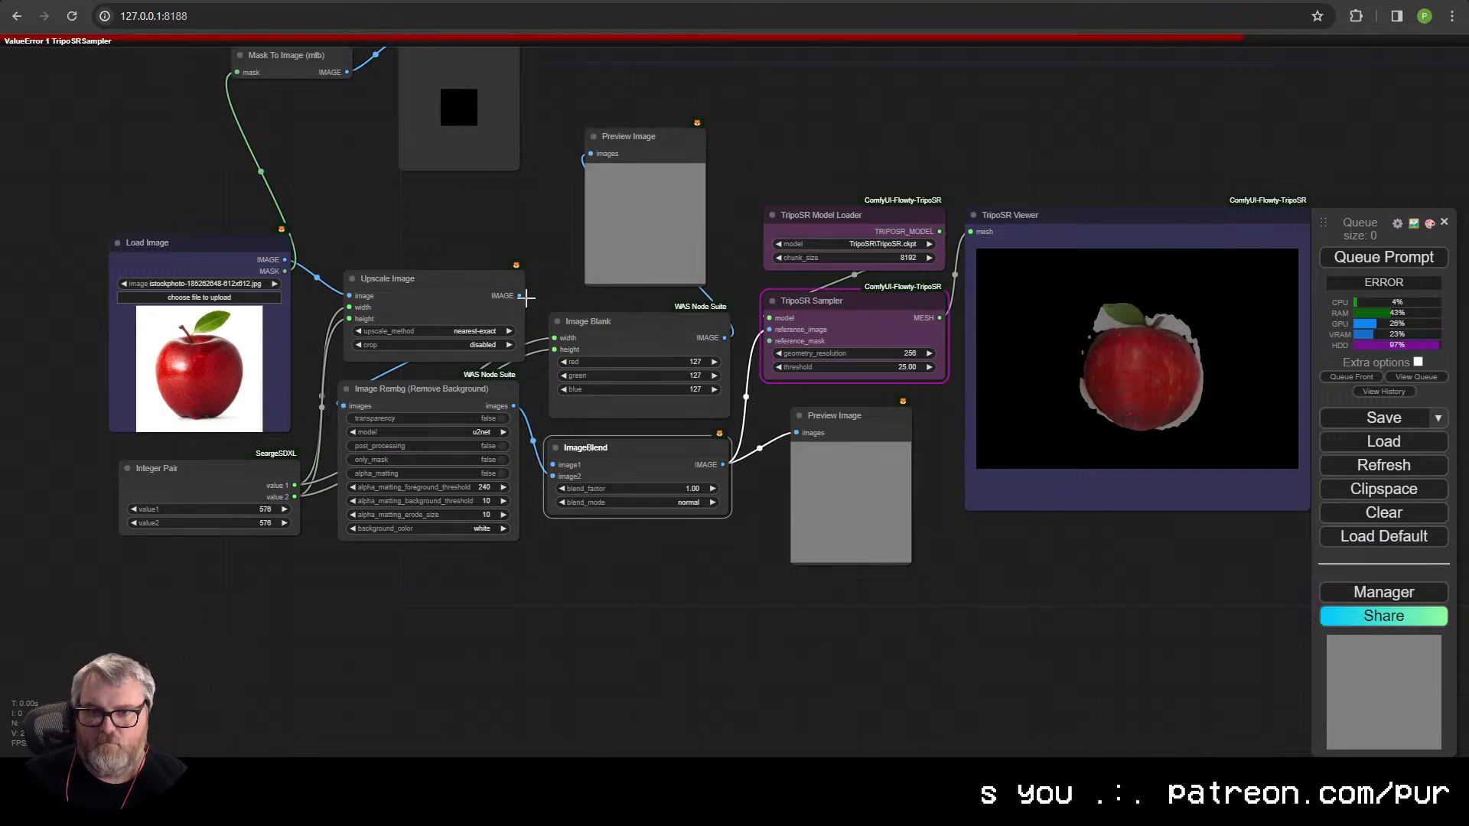
# - Swap ImageBlend's inputs so Image Blank feeds image1 and Image Rembg feeds image2, and queue the prompt
pyautogui.moveTo(724, 327); pyautogui.dragTo(552, 476)
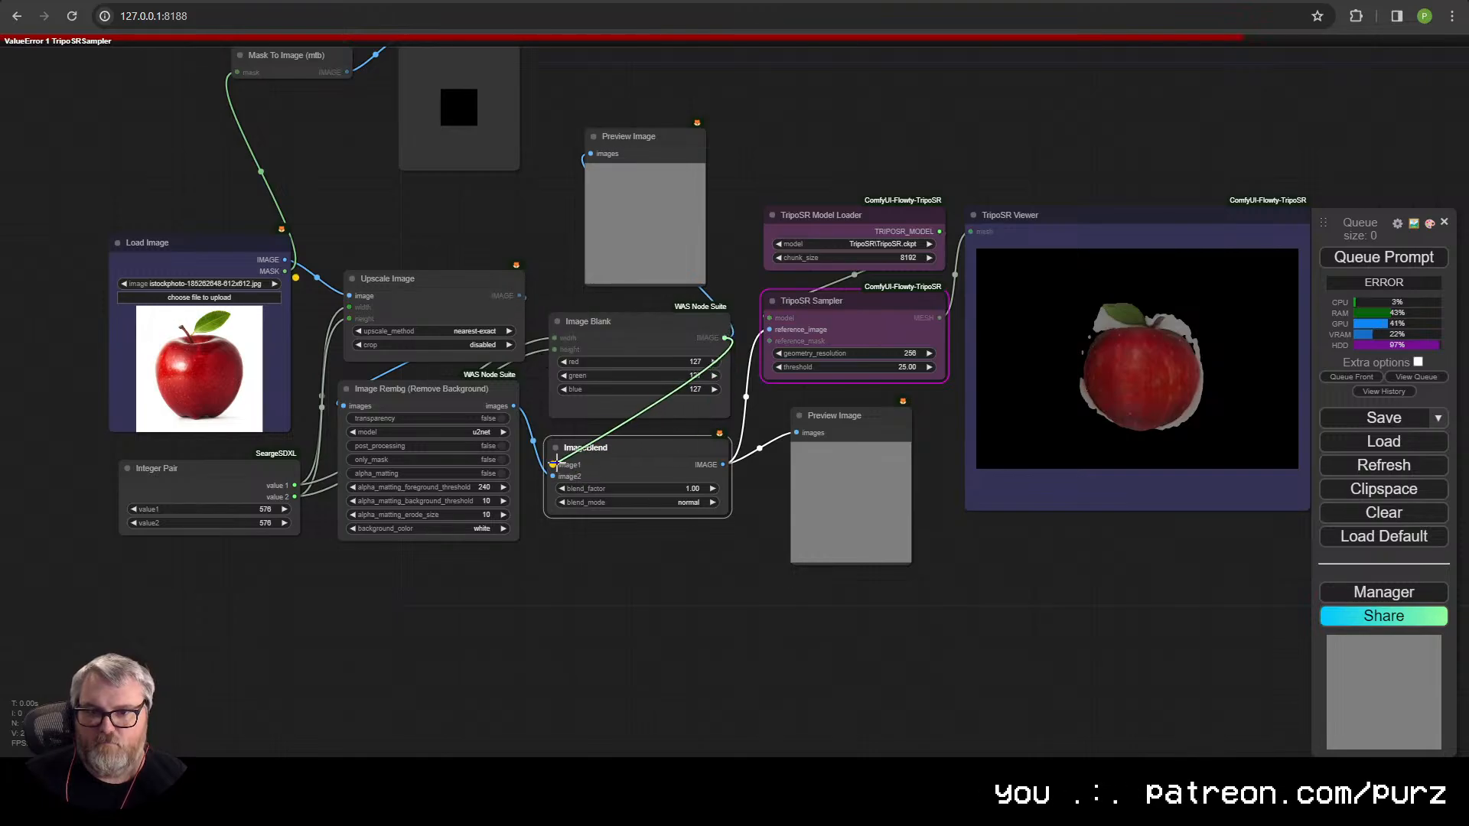
pyautogui.click(1377, 260)
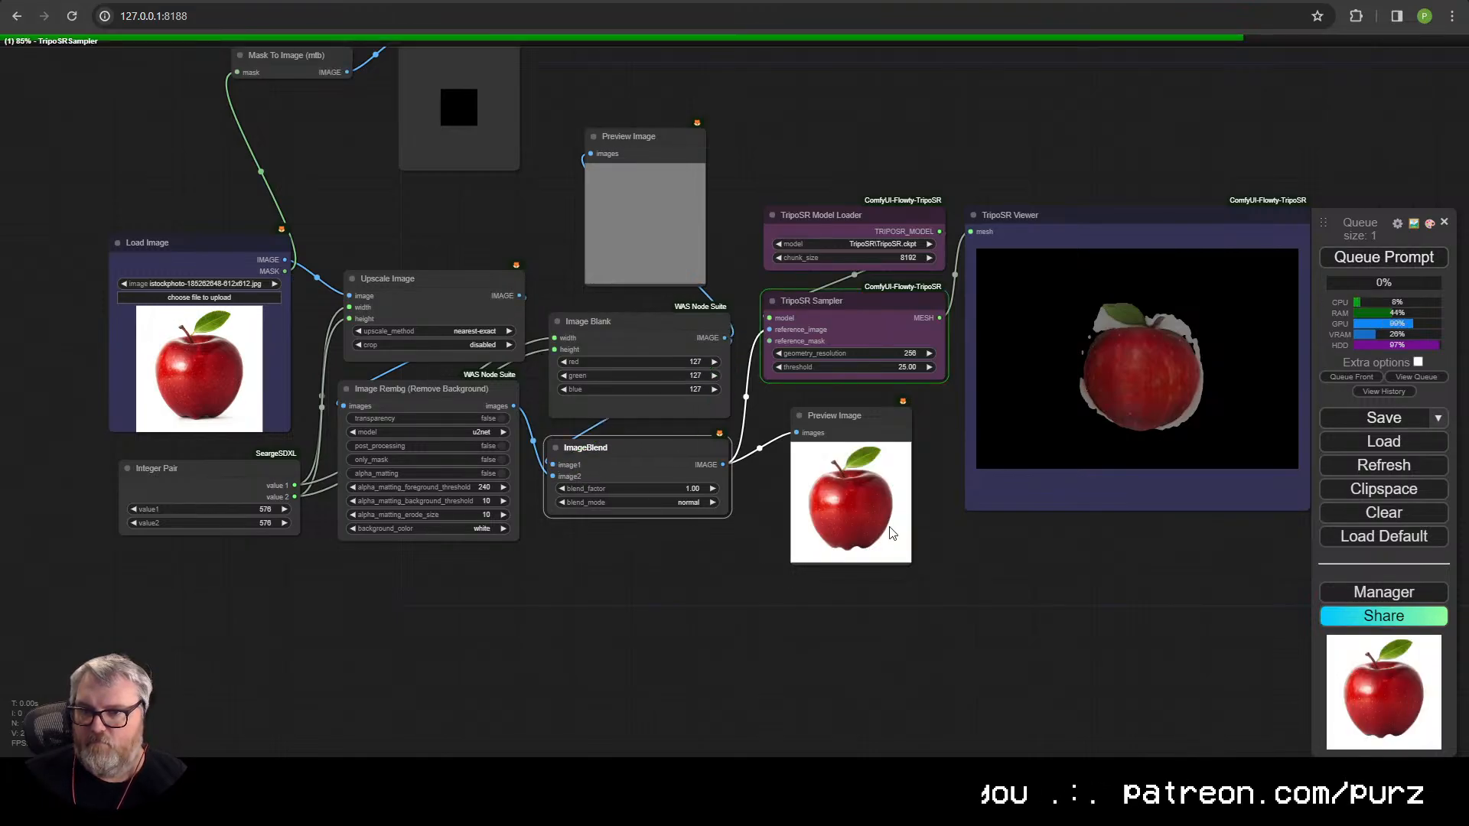
# - Set ImageBlend's blend_factor to 0.50
pyautogui.click(681, 488)
pyautogui.write('.5')
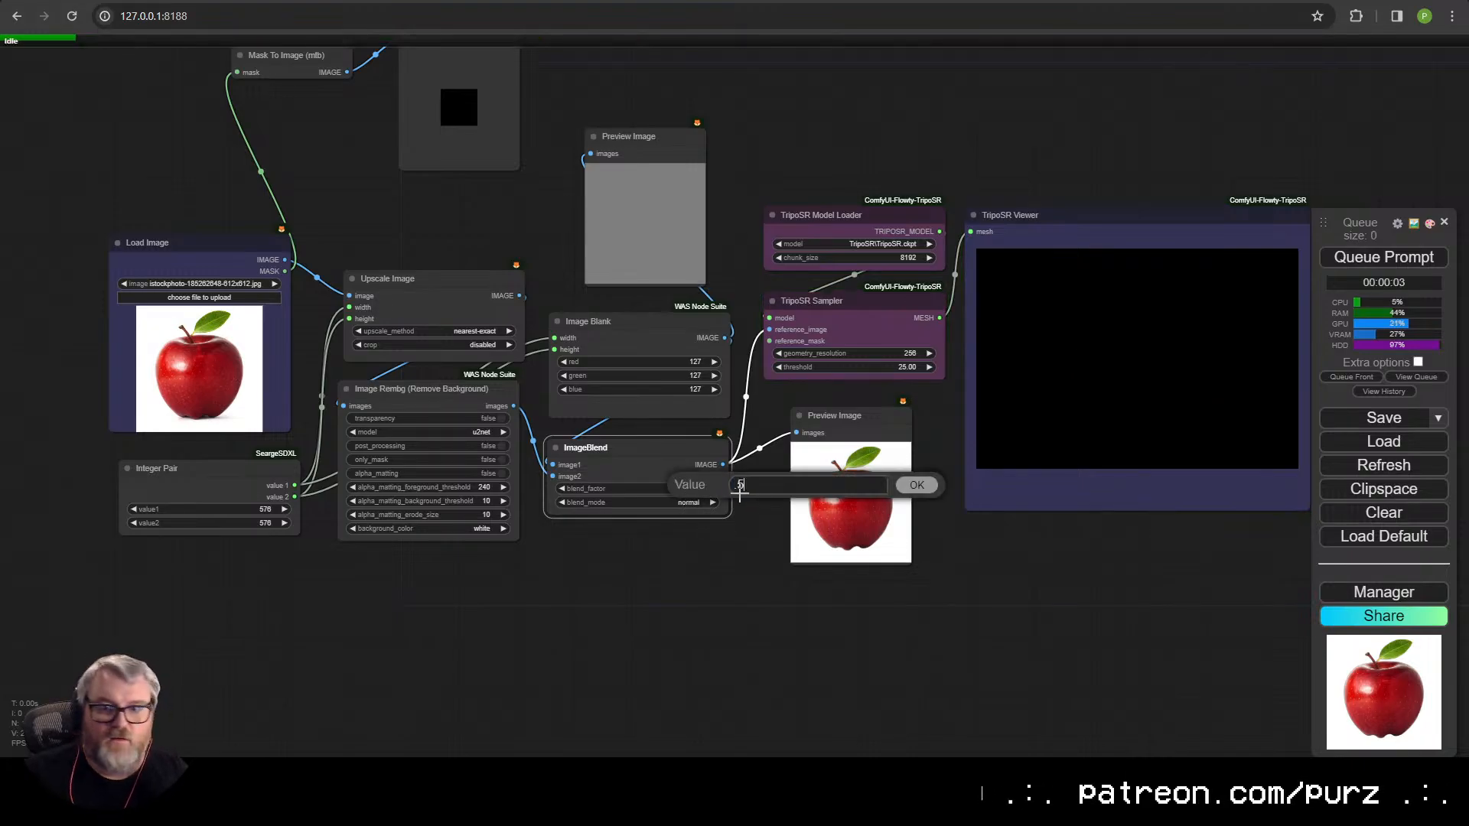
pyautogui.press('Return')
pyautogui.click(448, 398)
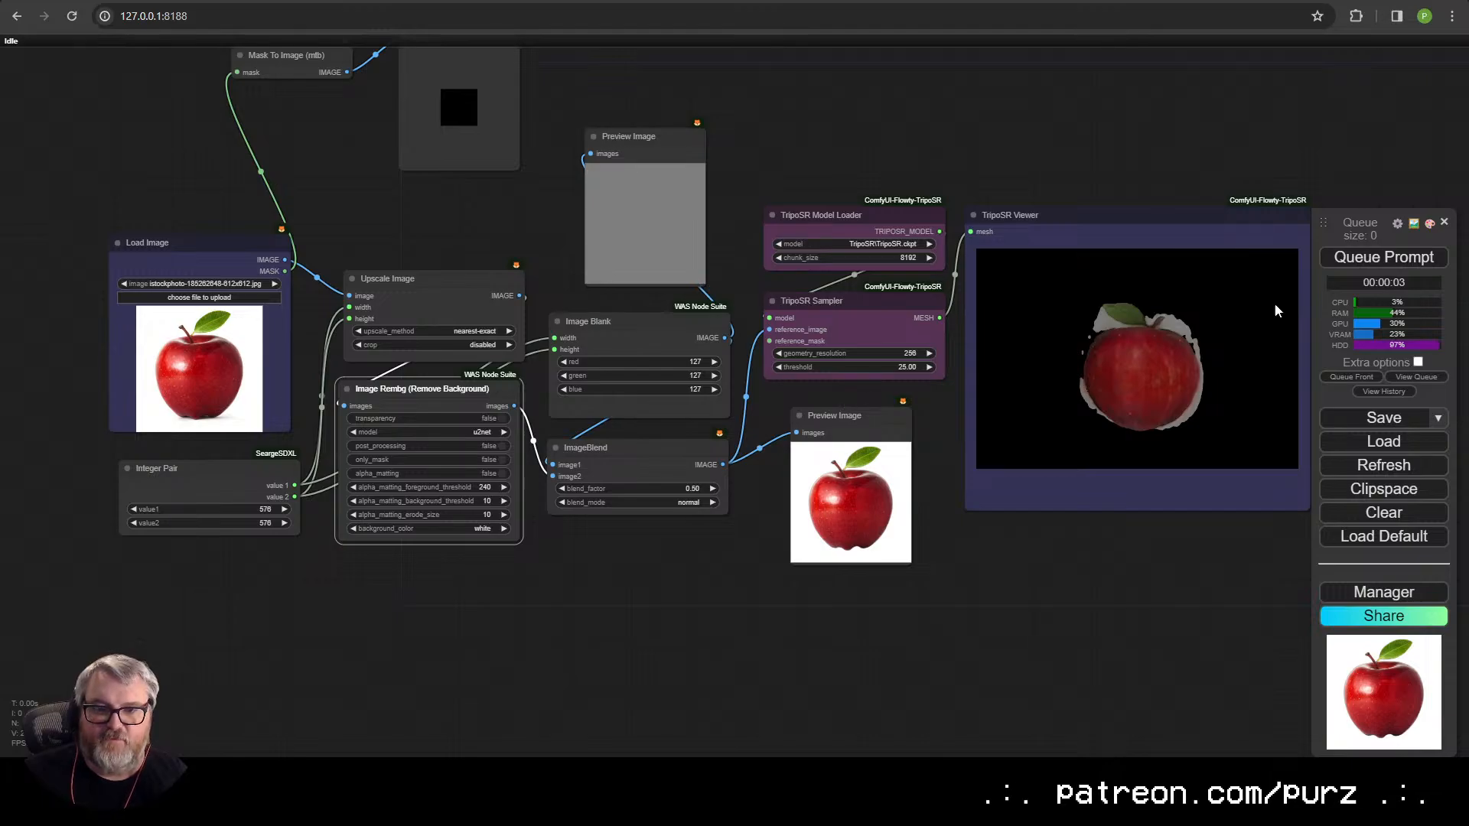
# - Queue the prompt with the current blend settings and examine the Image Rembg node's options
pyautogui.click(1383, 257)
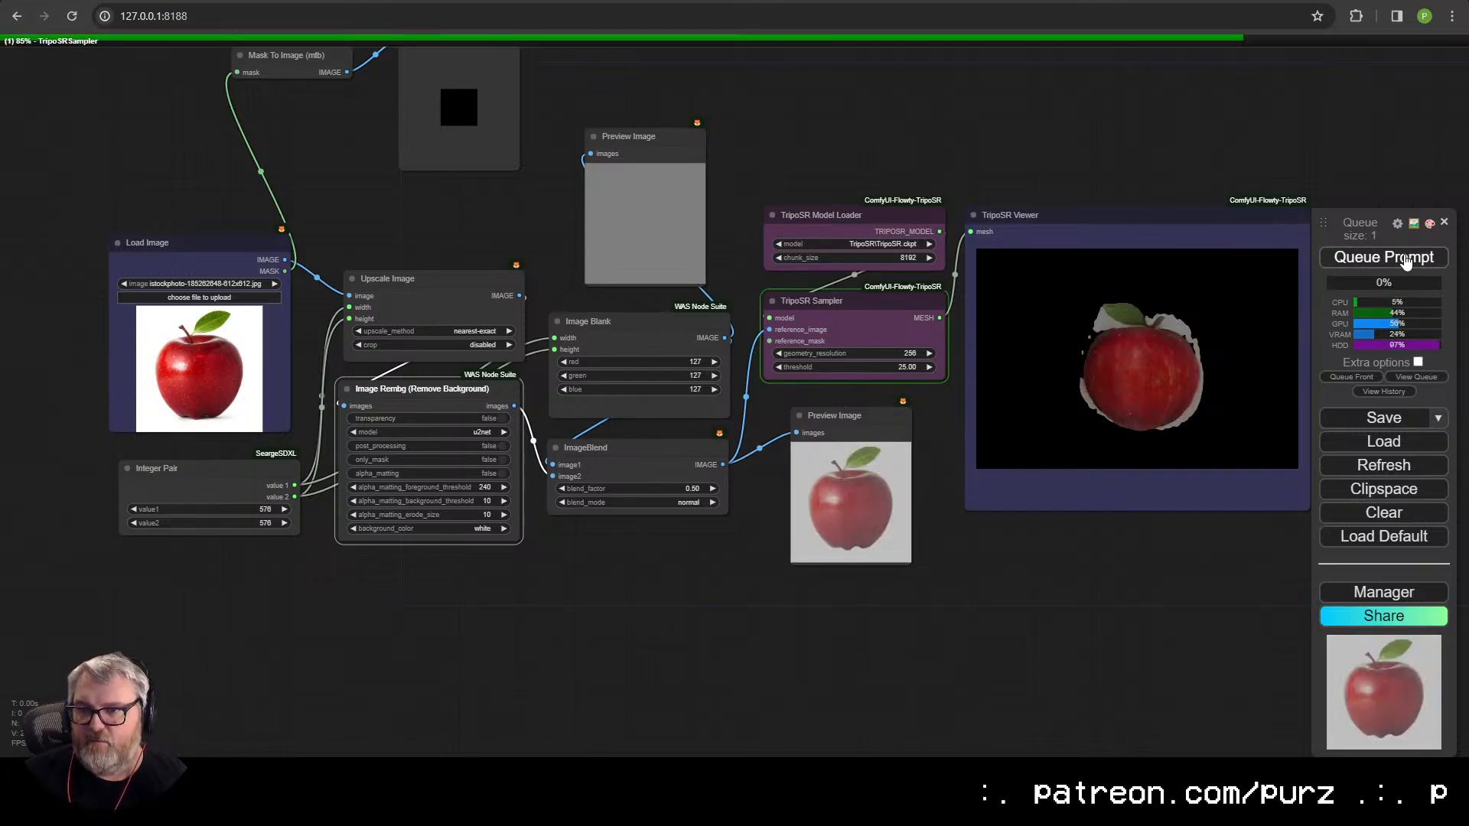
pyautogui.click(664, 466)
pyautogui.scroll(-1, 664, 466)
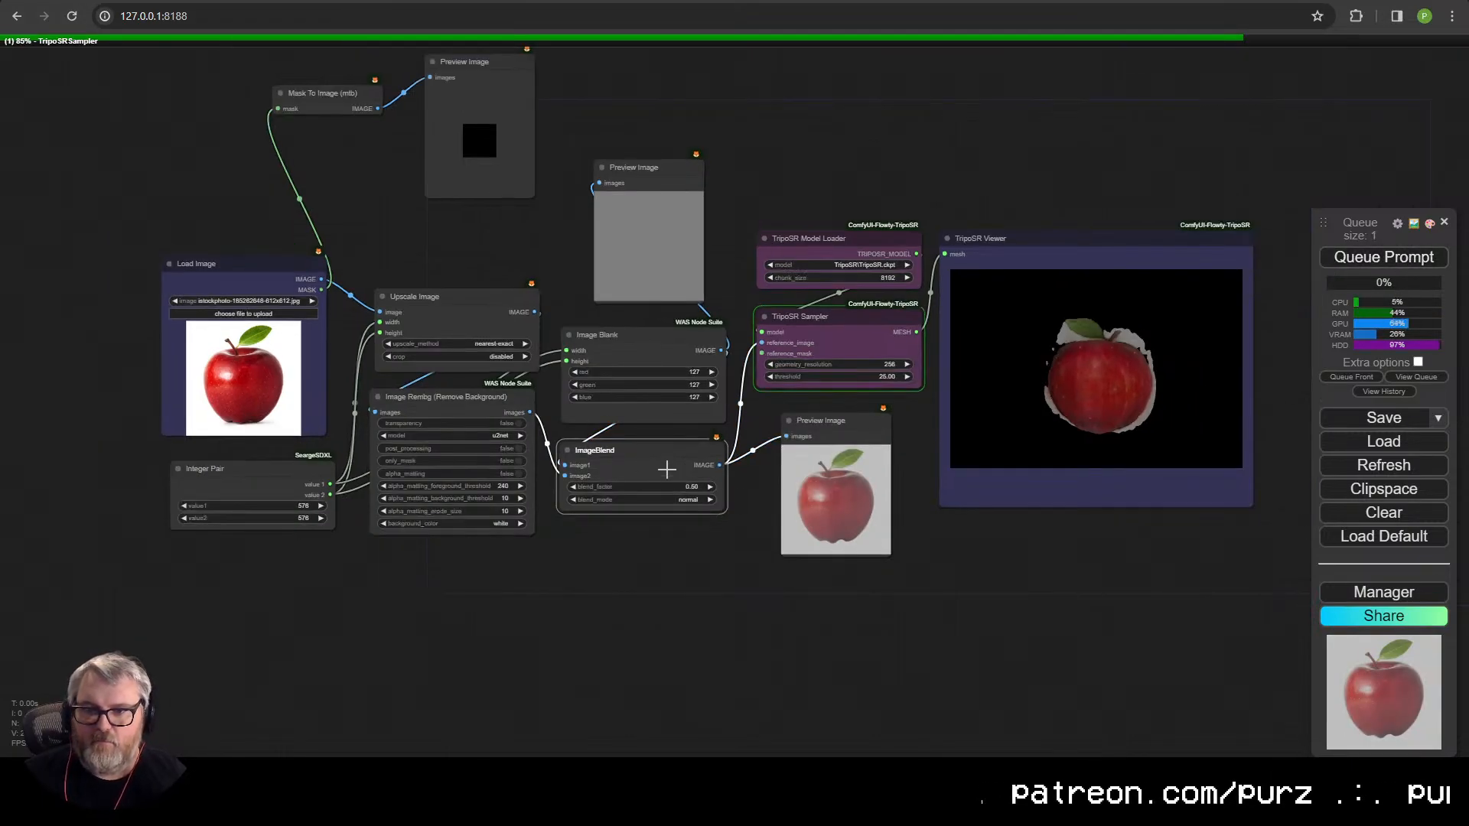
pyautogui.scroll(5, 664, 466)
pyautogui.moveTo(458, 447); pyautogui.dragTo(734, 423)
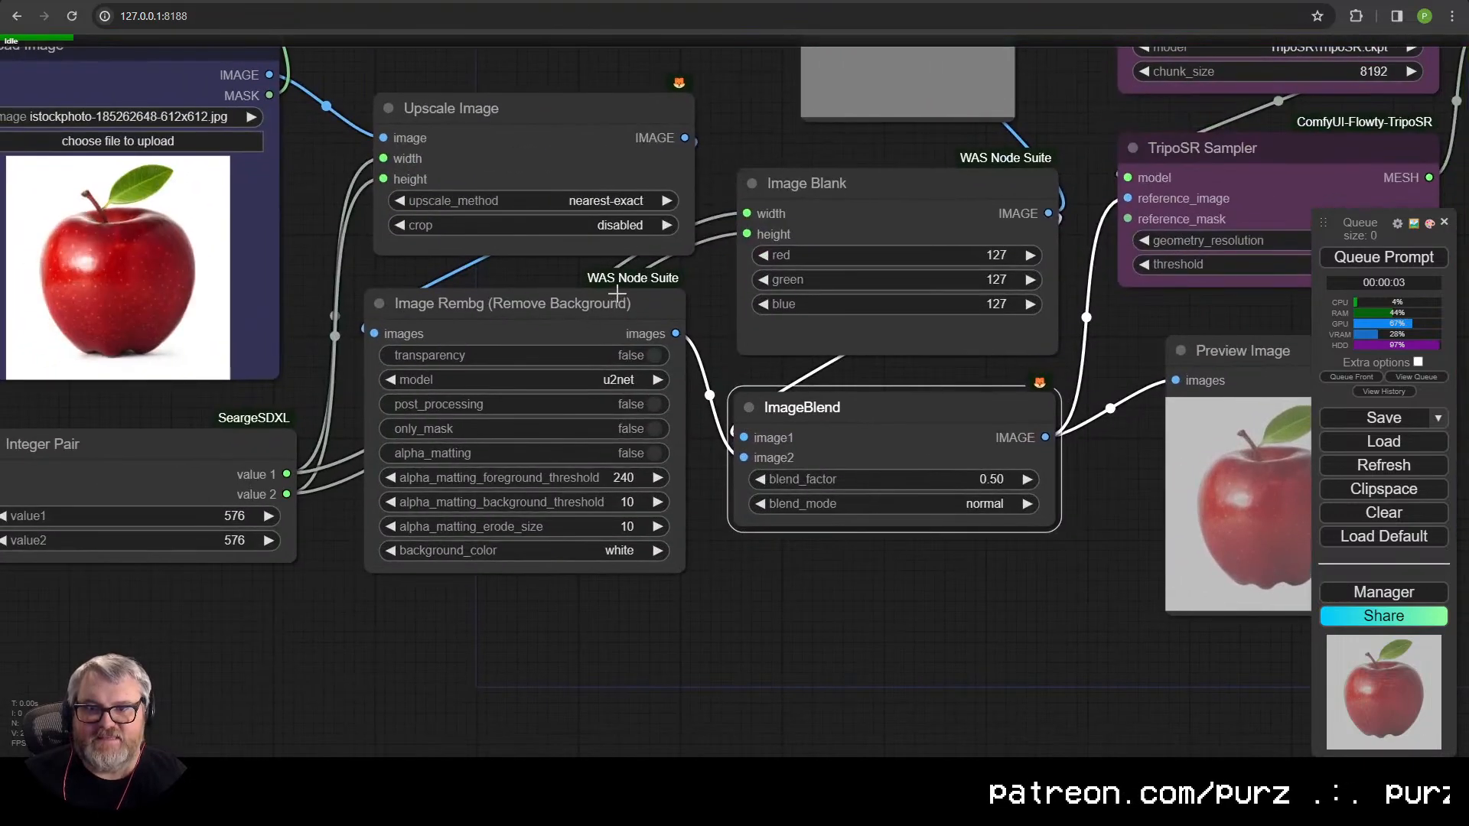
pyautogui.scroll(6, 569, 298)
pyautogui.moveTo(626, 306)
pyautogui.mouseDown()
pyautogui.moveTo(612, 309)
pyautogui.moveTo(622, 282)
pyautogui.moveTo(646, 293)
pyautogui.mouseUp()
pyautogui.scroll(4, 822, 406)
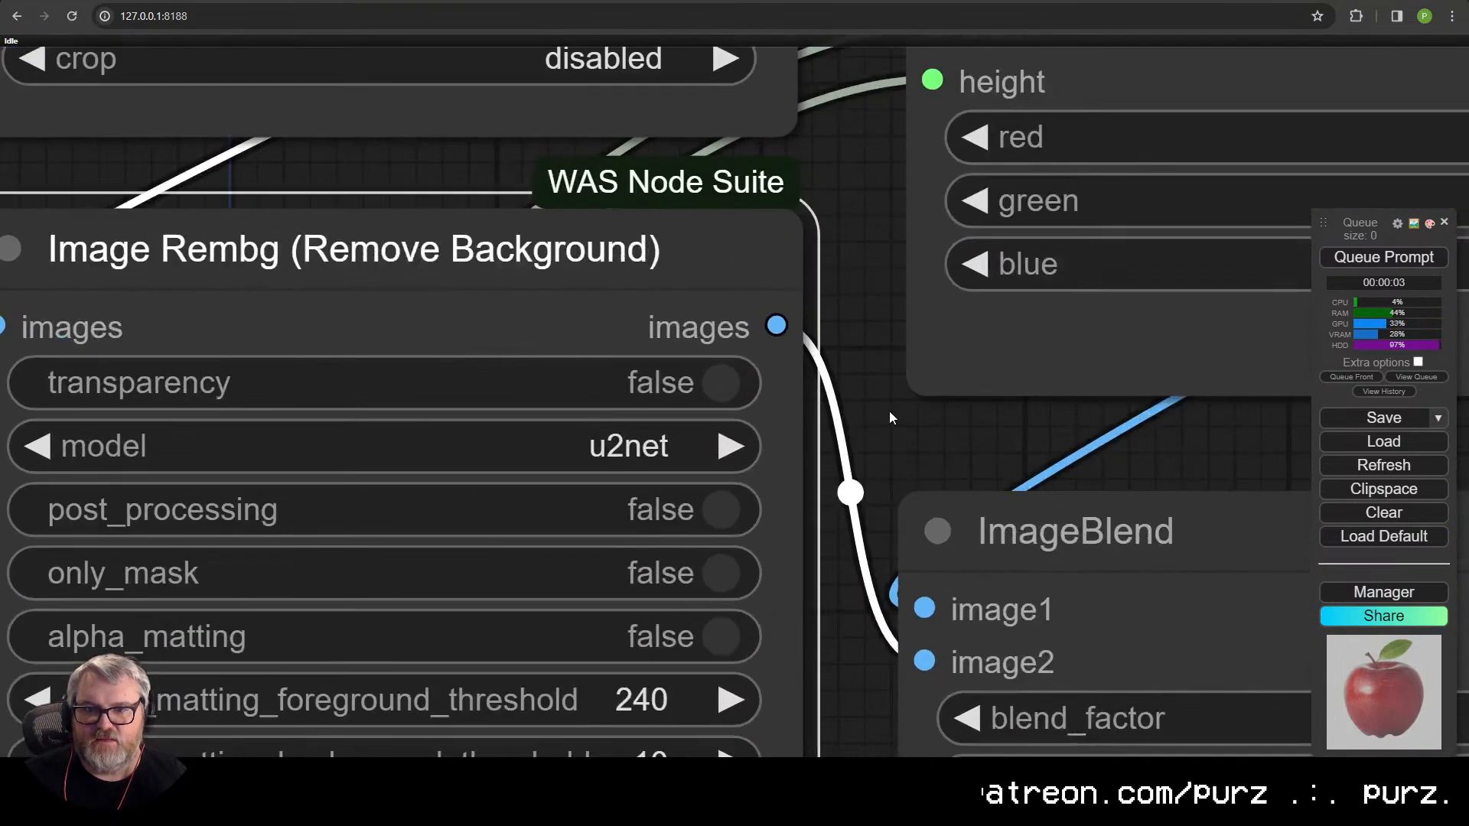
pyautogui.scroll(-7, 889, 416)
pyautogui.moveTo(878, 412); pyautogui.dragTo(828, 380)
pyautogui.click(637, 456)
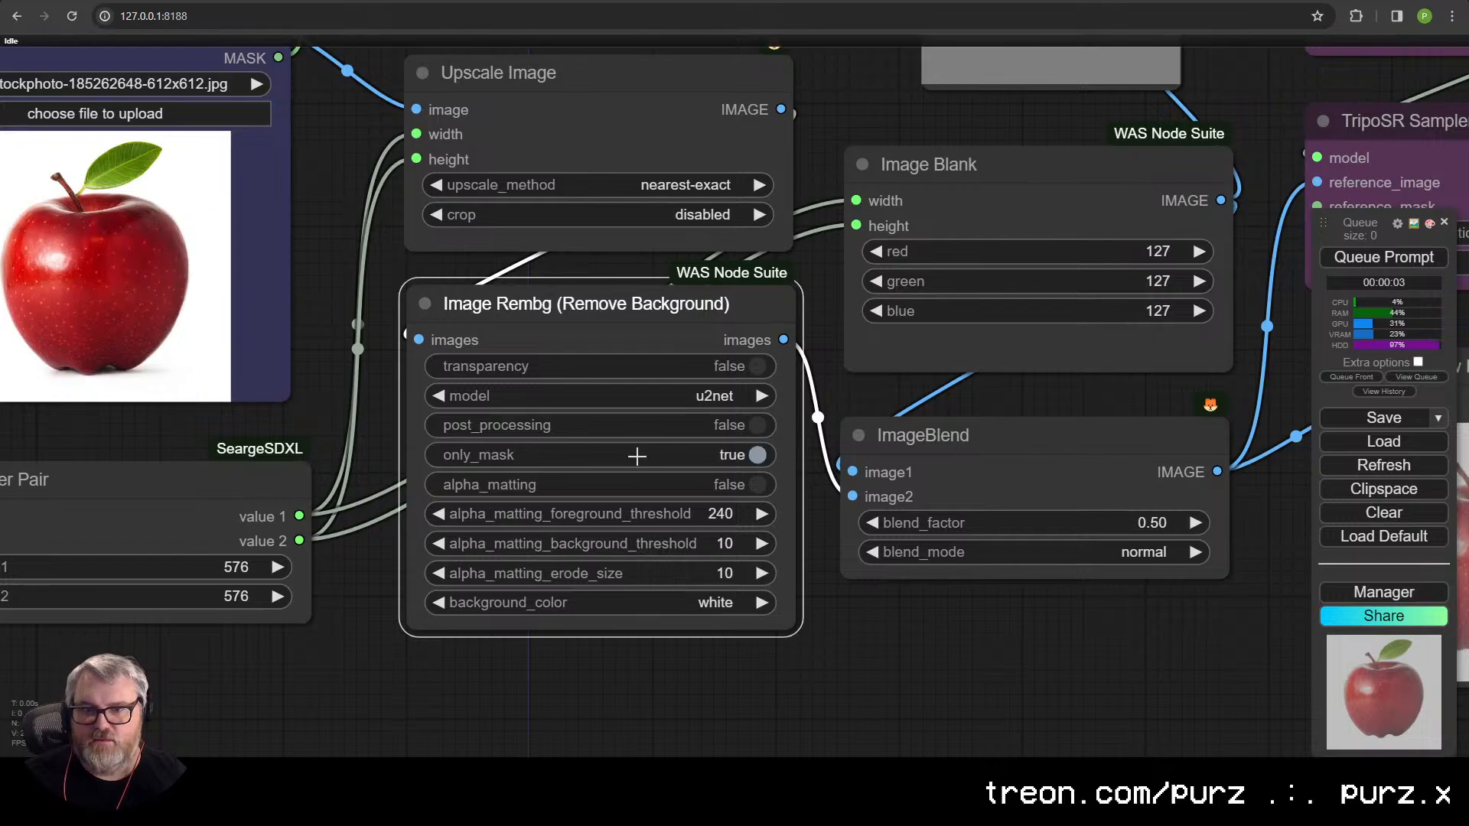
pyautogui.click(637, 456)
pyautogui.click(636, 426)
pyautogui.click(636, 426)
pyautogui.click(653, 367)
pyautogui.click(654, 369)
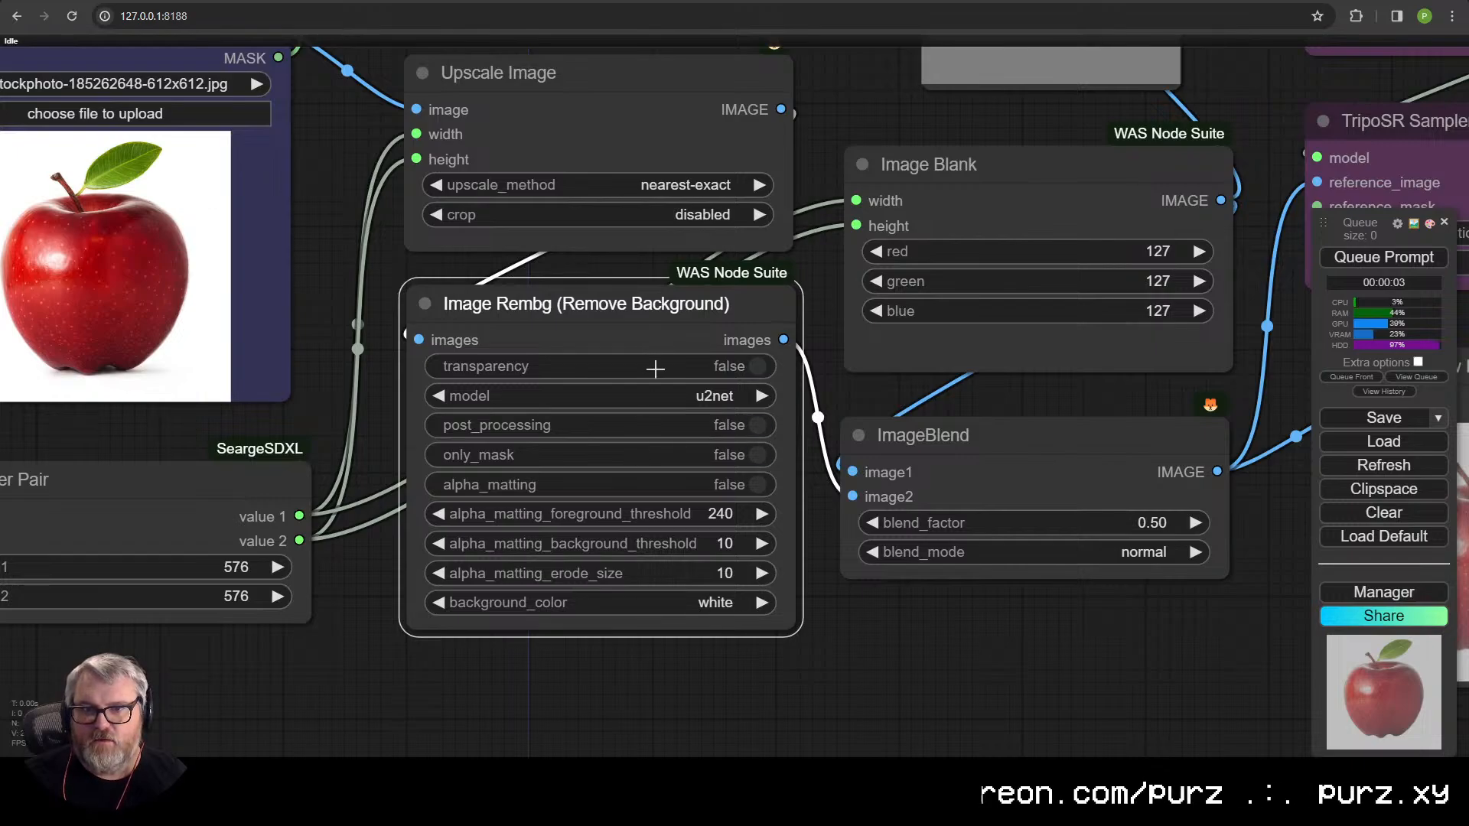
pyautogui.click(655, 369)
pyautogui.click(654, 369)
pyautogui.scroll(-1, 654, 616)
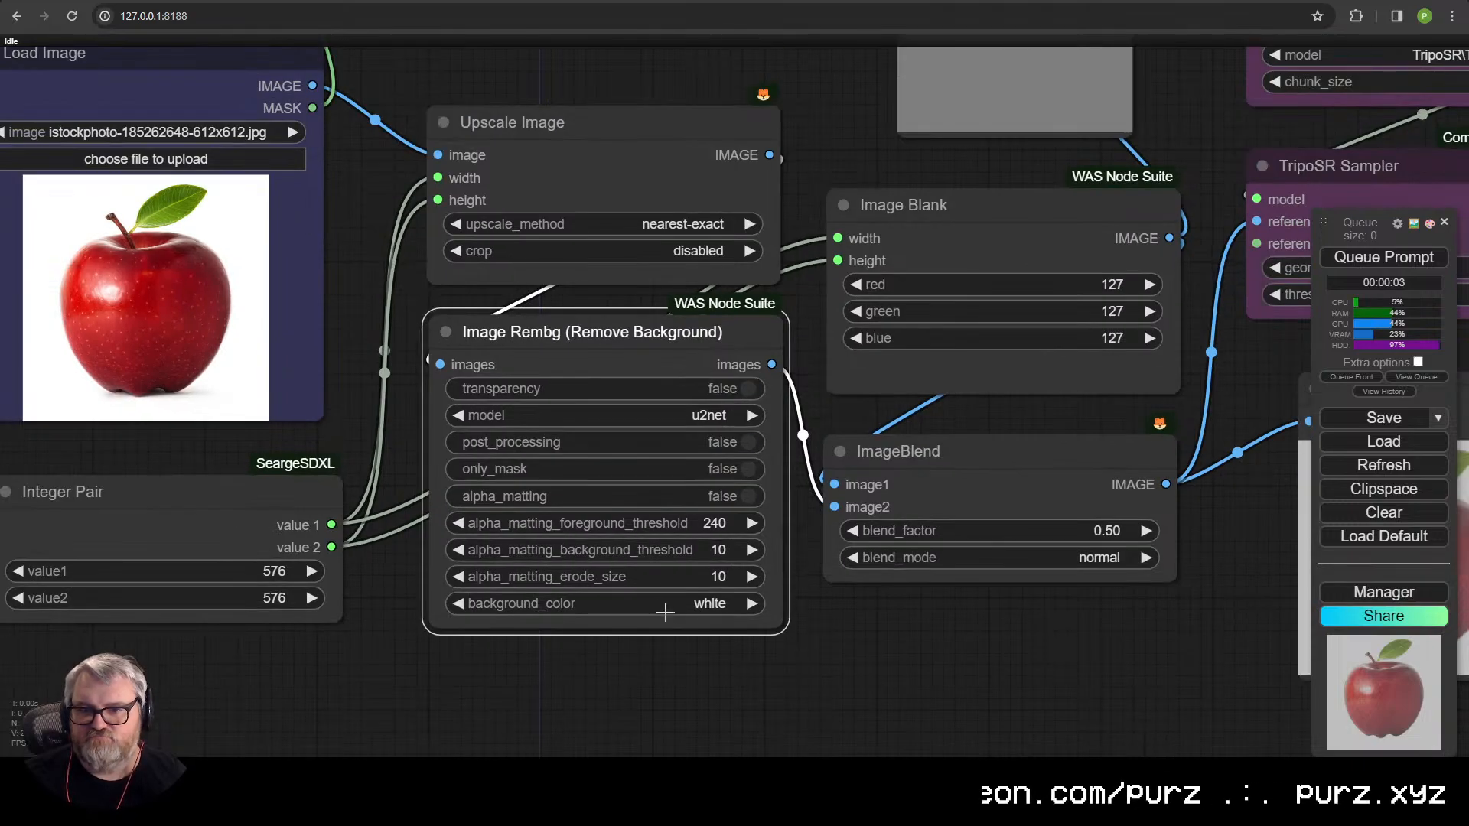
pyautogui.moveTo(841, 636); pyautogui.dragTo(701, 658)
pyautogui.scroll(-3, 711, 658)
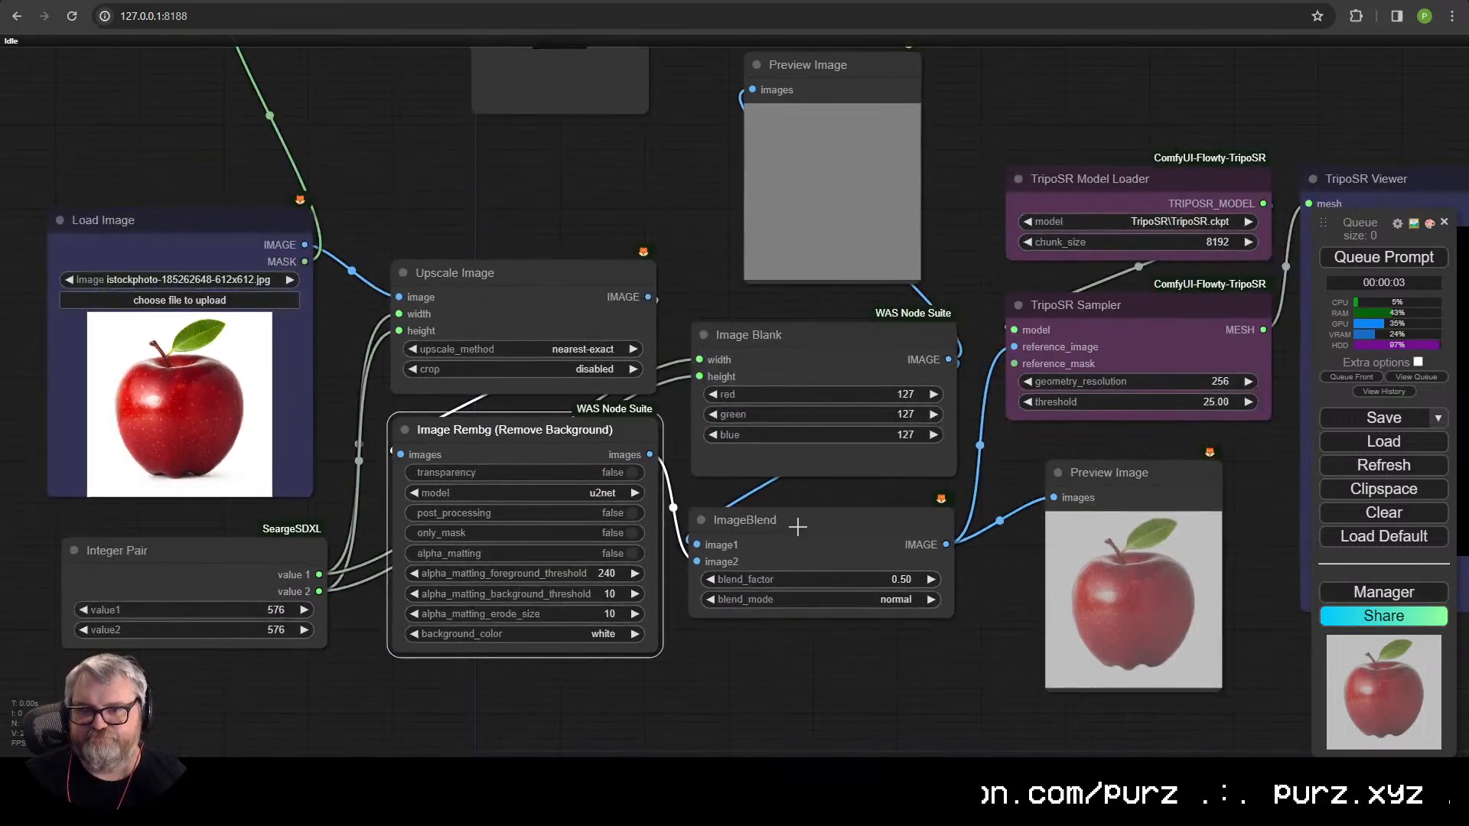
pyautogui.moveTo(858, 564); pyautogui.dragTo(696, 461)
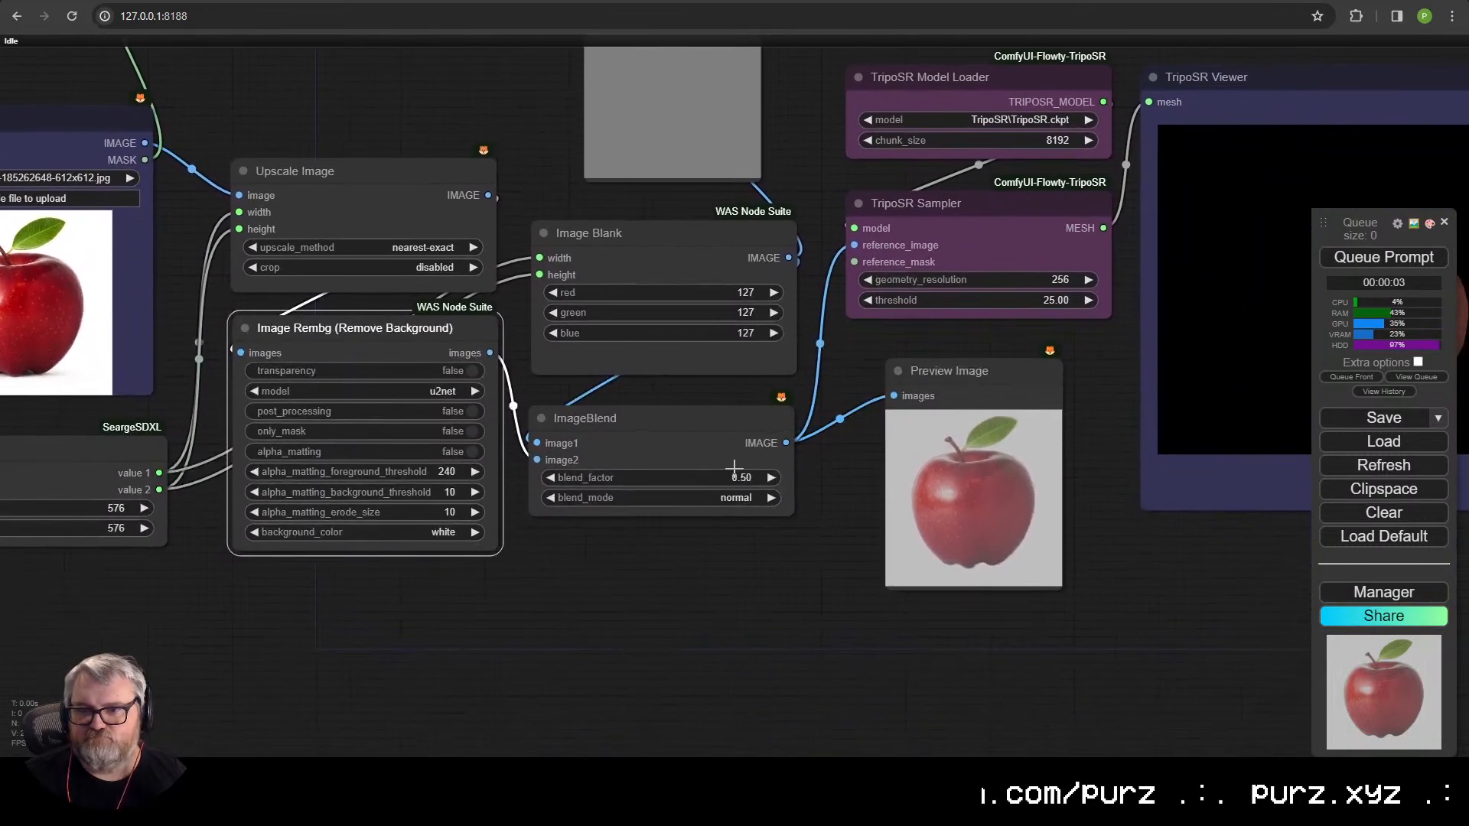
pyautogui.click(722, 495)
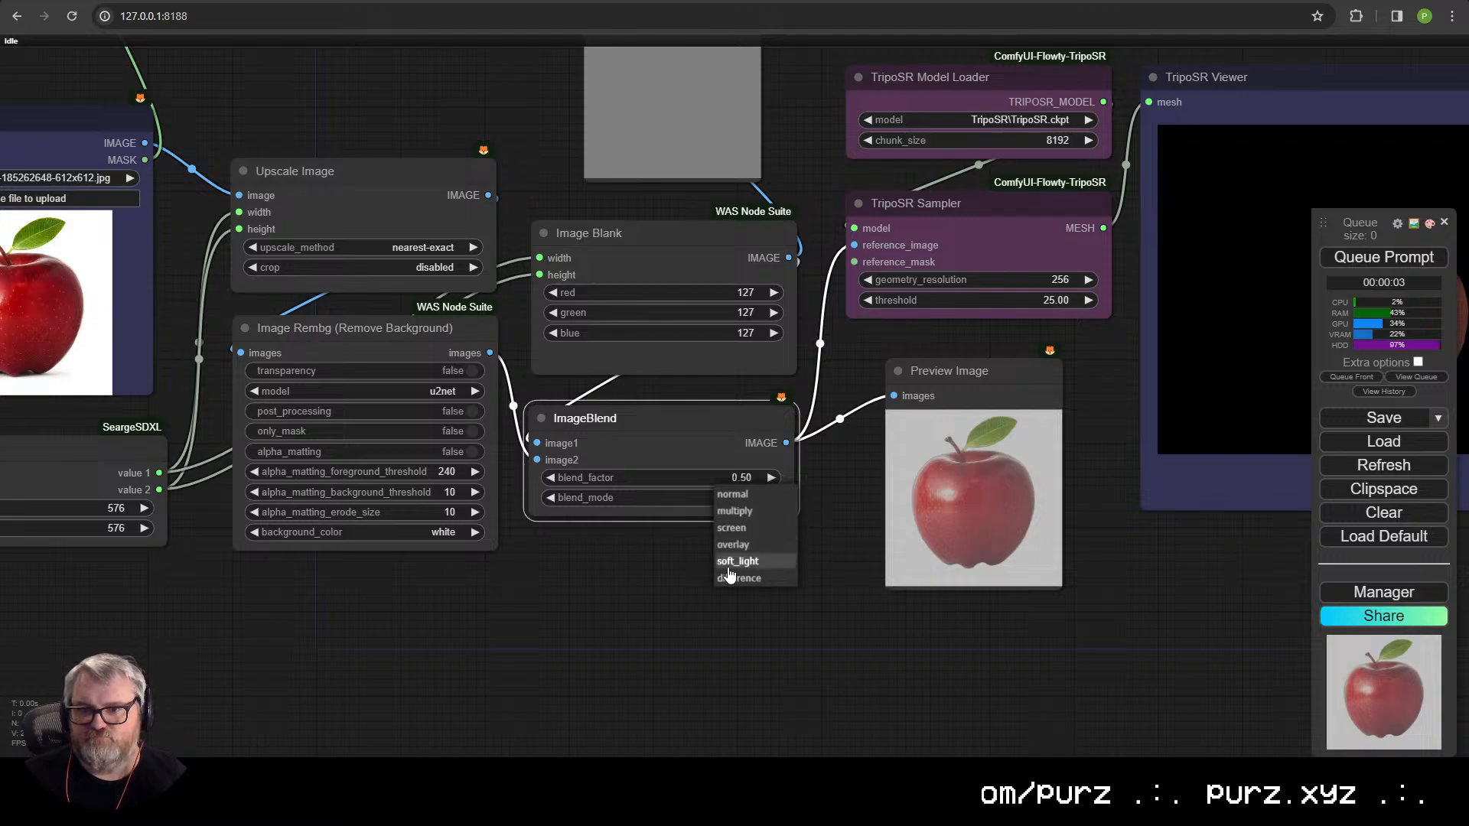
pyautogui.click(729, 604)
# - Delete the ImageBlend and Image Blank nodes together with the two Preview Image nodes attached to them
pyautogui.click(729, 418)
pyautogui.press('Delete')
pyautogui.scroll(-5, 727, 416)
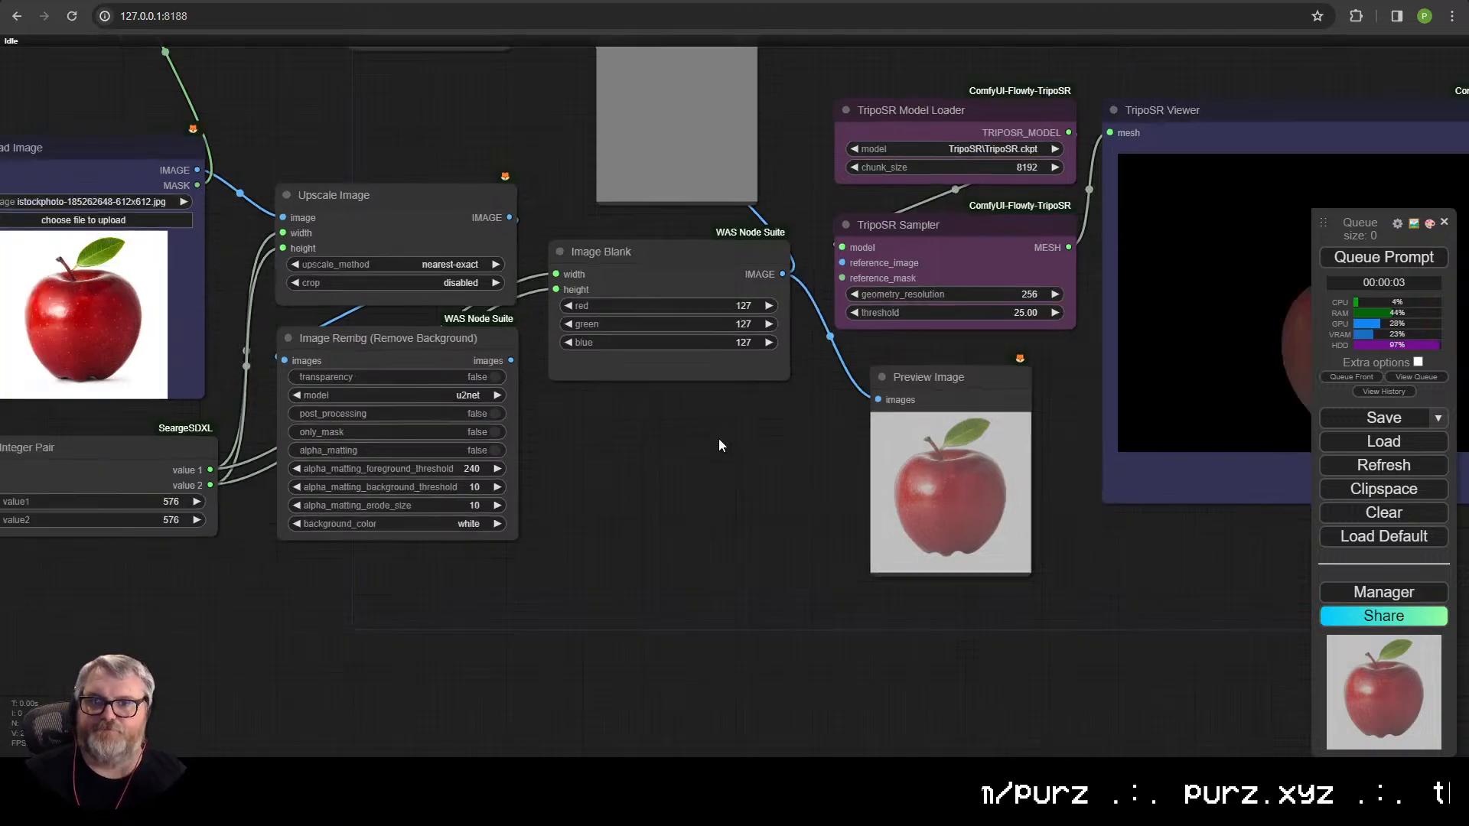
pyautogui.moveTo(816, 420)
pyautogui.mouseDown()
pyautogui.moveTo(816, 639)
pyautogui.moveTo(811, 429)
pyautogui.mouseUp()
pyautogui.press('Delete')
pyautogui.click(798, 165)
pyautogui.press('Delete')
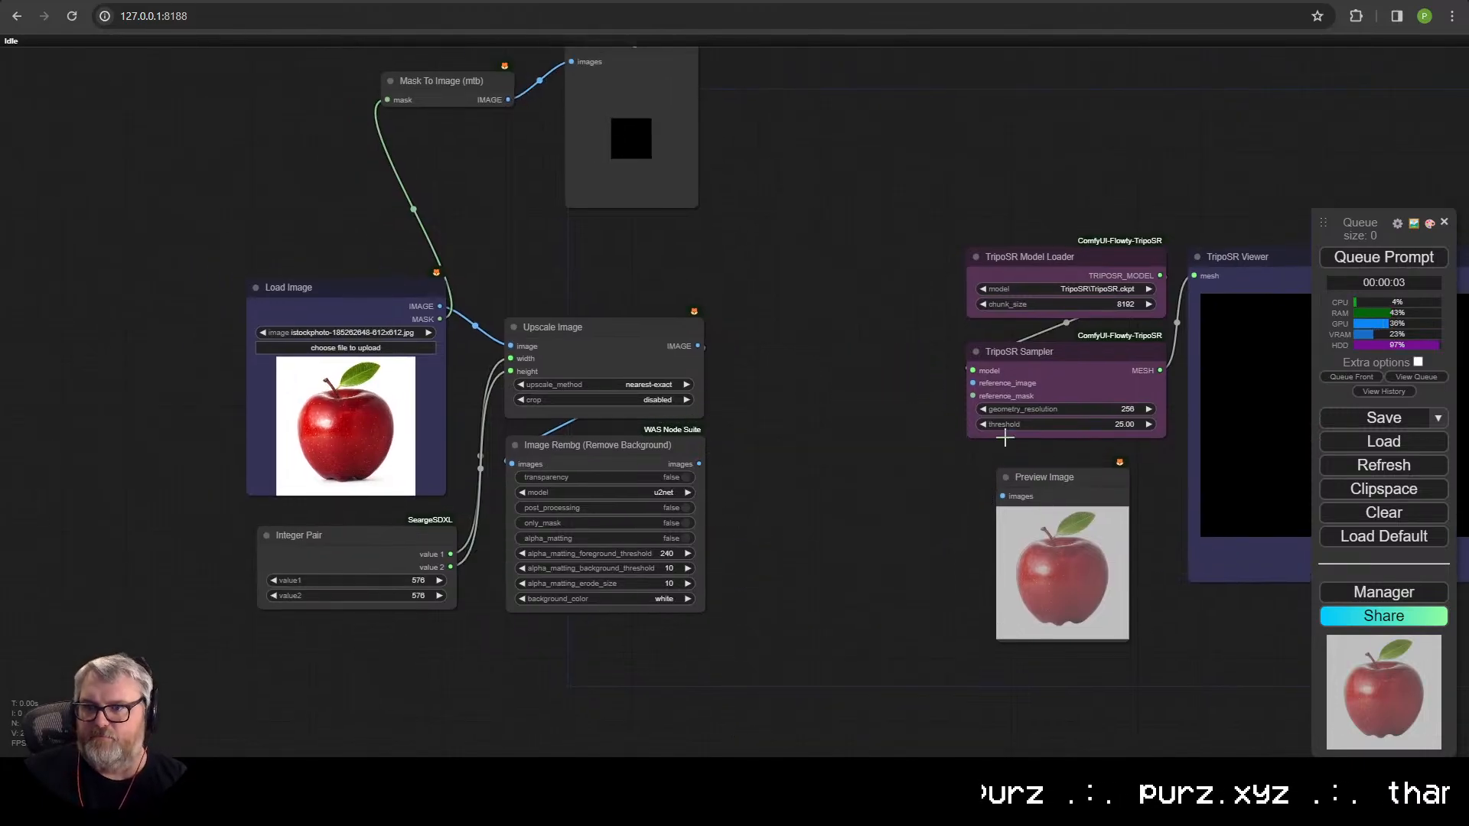
pyautogui.click(1054, 474)
pyautogui.press('Delete')
# - Delete the Image Rembg, Upscale Image and Integer Pair nodes
pyautogui.moveTo(956, 404); pyautogui.dragTo(951, 404)
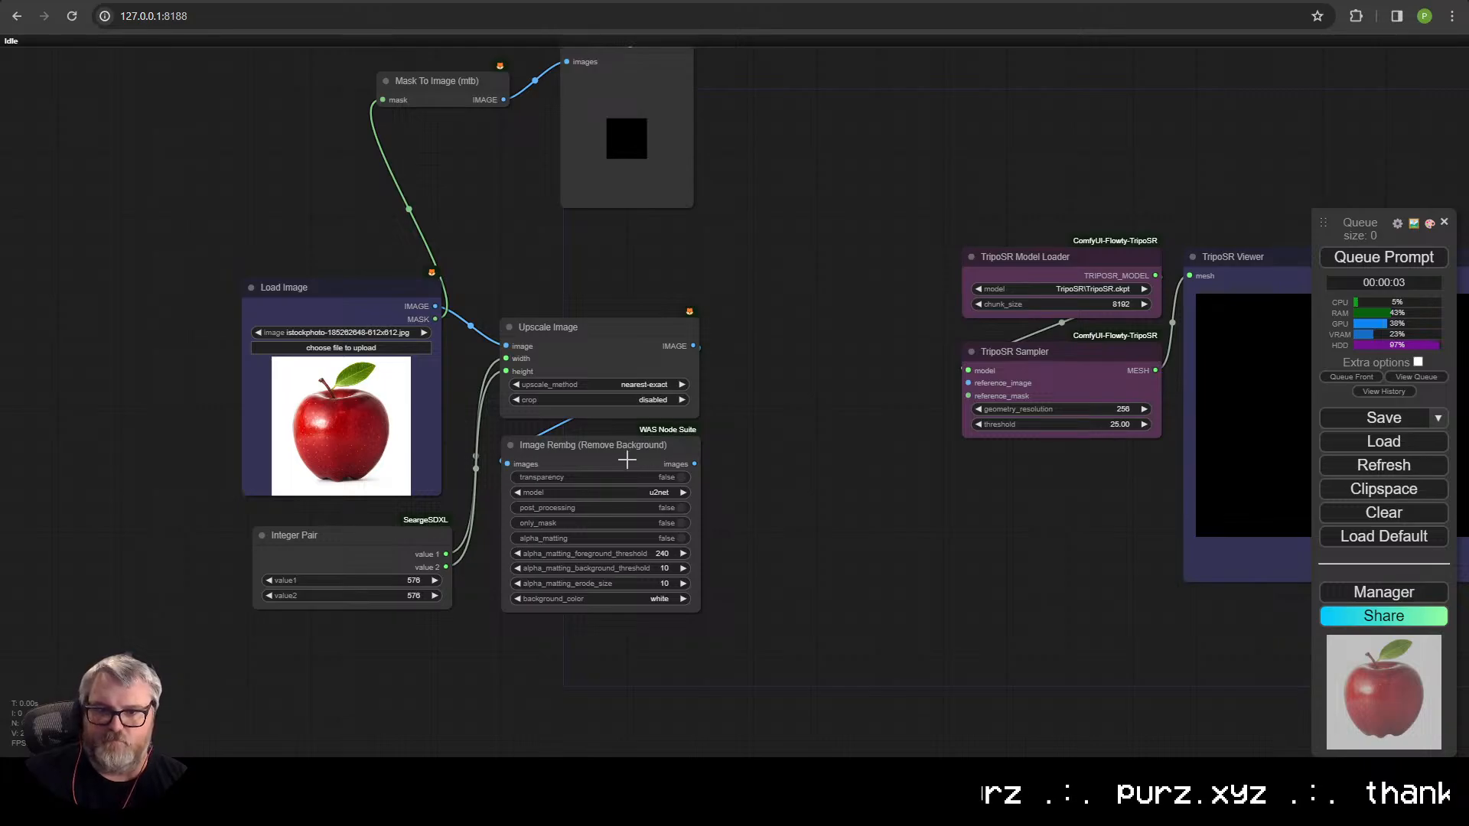
pyautogui.click(626, 458)
pyautogui.press('Delete')
pyautogui.click(616, 328)
pyautogui.press('Delete')
pyautogui.click(400, 544)
pyautogui.press('Delete')
# - Delete the old Mask To Image node and its Preview Image from the graph
pyautogui.moveTo(377, 299); pyautogui.dragTo(264, 126)
pyautogui.moveTo(531, 270); pyautogui.dragTo(568, 478)
pyautogui.click(497, 290)
pyautogui.press('Delete')
pyautogui.click(614, 271)
pyautogui.press('Delete')
# - Place Load Image beside the TripoSR nodes and connect its IMAGE output directly to TripoSR Sampler's reference_image
pyautogui.moveTo(290, 330); pyautogui.dragTo(845, 501)
pyautogui.moveTo(711, 449); pyautogui.dragTo(438, 285)
pyautogui.moveTo(639, 348); pyautogui.dragTo(733, 423)
# - Find the Mask From Color node and add it to the empty canvas below TripoSR Sampler
pyautogui.doubleClick(706, 588)
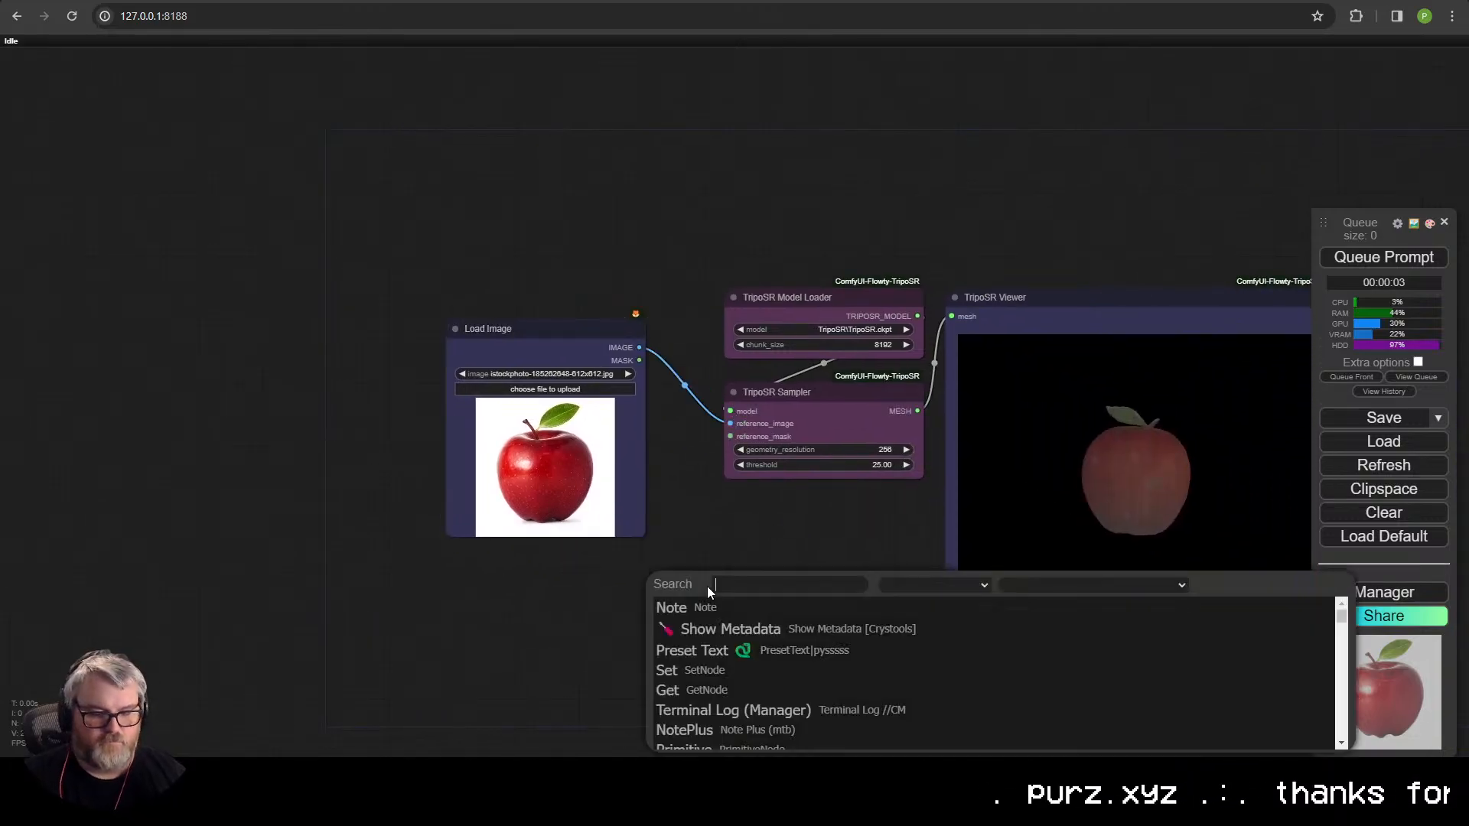
pyautogui.write('mask')
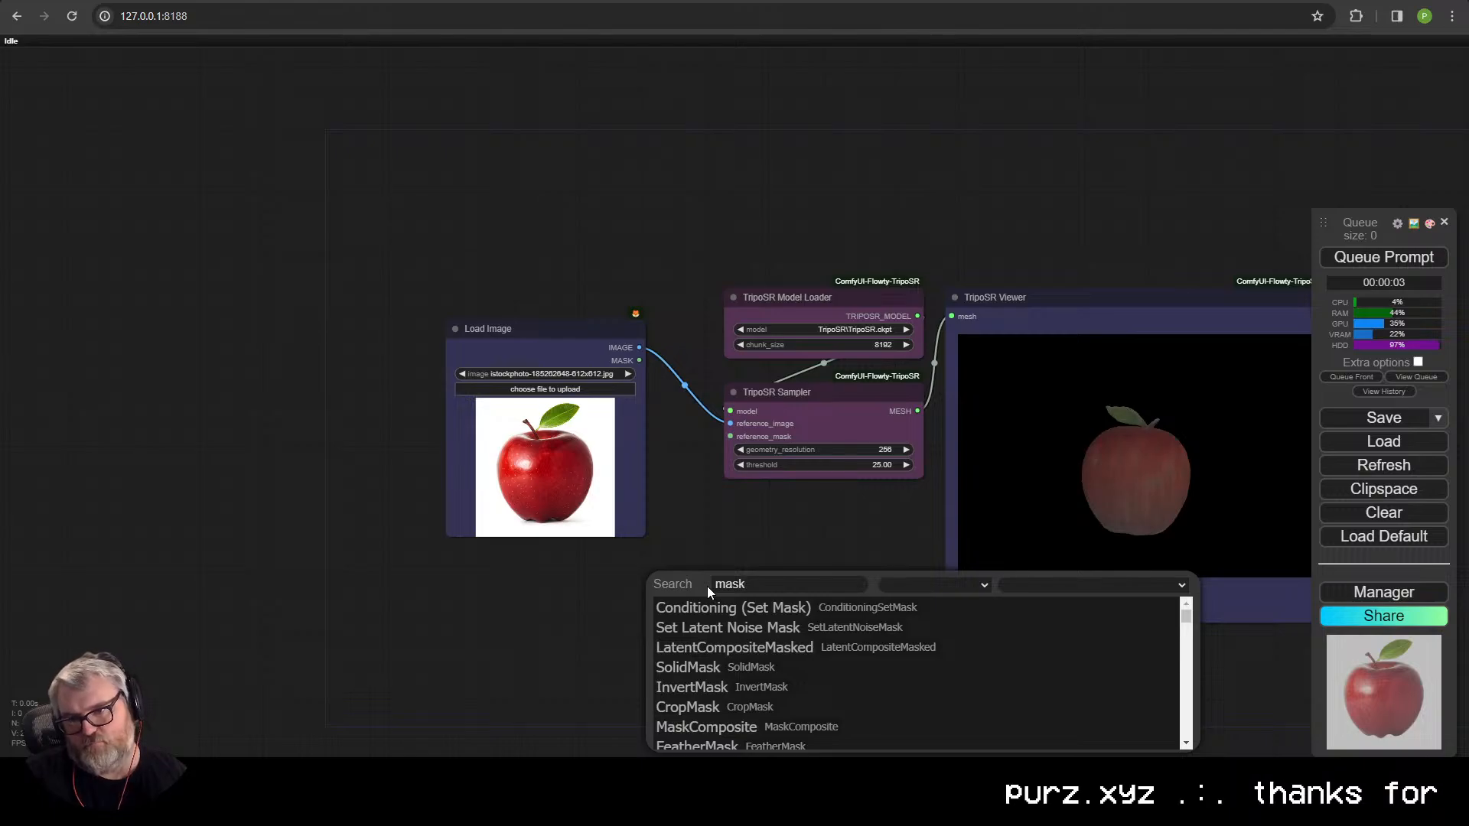
pyautogui.press('BackSpace')
pyautogui.press('BackSpace')
pyautogui.press('BackSpace')
pyautogui.press('BackSpace')
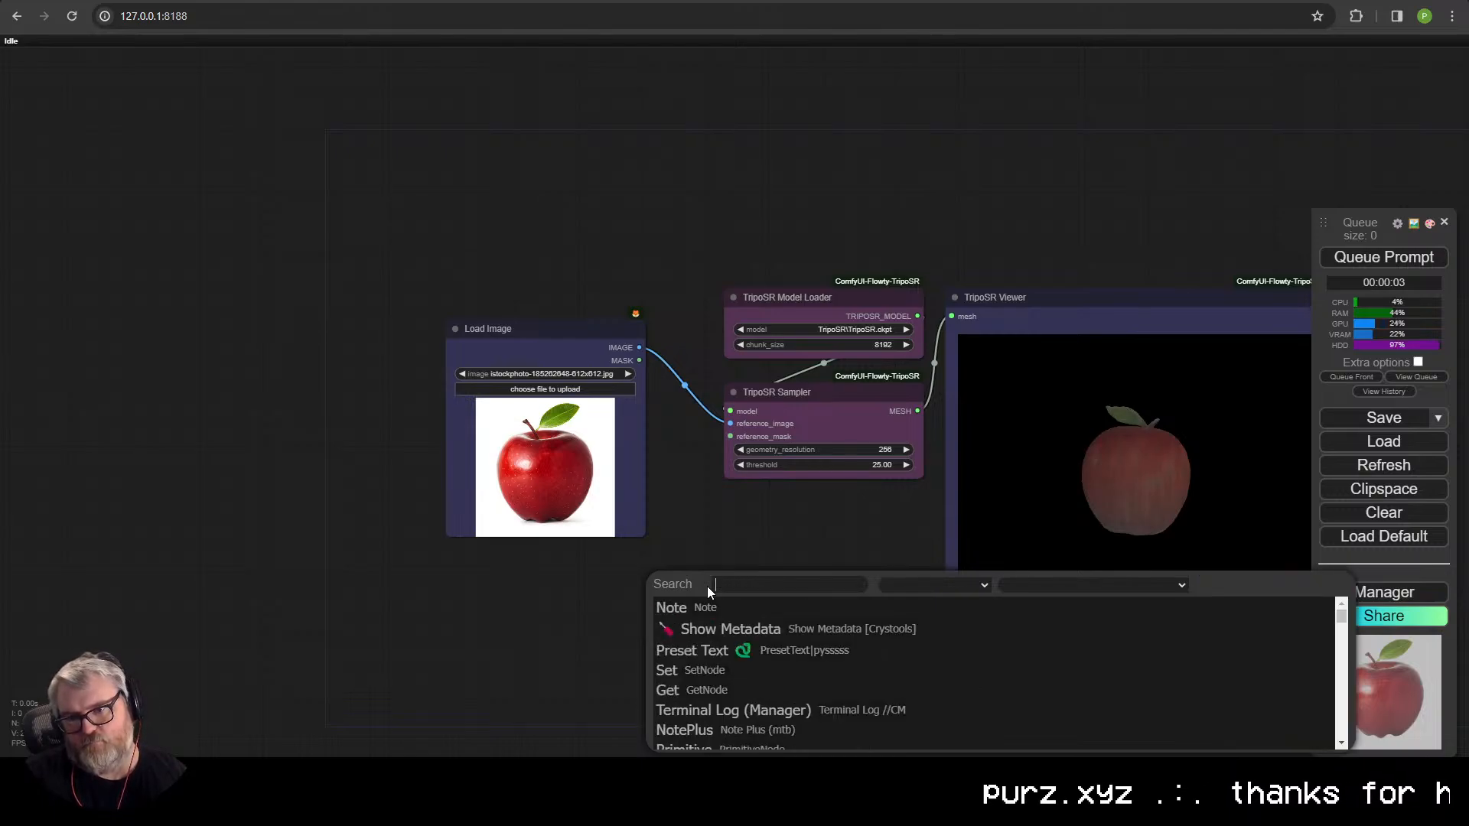
pyautogui.write('maskf')
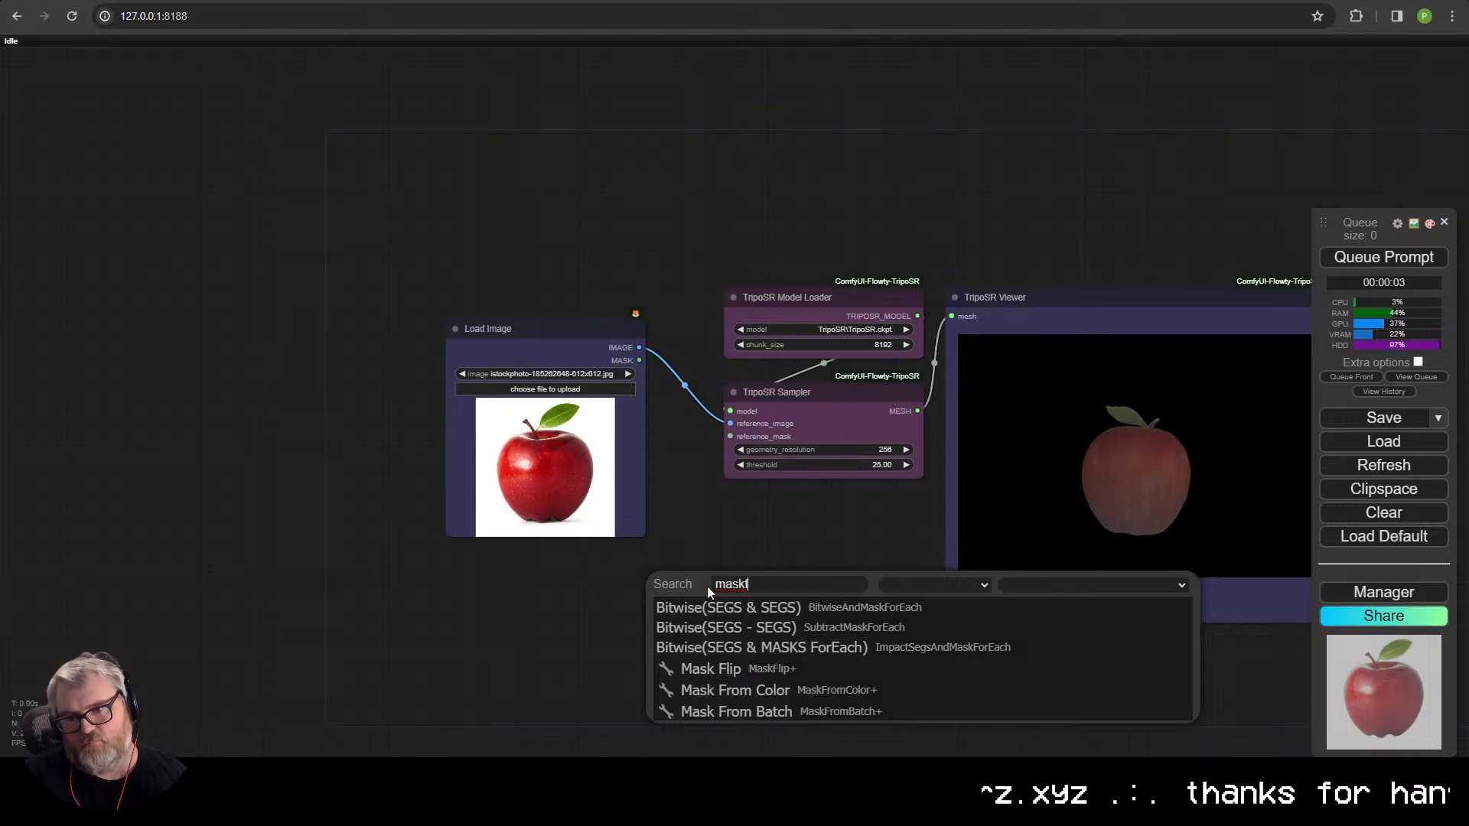
pyautogui.click(760, 693)
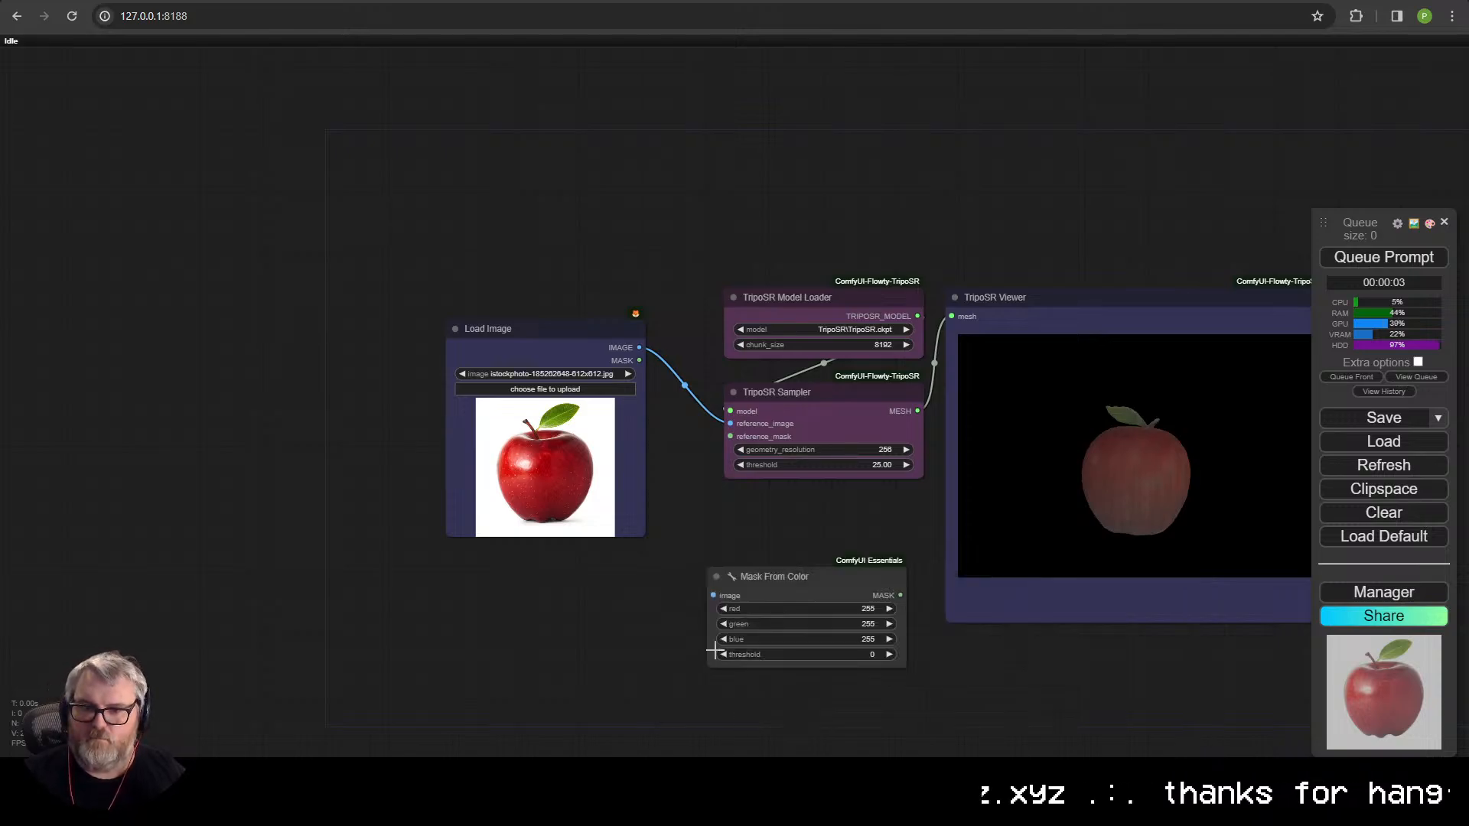
# - Move Load Image away from the sampler, feed its IMAGE into Mask From Color, and place Mask From Color directly beneath it
pyautogui.moveTo(539, 393); pyautogui.dragTo(273, 340)
pyautogui.moveTo(803, 629); pyautogui.dragTo(530, 522)
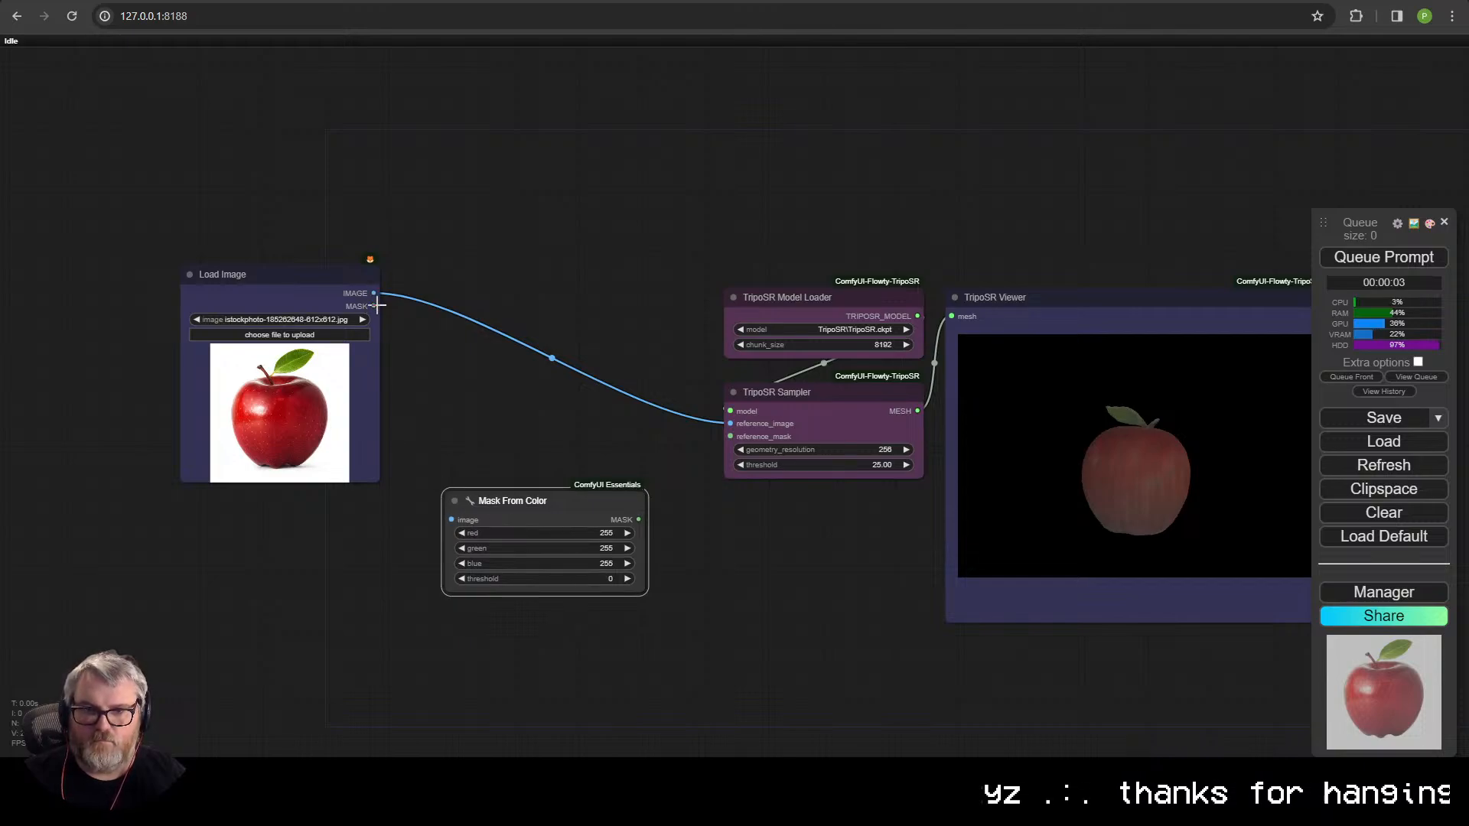
pyautogui.moveTo(372, 294); pyautogui.dragTo(452, 519)
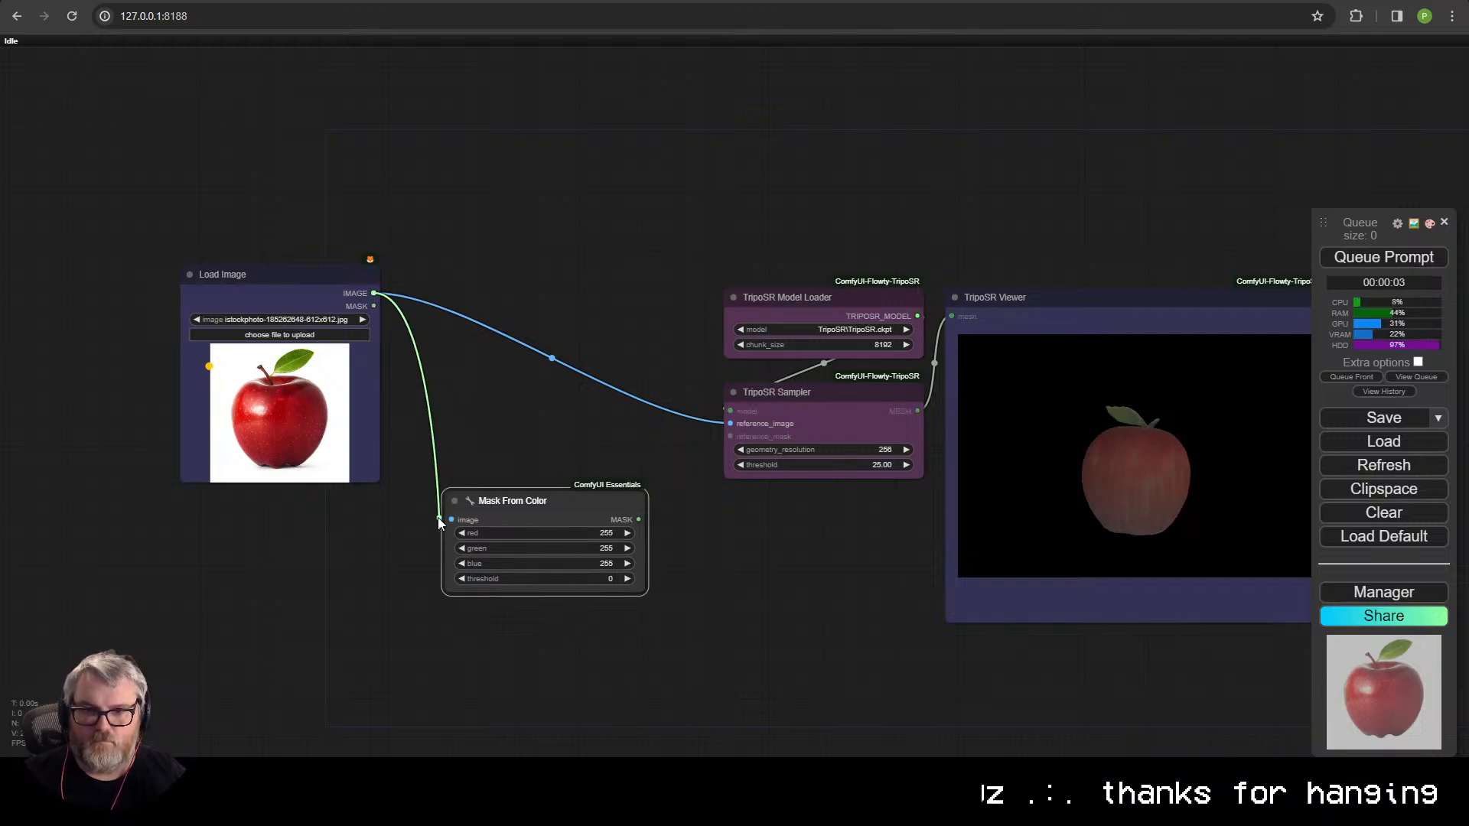
pyautogui.moveTo(550, 510); pyautogui.dragTo(286, 521)
# - Add an InvertMask node fed by Mask From Color's MASK output and place it right beside that node
pyautogui.moveTo(376, 527); pyautogui.dragTo(529, 493)
pyautogui.click(546, 514)
pyautogui.write('invert')
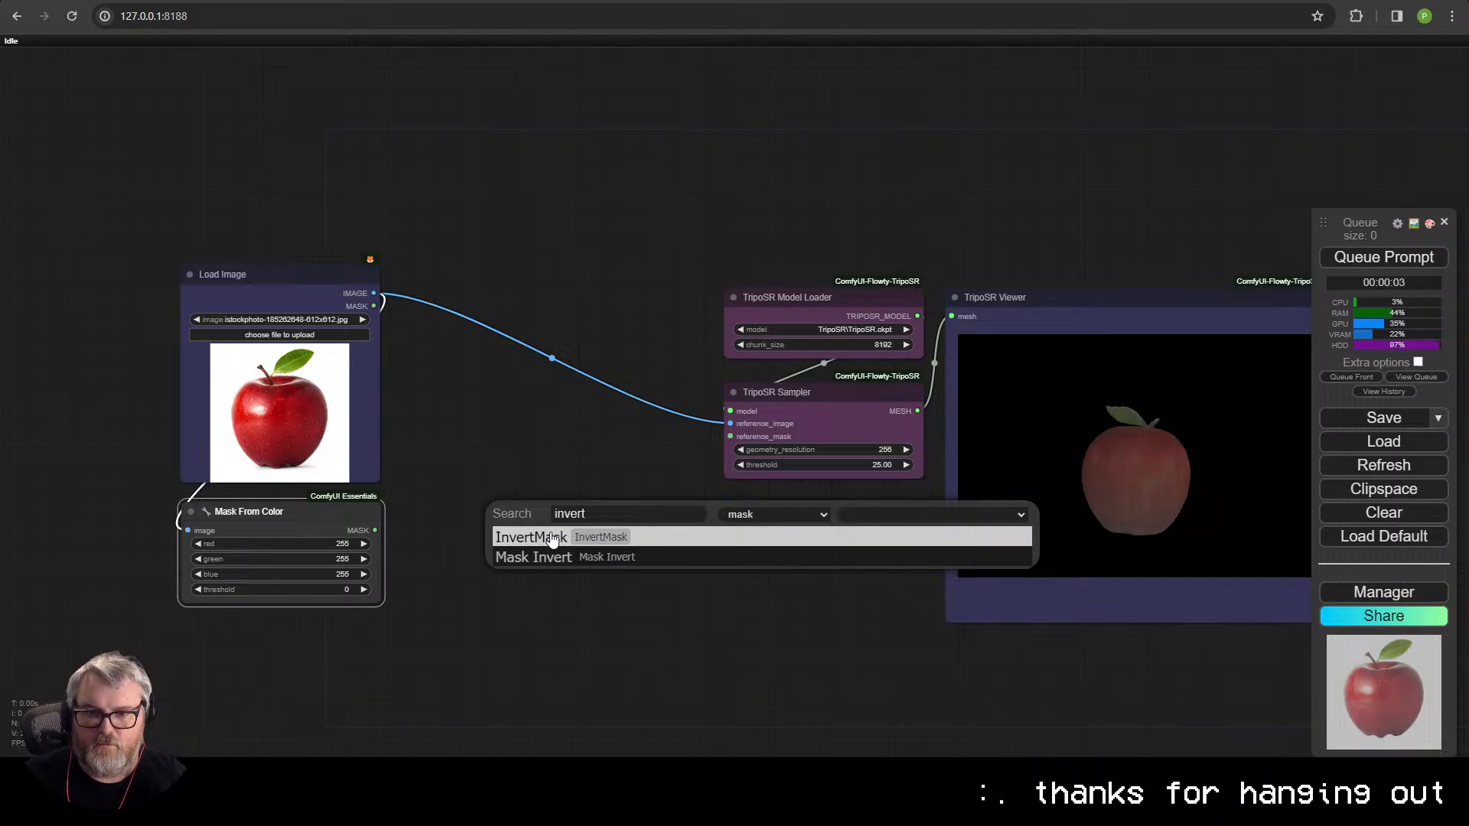
pyautogui.click(552, 539)
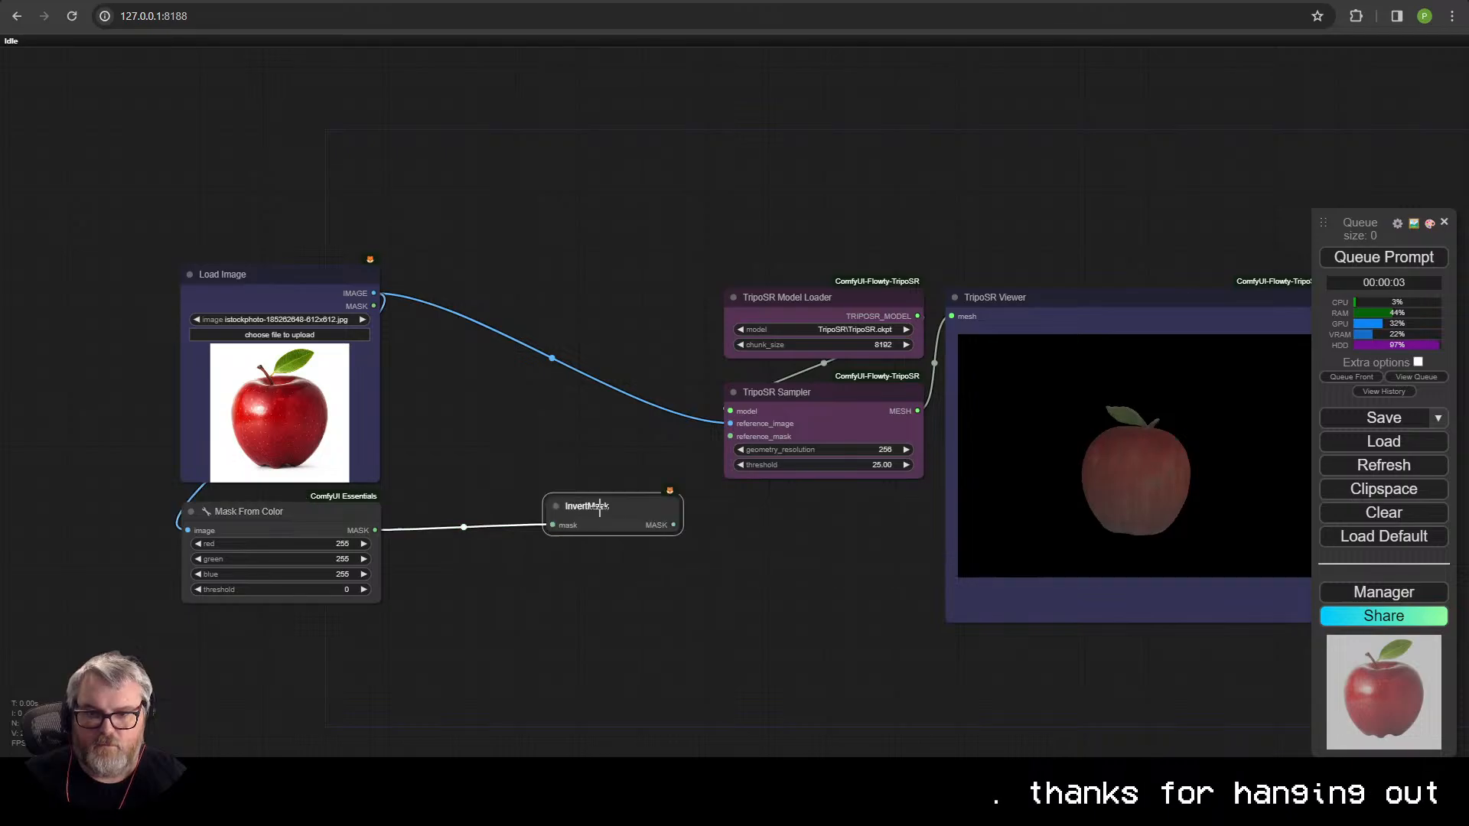
pyautogui.moveTo(582, 505); pyautogui.dragTo(442, 506)
# - Add Mask To Image (mtb) after InvertMask with a Preview Image on its output, and queue the prompt
pyautogui.moveTo(532, 533); pyautogui.dragTo(582, 541)
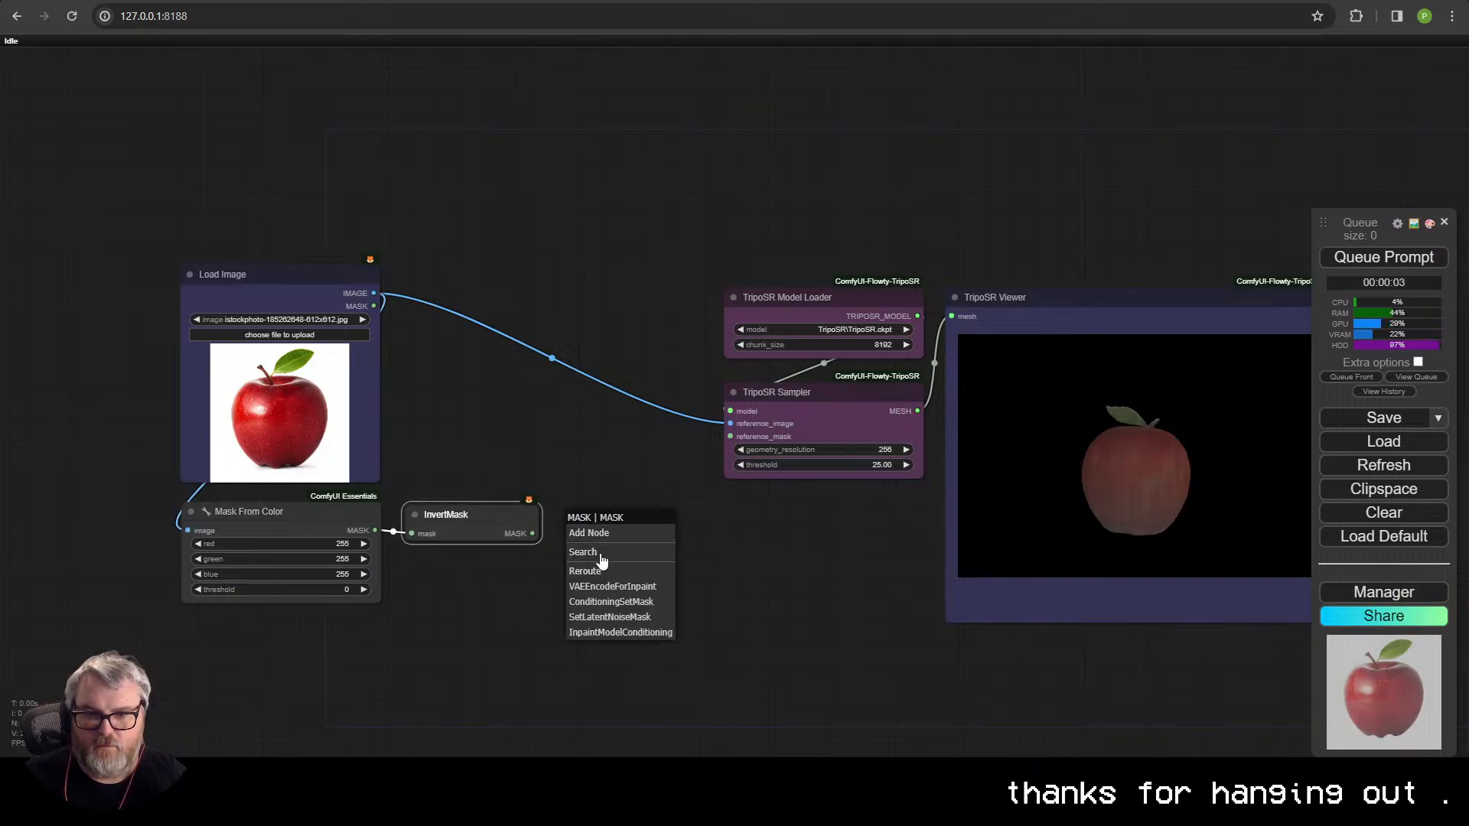
pyautogui.click(601, 549)
pyautogui.write('mask to im')
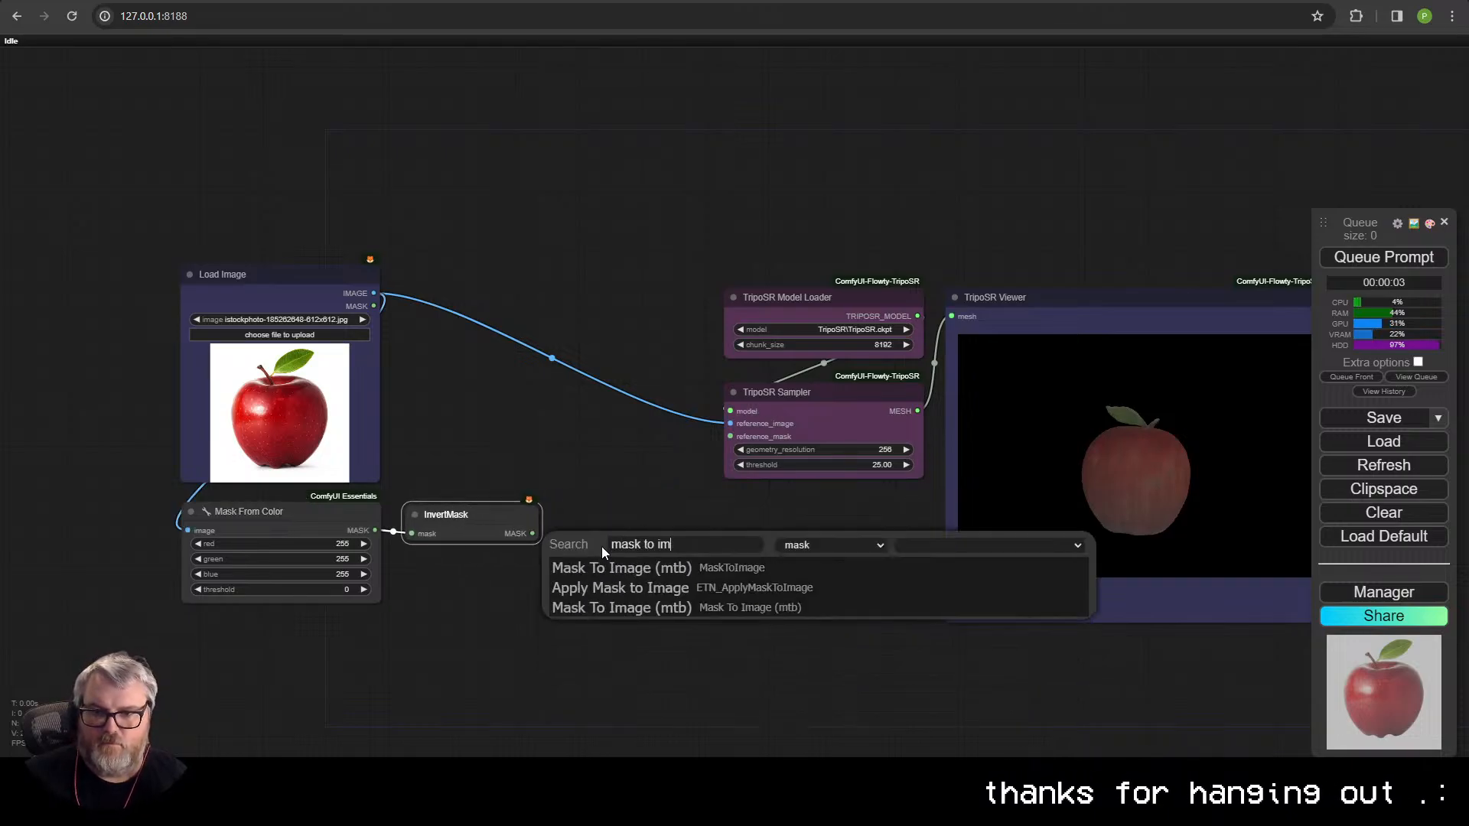
pyautogui.click(637, 572)
pyautogui.moveTo(647, 552); pyautogui.dragTo(583, 564)
pyautogui.click(606, 679)
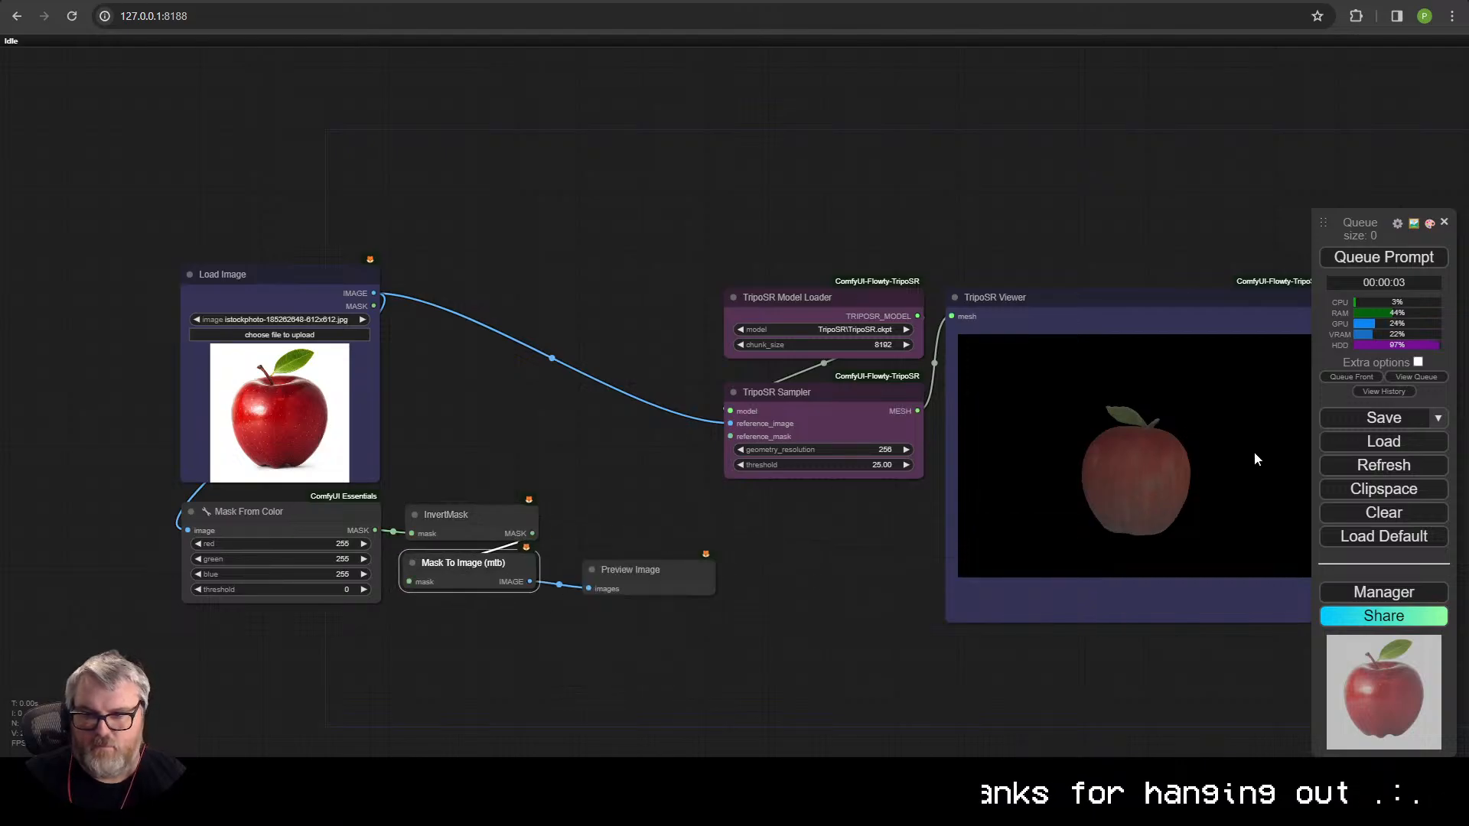
pyautogui.click(1410, 257)
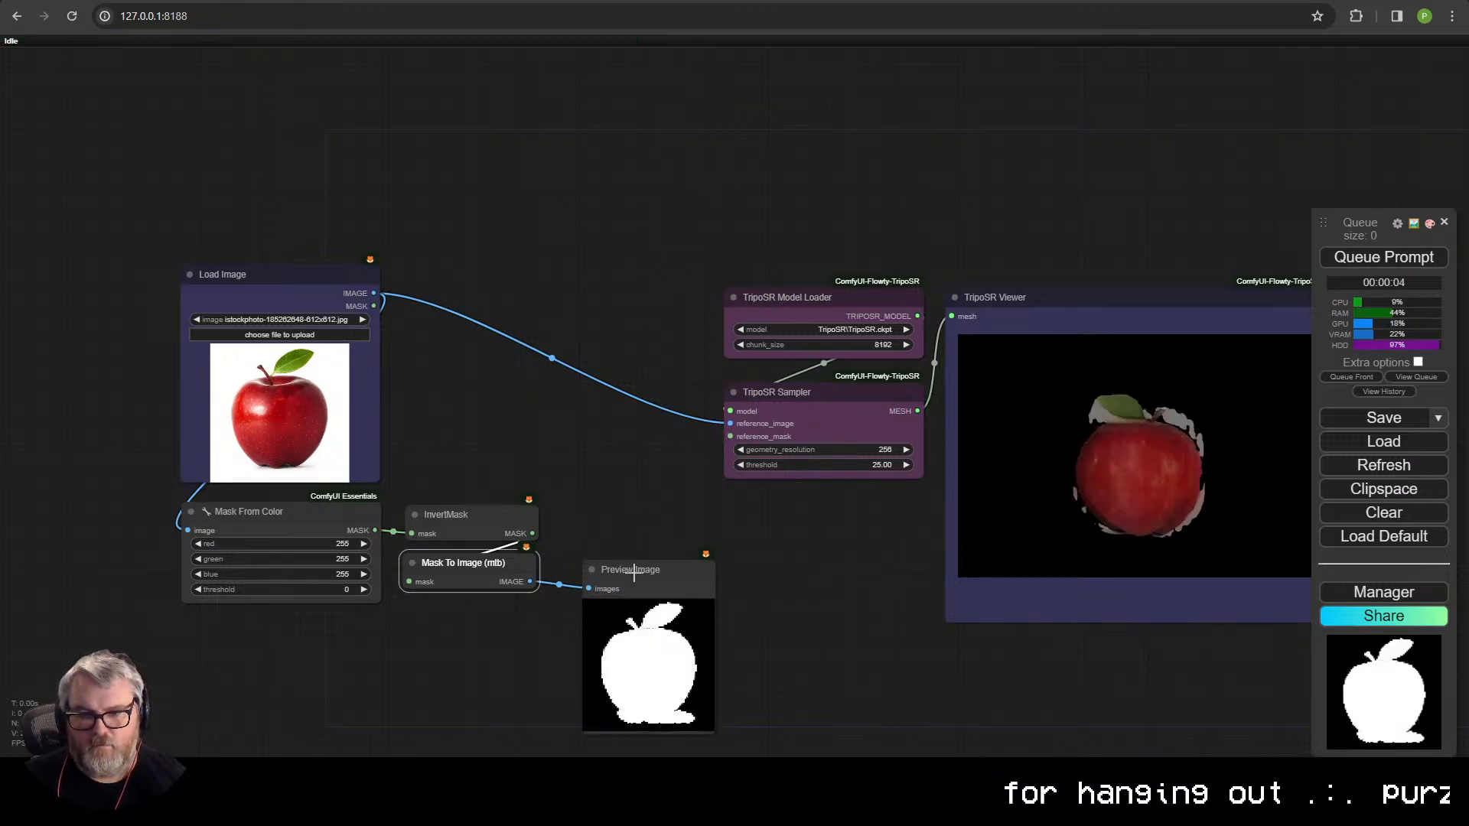
# - Examine the inverted apple mask in Preview Image, checking its outline against the source photo and mesh
pyautogui.moveTo(632, 570); pyautogui.dragTo(612, 546)
pyautogui.scroll(5, 655, 616)
pyautogui.scroll(5, 656, 608)
pyautogui.moveTo(688, 597); pyautogui.dragTo(928, 495)
pyautogui.scroll(-4, 928, 495)
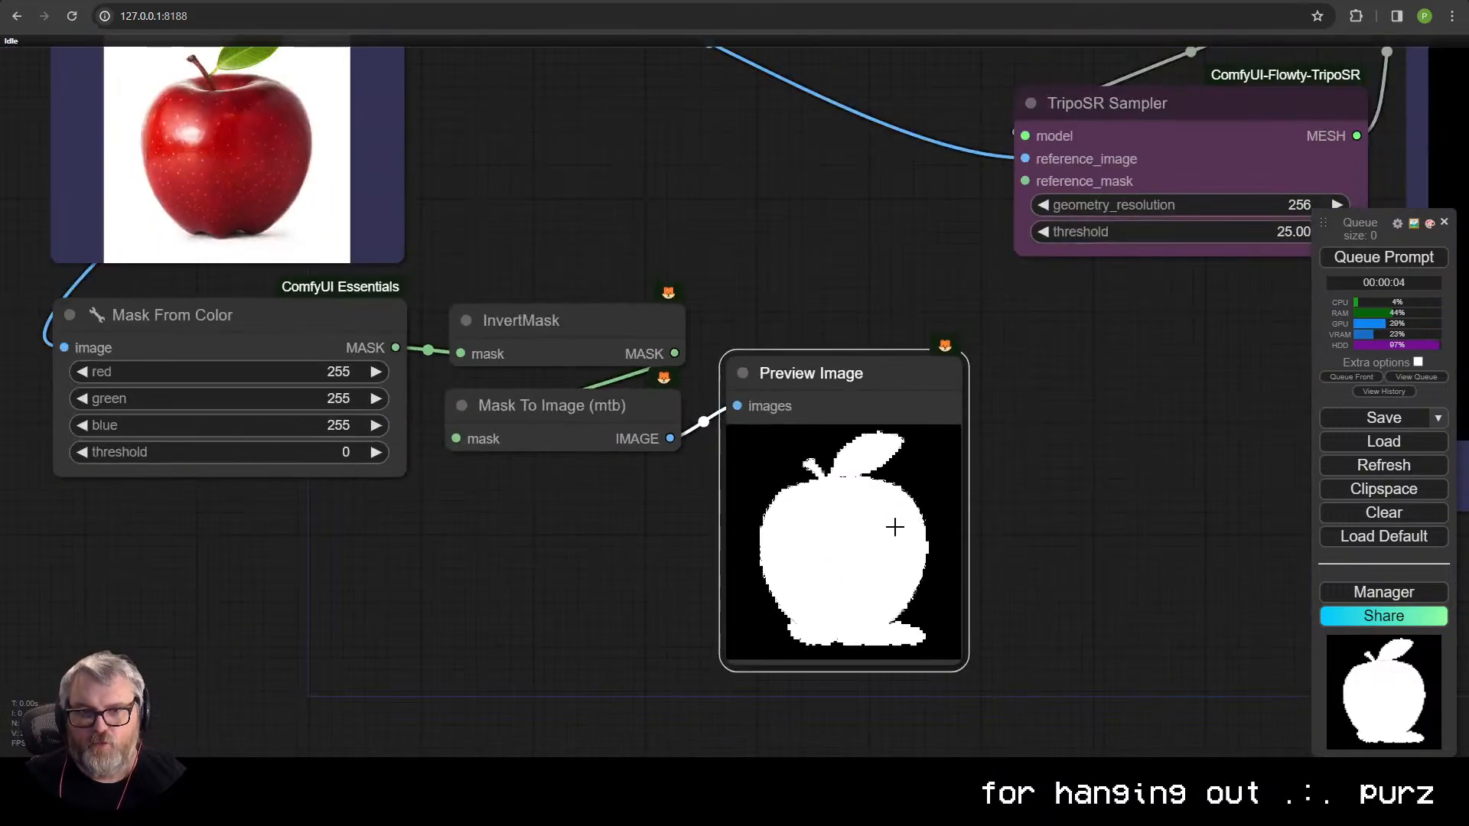
pyautogui.scroll(-2, 913, 560)
pyautogui.moveTo(862, 531); pyautogui.dragTo(760, 557)
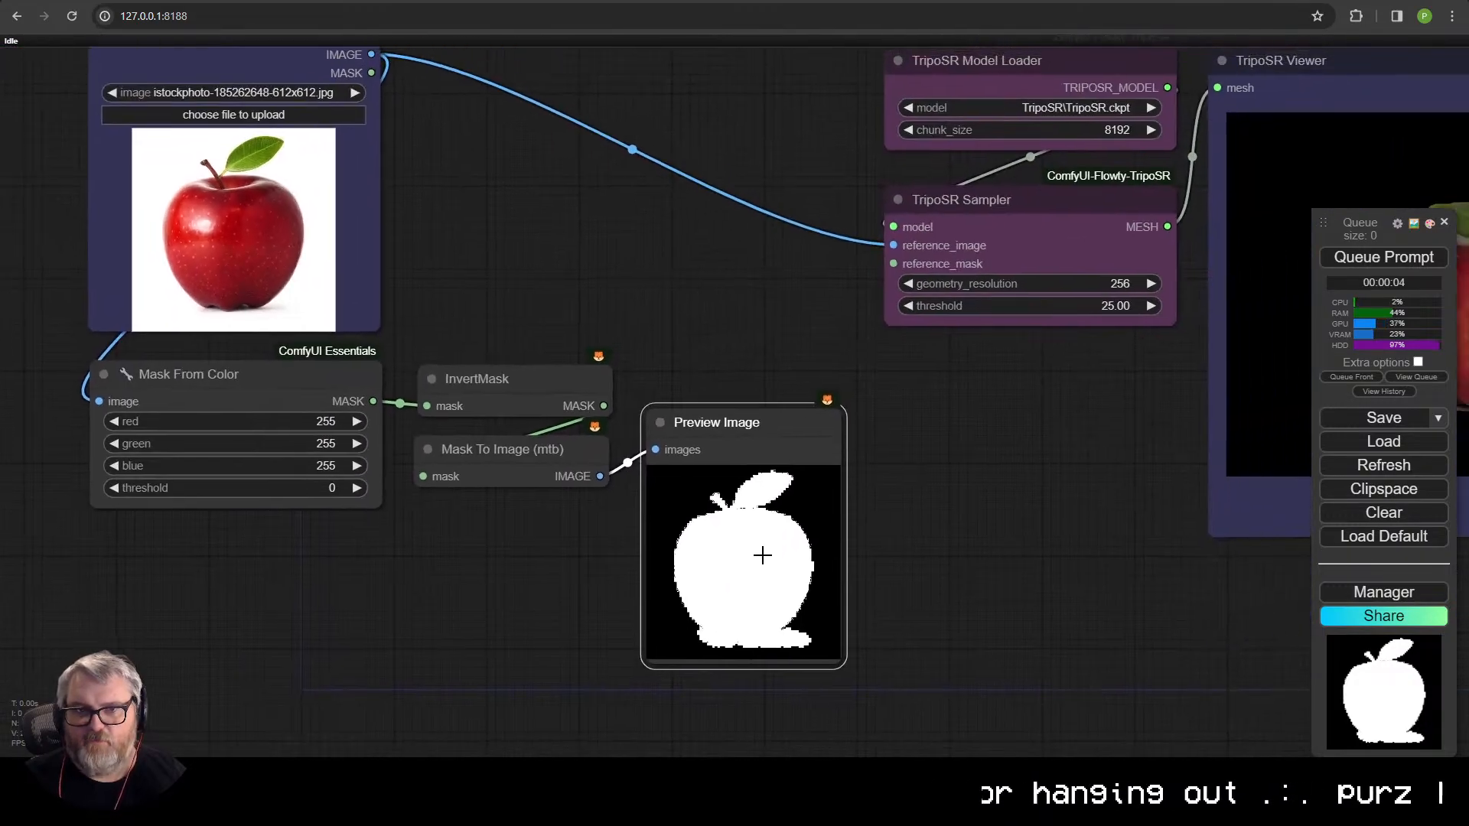
pyautogui.scroll(-1, 761, 558)
pyautogui.moveTo(869, 564); pyautogui.dragTo(725, 553)
pyautogui.scroll(-1, 599, 579)
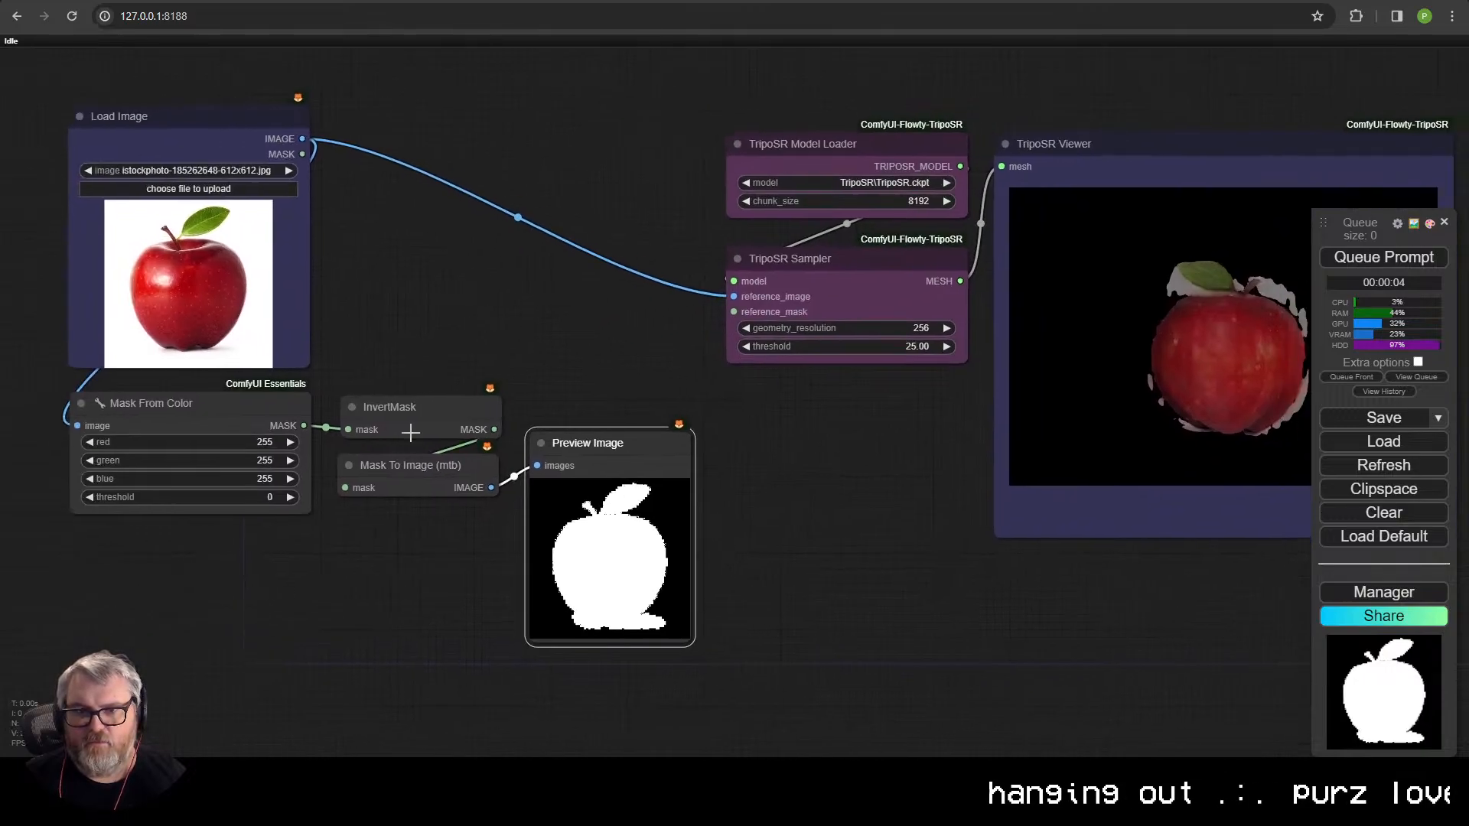
# - Connect InvertMask's MASK output to TripoSR Sampler's reference_mask and queue the prompt
pyautogui.moveTo(302, 154); pyautogui.dragTo(357, 239)
pyautogui.click(503, 306)
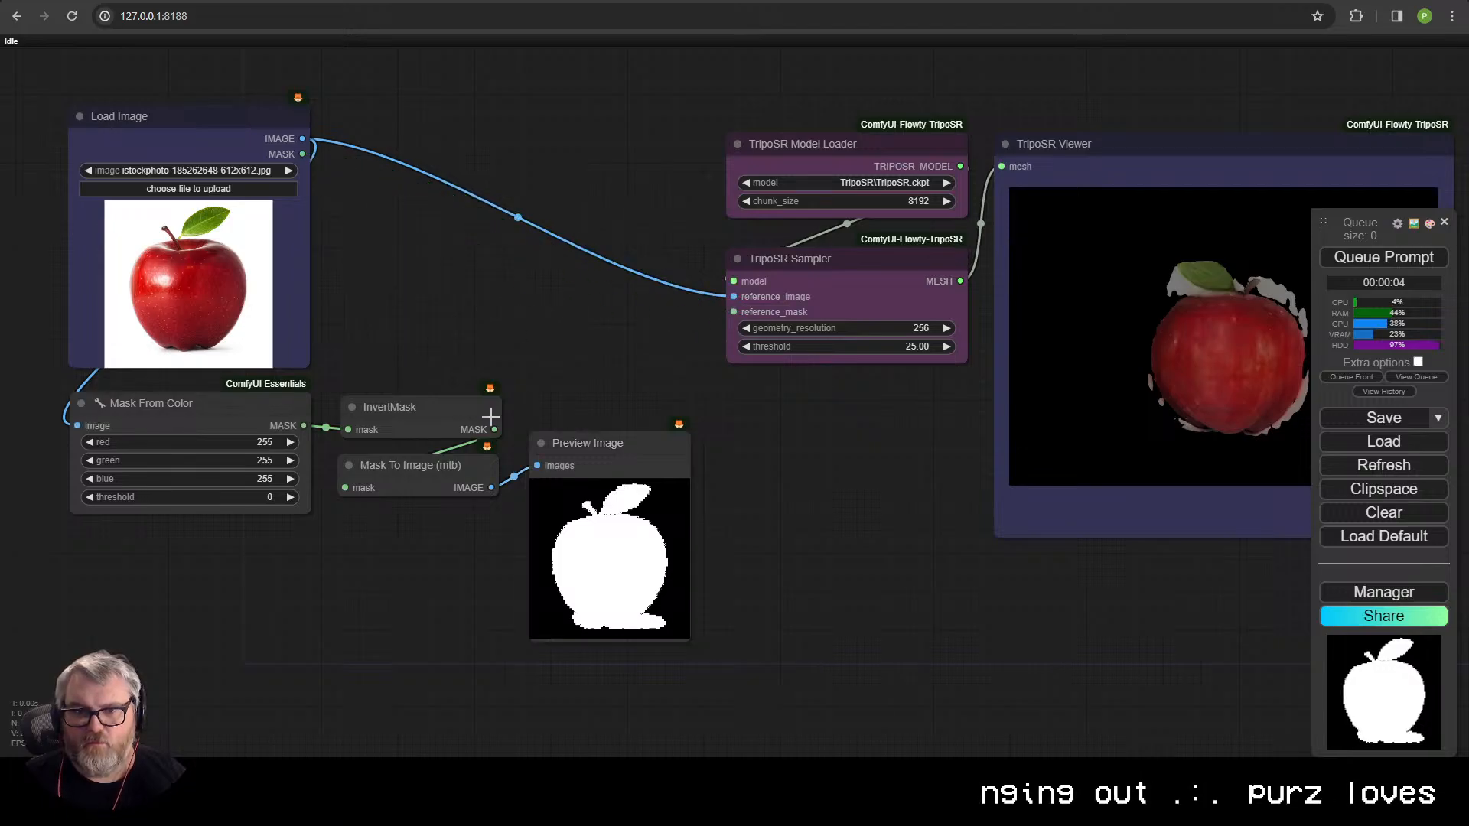
pyautogui.moveTo(493, 426); pyautogui.dragTo(734, 311)
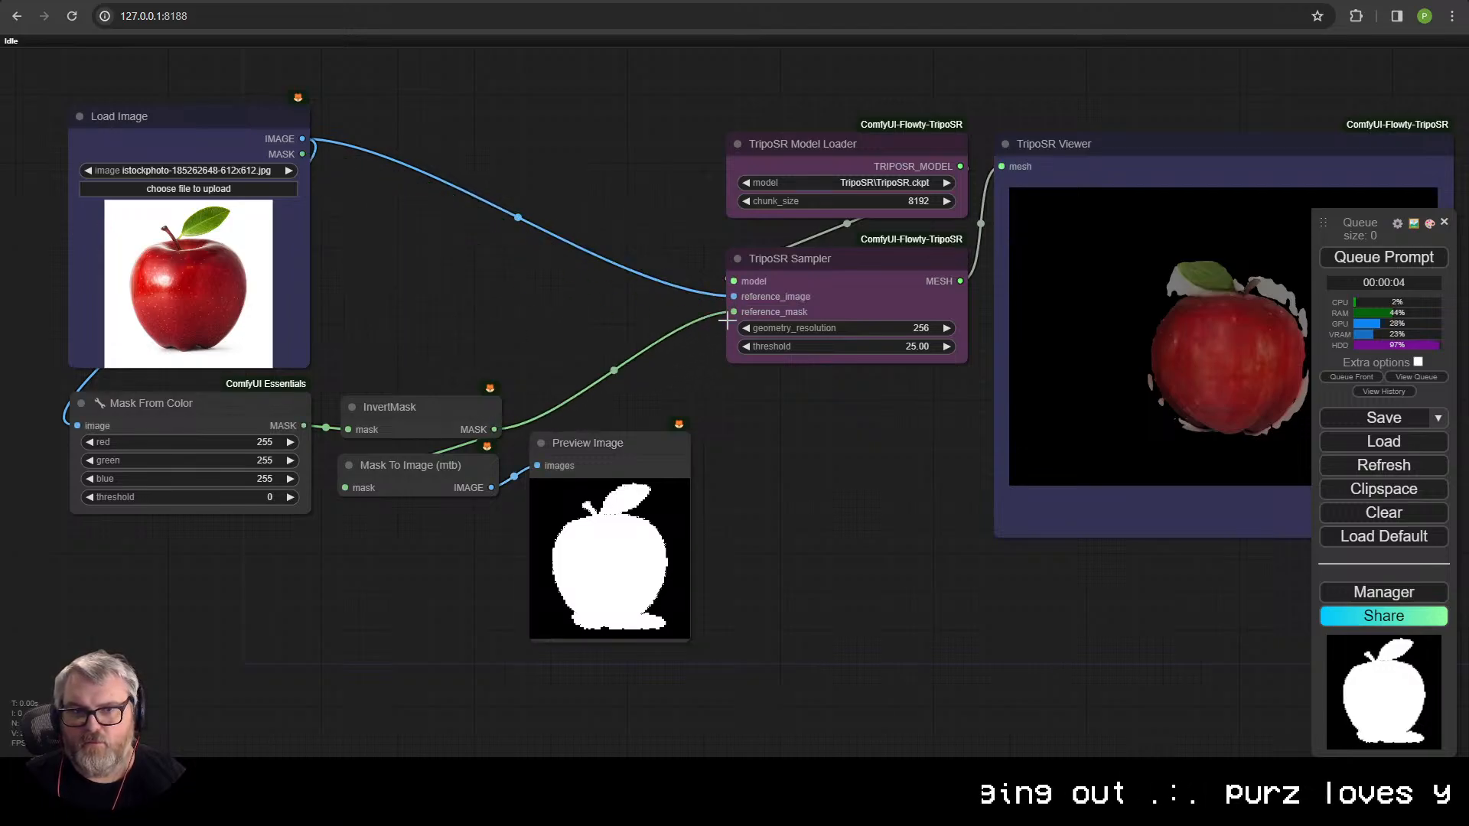
pyautogui.click(1340, 252)
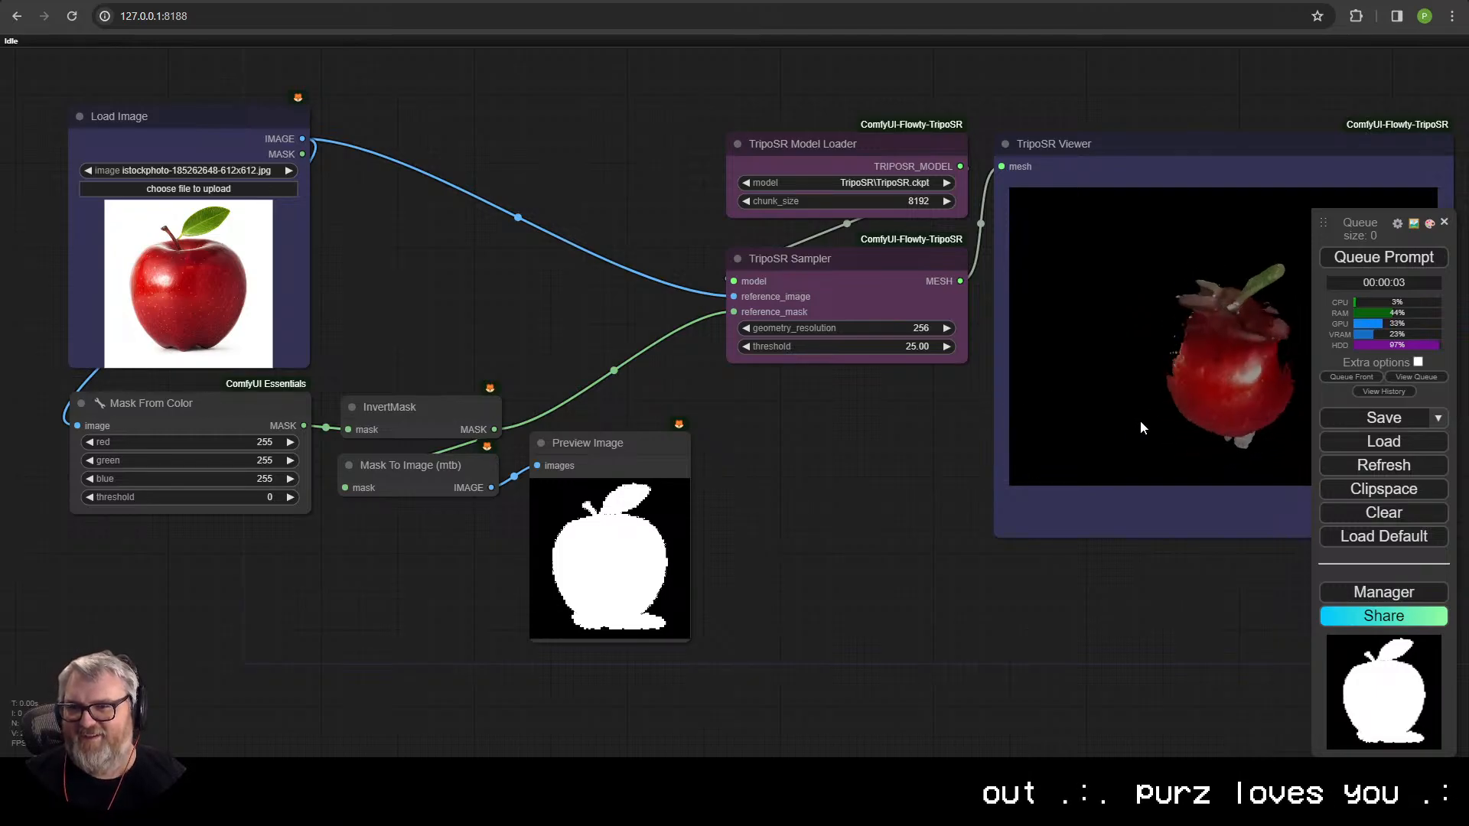
# - Rotate the masked apple mesh in TripoSR Viewer to examine its shape from other angles
pyautogui.moveTo(1140, 419)
pyautogui.mouseDown()
pyautogui.moveTo(1256, 402)
pyautogui.moveTo(1132, 411)
pyautogui.mouseUp()
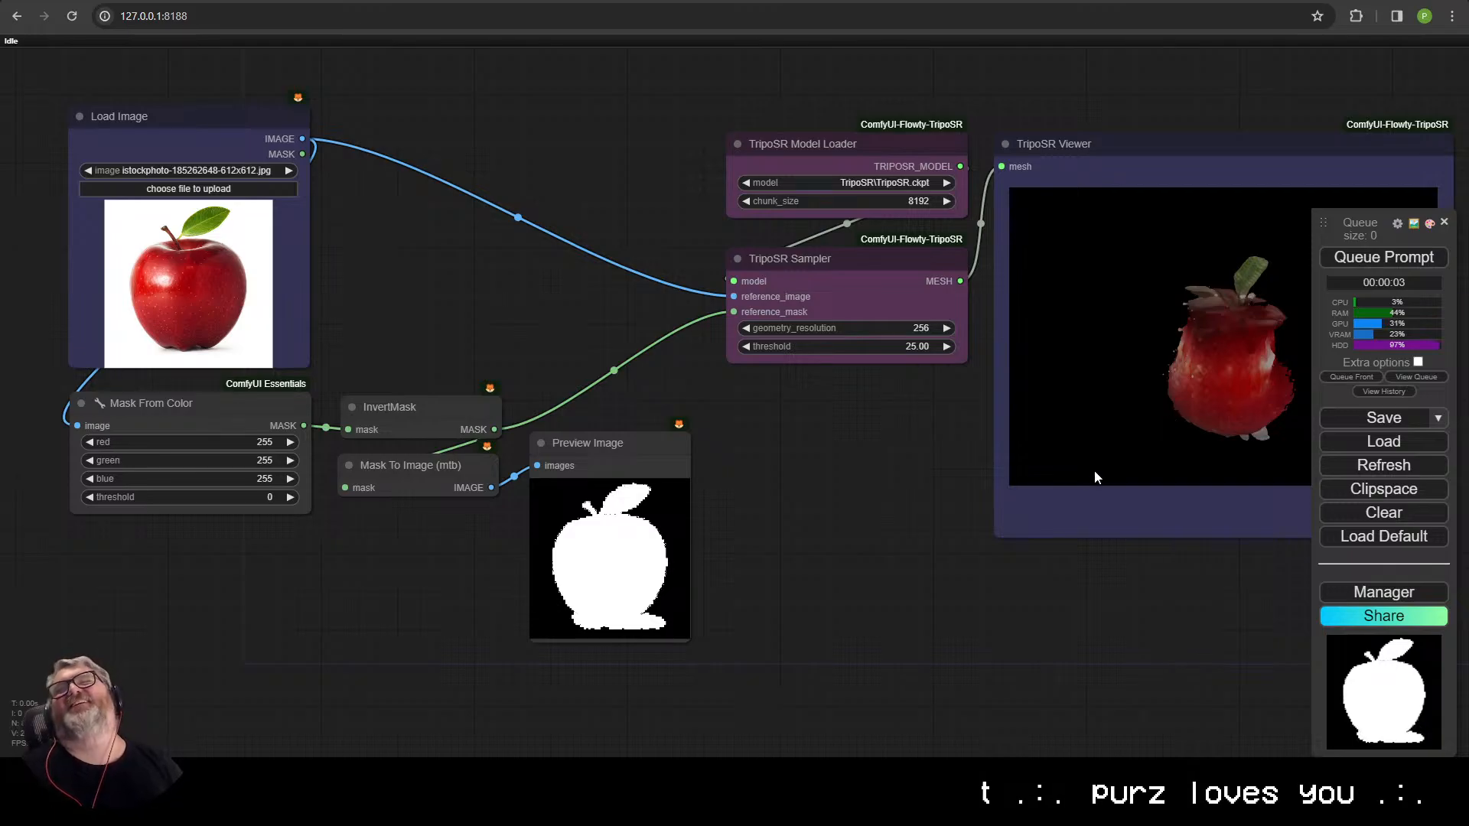
pyautogui.moveTo(617, 453); pyautogui.dragTo(619, 479)
pyautogui.moveTo(1182, 403); pyautogui.dragTo(1091, 488)
pyautogui.moveTo(888, 470); pyautogui.dragTo(881, 481)
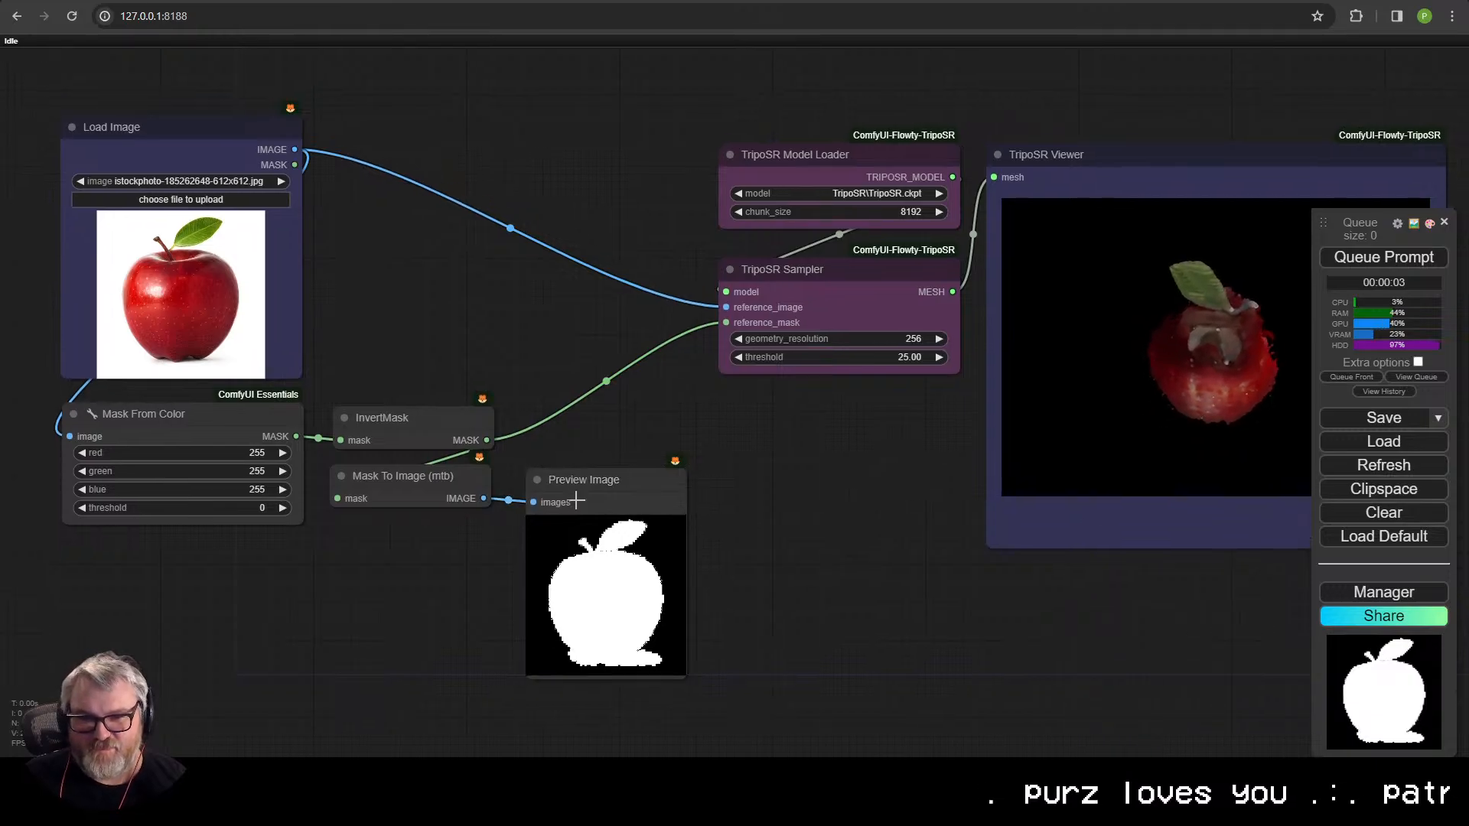
# - Set the Mask From Color threshold to 20 and queue the prompt
pyautogui.moveTo(388, 511); pyautogui.dragTo(520, 478)
pyautogui.click(357, 476)
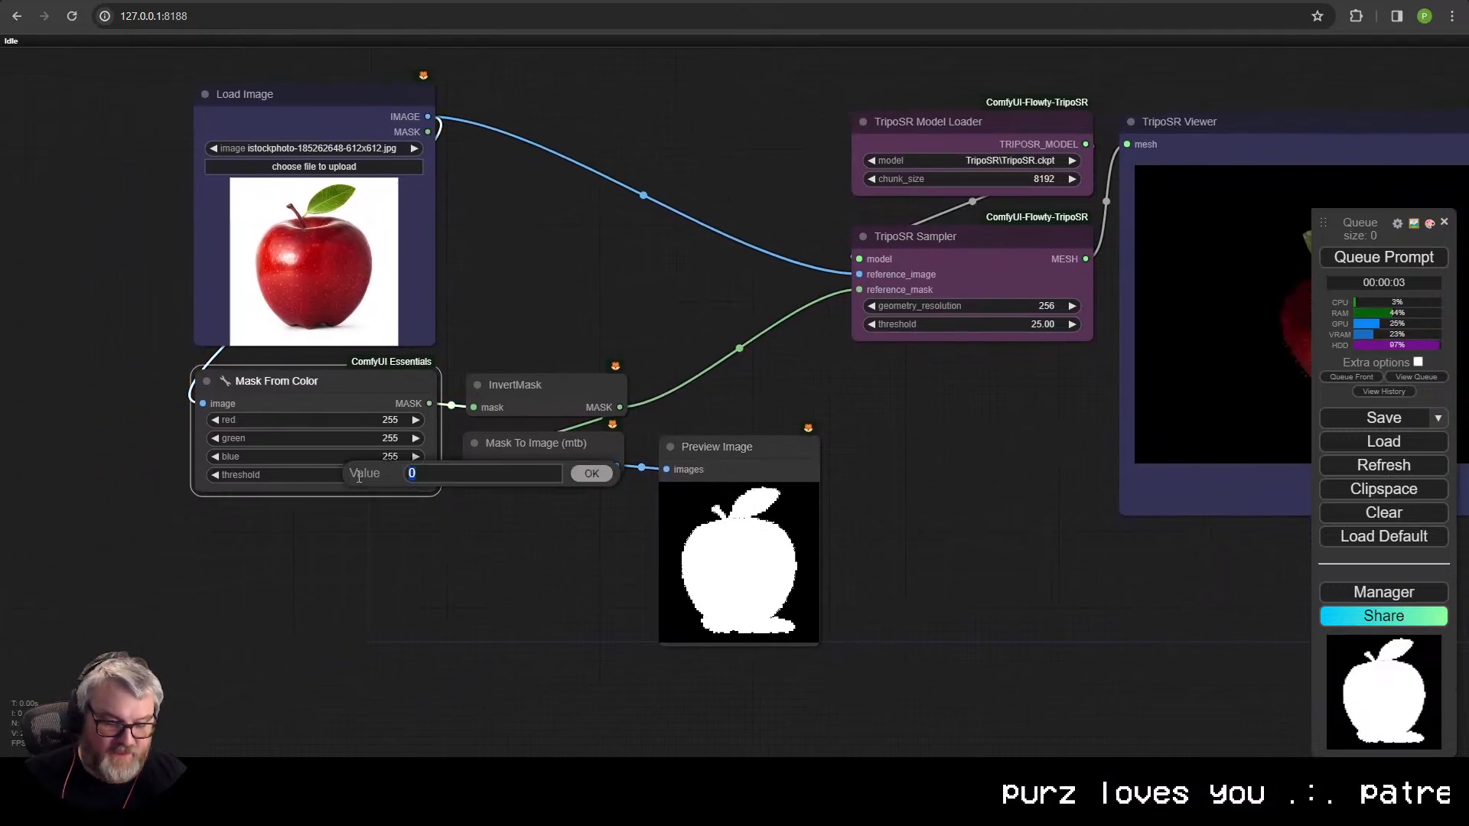
pyautogui.write('20')
pyautogui.press('Return')
pyautogui.click(1384, 260)
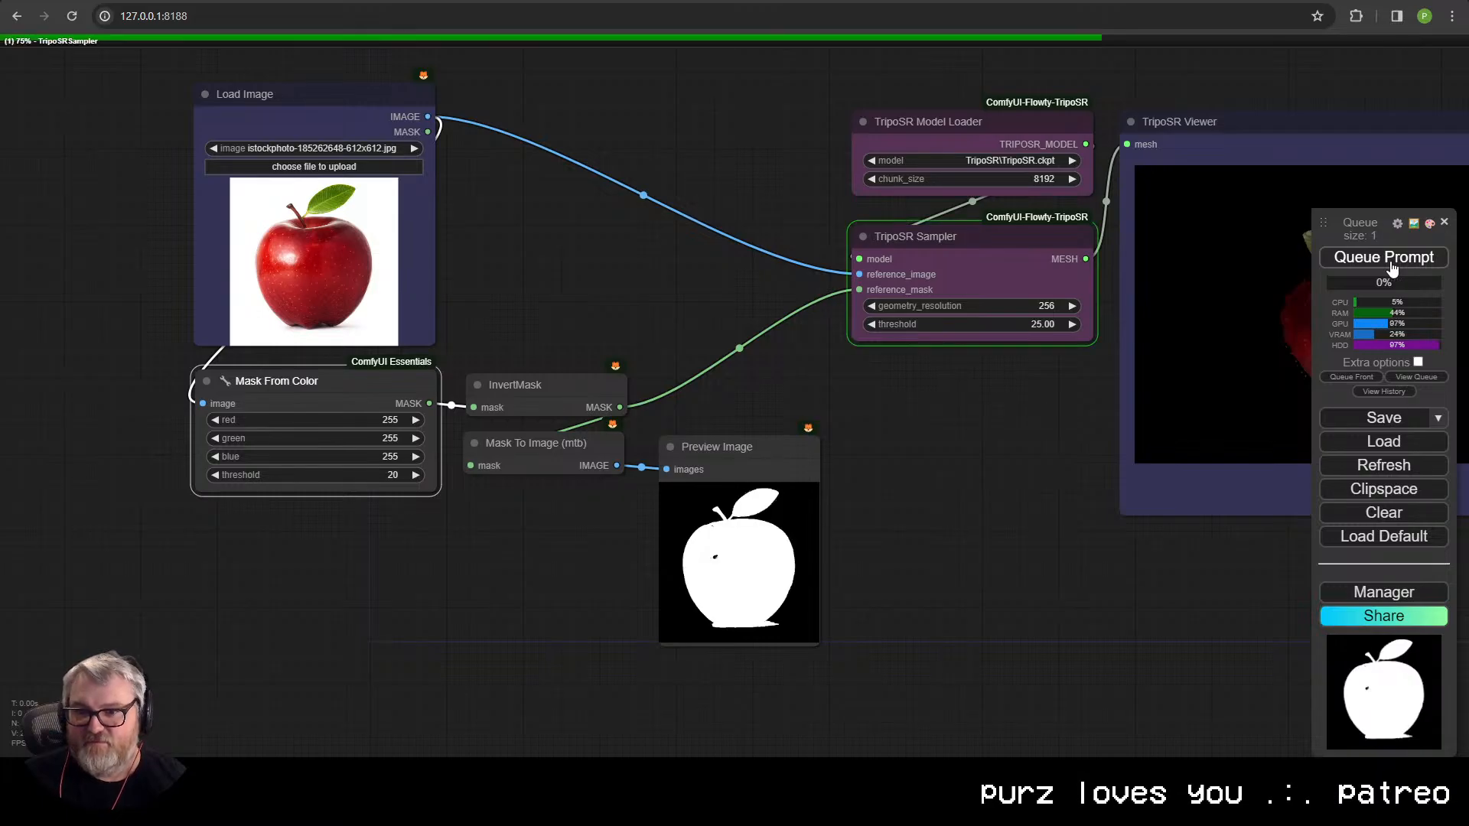
# - Rotate and zoom the new apple mesh in TripoSR Viewer to examine its back and edges
pyautogui.moveTo(933, 581); pyautogui.dragTo(836, 546)
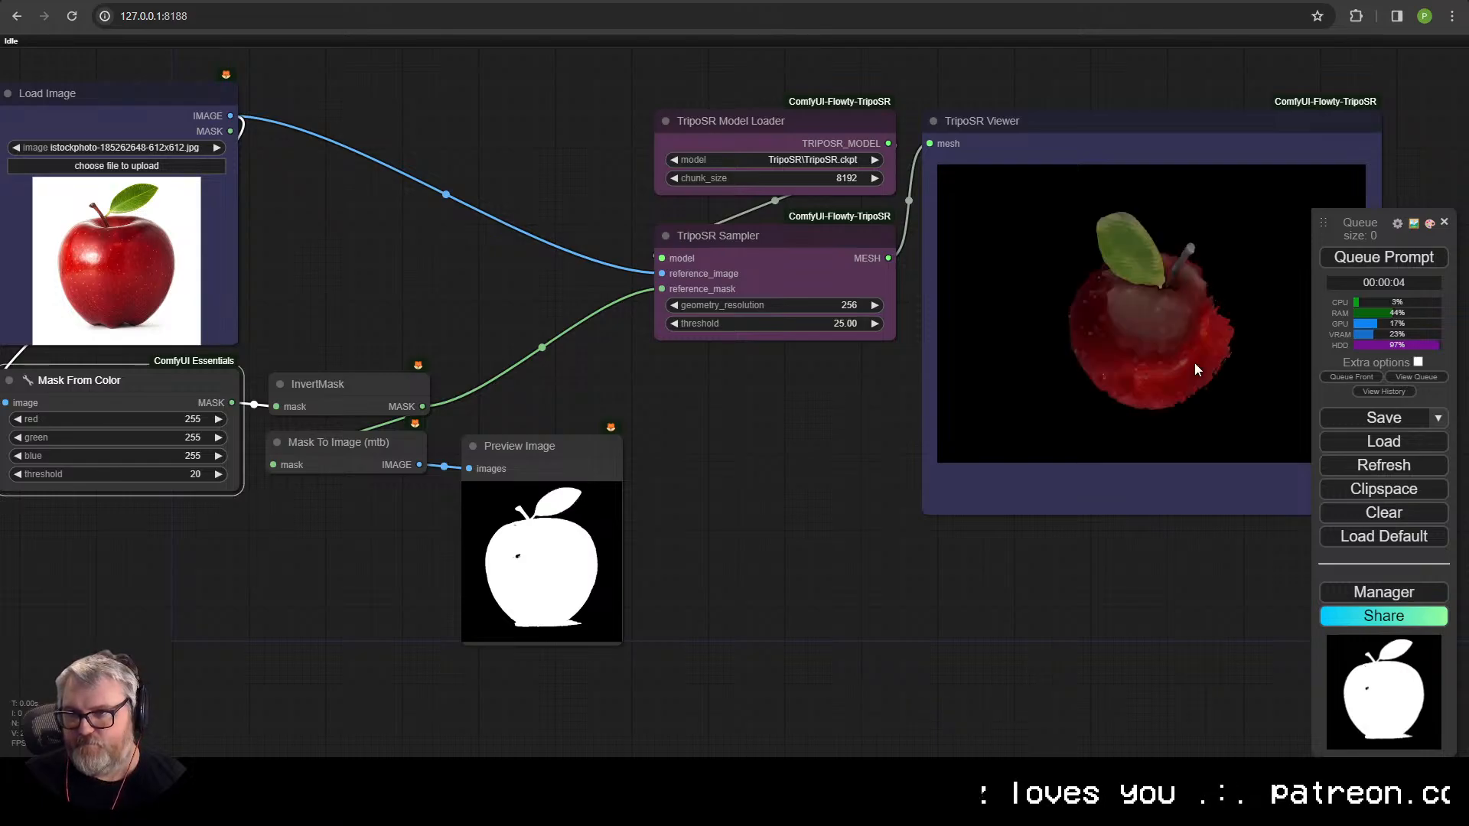
pyautogui.moveTo(1188, 361); pyautogui.dragTo(1088, 347)
pyautogui.scroll(5, 1224, 361)
pyautogui.scroll(-5, 1078, 359)
pyautogui.moveTo(323, 305); pyautogui.dragTo(403, 277)
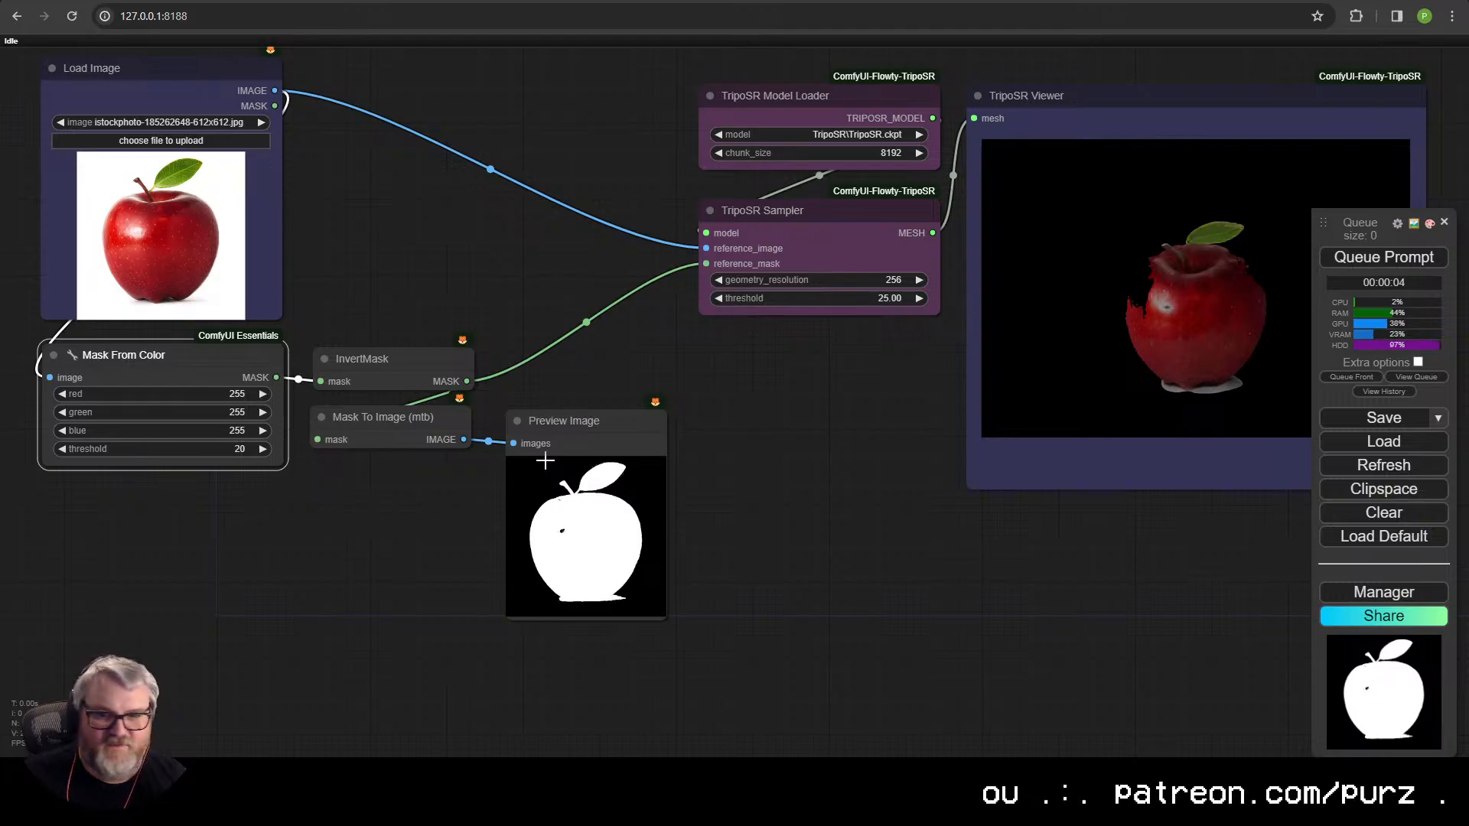
# - Search the nodes for rembg and add Image Remove Background Rembg (mtb) below Mask From Color
pyautogui.doubleClick(354, 589)
pyautogui.write('r')
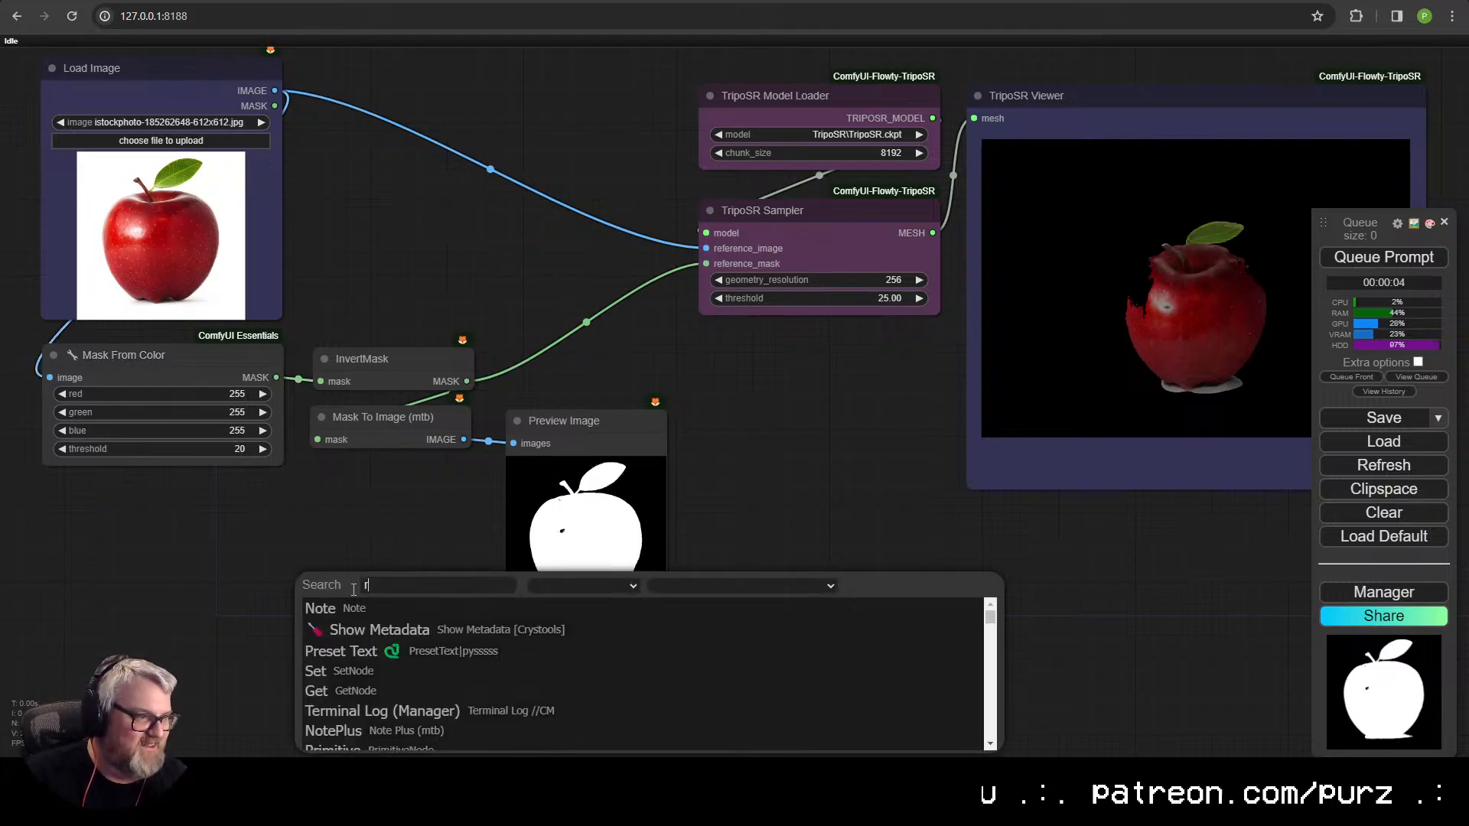
pyautogui.write('embg')
pyautogui.click(416, 632)
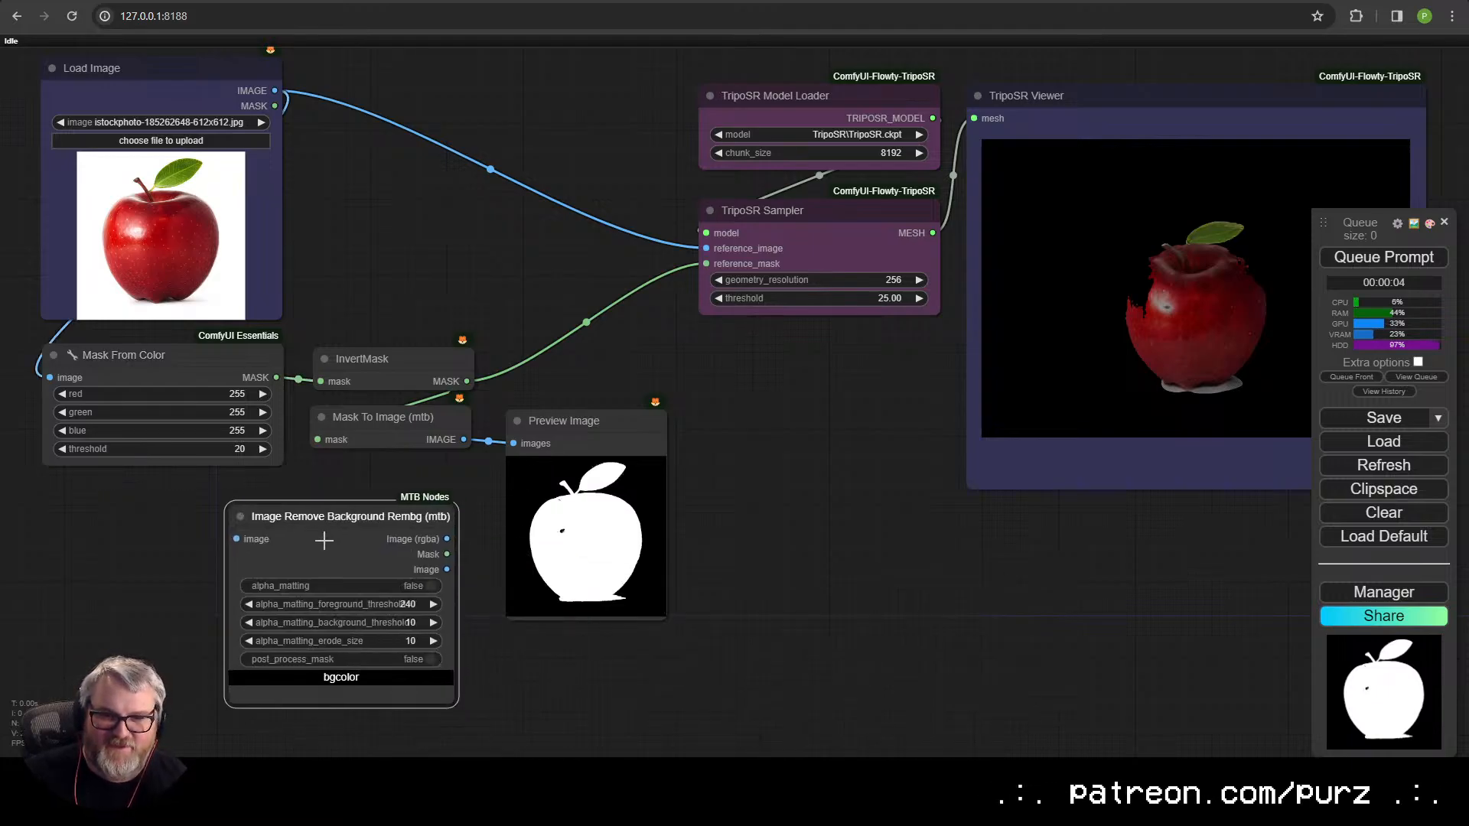
pyautogui.moveTo(333, 677); pyautogui.dragTo(451, 589)
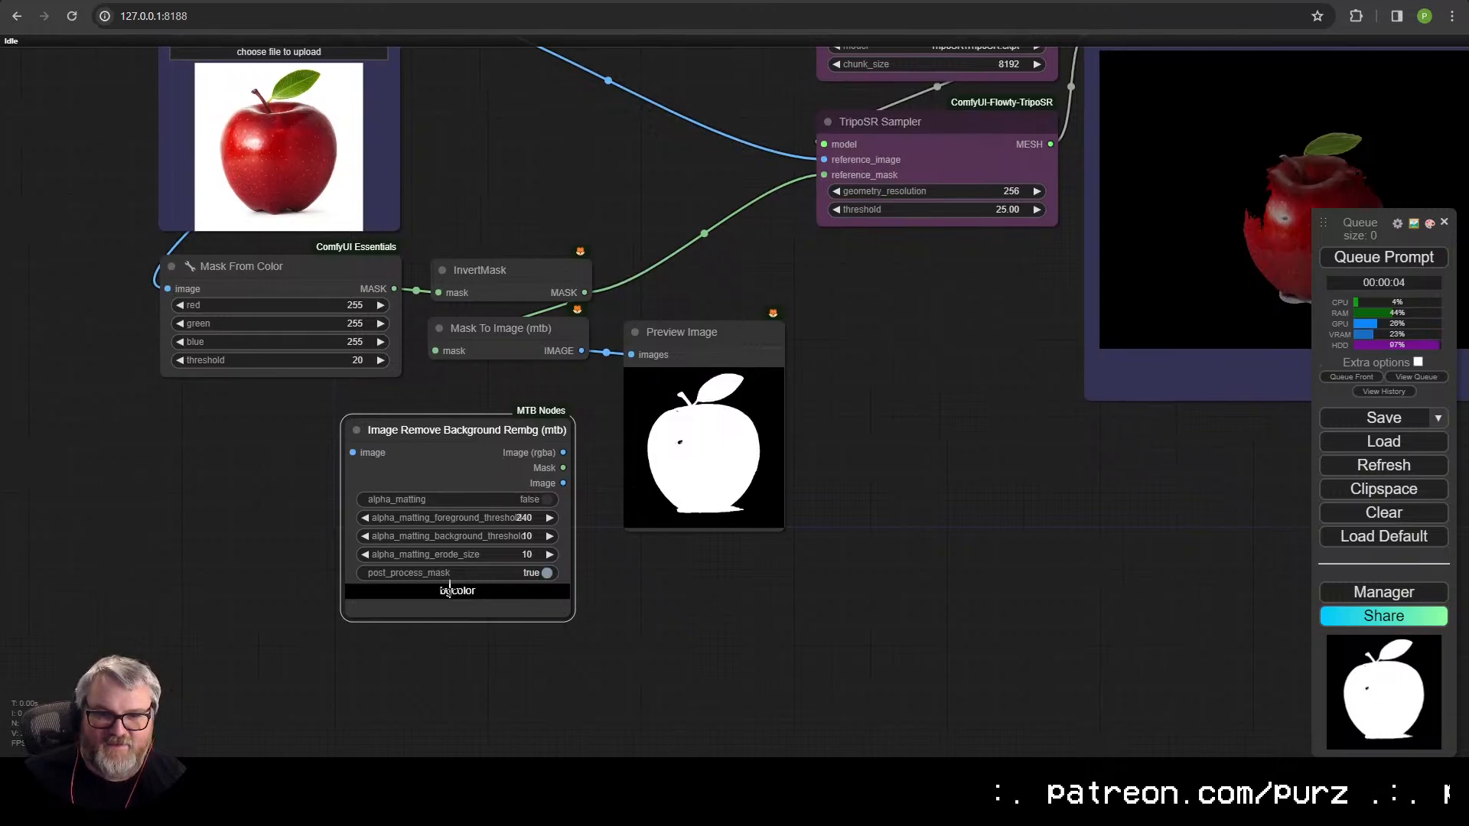
# - Try the post_process_mask and alpha_matting toggles on the Rembg node, then restore both to false
pyautogui.click(451, 572)
pyautogui.click(460, 499)
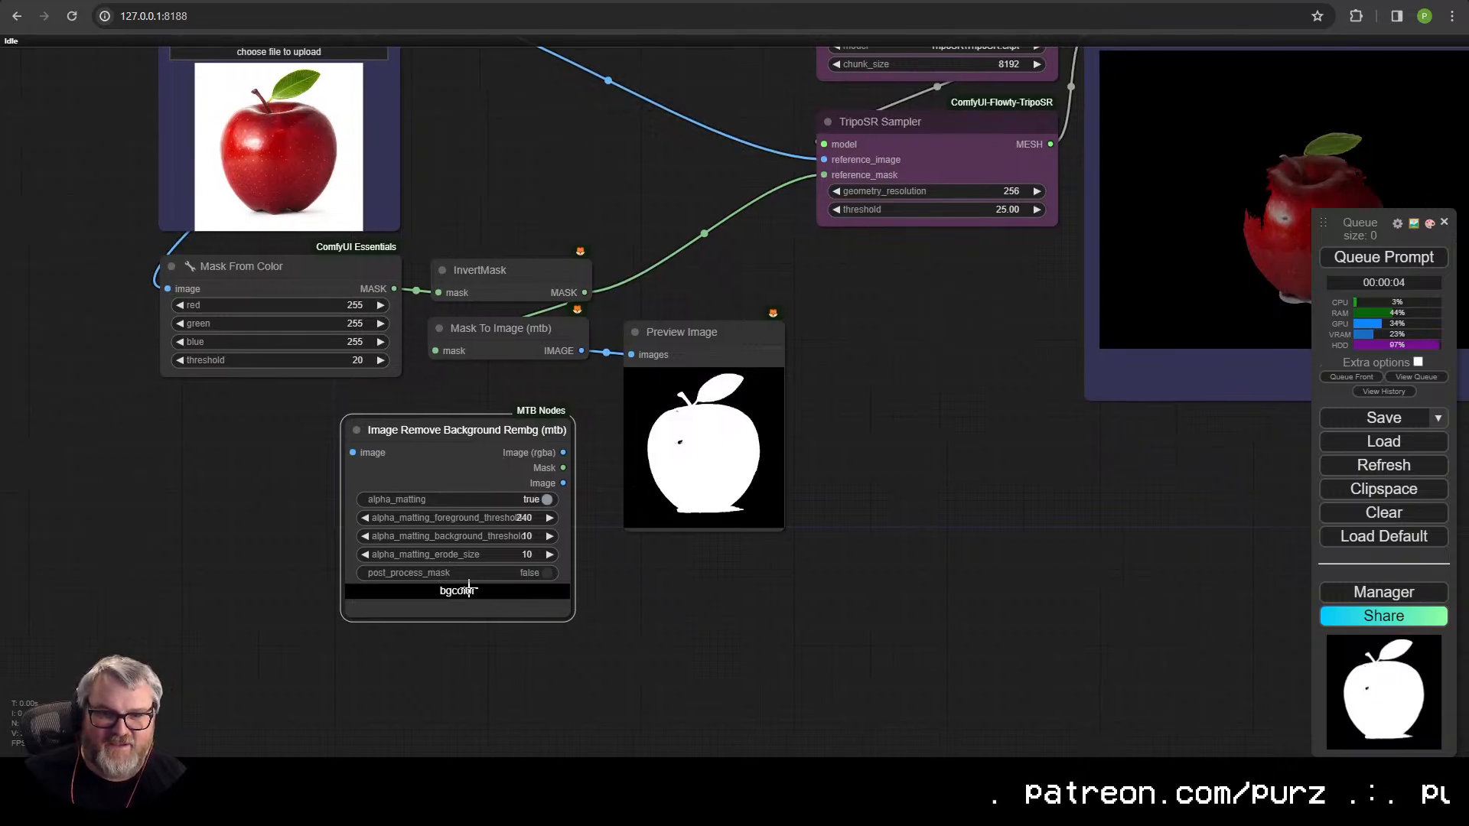
pyautogui.click(474, 499)
pyautogui.rightClick(481, 590)
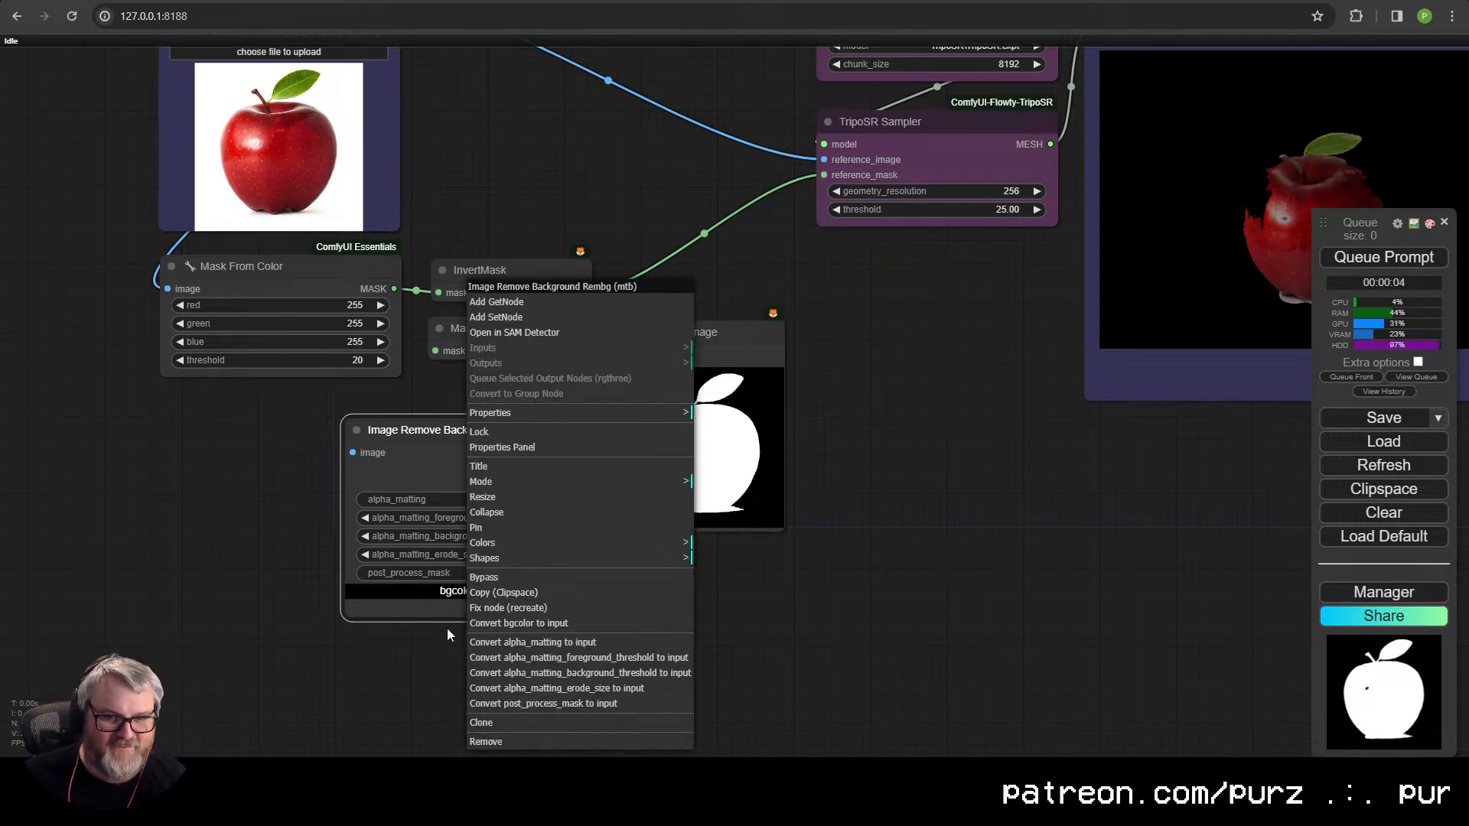
# - Enlarge the Rembg node downward to look for its bgcolor setting, and move it slightly closer to Mask From Color
pyautogui.moveTo(567, 618); pyautogui.dragTo(466, 688)
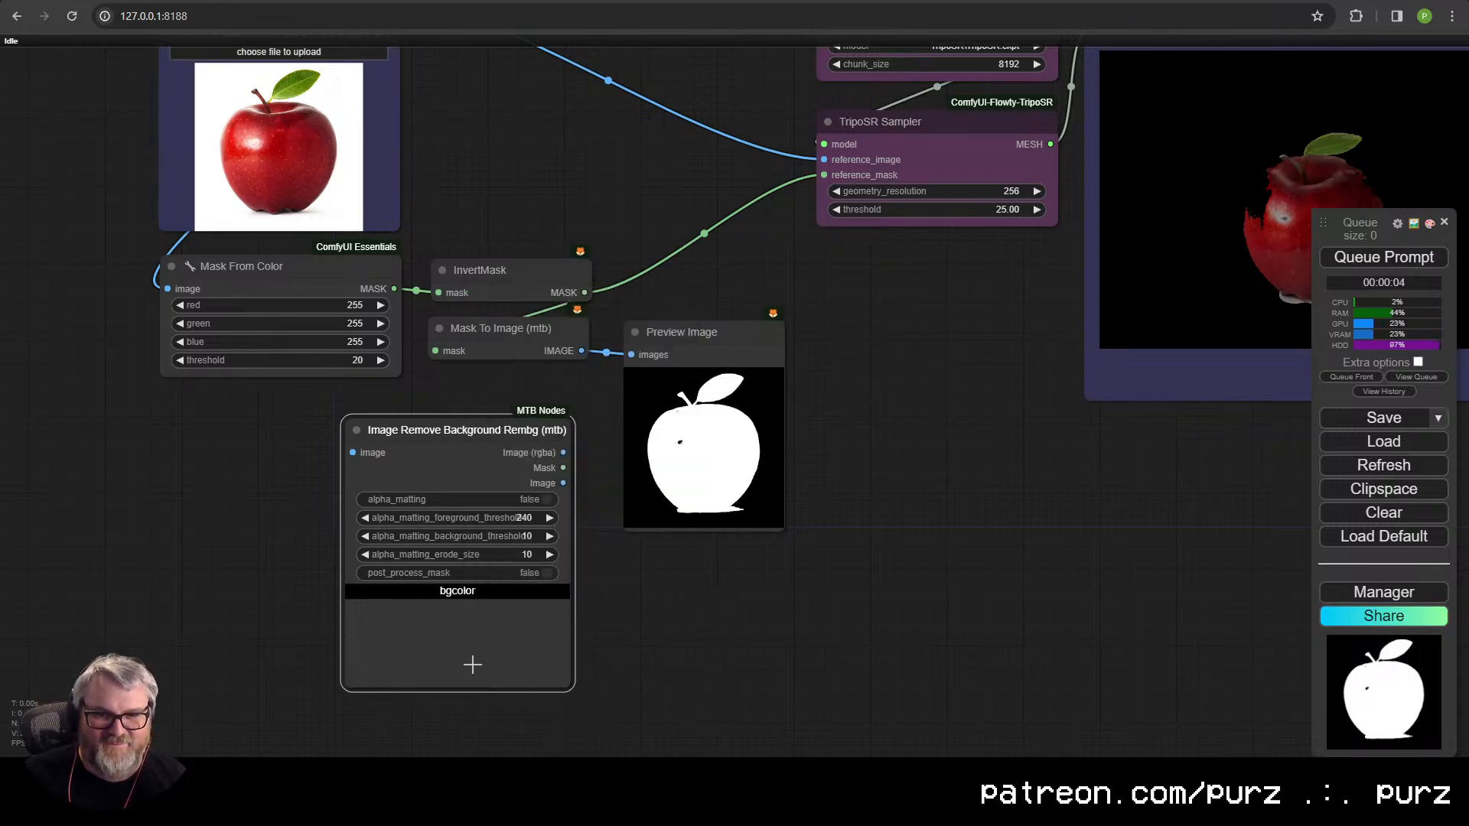
pyautogui.click(453, 579)
pyautogui.click(456, 573)
pyautogui.rightClick(448, 589)
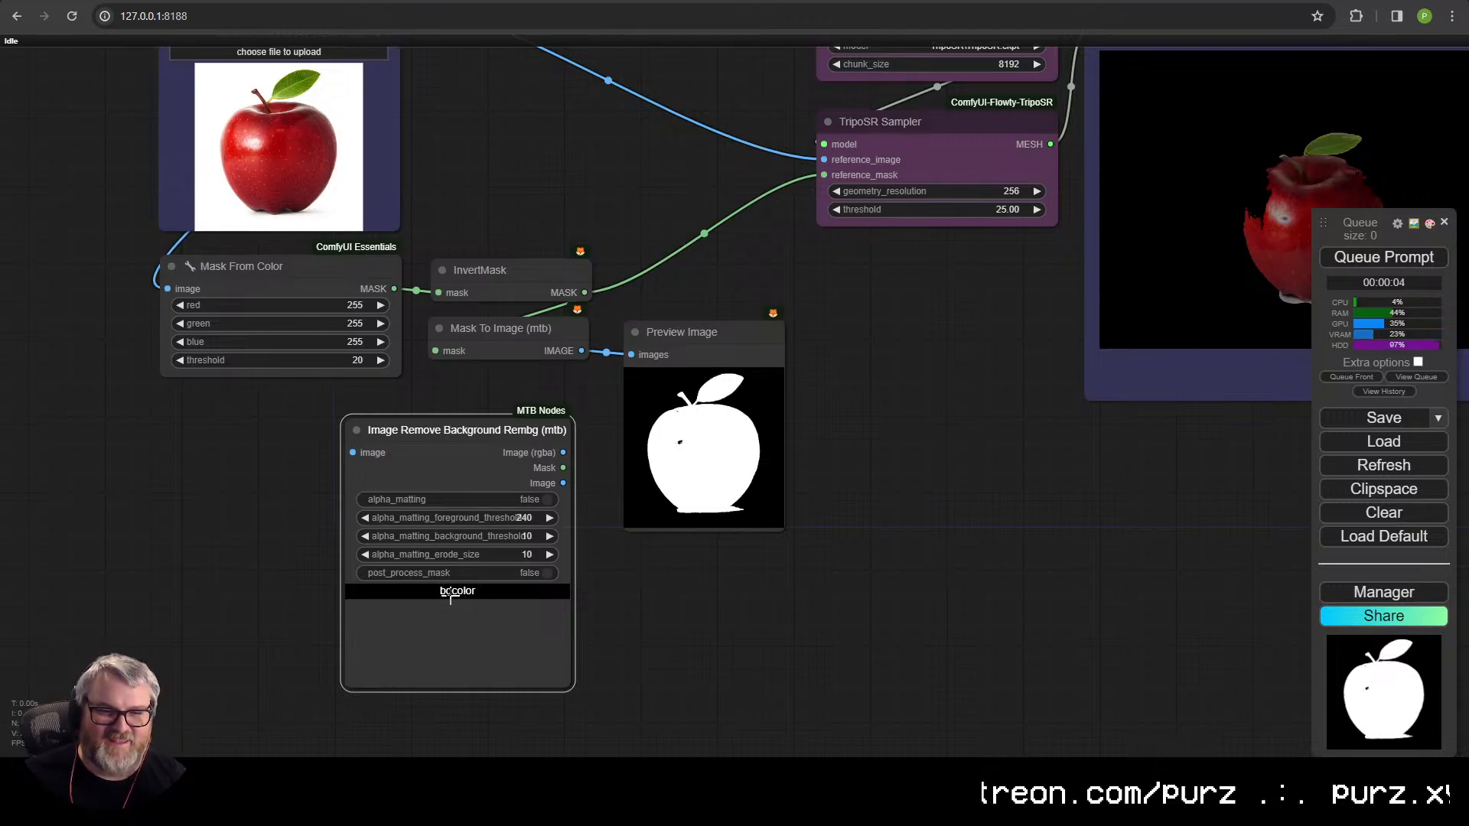
pyautogui.moveTo(391, 683); pyautogui.dragTo(397, 664)
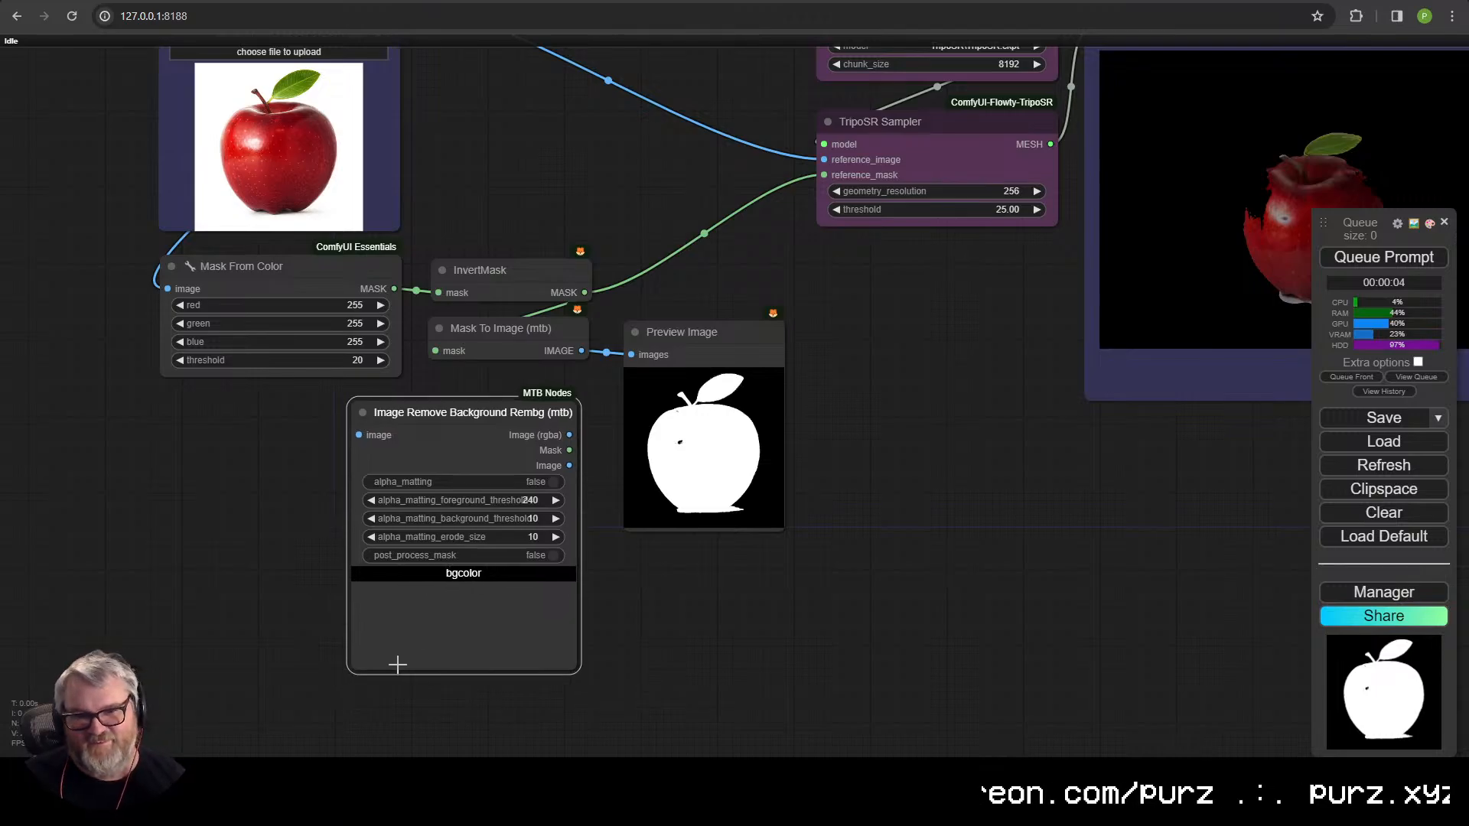
pyautogui.scroll(6, 465, 602)
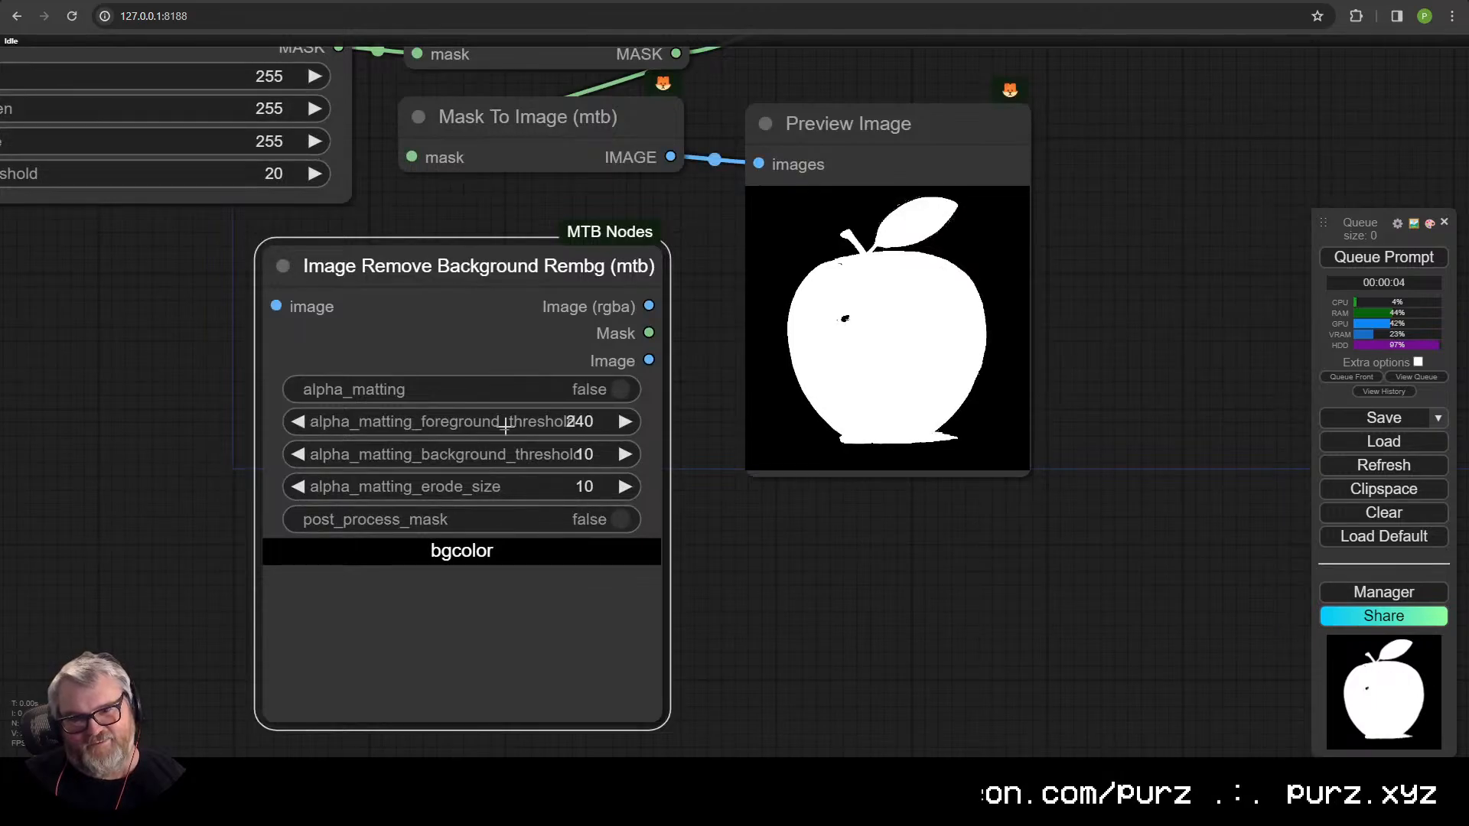
pyautogui.scroll(-5, 505, 427)
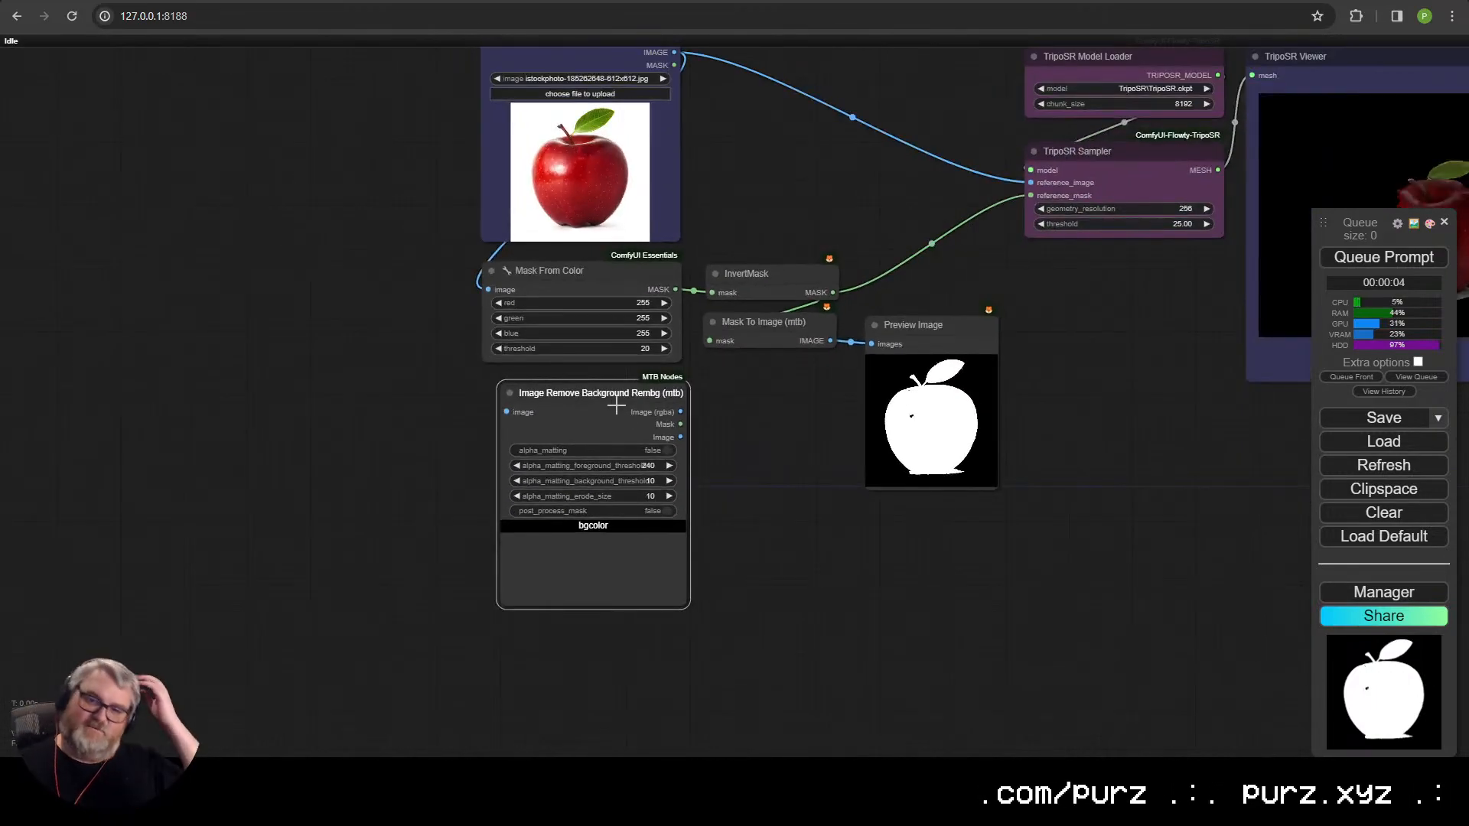
# - Connect Load Image's IMAGE to the Rembg node and its Mask output to Mask To Image, and queue the prompt
pyautogui.moveTo(677, 54); pyautogui.dragTo(506, 412)
pyautogui.moveTo(680, 425); pyautogui.dragTo(711, 341)
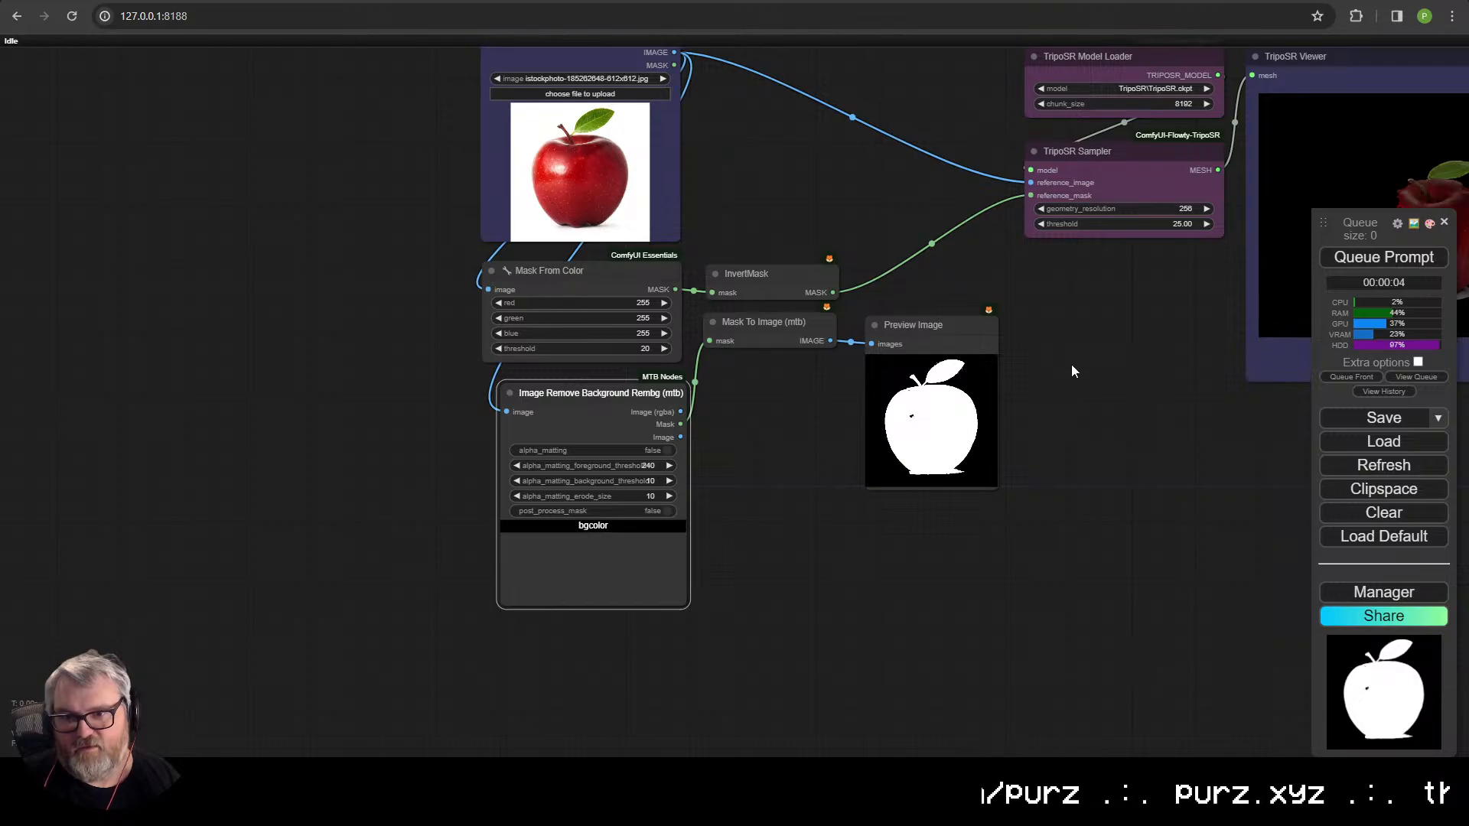
pyautogui.click(1384, 259)
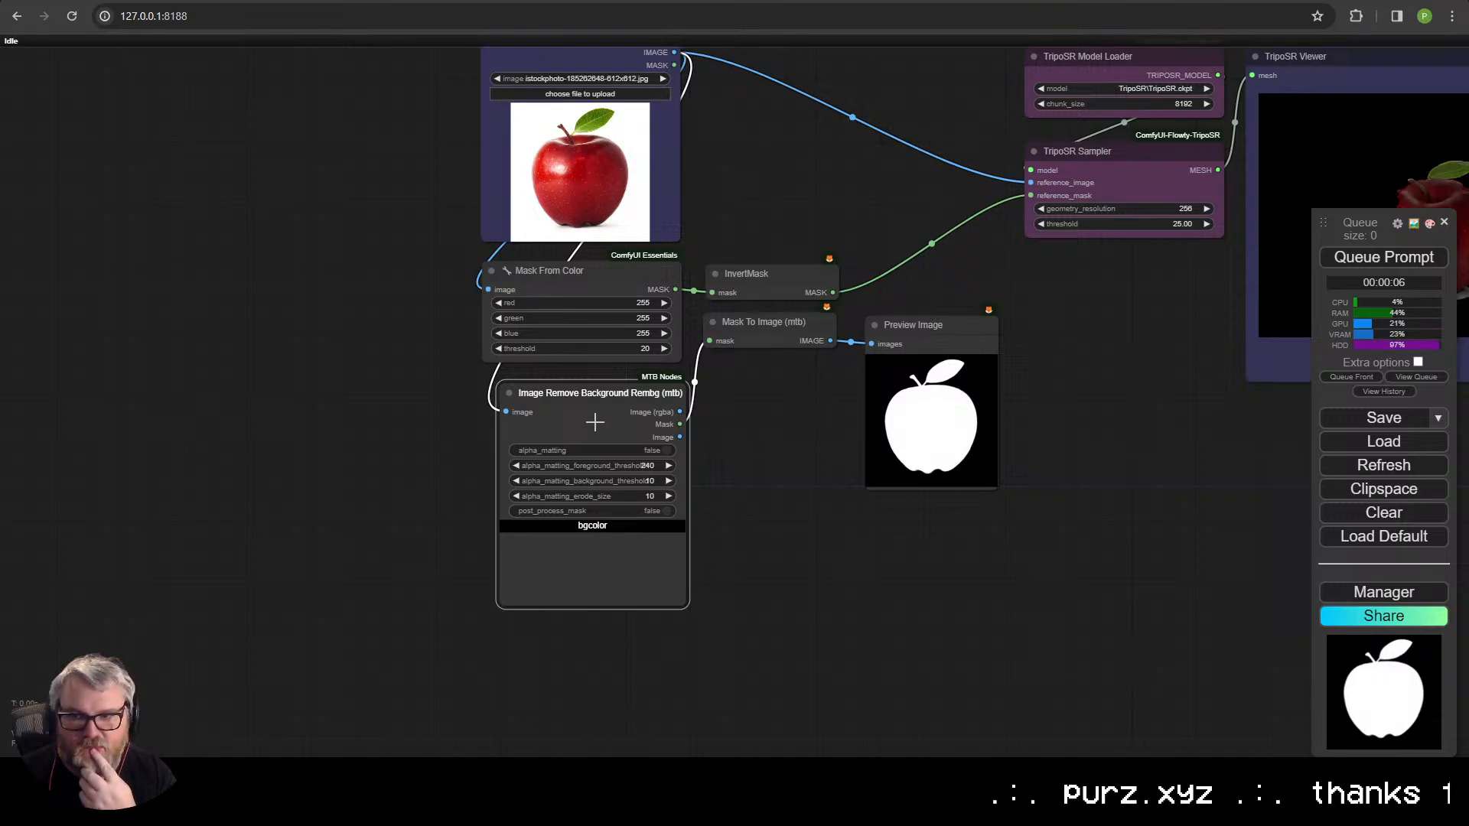
# - Align the Rembg node under Mask From Color and place Mask To Image and Preview Image side by side below it
pyautogui.moveTo(595, 422); pyautogui.dragTo(577, 414)
pyautogui.click(965, 329)
pyautogui.moveTo(966, 339); pyautogui.dragTo(832, 458)
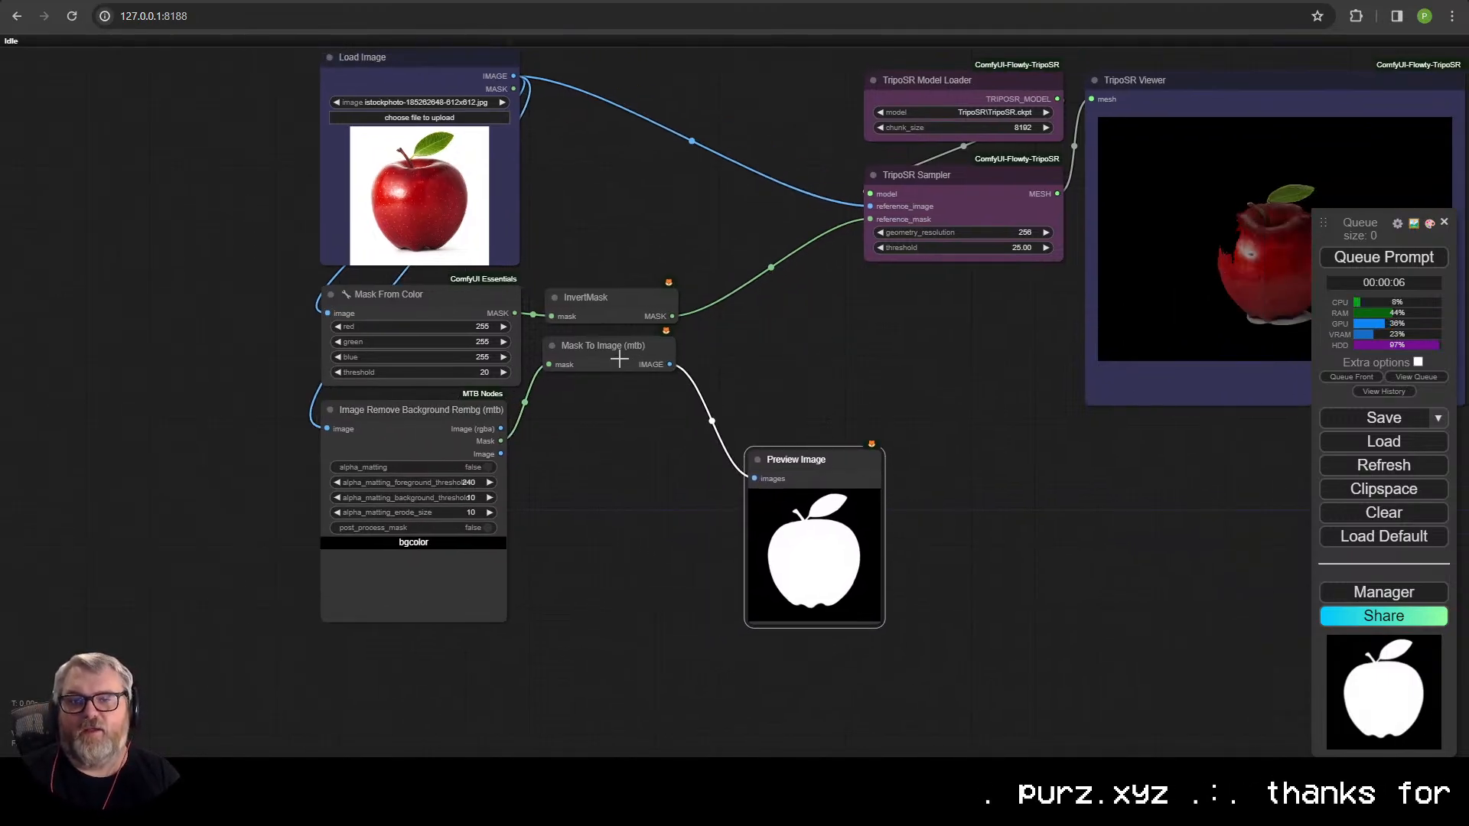
pyautogui.moveTo(605, 350); pyautogui.dragTo(428, 649)
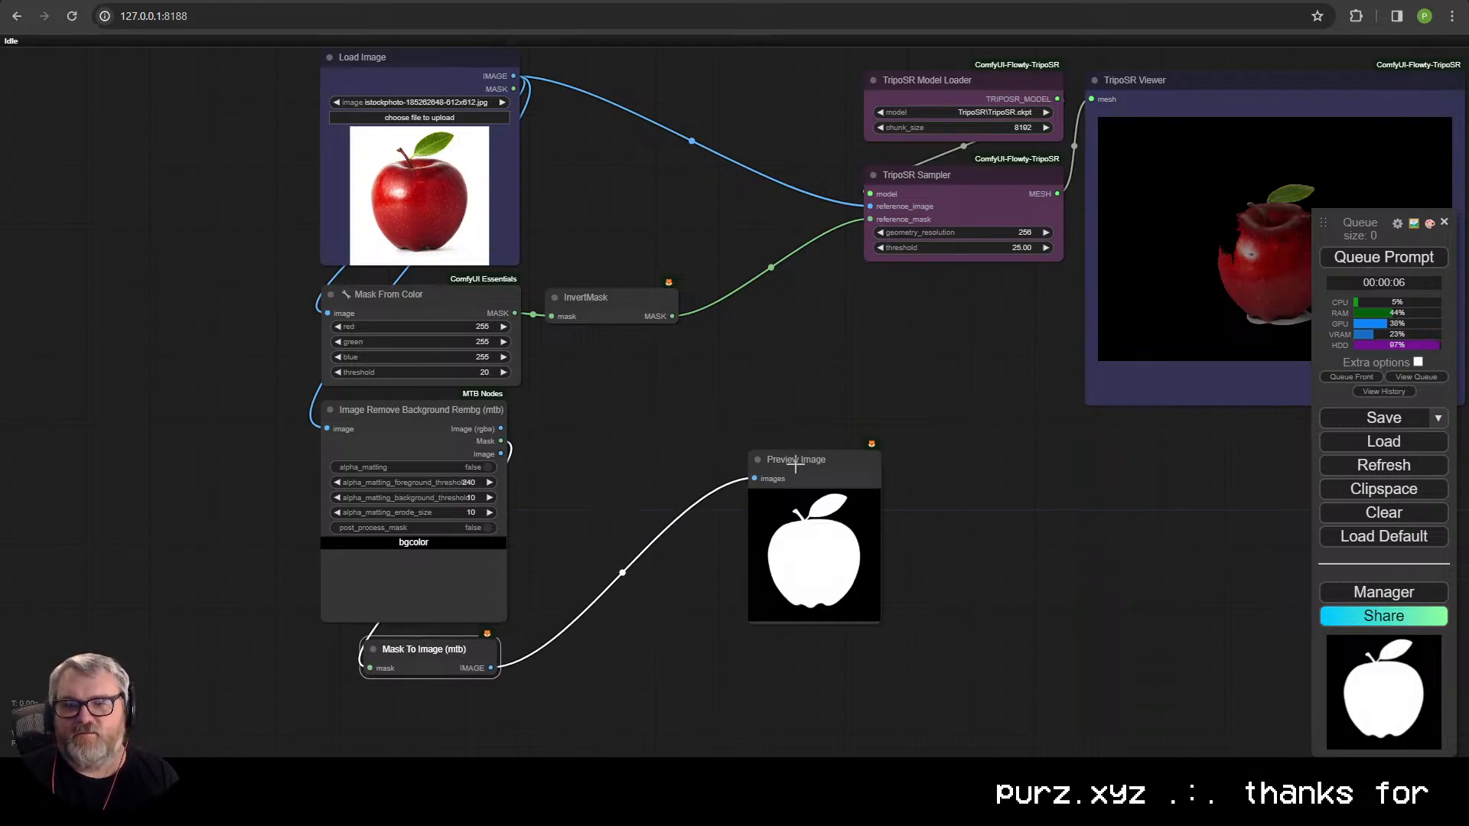
pyautogui.moveTo(795, 459); pyautogui.dragTo(567, 639)
pyautogui.moveTo(665, 526); pyautogui.dragTo(653, 460)
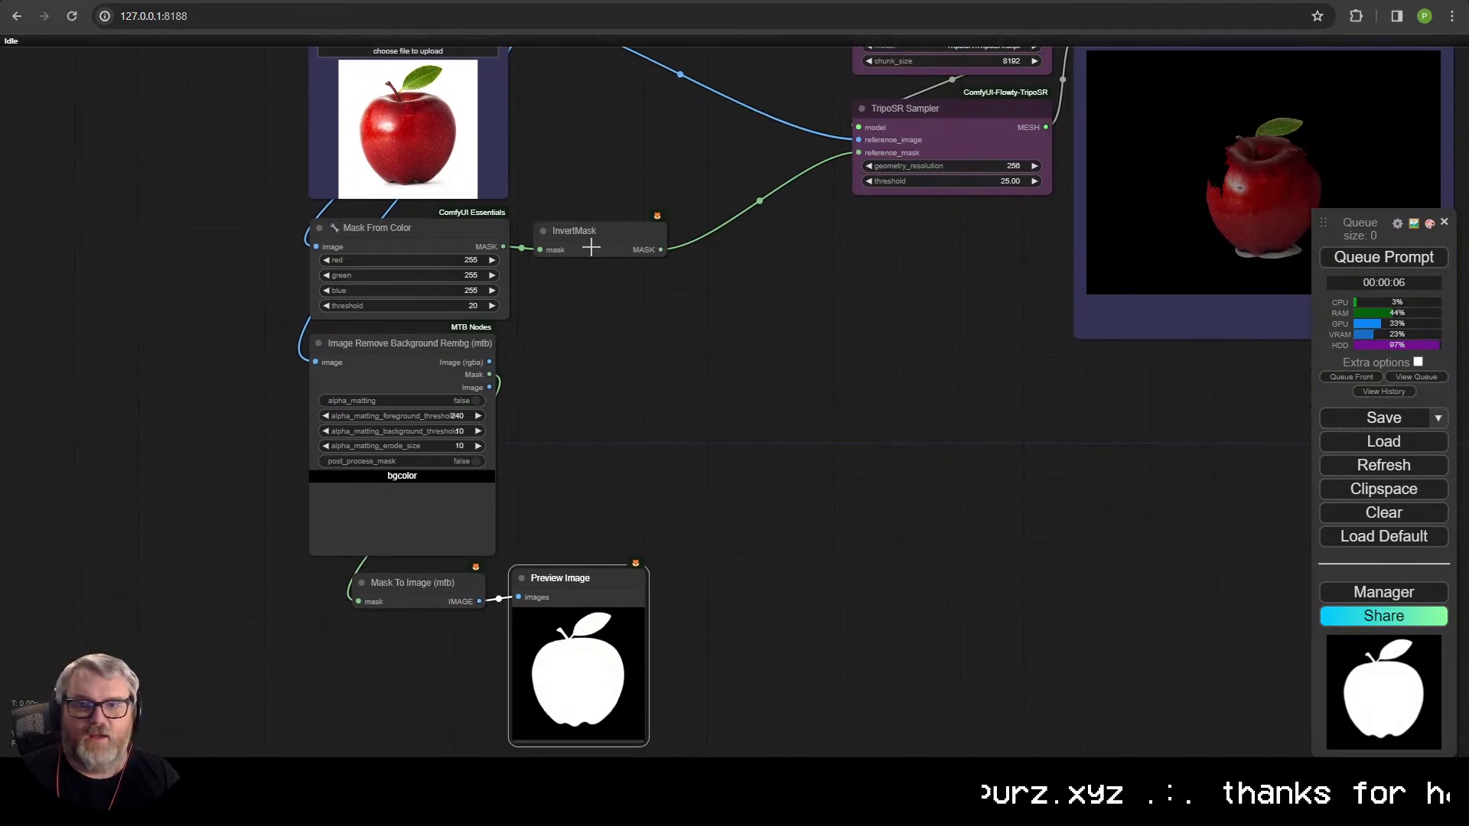
# - Delete the InvertMask and Mask From Color nodes
pyautogui.click(585, 241)
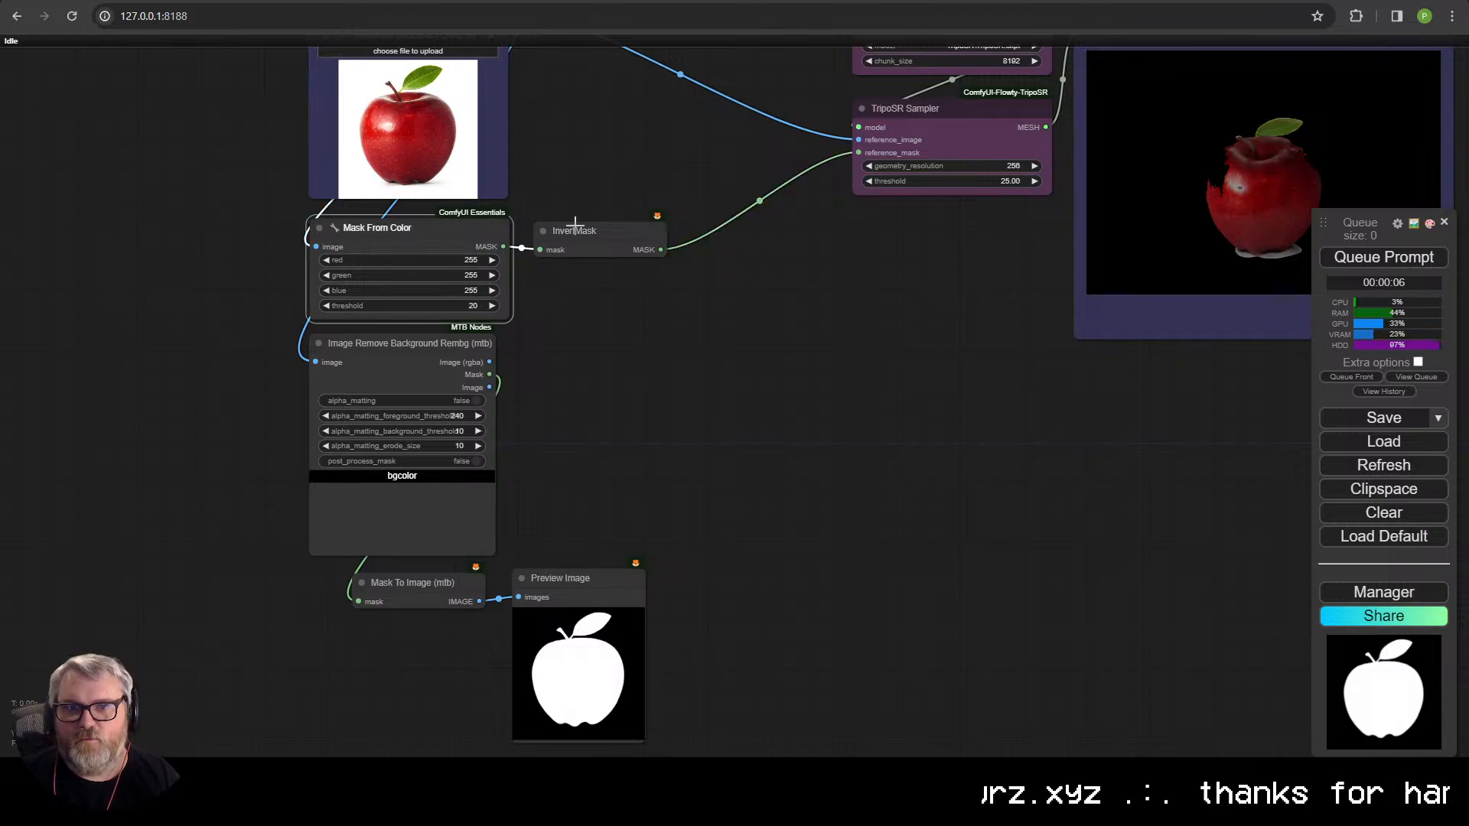
pyautogui.press('Delete')
pyautogui.click(471, 239)
pyautogui.press('Delete')
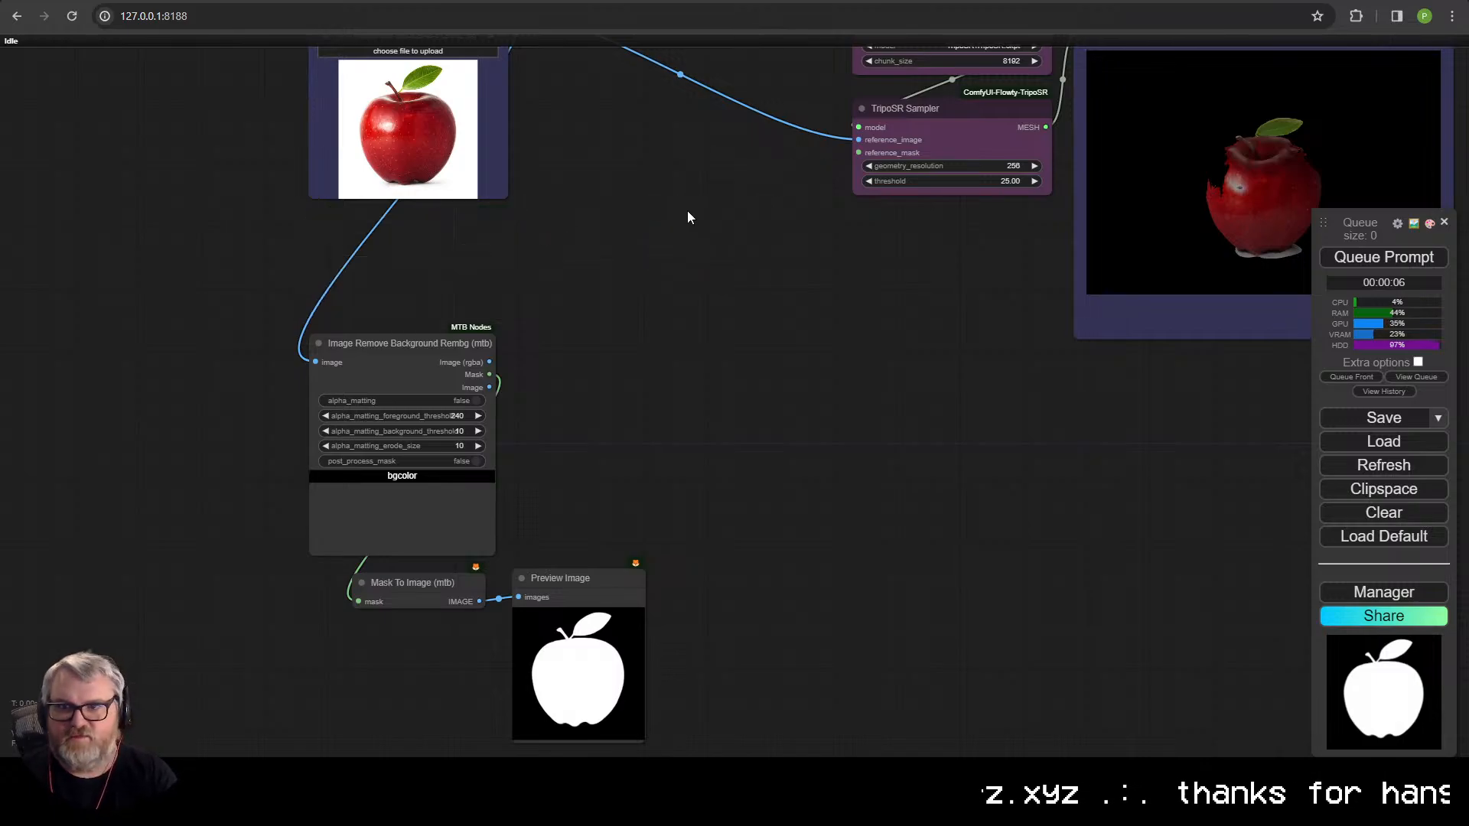
# - Connect the Rembg node's Mask output to TripoSR Sampler's reference_mask and queue the prompt
pyautogui.moveTo(514, 318); pyautogui.dragTo(861, 179)
pyautogui.click(1385, 260)
pyautogui.moveTo(1071, 345); pyautogui.dragTo(989, 542)
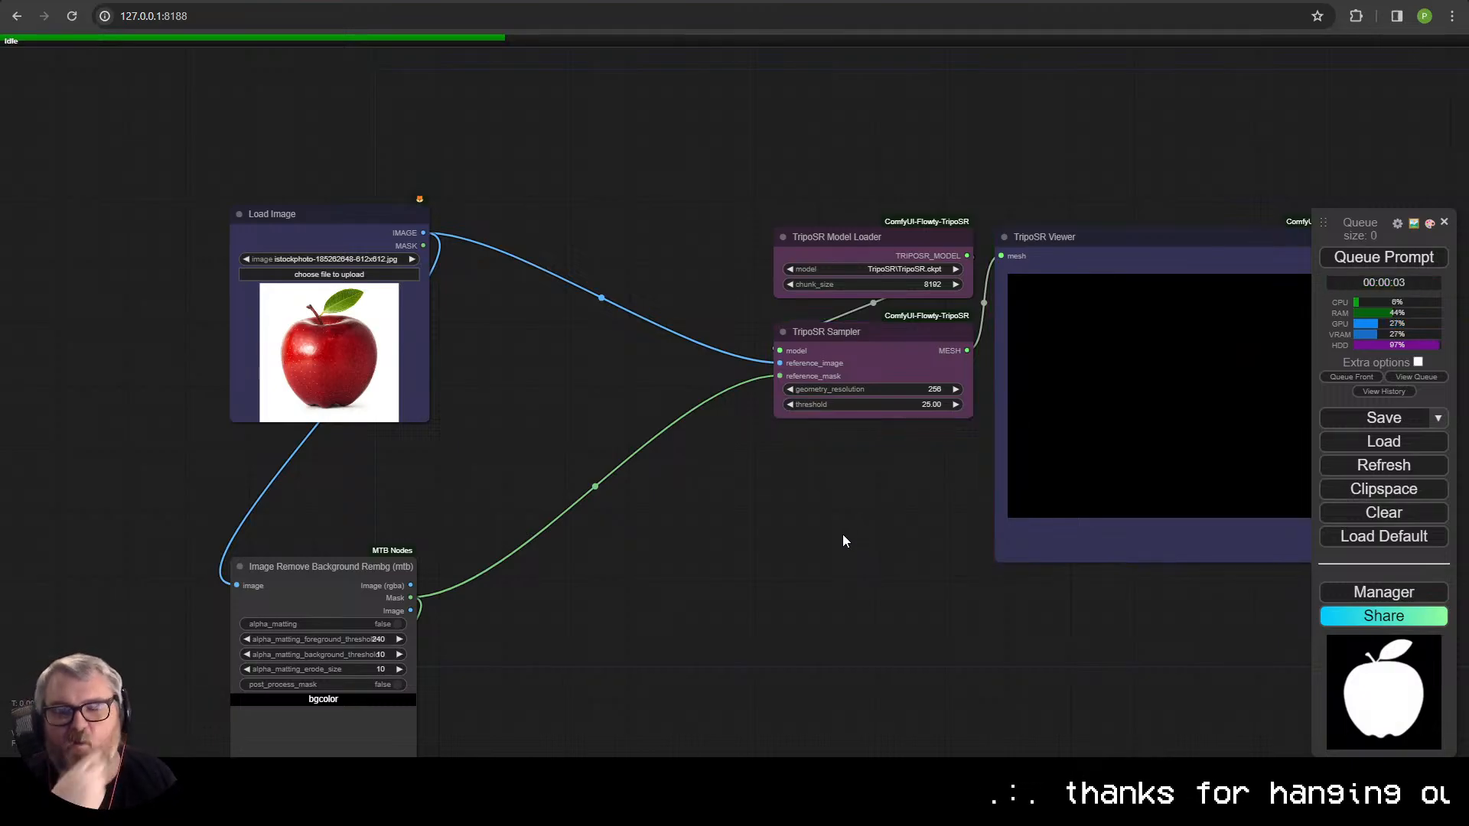
# - Zoom and rotate the Rembg-masked apple mesh in TripoSR Viewer to examine its surface and damaged side
pyautogui.moveTo(908, 500); pyautogui.dragTo(588, 554)
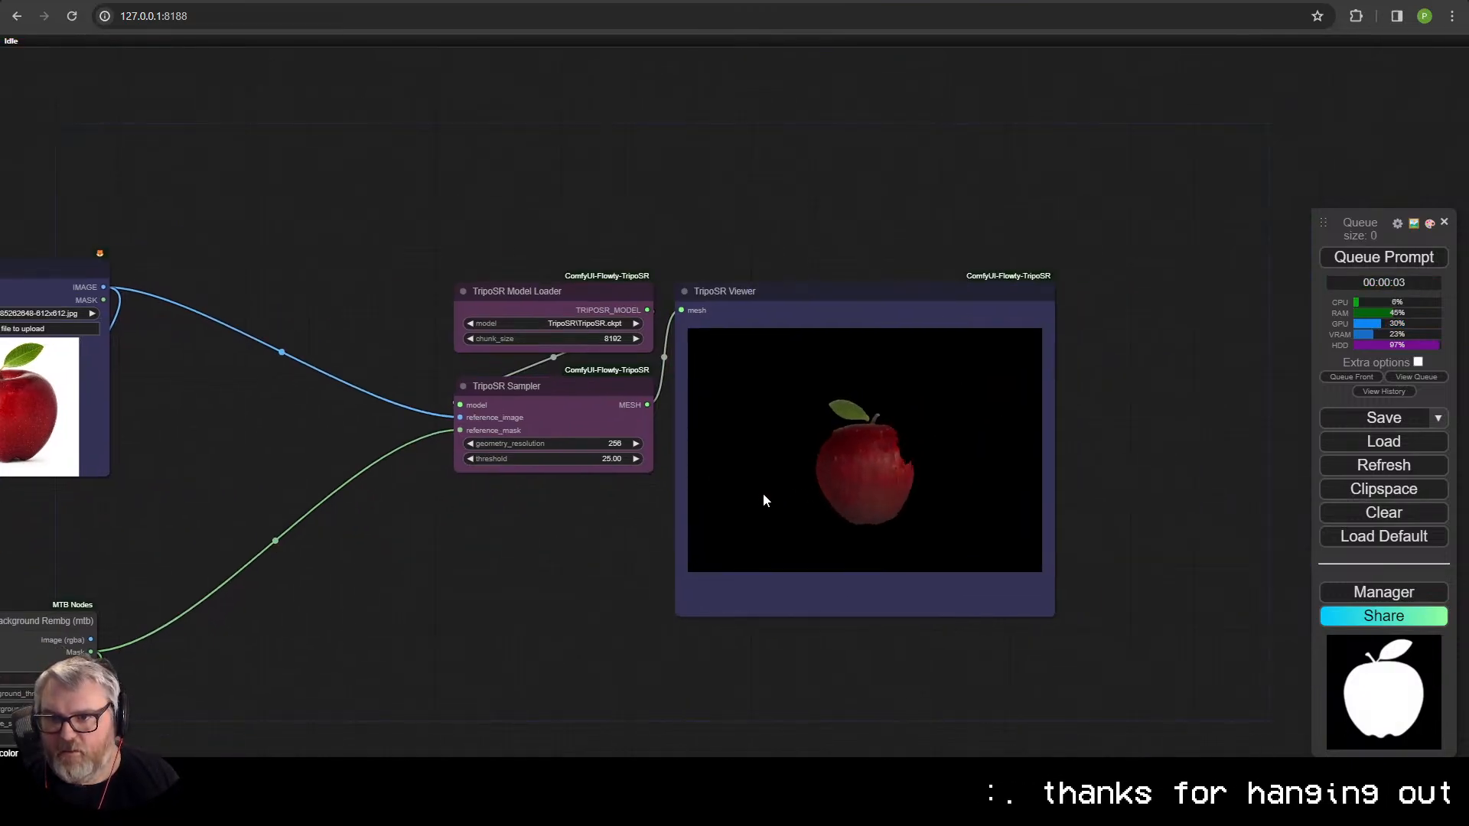
pyautogui.scroll(5, 847, 493)
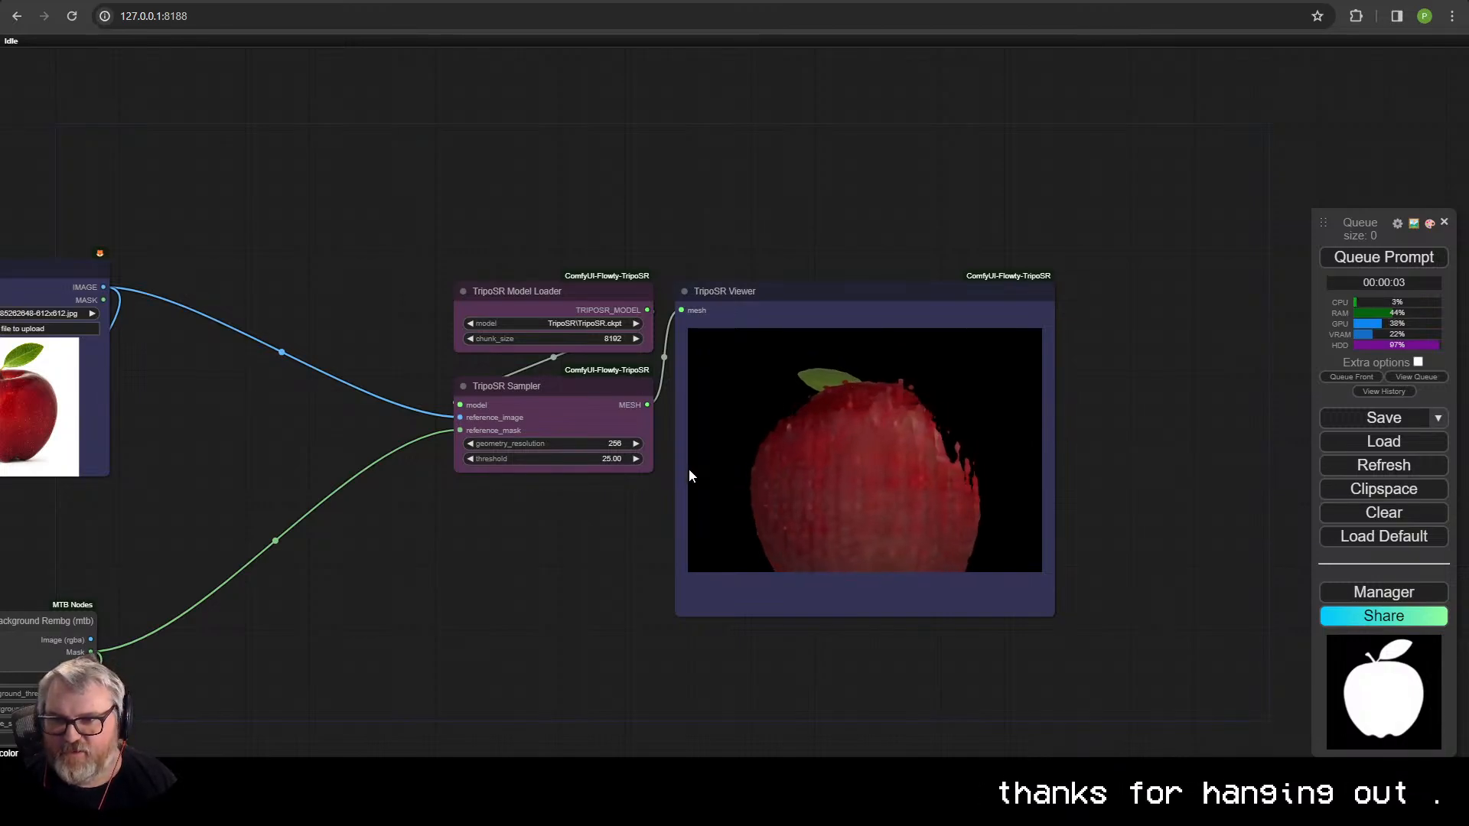
pyautogui.moveTo(771, 451); pyautogui.dragTo(870, 520)
pyautogui.scroll(-5, 900, 481)
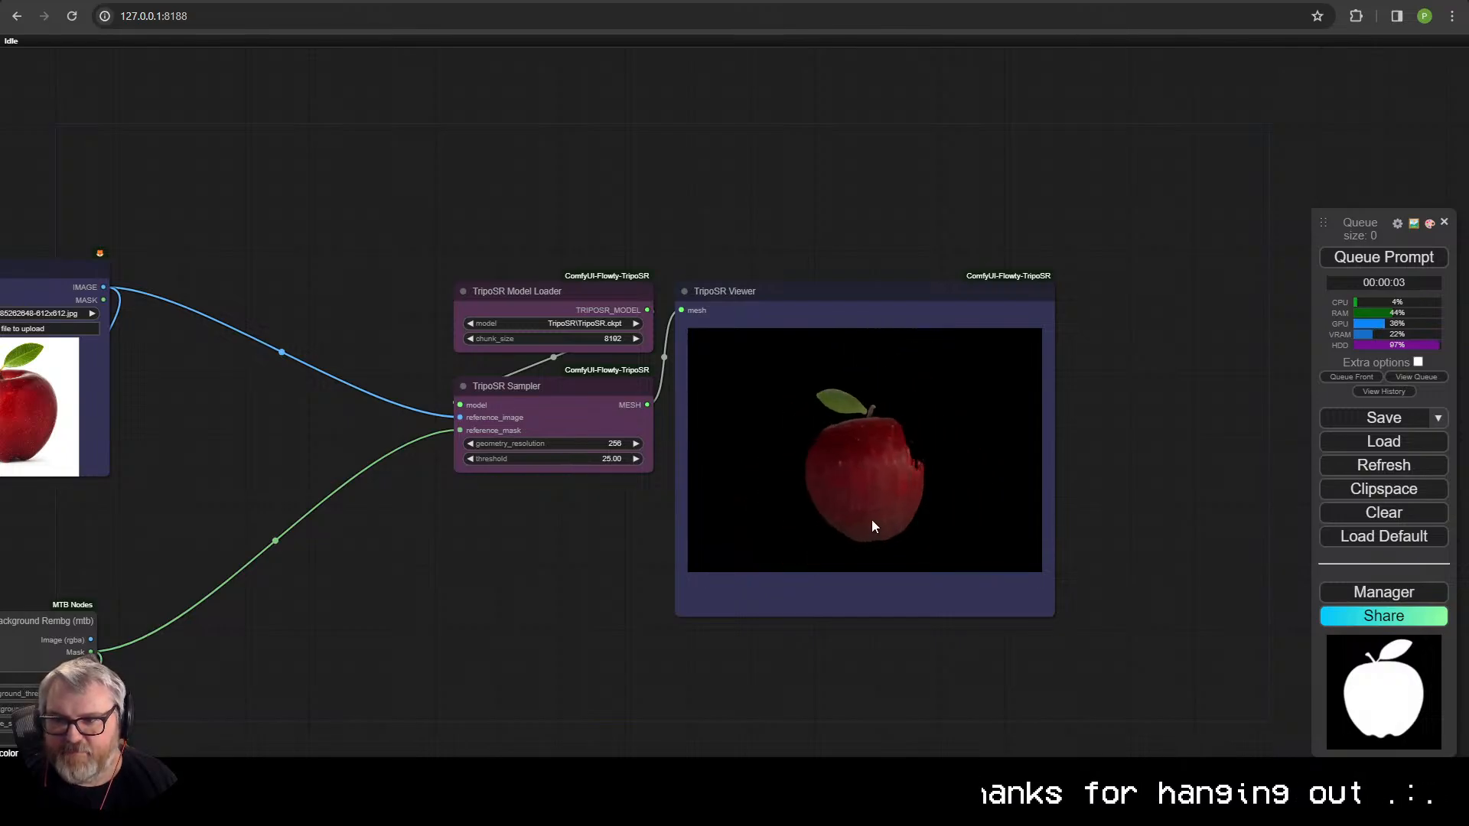
pyautogui.scroll(-5, 757, 514)
# - Disconnect the Rembg mask from TripoSR Sampler's reference_mask input
pyautogui.moveTo(353, 562); pyautogui.dragTo(722, 397)
pyautogui.scroll(7, 820, 426)
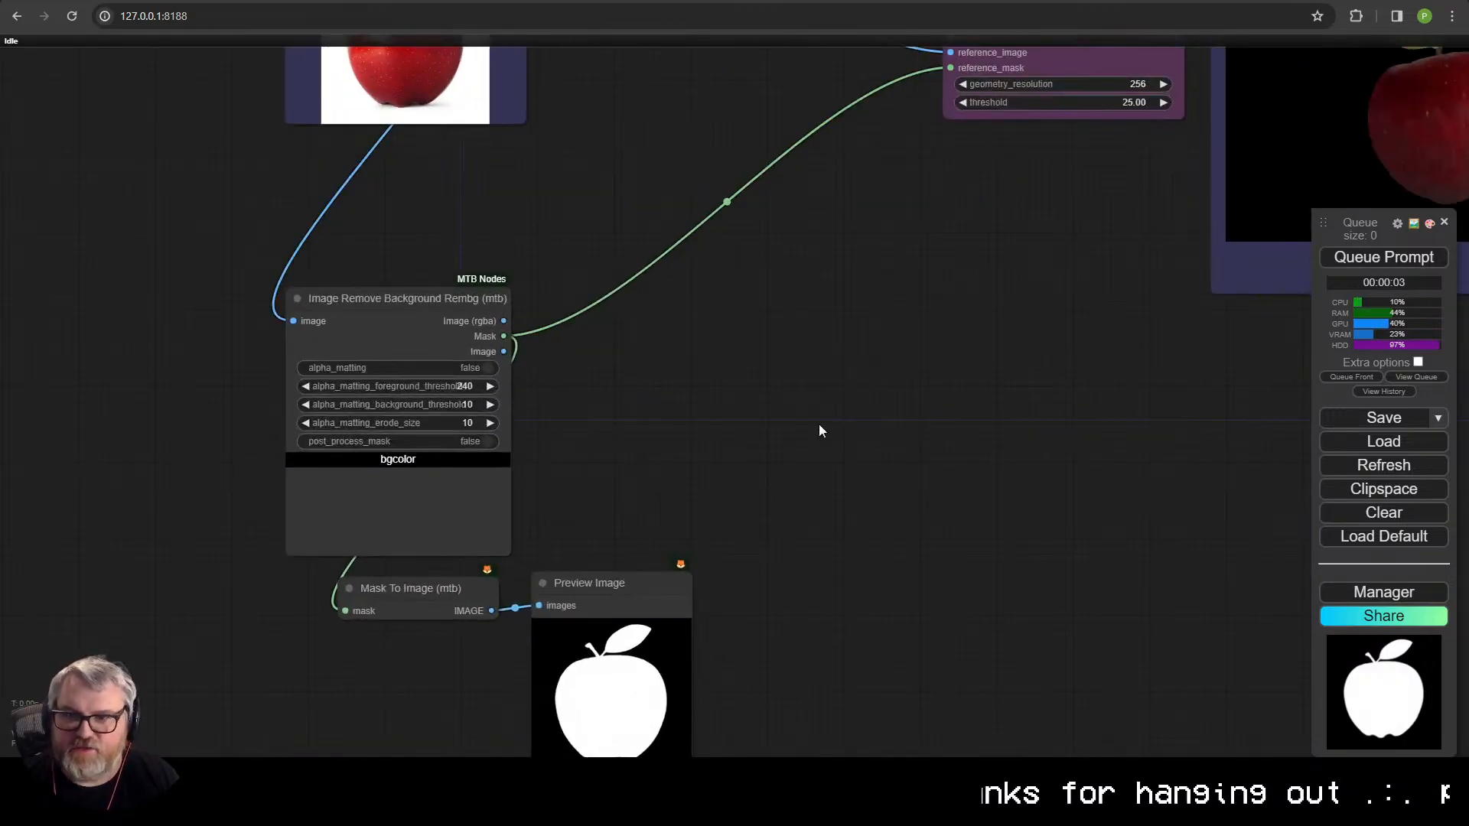
pyautogui.moveTo(840, 246); pyautogui.dragTo(729, 322)
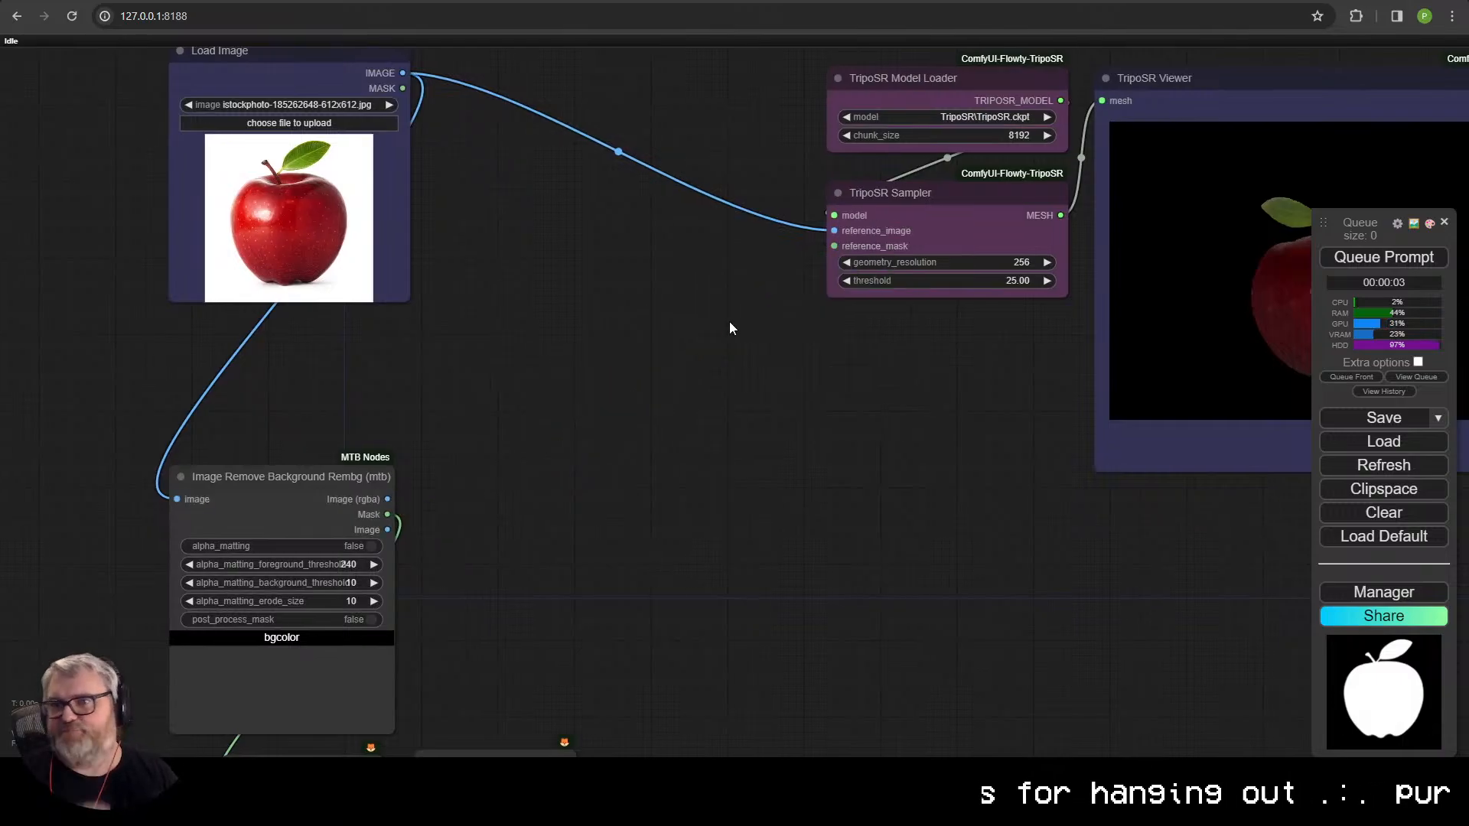
# - Stack the Rembg, Mask To Image and Preview Image nodes in one column beneath Load Image
pyautogui.moveTo(598, 542); pyautogui.dragTo(598, 374)
pyautogui.scroll(-5, 597, 392)
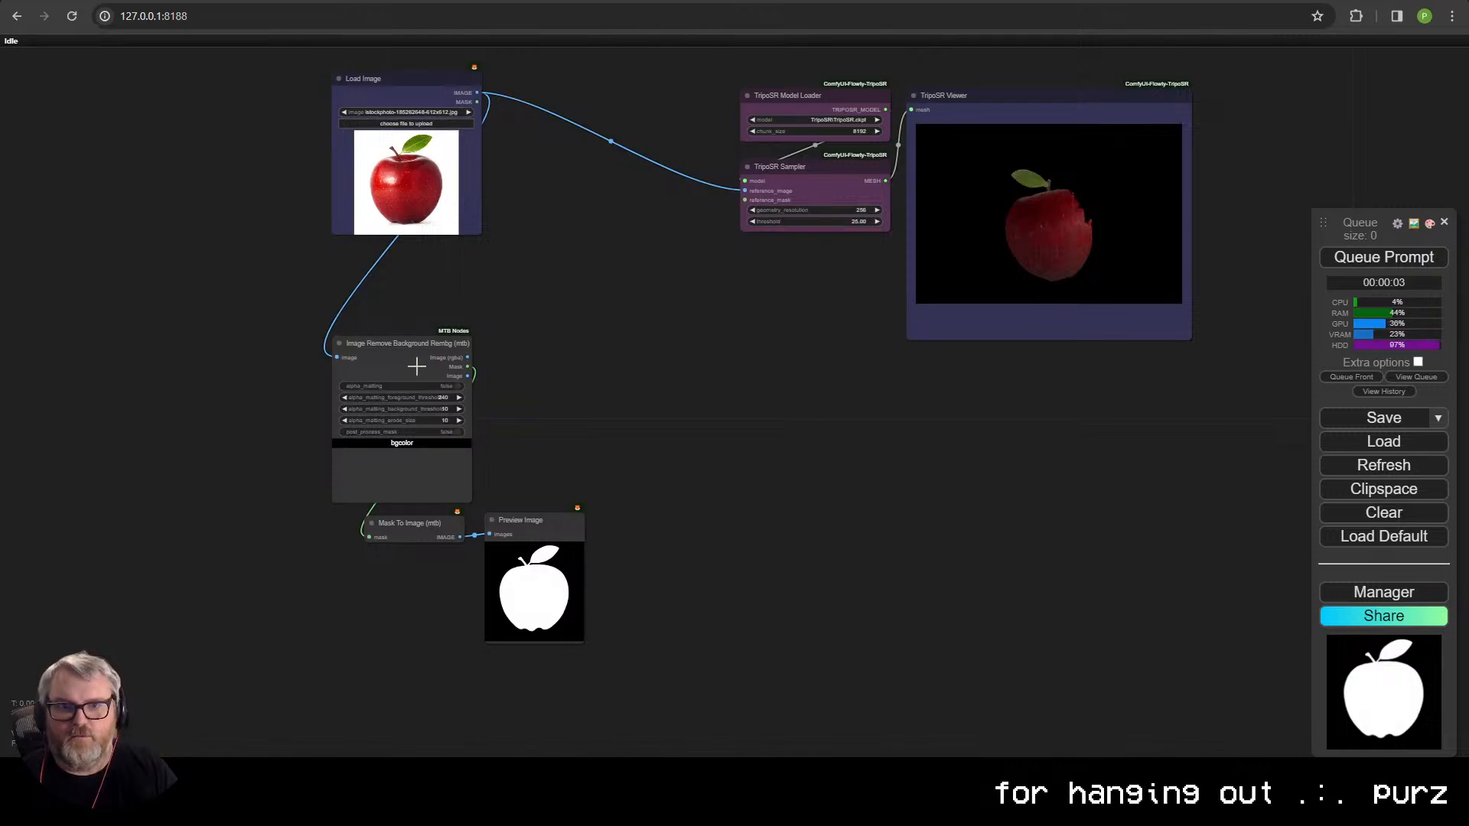
pyautogui.moveTo(416, 366); pyautogui.dragTo(416, 278)
pyautogui.moveTo(398, 516); pyautogui.dragTo(404, 427)
pyautogui.moveTo(528, 523); pyautogui.dragTo(407, 482)
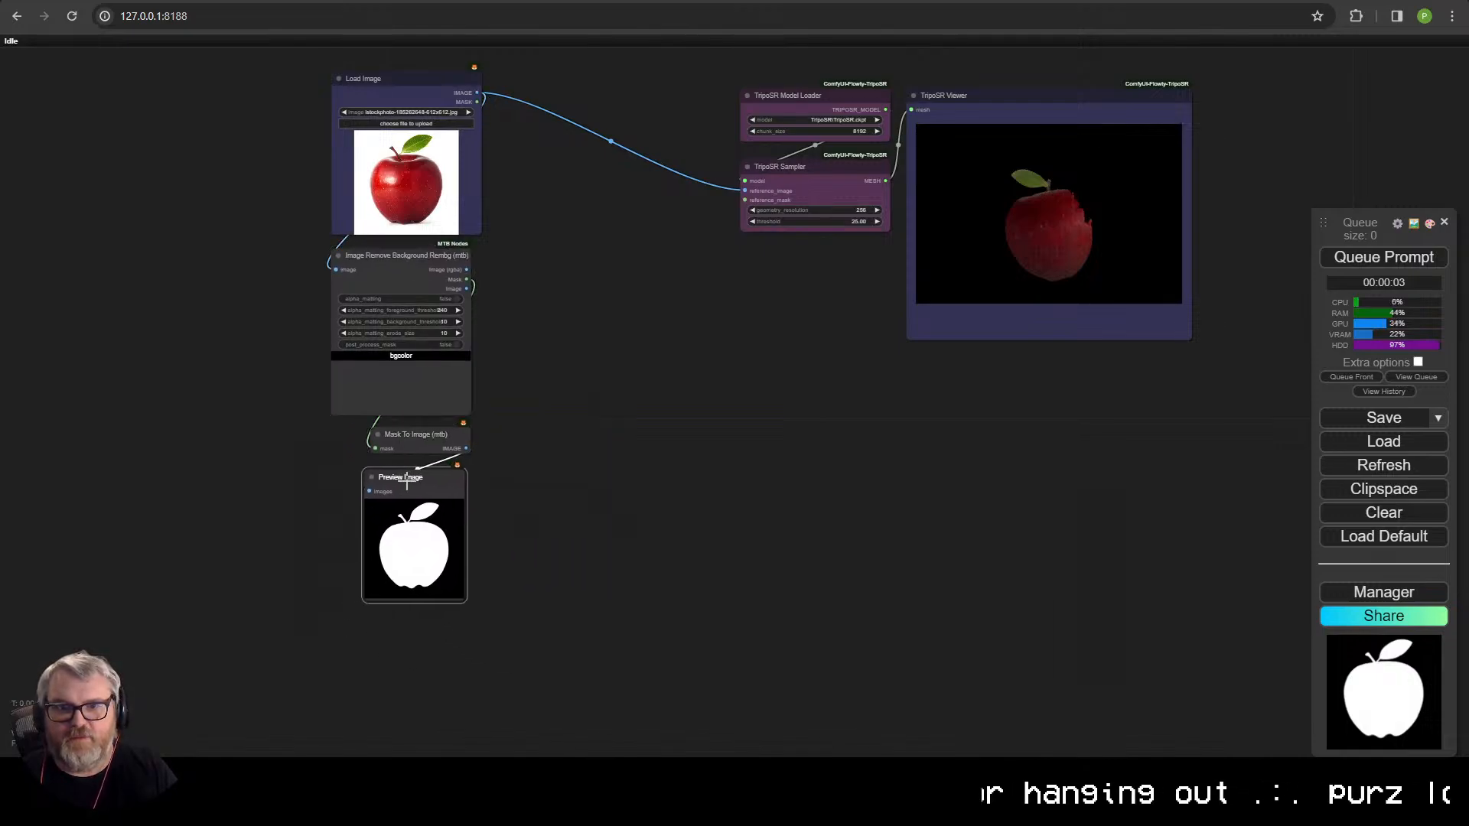
# - Add an Image Blank node in the empty space beside the Rembg node
pyautogui.moveTo(592, 394); pyautogui.dragTo(578, 468)
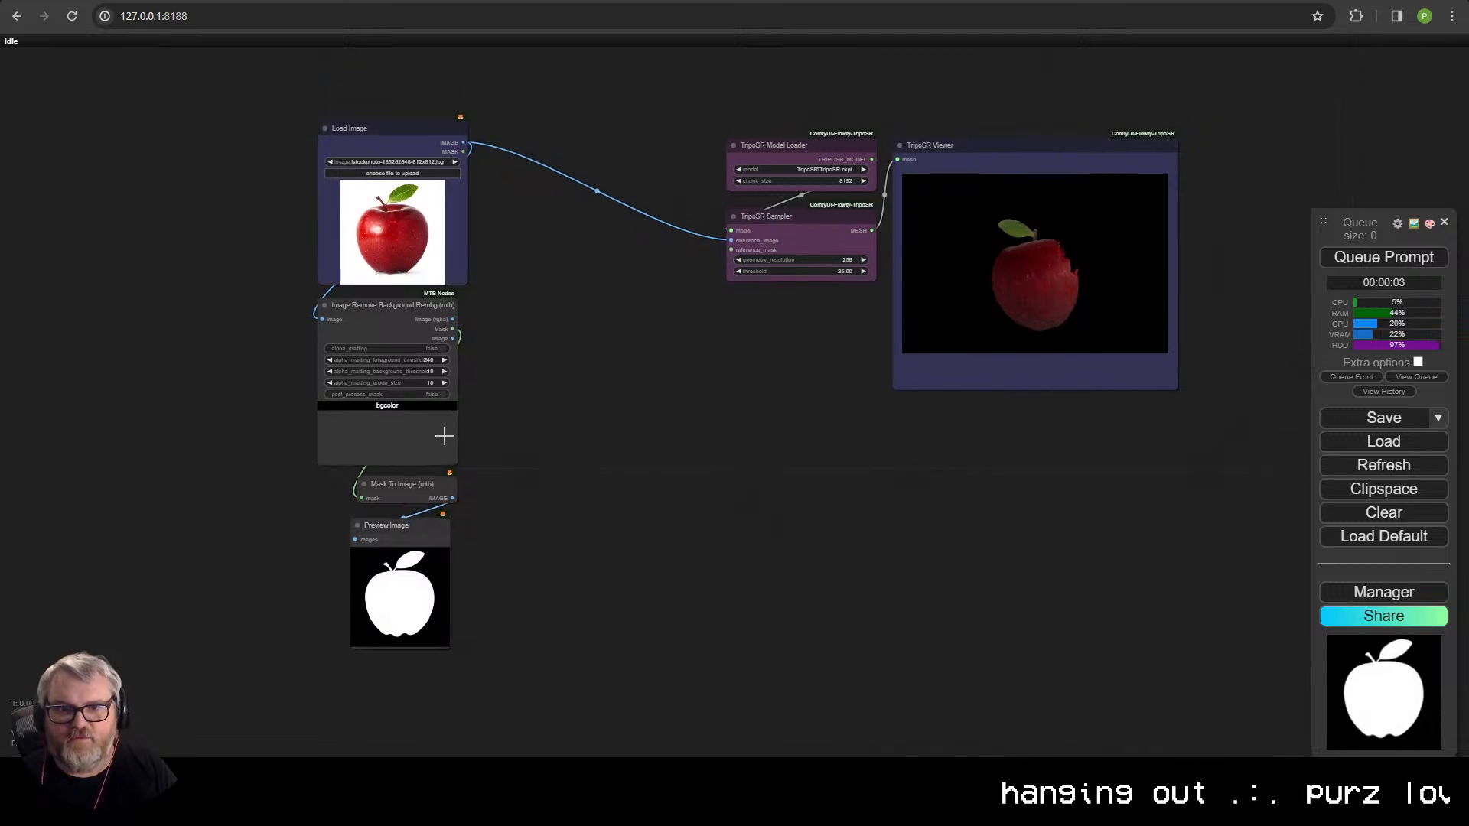
pyautogui.doubleClick(542, 414)
pyautogui.write('image blank')
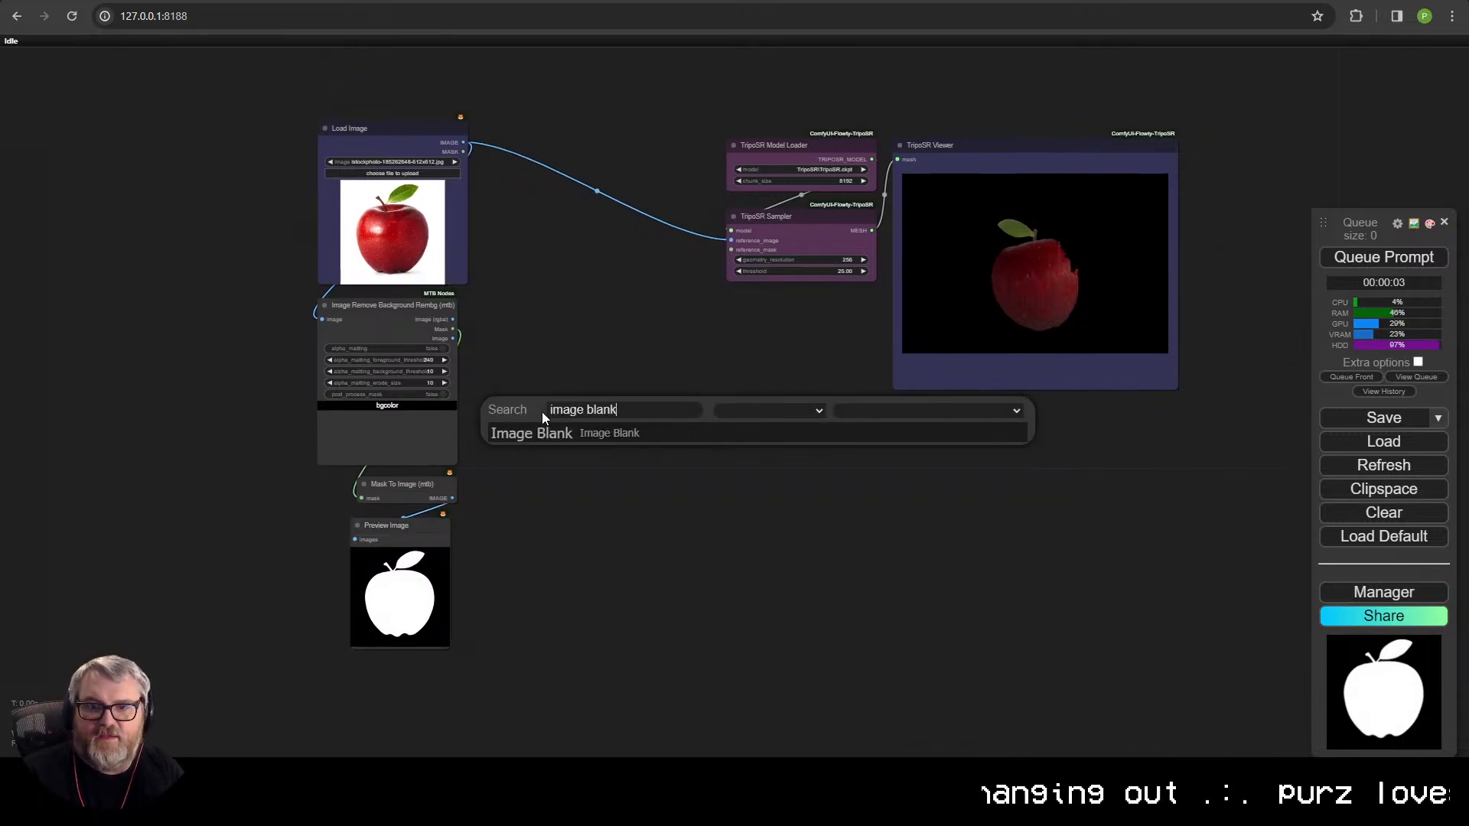
pyautogui.press('Return')
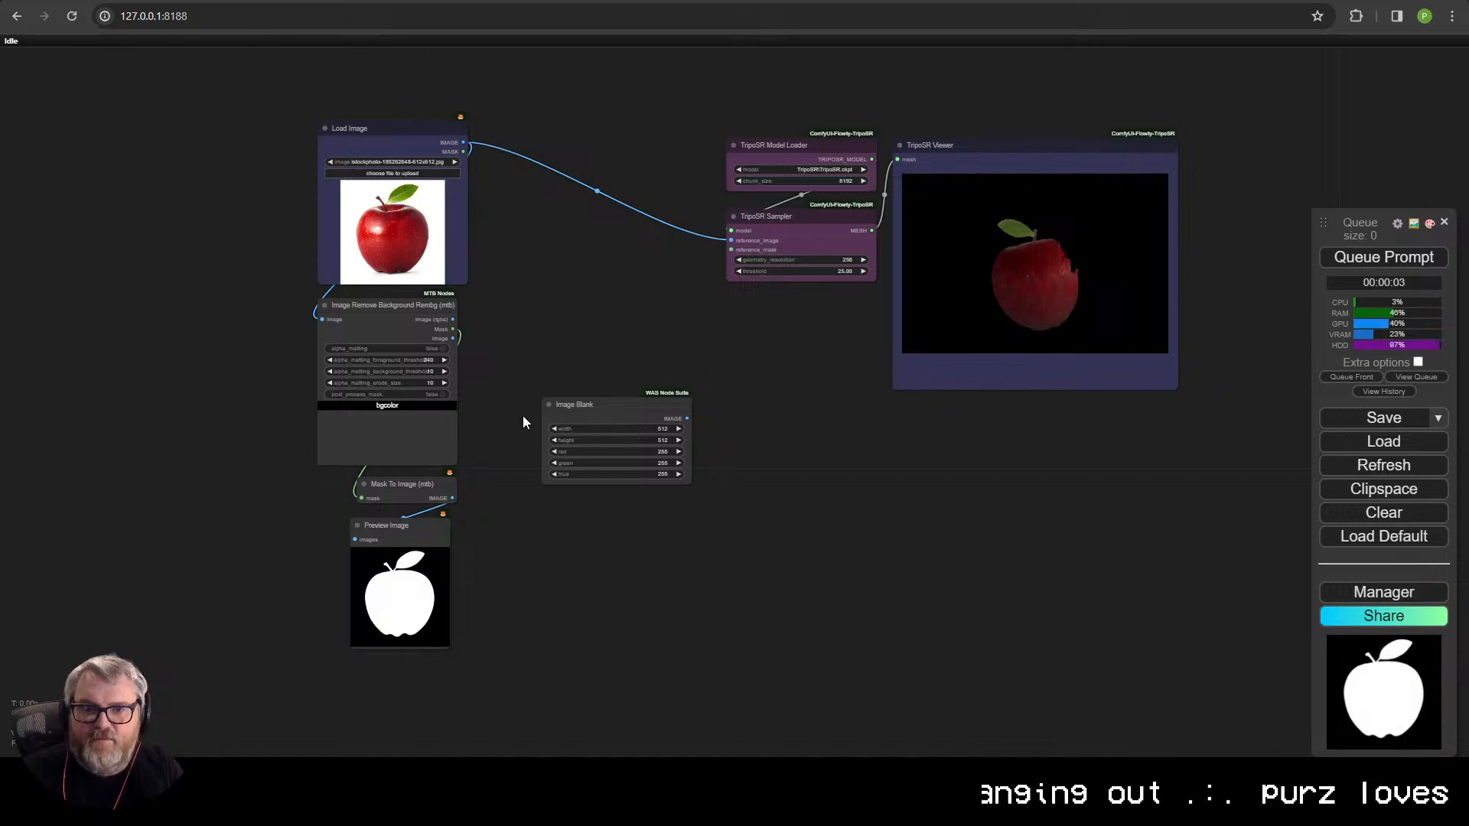
# - Confirm 512 as both the width and the height of the Image Blank node
pyautogui.rightClick(623, 406)
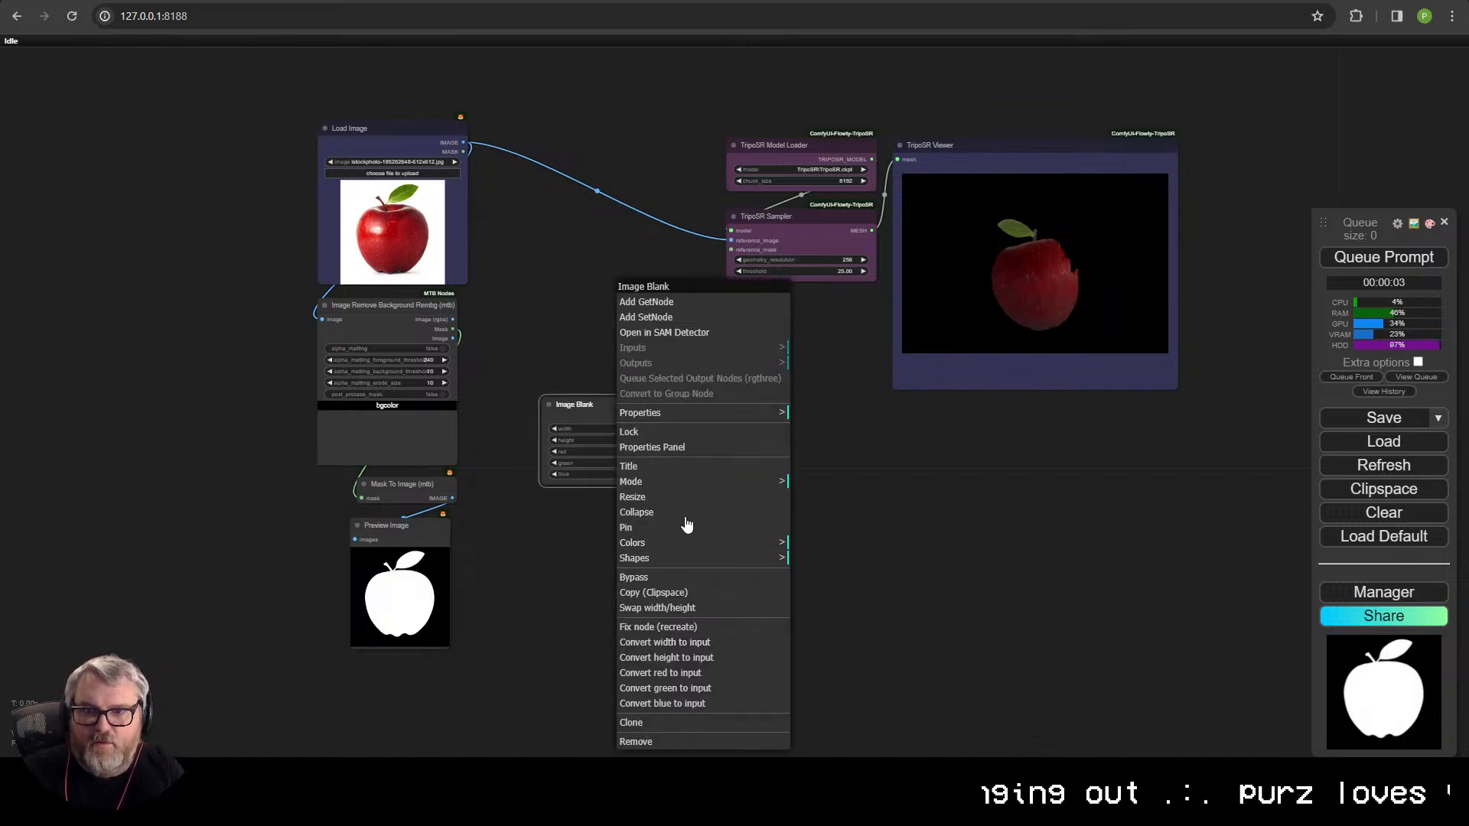
pyautogui.scroll(5, 665, 420)
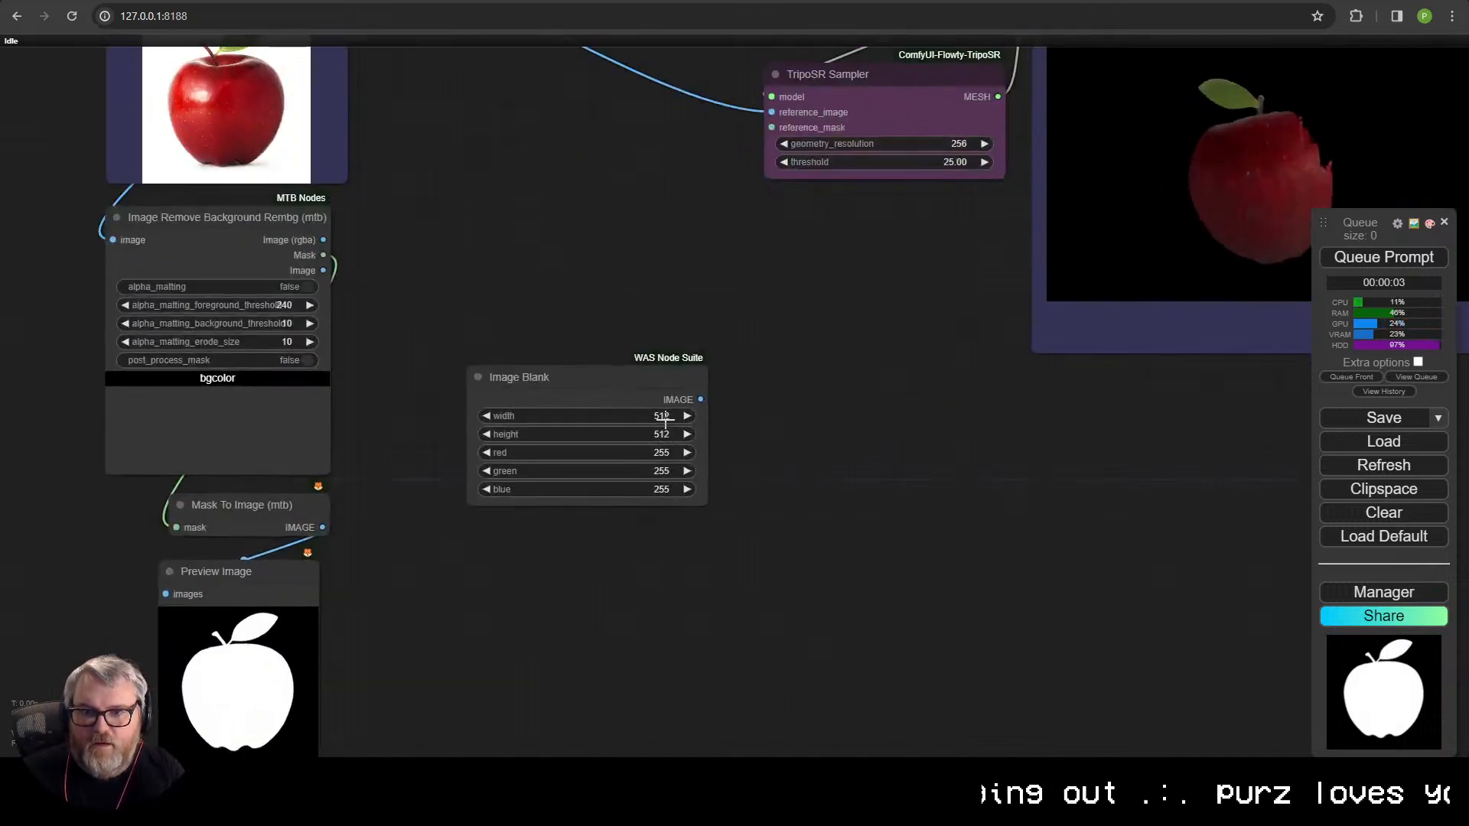
pyautogui.click(665, 419)
pyautogui.click(900, 412)
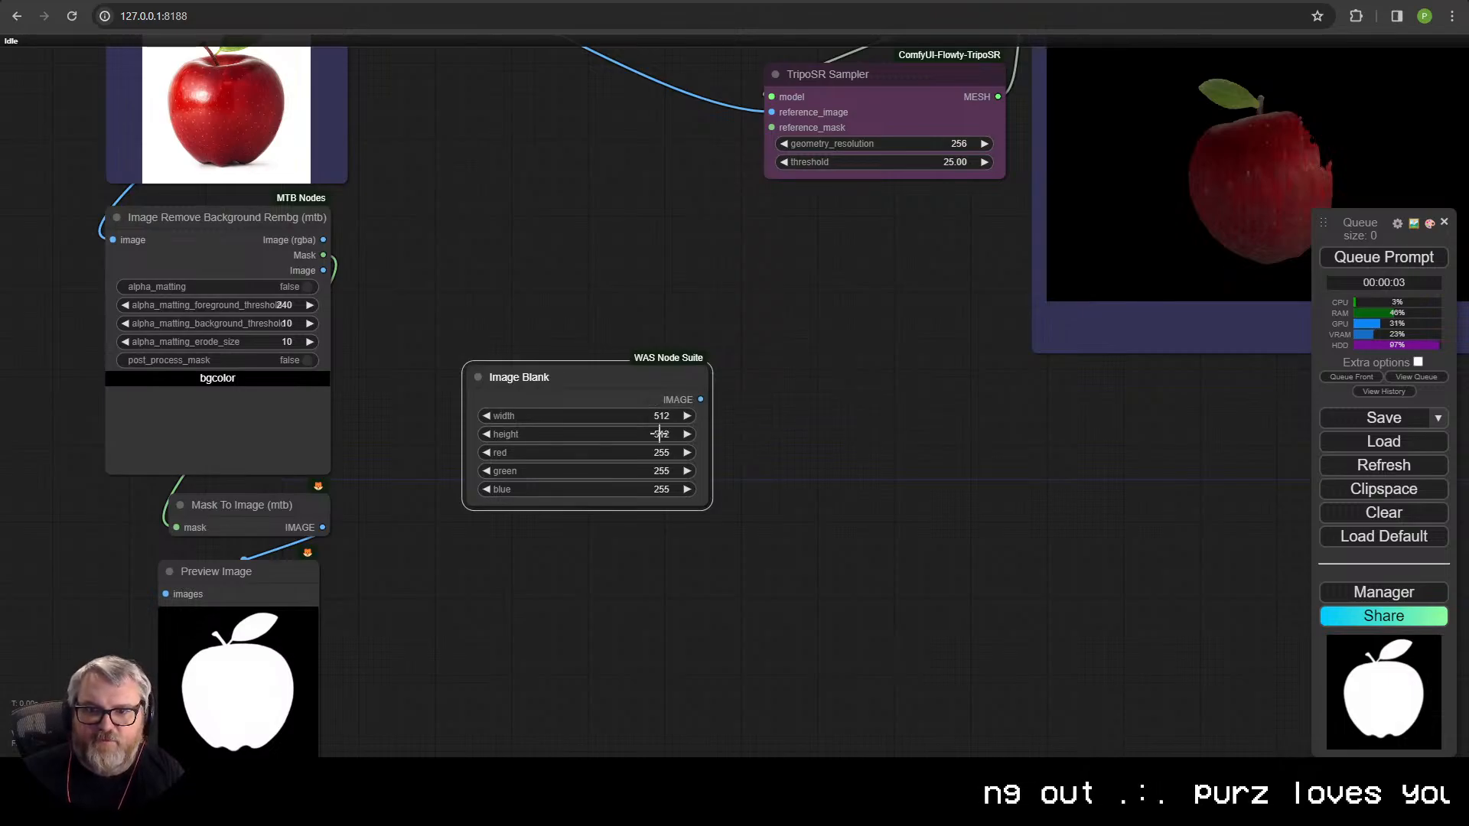
pyautogui.click(664, 433)
pyautogui.click(900, 429)
# - Set the Image Blank node's red, green and blue values to 127 each for a mid-grey background
pyautogui.click(667, 452)
pyautogui.write('0')
pyautogui.press('Return')
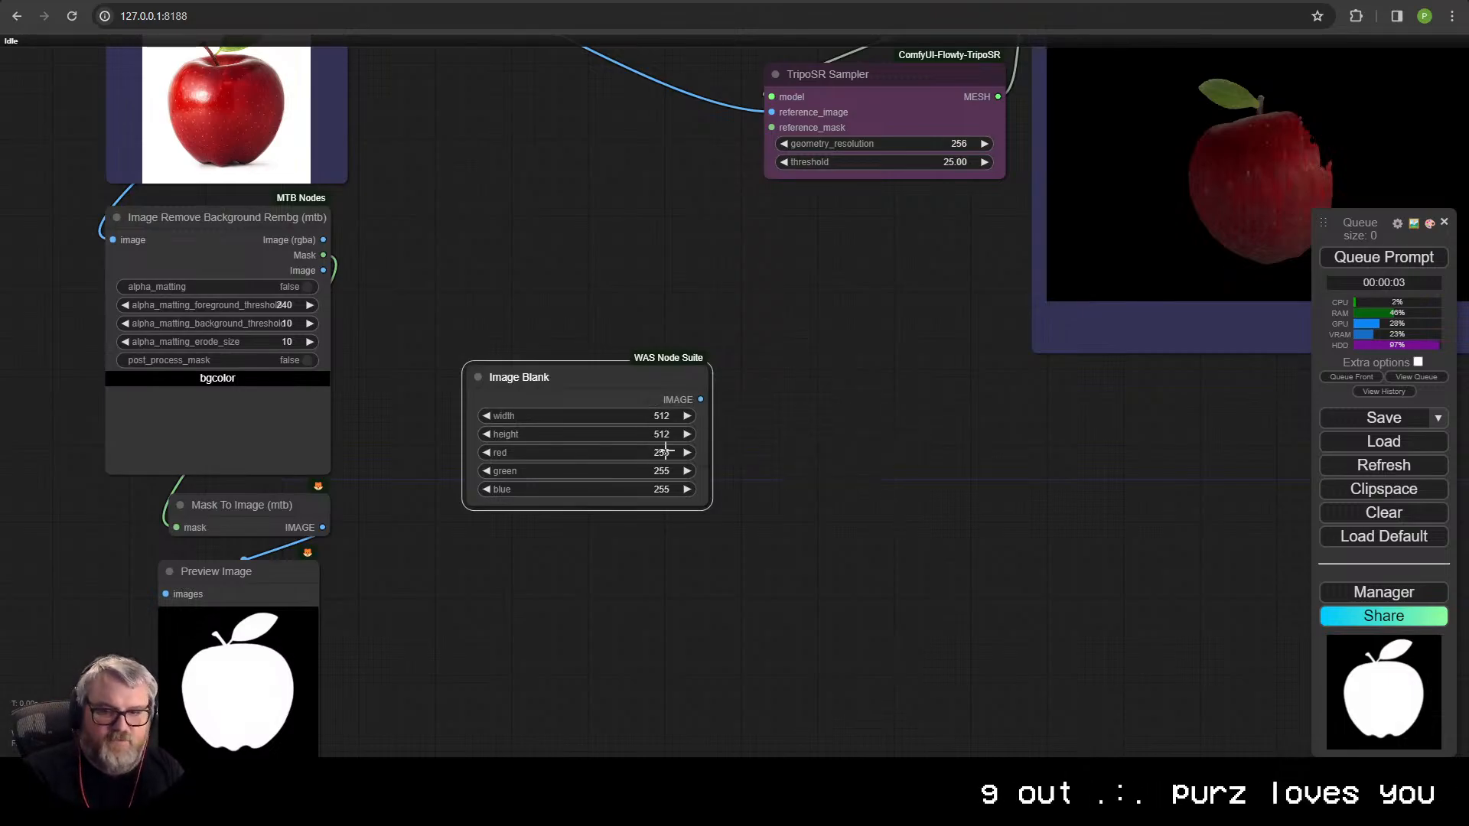
pyautogui.click(649, 469)
pyautogui.write('12')
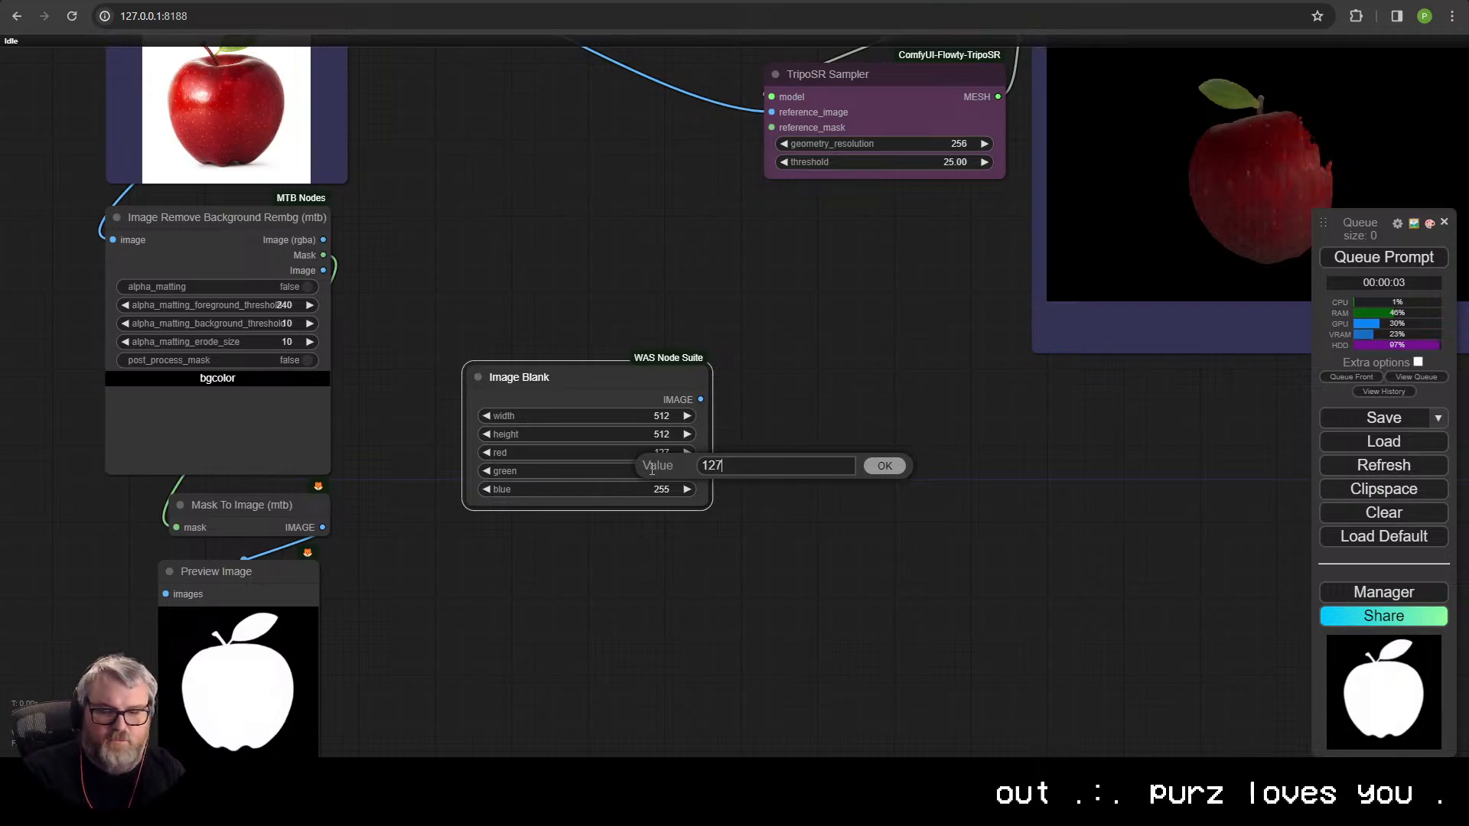
pyautogui.write('7')
pyautogui.press('Return')
pyautogui.click(659, 489)
pyautogui.write('127')
pyautogui.press('Return')
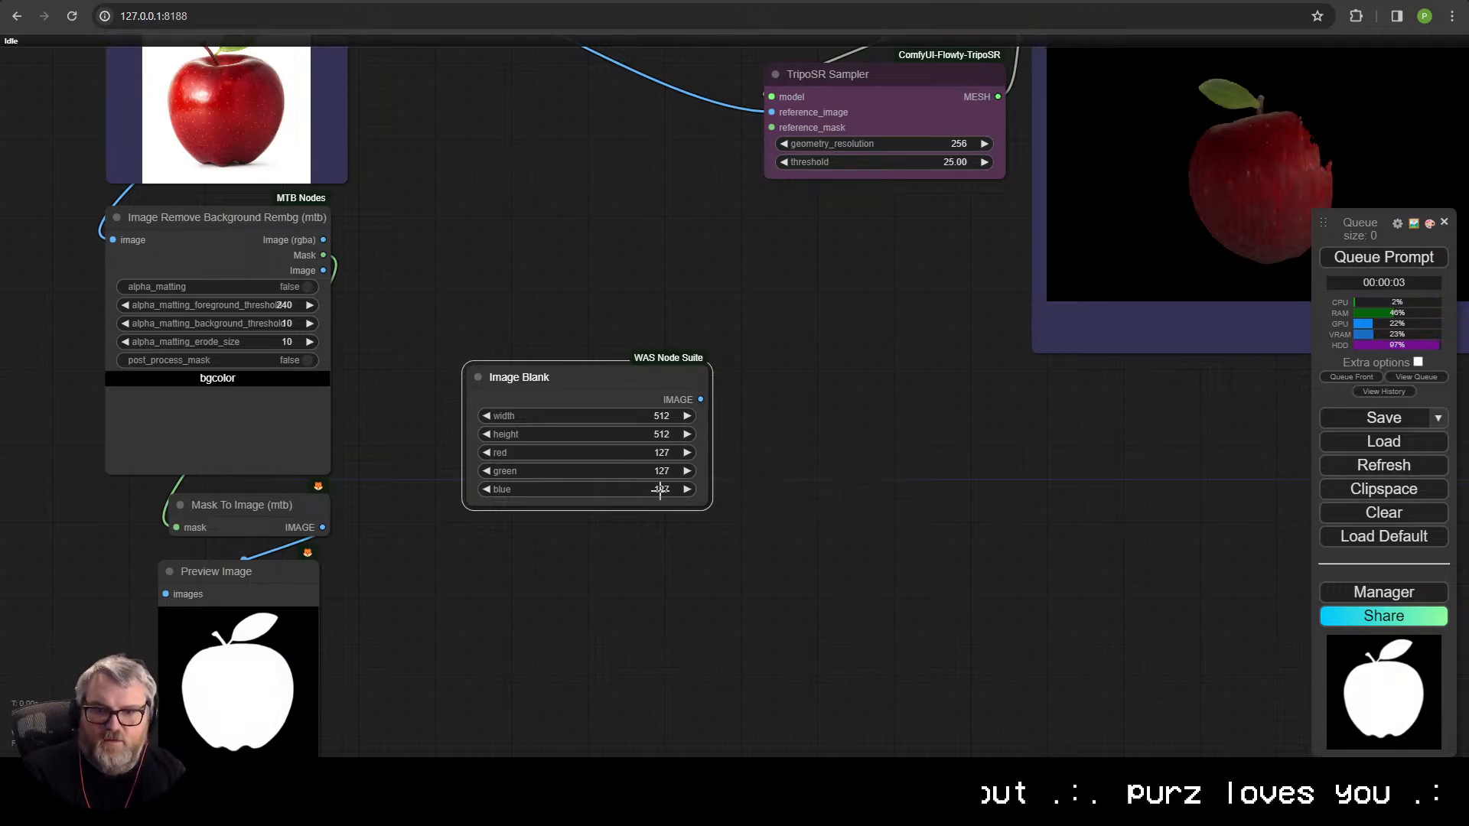
# - Add an Upscale Image node in the empty space above the Image Blank node
pyautogui.moveTo(533, 240); pyautogui.dragTo(592, 417)
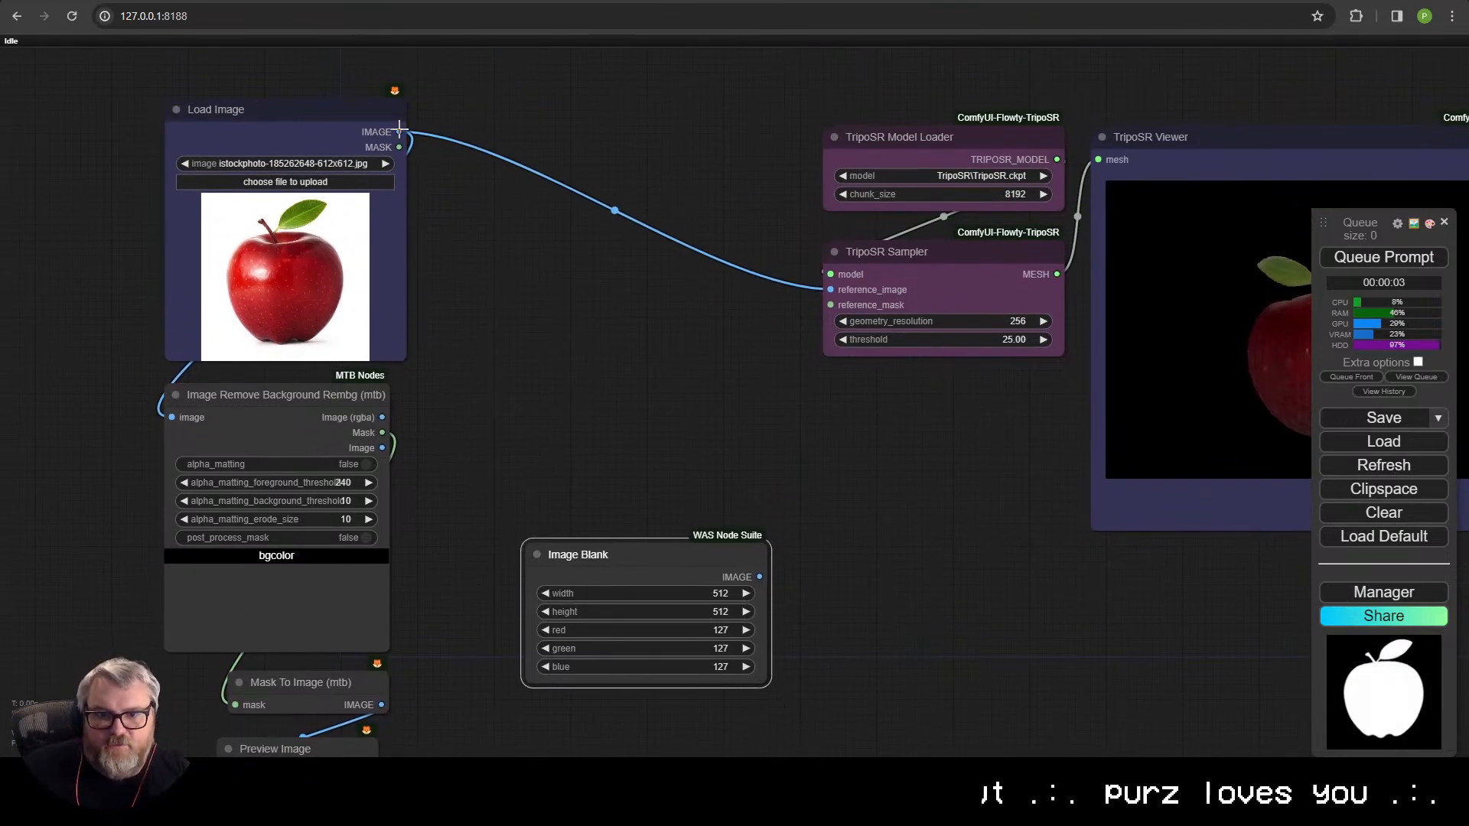
pyautogui.doubleClick(550, 379)
pyautogui.write('ups')
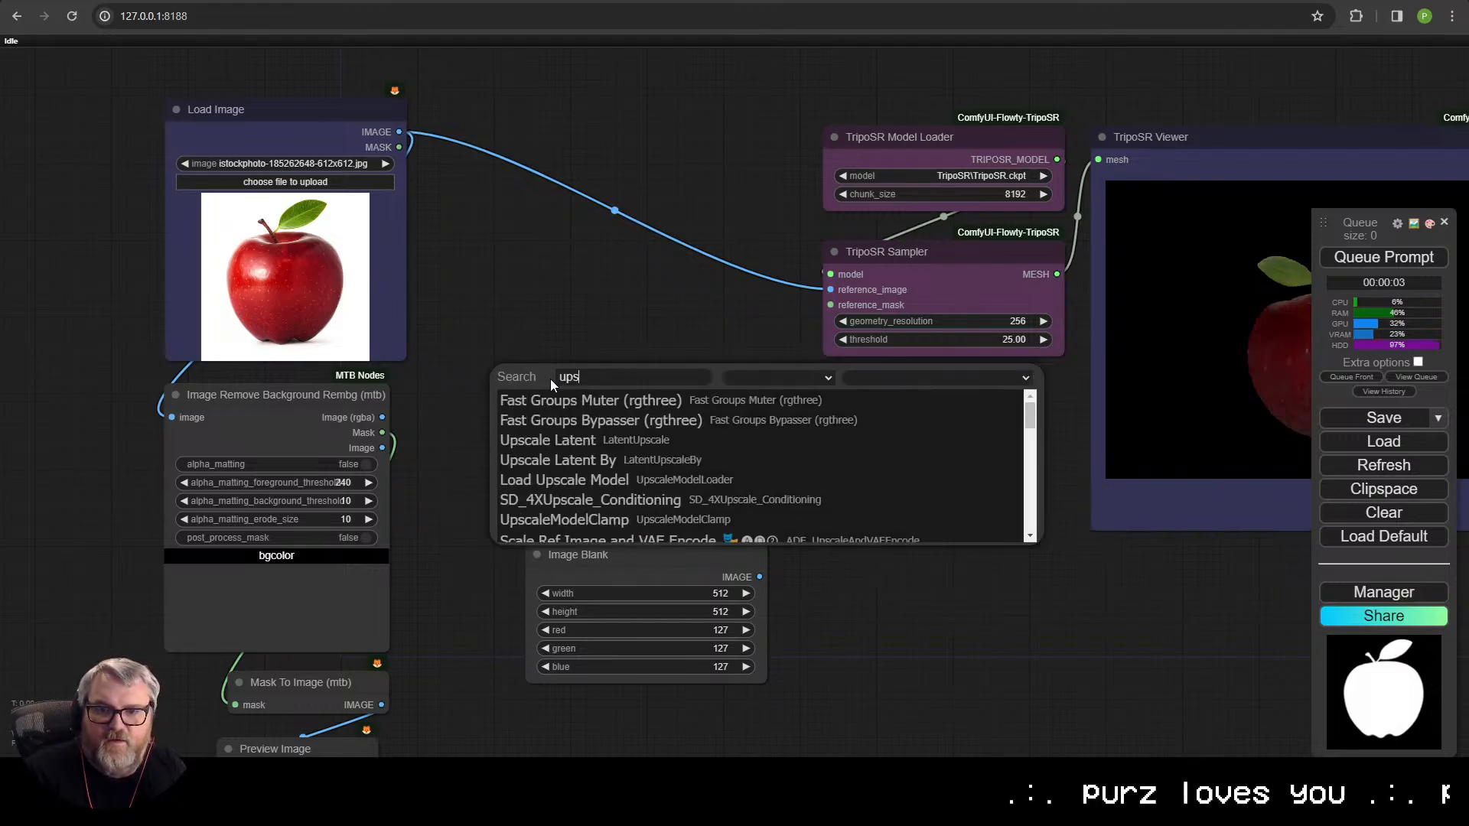
pyautogui.write('cale im')
pyautogui.click(585, 396)
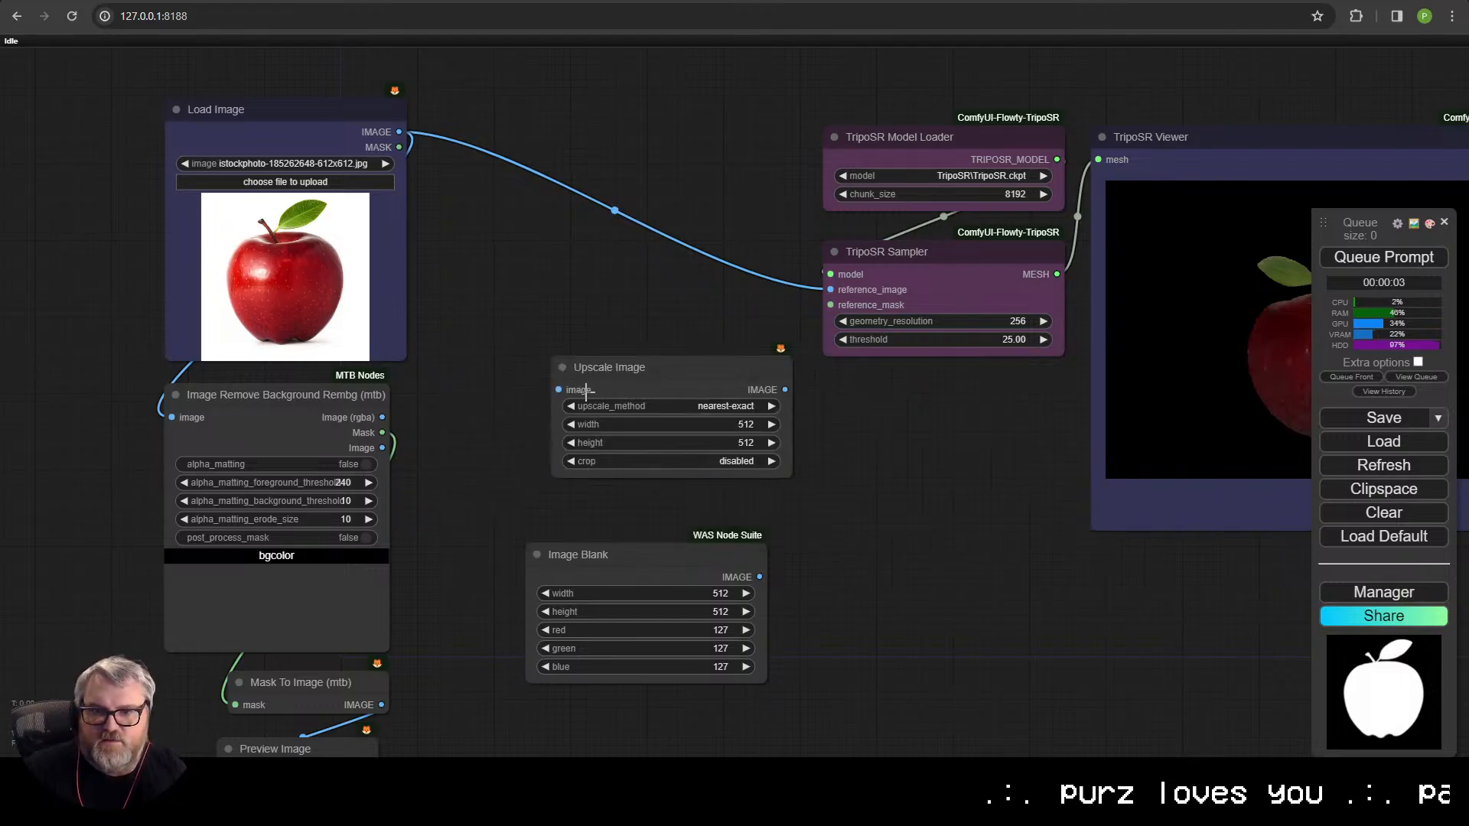
# - Set the Upscale Image node's upscale_method to bilinear and connect the Load Image node's image output to its input
pyautogui.moveTo(585, 391); pyautogui.dragTo(540, 384)
pyautogui.click(623, 398)
pyautogui.click(628, 411)
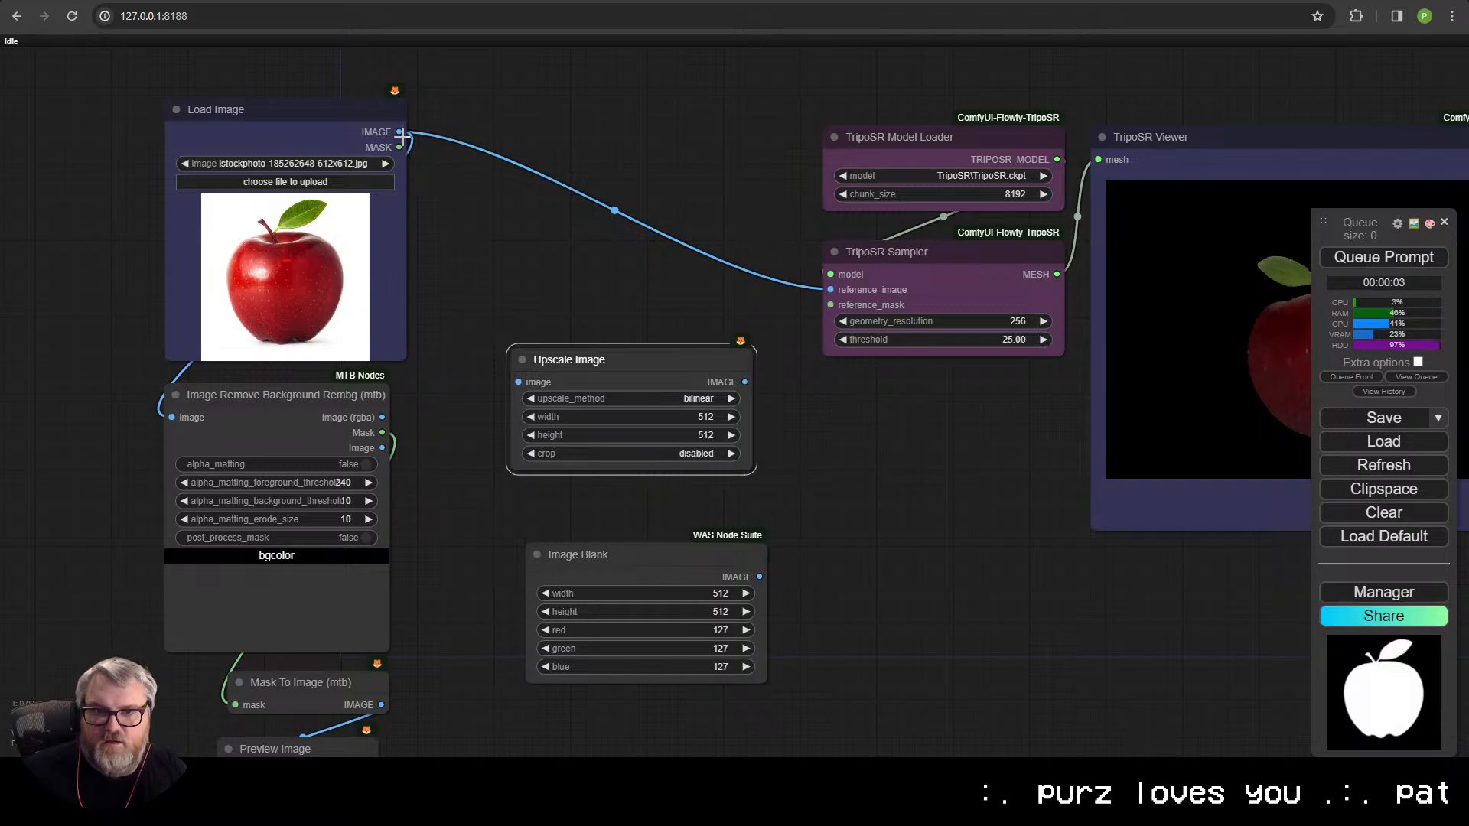
pyautogui.moveTo(399, 133); pyautogui.dragTo(518, 381)
pyautogui.moveTo(701, 367); pyautogui.dragTo(844, 459)
# - Try an Apply Mask to Image node on the Upscale Image output, and delete it
pyautogui.click(870, 495)
pyautogui.write('a')
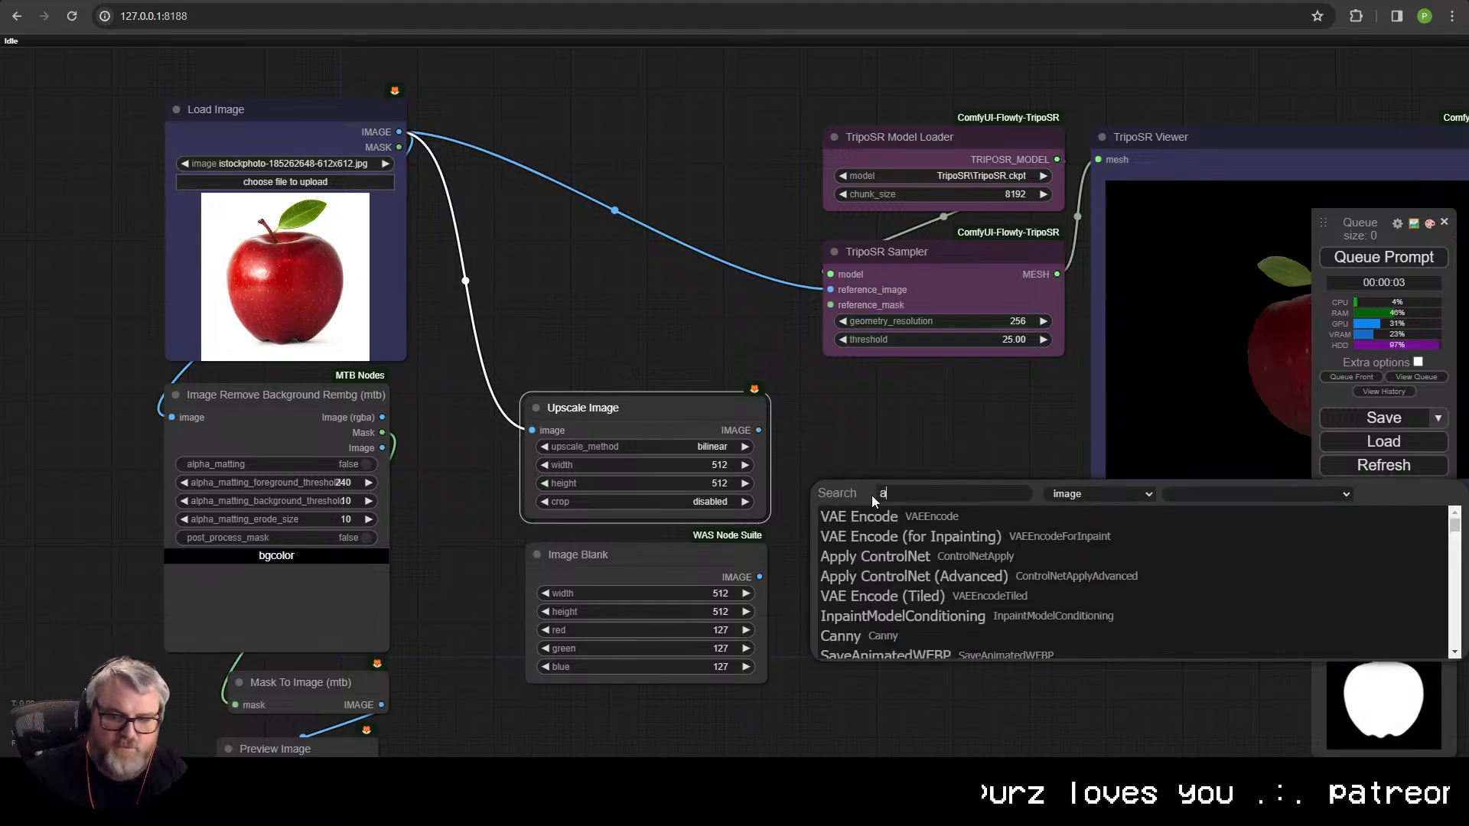
pyautogui.write('pply imag')
pyautogui.press('BackSpace')
pyautogui.press('BackSpace')
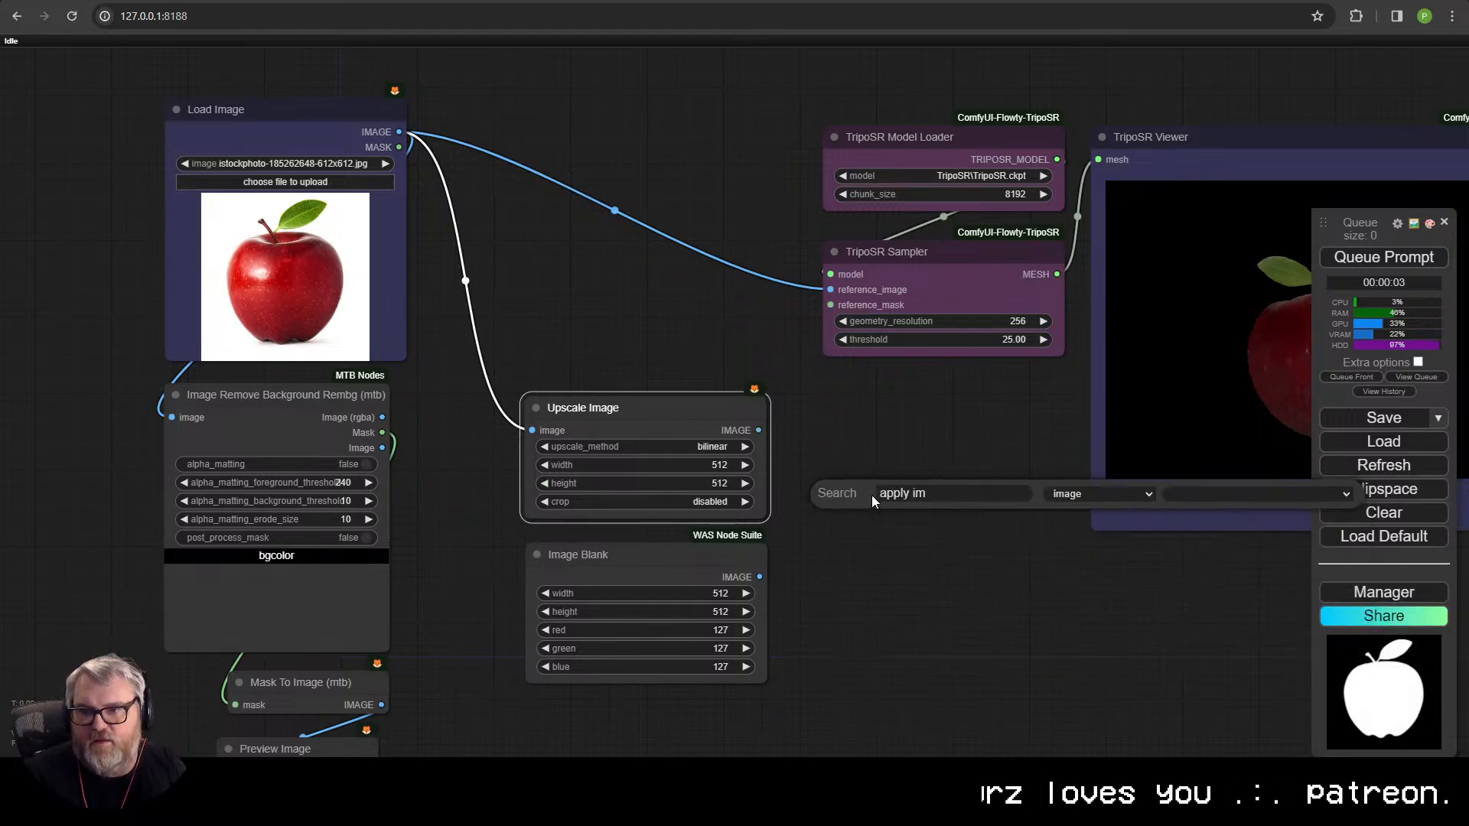
pyautogui.press('BackSpace')
pyautogui.press('BackSpace')
pyautogui.write('mask')
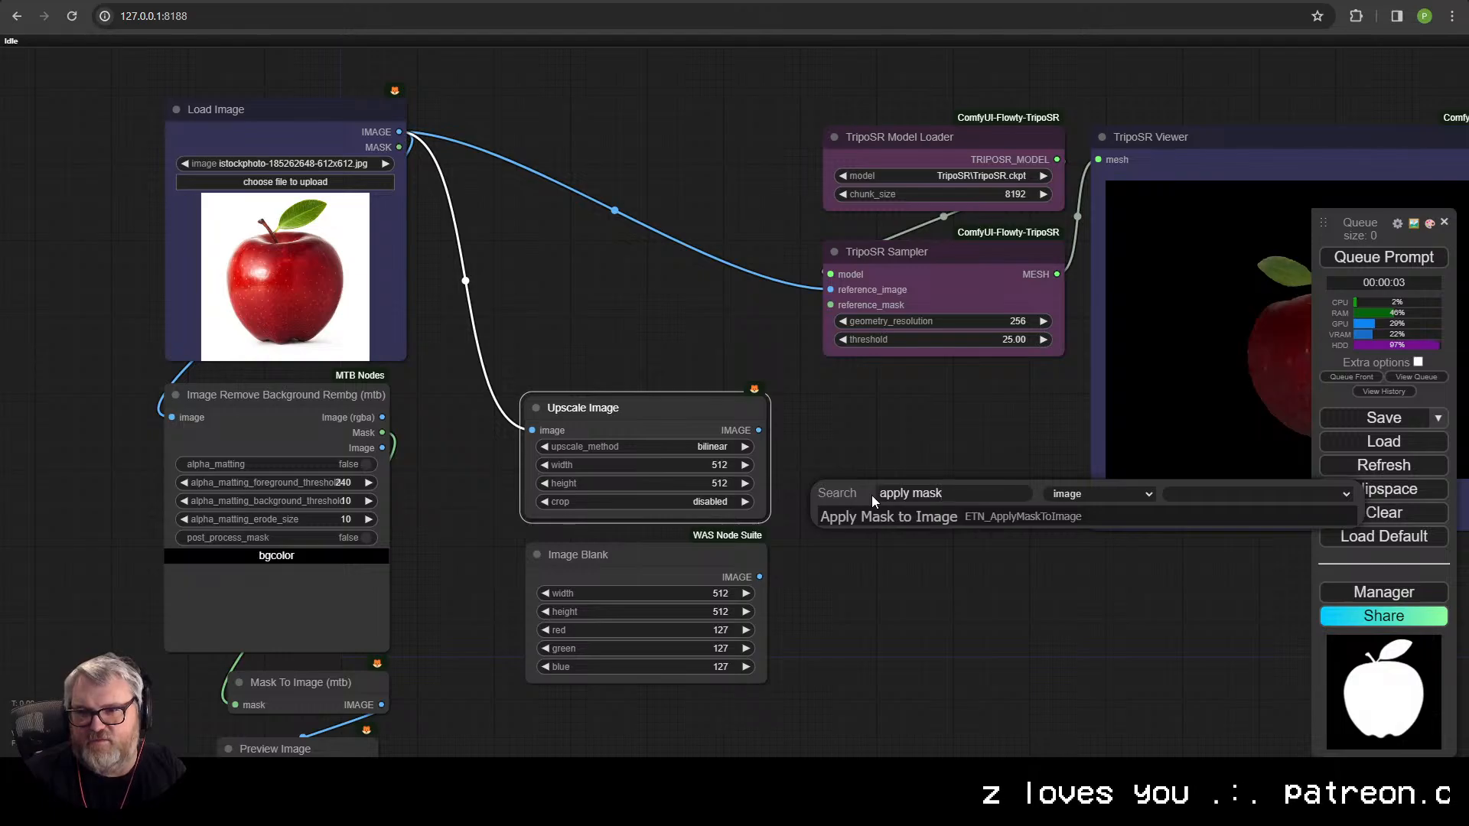
pyautogui.click(887, 516)
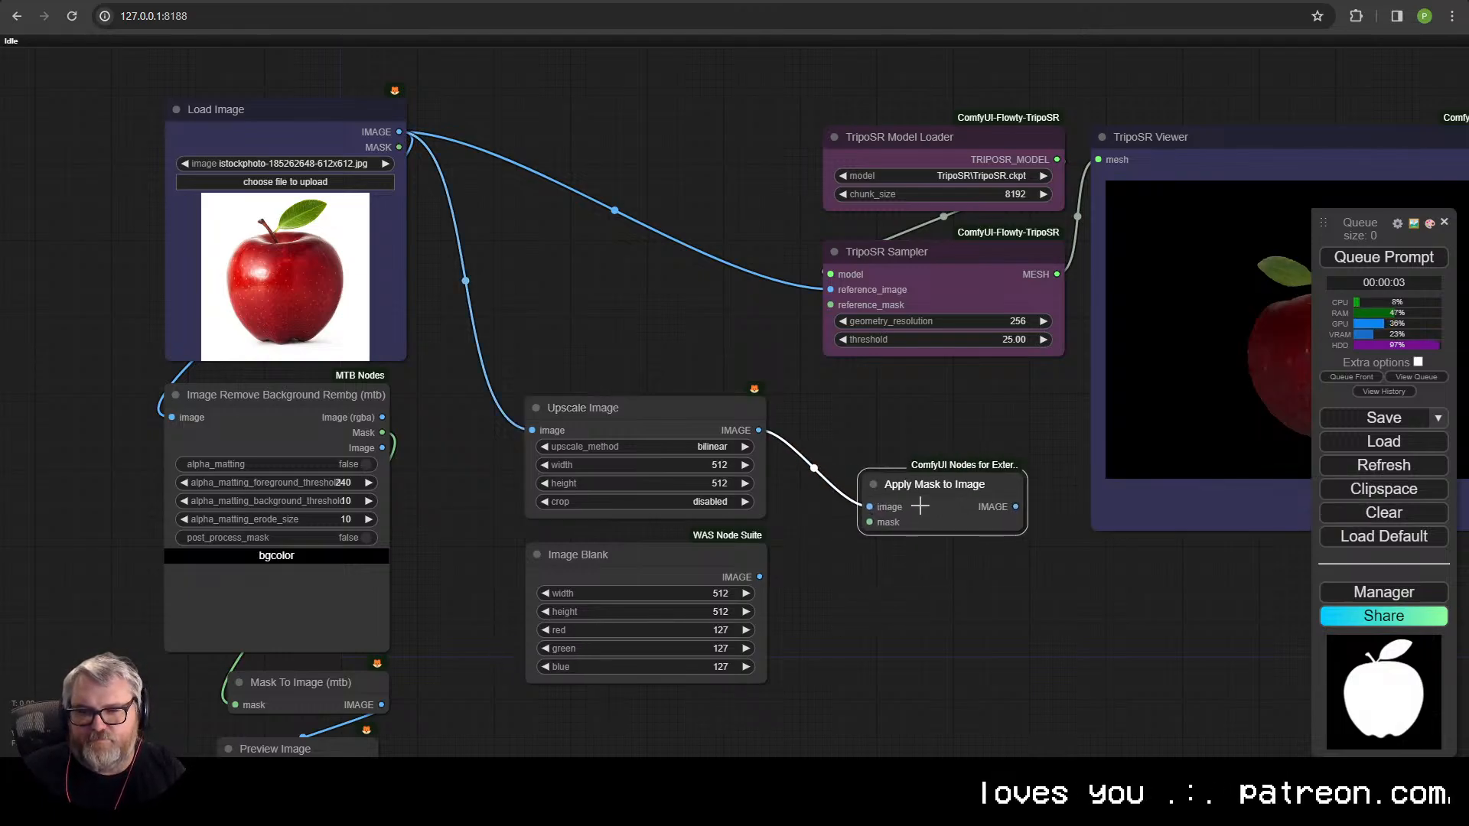
pyautogui.press('Delete')
# - Add an ImageCompositeMasked node beside the Upscale Image and Image Blank nodes
pyautogui.doubleClick(921, 506)
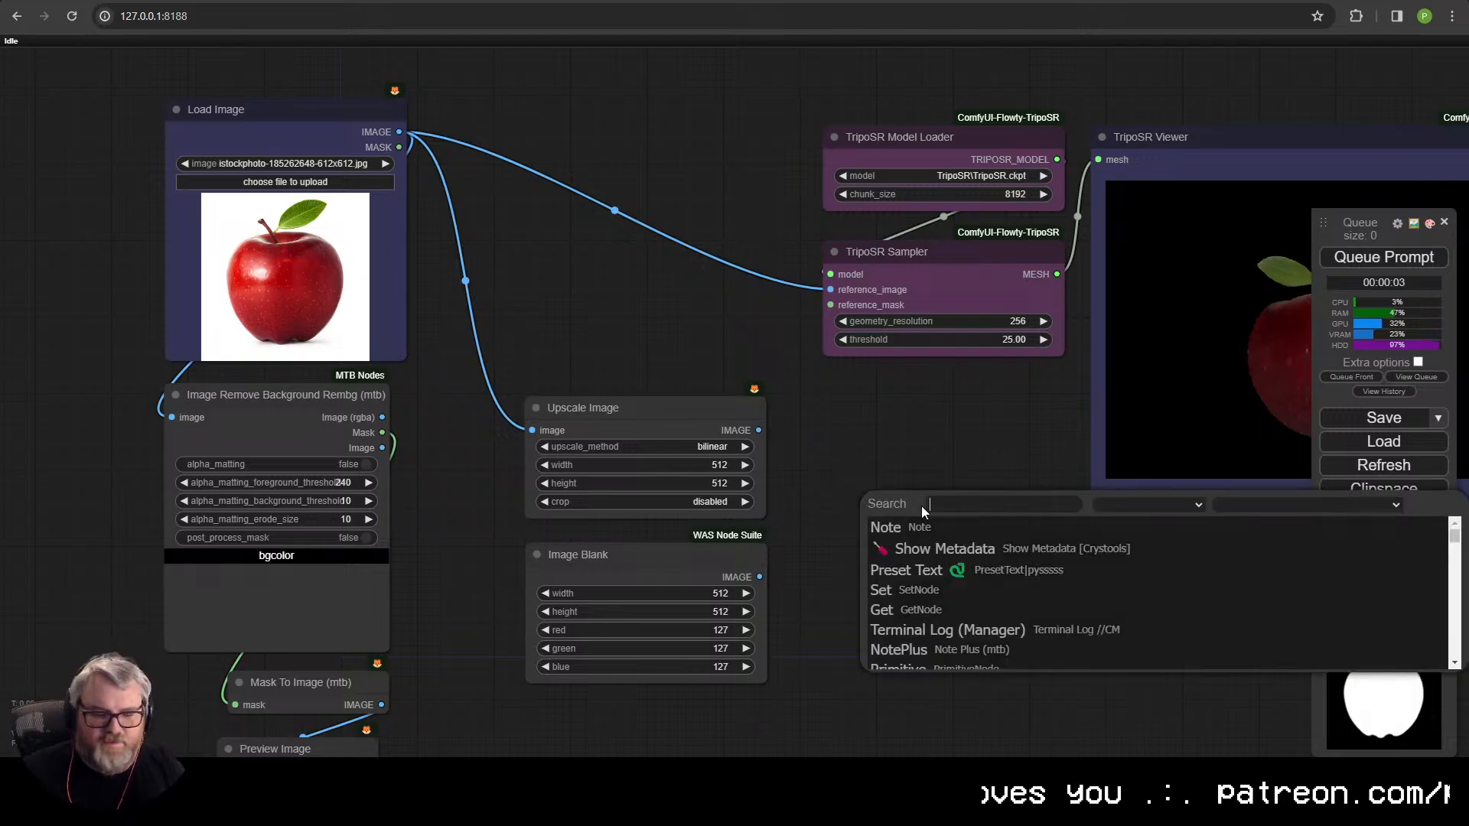
pyautogui.write('image com')
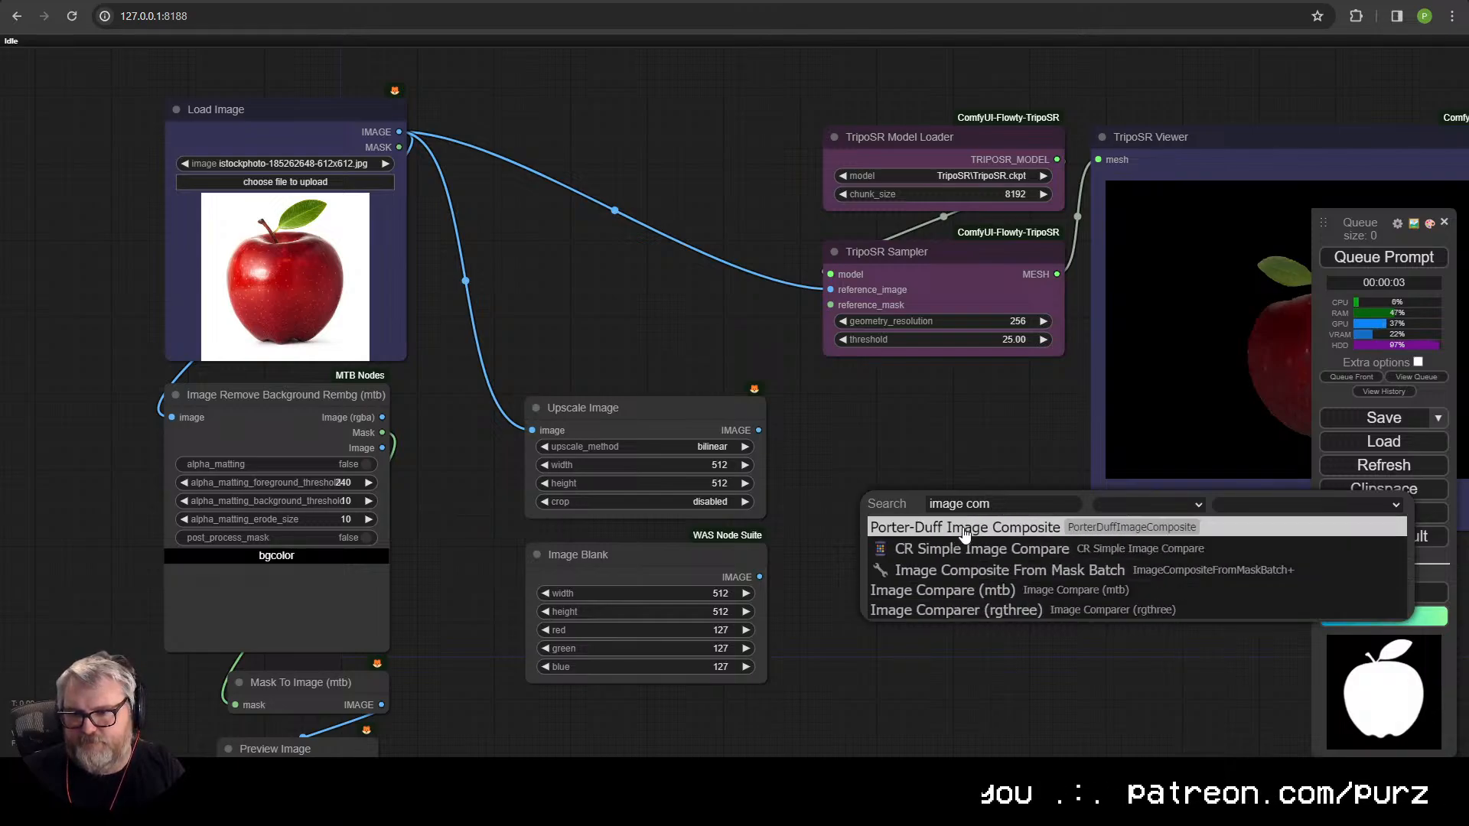
pyautogui.doubleClick(973, 503)
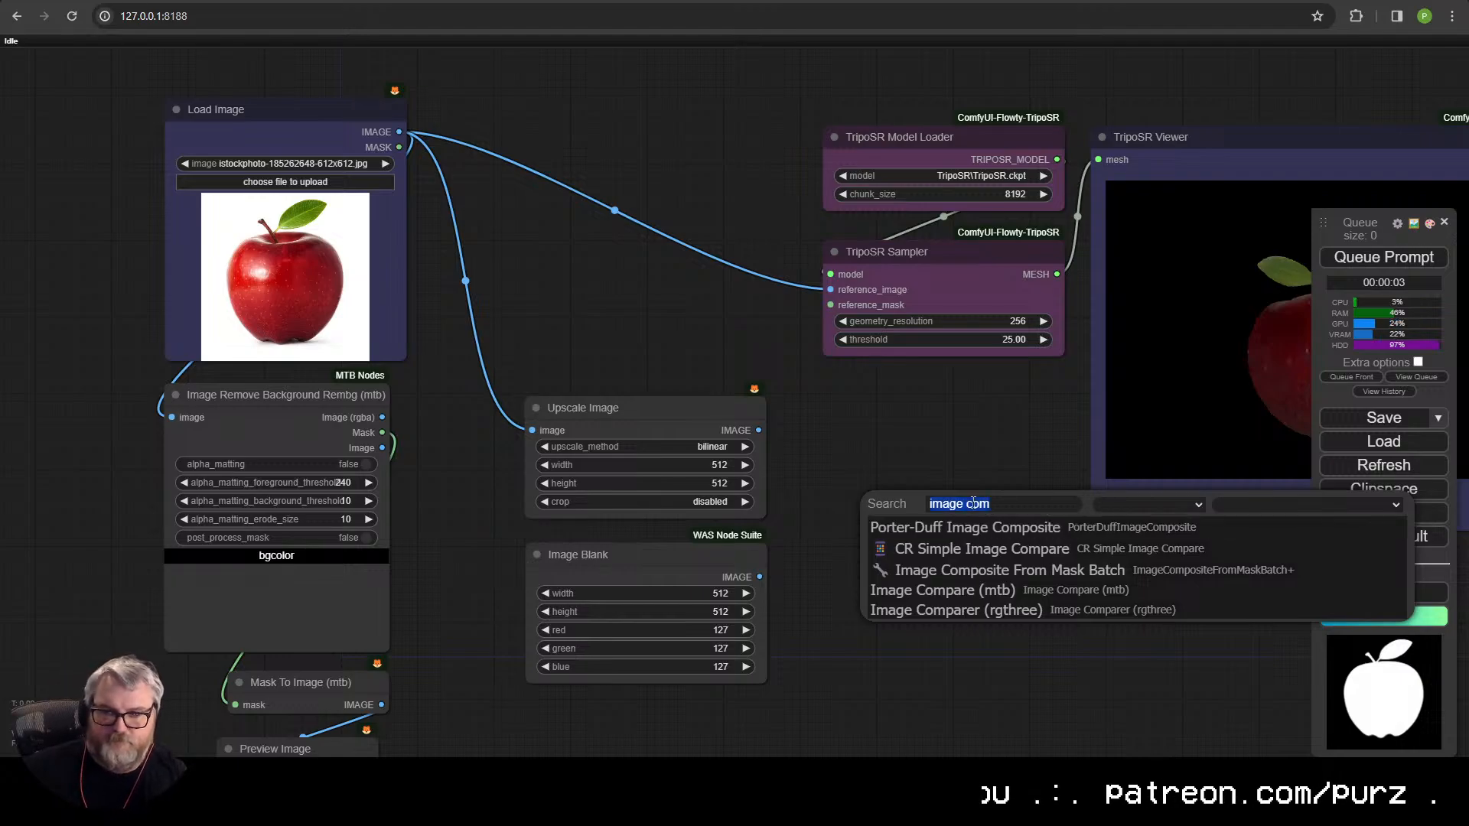
pyautogui.write('imagecom')
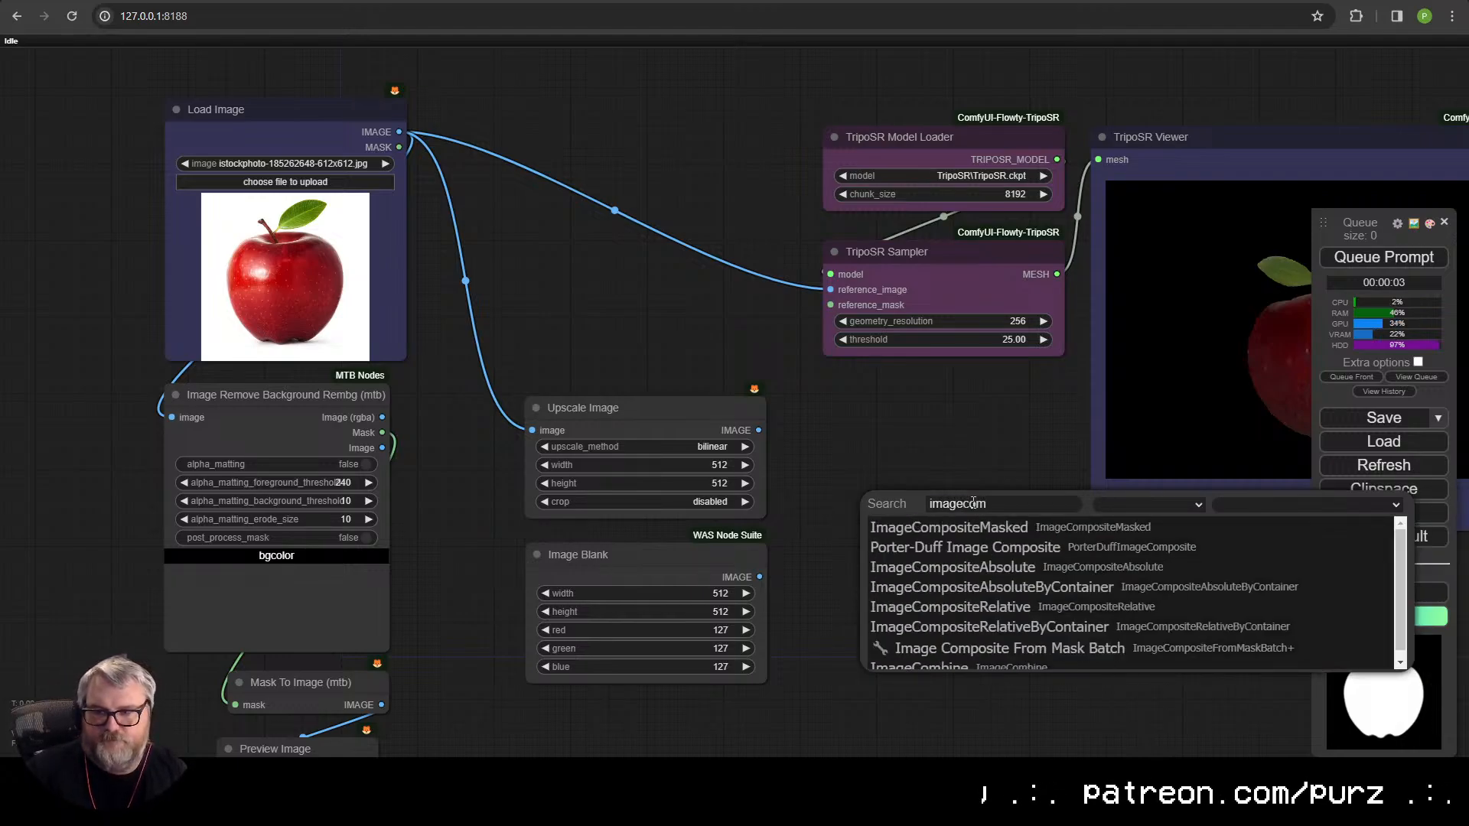
pyautogui.click(965, 527)
pyautogui.moveTo(875, 543); pyautogui.dragTo(810, 509)
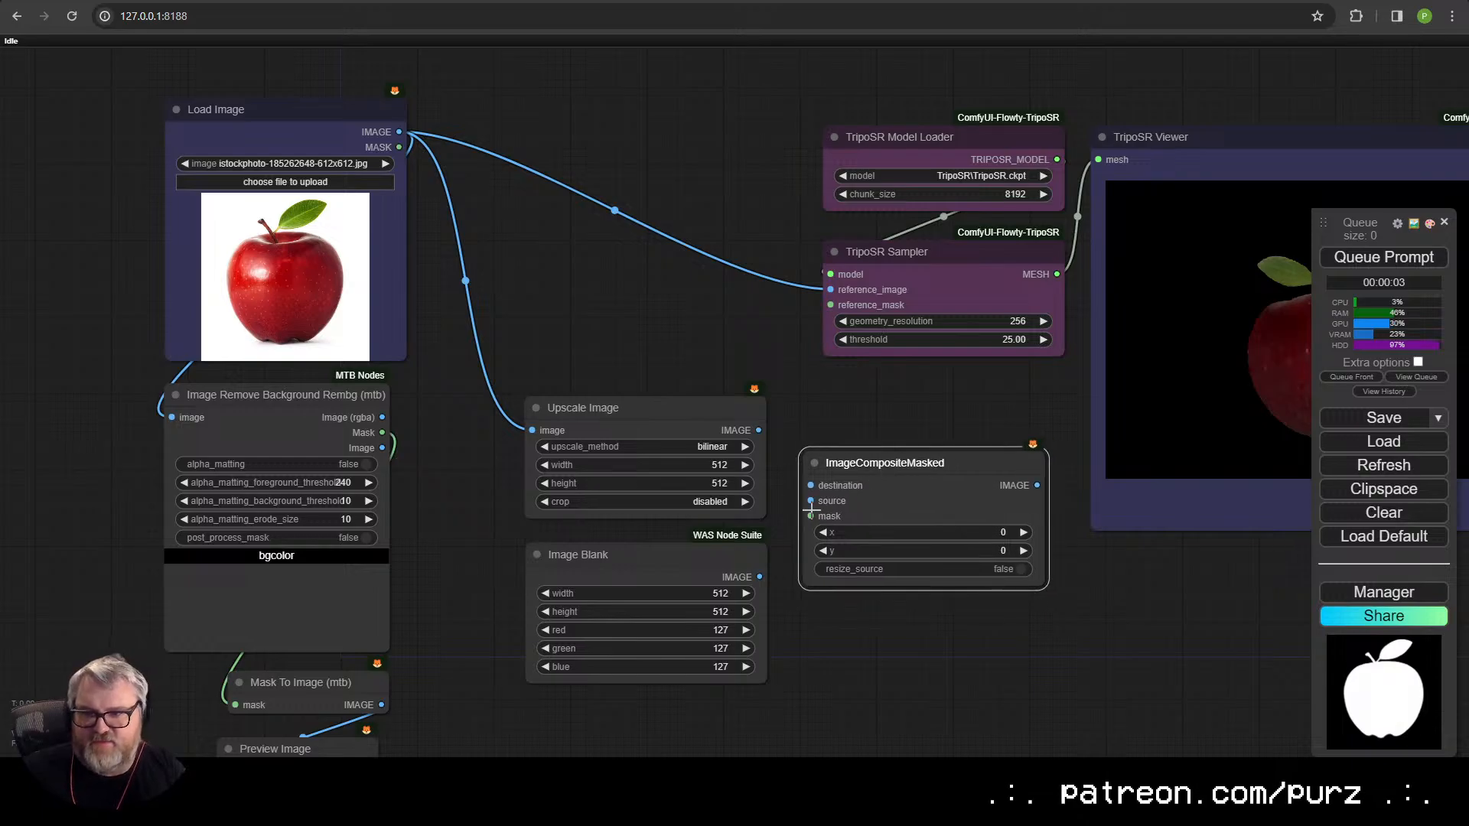
# - Feed ImageCompositeMasked with the background-removal Mask as mask, the Upscale Image output as source, and the Image Blank output as destination
pyautogui.moveTo(382, 432); pyautogui.dragTo(811, 515)
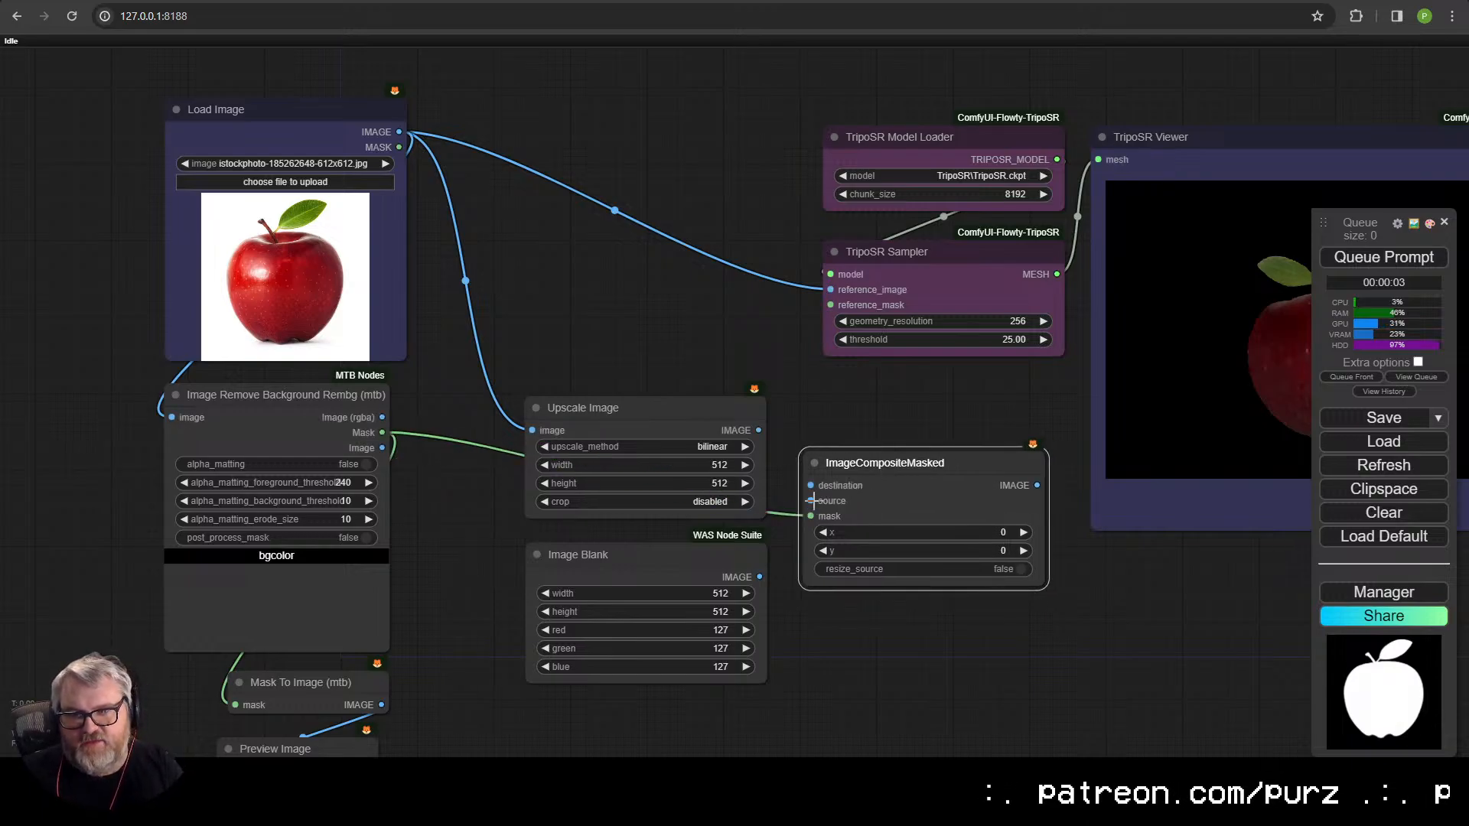
pyautogui.moveTo(755, 430); pyautogui.dragTo(810, 500)
pyautogui.moveTo(760, 577); pyautogui.dragTo(786, 538)
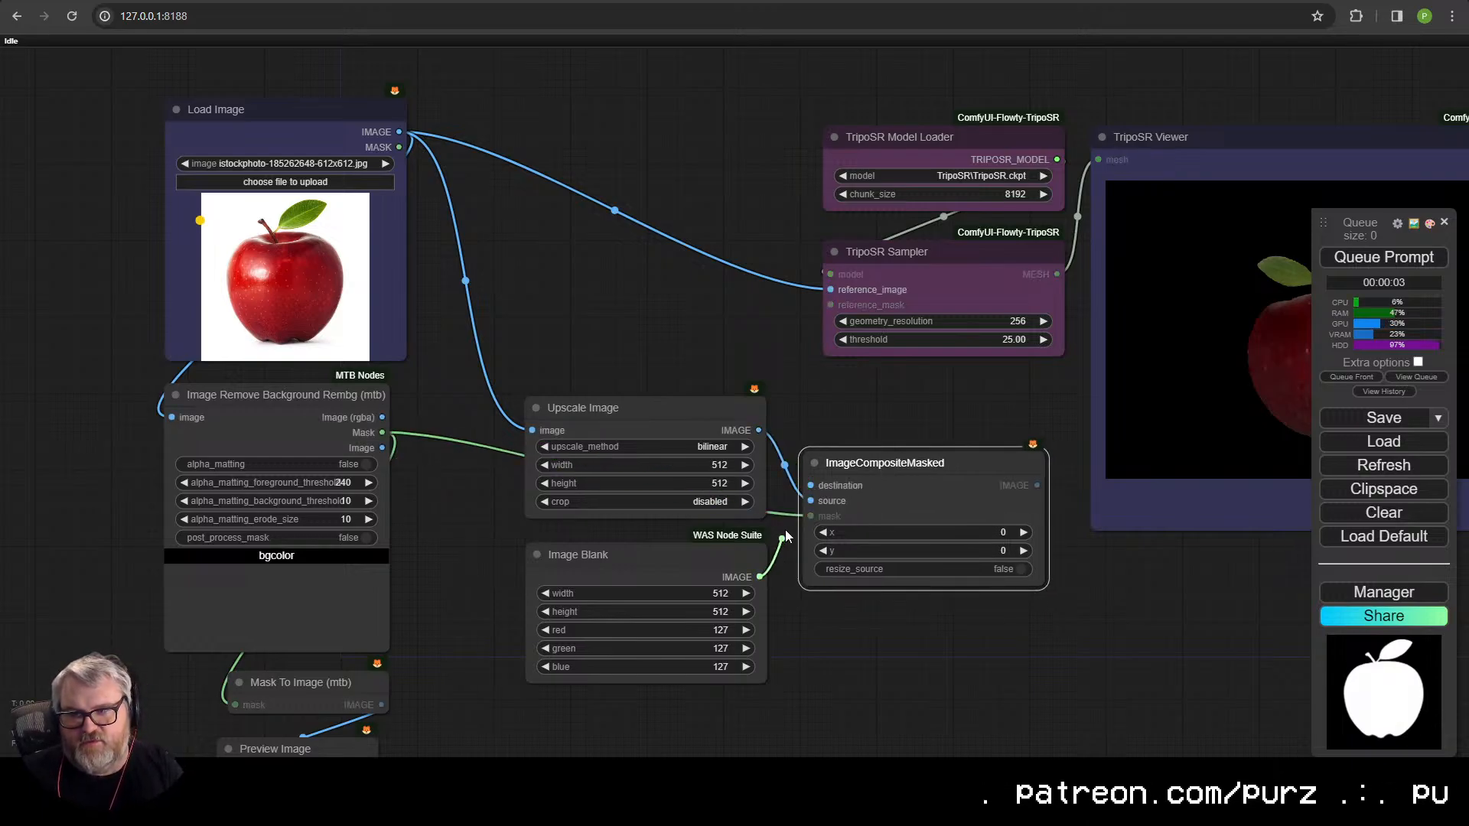
pyautogui.moveTo(810, 484); pyautogui.dragTo(810, 485)
# - Connect the ImageCompositeMasked output to the TripoSR Sampler's reference_image and to a new Preview Image node placed below the composite node
pyautogui.moveTo(1037, 485); pyautogui.dragTo(848, 305)
pyautogui.moveTo(1040, 485); pyautogui.dragTo(842, 623)
pyautogui.click(864, 743)
pyautogui.moveTo(924, 643); pyautogui.dragTo(888, 625)
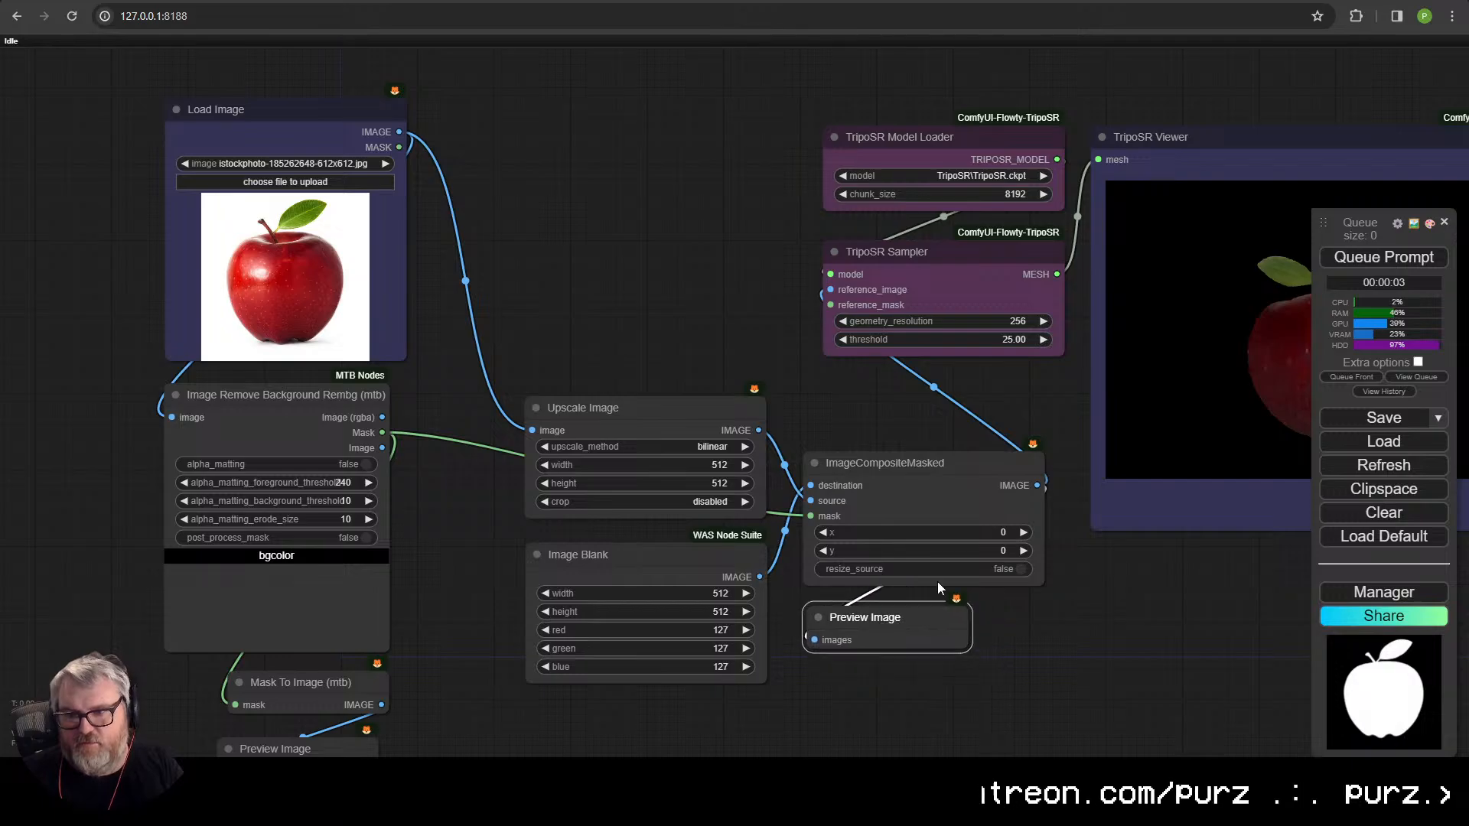
# - Run the workflow on the apple image and inspect the composite preview and the TripoSR Viewer
pyautogui.click(1365, 269)
pyautogui.moveTo(1069, 600); pyautogui.dragTo(1068, 429)
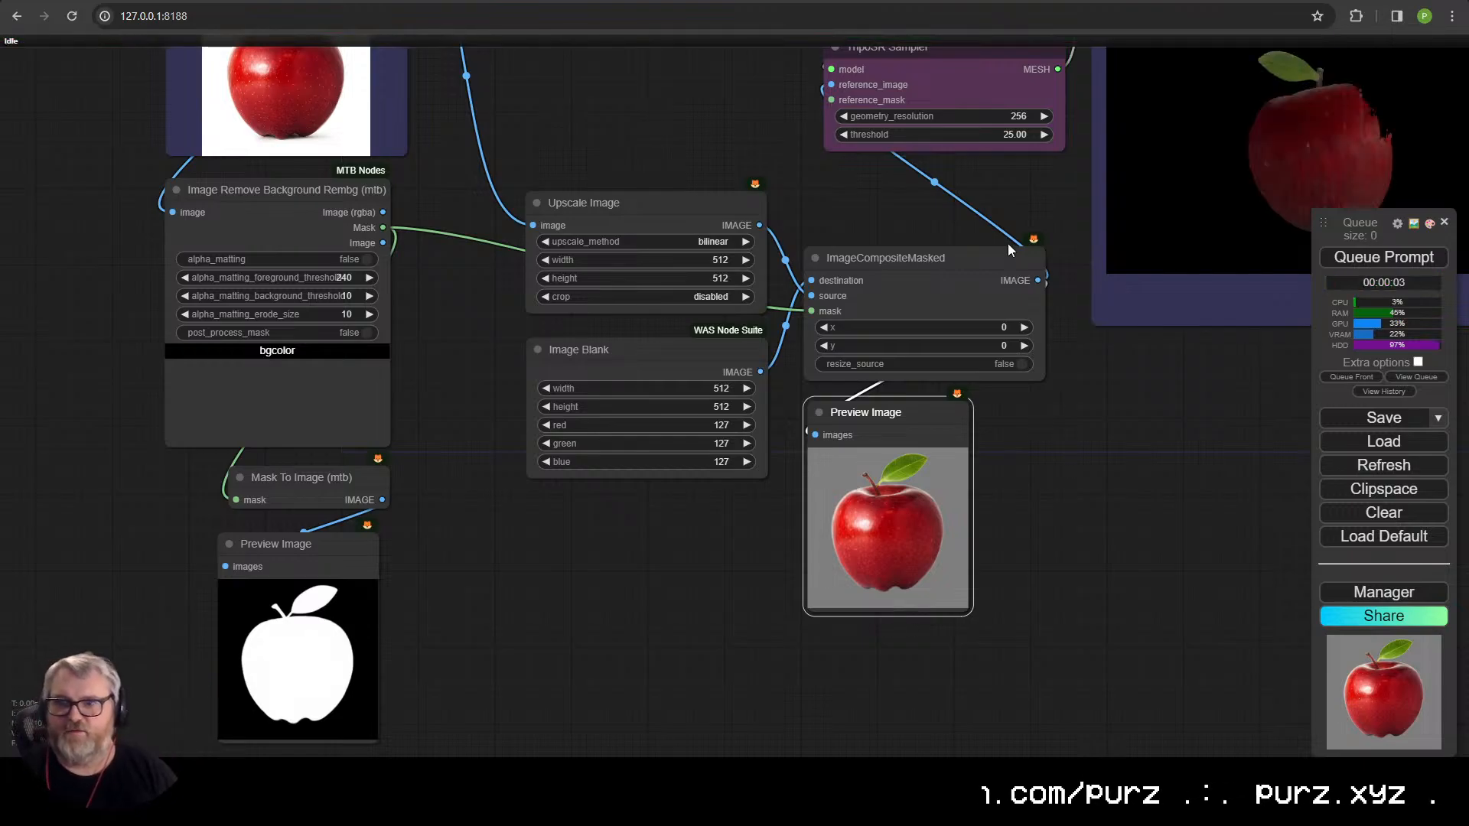
pyautogui.moveTo(946, 208); pyautogui.dragTo(889, 380)
pyautogui.moveTo(1258, 589); pyautogui.dragTo(1047, 614)
pyautogui.moveTo(1078, 405); pyautogui.dragTo(921, 367)
pyautogui.scroll(-2, 414, 339)
pyautogui.moveTo(414, 339); pyautogui.dragTo(583, 326)
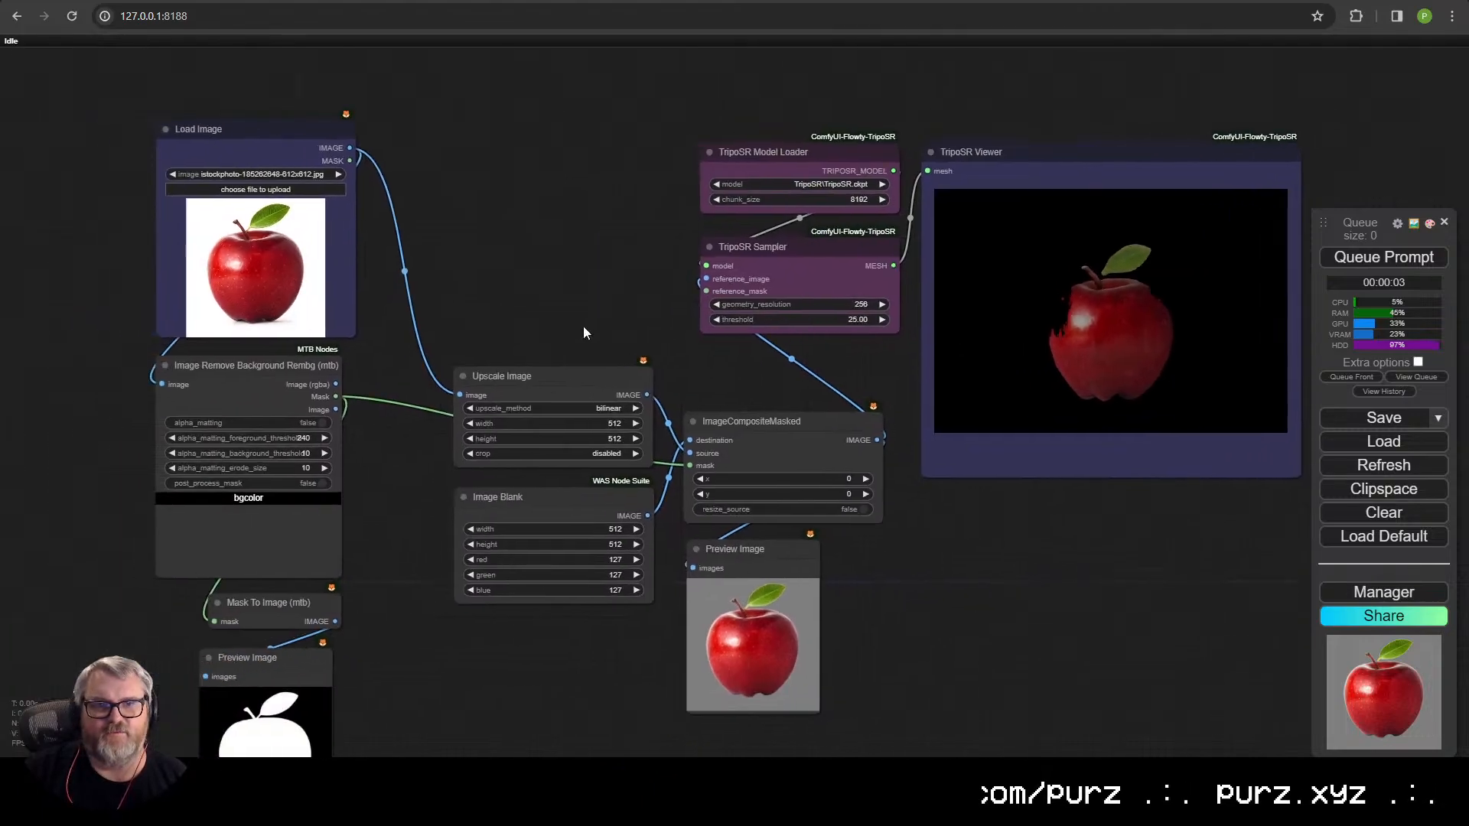
pyautogui.click(344, 174)
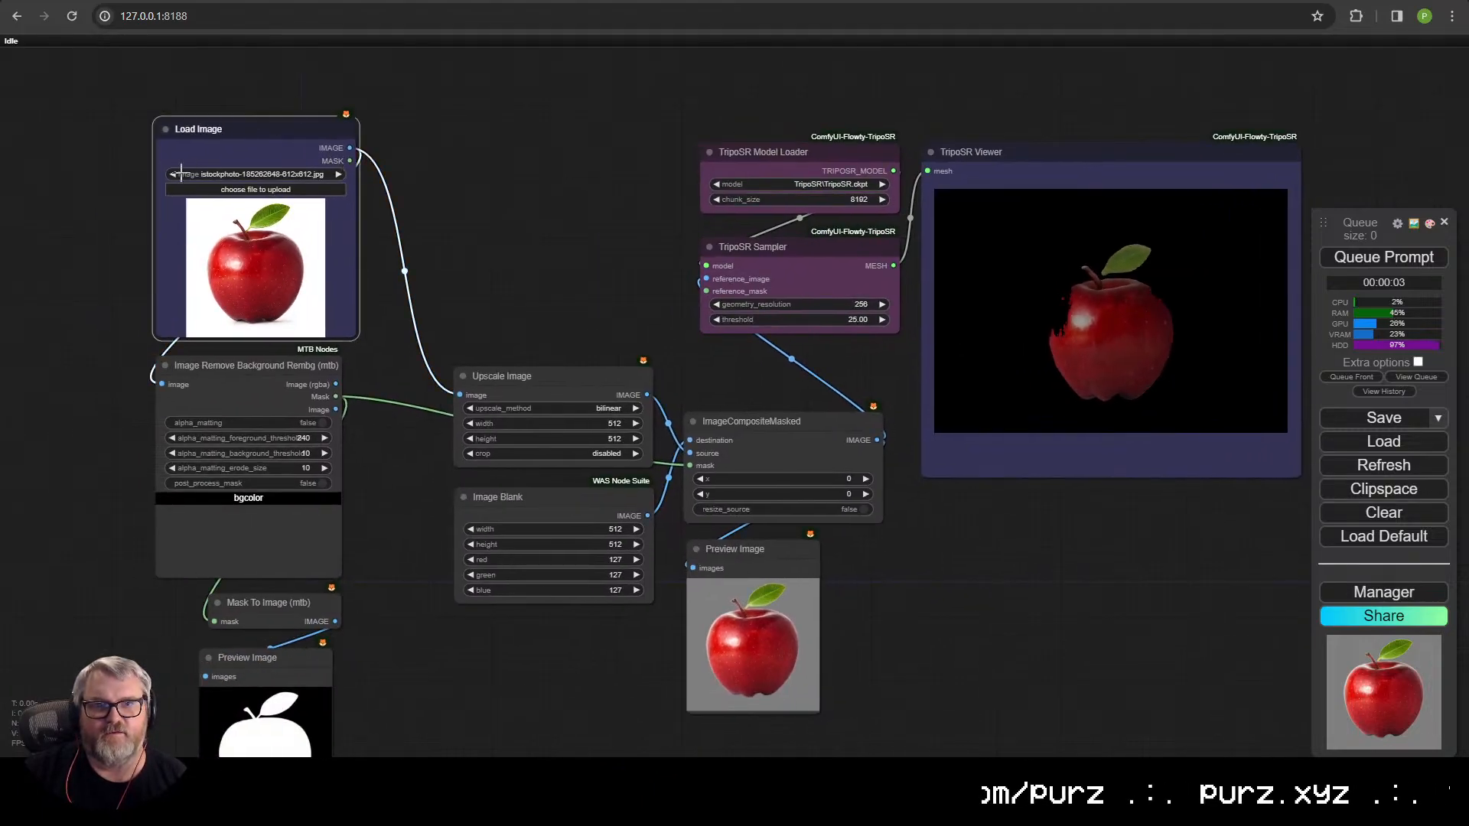
pyautogui.click(260, 193)
pyautogui.click(257, 126)
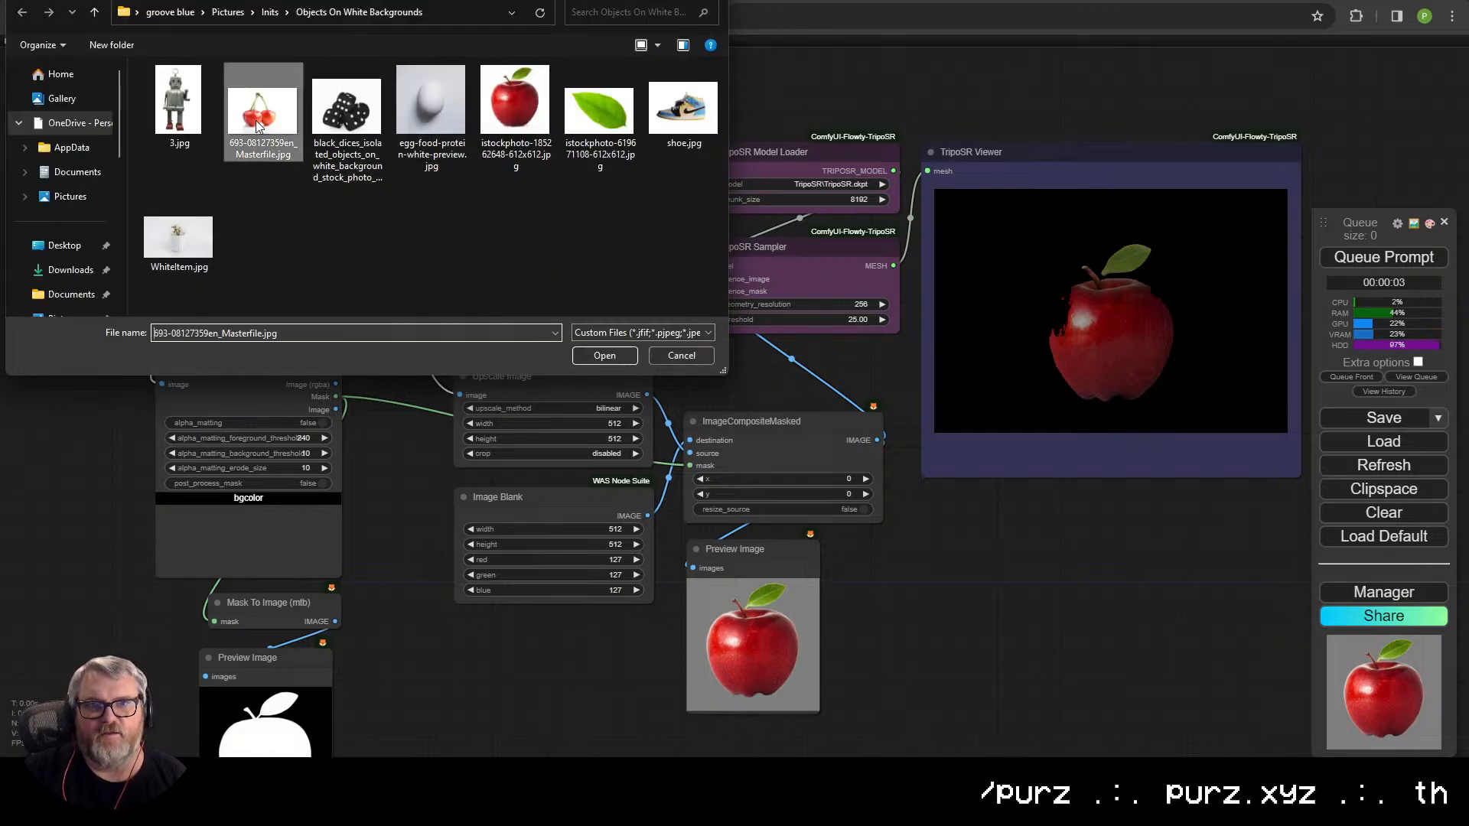
pyautogui.doubleClick(258, 126)
pyautogui.click(1419, 264)
pyautogui.scroll(-1, 962, 605)
pyautogui.moveTo(962, 608); pyautogui.dragTo(985, 451)
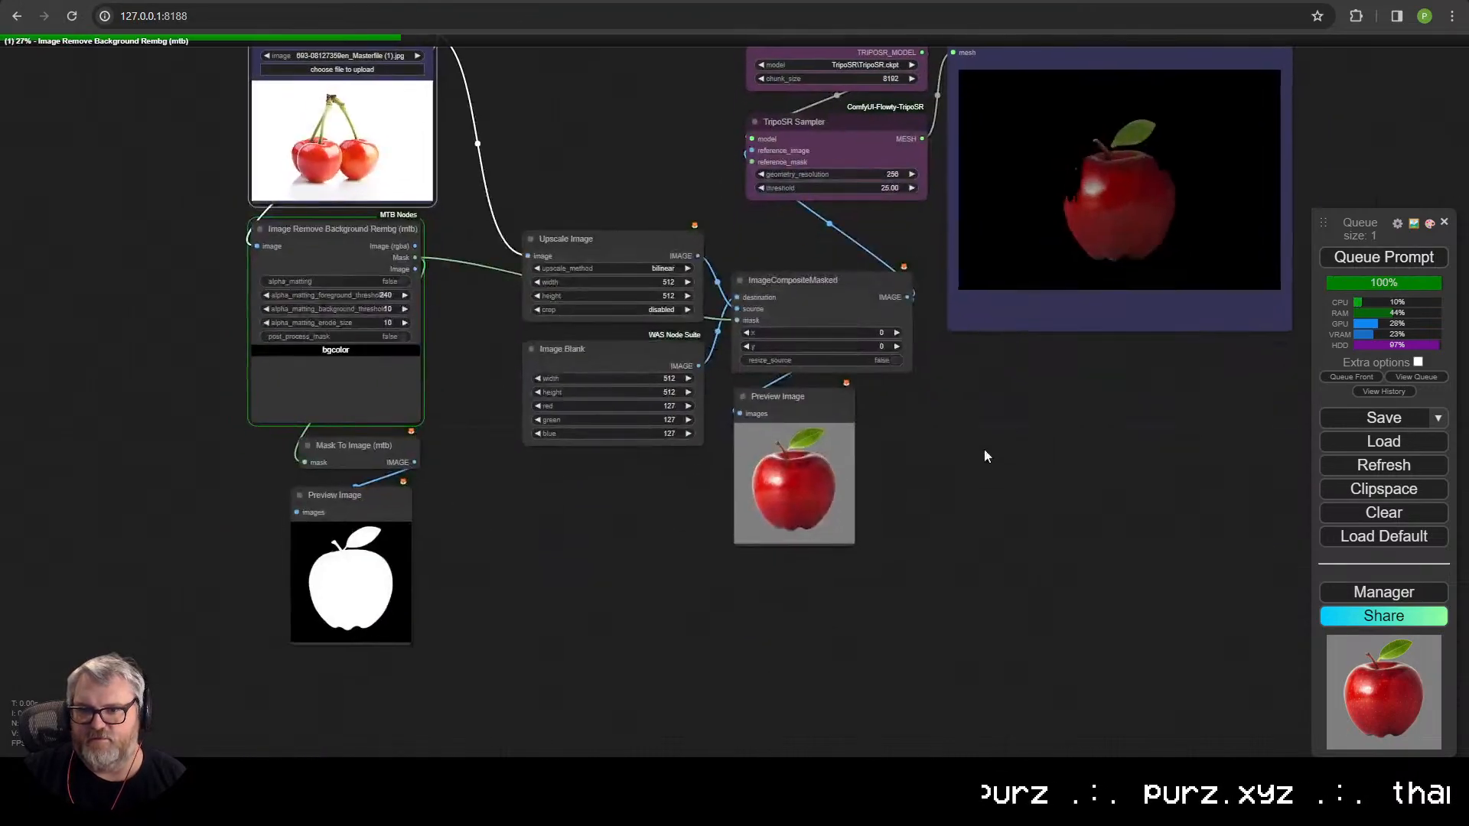
# - Set the Upscale Image node's crop option to center
pyautogui.click(666, 307)
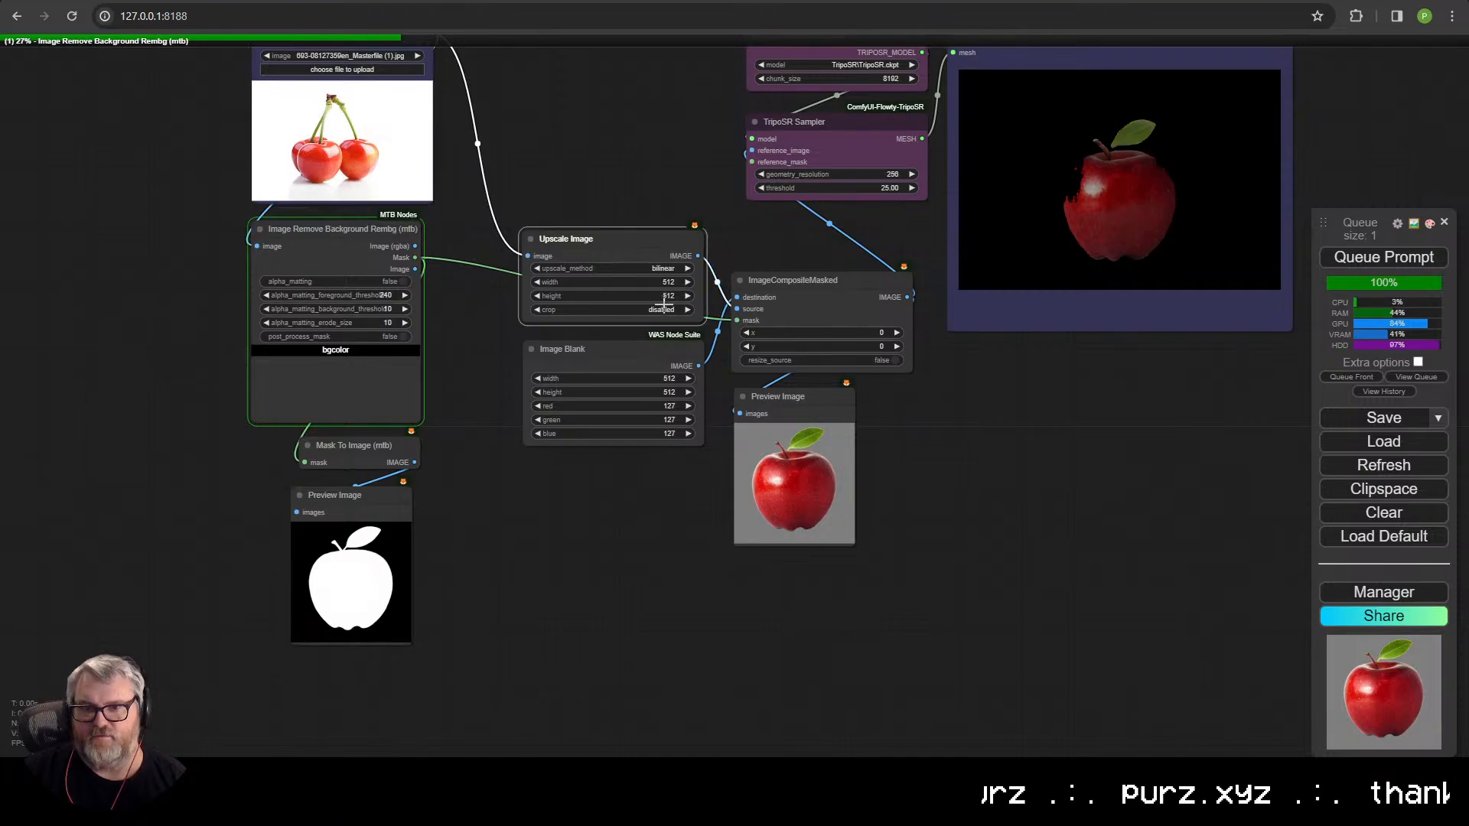
pyautogui.click(671, 329)
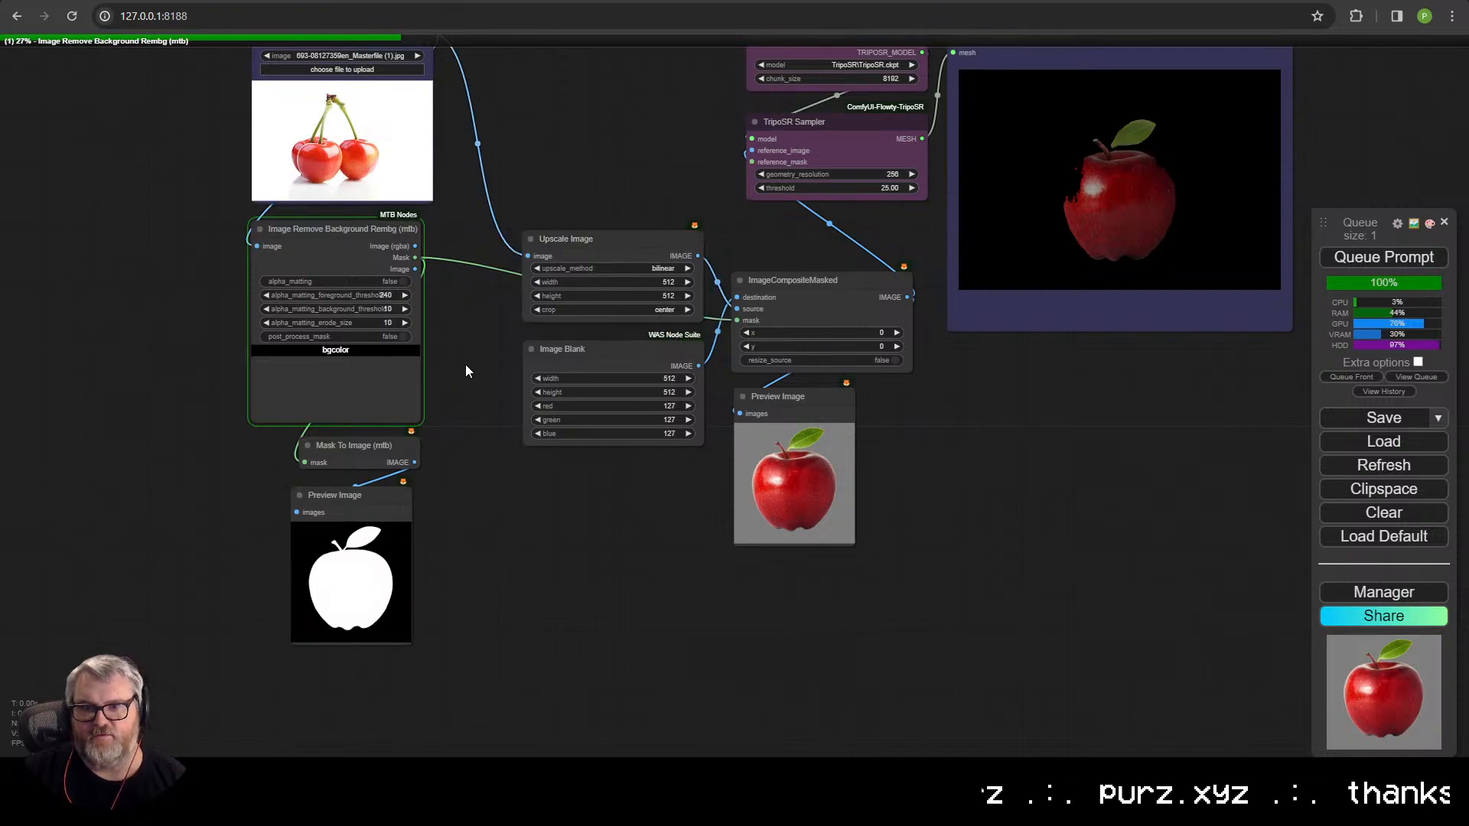
pyautogui.scroll(-3, 508, 461)
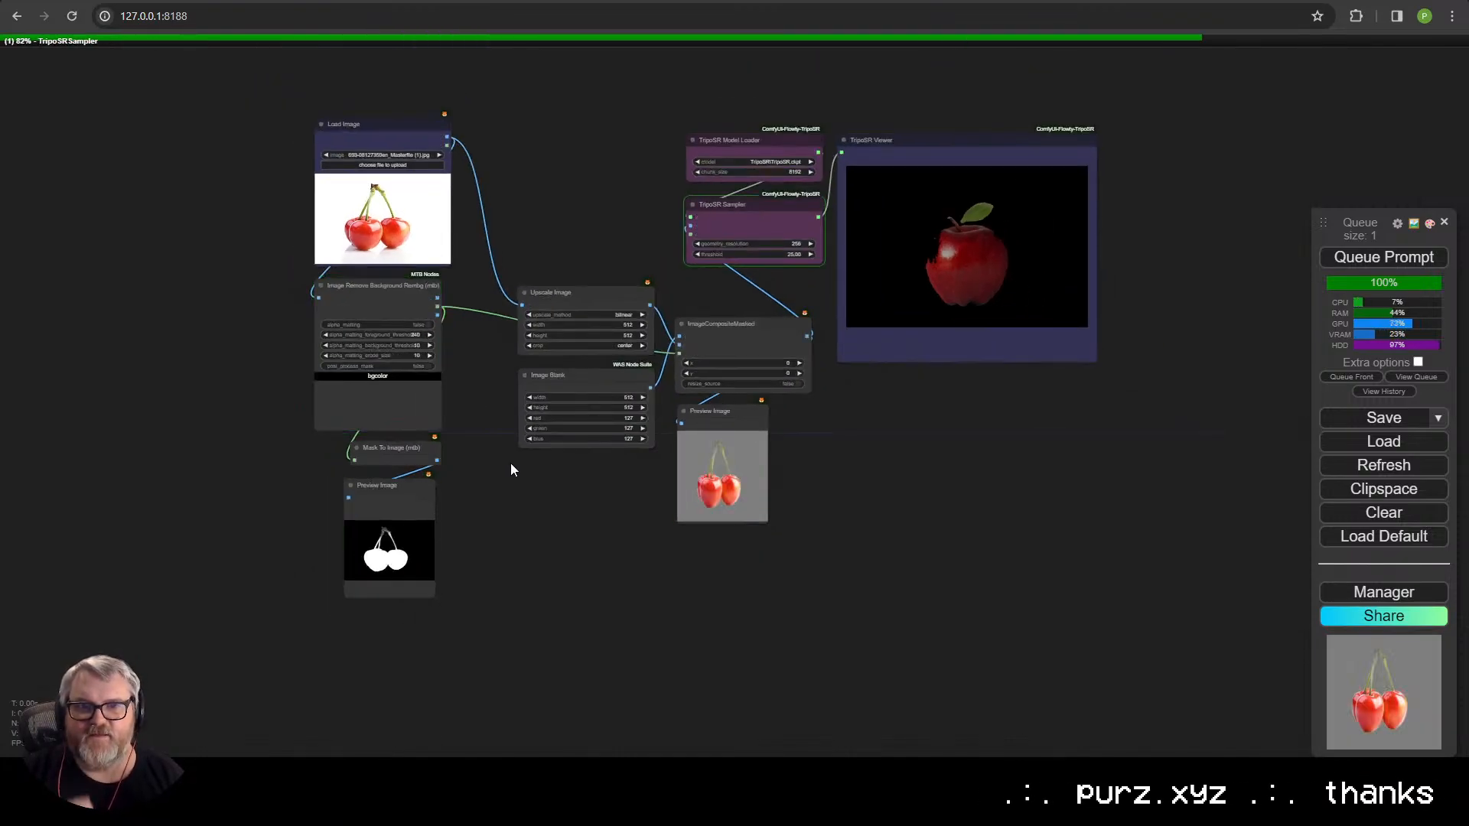
pyautogui.scroll(5, 511, 470)
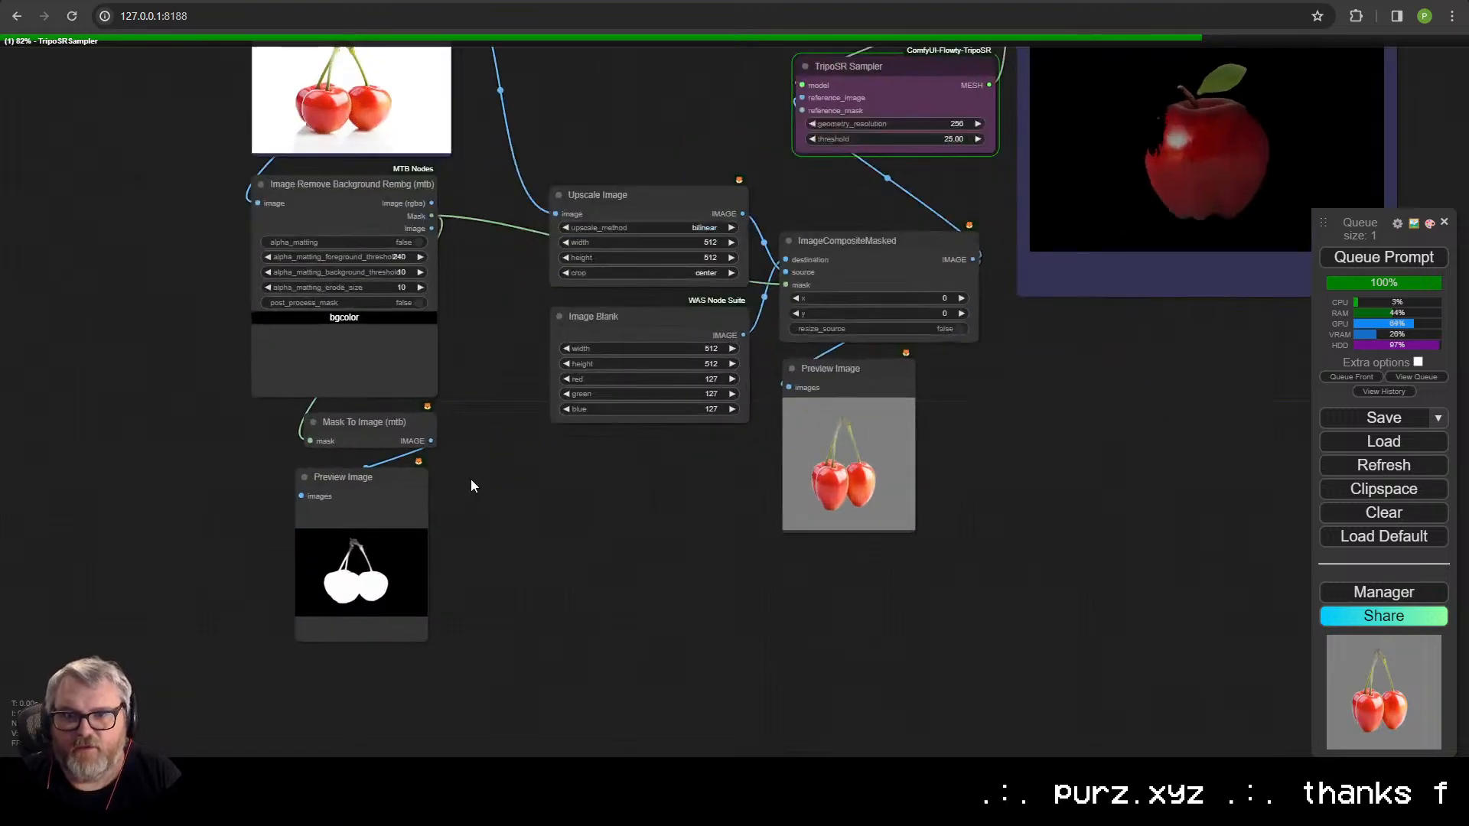
# - Set resize_source to true on the ImageCompositeMasked node and display the prompt queue list
pyautogui.click(974, 320)
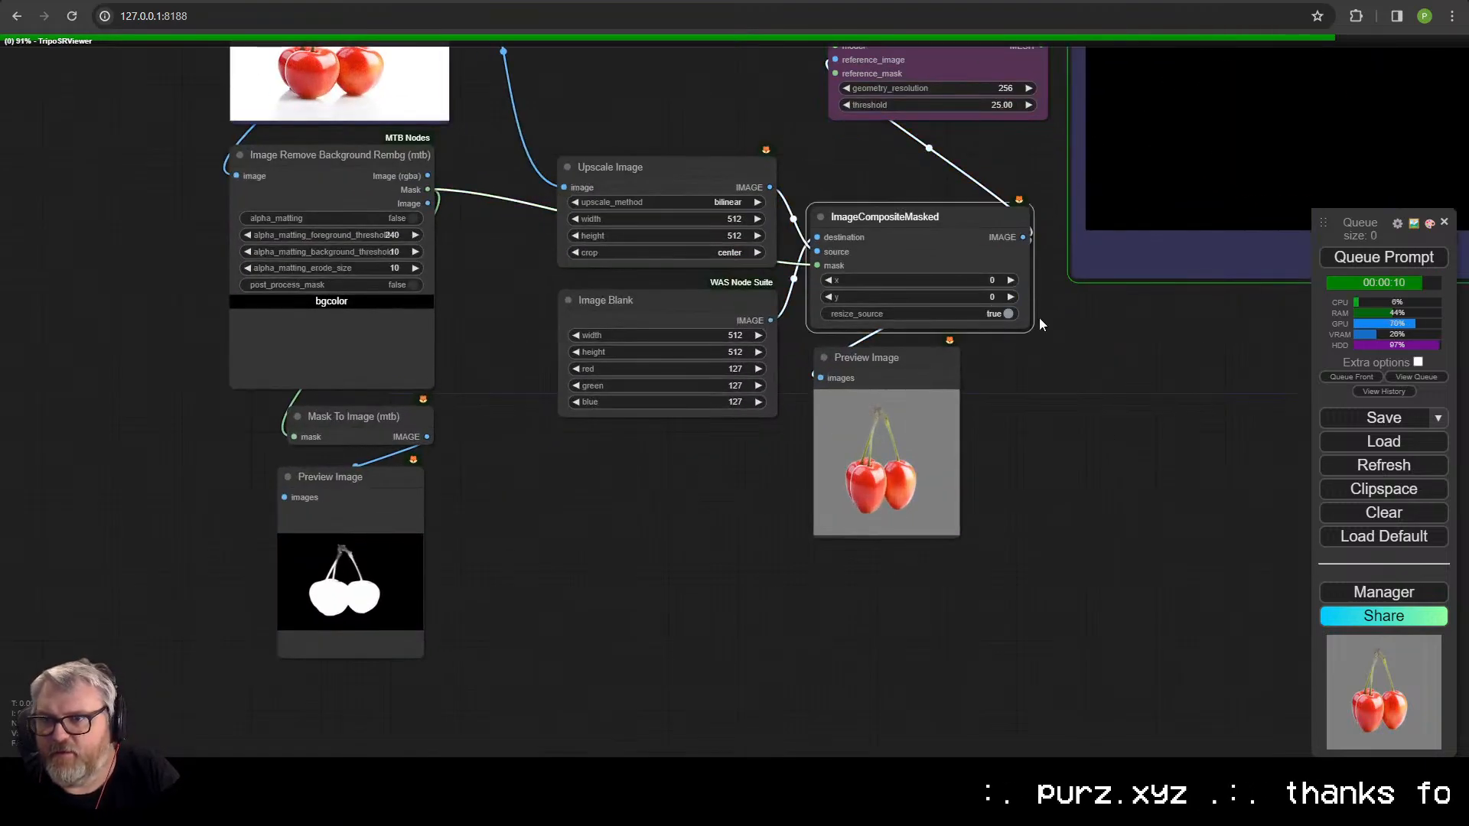
pyautogui.click(1416, 377)
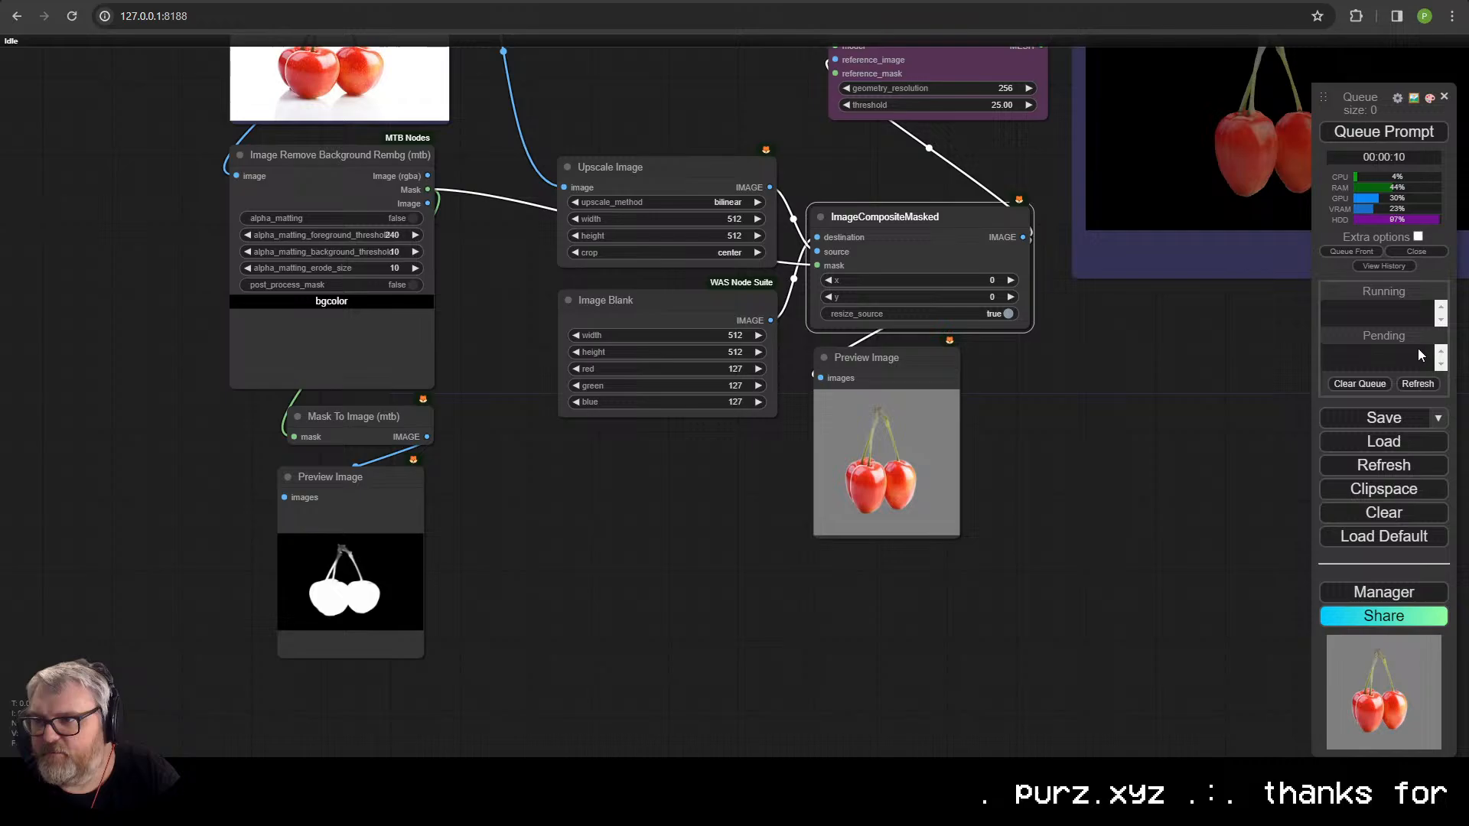
pyautogui.click(1273, 357)
# - Inspect the cherries model in the TripoSR Viewer and rerun the workflow with the changed crop and resize settings
pyautogui.moveTo(1258, 182); pyautogui.dragTo(1213, 268)
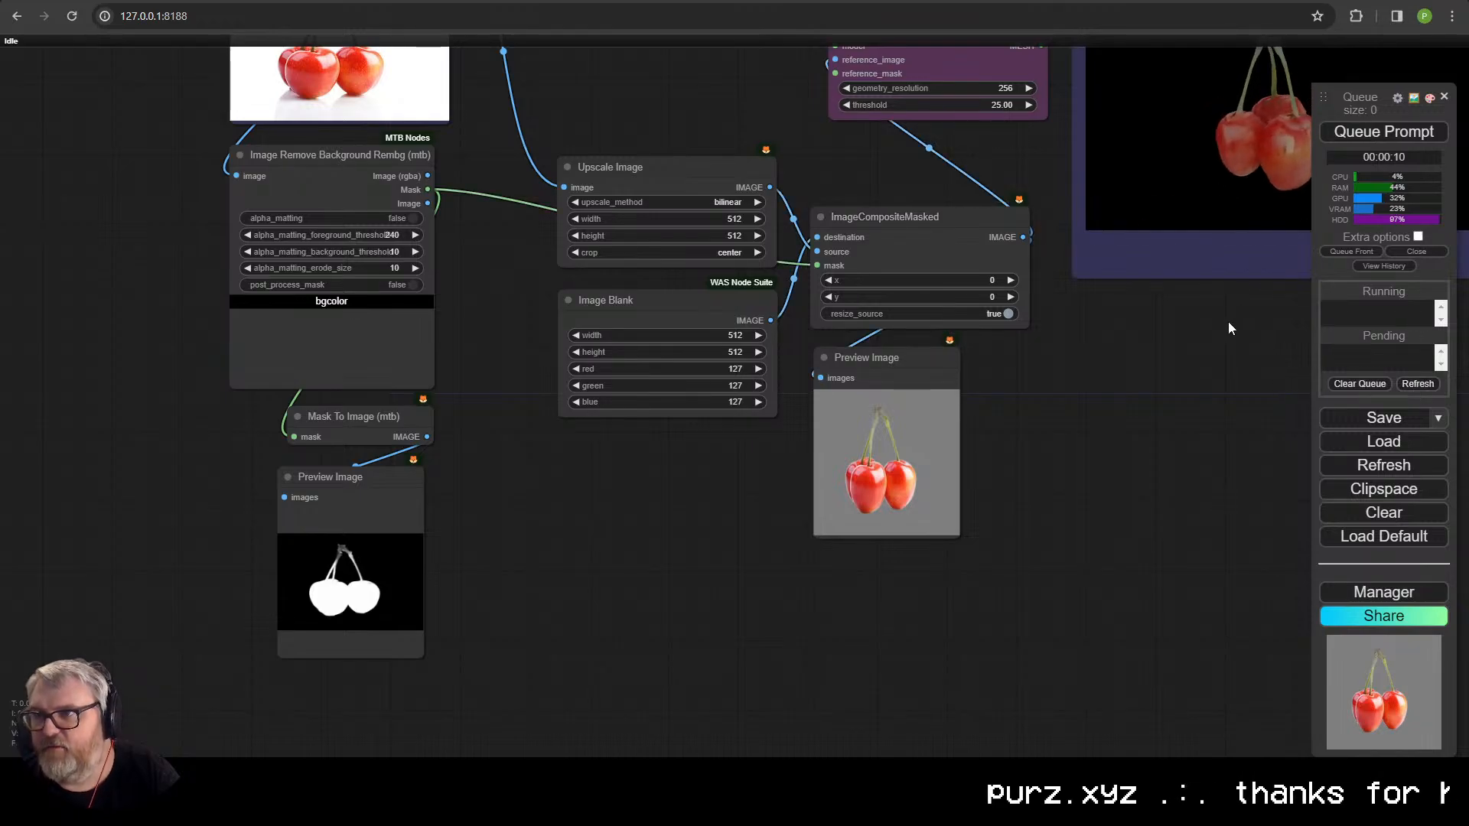
pyautogui.moveTo(1228, 328); pyautogui.dragTo(1030, 531)
pyautogui.scroll(1, 1030, 531)
pyautogui.moveTo(1136, 324); pyautogui.dragTo(1113, 387)
pyautogui.scroll(-4, 1048, 488)
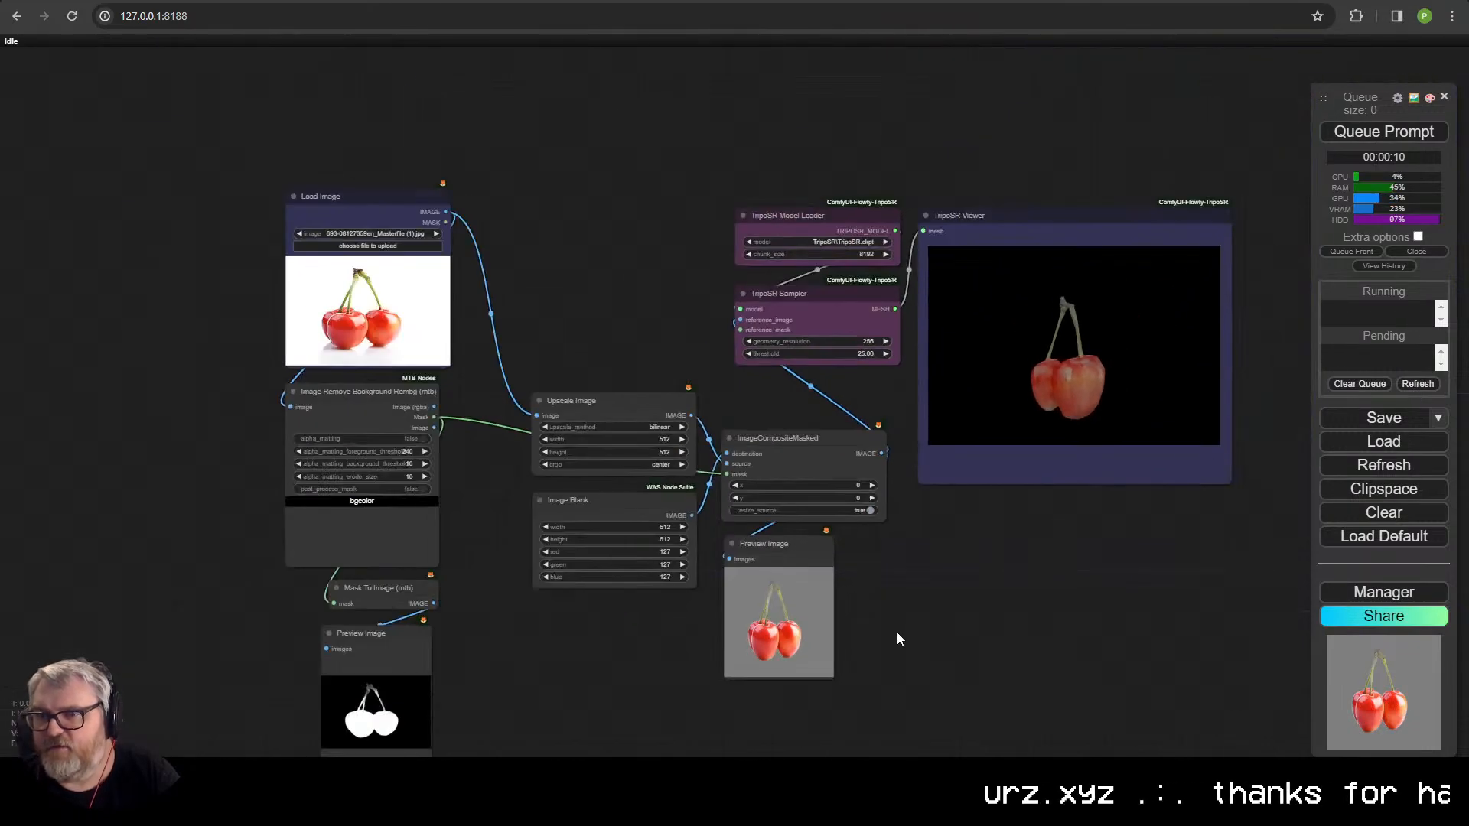
pyautogui.moveTo(898, 639); pyautogui.dragTo(953, 610)
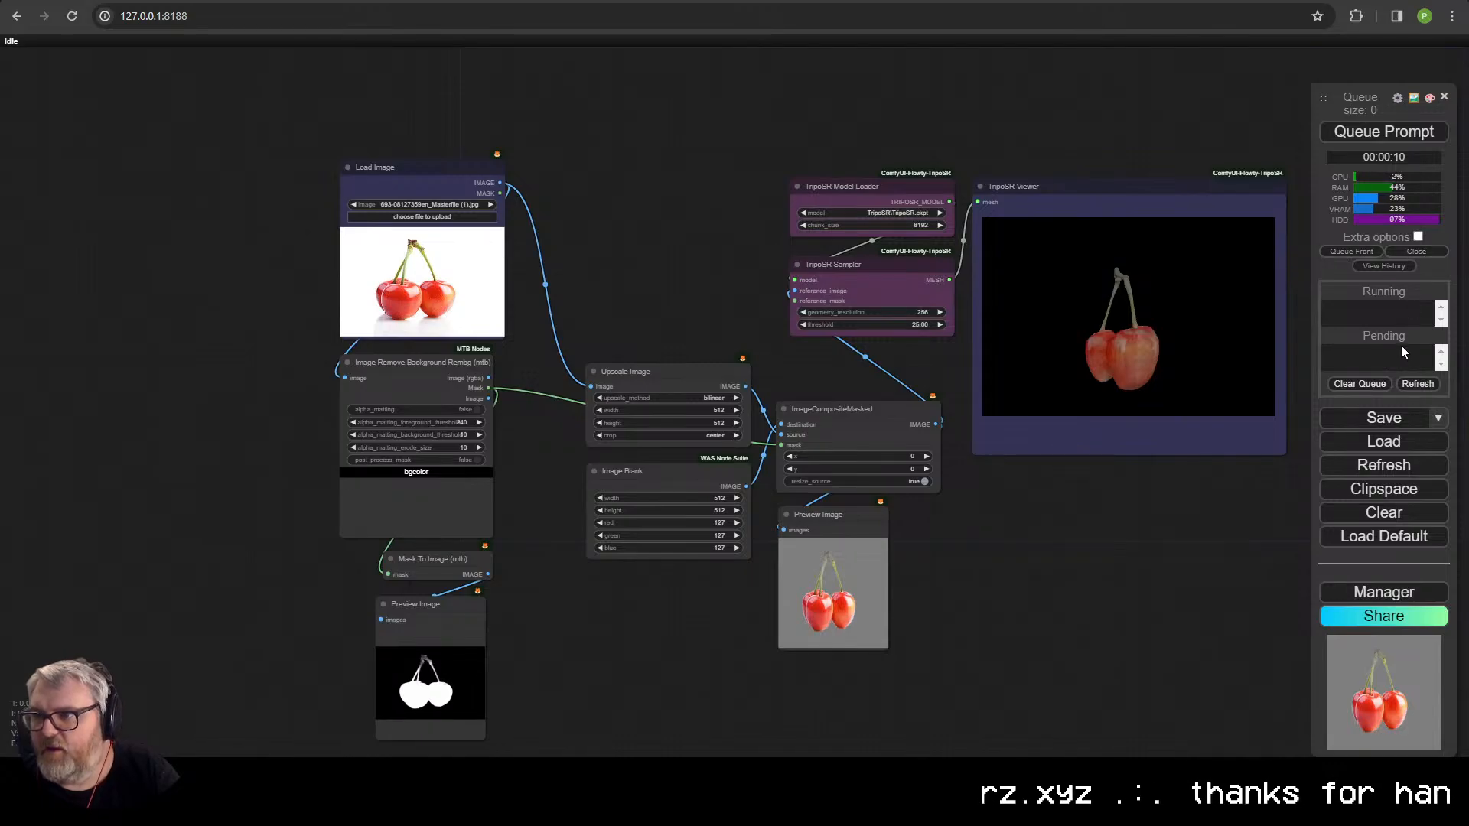
pyautogui.click(1388, 133)
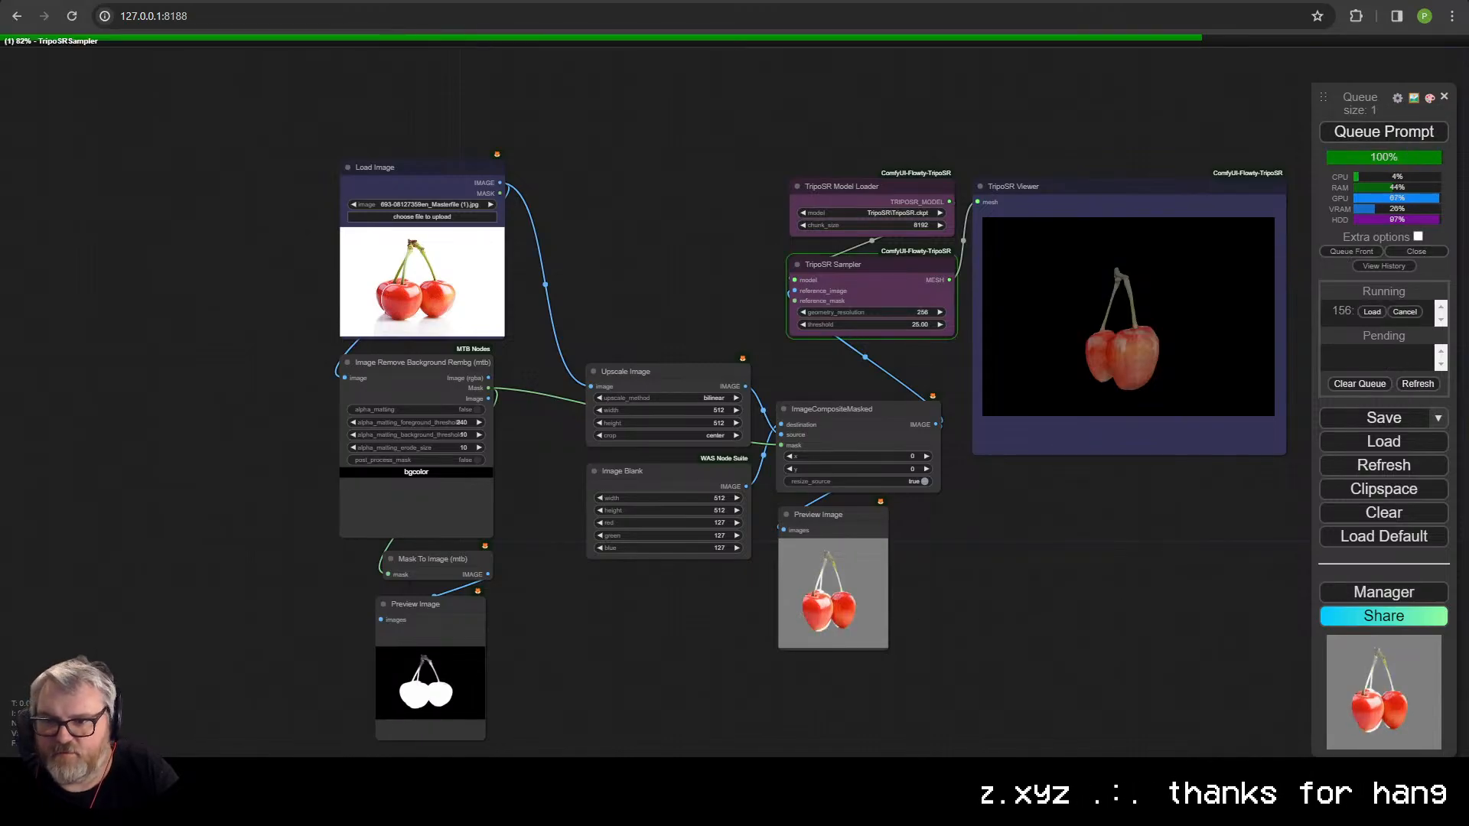
pyautogui.scroll(5, 851, 568)
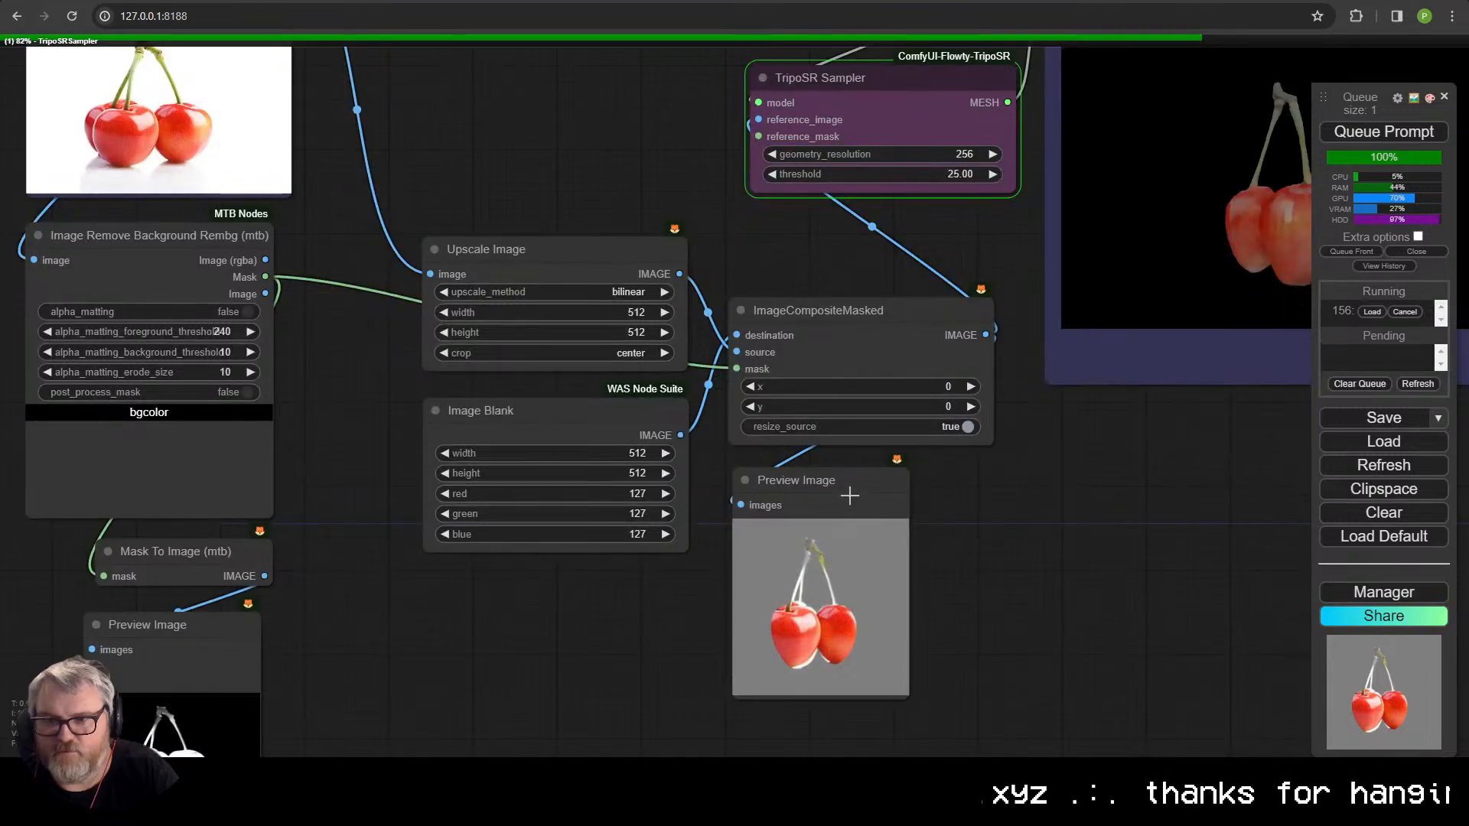
# - Set resize_source back to false on the ImageCompositeMasked node and rerun the workflow
pyautogui.click(965, 426)
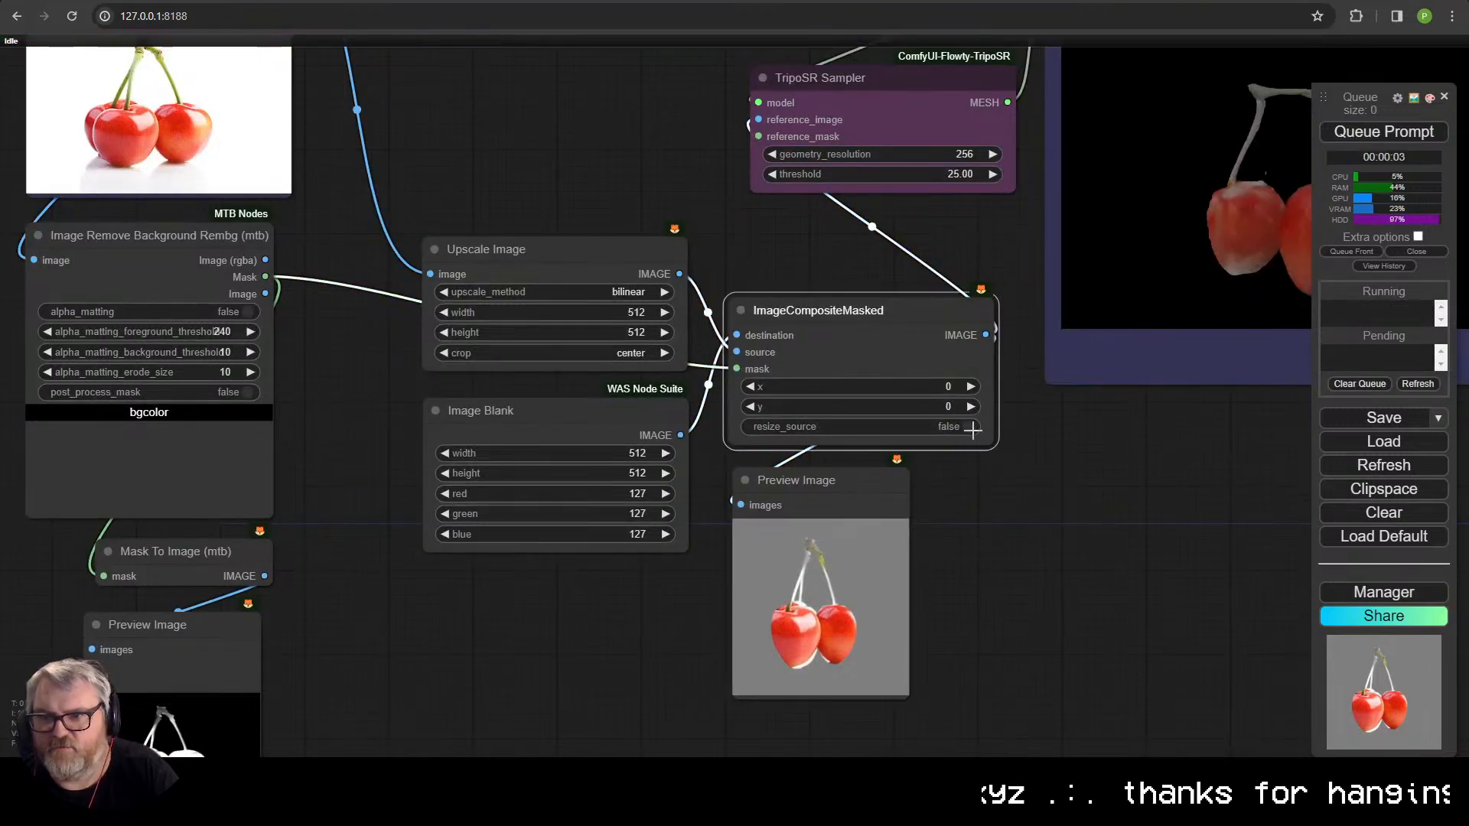
pyautogui.click(1377, 135)
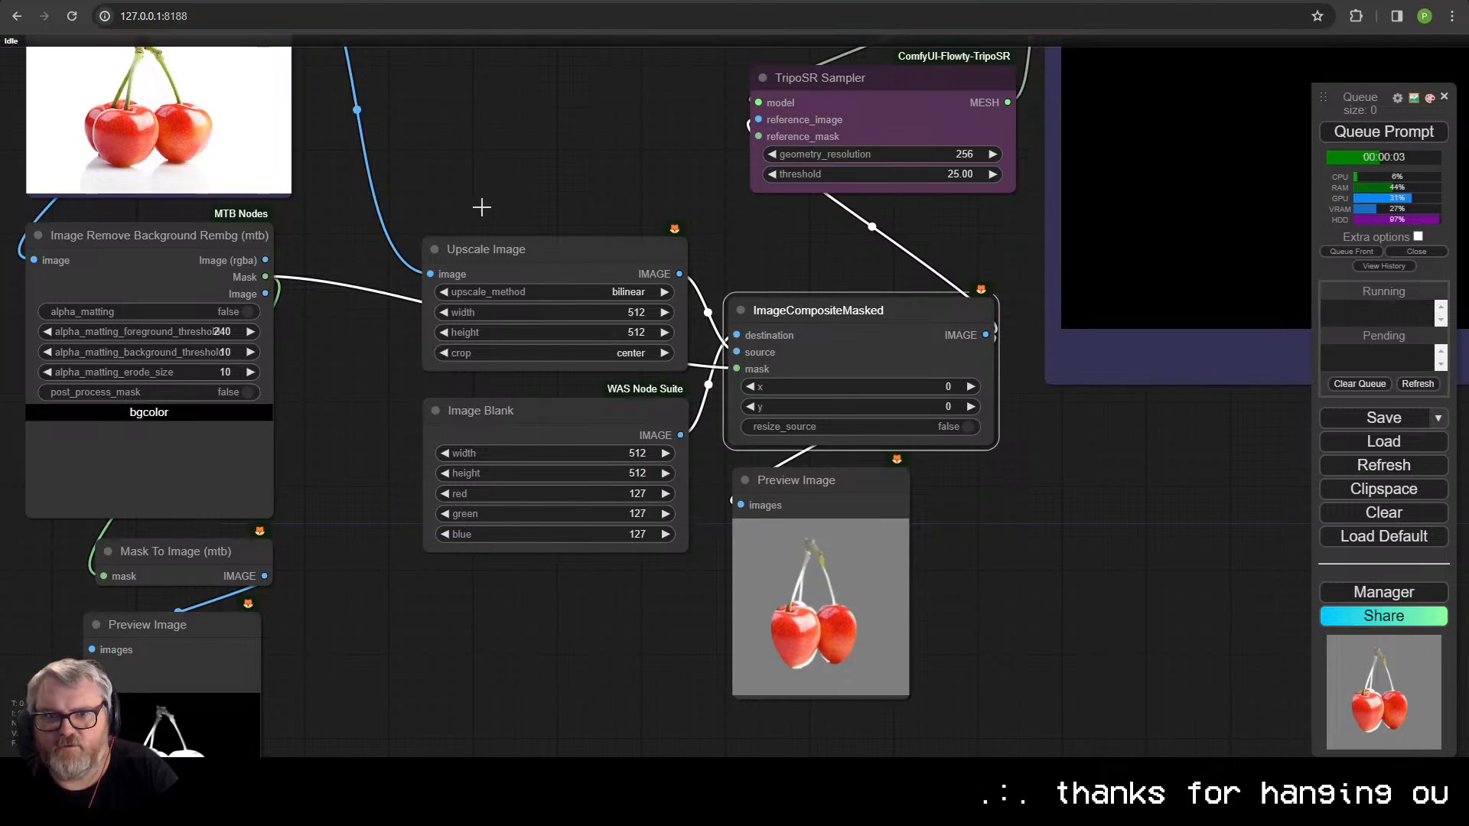
# - Load shoe.jpg into the Load Image node and run the workflow on it
pyautogui.moveTo(460, 209); pyautogui.dragTo(632, 327)
pyautogui.scroll(-3, 672, 182)
pyautogui.moveTo(426, 121)
pyautogui.mouseDown()
pyautogui.moveTo(367, 106)
pyautogui.moveTo(407, 114)
pyautogui.mouseUp()
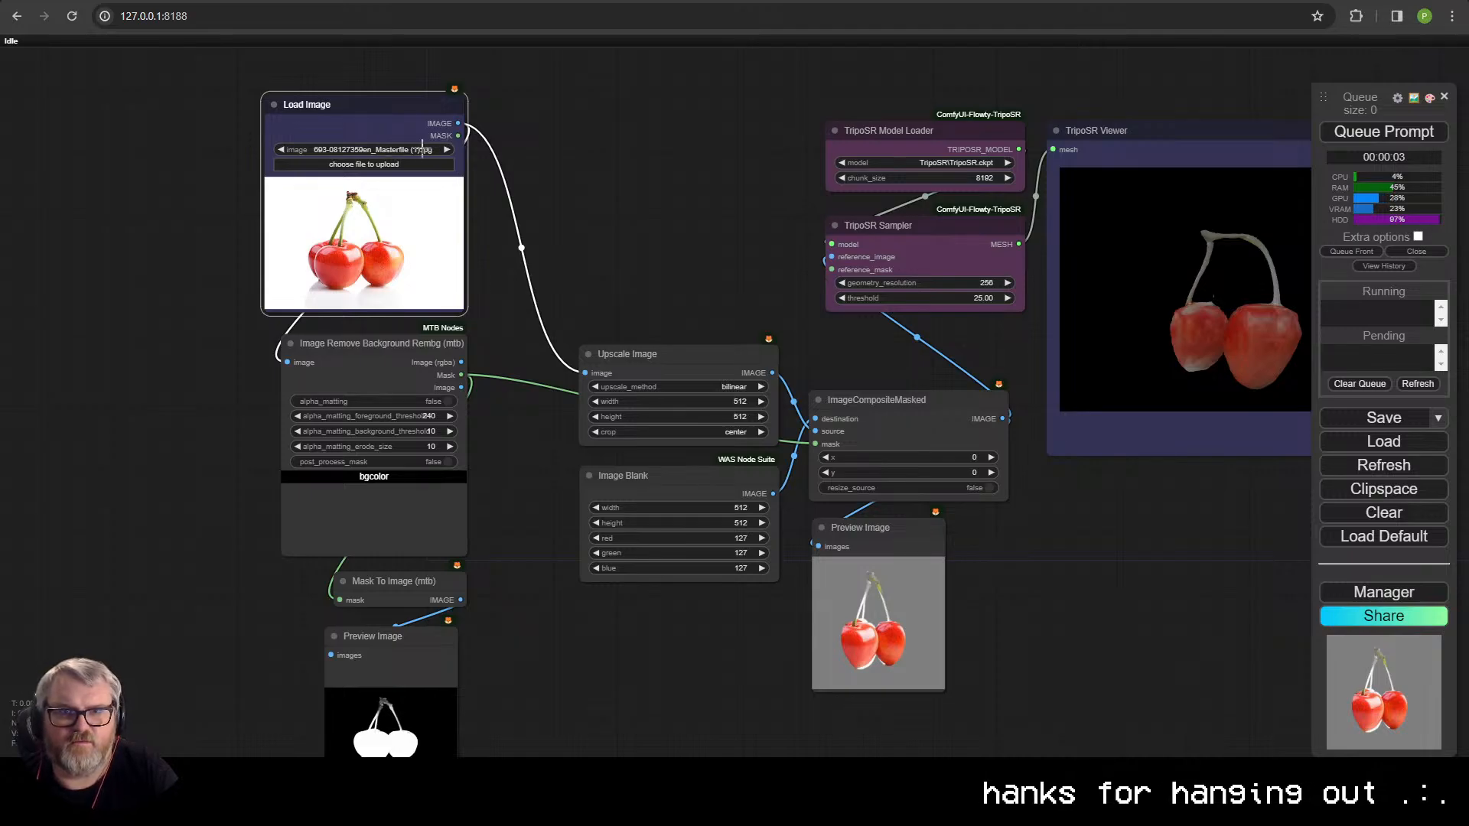
pyautogui.click(389, 164)
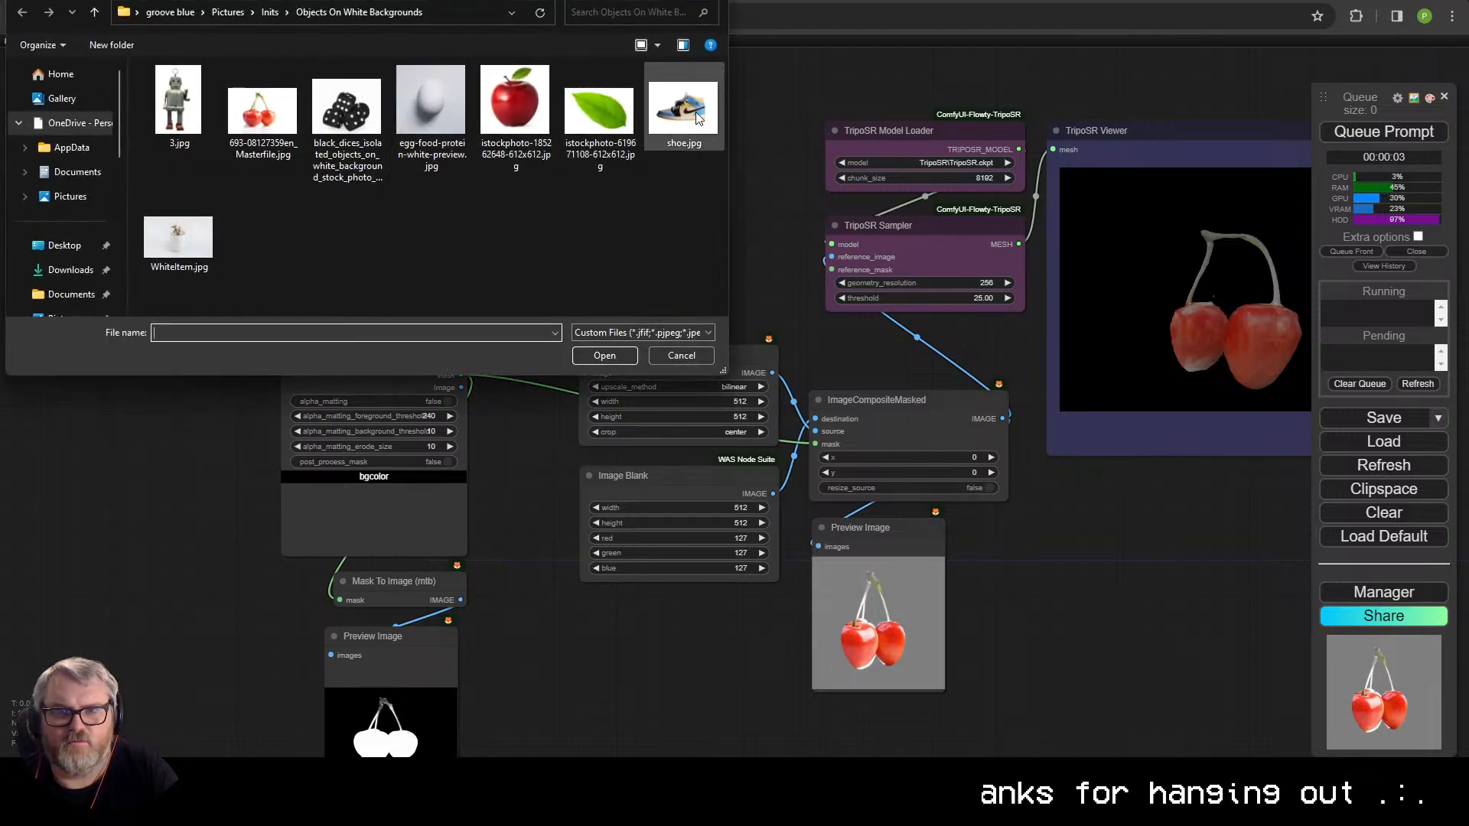
pyautogui.doubleClick(683, 110)
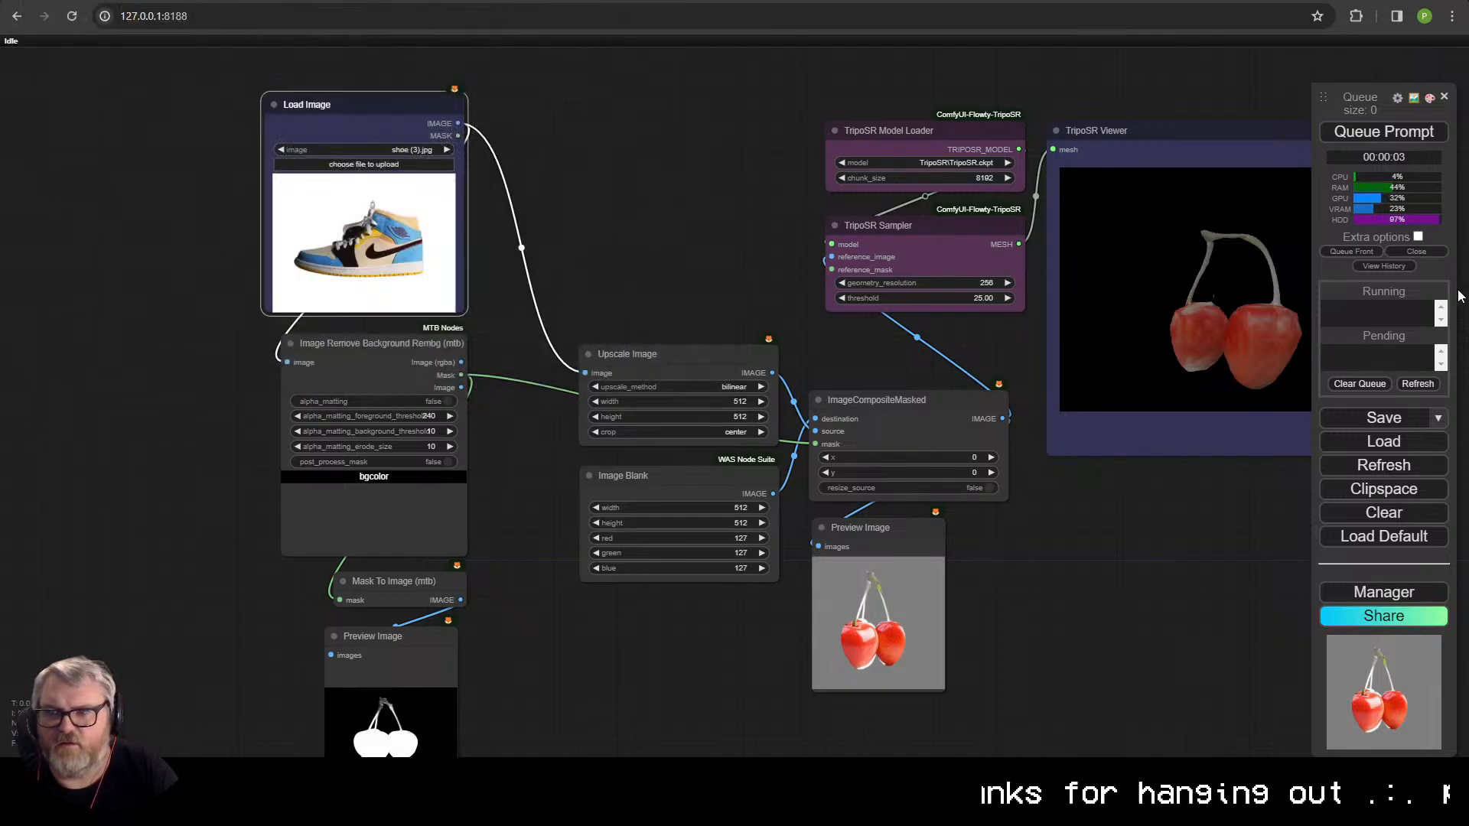
pyautogui.click(1399, 138)
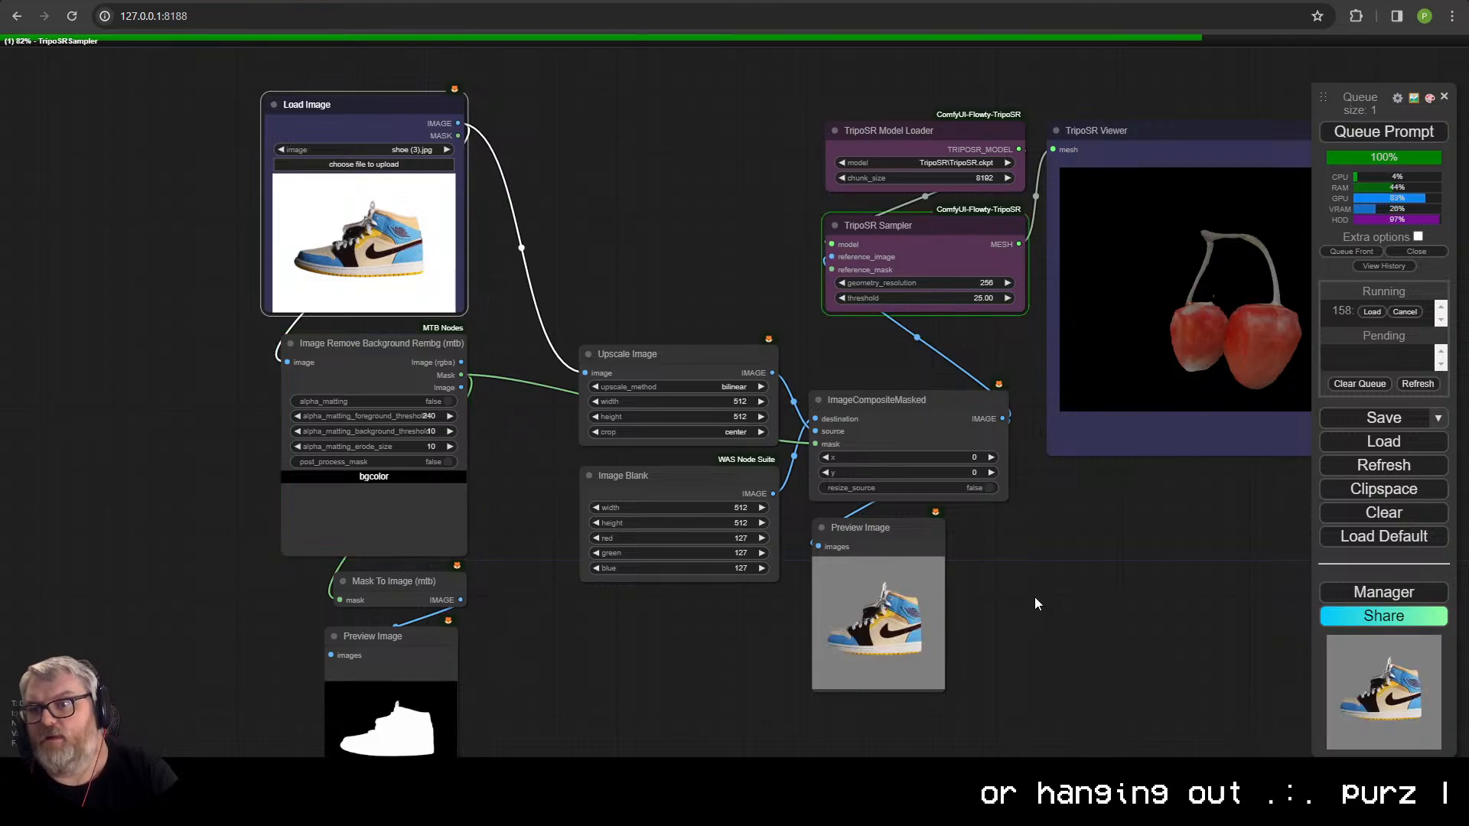
# - Connect the Upscale Image node's IMAGE output to the image input of the Image Remove Background Rembg node
pyautogui.moveTo(1027, 598); pyautogui.dragTo(1030, 411)
pyautogui.scroll(4, 711, 446)
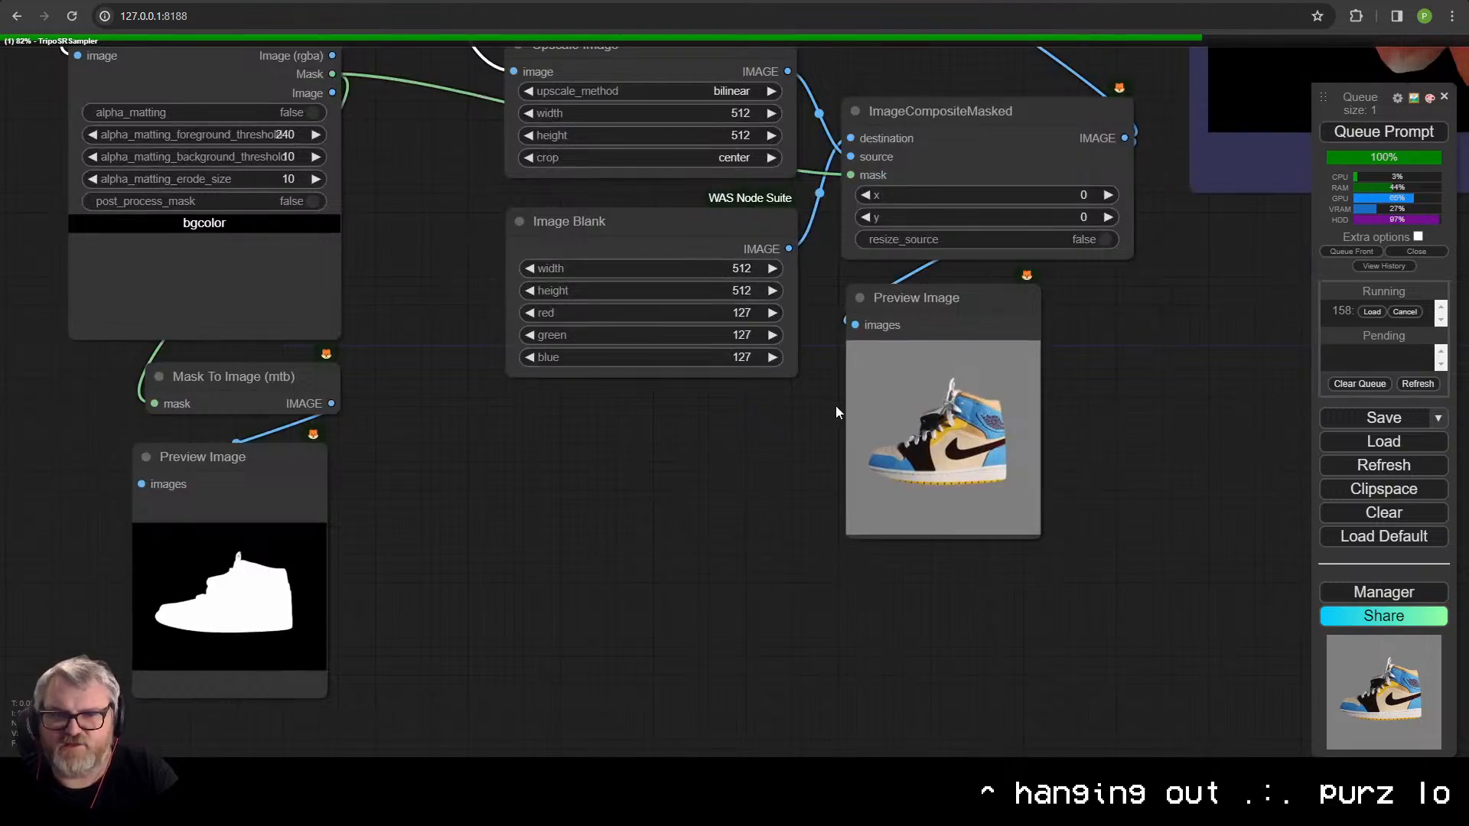
pyautogui.moveTo(460, 436); pyautogui.dragTo(777, 669)
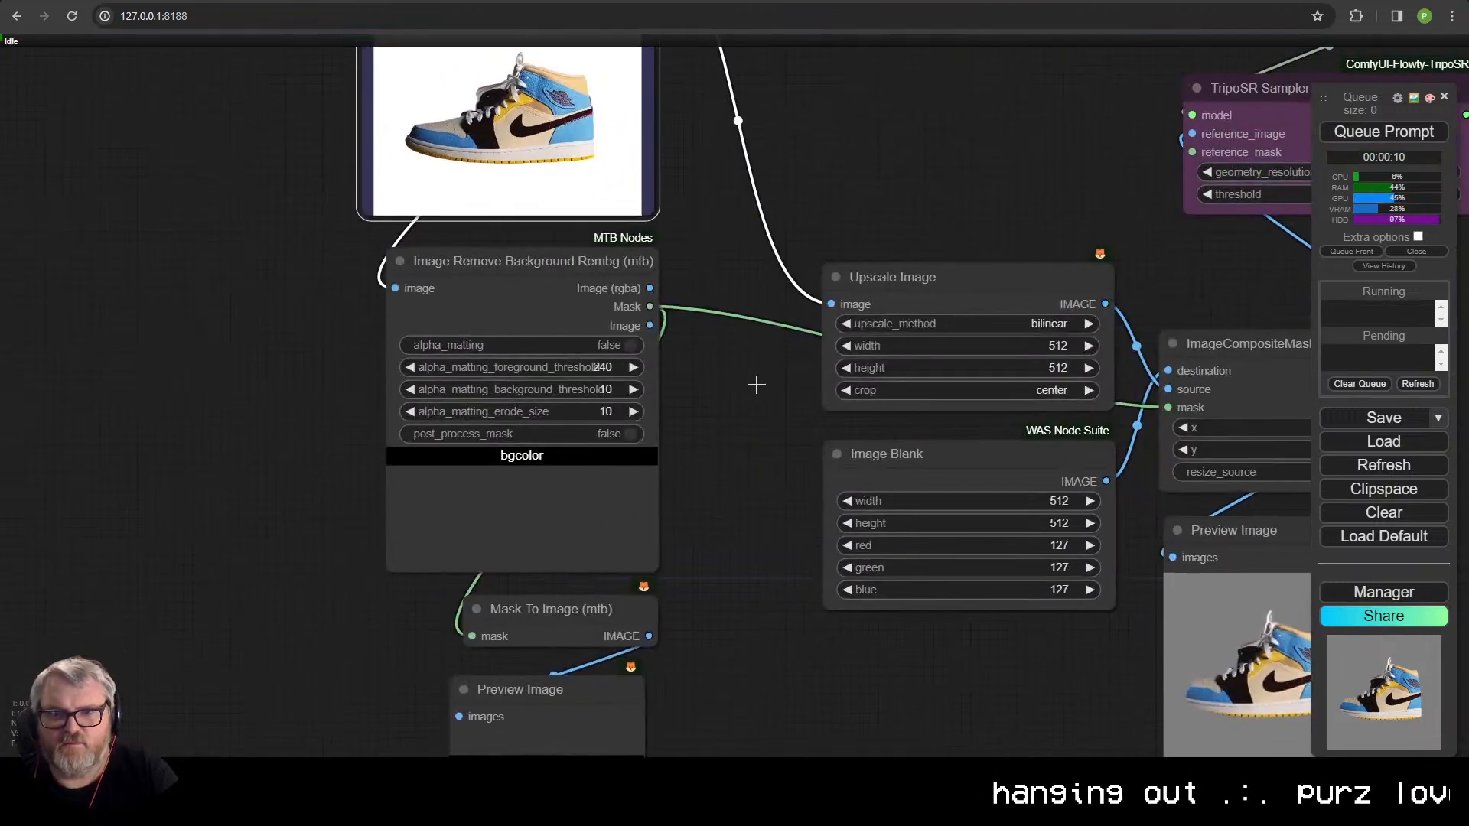
pyautogui.moveTo(756, 385); pyautogui.dragTo(707, 626)
pyautogui.scroll(-2, 685, 443)
pyautogui.moveTo(640, 425); pyautogui.dragTo(535, 286)
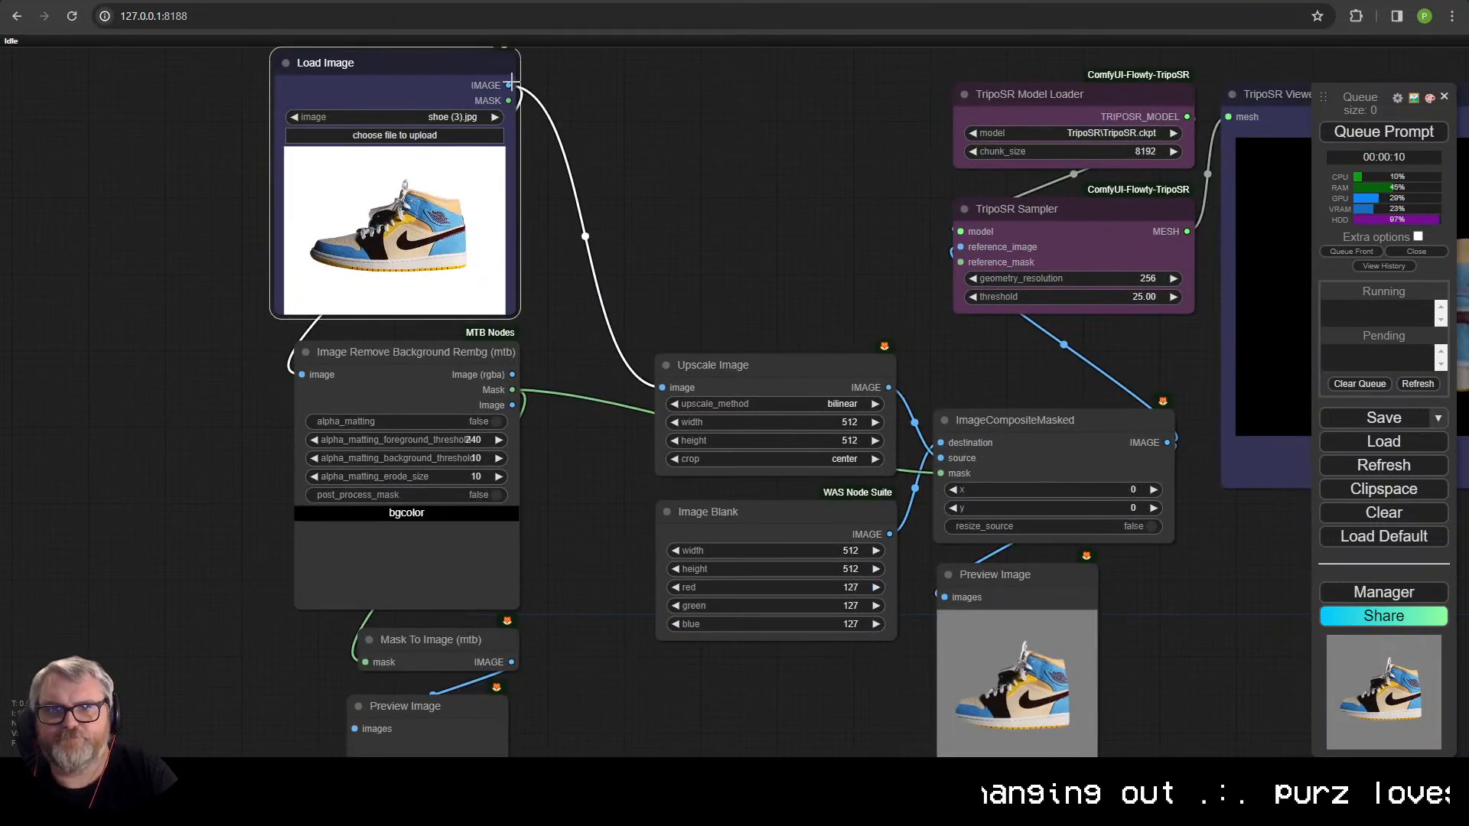
pyautogui.moveTo(889, 387); pyautogui.dragTo(303, 374)
# - Move the Upscale Image node between Load Image and Image Remove Background Rembg in one vertical column
pyautogui.scroll(-1, 666, 469)
pyautogui.moveTo(683, 347); pyautogui.dragTo(697, 320)
pyautogui.moveTo(375, 220); pyautogui.dragTo(400, 70)
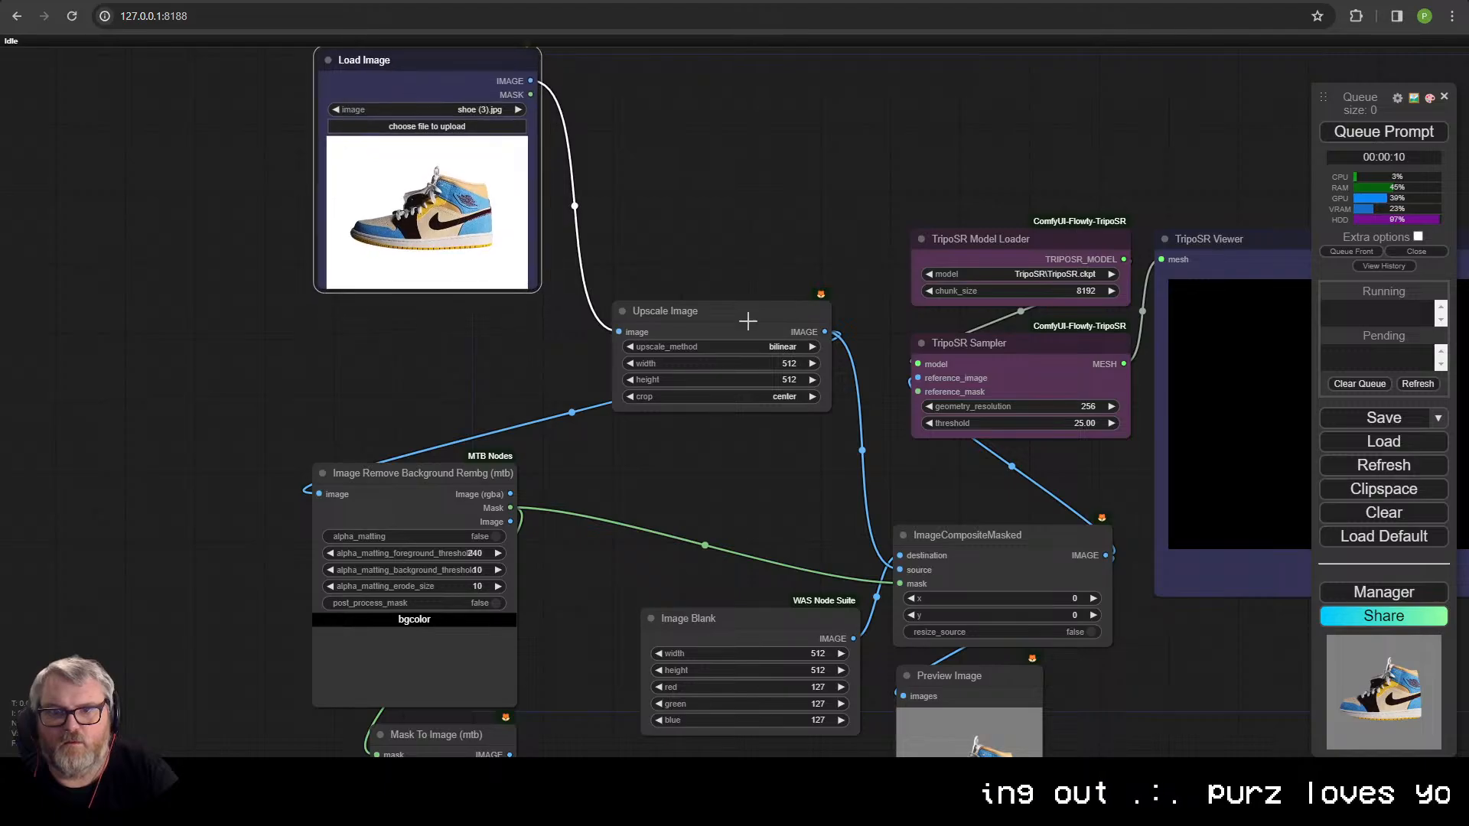
pyautogui.moveTo(747, 320); pyautogui.dragTo(431, 339)
pyautogui.moveTo(426, 83); pyautogui.dragTo(400, 92)
# - Place Image Blank above Load Image, and move ImageCompositeMasked beside Upscale Image with its Preview Image beneath it
pyautogui.scroll(-2, 817, 375)
pyautogui.moveTo(819, 386); pyautogui.dragTo(796, 256)
pyautogui.moveTo(722, 458); pyautogui.dragTo(671, 517)
pyautogui.moveTo(676, 461); pyautogui.dragTo(675, 609)
pyautogui.moveTo(668, 664); pyautogui.dragTo(433, 31)
pyautogui.moveTo(927, 547); pyautogui.dragTo(673, 371)
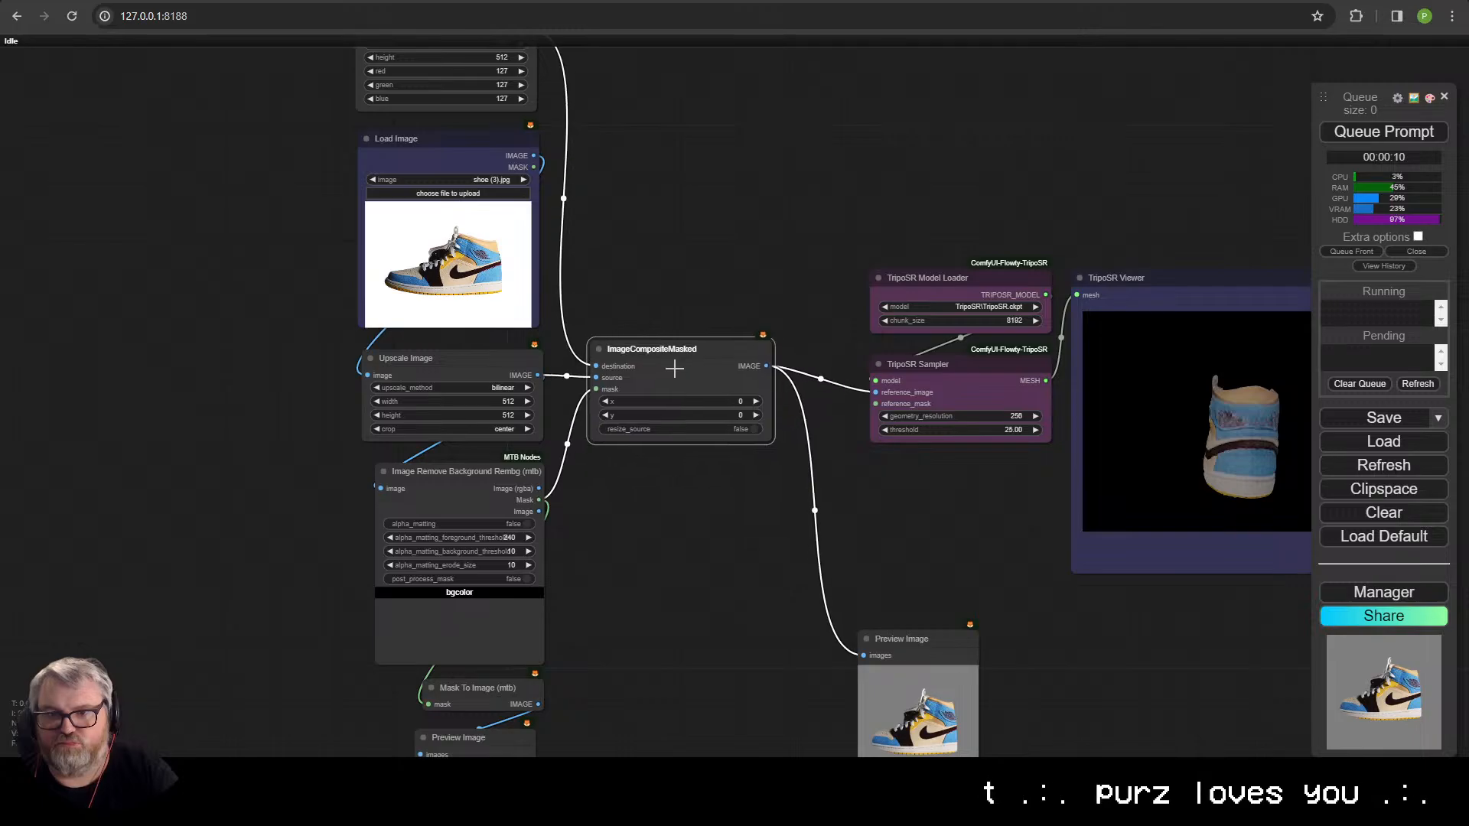
pyautogui.moveTo(901, 639); pyautogui.dragTo(641, 463)
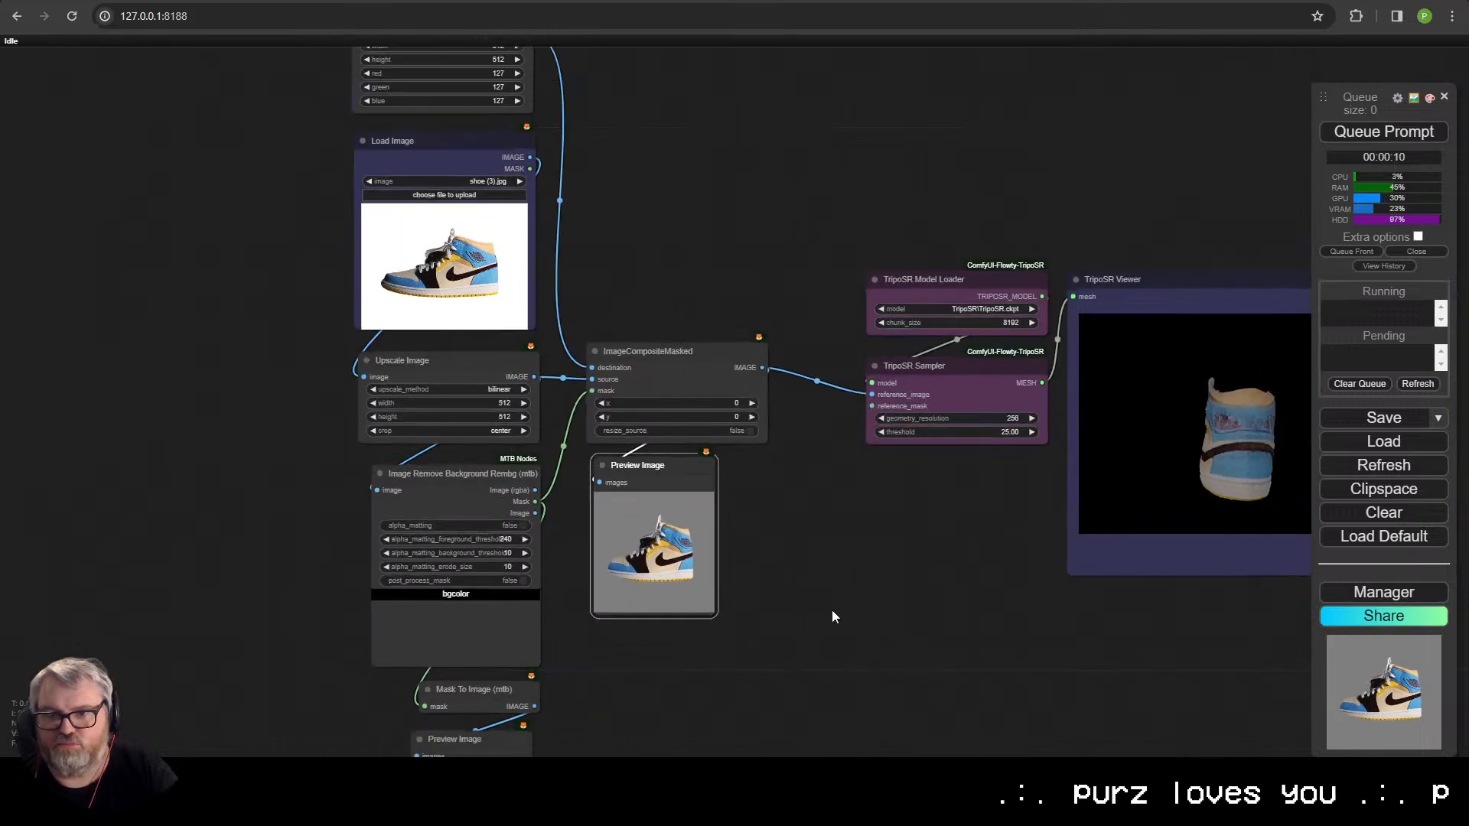
# - Lay out Load Image, Upscale Image and Image Remove Background Rembg side by side in a row
pyautogui.scroll(-6, 832, 609)
pyautogui.scroll(4, 811, 566)
pyautogui.scroll(2, 813, 566)
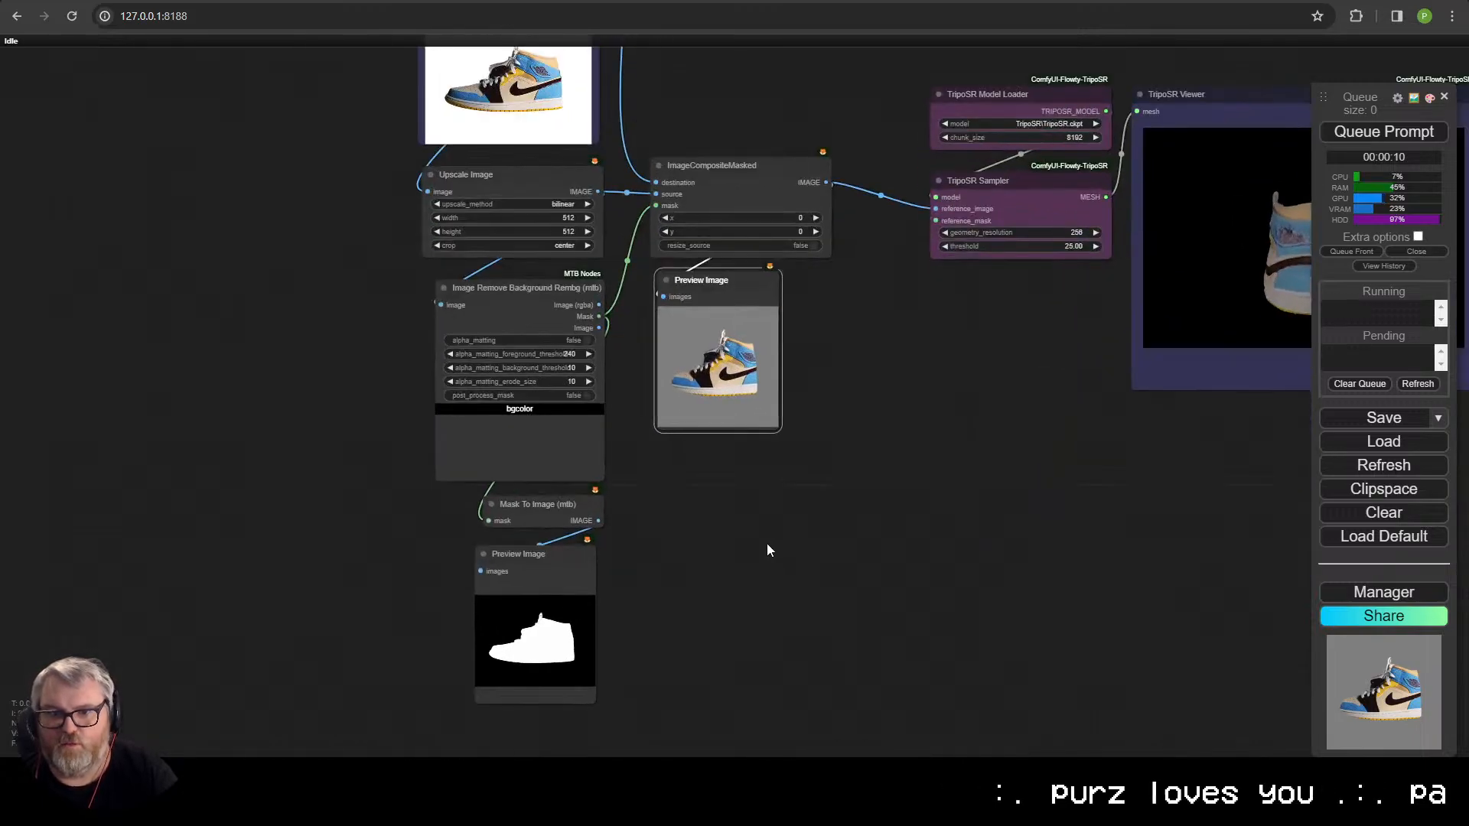
pyautogui.moveTo(730, 526); pyautogui.dragTo(707, 646)
pyautogui.moveTo(498, 427); pyautogui.dragTo(298, 426)
pyautogui.moveTo(464, 301); pyautogui.dragTo(72, 306)
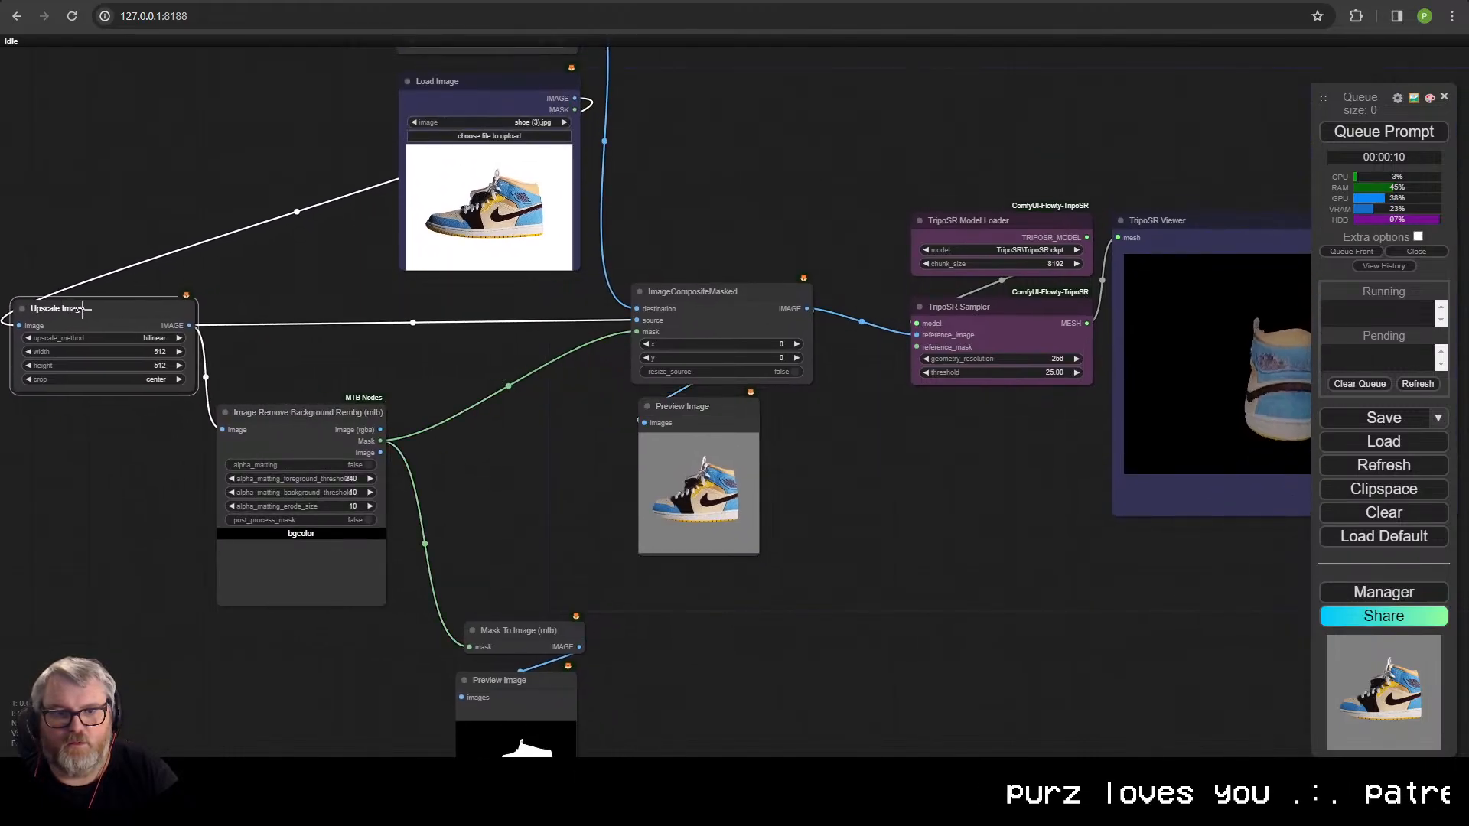
pyautogui.moveTo(304, 337); pyautogui.dragTo(661, 493)
pyautogui.moveTo(826, 255); pyautogui.dragTo(243, 478)
# - Stack Mask To Image and its Preview Image directly beneath the Image Remove Background Rembg node
pyautogui.moveTo(655, 565); pyautogui.dragTo(657, 476)
pyautogui.moveTo(657, 475); pyautogui.dragTo(657, 416)
pyautogui.scroll(-3, 903, 715)
pyautogui.moveTo(903, 715); pyautogui.dragTo(673, 486)
pyautogui.moveTo(647, 480); pyautogui.dragTo(461, 432)
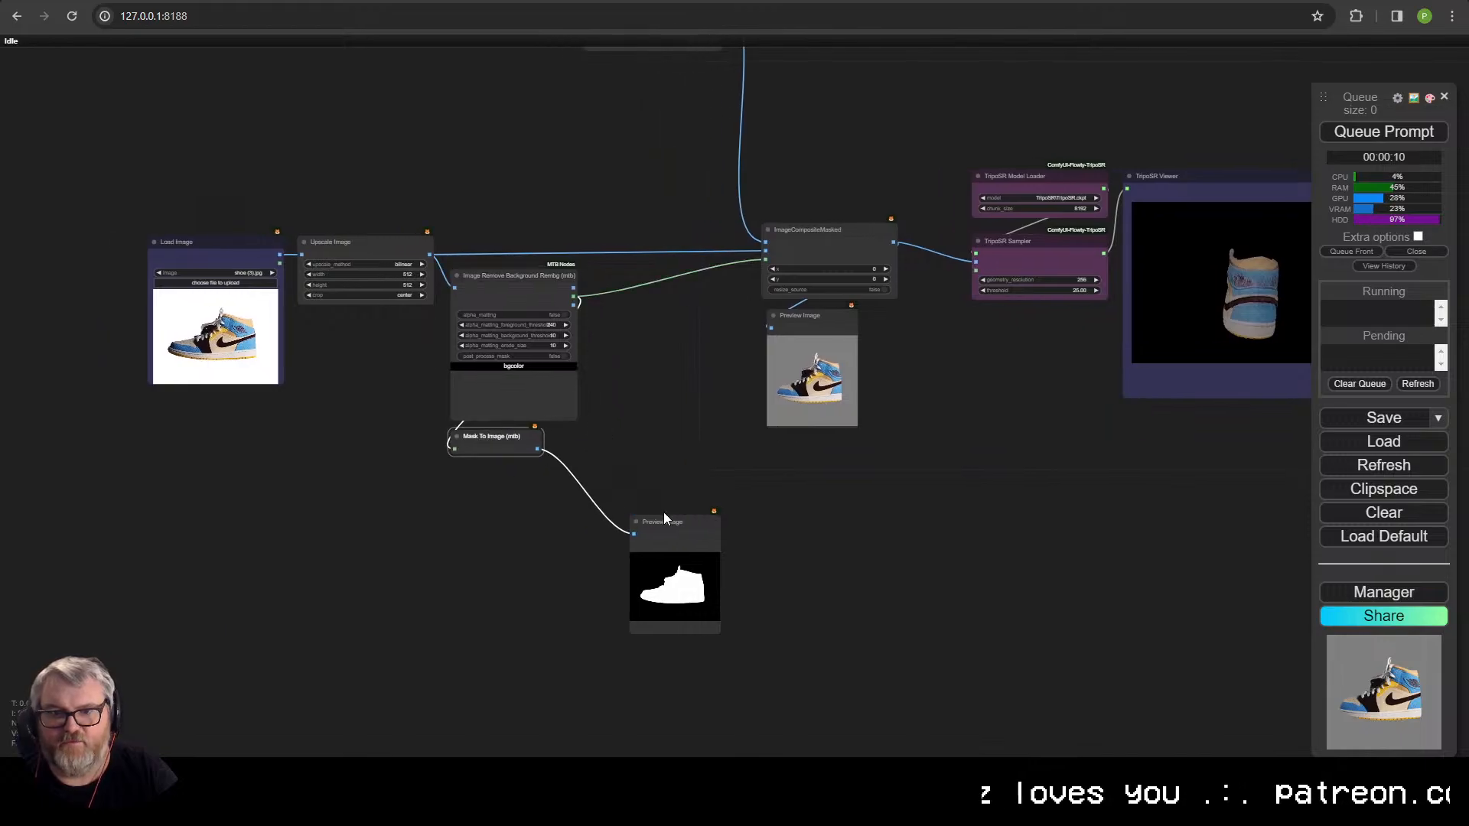
pyautogui.moveTo(689, 530); pyautogui.dragTo(504, 479)
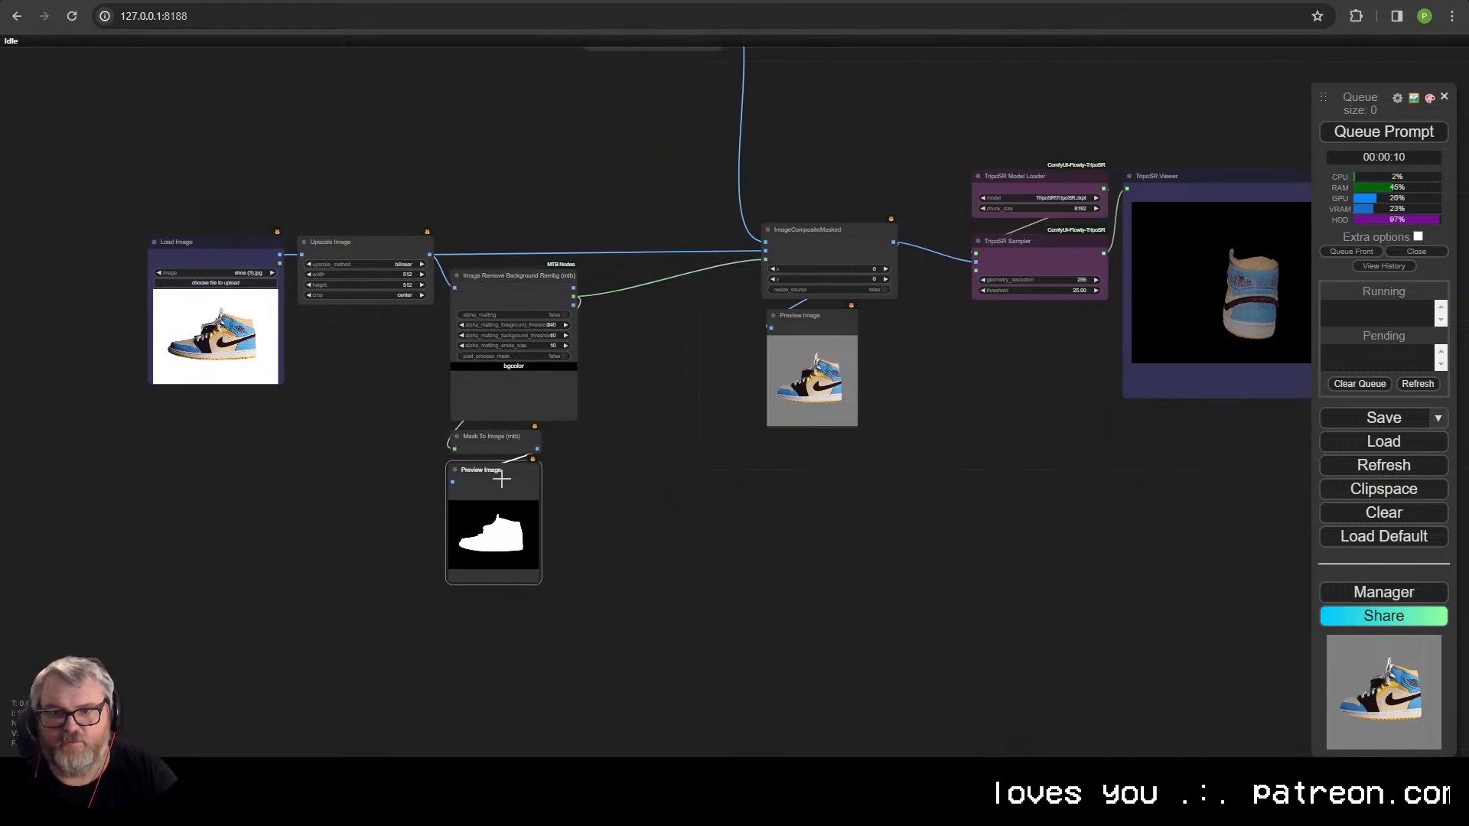
# - Move ImageCompositeMasked and its preview closer to the Rembg node, and place Image Blank directly above Rembg
pyautogui.moveTo(582, 559); pyautogui.dragTo(558, 804)
pyautogui.moveTo(842, 612); pyautogui.dragTo(780, 452)
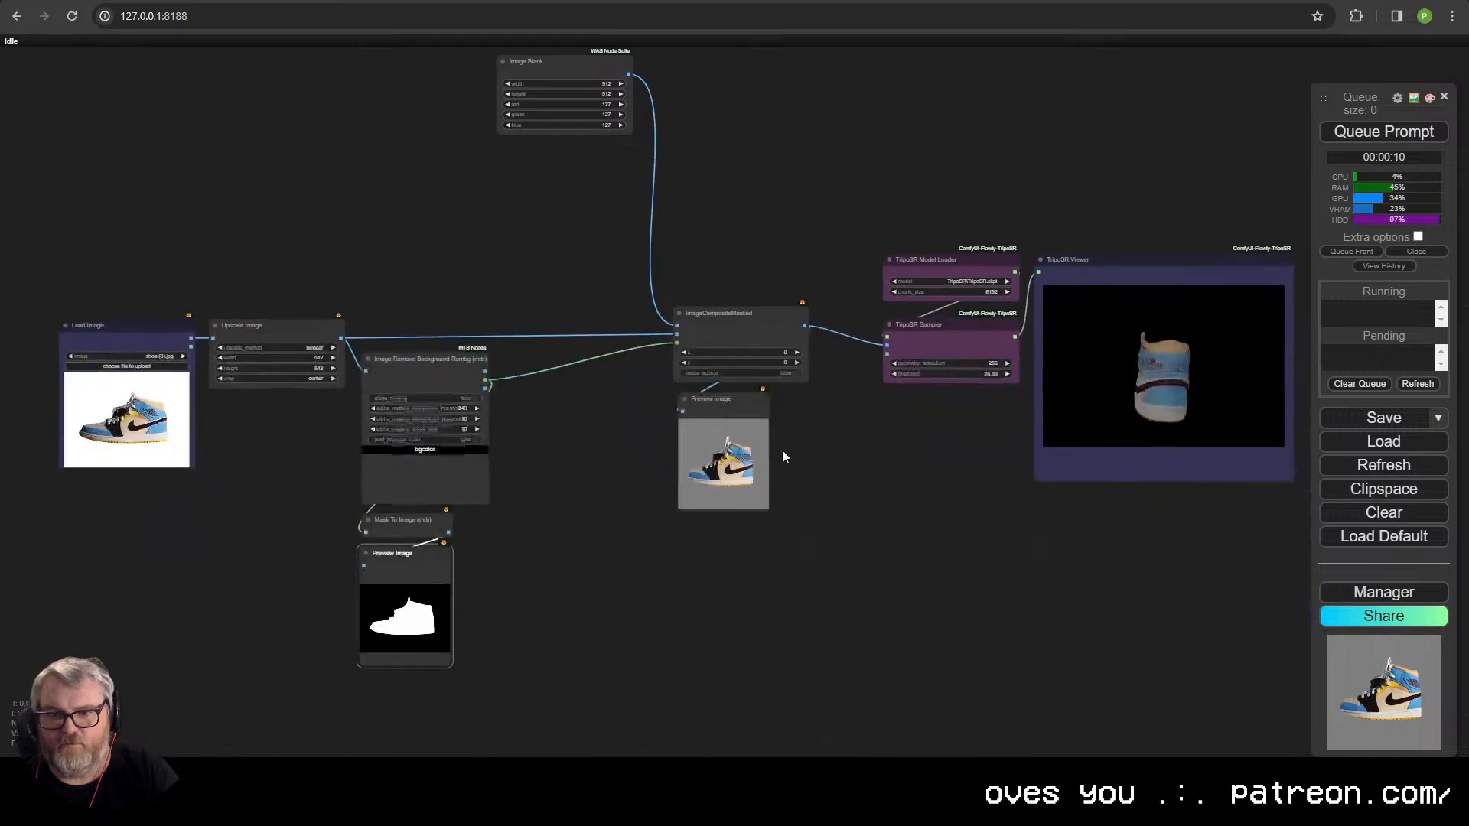
pyautogui.moveTo(746, 327); pyautogui.dragTo(610, 362)
pyautogui.click(693, 234)
pyautogui.moveTo(693, 239); pyautogui.dragTo(728, 320)
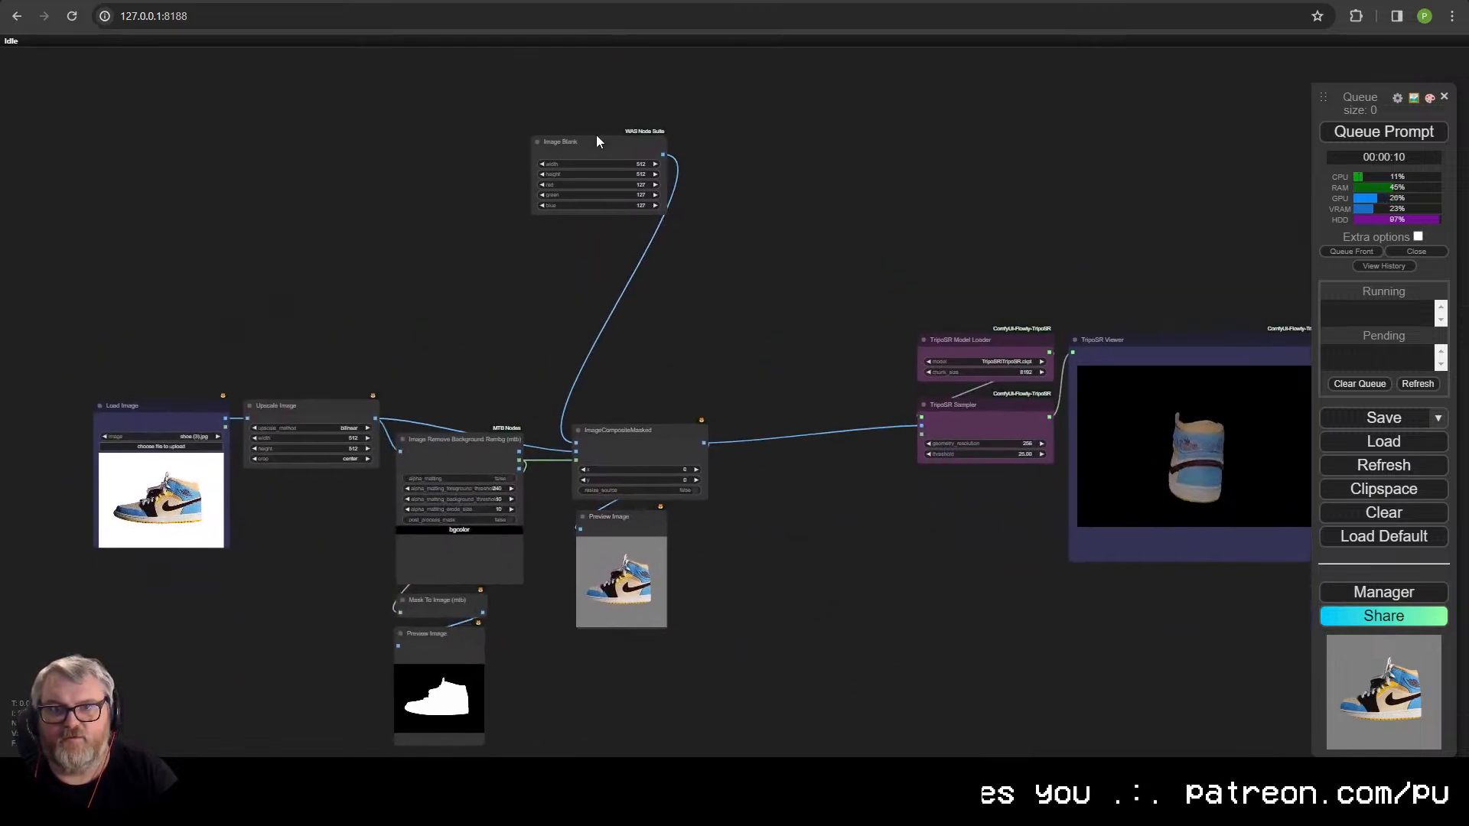
pyautogui.moveTo(595, 134); pyautogui.dragTo(457, 338)
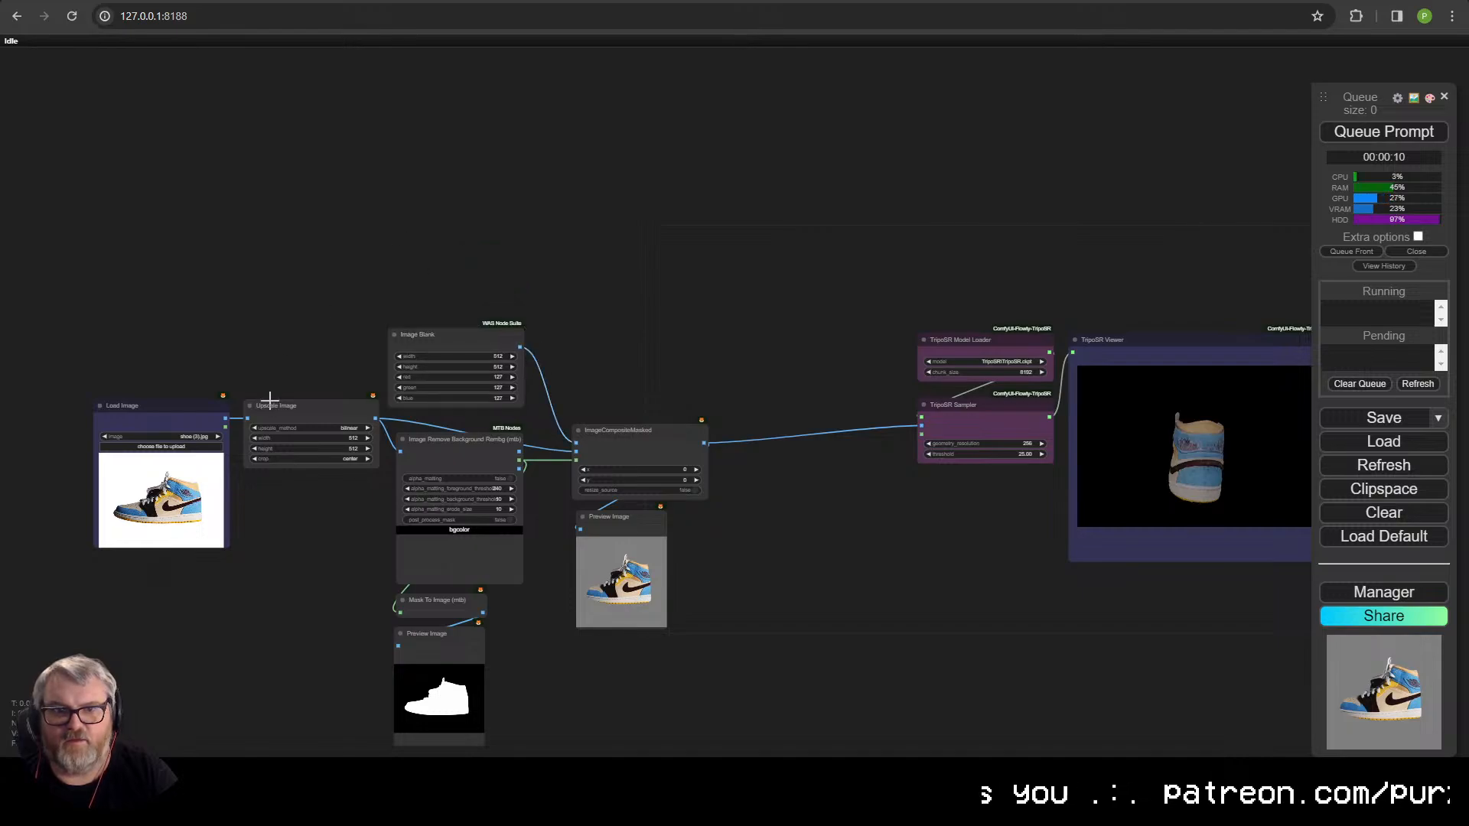
# - Stack Load Image above Upscale Image in a column beside the Image Blank and Rembg nodes
pyautogui.moveTo(164, 406); pyautogui.dragTo(311, 248)
pyautogui.moveTo(313, 183); pyautogui.dragTo(331, 488)
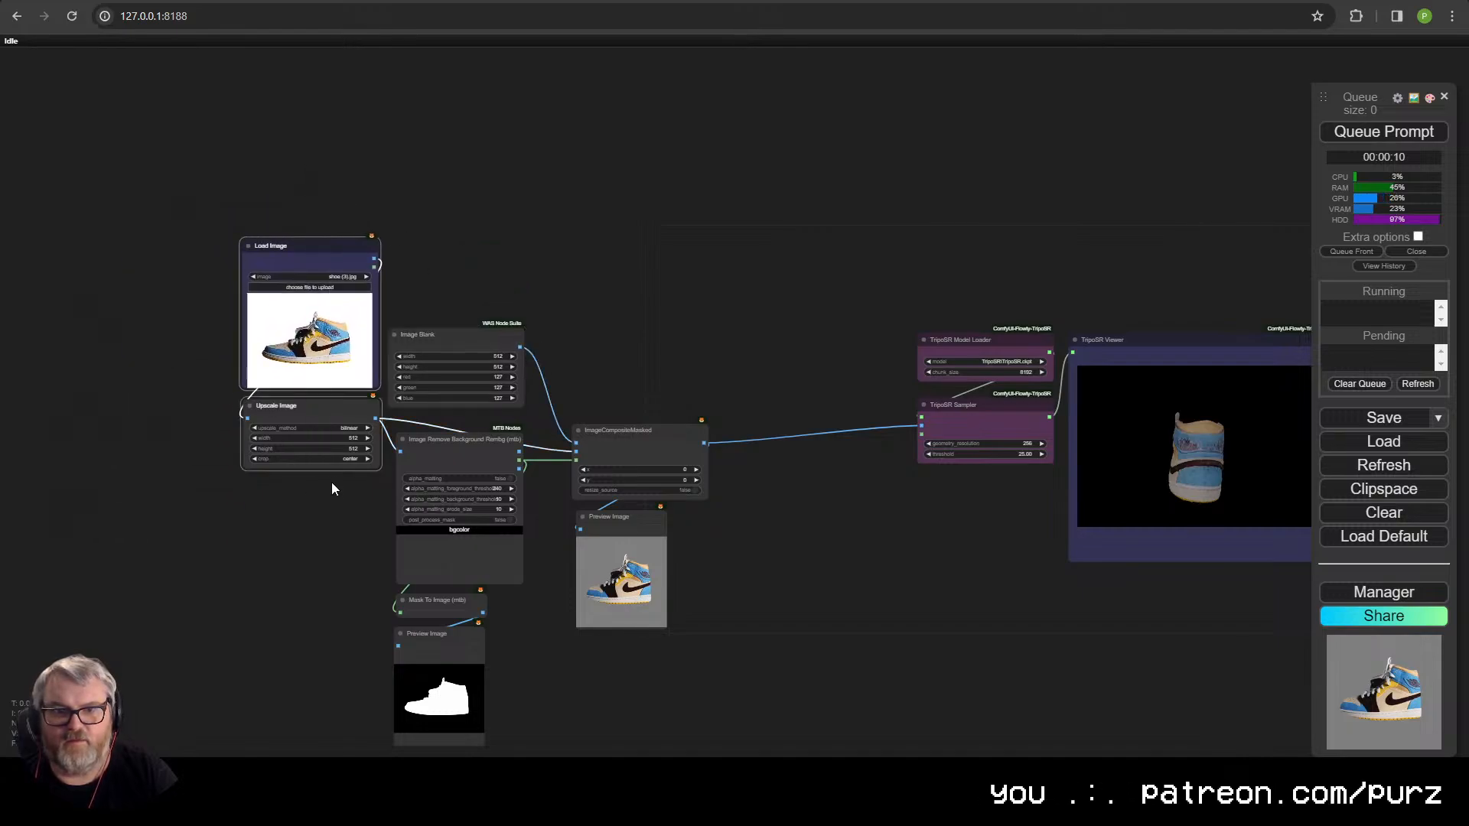
pyautogui.moveTo(323, 406); pyautogui.dragTo(315, 503)
pyautogui.click(382, 522)
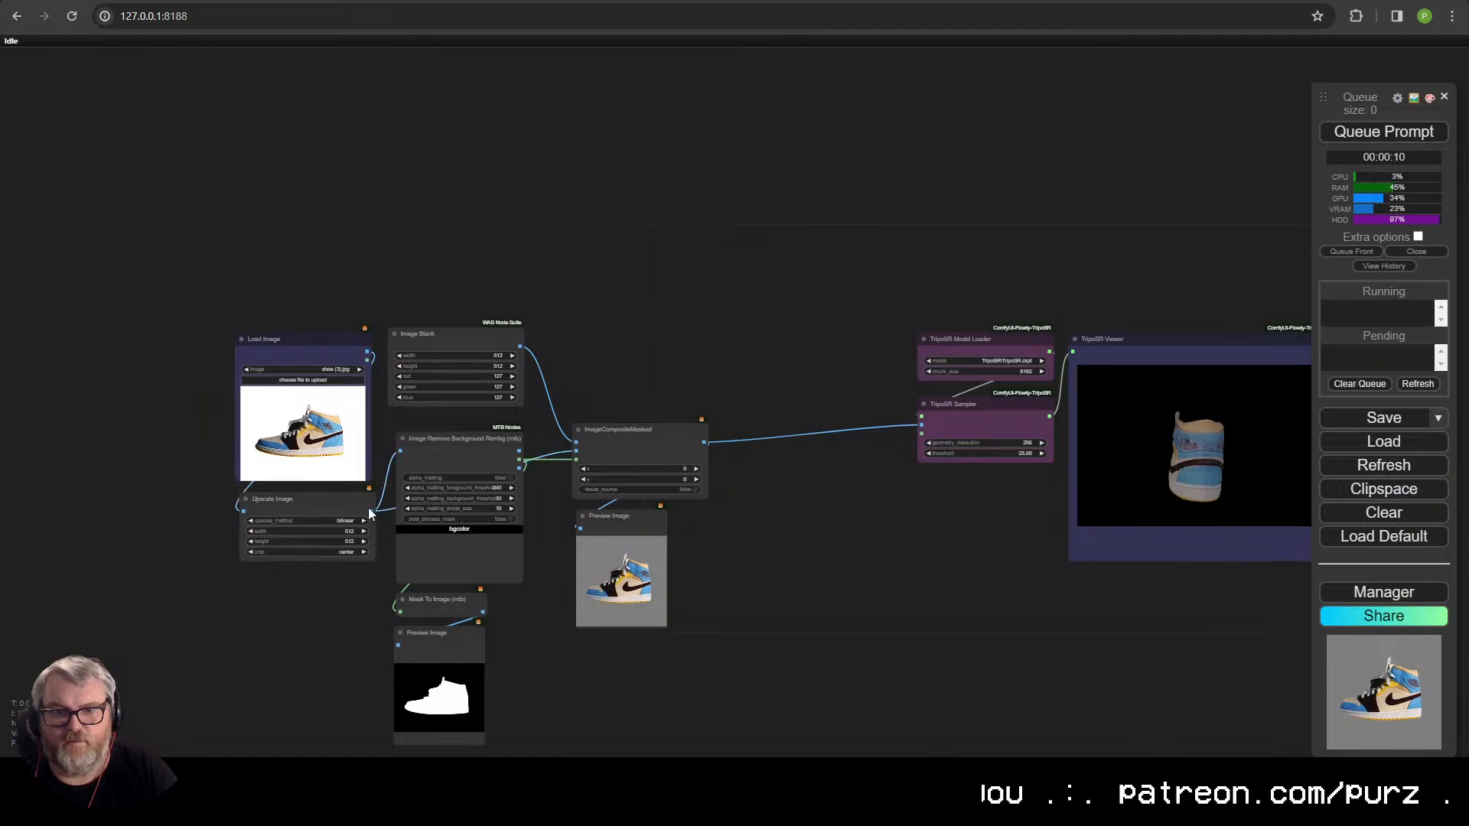
pyautogui.moveTo(325, 499); pyautogui.dragTo(319, 499)
# - Align the Image Blank, Rembg and mask nodes as a column, and raise ImageCompositeMasked and its preview to Image Blank's level
pyautogui.moveTo(447, 449); pyautogui.dragTo(443, 434)
pyautogui.moveTo(430, 609)
pyautogui.mouseDown()
pyautogui.moveTo(430, 593)
pyautogui.moveTo(427, 625)
pyautogui.mouseUp()
pyautogui.moveTo(511, 651); pyautogui.dragTo(423, 280)
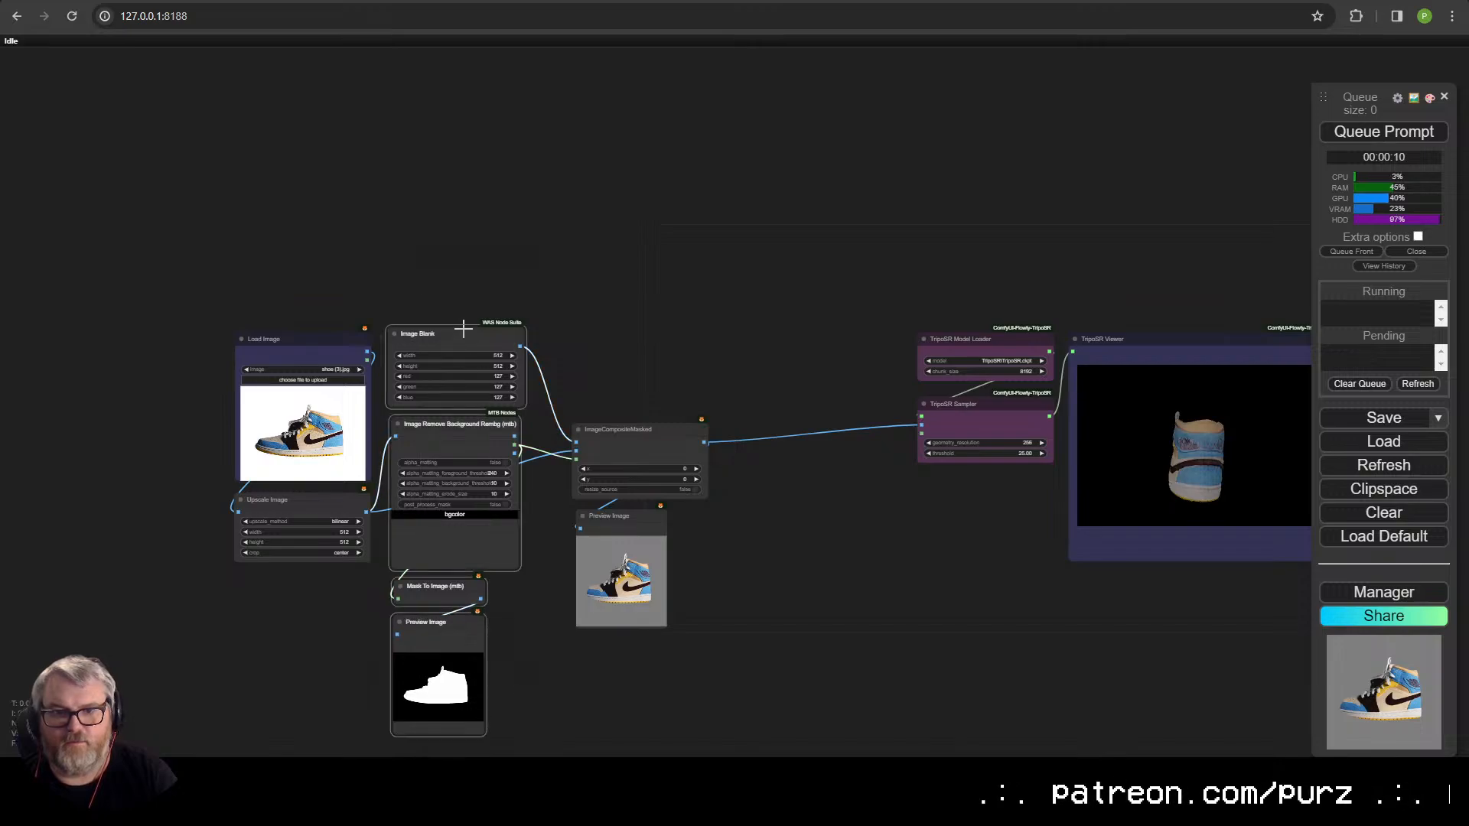
pyautogui.moveTo(463, 329); pyautogui.dragTo(461, 344)
pyautogui.click(572, 286)
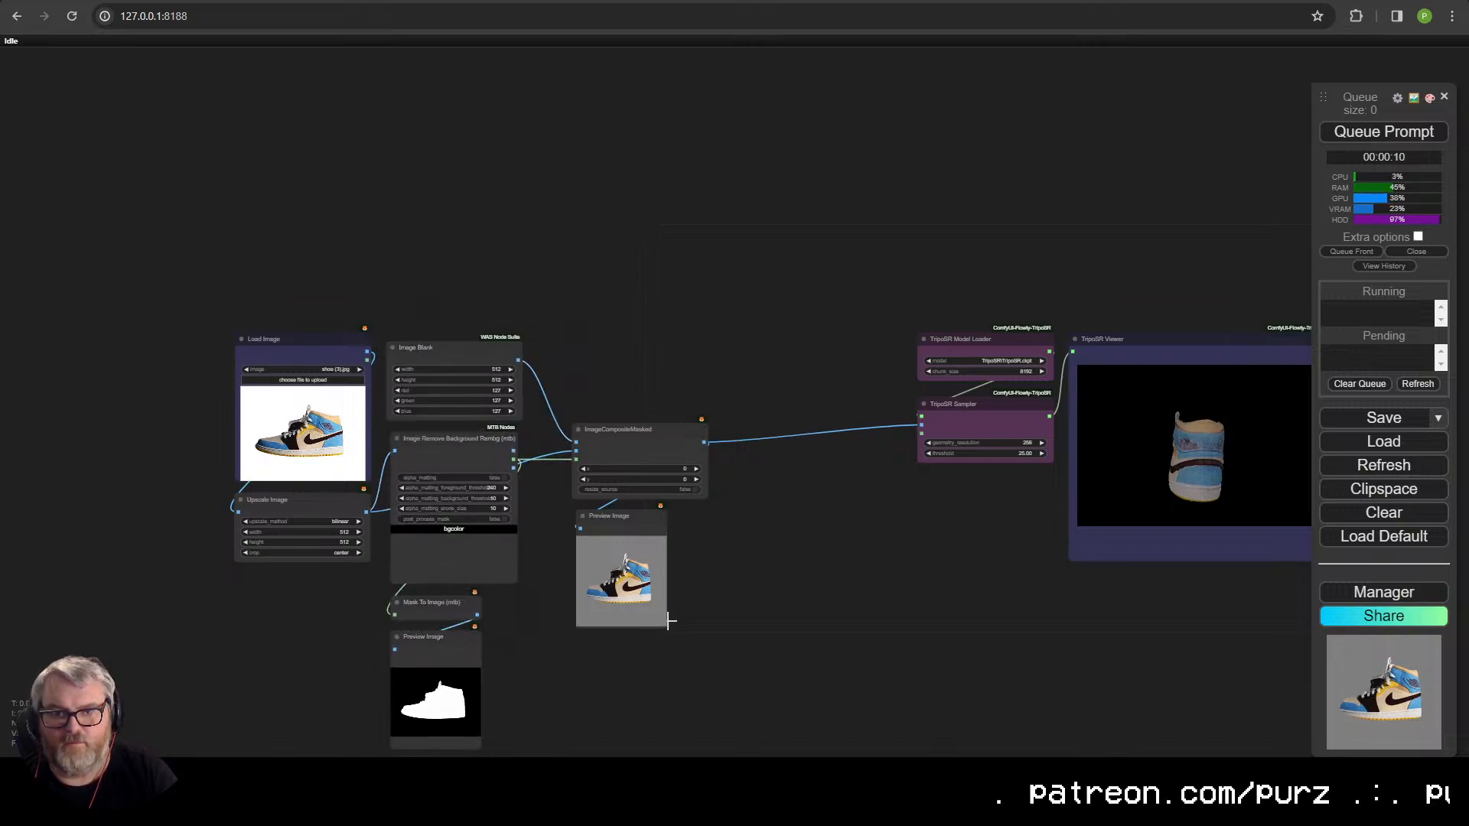
pyautogui.moveTo(667, 622); pyautogui.dragTo(690, 338)
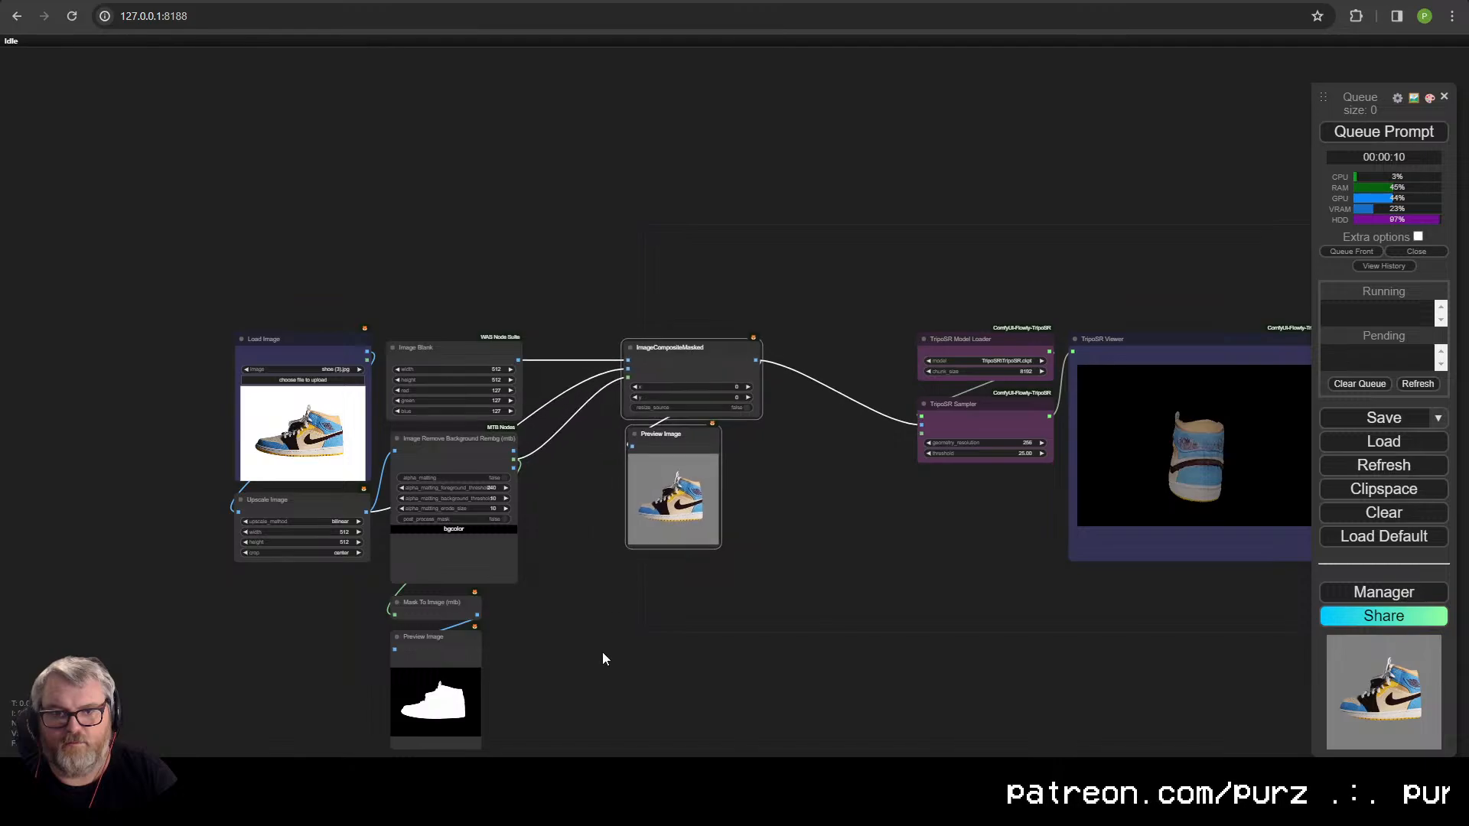
# - Move Mask To Image and its Preview Image up into the gap between Image Blank and ImageCompositeMasked
pyautogui.moveTo(602, 653); pyautogui.dragTo(597, 653)
pyautogui.moveTo(499, 699); pyautogui.dragTo(432, 583)
pyautogui.click(515, 677)
pyautogui.moveTo(498, 685); pyautogui.dragTo(612, 370)
pyautogui.click(510, 693)
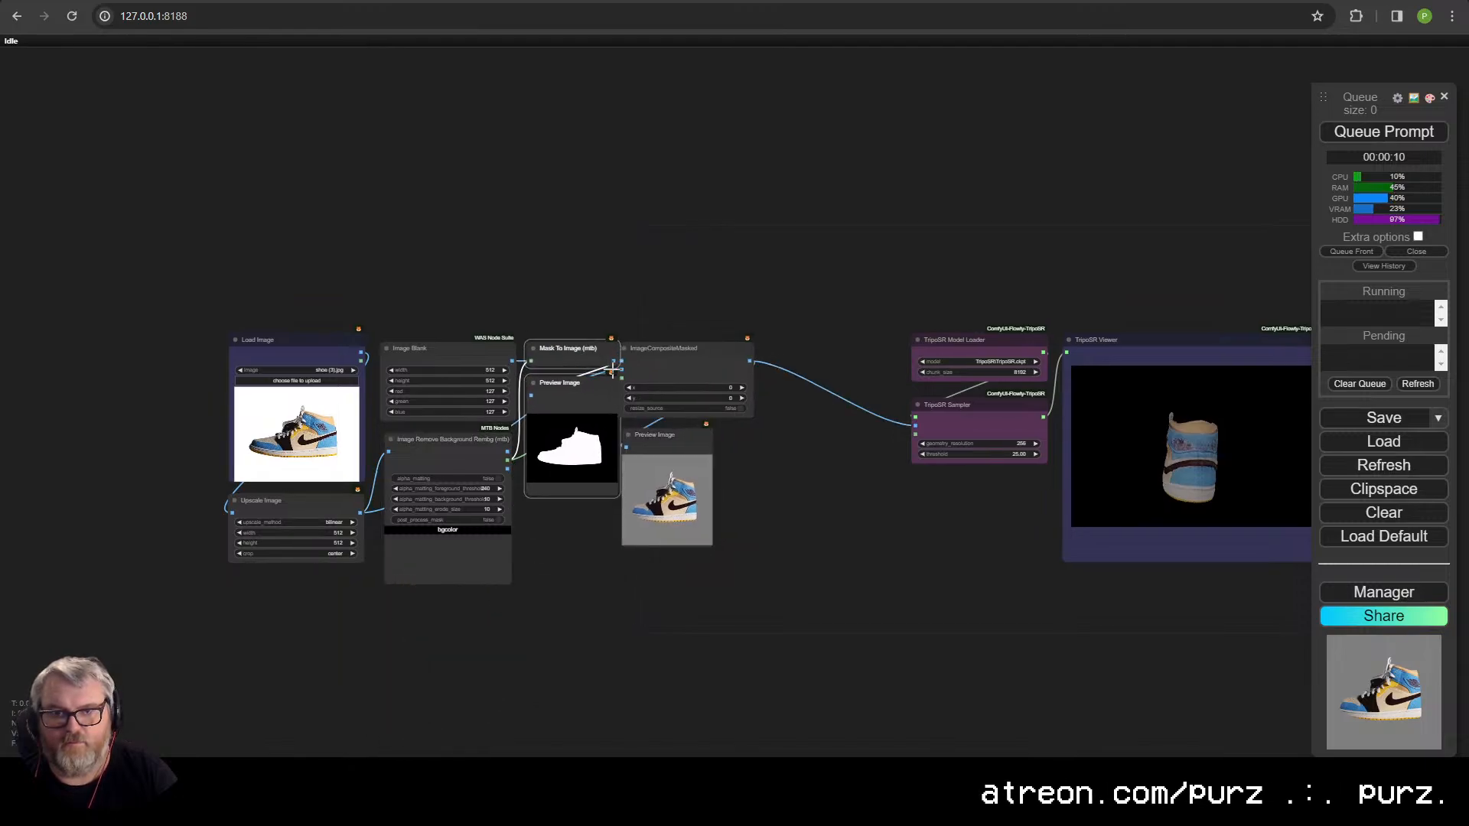
# - Shift ImageCompositeMasked and its Preview Image away from the mask nodes so they no longer overlap
pyautogui.moveTo(685, 517); pyautogui.dragTo(686, 516)
pyautogui.moveTo(683, 440); pyautogui.dragTo(701, 445)
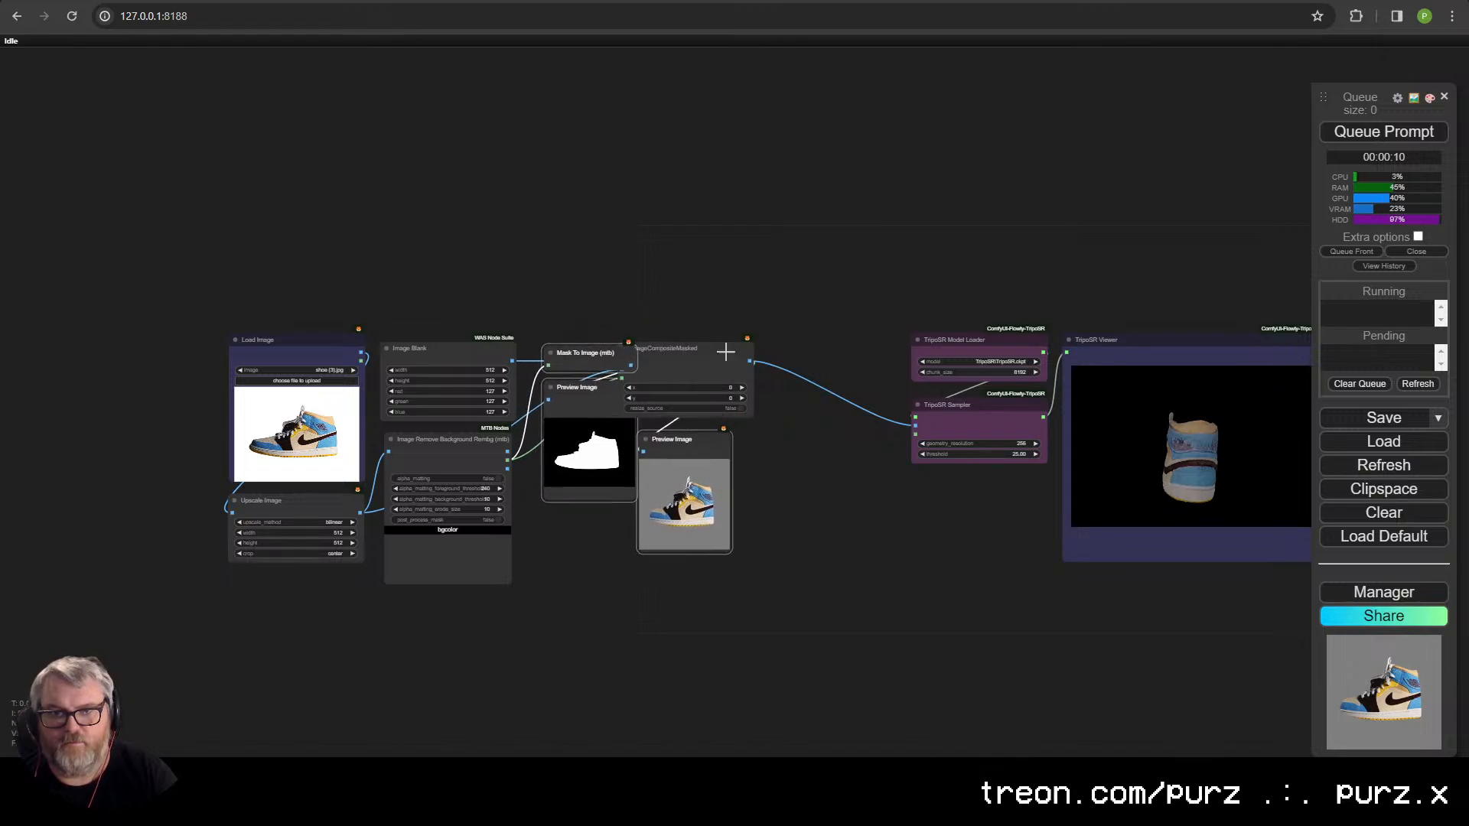
pyautogui.moveTo(704, 355); pyautogui.dragTo(739, 359)
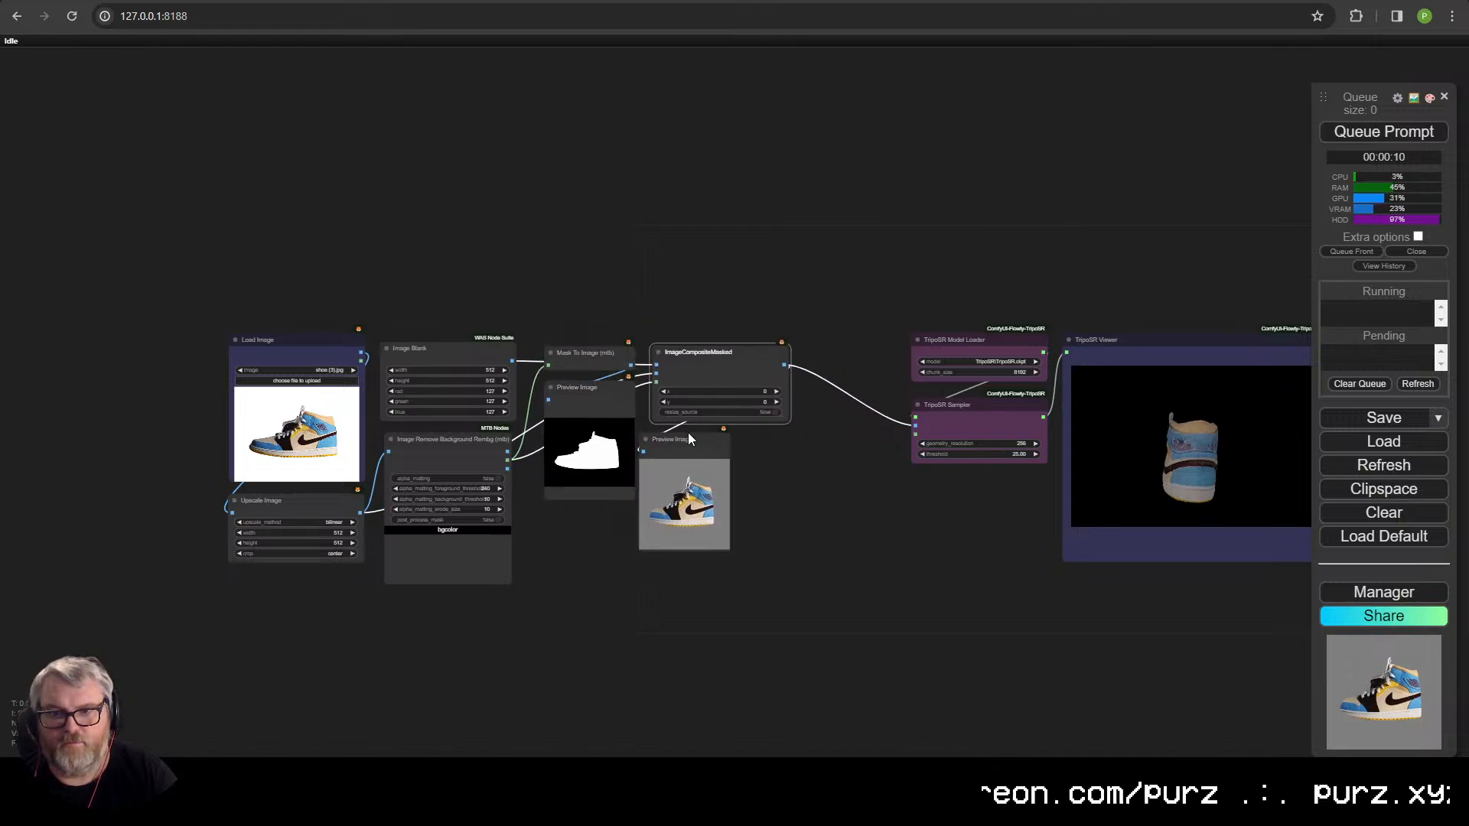
pyautogui.moveTo(674, 452); pyautogui.dragTo(728, 452)
# - Lower the mask's Preview Image and Mask To Image beside the Rembg node, clearing the Image Blank link
pyautogui.moveTo(577, 396); pyautogui.dragTo(578, 454)
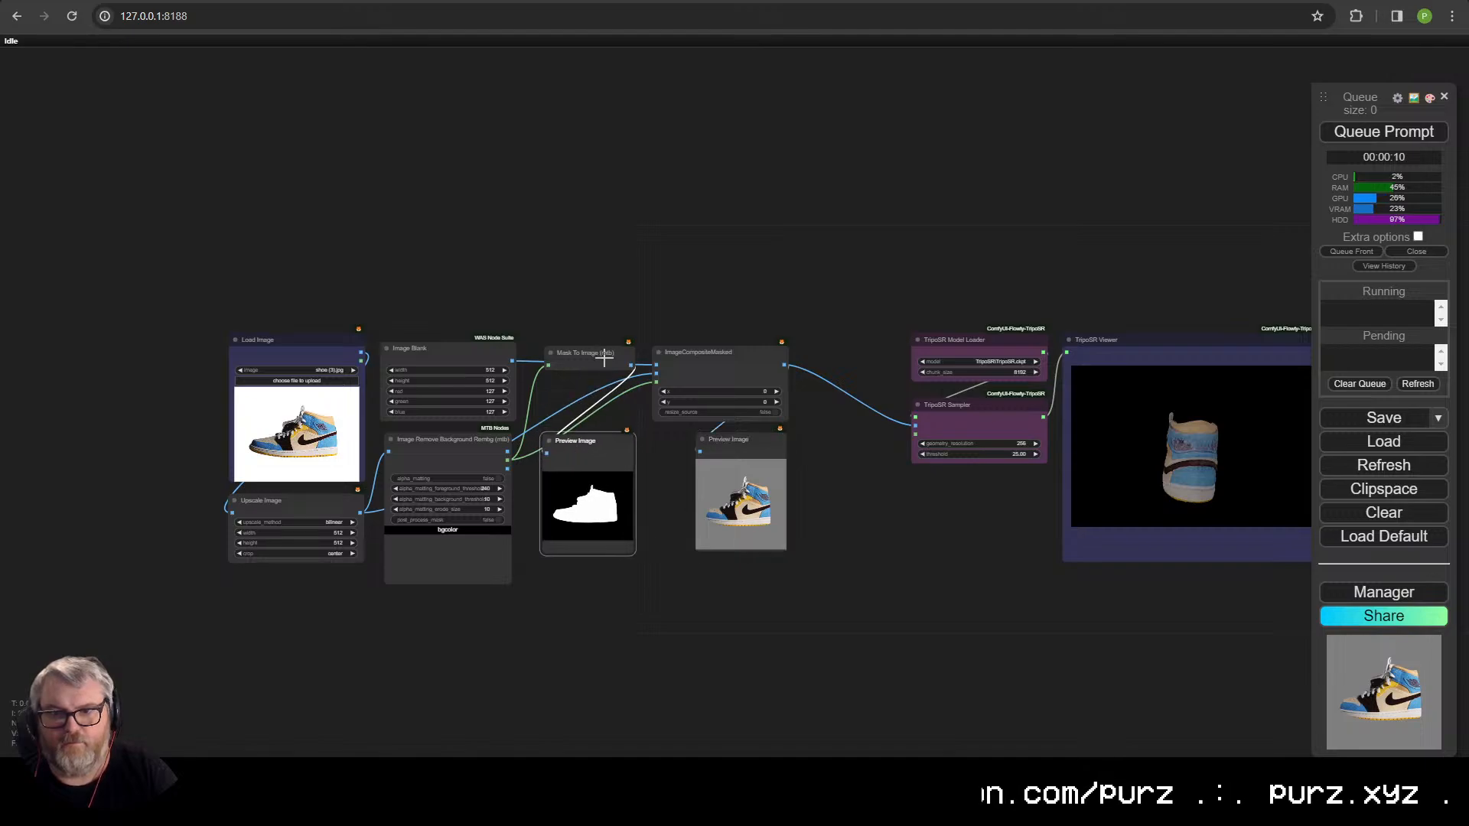
pyautogui.moveTo(604, 357); pyautogui.dragTo(601, 407)
pyautogui.scroll(4, 635, 590)
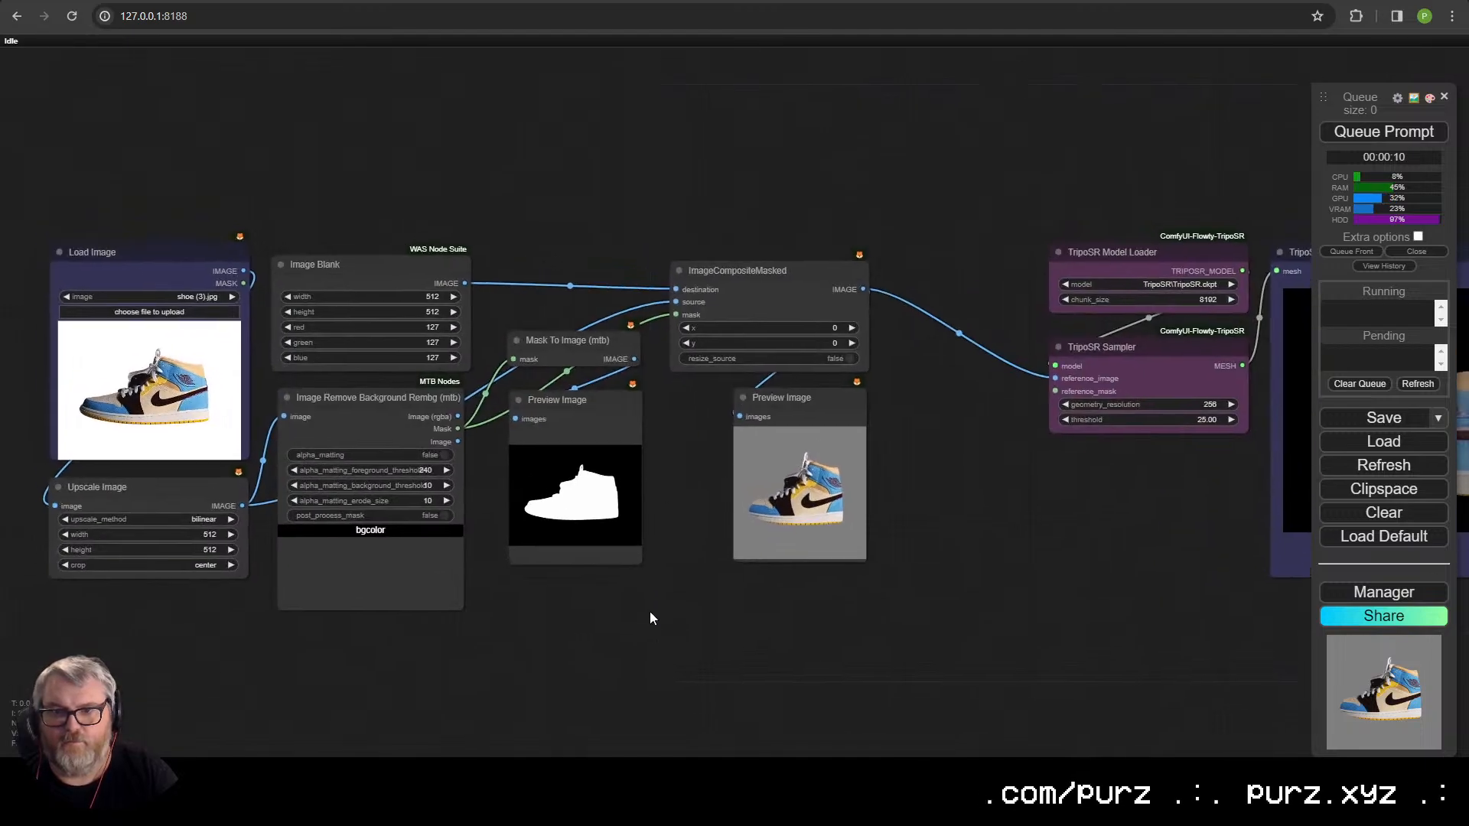
pyautogui.moveTo(1030, 566); pyautogui.dragTo(991, 584)
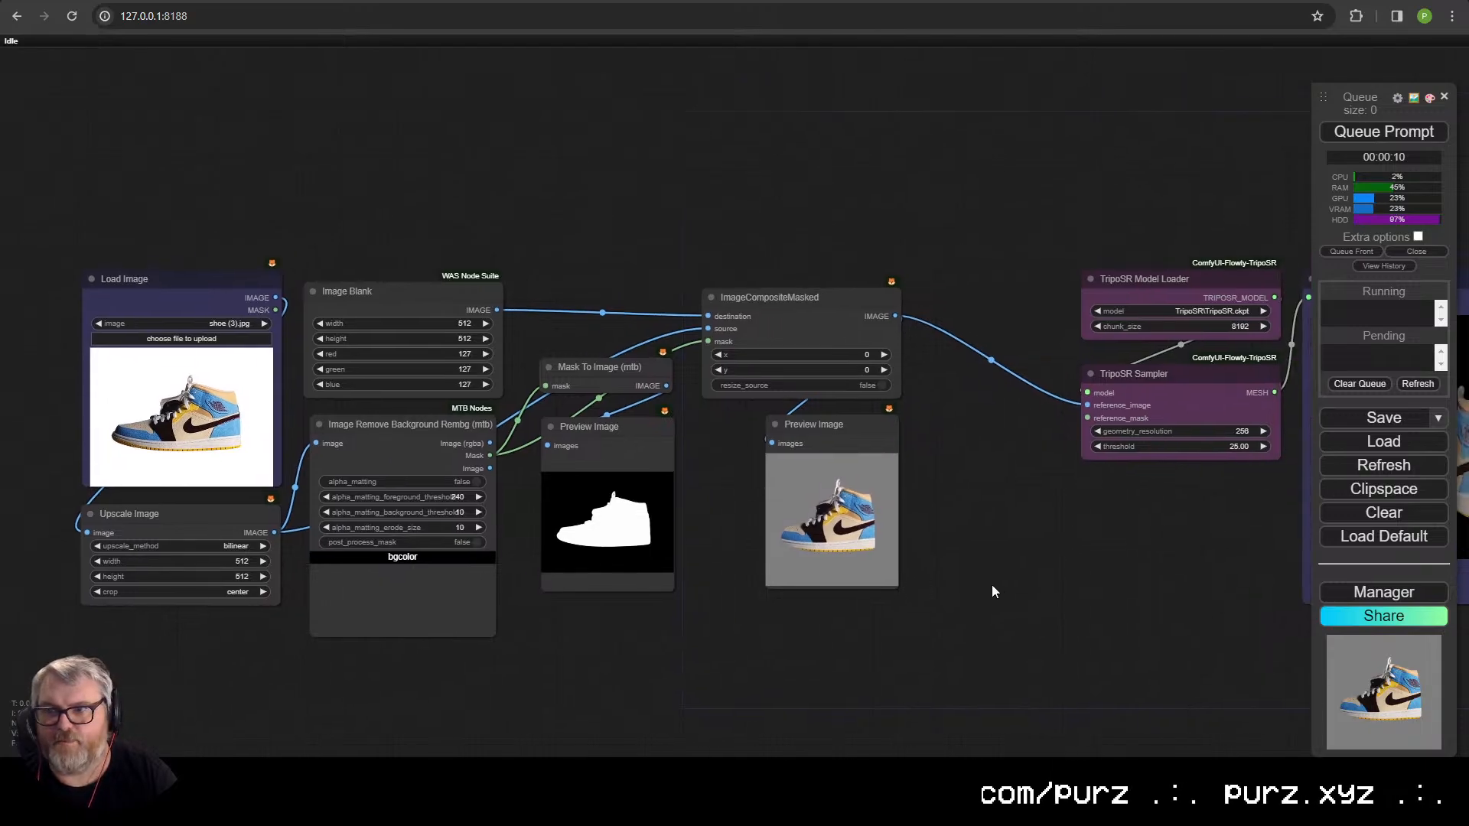
# - Move all the image preparation nodes together so they sit next to the TripoSR nodes
pyautogui.moveTo(876, 687); pyautogui.dragTo(123, 166)
pyautogui.moveTo(839, 329); pyautogui.dragTo(988, 306)
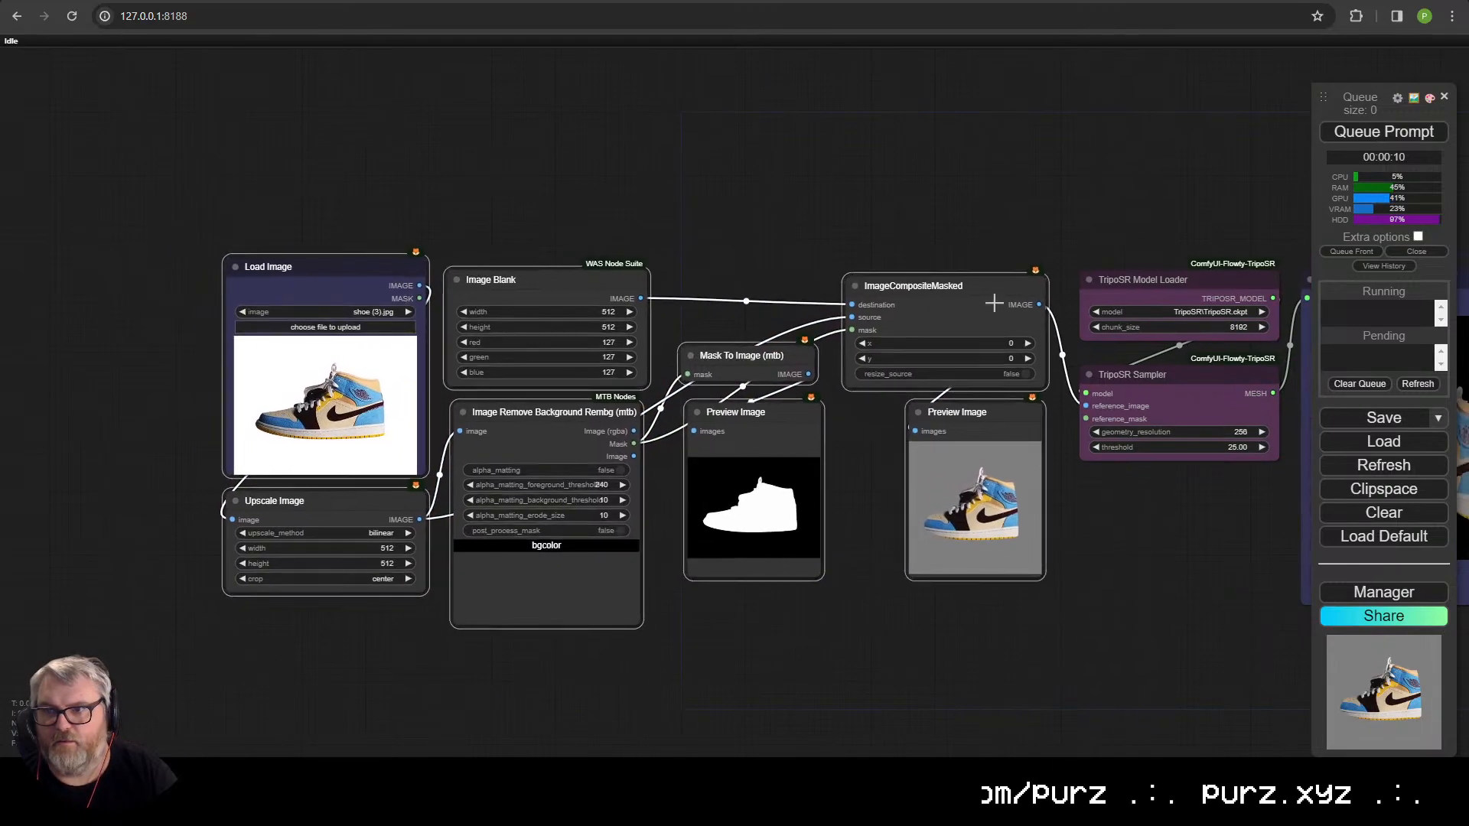
pyautogui.click(1064, 493)
# - Rotate the shoe model in the TripoSR Viewer and rerun the rearranged workflow
pyautogui.scroll(3, 994, 535)
pyautogui.scroll(-1, 938, 592)
pyautogui.moveTo(947, 608); pyautogui.dragTo(587, 650)
pyautogui.scroll(-1, 938, 655)
pyautogui.moveTo(1223, 449); pyautogui.dragTo(1141, 442)
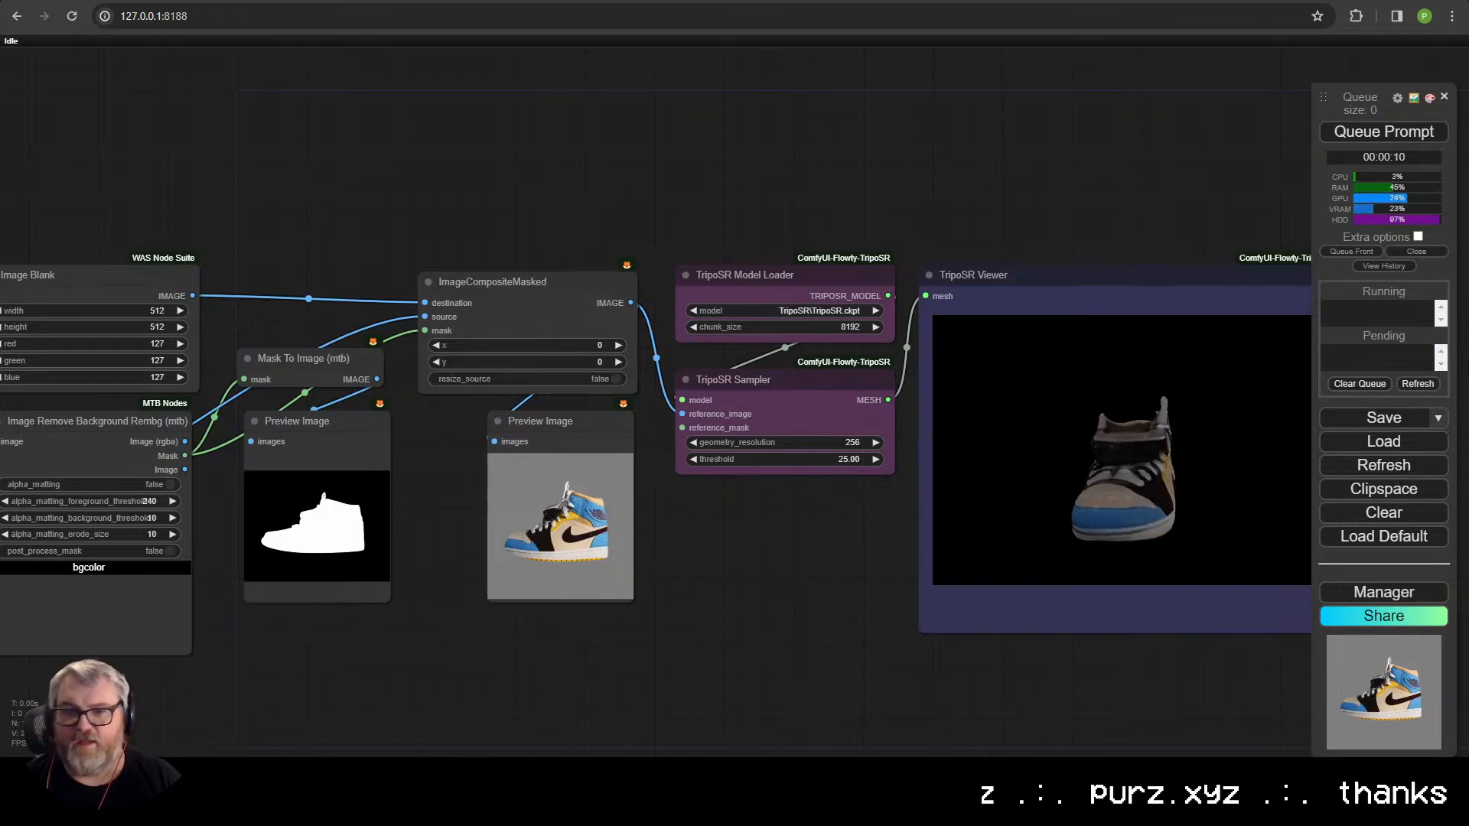
pyautogui.scroll(-2, 552, 638)
pyautogui.moveTo(552, 638); pyautogui.dragTo(728, 640)
pyautogui.click(1373, 138)
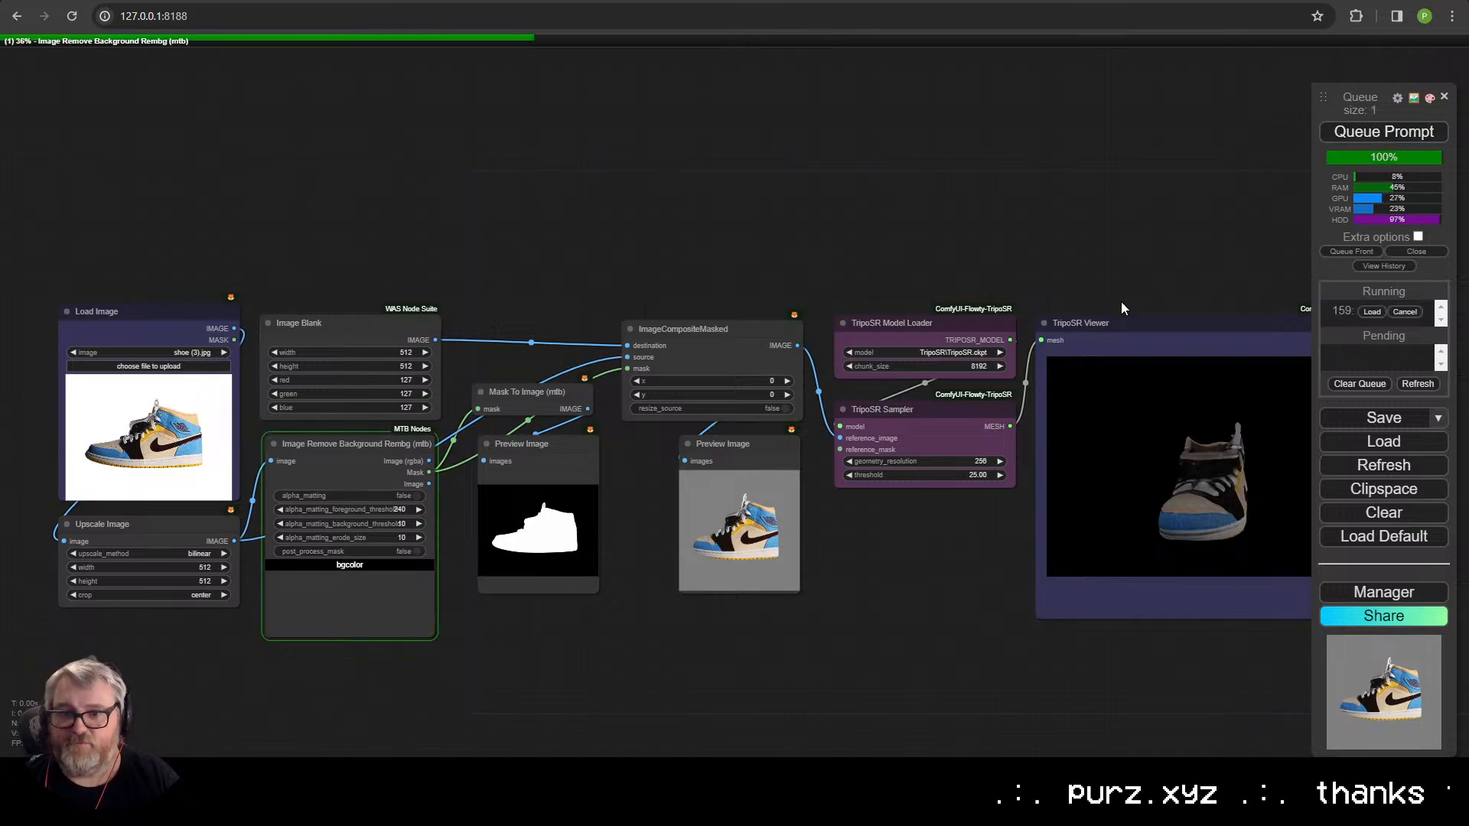
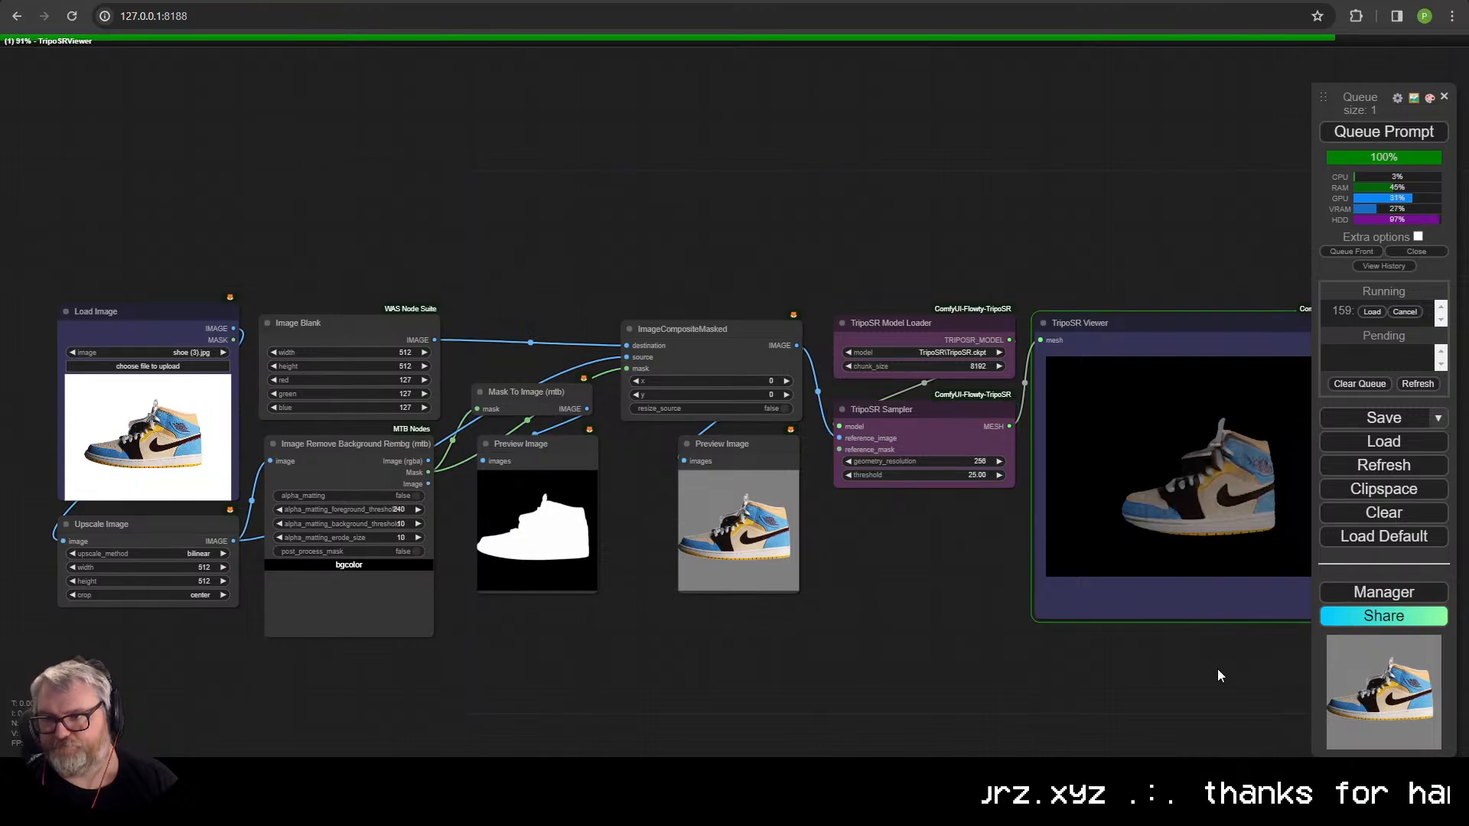
# - Inspect the regenerated shoe model from another angle in the TripoSR Viewer
pyautogui.moveTo(1218, 668); pyautogui.dragTo(1054, 638)
pyautogui.moveTo(1067, 494); pyautogui.dragTo(864, 497)
pyautogui.scroll(-2, 369, 618)
pyautogui.moveTo(369, 618); pyautogui.dragTo(562, 612)
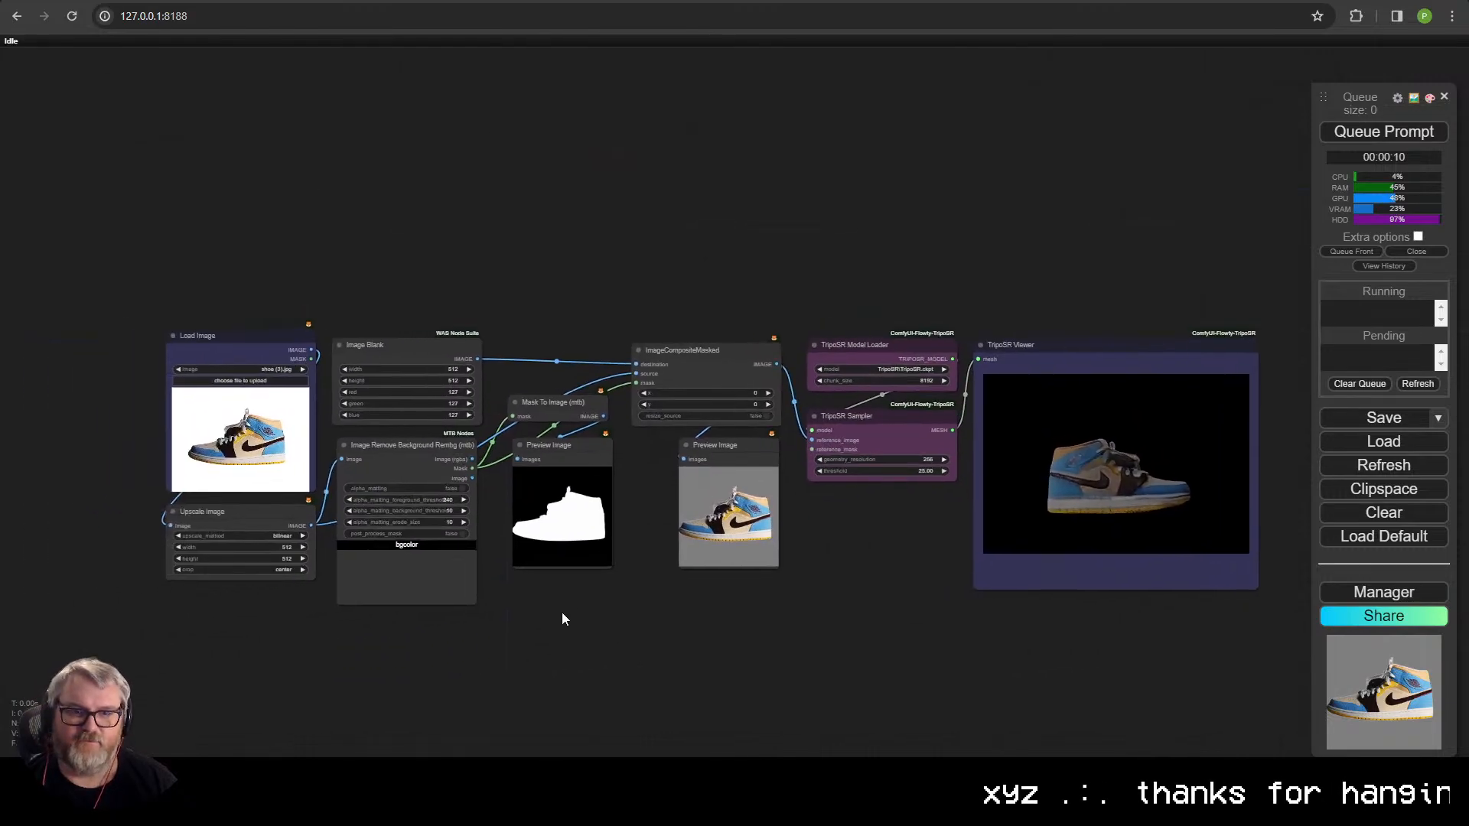
# - Spread Load Image and Upscale Image away from each other and from the other nodes to free up space
pyautogui.scroll(5, 331, 509)
pyautogui.moveTo(335, 512); pyautogui.dragTo(352, 515)
pyautogui.moveTo(272, 475); pyautogui.dragTo(538, 485)
pyautogui.moveTo(439, 256); pyautogui.dragTo(109, 250)
pyautogui.moveTo(334, 260); pyautogui.dragTo(358, 545)
pyautogui.click(402, 283)
pyautogui.moveTo(211, 234); pyautogui.dragTo(244, 135)
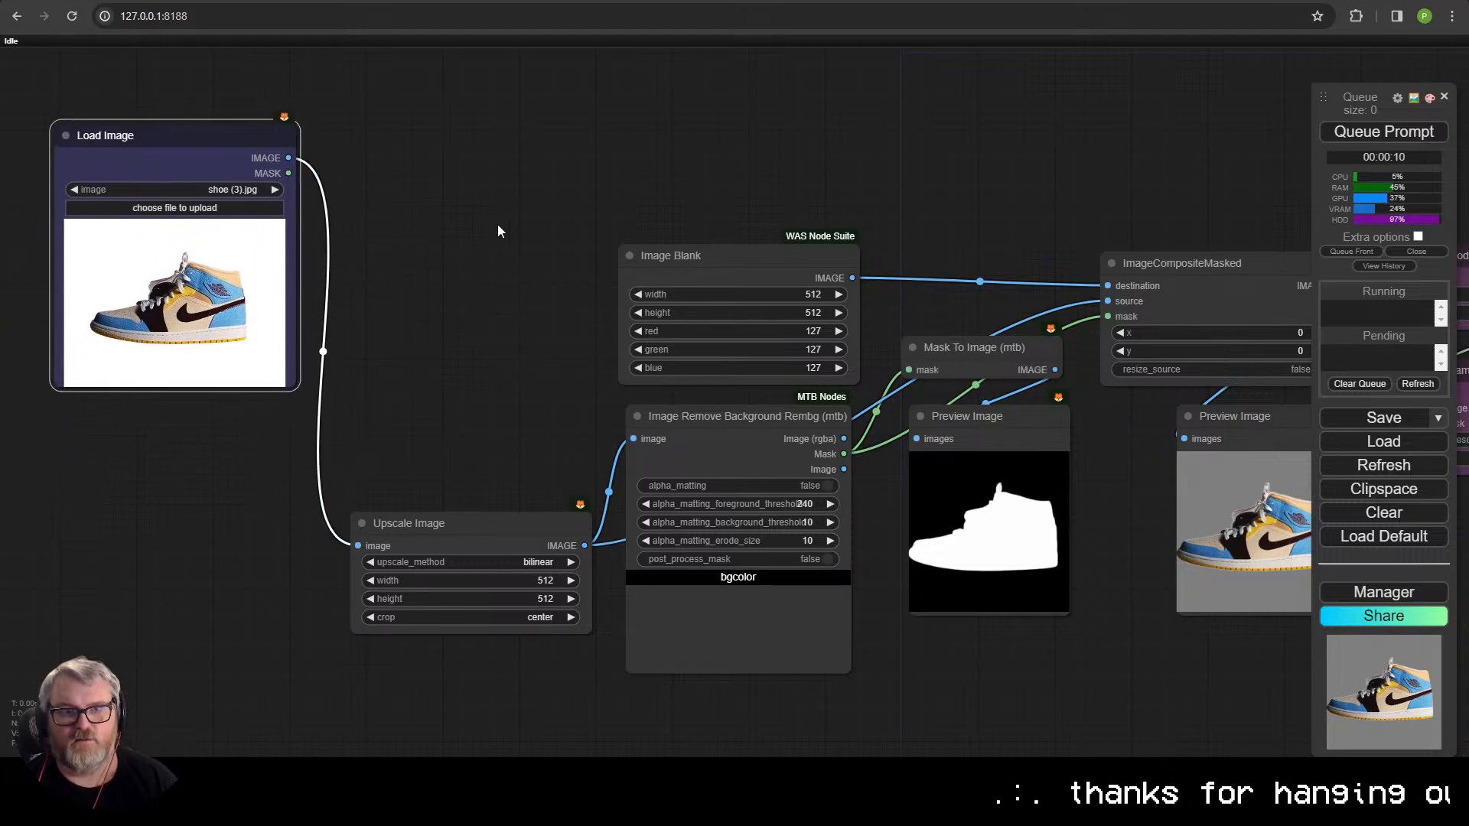
# - Add a second Load Image node in the empty area above the existing one
pyautogui.moveTo(405, 154); pyautogui.dragTo(468, 670)
pyautogui.doubleClick(311, 297)
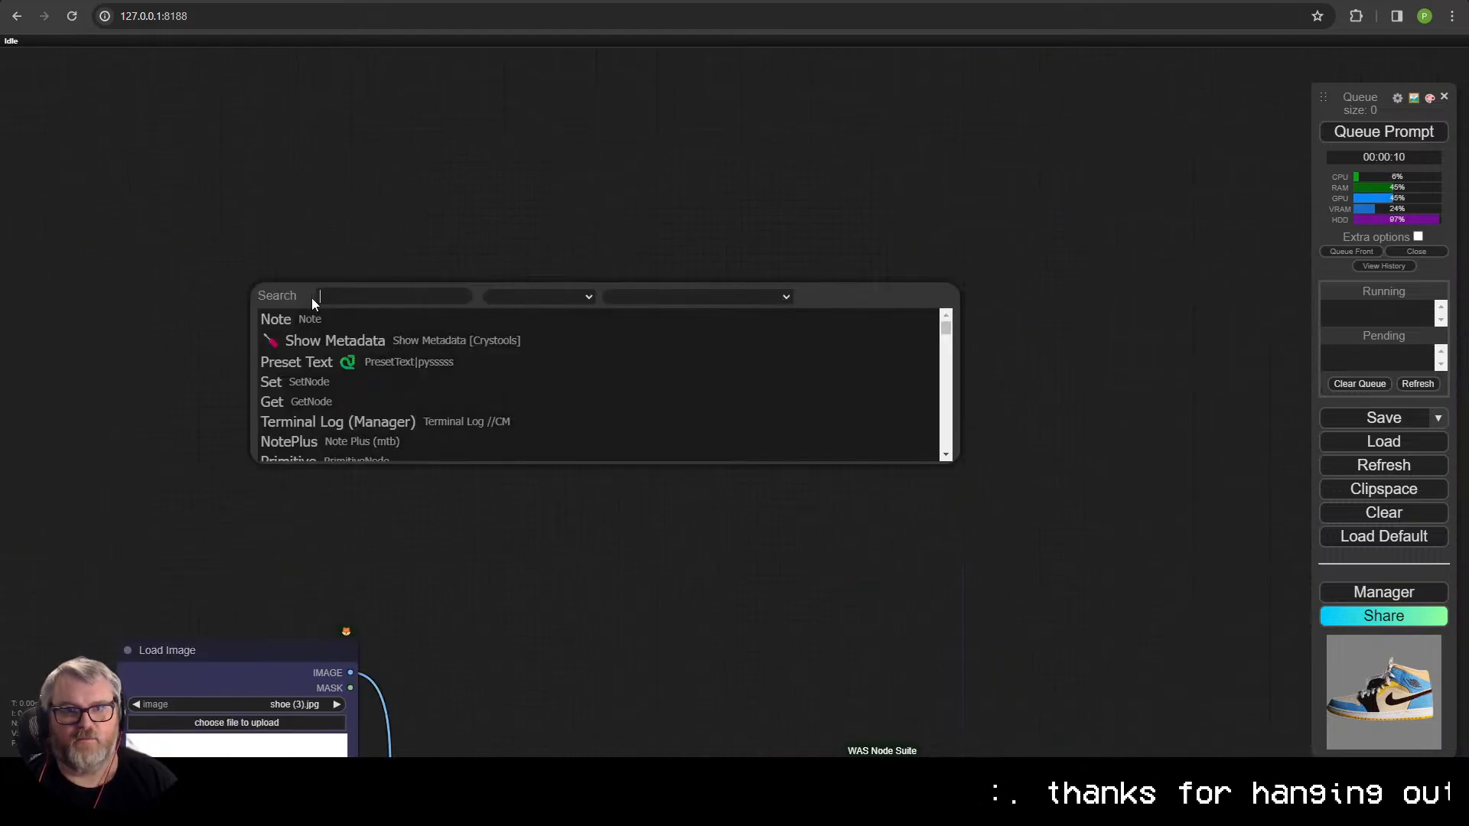
pyautogui.write('load image')
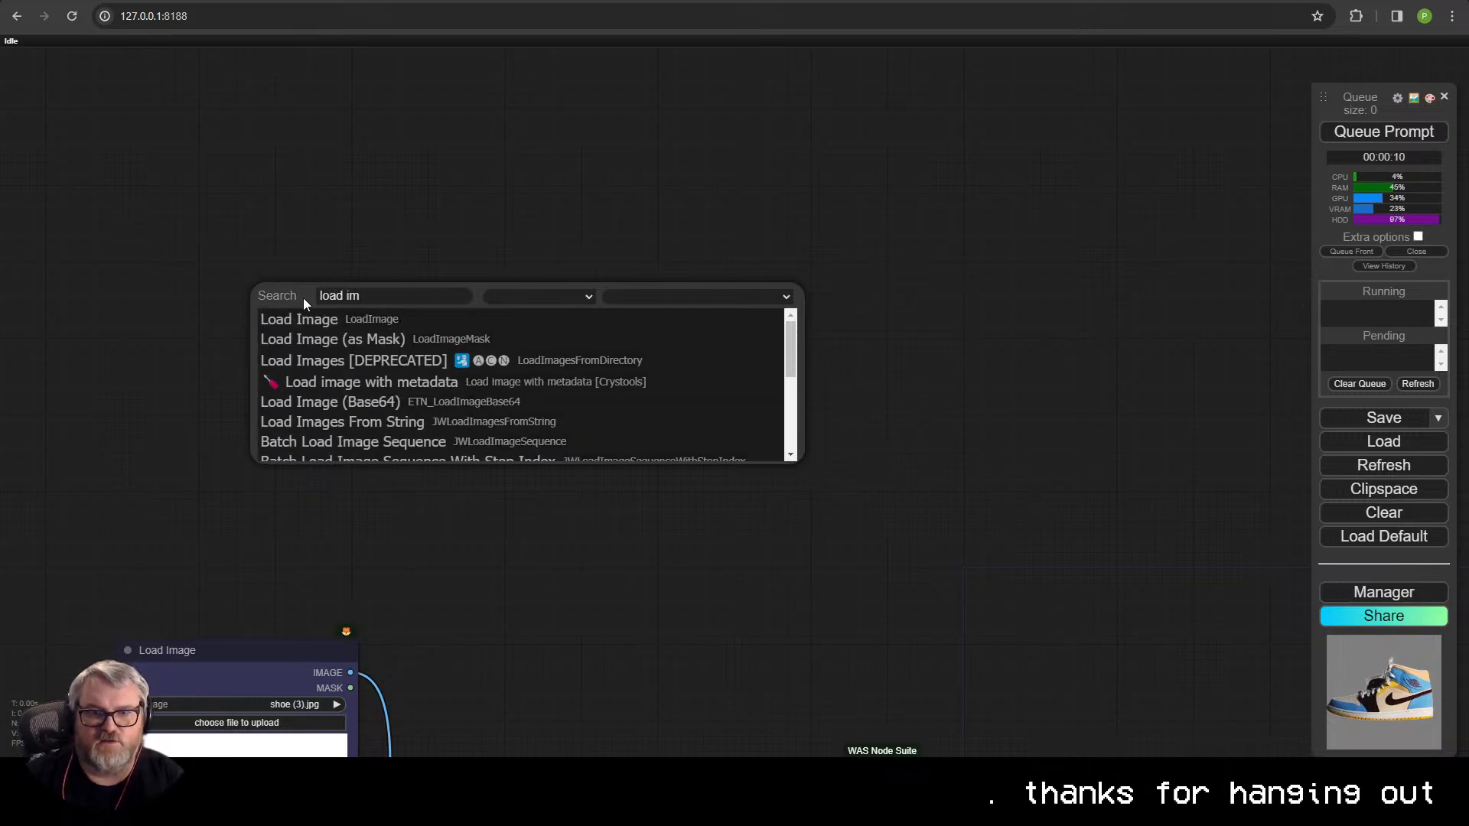
pyautogui.click(306, 309)
pyautogui.moveTo(424, 298); pyautogui.dragTo(298, 216)
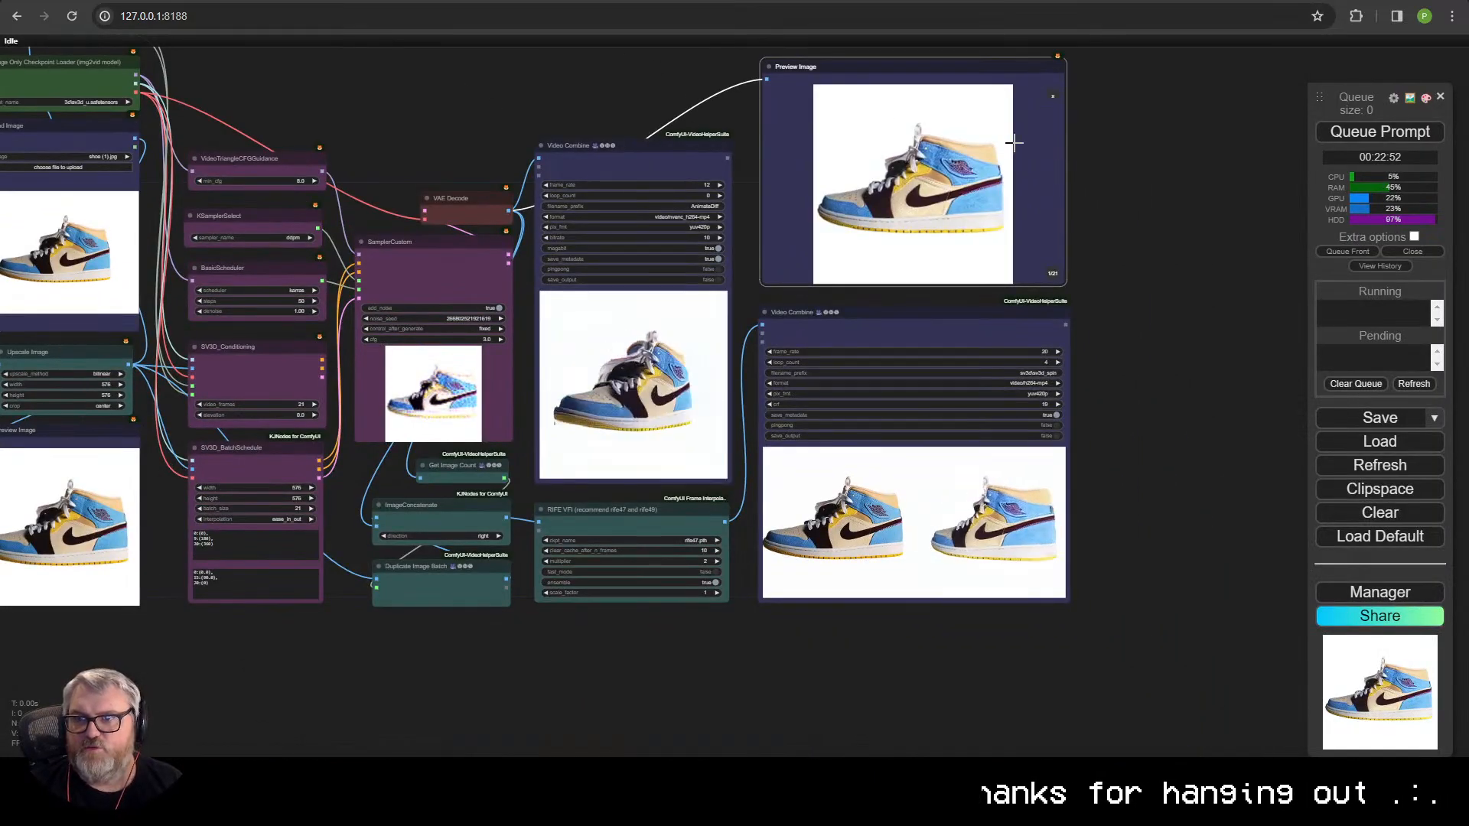
# - Copy the first side-view shoe frame from the SV3D workflow's Preview Image and paste it into the new Load Image node
pyautogui.scroll(1, 1044, 114)
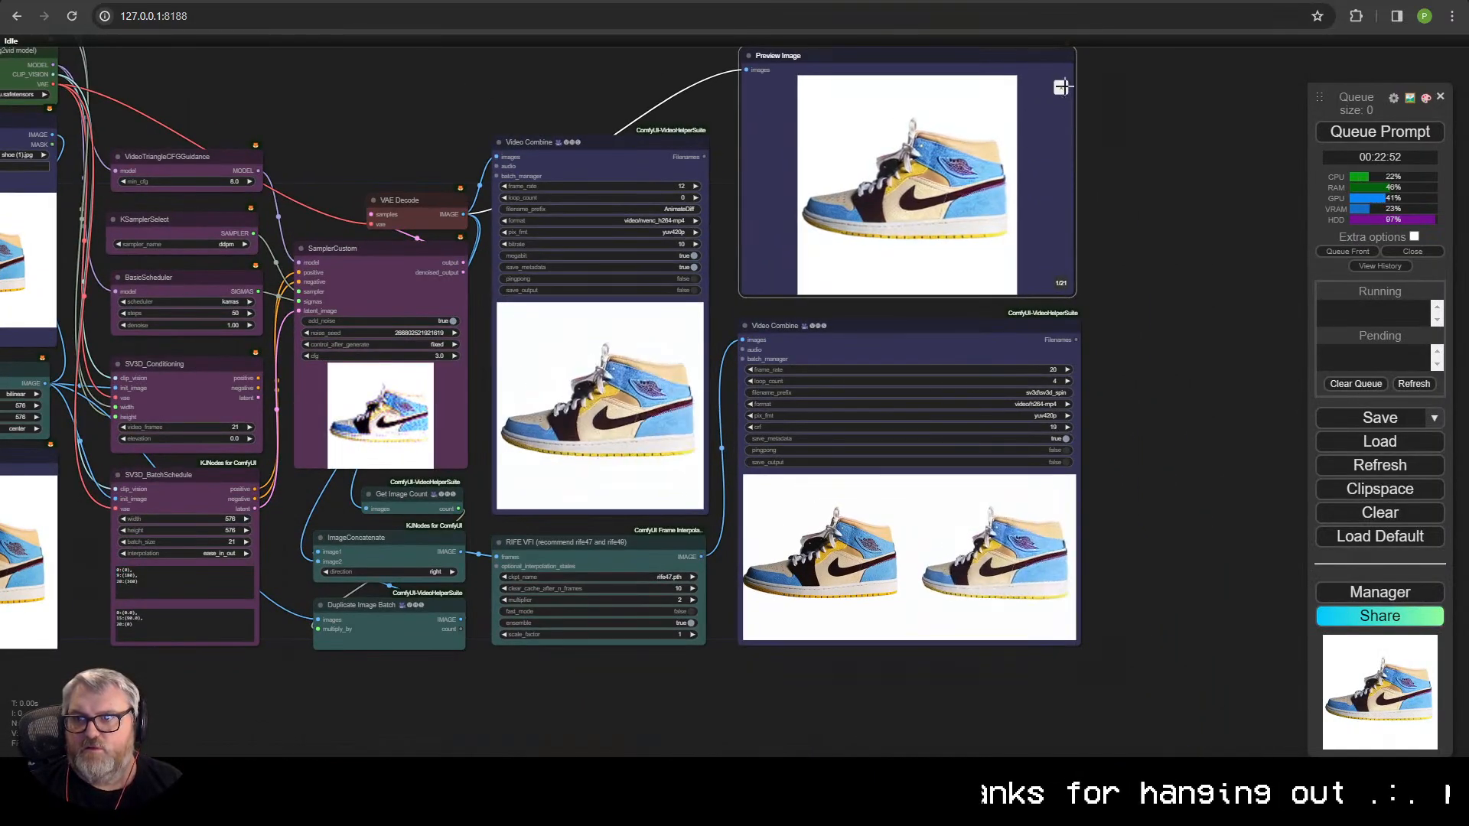
pyautogui.click(1061, 88)
pyautogui.scroll(1, 963, 190)
pyautogui.click(963, 190)
pyautogui.rightClick(935, 147)
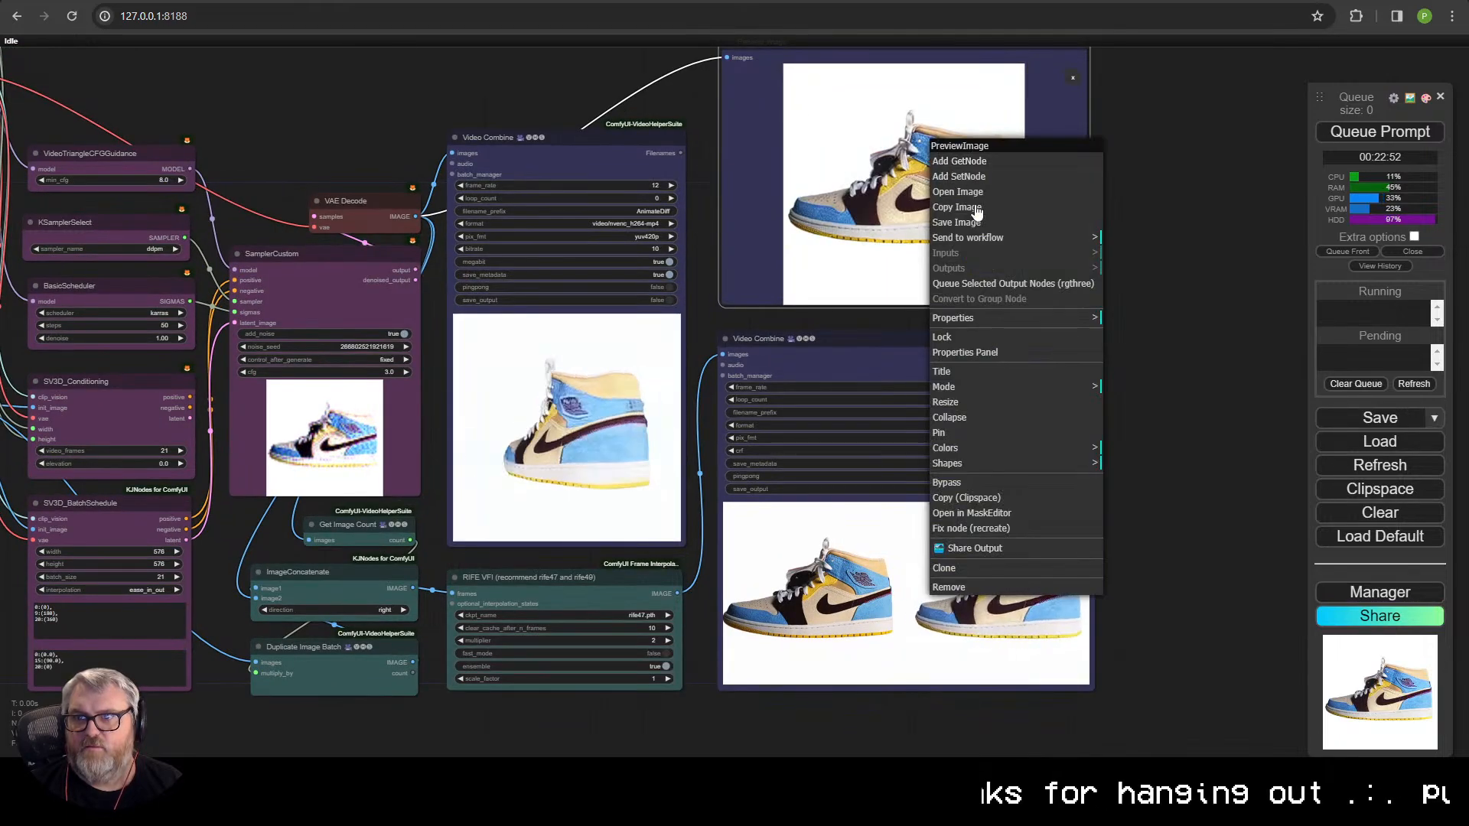
pyautogui.click(965, 206)
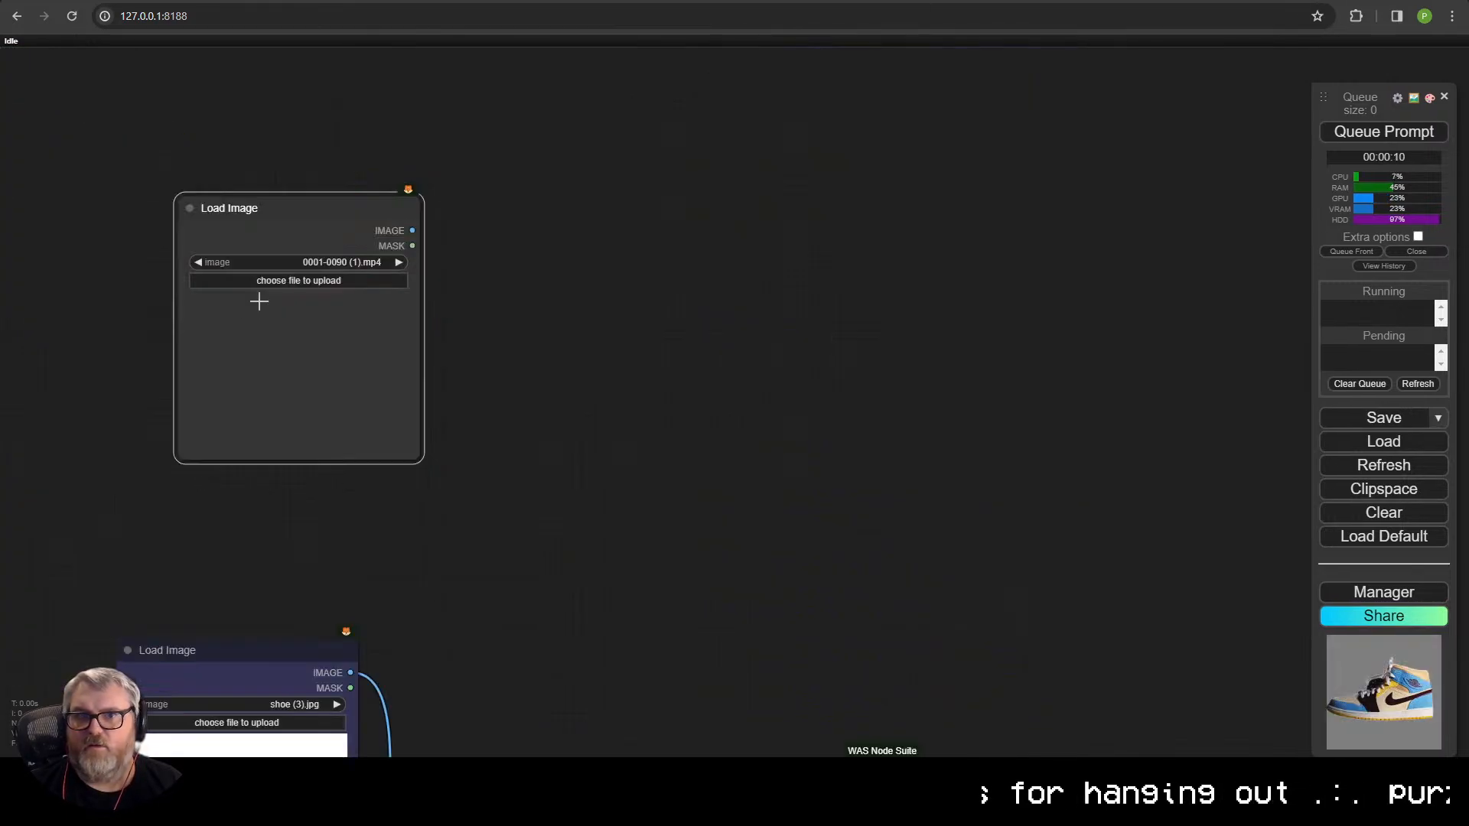
pyautogui.hotkey('ctrl', 'v')
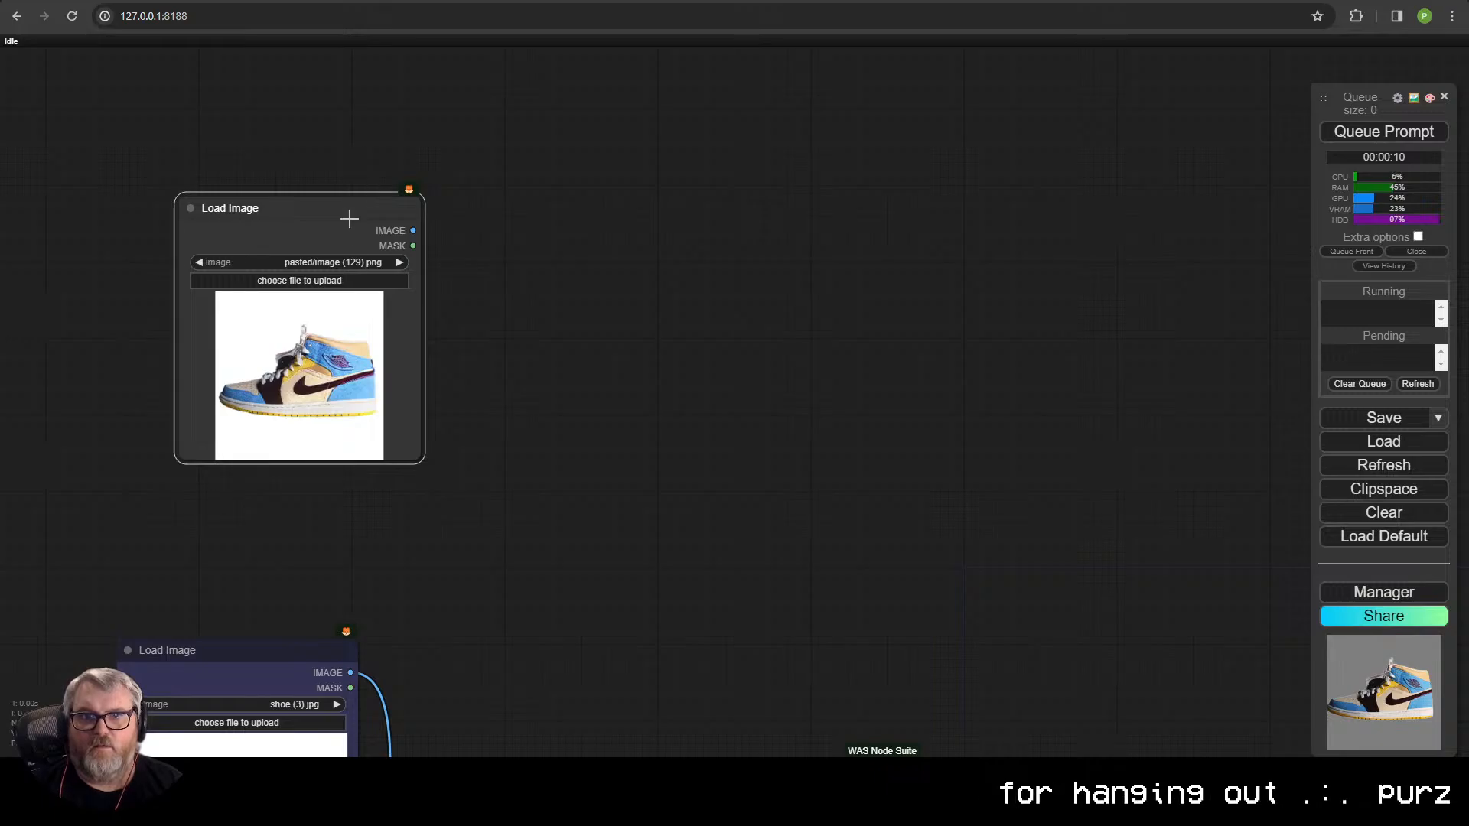
# - Duplicate the Load Image node and paste the rear-view shoe frame from the SV3D preview into the copy
pyautogui.hotkey('ctrl', 'v')
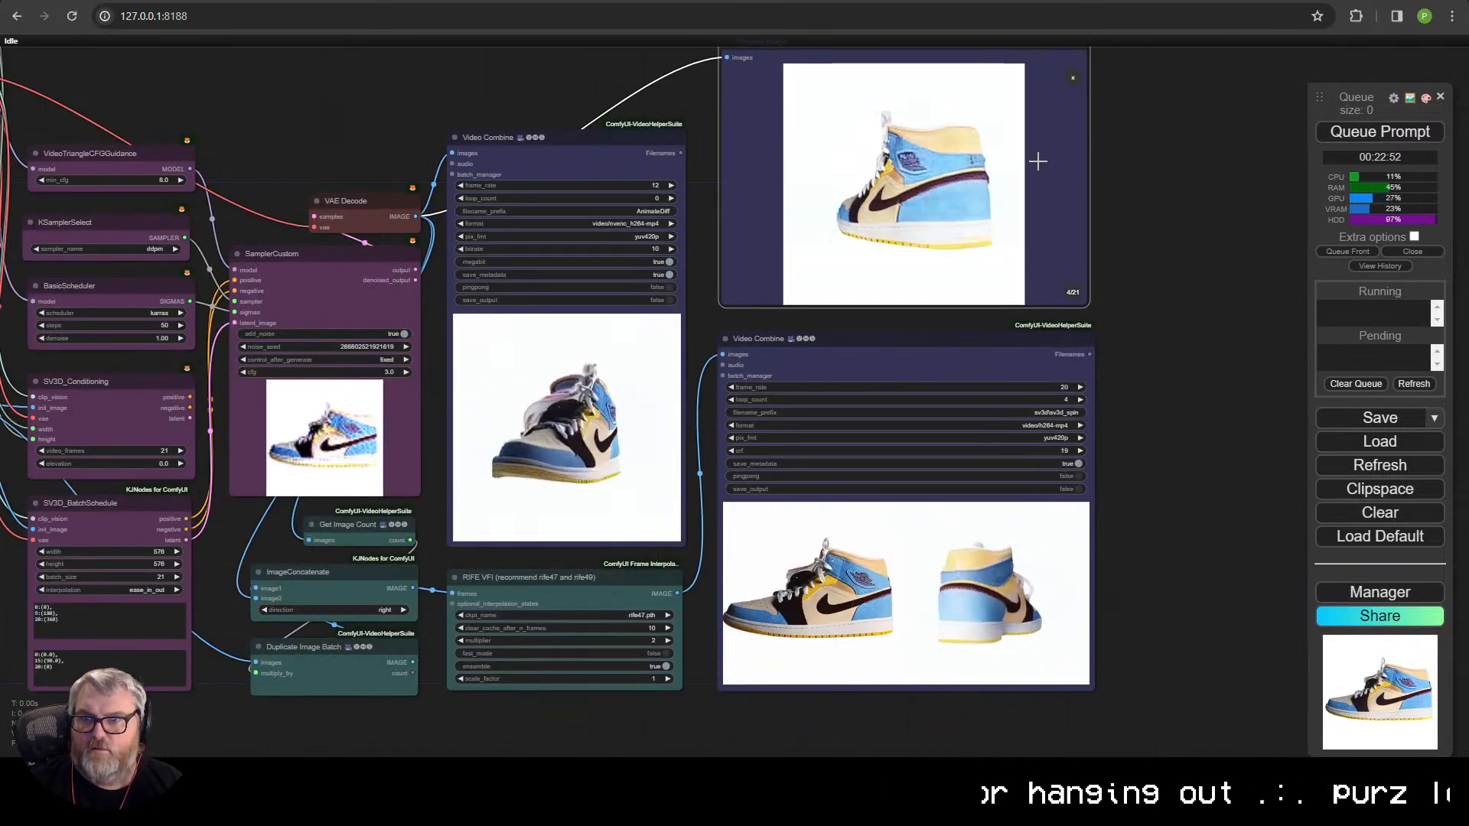
pyautogui.rightClick(940, 140)
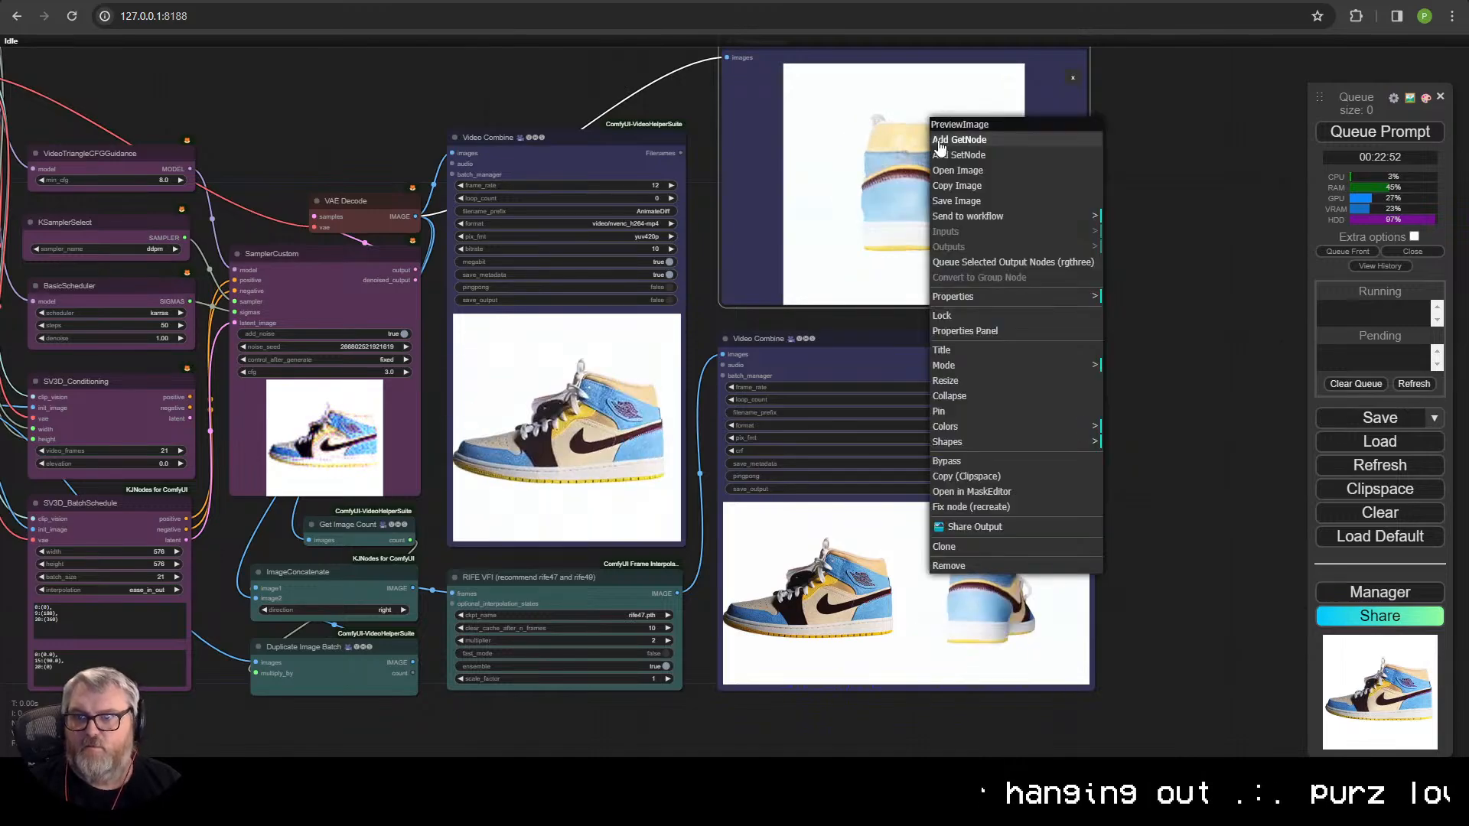
pyautogui.click(987, 188)
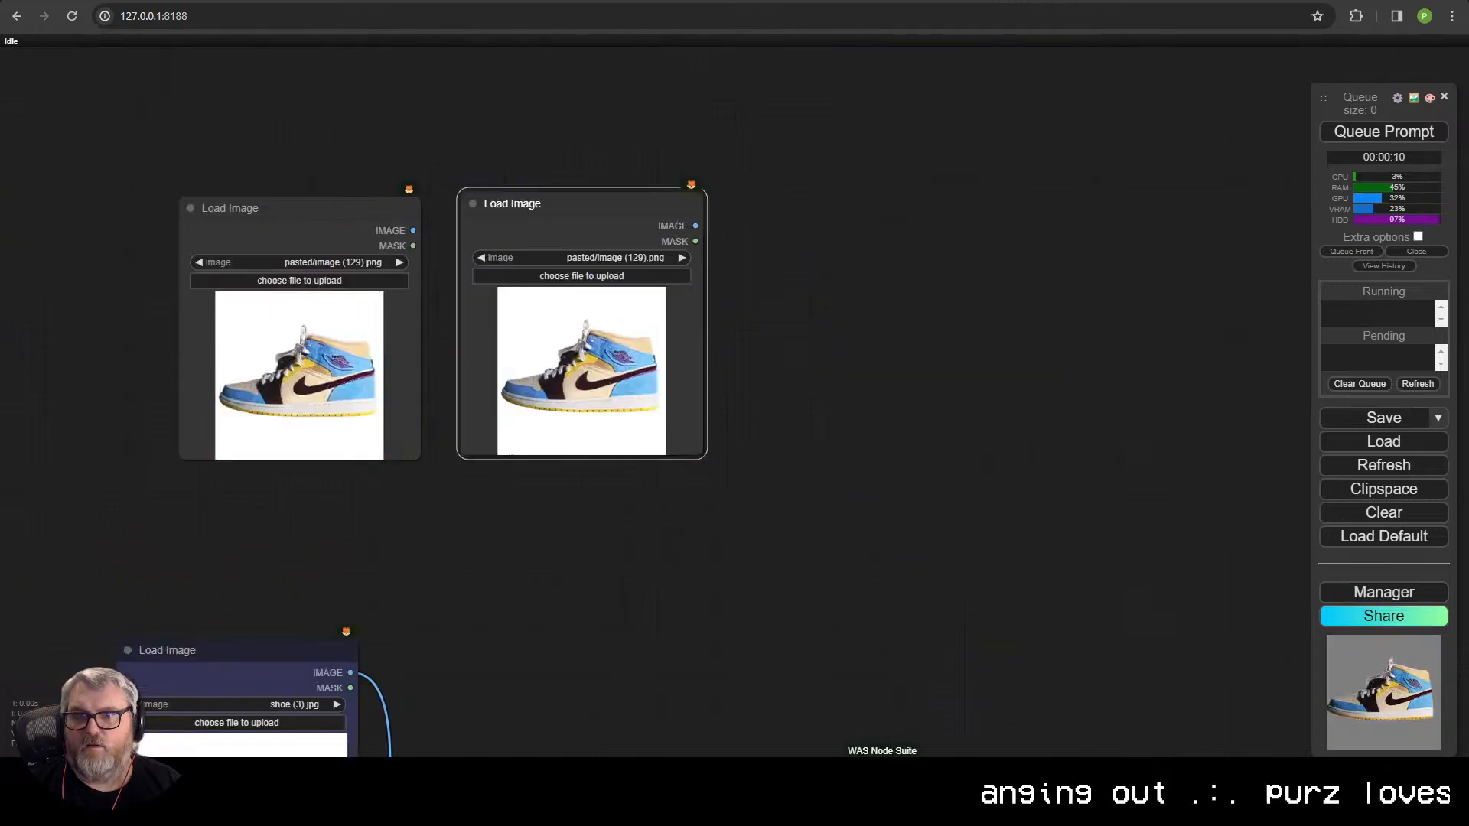
pyautogui.click(607, 307)
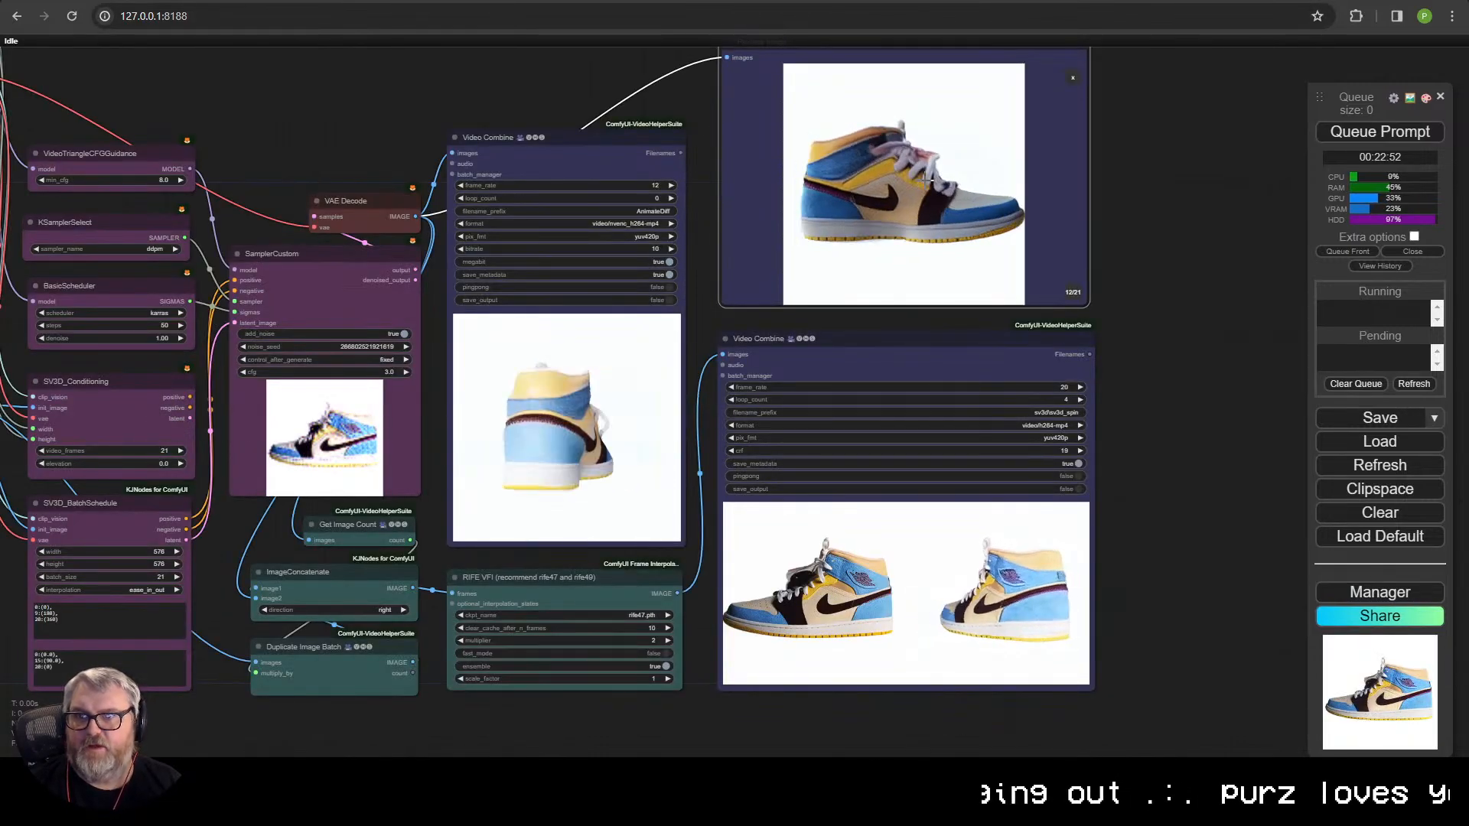
# - Copy the opposite side-view frame from the SV3D preview and paste it into a newly added third Load Image node
pyautogui.rightClick(939, 182)
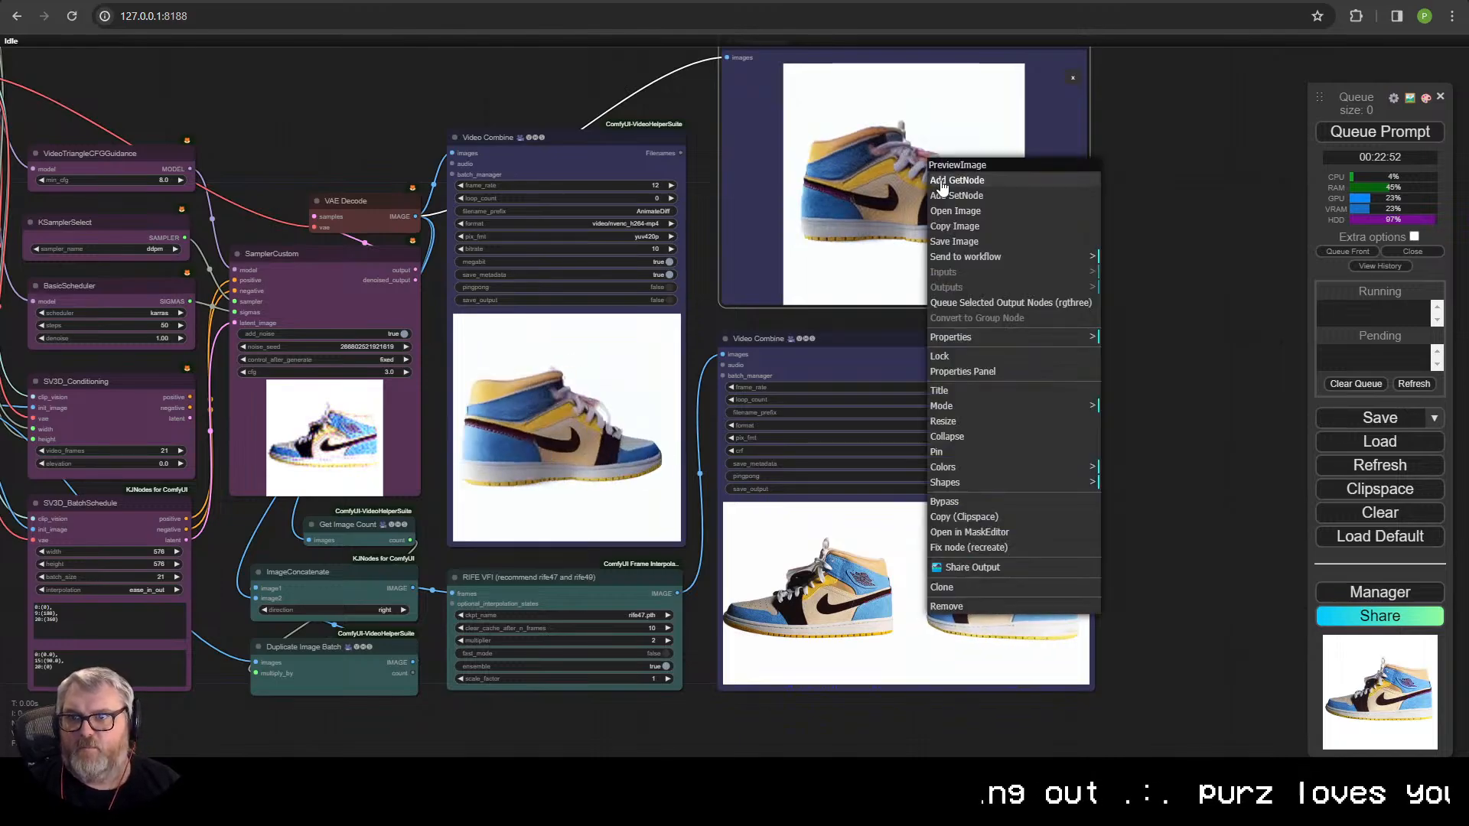
pyautogui.click(985, 227)
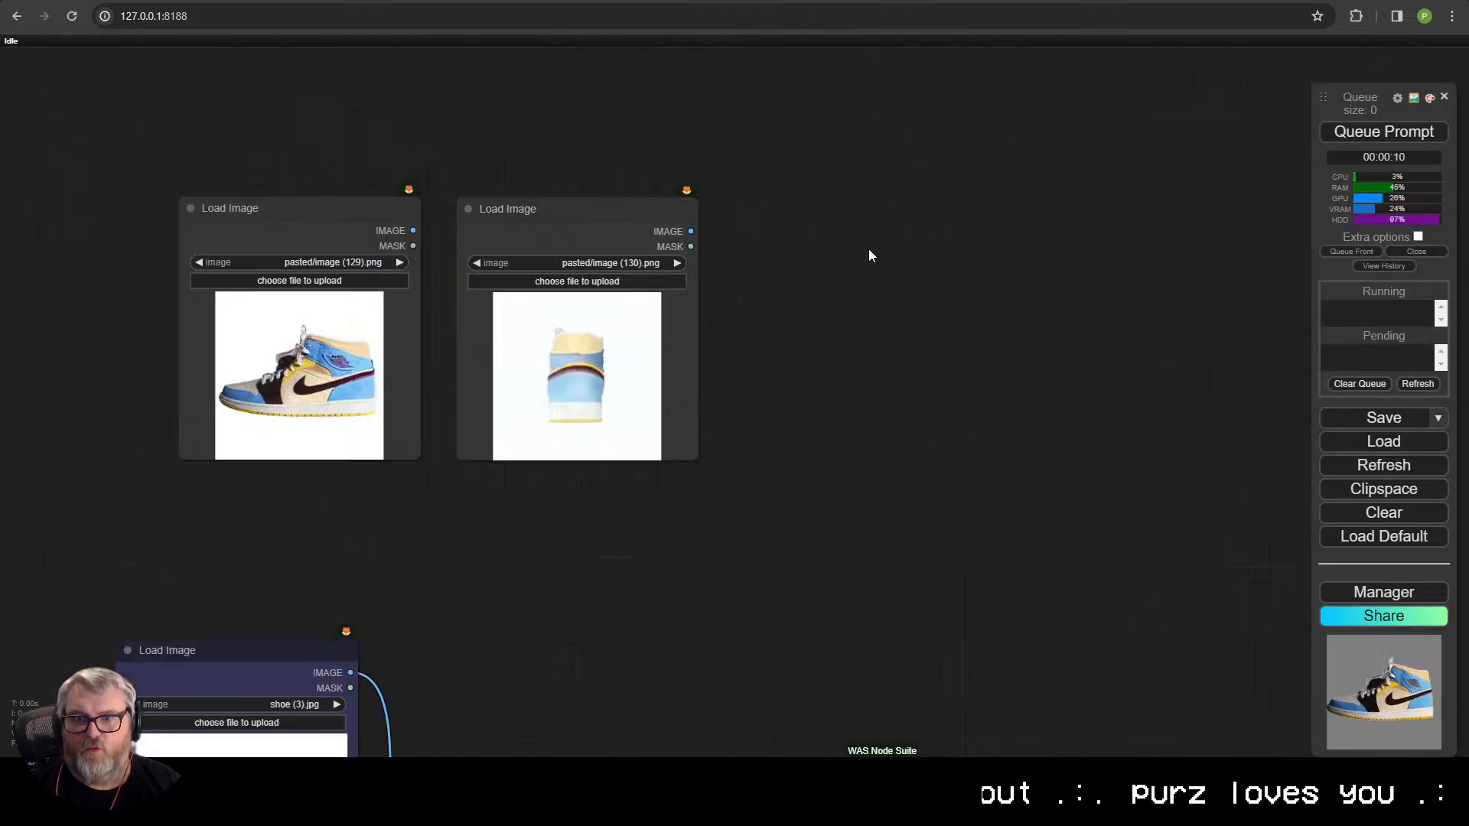
pyautogui.doubleClick(787, 221)
pyautogui.write('load im')
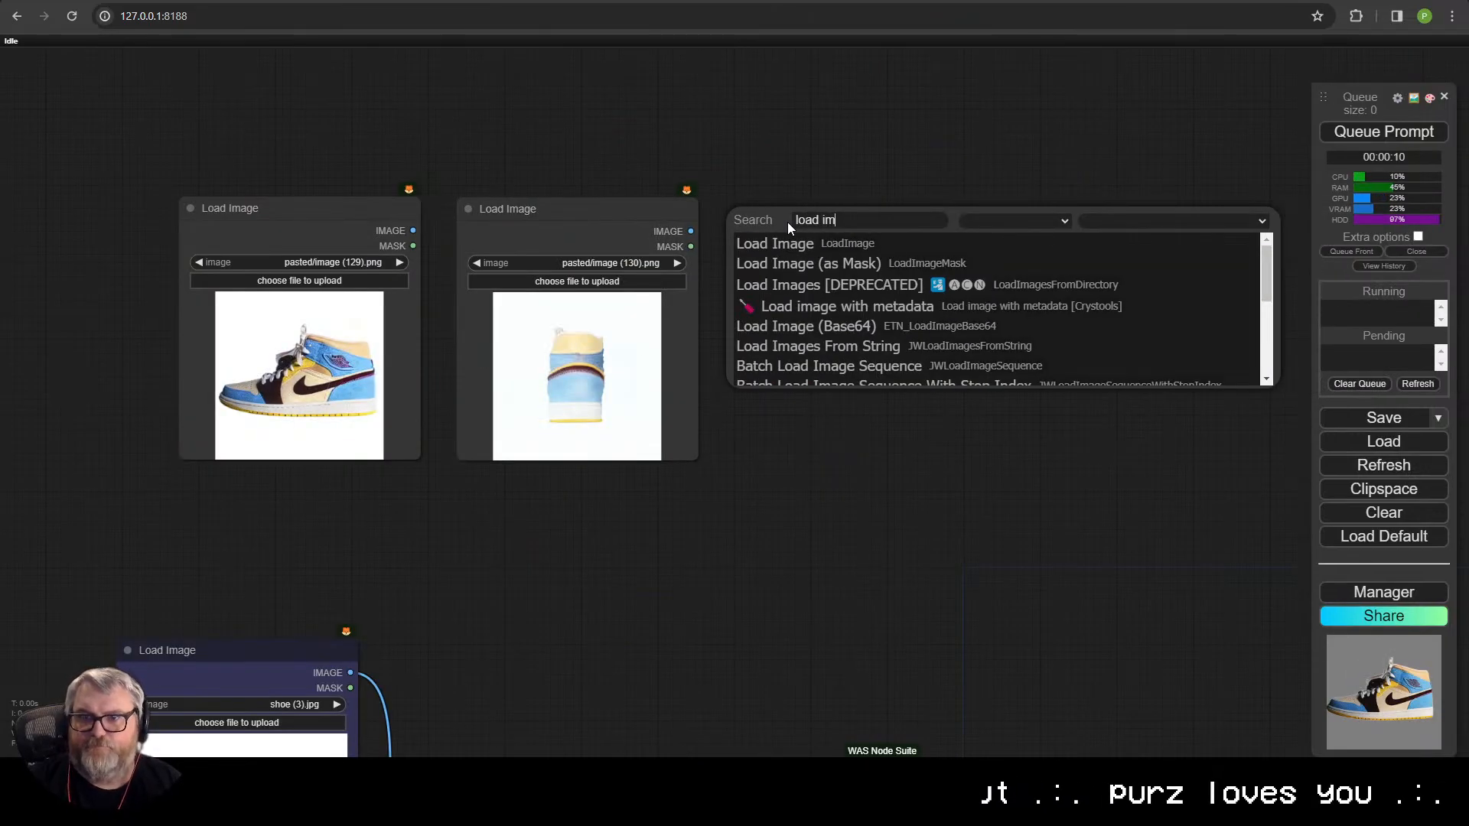
pyautogui.click(791, 243)
pyautogui.hotkey('ctrl', 'v')
# - Place a fourth Load Image node beside the third and paste the front-view shoe frame from the SV3D preview into it
pyautogui.moveTo(906, 221); pyautogui.dragTo(1093, 202)
pyautogui.moveTo(957, 204); pyautogui.dragTo(893, 6)
pyautogui.moveTo(1175, 205); pyautogui.dragTo(835, 217)
pyautogui.moveTo(816, 128); pyautogui.dragTo(1112, 327)
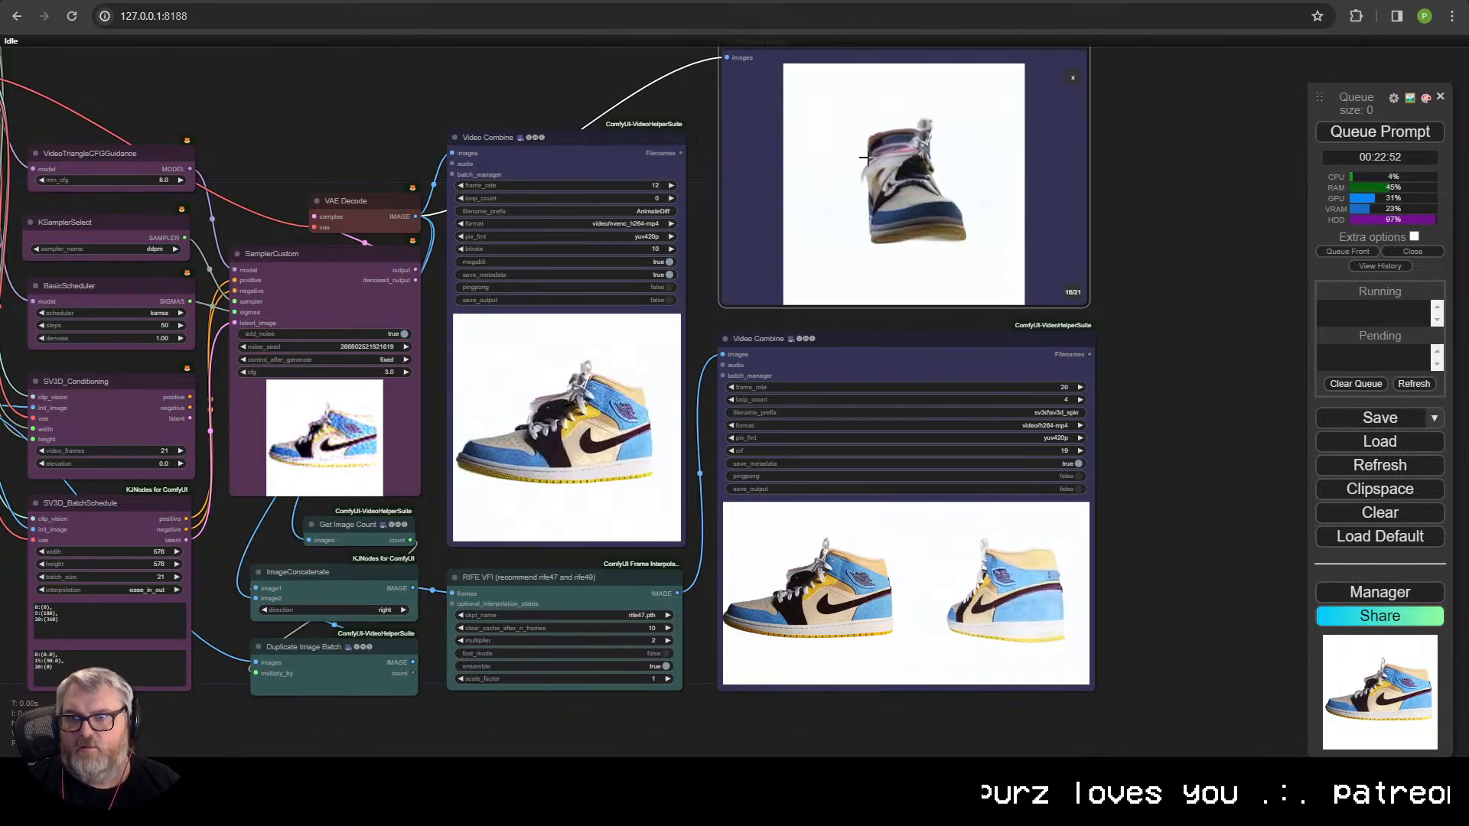
pyautogui.rightClick(934, 182)
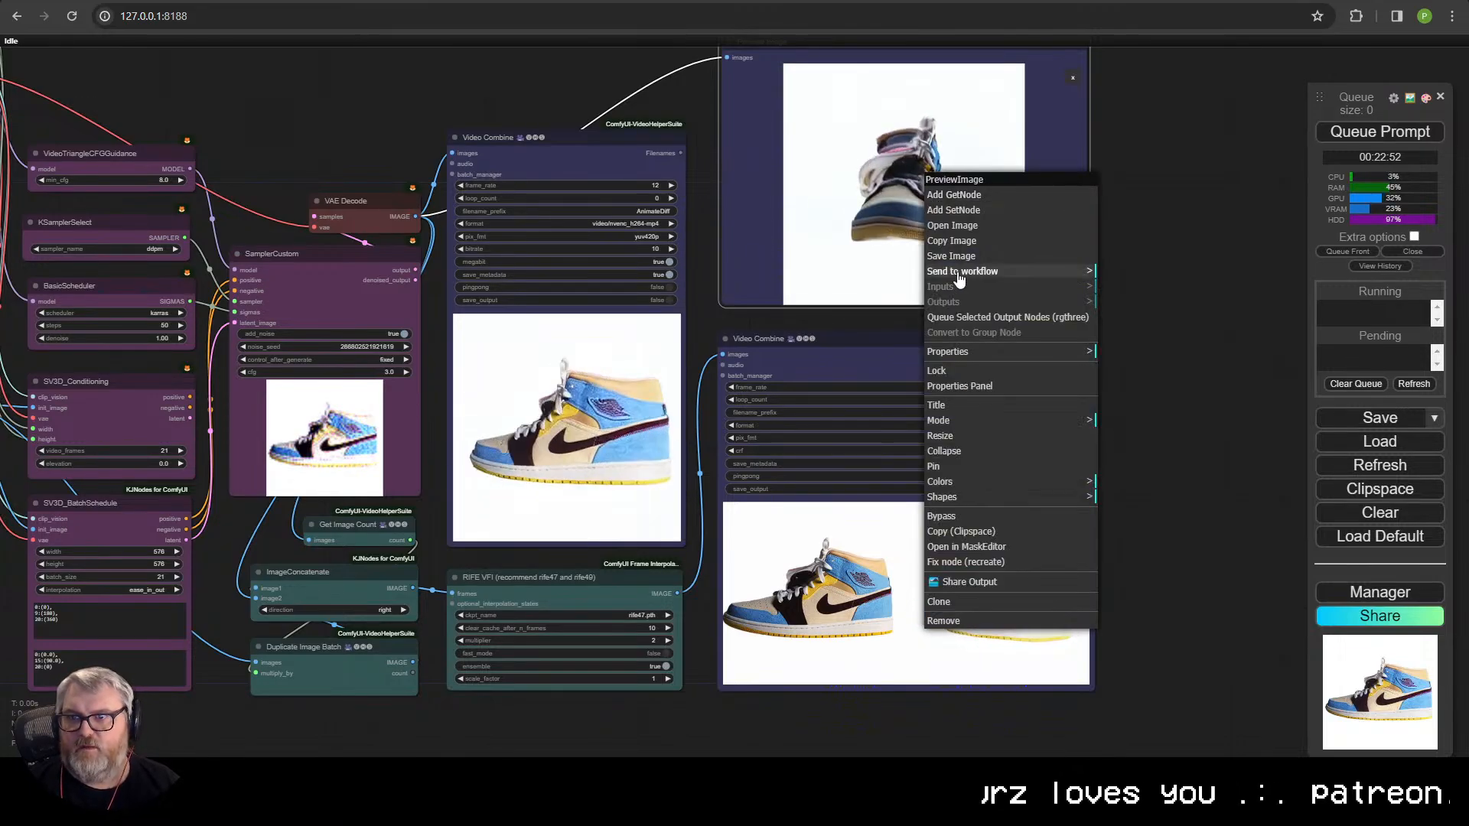
pyautogui.click(964, 242)
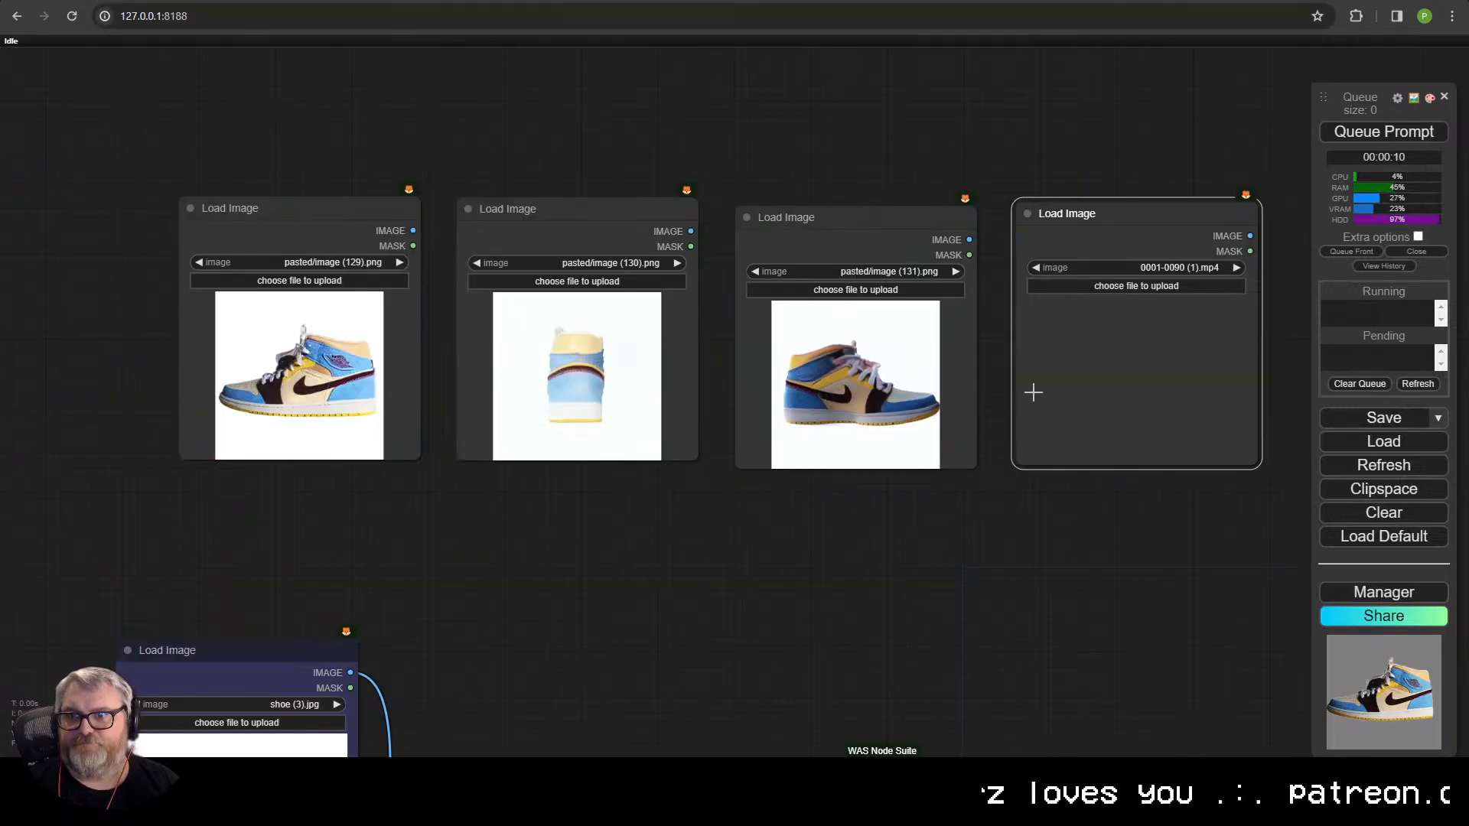
pyautogui.moveTo(1087, 537); pyautogui.dragTo(1105, 521)
pyautogui.scroll(1, 1104, 521)
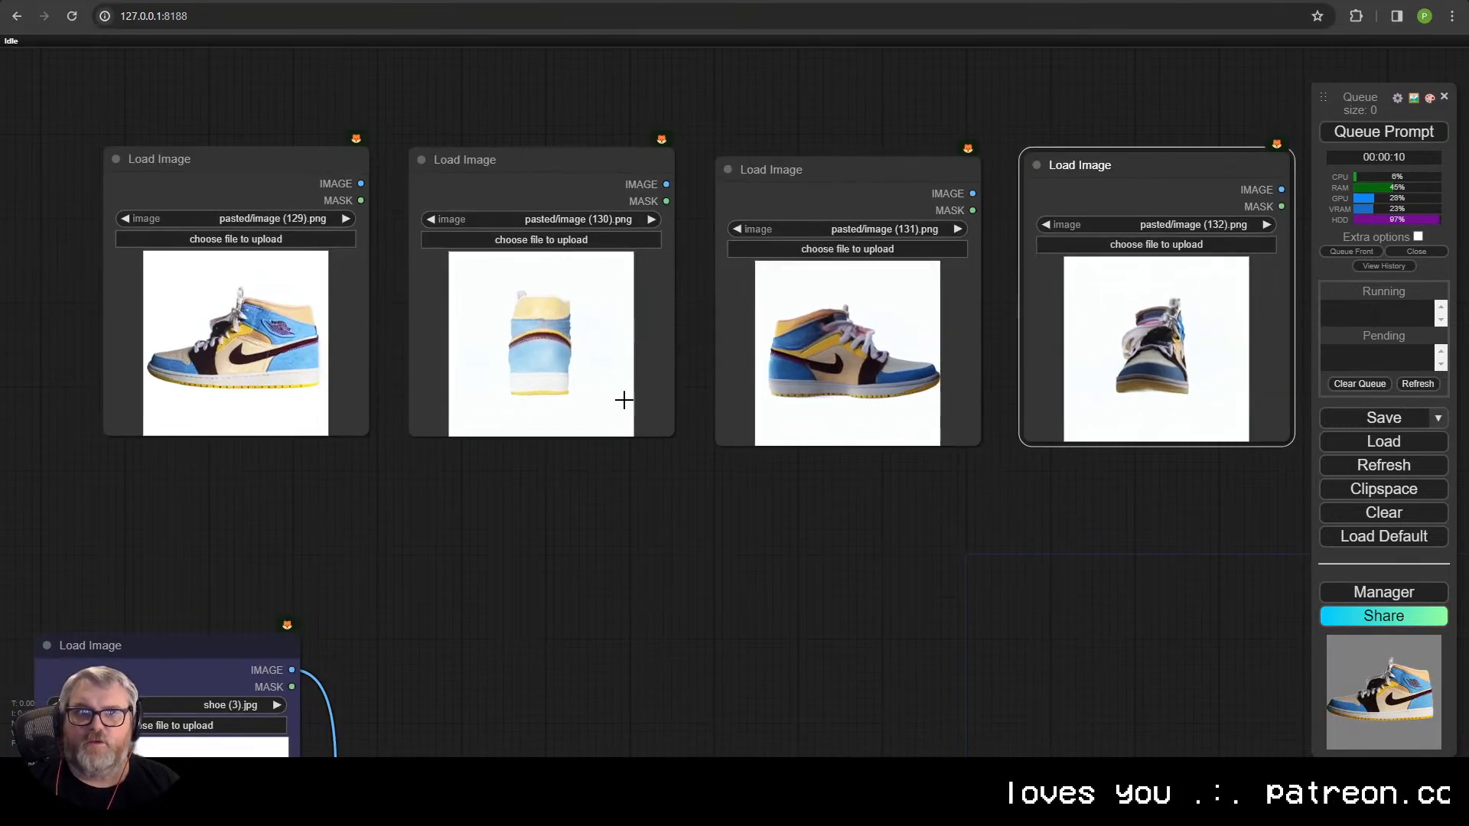
# - Stack the rear-view Load Image node directly beneath the first side-view one
pyautogui.scroll(-1, 390, 183)
pyautogui.moveTo(390, 184); pyautogui.dragTo(327, 159)
pyautogui.moveTo(577, 351); pyautogui.dragTo(264, 419)
pyautogui.scroll(-7, 809, 336)
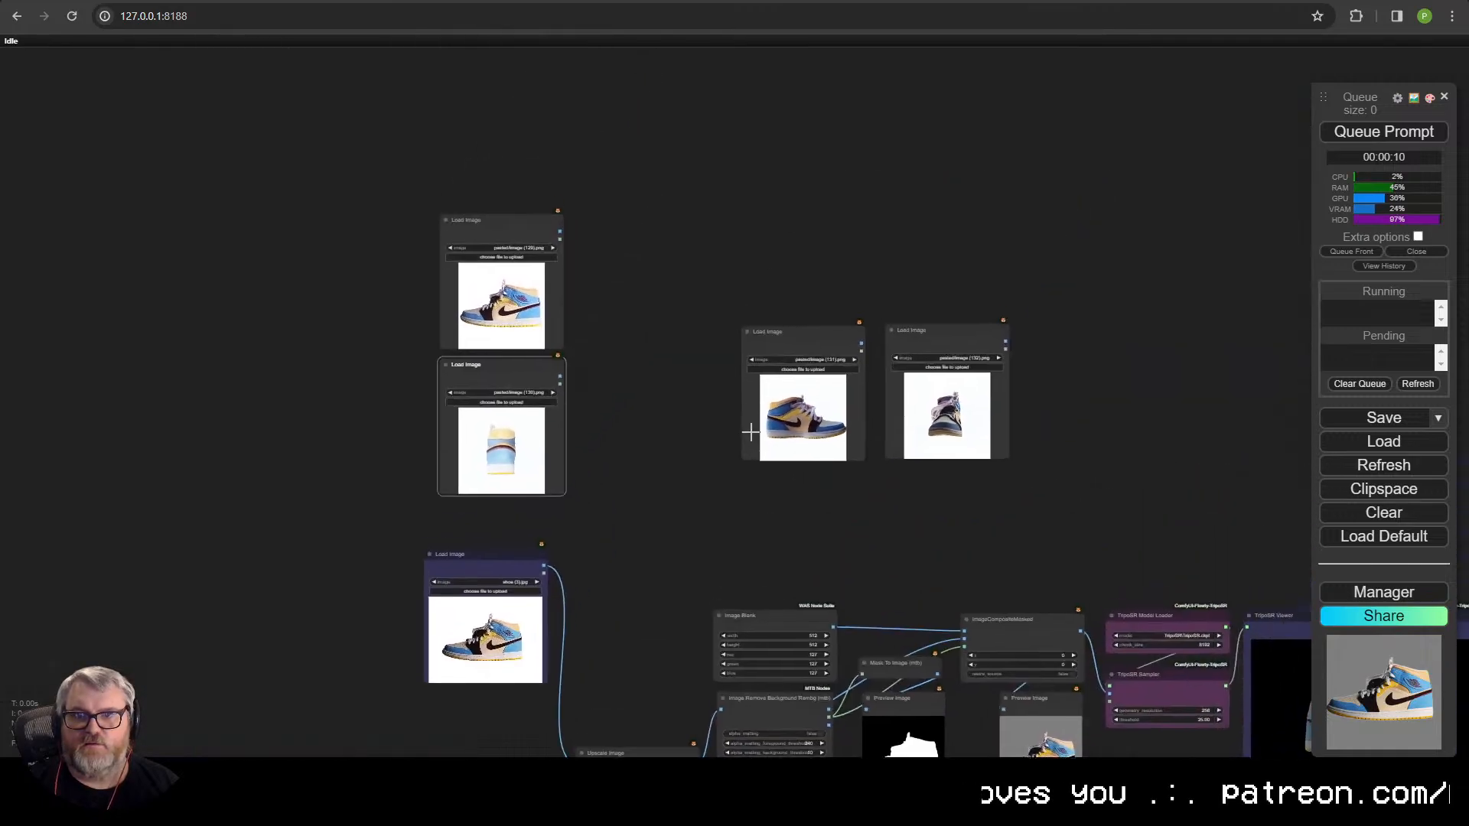
# - Add an Impact Pack Make Image Batch node fed by the first side-view Load Image's output
pyautogui.moveTo(636, 222); pyautogui.dragTo(637, 225)
pyautogui.click(654, 241)
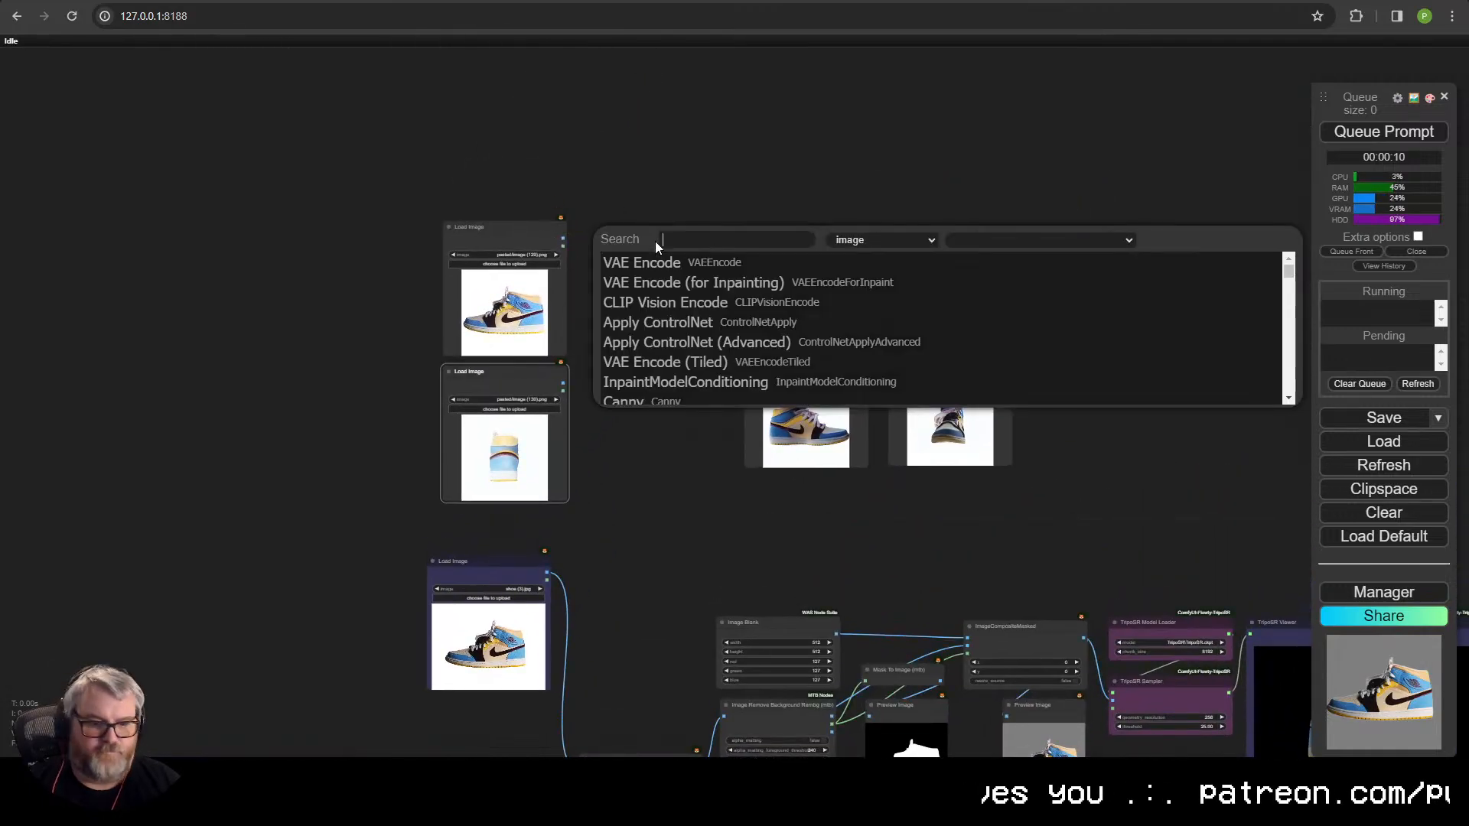
pyautogui.write('image batch')
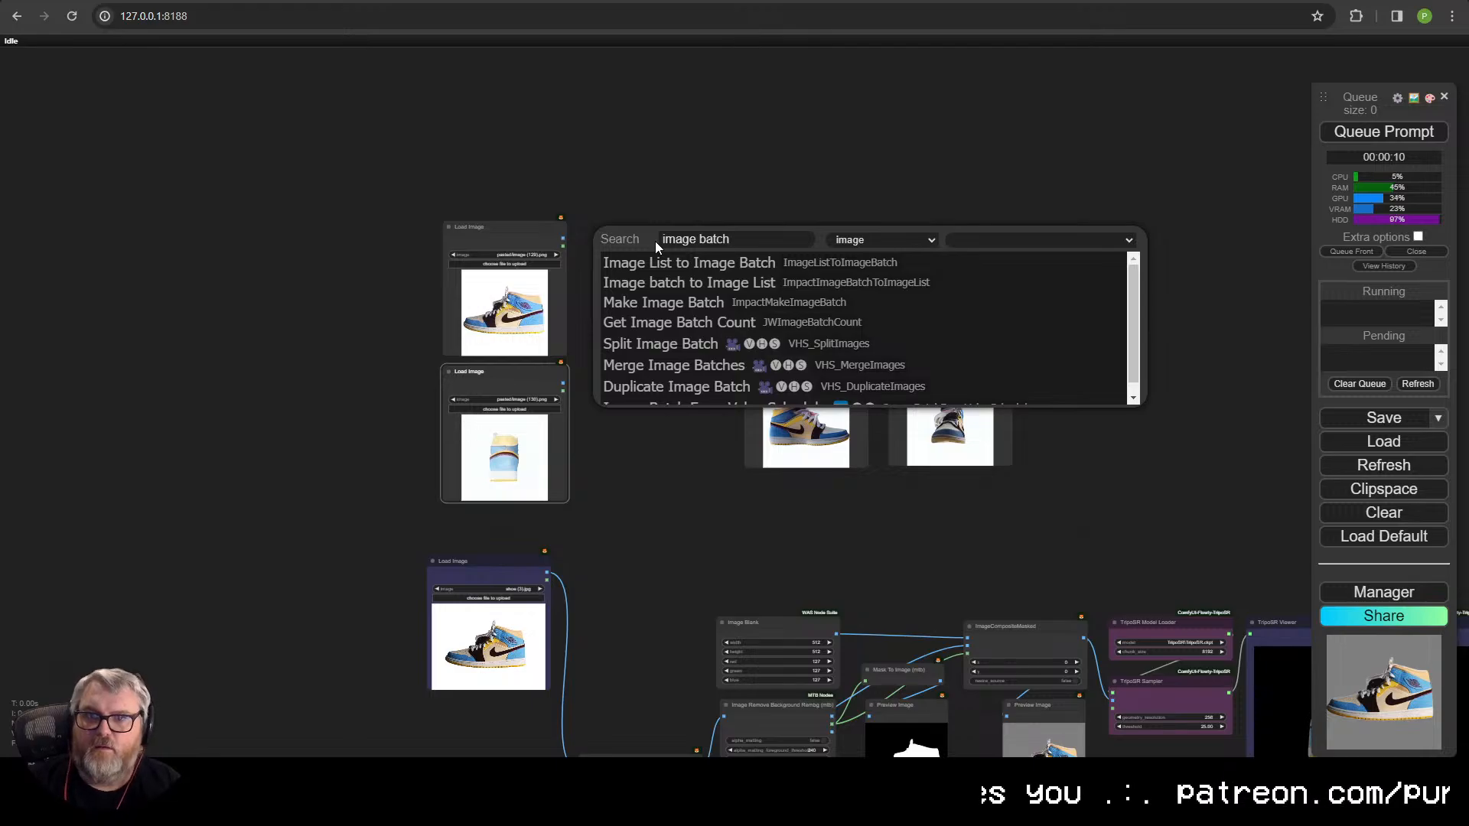
pyautogui.click(657, 302)
pyautogui.scroll(7, 684, 283)
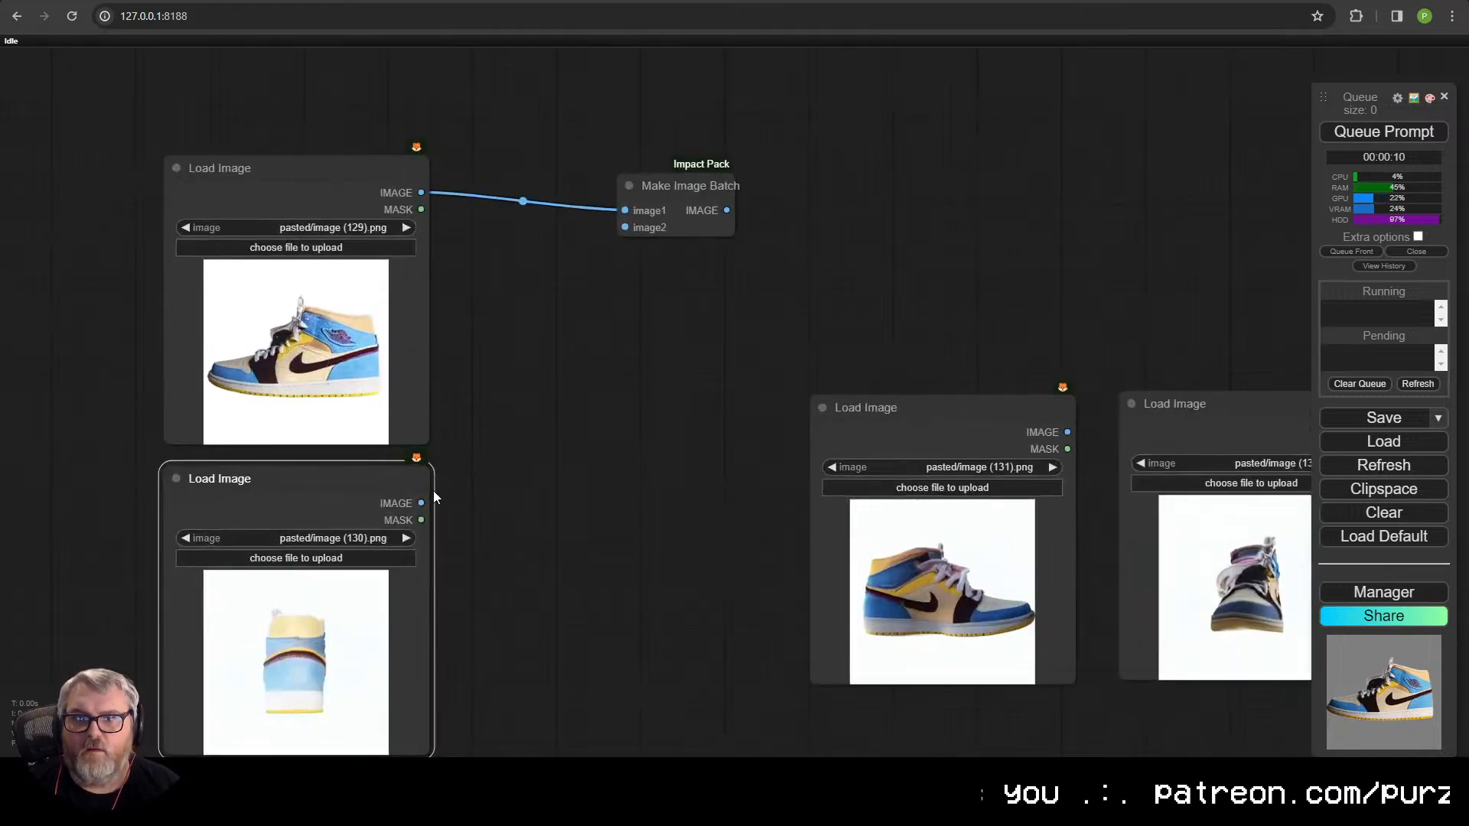
# - Connect the rear, opposite side and front Load Image outputs to image2, image3 and image4 of Make Image Batch
pyautogui.moveTo(585, 308); pyautogui.dragTo(625, 227)
pyautogui.moveTo(676, 179); pyautogui.dragTo(690, 101)
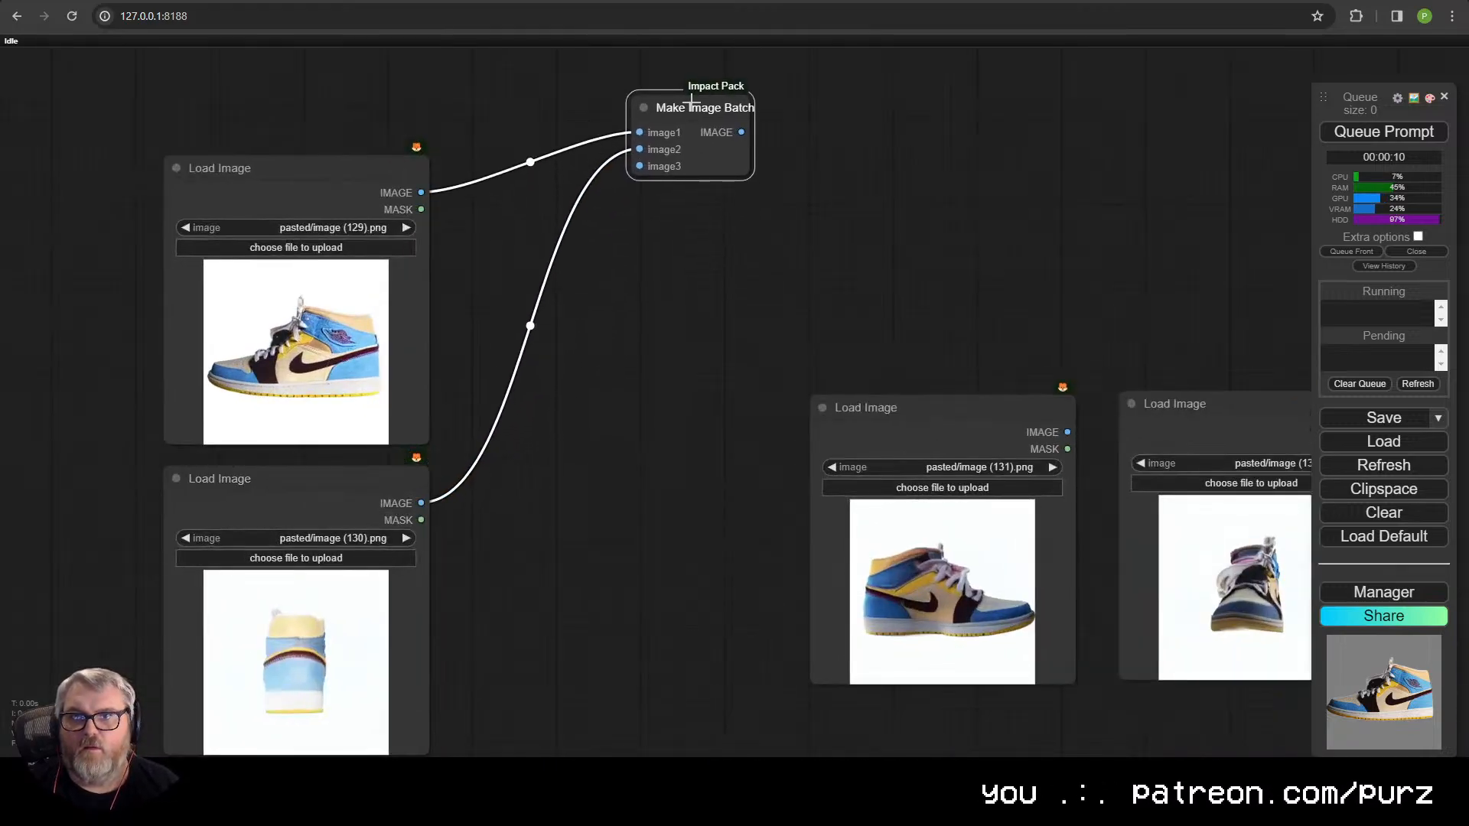
pyautogui.moveTo(1057, 306); pyautogui.dragTo(640, 166)
pyautogui.scroll(-3, 918, 436)
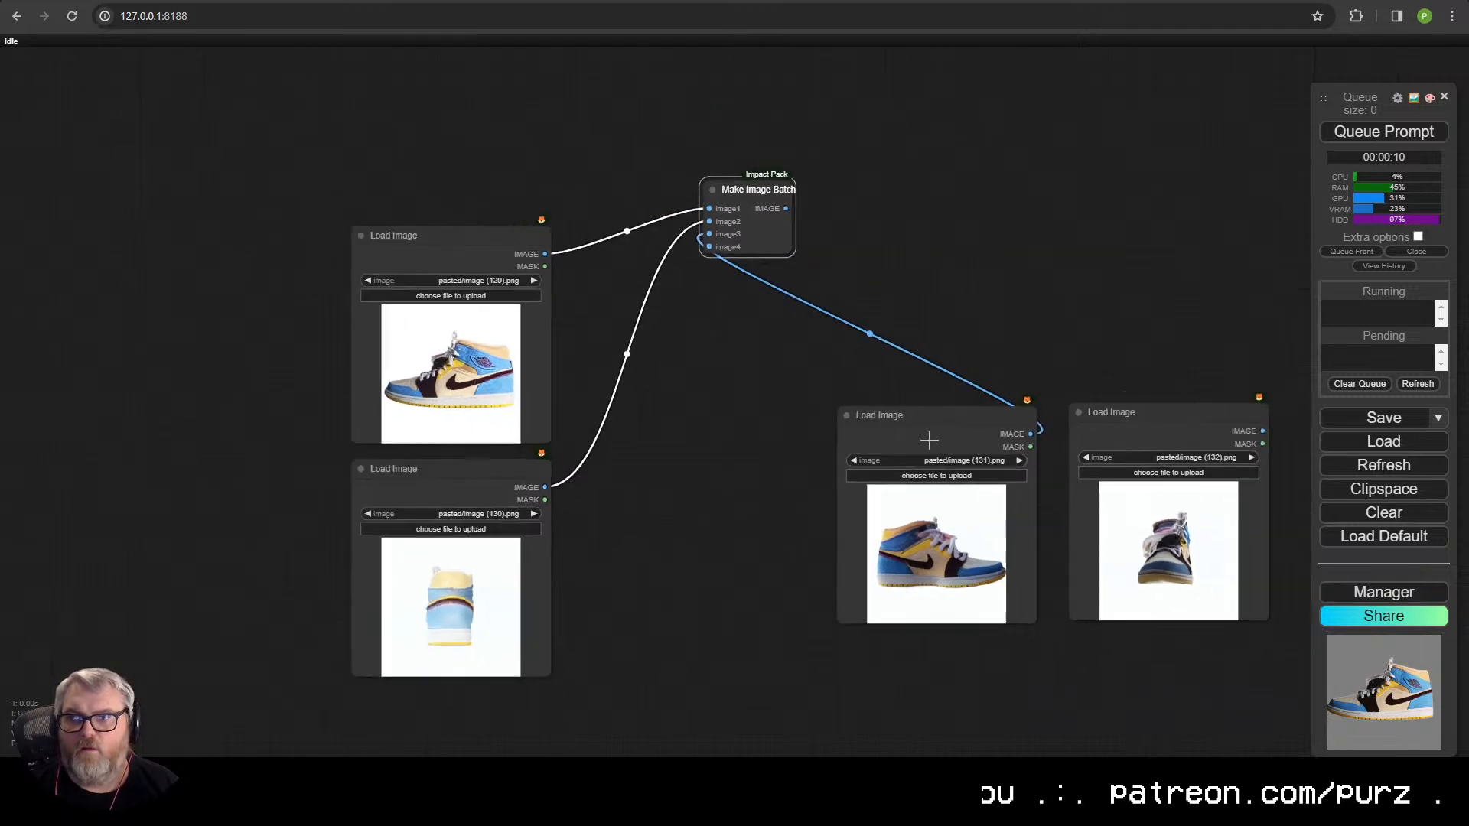
pyautogui.moveTo(1183, 353); pyautogui.dragTo(728, 264)
# - Stack the first three shoe-frame Load Image nodes in a column and move Make Image Batch farther away from them
pyautogui.moveTo(477, 269); pyautogui.dragTo(504, 77)
pyautogui.moveTo(451, 466); pyautogui.dragTo(481, 270)
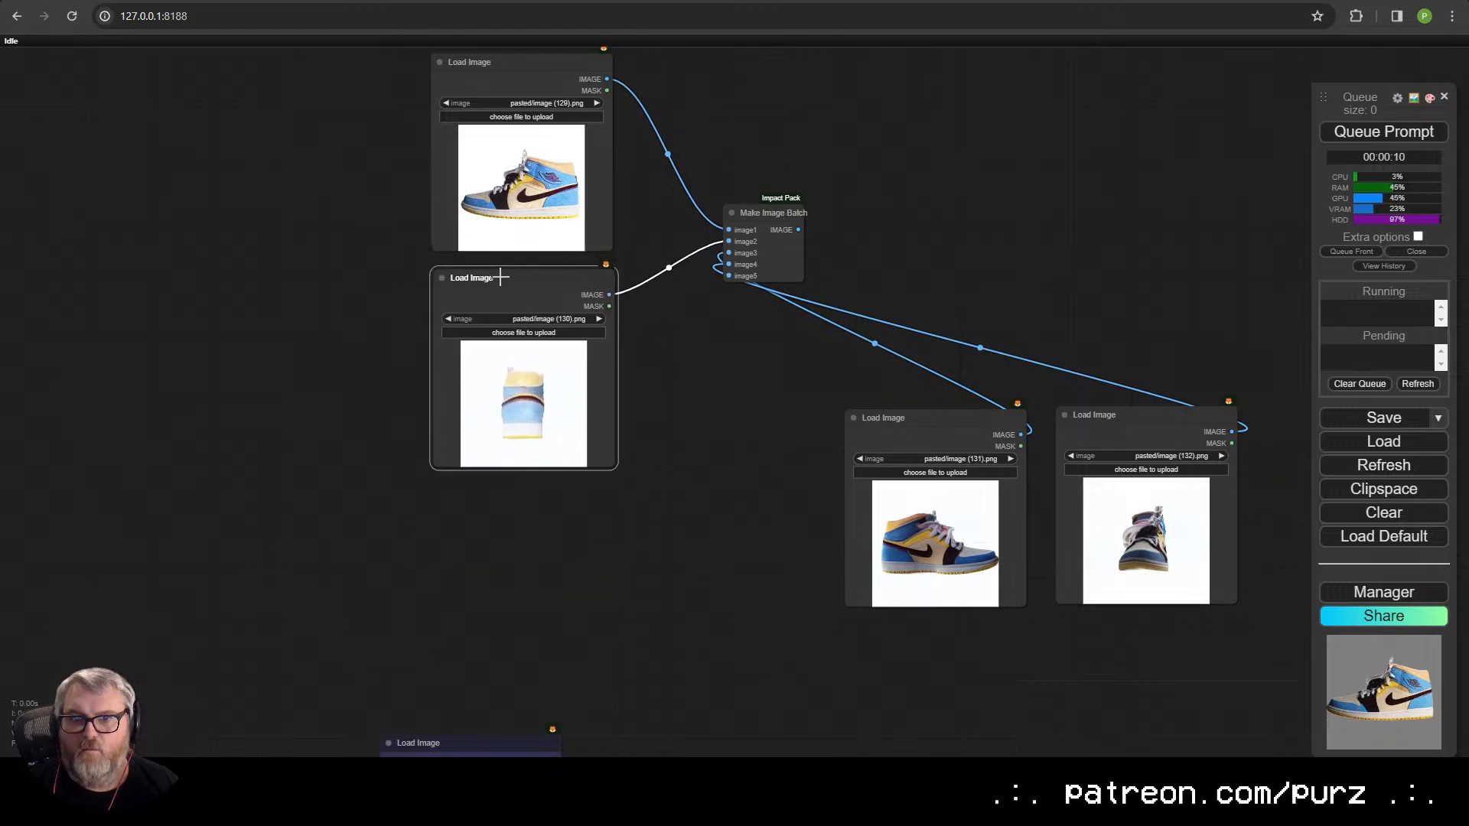
pyautogui.moveTo(945, 417); pyautogui.dragTo(527, 479)
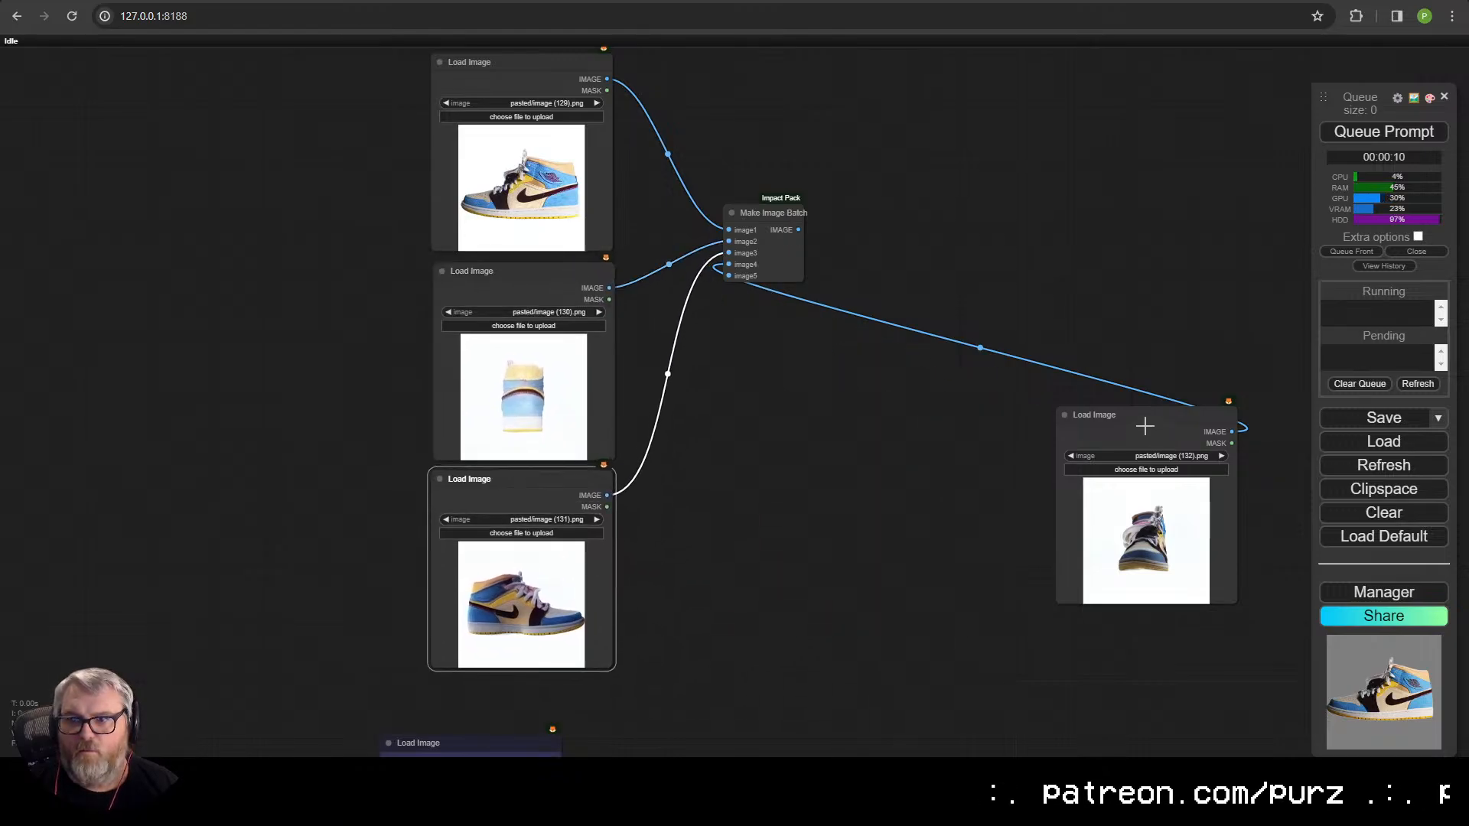
pyautogui.moveTo(1084, 415); pyautogui.dragTo(807, 388)
pyautogui.moveTo(795, 148); pyautogui.dragTo(1263, 447)
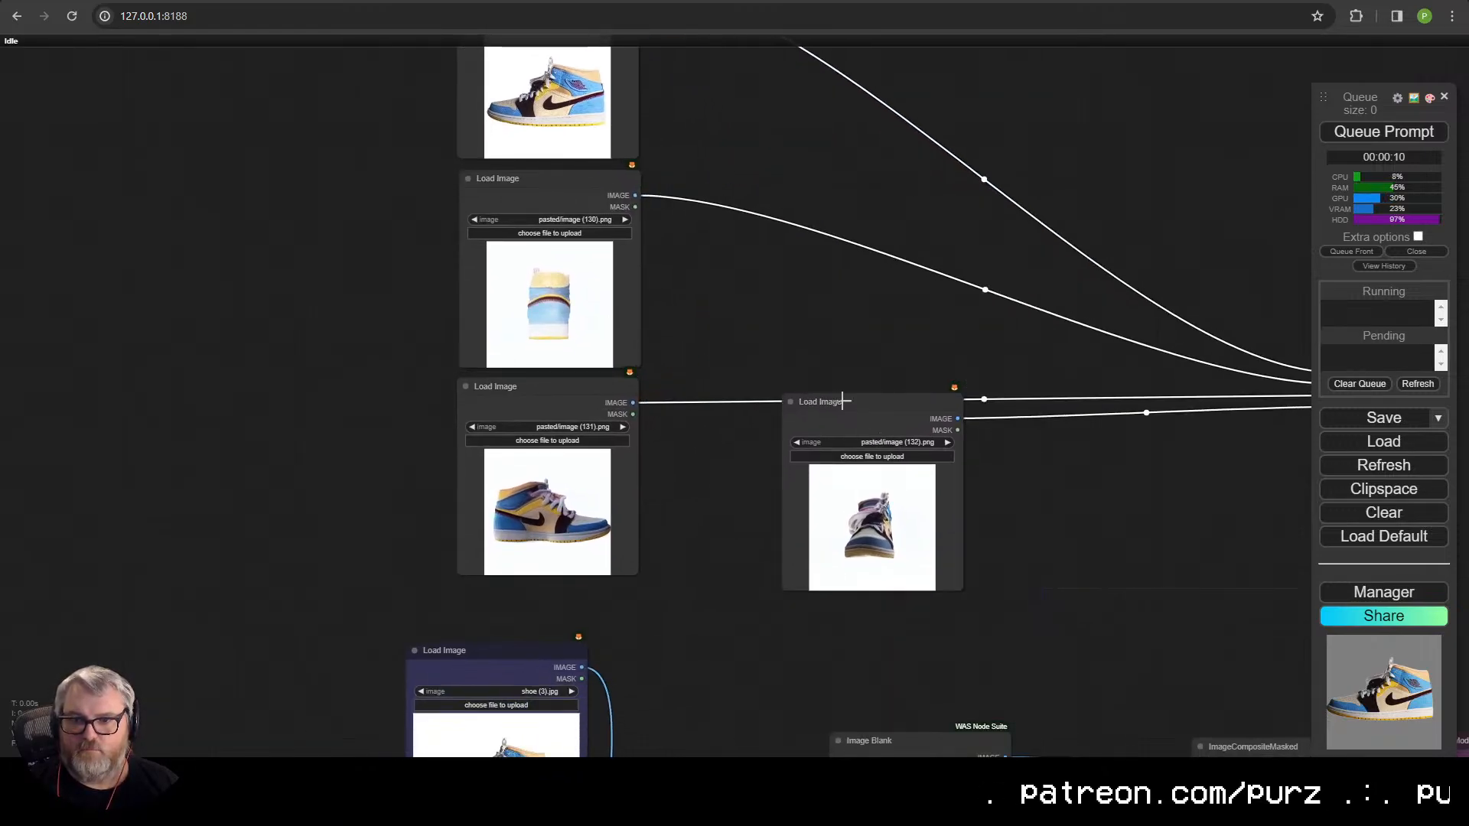
pyautogui.moveTo(842, 400); pyautogui.dragTo(840, 486)
pyautogui.moveTo(691, 576); pyautogui.dragTo(494, 48)
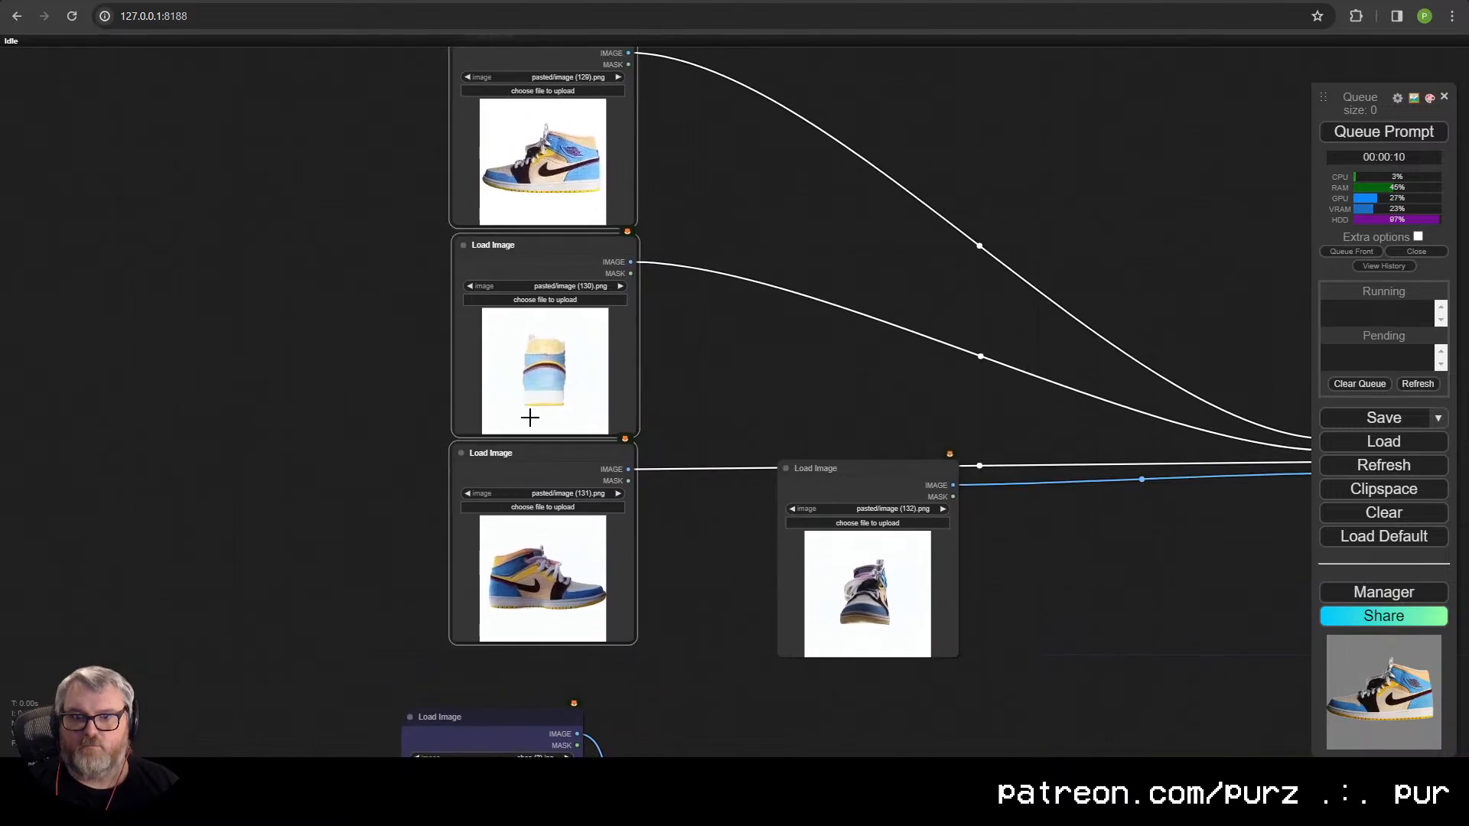
pyautogui.moveTo(740, 288); pyautogui.dragTo(728, 435)
# - Line up the four shoe-frame Load Image nodes in a horizontal row and place Make Image Batch below its end
pyautogui.moveTo(543, 392); pyautogui.dragTo(731, 182)
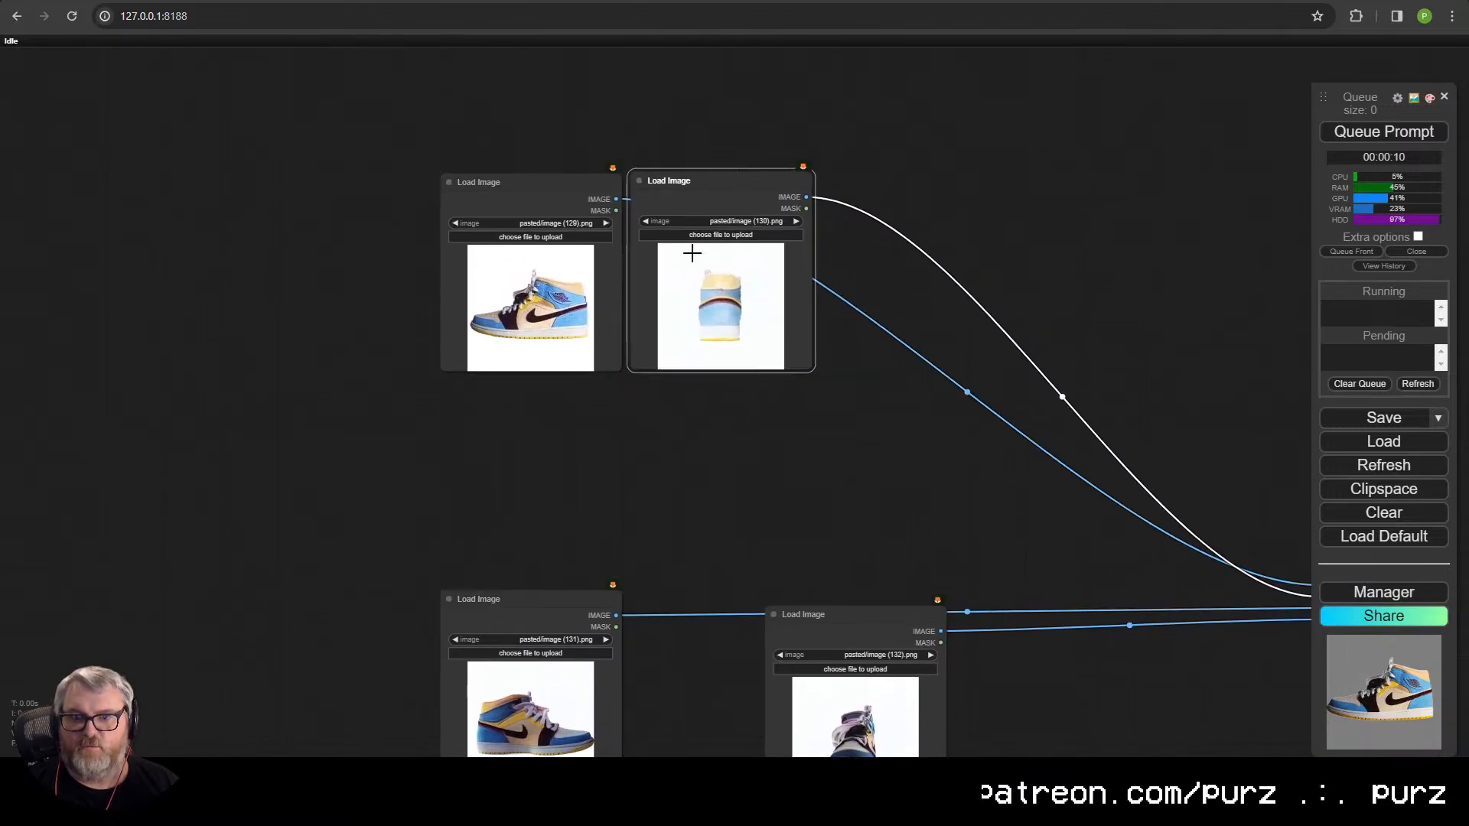
pyautogui.moveTo(535, 598); pyautogui.dragTo(921, 170)
pyautogui.moveTo(841, 615); pyautogui.dragTo(1094, 175)
pyautogui.scroll(-3, 1120, 547)
pyautogui.moveTo(1121, 571); pyautogui.dragTo(986, 555)
pyautogui.moveTo(1164, 544); pyautogui.dragTo(1109, 399)
pyautogui.scroll(4, 1095, 525)
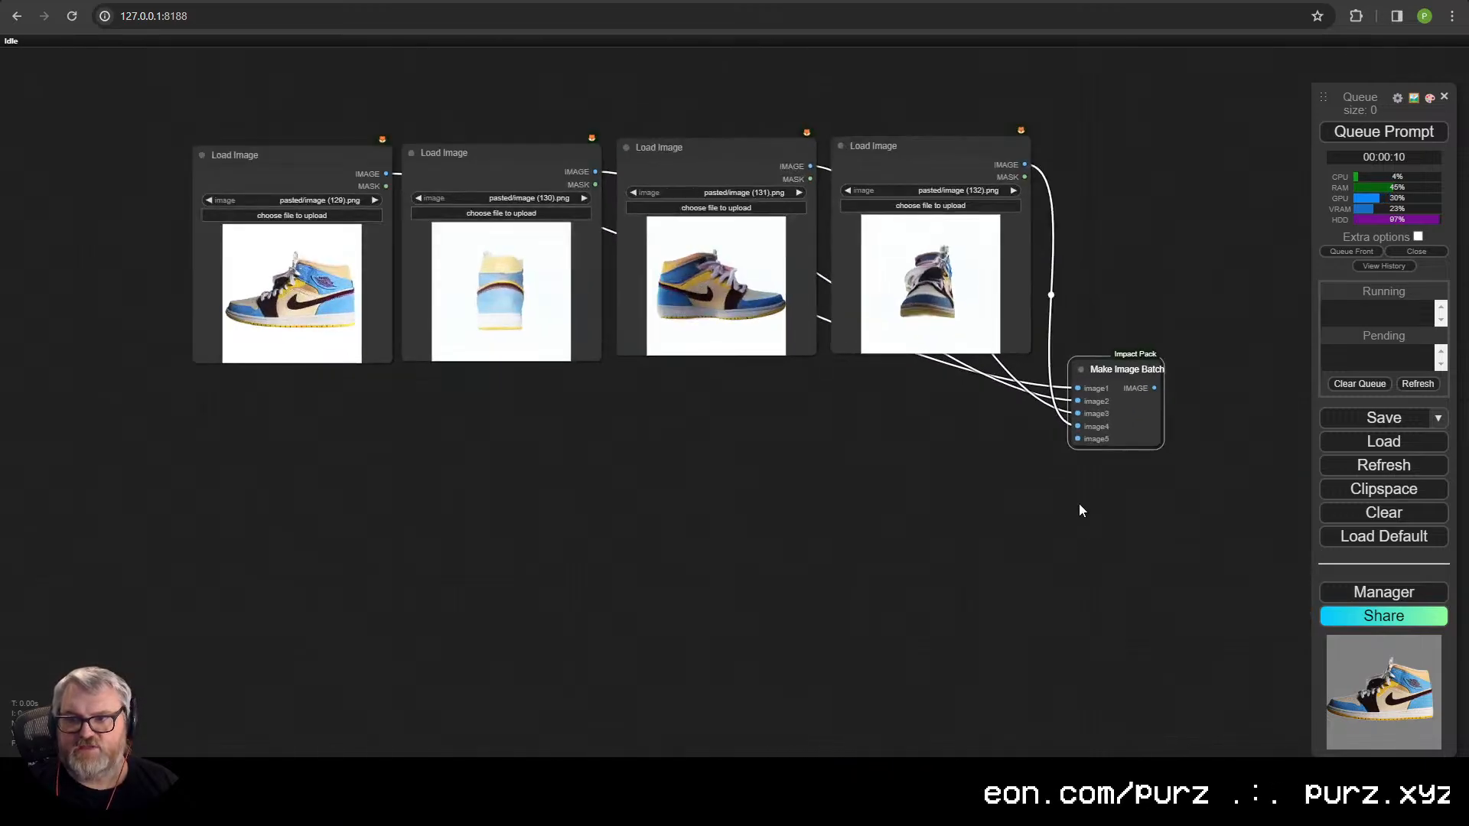
# - Move the four Load Image nodes and Make Image Batch together to just above the original Load Image node
pyautogui.moveTo(1123, 529); pyautogui.dragTo(261, 116)
pyautogui.scroll(-4, 598, 587)
pyautogui.moveTo(750, 536); pyautogui.dragTo(787, 234)
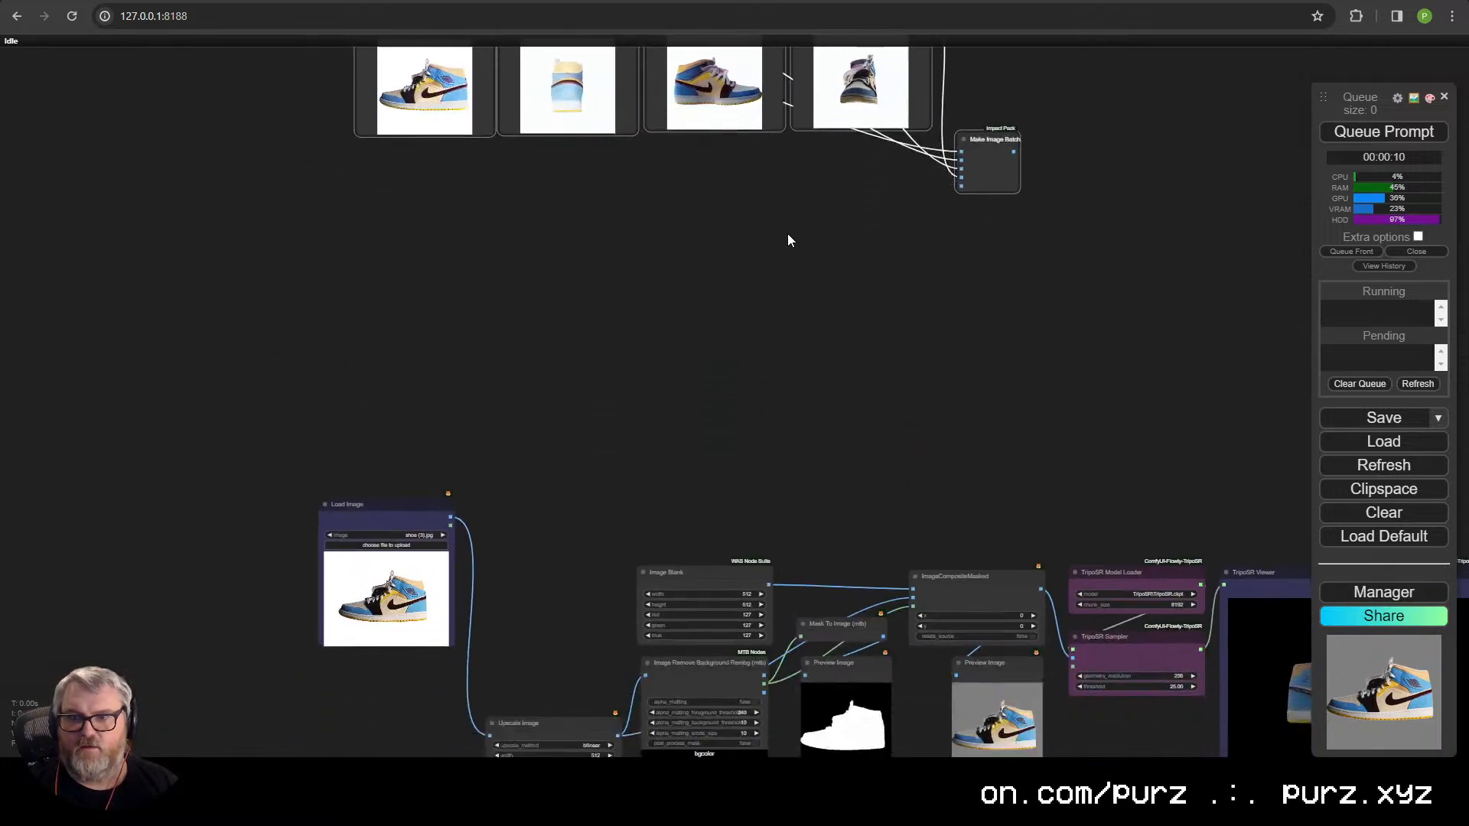
pyautogui.scroll(-1, 787, 241)
pyautogui.moveTo(975, 138); pyautogui.dragTo(552, 452)
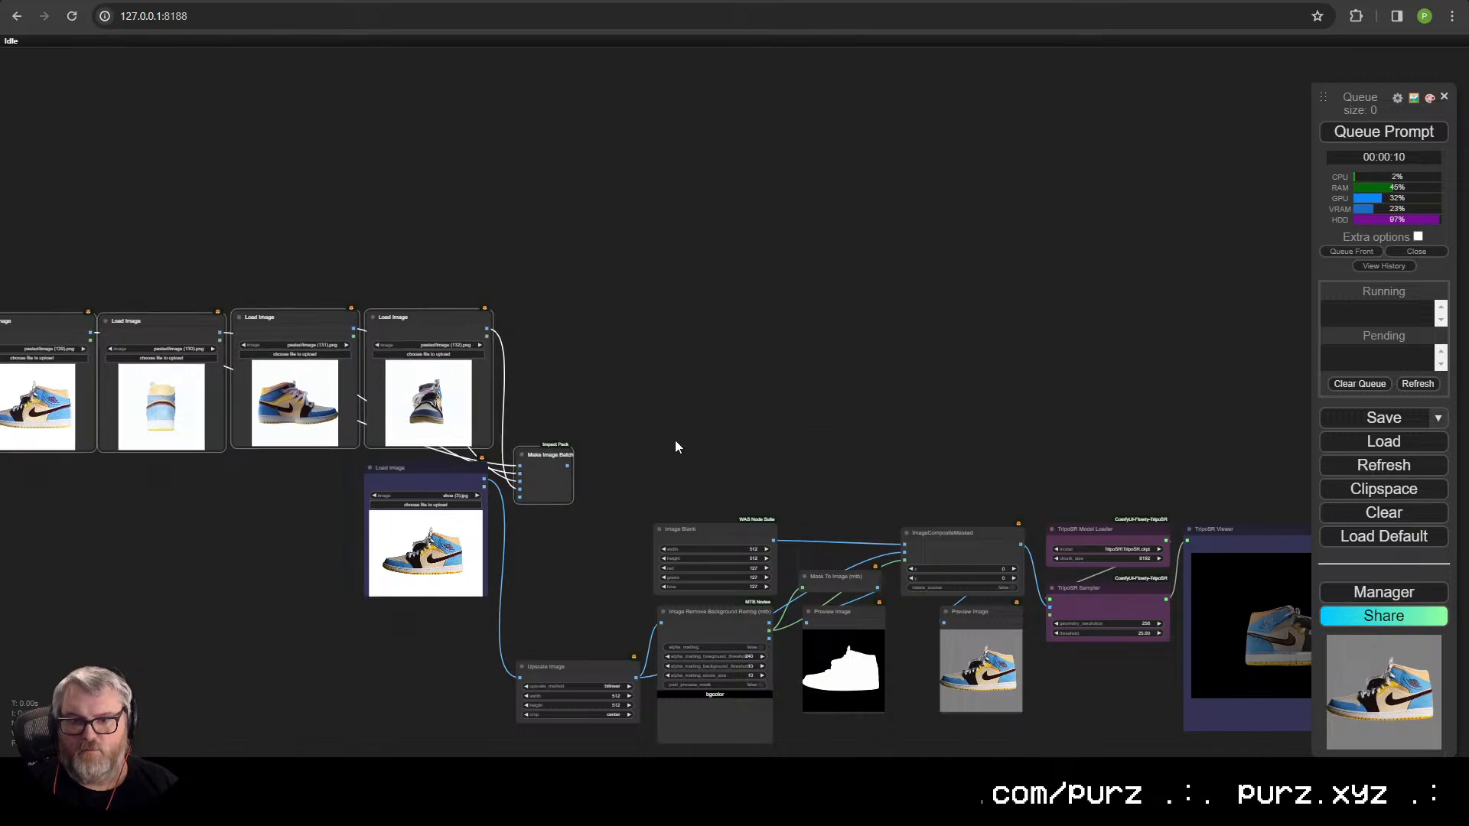
pyautogui.click(675, 444)
# - Connect Make Image Batch's output to Upscale Image's image input in place of the original Load Image
pyautogui.scroll(7, 677, 555)
pyautogui.moveTo(674, 552); pyautogui.dragTo(707, 275)
pyautogui.scroll(-2, 710, 272)
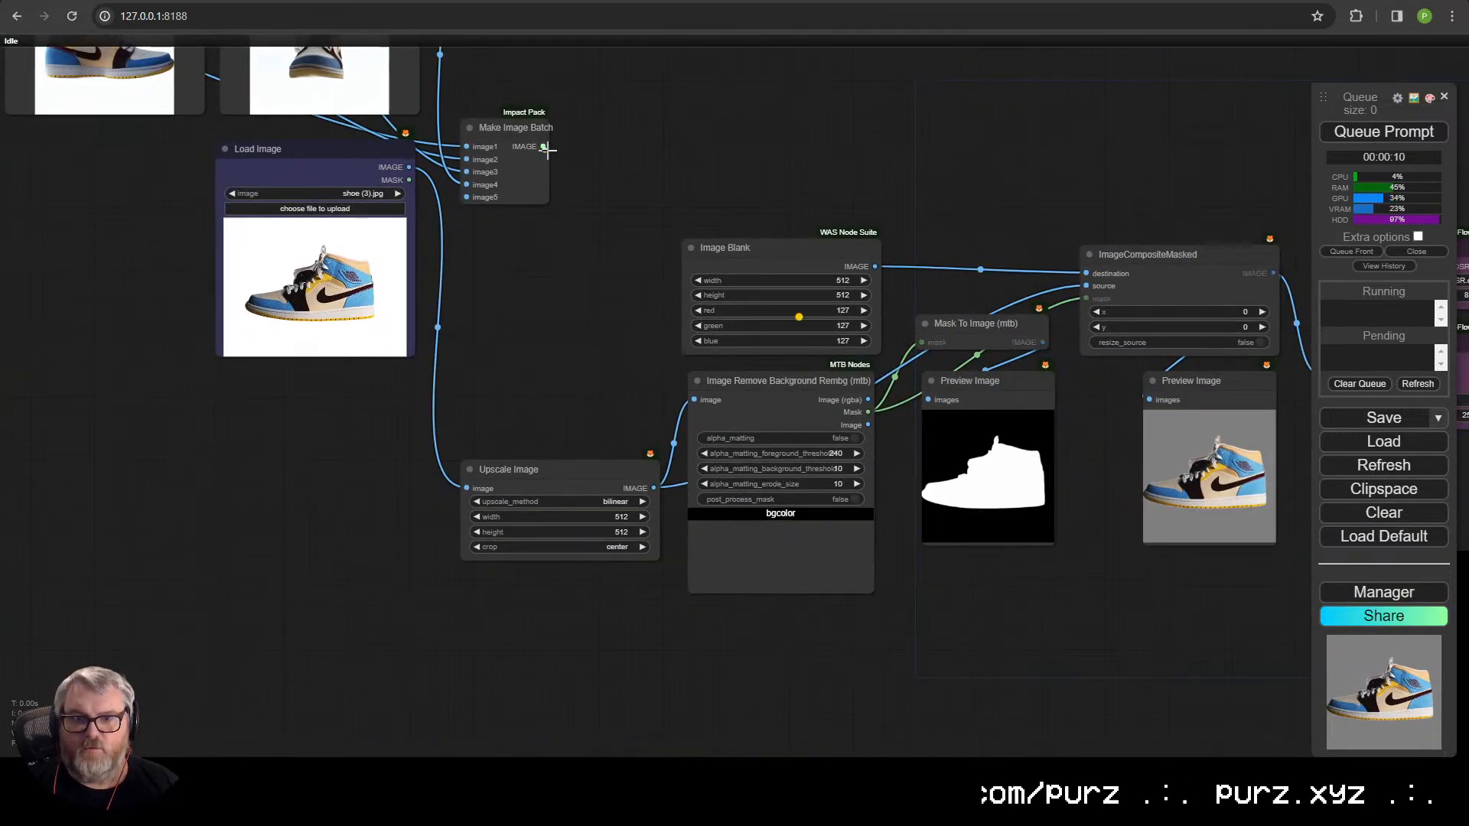
pyautogui.moveTo(485, 496); pyautogui.dragTo(483, 468)
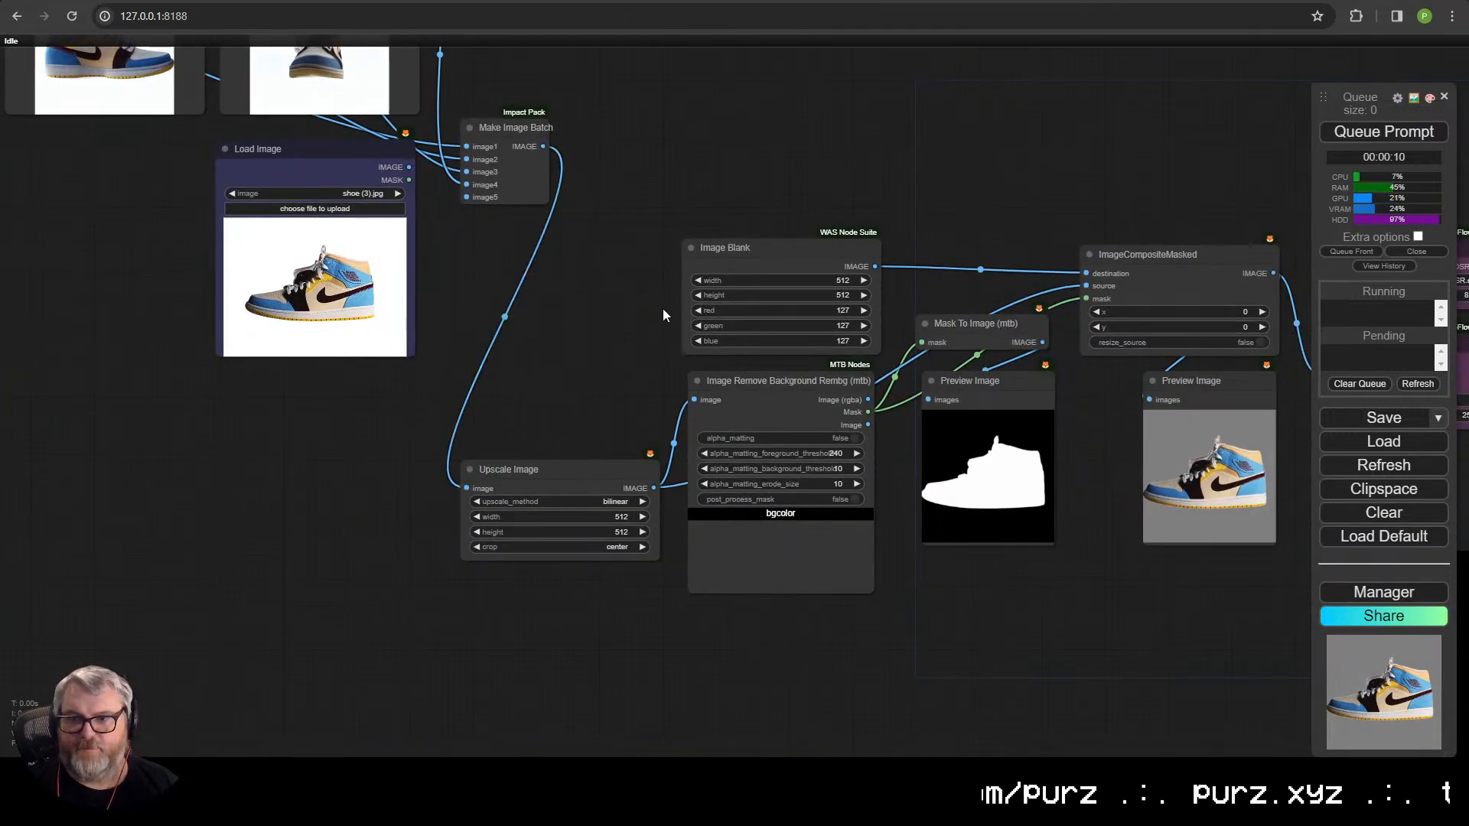
# - Queue the TripoSR workflow with the batch of four shoe frames as its input
pyautogui.scroll(-4, 1056, 428)
pyautogui.moveTo(1091, 500); pyautogui.dragTo(854, 548)
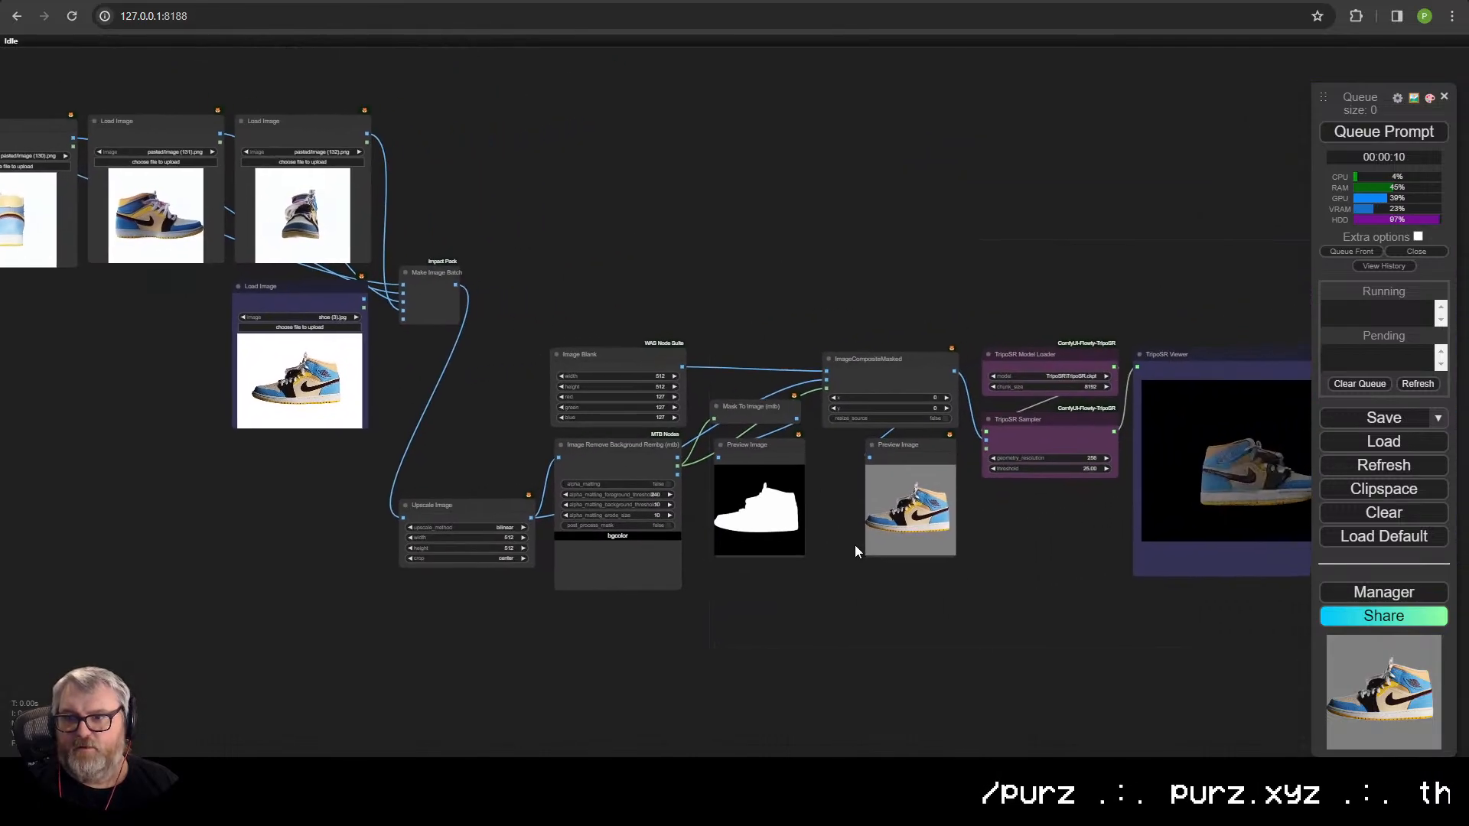
pyautogui.click(1424, 135)
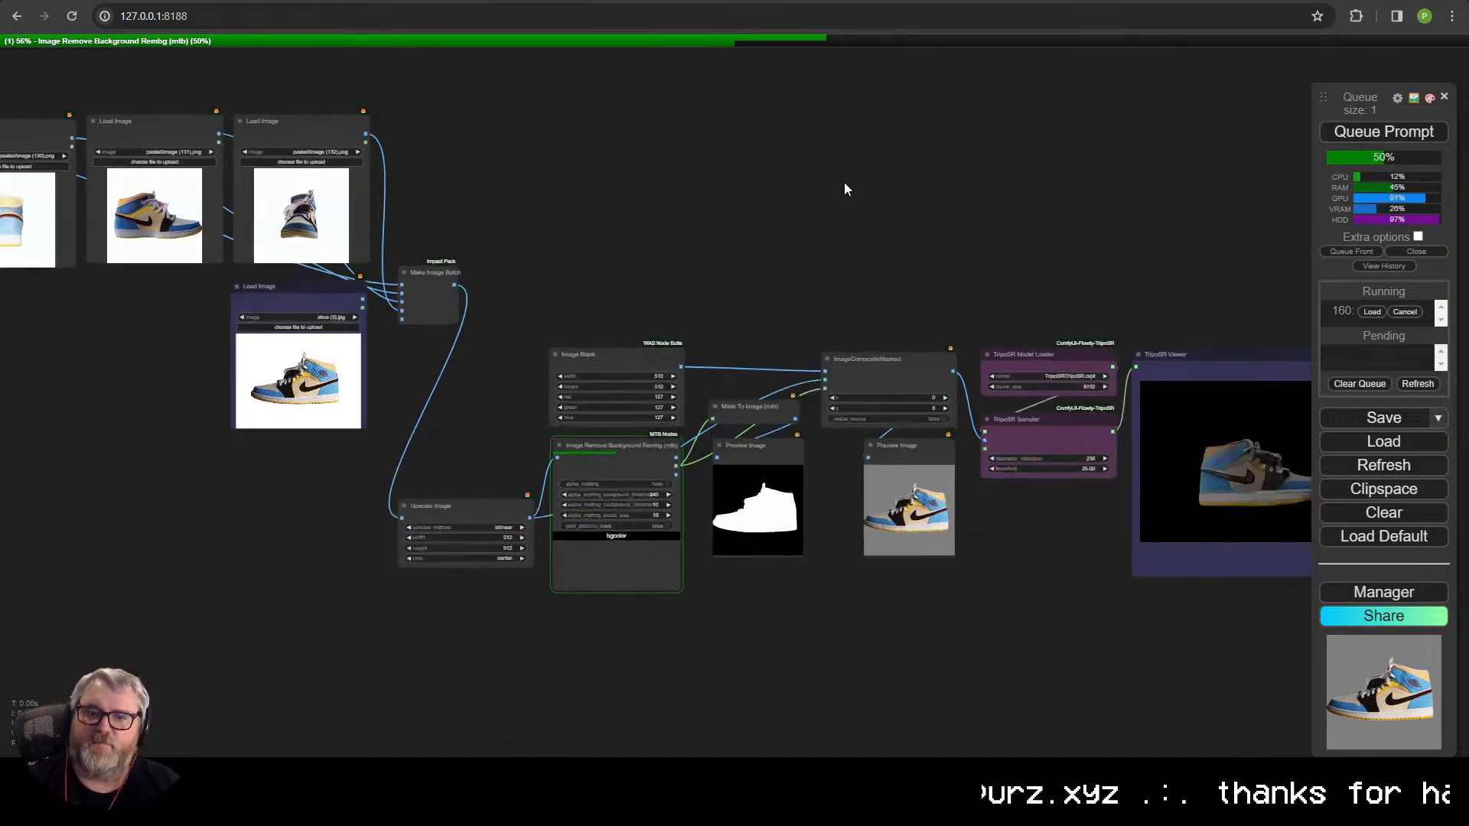
# - Insert a Mask Batch node between Image Remove Background Rembg's Mask output and ImageCompositeMasked's mask input, placed above Mask To Image
pyautogui.scroll(5, 843, 187)
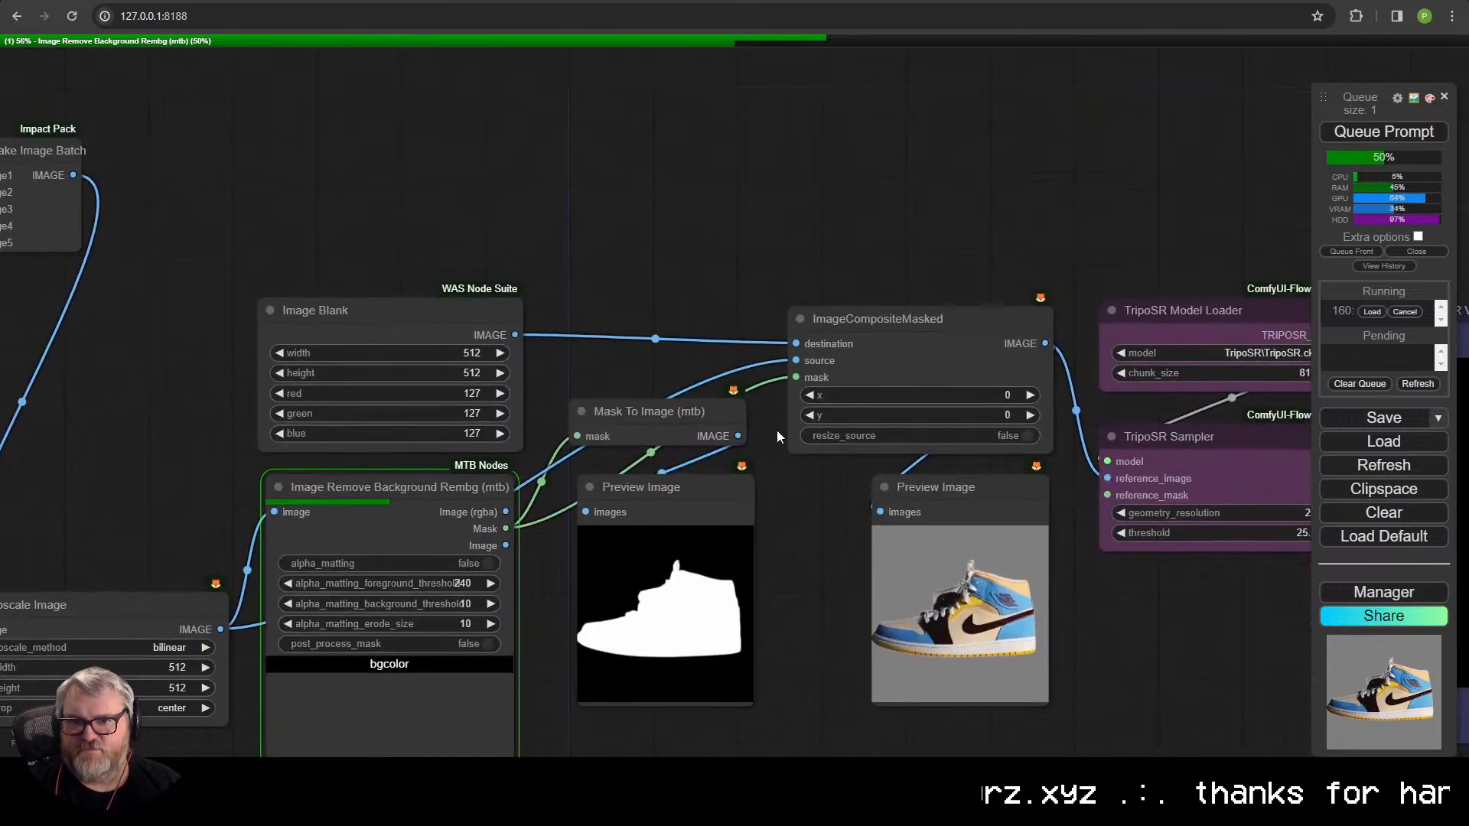
pyautogui.moveTo(777, 430); pyautogui.dragTo(709, 319)
pyautogui.moveTo(732, 258); pyautogui.dragTo(646, 107)
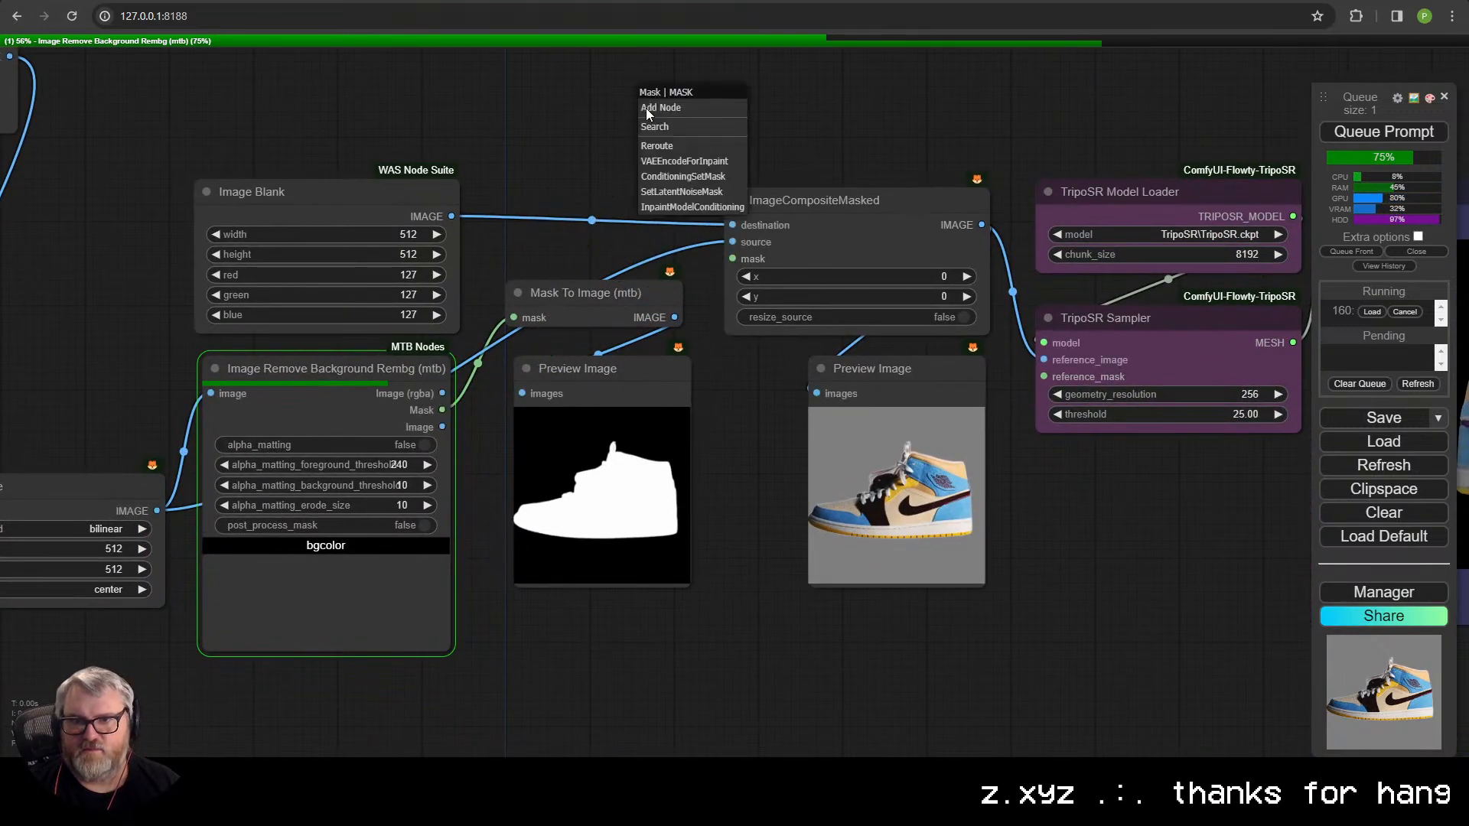
pyautogui.click(659, 127)
pyautogui.write('mask ba')
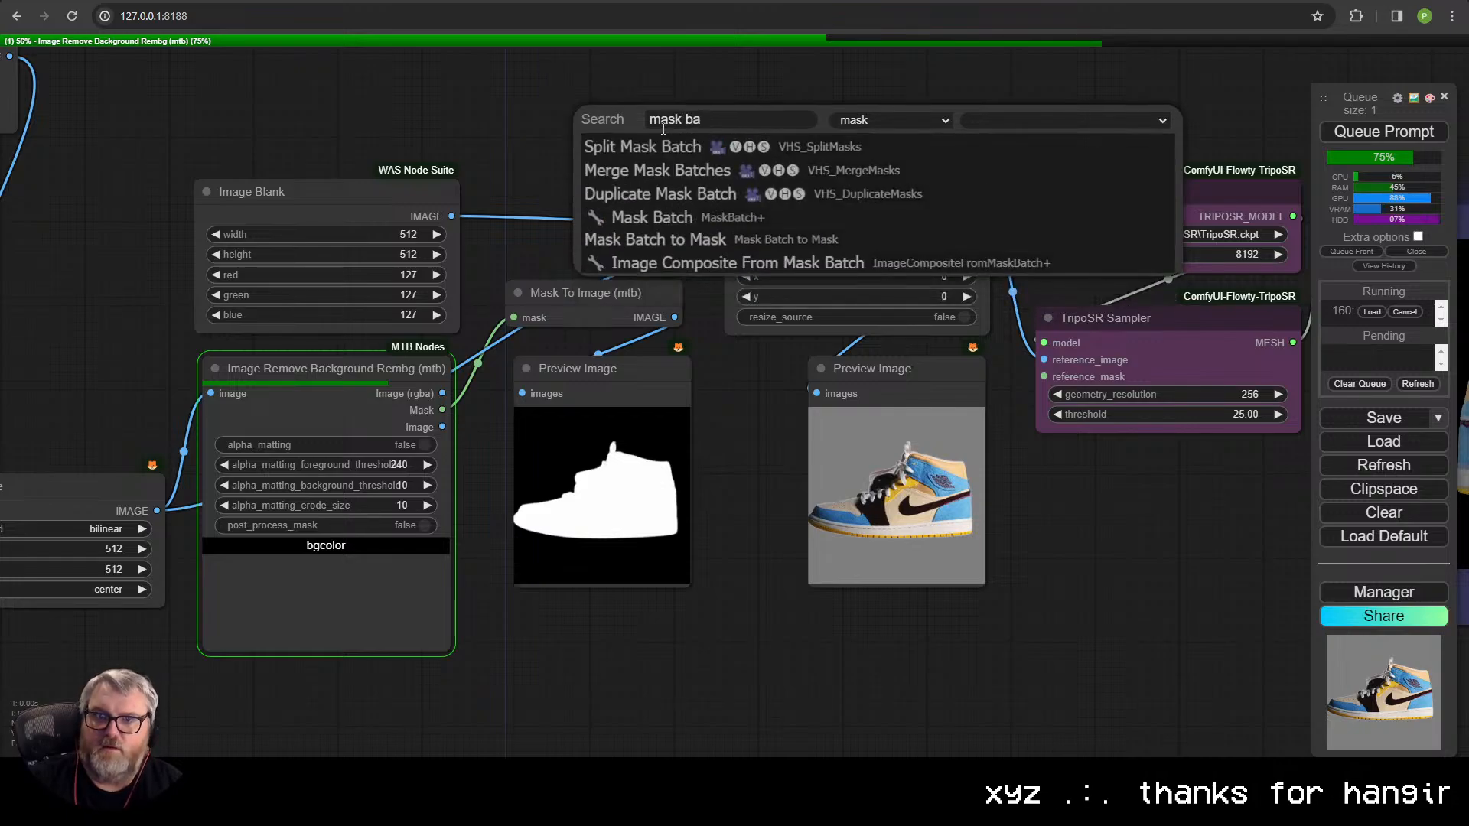
pyautogui.click(641, 216)
pyautogui.moveTo(715, 118); pyautogui.dragTo(638, 77)
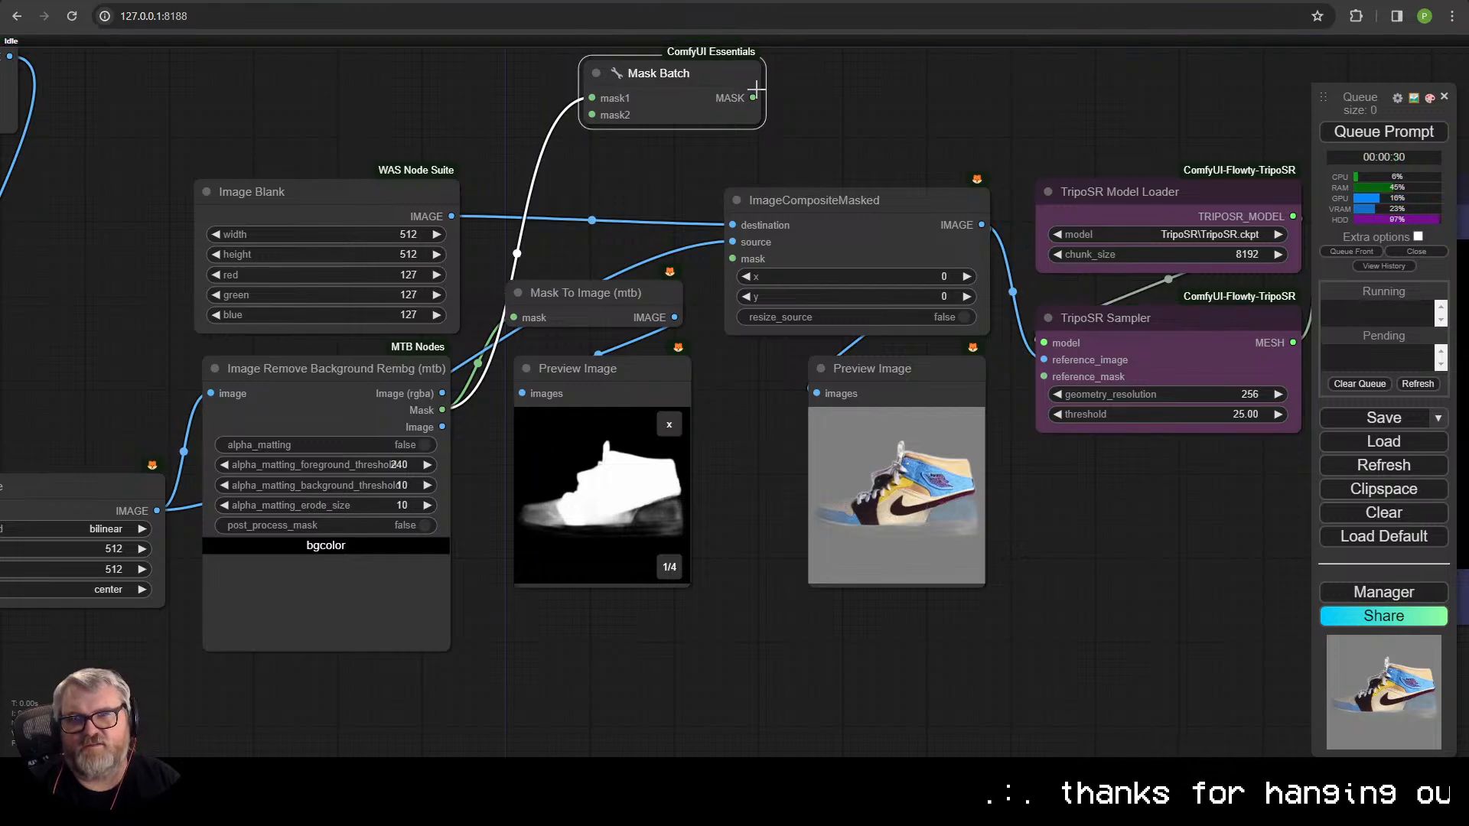
pyautogui.moveTo(753, 98); pyautogui.dragTo(731, 259)
# - Delete the Mask Batch node, leaving the background-removal mask linked directly to ImageCompositeMasked
pyautogui.click(574, 572)
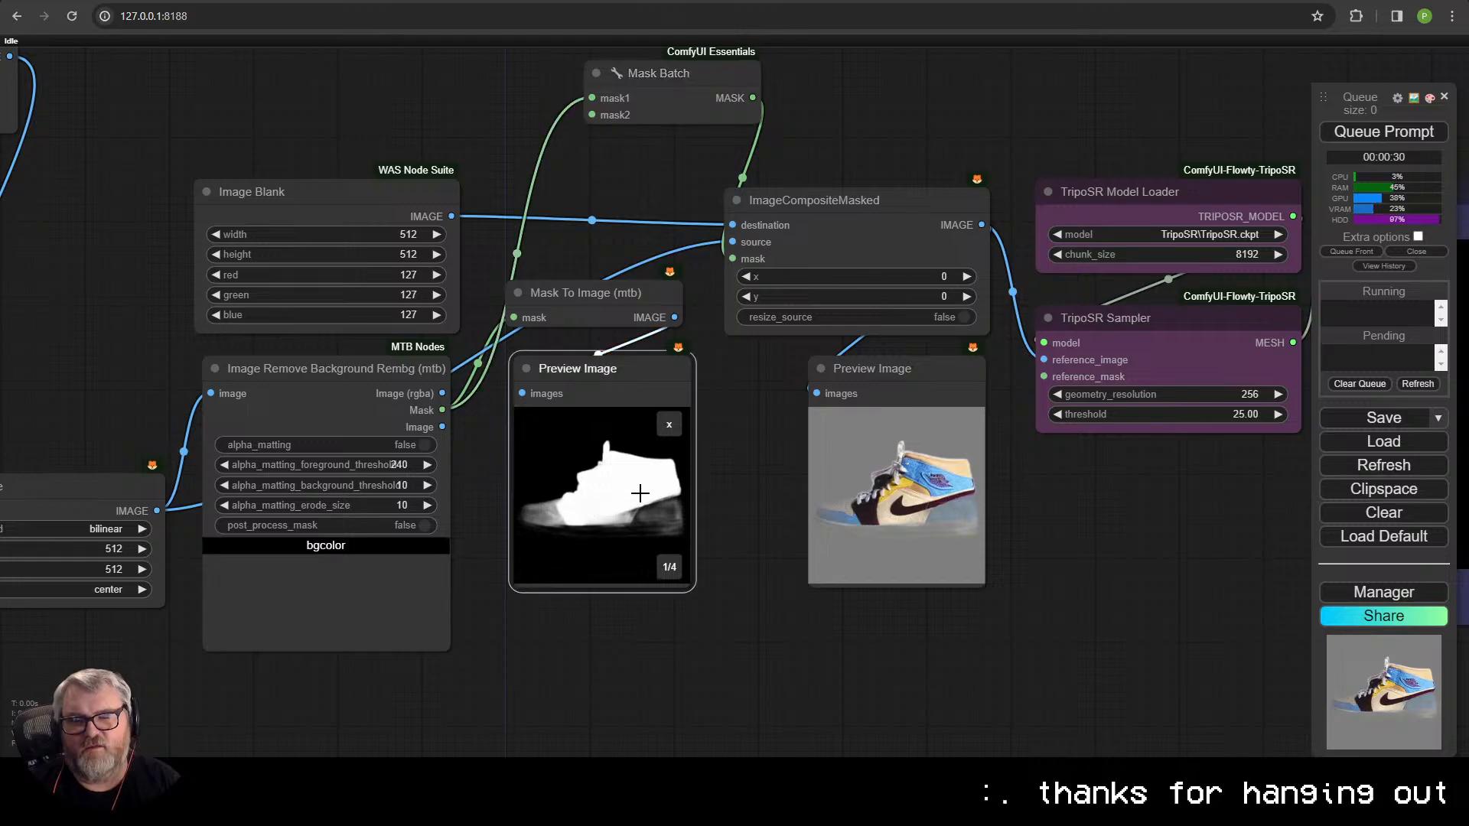
pyautogui.scroll(-3, 666, 474)
pyautogui.click(664, 160)
pyautogui.press('Delete')
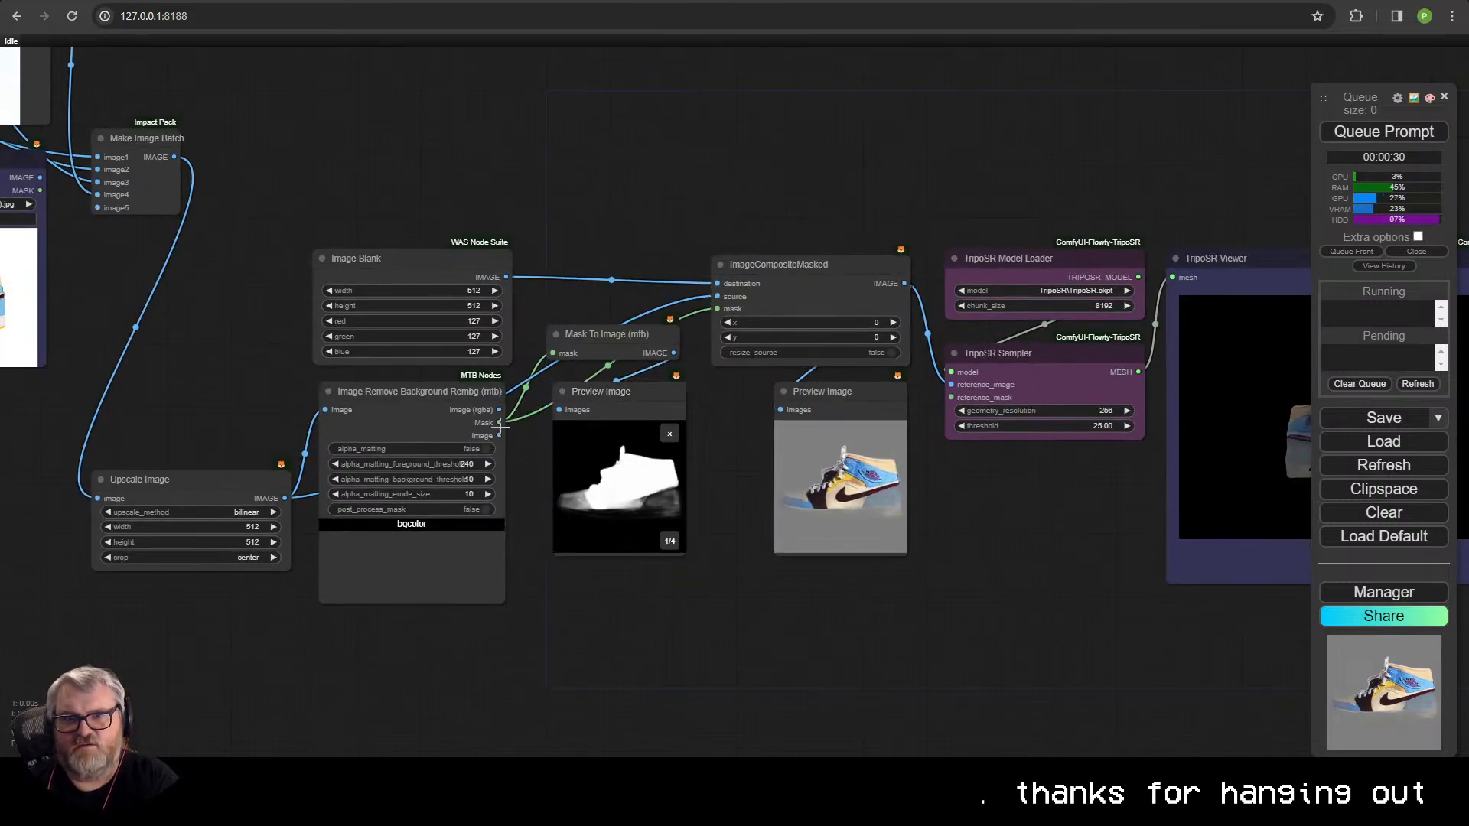
# - Cycle repeatedly through the four shoe masks in the Preview Image node below Mask To Image to compare their quality
pyautogui.moveTo(814, 382); pyautogui.dragTo(420, 363)
pyautogui.moveTo(912, 400); pyautogui.dragTo(669, 498)
pyautogui.moveTo(572, 518); pyautogui.dragTo(910, 499)
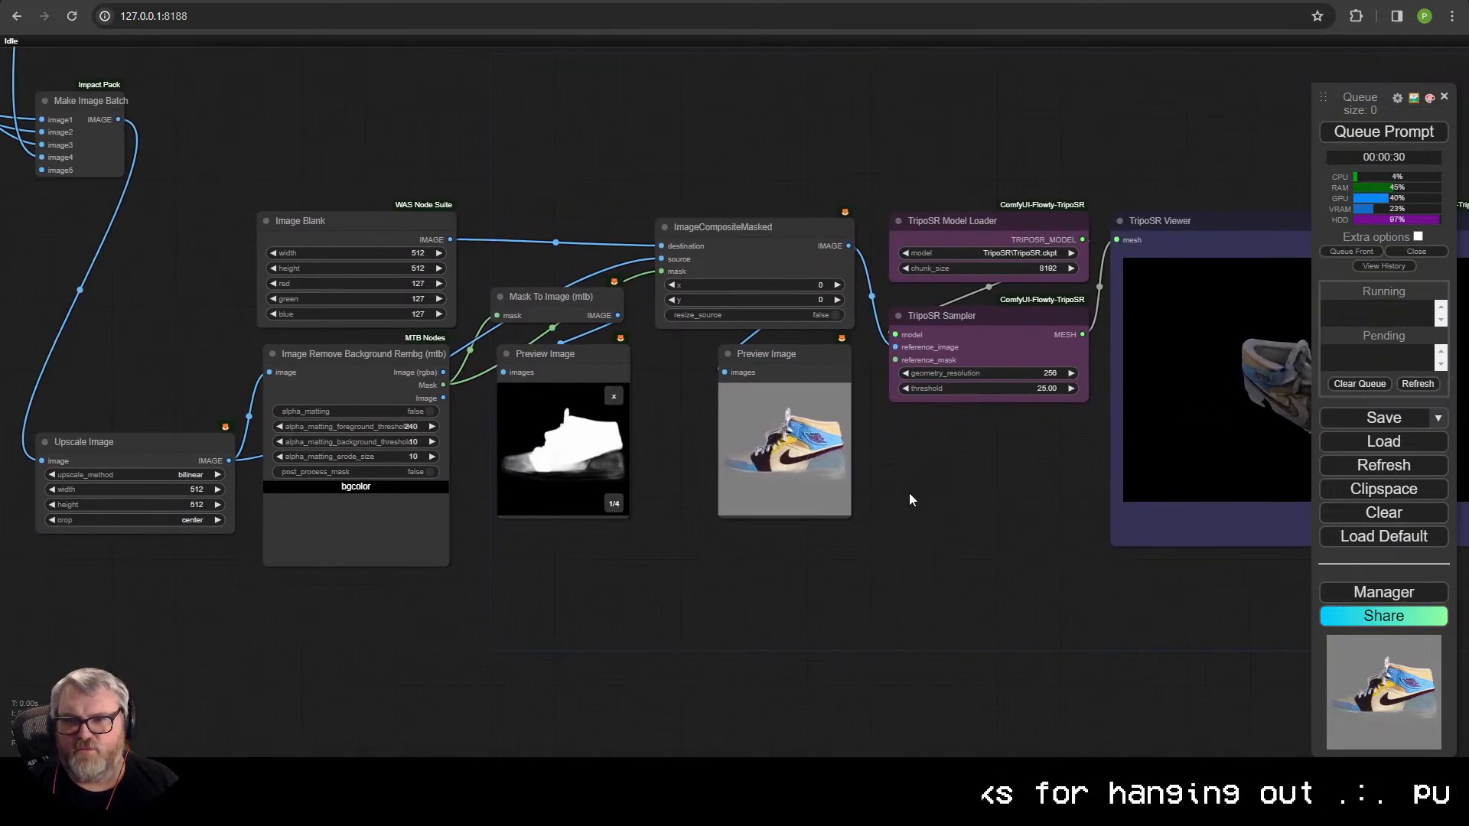
pyautogui.click(597, 461)
pyautogui.press('Right')
pyautogui.press('Right')
pyautogui.press('Right')
pyautogui.press('Right')
pyautogui.press('Right')
pyautogui.press('Right')
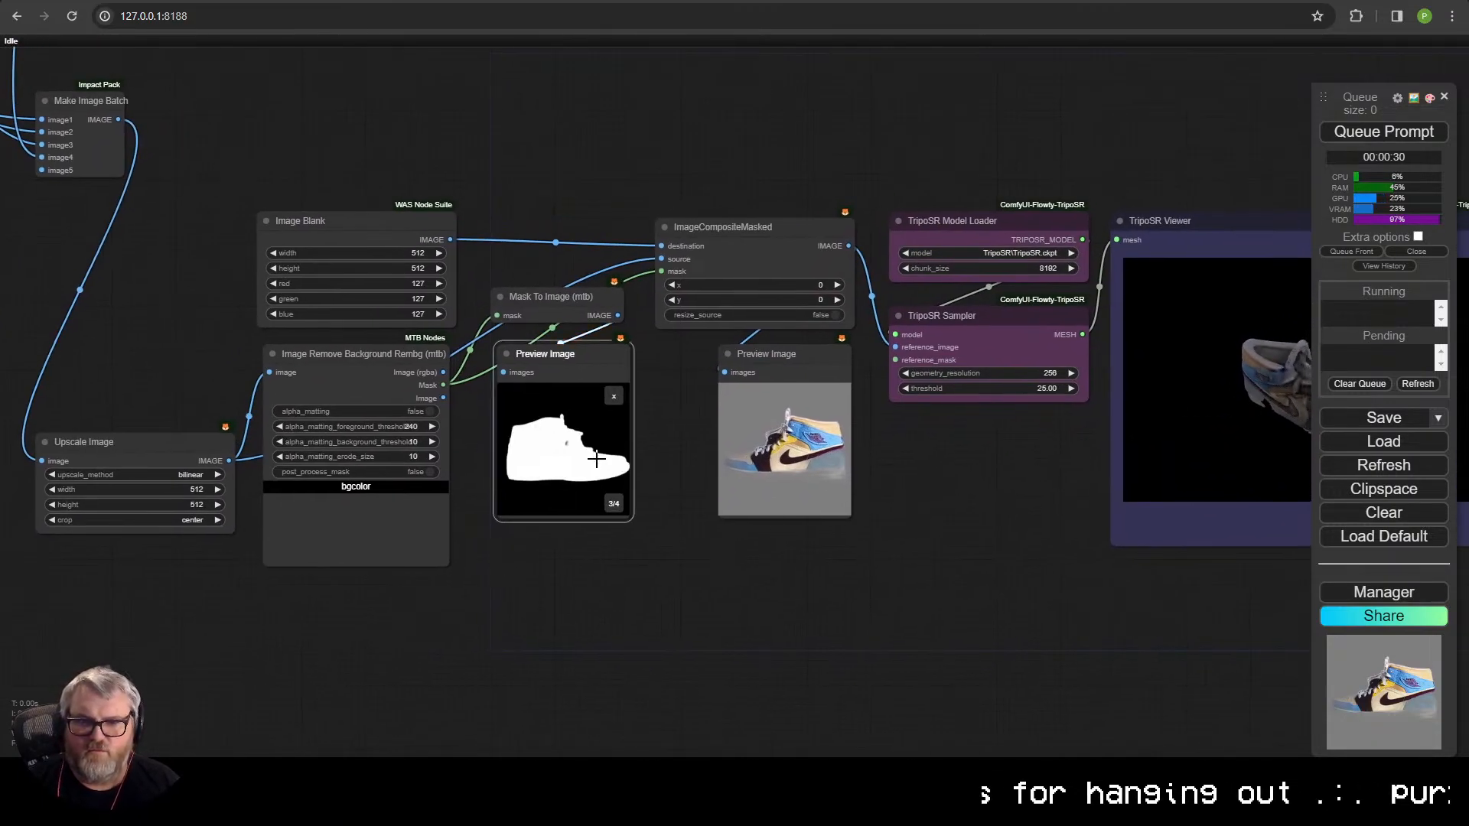
pyautogui.press('Right')
pyautogui.press('Right')
pyautogui.press('Right')
pyautogui.press('Right')
pyautogui.press('Right')
pyautogui.press('Right')
pyautogui.press('Right')
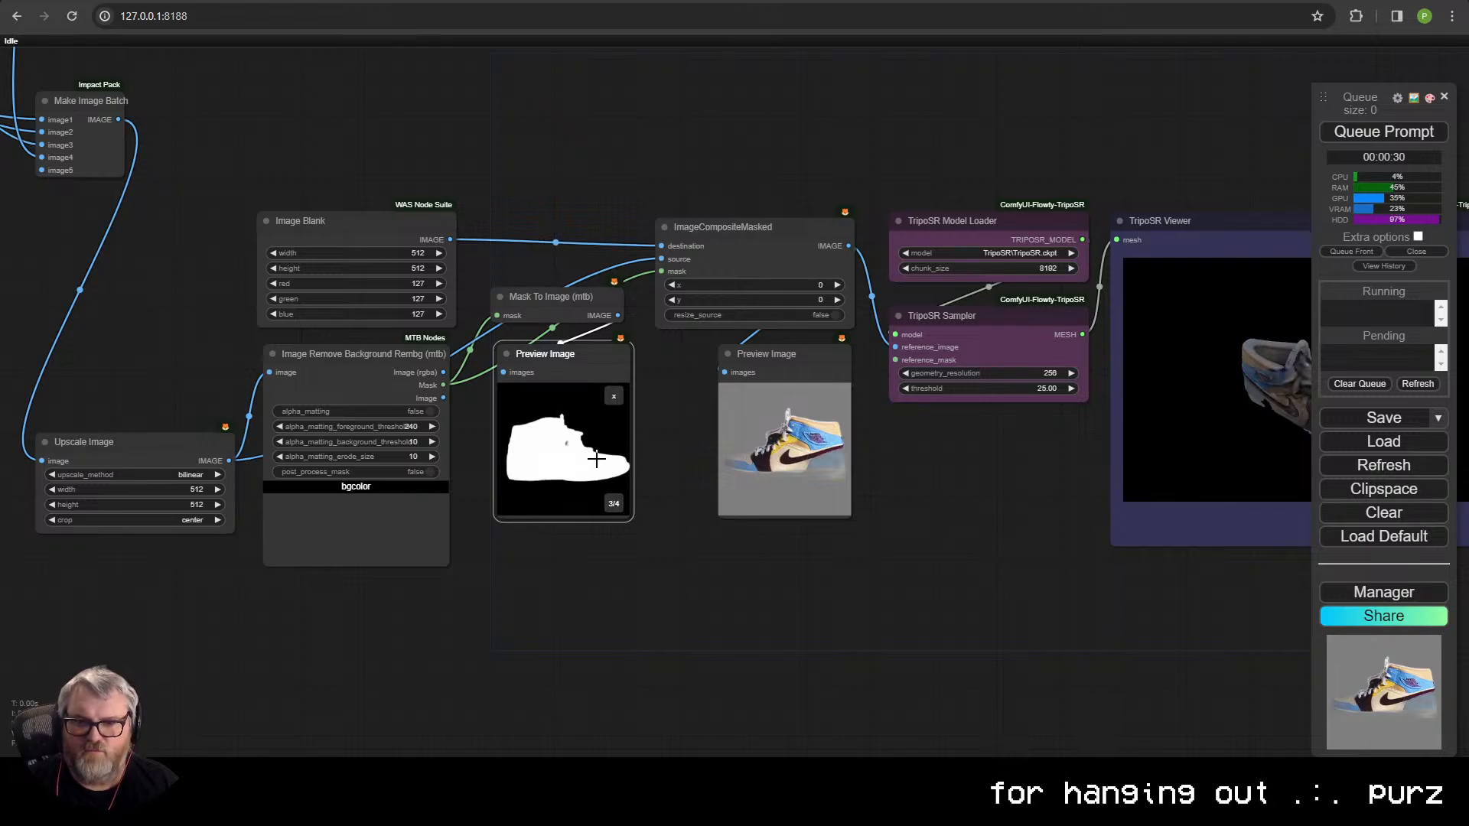
pyautogui.press('Right')
pyautogui.press('Right')
pyautogui.press('Right')
pyautogui.press('Right')
pyautogui.press('Right')
pyautogui.press('Right')
pyautogui.press('Right')
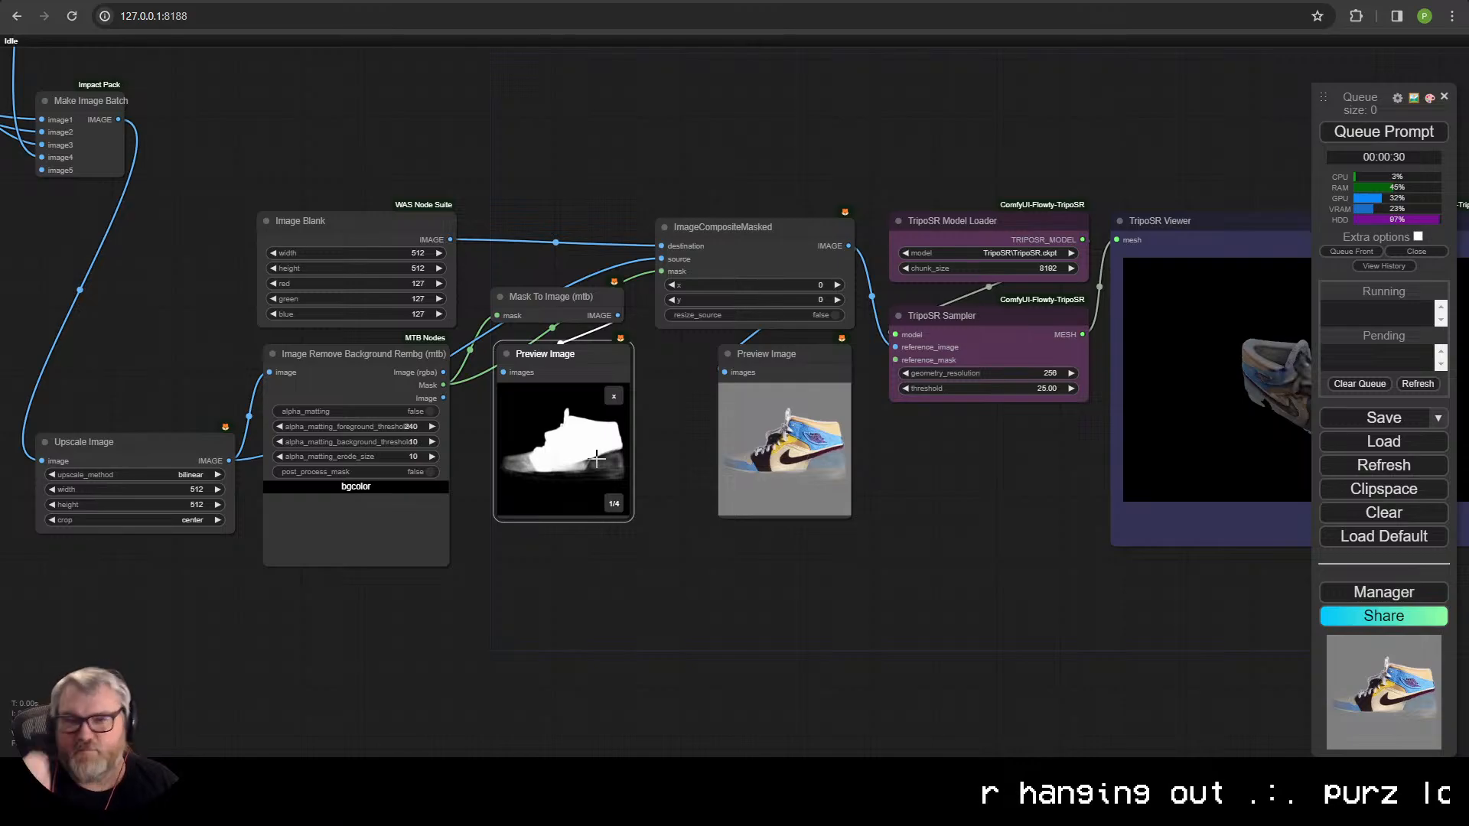
# - Review the four-shoe input batch, and switch to the SV3D workflow to view its generated spin frames
pyautogui.moveTo(274, 147); pyautogui.dragTo(678, 388)
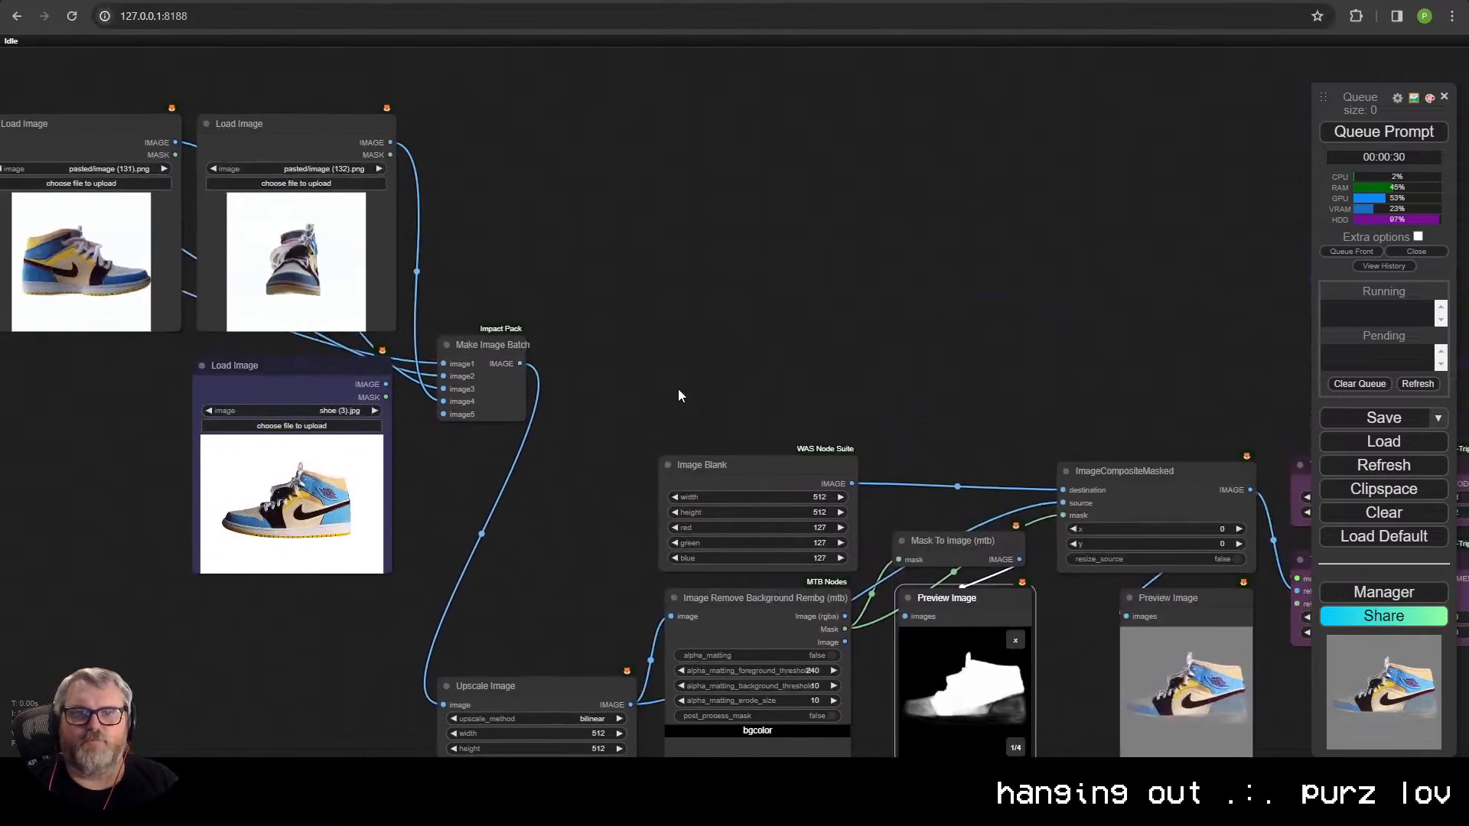
pyautogui.scroll(-3, 640, 365)
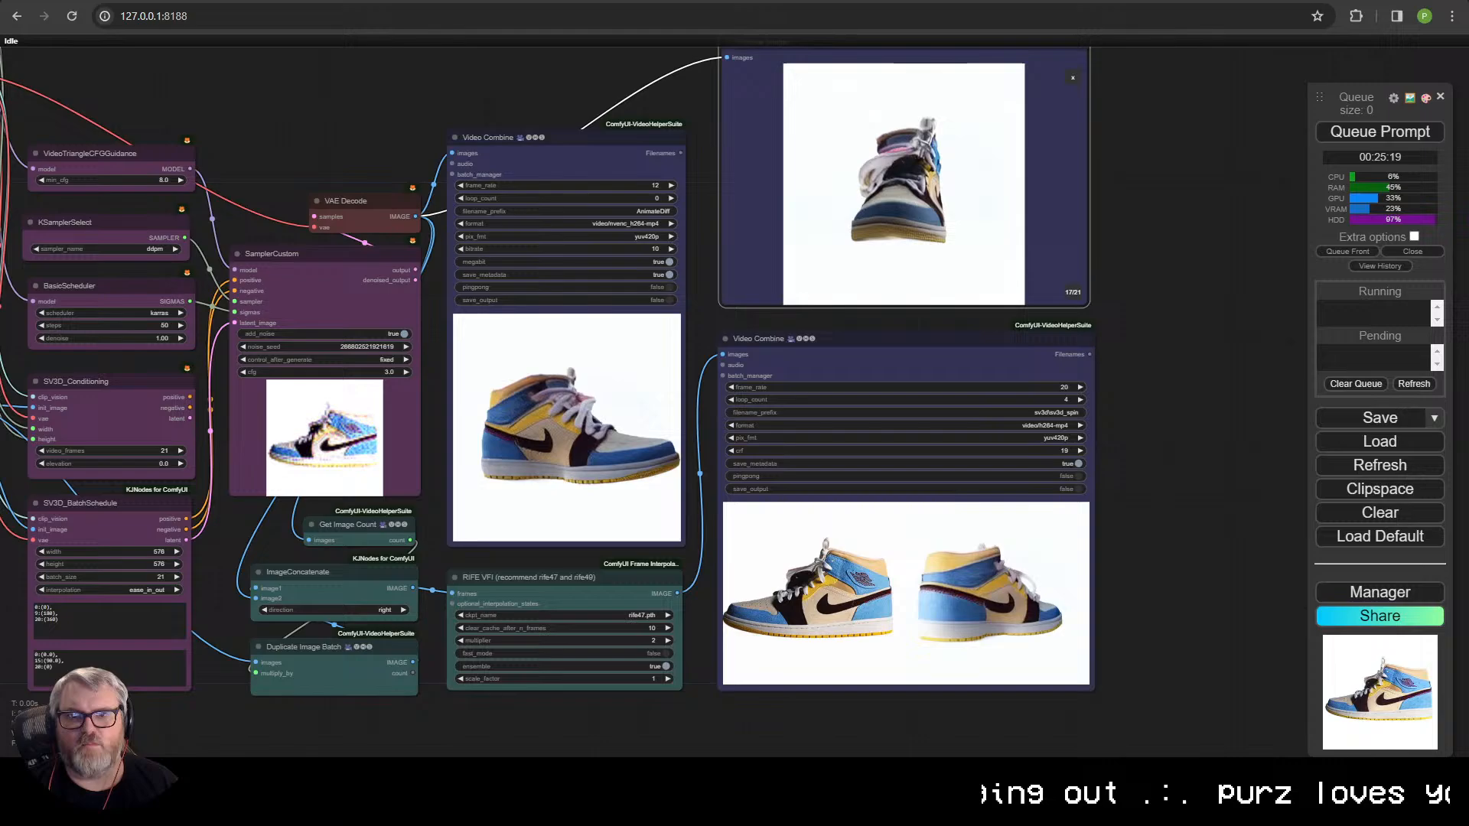
pyautogui.scroll(-6, 295, 312)
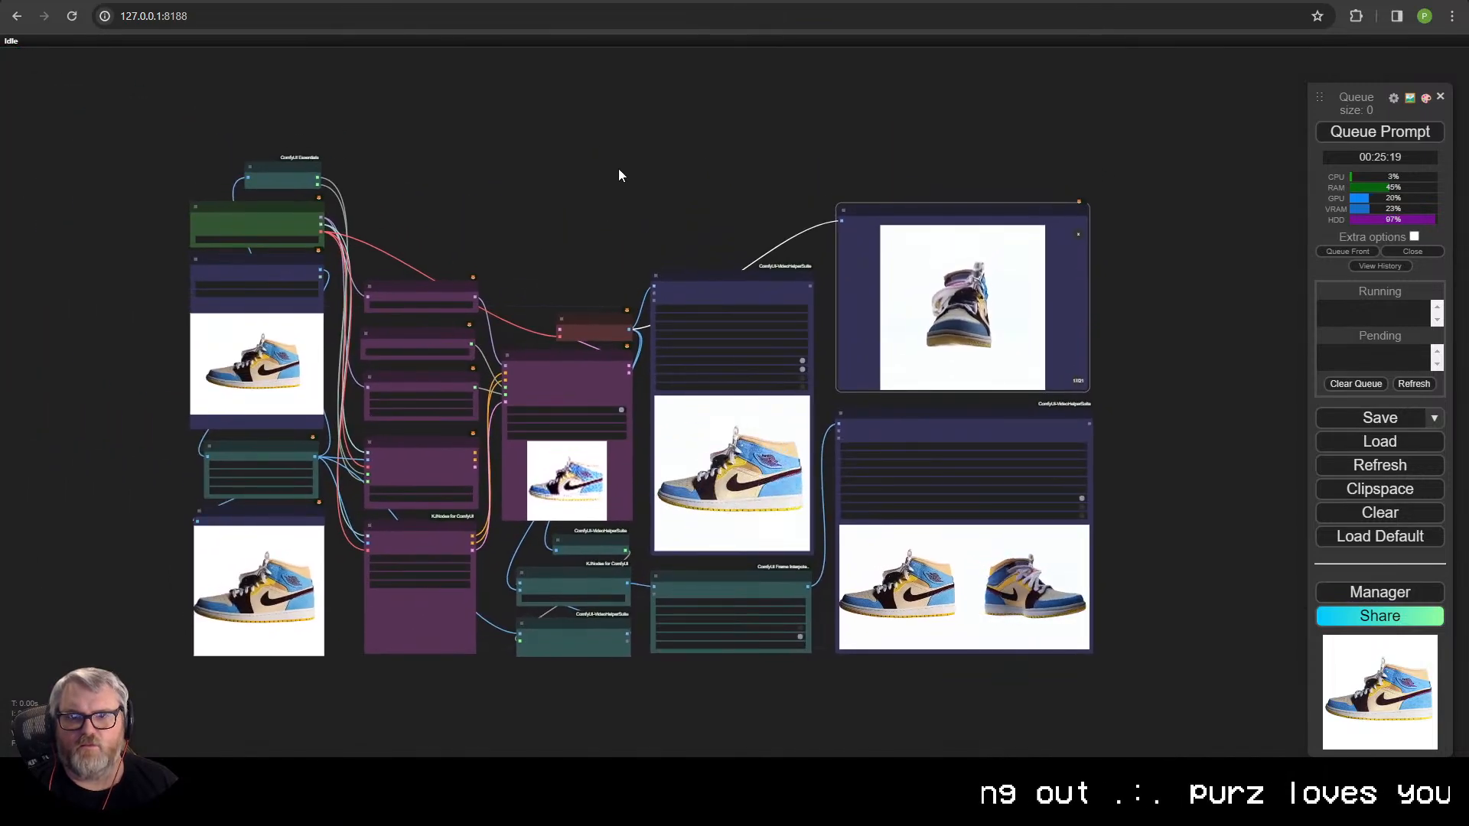
# - Search Google Images for "multiple views" in a new browser tab and browse the image results
pyautogui.hotkey('ctrl', 't')
pyautogui.write('multiple views')
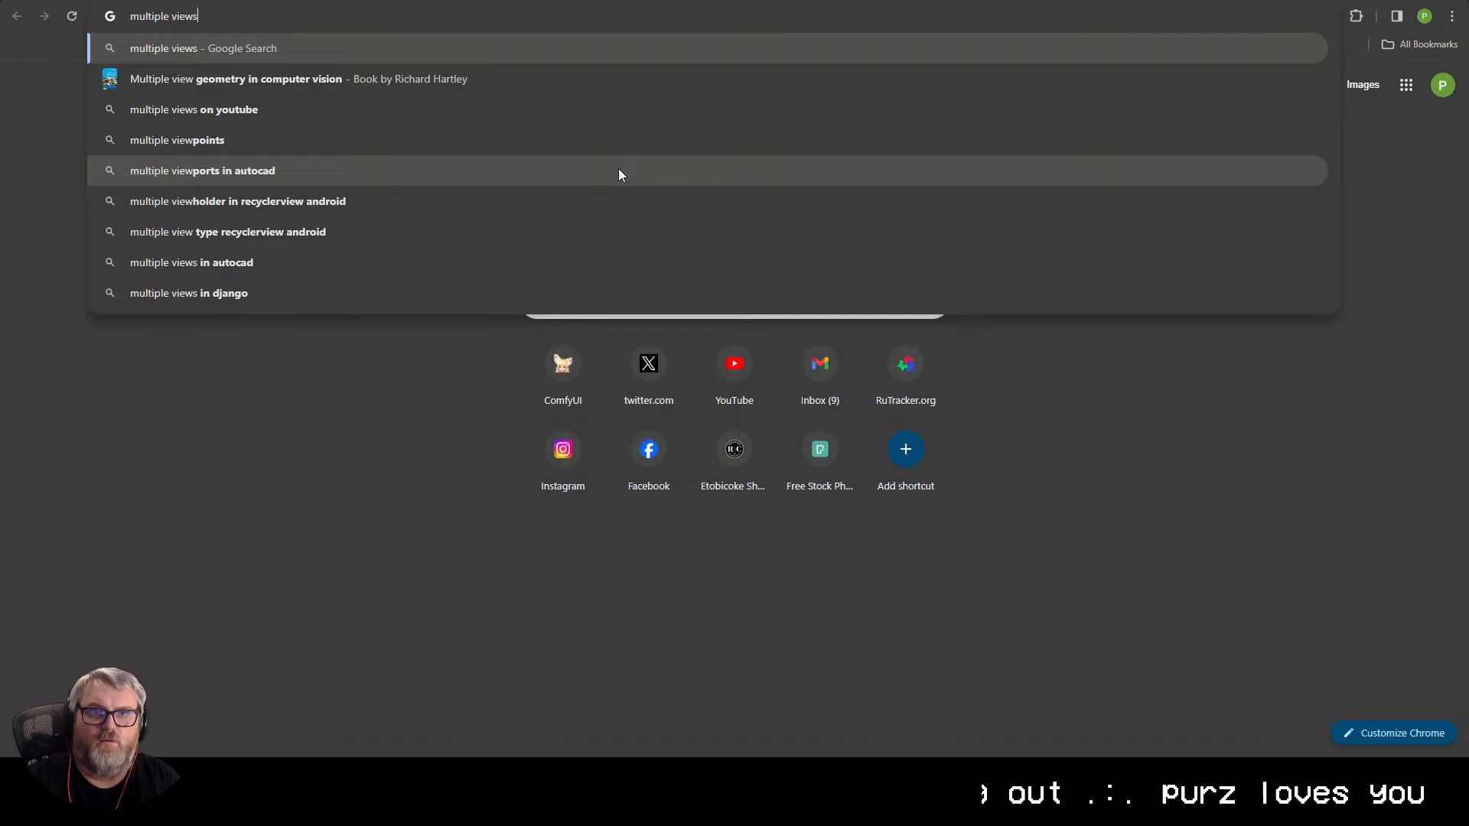
pyautogui.press('Return')
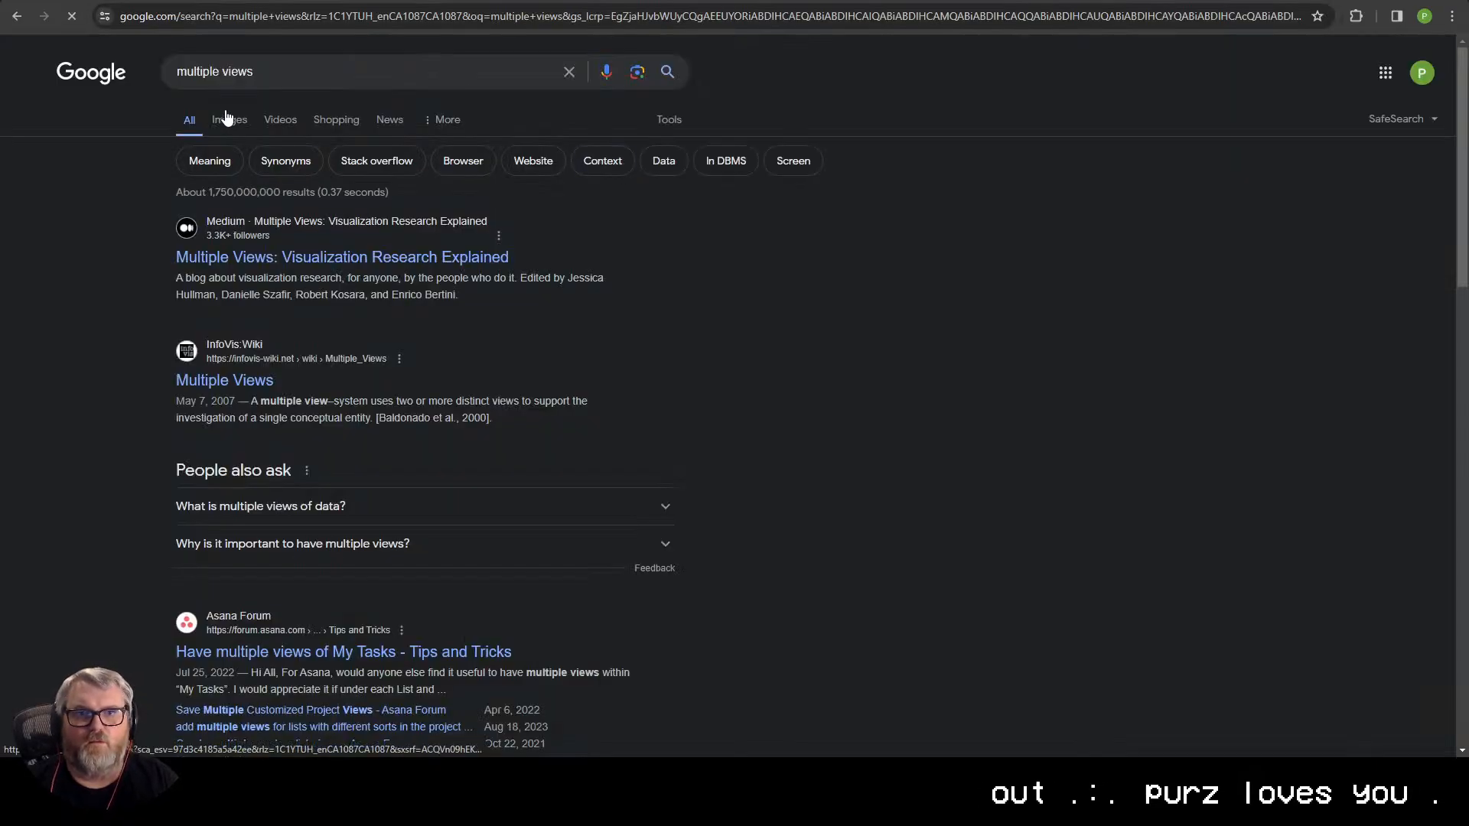
pyautogui.click(228, 119)
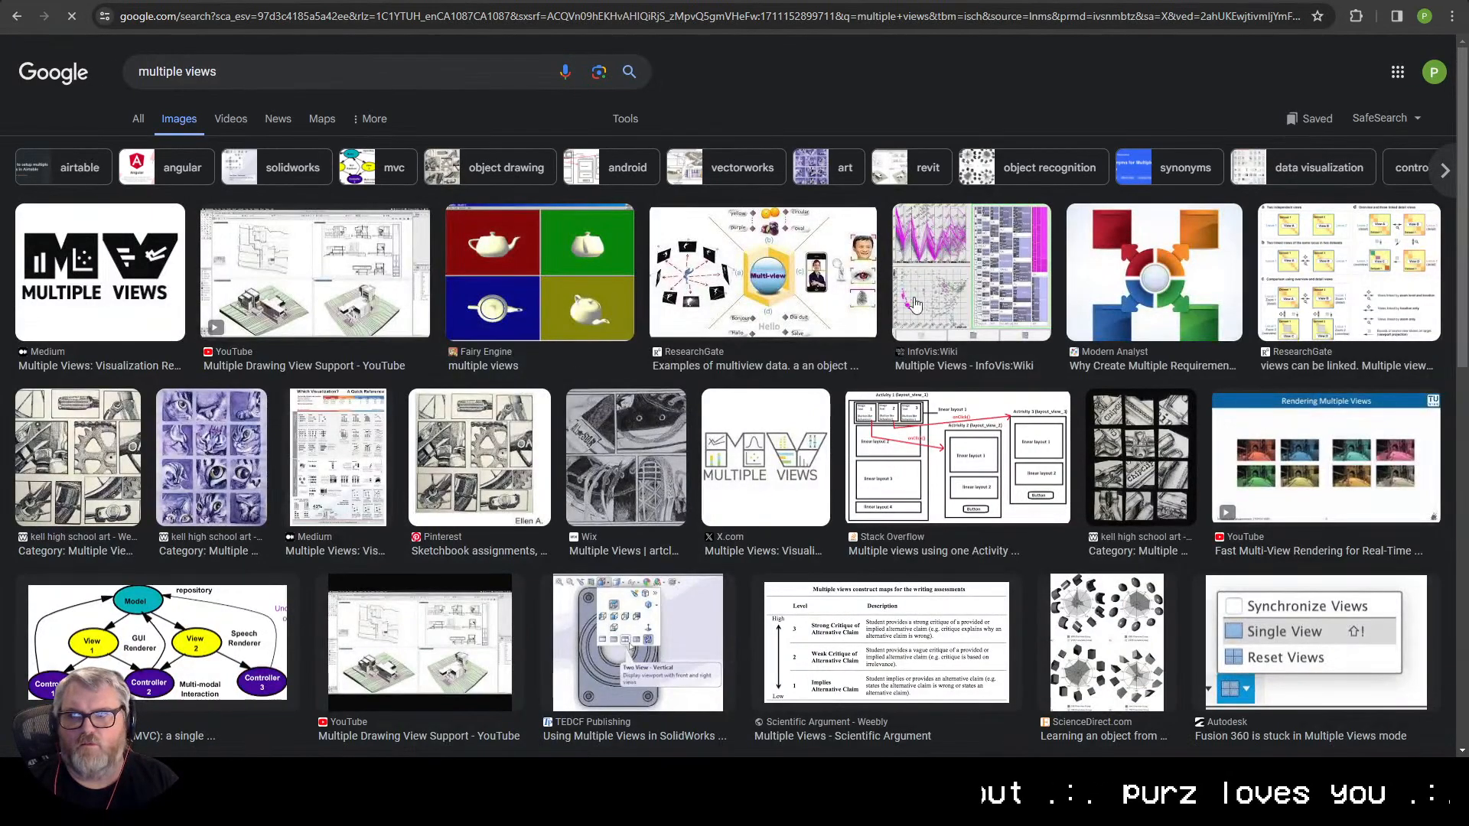
pyautogui.scroll(-1, 1018, 461)
pyautogui.scroll(-15, 1017, 461)
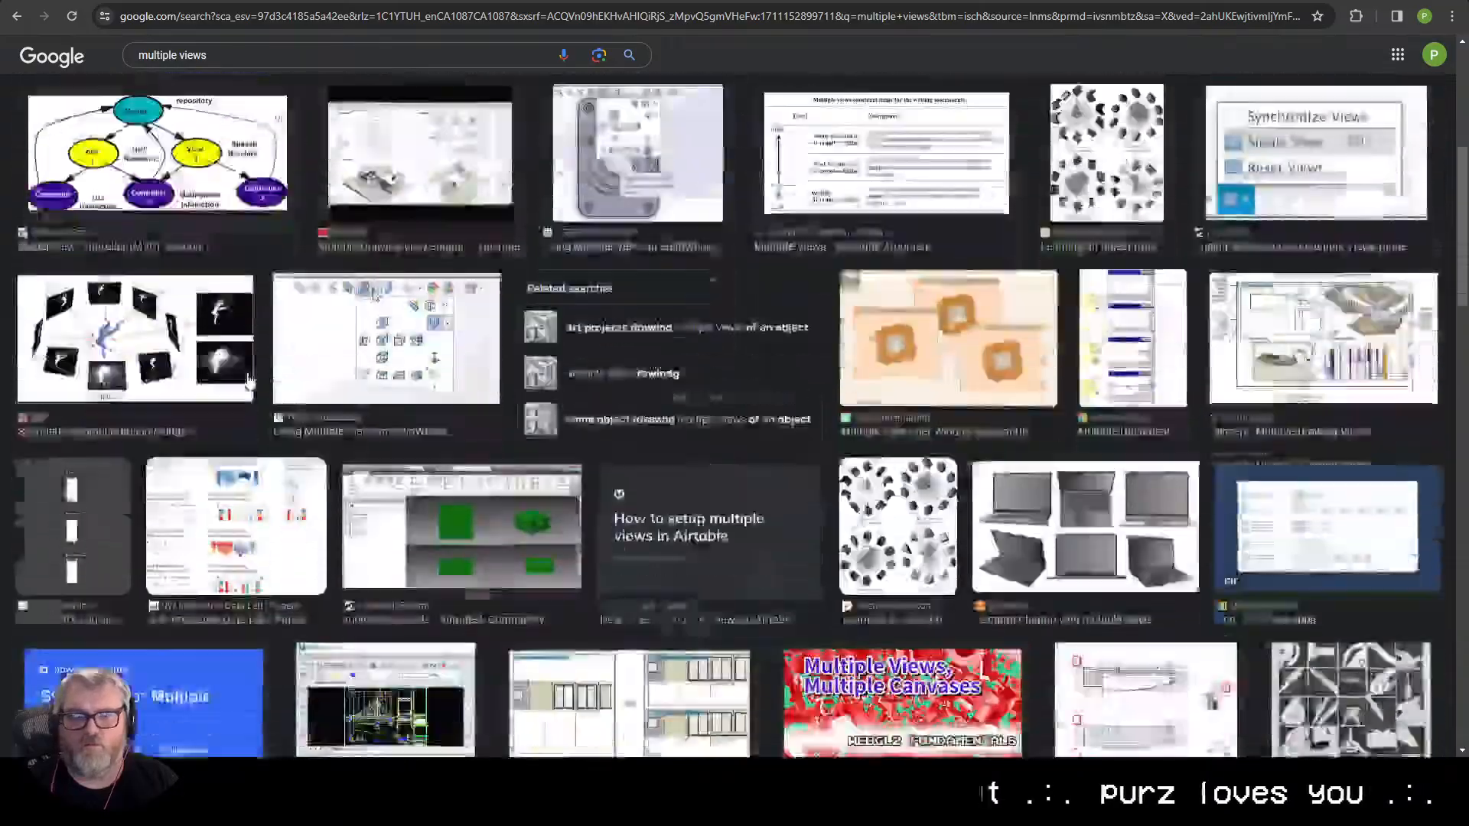
pyautogui.scroll(-10, 397, 413)
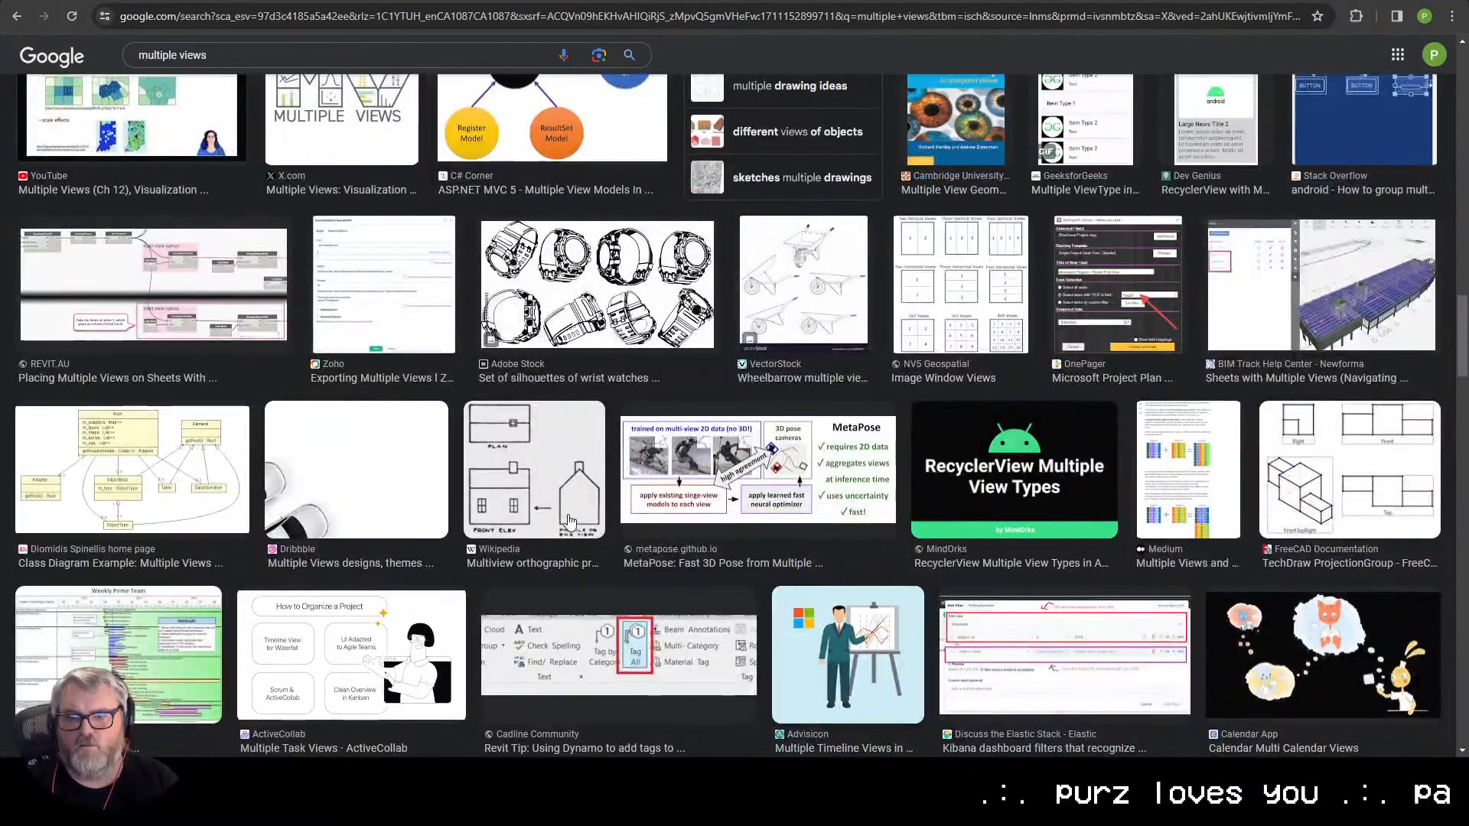
pyautogui.scroll(-4, 569, 528)
pyautogui.scroll(2, 570, 538)
pyautogui.scroll(6, 571, 538)
# - Return to the TripoSR workflow, examine the first shoe's mask, and rotate the generated shoe in TripoSR Viewer to inspect it
pyautogui.hotkey('ctrl', 'Tab')
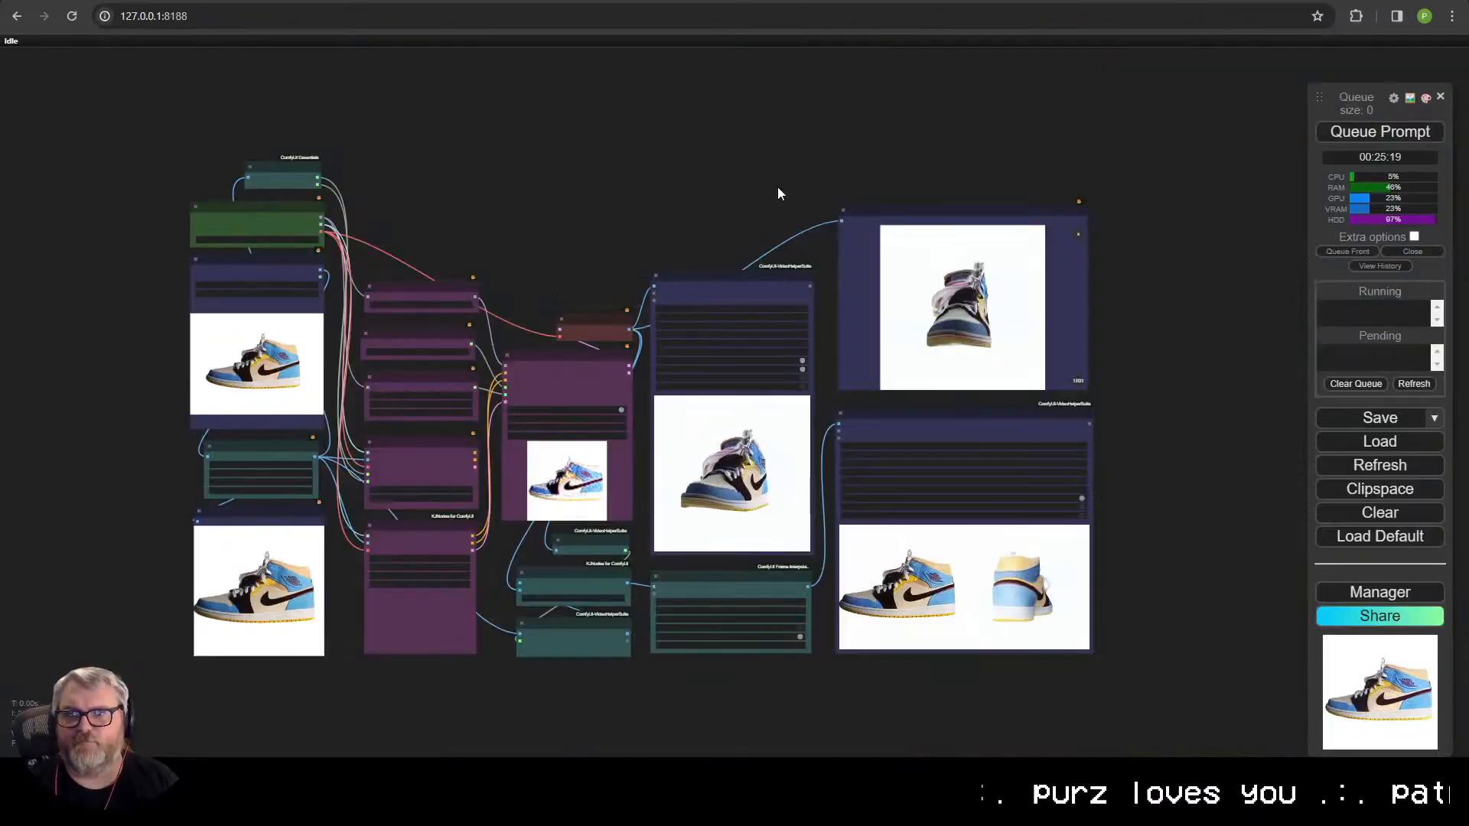
pyautogui.hotkey('ctrl', 'Tab')
pyautogui.hotkey('ctrl', 'Tab')
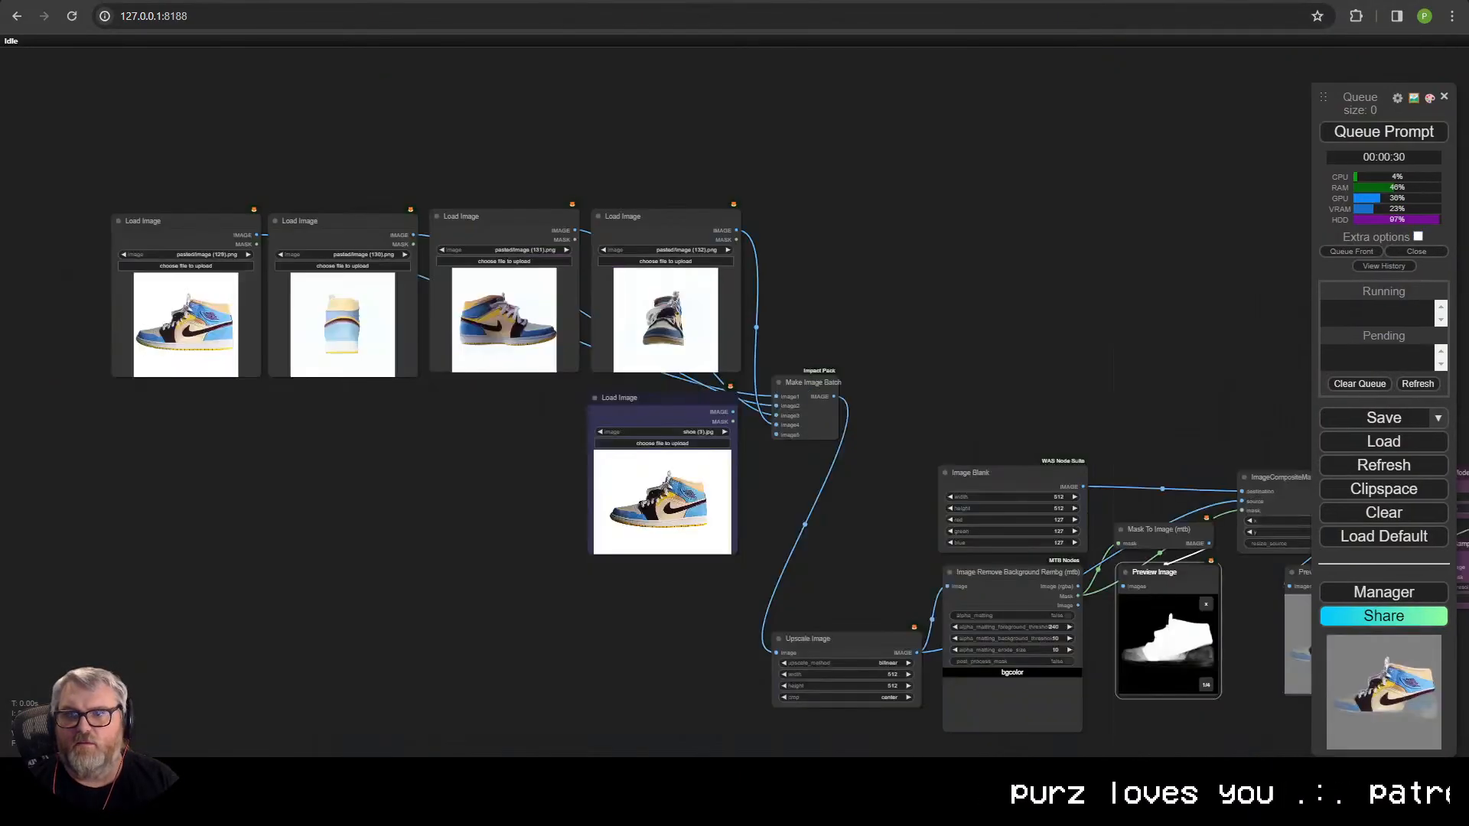
pyautogui.hotkey('ctrl', 'Tab')
pyautogui.hotkey('ctrl', 'Tab')
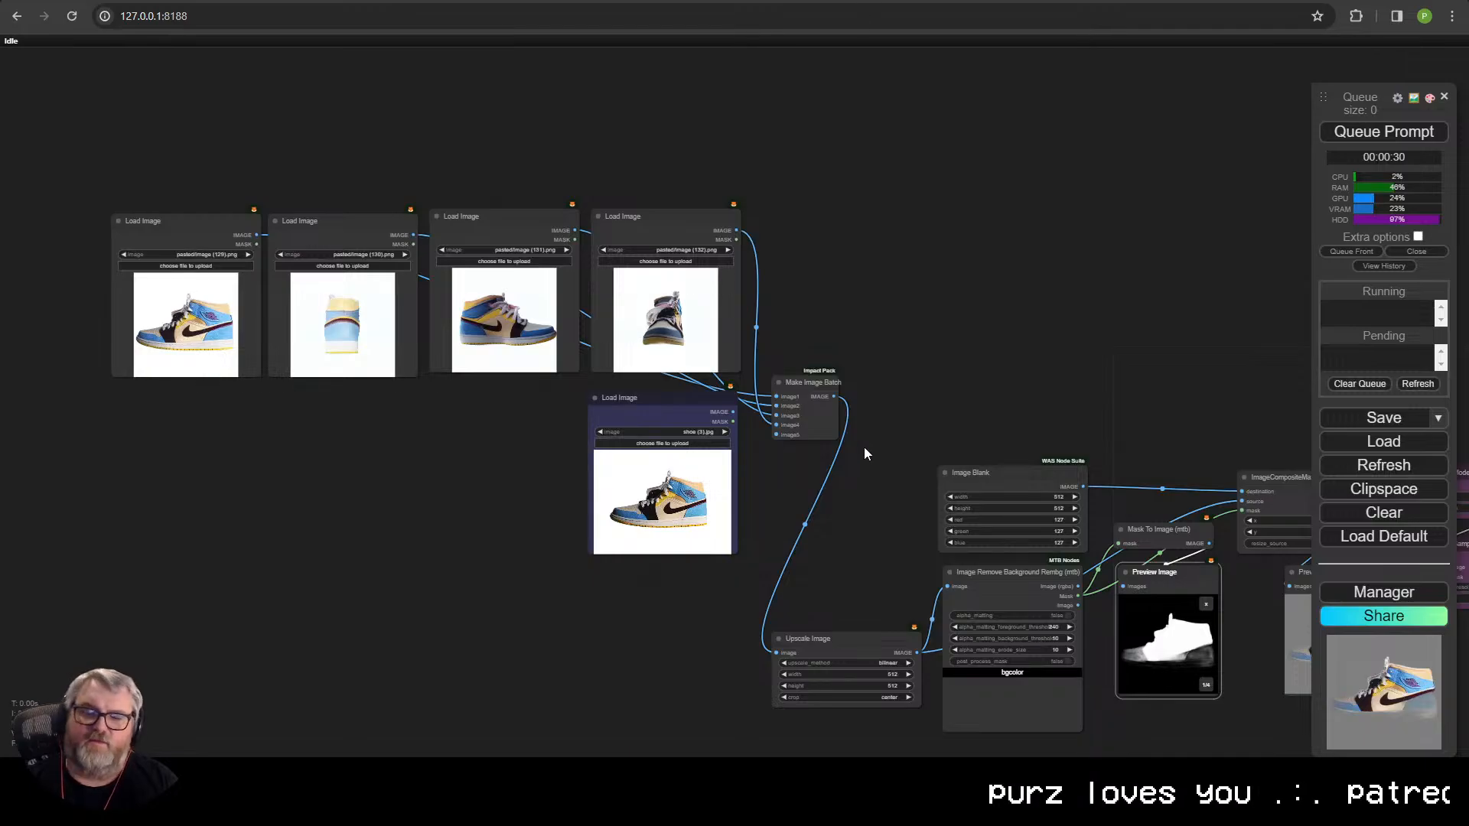
pyautogui.moveTo(864, 454); pyautogui.dragTo(616, 372)
pyautogui.scroll(10, 887, 551)
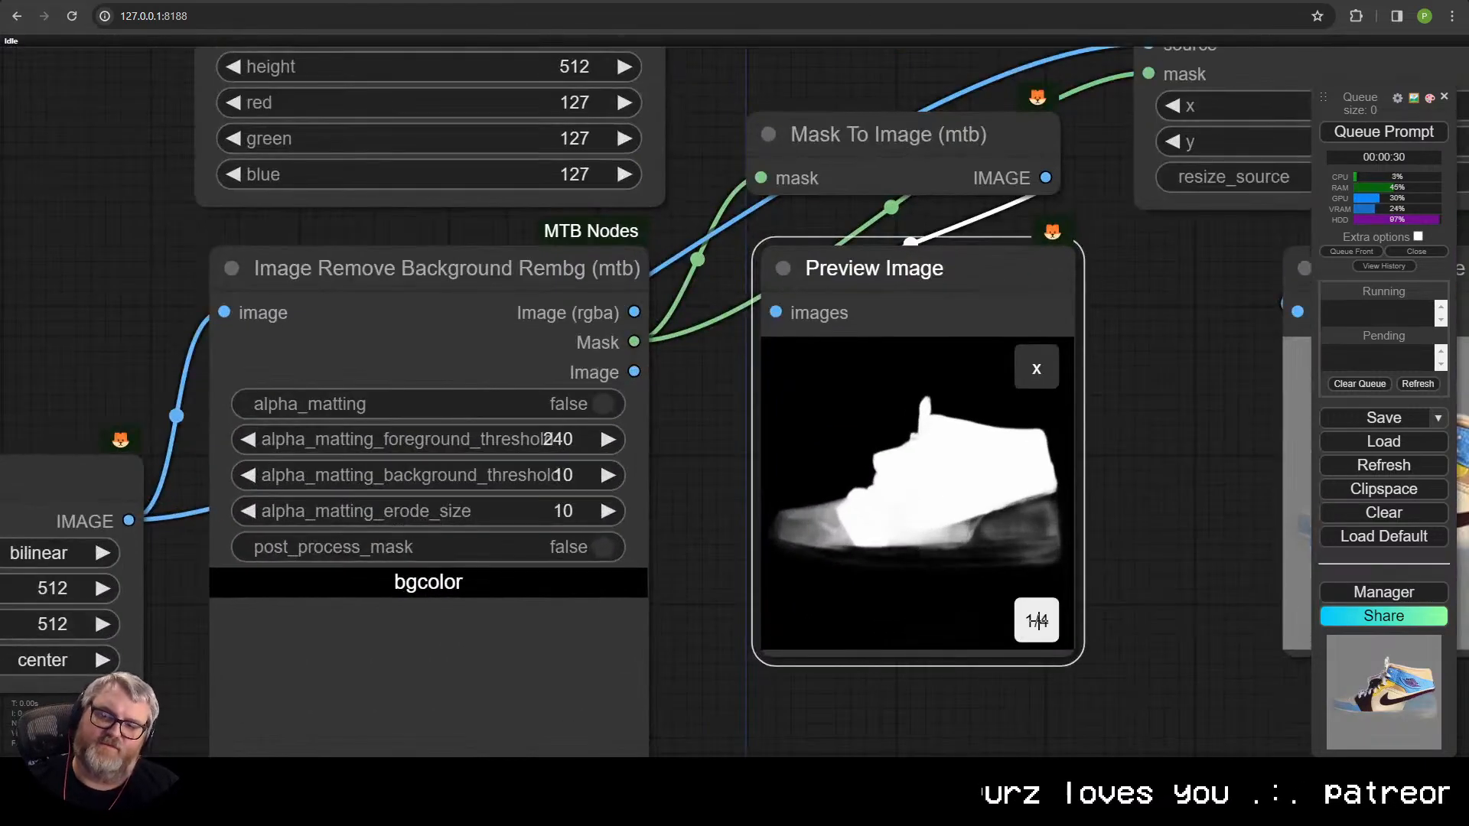
pyautogui.scroll(-6, 1037, 620)
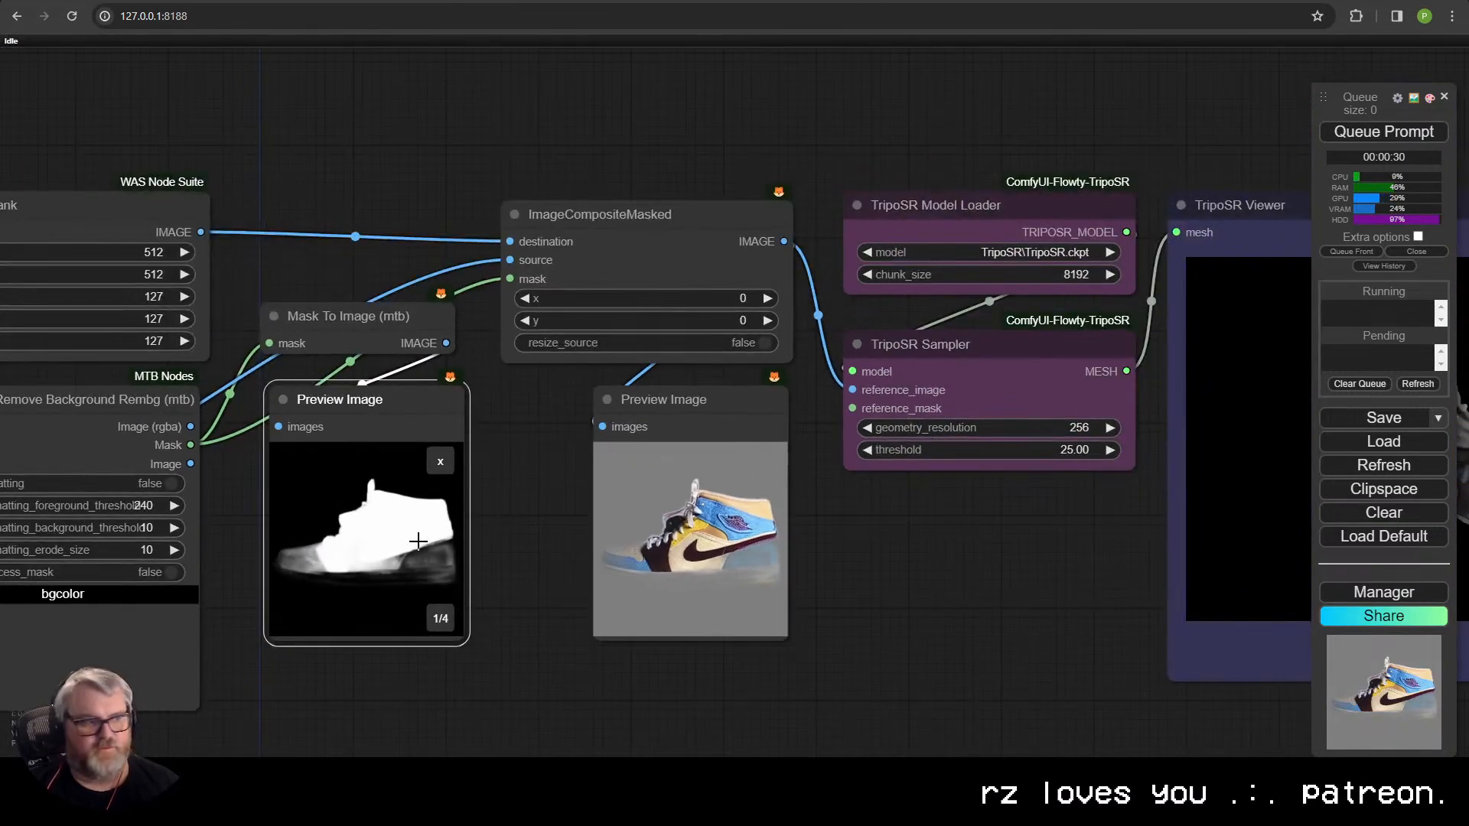
pyautogui.scroll(-4, 827, 475)
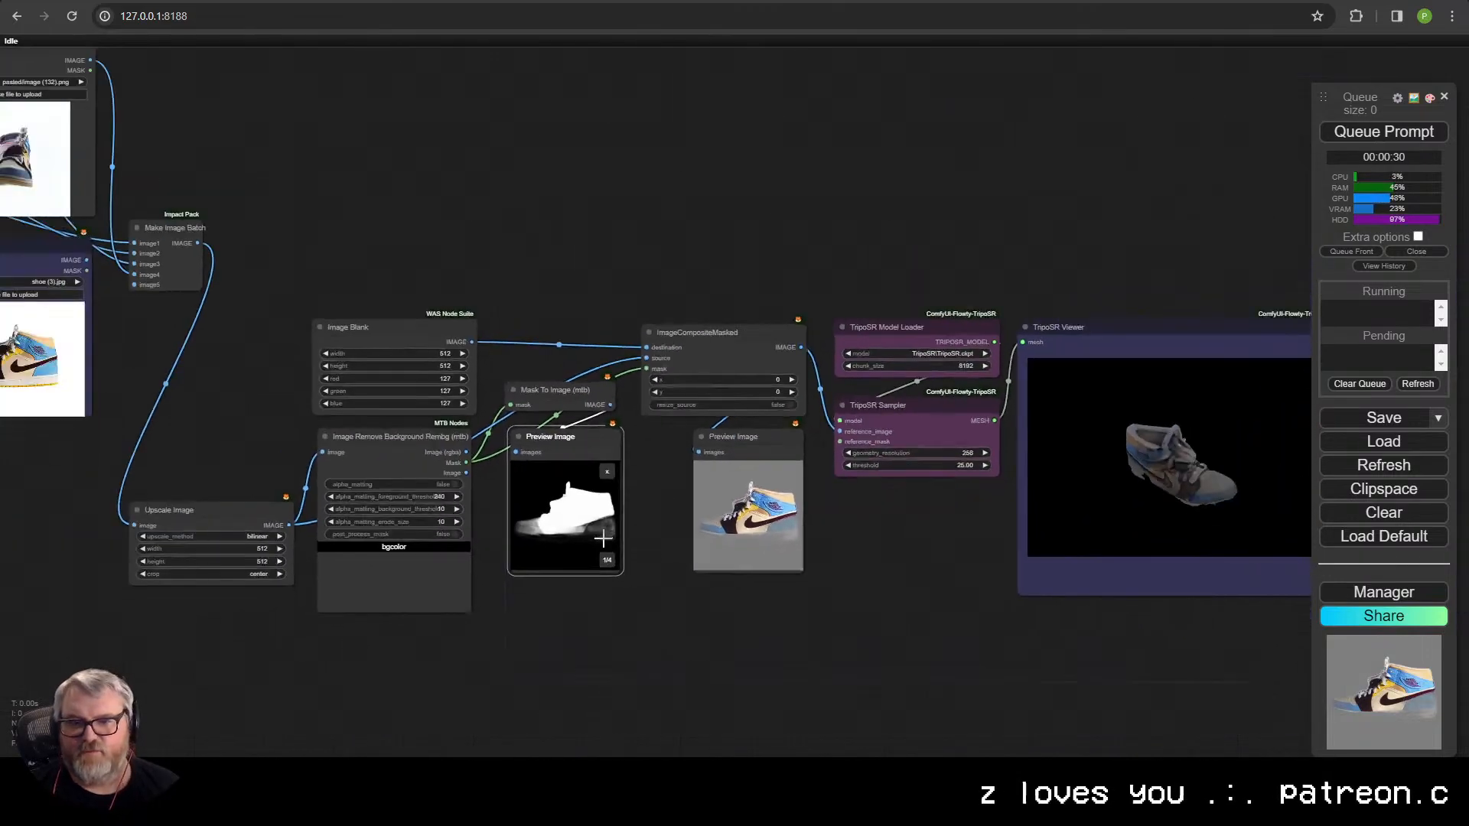
pyautogui.moveTo(1164, 466); pyautogui.dragTo(1201, 521)
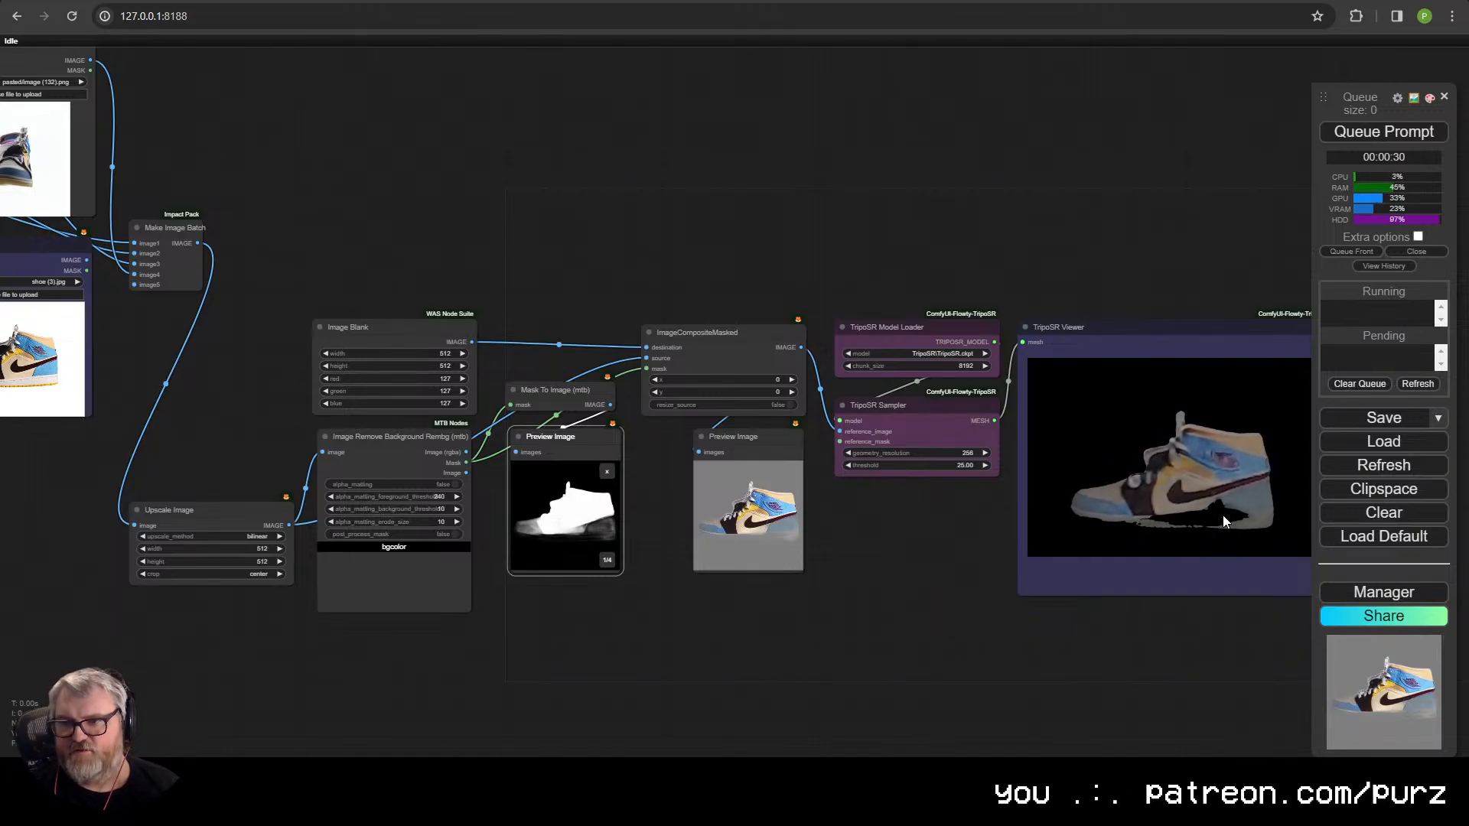
# - Move the Upscale Image node directly above Image Blank, level with Make Image Batch
pyautogui.scroll(8, 315, 493)
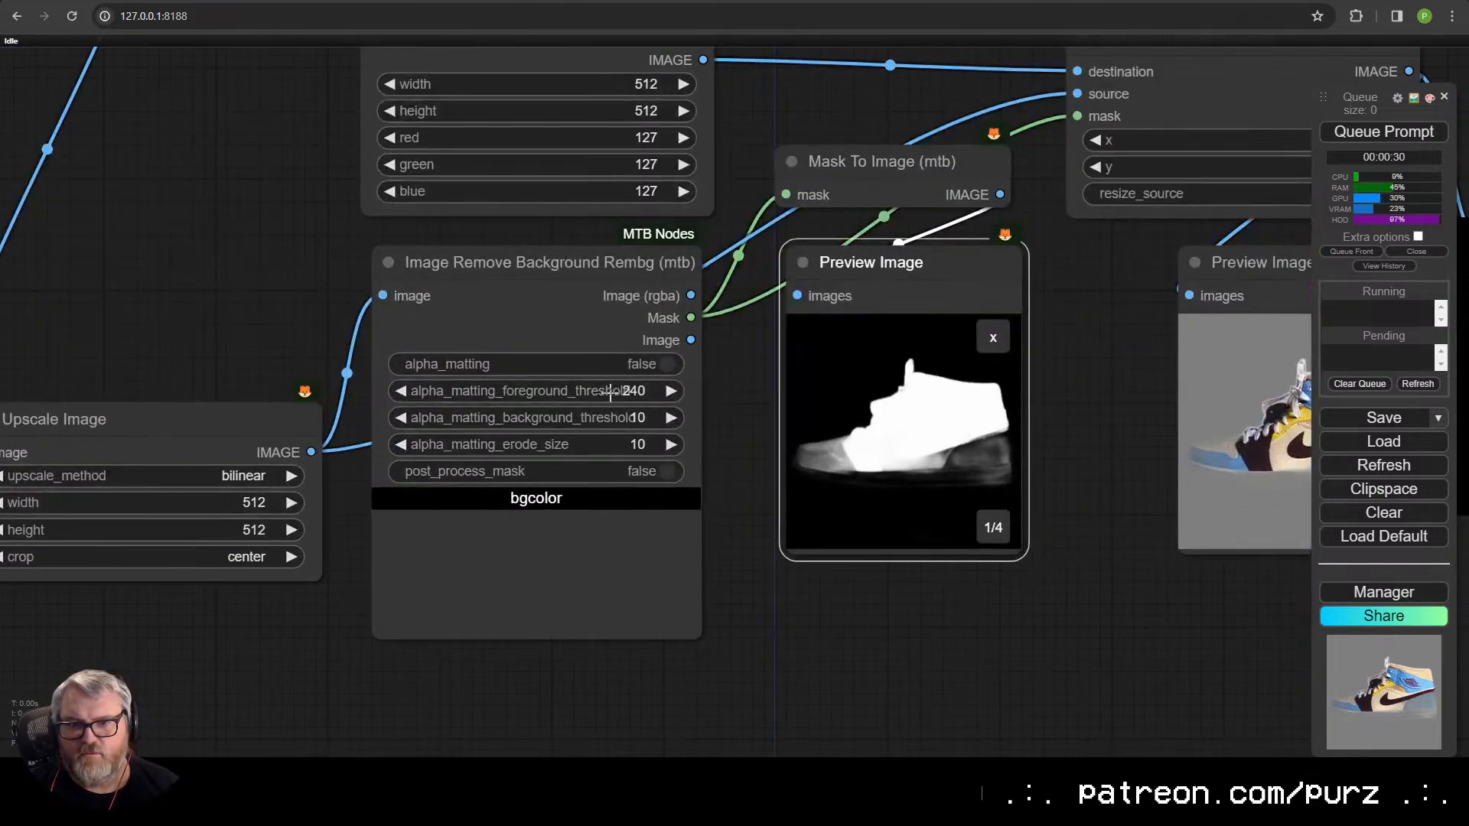
pyautogui.scroll(-4, 568, 464)
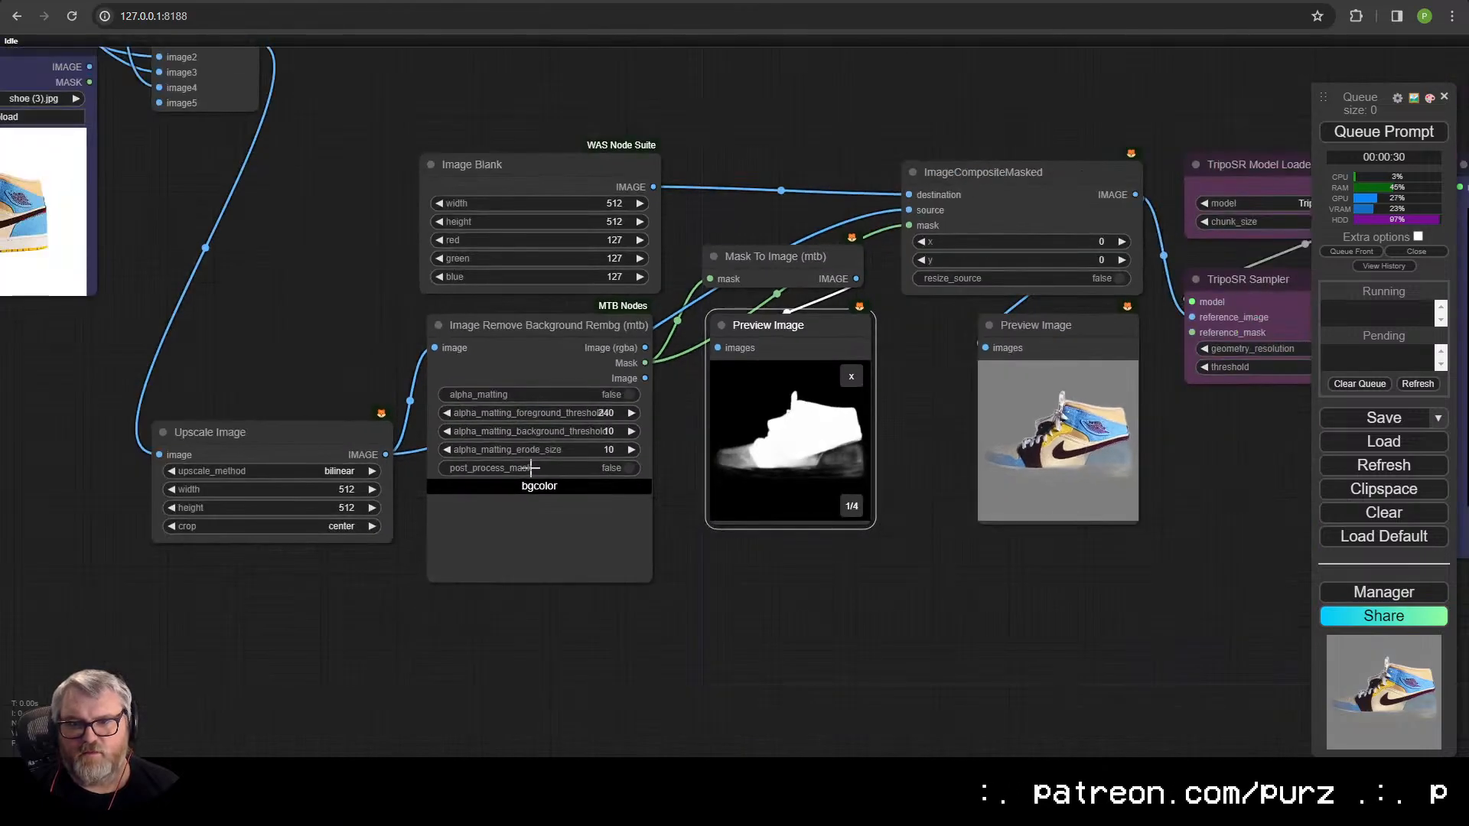
pyautogui.scroll(-1, 530, 468)
pyautogui.moveTo(733, 359); pyautogui.dragTo(727, 363)
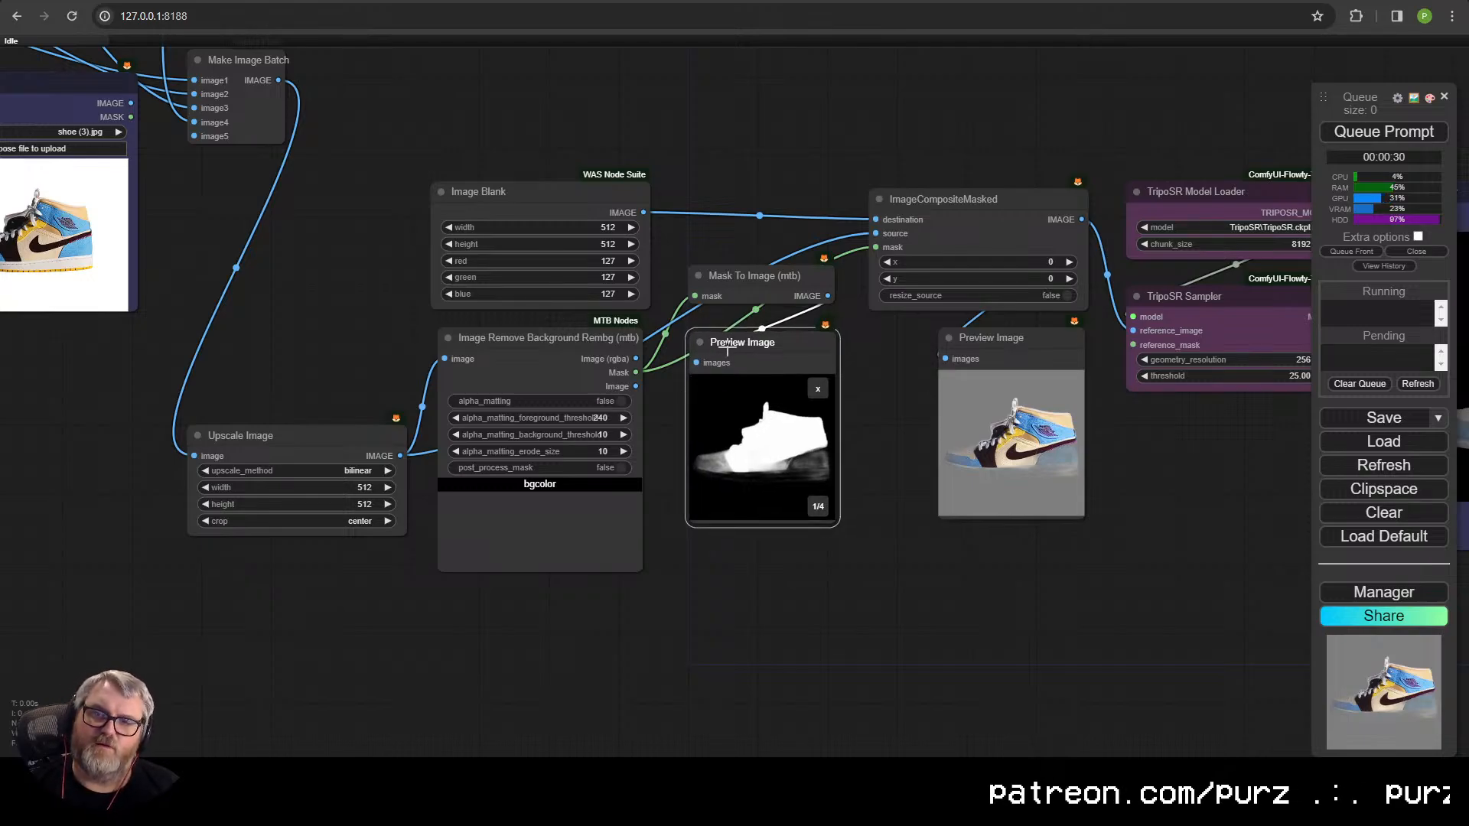
pyautogui.moveTo(654, 356); pyautogui.dragTo(593, 398)
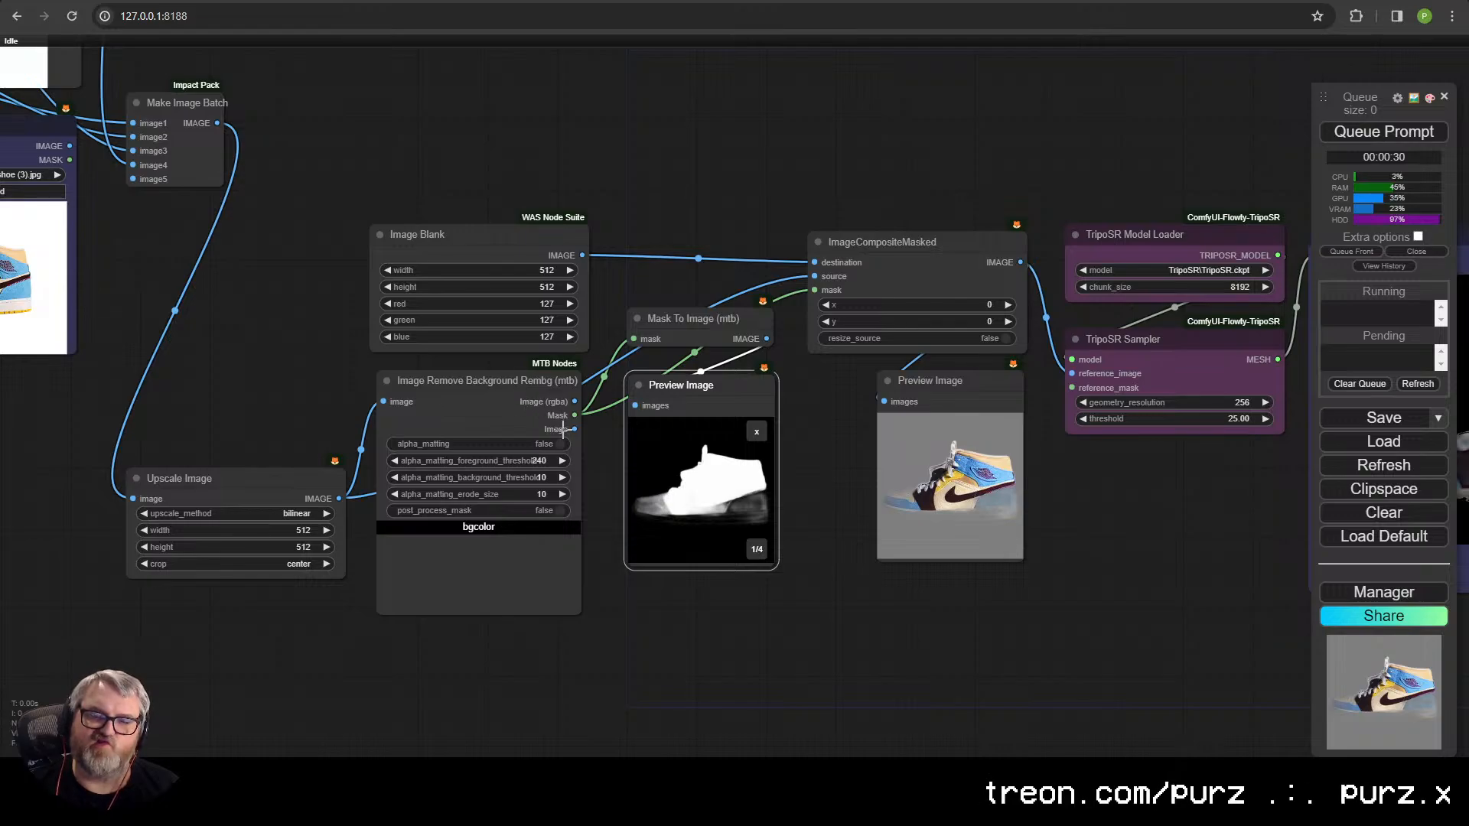
pyautogui.click(533, 392)
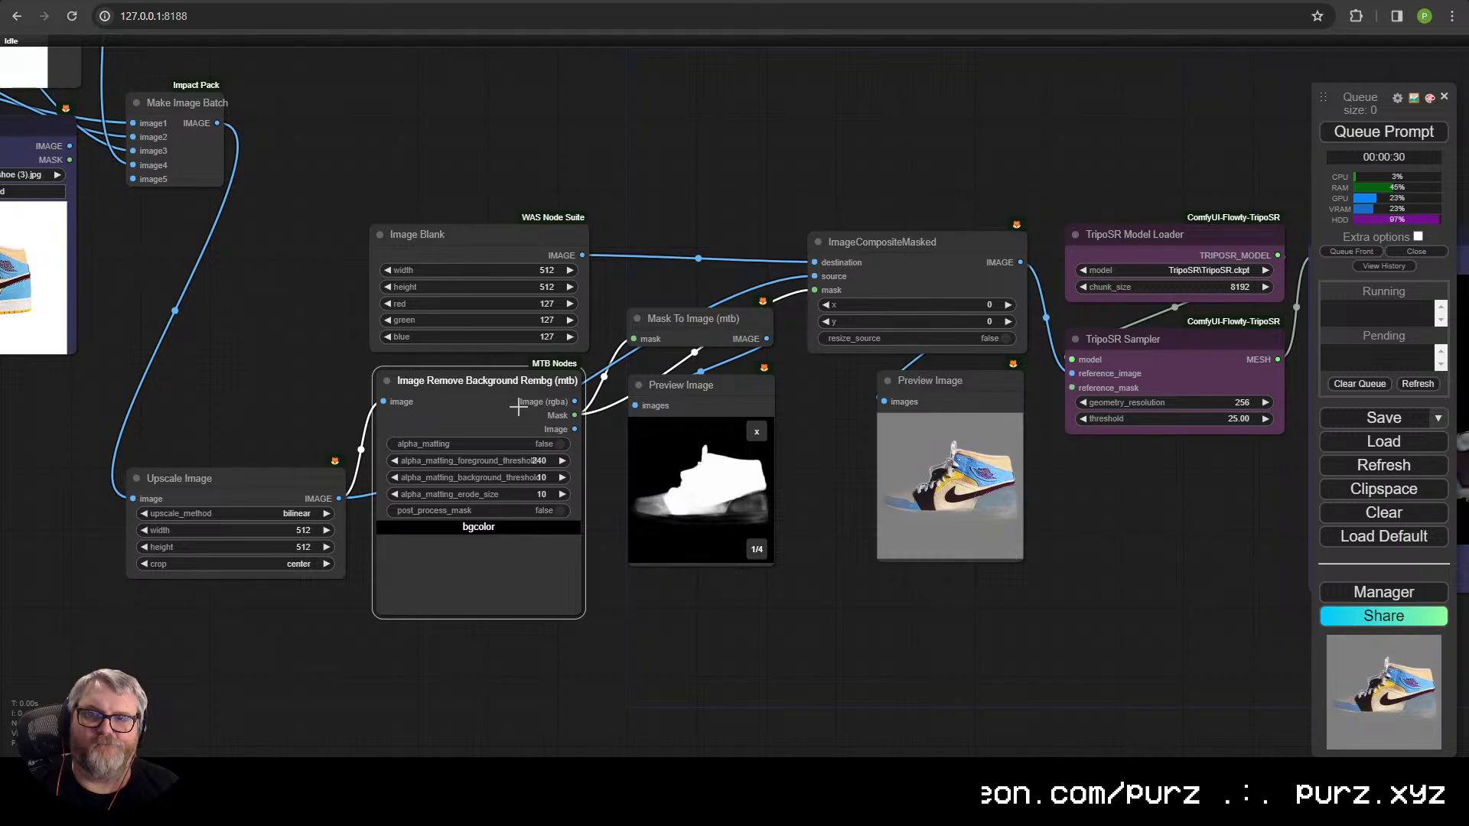
pyautogui.moveTo(242, 485); pyautogui.dragTo(482, 109)
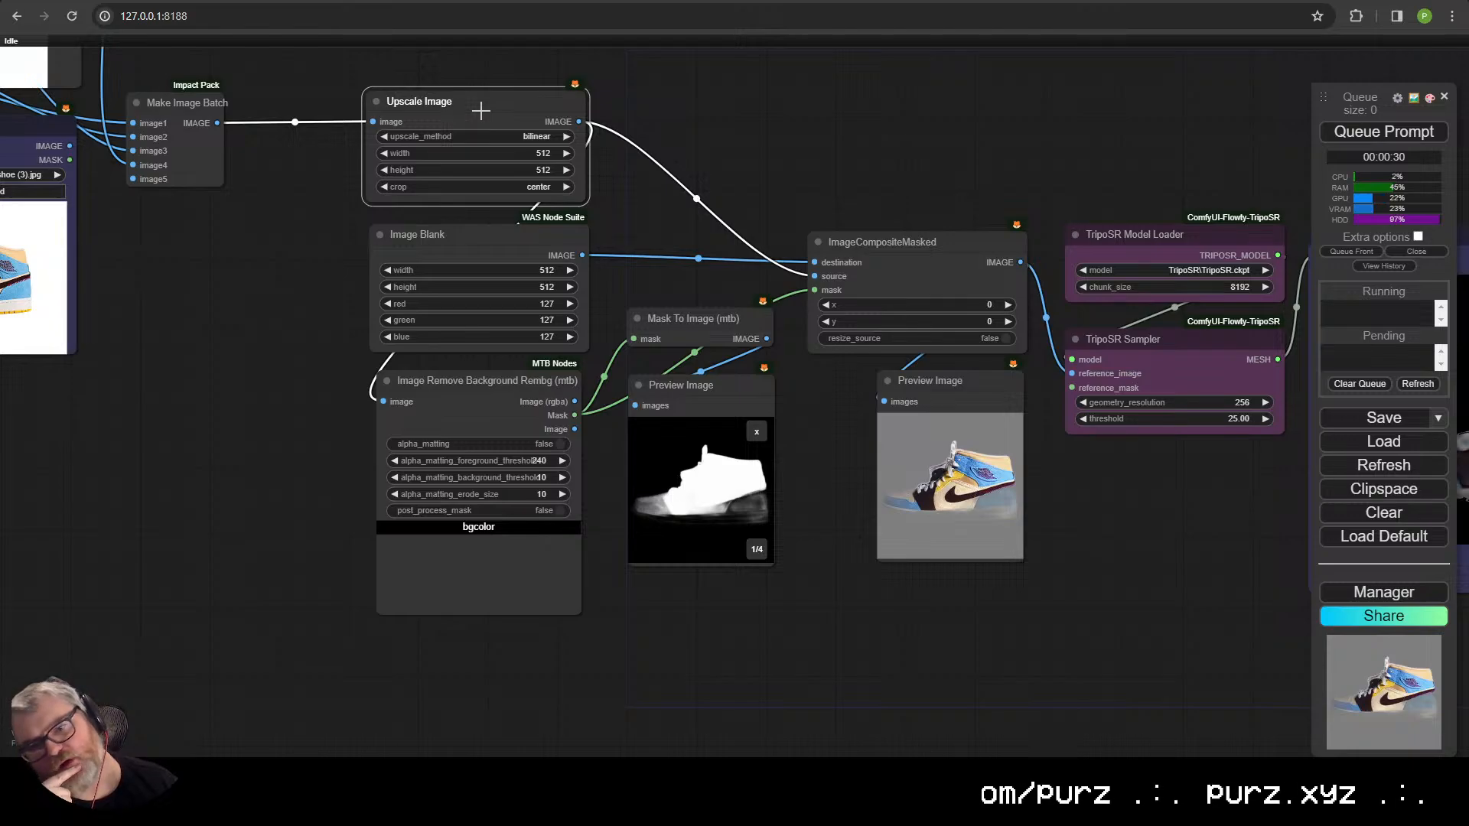
# - Enable alpha_matting on Image Remove Background Rembg, queue the workflow, and check the new masks and composite preview
pyautogui.click(486, 445)
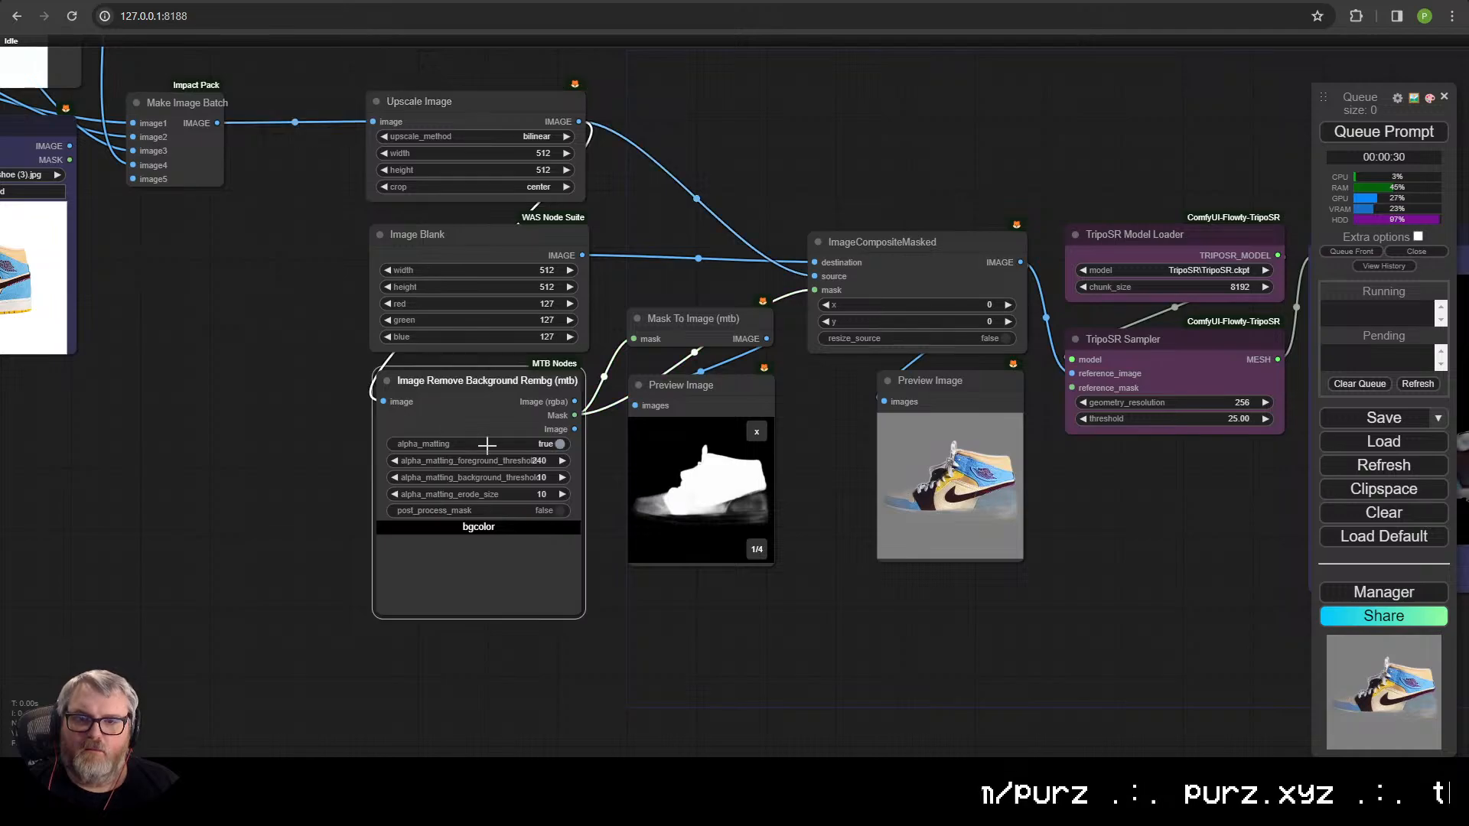
pyautogui.click(1384, 131)
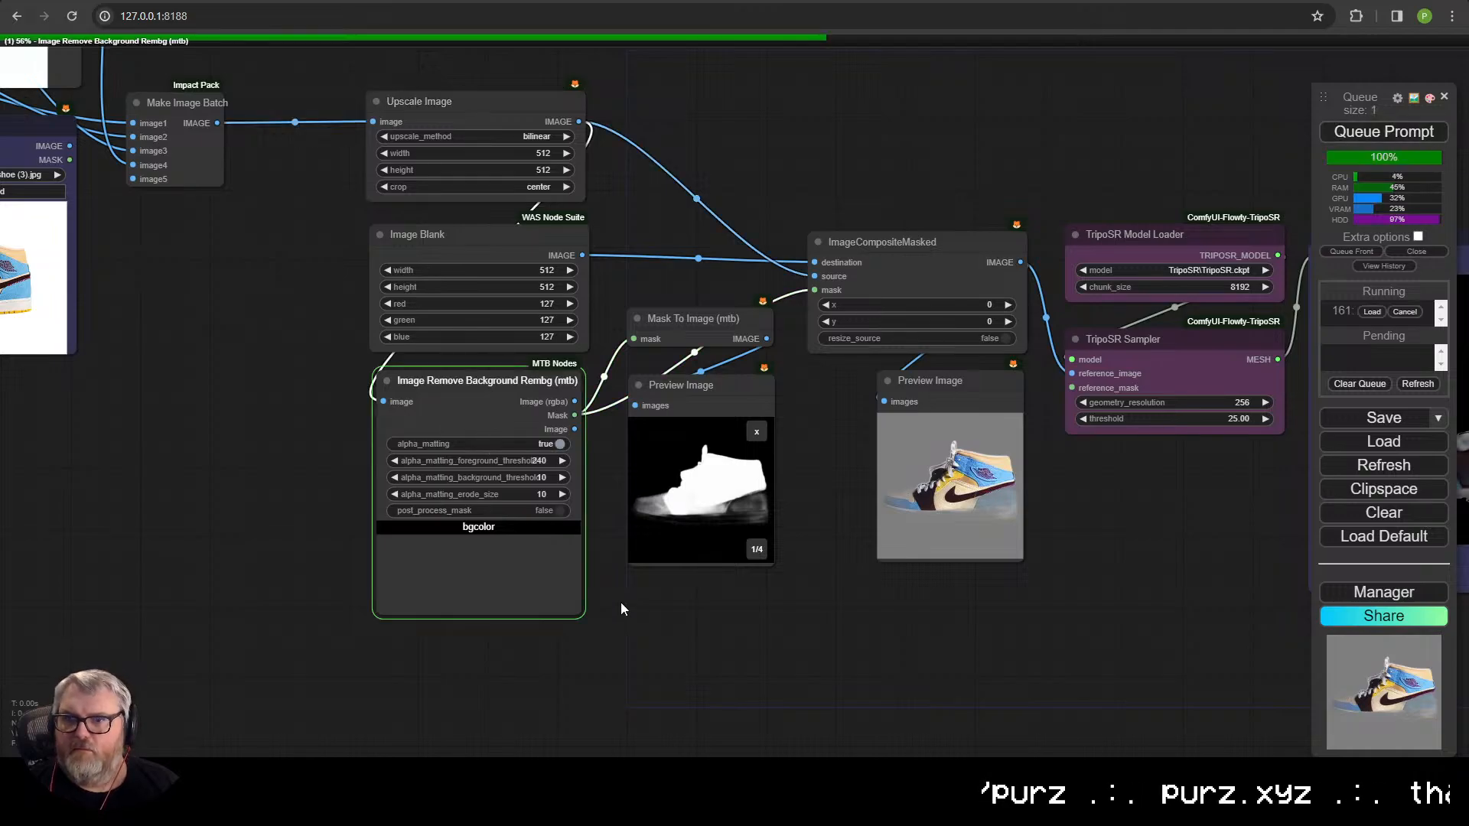
pyautogui.scroll(4, 758, 536)
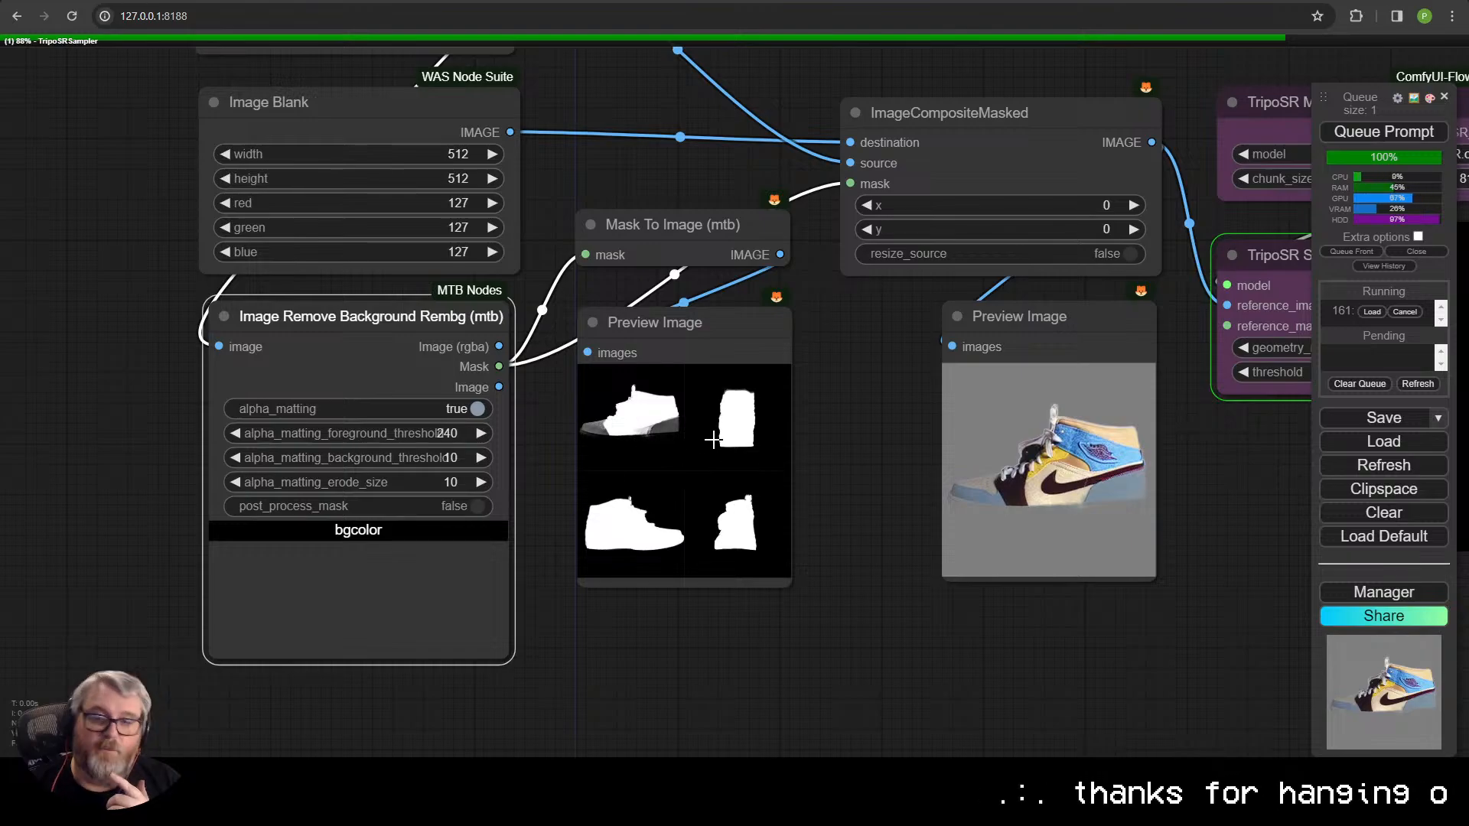
pyautogui.moveTo(1227, 619); pyautogui.dragTo(739, 765)
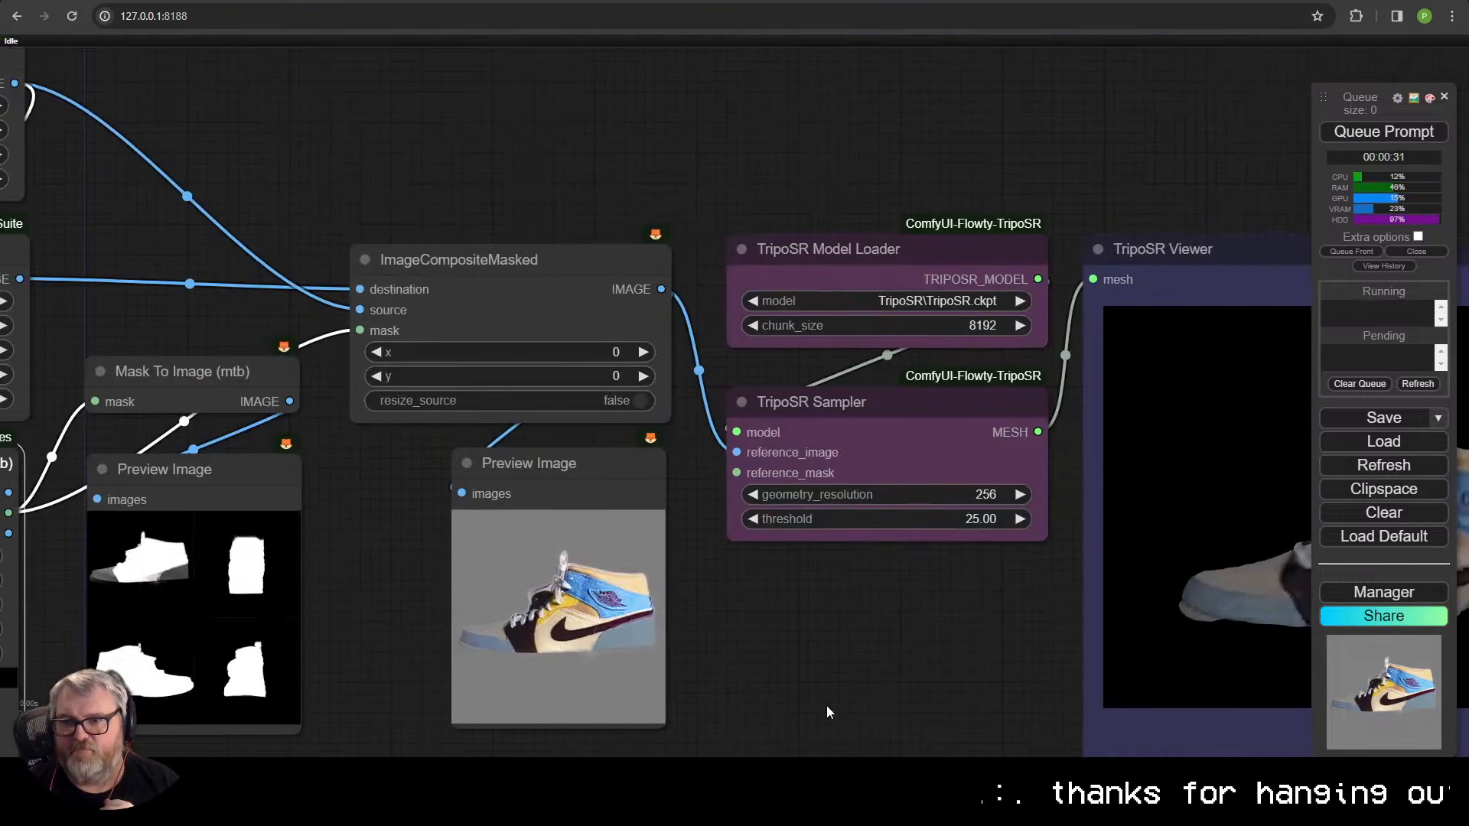
# - Inspect the generated shoe in TripoSR Viewer and review the masks and composite preview that fed it
pyautogui.moveTo(975, 640); pyautogui.dragTo(663, 561)
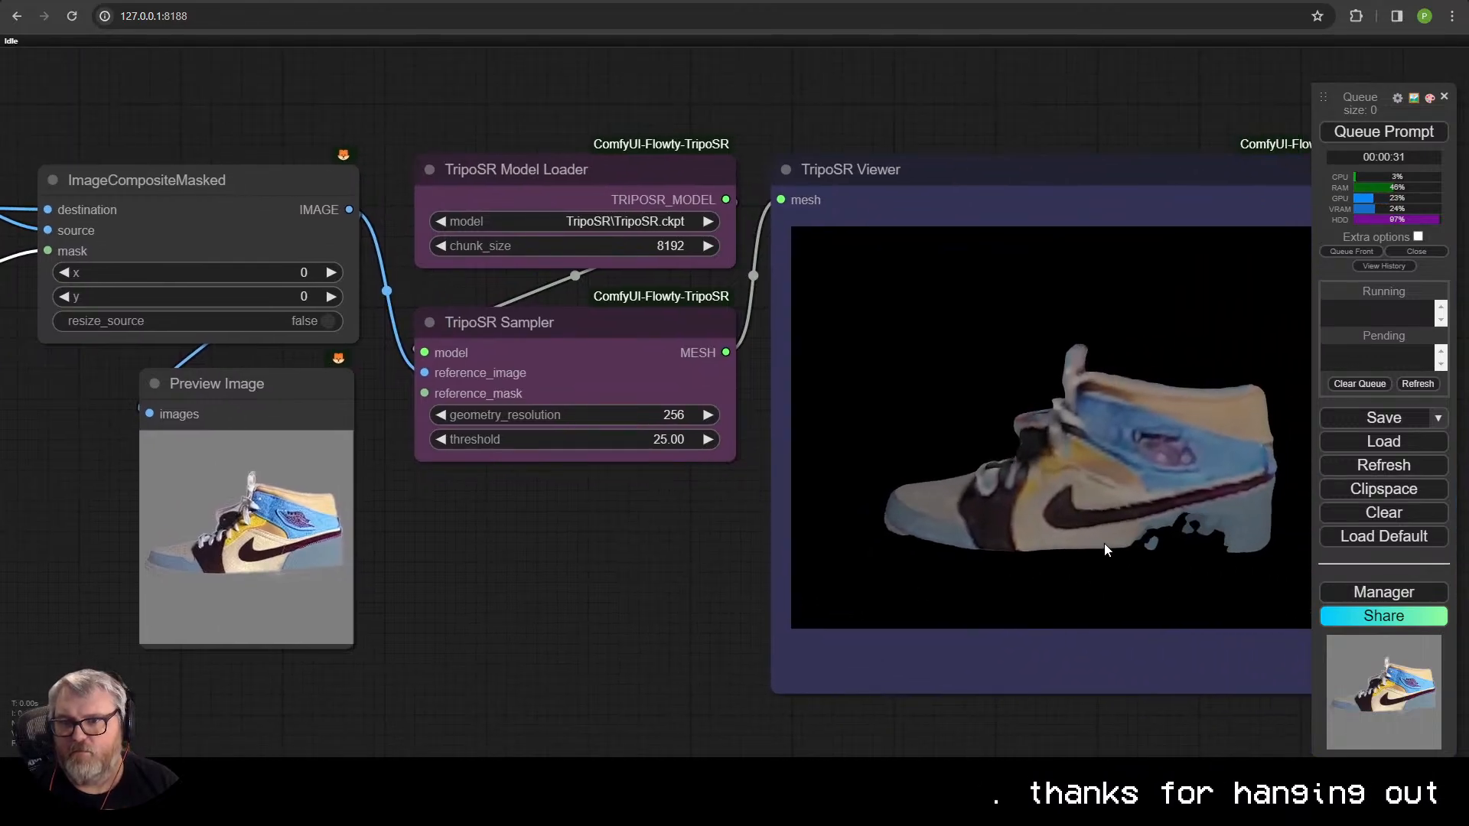
pyautogui.scroll(-3, 715, 577)
pyautogui.moveTo(1033, 523); pyautogui.dragTo(737, 514)
pyautogui.scroll(-4, 466, 611)
pyautogui.moveTo(466, 611); pyautogui.dragTo(966, 604)
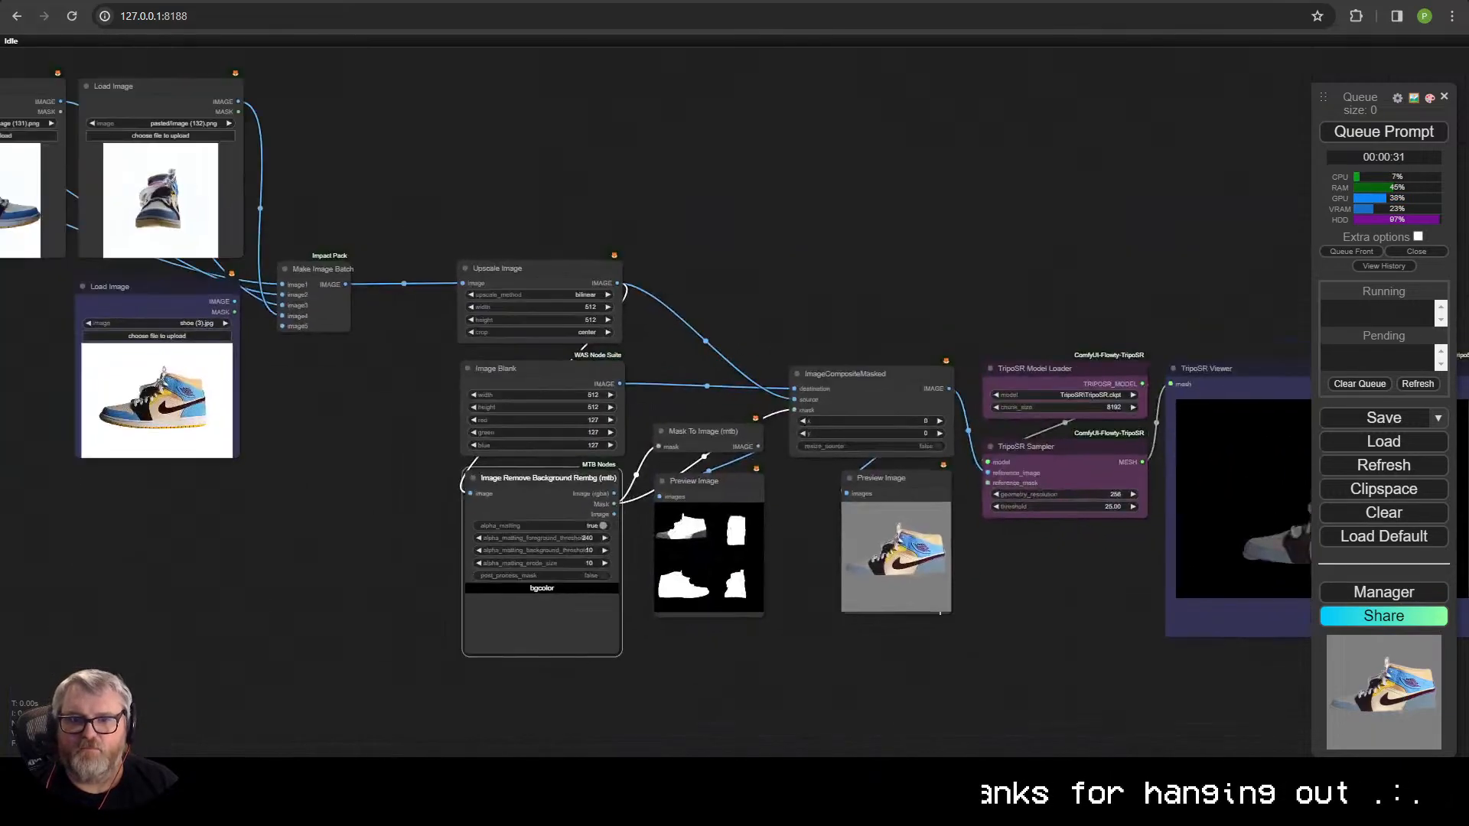
pyautogui.scroll(5, 589, 595)
pyautogui.moveTo(487, 609); pyautogui.dragTo(699, 610)
pyautogui.scroll(-3, 417, 569)
pyautogui.moveTo(361, 562); pyautogui.dragTo(412, 557)
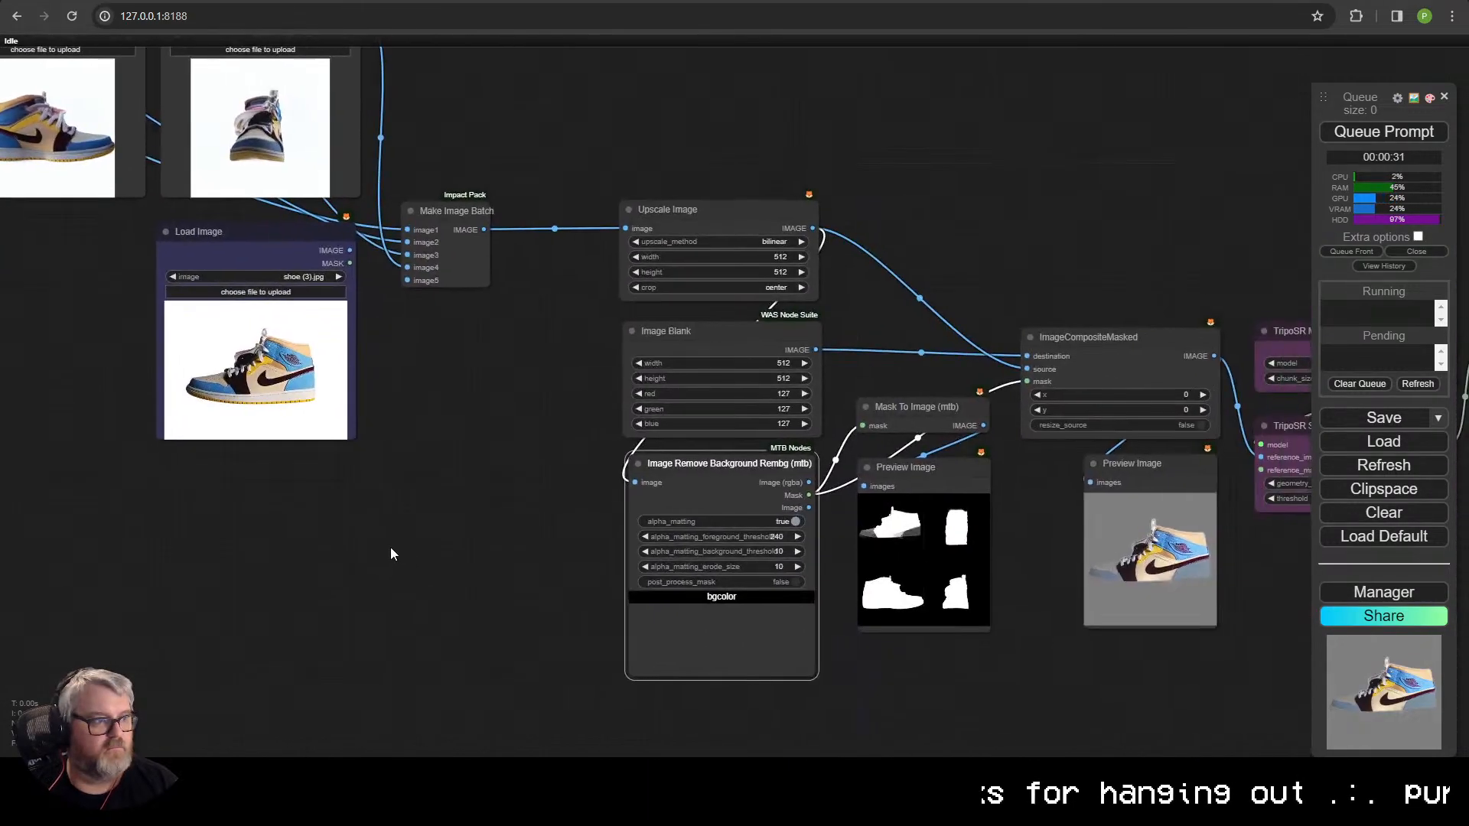
pyautogui.moveTo(894, 600); pyautogui.dragTo(553, 544)
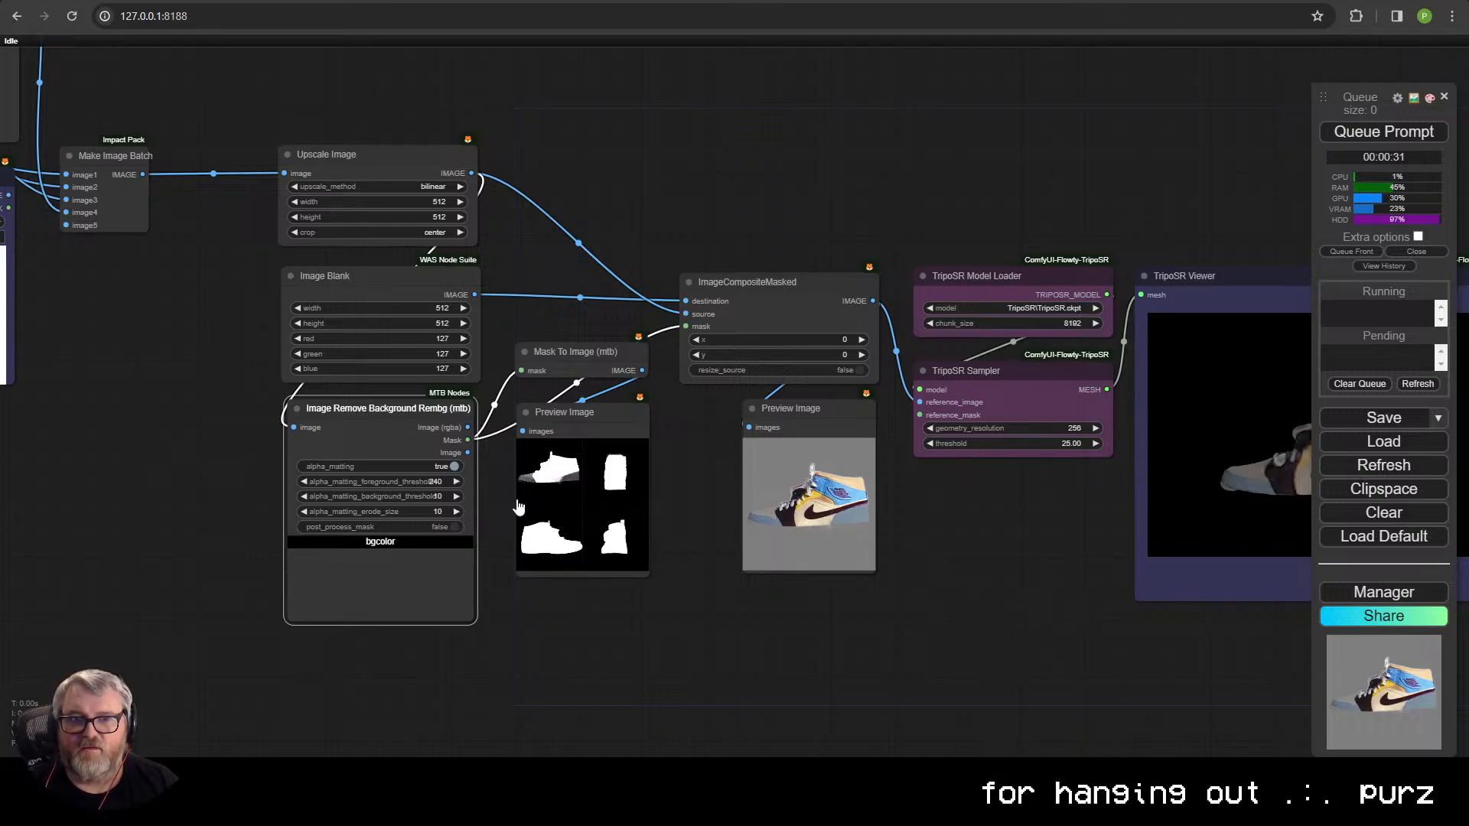
# - Compare the original shoe (3).jpg image with the masks, the composite preview and the shoe in TripoSR Viewer
pyautogui.moveTo(515, 506); pyautogui.dragTo(858, 681)
pyautogui.scroll(3, 187, 453)
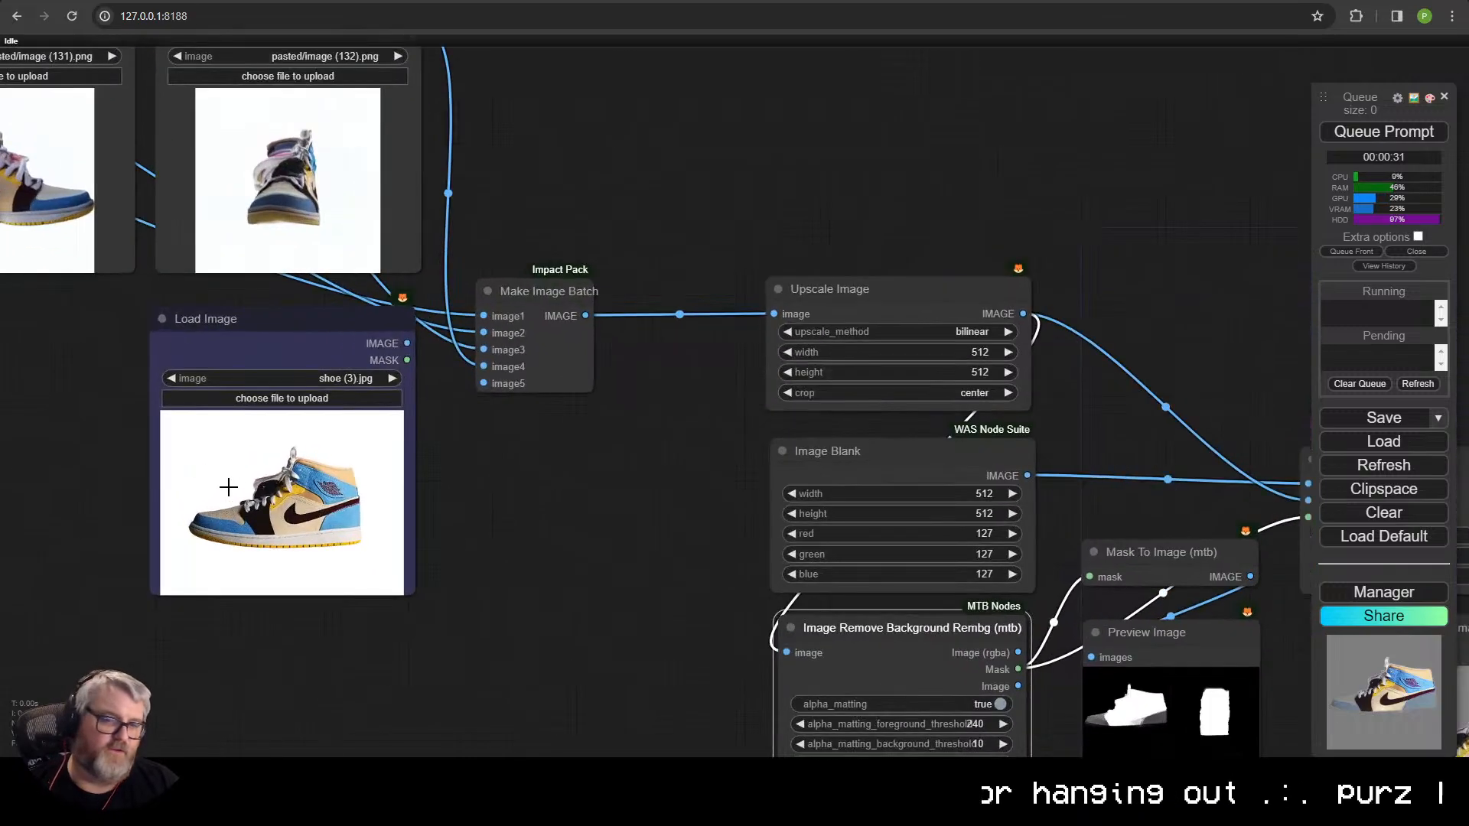
pyautogui.scroll(3, 228, 487)
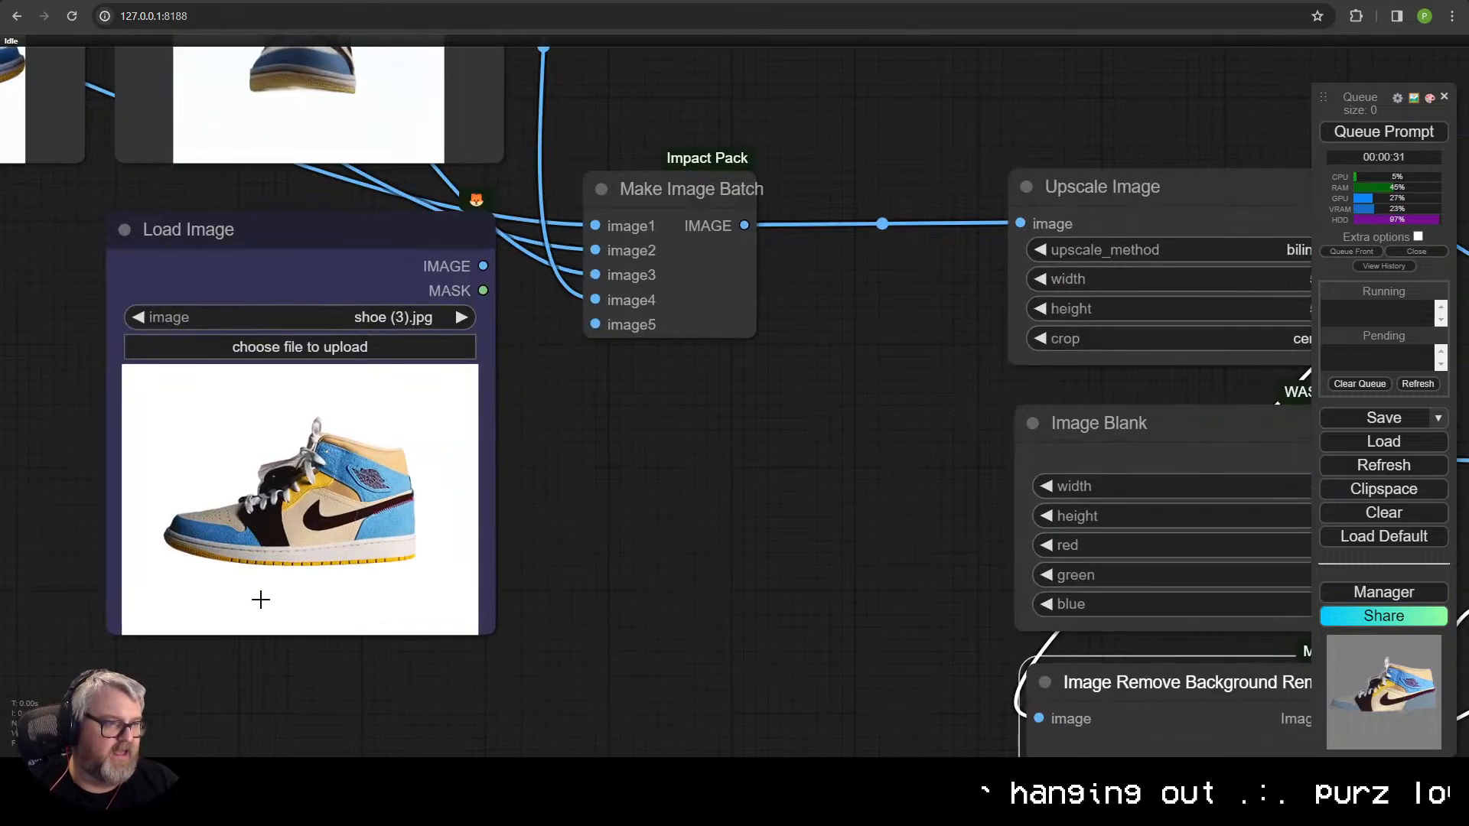
pyautogui.scroll(-8, 261, 600)
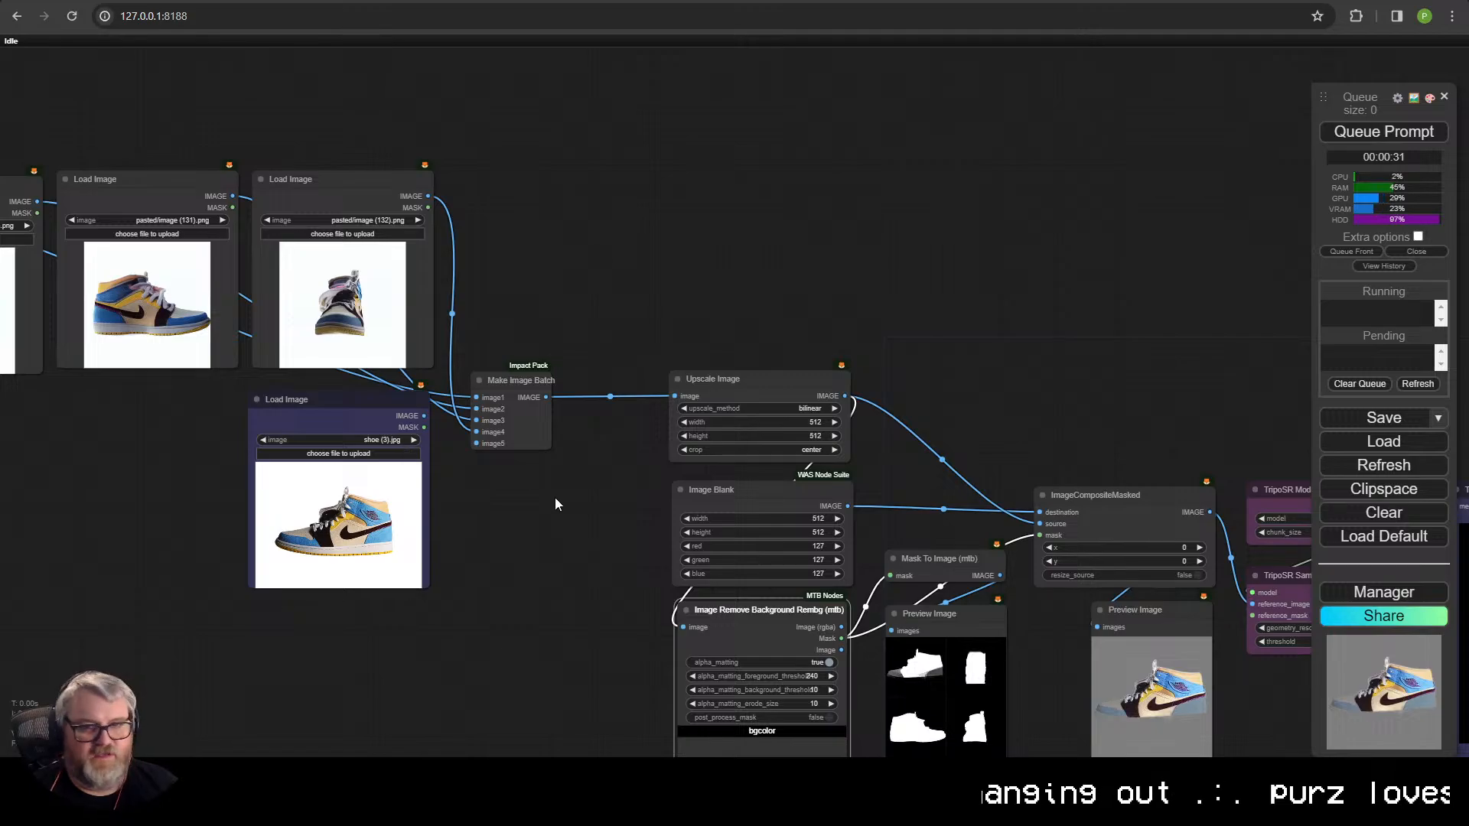
pyautogui.moveTo(558, 523); pyautogui.dragTo(358, 494)
pyautogui.scroll(-2, 352, 497)
pyautogui.moveTo(397, 564); pyautogui.dragTo(220, 541)
pyautogui.scroll(5, 228, 543)
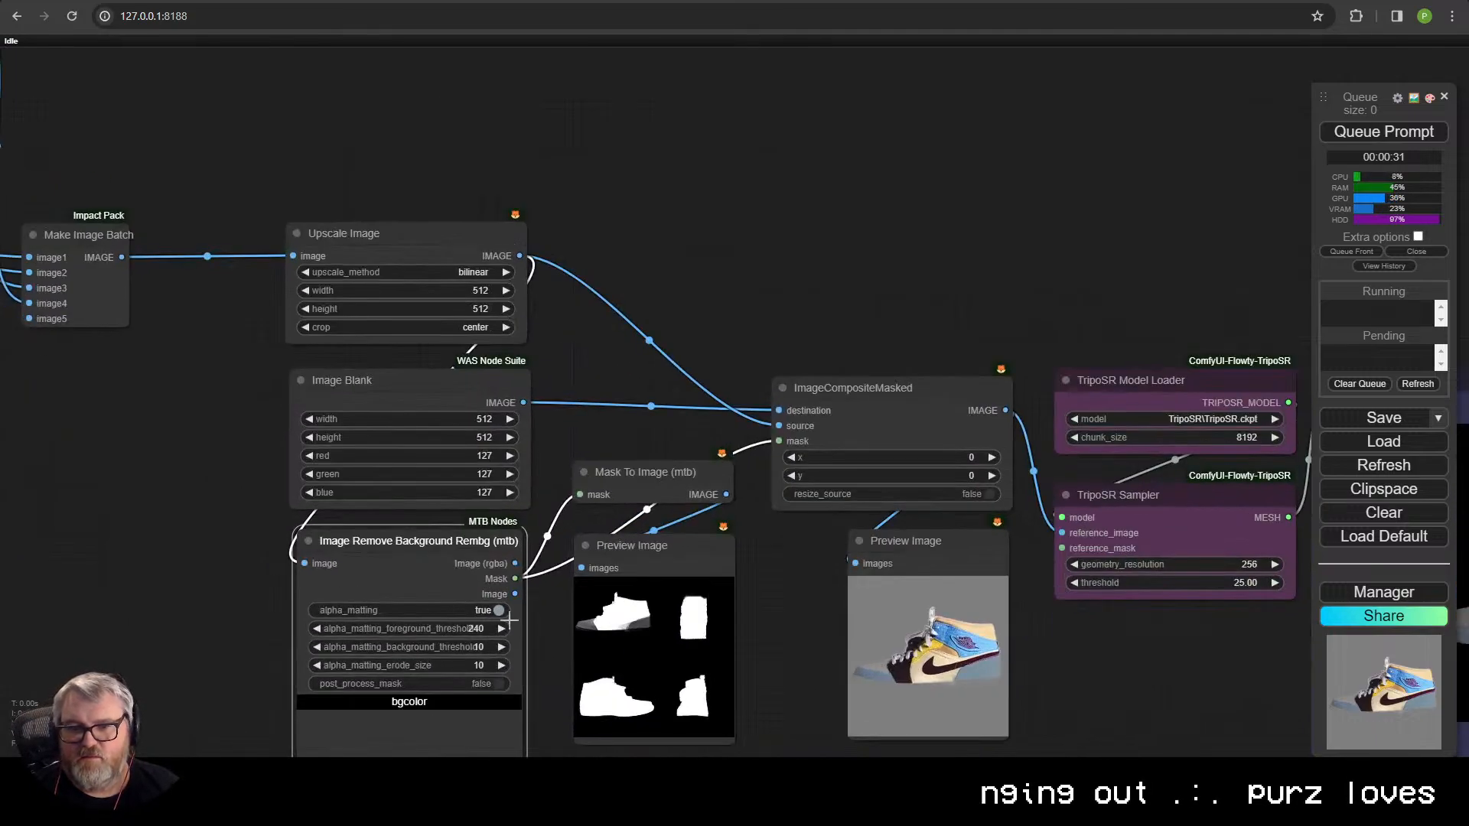
pyautogui.scroll(1, 456, 524)
pyautogui.moveTo(457, 524); pyautogui.dragTo(353, 406)
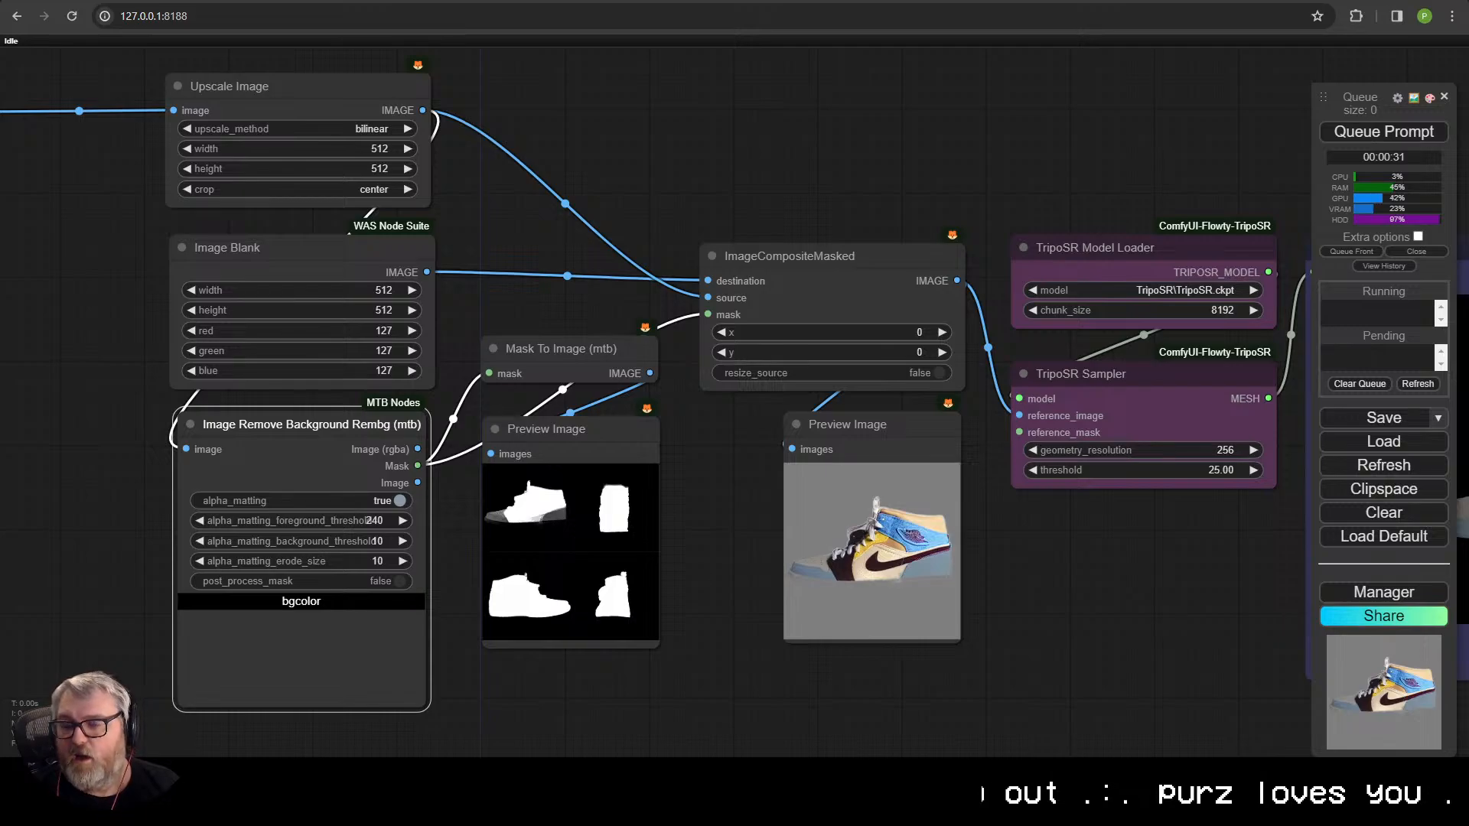
pyautogui.moveTo(1065, 590); pyautogui.dragTo(636, 578)
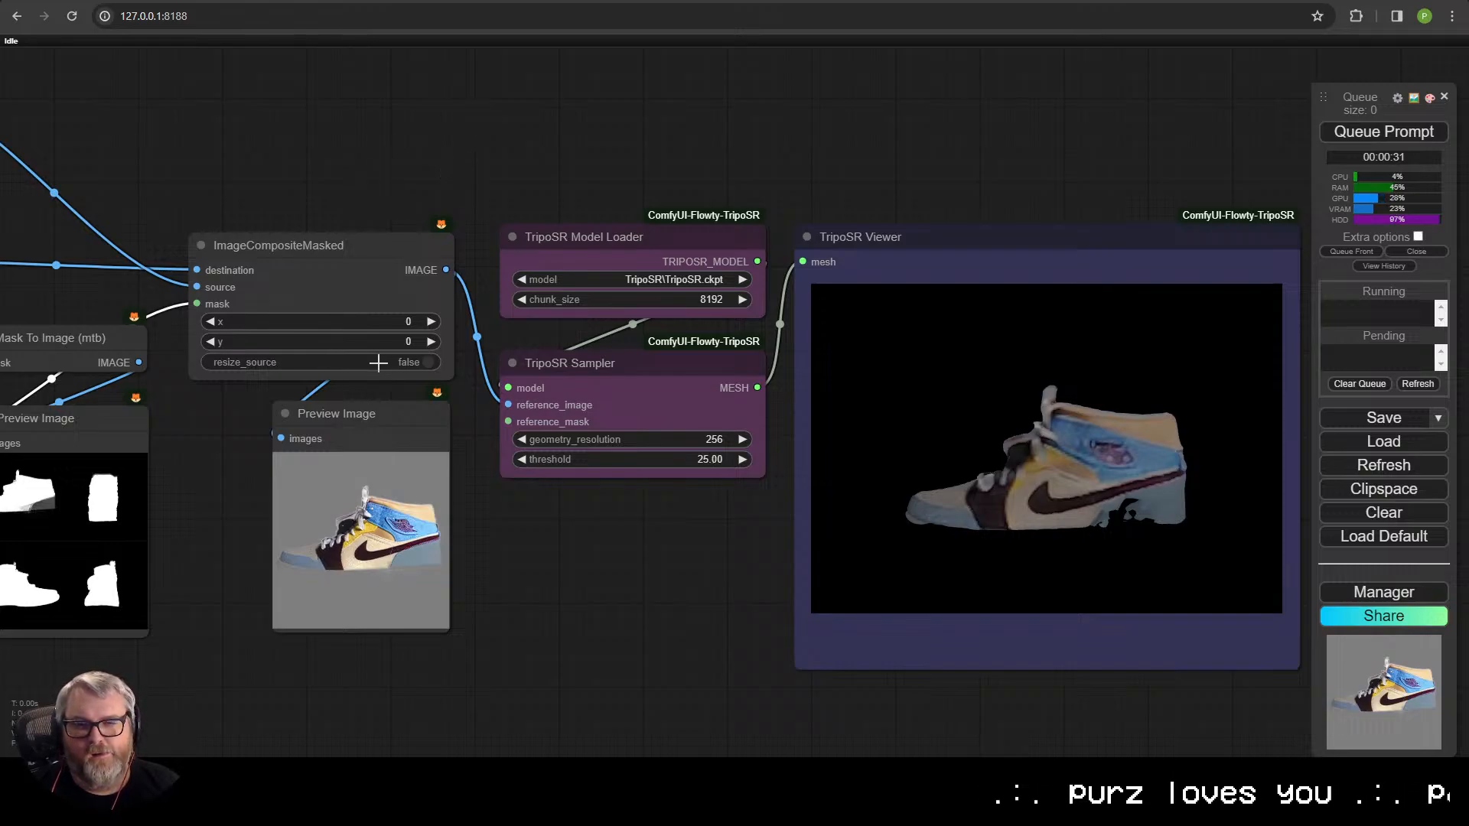
pyautogui.moveTo(403, 244); pyautogui.dragTo(865, 155)
# - Set alpha_matting_foreground_threshold to 255 on Image Remove Background Rembg, queue the workflow, and check the new masks and composite
pyautogui.scroll(11, 520, 457)
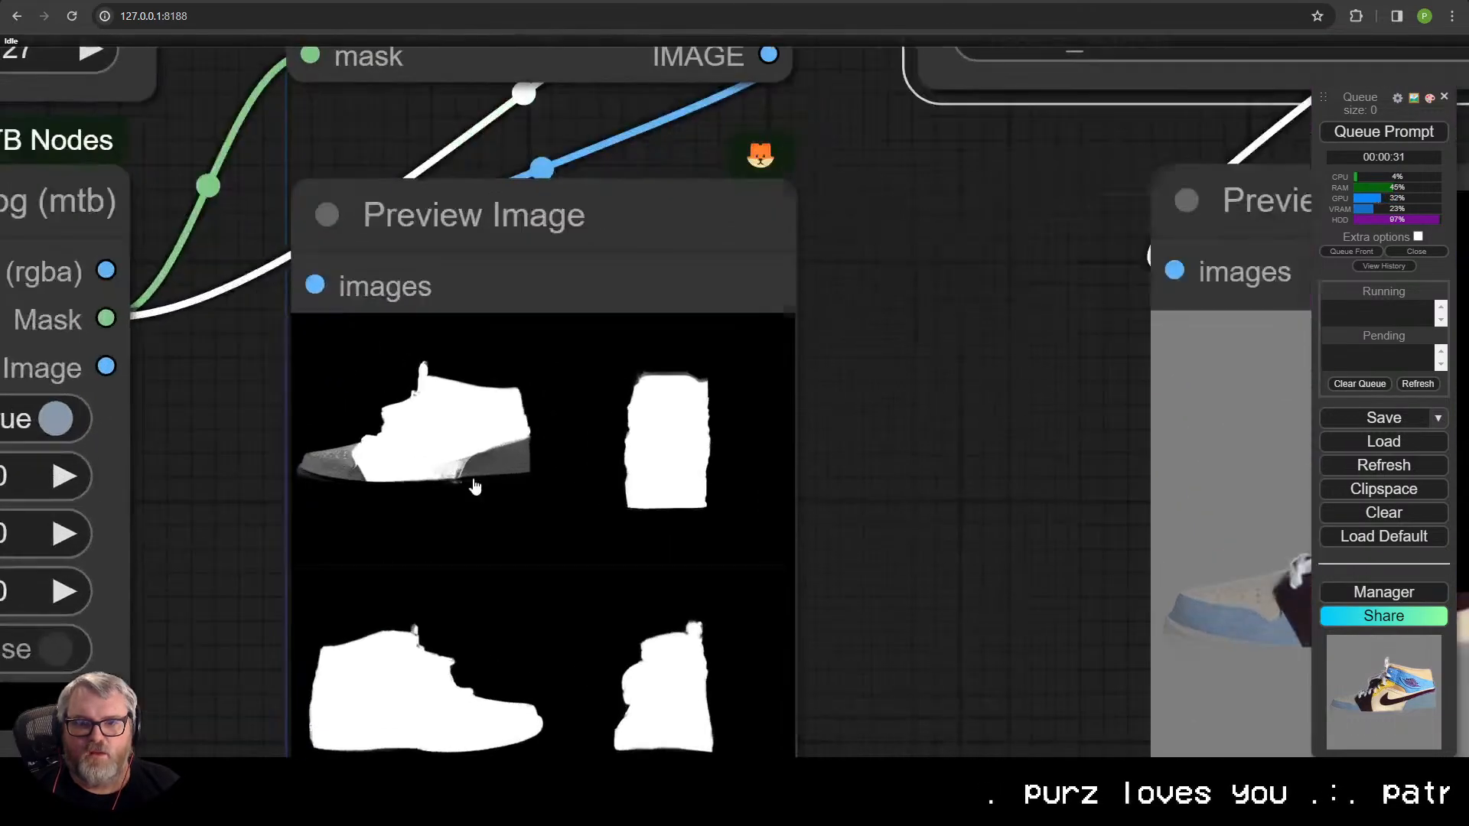
pyautogui.moveTo(267, 467); pyautogui.dragTo(875, 292)
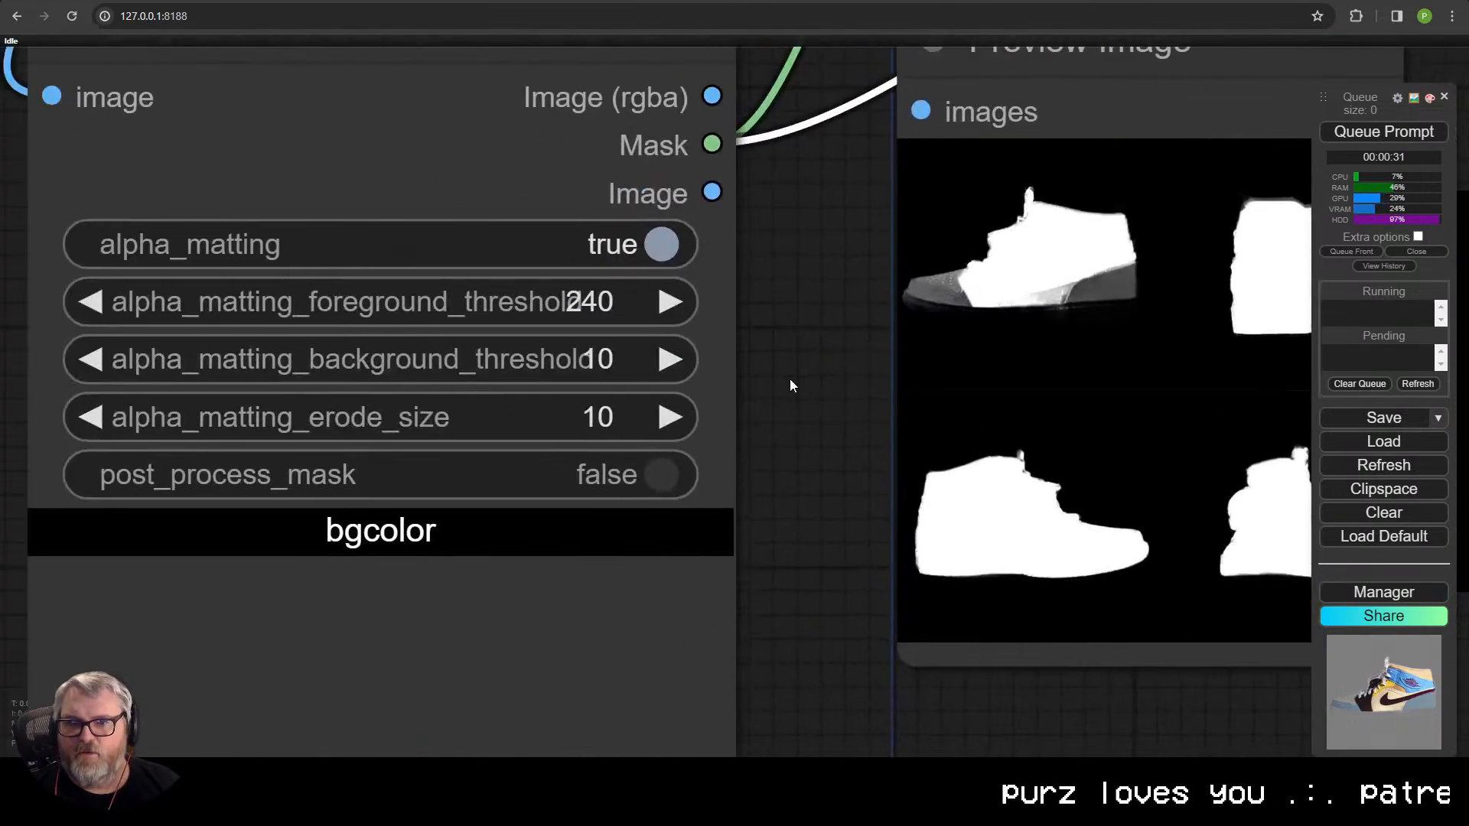
pyautogui.moveTo(790, 379); pyautogui.dragTo(839, 389)
pyautogui.scroll(-3, 618, 329)
pyautogui.click(617, 319)
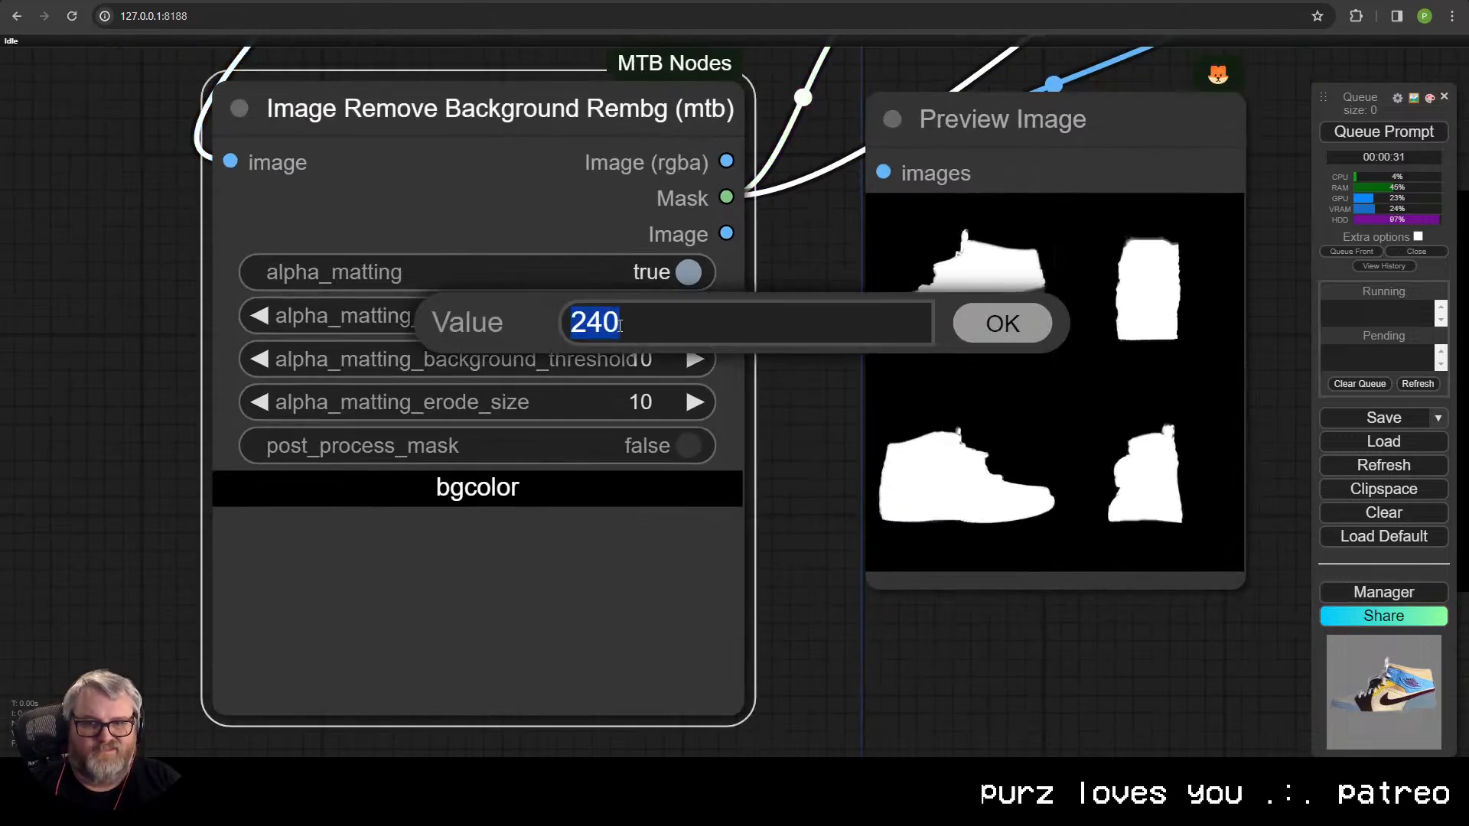
pyautogui.write('255')
pyautogui.hotkey('ctrl', 'Return')
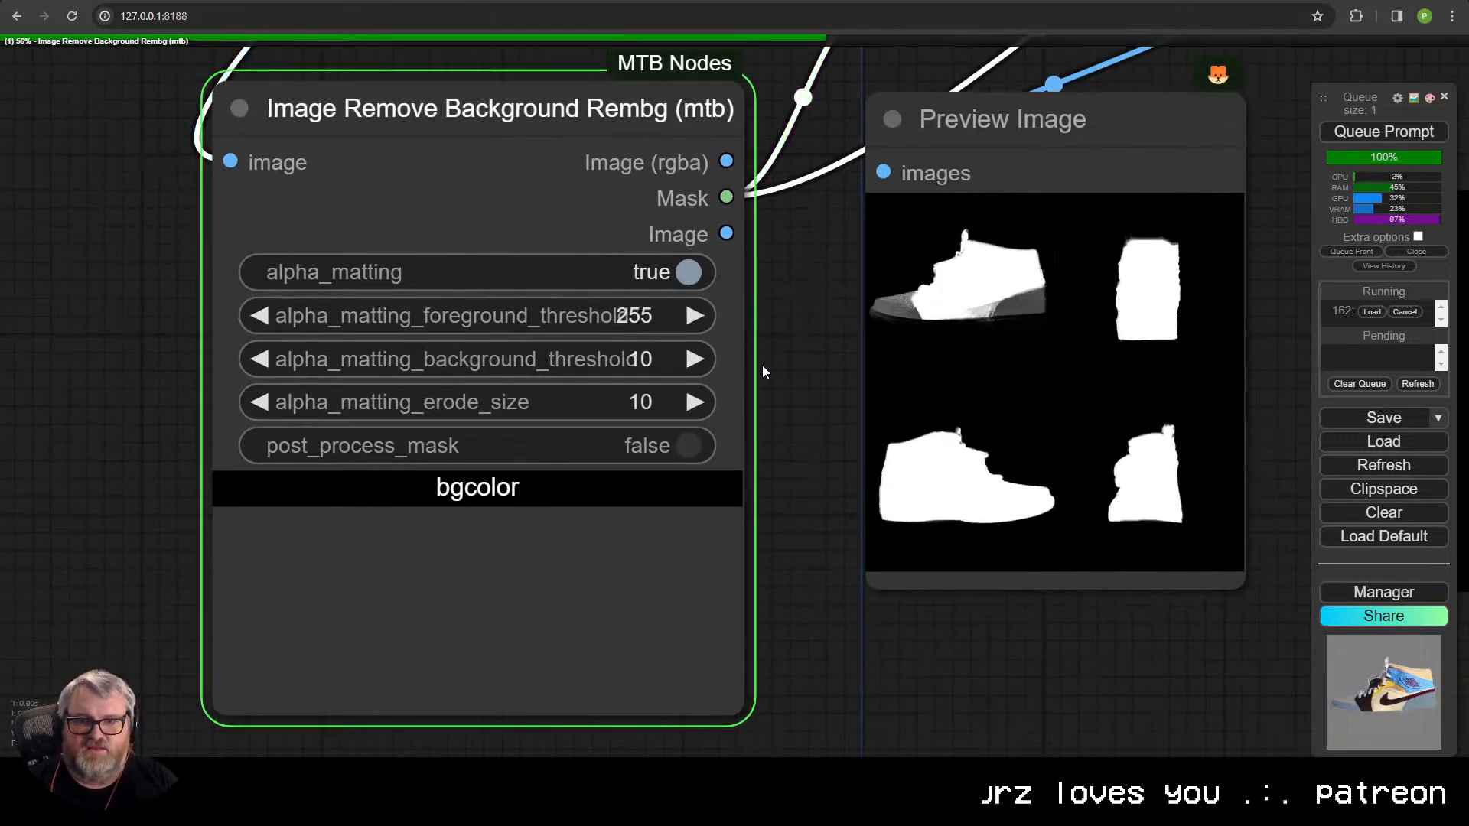
pyautogui.scroll(-3, 759, 368)
pyautogui.moveTo(783, 350); pyautogui.dragTo(469, 510)
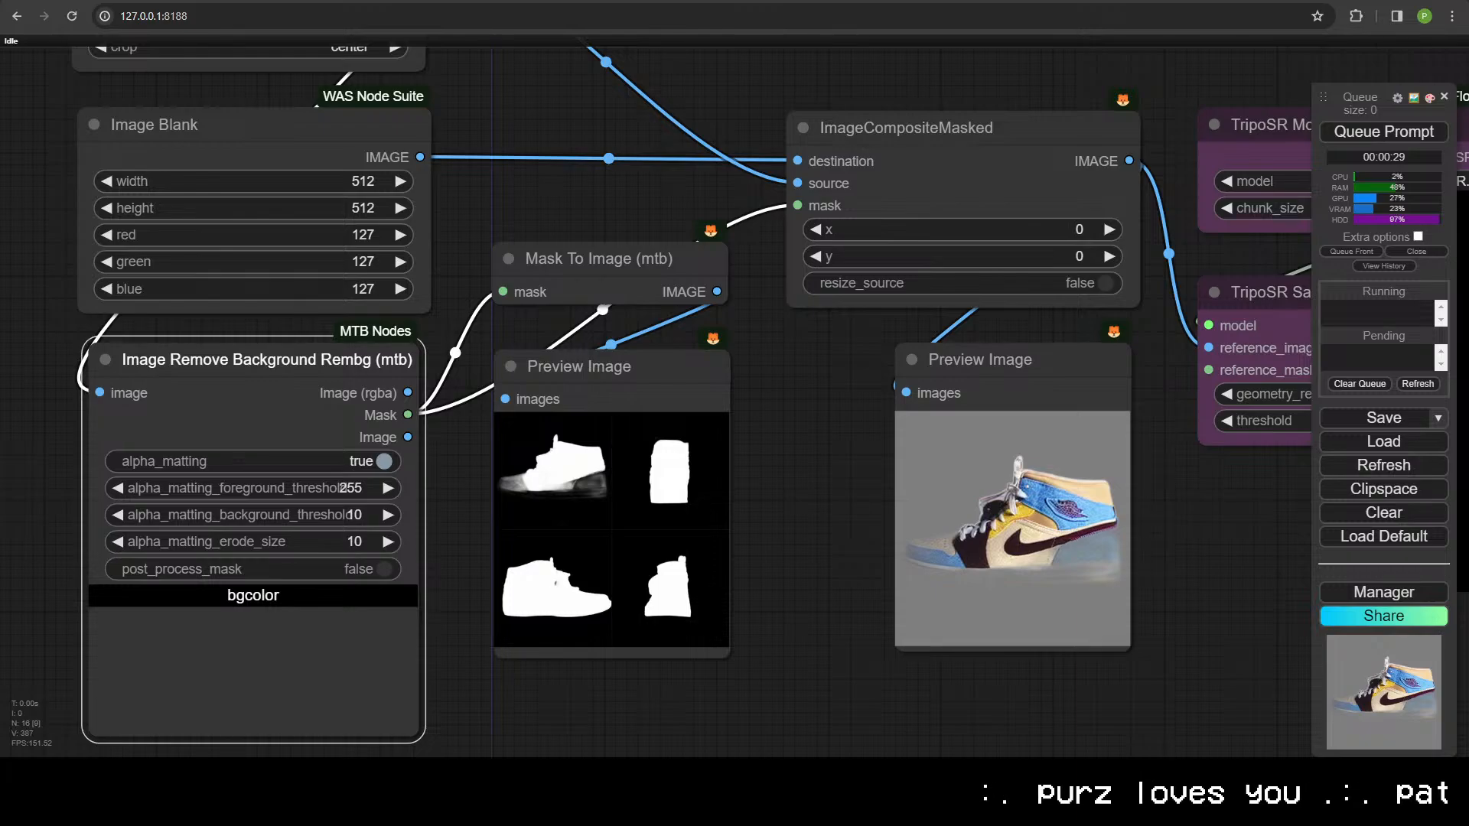
# - Try alpha_matting_background_threshold 40 on Image Remove Background Rembg and queue the workflow
pyautogui.click(341, 516)
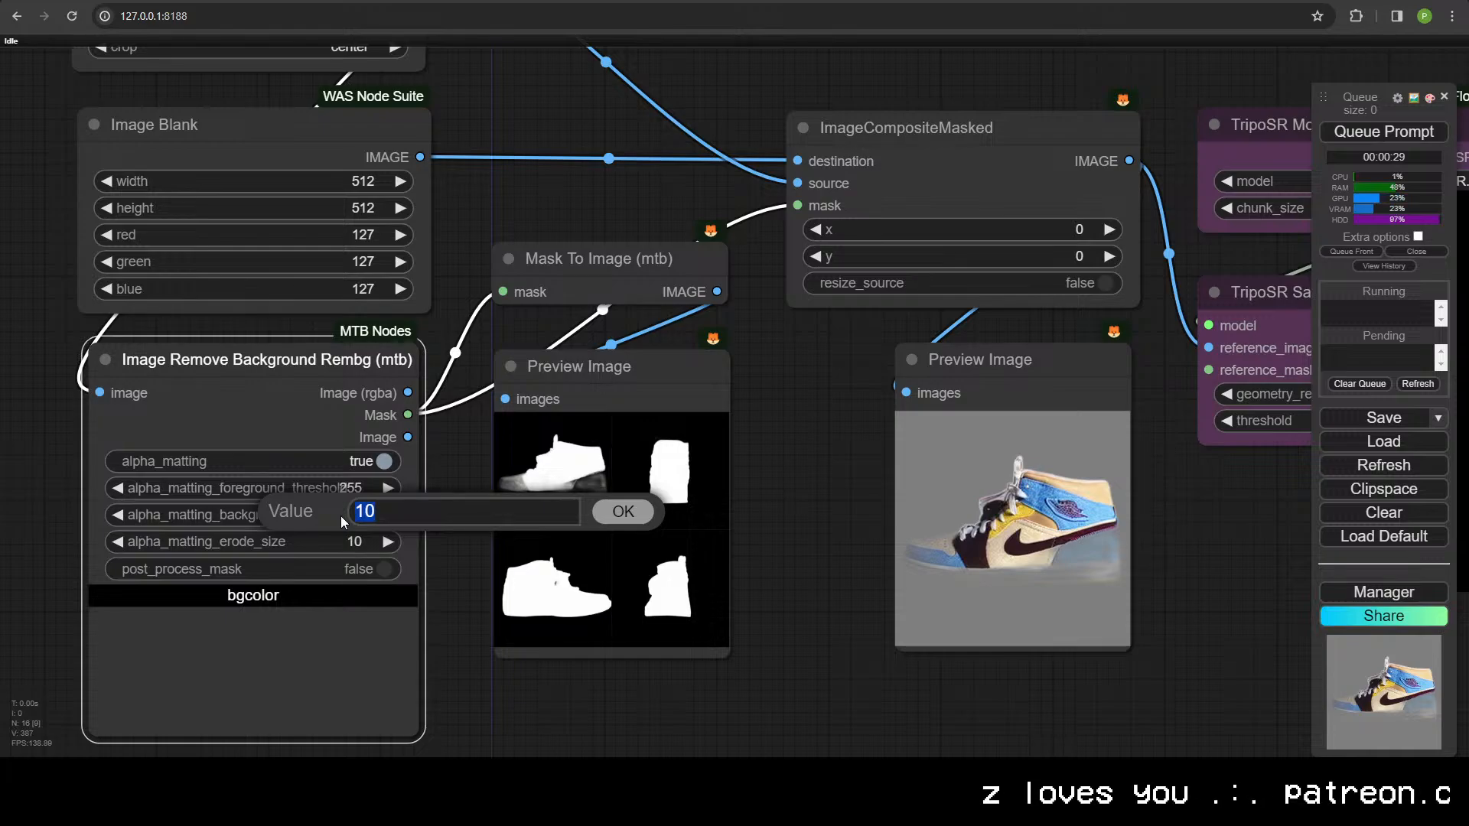
pyautogui.write('40')
pyautogui.press('Return')
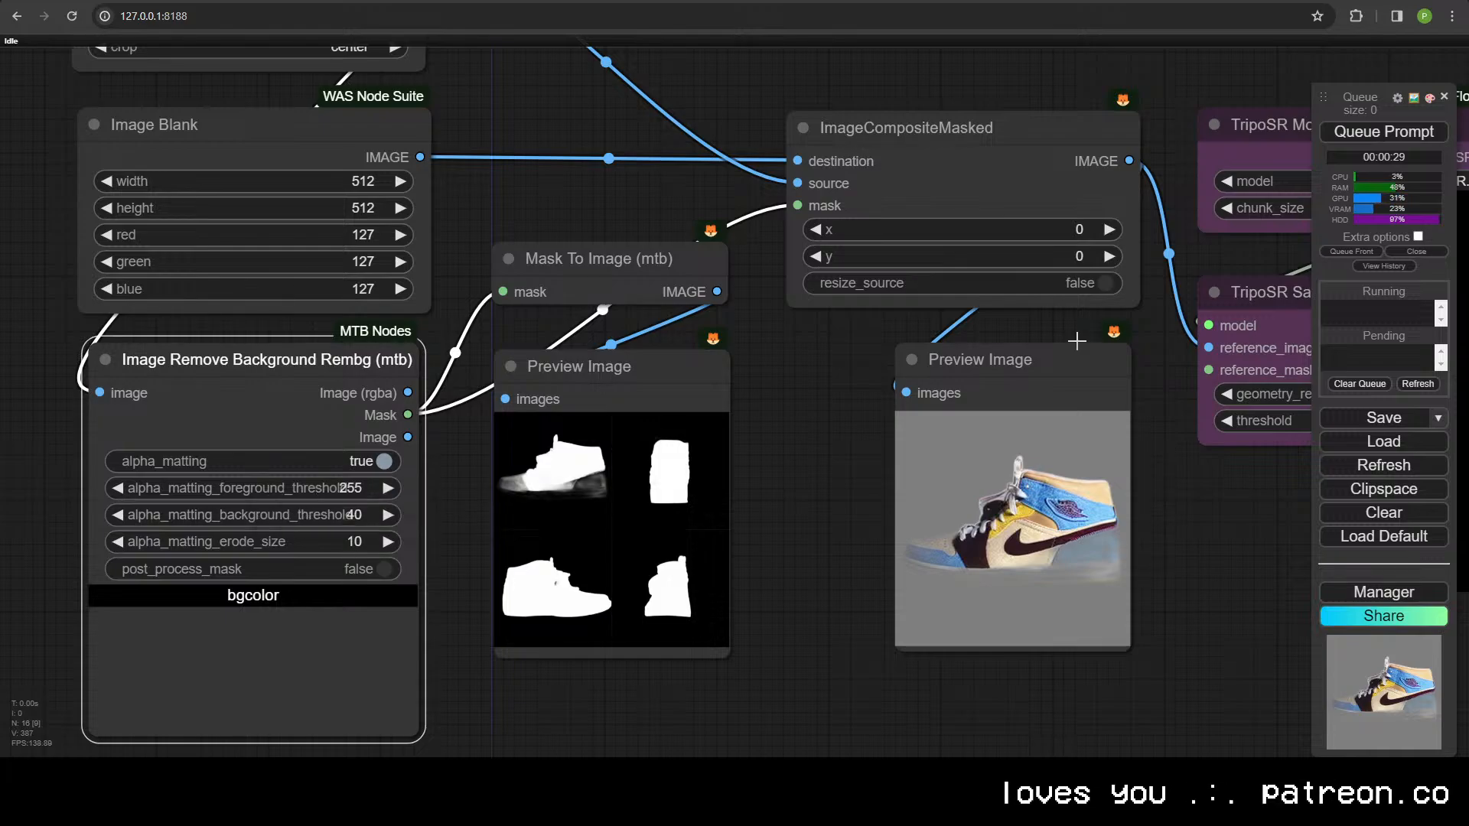
pyautogui.click(1354, 133)
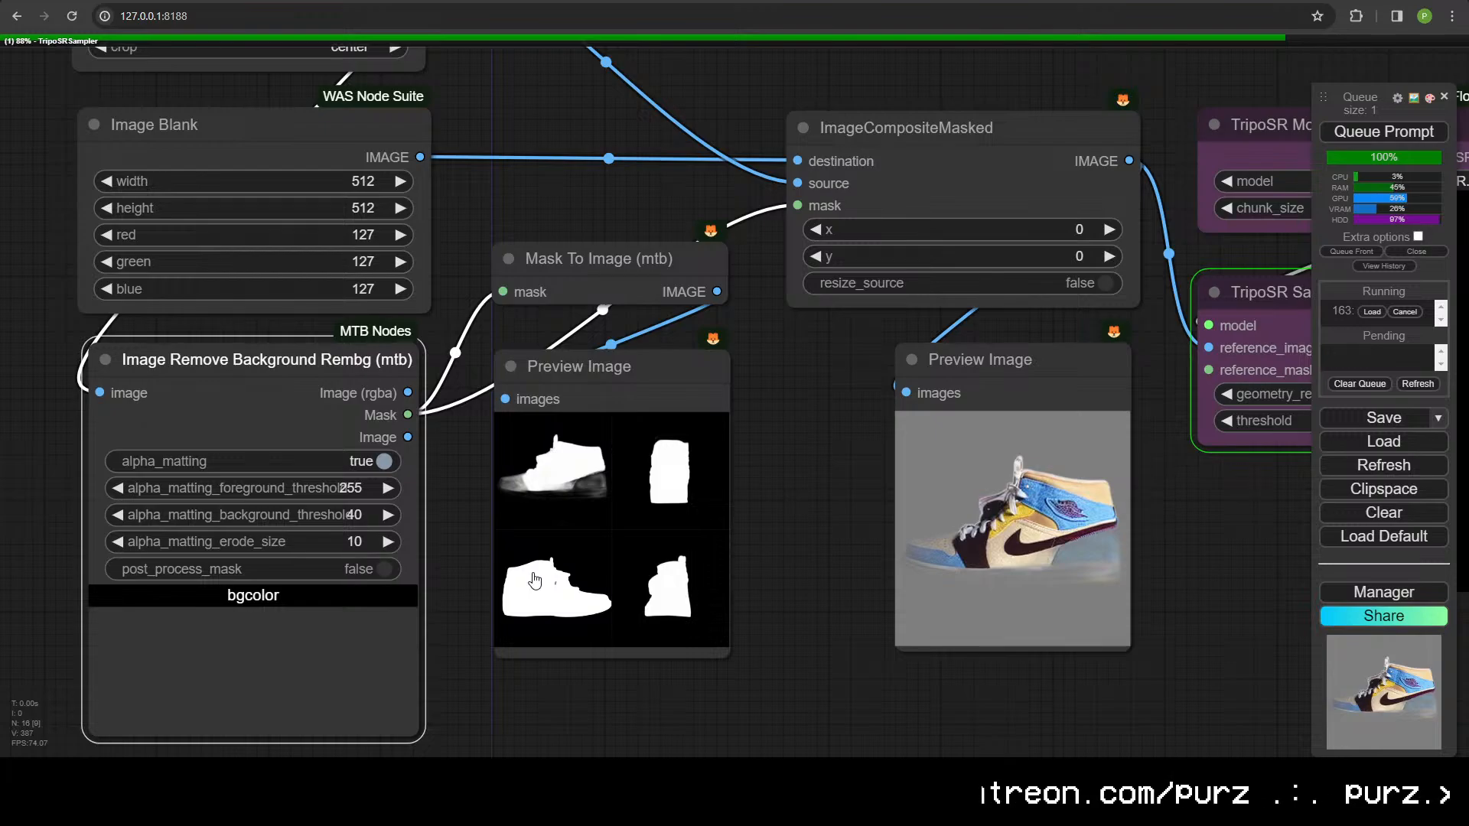
# - Set alpha_matting_background_threshold to 0 on Image Remove Background Rembg and queue the workflow
pyautogui.click(333, 522)
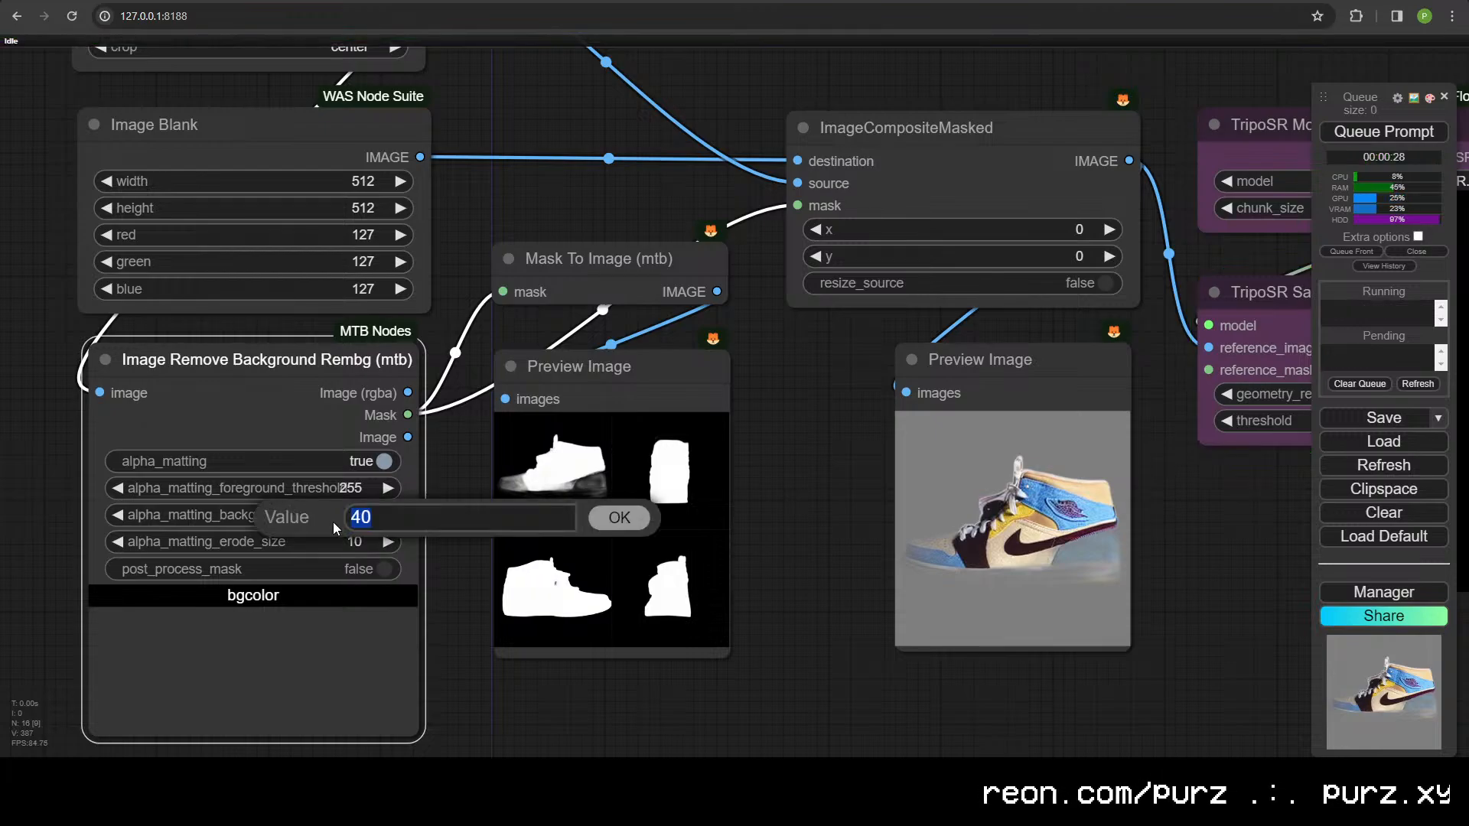
pyautogui.write('0')
pyautogui.press('Return')
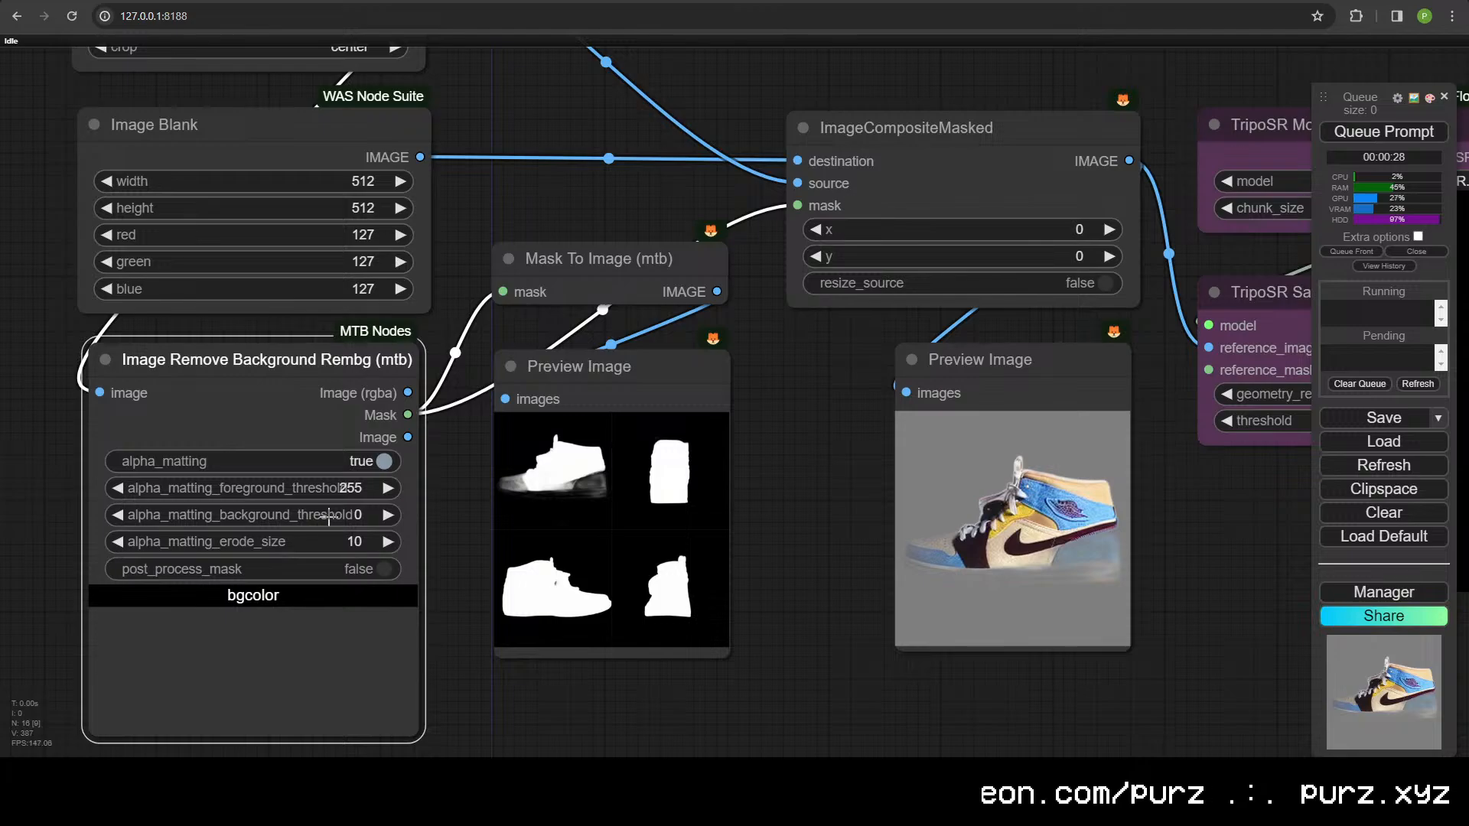
pyautogui.click(1401, 135)
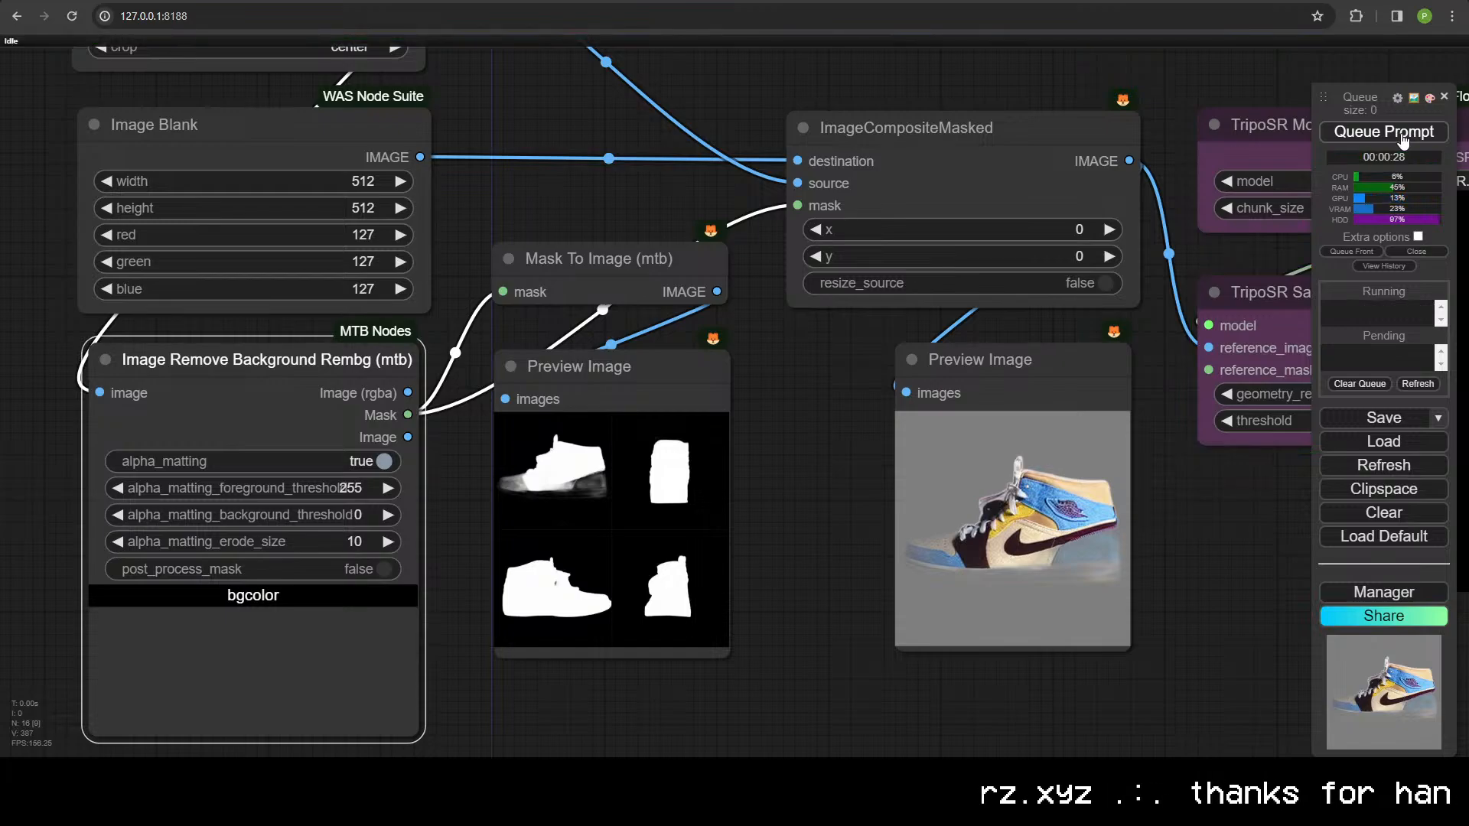
# - Rotate the generated shoe in TripoSR Viewer to inspect it from other sides
pyautogui.moveTo(1100, 328); pyautogui.dragTo(465, 308)
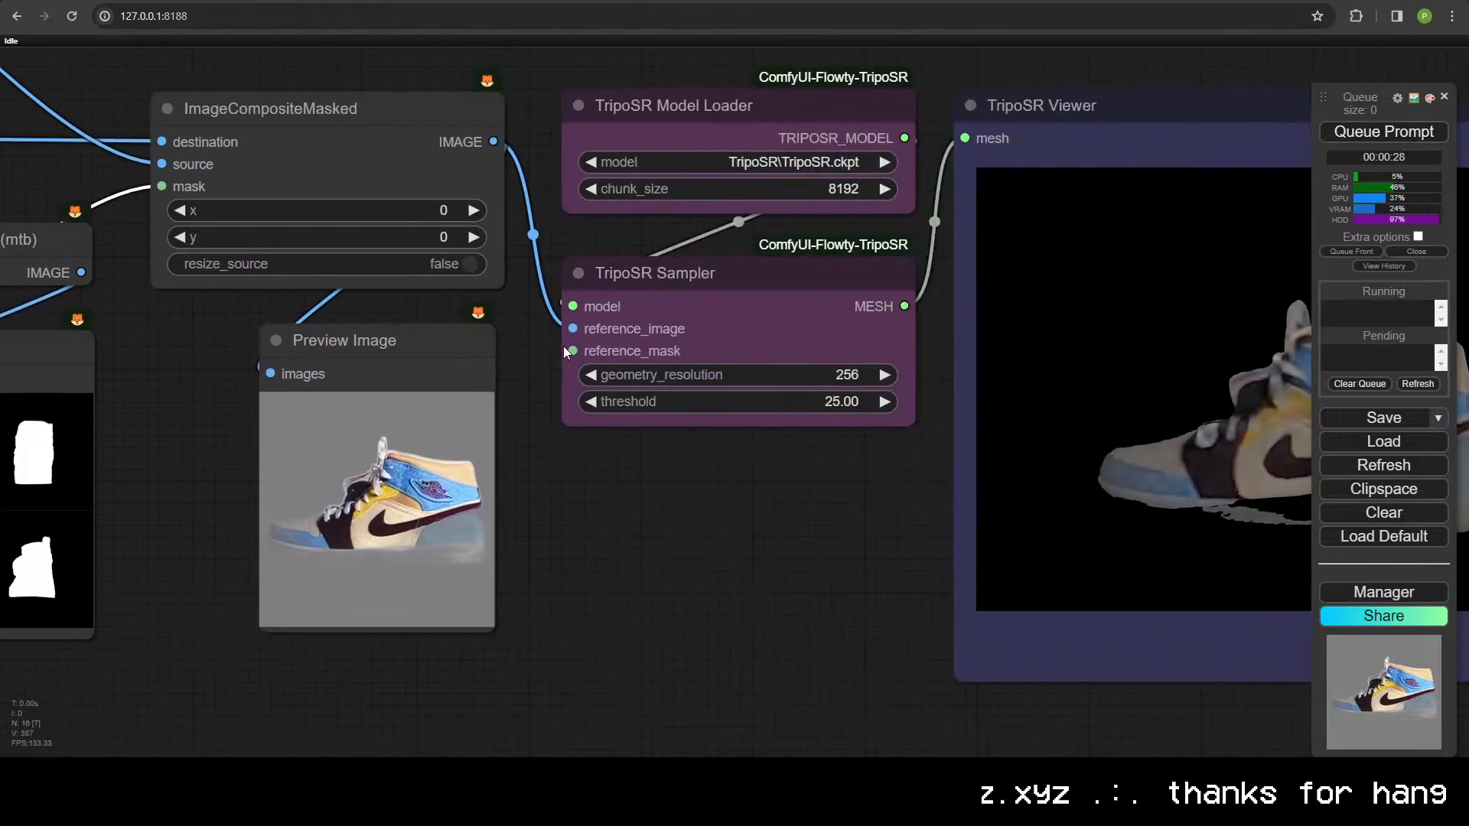
pyautogui.moveTo(877, 446); pyautogui.dragTo(600, 472)
pyautogui.moveTo(1122, 425); pyautogui.dragTo(1018, 457)
pyautogui.moveTo(1053, 459); pyautogui.dragTo(1184, 465)
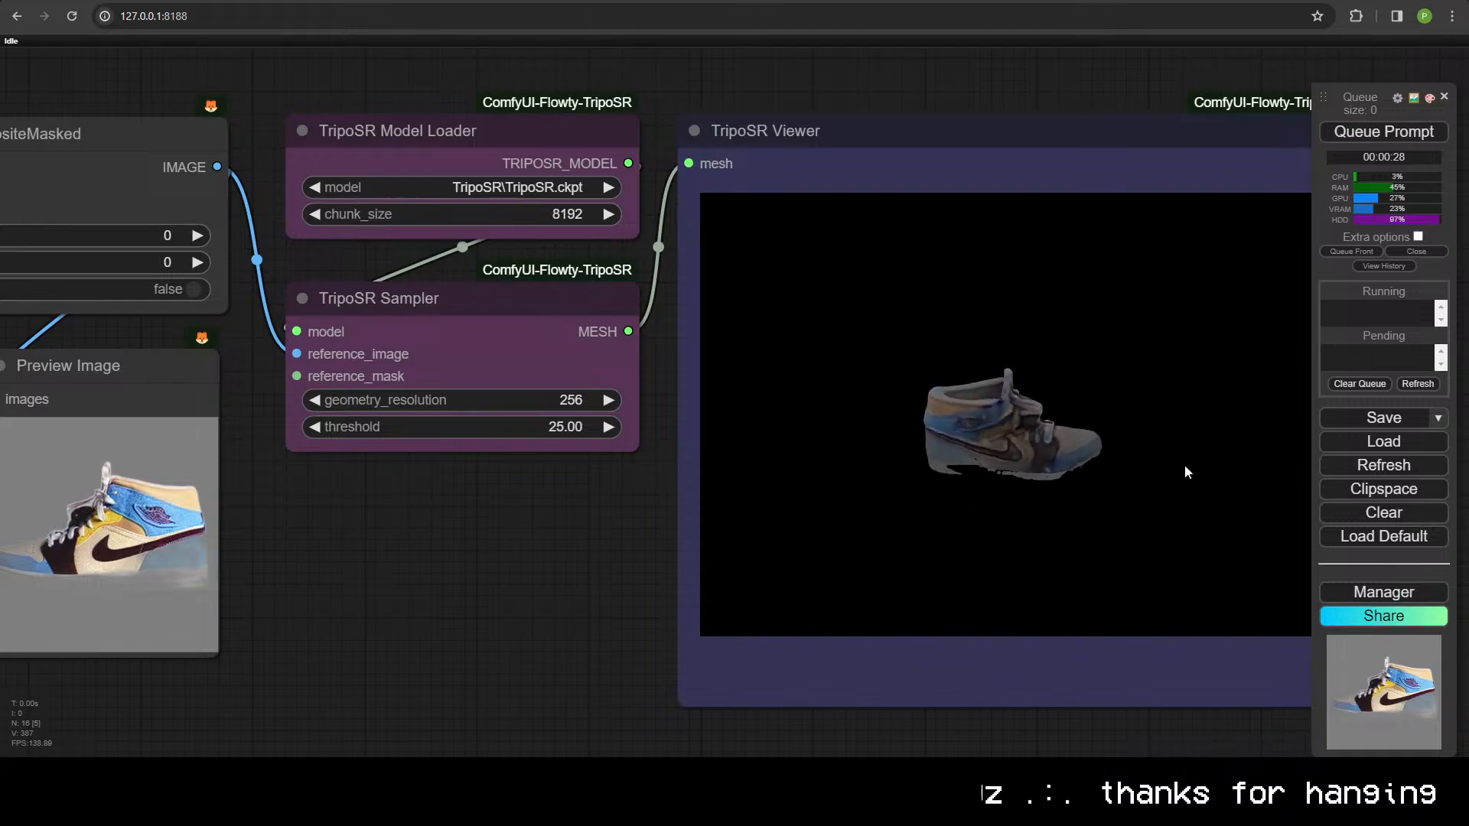
pyautogui.scroll(2, 406, 510)
# - Move the shoe (3).jpg Load Image node below Make Image Batch, connect it to Image Remove Background Rembg, and queue the workflow
pyautogui.moveTo(374, 508); pyautogui.dragTo(1094, 459)
pyautogui.scroll(-9, 925, 485)
pyautogui.moveTo(161, 325); pyautogui.dragTo(979, 566)
pyautogui.scroll(-4, 378, 348)
pyautogui.scroll(7, 744, 537)
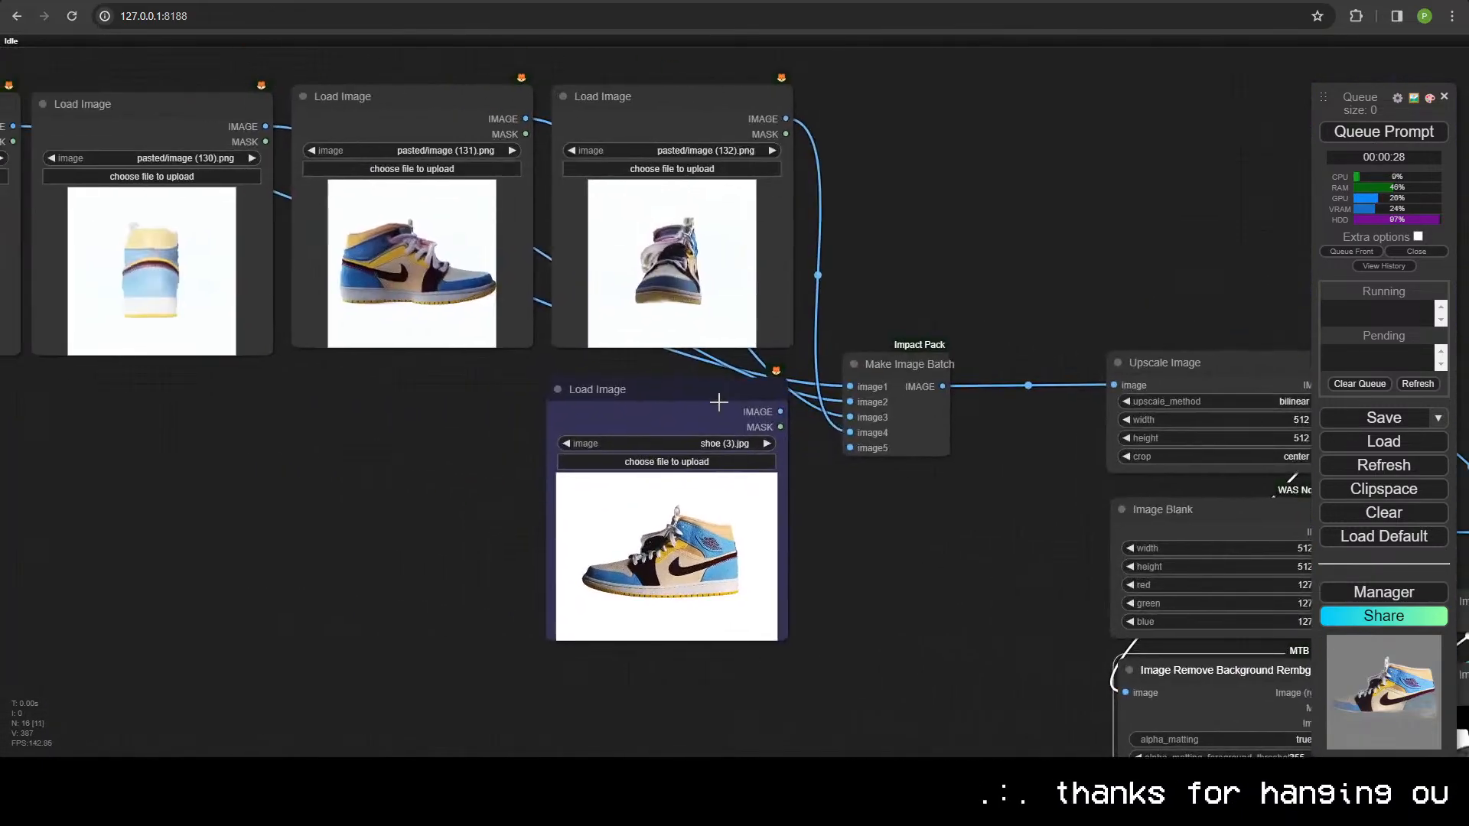
pyautogui.moveTo(719, 402); pyautogui.dragTo(796, 546)
pyautogui.moveTo(956, 513); pyautogui.dragTo(869, 214)
pyautogui.scroll(1, 869, 215)
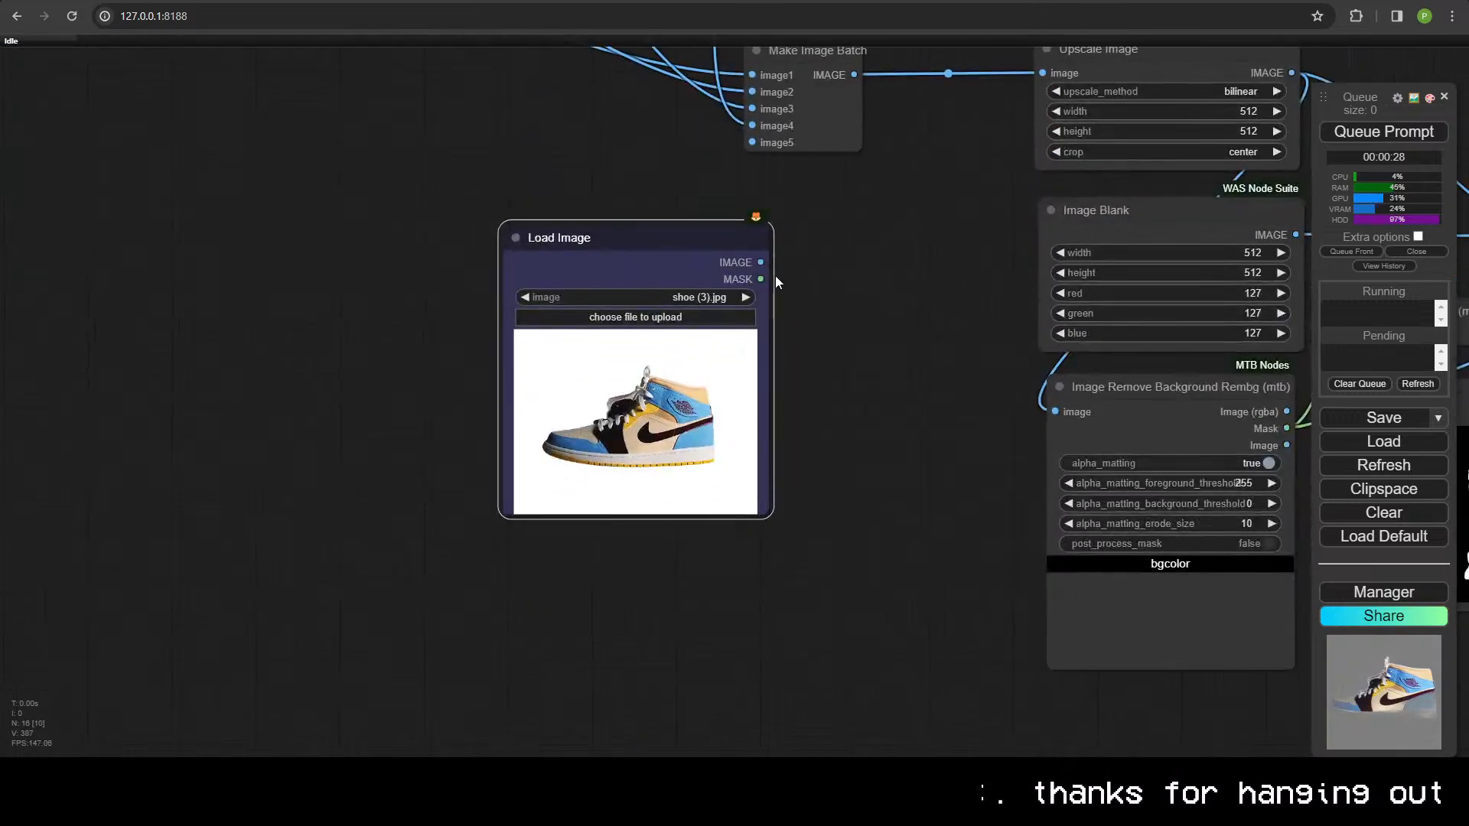
pyautogui.moveTo(760, 262); pyautogui.dragTo(490, 364)
pyautogui.click(1387, 143)
# - Place the shoe (3).jpg Load Image node beside Image Remove Background Rembg and check the single shoe's mask and composite preview
pyautogui.scroll(-6, 704, 375)
pyautogui.moveTo(350, 285); pyautogui.dragTo(476, 371)
pyautogui.scroll(5, 912, 498)
pyautogui.moveTo(912, 498); pyautogui.dragTo(632, 470)
pyautogui.scroll(2, 497, 464)
pyautogui.moveTo(497, 464); pyautogui.dragTo(916, 526)
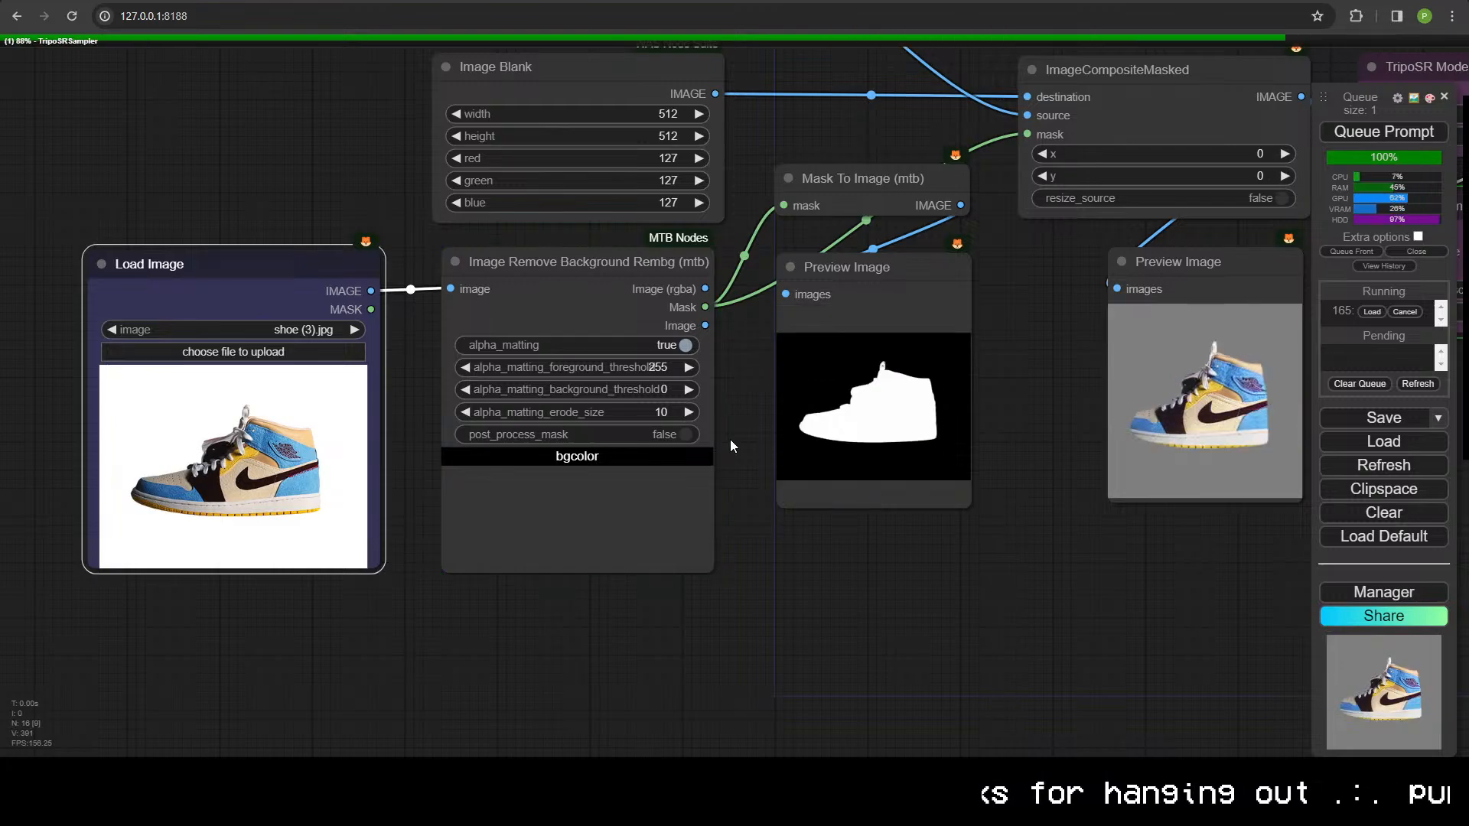
pyautogui.scroll(1, 646, 499)
pyautogui.moveTo(1051, 423); pyautogui.dragTo(916, 554)
# - Connect the shoe (3).jpg Load Image to Upscale Image, and the Upscale Image output to Image Remove Background Rembg
pyautogui.scroll(-3, 641, 499)
pyautogui.scroll(-1, 641, 499)
pyautogui.moveTo(406, 456); pyautogui.dragTo(455, 174)
pyautogui.moveTo(360, 429); pyautogui.dragTo(307, 408)
pyautogui.moveTo(662, 175); pyautogui.dragTo(465, 454)
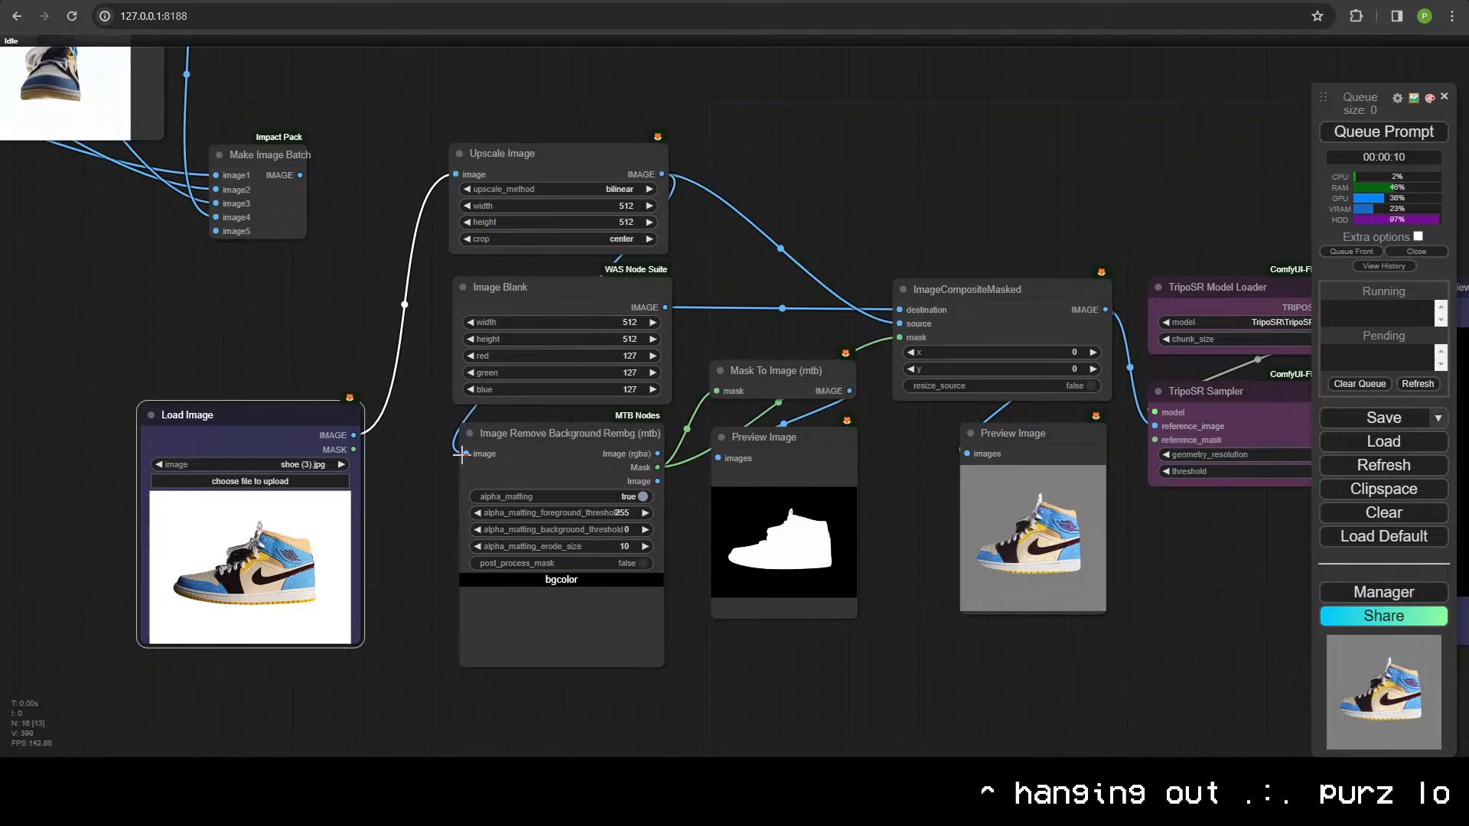
pyautogui.moveTo(298, 175); pyautogui.dragTo(458, 174)
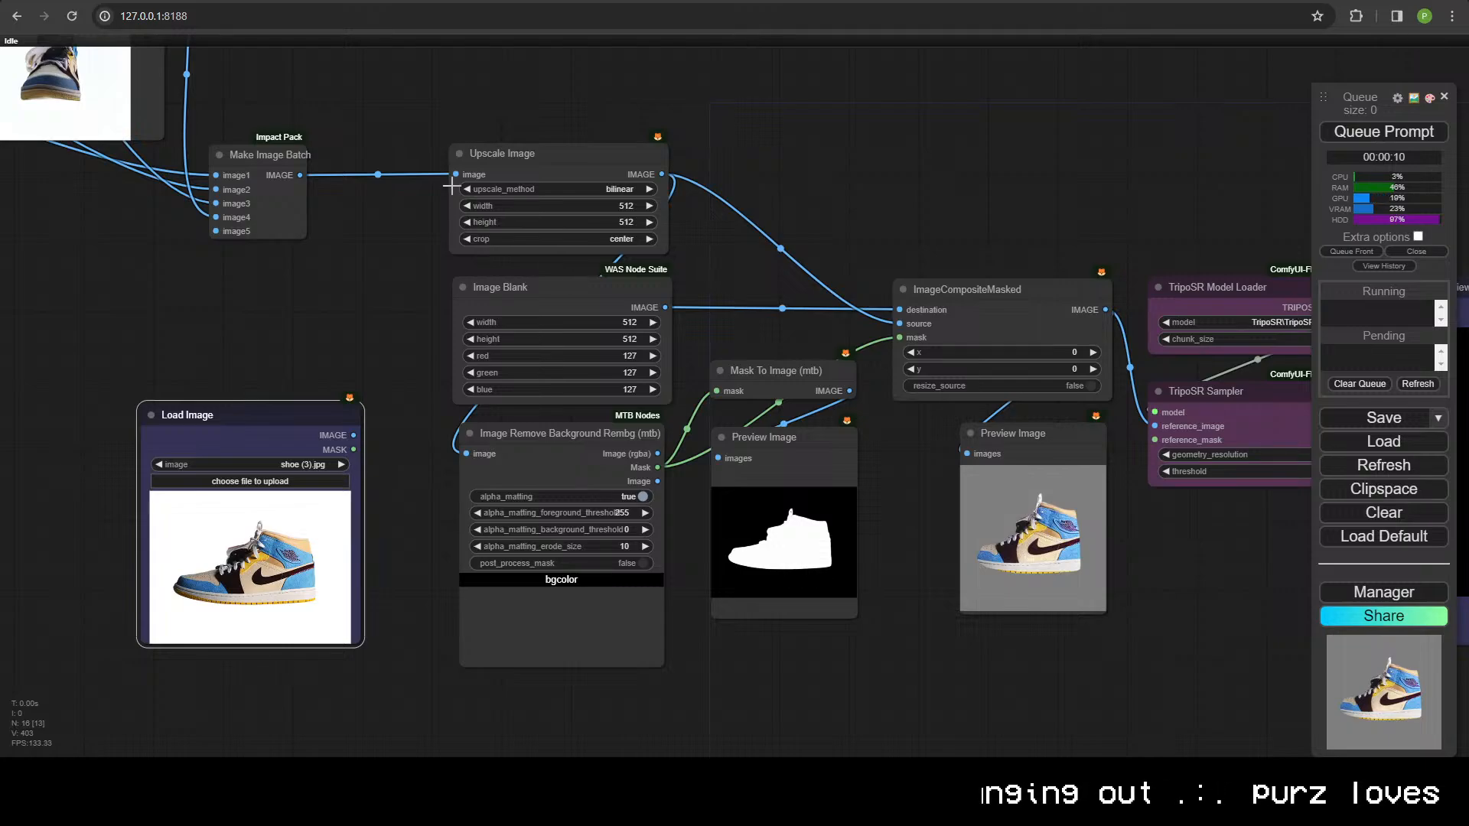
pyautogui.moveTo(457, 174); pyautogui.dragTo(361, 205)
pyautogui.click(306, 334)
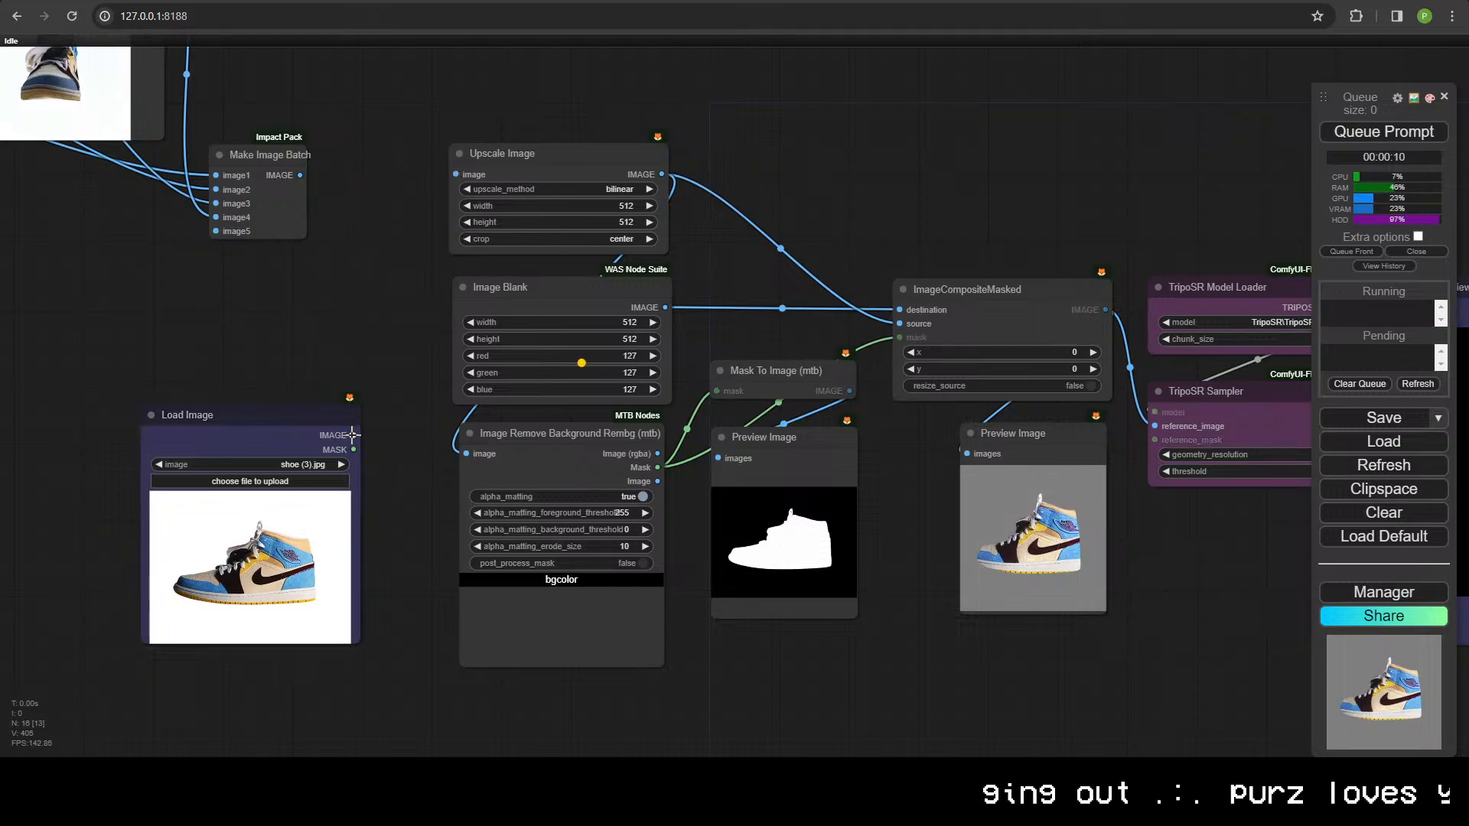
pyautogui.moveTo(353, 434); pyautogui.dragTo(456, 174)
# - Replace the first Load Image node, pasted/image (129).png, with a copy of the shoe (3).jpg Load Image node
pyautogui.moveTo(387, 336); pyautogui.dragTo(1359, 247)
pyautogui.moveTo(388, 207); pyautogui.dragTo(315, 341)
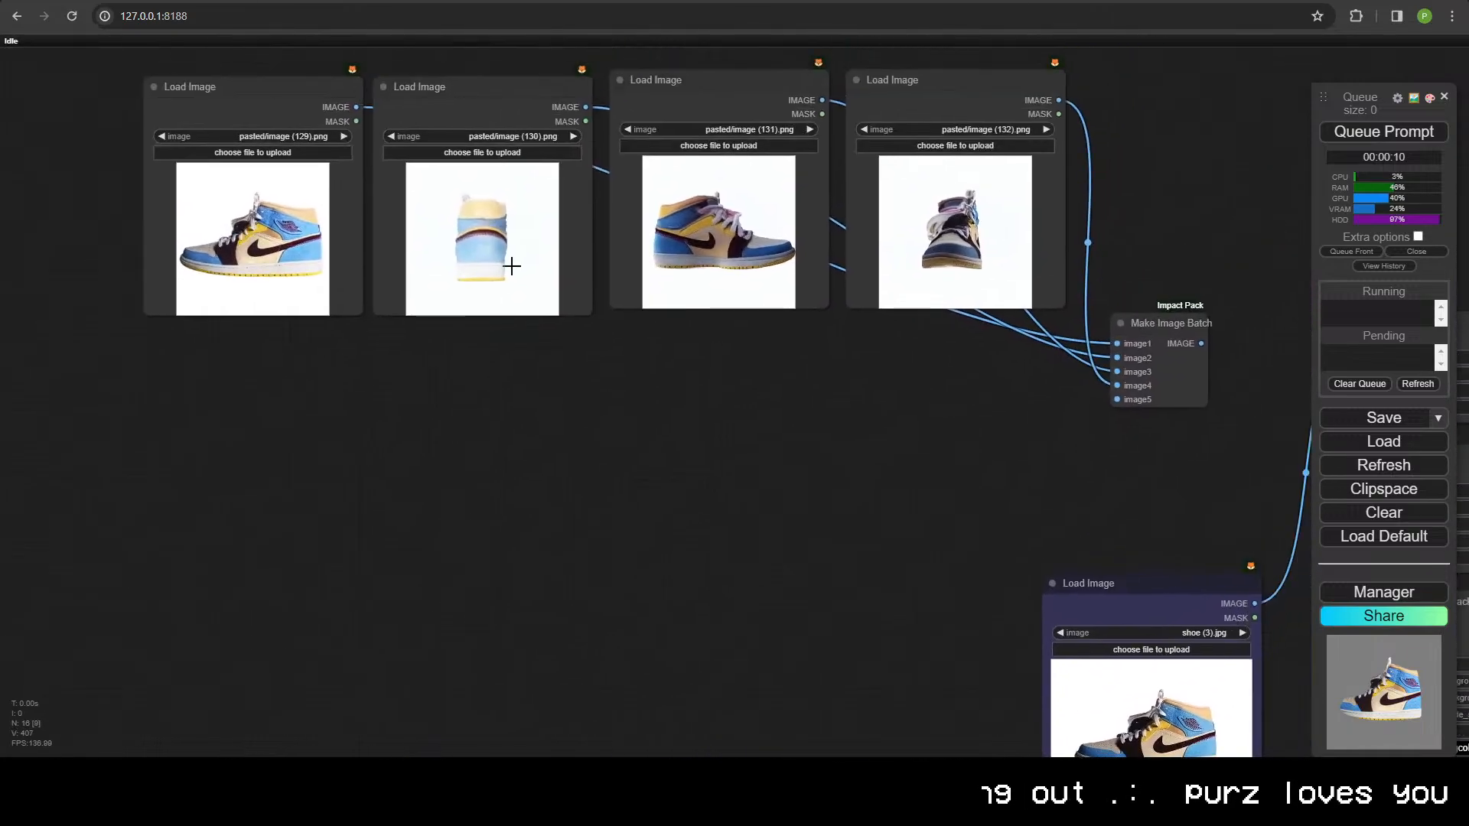
pyautogui.moveTo(919, 365); pyautogui.dragTo(719, 361)
pyautogui.moveTo(104, 171); pyautogui.dragTo(315, 217)
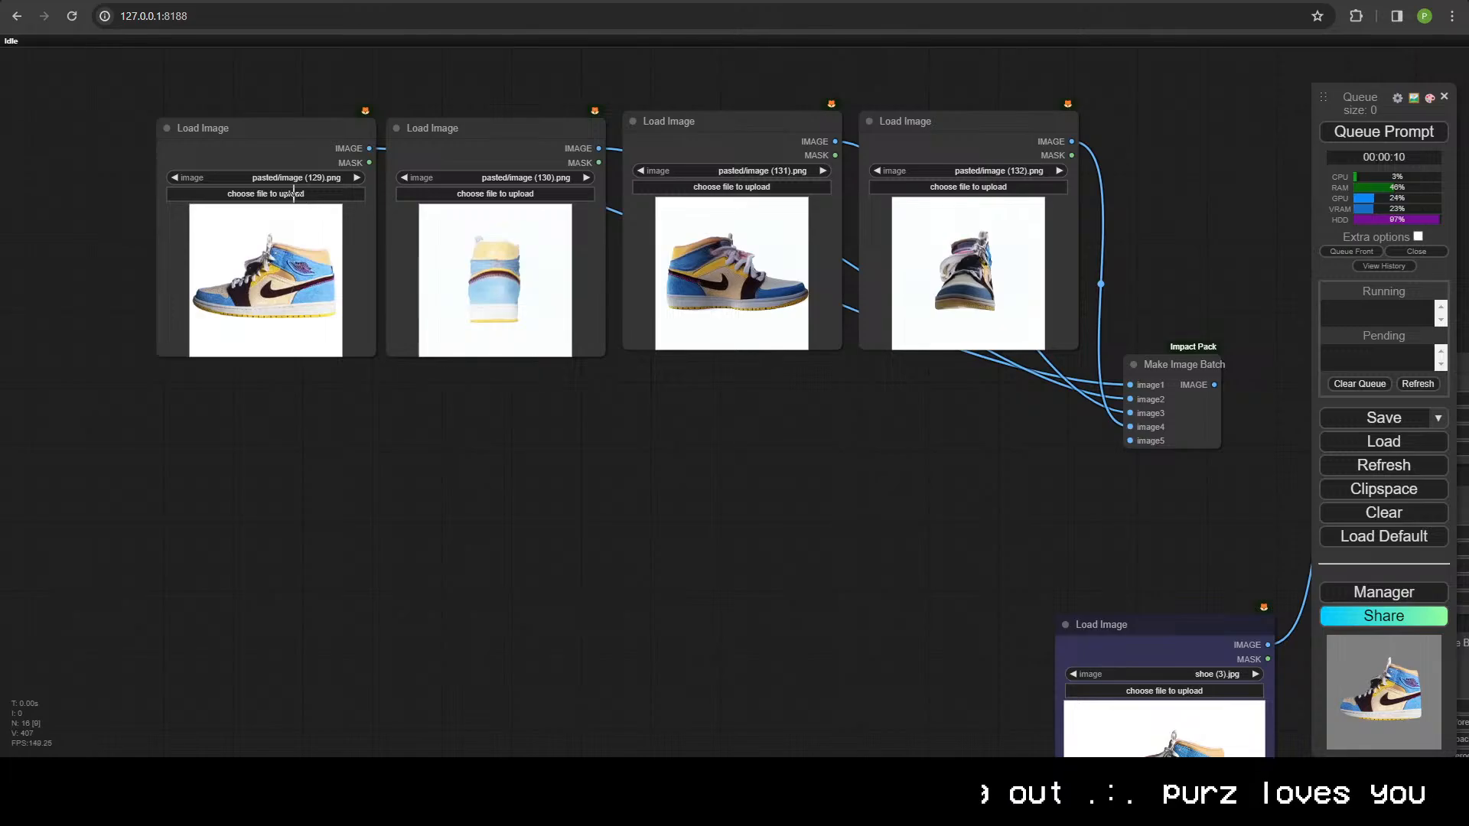
pyautogui.scroll(-3, 824, 425)
pyautogui.moveTo(836, 434); pyautogui.dragTo(629, 394)
pyautogui.scroll(-1, 629, 394)
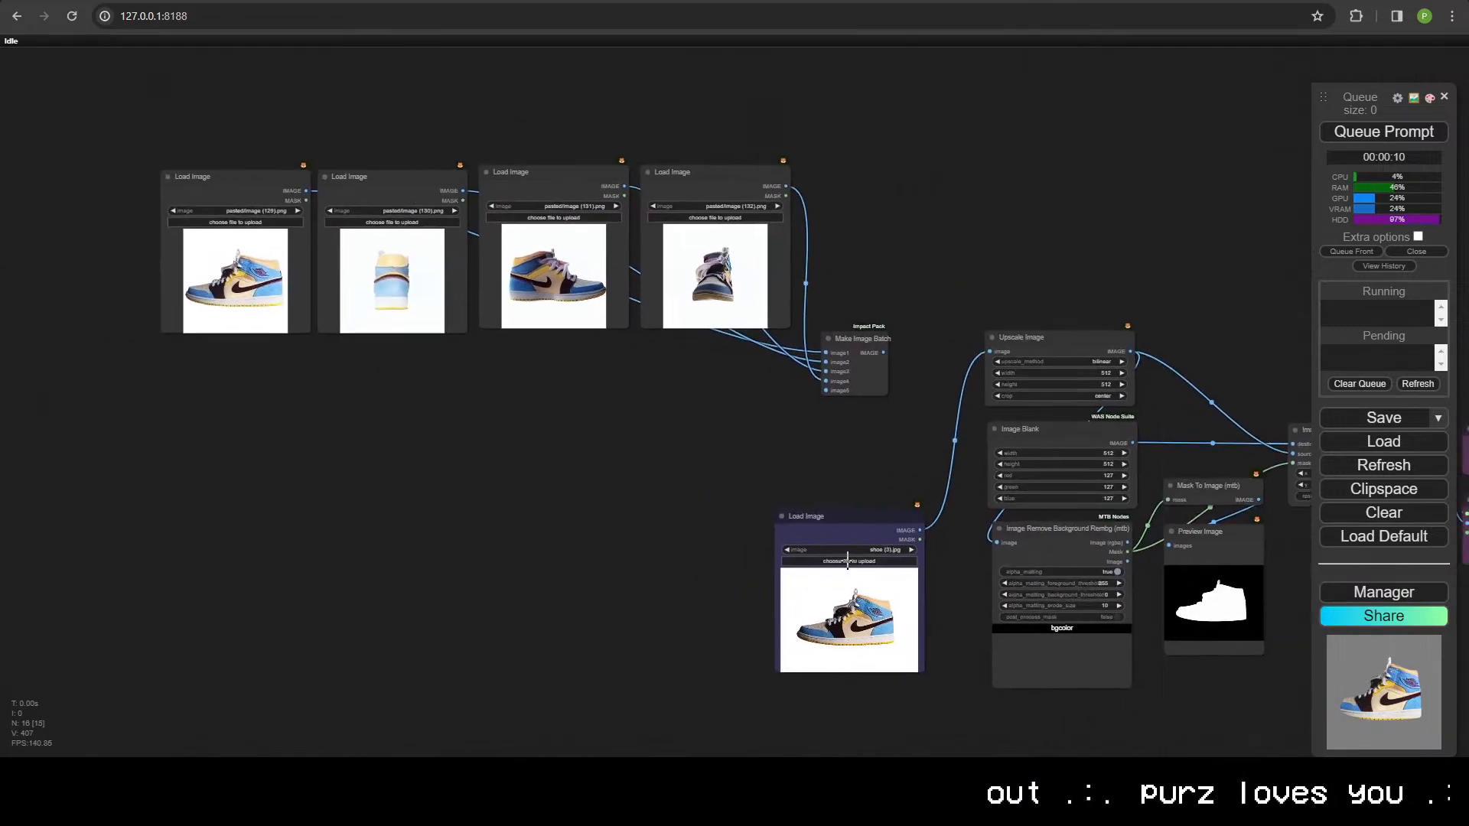
pyautogui.click(853, 589)
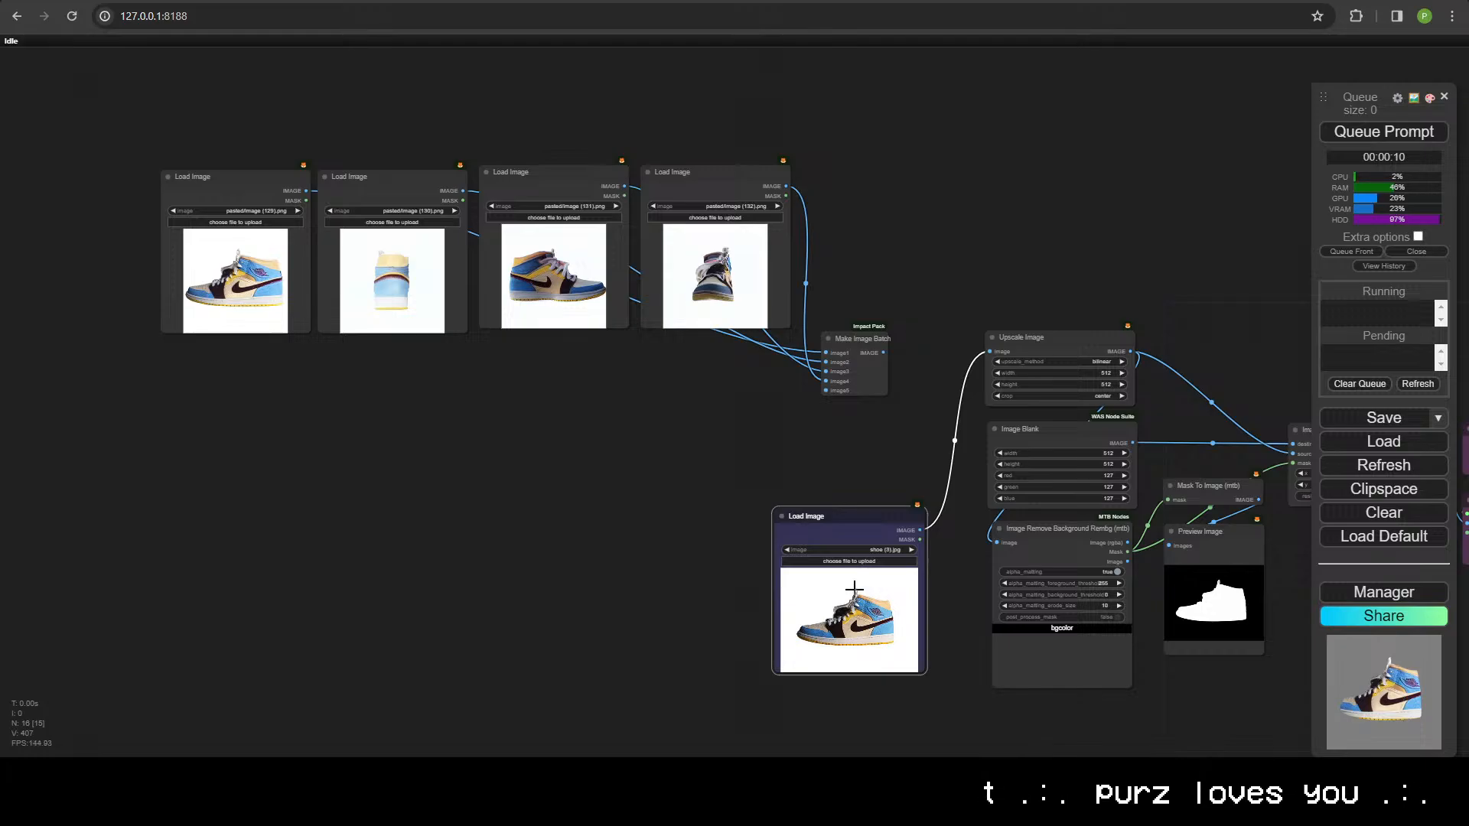
pyautogui.hotkey('ctrl', 'c')
pyautogui.hotkey('ctrl', 'v')
pyautogui.moveTo(872, 593); pyautogui.dragTo(832, 350)
pyautogui.click(232, 202)
pyautogui.press('Delete')
# - Connect the pasted/image (130), (131) and (132) Load Image nodes to Make Image Batch's image2, image3 and image4 inputs
pyautogui.scroll(3, 860, 402)
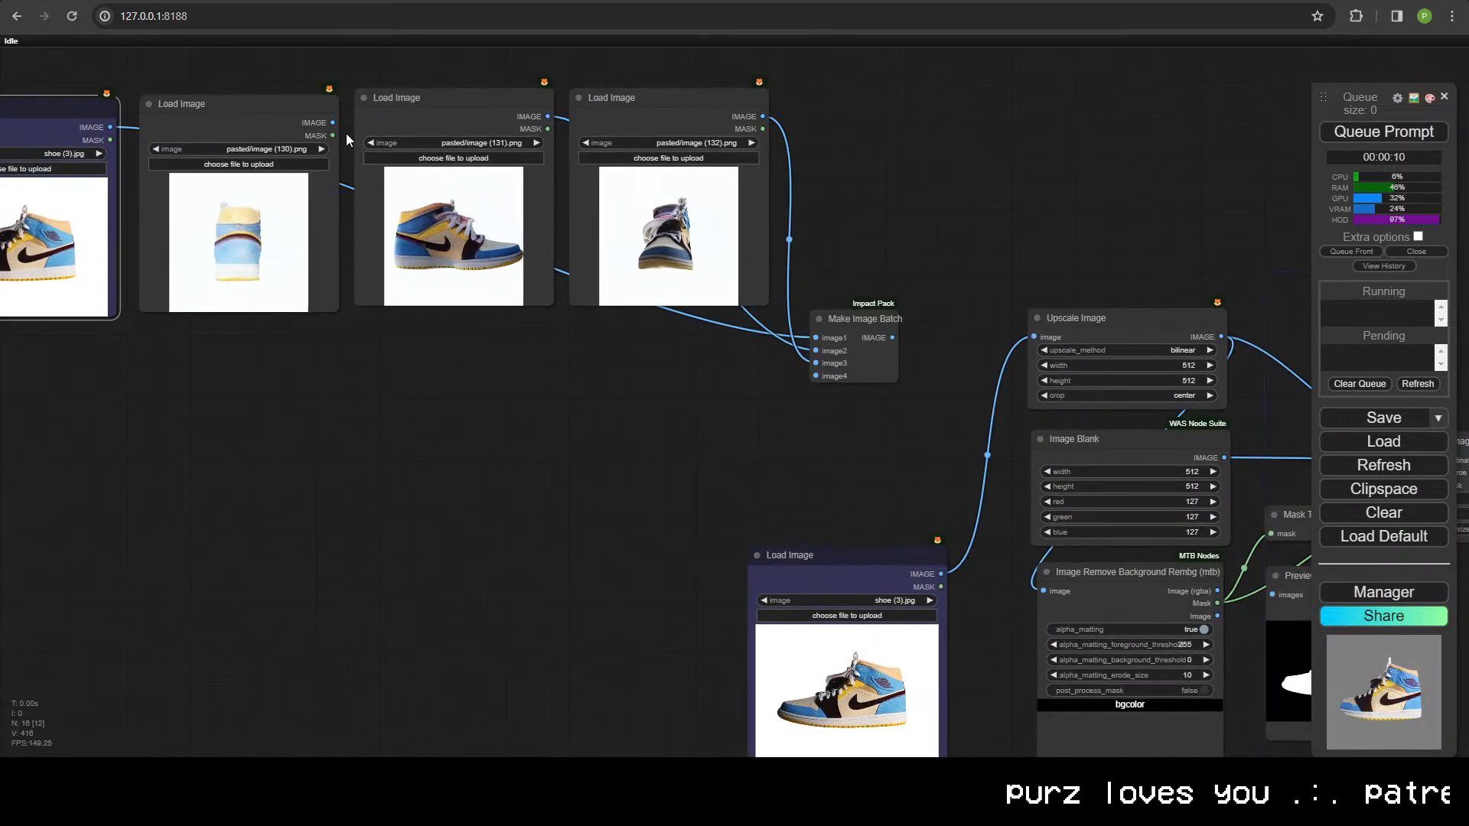
pyautogui.moveTo(332, 123); pyautogui.dragTo(817, 352)
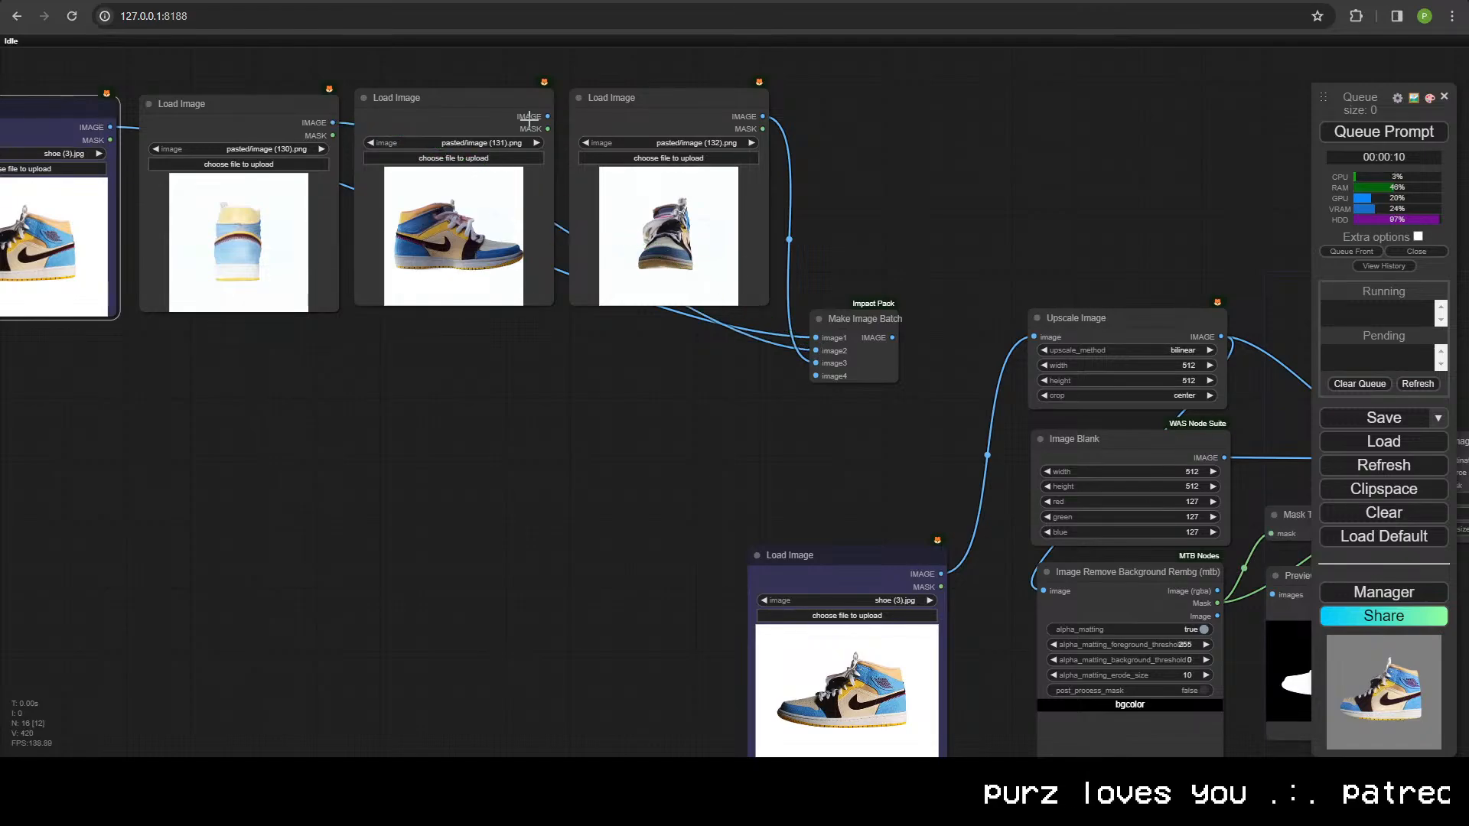
pyautogui.moveTo(547, 116); pyautogui.dragTo(816, 362)
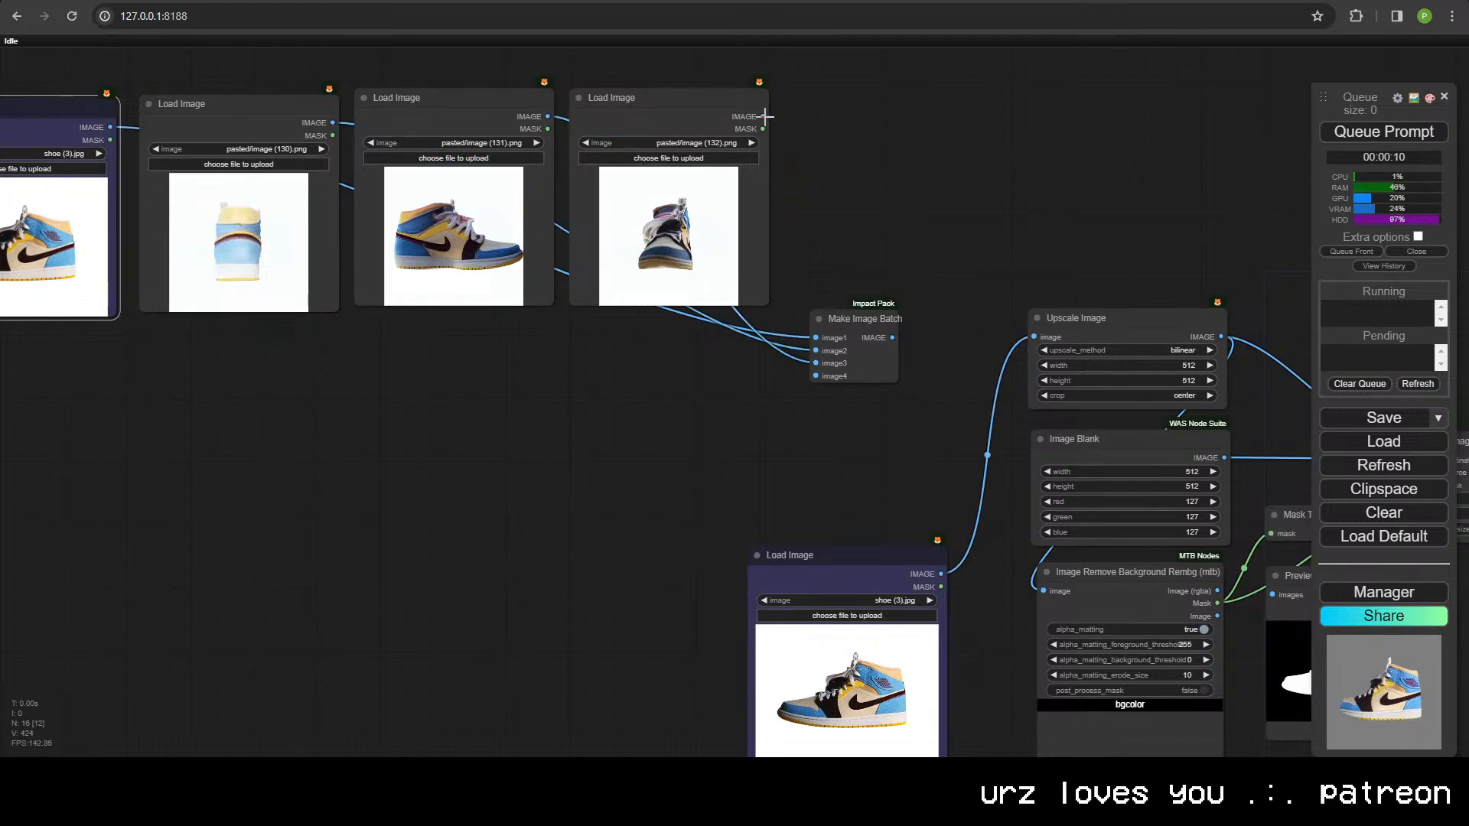
pyautogui.moveTo(763, 116); pyautogui.dragTo(816, 375)
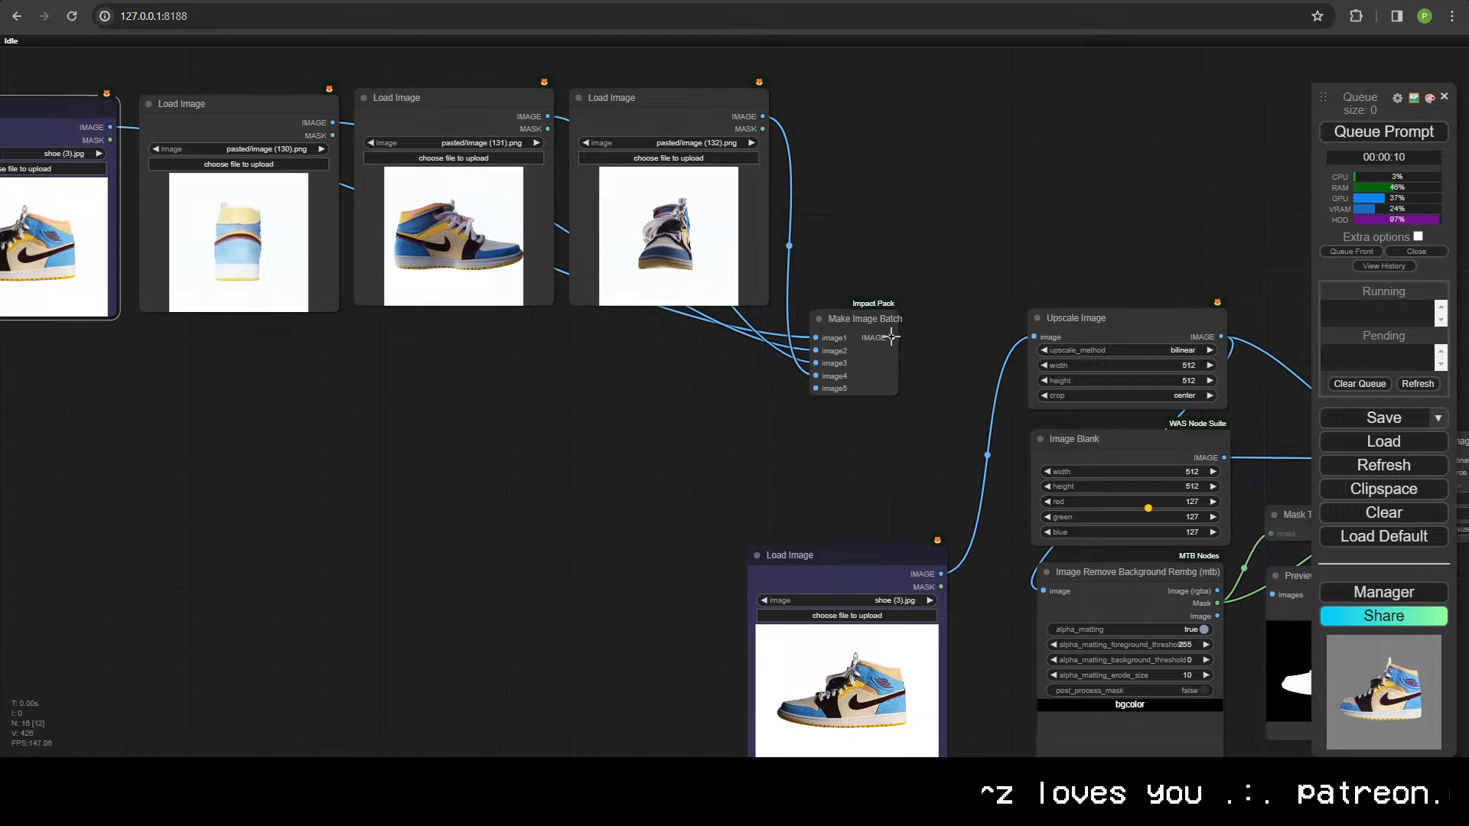
# - Connect the Make Image Batch output to Upscale Image and queue the workflow
pyautogui.moveTo(891, 337); pyautogui.dragTo(1033, 337)
pyautogui.scroll(-1, 1003, 389)
pyautogui.moveTo(1003, 389)
pyautogui.mouseDown()
pyautogui.moveTo(683, 306)
pyautogui.moveTo(124, 311)
pyautogui.mouseUp()
pyautogui.moveTo(800, 382); pyautogui.dragTo(490, 398)
pyautogui.moveTo(878, 402)
pyautogui.mouseDown()
pyautogui.moveTo(797, 393)
pyautogui.moveTo(827, 437)
pyautogui.moveTo(820, 393)
pyautogui.moveTo(929, 457)
pyautogui.moveTo(728, 493)
pyautogui.moveTo(716, 466)
pyautogui.mouseUp()
pyautogui.scroll(5, 925, 461)
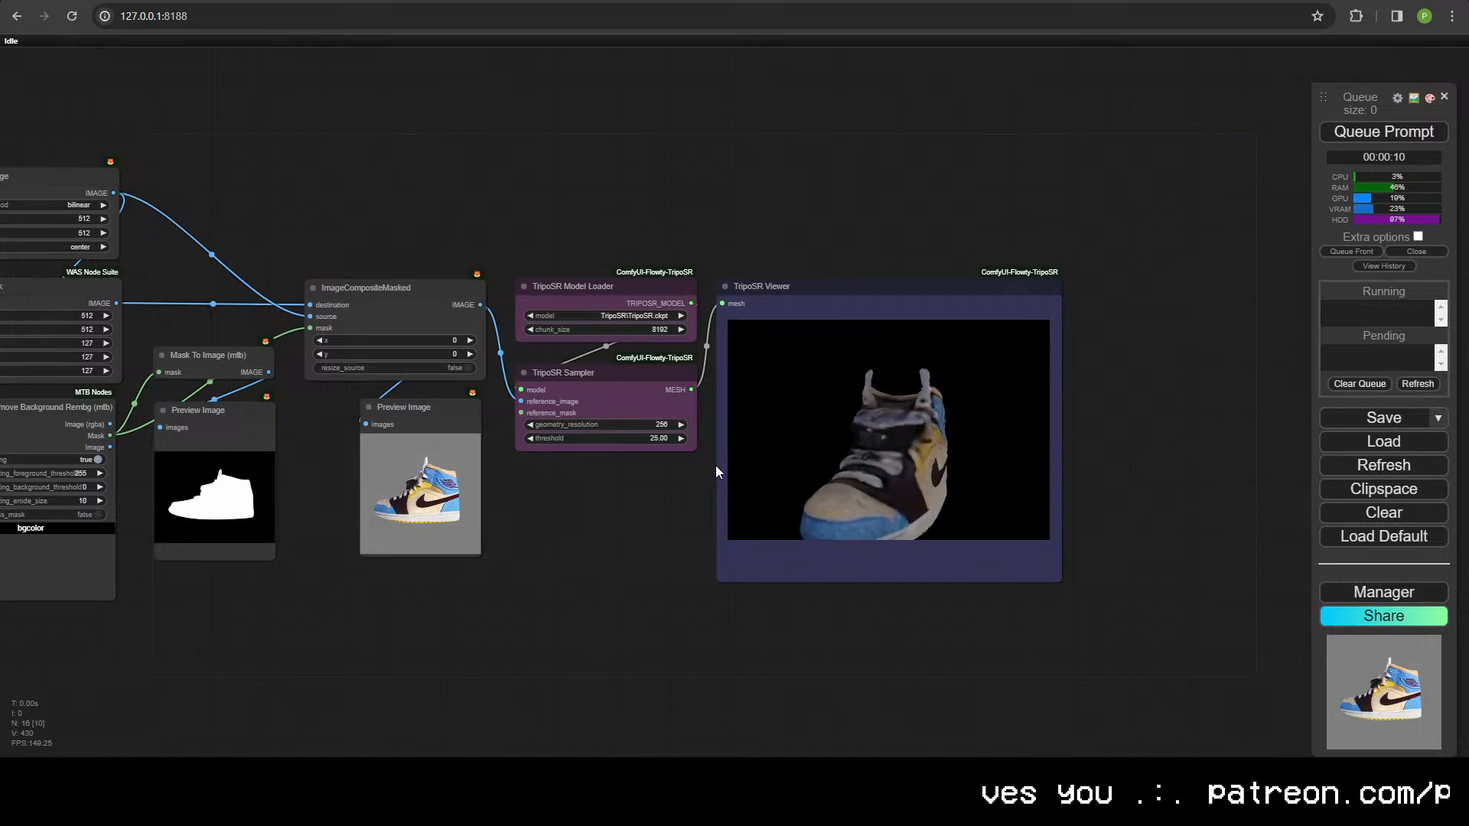
pyautogui.scroll(-5, 849, 459)
pyautogui.moveTo(855, 458); pyautogui.dragTo(782, 455)
pyautogui.click(1374, 136)
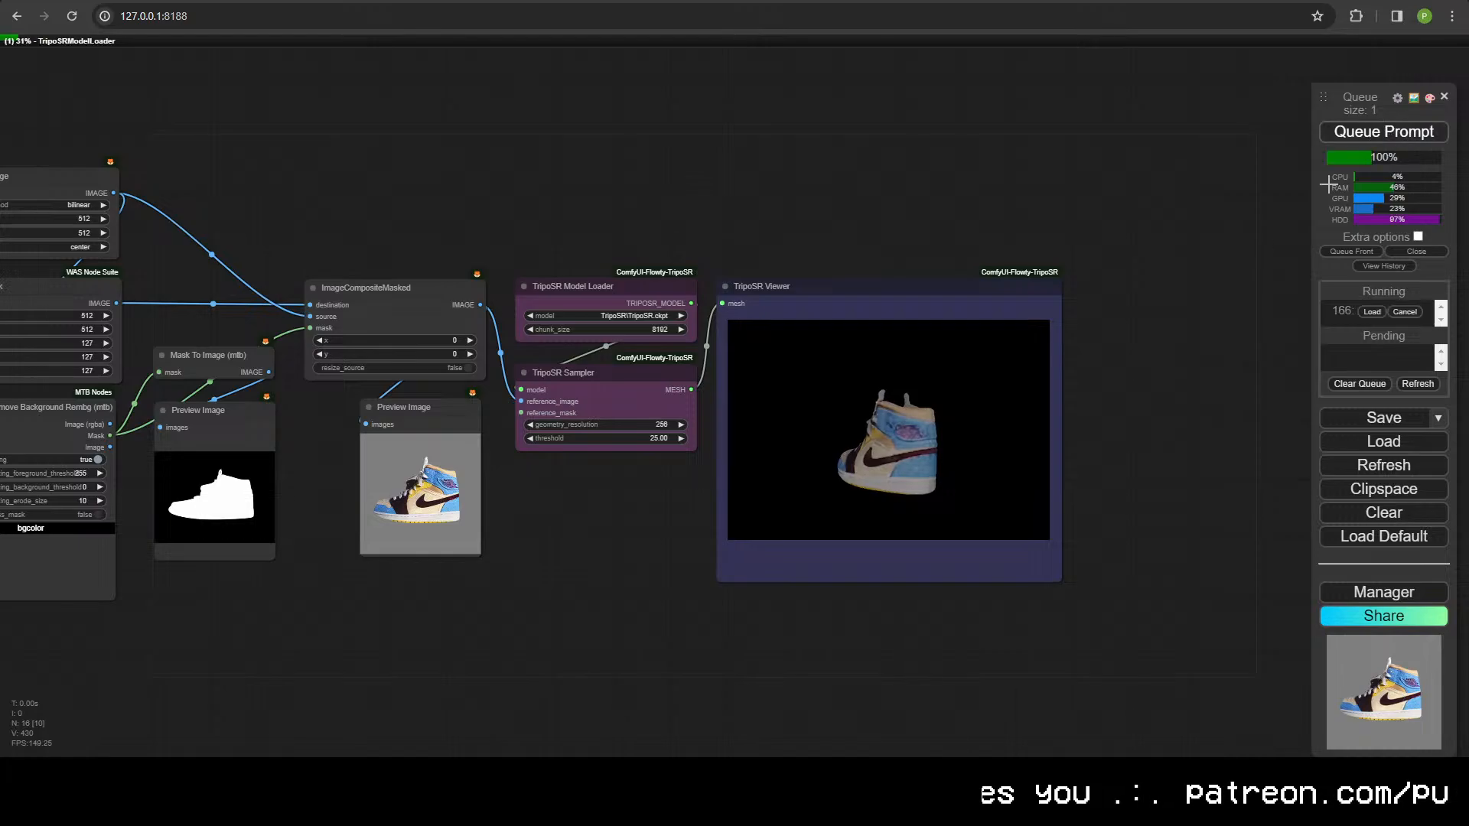
# - Examine the background-removal mask, the gray composite preview and the shoe mesh in TripoSR Viewer
pyautogui.scroll(-3, 1053, 507)
pyautogui.moveTo(428, 604); pyautogui.dragTo(700, 578)
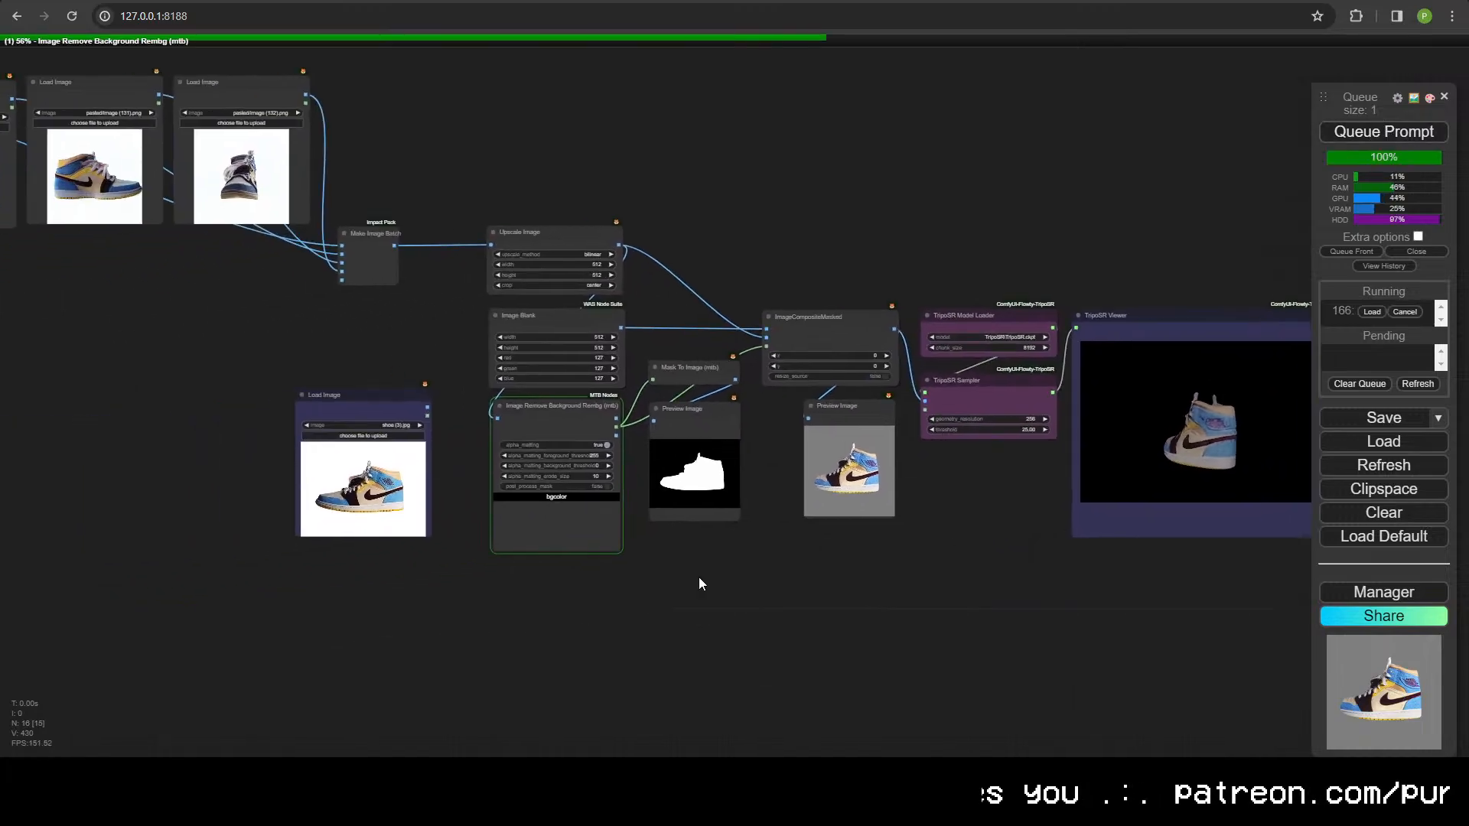
pyautogui.click(352, 410)
pyautogui.scroll(5, 572, 436)
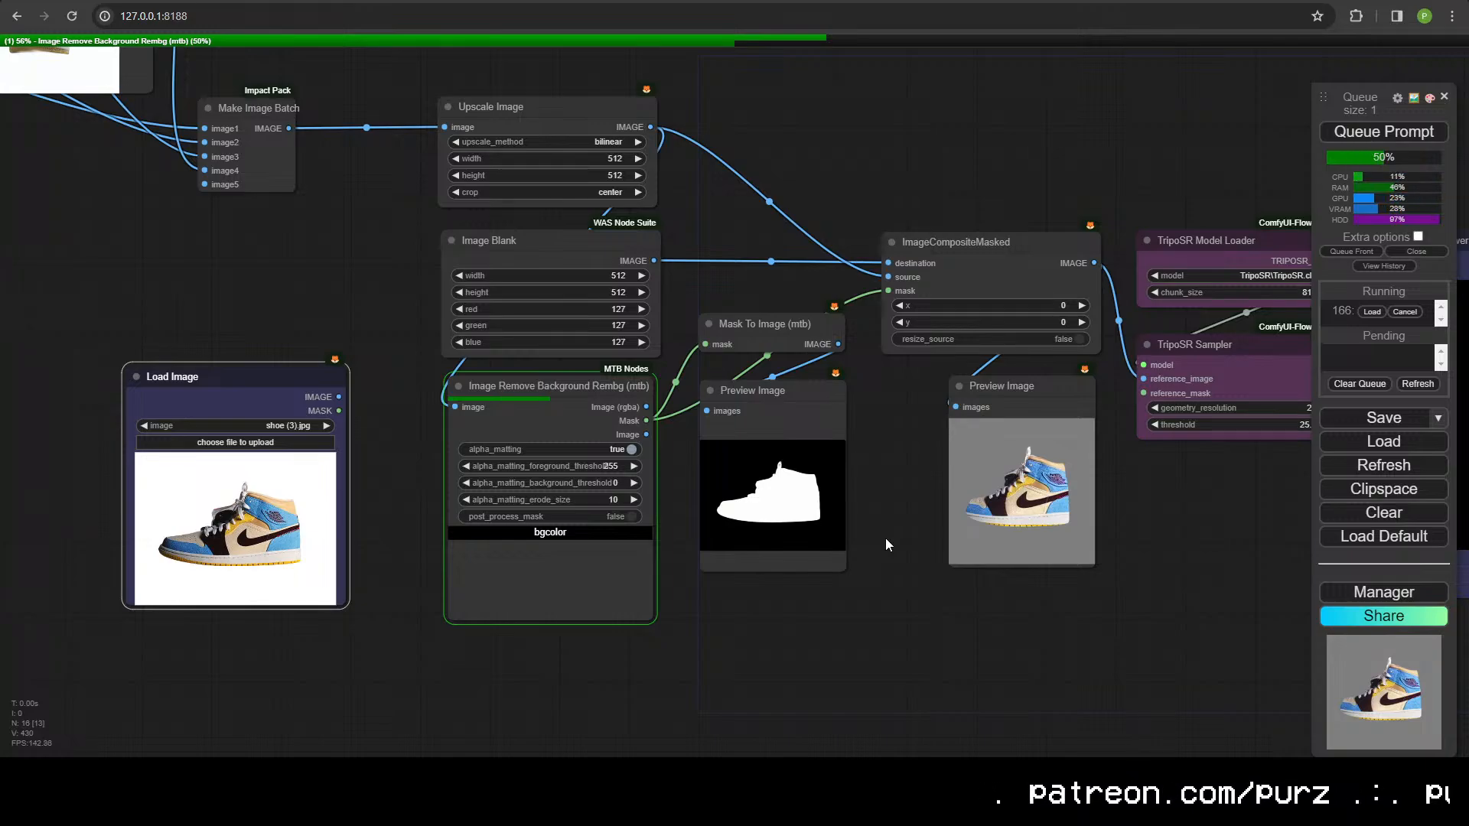
pyautogui.moveTo(888, 557); pyautogui.dragTo(613, 505)
pyautogui.scroll(-3, 545, 610)
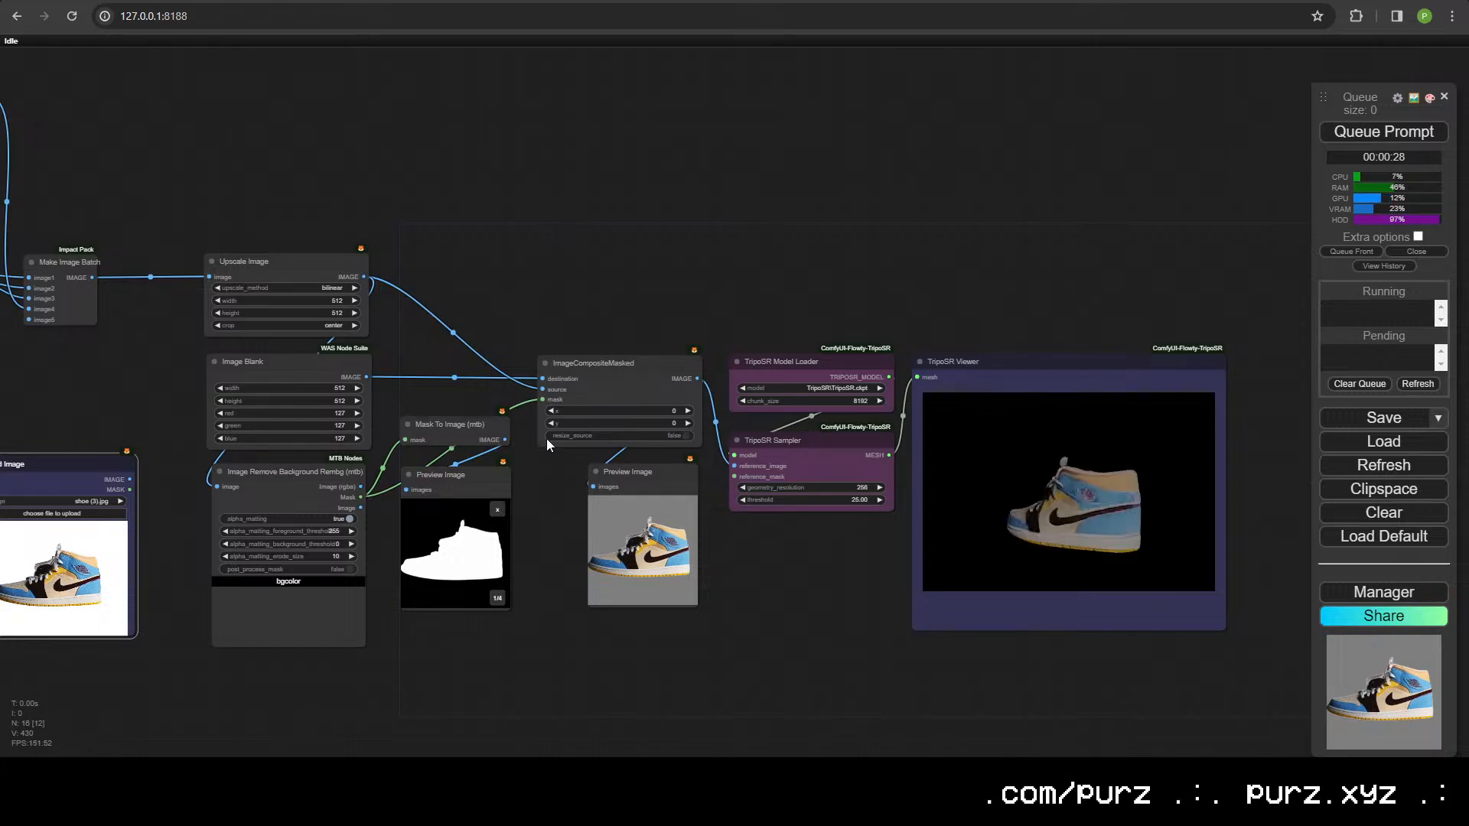
pyautogui.moveTo(1048, 469); pyautogui.dragTo(1152, 550)
pyautogui.scroll(-7, 1152, 527)
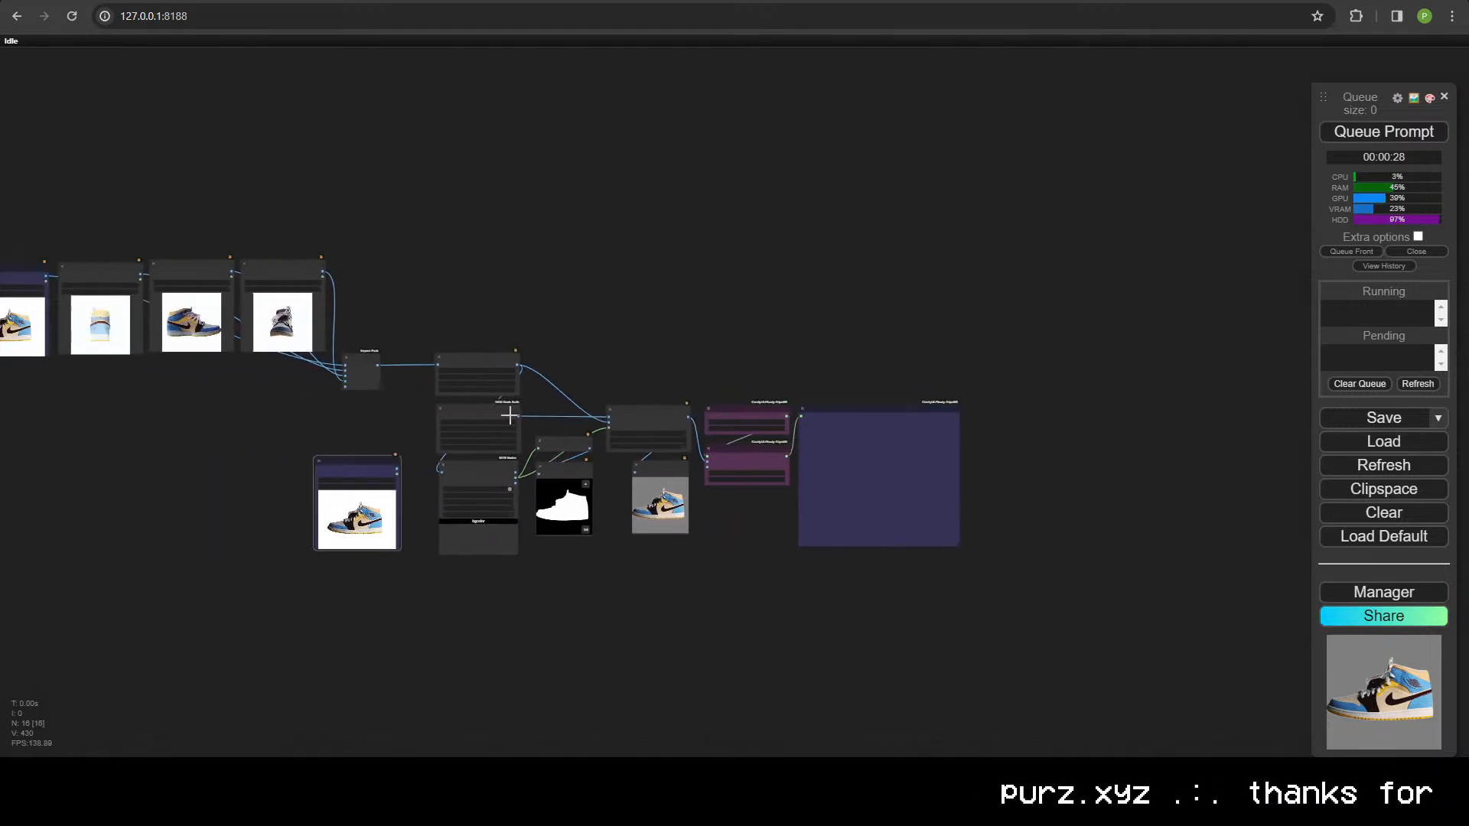
pyautogui.scroll(3, 544, 394)
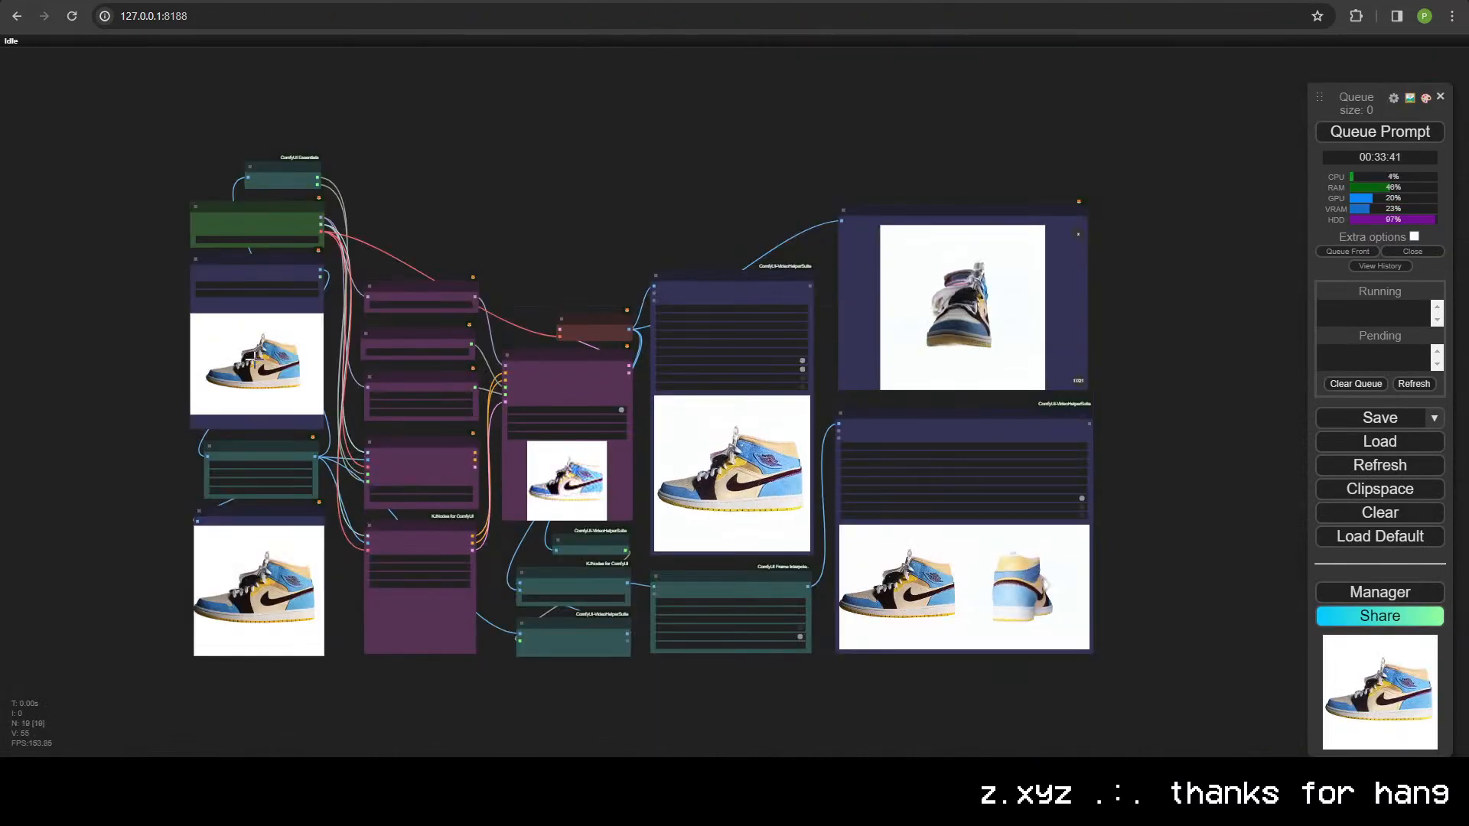
pyautogui.scroll(5, 253, 315)
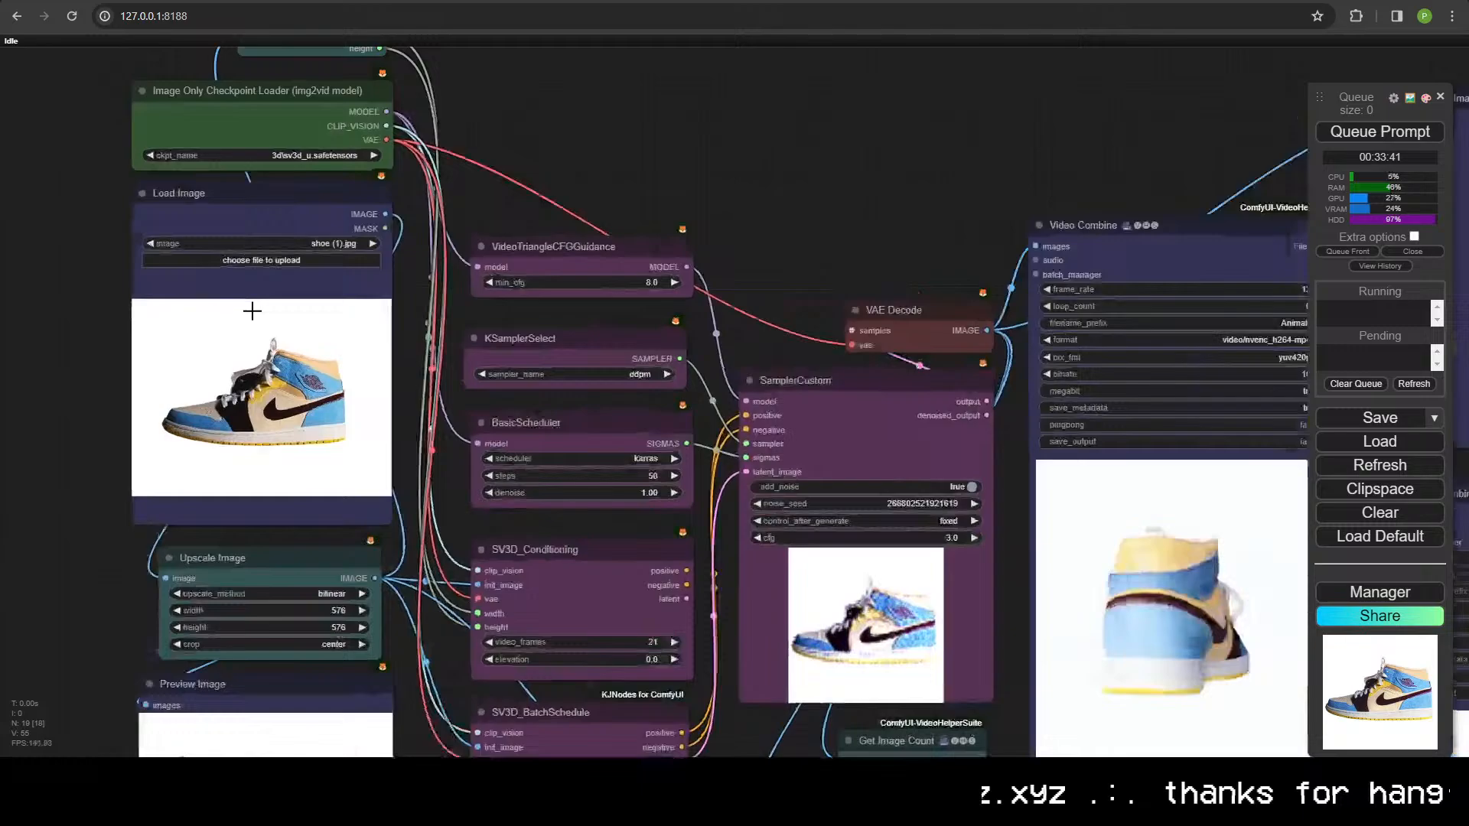
pyautogui.scroll(1, 269, 260)
pyautogui.click(269, 260)
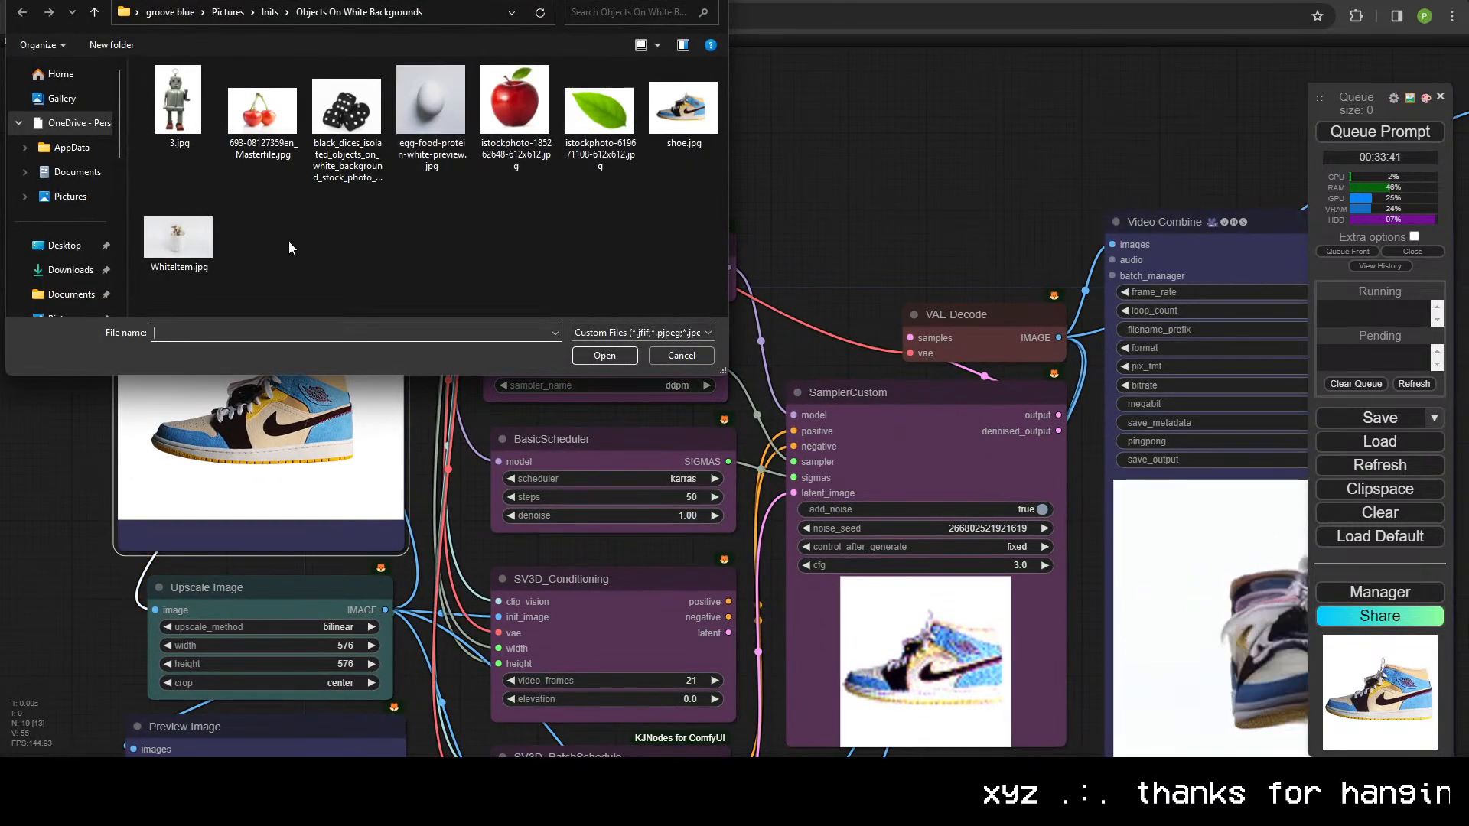
pyautogui.click(273, 16)
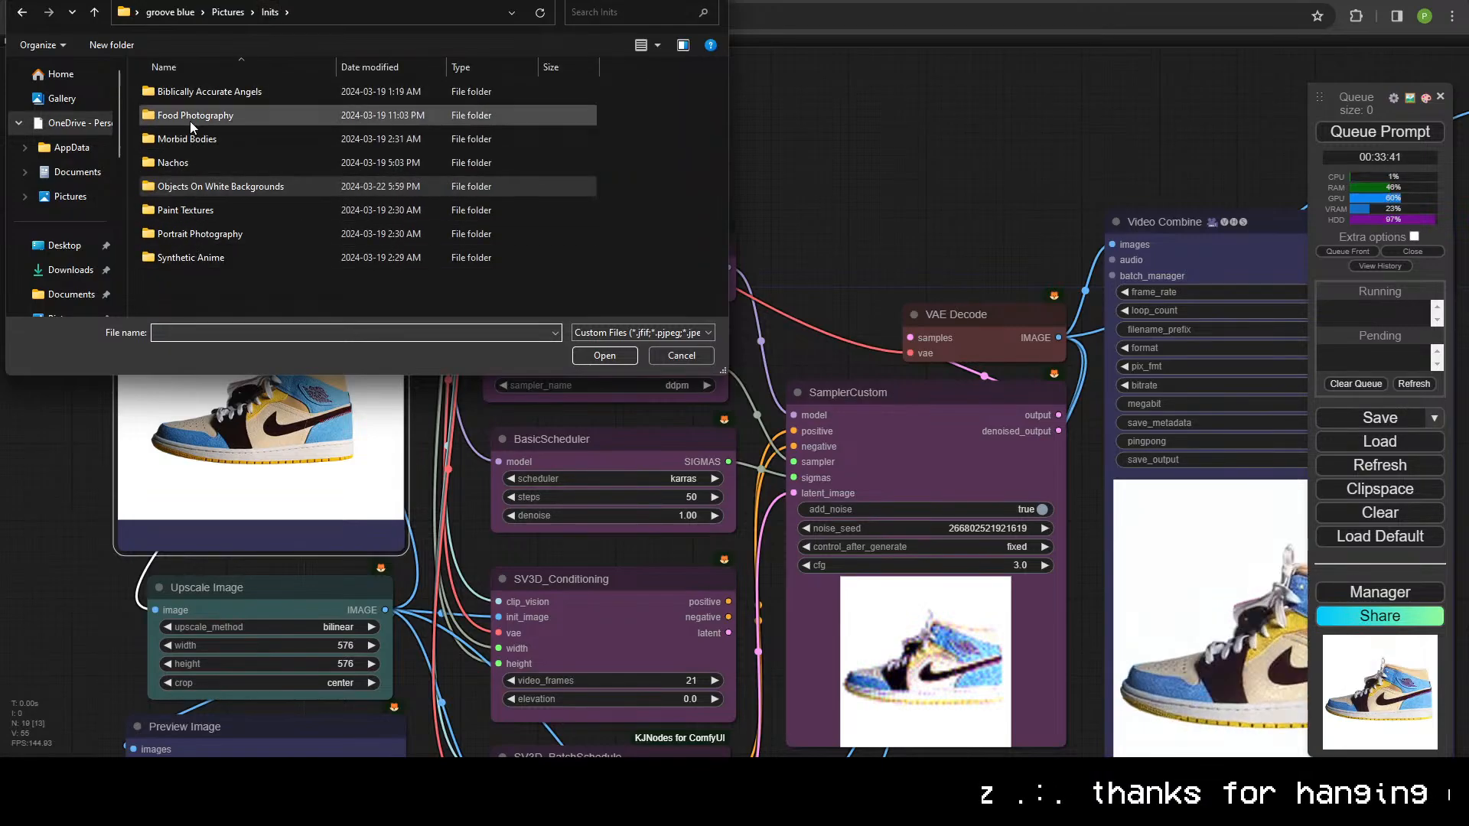
pyautogui.doubleClick(179, 187)
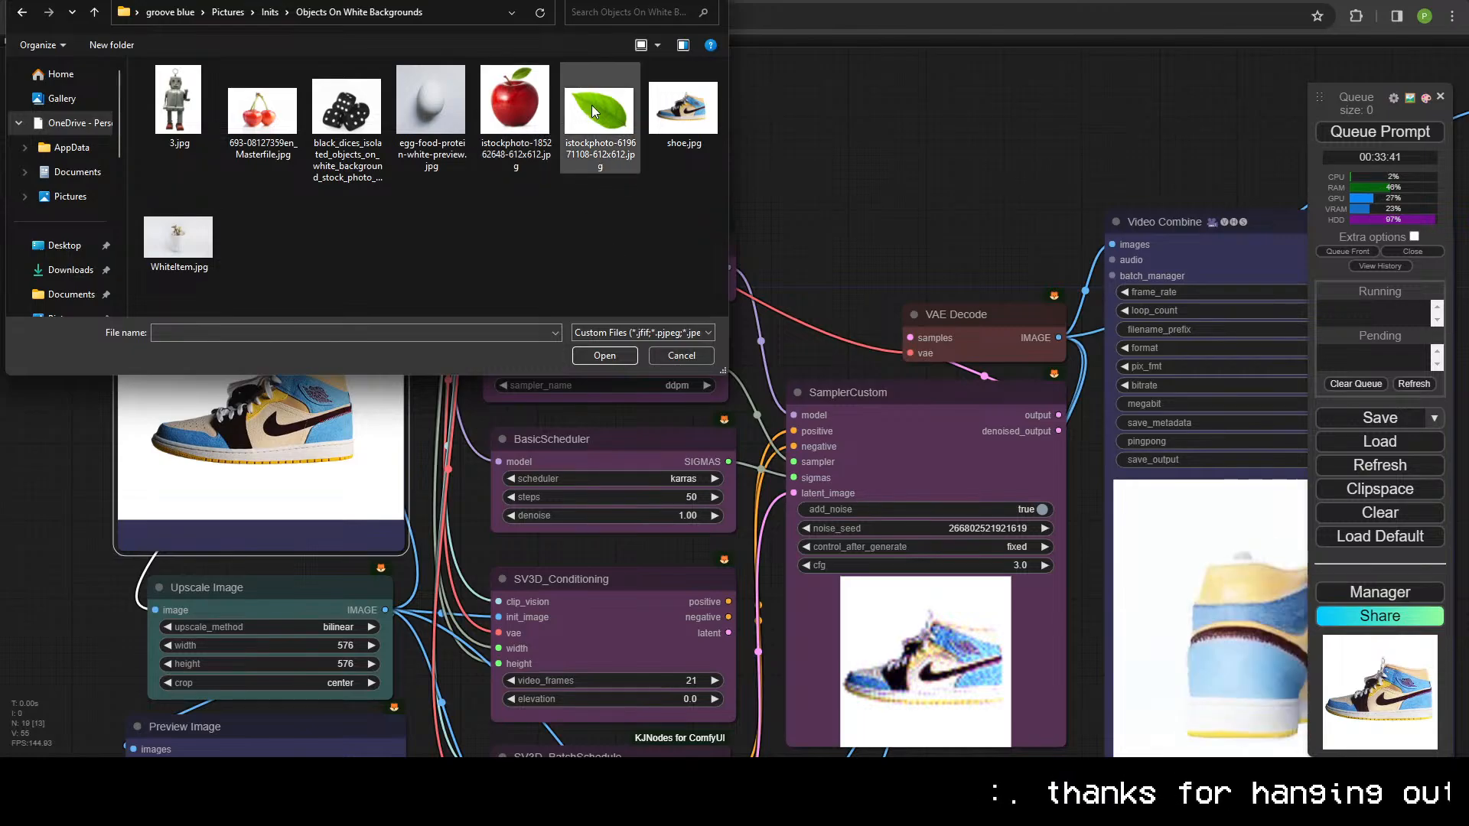
pyautogui.doubleClick(262, 114)
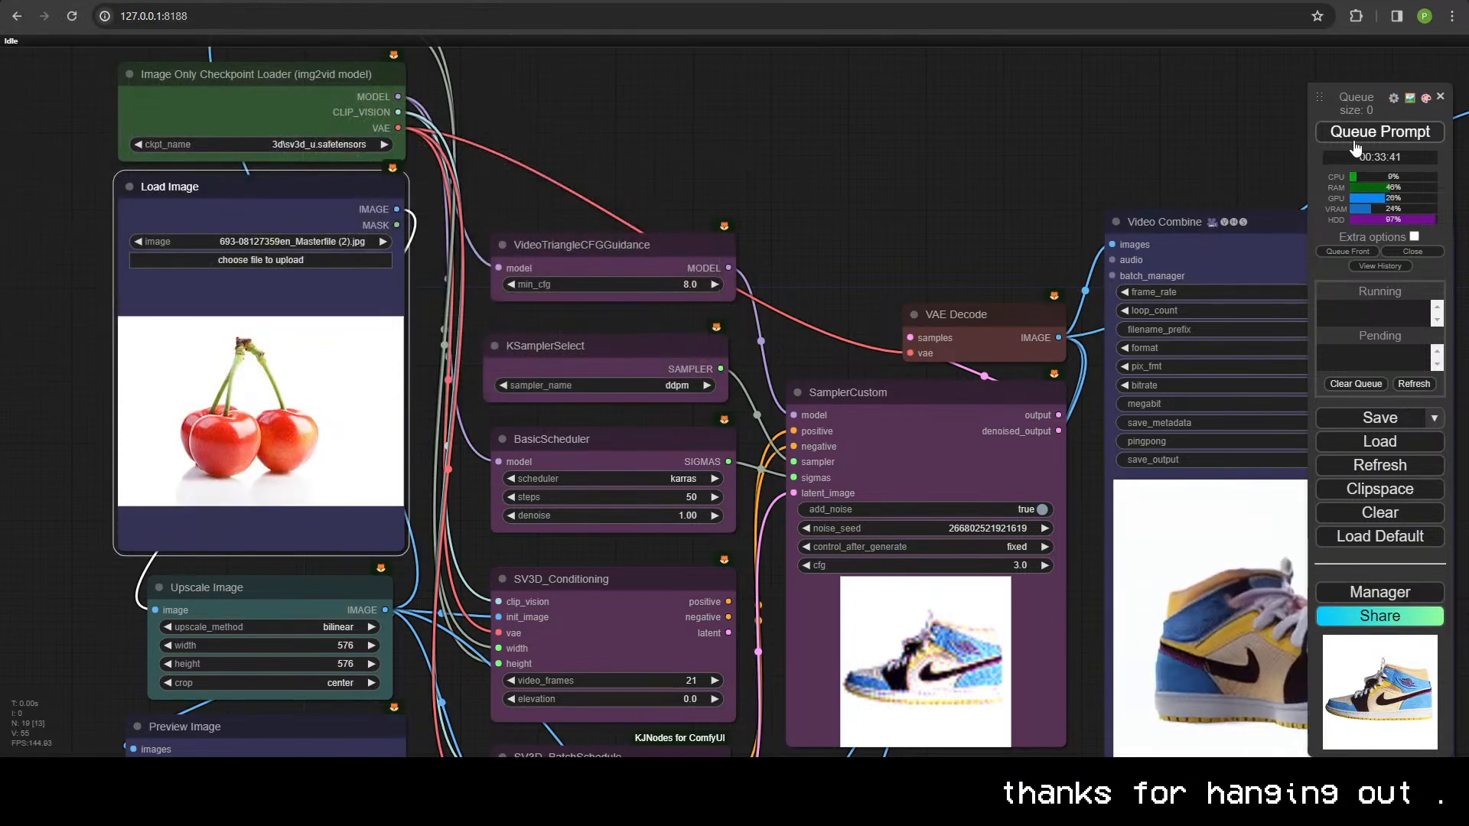
# - Queue the SV3D workflow for the cherries and watch the SamplerCustom preview
pyautogui.click(1408, 132)
pyautogui.scroll(-3, 657, 178)
pyautogui.moveTo(658, 172); pyautogui.dragTo(626, 162)
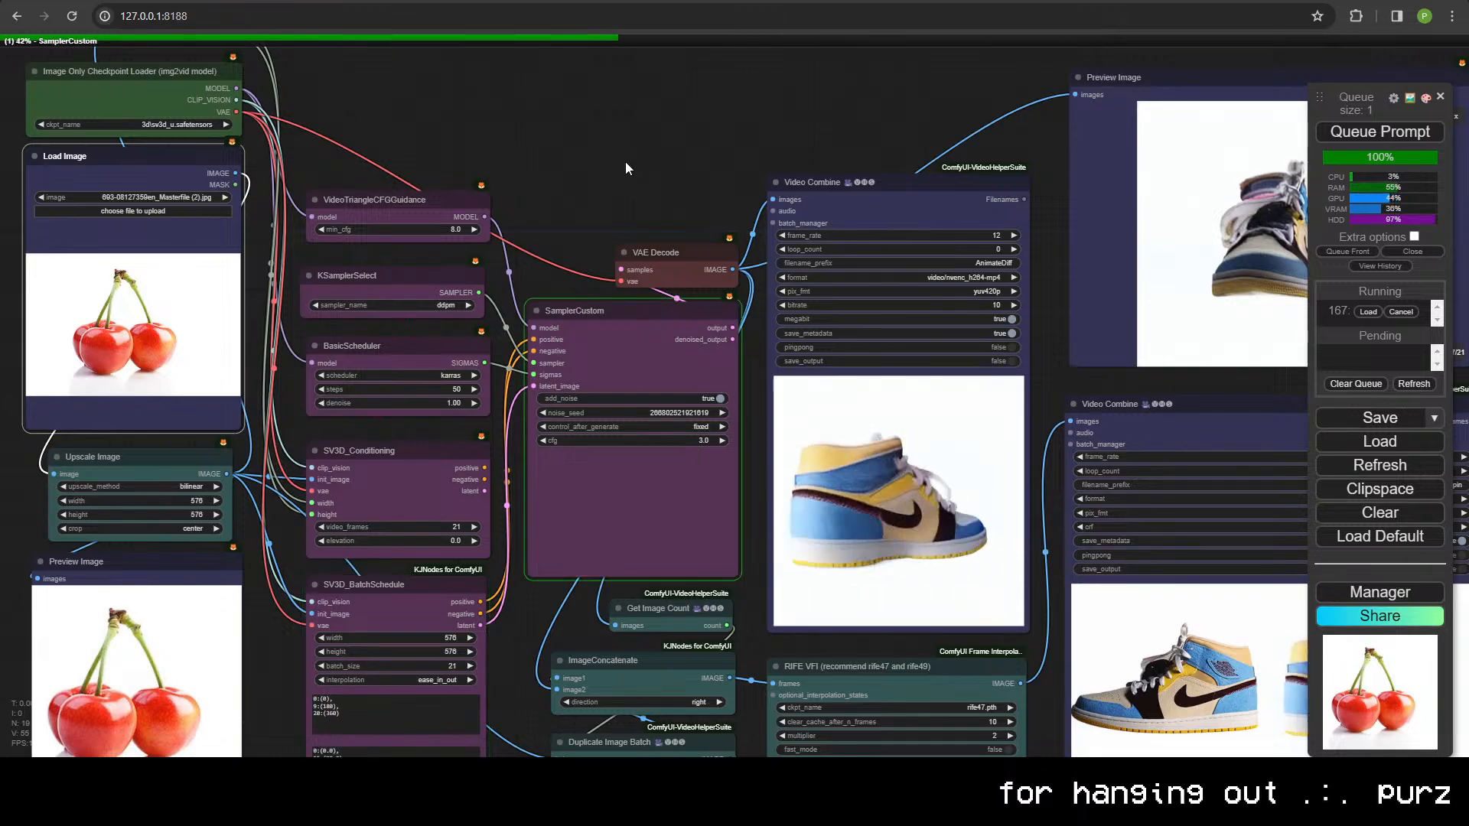
pyautogui.scroll(-2, 616, 193)
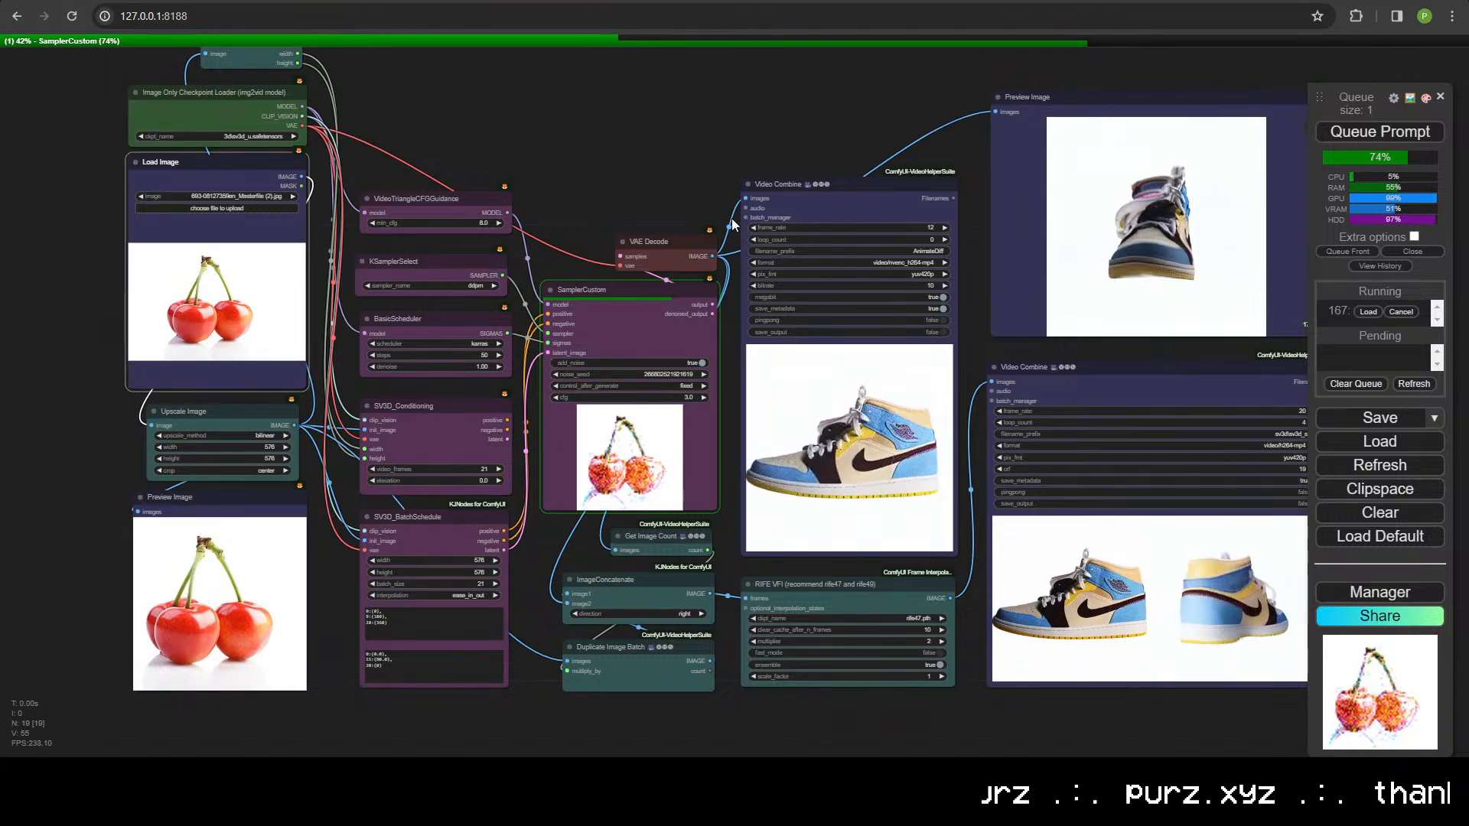
pyautogui.moveTo(730, 489); pyautogui.dragTo(684, 483)
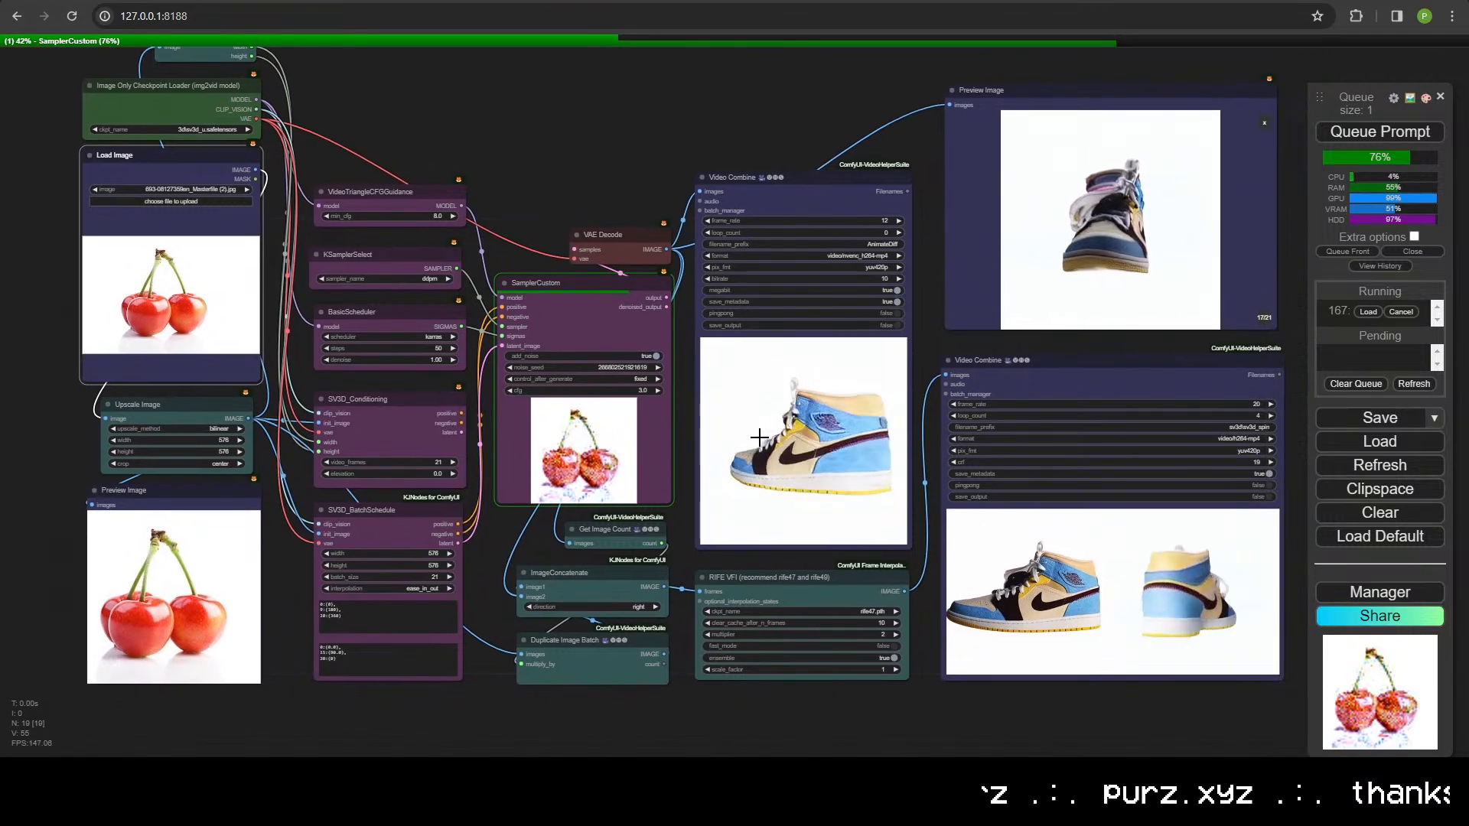
pyautogui.moveTo(781, 425); pyautogui.dragTo(706, 417)
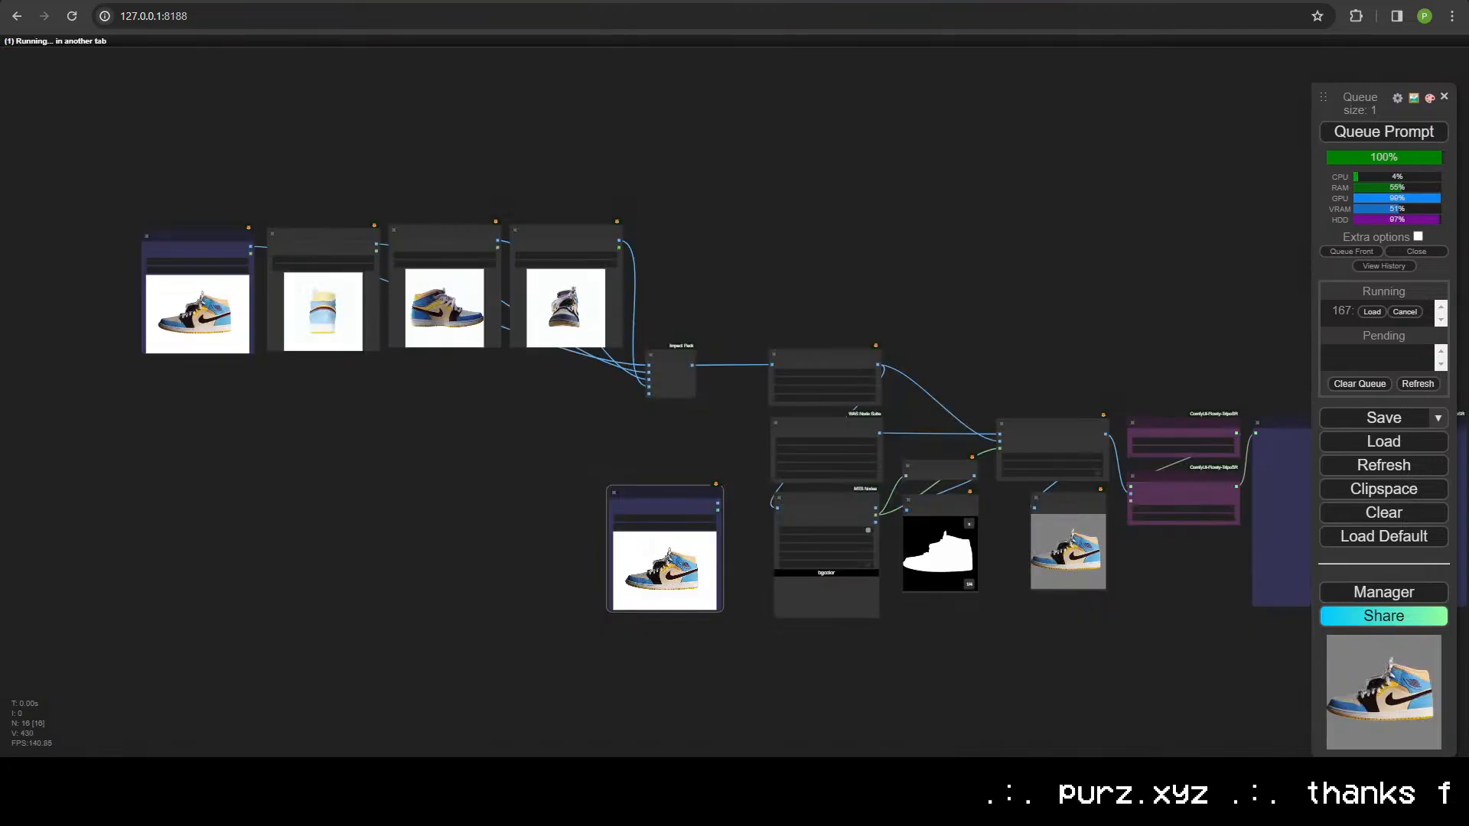
# - Return to the TripoSR workflow and set the first Load Image node to the 400x400-removebg-preview.png portrait
pyautogui.scroll(5, 652, 224)
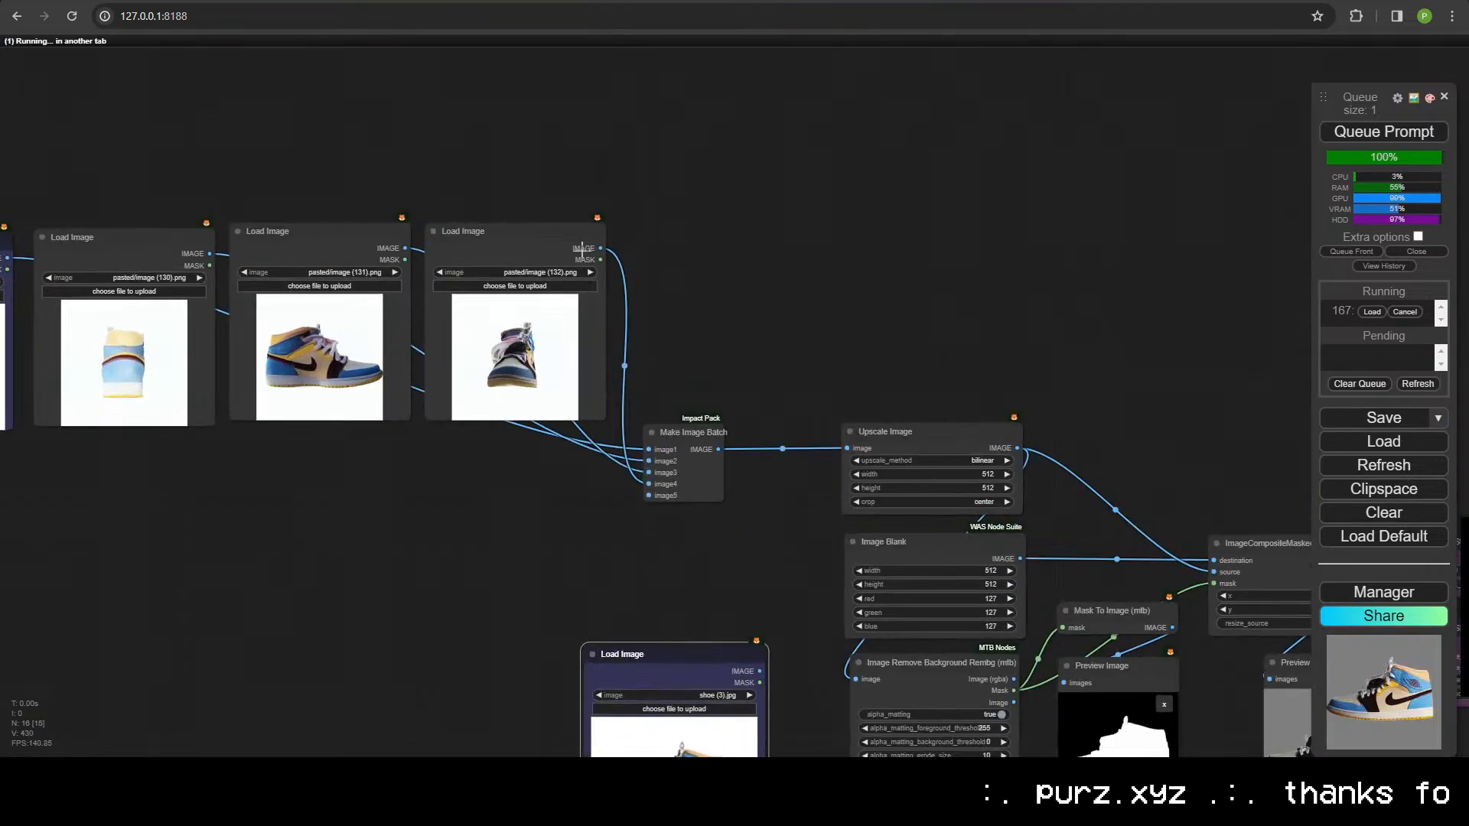
pyautogui.moveTo(587, 248); pyautogui.dragTo(1009, 260)
pyautogui.scroll(1, 469, 294)
pyautogui.click(416, 295)
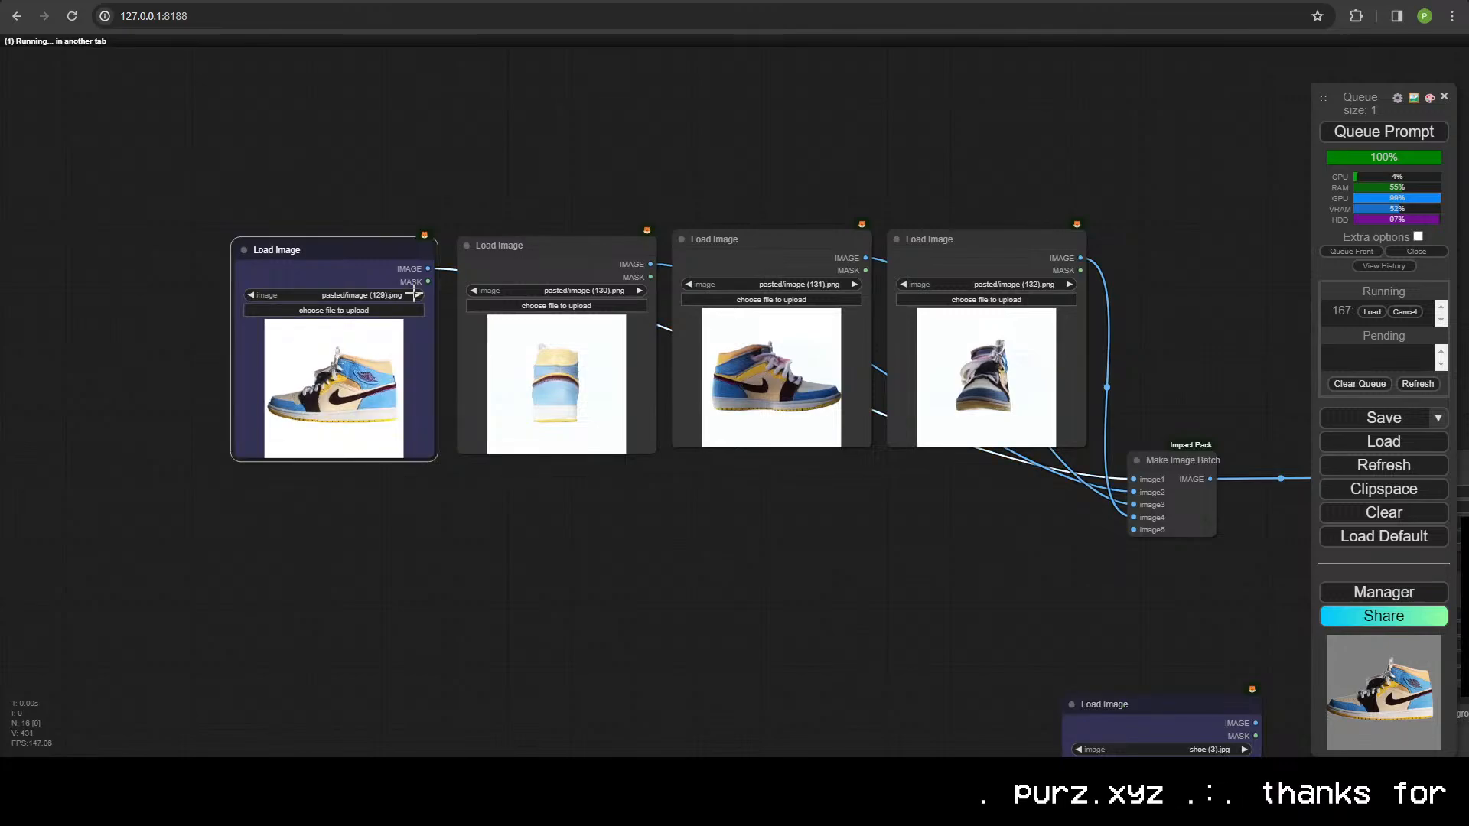
pyautogui.click(415, 295)
pyautogui.click(415, 295)
pyautogui.click(415, 294)
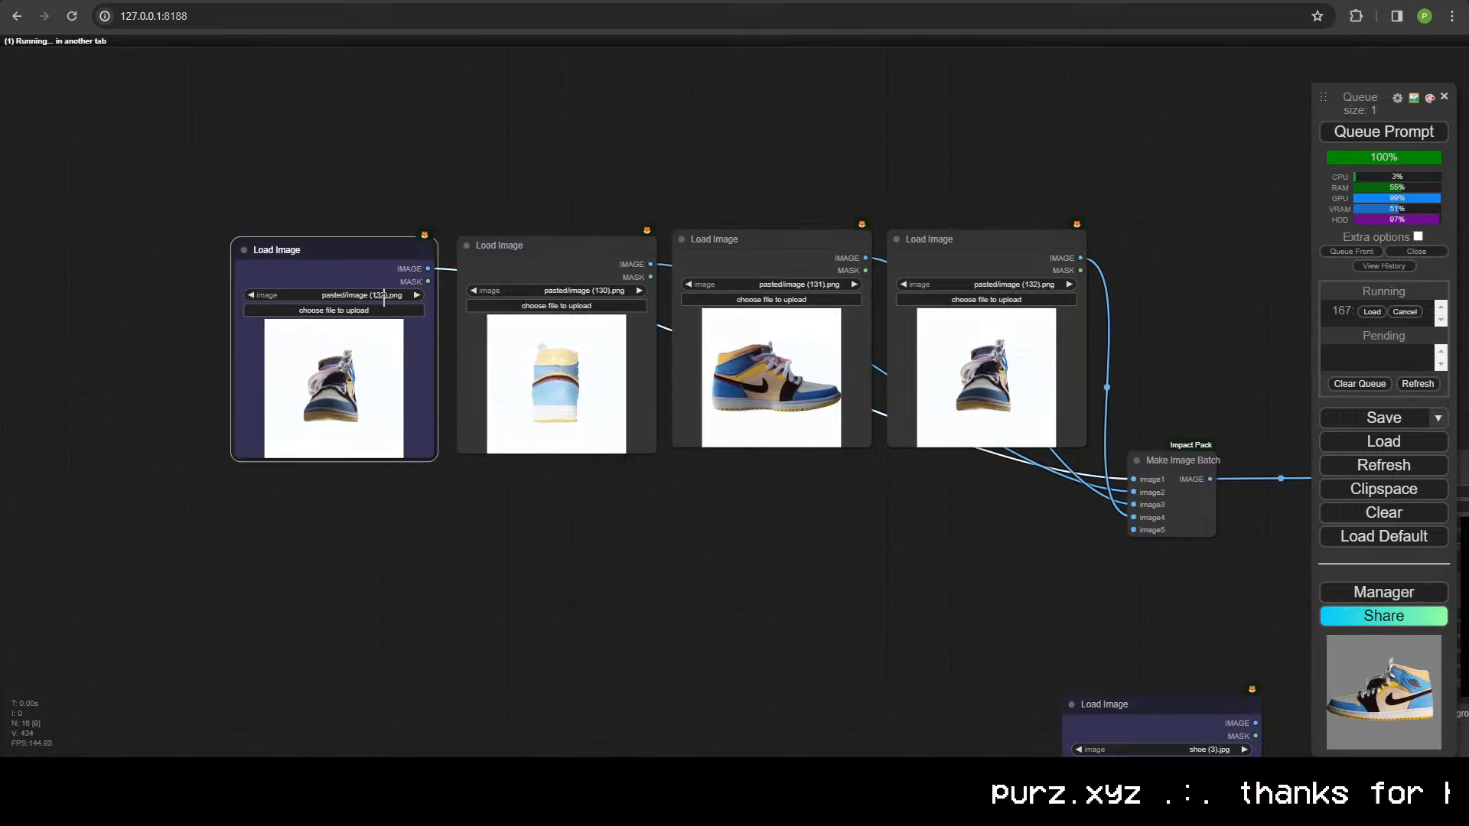
pyautogui.click(250, 294)
pyautogui.click(250, 295)
pyautogui.click(250, 294)
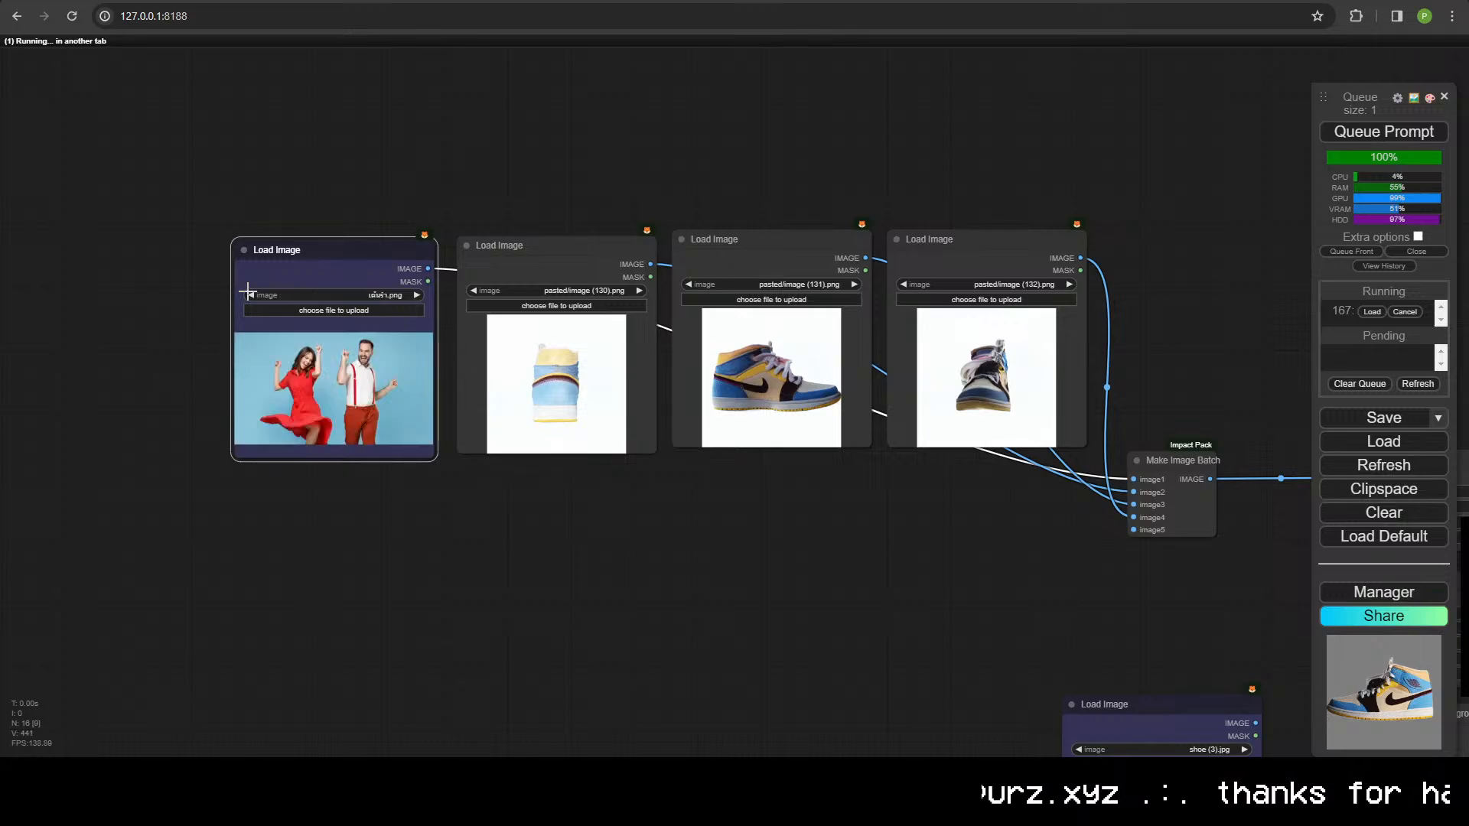
pyautogui.click(248, 292)
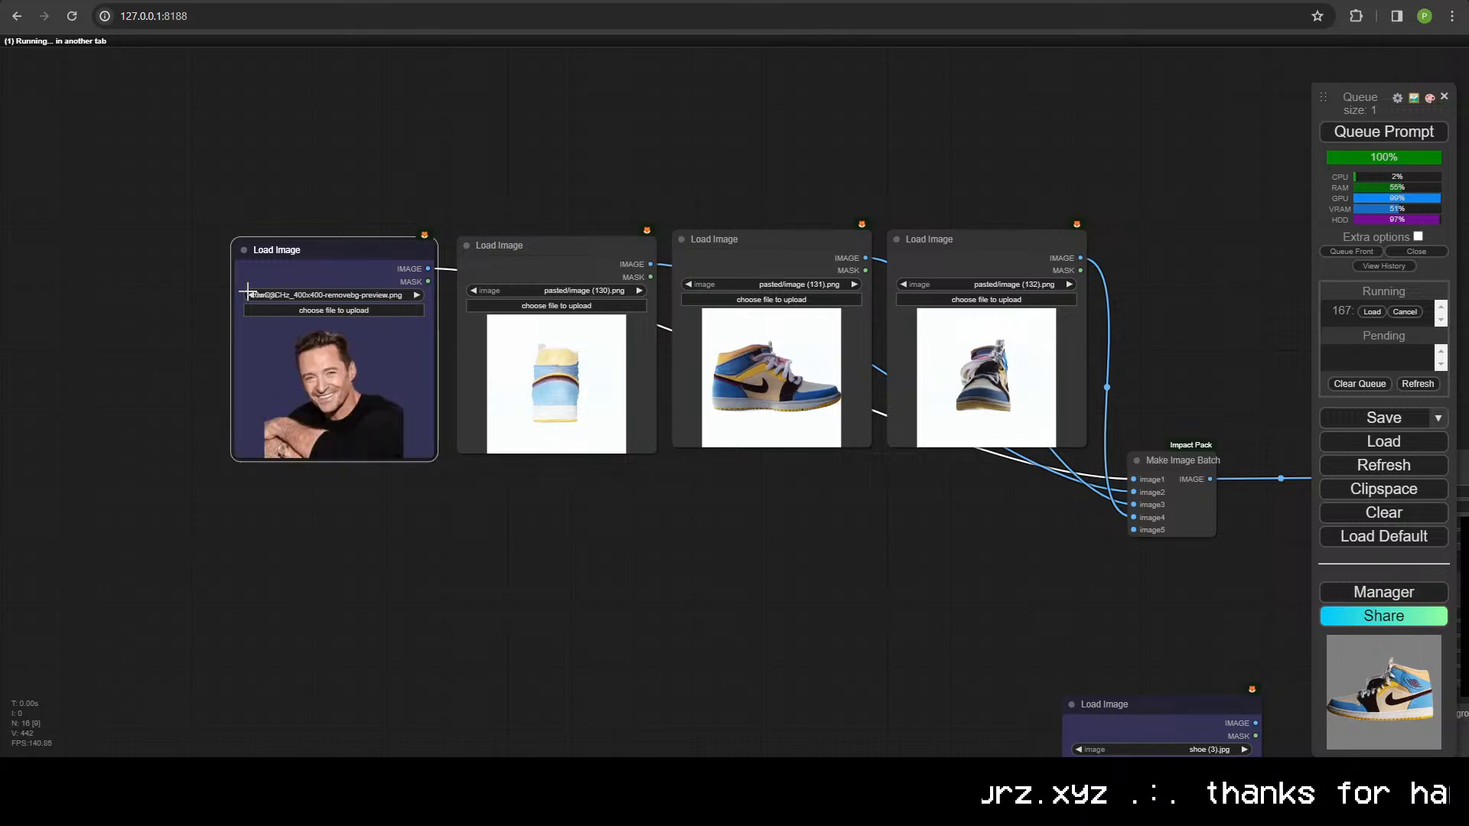
pyautogui.click(472, 291)
pyautogui.click(472, 291)
pyautogui.click(472, 291)
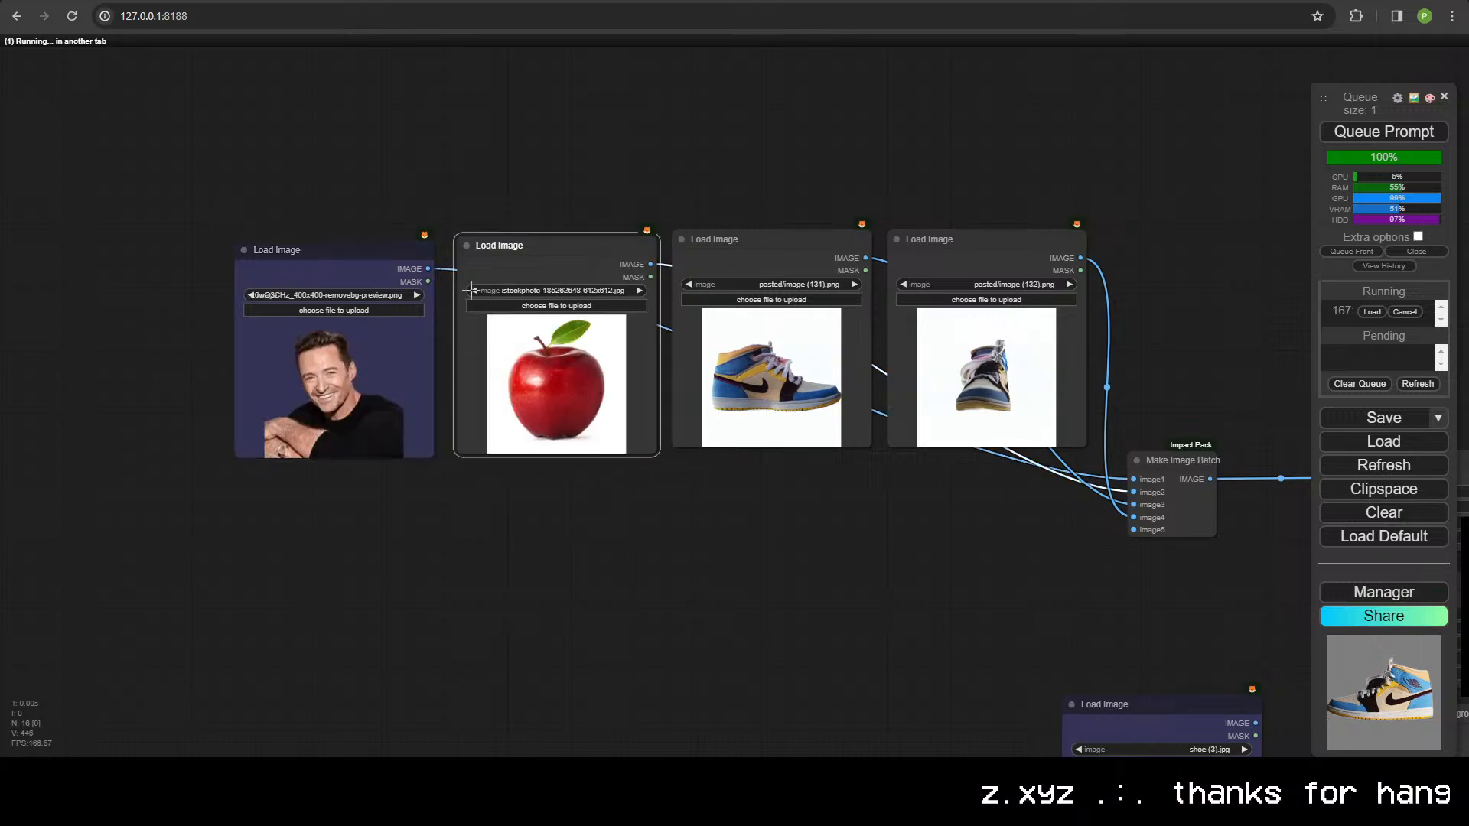
pyautogui.click(472, 290)
pyautogui.click(639, 290)
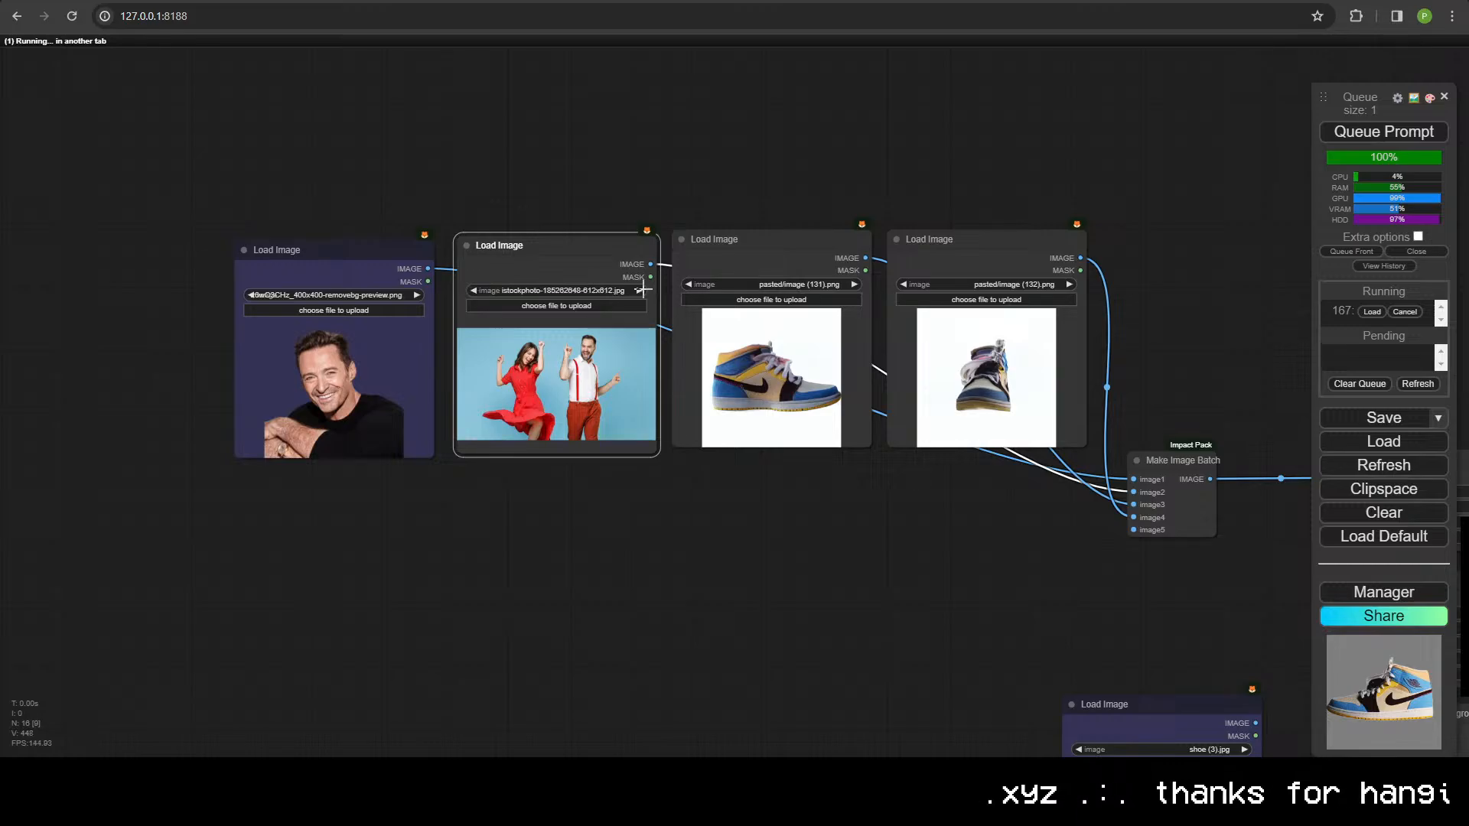
# - Set the third Load Image node to the two-cats photo, the file ending in side-by-side-outdoors-in-the-garden-1.webp
pyautogui.click(687, 284)
pyautogui.click(686, 284)
pyautogui.click(686, 284)
pyautogui.click(686, 284)
pyautogui.click(686, 284)
pyautogui.click(686, 284)
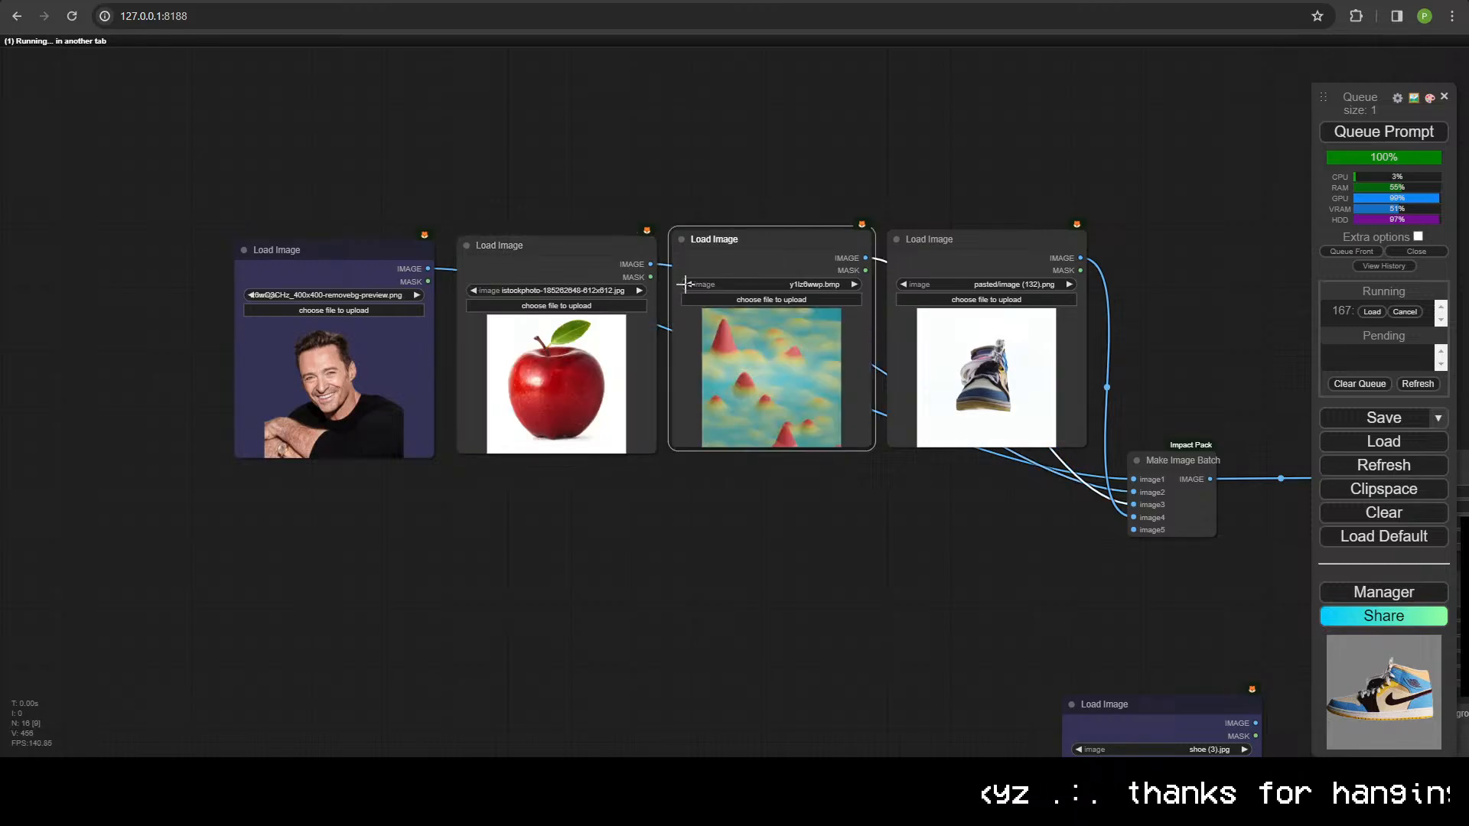
pyautogui.click(686, 283)
pyautogui.click(686, 284)
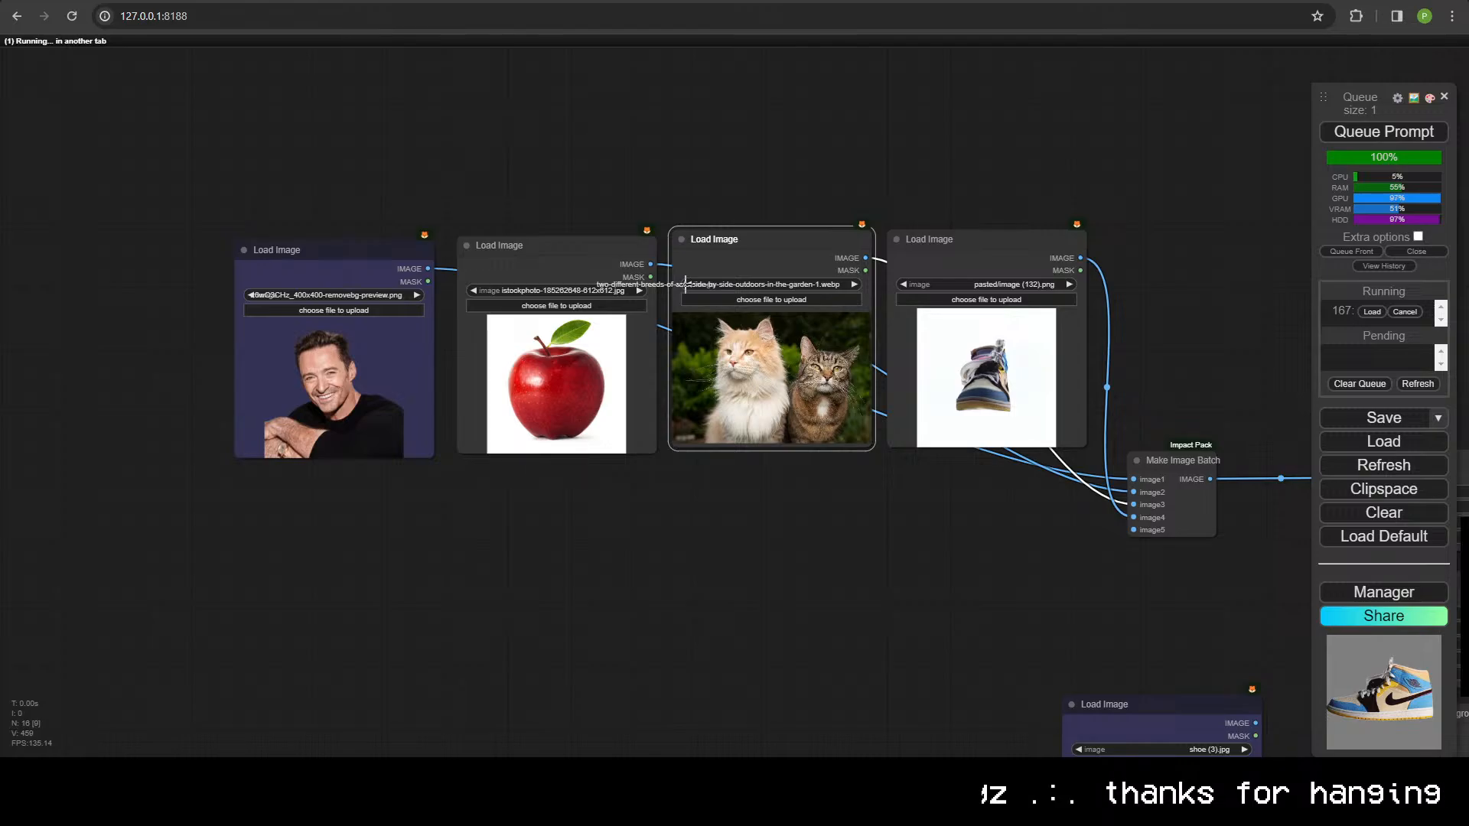
pyautogui.click(902, 283)
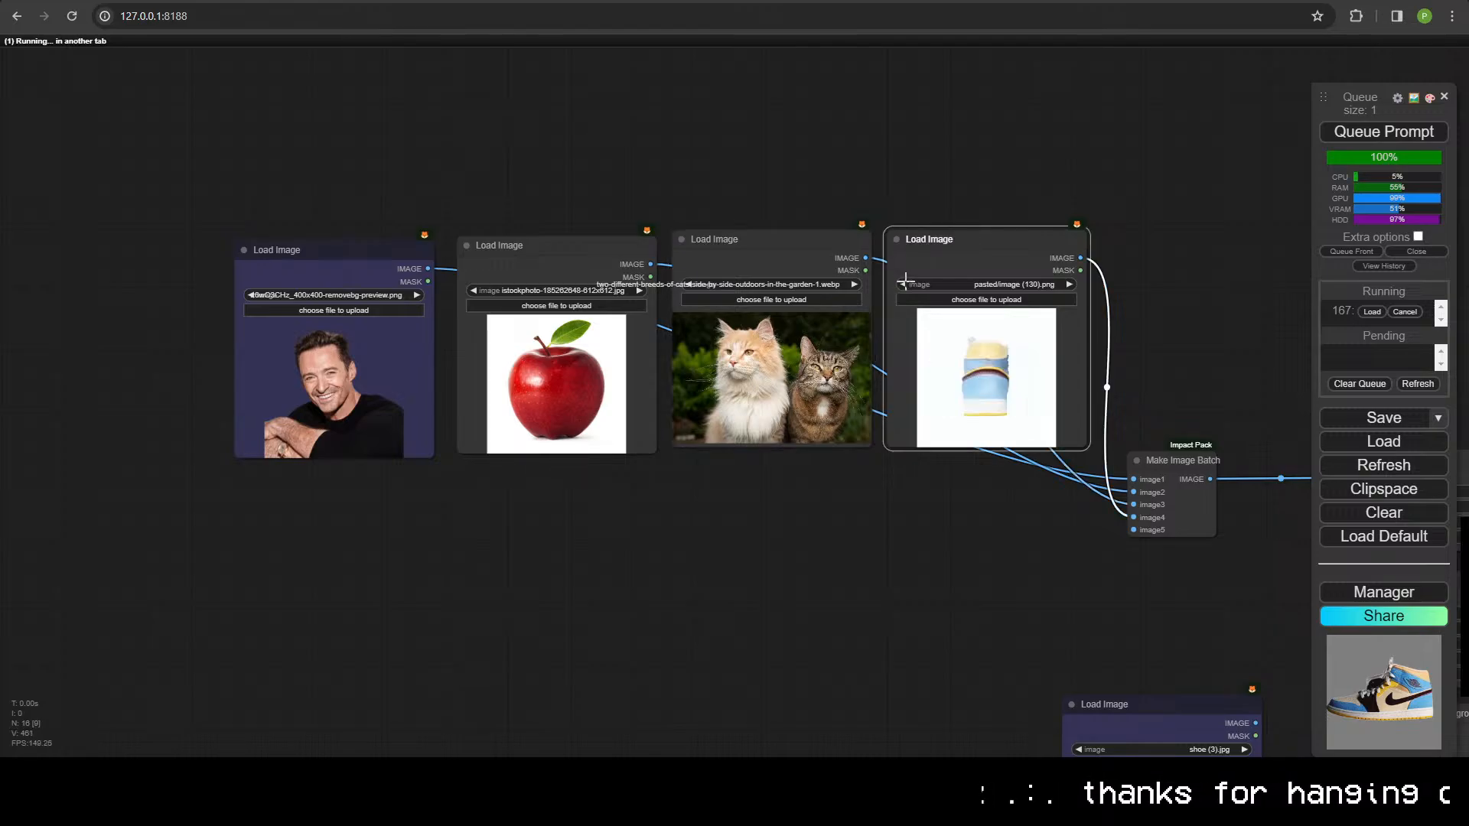
pyautogui.click(902, 284)
pyautogui.click(903, 284)
pyautogui.click(902, 284)
pyautogui.click(903, 284)
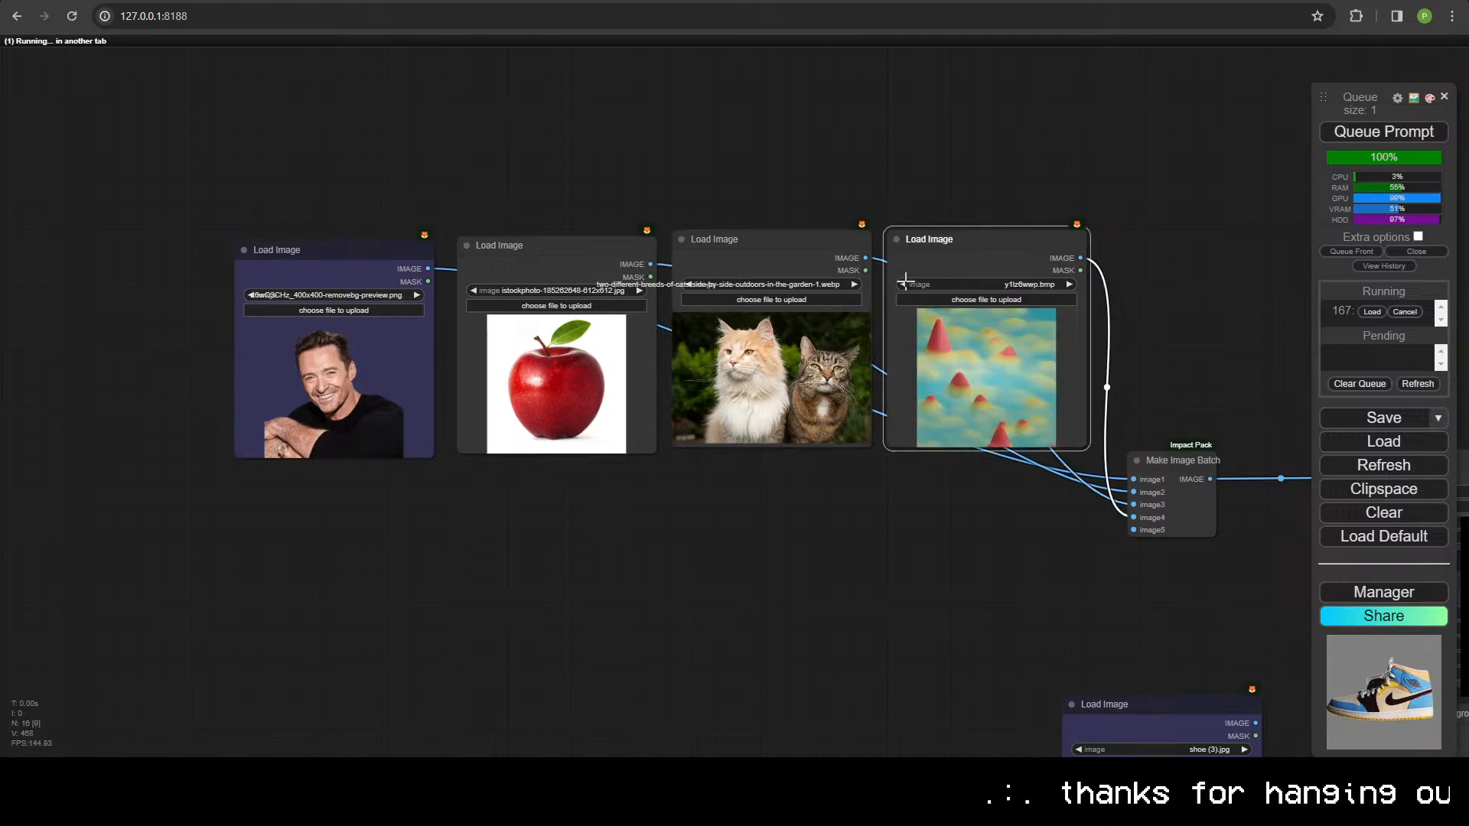
pyautogui.click(902, 284)
pyautogui.click(903, 284)
pyautogui.click(903, 284)
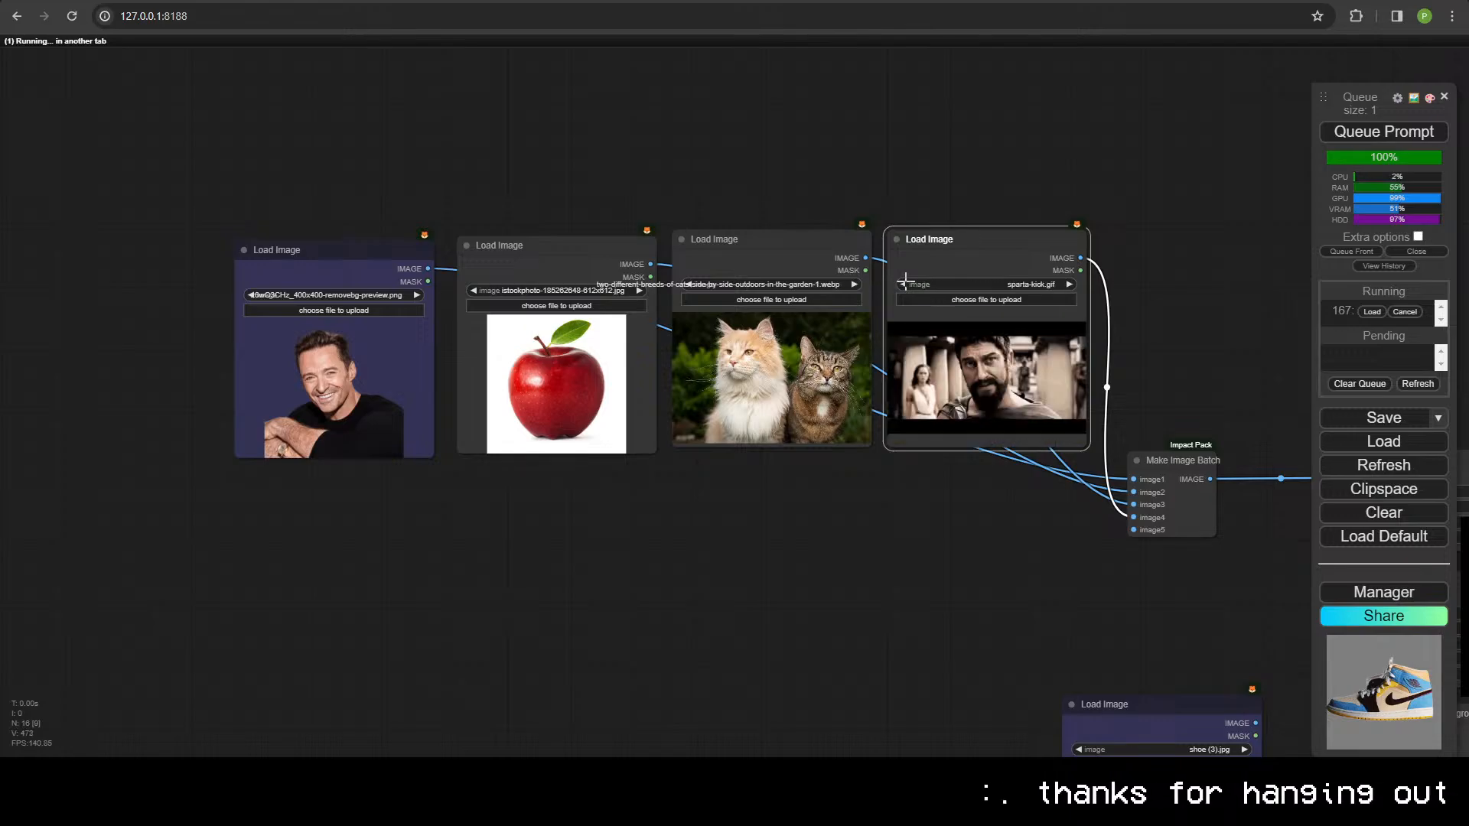
pyautogui.click(902, 284)
pyautogui.click(902, 283)
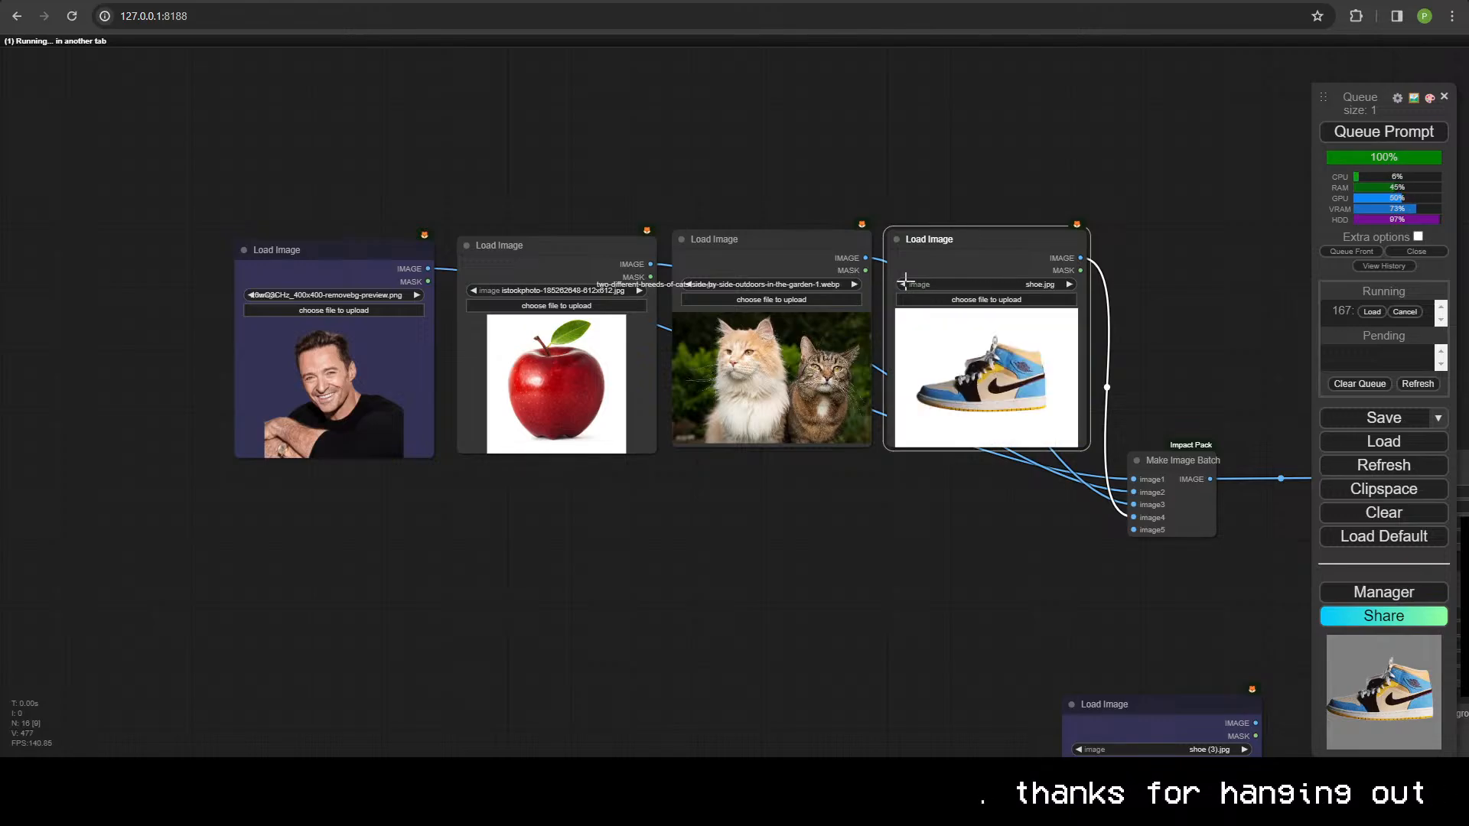
pyautogui.click(902, 284)
pyautogui.click(903, 284)
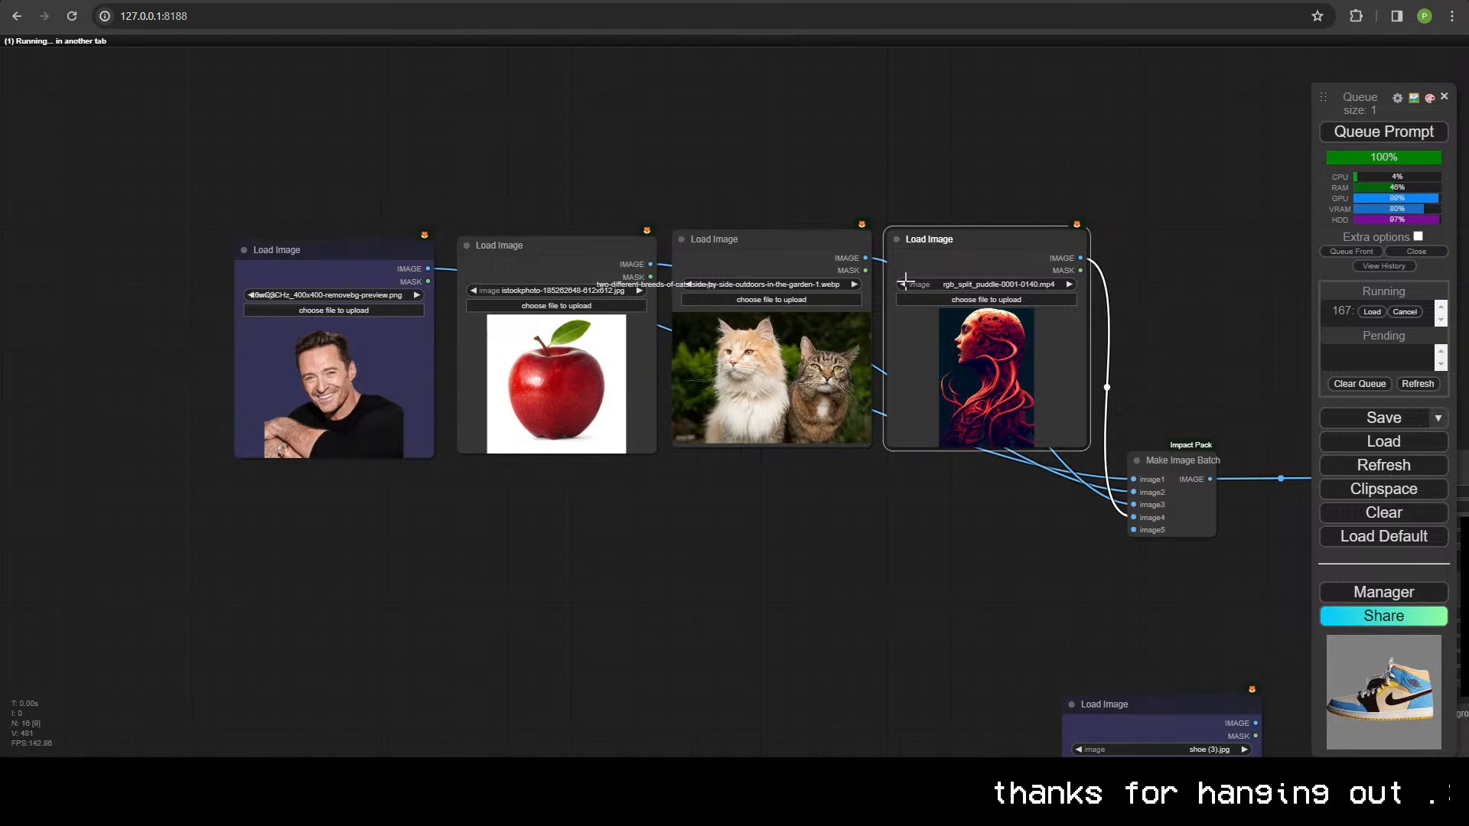
pyautogui.click(903, 284)
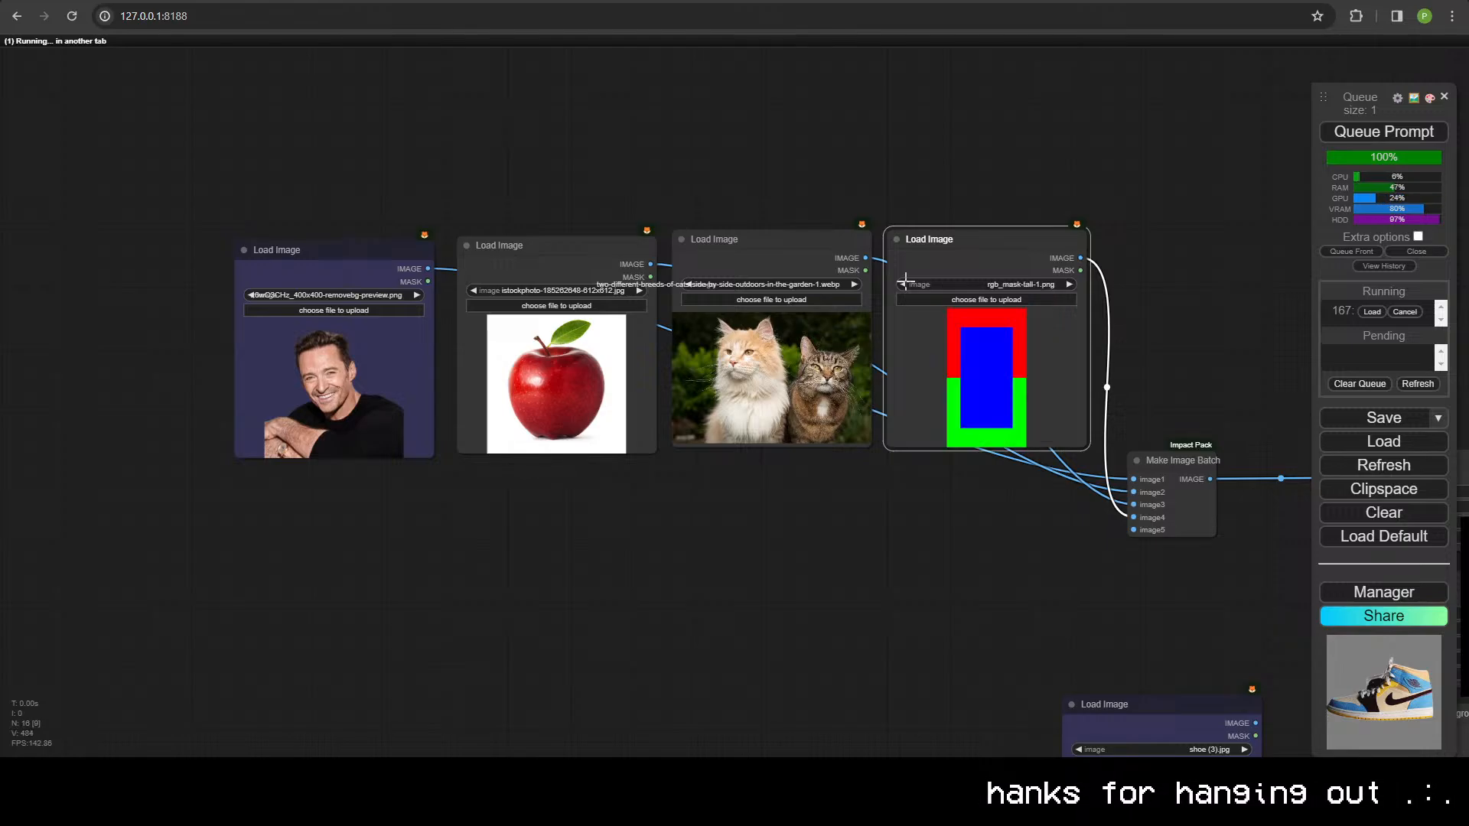
pyautogui.click(902, 283)
pyautogui.click(903, 283)
pyautogui.click(903, 283)
pyautogui.click(903, 284)
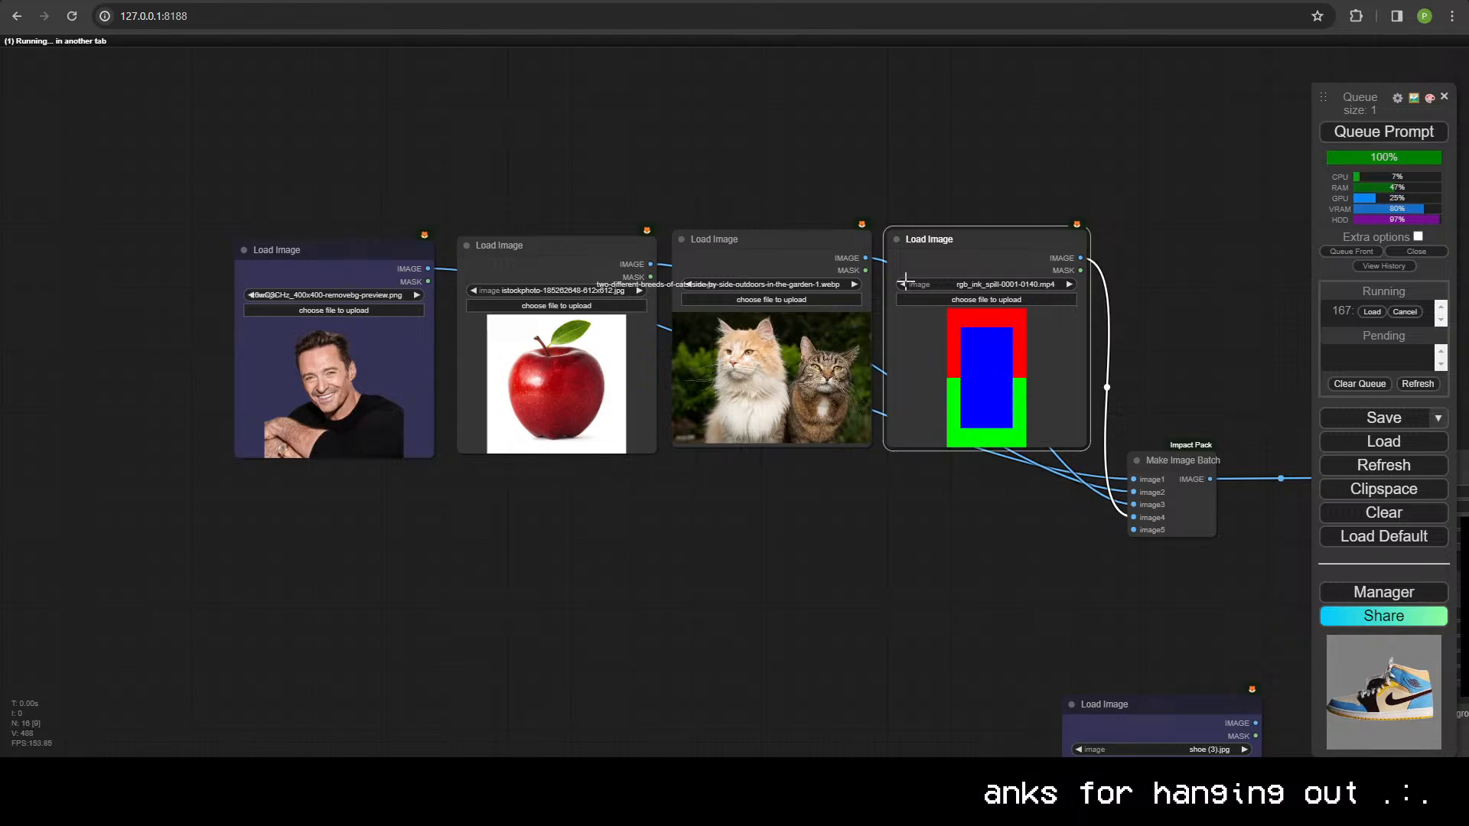
# - Delete the fourth Load Image node and queue the TripoSR workflow with the portrait, apple and cats images
pyautogui.press('Delete')
pyautogui.moveTo(1117, 323); pyautogui.dragTo(663, 263)
pyautogui.scroll(-4, 879, 301)
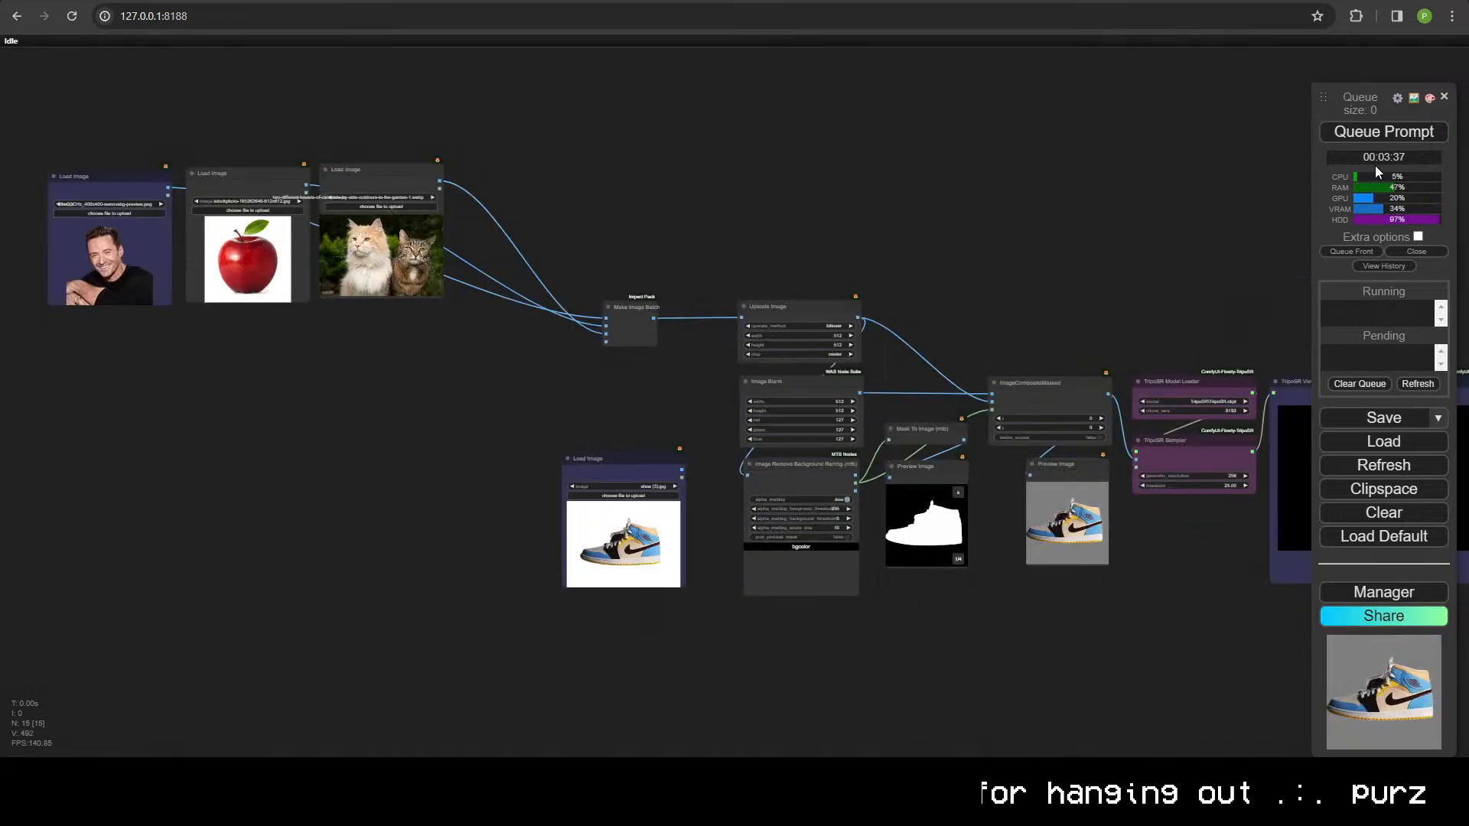
pyautogui.click(1383, 132)
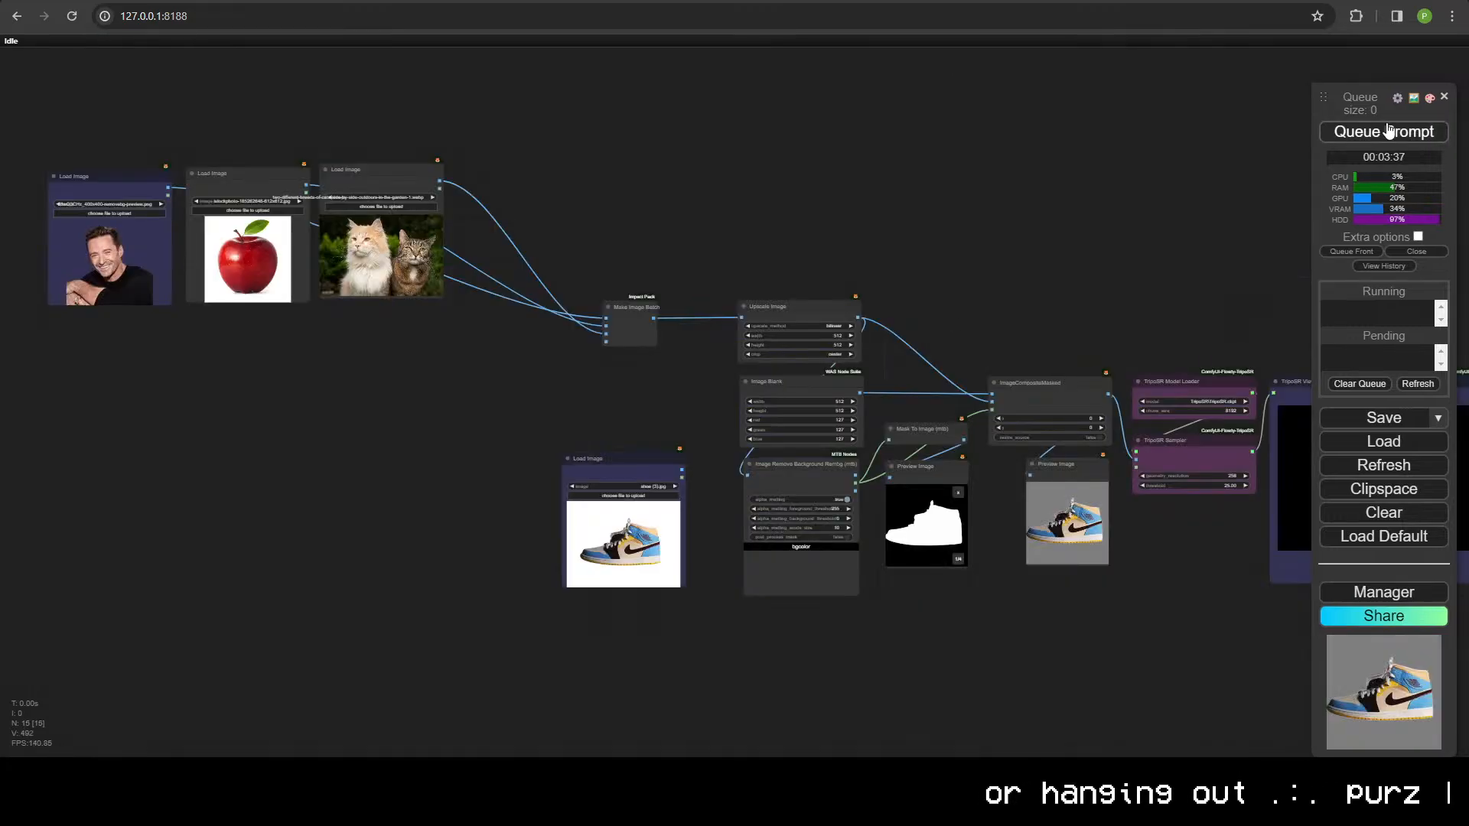
# - Nudge the portrait's Load Image node up so it lines up with the apple's Load Image node
pyautogui.moveTo(317, 257); pyautogui.dragTo(428, 272)
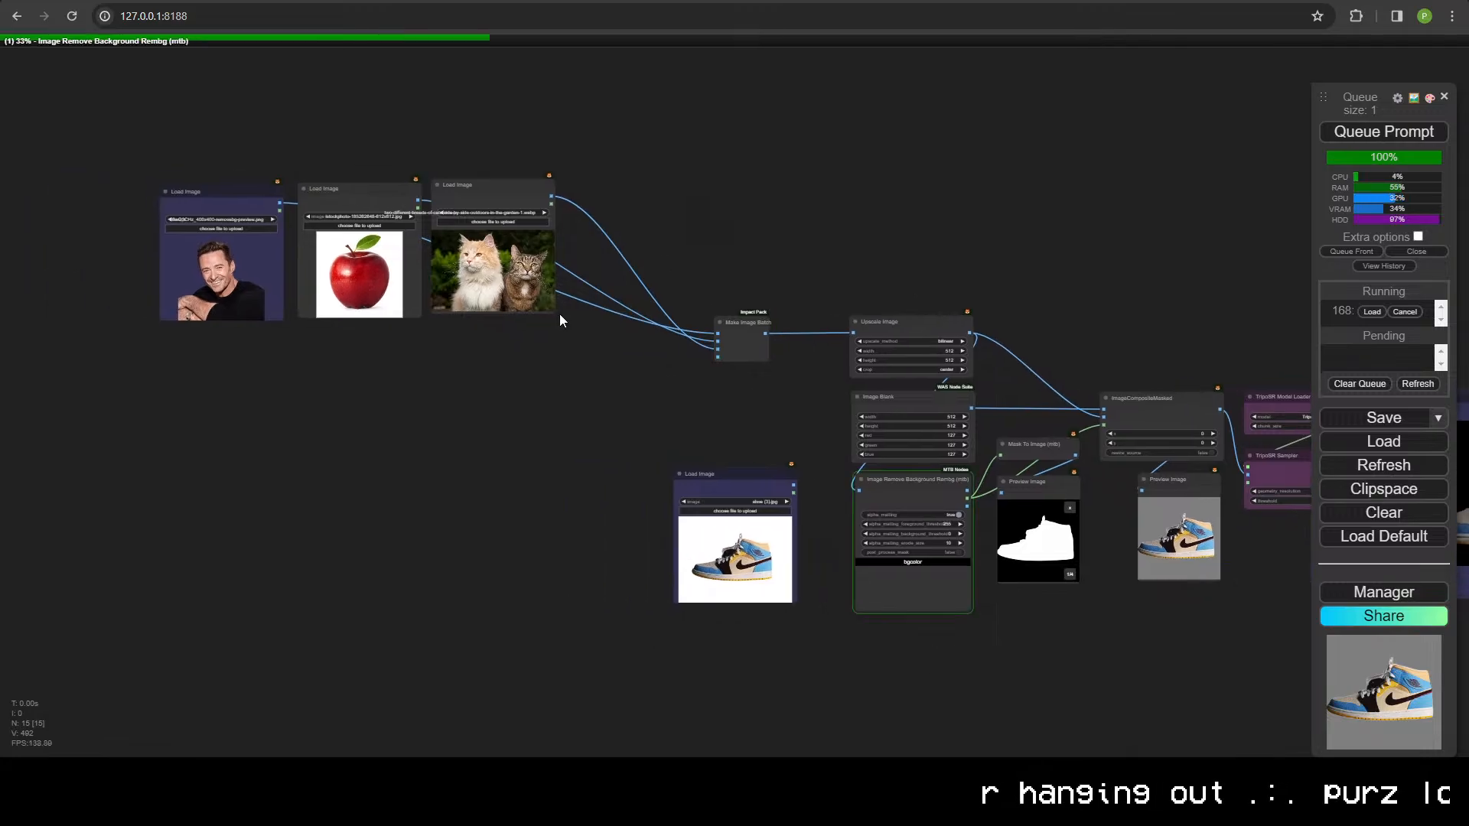
pyautogui.scroll(5, 558, 314)
pyautogui.moveTo(559, 314); pyautogui.dragTo(886, 499)
pyautogui.scroll(6, 605, 493)
pyautogui.moveTo(501, 499); pyautogui.dragTo(637, 600)
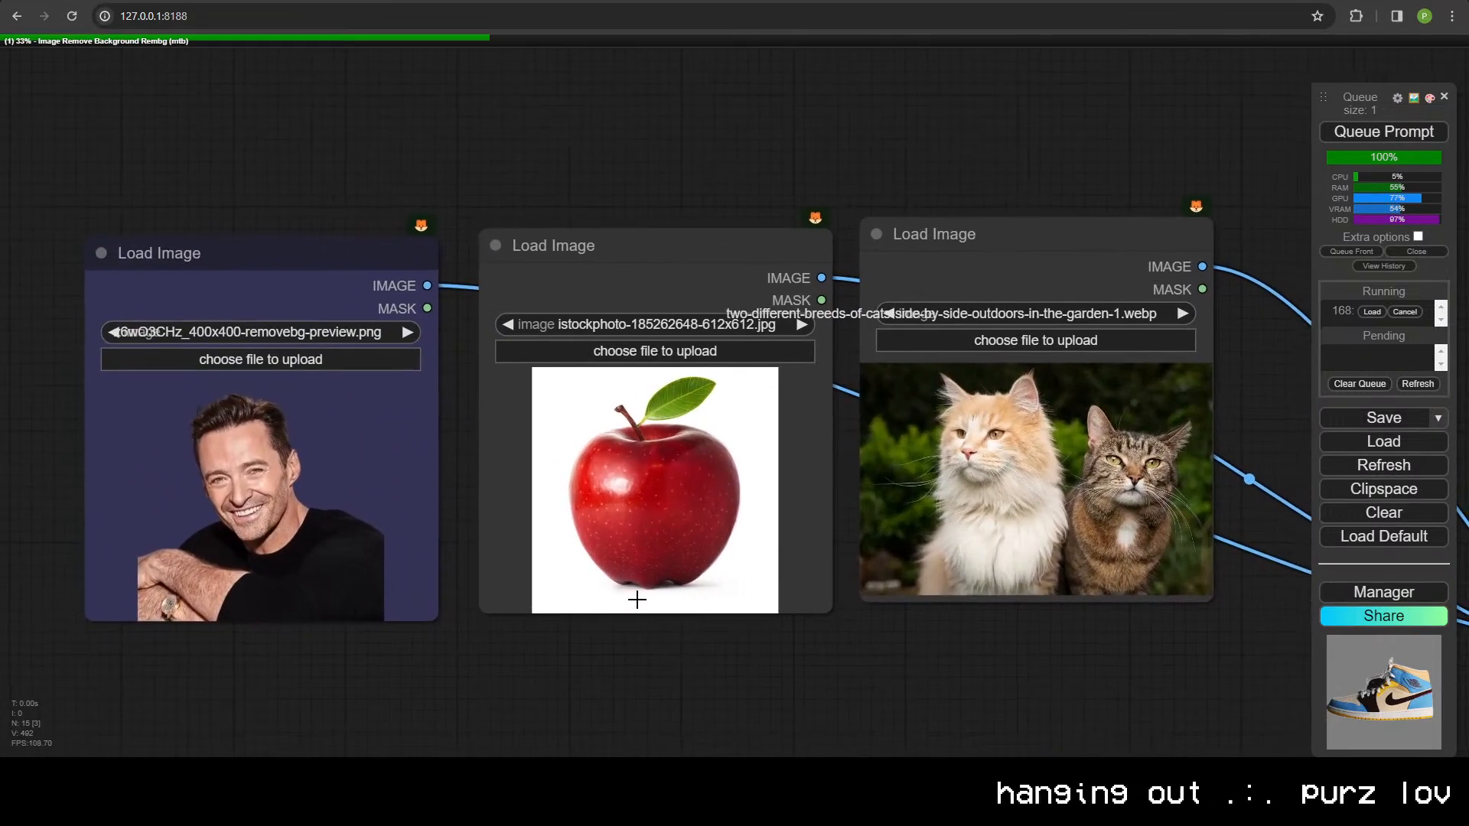
pyautogui.click(324, 249)
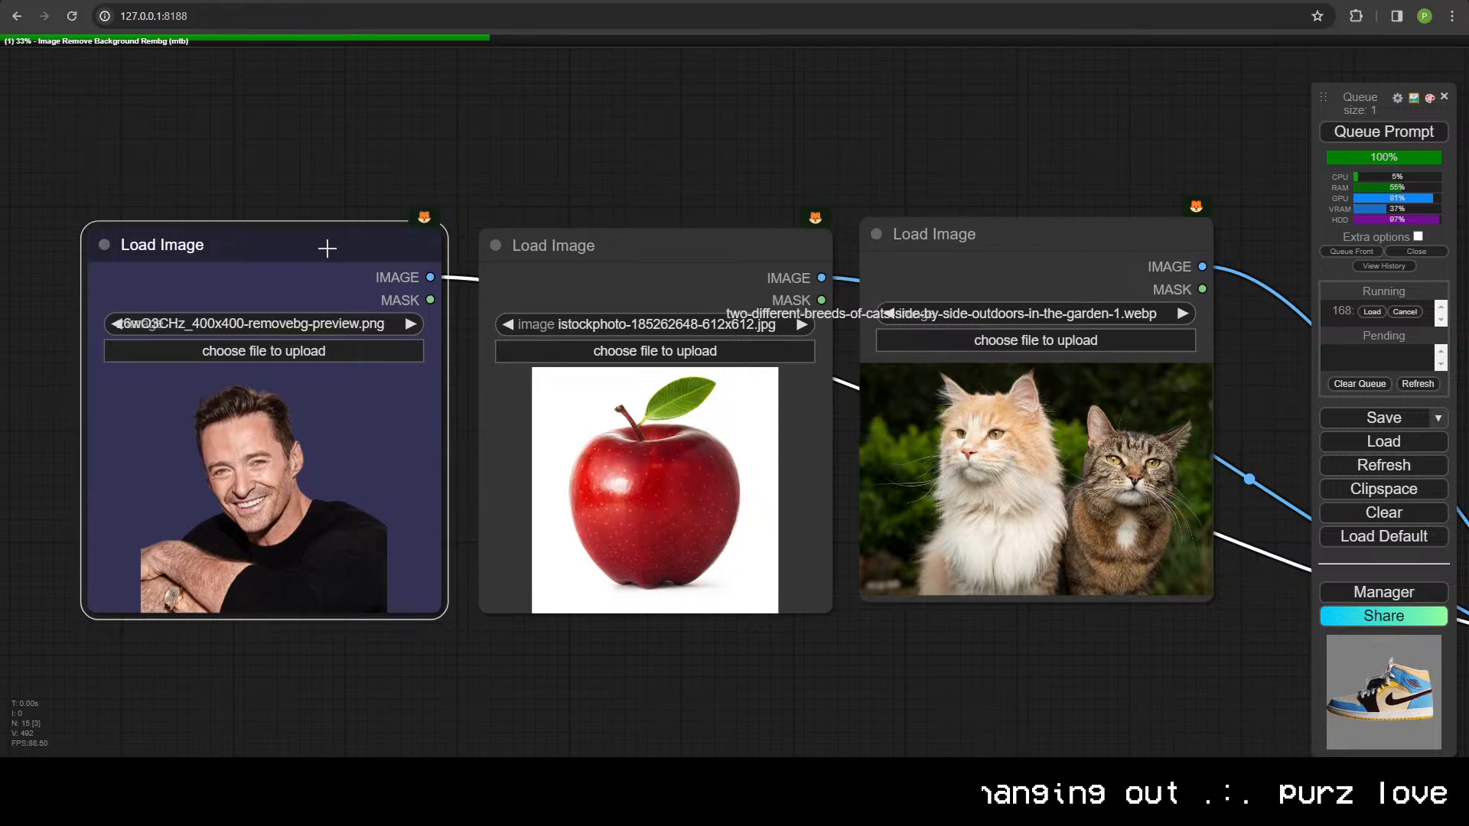
# - Move the three batched Load Image nodes above Make Image Batch and line up the shoe's Load Image node below them
pyautogui.scroll(-4, 1023, 599)
pyautogui.moveTo(1024, 599); pyautogui.dragTo(497, 439)
pyautogui.scroll(-5, 497, 440)
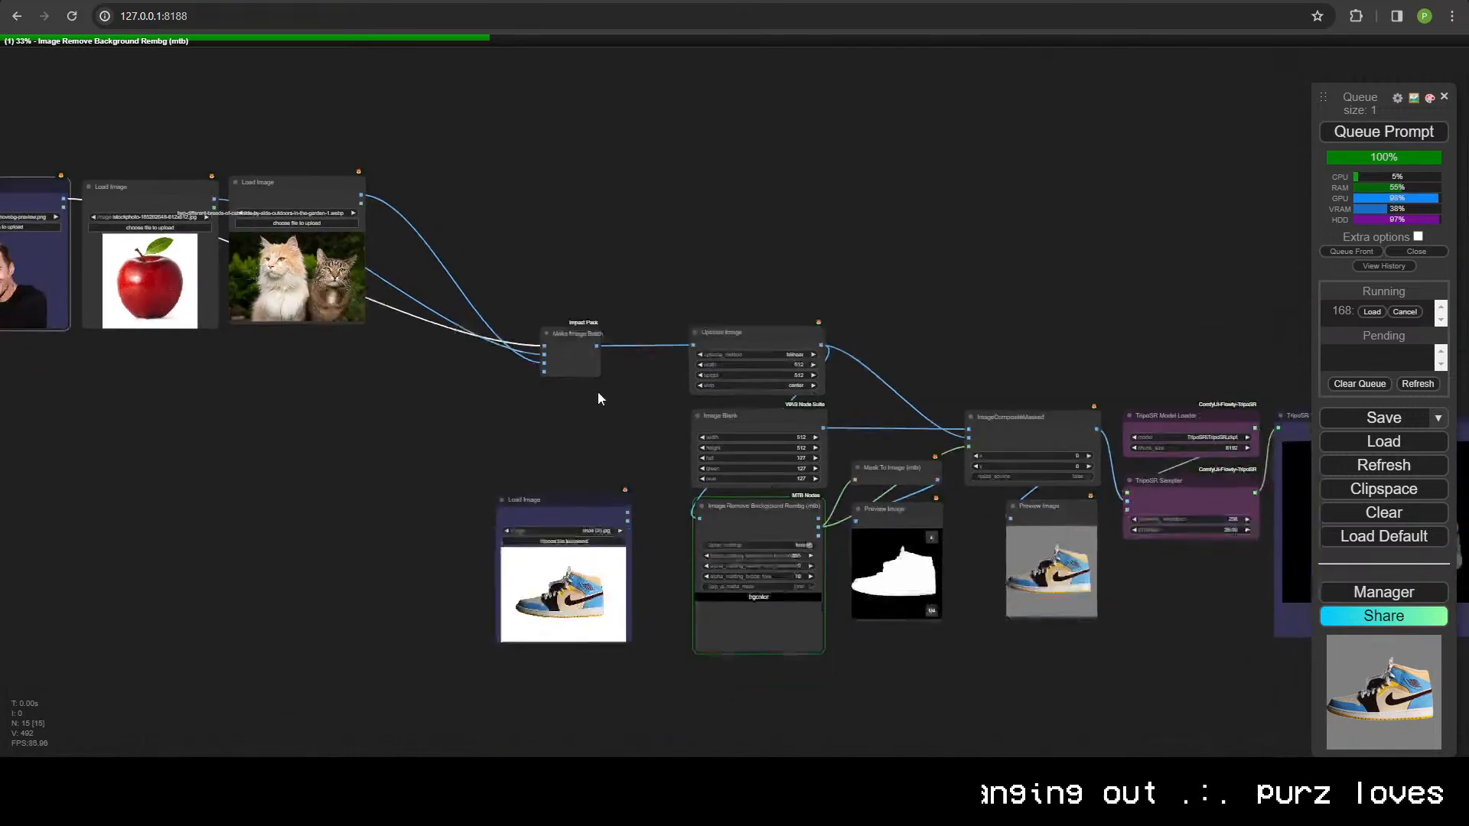
pyautogui.moveTo(598, 392); pyautogui.dragTo(447, 292)
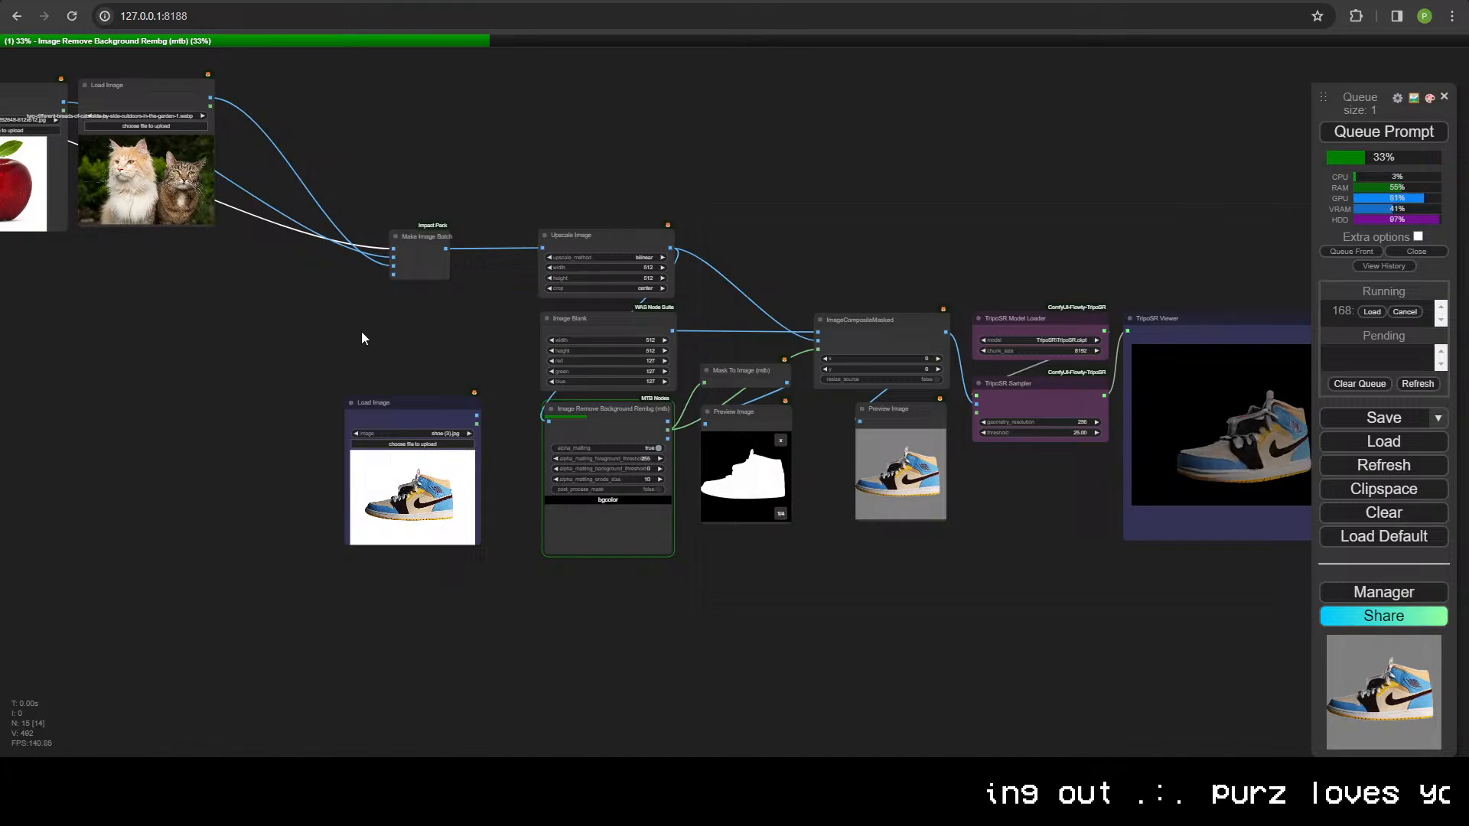
pyautogui.moveTo(217, 286); pyautogui.dragTo(567, 439)
pyautogui.moveTo(203, 249); pyautogui.dragTo(666, 229)
pyautogui.moveTo(749, 554); pyautogui.dragTo(649, 554)
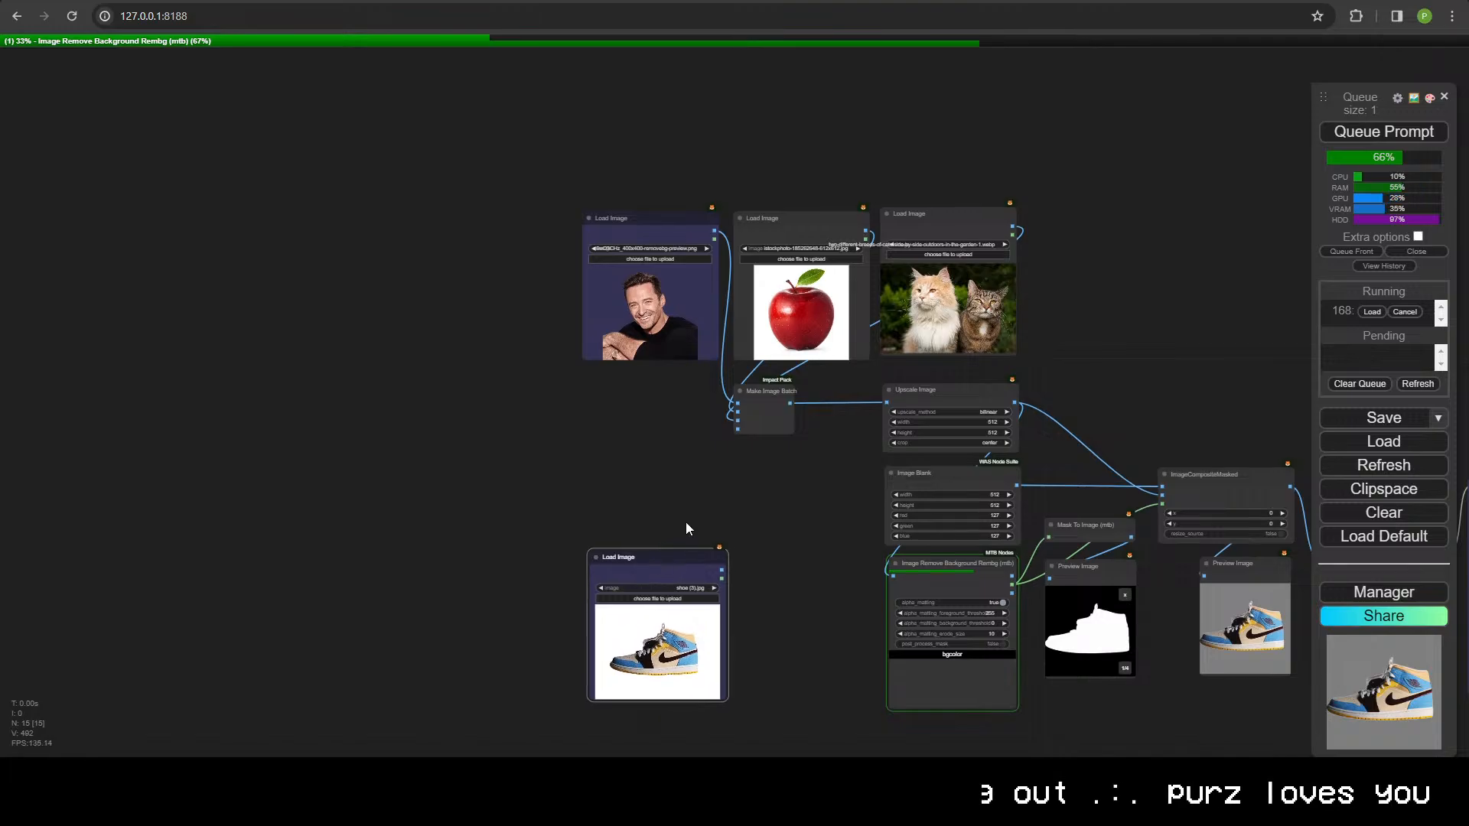
# - Select the three batched Load Image nodes and give them all the portrait node's dark blue colour
pyautogui.moveTo(535, 213); pyautogui.dragTo(943, 202)
pyautogui.rightClick(950, 213)
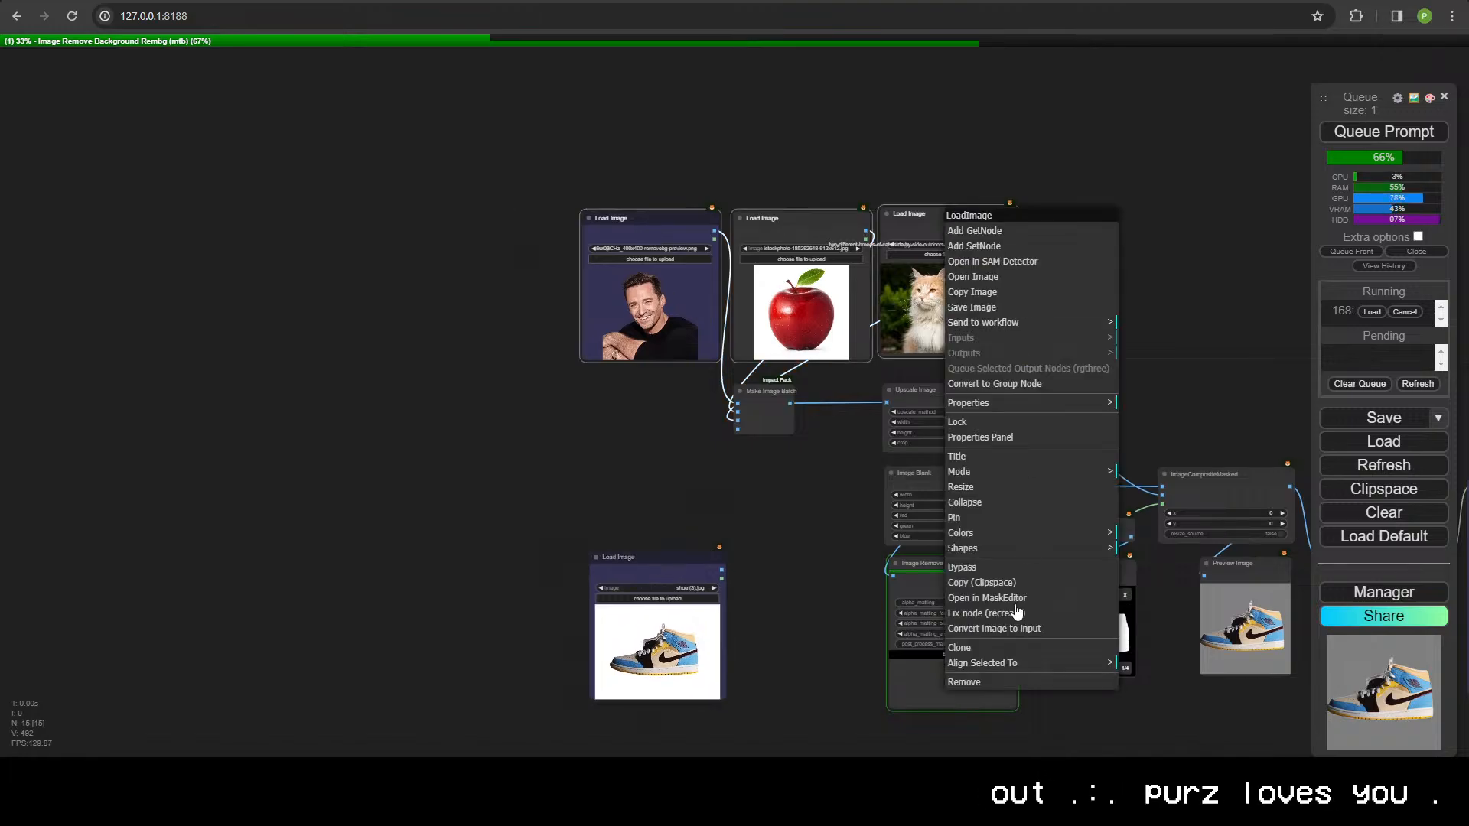
pyautogui.click(1010, 534)
pyautogui.click(1162, 593)
pyautogui.moveTo(1096, 397); pyautogui.dragTo(908, 372)
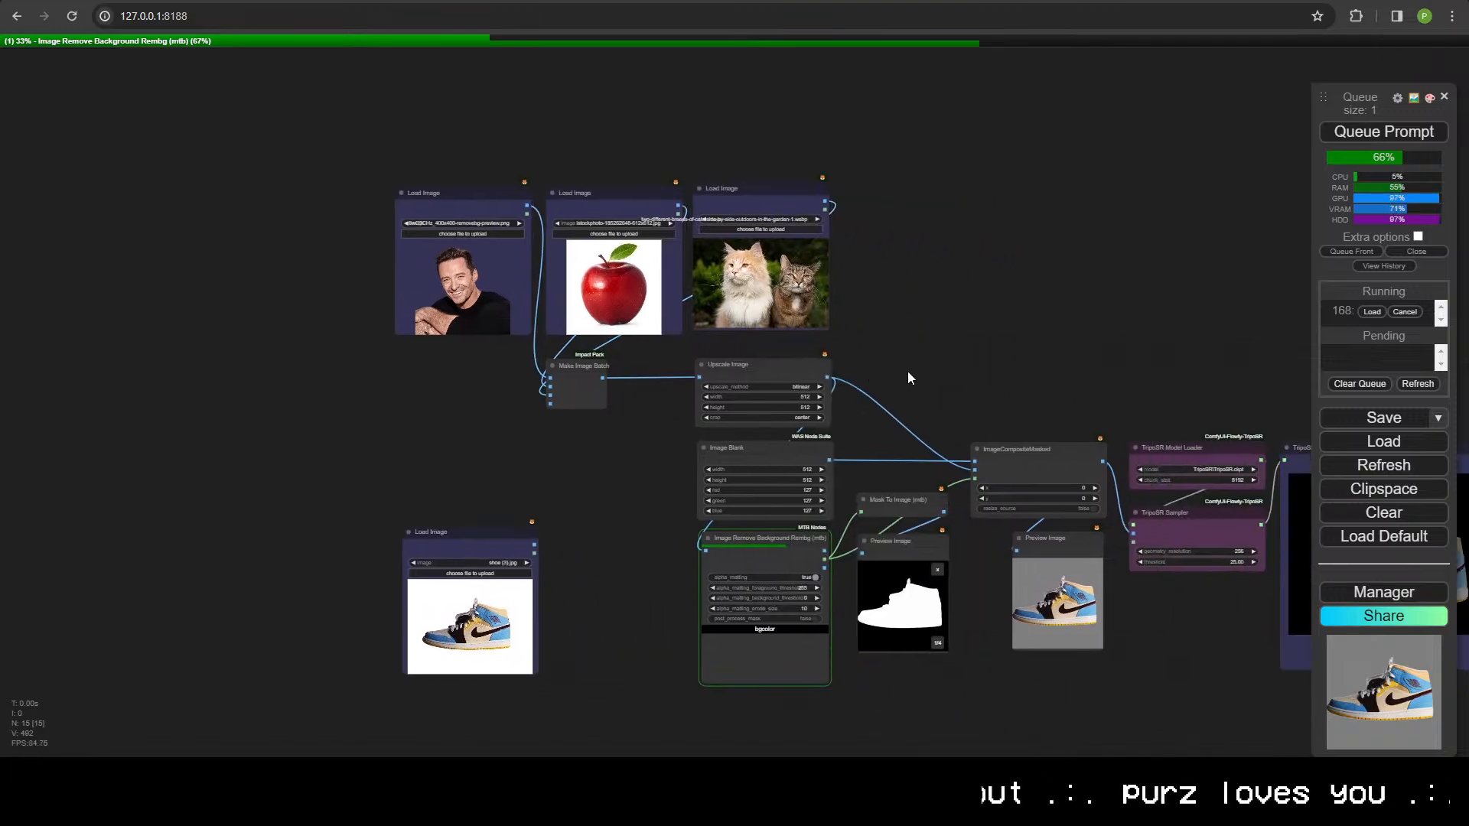
# - Examine the batch masks, the ImageCompositeMasked preview and the TripoSR Viewer output
pyautogui.scroll(3, 907, 373)
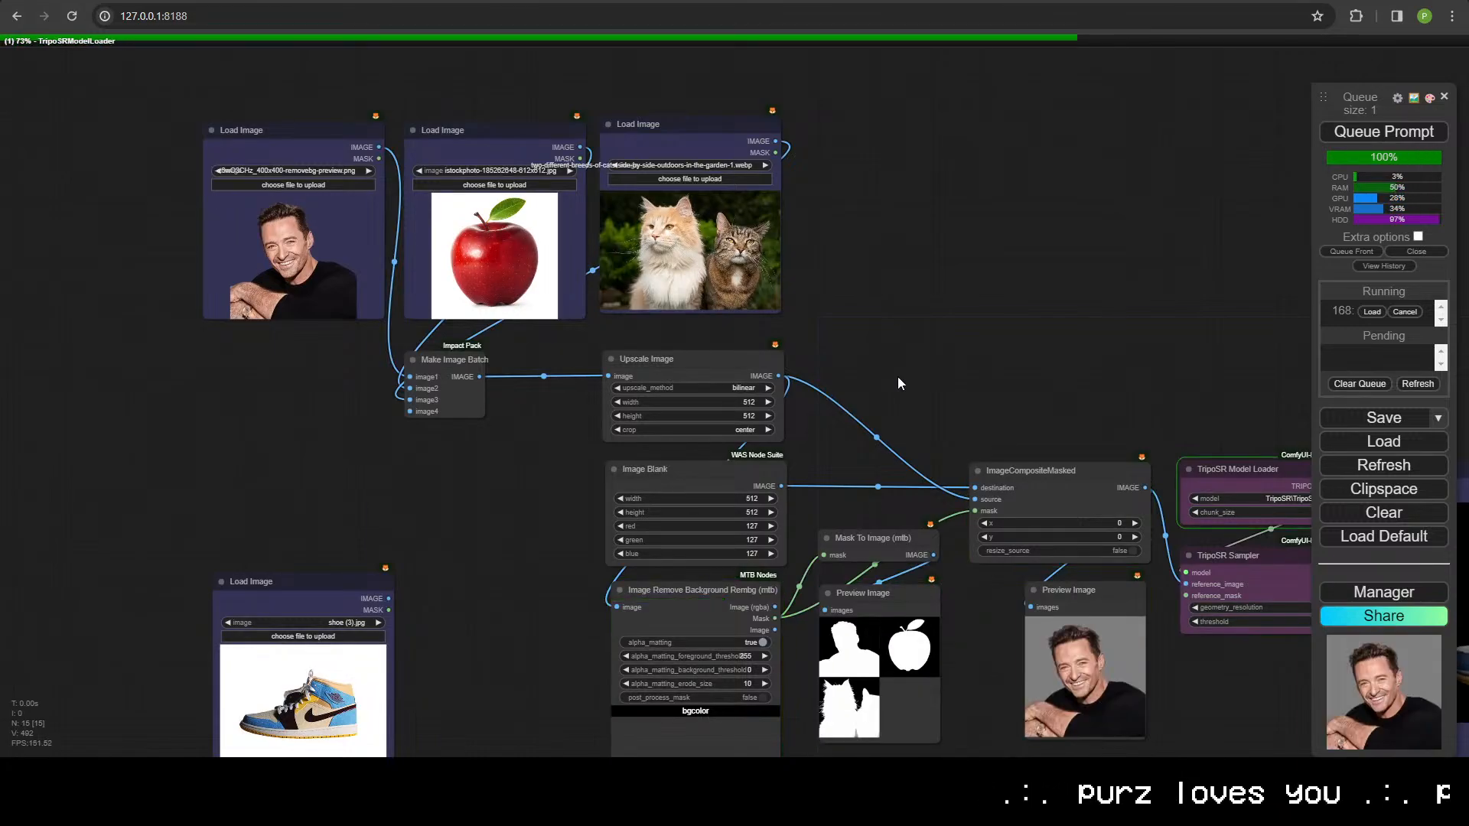
pyautogui.moveTo(898, 468); pyautogui.dragTo(540, 227)
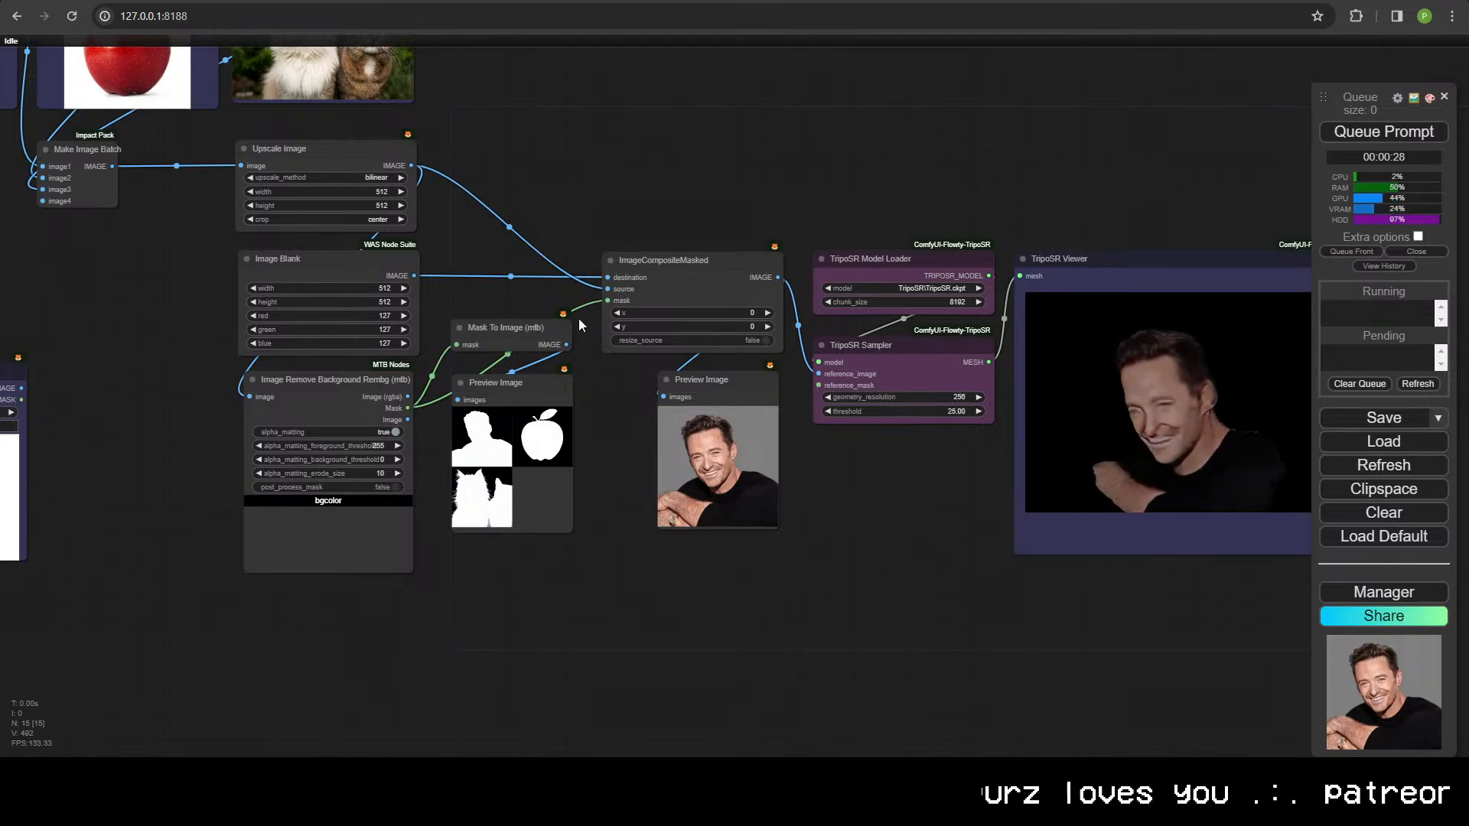
pyautogui.moveTo(655, 367); pyautogui.dragTo(830, 439)
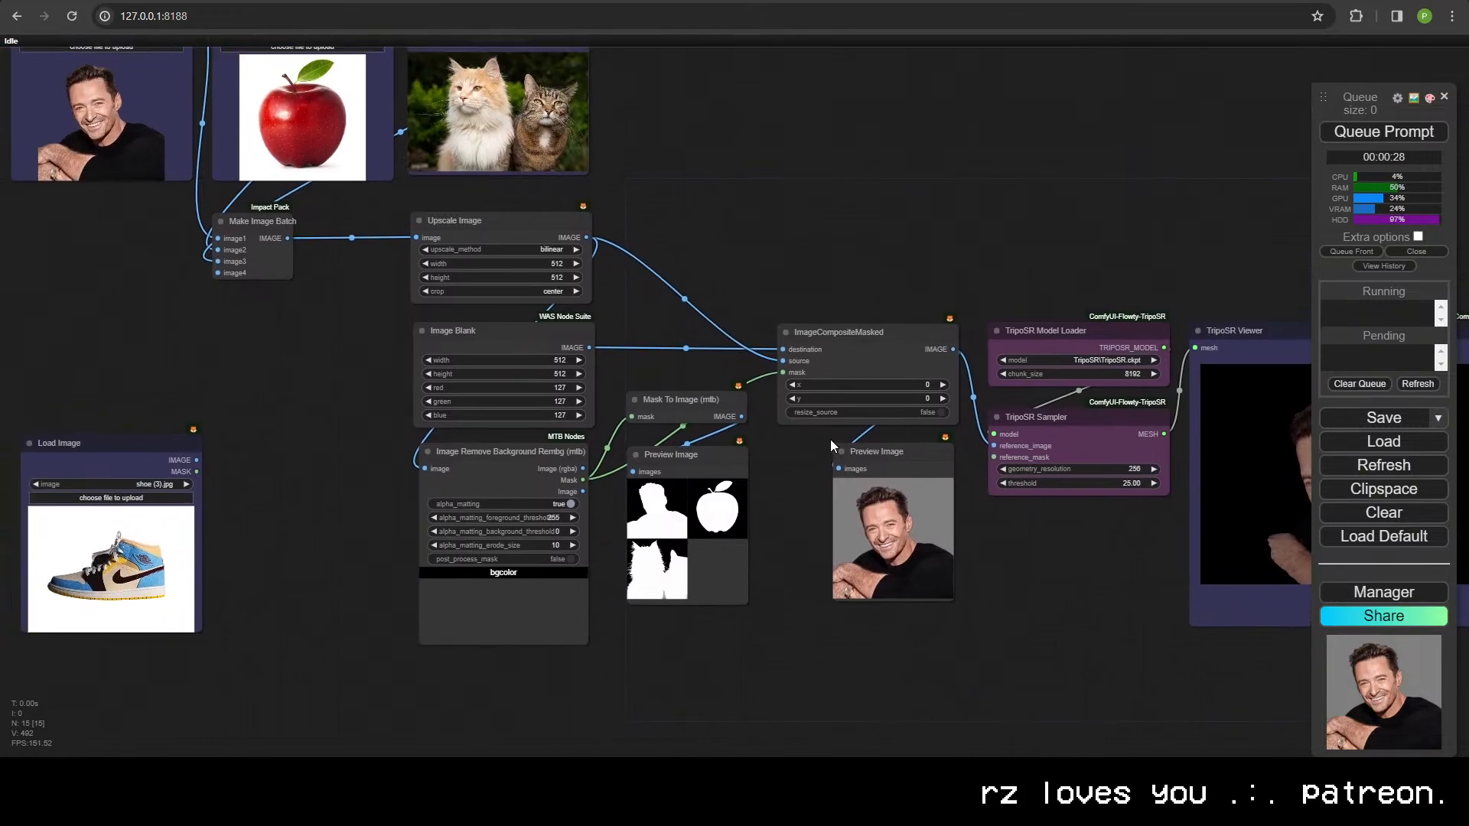
pyautogui.moveTo(634, 274); pyautogui.dragTo(261, 229)
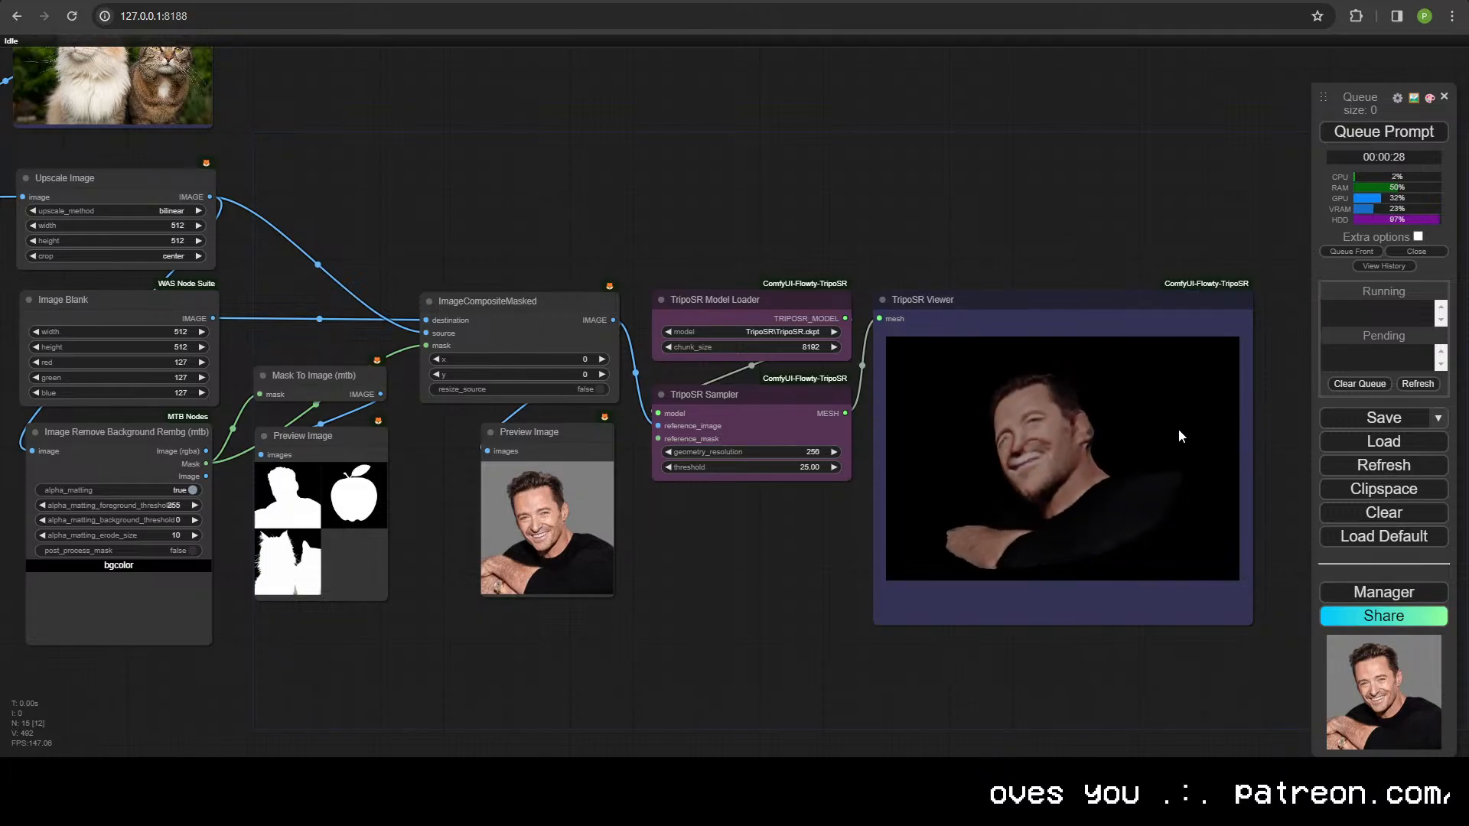
pyautogui.scroll(-4, 589, 363)
pyautogui.moveTo(521, 364); pyautogui.dragTo(715, 454)
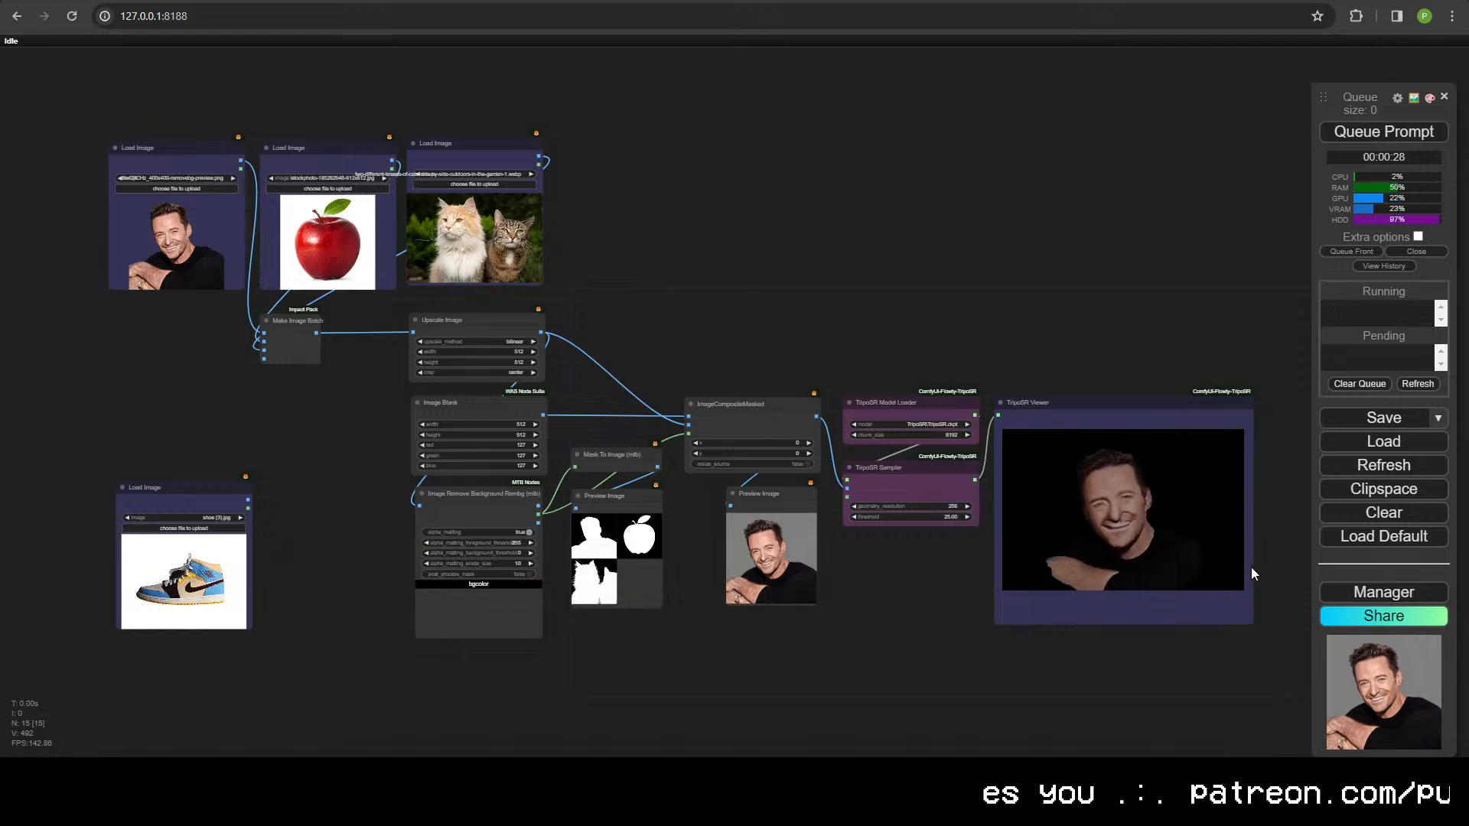
# - Inspect the portrait mesh in the TripoSR Viewer up close and from different angles
pyautogui.scroll(5, 1160, 521)
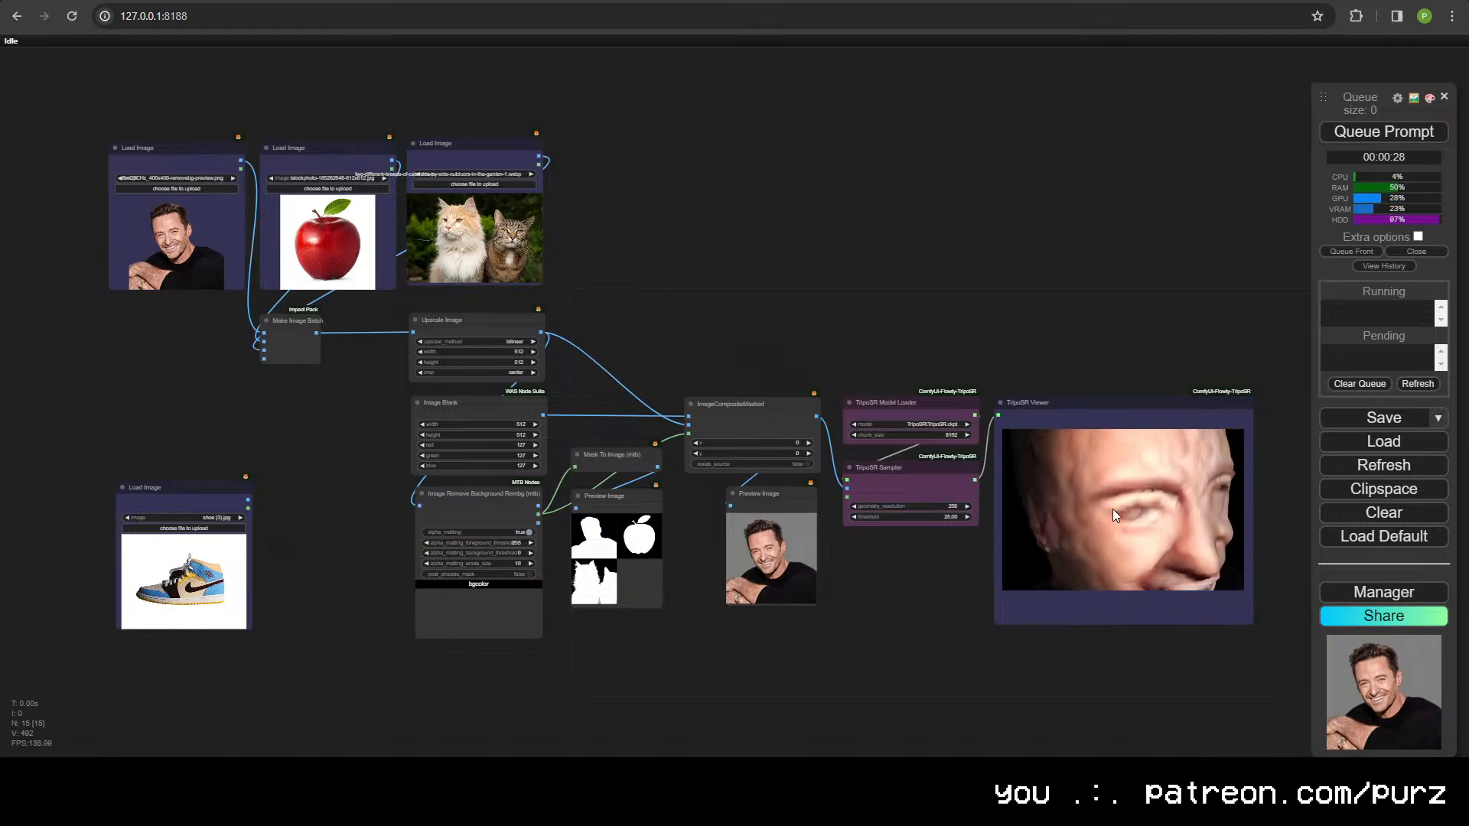
pyautogui.scroll(-5, 1127, 519)
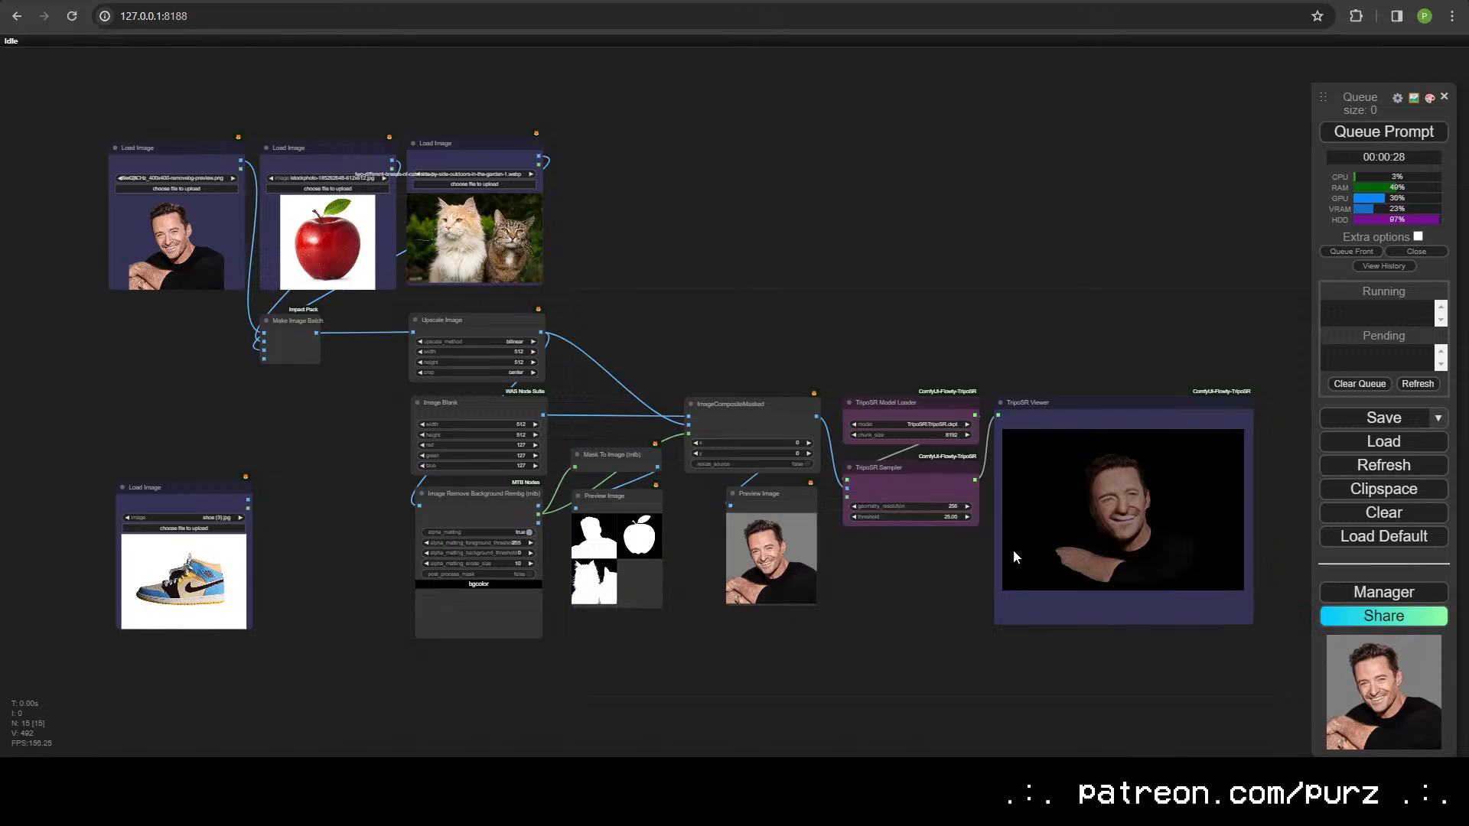
pyautogui.scroll(2, 1124, 540)
pyautogui.moveTo(1052, 646); pyautogui.dragTo(586, 503)
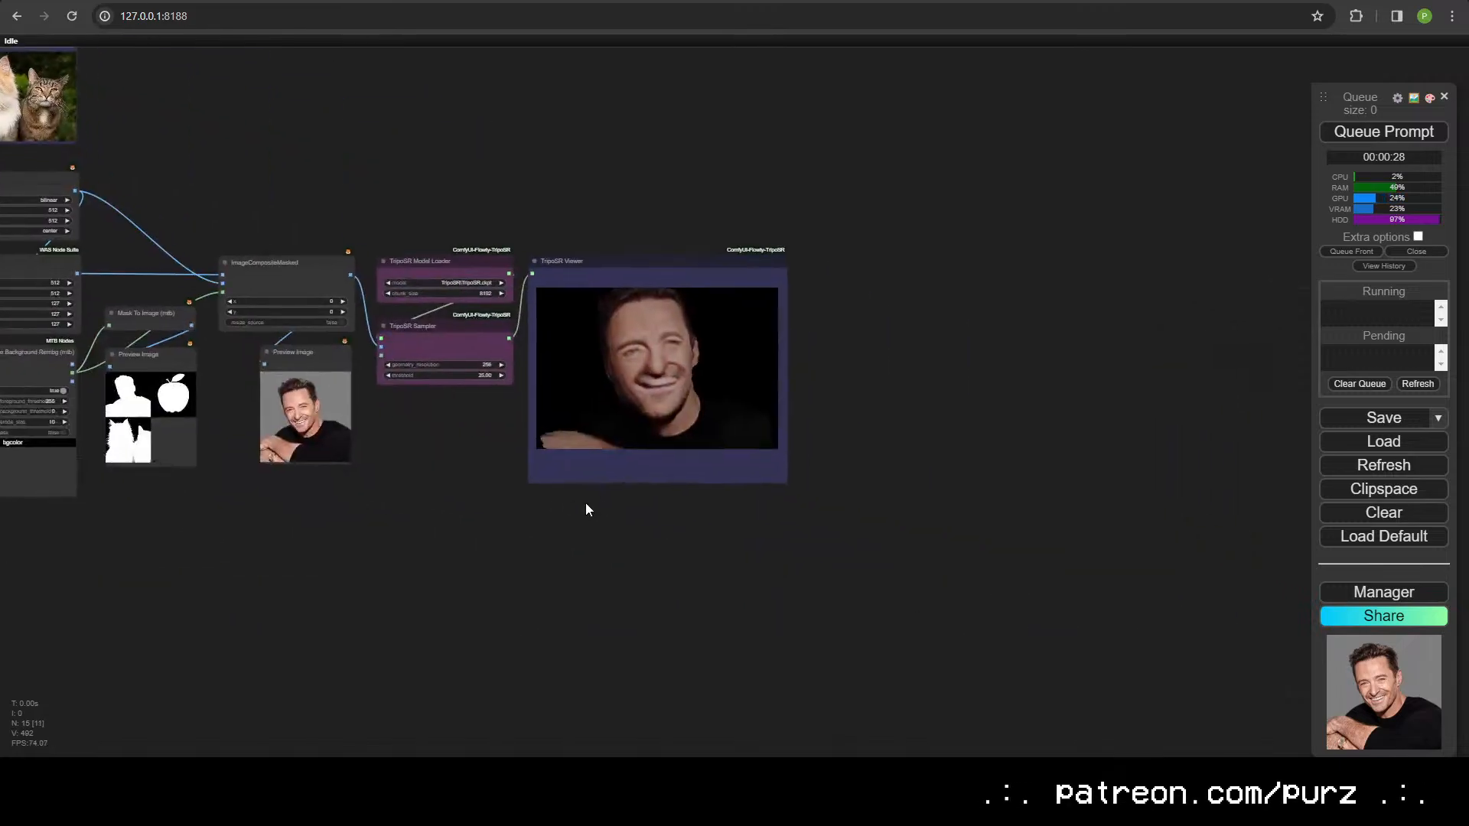
pyautogui.scroll(12, 665, 505)
pyautogui.moveTo(691, 539); pyautogui.dragTo(697, 780)
pyautogui.moveTo(940, 648); pyautogui.dragTo(973, 728)
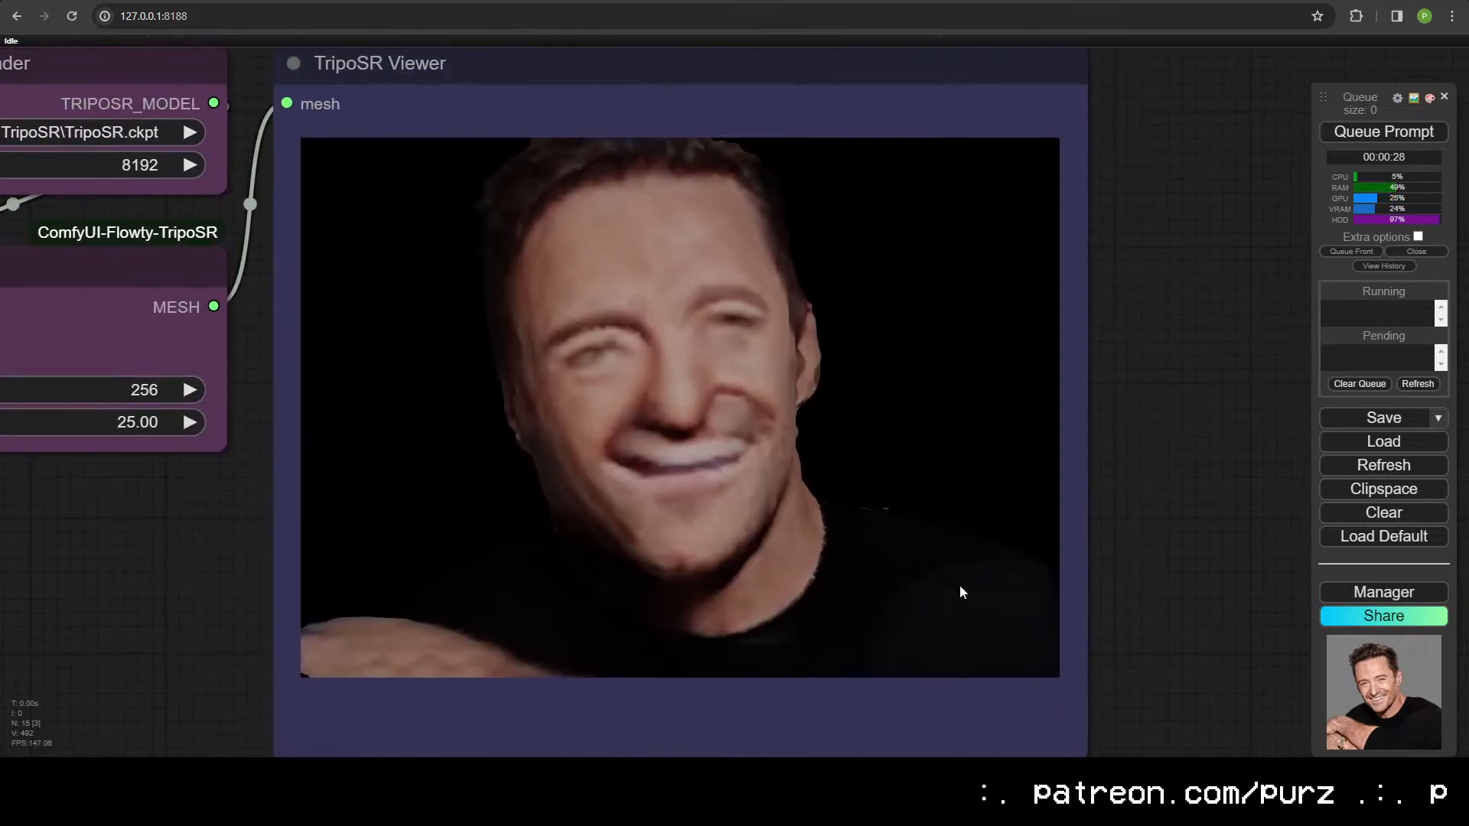
pyautogui.scroll(5, 677, 420)
pyautogui.moveTo(731, 437); pyautogui.dragTo(187, 445)
pyautogui.scroll(-4, 694, 471)
pyautogui.scroll(-2, 694, 476)
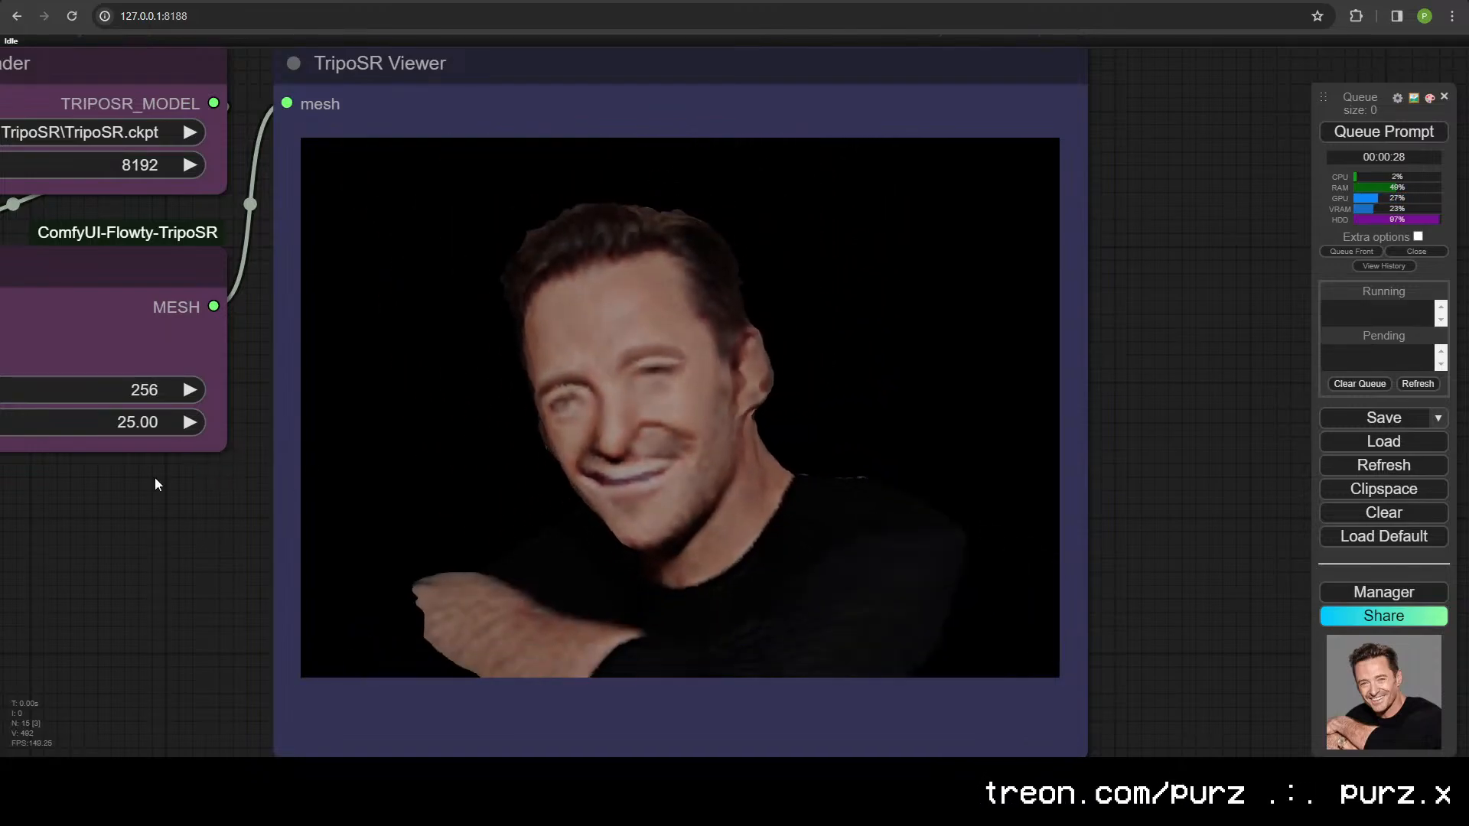
# - Set the TripoSR Sampler's geometry_resolution to 384 and queue the workflow
pyautogui.scroll(-6, 92, 511)
pyautogui.moveTo(92, 511); pyautogui.dragTo(691, 490)
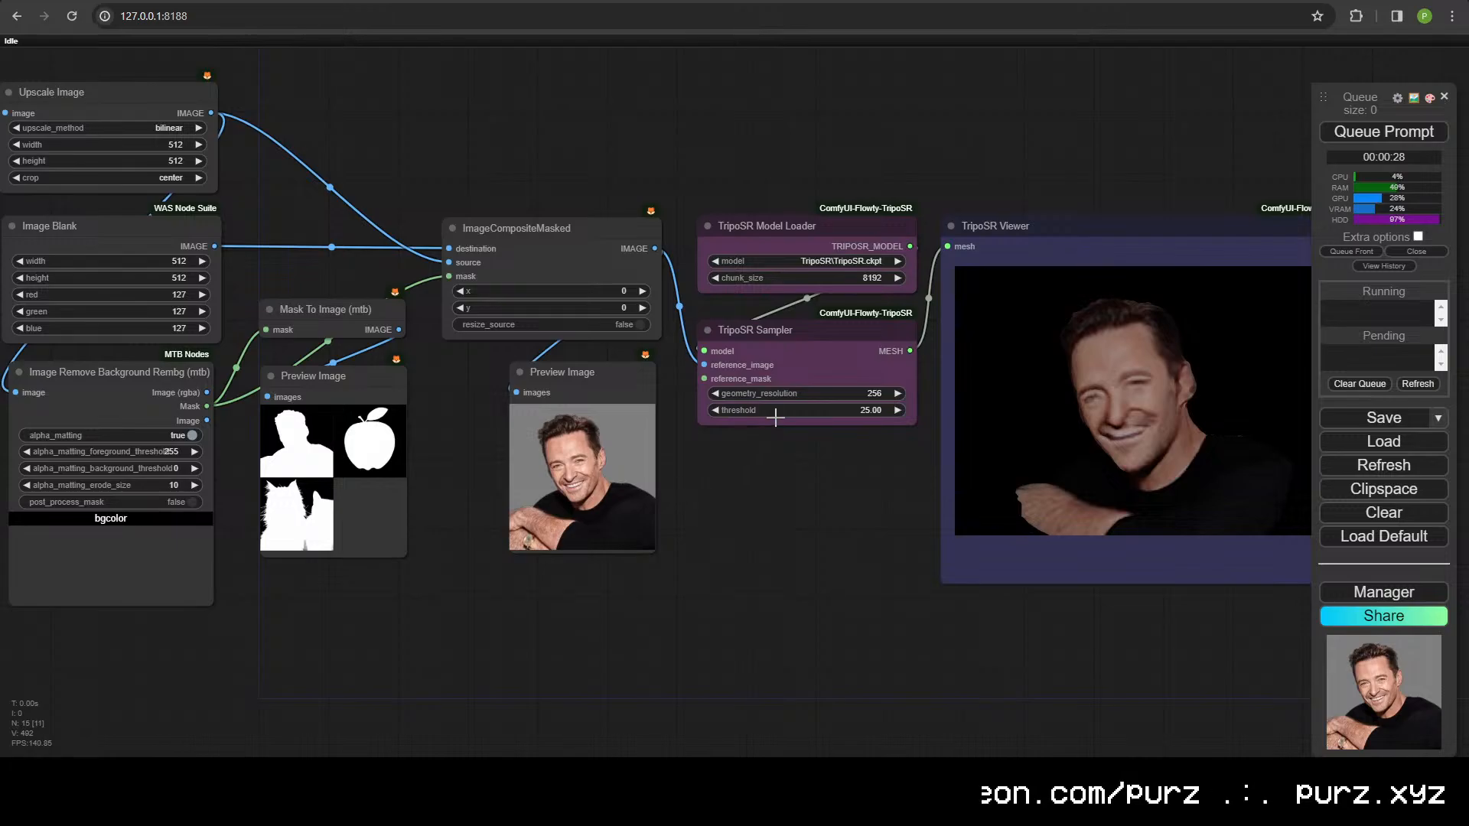
pyautogui.click(866, 393)
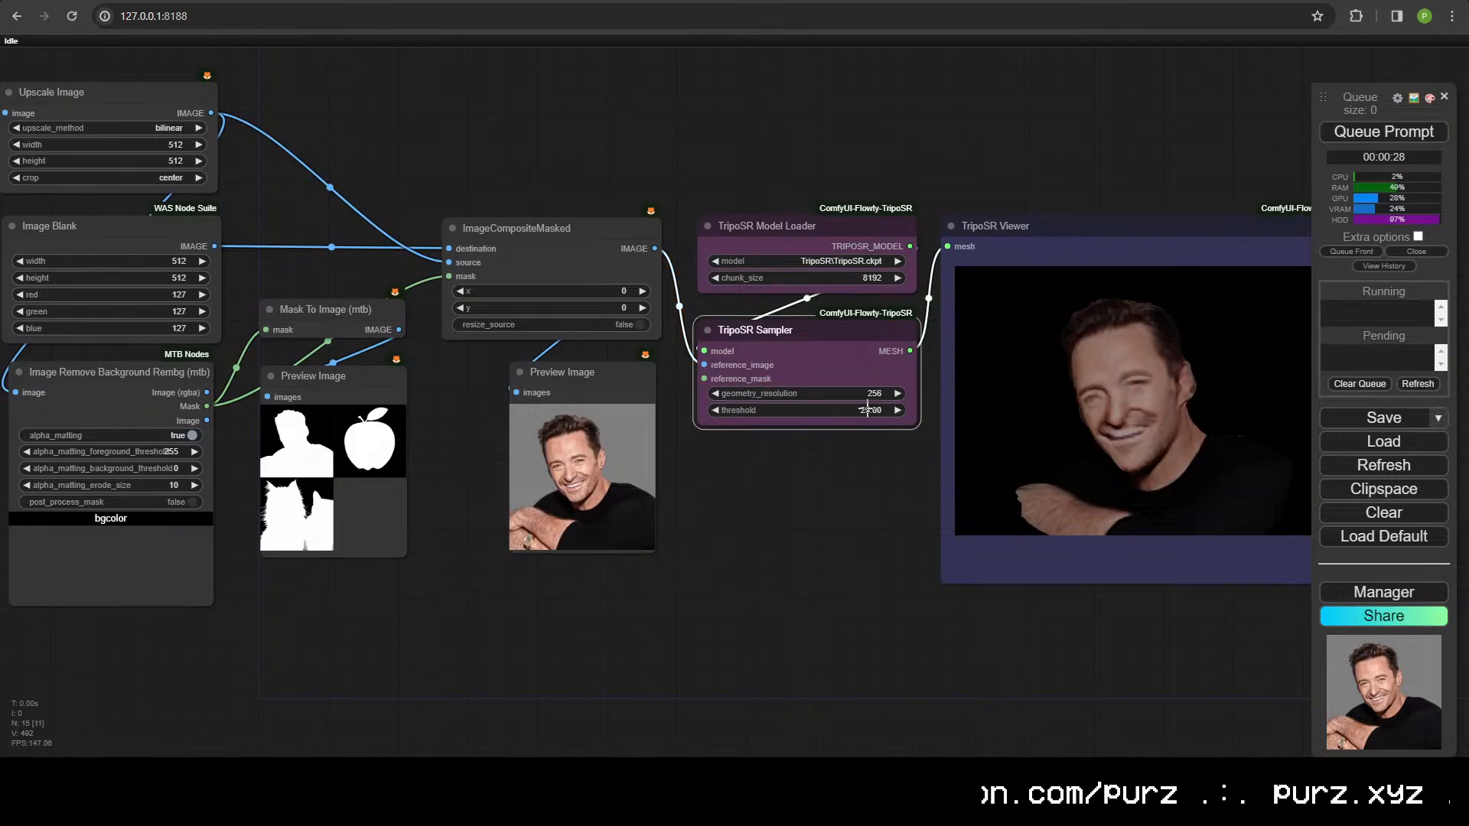
pyautogui.click(1354, 132)
pyautogui.moveTo(892, 479); pyautogui.dragTo(791, 497)
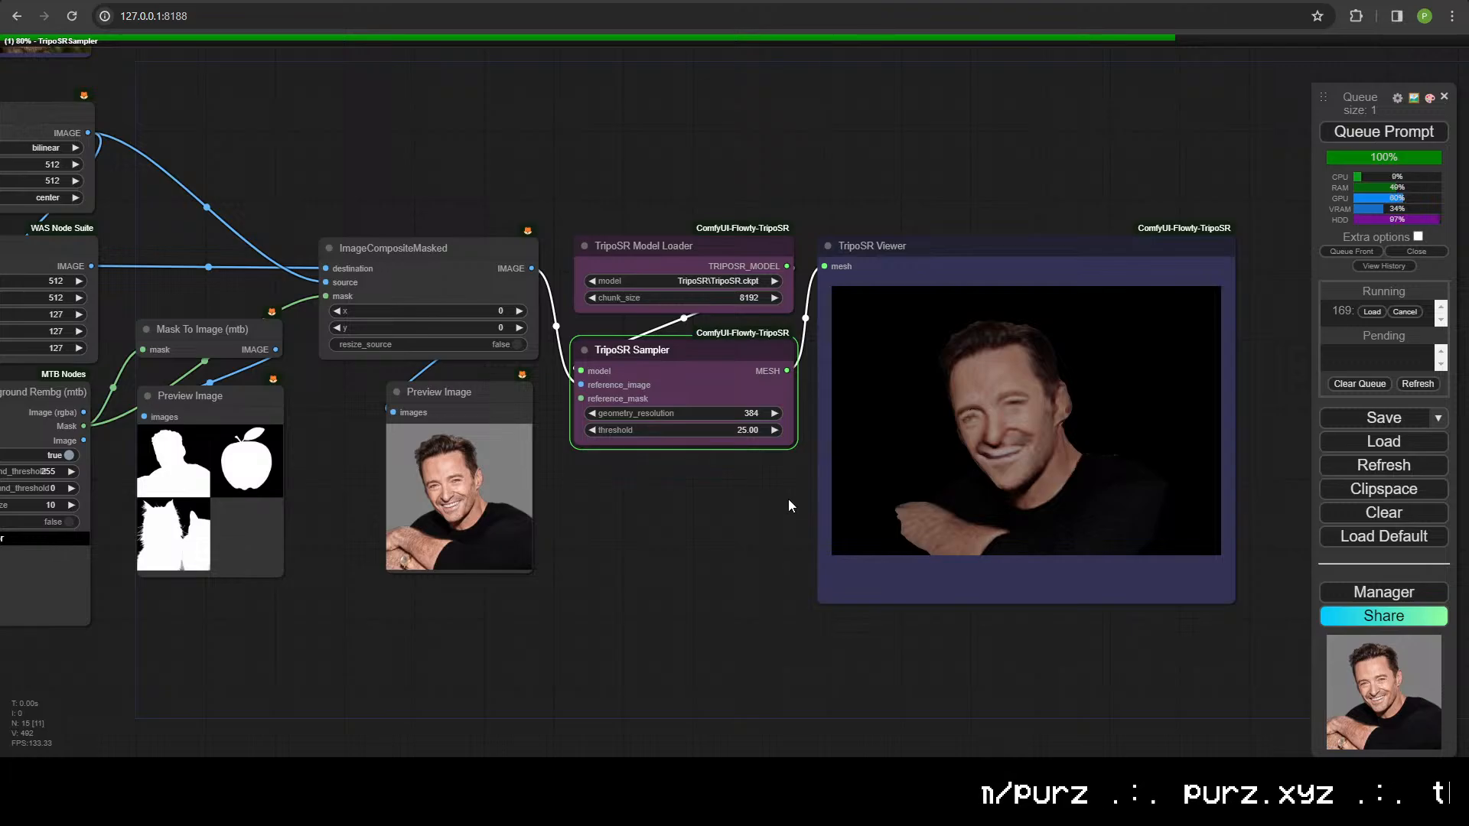
# - Examine the face detail of the regenerated portrait mesh in the TripoSR Viewer
pyautogui.scroll(5, 928, 375)
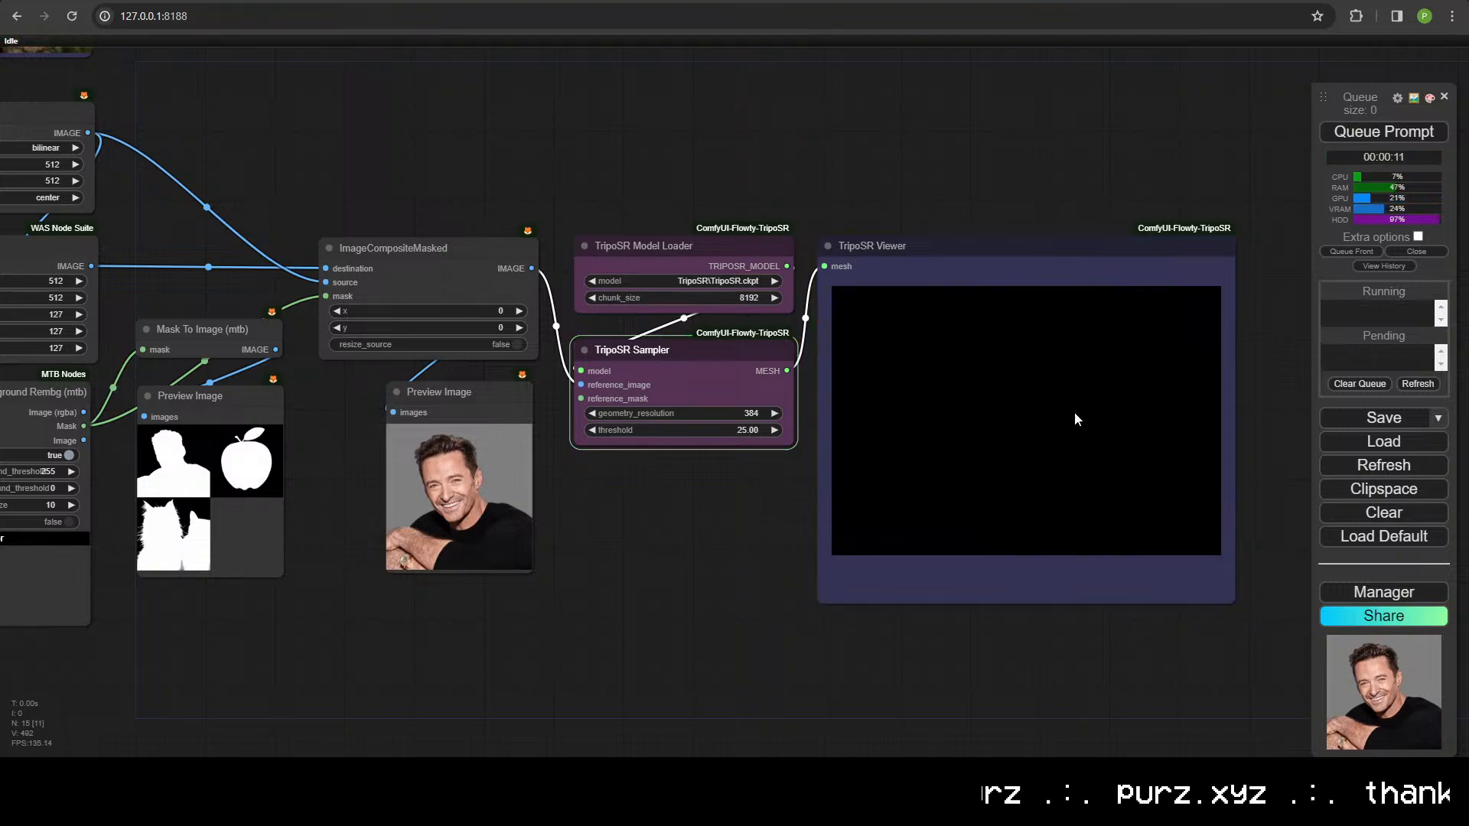
pyautogui.moveTo(1056, 414); pyautogui.dragTo(1063, 414)
pyautogui.scroll(2, 1063, 414)
pyautogui.scroll(-6, 1062, 412)
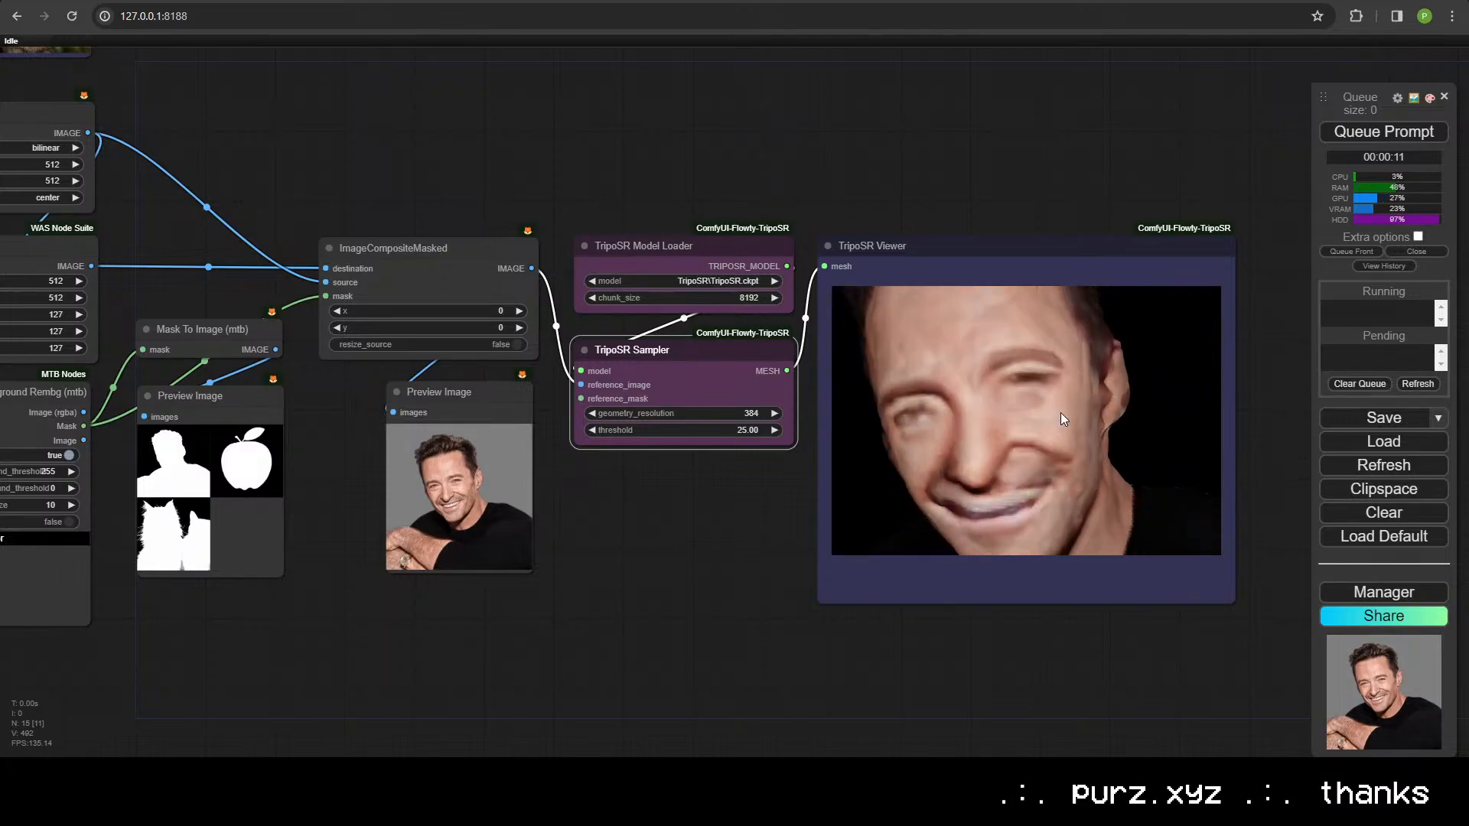
pyautogui.moveTo(1057, 393); pyautogui.dragTo(959, 416)
pyautogui.scroll(3, 1066, 398)
pyautogui.scroll(4, 1109, 399)
pyautogui.scroll(-3, 1063, 392)
# - Set the TripoSR Sampler's geometry_resolution to 512 and queue the workflow again
pyautogui.click(734, 413)
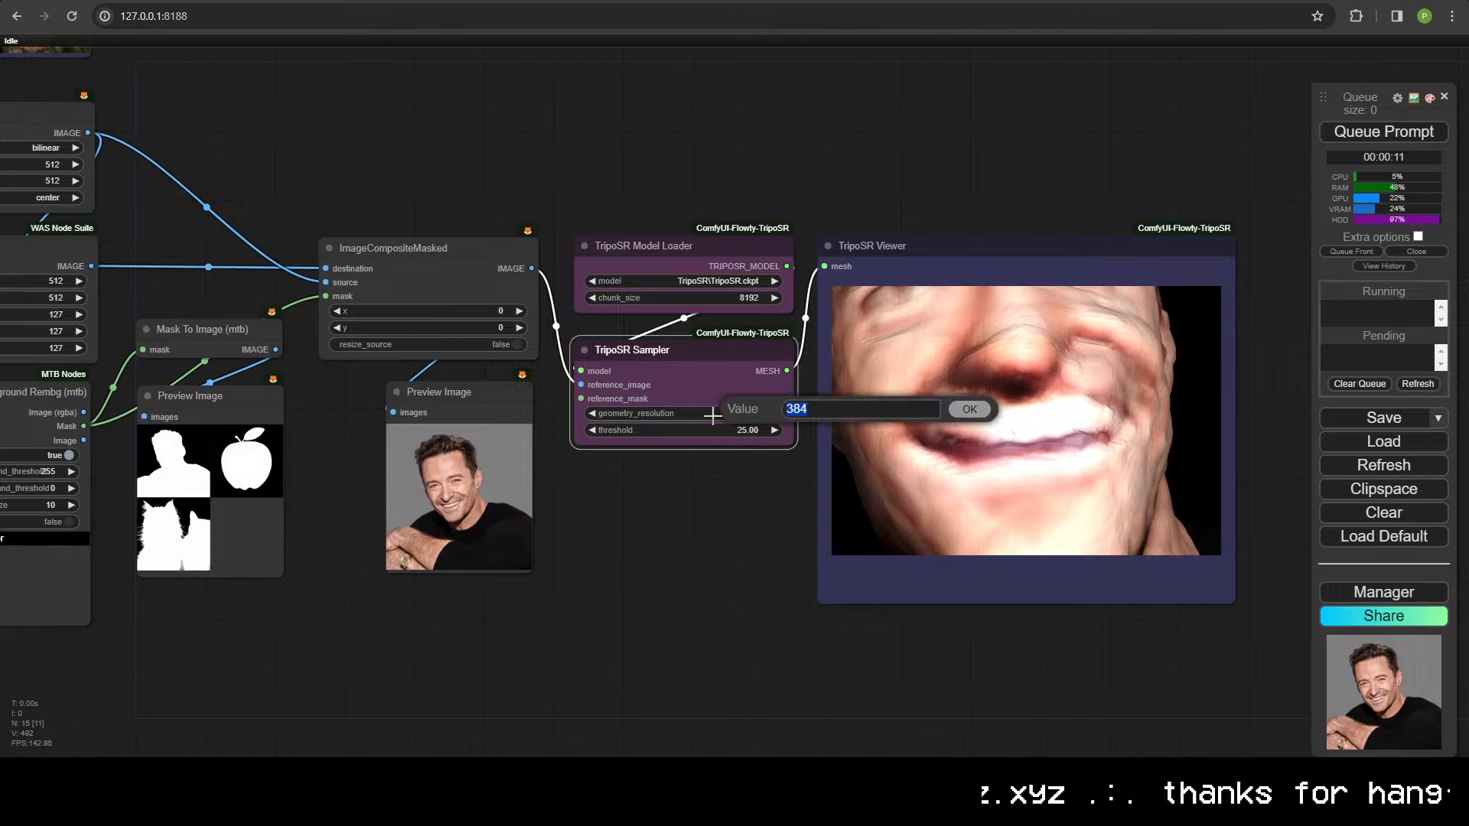
pyautogui.press('Return')
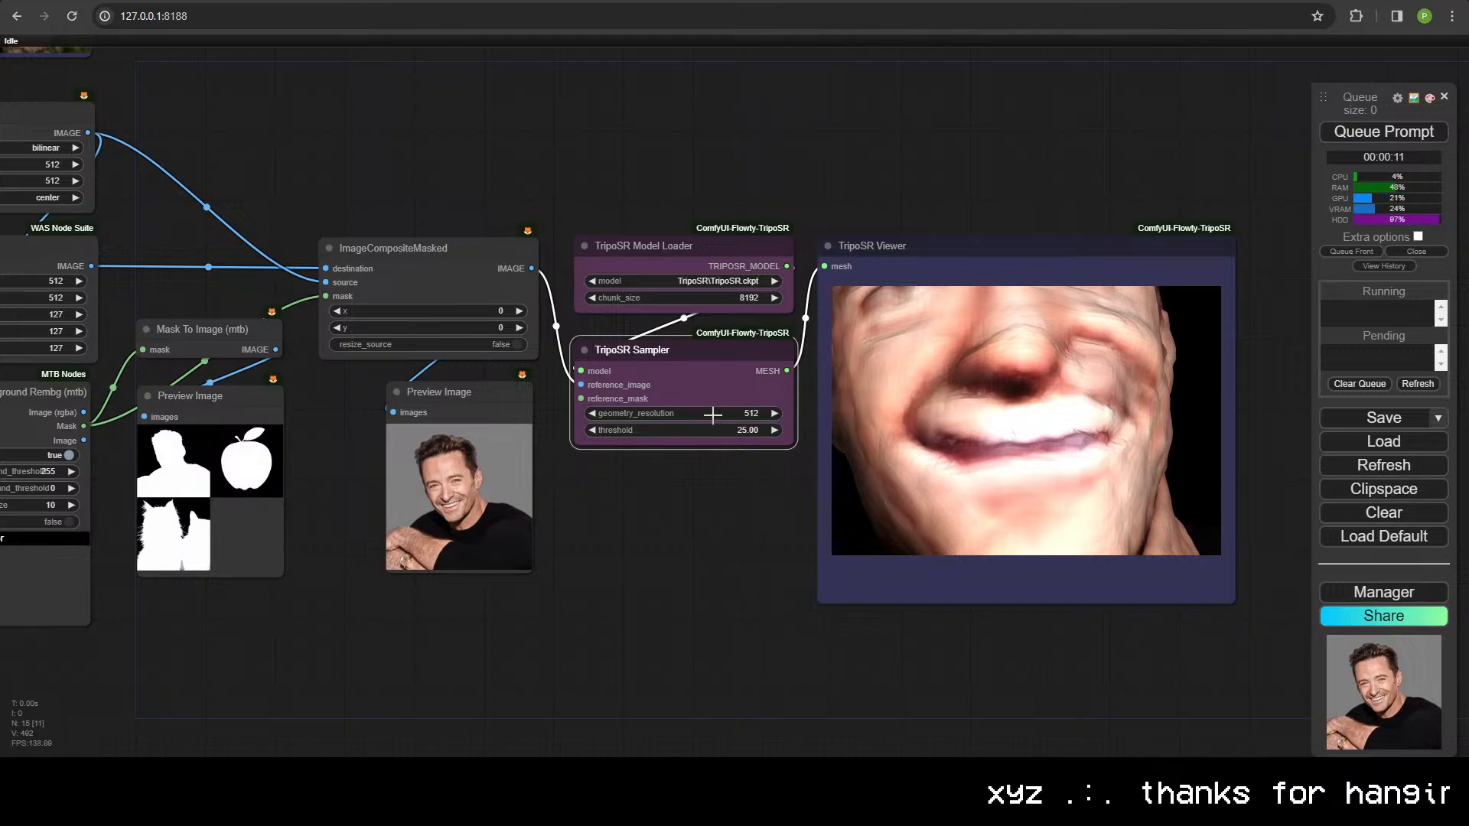
pyautogui.click(1383, 131)
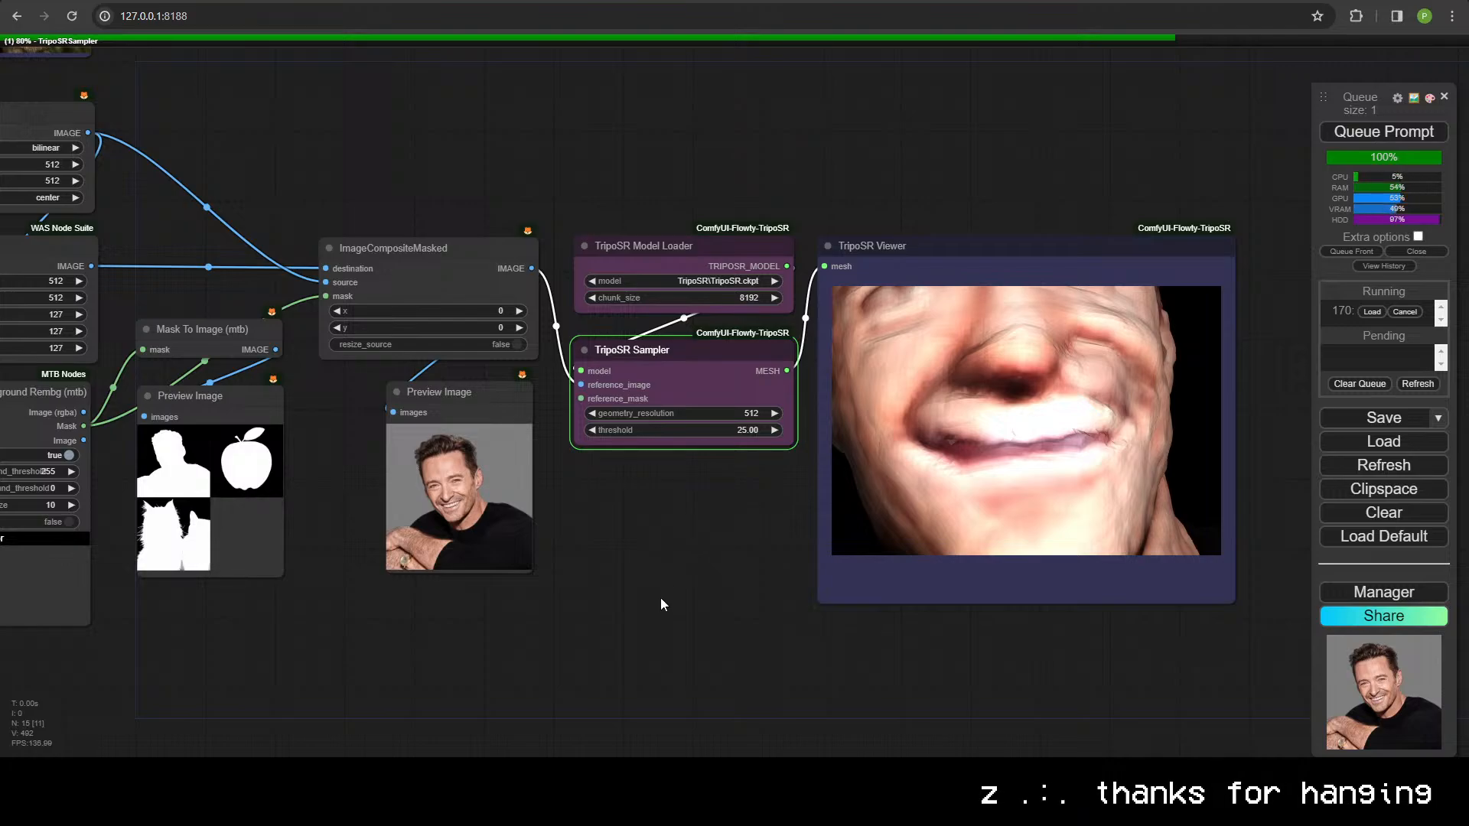
# - Examine the portrait mesh generated at geometry resolution 512 in the TripoSR Viewer
pyautogui.scroll(-5, 665, 585)
pyautogui.moveTo(669, 585); pyautogui.dragTo(733, 603)
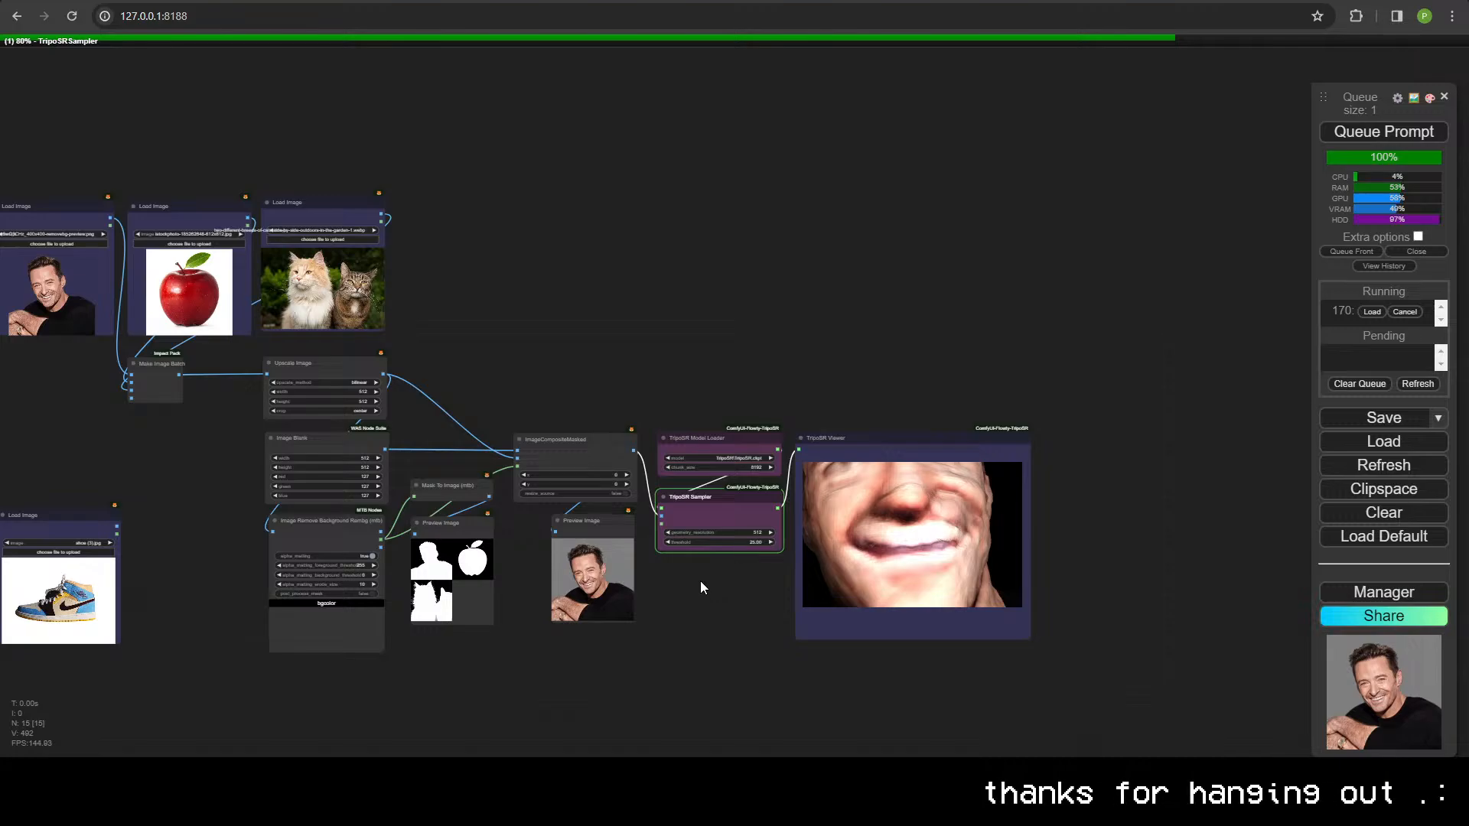
pyautogui.scroll(9, 737, 575)
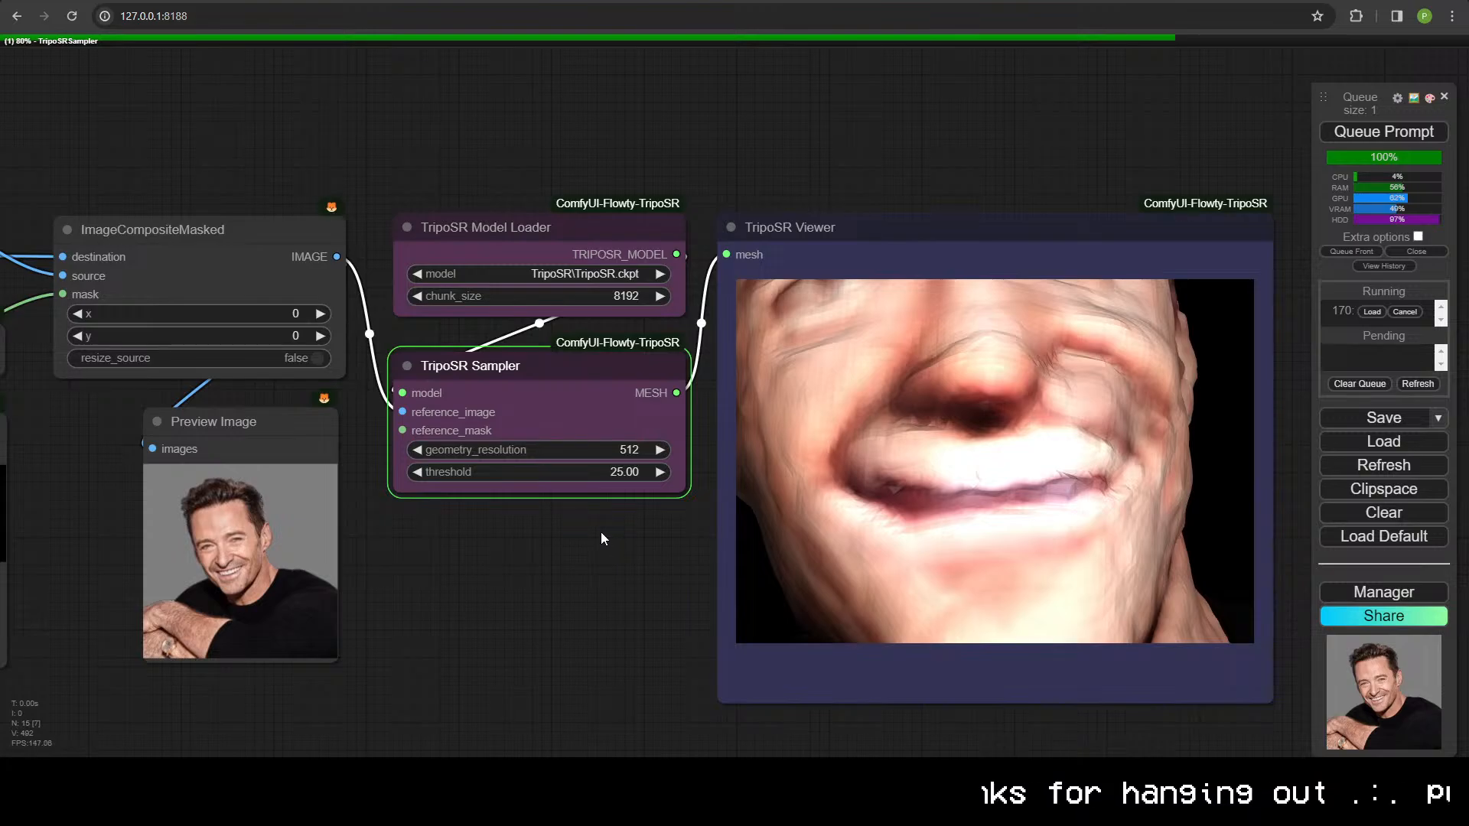
pyautogui.moveTo(880, 528); pyautogui.dragTo(944, 482)
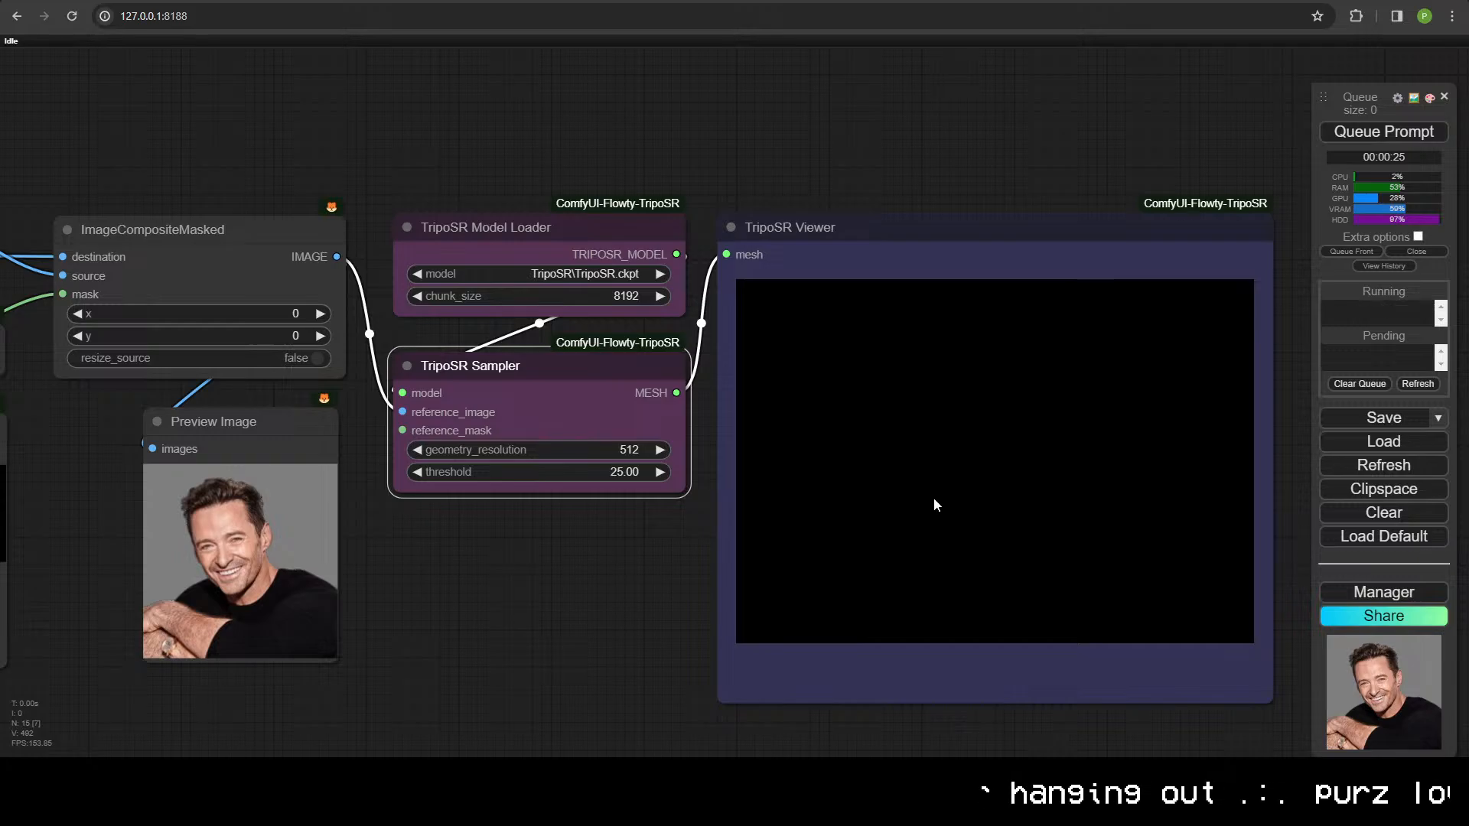
pyautogui.moveTo(950, 502); pyautogui.dragTo(1016, 517)
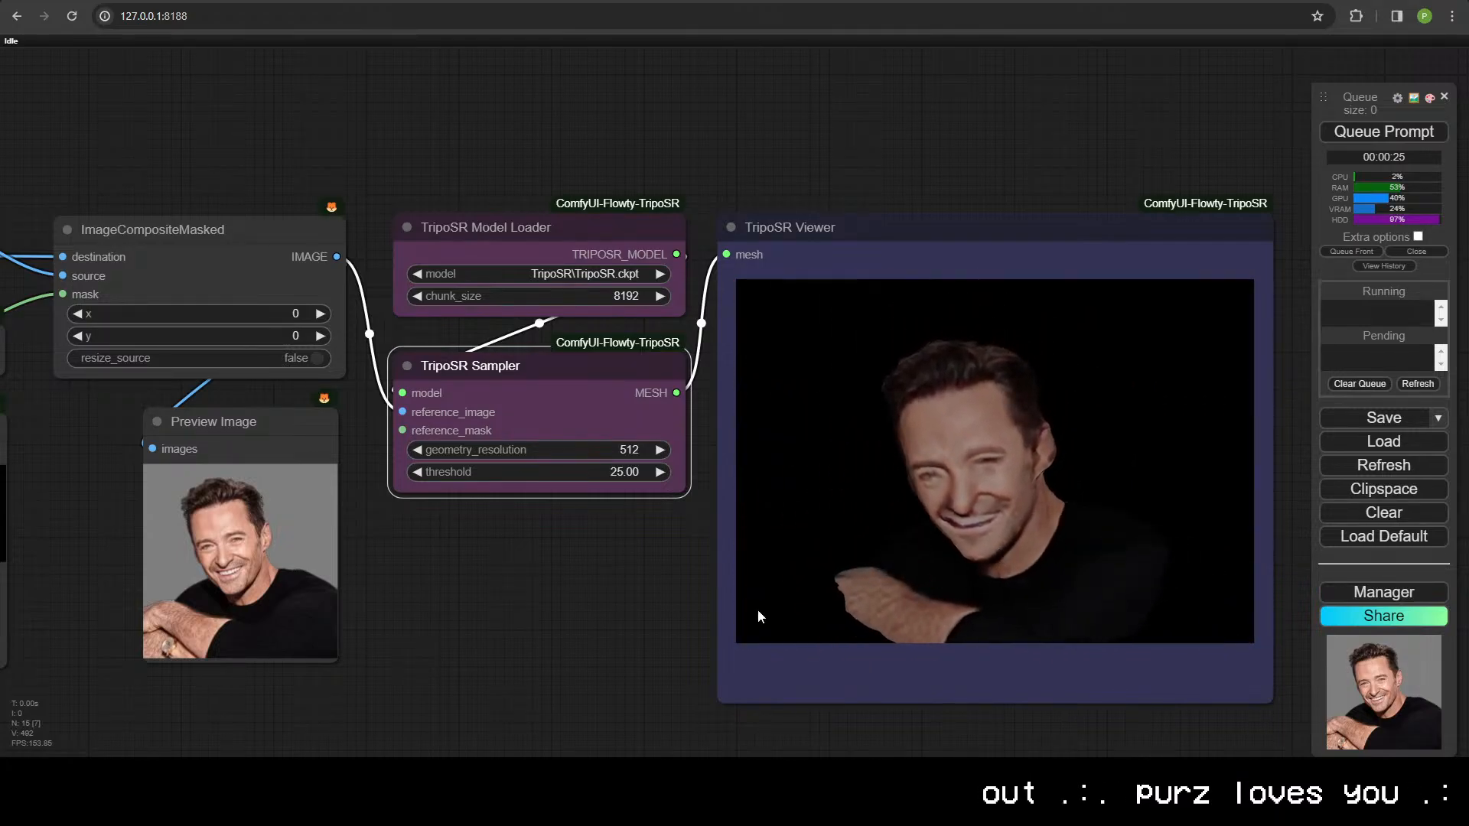
# - Set the TripoSR Sampler's geometry_resolution back to 256 and queue the workflow
pyautogui.click(574, 458)
pyautogui.write('256')
pyautogui.press('Return')
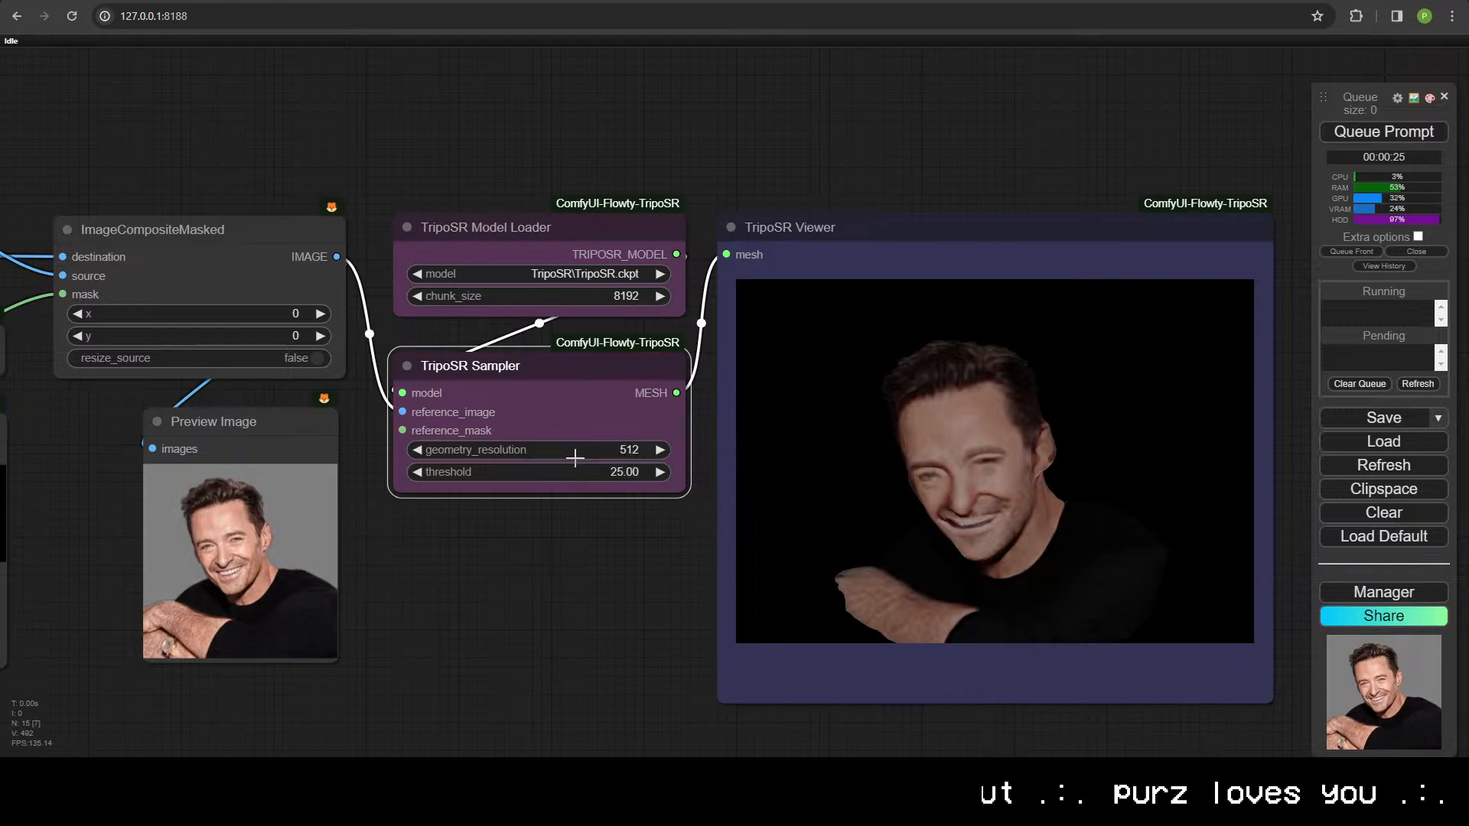
pyautogui.hotkey('ctrl', 'Return')
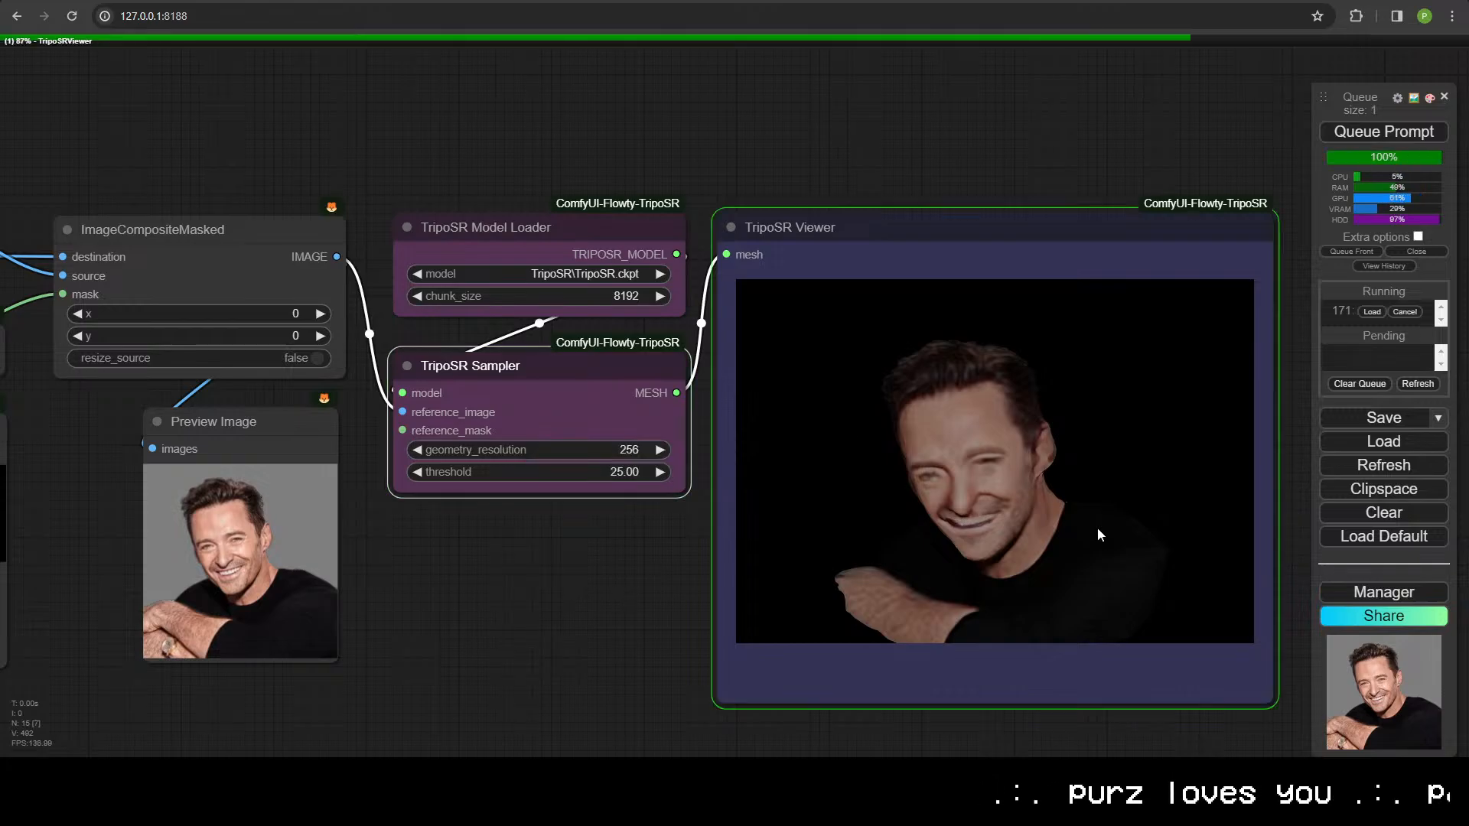
# - Inspect the 256-resolution portrait mesh up close, including the hair and face, from several angles
pyautogui.moveTo(1106, 557); pyautogui.dragTo(979, 470)
pyautogui.scroll(15, 1089, 543)
pyautogui.moveTo(944, 411); pyautogui.dragTo(972, 453)
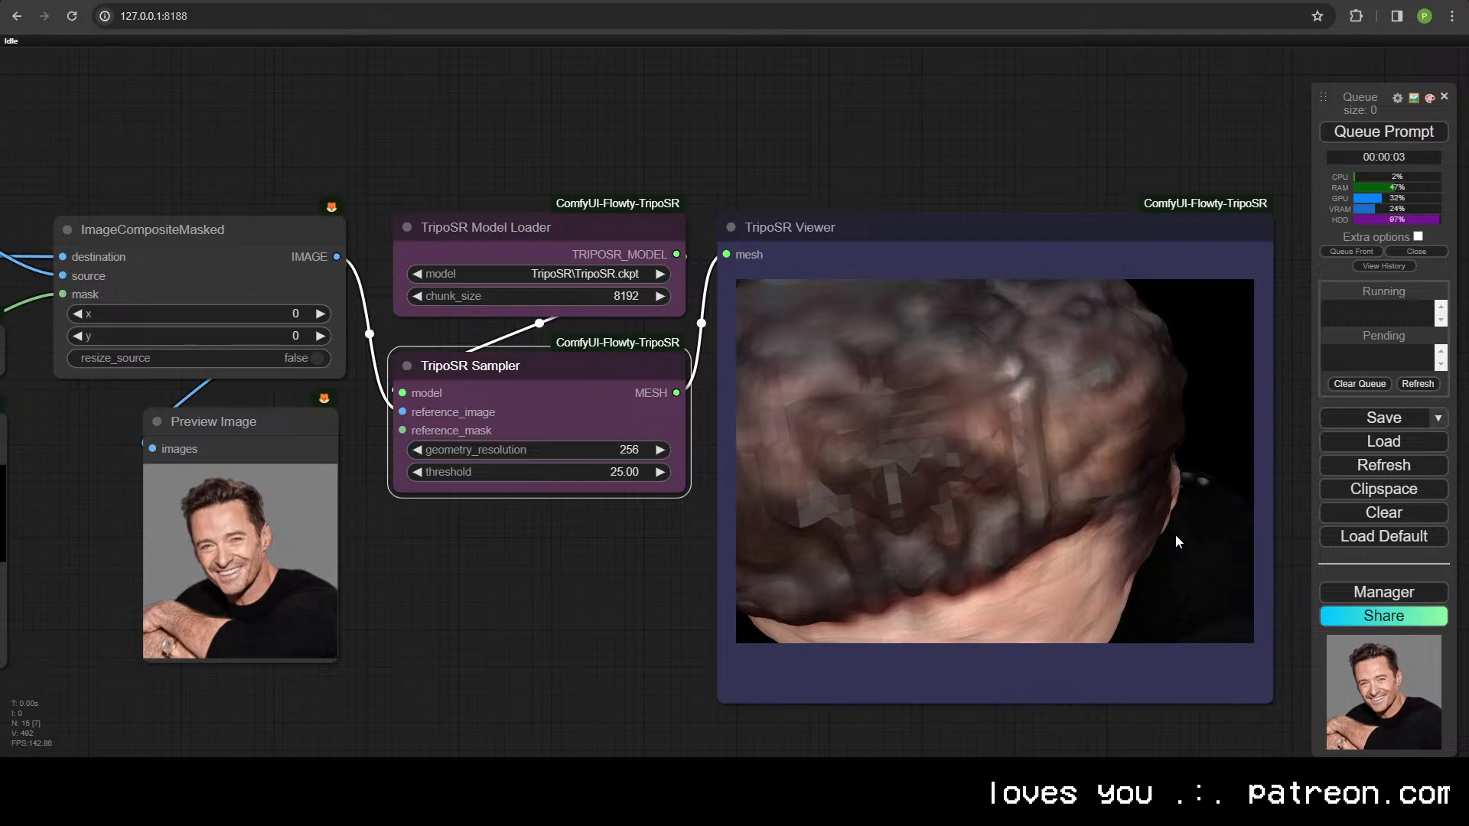
pyautogui.moveTo(997, 485); pyautogui.dragTo(991, 433)
pyautogui.moveTo(803, 520); pyautogui.dragTo(1019, 496)
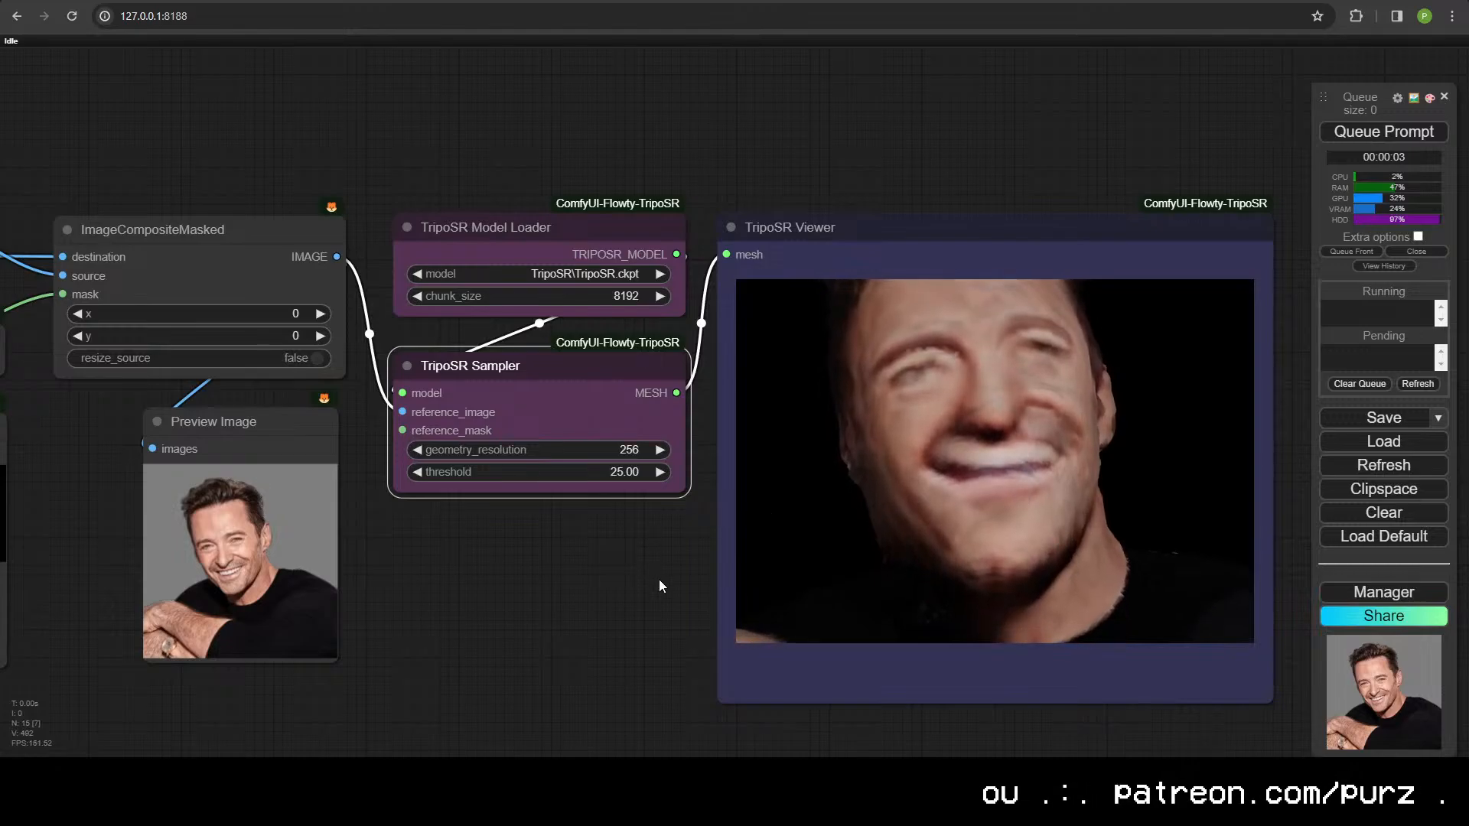
pyautogui.moveTo(837, 554); pyautogui.dragTo(815, 594)
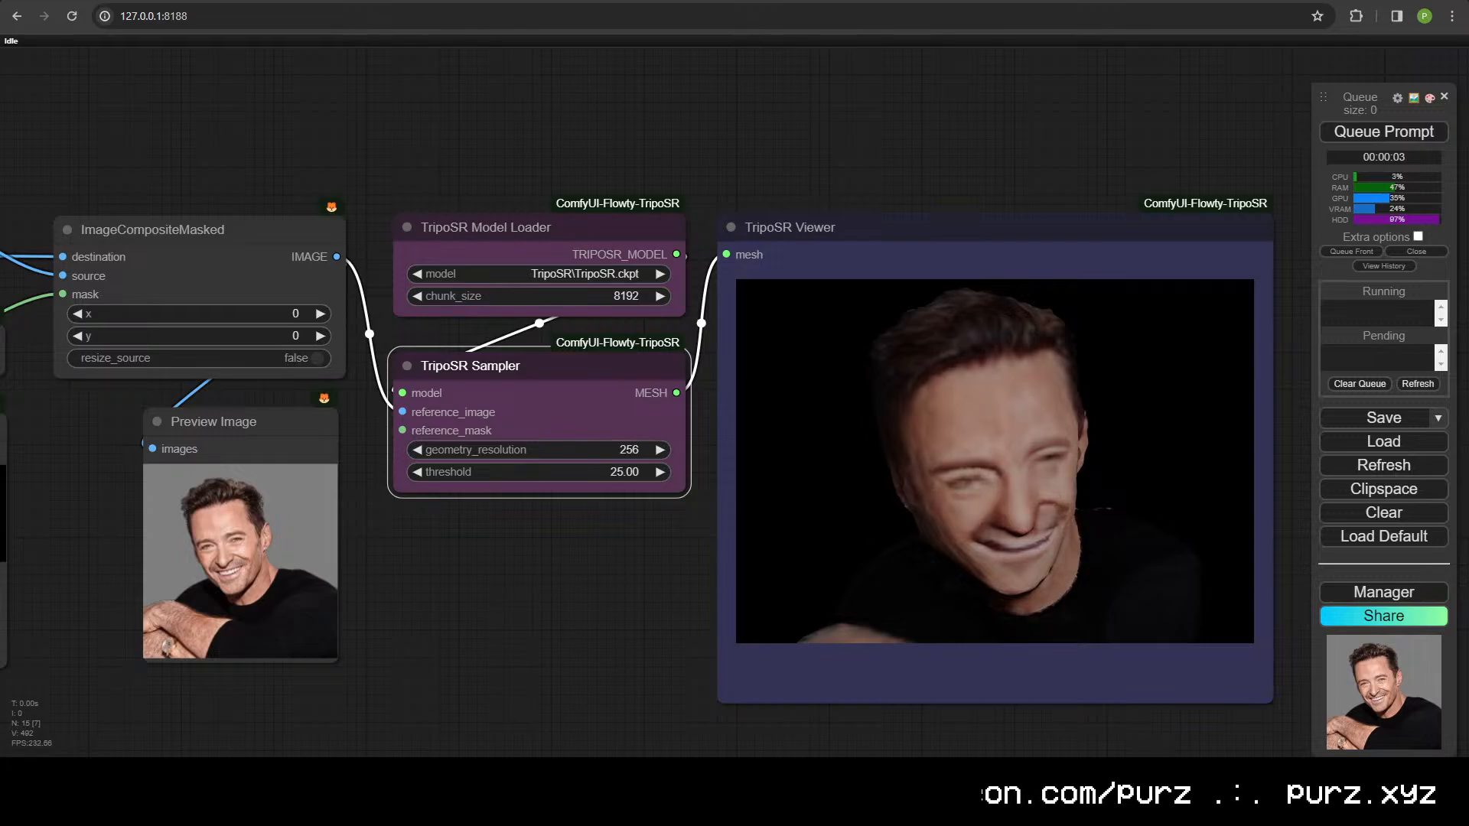
# - Enlarge the cat mask in the mask preview to check its edges, and return to the grid of masks
pyautogui.scroll(-5, 518, 476)
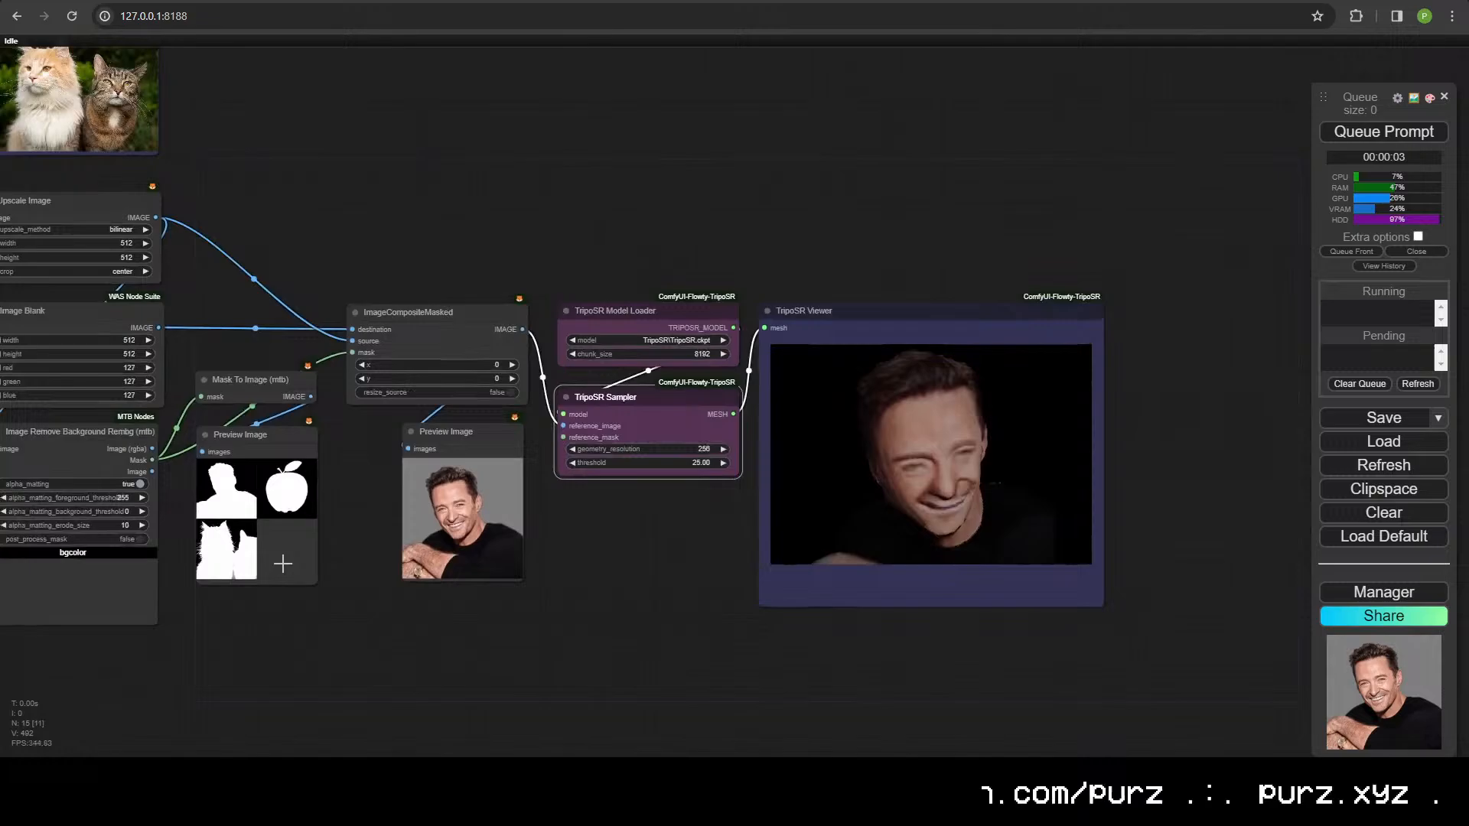
pyautogui.moveTo(283, 564); pyautogui.dragTo(507, 589)
pyautogui.click(463, 556)
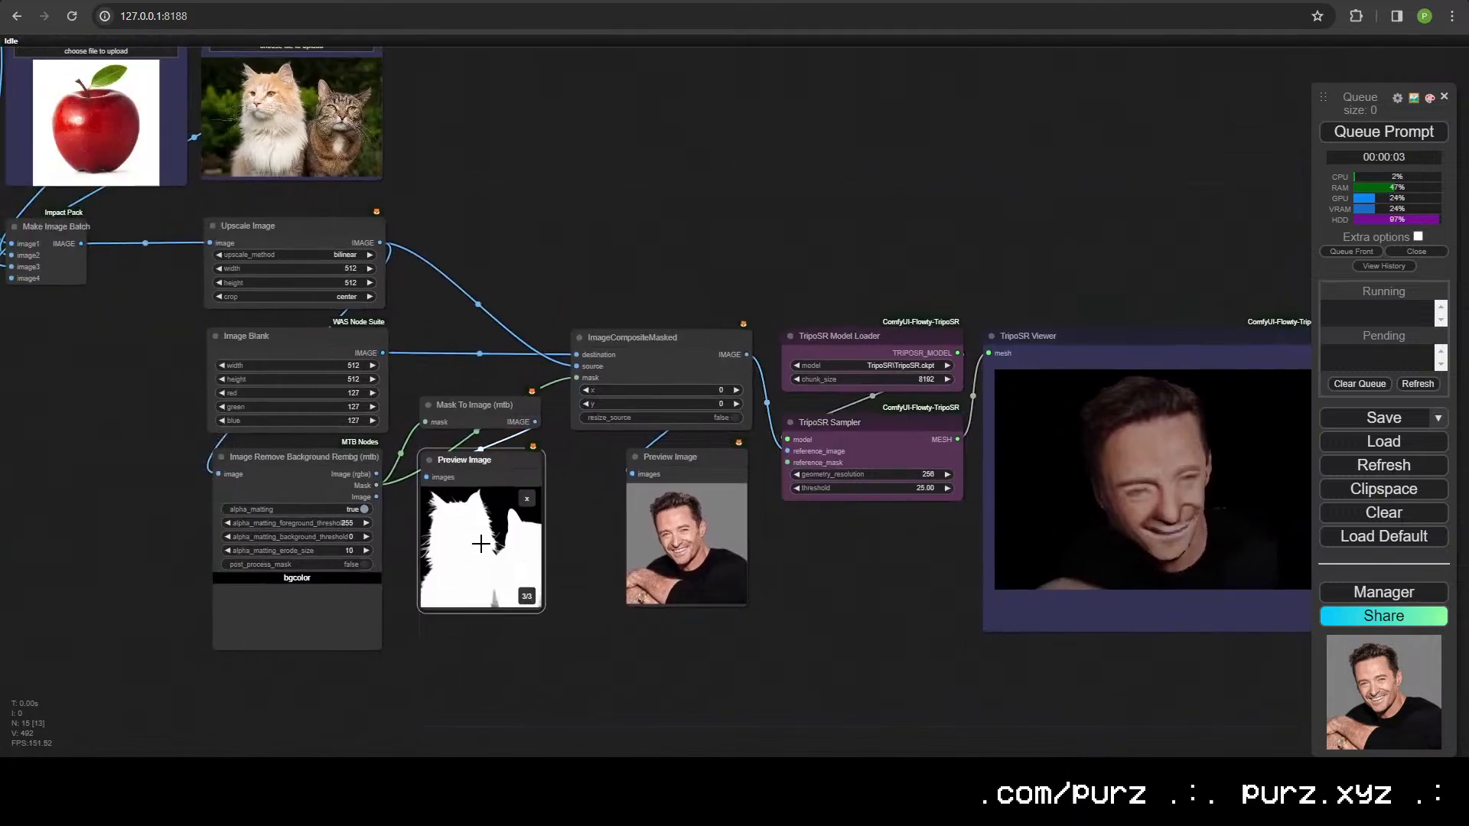
pyautogui.scroll(10, 480, 543)
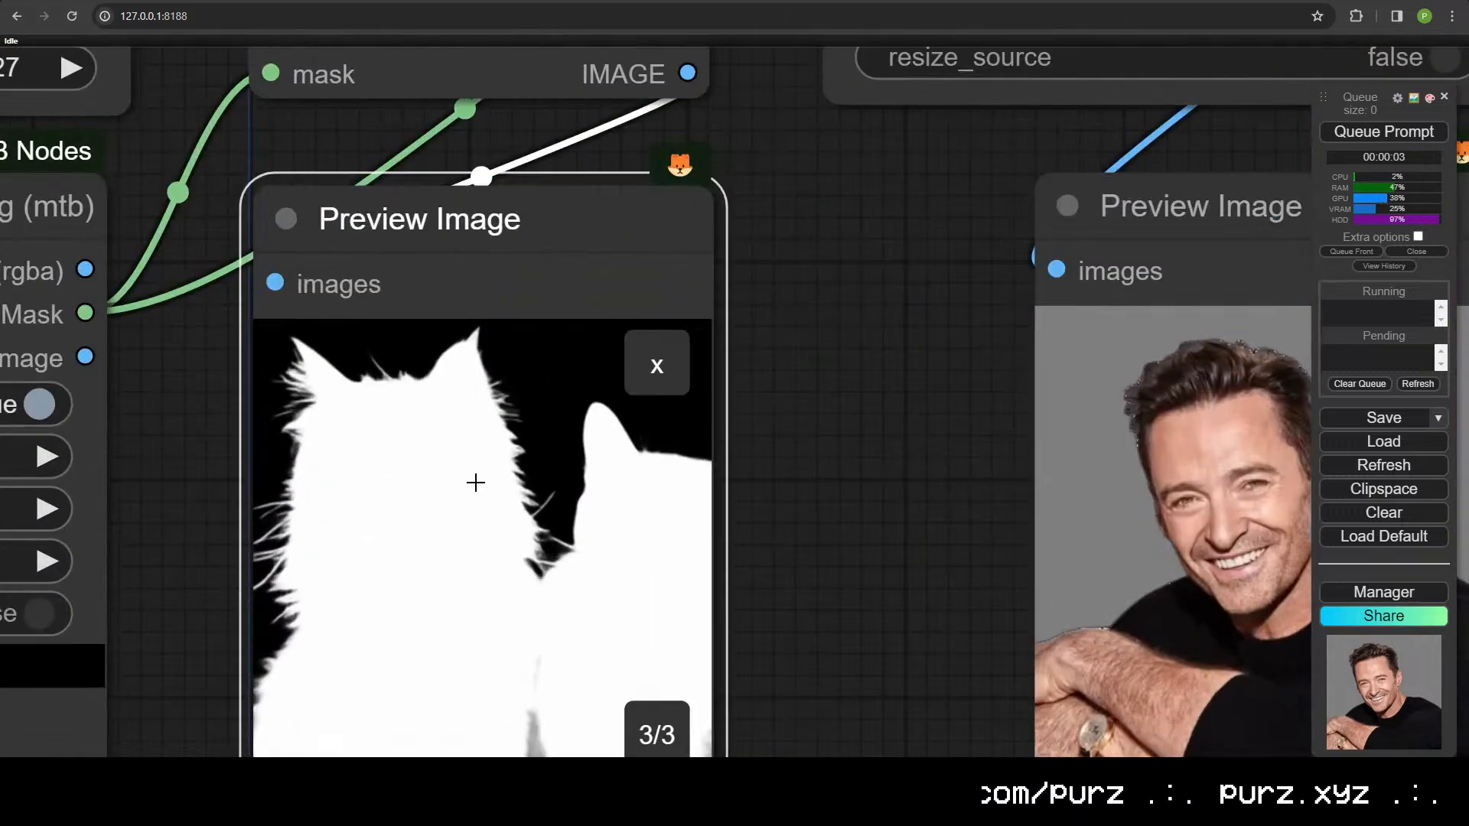
pyautogui.click(475, 482)
pyautogui.click(492, 482)
pyautogui.click(670, 362)
# - Connect the shoe Load Image node's IMAGE output directly to the Upscale Image node's image input
pyautogui.scroll(-4, 570, 520)
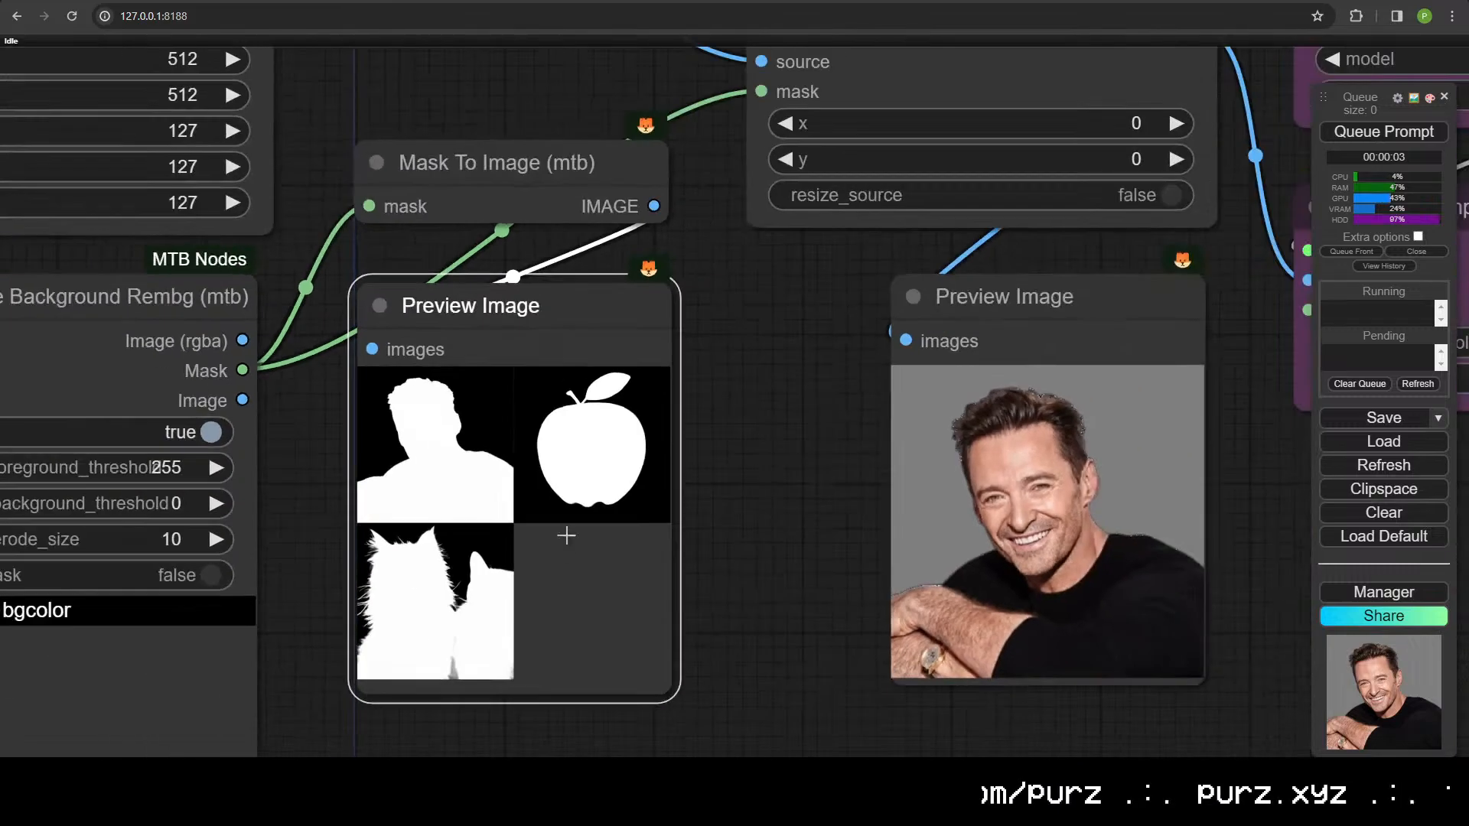
pyautogui.scroll(-5, 566, 535)
pyautogui.scroll(-3, 677, 571)
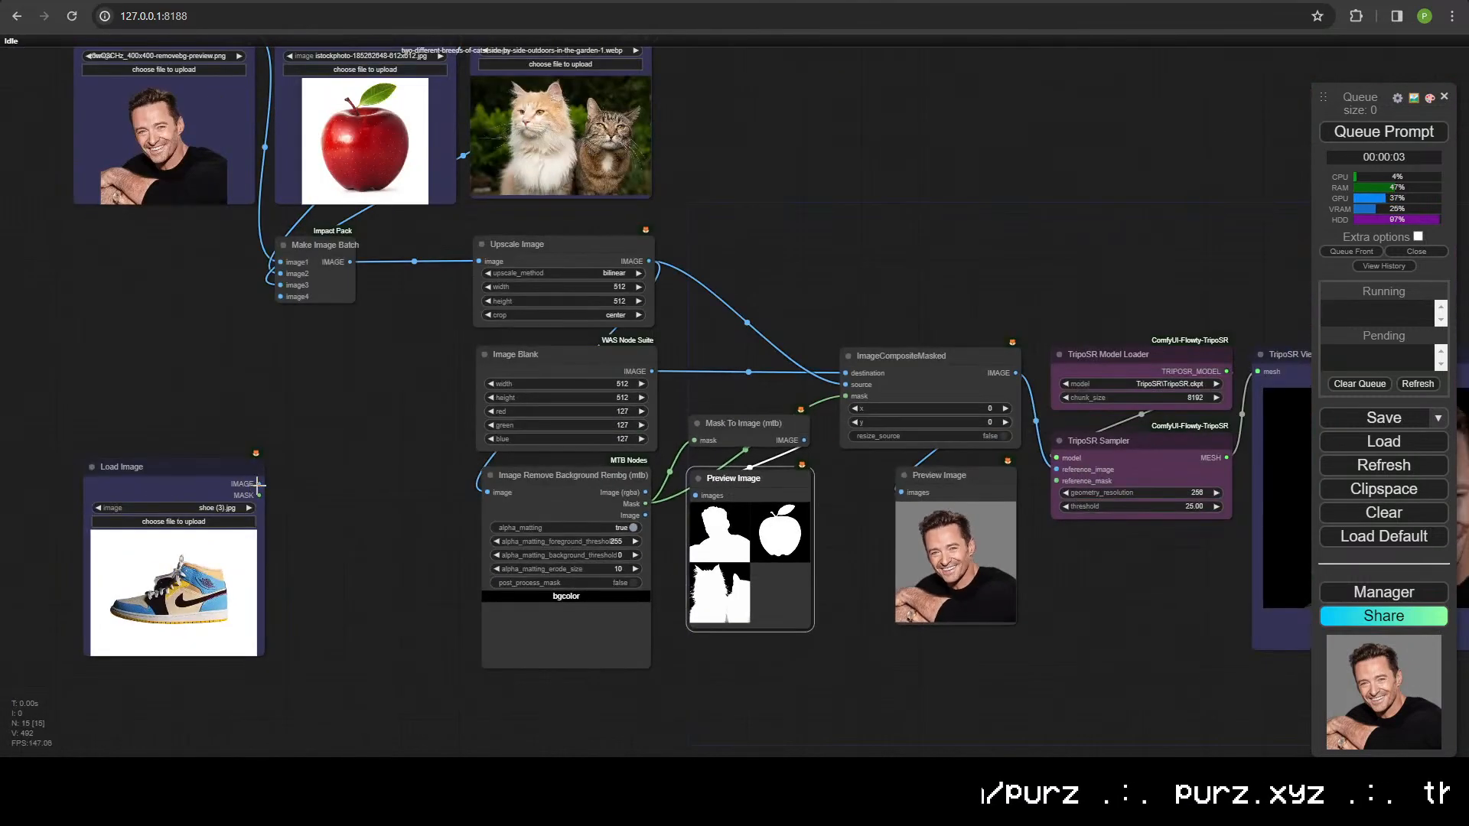
pyautogui.moveTo(259, 484); pyautogui.dragTo(475, 262)
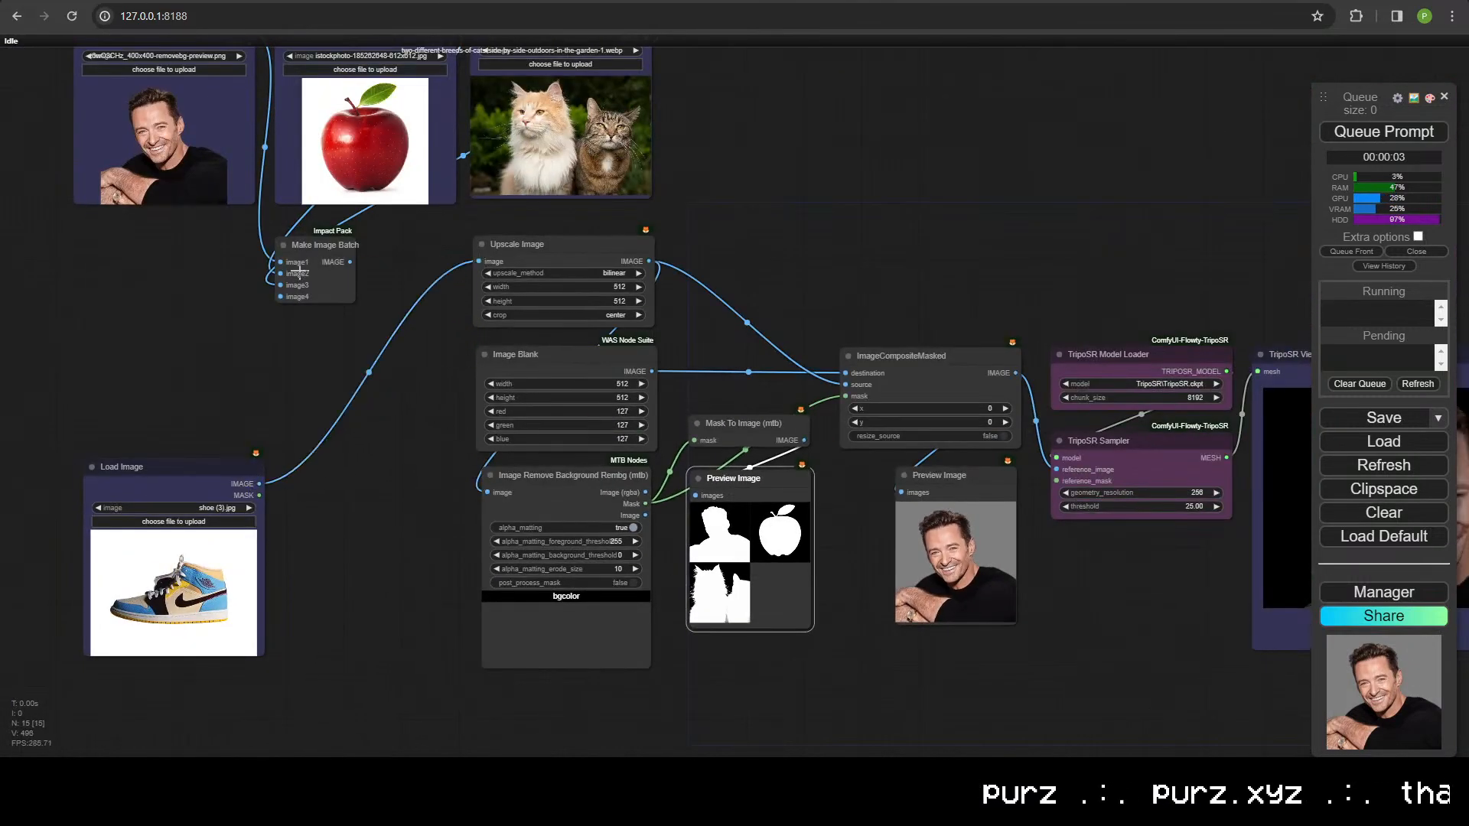
# - Delete the Make Image Batch node and the Load Image nodes for the cats, apple and portrait
pyautogui.click(304, 271)
pyautogui.press('Delete')
pyautogui.click(531, 101)
pyautogui.press('Delete')
pyautogui.click(368, 123)
pyautogui.press('Delete')
pyautogui.click(192, 141)
pyautogui.press('Delete')
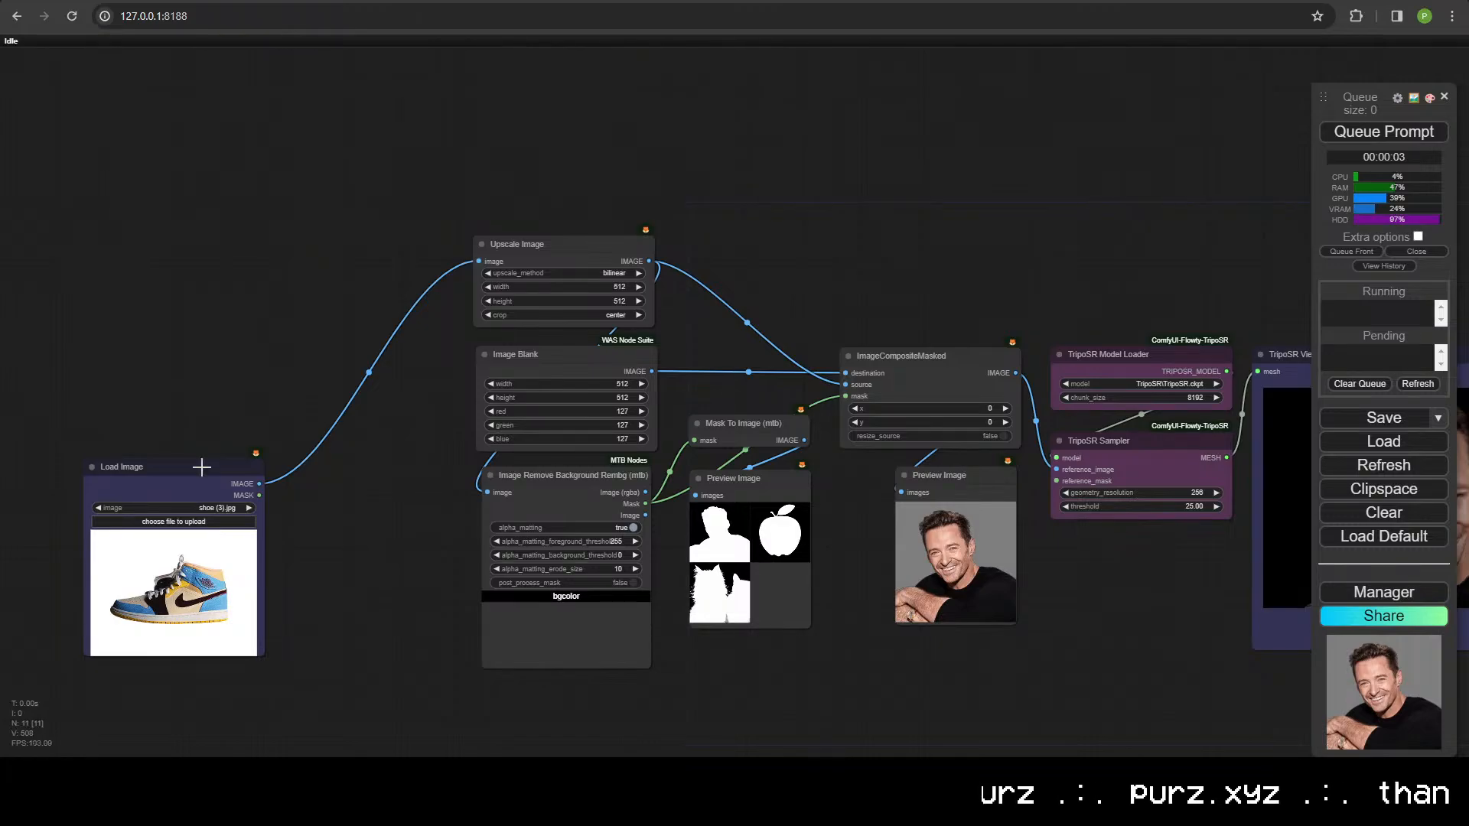
# - Move the remaining Load Image node beside the Upscale Image node
pyautogui.moveTo(201, 467); pyautogui.dragTo(388, 247)
pyautogui.scroll(4, 384, 373)
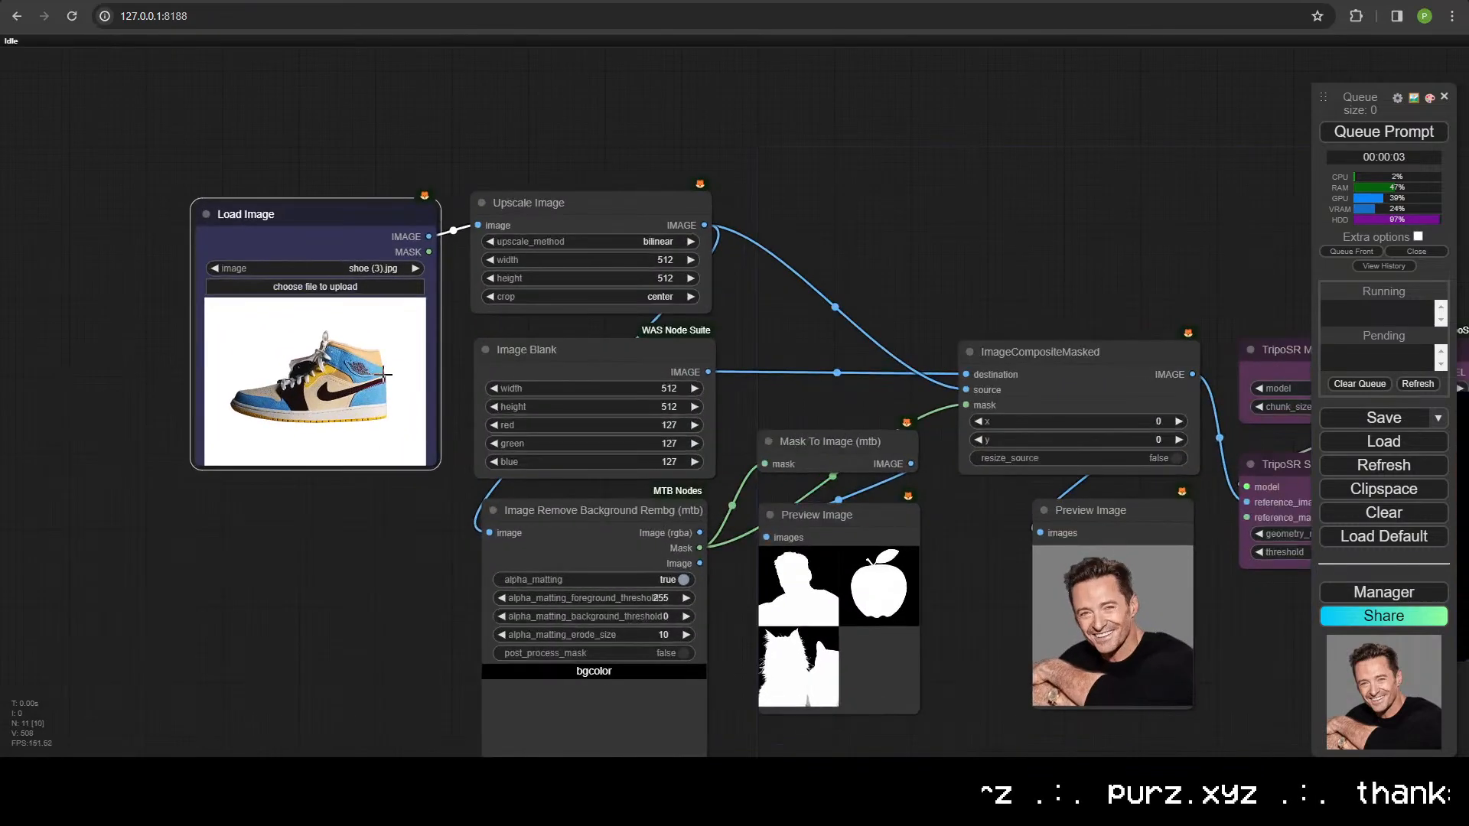
pyautogui.moveTo(629, 422); pyautogui.dragTo(481, 350)
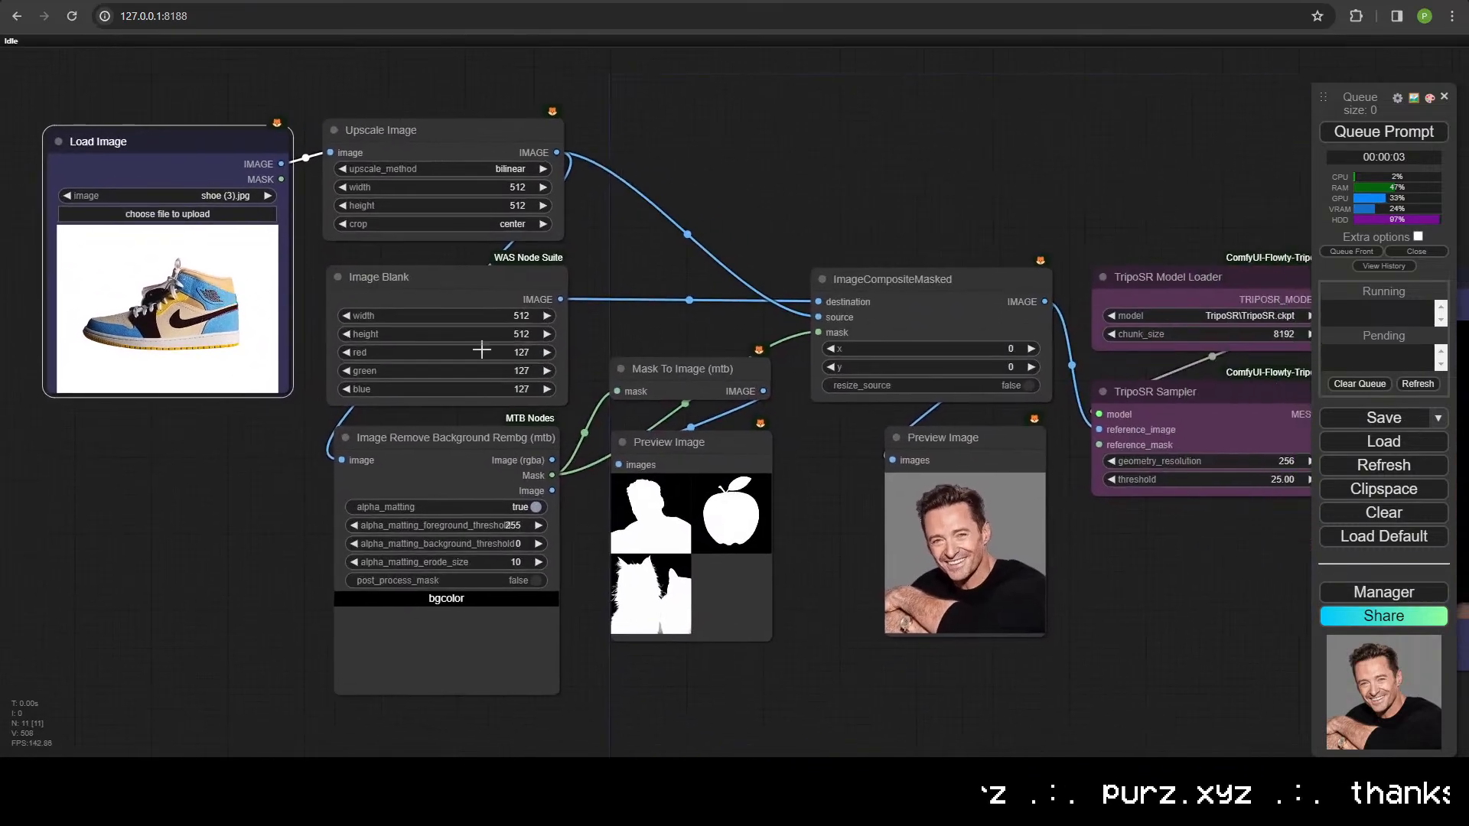
# - Load the black dice picture from the Objects On White Backgrounds folder into Load Image and queue the workflow
pyautogui.click(183, 217)
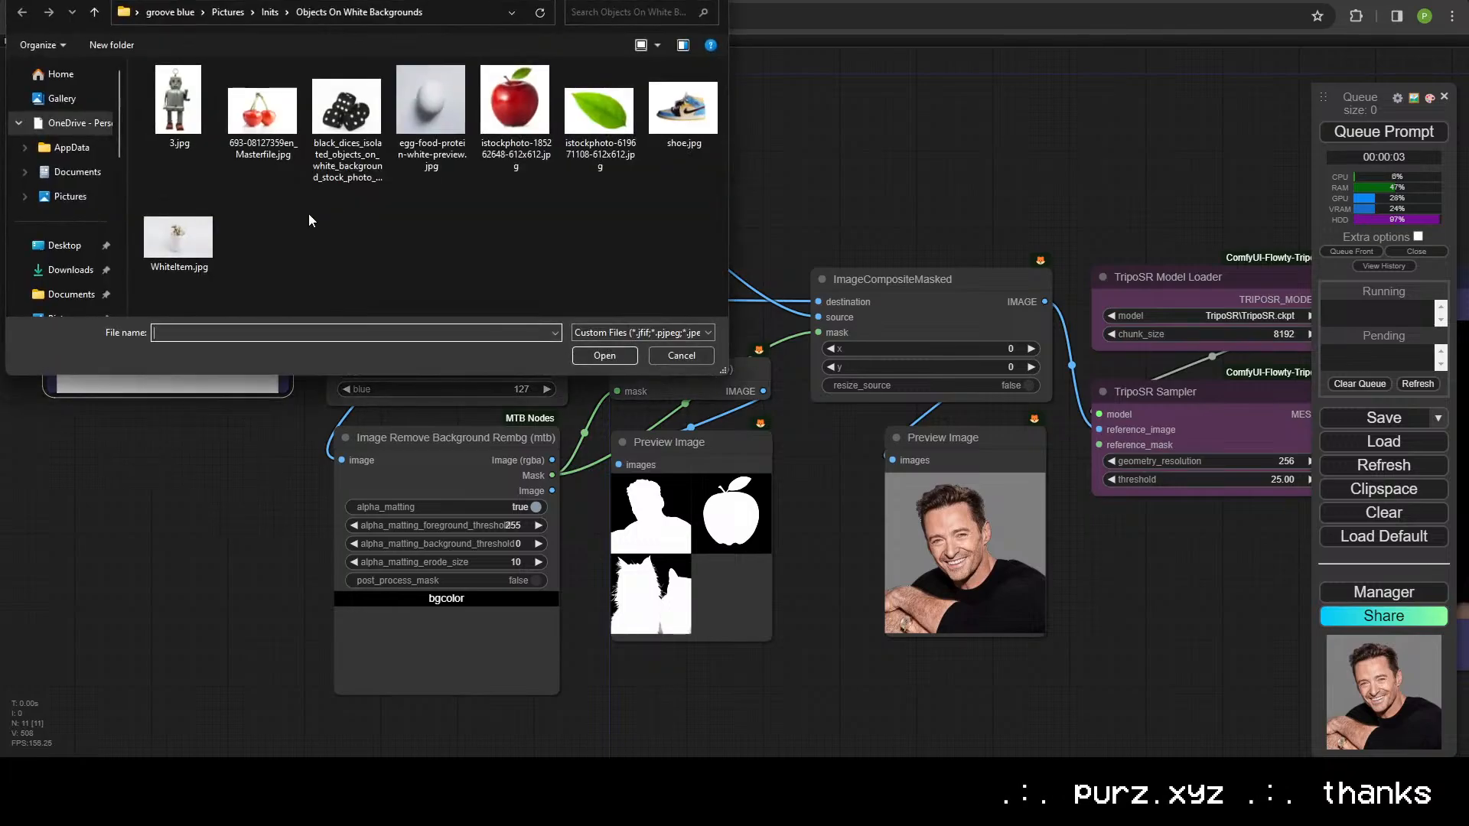
pyautogui.doubleClick(353, 100)
pyautogui.click(1383, 132)
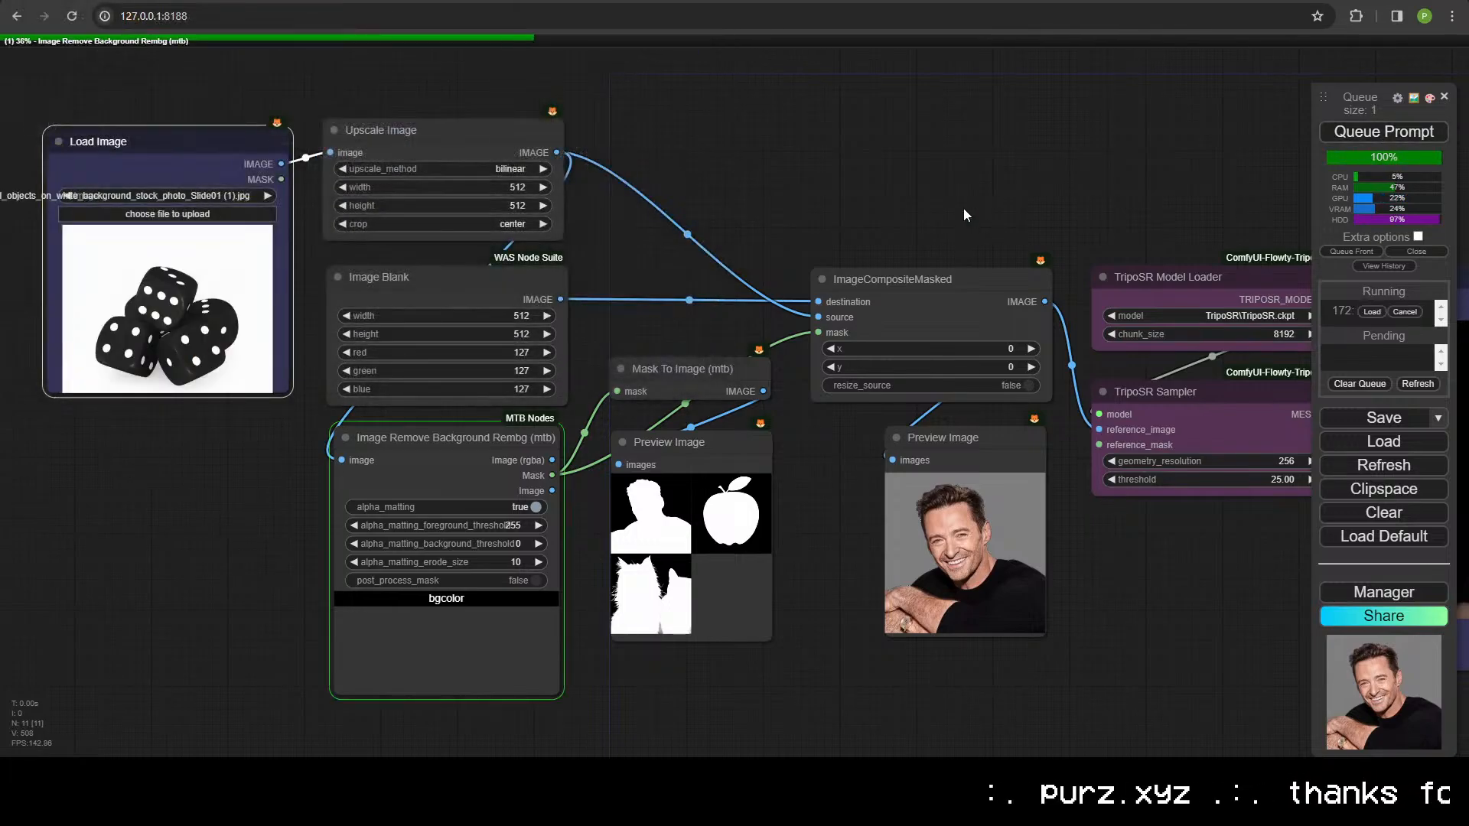
# - Inspect the generated dice mesh in the TripoSR Viewer from several angles and distances
pyautogui.scroll(-2, 962, 208)
pyautogui.moveTo(952, 200); pyautogui.dragTo(875, 196)
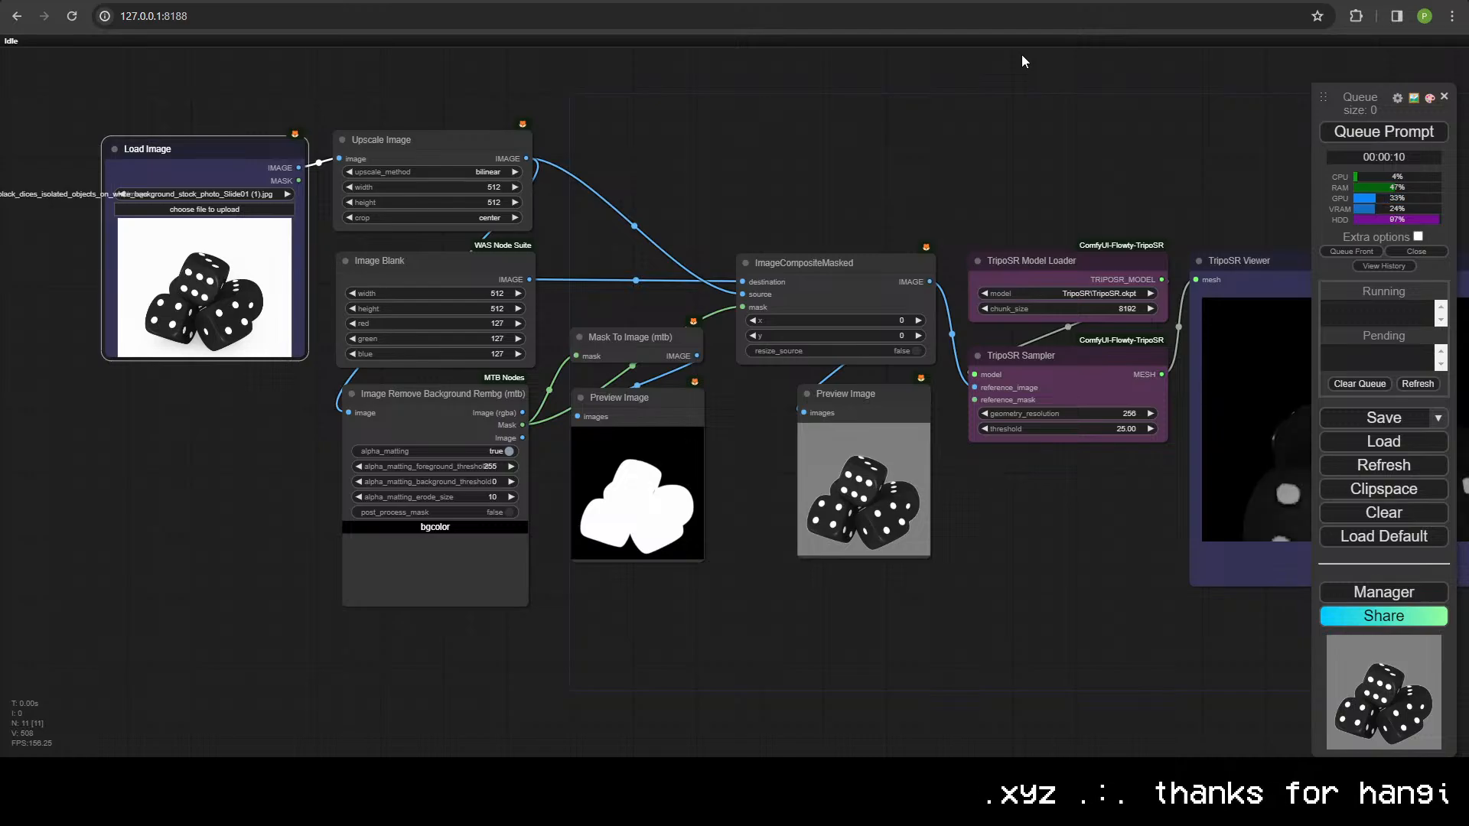
pyautogui.moveTo(1015, 225); pyautogui.dragTo(768, 236)
pyautogui.scroll(-2, 830, 260)
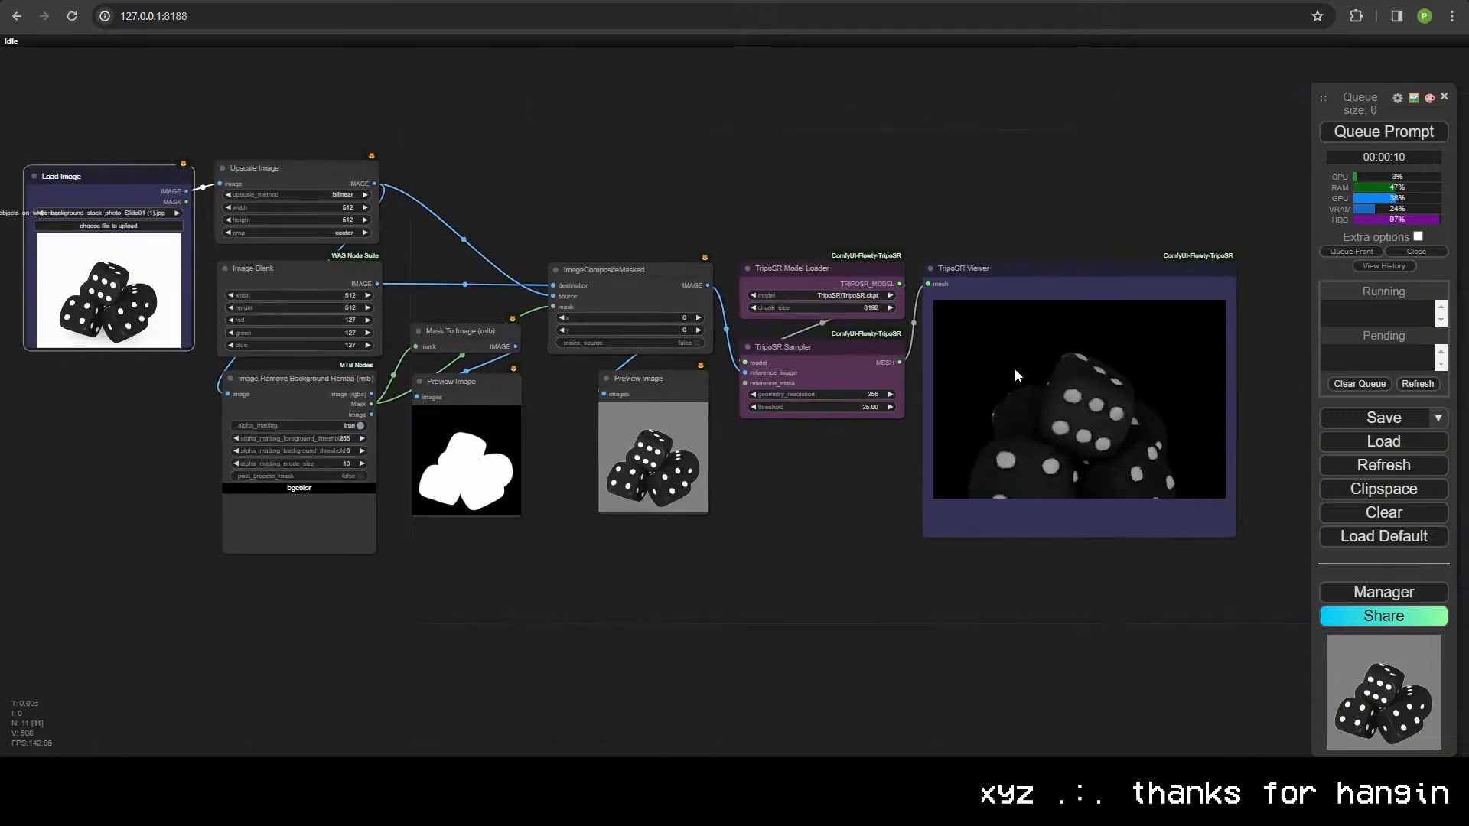
pyautogui.moveTo(1014, 368); pyautogui.dragTo(1111, 584)
pyautogui.scroll(10, 896, 530)
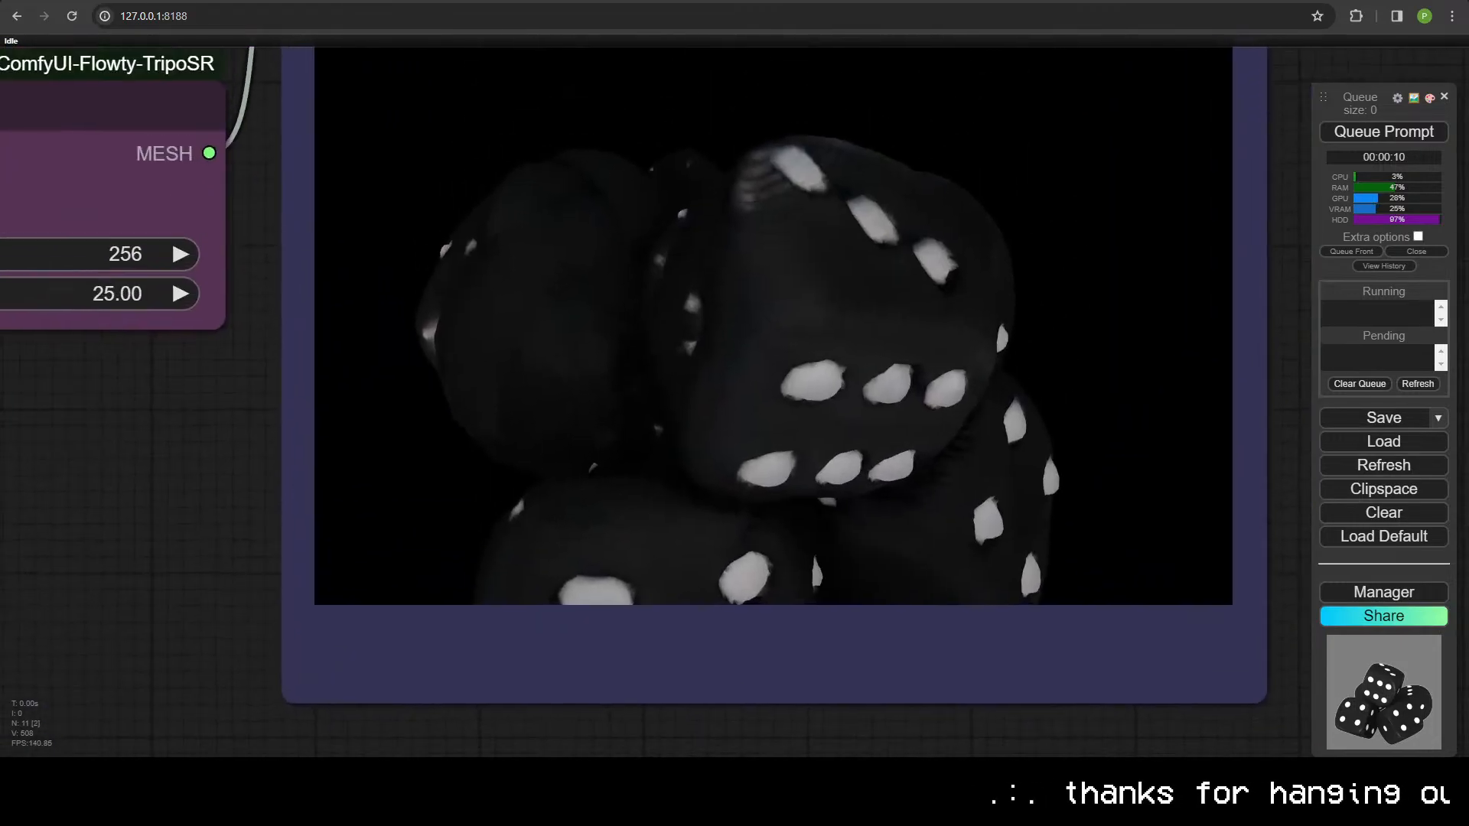
pyautogui.moveTo(937, 717); pyautogui.dragTo(399, 476)
pyautogui.scroll(-8, 673, 480)
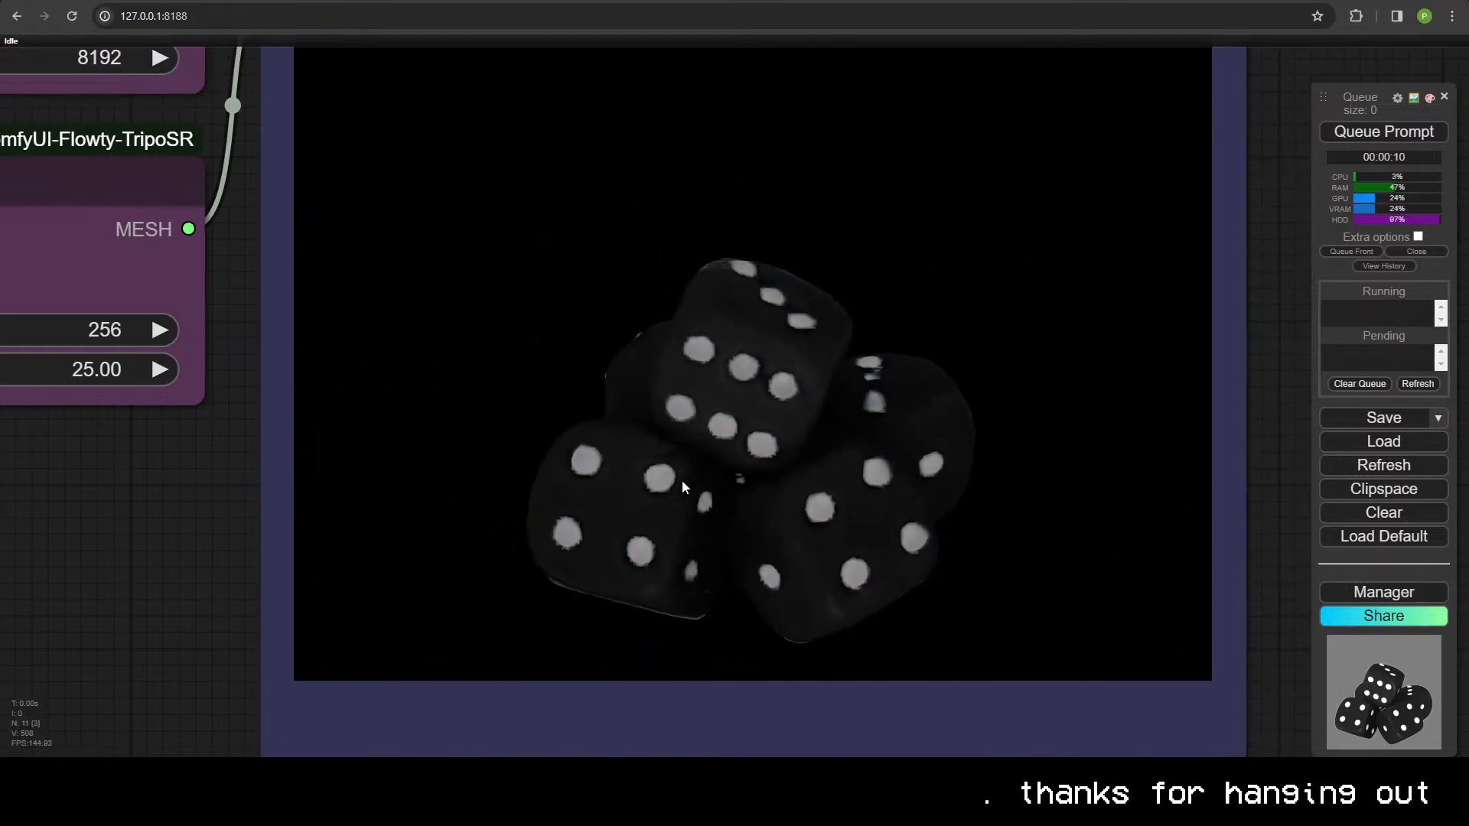
pyautogui.scroll(-4, 650, 480)
pyautogui.moveTo(650, 480); pyautogui.dragTo(816, 485)
pyautogui.scroll(-4, 779, 448)
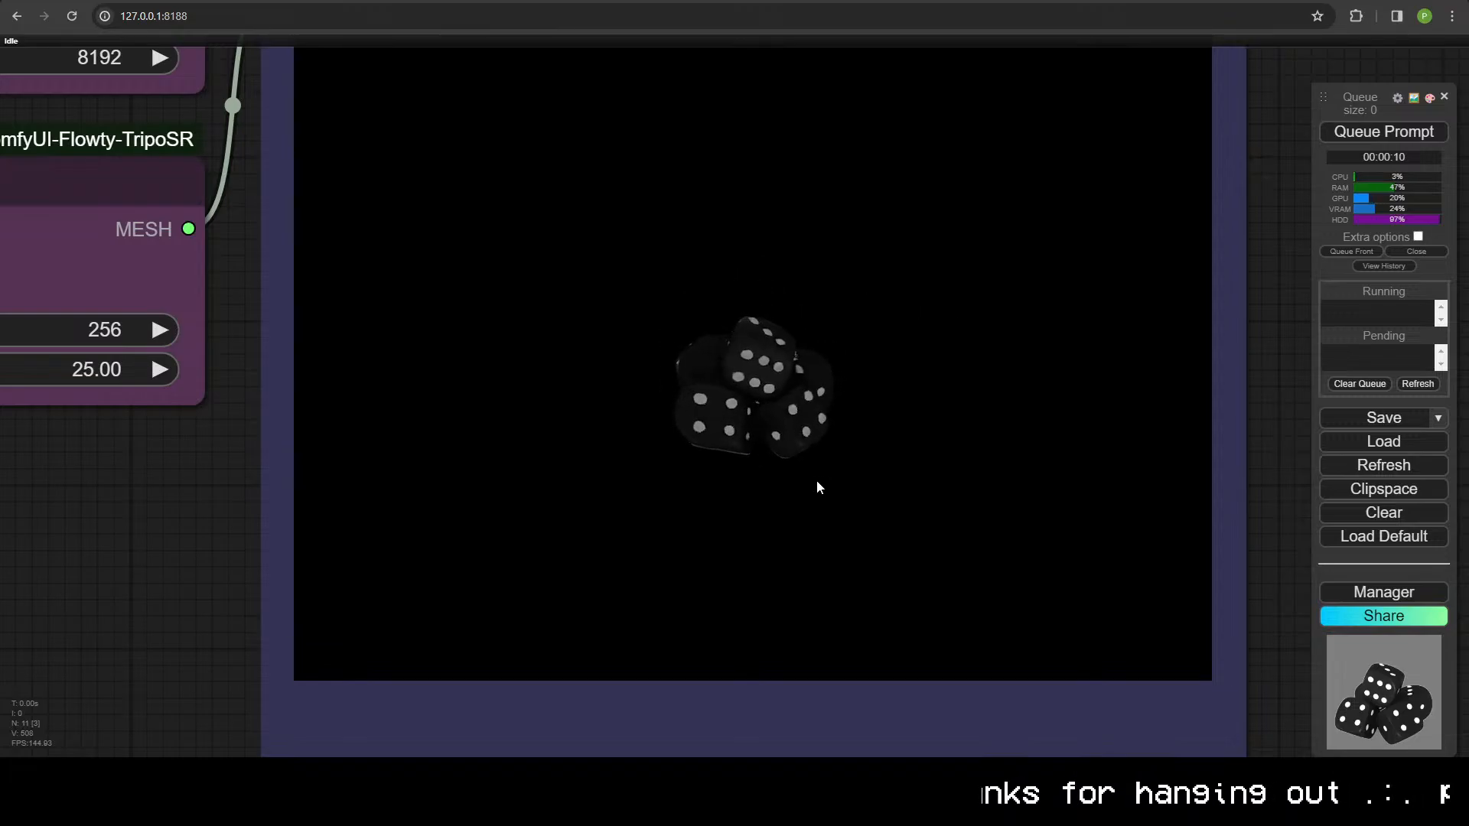
# - Enable post_process_mask on the Image Remove Background Rembg node
pyautogui.scroll(-7, 65, 573)
pyautogui.moveTo(57, 573); pyautogui.dragTo(493, 554)
pyautogui.moveTo(387, 544); pyautogui.dragTo(736, 503)
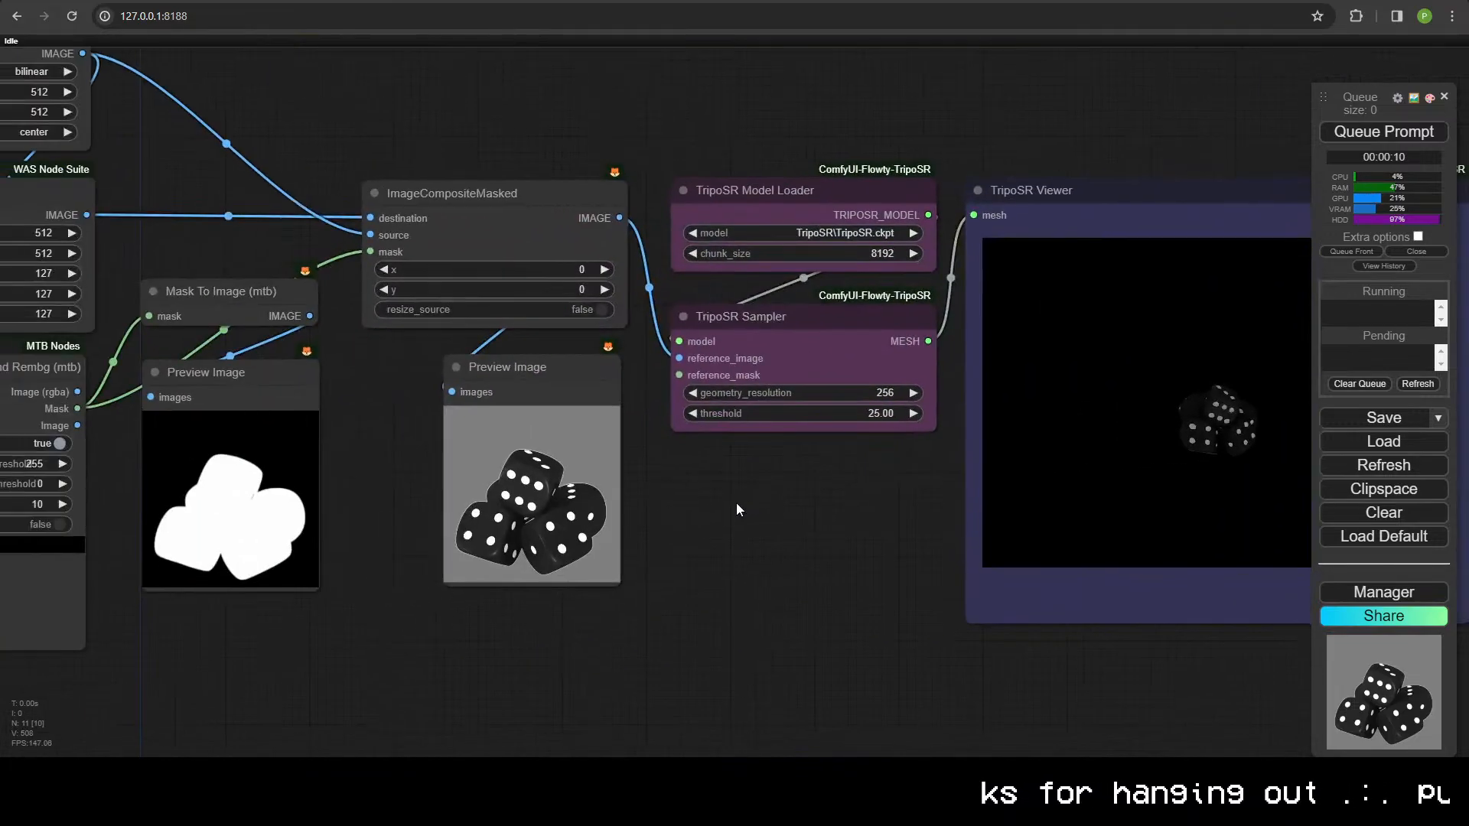
pyautogui.moveTo(333, 477); pyautogui.dragTo(826, 513)
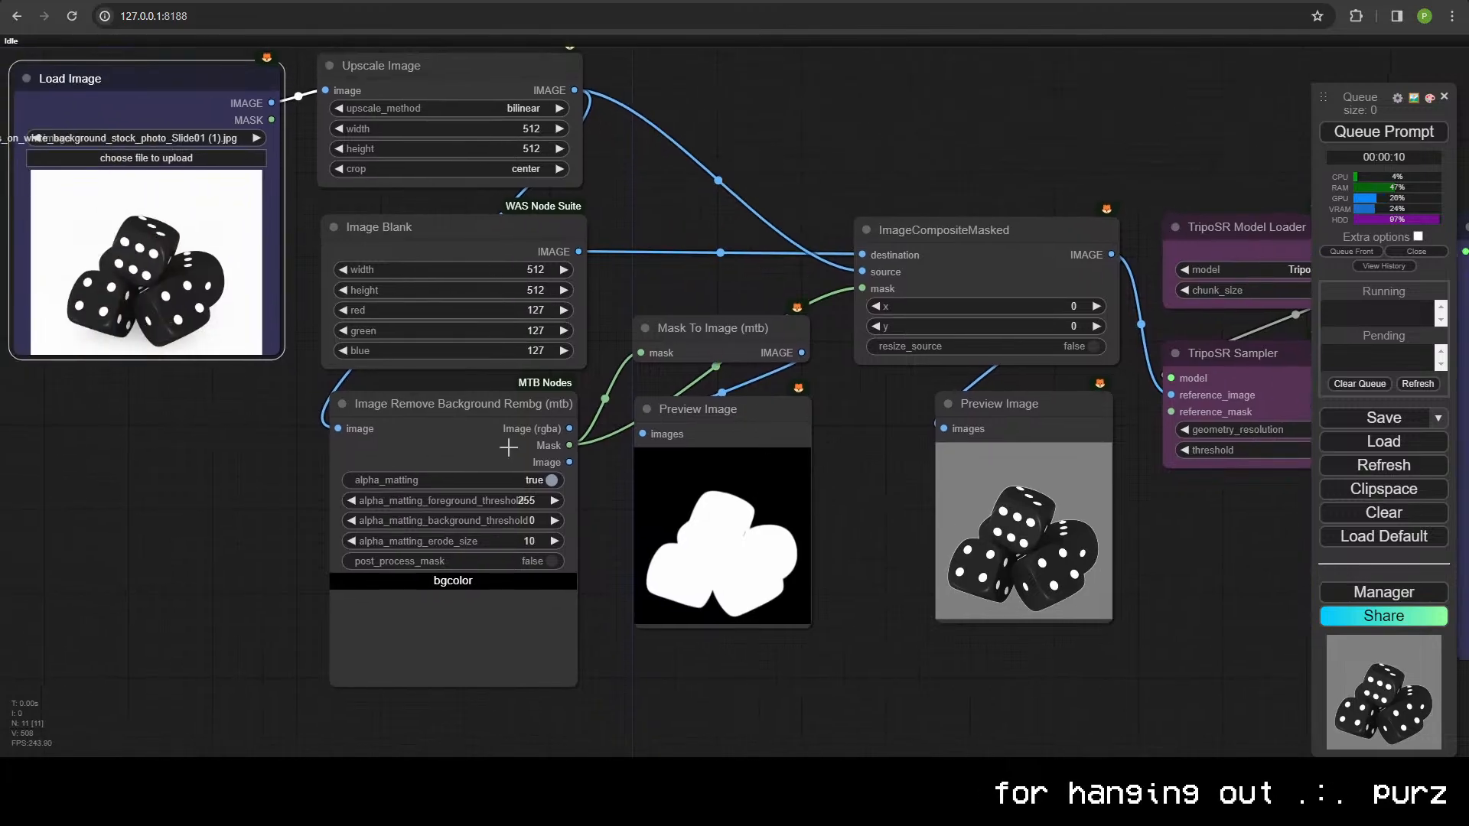
pyautogui.moveTo(482, 462)
pyautogui.mouseDown()
pyautogui.moveTo(489, 553)
pyautogui.moveTo(487, 475)
pyautogui.mouseUp()
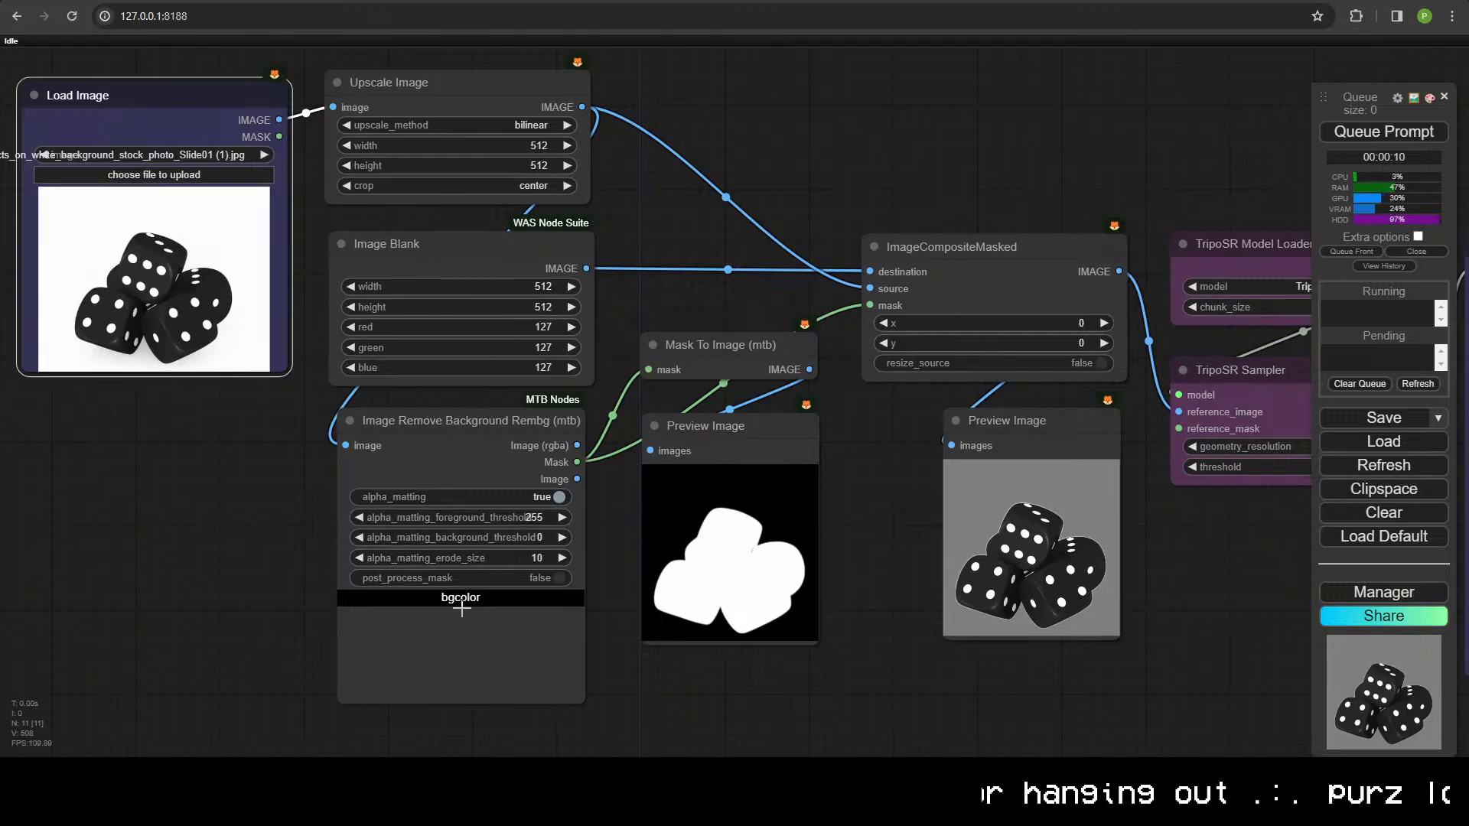
pyautogui.click(461, 579)
pyautogui.click(462, 579)
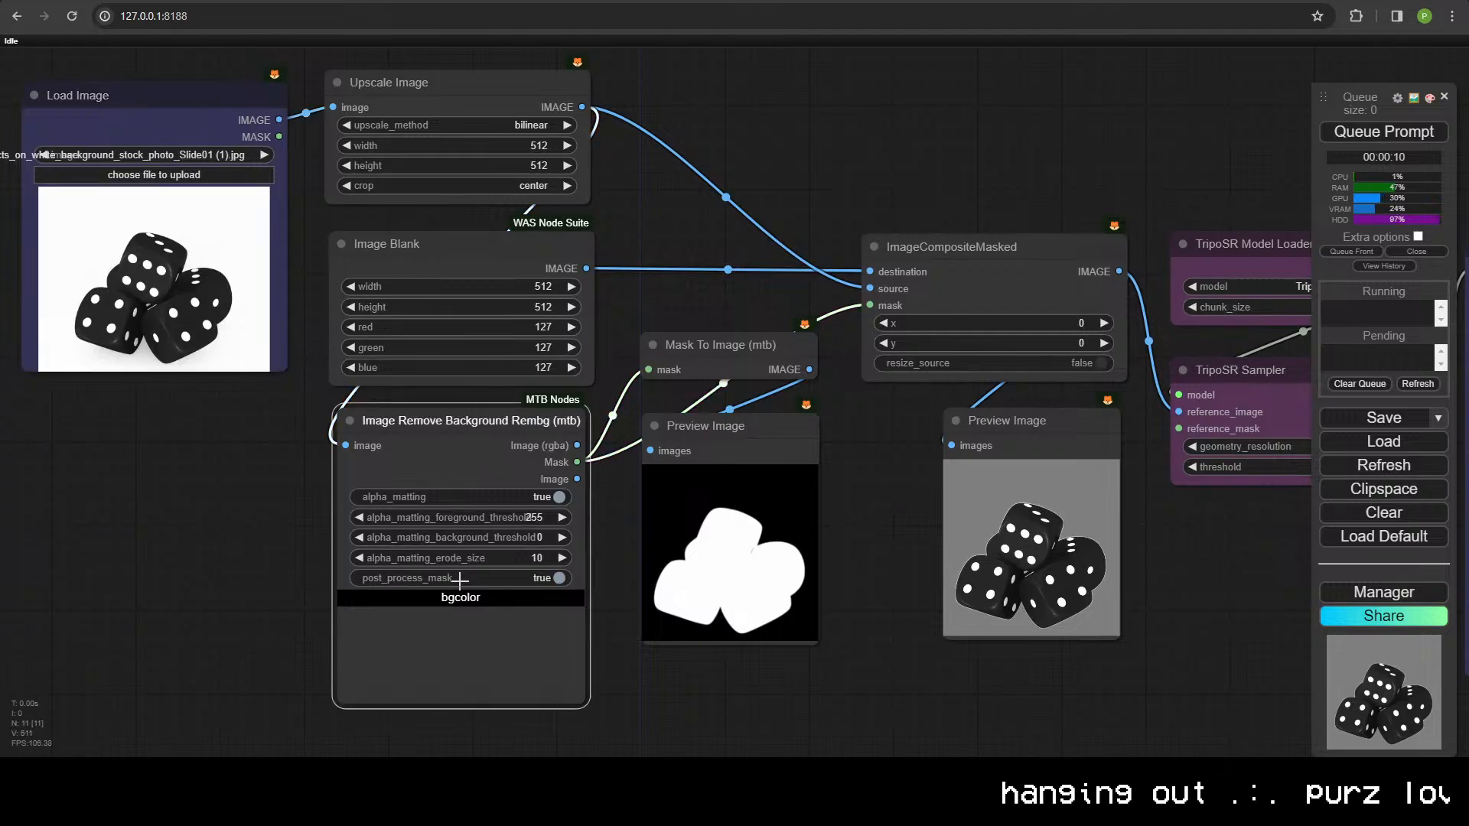
# - Switch the Load Image node to shoe (3).jpg and queue the workflow
pyautogui.click(269, 153)
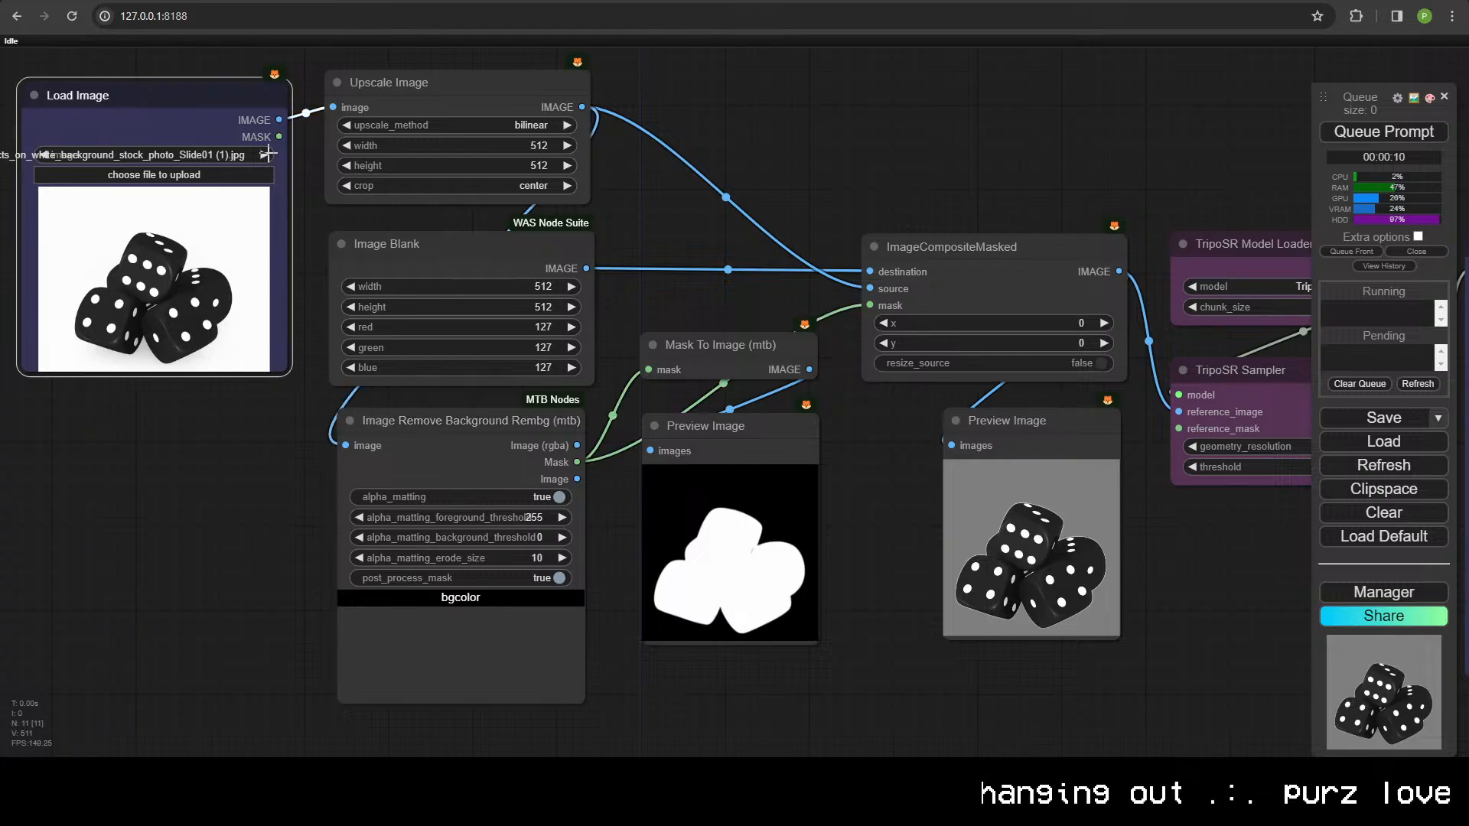
pyautogui.click(41, 154)
pyautogui.click(40, 155)
pyautogui.click(41, 155)
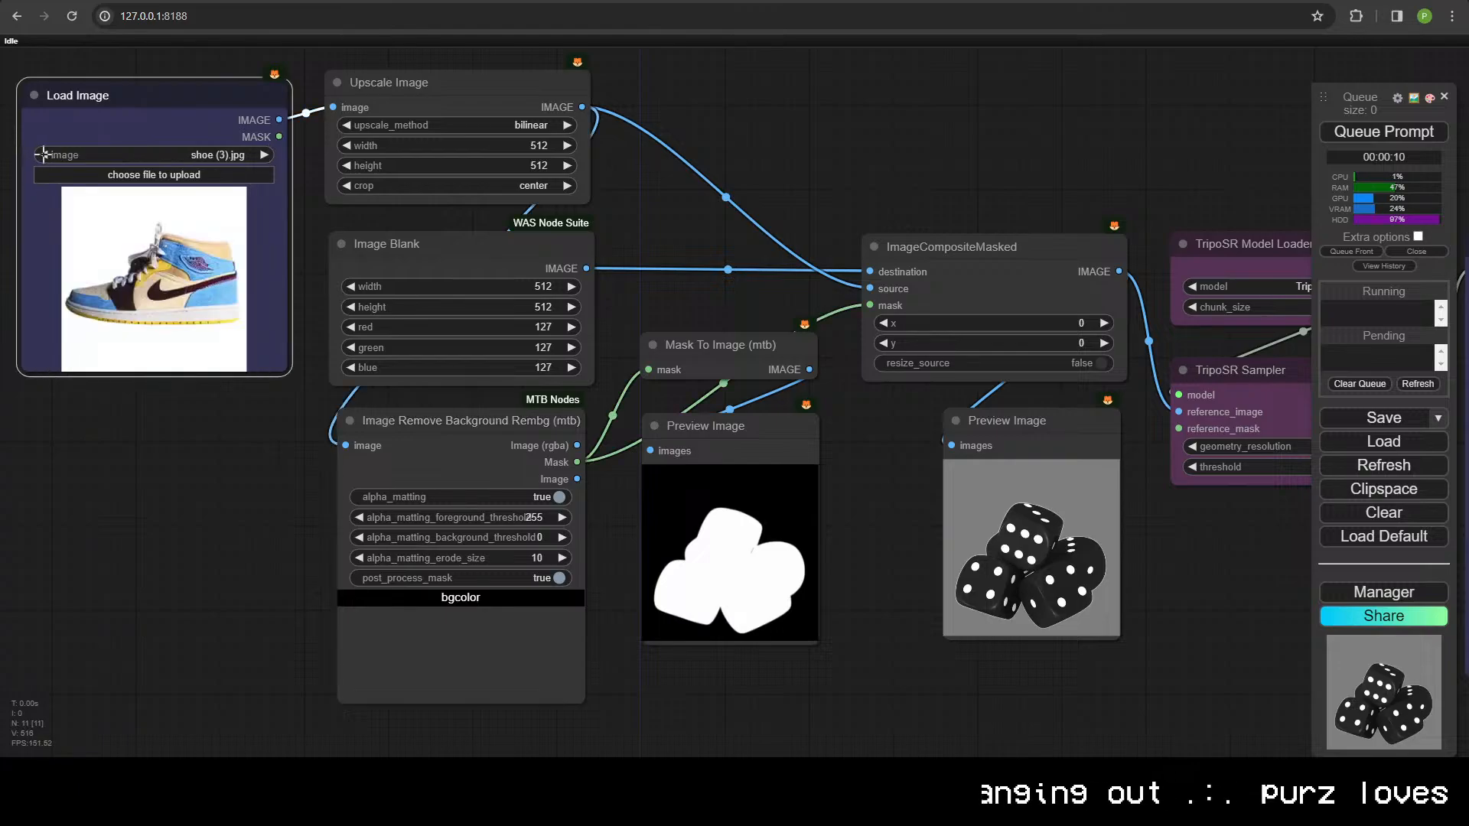
pyautogui.click(41, 155)
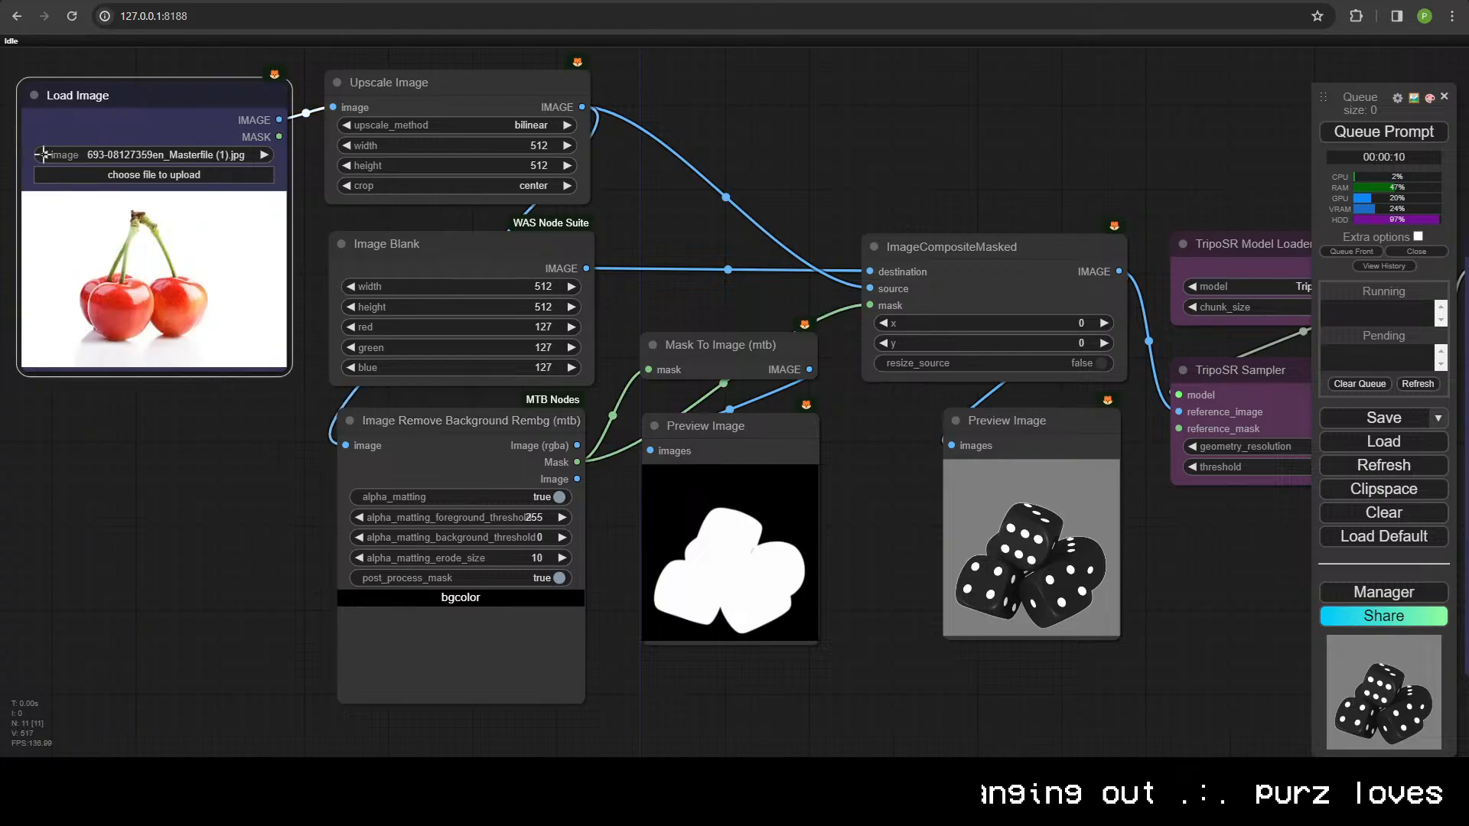
pyautogui.click(265, 155)
pyautogui.click(1421, 133)
# - Examine the post-processed shoe mask in the mask preview up close
pyautogui.scroll(5, 800, 610)
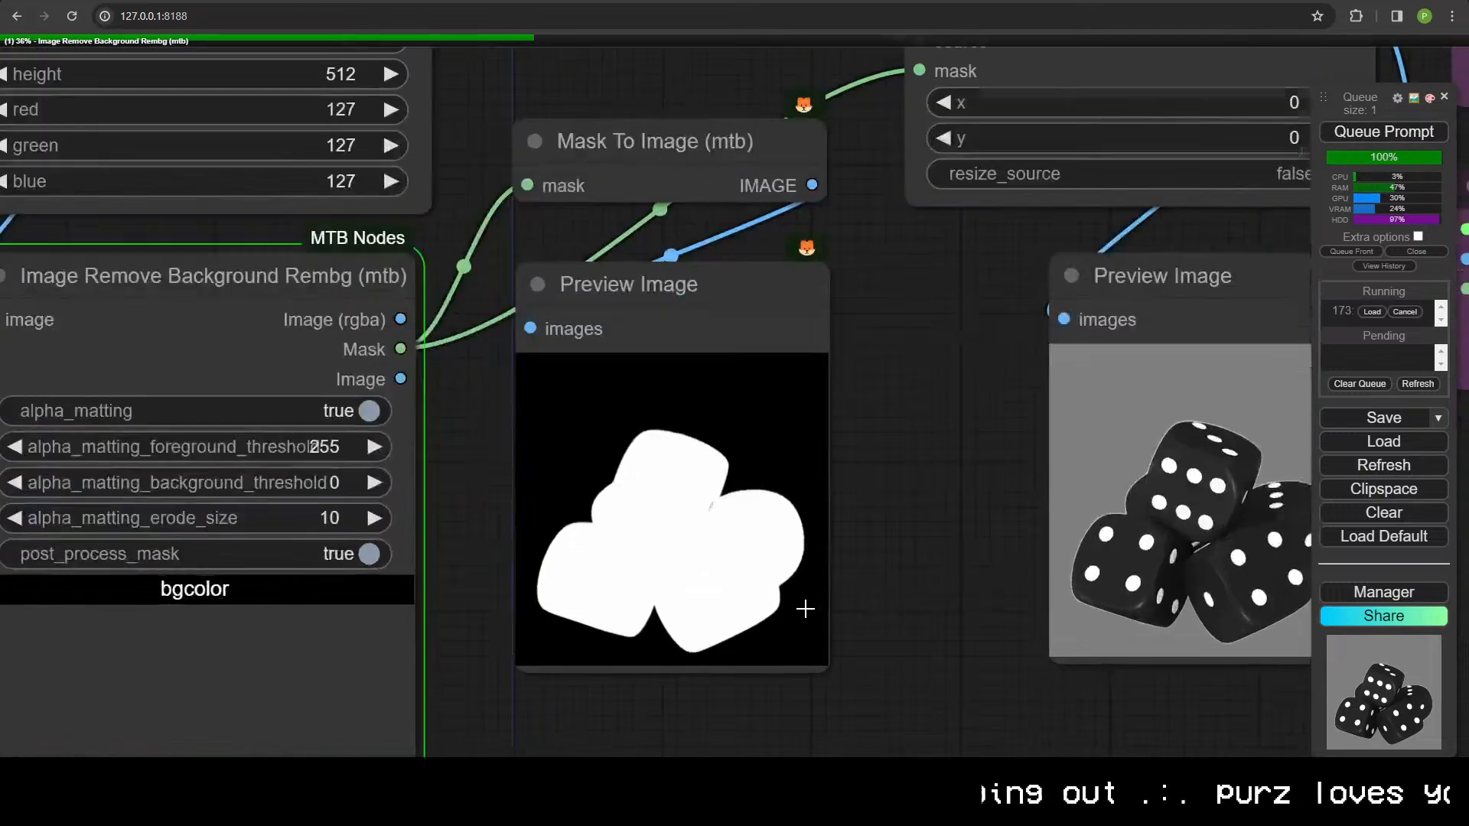
pyautogui.moveTo(673, 615); pyautogui.dragTo(699, 569)
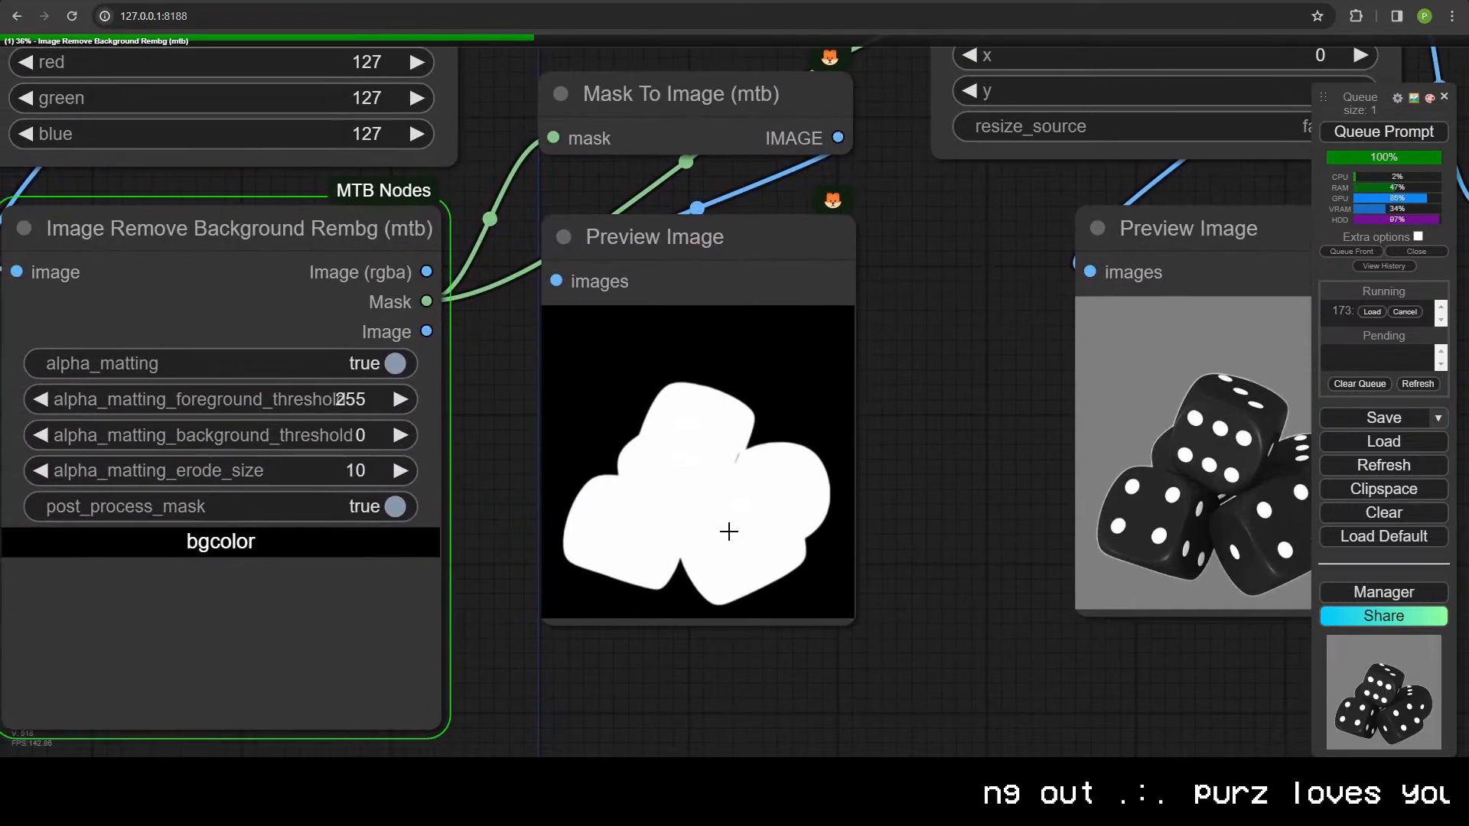
pyautogui.scroll(4, 728, 531)
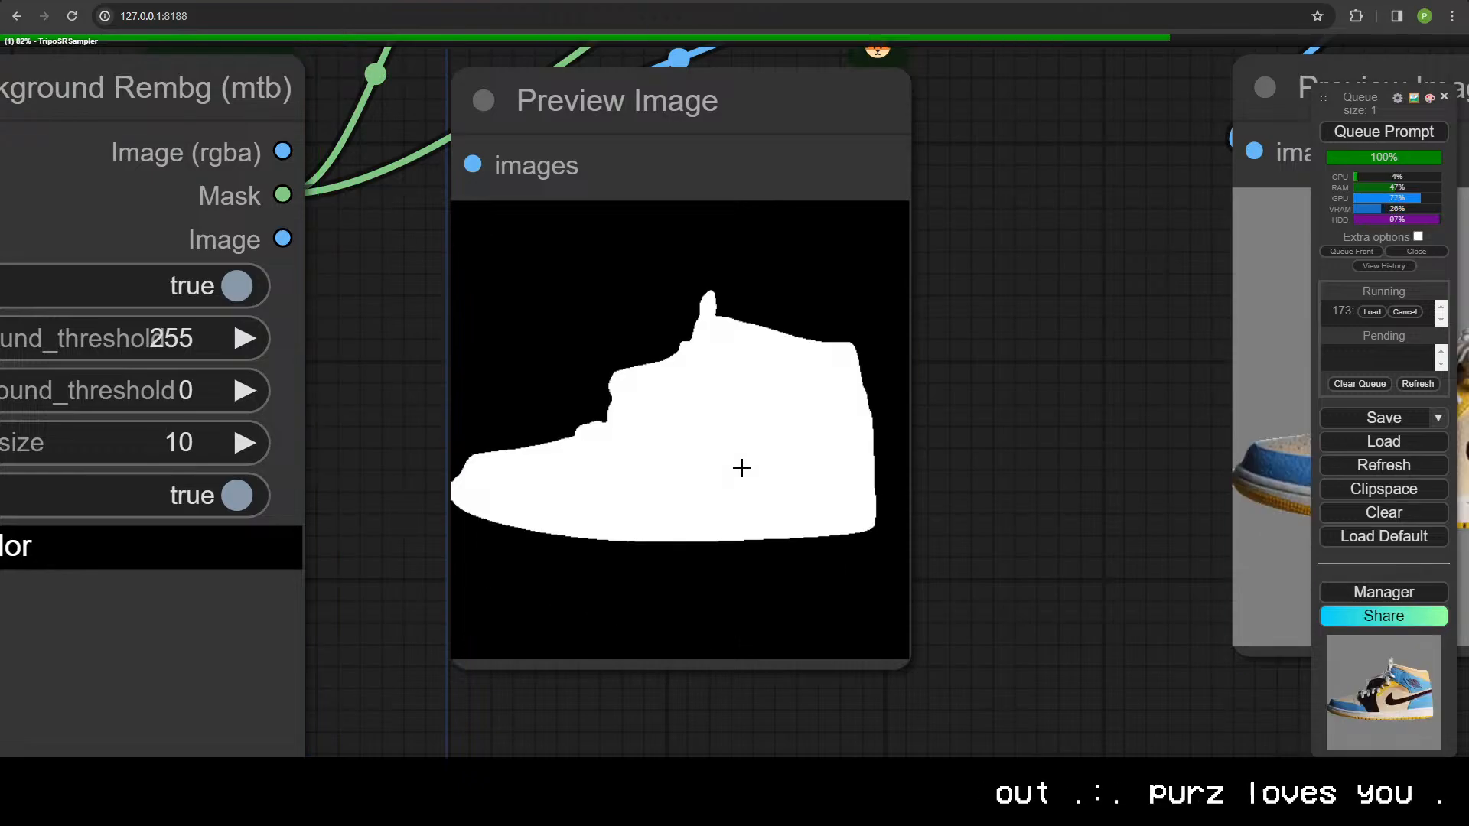
# - Examine the shoe mask and the shoe's gray composite preview up close for edge quality
pyautogui.scroll(4, 638, 439)
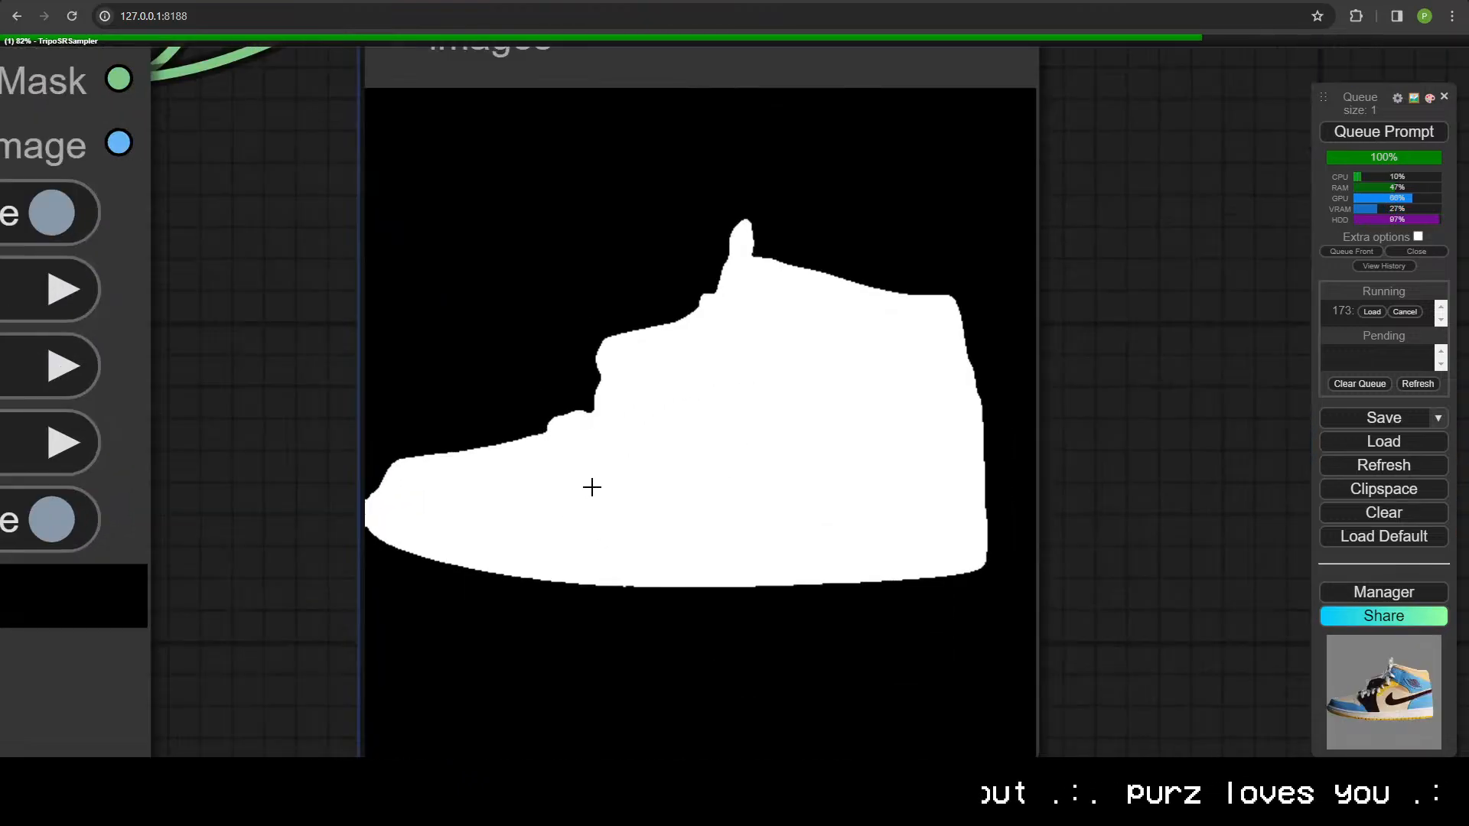
pyautogui.scroll(-15, 761, 447)
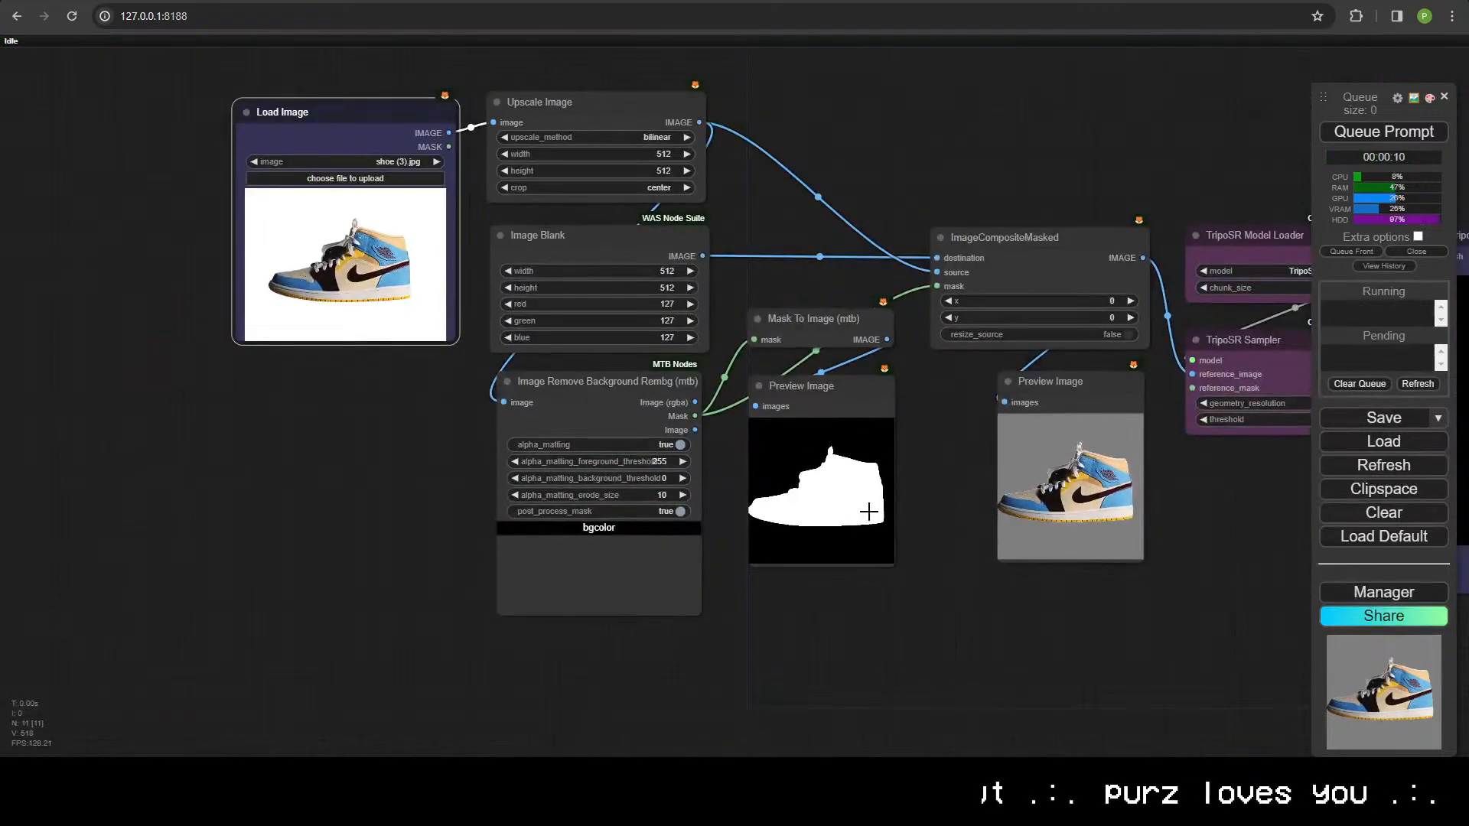
pyautogui.moveTo(973, 468); pyautogui.dragTo(607, 475)
pyautogui.moveTo(895, 483); pyautogui.dragTo(839, 491)
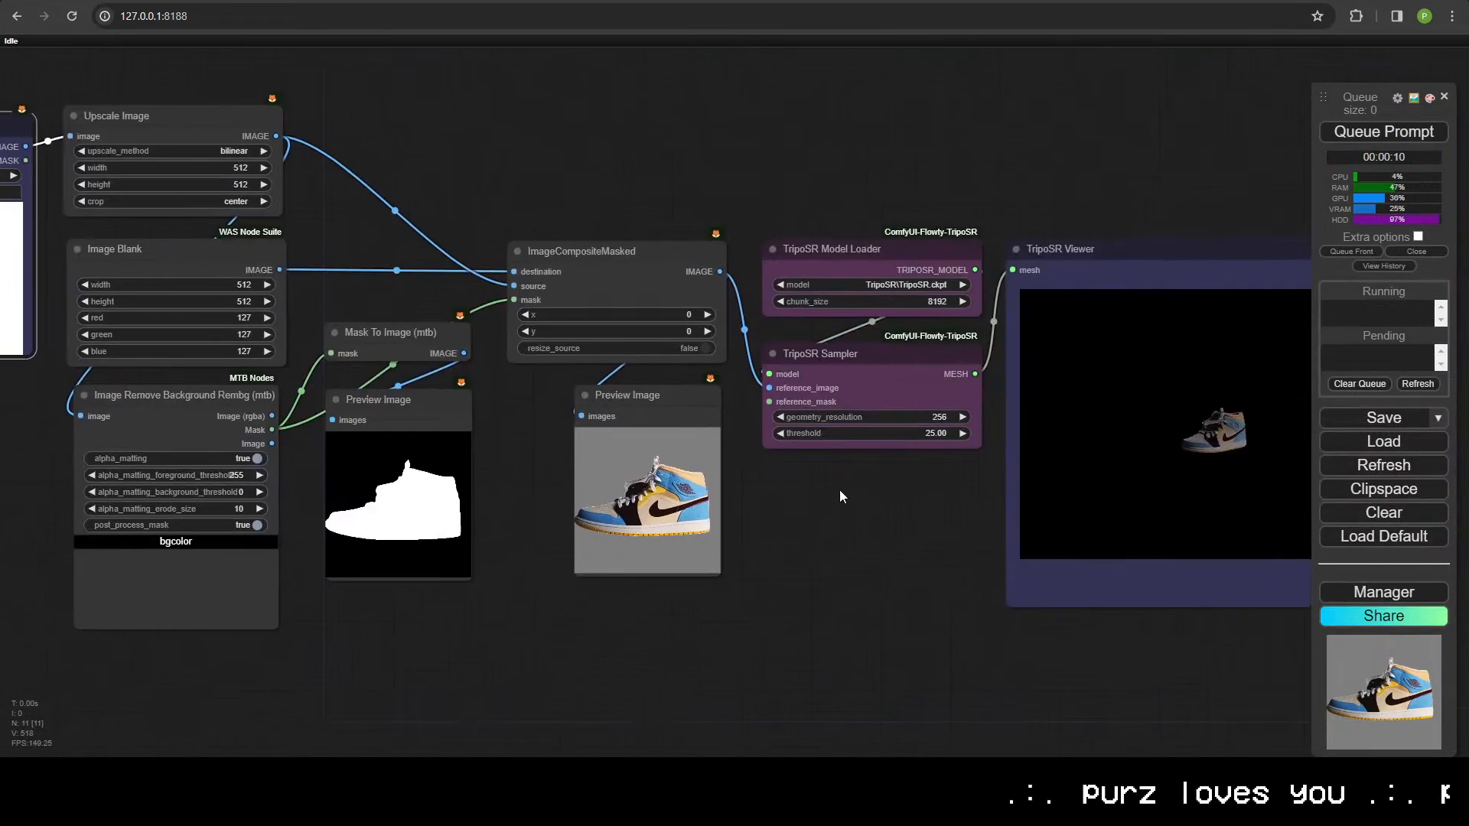
pyautogui.scroll(8, 839, 491)
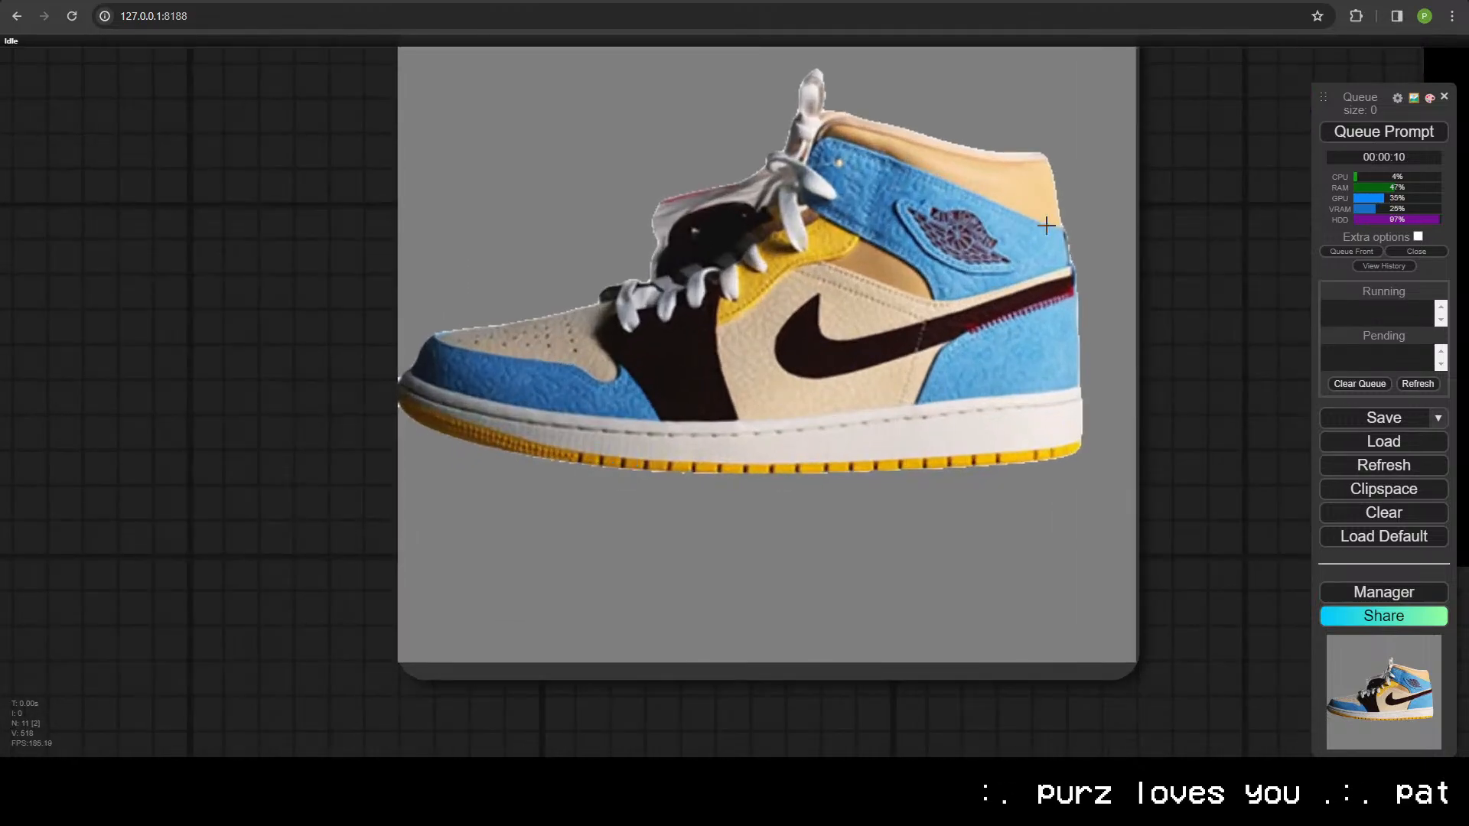
# - Disable post_process_mask on the Image Remove Background Rembg node
pyautogui.scroll(-5, 564, 478)
pyautogui.moveTo(281, 457); pyautogui.dragTo(329, 554)
pyautogui.click(205, 463)
# - Inspect the generated shoe mesh in the TripoSR Viewer from the side, front and above
pyautogui.scroll(-5, 998, 468)
pyautogui.scroll(1, 1046, 475)
pyautogui.moveTo(1025, 482); pyautogui.dragTo(204, 557)
pyautogui.scroll(10, 1025, 527)
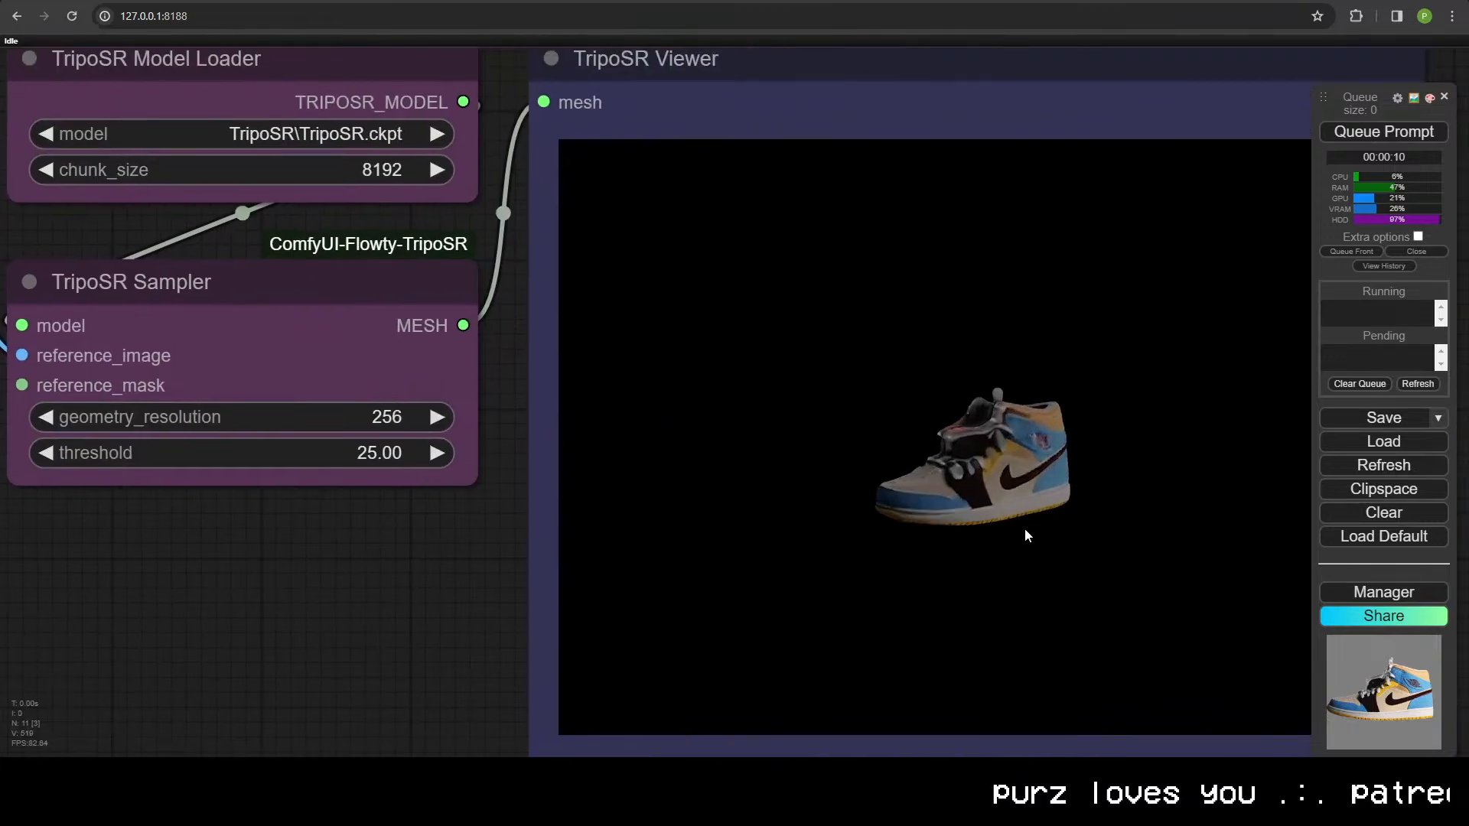
pyautogui.moveTo(1043, 507); pyautogui.dragTo(815, 499)
pyautogui.moveTo(665, 587); pyautogui.dragTo(580, 580)
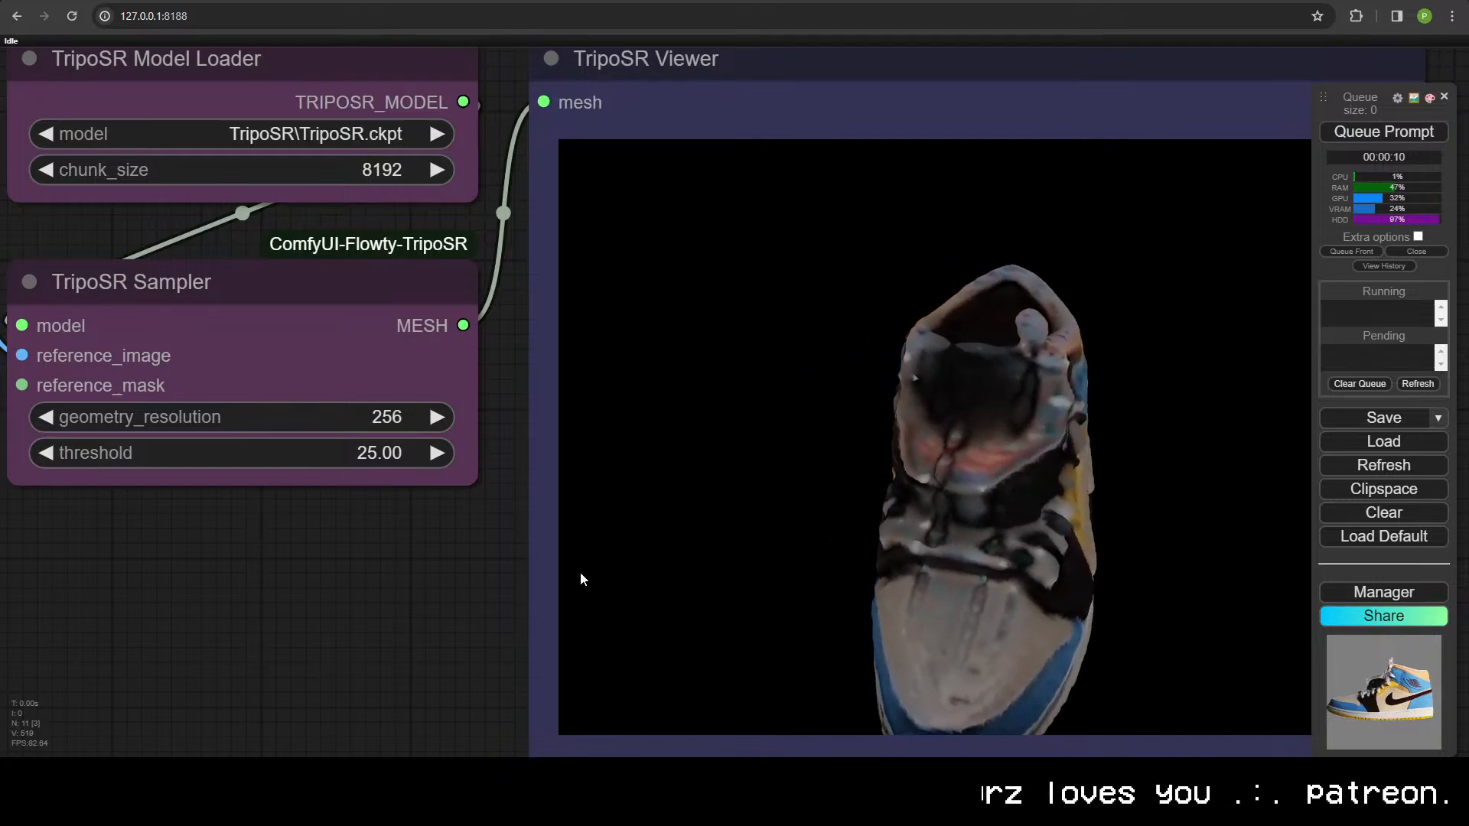
pyautogui.moveTo(1007, 525); pyautogui.dragTo(1017, 558)
pyautogui.scroll(-5, 237, 646)
# - Switch the Load Image node to the picture of the dancing couple and queue the workflow
pyautogui.moveTo(237, 646); pyautogui.dragTo(1006, 582)
pyautogui.scroll(2, 828, 585)
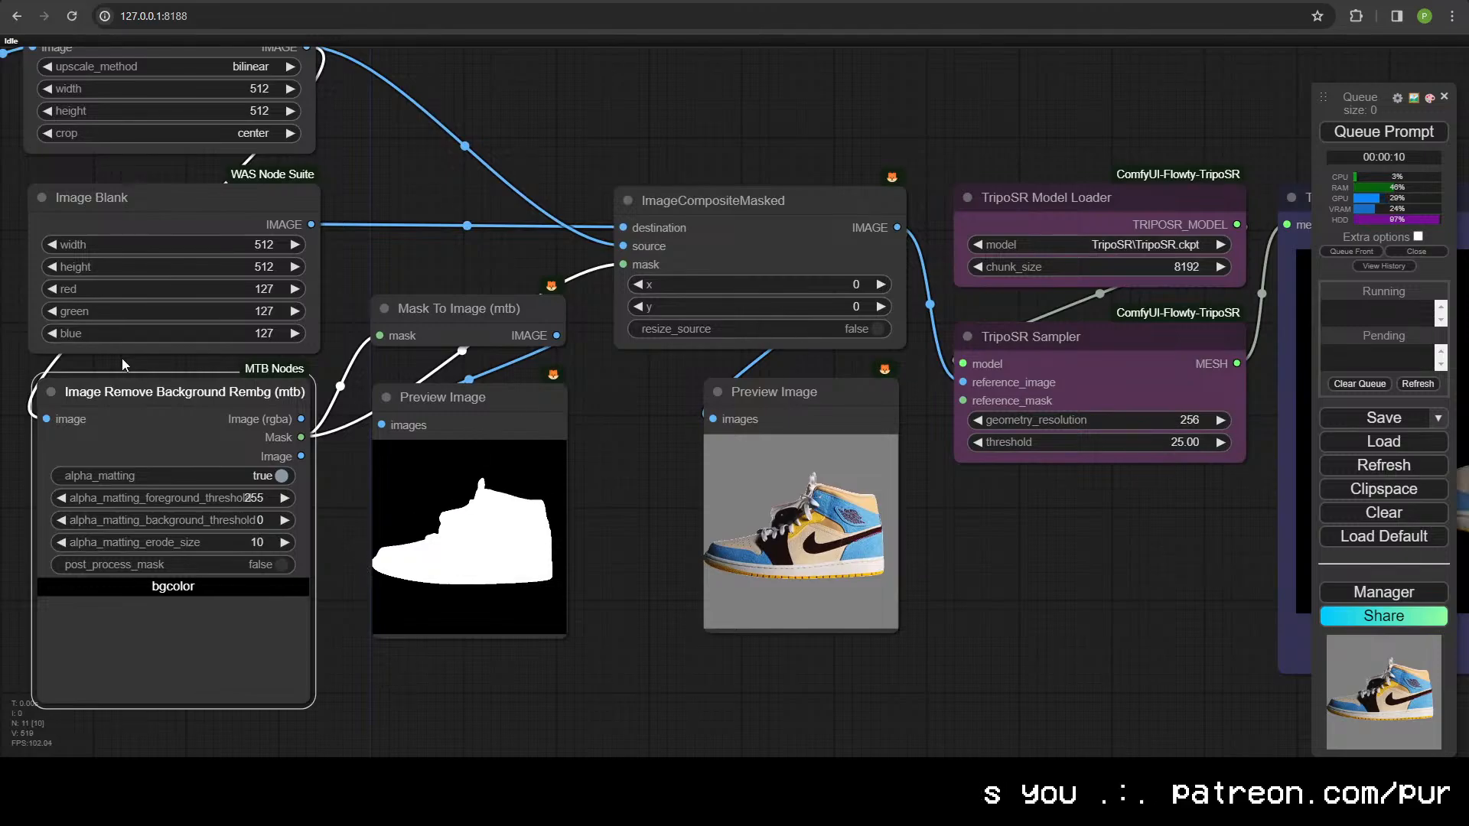
pyautogui.moveTo(341, 255); pyautogui.dragTo(671, 296)
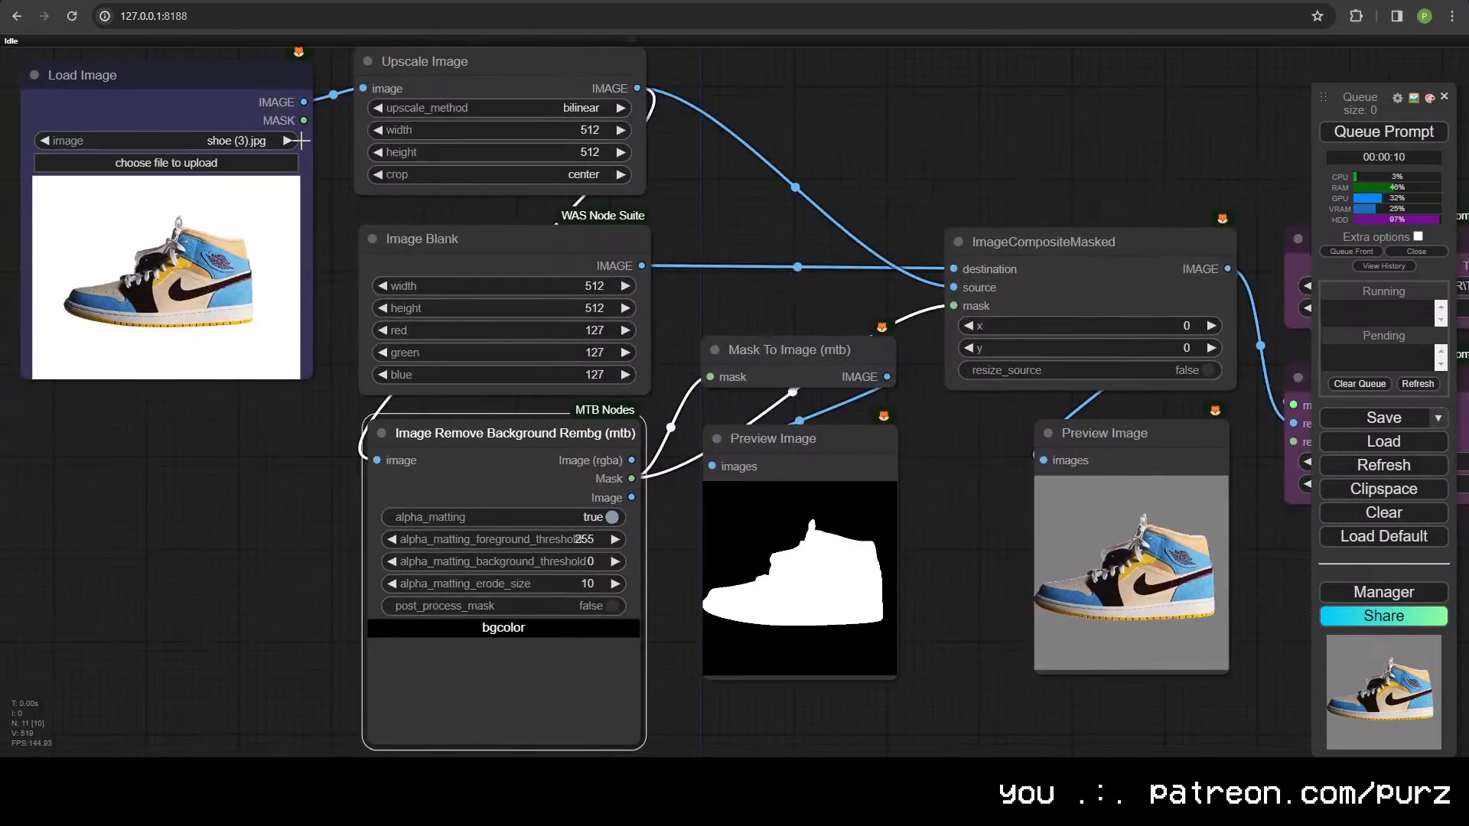
pyautogui.click(45, 141)
pyautogui.click(46, 141)
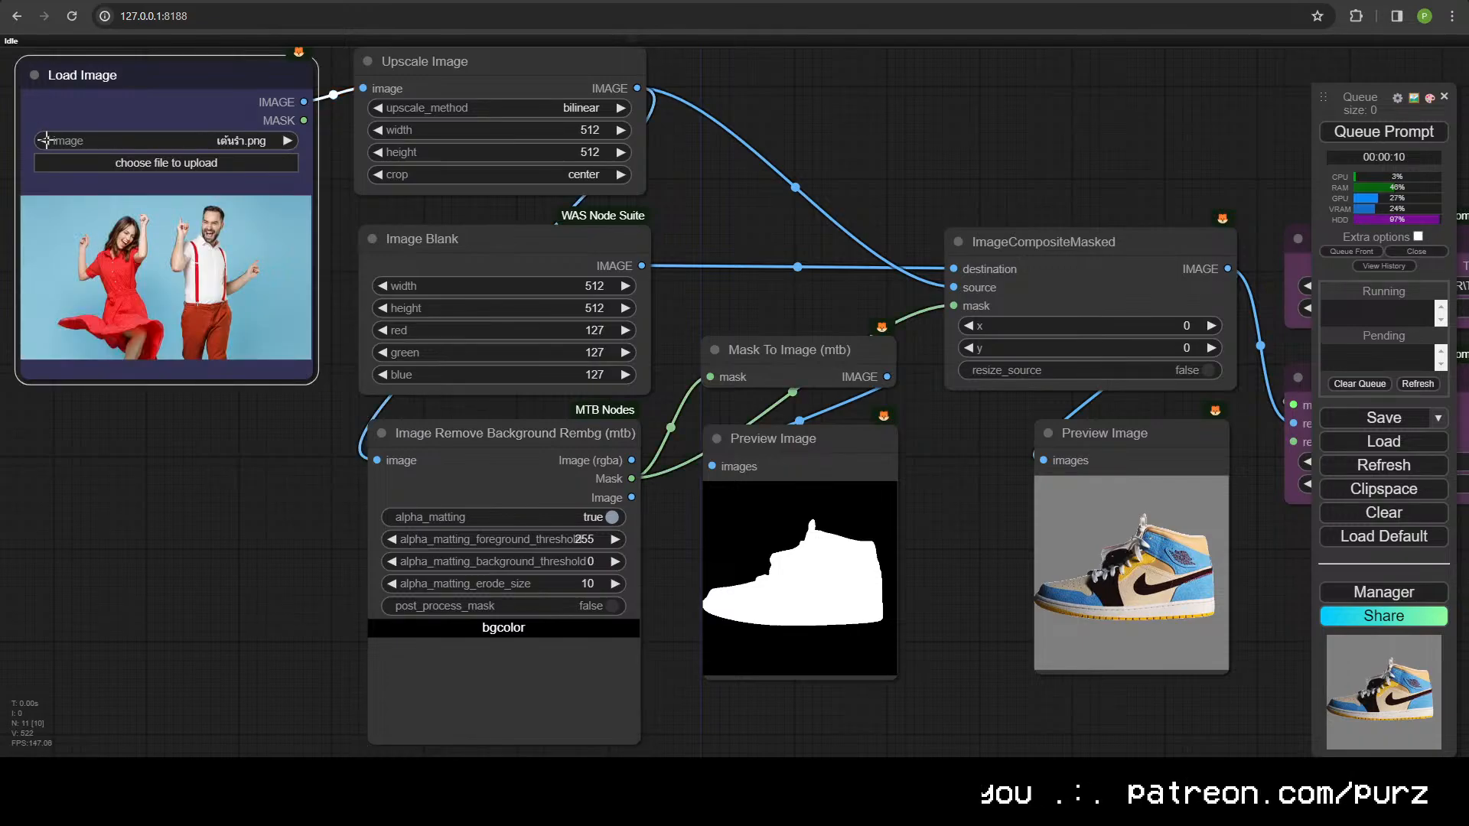
pyautogui.hotkey('ctrl', 'Return')
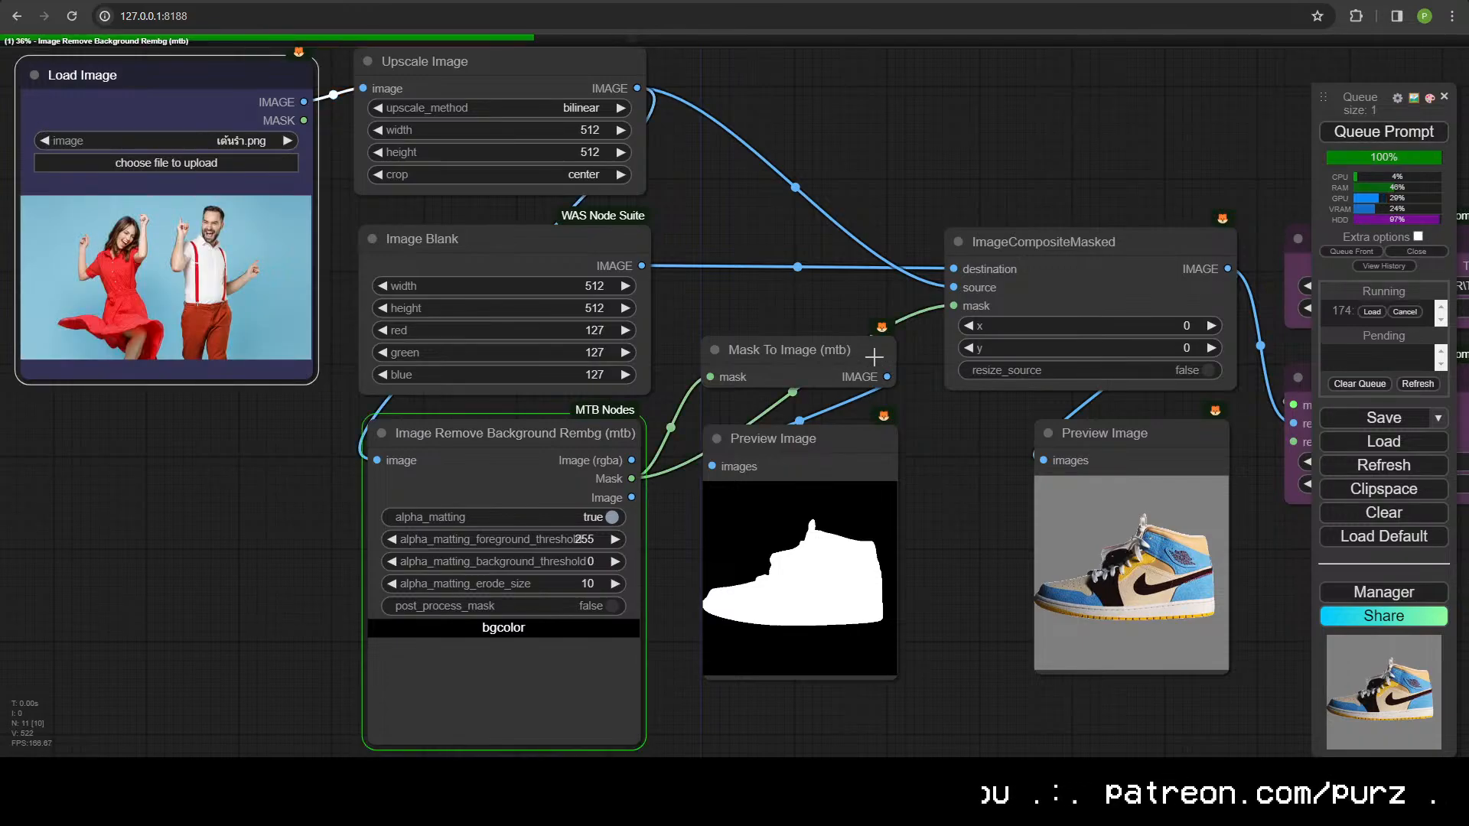
pyautogui.scroll(-2, 839, 280)
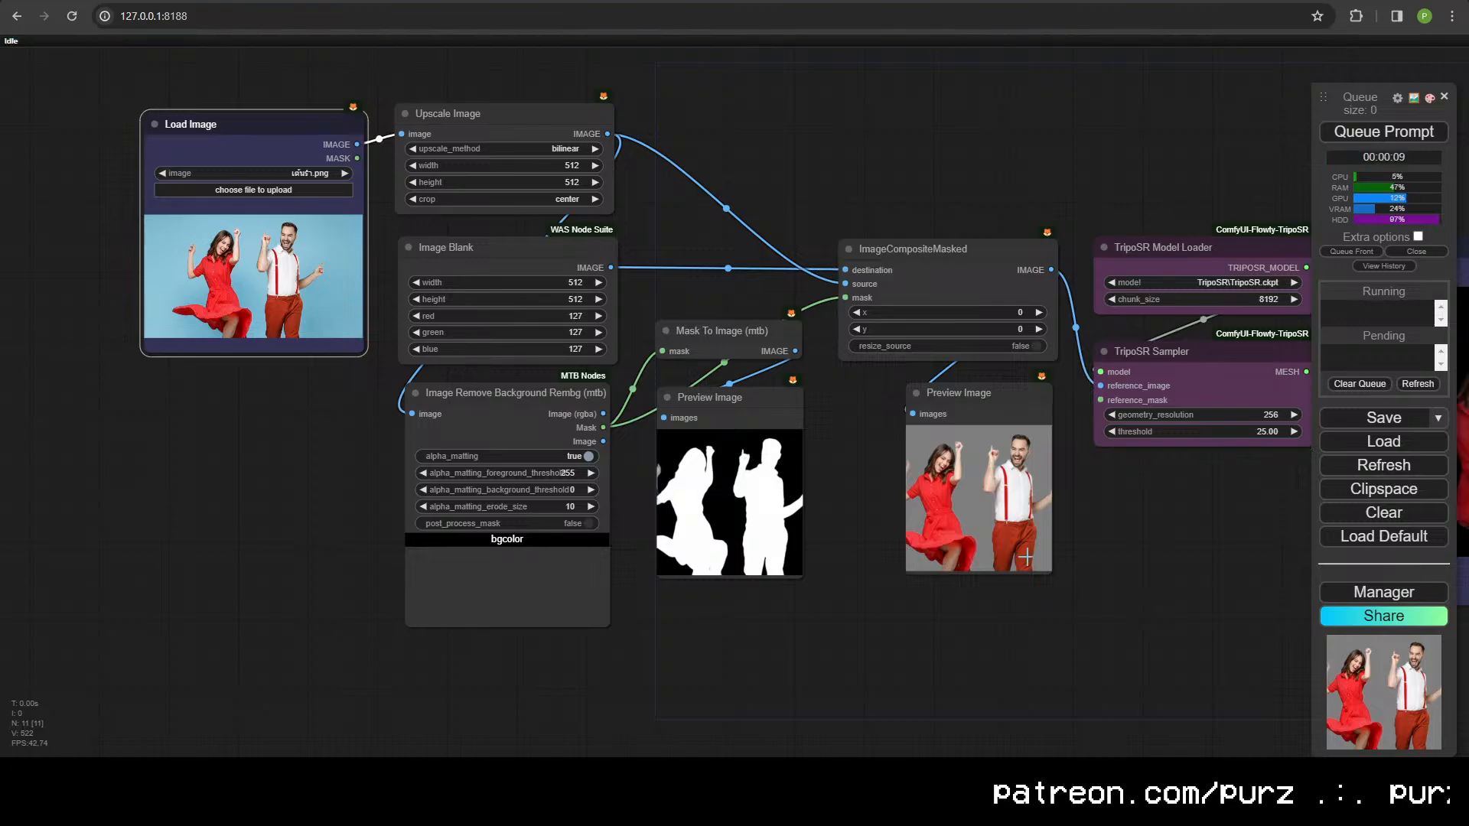
# - Inspect the dancing couple's mesh in the TripoSR Viewer at different distances and angles
pyautogui.moveTo(1133, 536); pyautogui.dragTo(588, 483)
pyautogui.moveTo(1102, 383); pyautogui.dragTo(1034, 403)
pyautogui.scroll(5, 1034, 398)
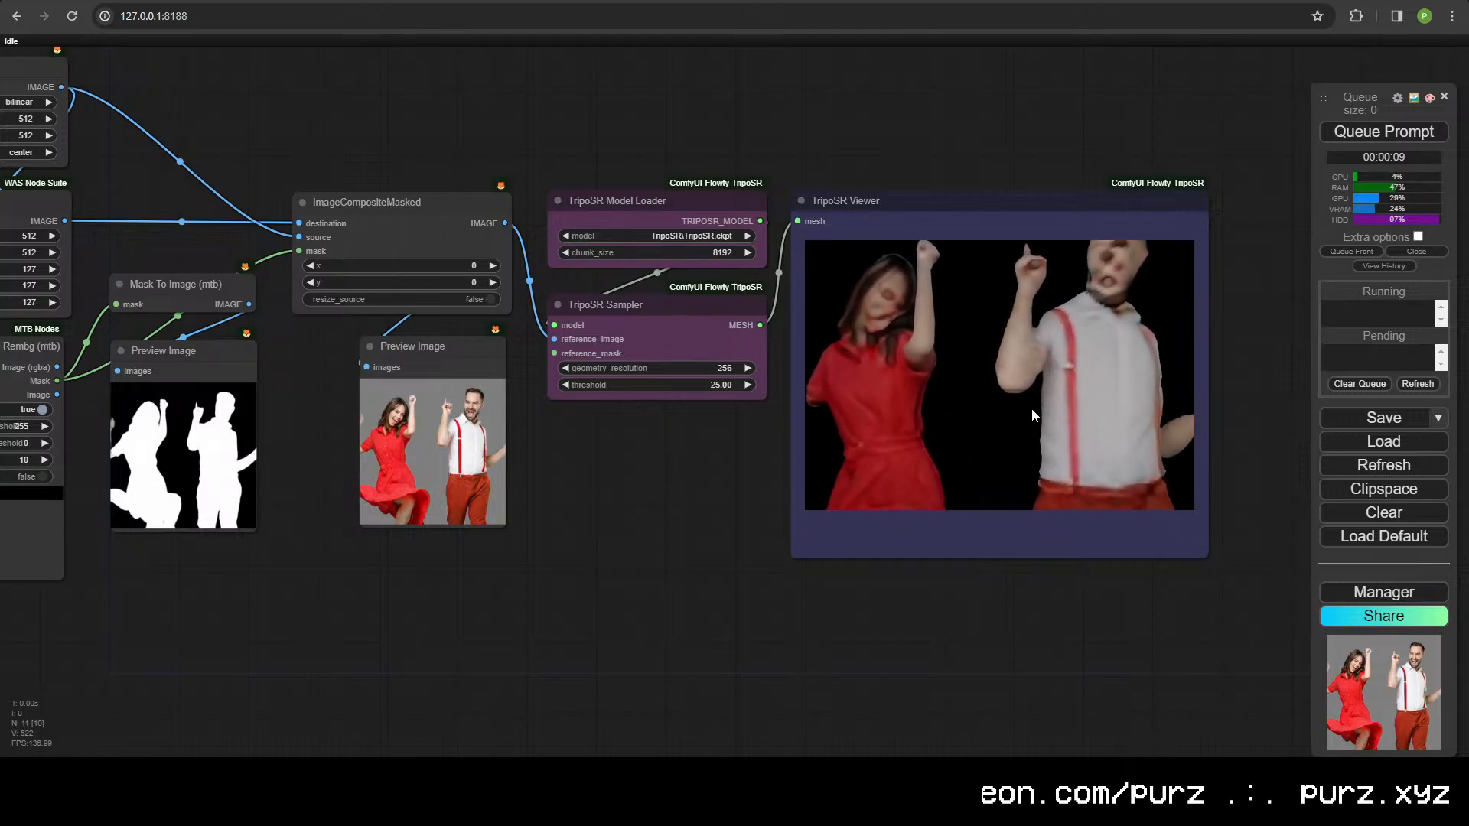
pyautogui.moveTo(994, 455); pyautogui.dragTo(970, 433)
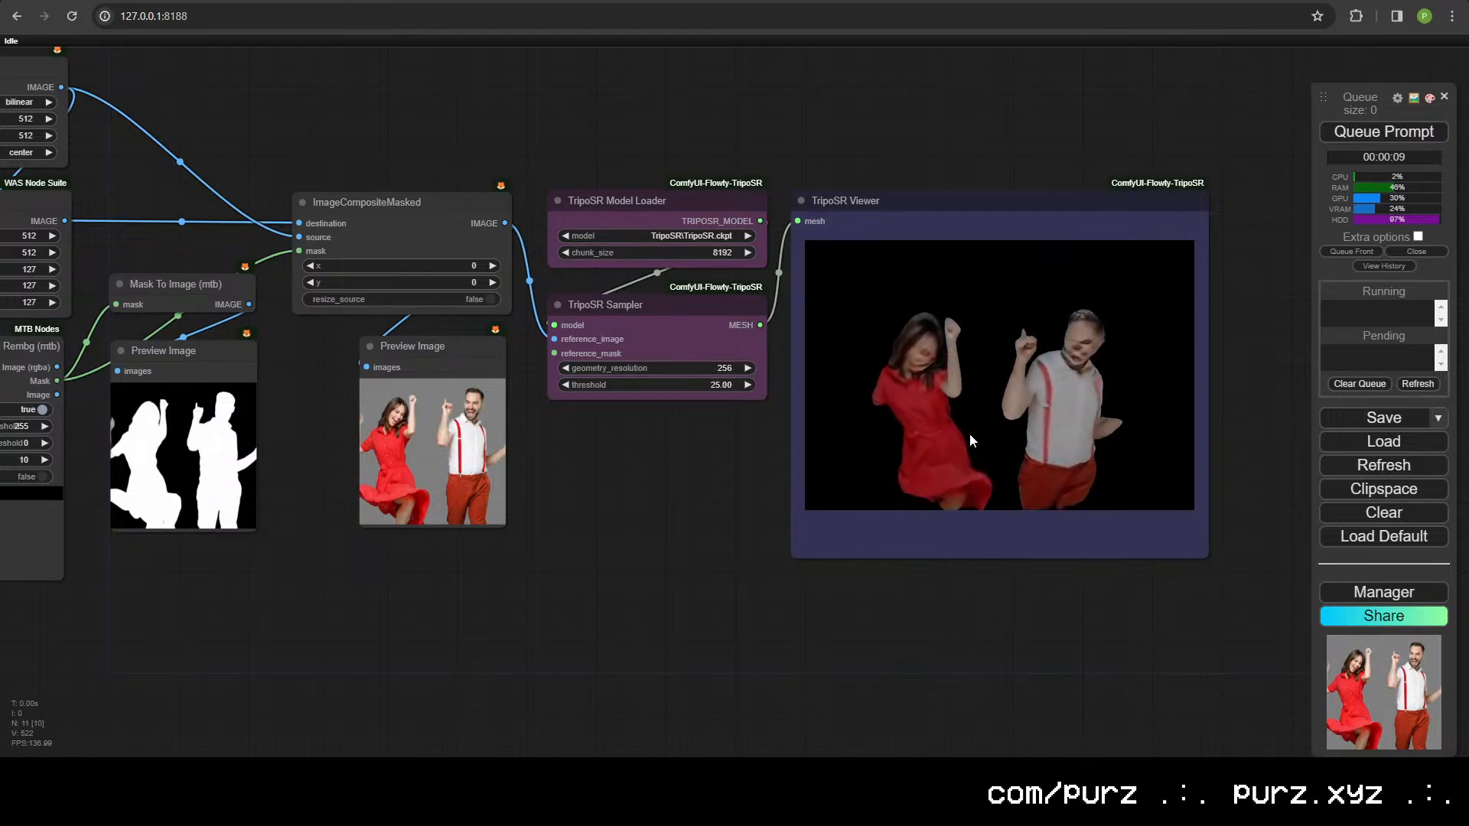
# - Switch the Load Image node to the .webp photo of two cats in a garden and queue the workflow
pyautogui.moveTo(274, 434); pyautogui.dragTo(486, 403)
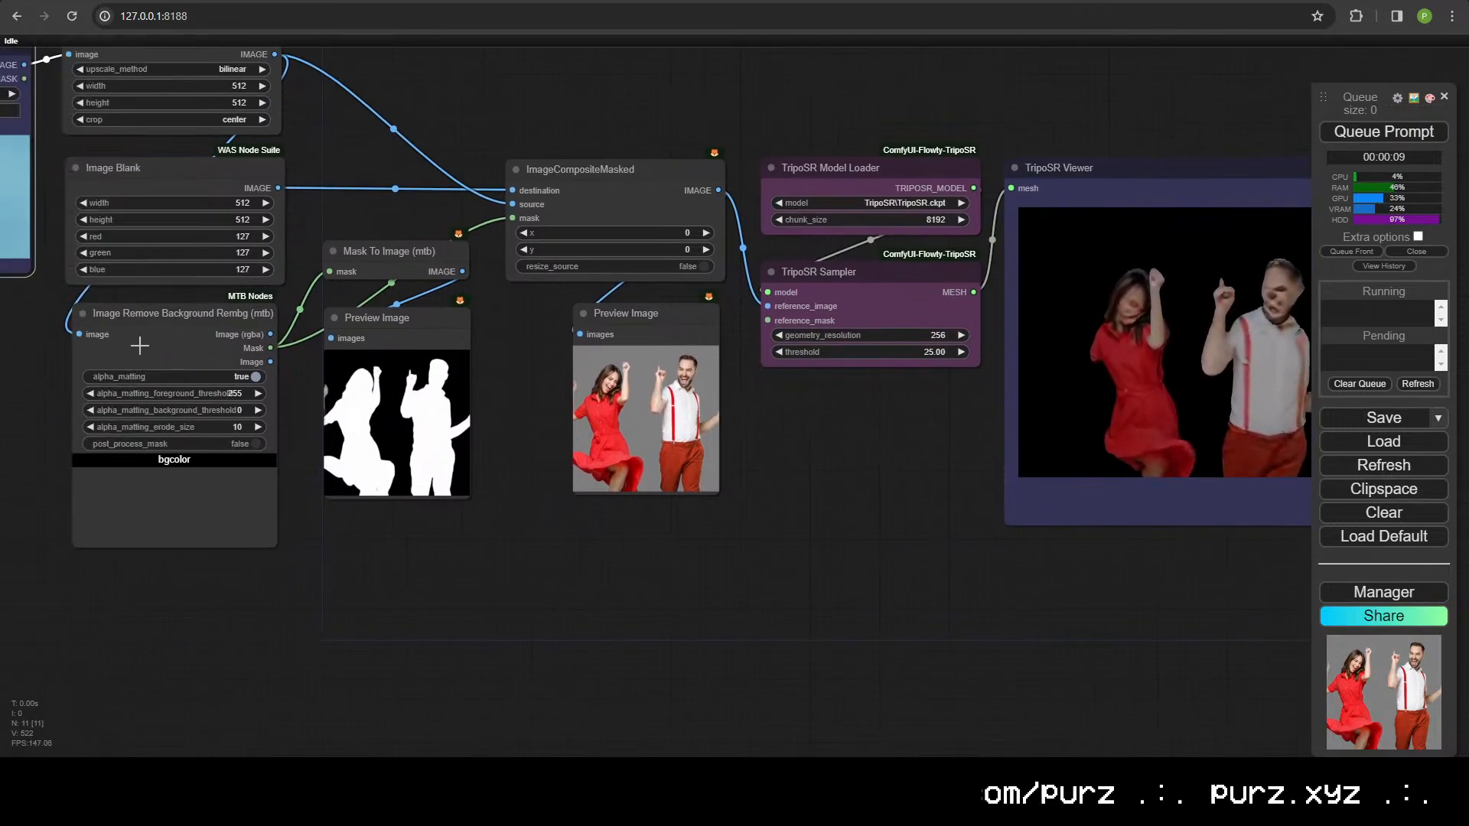
pyautogui.moveTo(200, 328); pyautogui.dragTo(396, 469)
pyautogui.click(26, 232)
pyautogui.click(26, 232)
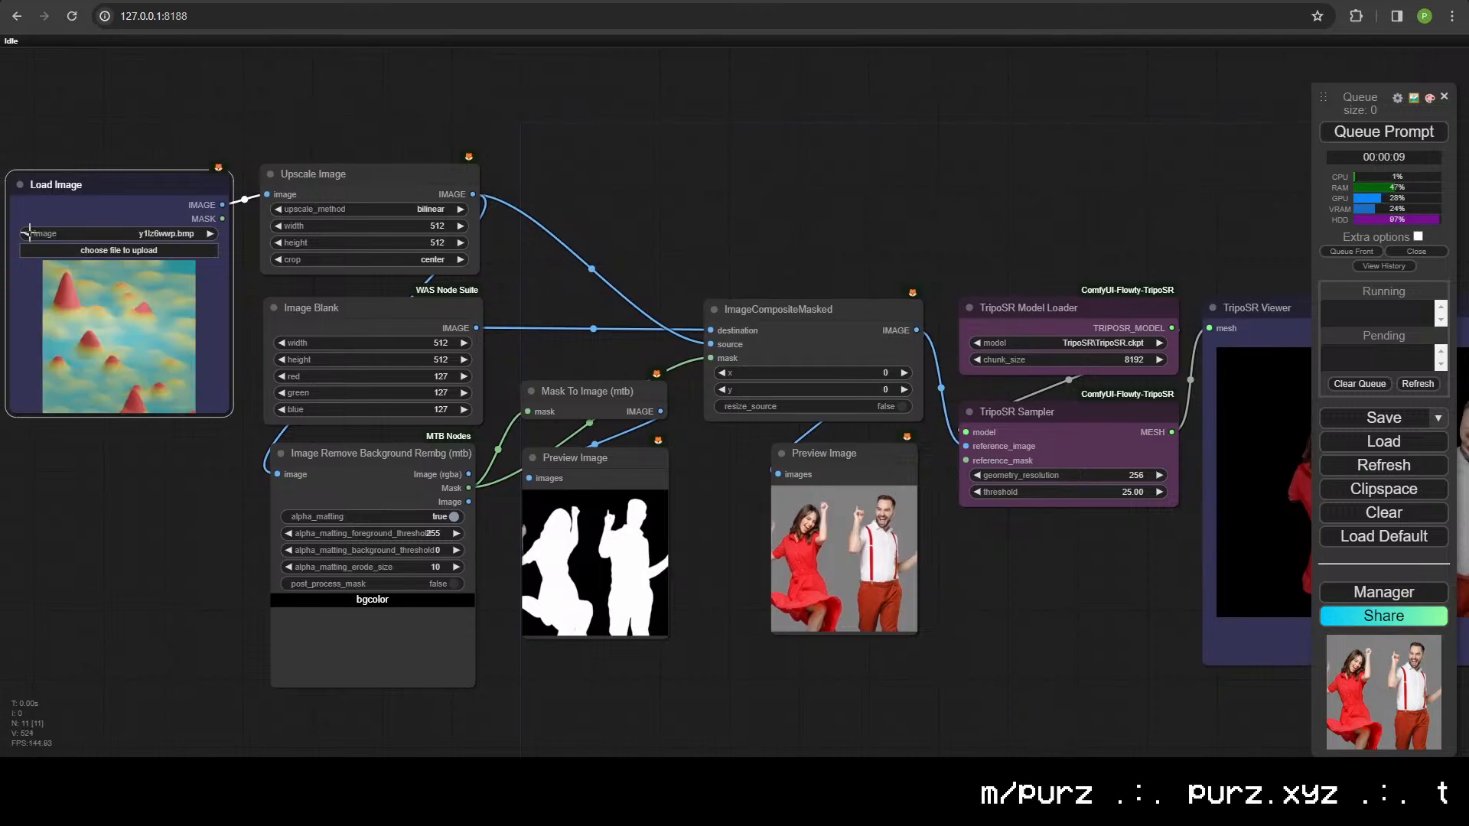
pyautogui.click(26, 232)
pyautogui.click(27, 232)
pyautogui.click(27, 232)
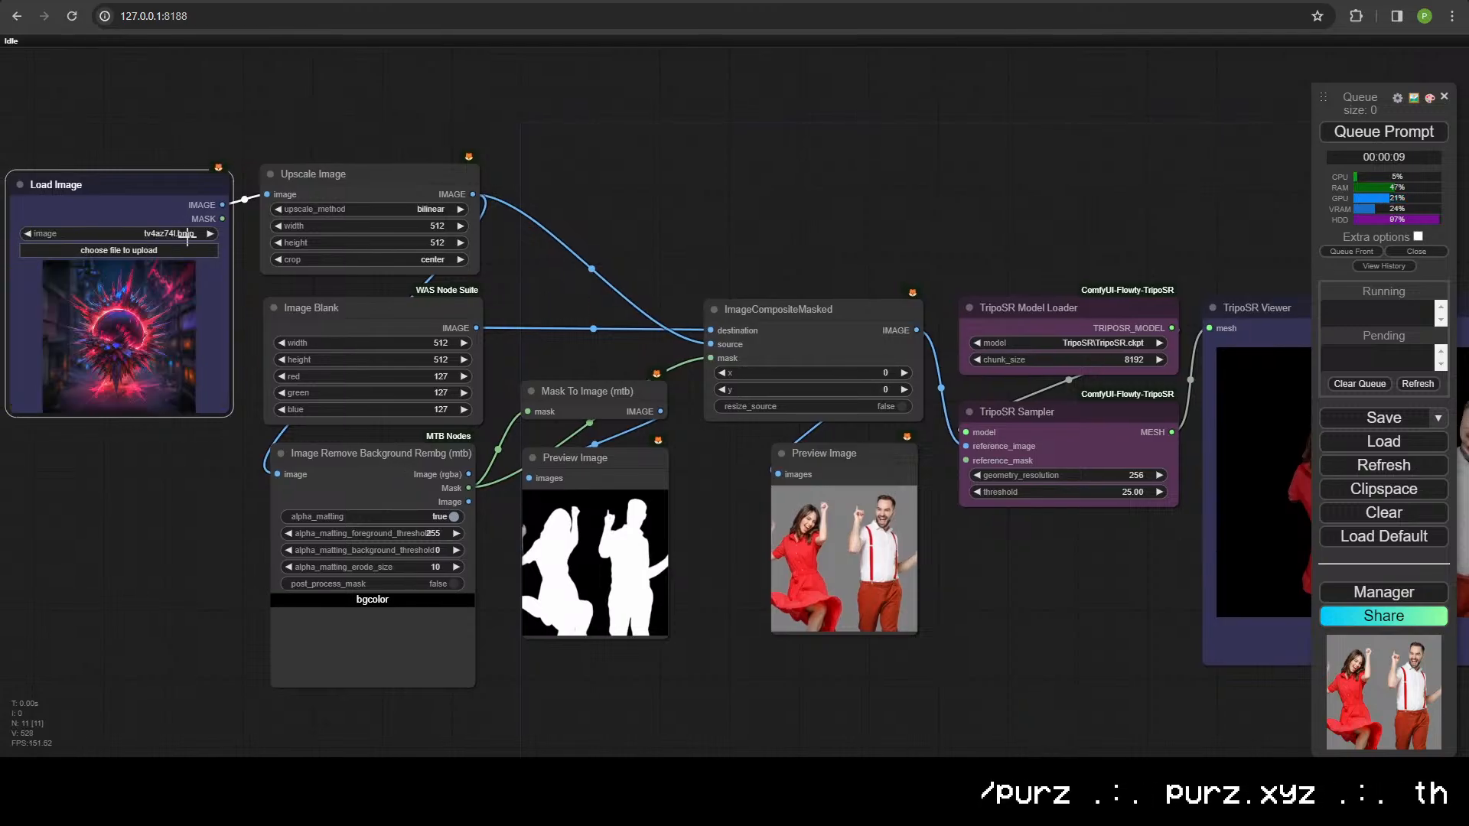
pyautogui.click(211, 233)
pyautogui.click(1375, 130)
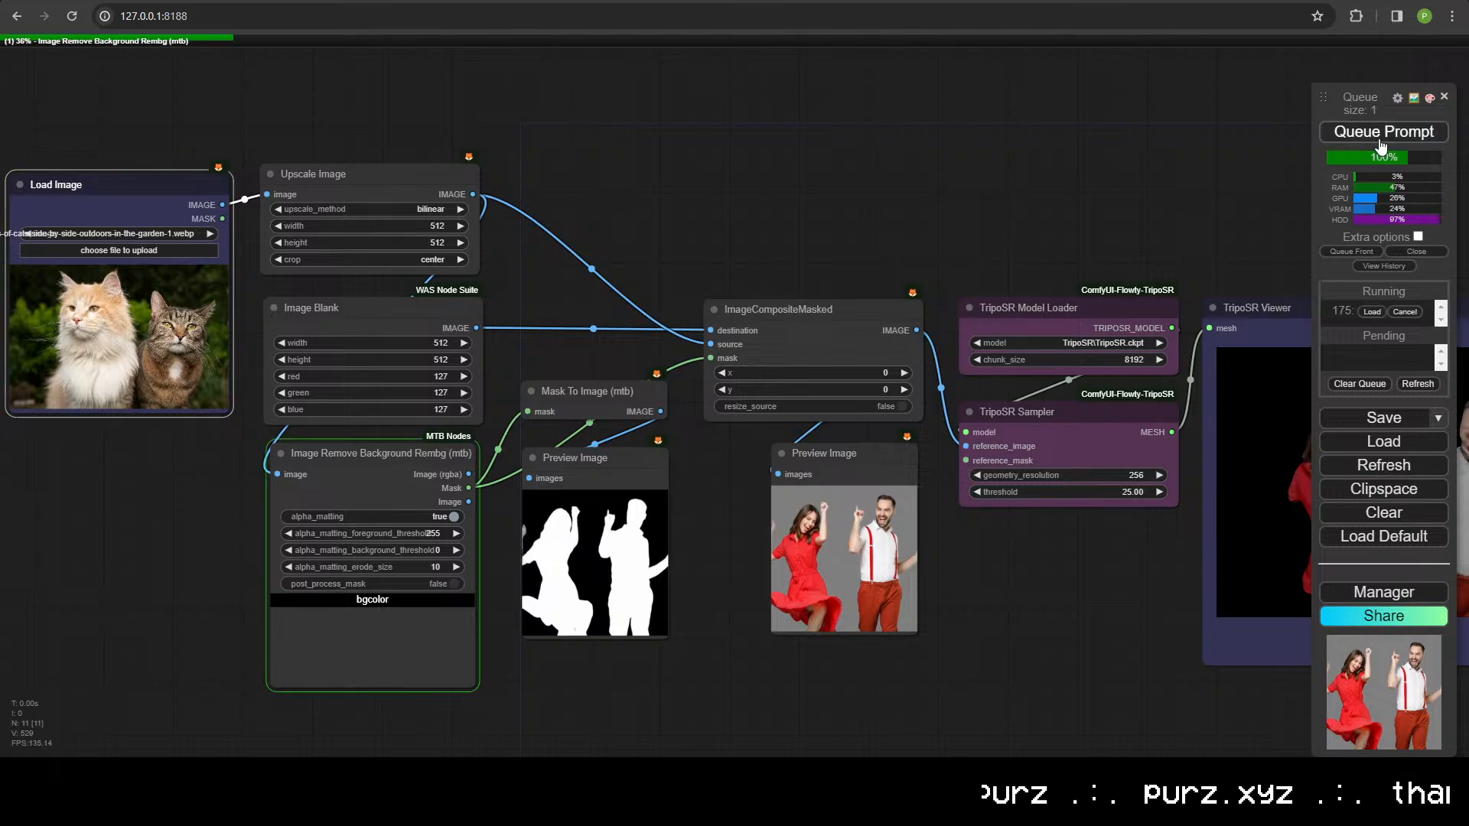
pyautogui.moveTo(1109, 168); pyautogui.dragTo(835, 283)
pyautogui.scroll(-4, 846, 210)
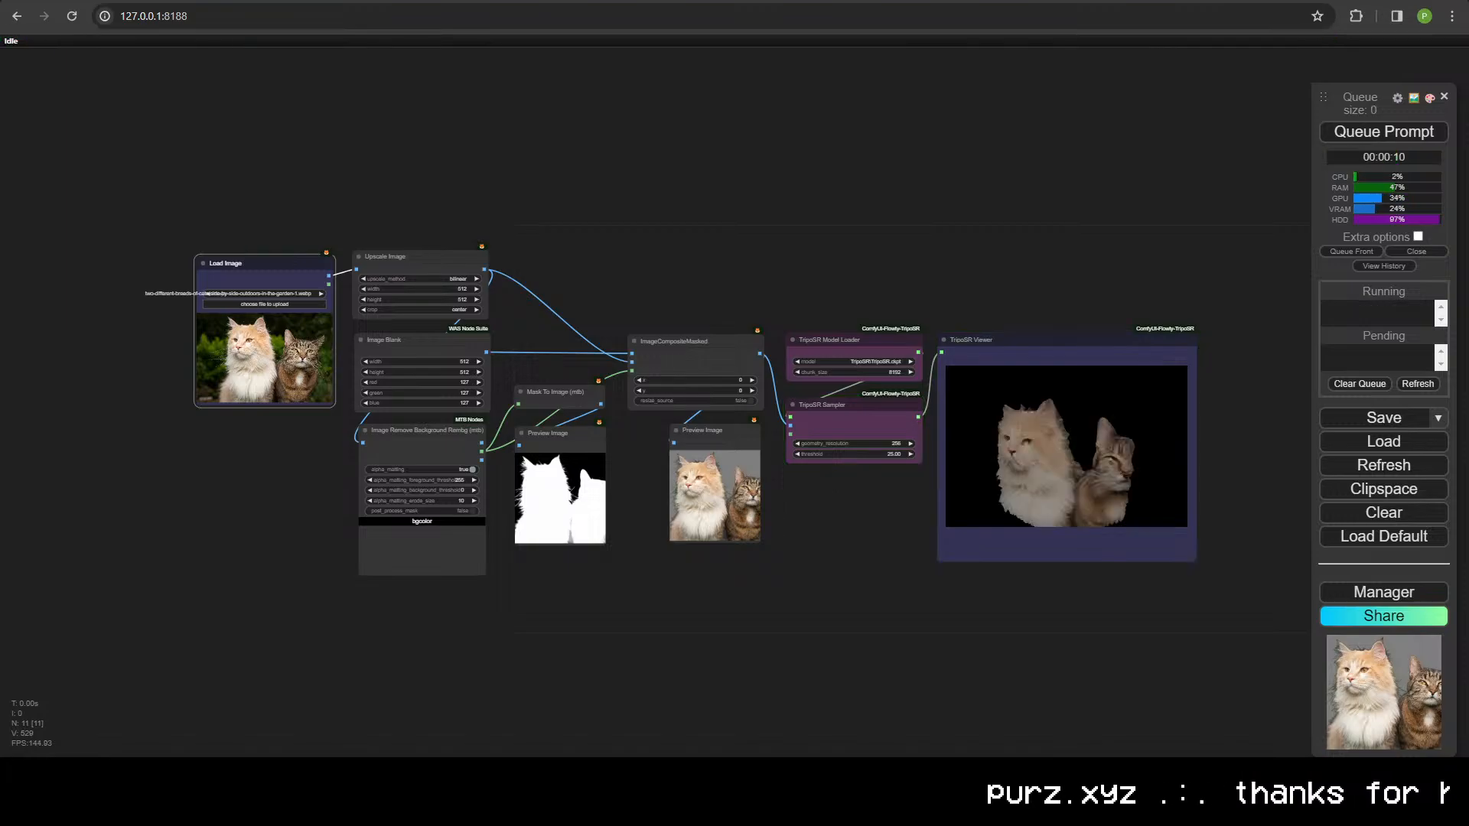
# - Inspect the two-cat mesh in the TripoSR Viewer, orbiting around front and back and varying the distance
pyautogui.moveTo(1071, 475); pyautogui.dragTo(1045, 443)
pyautogui.scroll(8, 1053, 603)
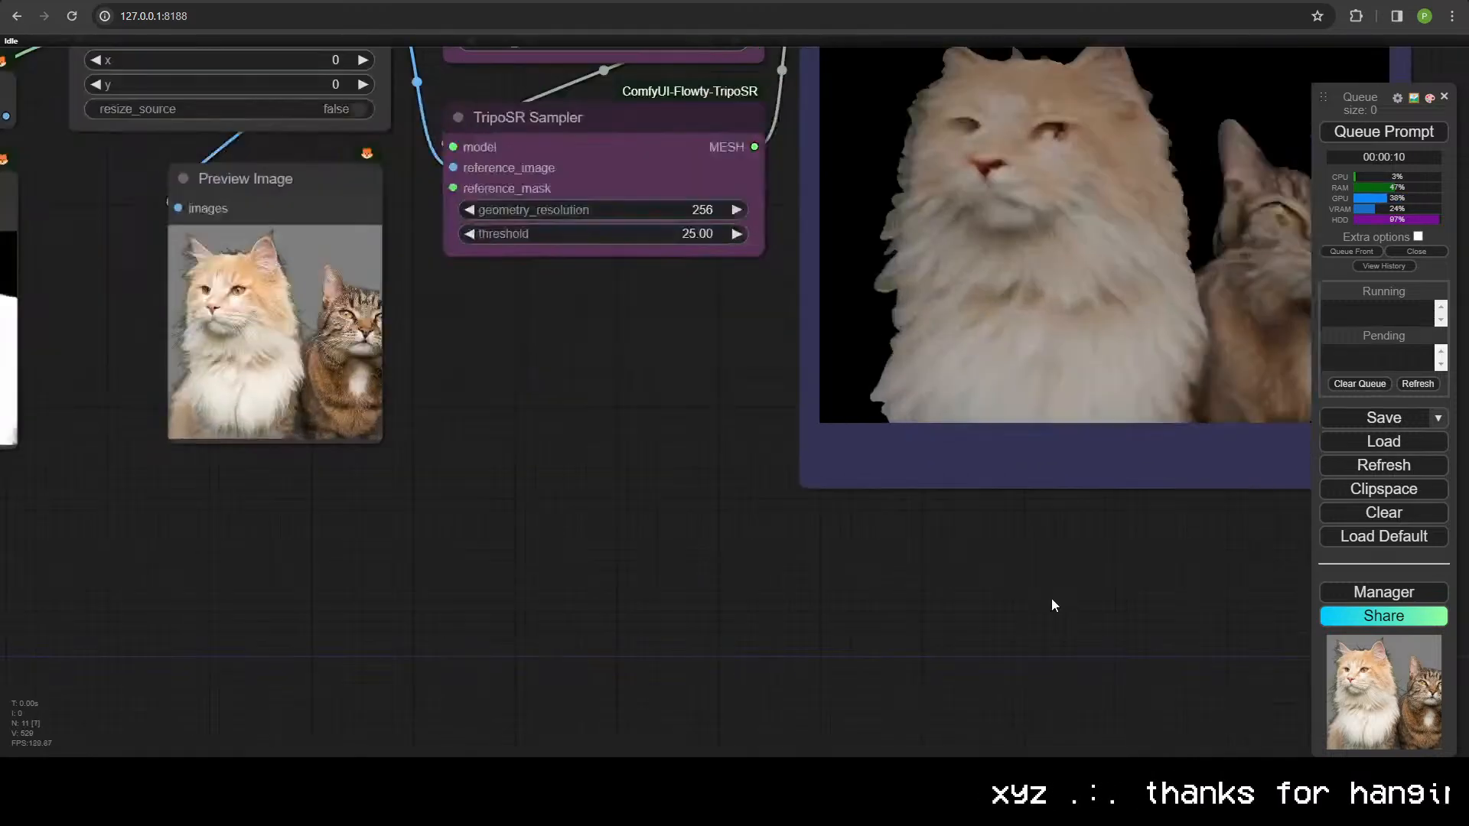
pyautogui.moveTo(1052, 603); pyautogui.dragTo(777, 773)
pyautogui.scroll(4, 803, 731)
pyautogui.moveTo(887, 490); pyautogui.dragTo(748, 482)
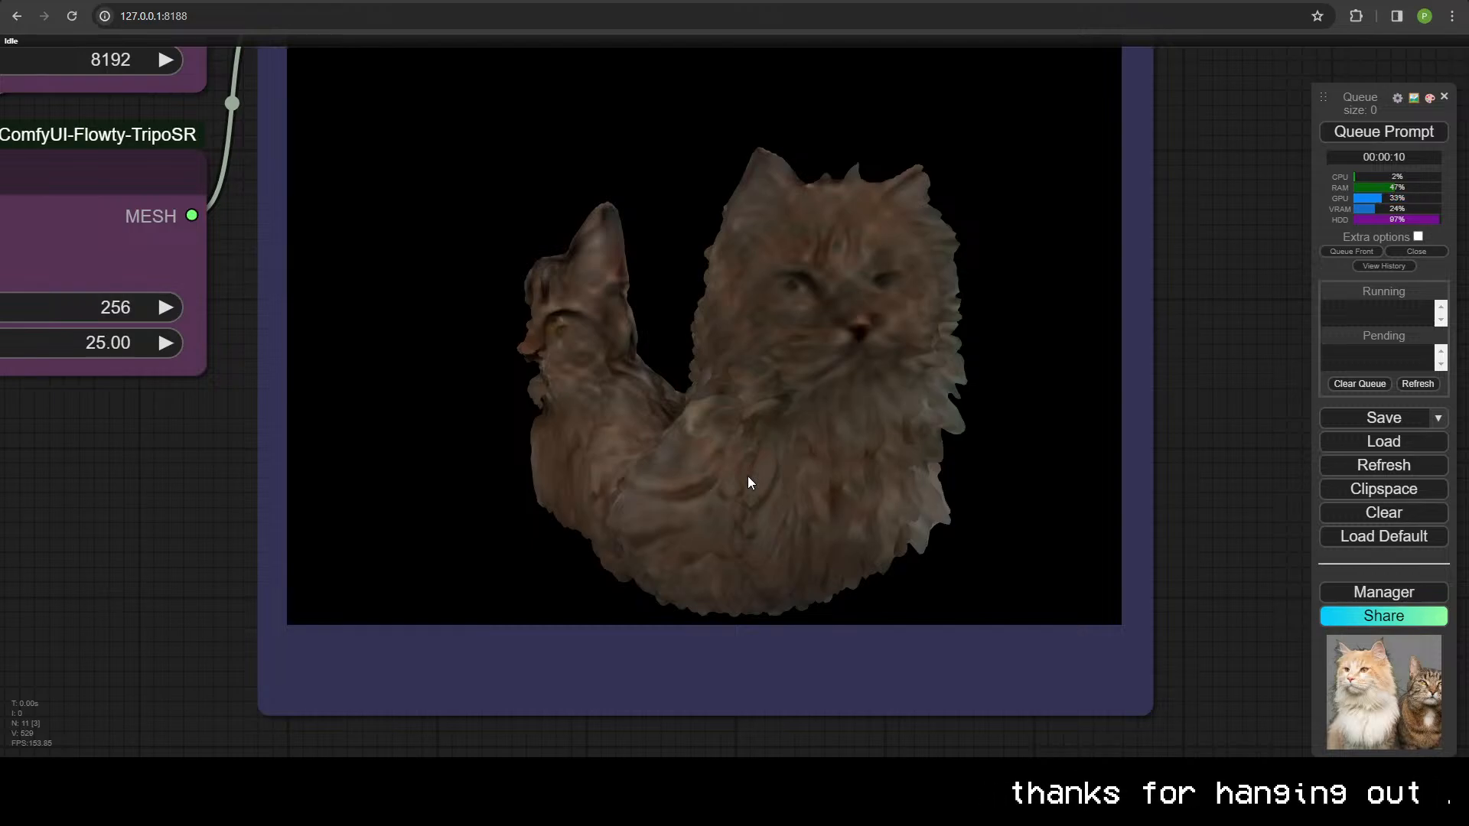
pyautogui.moveTo(748, 482); pyautogui.dragTo(452, 463)
pyautogui.scroll(-5, 655, 469)
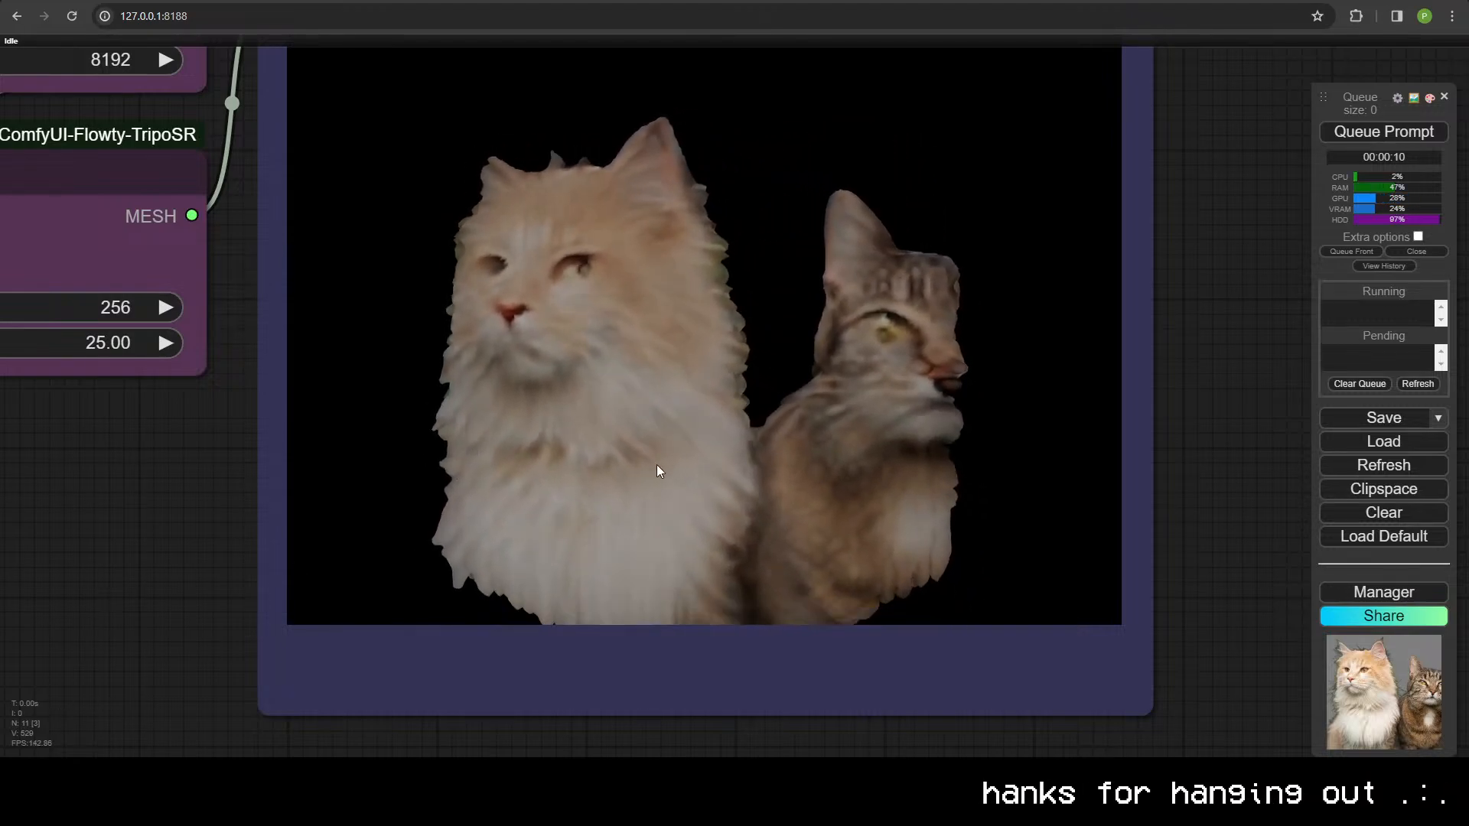
pyautogui.scroll(-2, 647, 498)
pyautogui.moveTo(656, 485); pyautogui.dragTo(686, 493)
pyautogui.scroll(6, 686, 436)
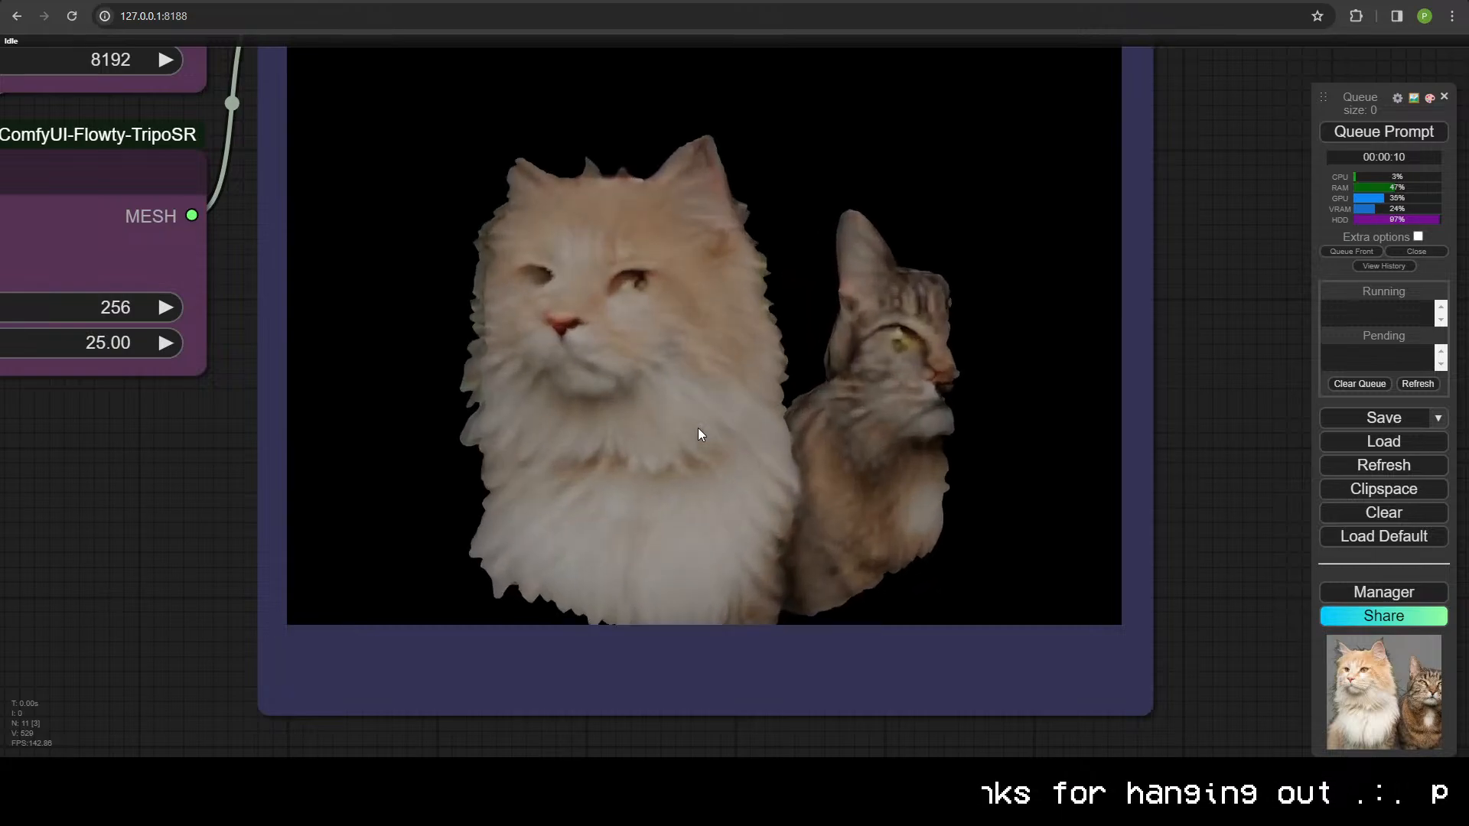
pyautogui.moveTo(705, 394); pyautogui.dragTo(685, 478)
pyautogui.scroll(-5, 684, 472)
pyautogui.scroll(2, 266, 514)
pyautogui.scroll(-5, 98, 512)
pyautogui.scroll(1, 98, 512)
# - Compare the cats' mask preview with their gray composite preview up close
pyautogui.moveTo(97, 511); pyautogui.dragTo(705, 520)
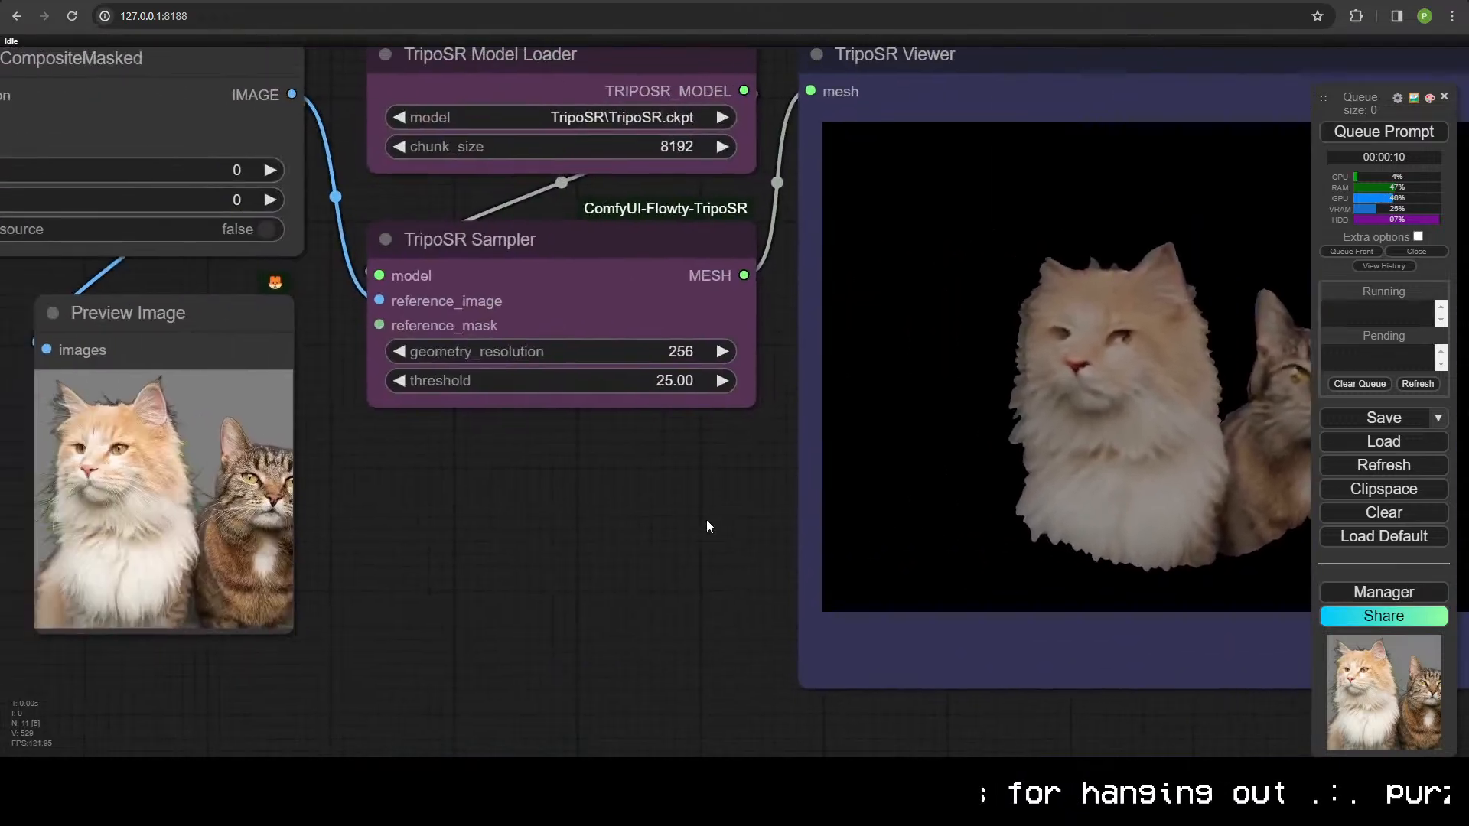
pyautogui.scroll(-6, 490, 521)
pyautogui.moveTo(468, 520); pyautogui.dragTo(742, 526)
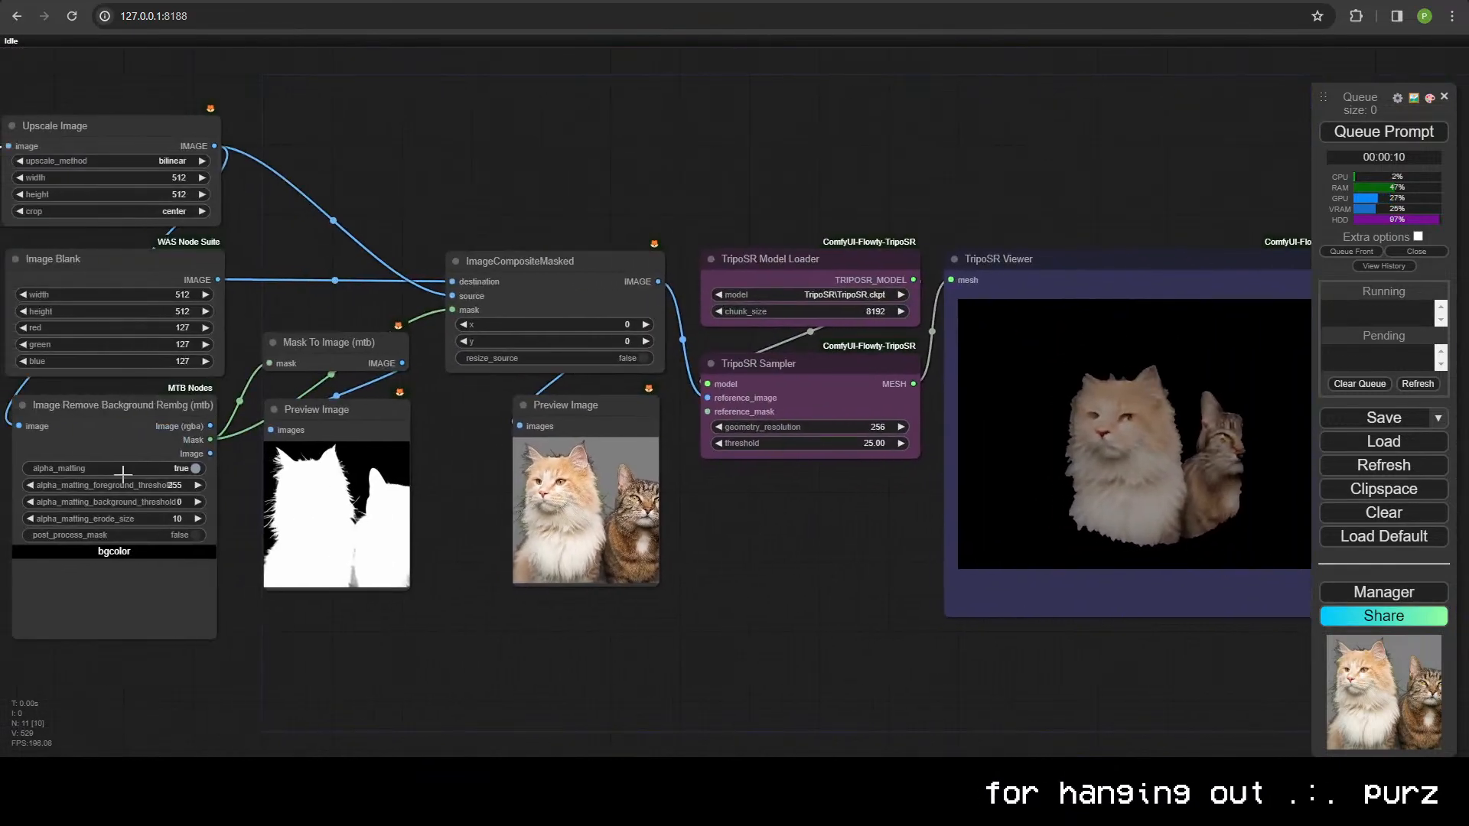
pyautogui.scroll(8, 438, 501)
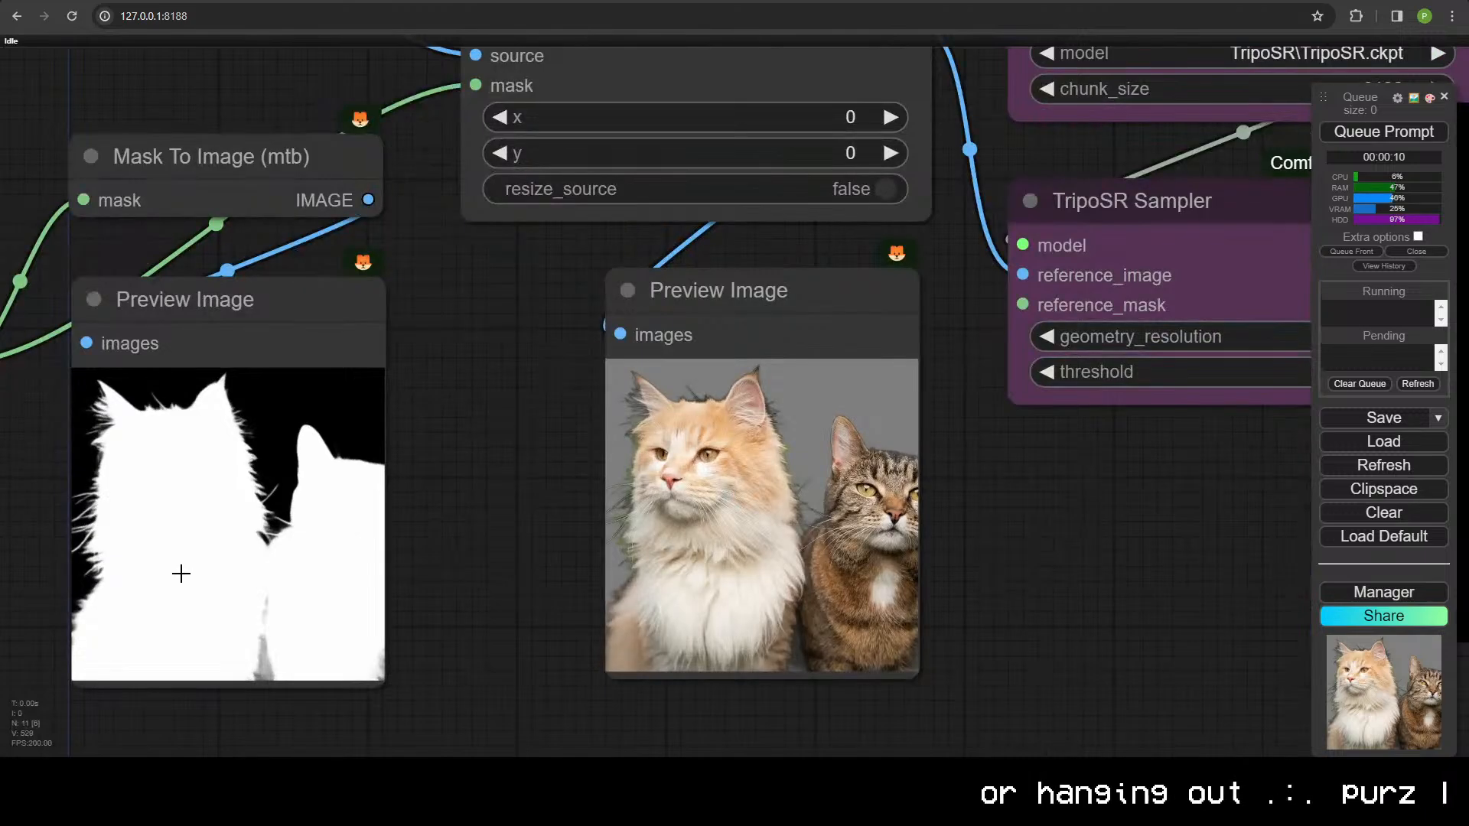
pyautogui.scroll(-7, 107, 537)
# - Set the Upscale Image node's width and height to 1024
pyautogui.moveTo(101, 535); pyautogui.dragTo(490, 553)
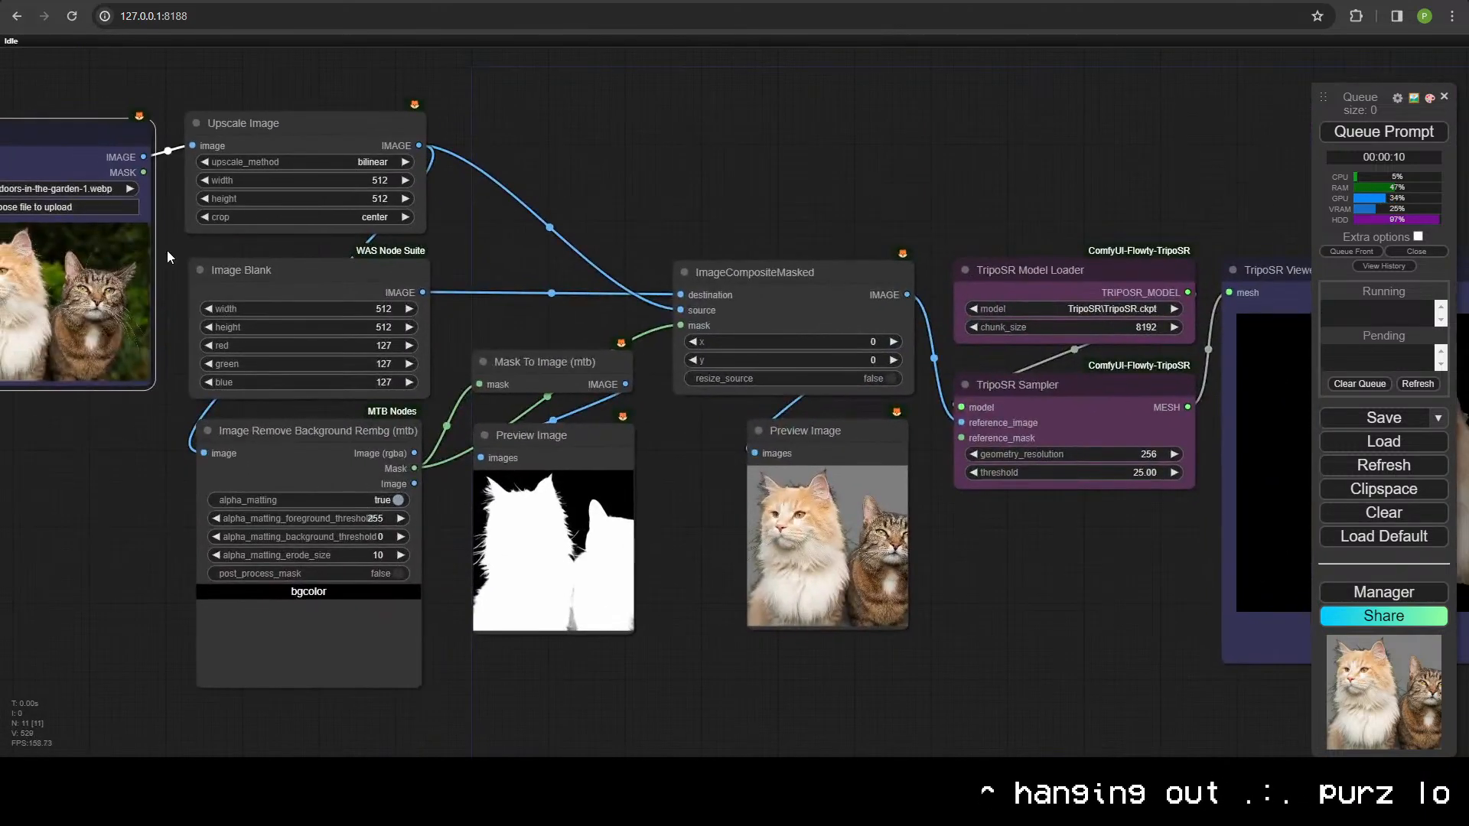
pyautogui.moveTo(108, 145); pyautogui.dragTo(323, 157)
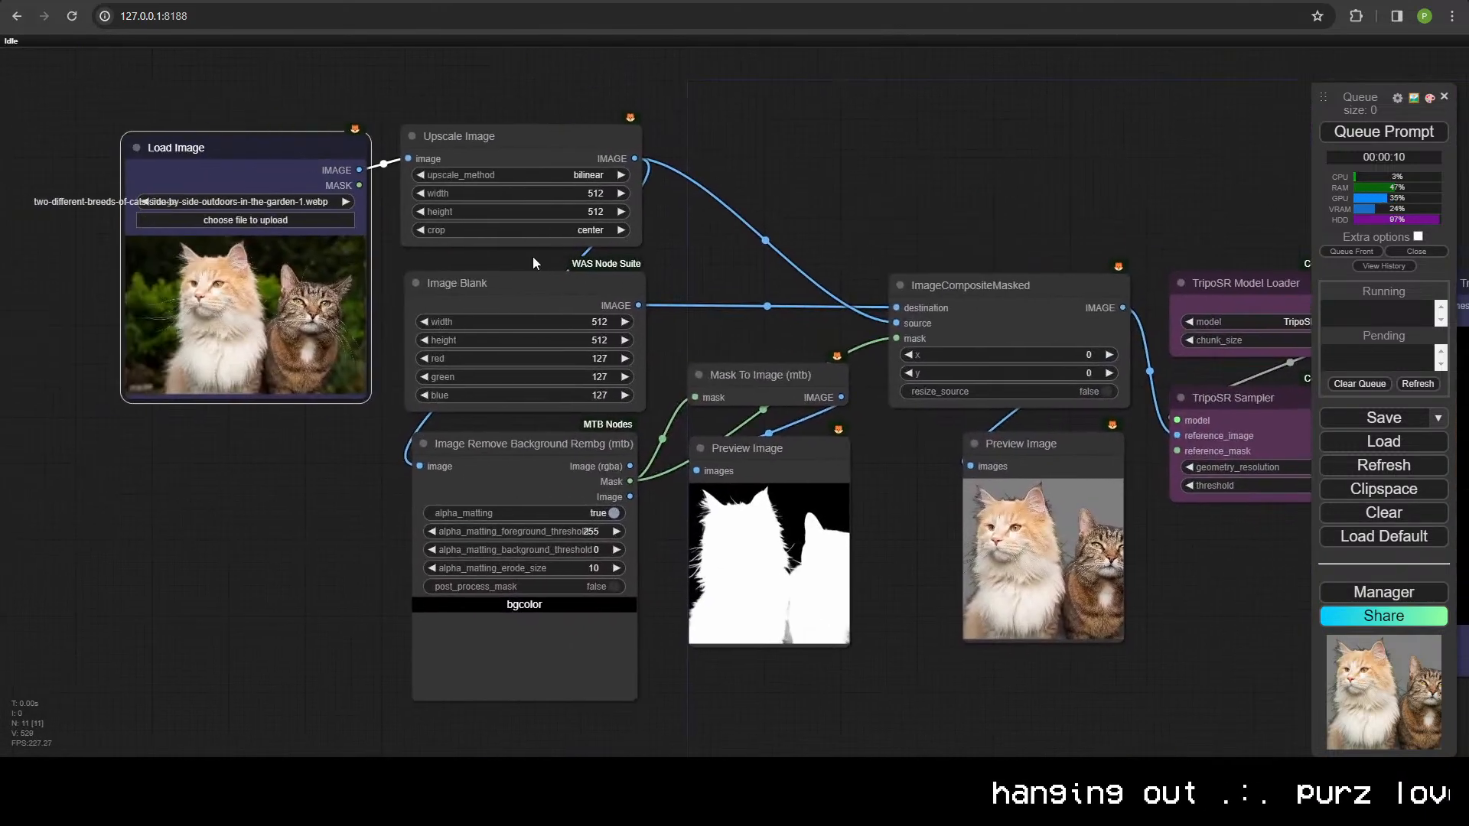
pyautogui.click(578, 193)
pyautogui.write('1024')
pyautogui.press('Return')
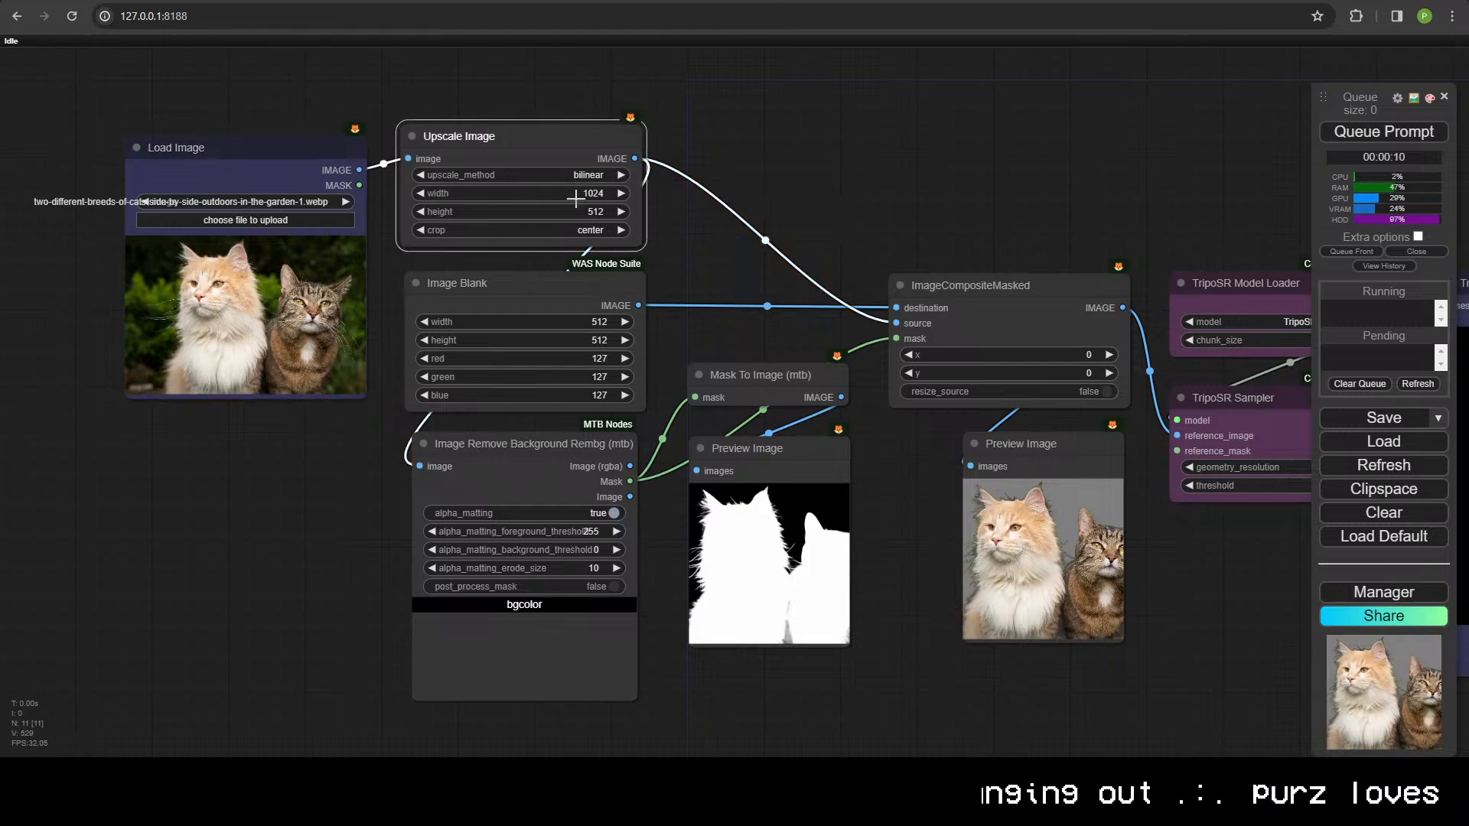
pyautogui.click(574, 208)
pyautogui.write('1024')
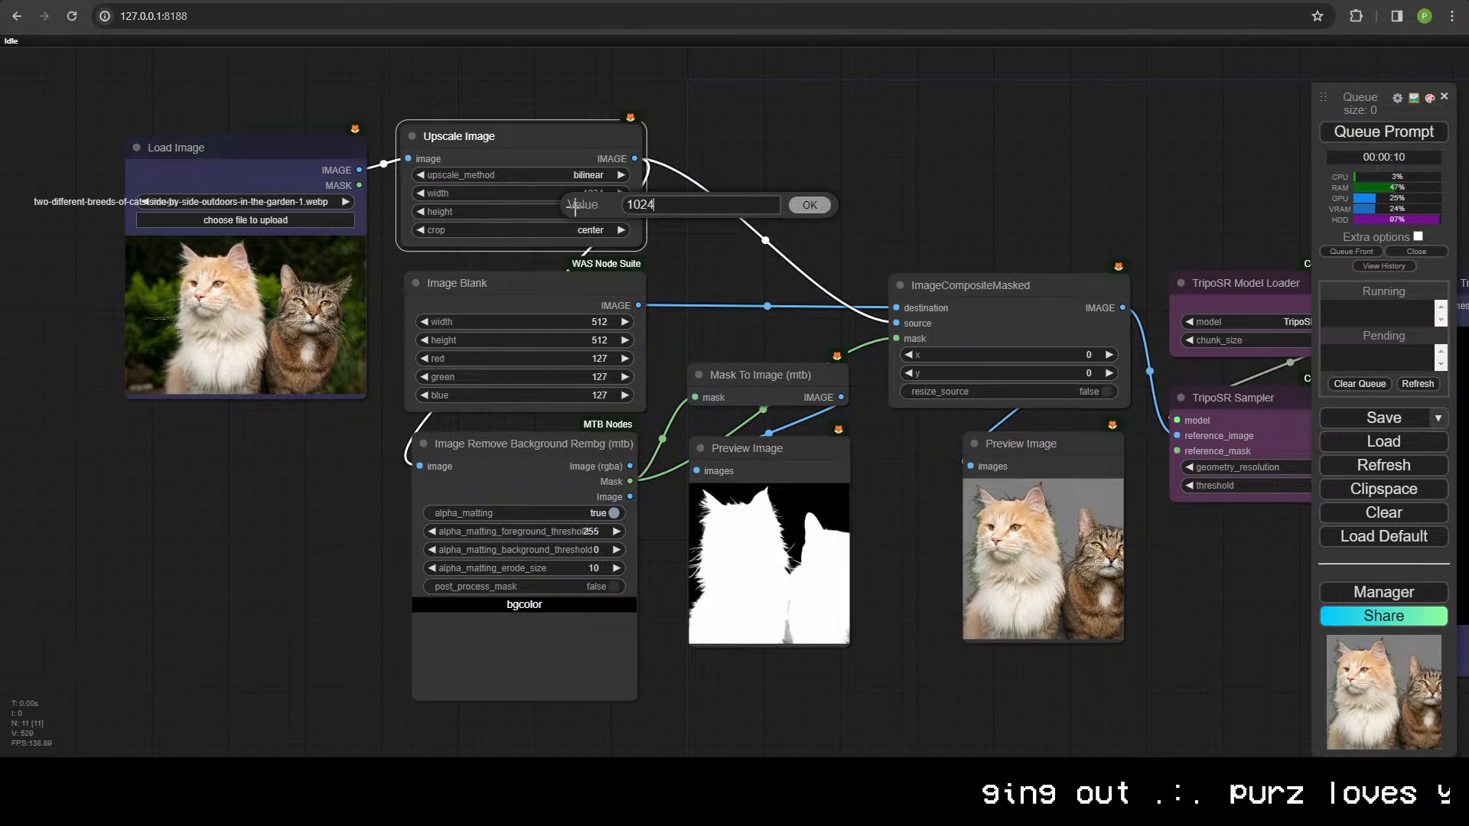
pyautogui.press('Return')
# - Set the Image Blank node's width and height to 1024
pyautogui.moveTo(820, 479); pyautogui.dragTo(707, 464)
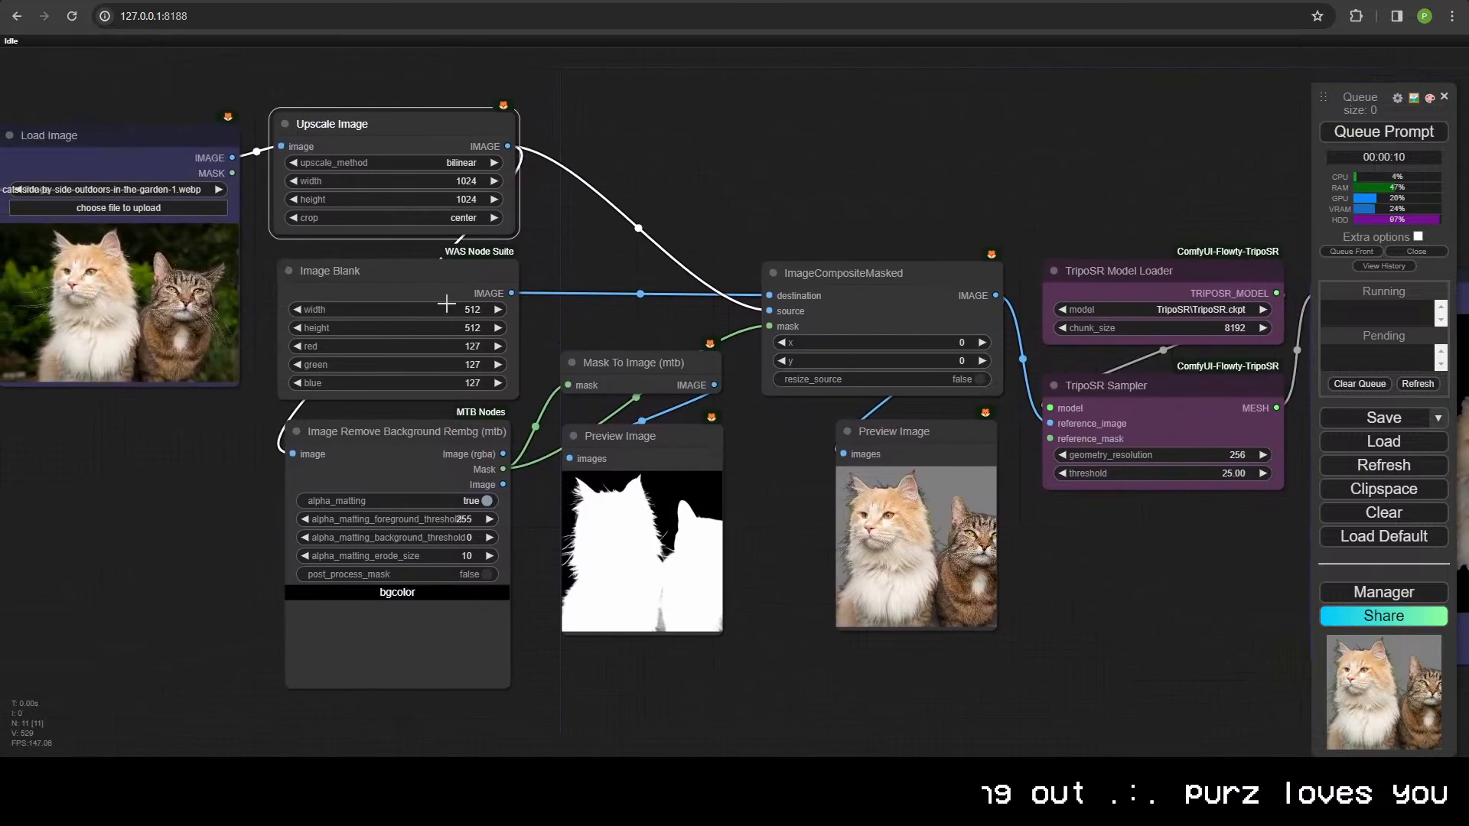
pyautogui.click(474, 311)
pyautogui.write('1024')
pyautogui.press('Return')
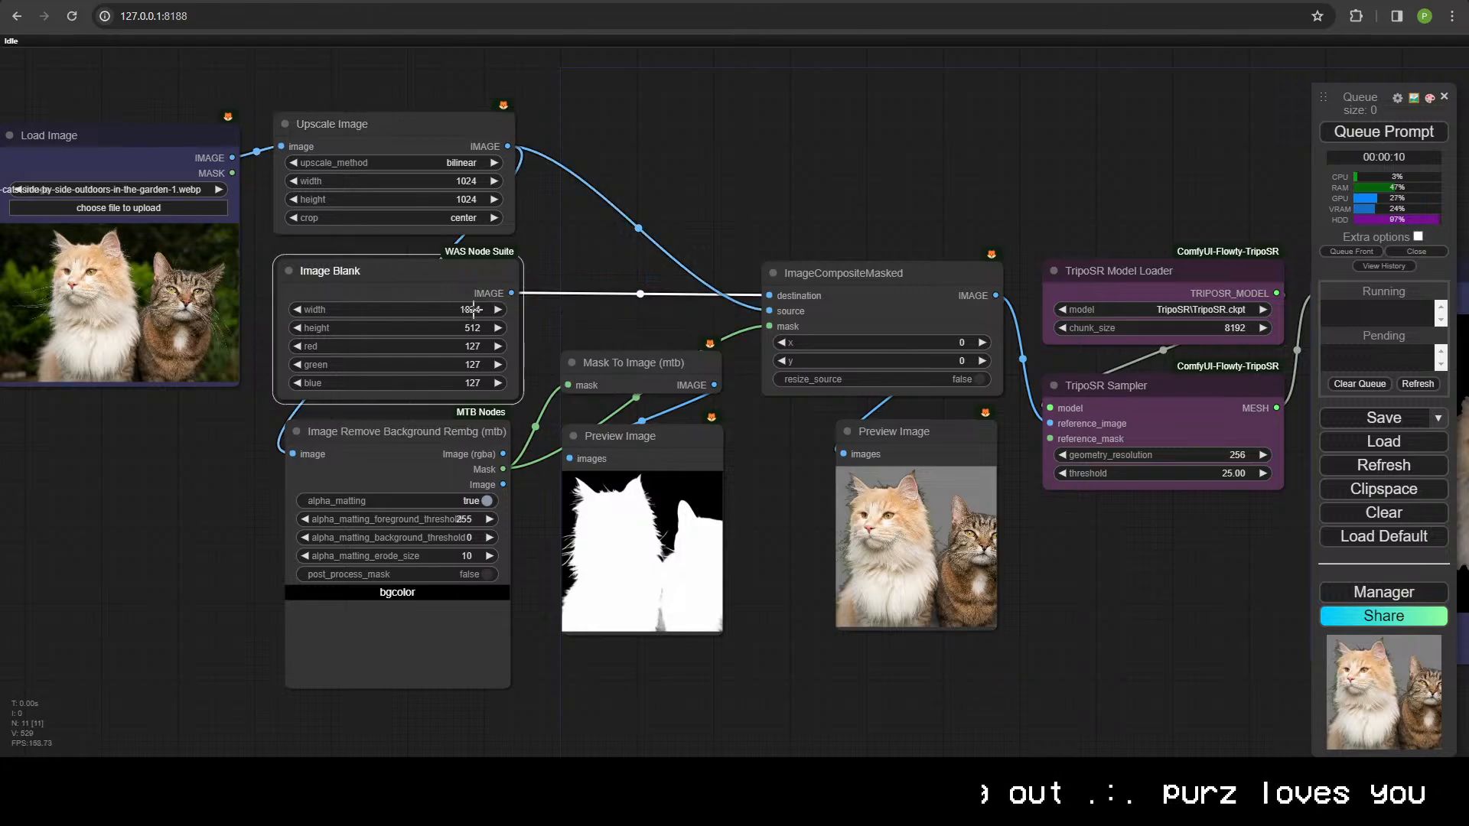
pyautogui.click(430, 329)
pyautogui.write('1024')
pyautogui.press('Return')
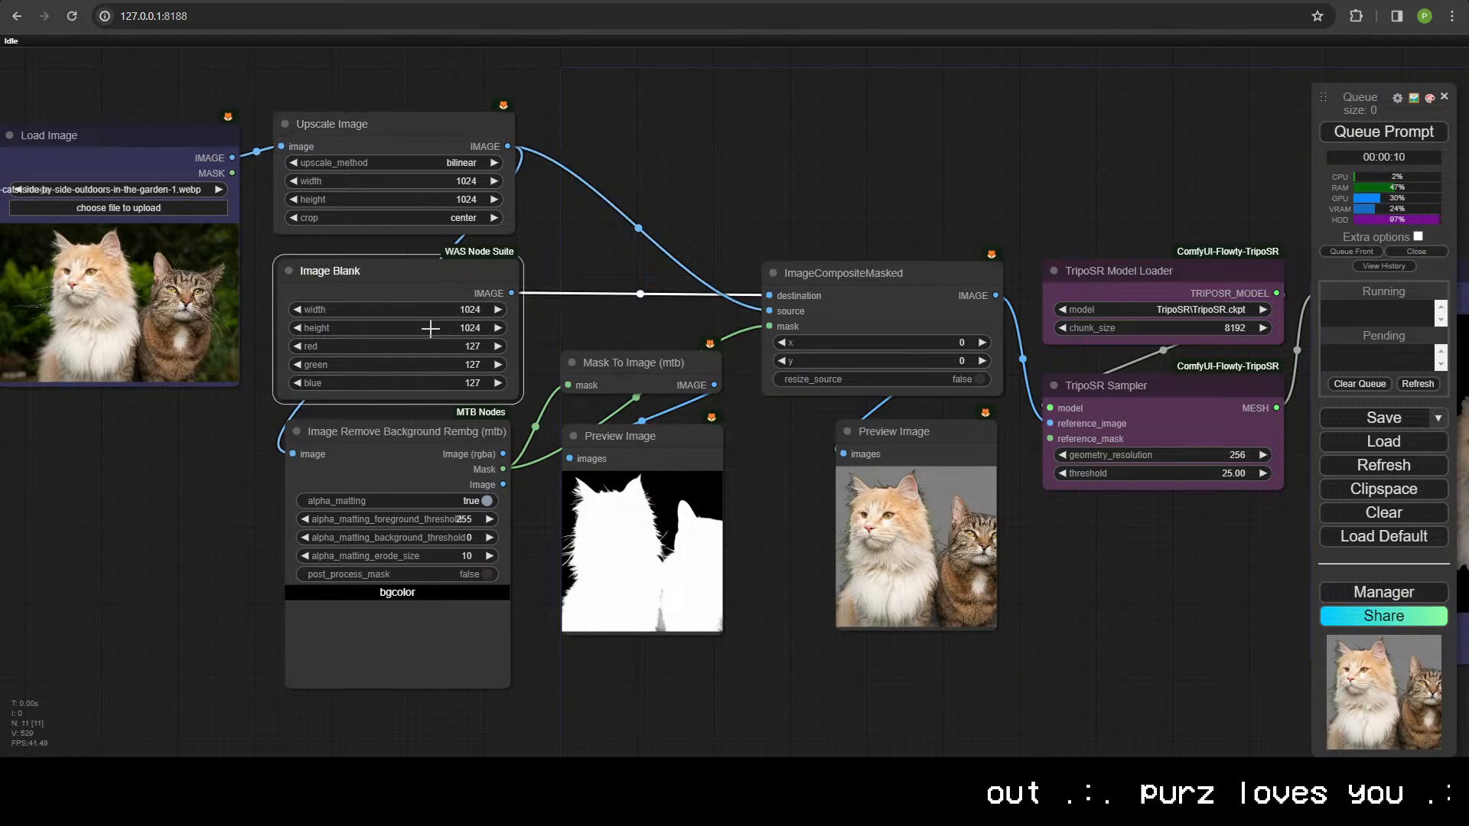
# - Queue the workflow at the 1024 image size and view the regenerated cat mesh in the TripoSR Viewer
pyautogui.click(1392, 132)
pyautogui.scroll(-5, 964, 536)
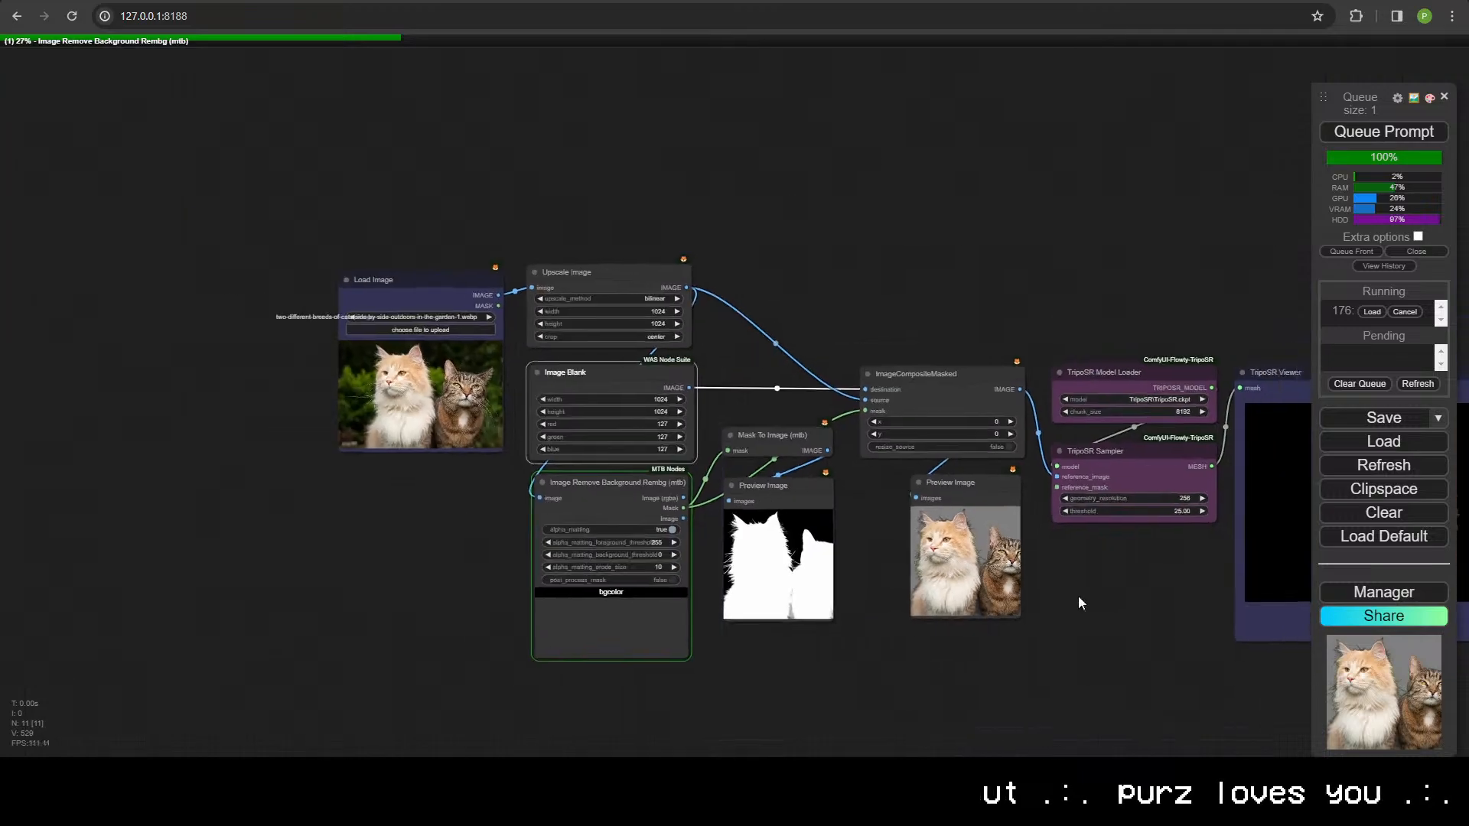
pyautogui.moveTo(1077, 595); pyautogui.dragTo(842, 598)
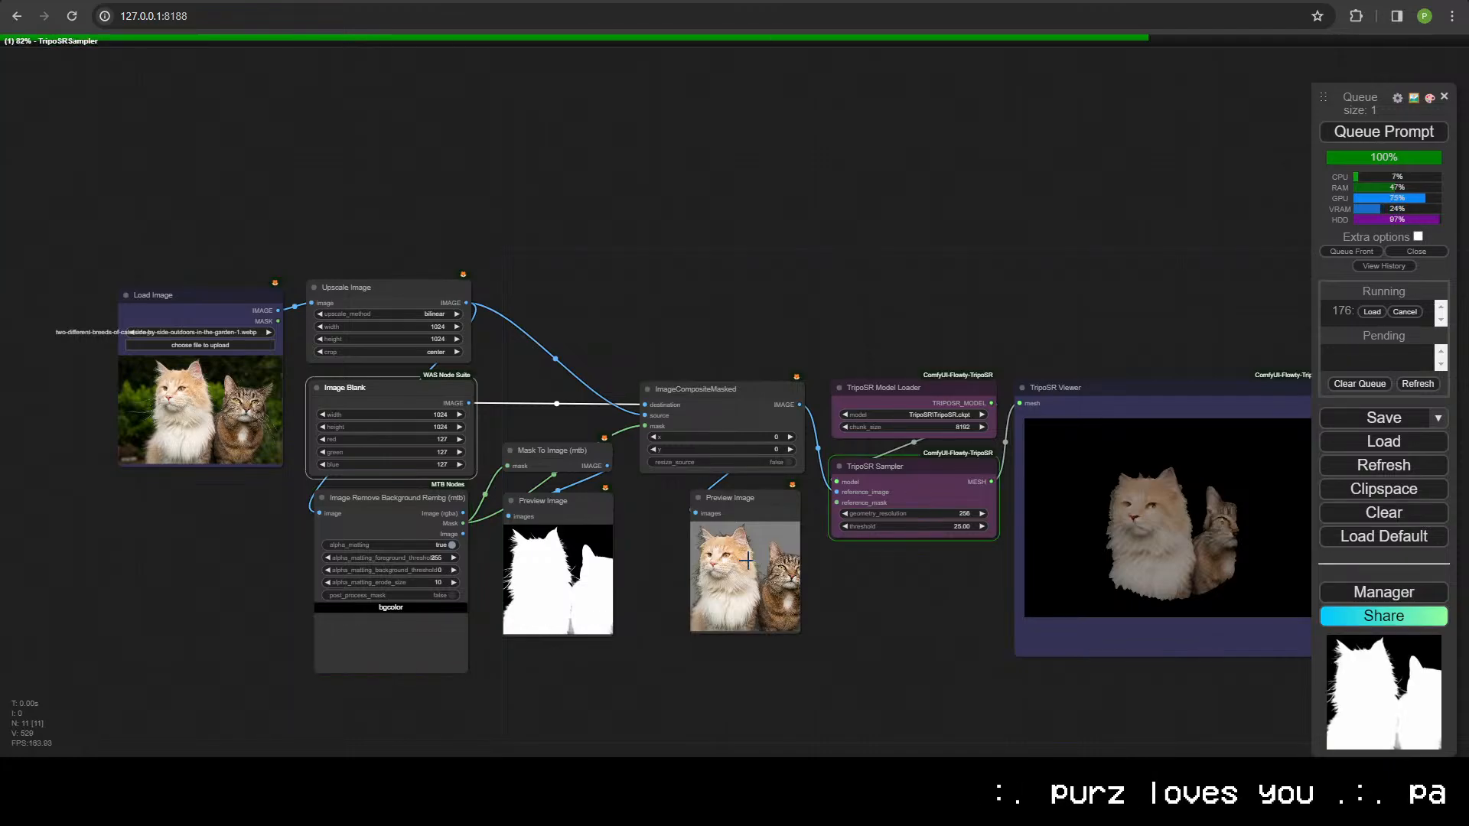
pyautogui.scroll(5, 699, 186)
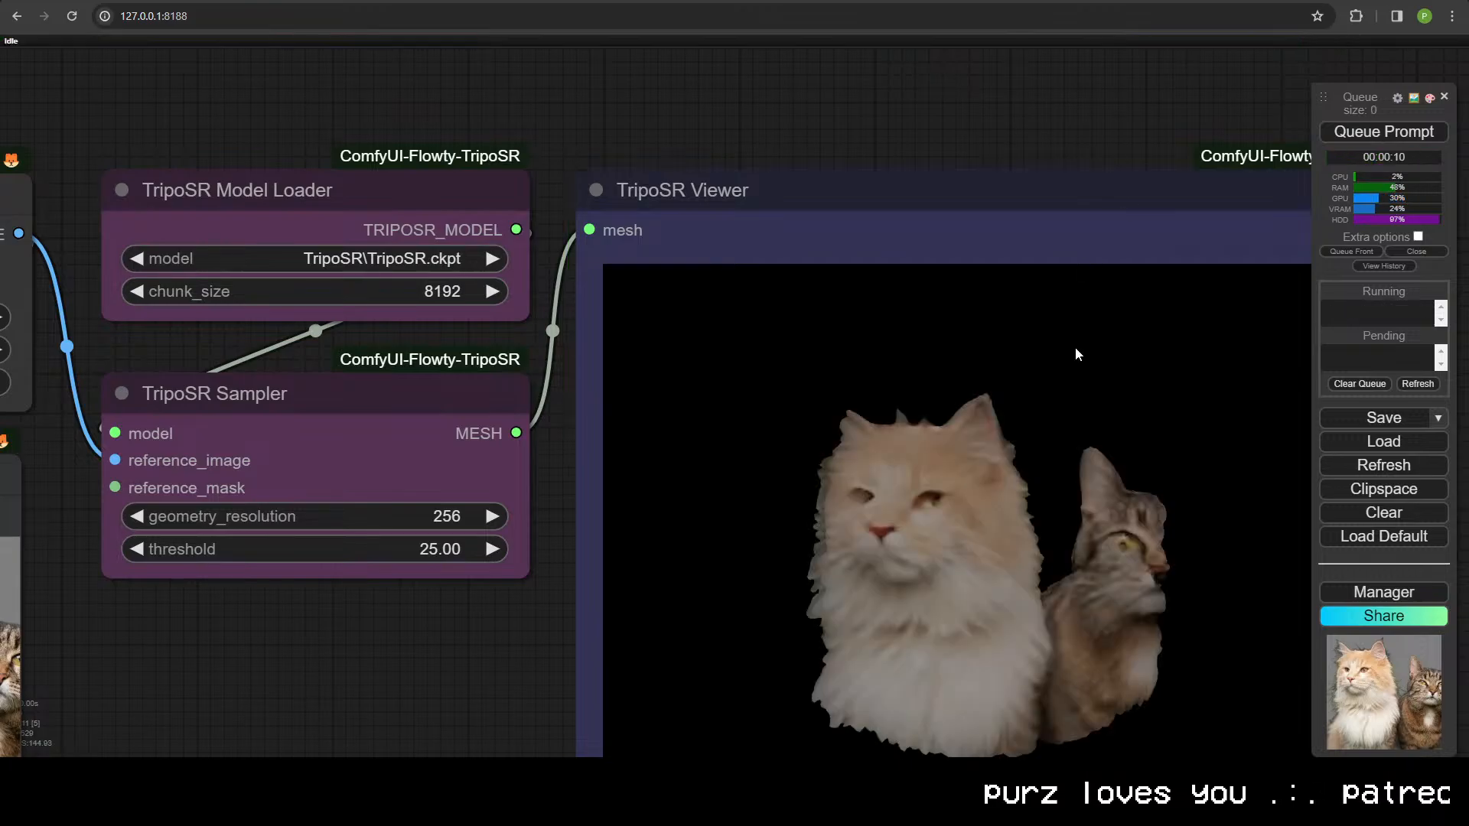
# - Switch the Load Image node to the red spiky sphere image tv4az74l.bmp and queue the workflow
pyautogui.moveTo(1075, 354); pyautogui.dragTo(1122, 571)
pyautogui.scroll(-3, 993, 346)
pyautogui.scroll(-3, 500, 181)
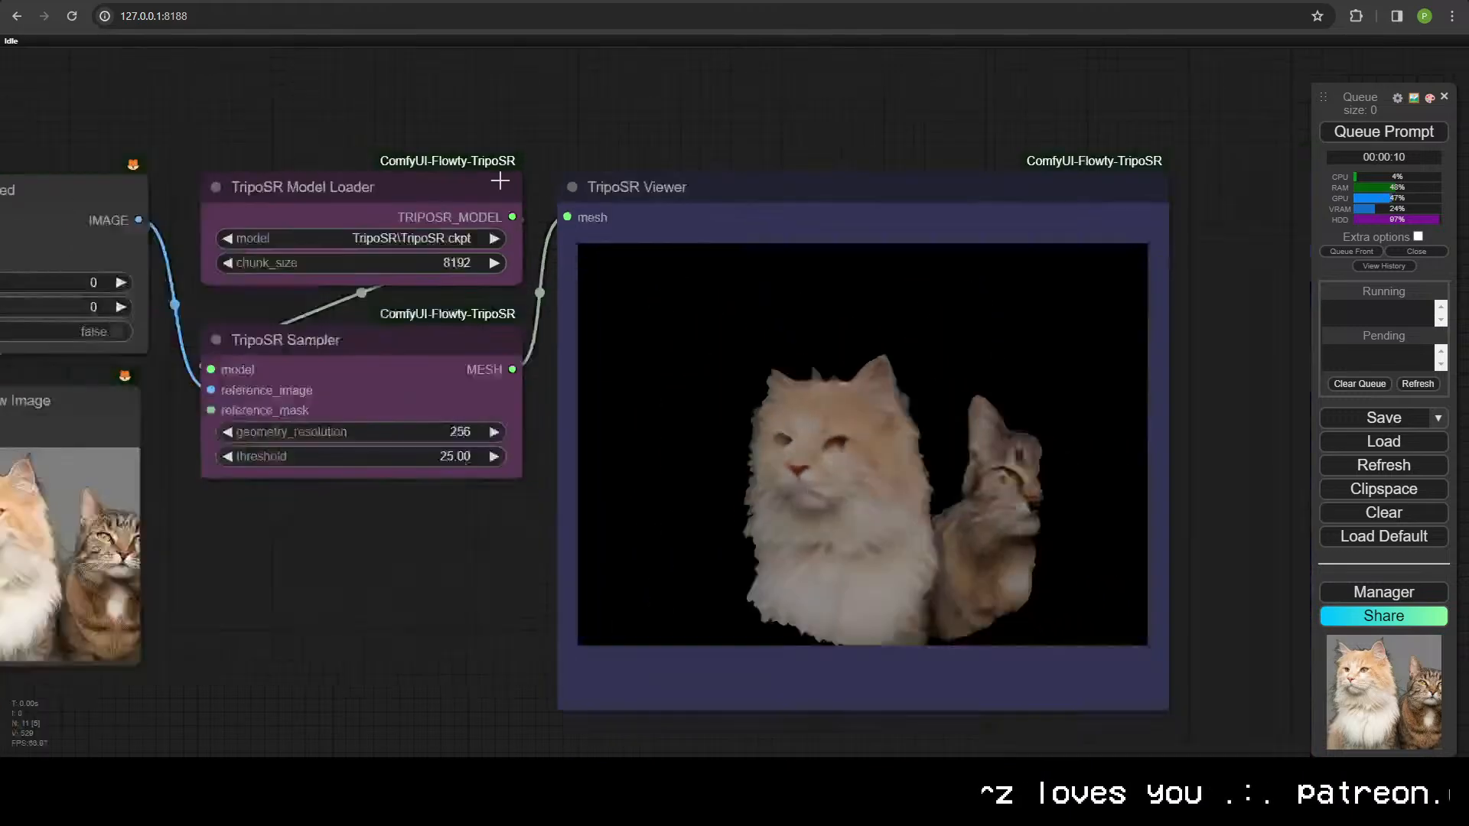
pyautogui.scroll(-2, 501, 180)
pyautogui.moveTo(500, 181); pyautogui.dragTo(915, 156)
pyautogui.moveTo(437, 136); pyautogui.dragTo(887, 195)
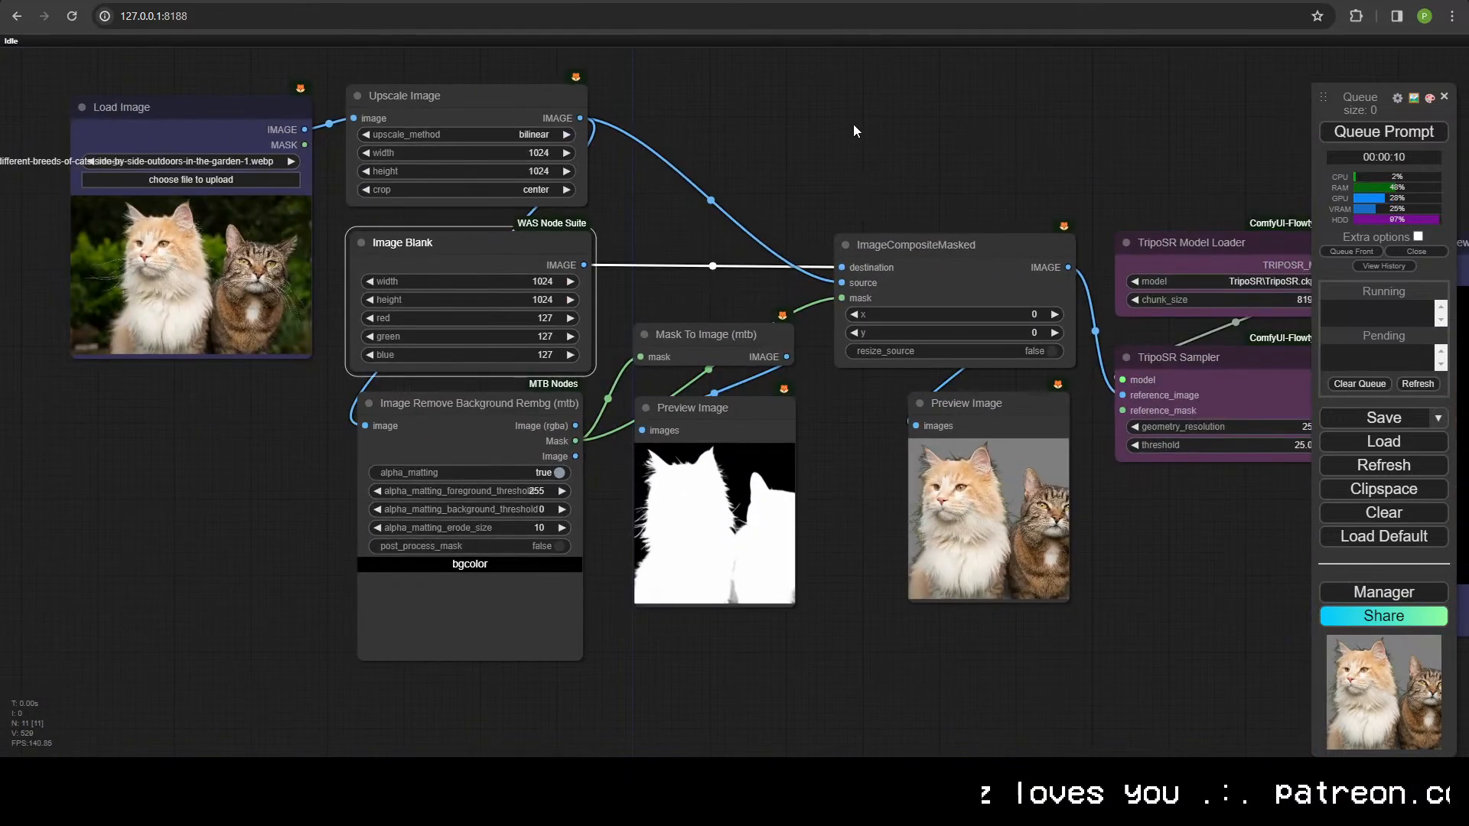
pyautogui.click(91, 161)
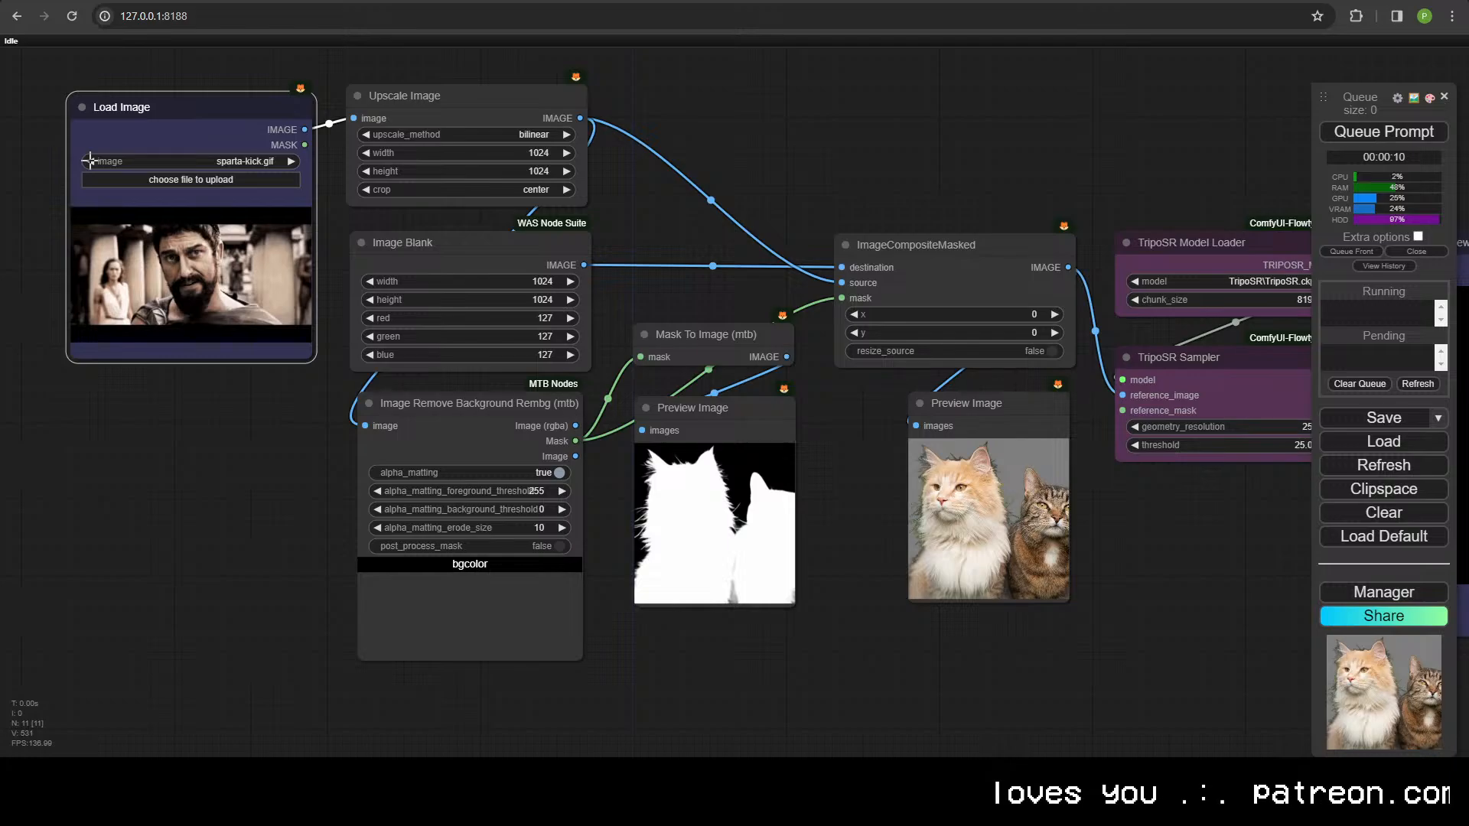
pyautogui.click(291, 160)
pyautogui.click(1427, 137)
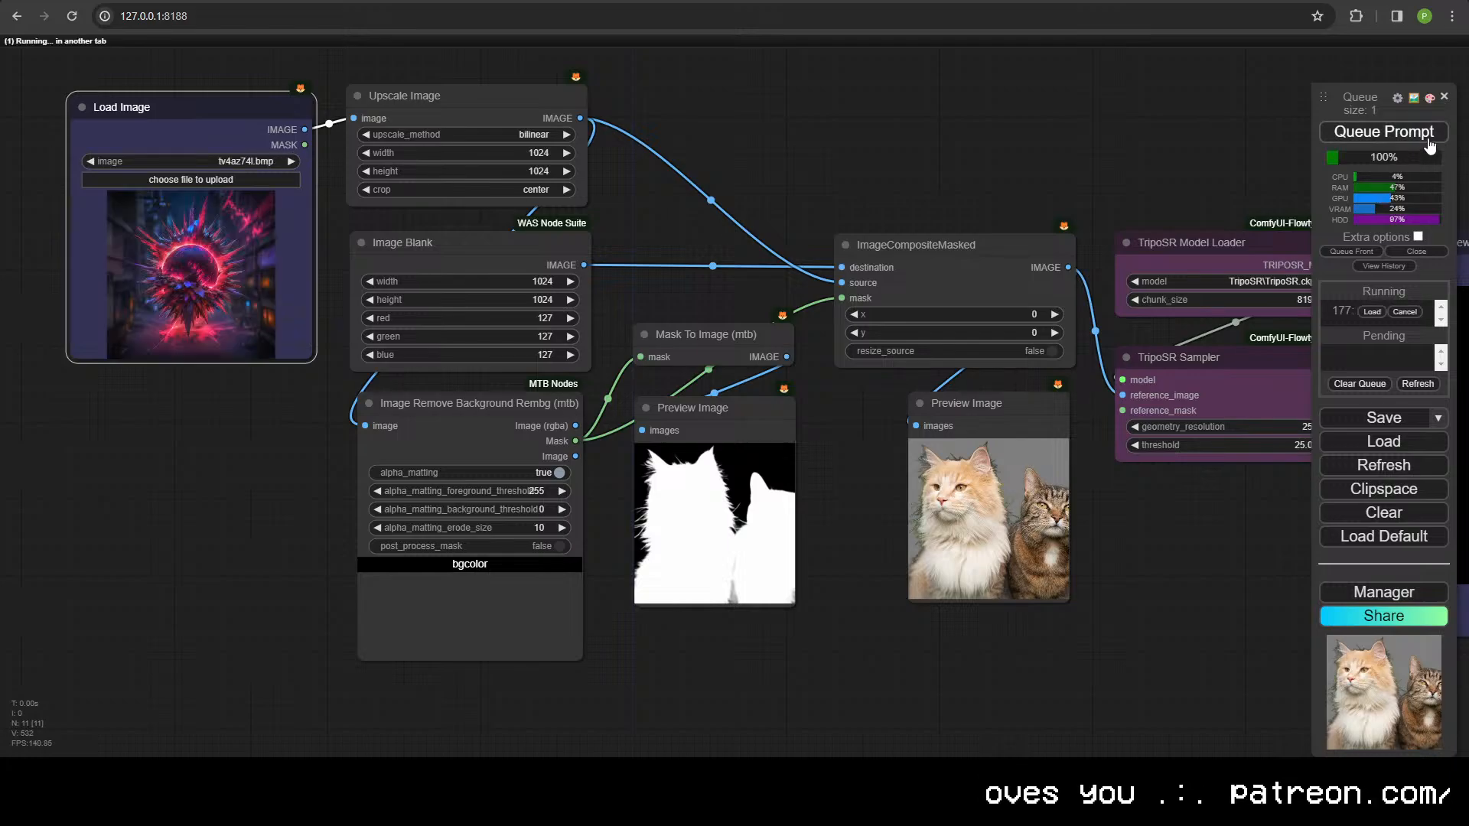
# - Inspect the spiky sphere's gray composite preview and orbit its generated mesh in the TripoSR Viewer
pyautogui.scroll(-1, 1042, 182)
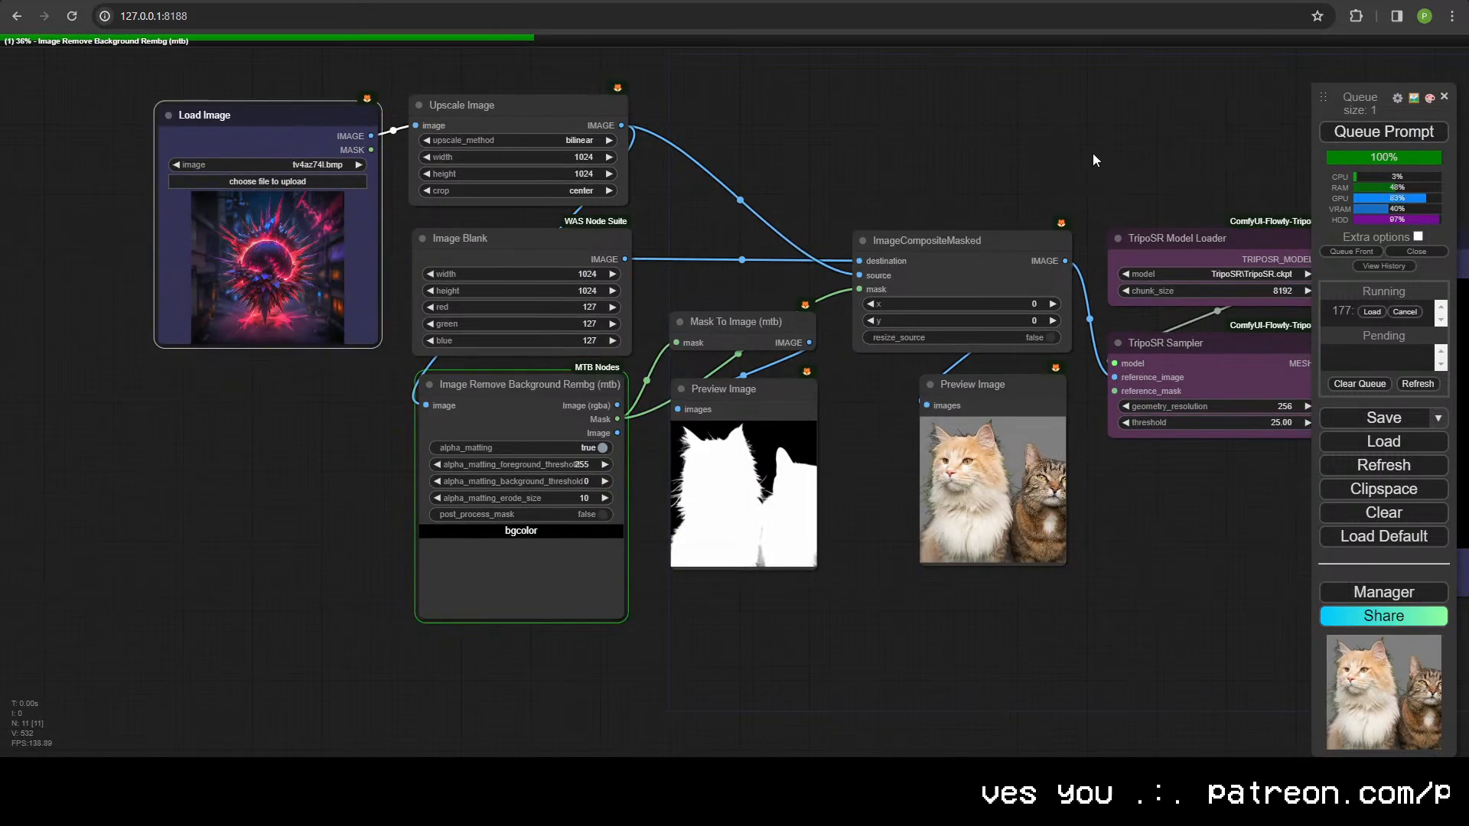
pyautogui.moveTo(1082, 154); pyautogui.dragTo(938, 168)
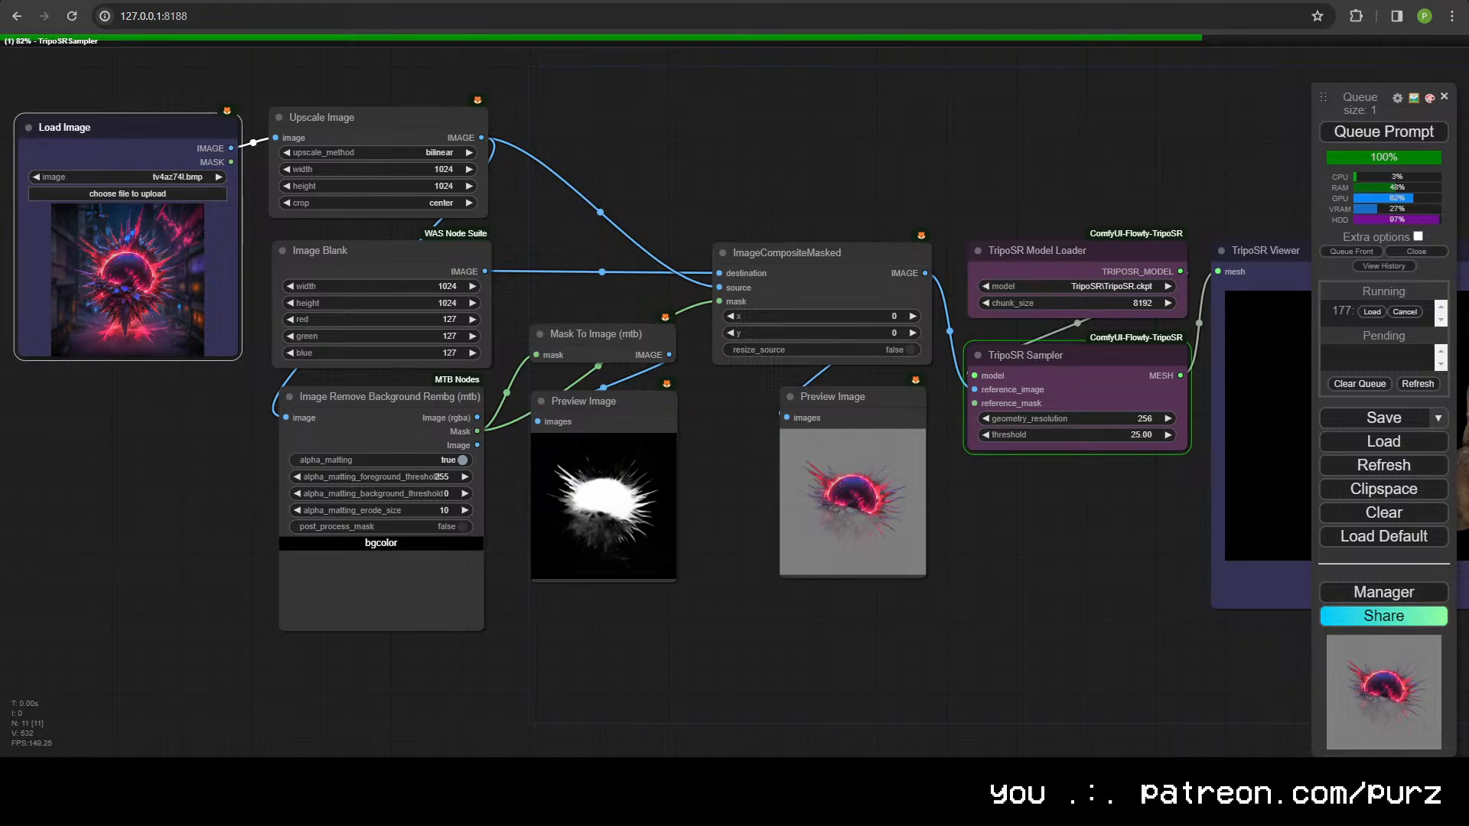
pyautogui.scroll(15, 872, 505)
pyautogui.scroll(-15, 832, 483)
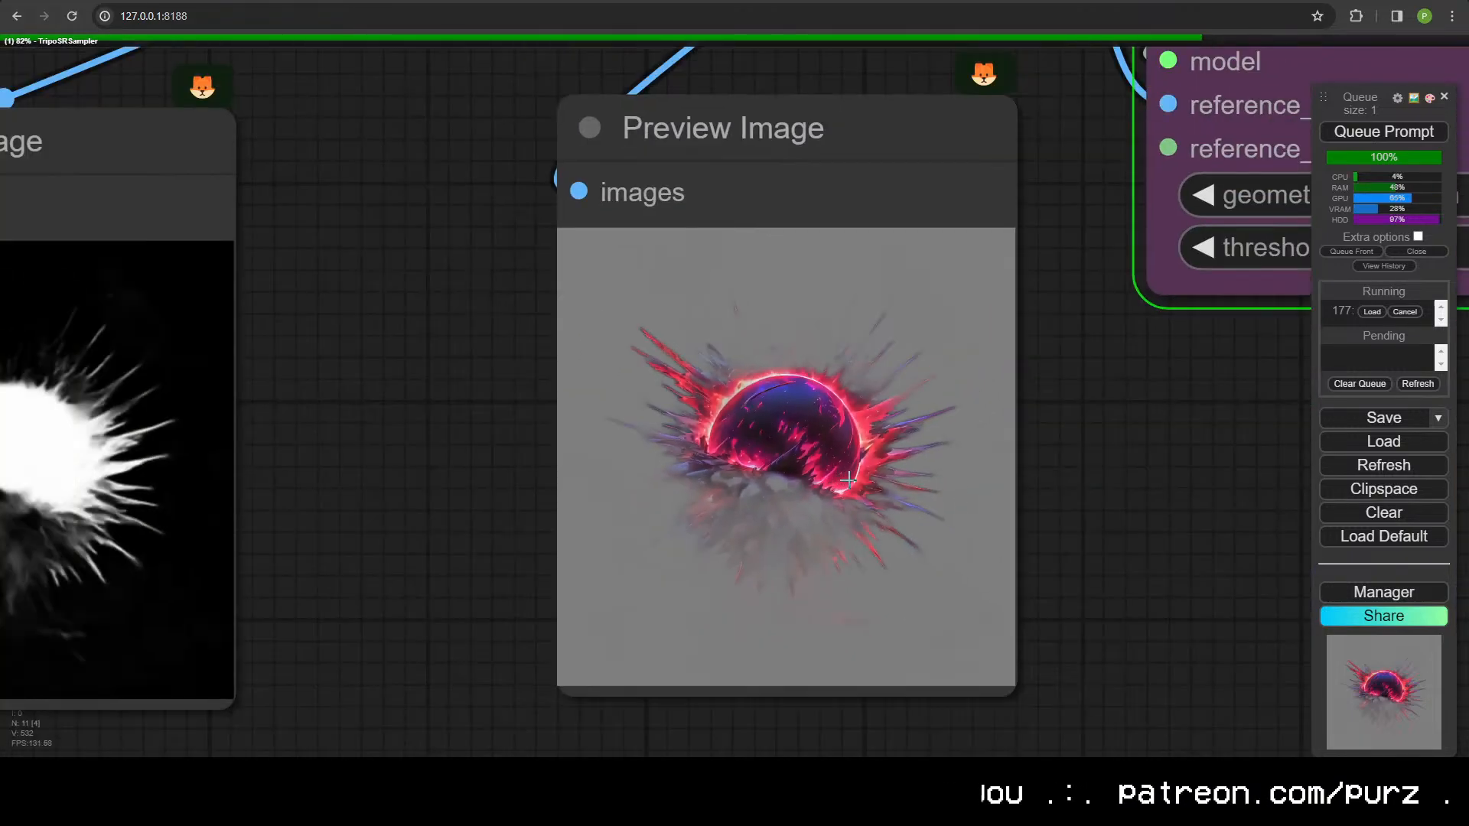
pyautogui.moveTo(1085, 456); pyautogui.dragTo(513, 488)
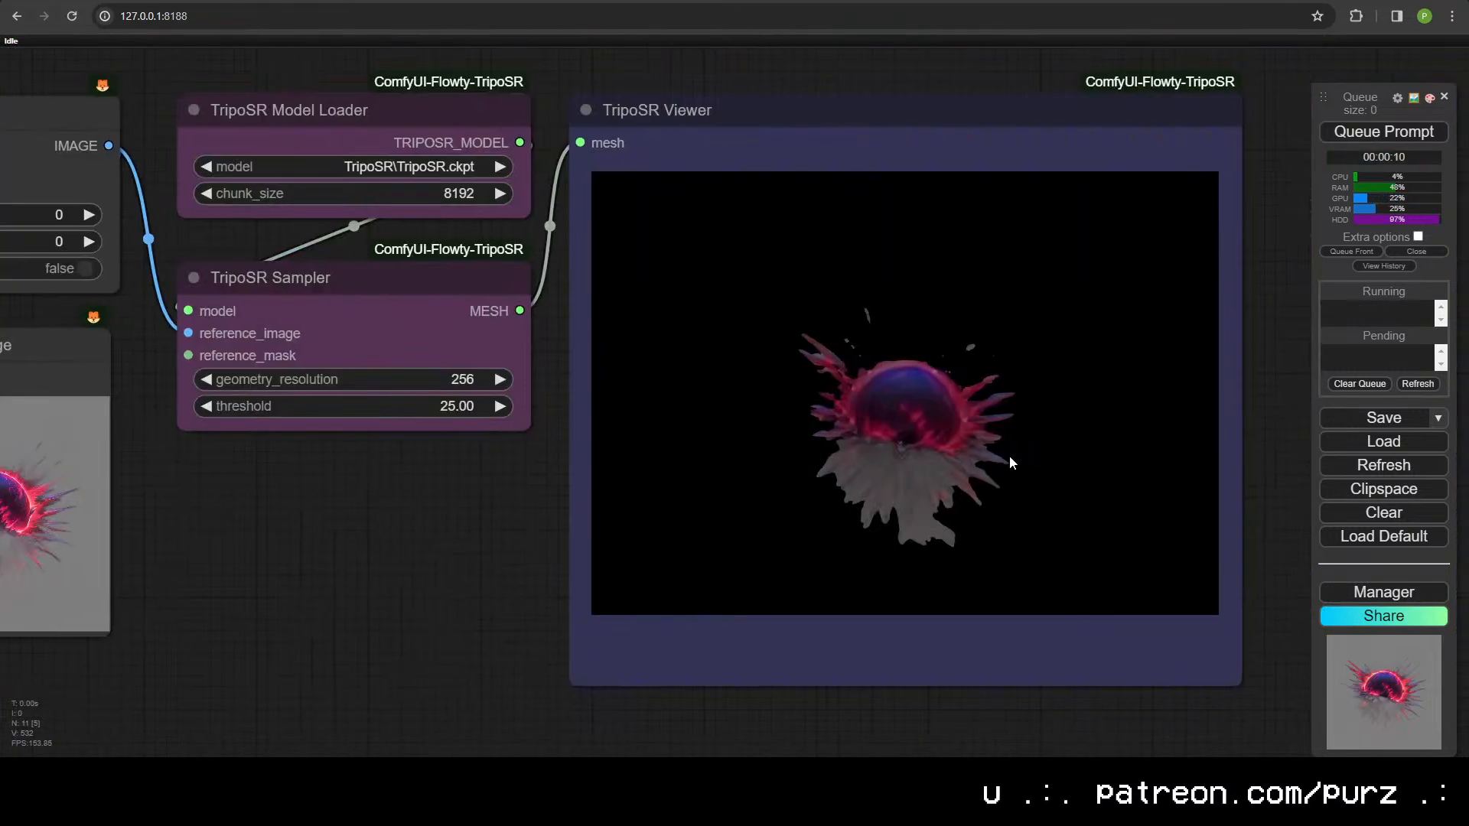
pyautogui.moveTo(1008, 455); pyautogui.dragTo(856, 440)
# - Browse the Load Image node's existing images for another test subject
pyautogui.moveTo(456, 524); pyautogui.dragTo(1199, 521)
pyautogui.scroll(-4, 1048, 510)
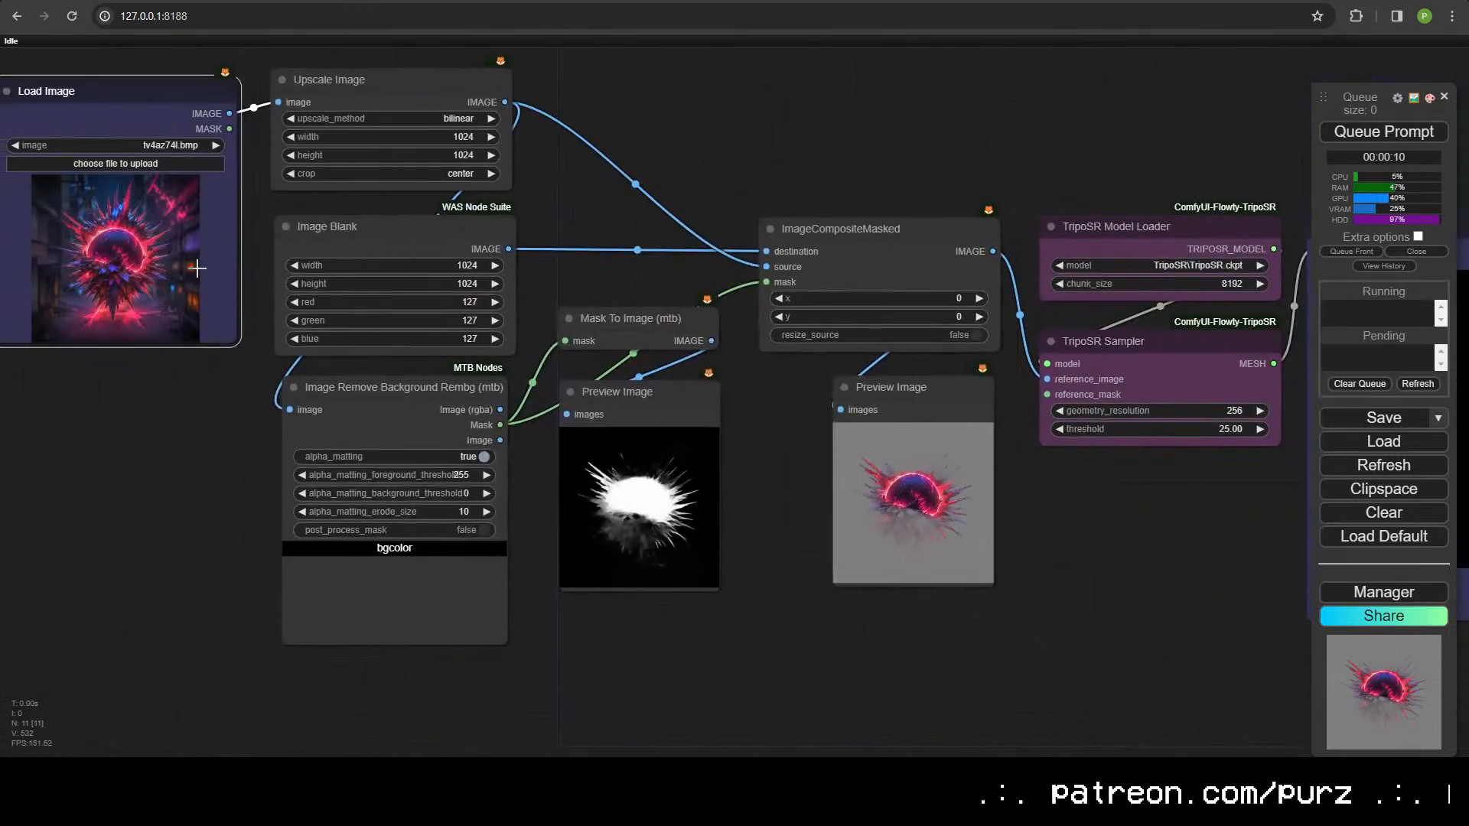
pyautogui.click(16, 143)
pyautogui.click(15, 144)
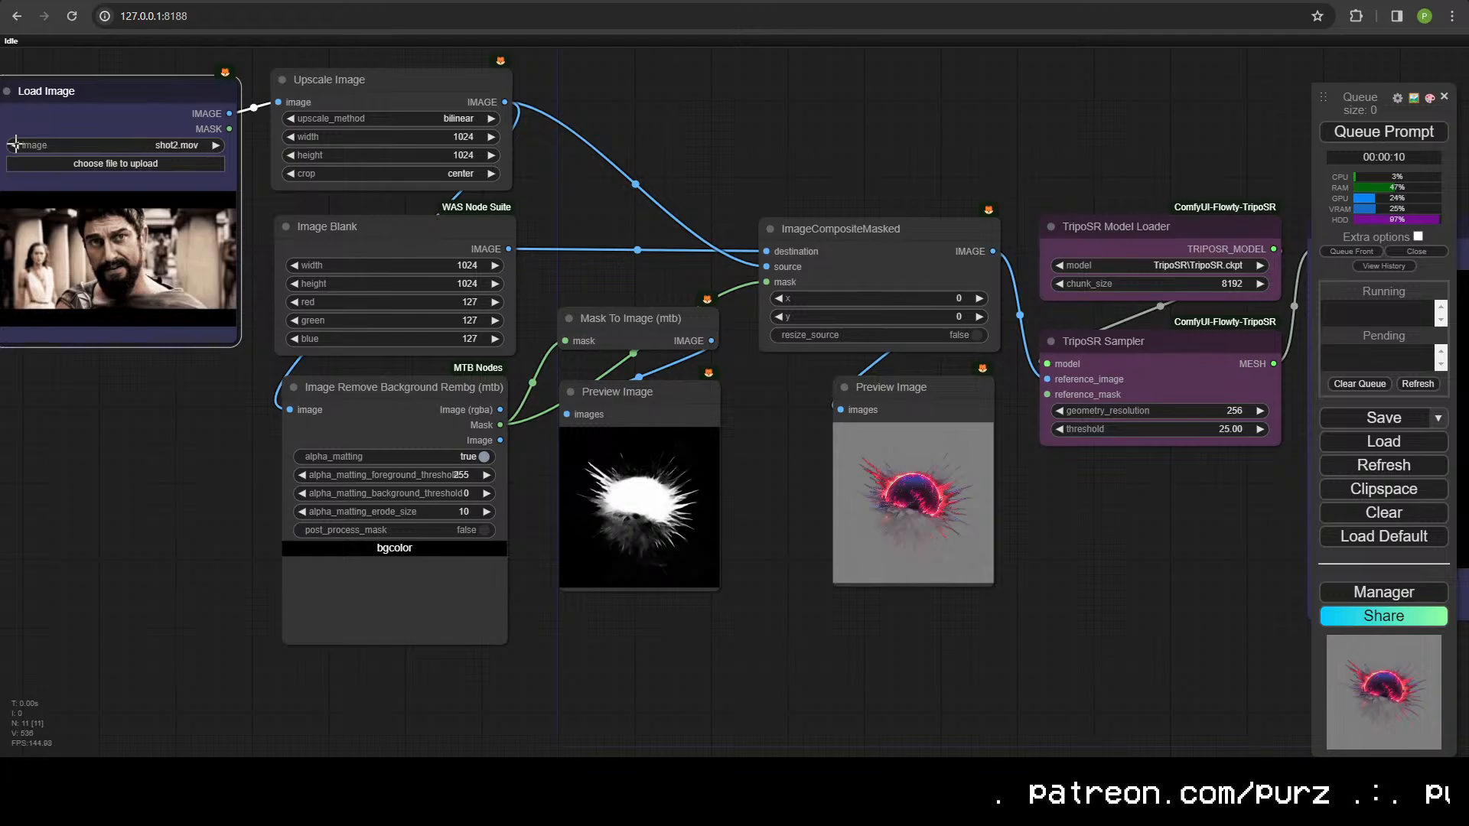
pyautogui.click(15, 144)
pyautogui.click(15, 144)
pyautogui.click(16, 144)
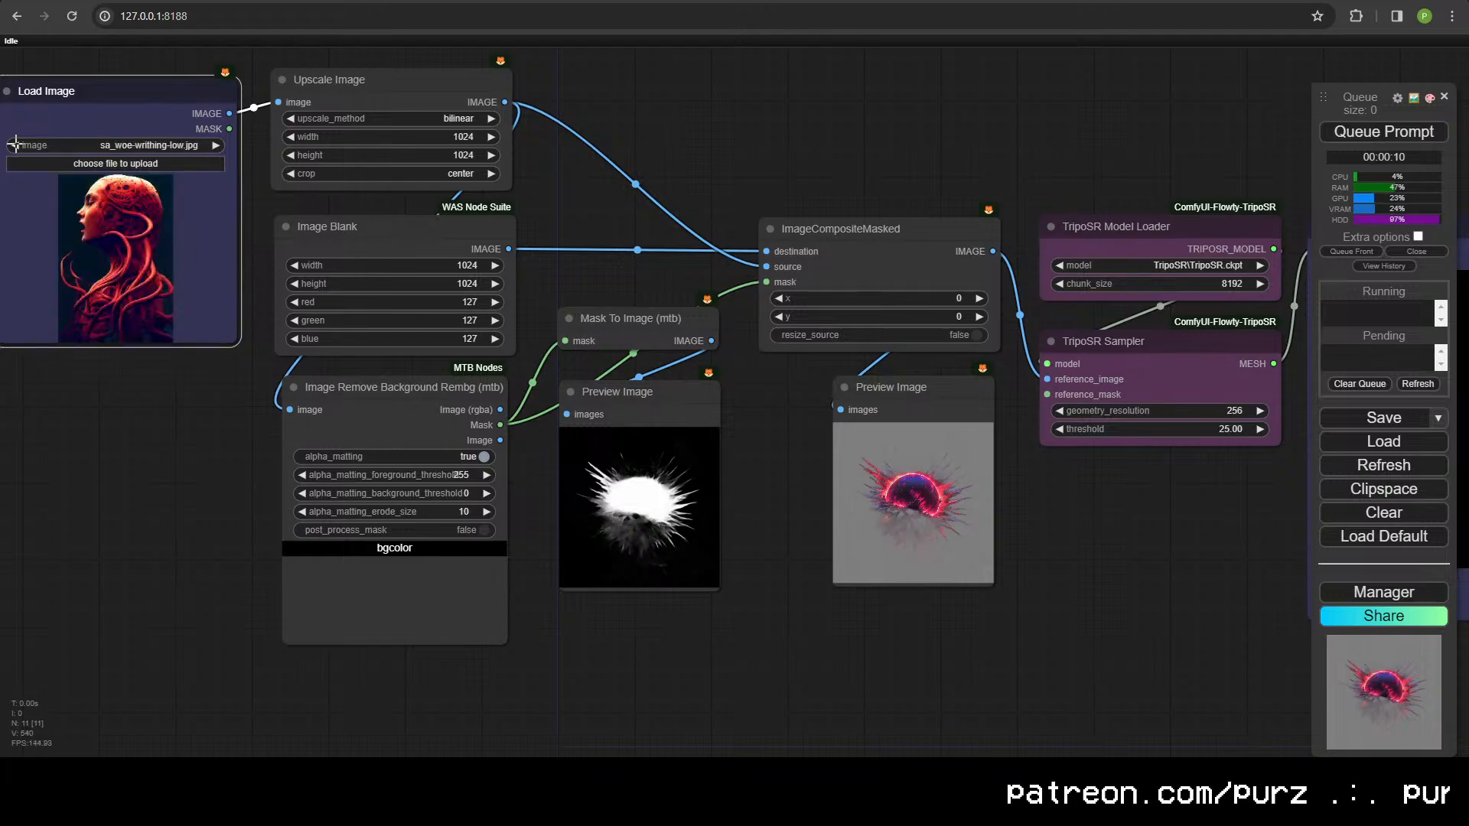
pyautogui.click(16, 144)
pyautogui.click(15, 144)
pyautogui.click(46, 164)
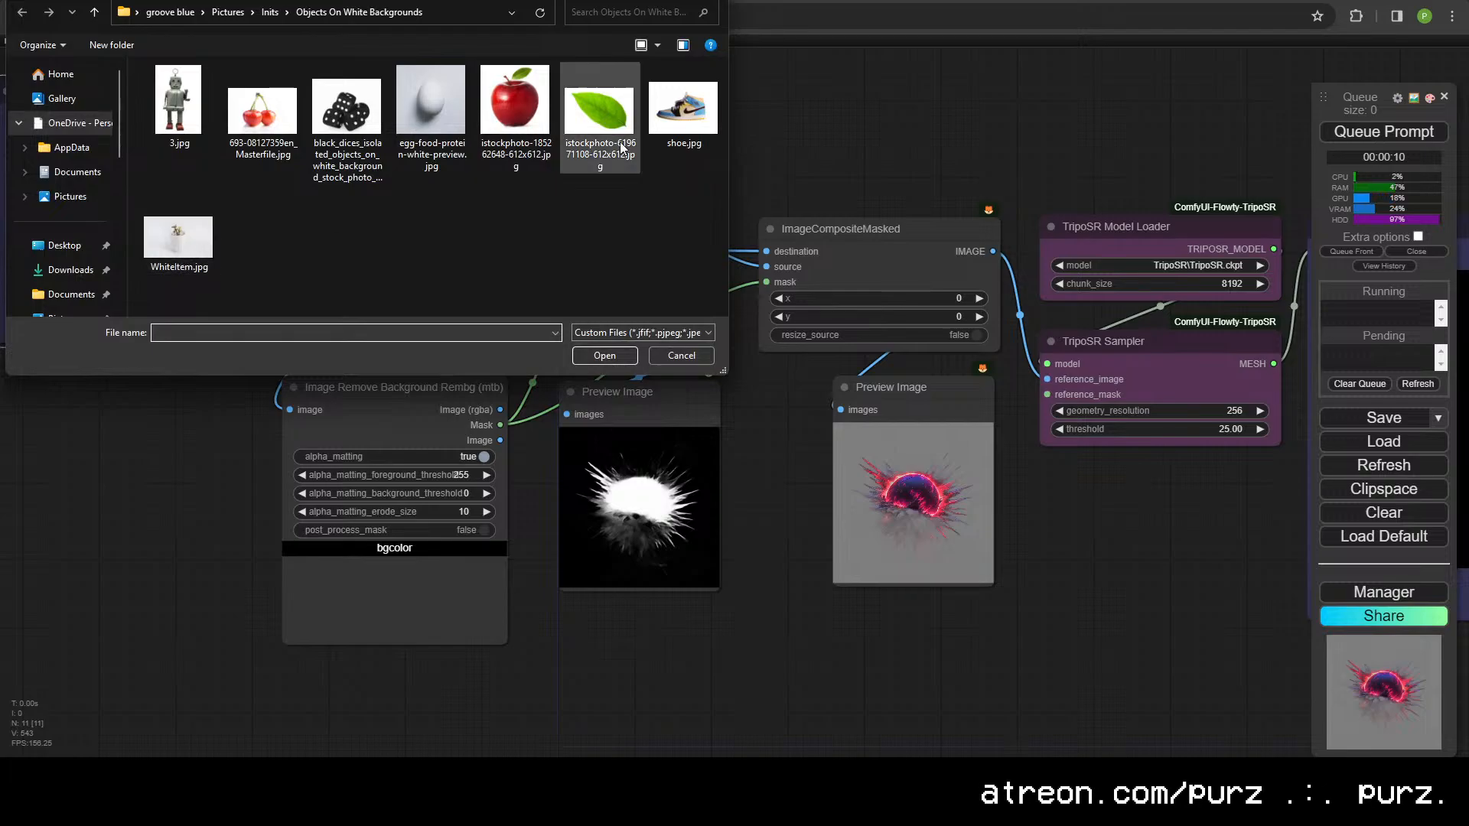
pyautogui.doubleClick(509, 107)
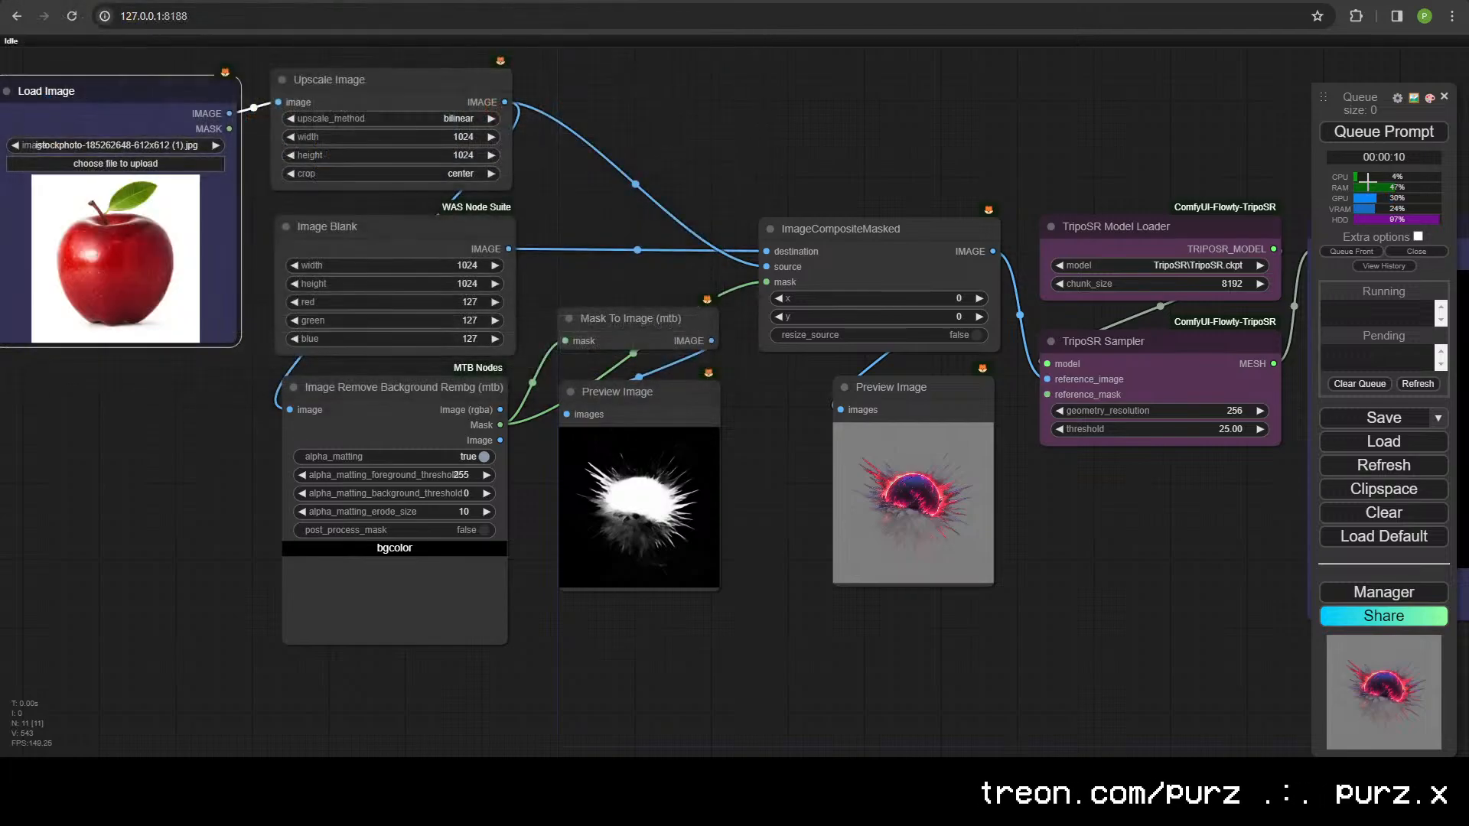
pyautogui.click(1383, 132)
pyautogui.scroll(-3, 995, 489)
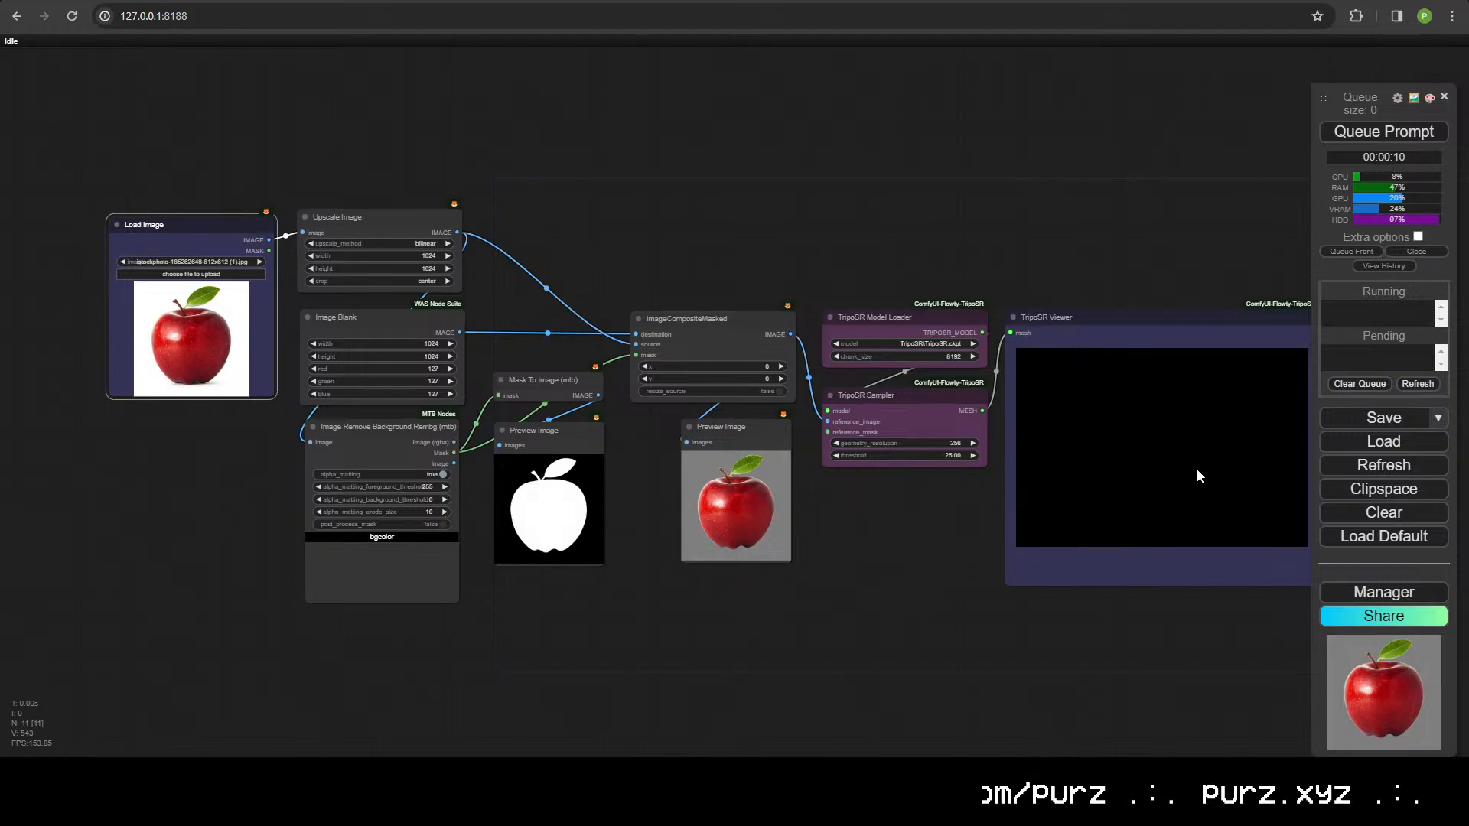
# - Examine the apple mesh in the TripoSR Viewer against its mask and gray composite previews
pyautogui.scroll(7, 1185, 609)
pyautogui.moveTo(1220, 402); pyautogui.dragTo(903, 398)
pyautogui.moveTo(652, 420); pyautogui.dragTo(1170, 534)
pyautogui.scroll(1, 665, 487)
pyautogui.scroll(-2, 651, 485)
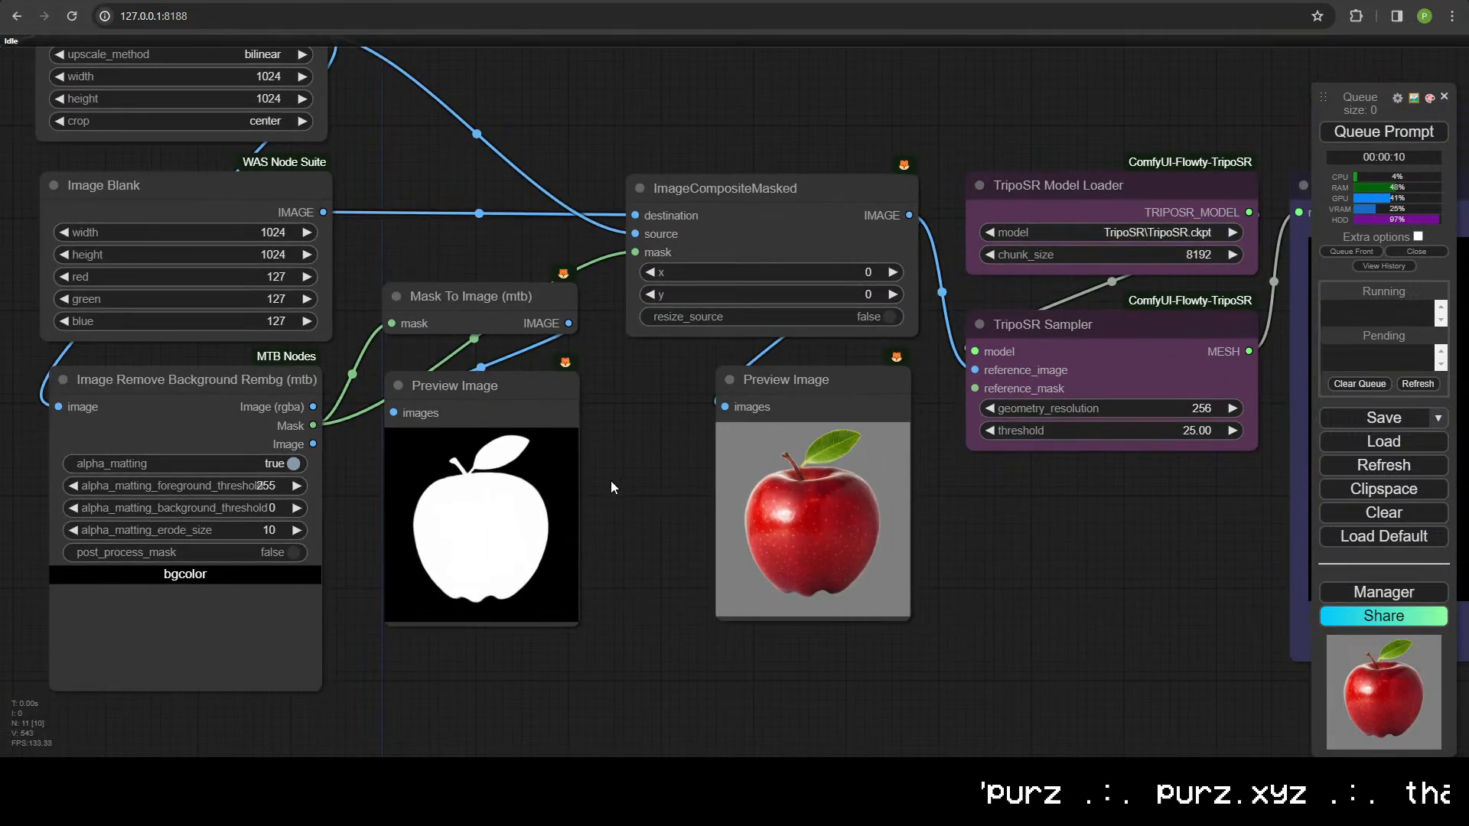
pyautogui.scroll(-4, 650, 478)
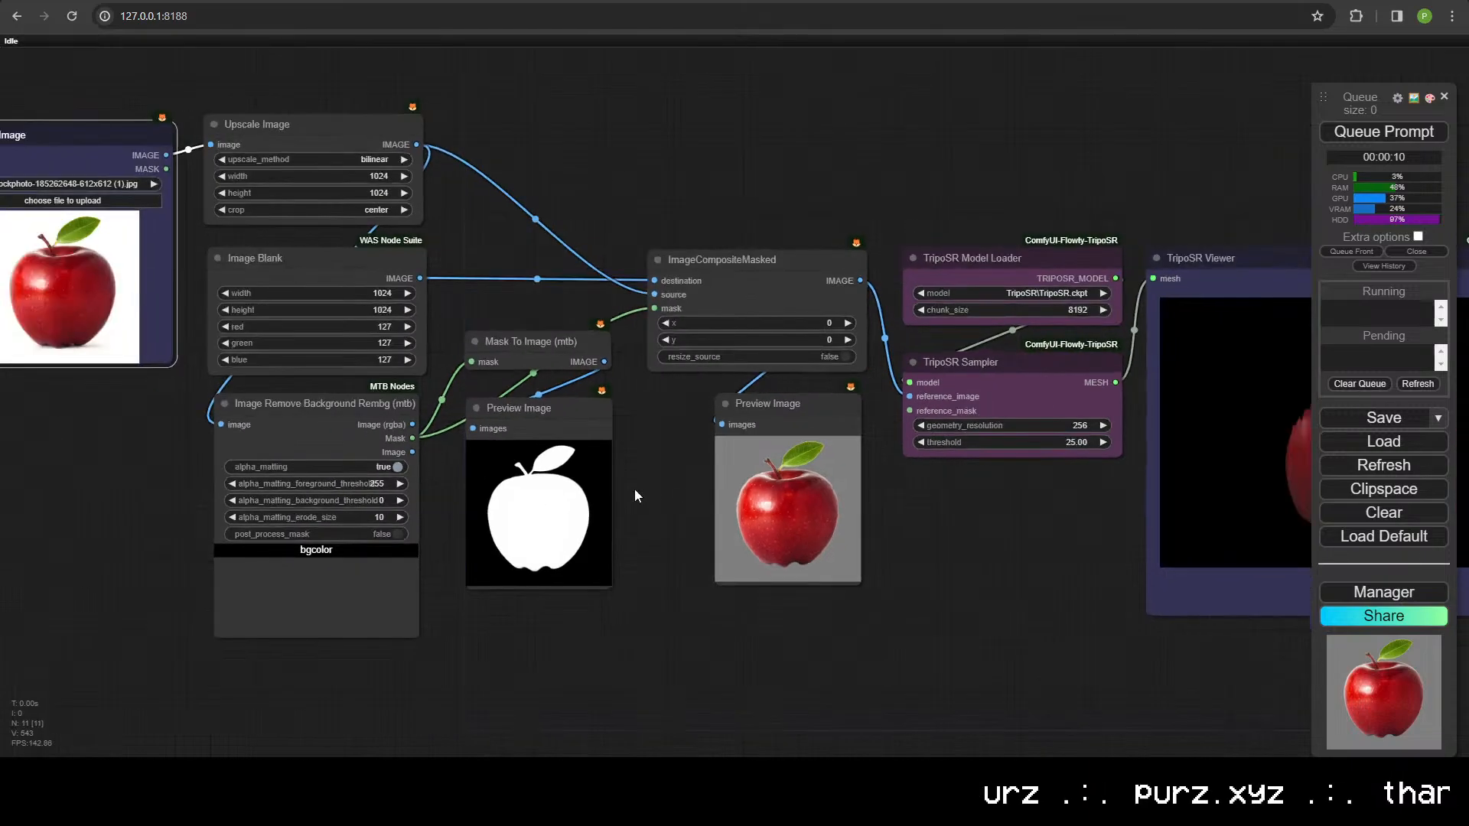
pyautogui.moveTo(635, 489)
pyautogui.mouseDown()
pyautogui.moveTo(967, 535)
pyautogui.moveTo(646, 470)
pyautogui.mouseUp()
pyautogui.scroll(1, 965, 536)
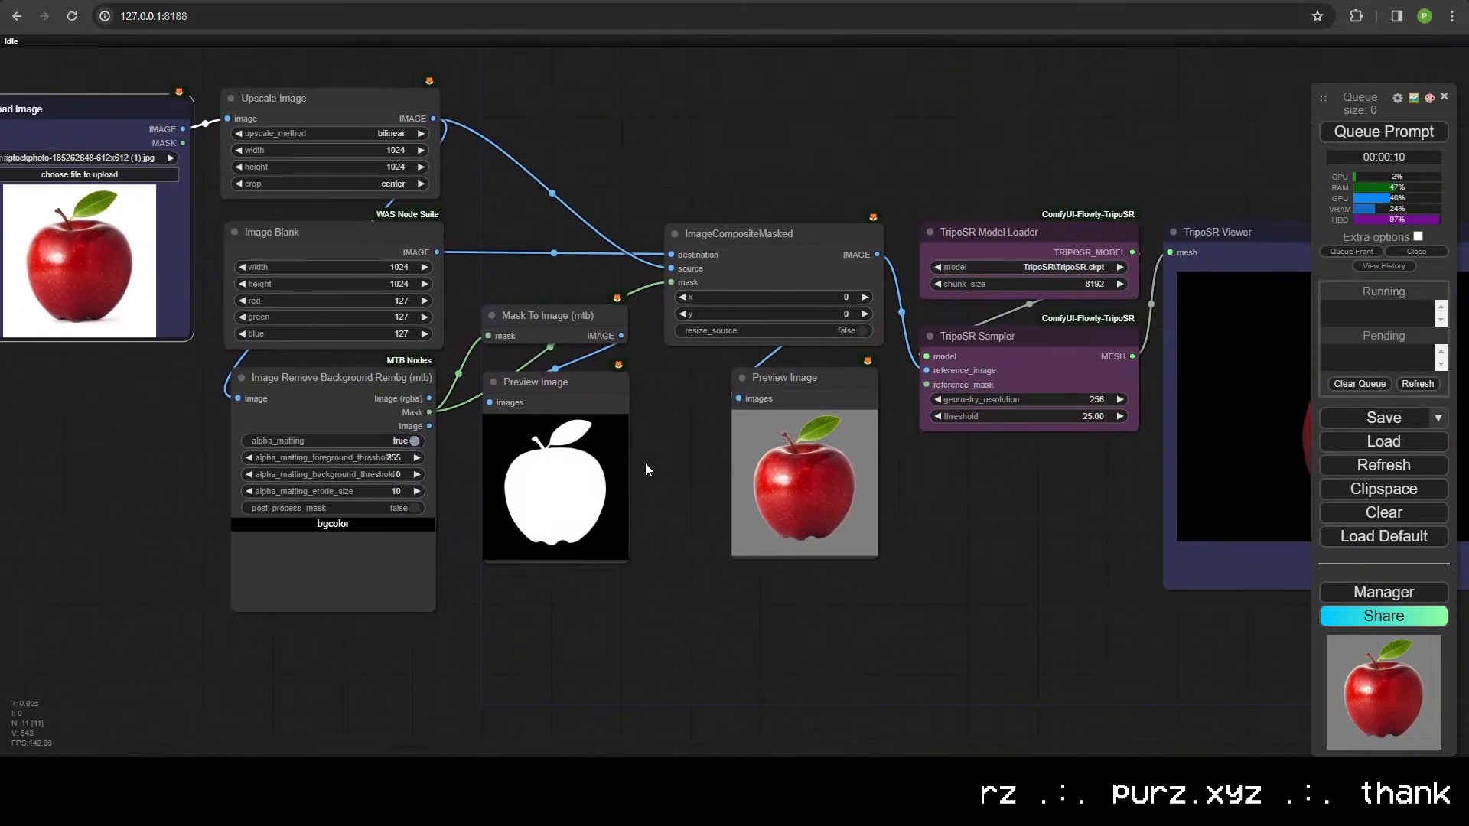
# - Set the TripoSR Sampler's threshold to 1, queue the workflow and orbit the apple mesh
pyautogui.moveTo(702, 396); pyautogui.dragTo(557, 418)
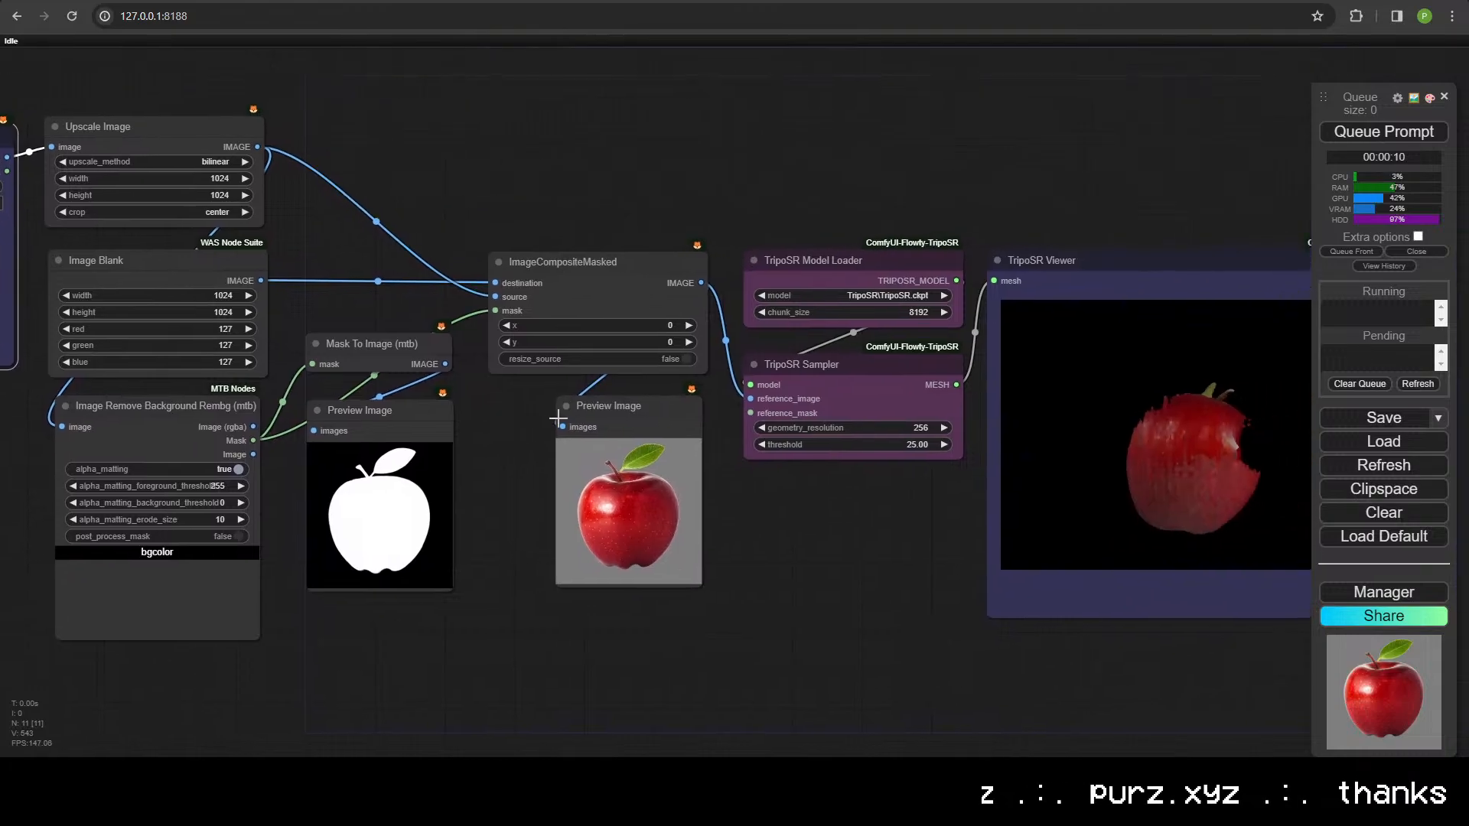
pyautogui.click(794, 446)
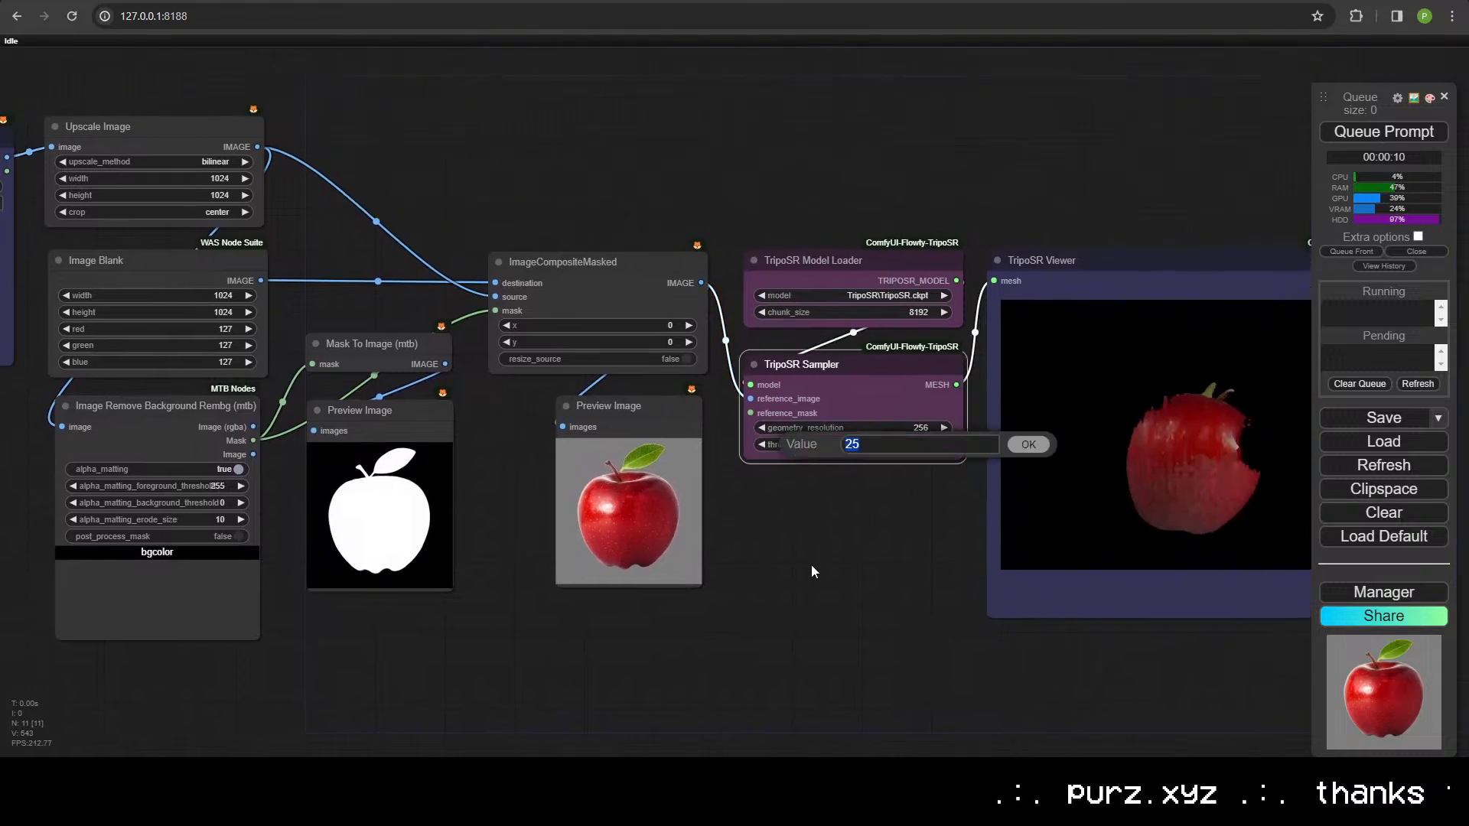
pyautogui.press('Return')
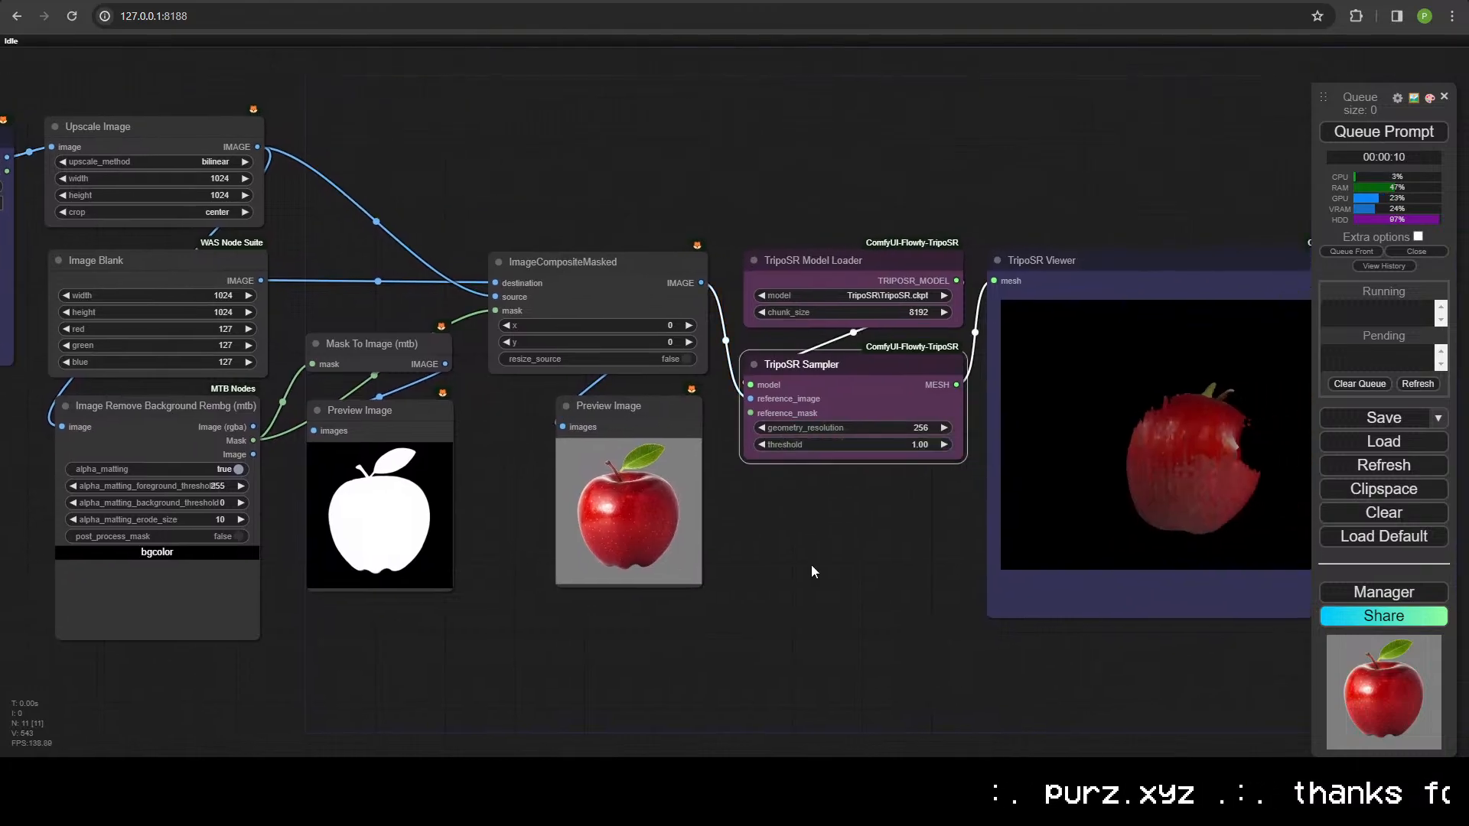
pyautogui.click(1383, 132)
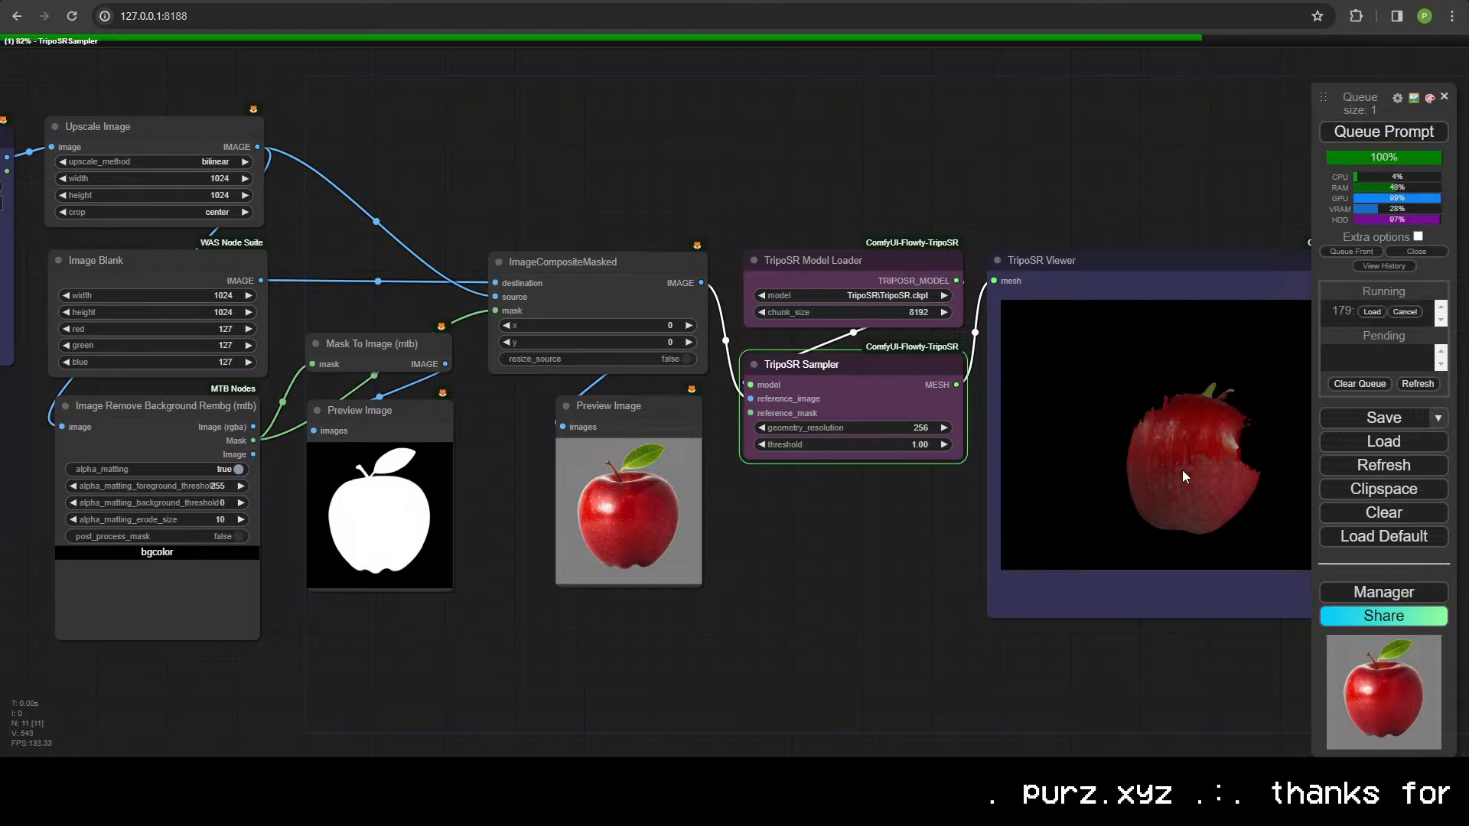
pyautogui.moveTo(1182, 470); pyautogui.dragTo(1066, 474)
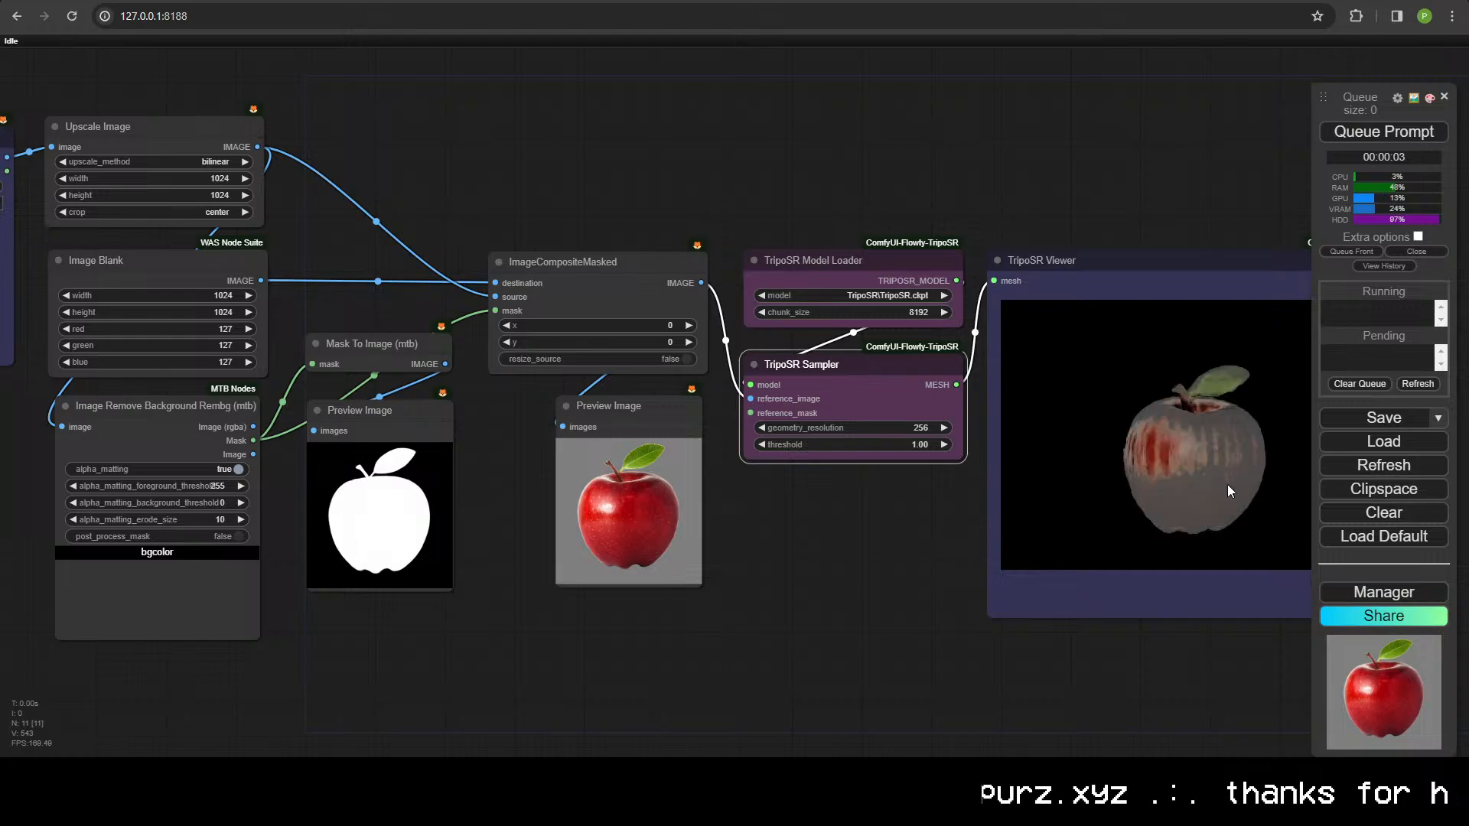
# - Set the TripoSR Sampler's threshold to 50 and regenerate the apple mesh
pyautogui.click(907, 444)
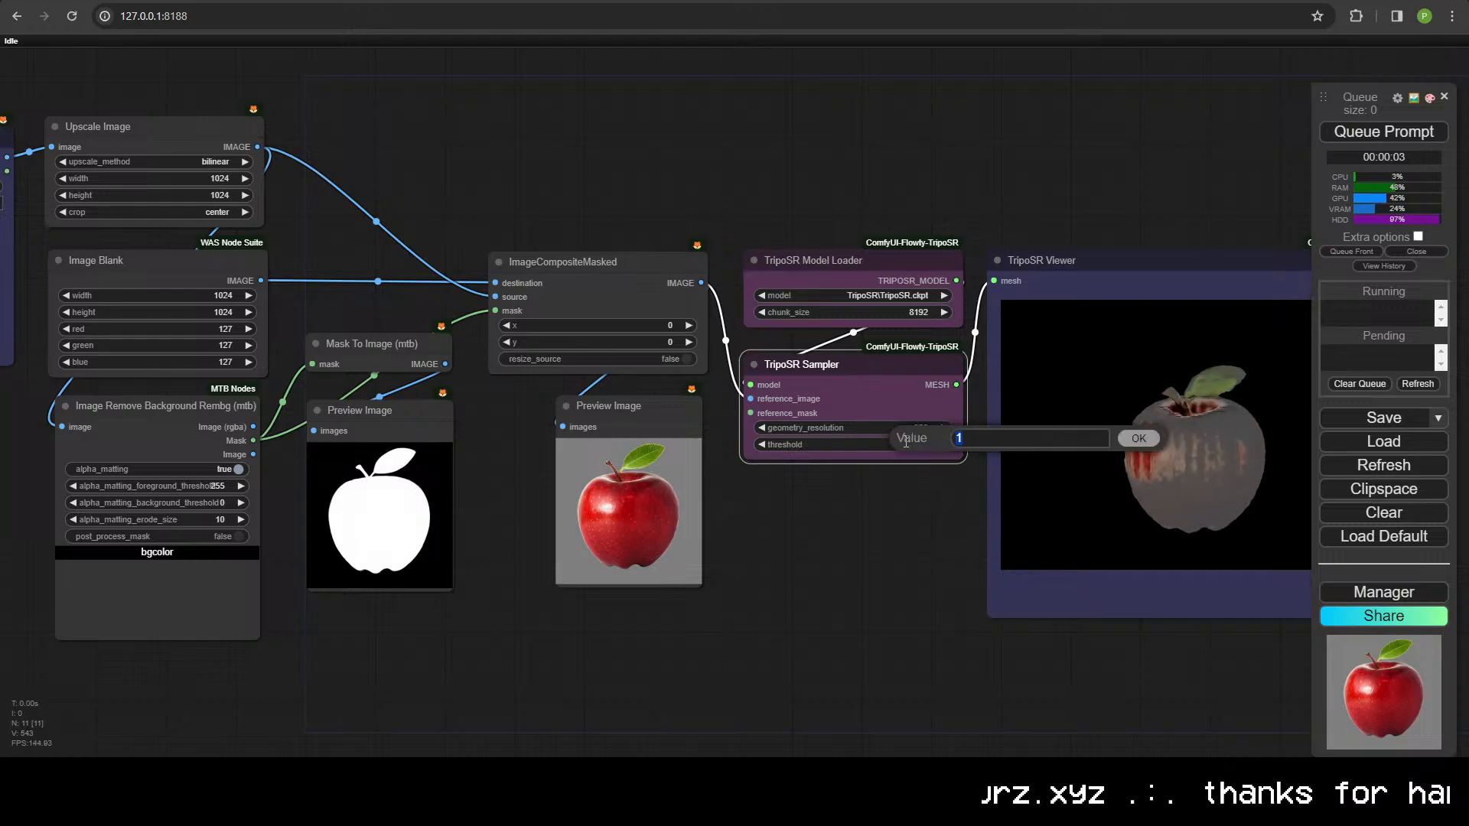
pyautogui.write('50')
pyautogui.press('Return')
pyautogui.hotkey('ctrl', 'Return')
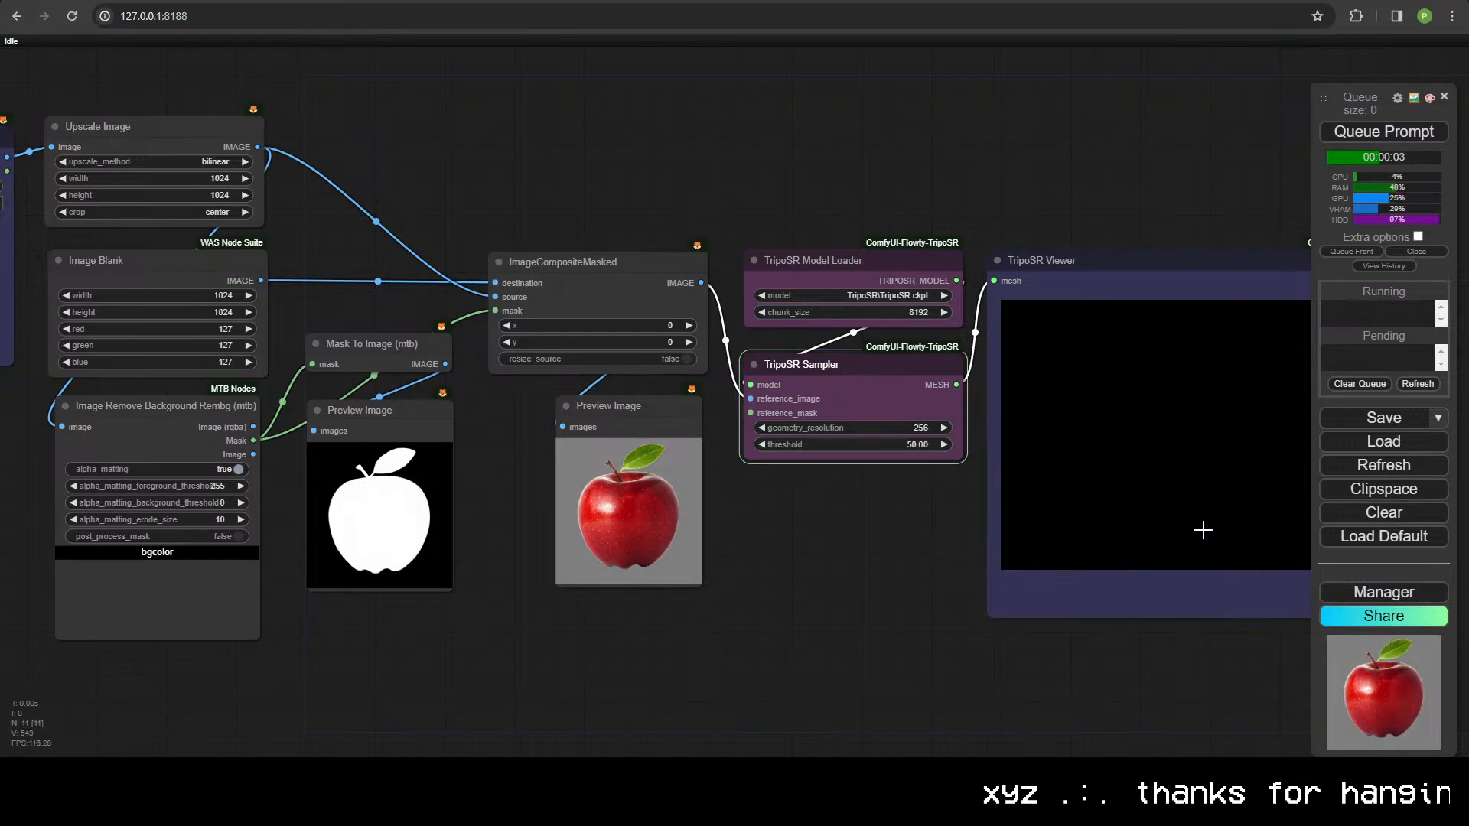
# - Set the TripoSR Sampler's threshold to 10, regenerate the apple mesh and orbit it in the TripoSR Viewer
pyautogui.click(909, 444)
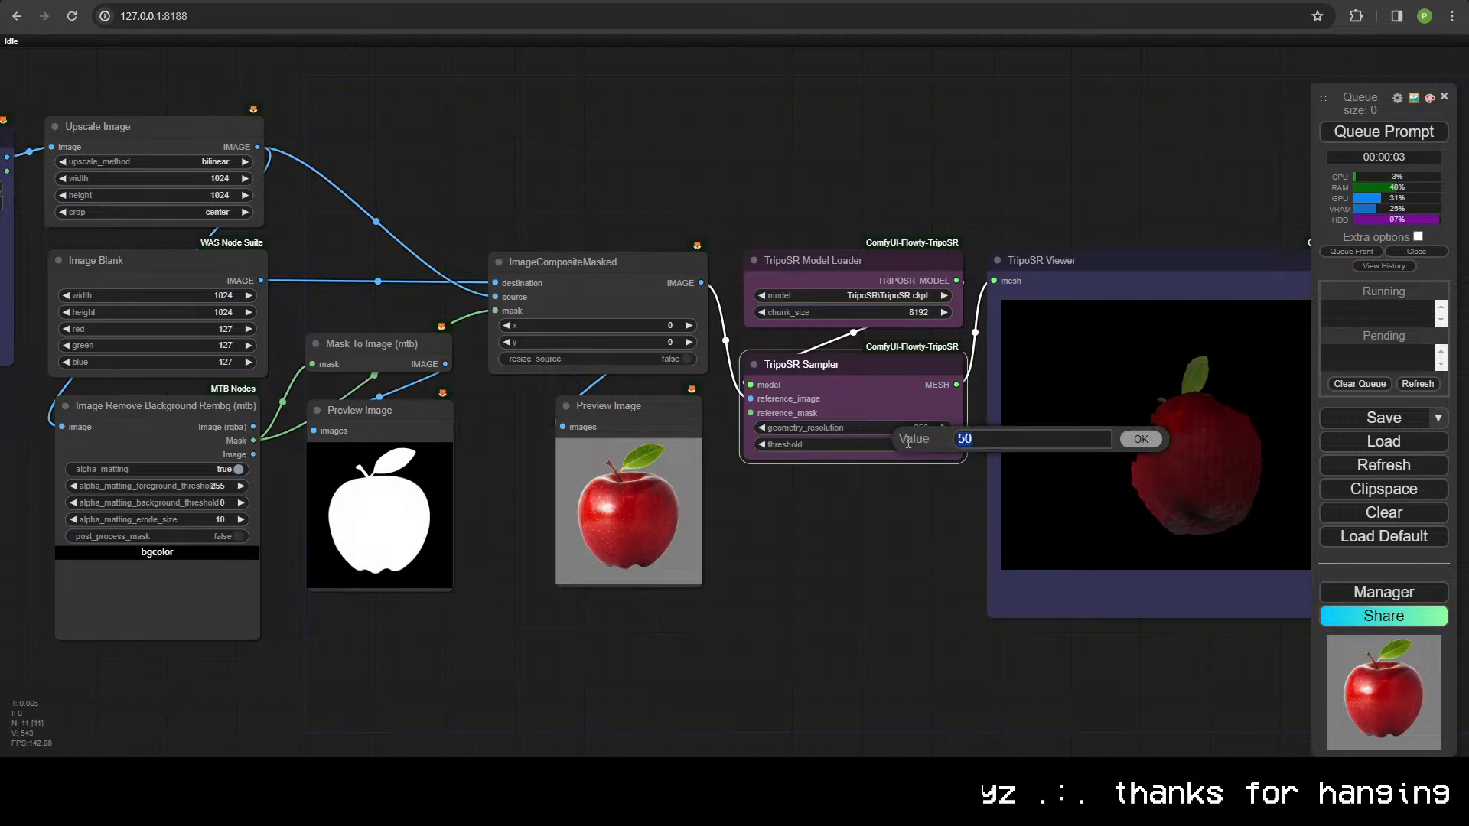
pyautogui.write('10')
pyautogui.press('Return')
pyautogui.hotkey('ctrl', 'Return')
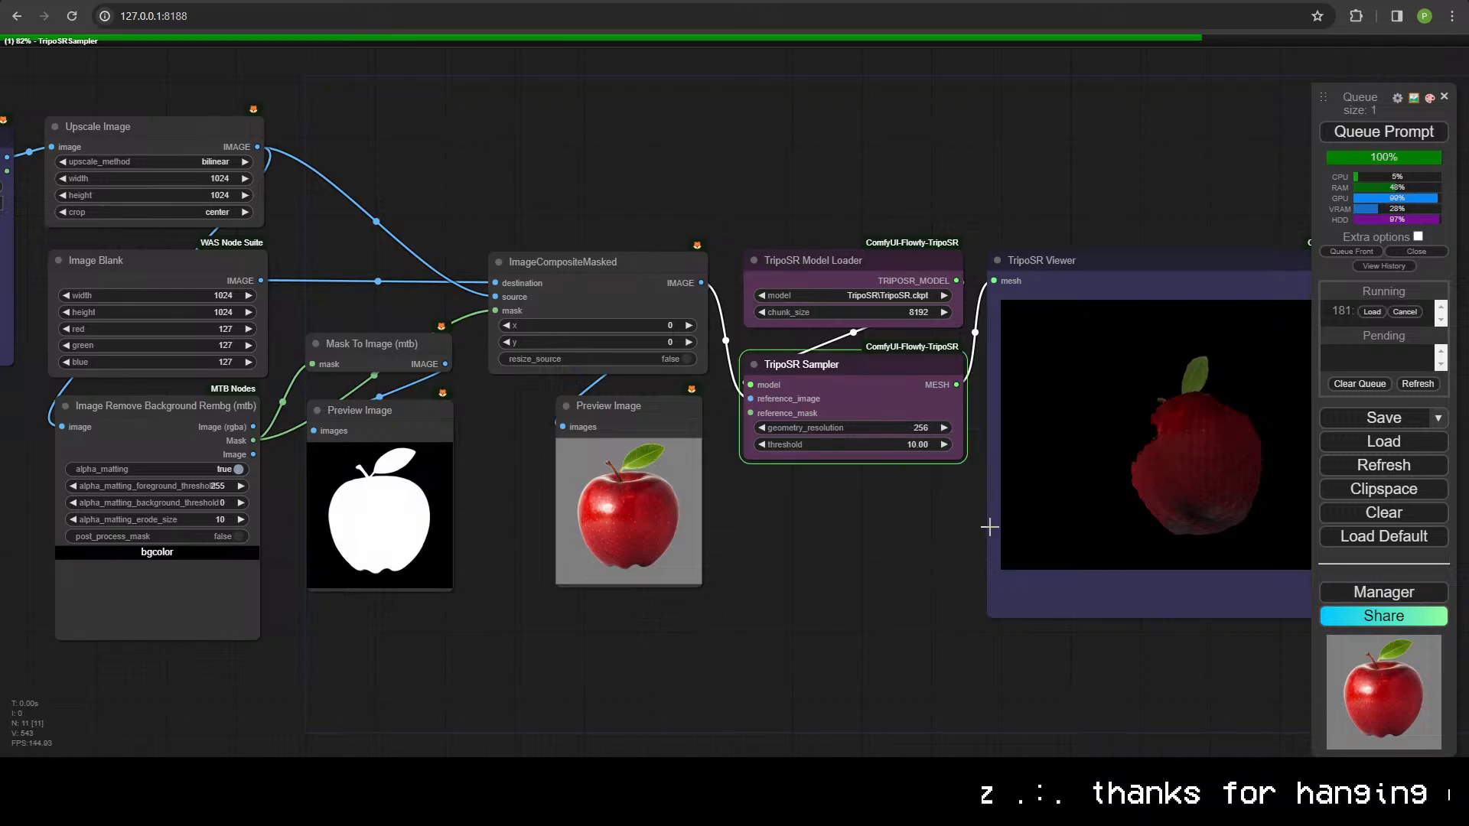
pyautogui.moveTo(983, 517); pyautogui.dragTo(494, 501)
pyautogui.scroll(5, 658, 505)
pyautogui.moveTo(1006, 477)
pyautogui.mouseDown()
pyautogui.moveTo(994, 486)
pyautogui.moveTo(1003, 466)
pyautogui.mouseUp()
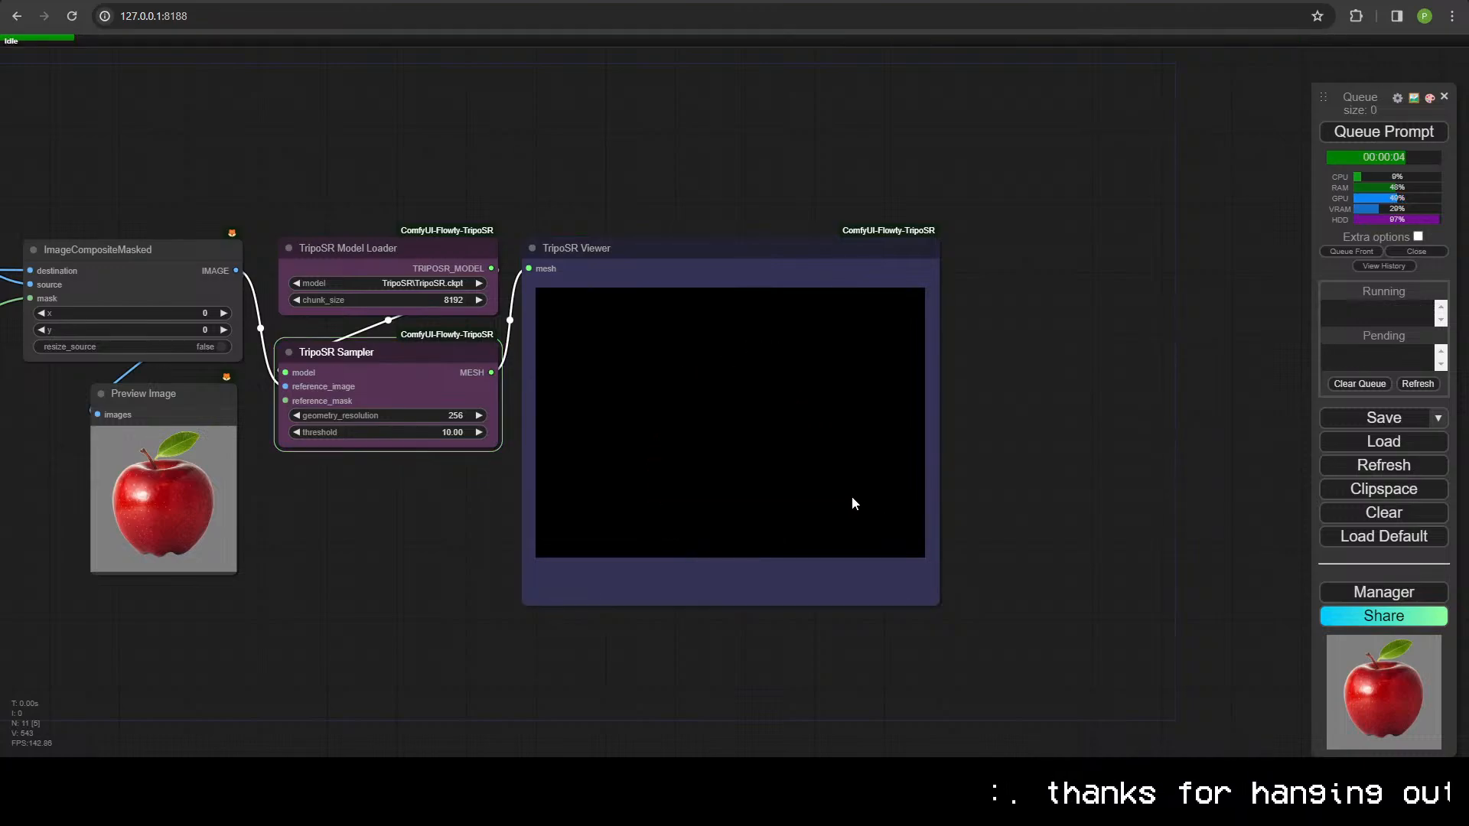
pyautogui.moveTo(837, 501); pyautogui.dragTo(594, 505)
# - Set the TripoSR Sampler's threshold back to 25, regenerate the apple mesh and orbit it in the viewer
pyautogui.click(406, 432)
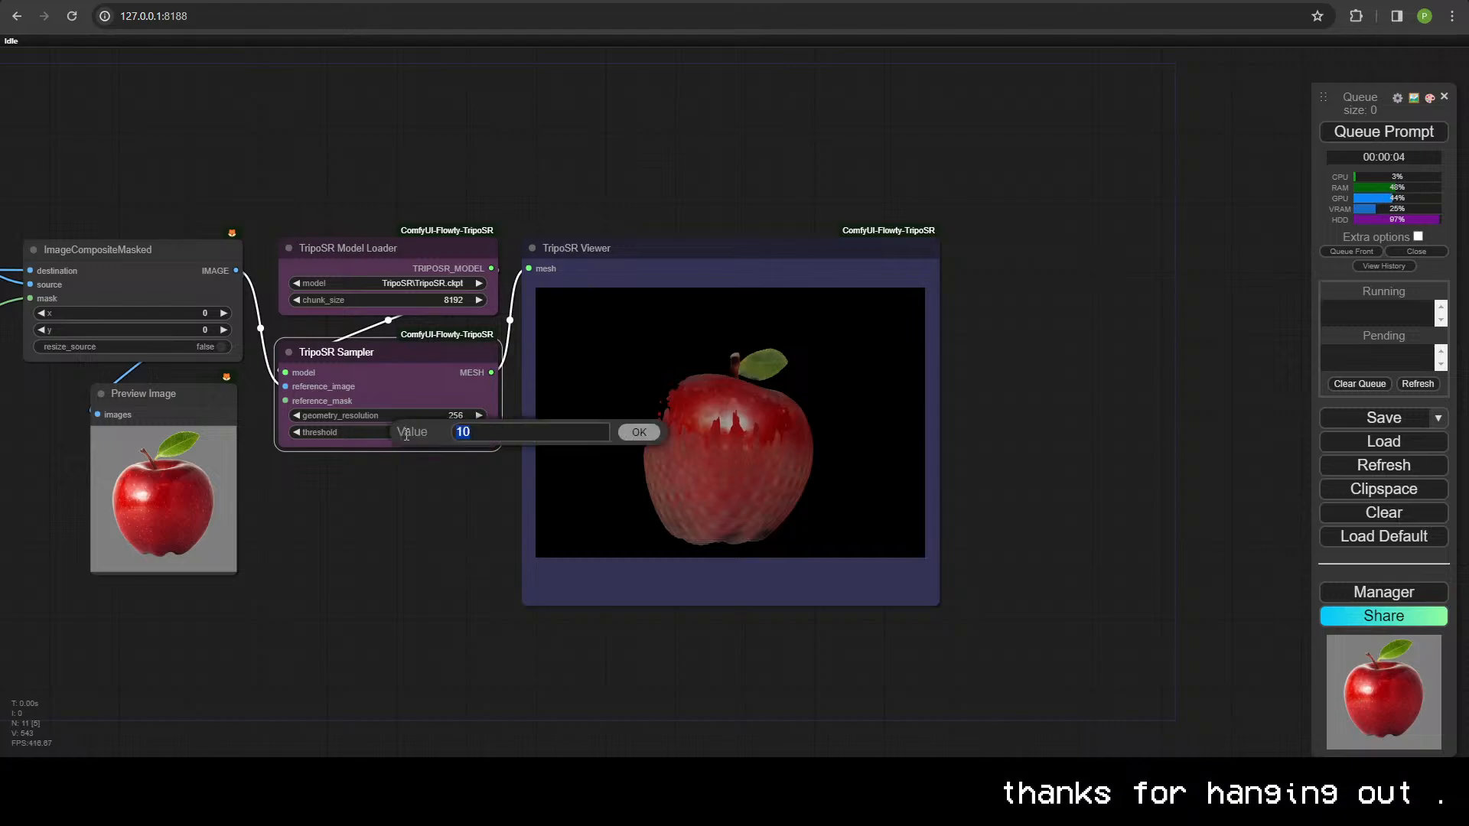
pyautogui.write('25')
pyautogui.press('Return')
pyautogui.hotkey('ctrl', 'Return')
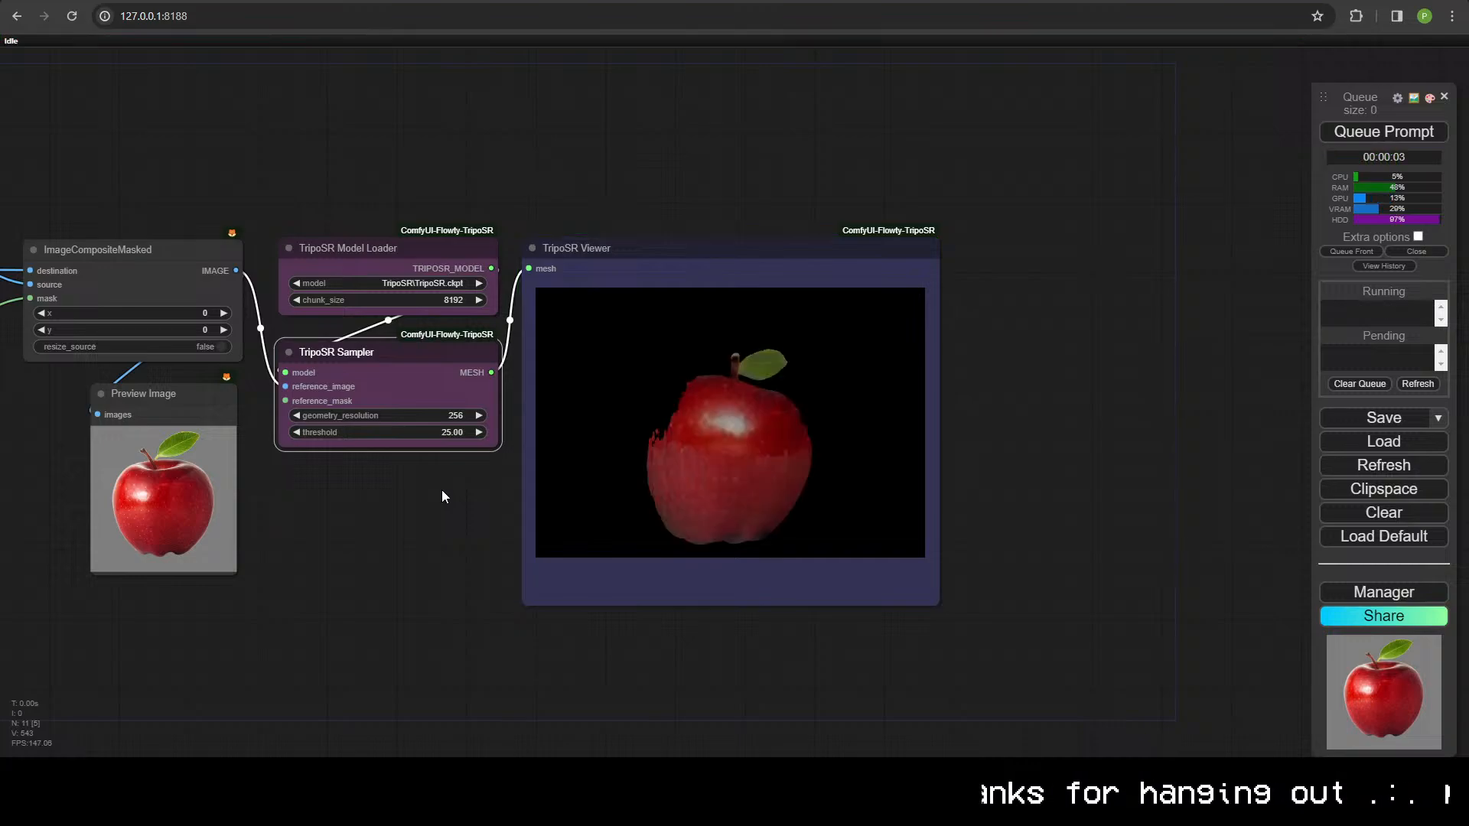
pyautogui.moveTo(780, 462)
pyautogui.mouseDown()
pyautogui.moveTo(675, 481)
pyautogui.moveTo(800, 474)
pyautogui.mouseUp()
# - Set the TripoSR Sampler's geometry_resolution to 512, queue the workflow and inspect the new apple mesh up close
pyautogui.click(450, 415)
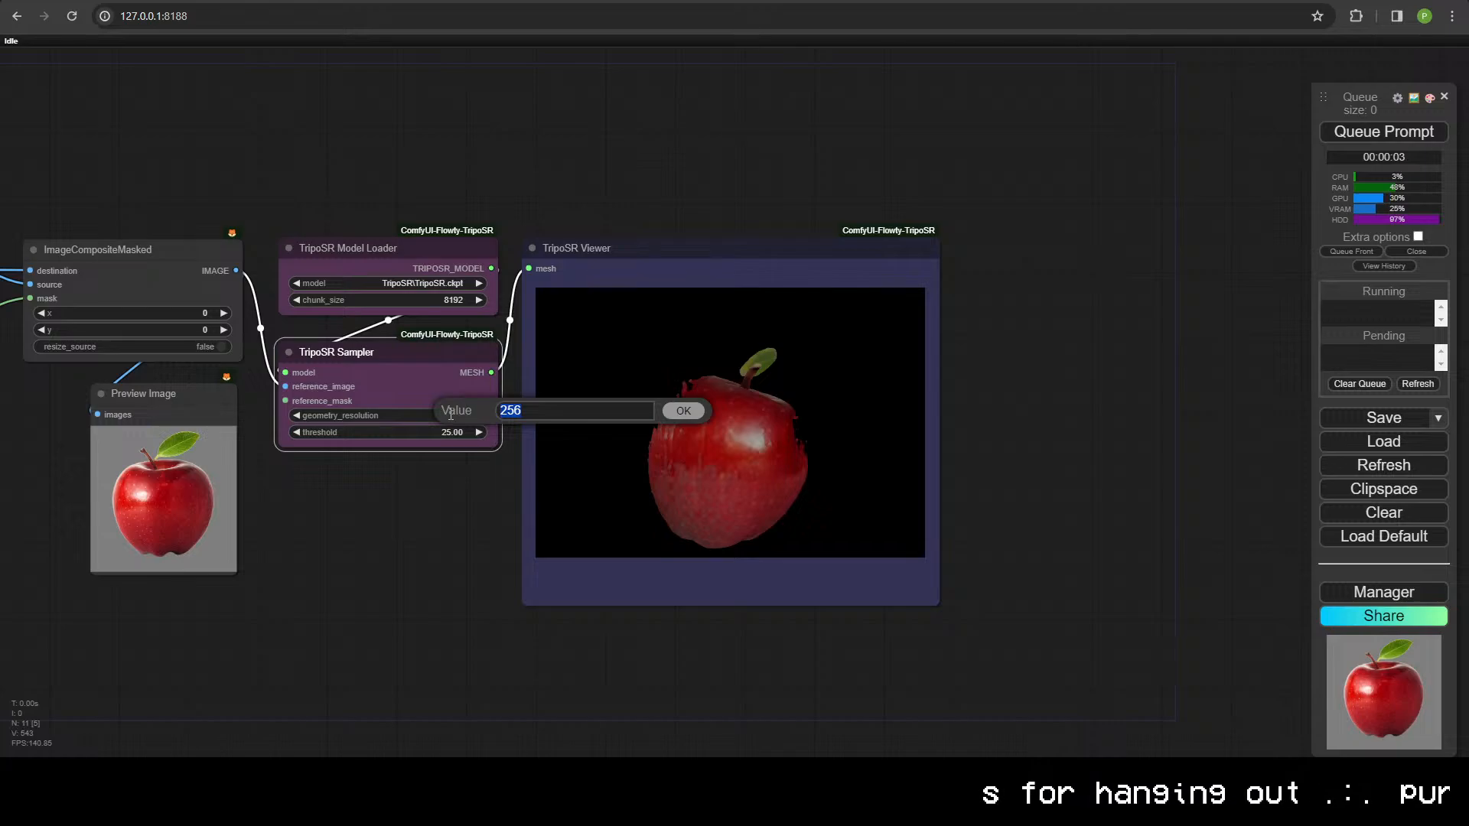
pyautogui.write('512')
pyautogui.press('Return')
pyautogui.hotkey('ctrl', 'Return')
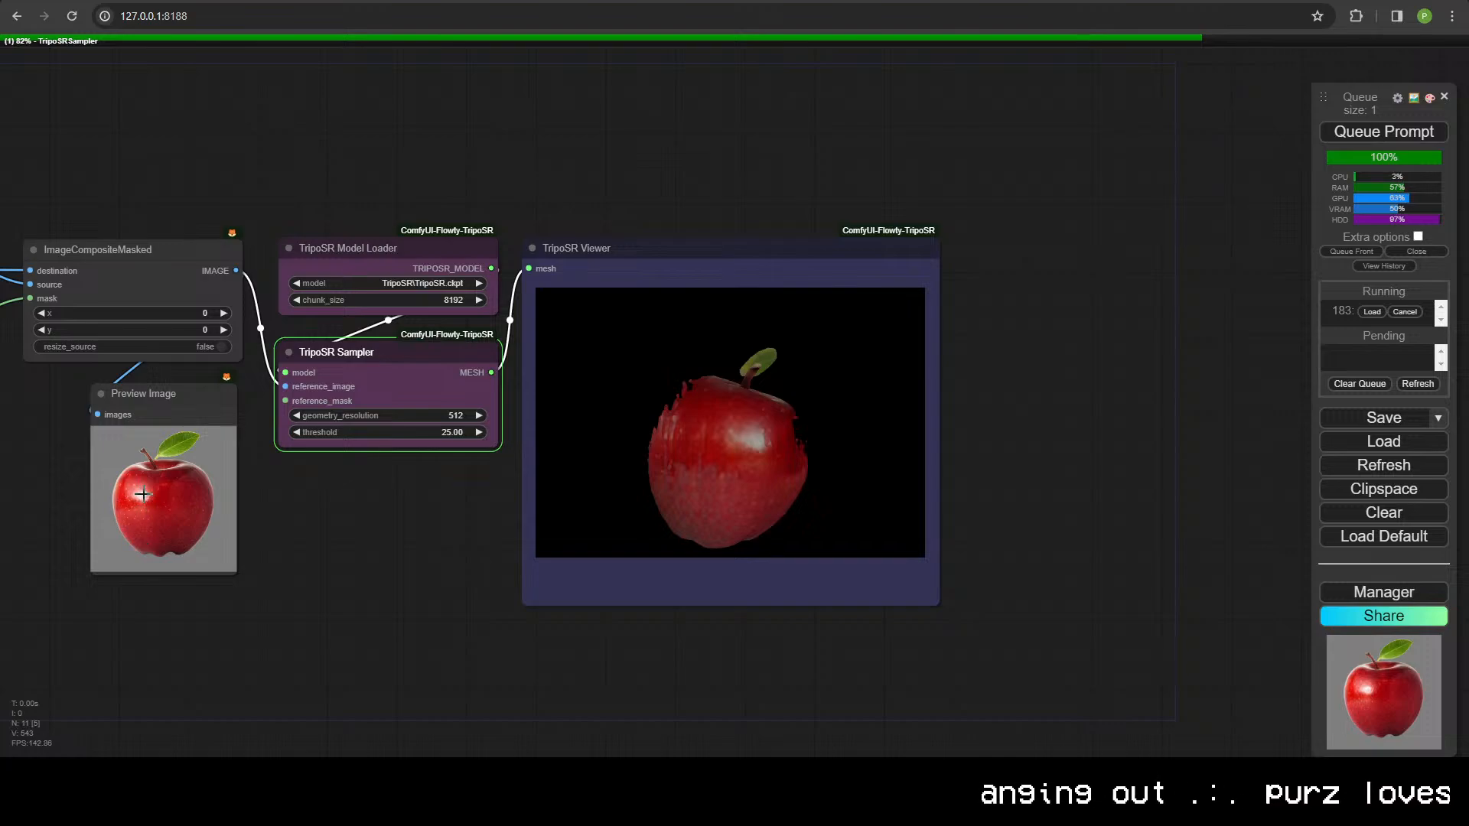
pyautogui.moveTo(699, 436); pyautogui.dragTo(750, 456)
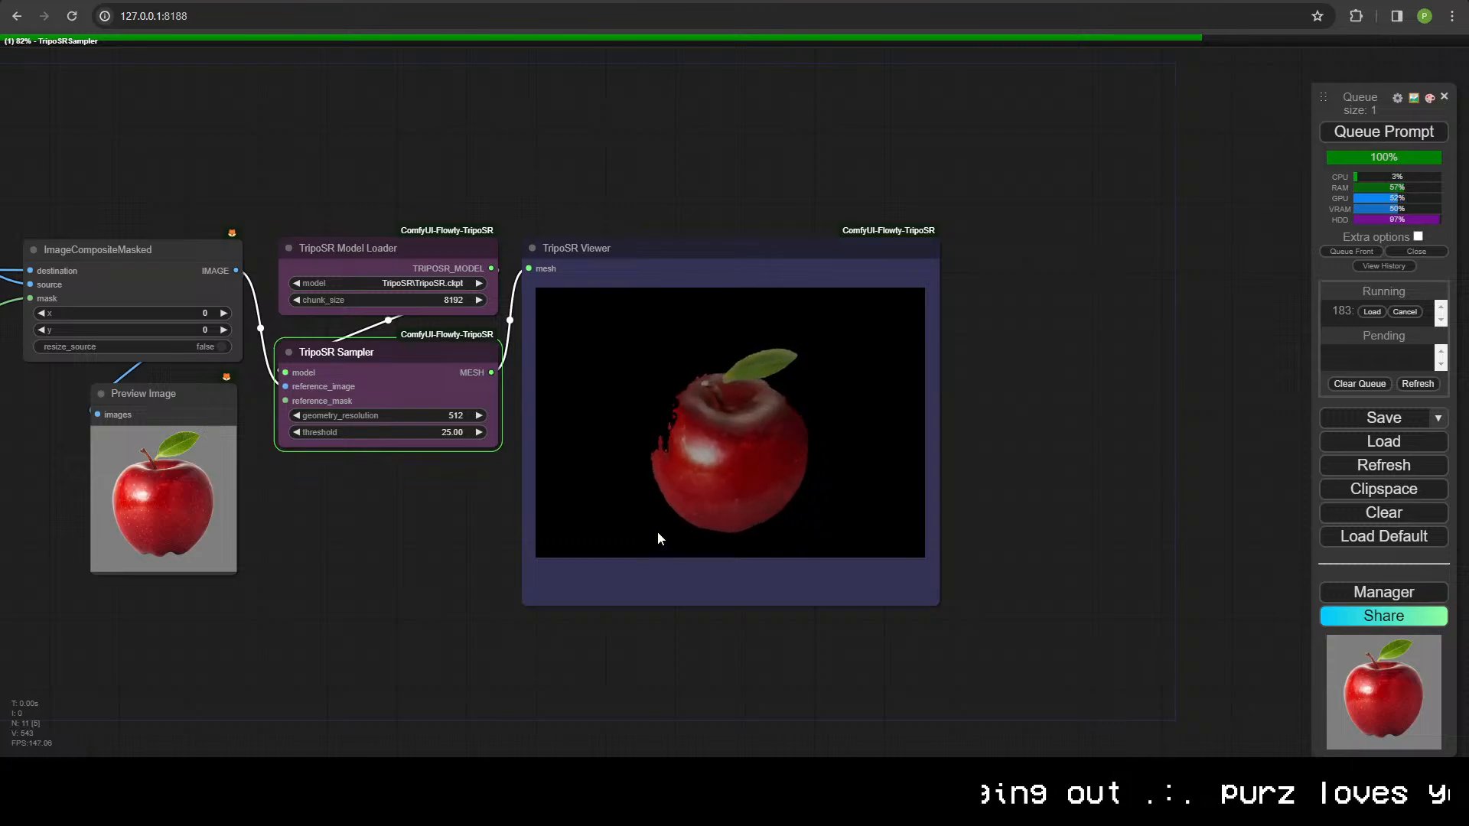
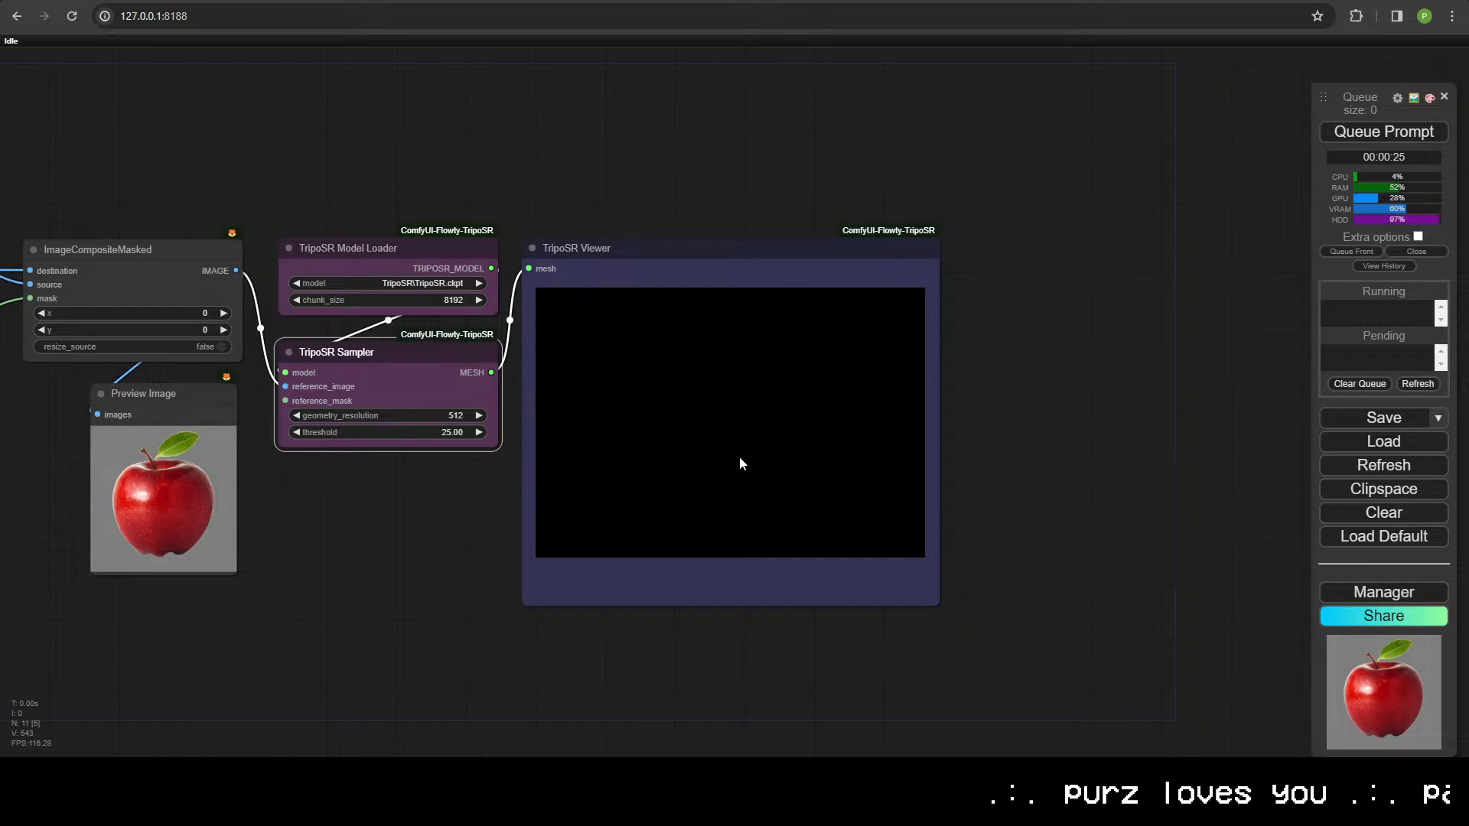
pyautogui.moveTo(737, 456); pyautogui.dragTo(554, 464)
pyautogui.scroll(10, 745, 477)
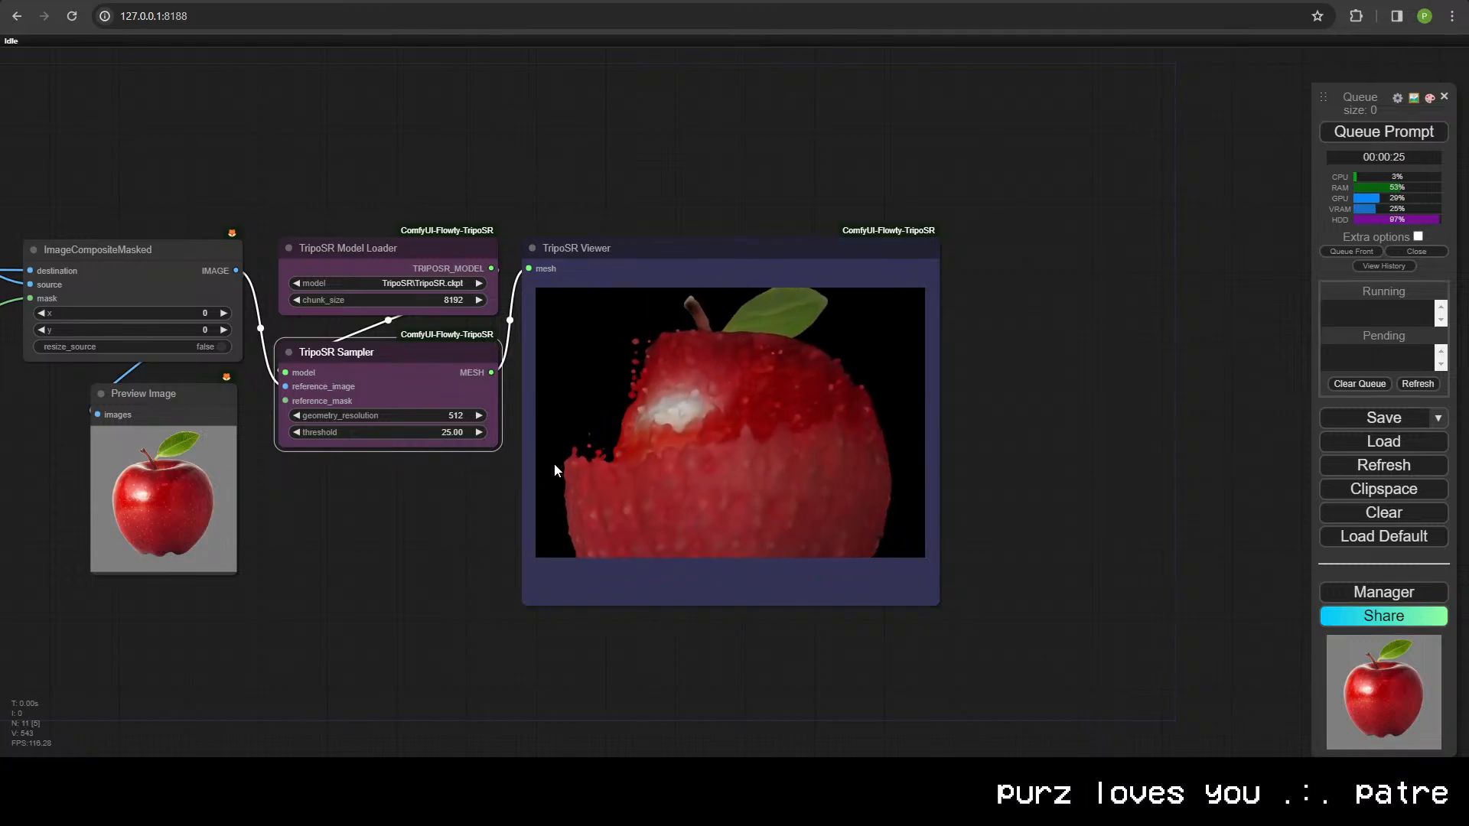
# - Set the TripoSR Sampler's geometry_resolution to 256
pyautogui.click(401, 417)
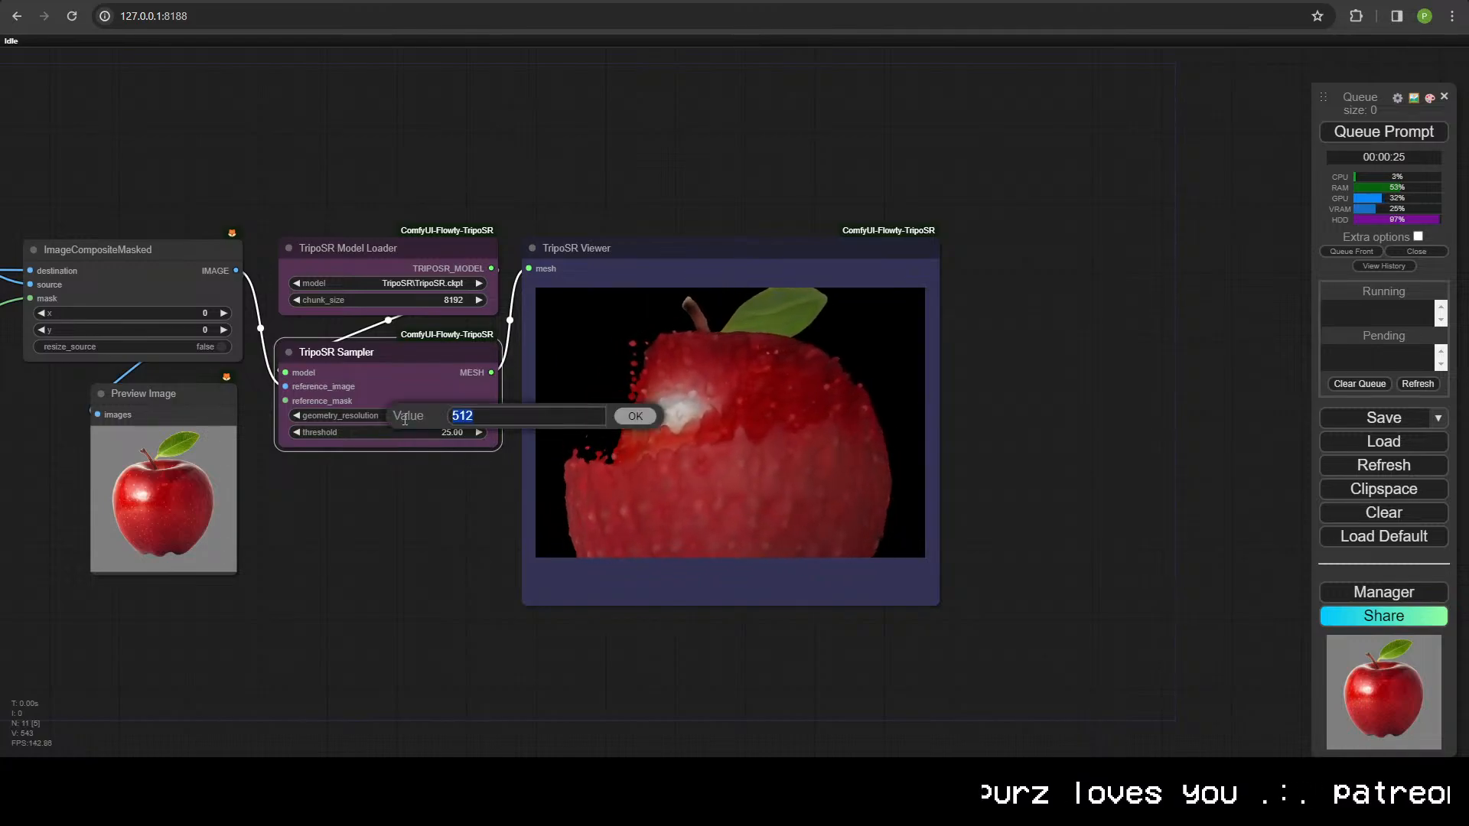
pyautogui.write('256')
pyautogui.press('Return')
pyautogui.moveTo(428, 558); pyautogui.dragTo(878, 525)
pyautogui.scroll(-1, 566, 496)
pyautogui.moveTo(539, 483); pyautogui.dragTo(729, 574)
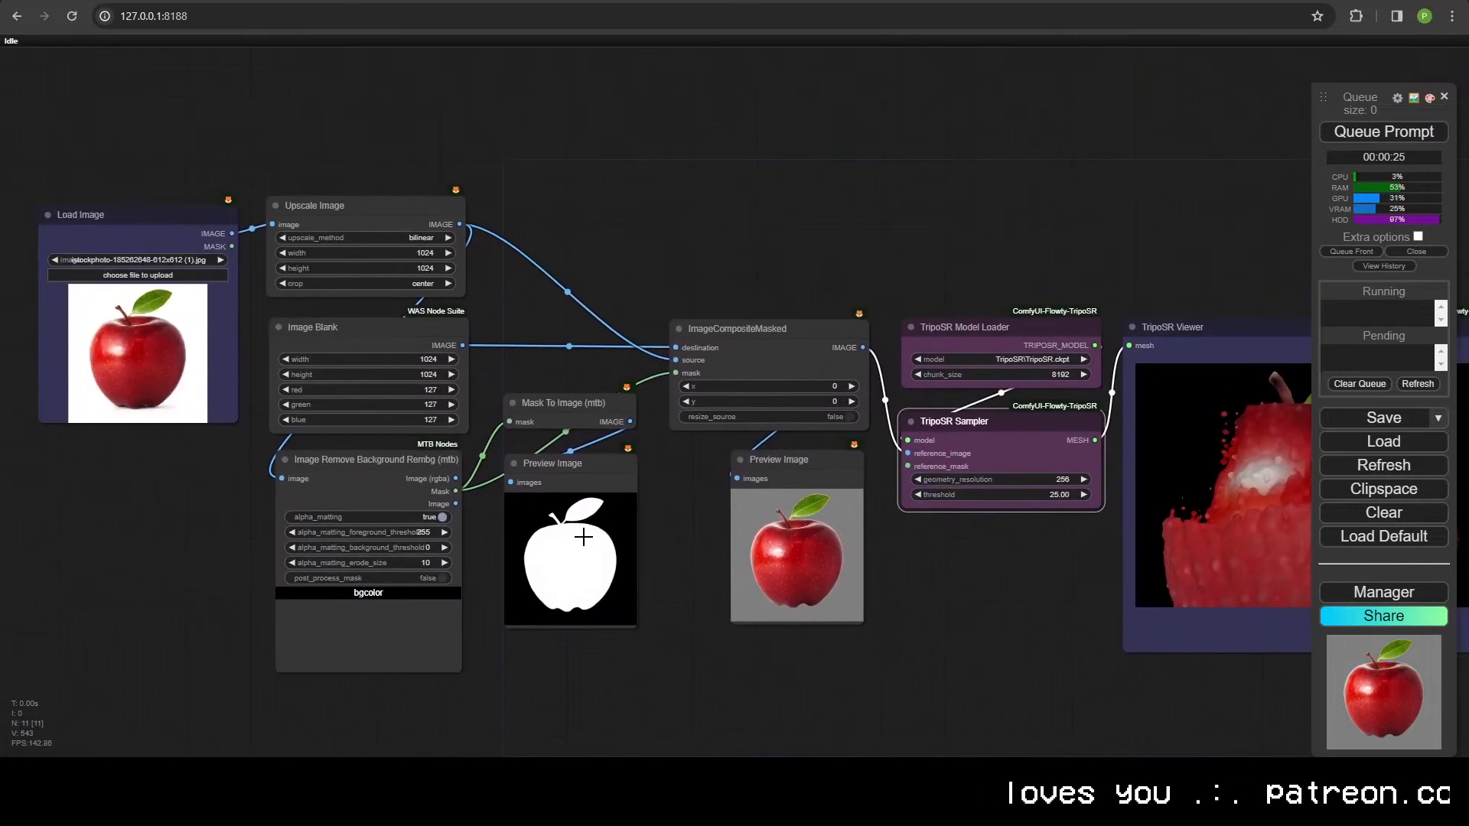
pyautogui.moveTo(1002, 588); pyautogui.dragTo(848, 618)
pyautogui.scroll(-3, 829, 607)
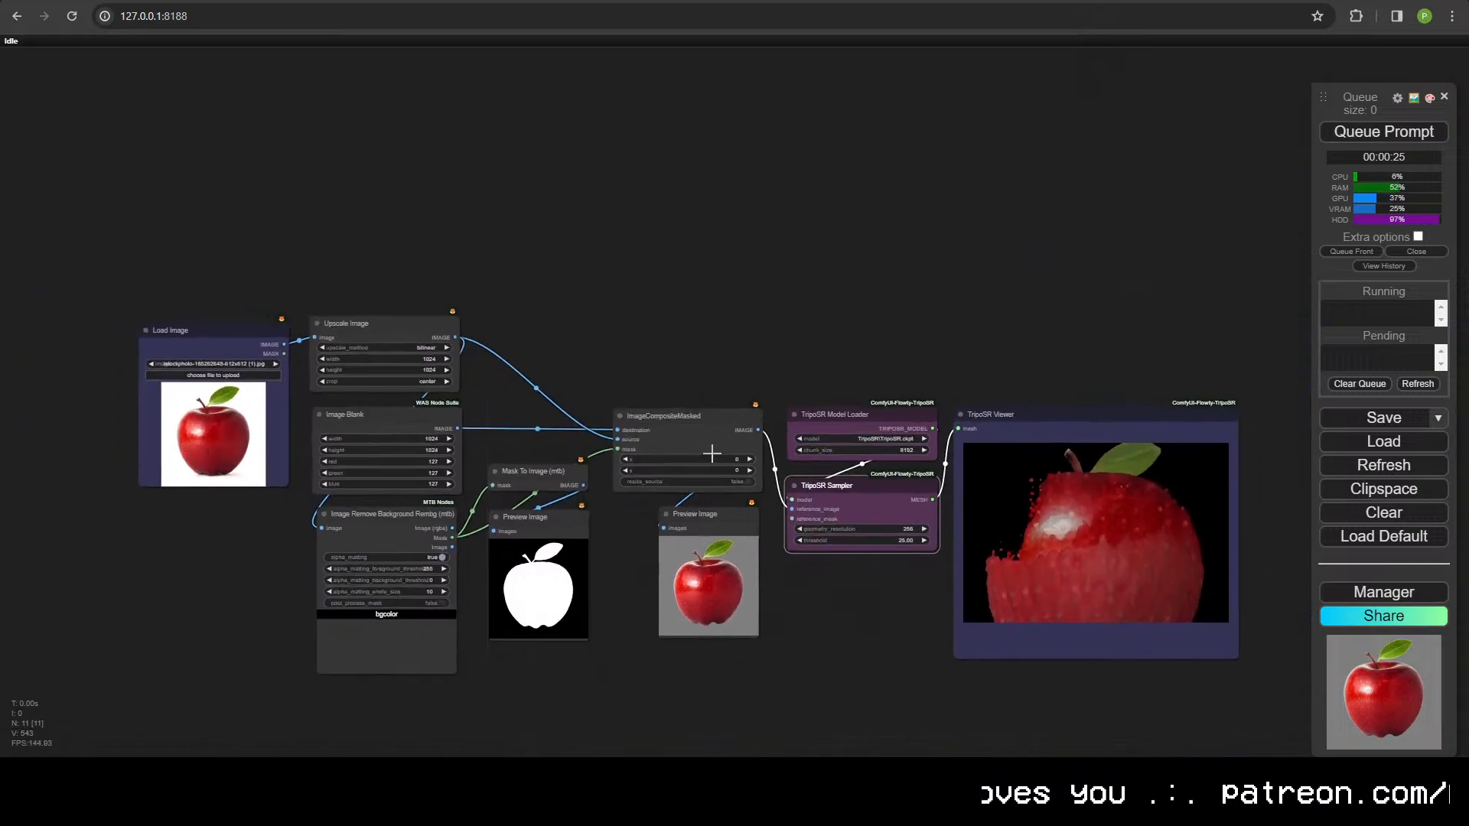
# - Nudge the ImageCompositeMasked node slightly up and left, and inspect the apple mesh up close in the TripoSR Viewer
pyautogui.click(705, 426)
pyautogui.moveTo(704, 430); pyautogui.dragTo(699, 423)
pyautogui.click(725, 373)
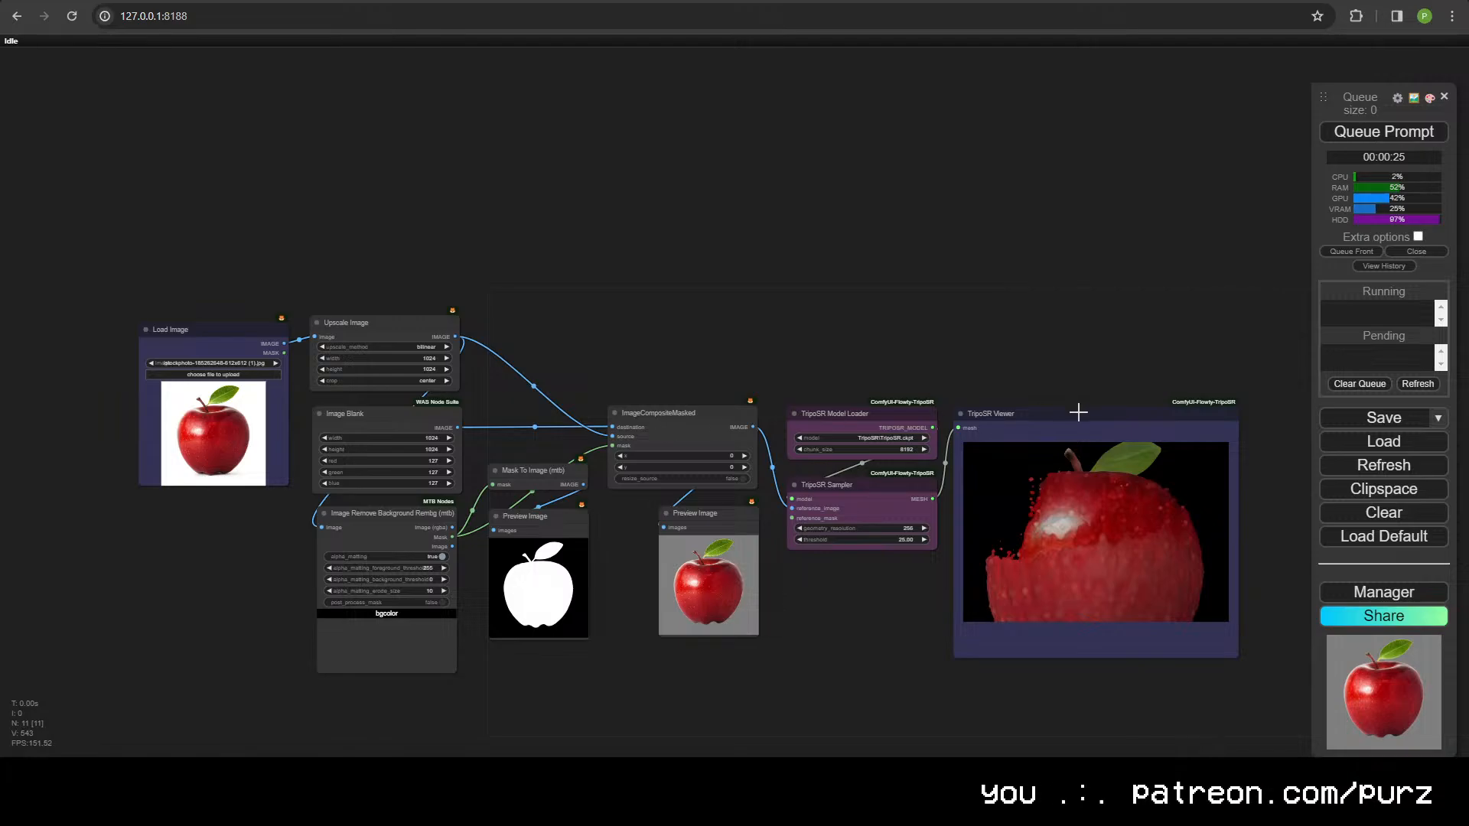
pyautogui.scroll(6, 1081, 529)
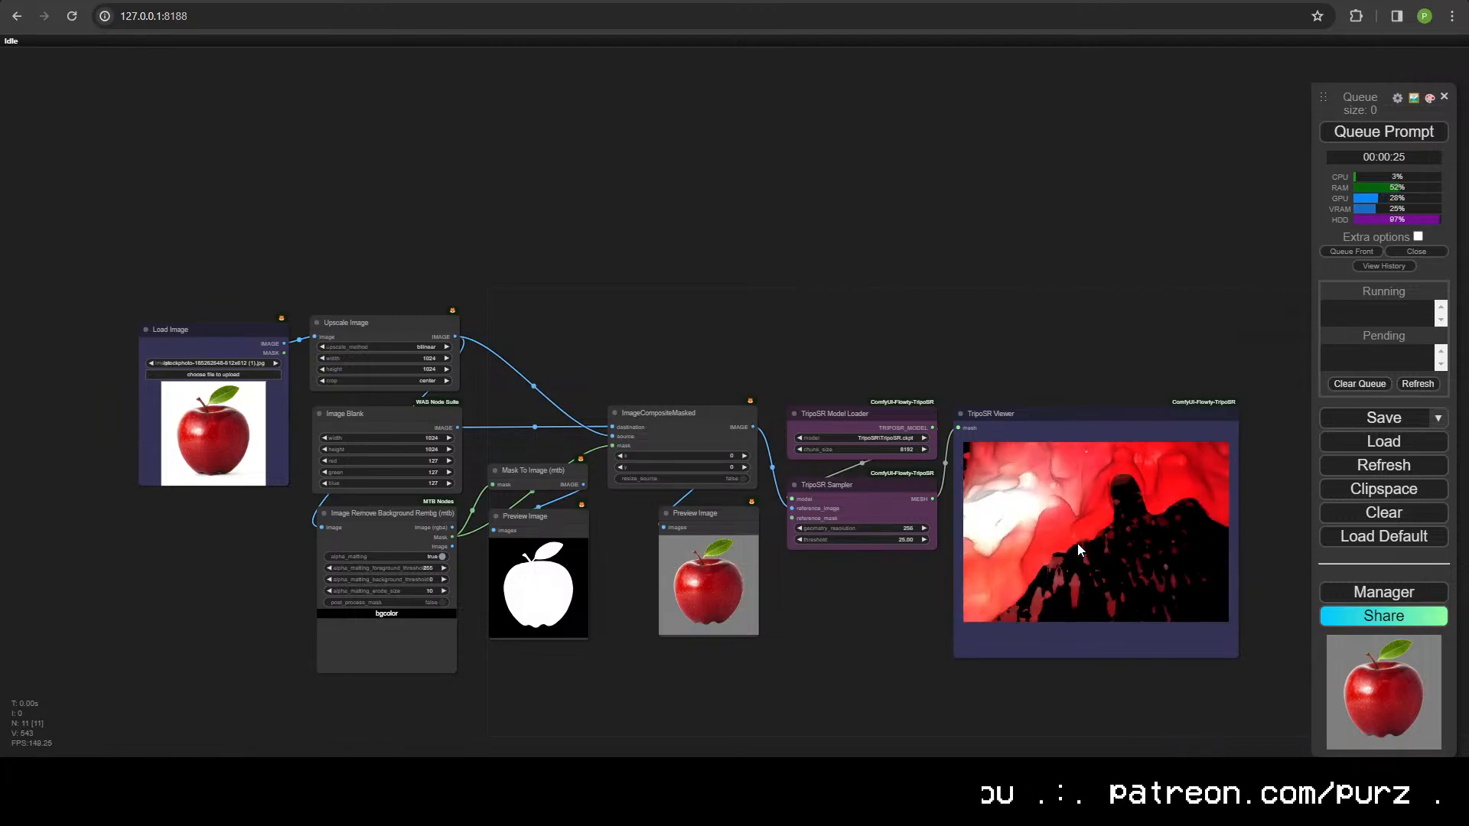
pyautogui.scroll(-5, 1077, 543)
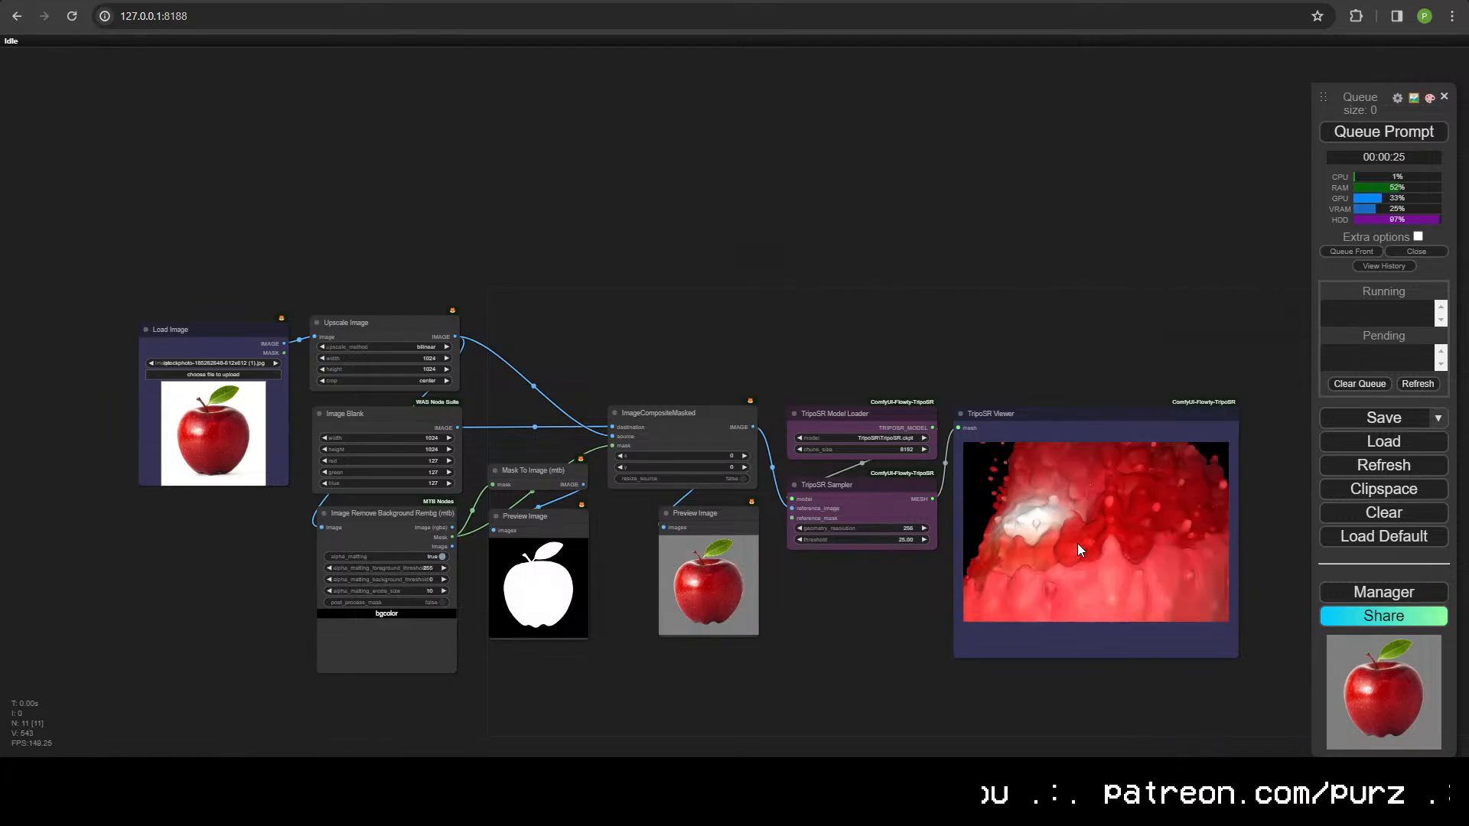
# - Load portrait_of_black_man-731x1024.jpg from the Portrait Photography folder into the Load Image node and queue the workflow
pyautogui.click(256, 374)
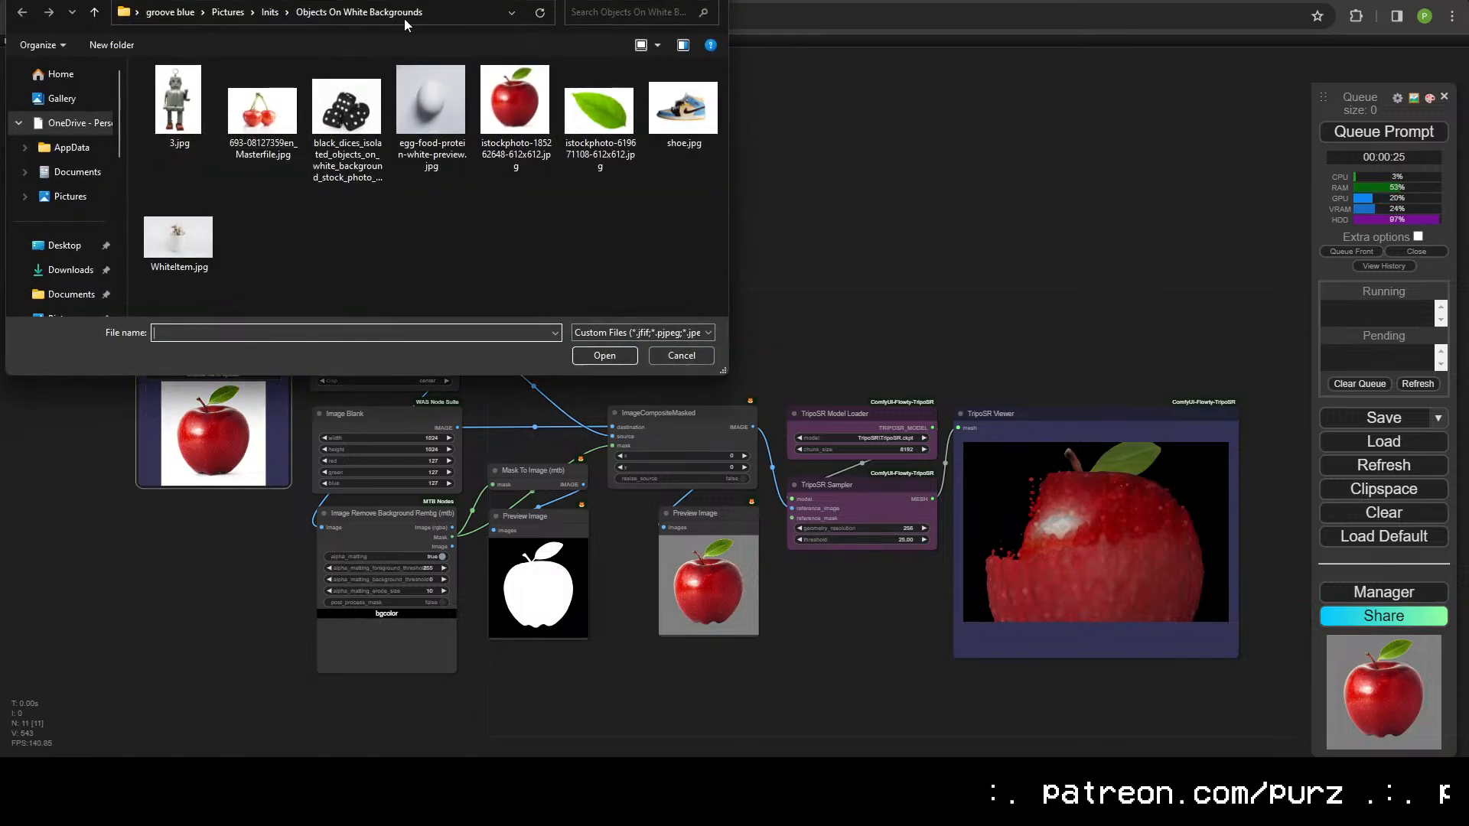
pyautogui.click(271, 12)
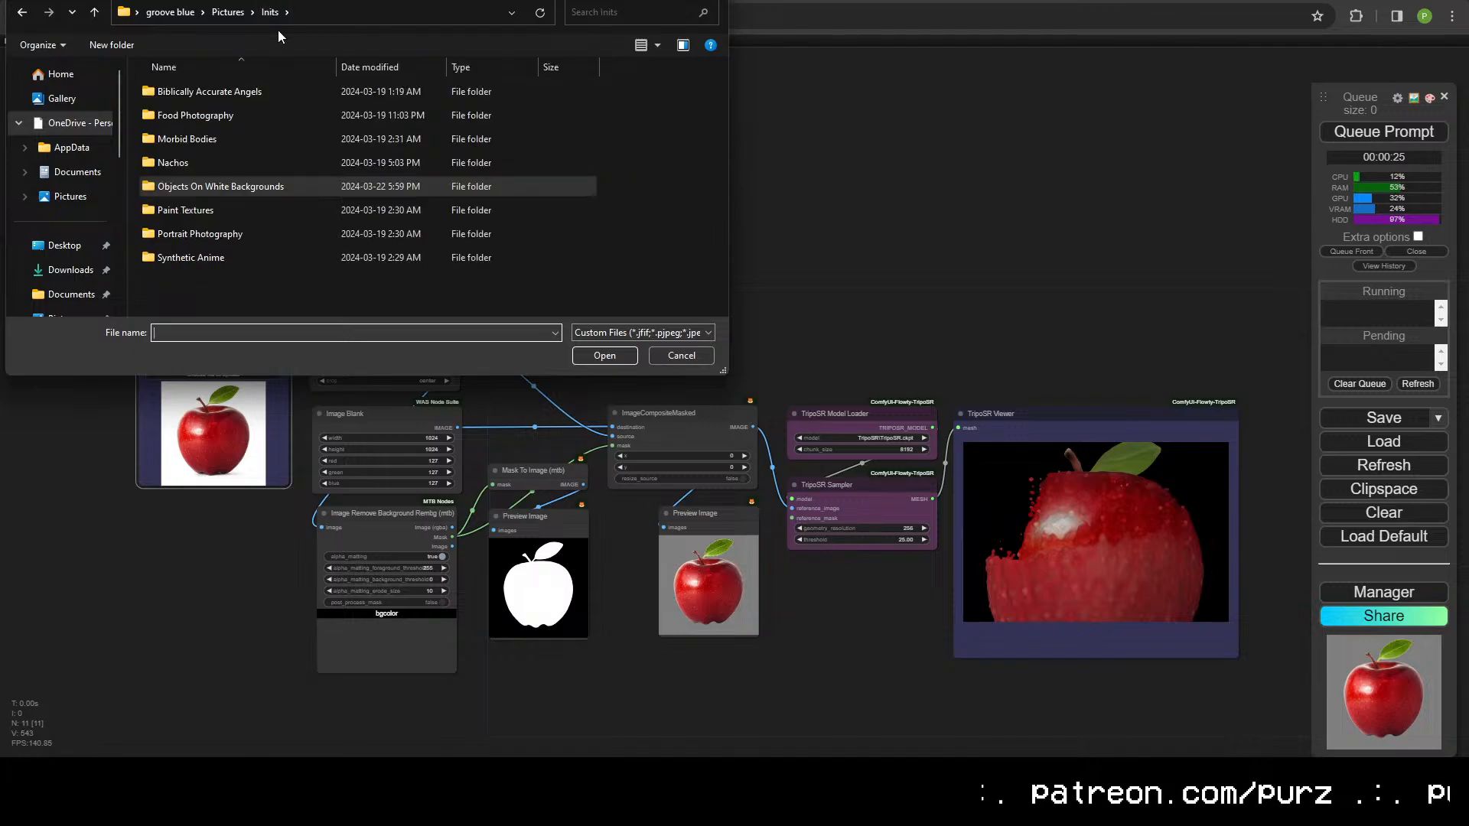
pyautogui.doubleClick(215, 241)
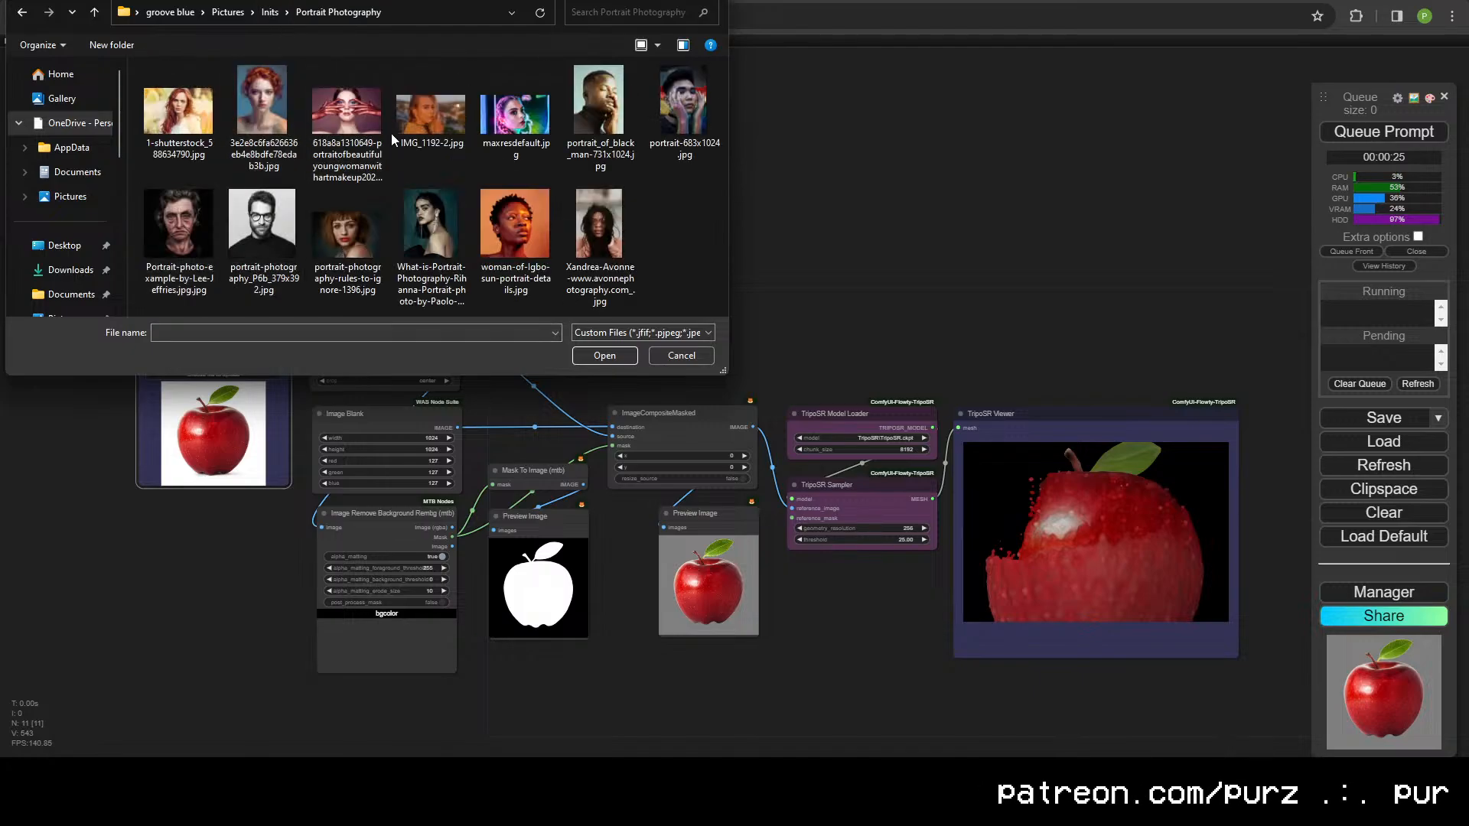
pyautogui.doubleClick(611, 123)
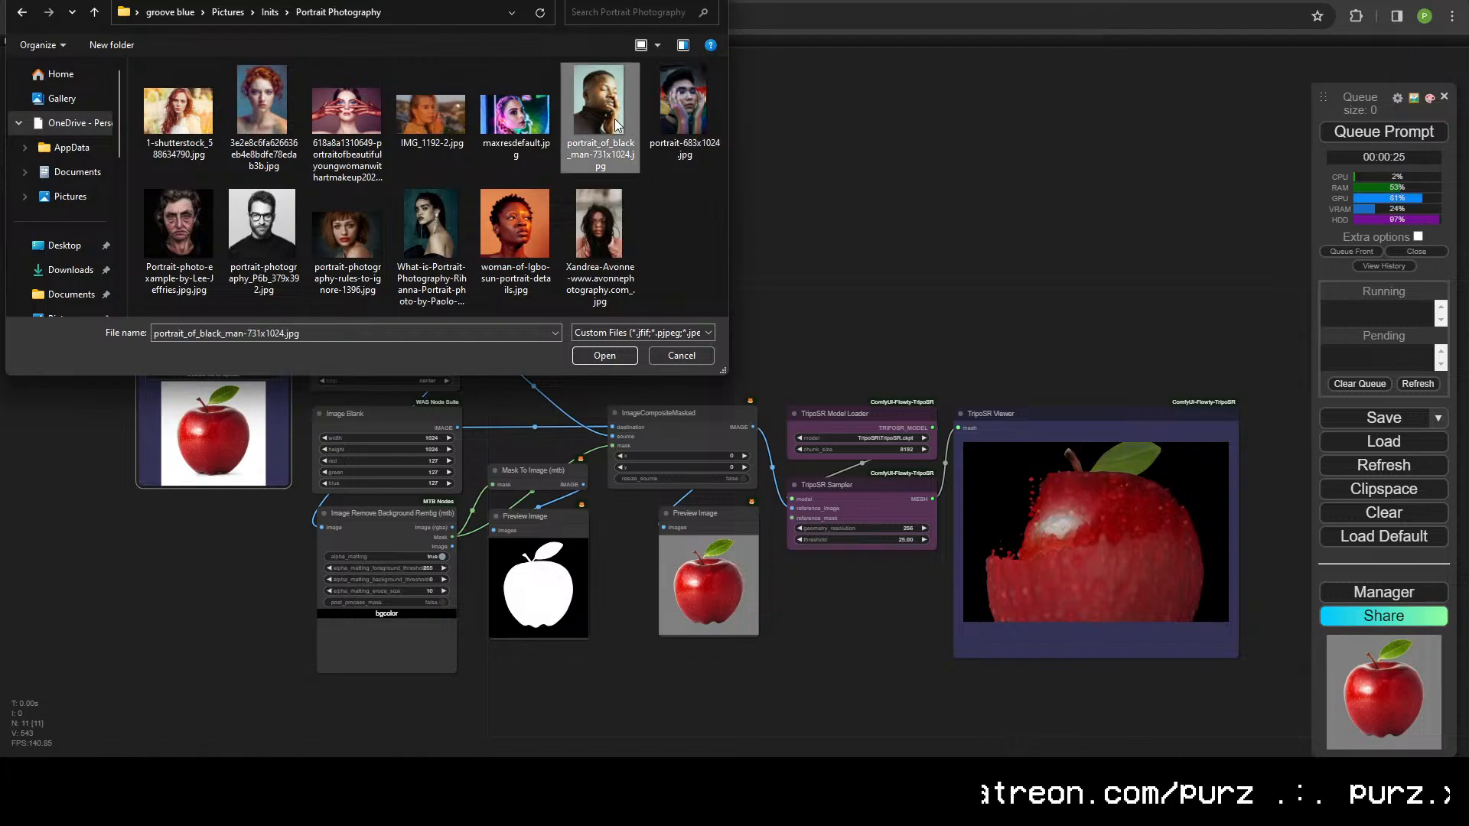
pyautogui.click(1399, 134)
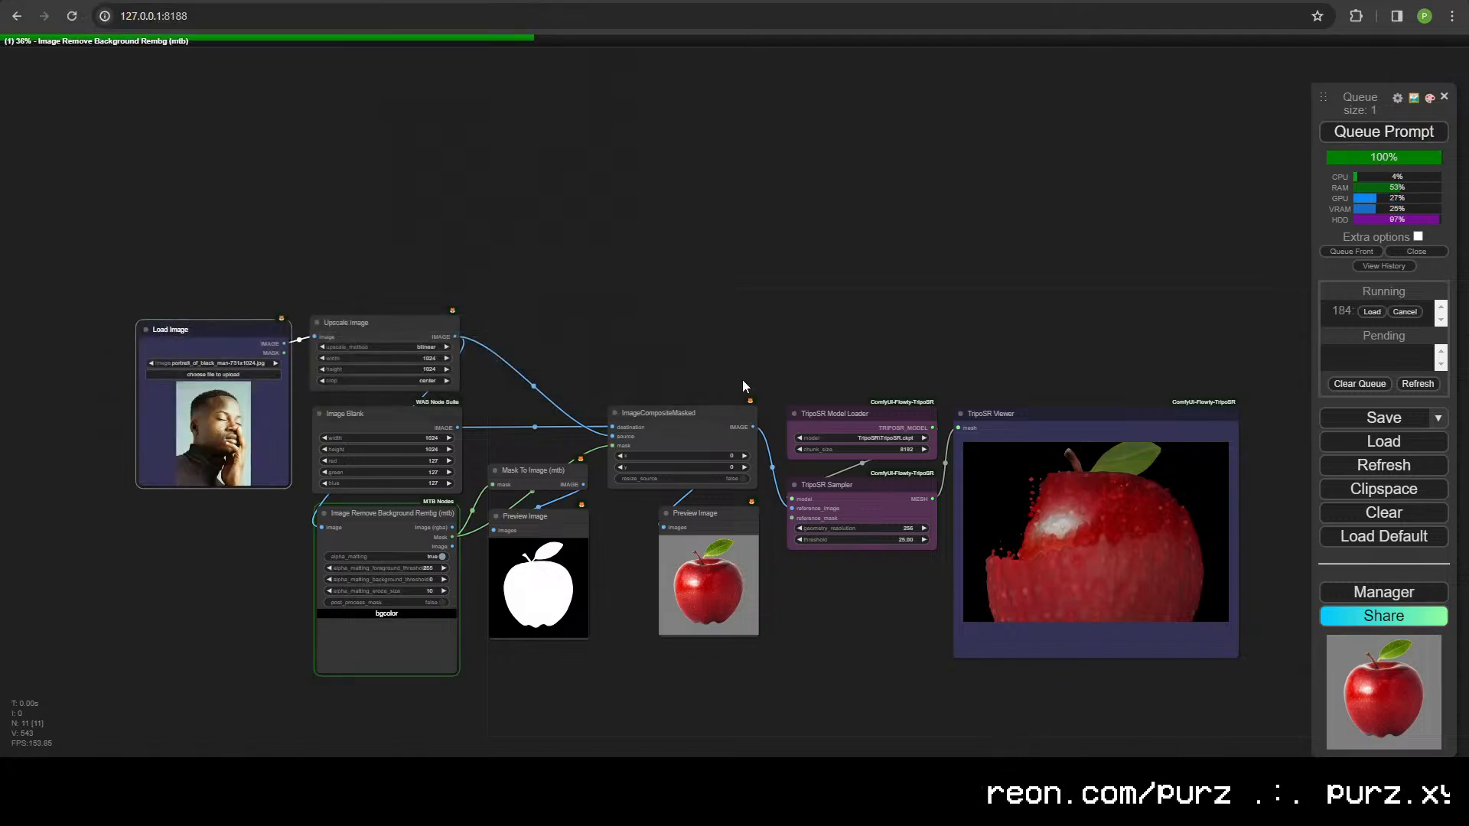
# - Examine the portrait's mask and composite previews, and orbit the generated head mesh in the TripoSR Viewer
pyautogui.moveTo(658, 371); pyautogui.dragTo(687, 274)
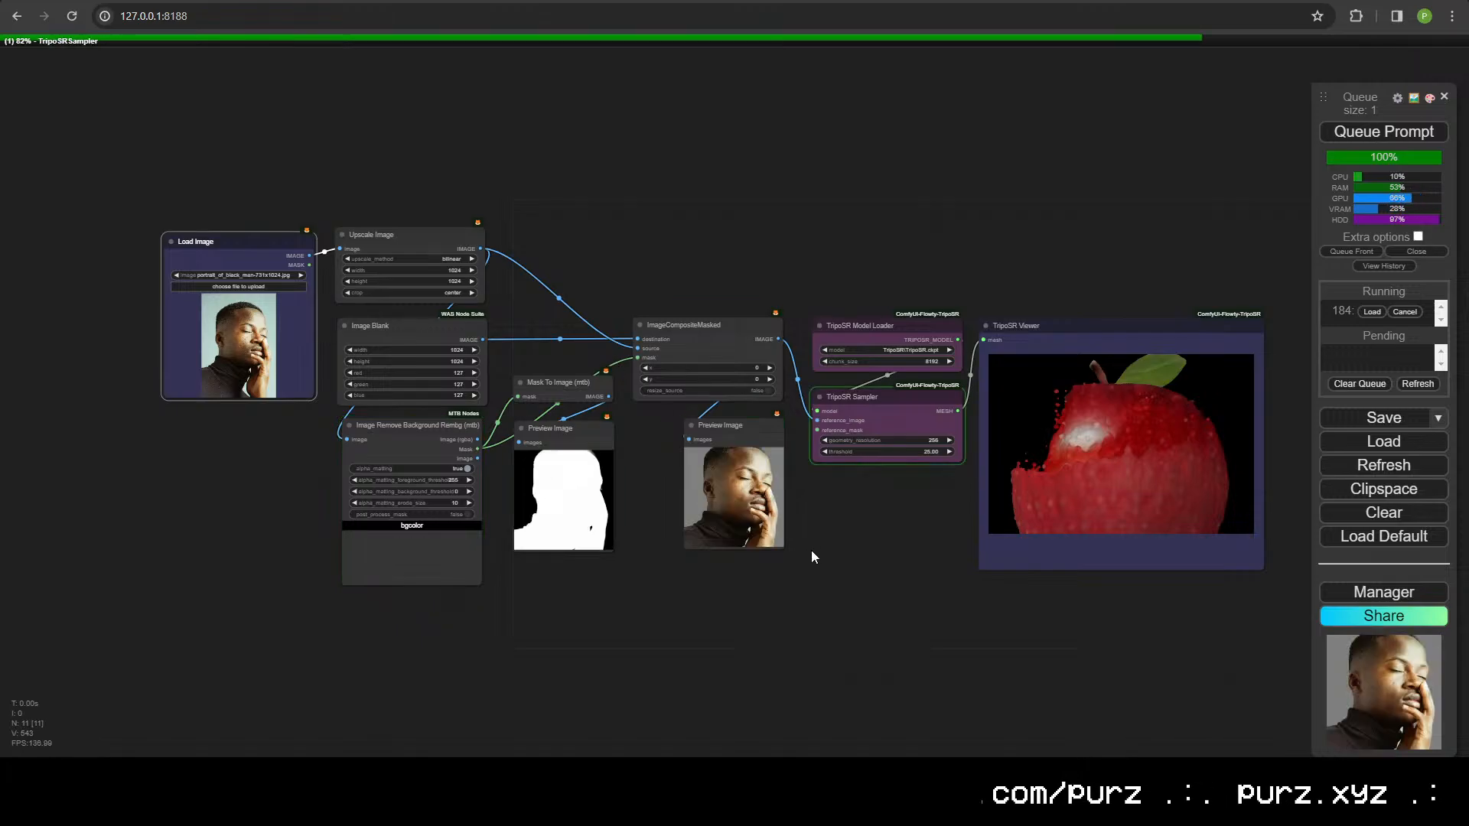
pyautogui.scroll(5, 811, 549)
pyautogui.moveTo(843, 519); pyautogui.dragTo(681, 567)
pyautogui.scroll(-4, 734, 563)
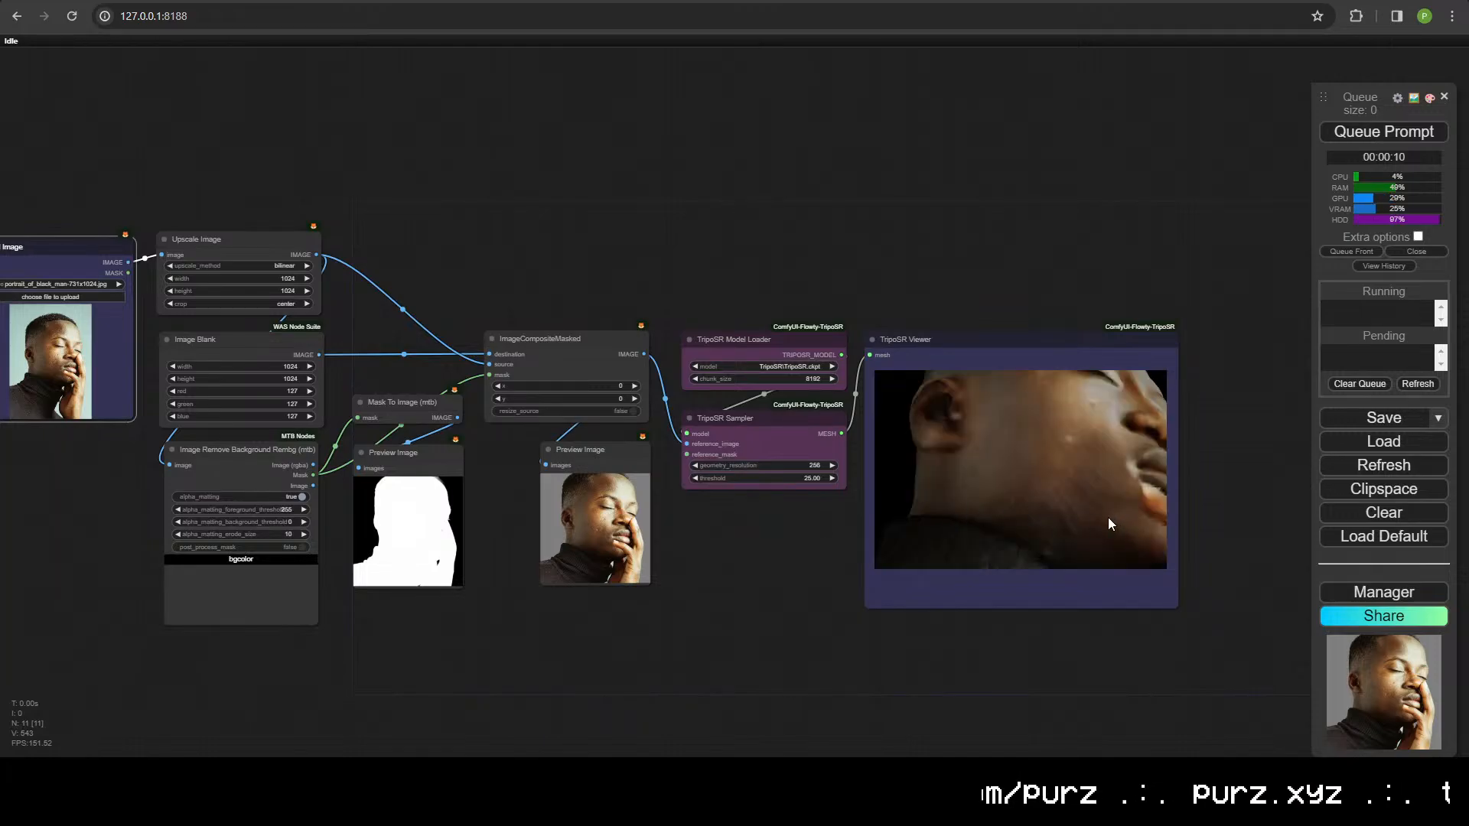
pyautogui.moveTo(1107, 517); pyautogui.dragTo(852, 548)
pyautogui.scroll(-7, 1012, 523)
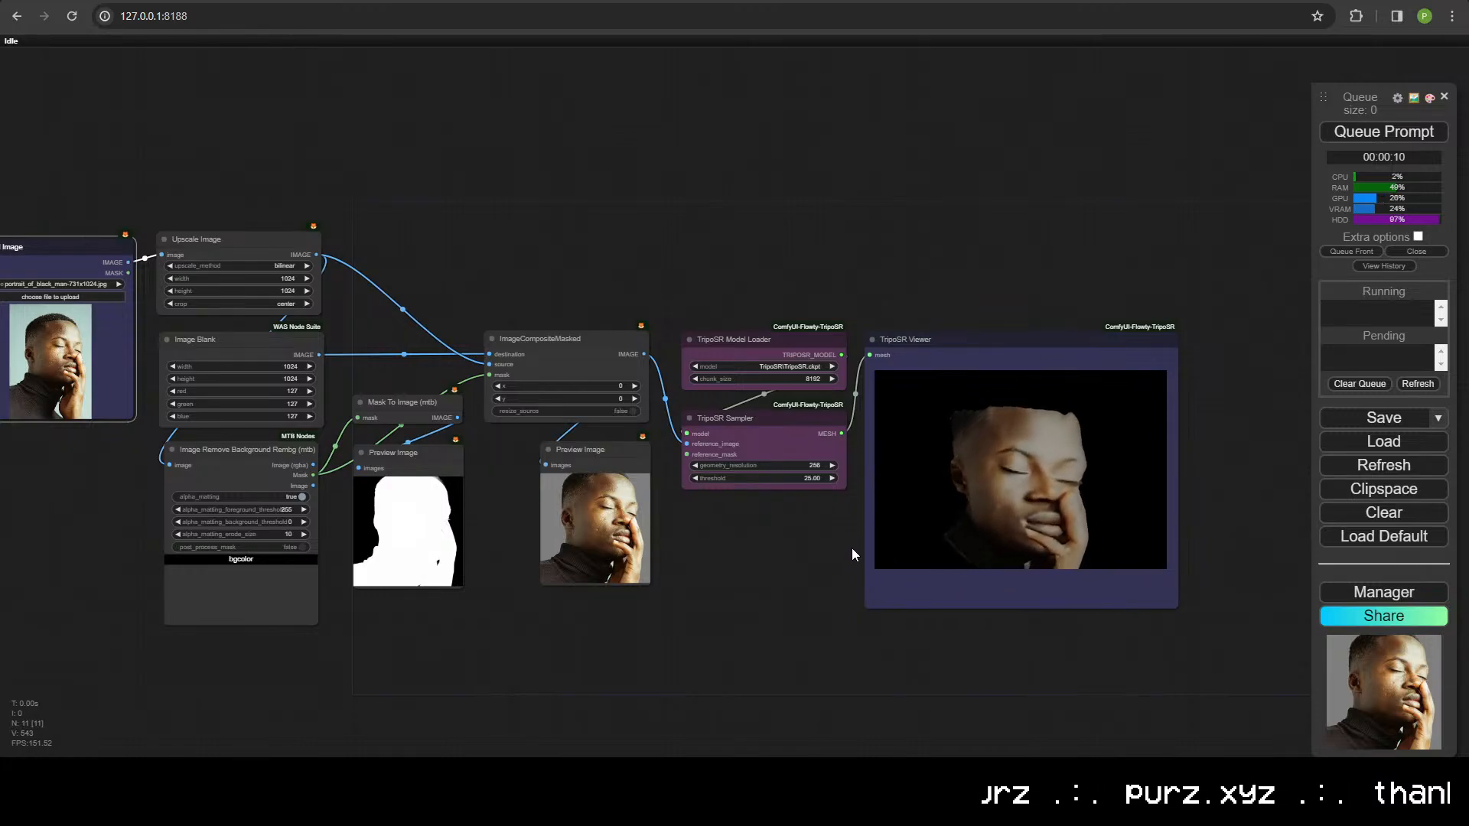
# - Regenerate the mesh from portrait-photography-rules-to-ignore-1396.jpg and inspect the face up close in the TripoSR Viewer
pyautogui.moveTo(49, 486); pyautogui.dragTo(230, 501)
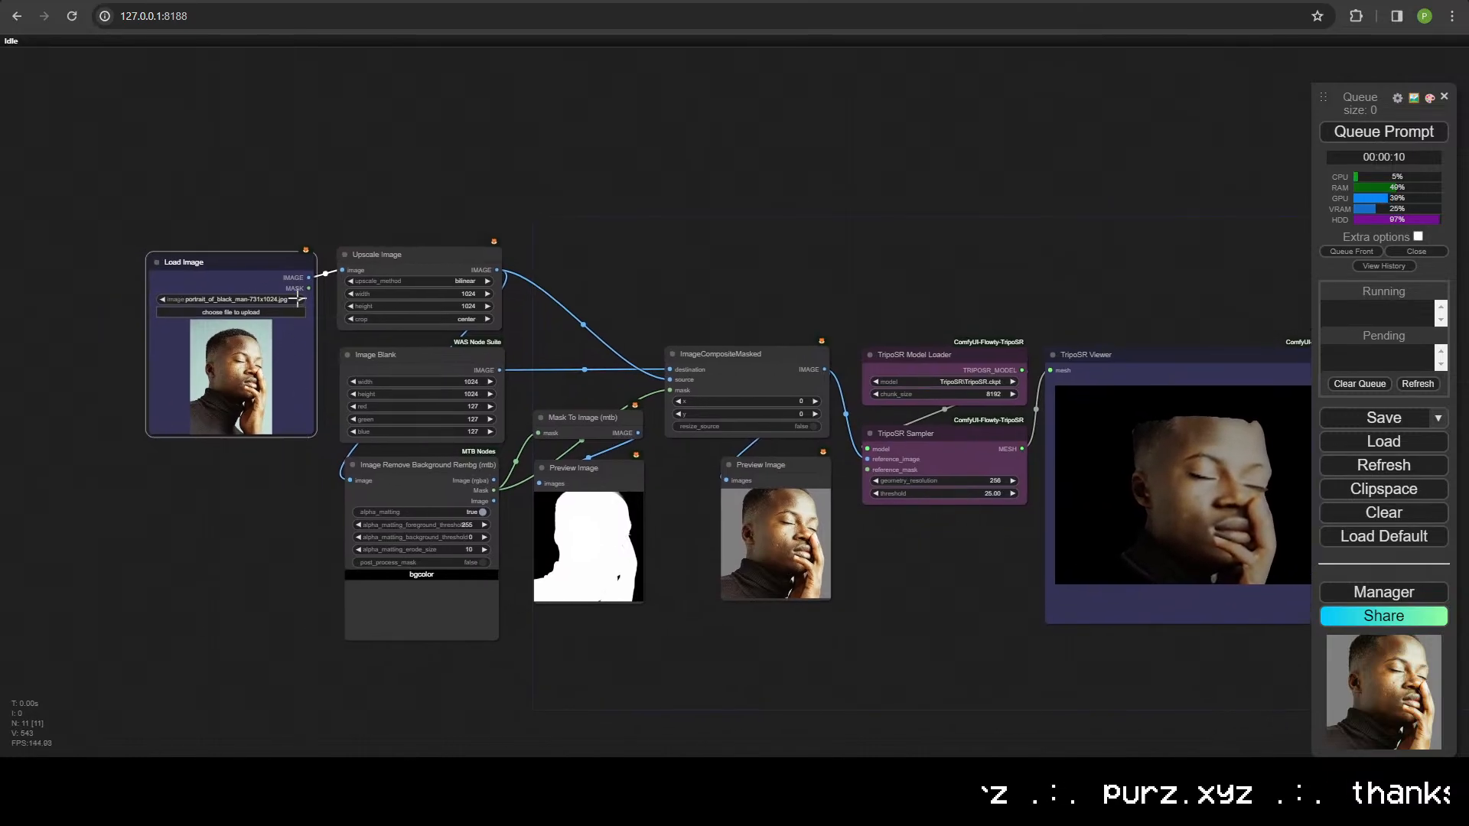
pyautogui.click(265, 313)
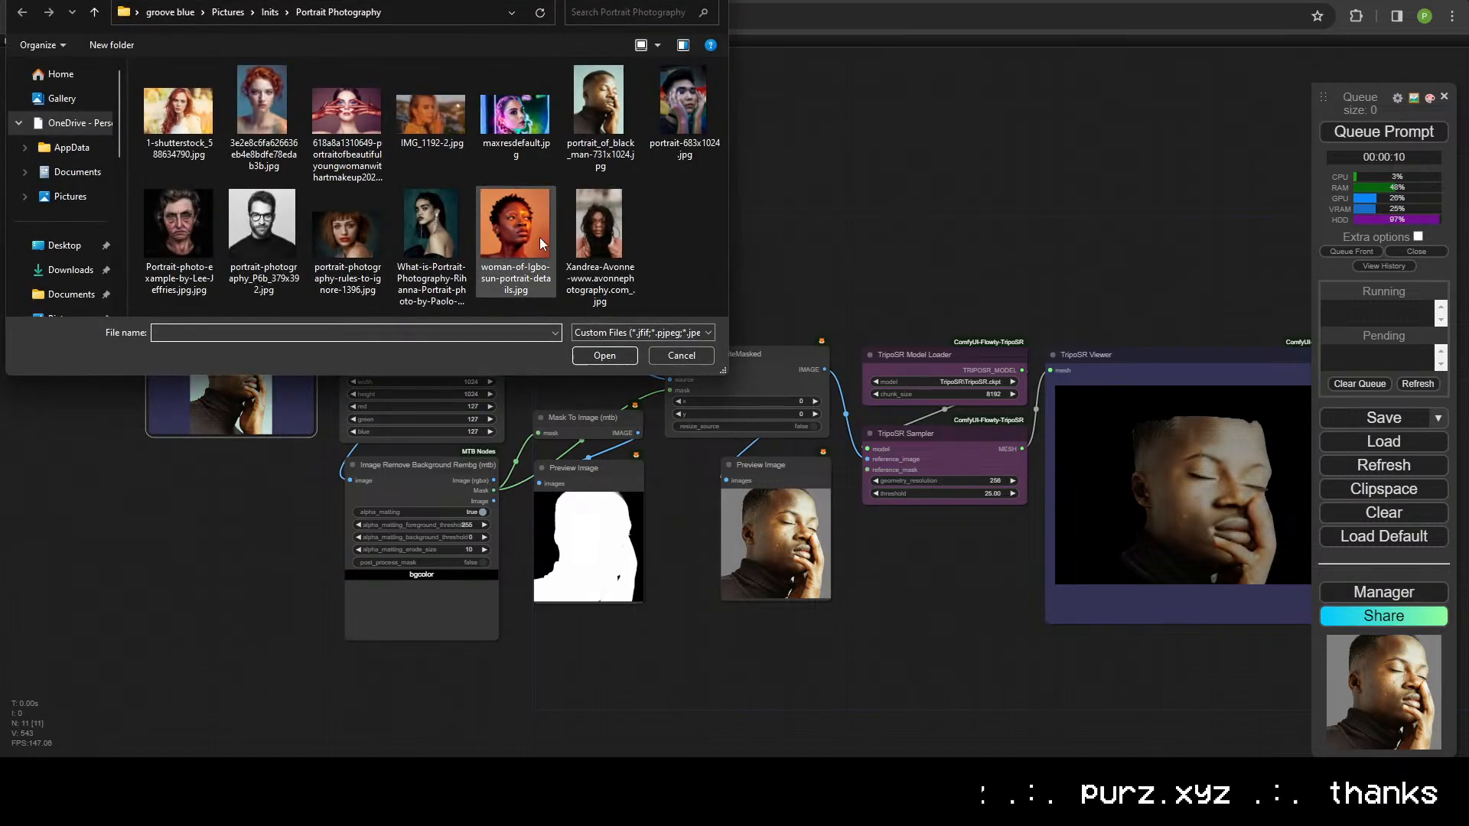
pyautogui.doubleClick(346, 246)
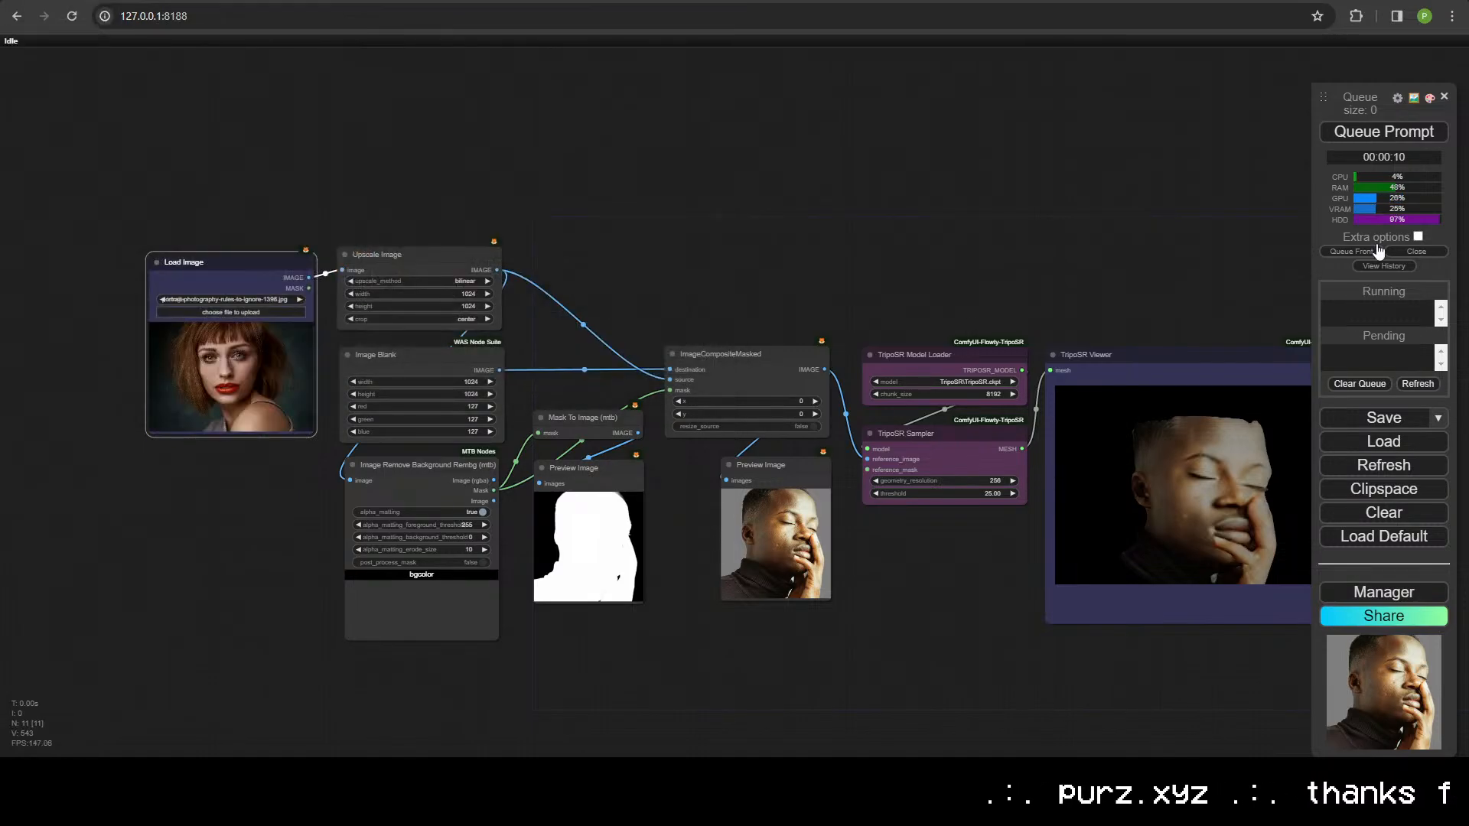
pyautogui.click(1409, 132)
pyautogui.moveTo(1121, 257); pyautogui.dragTo(962, 263)
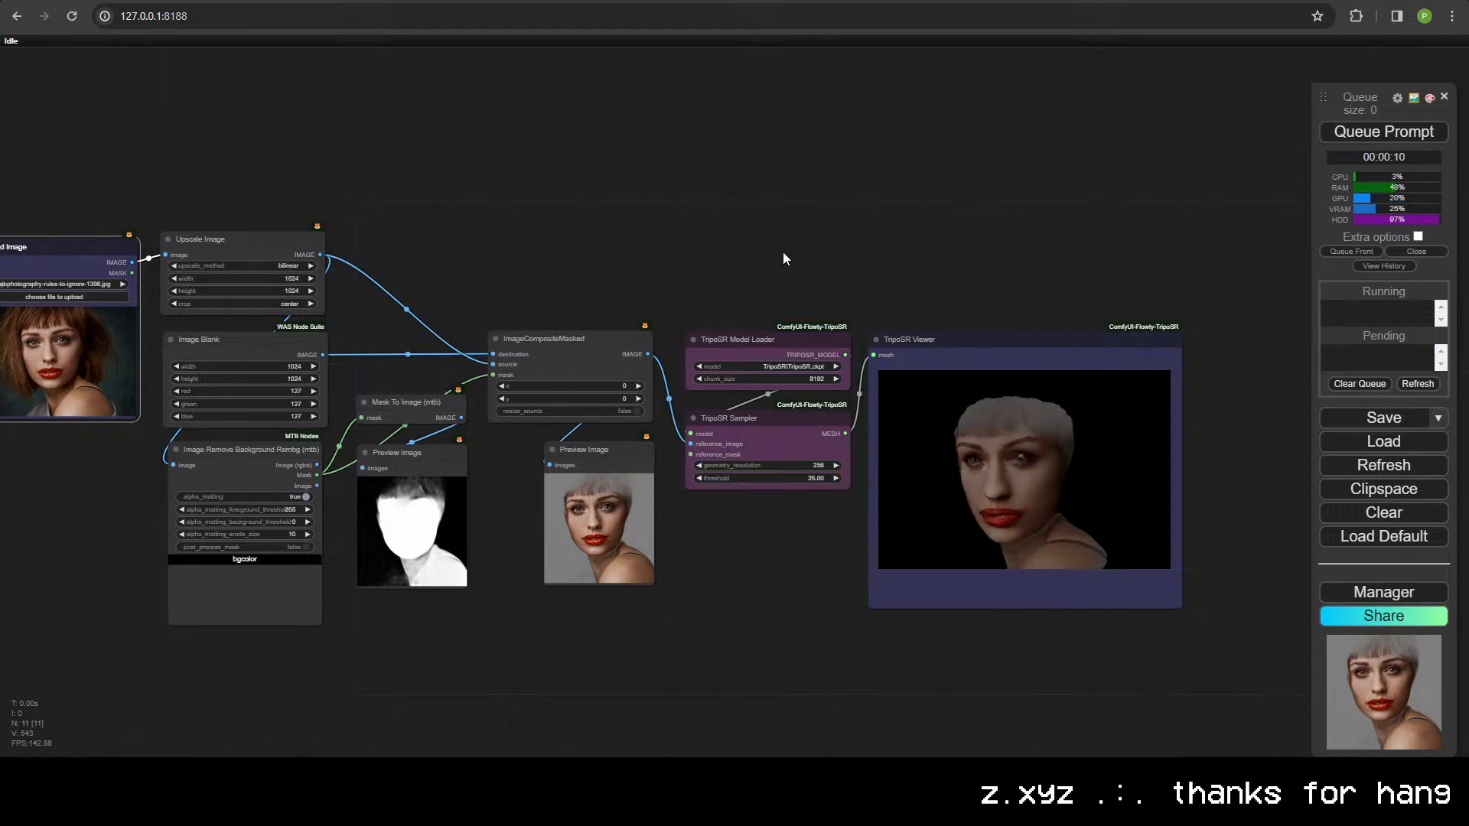
pyautogui.moveTo(1121, 450); pyautogui.dragTo(1114, 482)
pyautogui.scroll(5, 1017, 502)
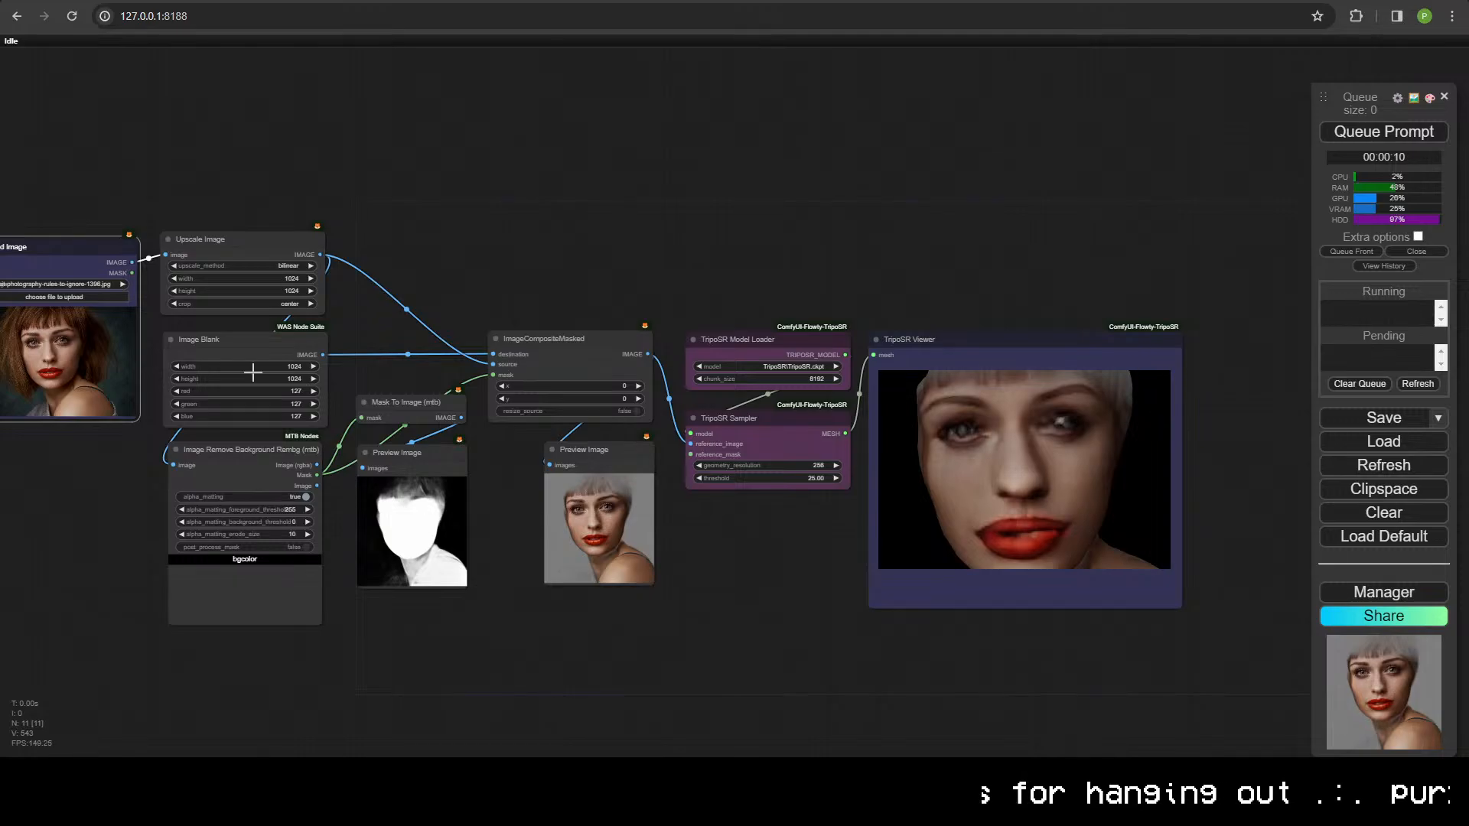
# - Load the taco image 1_Jhq01DgmJZmGsuDXPHs_Eg.png from the Food Photography folder into the Load Image node and queue the workflow
pyautogui.scroll(1, 211, 473)
pyautogui.moveTo(115, 498); pyautogui.dragTo(418, 582)
pyautogui.click(332, 365)
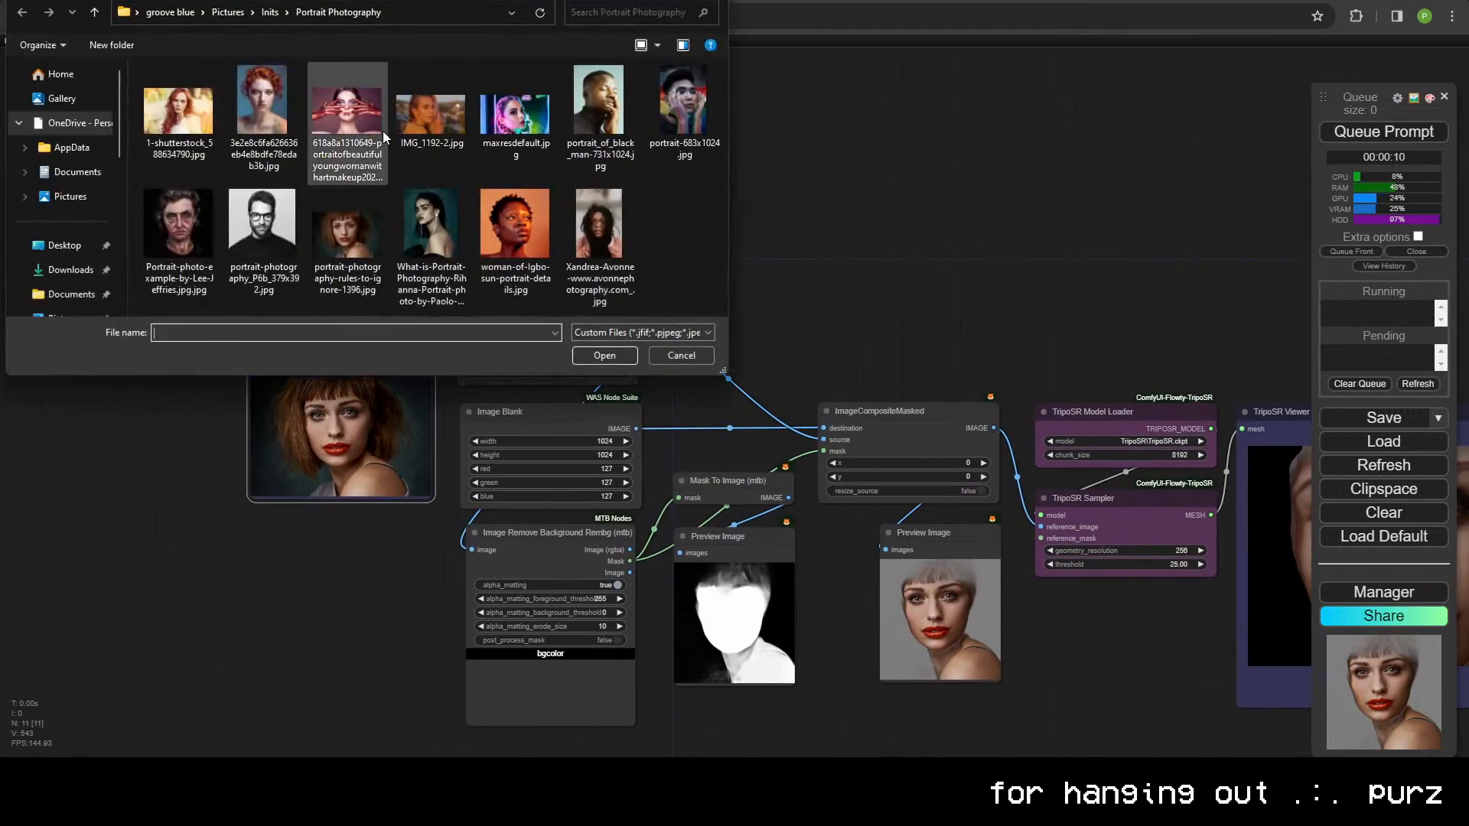
pyautogui.click(269, 13)
pyautogui.doubleClick(197, 115)
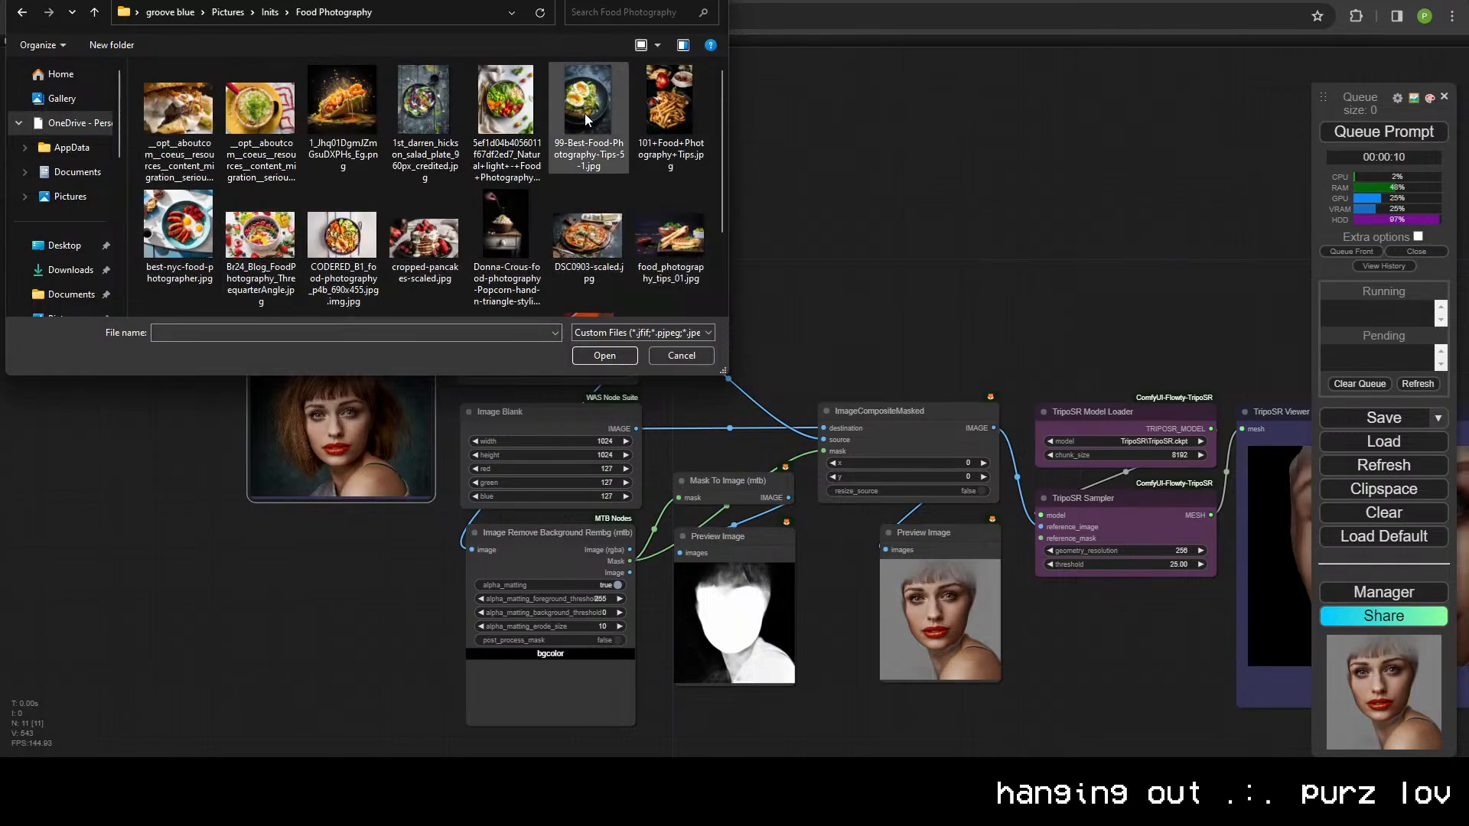
pyautogui.doubleClick(352, 111)
pyautogui.click(1382, 132)
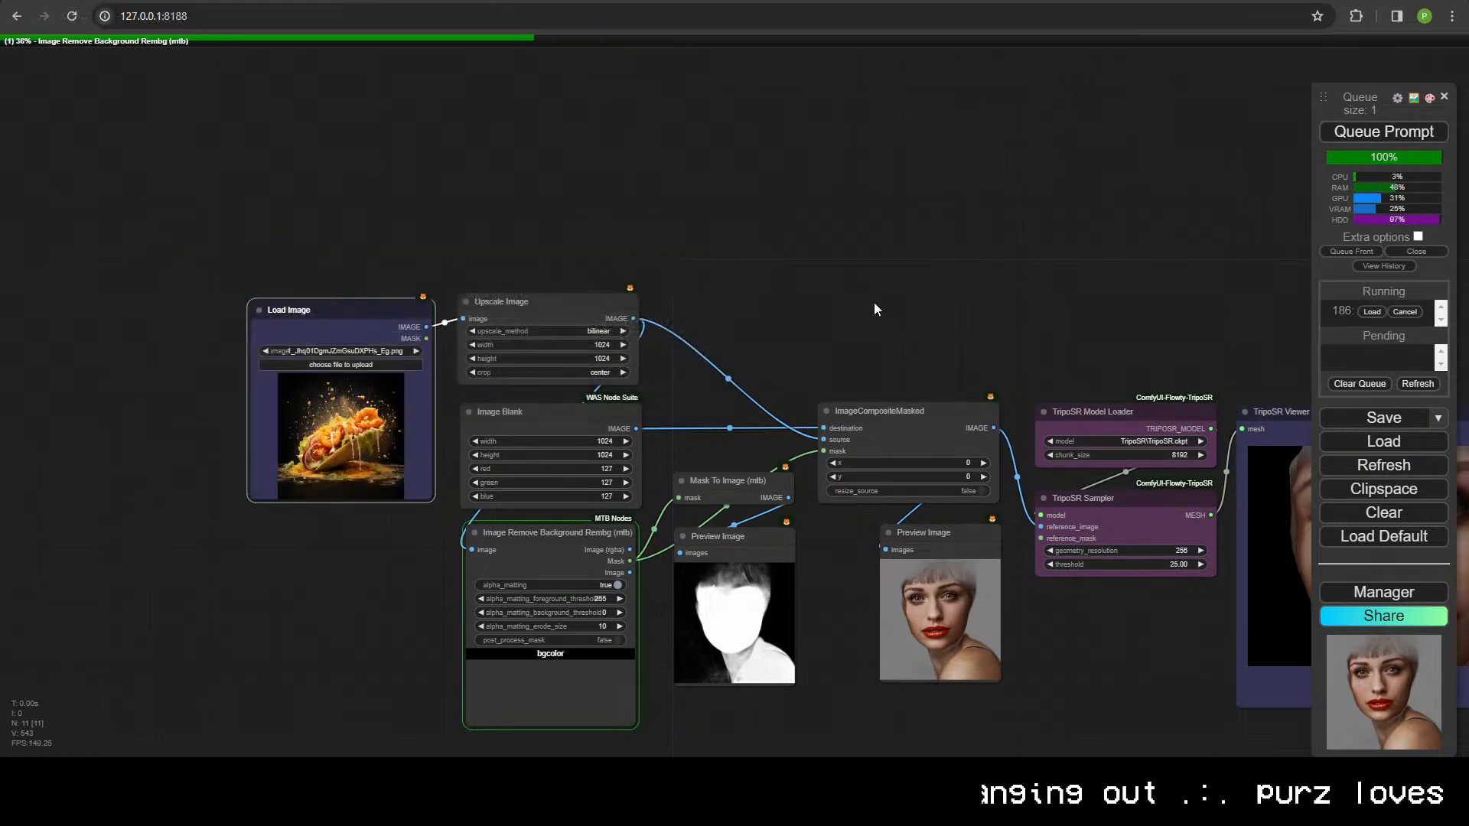
# - Examine the taco source image up close and follow the workflow to the background removal node while it runs
pyautogui.scroll(15, 375, 455)
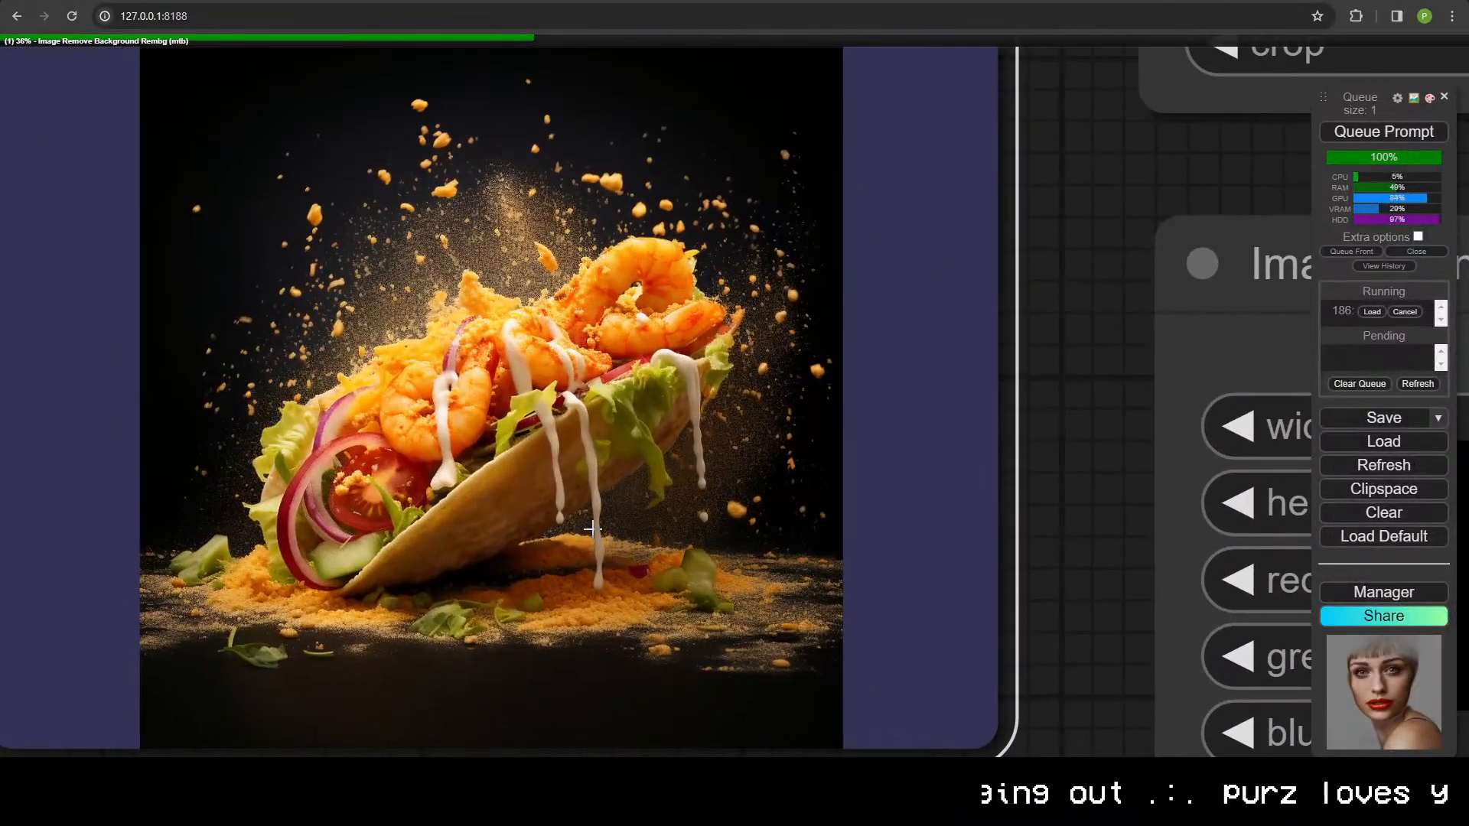
pyautogui.scroll(-4, 607, 528)
pyautogui.moveTo(930, 547); pyautogui.dragTo(440, 488)
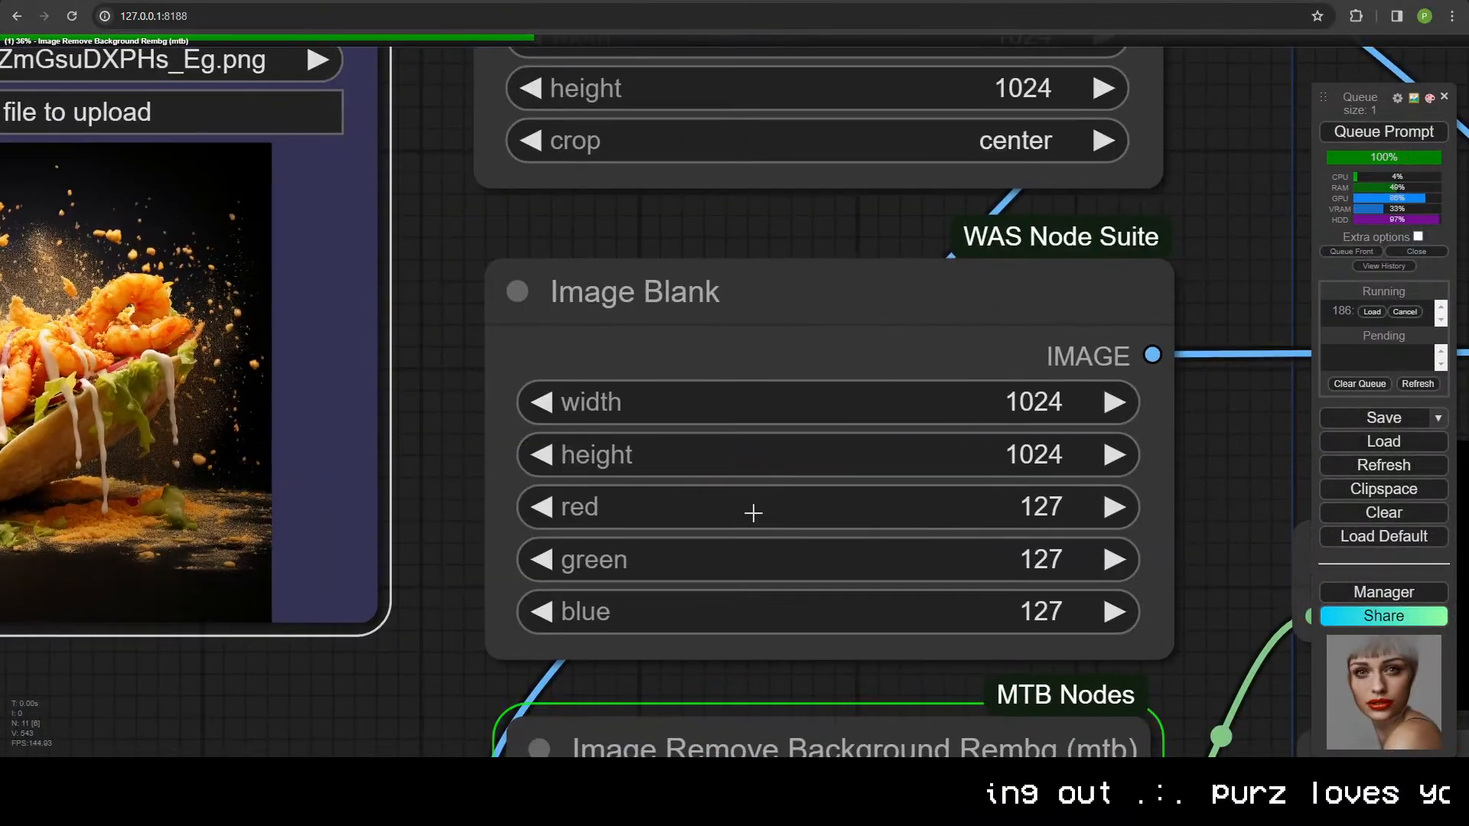
pyautogui.scroll(-3, 975, 558)
pyautogui.moveTo(1170, 569); pyautogui.dragTo(556, 373)
pyautogui.scroll(-4, 631, 391)
pyautogui.moveTo(819, 527); pyautogui.dragTo(633, 337)
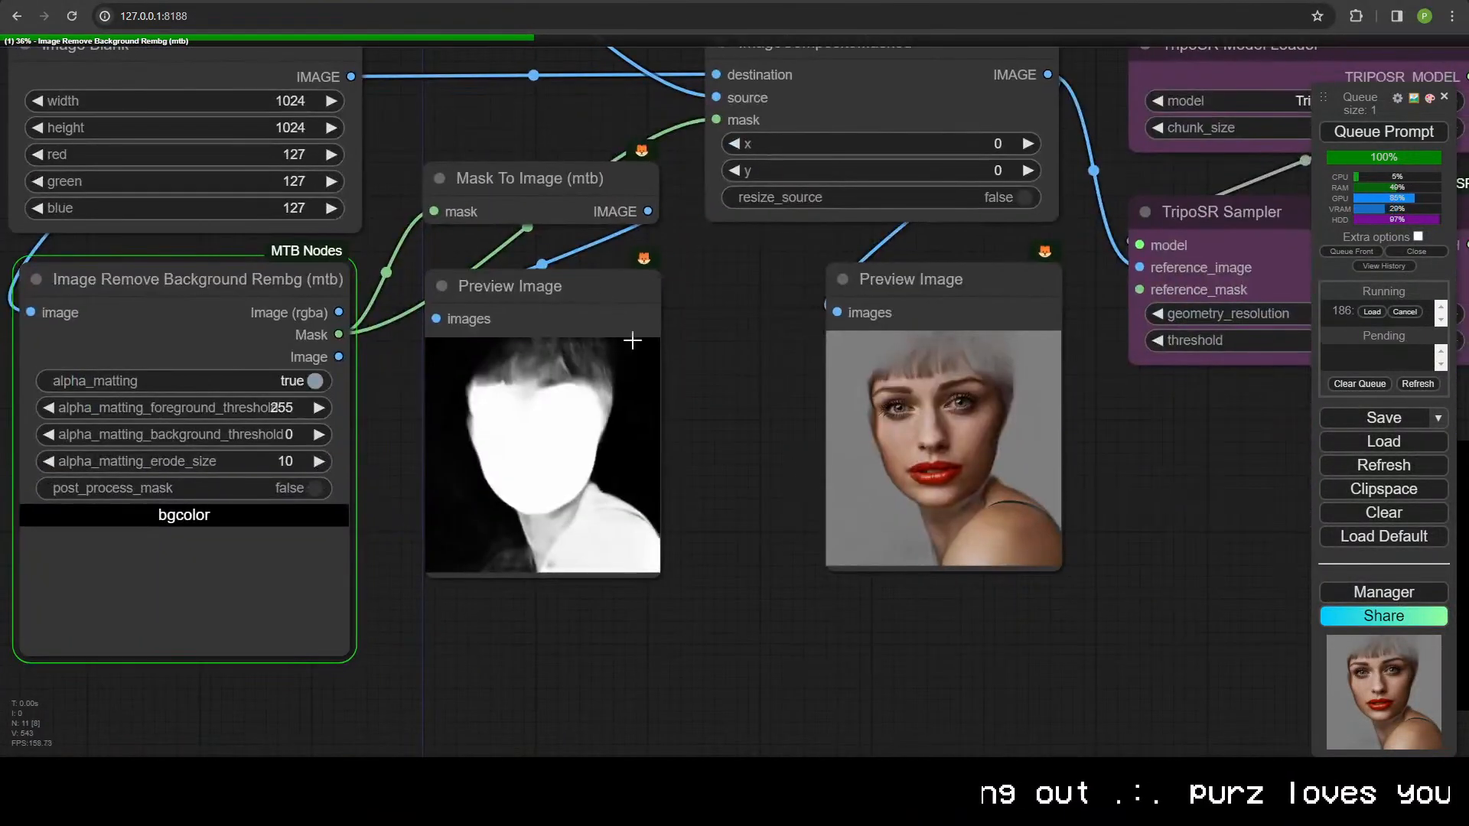
# - Examine the taco's mask preview and its composite on the gray background
pyautogui.scroll(-1, 548, 472)
pyautogui.scroll(4, 511, 458)
pyautogui.scroll(5, 516, 460)
pyautogui.scroll(-4, 819, 417)
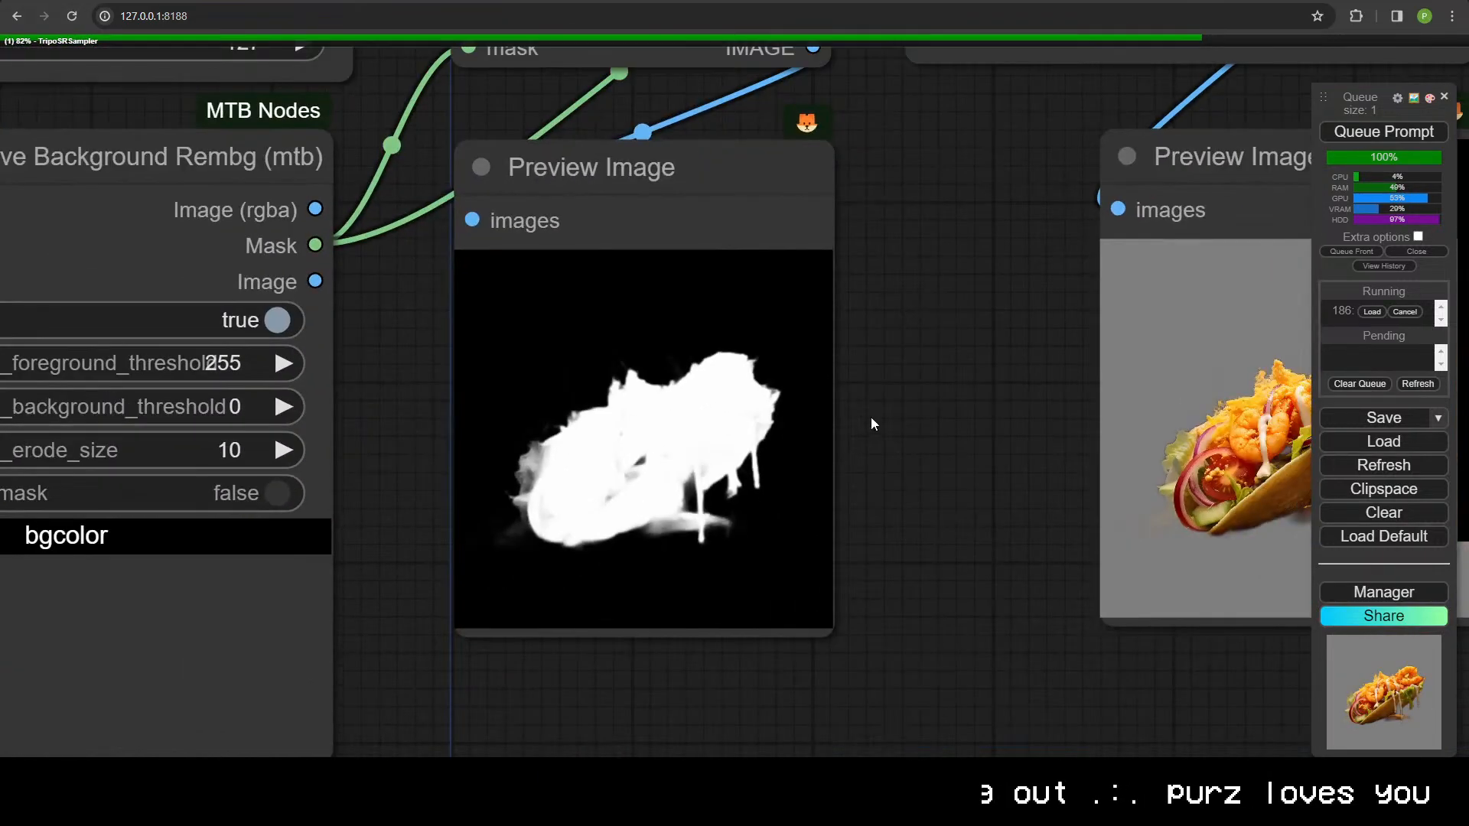
pyautogui.moveTo(870, 418); pyautogui.dragTo(295, 369)
pyautogui.scroll(-2, 647, 387)
pyautogui.scroll(-2, 647, 386)
pyautogui.moveTo(842, 376); pyautogui.dragTo(333, 466)
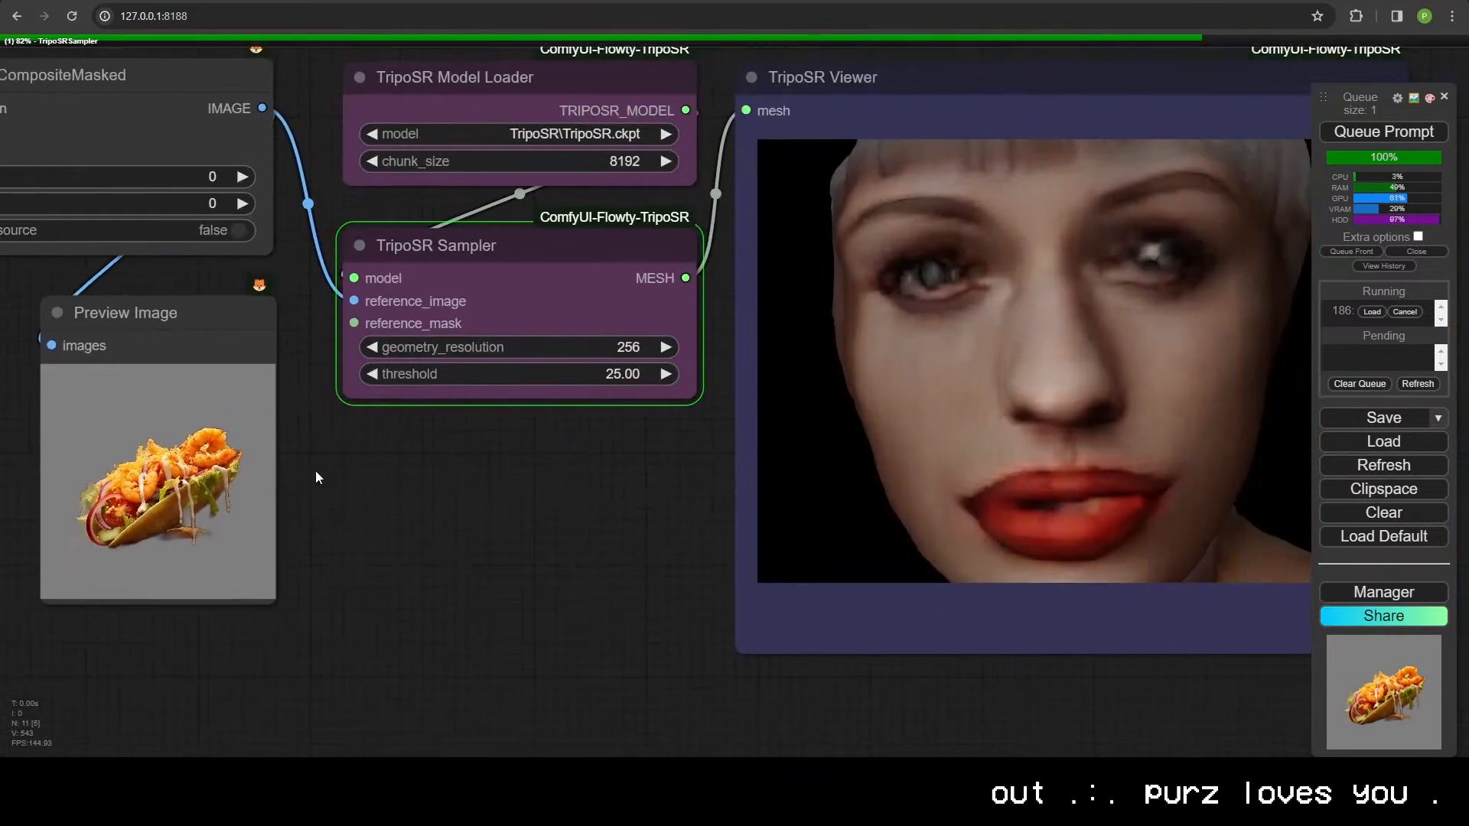
# - Orbit the taco mesh in the TripoSR Viewer and examine its shape and texture both up close and as a whole
pyautogui.scroll(-2, 538, 475)
pyautogui.moveTo(650, 500); pyautogui.dragTo(128, 511)
pyautogui.scroll(5, 285, 526)
pyautogui.scroll(-2, 127, 511)
pyautogui.moveTo(292, 506); pyautogui.dragTo(217, 438)
pyautogui.scroll(-8, 643, 434)
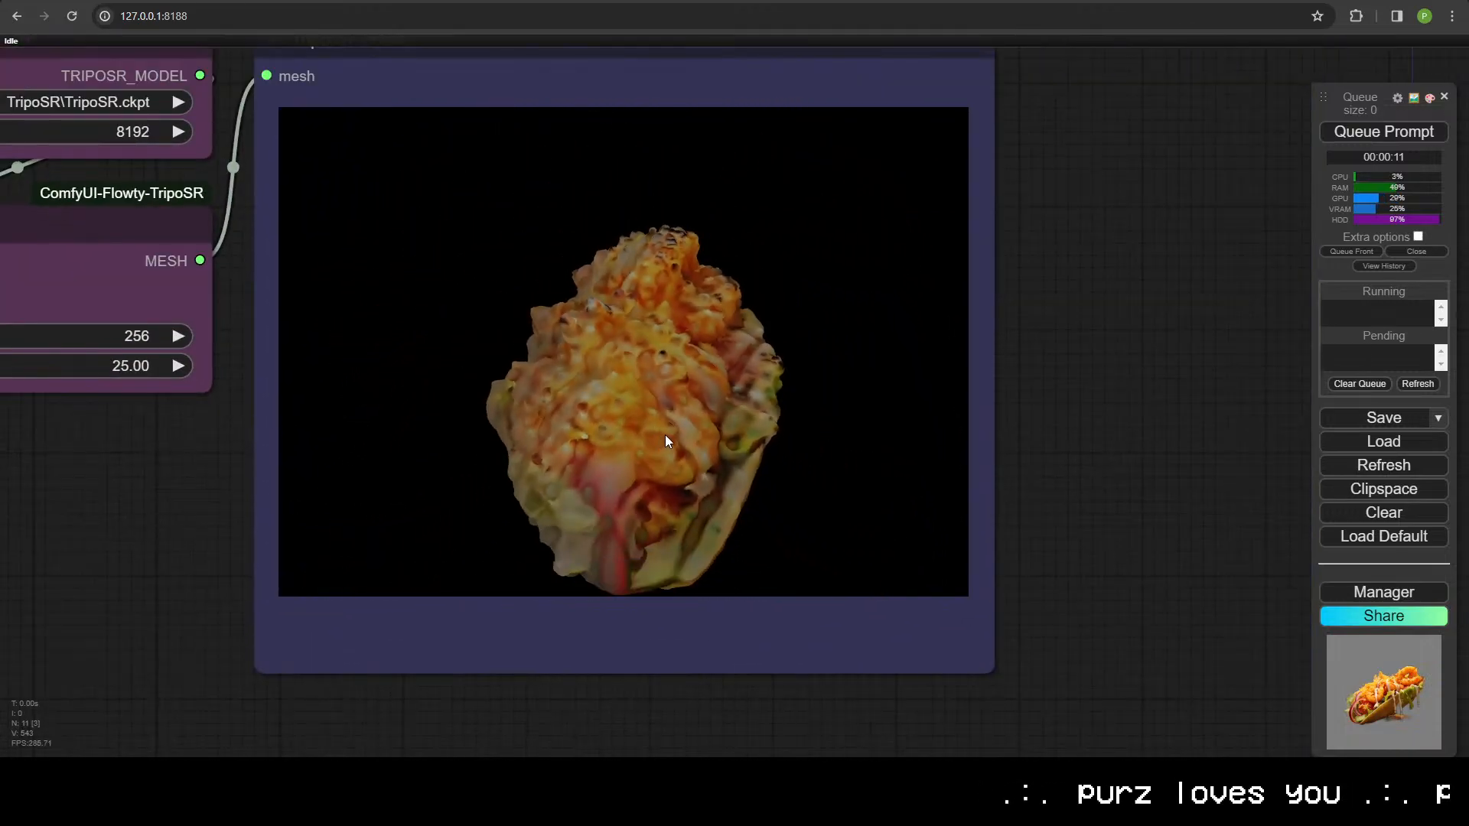
pyautogui.moveTo(664, 434); pyautogui.dragTo(553, 370)
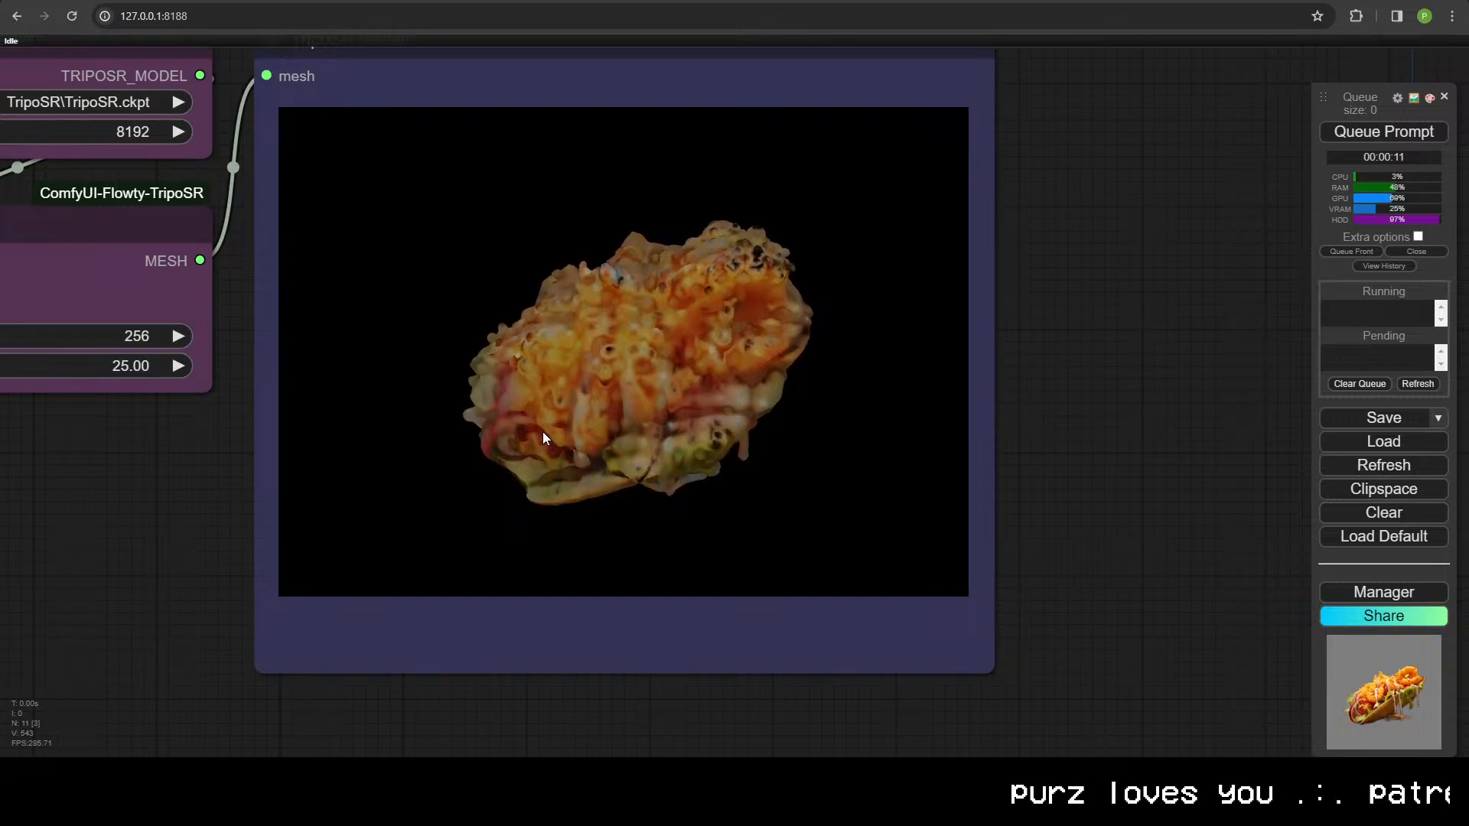
pyautogui.scroll(6, 543, 432)
pyautogui.scroll(8, 574, 375)
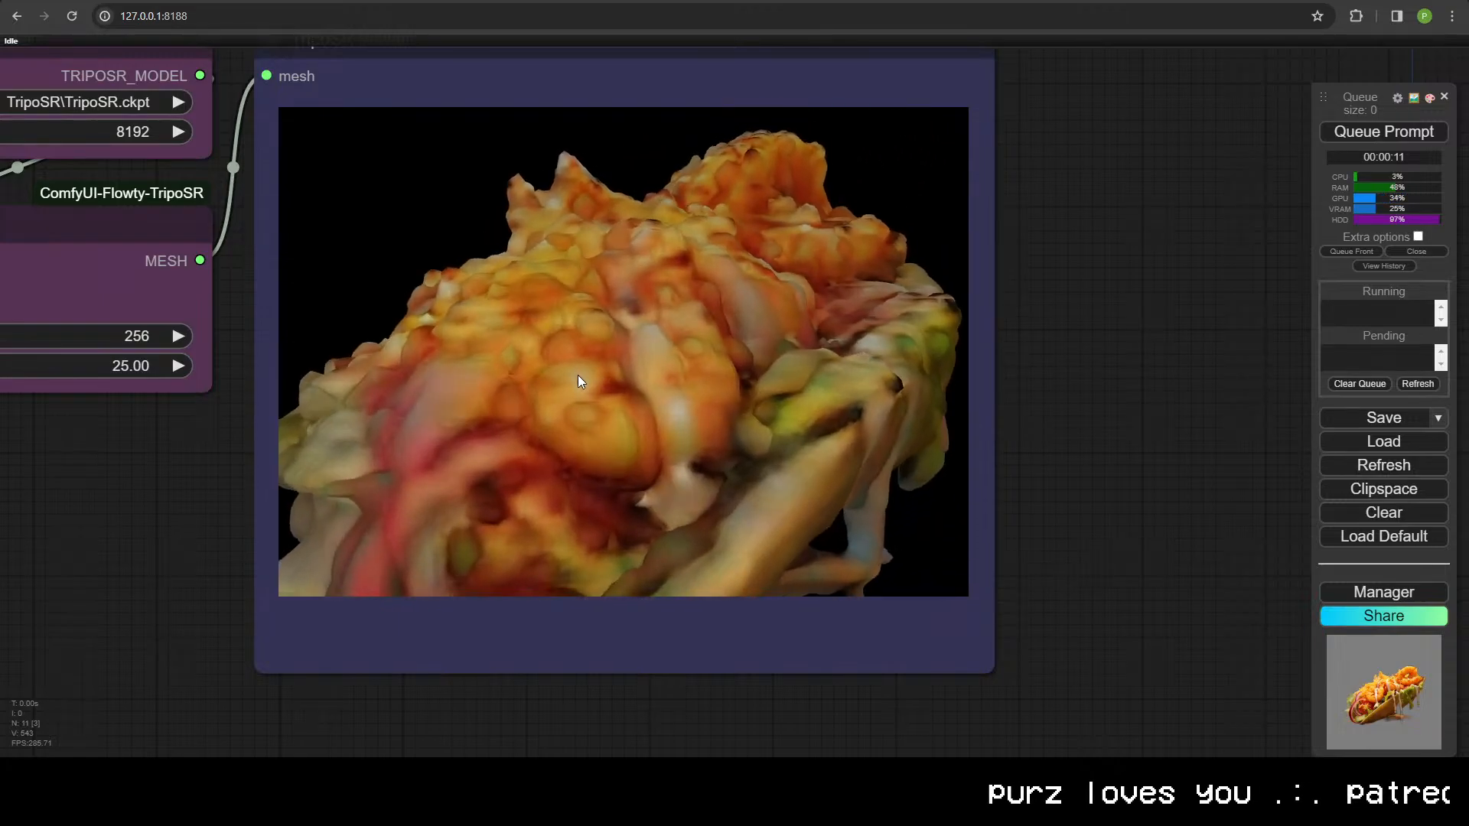
pyautogui.moveTo(440, 418); pyautogui.dragTo(507, 378)
pyautogui.scroll(-10, 621, 373)
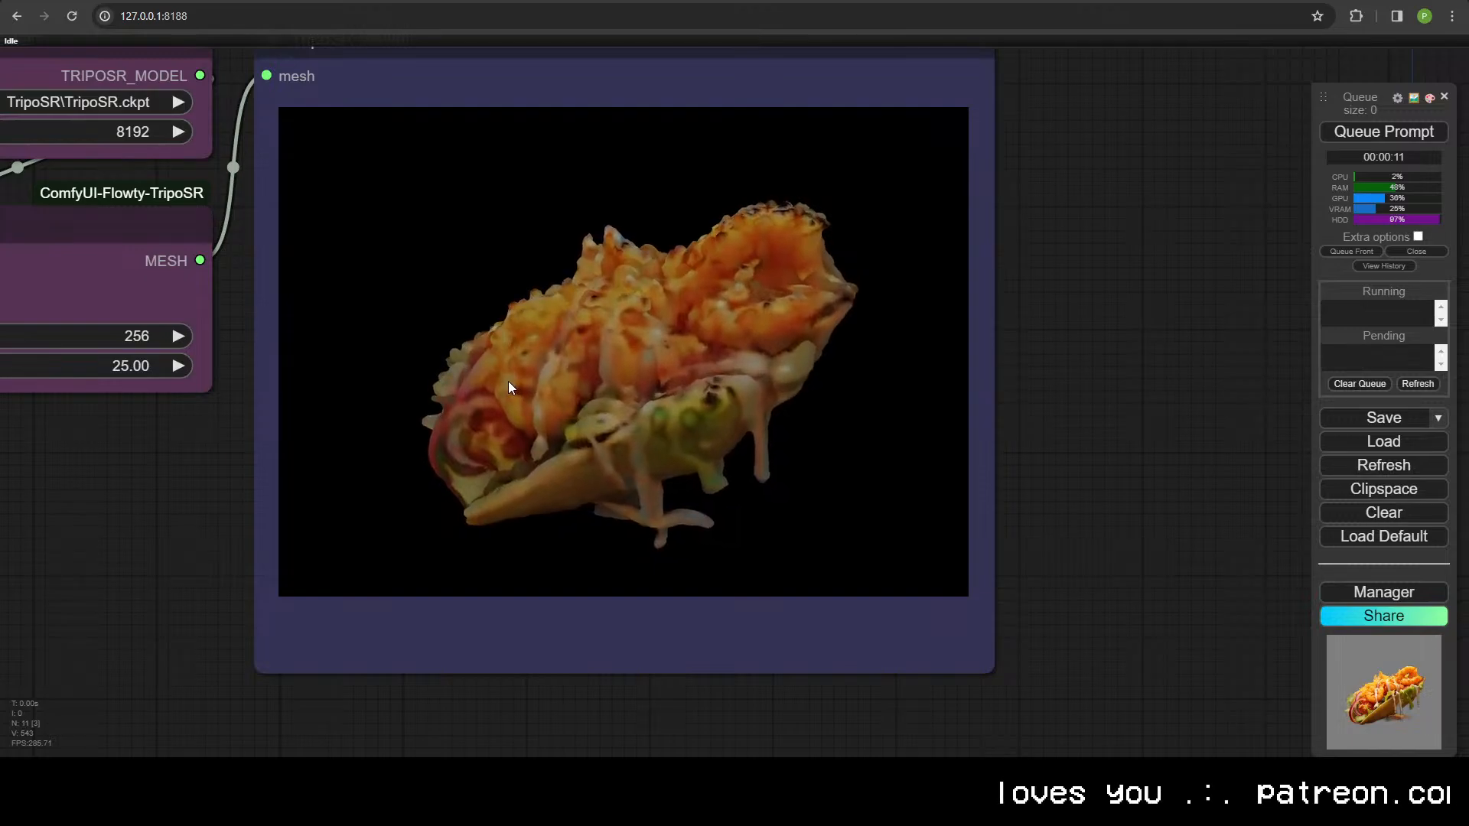
# - Place the Load Image node beside the TripoSR Viewer to compare the taco photo with its mesh, and return it to the workflow's start
pyautogui.scroll(-6, 168, 458)
pyautogui.moveTo(150, 471); pyautogui.dragTo(883, 446)
pyautogui.scroll(-2, 884, 446)
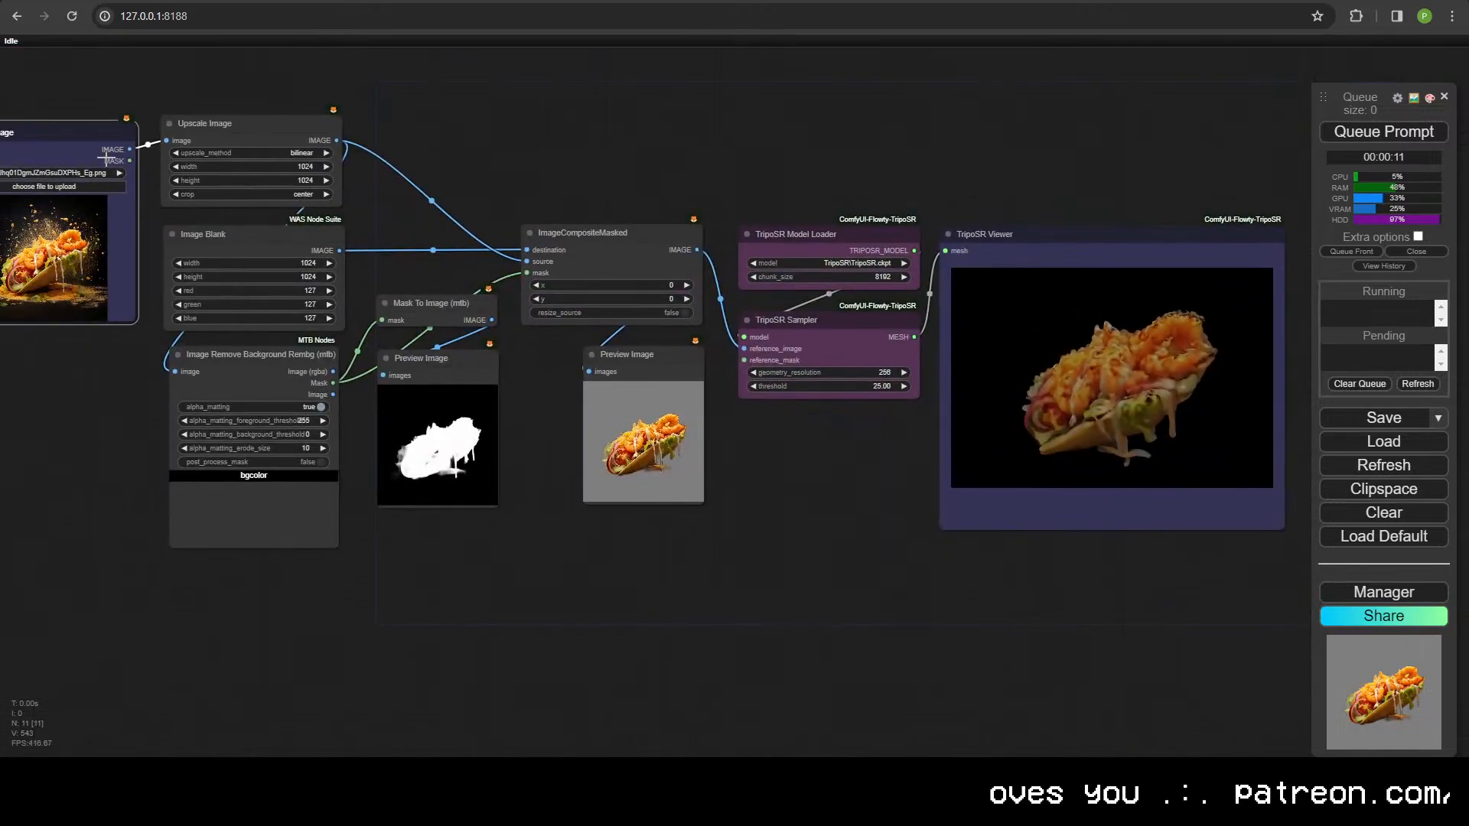
pyautogui.moveTo(42, 157); pyautogui.dragTo(817, 291)
pyautogui.scroll(9, 841, 326)
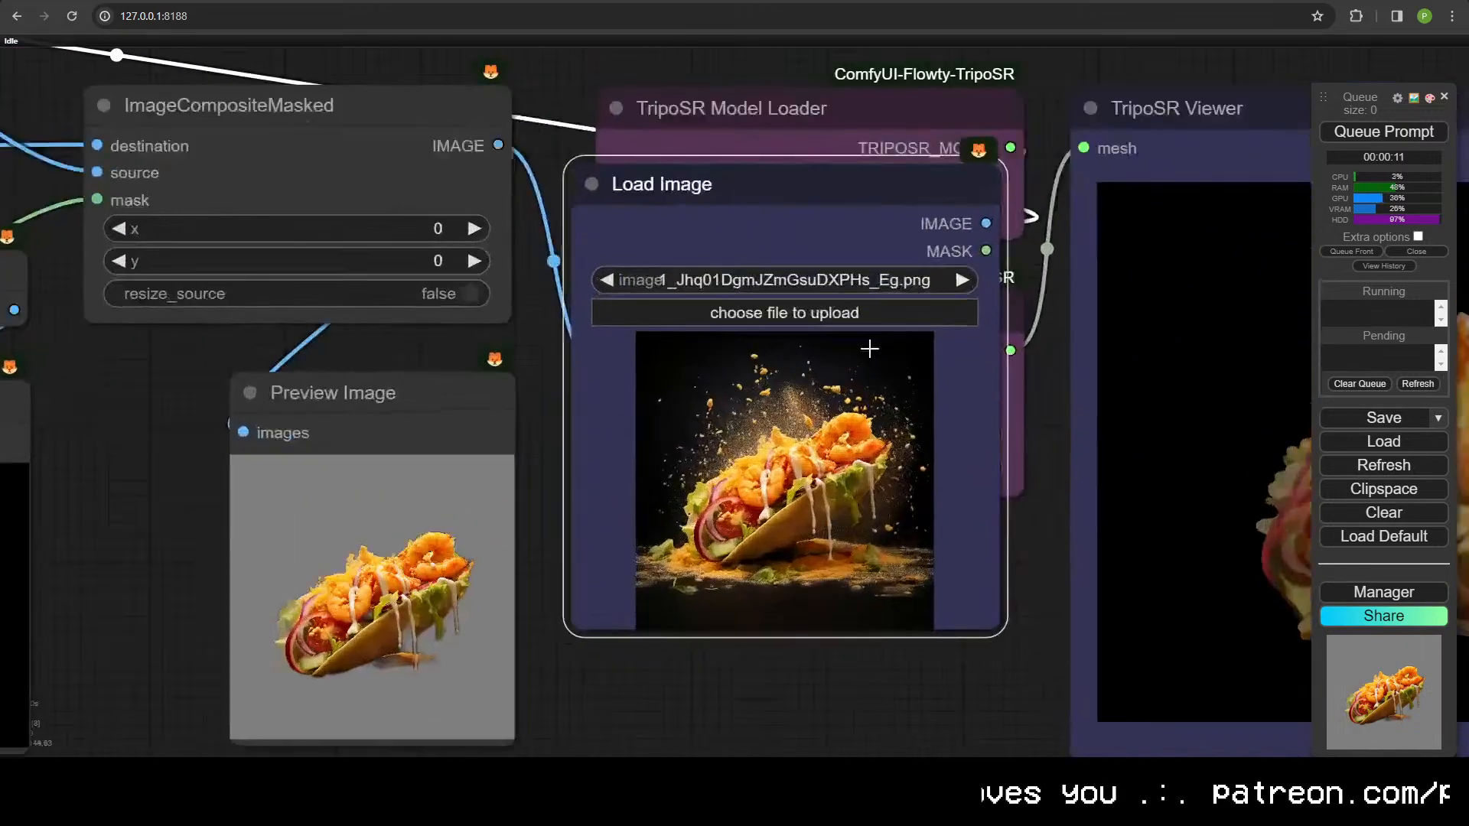
pyautogui.moveTo(869, 347); pyautogui.dragTo(331, 275)
pyautogui.moveTo(898, 364); pyautogui.dragTo(930, 341)
pyautogui.scroll(-6, 390, 545)
pyautogui.scroll(-5, 426, 525)
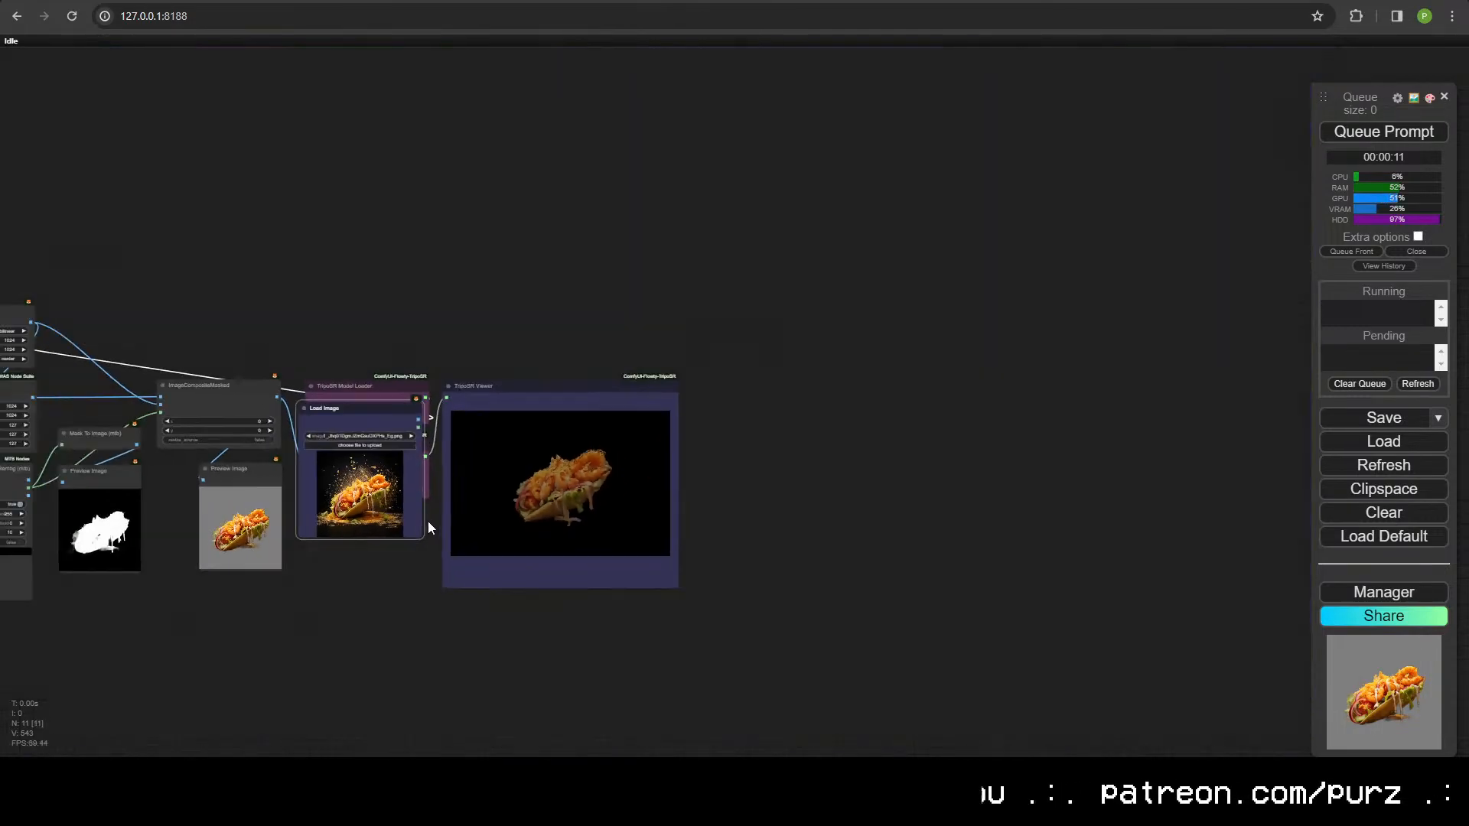
pyautogui.moveTo(839, 384); pyautogui.dragTo(354, 302)
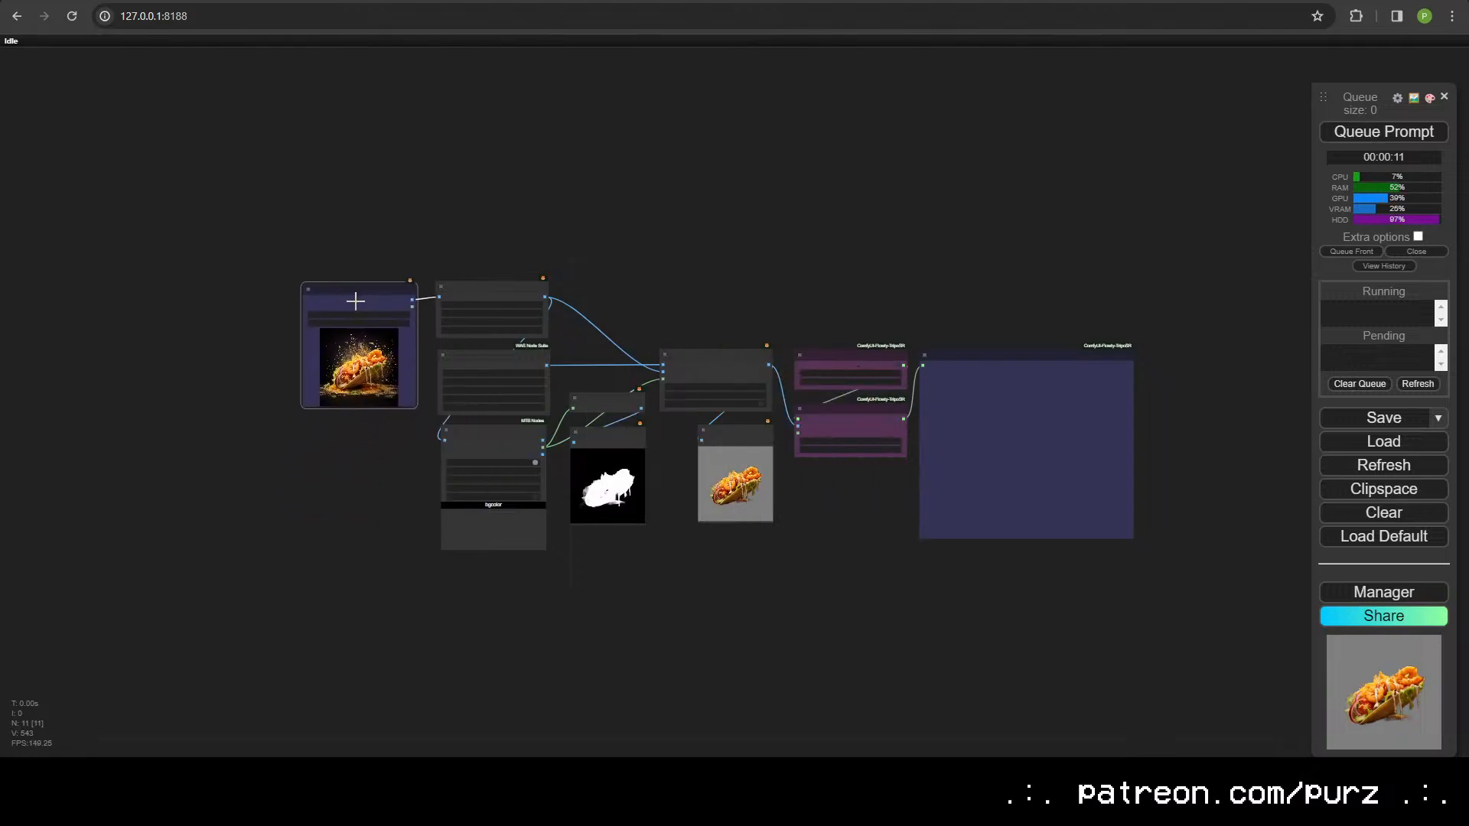
# - Examine the taco mesh's texture up close in the TripoSR Viewer and compare it with the whole mesh at small and large sizes
pyautogui.scroll(6, 951, 406)
pyautogui.scroll(8, 1041, 468)
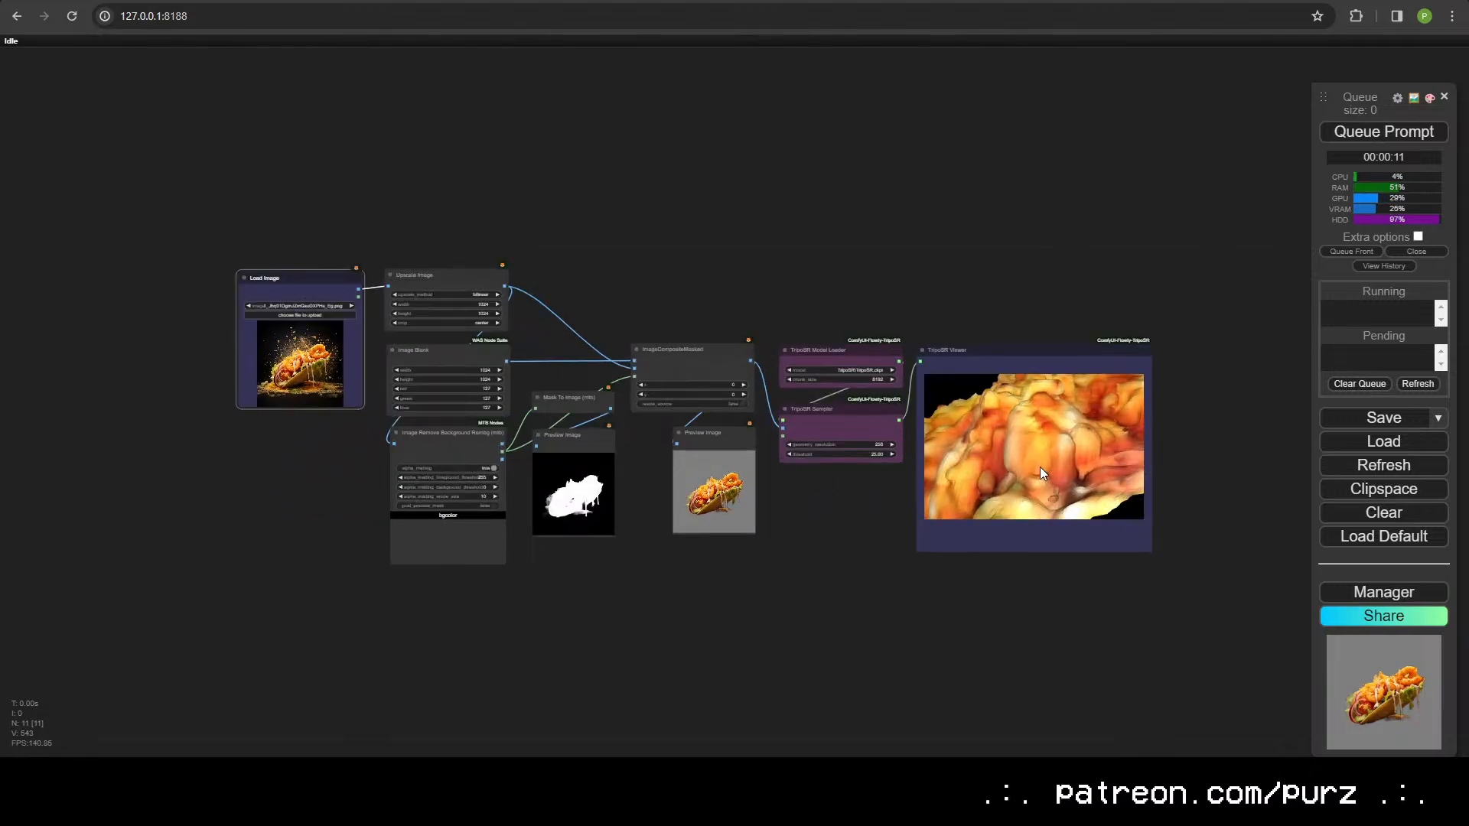
pyautogui.scroll(-8, 1043, 464)
pyautogui.moveTo(866, 506); pyautogui.dragTo(704, 465)
pyautogui.scroll(-5, 821, 449)
pyautogui.moveTo(846, 417)
pyautogui.mouseDown()
pyautogui.moveTo(874, 424)
pyautogui.moveTo(856, 442)
pyautogui.mouseUp()
pyautogui.scroll(-3, 856, 440)
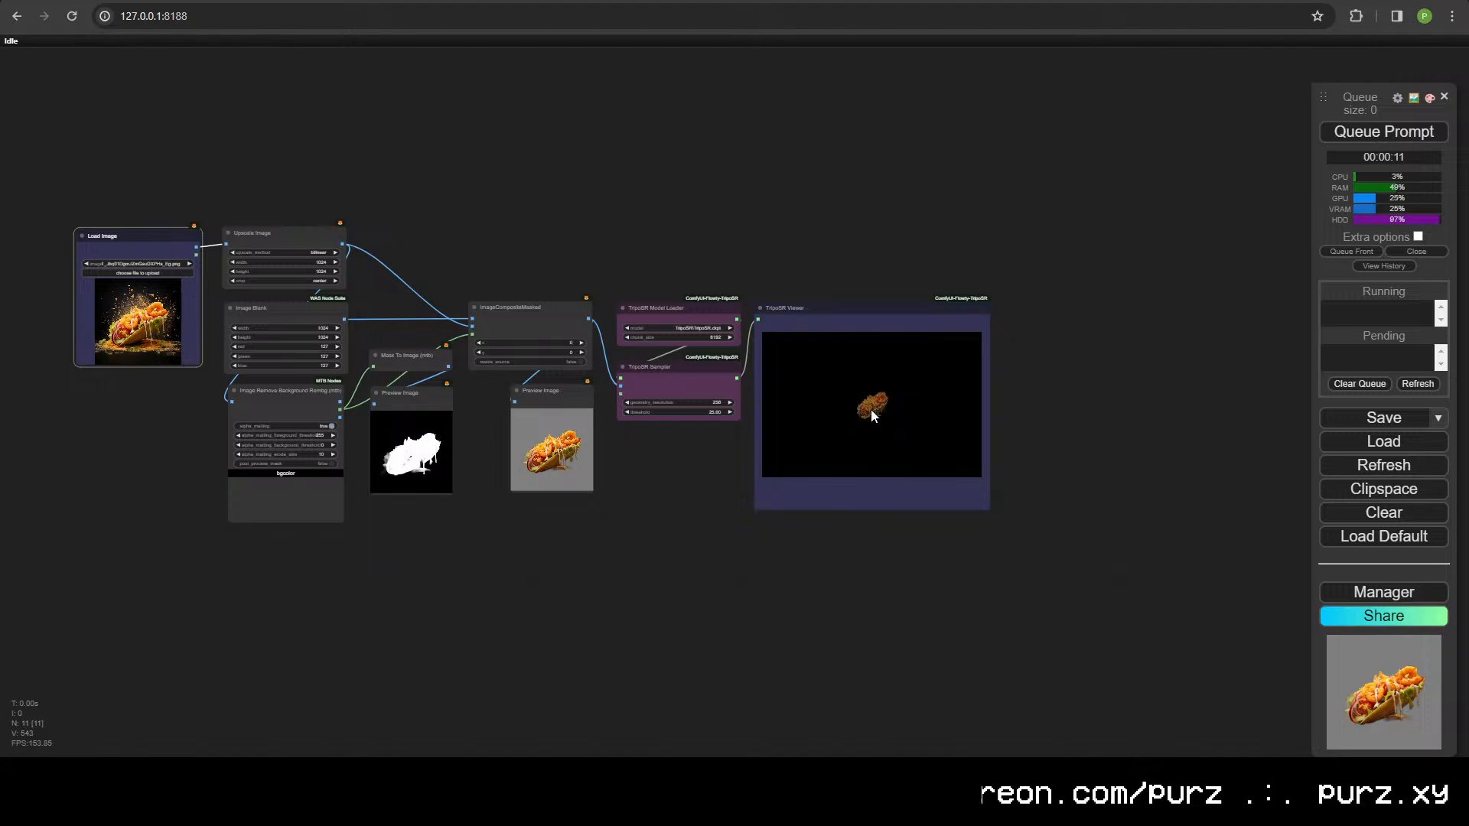
pyautogui.scroll(7, 1055, 458)
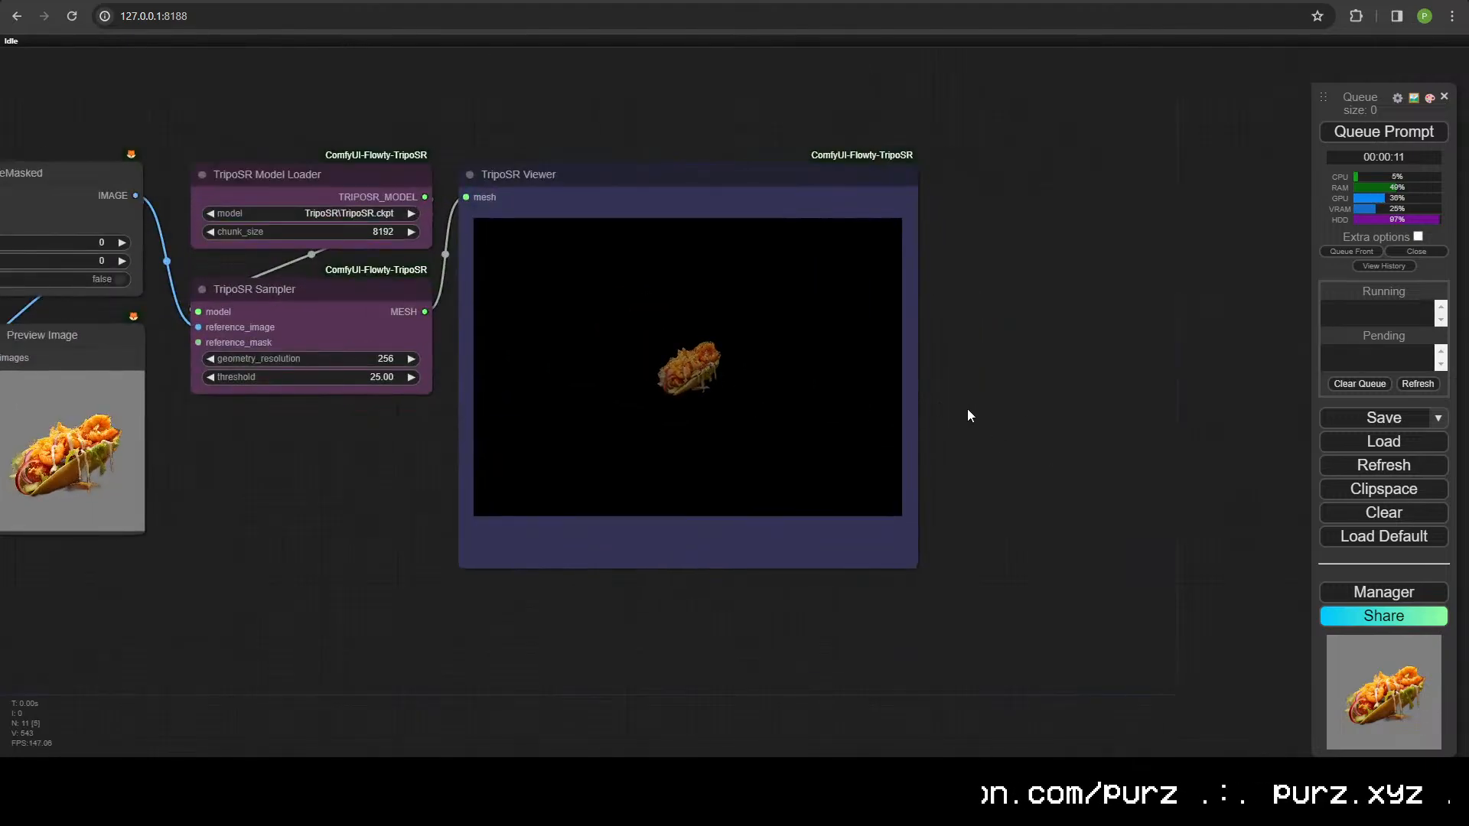
pyautogui.scroll(5, 742, 385)
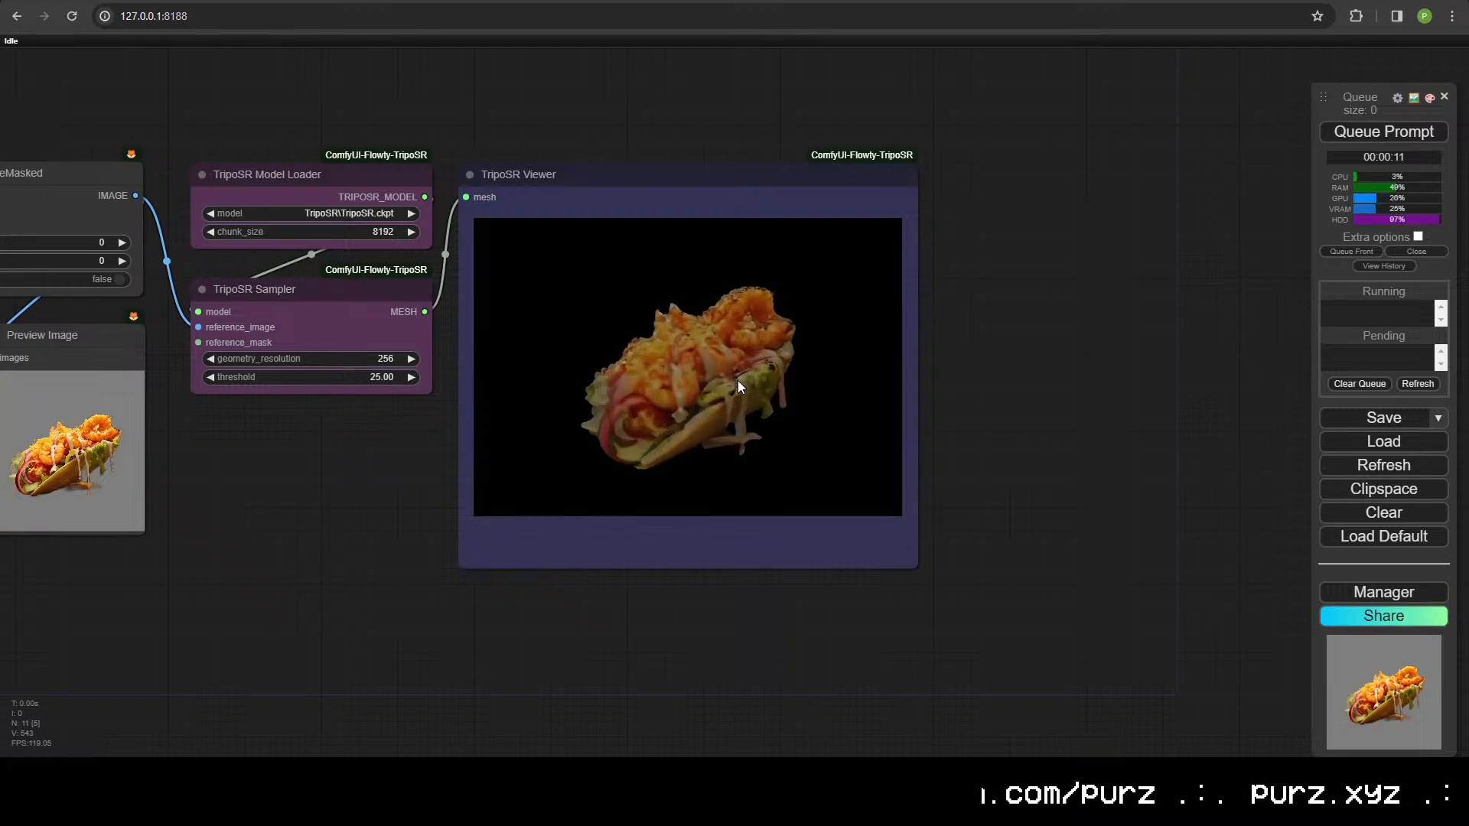
pyautogui.scroll(2, 737, 380)
pyautogui.moveTo(726, 462); pyautogui.dragTo(727, 465)
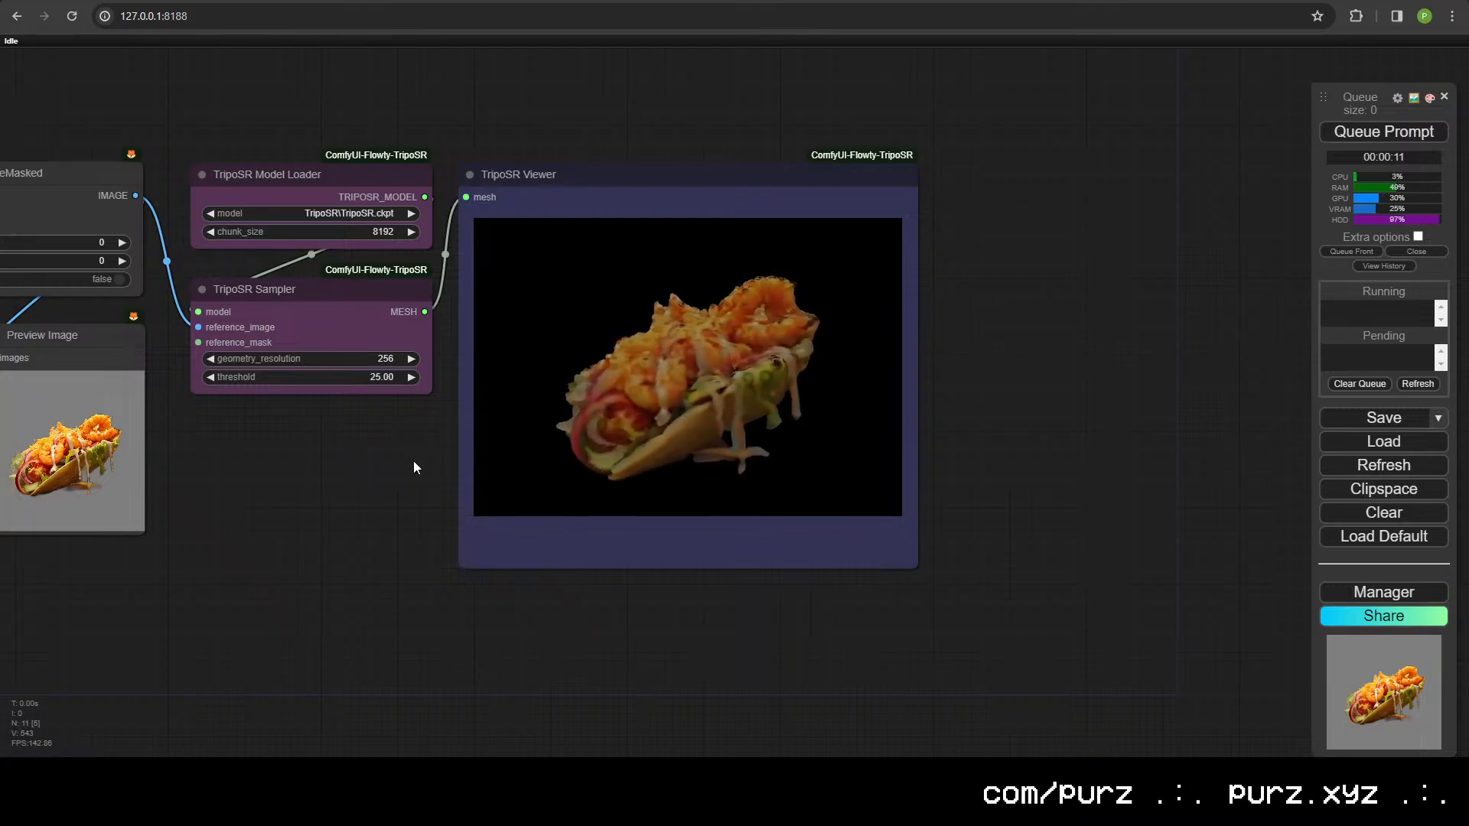
# - Review the mask preview nodes and the ImageCompositeMasked node by selecting them, and look over the entire taco workflow
pyautogui.scroll(-6, 971, 455)
pyautogui.moveTo(319, 505); pyautogui.dragTo(611, 484)
pyautogui.scroll(7, 612, 463)
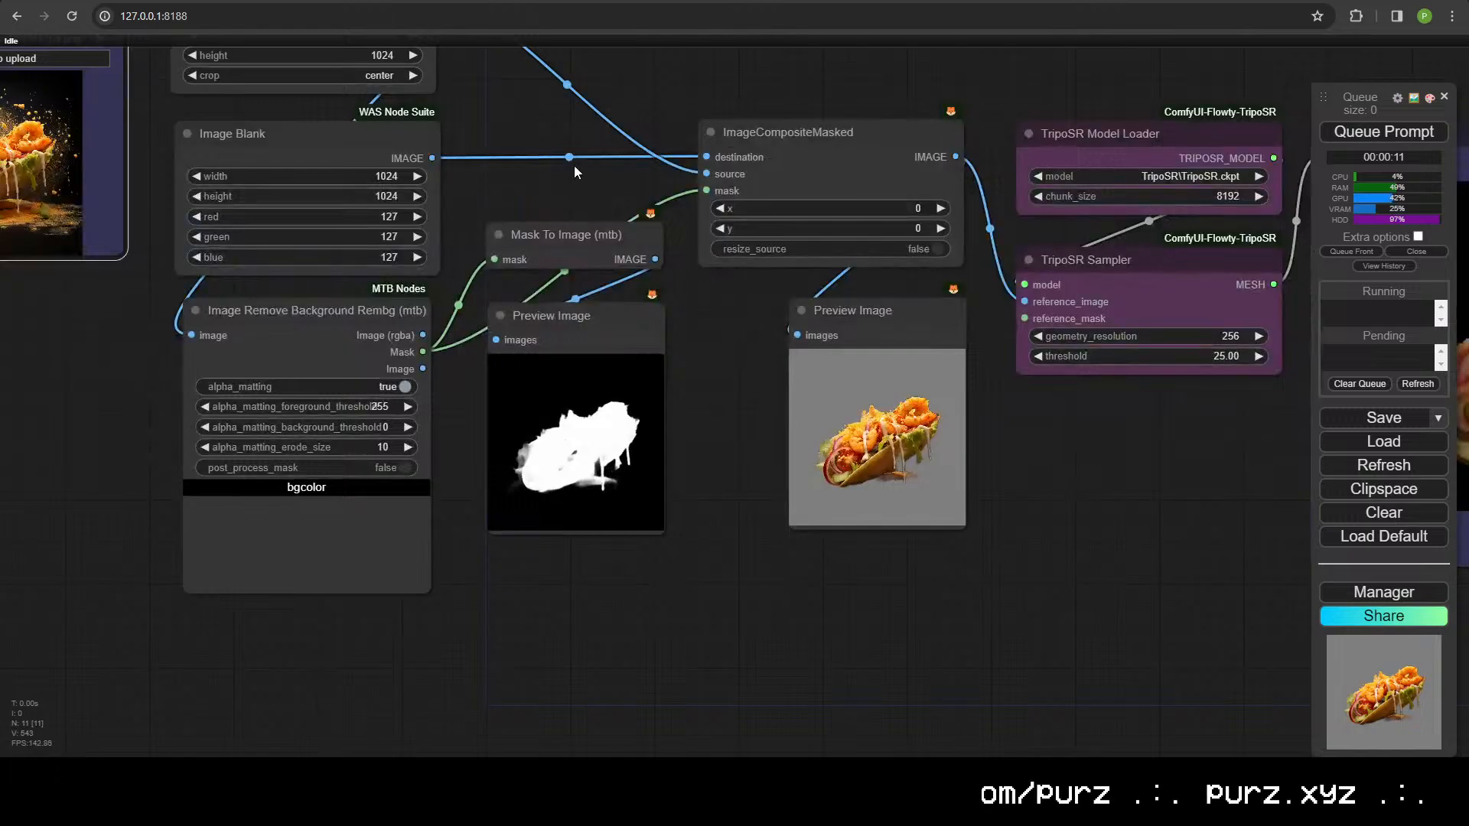
pyautogui.moveTo(568, 208); pyautogui.dragTo(592, 404)
pyautogui.moveTo(589, 346); pyautogui.dragTo(543, 522)
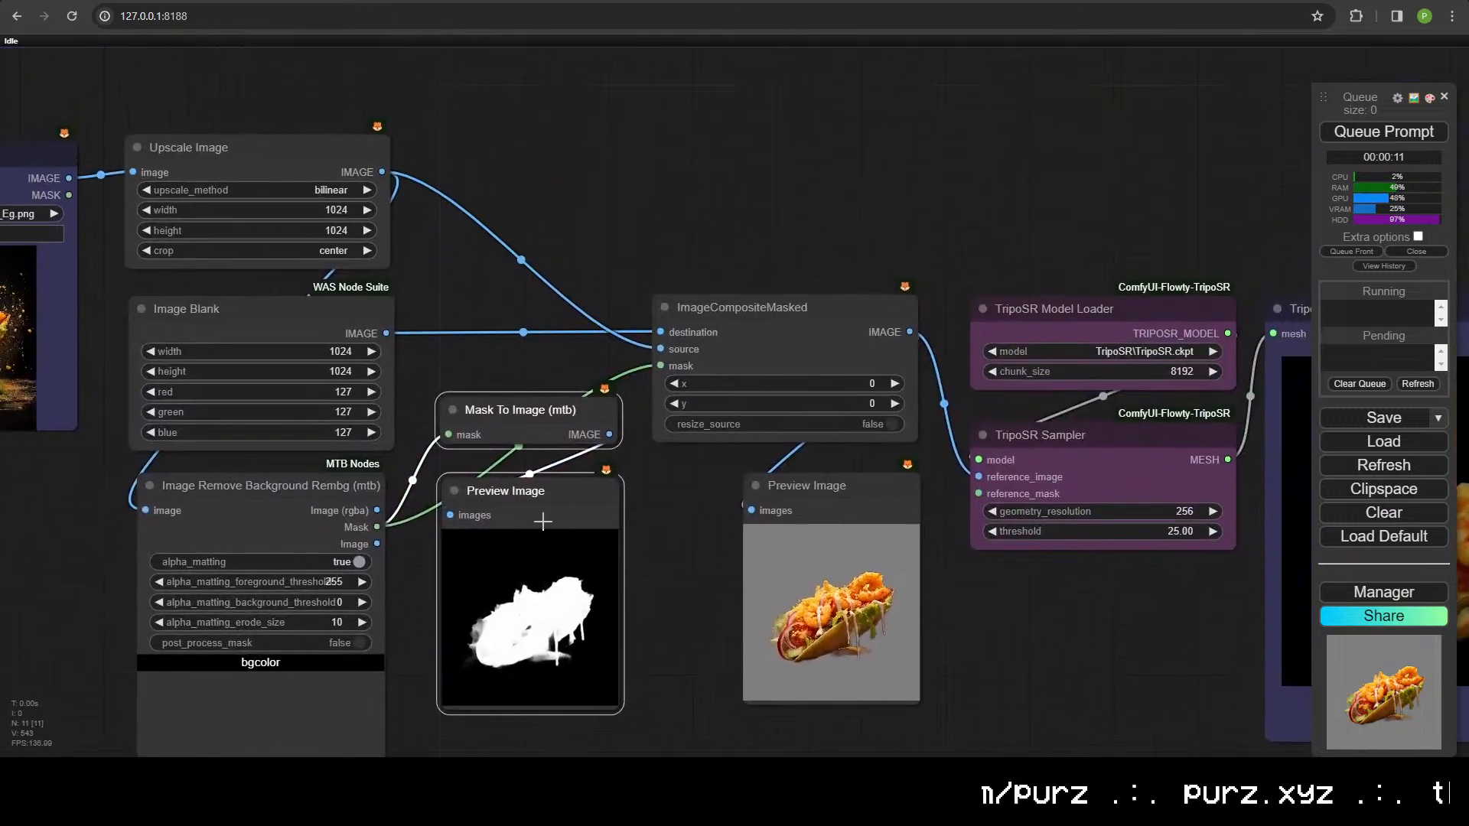
pyautogui.click(756, 322)
pyautogui.click(653, 178)
pyautogui.scroll(-3, 654, 184)
pyautogui.moveTo(655, 193); pyautogui.dragTo(571, 250)
pyautogui.scroll(-2, 636, 216)
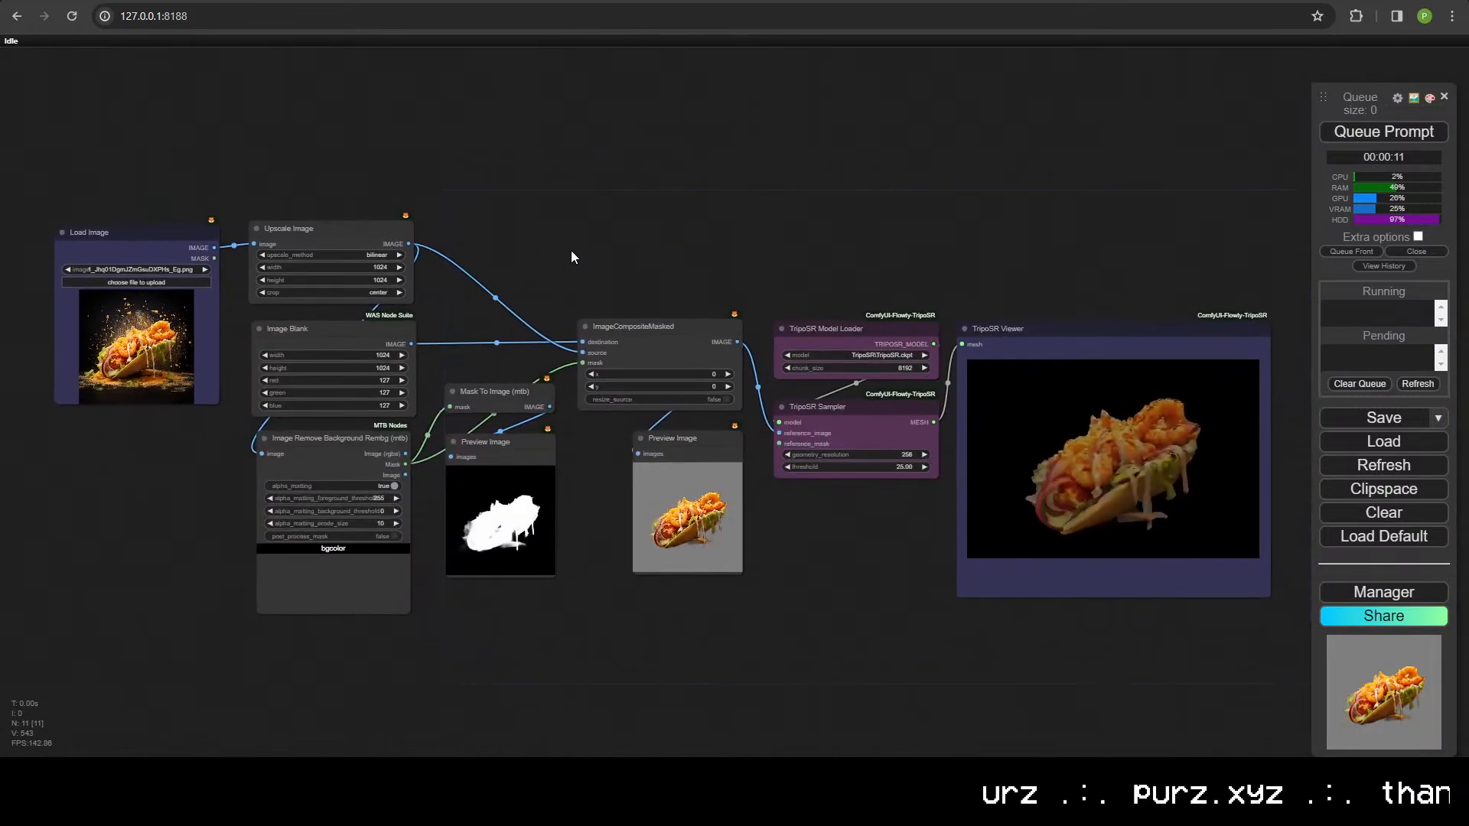
# - View the Stable Video 3D model page on Hugging Face and inspect the Layer Diffuse apple workflow in ComfyUI
pyautogui.click(395, 1)
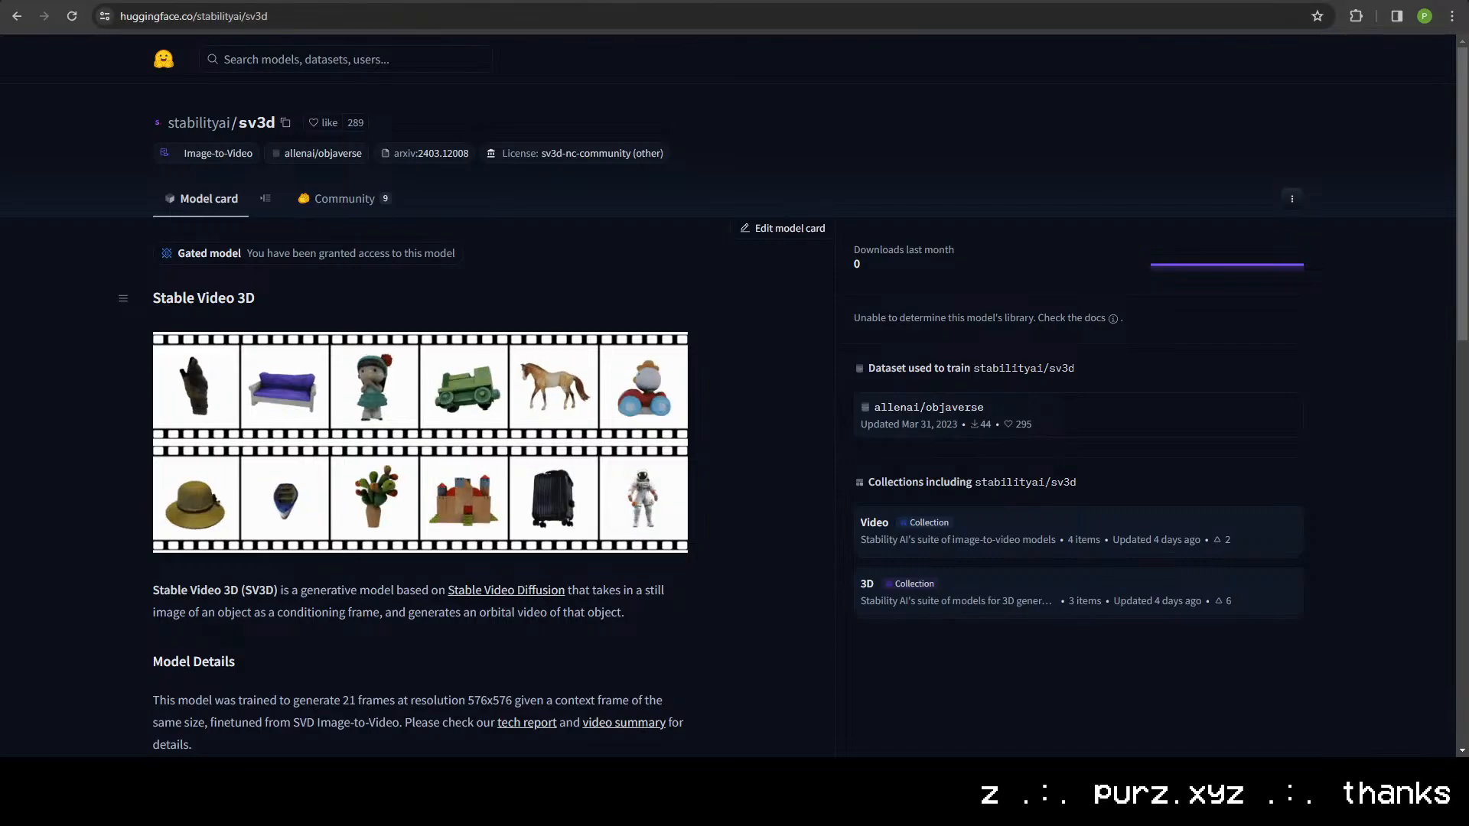
pyautogui.click(115, 1)
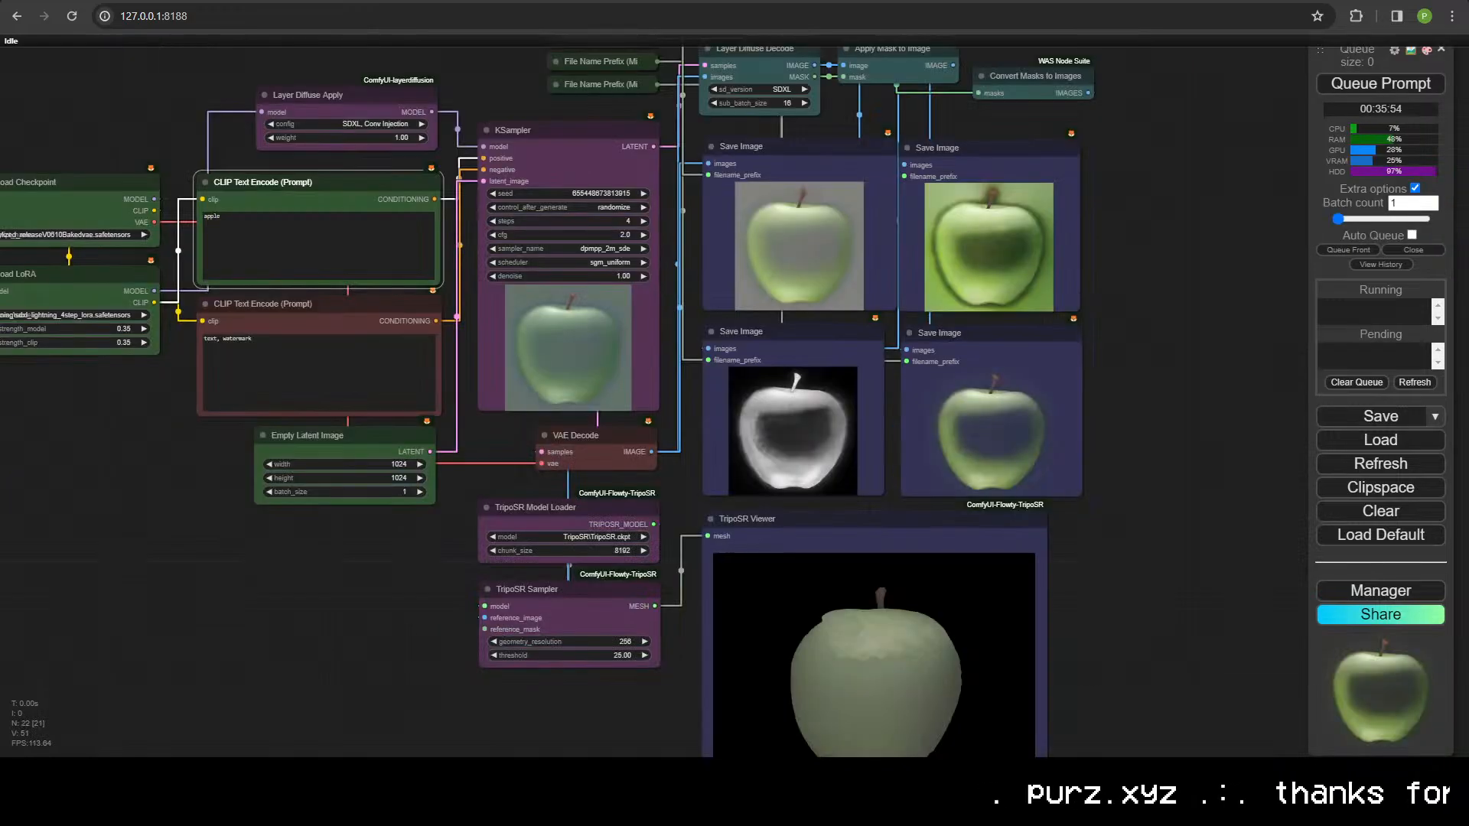
pyautogui.moveTo(502, 220); pyautogui.dragTo(560, 215)
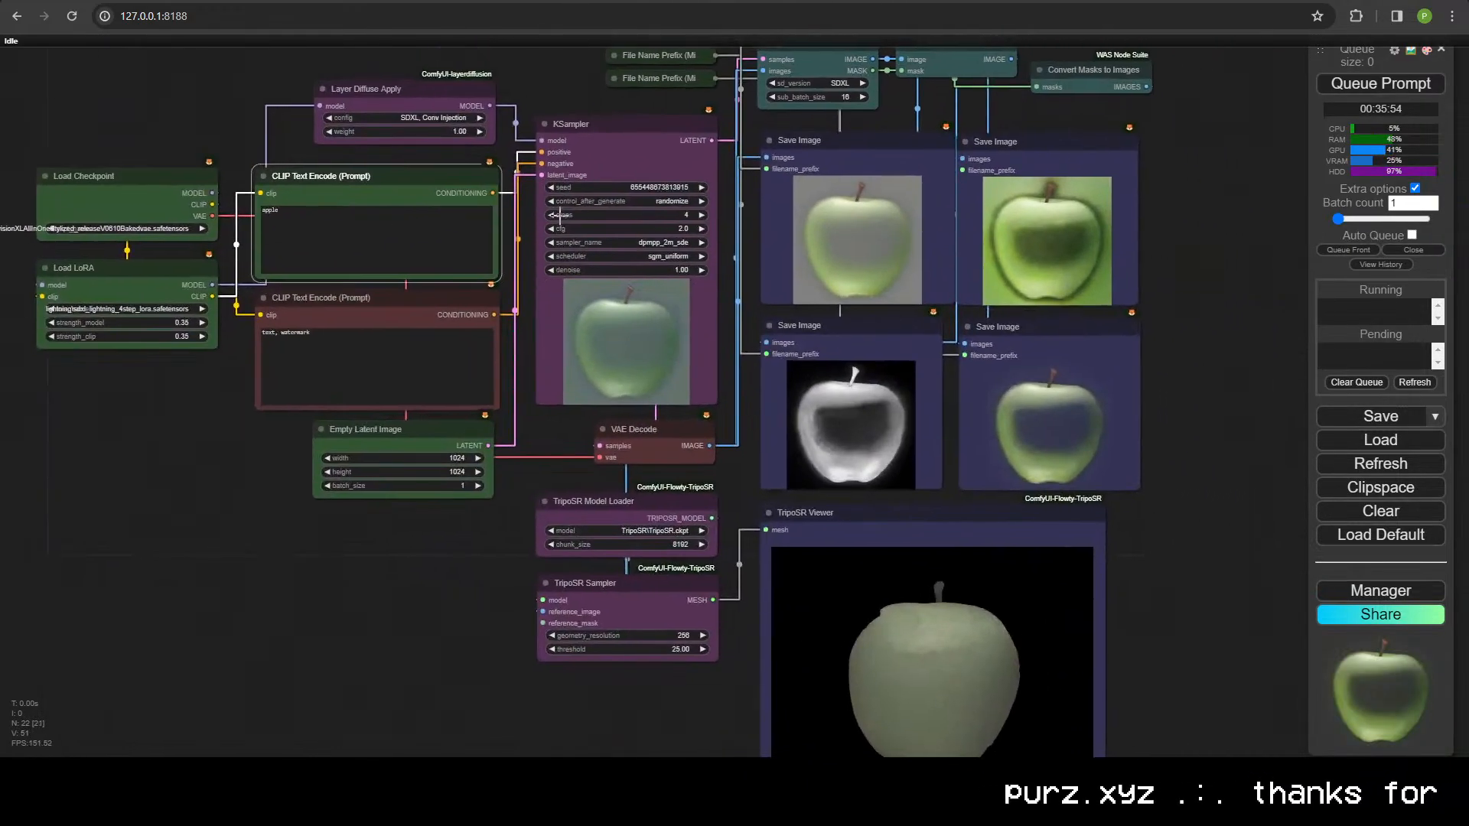